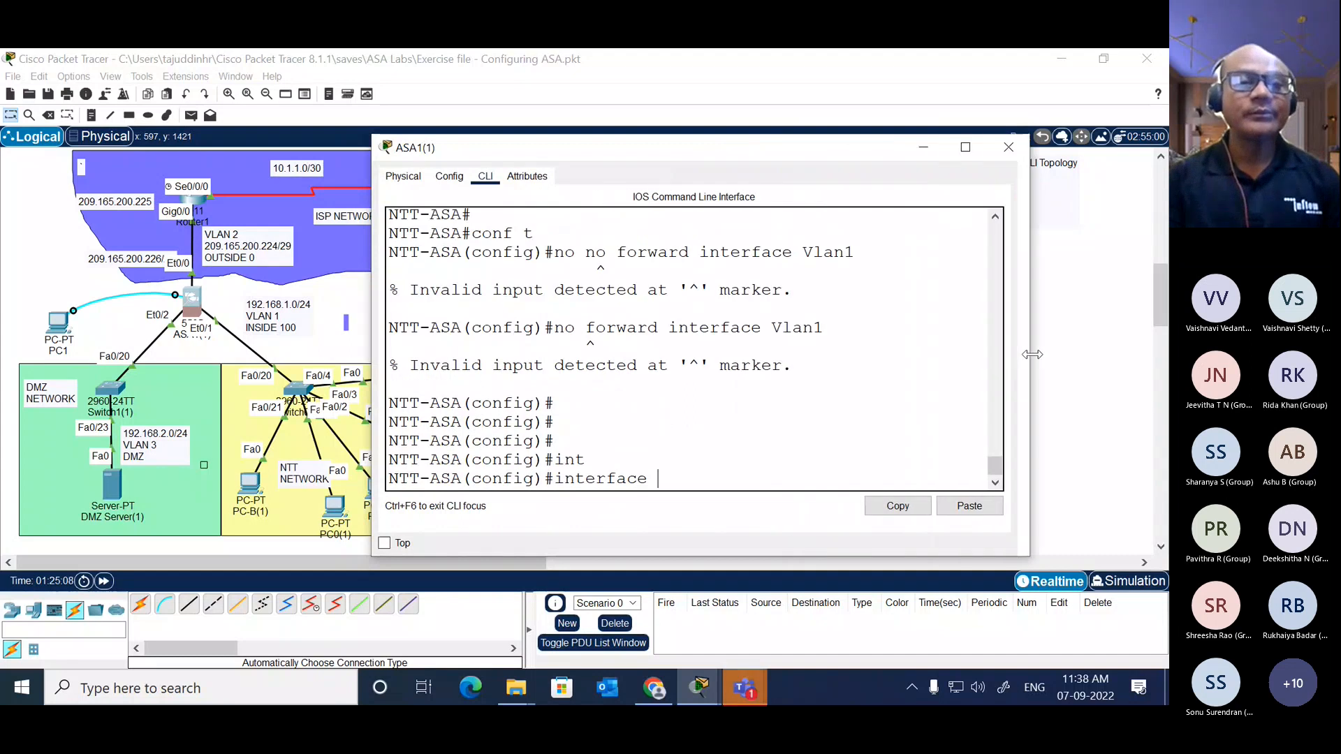
Step: On the ASA's interface vlan 3, block forwarding to VLAN 1 with no forward interface vlan 1
type("vlan 3")
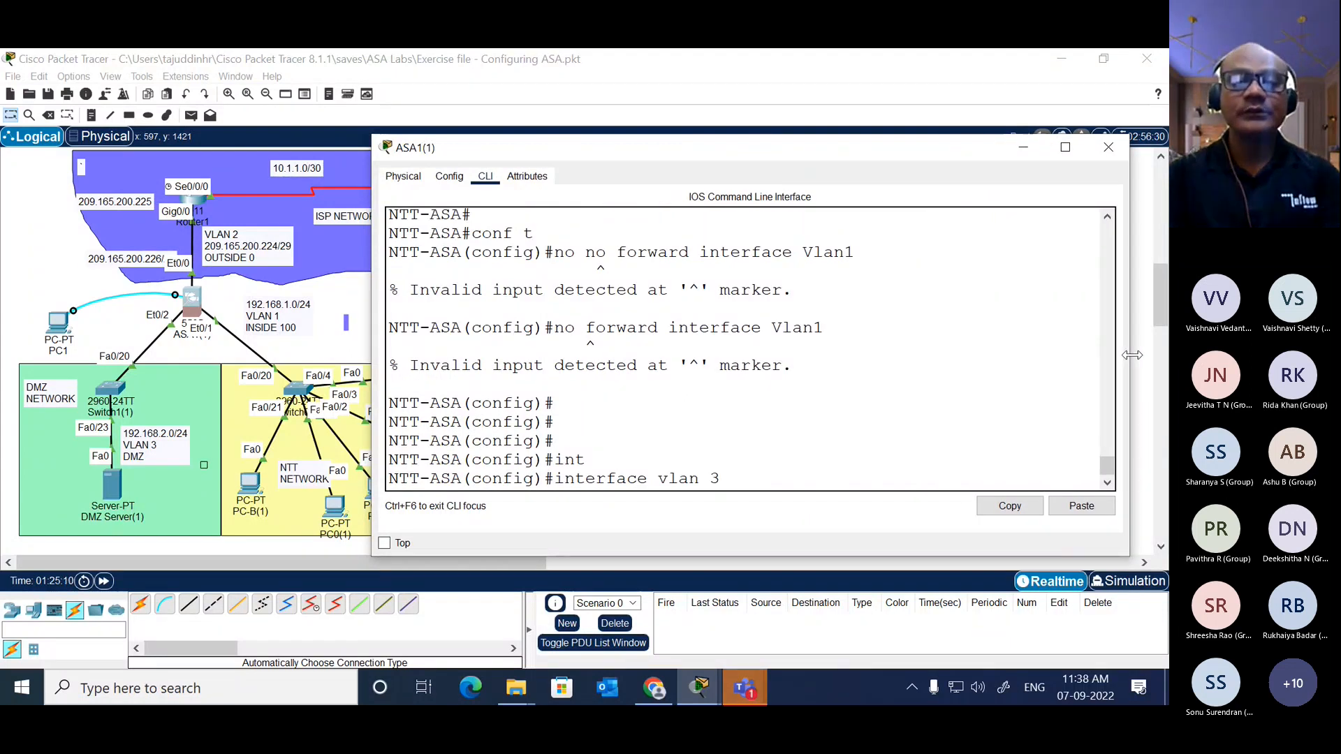
key("Return")
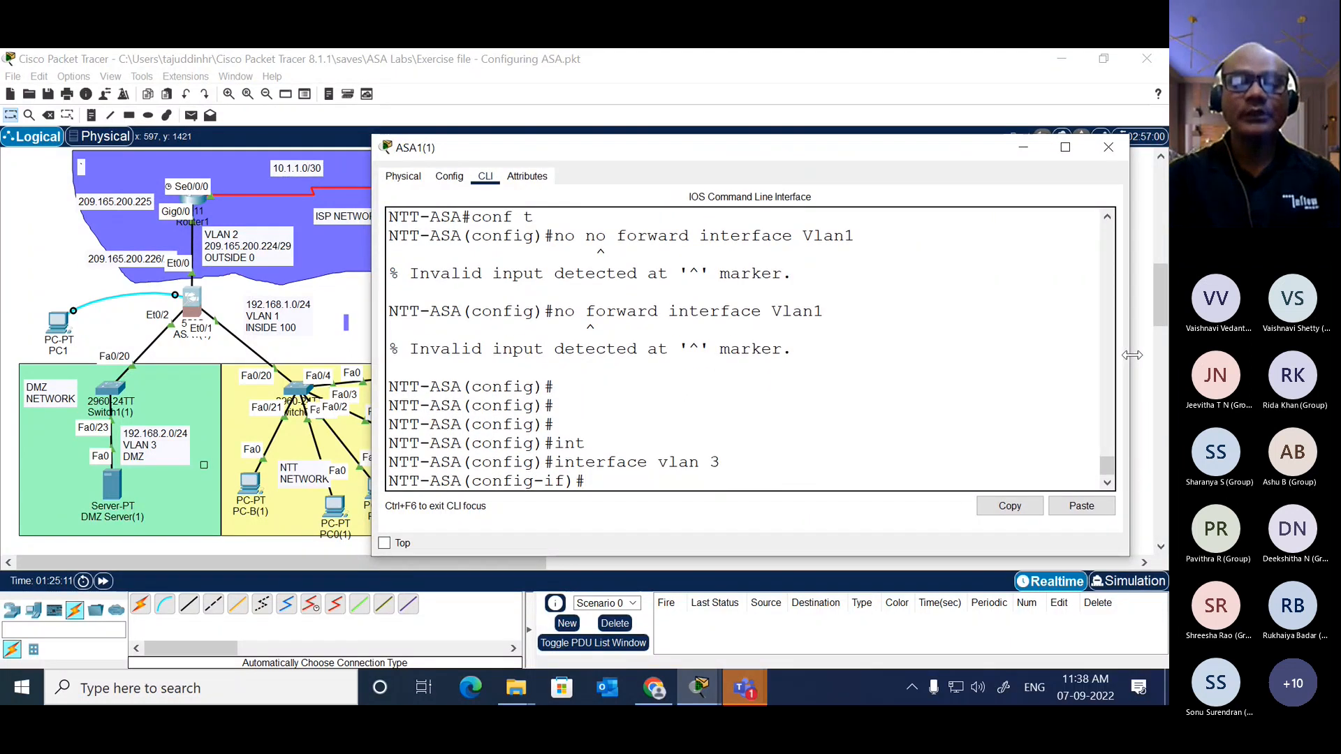
type("no for")
key("Tab")
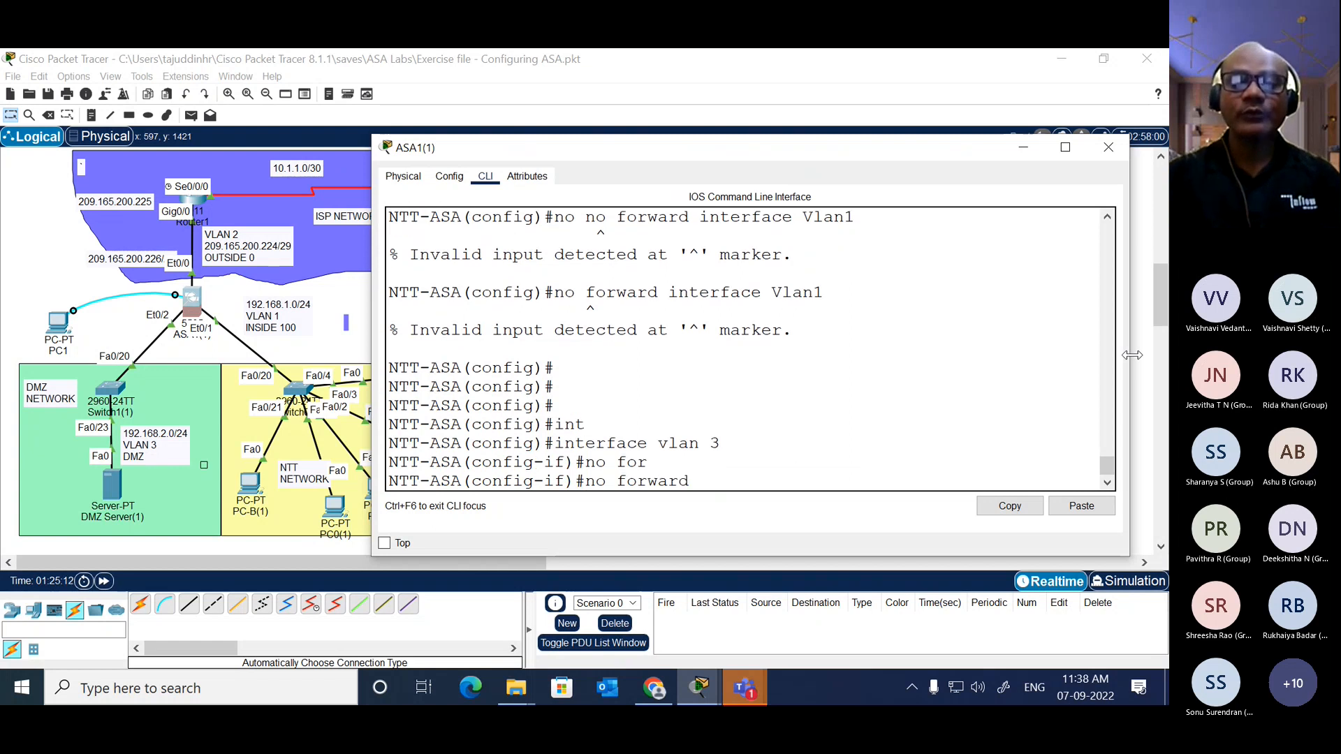
type("?")
type("int")
key("Tab")
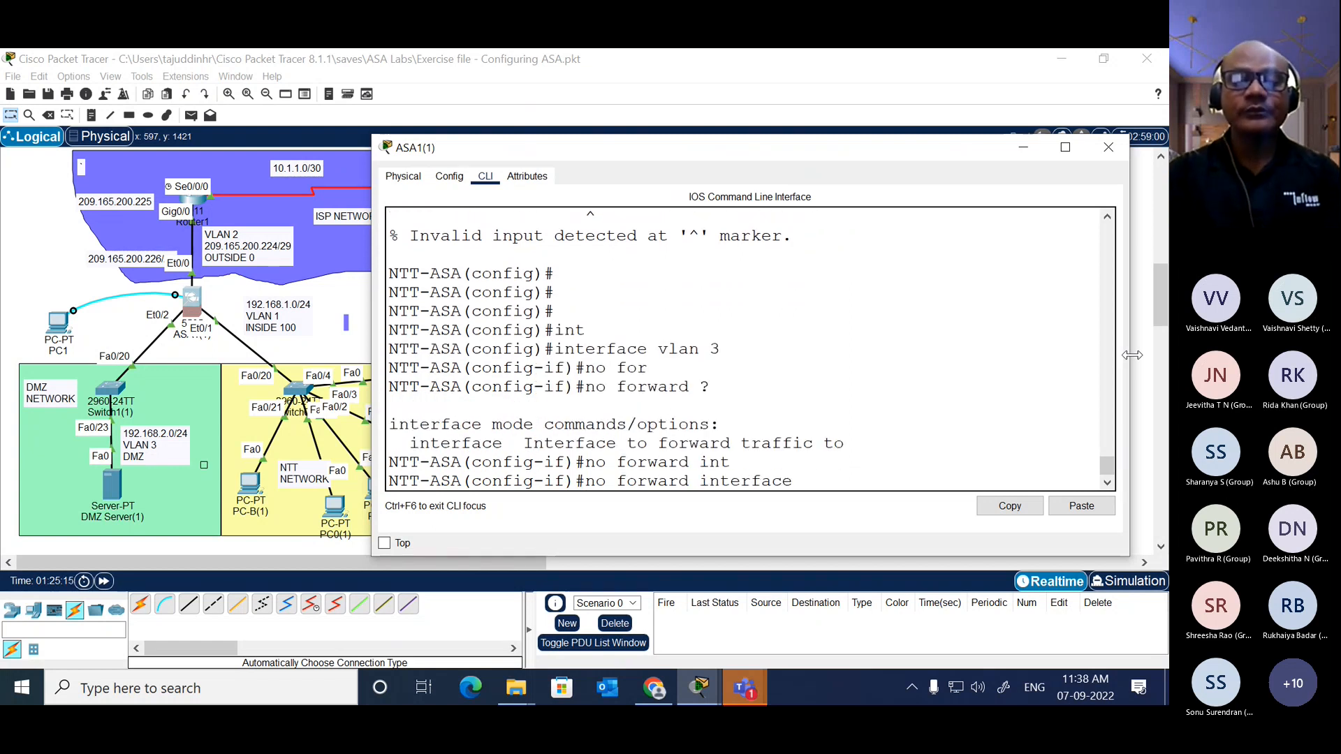
type("vlan 1")
key("Return")
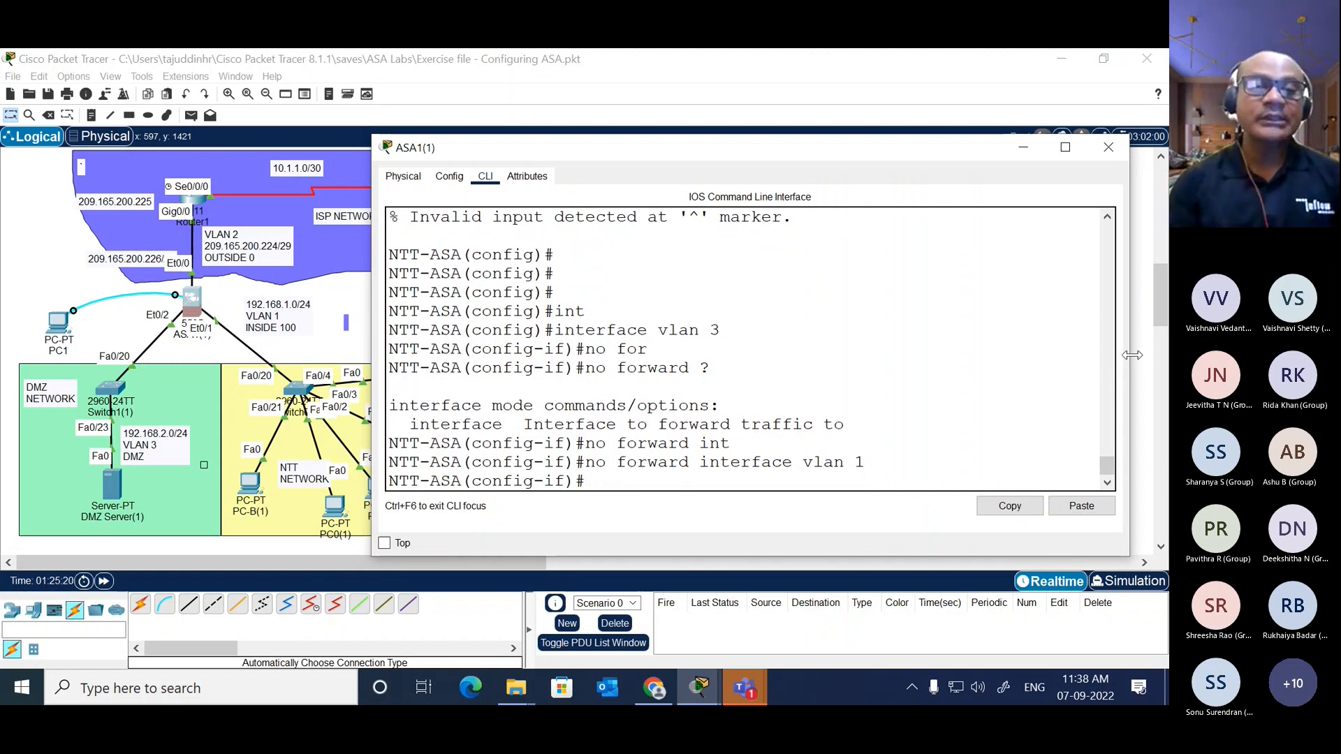
Step: Name the VLAN 3 interface dmz using nameif, checking the command's available options
type("name")
key("Tab")
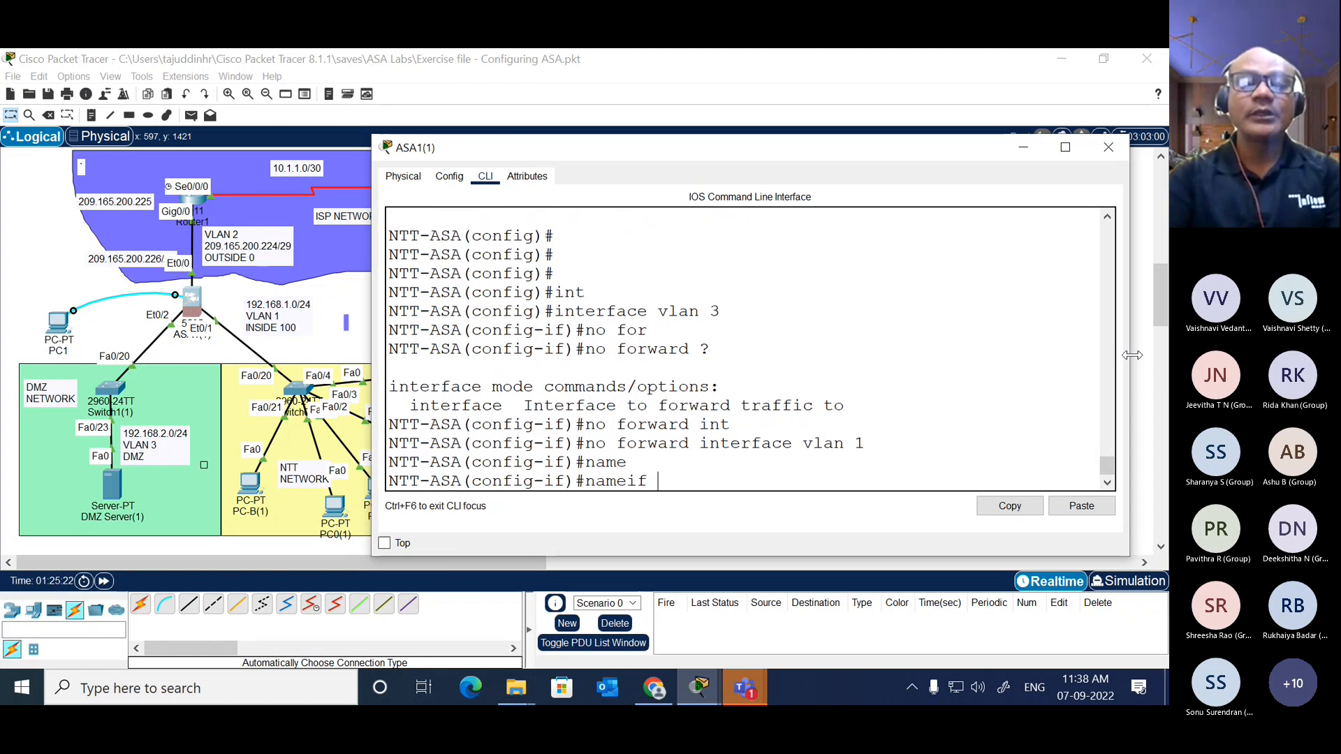
type("dmz")
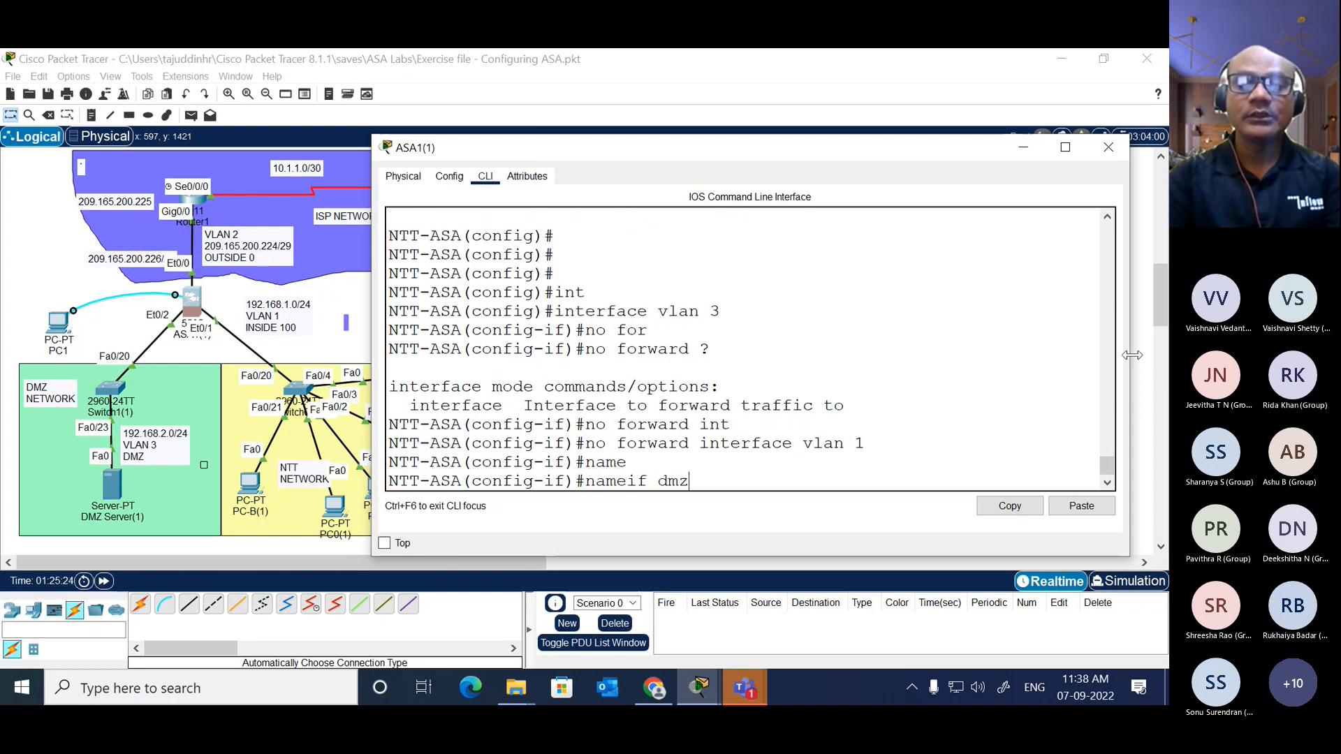
type(" ?")
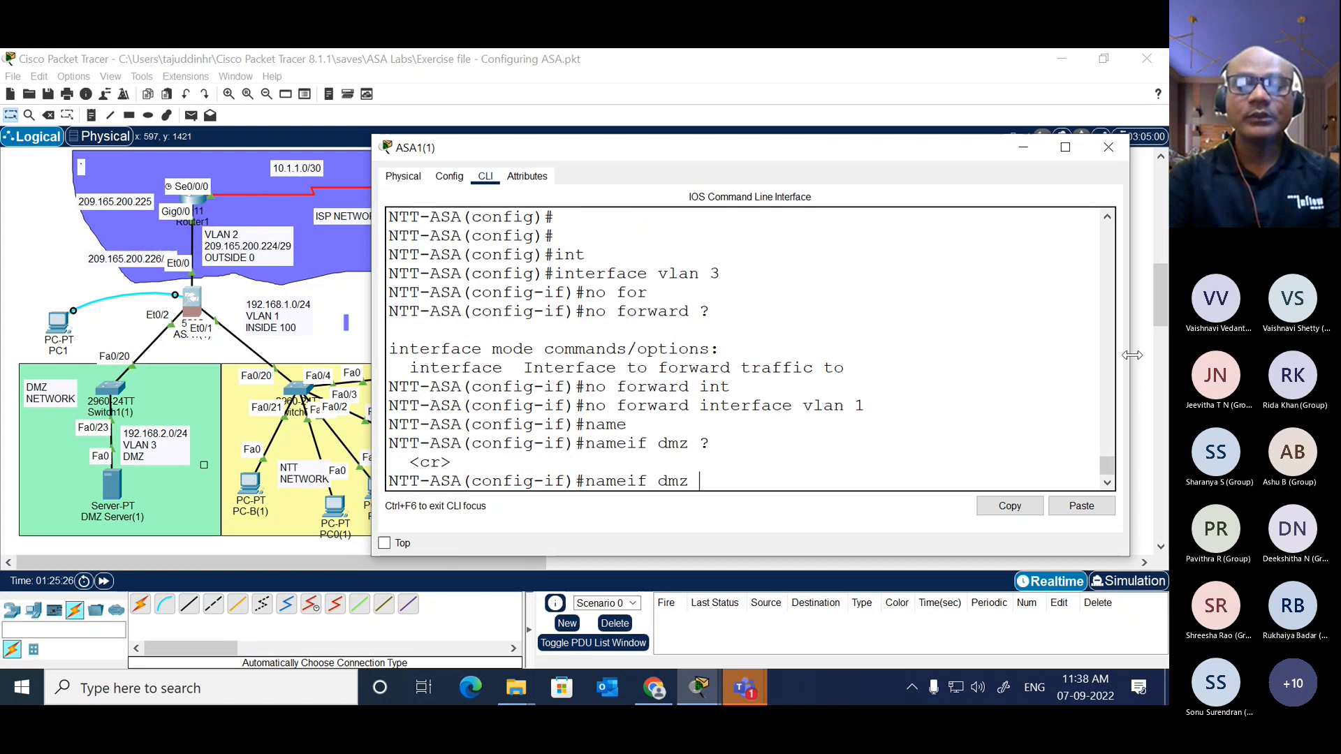
key("Return")
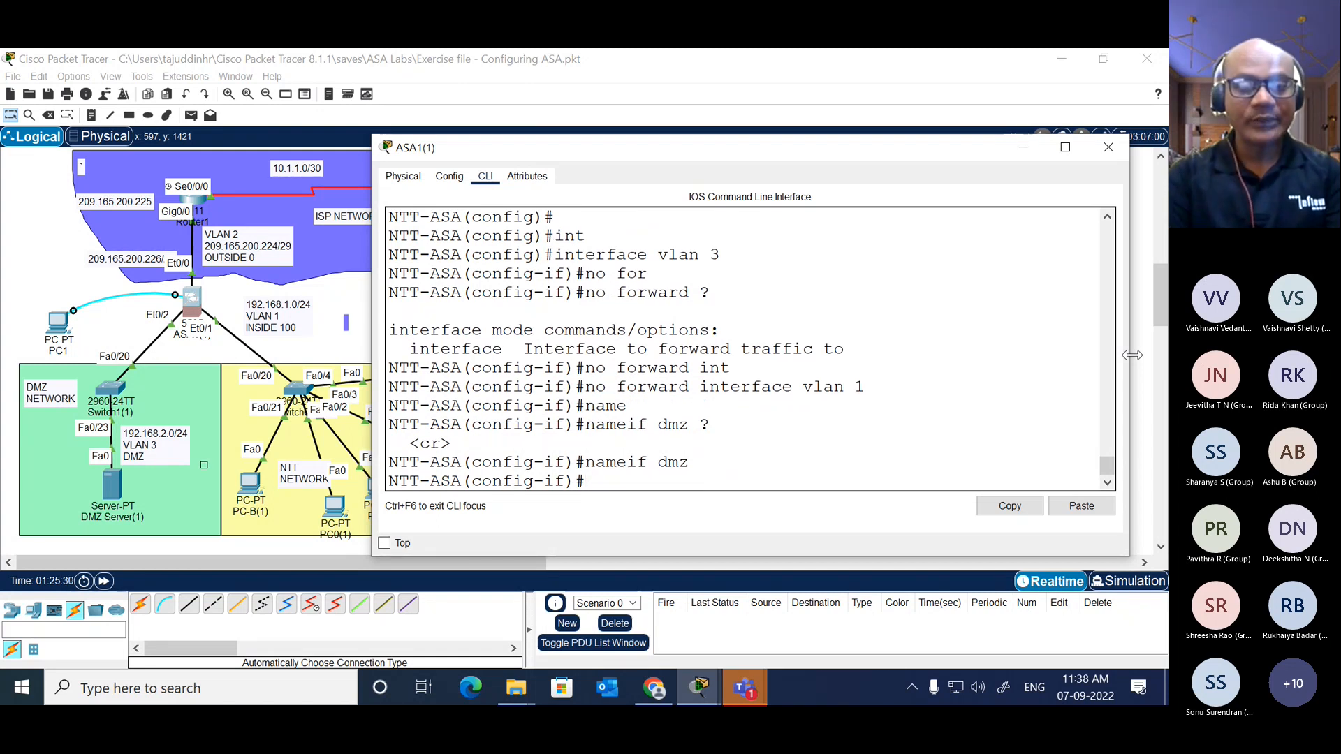
Step: Set the VLAN 3 interface's security level to 70 and return to privileged EXEC mode
type("secu")
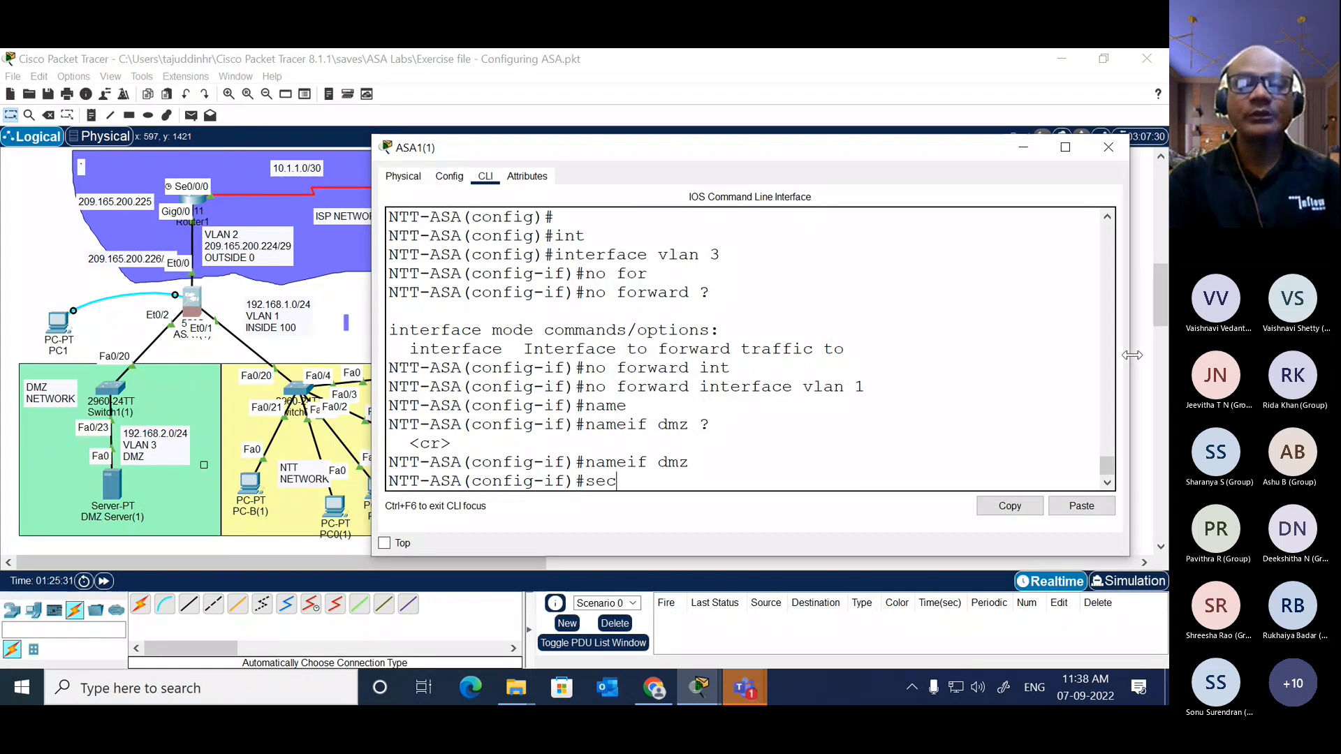
key("Tab")
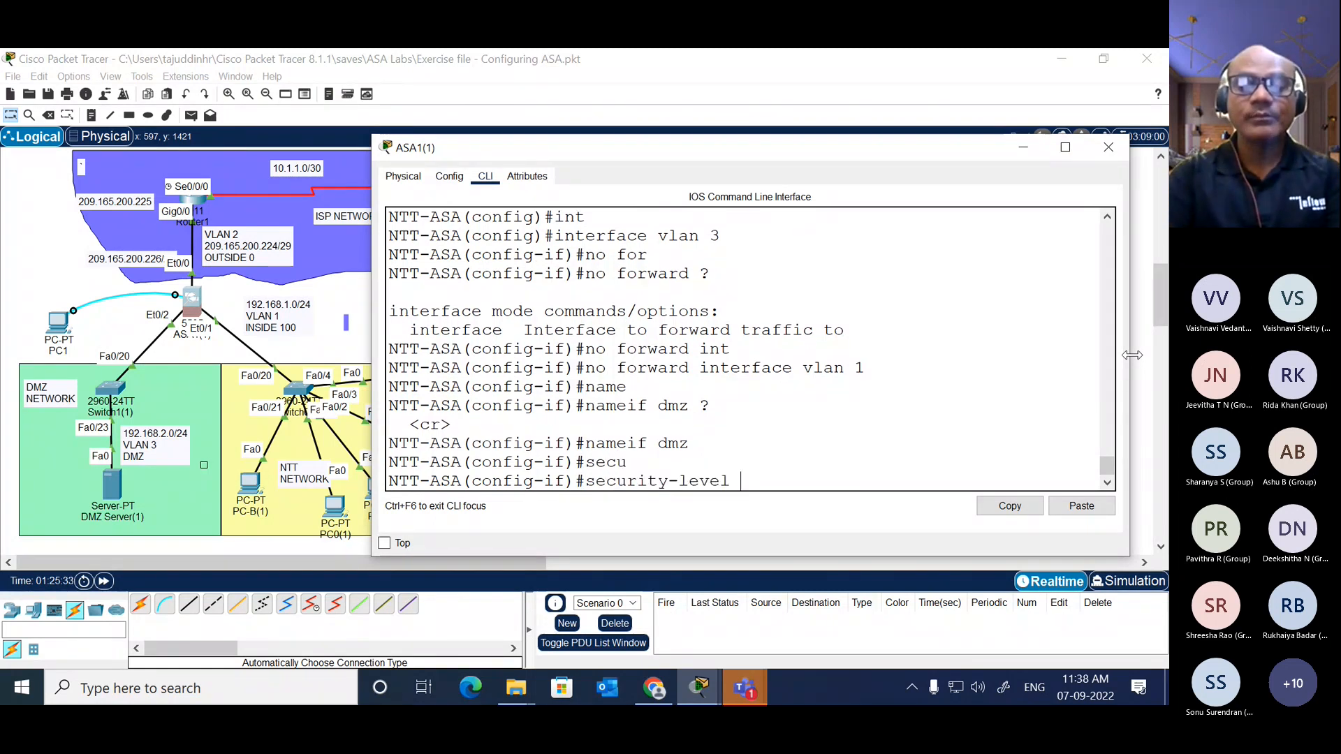
type("70")
key("Return")
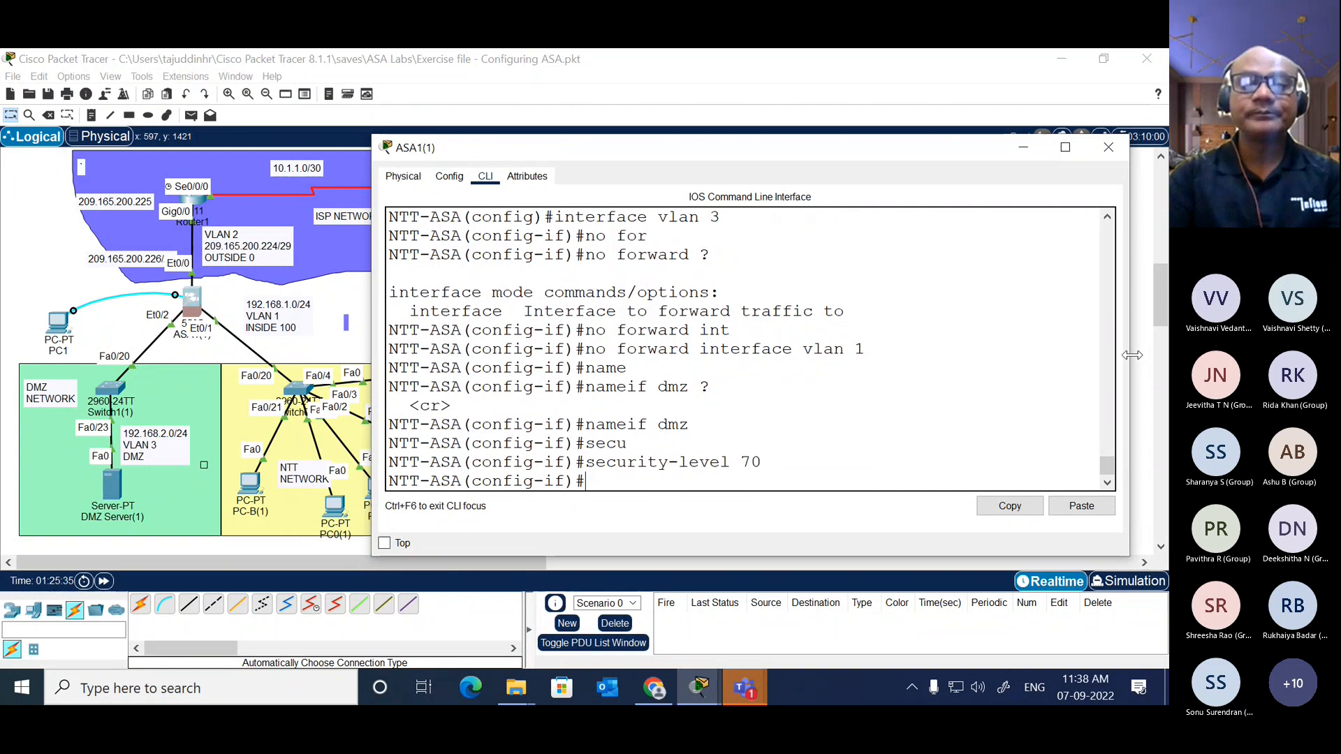
key("Return")
key("Return")
type("end")
key("Return")
key("Return")
key("Return")
Step: Show the ASA's running configuration and examine the interface Vlan3 section
type("sh")
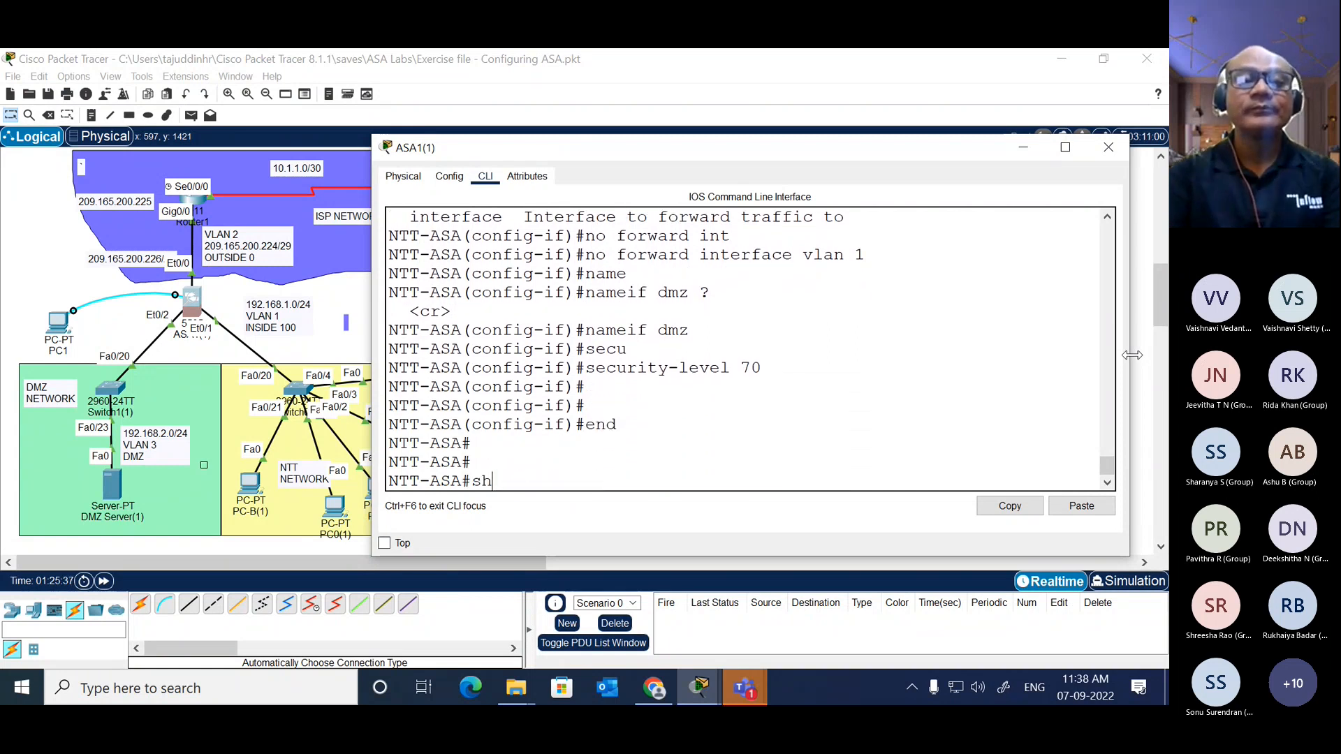
key("Tab")
type("ru")
key("Tab")
type("n")
key("Return")
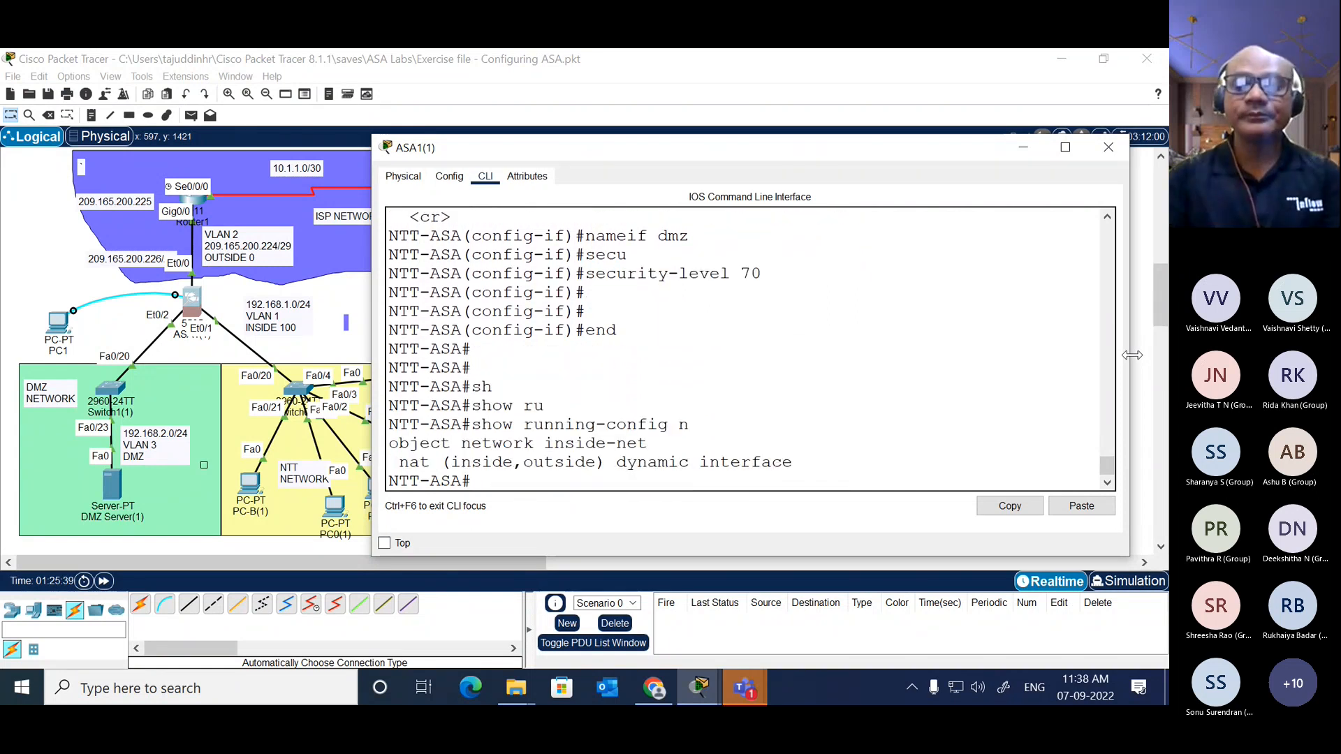
key("Up")
key("BackSpace")
key("Return")
key("space")
key("space")
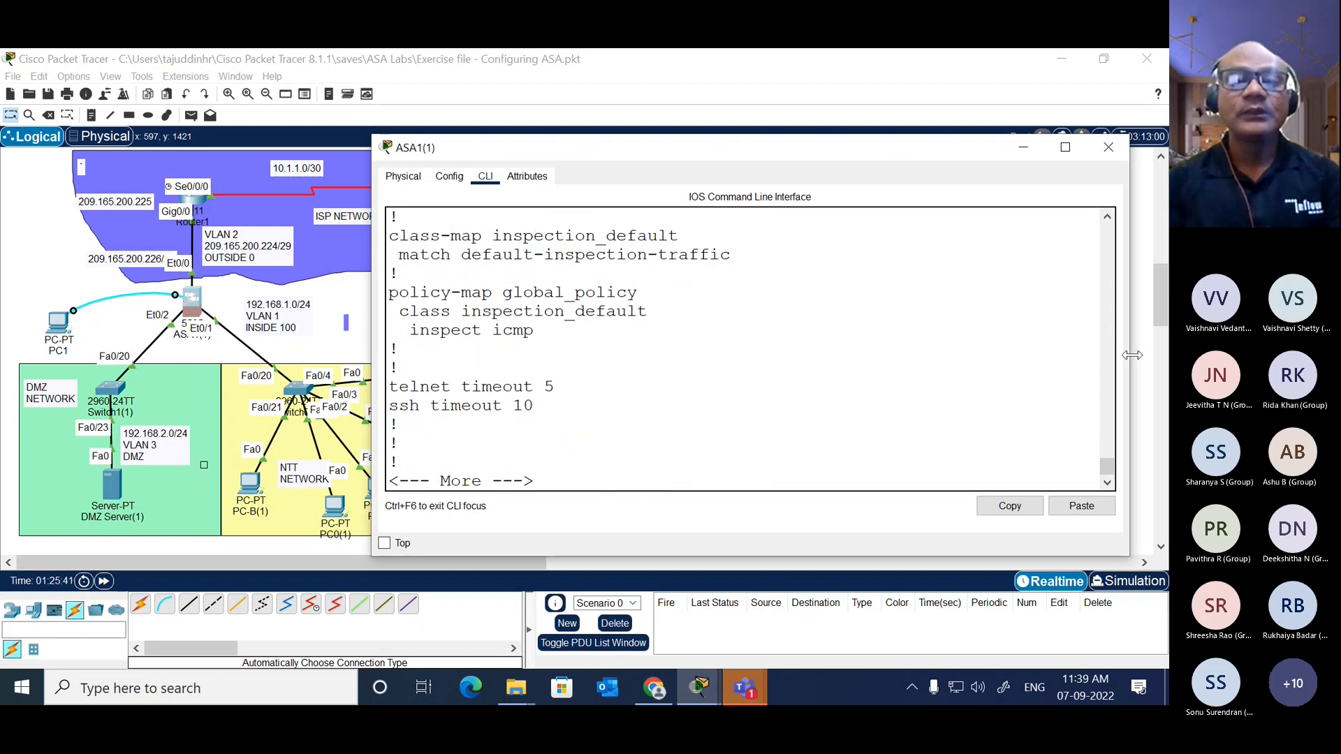
scroll(928, 275, "up", 8)
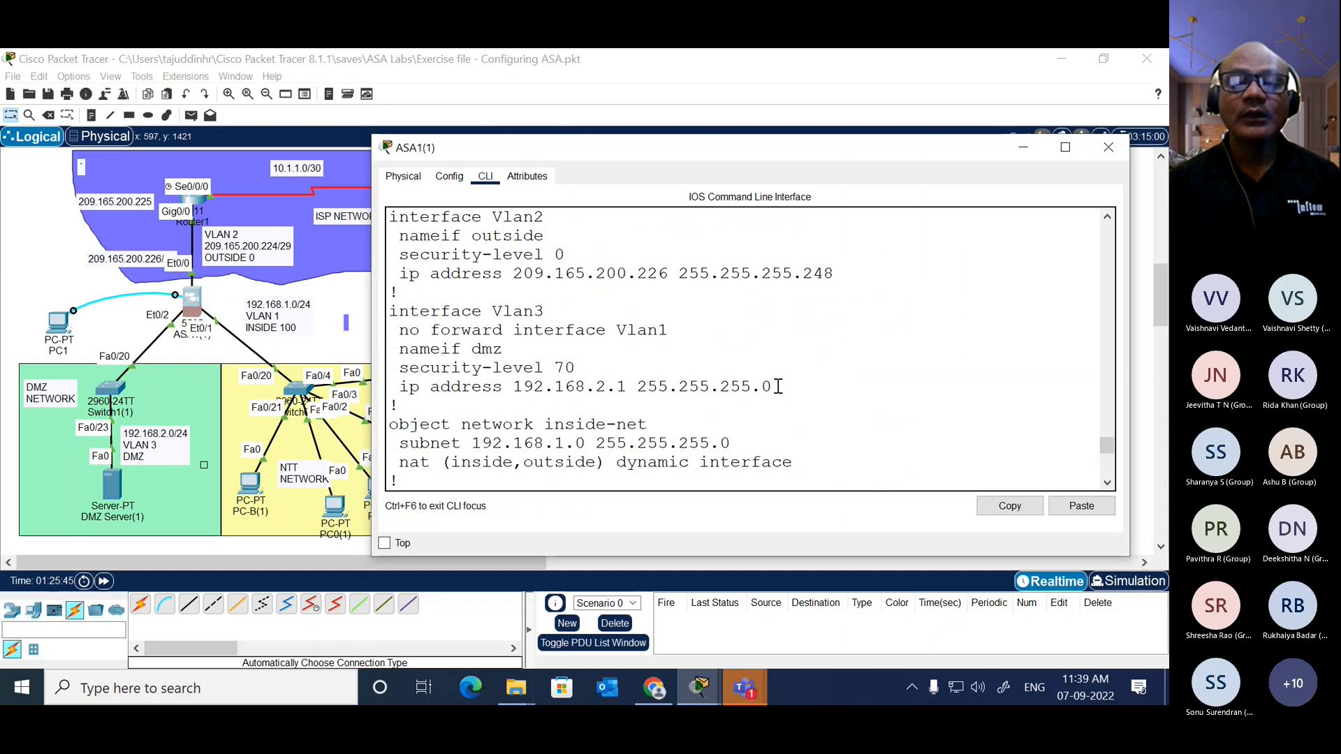
left_click_drag(772, 386, 392, 301)
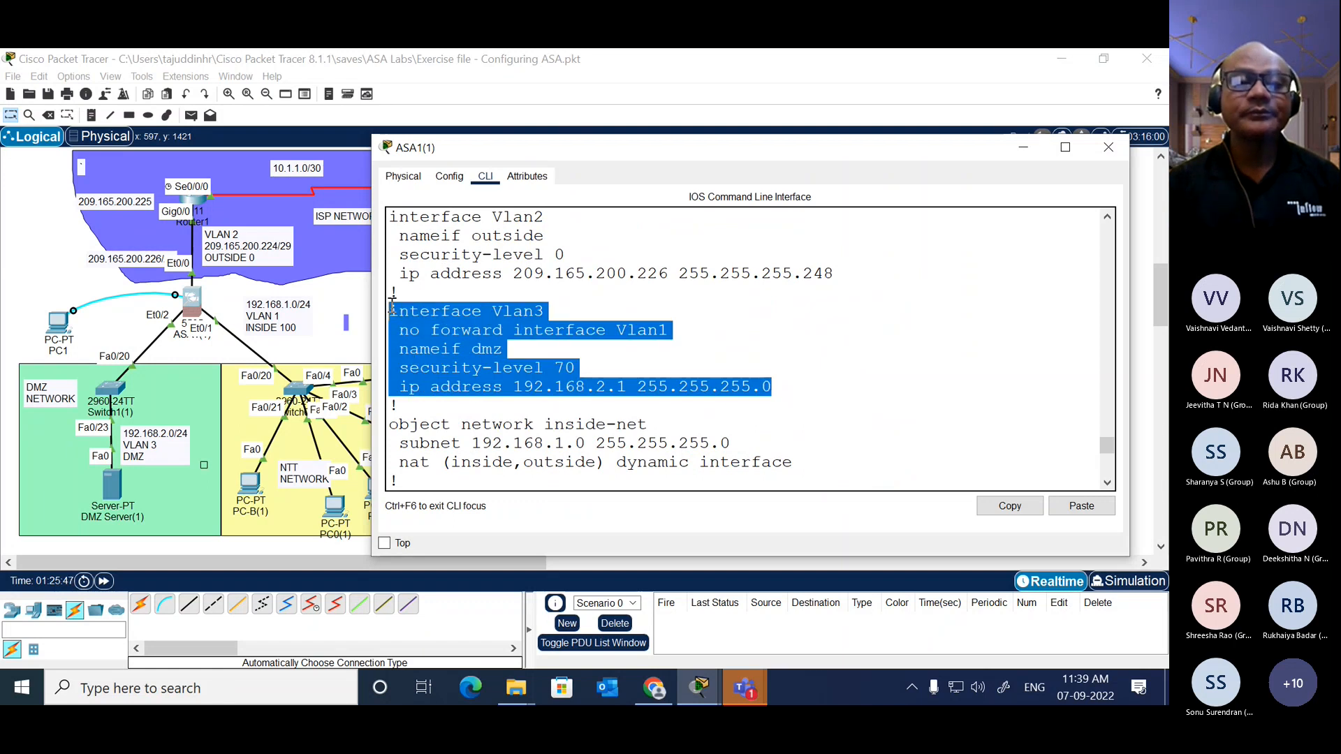
left_click(442, 362)
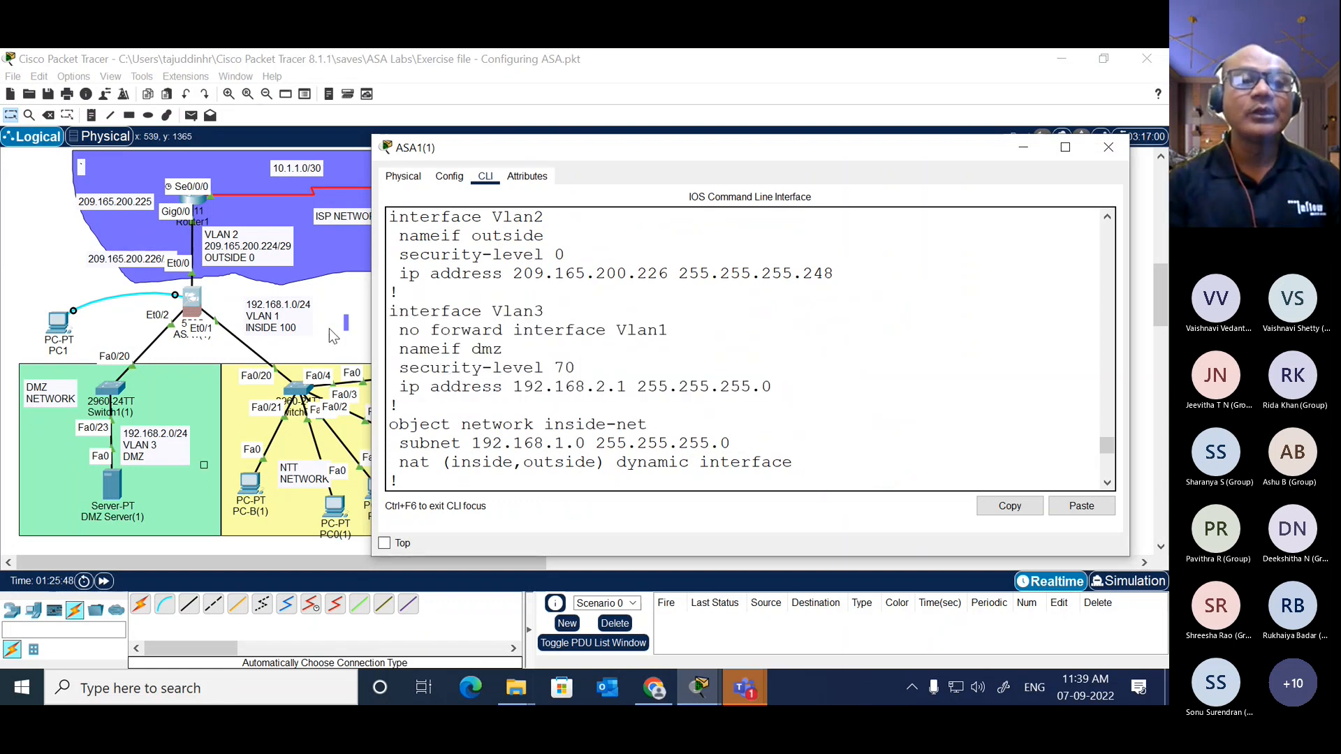
Step: Bring the topology to the front and shift PC0(1) slightly left within the NTT network area
left_click(329, 329)
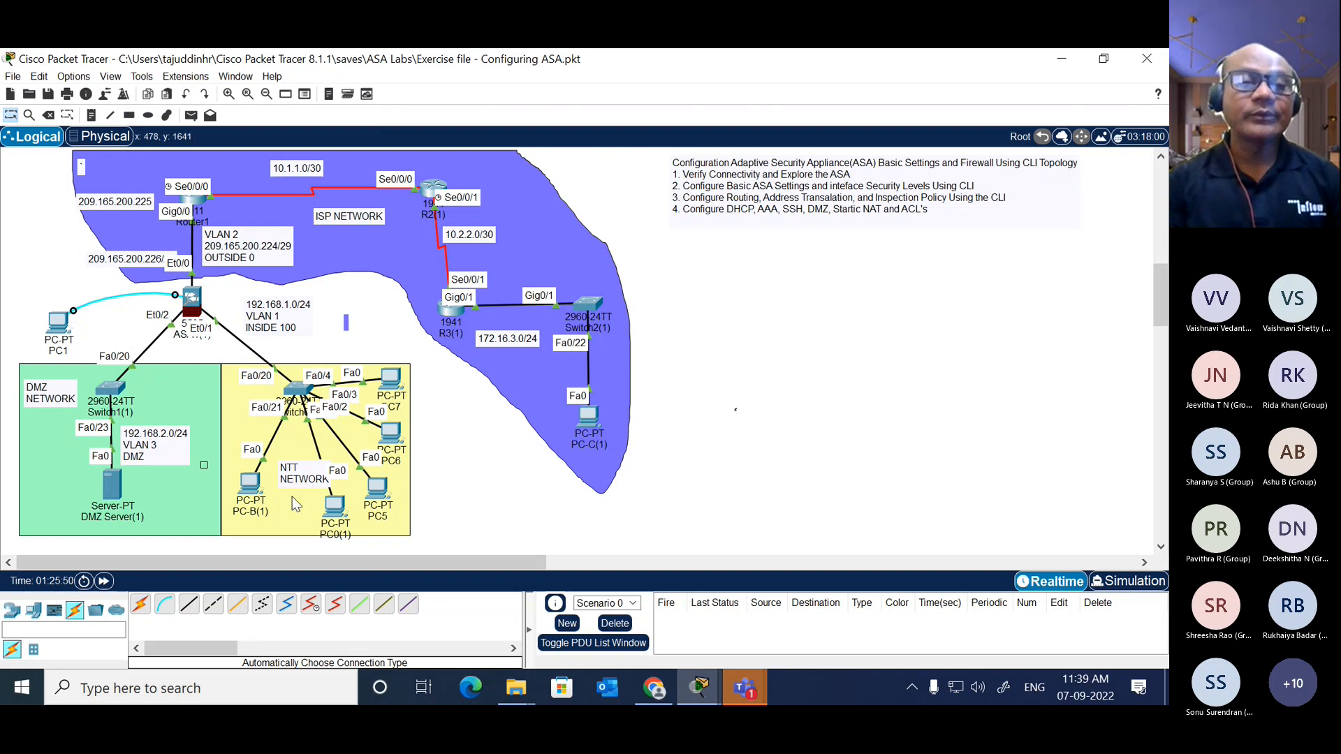
left_click_drag(334, 506, 318, 505)
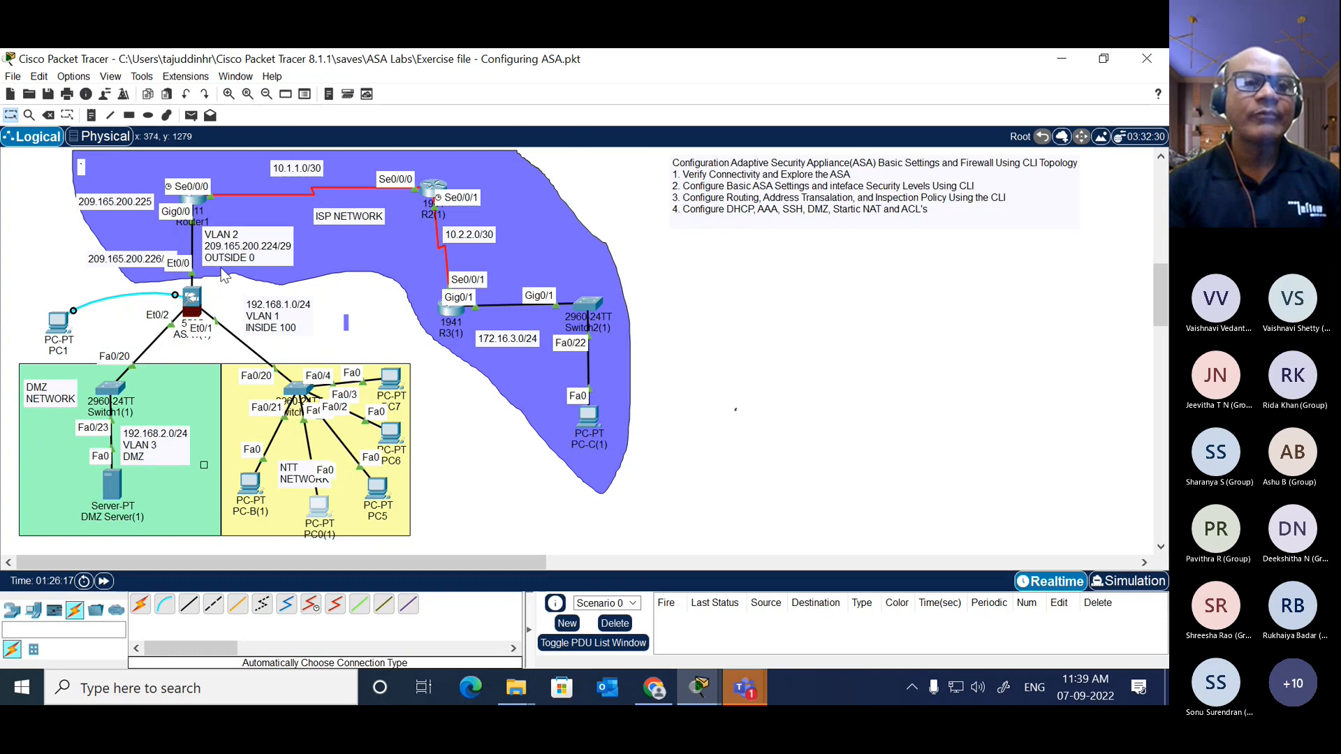
Step: Open Router1's command line in a widened window and enter privileged EXEC mode
left_click(197, 202)
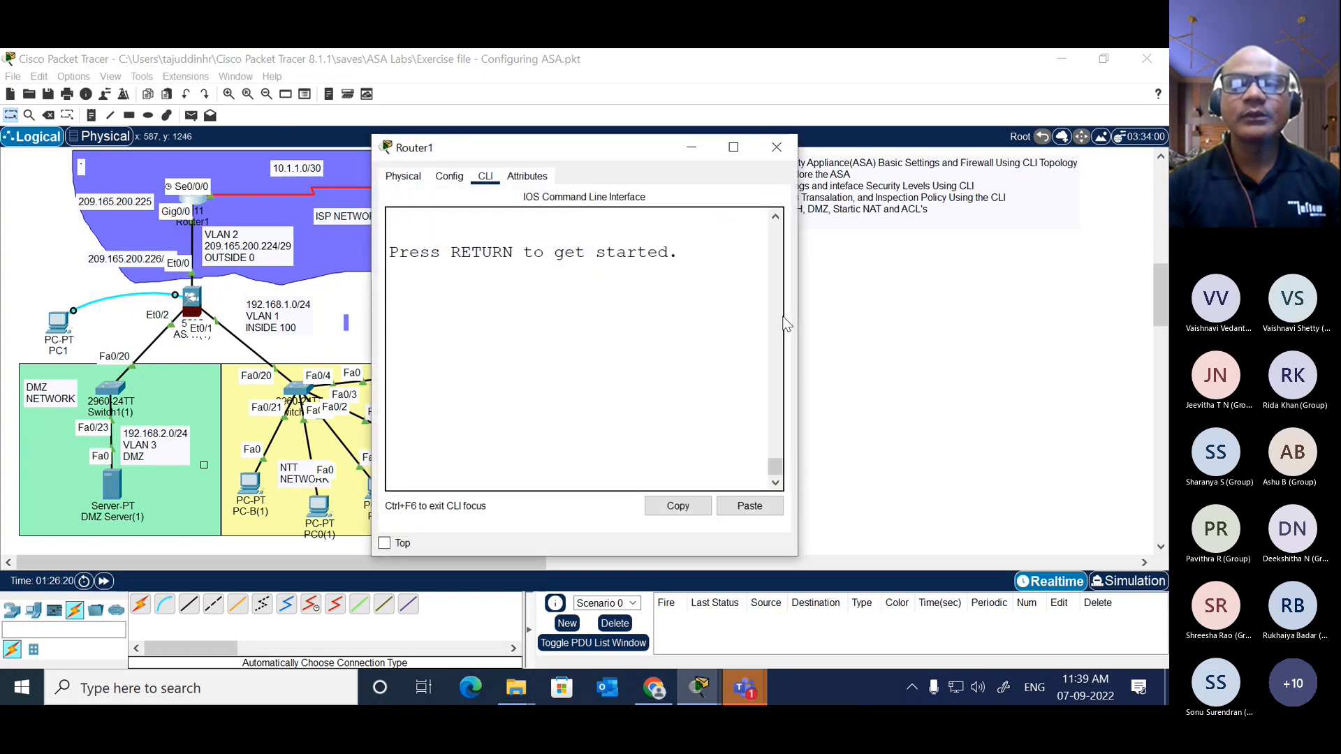
left_click_drag(797, 323, 1136, 297)
left_click(908, 325)
key("Return")
key("Return")
key("Return")
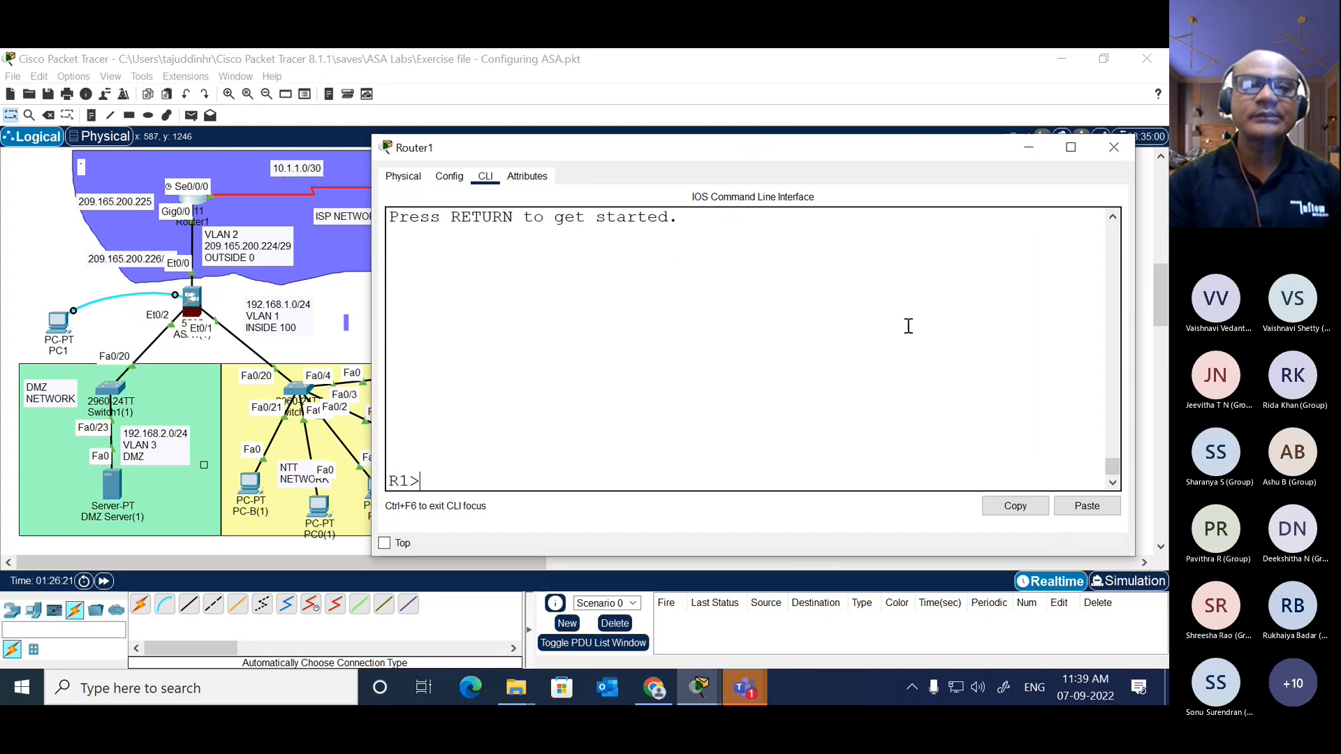
type("en")
key("Tab")
key("Return")
Step: List Router1's interfaces with show ip int brief and examine the address of Serial0/0/0
type("sh")
key("Tab")
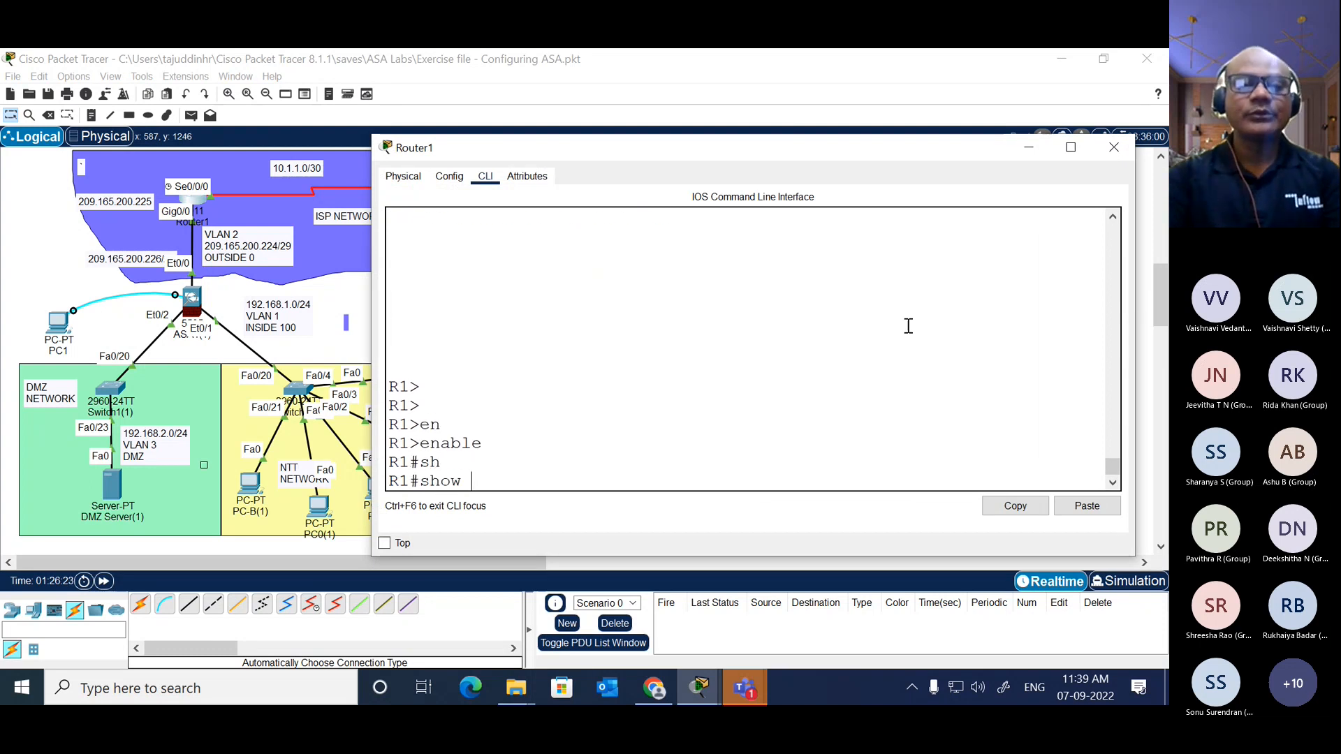
type("ip int bri")
key("Tab")
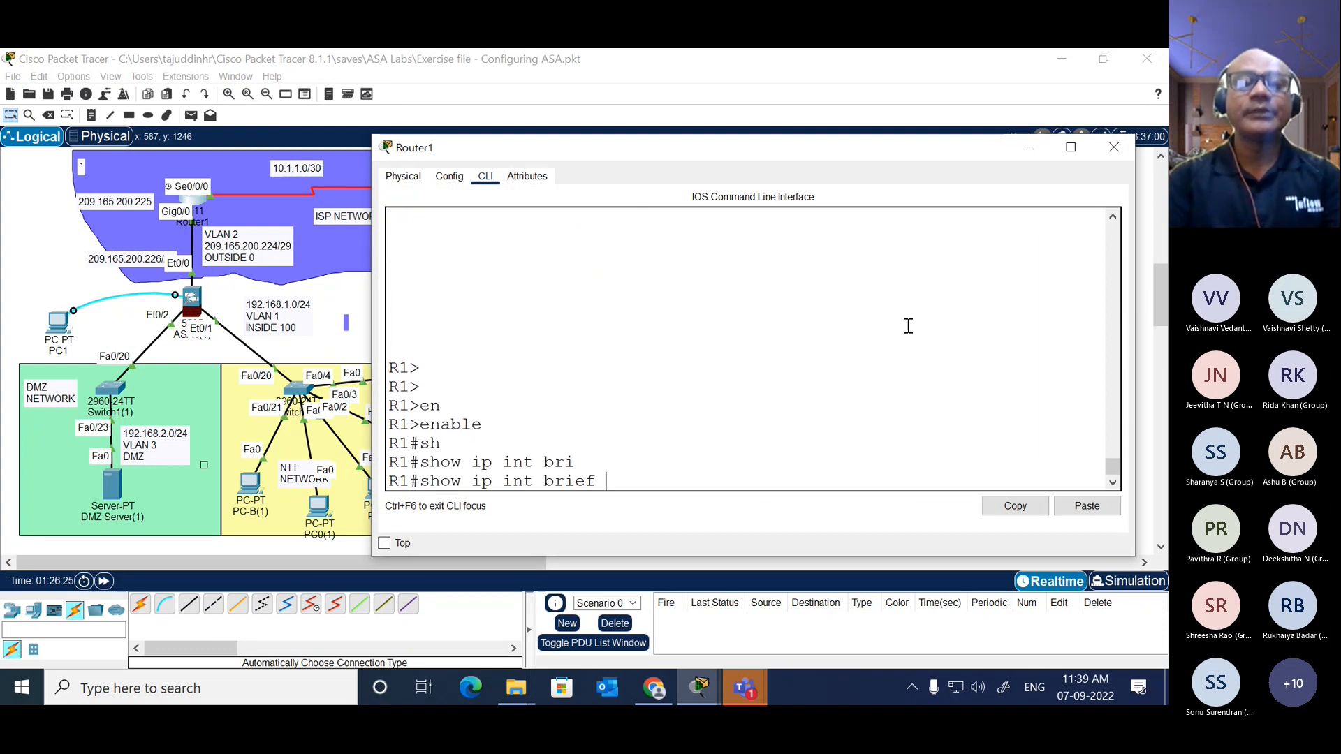
key("Return")
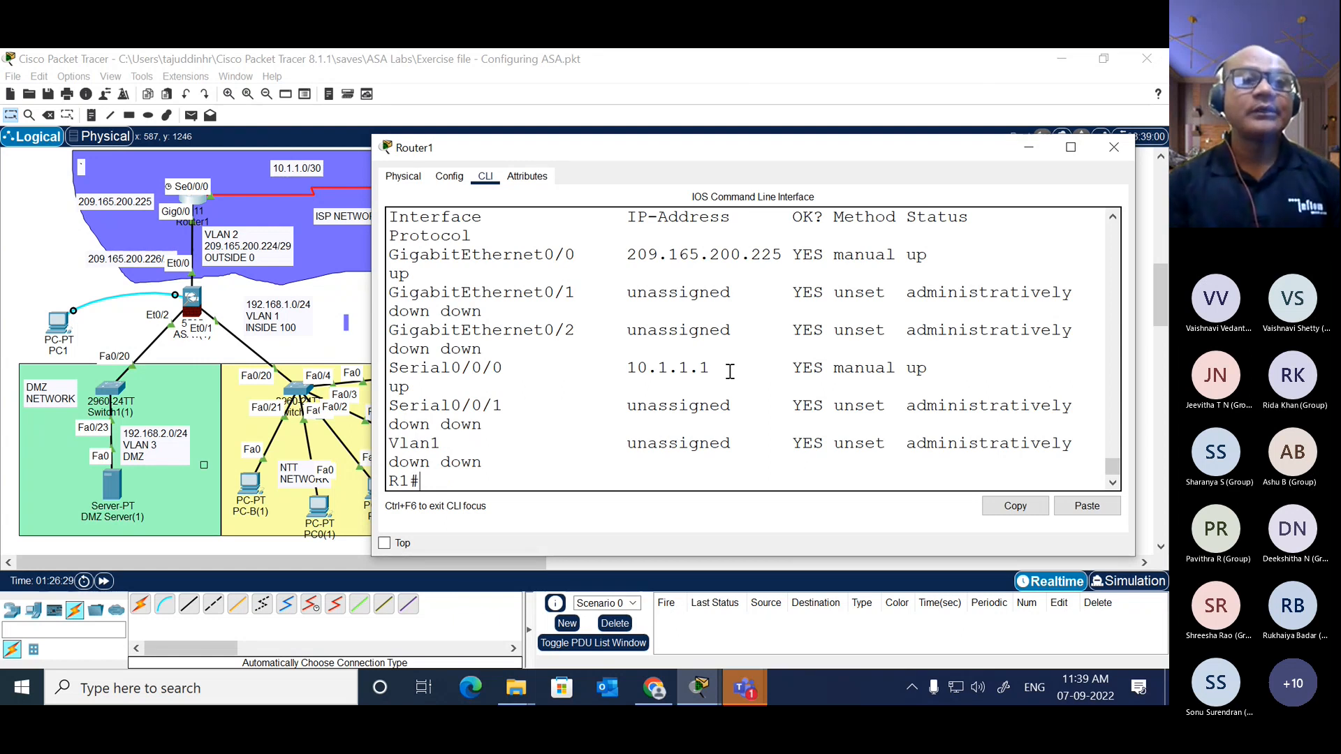
left_click_drag(730, 371, 628, 365)
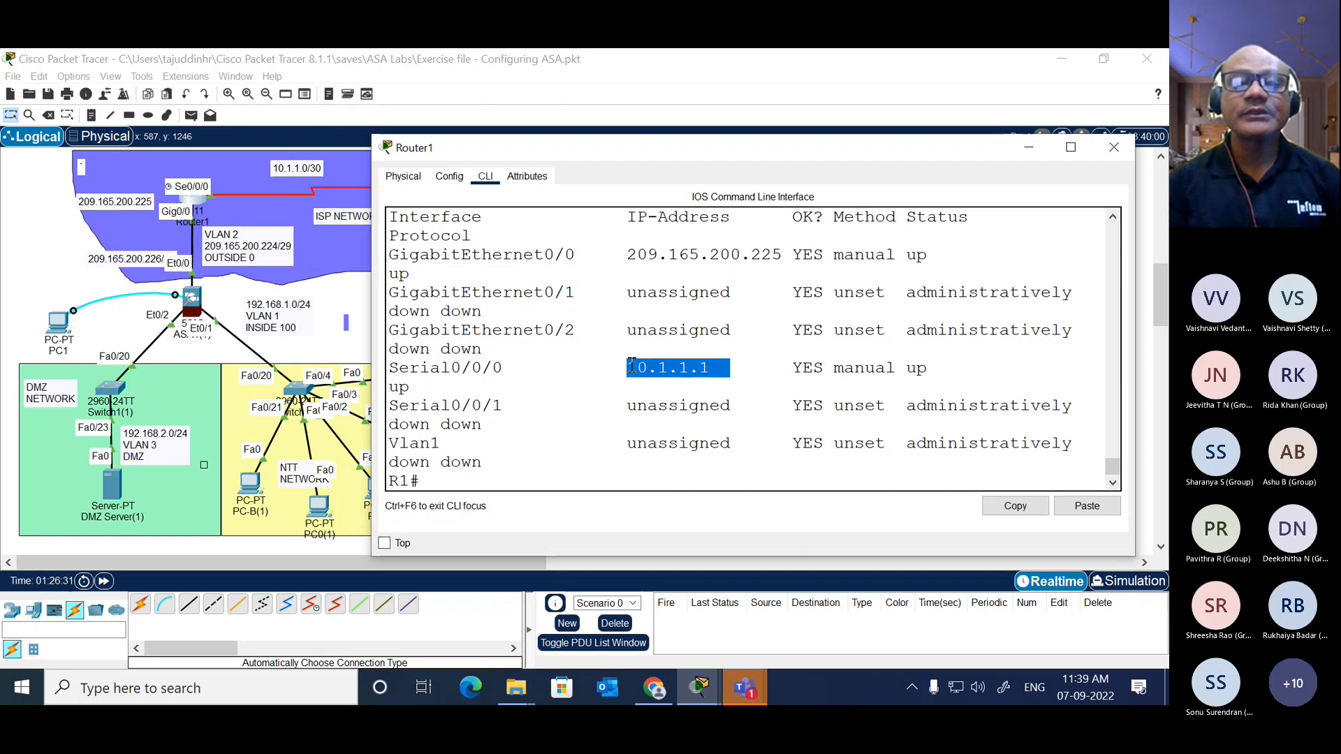
left_click(658, 392)
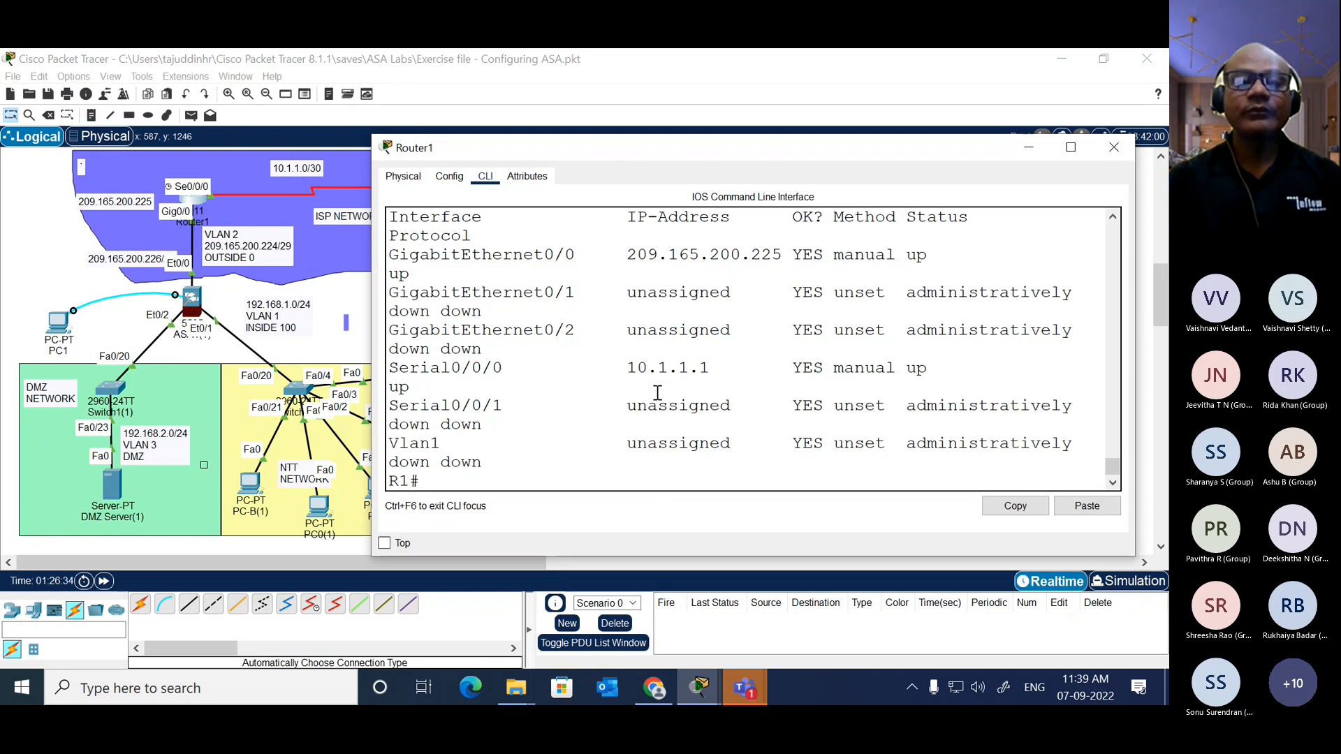
key("Return")
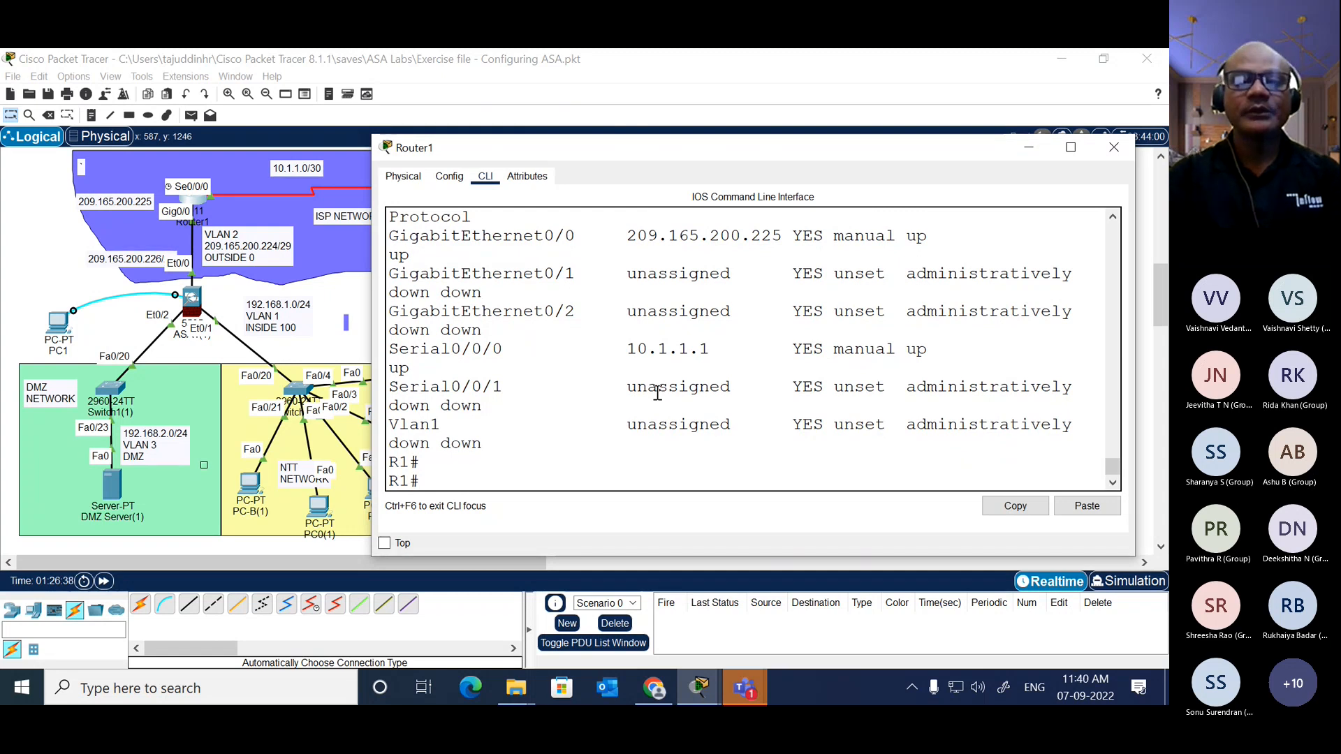
Step: Enter global configuration on Router1 and set the clock rate of interface se0/0/0 to 64000
type("conf t")
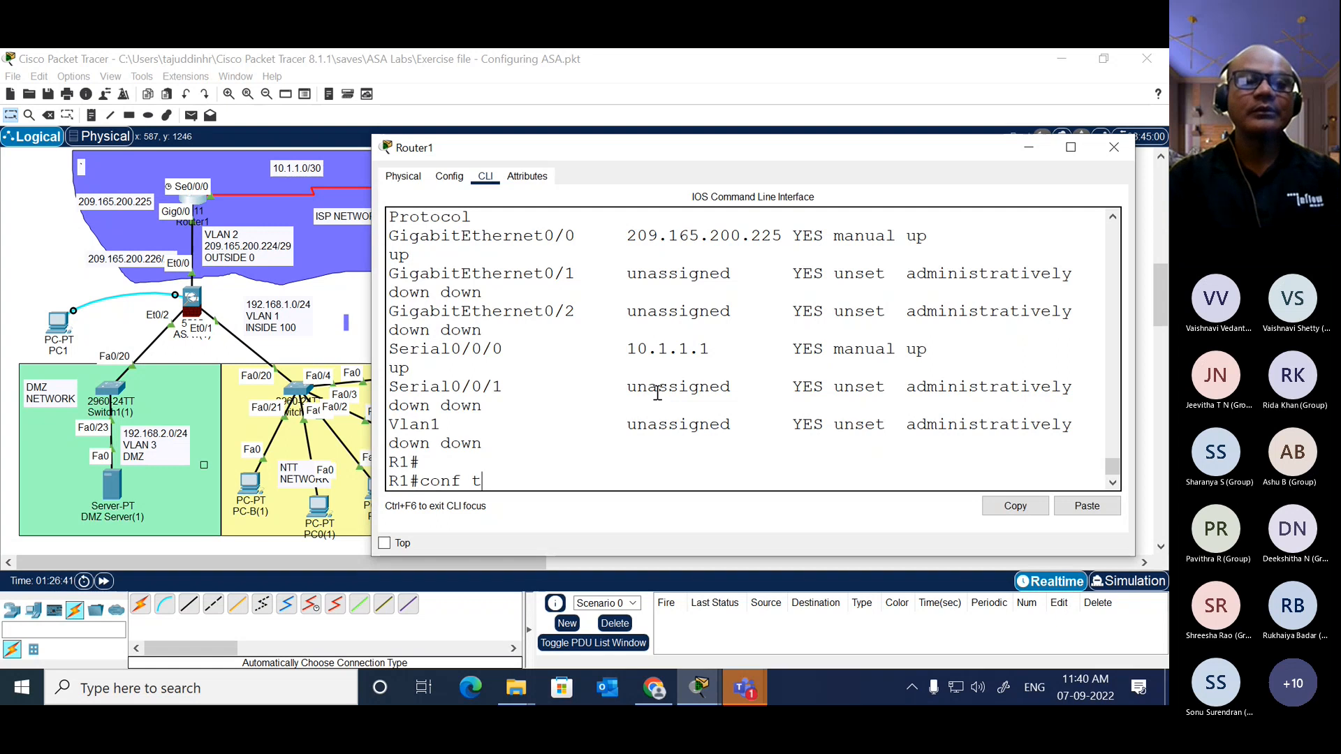
key("Return")
type("int")
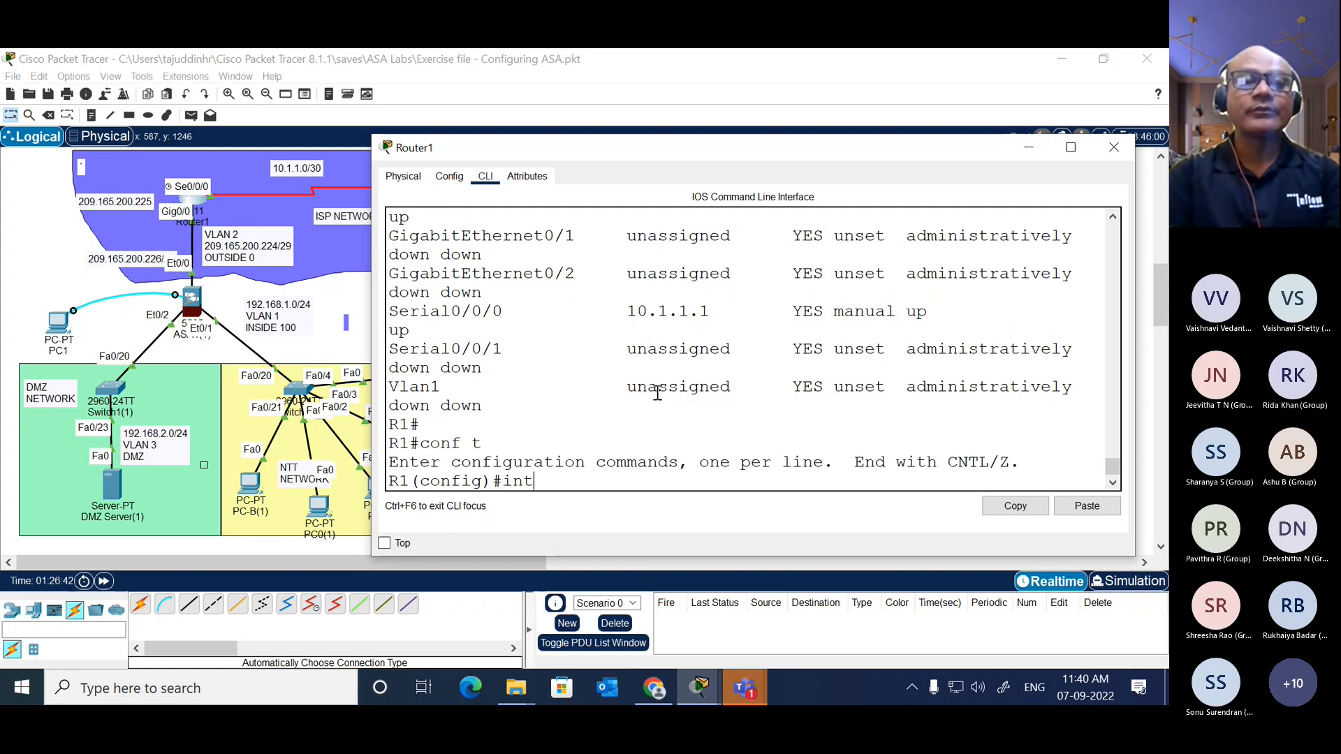
key("Tab")
type("se0/0/0")
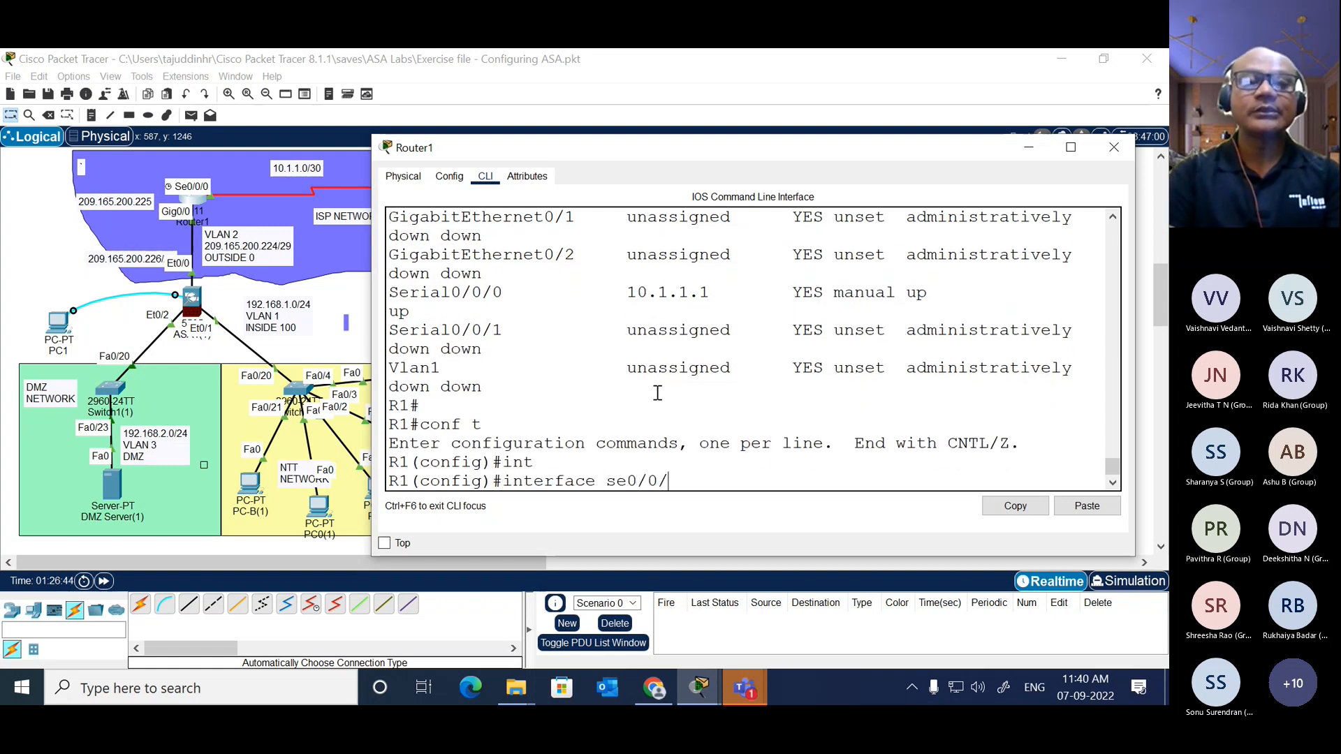
key("Return")
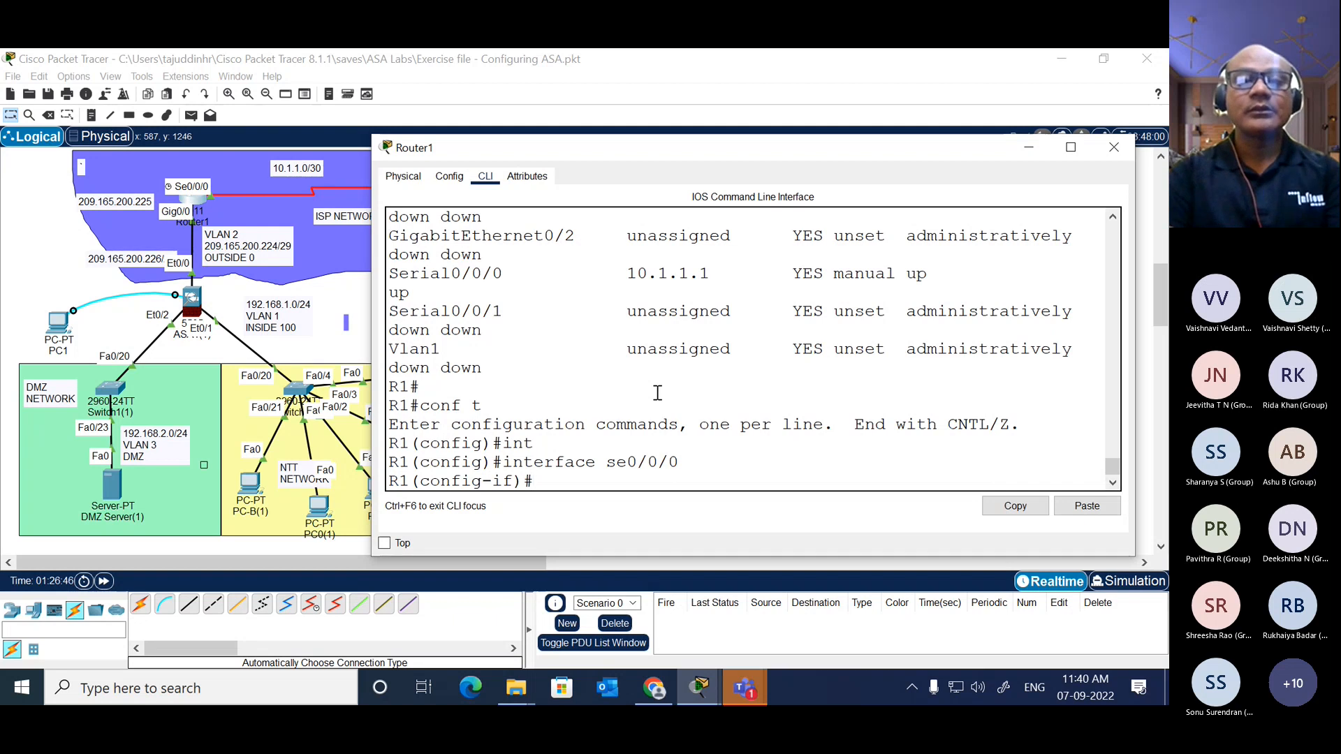
type("cl")
key("Tab")
type("ra")
key("Tab")
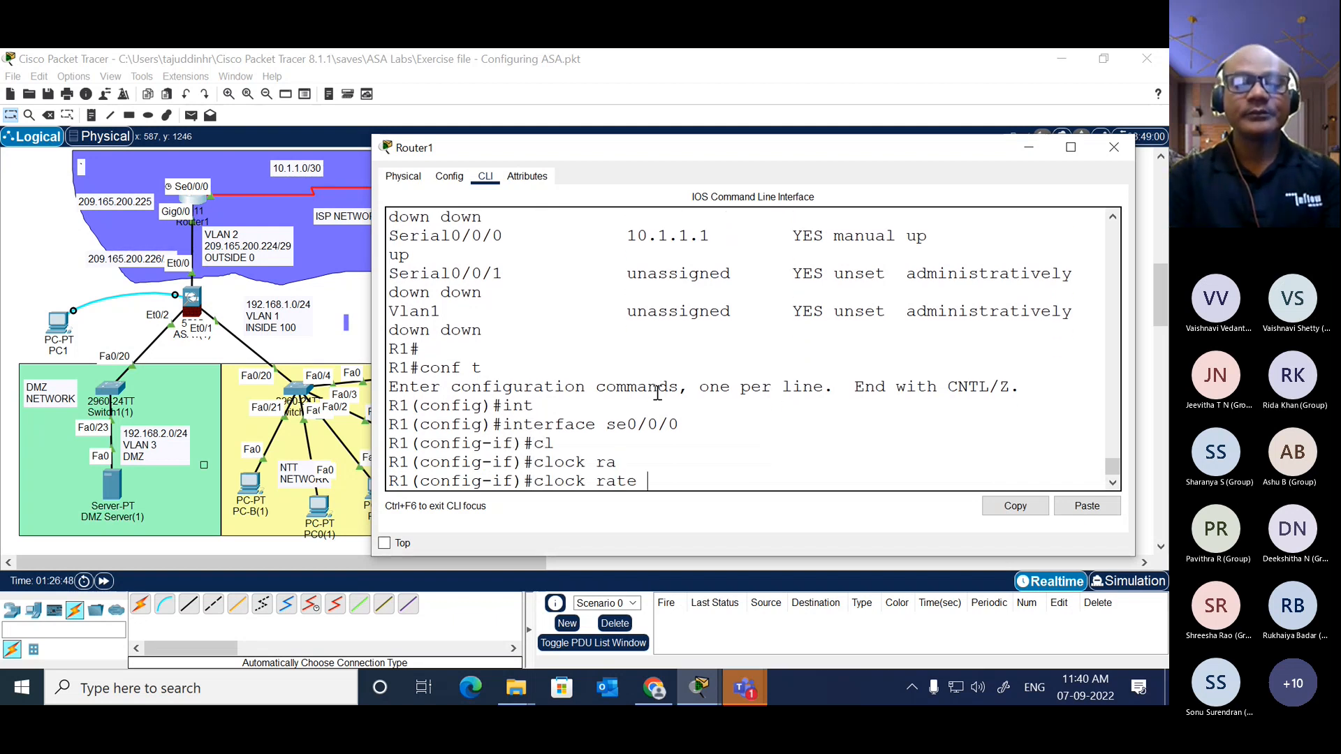
type("64000")
key("Return")
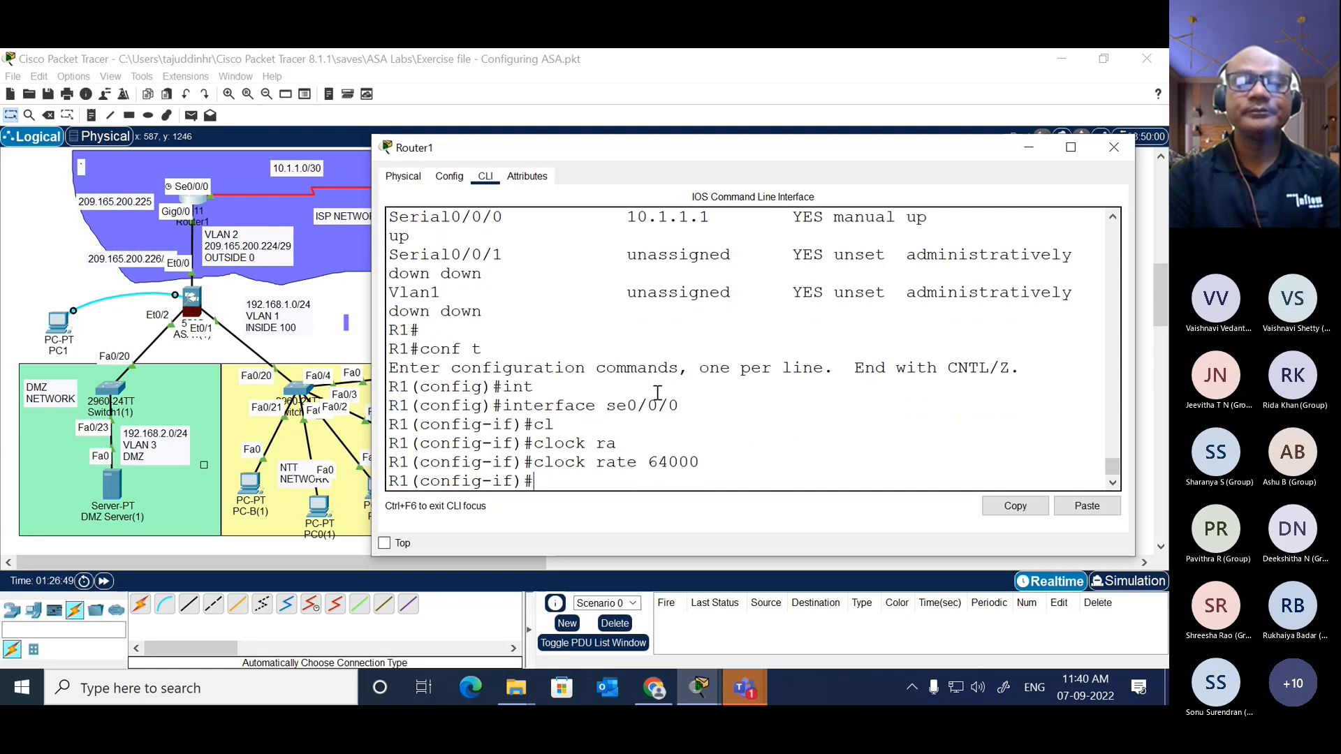
Step: Enable Router1's serial interface se0/0/0 with no shutdown
type("no sh")
key("Tab")
key("Return")
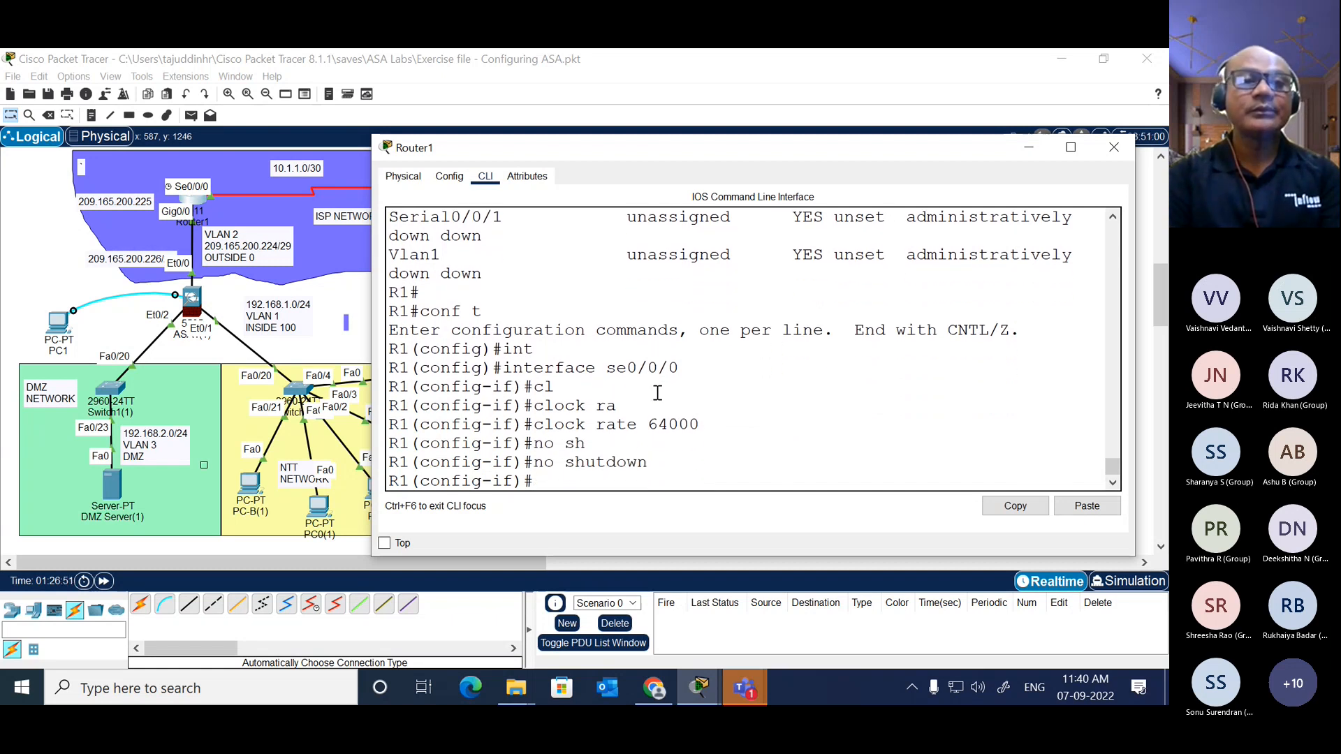
Step: Leave Router1's interface configuration mode and return to global configuration
key("Return")
key("Return")
key("Return")
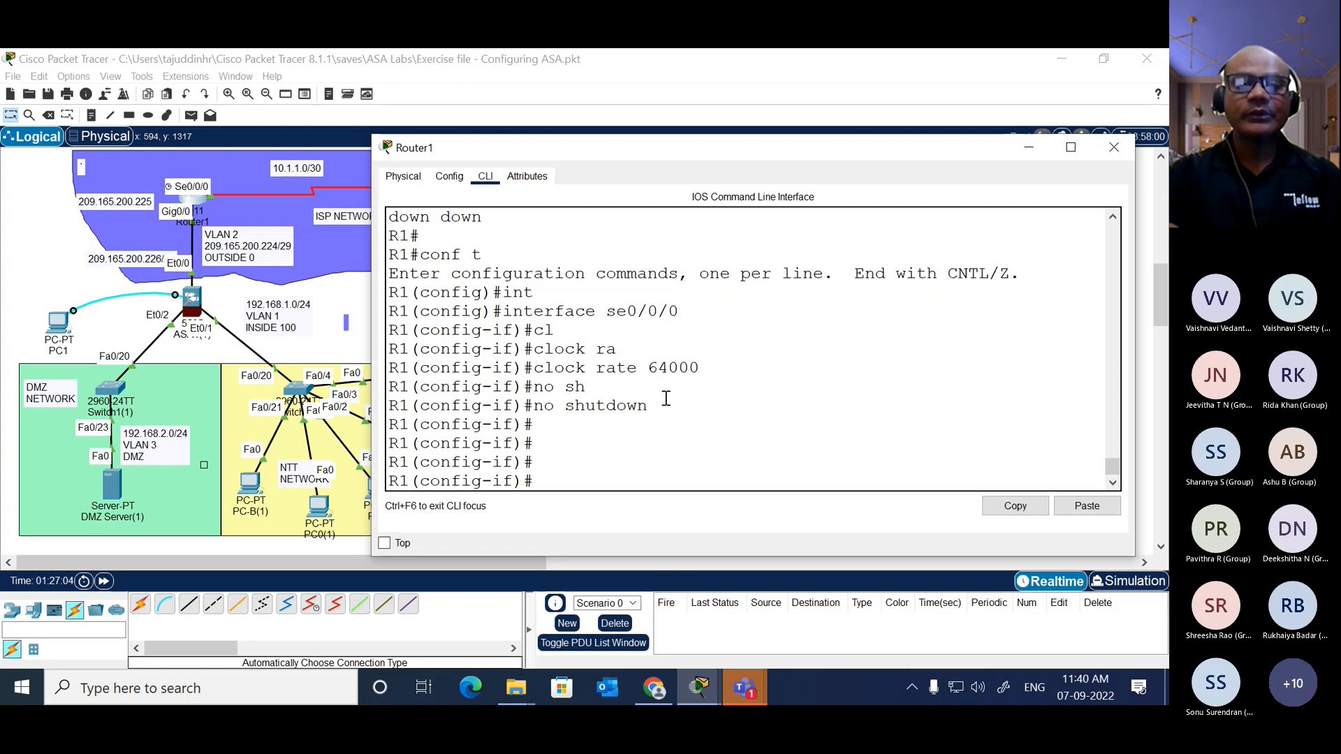
type("exit")
key("Return")
key("Return")
Step: Add a default route on Router1 with ip route 0.0.0.0 0.0.0.0 through exit interface serial 0/0/0
type("ip rou")
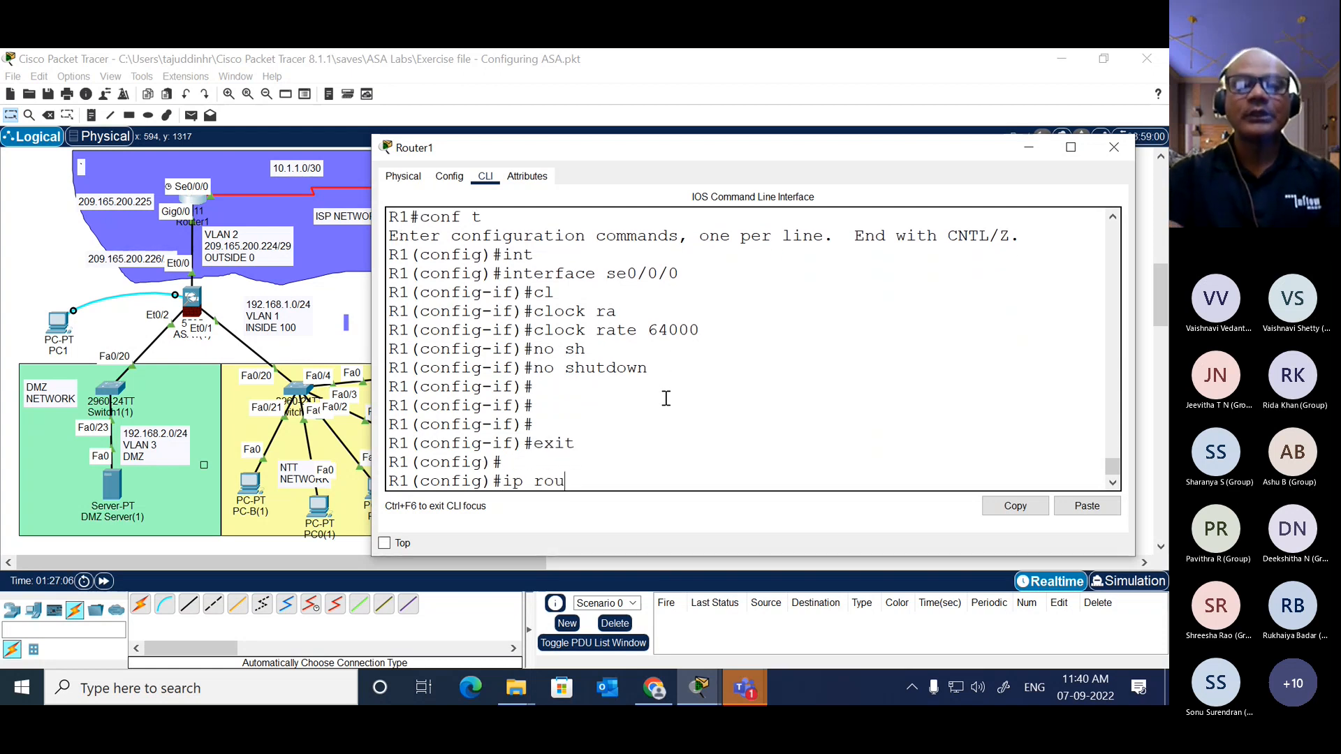
type("te 0.0.0.0 ")
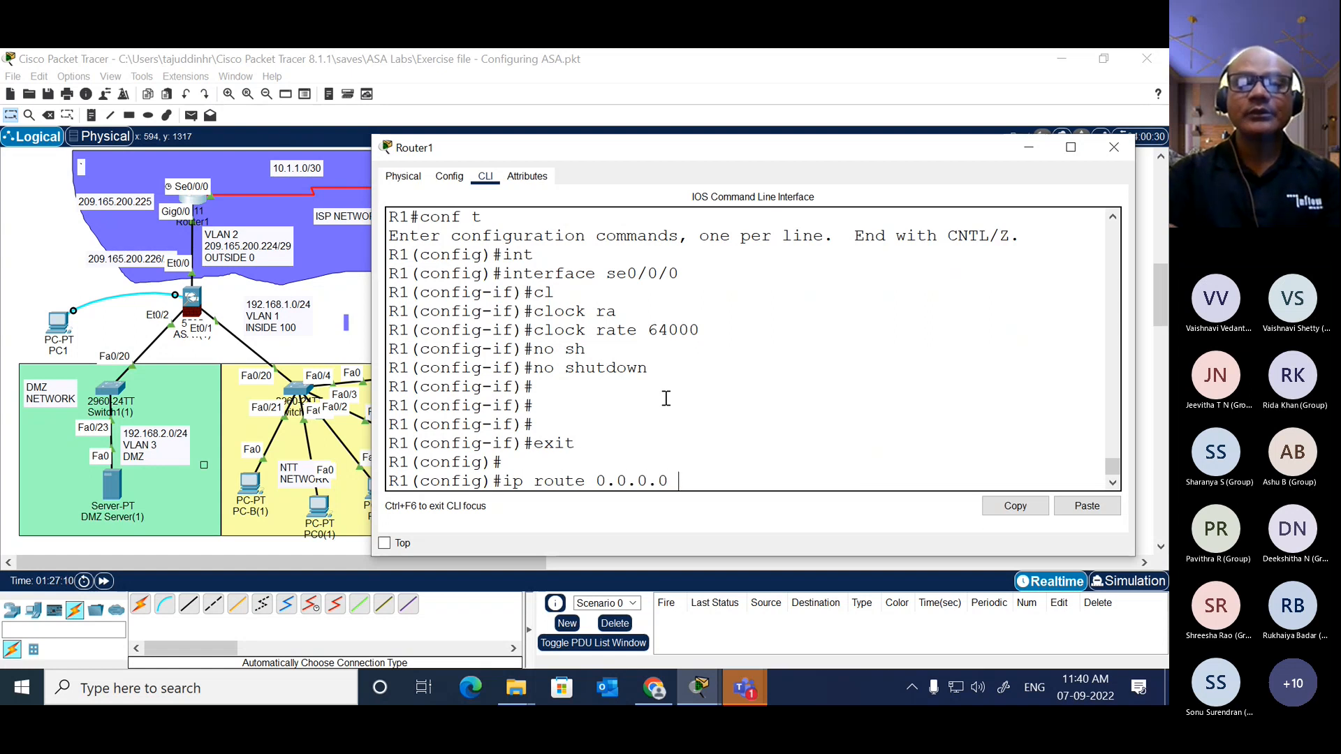
type("0.0.0.0")
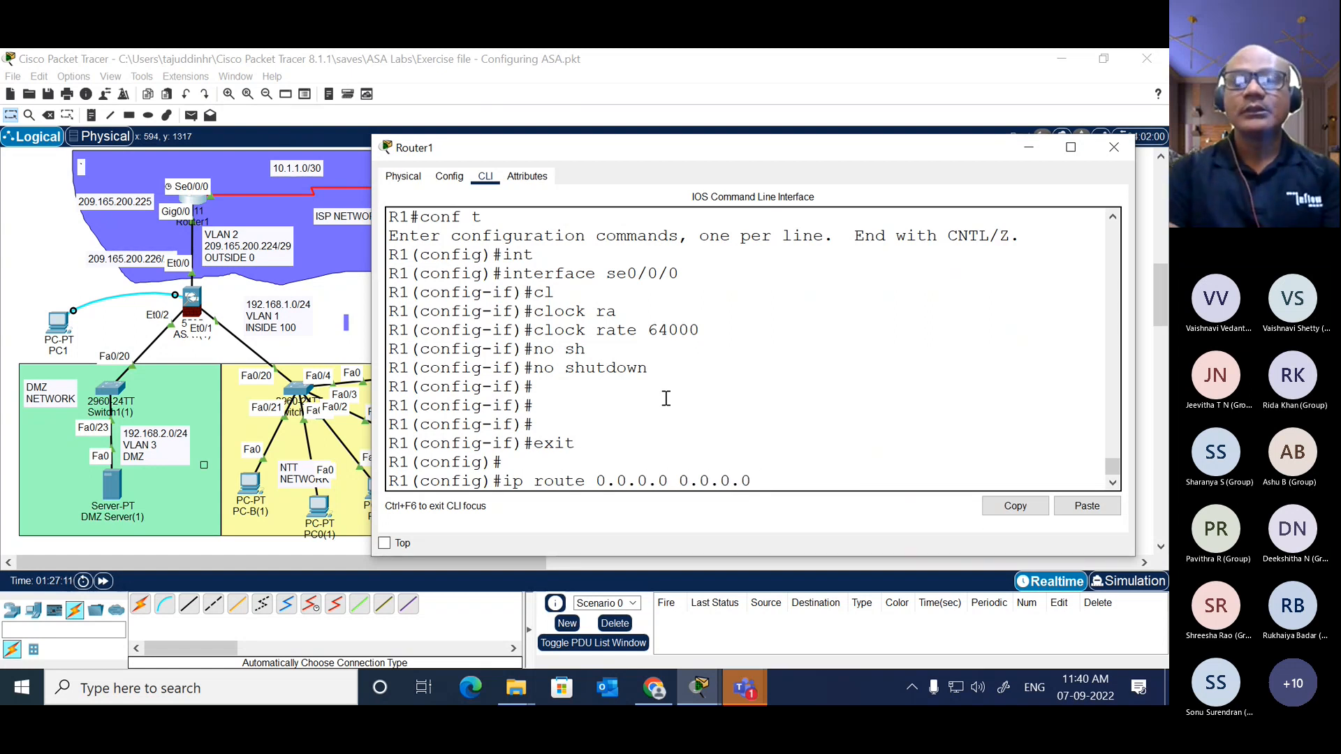
type(" se")
key("Tab")
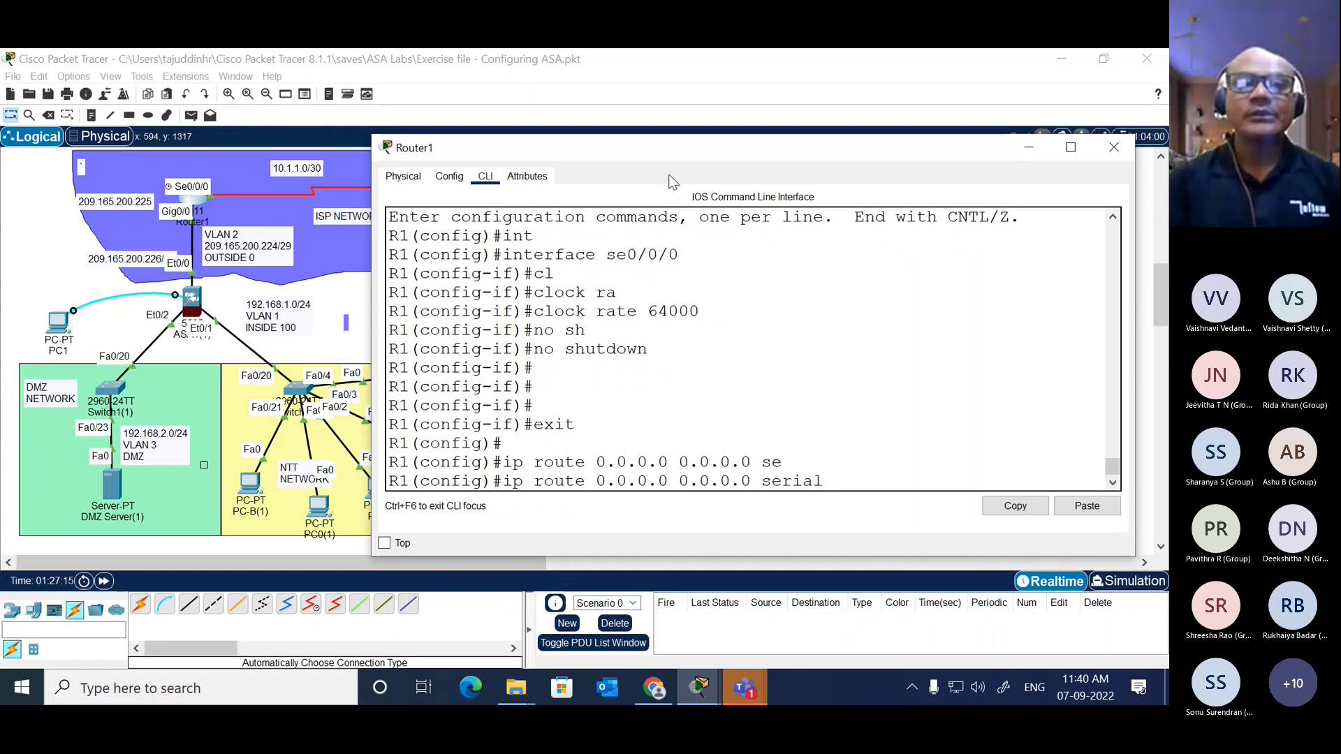
left_click_drag(681, 153, 662, 121)
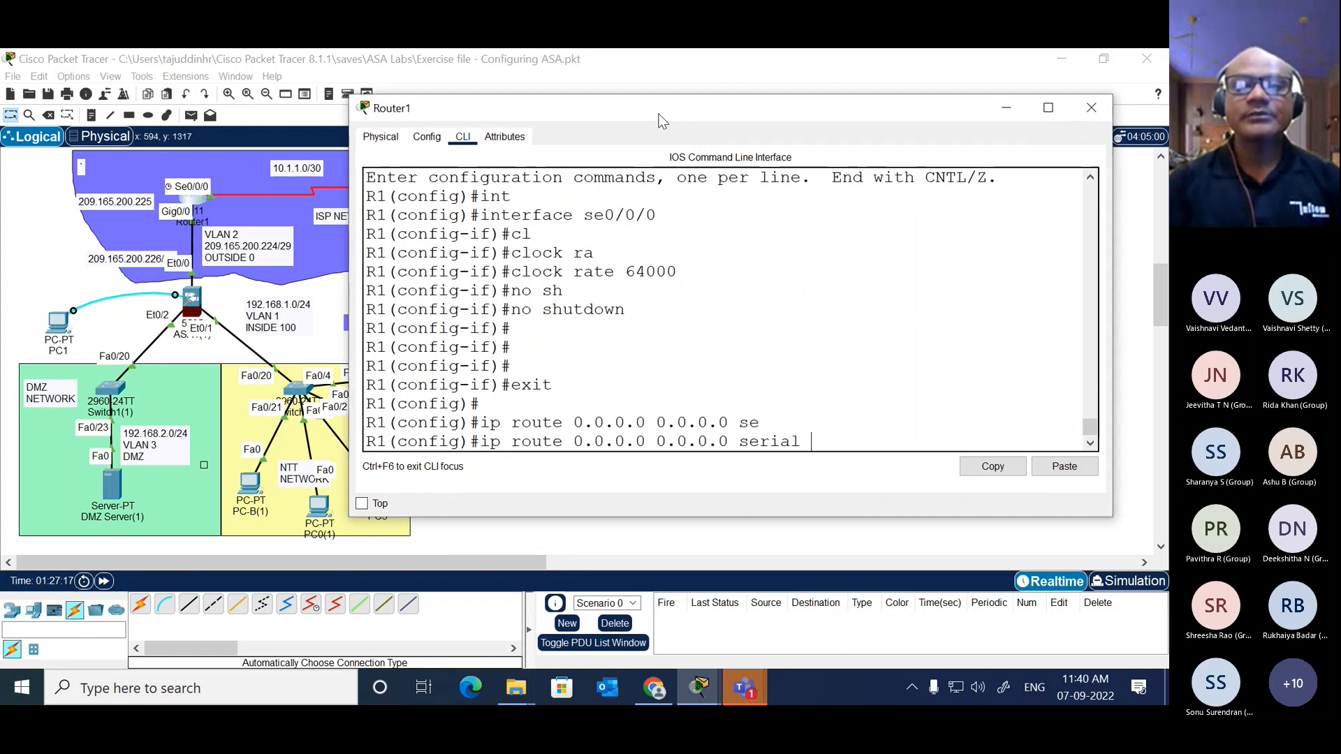
type("0/")
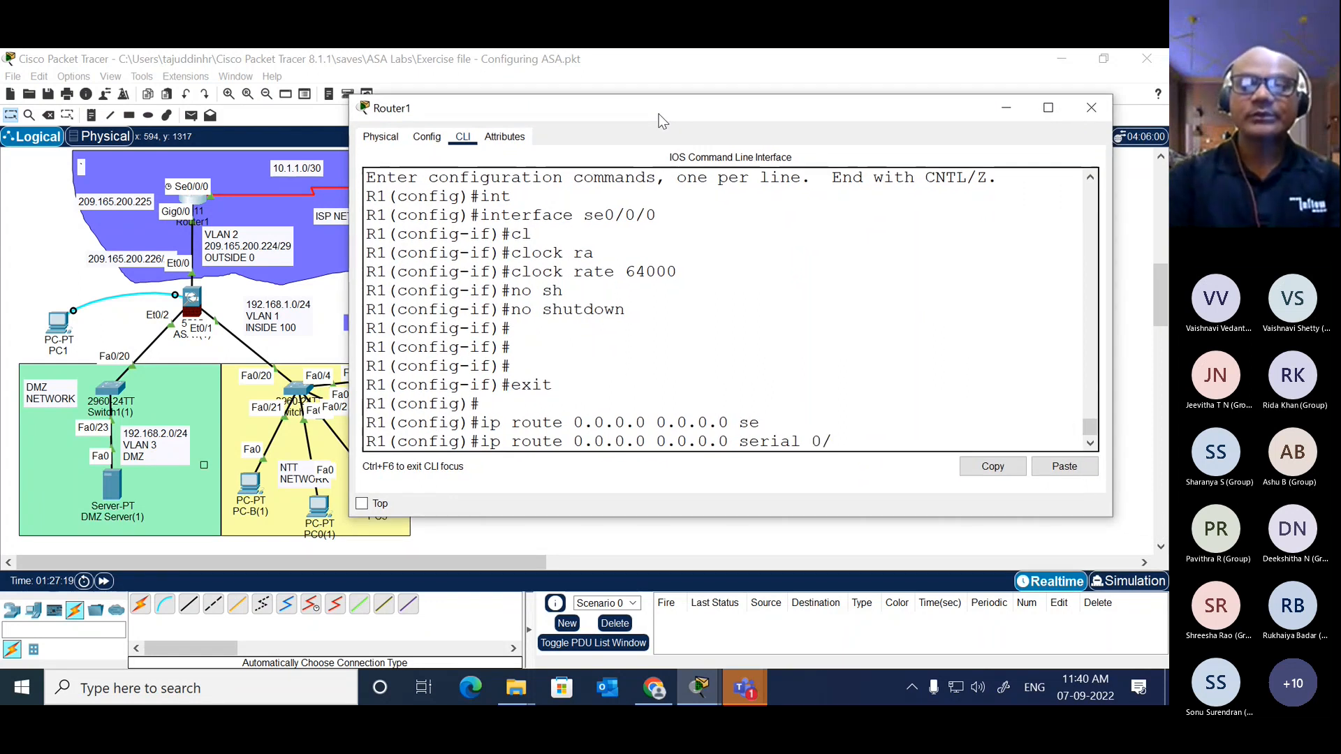
type("0/0")
key("Return")
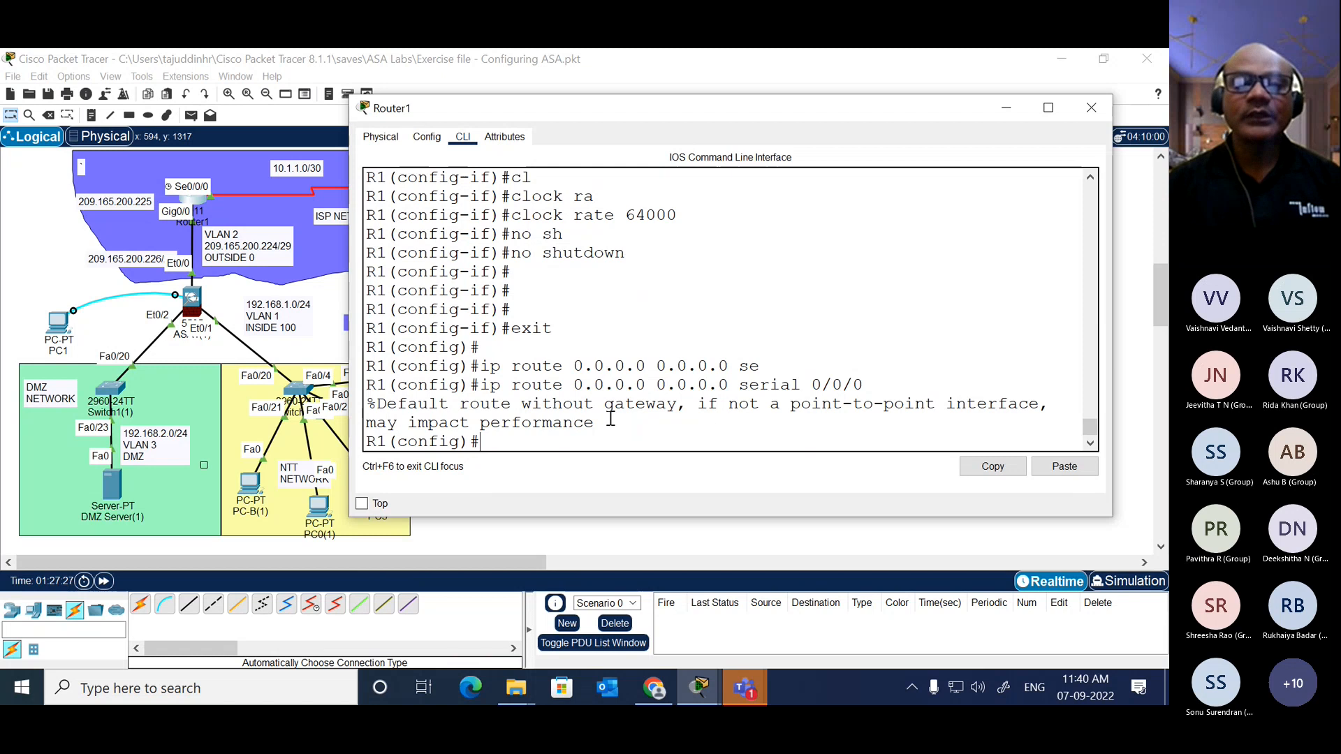
Step: Review the message about the serial default route and add another Router1 default route with next hop 10.1.1.2
left_click_drag(377, 403, 609, 427)
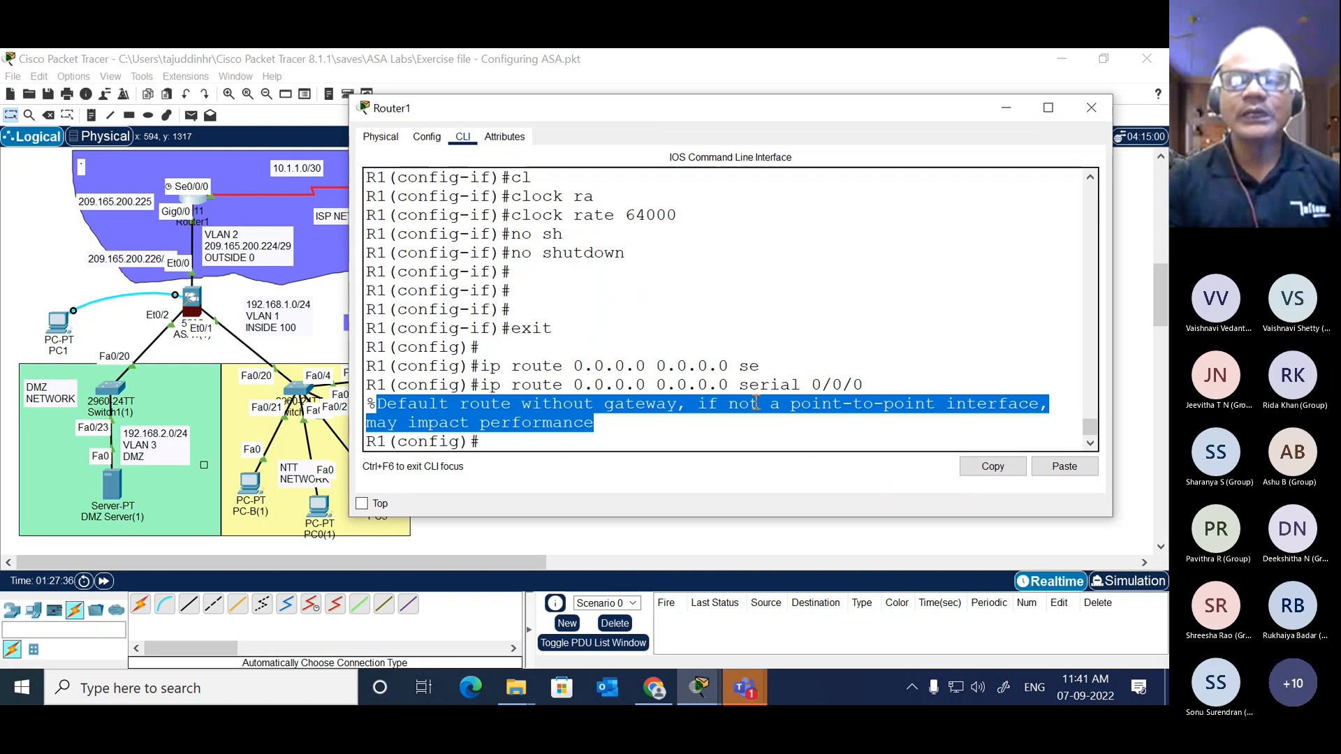
left_click_drag(739, 385, 864, 385)
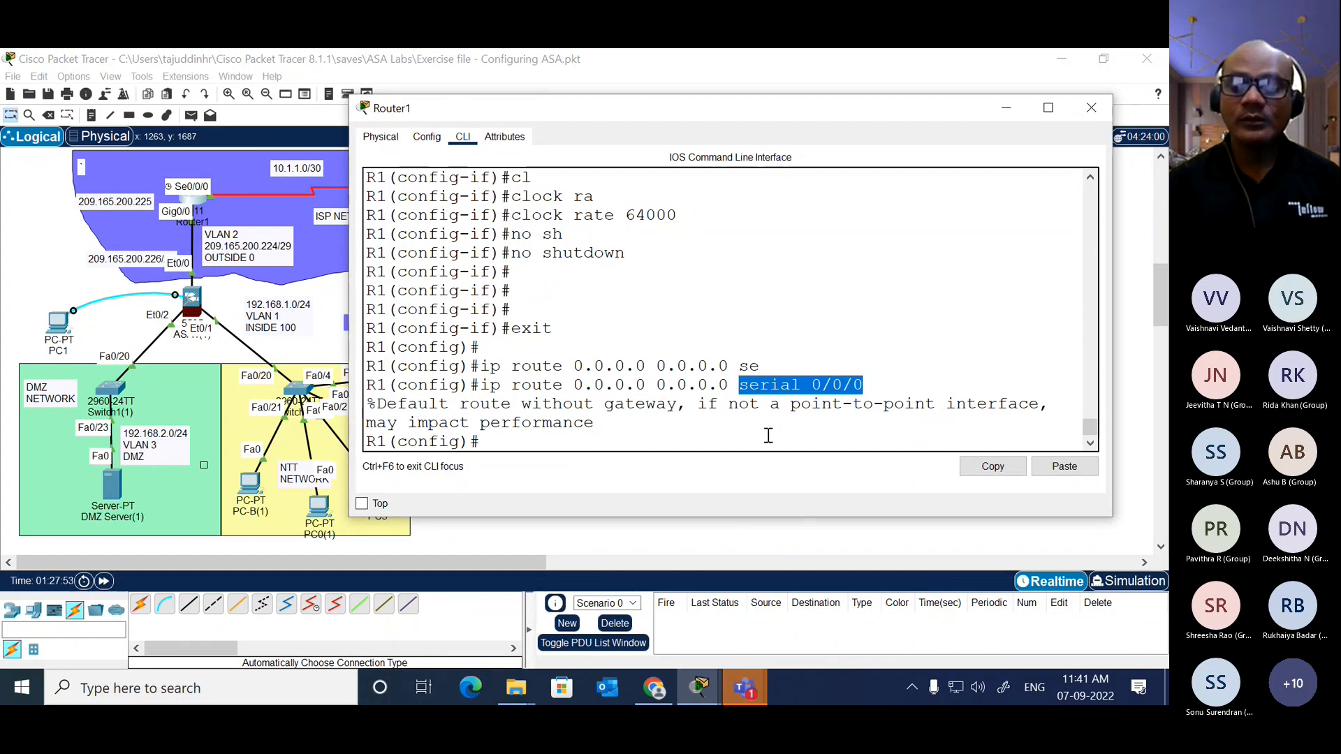
key("Up")
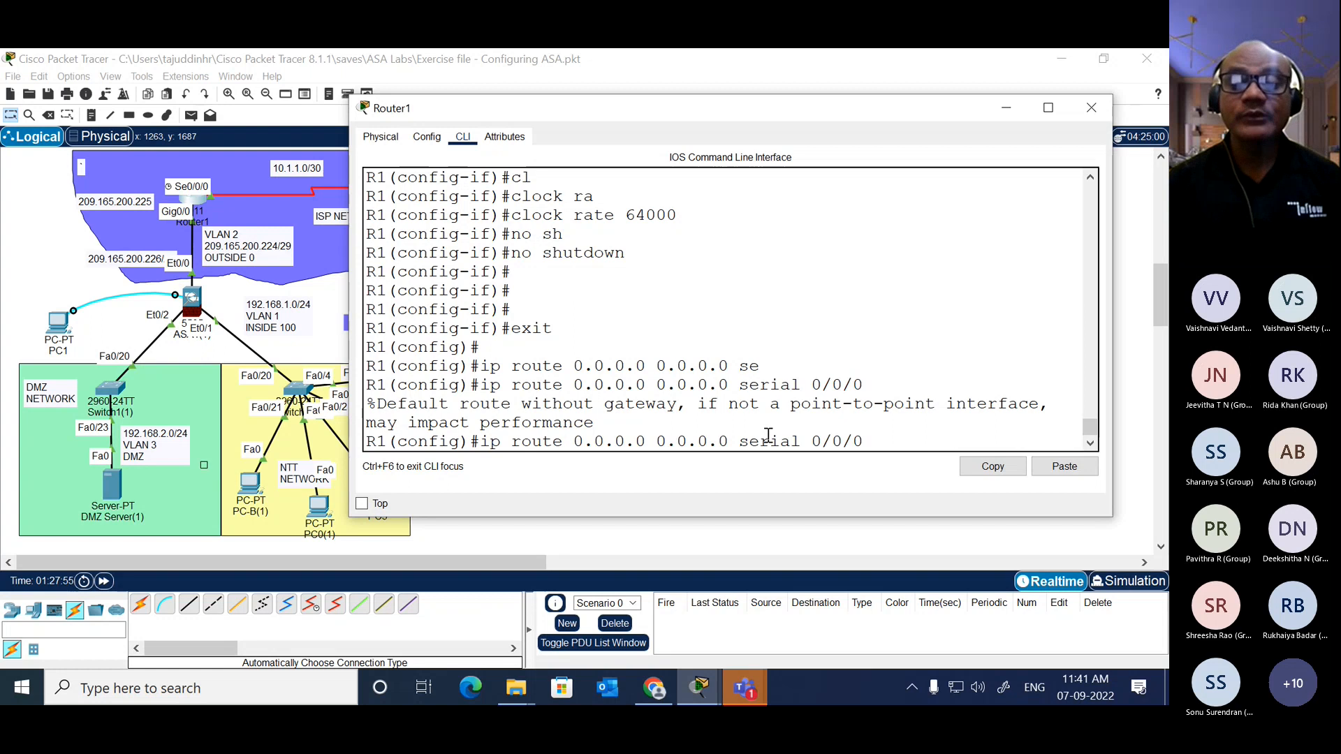
key("BackSpace")
key("BackSpace")
key("BackSpace")
key("BackSpace")
key("BackSpace")
key("BackSpace")
key("BackSpace")
key("BackSpace")
key("BackSpace")
key("BackSpace")
key("BackSpace")
key("BackSpace")
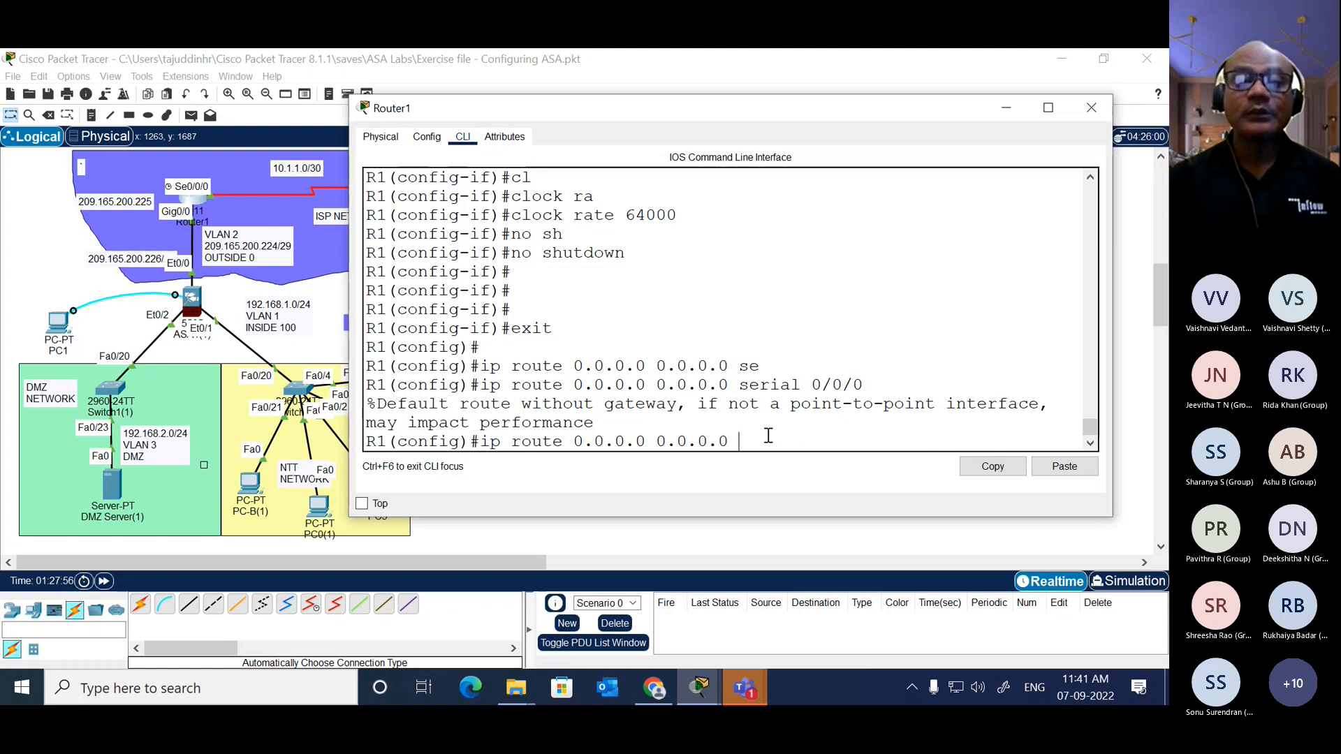
left_click_drag(684, 106, 765, 84)
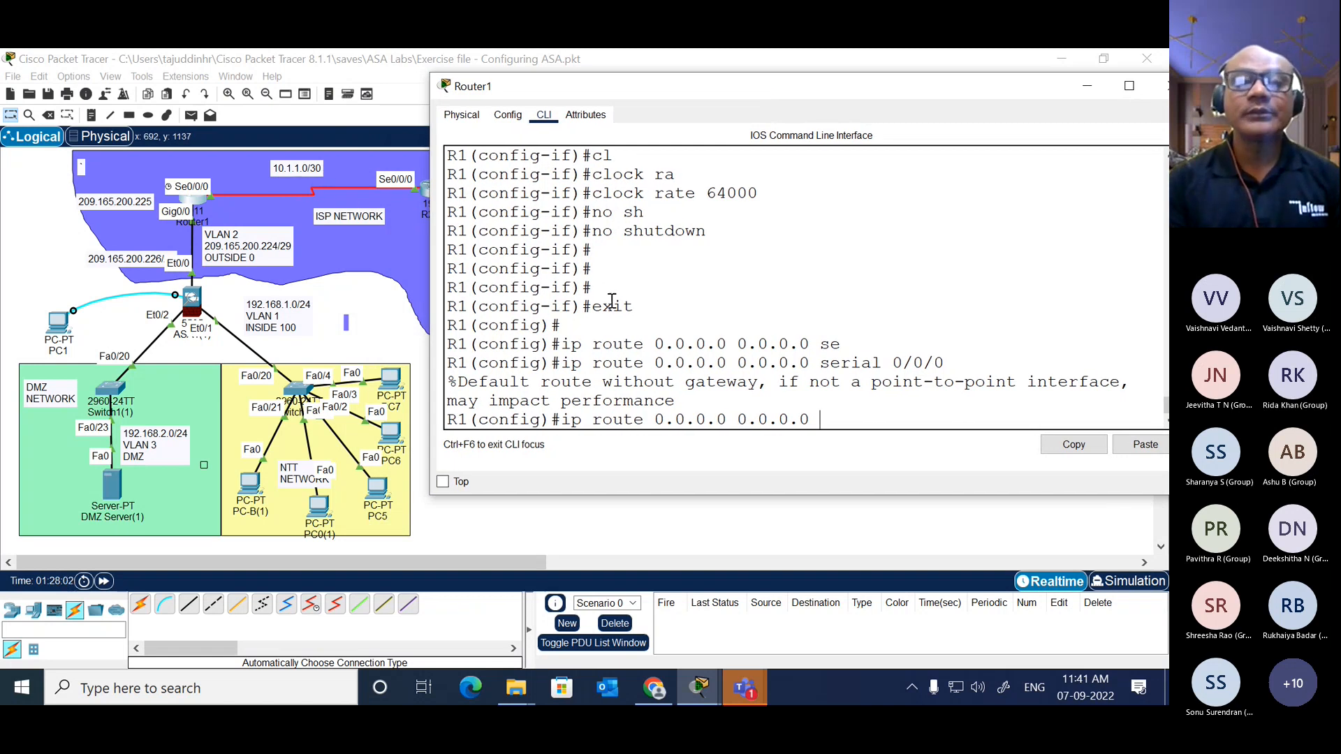
type("10.1.1.2")
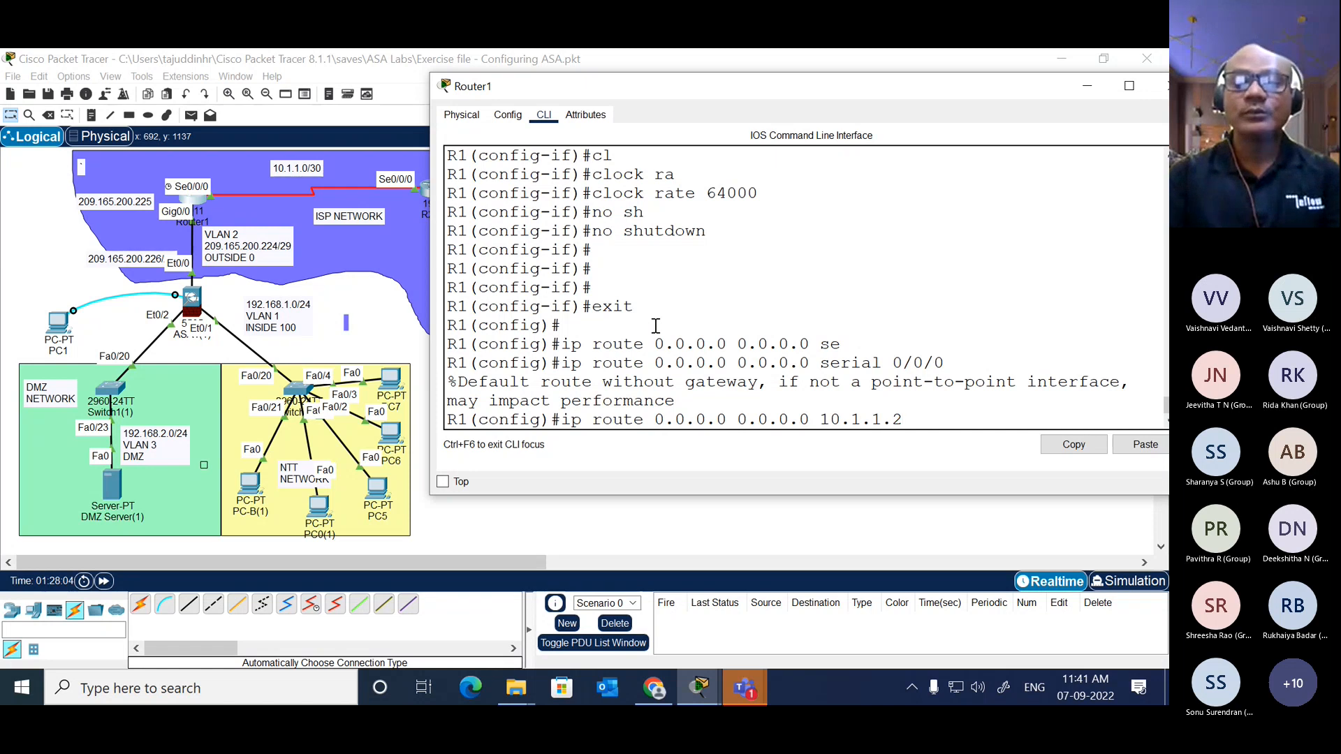
key("Return")
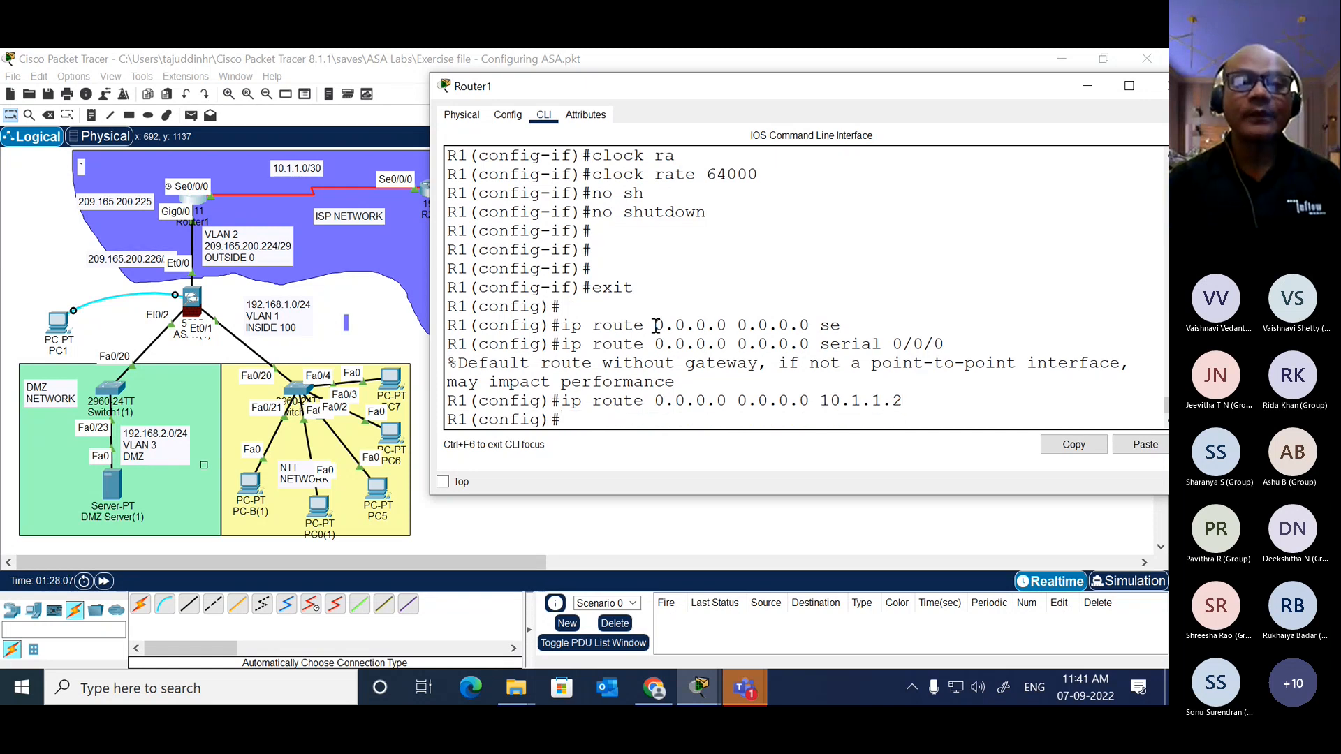
Step: Open router R2's command line and enter privileged EXEC mode
left_click(436, 217)
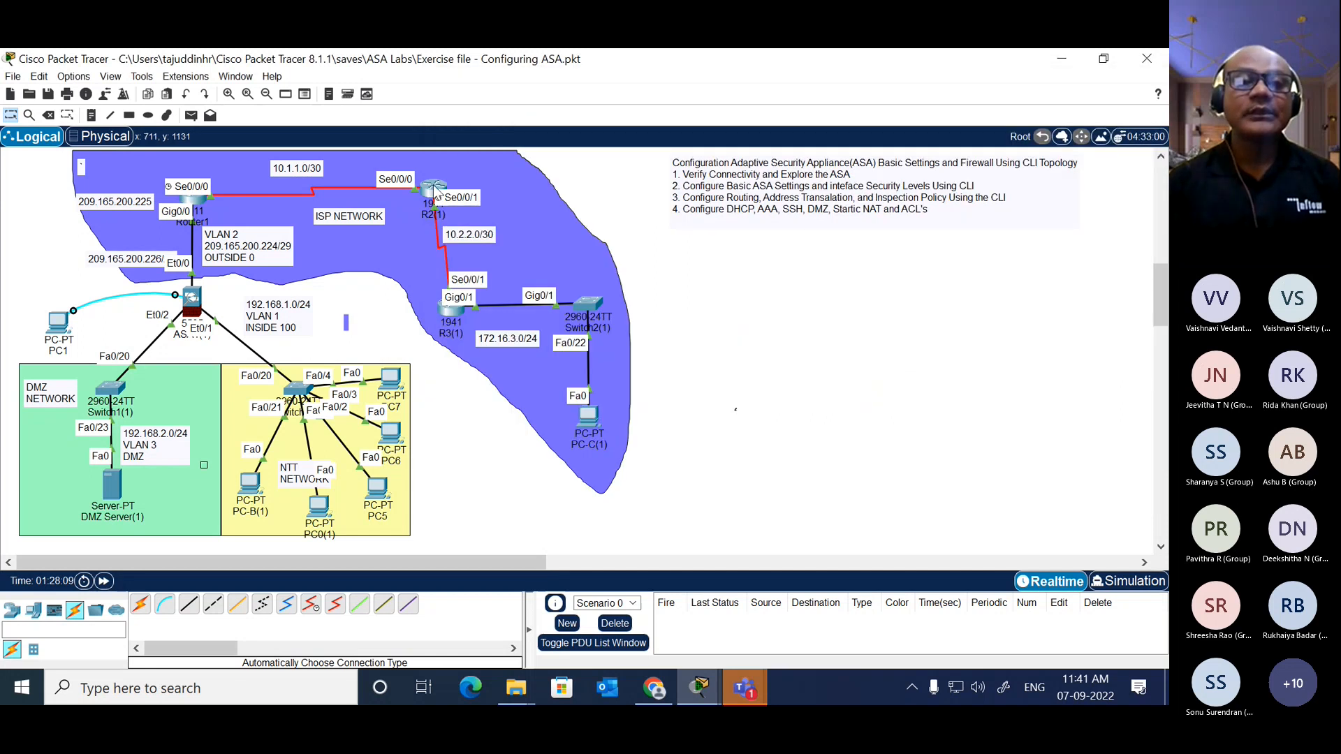
left_click(437, 190)
key("Return")
type("en")
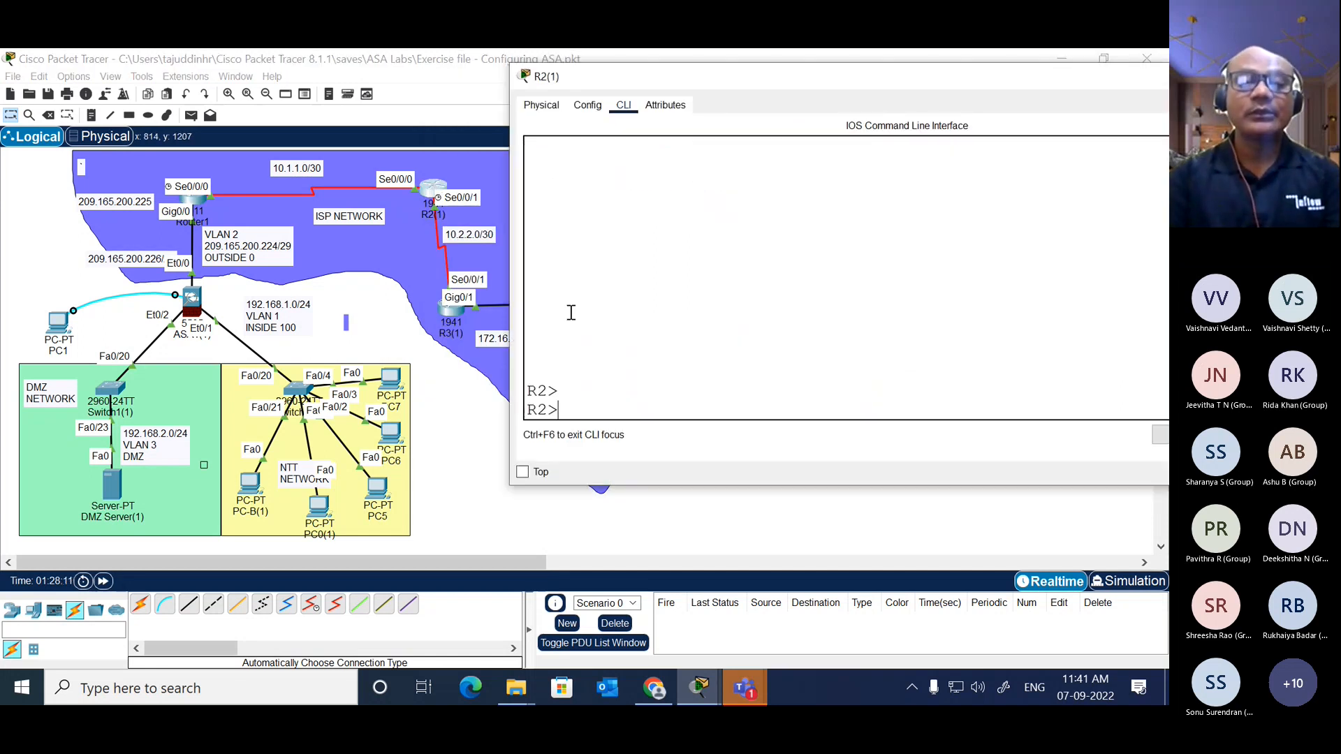
key("Tab")
key("Return")
Step: List R2's interfaces with show ip int bri and examine the address of Serial0/0/0
type("sh")
key("Tab")
type("i")
type("ri")
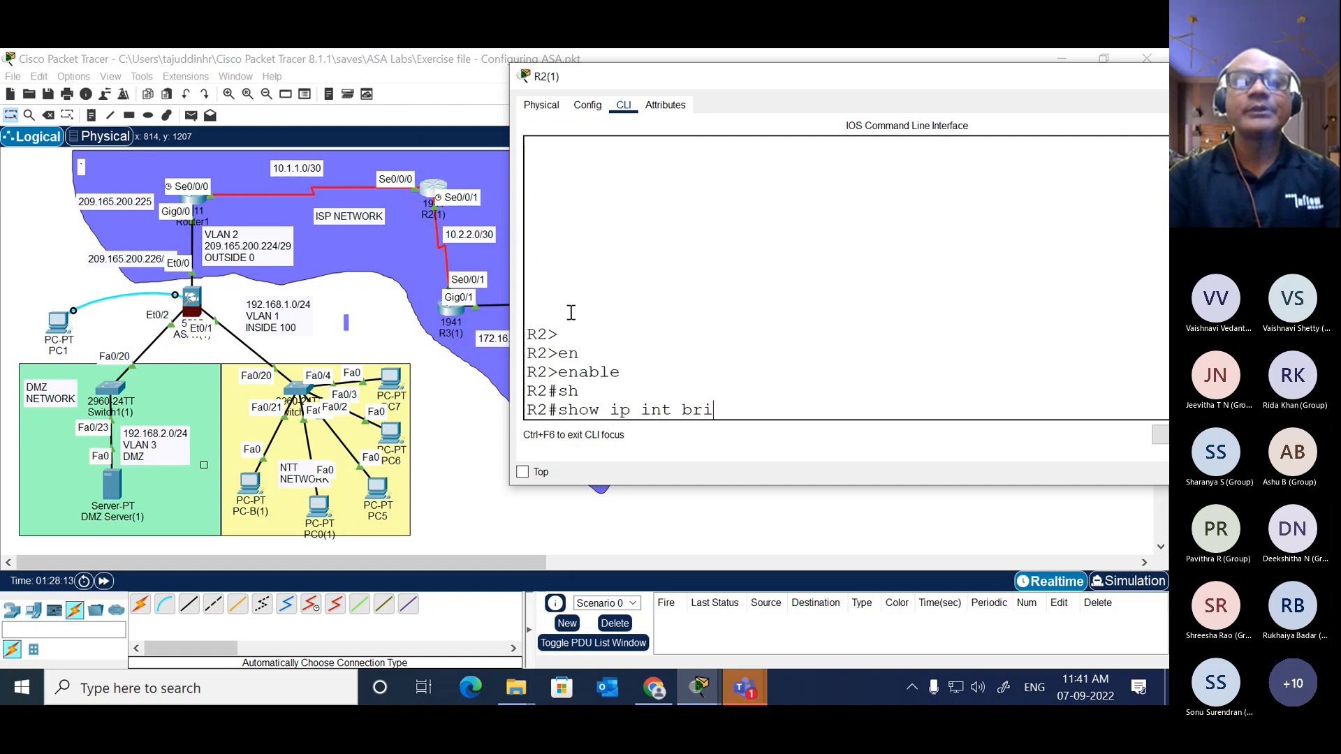
key("Return")
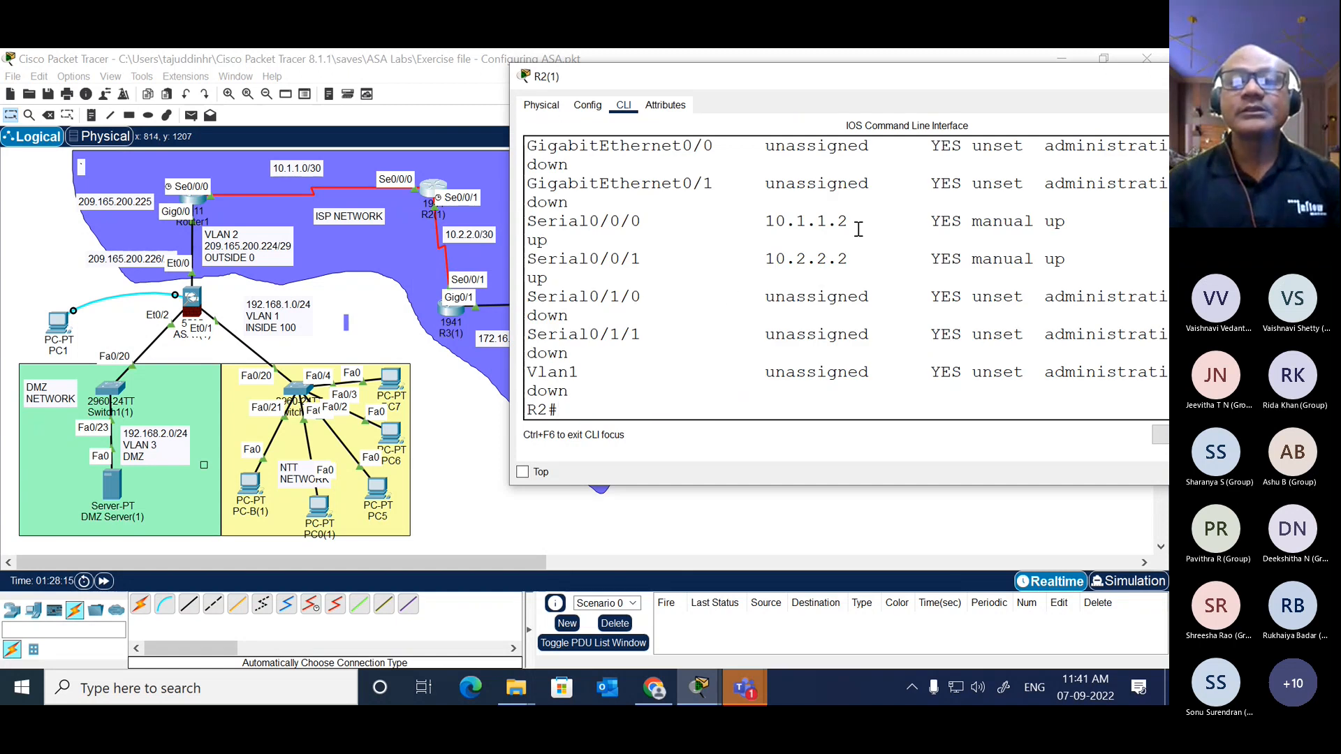
left_click_drag(858, 221, 764, 222)
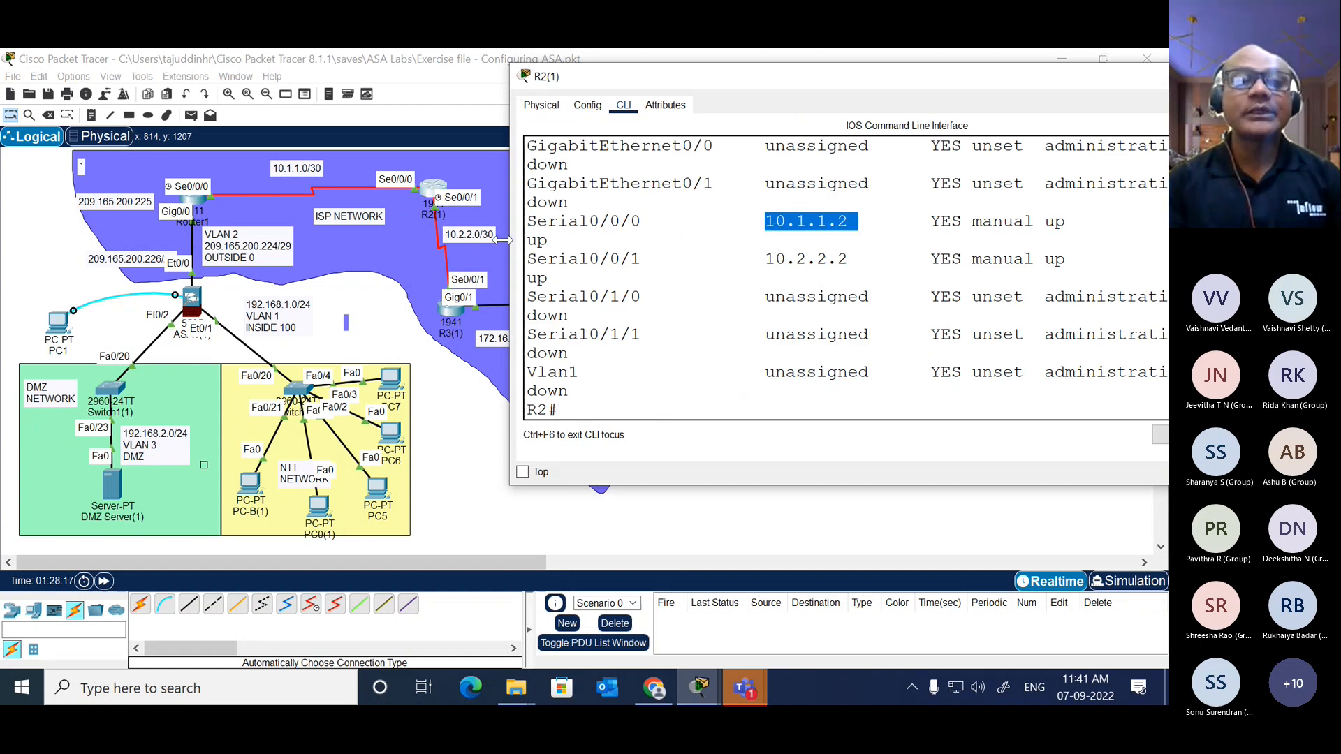
Step: Return to Router1's command line and review the message about a default route without a gateway
left_click(201, 201)
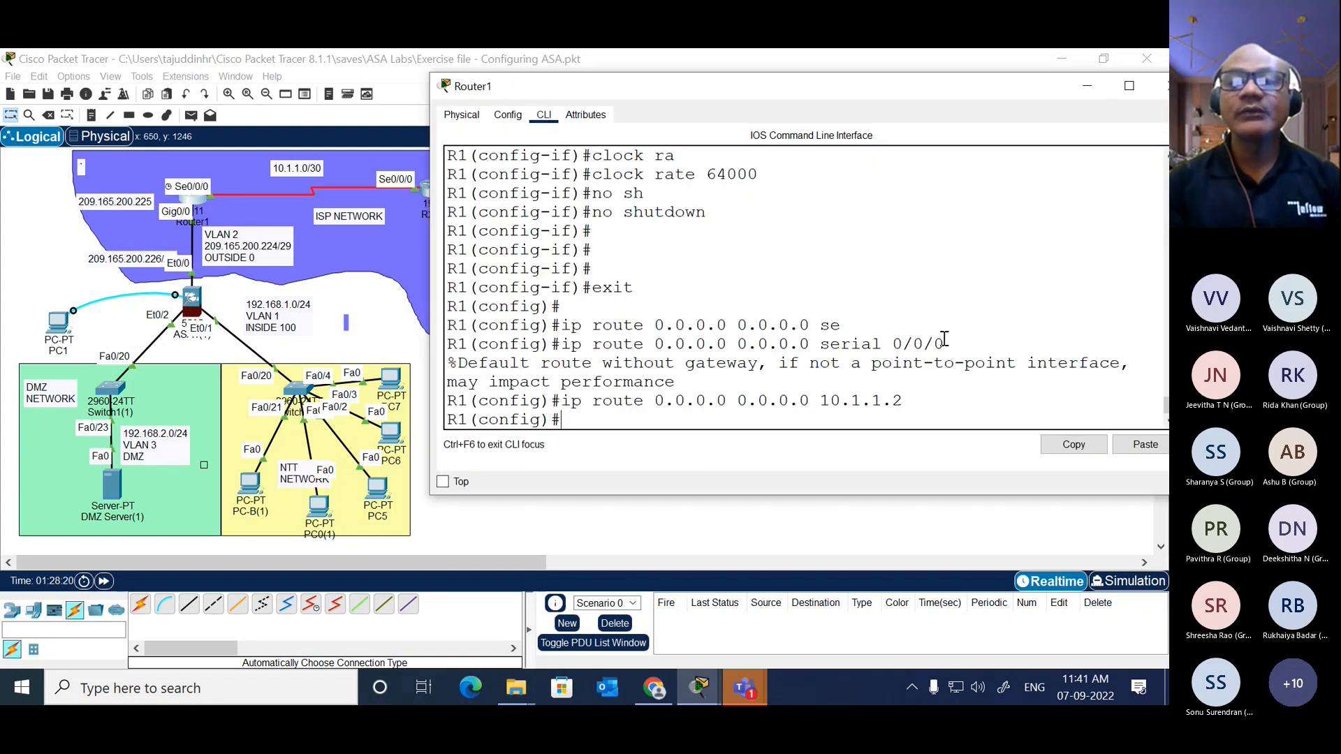
left_click_drag(946, 343, 941, 377)
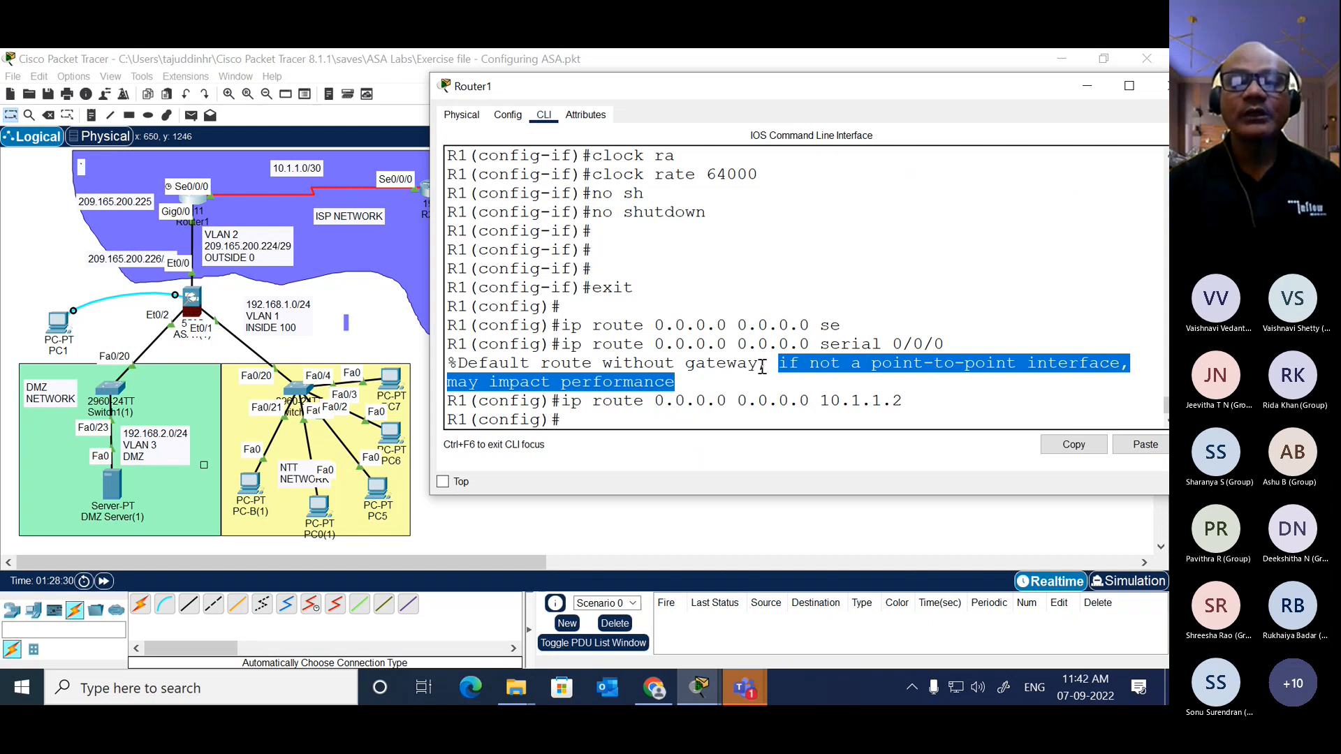
left_click_drag(759, 363, 451, 363)
left_click(617, 413)
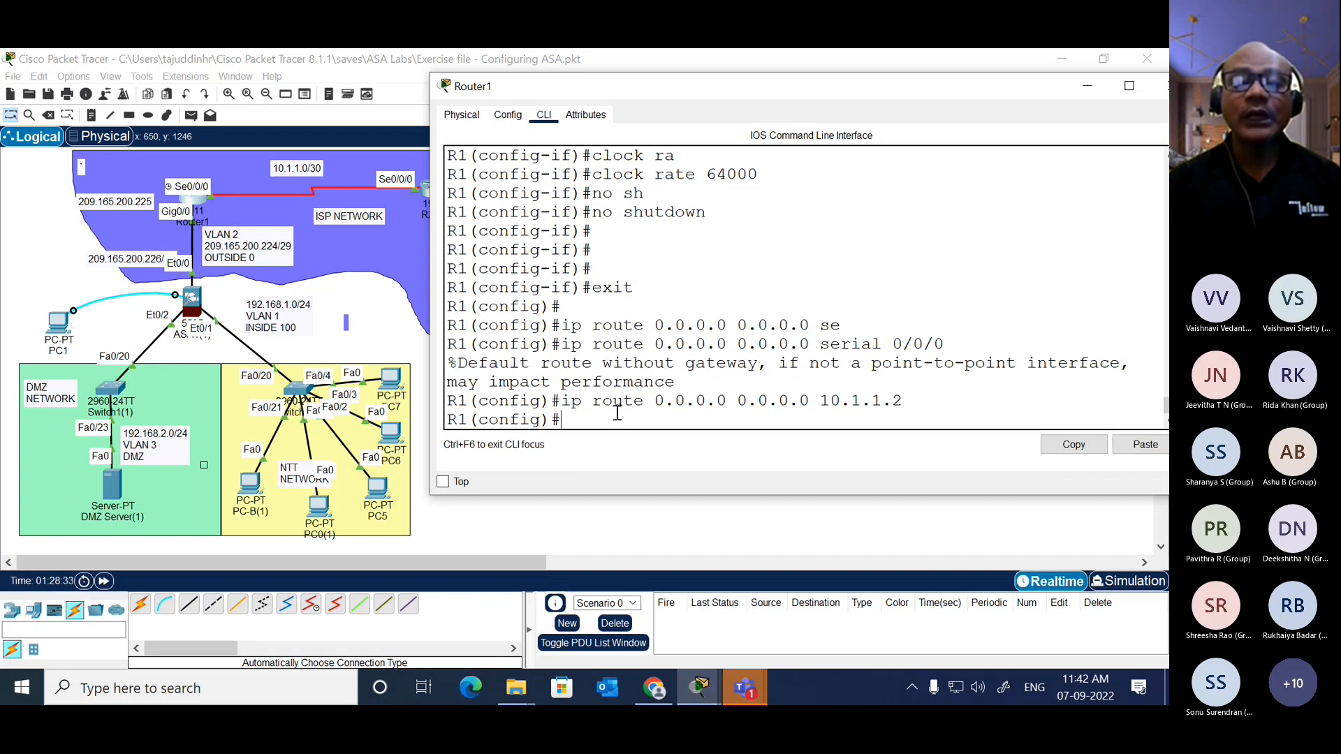
left_click(412, 264)
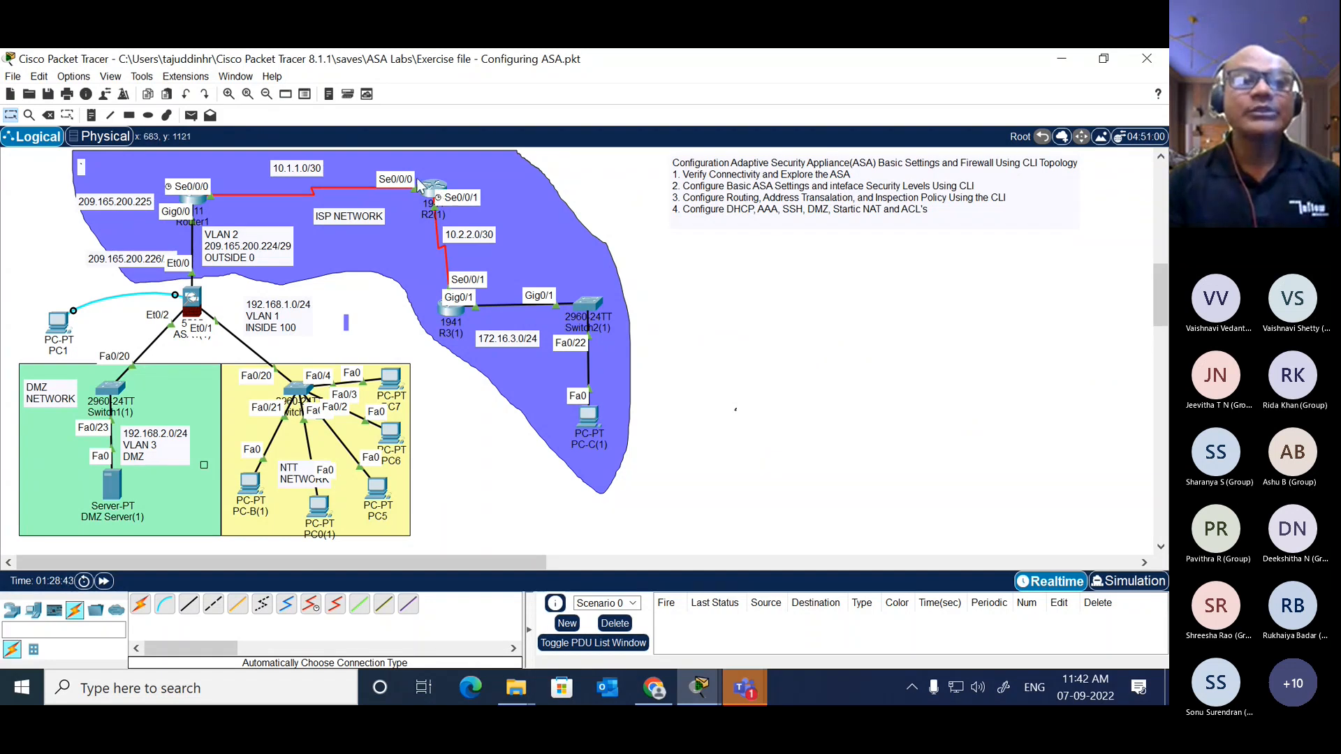
left_click(195, 204)
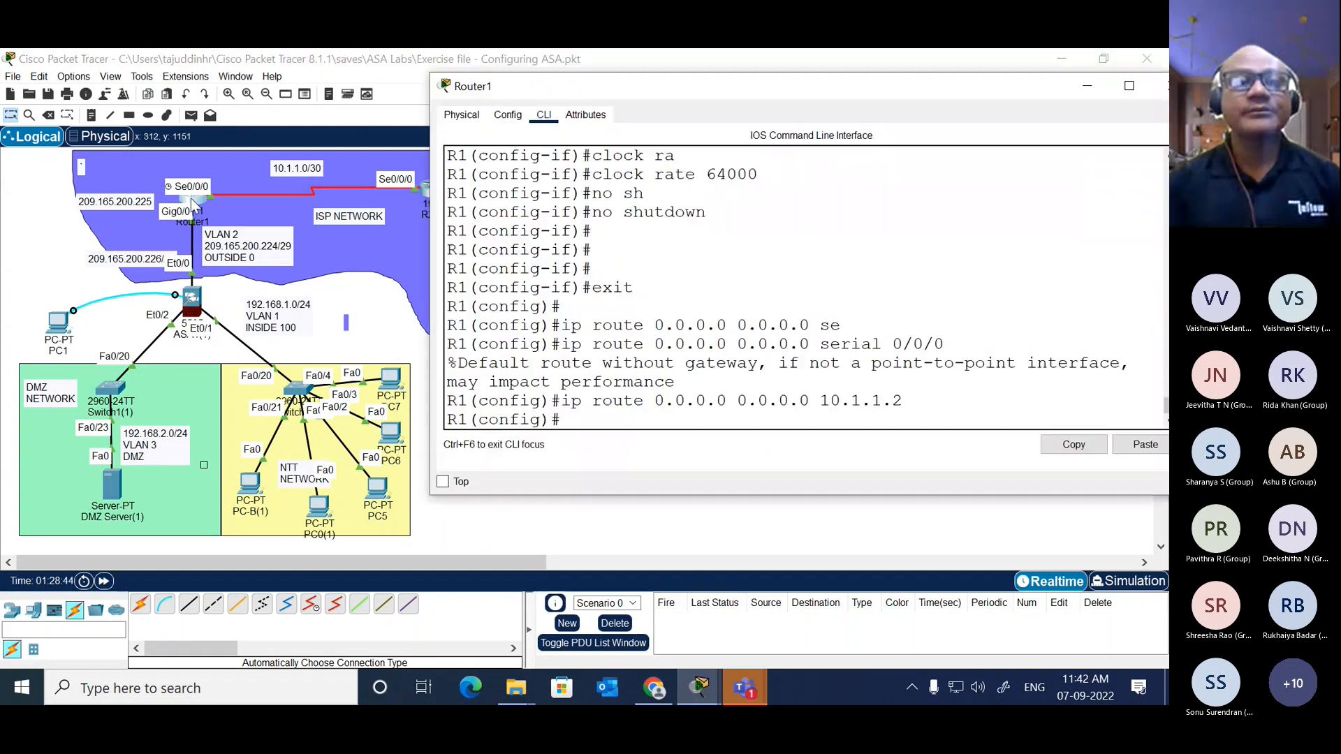
Step: Open router R3's command line and enter privileged EXEC mode
left_click(377, 314)
left_click(449, 307)
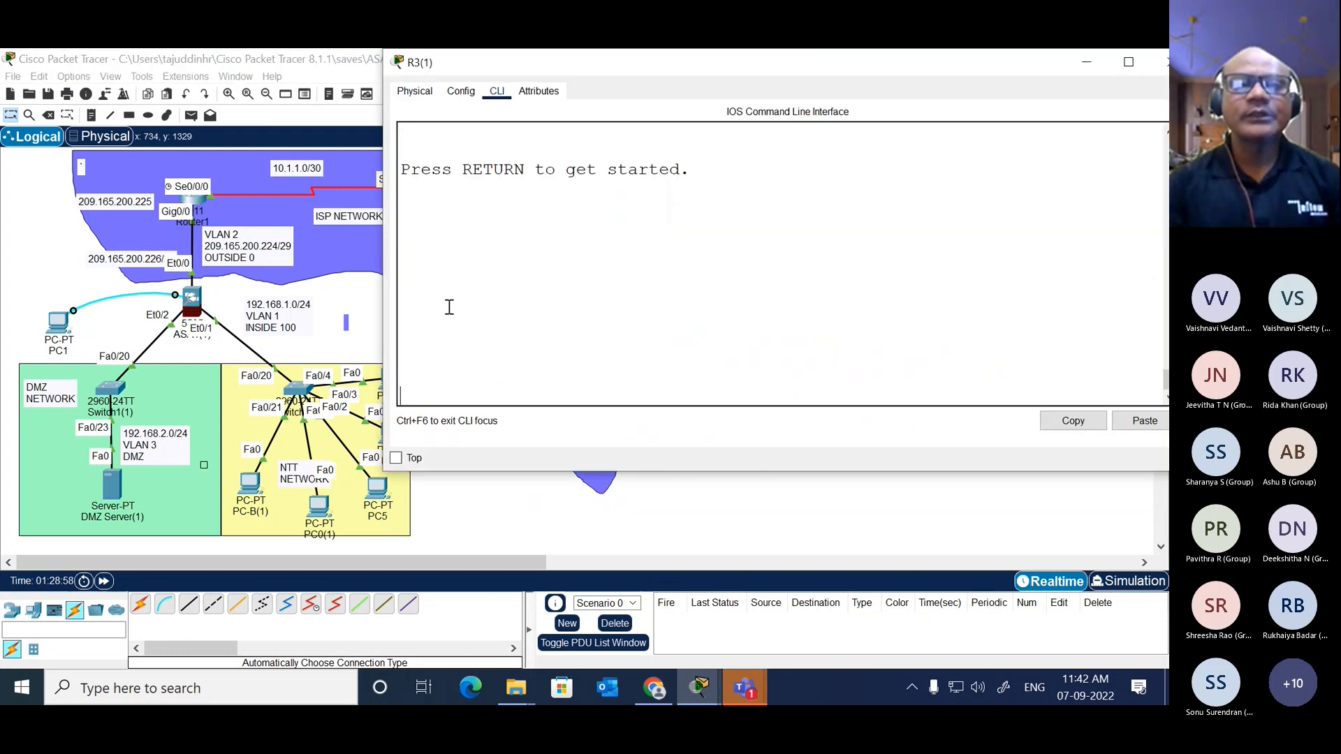
key("Return")
key("Return")
type("en")
key("Tab")
key("Return")
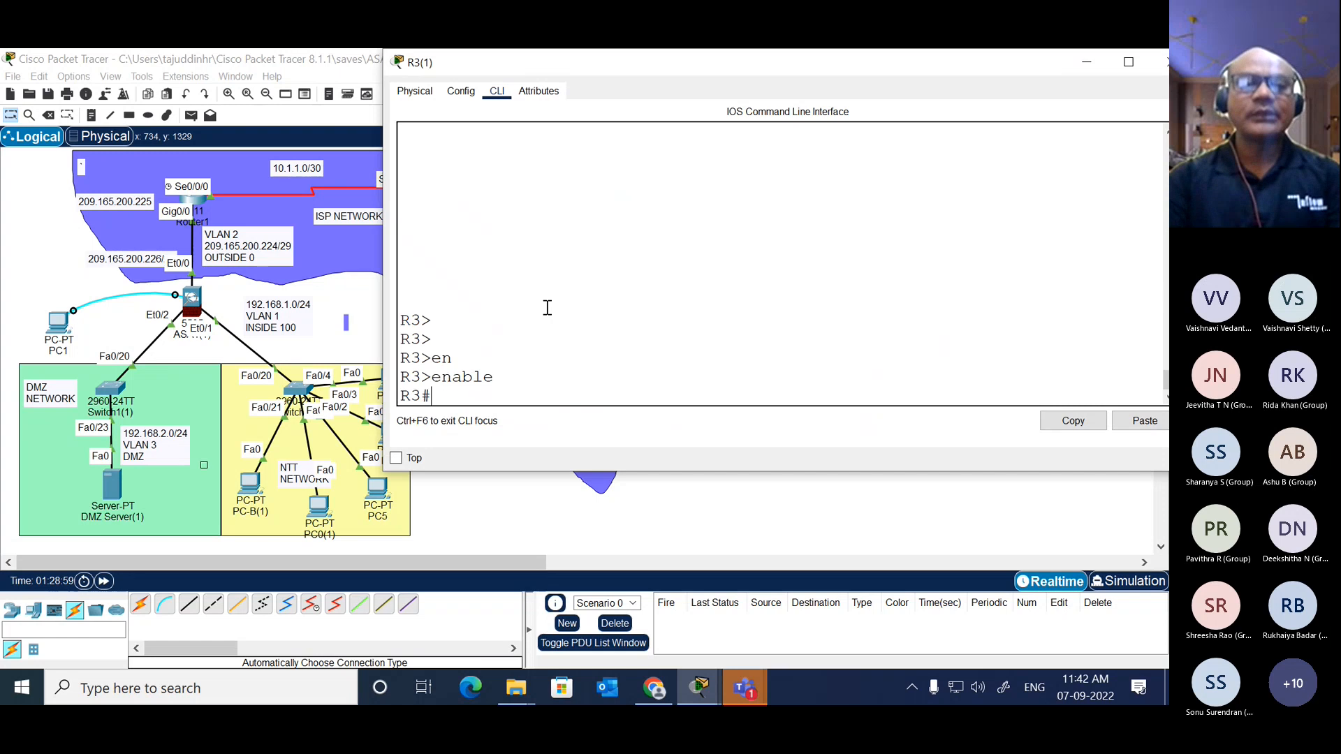
Step: List R3's interfaces with show ip int bri and enlarge and reposition the window to read their addresses
key("Return")
type("sh")
key("Tab")
type("i")
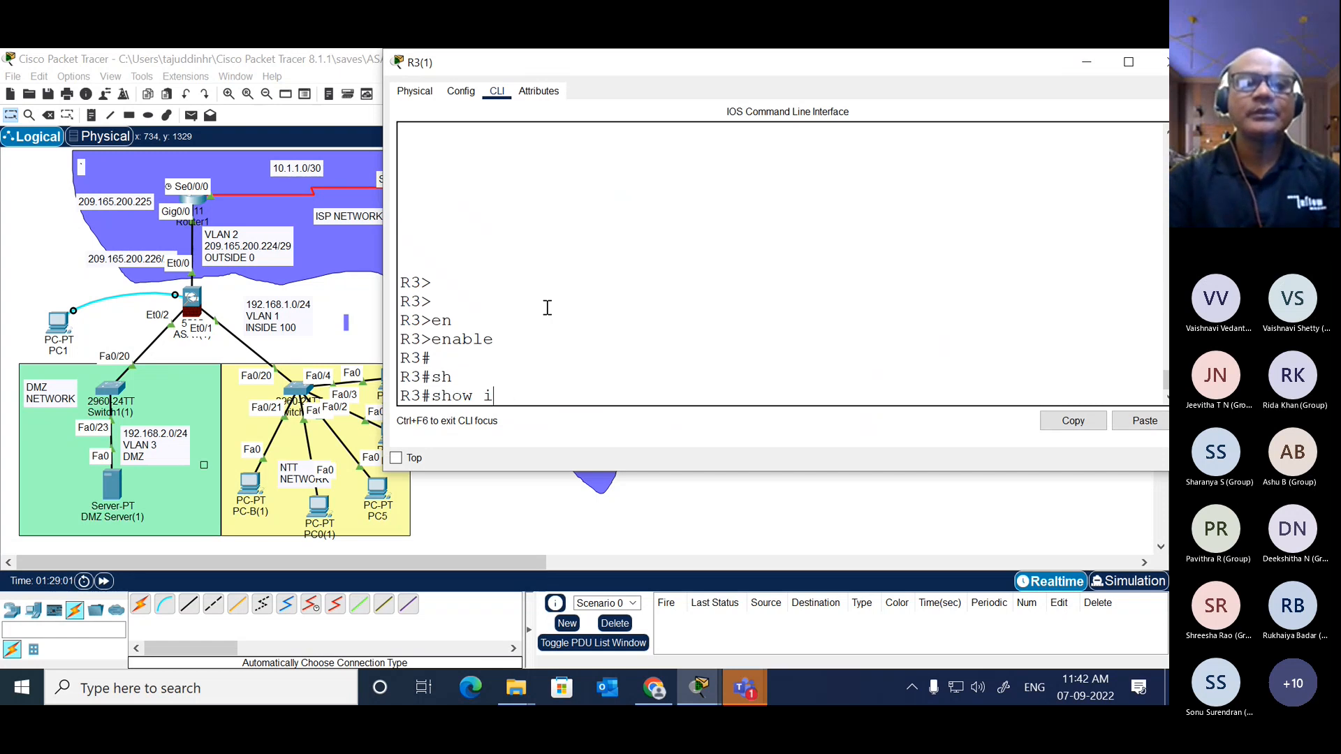
type("p int bri")
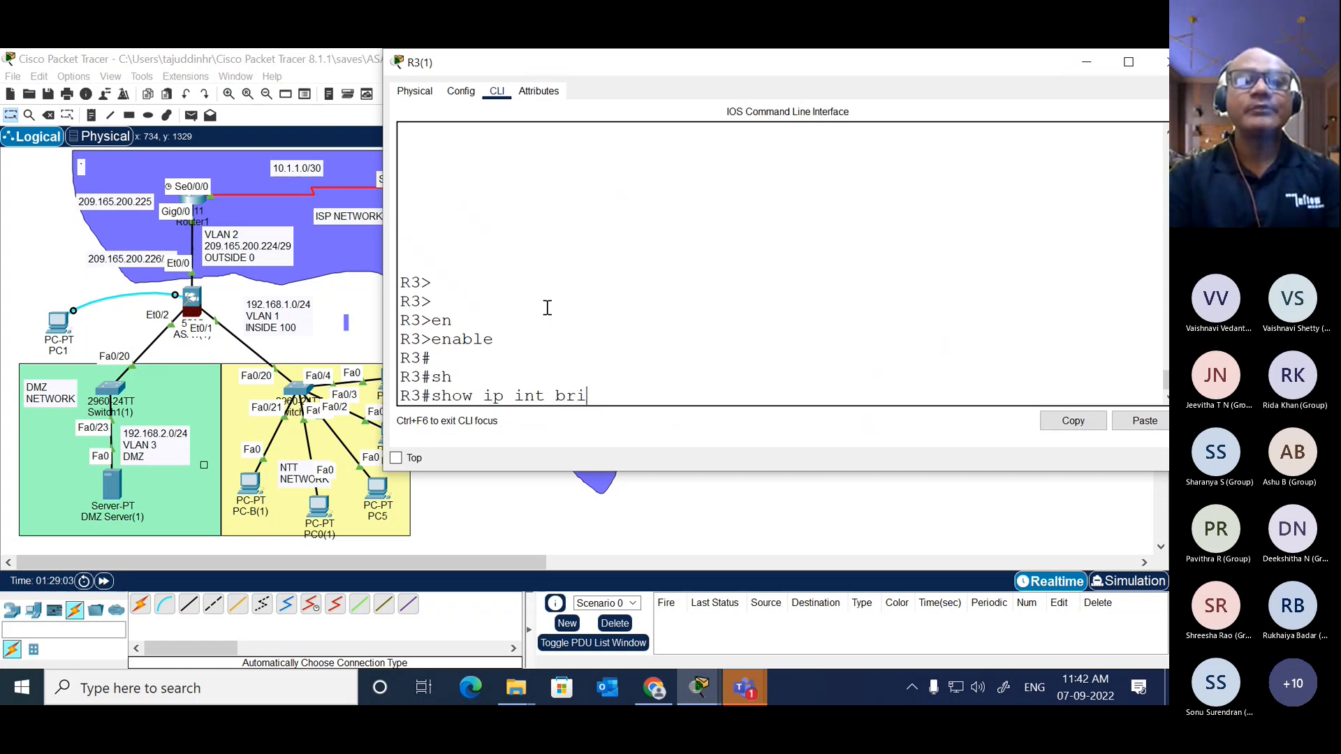
key("Return")
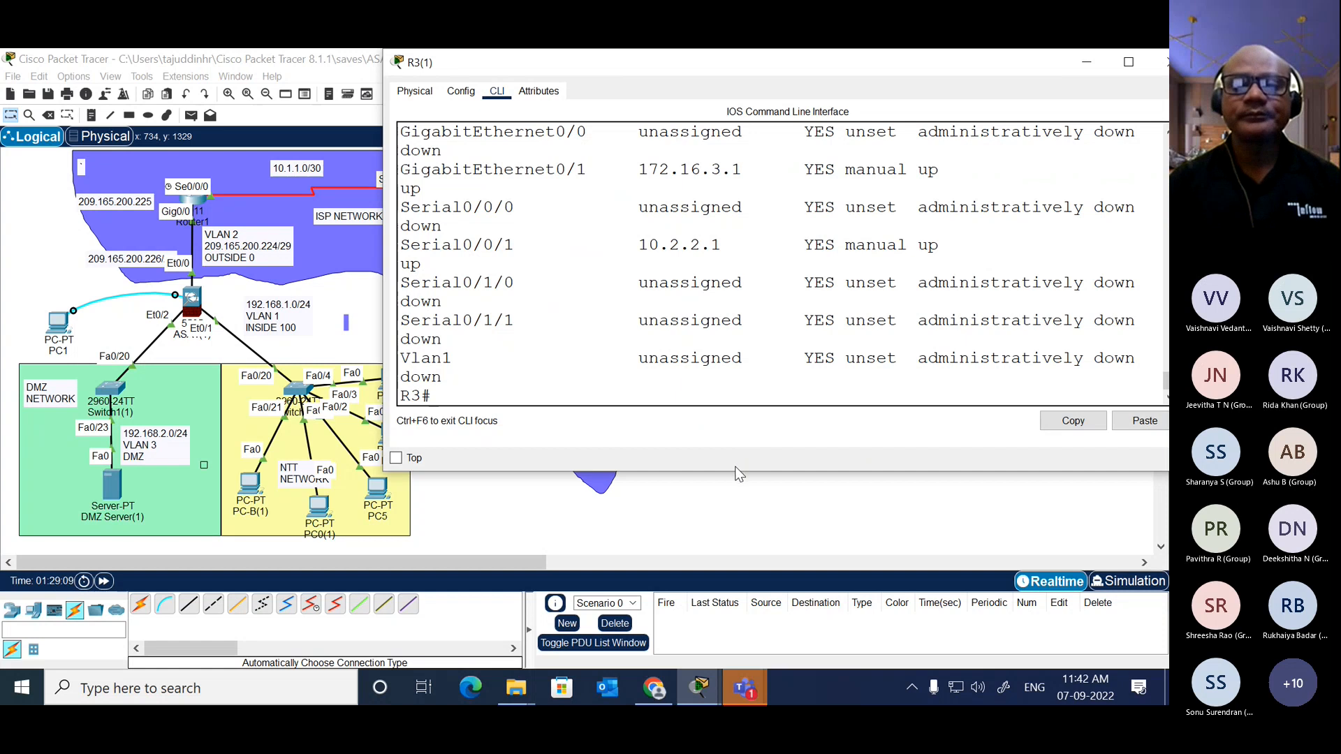
left_click_drag(734, 471, 741, 657)
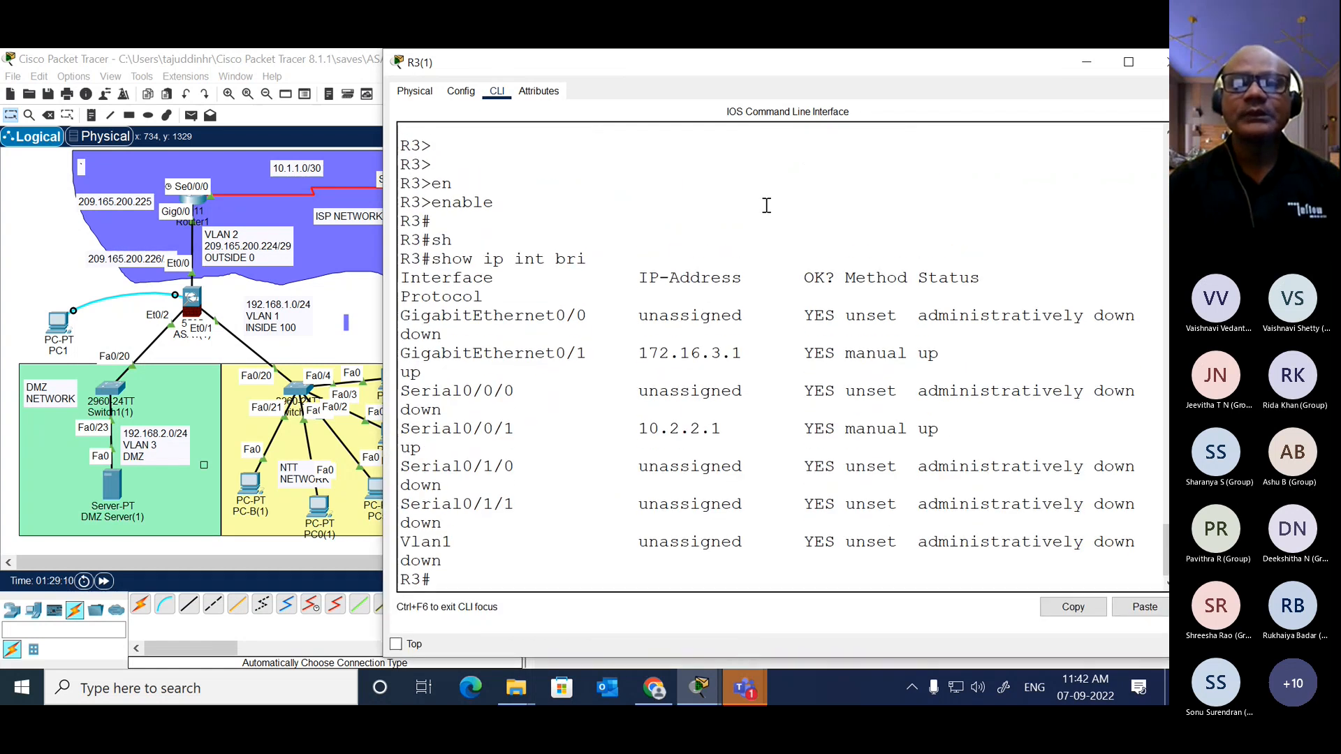
left_click_drag(742, 63, 790, 70)
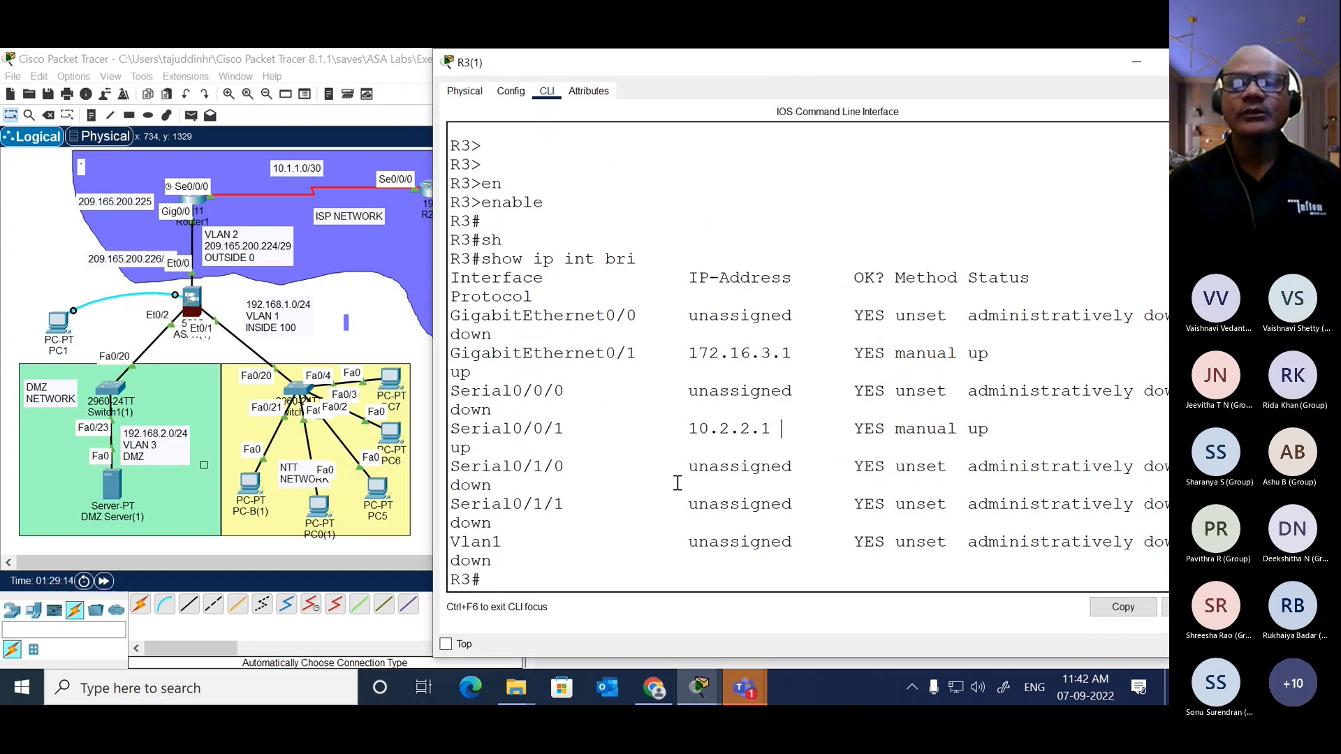
Step: Enter global configuration mode on router R3
key("Return")
key("Return")
key("Return")
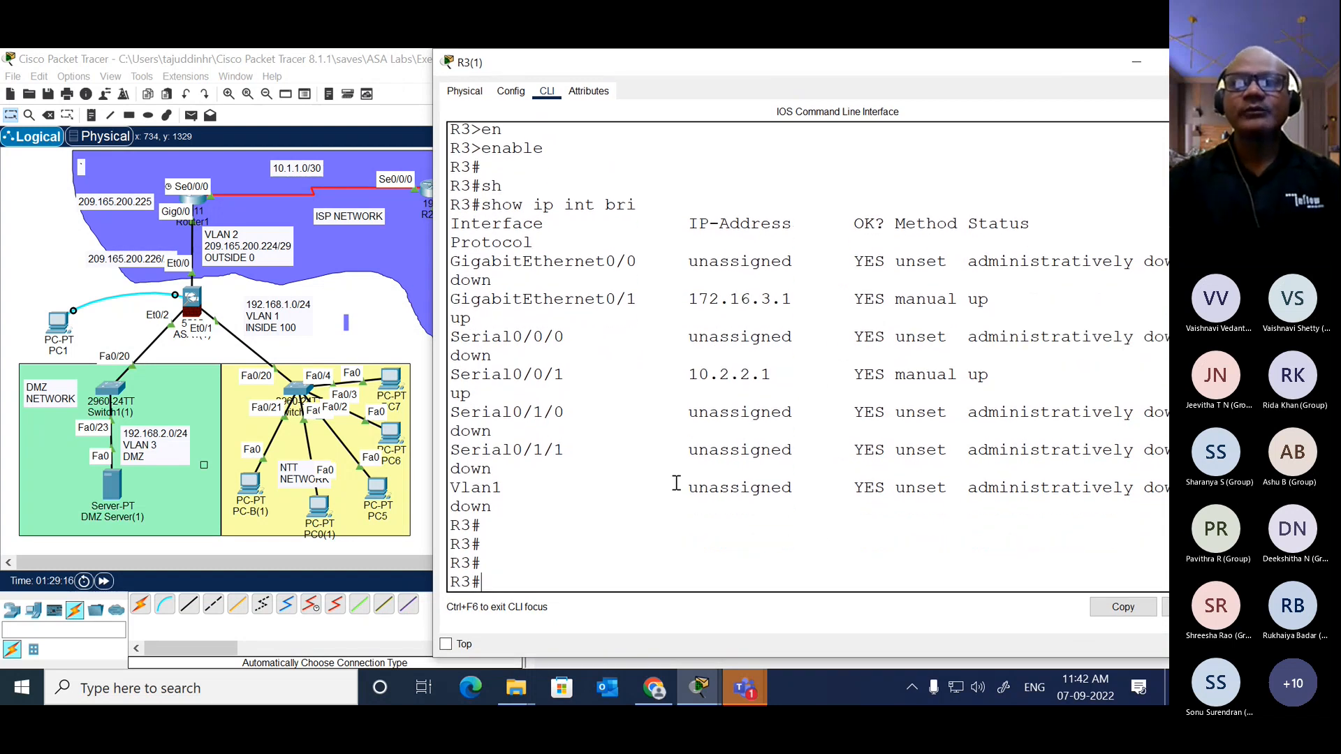
type("conf t")
key("Return")
Step: Add a default route on R3, ip route 0.0.0.0 0.0.0.0, exiting through interface serial 0/0/1
type("ip rout")
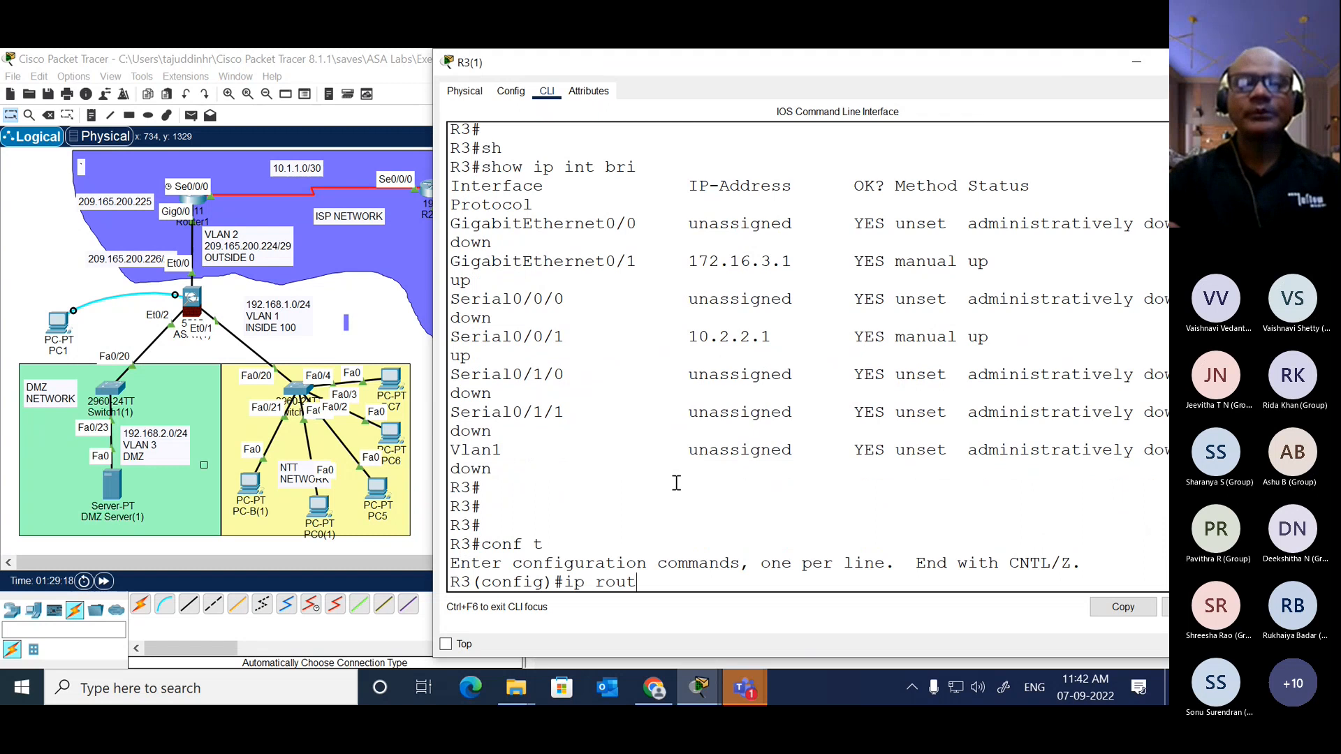
type("e 0.0")
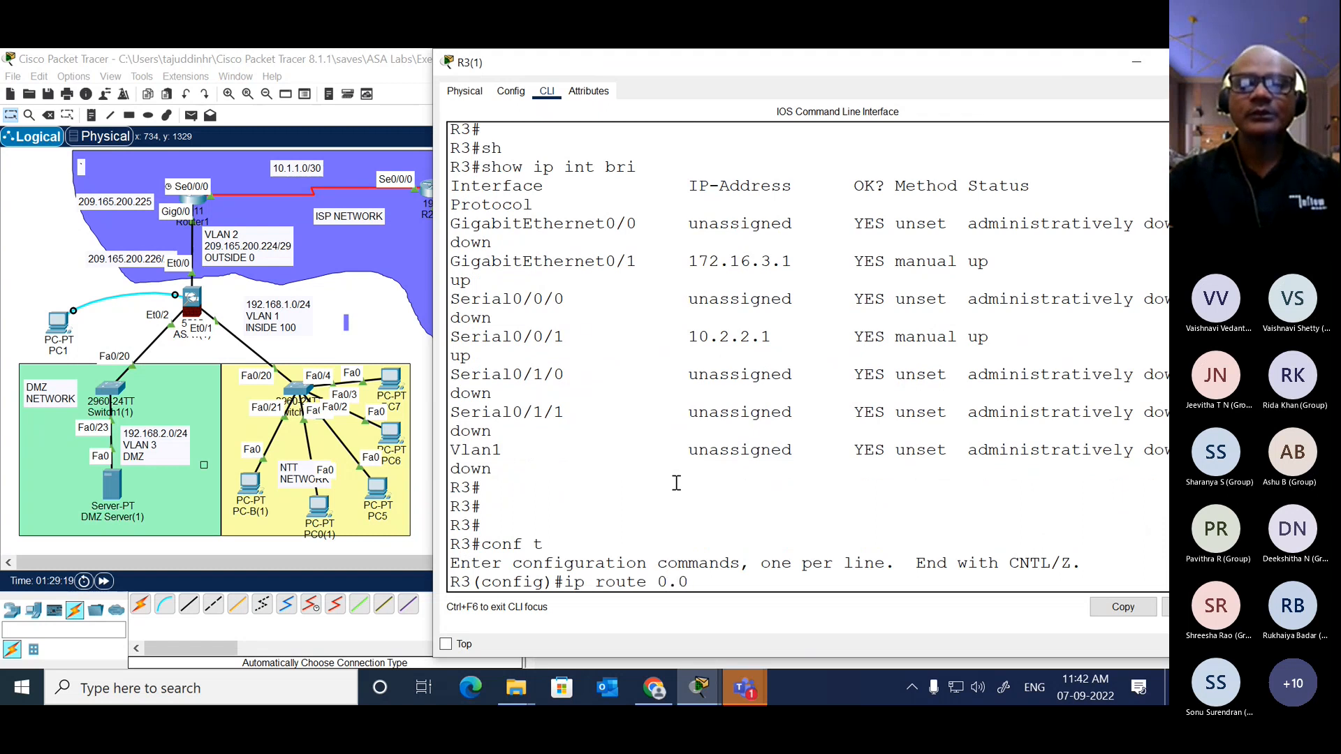
type(".0.0 0.0.0.0")
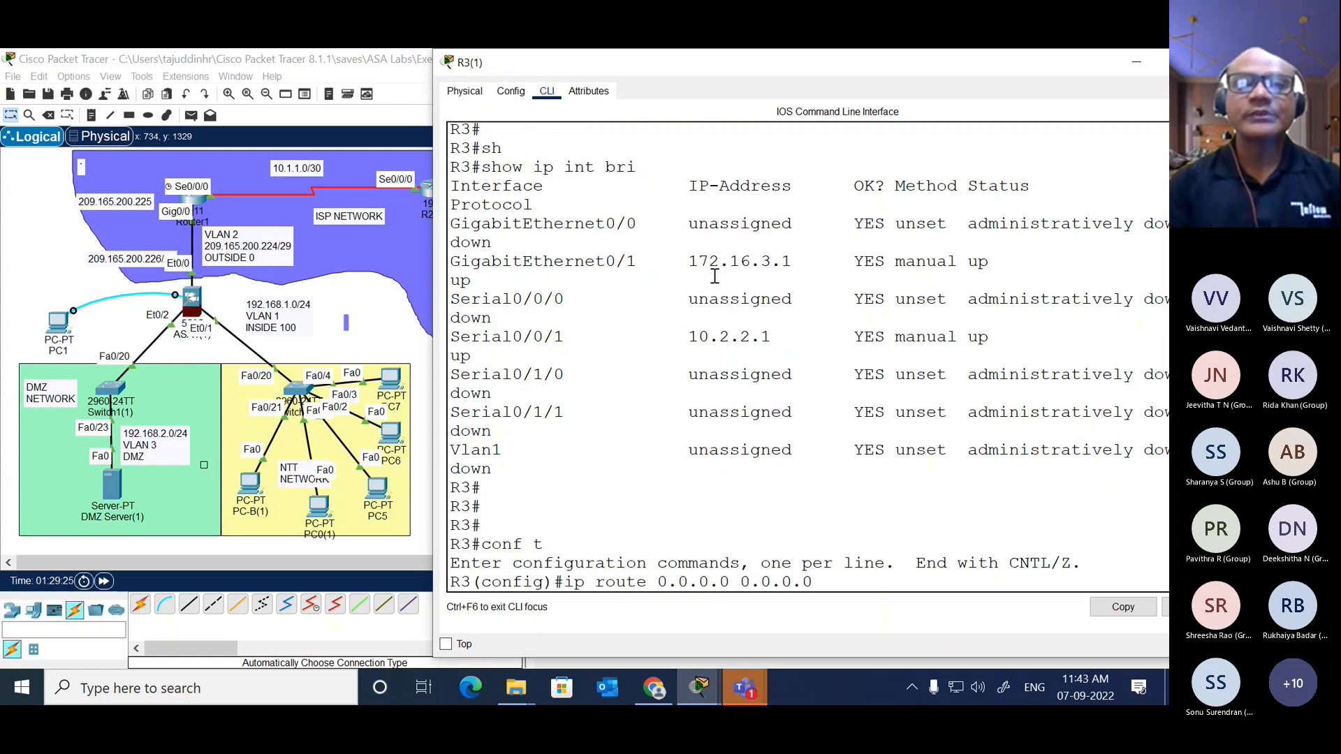
left_click_drag(732, 67, 803, 86)
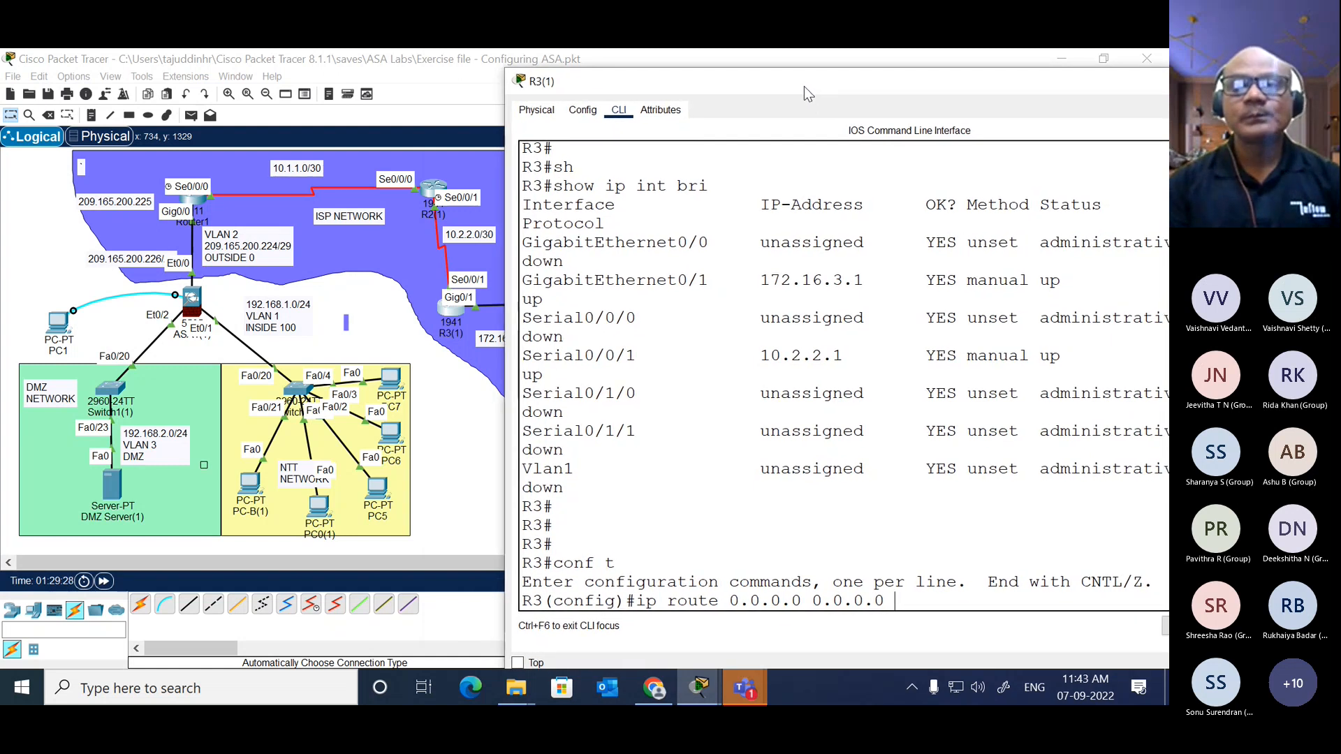
type("se")
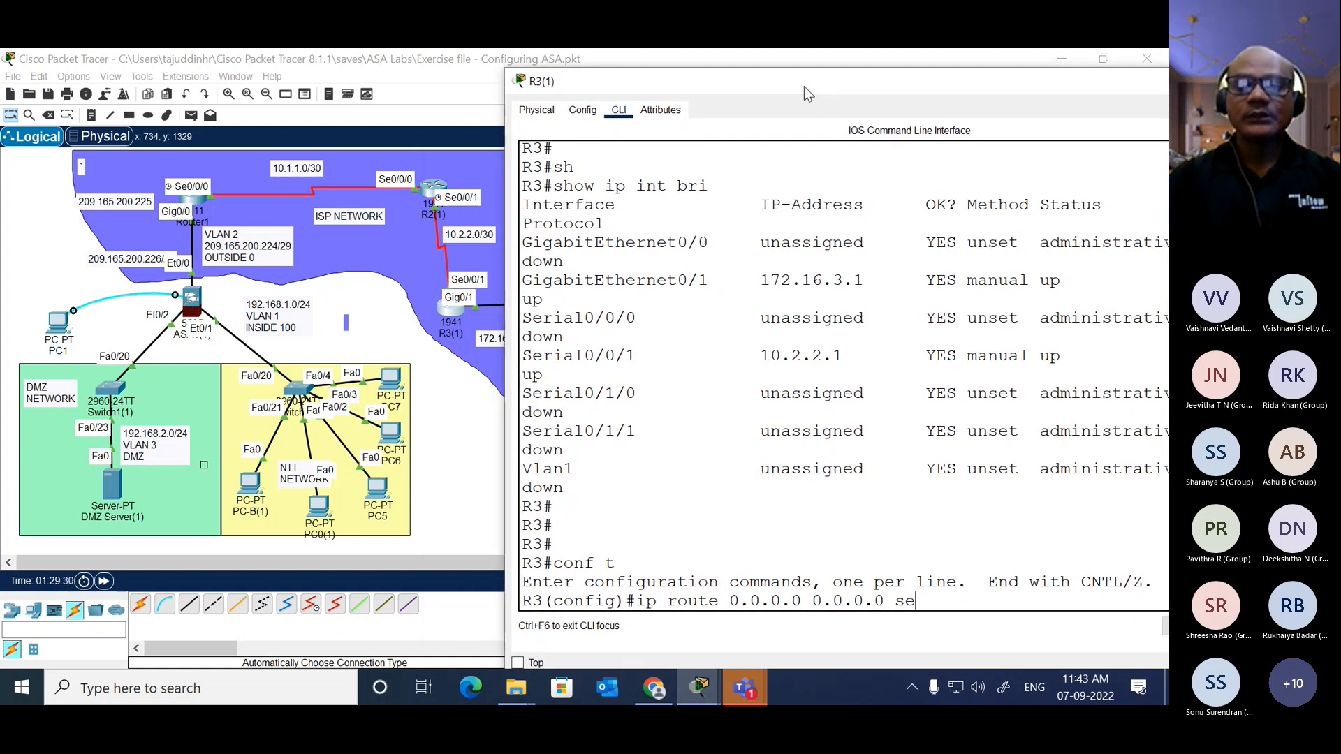
key("Tab")
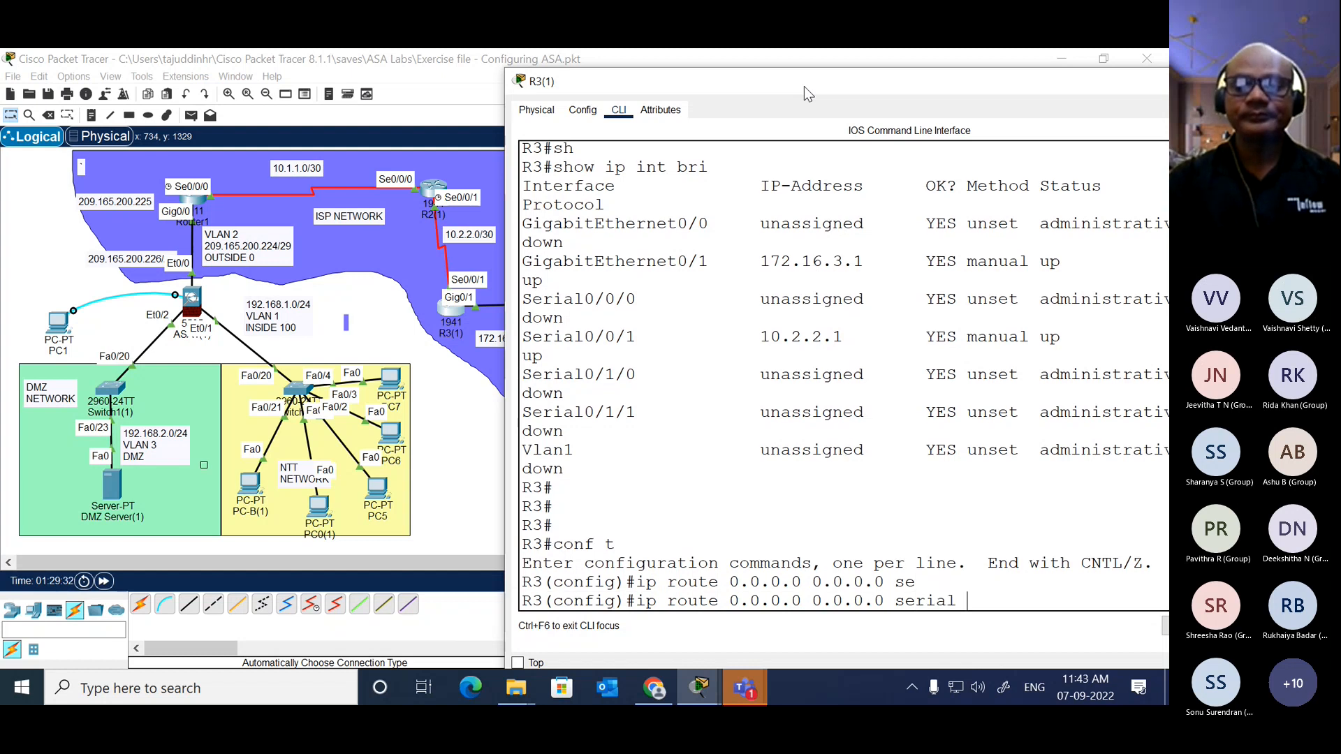
type("0/0/0/")
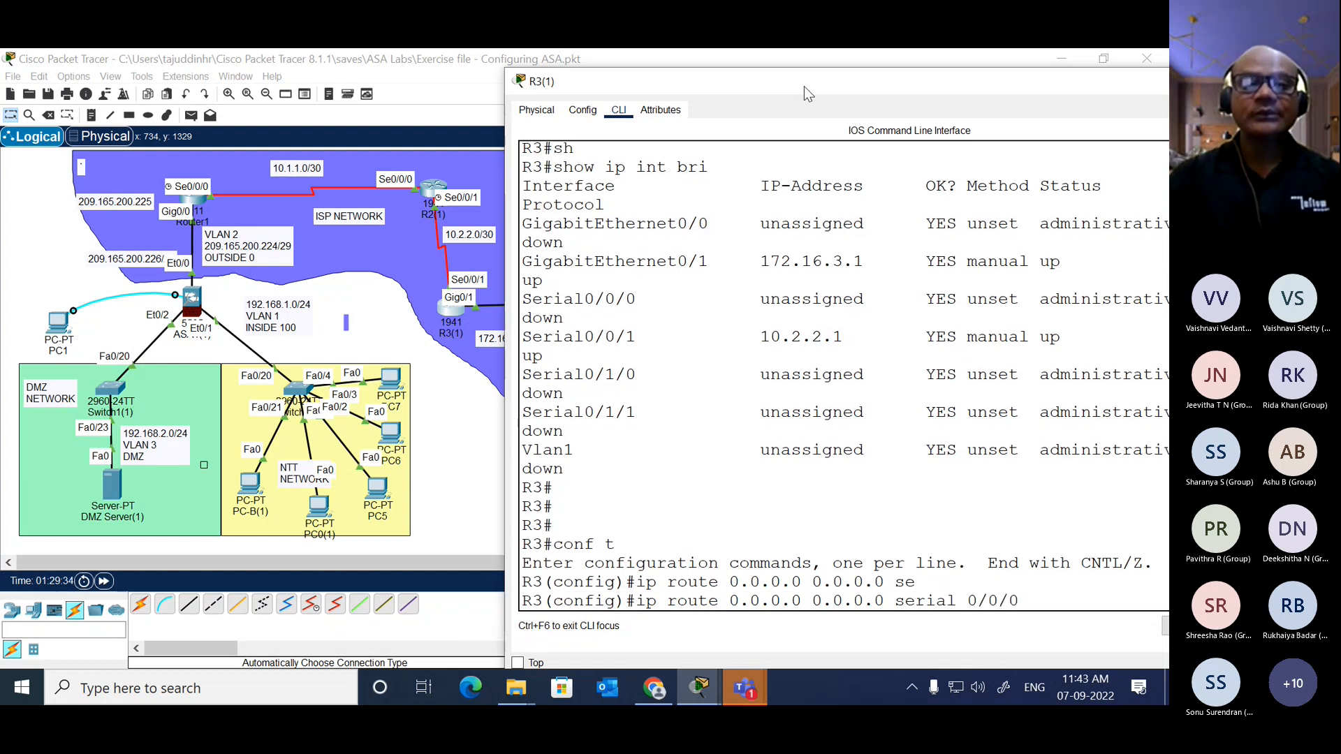
key("BackSpace")
type("1")
key("Return")
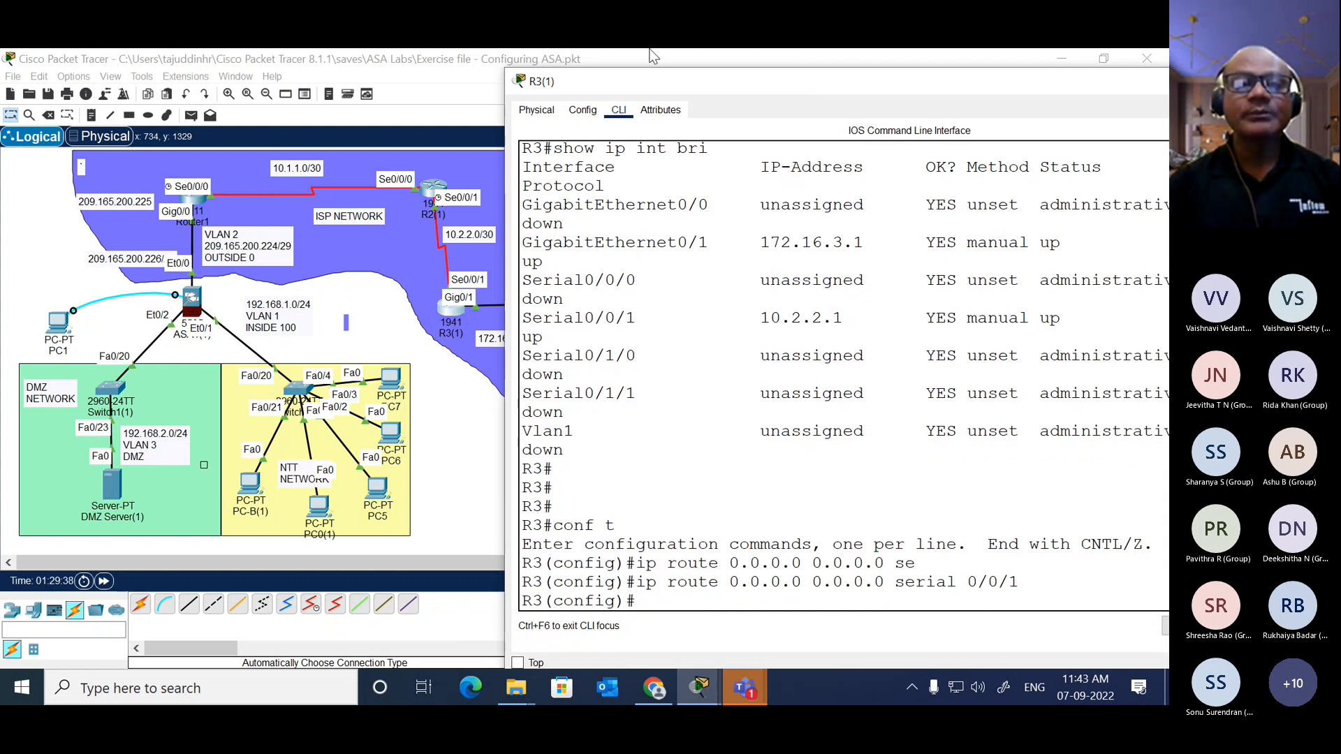
Step: Switch from R3 to router R2's command line and enter global configuration mode
left_click(467, 444)
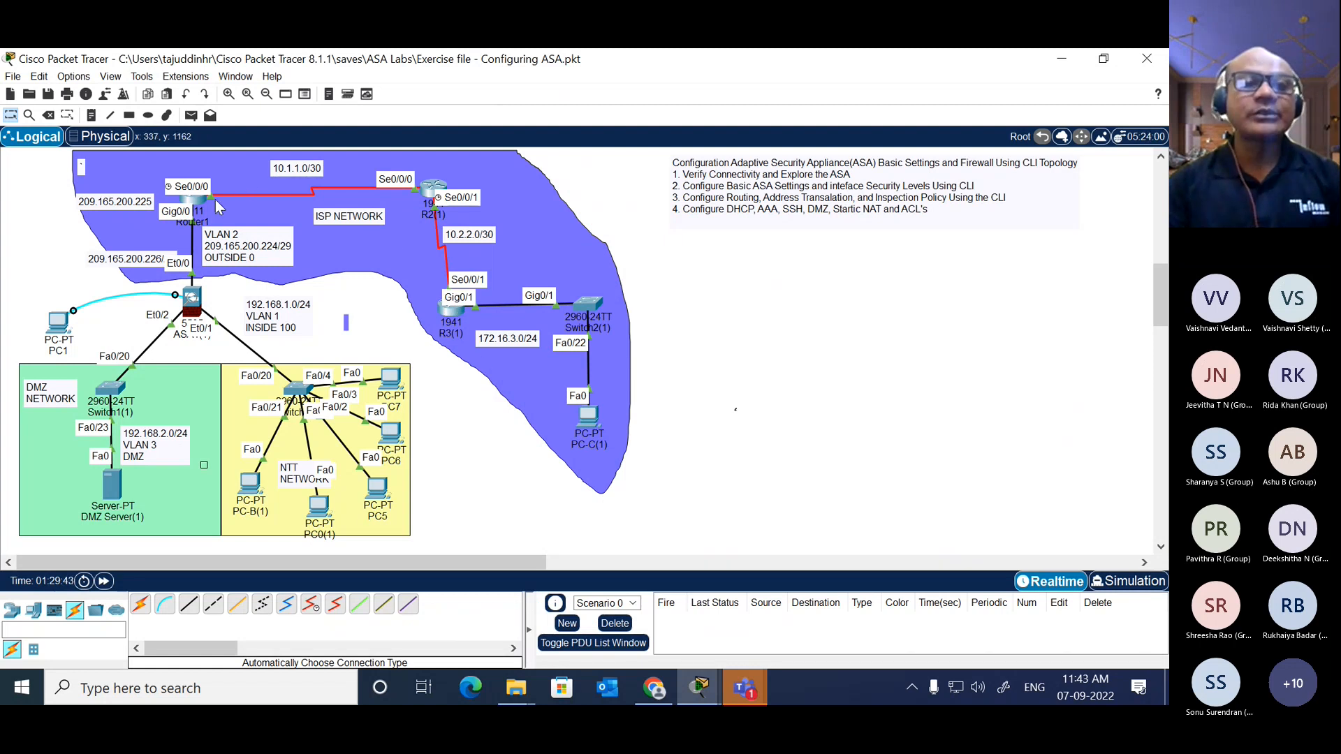
left_click(450, 310)
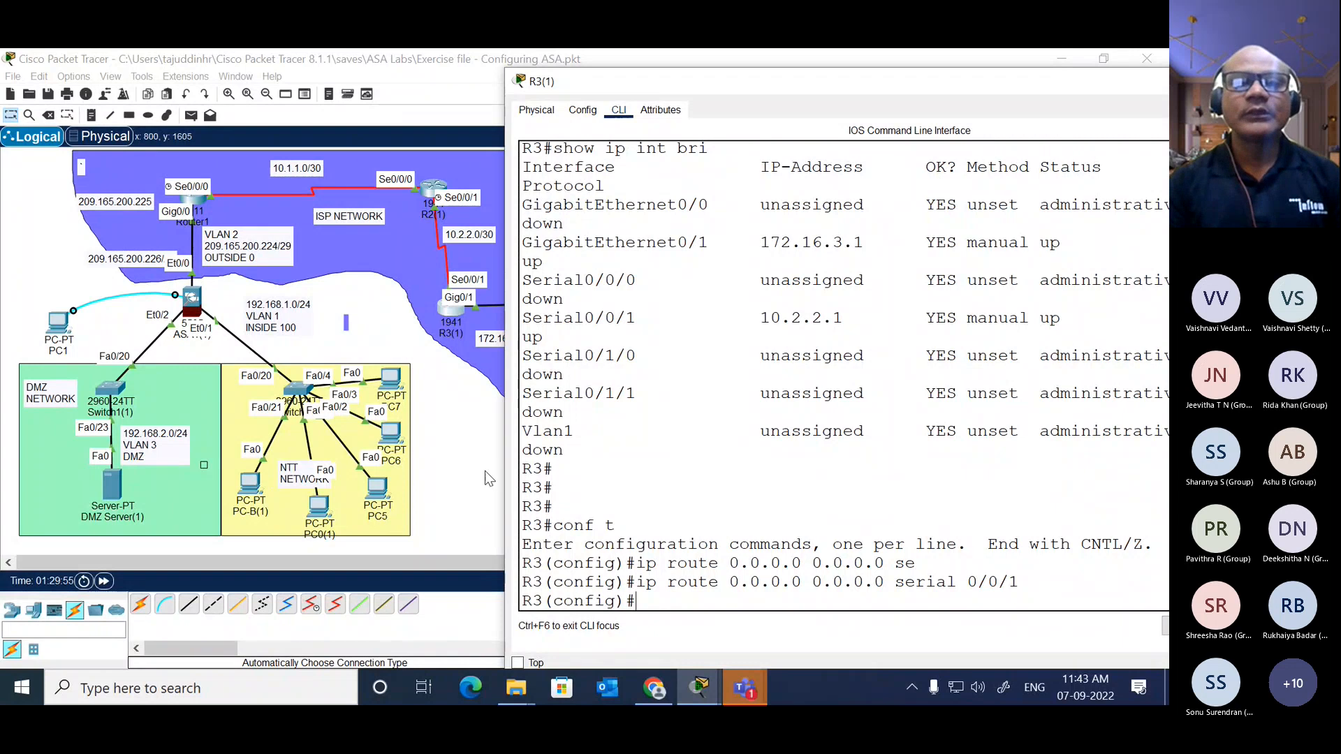
left_click(471, 455)
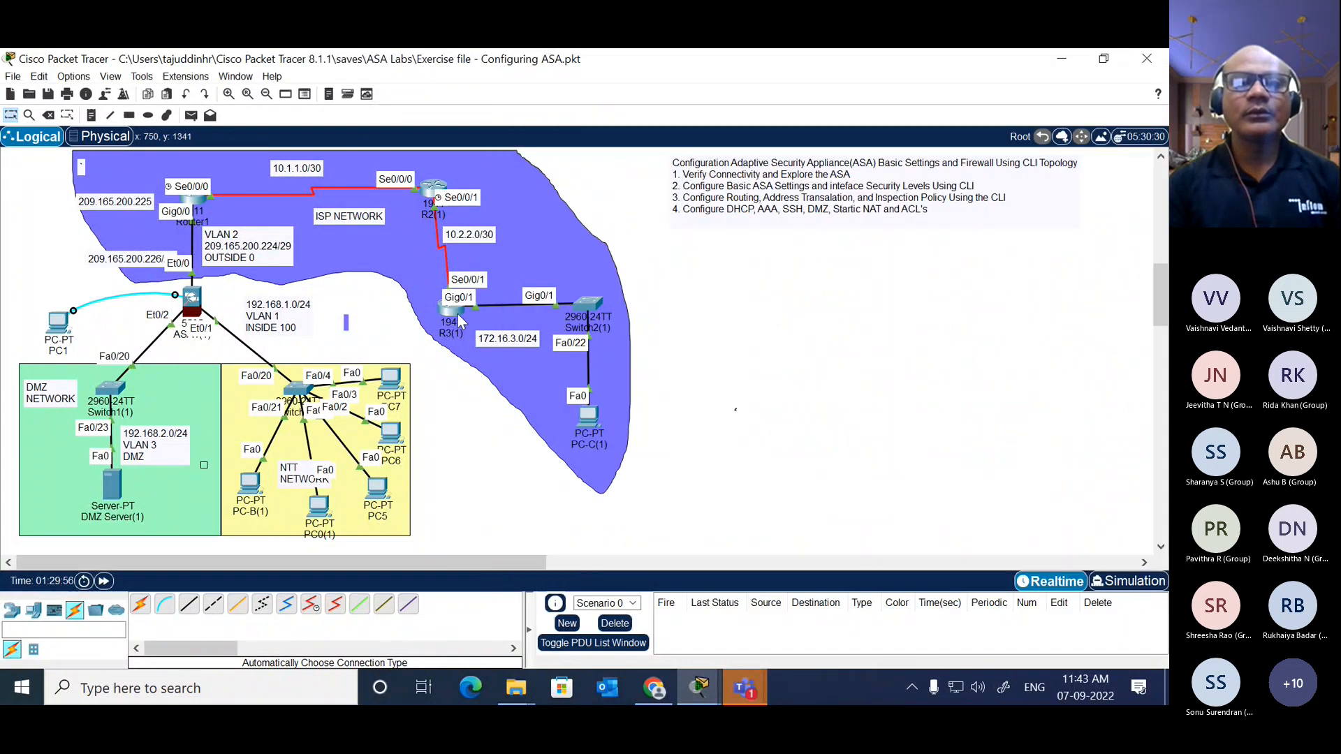
left_click(430, 195)
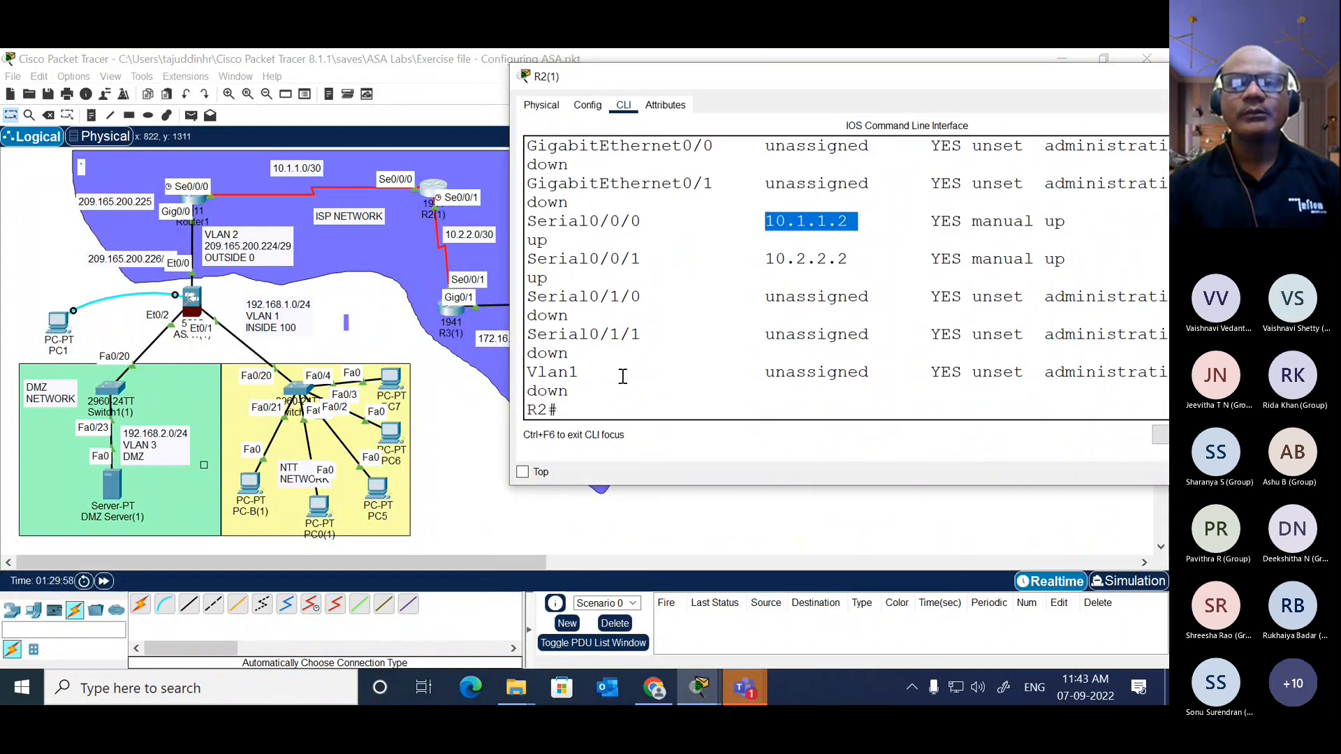
type("conf t")
key("Return")
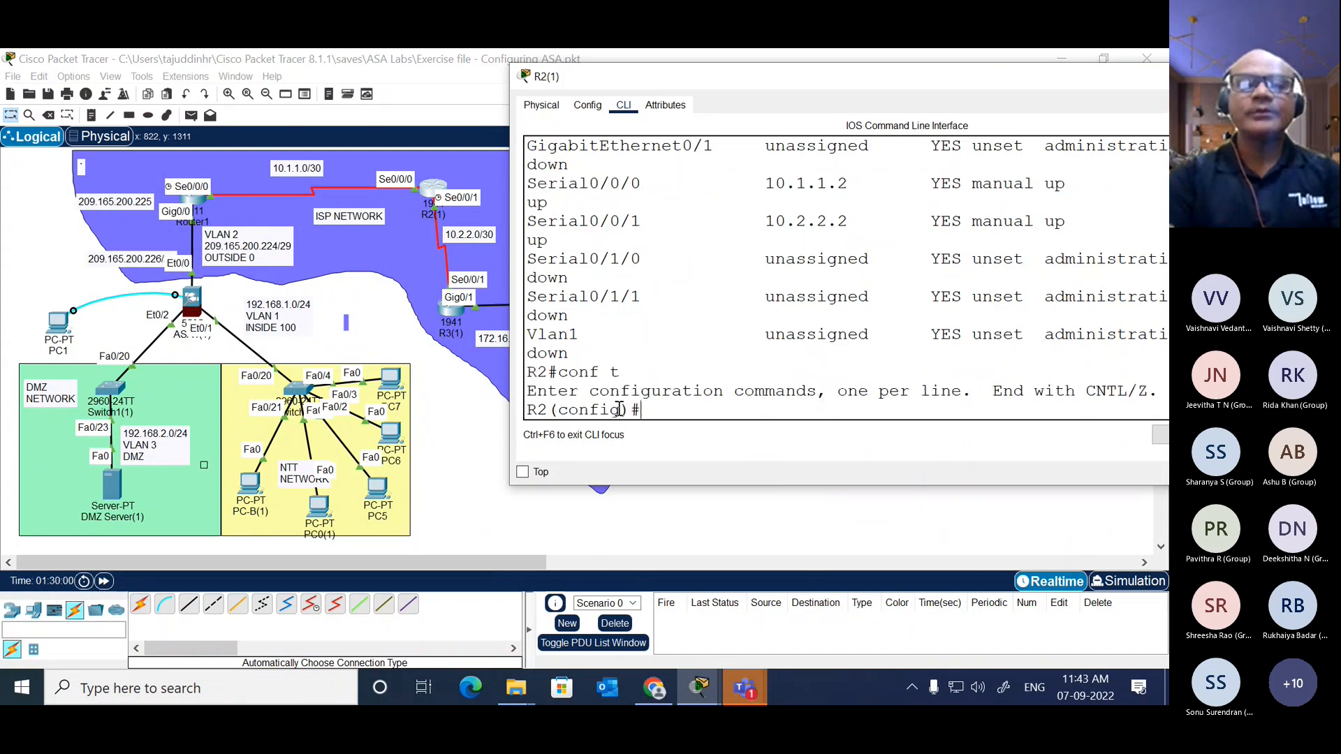
Step: Add a default route on R2, ip route 0.0.0.0 0.0.0.0, exiting through interface serial 0/0/0
type("ip route")
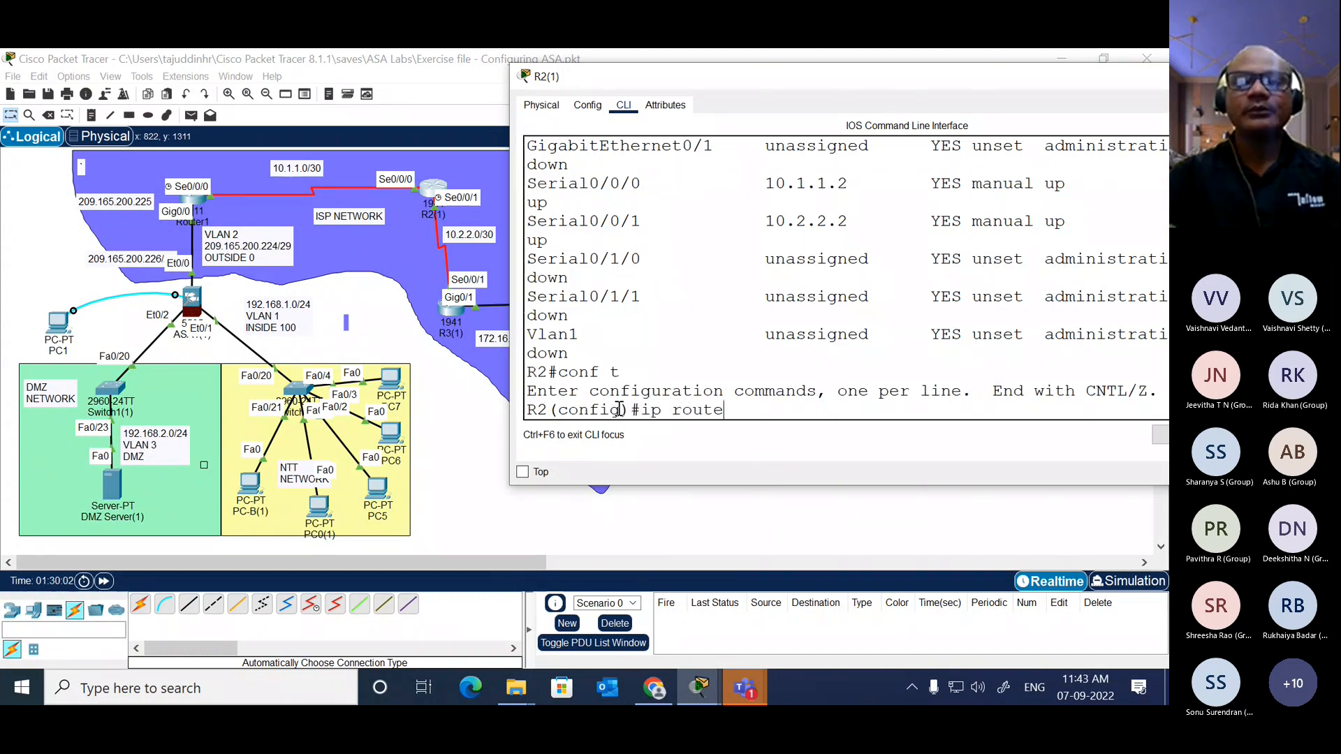
type(" o.o.o.")
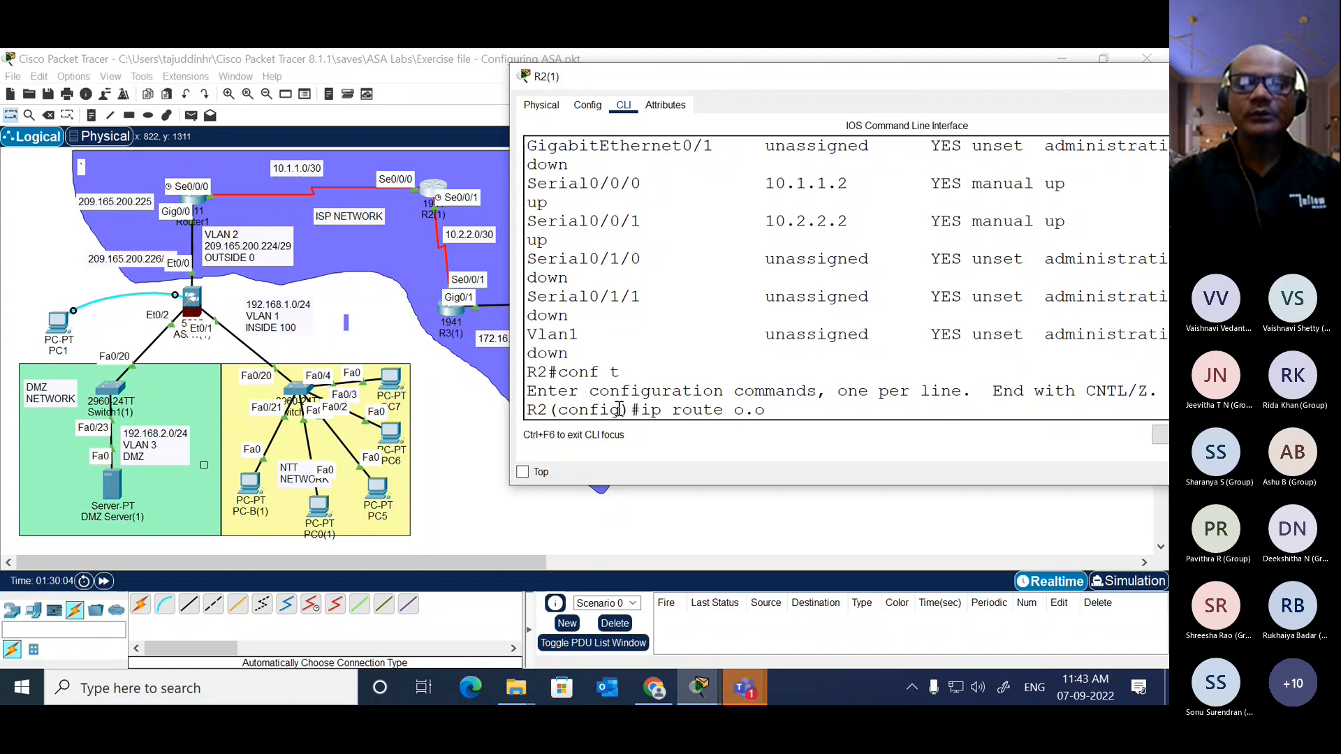
key("BackSpace")
key("BackSpace")
key("BackSpace")
key("BackSpace")
key("BackSpace")
key("BackSpace")
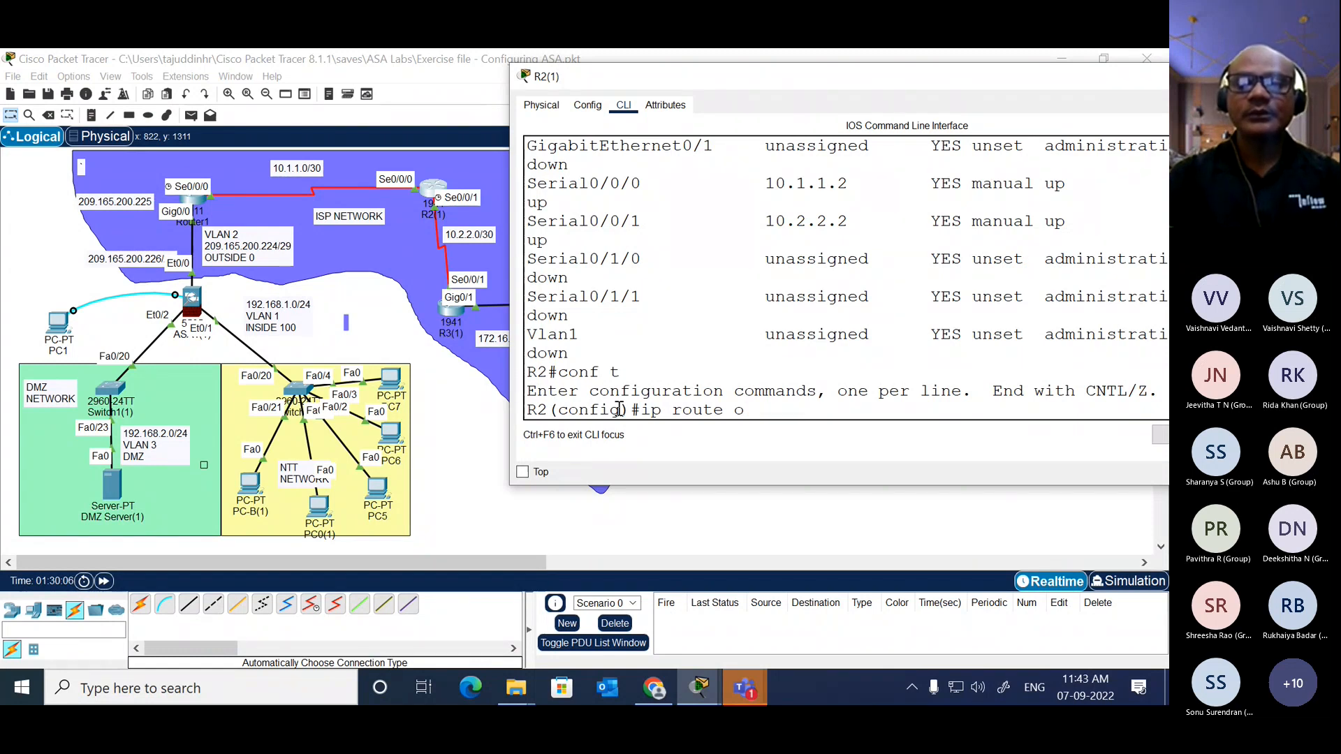
type("0.0.00")
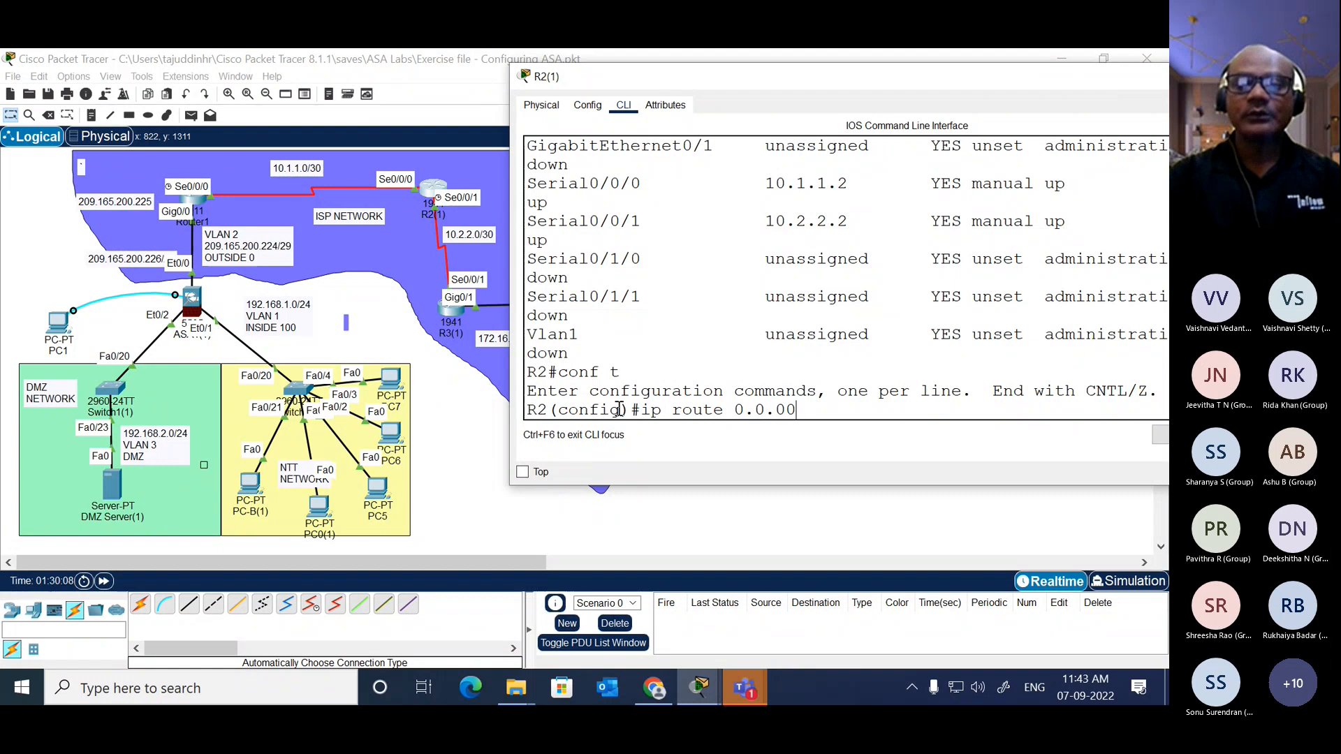
key("BackSpace")
type(".0")
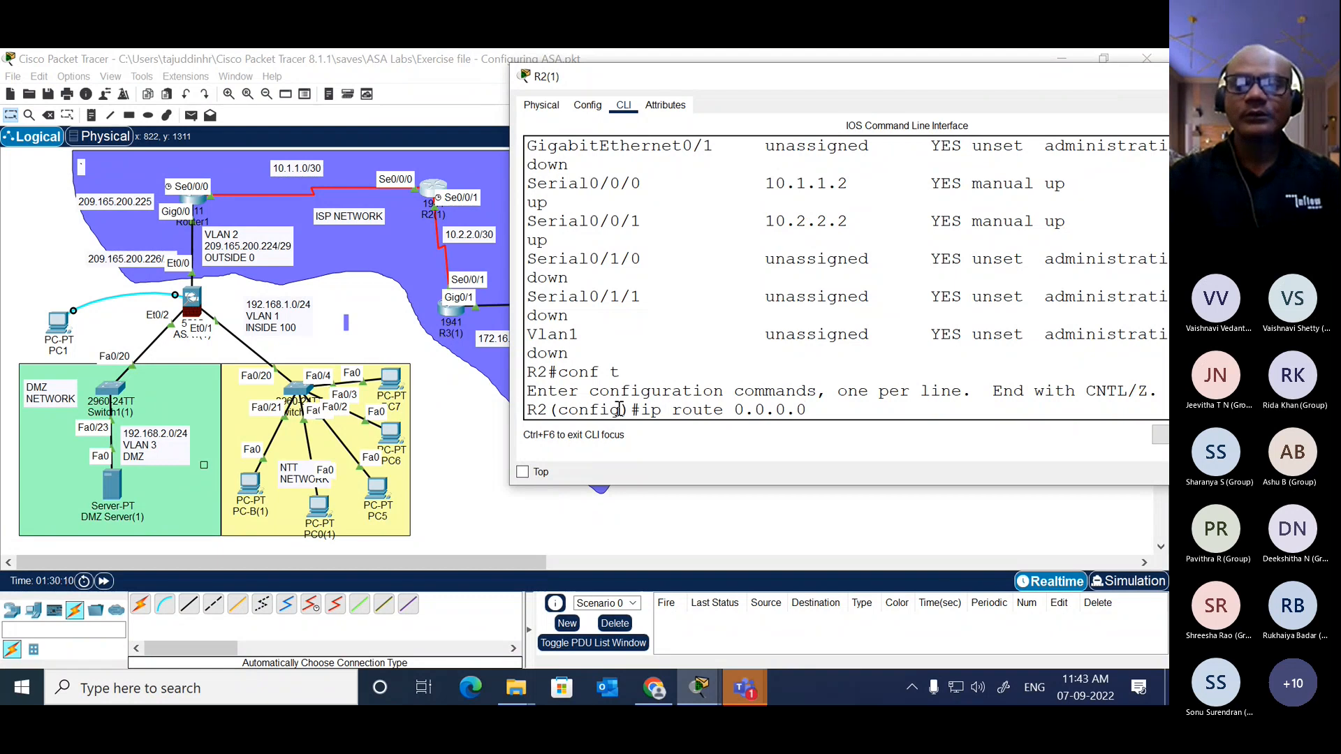
type(" 0.0.0.0")
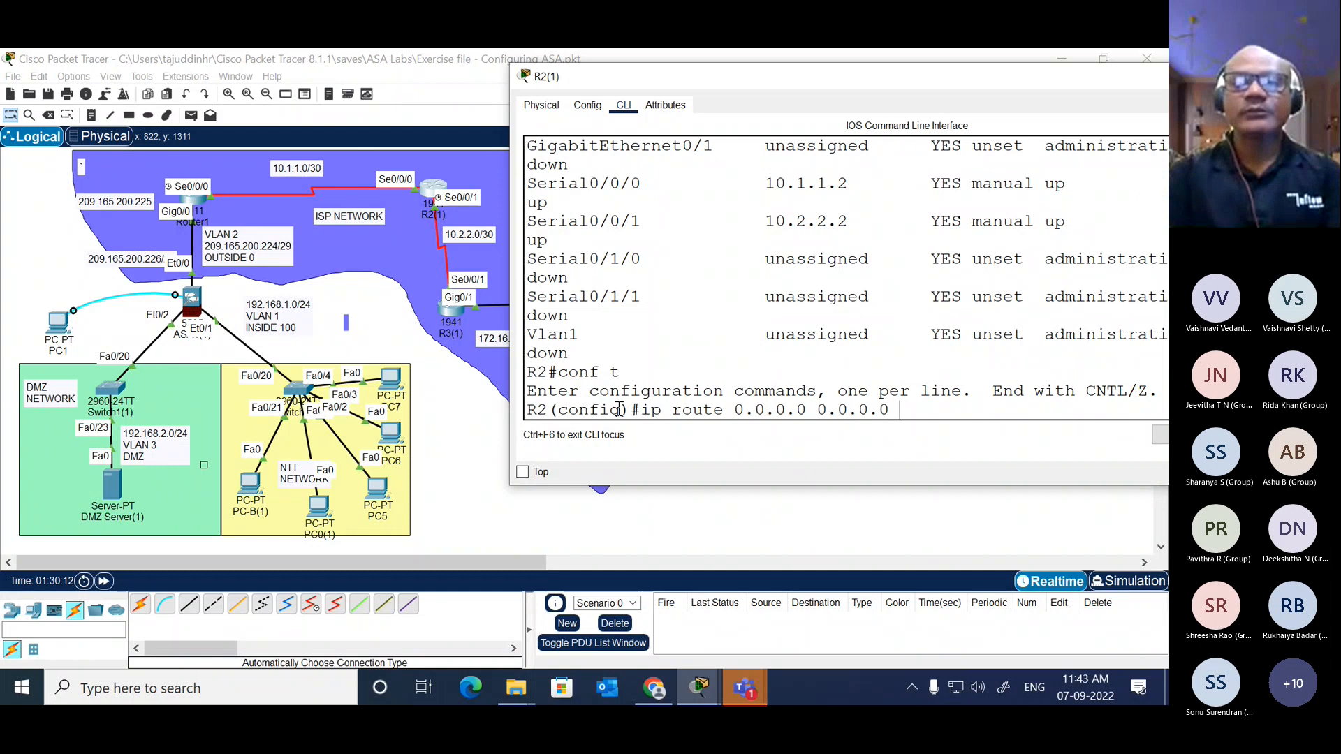
type(" se")
key("Tab")
type("0/0/0/")
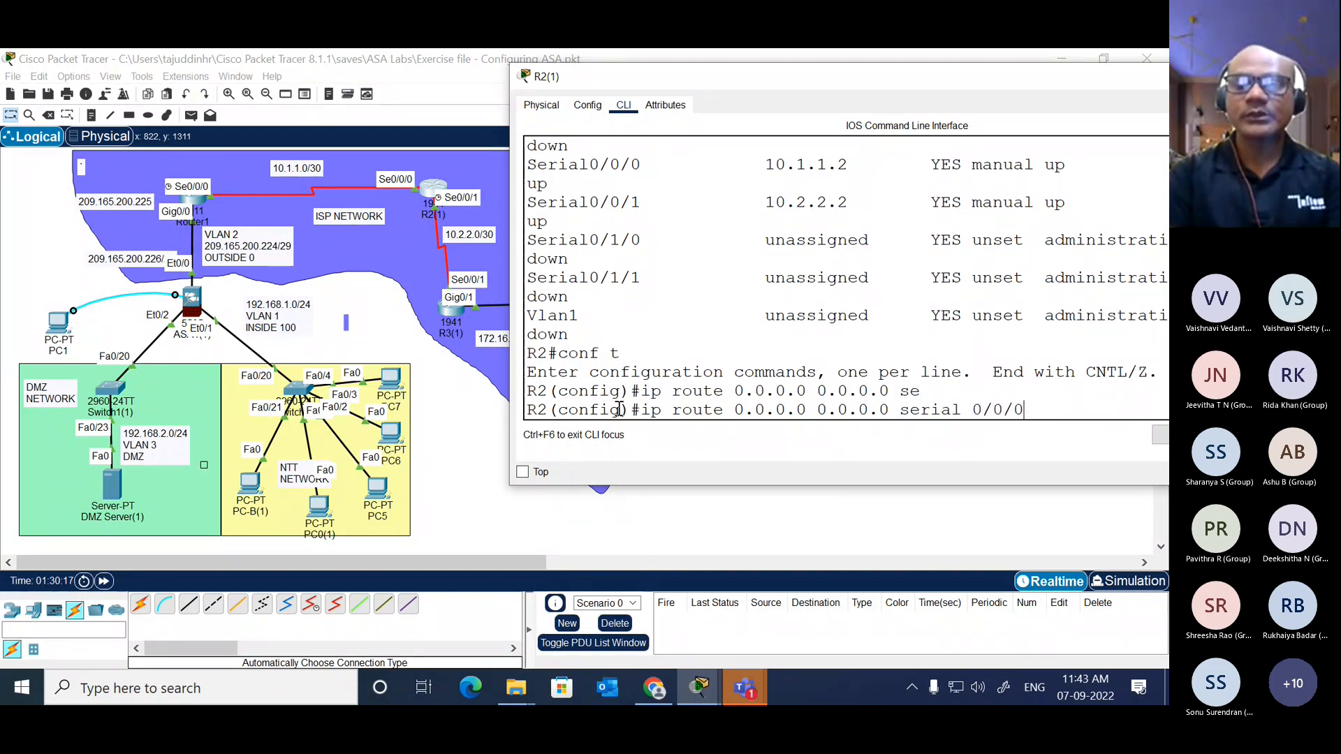
key("Return")
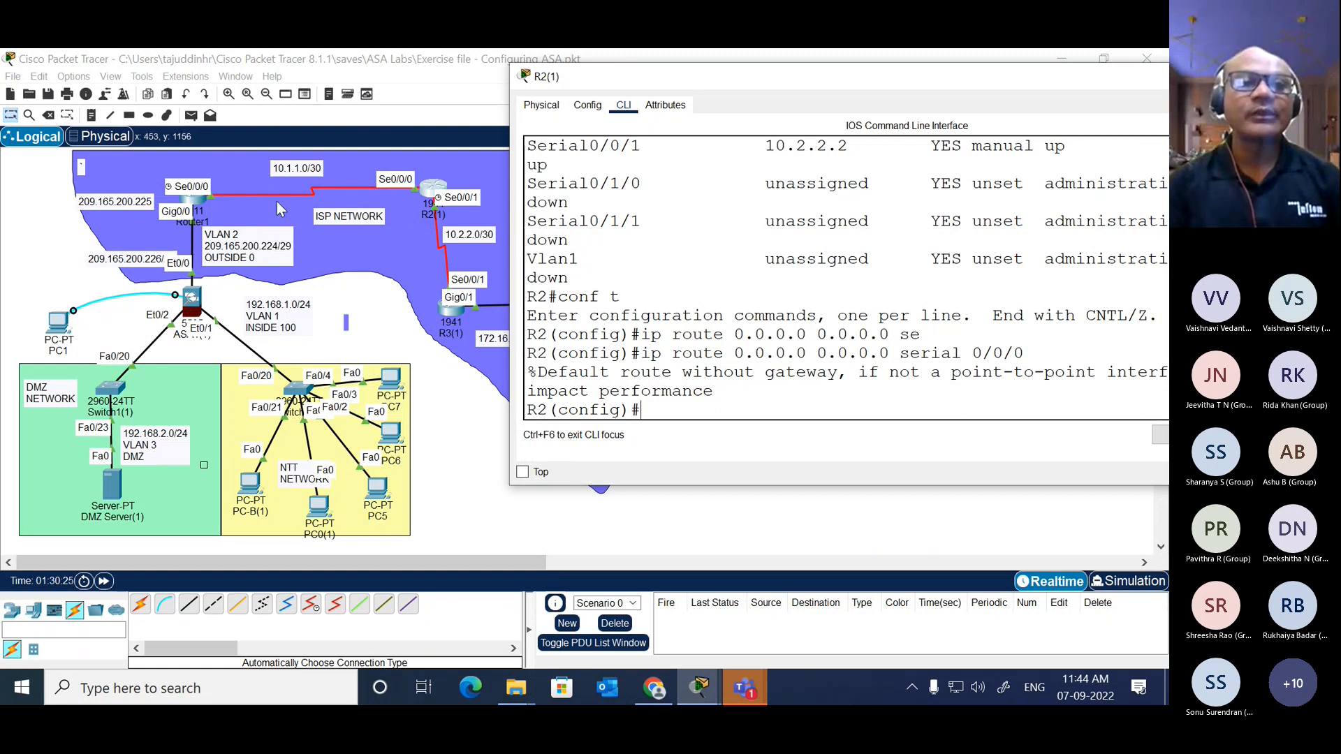
Step: Add another default route on R2, ip route 0.0.0.0 0.0.0.0, with next hop 10.1.1.1
key("Up")
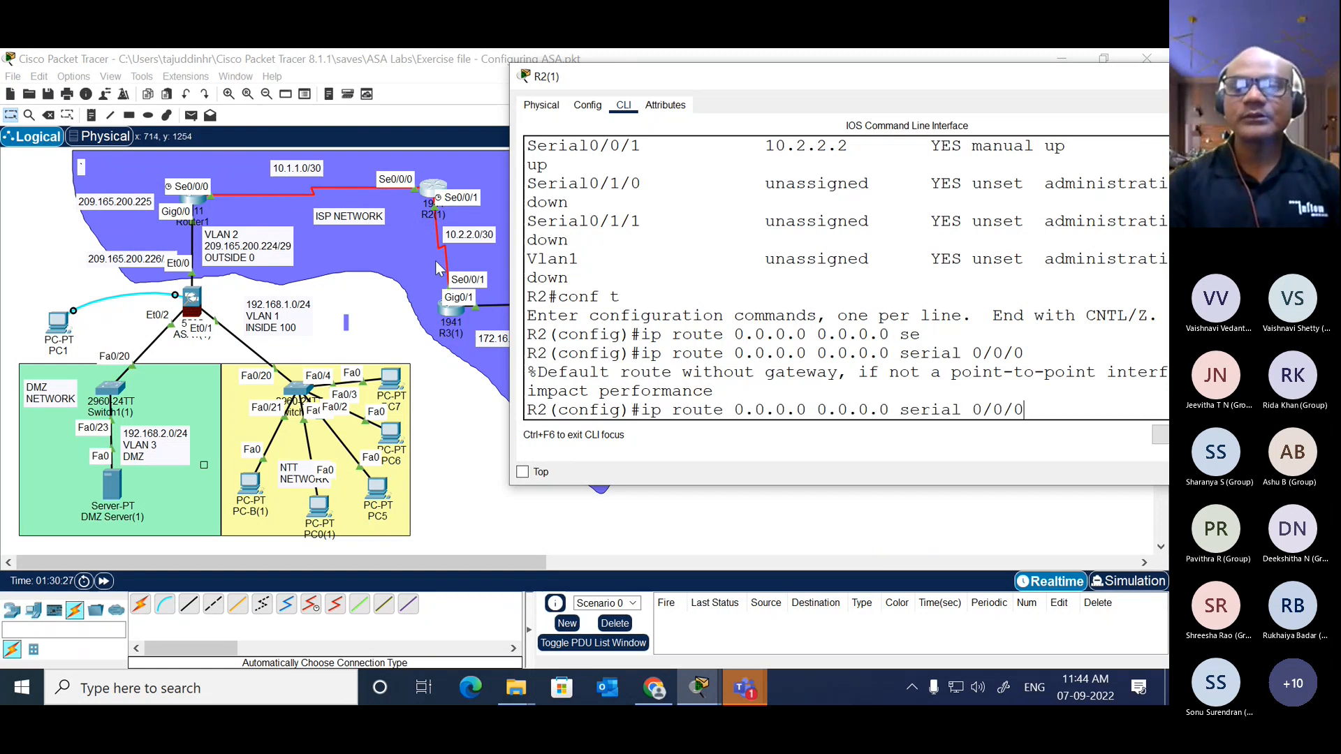
key("BackSpace")
key("BackSpace")
key("BackSpace")
key("BackSpace")
key("BackSpace")
key("BackSpace")
key("BackSpace")
key("BackSpace")
key("BackSpace")
key("BackSpace")
key("BackSpace")
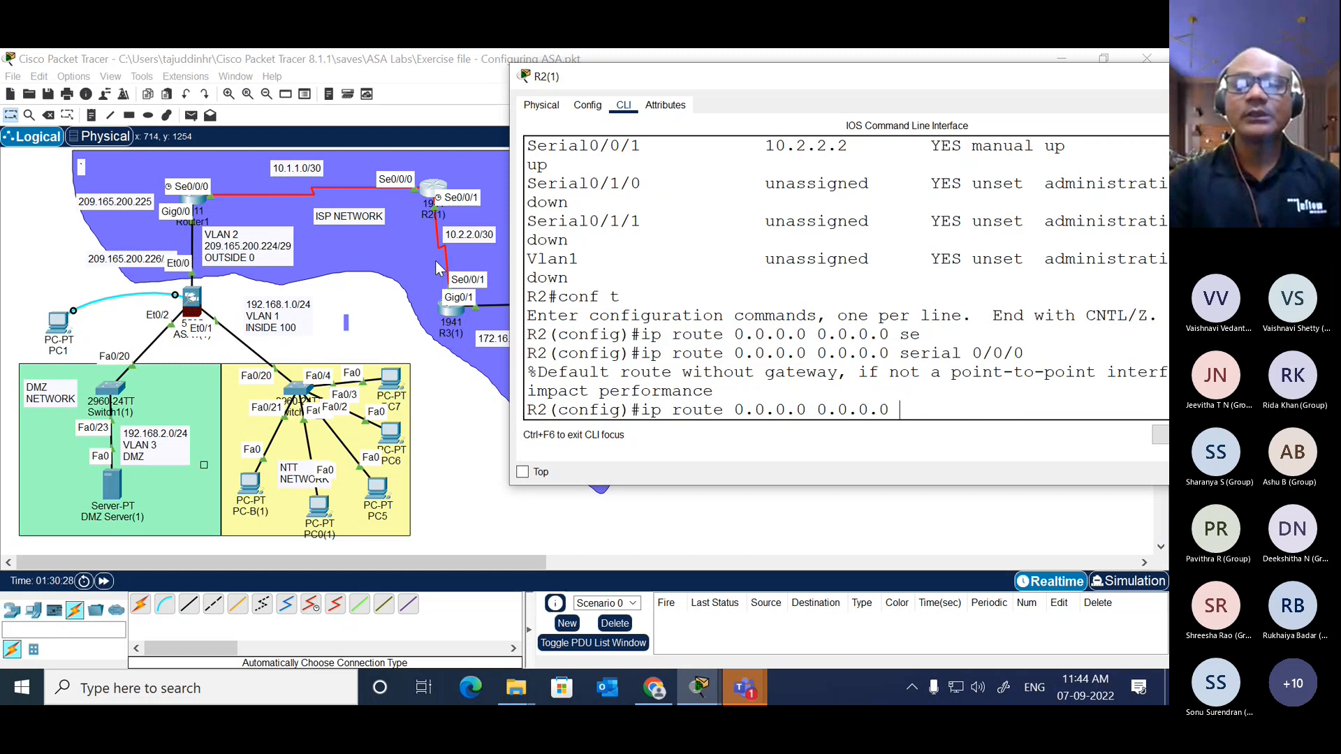
type("10.1.1.1")
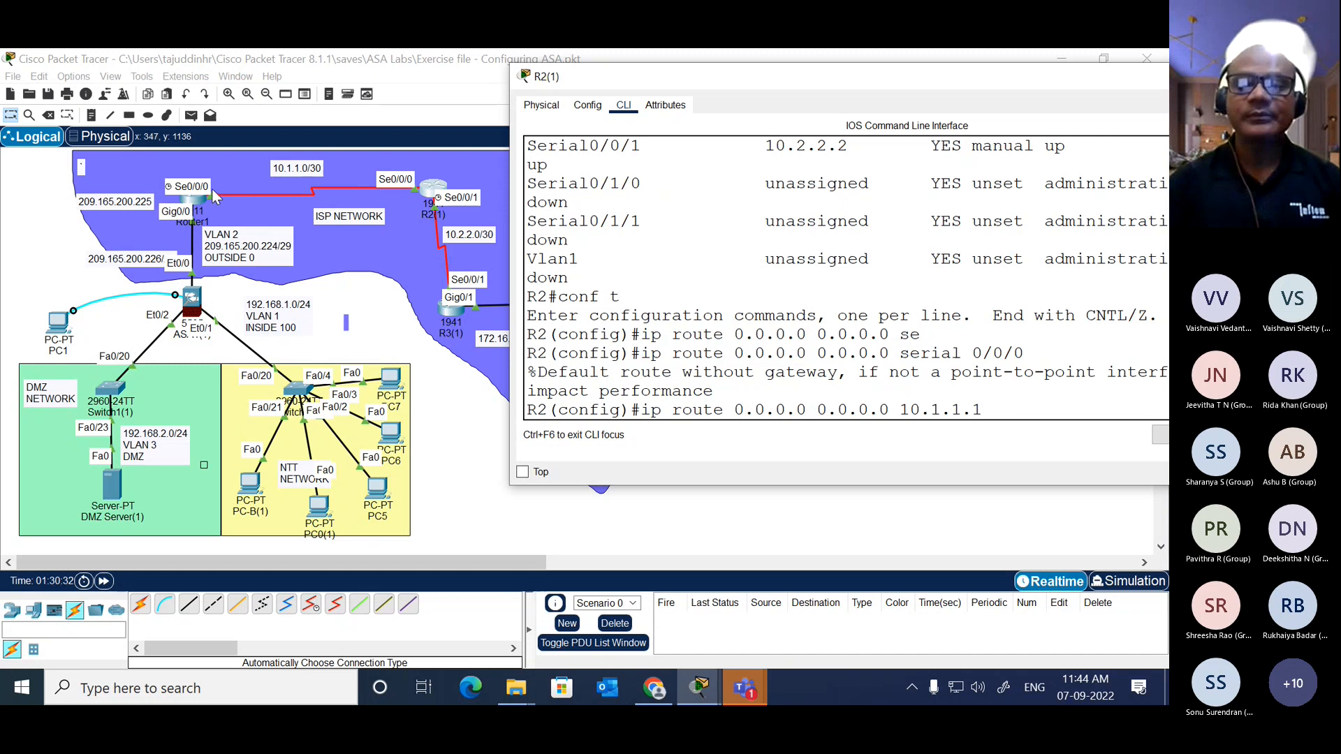
key("Return")
Step: Add a static route on R2 to 209.165.200.224 with mask 255.255.255.248, exiting through interface serial 0/0/0
key("Up")
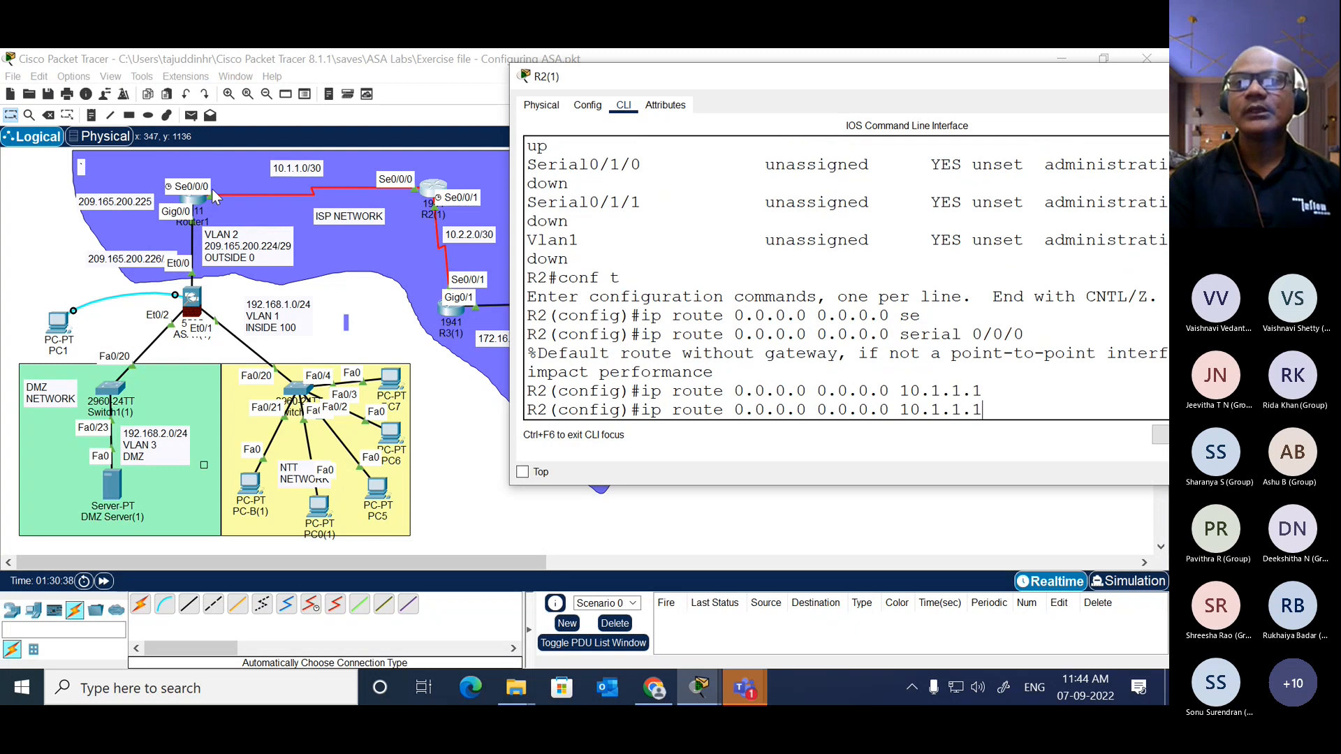
key("BackSpace")
key("BackSpace")
key("BackSpace")
key("BackSpace")
key("BackSpace")
key("BackSpace")
key("BackSpace")
key("BackSpace")
key("BackSpace")
key("BackSpace")
key("BackSpace")
key("BackSpace")
key("BackSpace")
key("BackSpace")
key("BackSpace")
key("BackSpace")
key("BackSpace")
key("BackSpace")
key("BackSpace")
key("BackSpace")
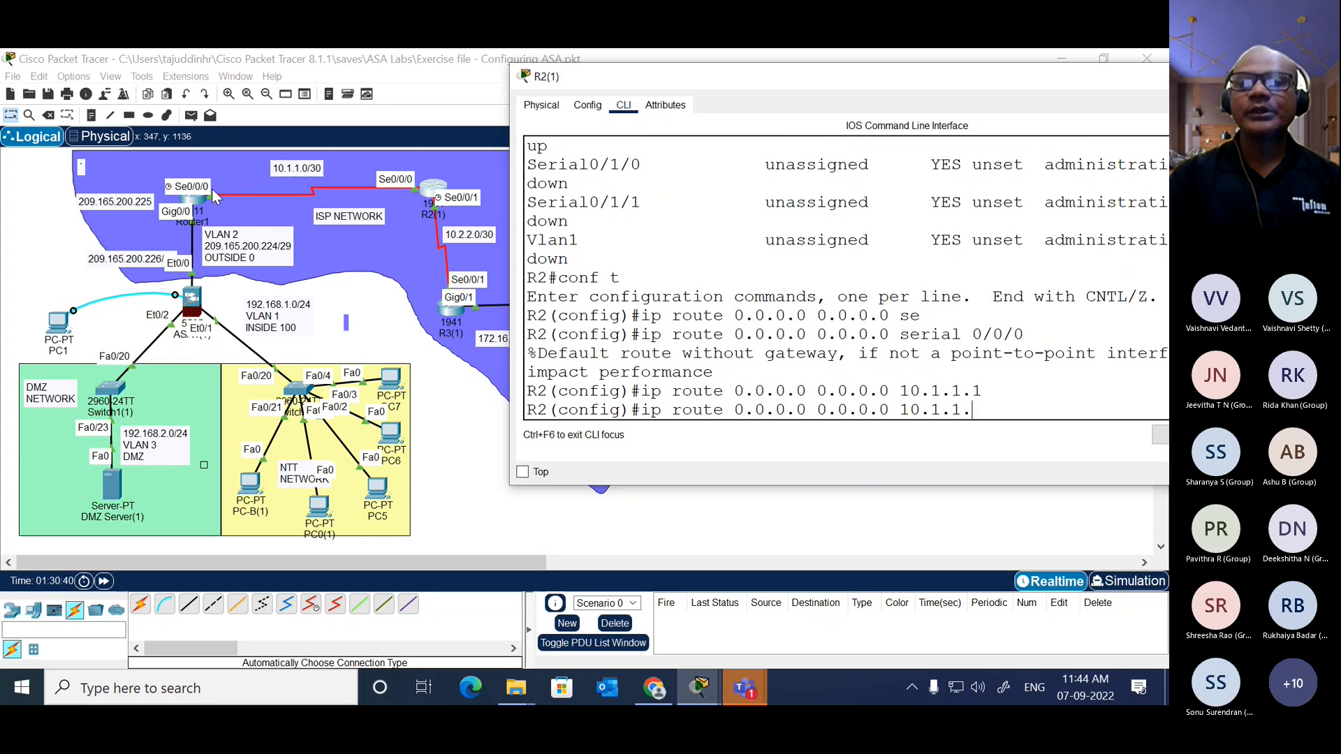
key("BackSpace")
key("BackSpace")
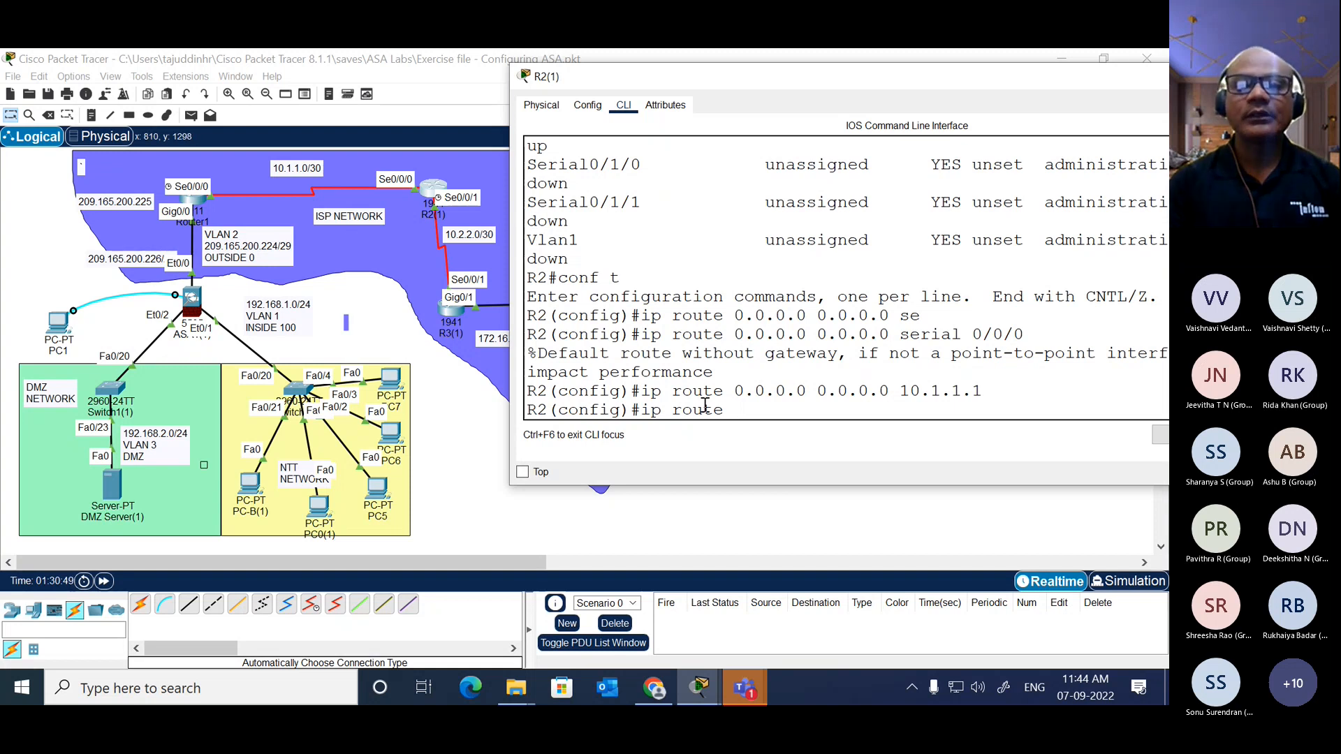
type("209")
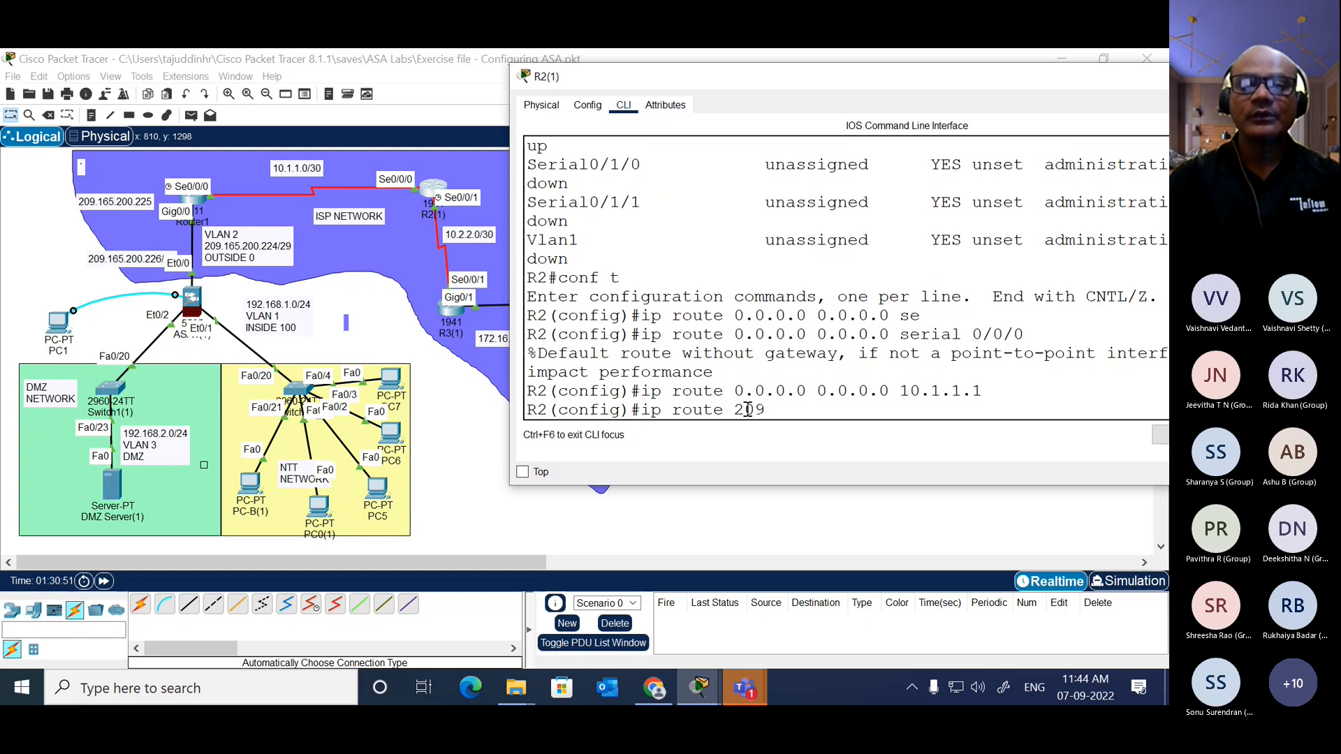
type(".165")
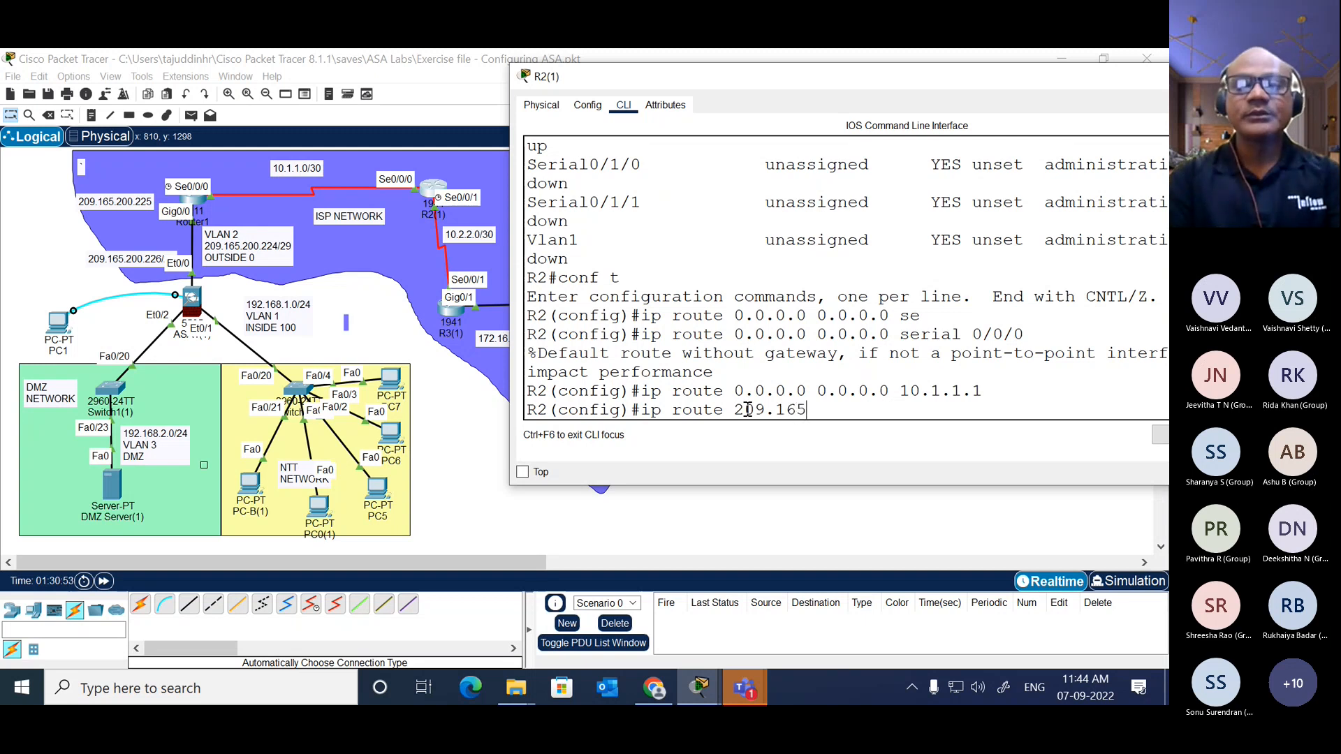
type(".200")
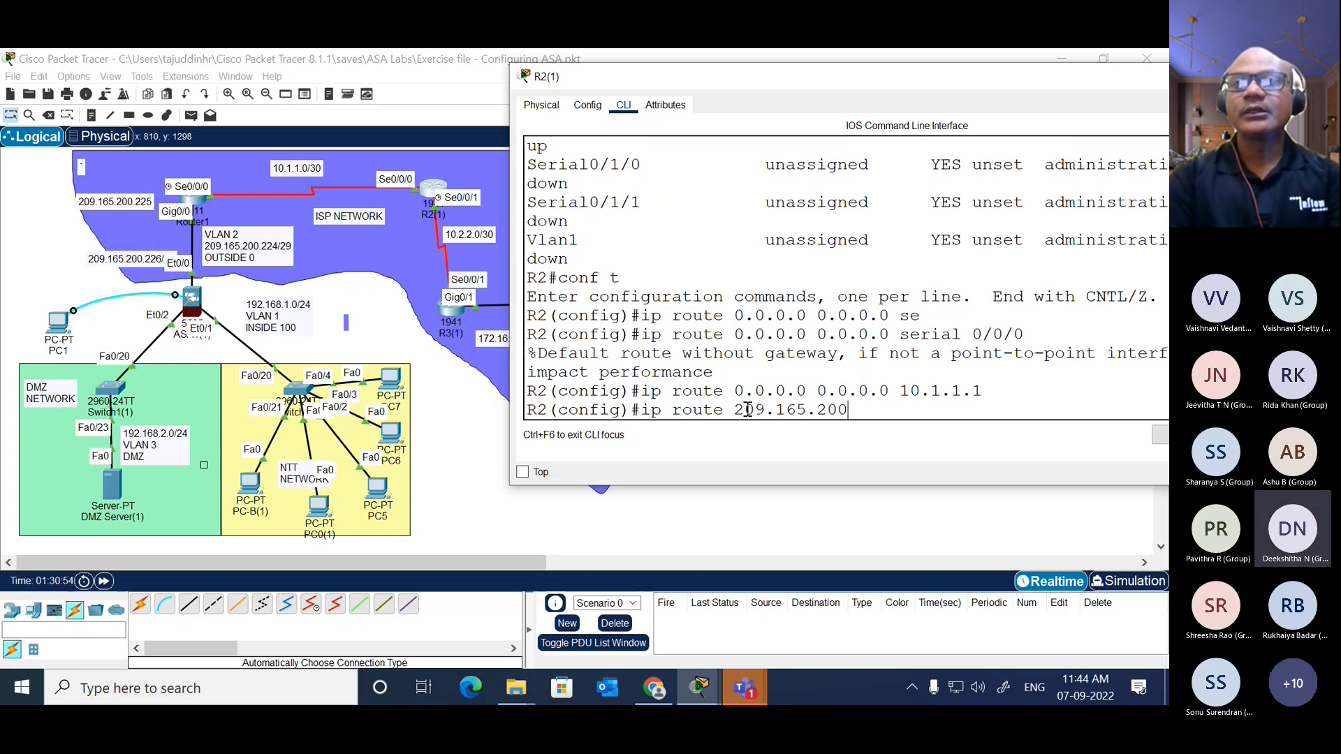
type(".224")
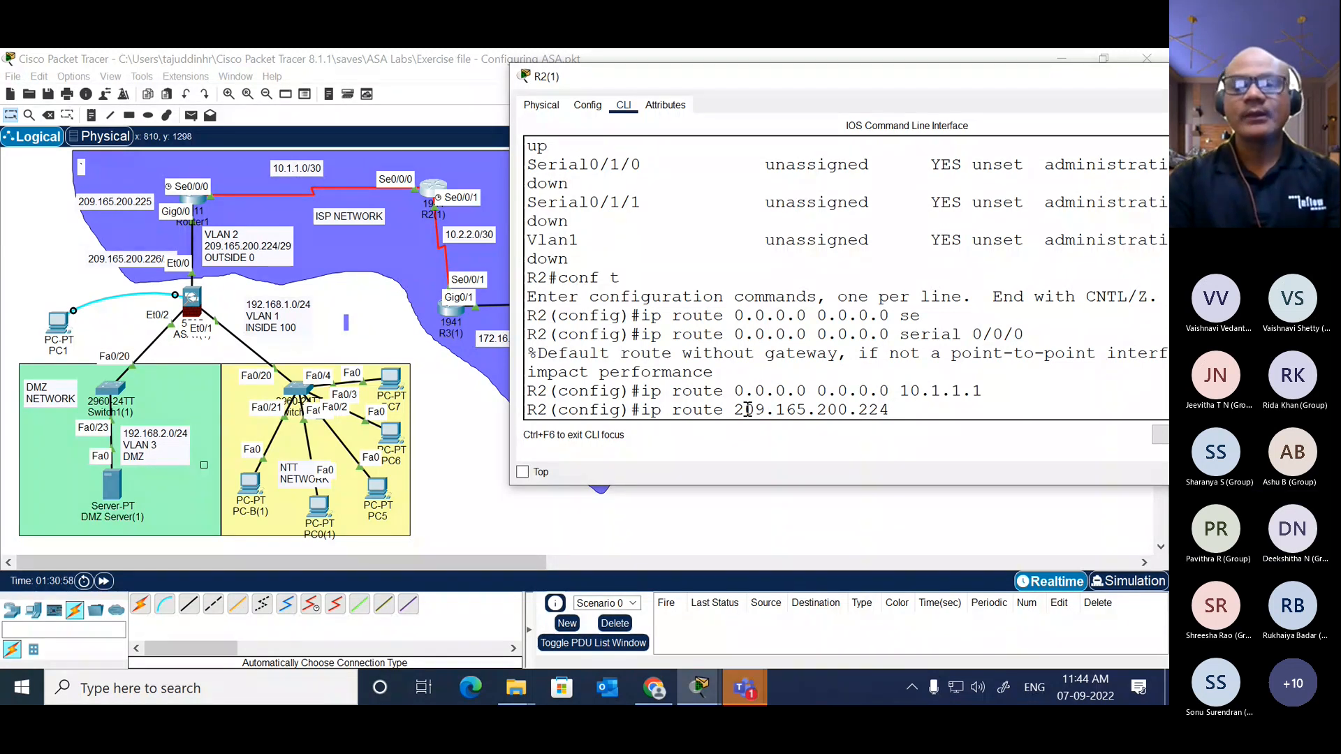
type(" 255.255.25")
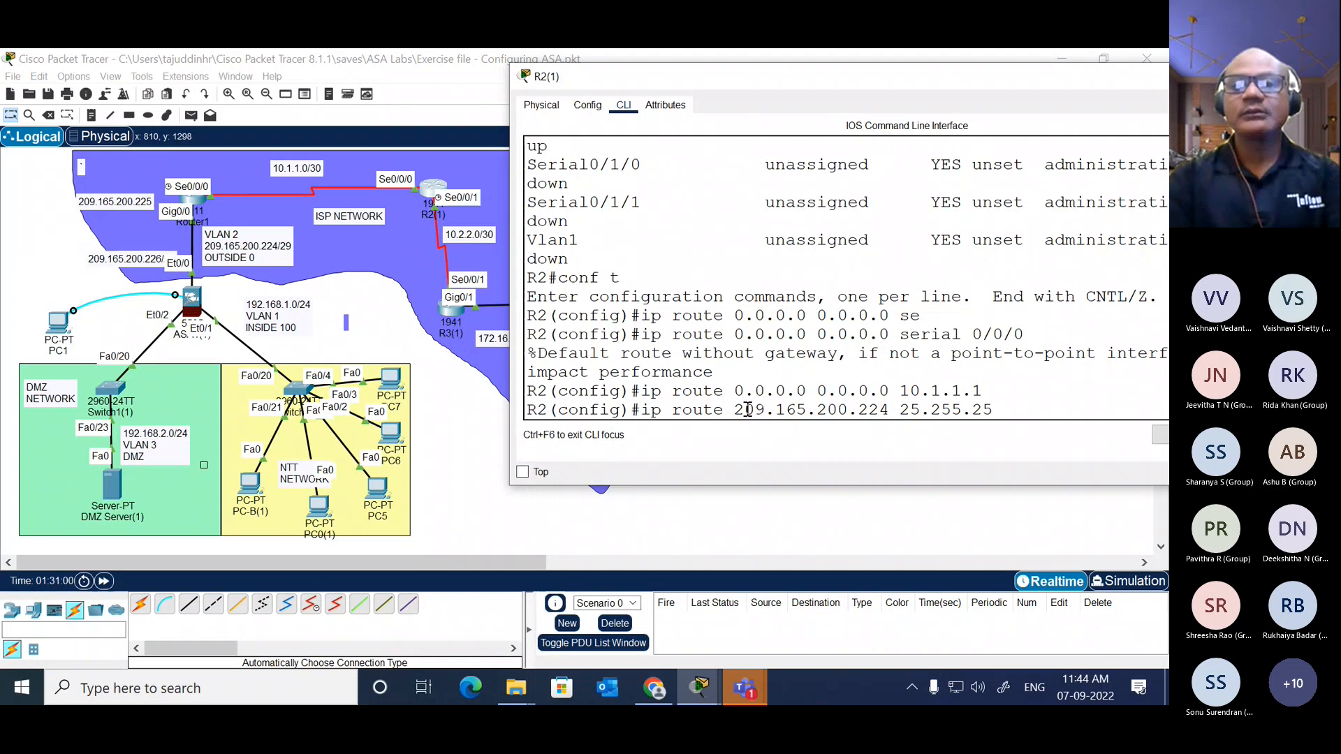
key("BackSpace")
key("BackSpace")
key("BackSpace")
key("BackSpace")
key("BackSpace")
type(".255")
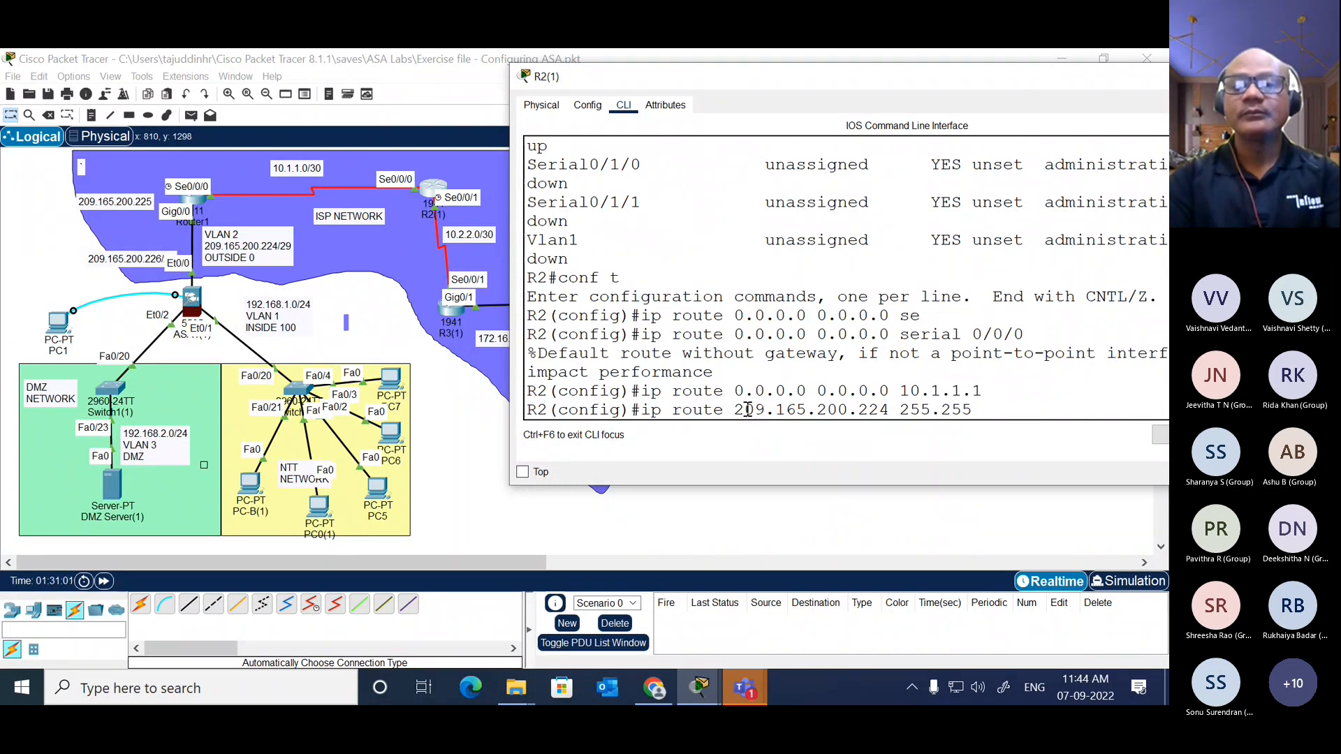
type(".255.")
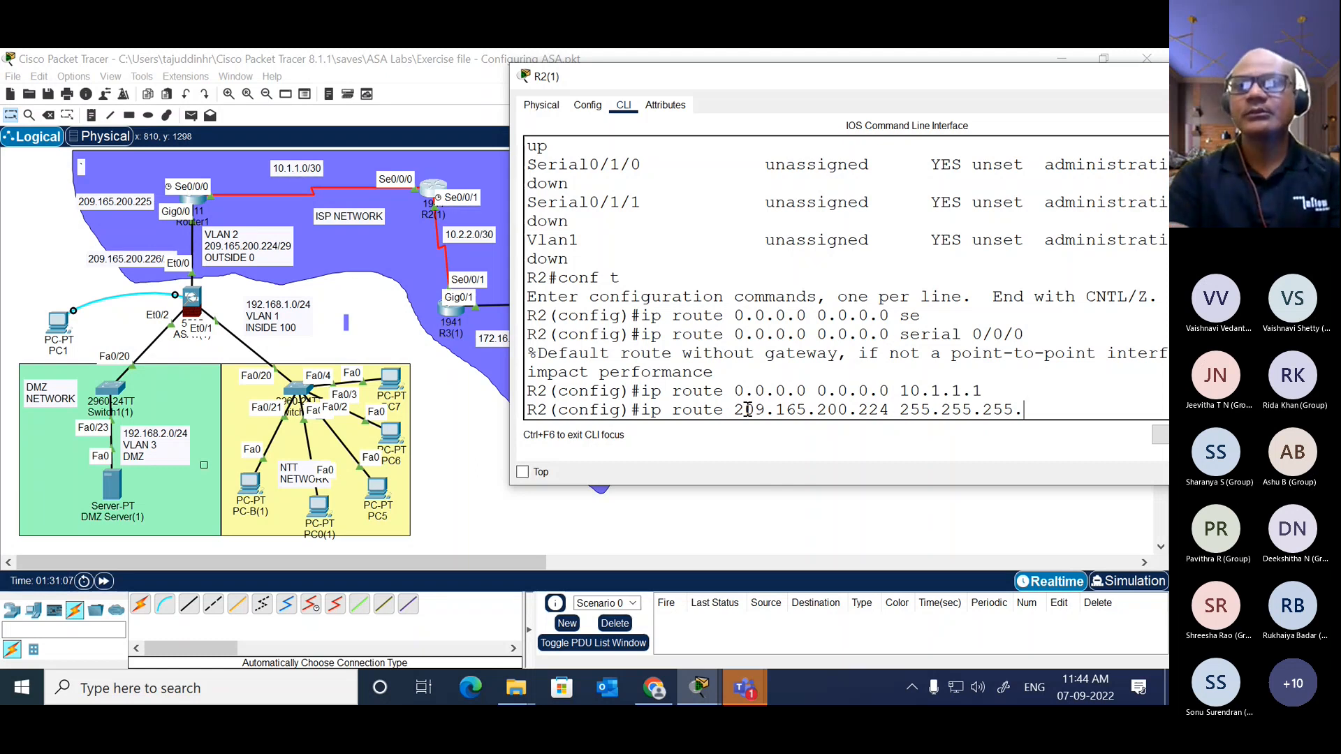
type("2")
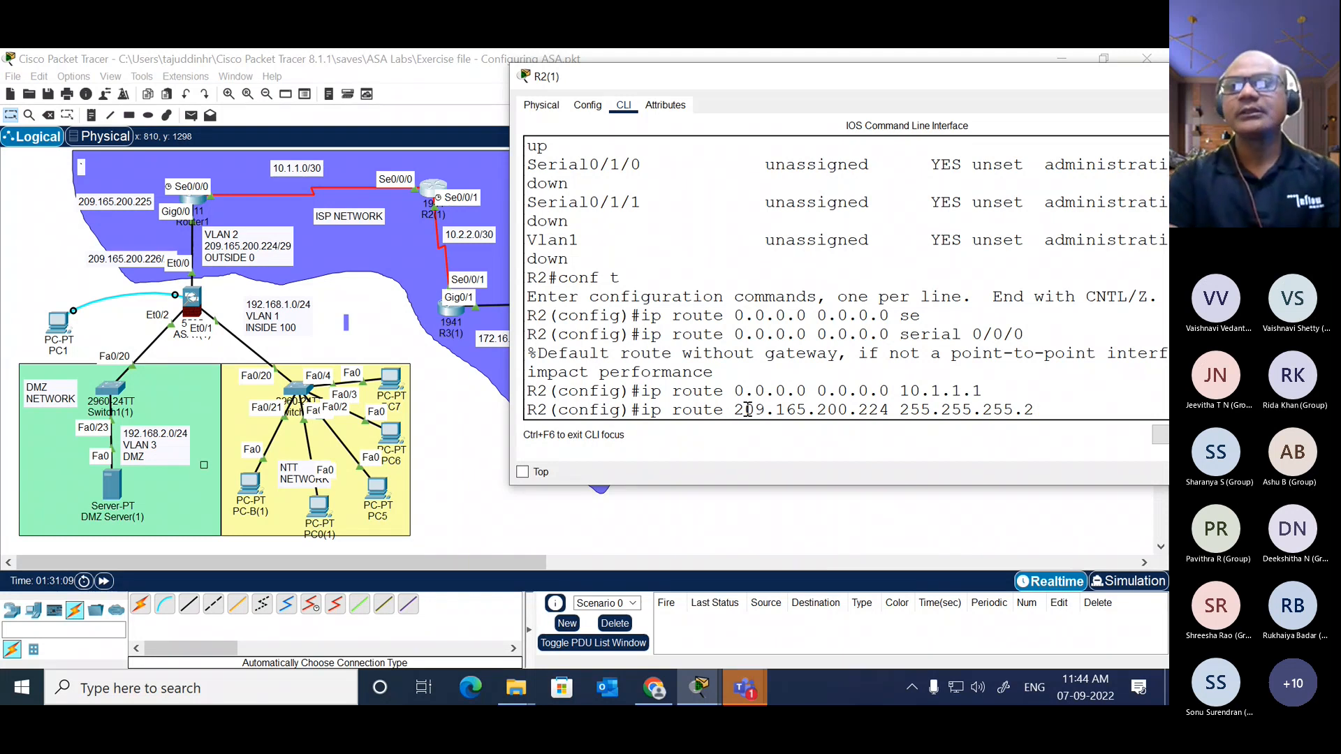
type("48")
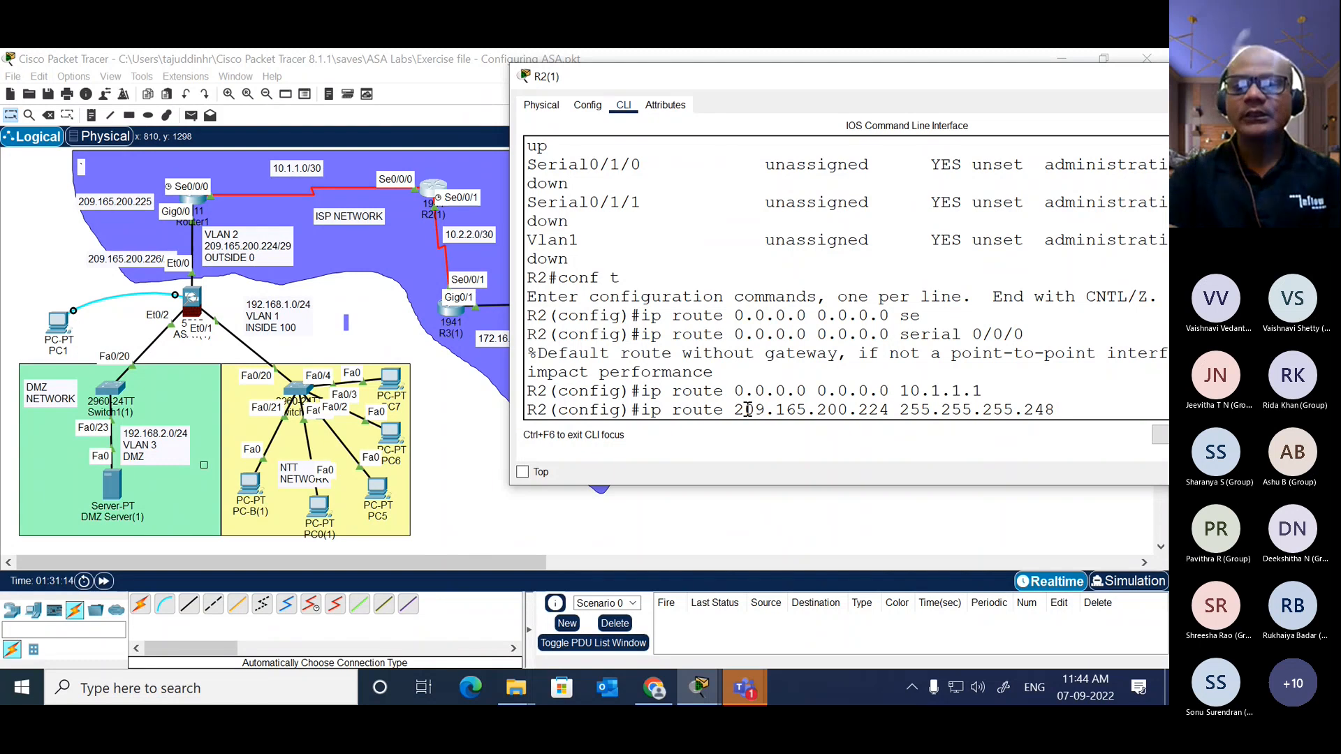
type(" se")
key("Tab")
type("0")
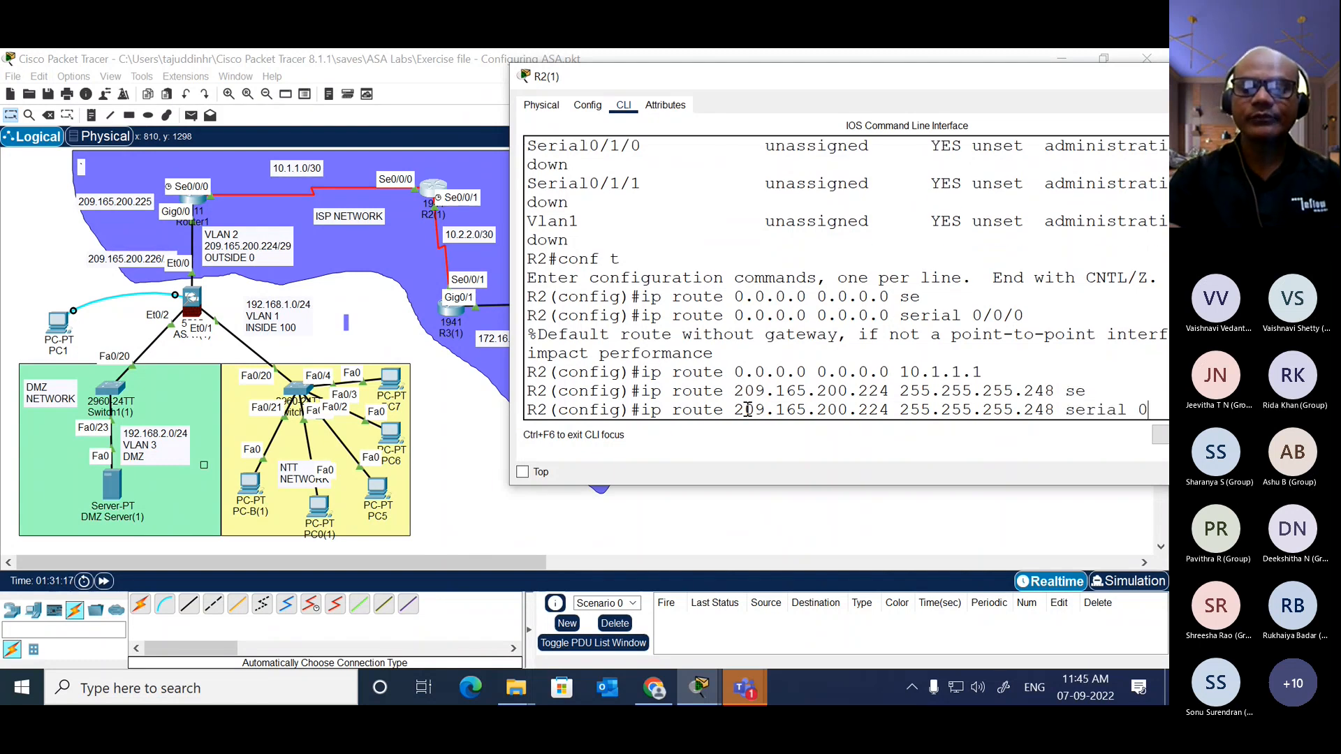
type("/0")
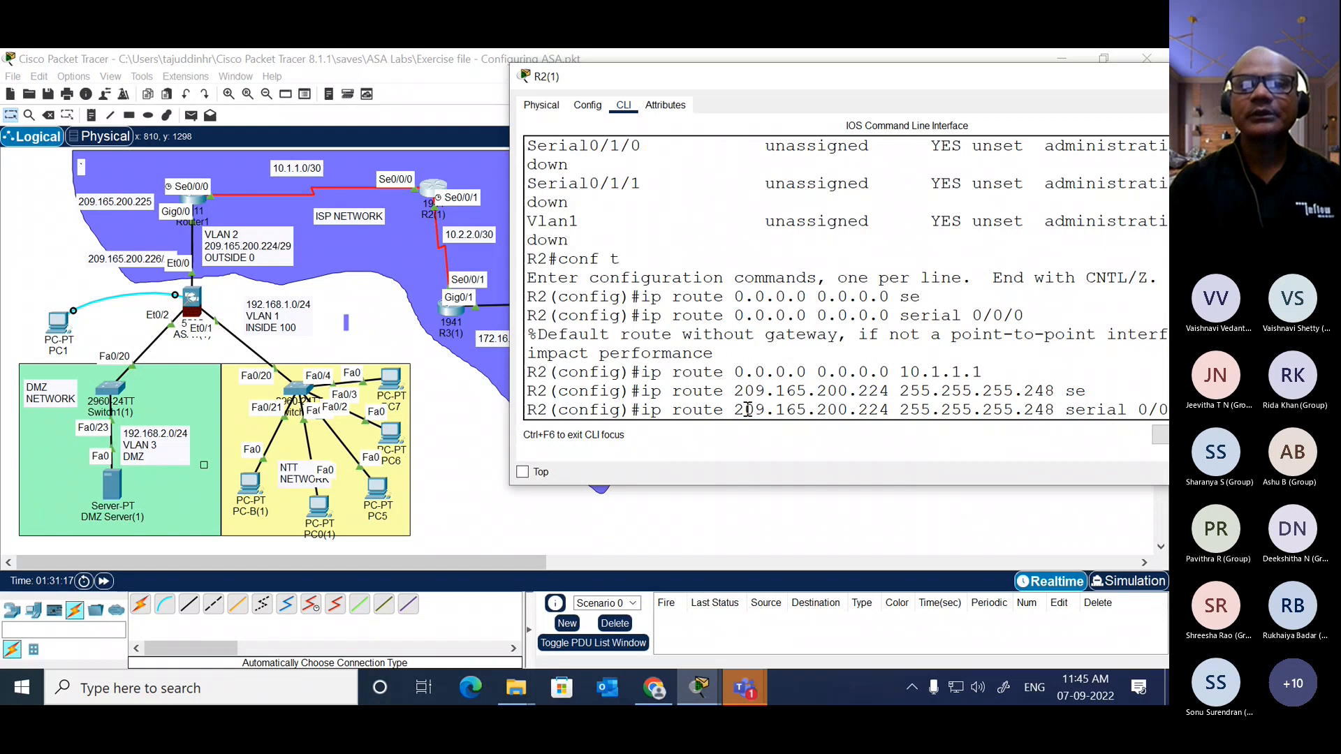
left_click_drag(970, 69, 842, 88)
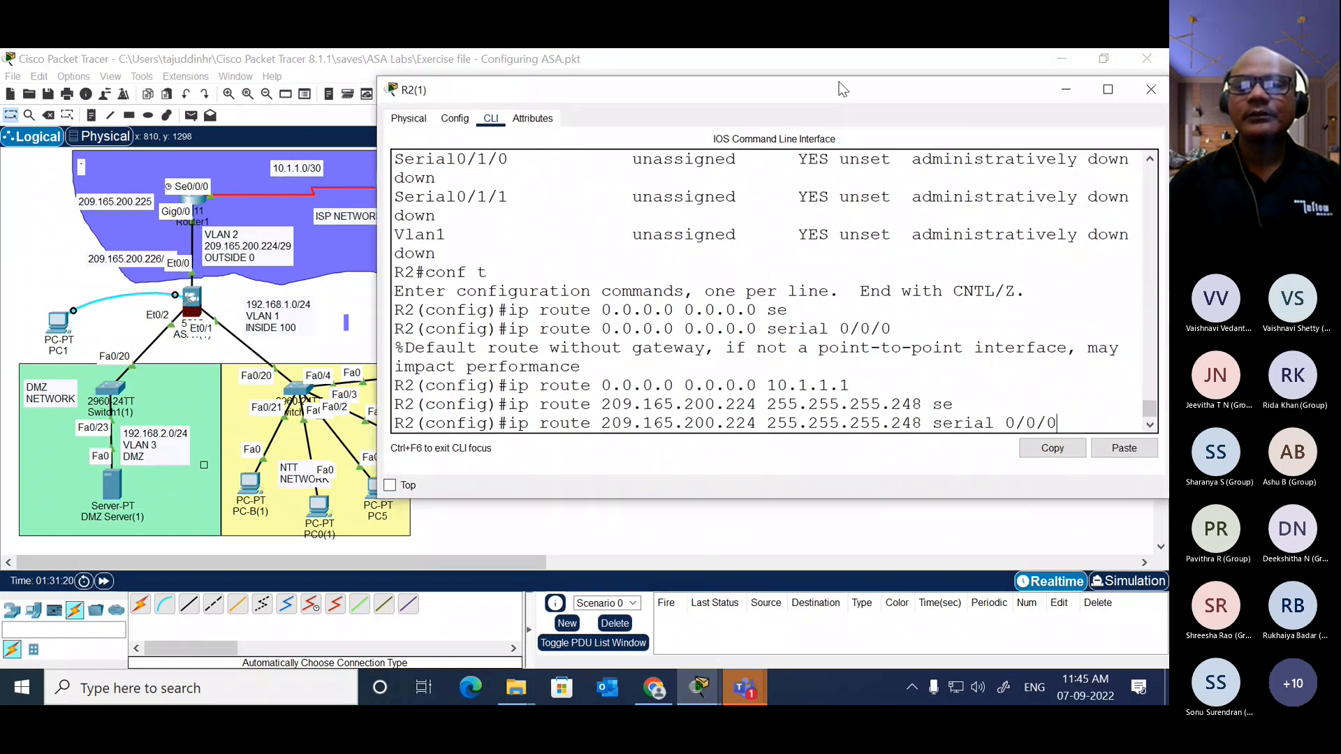
key("Return")
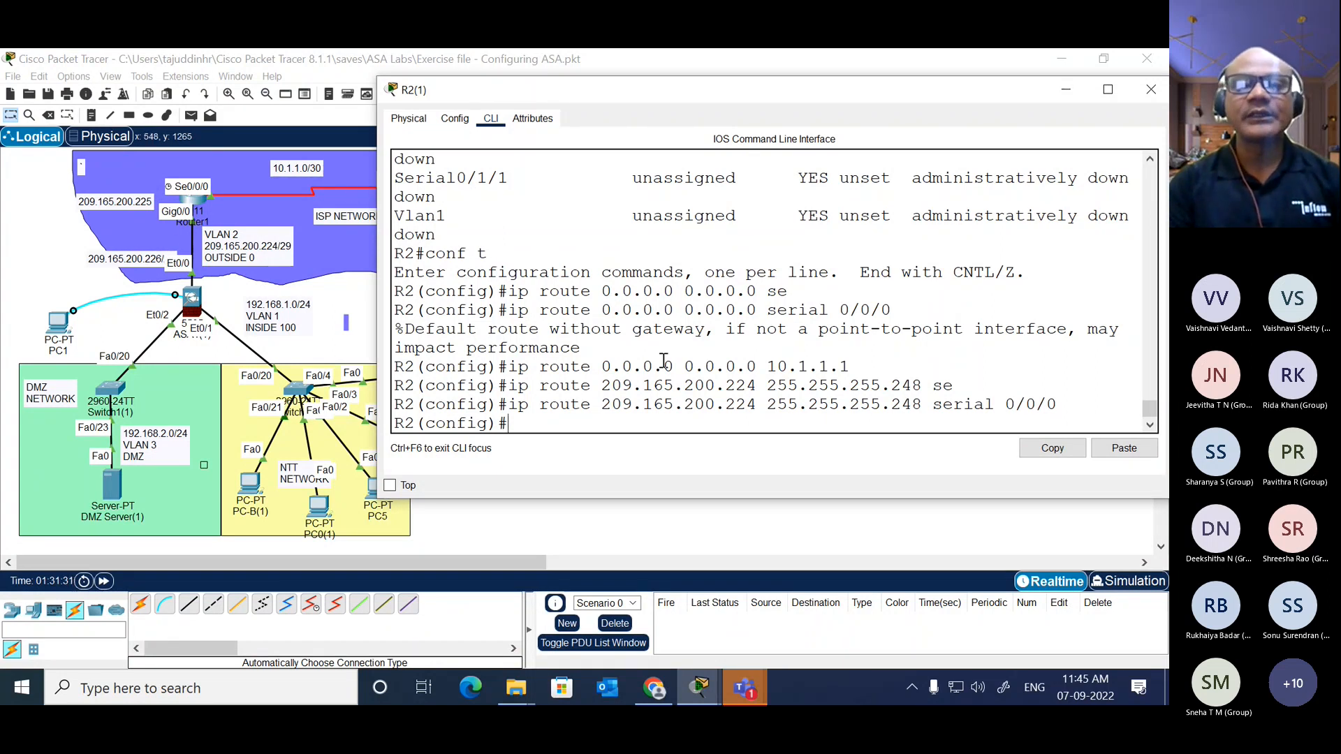
left_click_drag(1060, 403, 937, 406)
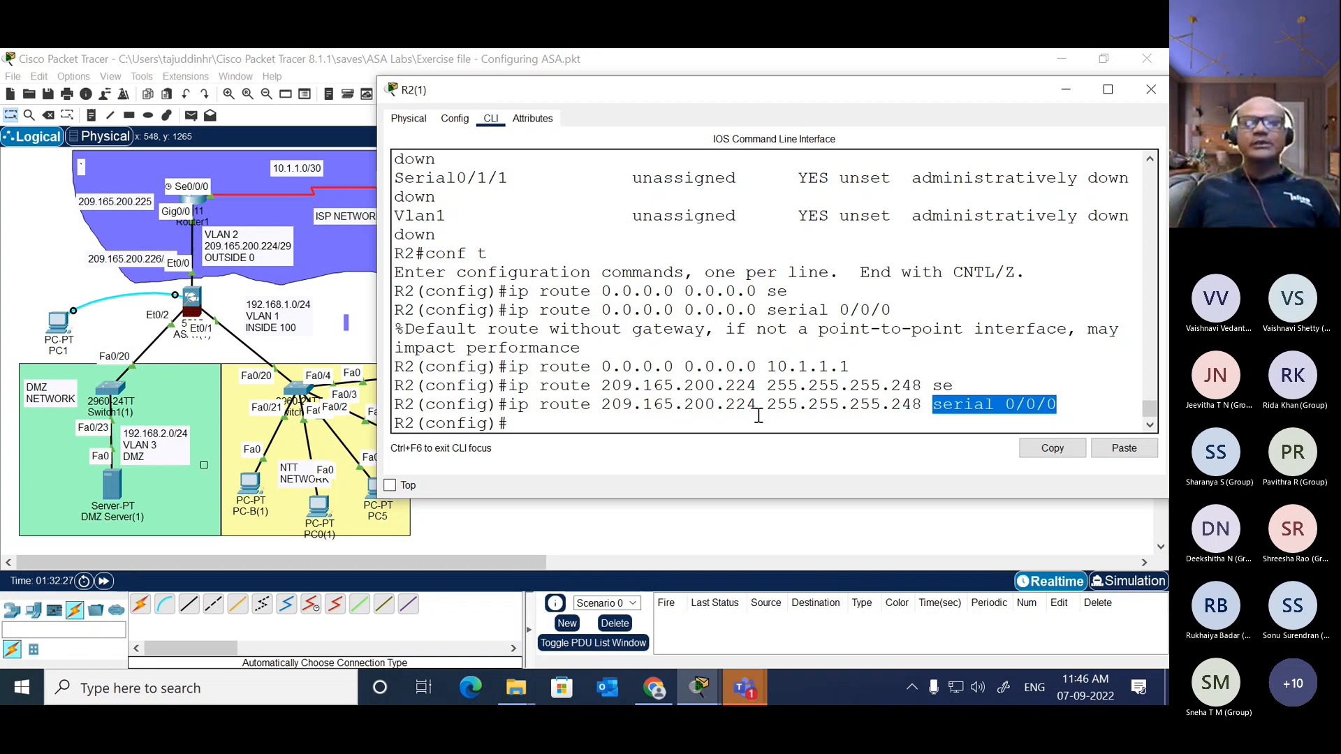
Step: Add a static route on R2 to 172.16.3.0 with mask 255.255.255.0, exiting through interface serial 0/0/1
key("Return")
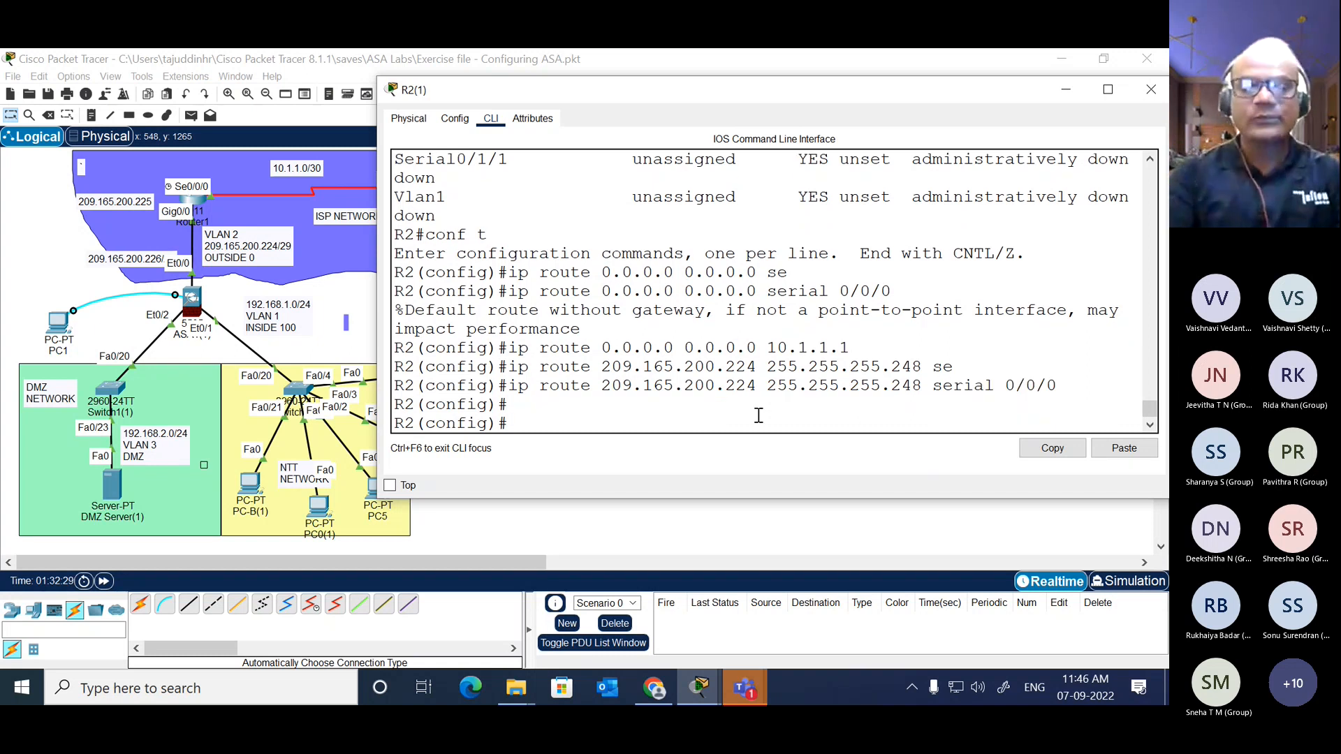
type("ip ")
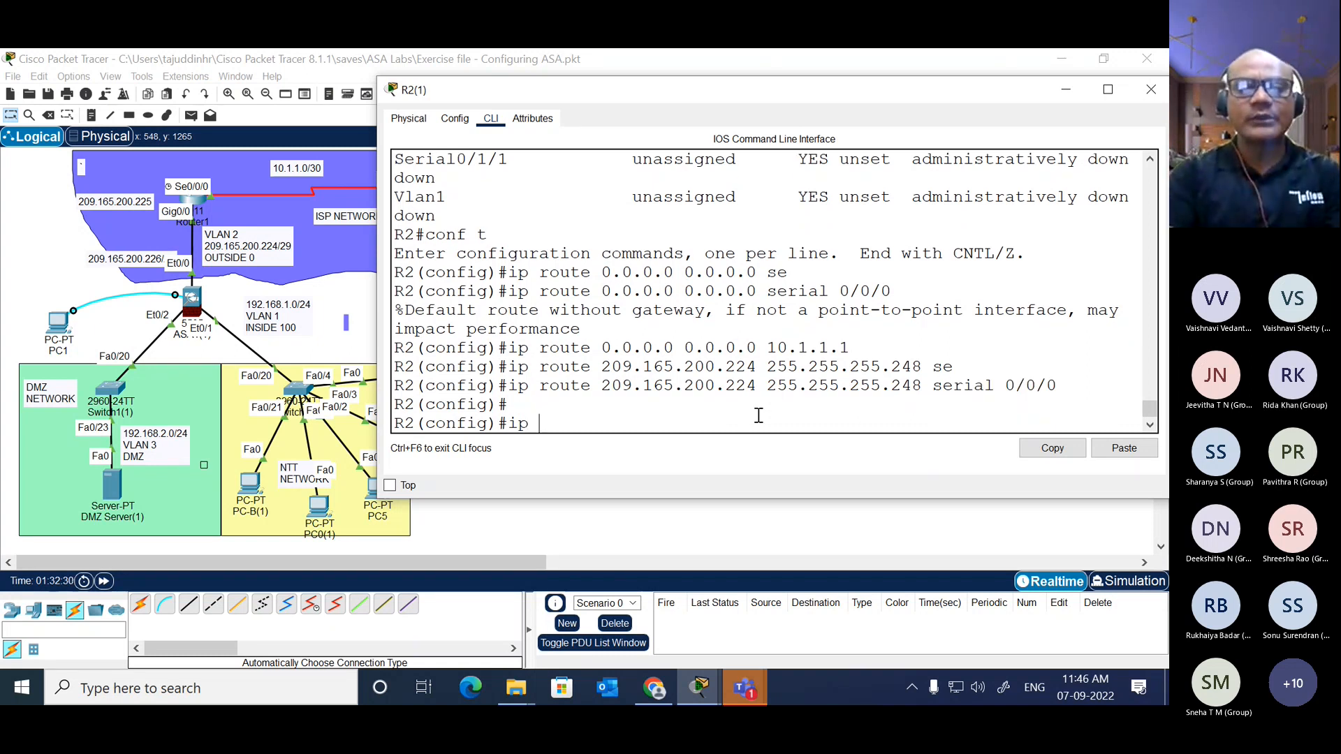
type("route")
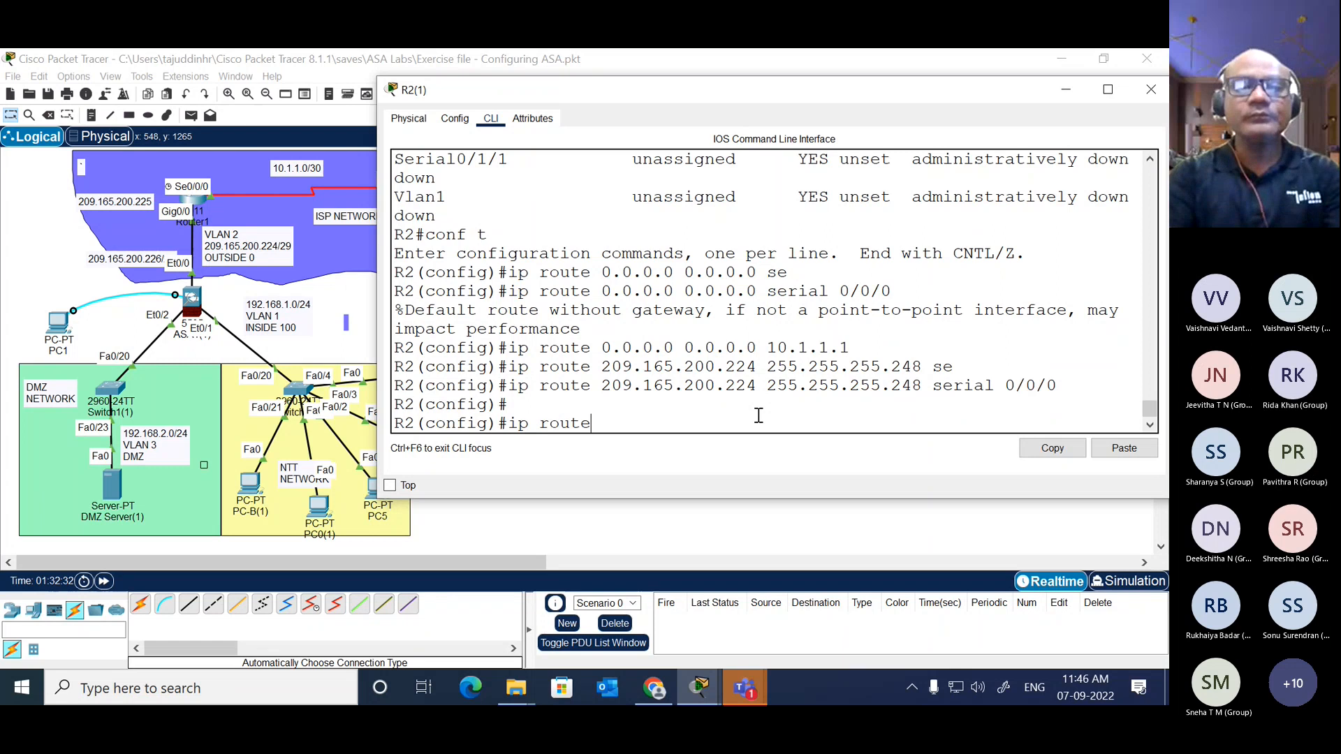
type(" 172")
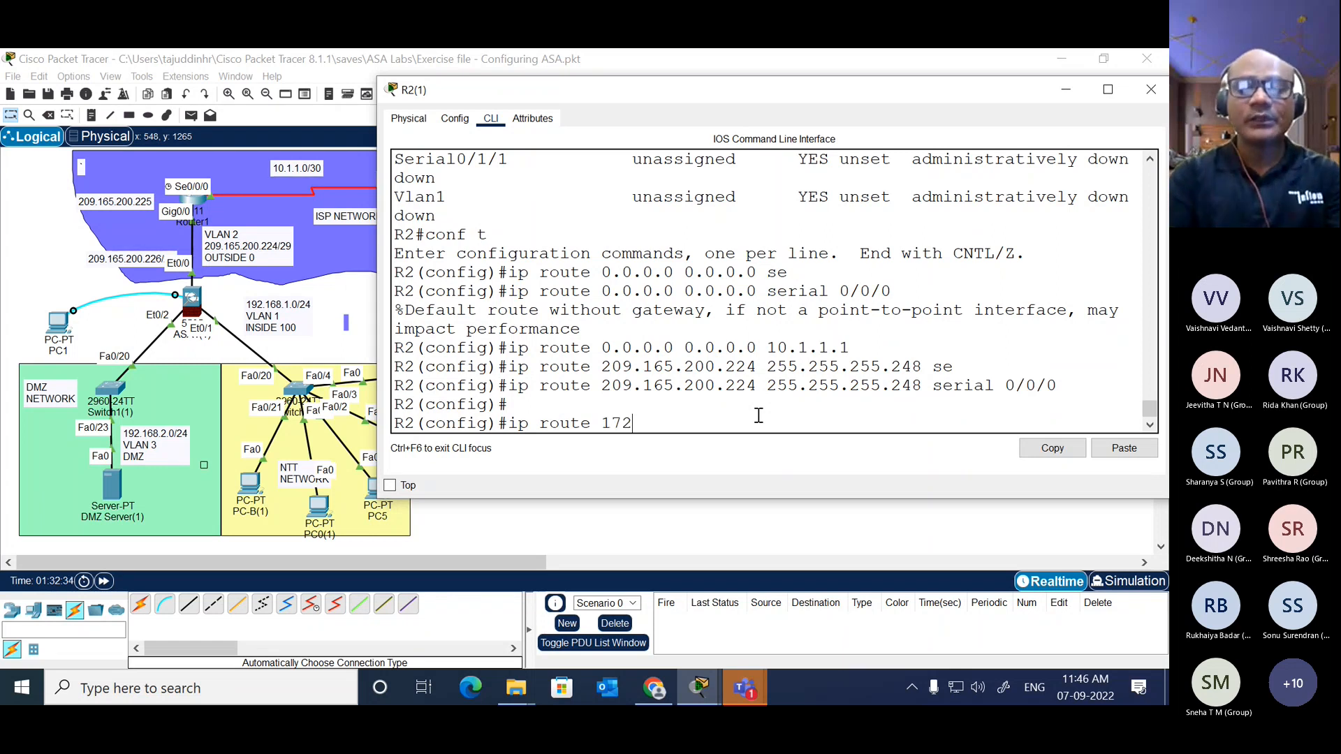
type(".1")
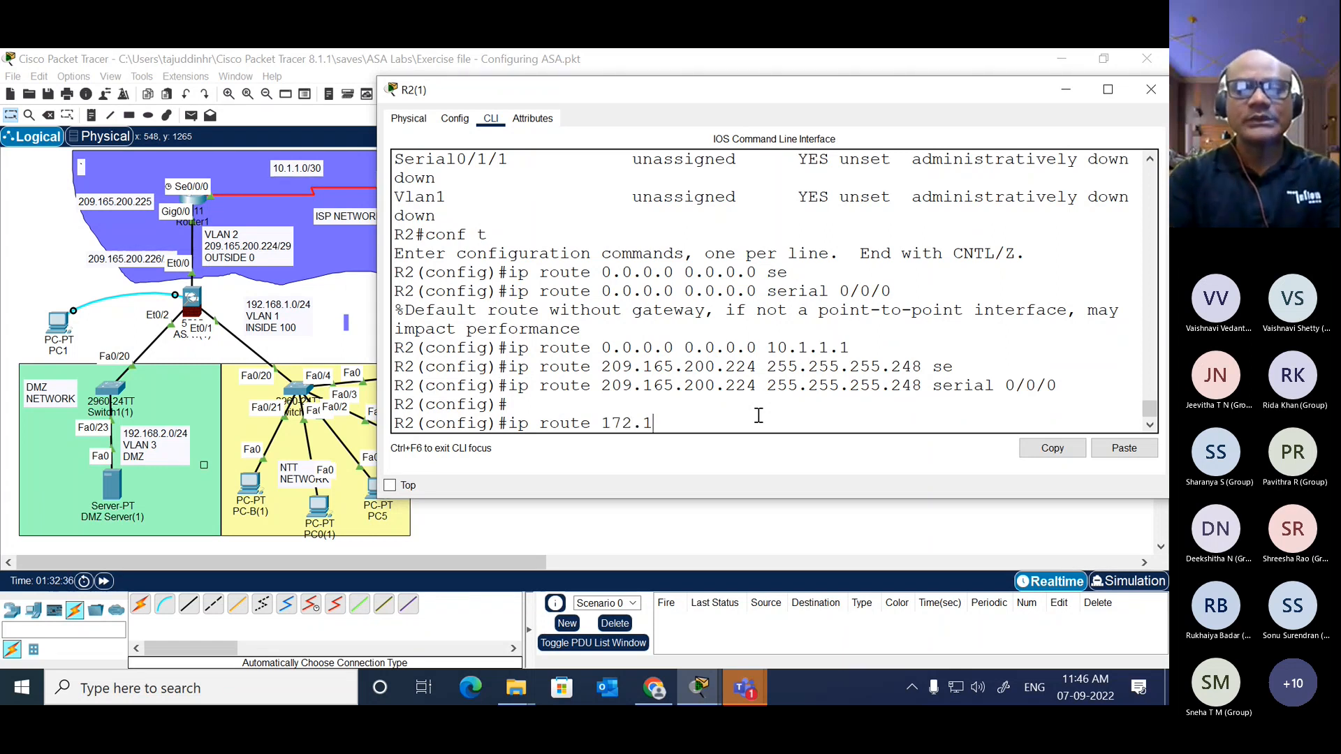
type("6")
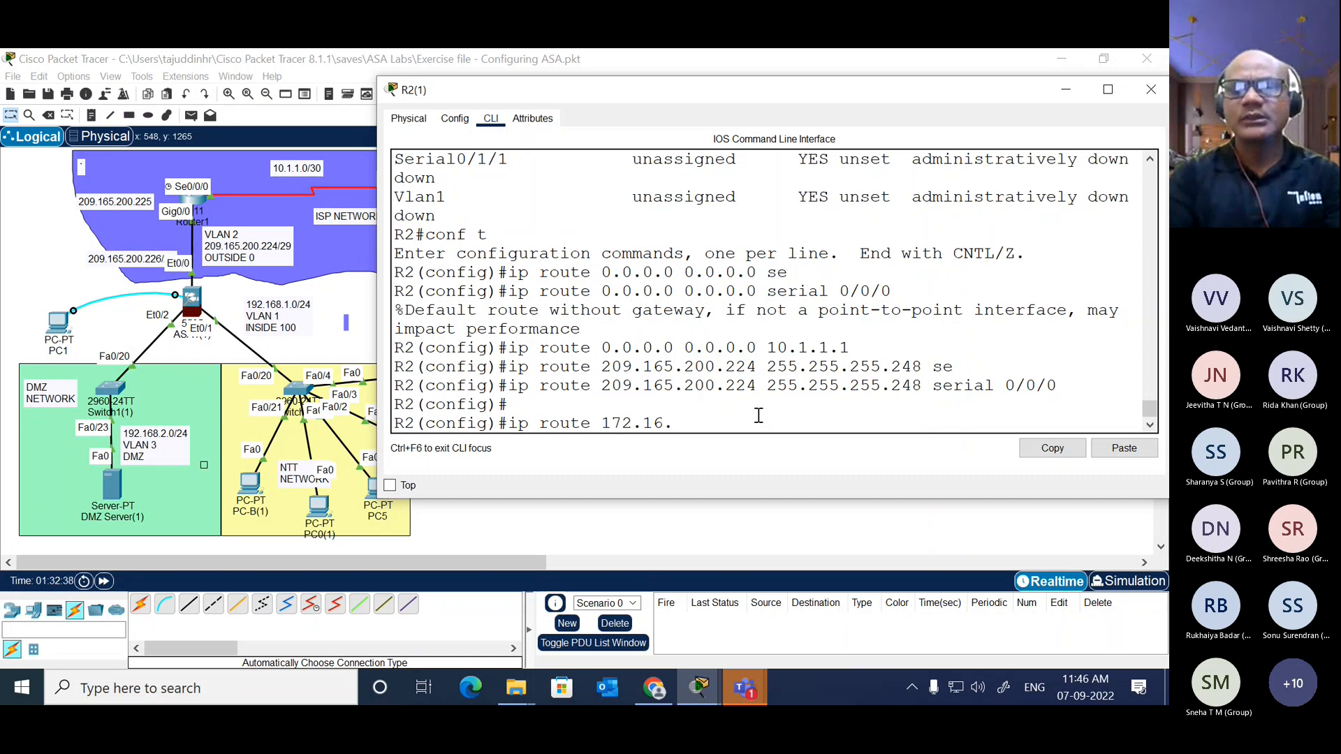
type(".3.0")
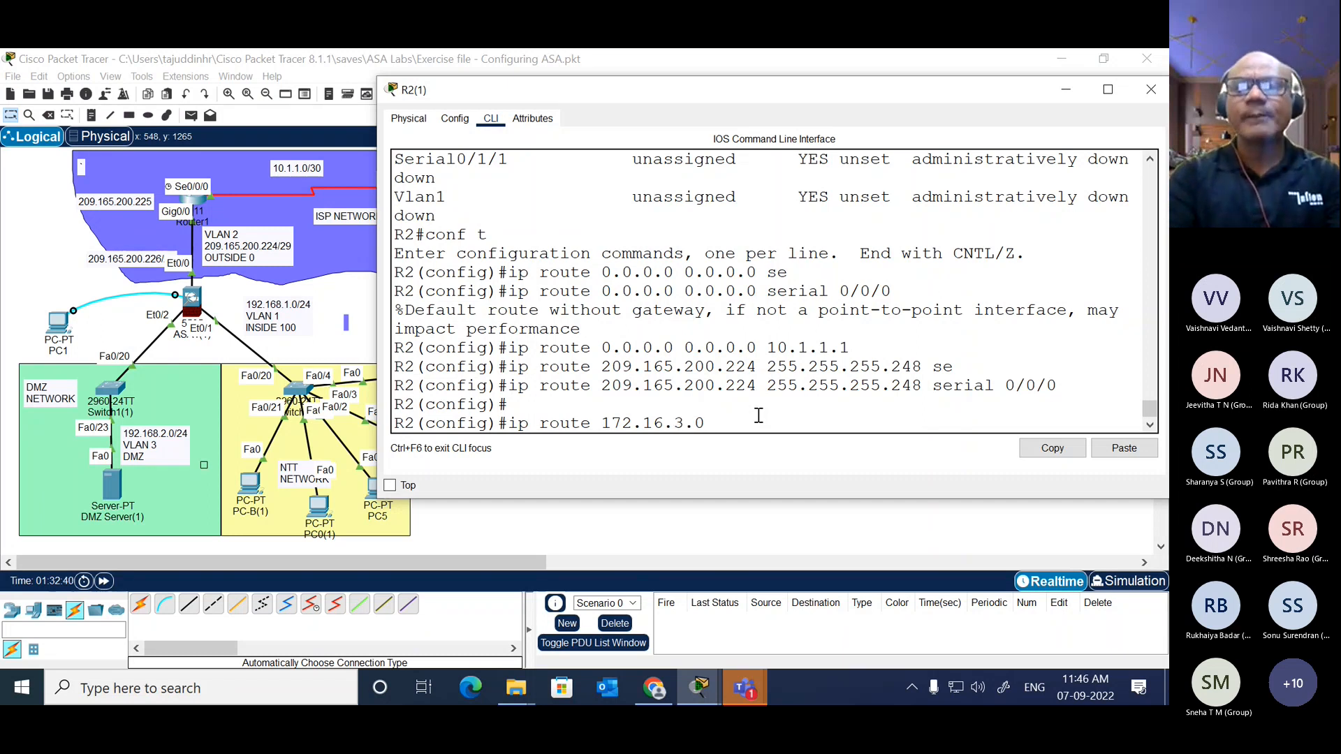
type(" 2")
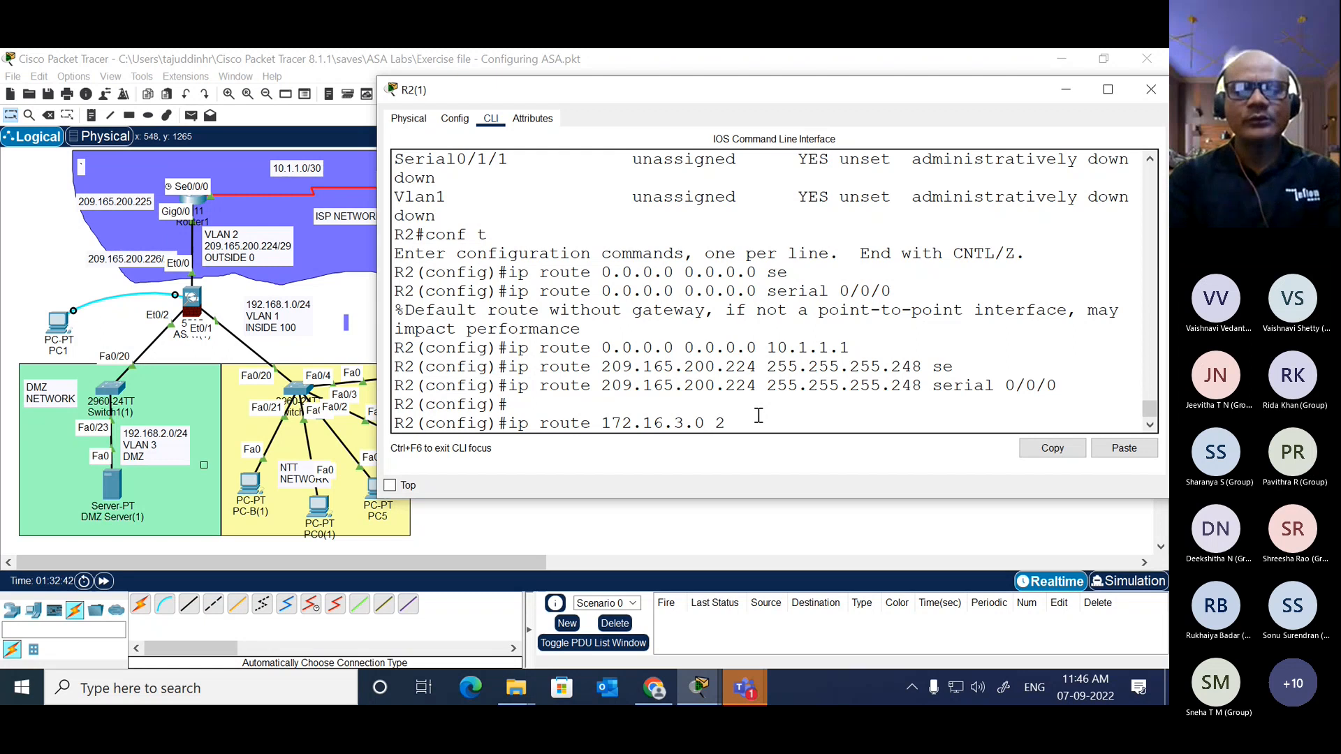
type("55.255.255.")
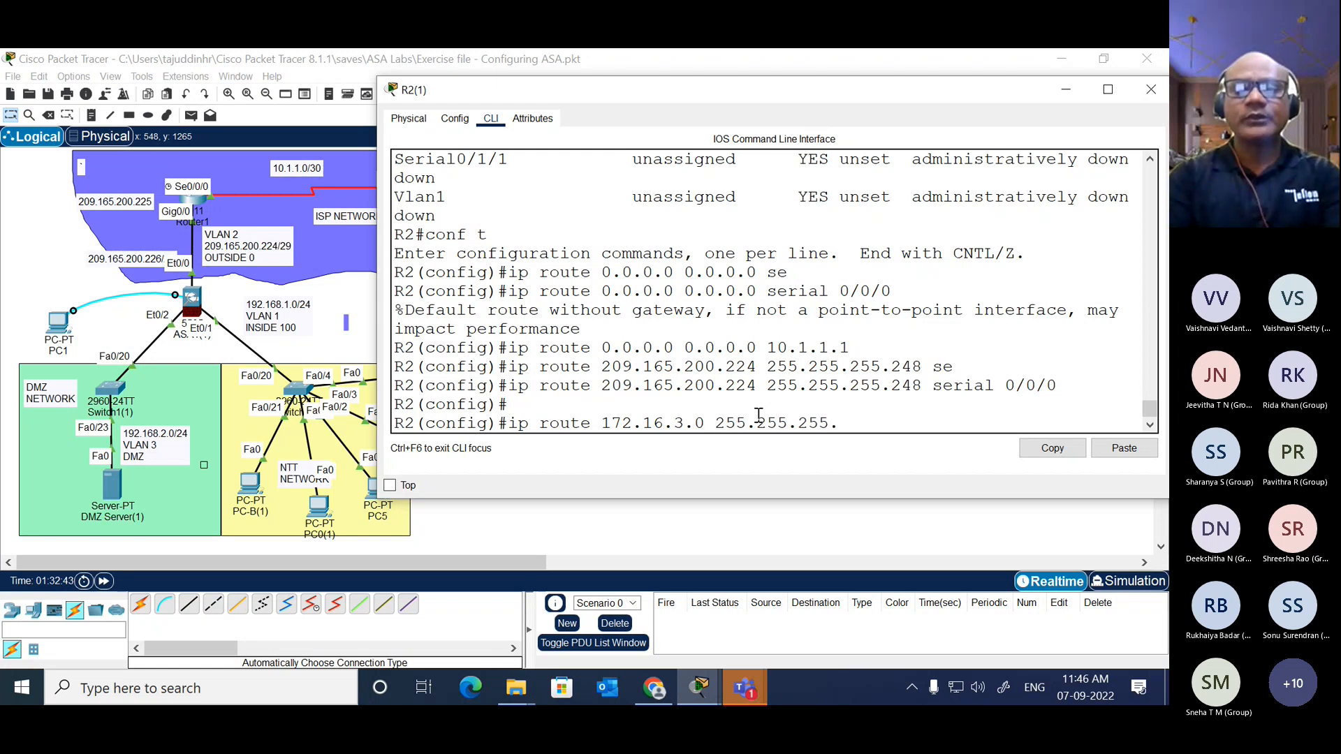
type("0 se")
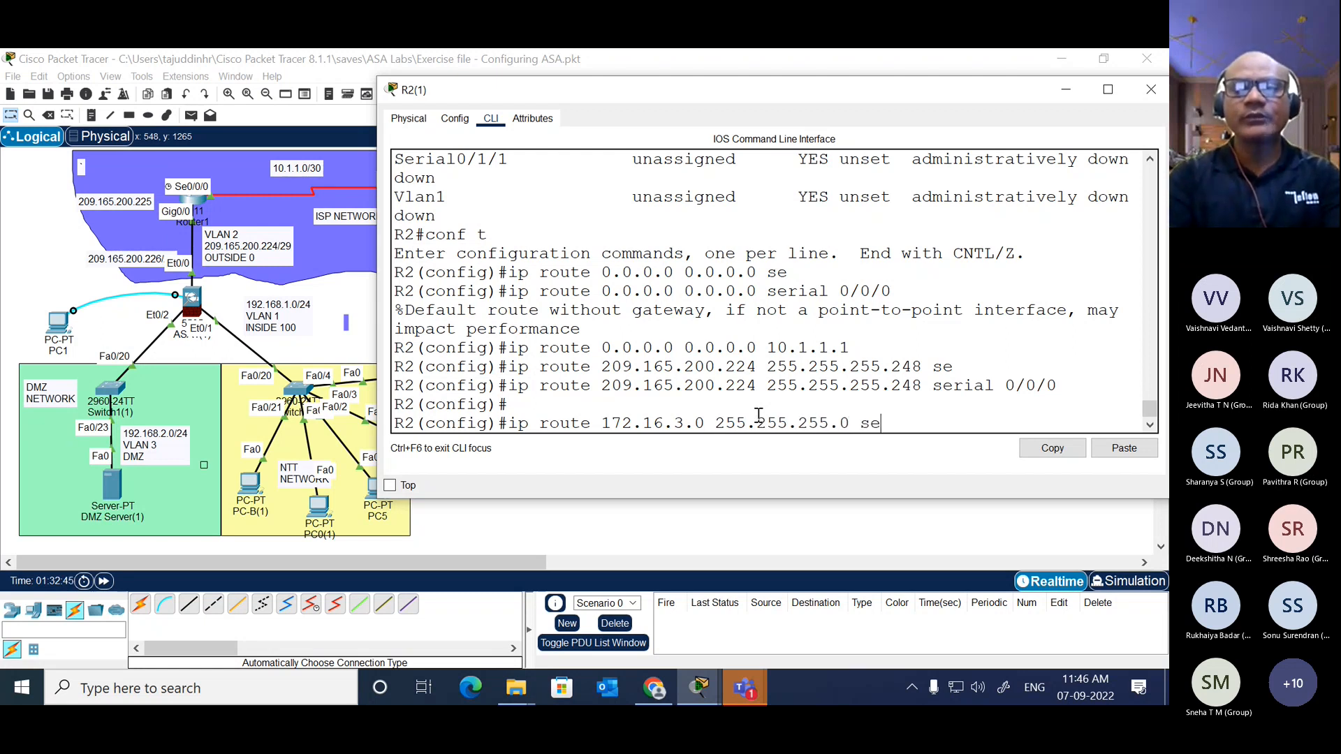
key("Tab")
type("0/0/")
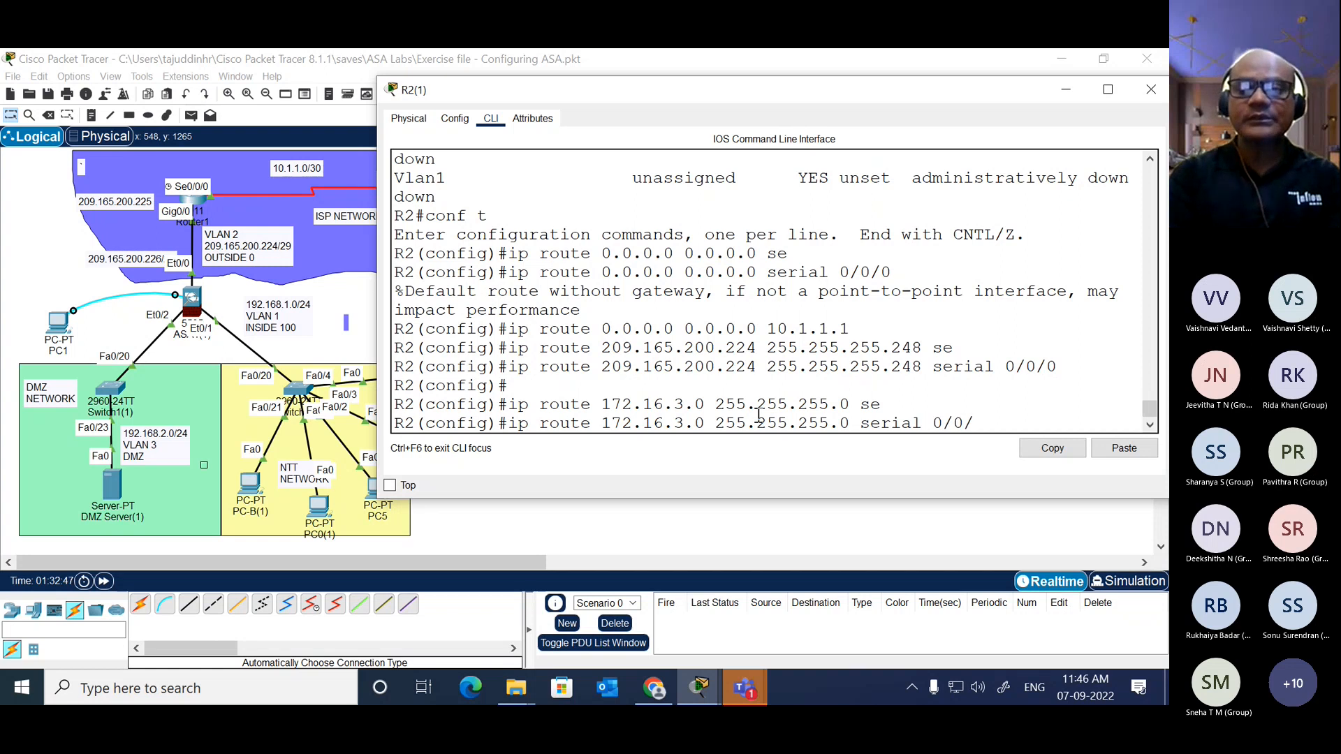
type("1")
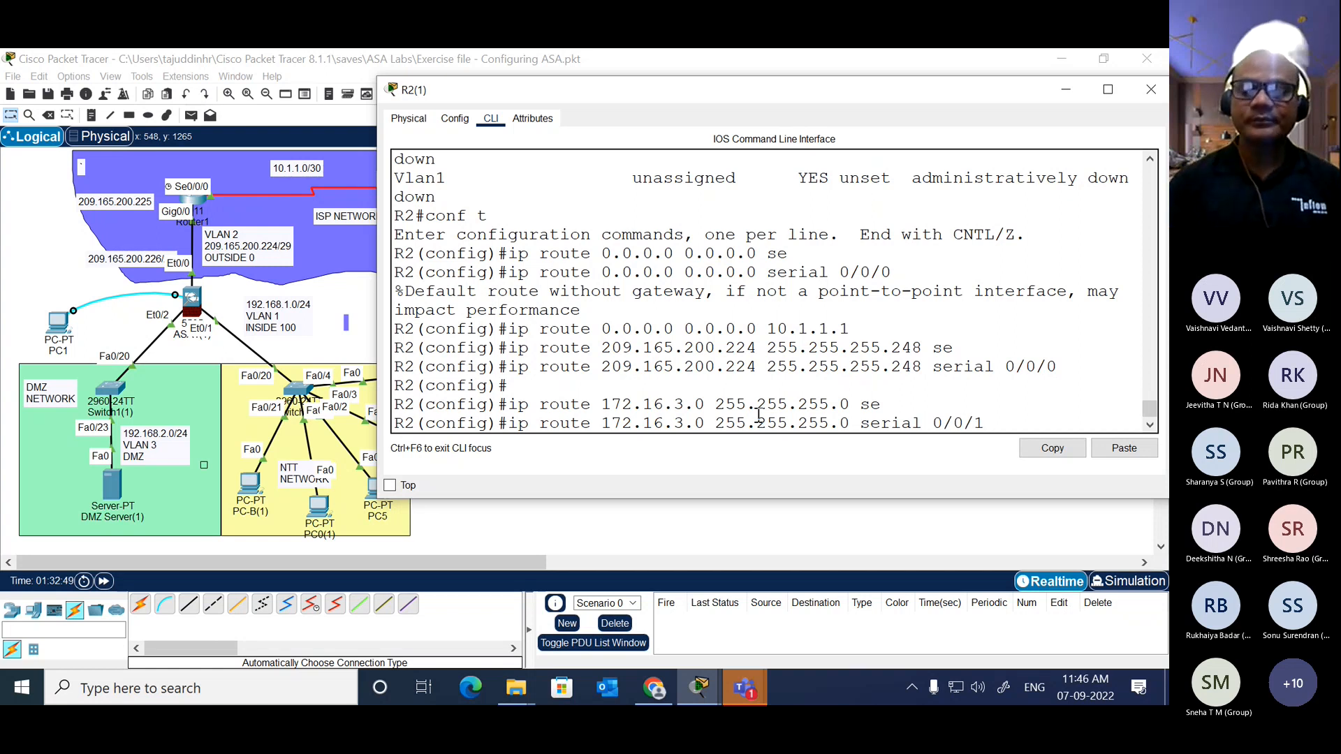
key("Return")
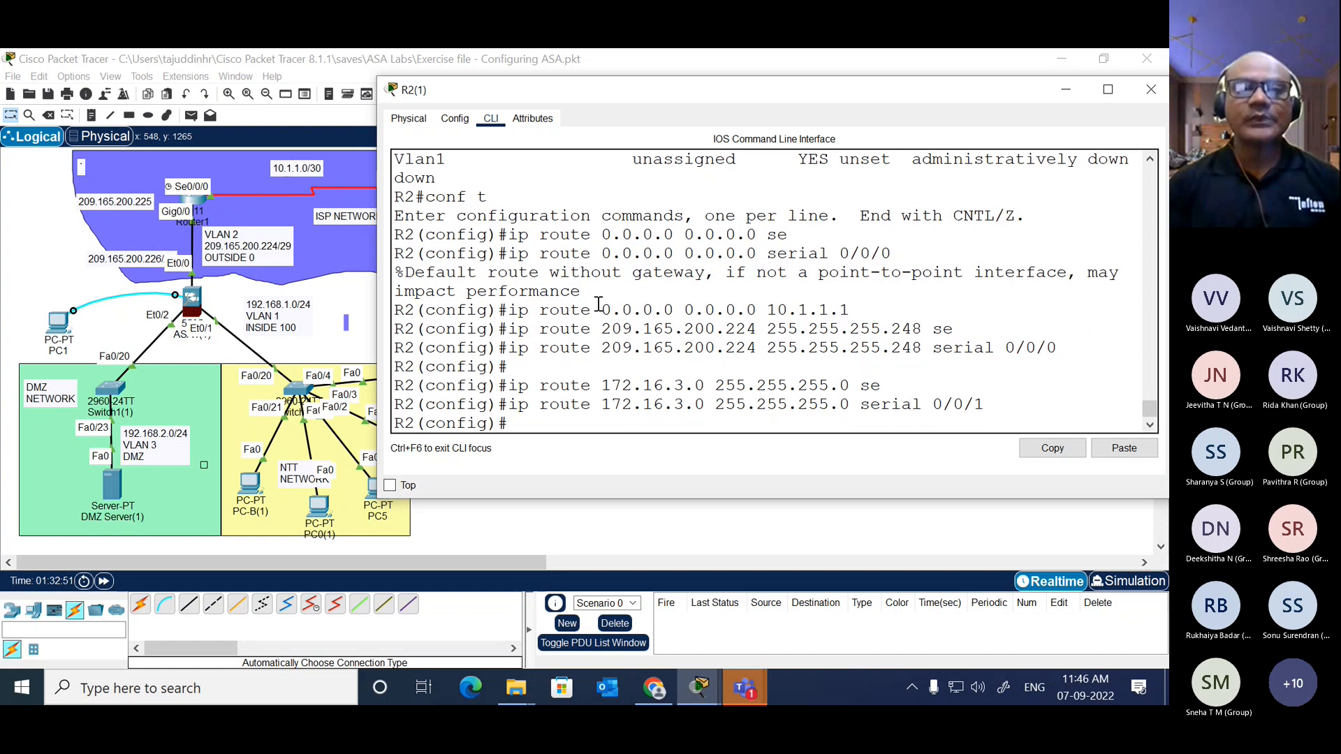
left_click_drag(626, 91, 762, 117)
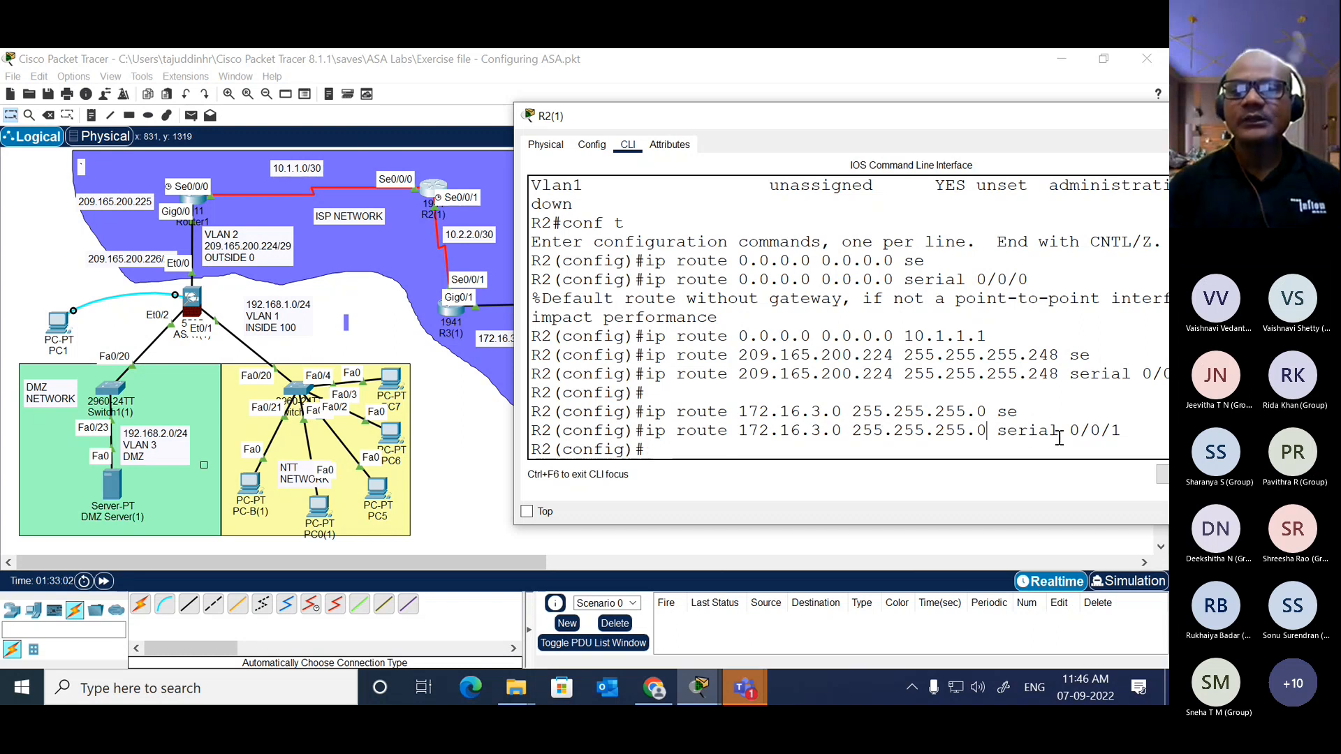
left_click_drag(1123, 430, 999, 435)
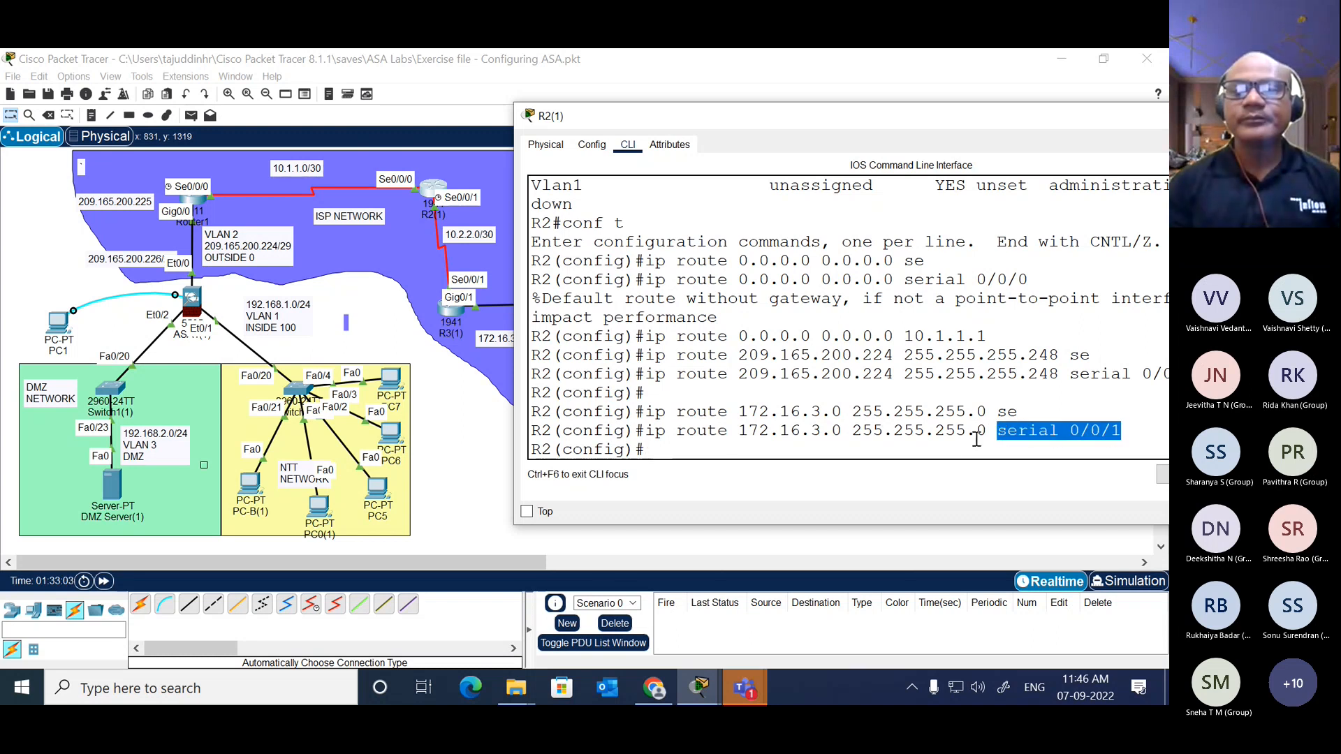
left_click(956, 440)
key("Return")
key("Return")
key("Return")
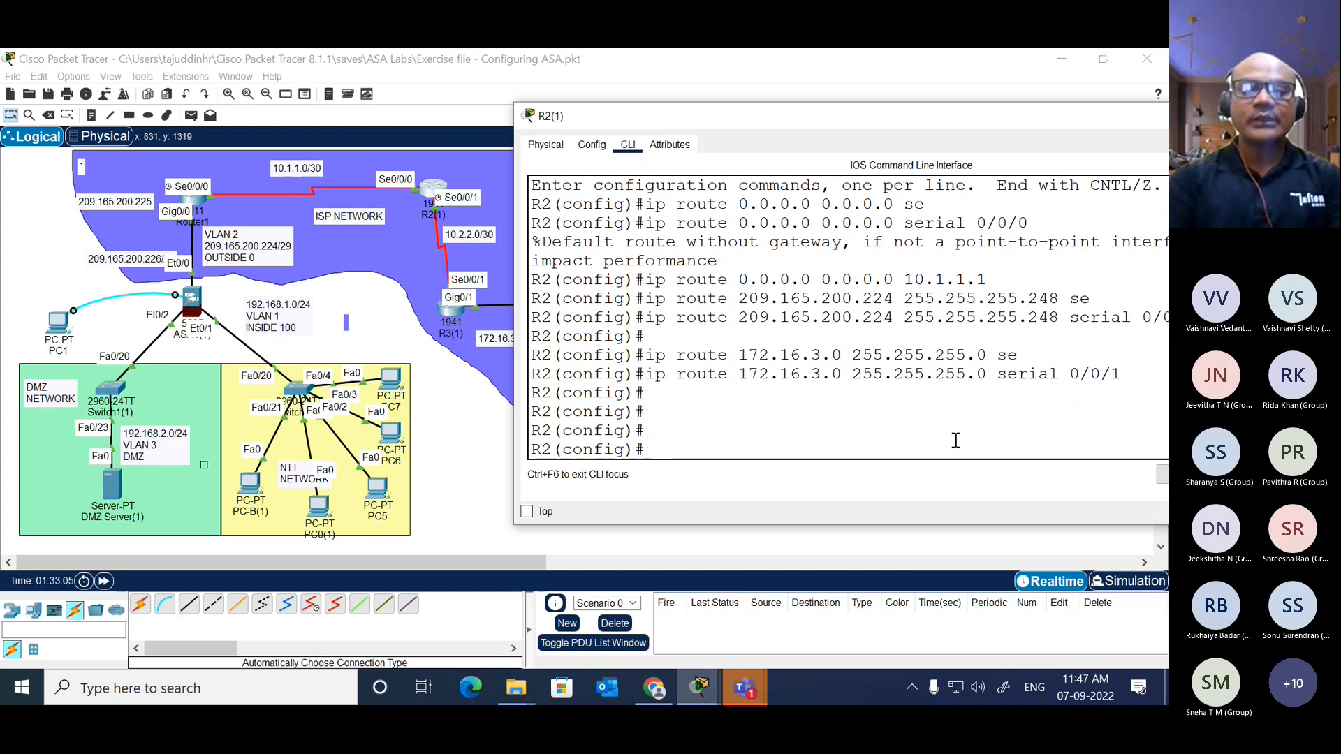
type("ping")
key("BackSpace")
key("BackSpace")
key("BackSpace")
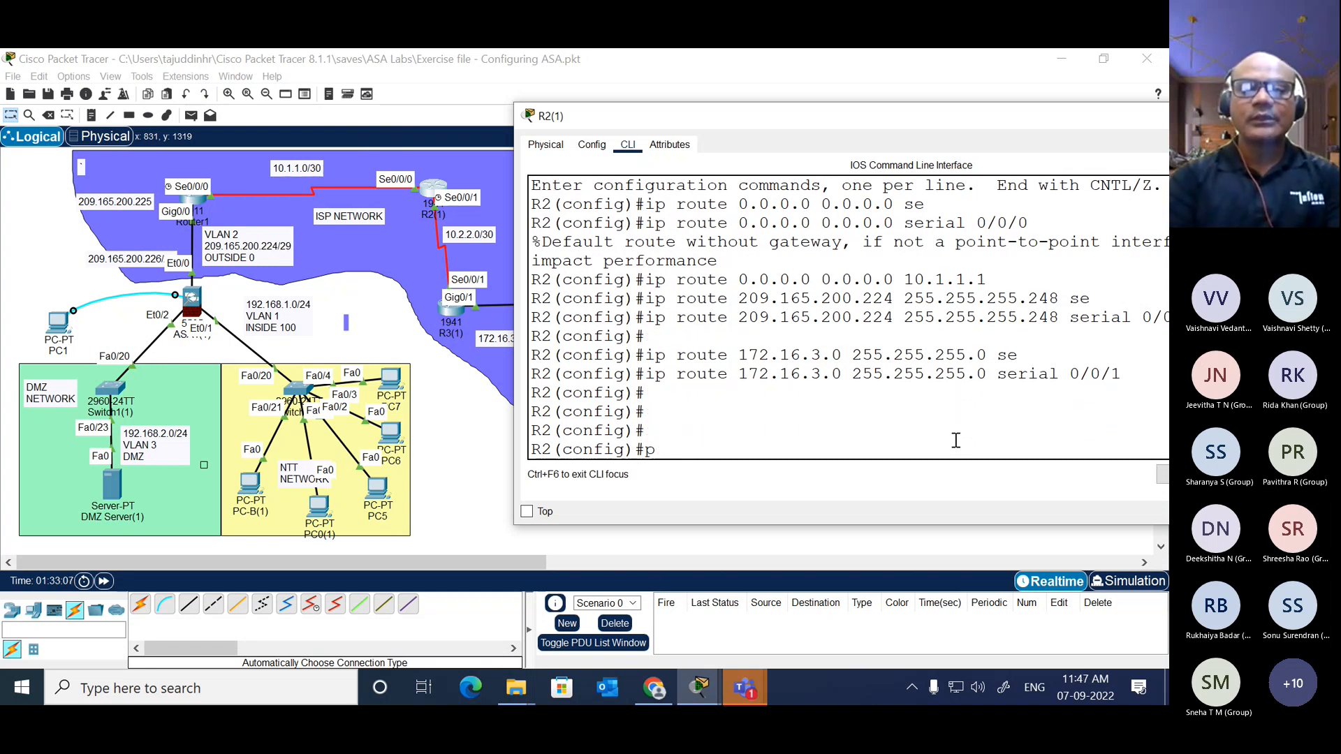
key("BackSpace")
Step: Leave configuration mode on R2 and display its IP routing table with show ip route, moving the window to read it
type("end")
key("Return")
type("sh")
key("Tab")
type("ip rou")
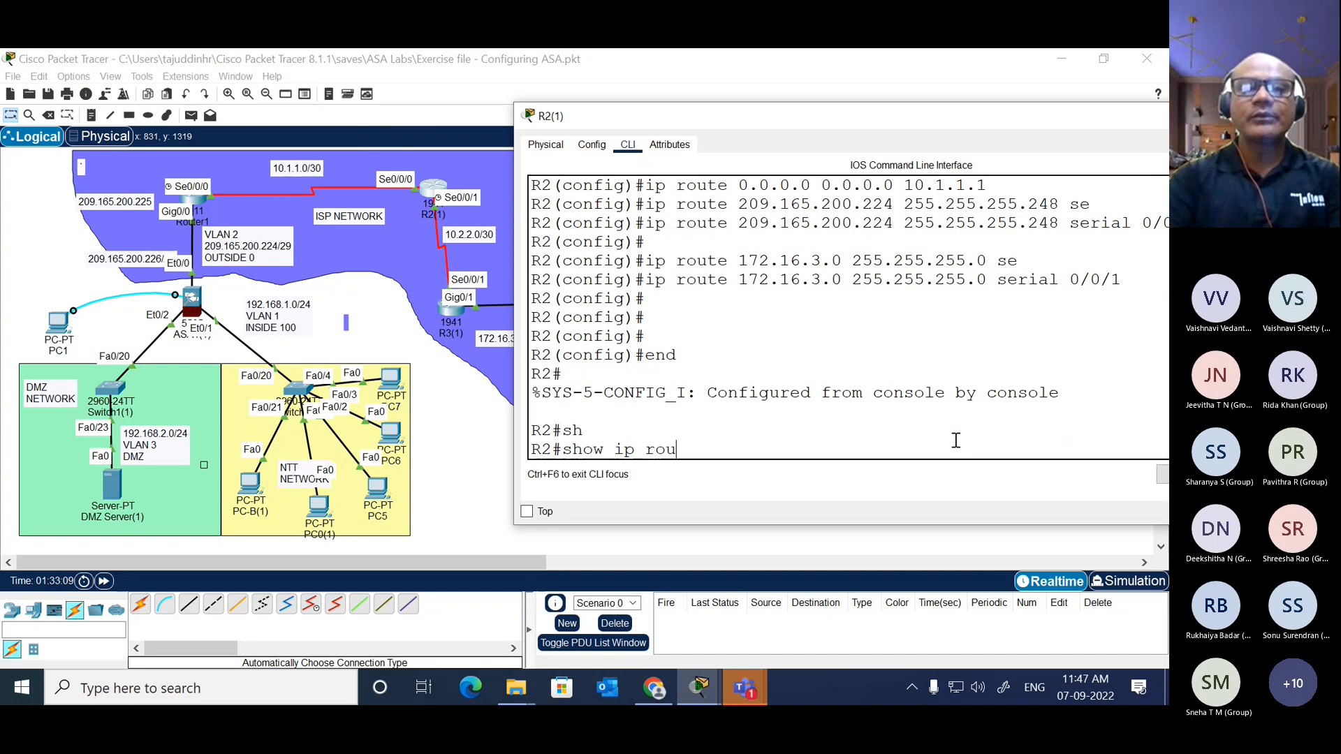
key("Return")
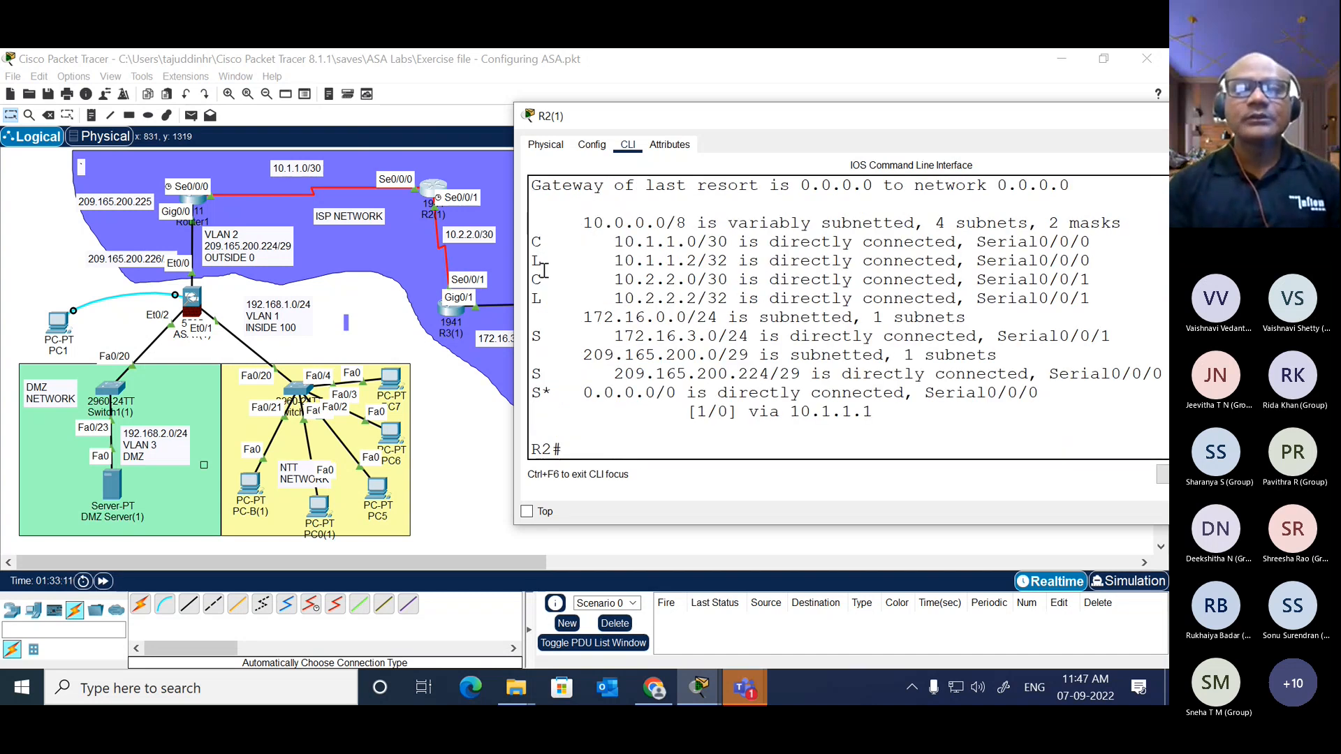
left_click_drag(646, 127, 557, 141)
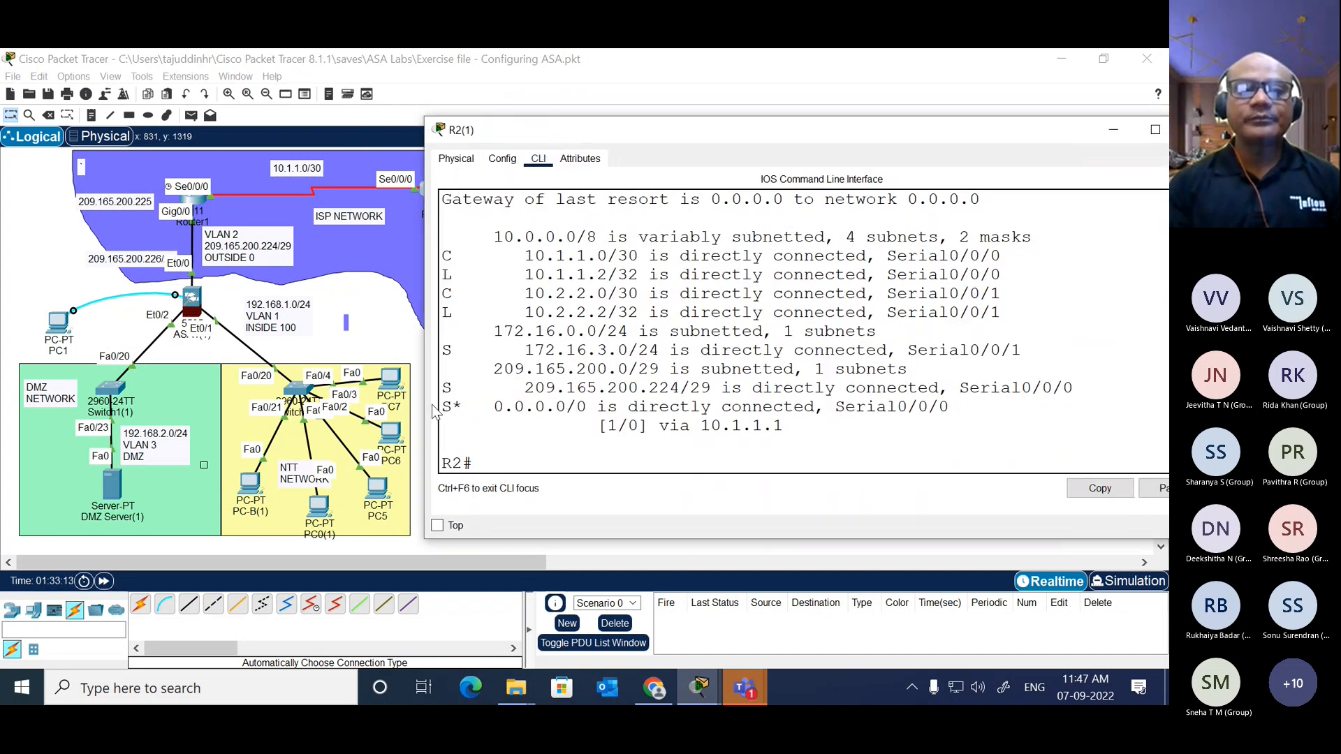
left_click_drag(421, 405, 364, 405)
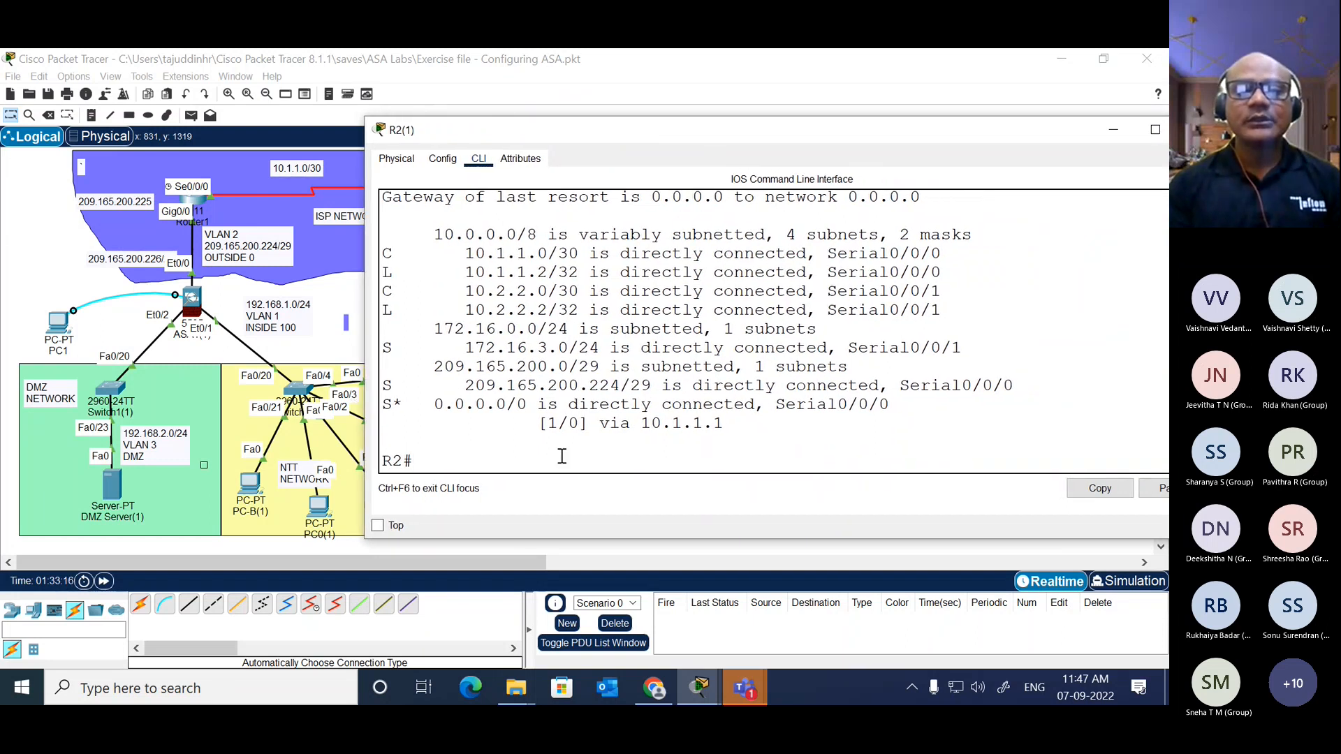
Step: Ping 172.16.3.1 from R2 to test reachability of R3's LAN gateway
type("ping ")
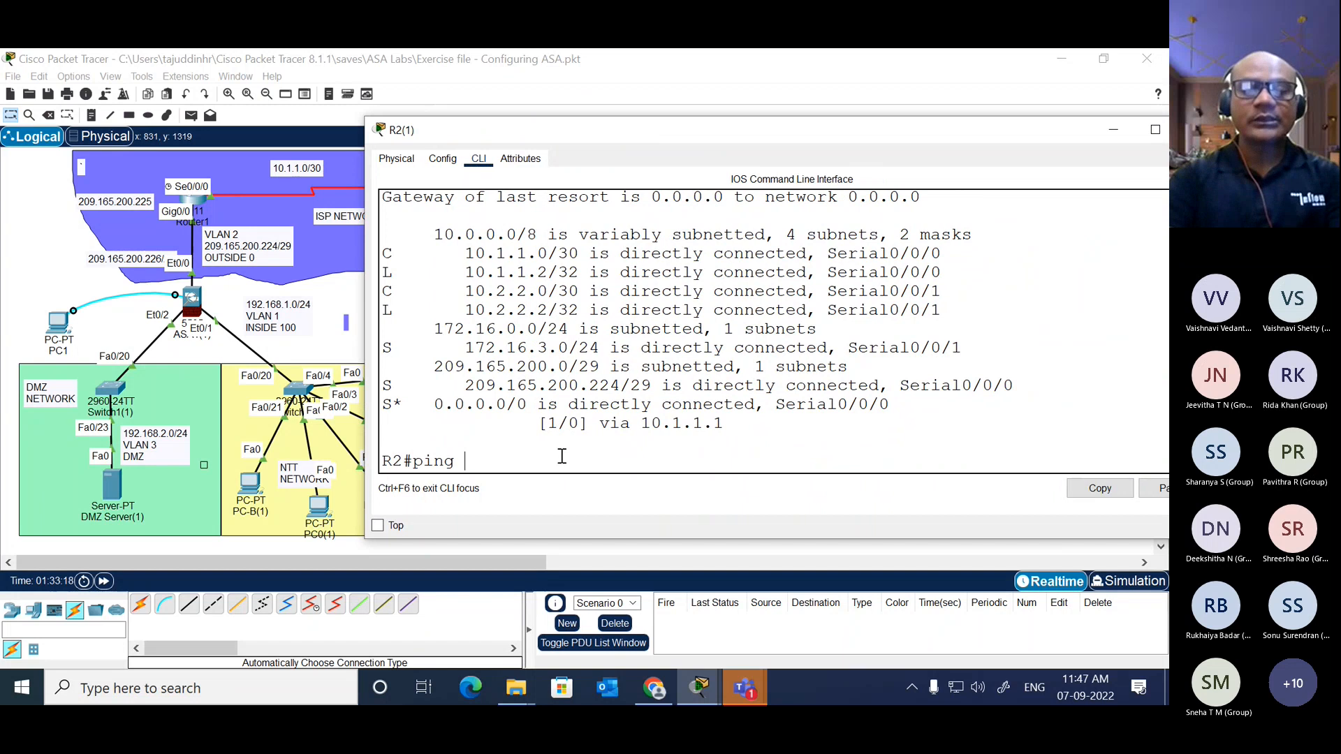
type("192.1")
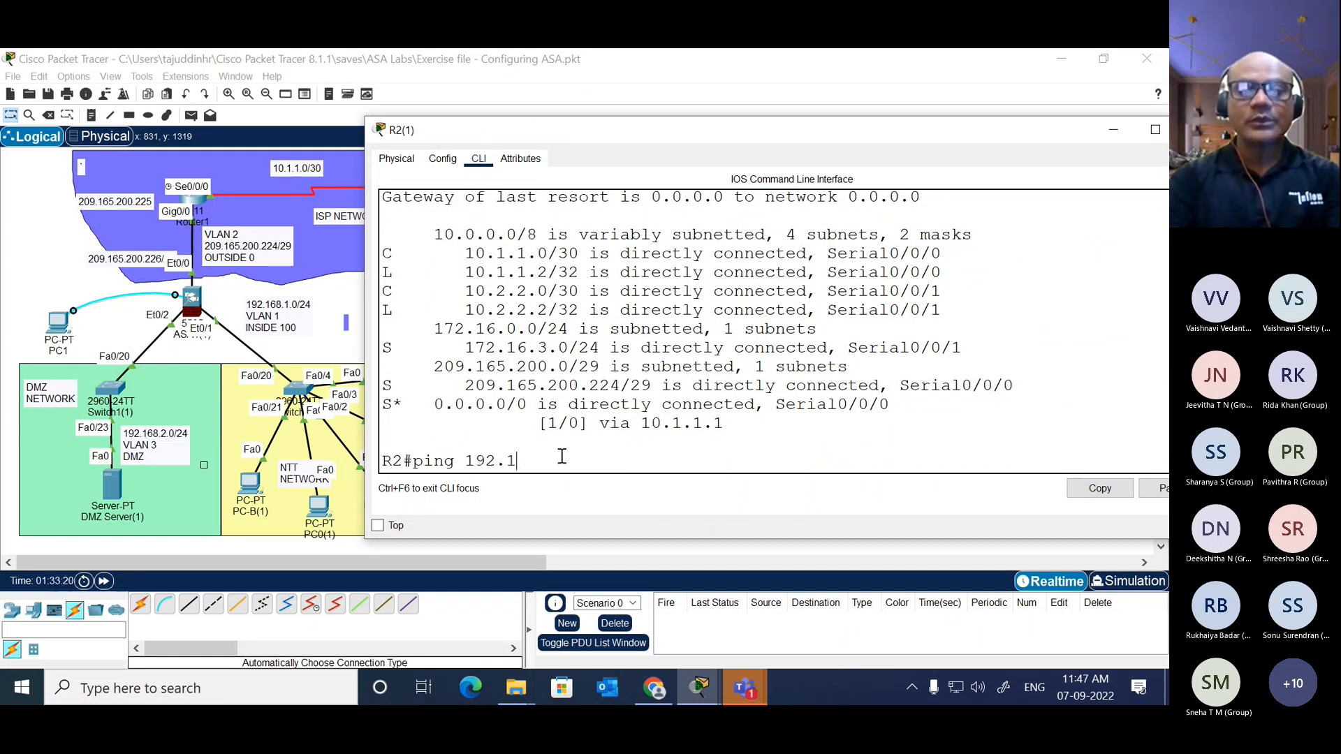
key("BackSpace")
key("BackSpace")
key("BackSpace")
key("BackSpace")
type("72")
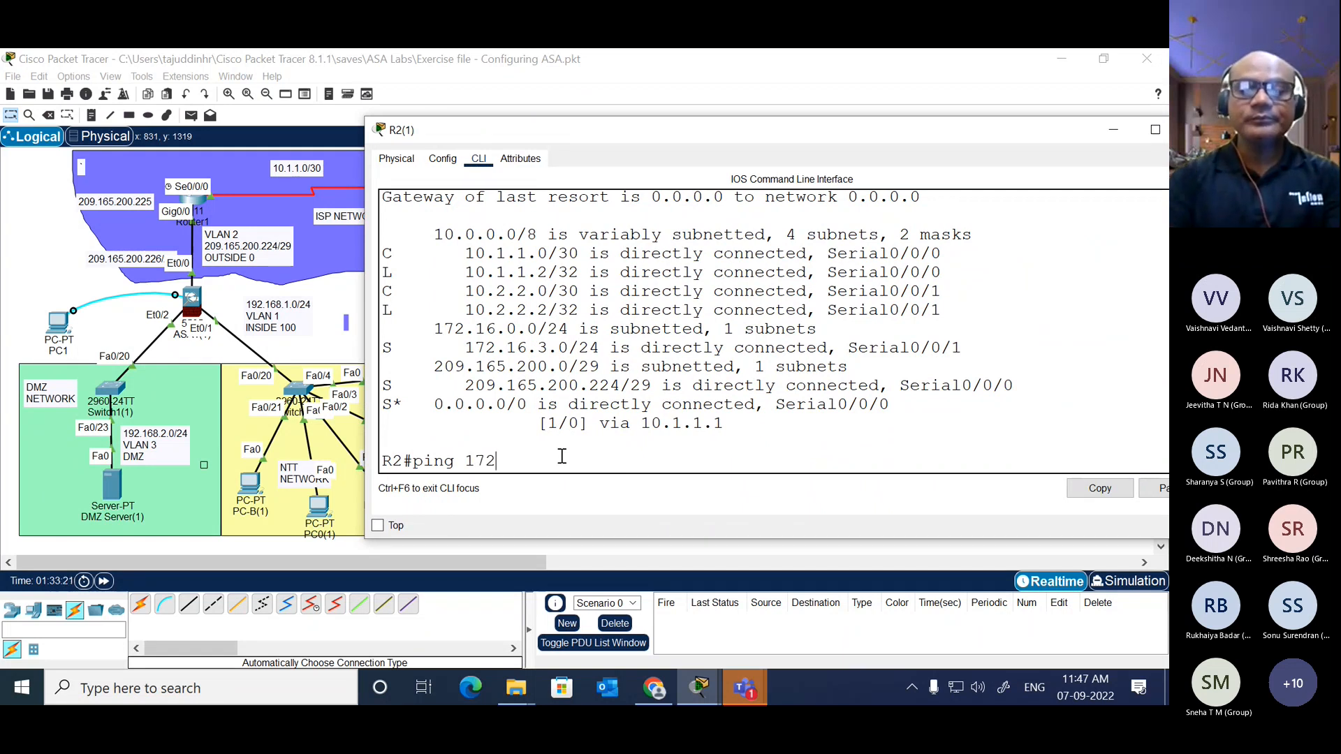
type(".16.")
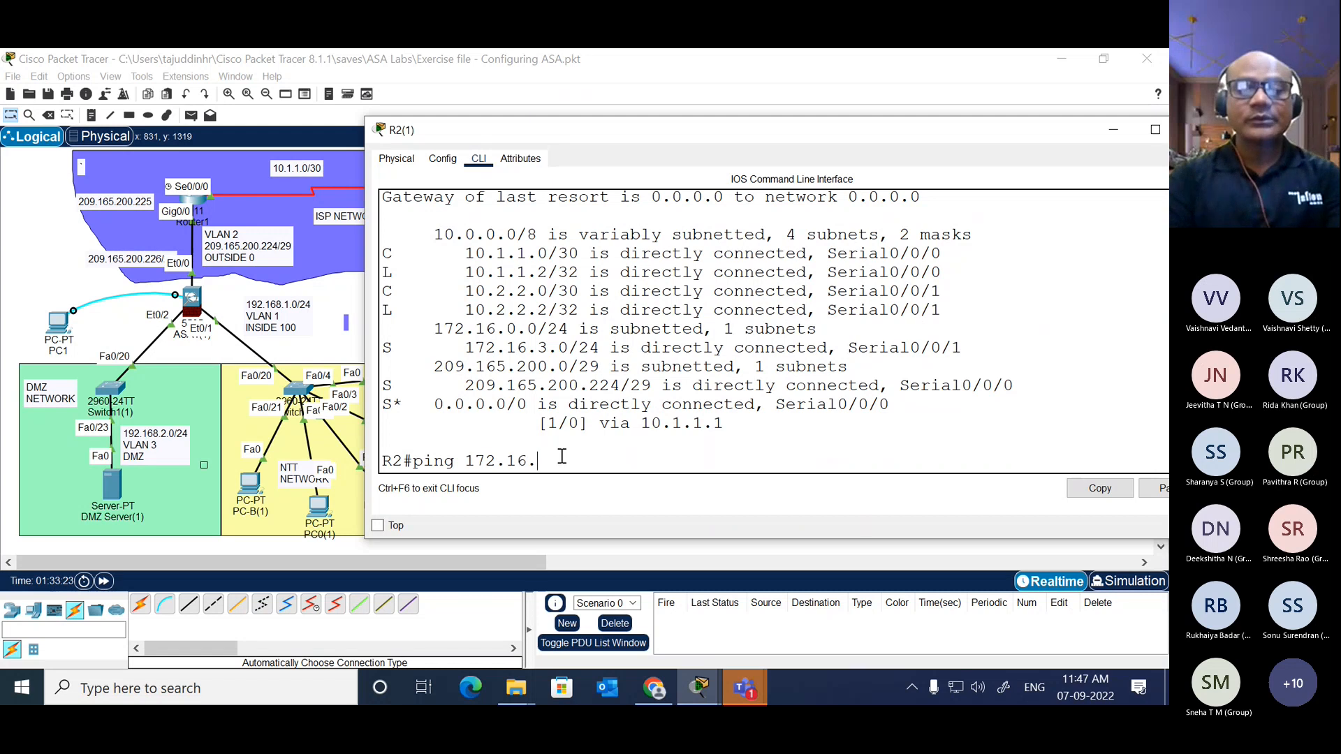
type("3")
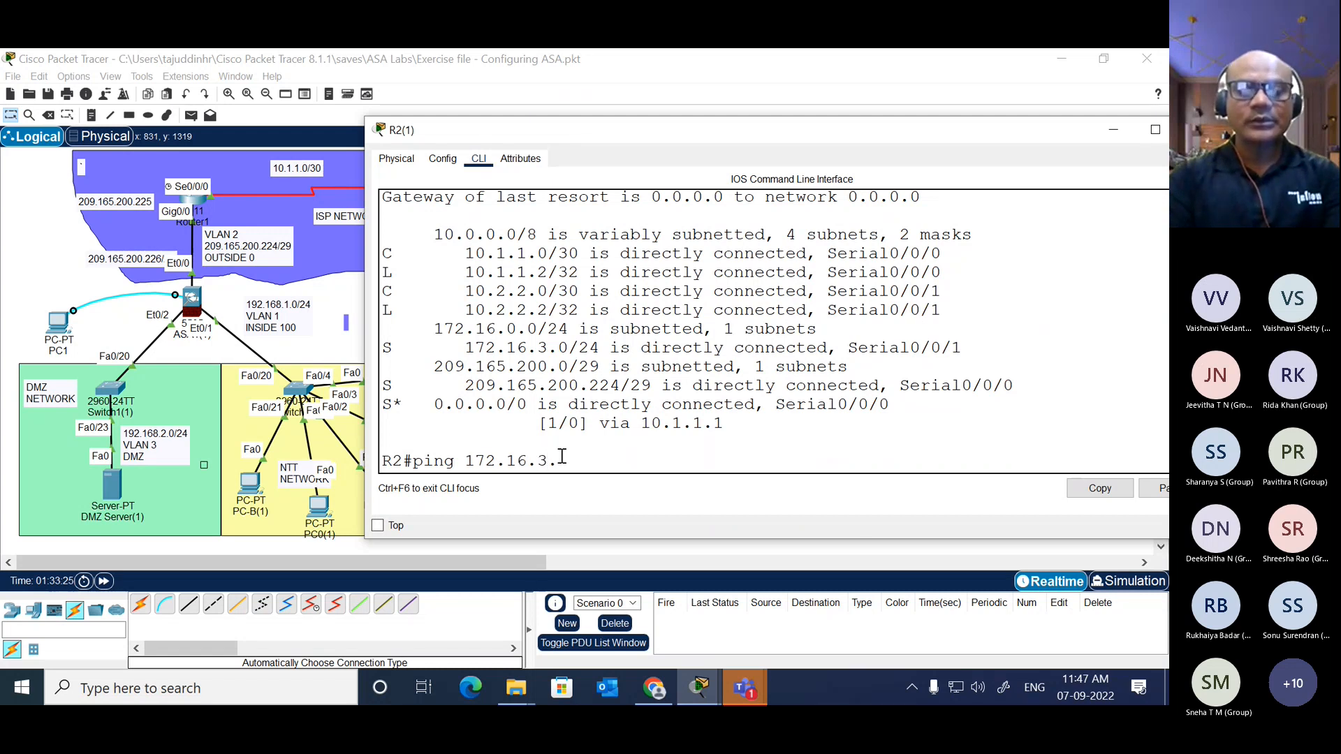
type(".1")
key("Return")
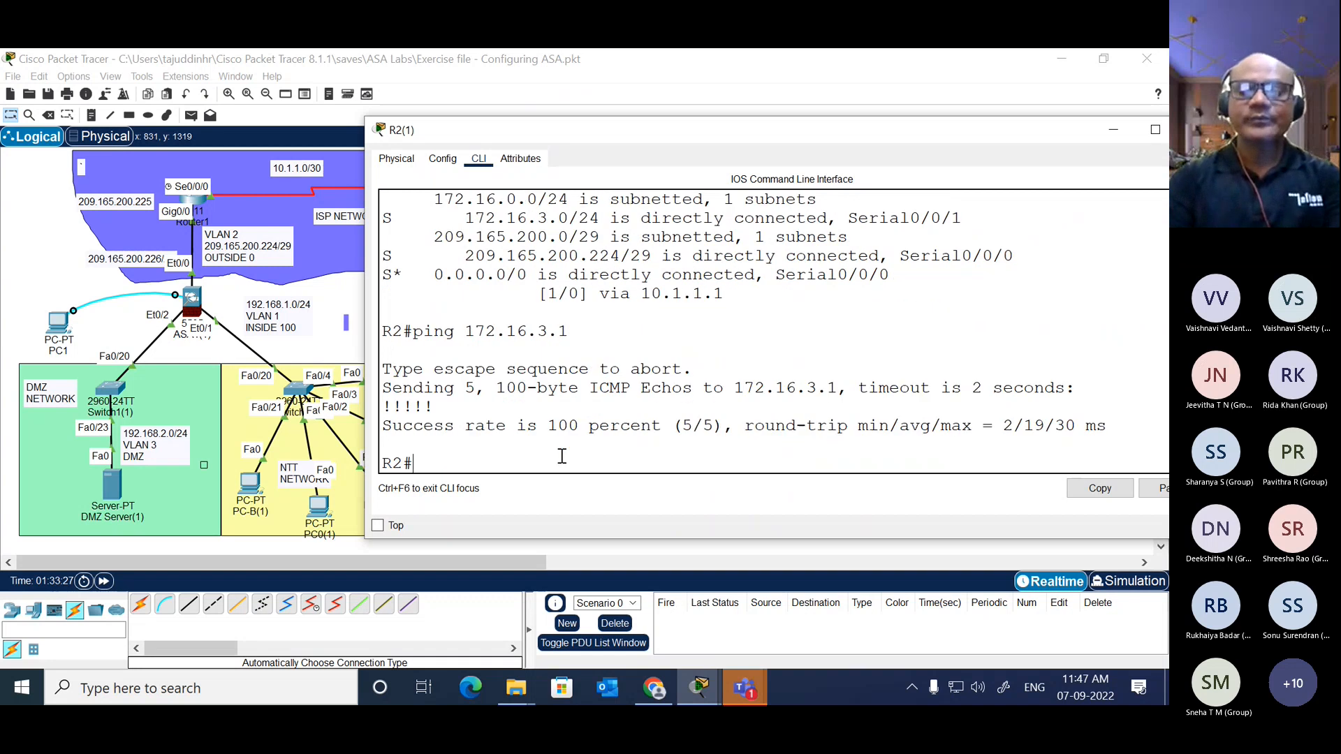
Step: Ping 172.16.3.2 from R2
key("Up")
key("BackSpace")
type("2.16.3.2")
key("Return")
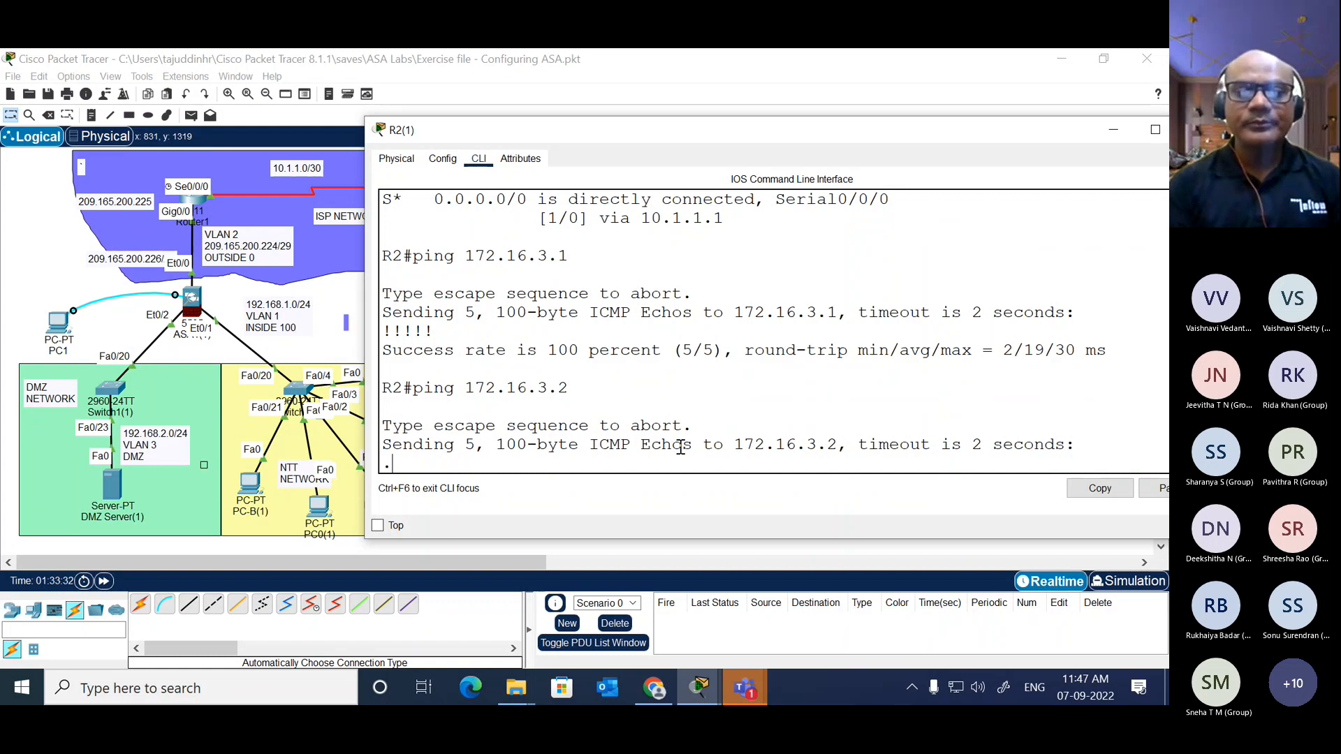
Step: Check the IP configuration of PC-C(1) in the 172.16.3.0/24 network and close its window
left_click(345, 295)
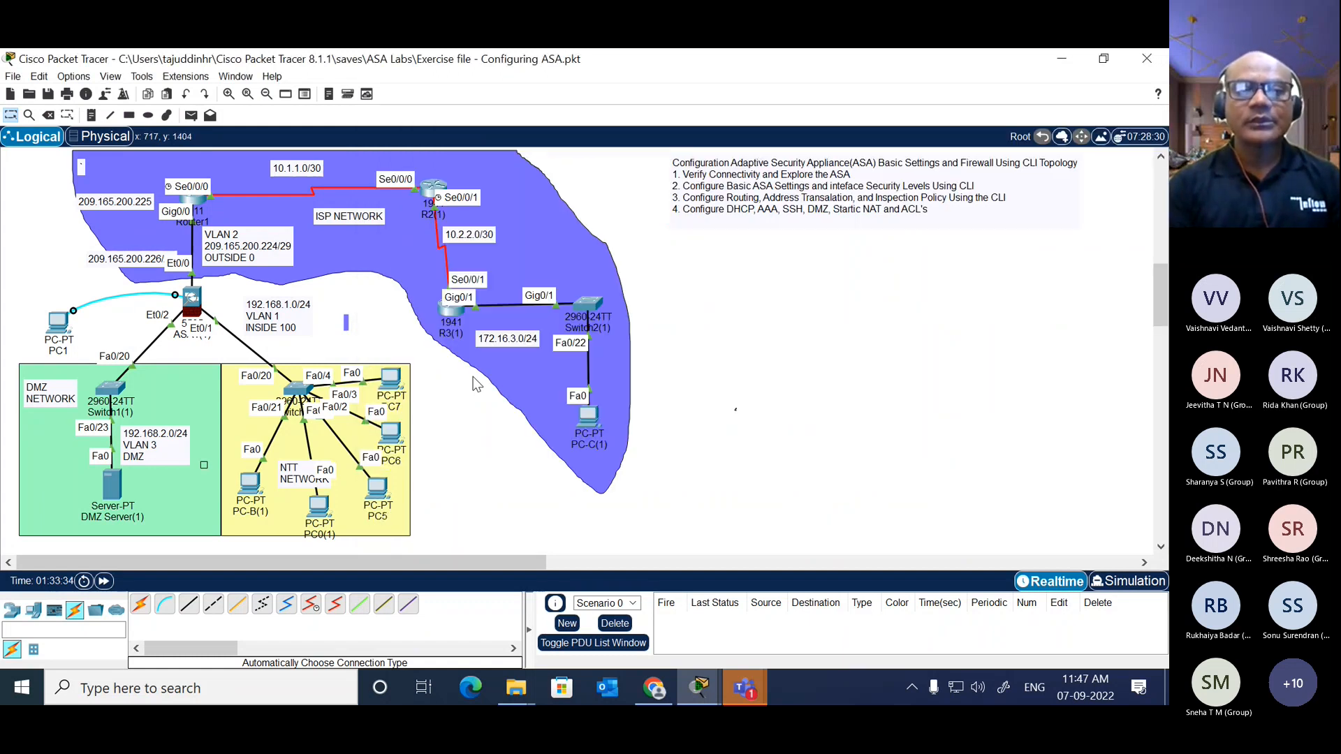
left_click(590, 420)
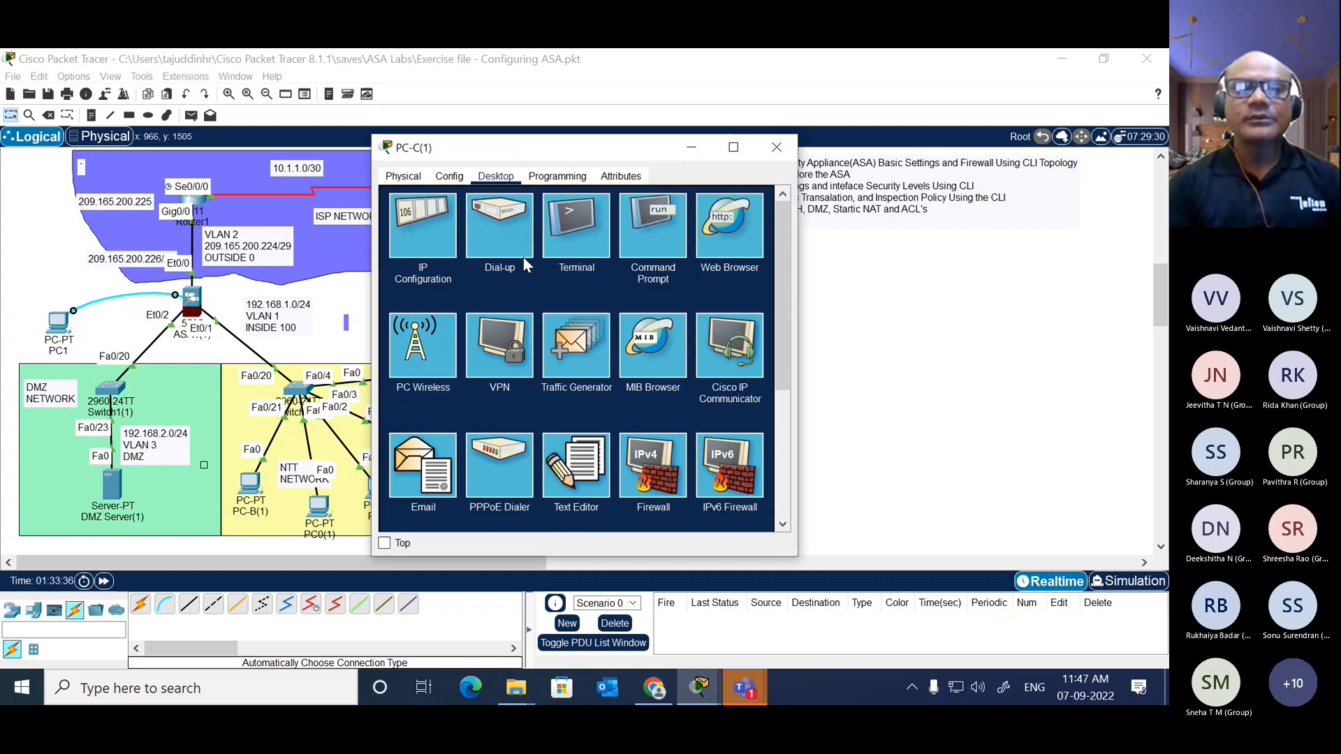
left_click(422, 220)
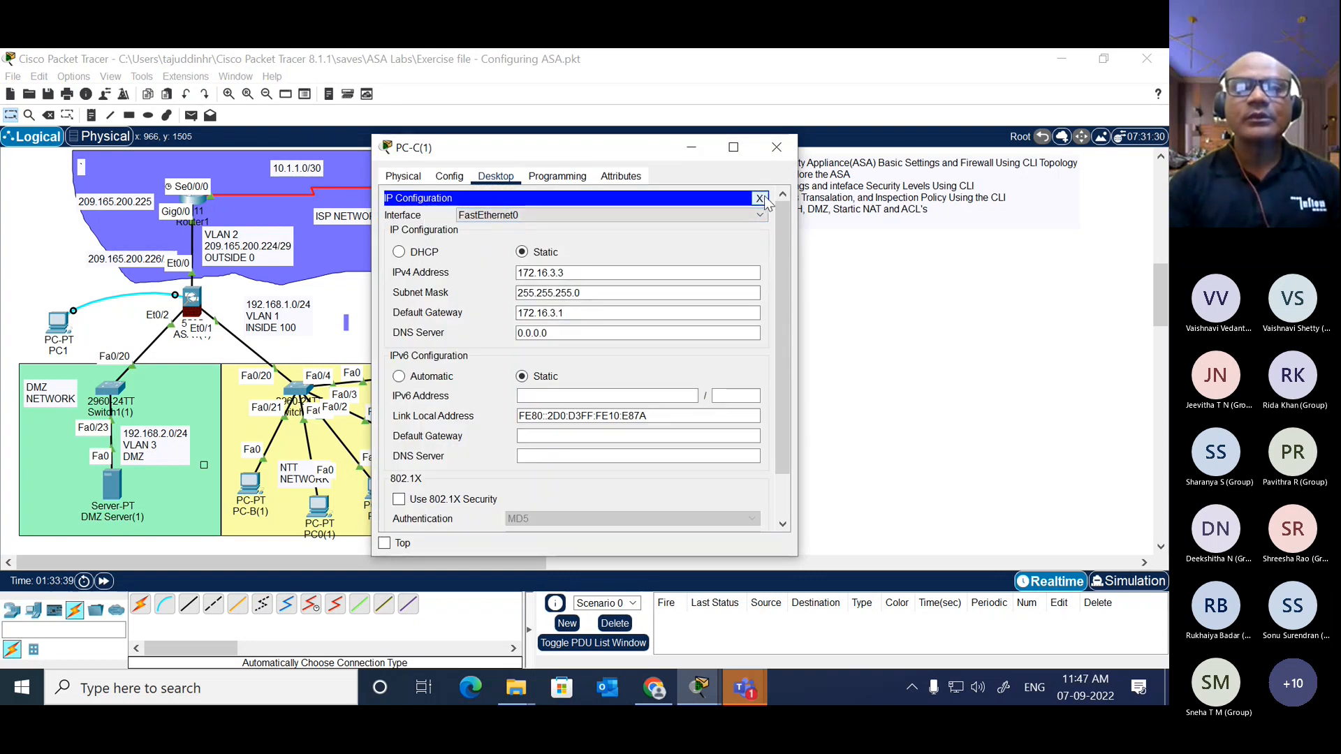
left_click(760, 198)
left_click(776, 147)
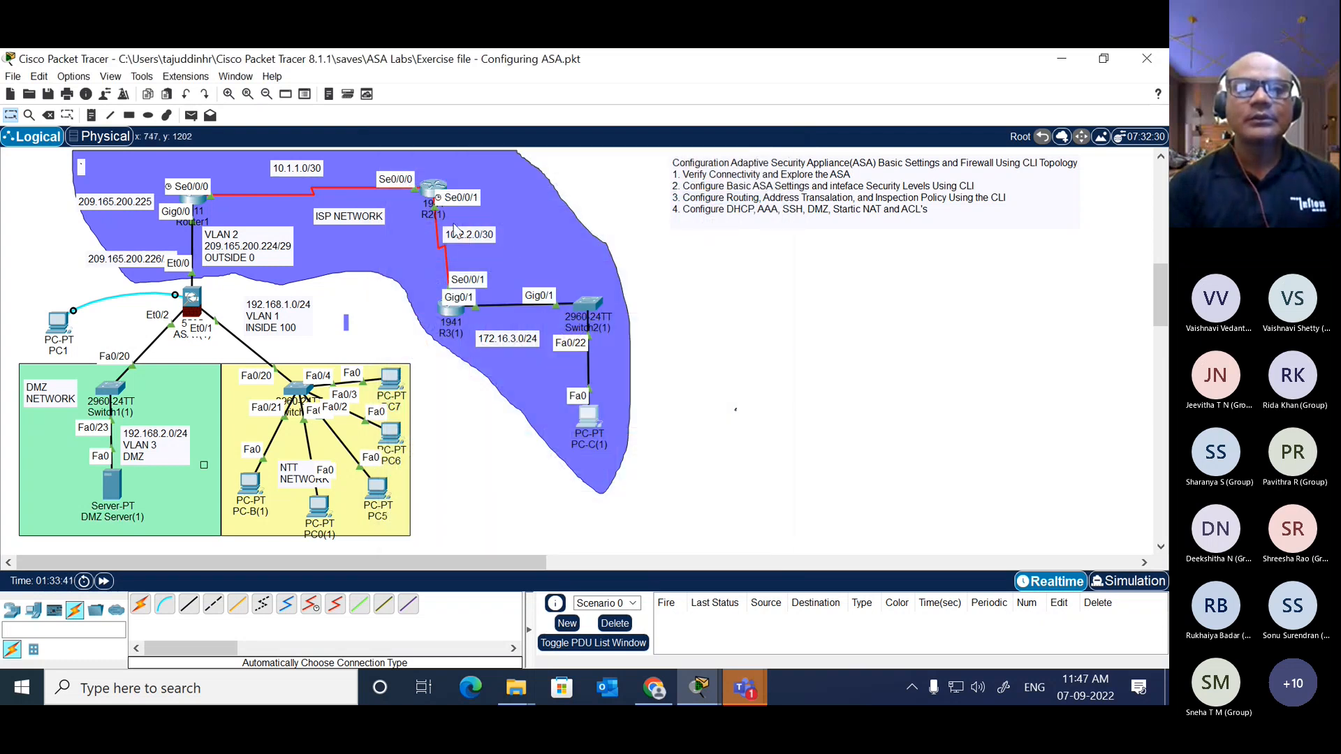
Step: Return to R2's command line and ping PC-C(1) at 172.16.3.3
left_click(433, 194)
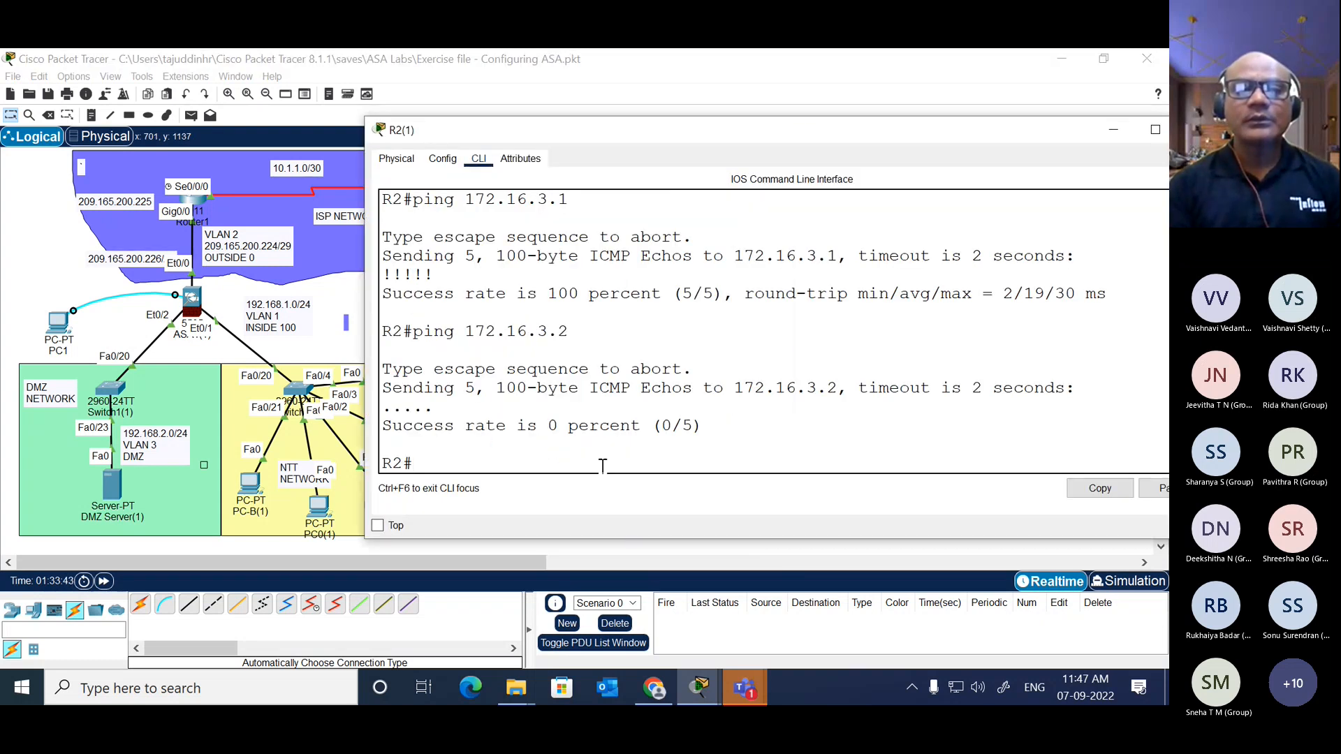
key("Up")
key("BackSpace")
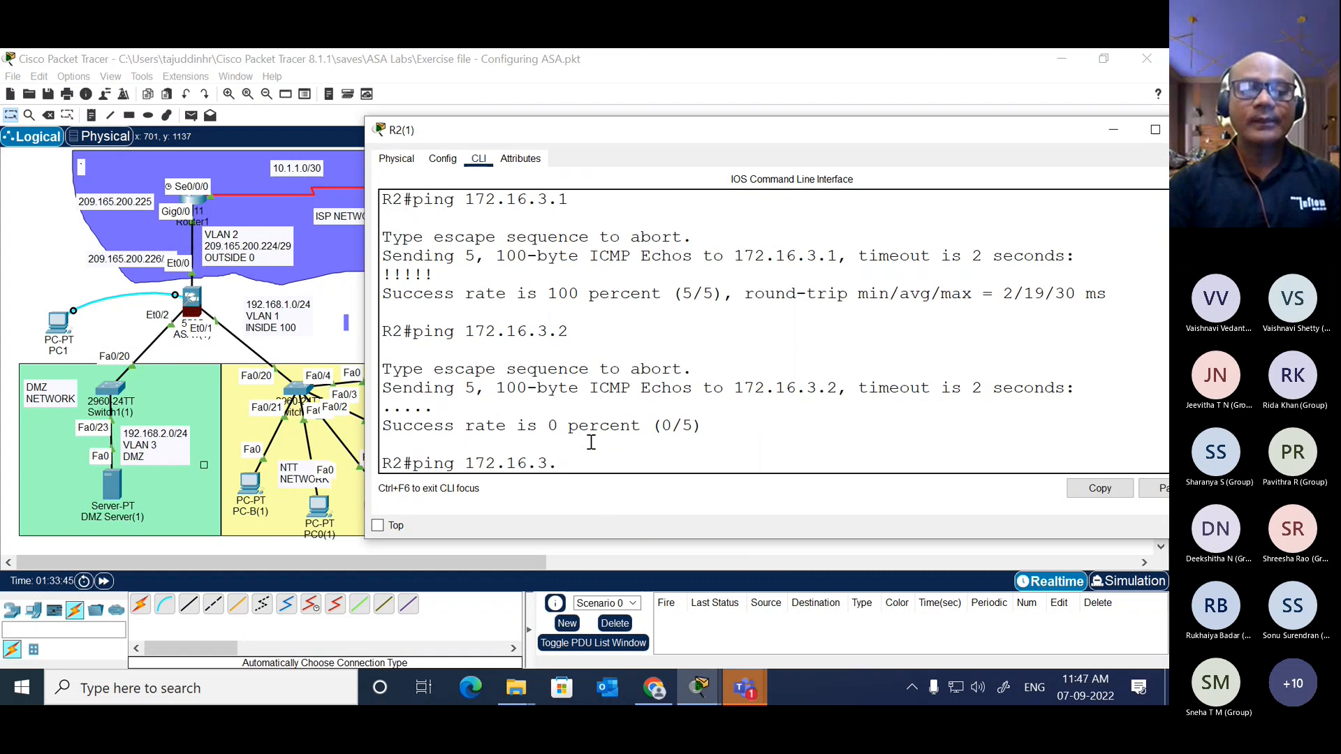
type("3")
key("Return")
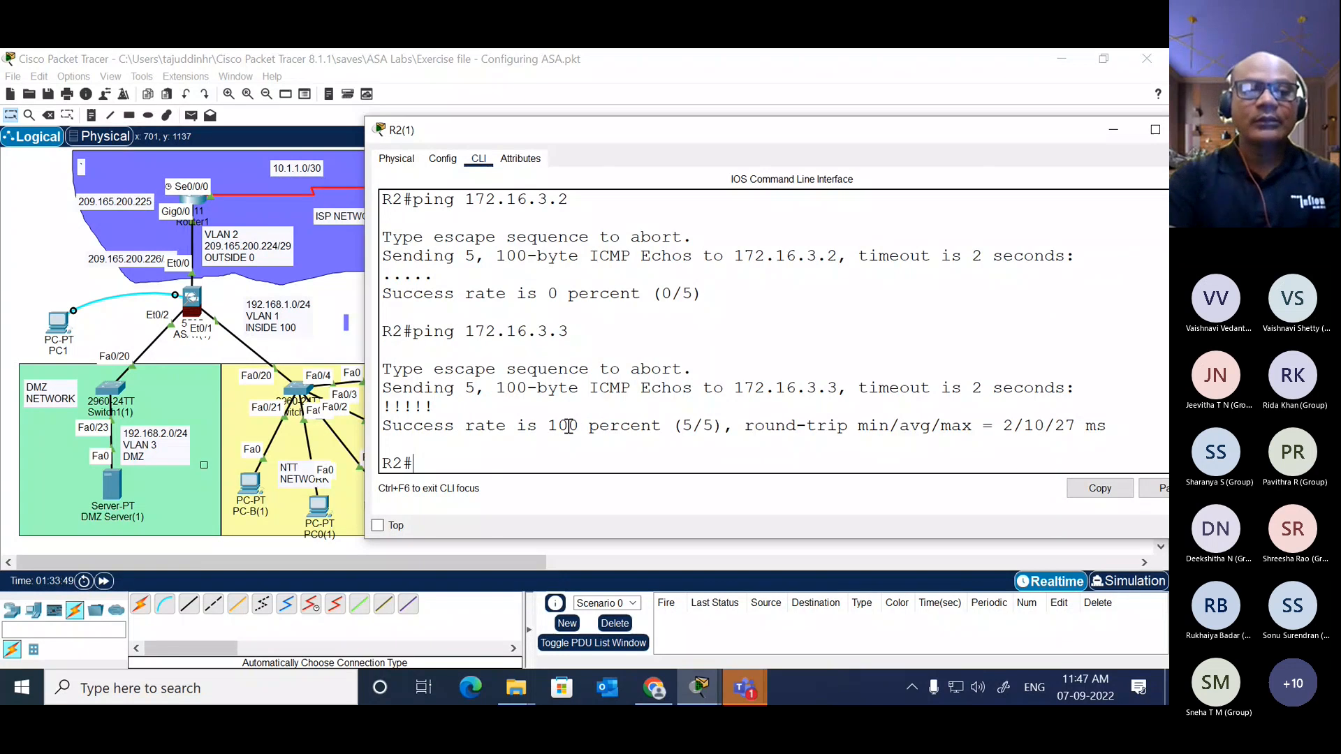
Step: Ping the ASA's outside address 209.165.200.226 from R2
type("ping 20")
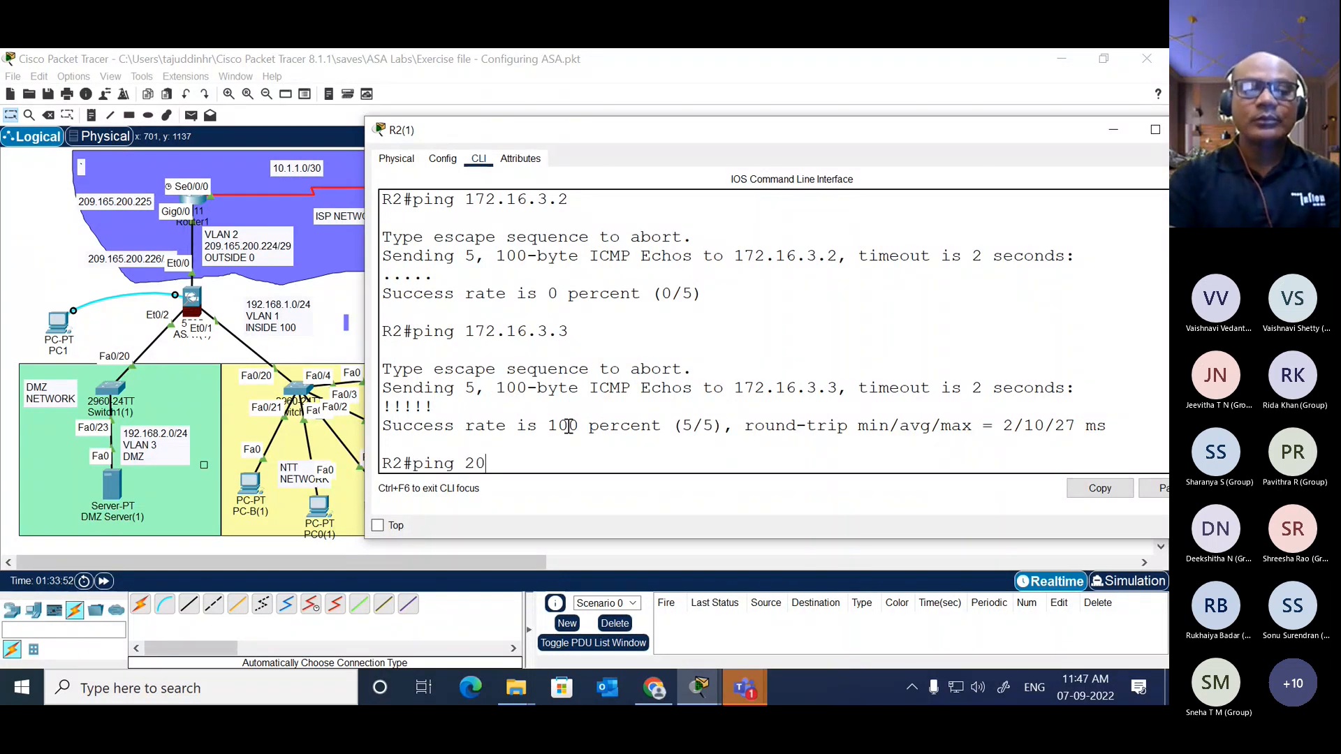
type("9.165.")
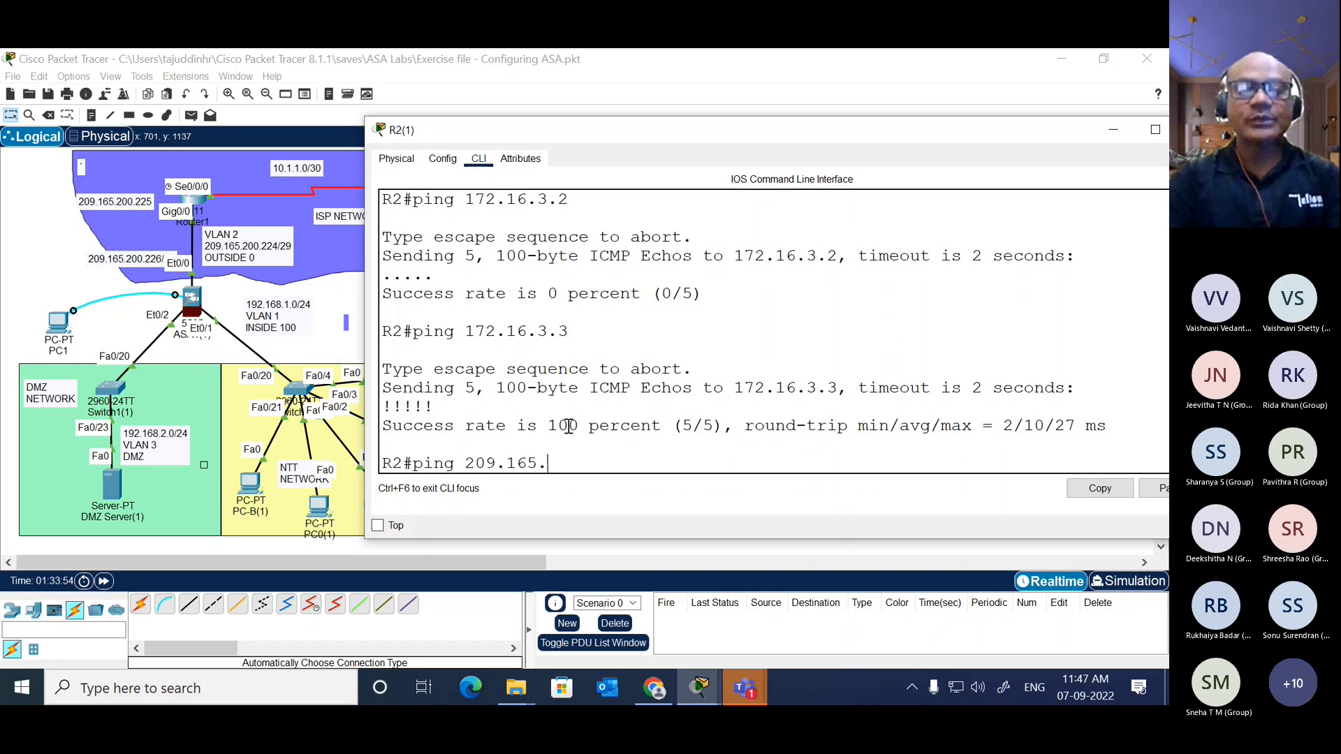
type("200.226")
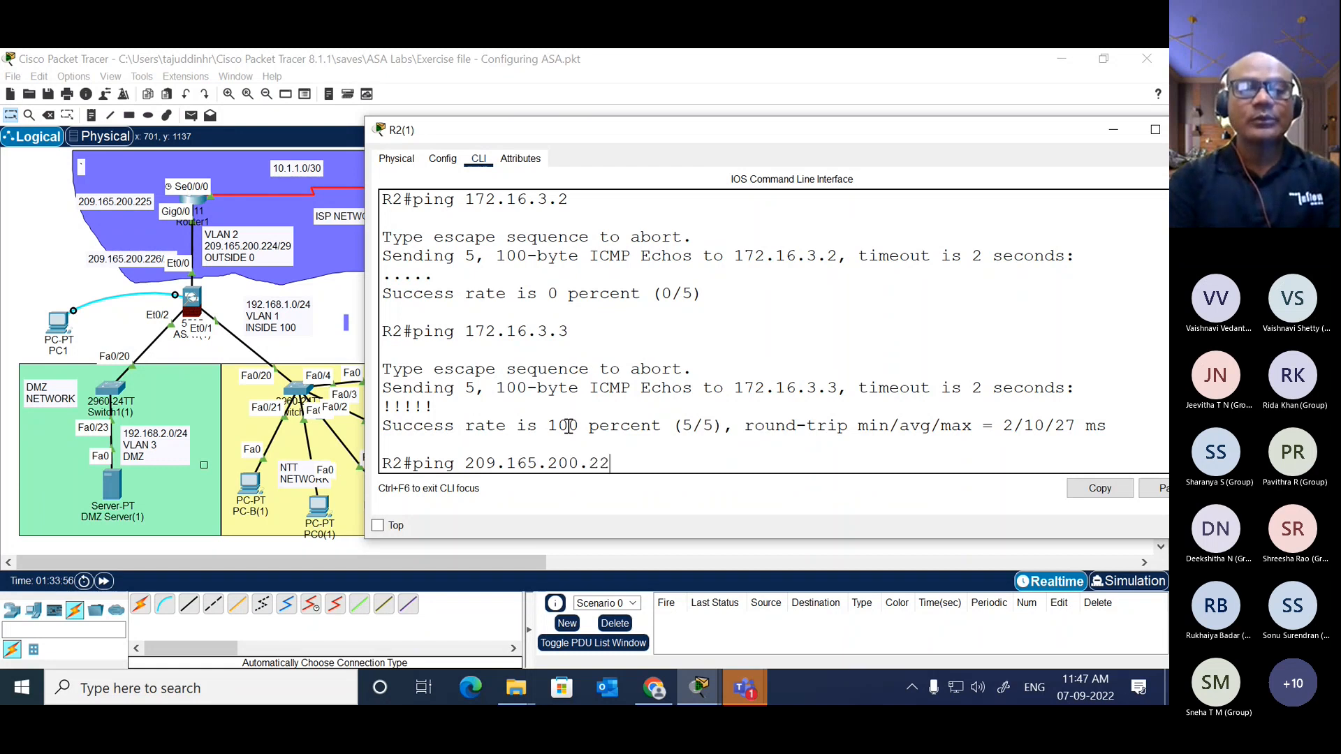
key("Return")
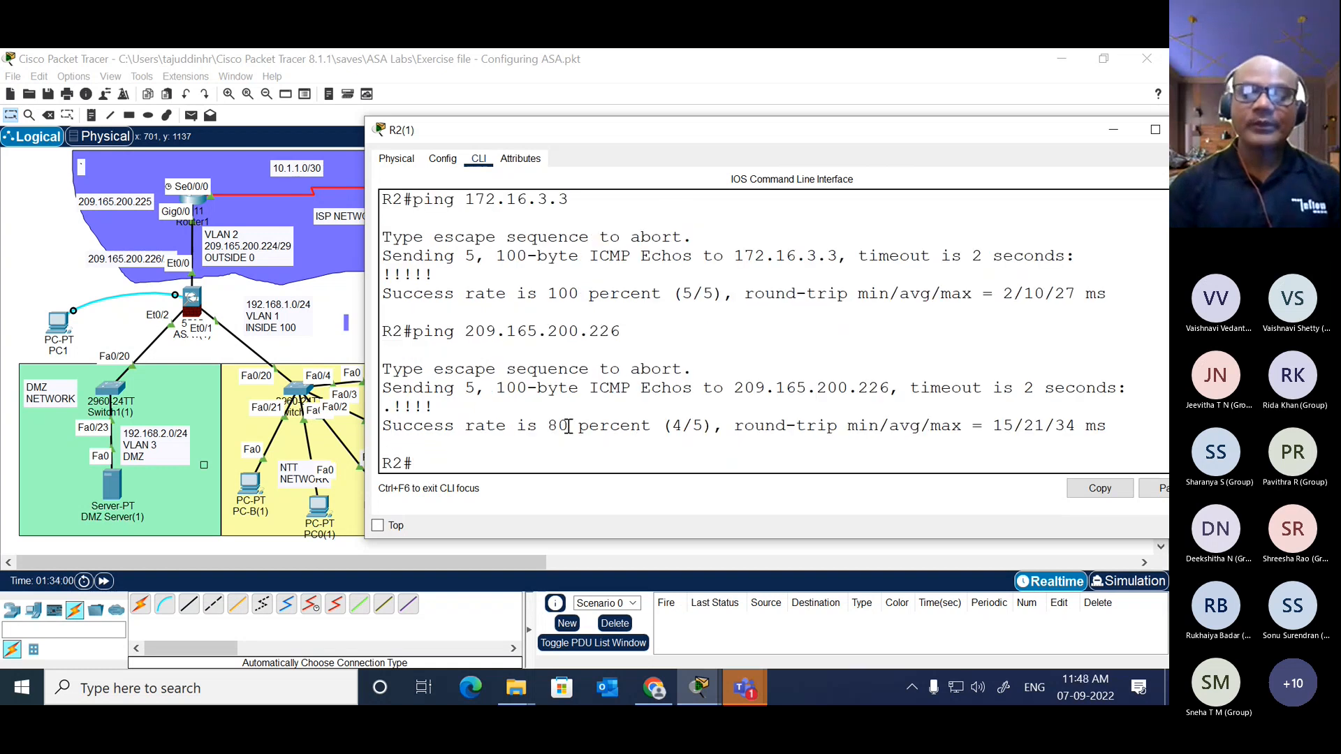
Step: Ping Router1's address 209.165.200.225 from R2
key("Up")
key("BackSpace")
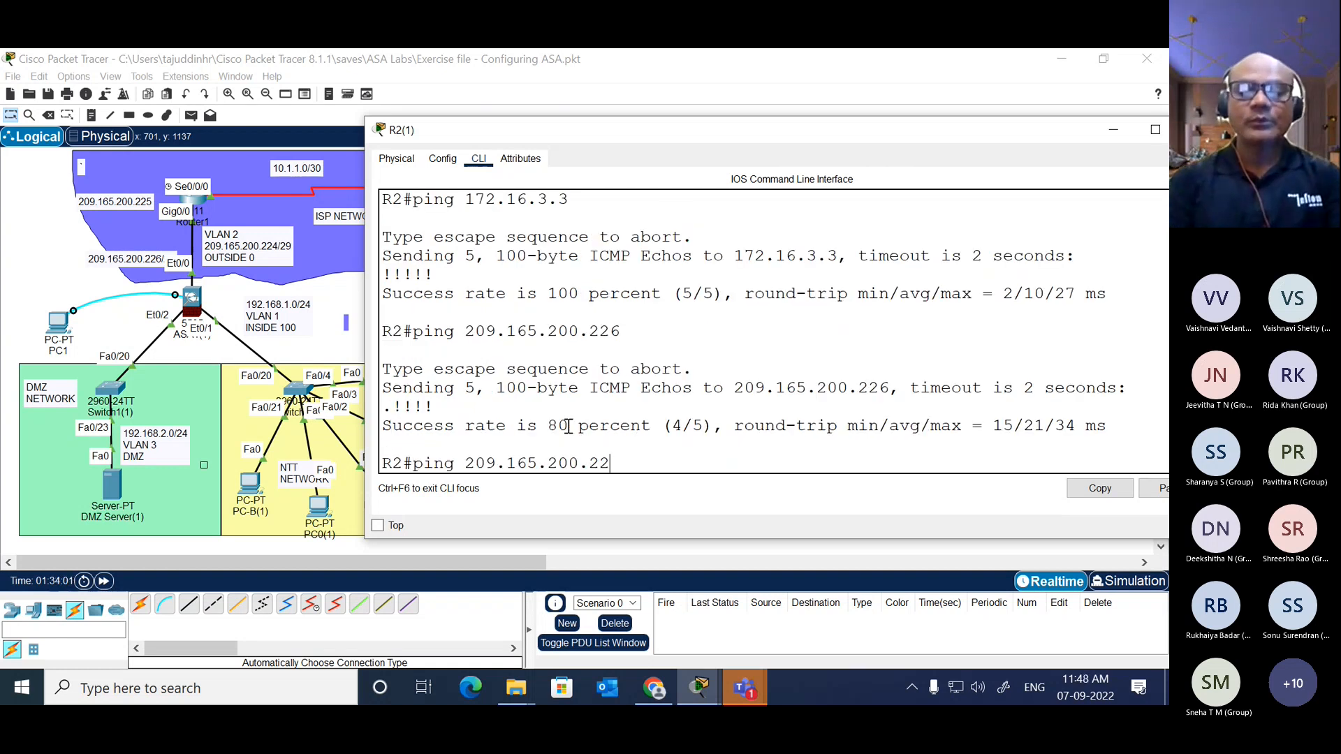
type("5")
key("Return")
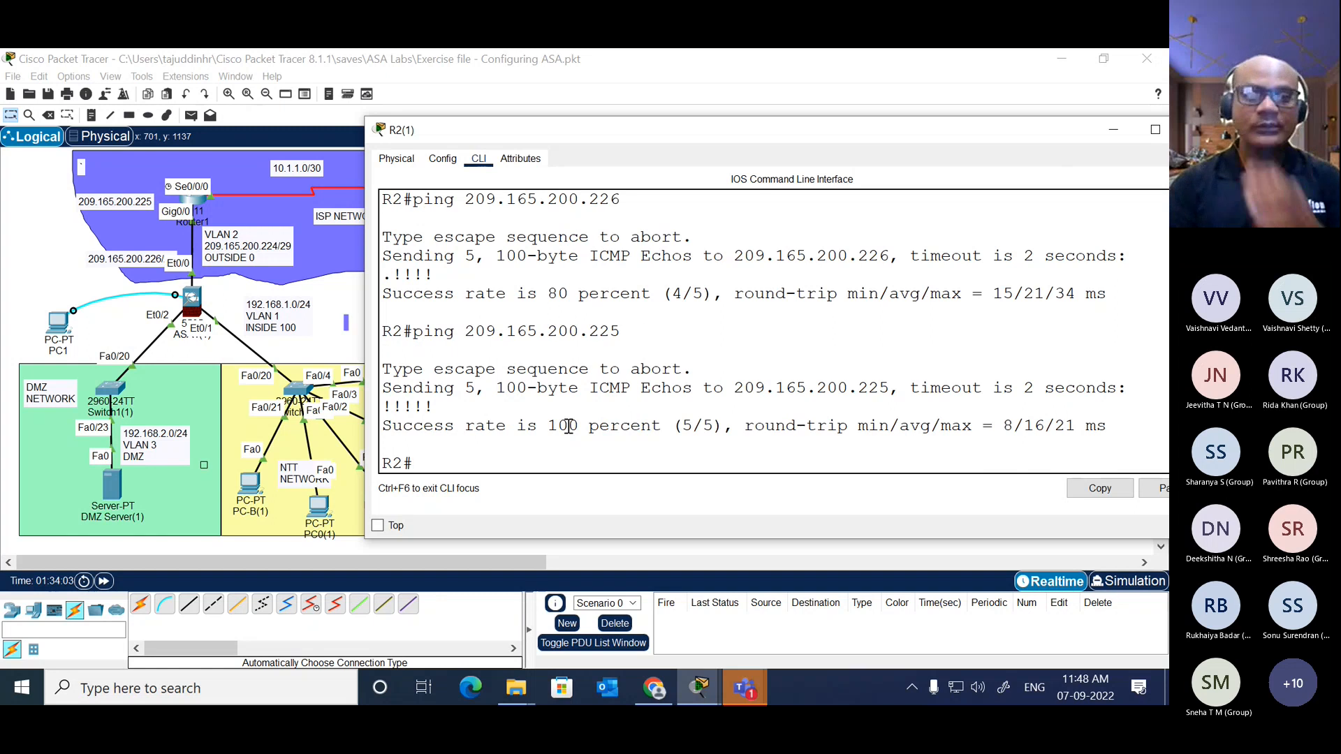
Step: Ping the ASA's inside VLAN 1 address 192.168.1.1 from R2
key("Up")
key("BackSpace")
key("BackSpace")
key("BackSpace")
key("BackSpace")
key("BackSpace")
key("BackSpace")
key("BackSpace")
key("BackSpace")
key("BackSpace")
key("BackSpace")
key("BackSpace")
key("BackSpace")
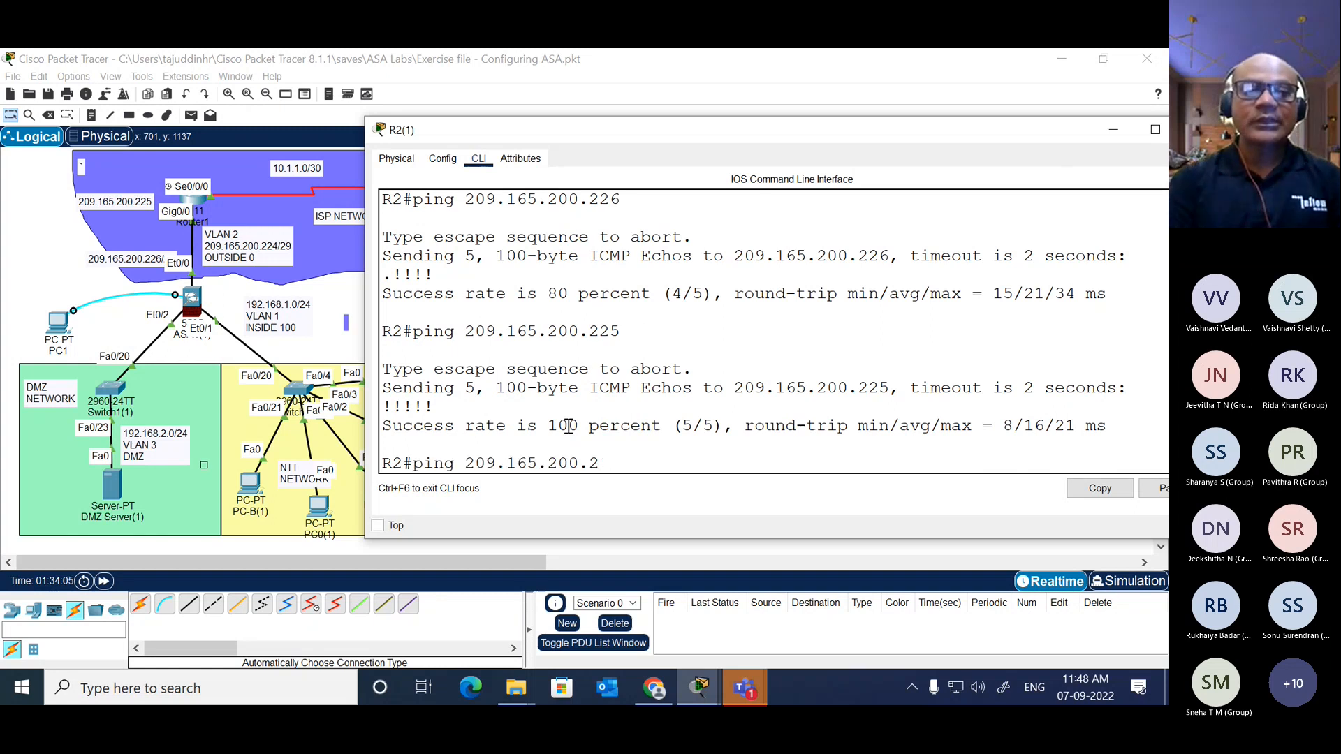
key("BackSpace")
key("BackSpace")
key("BackSpace")
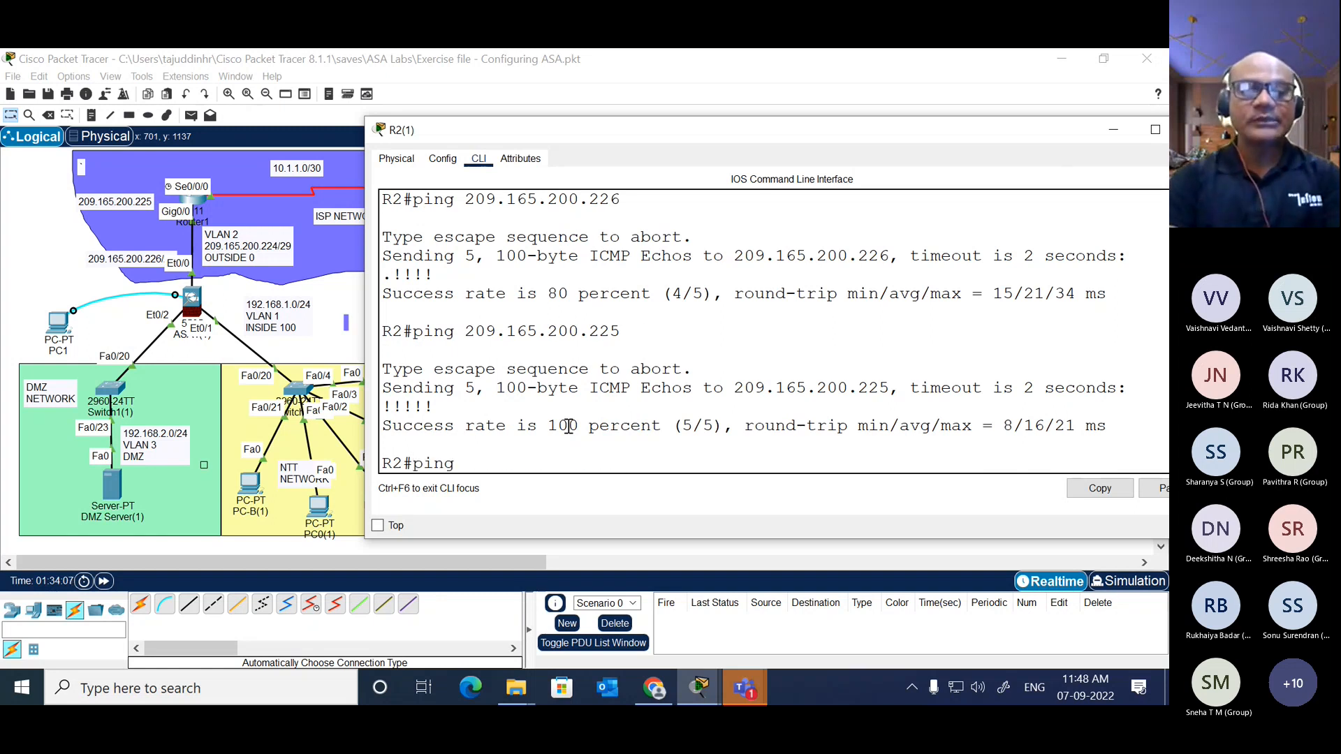
type("192.1")
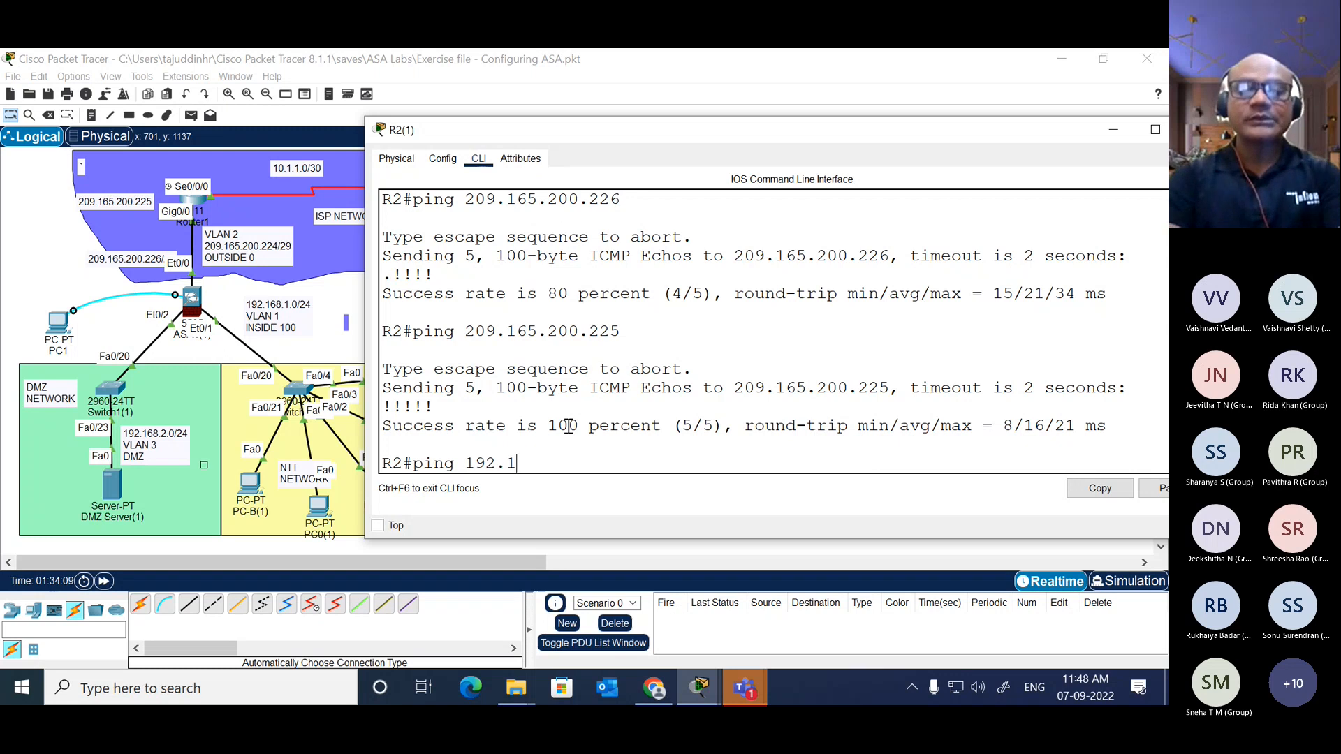
type("68.1.1")
key("Return")
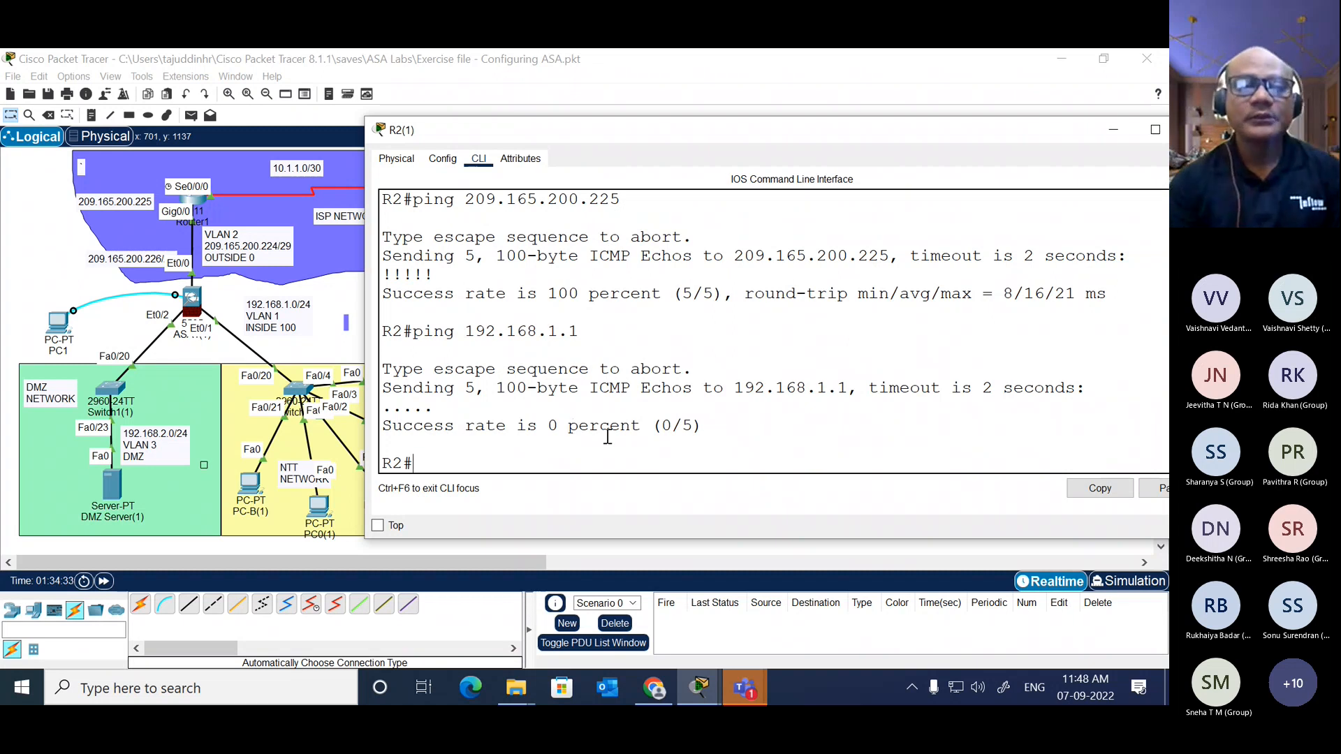
Step: Ping the DMZ address 192.168.2.1 from R2 and return to the topology
key("Up")
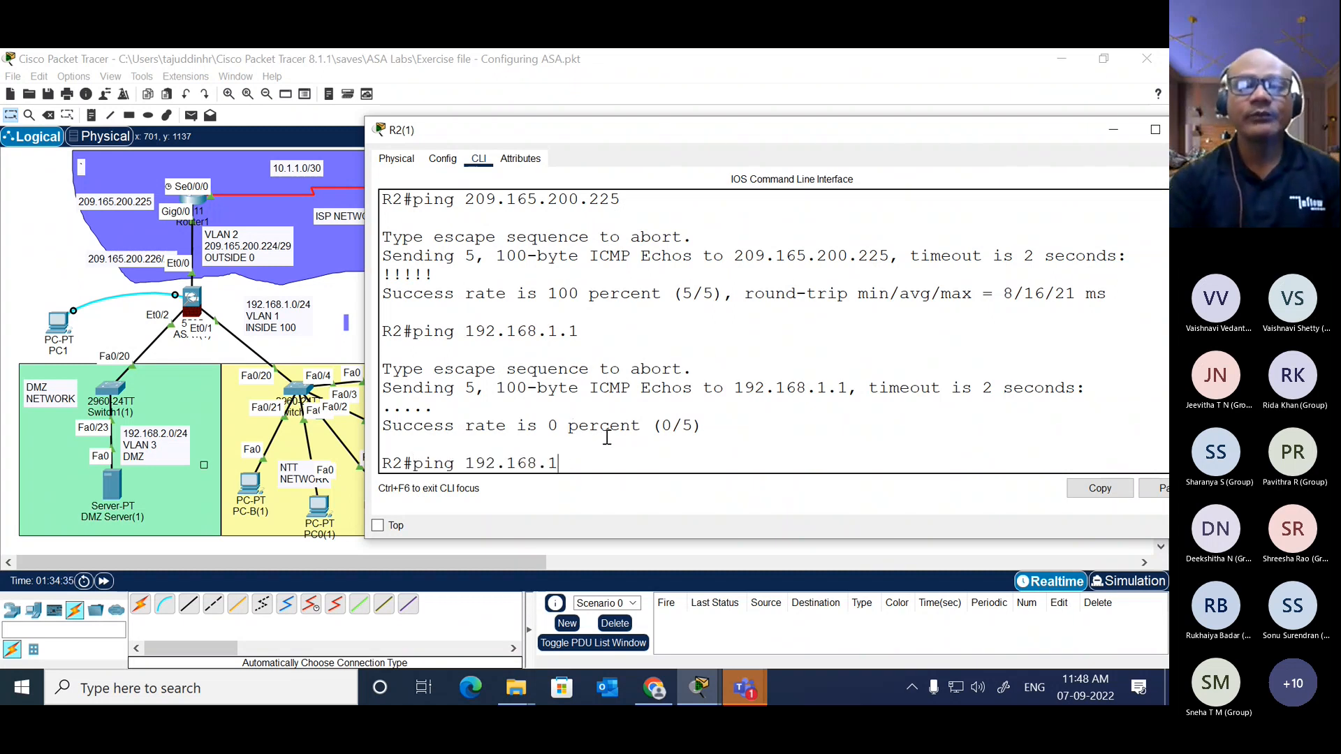
key("Return")
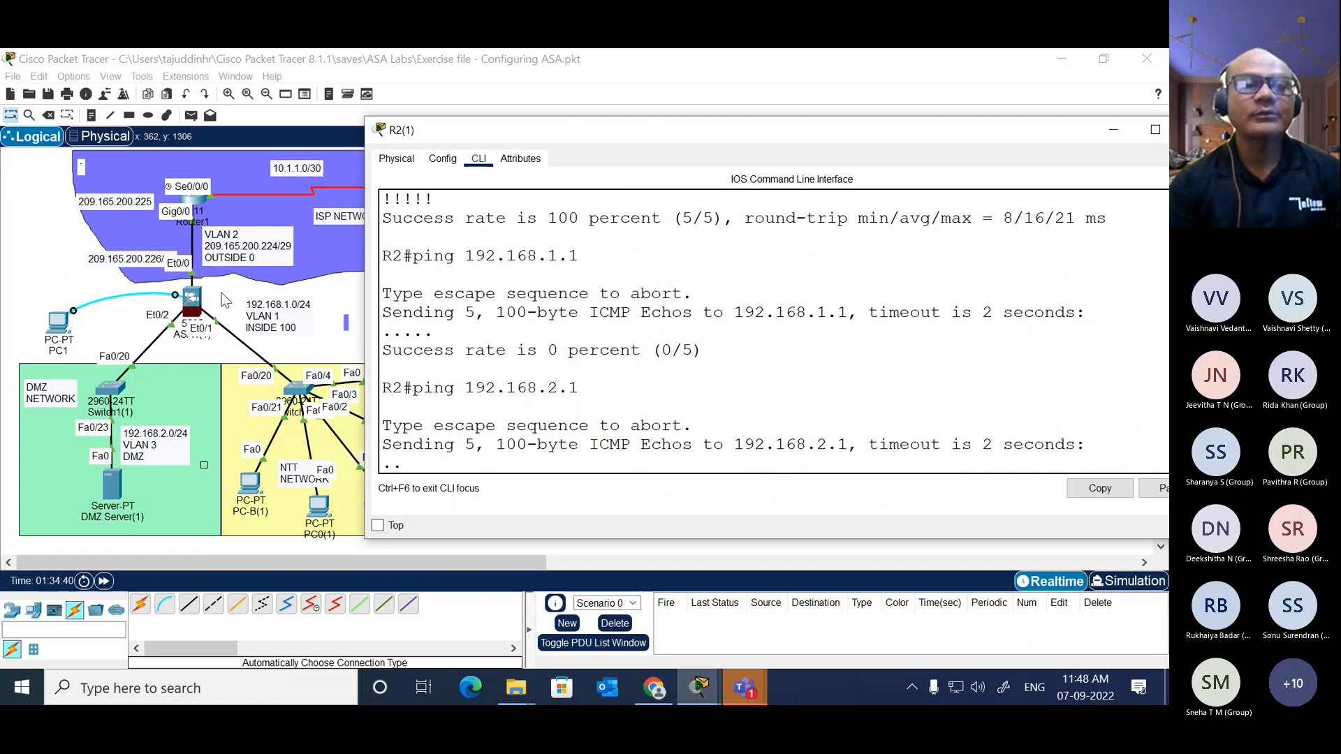
left_click(249, 302)
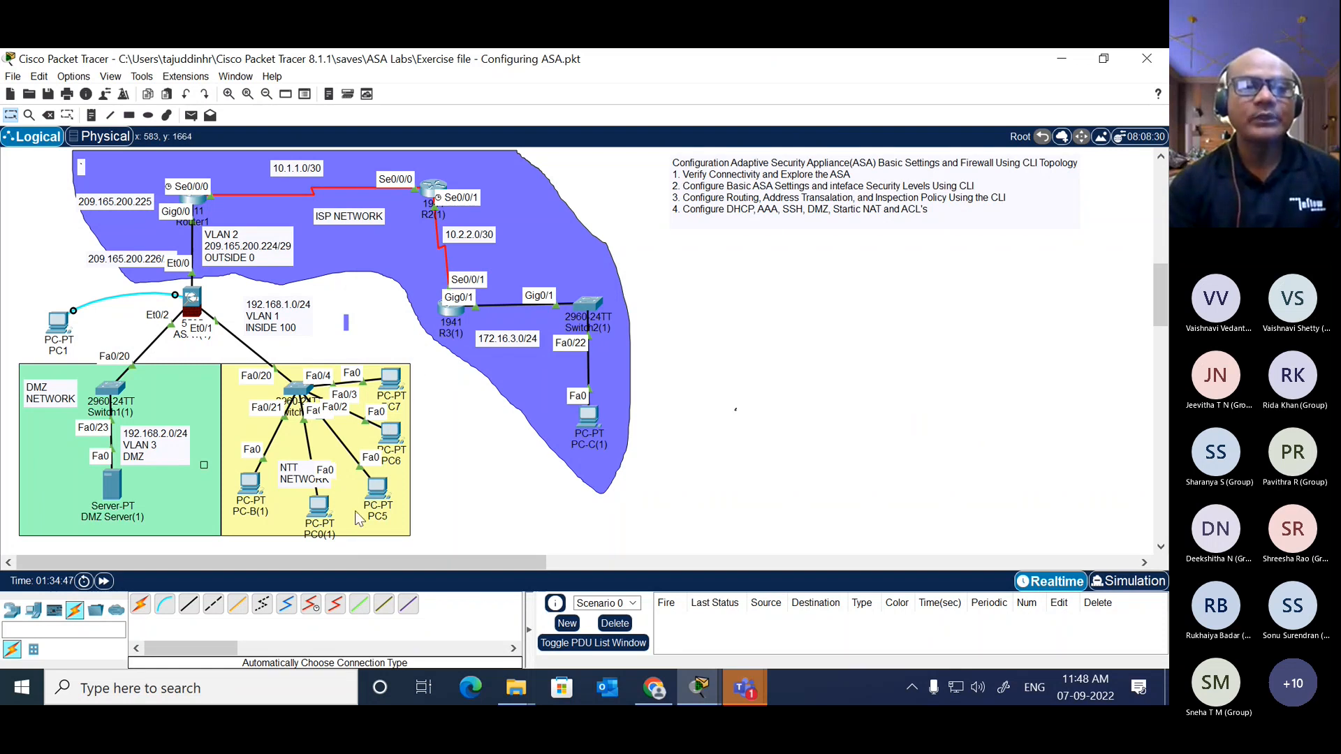
Step: Check the IP configuration of PC0(1) in the inside network and close the configuration view
left_click(319, 505)
left_click(444, 236)
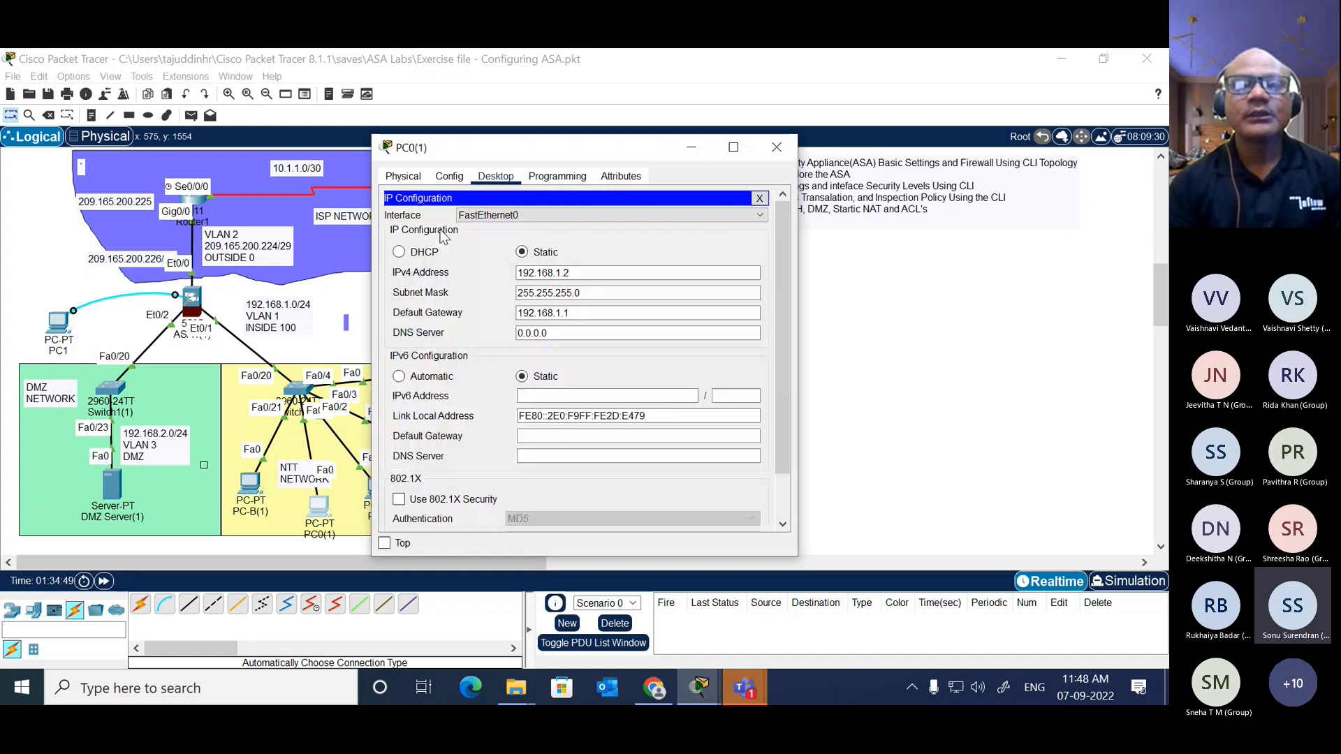
left_click(759, 199)
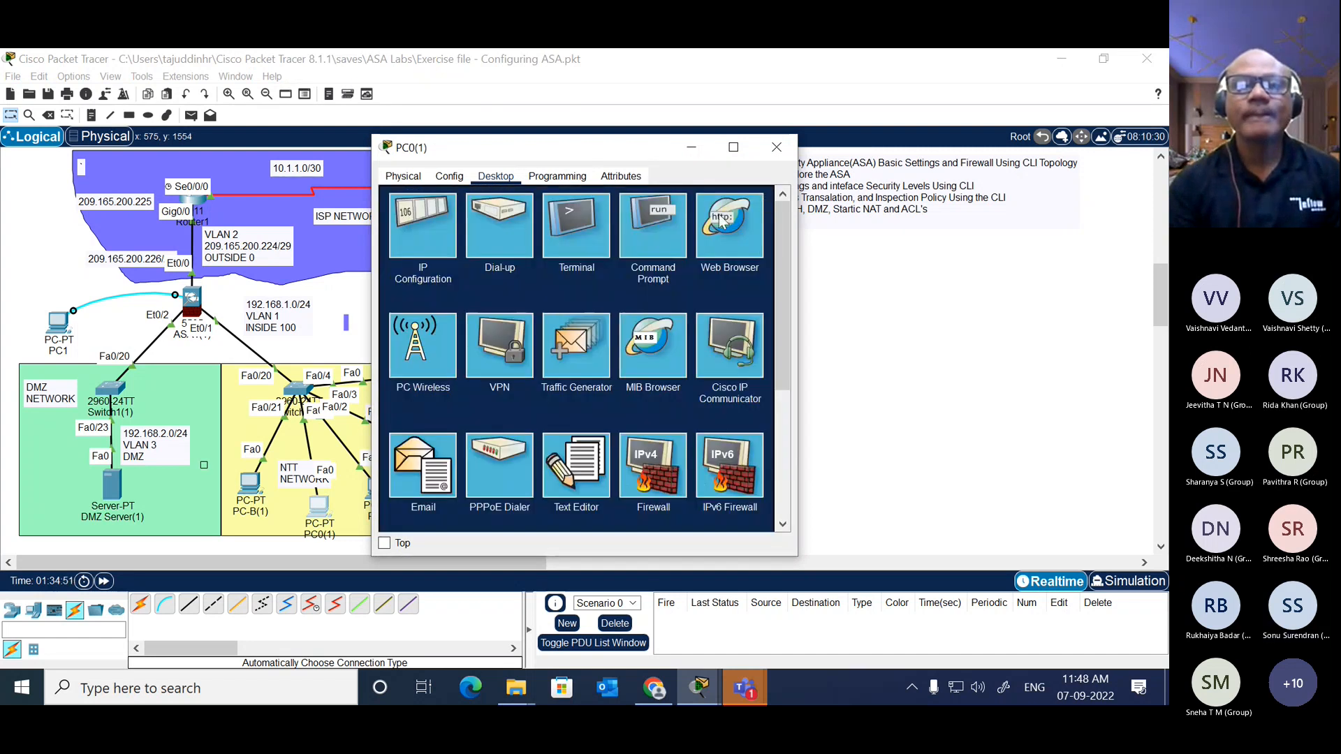
Step: Open the command prompt on PC0(1), widen its window and review the most recent ping output
left_click(643, 236)
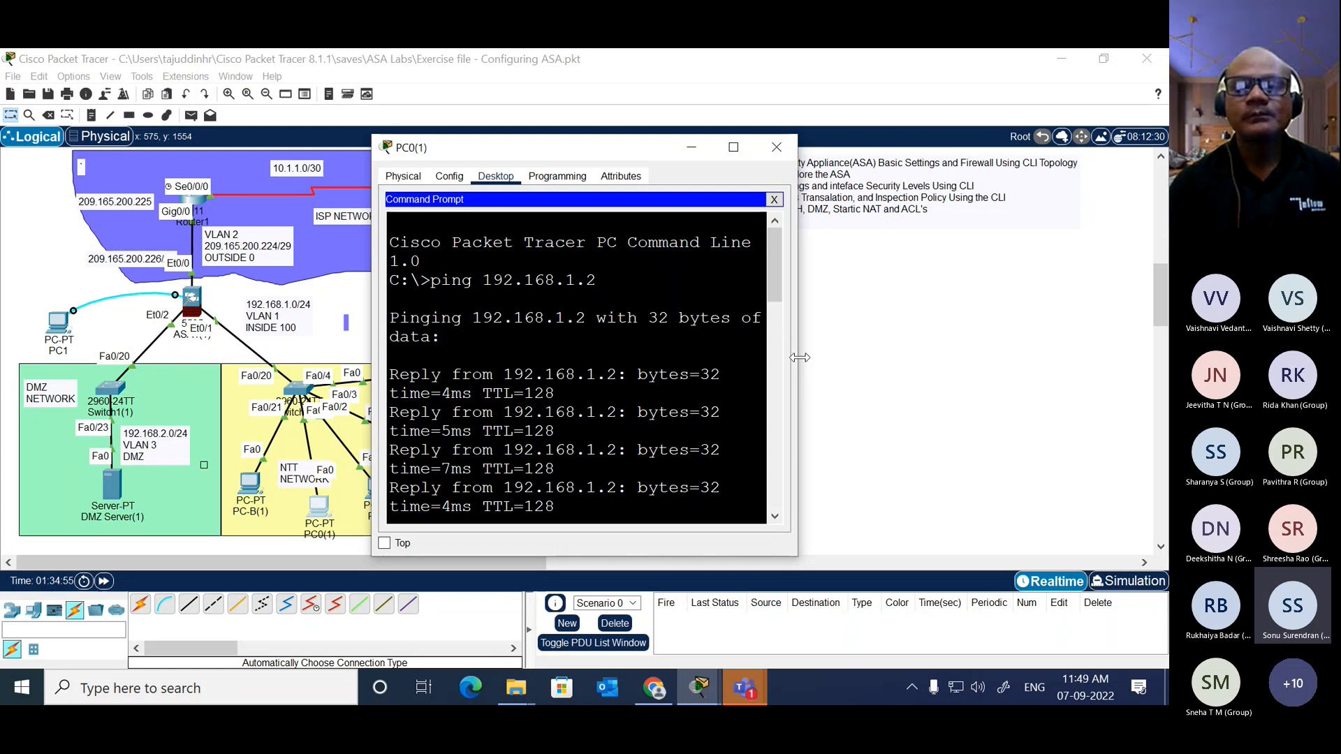
left_click_drag(798, 363, 1128, 339)
scroll(984, 331, "down", 10)
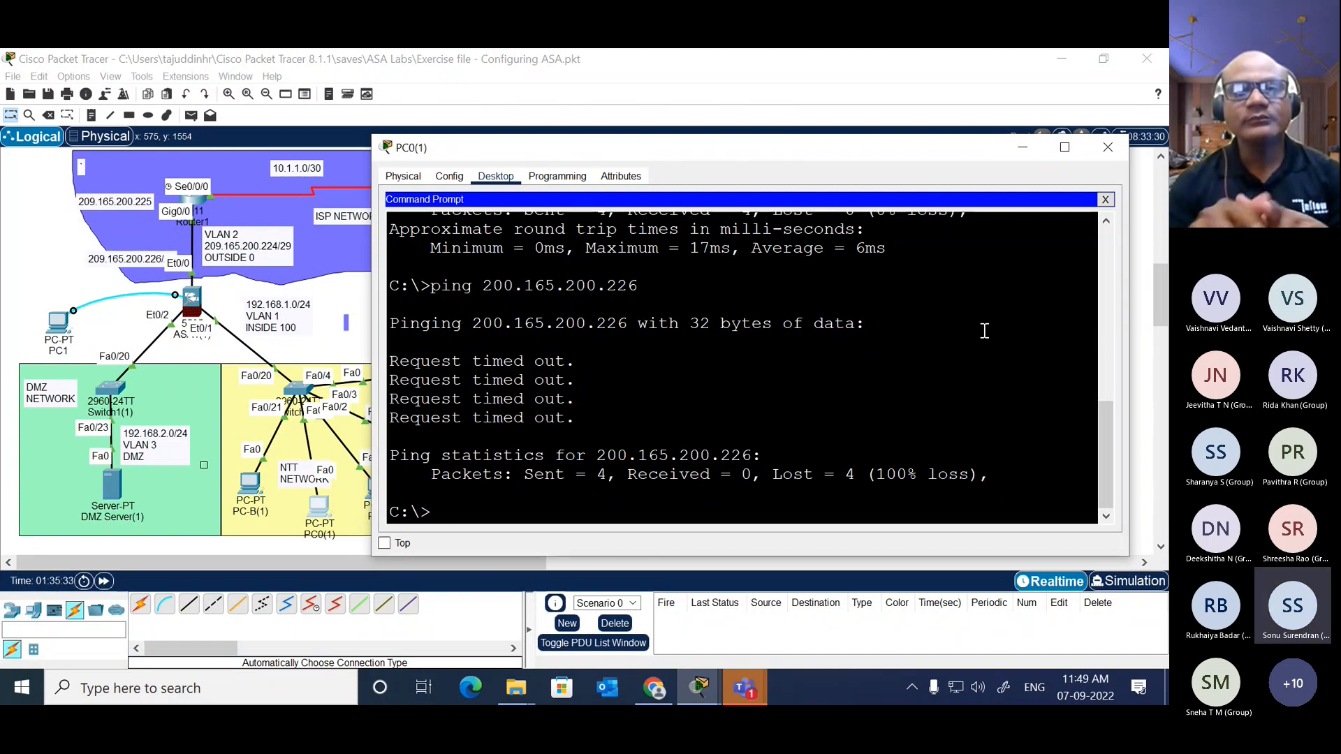
Step: Close PC0(1), reopen R2's command line and review its earlier ping results and the configured default and static route commands
left_click(1111, 147)
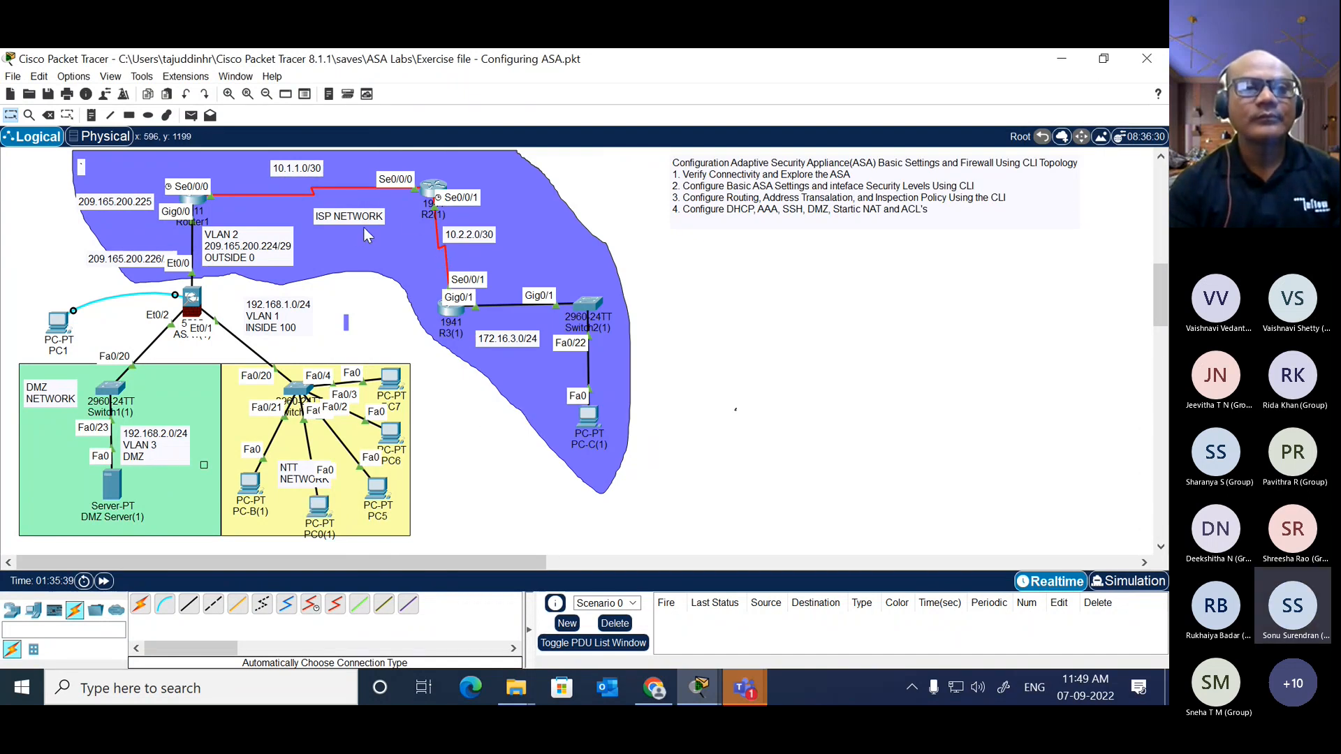
left_click(427, 195)
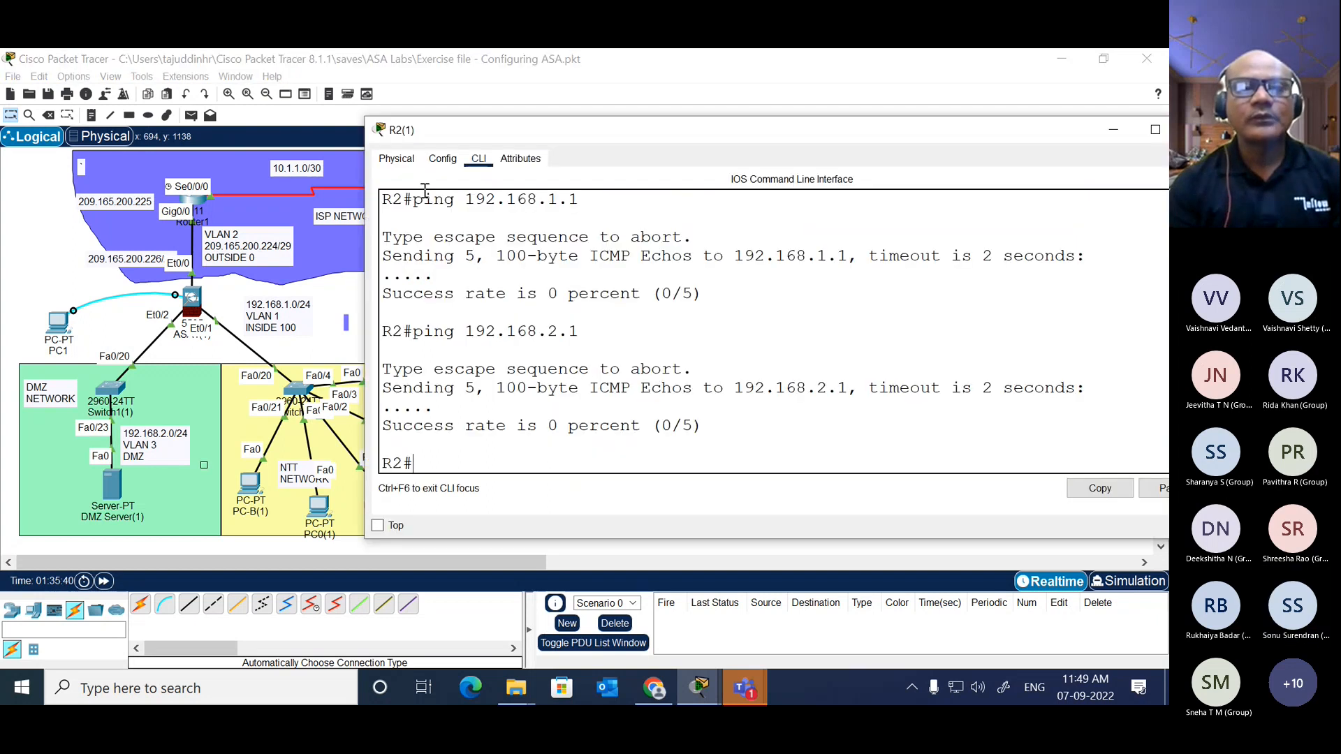
scroll(598, 384, "up", 7)
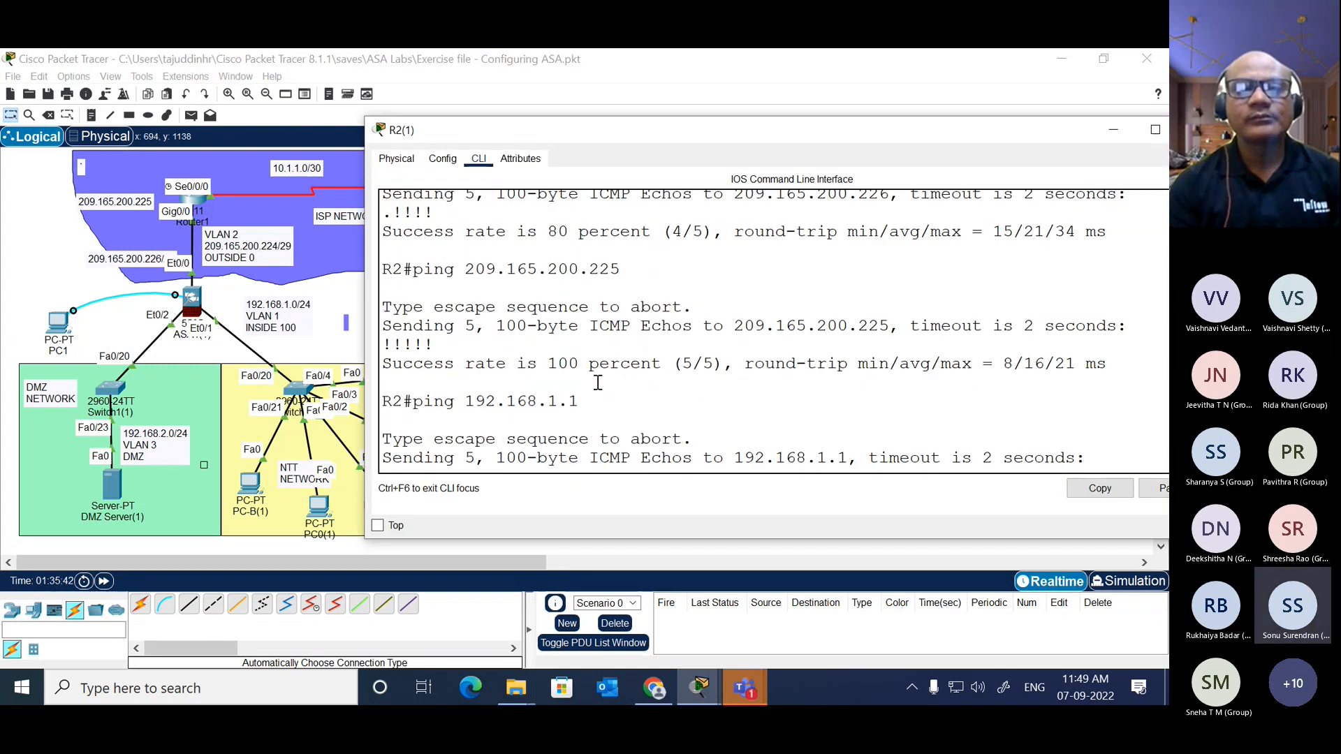
scroll(598, 384, "down", 5)
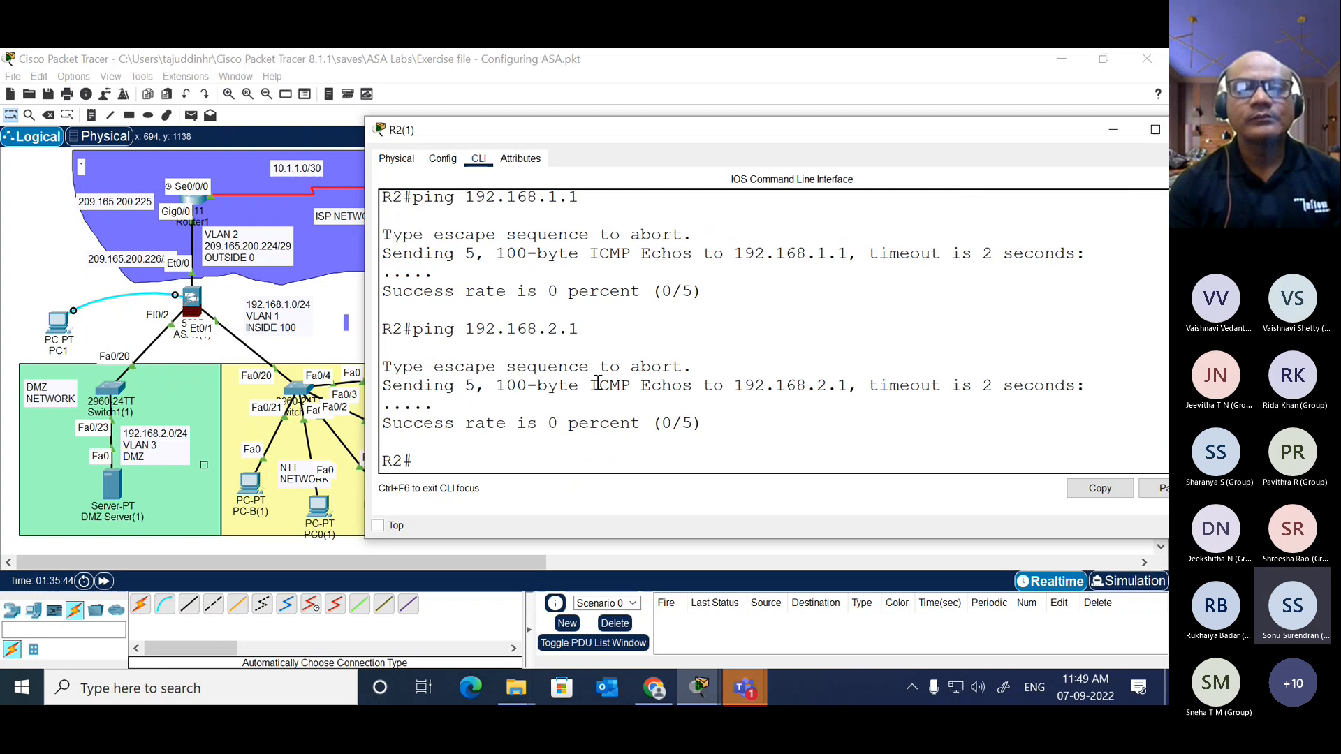
scroll(597, 383, "up", 10)
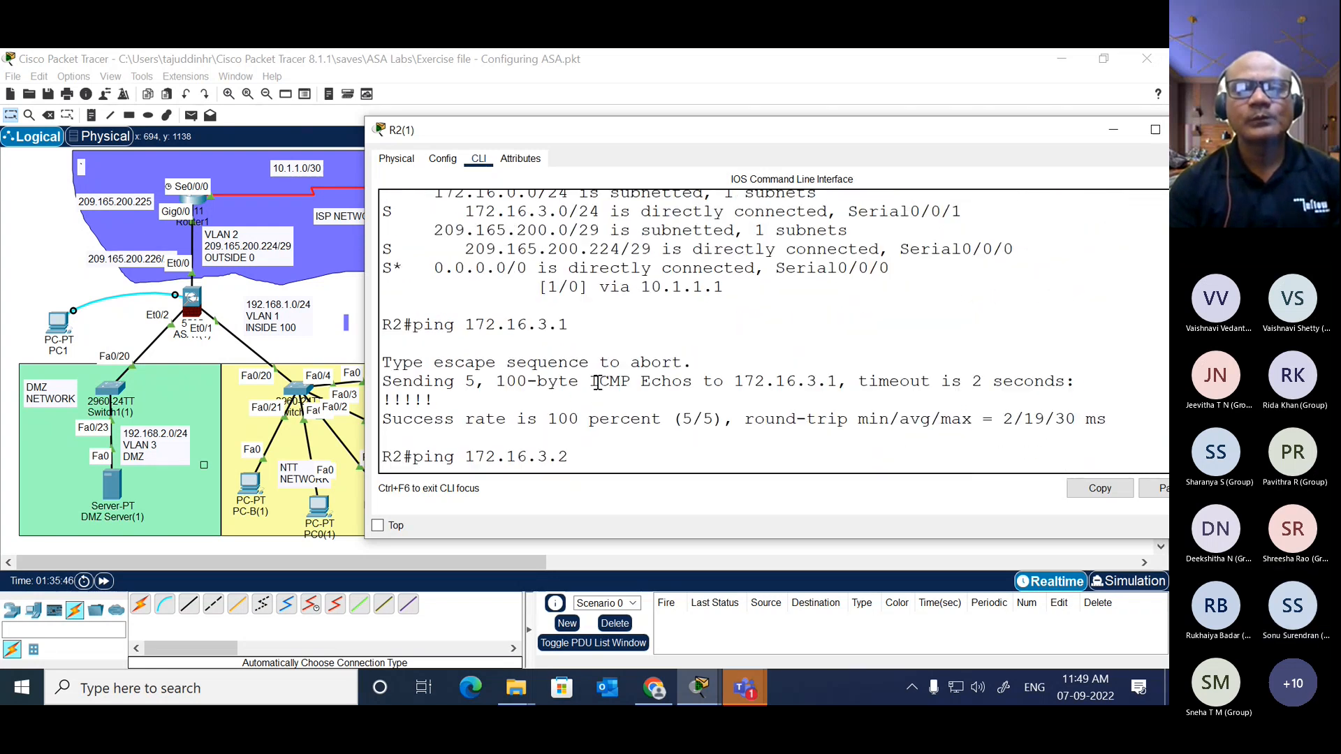
scroll(597, 383, "up", 4)
scroll(598, 384, "up", 4)
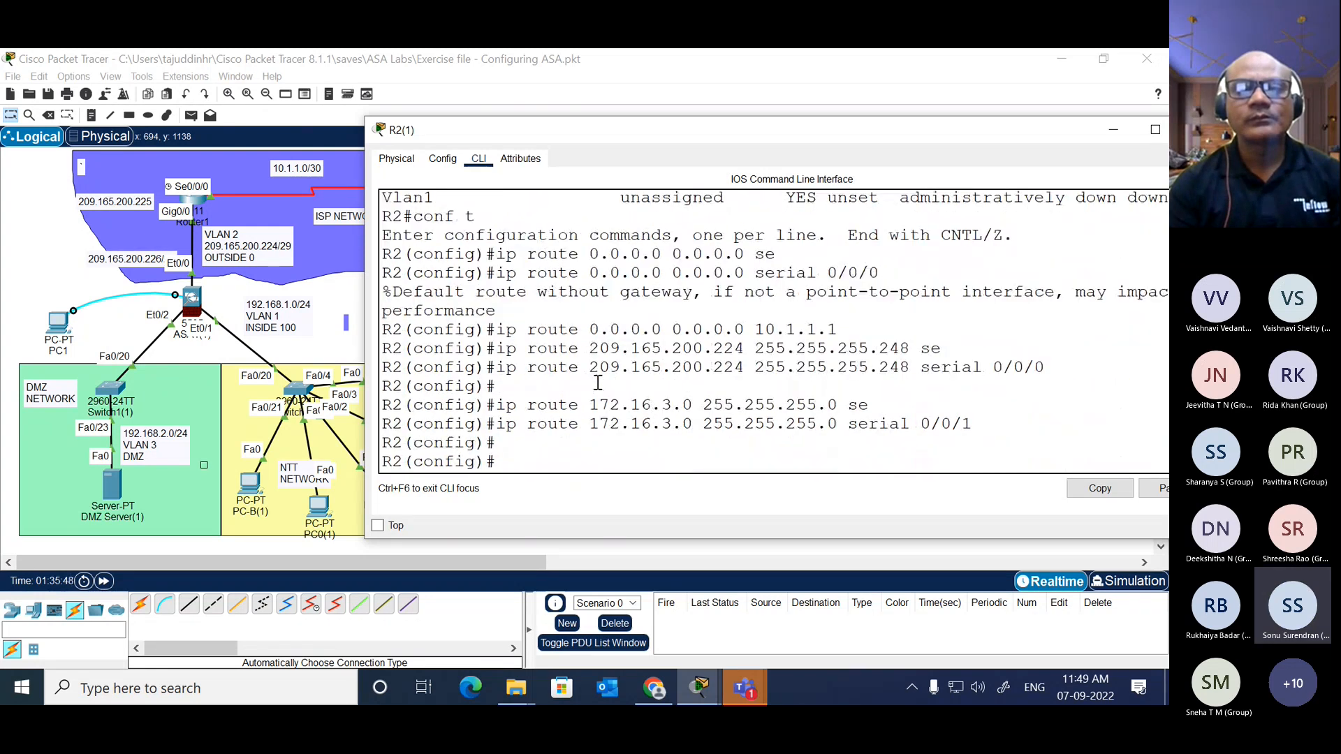
scroll(598, 383, "down", 1)
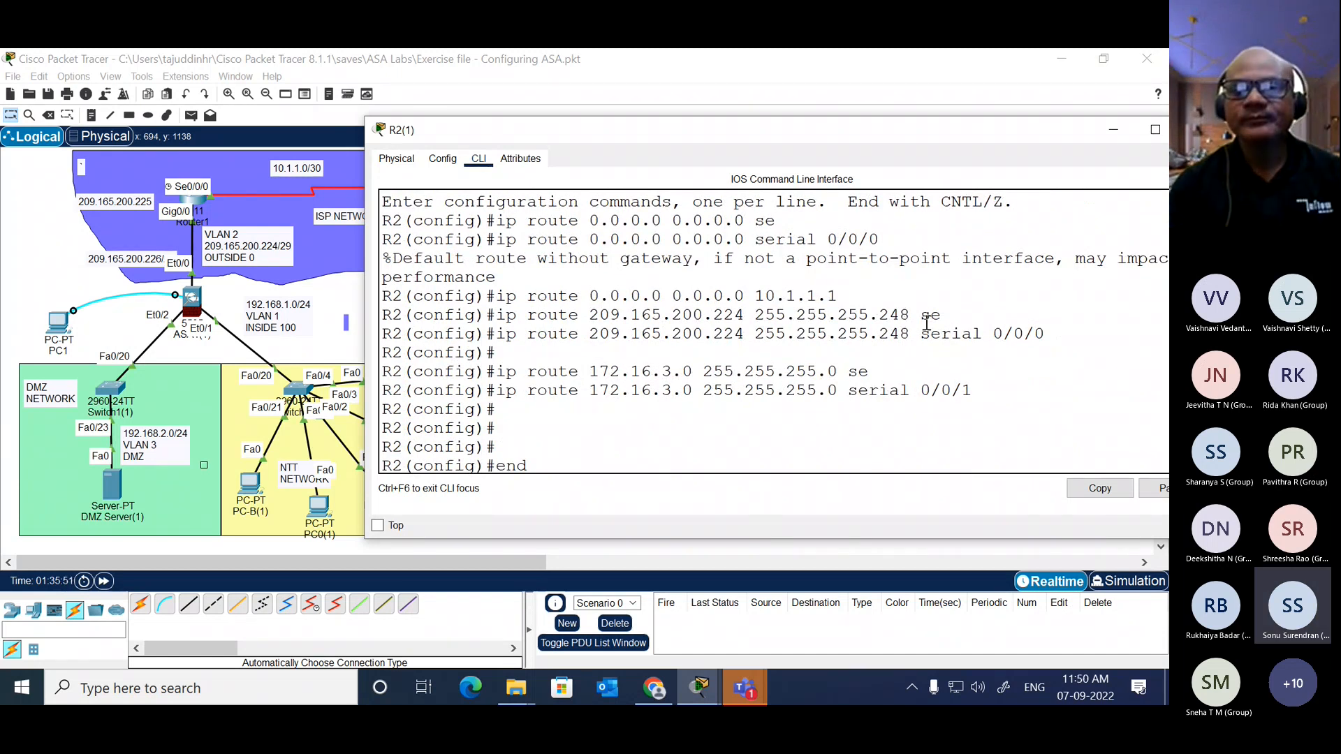
Step: Examine the network address and subnet mask in R2's static route to 209.165.200.224 via serial 0/0/0, and return to the current prompt
left_click_drag(1048, 334, 496, 336)
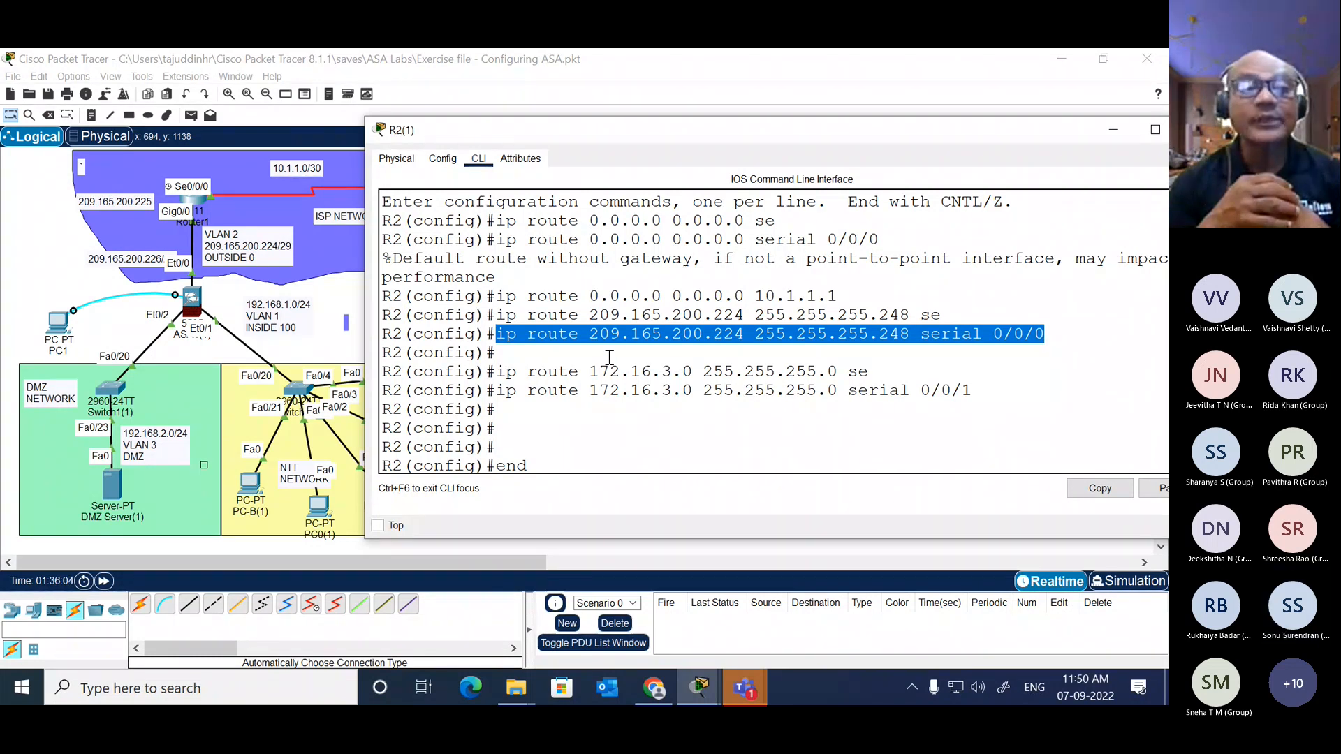
left_click(908, 336)
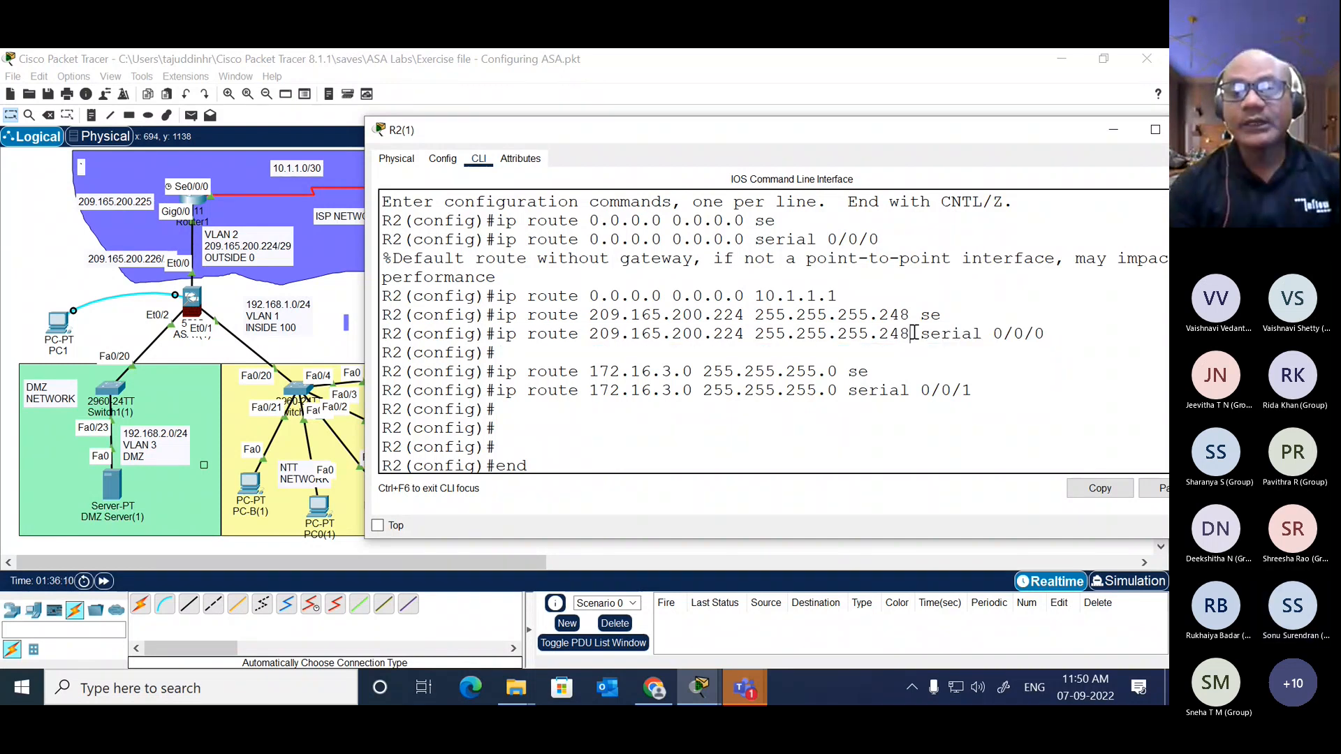
left_click_drag(910, 335, 882, 337)
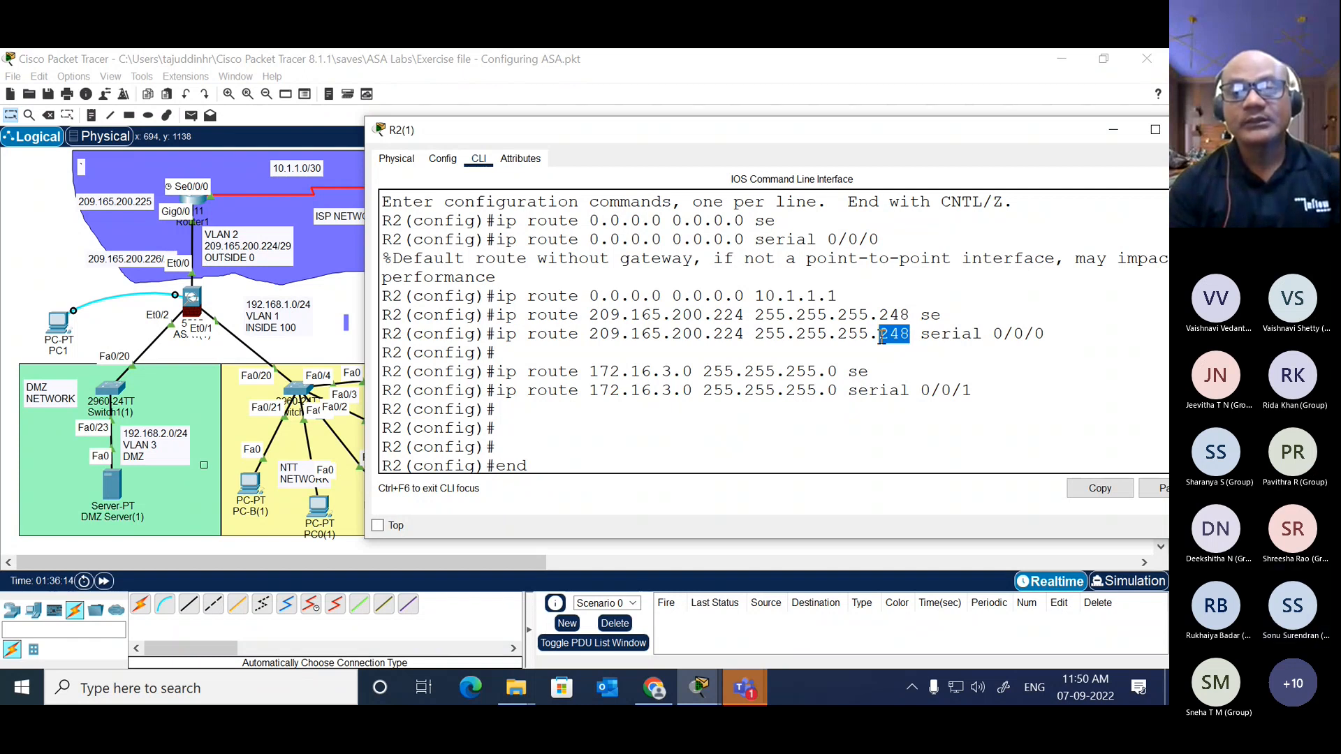
left_click(862, 341)
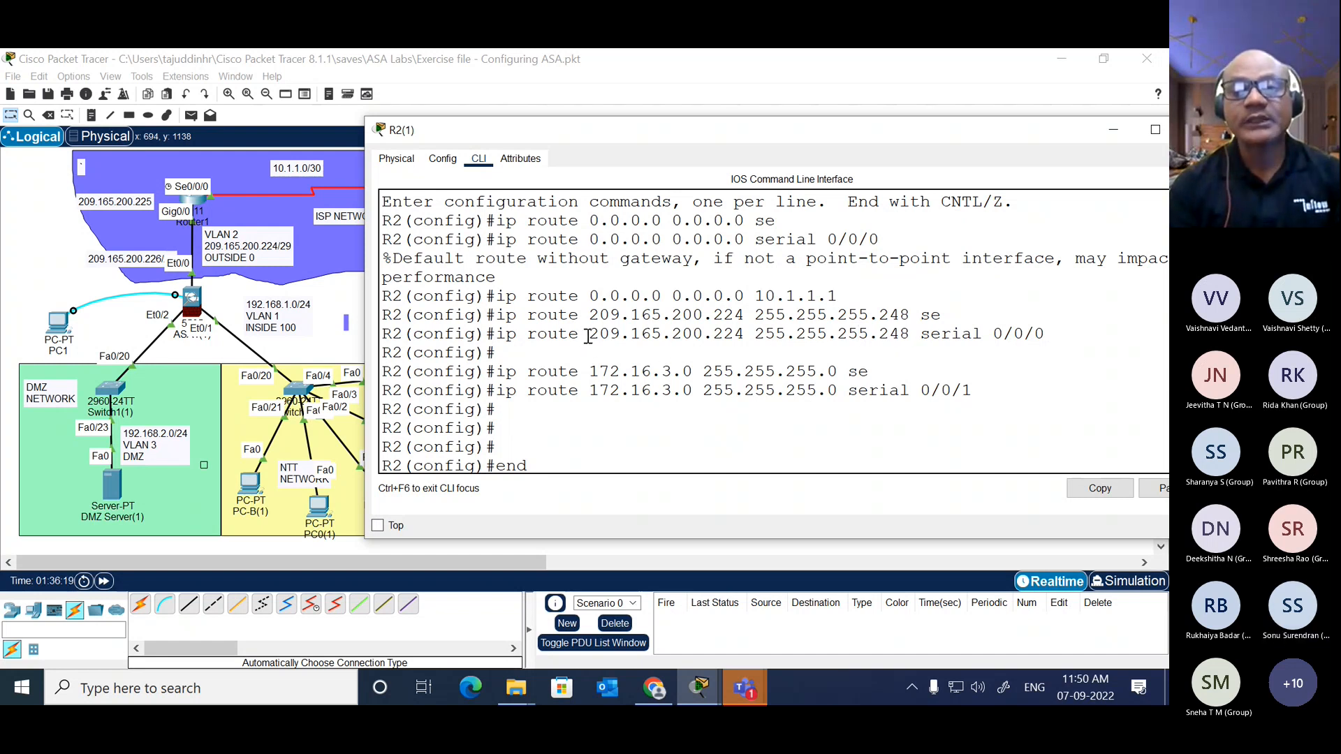
left_click_drag(588, 337, 741, 334)
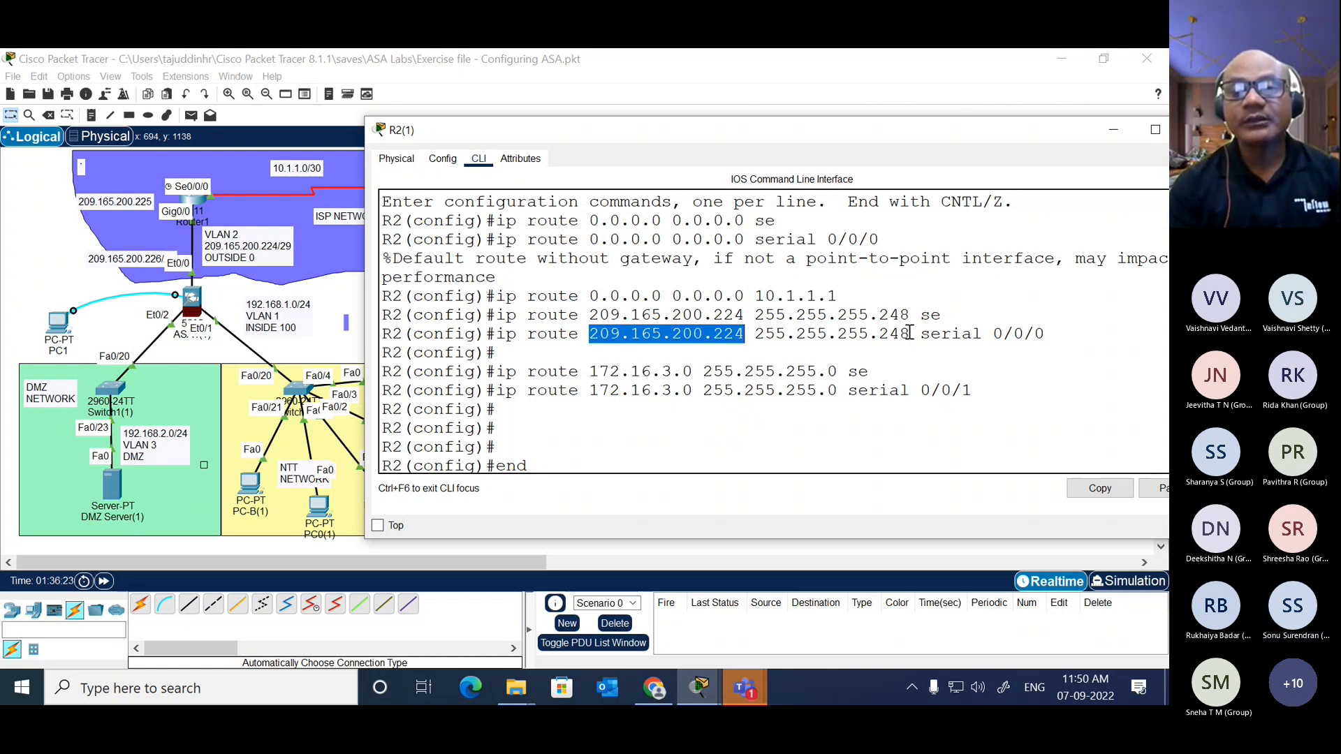
left_click_drag(909, 335, 881, 338)
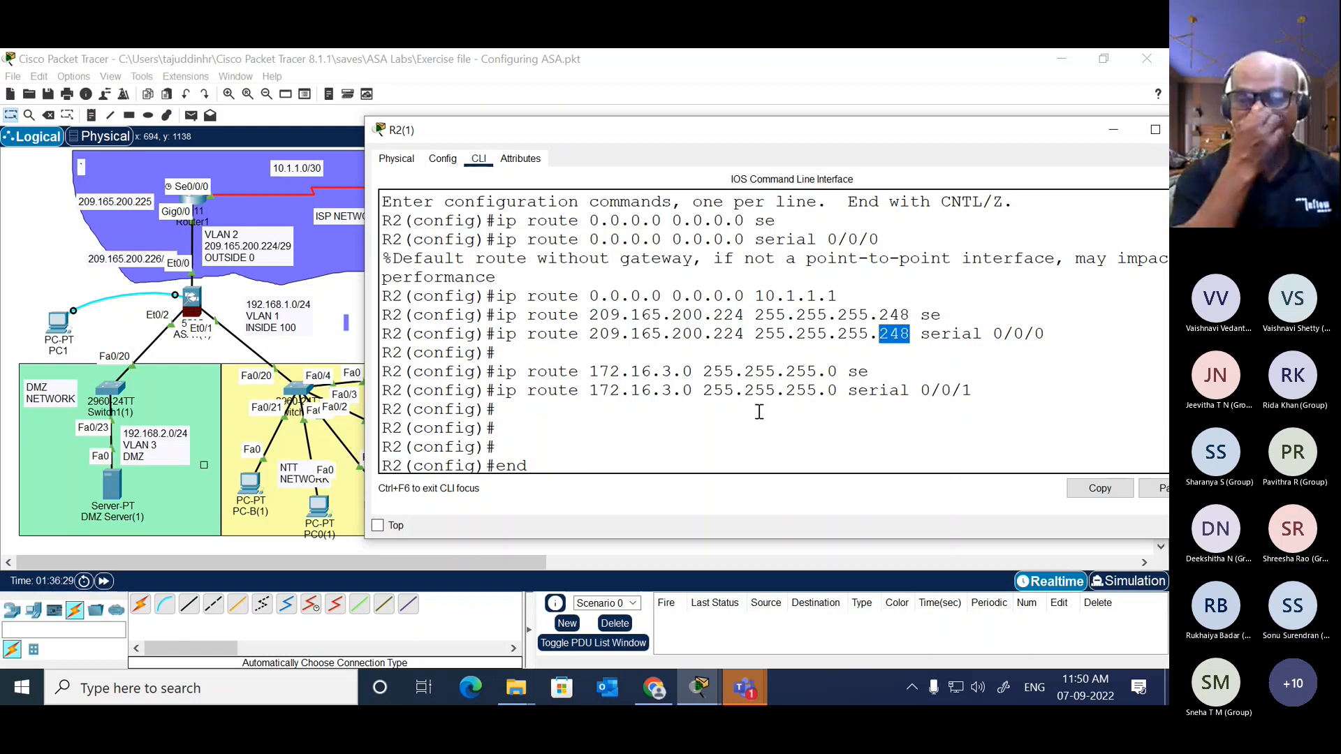
key("Return")
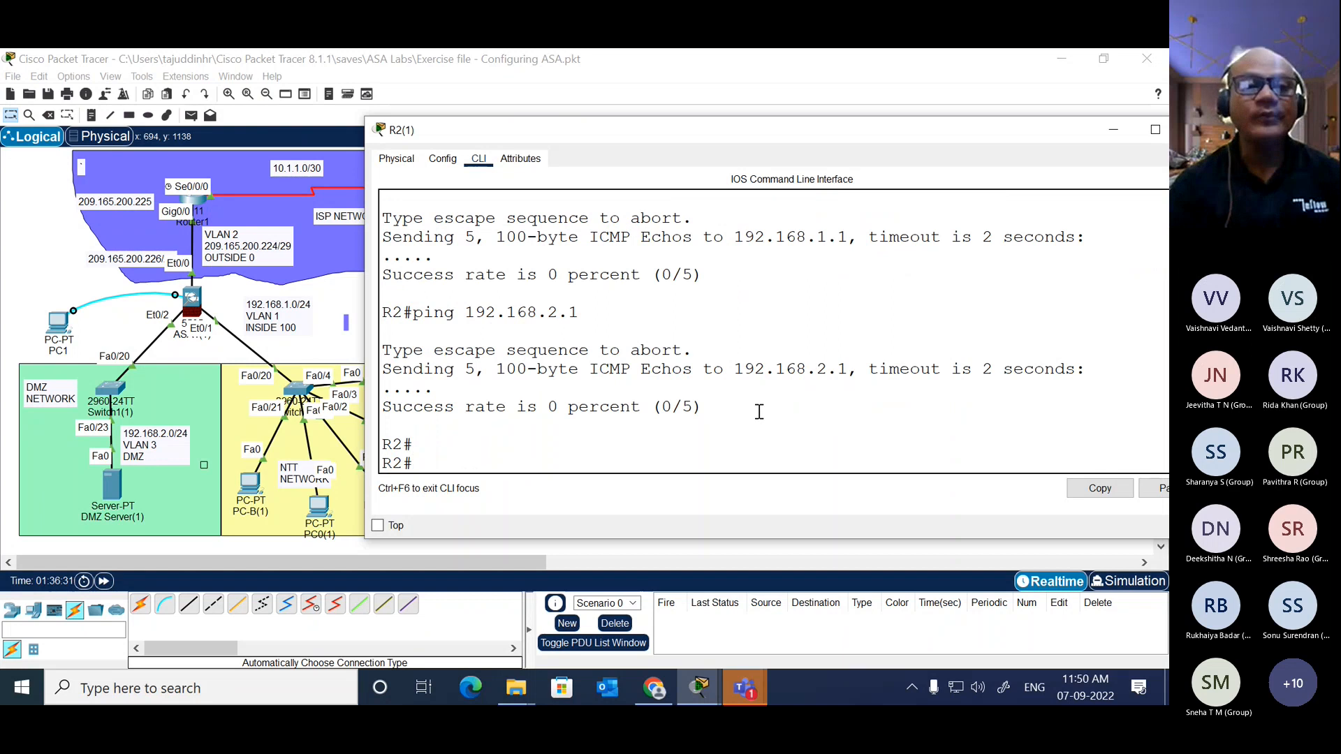
Step: Open the command line of ASA1(1) and enter privileged mode and global configuration mode
left_click(346, 303)
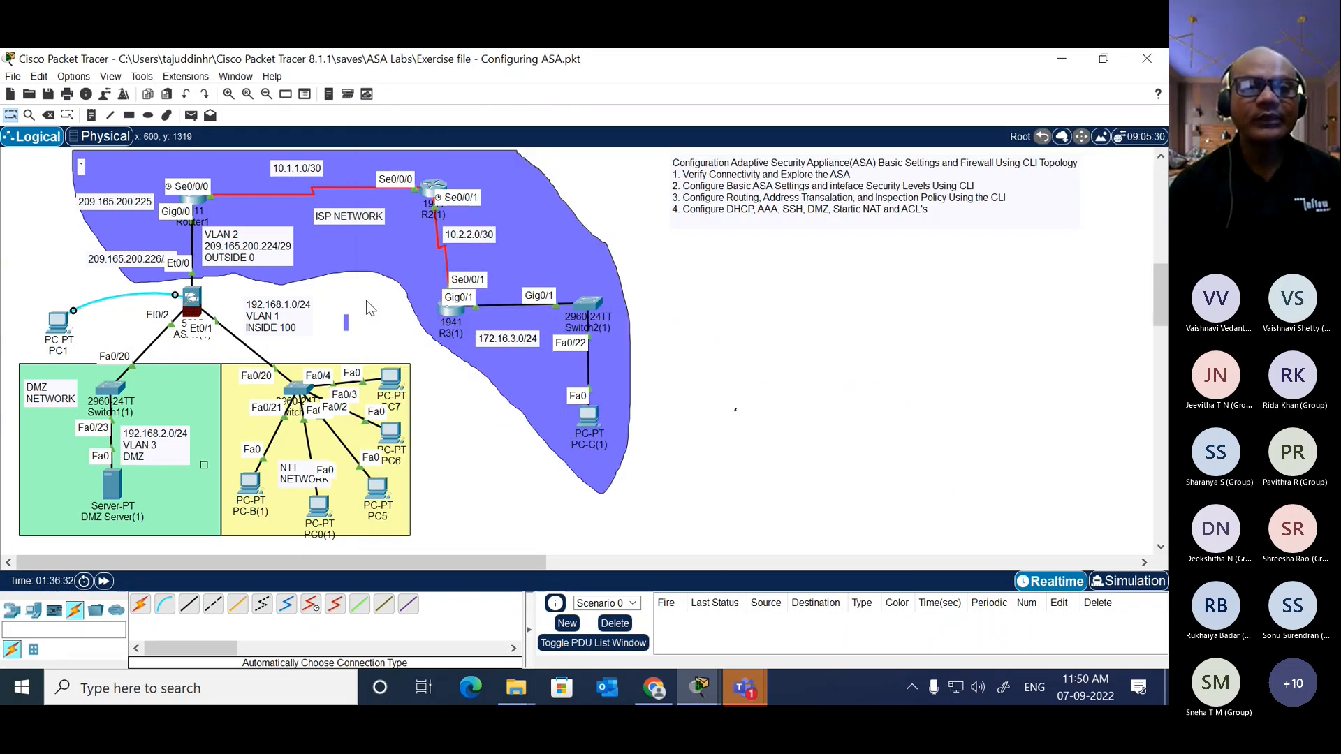
left_click(194, 302)
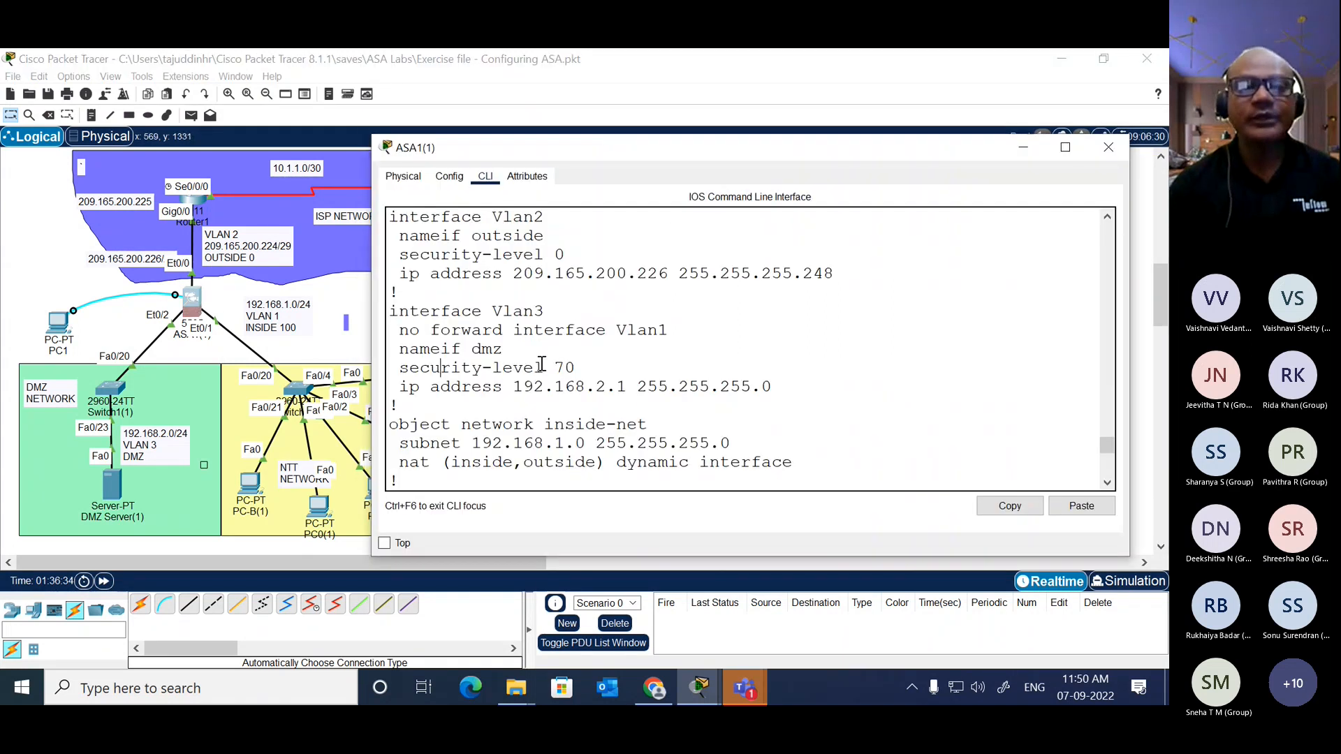
key("Return")
key("Return")
key("Return")
key("Return")
type("en")
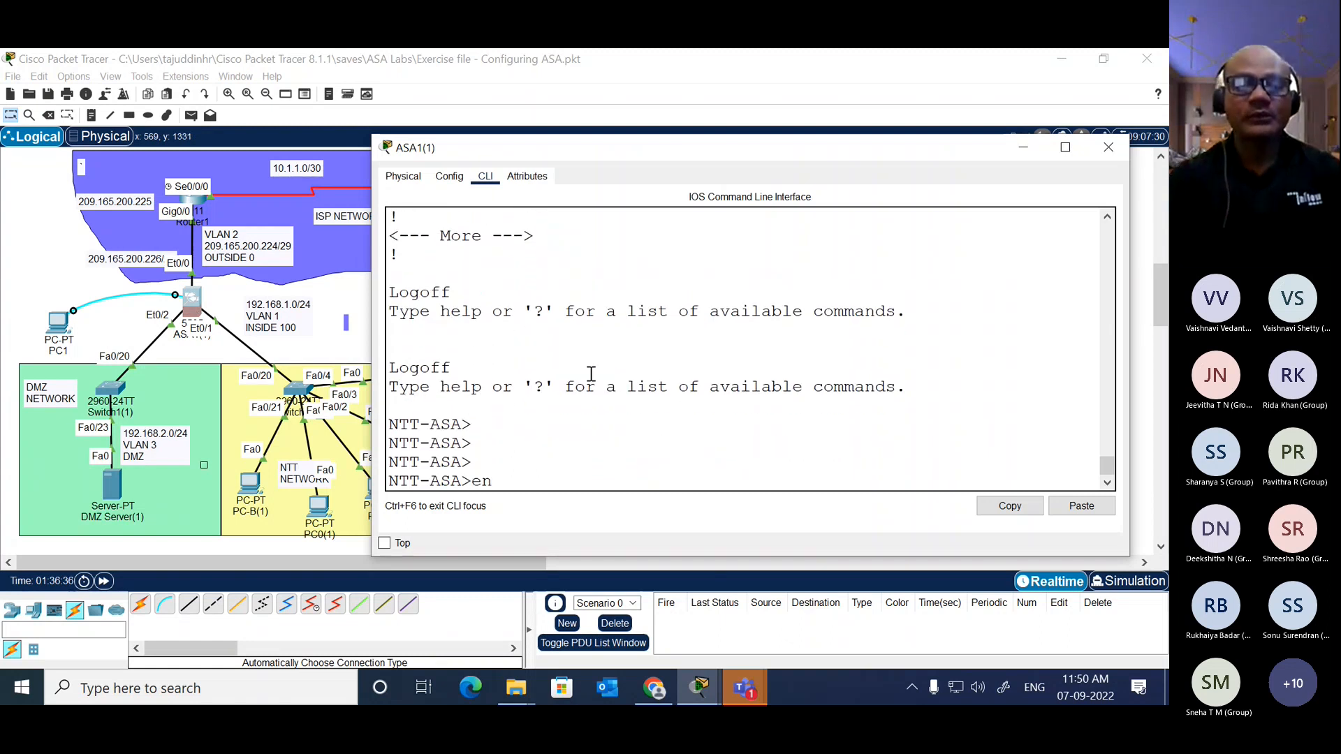
key("Return")
key("Return")
key("Return")
type("co")
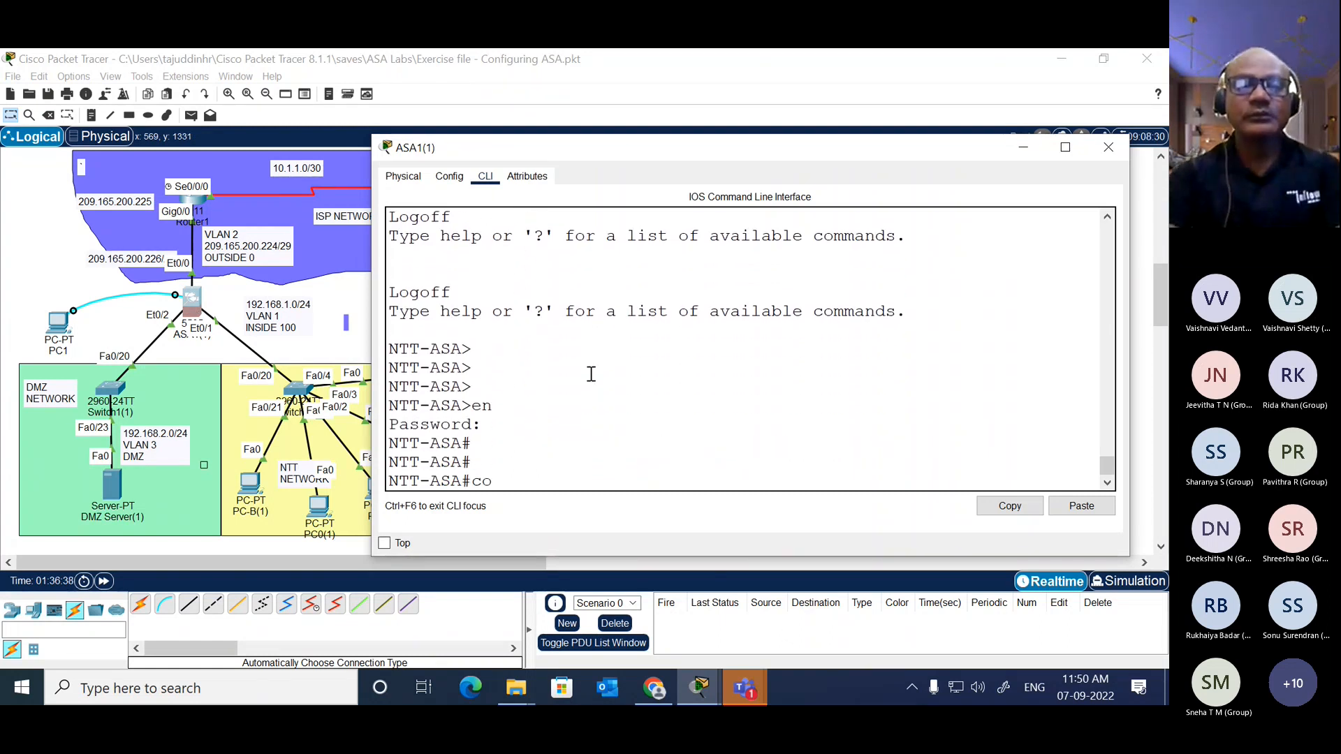
type("nf t")
key("Return")
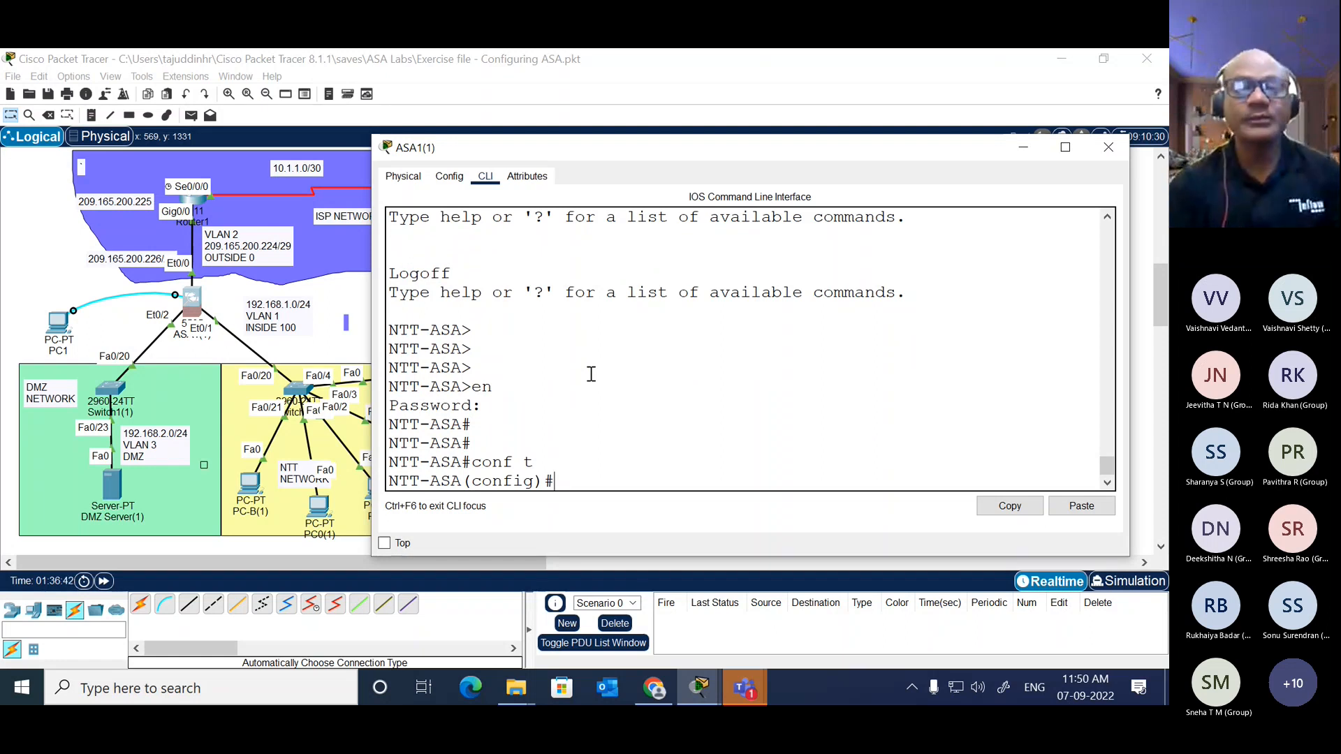
Step: List the available options of the dhcpd command in the ASA's configuration mode
type("dh")
key("Tab")
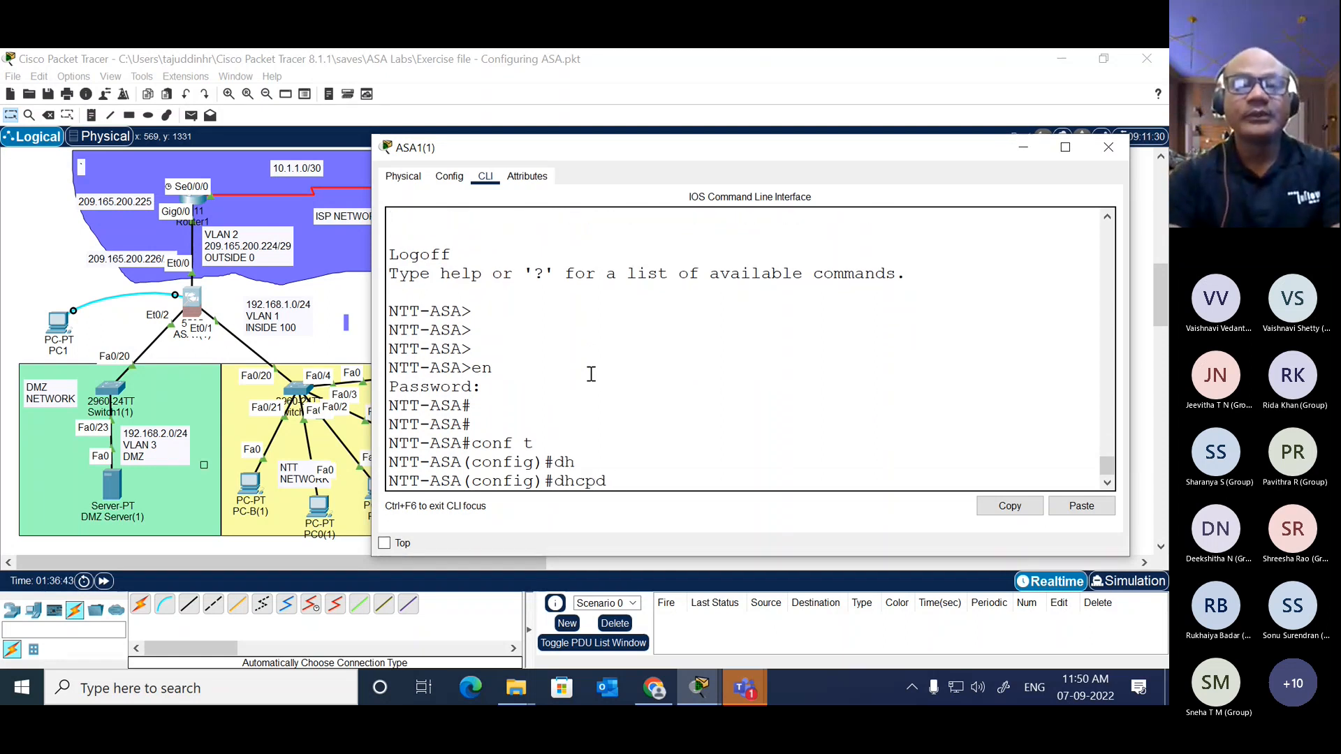
type("?")
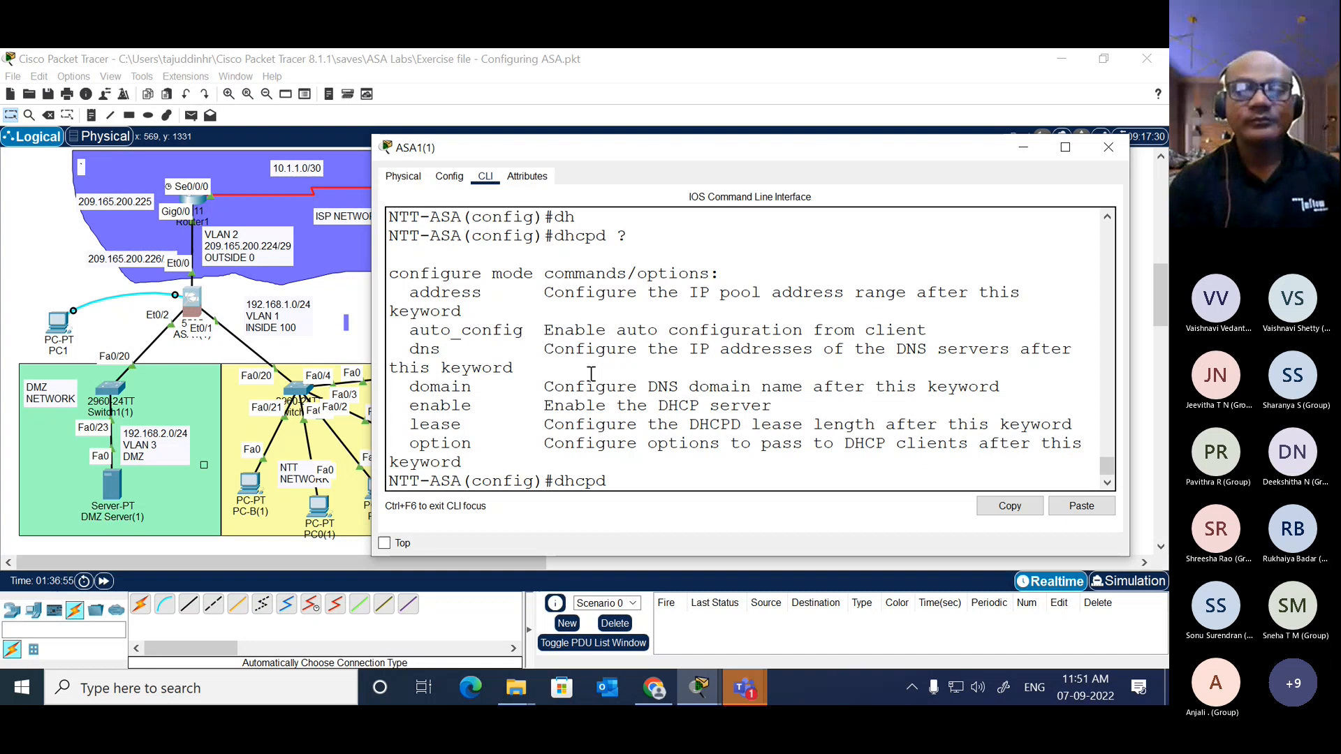
Step: Switch to the Microsoft Teams meeting to view the participants and transcript, and return to ASA1(1)'s command line in Packet Tracer
mouse_move(744, 700)
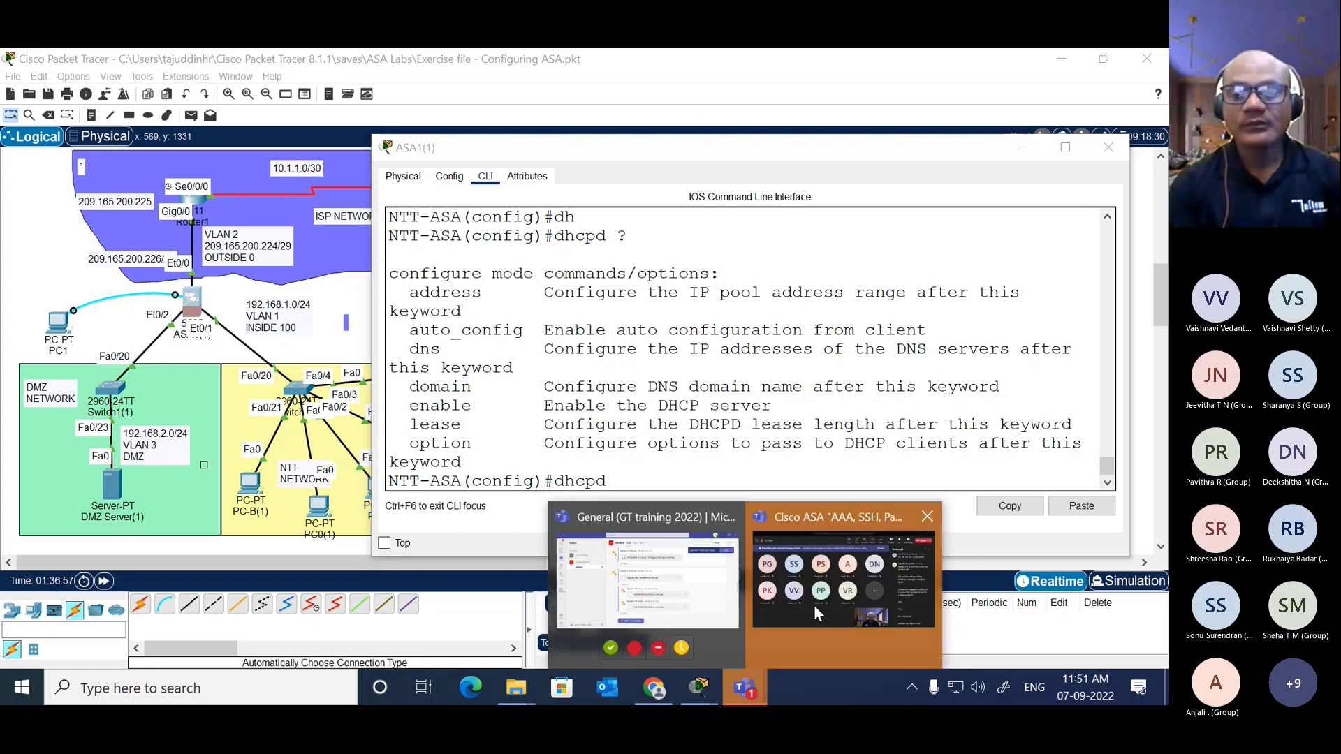
left_click(830, 592)
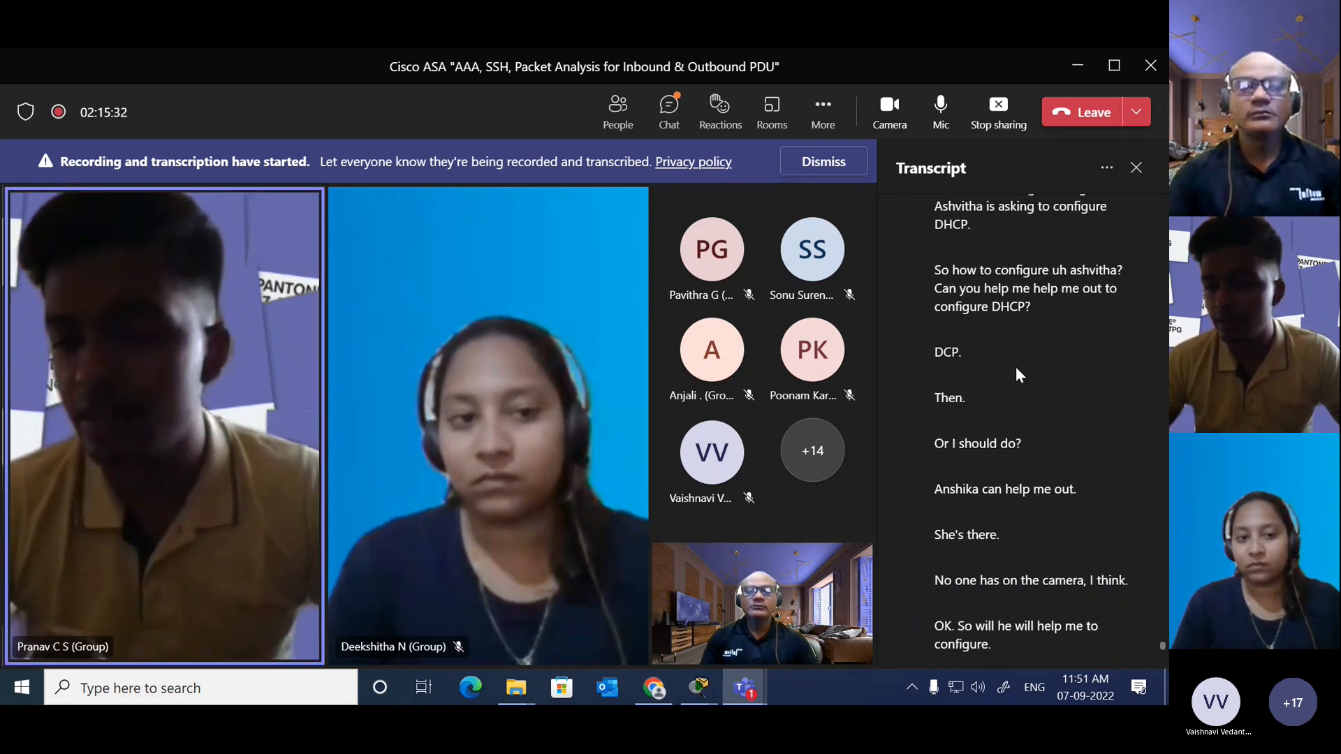
left_click(700, 688)
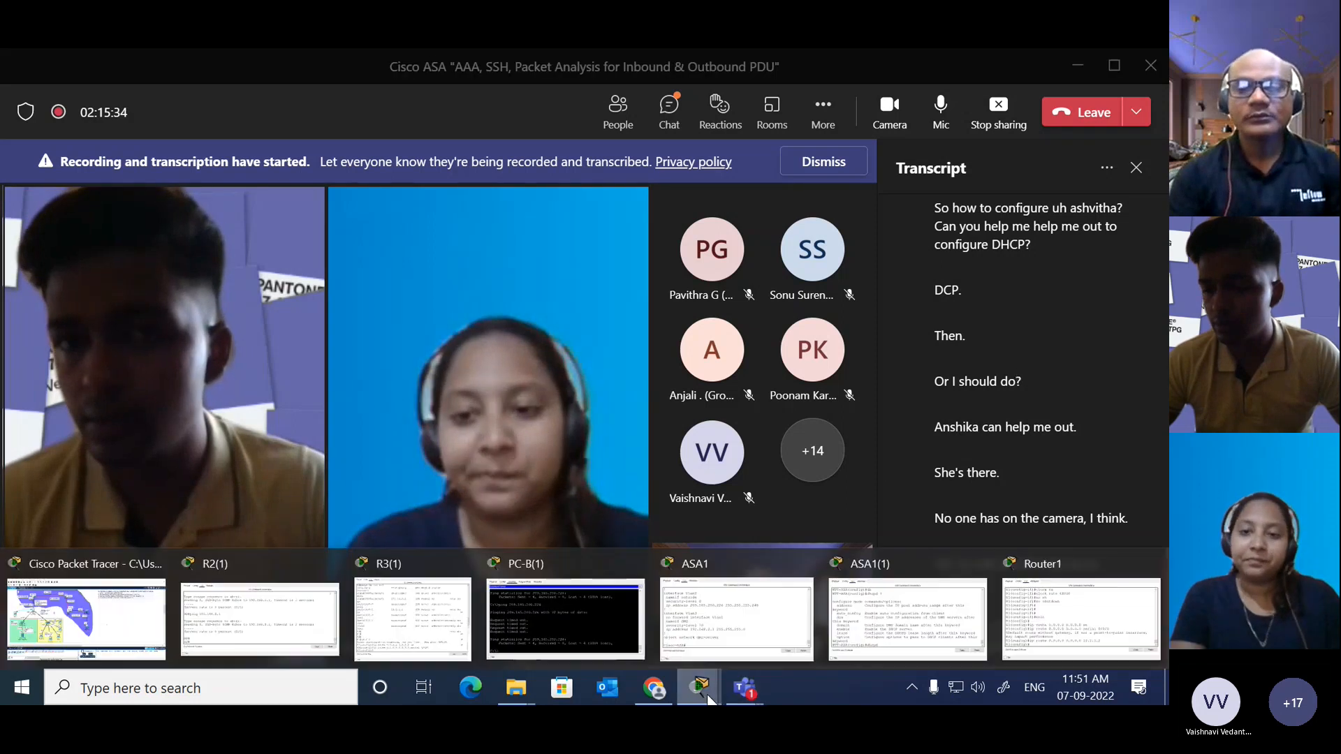
left_click(86, 618)
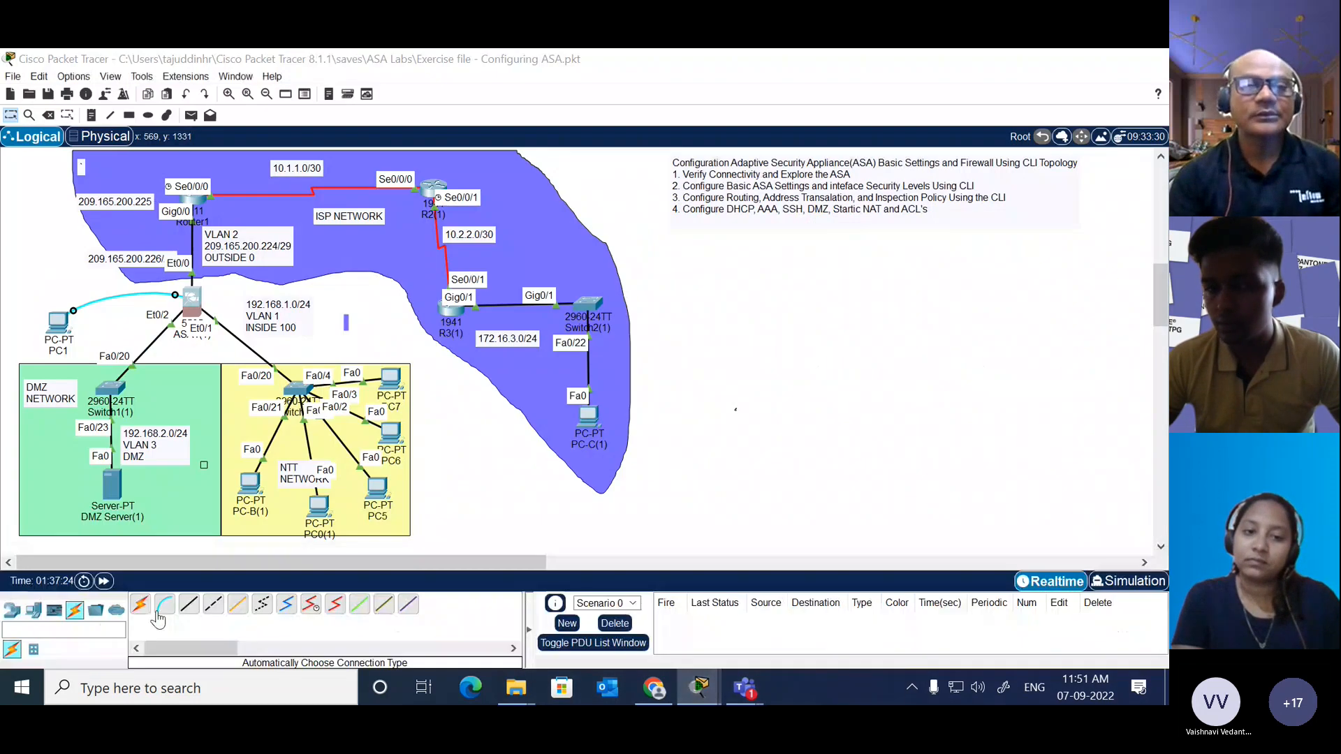
left_click(190, 307)
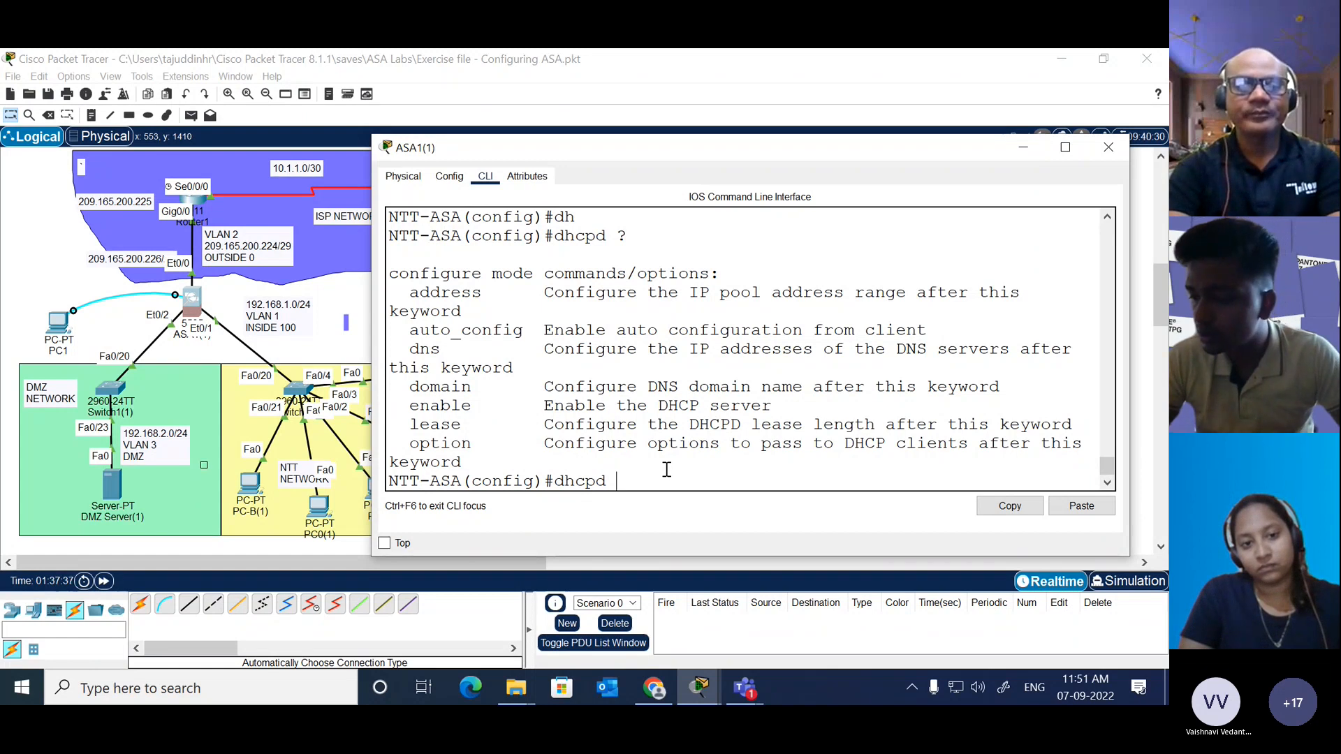
Step: Try to list the dhcpd options that follow the network address 192.168.1.0
type(".1")
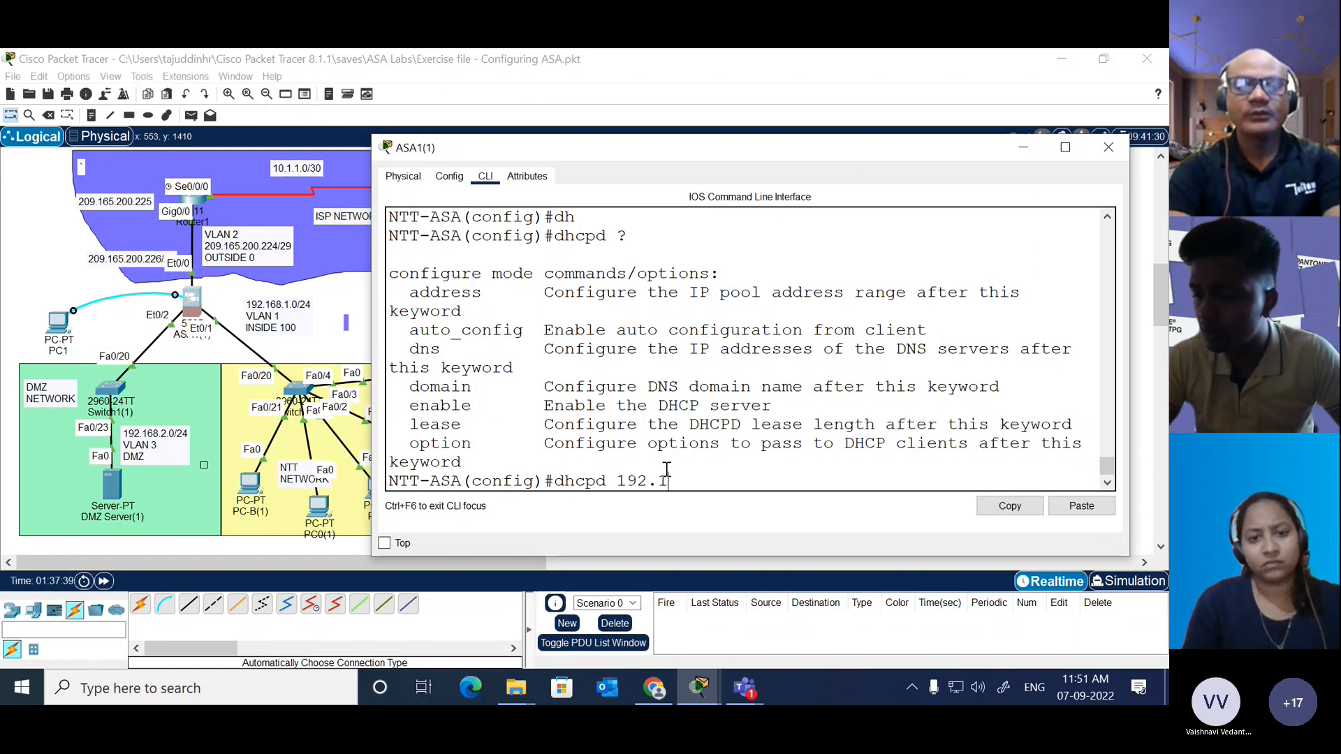
type("68.1.0")
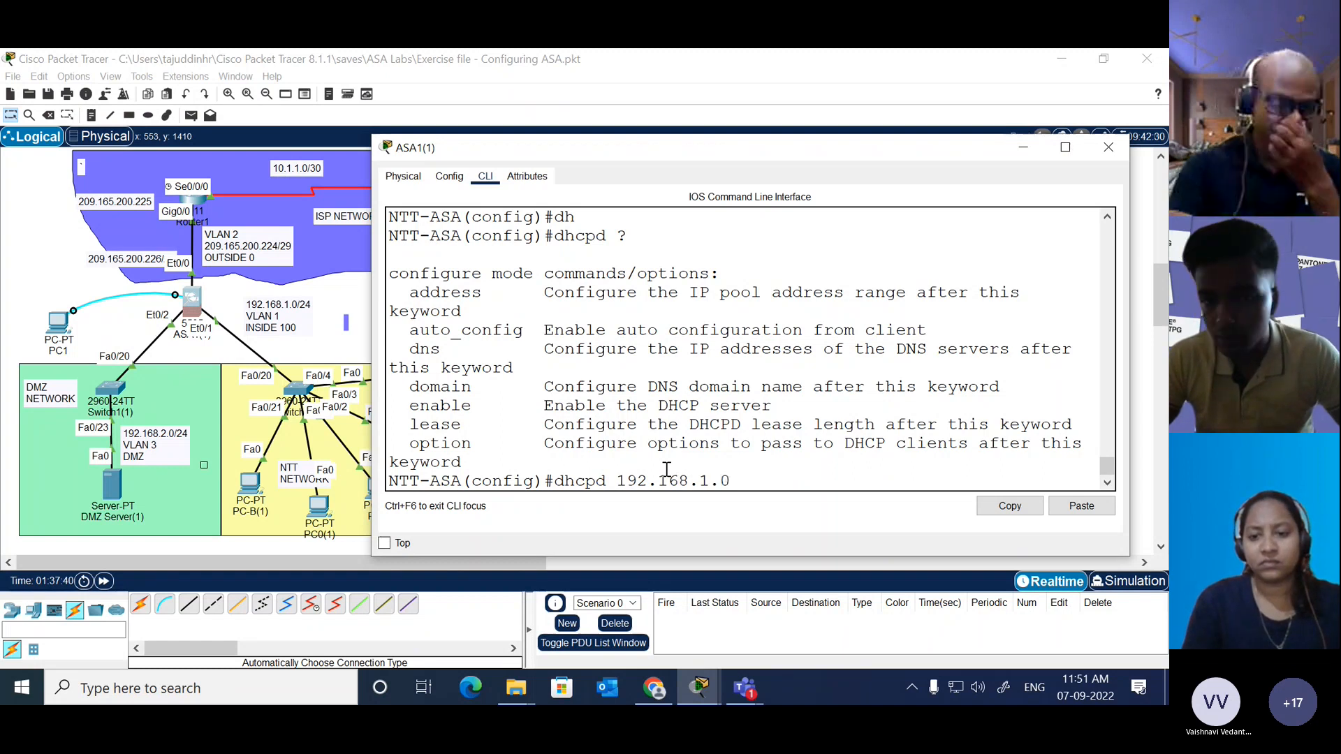
type(" ?")
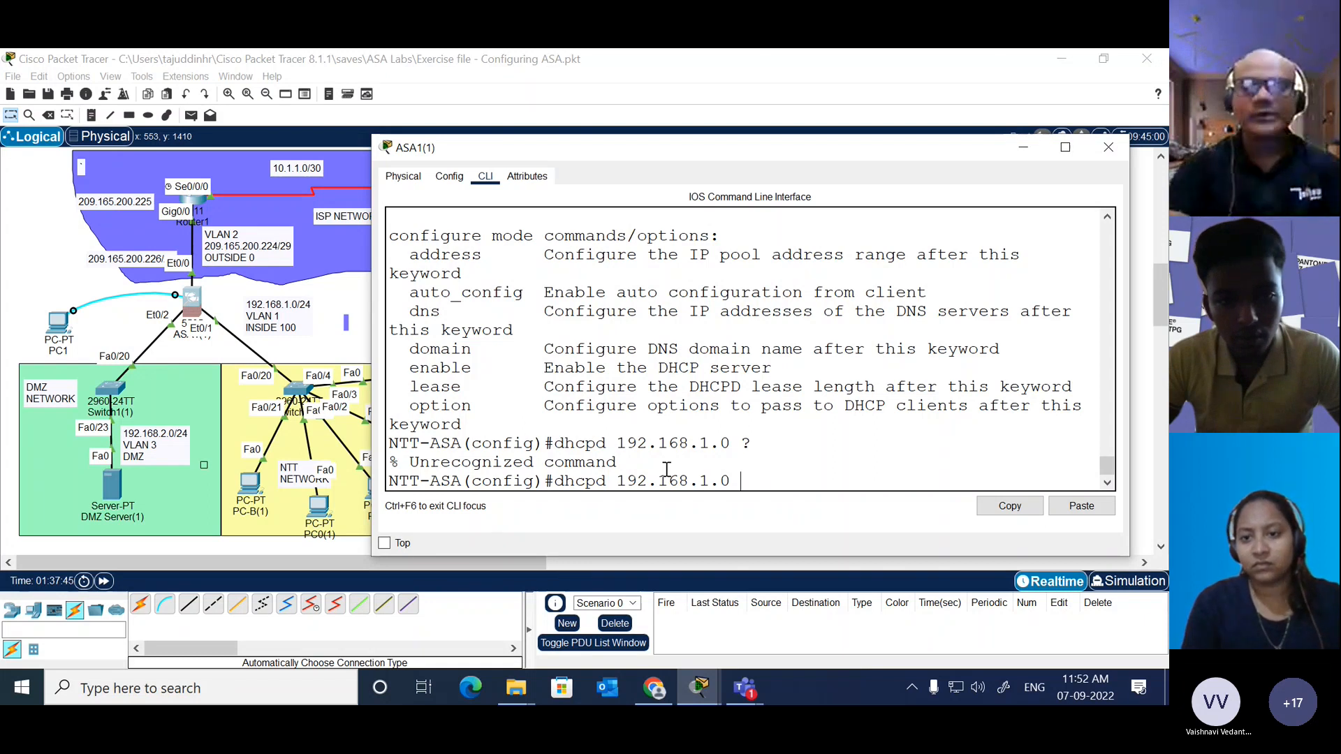
Step: Define the ASA's DHCP address pool 192.168.1.10-192.168.1.20 for the inside interface, checking the interface names the command accepts
key("BackSpace")
type("-")
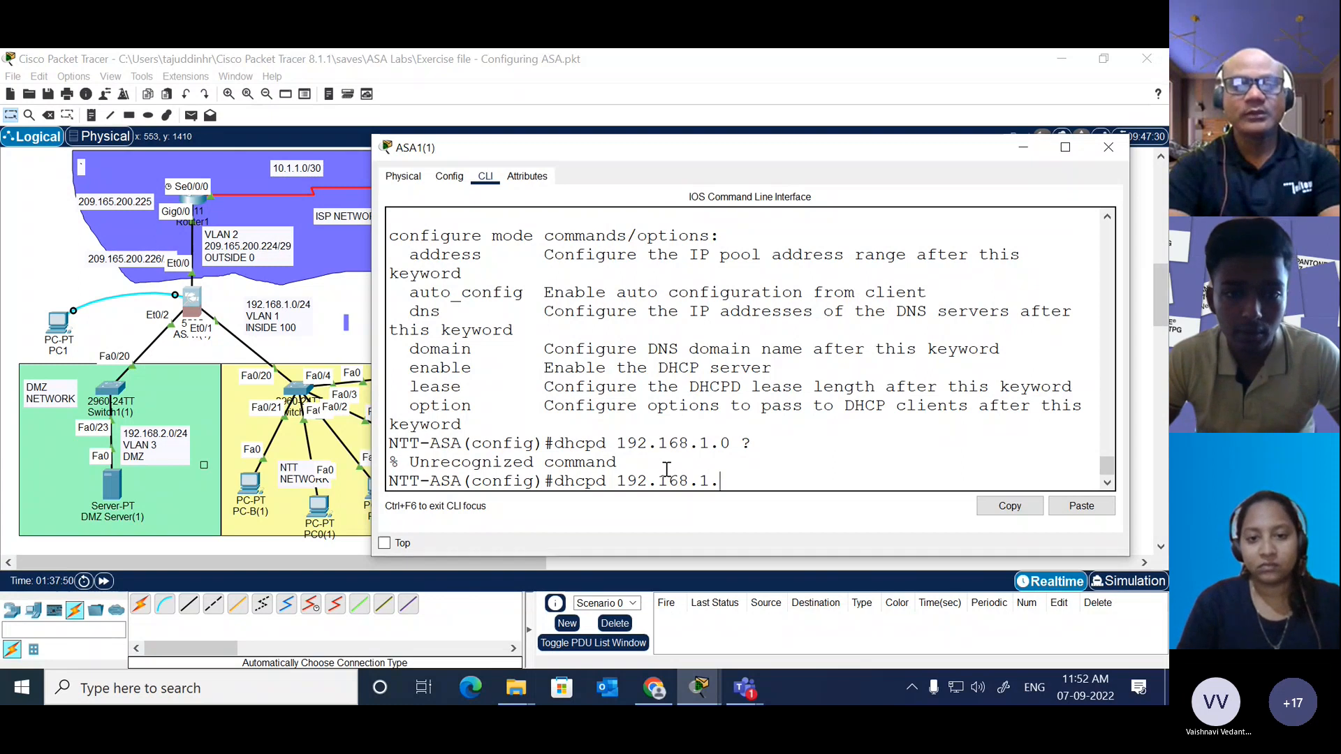
type("10-1")
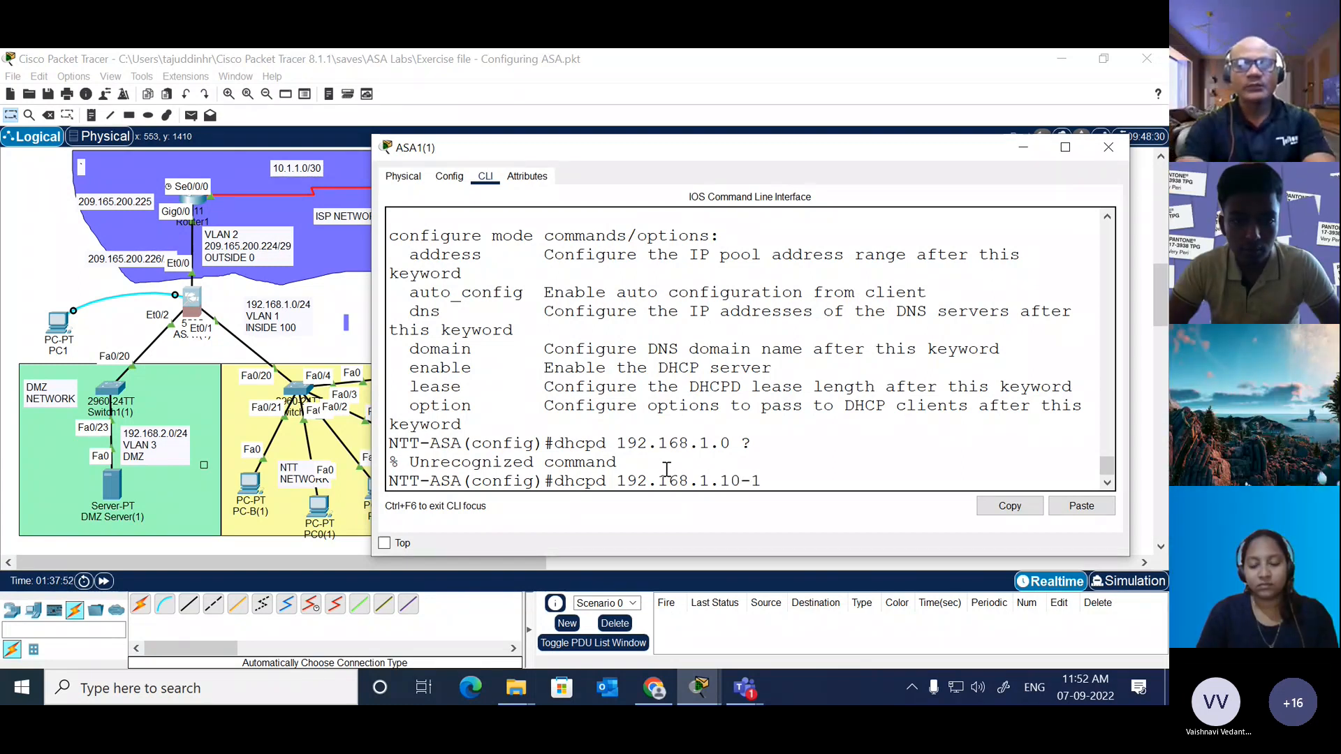
key("BackSpace")
key("BackSpace")
key("BackSpace")
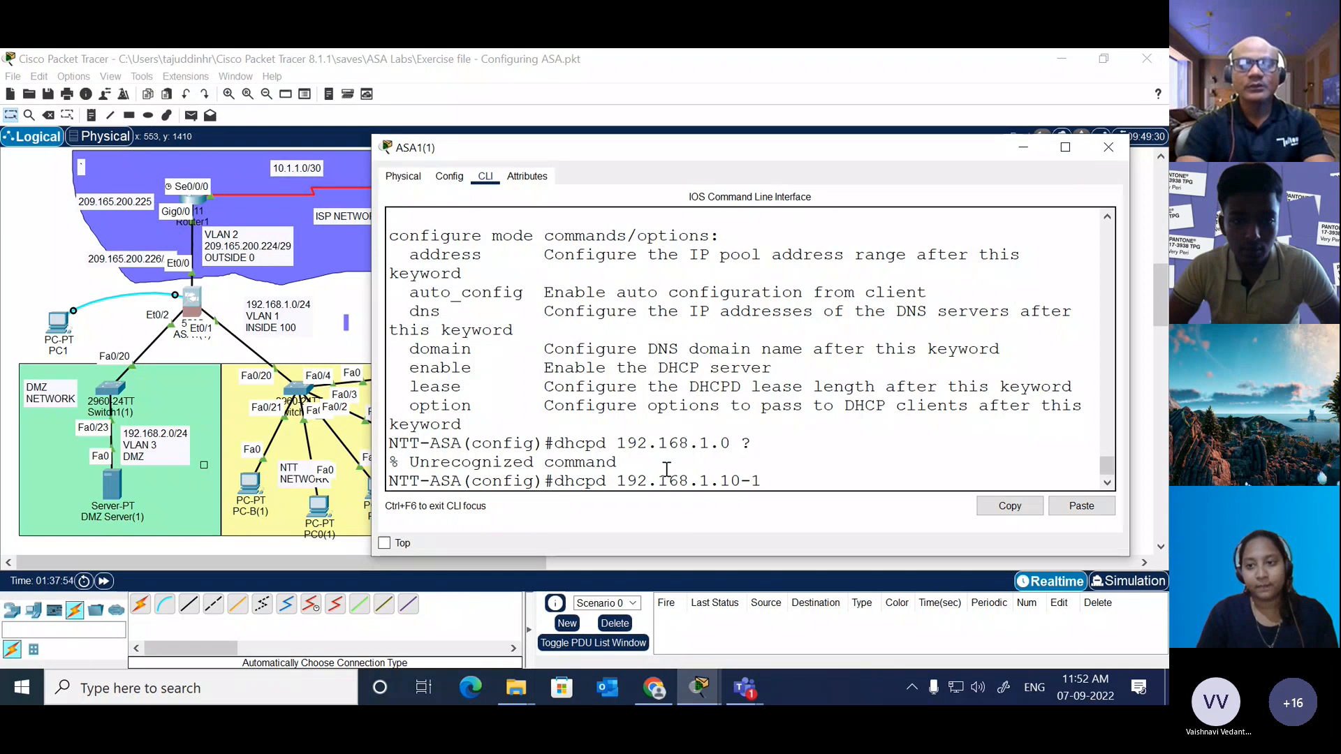
type("92.168.")
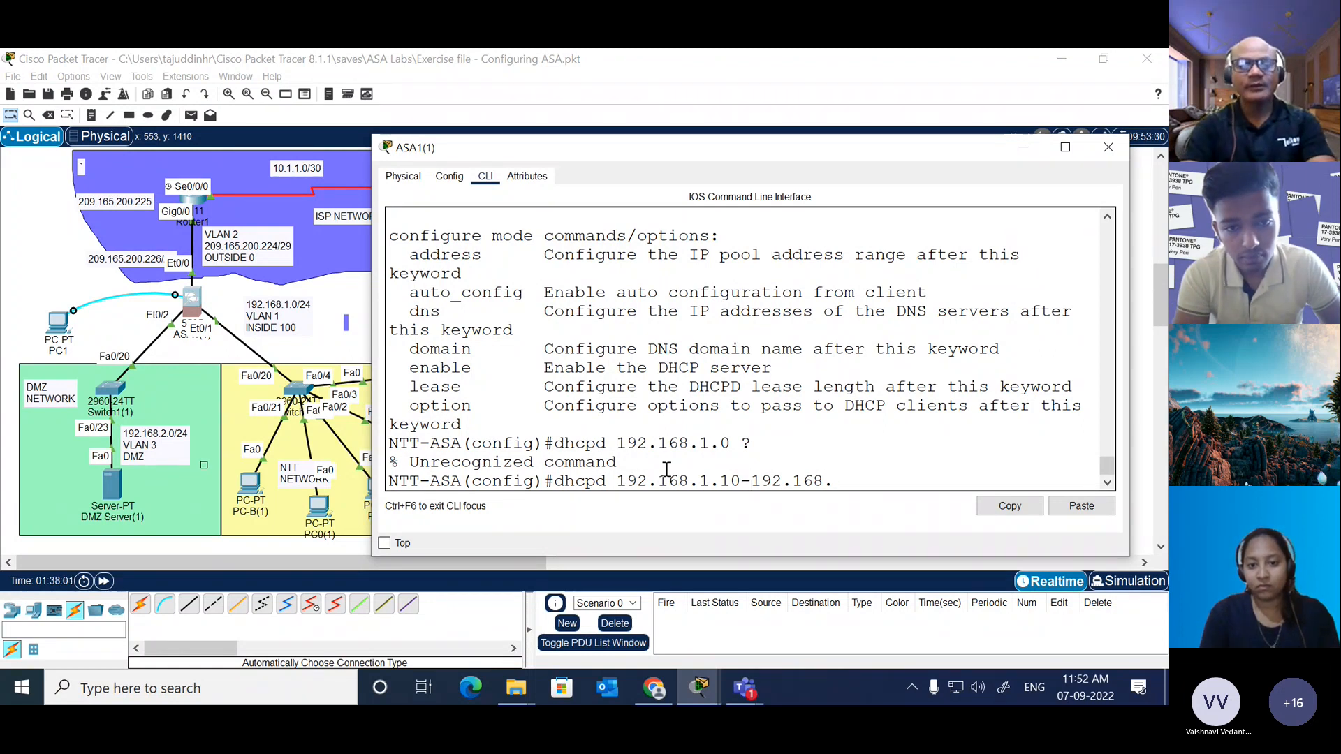
type("address")
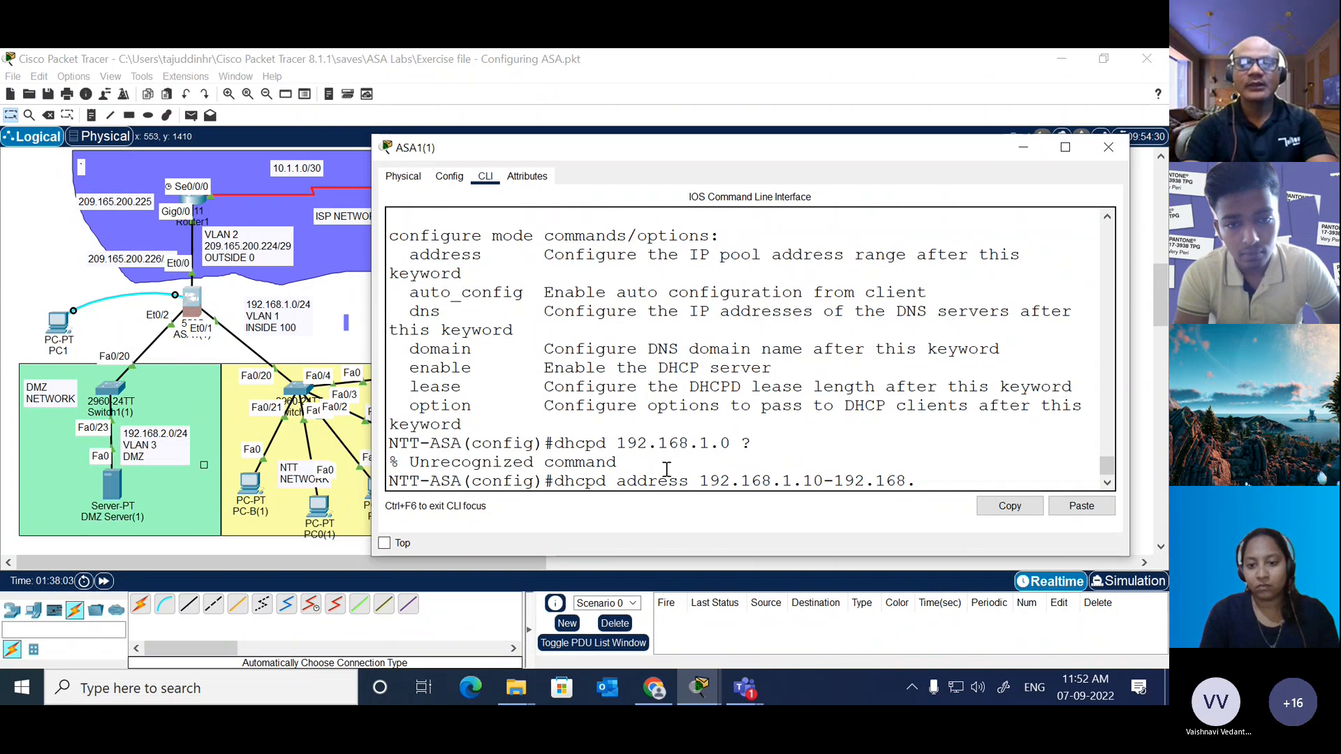
key("Right")
key("Right")
key("Right")
key("Right")
key("Right")
key("Right")
key("Right")
key("Right")
key("Right")
key("Right")
key("Right")
key("Right")
key("Right")
key("Right")
key("Right")
key("Right")
key("Right")
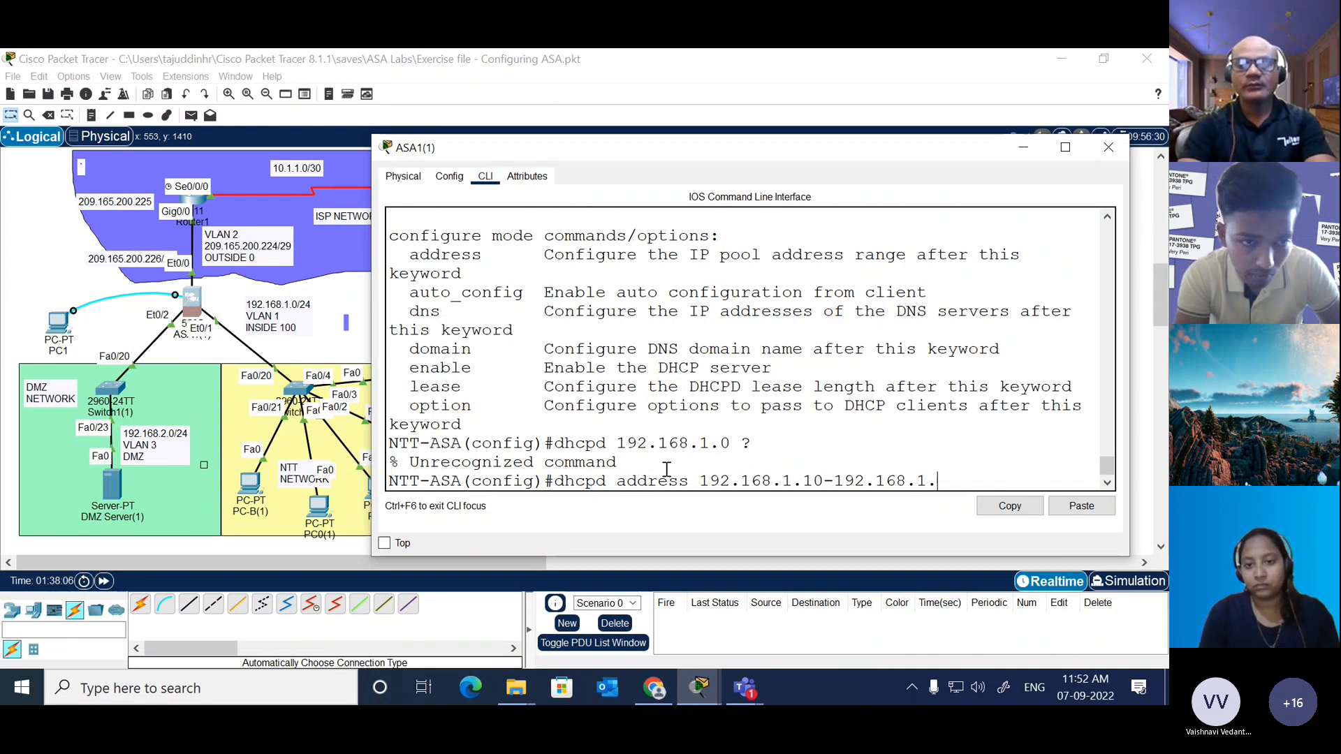
type("20 ")
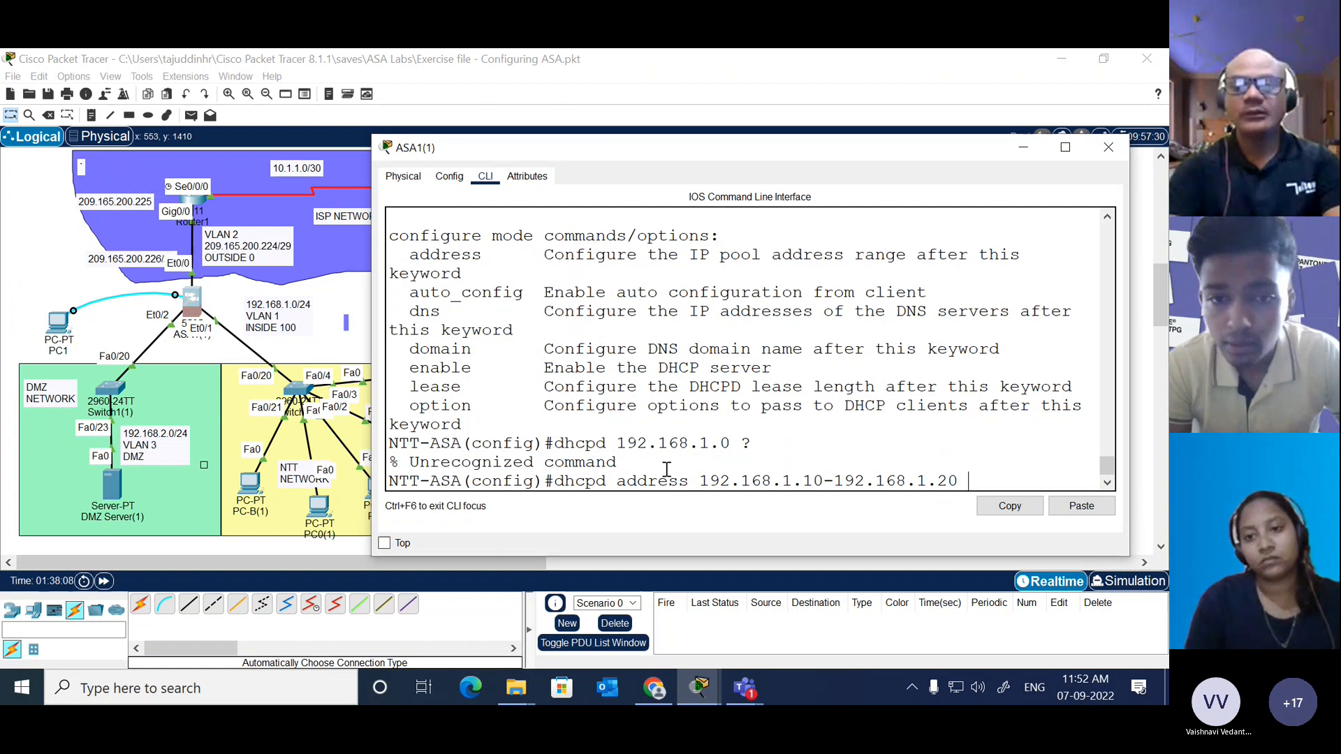
type("?")
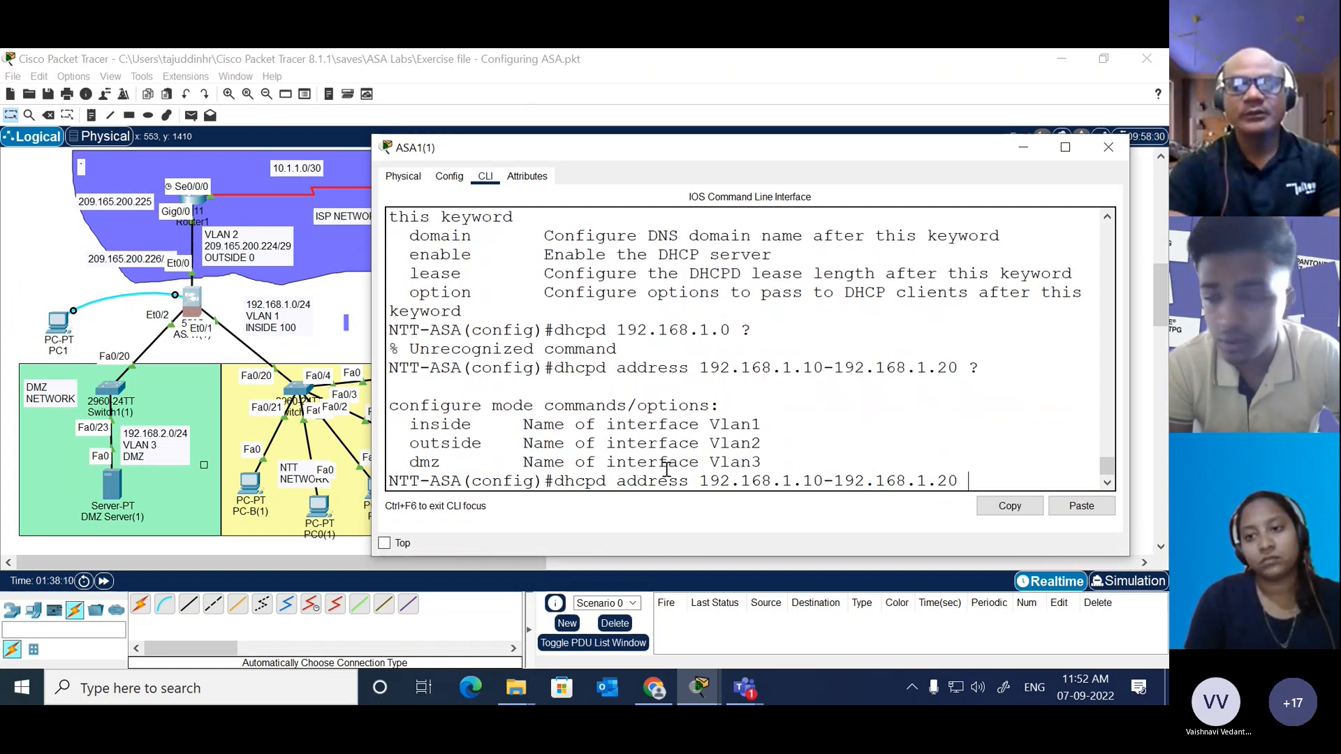
type("ins")
key("Tab")
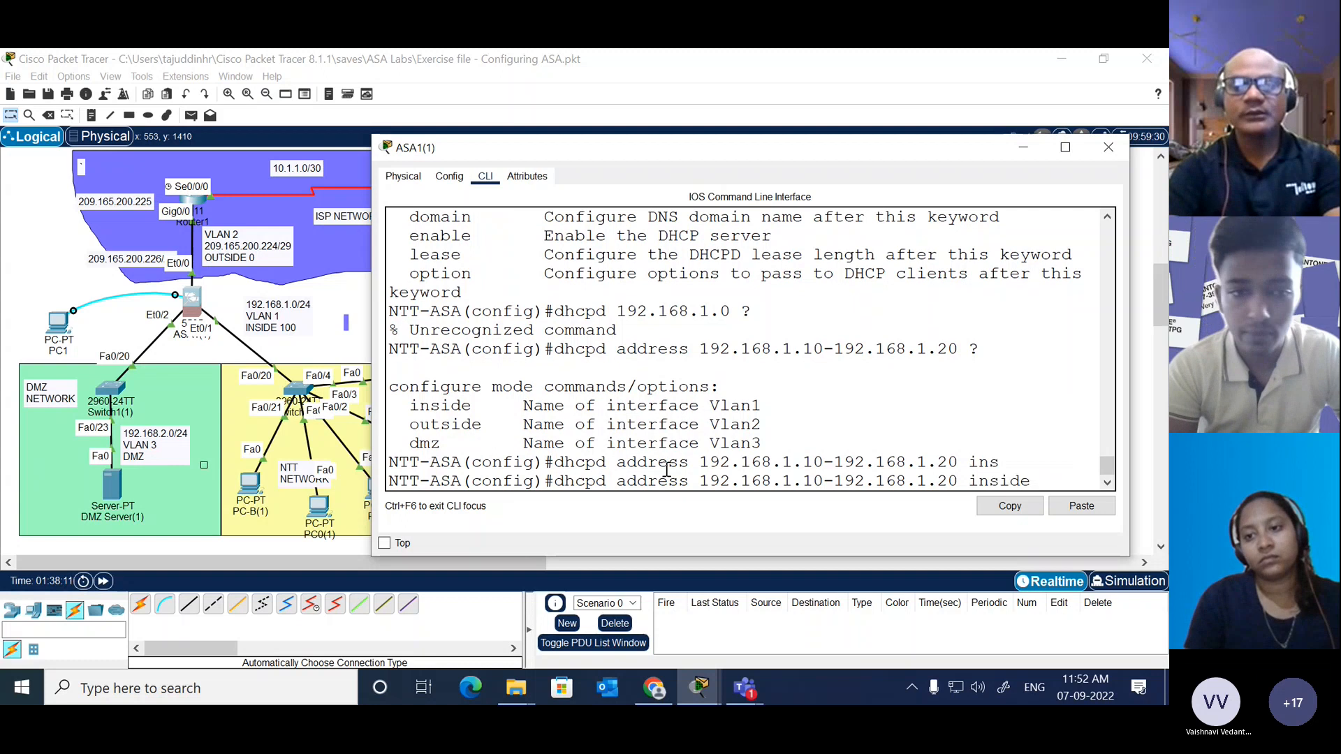
key("Return")
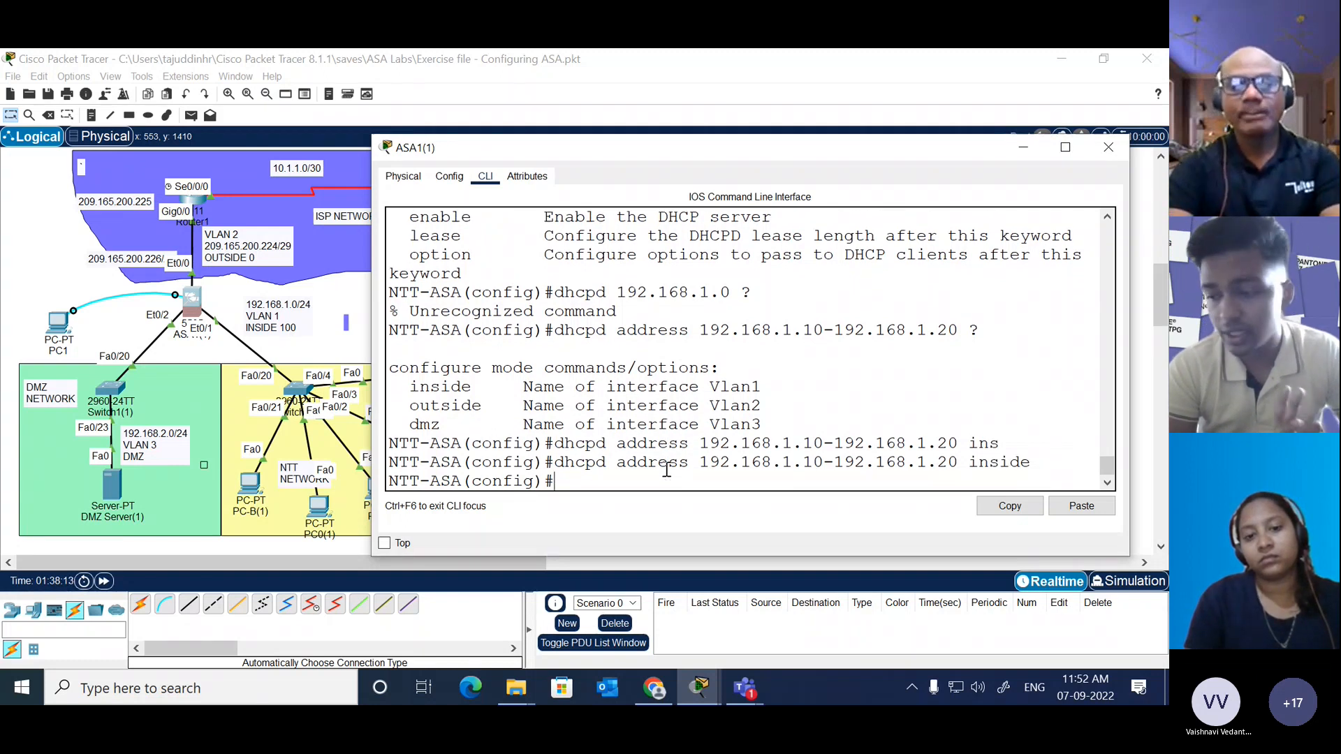
Step: Enable the DHCP server on the ASA's inside interface and close the ASA1(1) window
type("dh")
key("Tab")
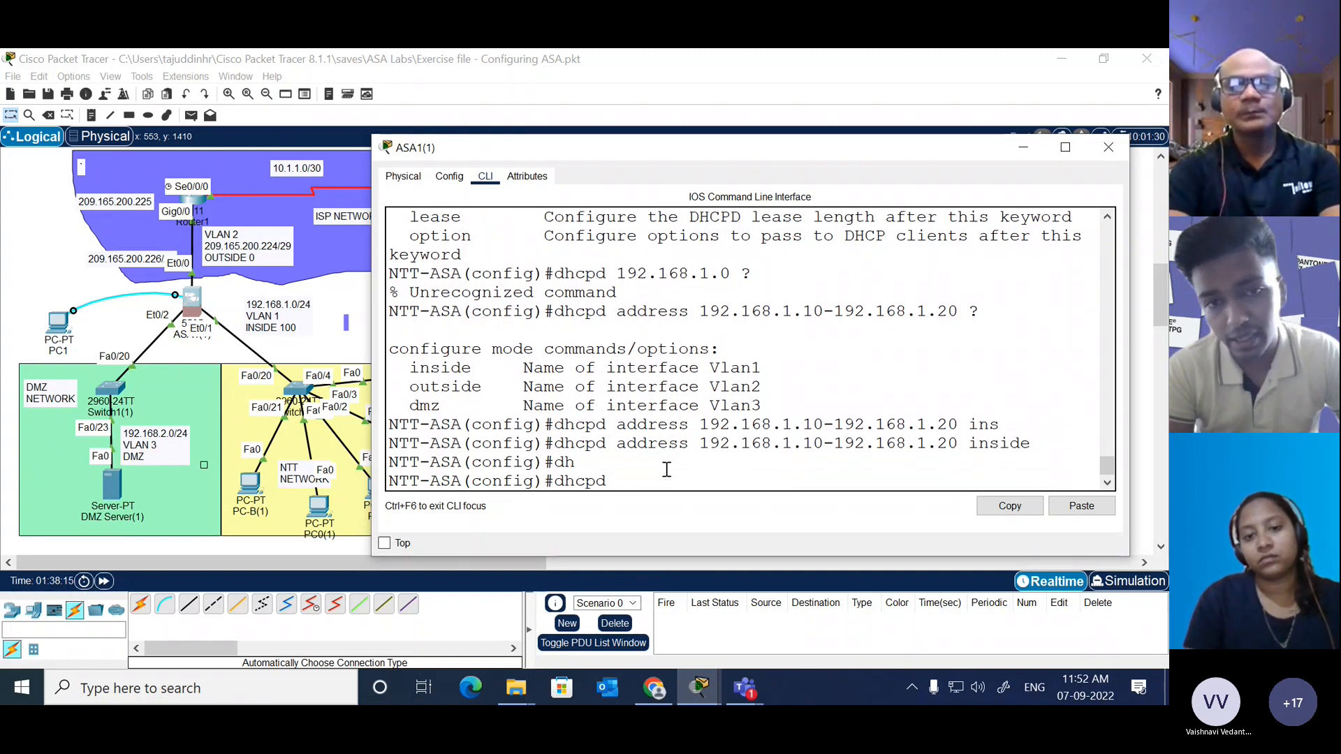
type("e")
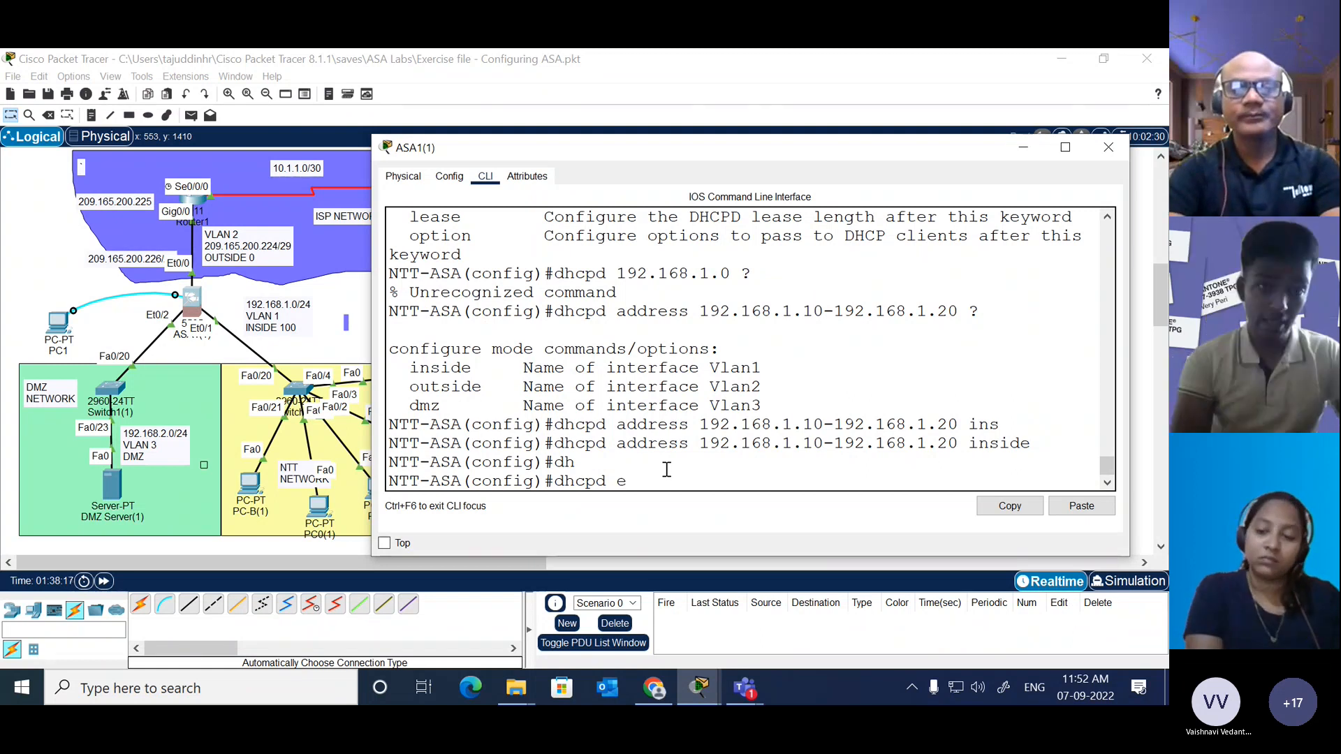
type("n")
key("Tab")
type("?")
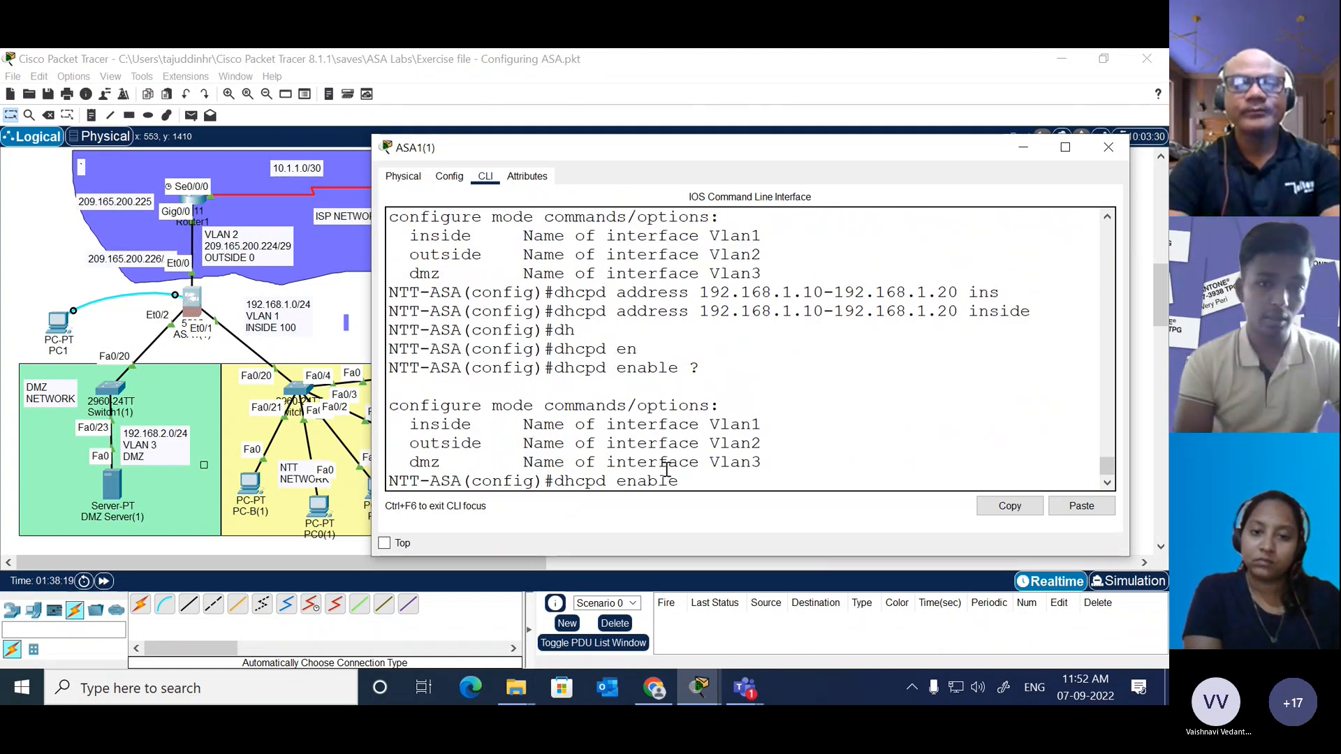
type("ins")
key("Tab")
key("Return")
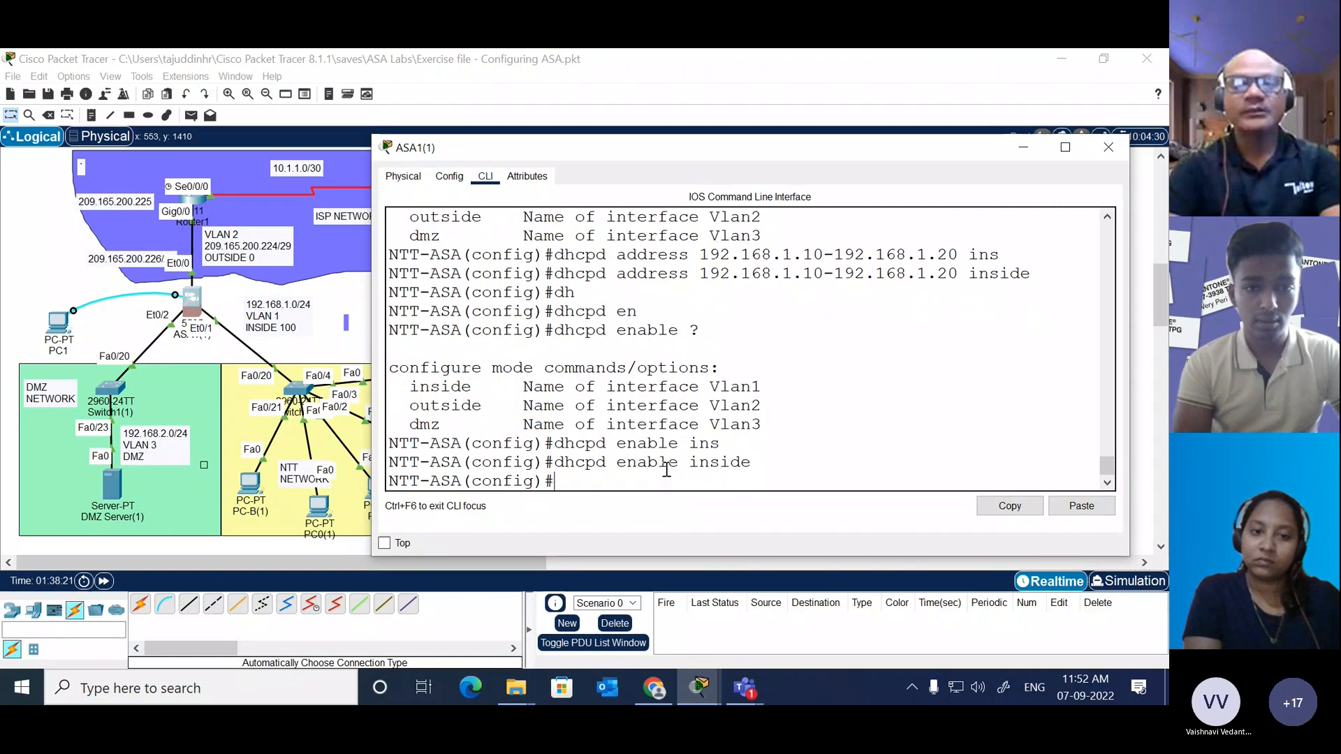
key("Return")
key("Return")
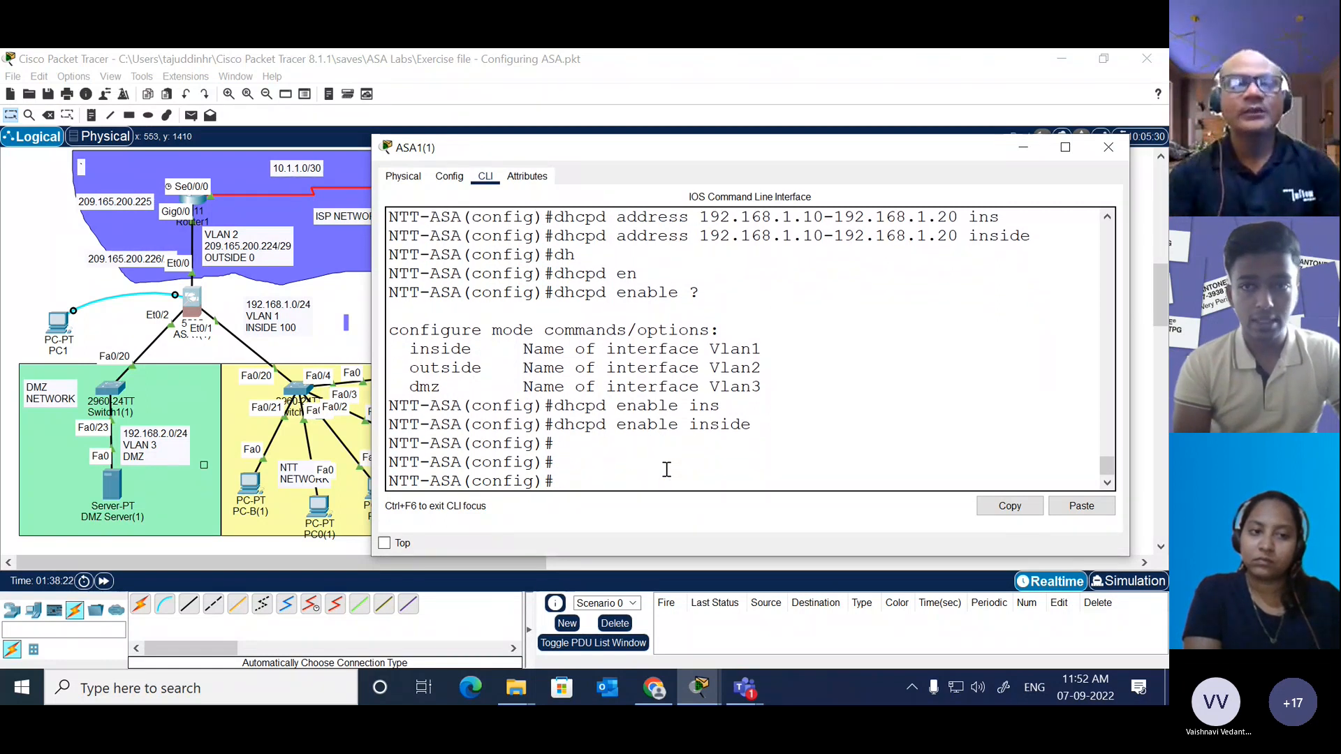
key("alt+F4")
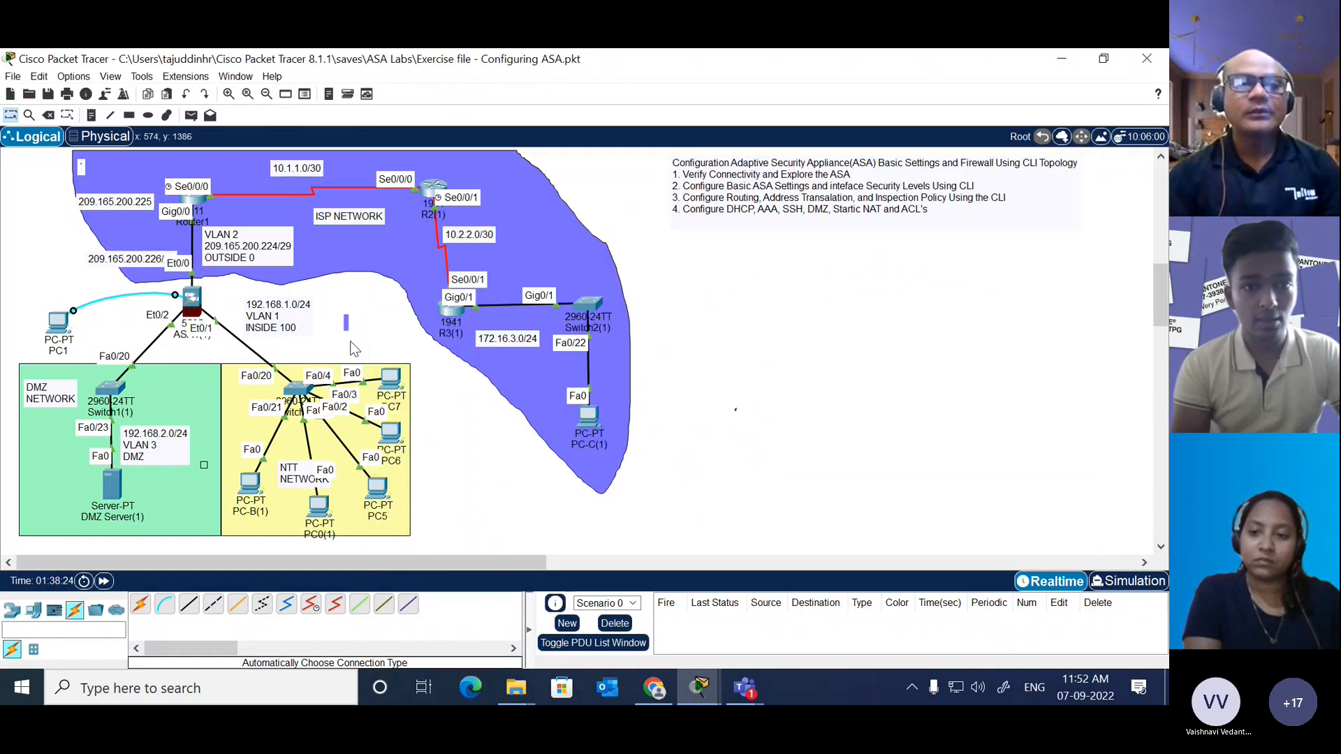
Step: Set PC5's IP configuration to DHCP, check the assigned addressing, and close its window
left_click(377, 489)
left_click(495, 176)
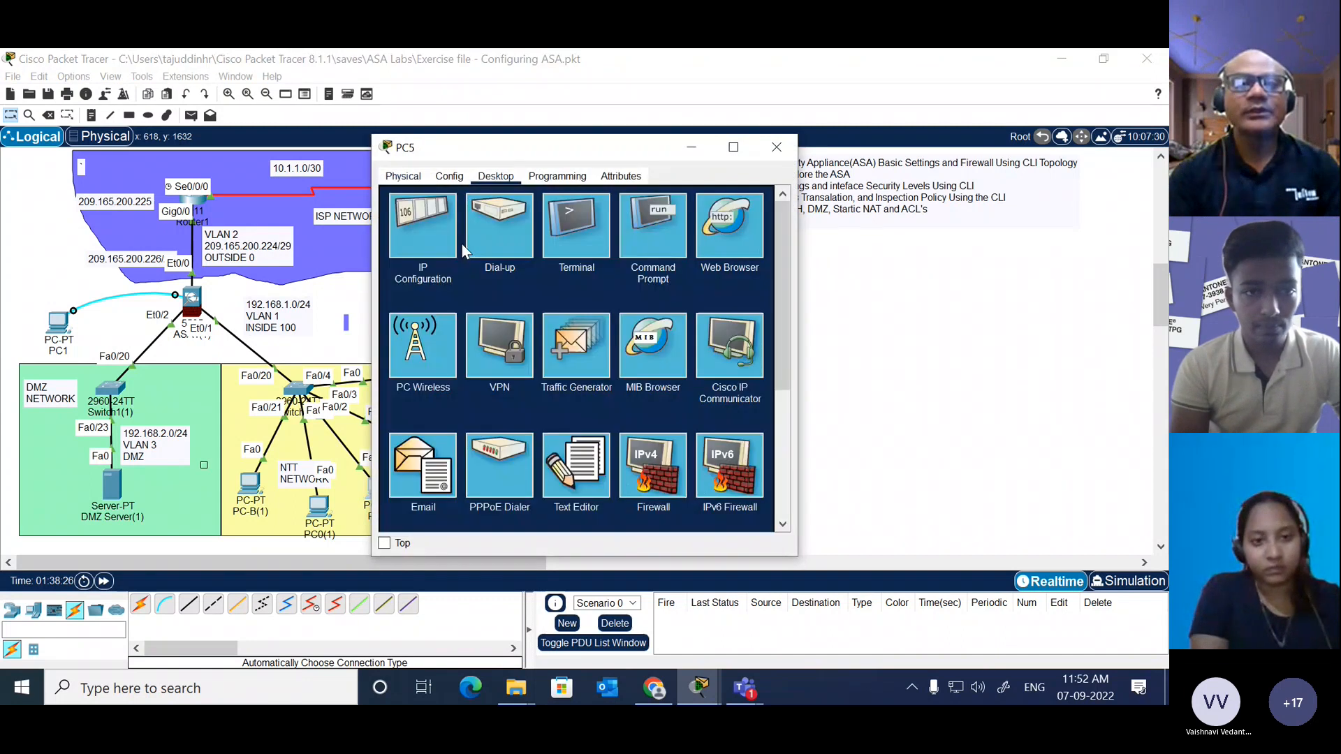
left_click(440, 241)
left_click(451, 253)
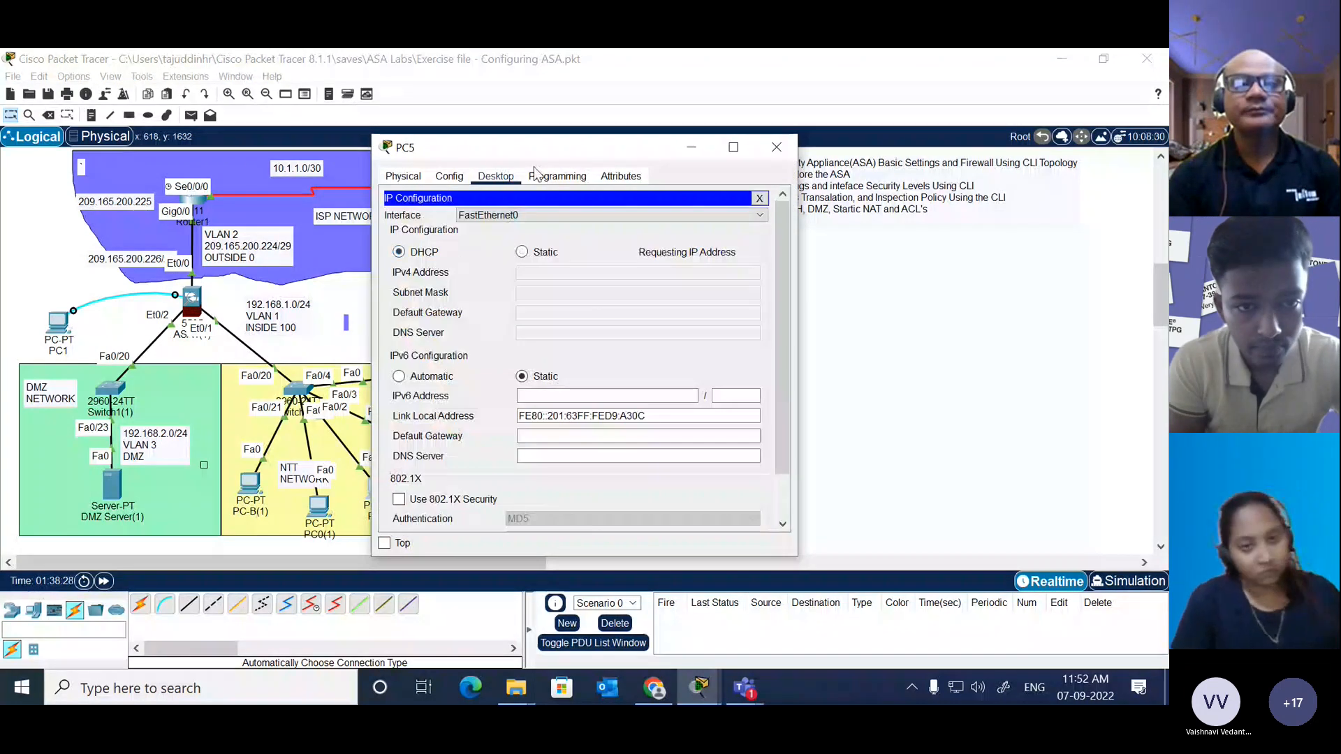
left_click_drag(551, 155, 667, 82)
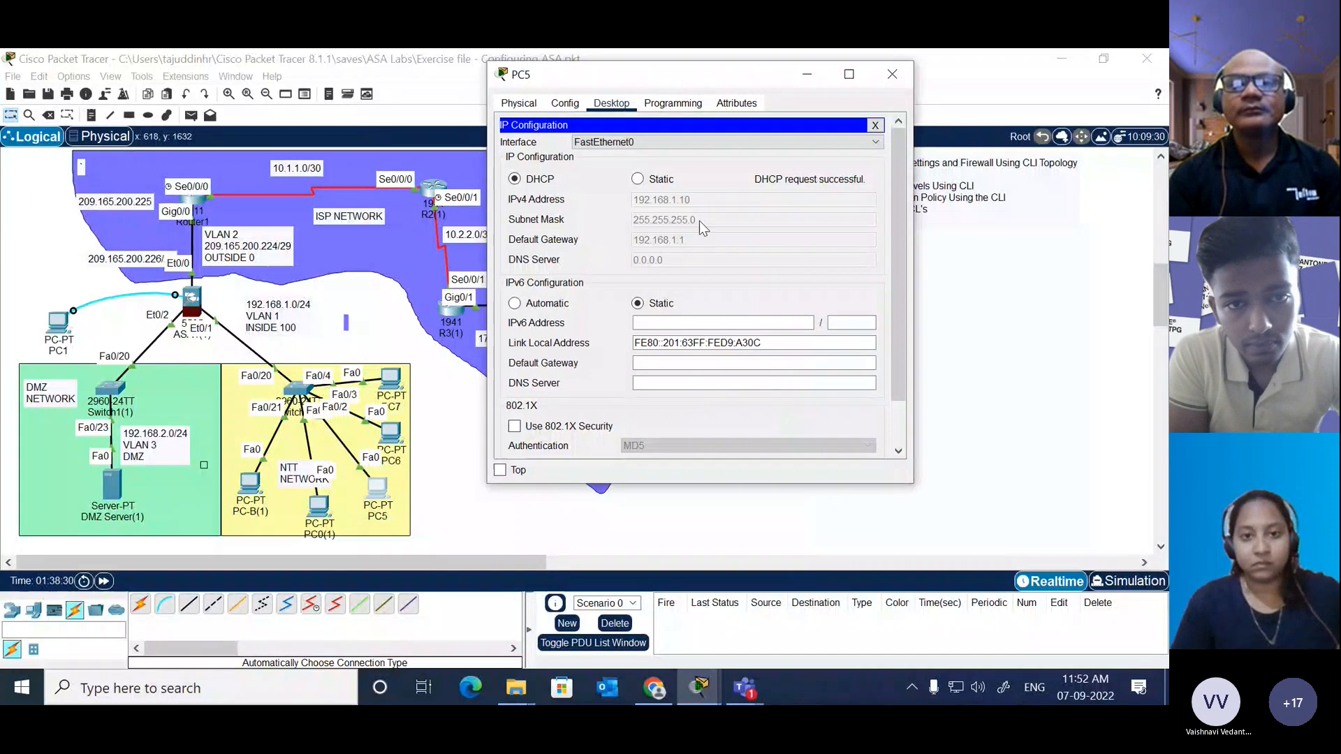
left_click(876, 125)
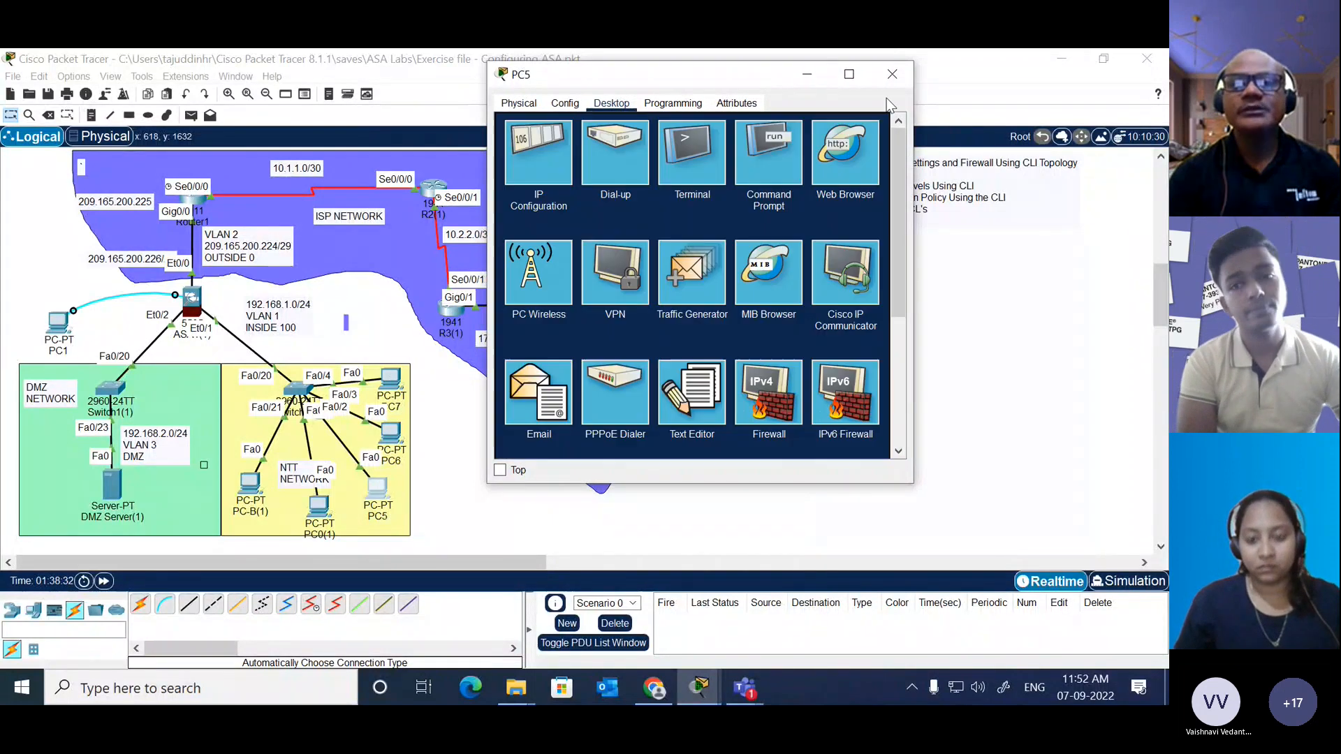
left_click(892, 74)
Step: Set PC6's IP configuration to DHCP and close its window
left_click(391, 435)
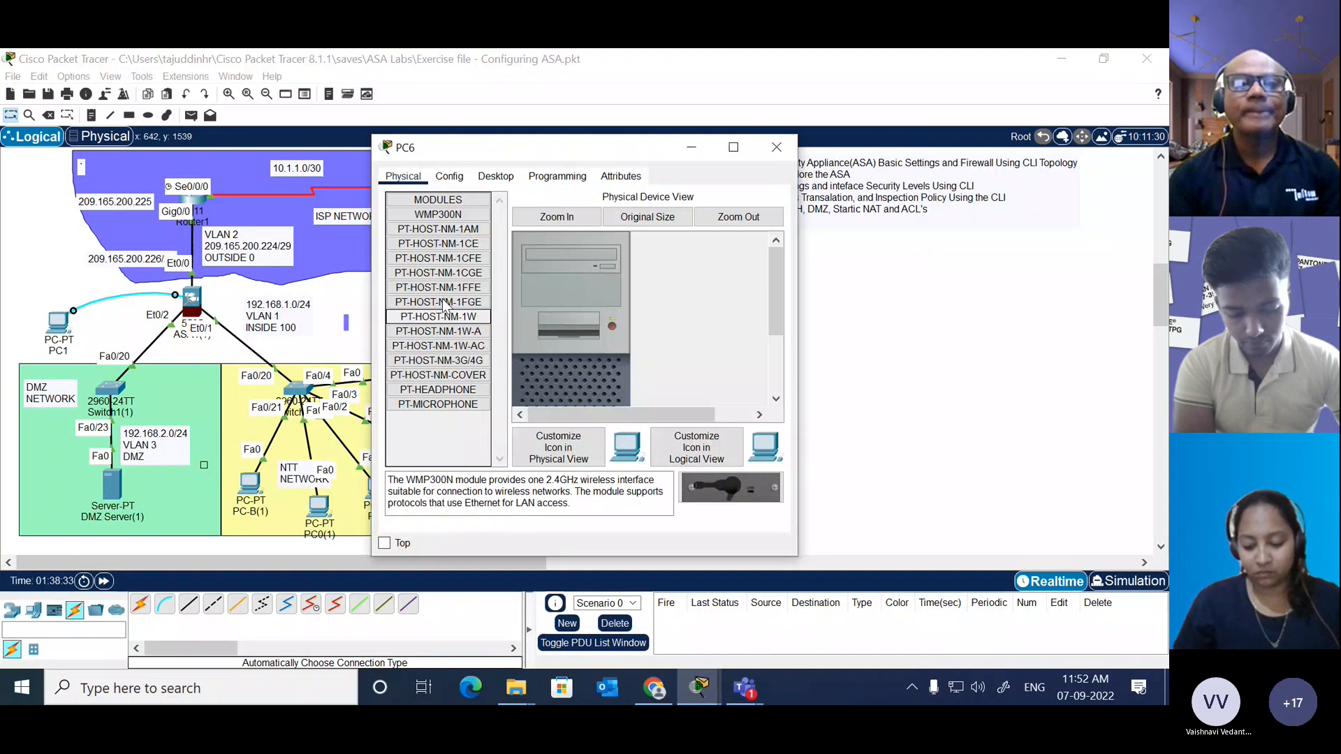
left_click(495, 176)
left_click(399, 252)
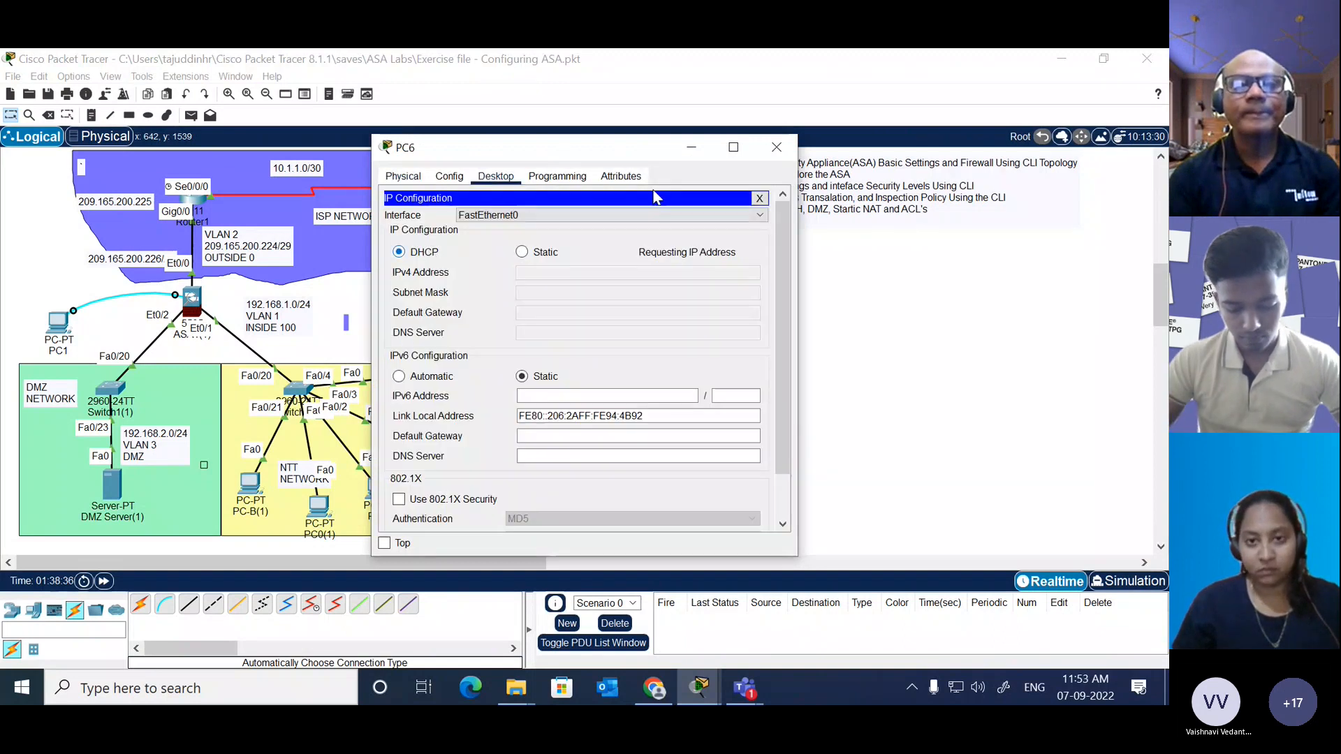
left_click(776, 146)
Step: Set PC7's IP configuration to DHCP and close its window
left_click(390, 377)
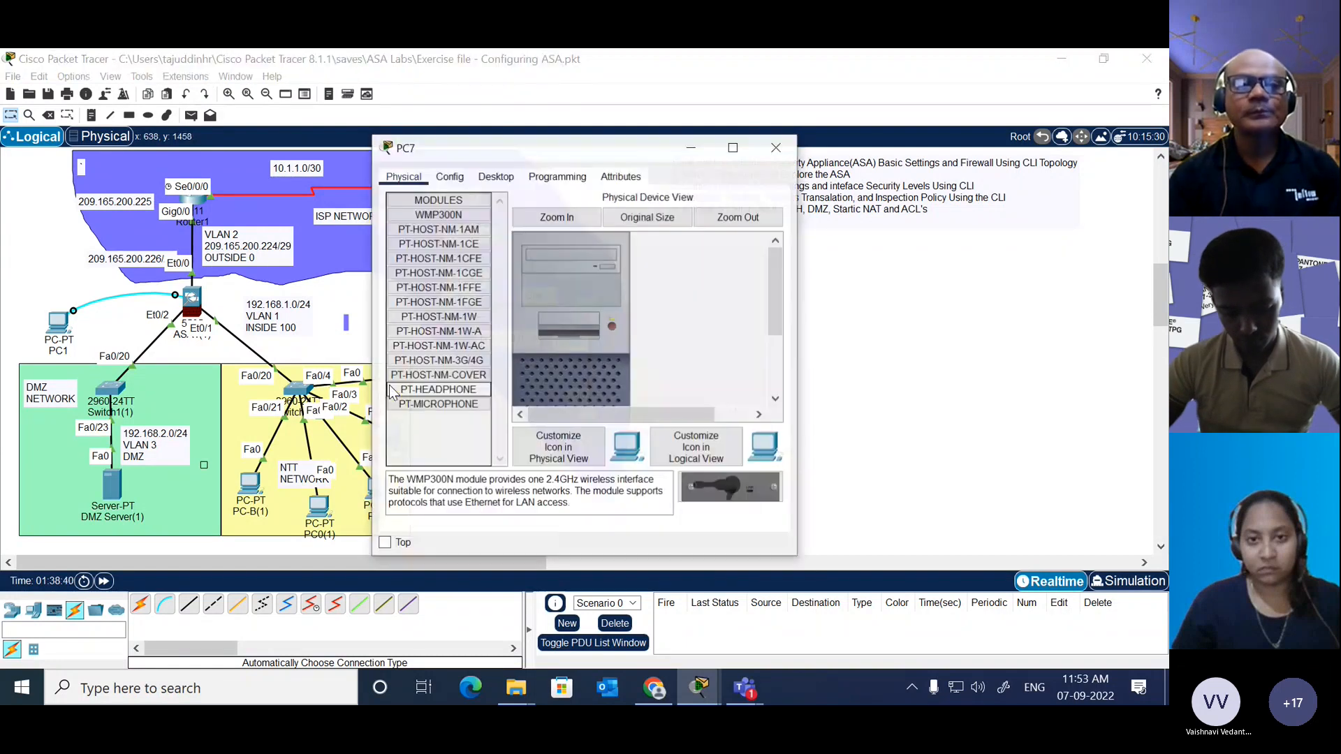
left_click(495, 176)
left_click(422, 224)
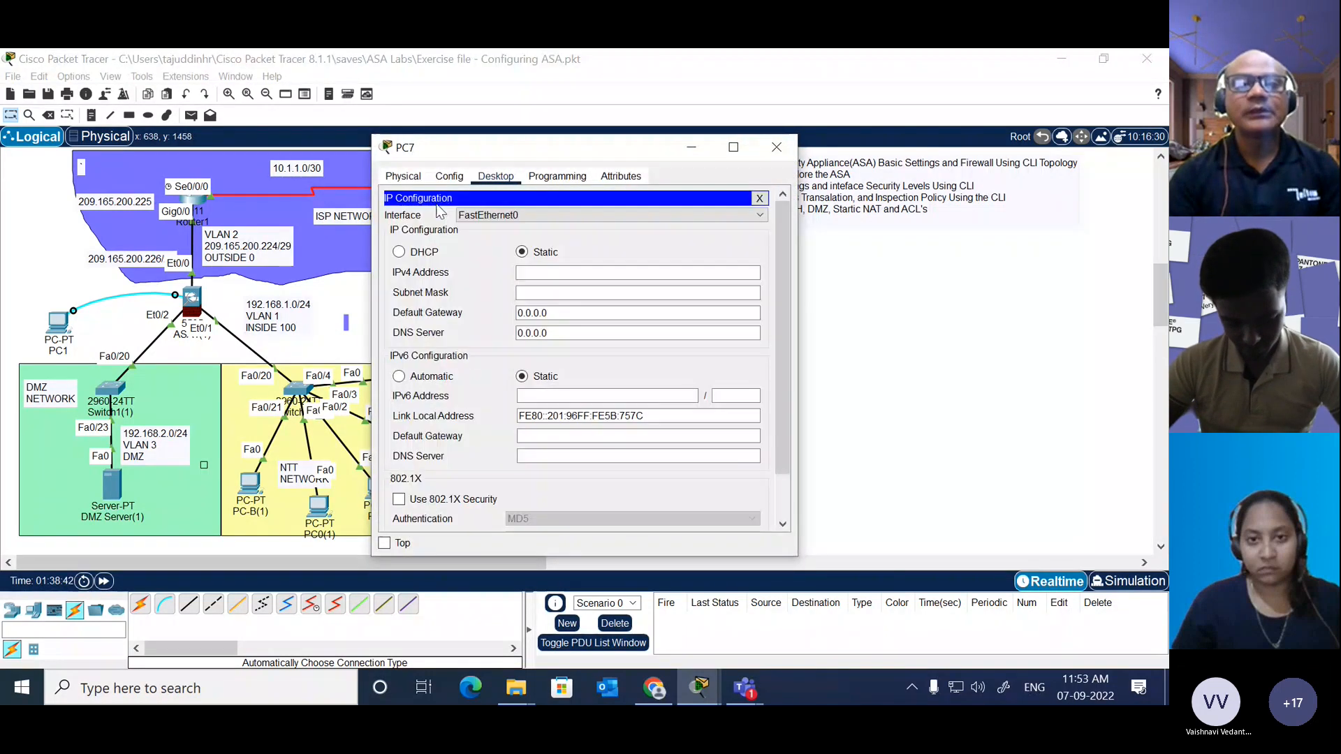
left_click(399, 252)
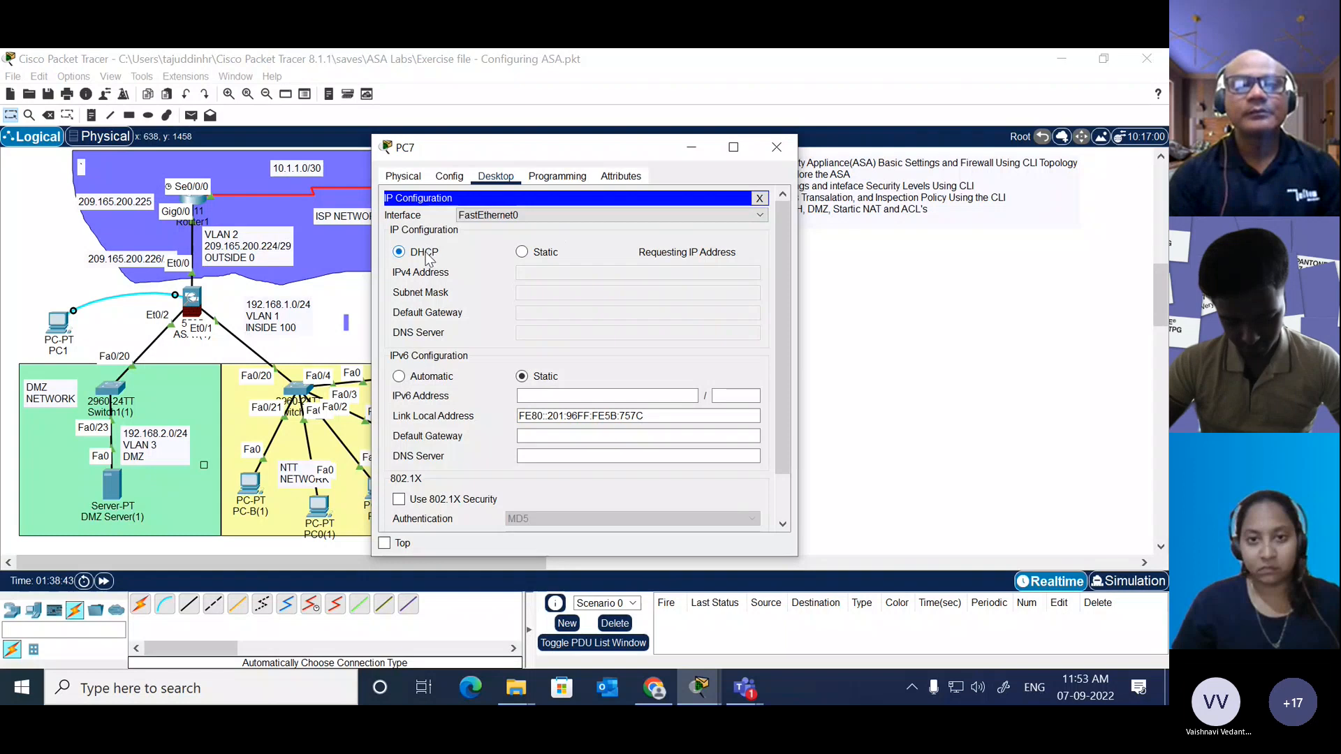
left_click(775, 146)
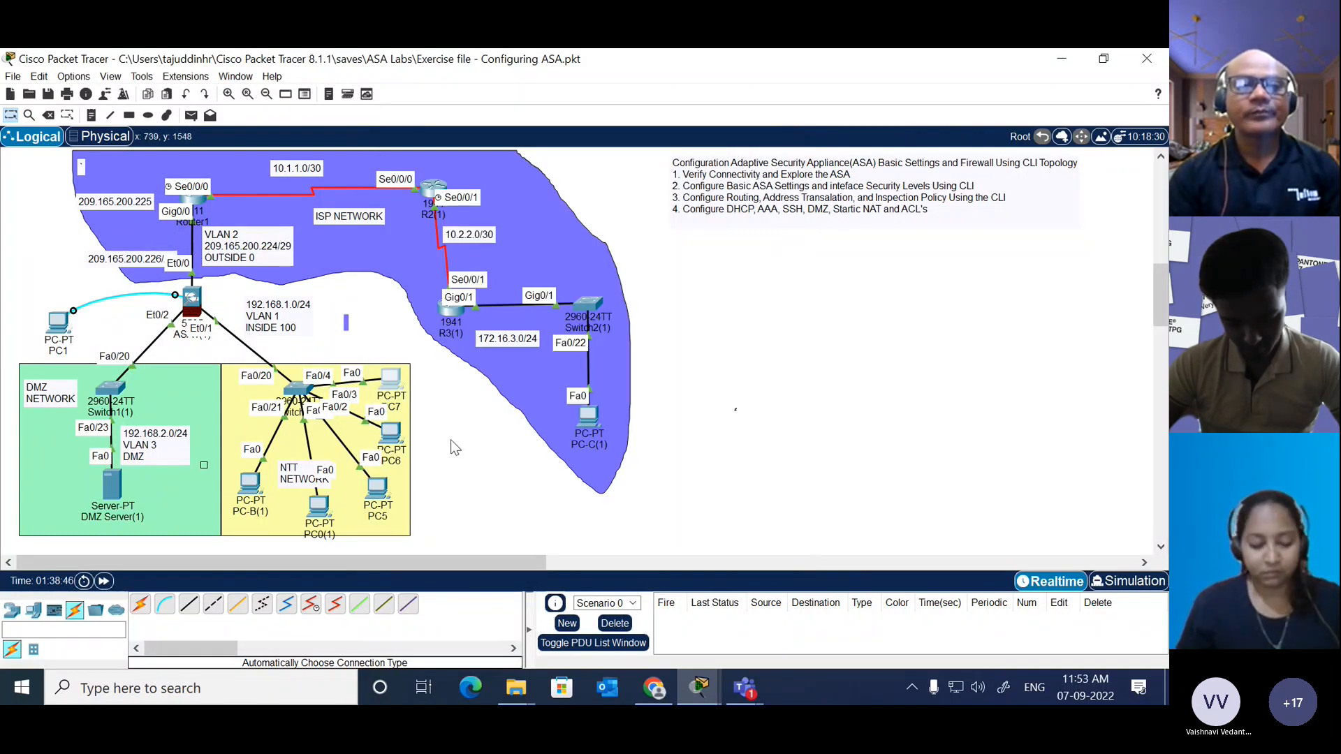
Step: Reopen the command line of ASA1(1) and leave configuration mode for privileged mode
left_click(191, 299)
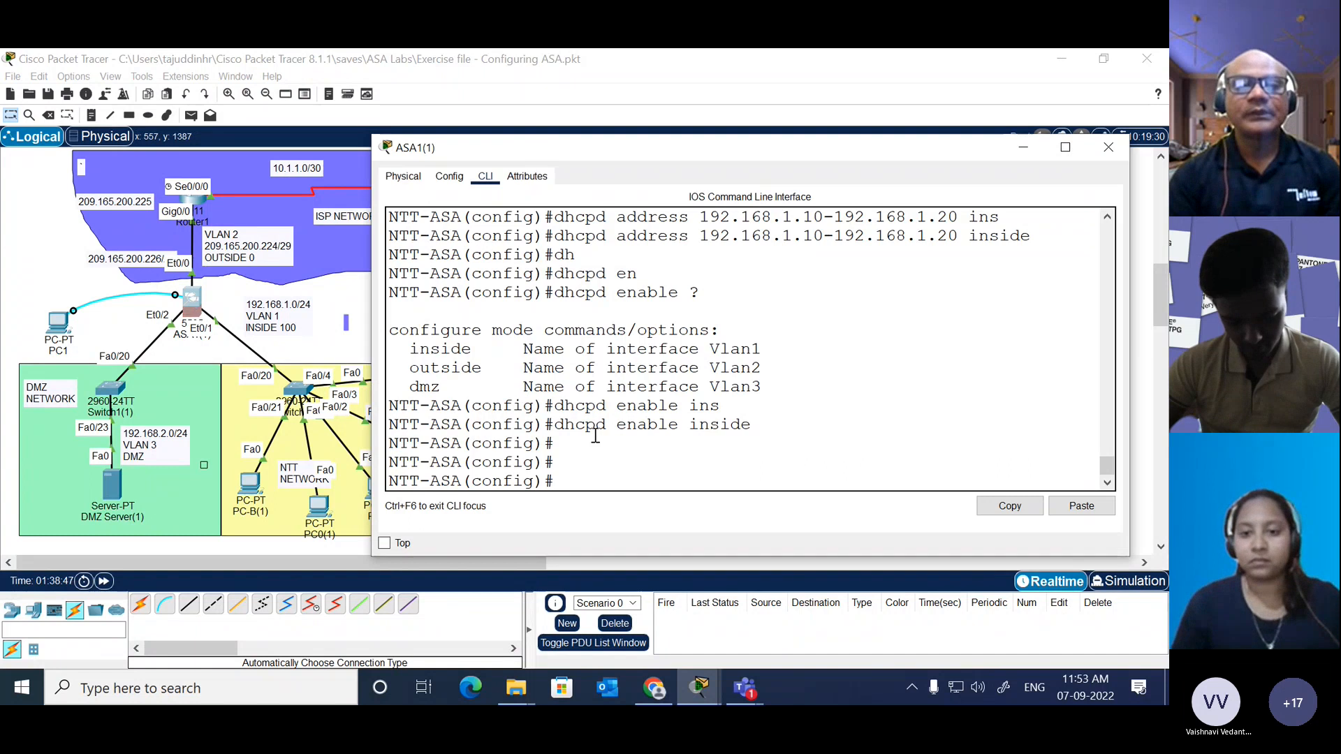
type("end")
key("Return")
key("Return")
key("Return")
key("Return")
key("Return")
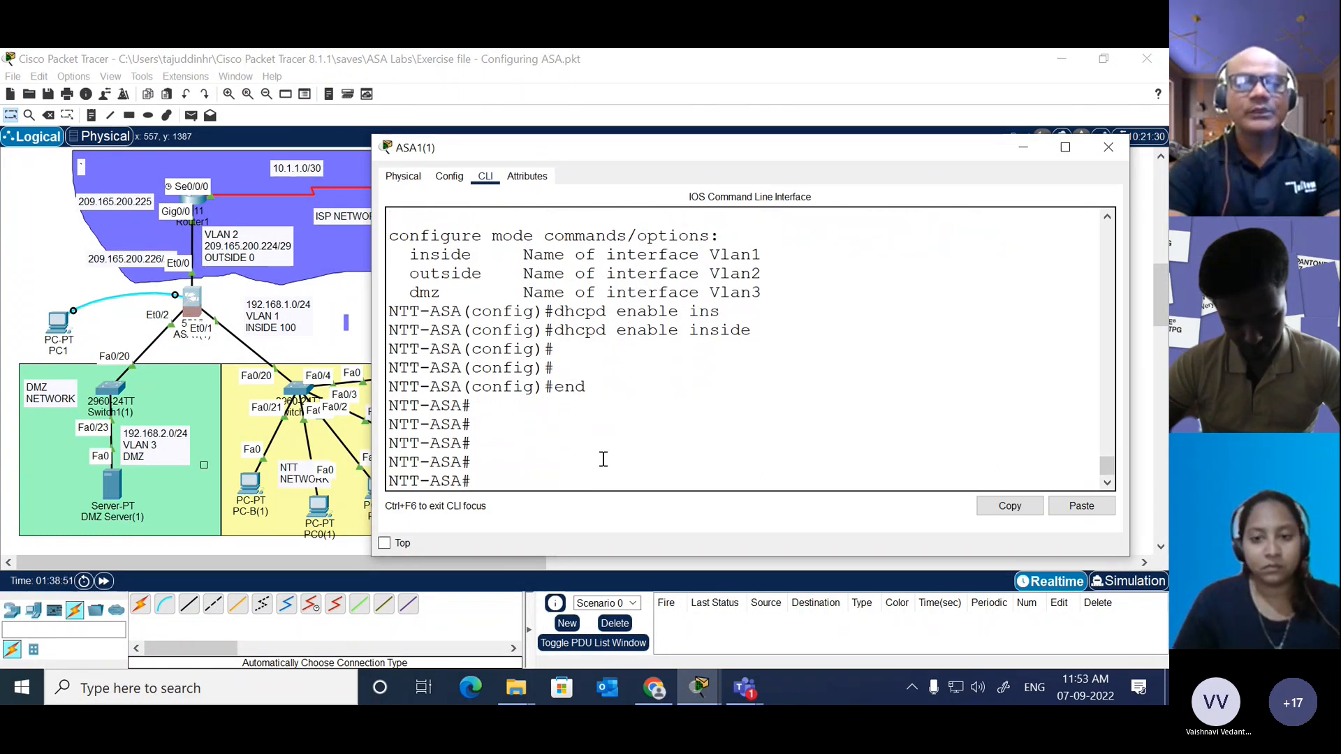
Step: Ping both ends of the 10.1.1.0/30 link, 10.1.1.1 and 10.1.1.2, from the ASA
type("ping")
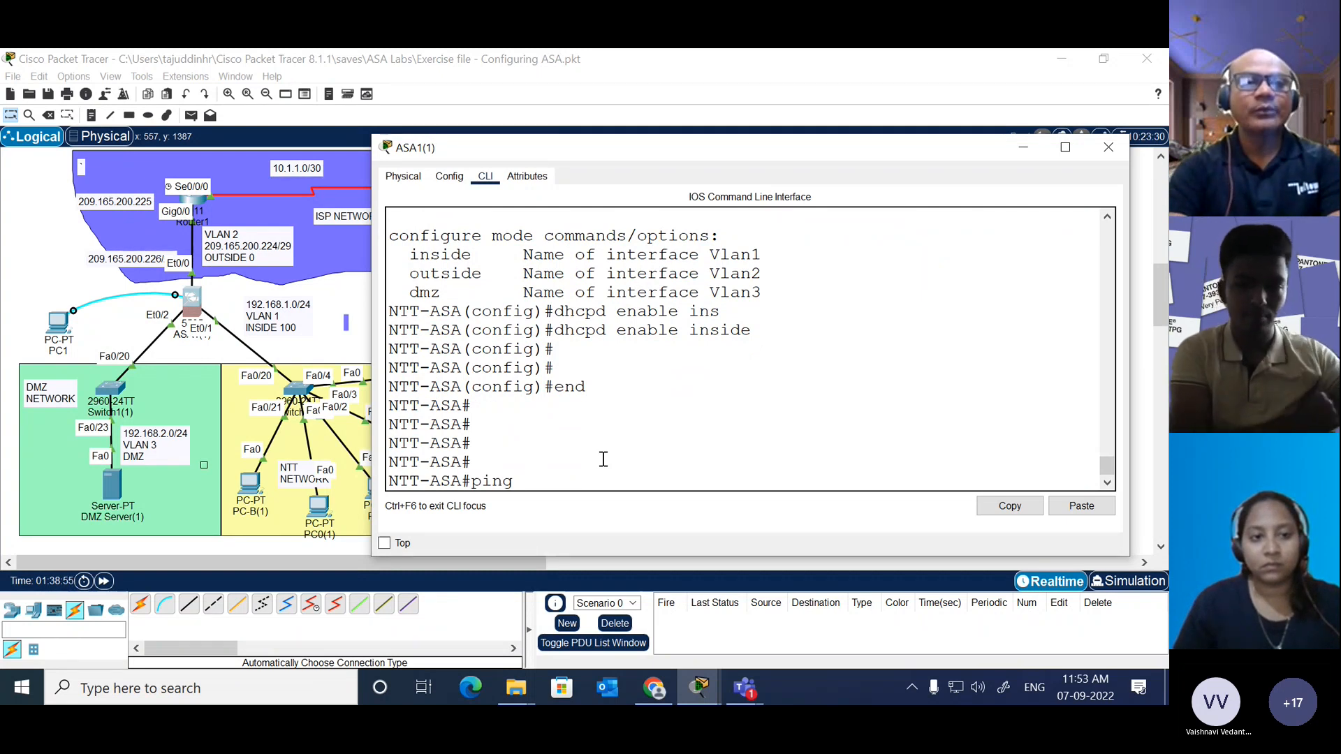
type(" 10")
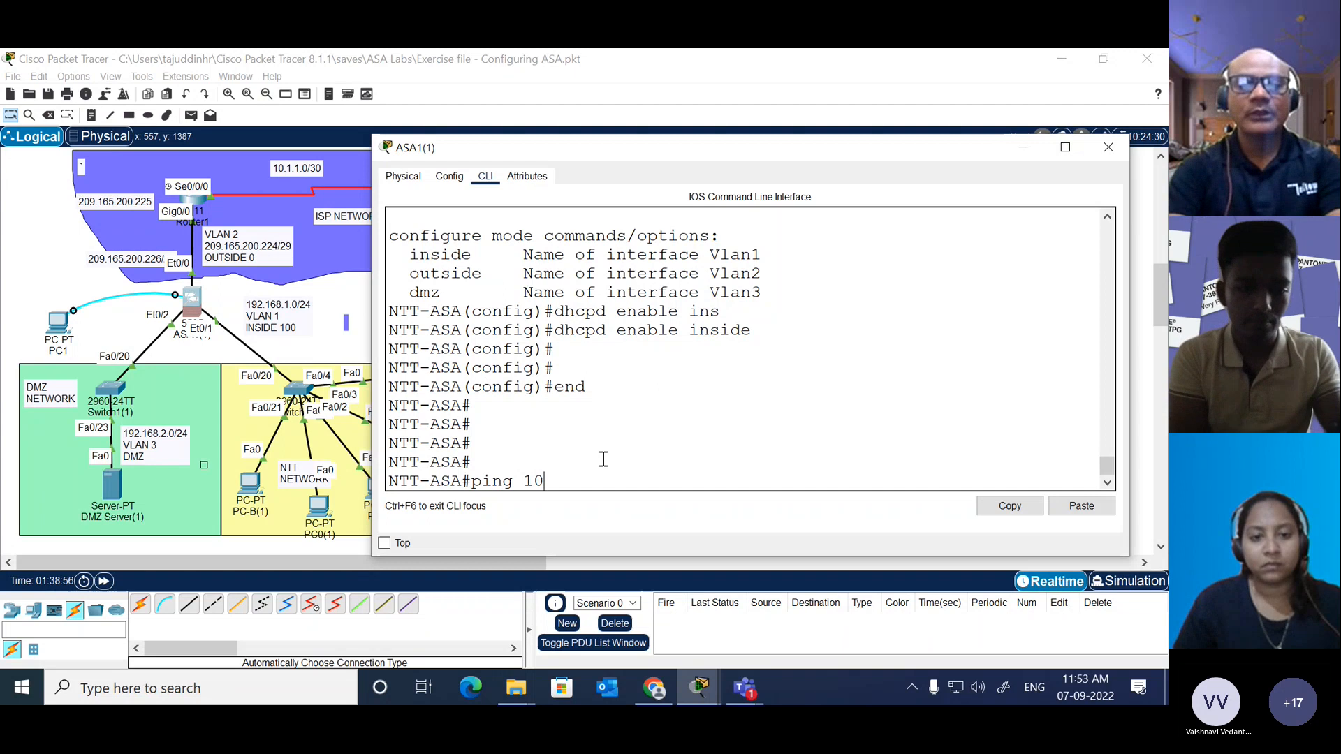
type(".1.1.1")
key("Return")
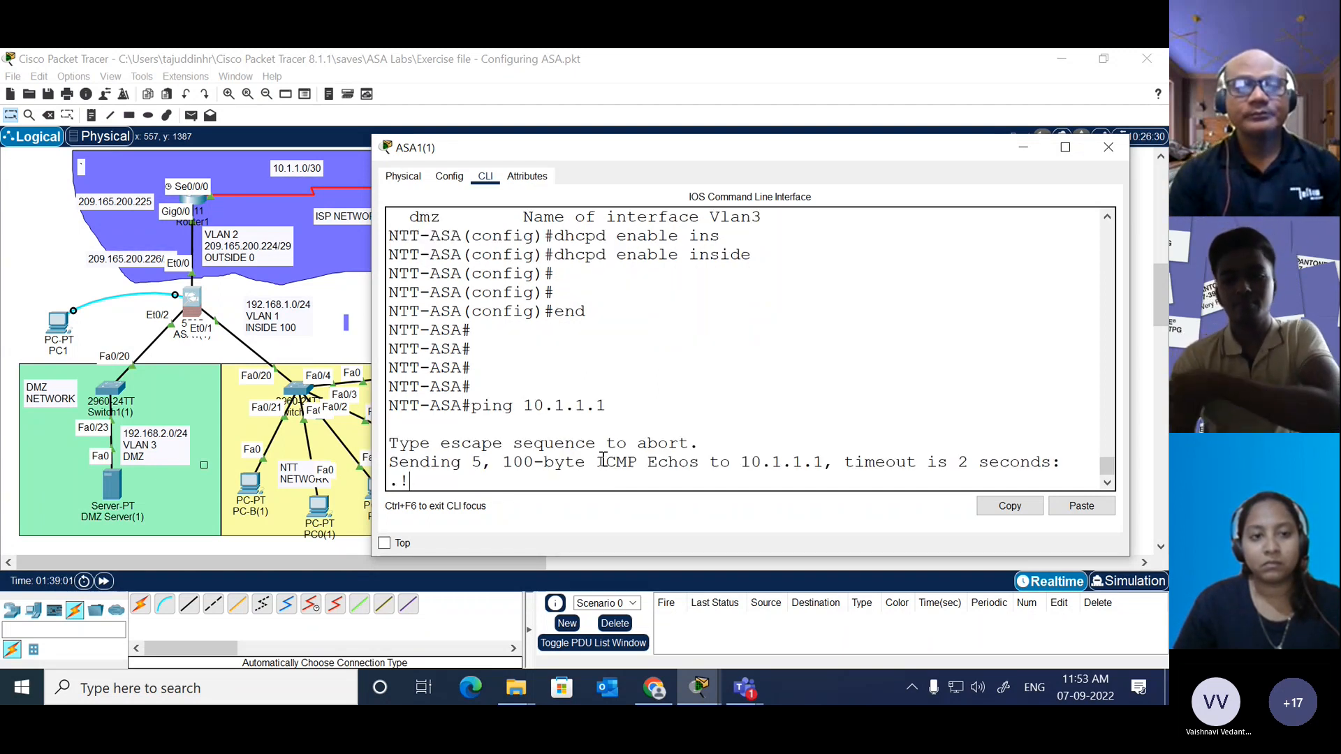
key("Up")
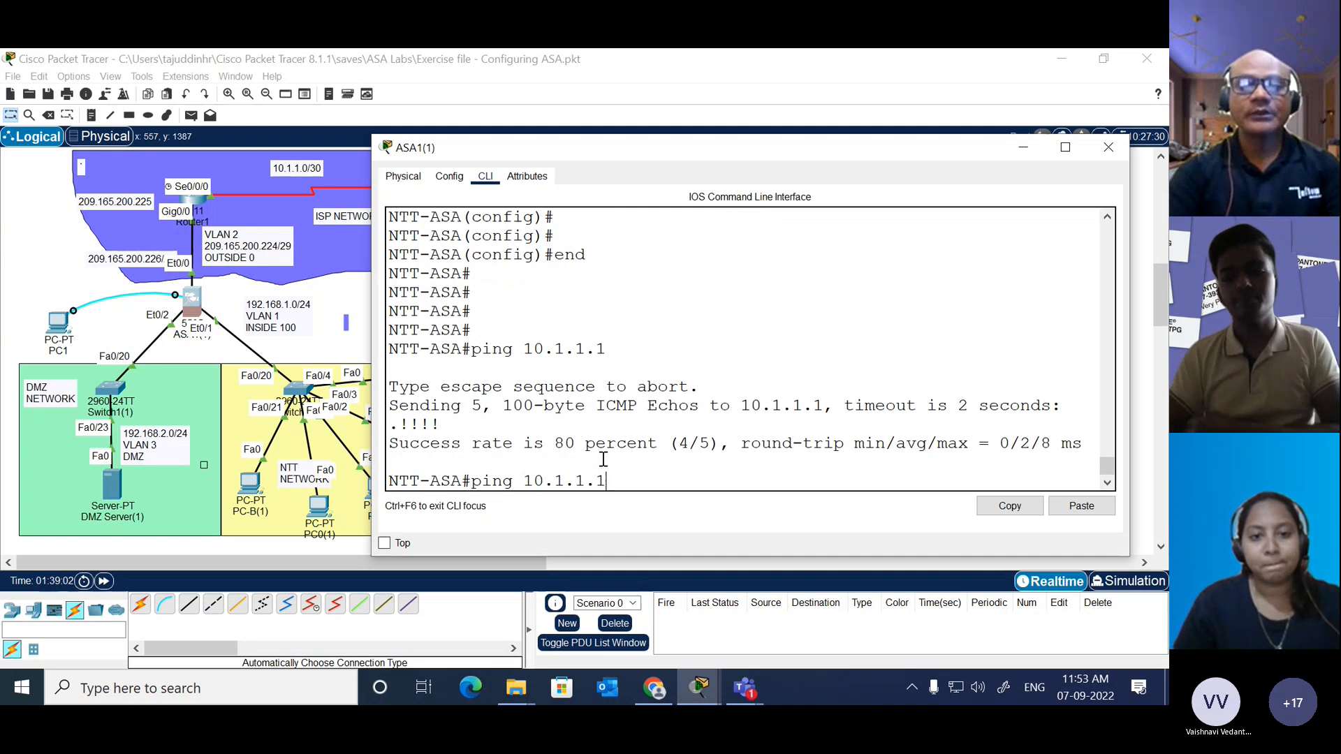
key("BackSpace")
type("2")
key("Return")
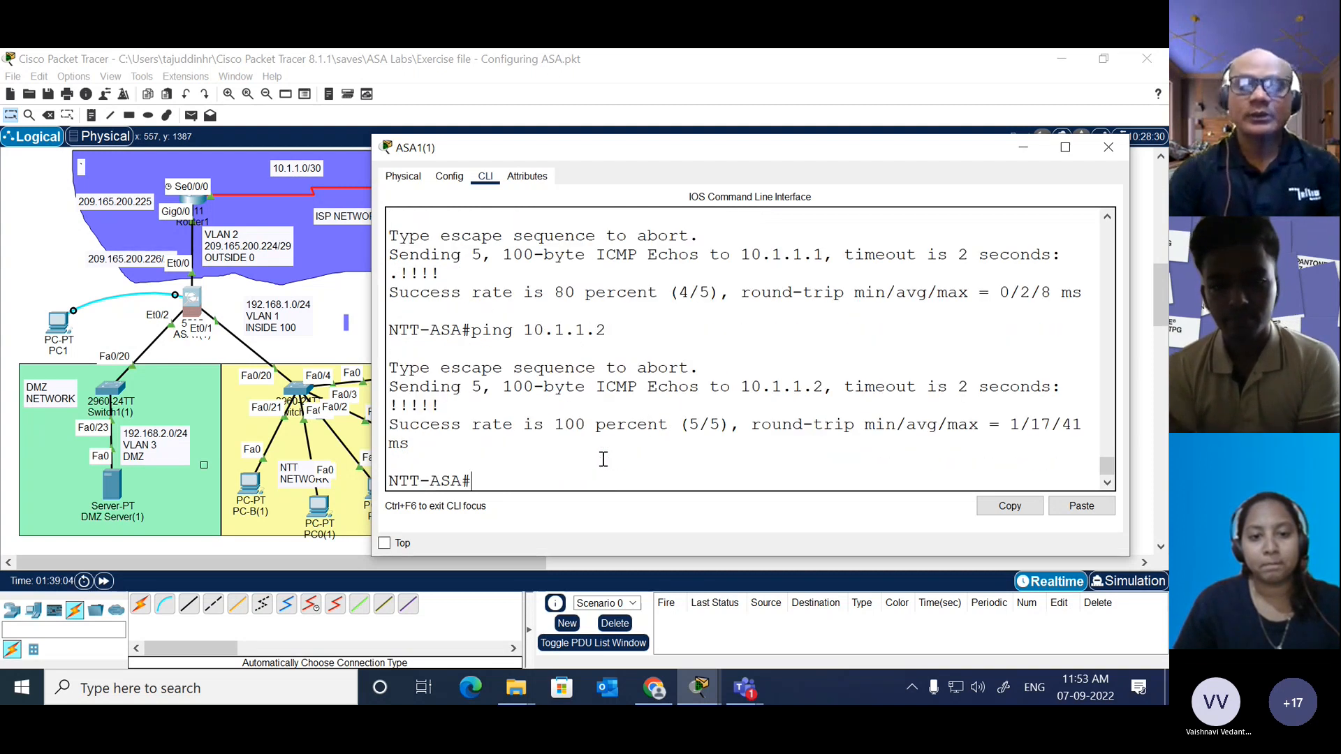
Step: Ping both ends of the 10.2.2.0/30 link, 10.2.2.1 and 10.2.2.2, from the ASA
key("Up")
key("BackSpace")
key("BackSpace")
key("BackSpace")
key("BackSpace")
key("BackSpace")
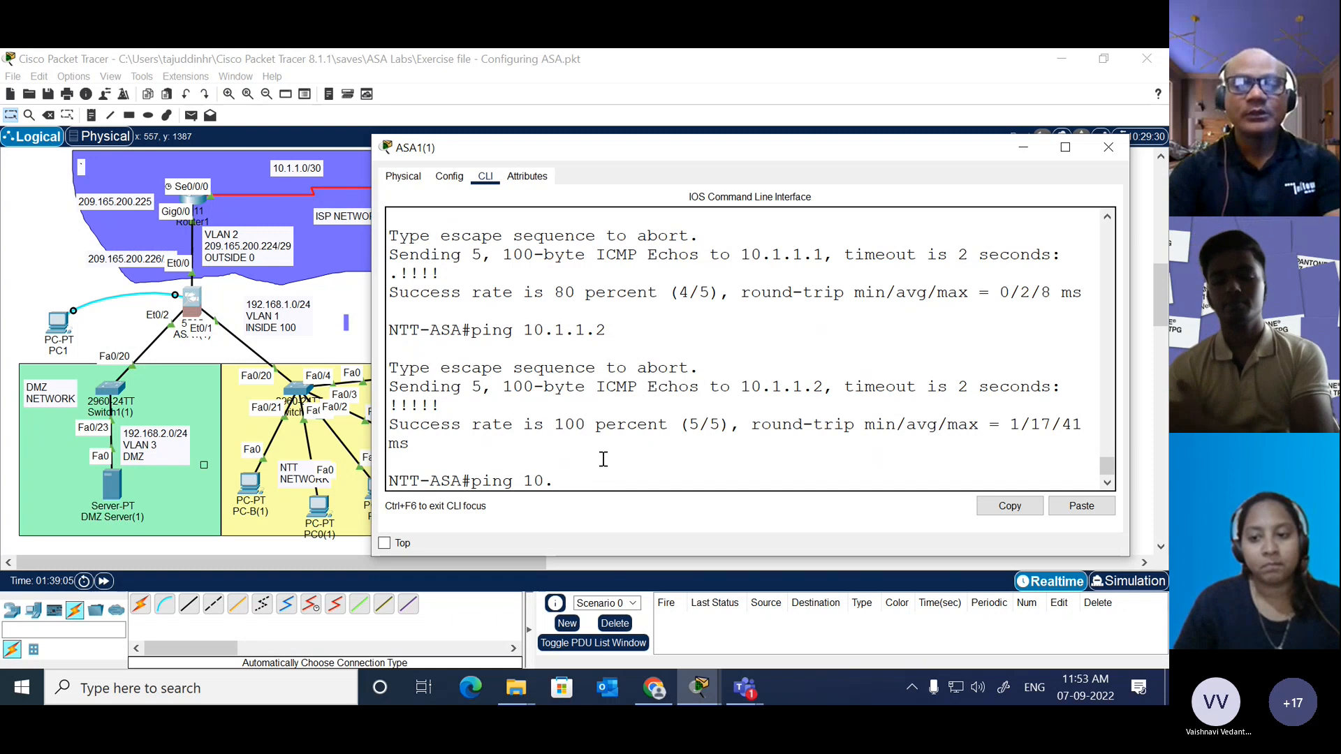
type("2.2.1")
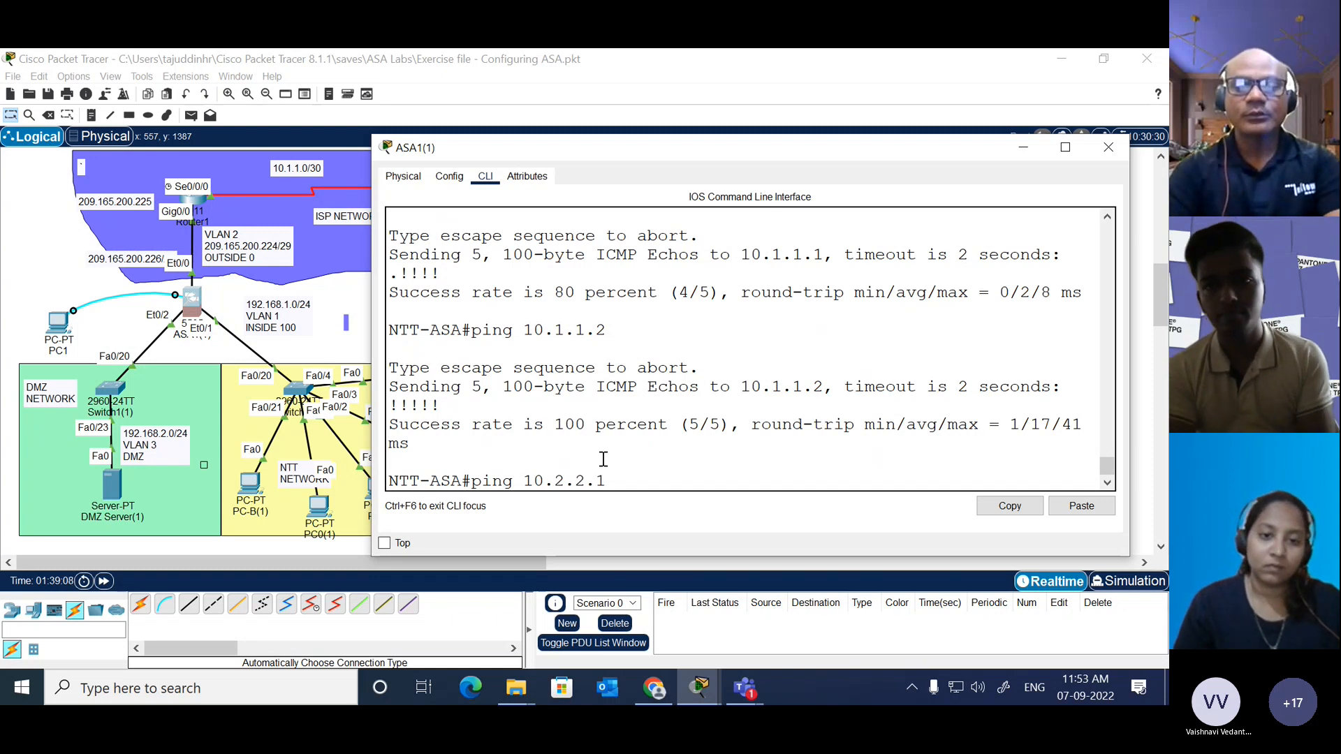
key("Return")
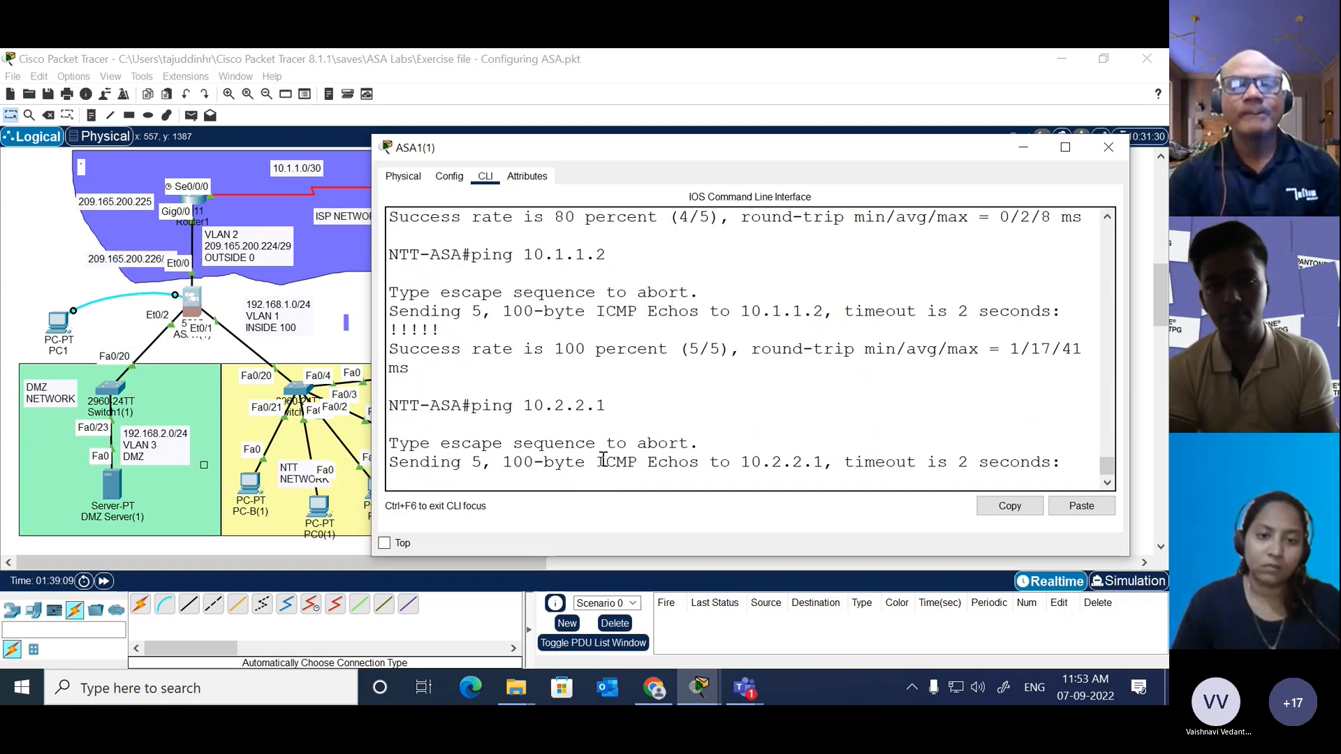
key("Up")
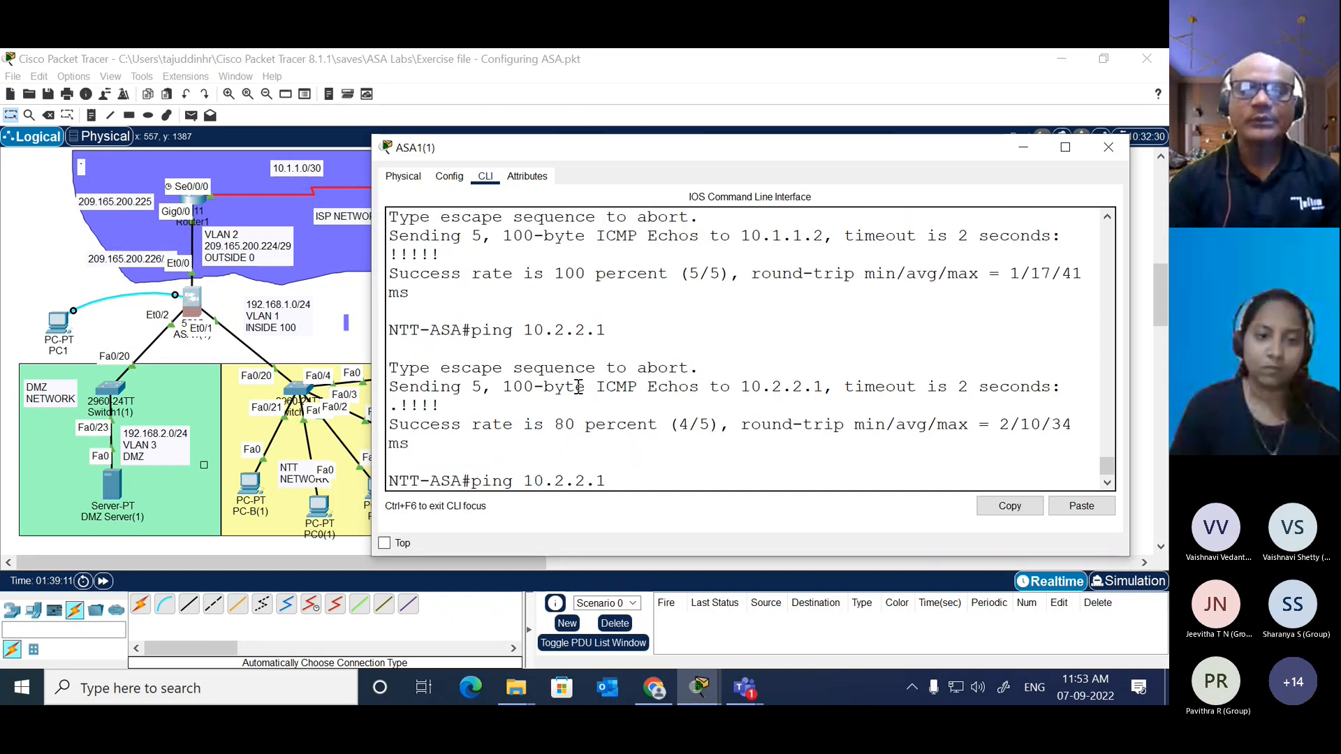
key("BackSpace")
type("2")
key("Return")
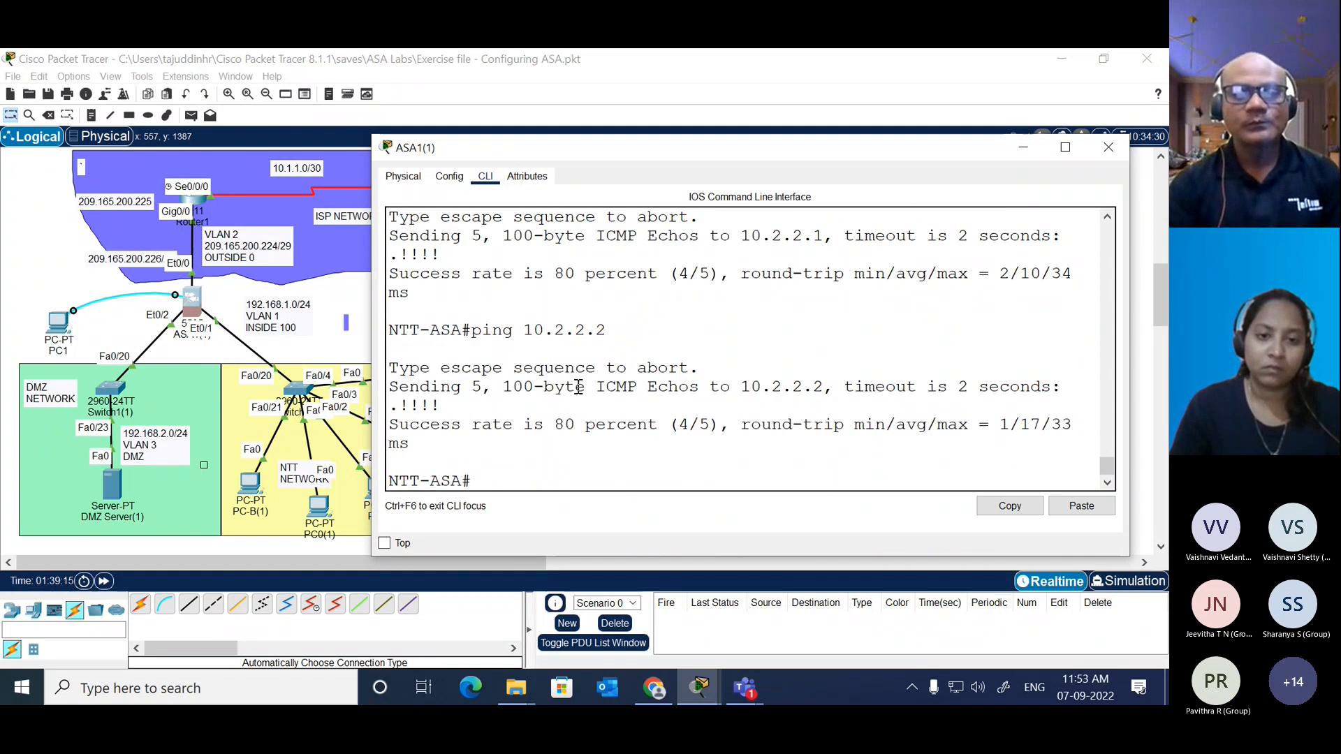
Step: Ping 172.16.3.1 in the 172.16.3.0/24 network from the ASA
key("Up")
key("BackSpace")
key("BackSpace")
key("BackSpace")
key("BackSpace")
key("BackSpace")
key("BackSpace")
key("BackSpace")
key("BackSpace")
key("BackSpace")
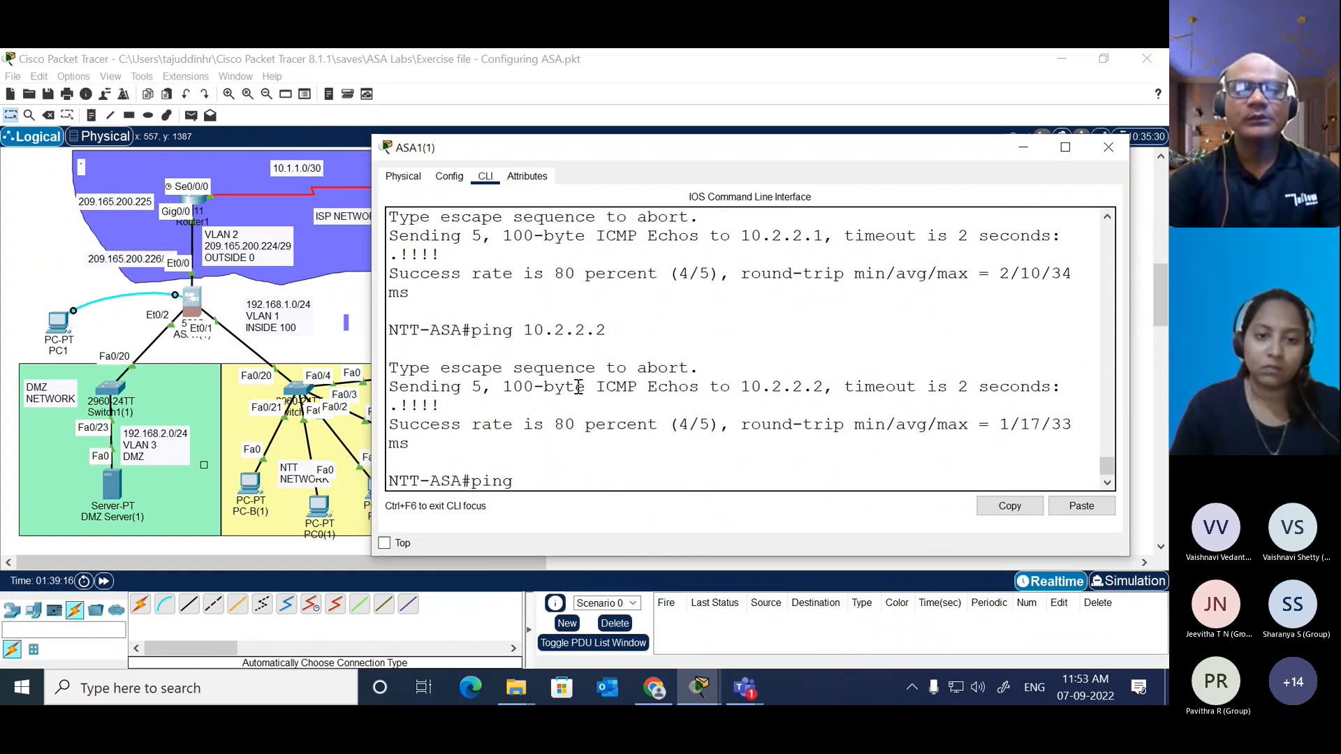
type("172.16.")
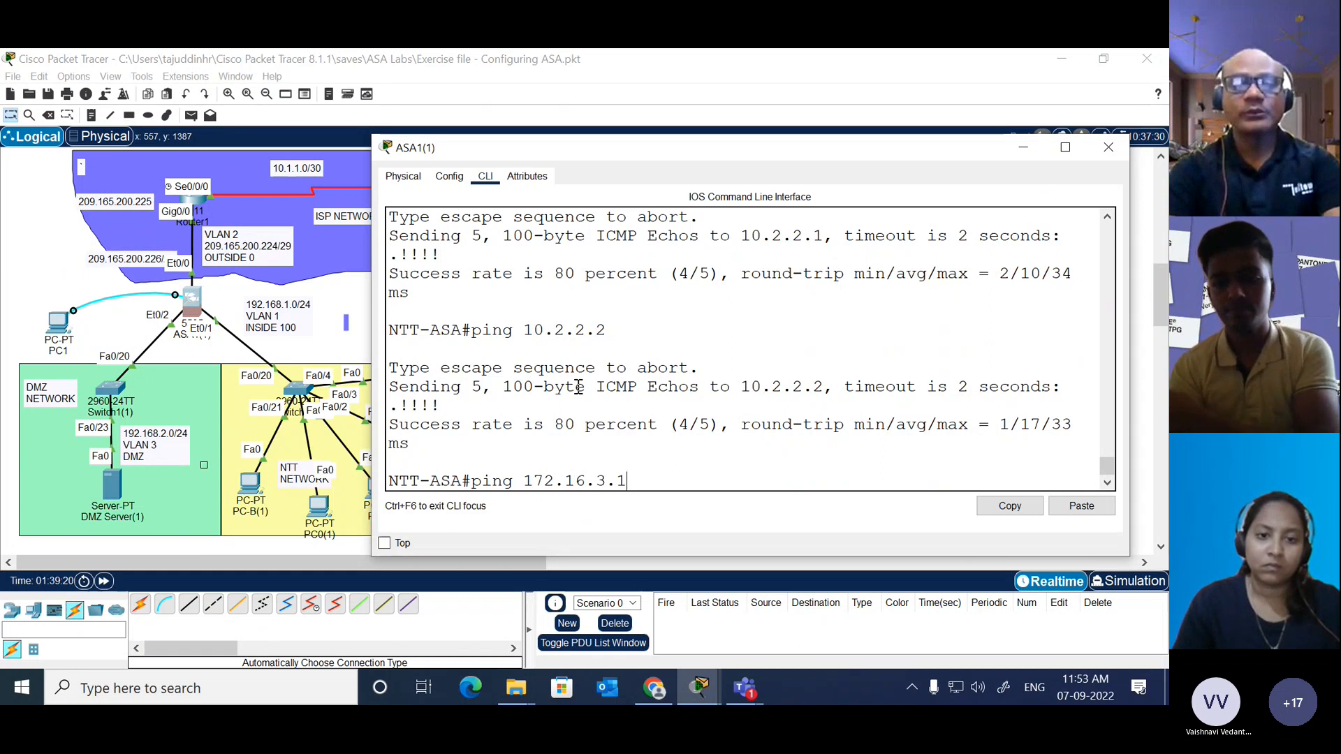
type("3.1")
key("Return")
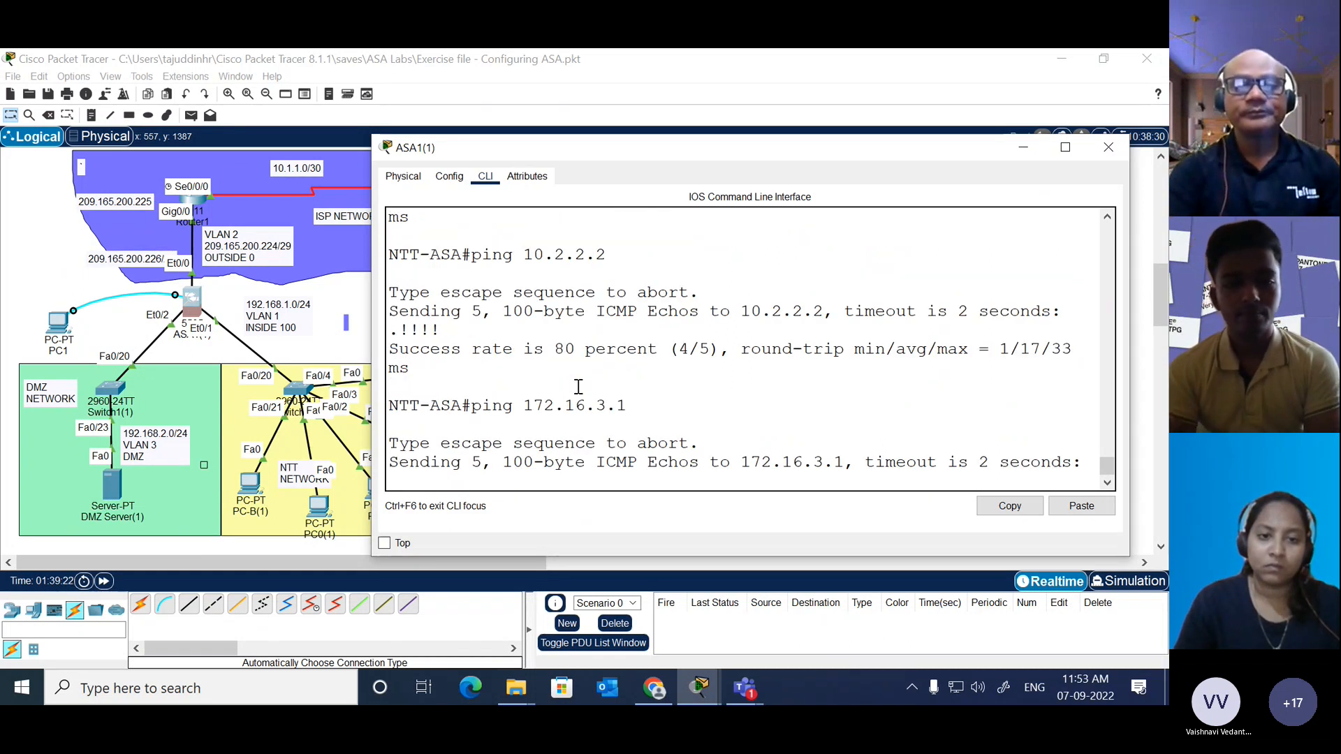
Step: Ping the remaining addresses in the 172.16.3.0/24 network, 172.16.3.2 and 172.16.3.3, from the ASA
key("Up")
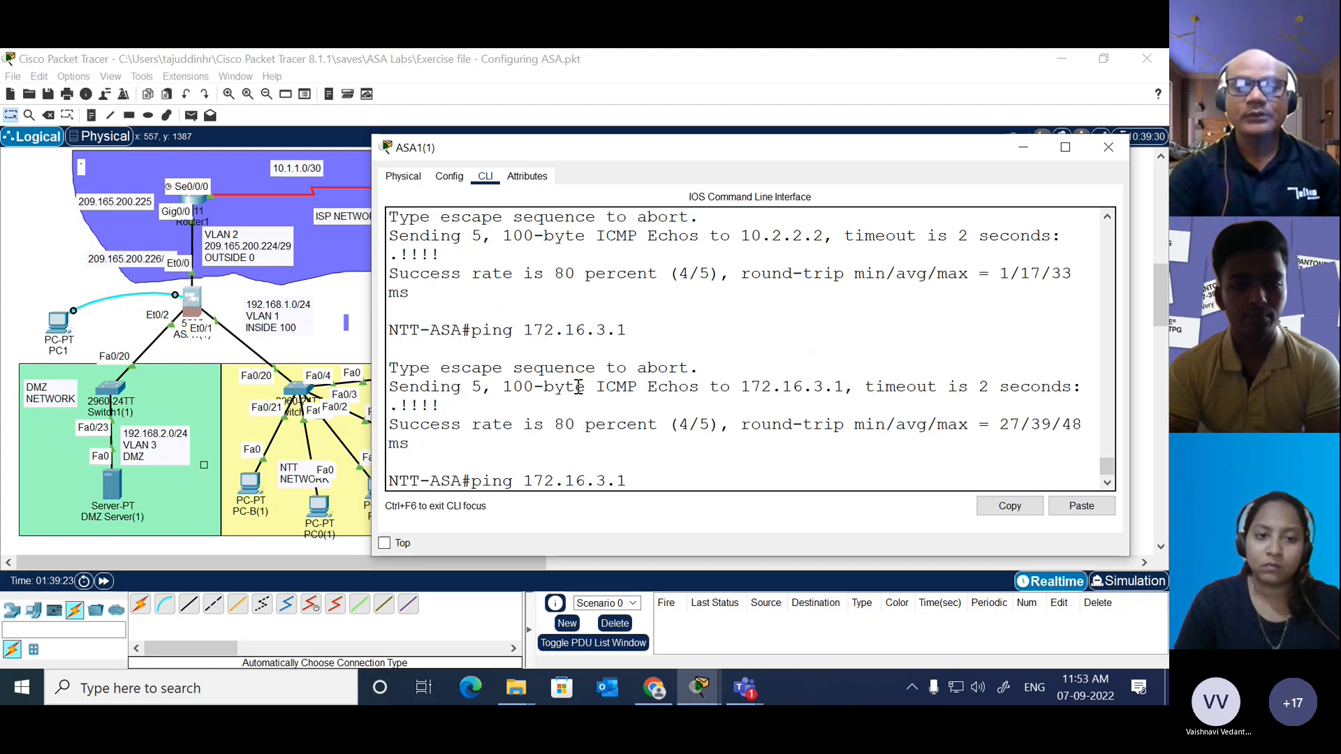
key("BackSpace")
type("2")
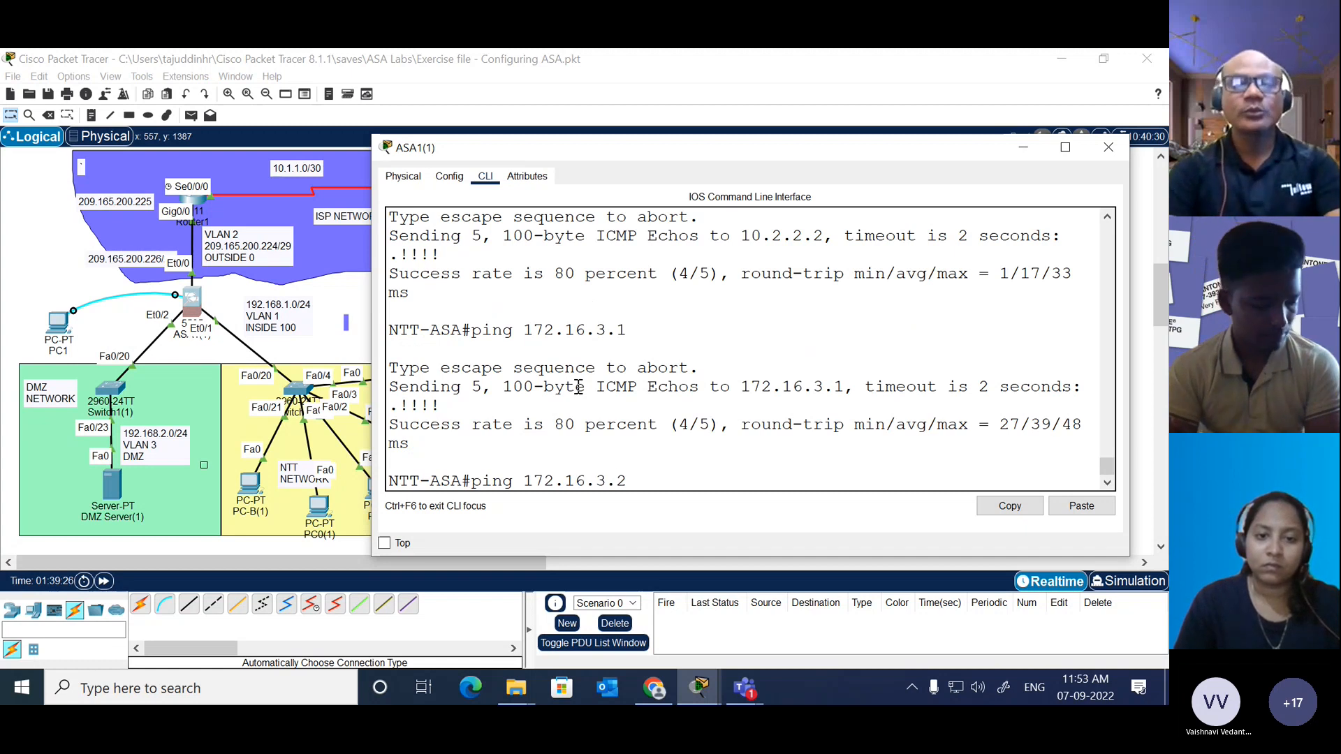
key("Return")
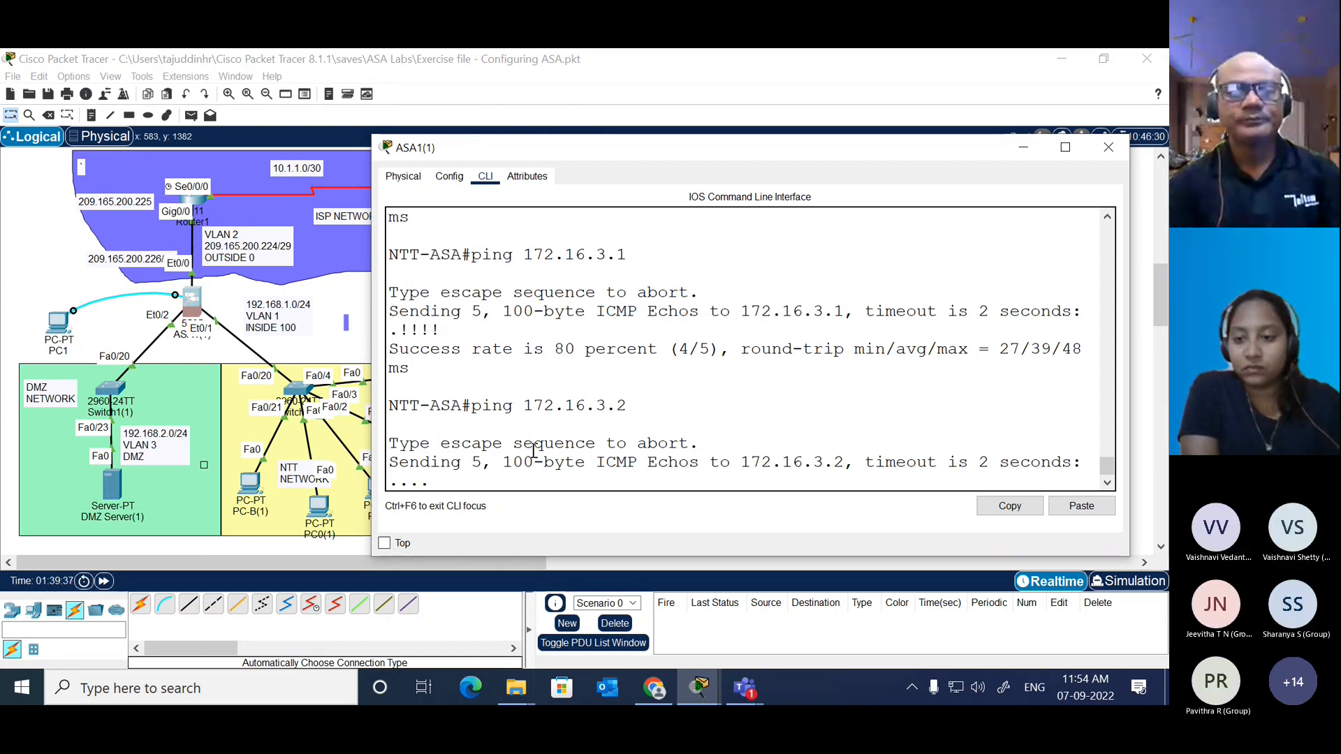
key("Up")
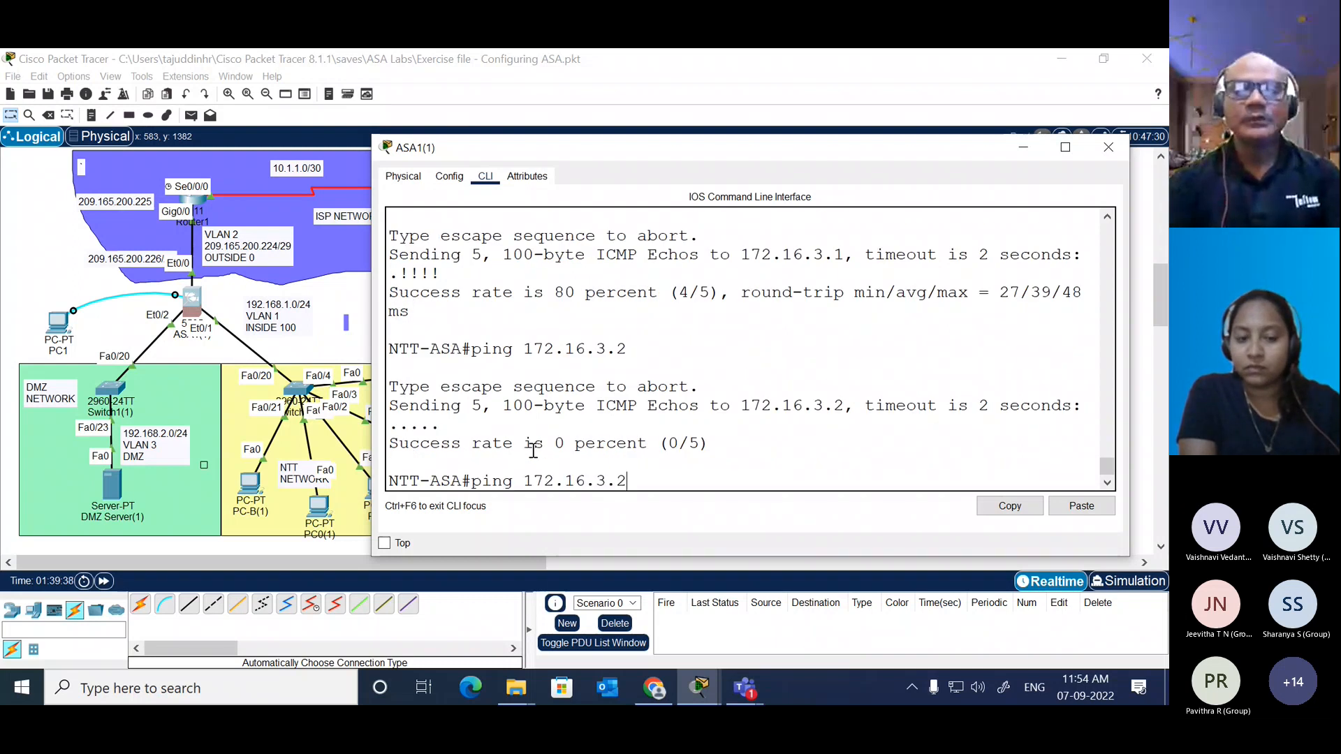
type("3")
key("Return")
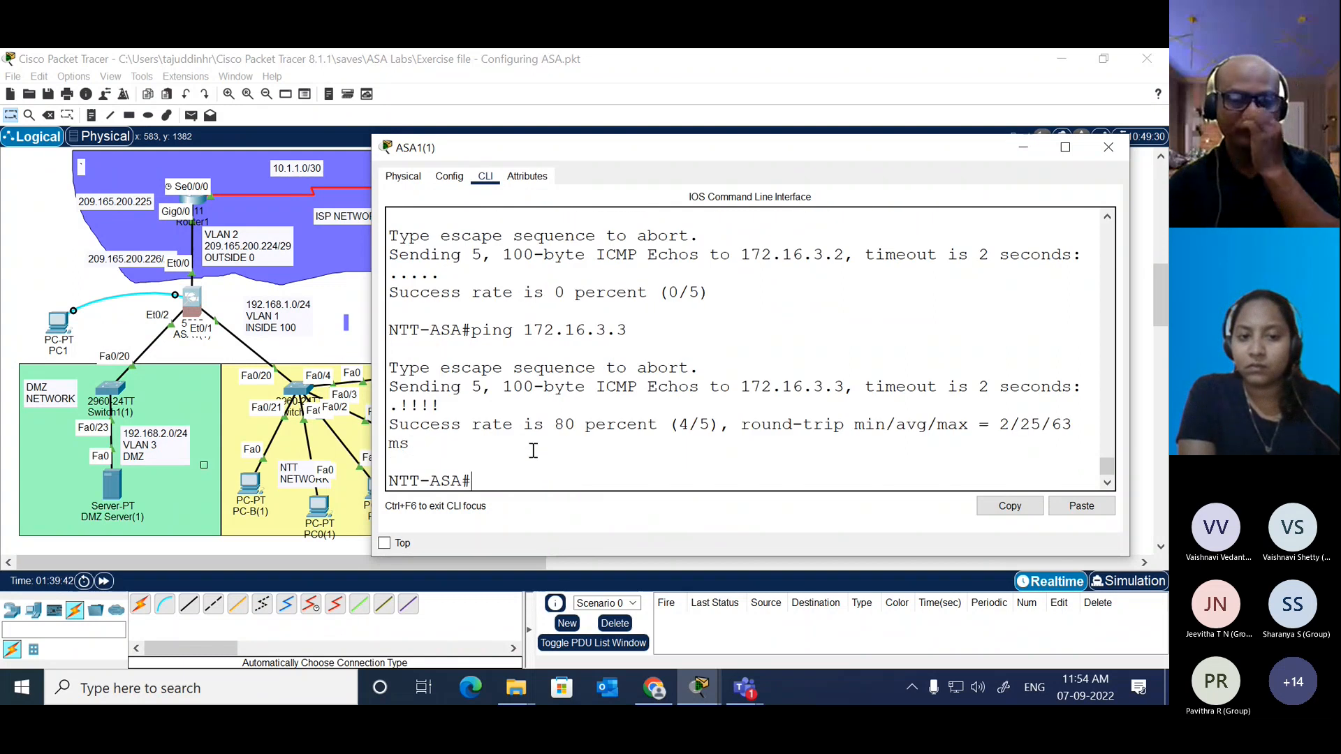
Step: Open PC0(1)'s command prompt, widen its window and ping 172.16.3.3 from there
left_click(343, 304)
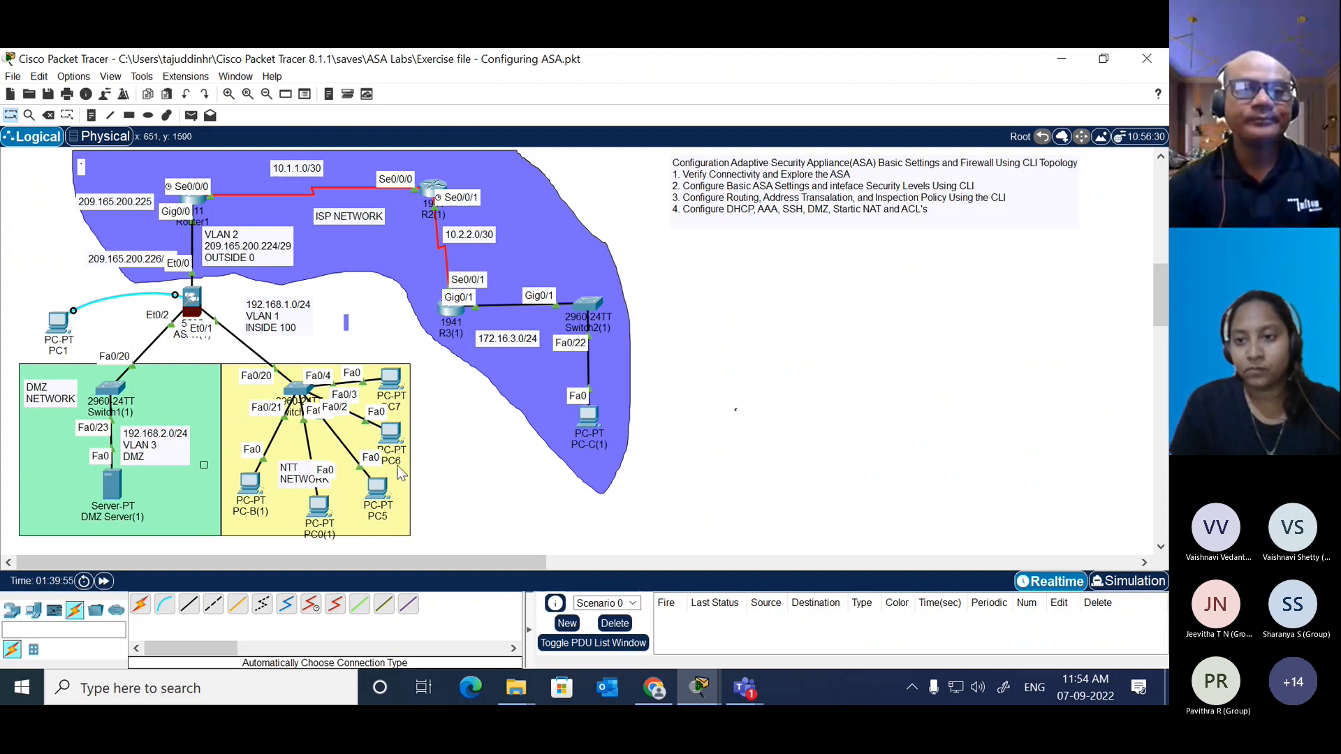
left_click(319, 509)
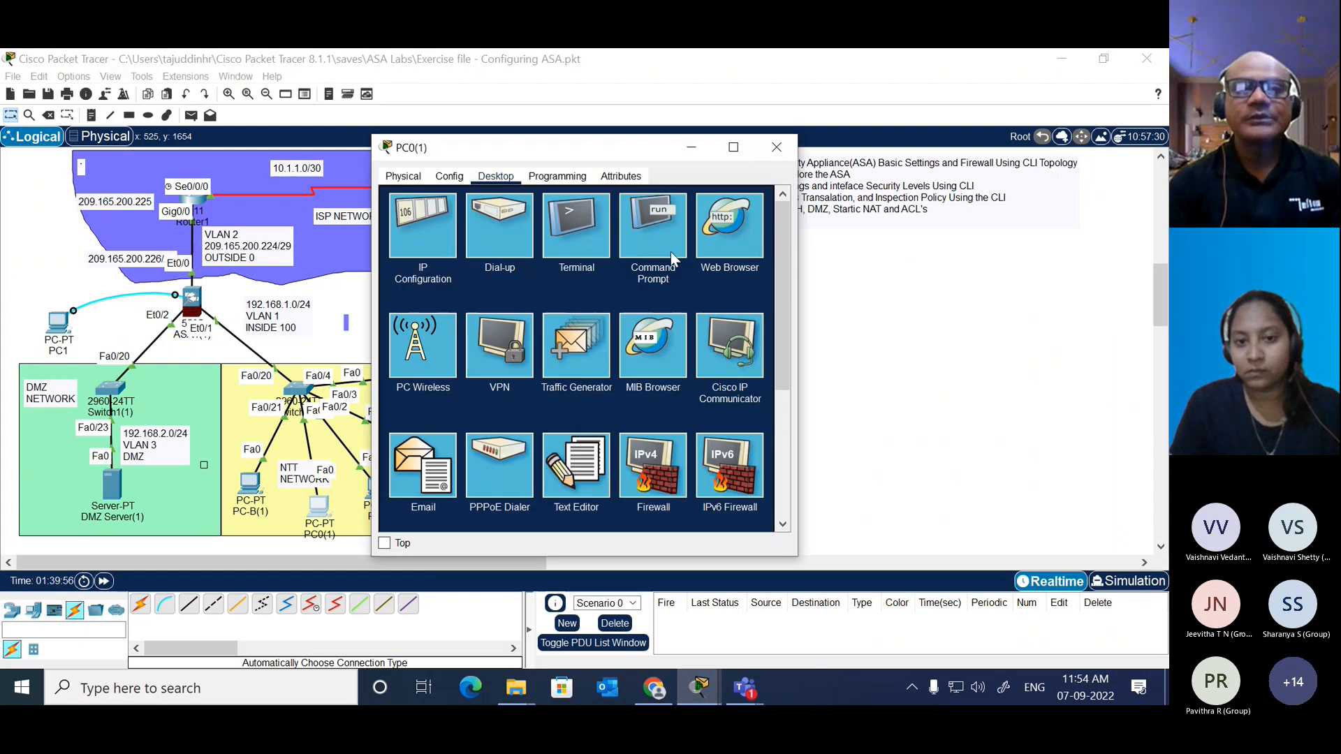
left_click(653, 234)
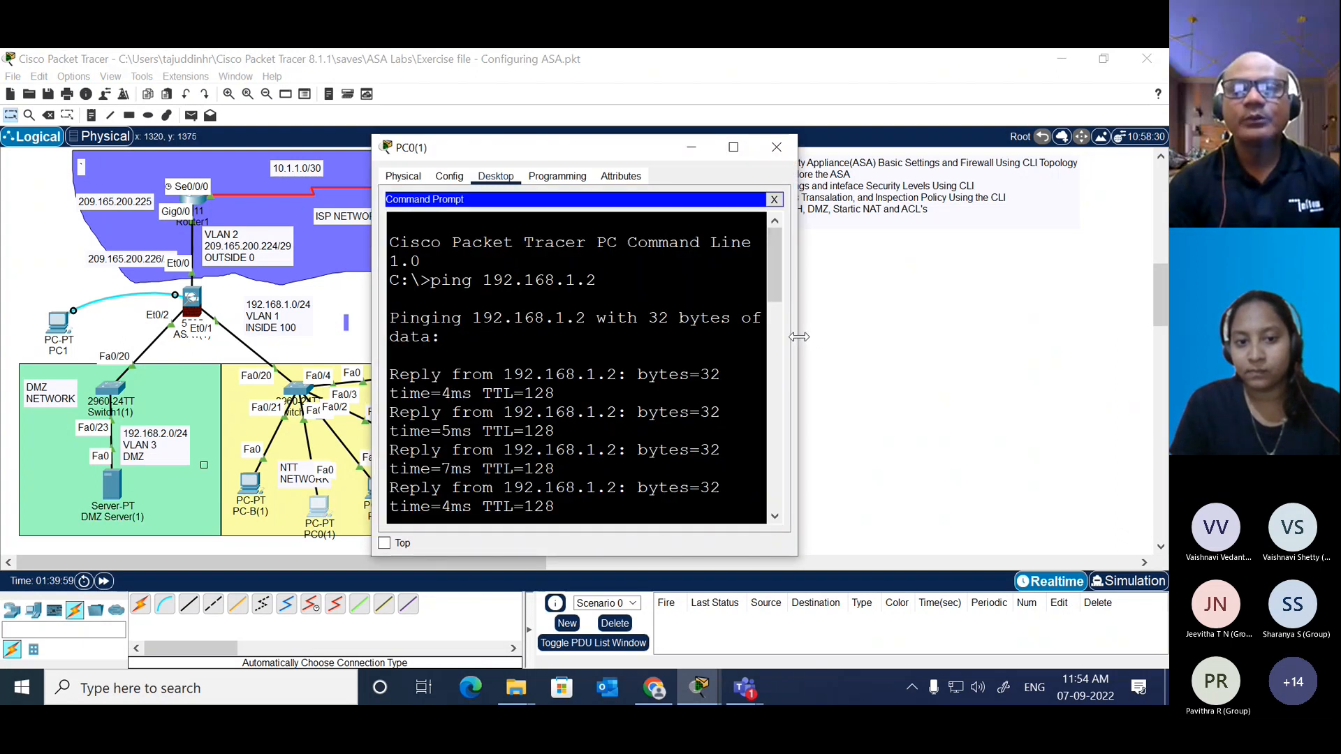
left_click_drag(798, 313, 991, 312)
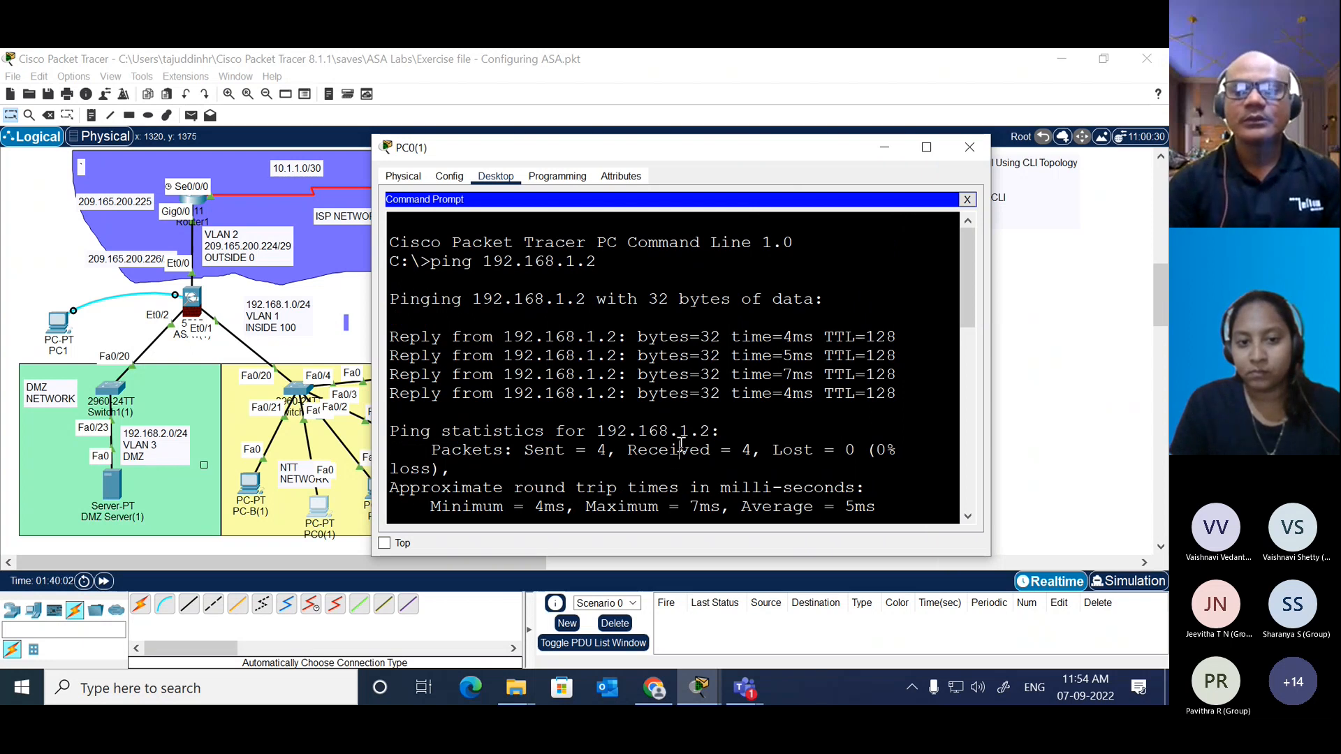
scroll(681, 445, "down", 5)
type("ping ")
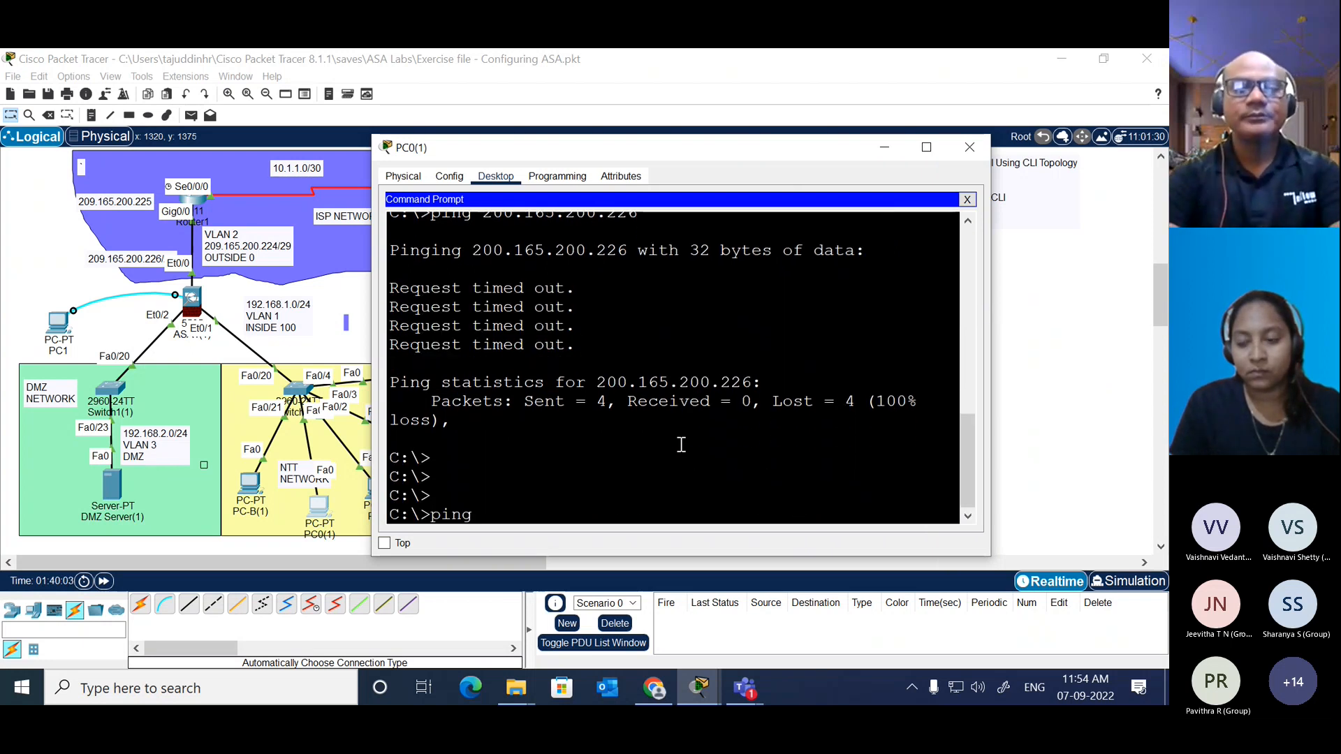
type("1")
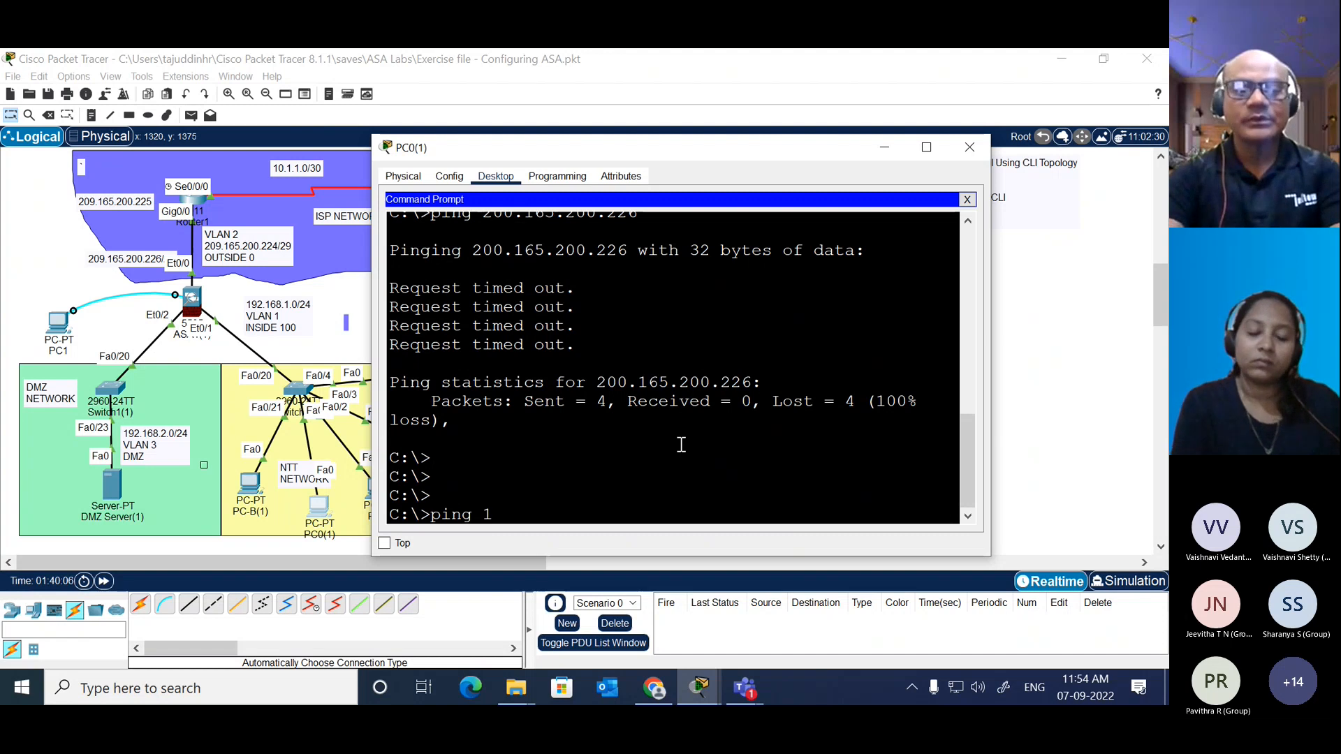
type("72.16.")
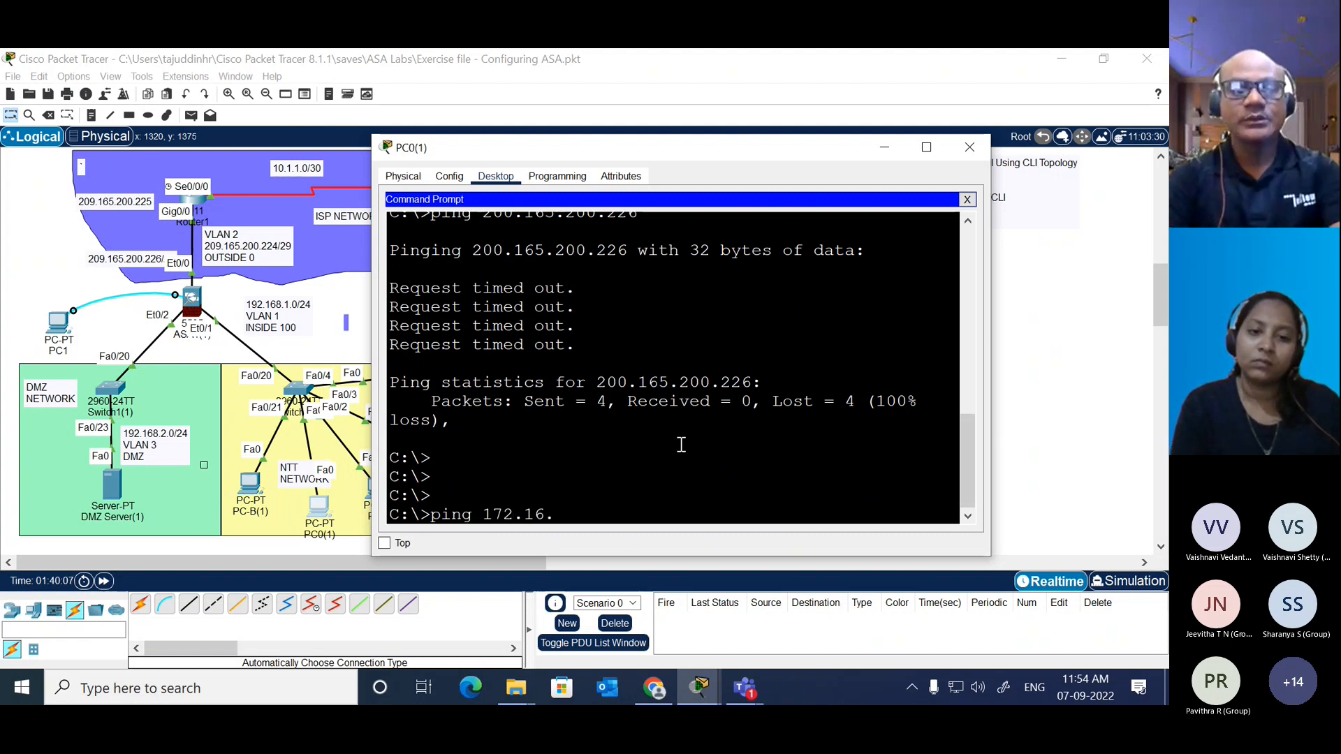
type("3.3")
key("Return")
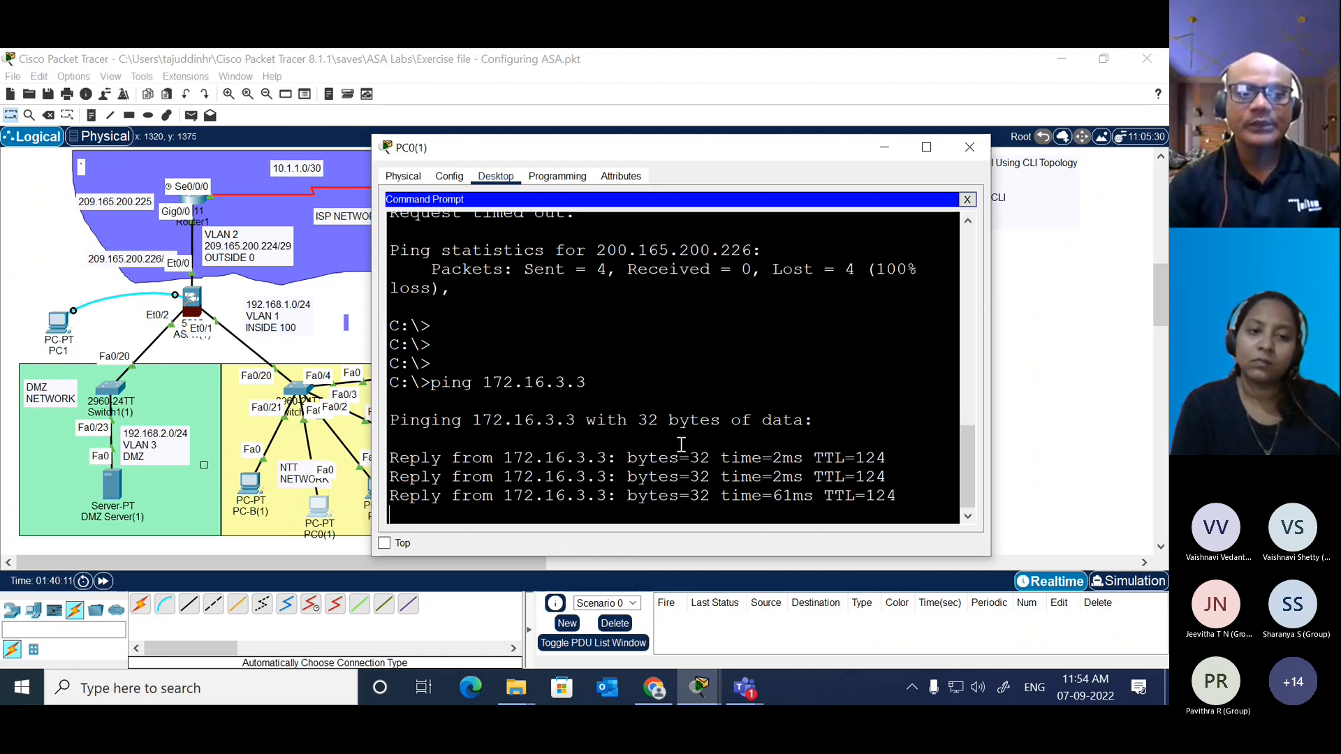
Step: Add the note 172.16.3.3 to the topology and place it directly below PC-C(1)
left_click(1067, 358)
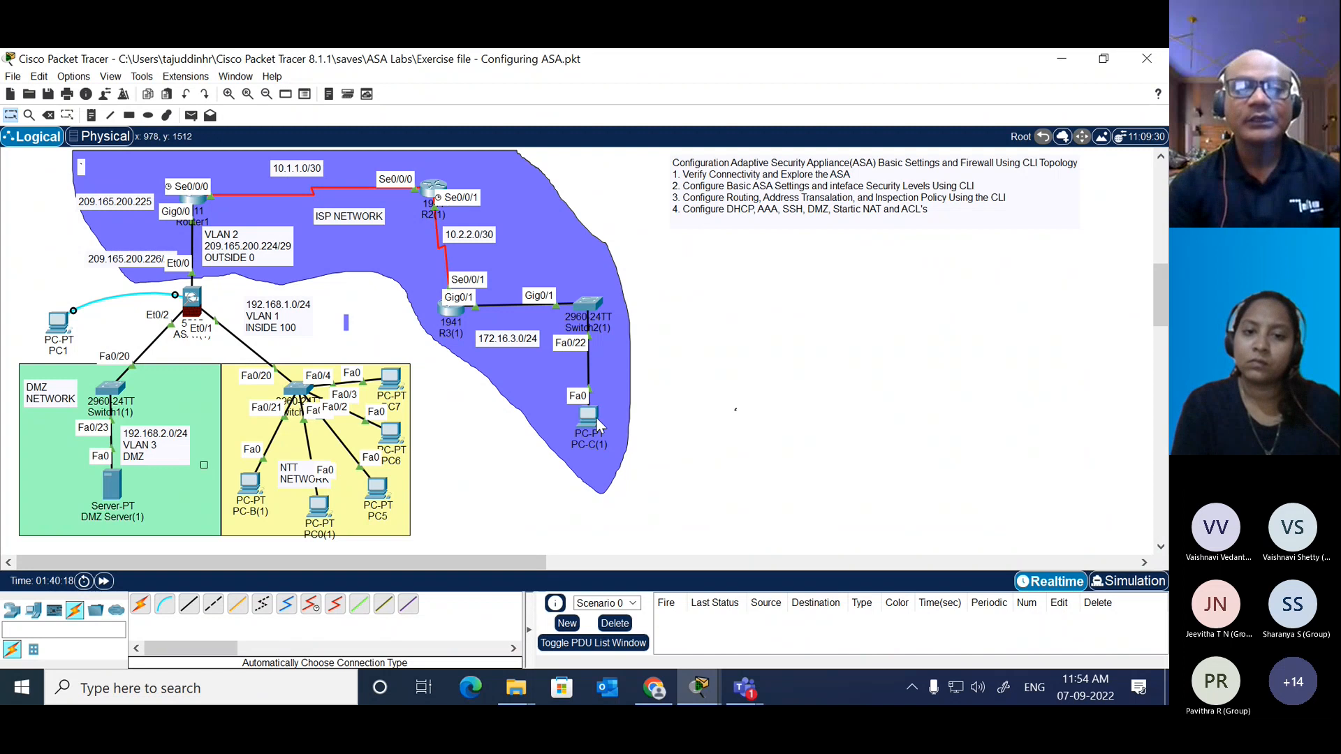
left_click(90, 115)
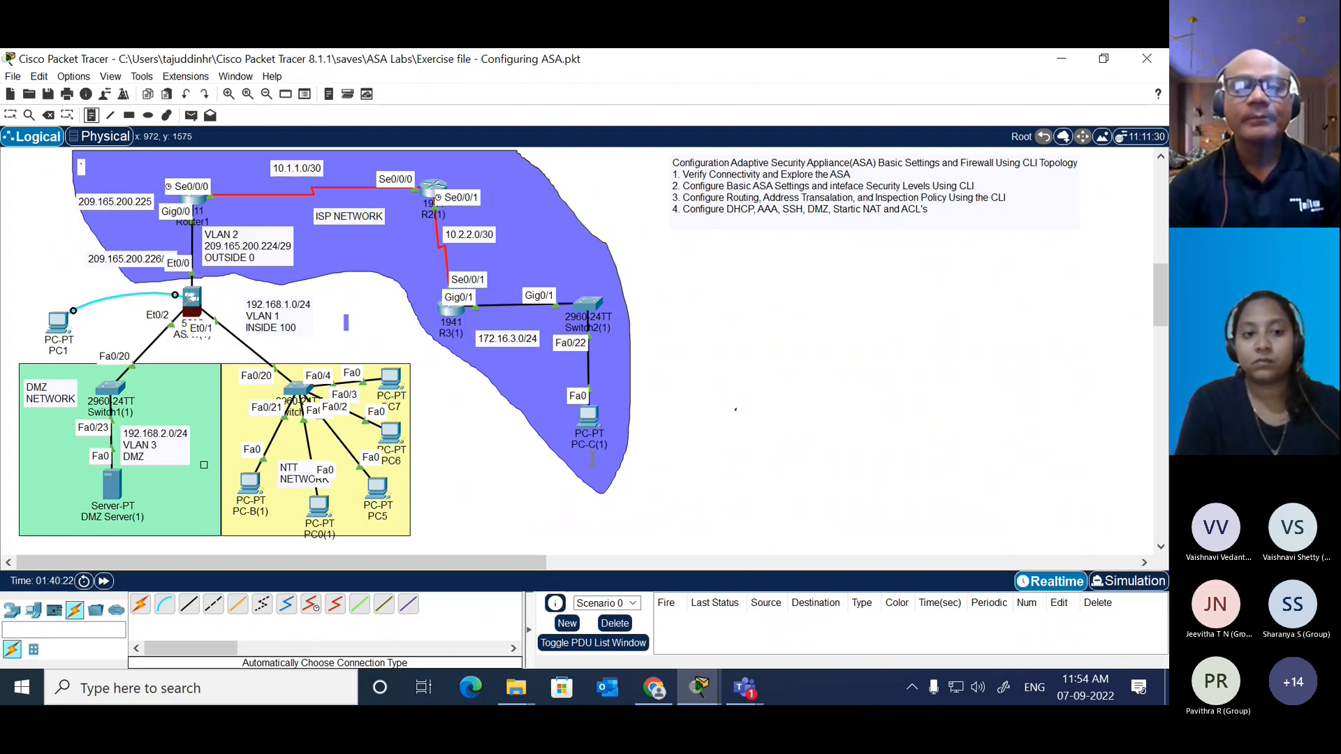
left_click(553, 464)
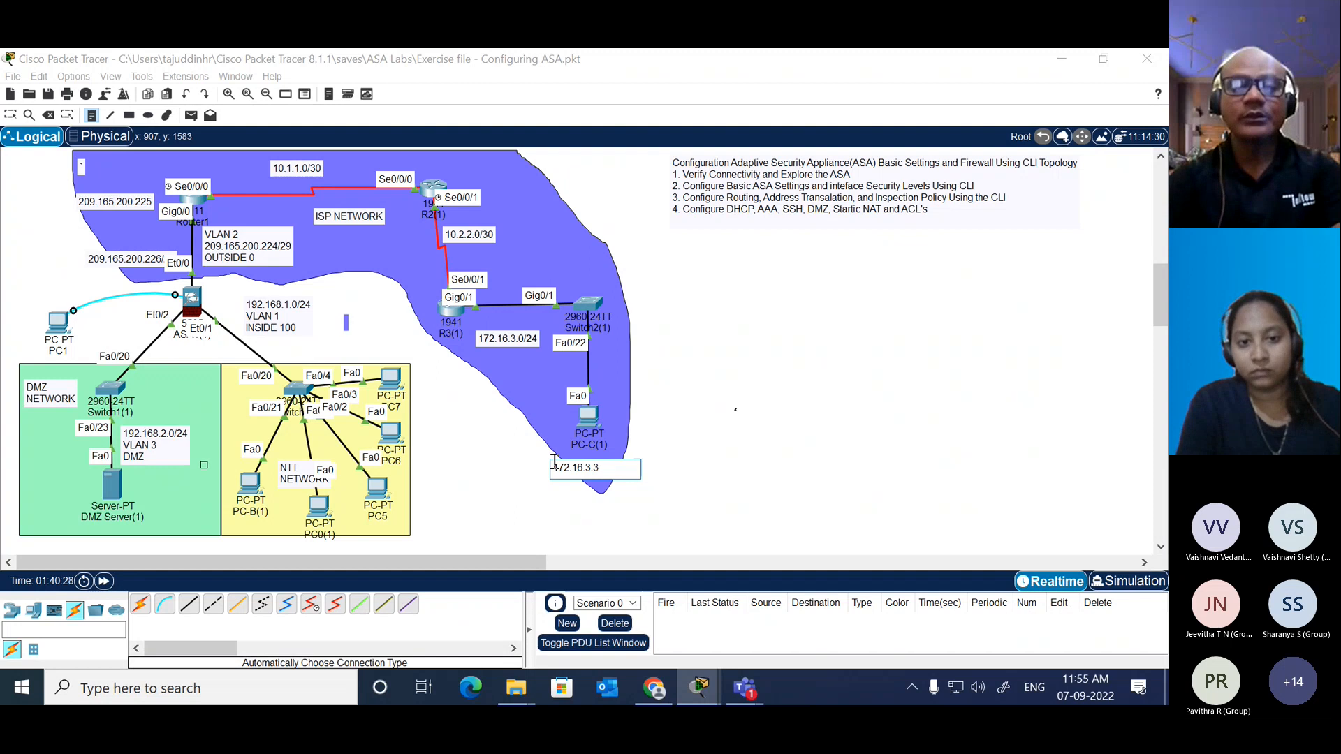
key("Escape")
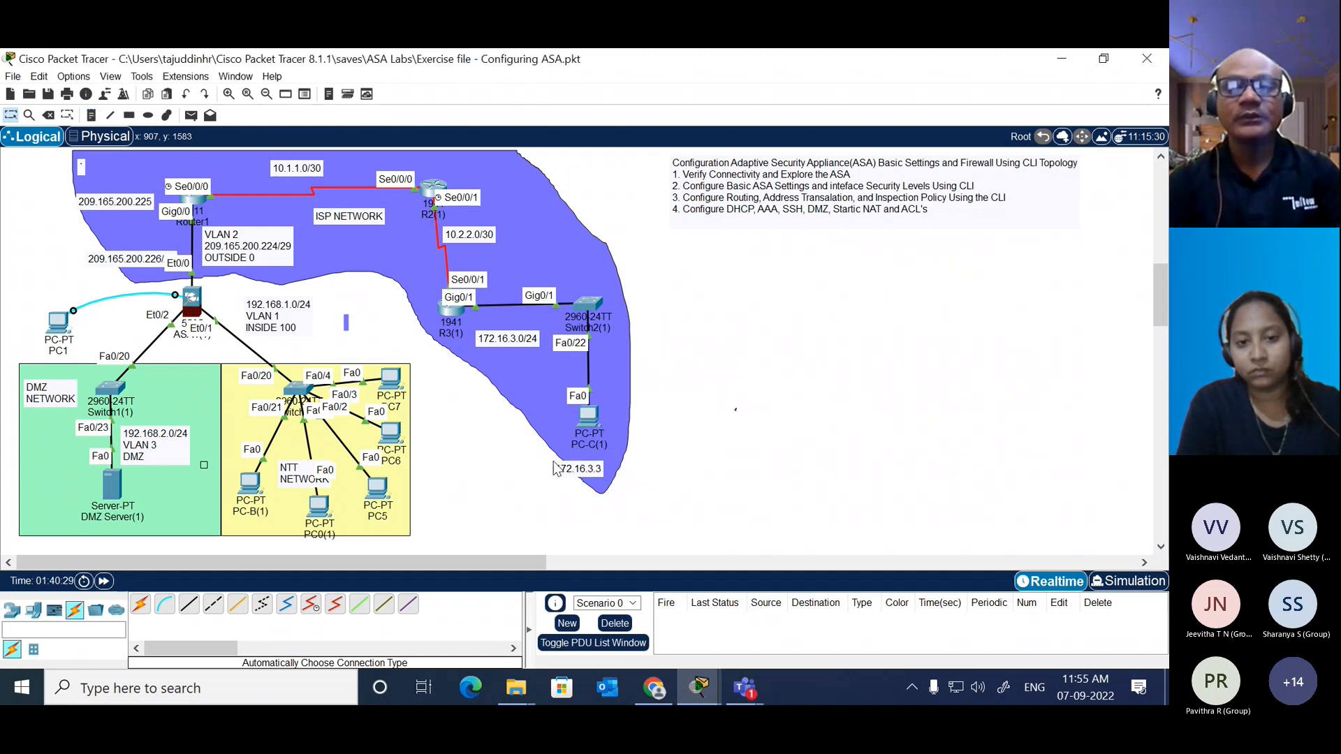
left_click_drag(588, 467, 601, 461)
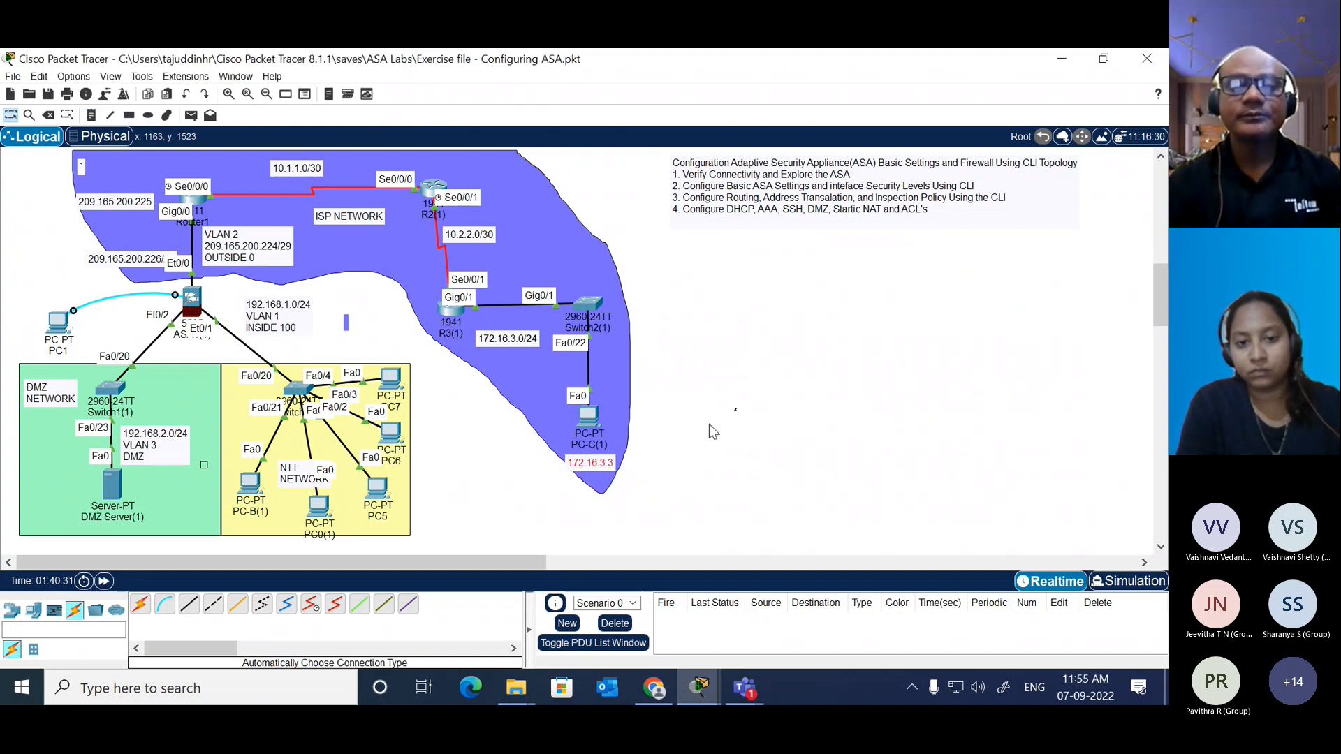
left_click(710, 425)
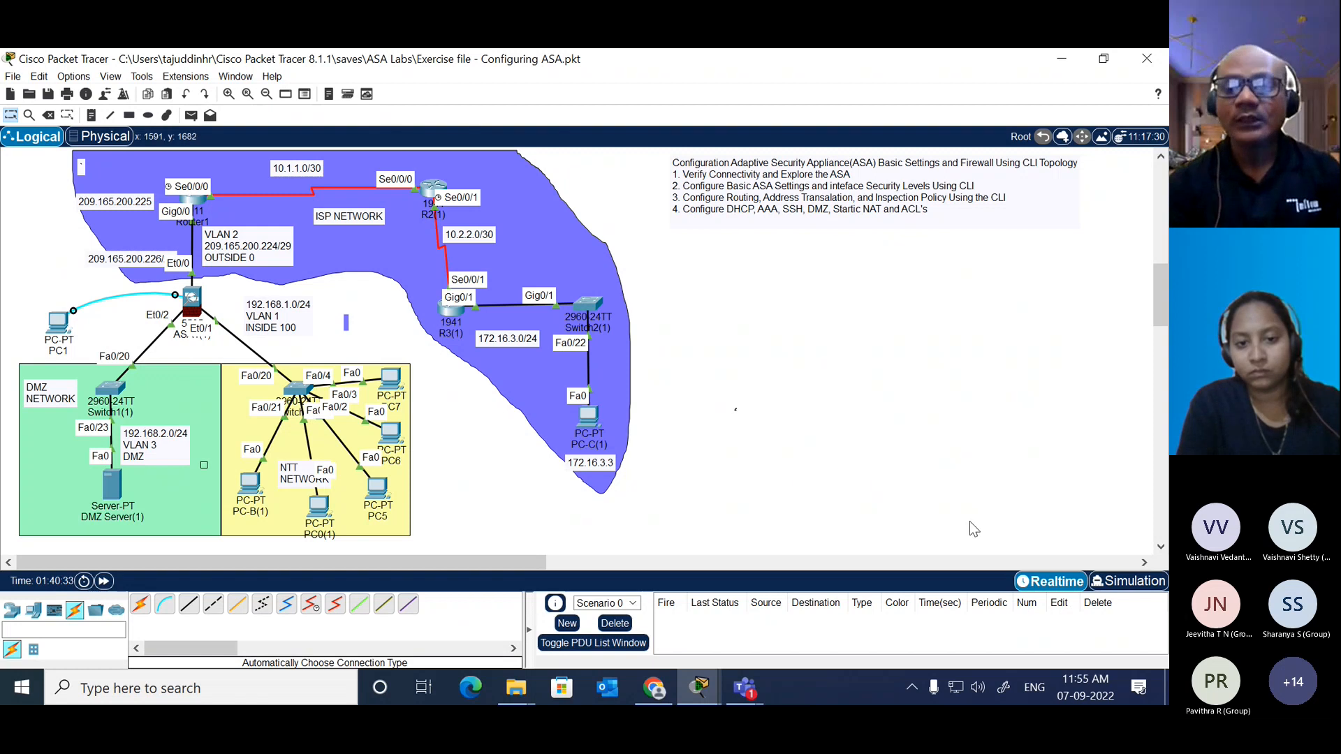
Step: Switch to simulation mode and add a simple PDU from PC0(1) to PC-C(1)
left_click(1125, 586)
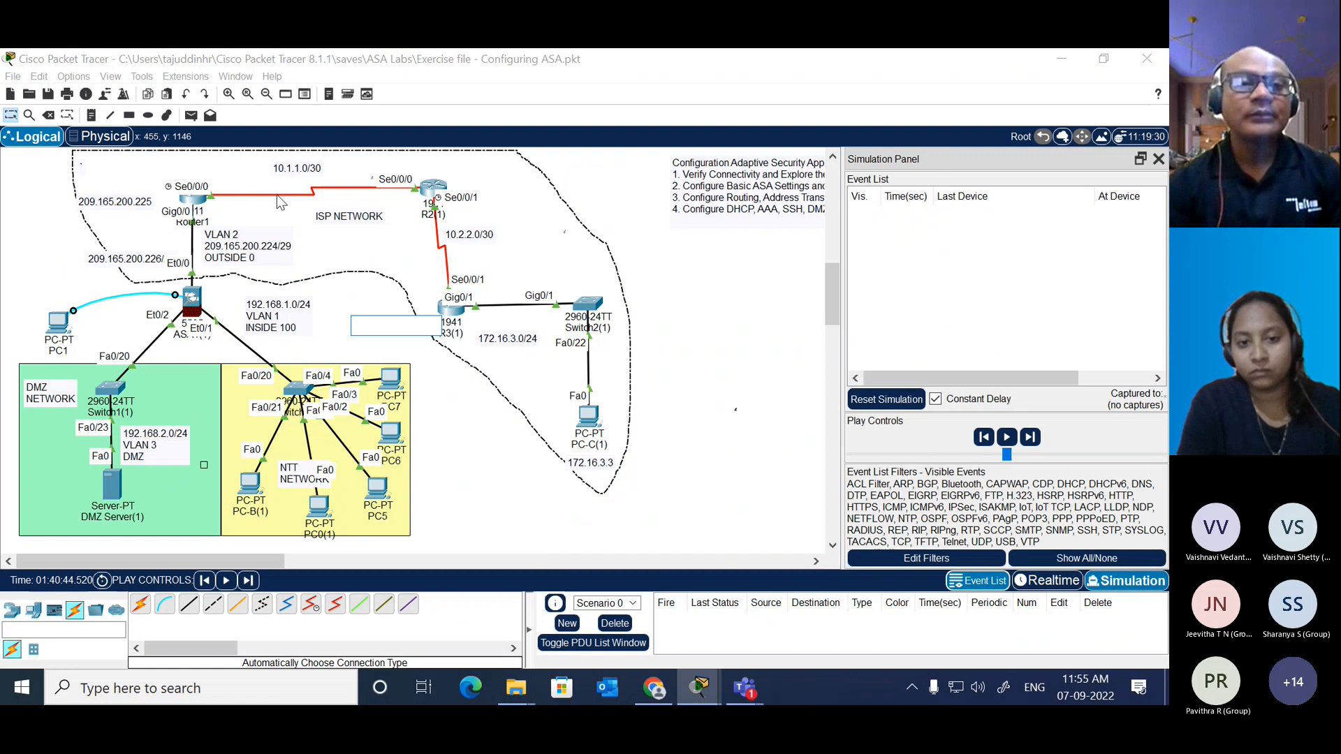
left_click(191, 116)
left_click(321, 508)
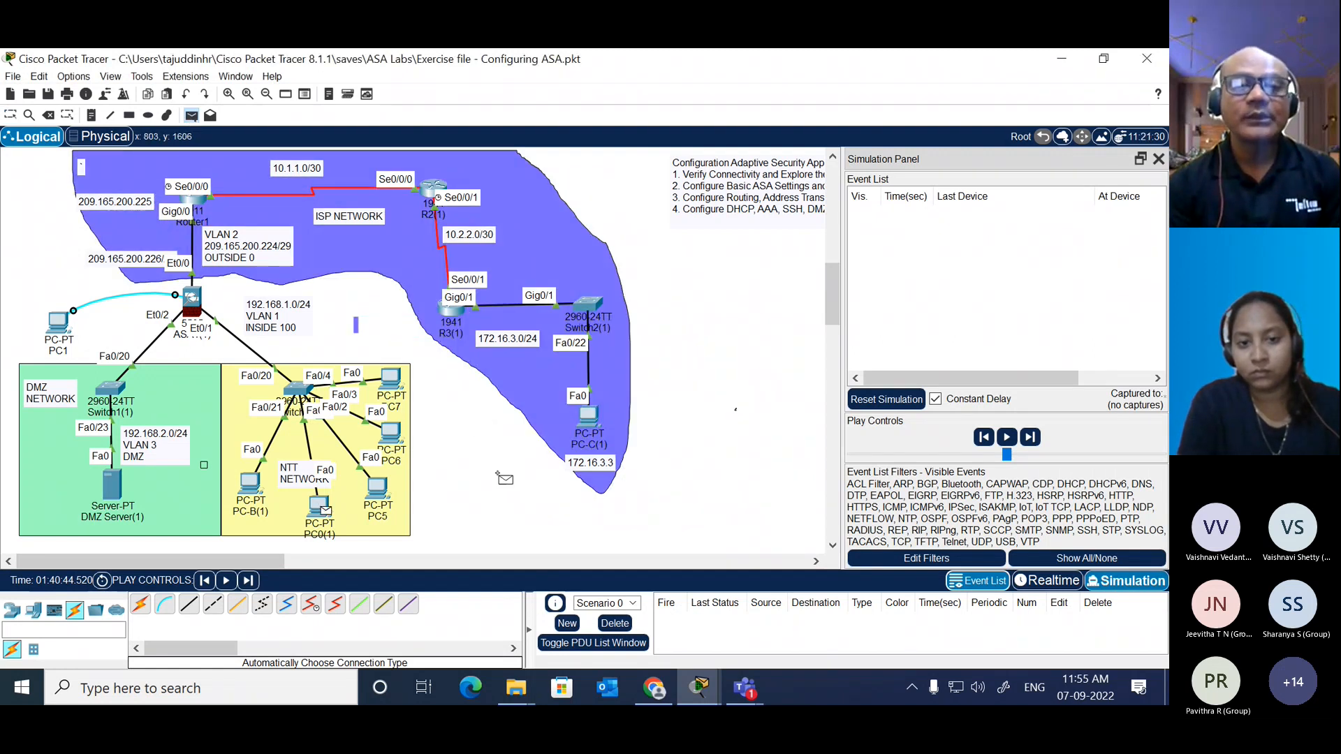
left_click(590, 422)
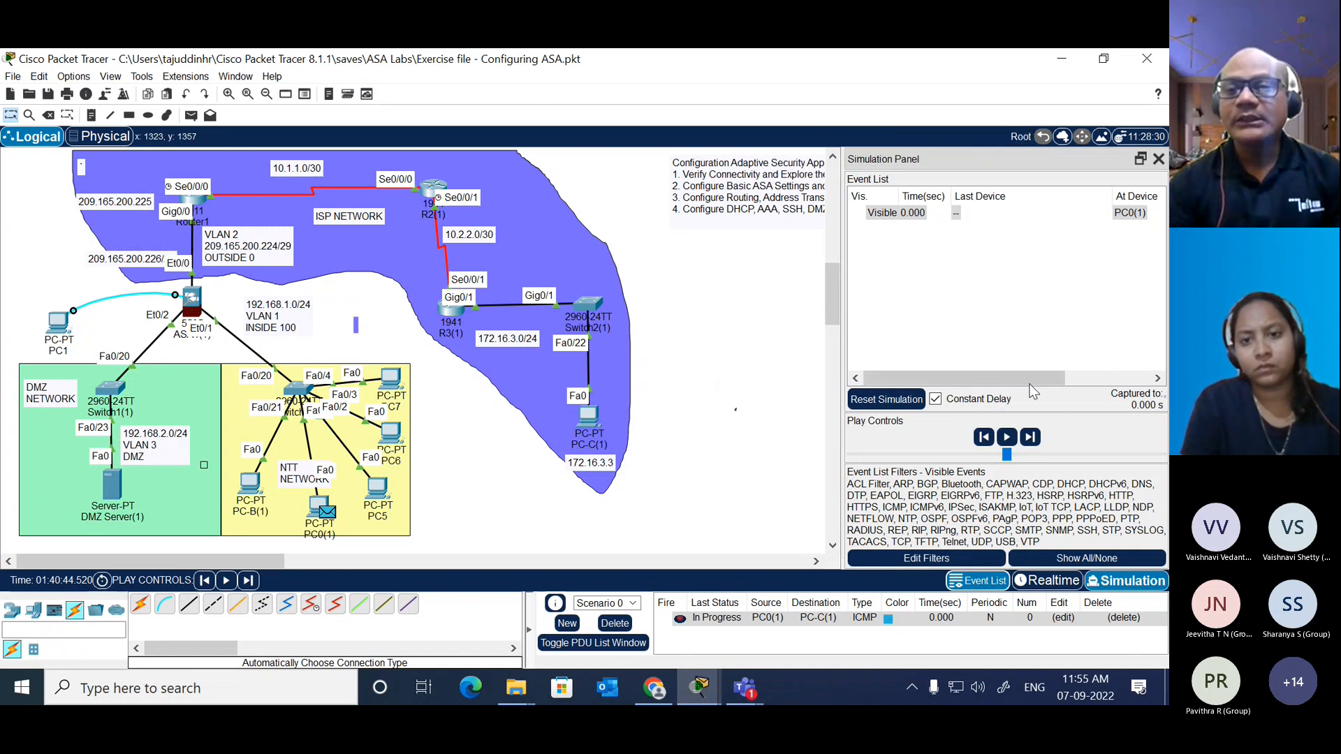
Step: Advance the simulation until the packet reaches ASA1(1), and open its PDU information clear of the ASA in the topology
left_click(1030, 438)
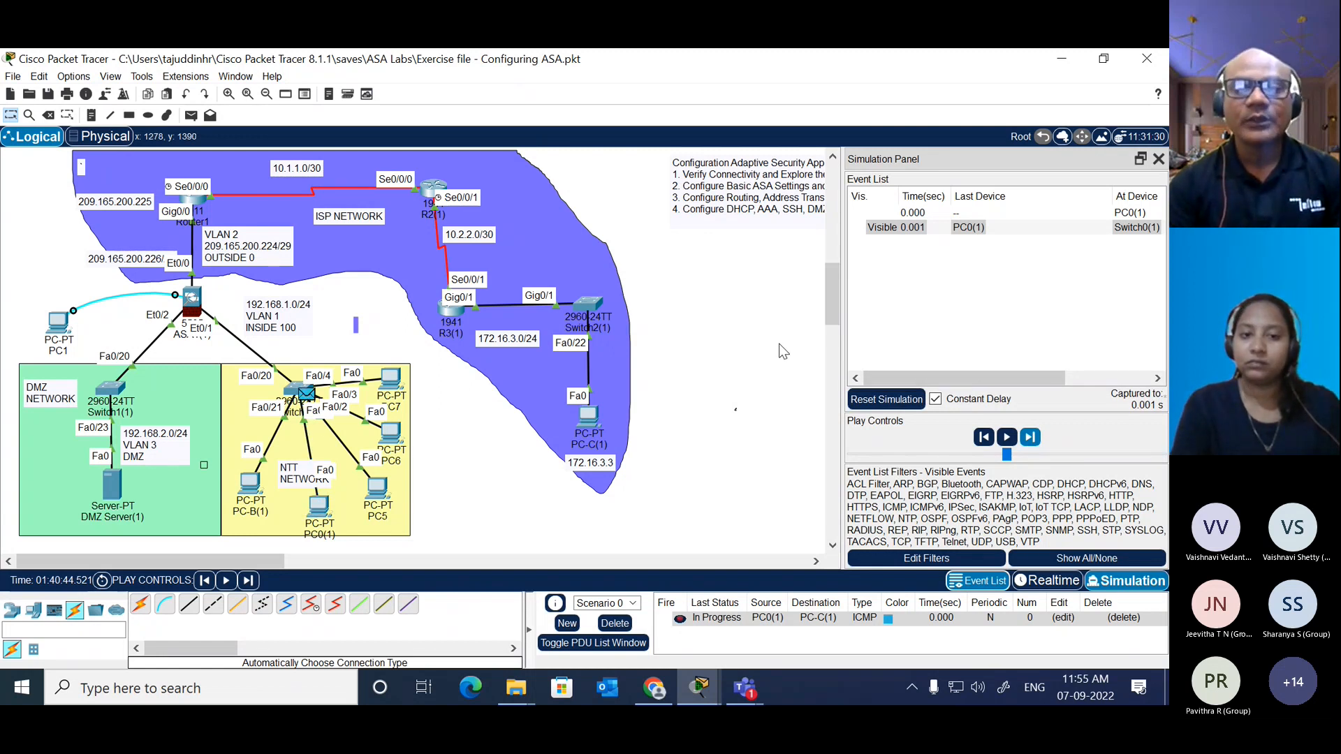
left_click(1031, 437)
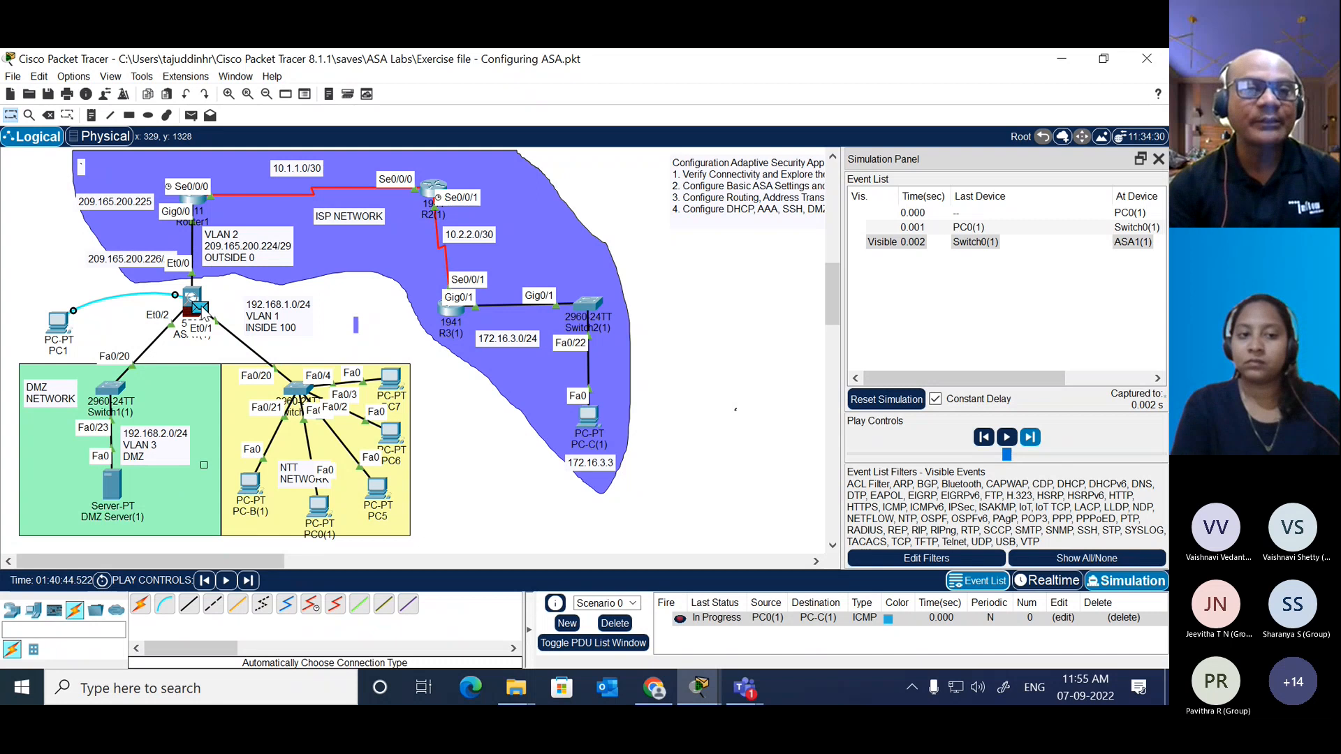
left_click(201, 310)
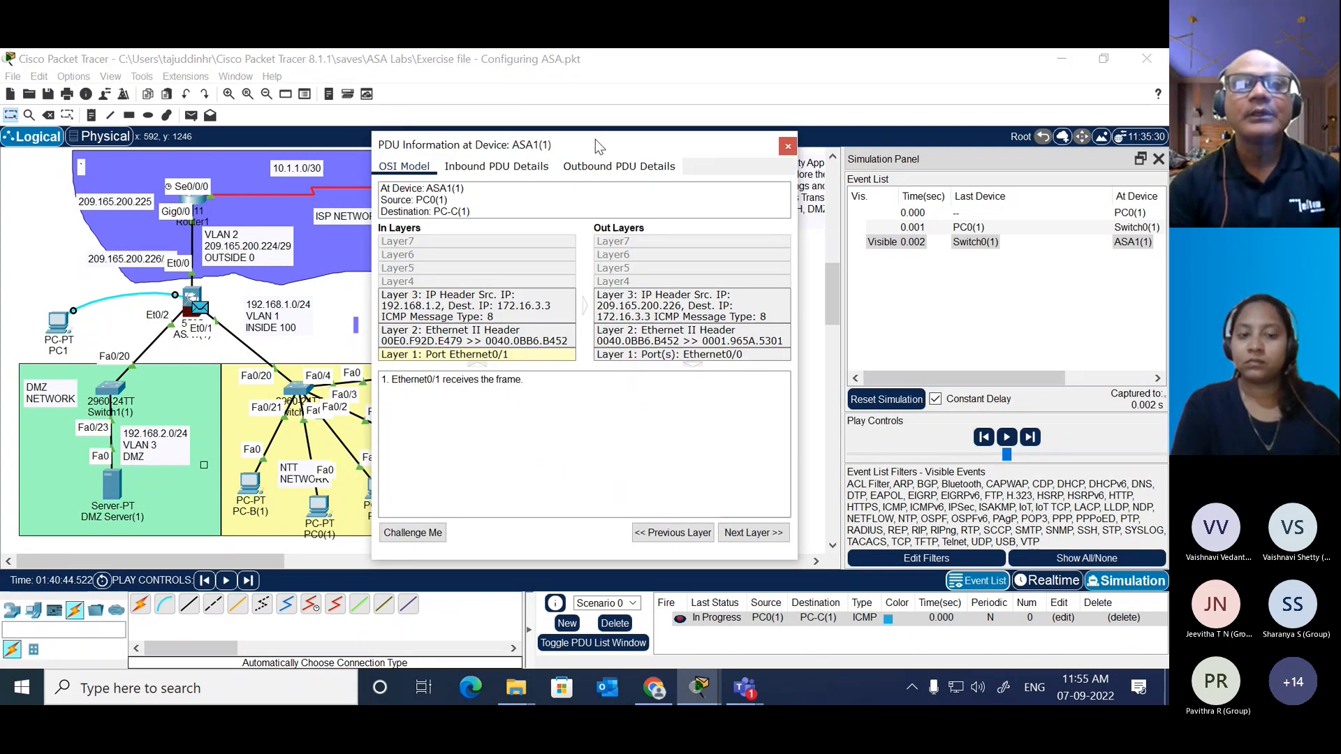
left_click_drag(595, 144, 673, 91)
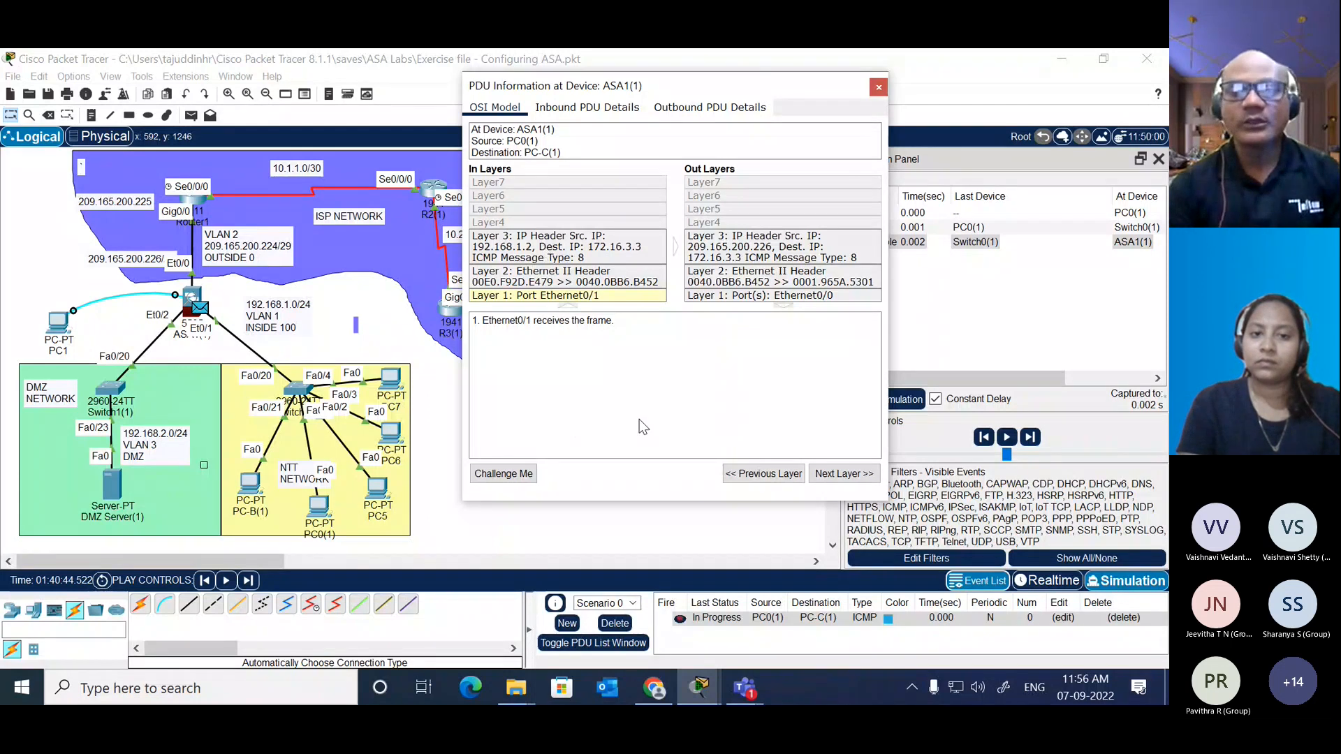
Step: Switch to the Teams meeting on Cisco ASA and close its transcript
left_click(745, 690)
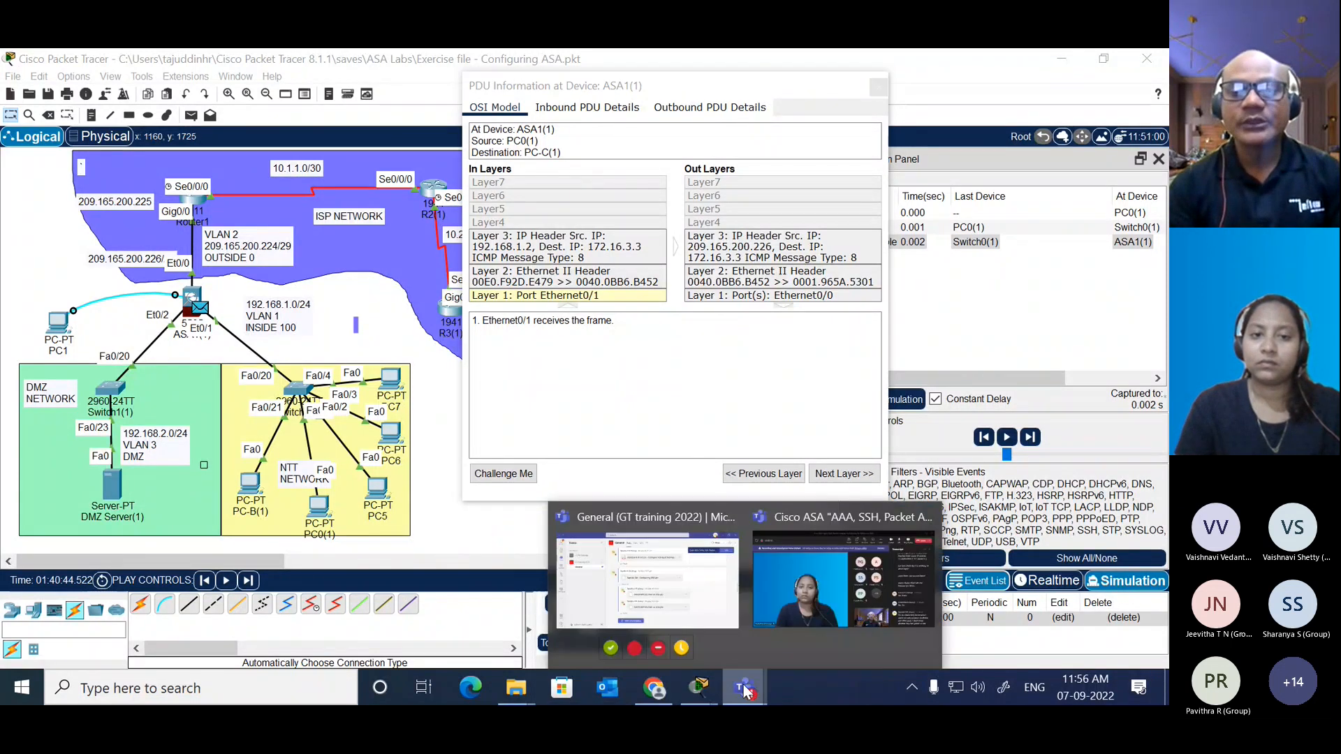
left_click(827, 559)
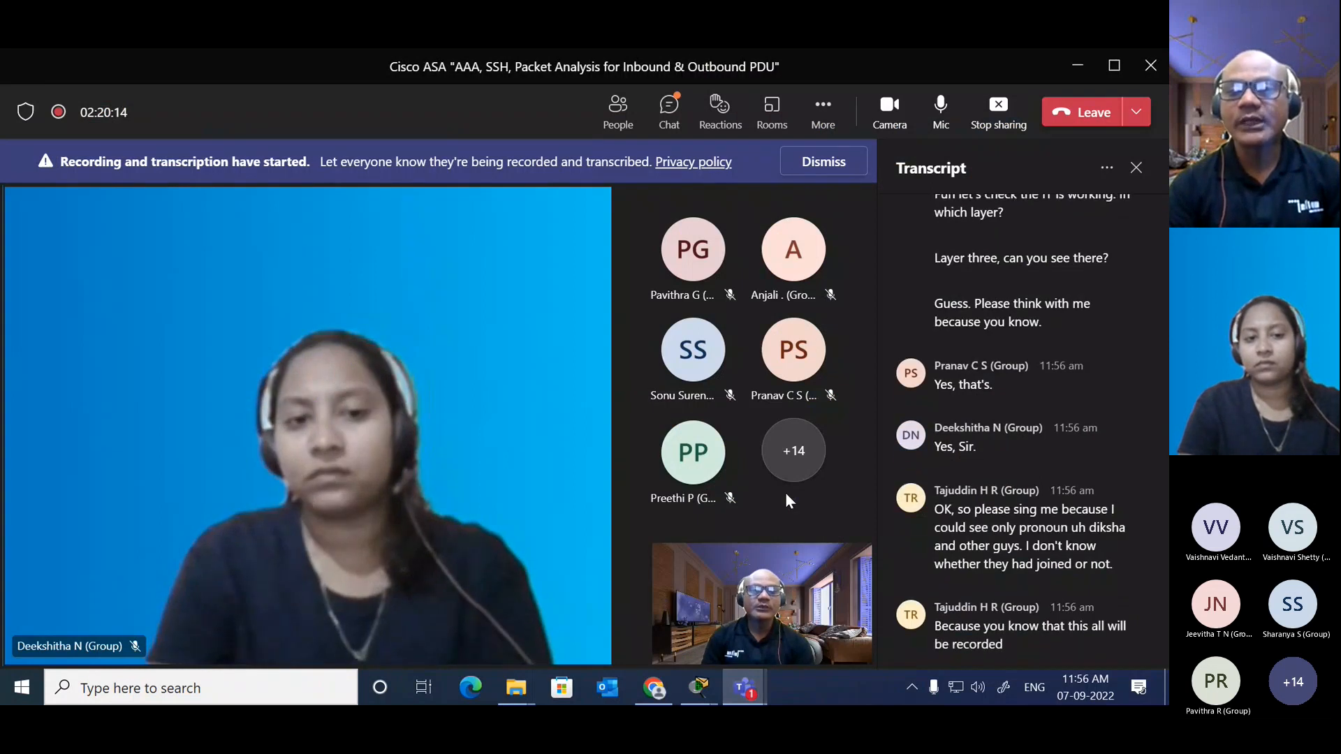
left_click(1137, 171)
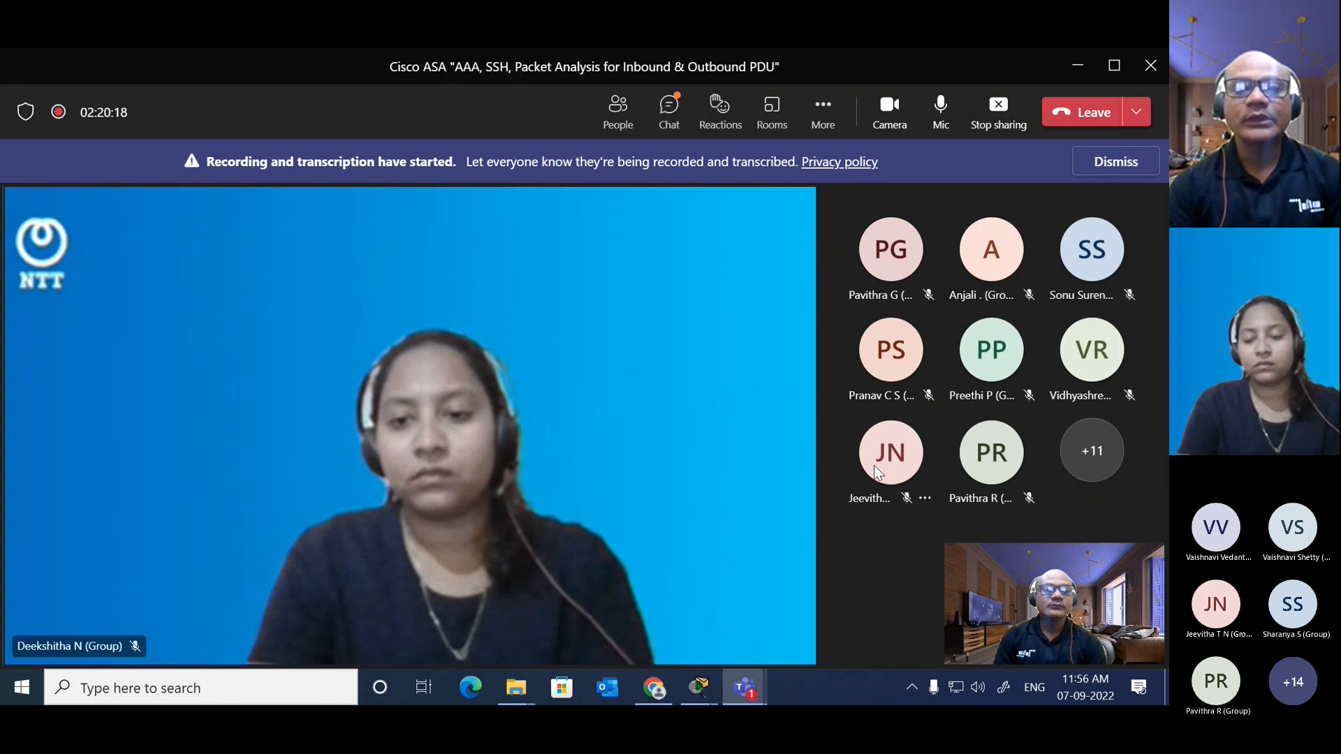
Step: Return to Packet Tracer and show the outbound Layer 3 processing details of the PDU at ASA1(1)
left_click(701, 693)
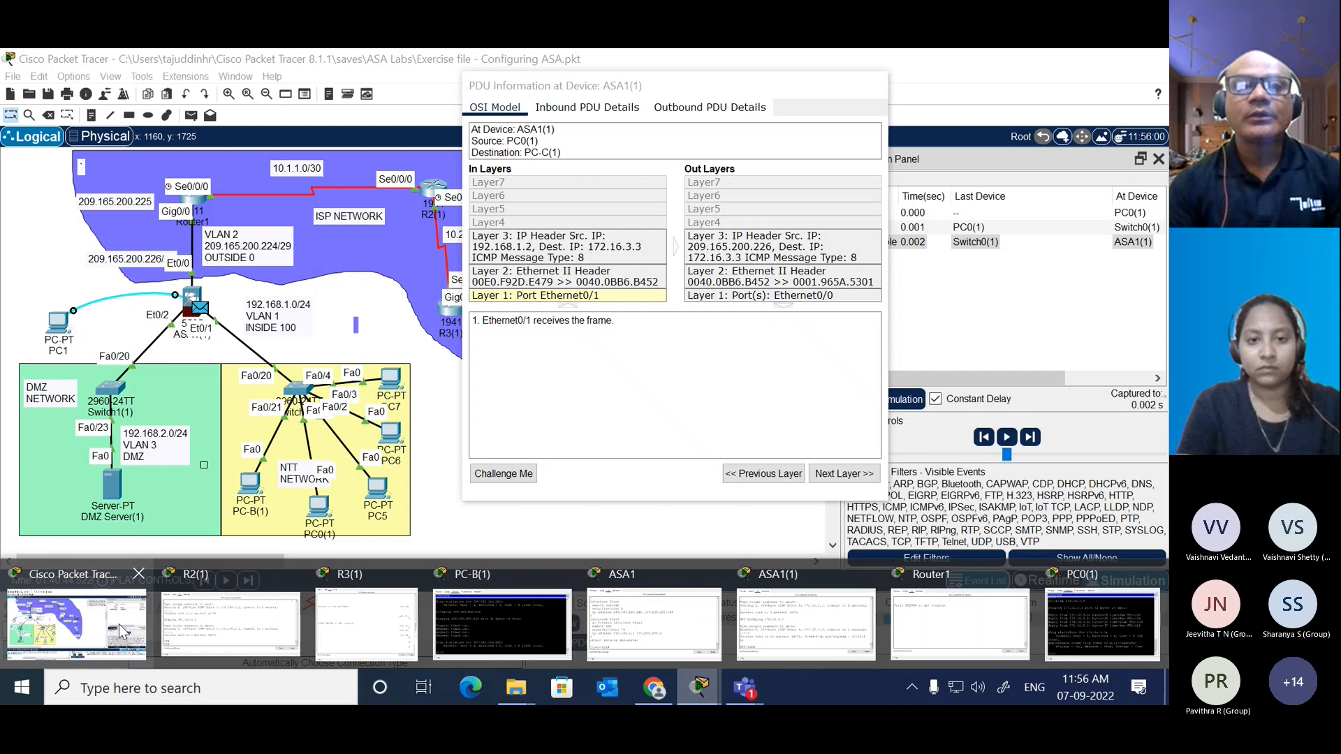
left_click(122, 631)
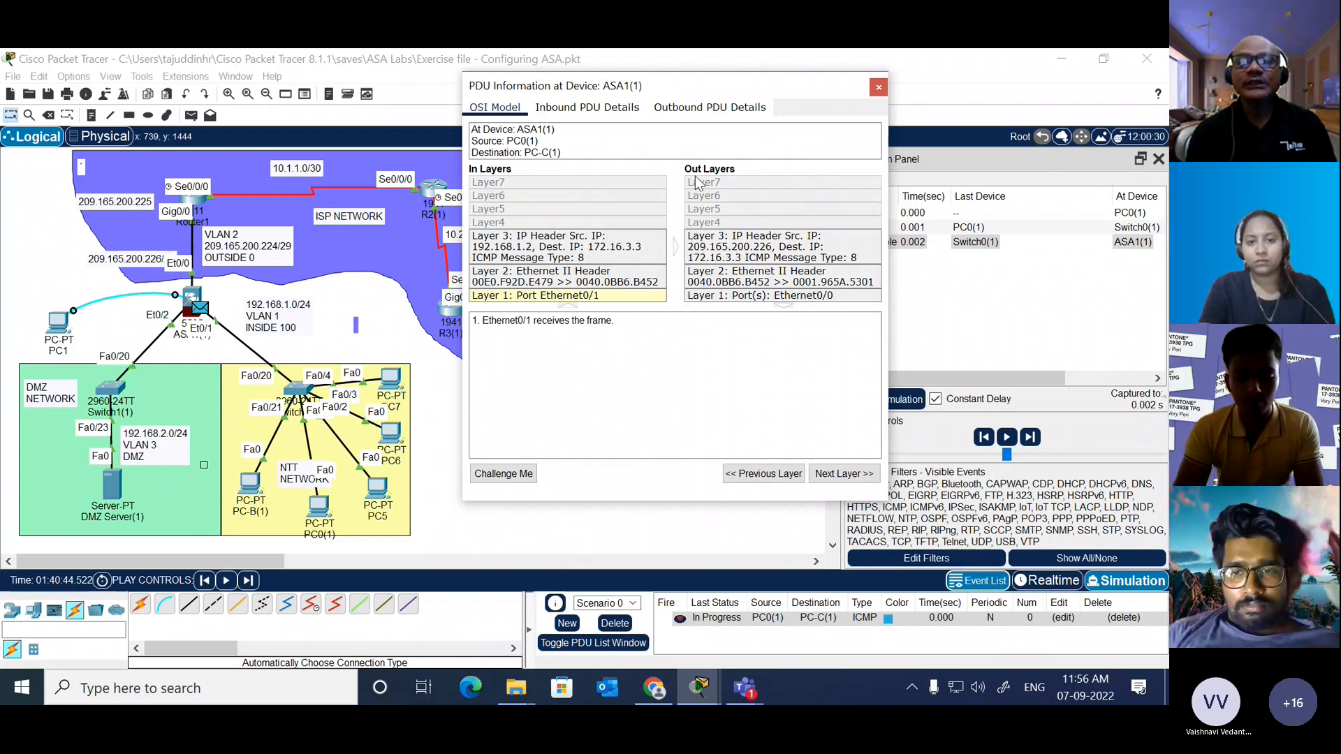
left_click(739, 253)
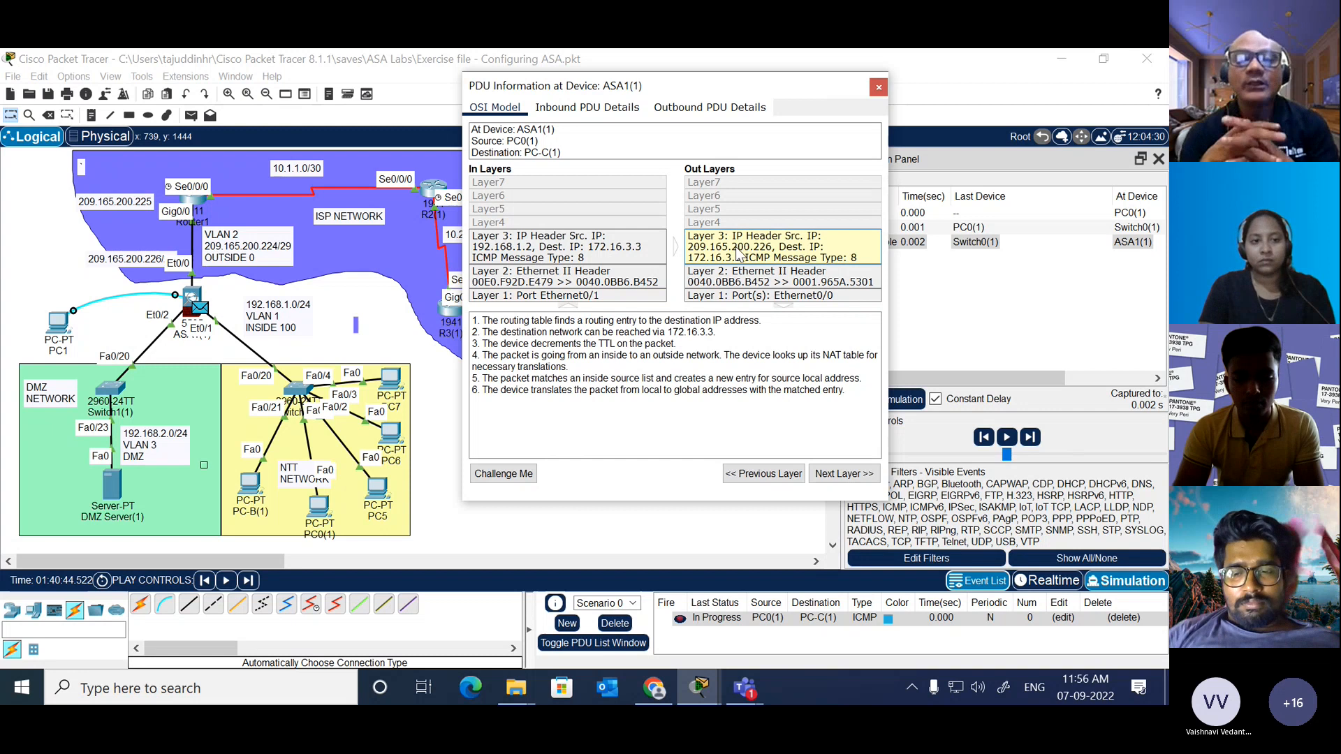
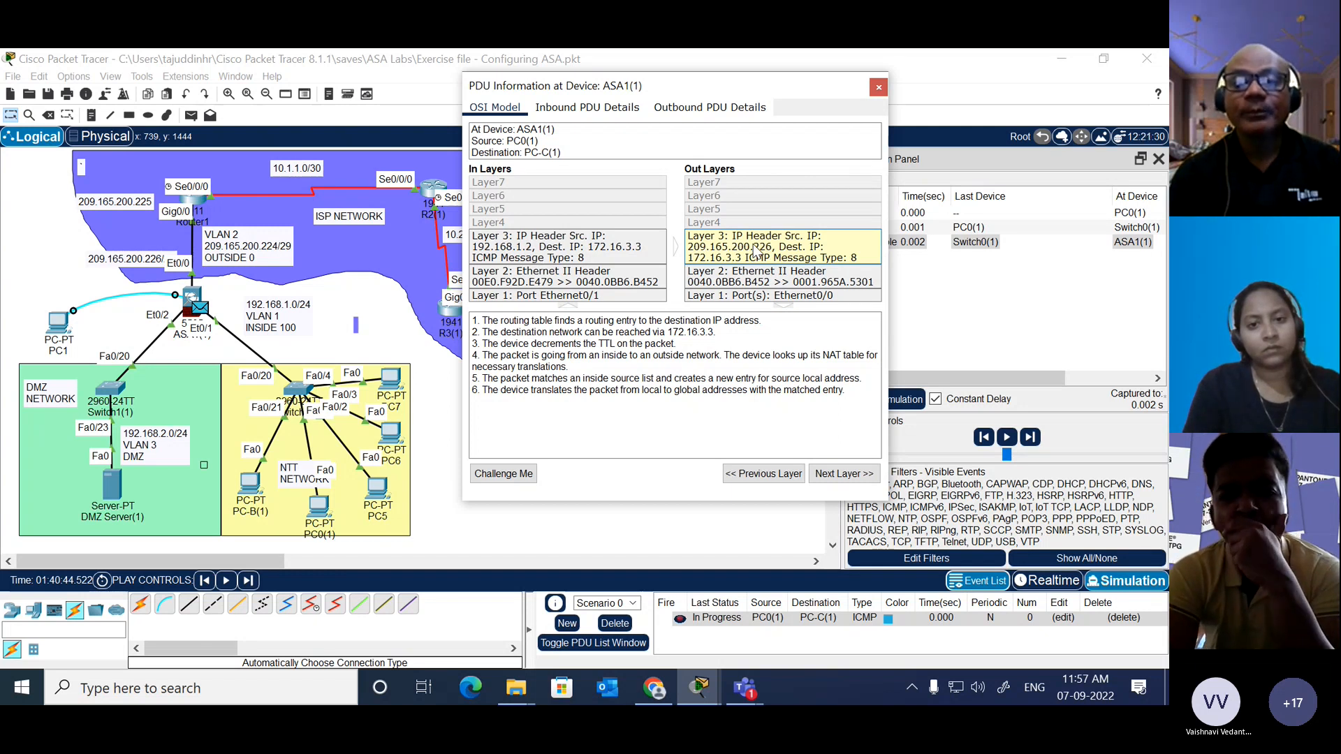
Step: Move the ASA1(1) PDU information window so that it no longer covers the ISP network in the topology
left_click(577, 515)
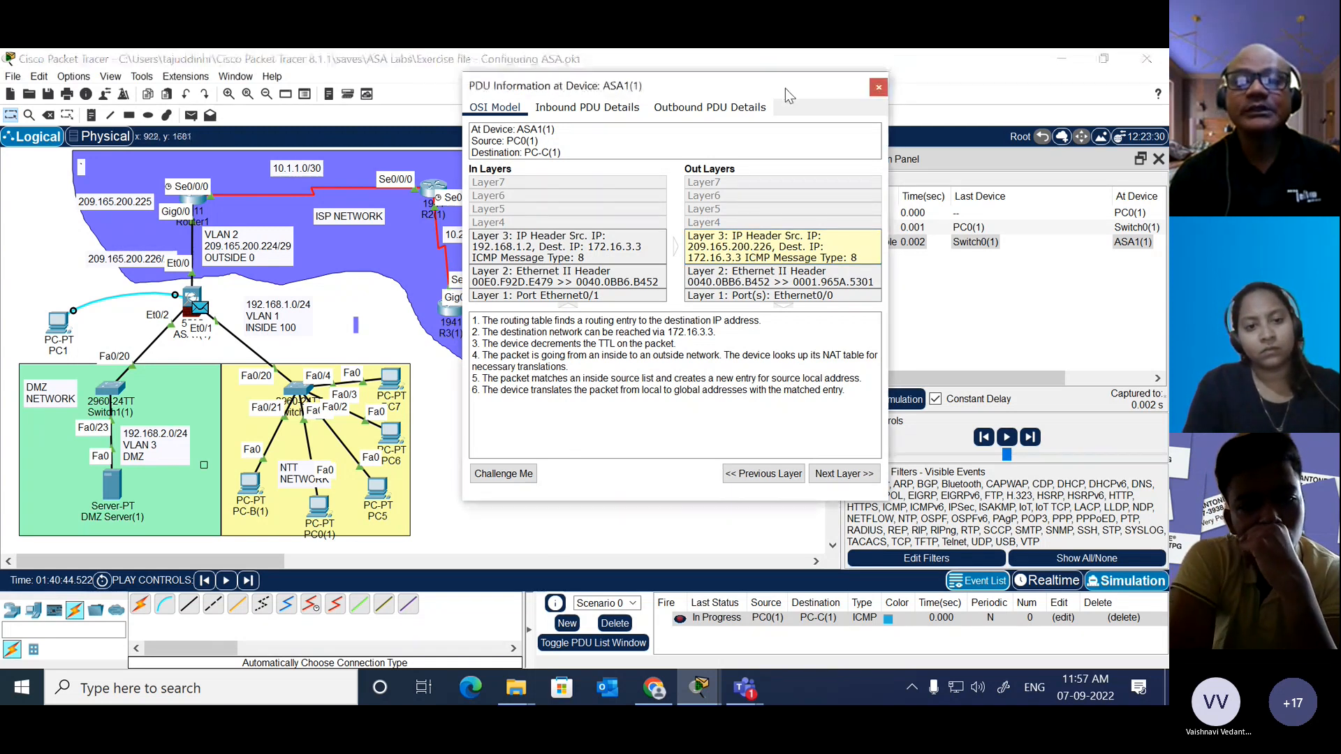
left_click_drag(785, 88, 1016, 84)
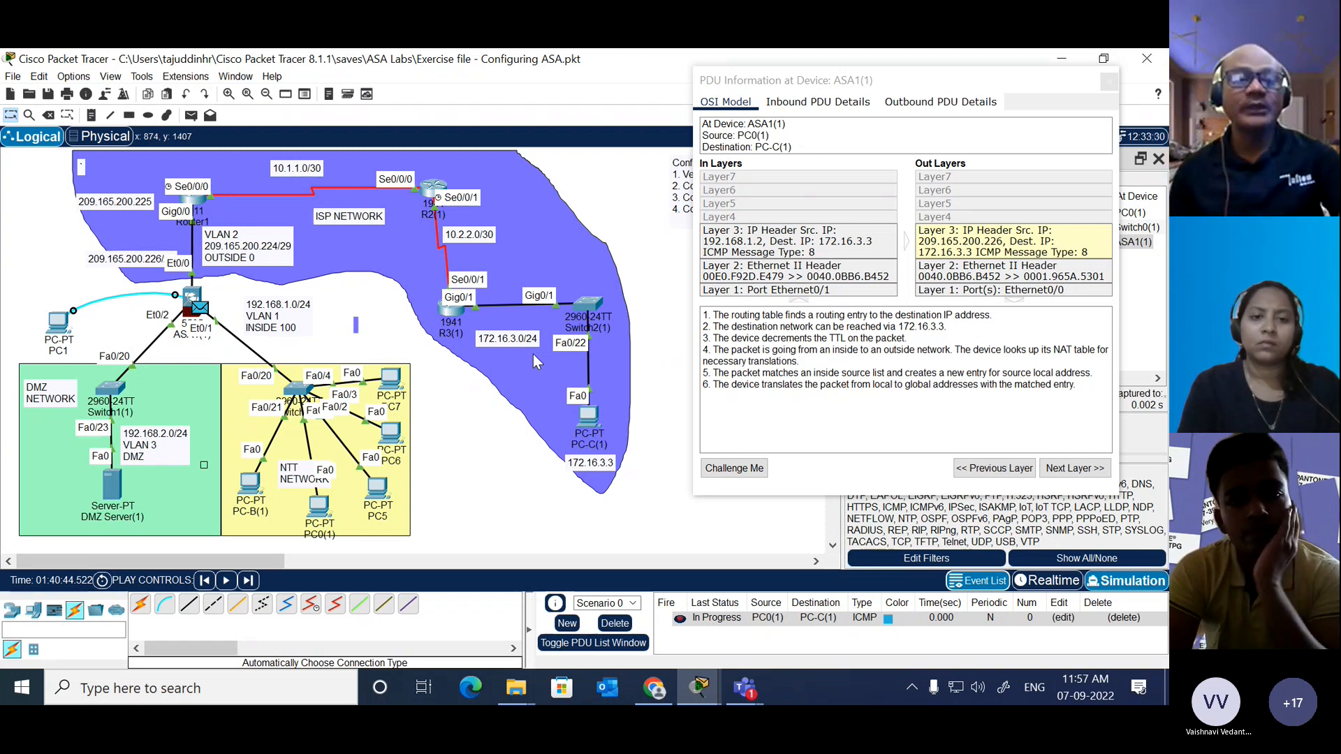
Step: Open the Windows Command Prompt, ping aroushtech.in and highlight the IP address its name resolves to
key("super+r")
key("Return")
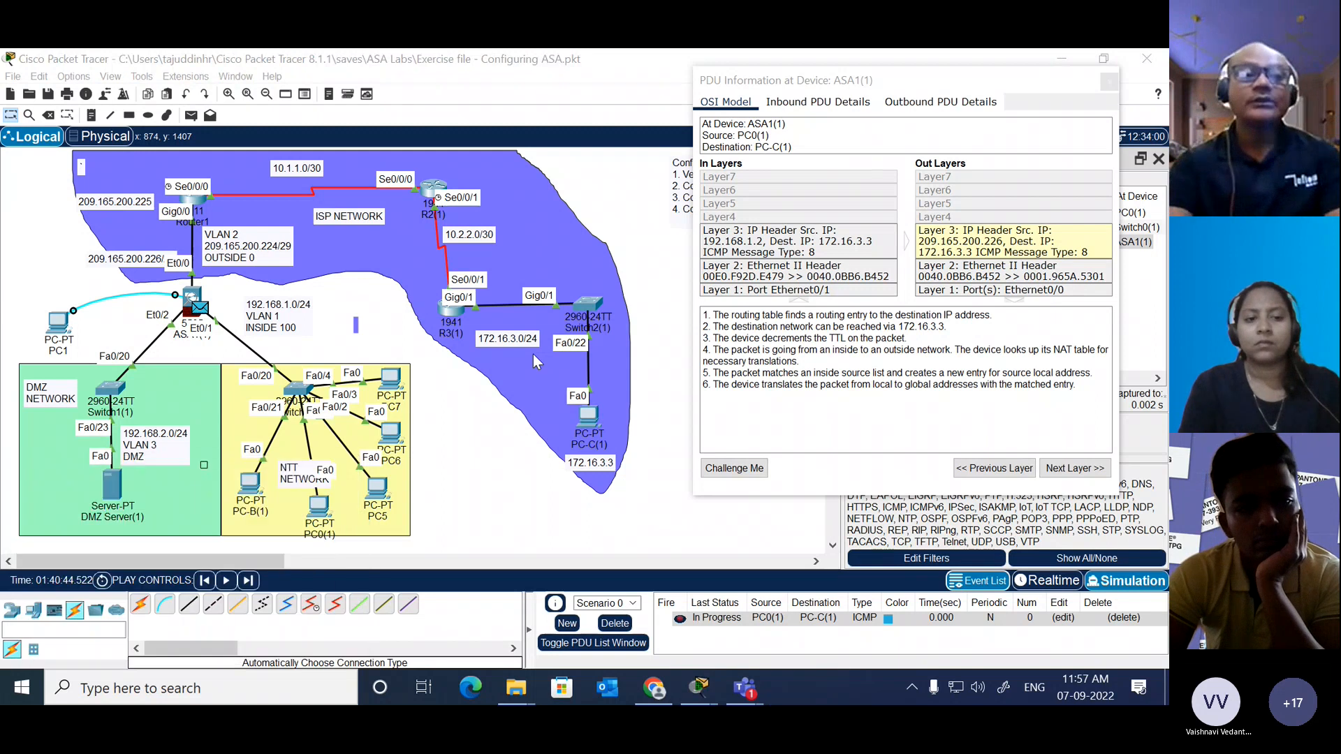
type("ping")
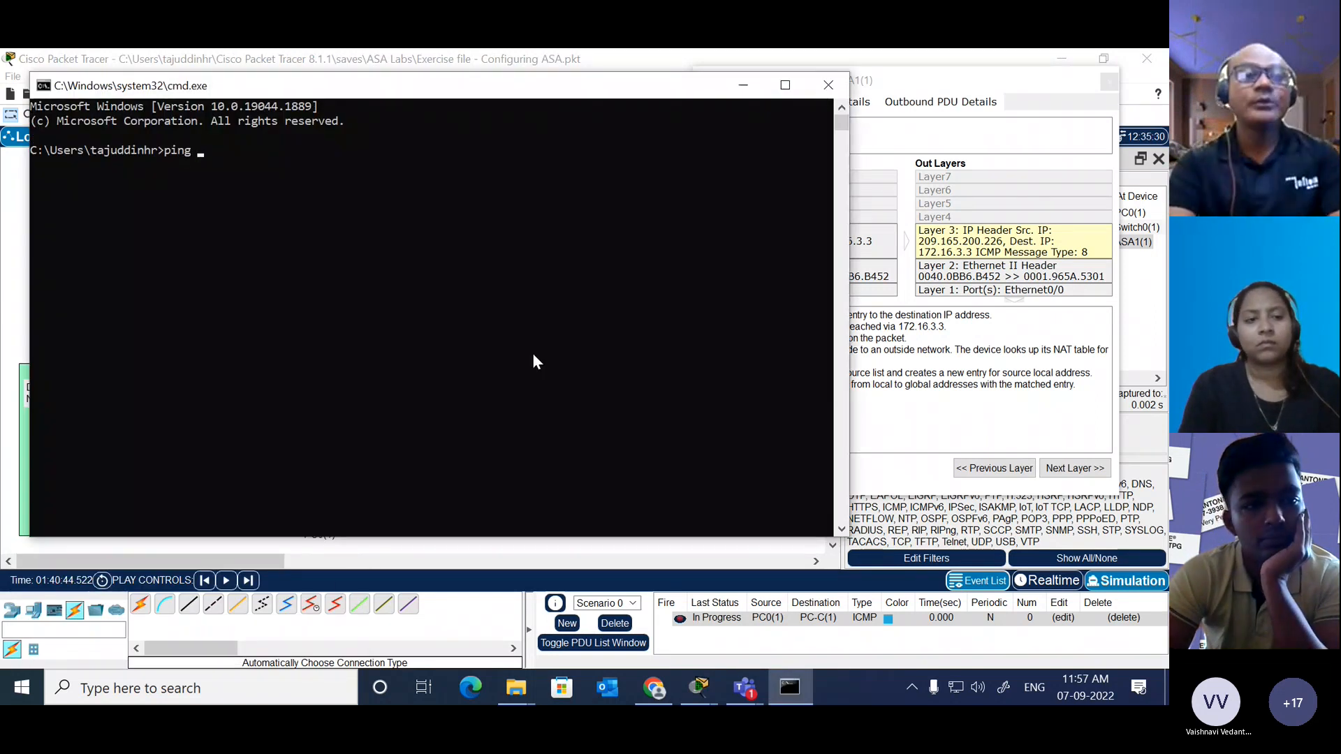
type(" arou")
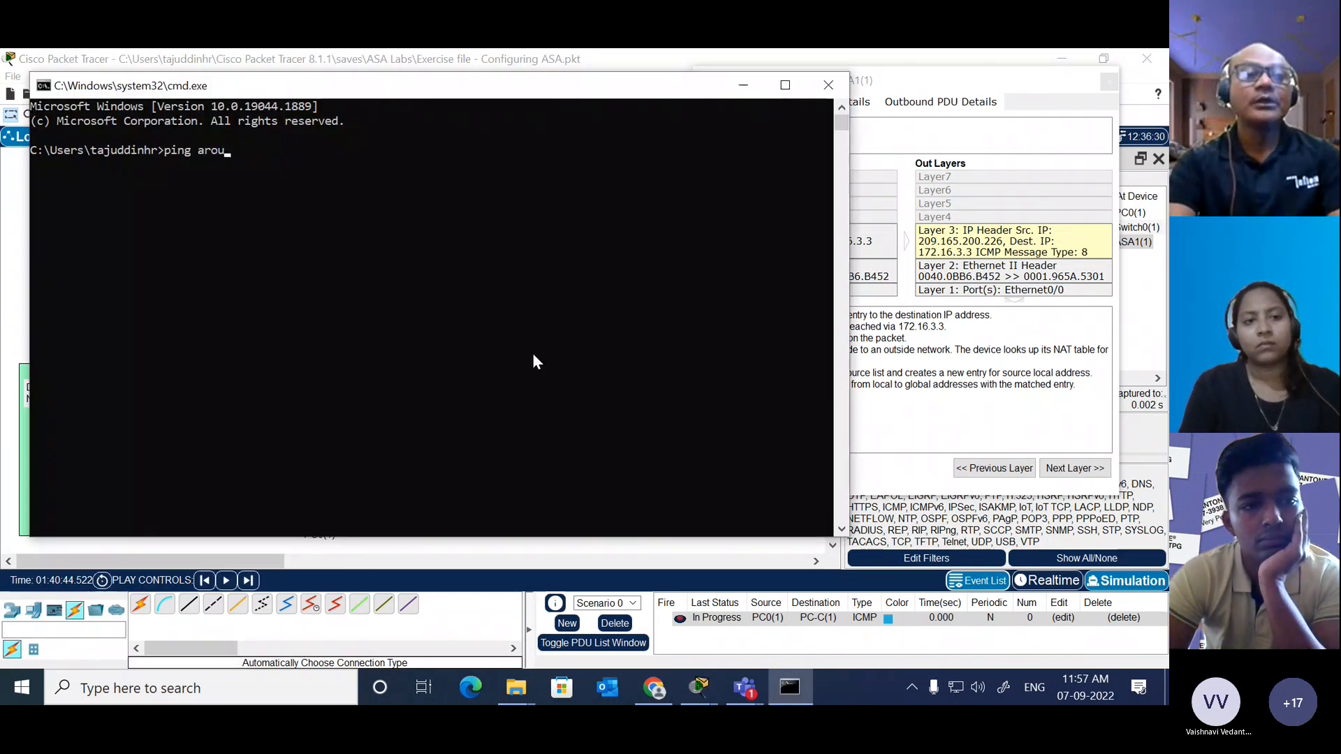
type("sht")
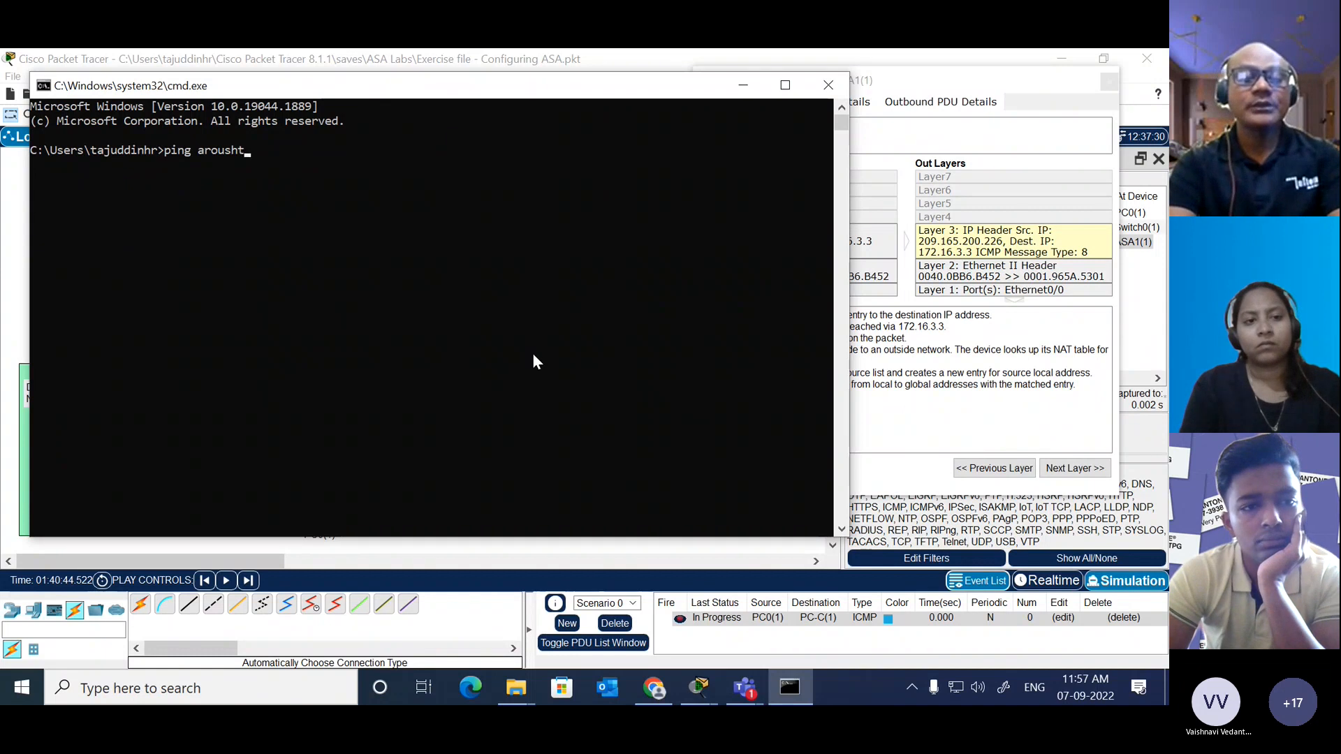
type("ech.in")
key("Return")
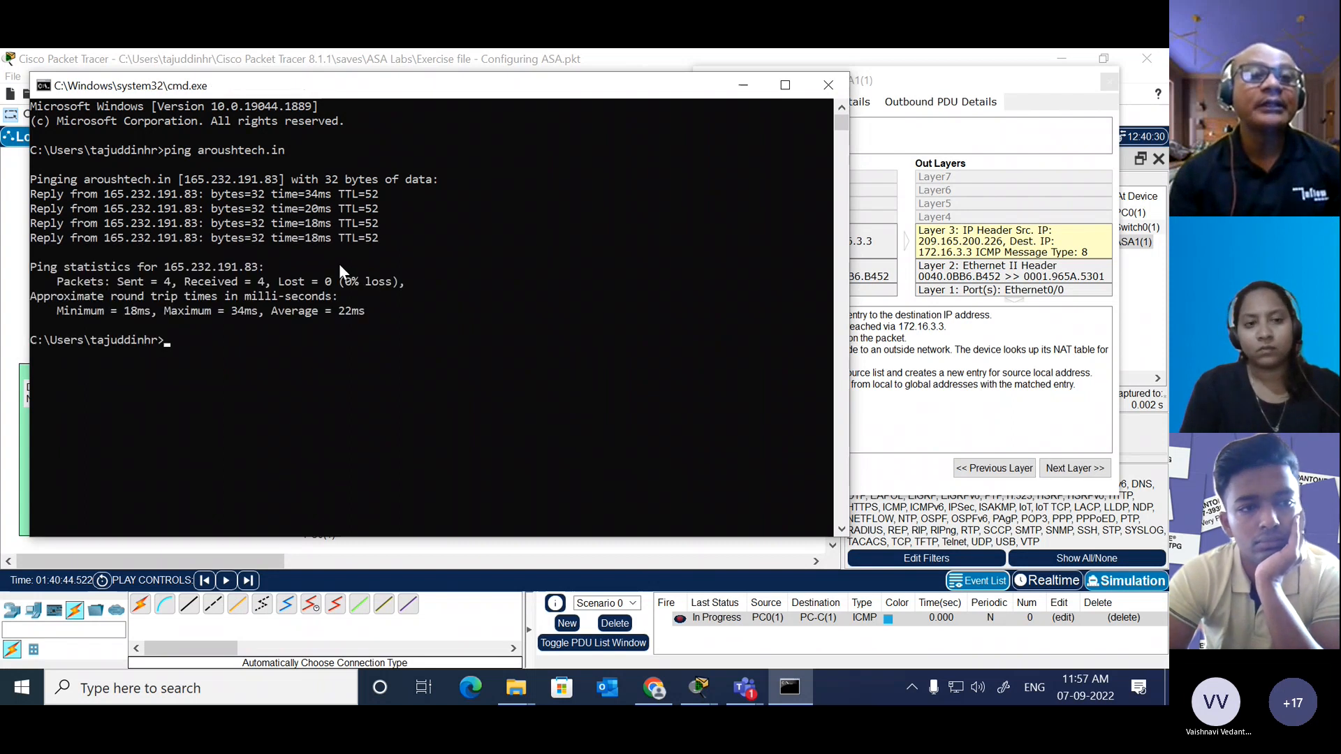
left_click_drag(280, 178, 187, 189)
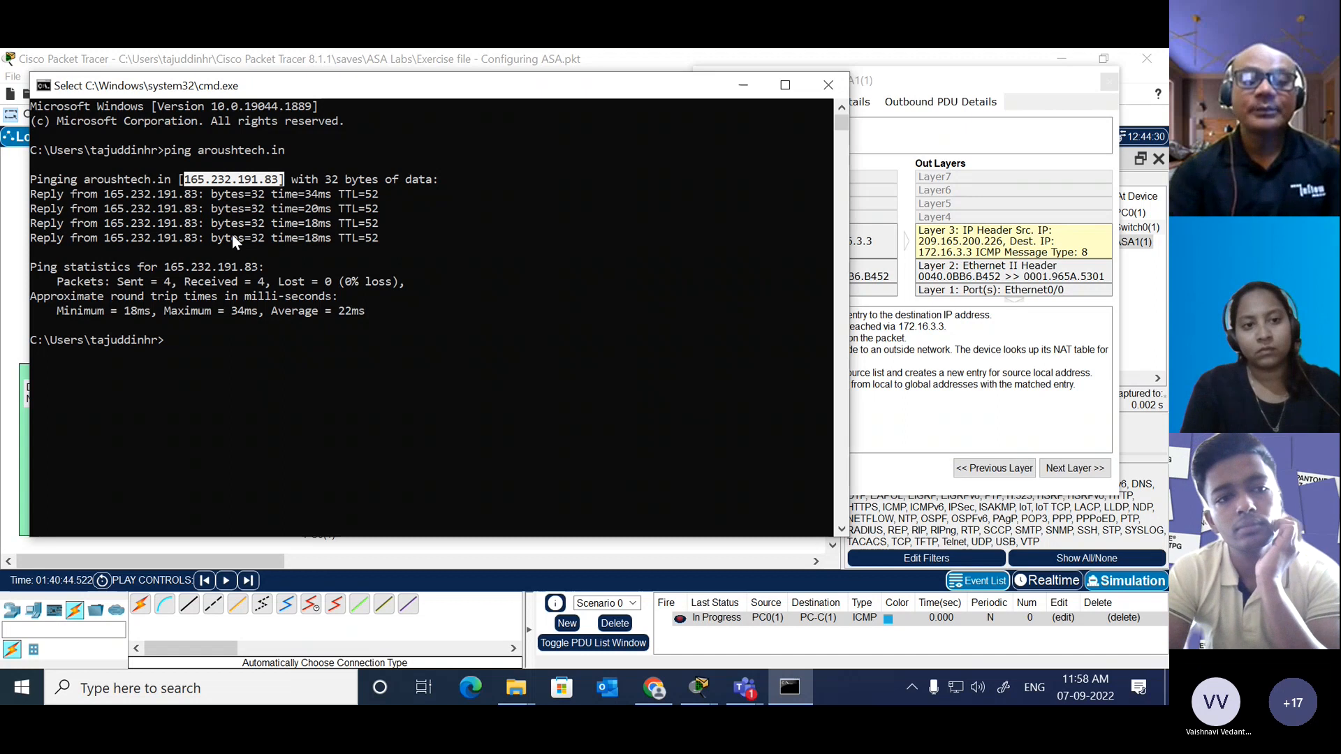
Step: Ping google.com from the Windows Command Prompt
key("Up")
key("BackSpace")
key("BackSpace")
key("BackSpace")
key("BackSpace")
key("BackSpace")
key("BackSpace")
key("BackSpace")
key("BackSpace")
key("BackSpace")
key("BackSpace")
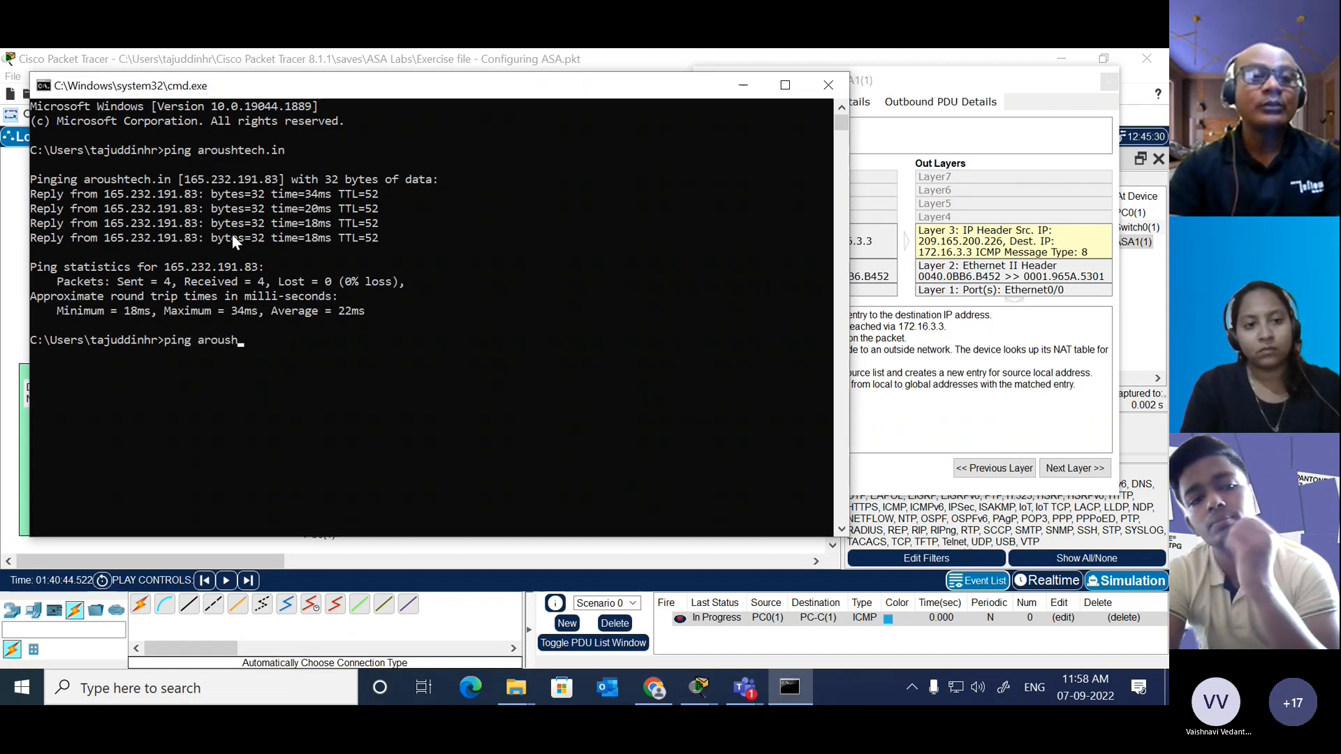
key("BackSpace")
key("BackSpace")
key("BackSpace")
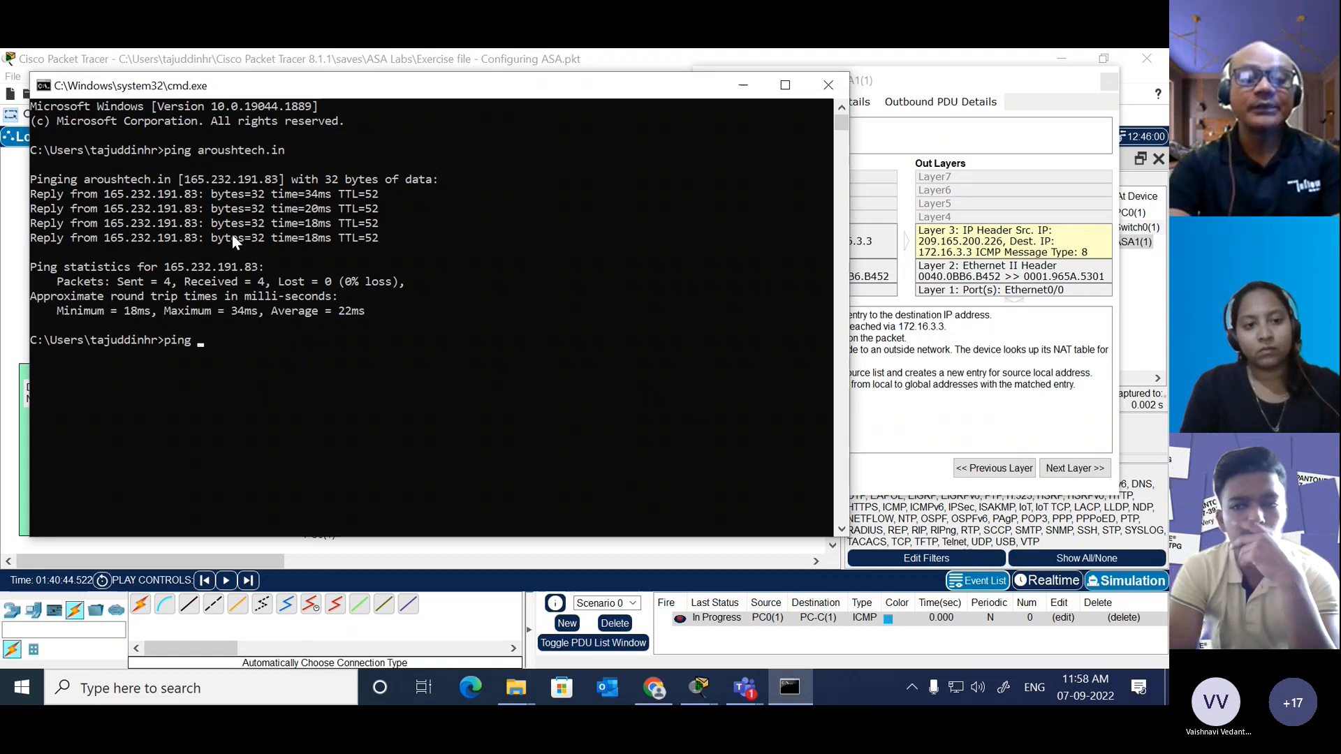
type("google.com")
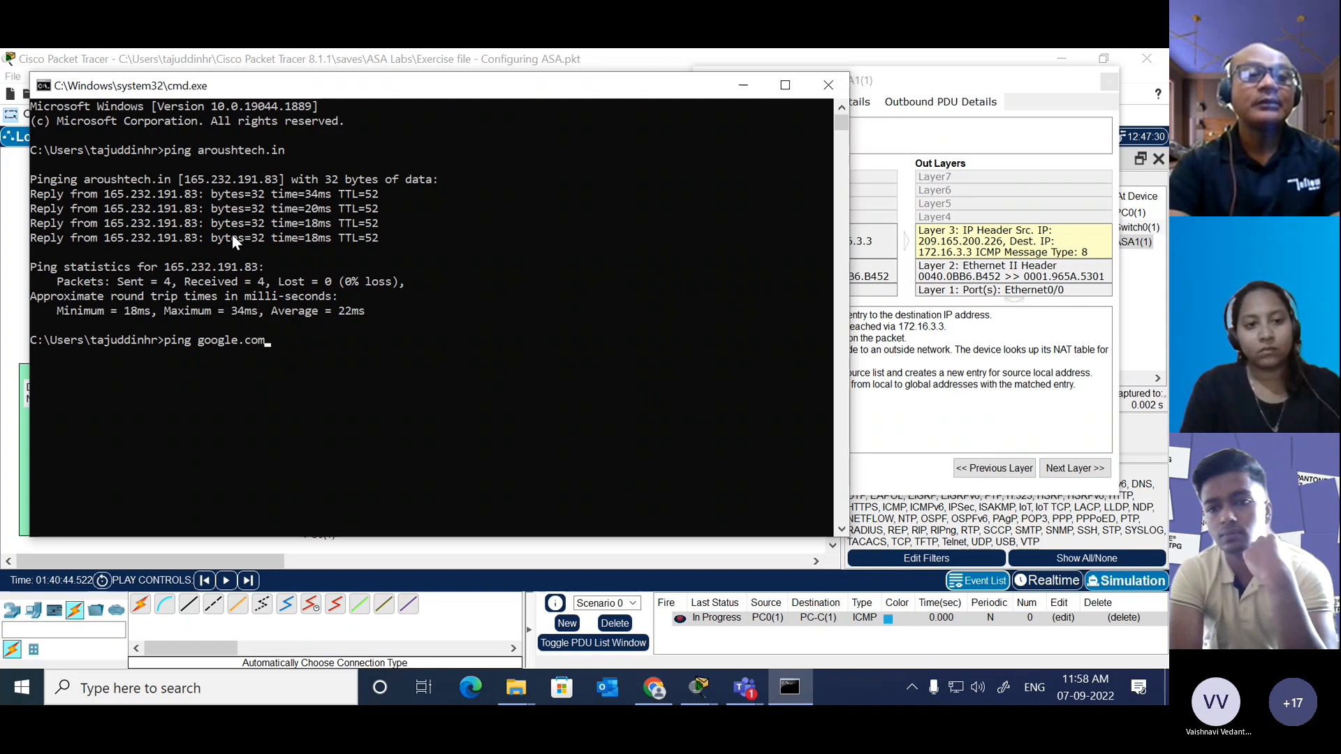
key("Return")
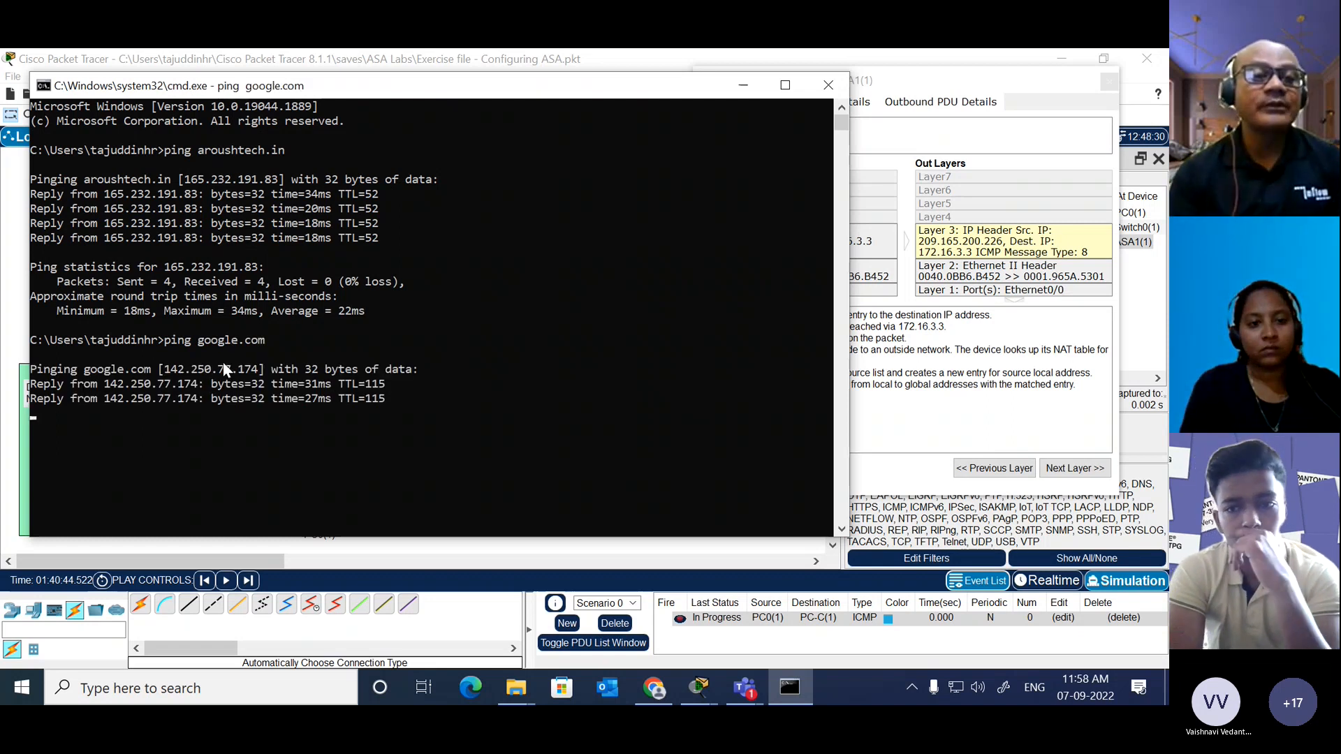
Step: Highlight the resolved IP addresses of google.com and aroushtech.in to compare them, and return to the prompt
left_click_drag(162, 373, 264, 378)
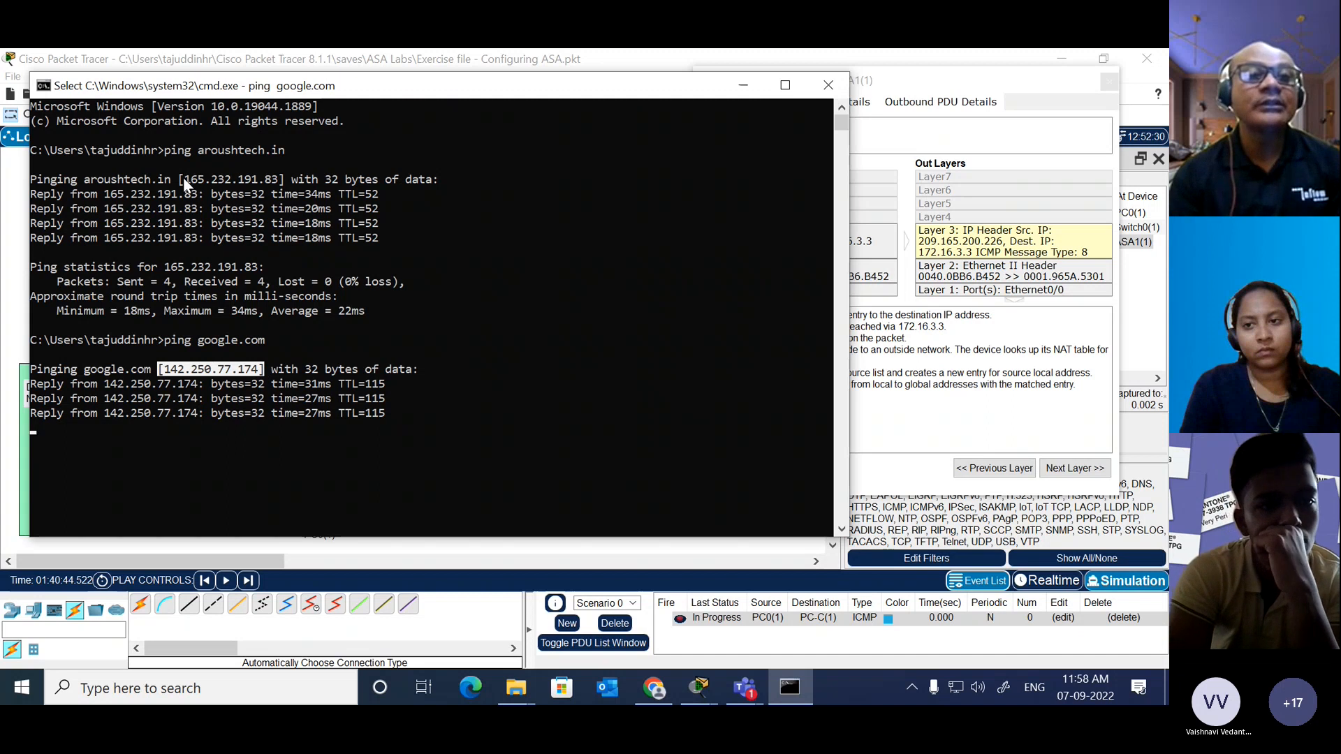
left_click_drag(180, 179, 281, 183)
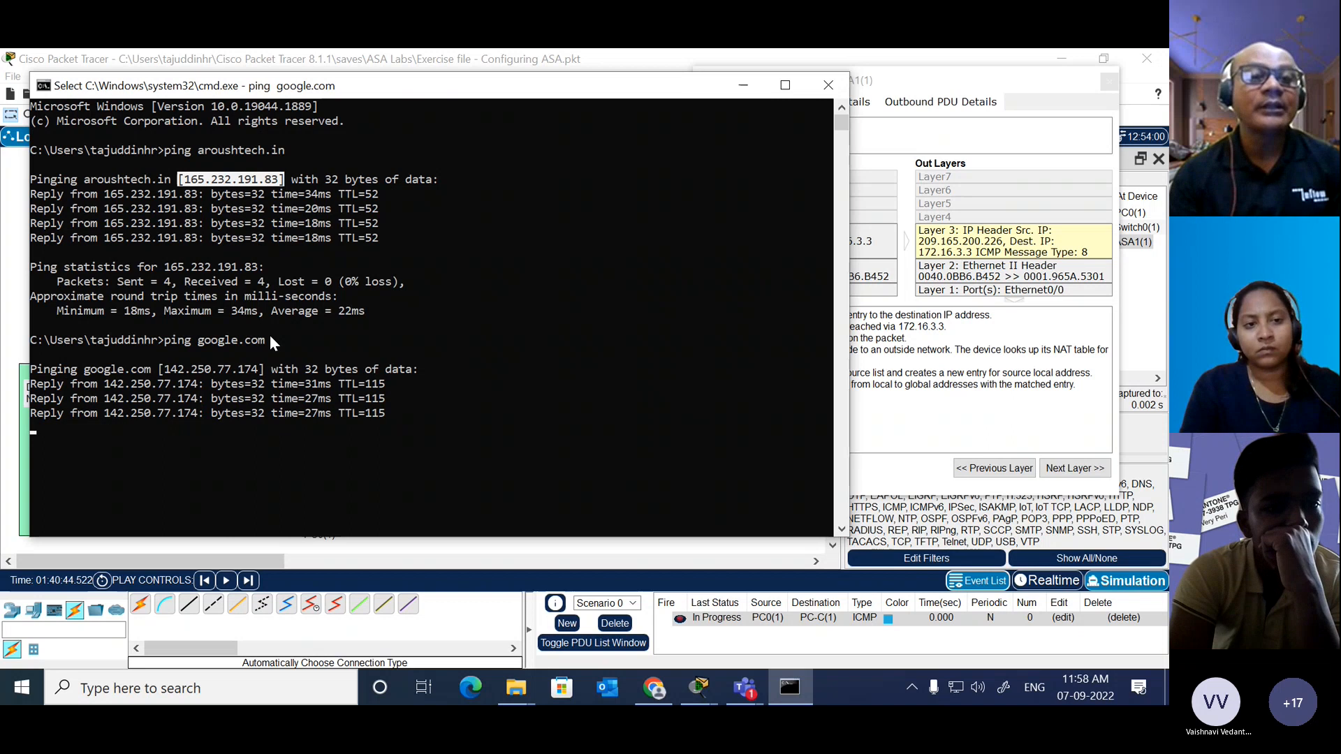
double_click(210, 370)
key("Return")
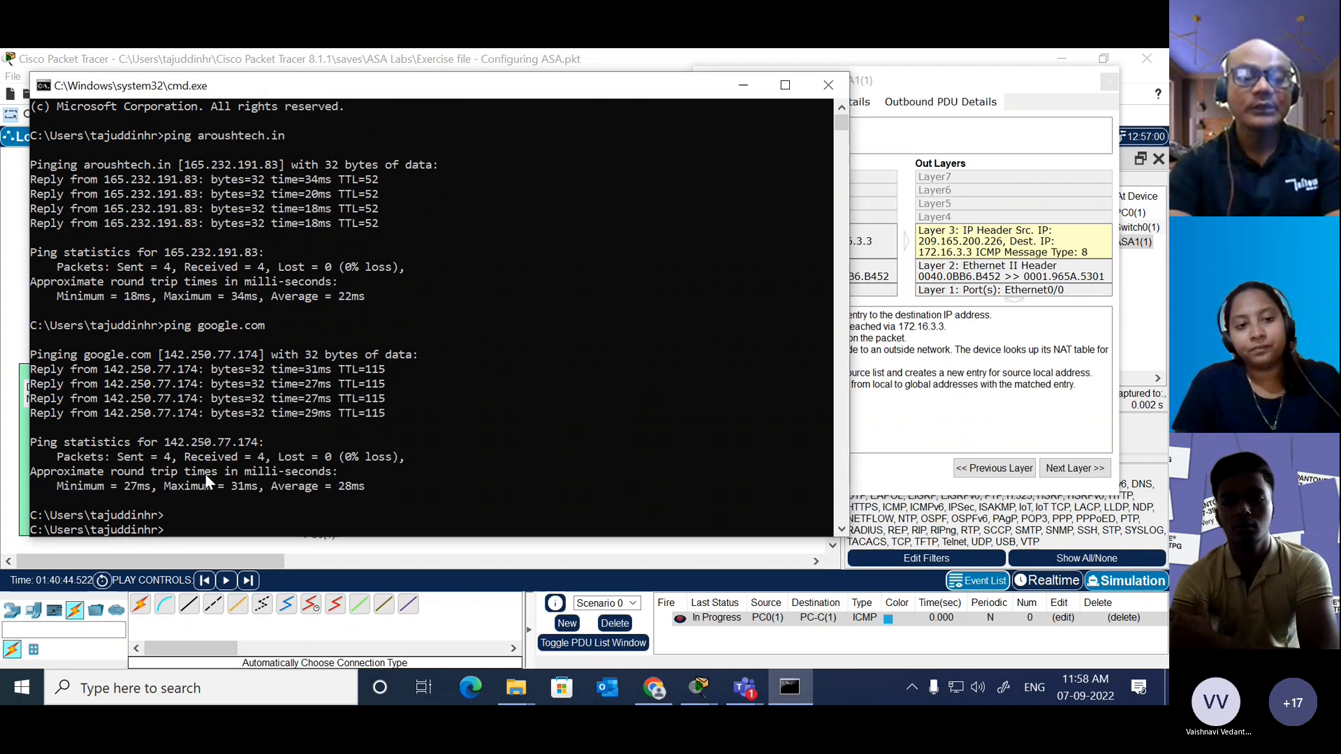
Step: Try to ping the host ntt.global.in
type("ping ")
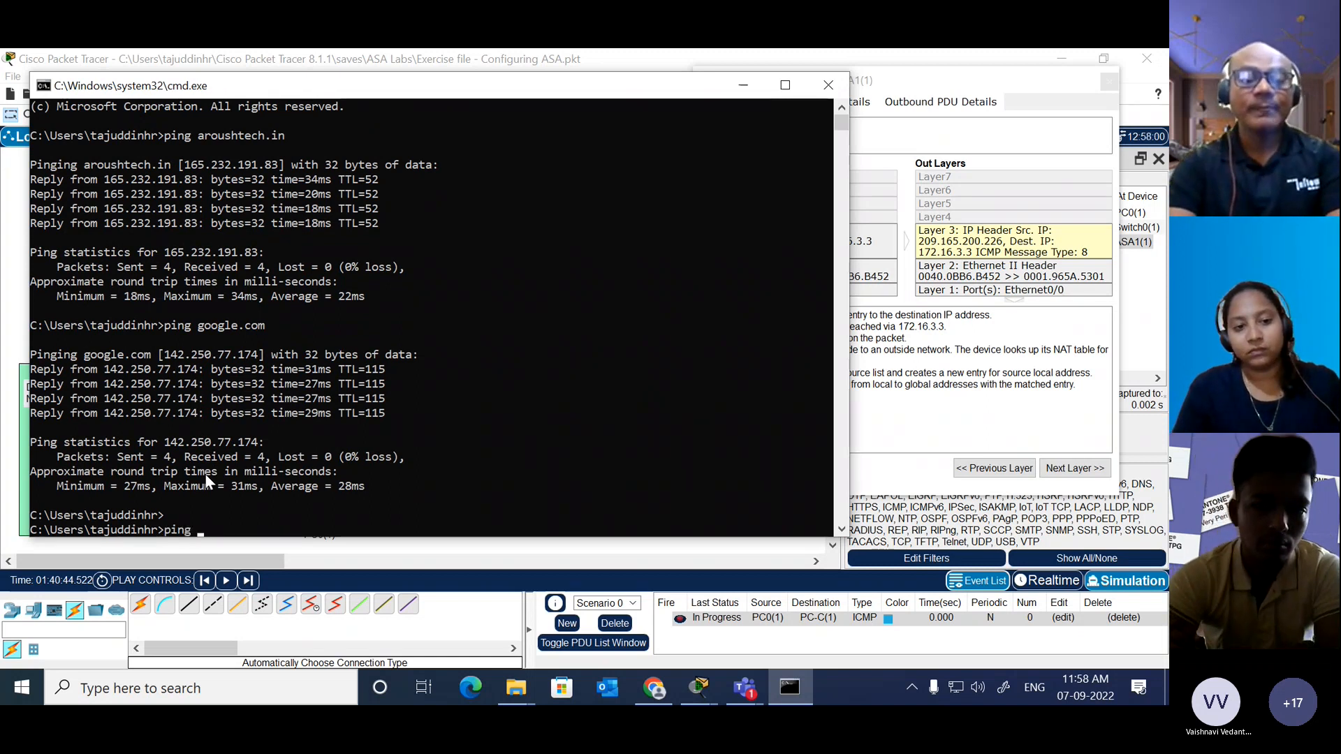
type("ntt.")
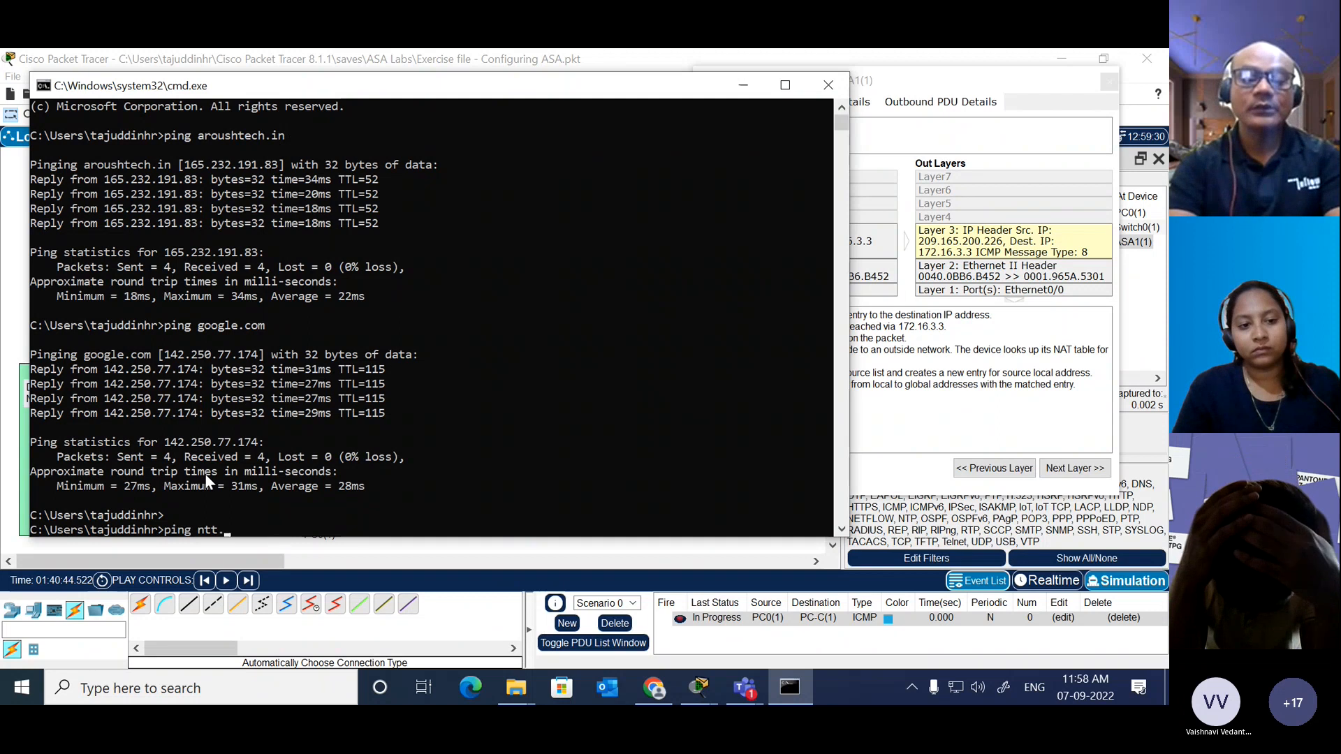
type("global")
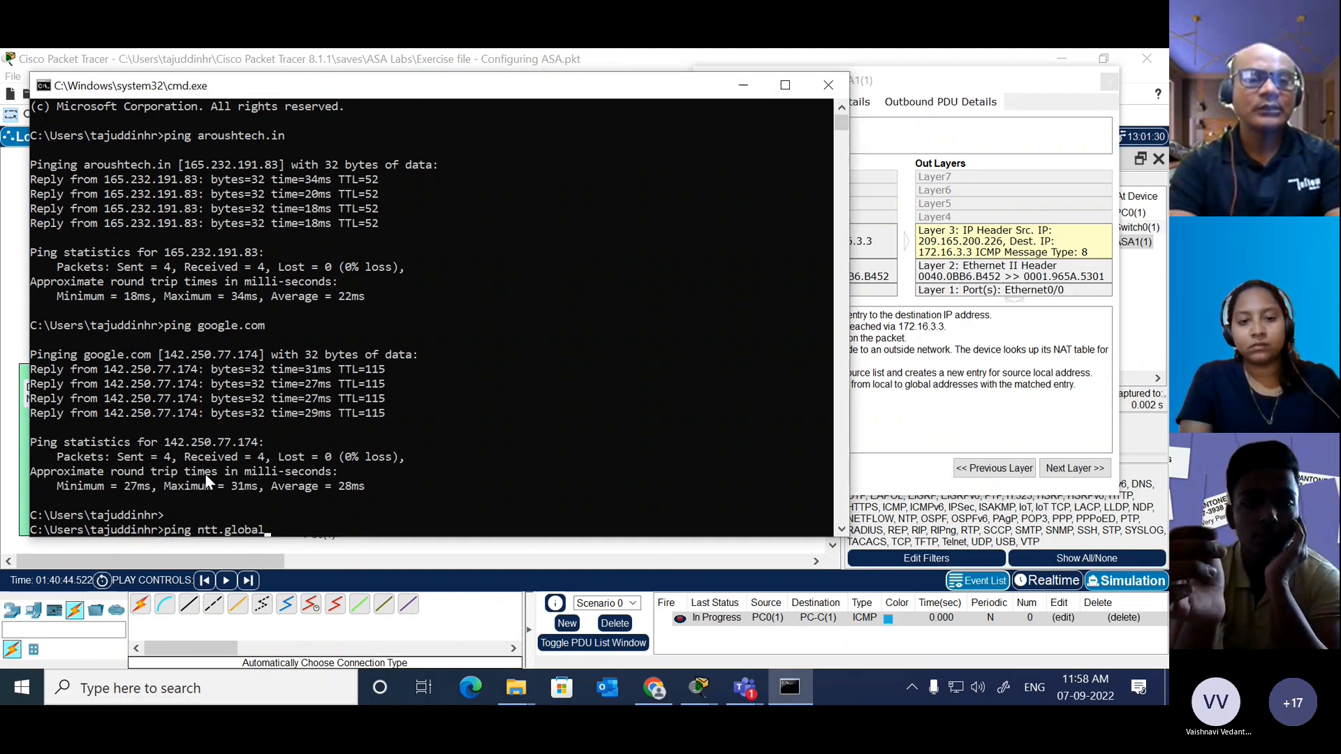
type("===")
key("BackSpace")
key("BackSpace")
key("BackSpace")
key("BackSpace")
key("BackSpace")
key("BackSpace")
key("BackSpace")
key("BackSpace")
key("BackSpace")
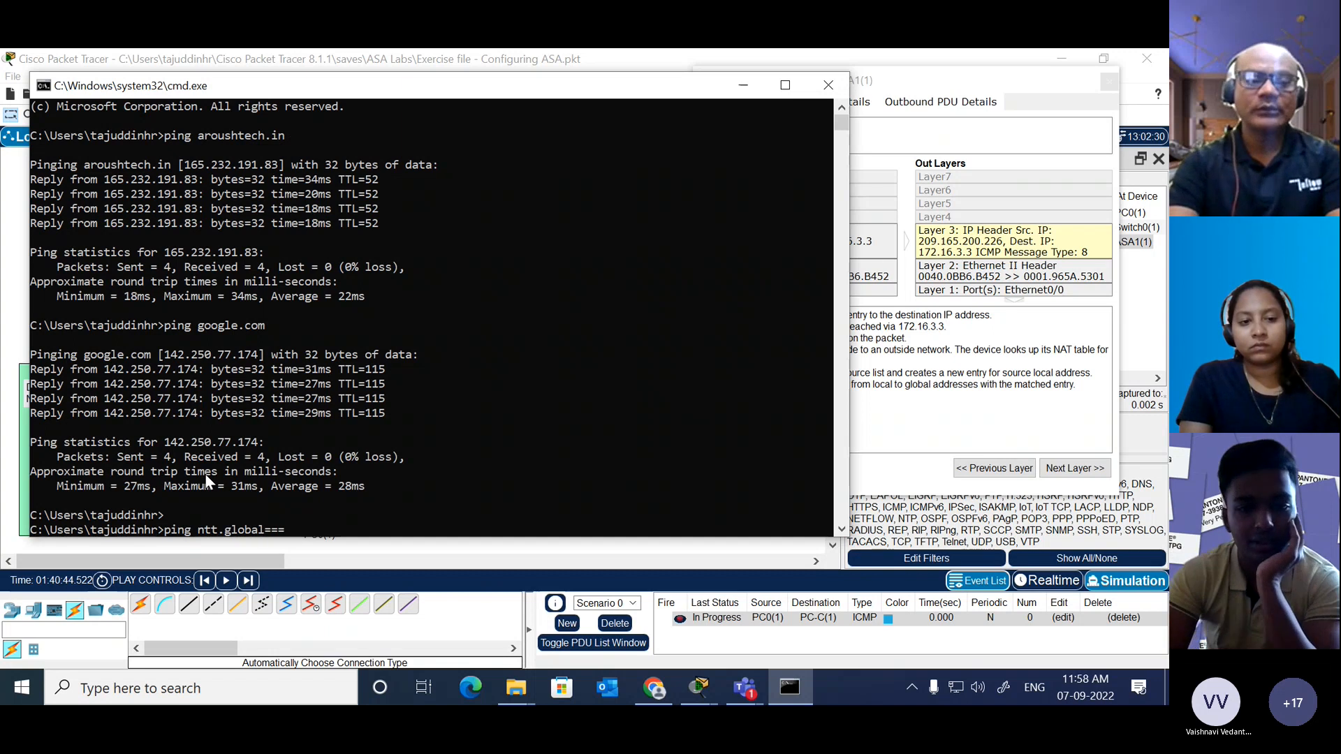
key("BackSpace")
key("BackSpace")
key("BackSpace")
key("BackSpace")
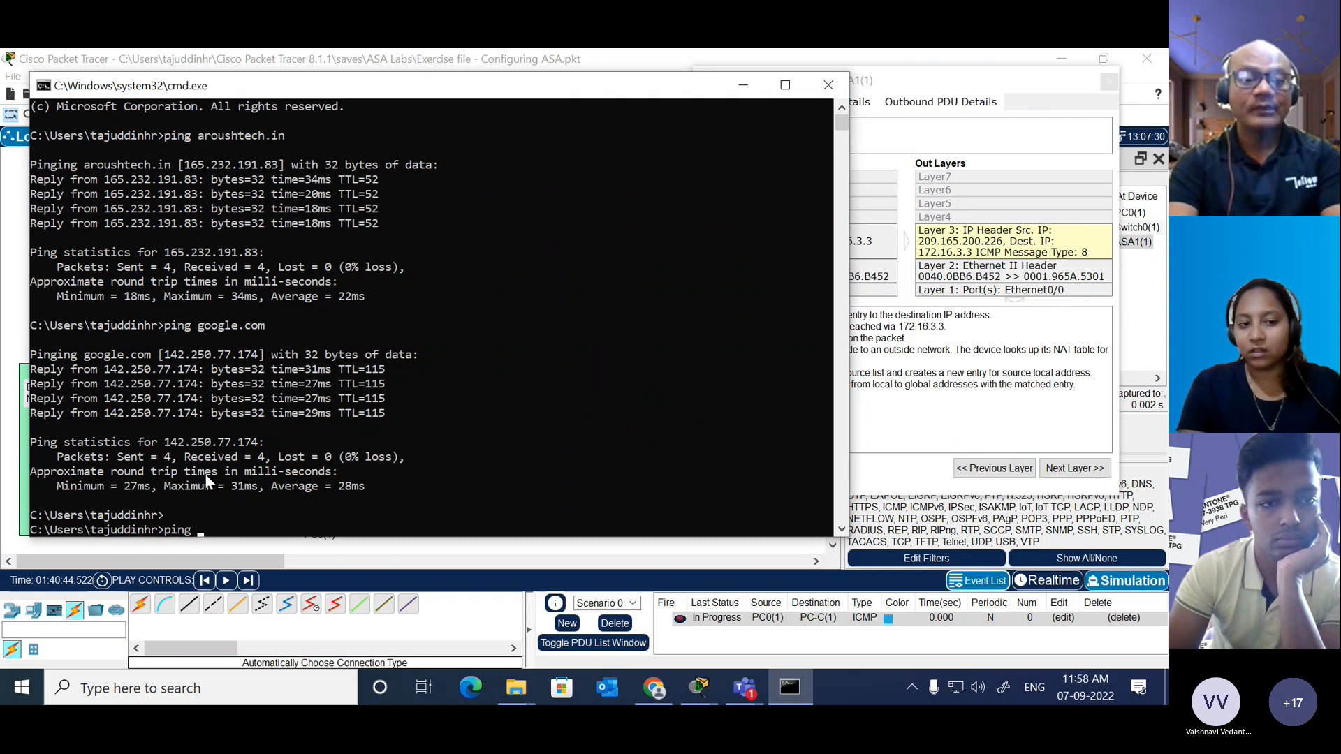
type("ntt.")
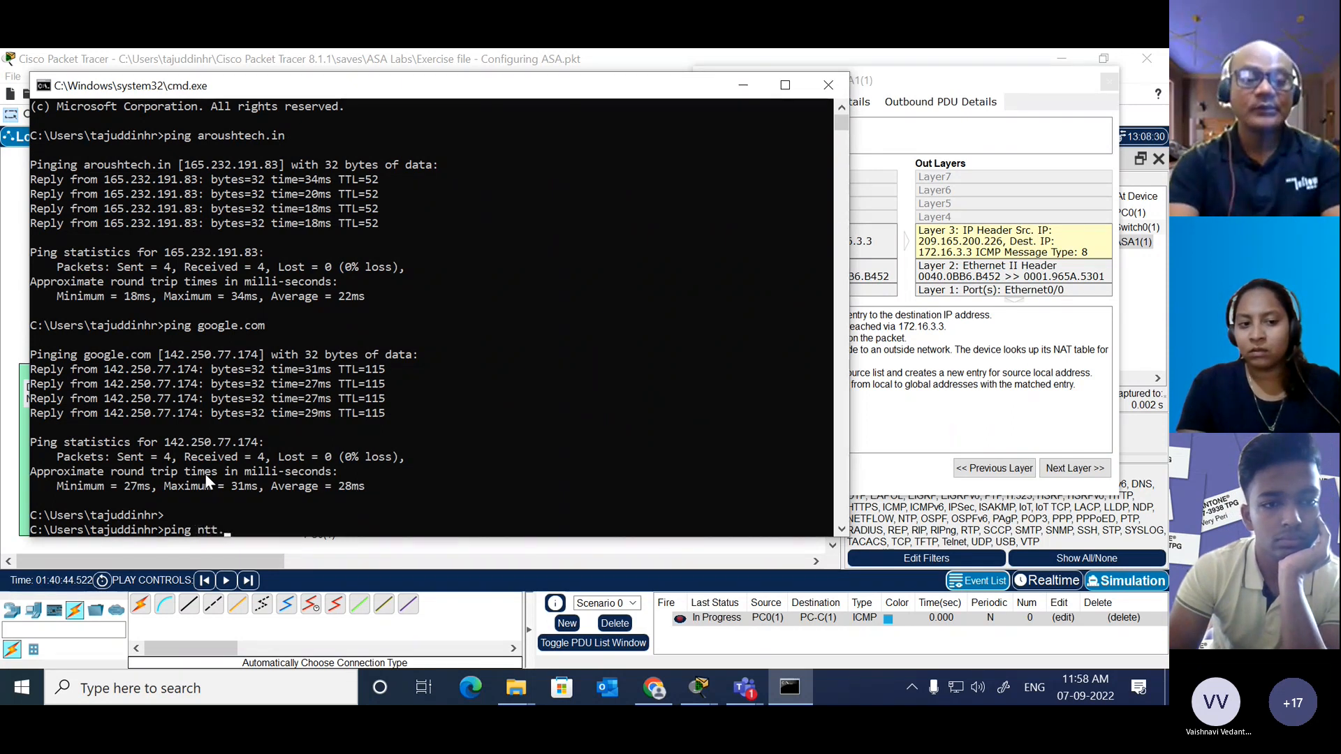
type("global.in")
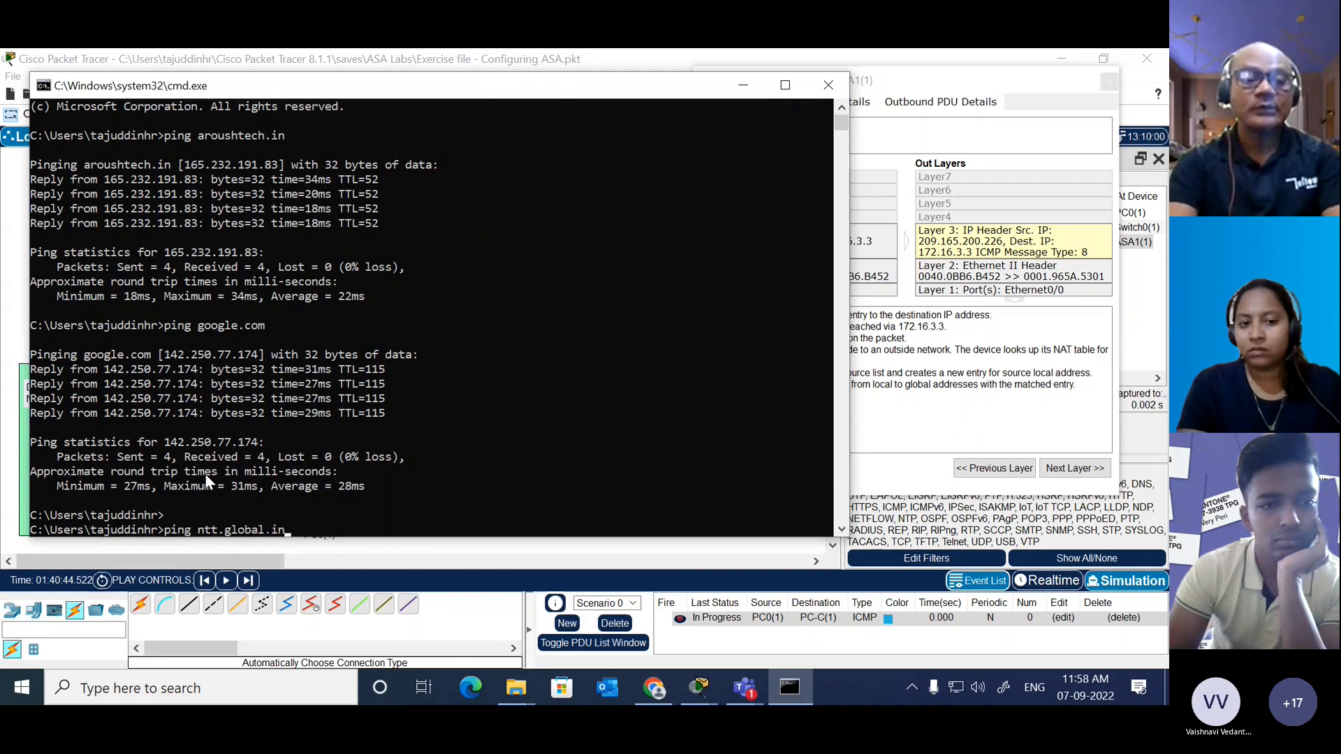
key("Return")
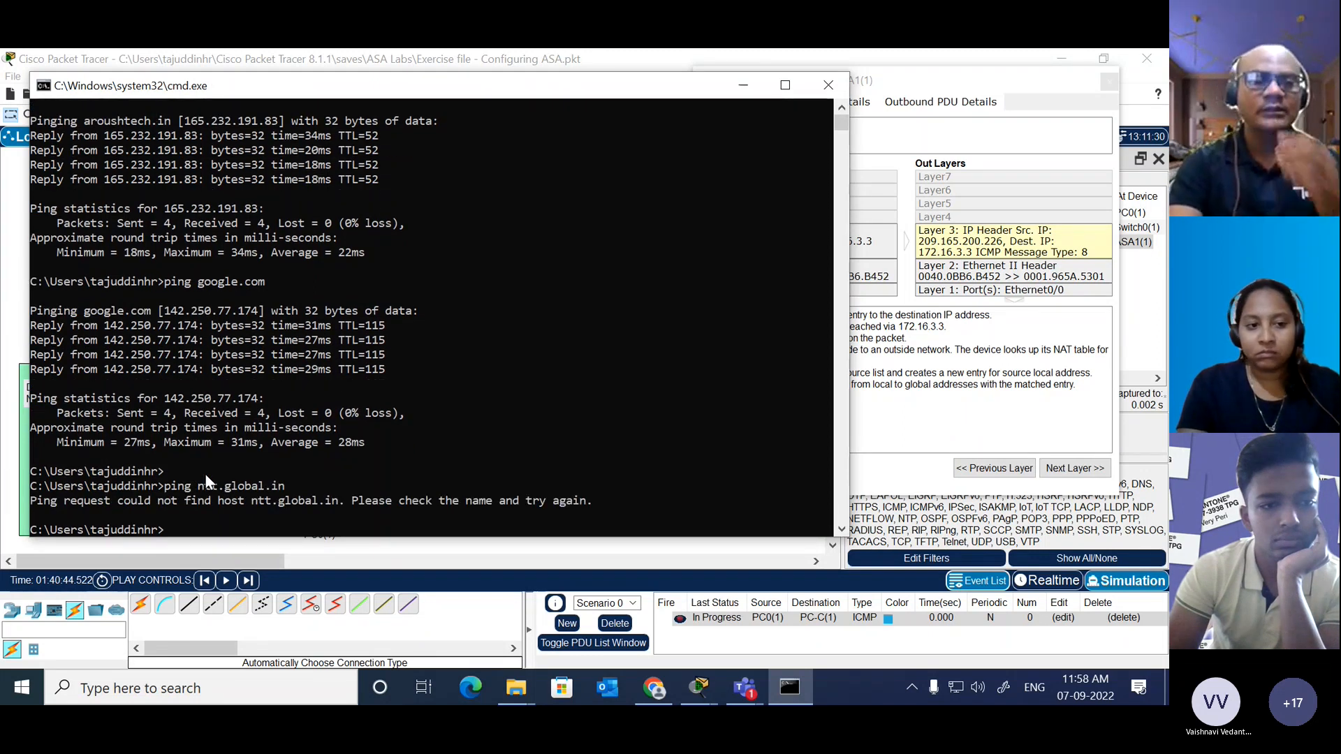
Step: Ping the host global.ntt
type("ping ")
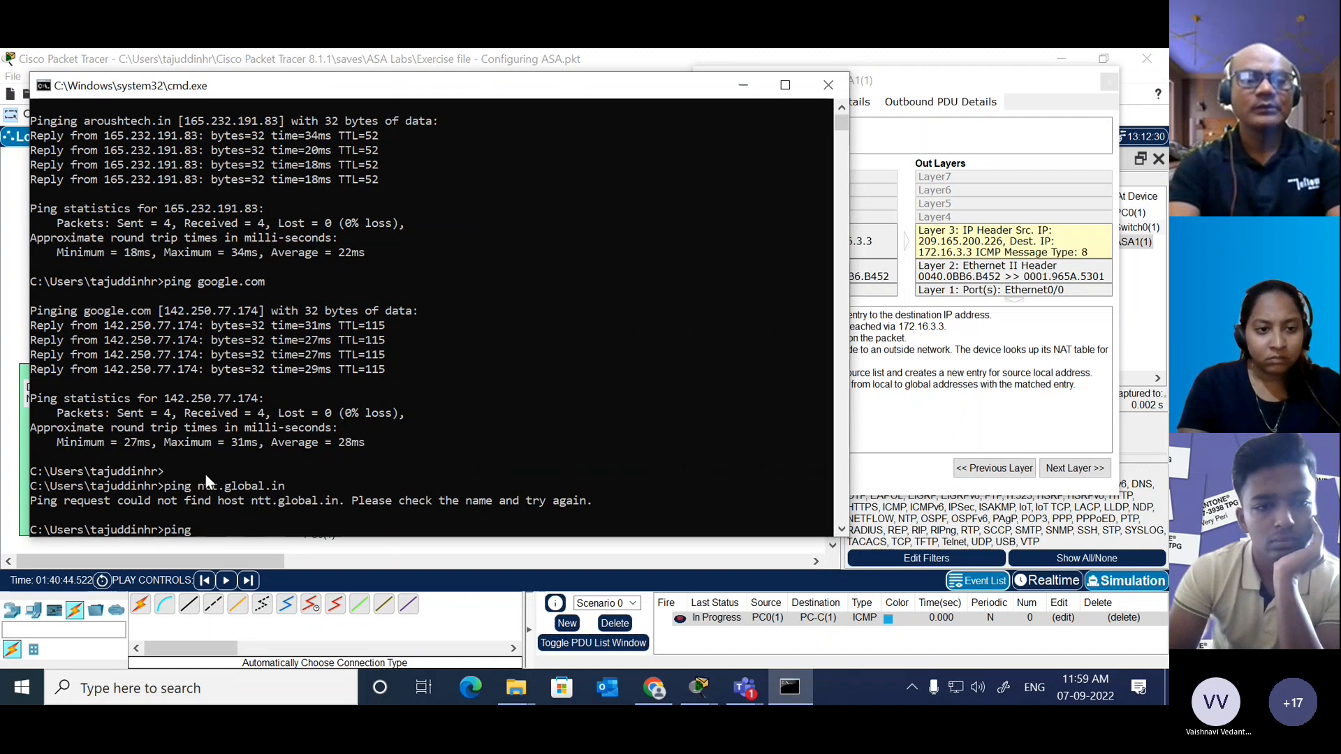
type("global.ntt")
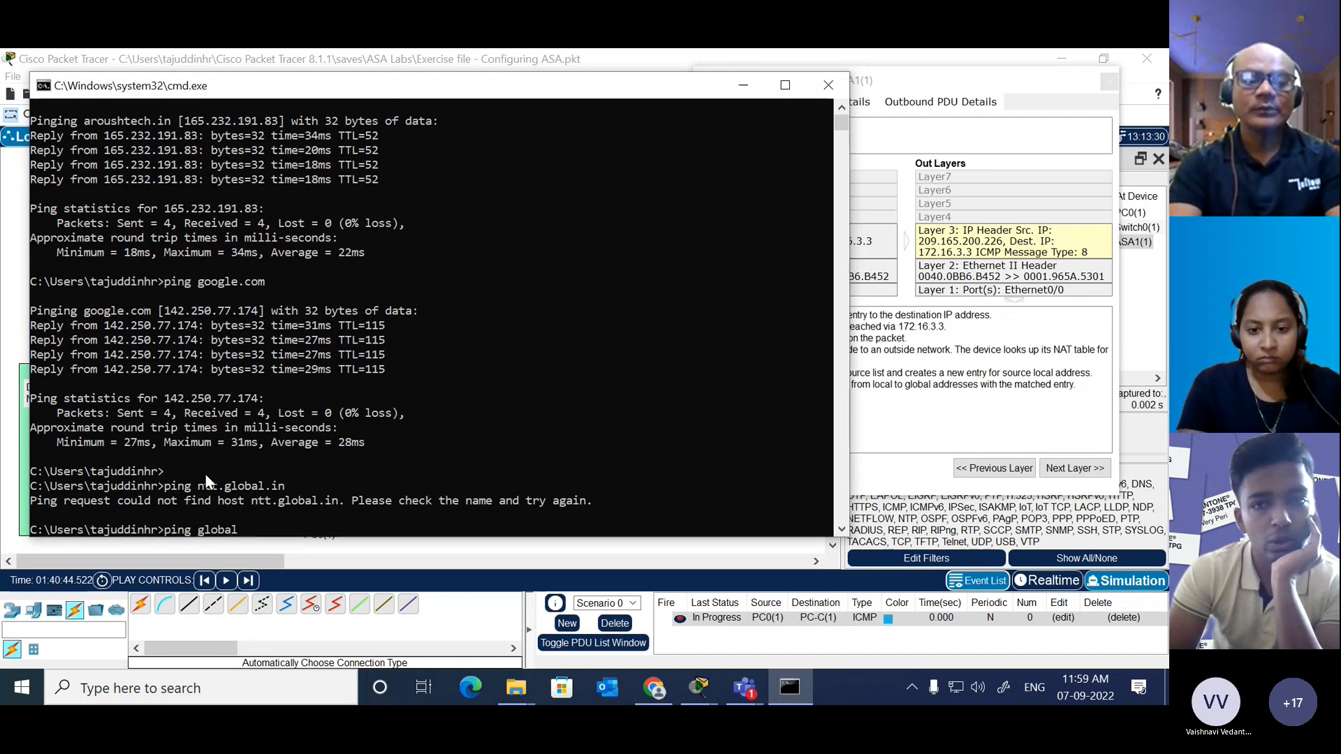
key("Return")
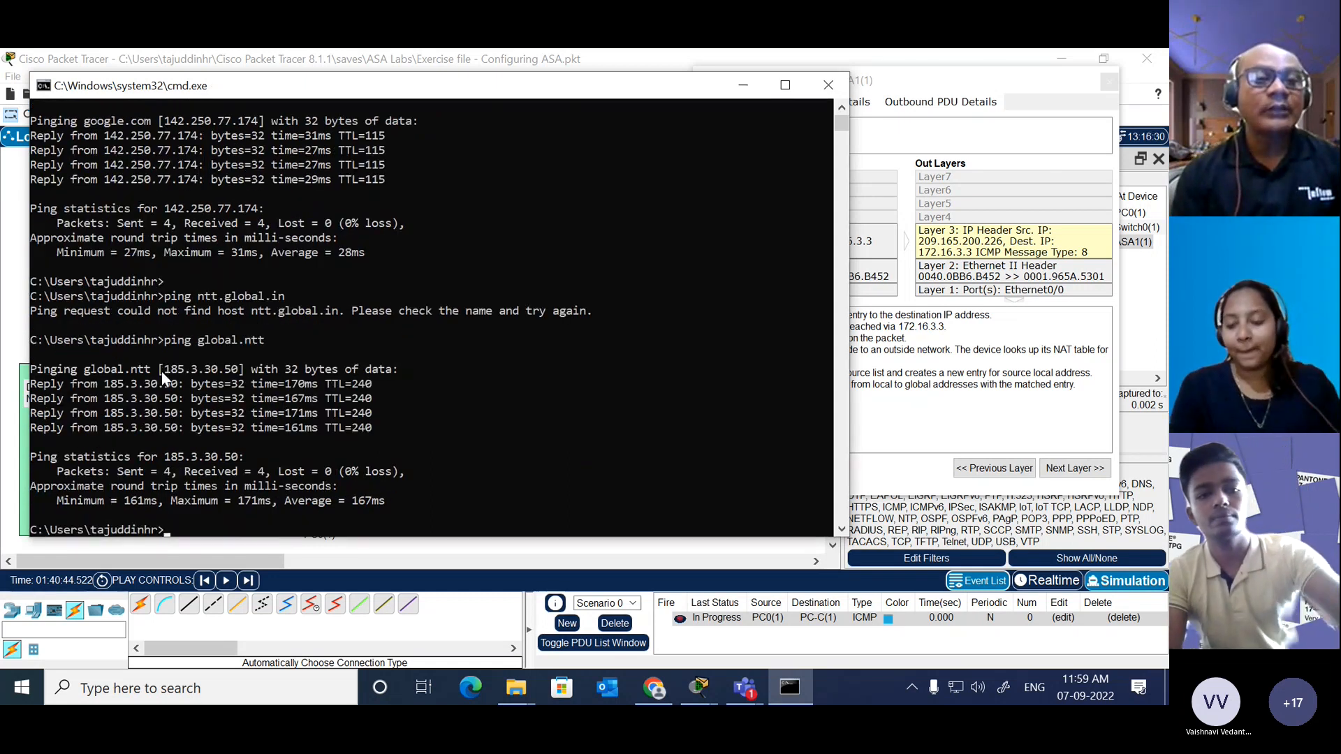
Step: Highlight the IP address resolved for global.ntt in the ping output
left_click(161, 370)
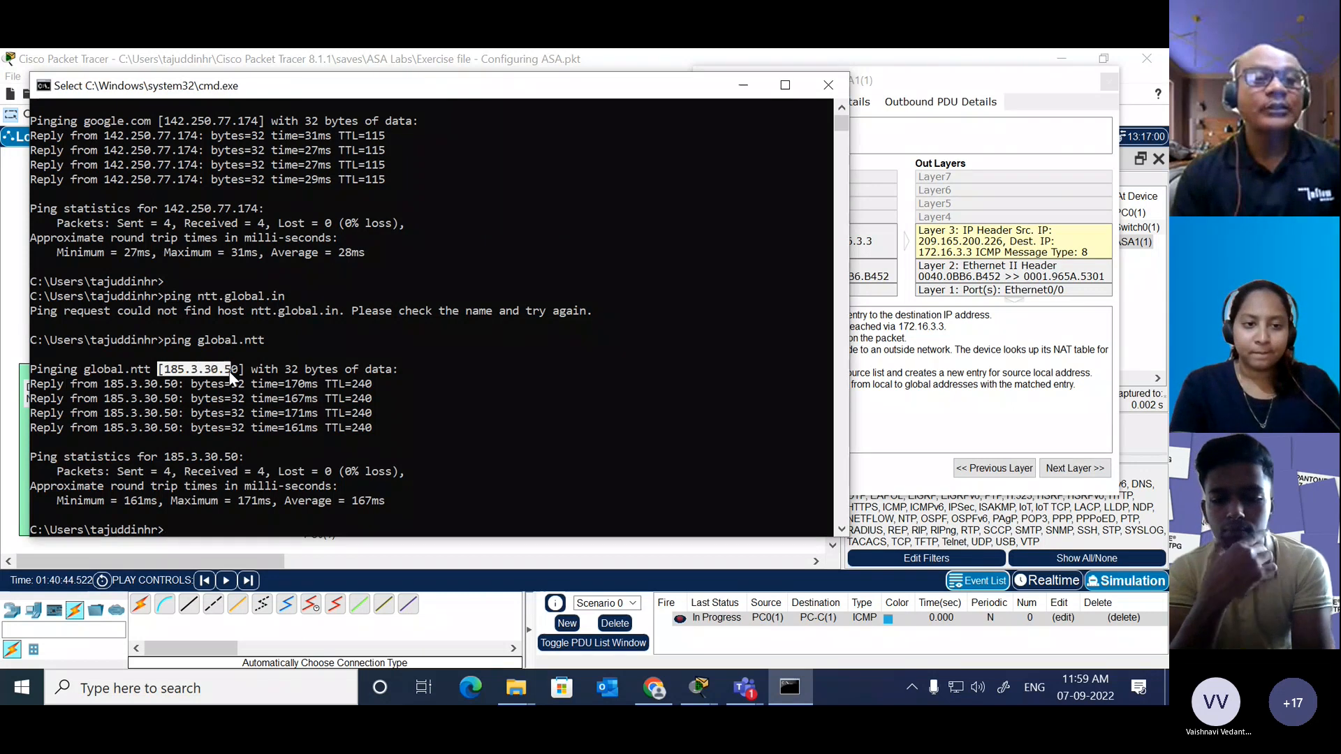
left_click_drag(229, 372, 236, 377)
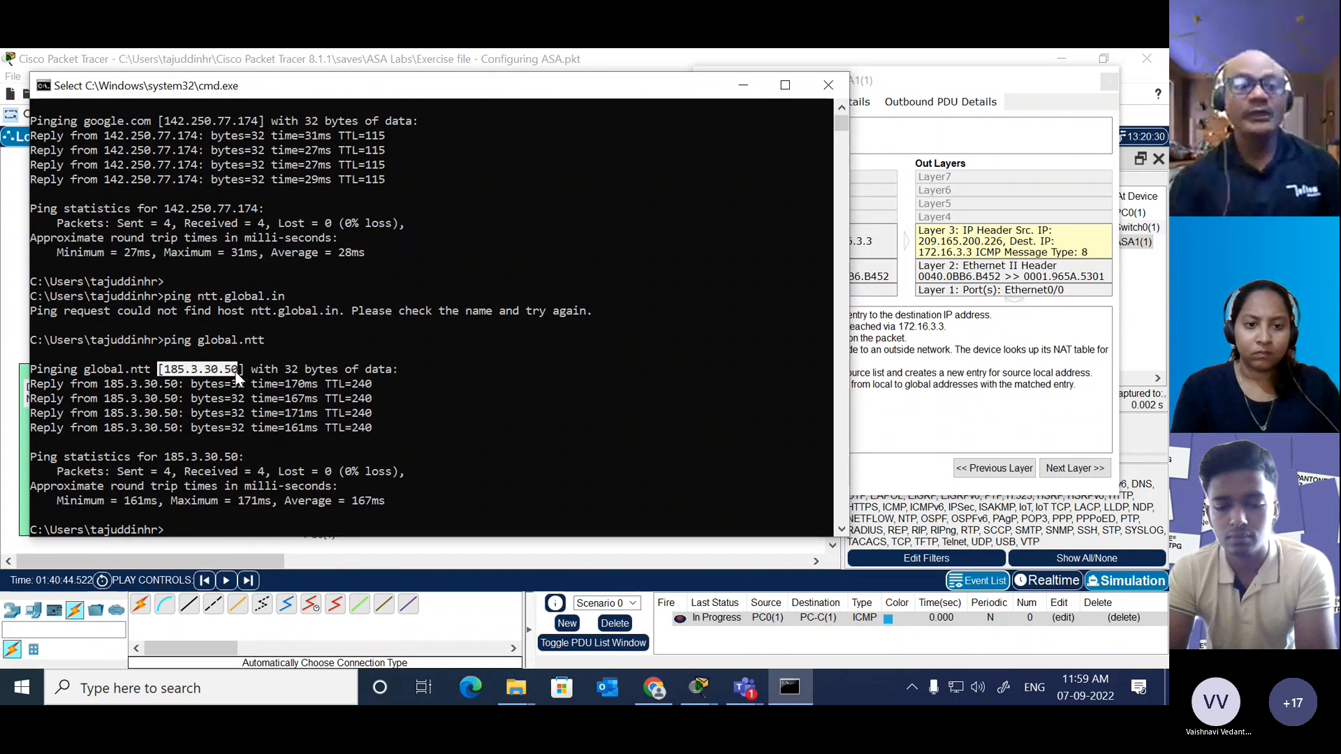
left_click(426, 325)
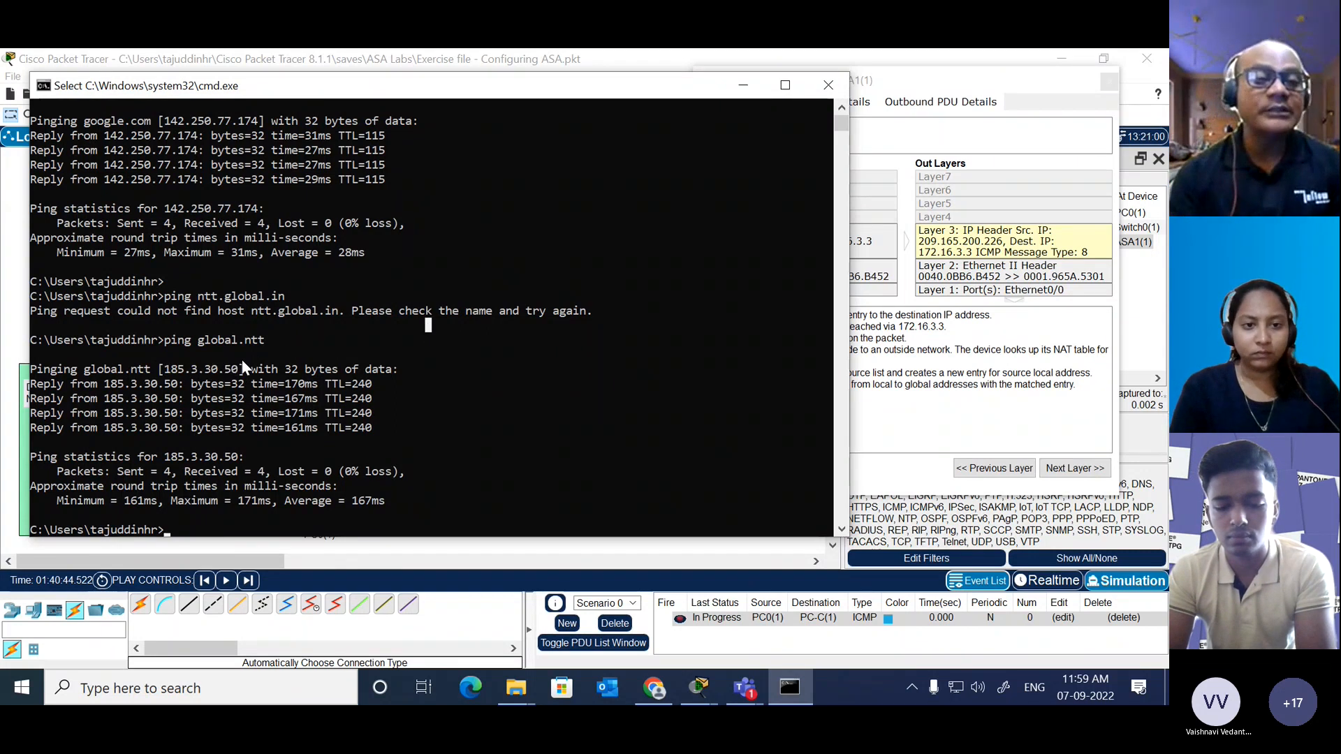
left_click_drag(238, 371, 167, 373)
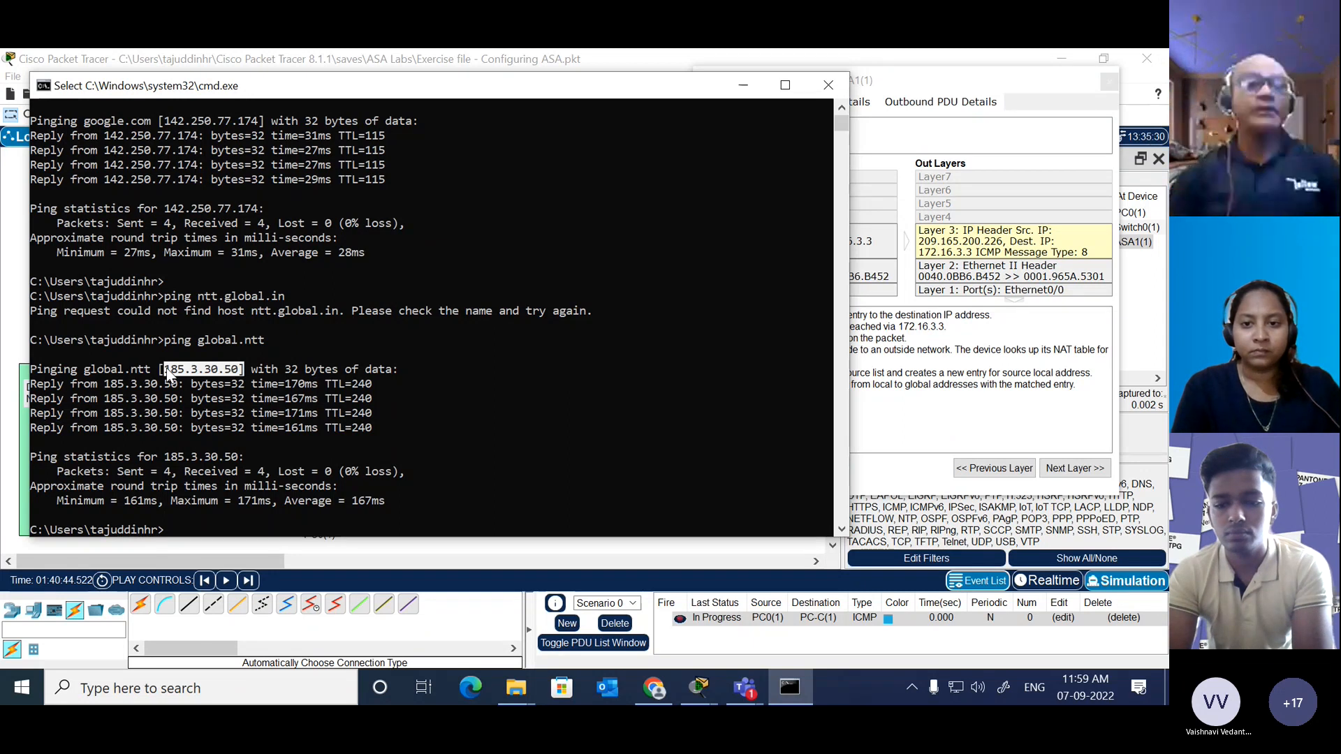
left_click(280, 390)
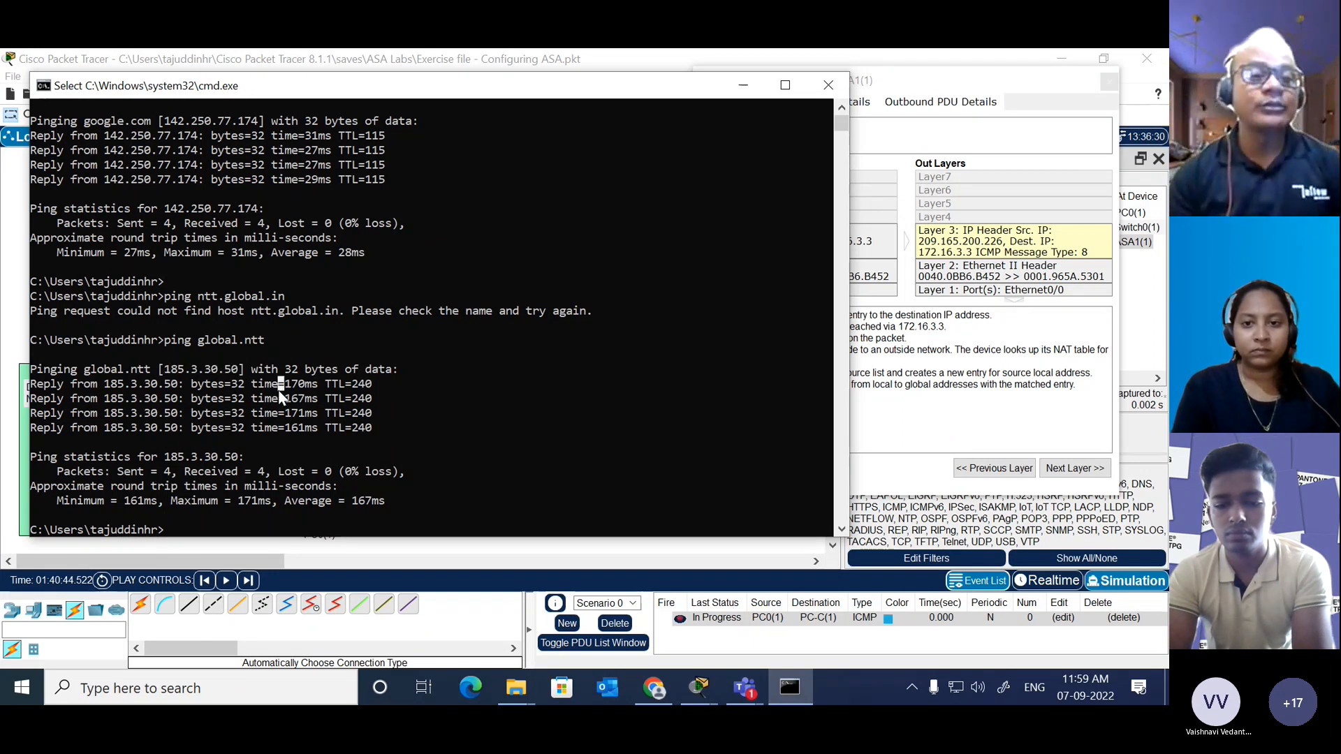
left_click_drag(242, 368, 159, 375)
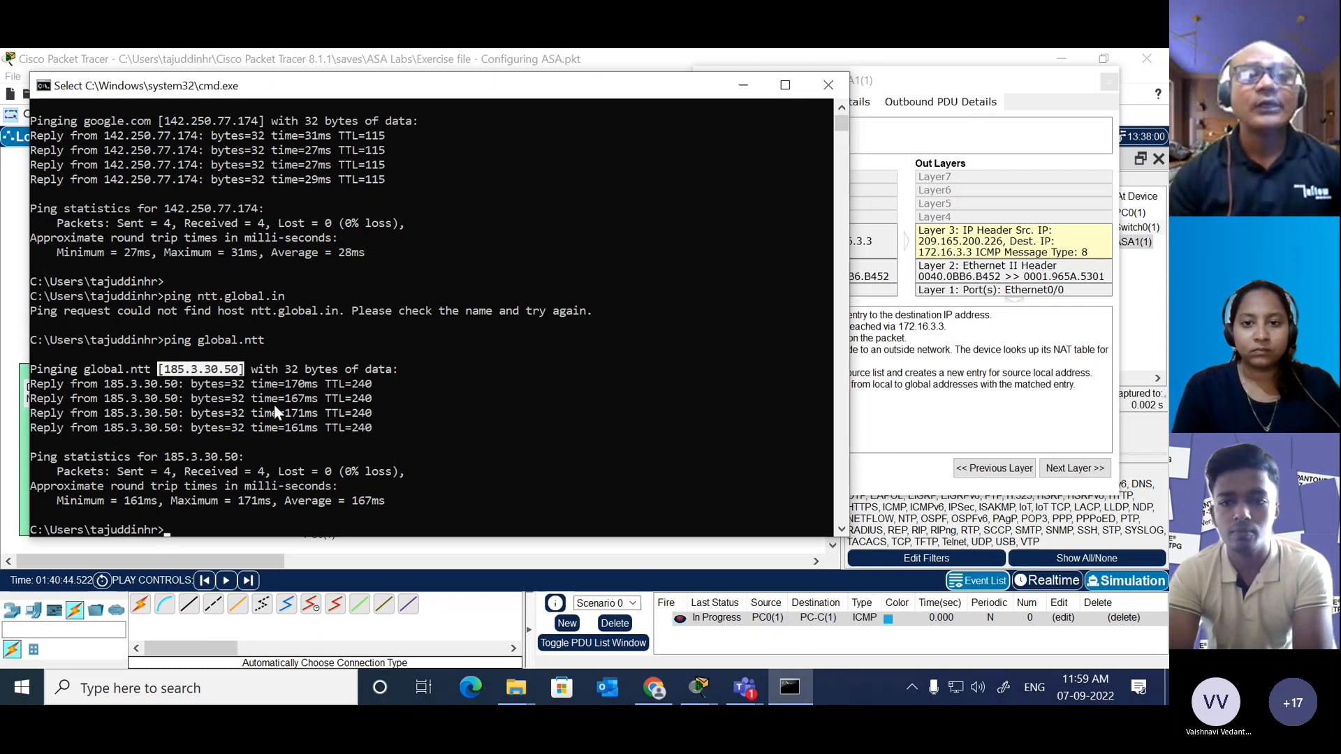
Step: Close the Command Prompt and return to the ASA1(1) PDU information in Packet Tracer
right_click(643, 187)
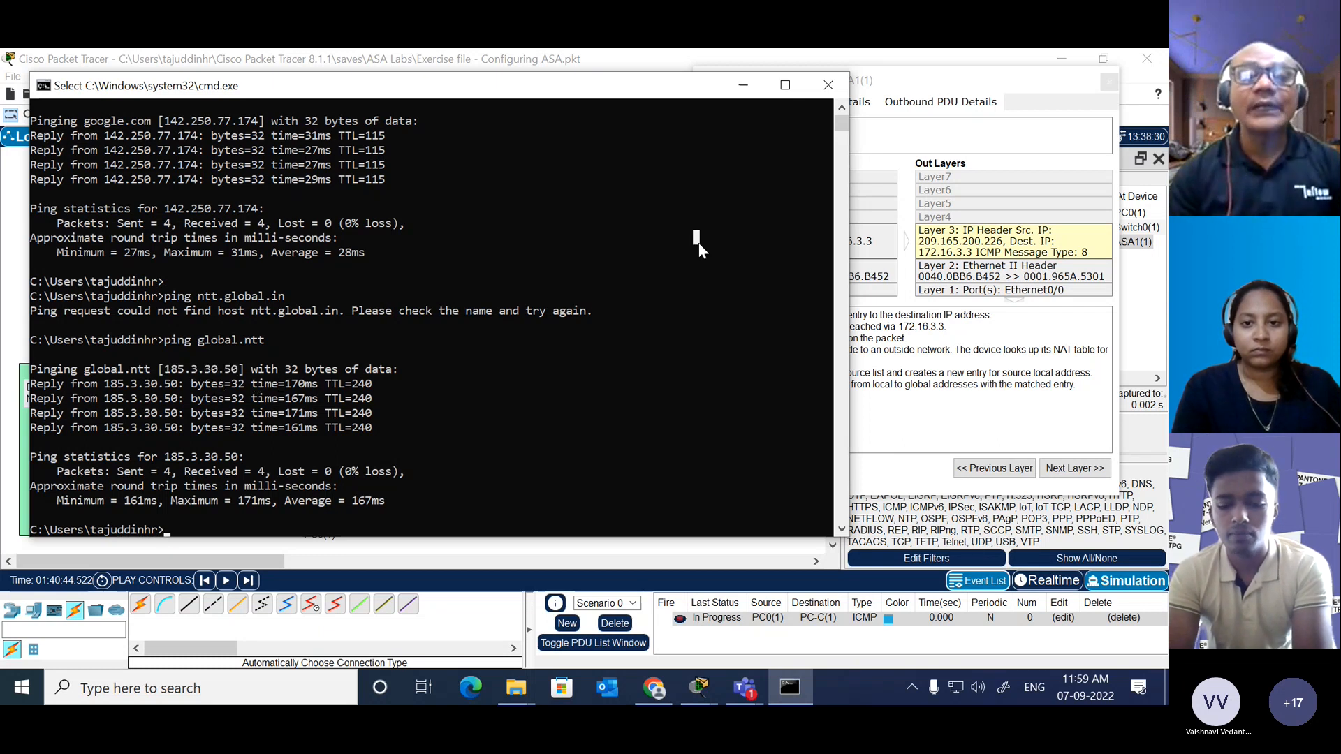
left_click(829, 86)
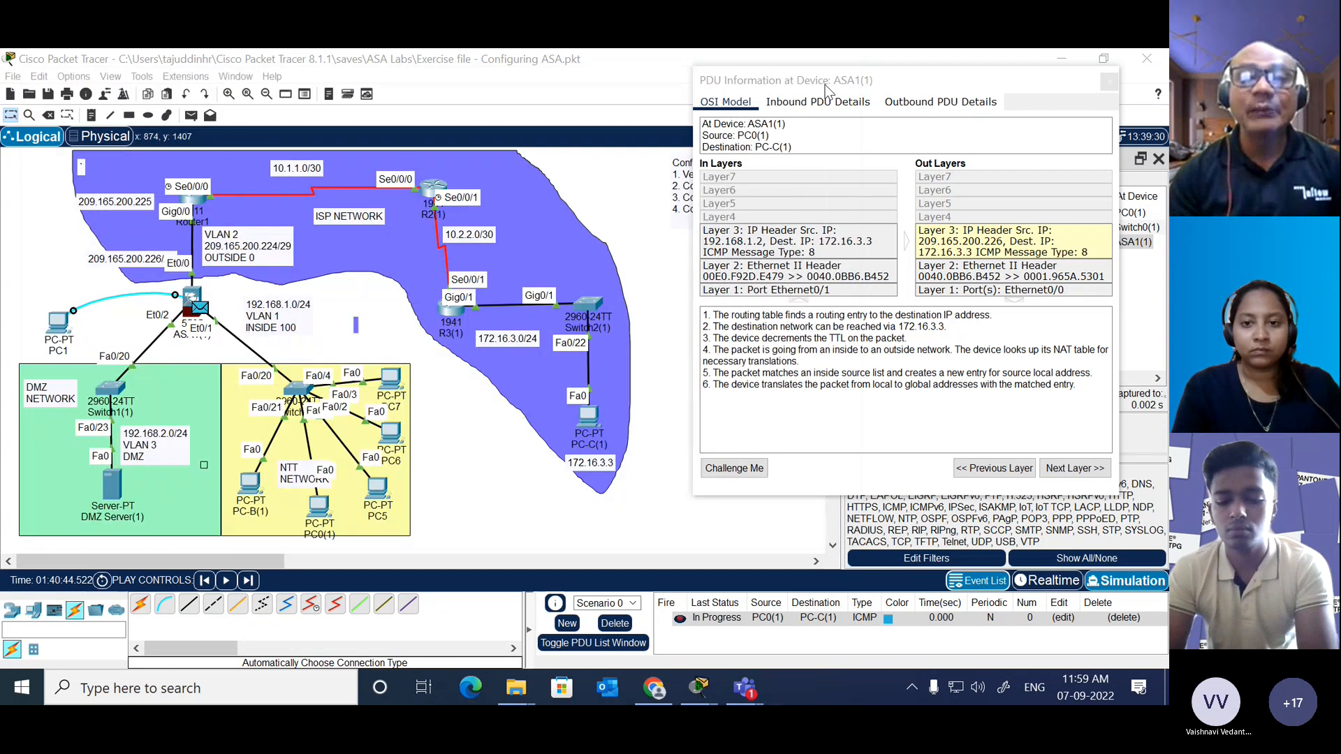
left_click(669, 312)
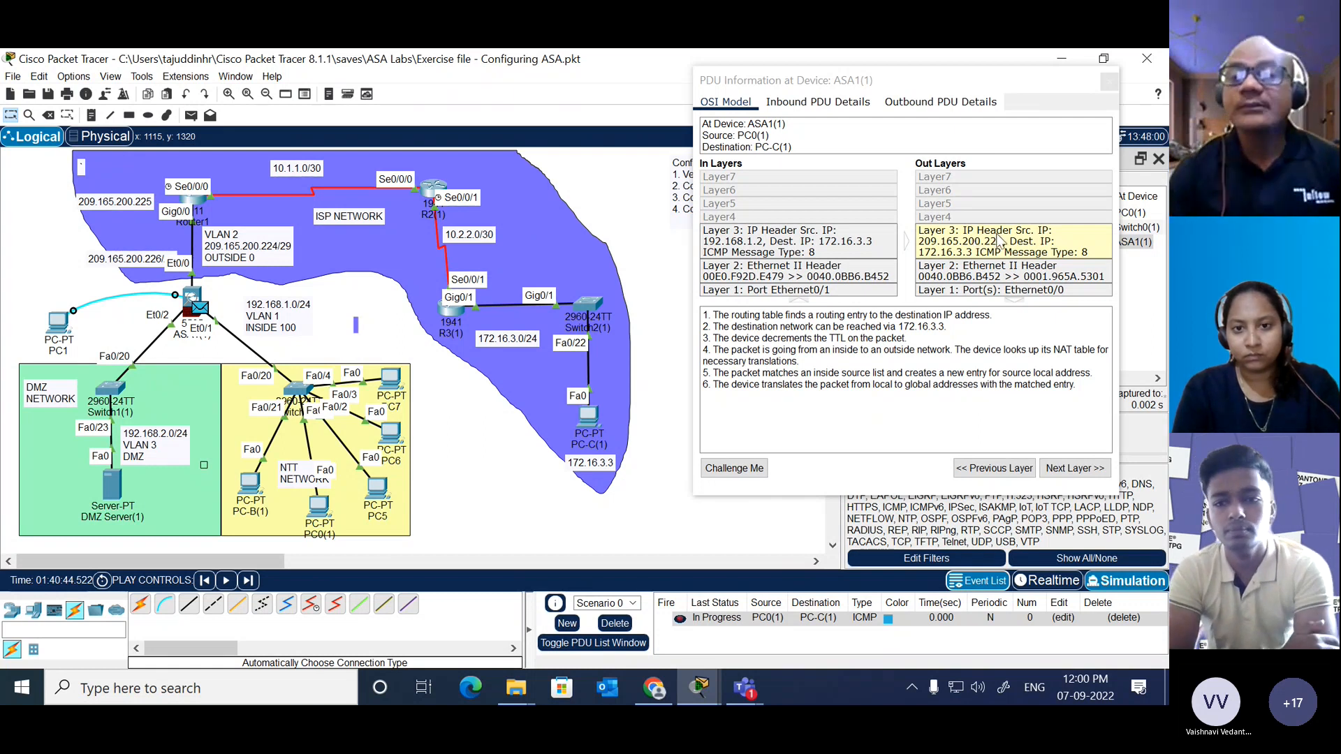
Step: Examine the outbound Layer 3 header and highlight the inbound source IP of the ASA1(1) PDU, closing its information window
left_click(978, 246)
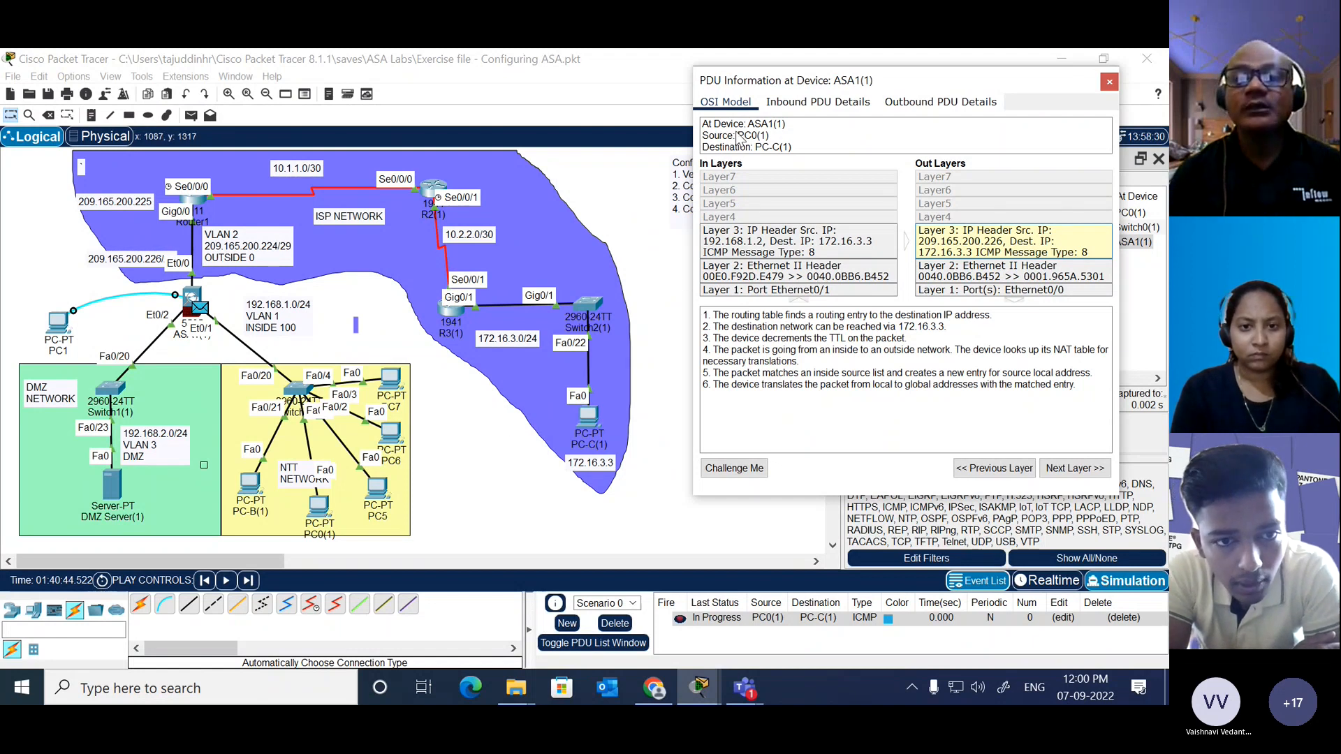
left_click(803, 105)
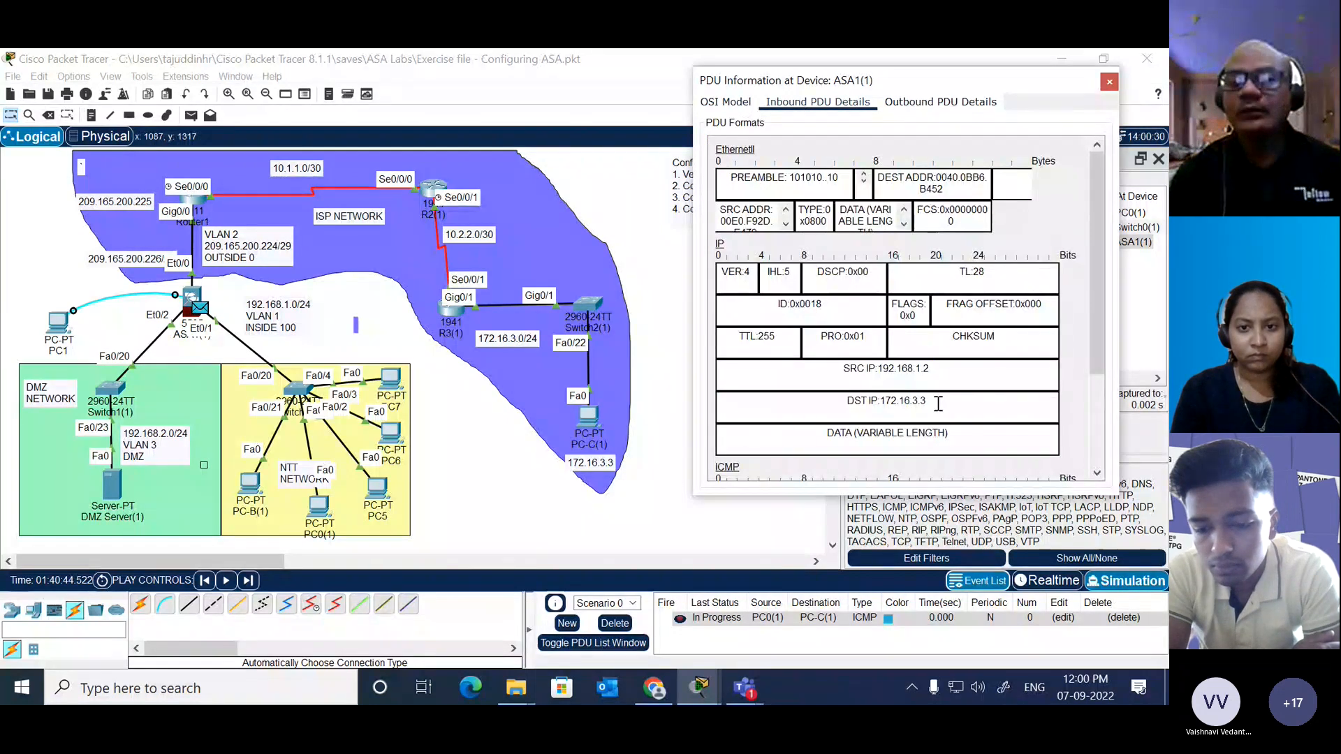
left_click_drag(933, 370, 878, 372)
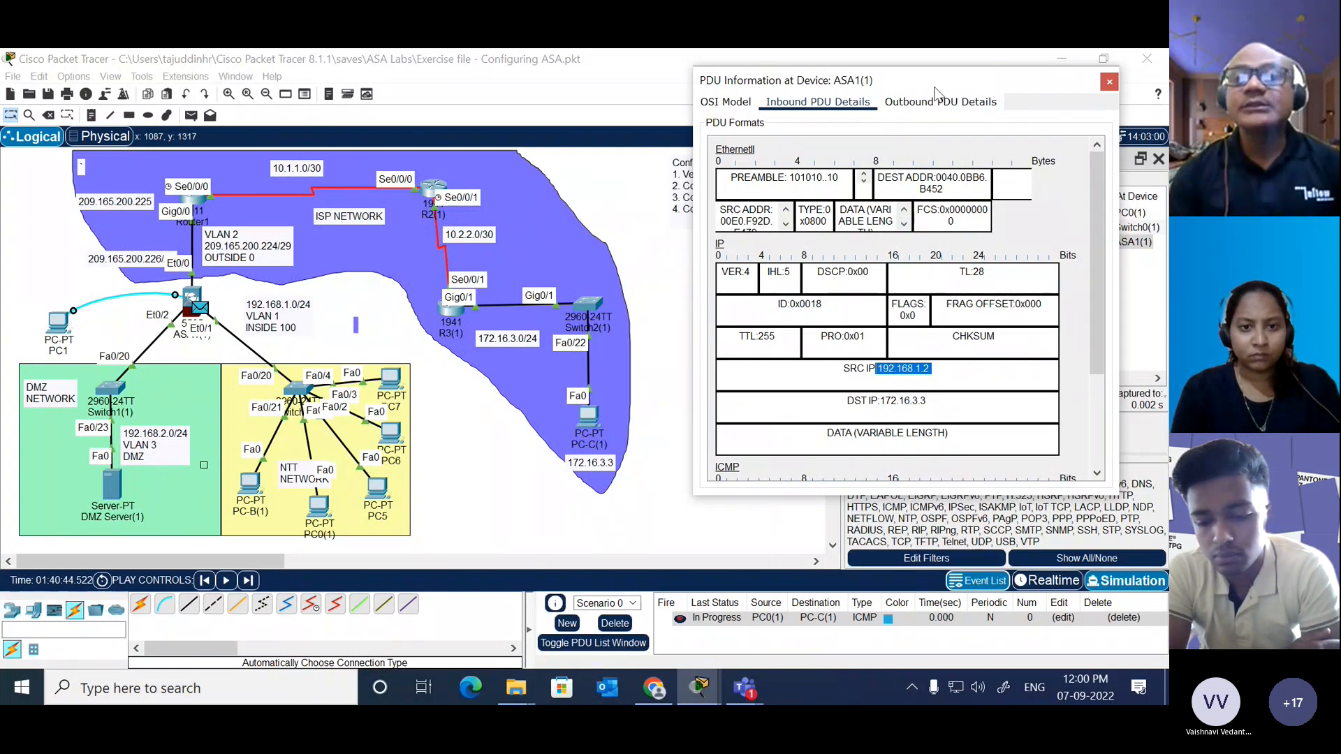
left_click(1109, 84)
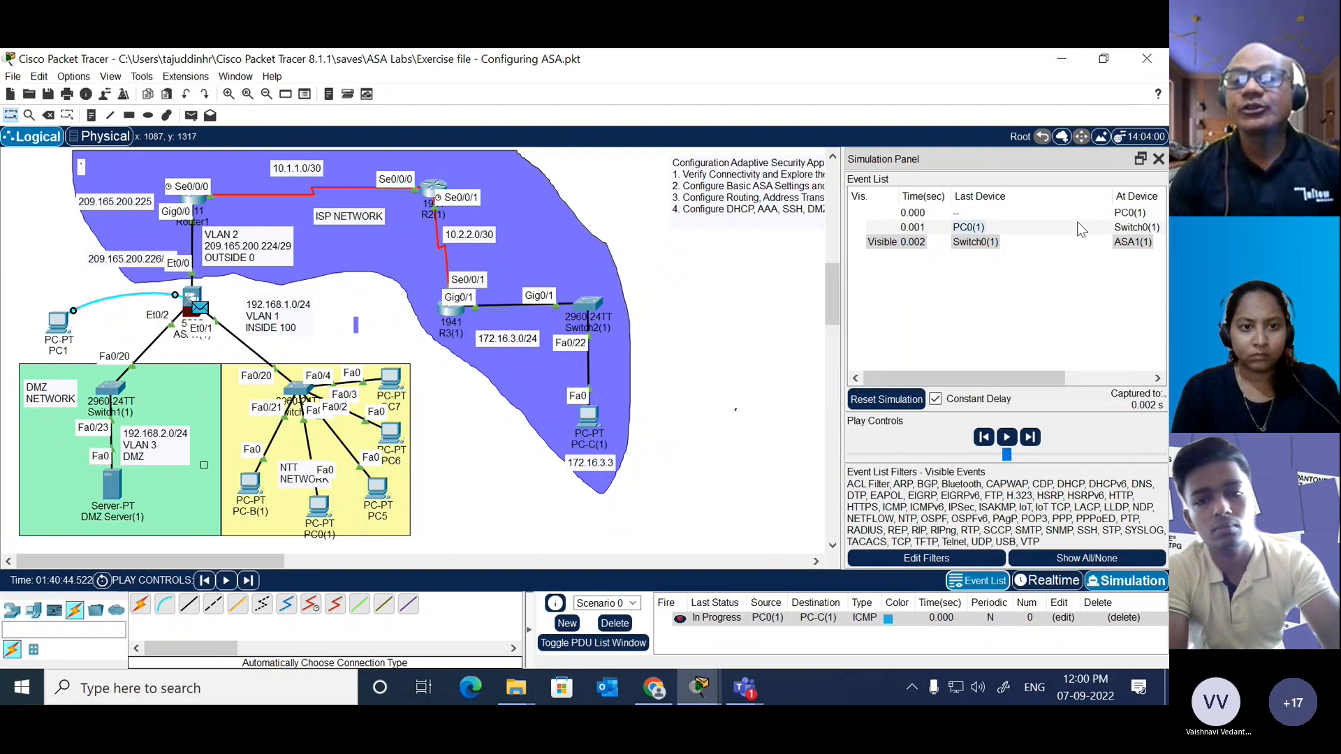
Step: Restart the simulation with an added simple PDU from PC5 to PC-C(1) and advance it by two events
left_click(1053, 579)
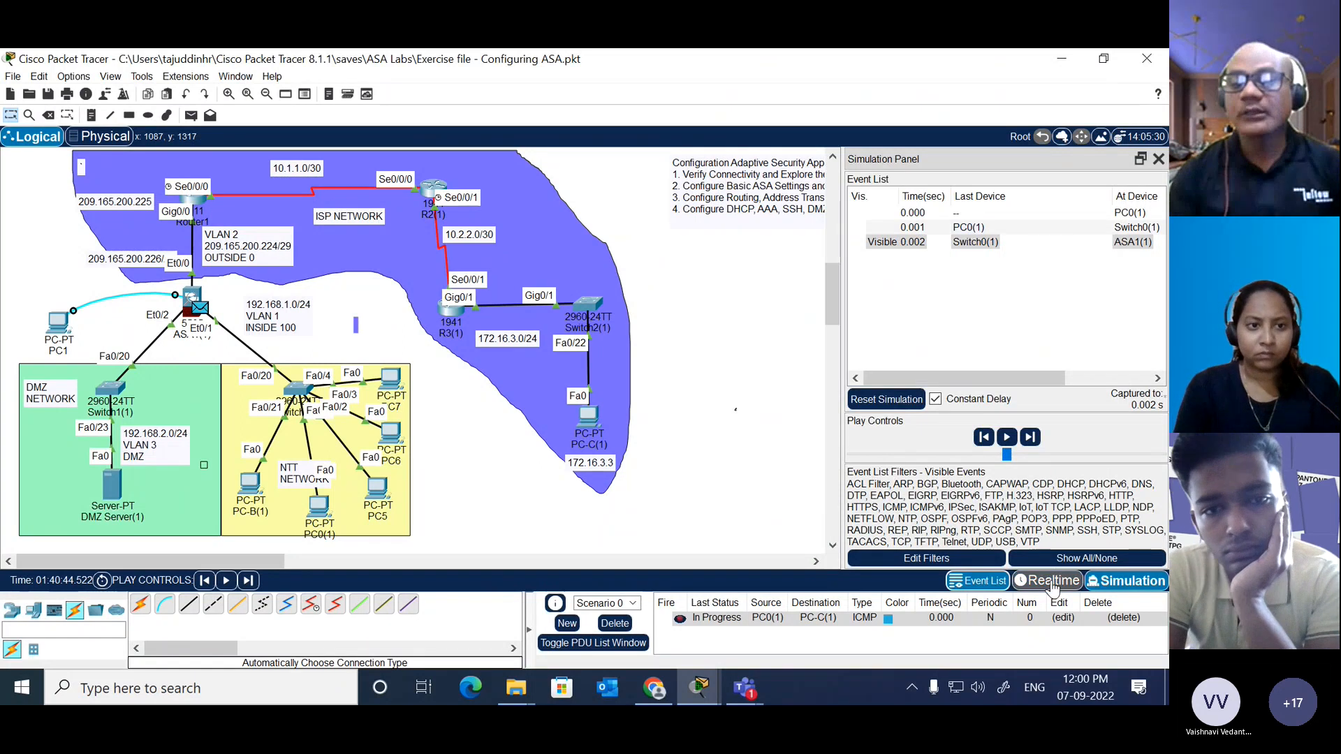
left_click(1101, 582)
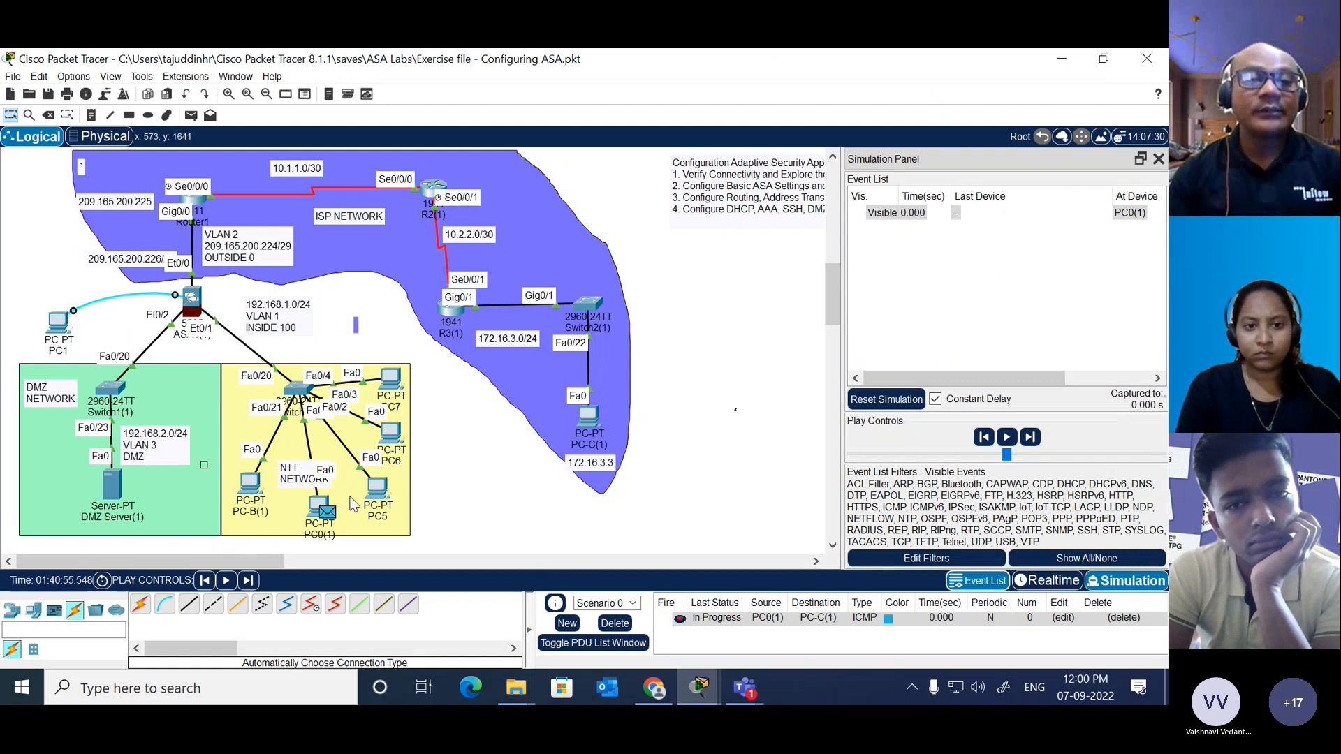
left_click(190, 115)
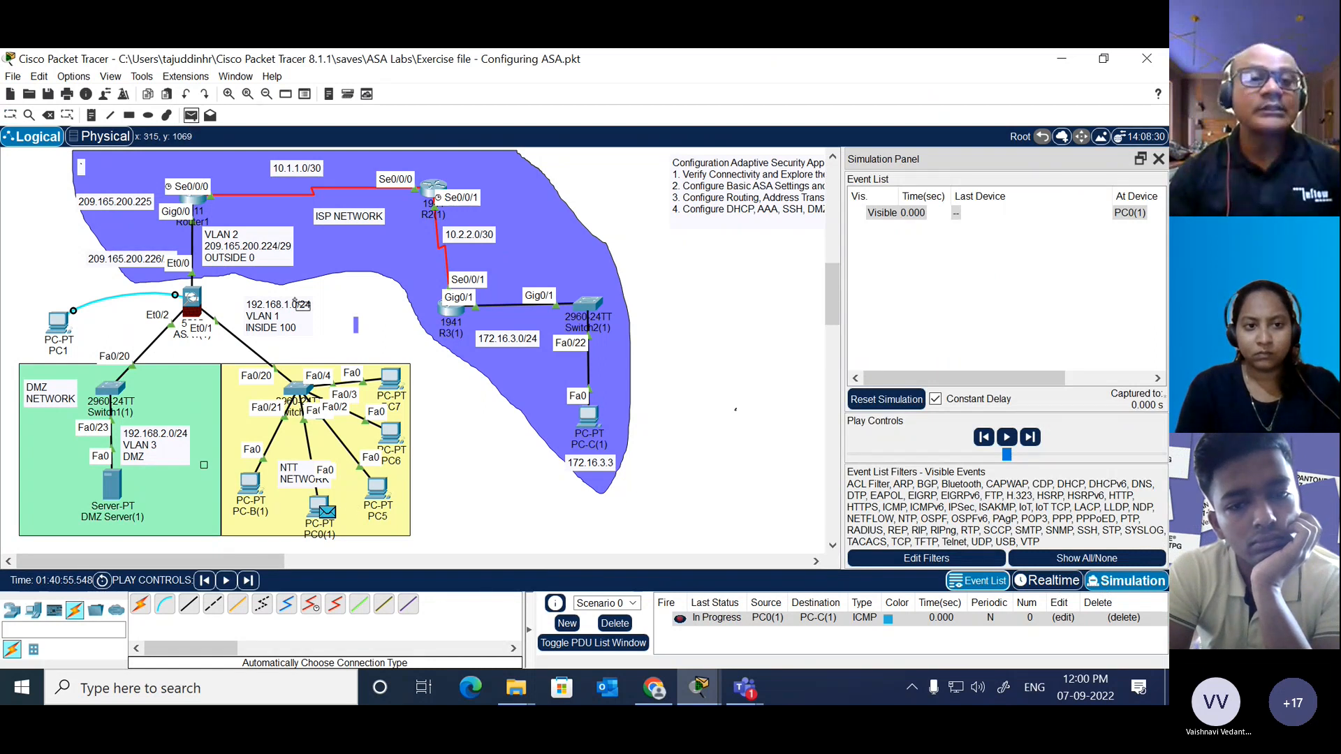
left_click(377, 487)
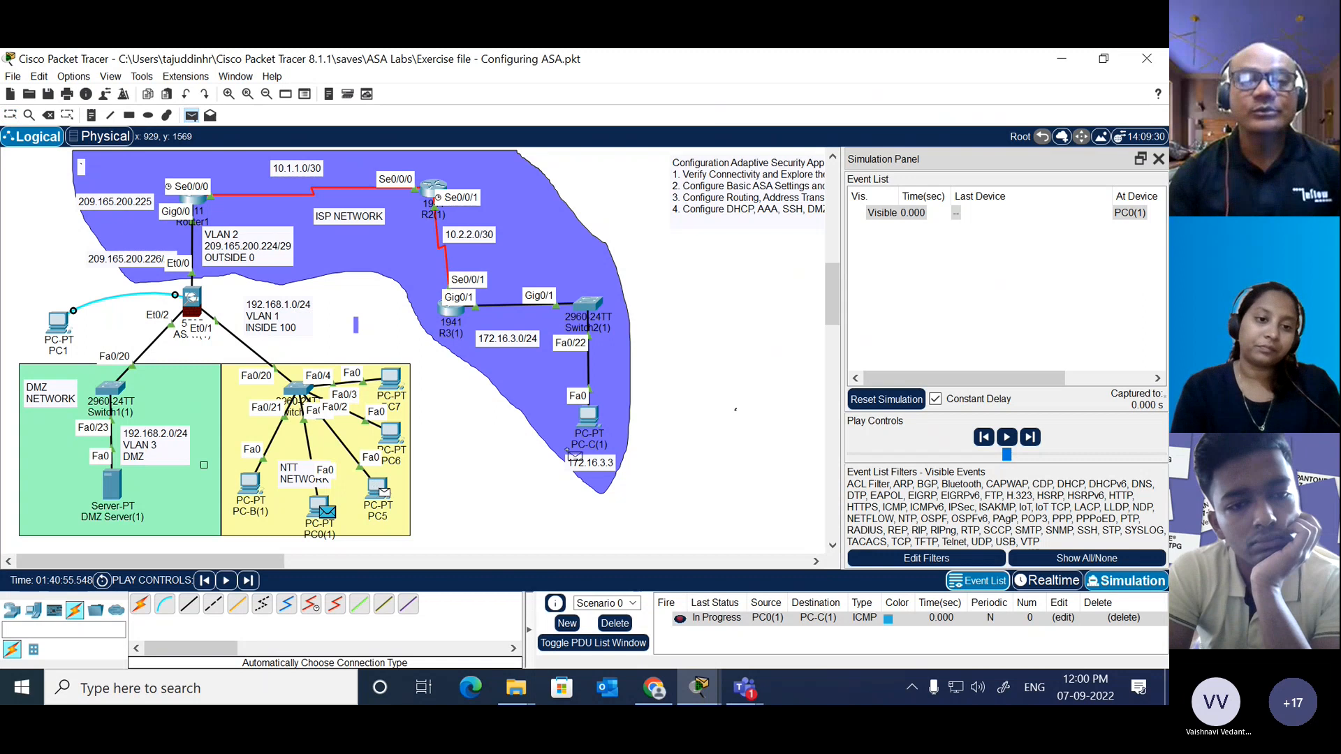
left_click(589, 418)
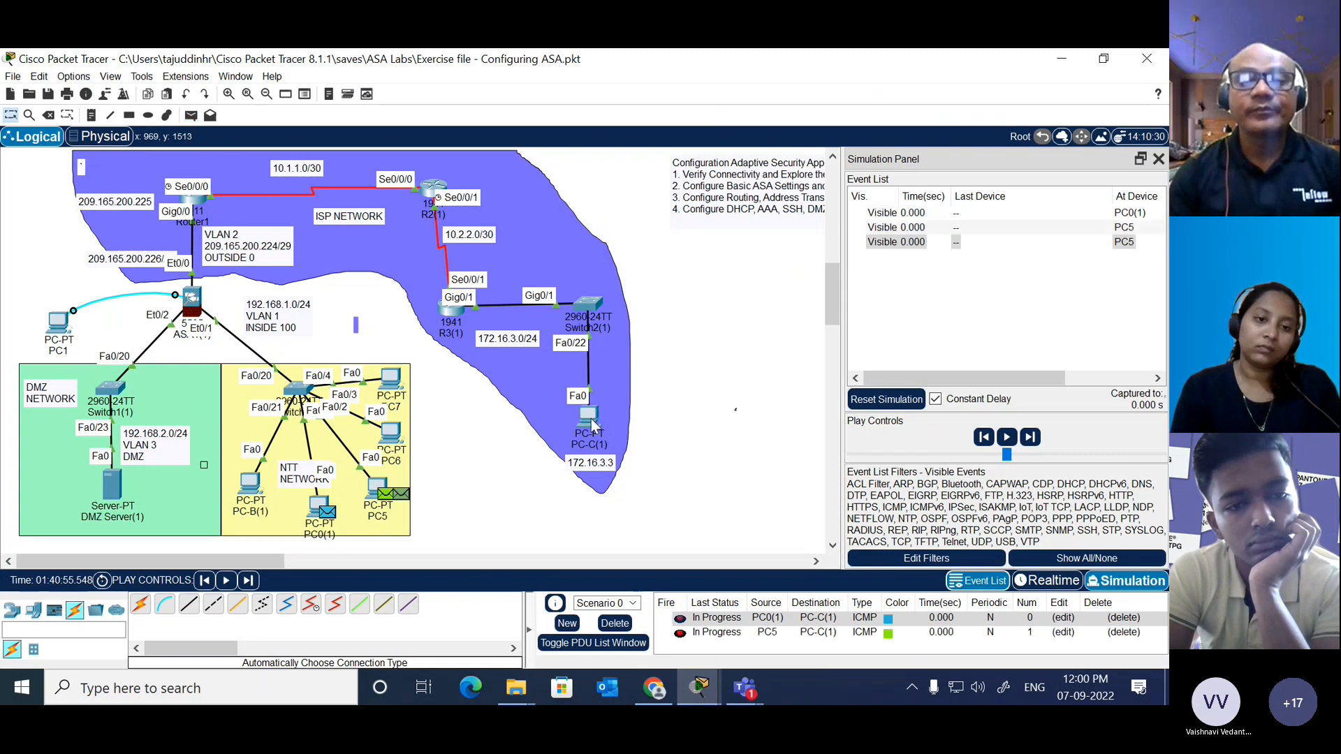
left_click(1031, 438)
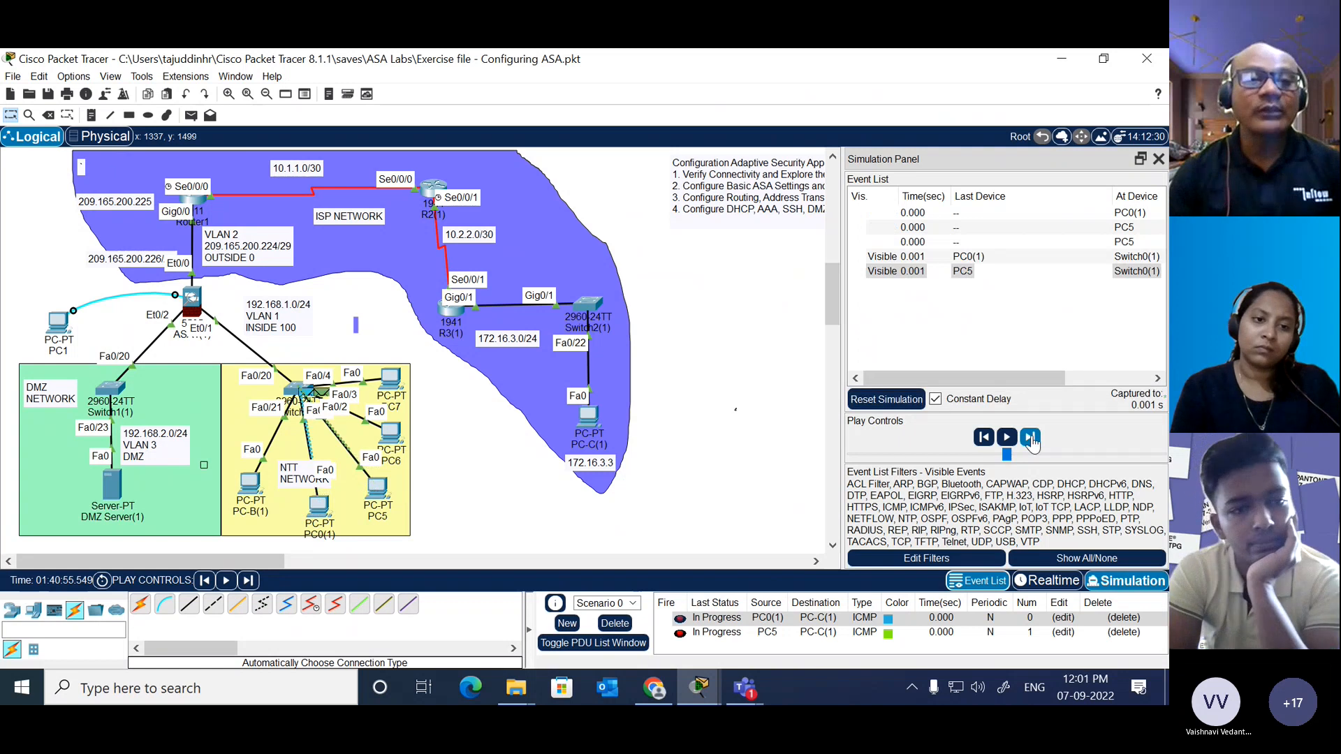
left_click(1030, 438)
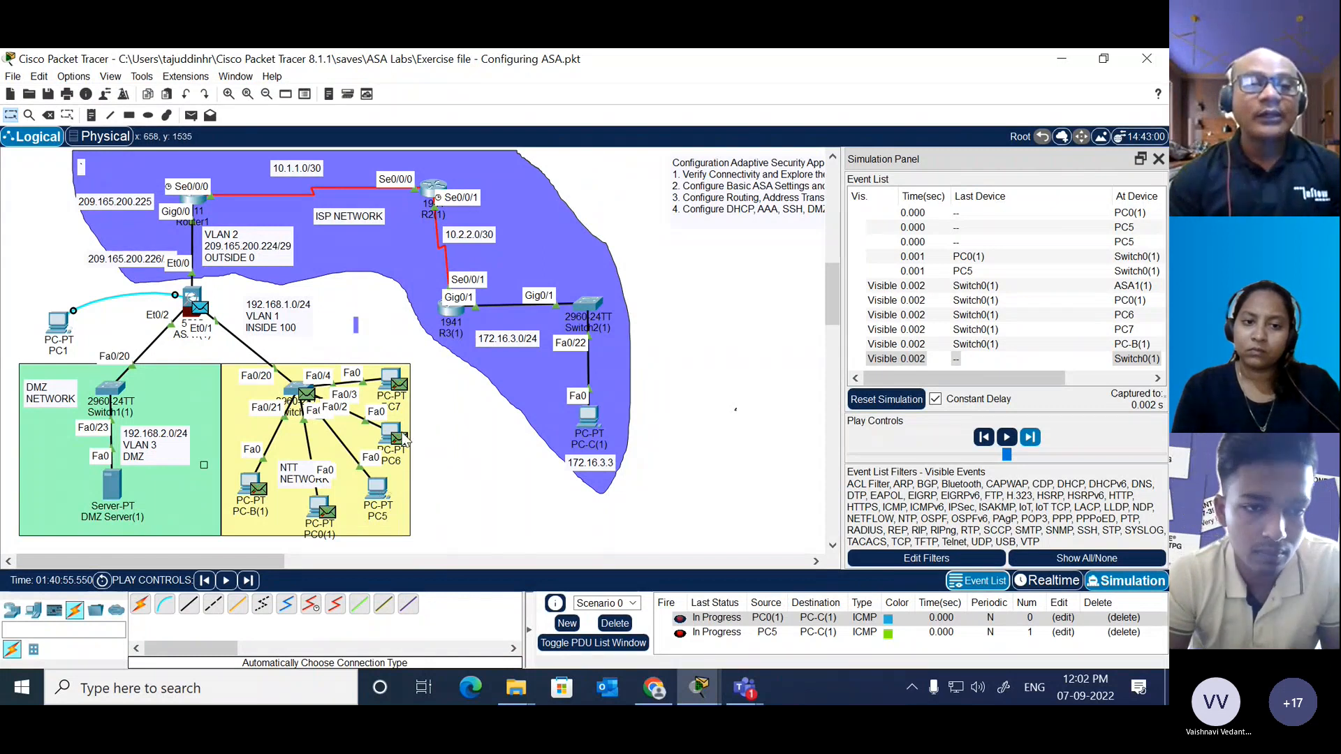
Step: Inspect the outbound details of PC5's frame at Switch0(1), highlight its source IP, and close the PDU information
left_click(306, 396)
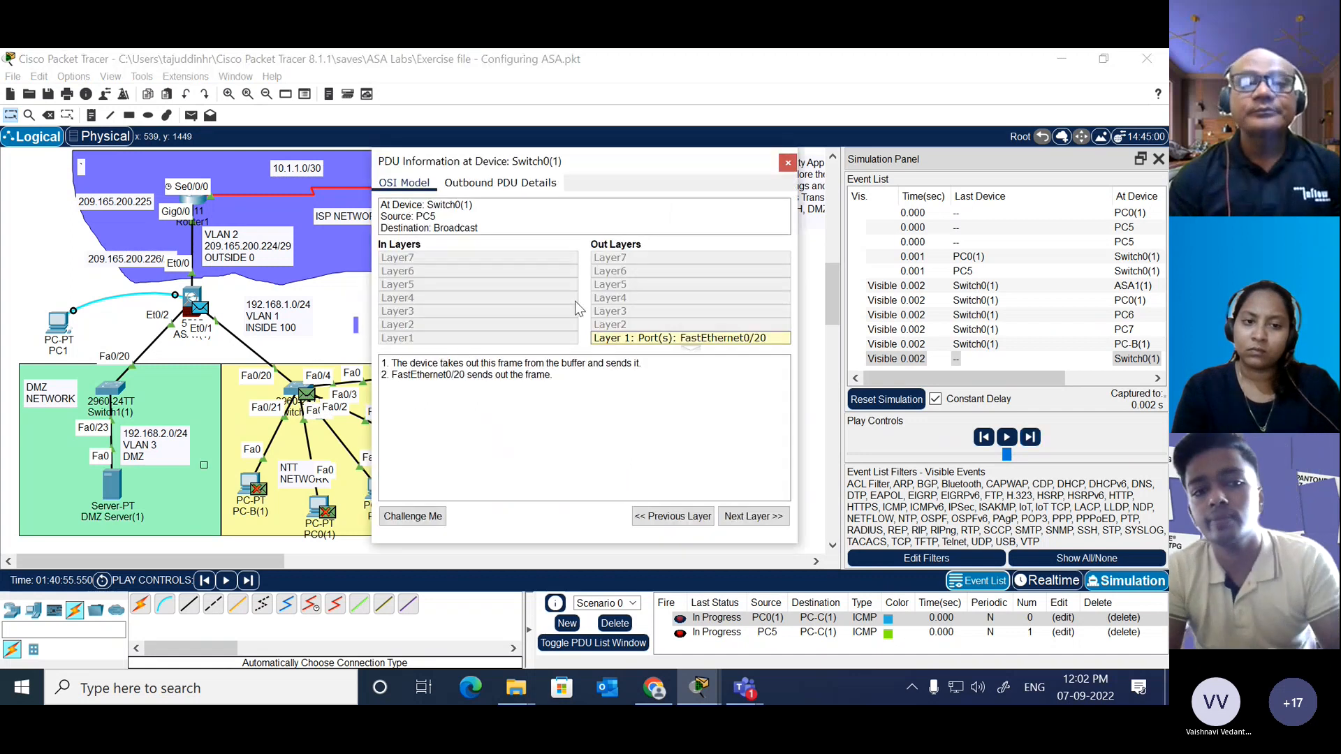
left_click(492, 184)
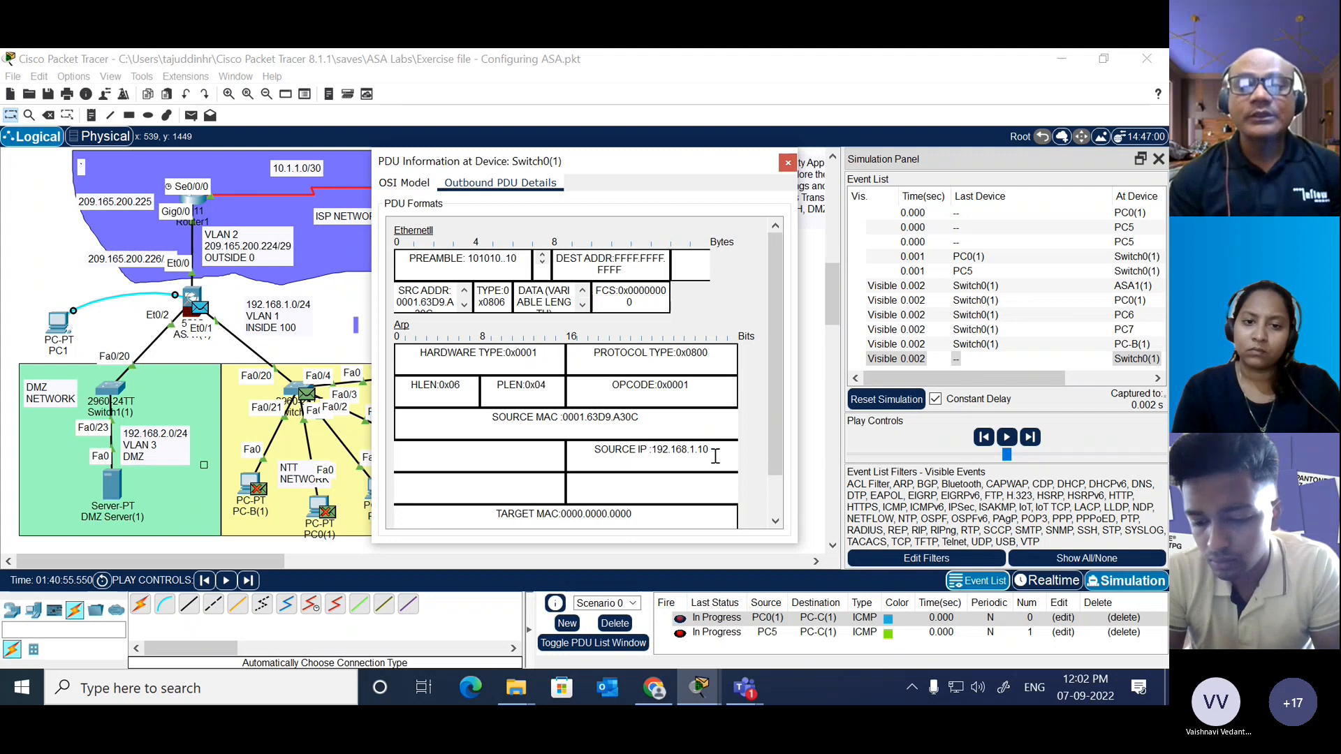
left_click_drag(714, 452, 654, 452)
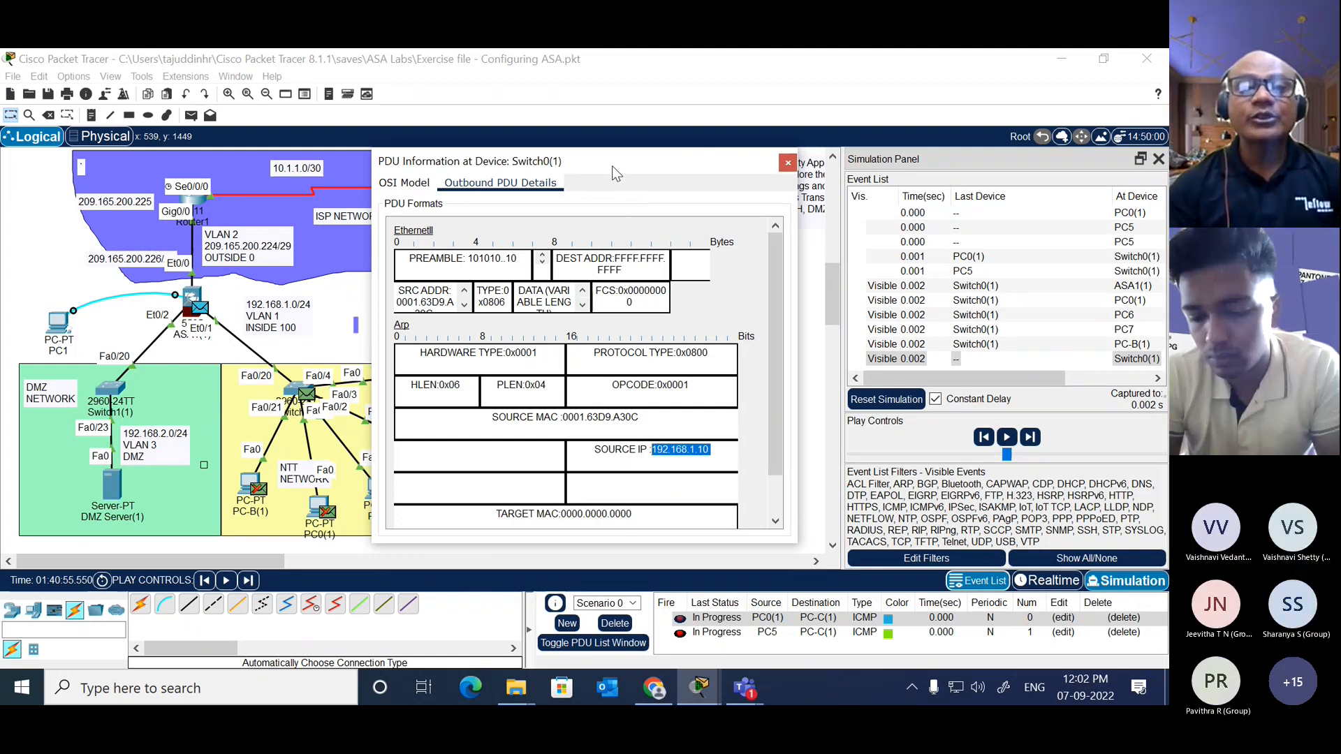
left_click_drag(612, 166, 678, 150)
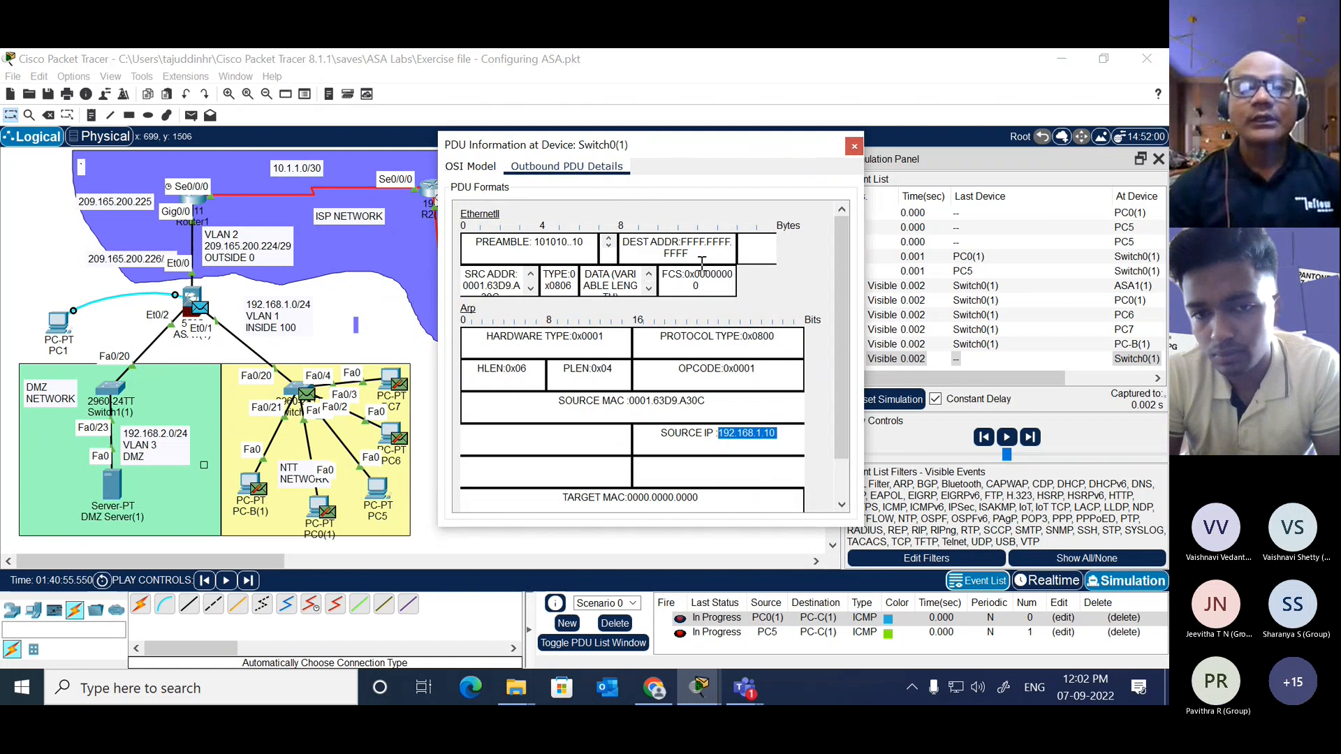
left_click(854, 145)
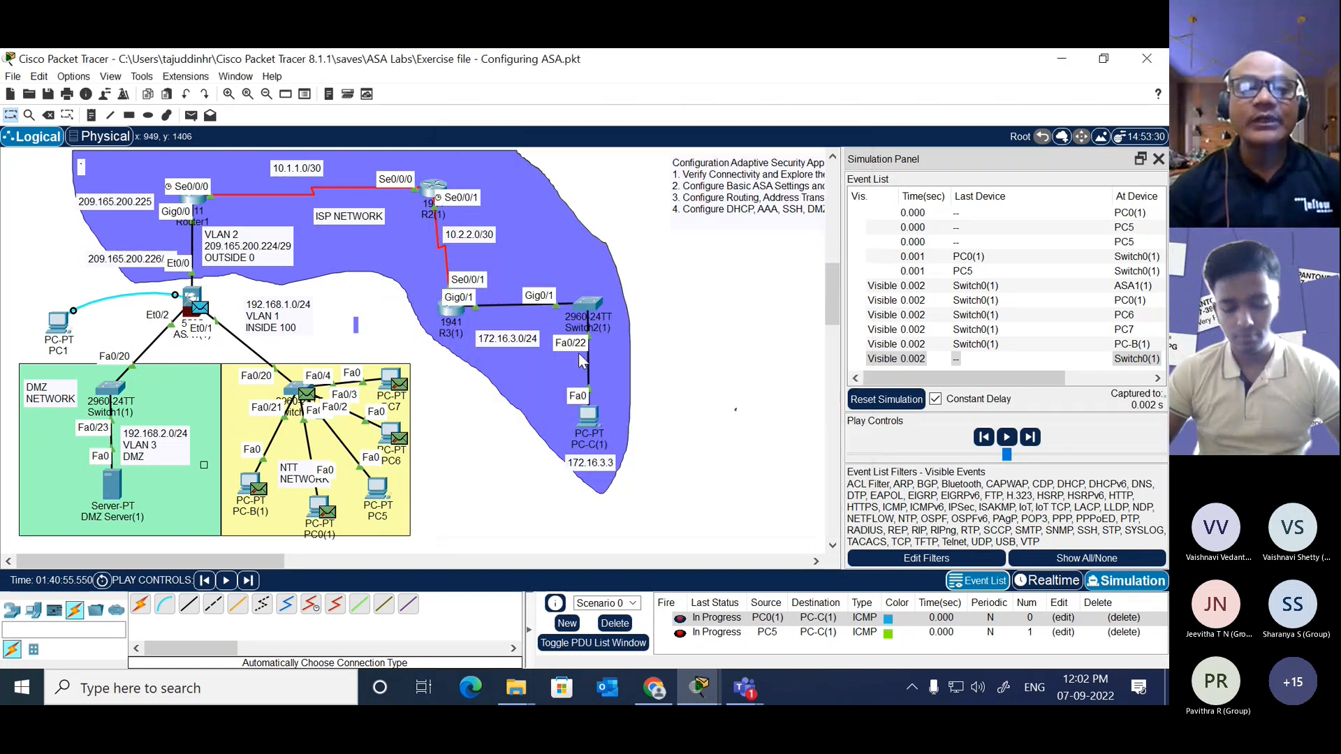
Step: Open the inbound details of PC5's ARP frame at PC6 and highlight its source IP, target IP and source MAC
left_click(397, 443)
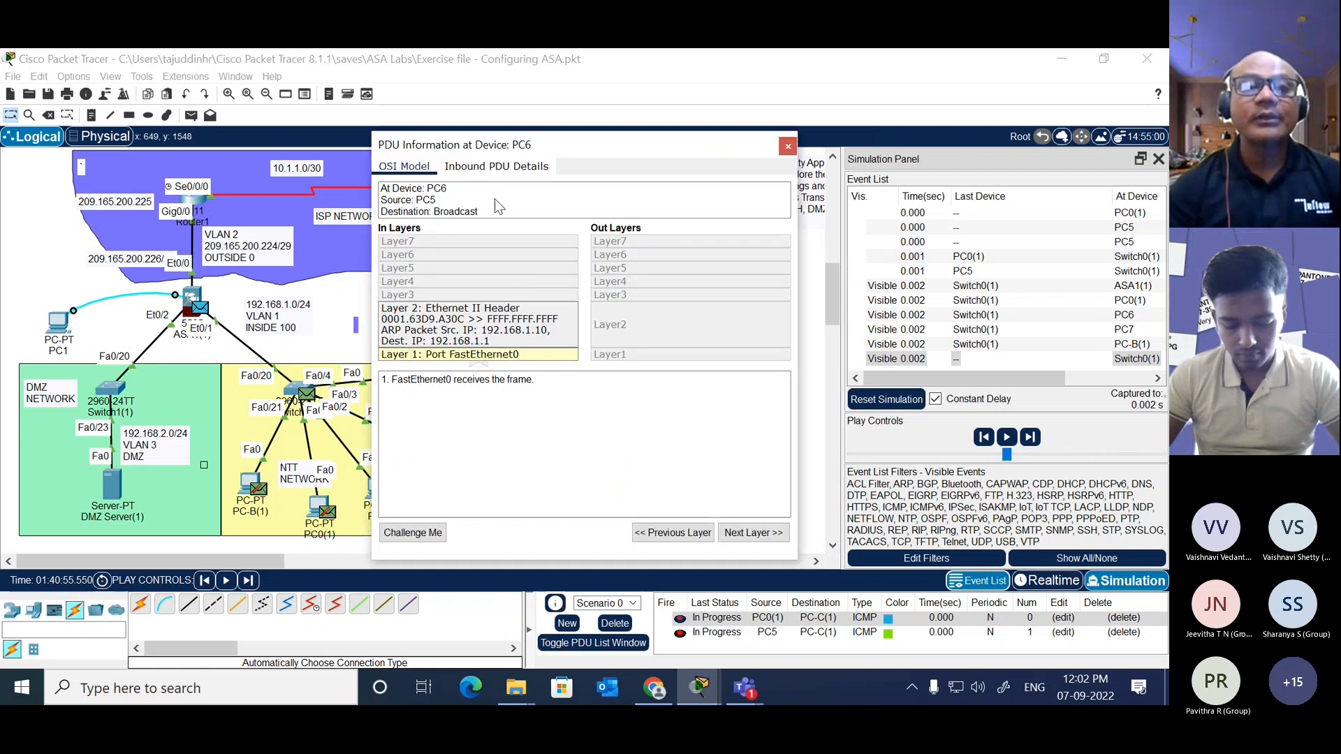
left_click(501, 168)
left_click_drag(517, 145, 611, 95)
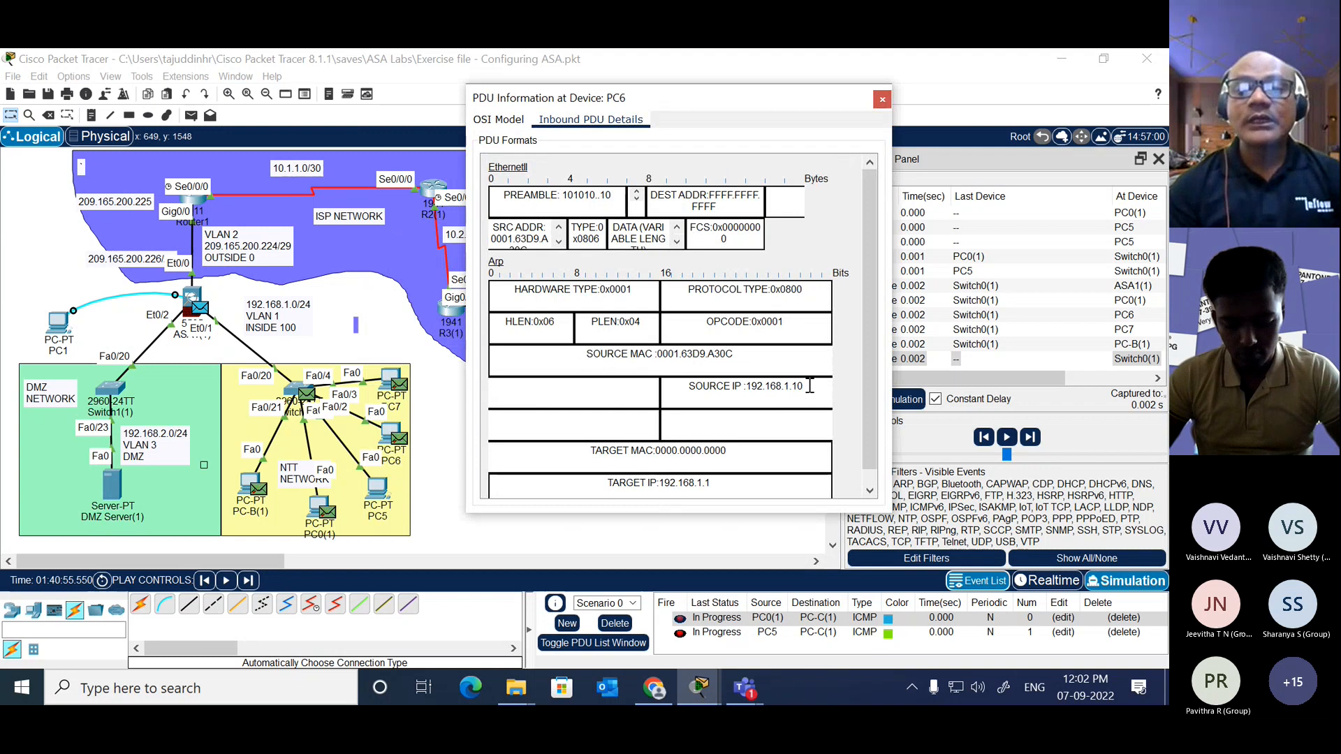
left_click_drag(805, 387, 740, 388)
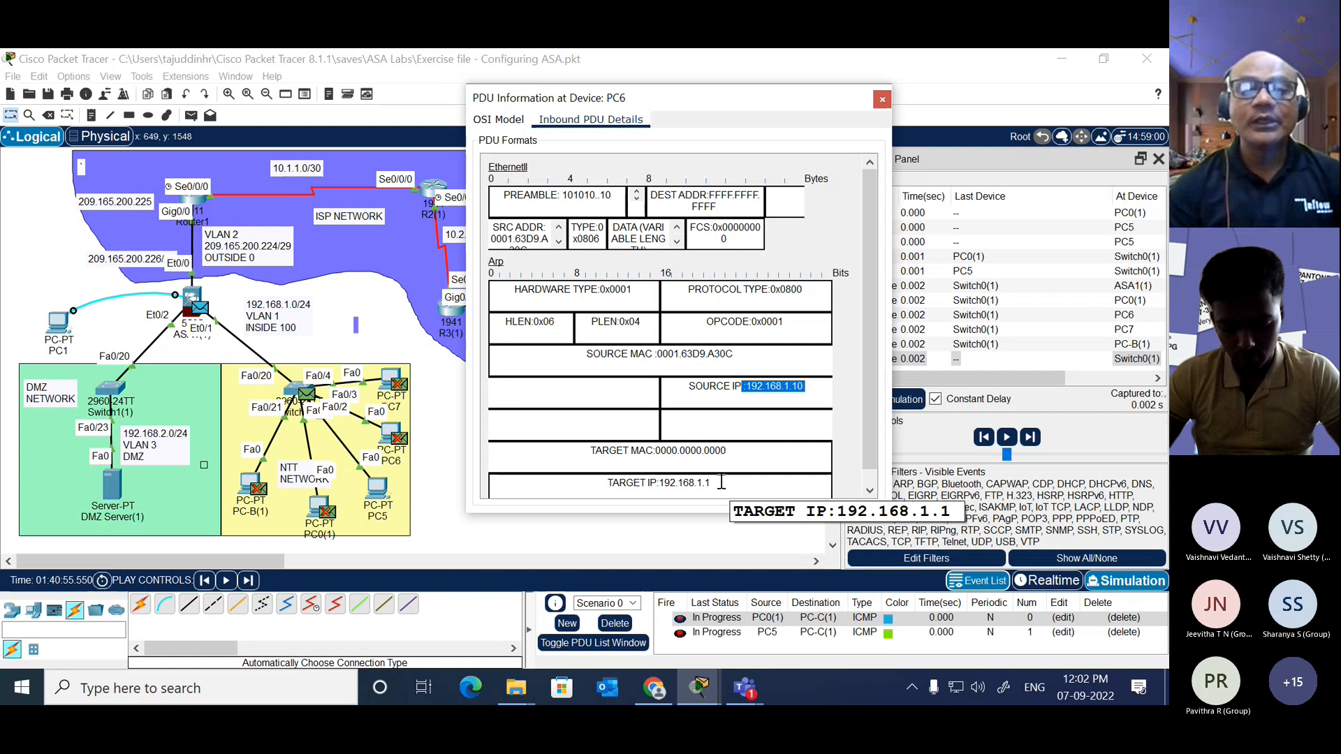
left_click_drag(717, 484, 663, 487)
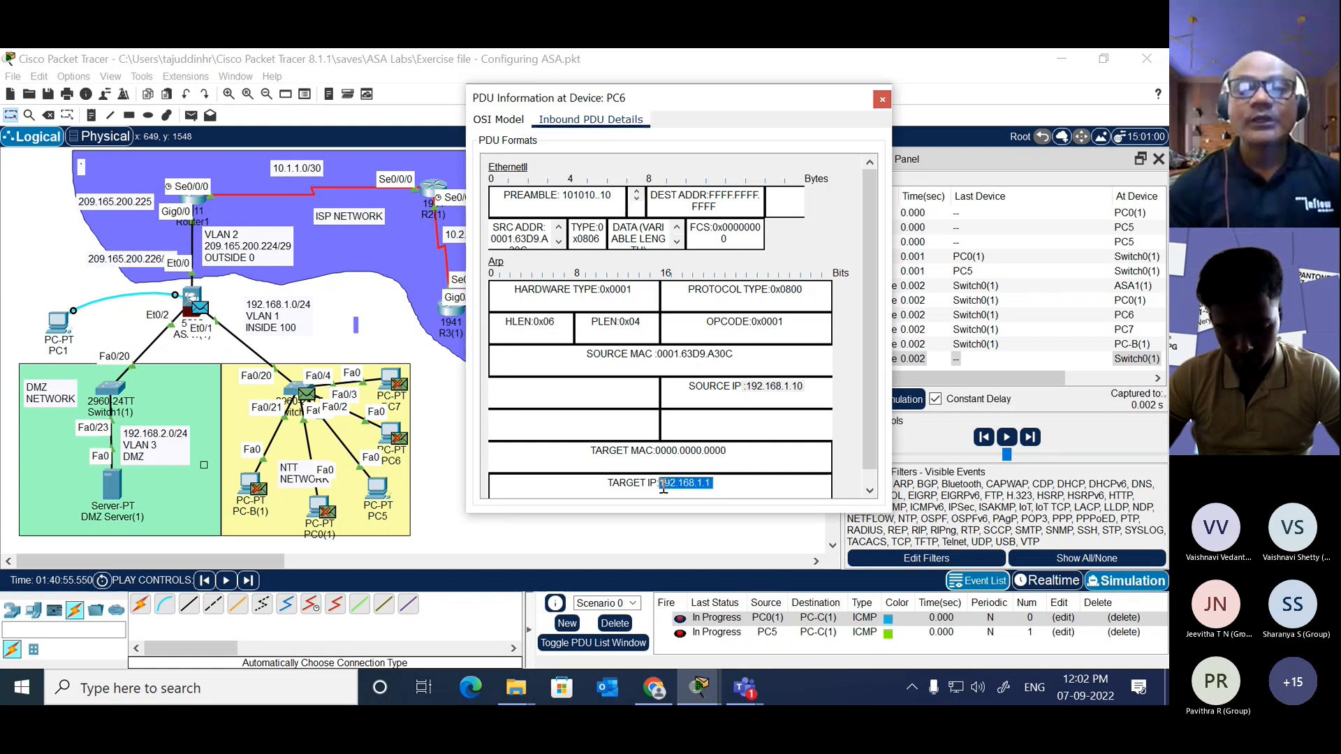
left_click(728, 482)
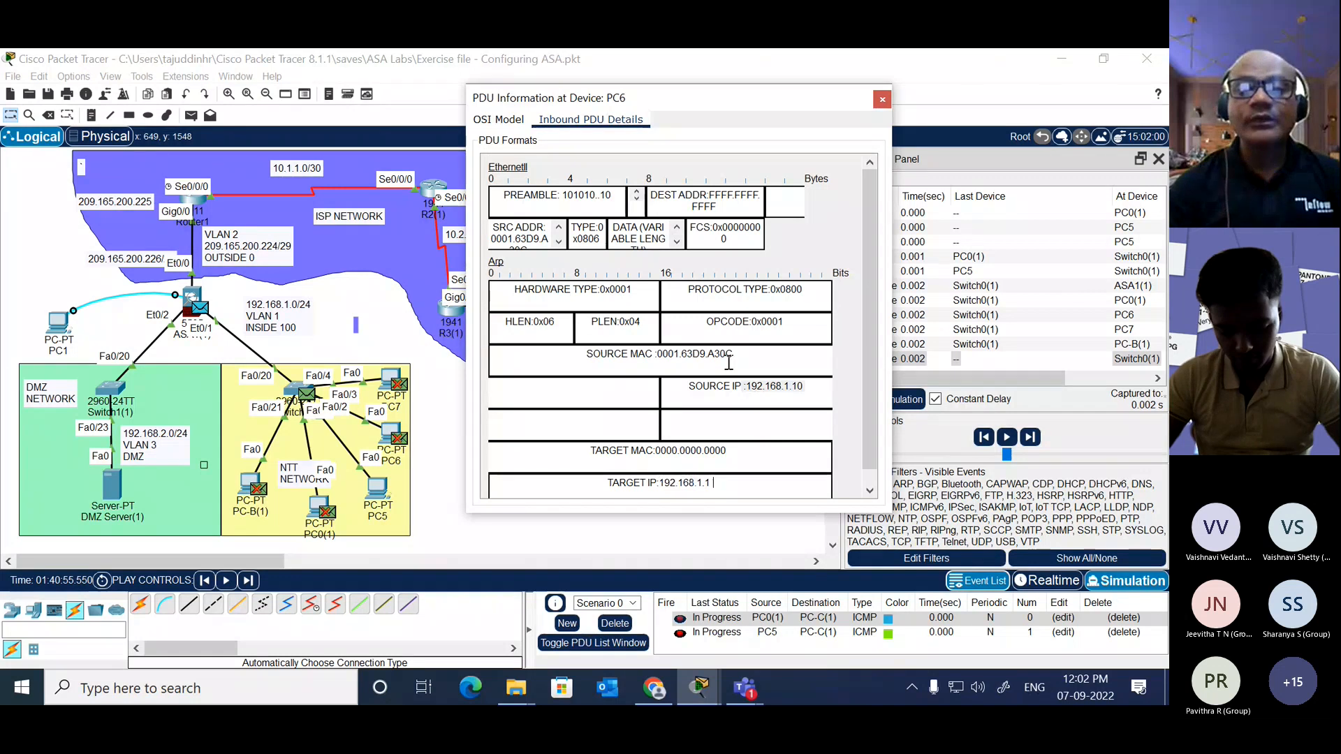
left_click_drag(737, 354, 632, 356)
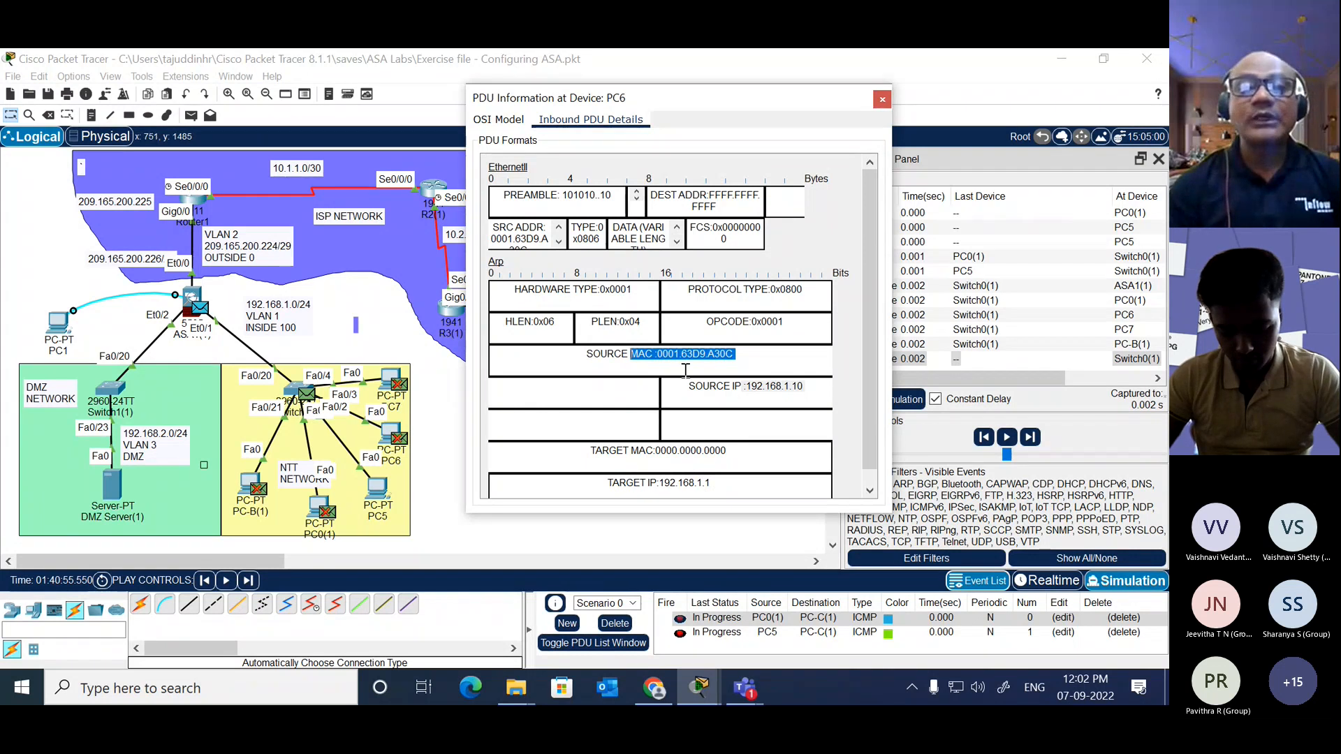
Step: Read the OSI model's inbound Layer 2 processing description for the frame at PC6 and close the PDU information
left_click(498, 119)
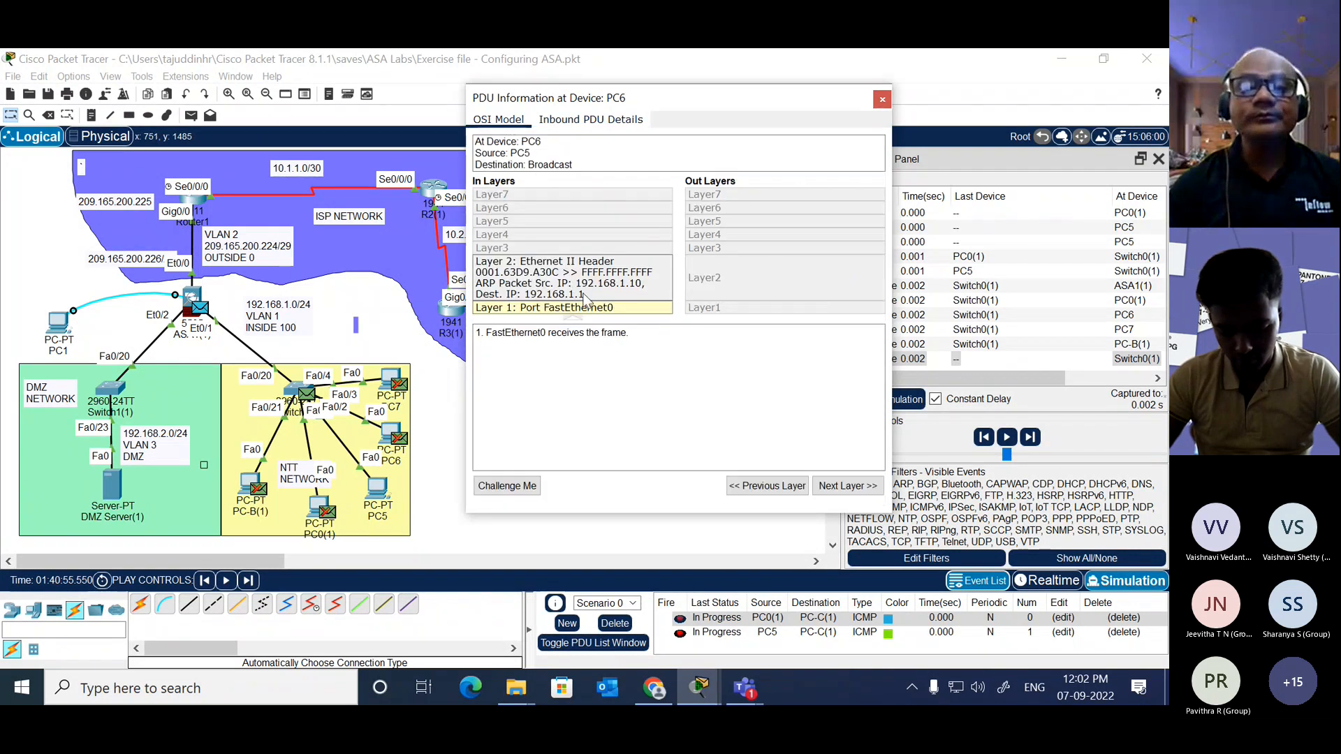
left_click(605, 291)
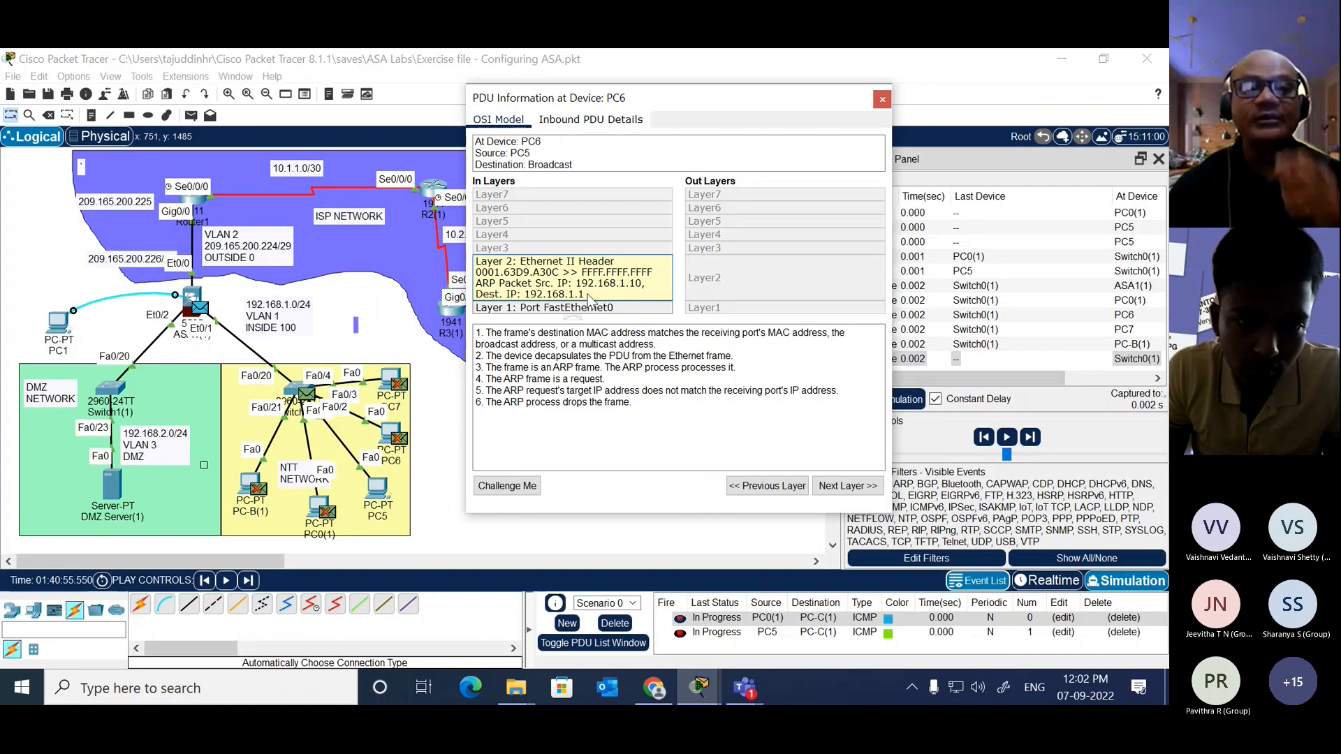
left_click(882, 99)
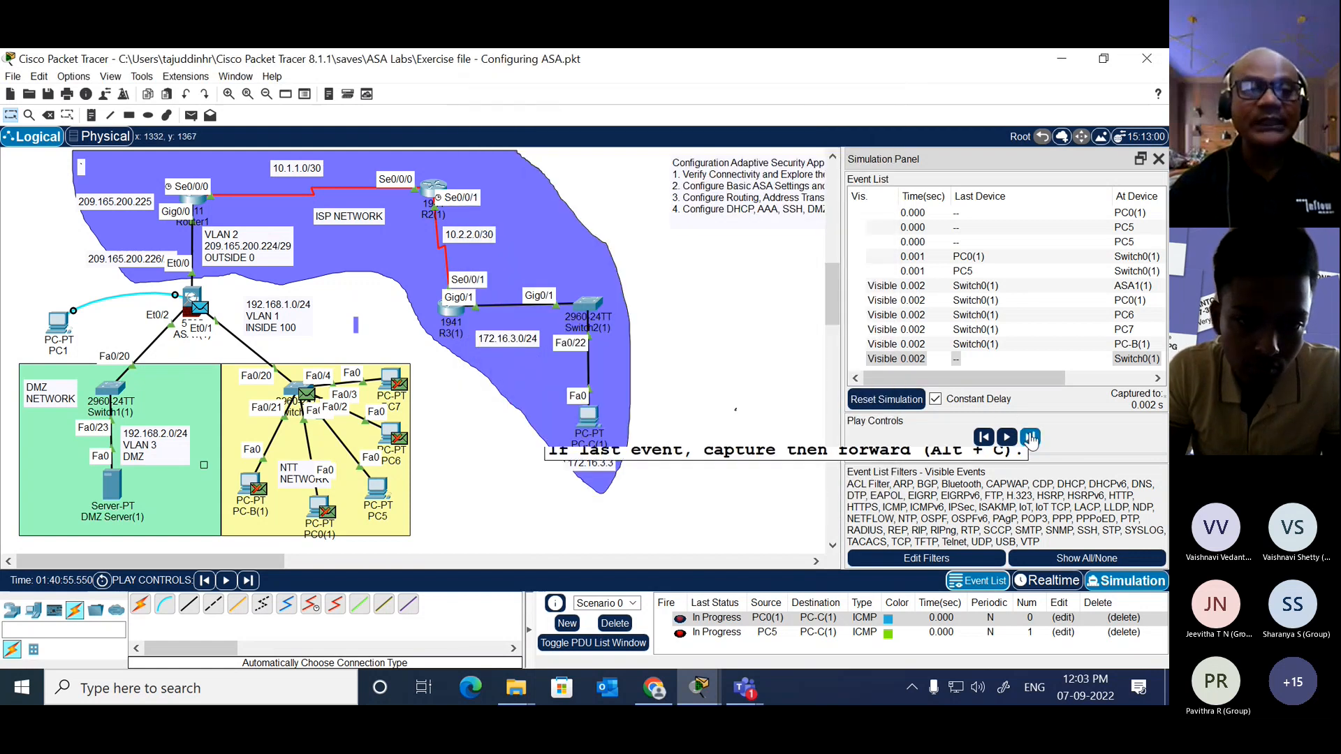
Step: Advance the simulation one event and highlight the source MAC in the inbound details of PC5's ARP frame at ASA1(1)
left_click(1031, 438)
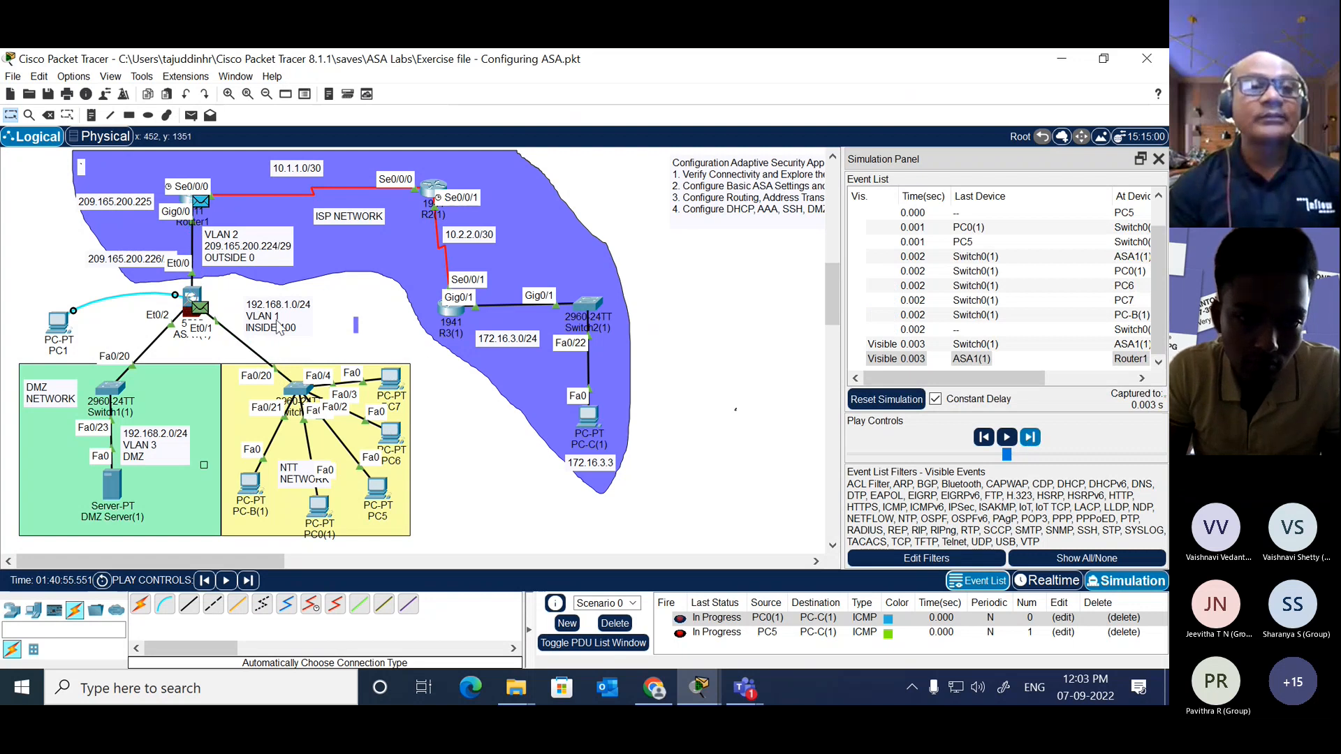
left_click(200, 313)
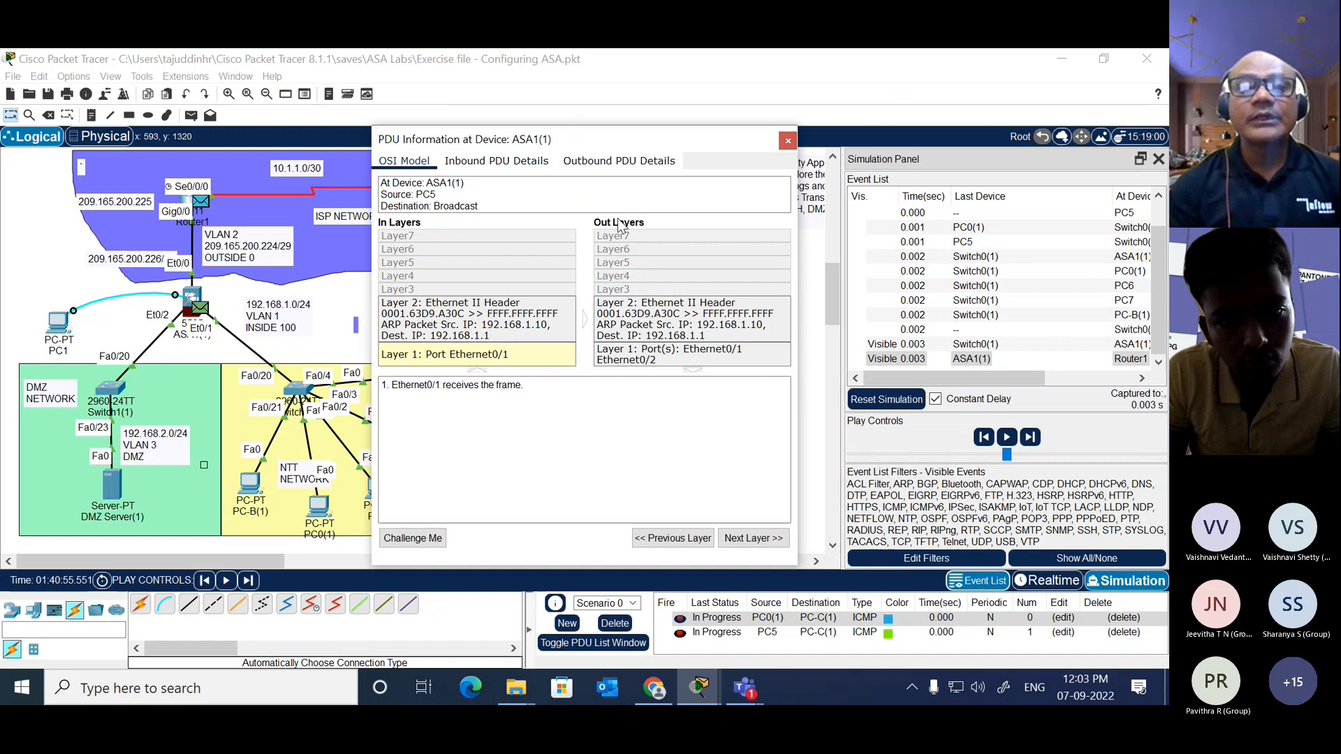
left_click(504, 162)
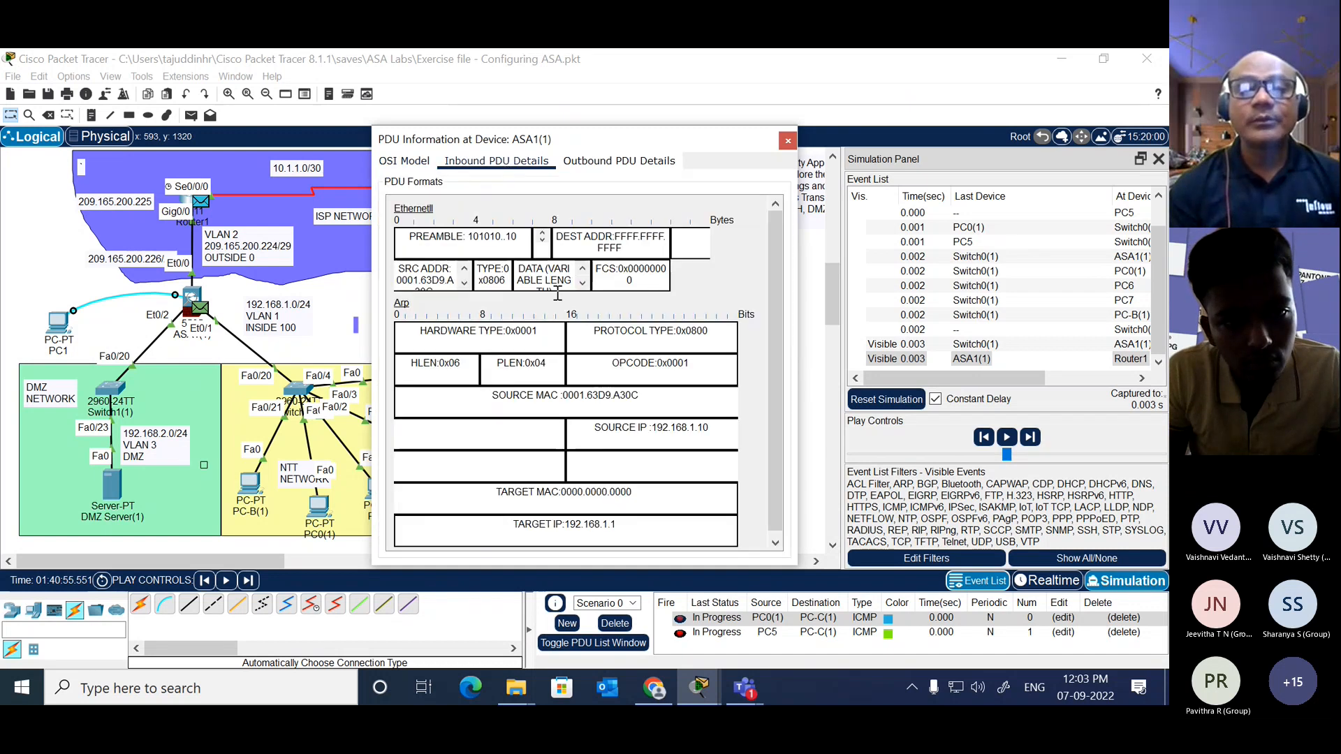
left_click_drag(710, 428, 538, 397)
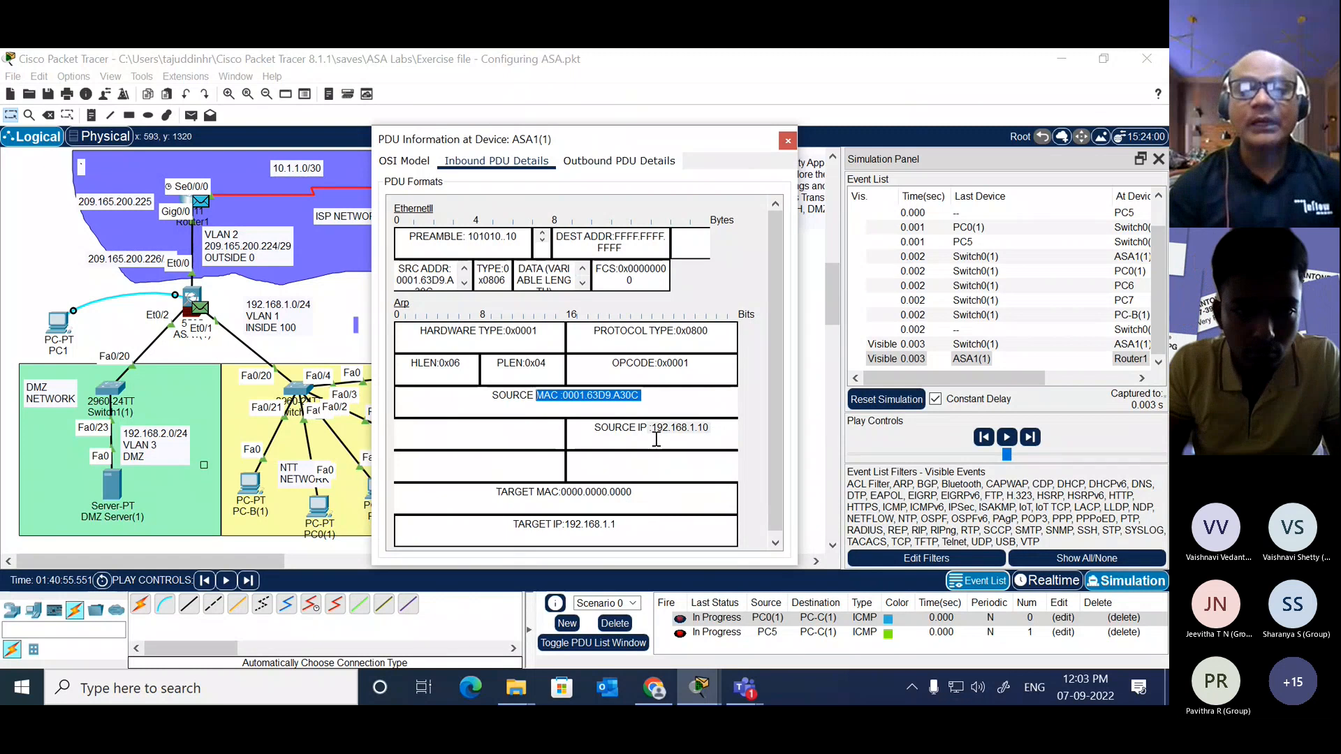
left_click(643, 396)
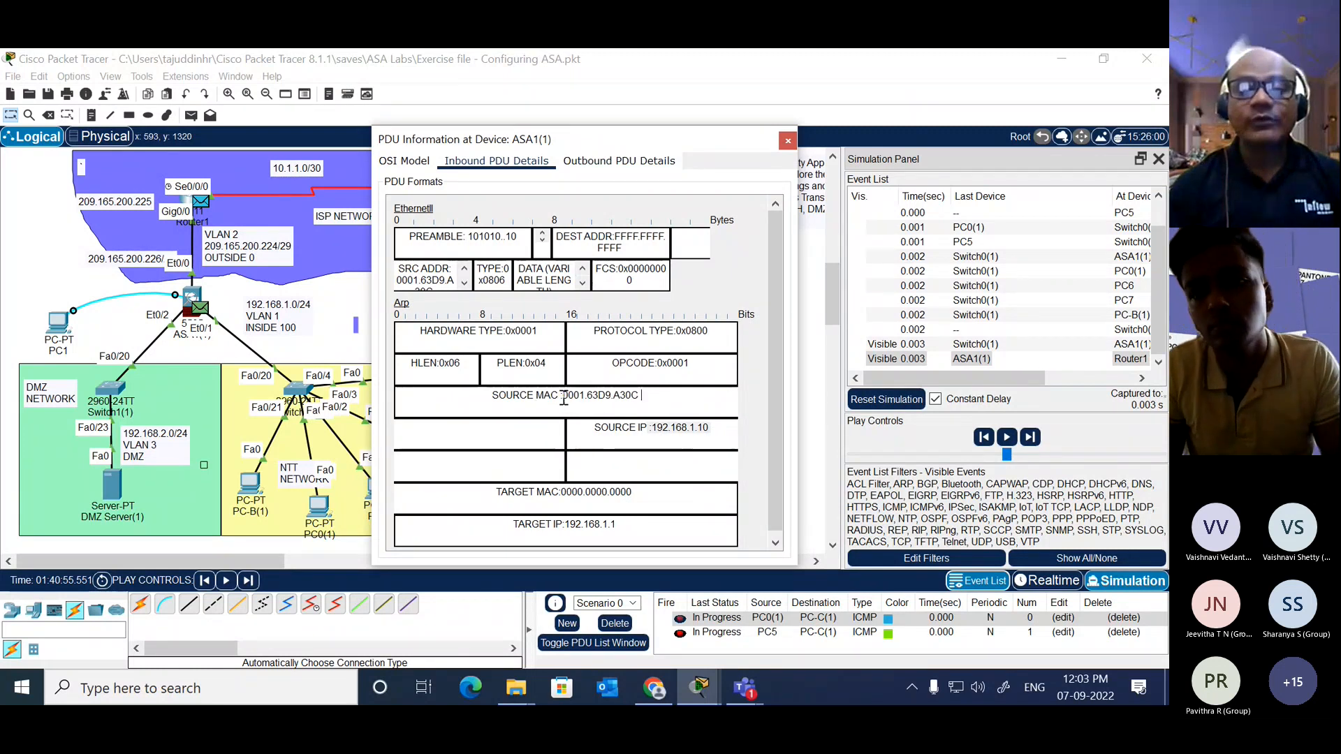
left_click_drag(563, 397, 641, 397)
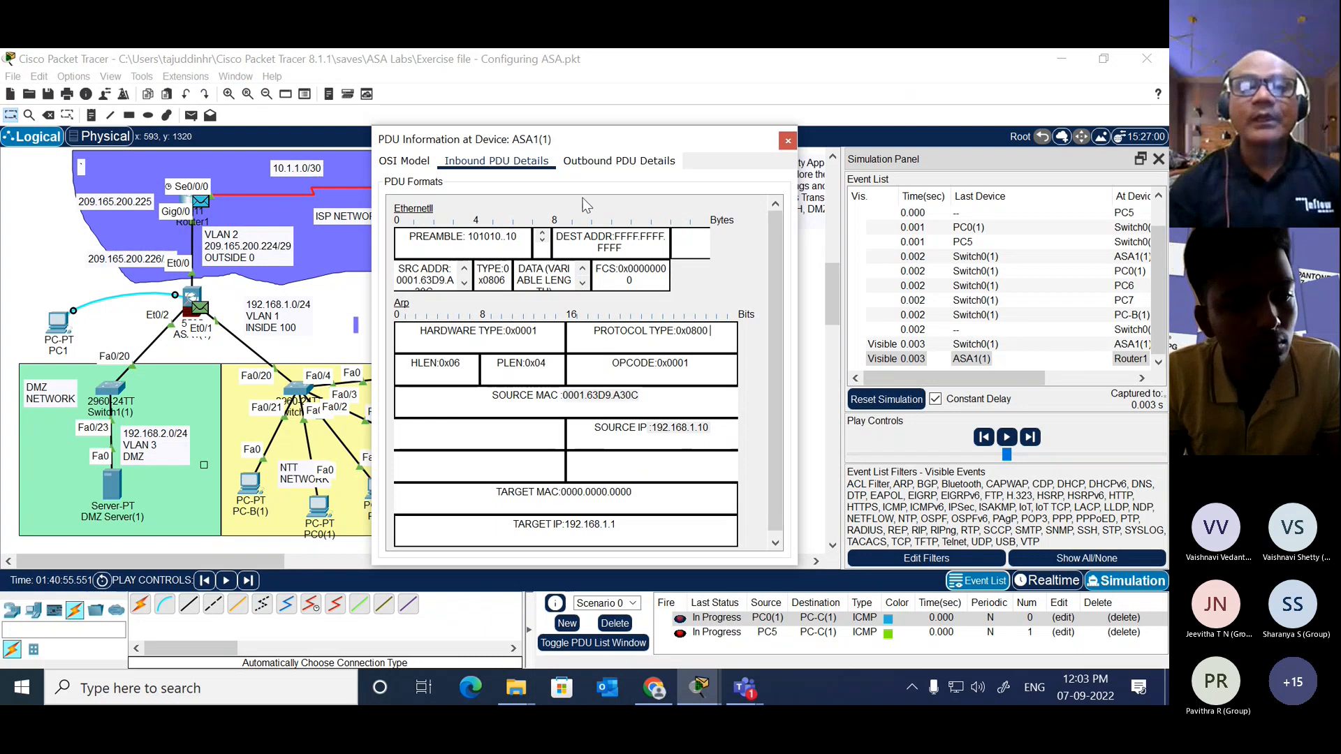
Step: Highlight the source MAC in the outbound details of the ARP frame at ASA1(1) and close the PDU information
left_click(609, 162)
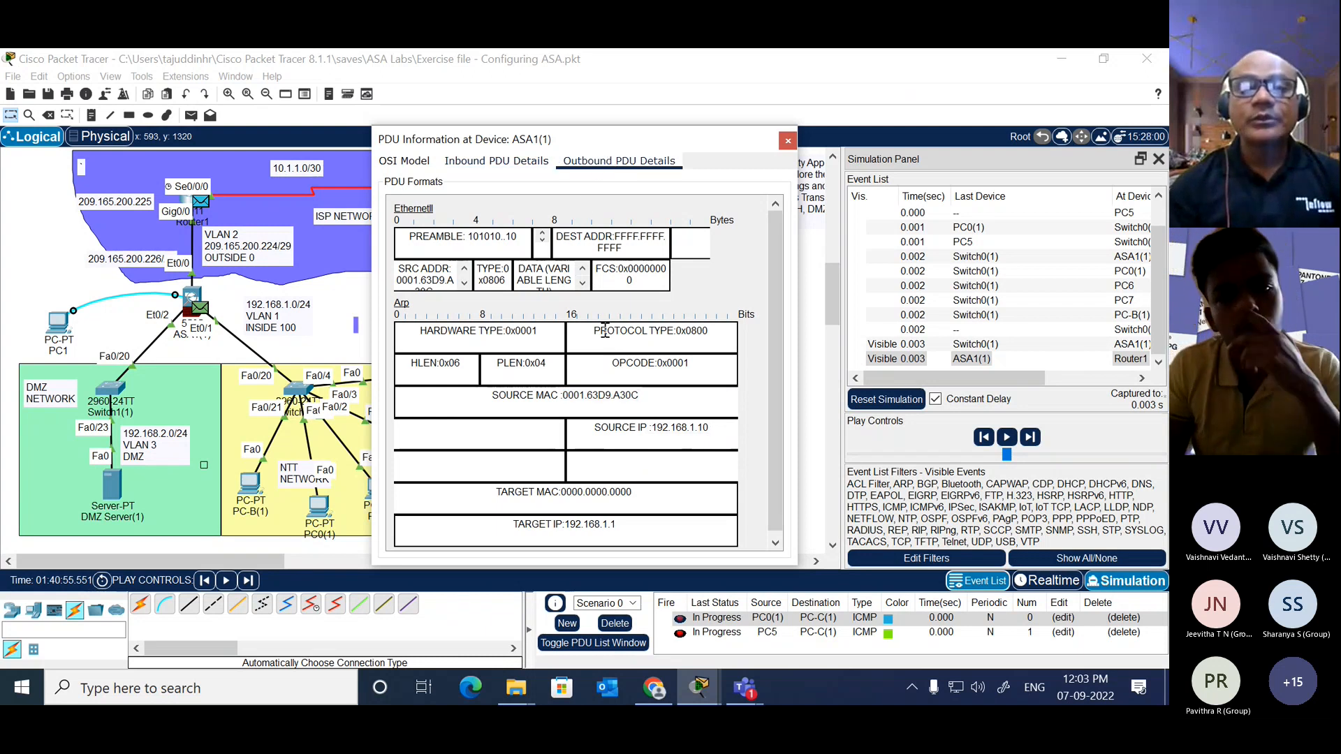
left_click_drag(714, 428, 570, 389)
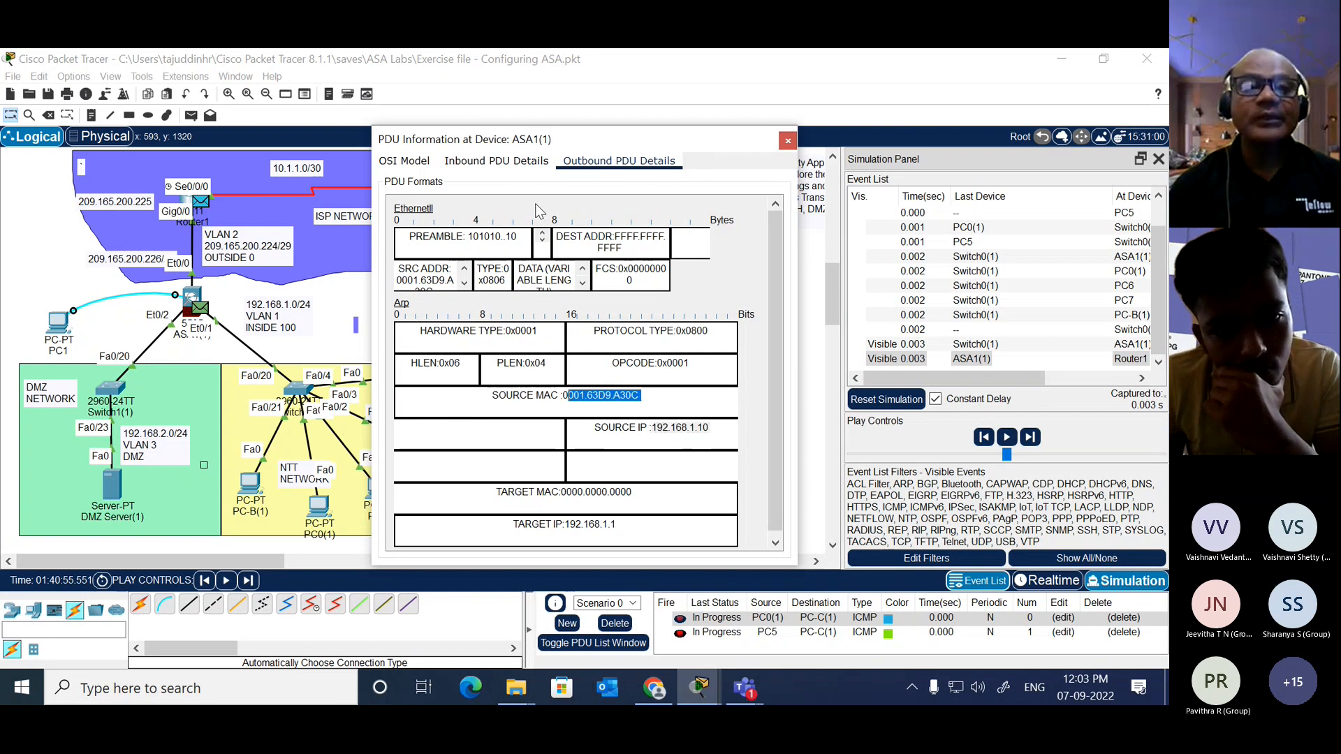
left_click(786, 144)
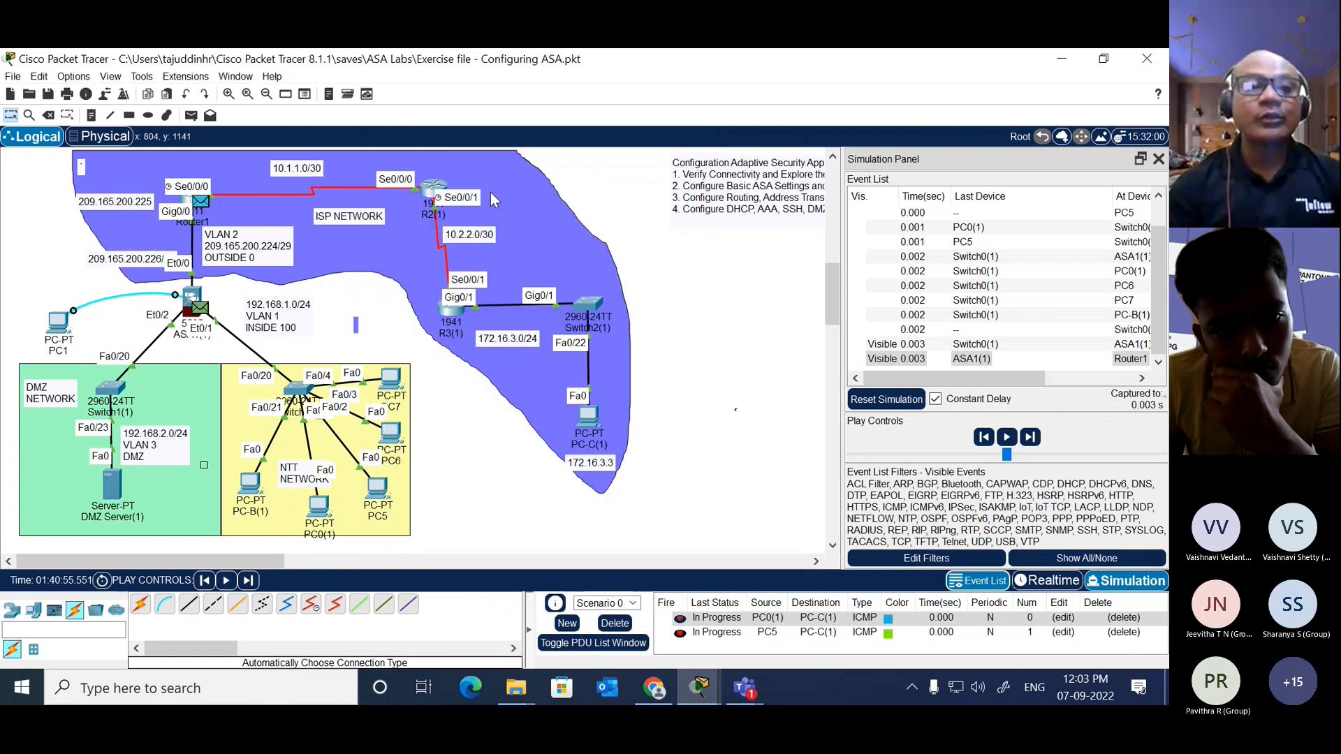
Step: Open the inbound details of PC0(1)'s ICMP packet at Router1 and highlight its destination IP and source IP
left_click(205, 203)
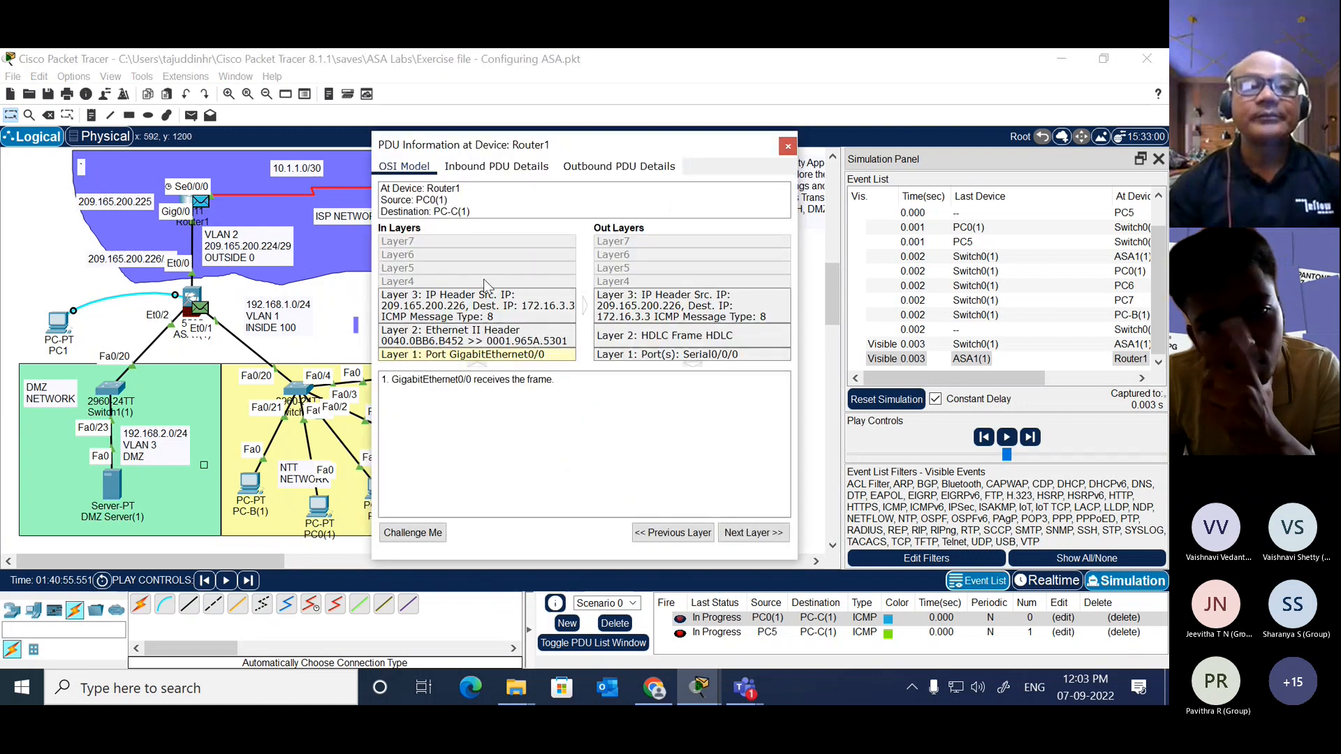
left_click(500, 166)
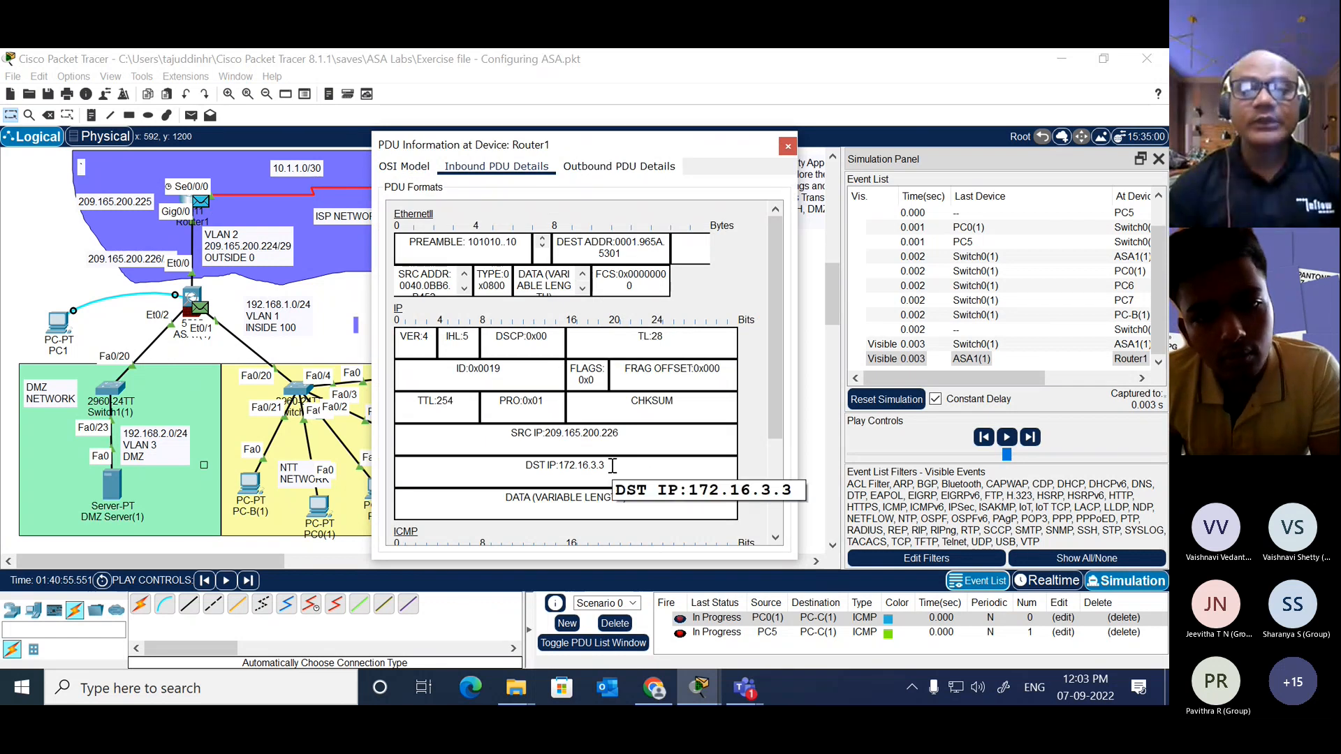
left_click_drag(612, 465, 578, 465)
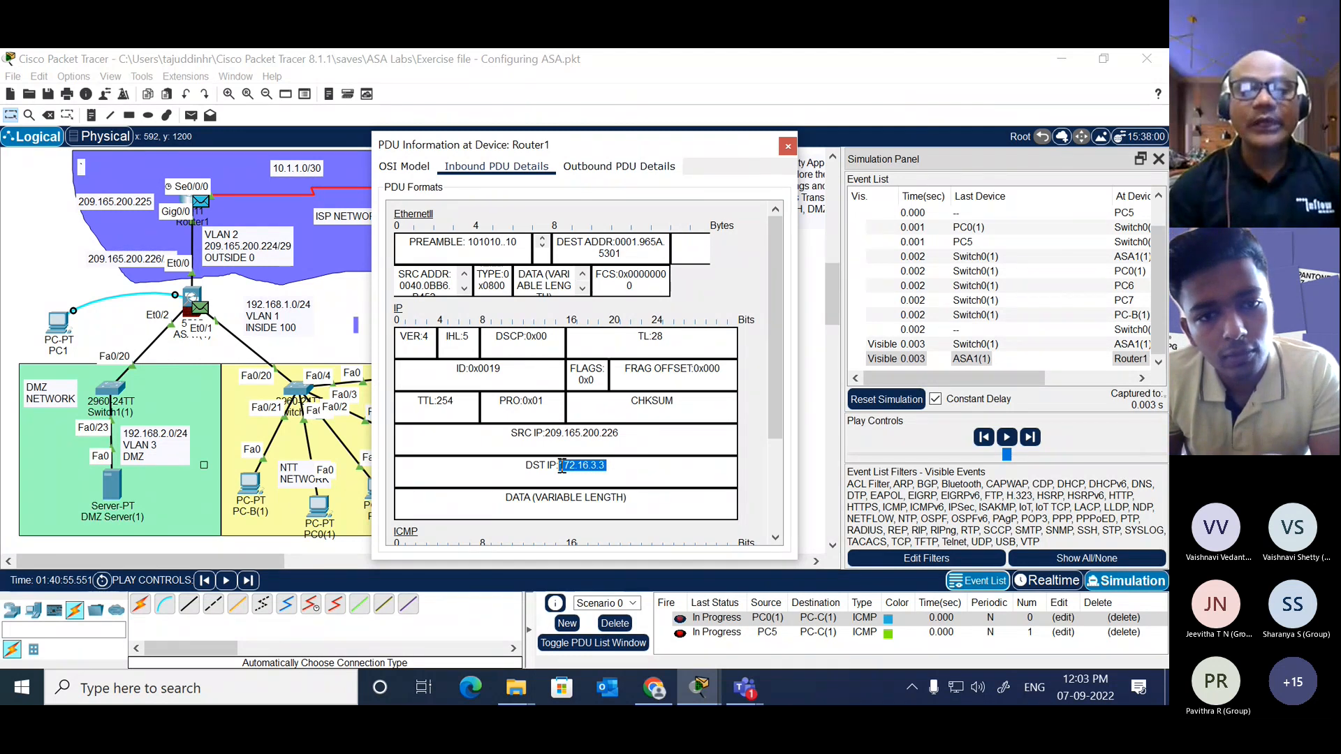
left_click(615, 469)
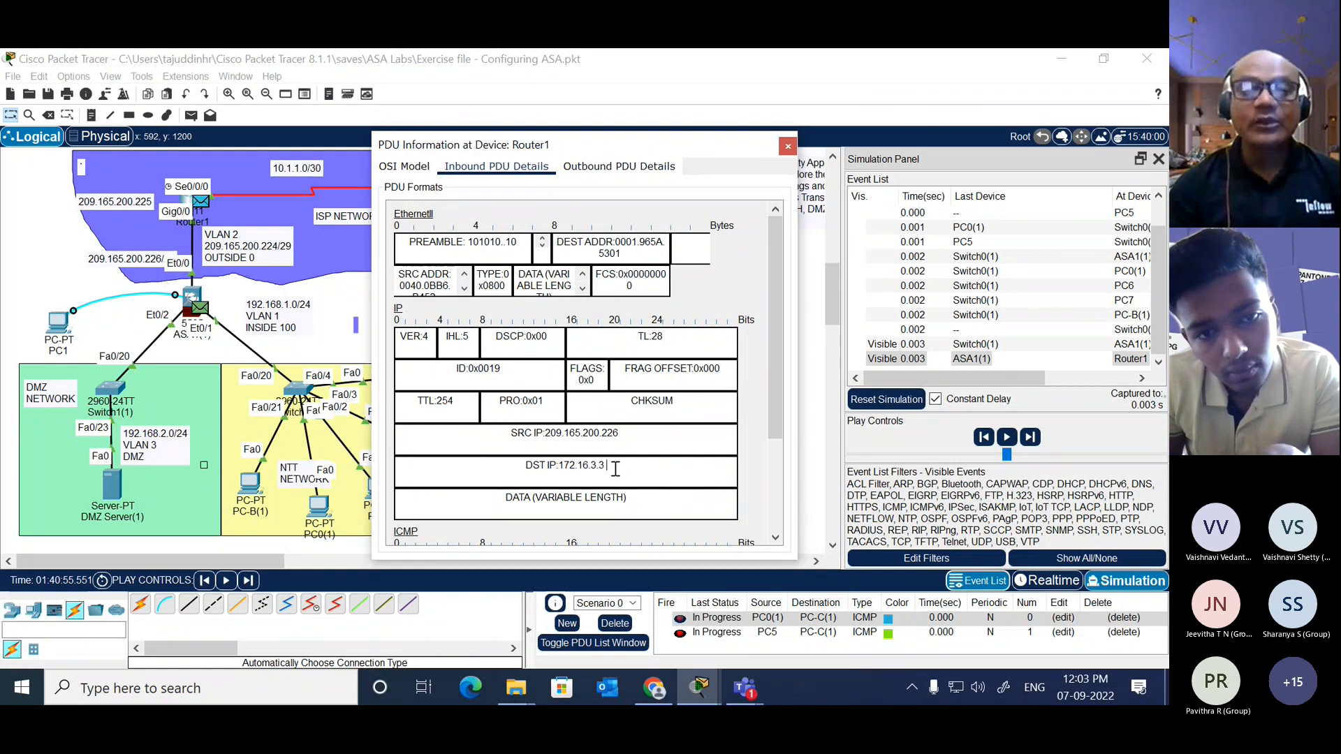
left_click_drag(616, 469, 555, 468)
left_click(644, 433)
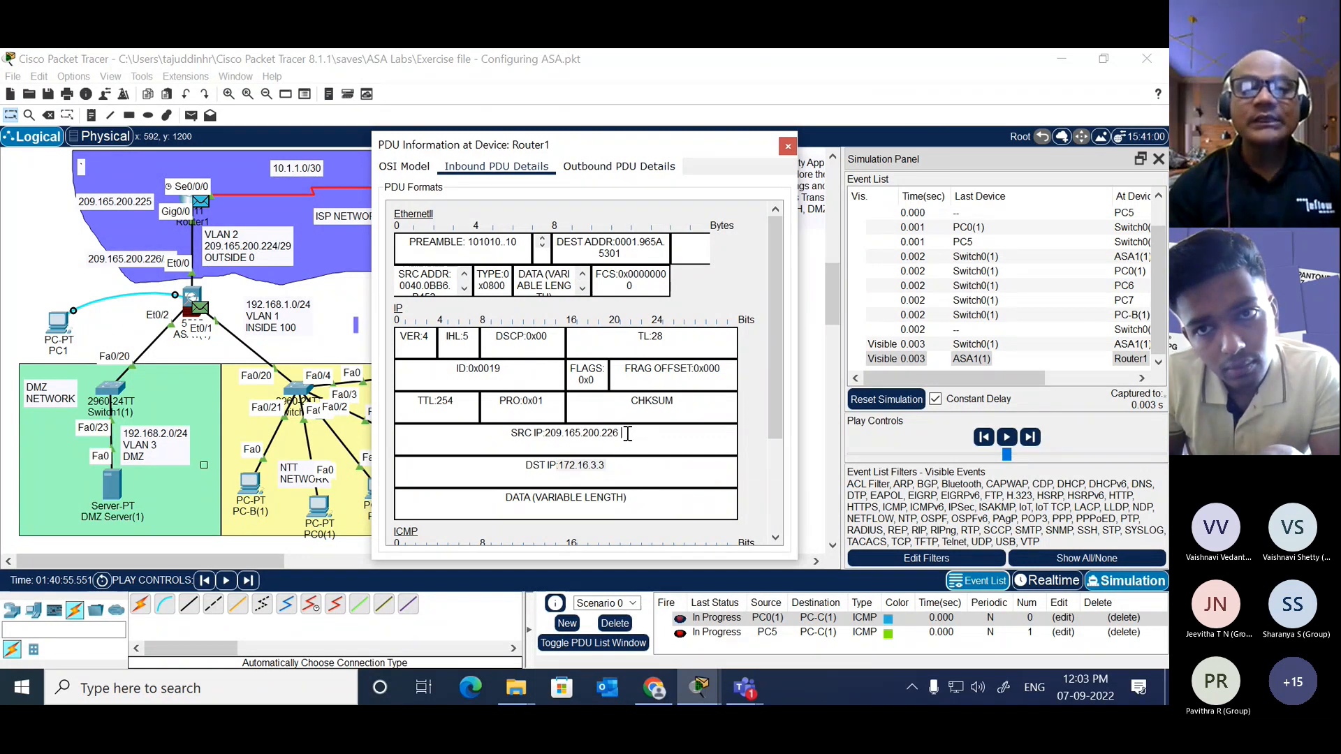
left_click_drag(625, 433, 547, 432)
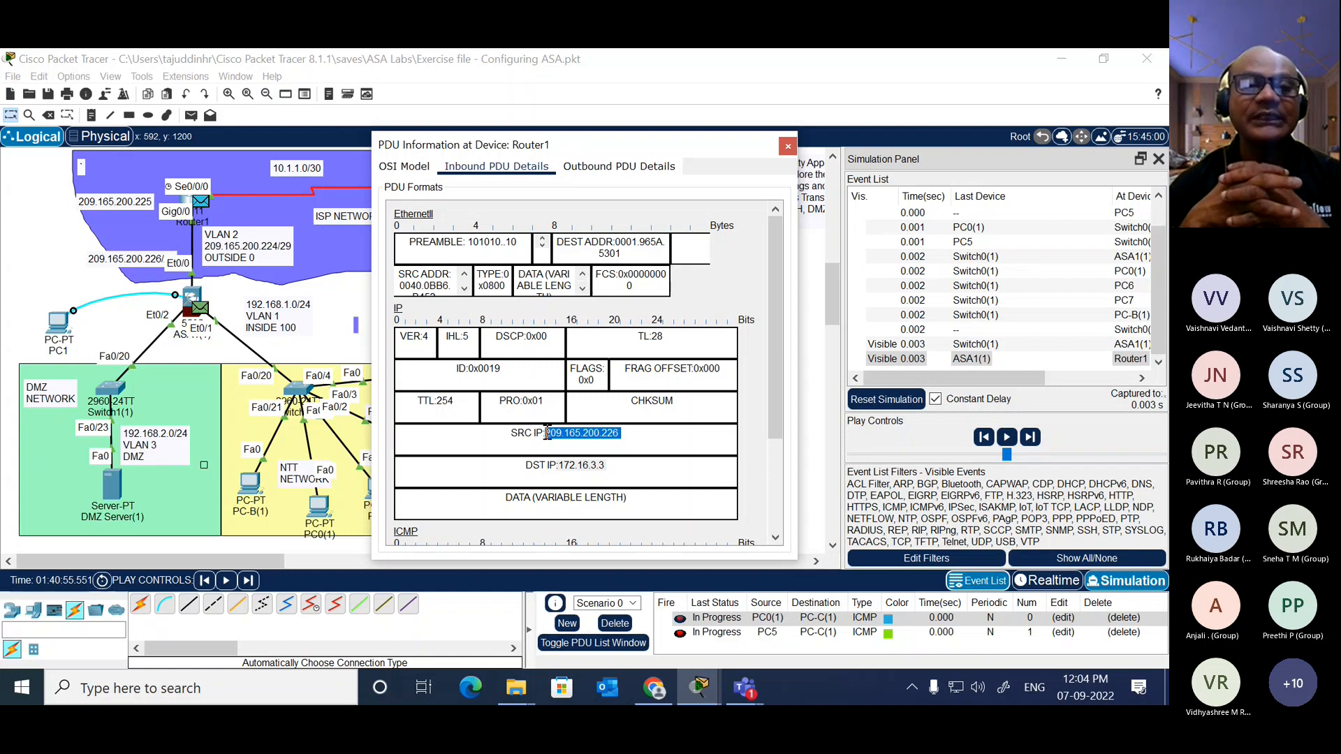
left_click(617, 467)
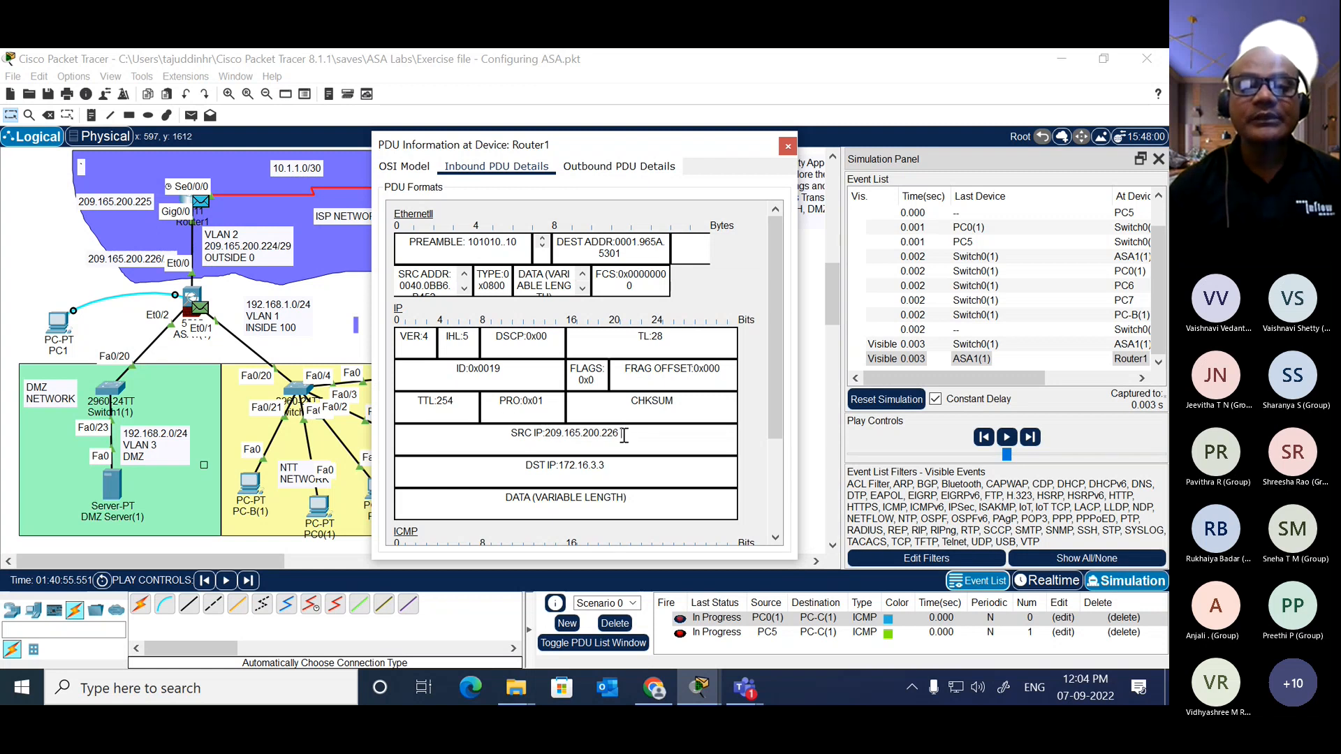
left_click_drag(623, 435, 557, 434)
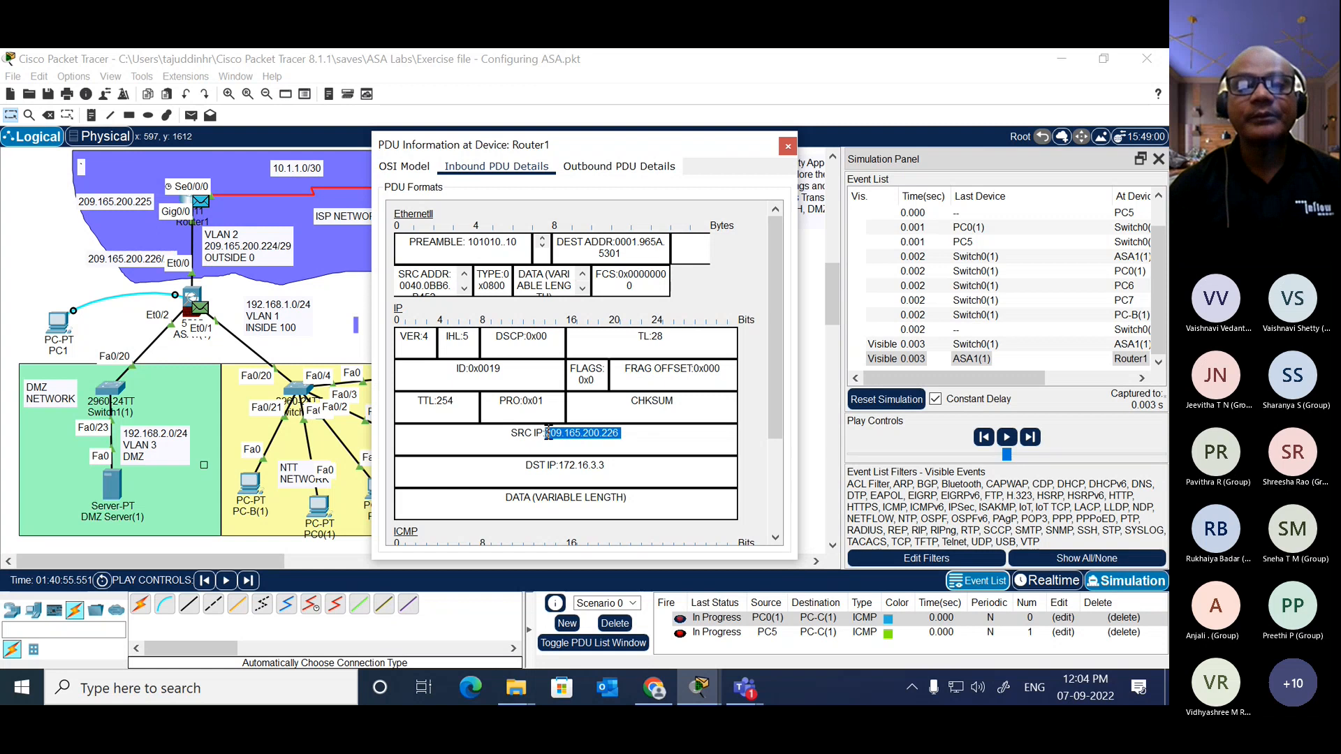
Step: Open the outbound details of the packet at Router1 and highlight its destination IP and source IP
left_click(636, 172)
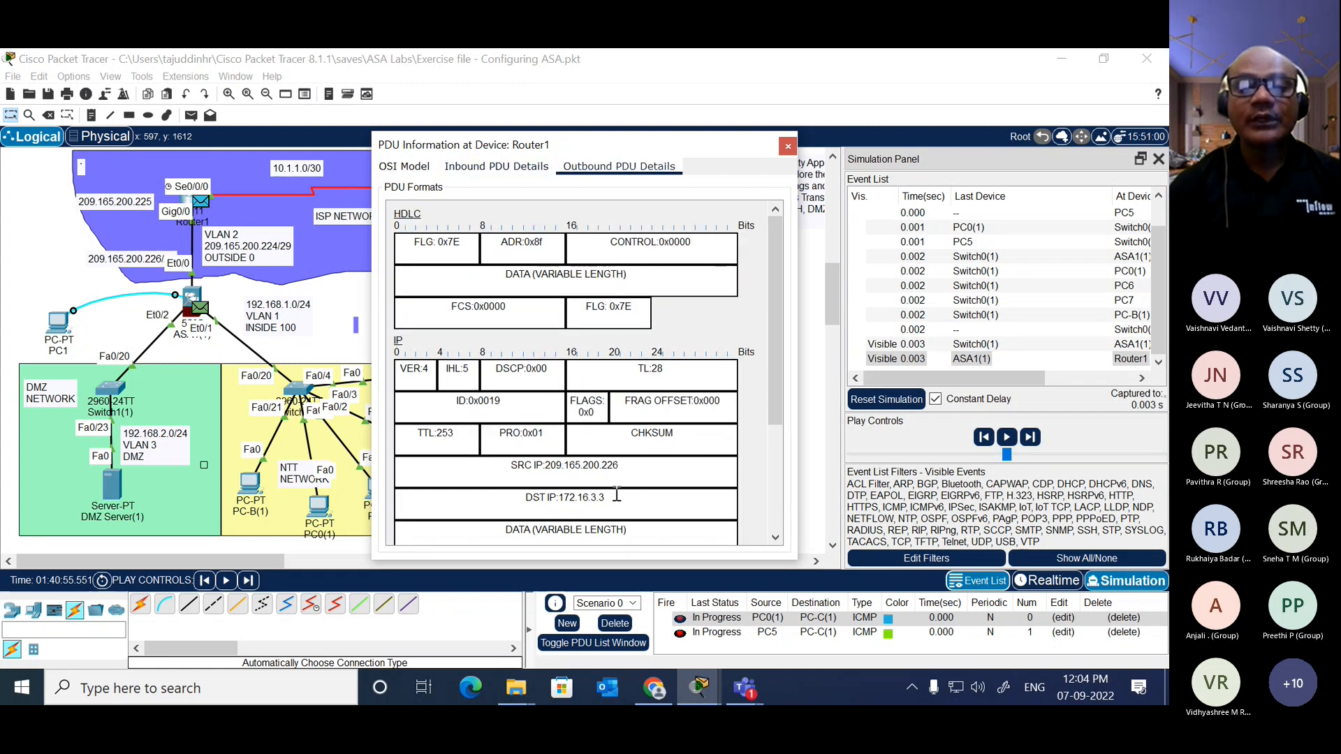
left_click_drag(617, 495, 559, 498)
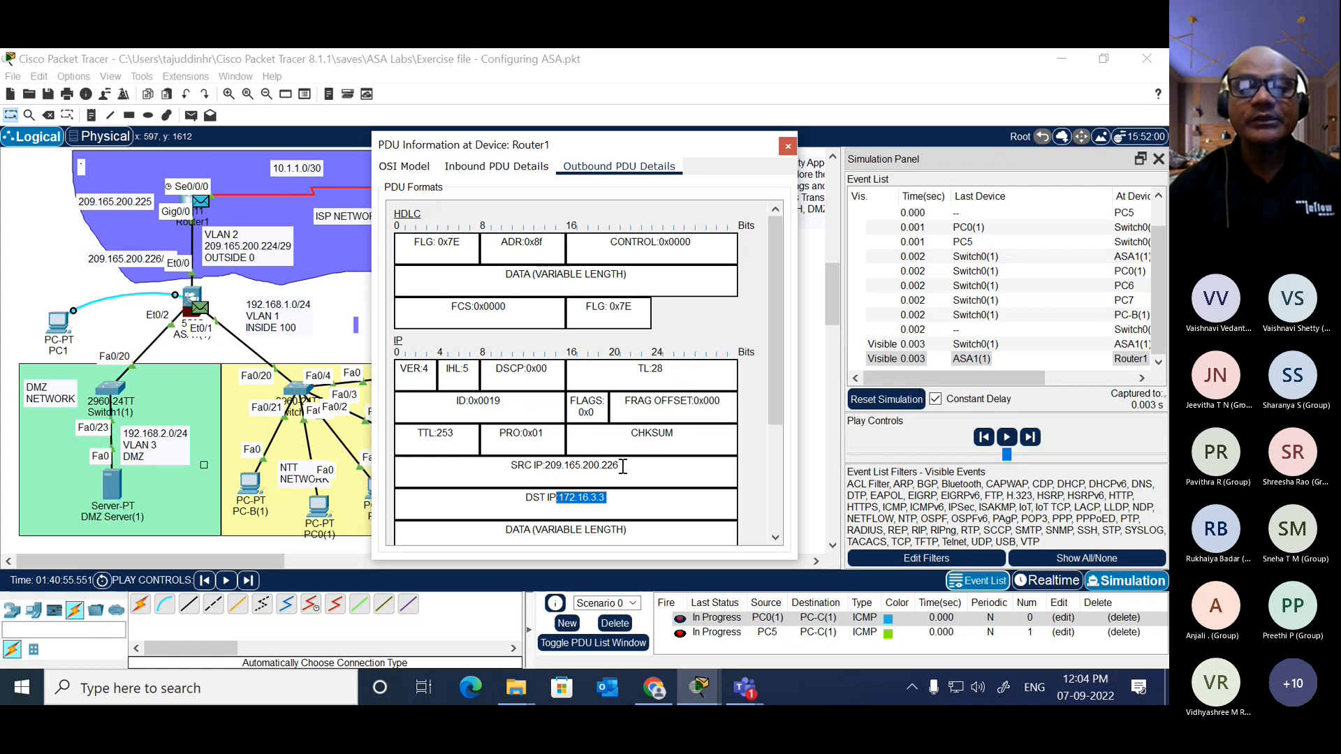
left_click_drag(623, 466, 550, 467)
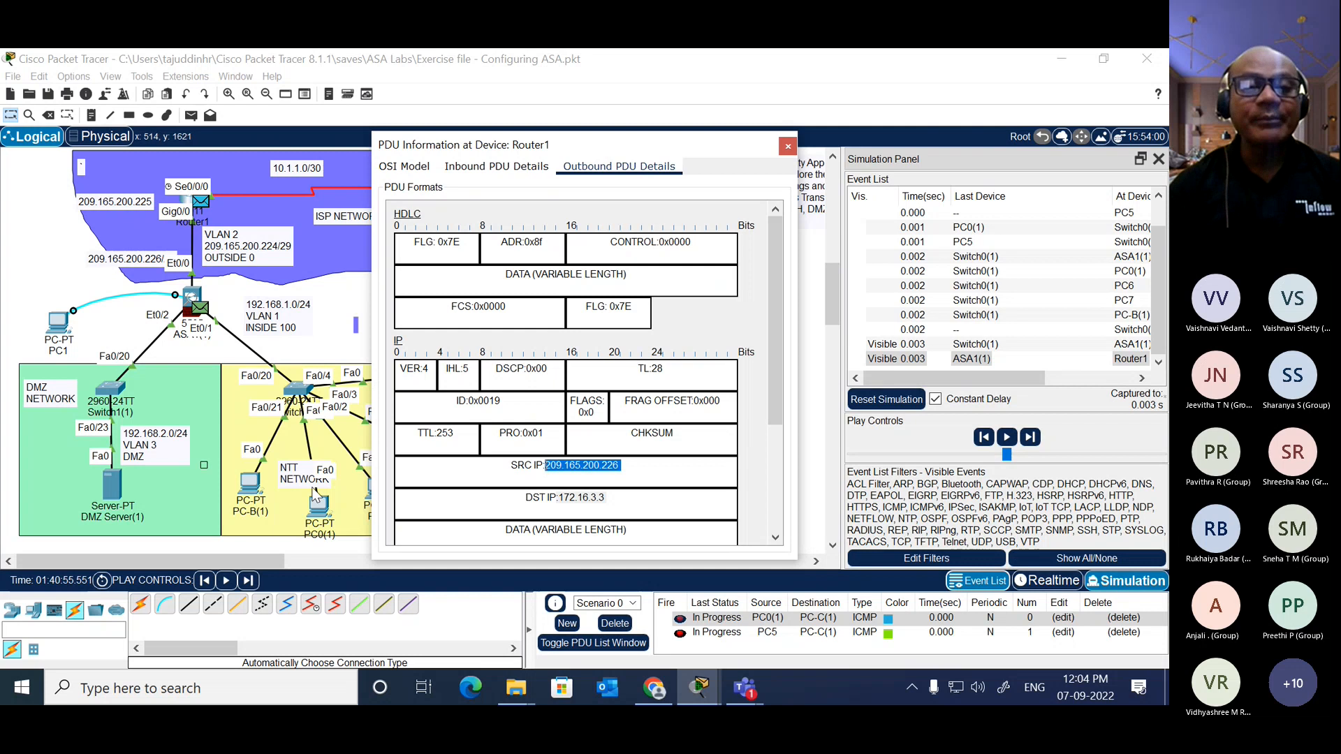
left_click(343, 358)
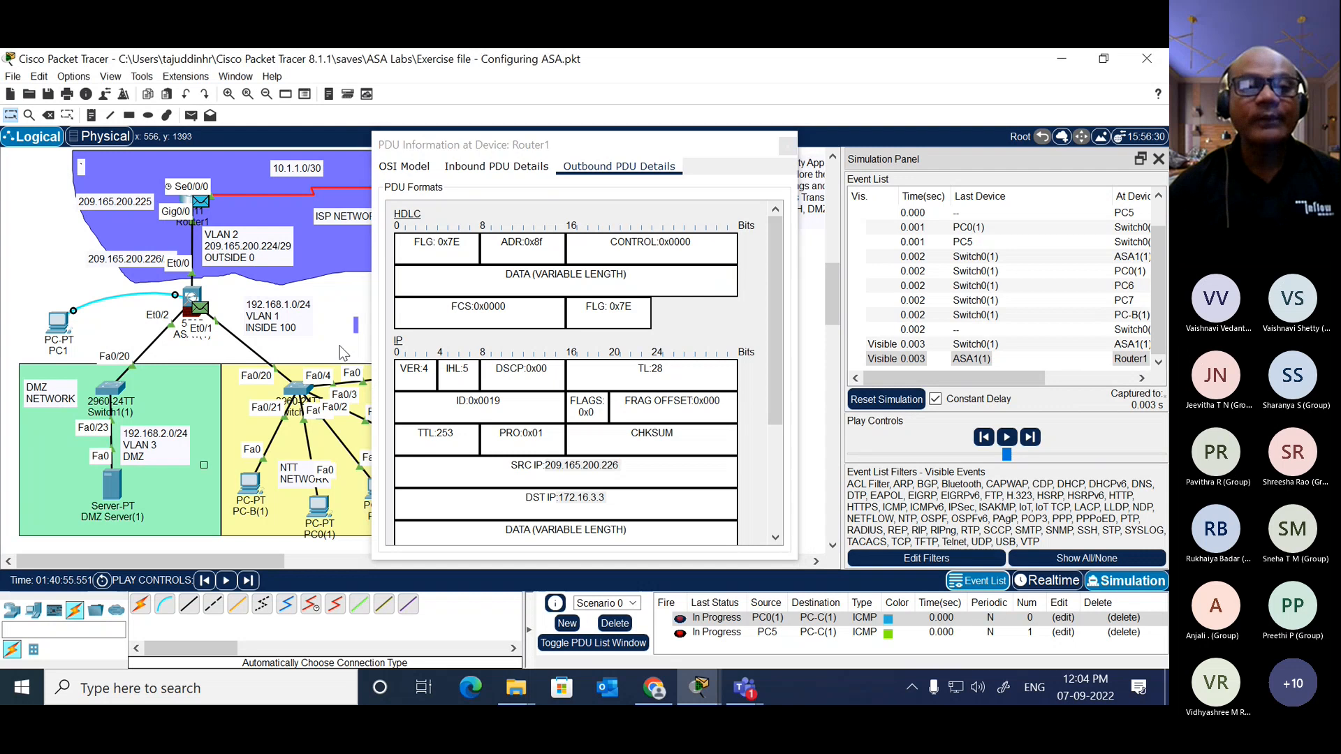
Step: Advance the simulation until PC0(1)'s packet reaches PC-C(1), keeping the topology uncovered, and close Router1's PDU information
left_click(1031, 437)
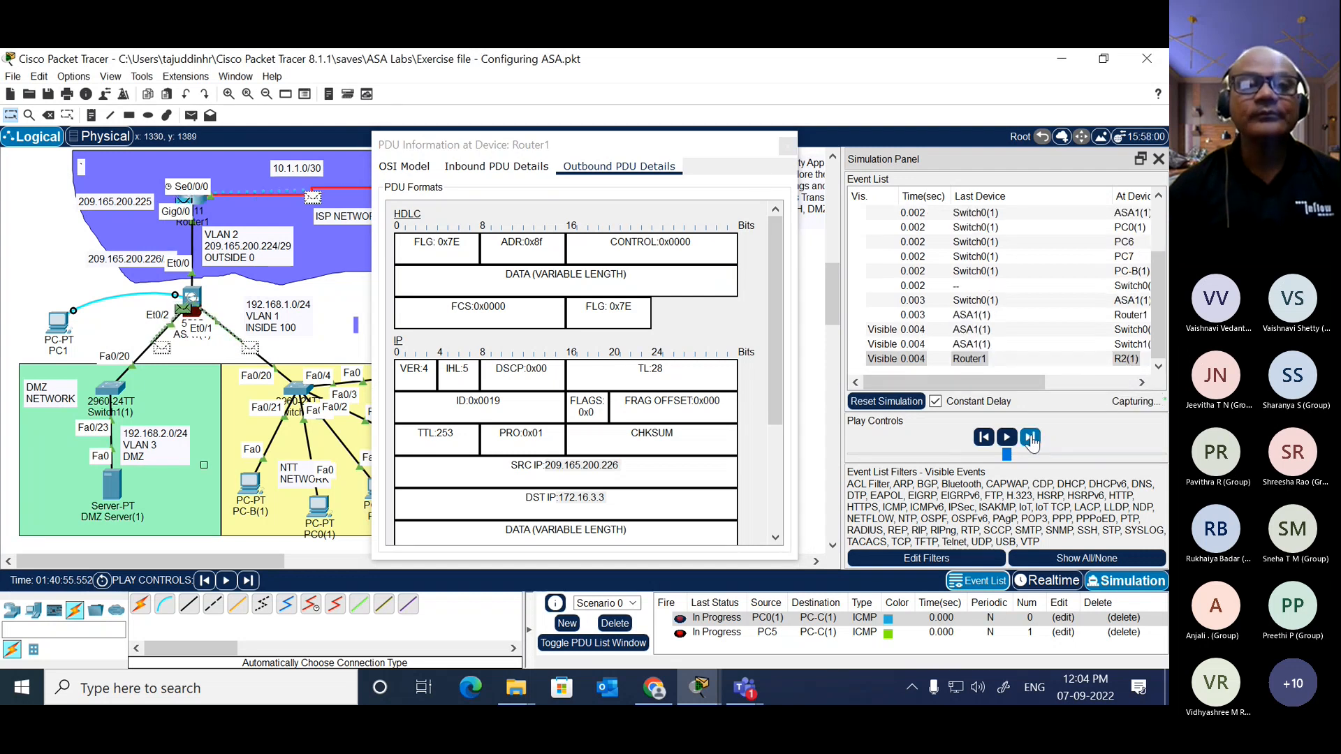
left_click_drag(693, 146, 849, 92)
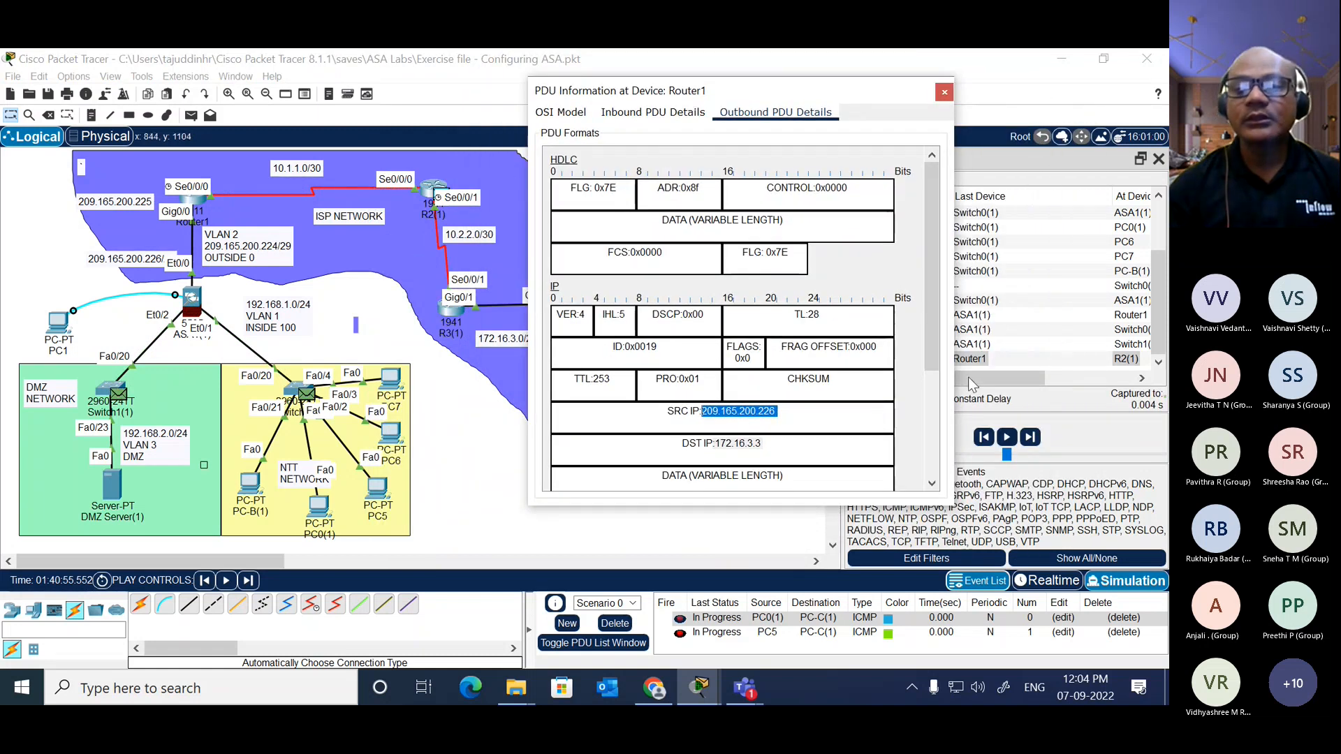
left_click(1030, 438)
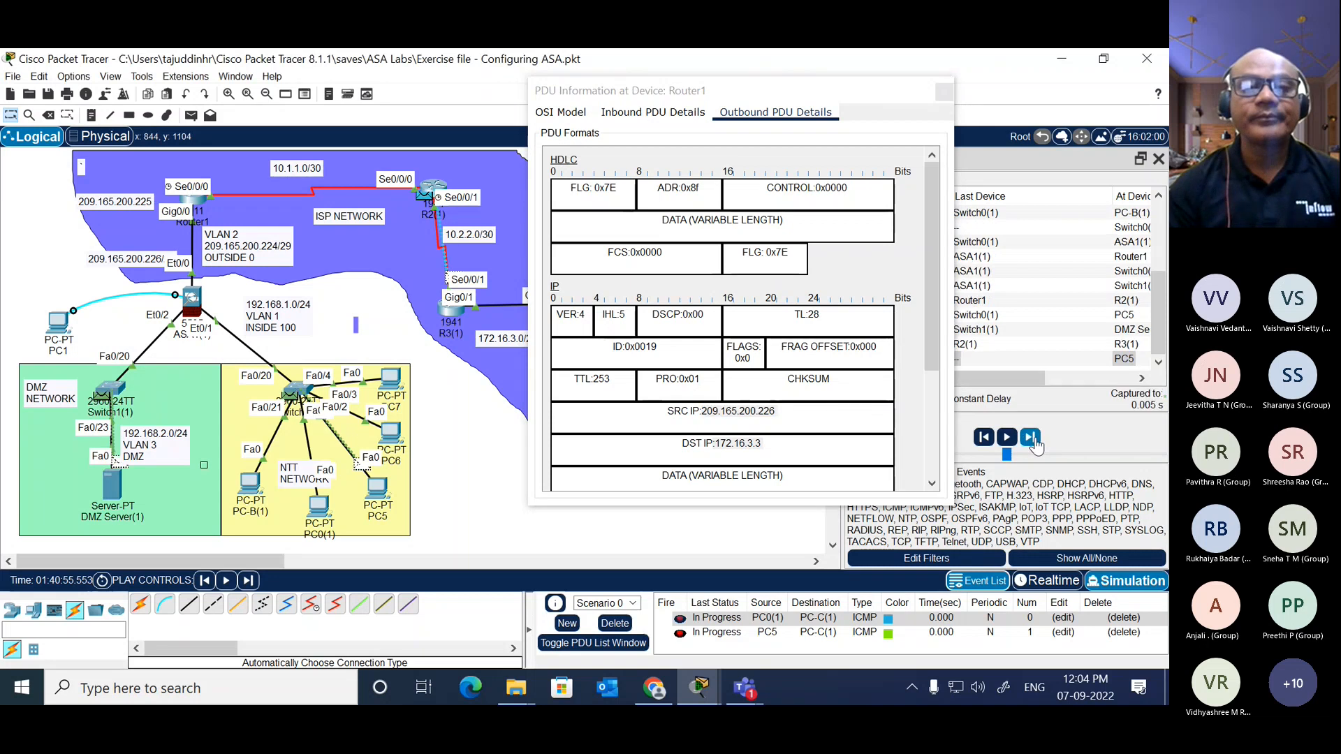
left_click(1030, 437)
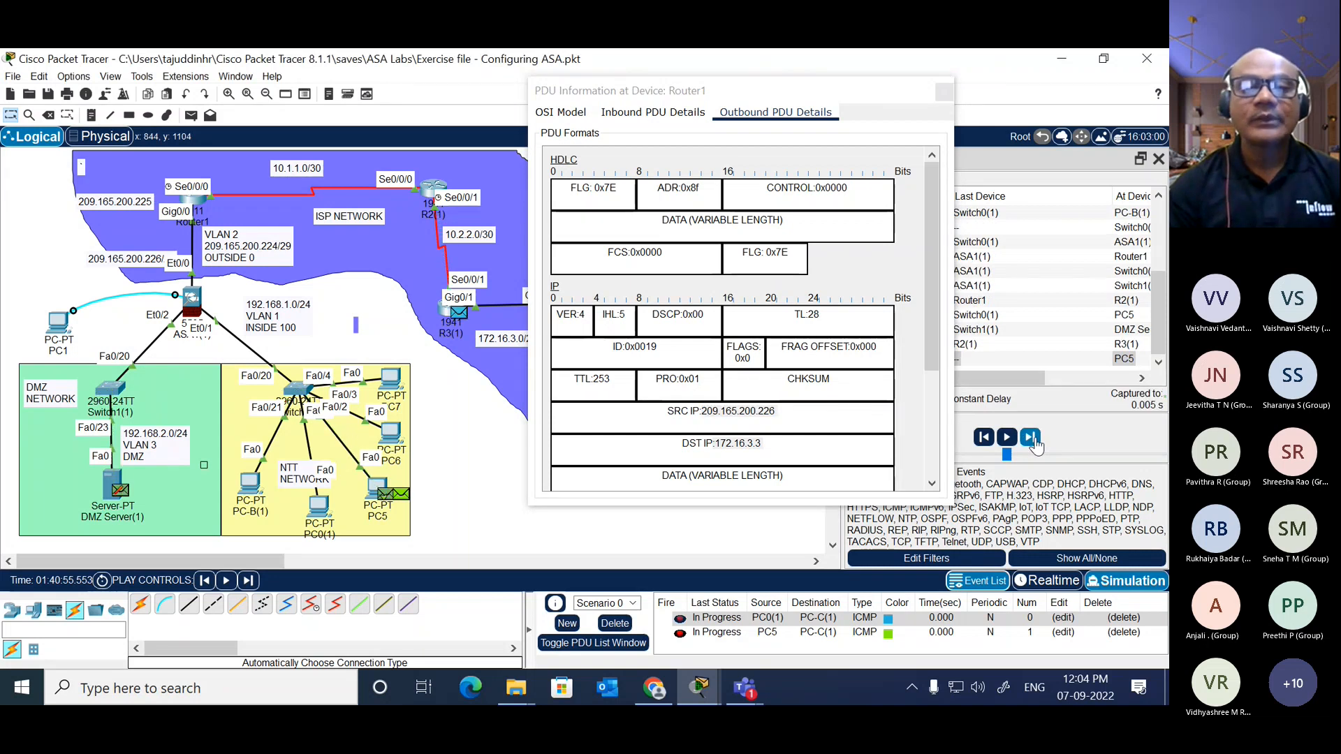
left_click(1030, 438)
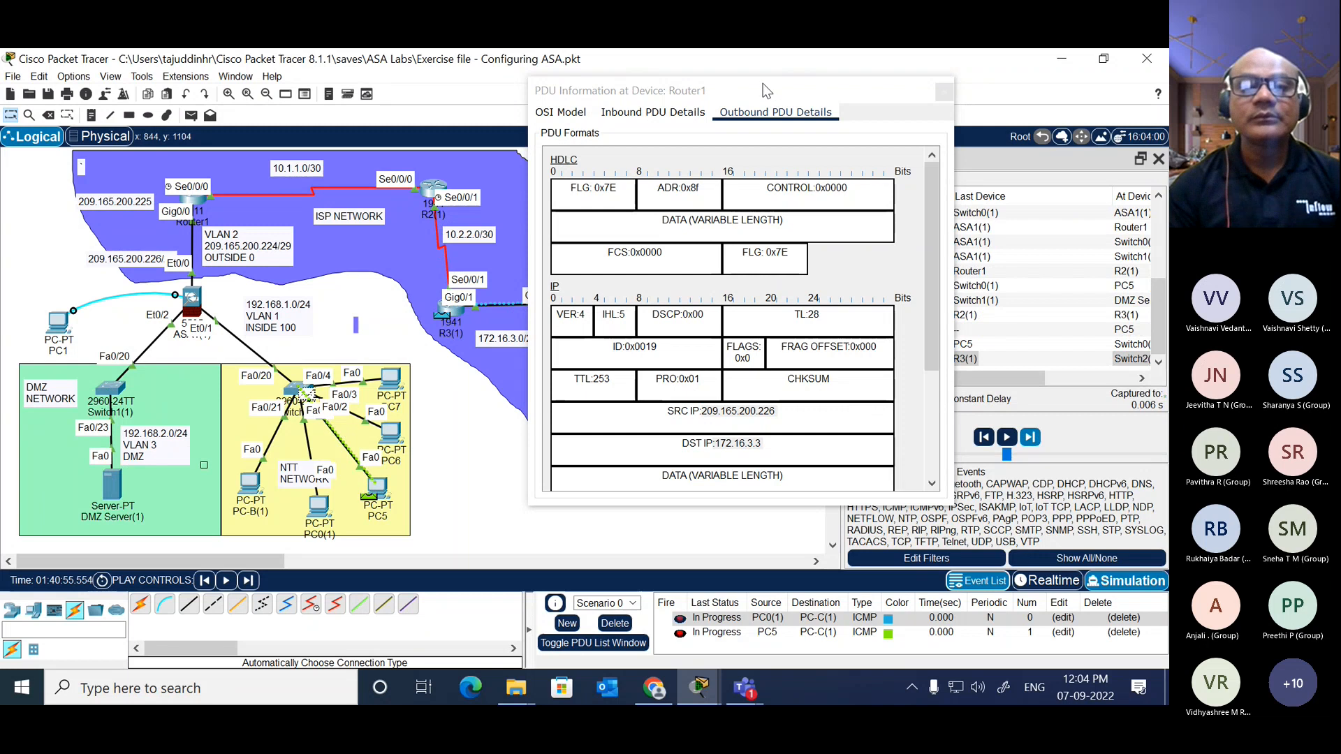
left_click_drag(763, 84, 902, 109)
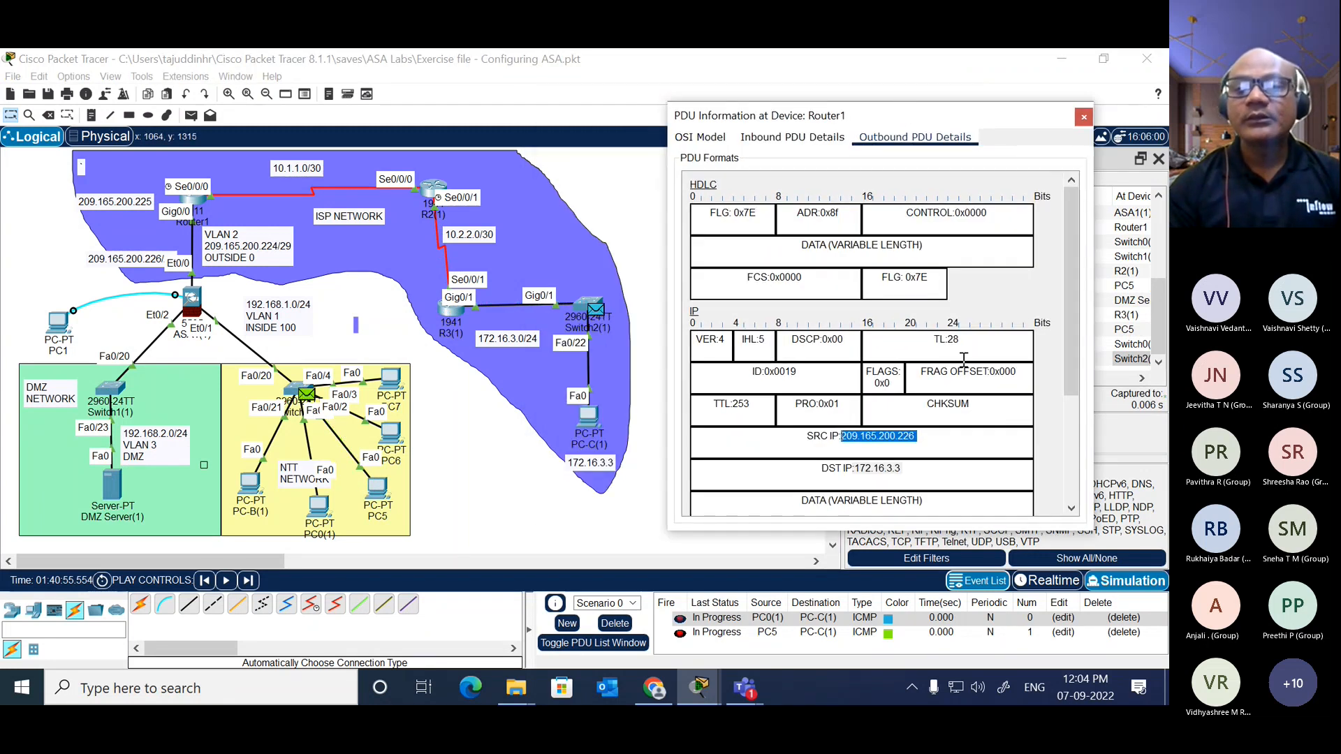
left_click_drag(936, 125, 871, 96)
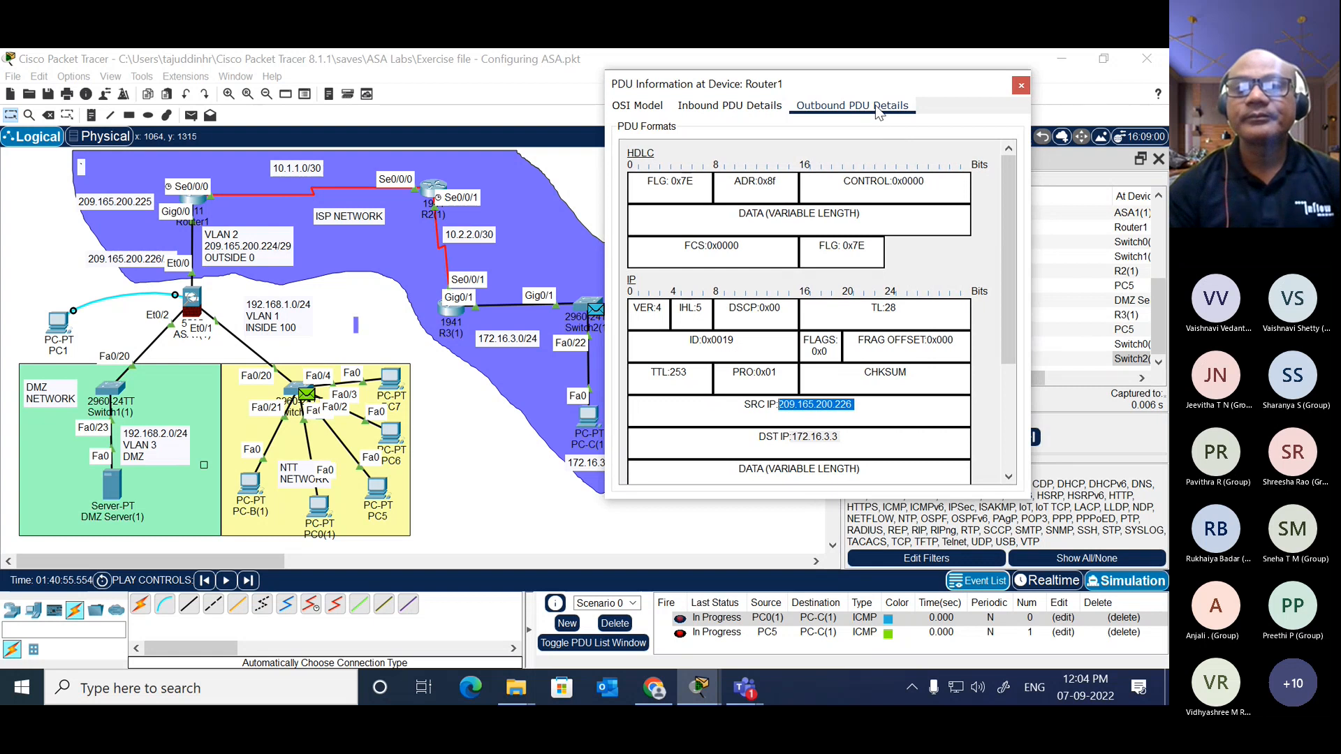
left_click_drag(877, 85, 355, 301)
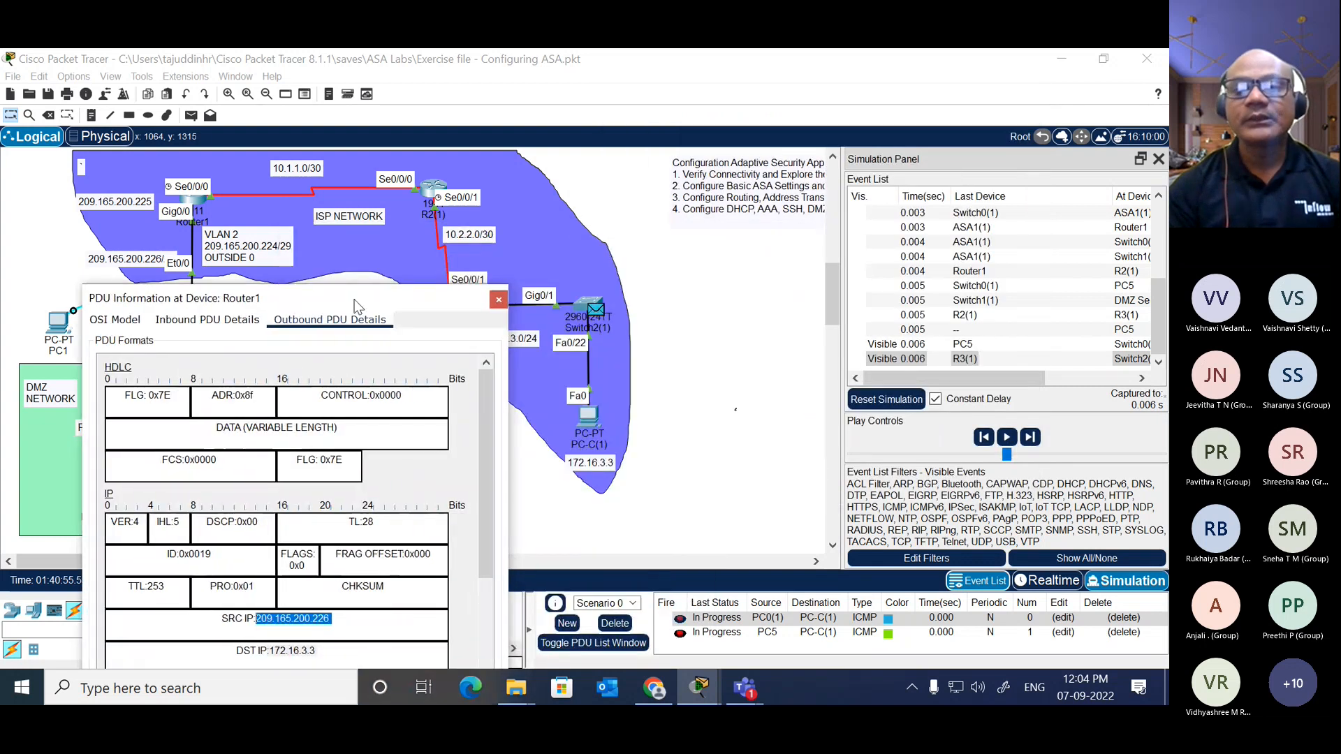
left_click(1030, 437)
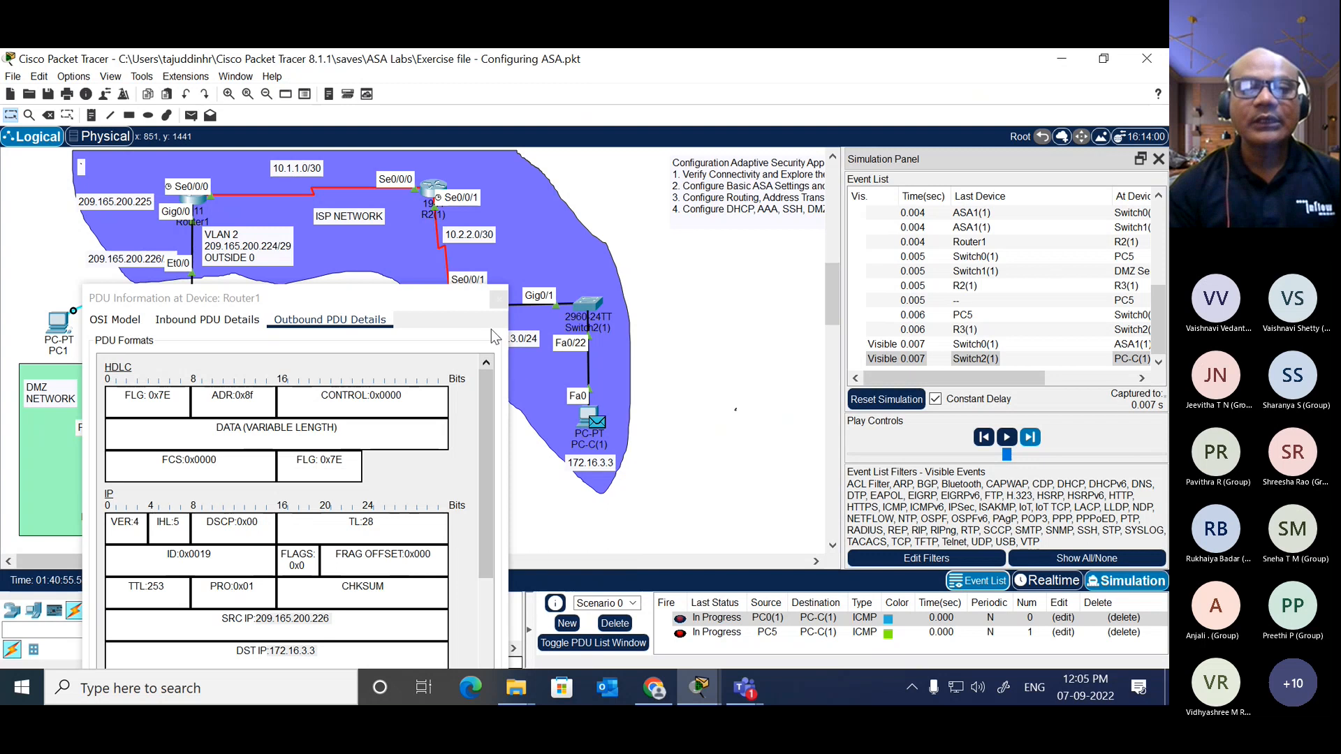
left_click(498, 299)
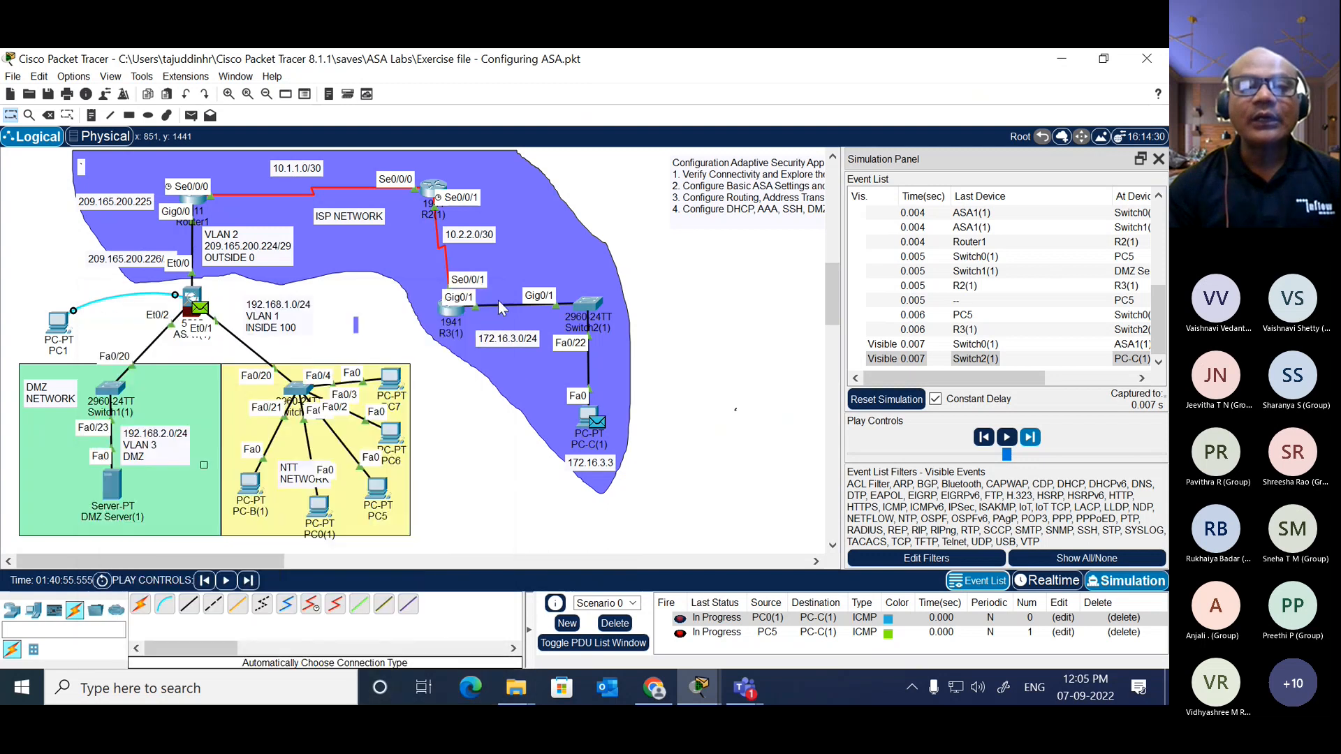
Step: Highlight the source IP in the inbound details of PC0(1)'s packet at PC-C(1) and view its outbound details
left_click(598, 421)
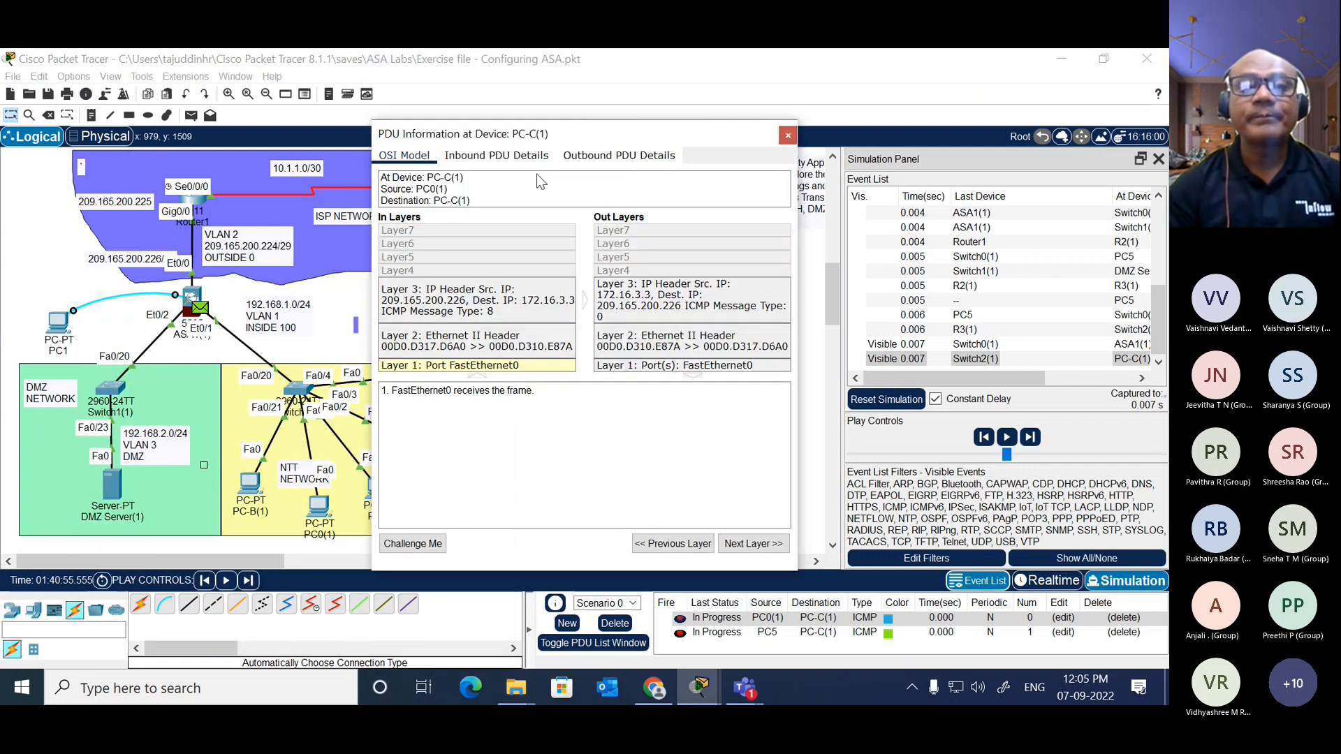
left_click(514, 157)
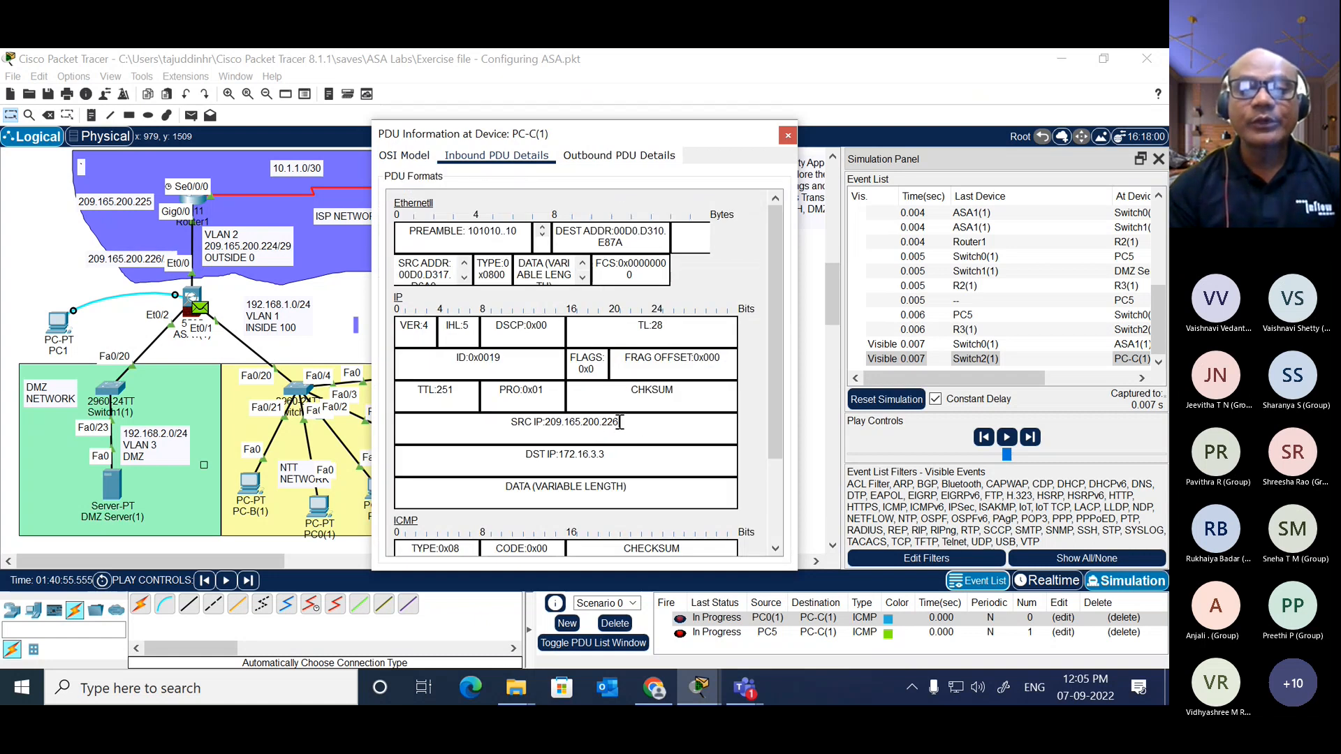
left_click_drag(620, 422, 543, 423)
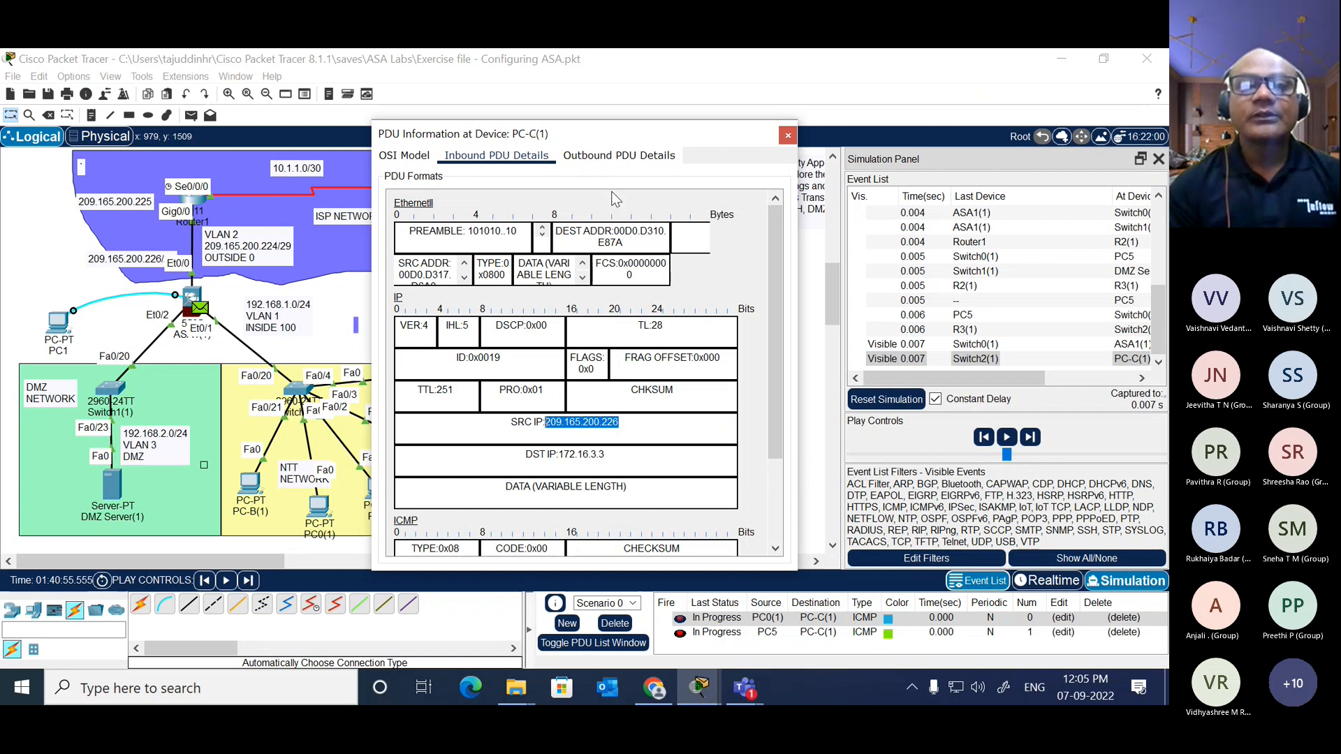
left_click(638, 154)
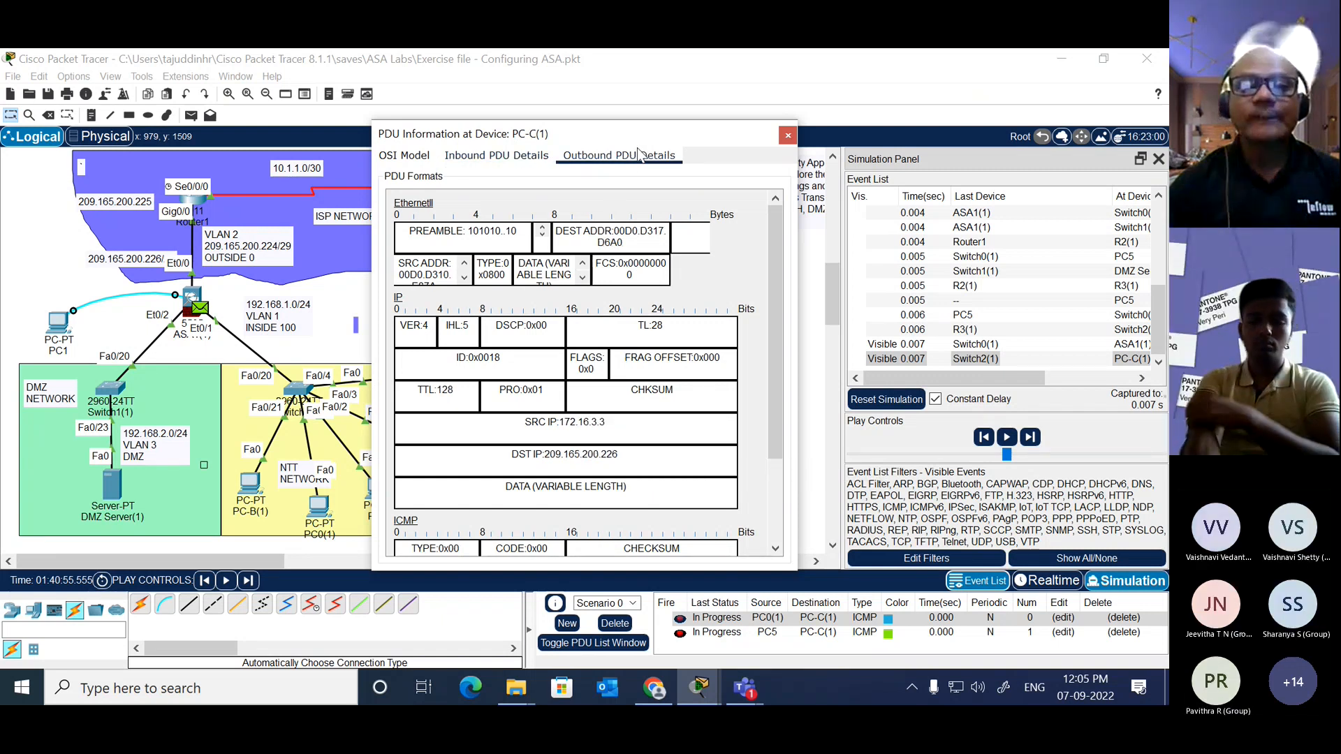
Step: Return to the inbound details at PC-C(1), highlight the source IP and destination IP, and close the PDU information
left_click(524, 156)
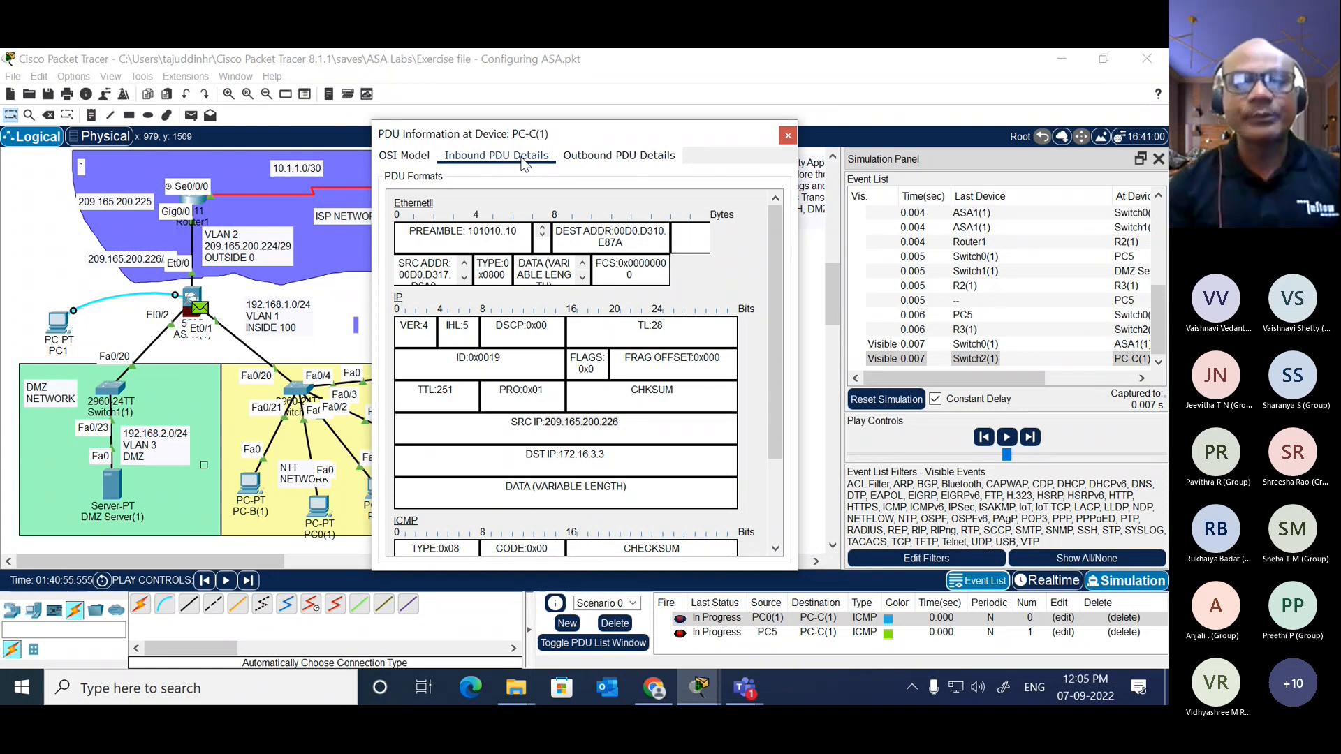
left_click_drag(583, 133, 612, 64)
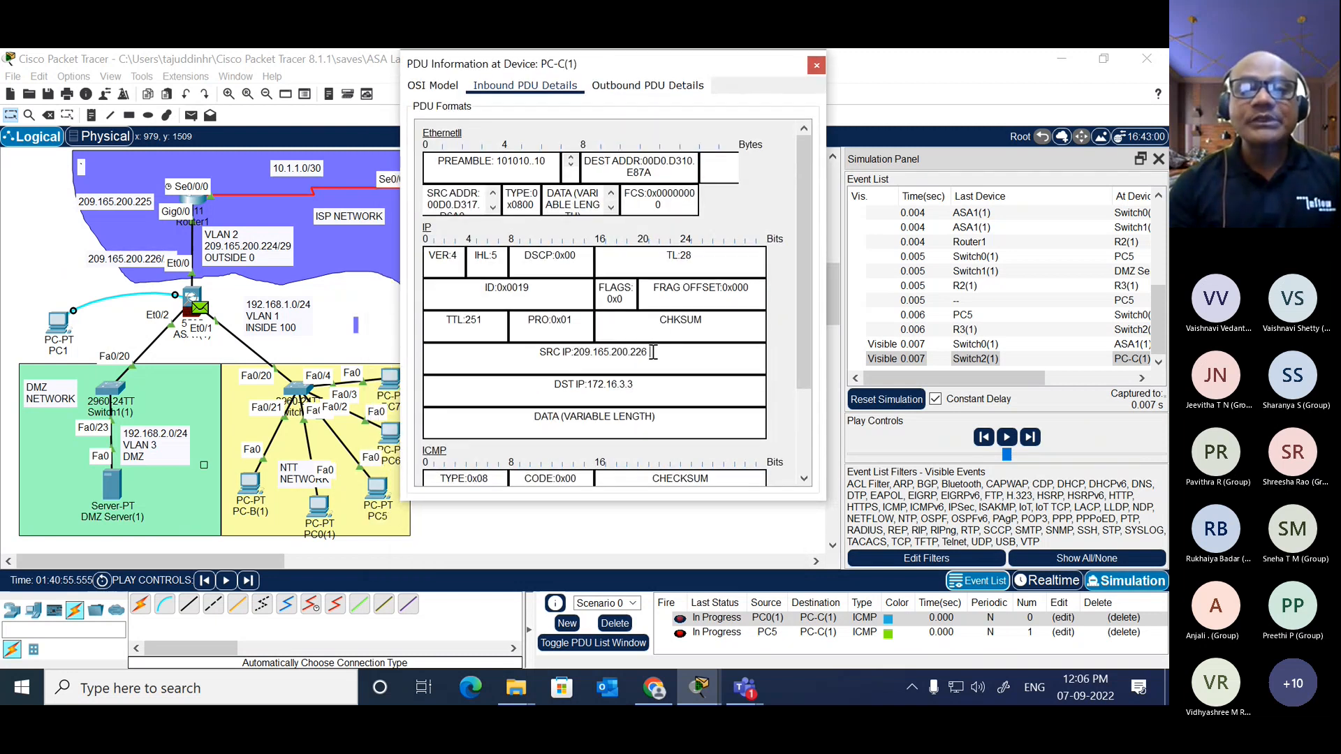
left_click_drag(652, 351, 576, 352)
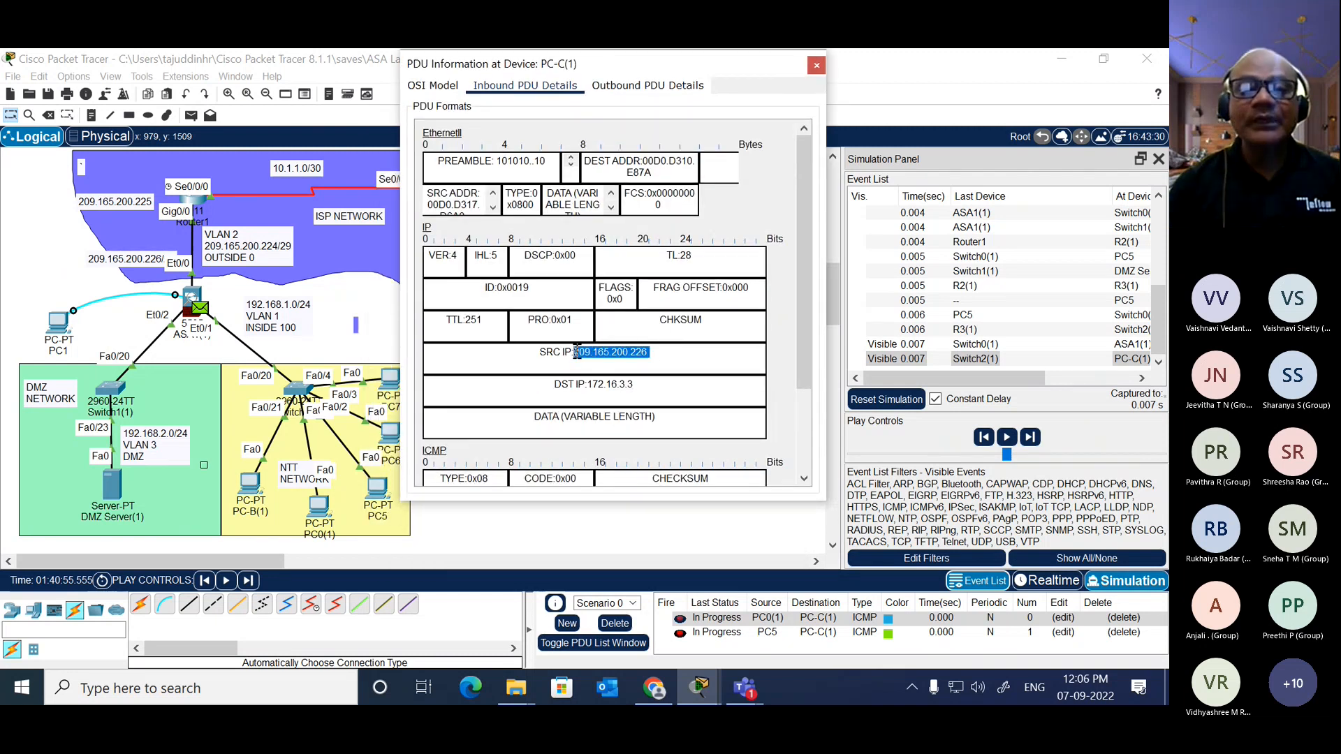
left_click(660, 378)
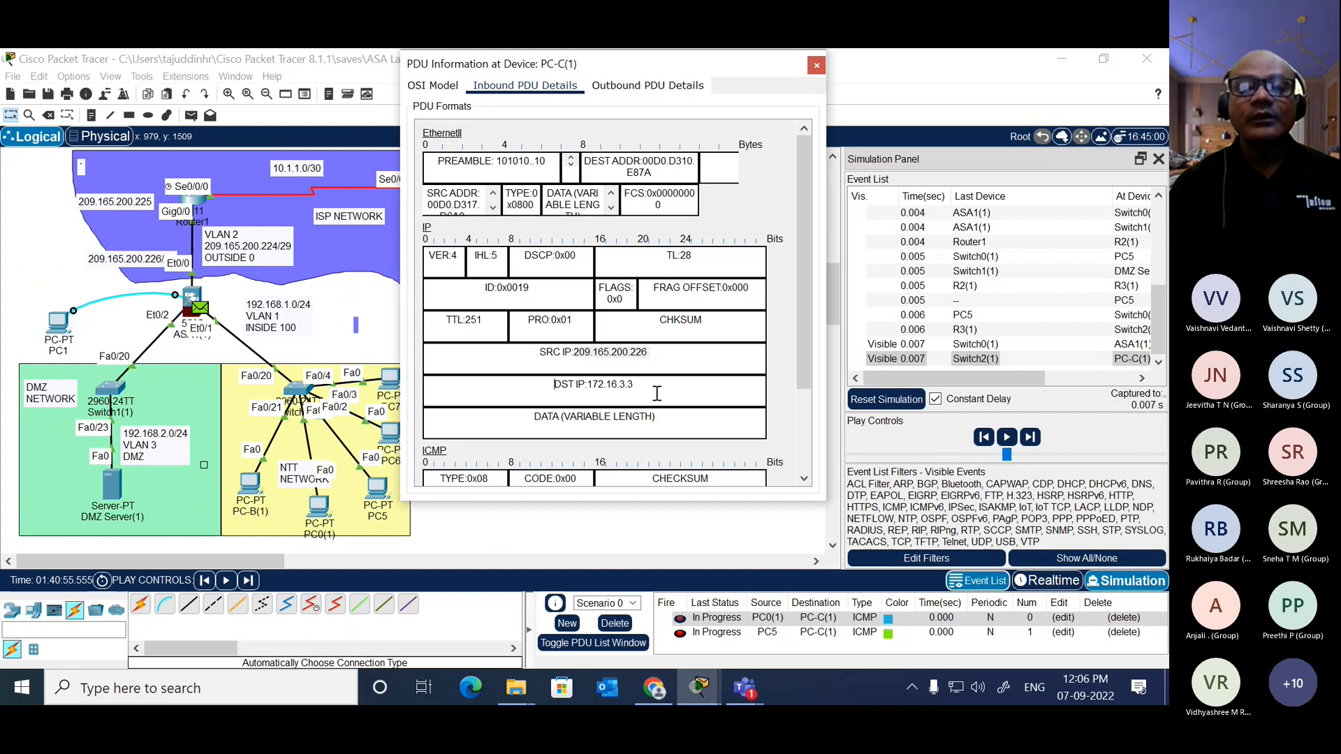
left_click_drag(646, 388, 589, 385)
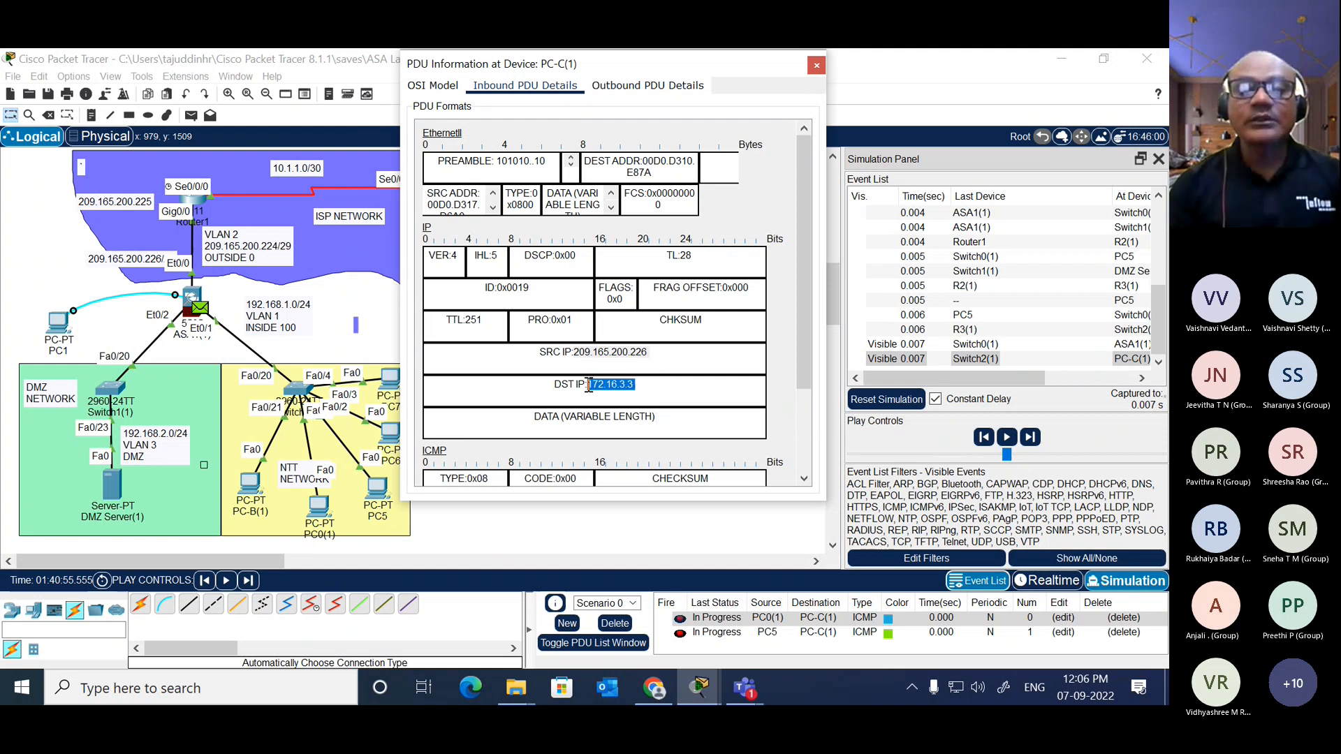
left_click(816, 65)
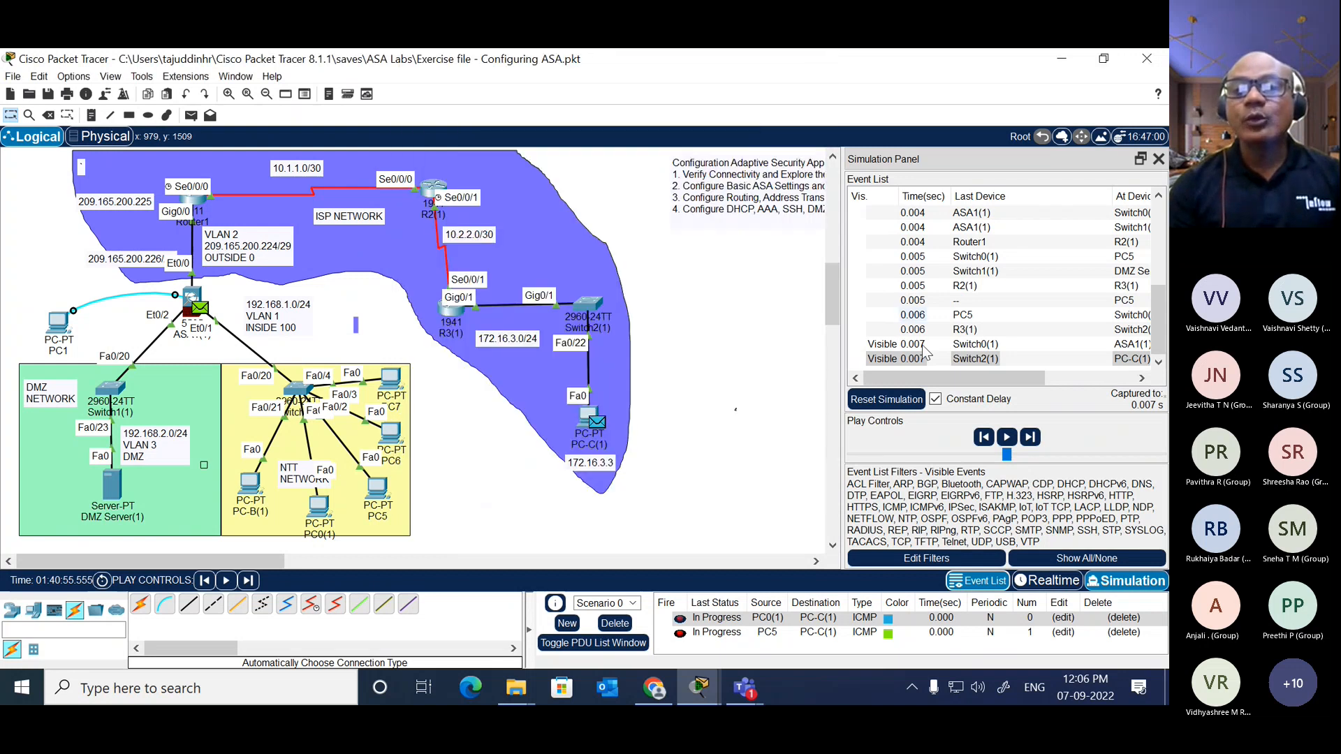
Step: Advance the simulation event by event until PC-C(1)'s reply gets back to PC0(1), closing PC5's device window
left_click(1030, 438)
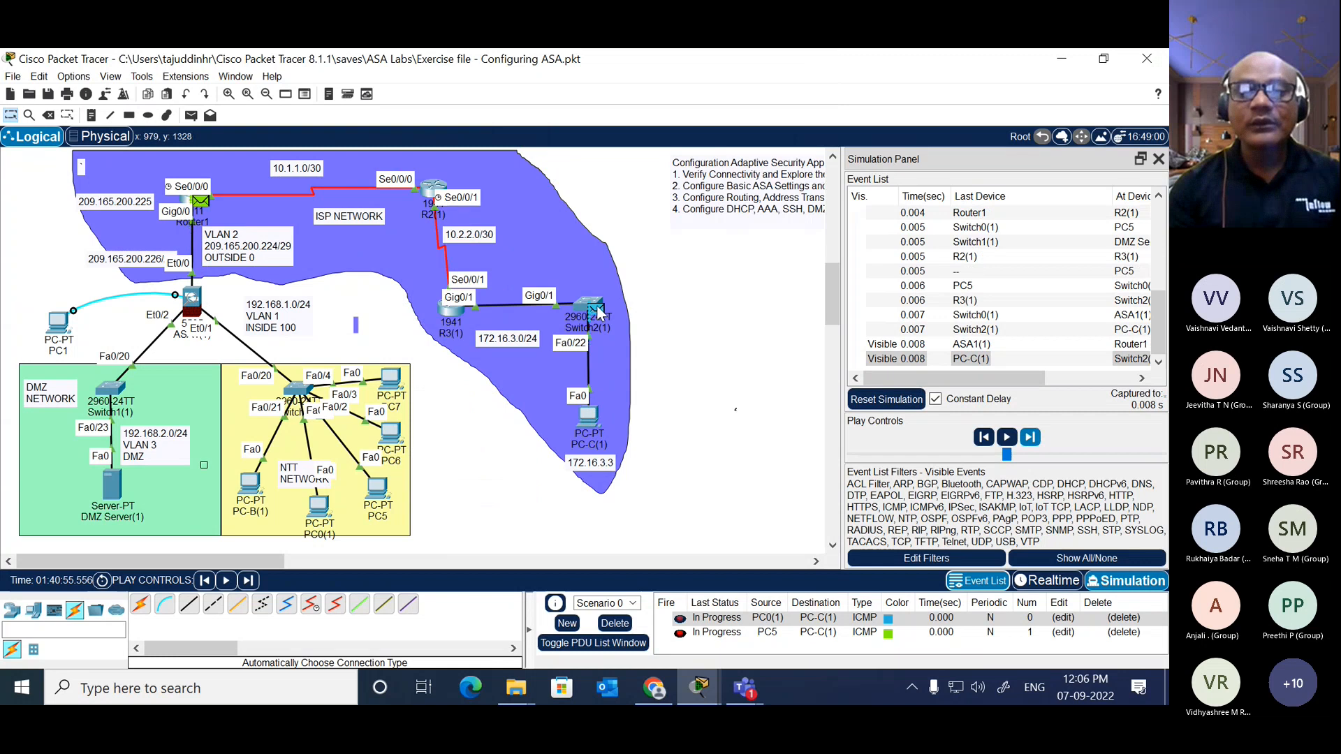
left_click(1030, 437)
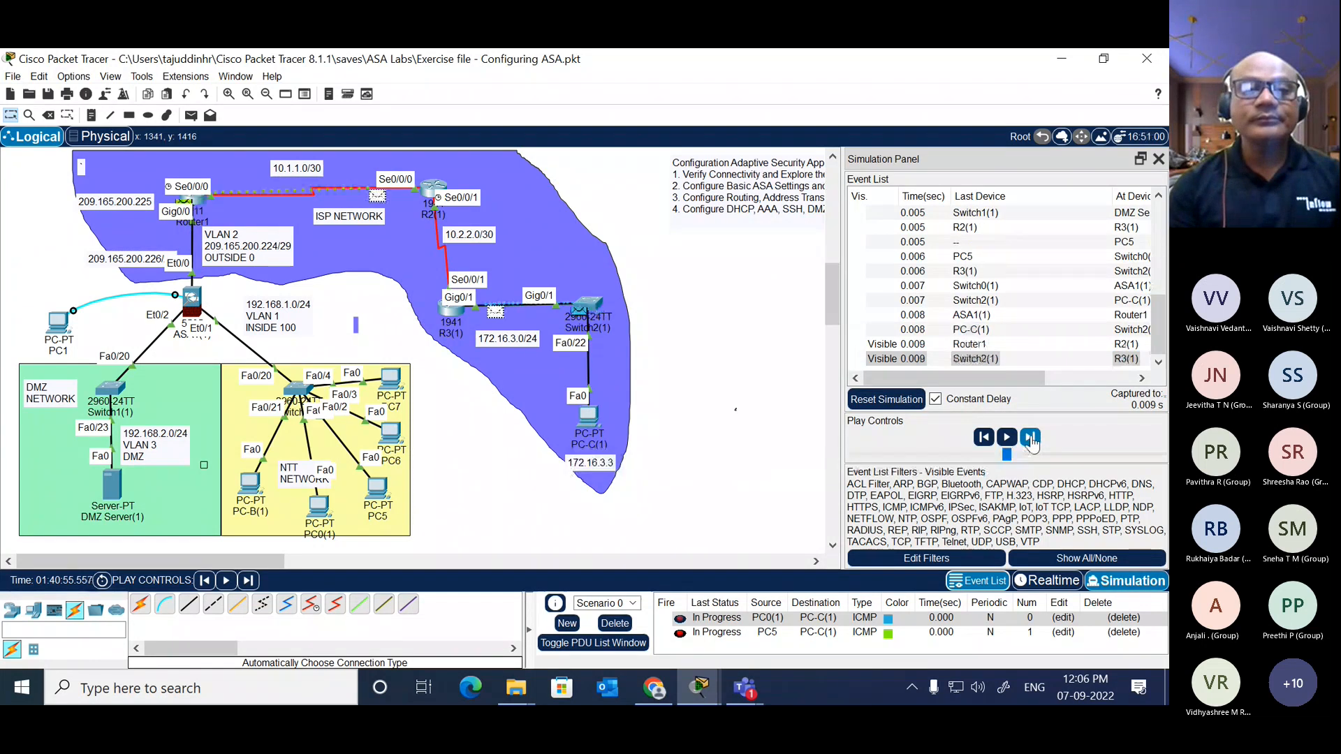
left_click(1031, 439)
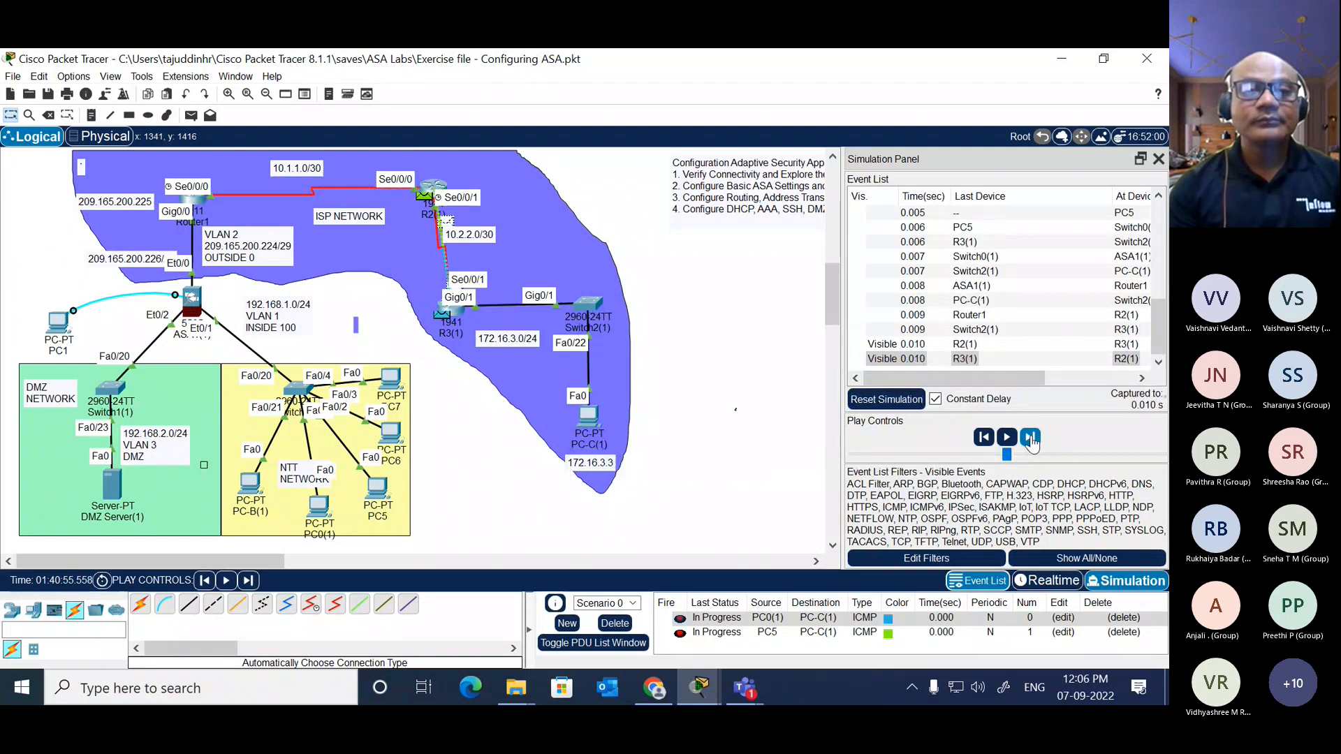
left_click(1031, 439)
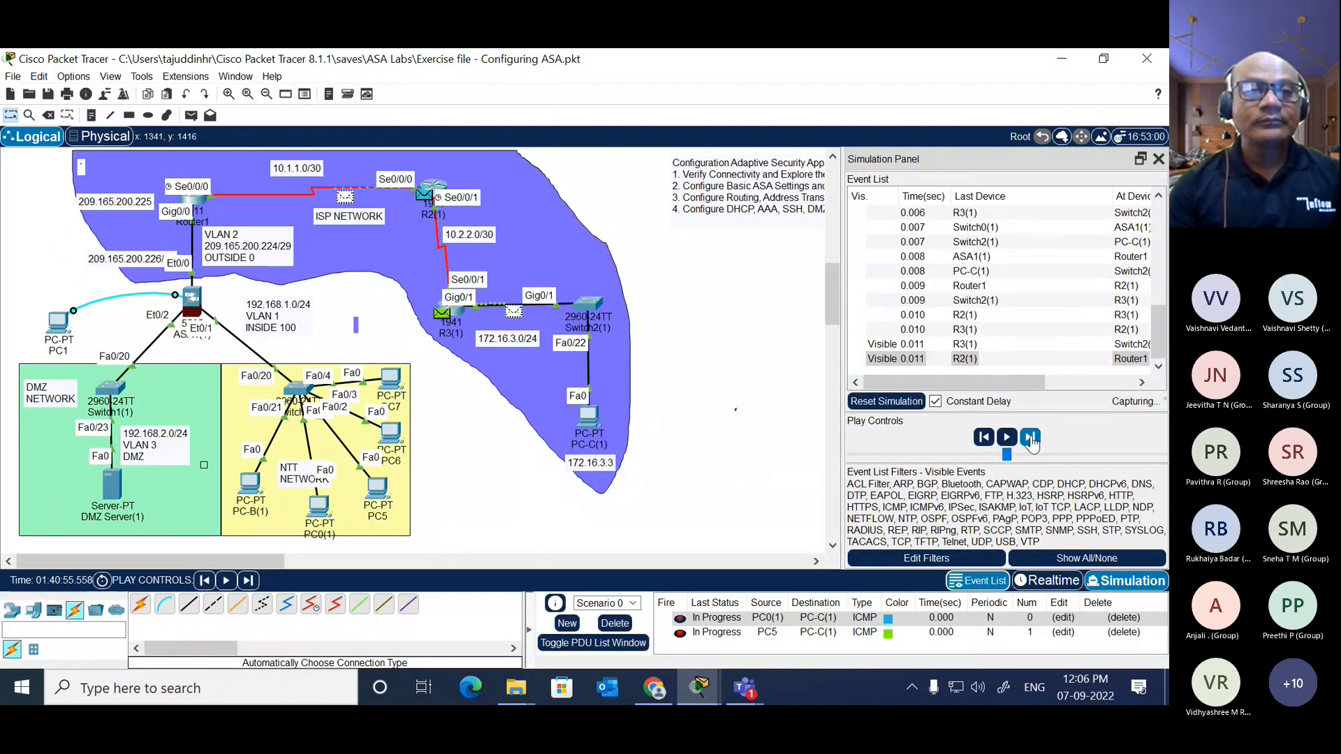
left_click(1031, 439)
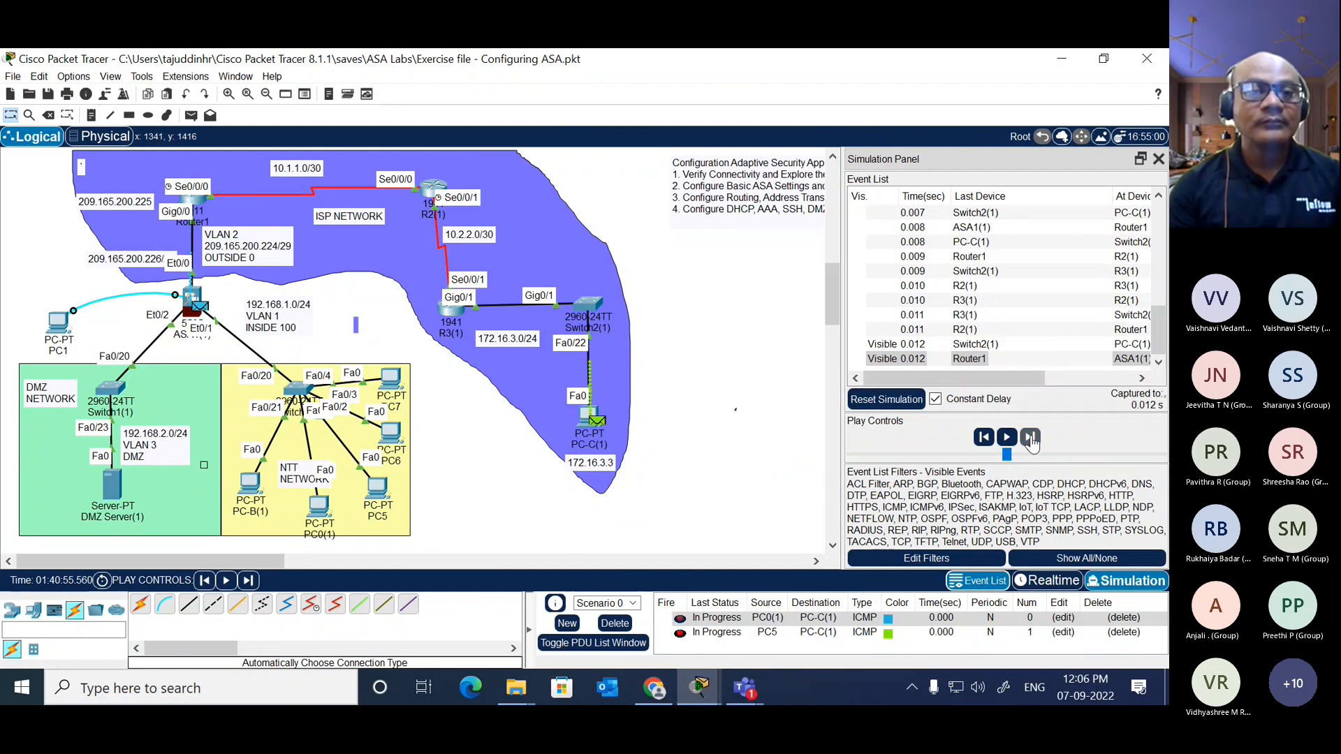
left_click(1030, 438)
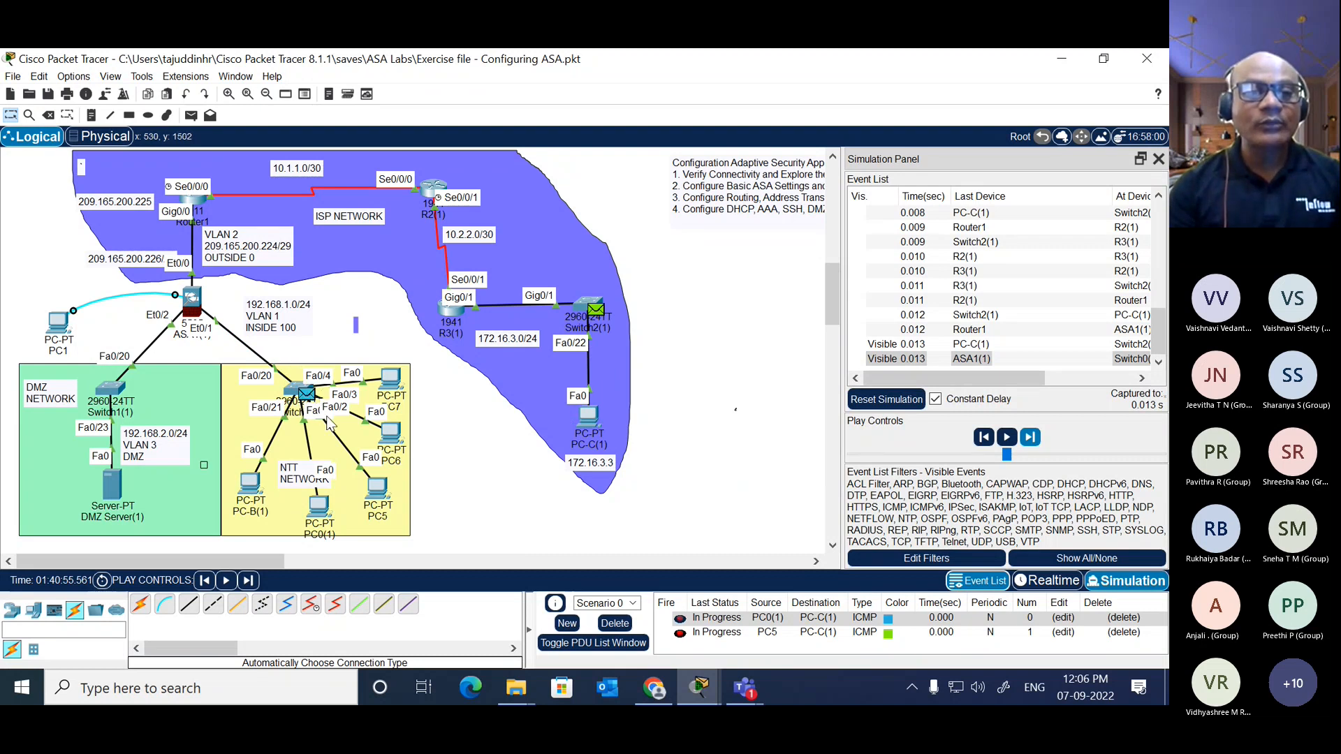
left_click(375, 488)
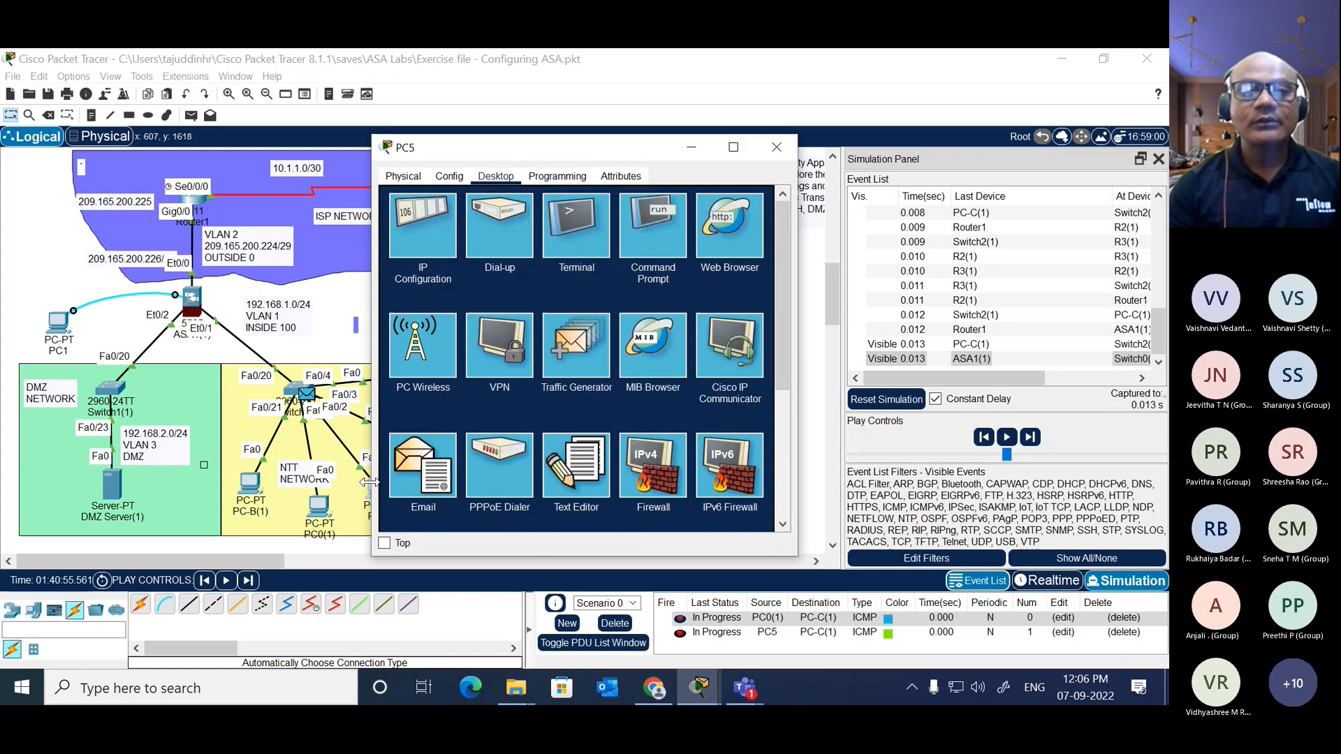
left_click(783, 144)
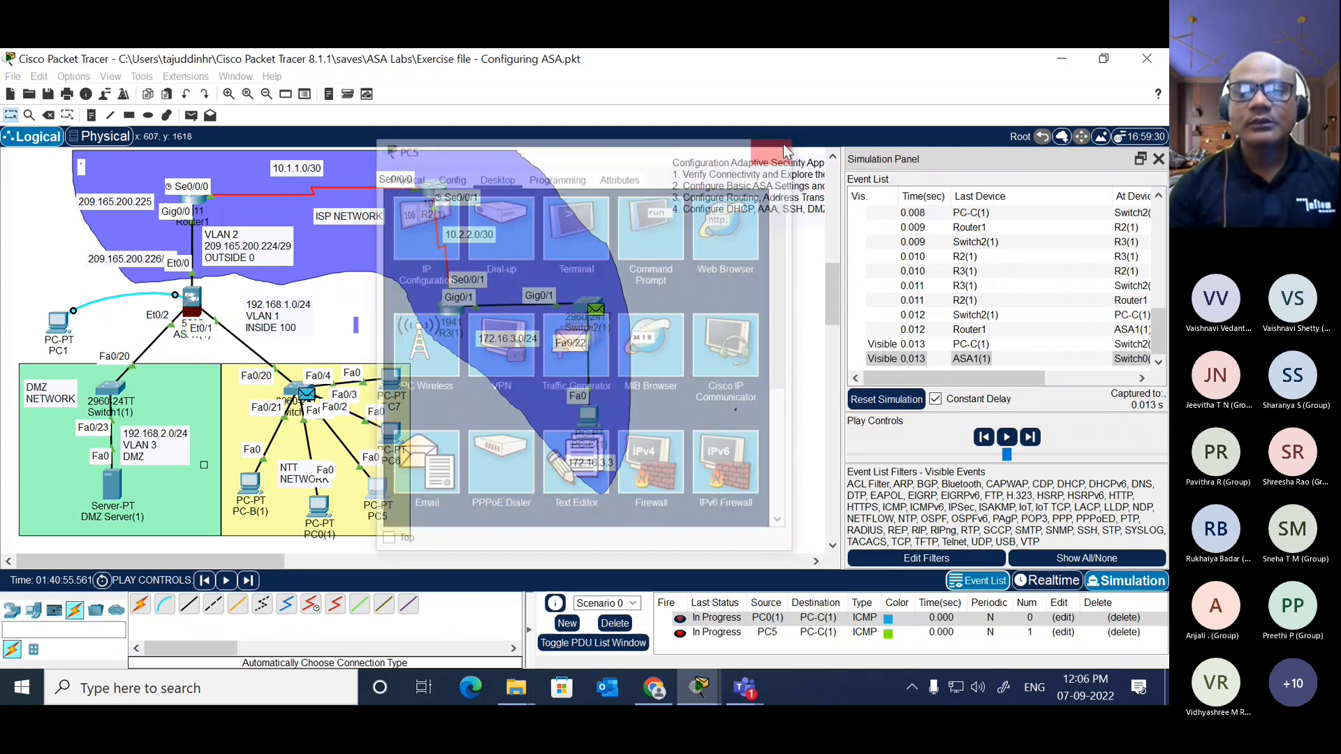
left_click(1030, 438)
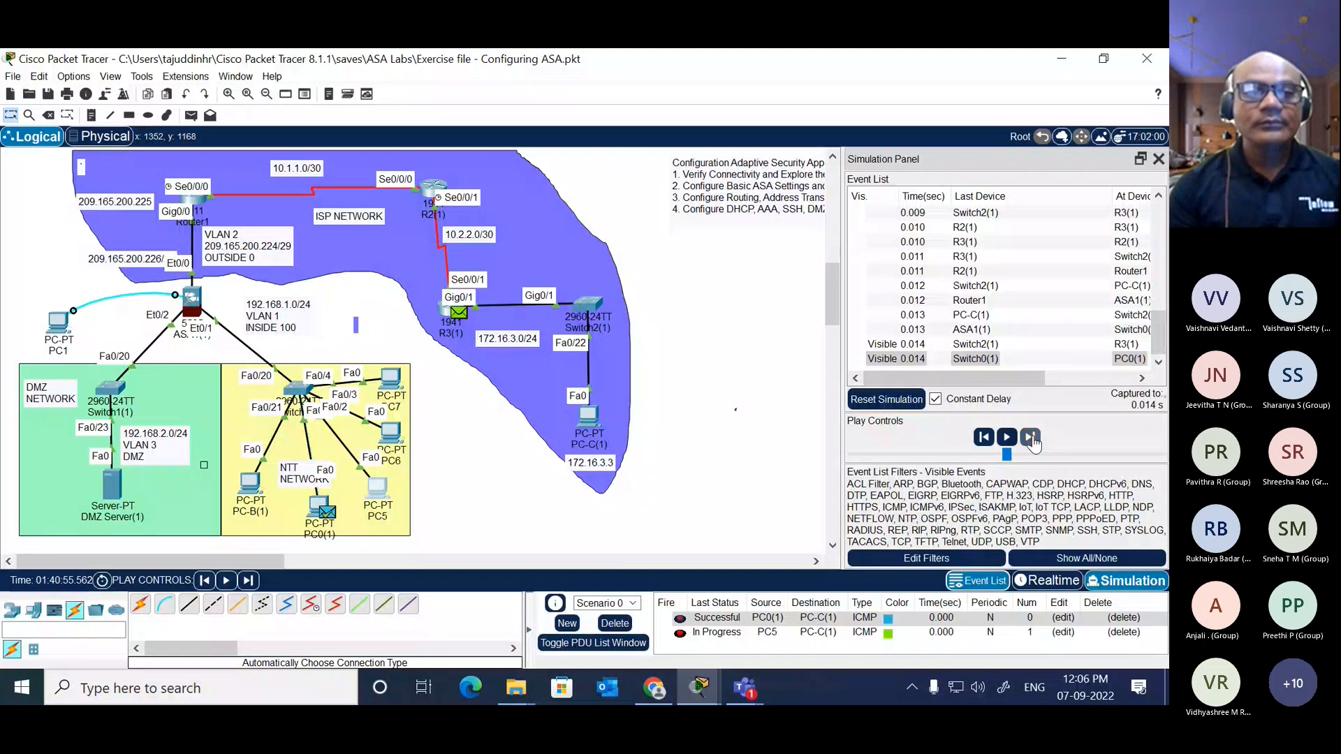
Step: Continue advancing the simulation until the reply to PC5's packet gets back to PC5, closing Switch0(1)'s PDU information
left_click(1030, 438)
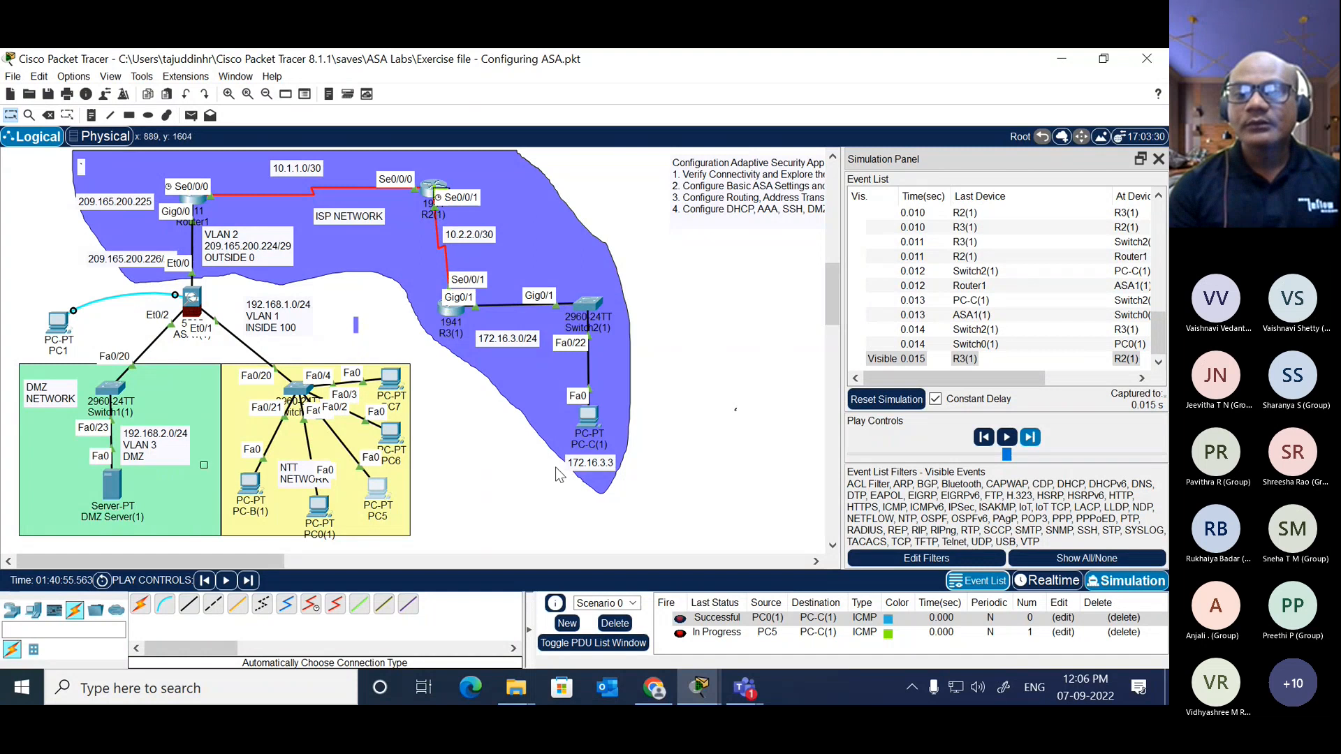
left_click(1030, 437)
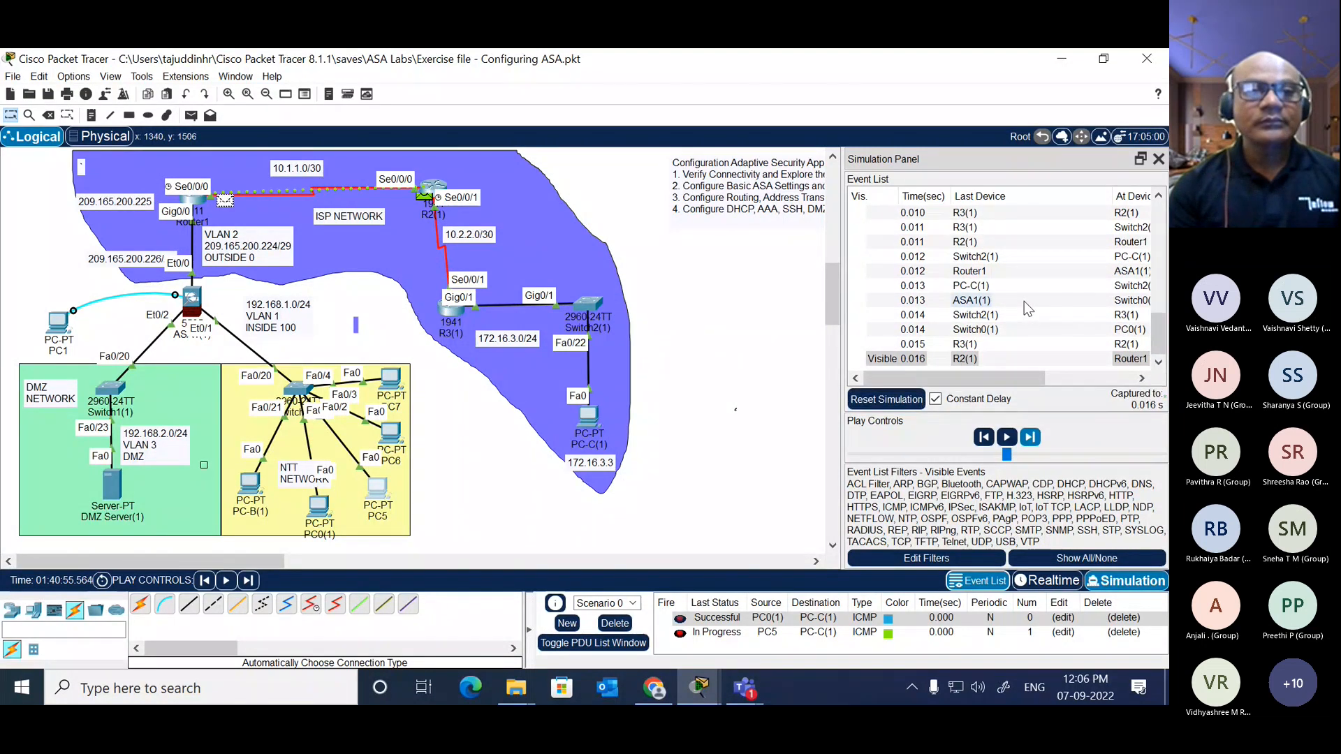
left_click(1024, 300)
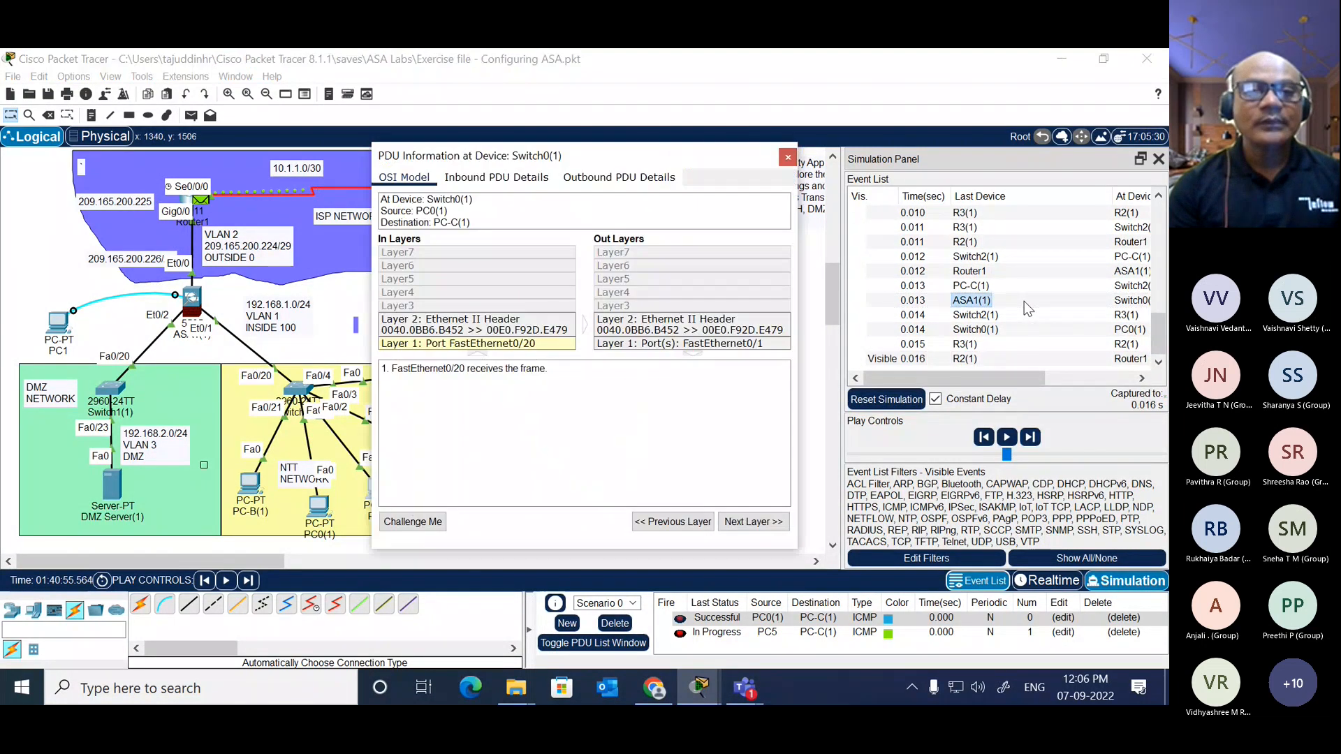
left_click(787, 158)
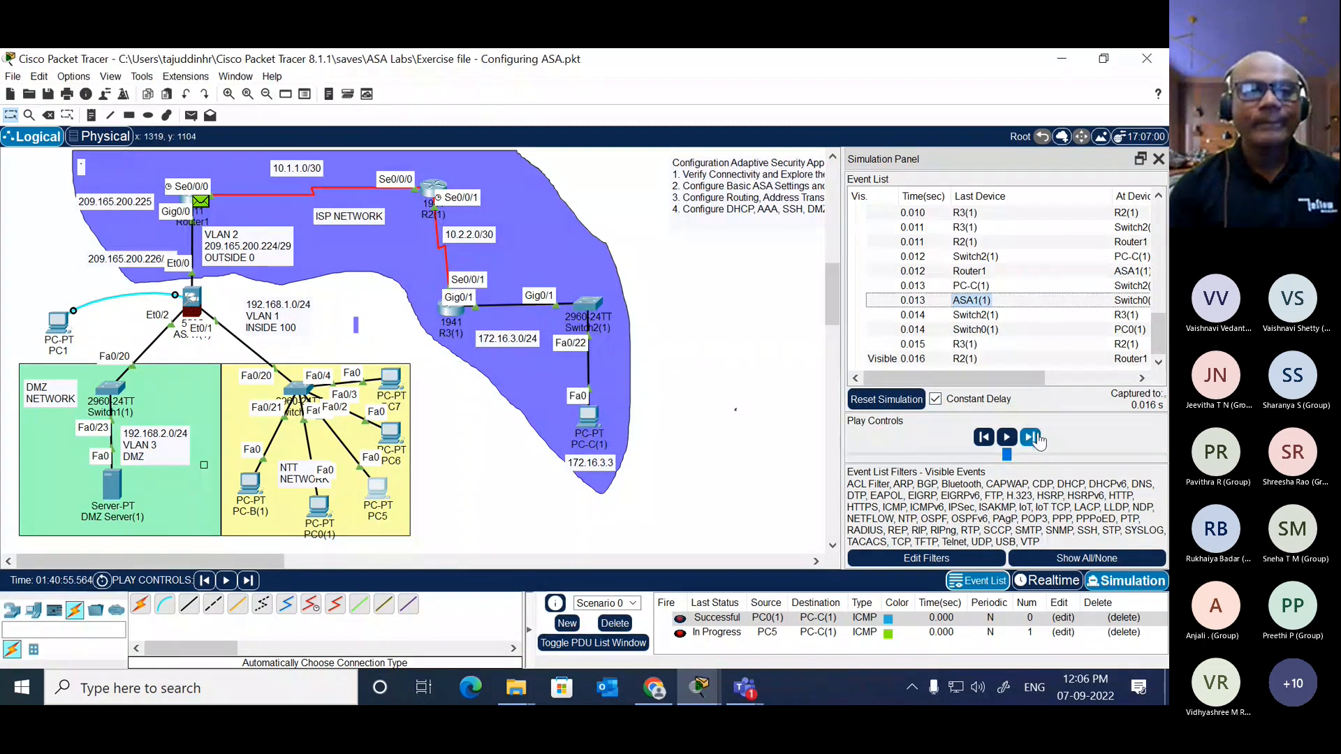
left_click(1030, 438)
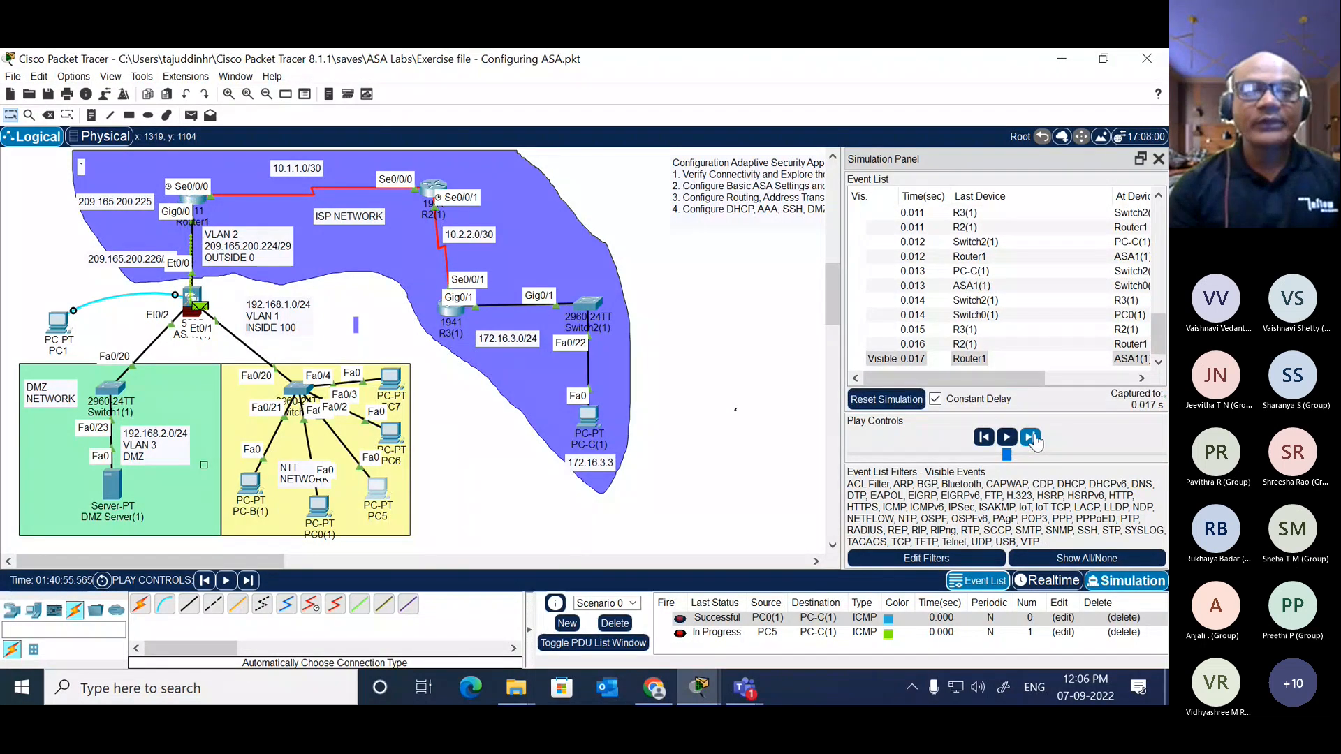
left_click(1031, 438)
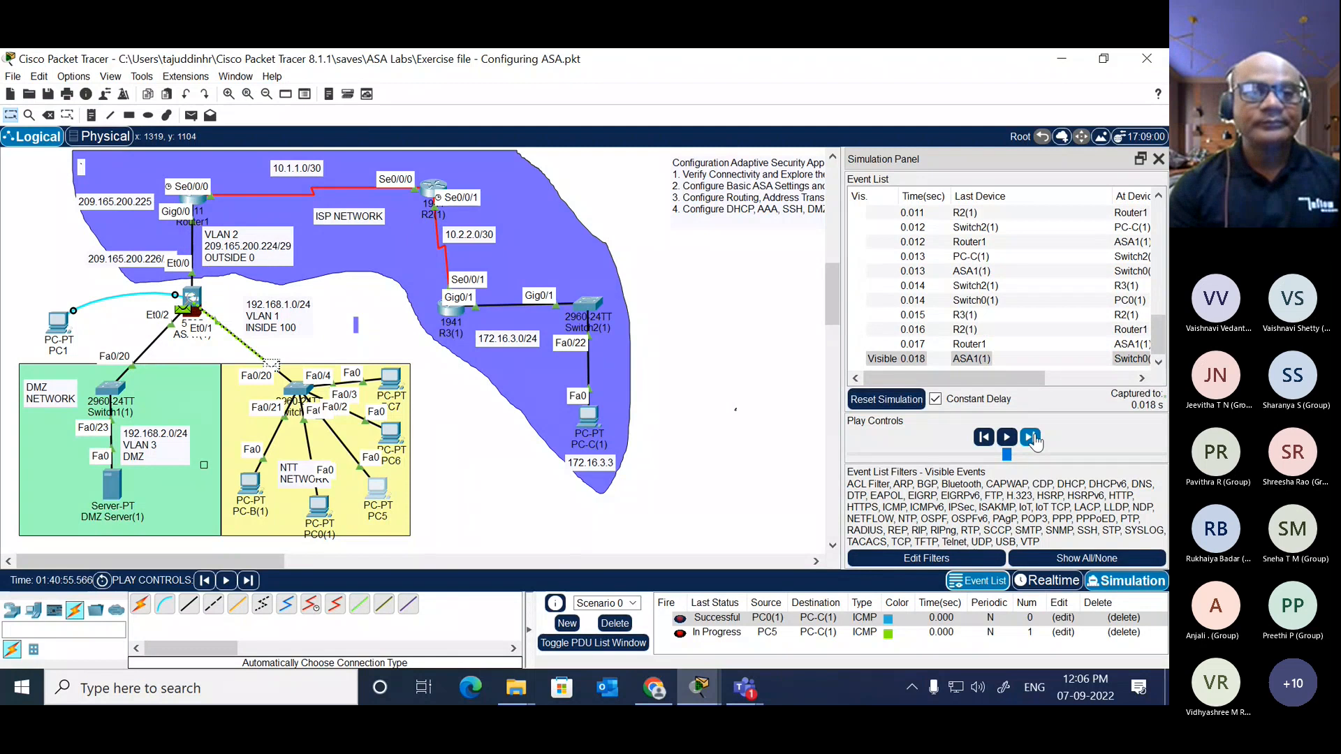
left_click(1031, 438)
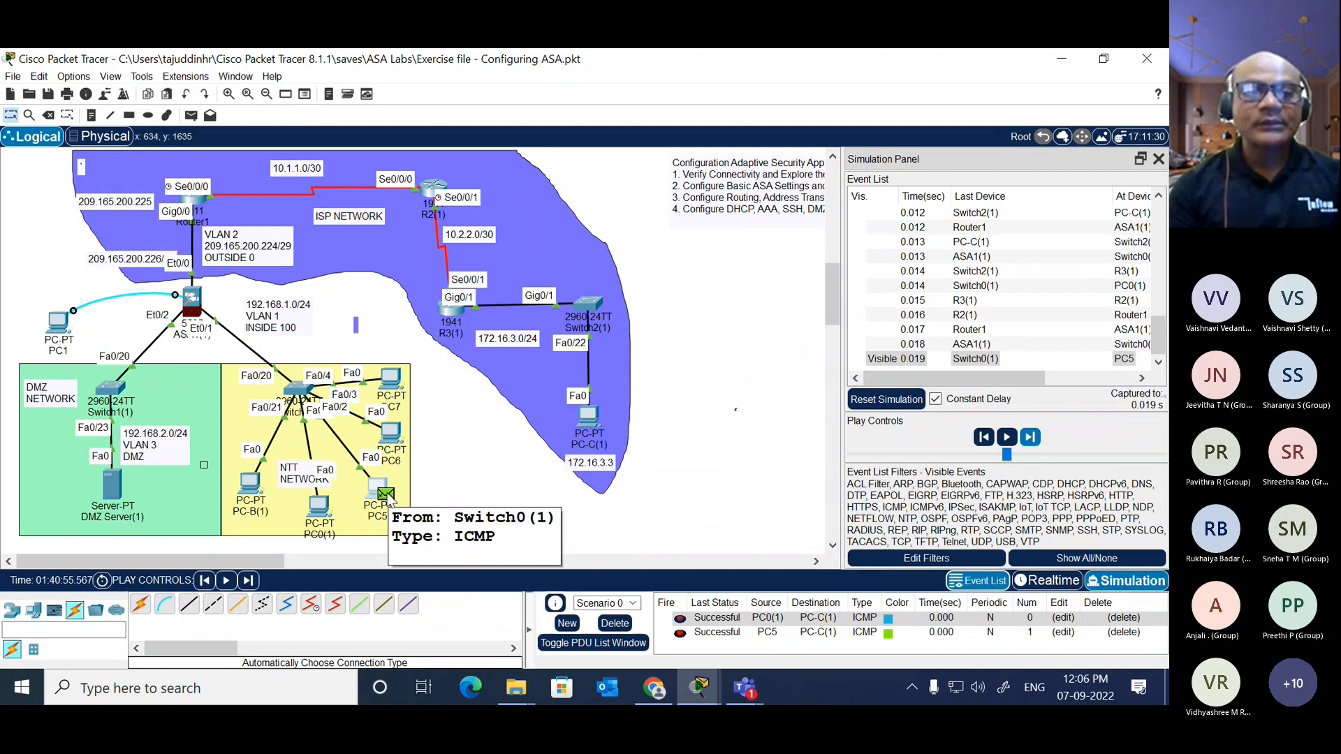
Step: Open the inbound details of the reply at PC5, highlight its source IP and keep the topology uncovered
left_click(386, 495)
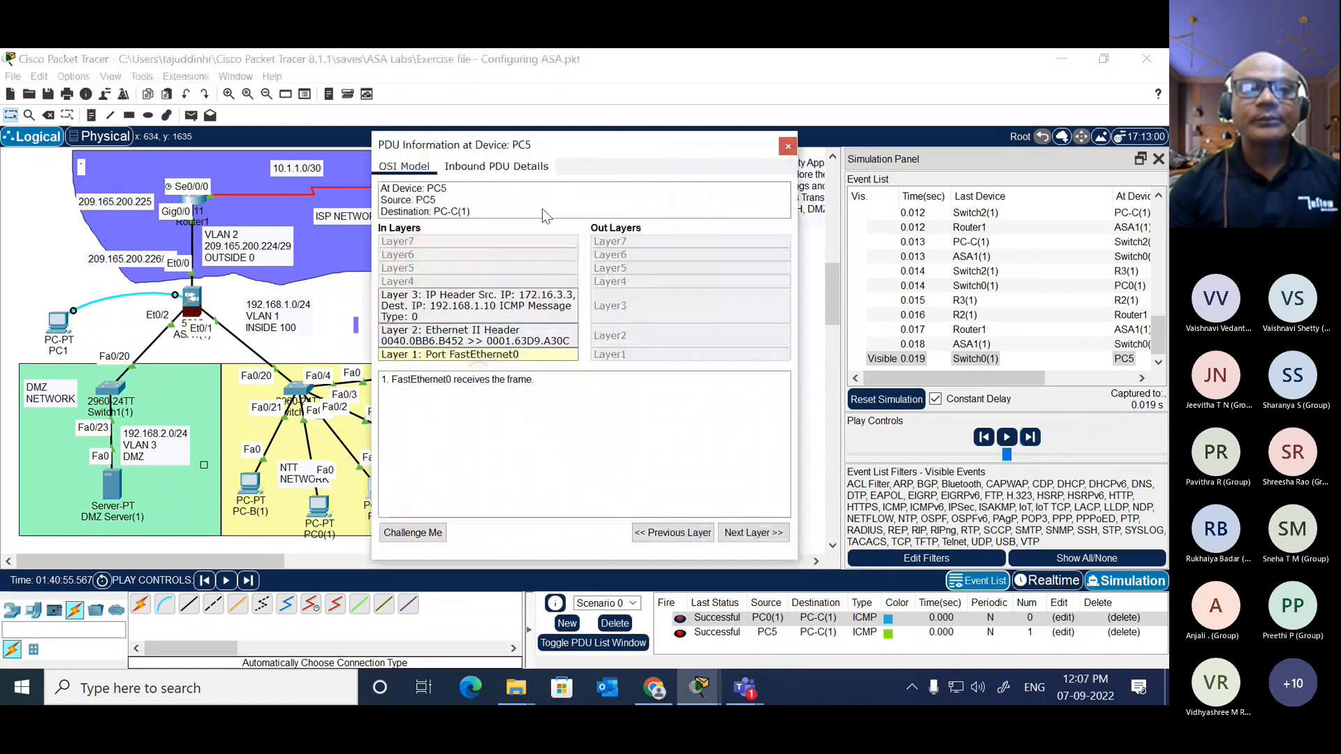
left_click(497, 166)
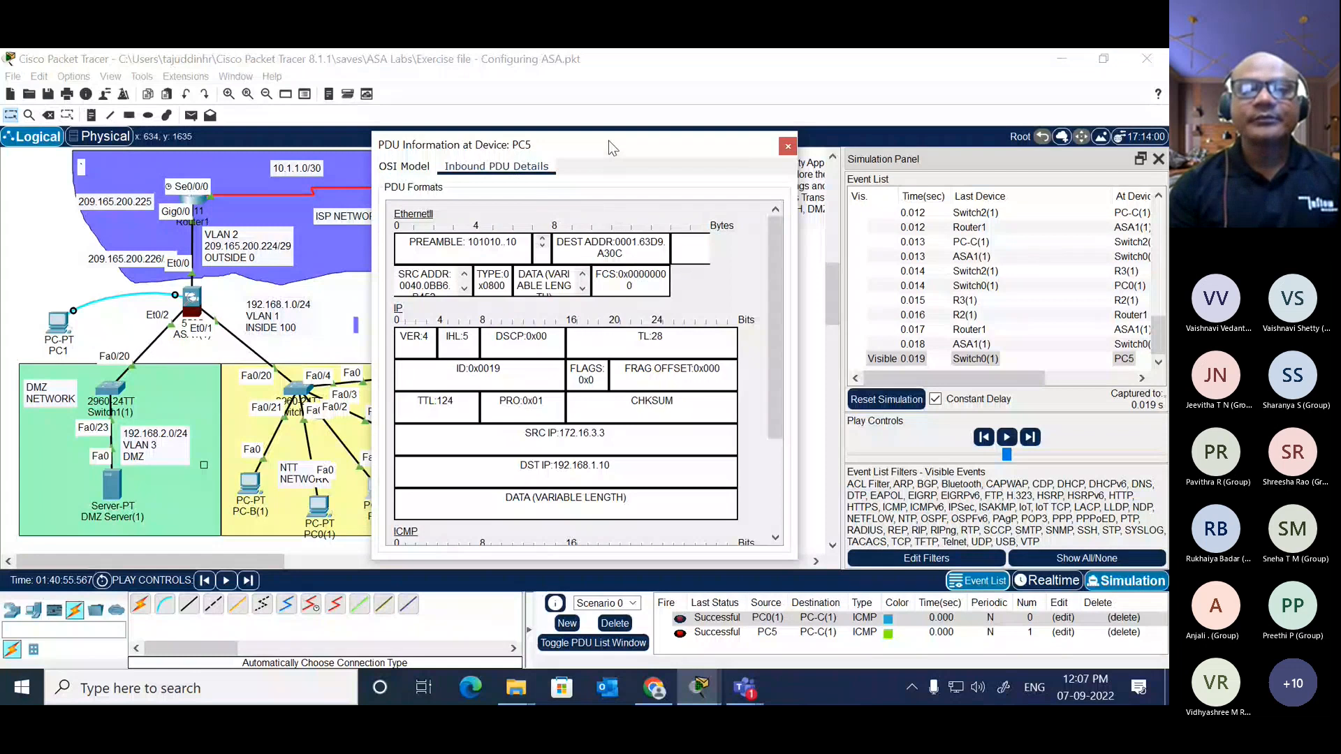
left_click_drag(609, 140, 665, 85)
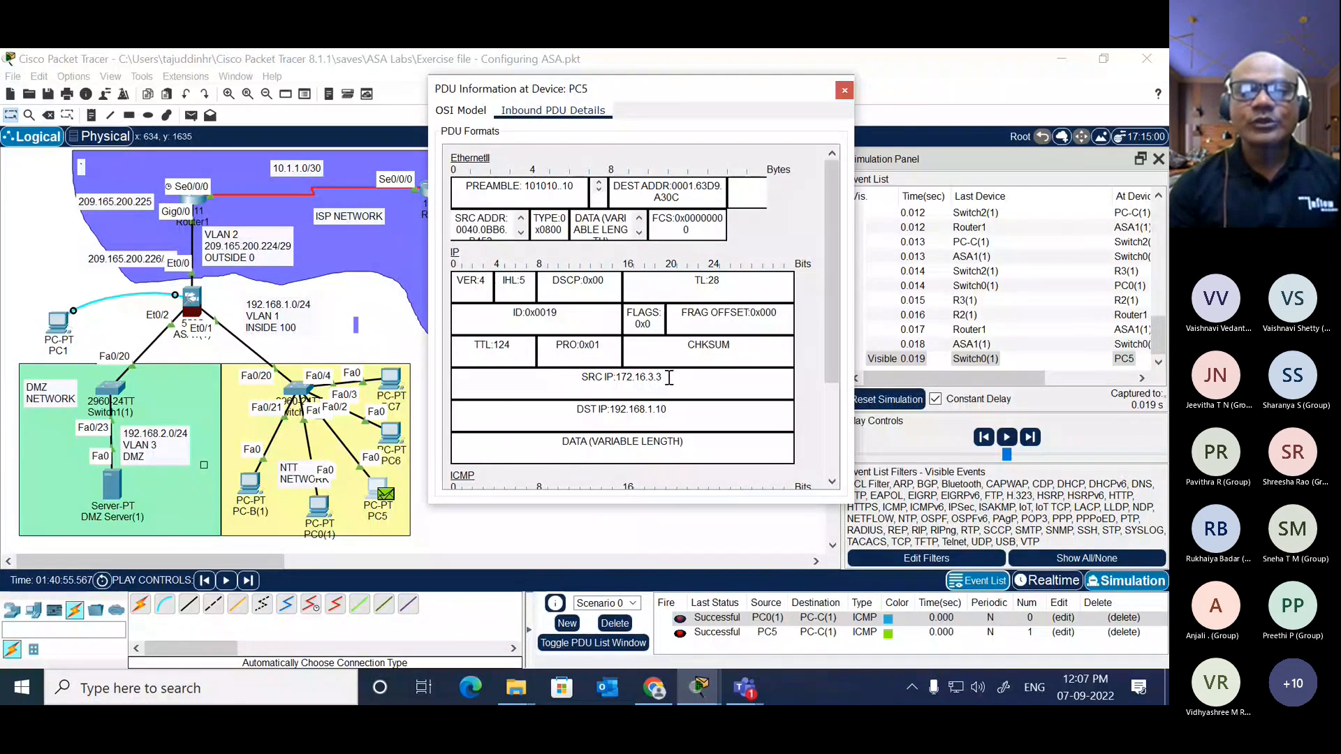
left_click_drag(669, 377, 617, 377)
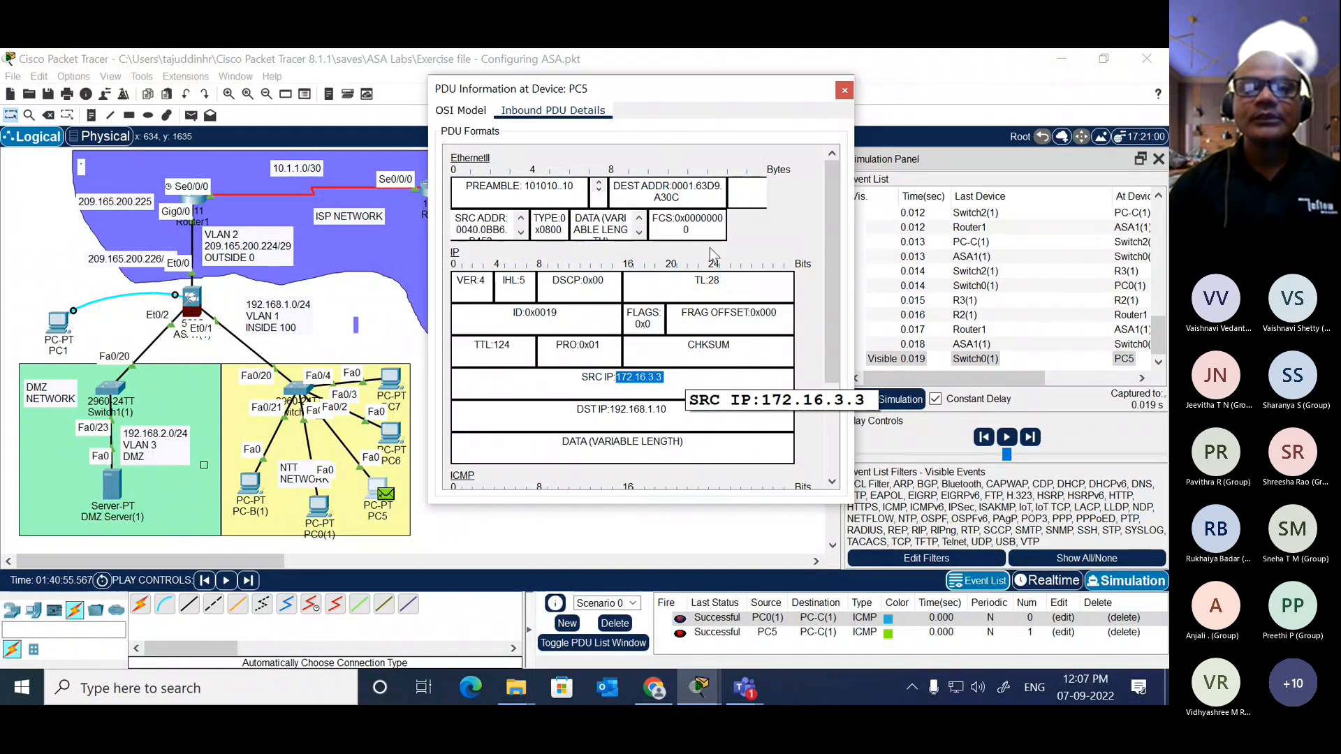
left_click_drag(721, 90, 1023, 140)
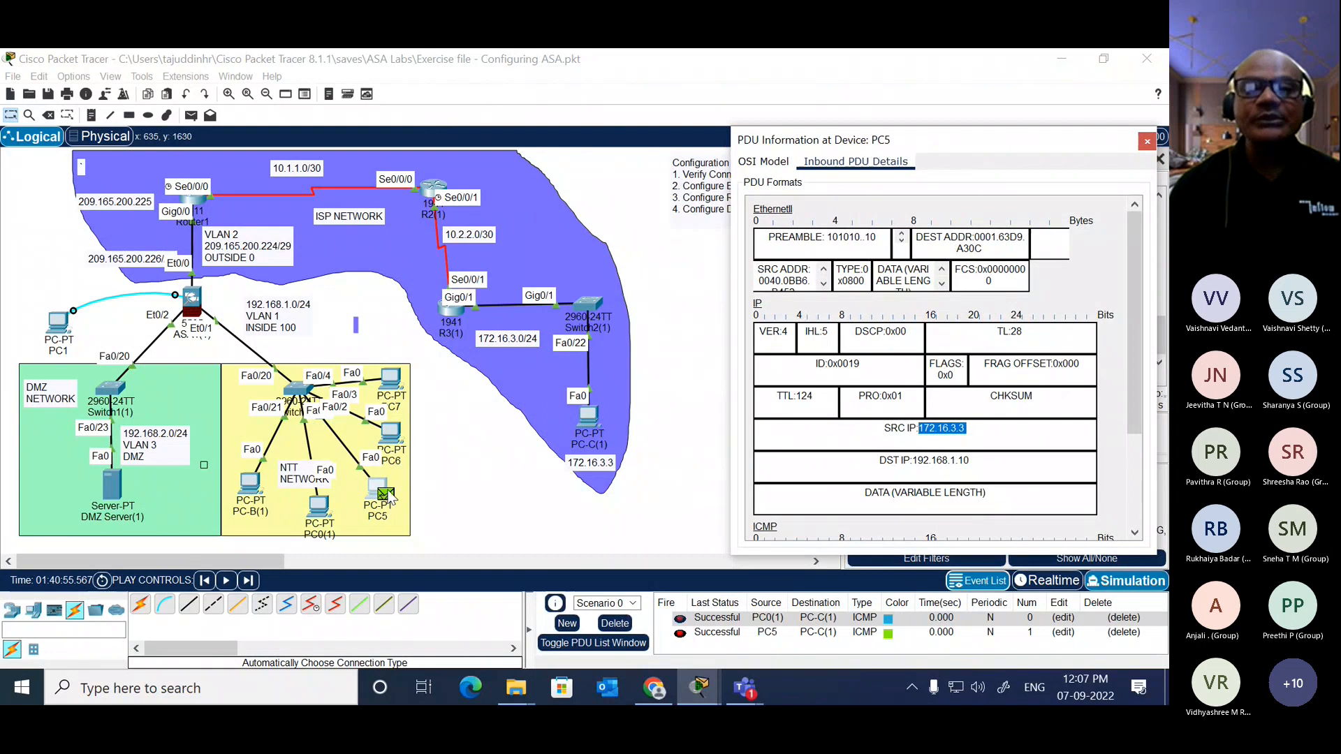
left_click_drag(926, 134, 877, 68)
Step: Highlight the destination IP in the reply's inbound details at PC5, return to the OSI model and close the PDU information
left_click(926, 359)
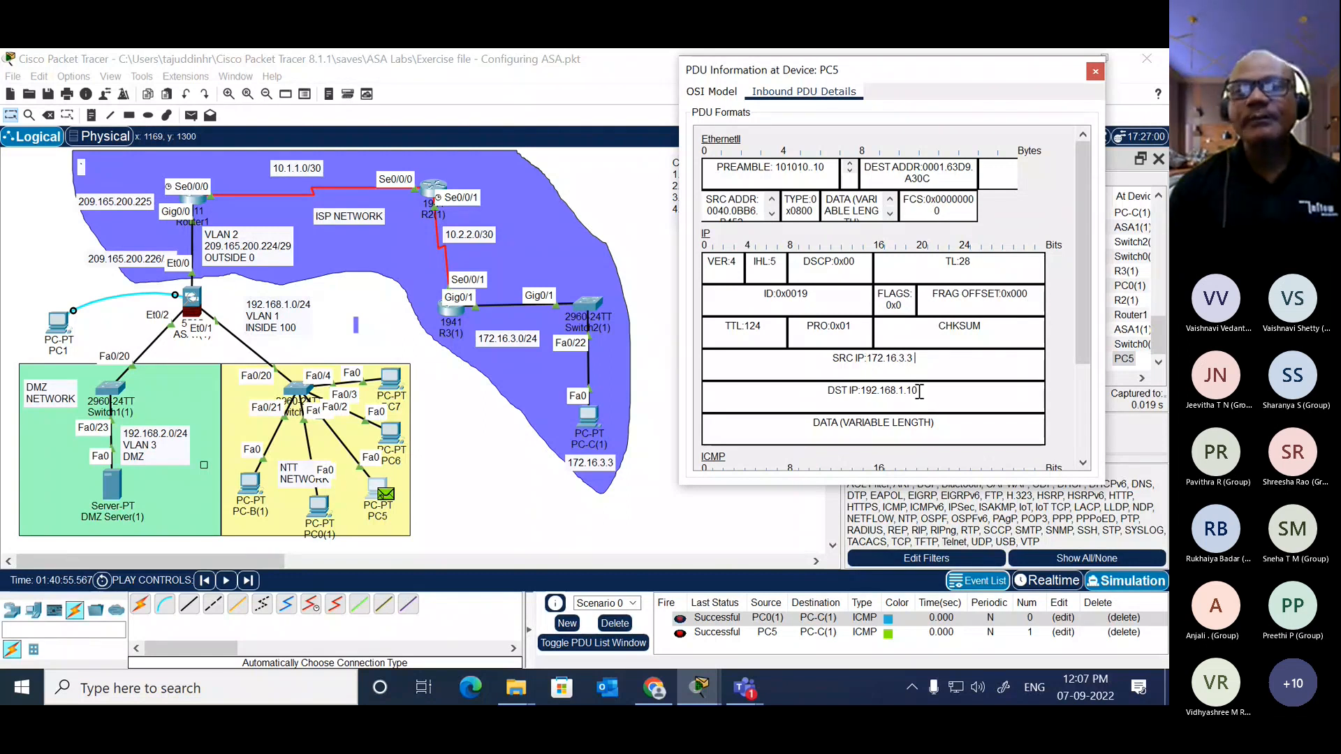
double_click(919, 392)
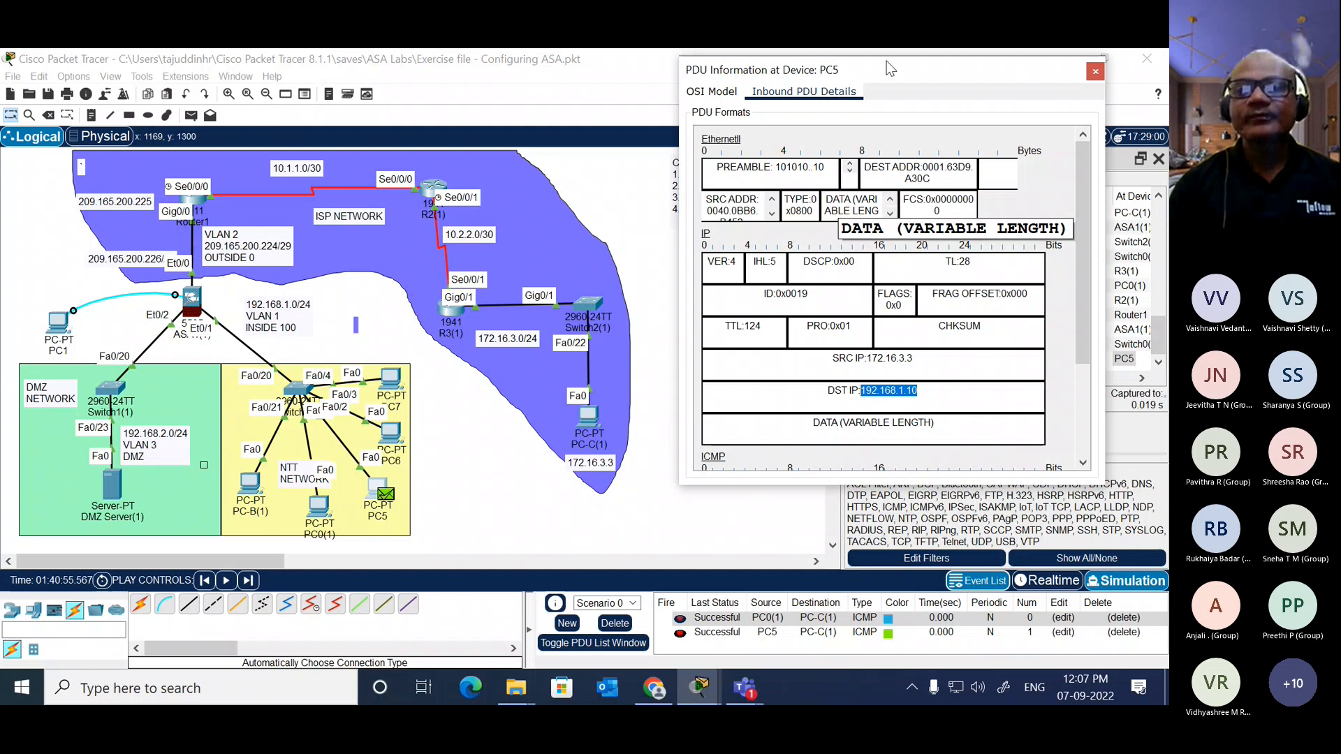
left_click_drag(897, 67, 642, 61)
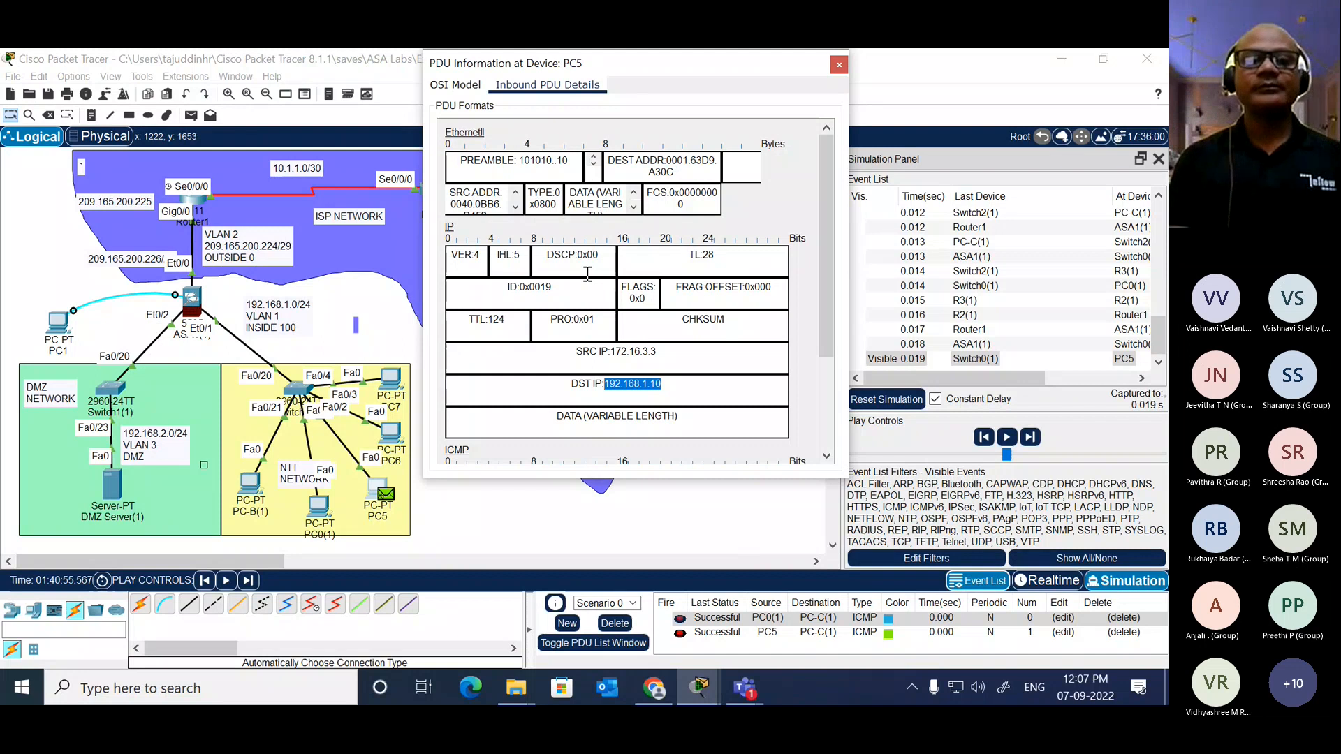
left_click(455, 85)
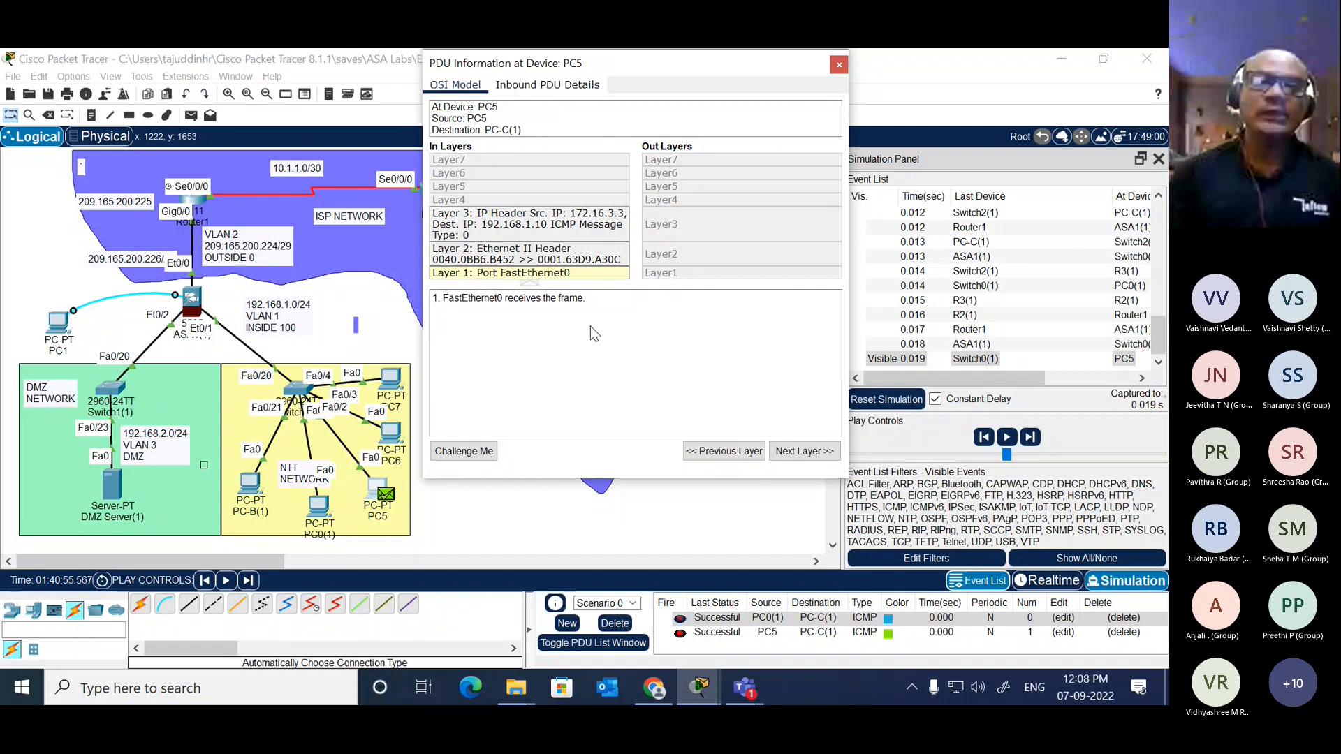
left_click(839, 65)
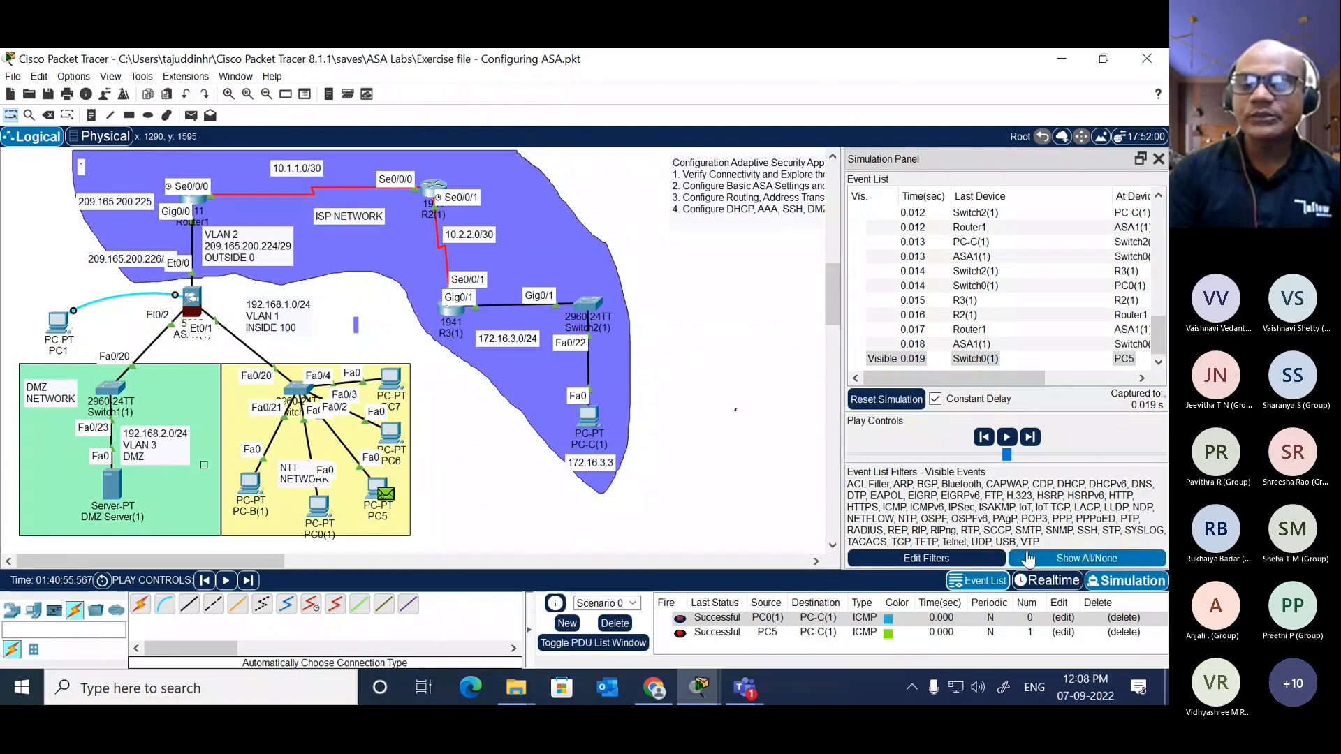
Step: Delete Scenario 0's PDUs in Realtime mode and switch back to Simulation mode
left_click(1046, 580)
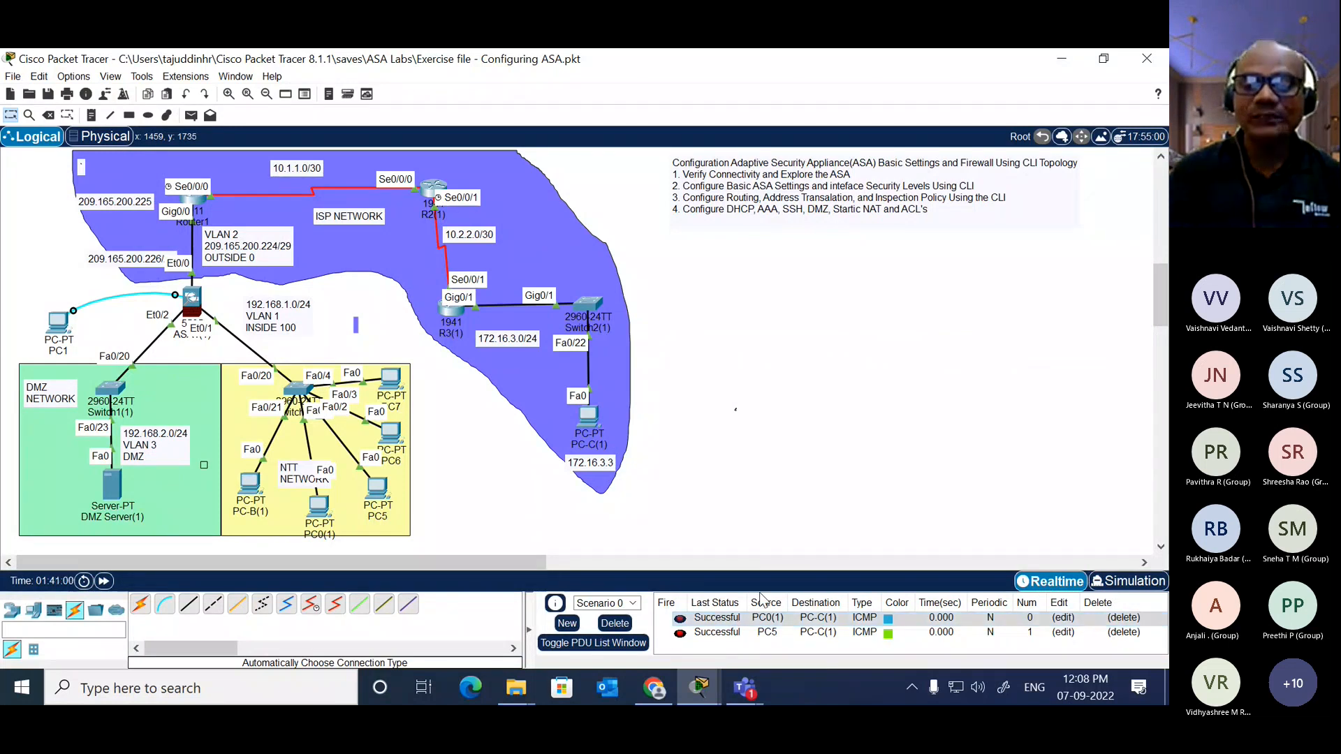
left_click(615, 623)
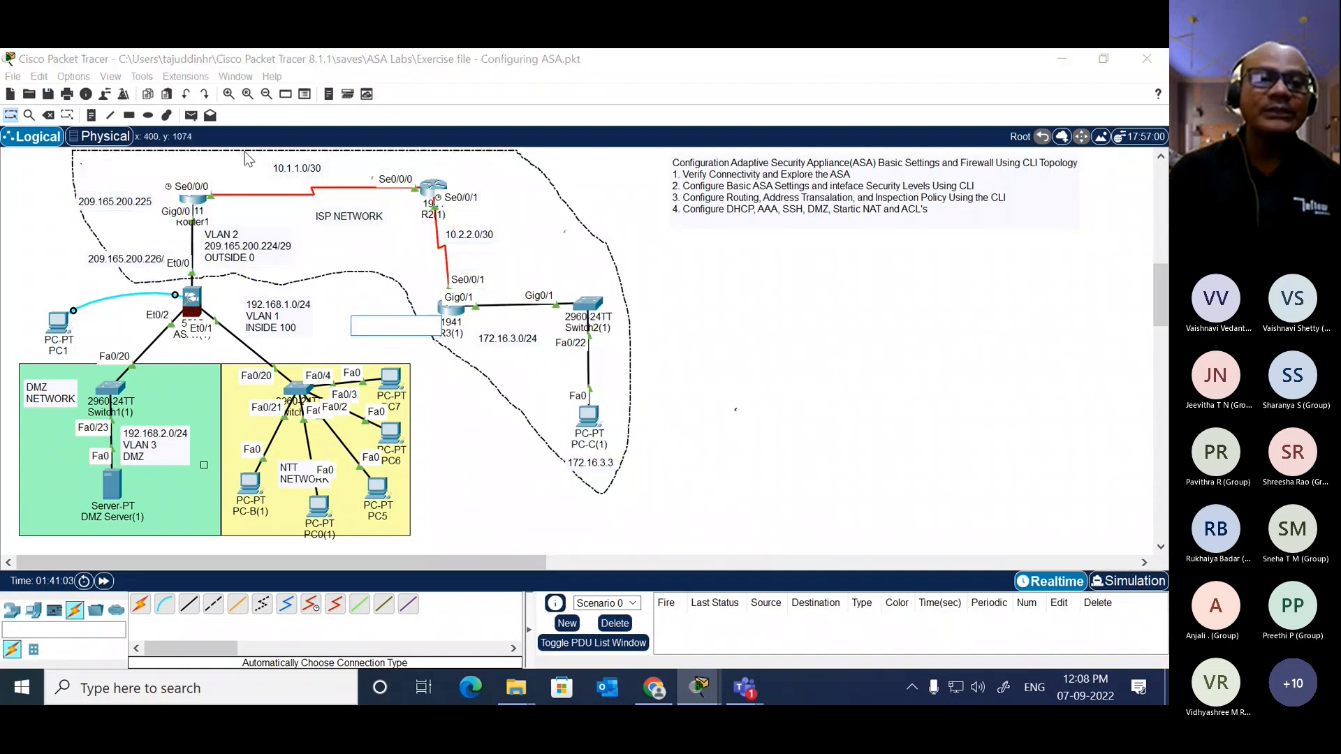
left_click(191, 116)
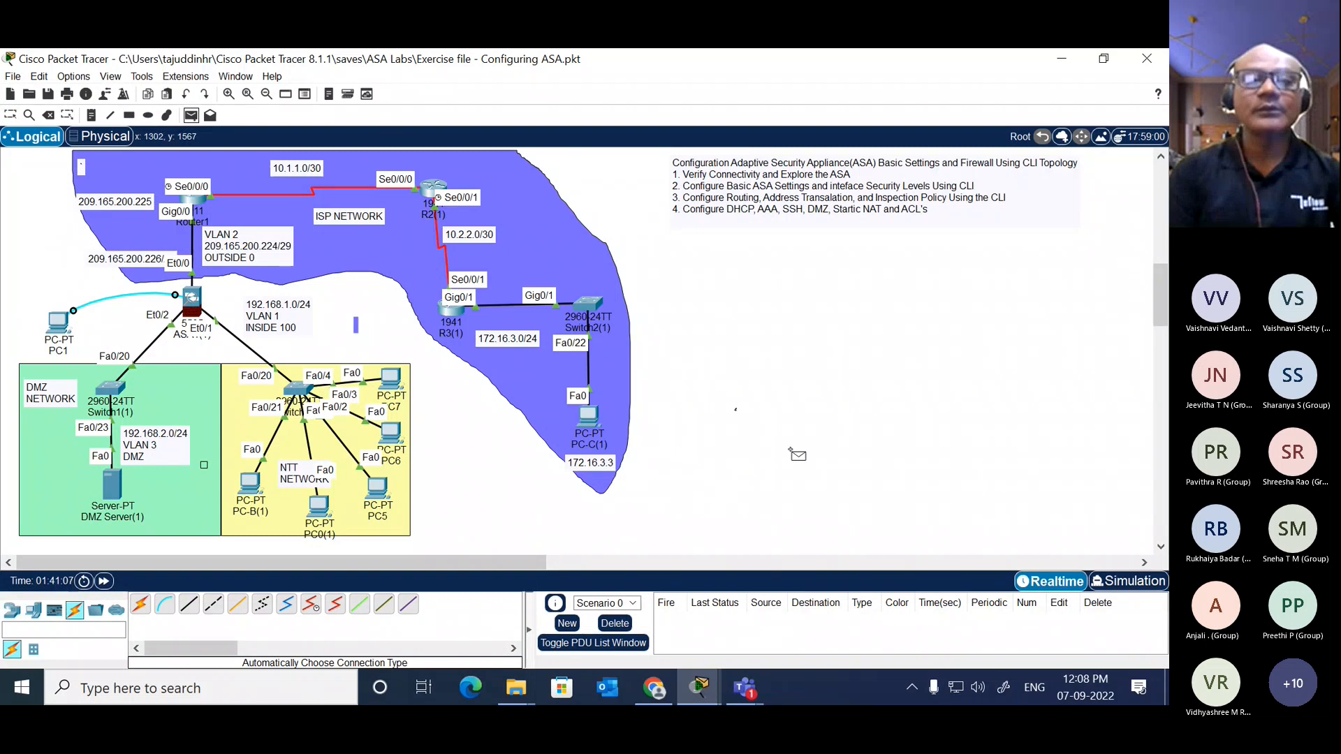
left_click(1127, 580)
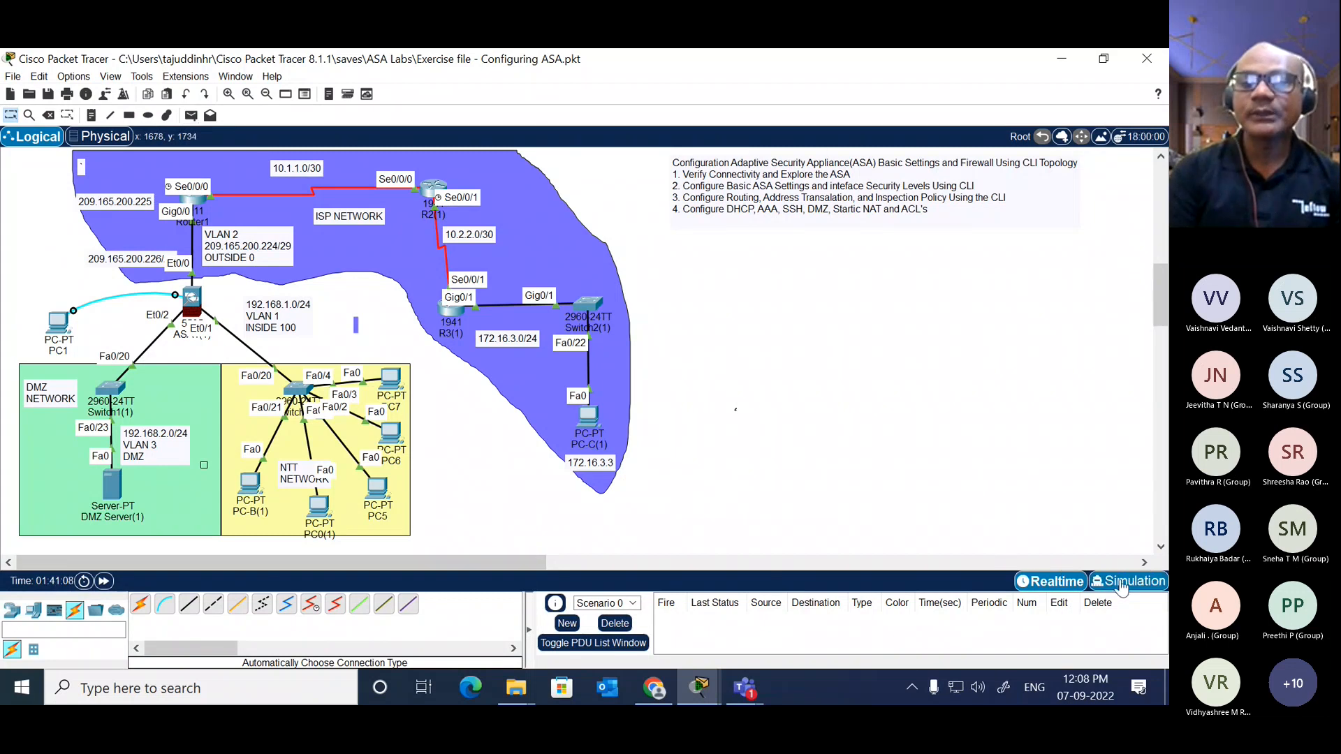
Step: Add a simple PDU from PC5 to PC-C(1)
left_click(191, 116)
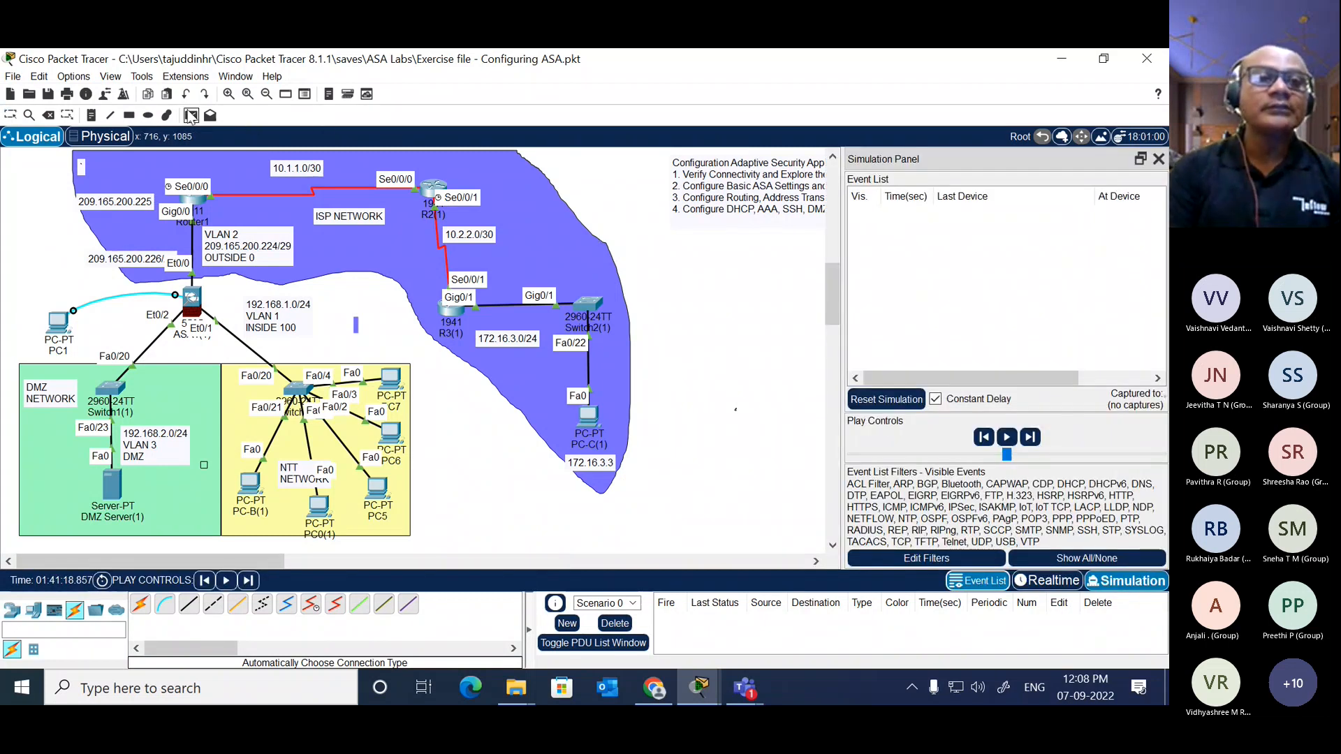
left_click(381, 492)
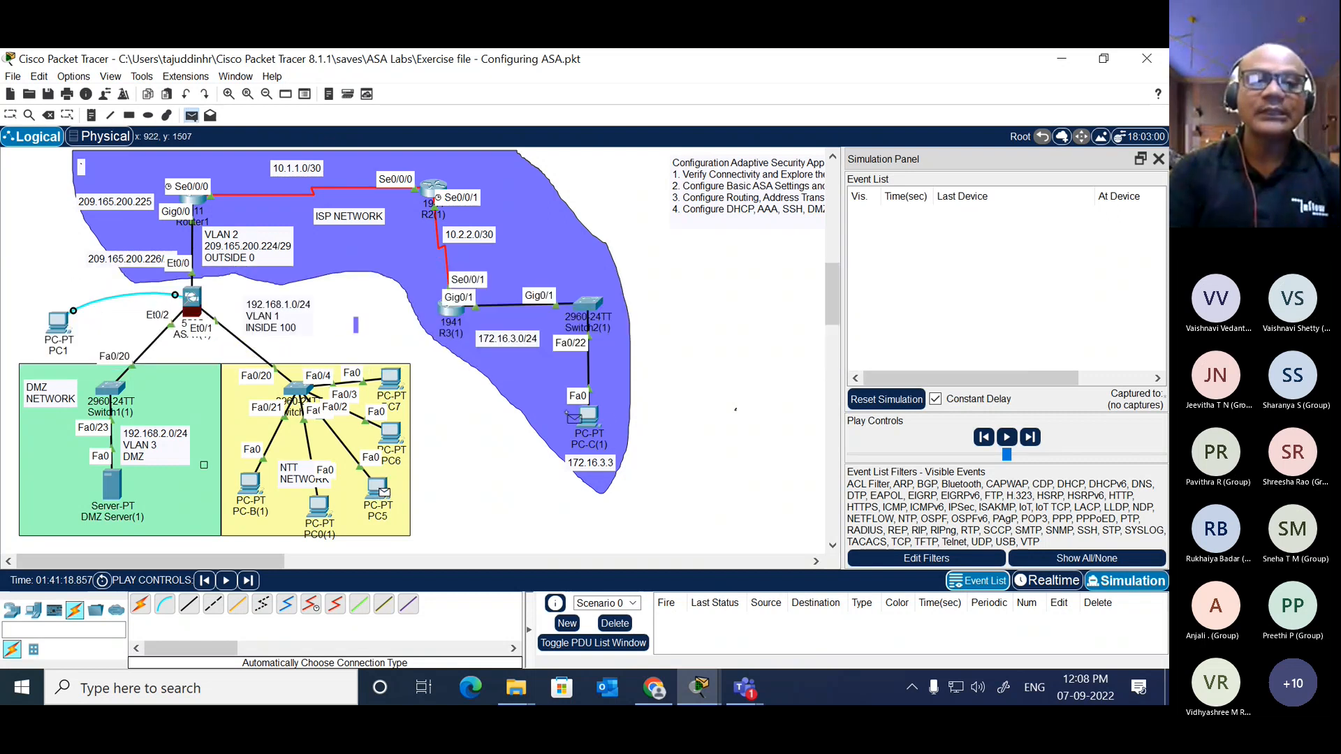
left_click(592, 419)
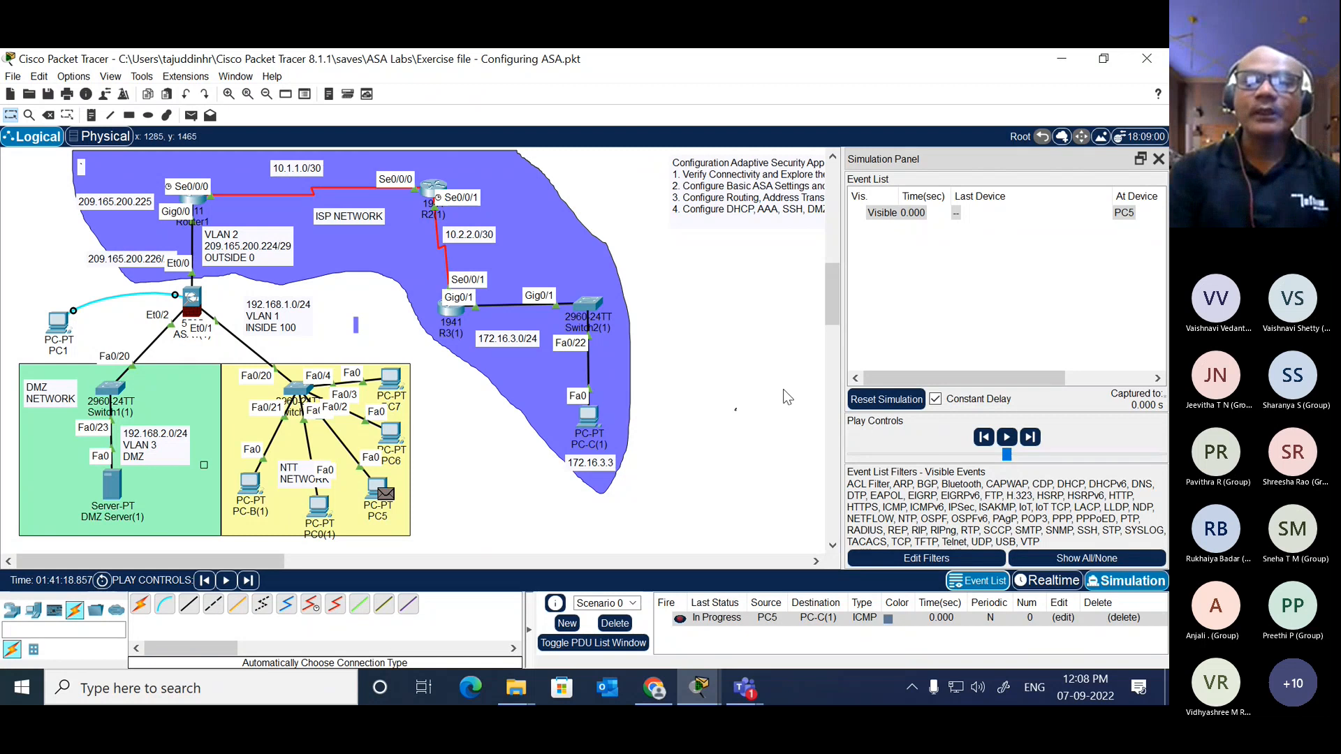
Step: Advance the simulation one event and open the packet's PDU information at Switch0(1), moving the window higher over the topology
left_click(1030, 438)
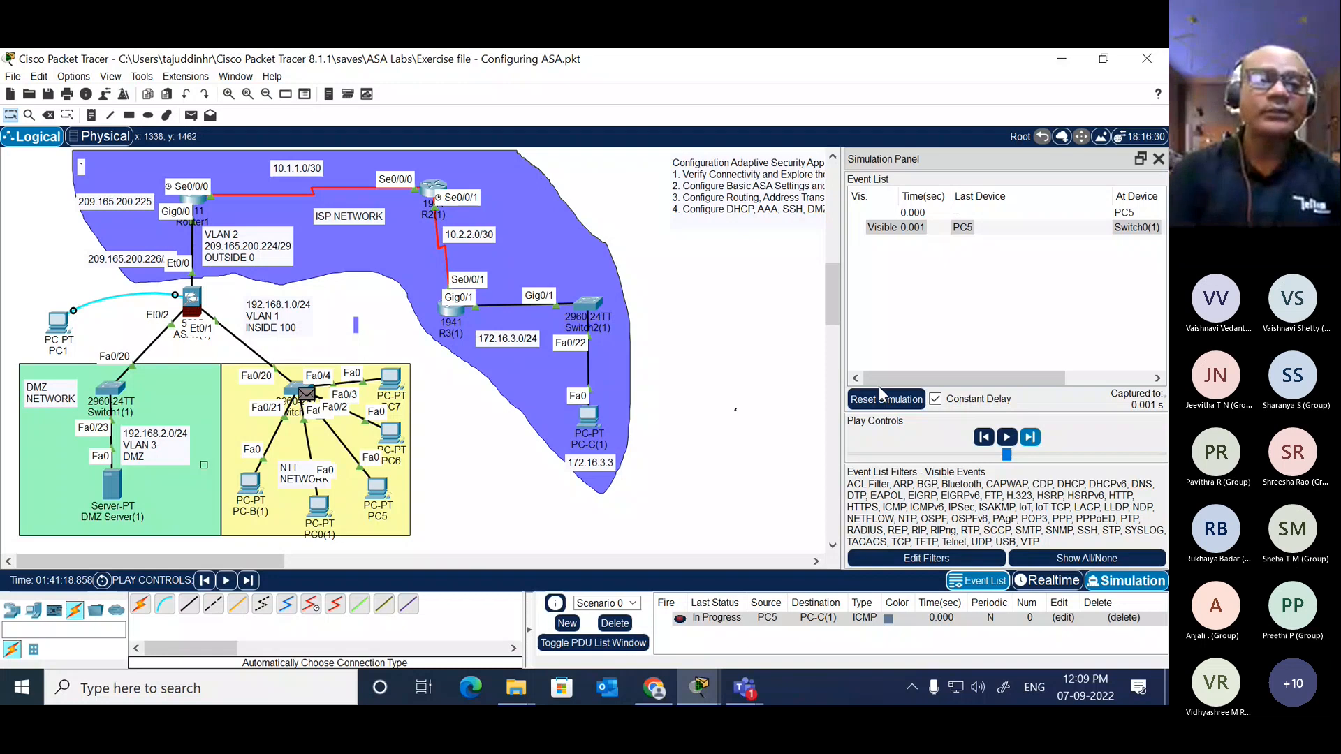
left_click(308, 394)
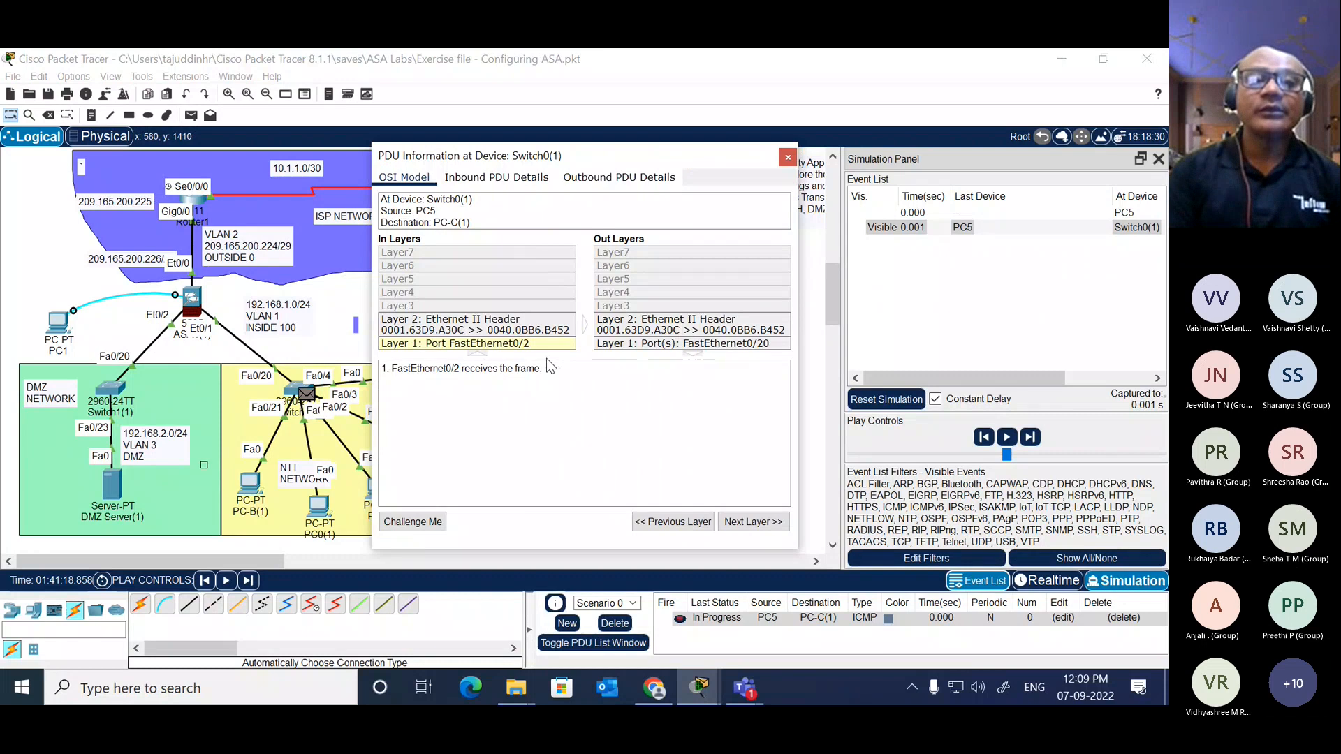
left_click_drag(624, 164, 638, 84)
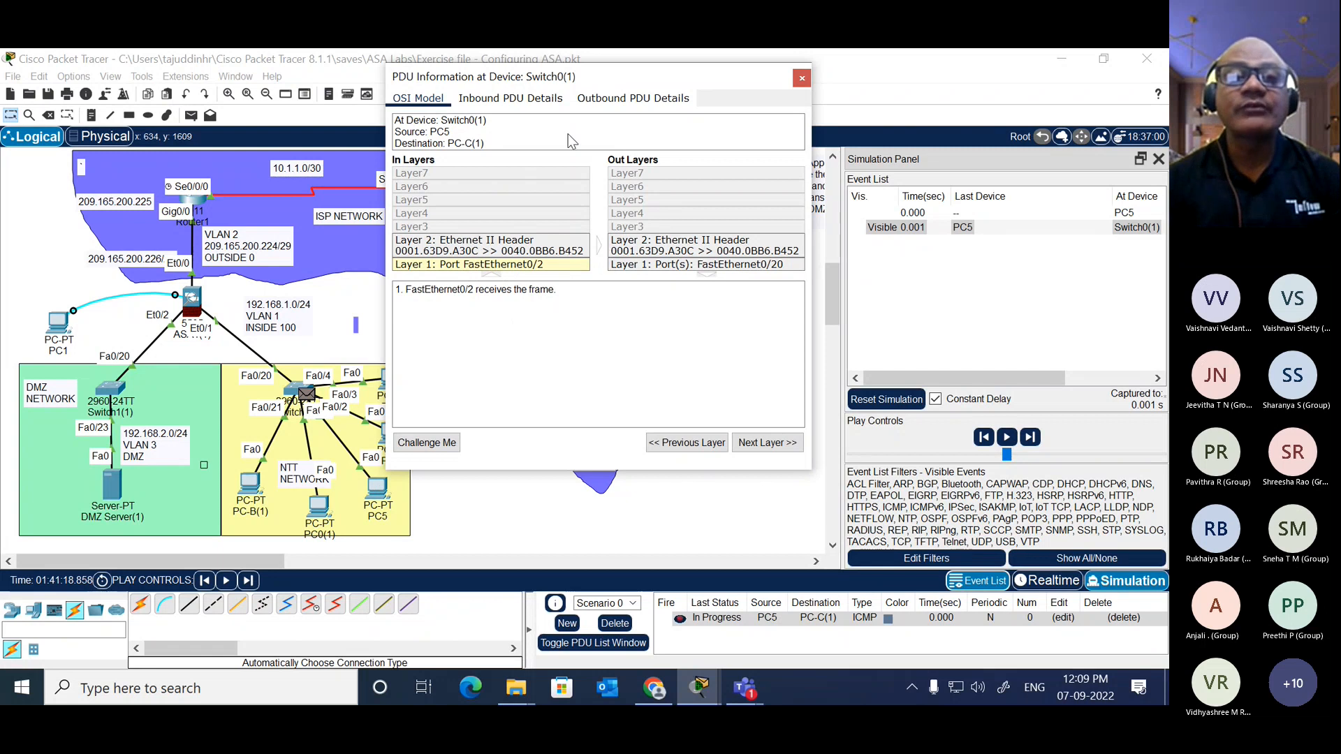
Step: Open the inbound PDU details at Switch0(1), highlight the destination IP and look through the headers down to the ICMP section
left_click(536, 106)
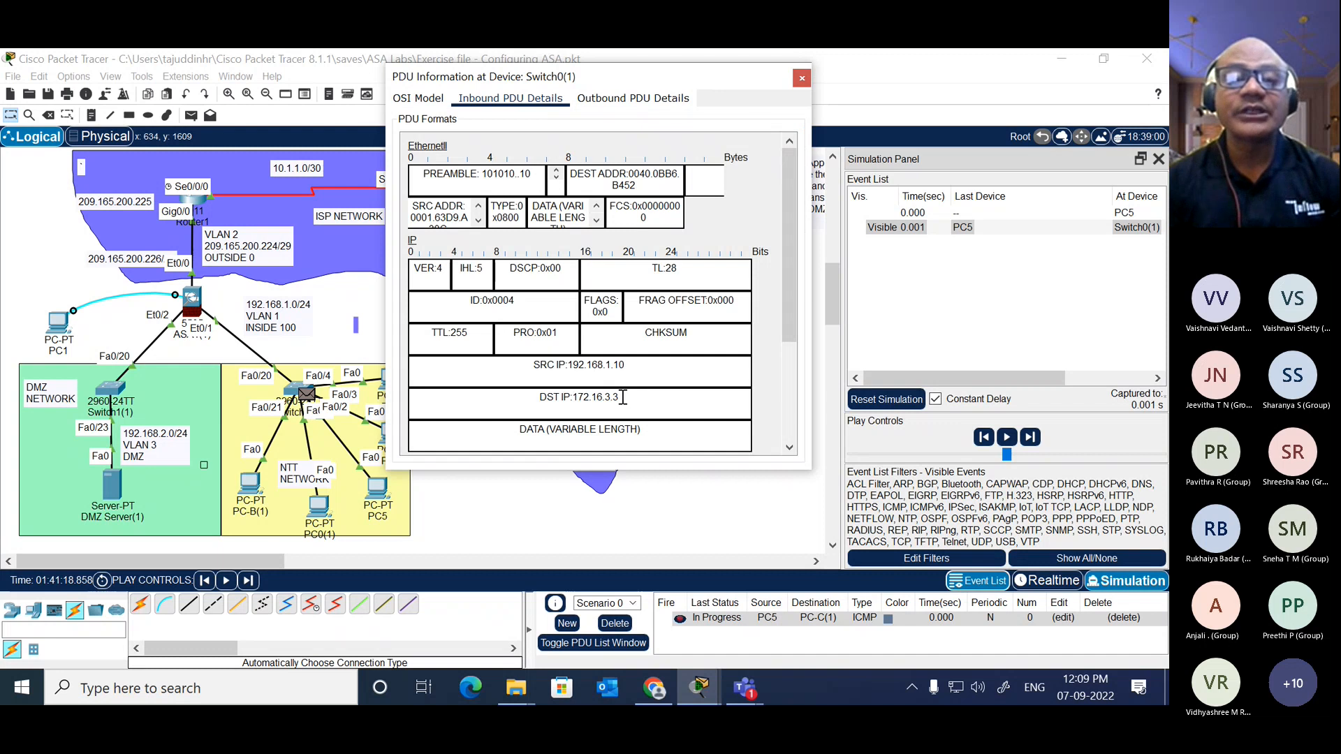
left_click_drag(623, 397, 634, 361)
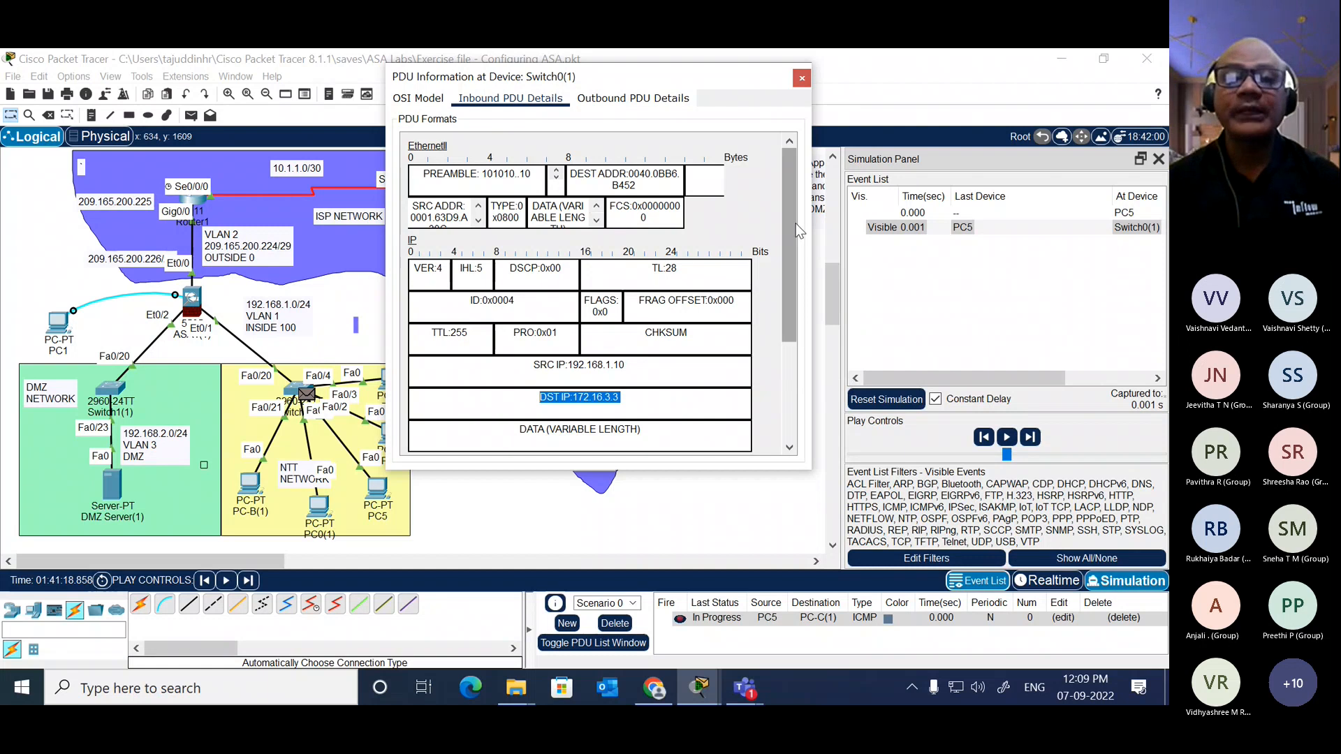
left_click_drag(791, 227, 794, 333)
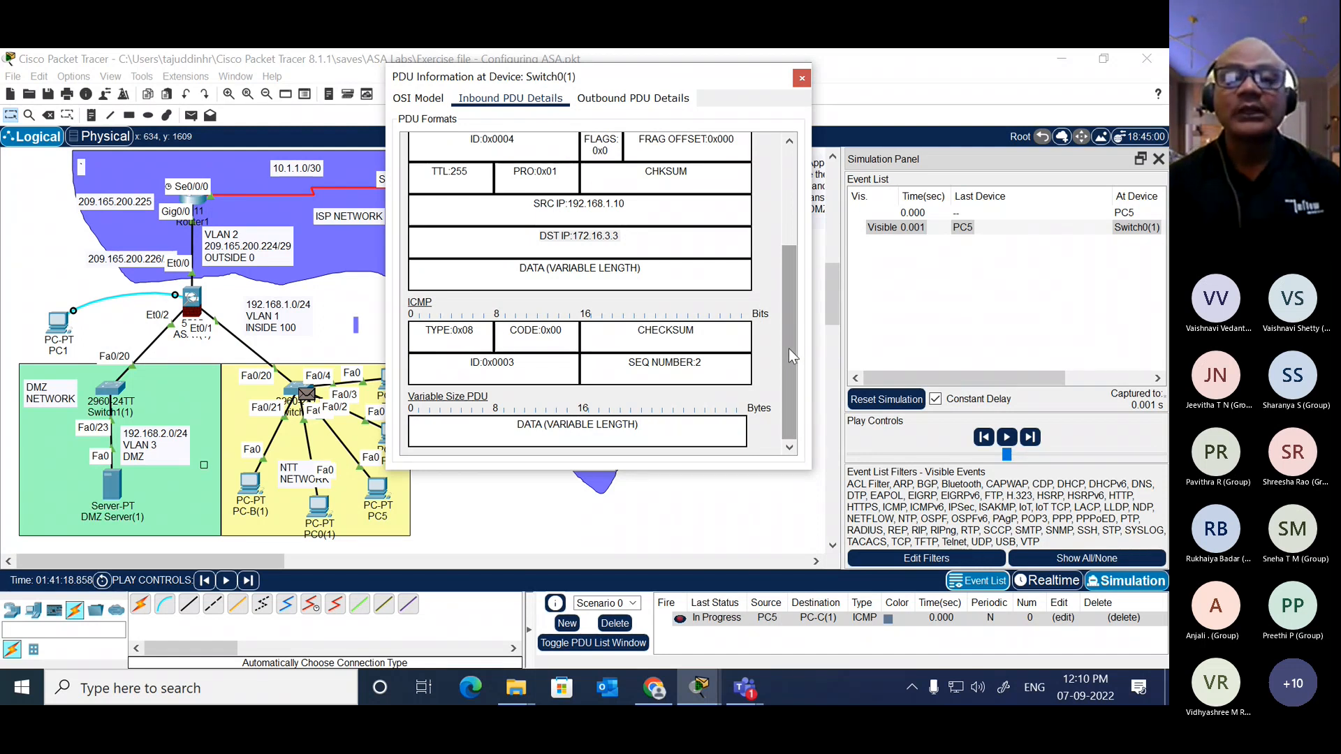
left_click_drag(789, 349, 782, 246)
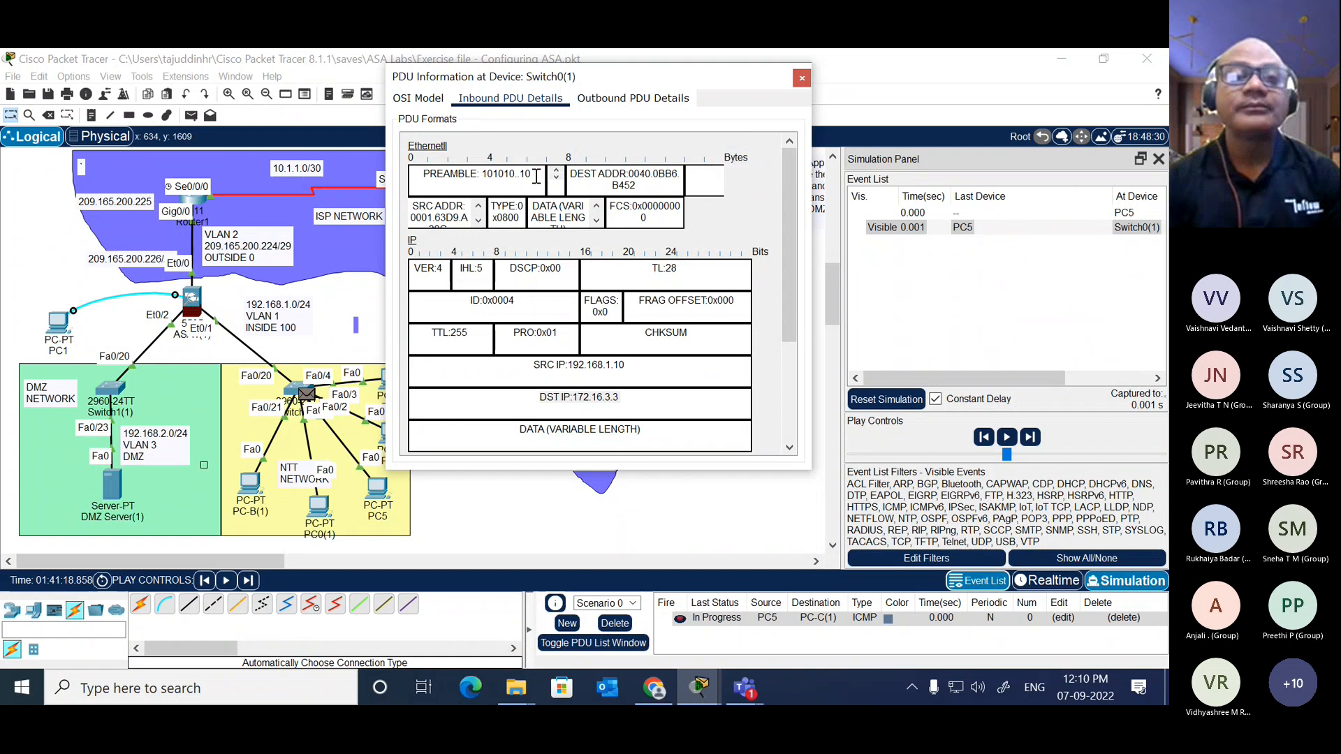
Step: Highlight the preamble label in the inbound Ethernet header and reveal the full text of the source address and data fields
left_click_drag(481, 176, 426, 176)
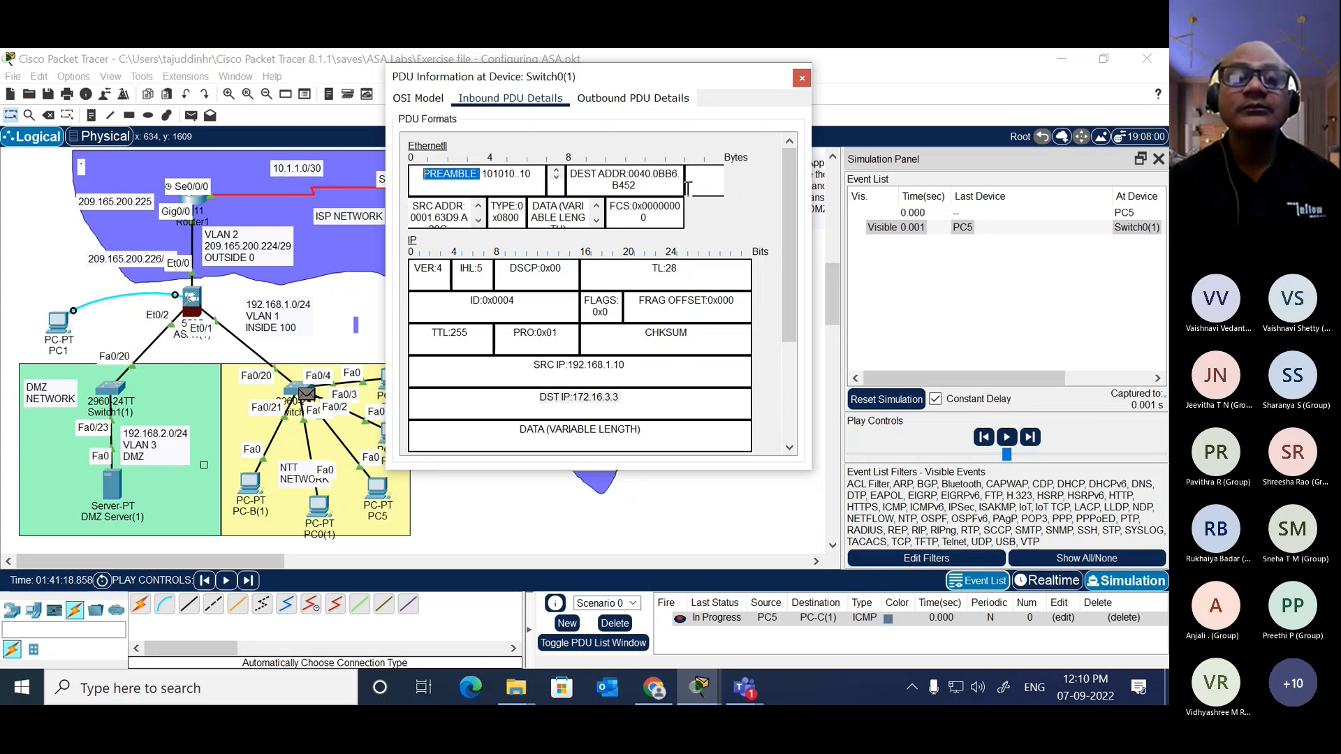
left_click(478, 222)
left_click(479, 207)
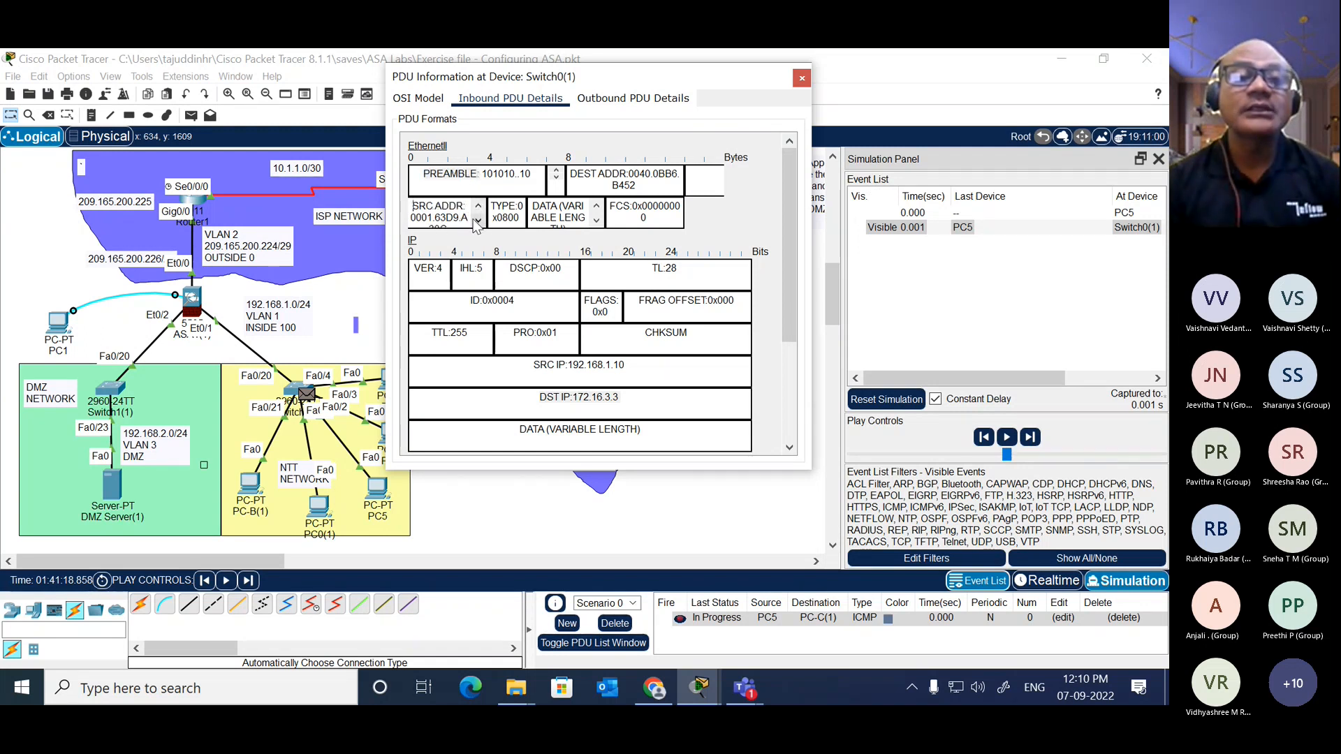
left_click(479, 222)
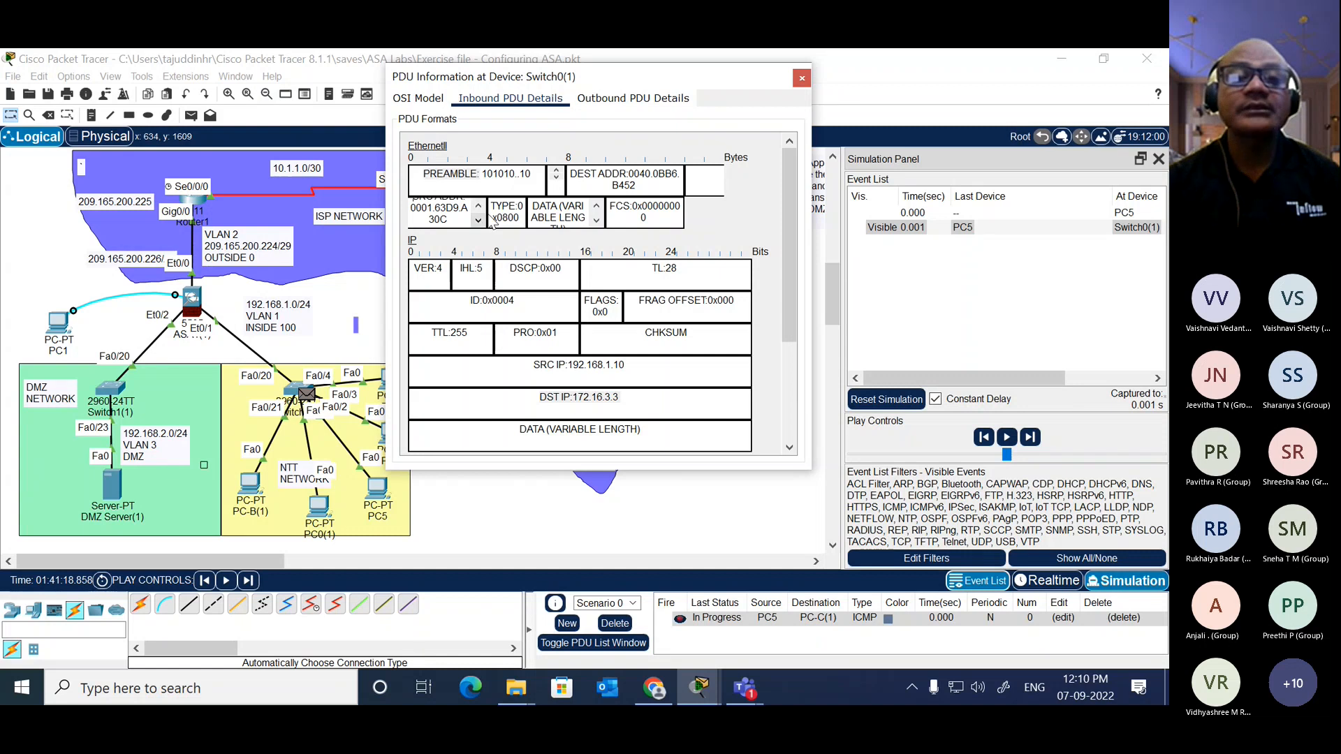
left_click(597, 222)
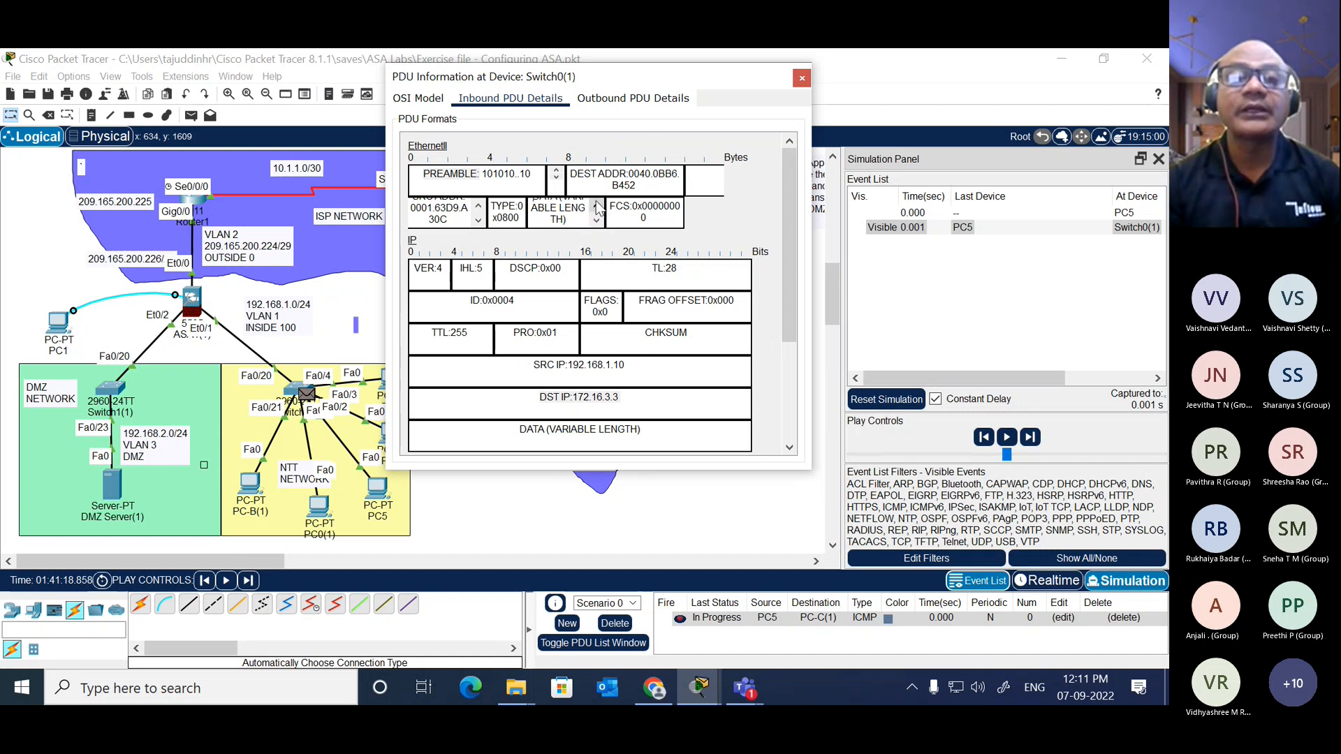
left_click(597, 206)
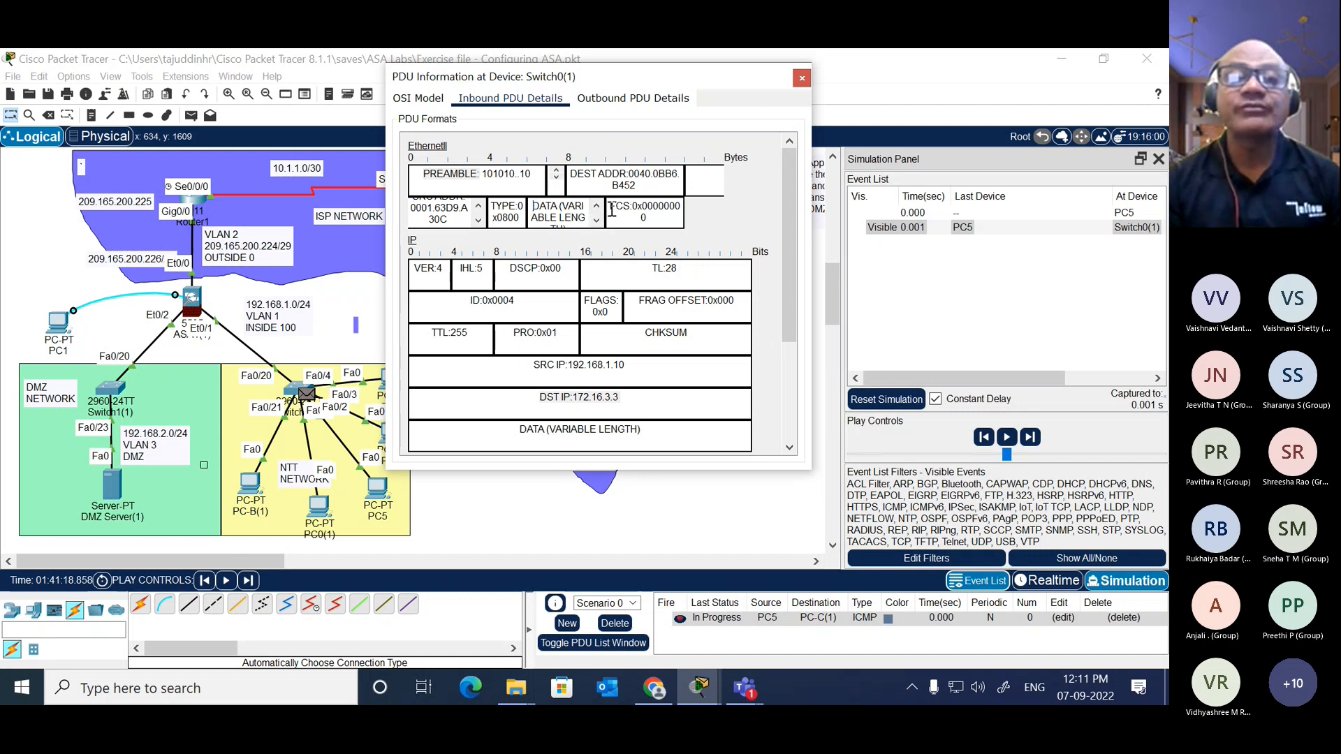
Step: Highlight the FCS field in the inbound Ethernet header at Switch0(1)
mouse_move(611, 207)
left_mouse_down()
mouse_move(653, 218)
mouse_move(609, 204)
left_mouse_up()
left_click(654, 218)
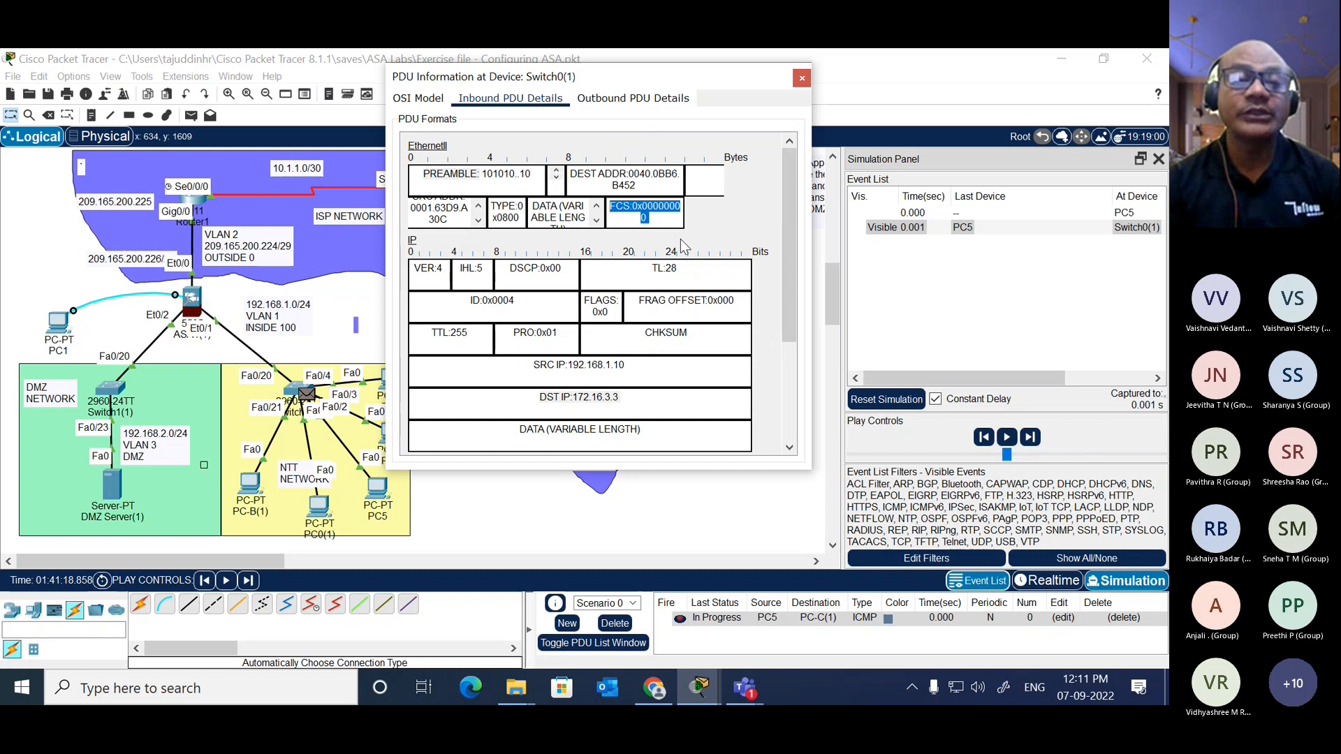
left_click(655, 218)
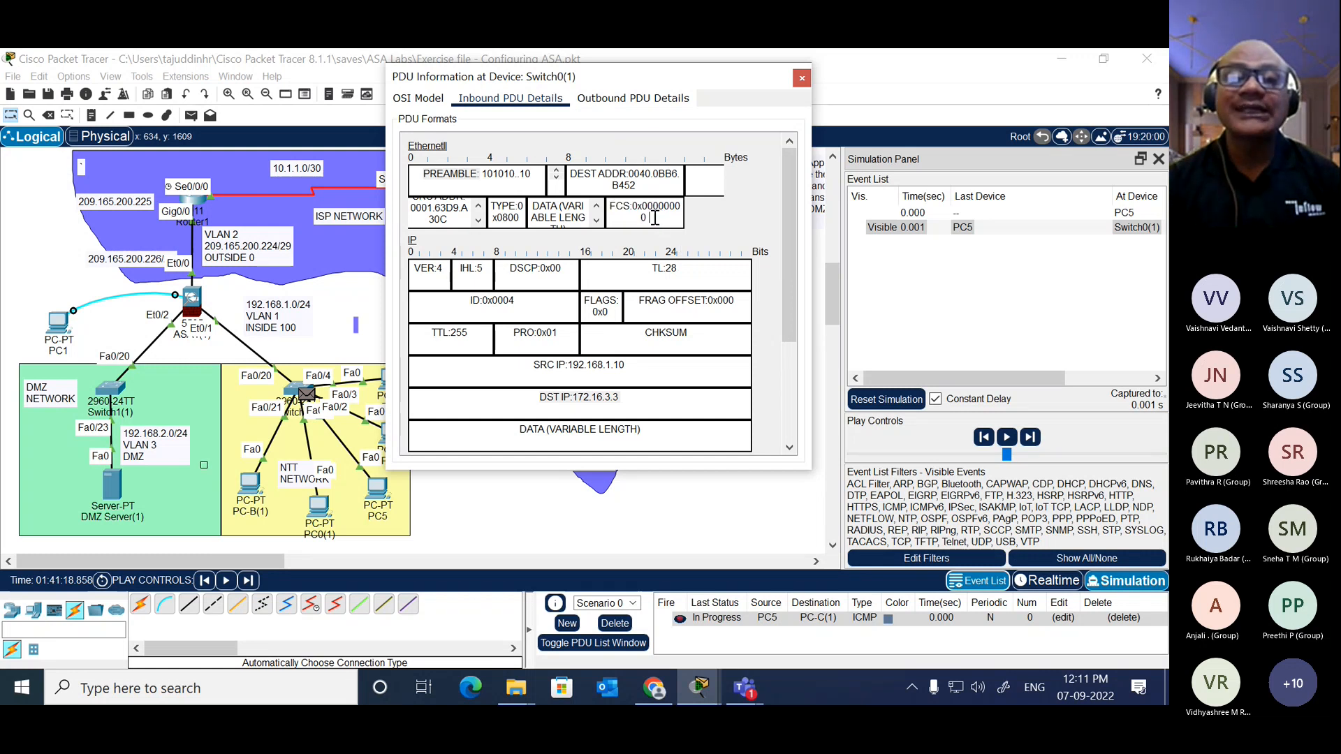
left_click_drag(655, 218, 612, 206)
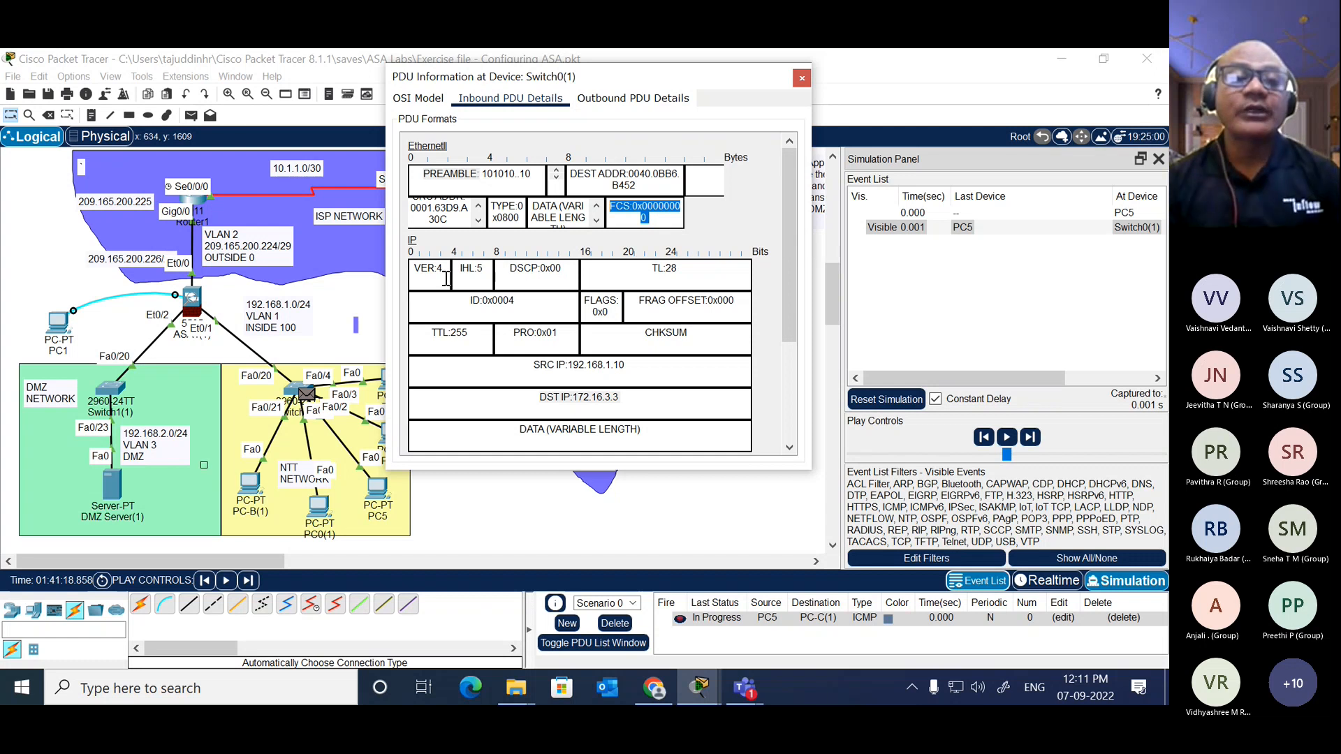
Step: Highlight the version and TTL fields in the inbound IP header at Switch0(1)
left_click_drag(447, 274, 418, 274)
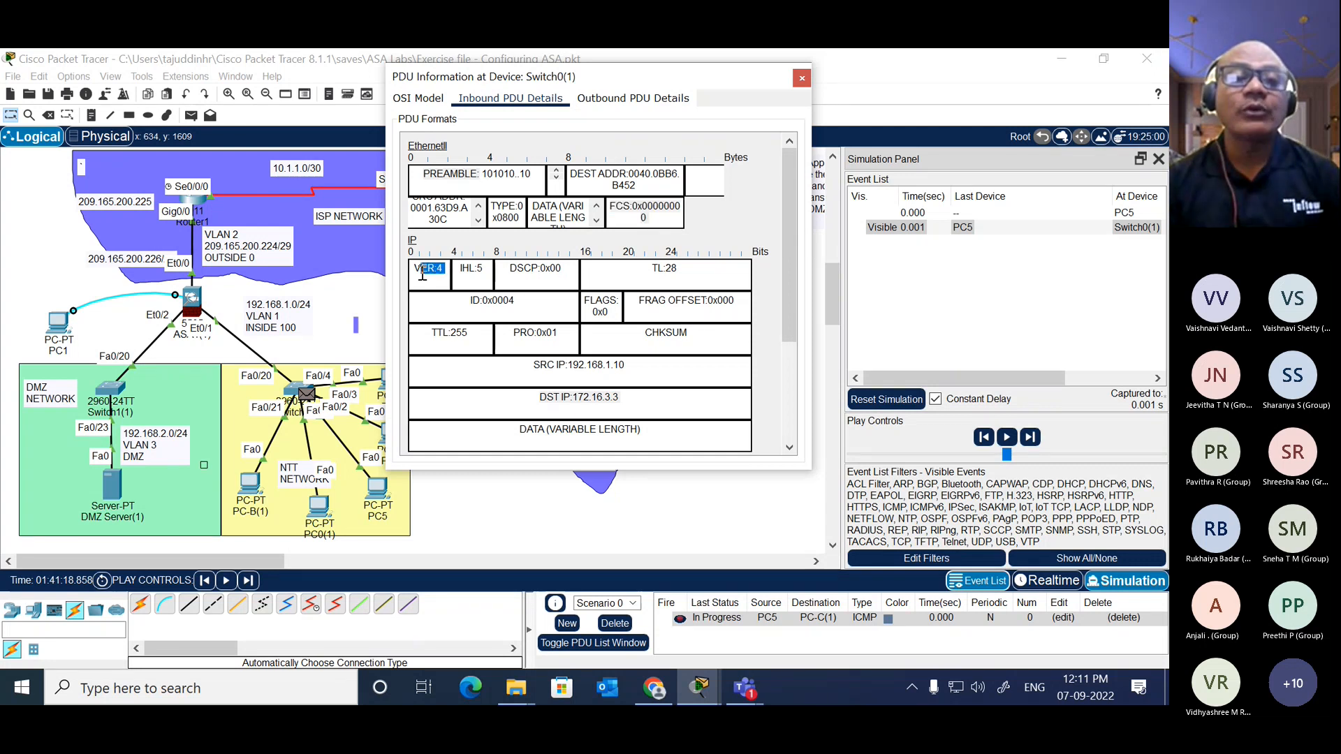
left_click(537, 309)
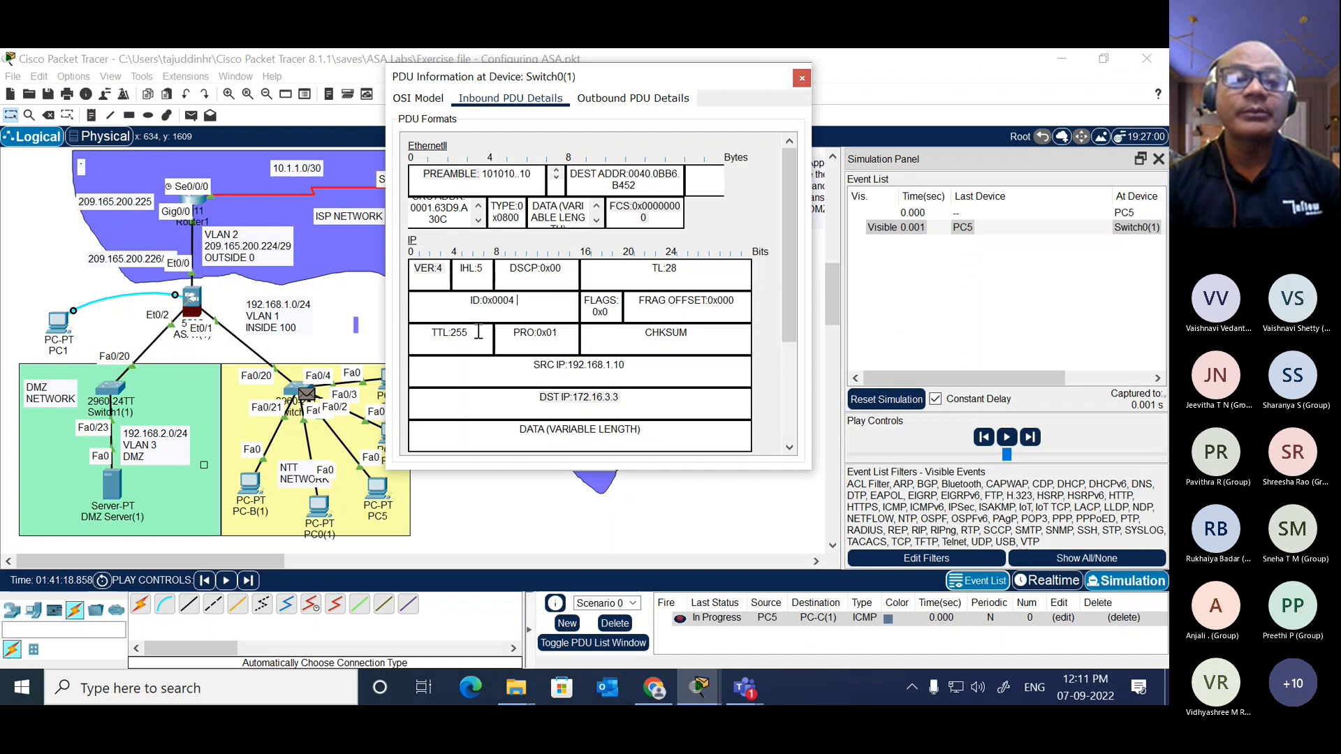
left_click_drag(479, 332, 428, 331)
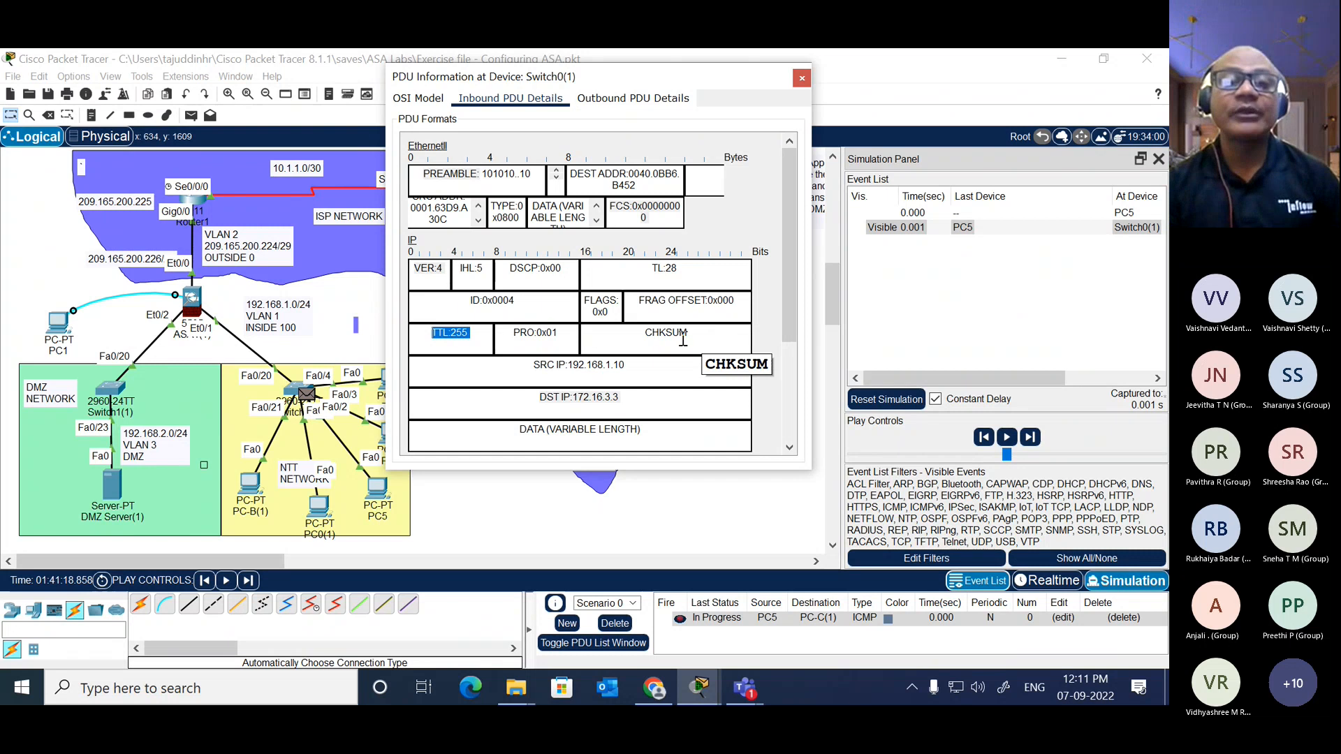
left_click_drag(793, 274, 781, 227)
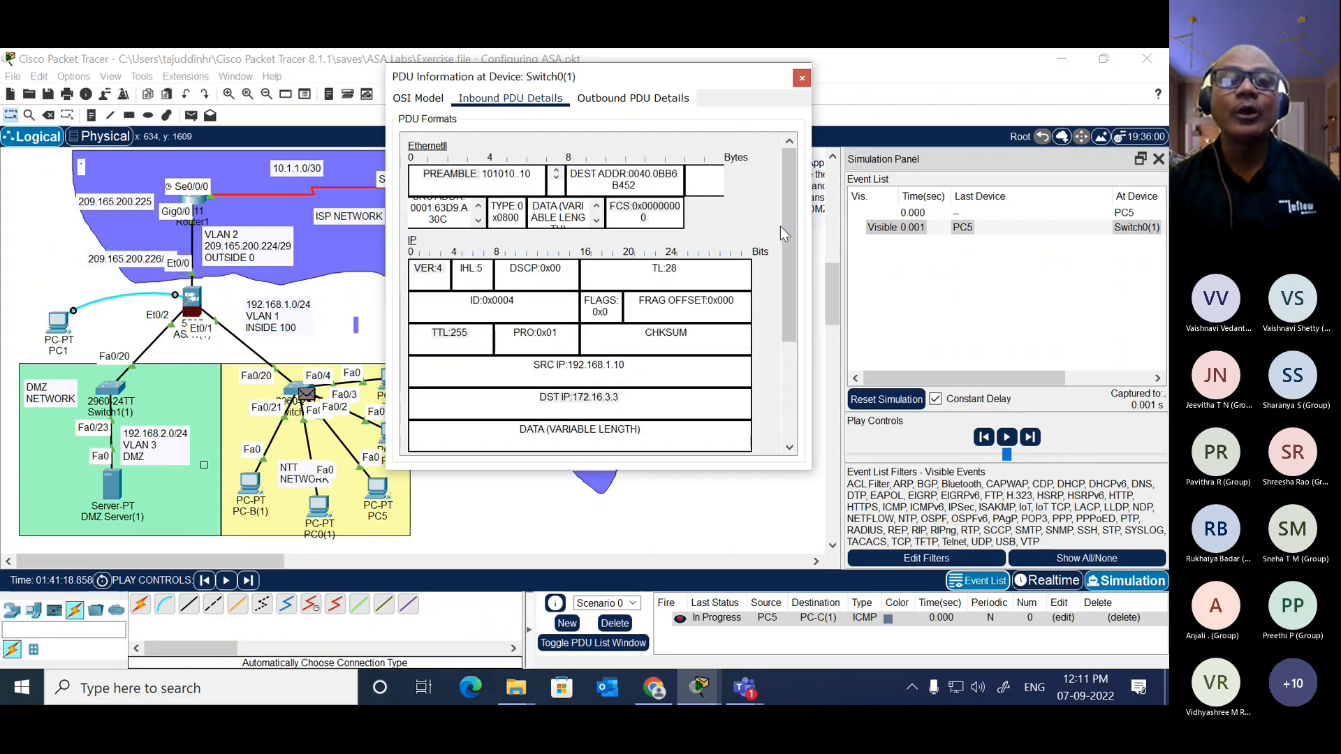
Step: Compare Switch0(1)'s inbound and outbound PDU details, highlight the outbound destination MAC address and close the PDU information
left_click(641, 104)
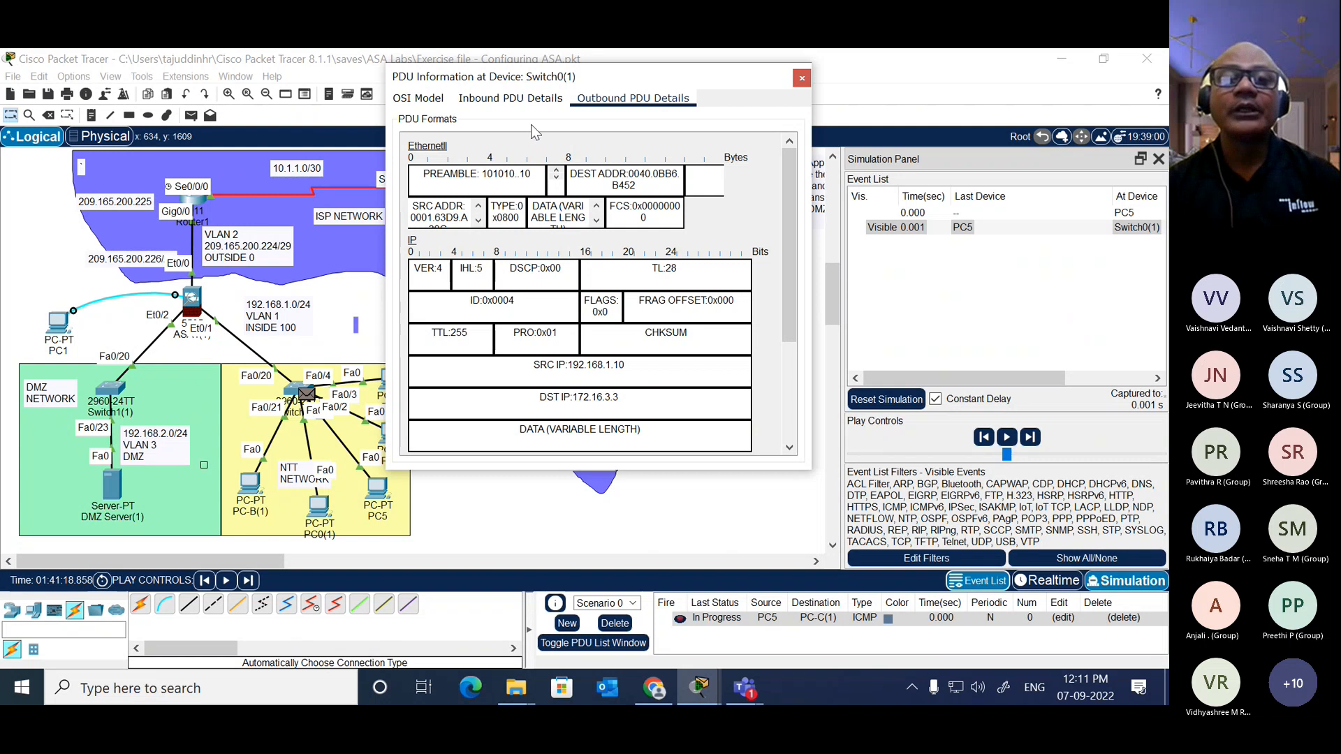
left_click(528, 104)
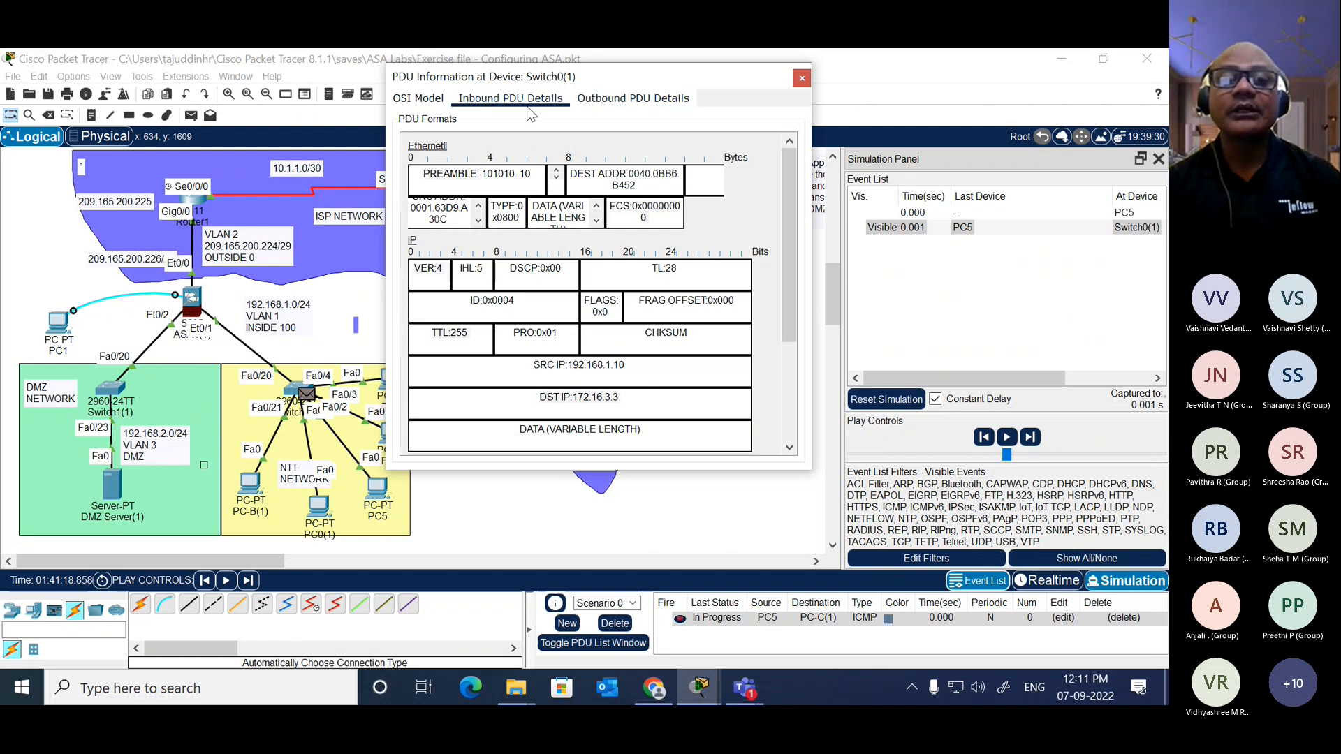
left_click(623, 104)
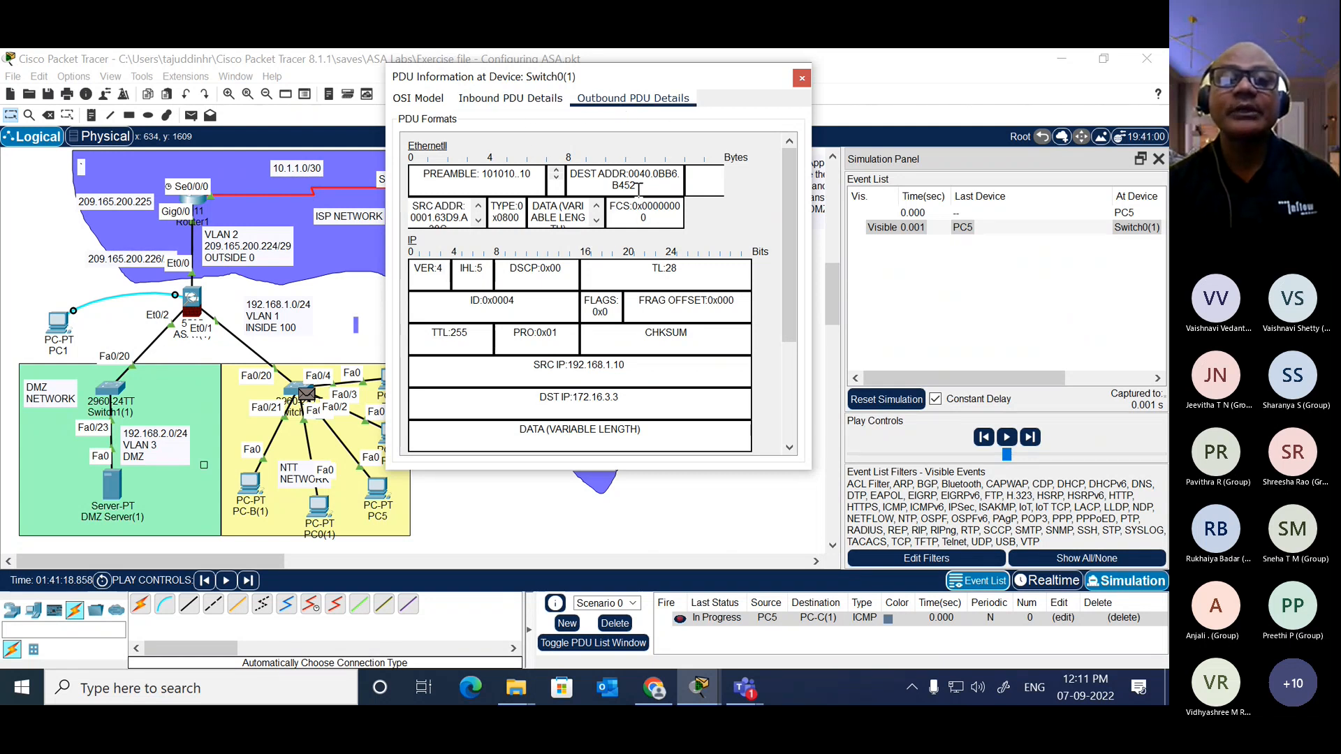
left_click_drag(638, 187, 626, 175)
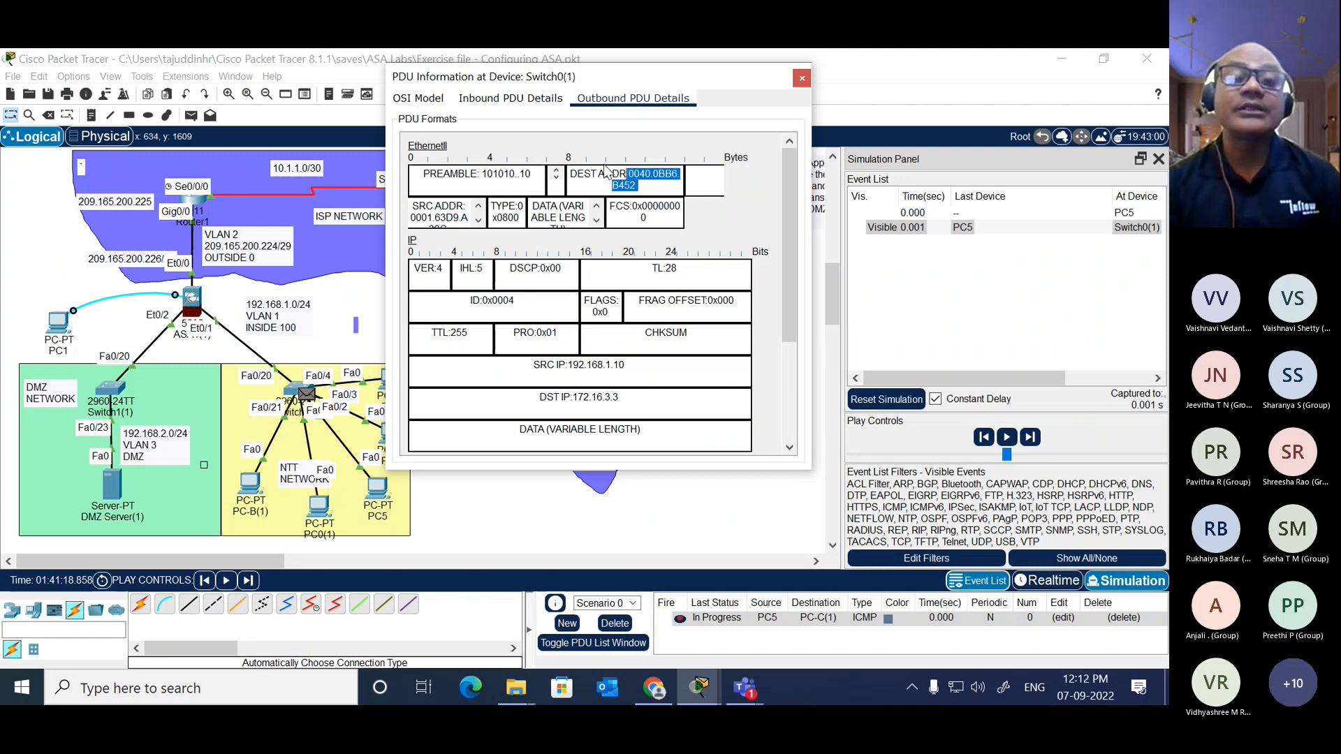
left_click(801, 80)
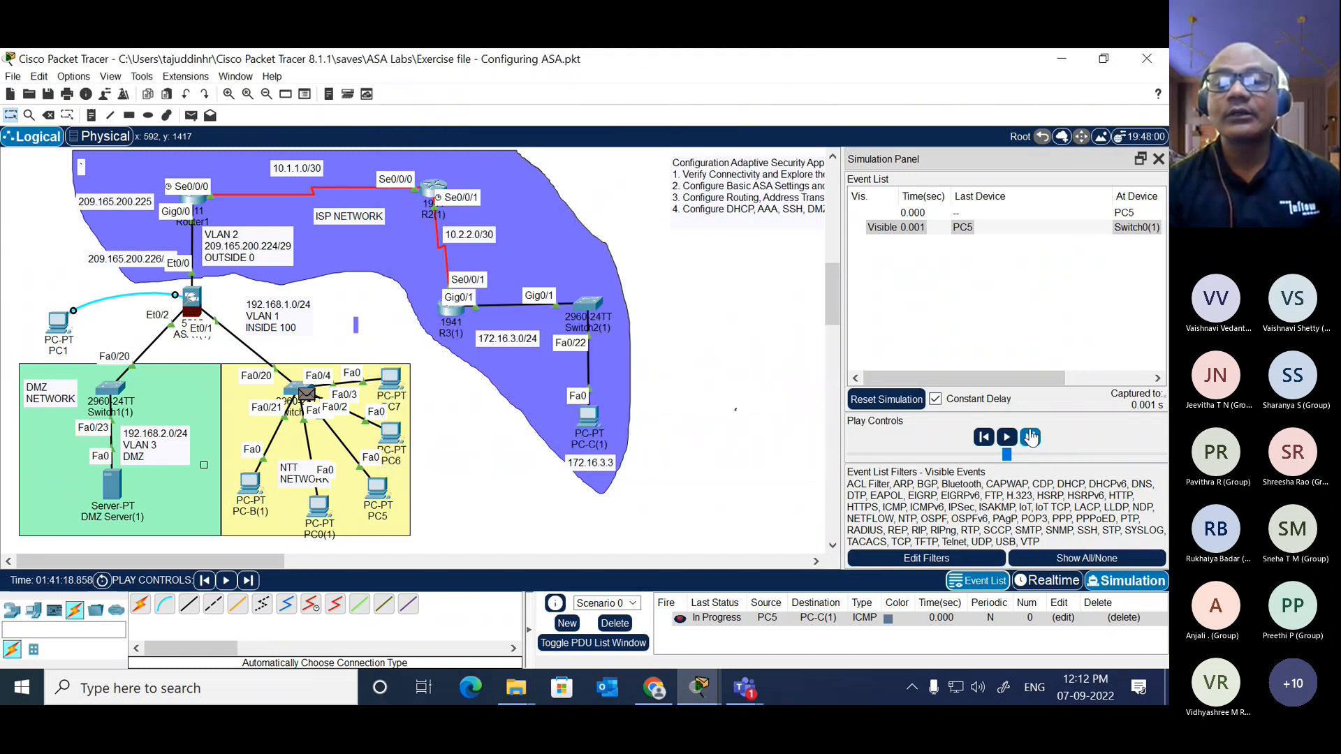
Step: Advance the packet to ASA1(1), examine its inbound details and OSI model layers, and close the PDU information
left_click(1032, 437)
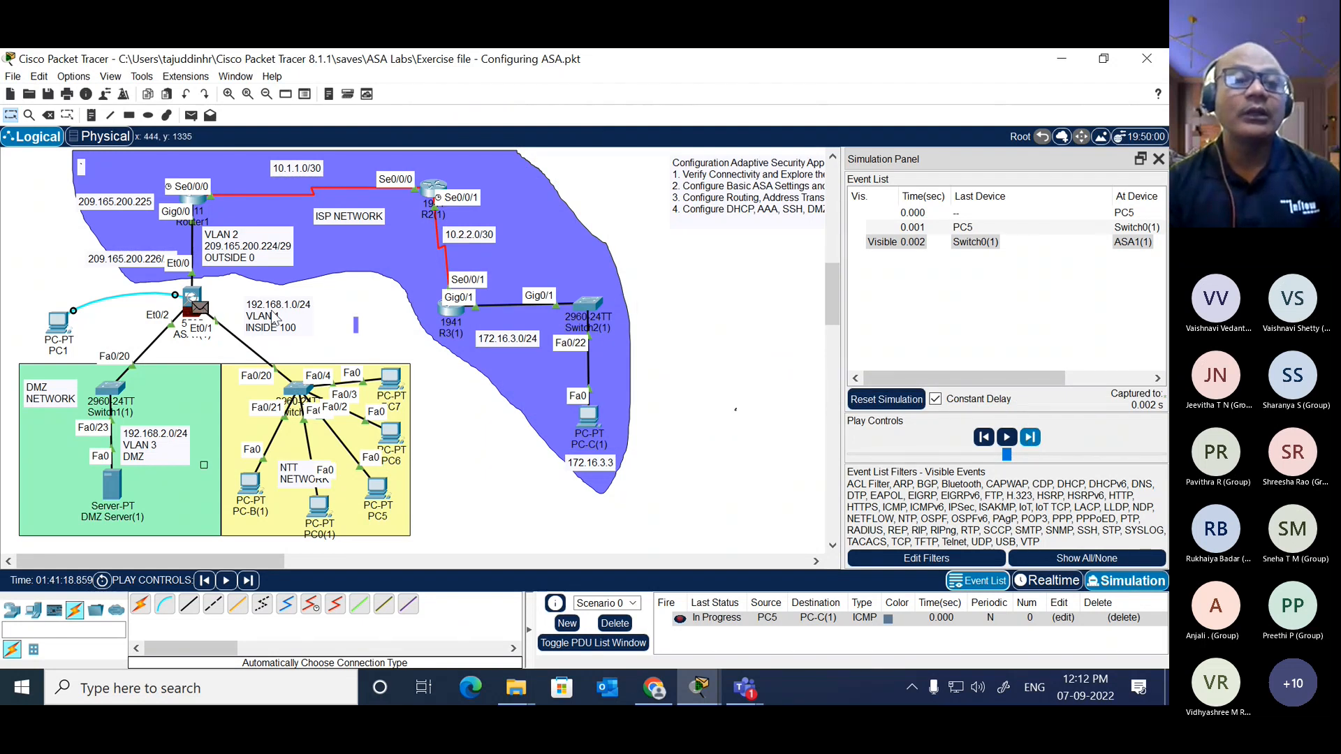
left_click(201, 309)
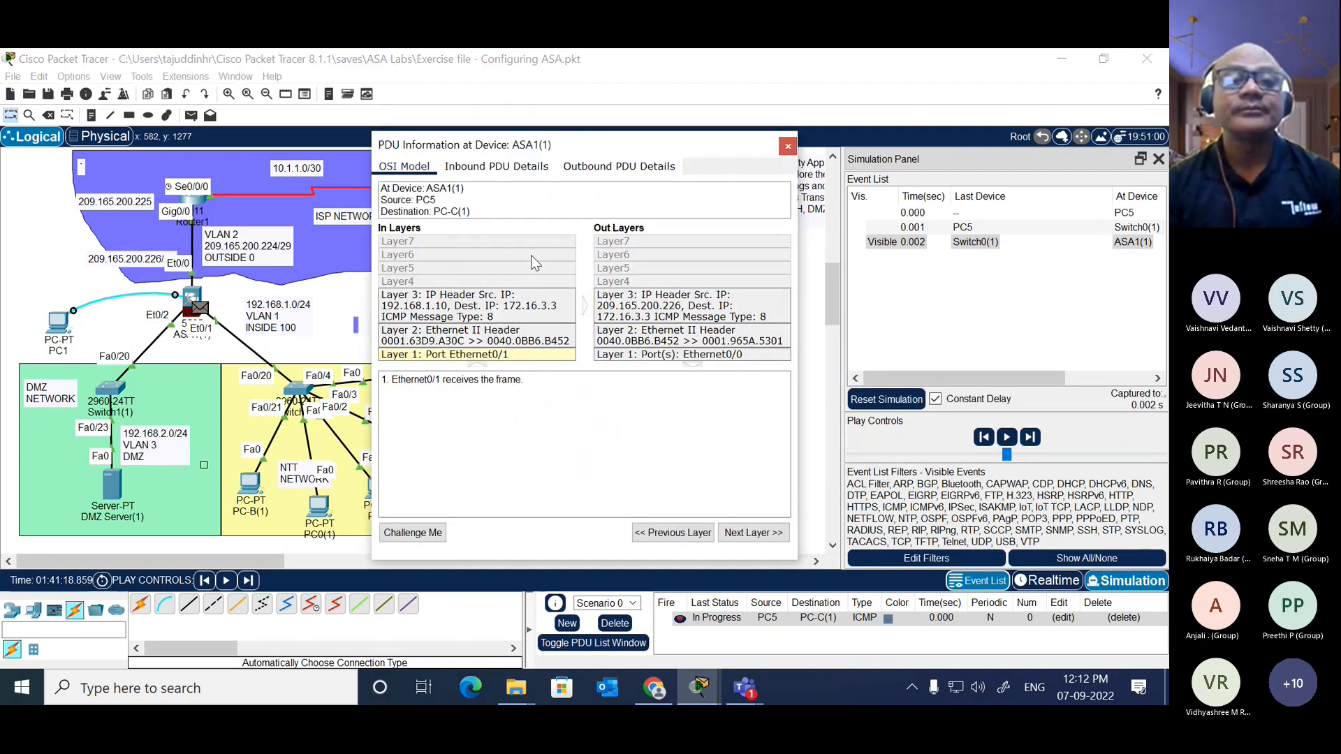
left_click(515, 174)
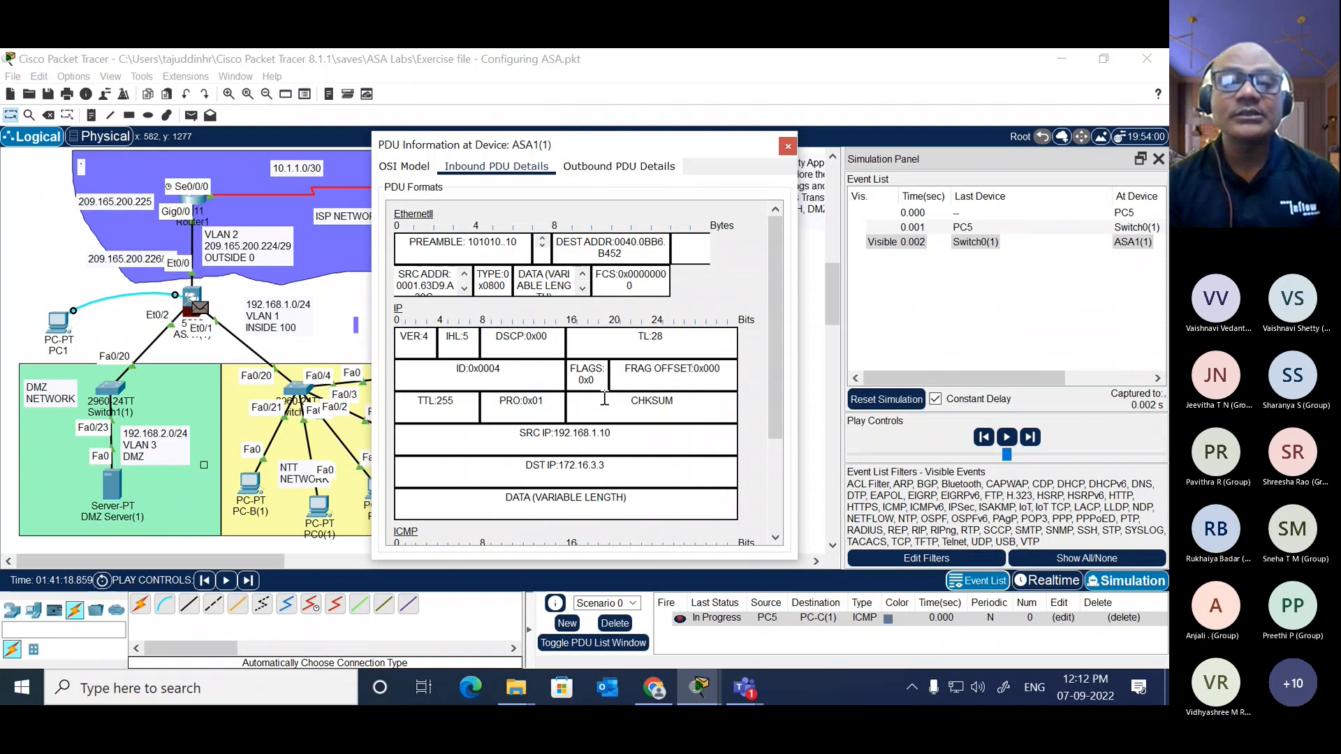
scroll(644, 469, "down", 3)
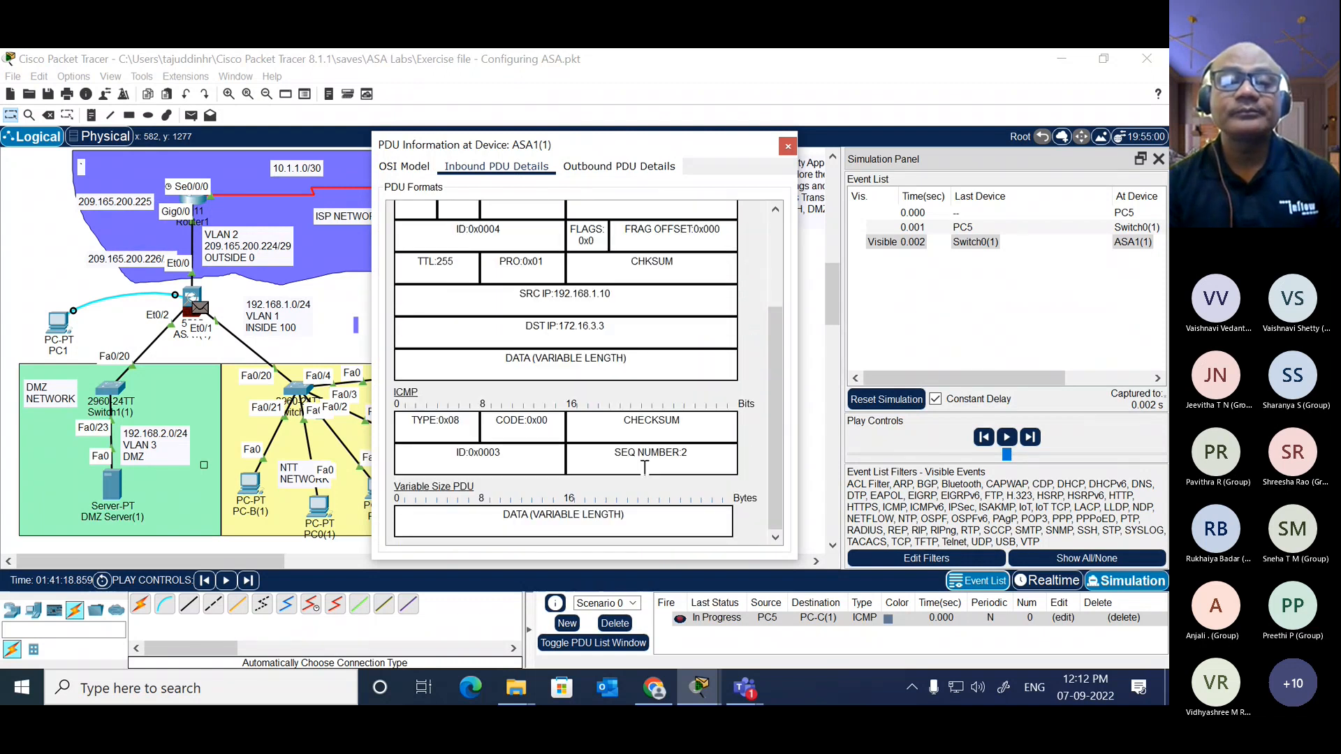
scroll(644, 469, "up", 1)
scroll(644, 469, "up", 2)
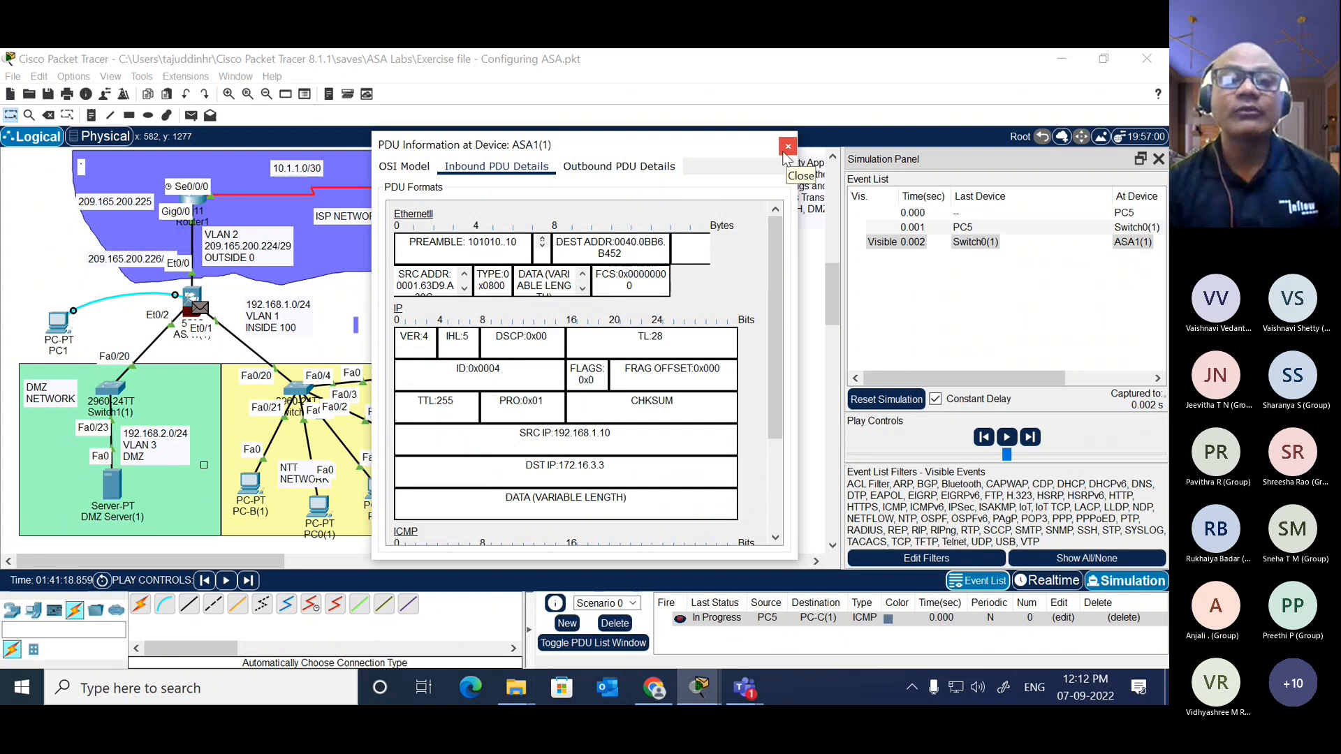
left_click(414, 167)
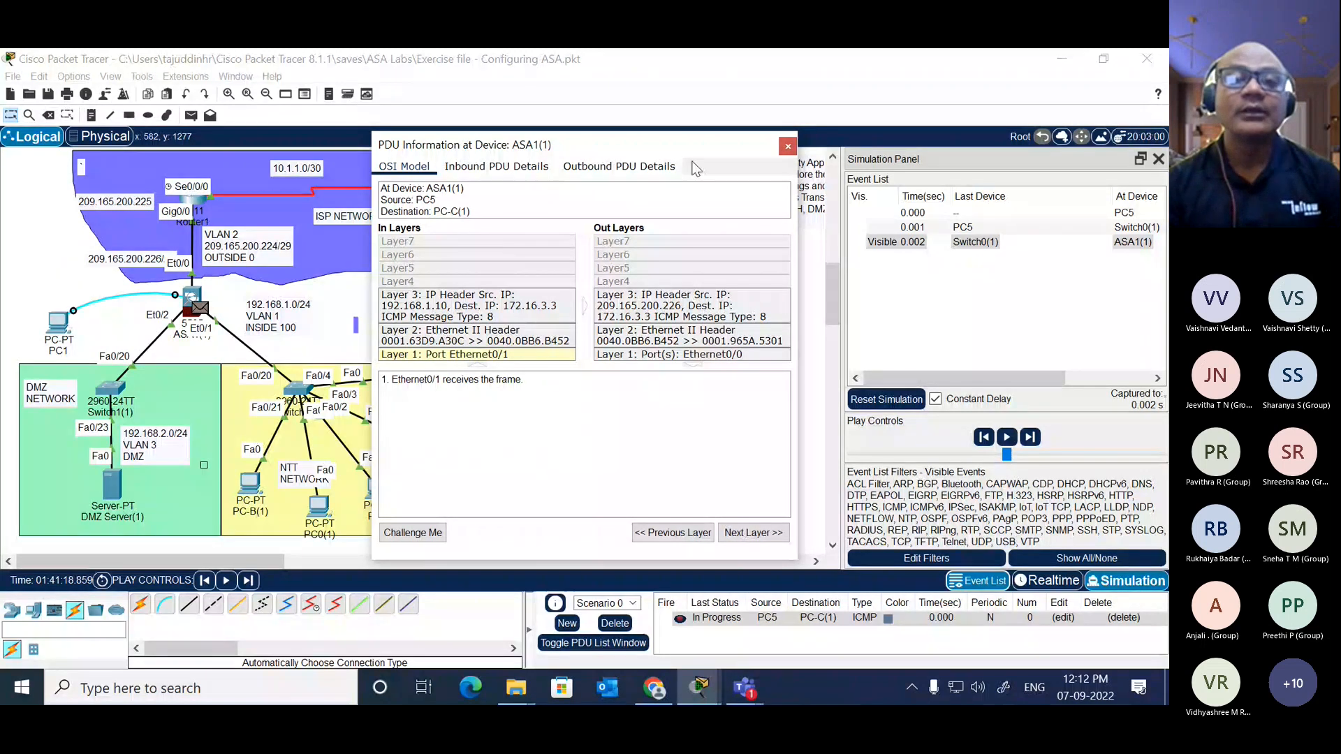
left_click(789, 146)
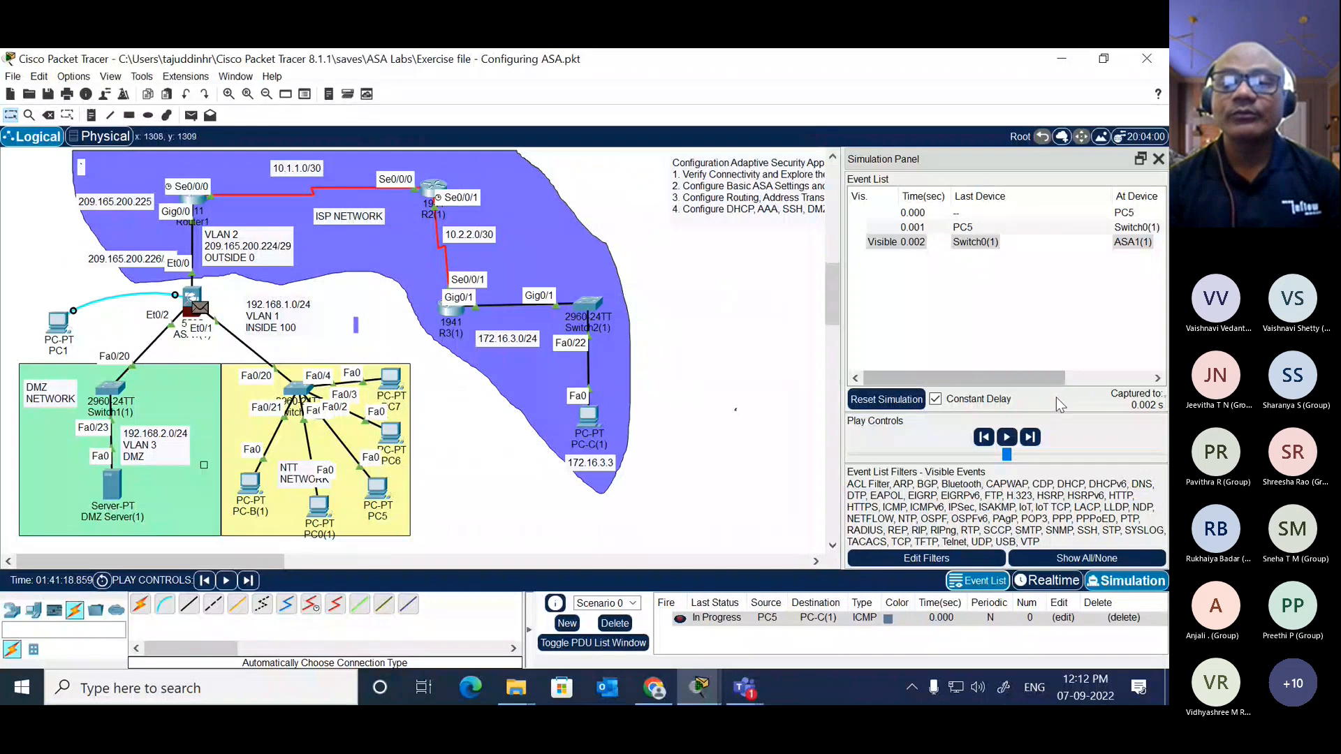
Step: Advance the packet to Router1, open its inbound PDU details and highlight the source IP address
left_click(1030, 437)
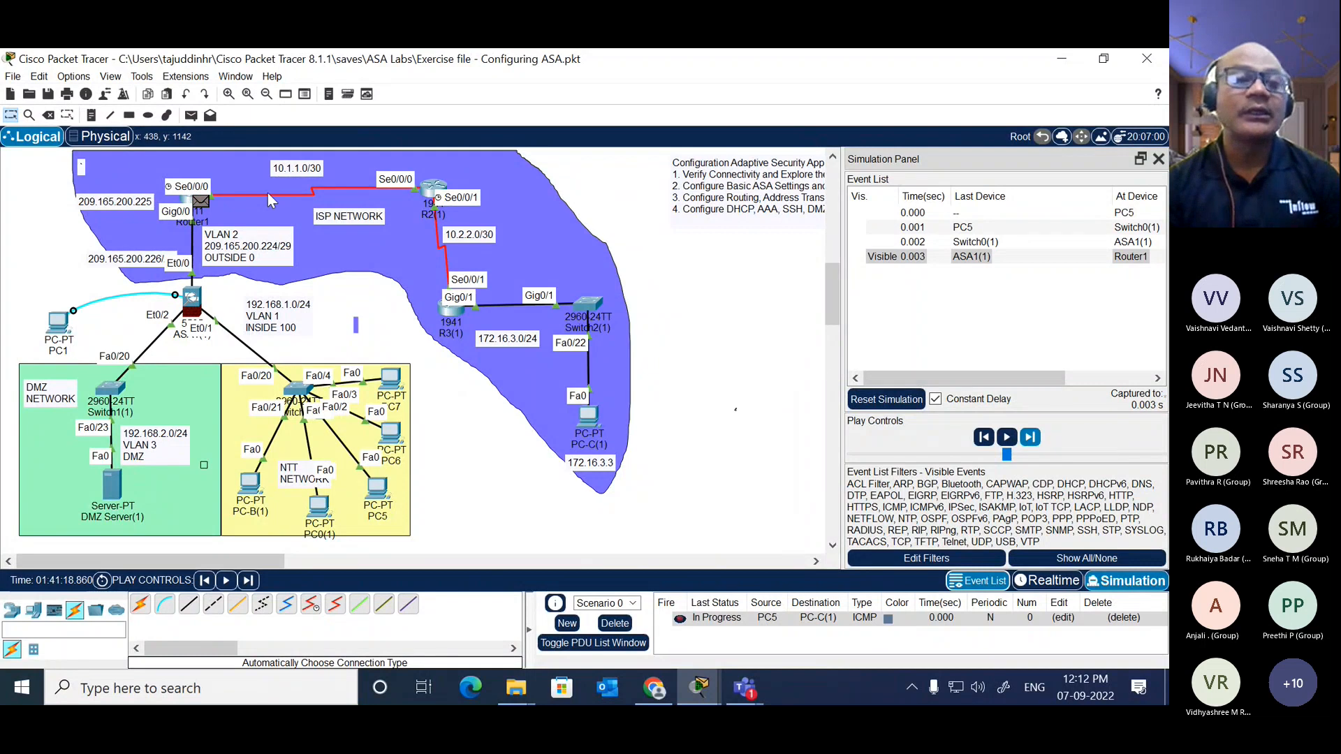
left_click(201, 203)
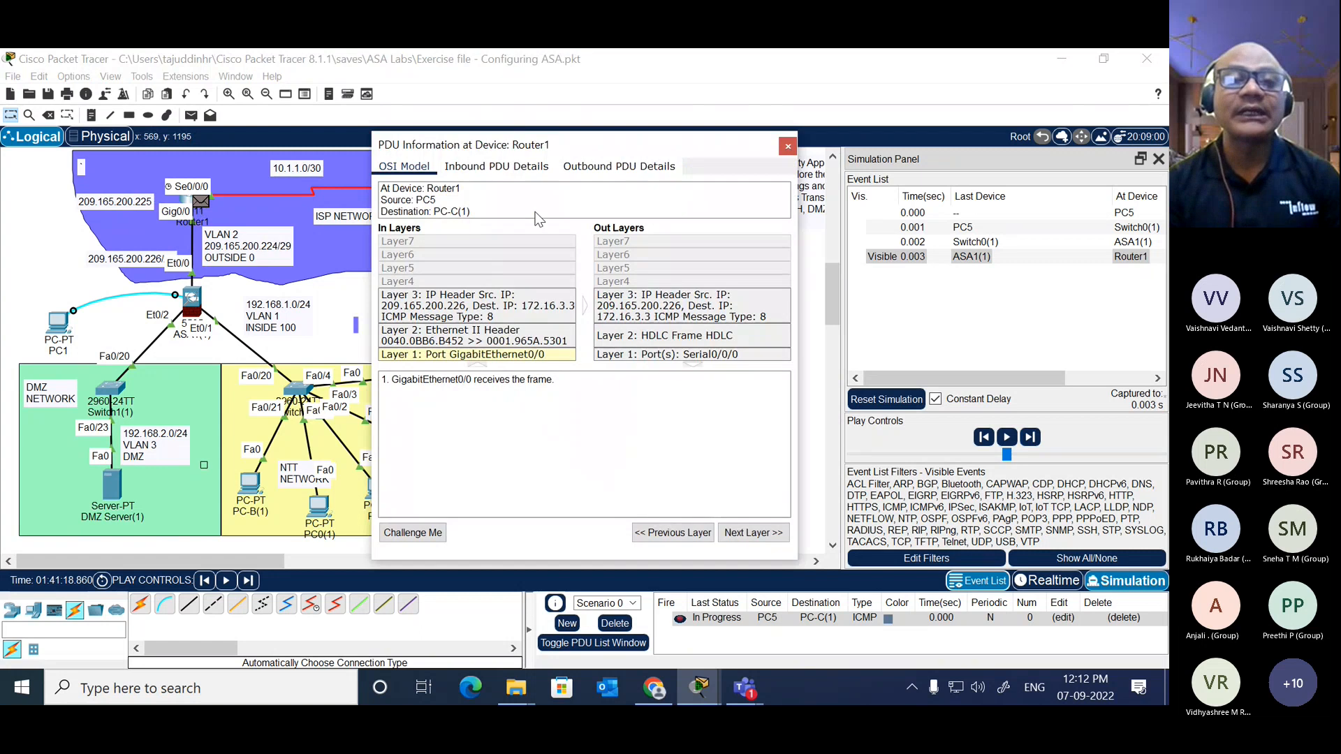
left_click(513, 168)
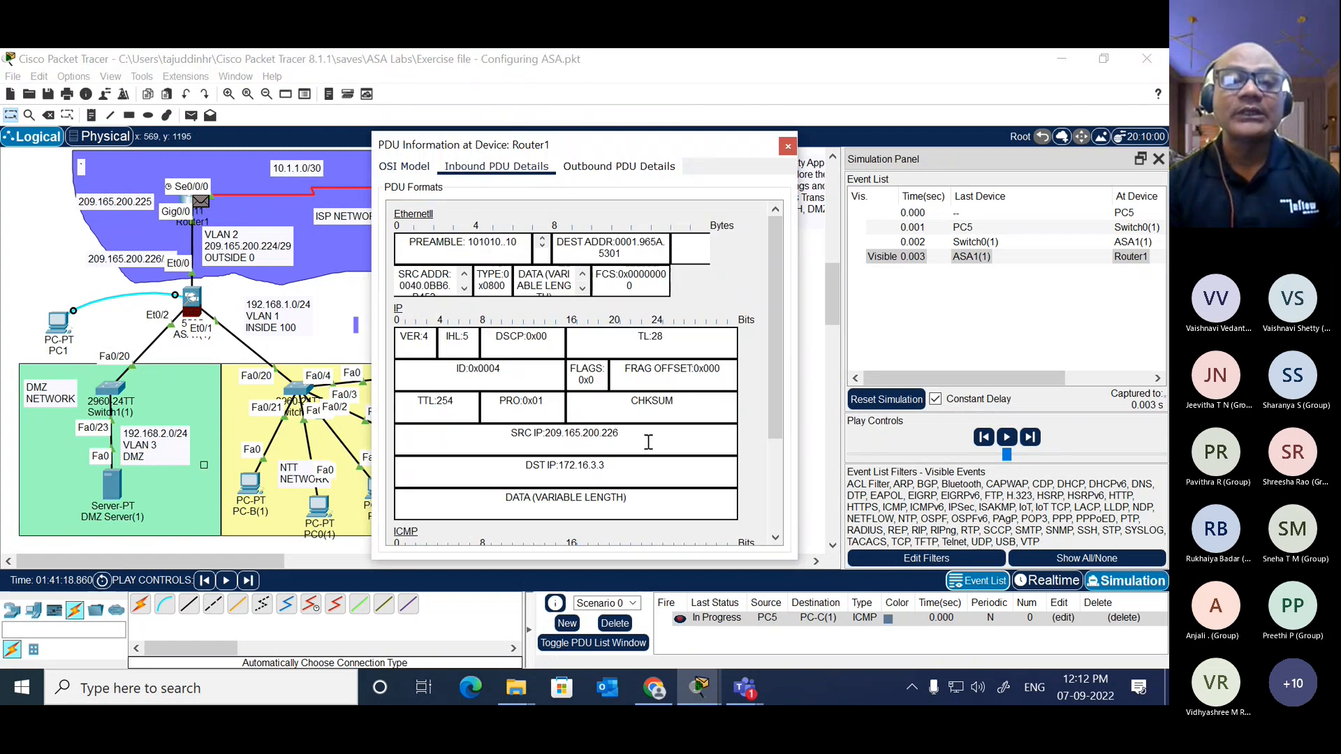
left_click_drag(621, 434, 547, 434)
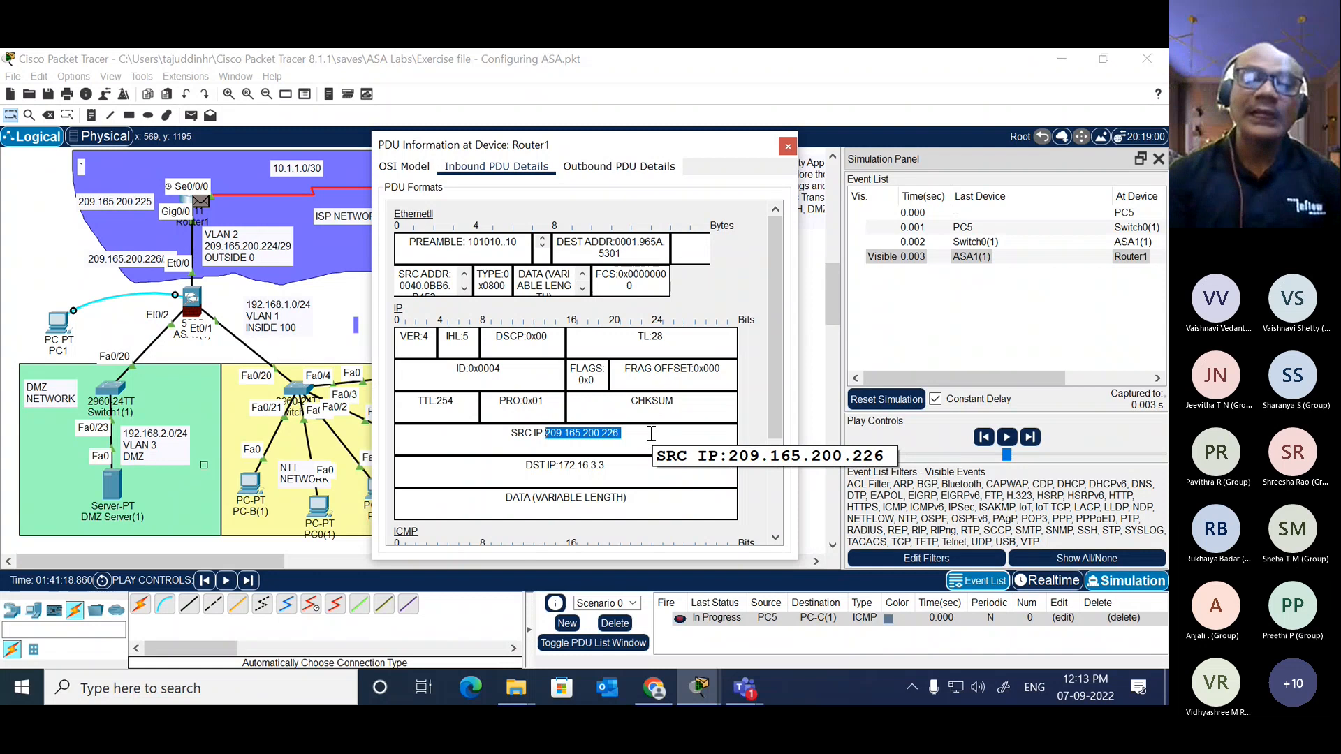
Step: Examine Router1's outbound PDU details, close the PDU information and advance the packet hop by hop to PC-C(1)
left_click(637, 171)
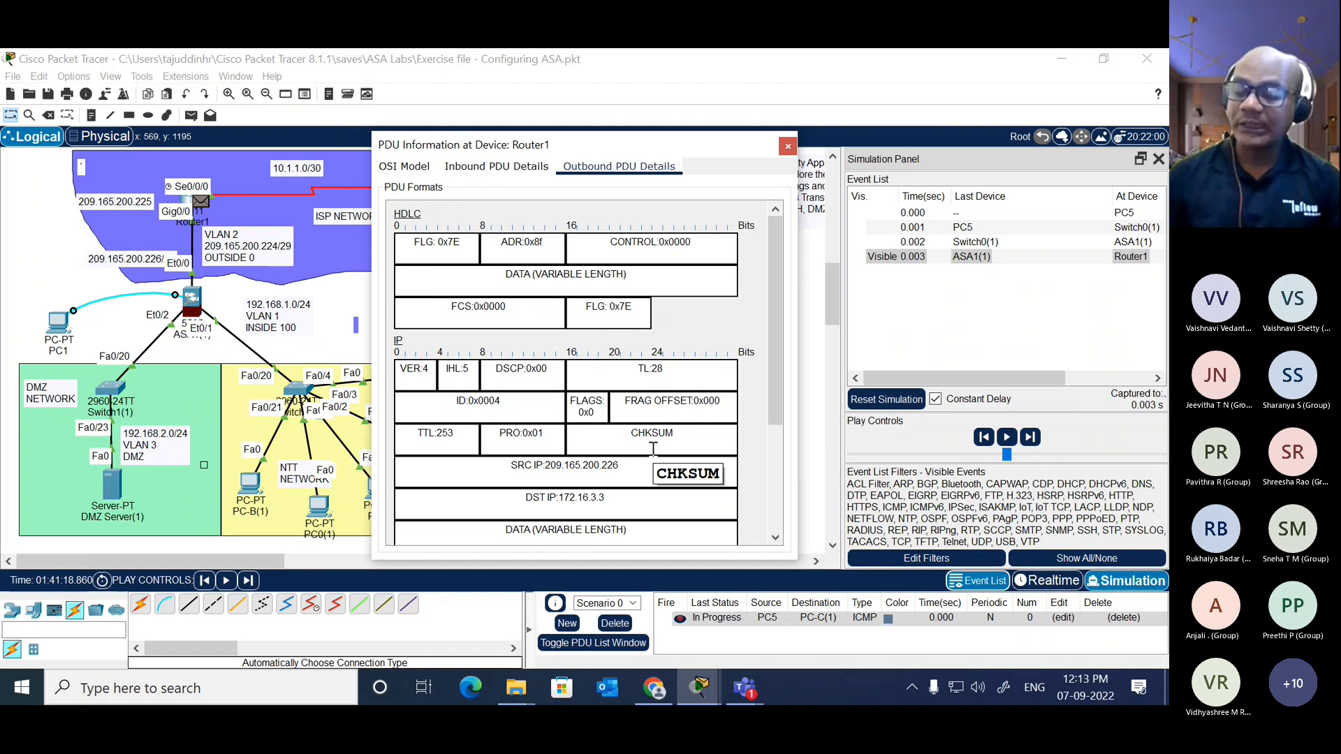
left_click(788, 146)
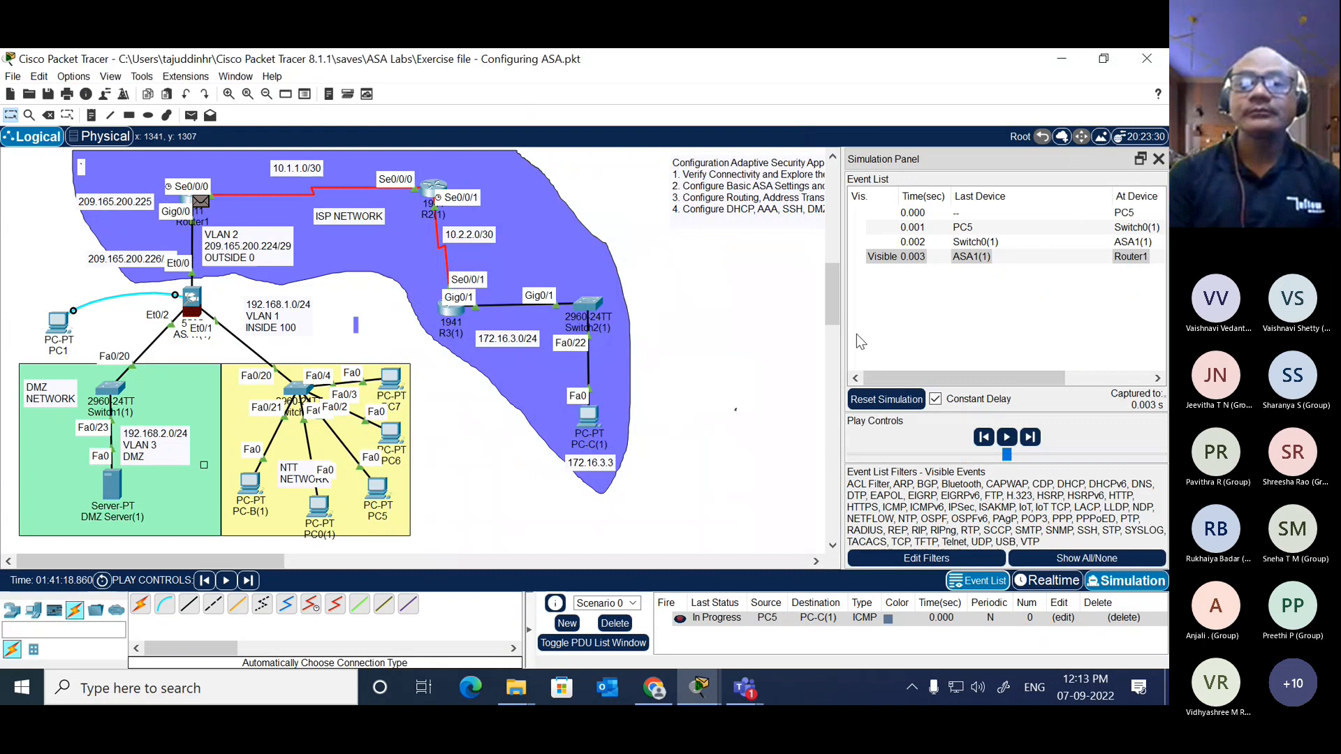
left_click(1030, 438)
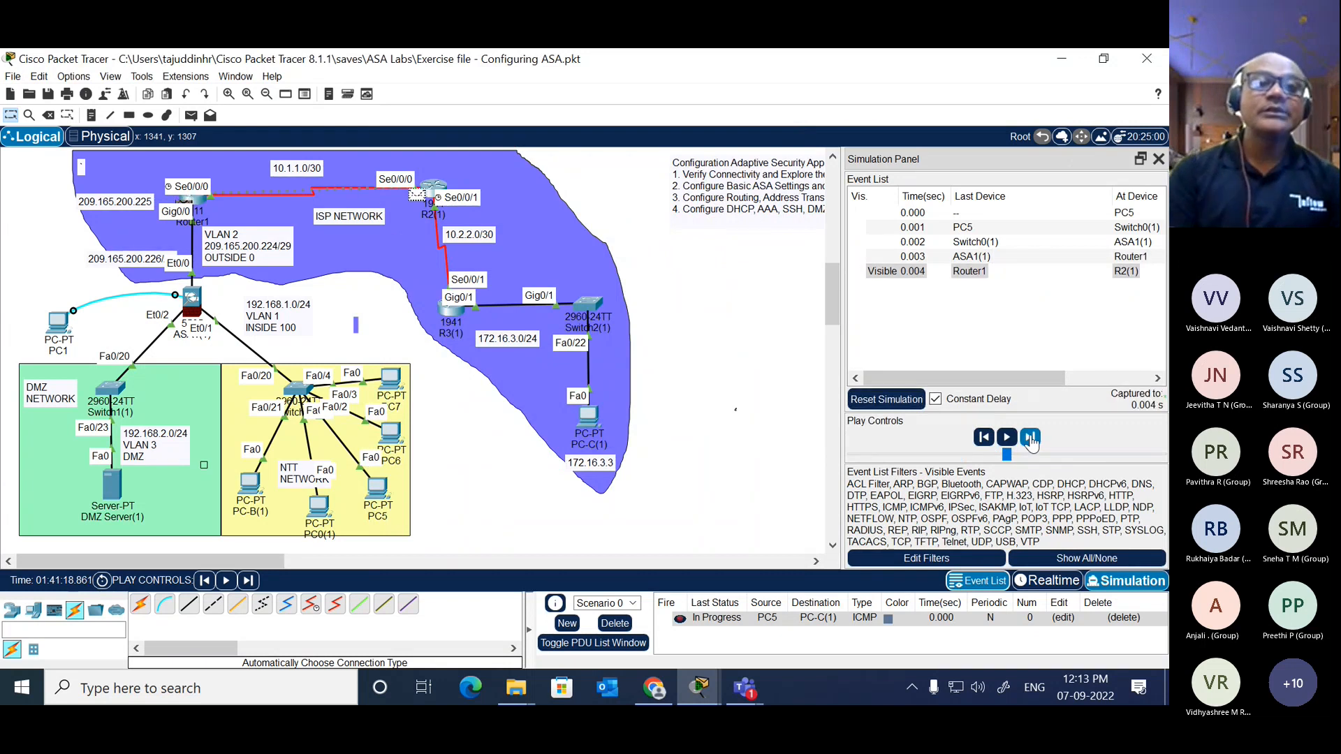
left_click(1031, 438)
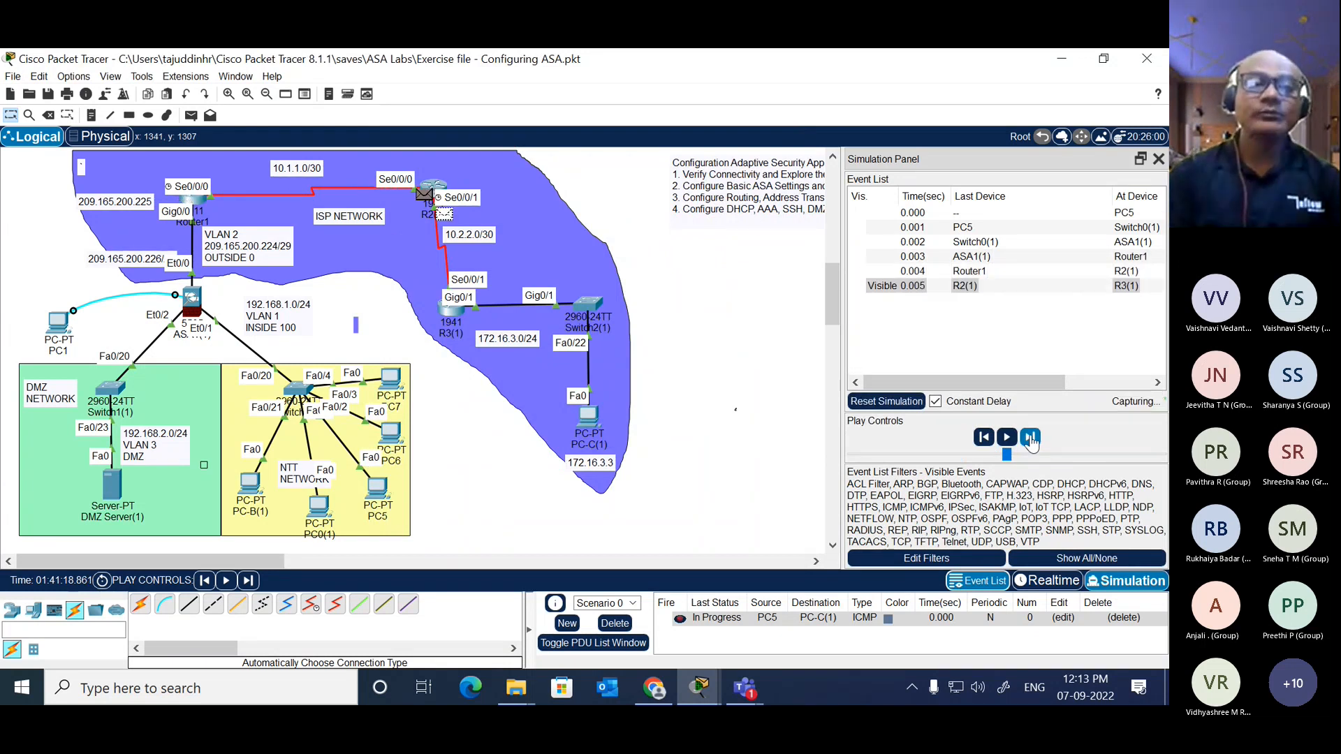
left_click(1030, 438)
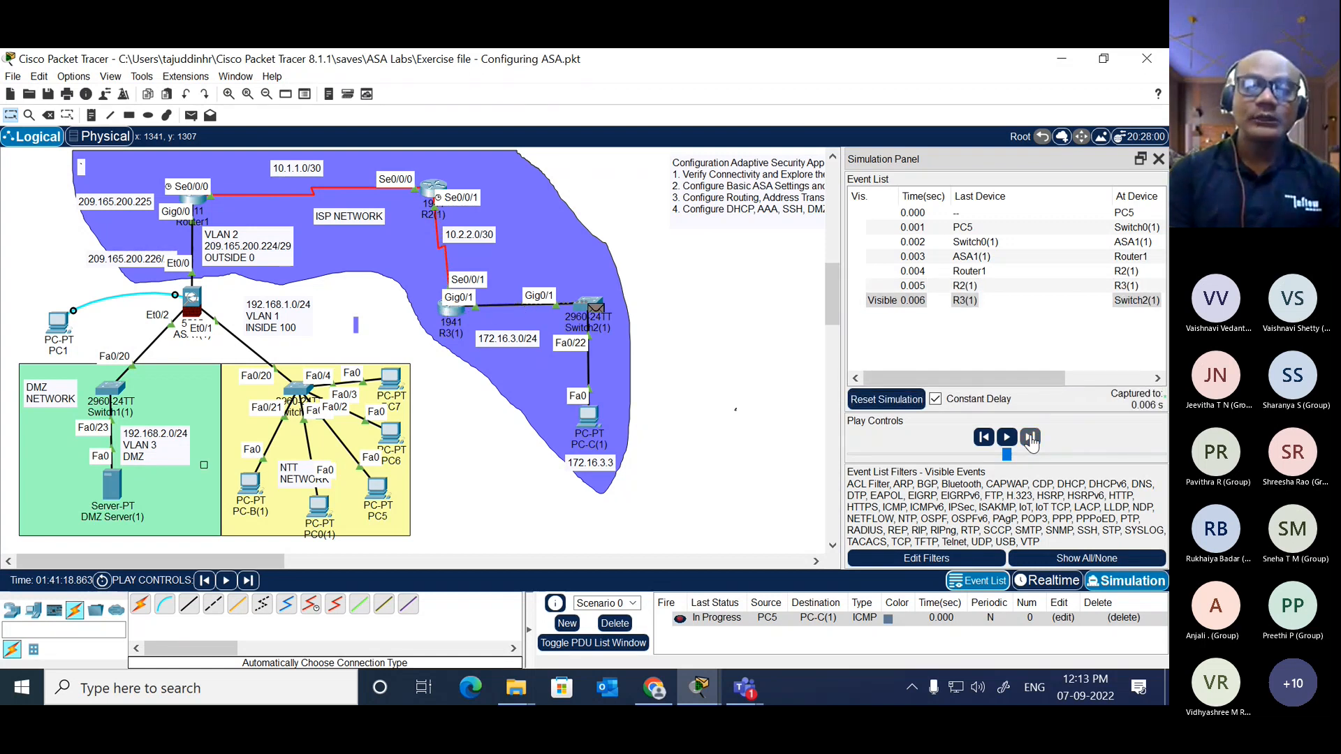
left_click(1030, 438)
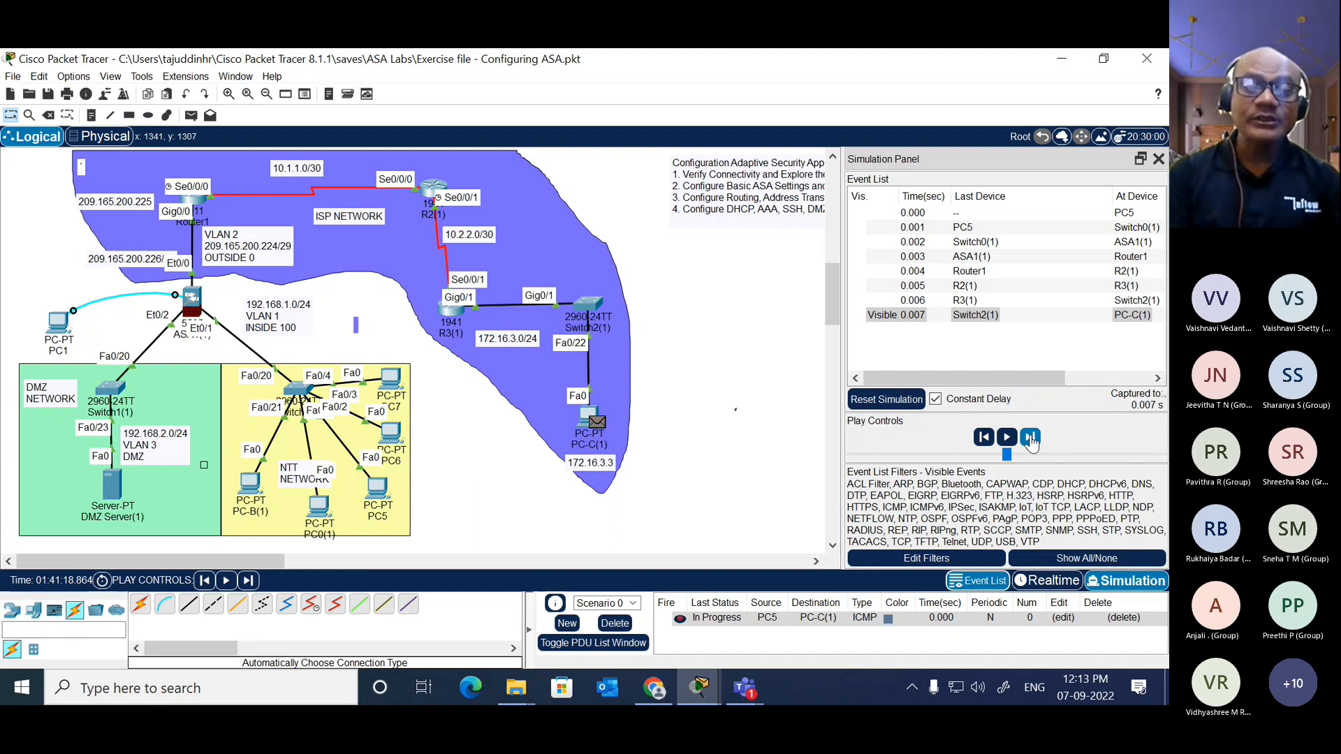
Step: Advance the ICMP reply hop by hop from PC-C(1) back to Router1
left_click(1030, 438)
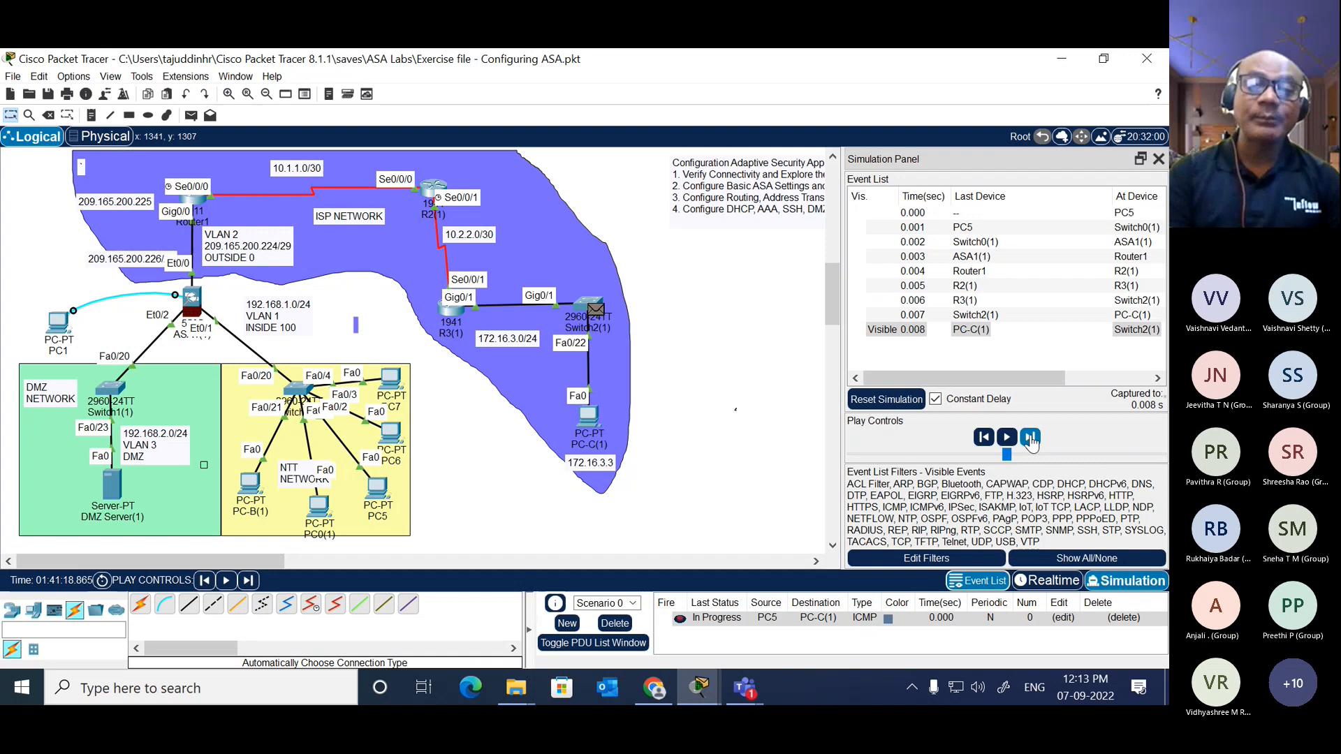
left_click(617, 321)
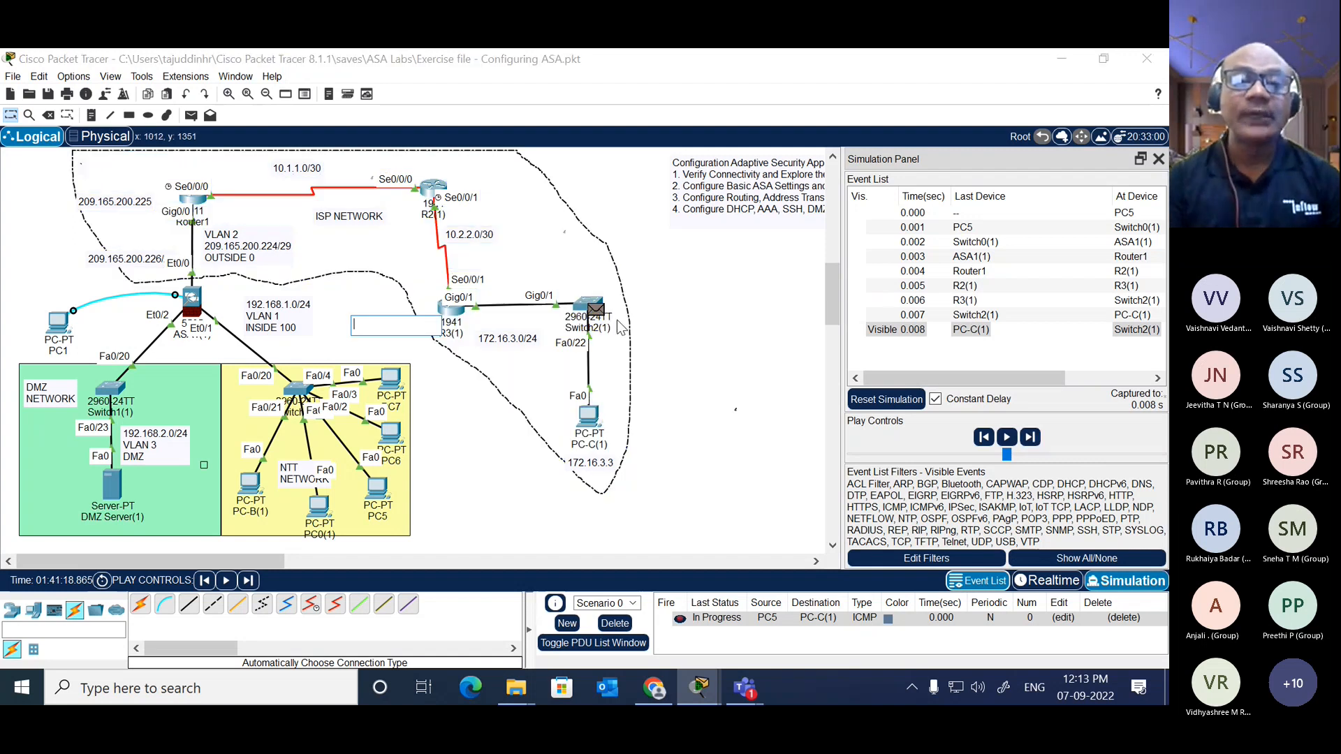
left_click(704, 299)
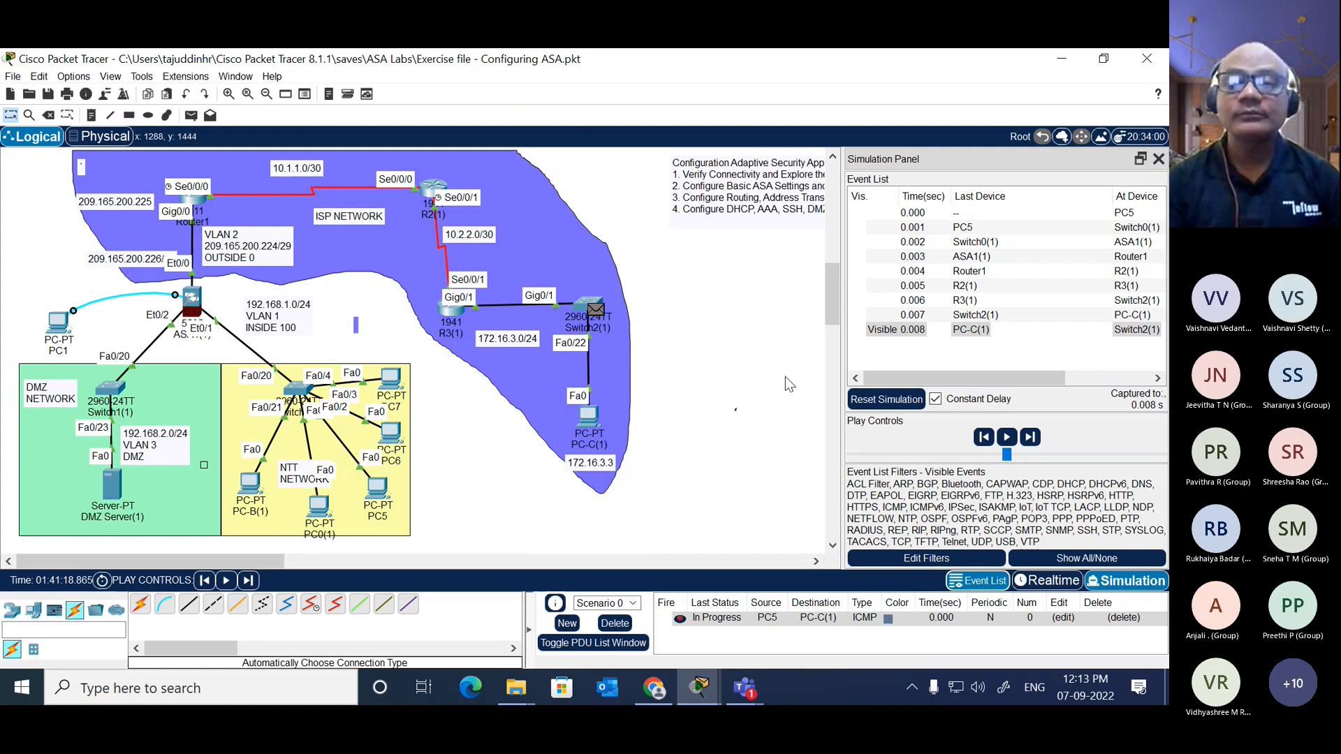
left_click(1030, 438)
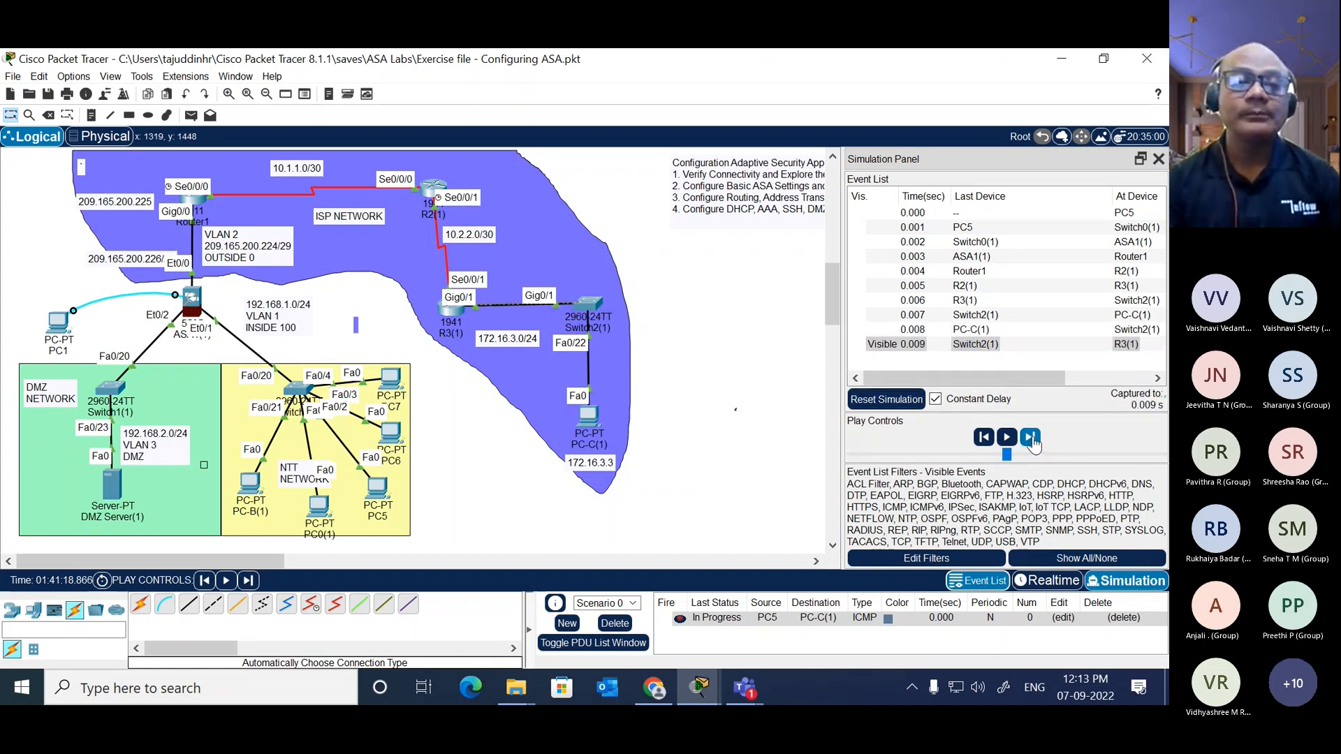
left_click(1031, 438)
left_click(1031, 438)
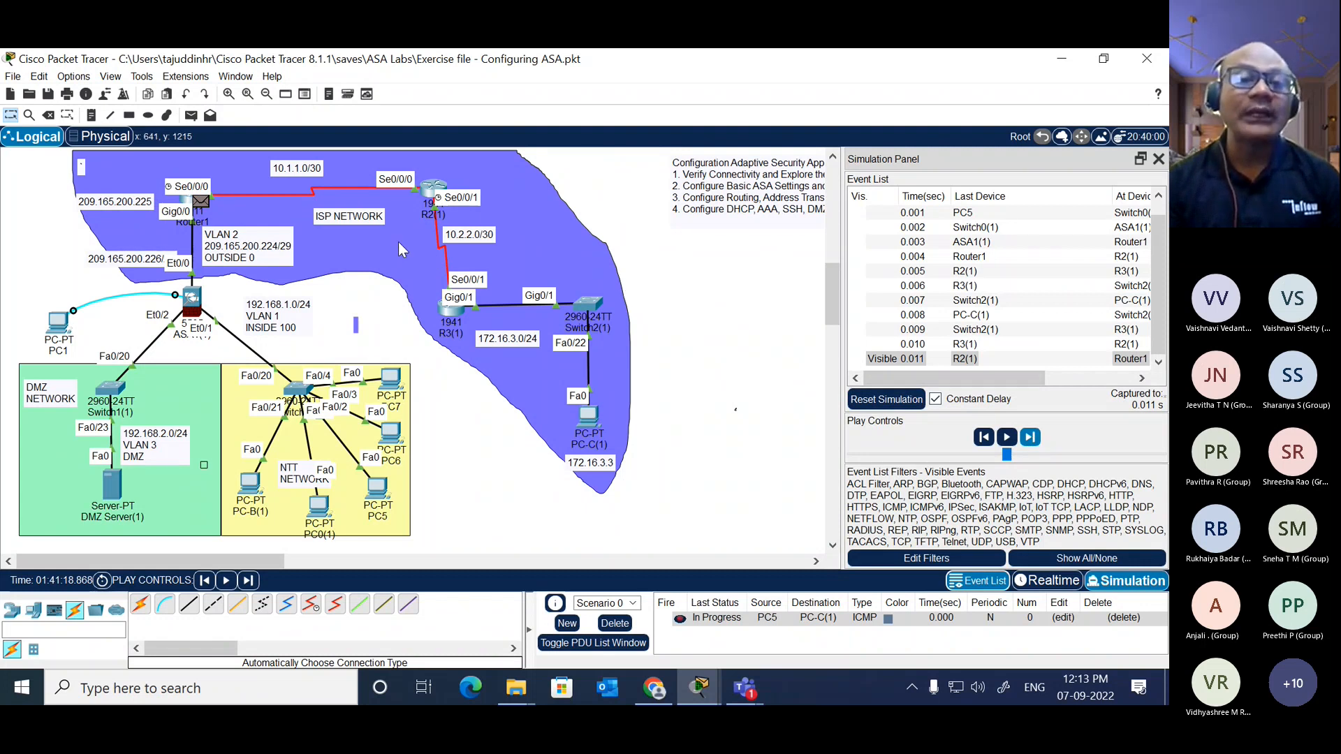
Step: Open the reply's inbound PDU details at Router1 and highlight the source and destination IP addresses
left_click(201, 202)
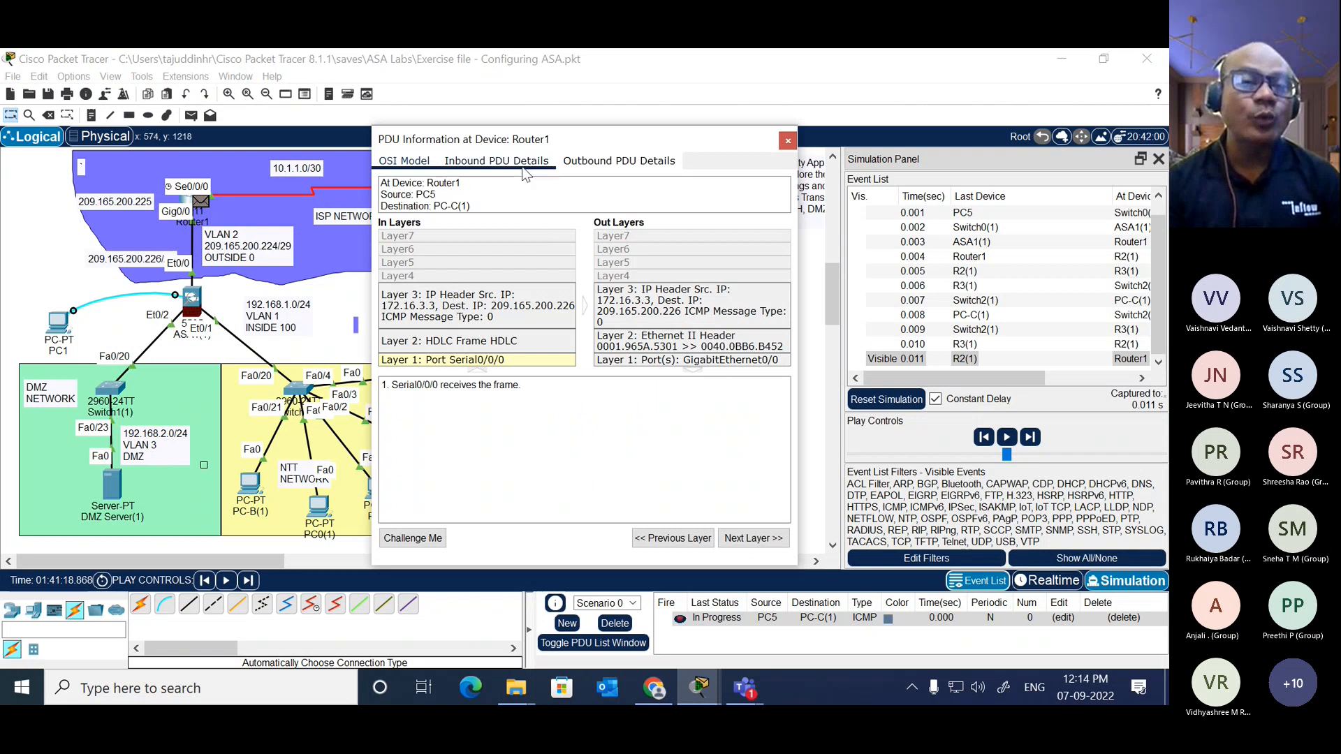
left_click(496, 160)
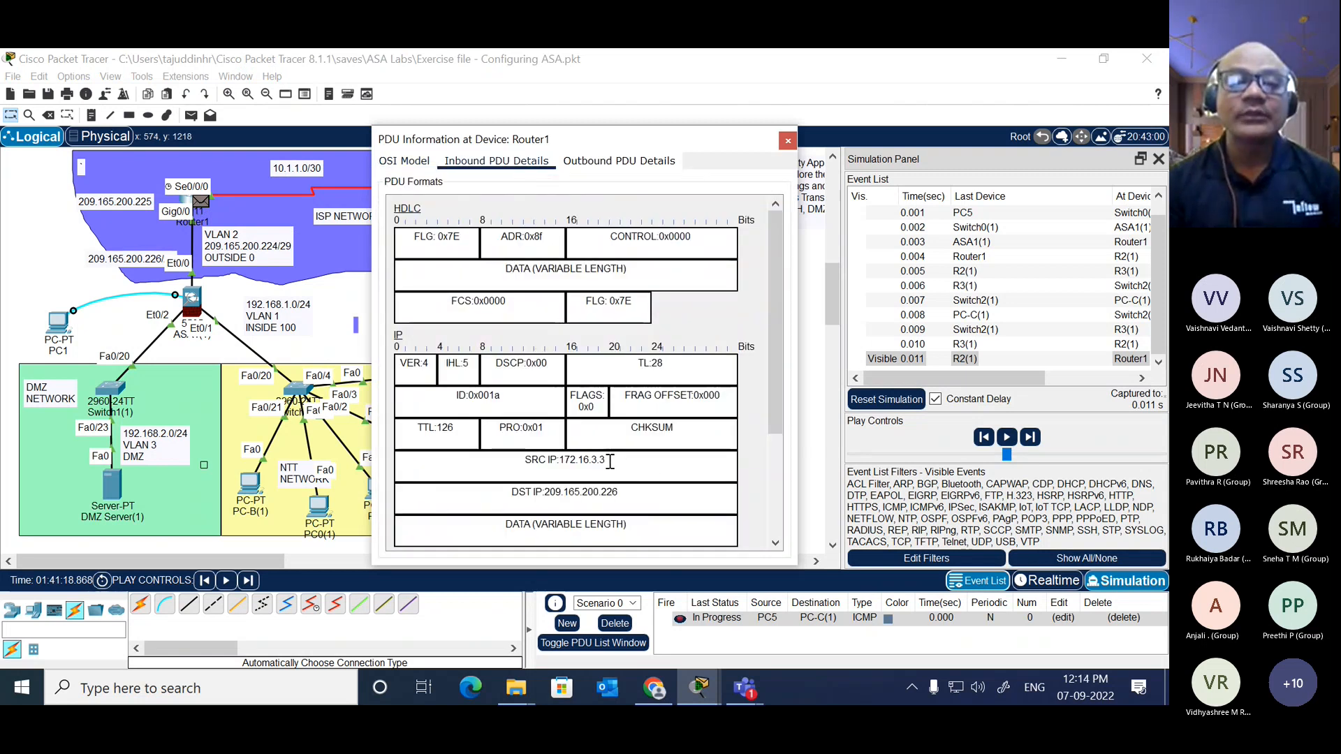
left_click_drag(609, 463, 559, 465)
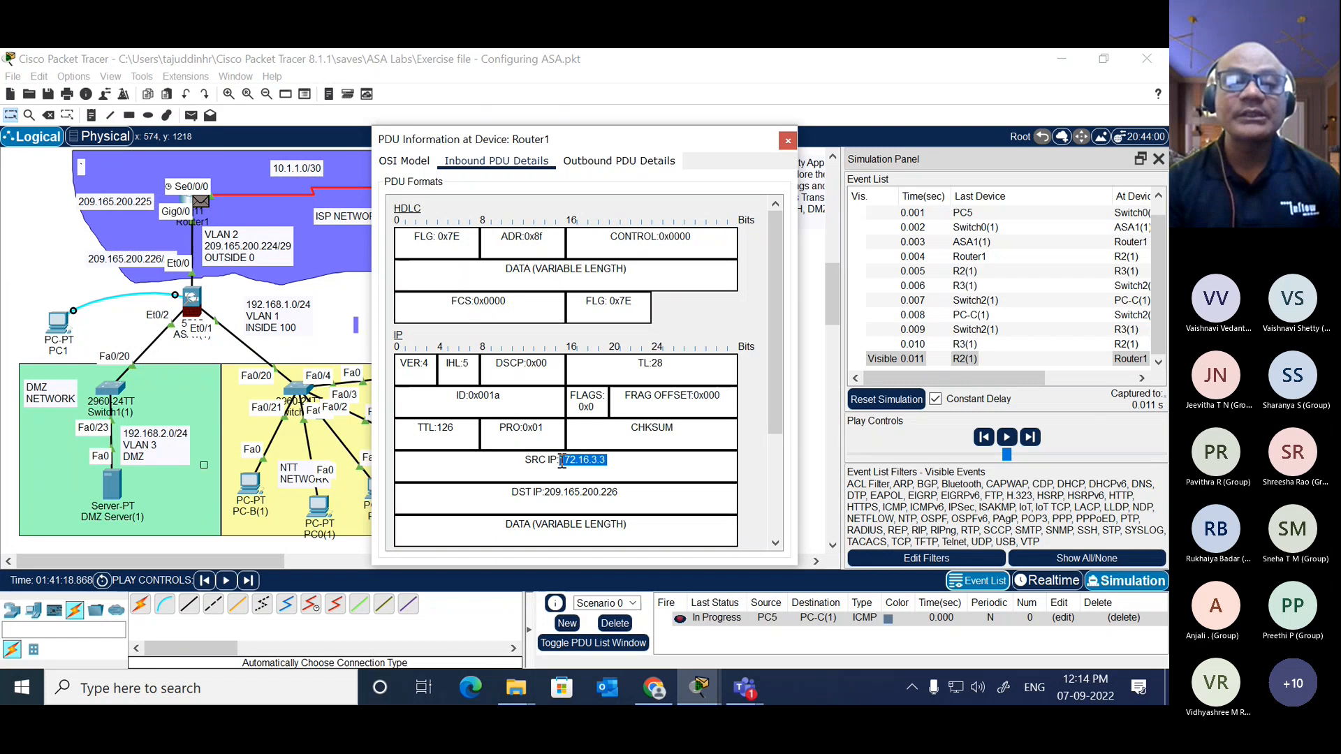
left_click(618, 463)
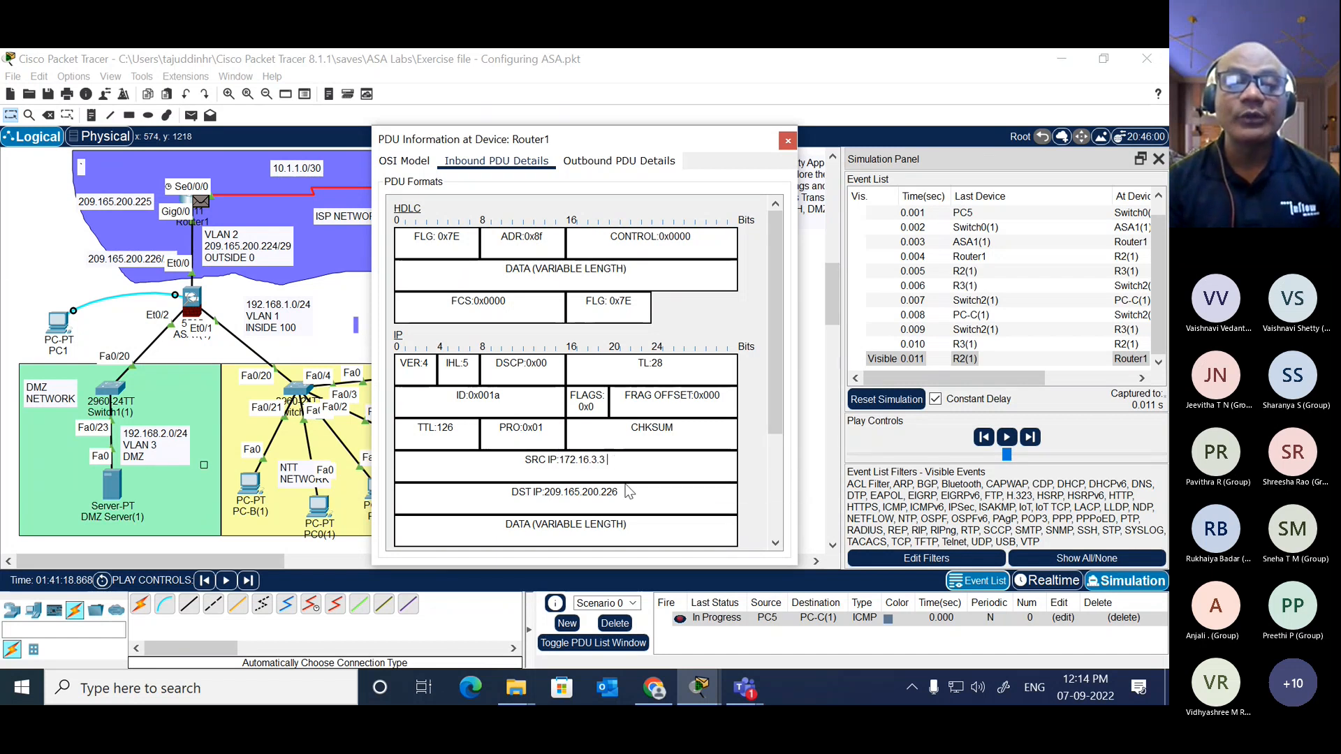
left_click_drag(620, 493, 547, 499)
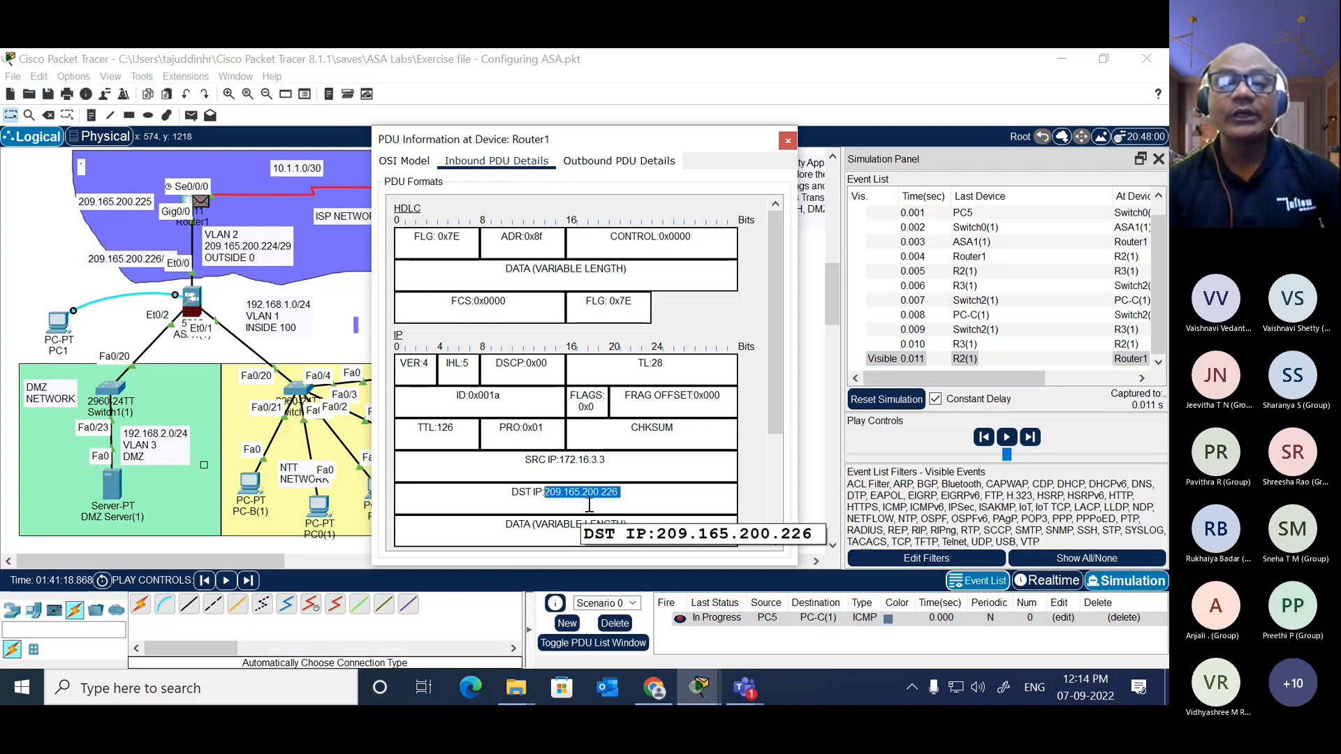
left_click(629, 497)
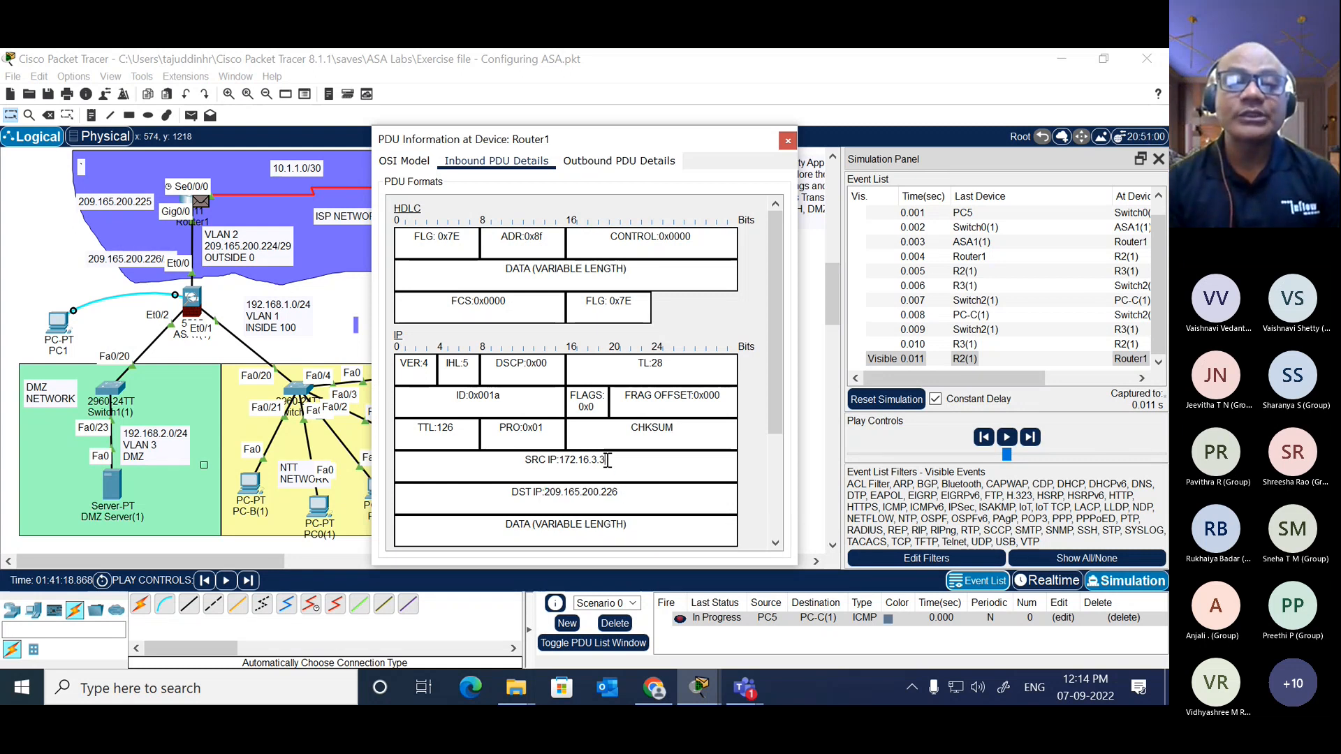
left_click_drag(606, 460, 562, 460)
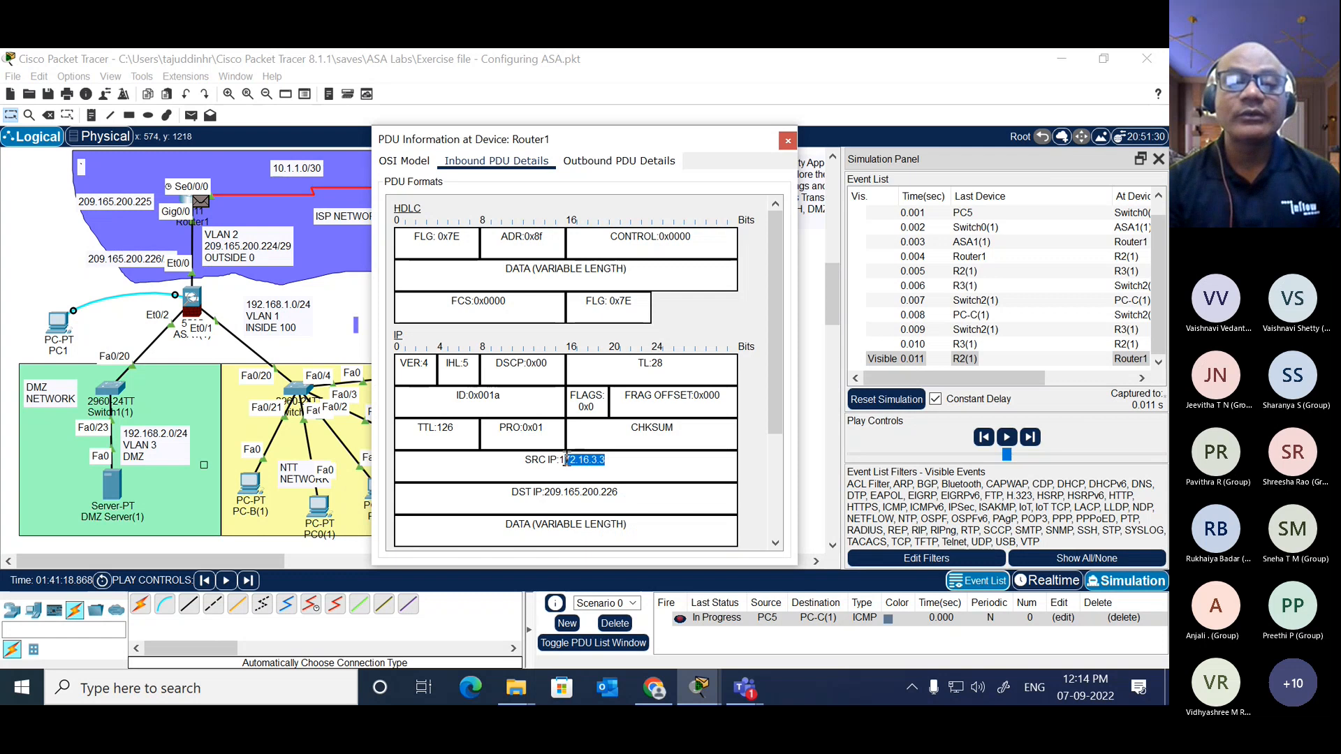
left_click(619, 464)
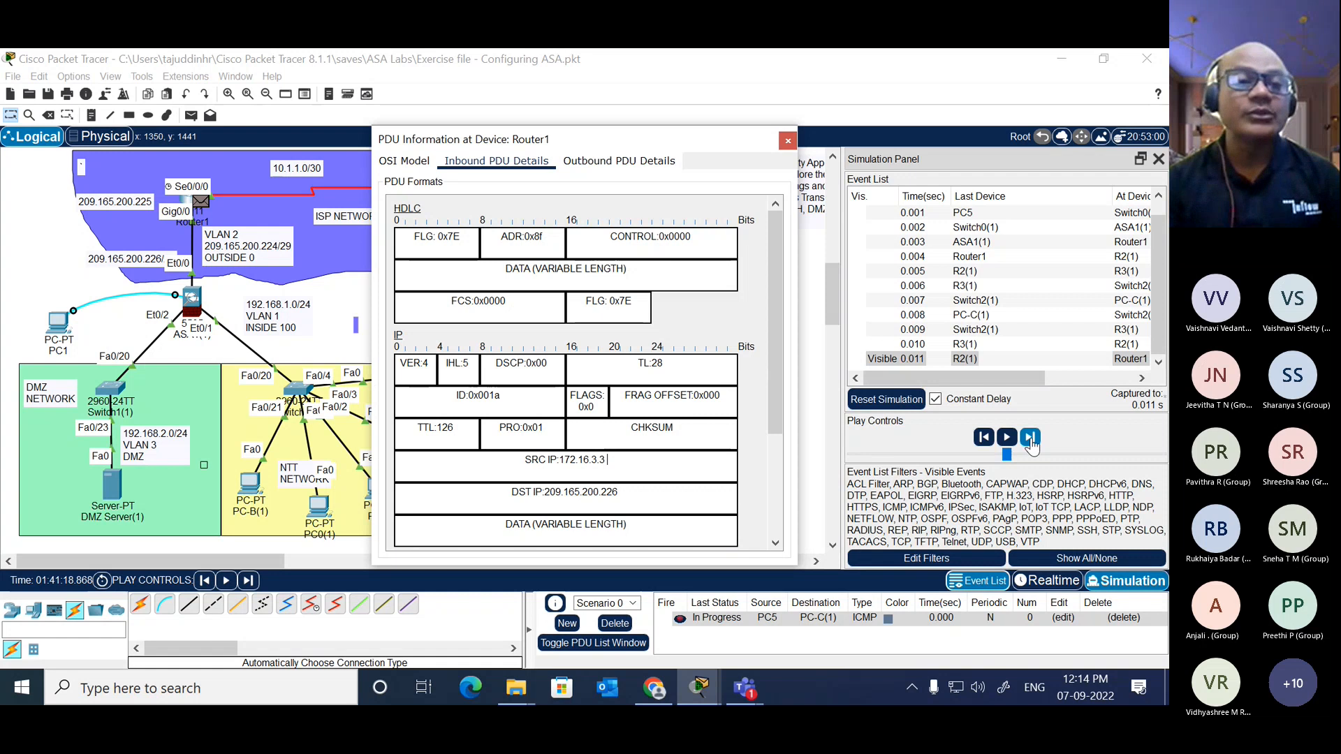
Step: Advance the reply to ASA1(1), highlight the destination IP address in its inbound PDU details and close the PDU information
left_click(1030, 438)
left_click(788, 140)
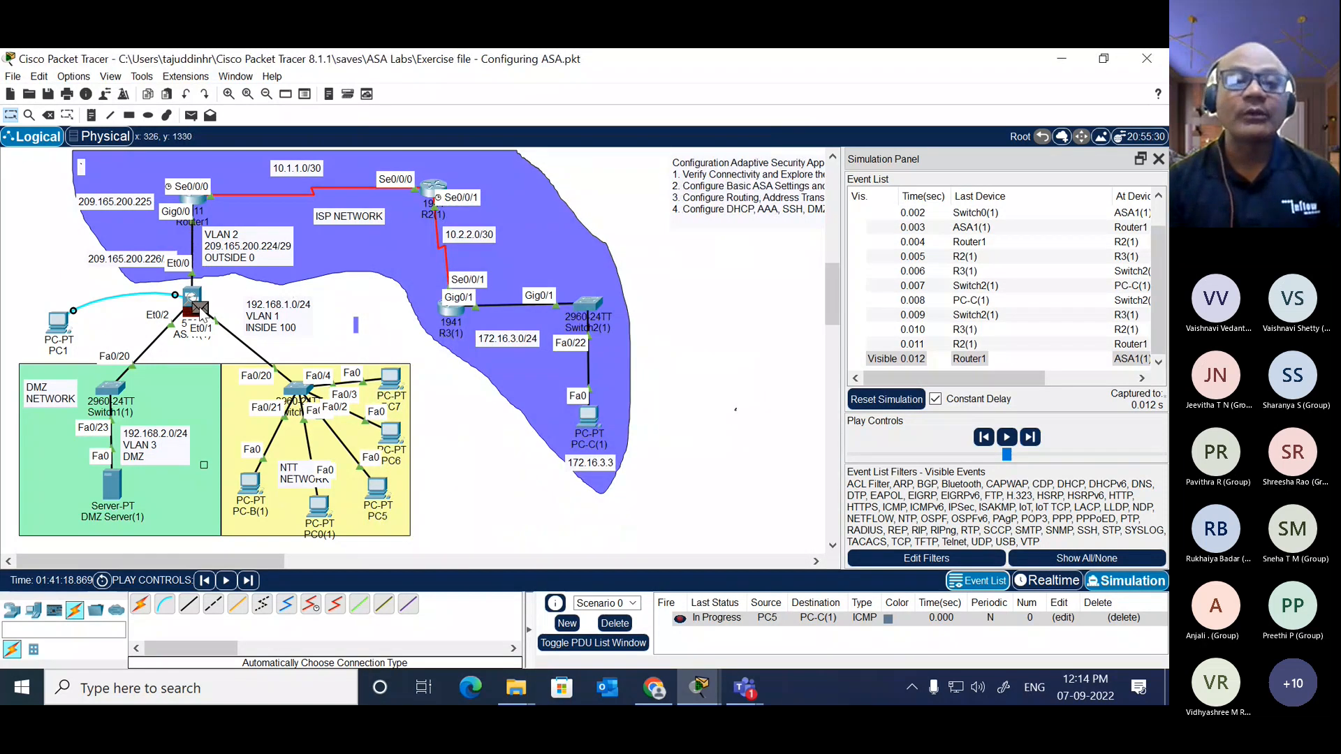
left_click(201, 313)
left_click(496, 161)
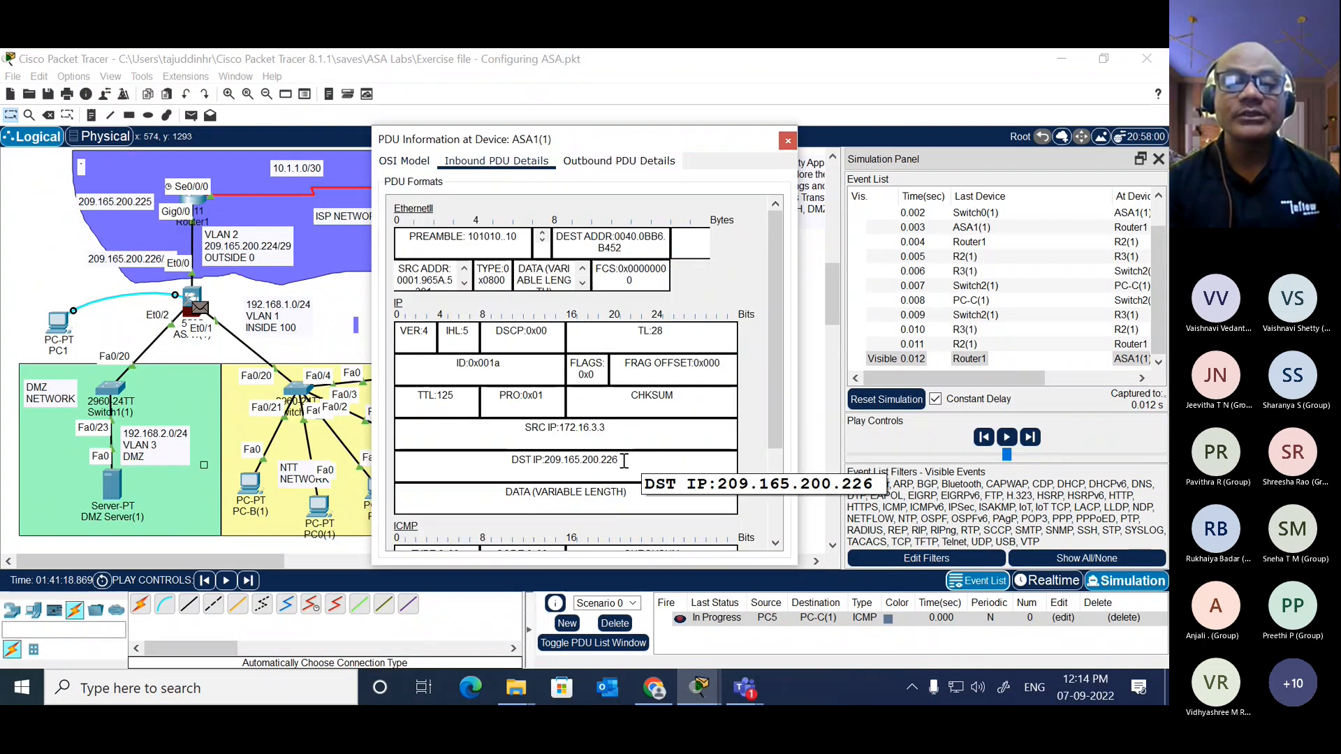
left_click_drag(623, 461, 544, 461)
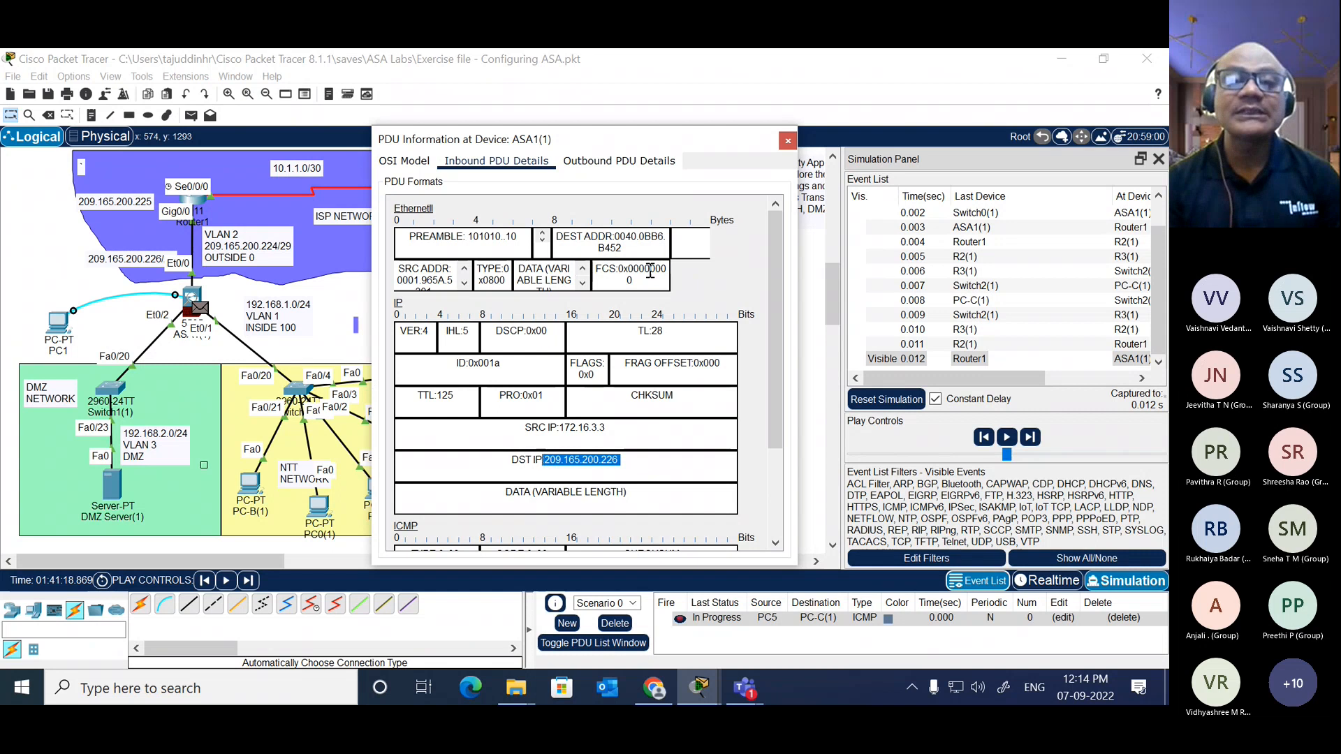
left_click(787, 142)
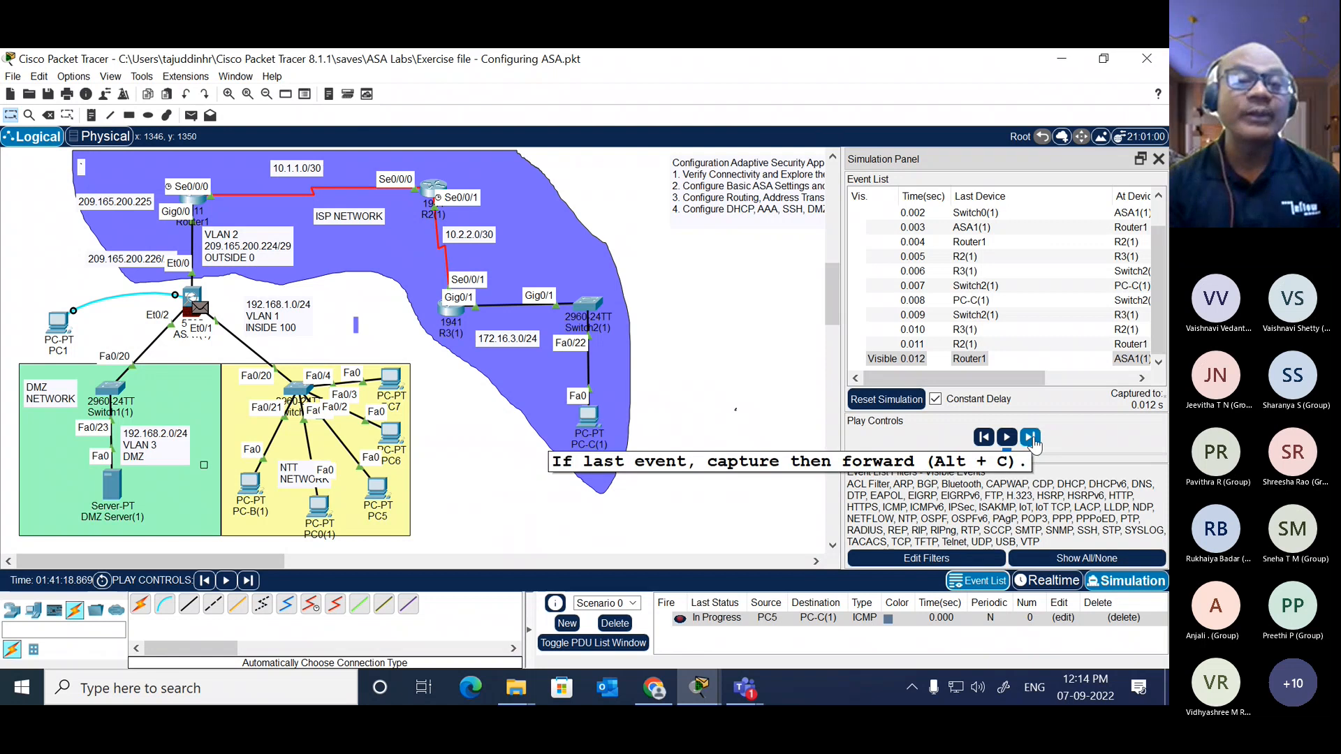
Step: Advance the reply through Switch0(1) to PC5, open its inbound PDU details and highlight the destination IP address
left_click(1031, 438)
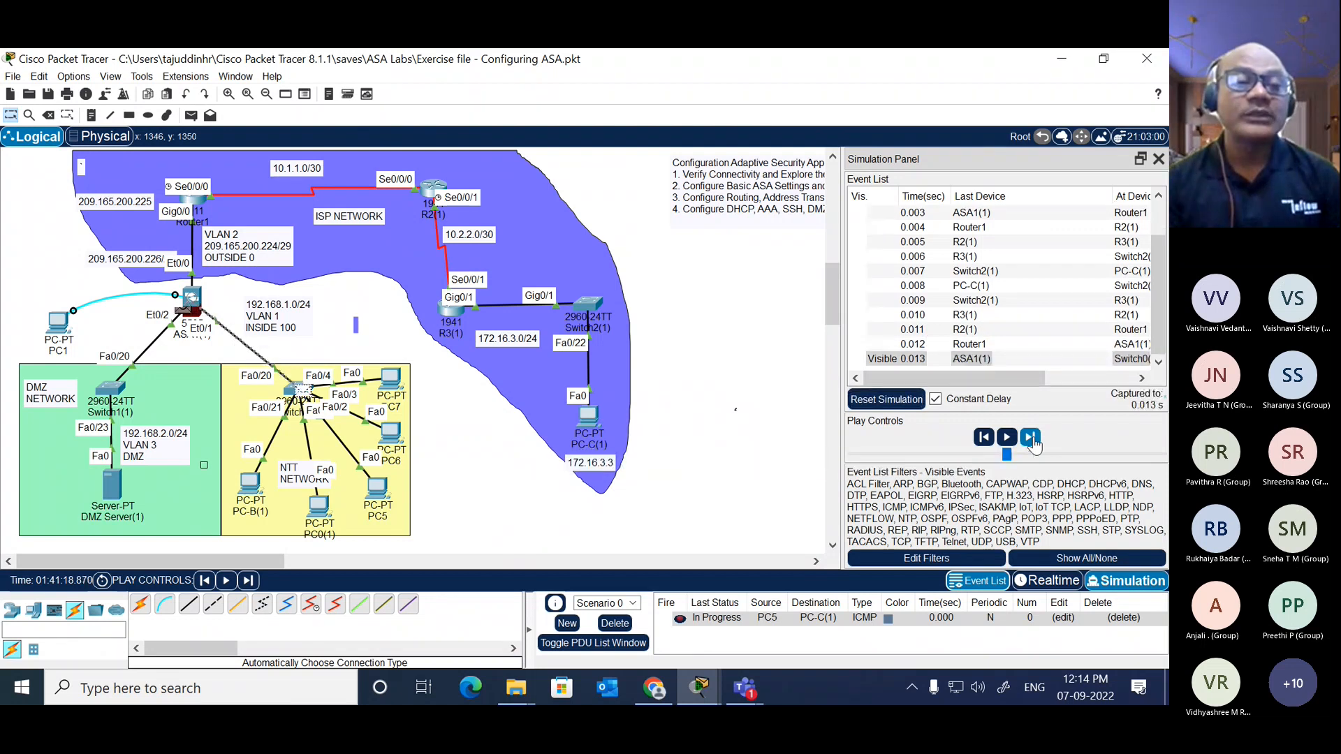
left_click(1031, 439)
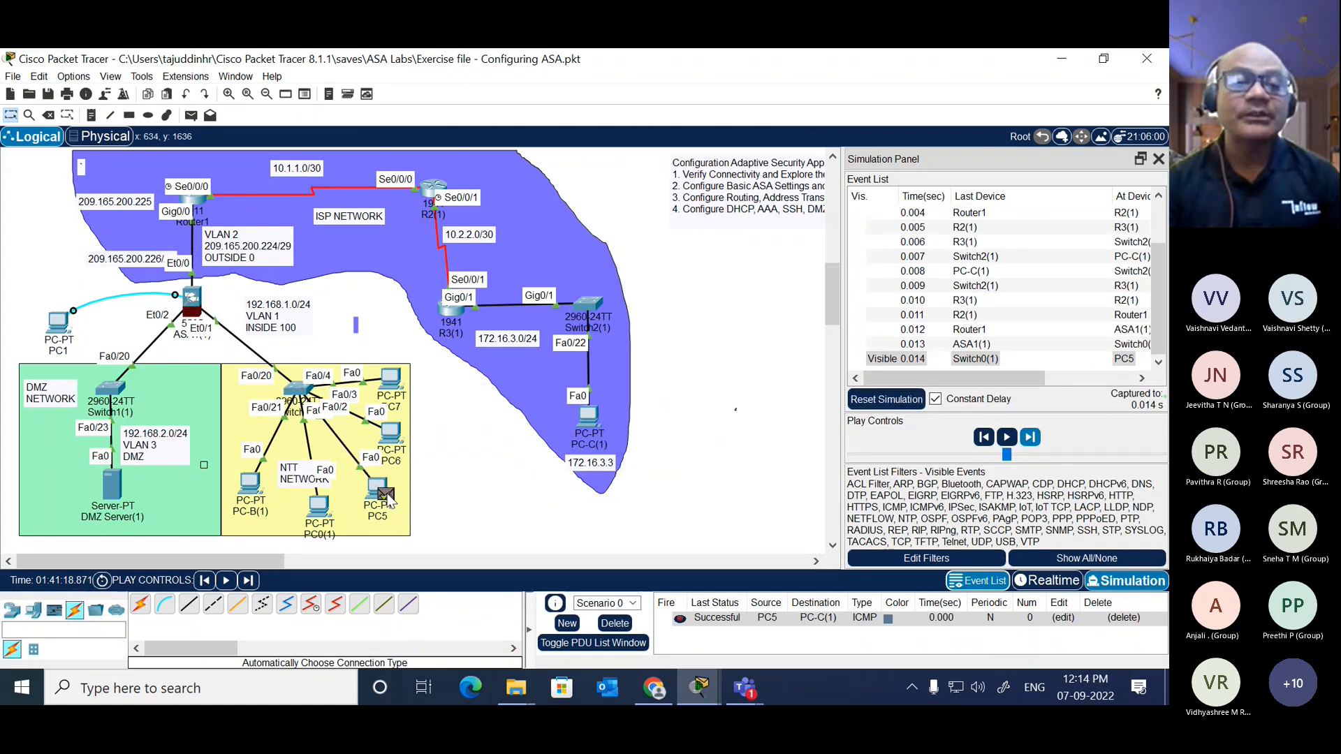
mouse_move(388, 499)
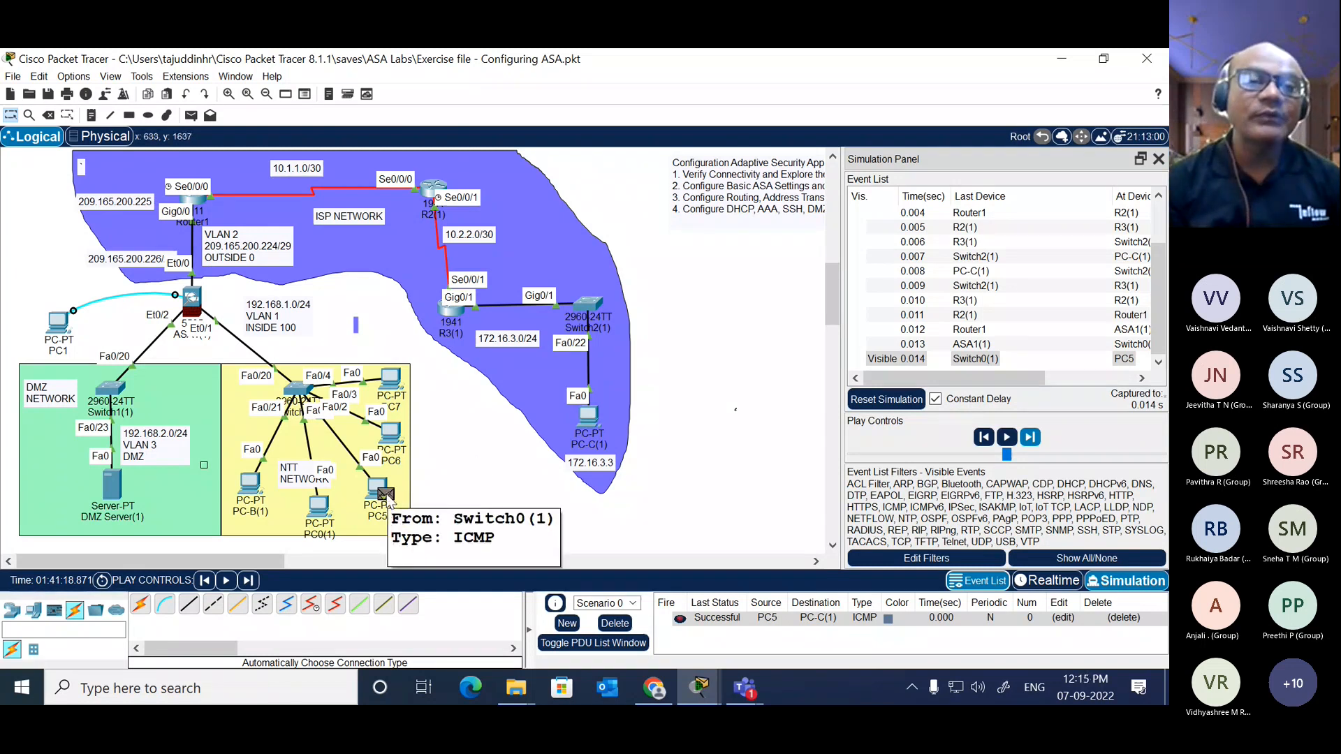
left_click(386, 496)
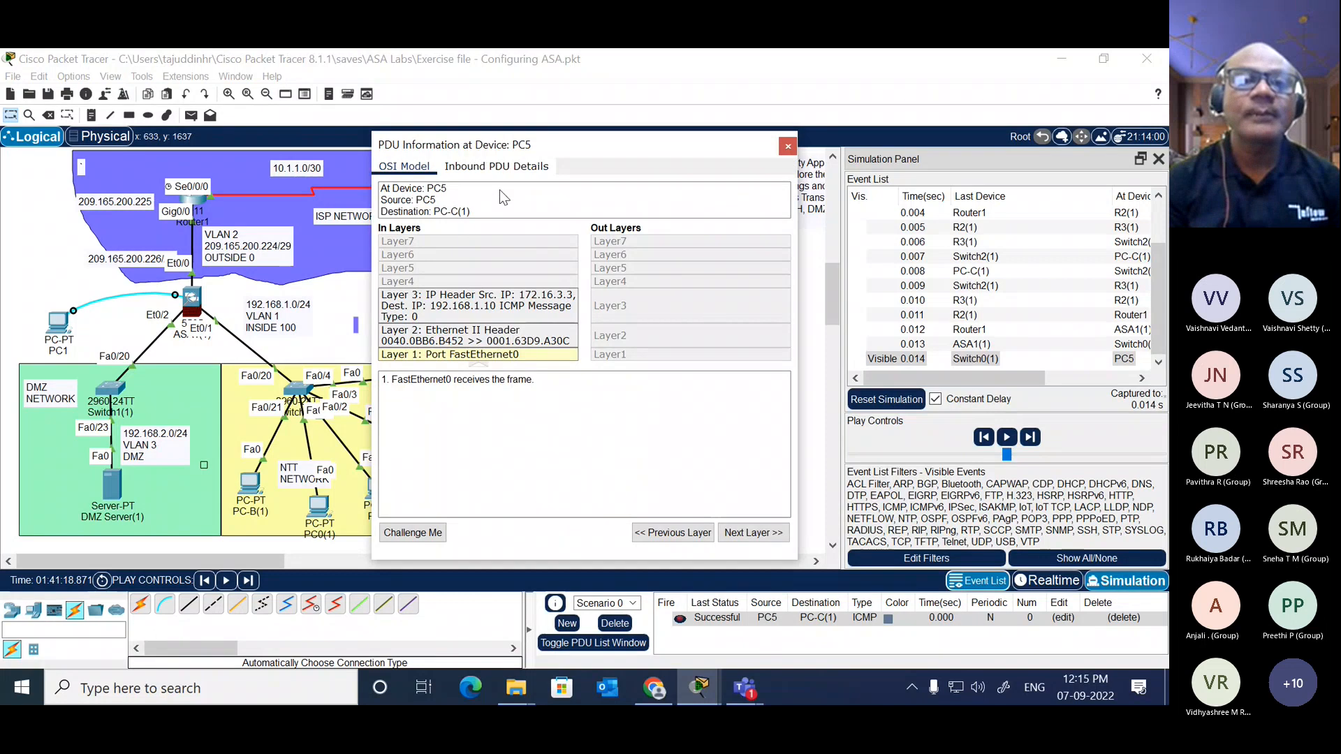
left_click(517, 170)
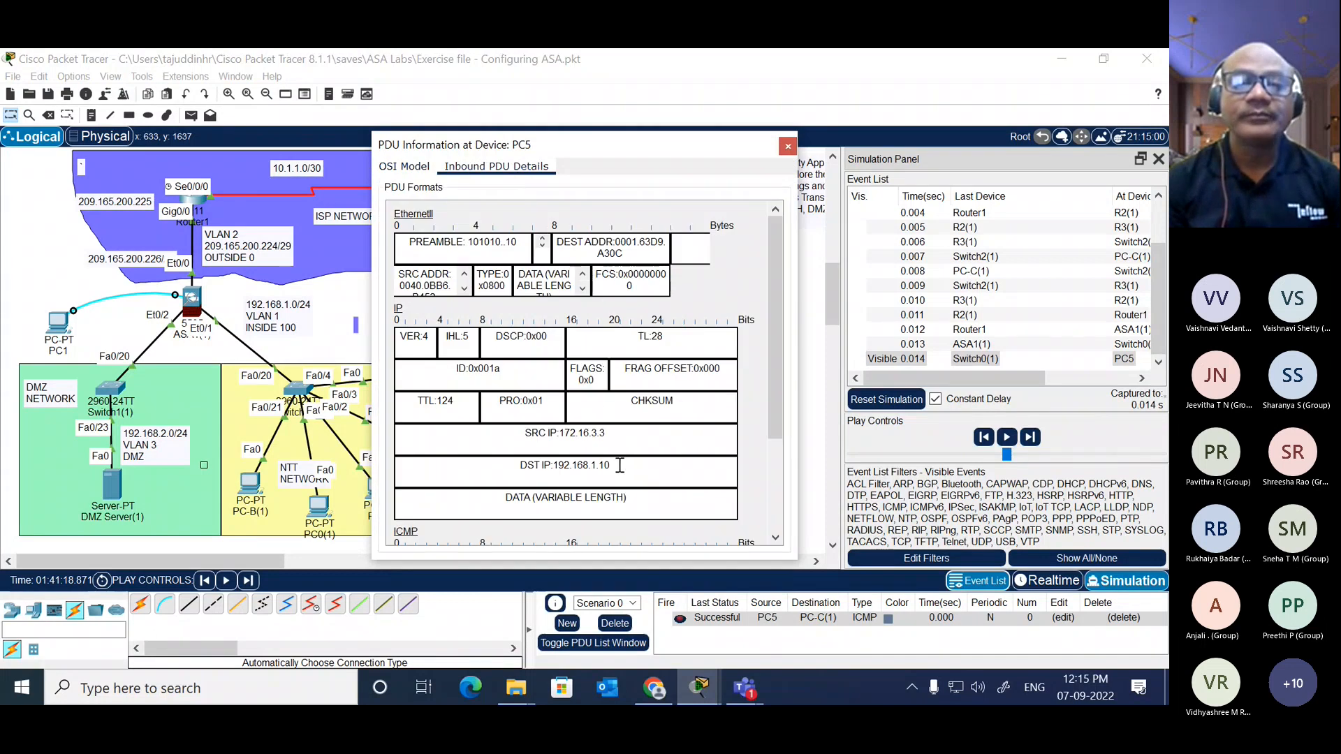
left_click_drag(607, 434, 585, 436)
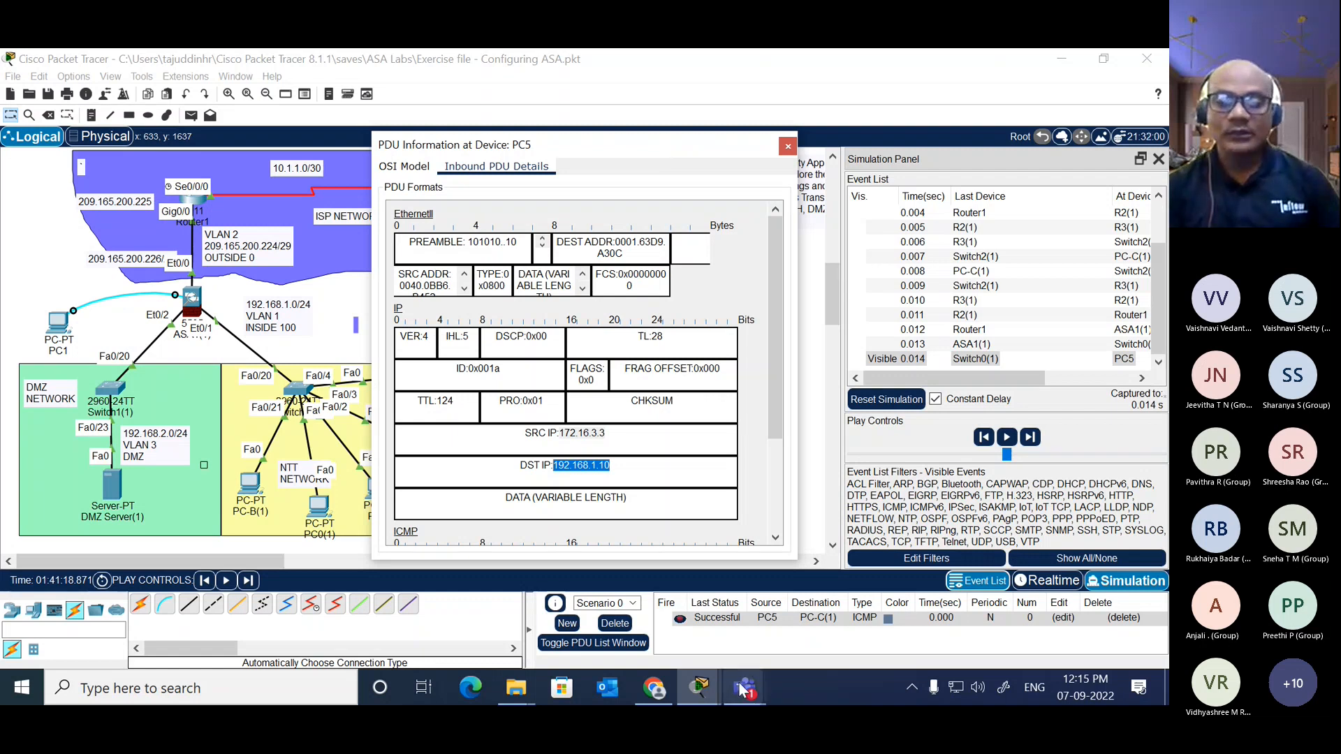
Step: Switch to the Teams meeting window and return to the main Packet Tracer window
mouse_move(745, 692)
left_click(816, 567)
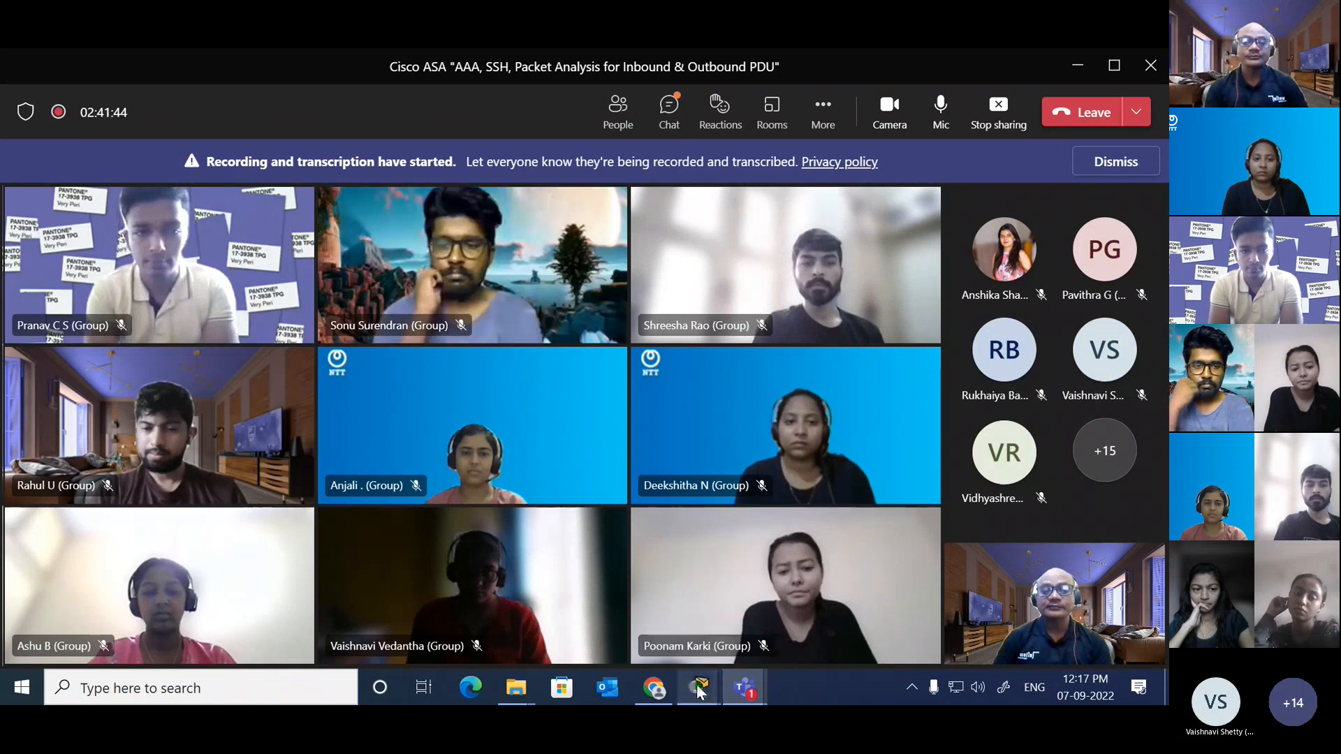
left_click(700, 687)
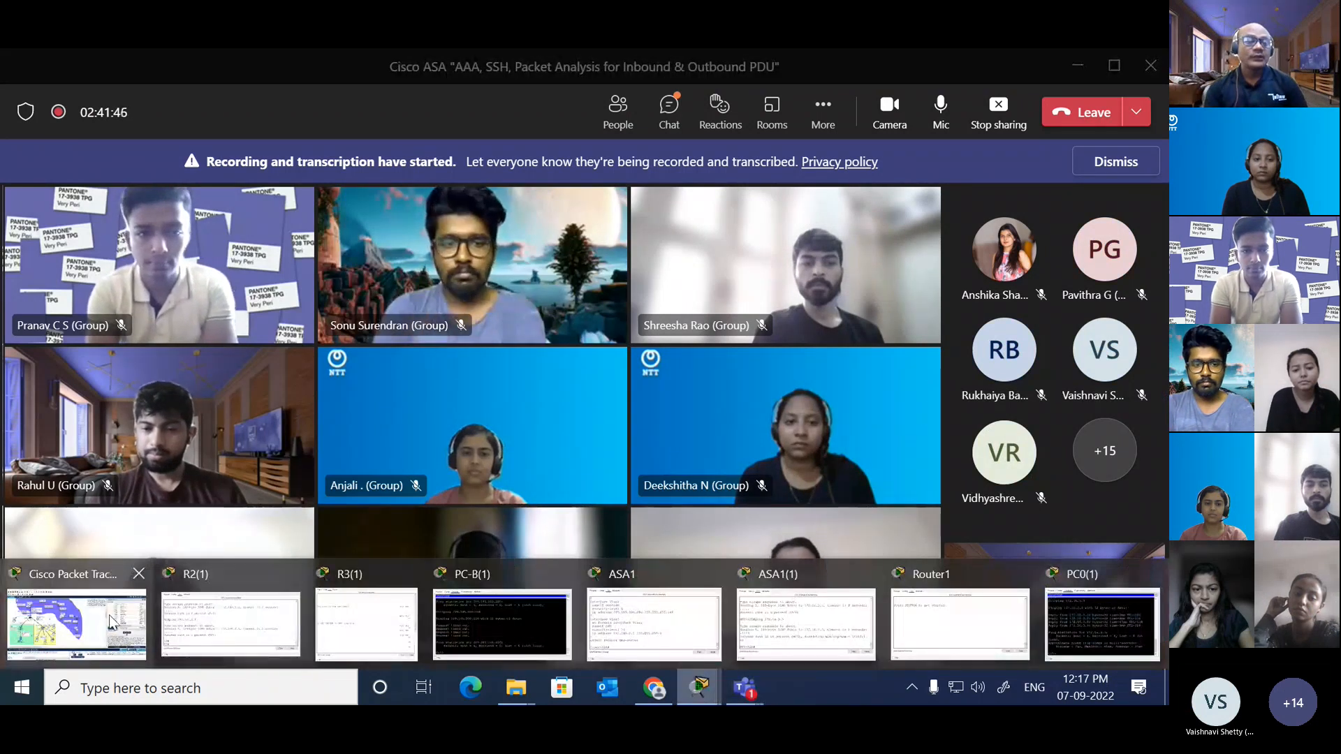
left_click(77, 624)
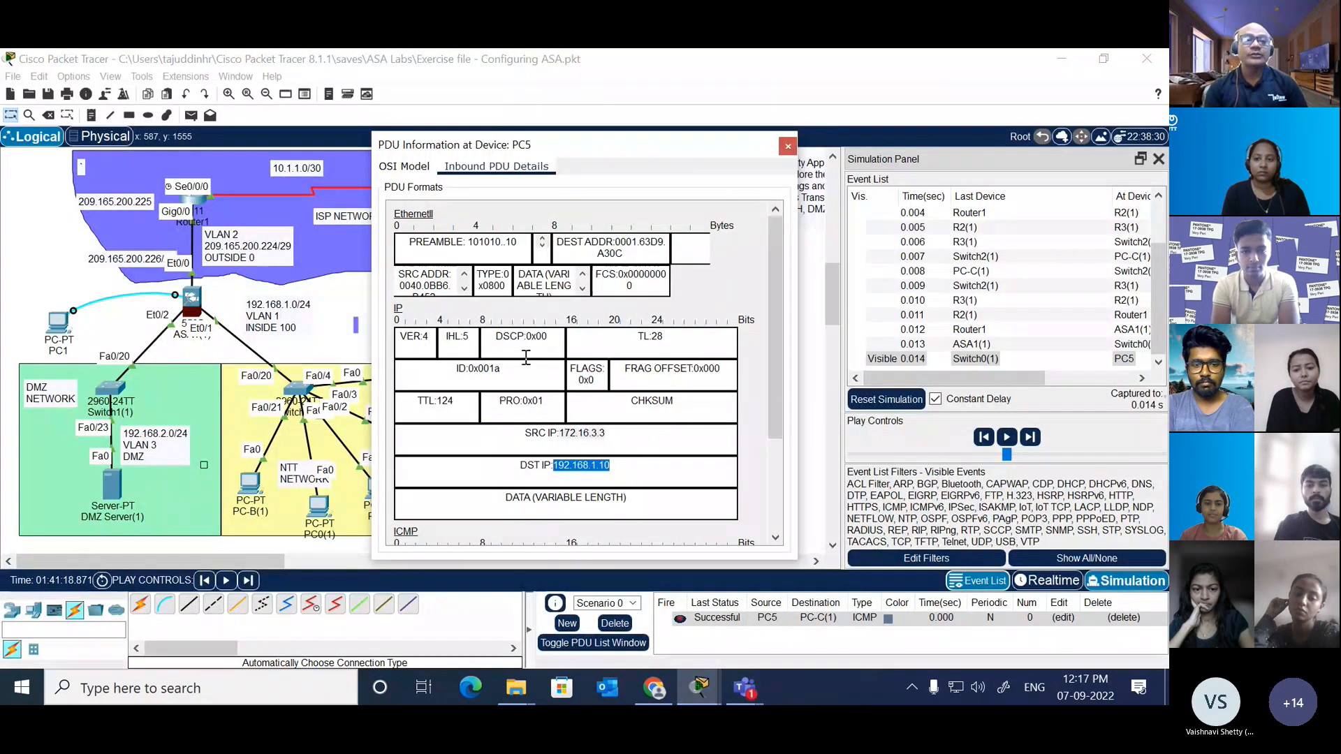
Step: Close PC5's PDU information, return to Realtime mode and open the ASA1(1) command line
left_click(788, 146)
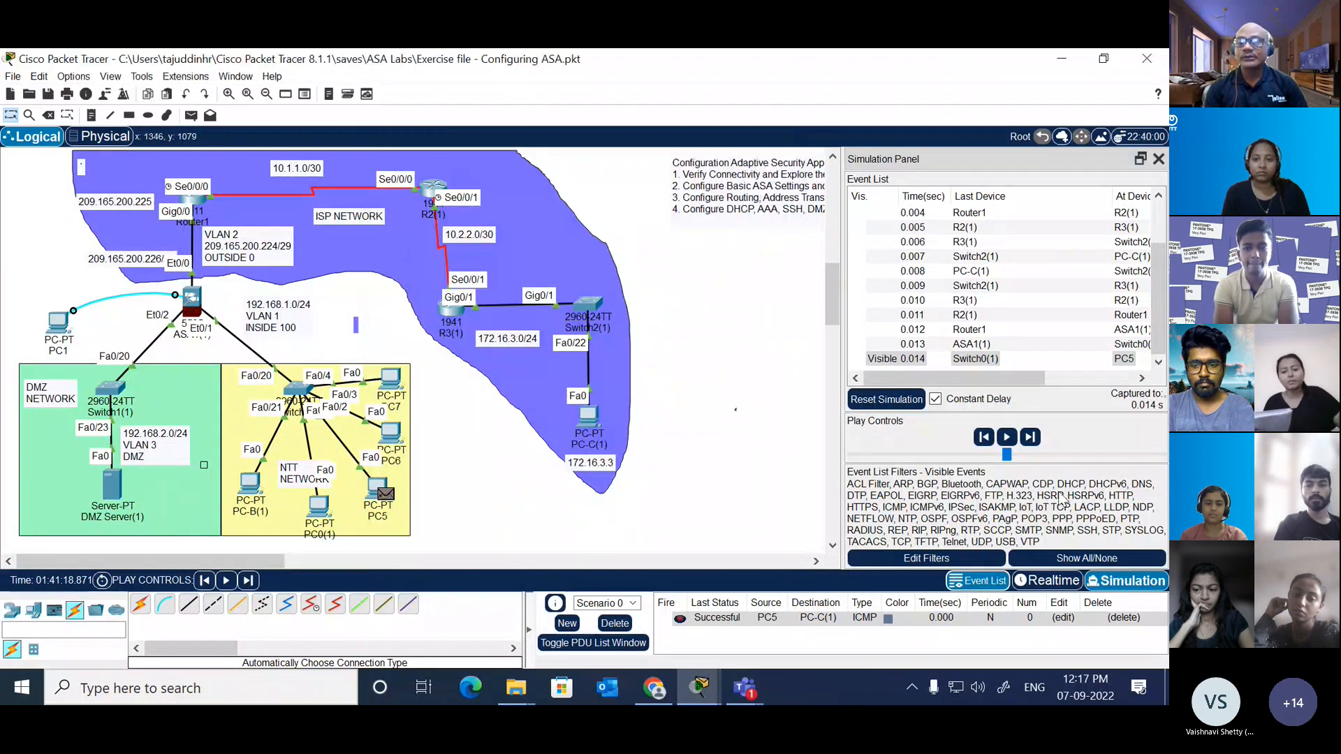
left_click(1067, 583)
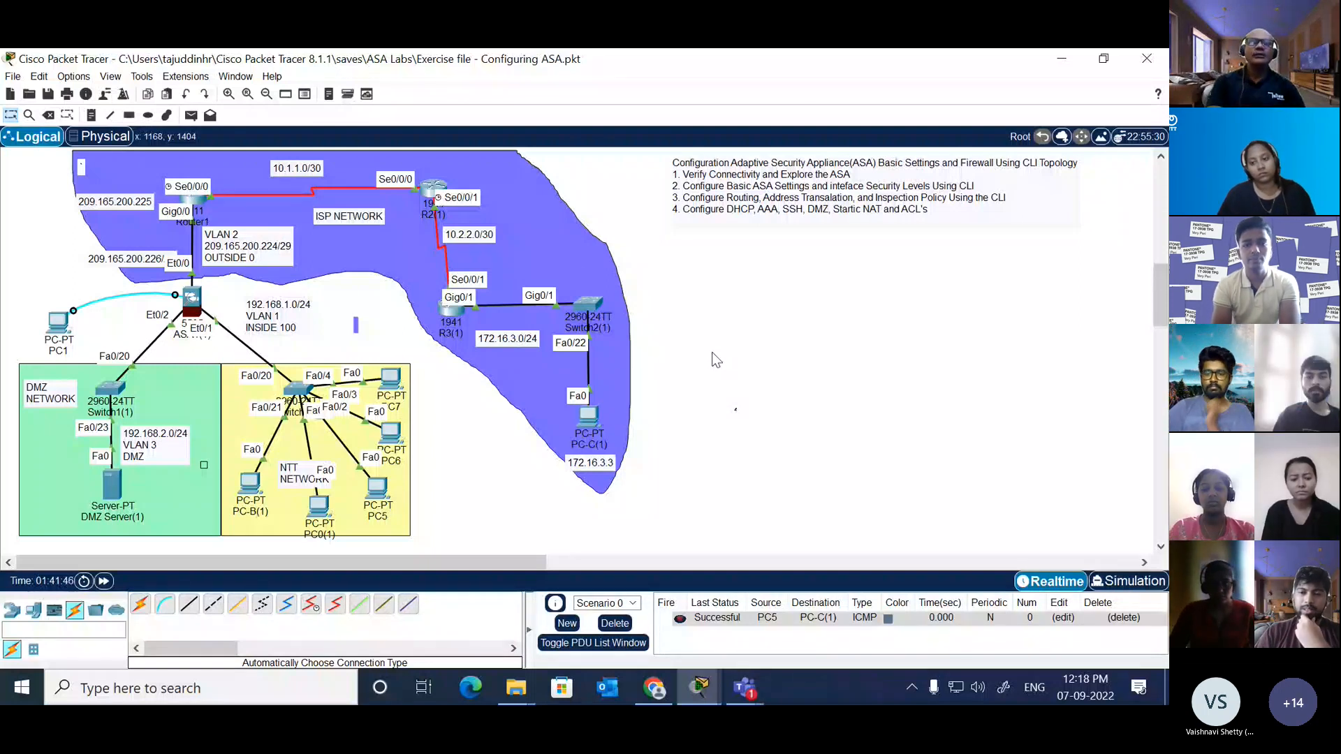
left_click(191, 299)
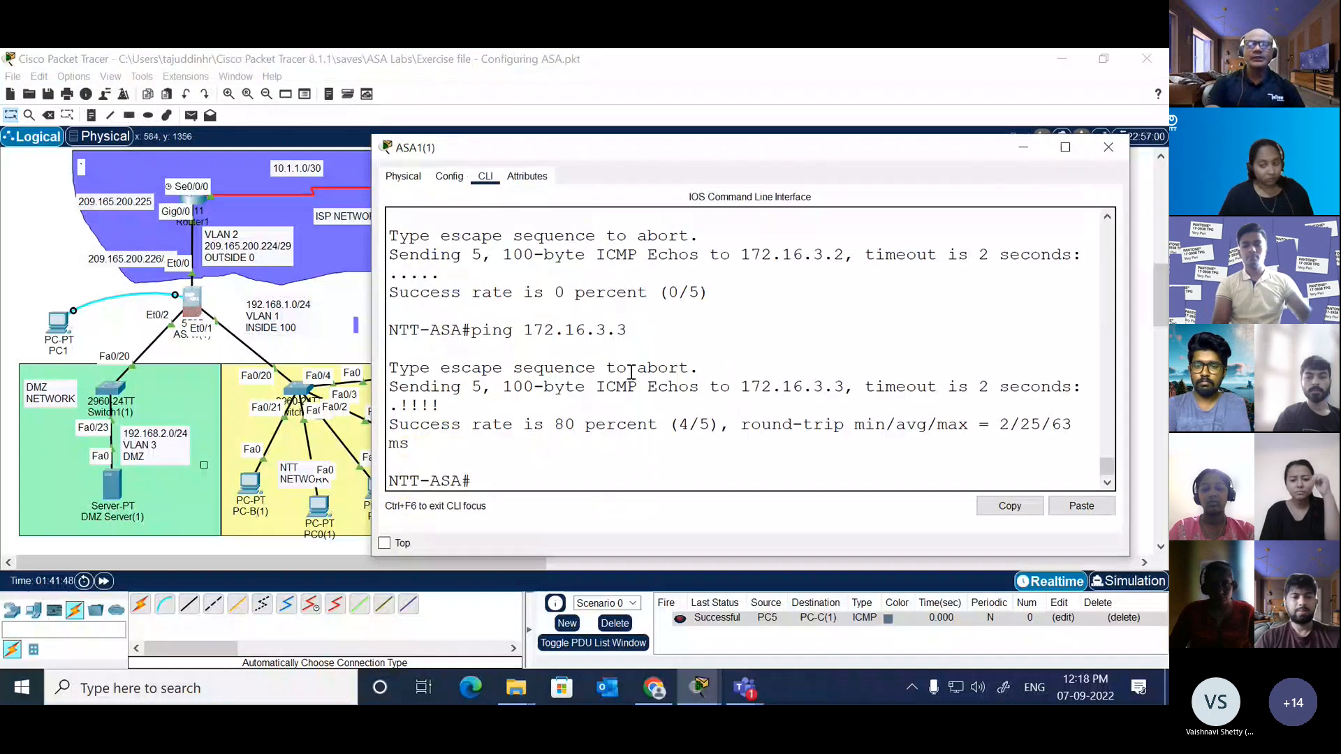
Step: Exit the ASA's privileged EXEC session to return to the user EXEC prompt
key("Return")
key("Return")
key("Return")
type("exit")
key("Return")
key("Return")
key("Return")
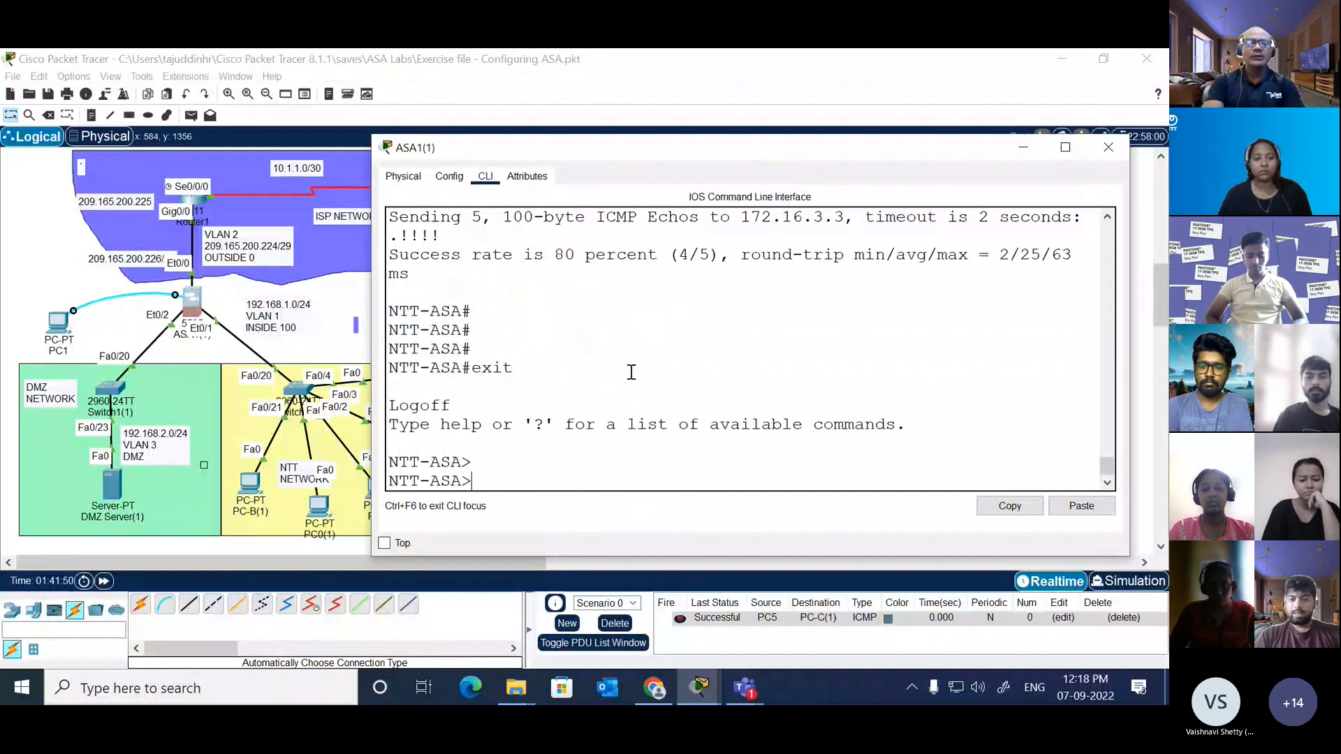
Step: Re-enter privileged EXEC mode on the ASA, leaving the password prompt empty
type("en")
key("Tab")
key("Return")
key("Return")
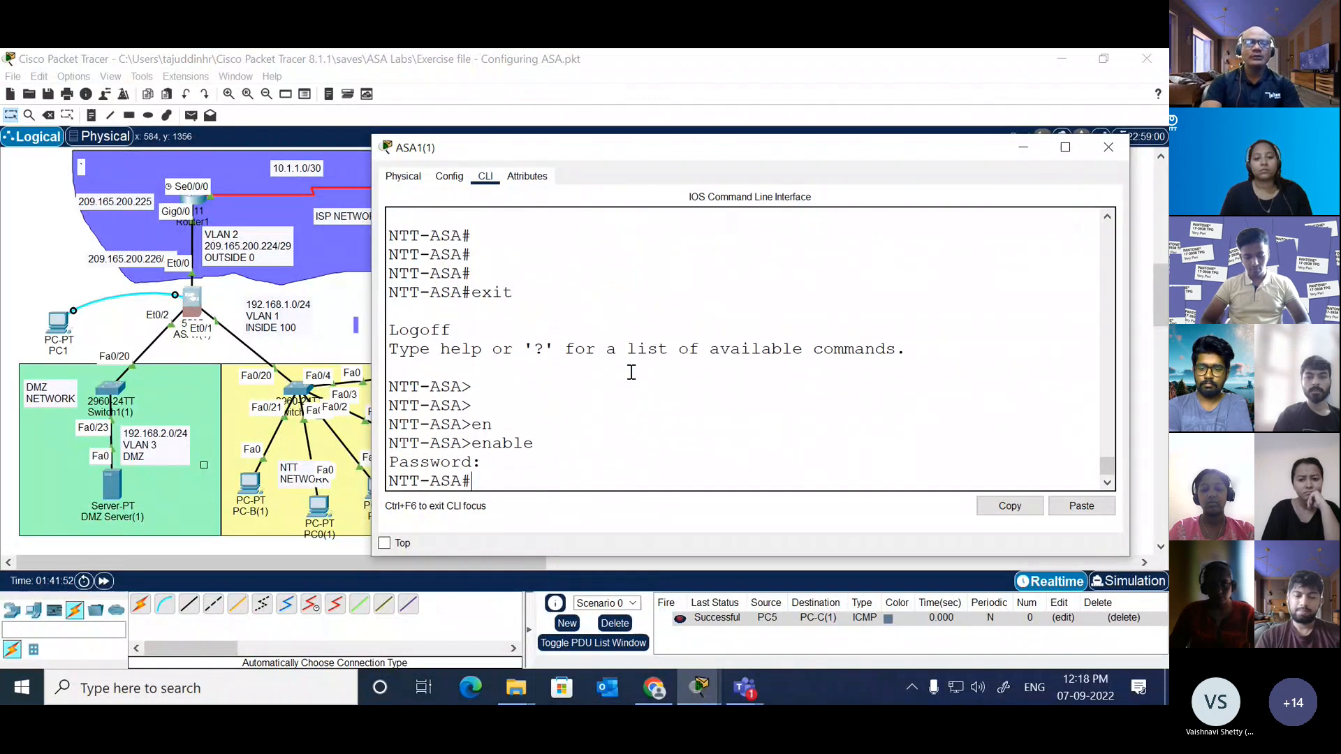
key("Return")
key("Return")
key("Return")
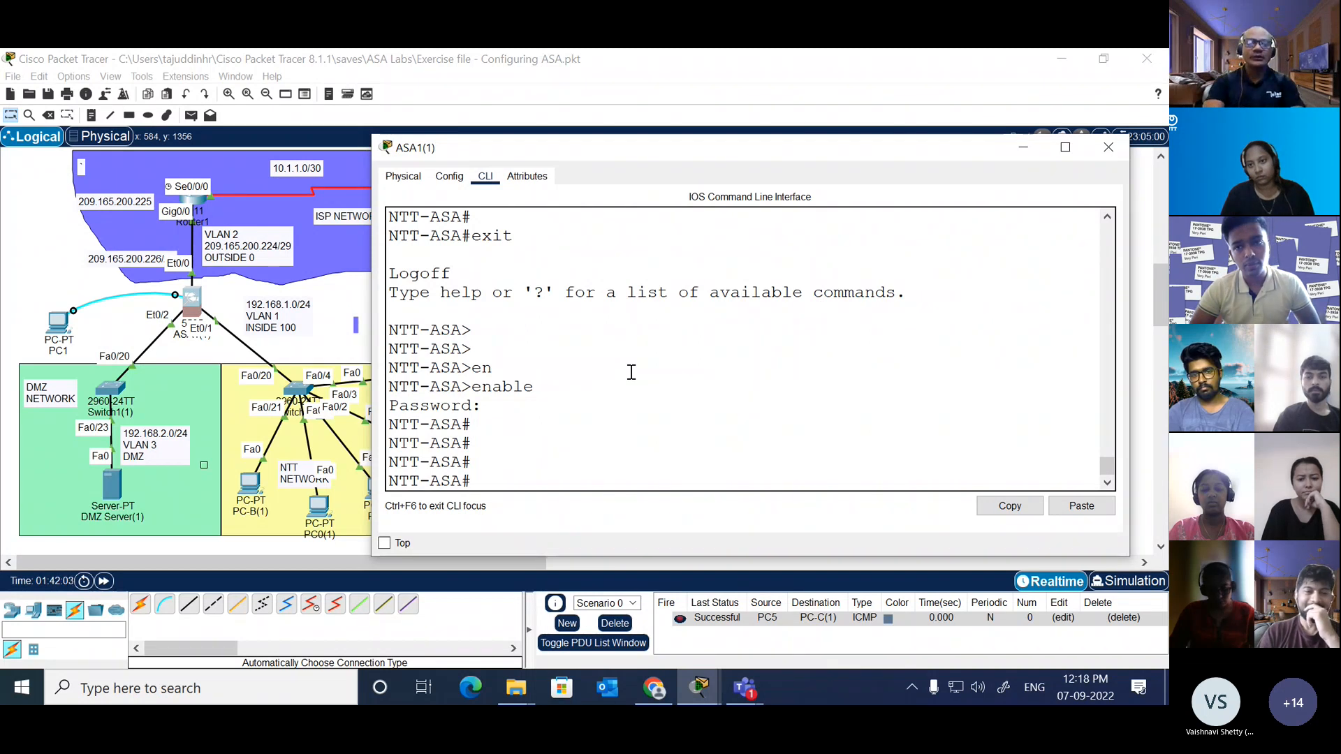
Step: Enter global configuration mode, check the domain-name options and set the ASA's domain name to cisco.com
type("conf t")
key("Return")
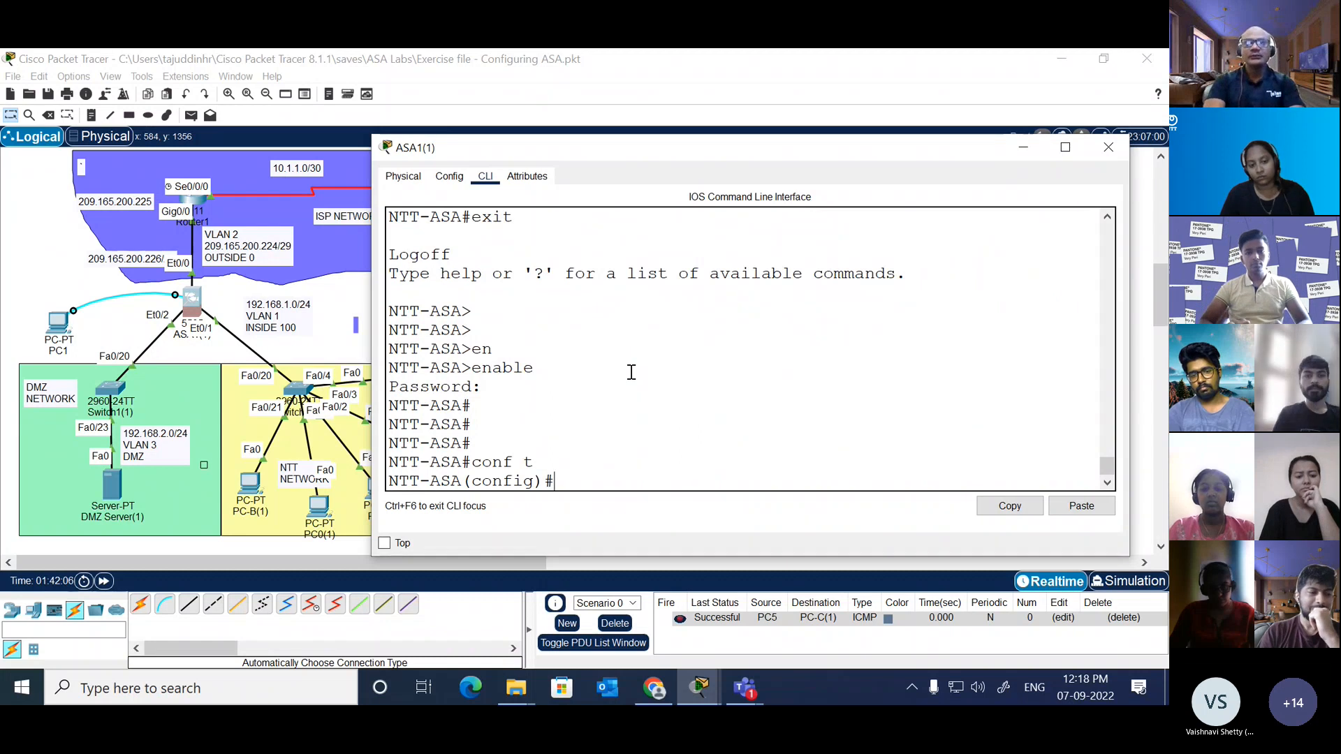
type("do")
key("Tab")
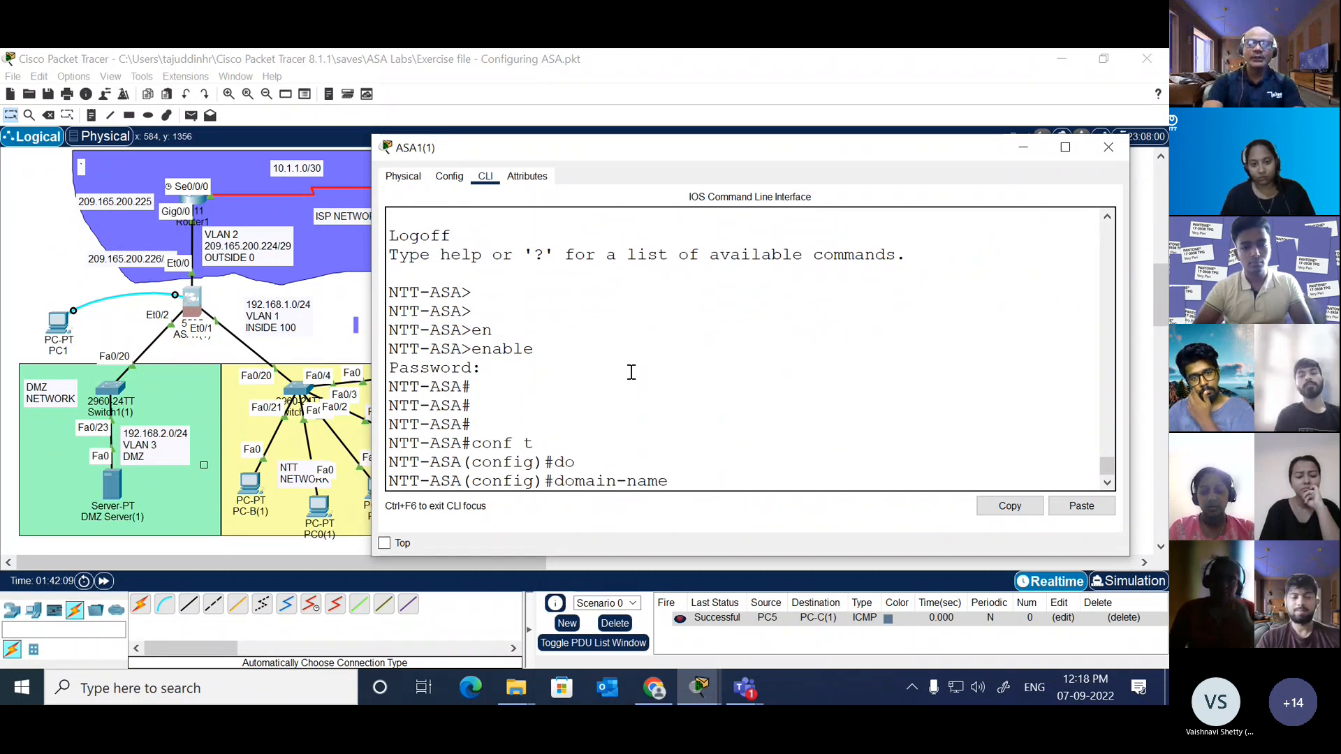
type("?")
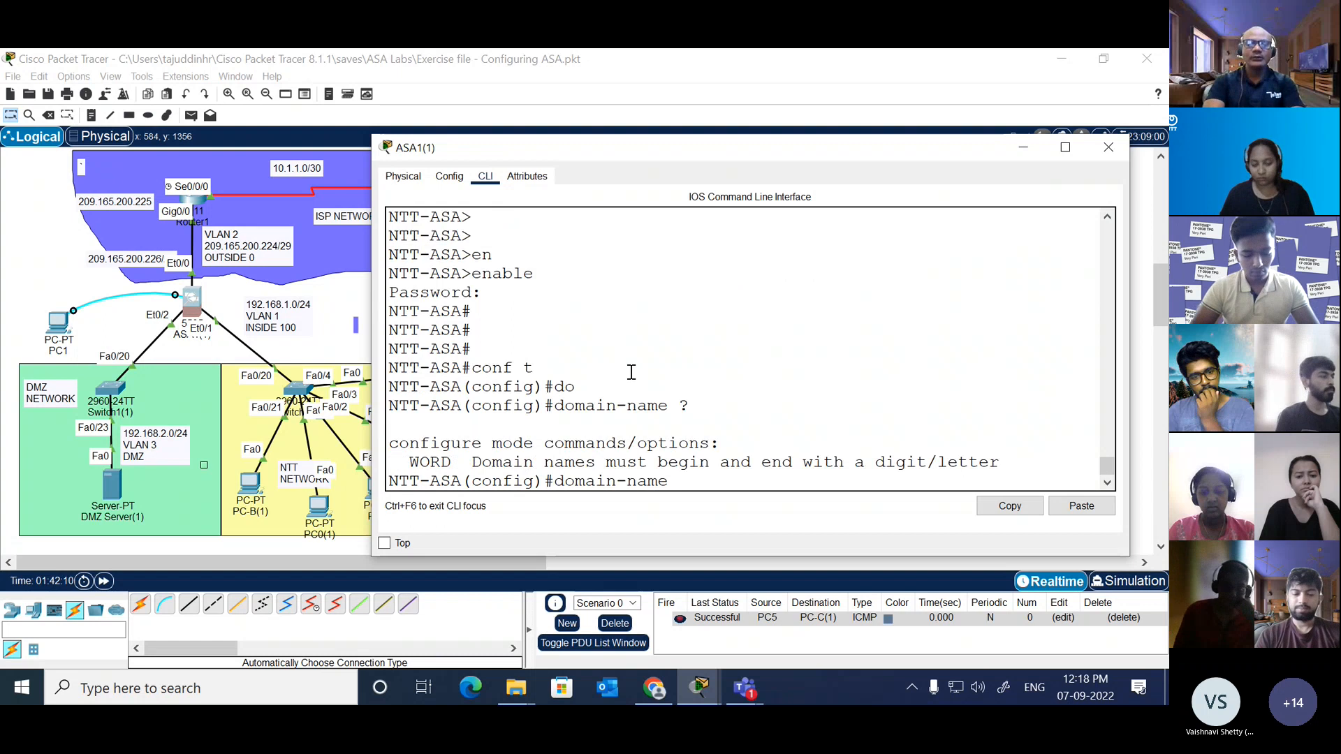
type("cisco")
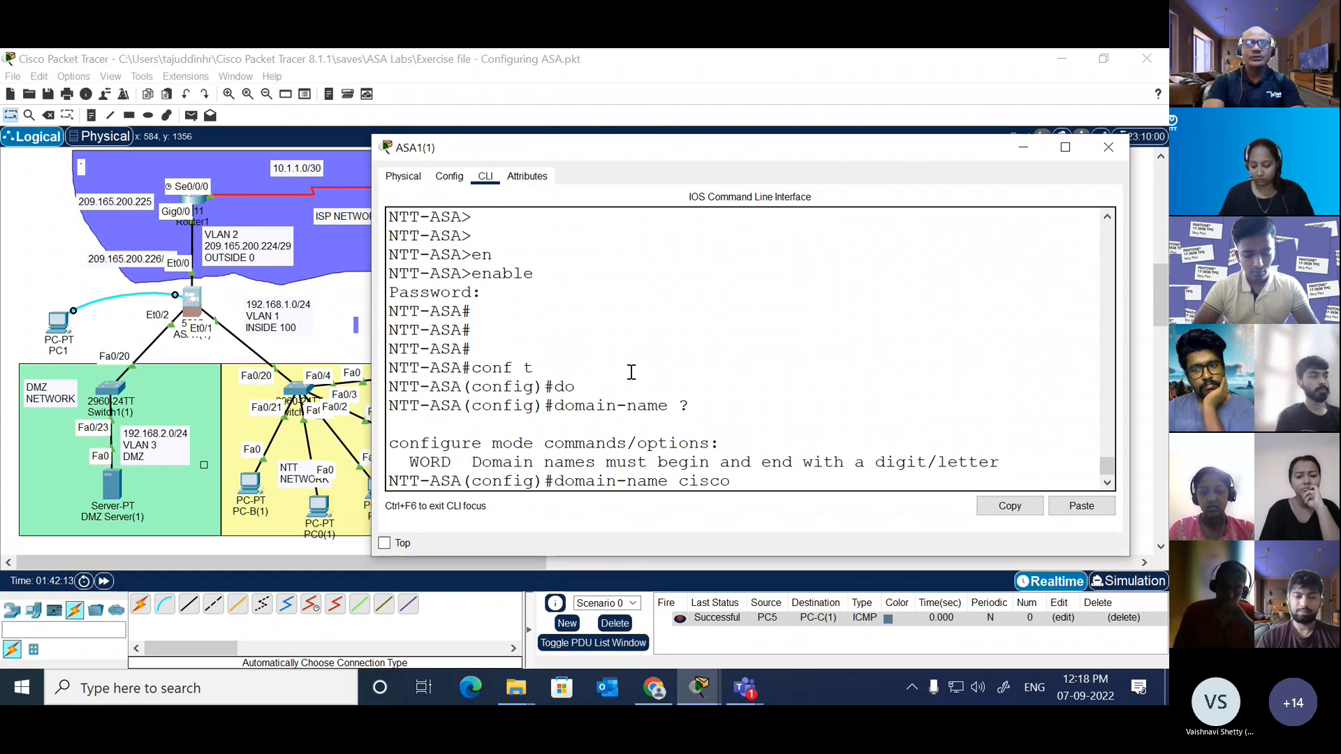
type(".com")
key("Return")
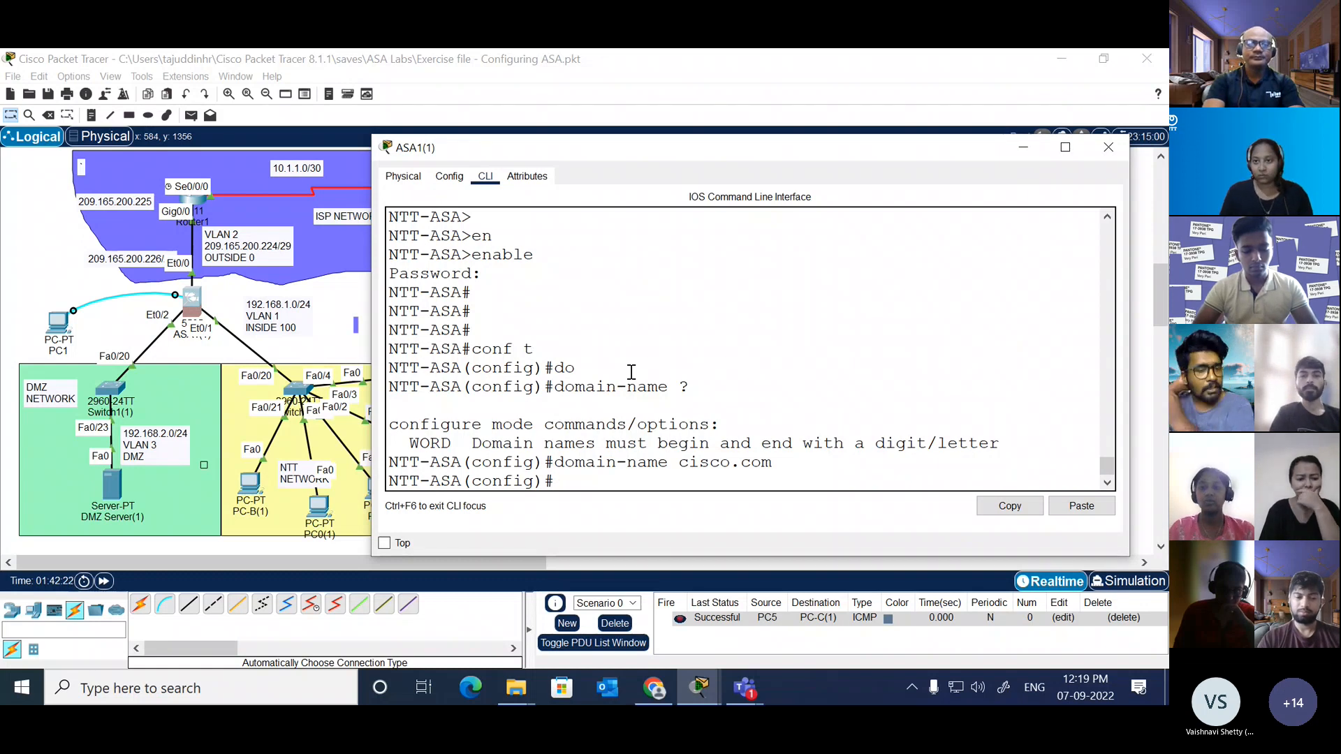
Step: Check the passwd options and try to set the Telnet access password with the encrypted option
type("pass")
key("Tab")
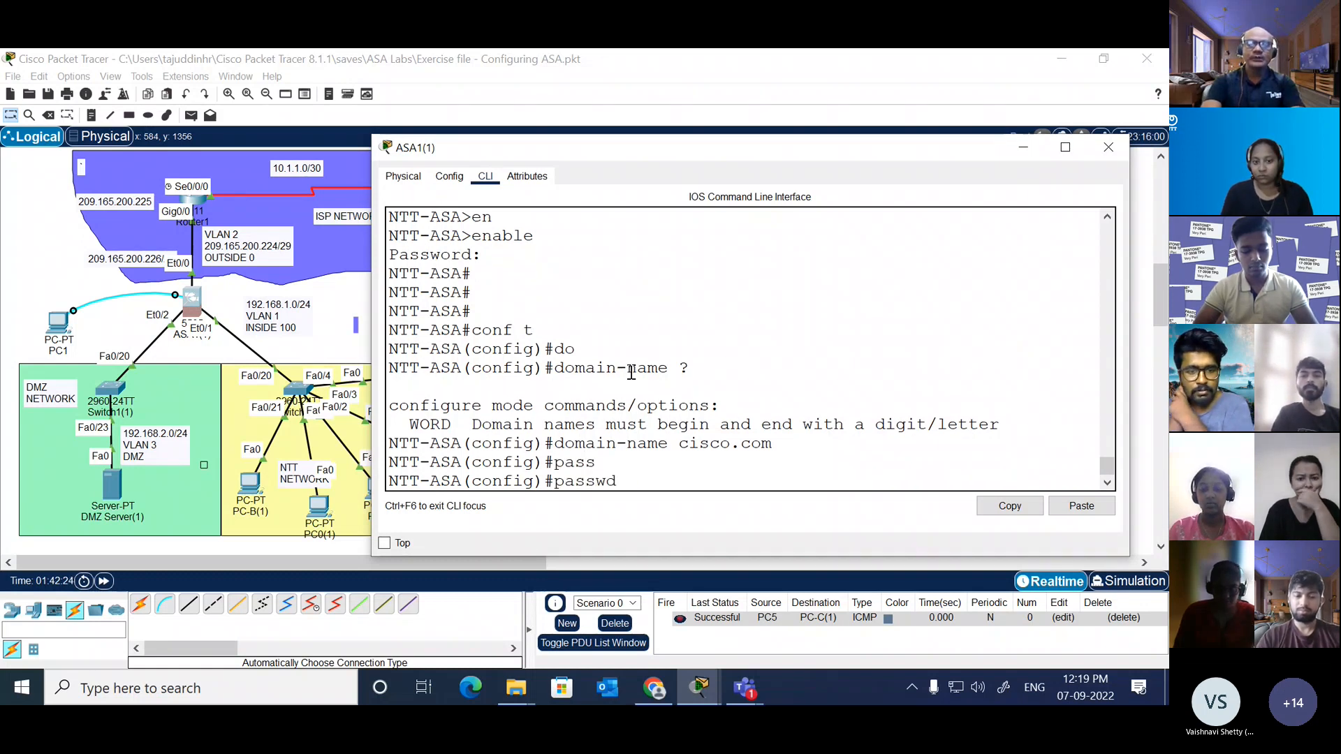
type("?")
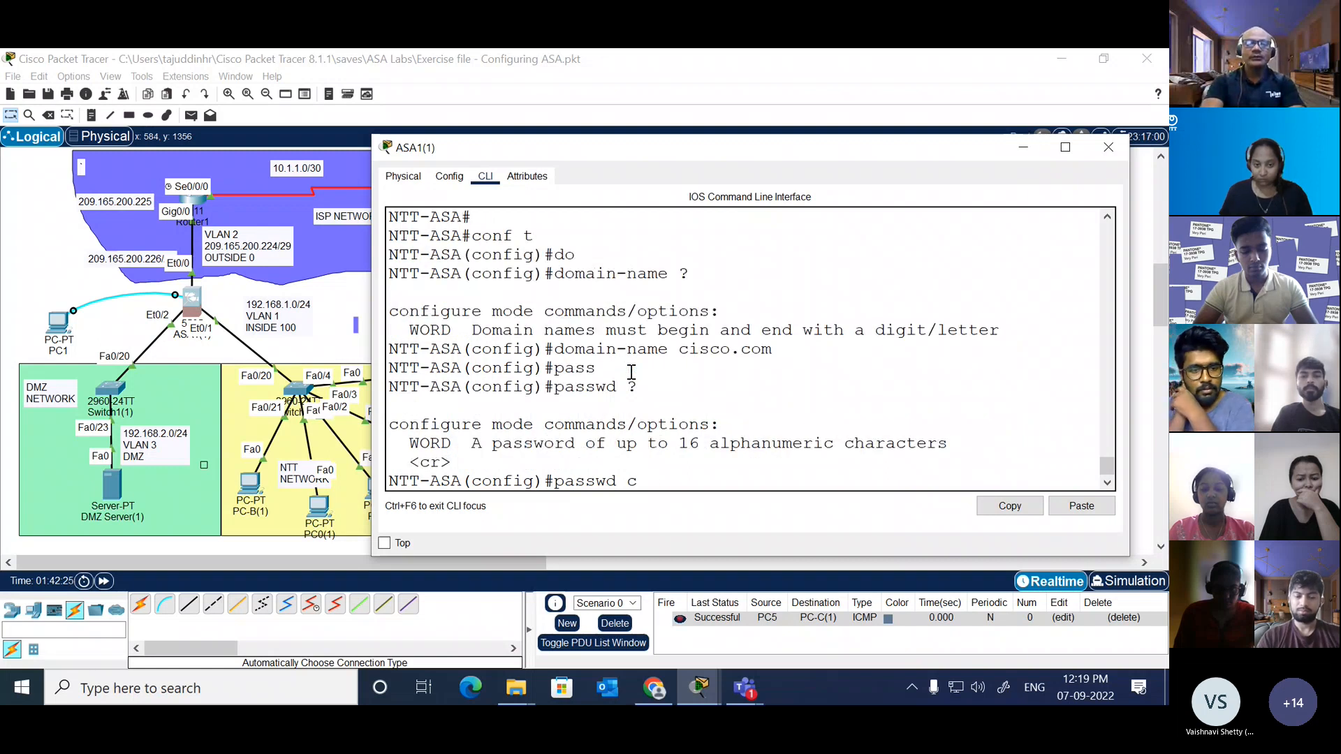
type("cisco ")
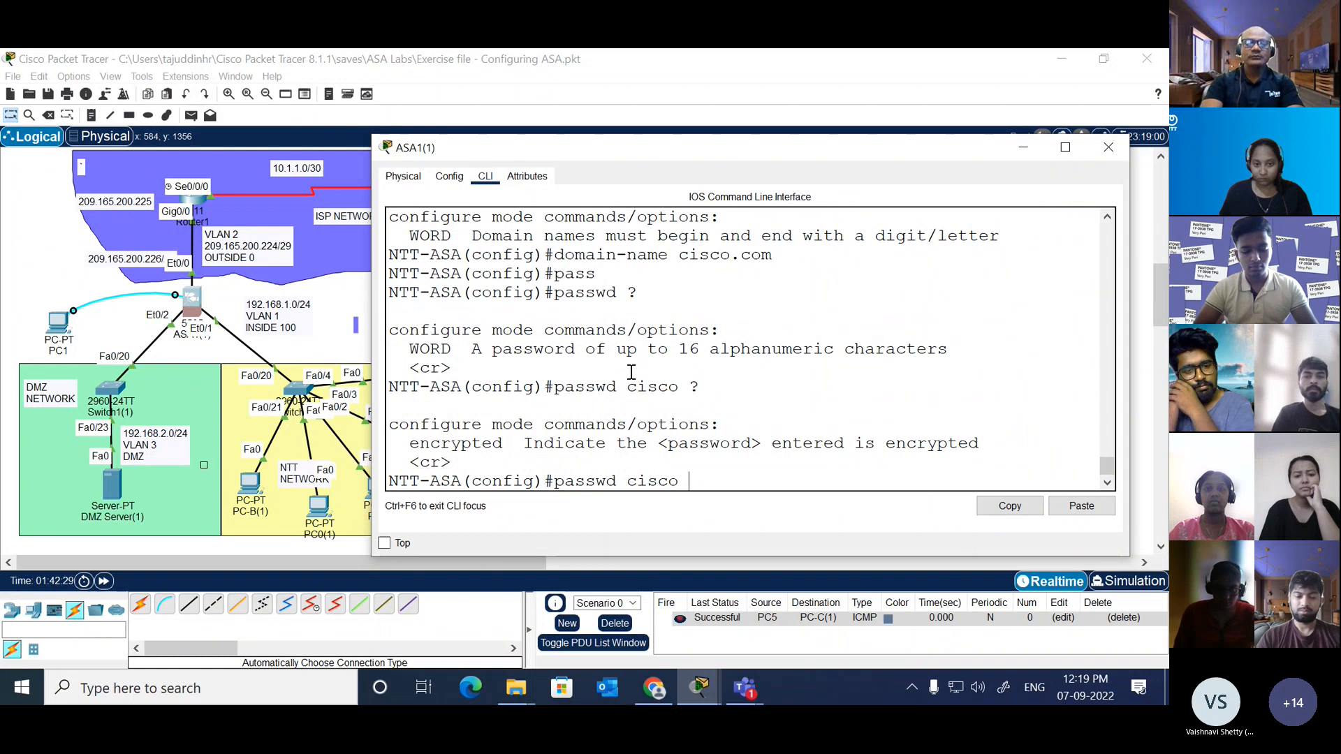
type("?en")
key("Tab")
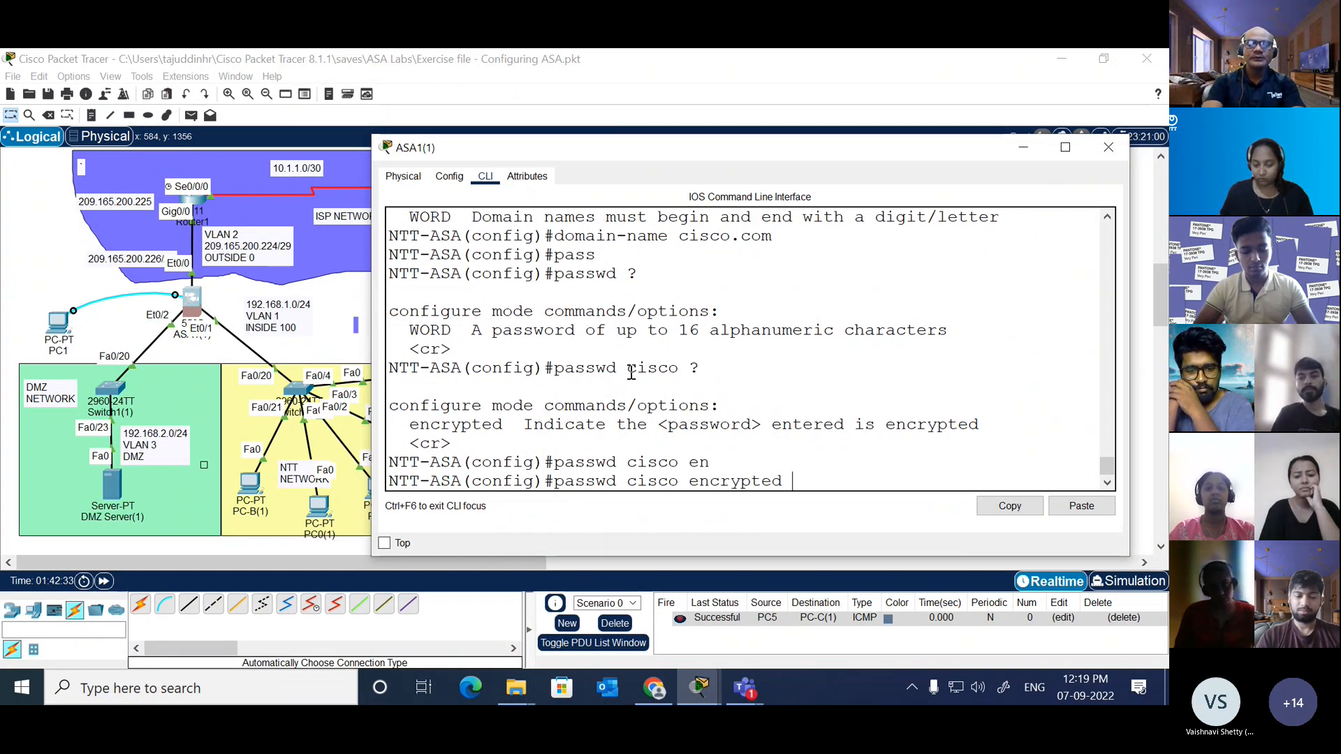
type("?")
key("Return")
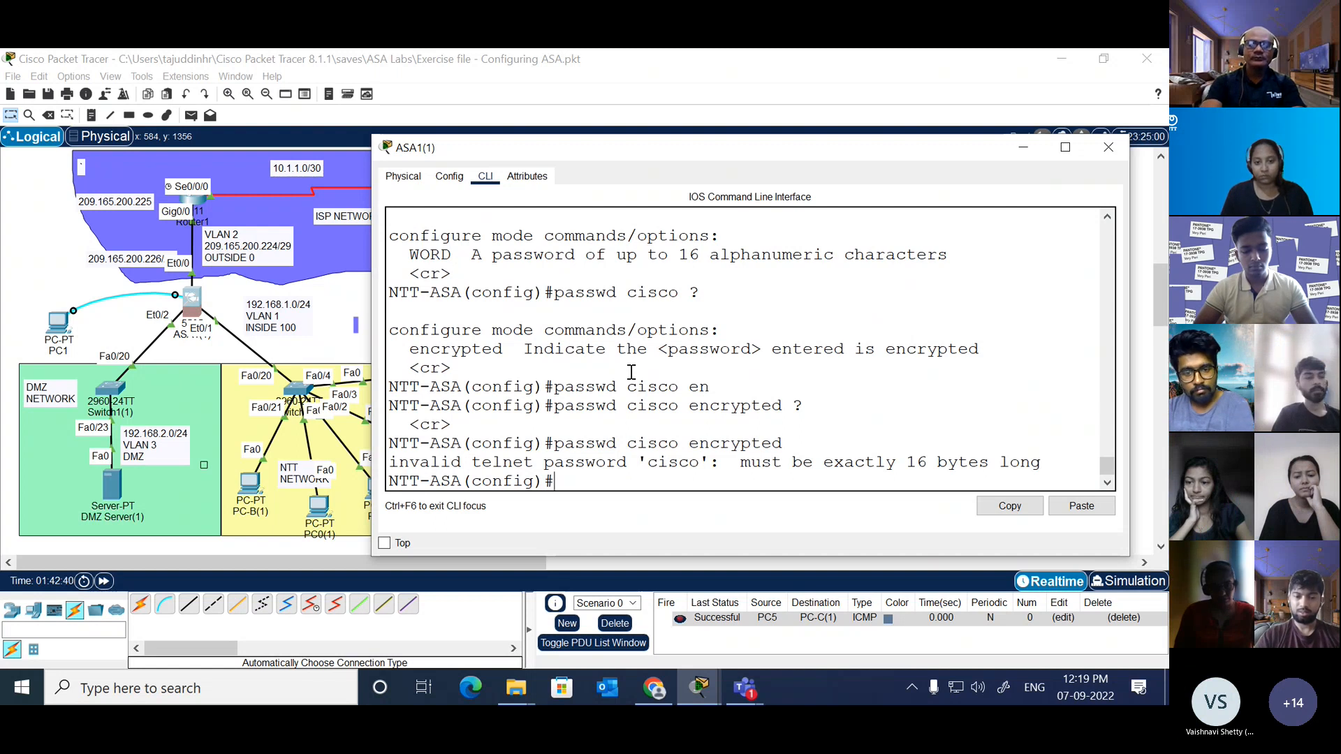
Step: End configuration mode, log off and re-enter privileged EXEC mode with the password prompt left empty
type("end")
key("Return")
key("Return")
key("Return")
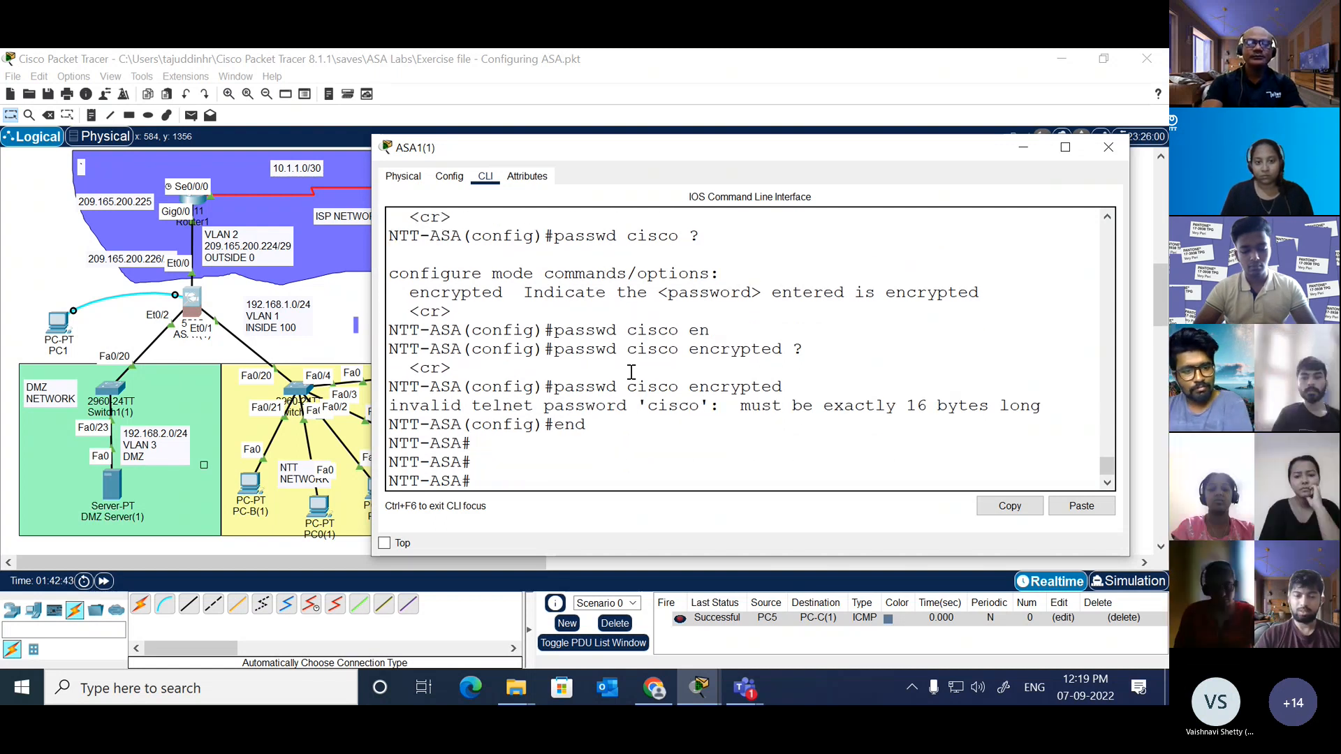
type("exit")
key("Return")
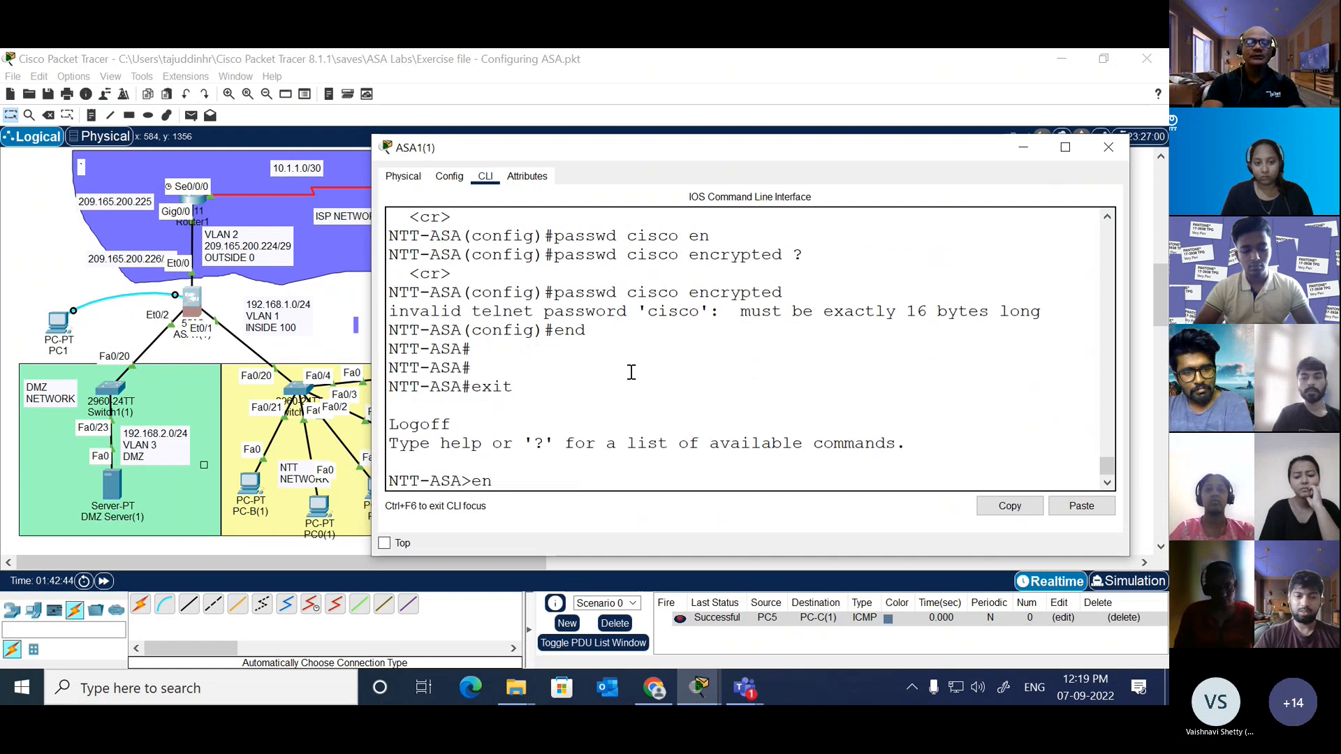
type("en")
key("Tab")
key("Return")
key("Return")
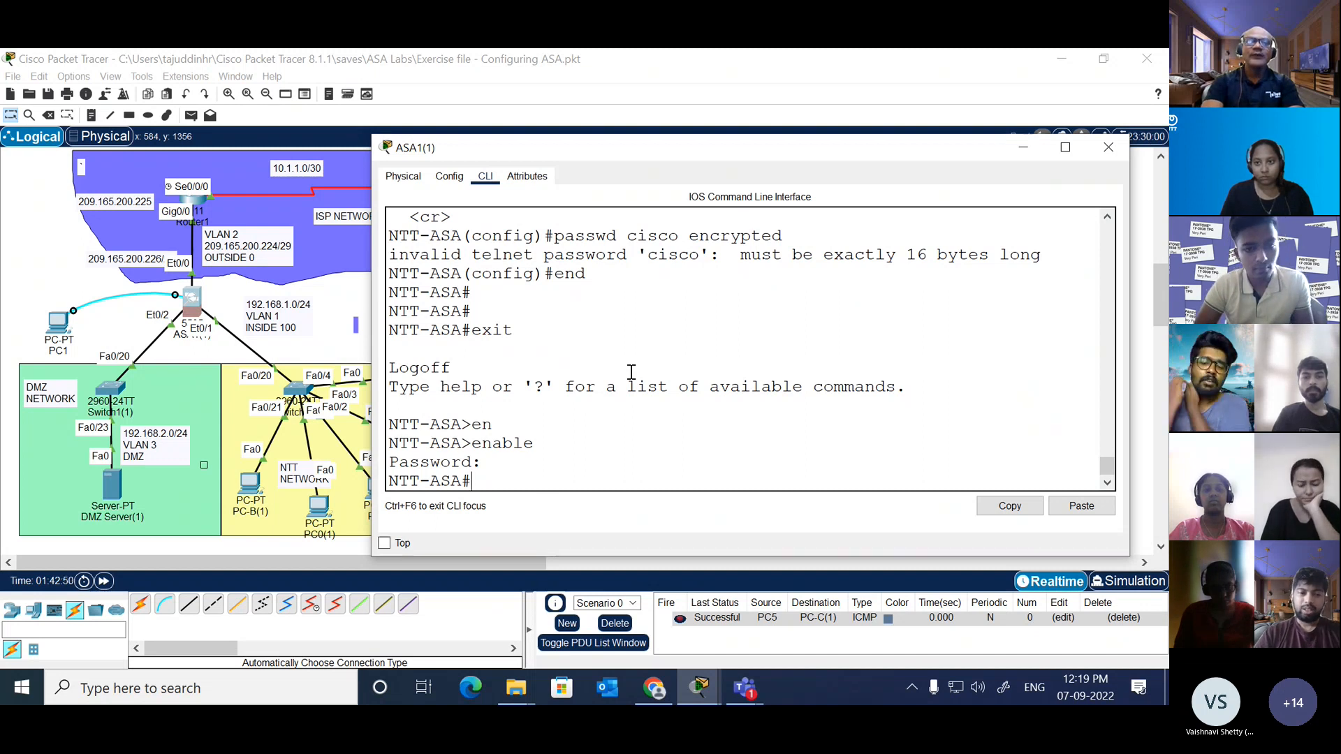
Step: Enter global configuration mode and list all available configuration commands
type("conf t")
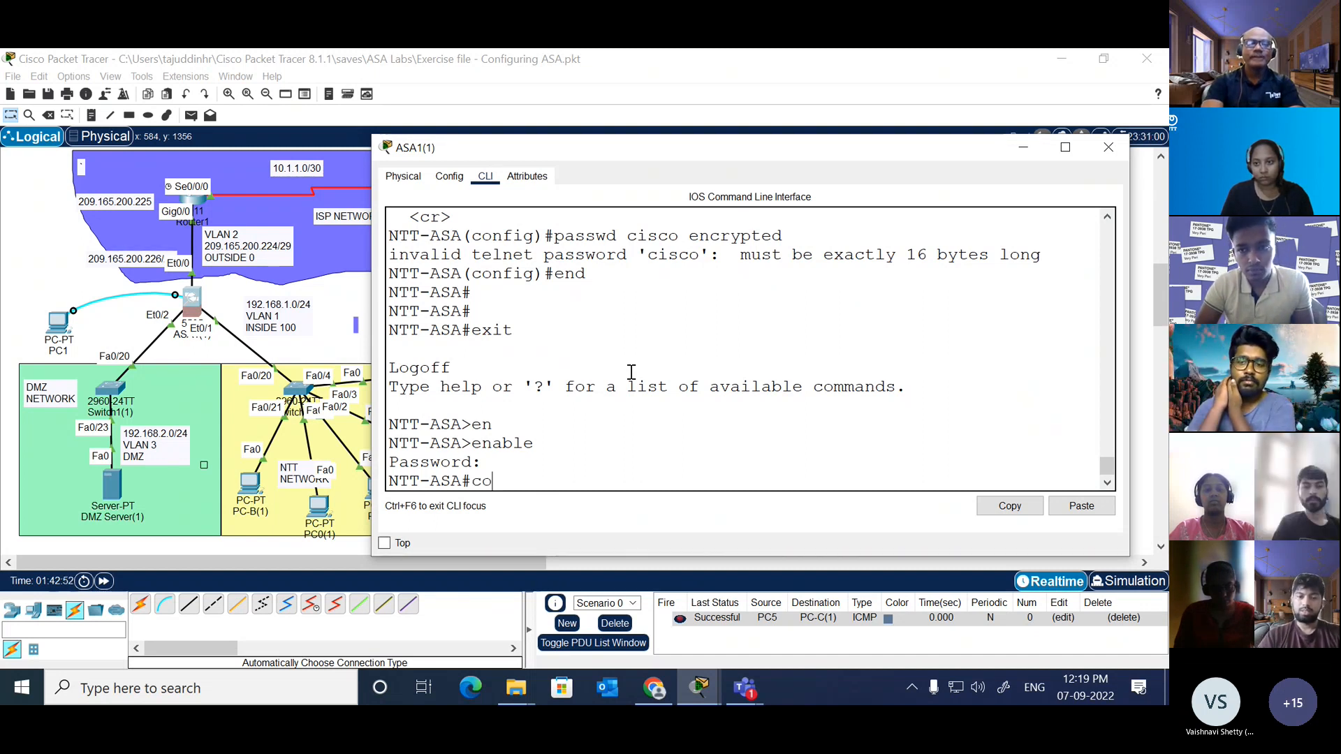
key("Return")
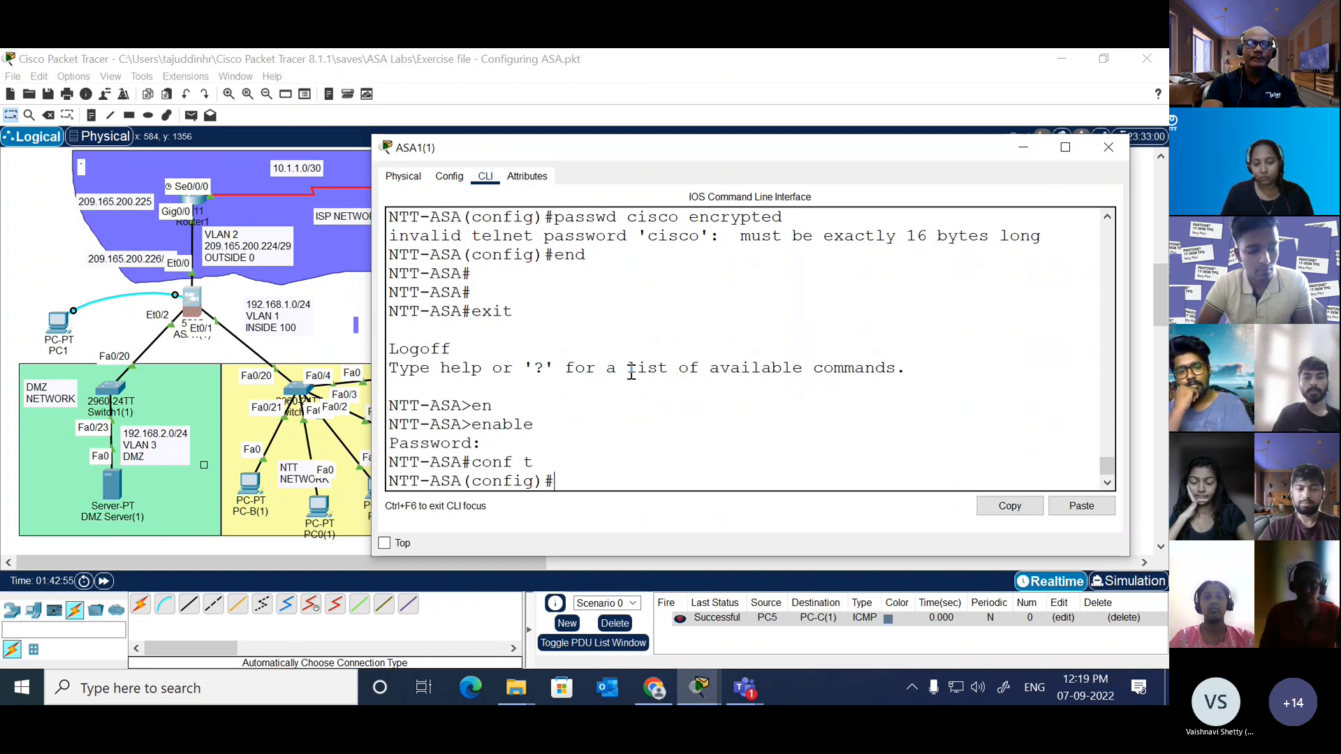
type("o")
key("Tab")
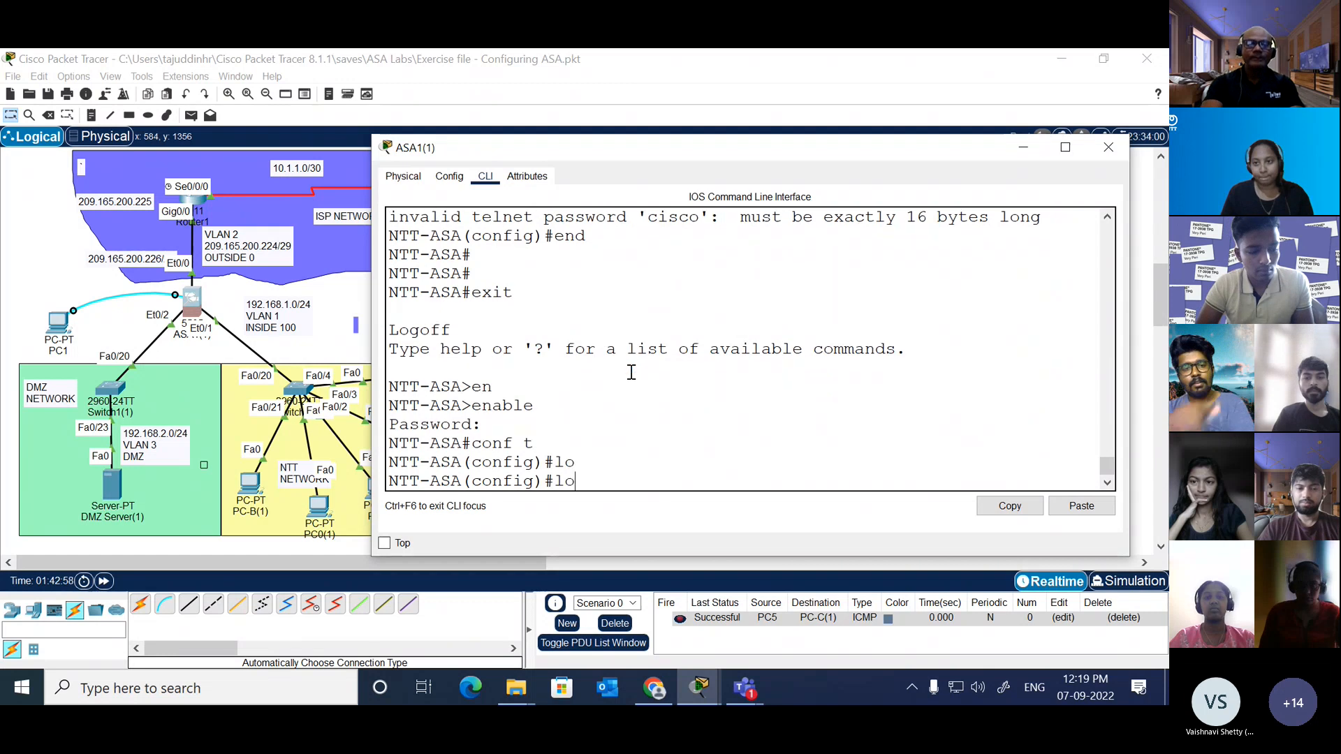
key("BackSpace")
key("BackSpace")
type("?")
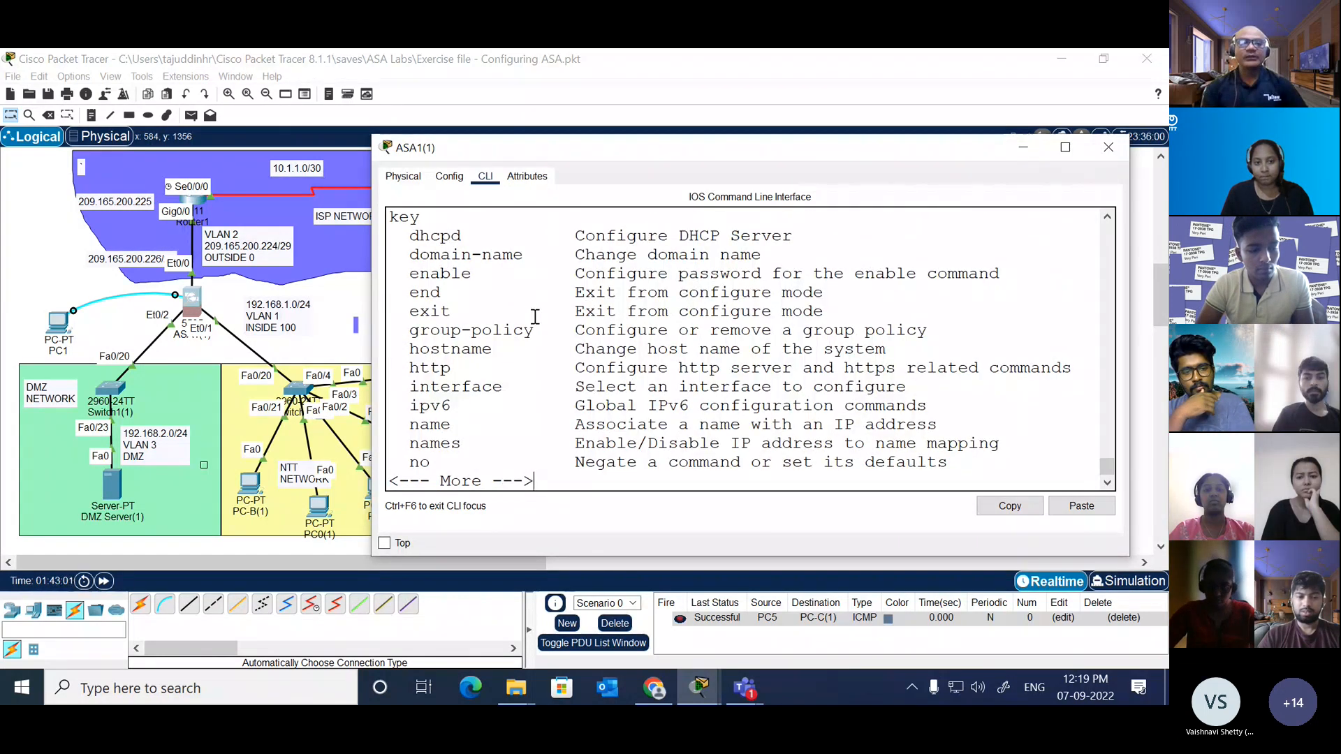
key("space")
Step: Check the enable command's options and set the ASA's enable password for privileged access
type("en")
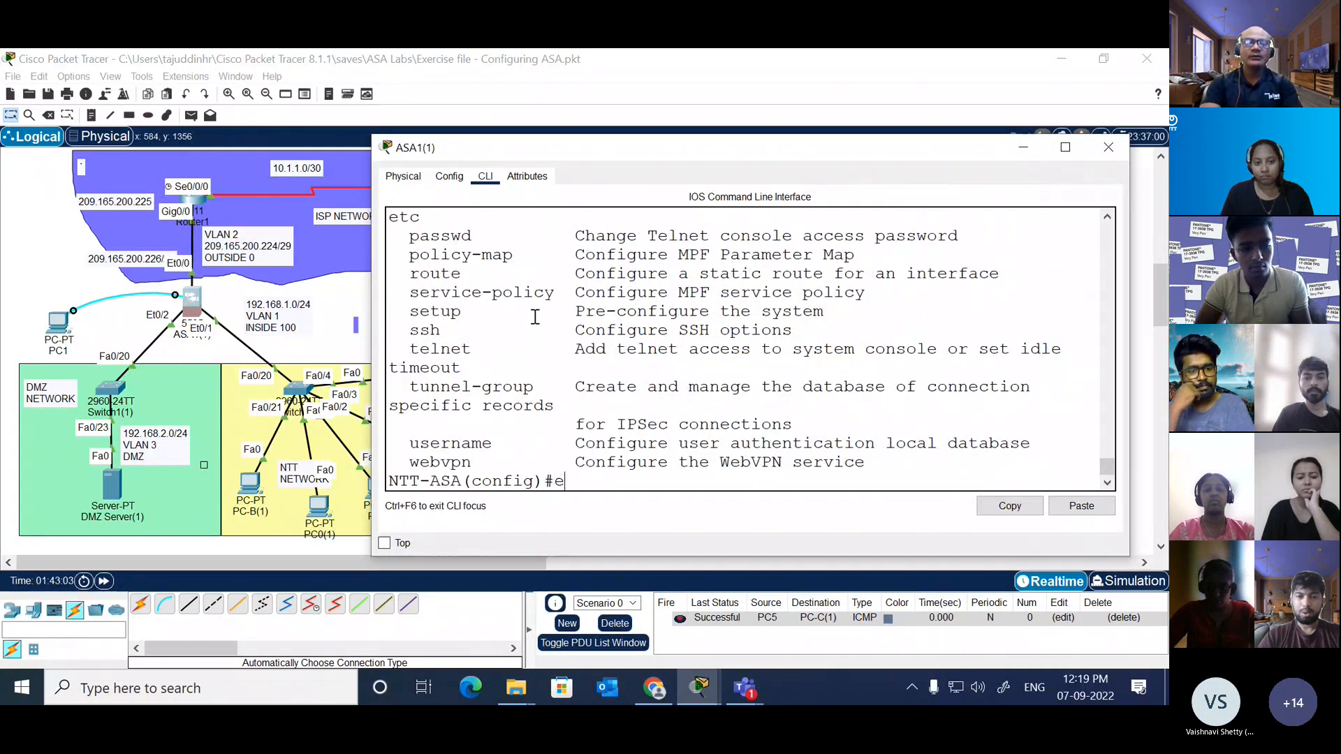
key("Tab")
type("a")
key("Tab")
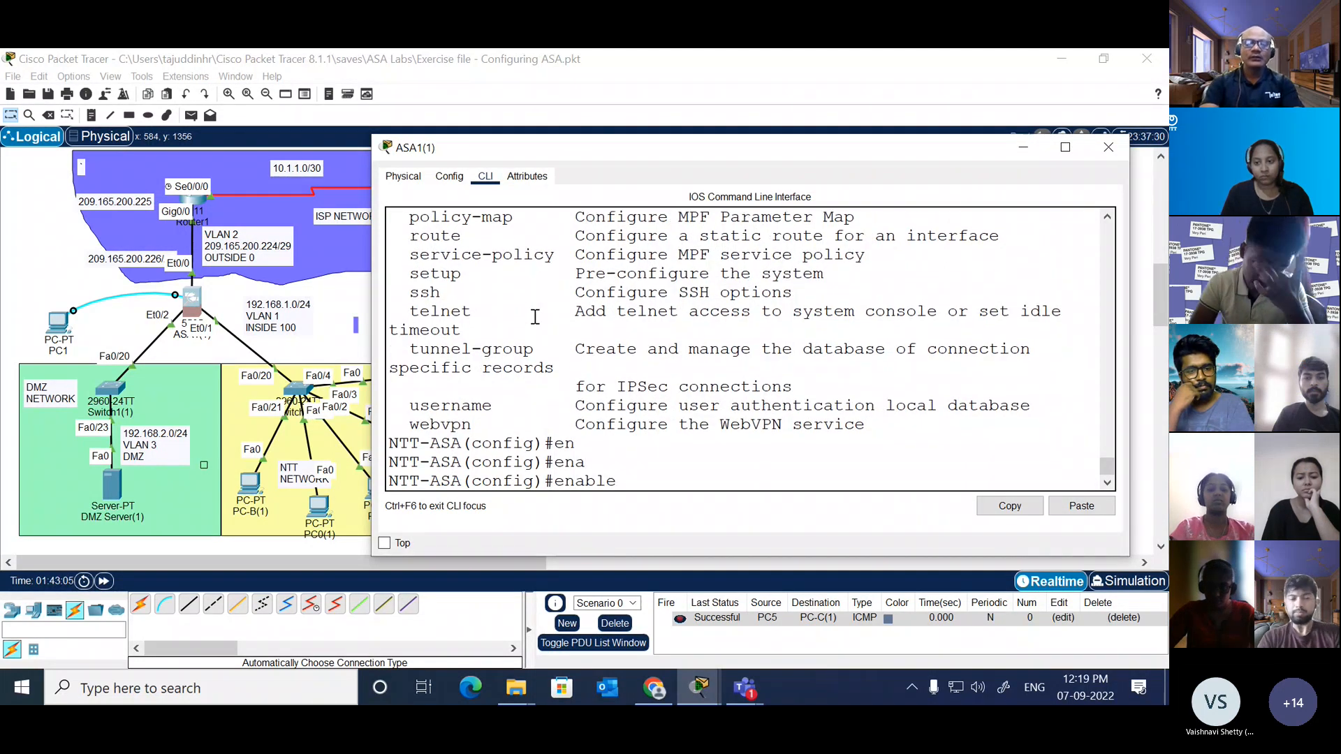
type("?")
type("pass")
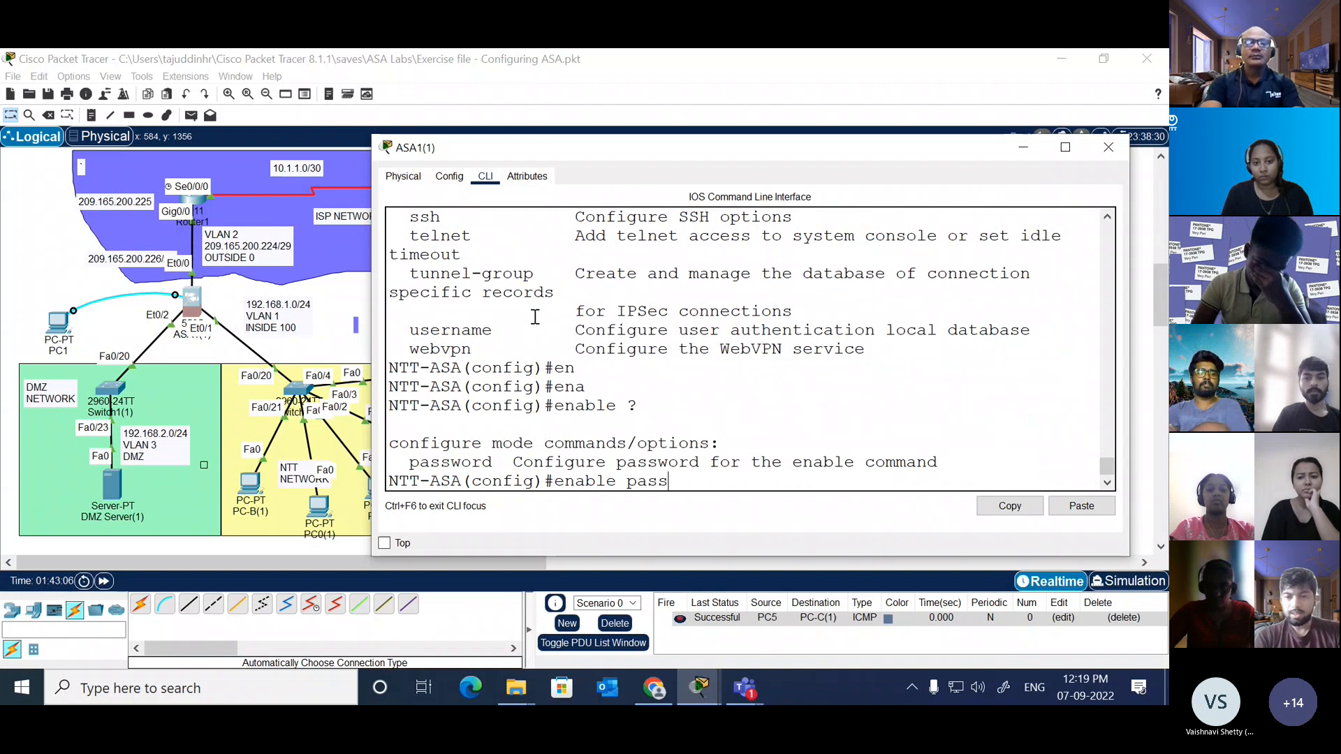
key("Tab")
type("?cisco")
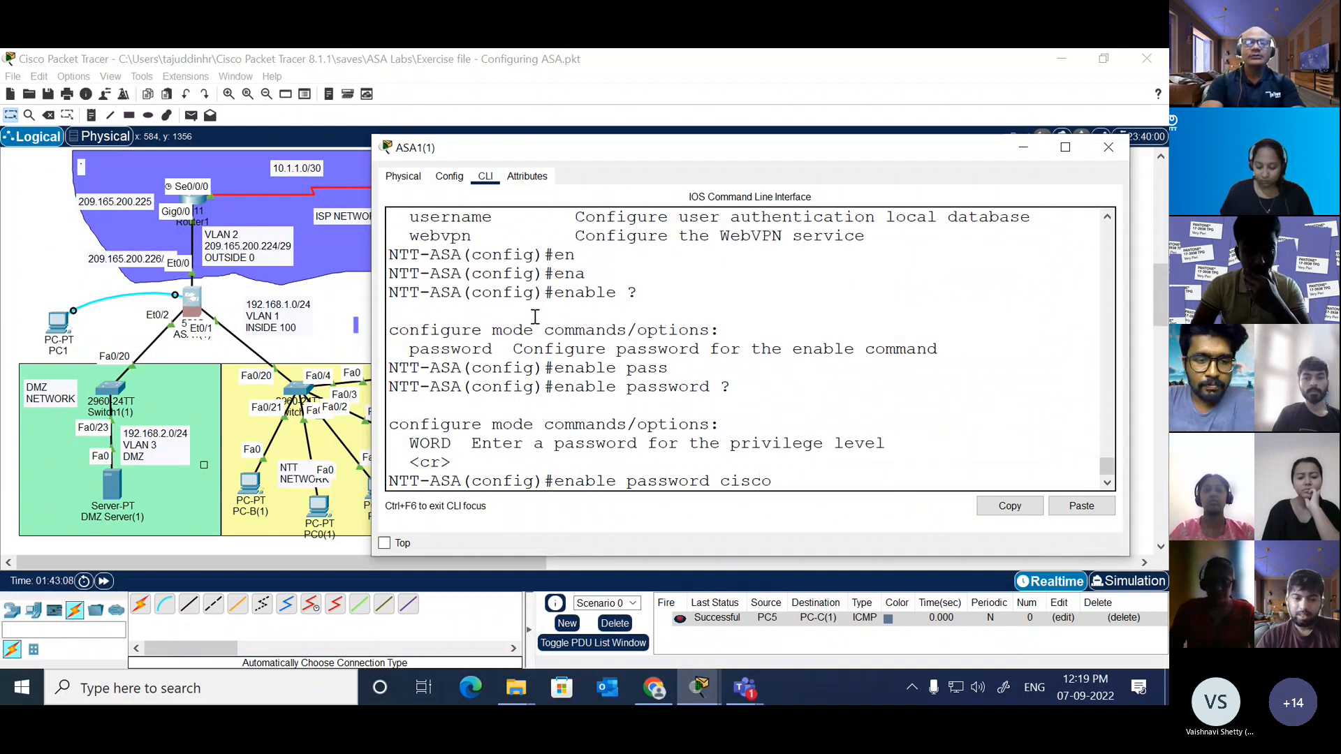
key("Return")
key("Return")
key("Return")
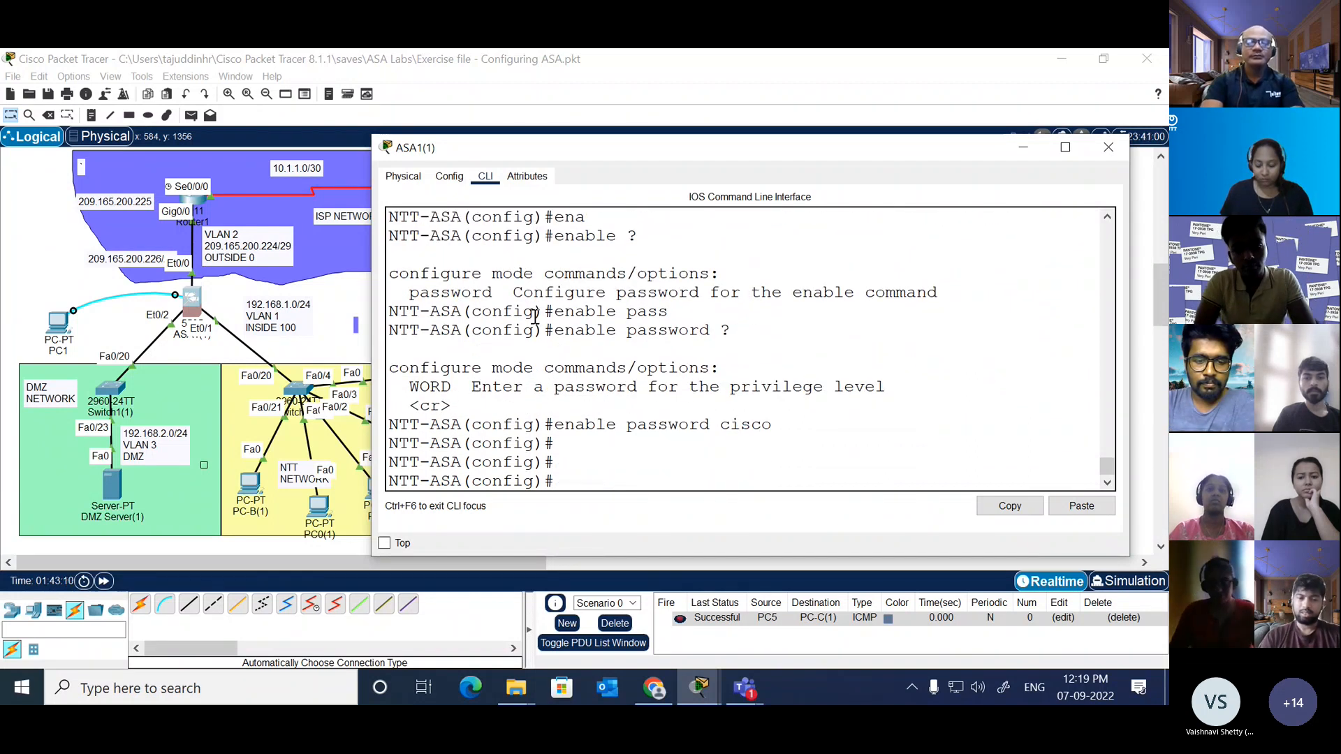
Step: End configuration mode and log off to the ASA's user EXEC prompt
type("end")
key("Return")
key("Return")
key("Return")
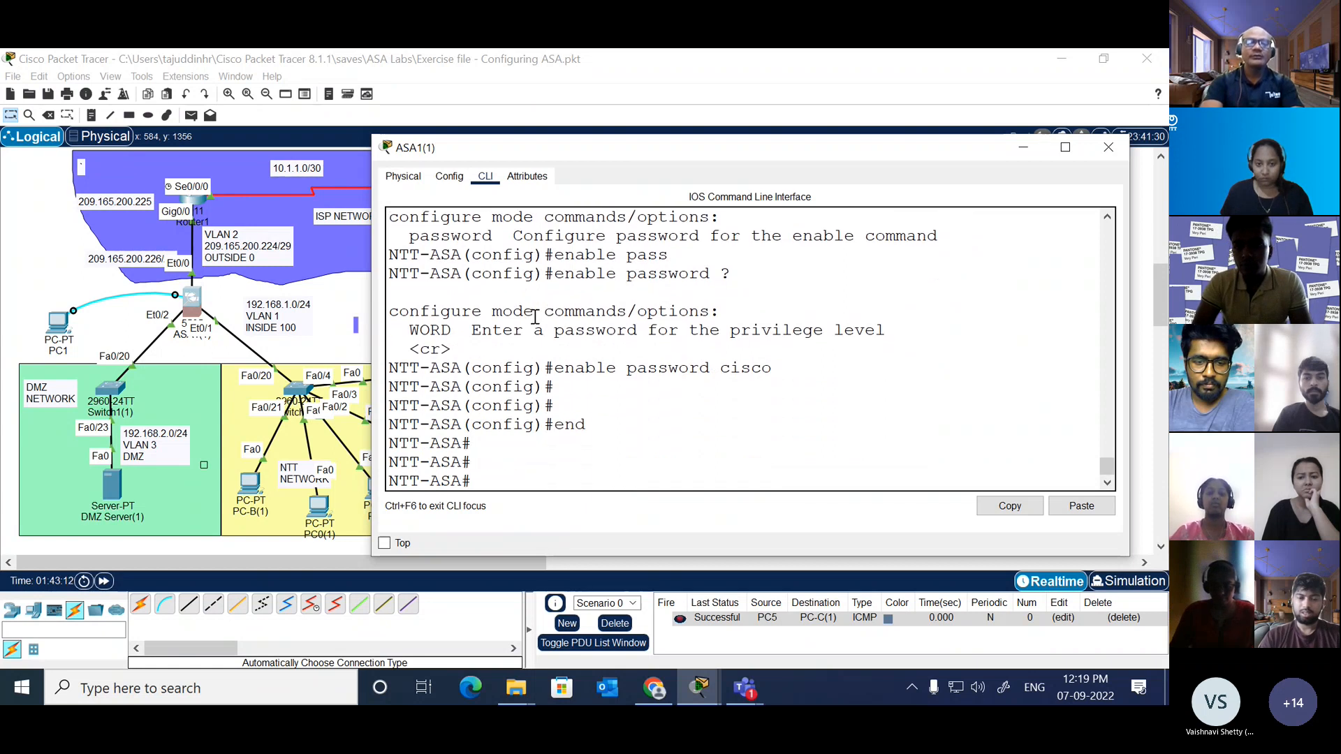
type("exit")
Step: Test access to privileged EXEC mode twice, submitting an empty password at every prompt
key("Return")
key("Return")
key("Return")
type("en")
key("Tab")
key("Return")
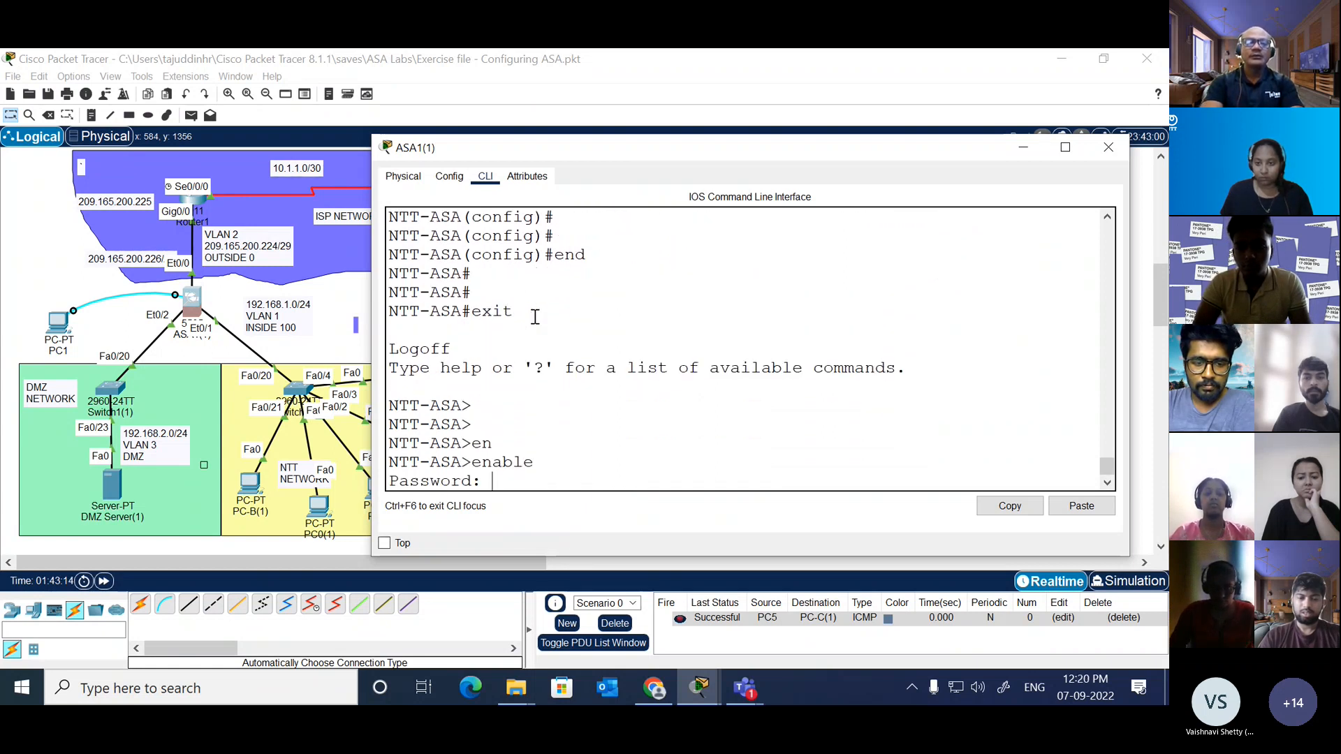
key("Return")
key("Return")
key("Return")
key("Return")
key("Return")
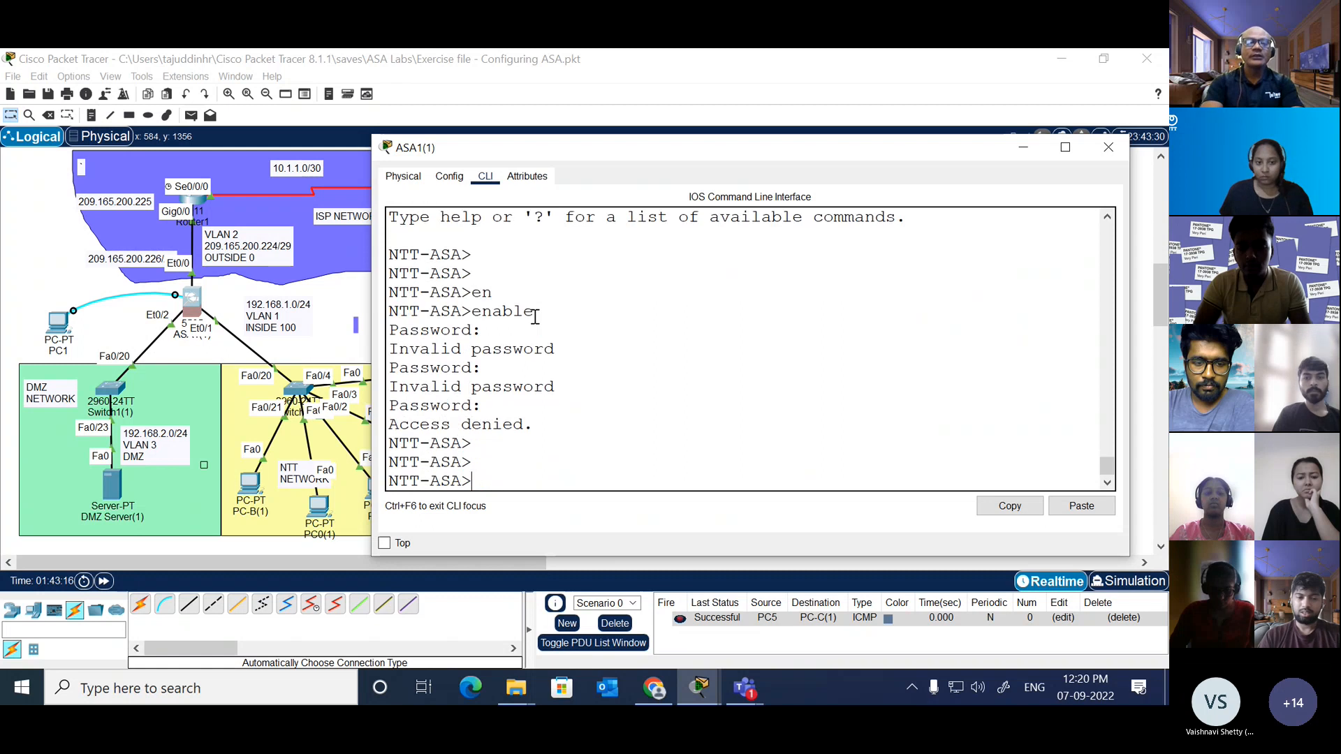
key("Return")
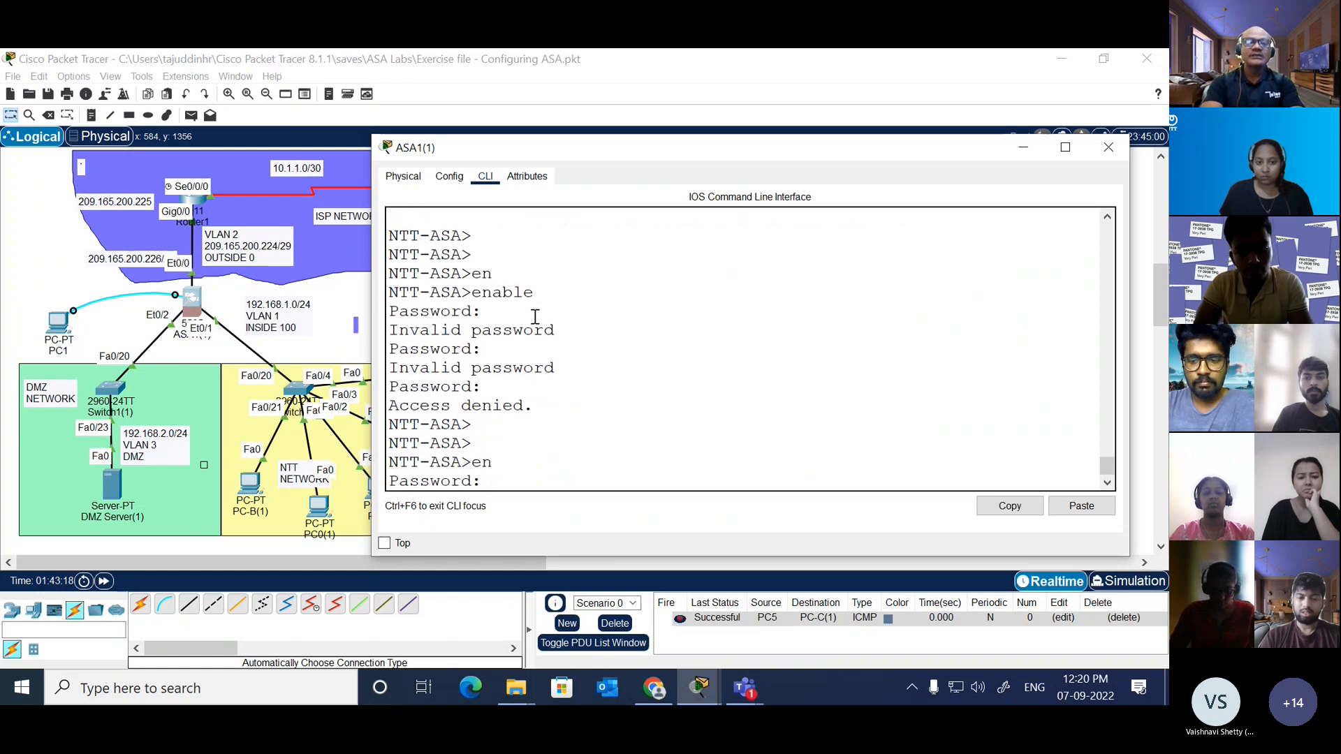
key("Return")
key("Return")
key("Return")
key("Return")
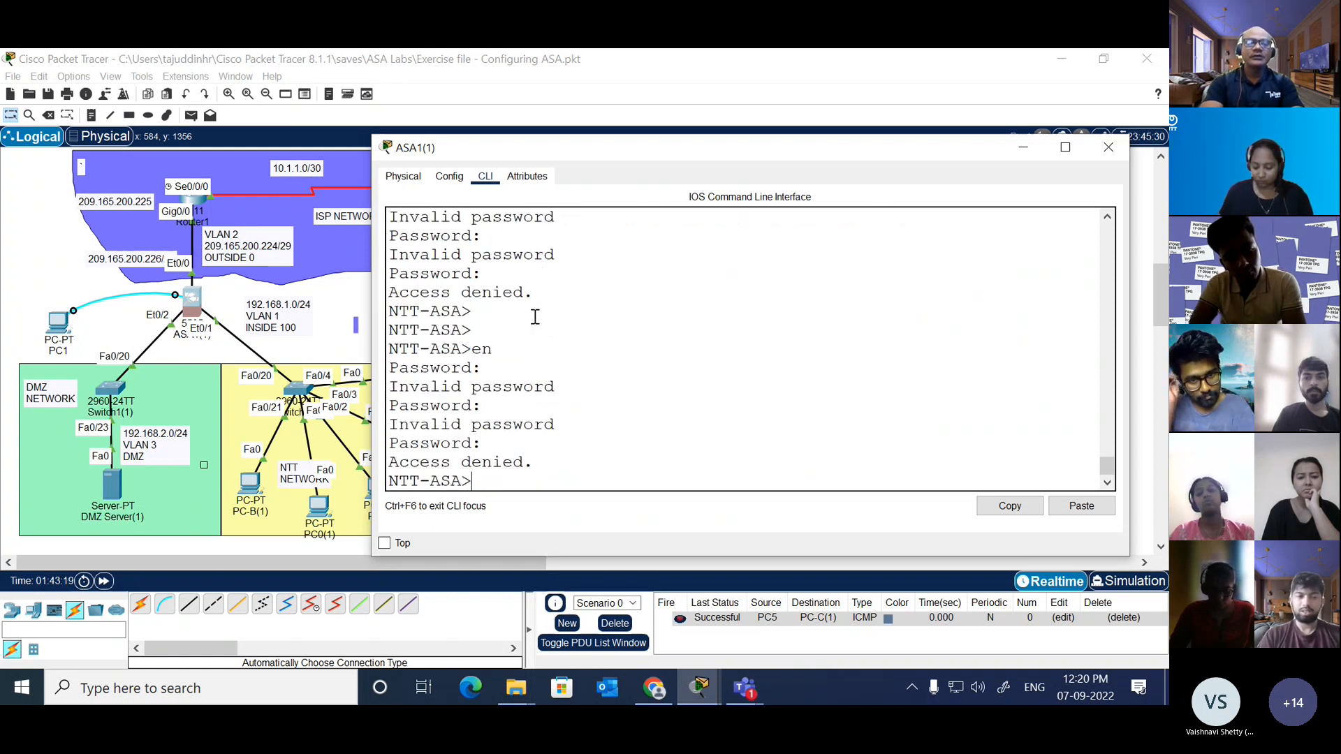
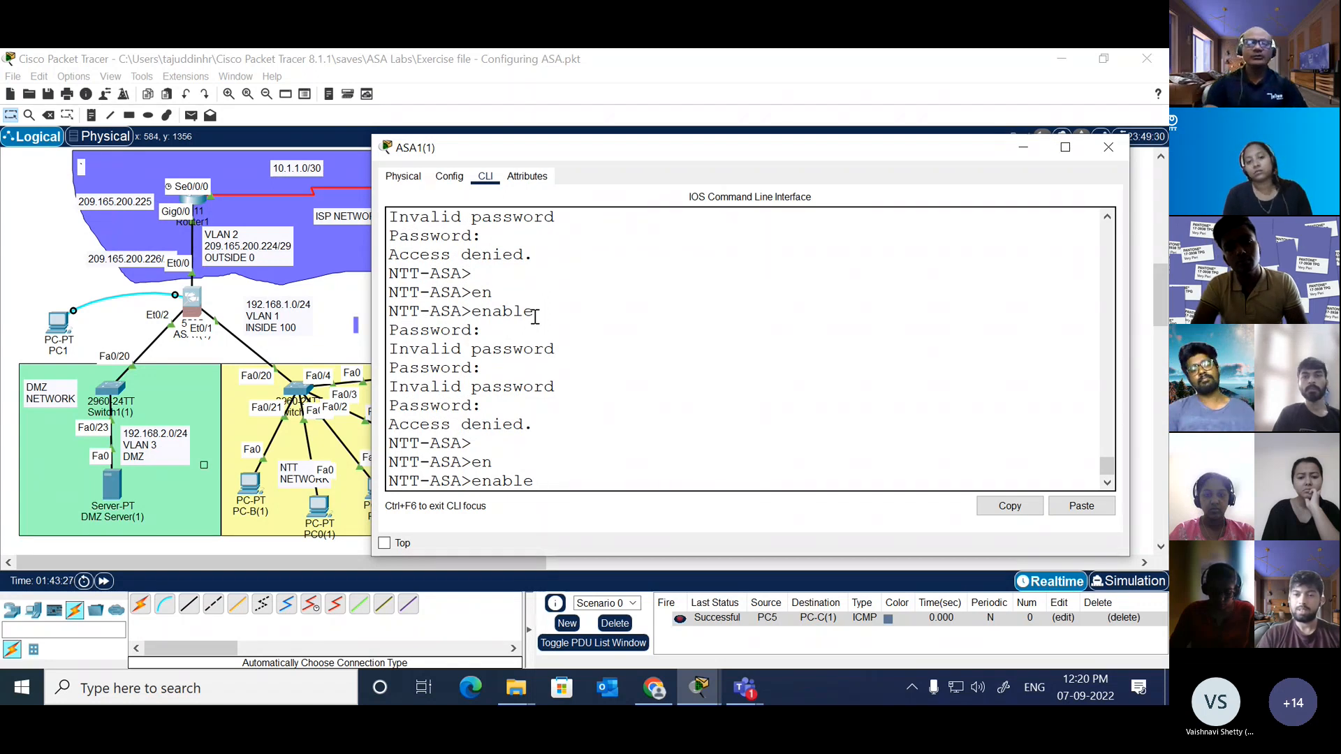
Step: Retry the enable command two more times, submitting an empty password at each of the three prompts
key("Return")
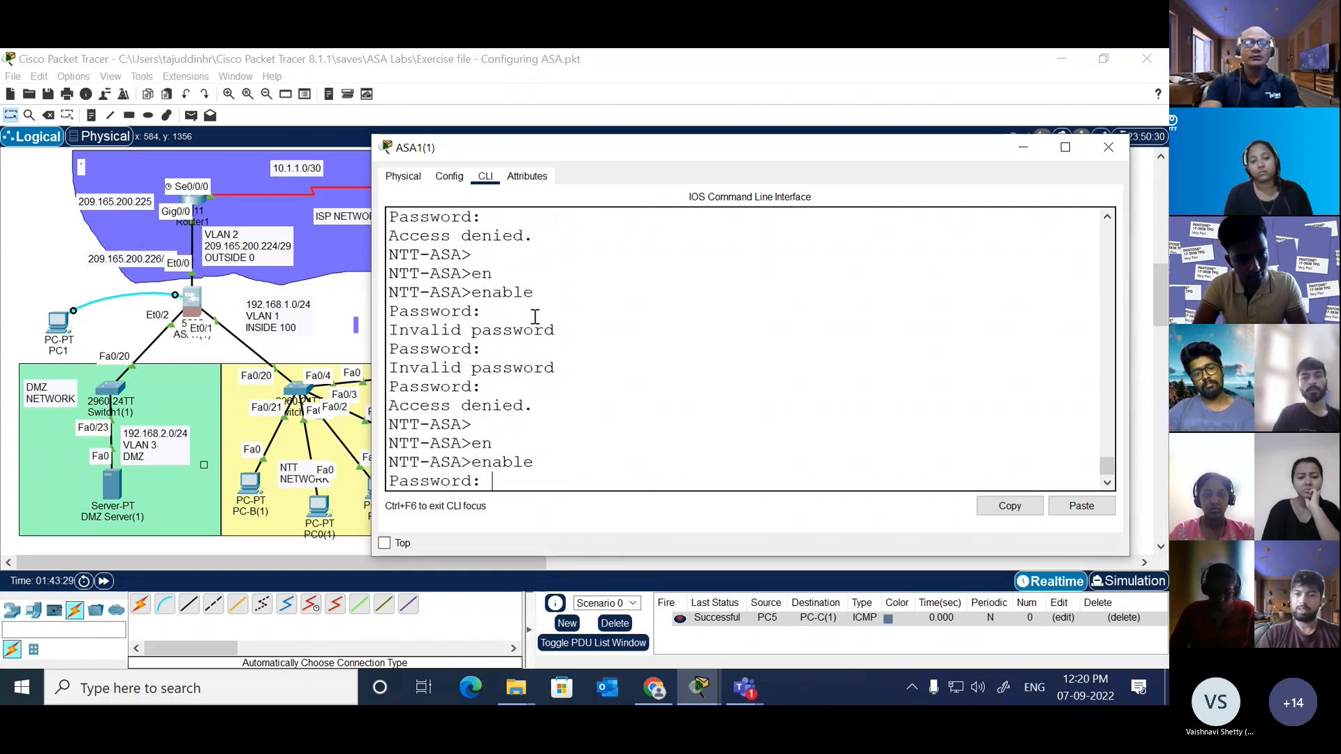
key("Return")
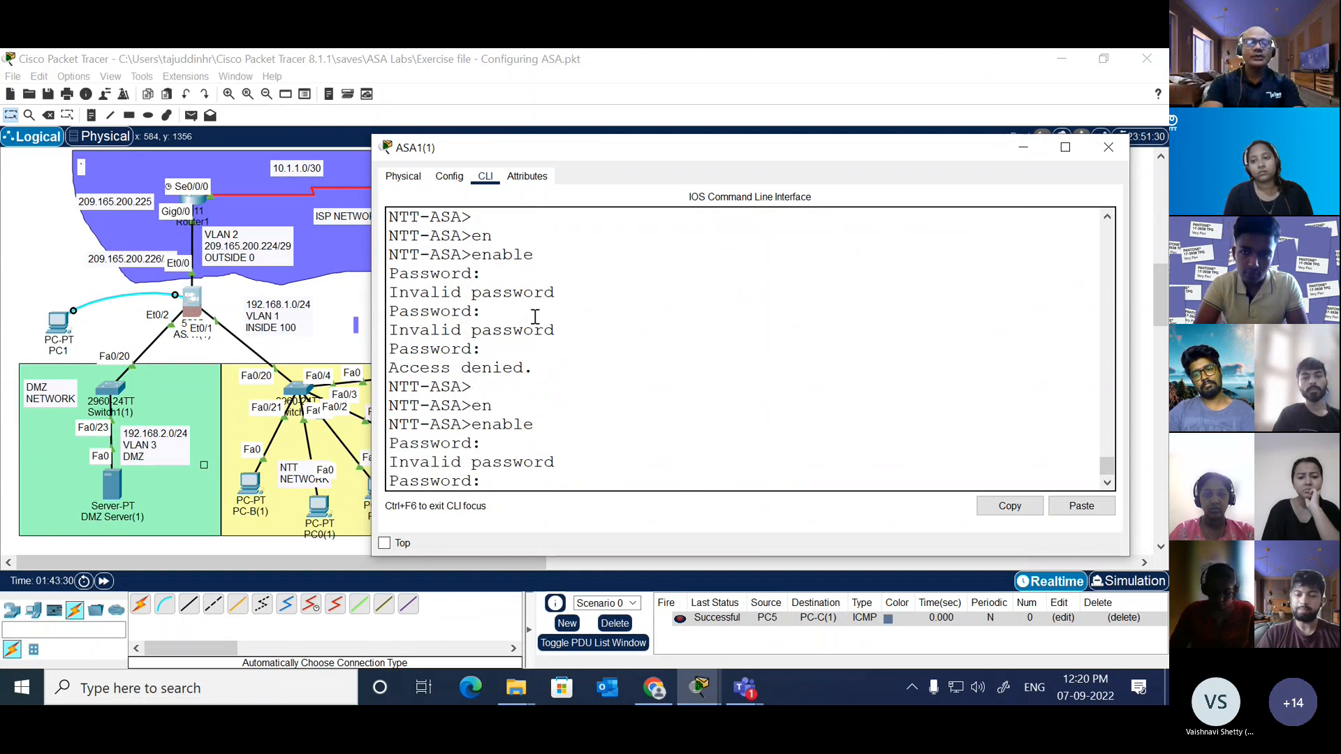
key("Return")
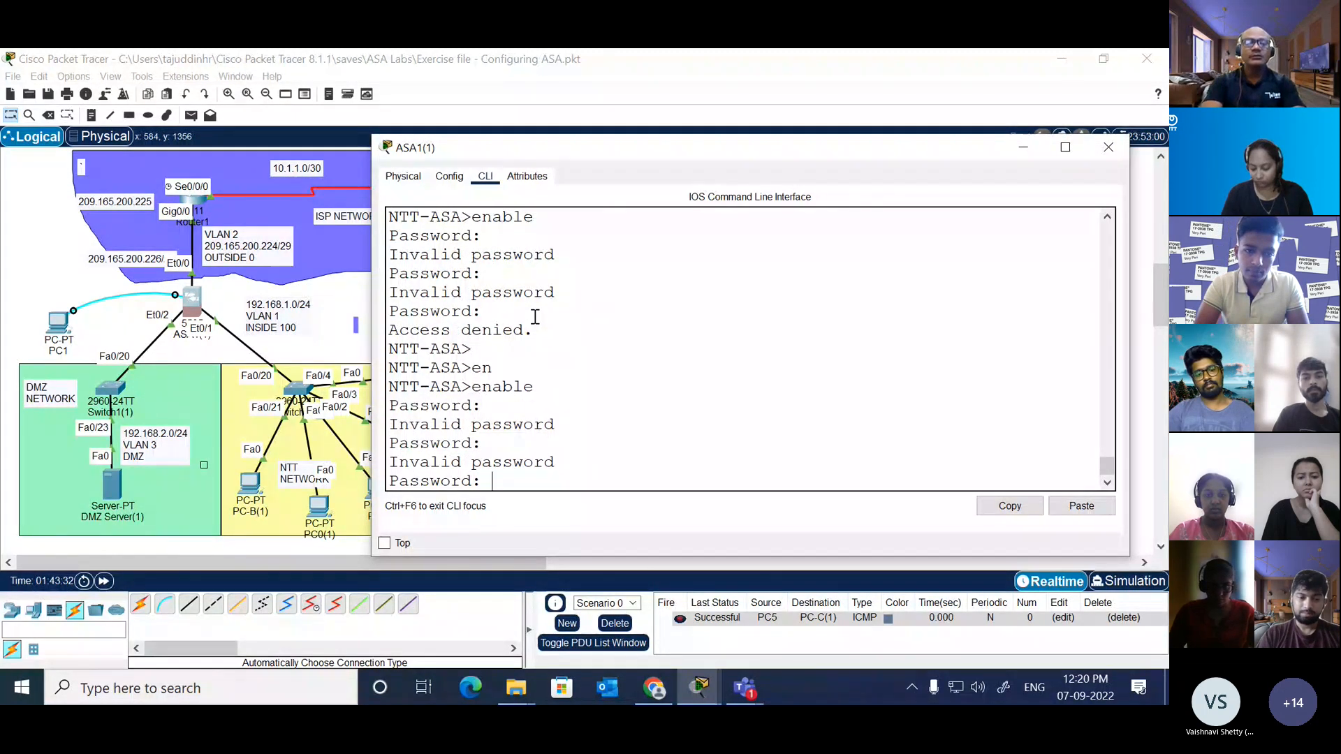
key("Return")
type("en")
key("Tab")
key("Return")
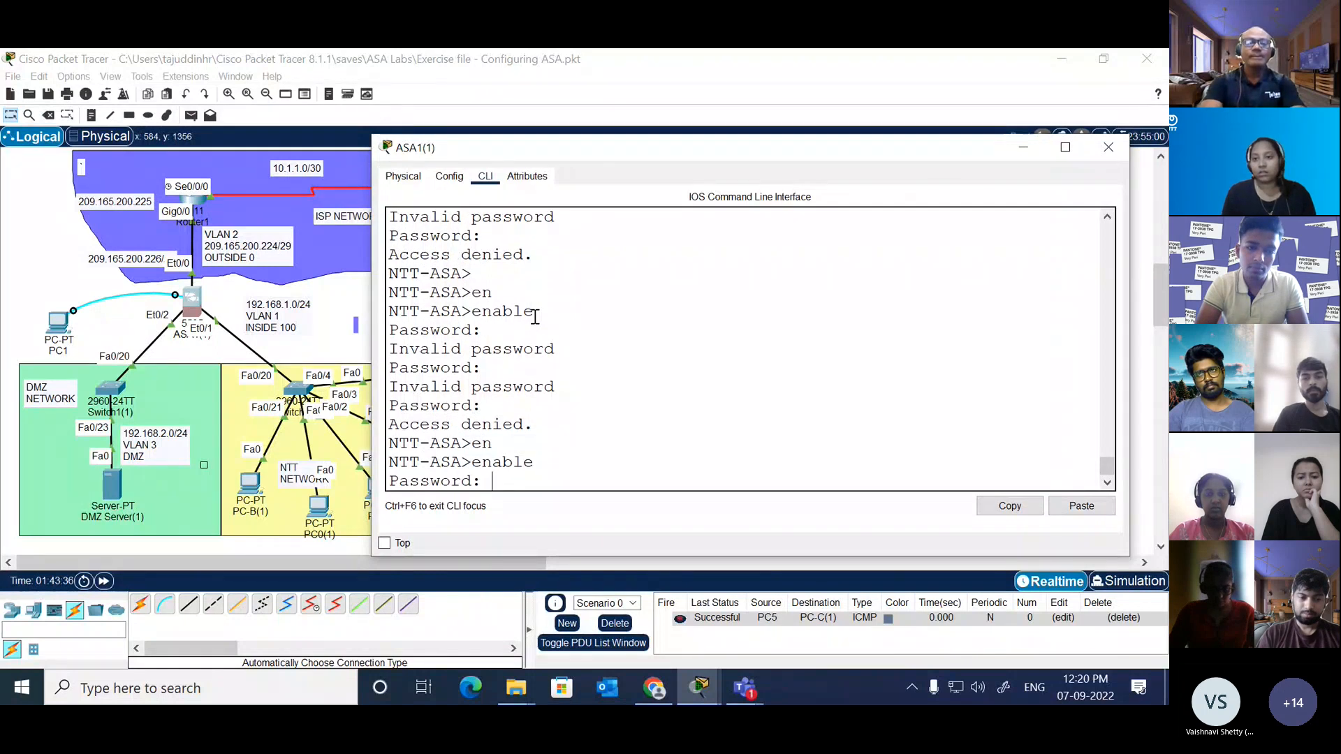
key("Return")
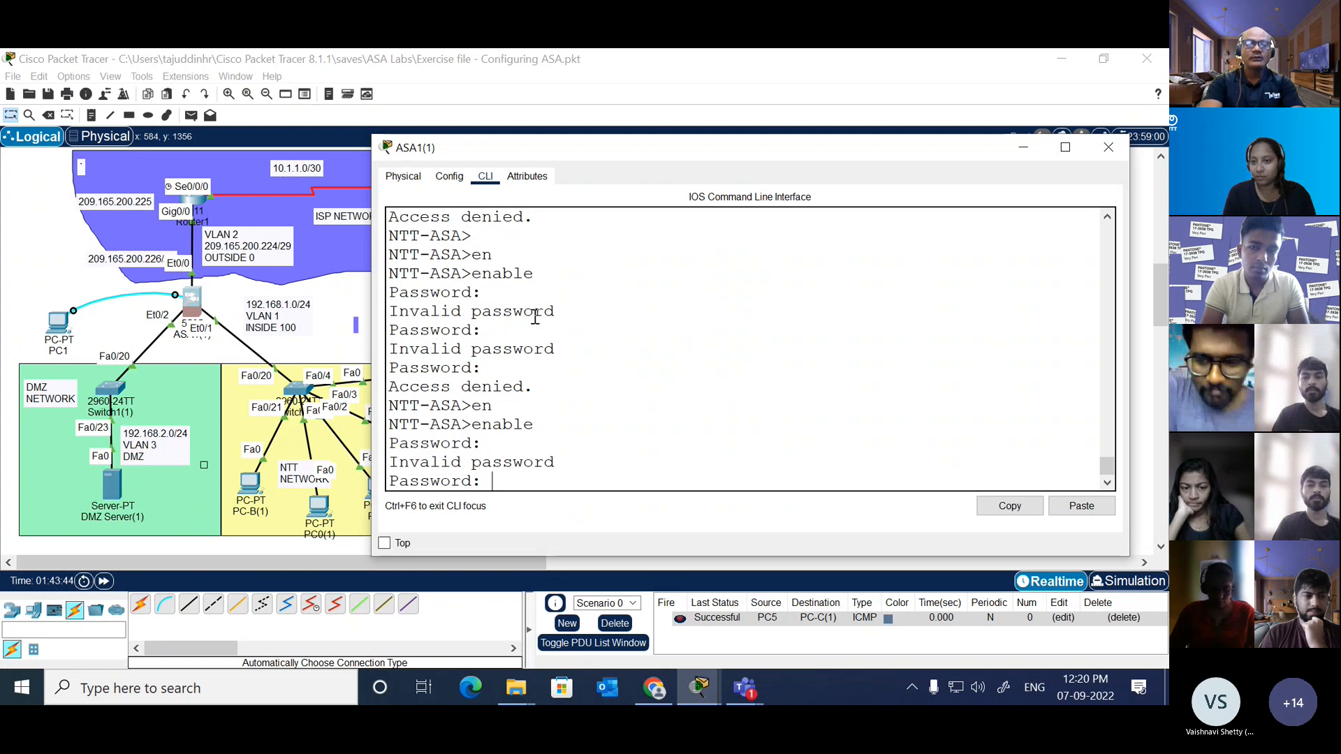
key("Return")
Step: Enter privileged EXEC mode on the ASA by supplying the enable password
key("Return")
key("Return")
key("Return")
type("en")
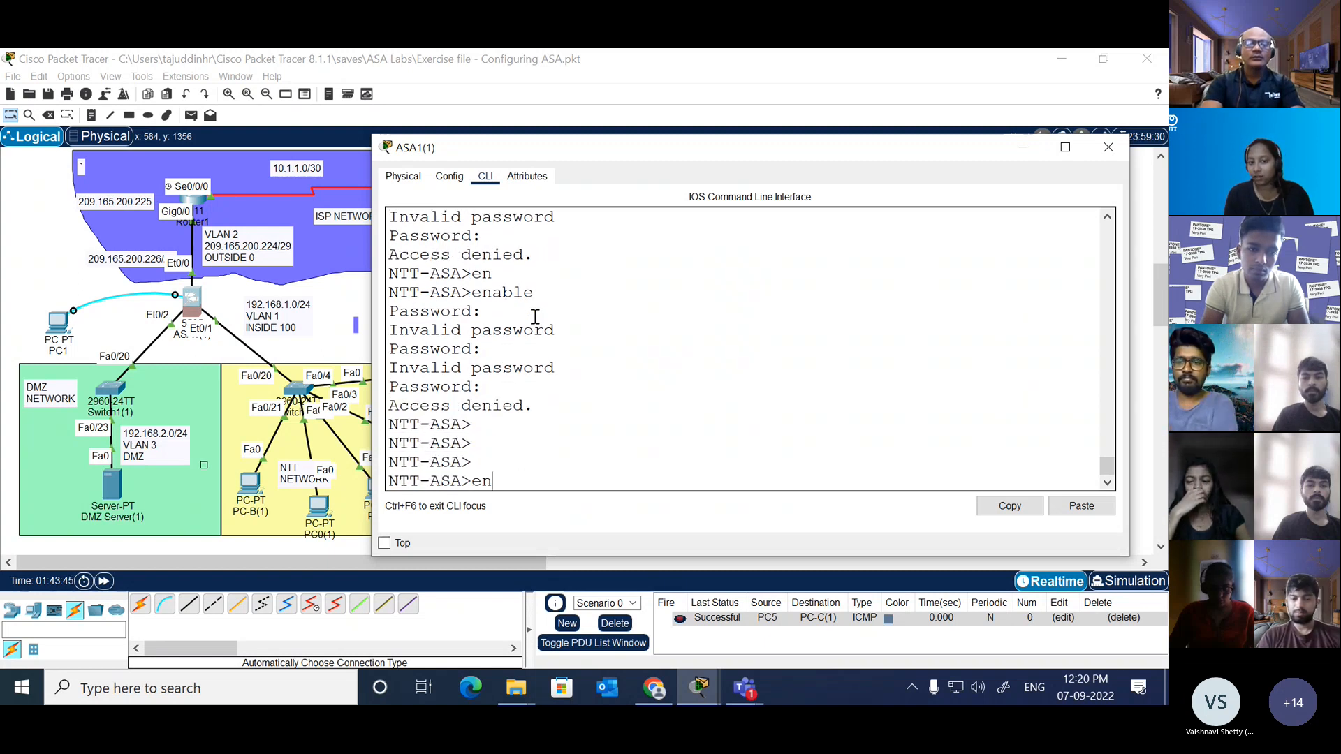
key("Tab")
key("Return")
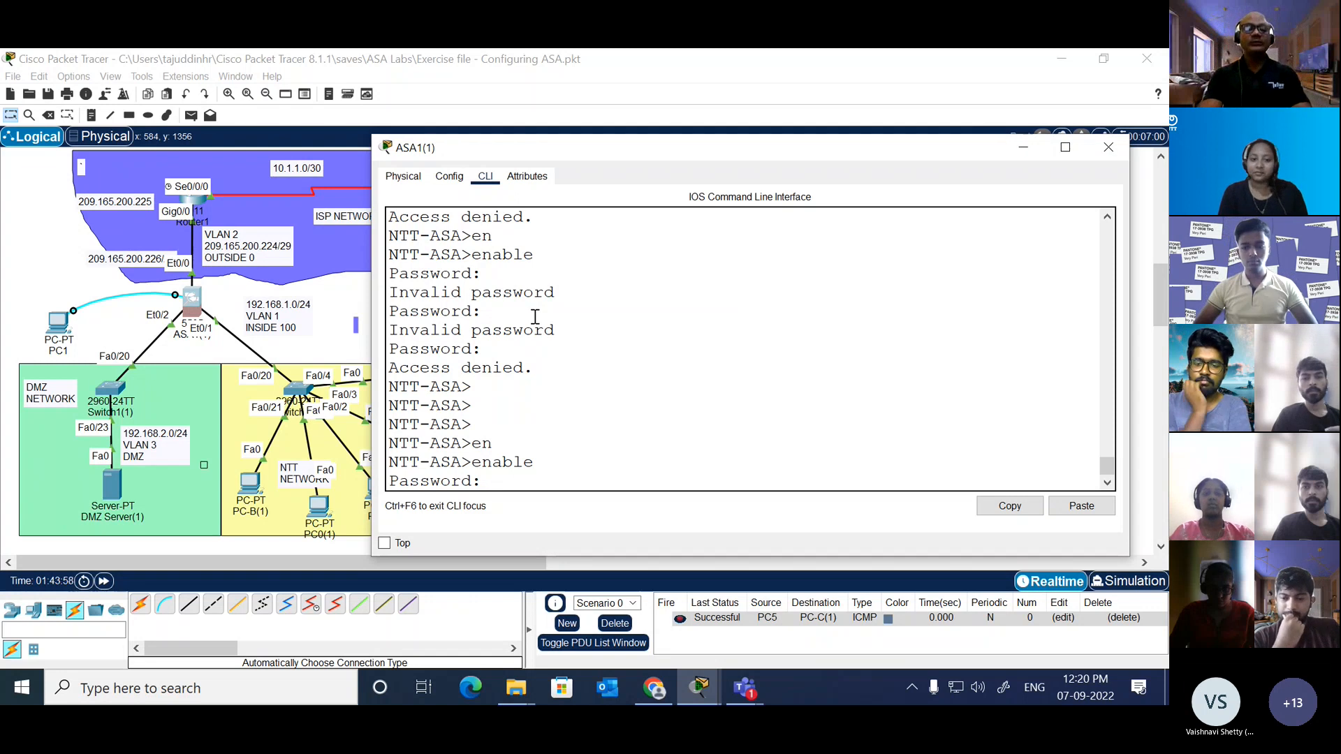
key("Return")
key("Return")
type("en")
Step: Display the ASA's running configuration and page through to its end
key("Return")
type("en")
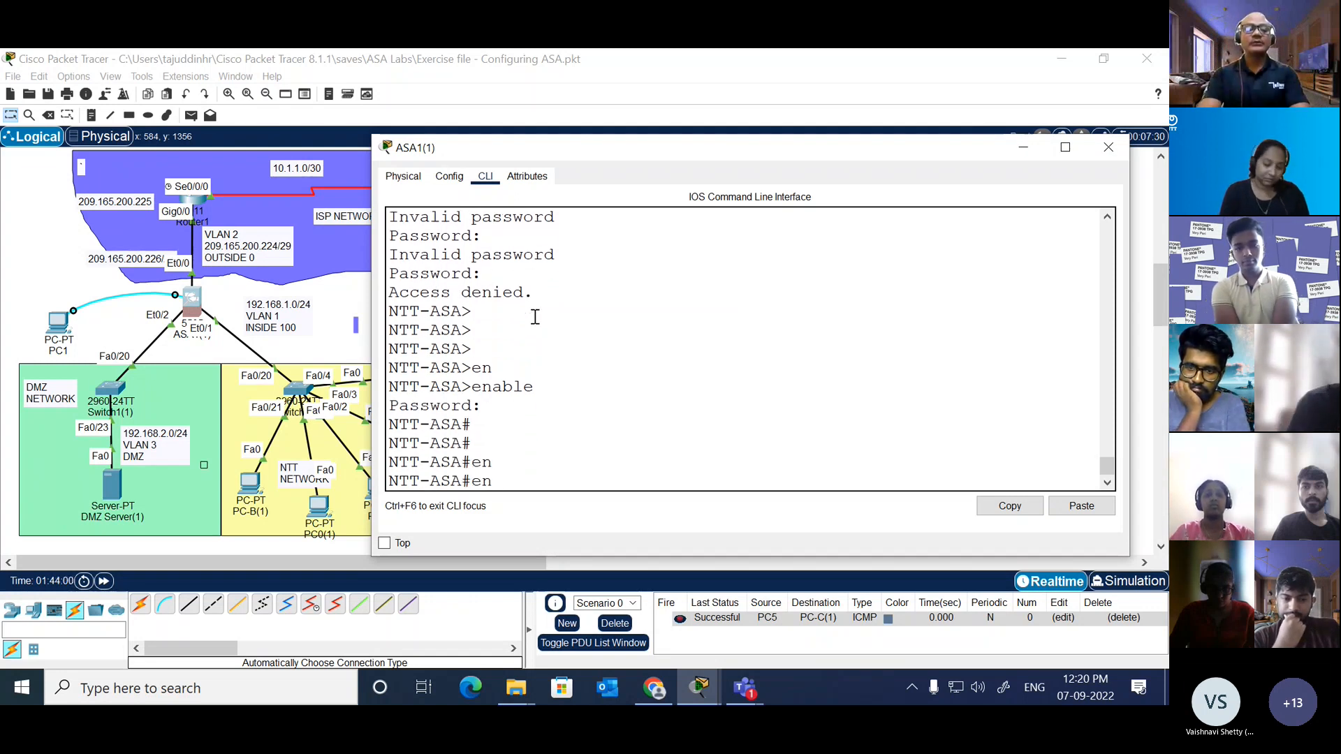
type("sh")
key("Tab")
type("ru")
key("Return")
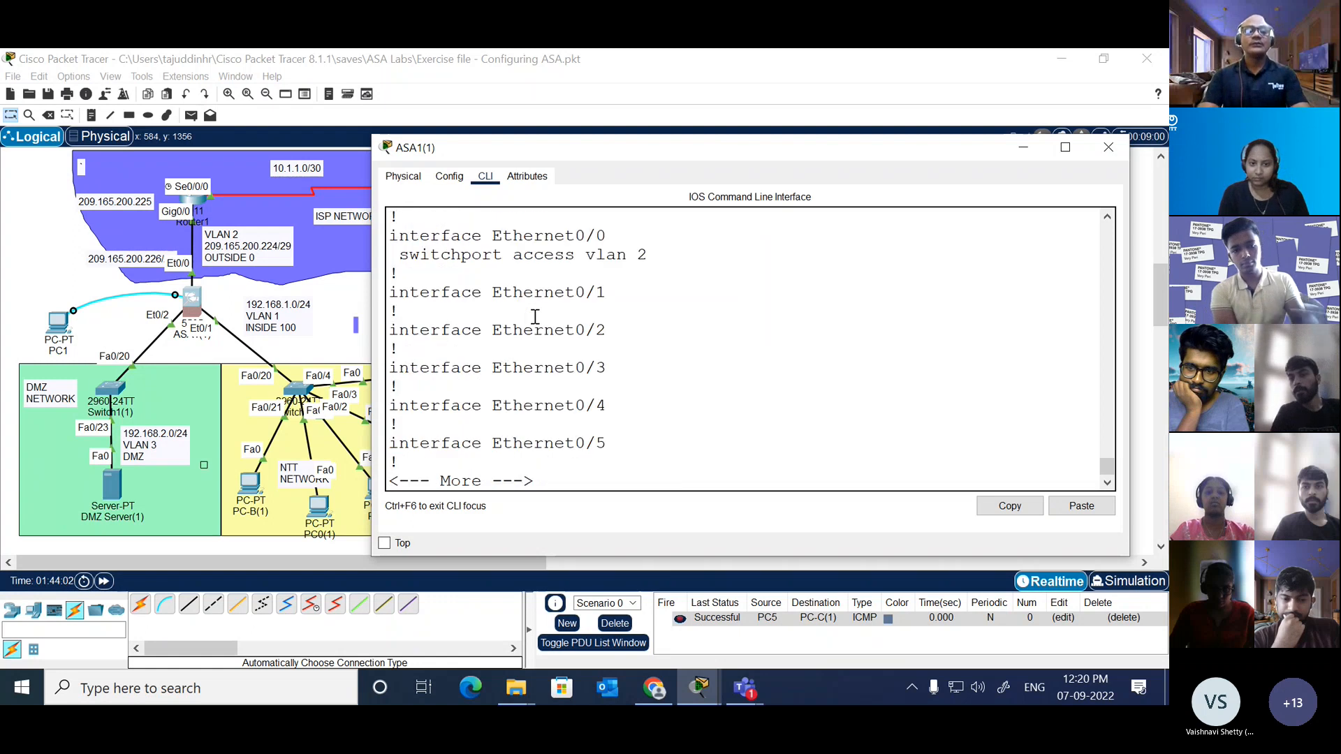
key("space")
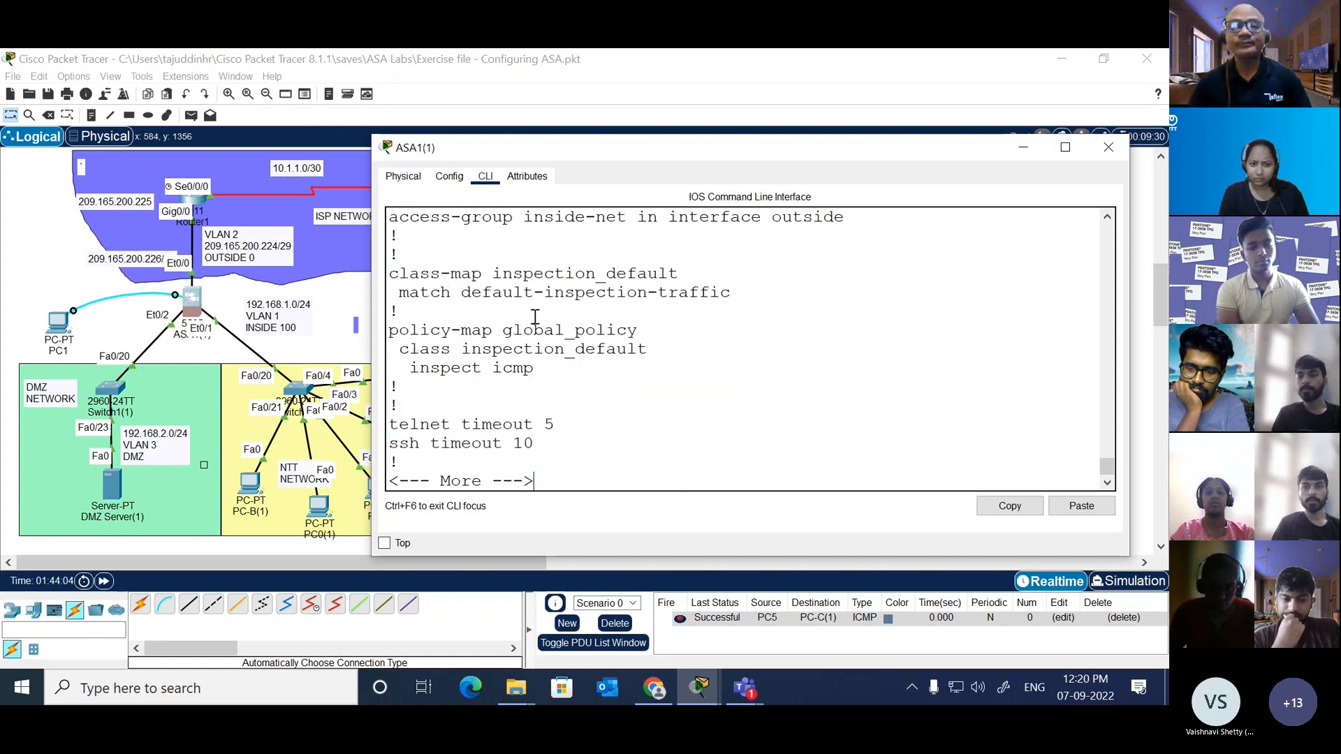
key("space")
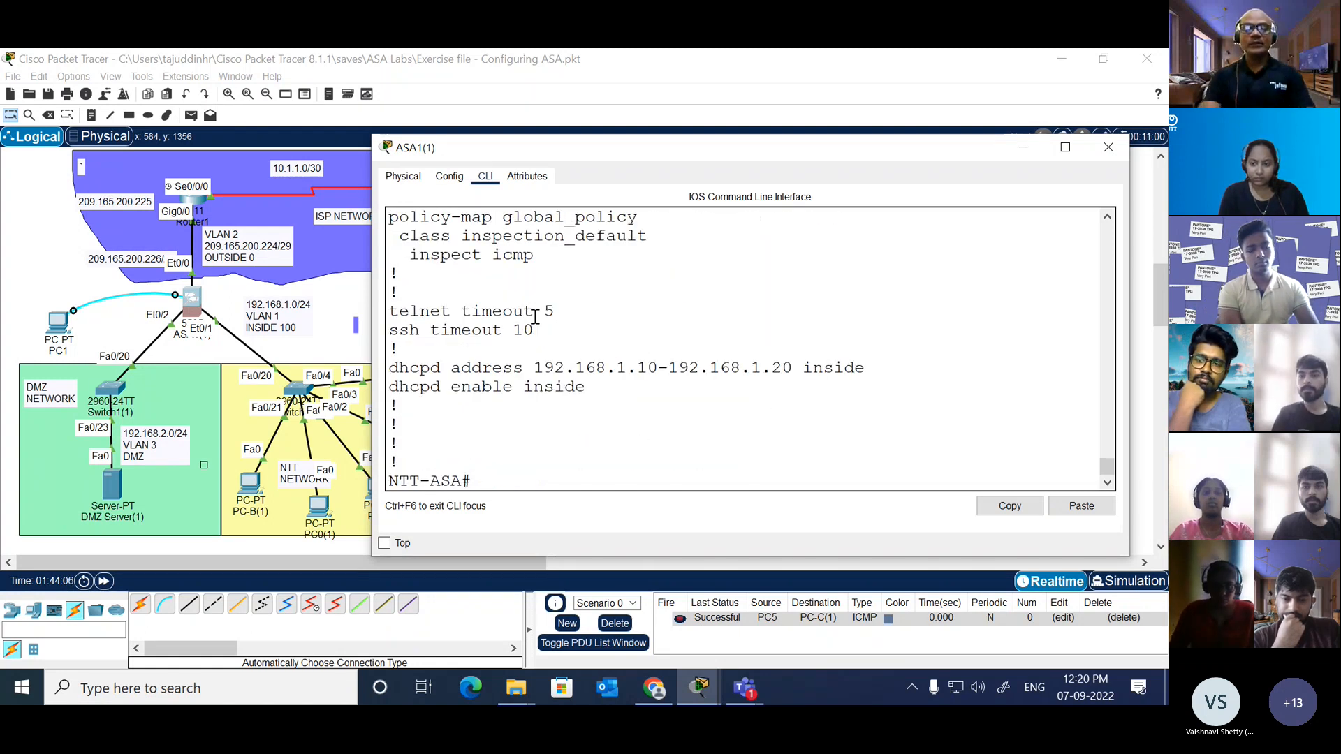
Step: Display the running configuration again, highlight its domain-name and enable password lines, and return to the prompt
type("sh")
key("Tab")
type("r")
key("Tab")
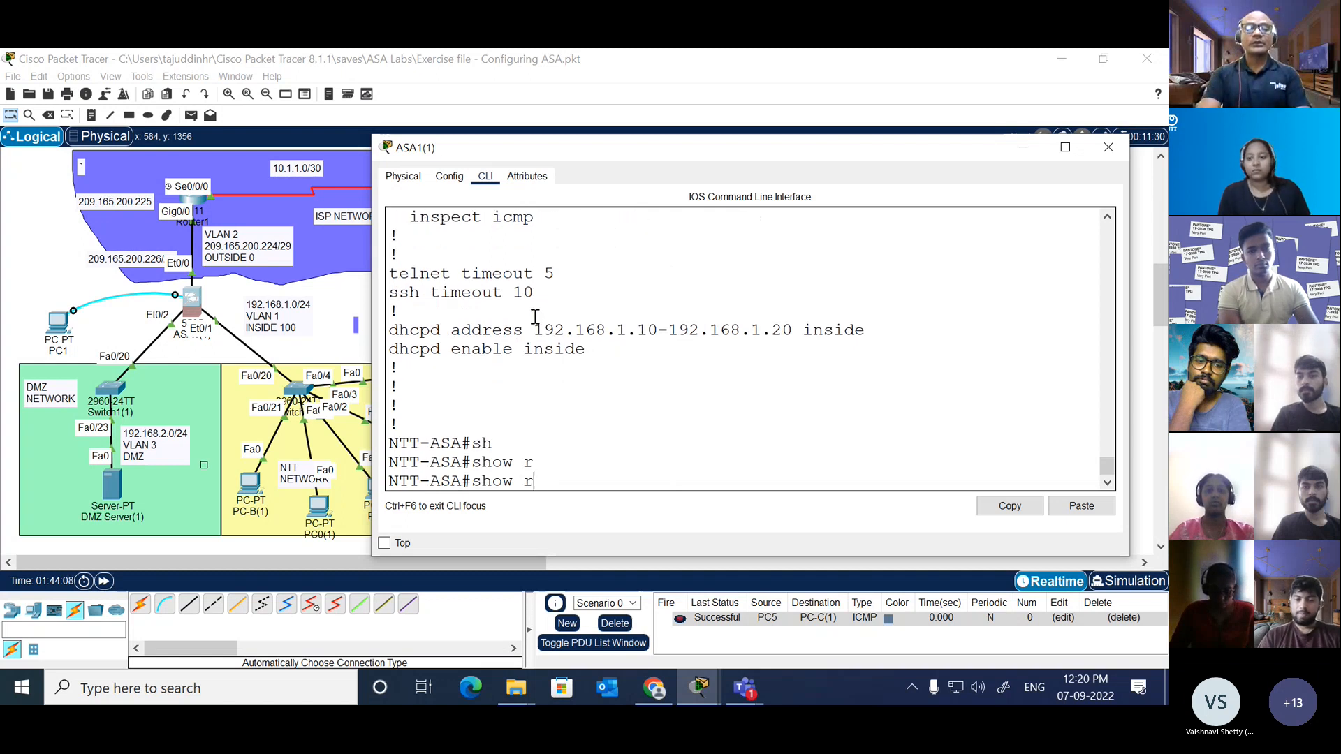
type("un")
key("Return")
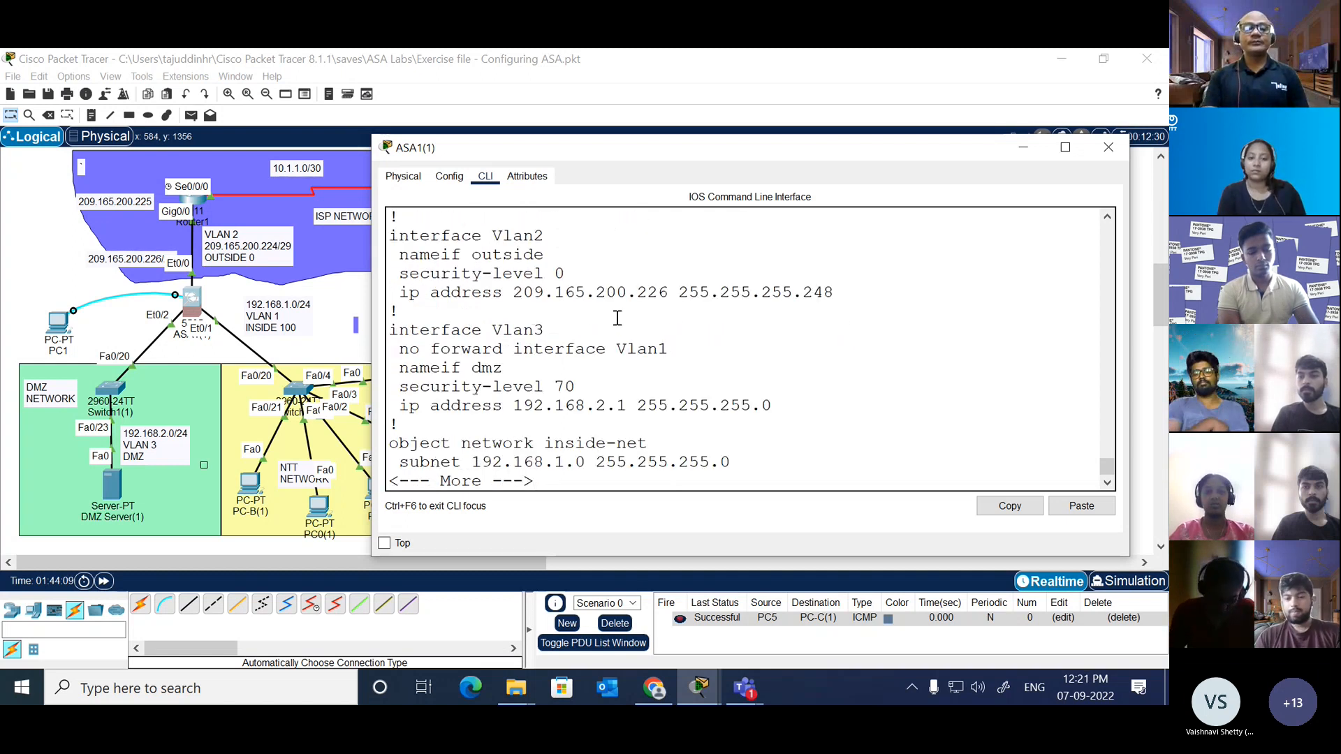
key("space")
key("space")
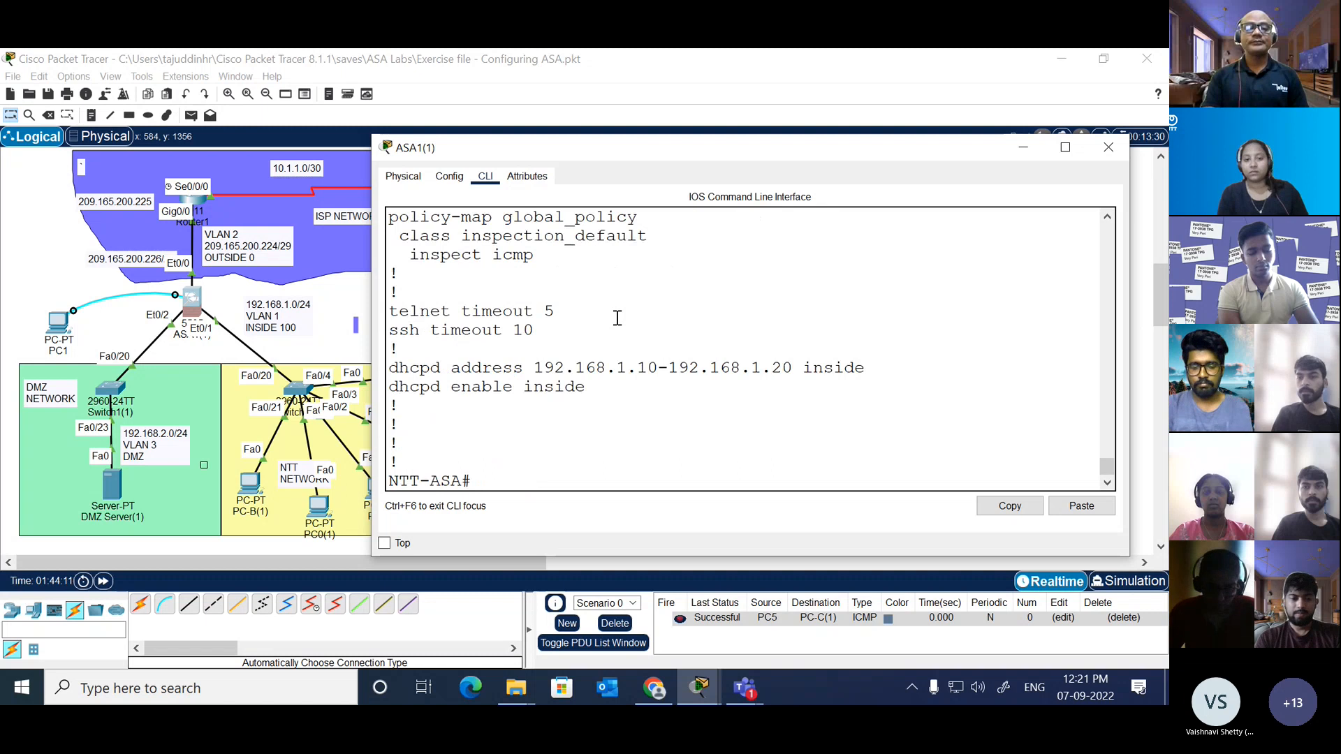
scroll(617, 318, "up", 20)
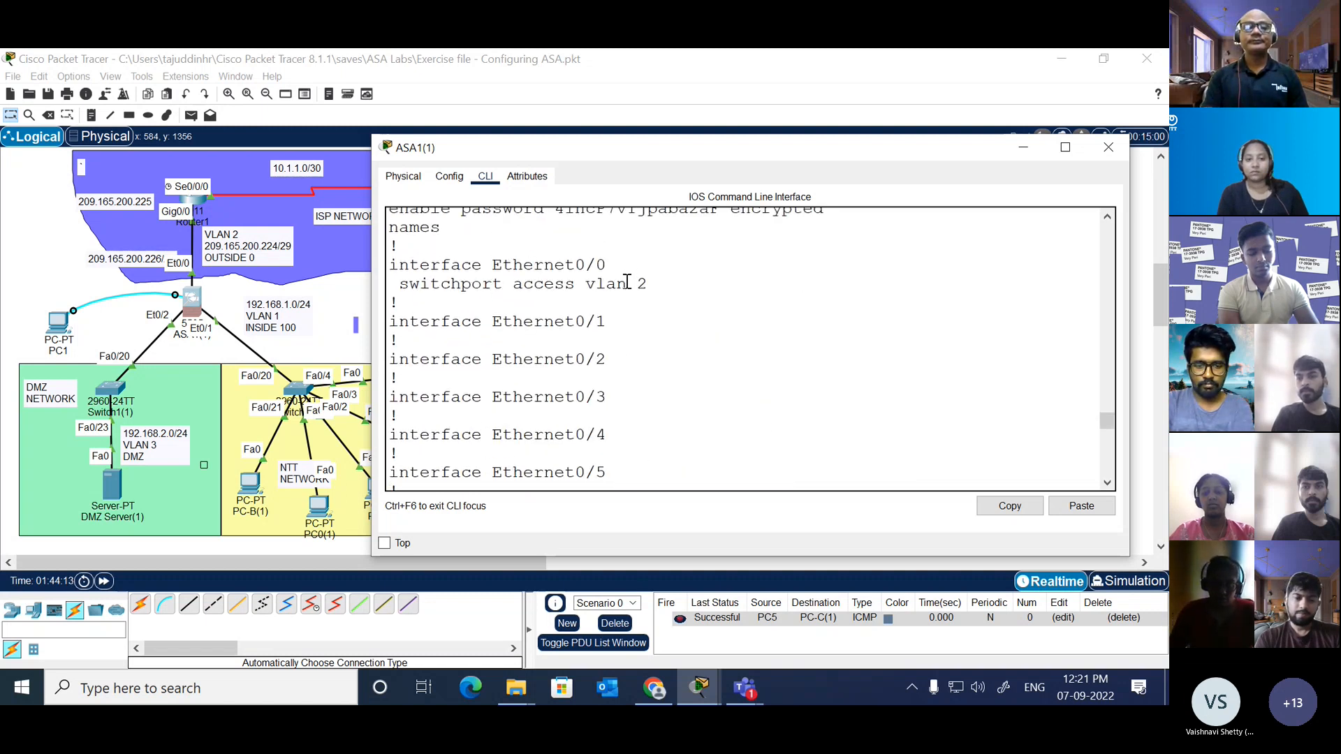
scroll(627, 282, "up", 4)
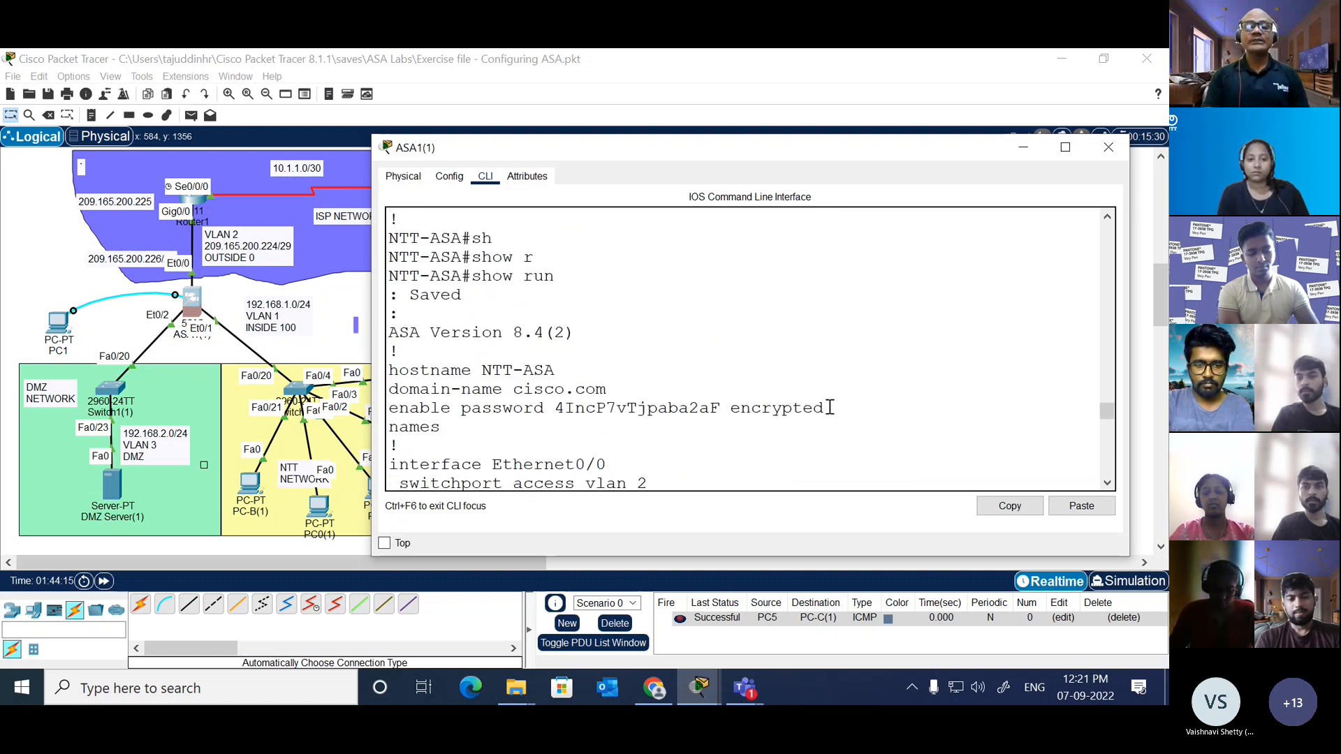
left_click_drag(830, 407, 393, 389)
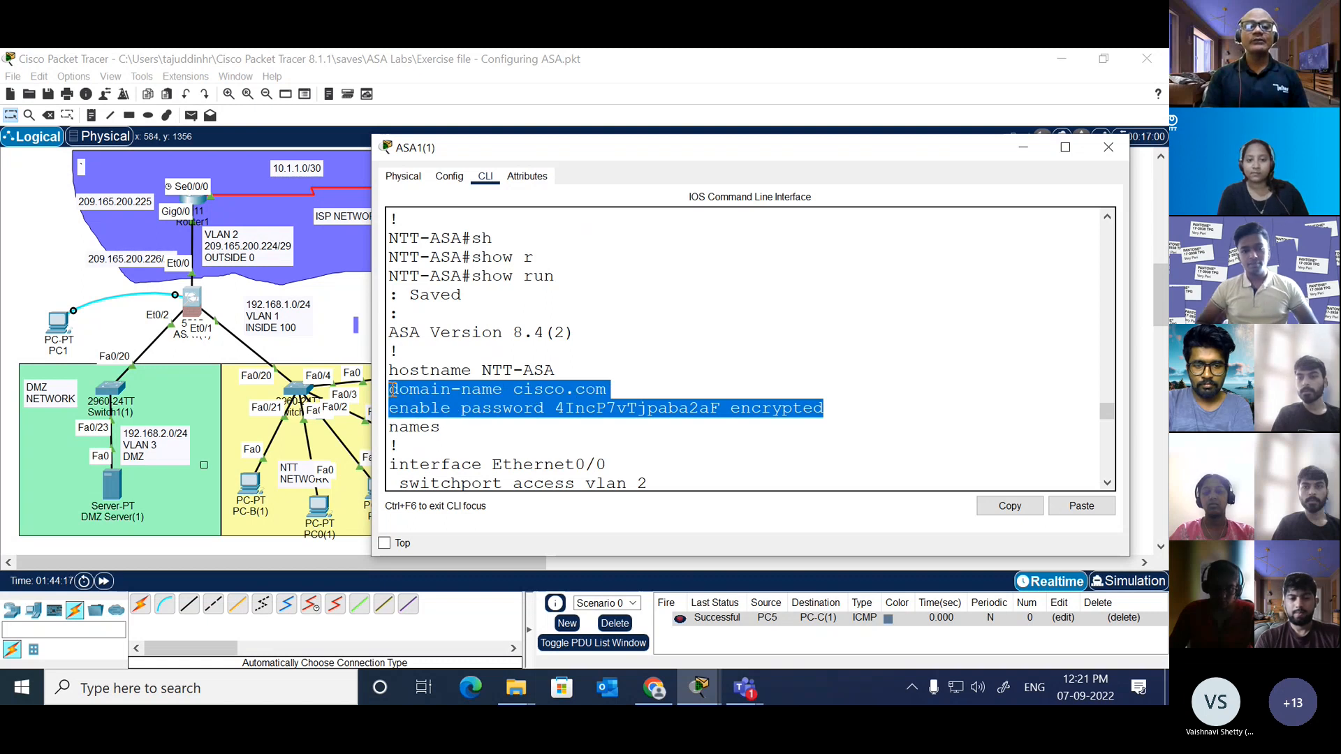
key("Return")
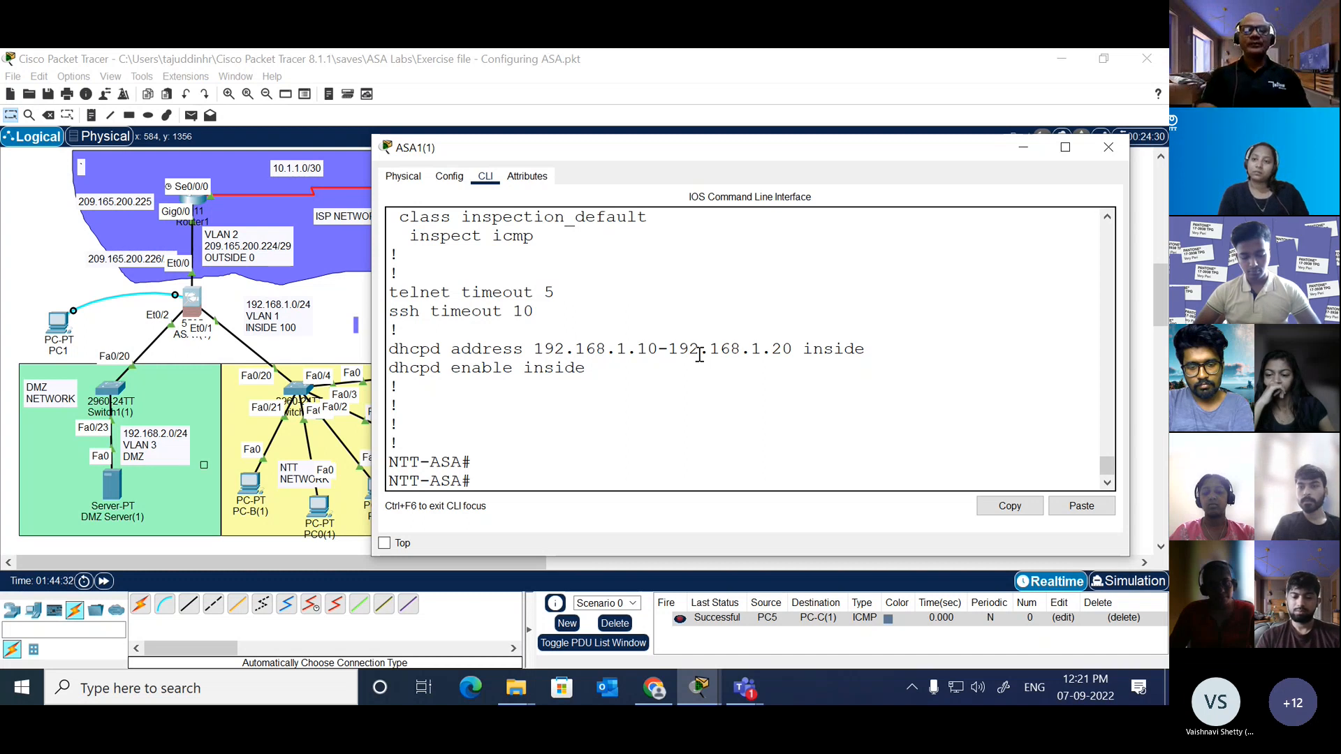
Step: Enter global configuration mode on the ASA, list the options of the ip command, and clear the line
type("t")
key("Return")
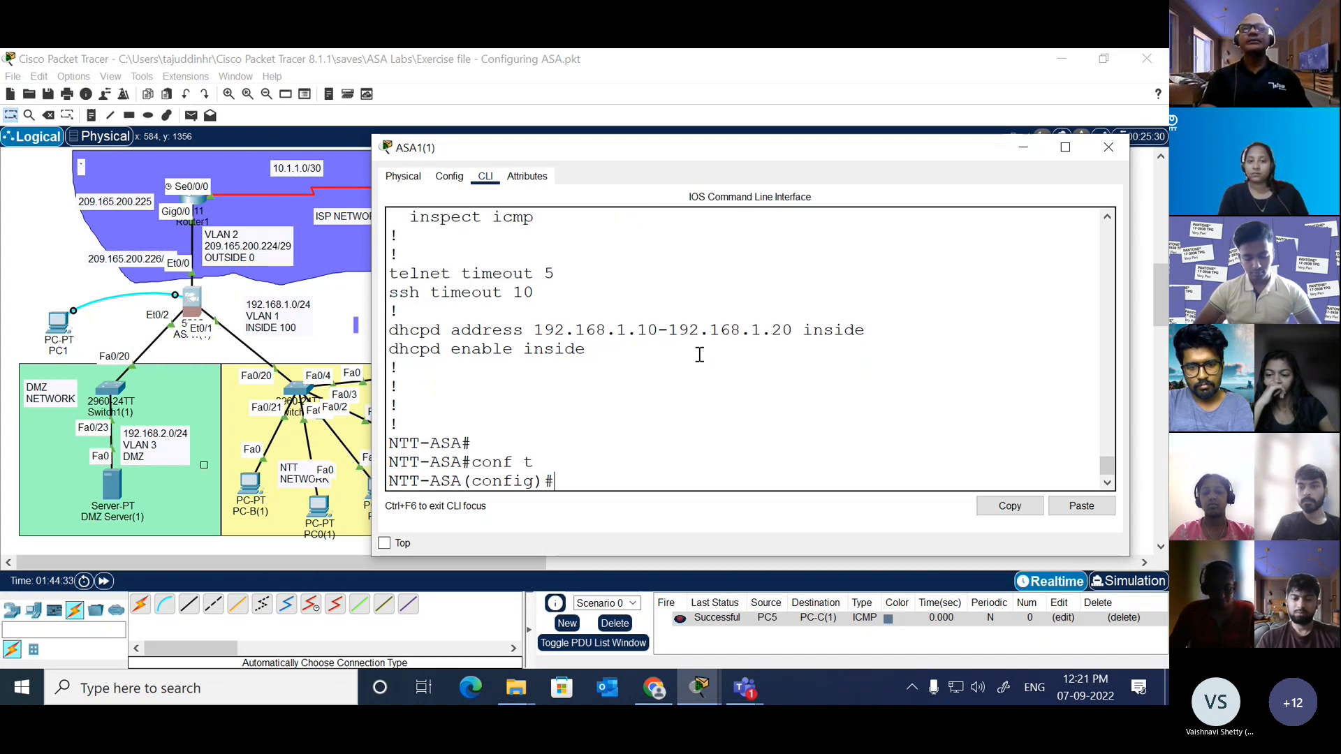
type("ip tt")
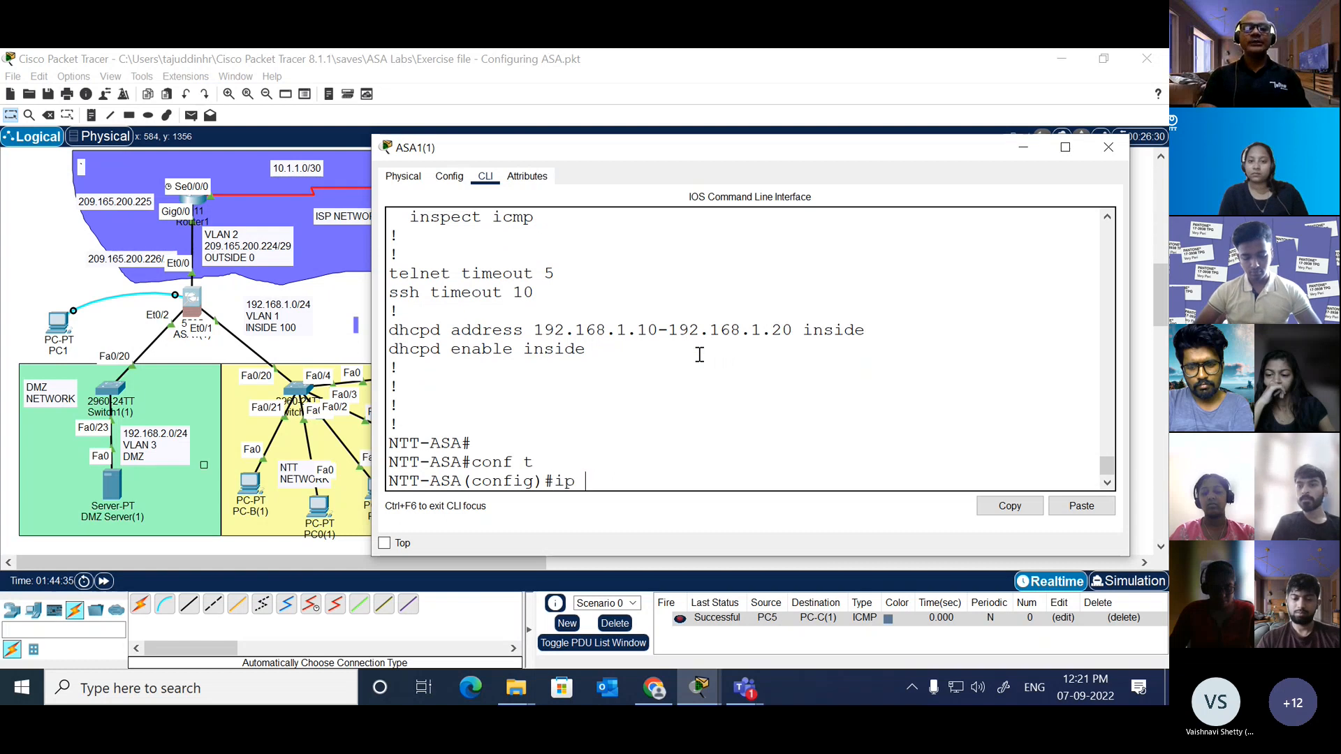
key("BackSpace")
key("BackSpace")
type("?")
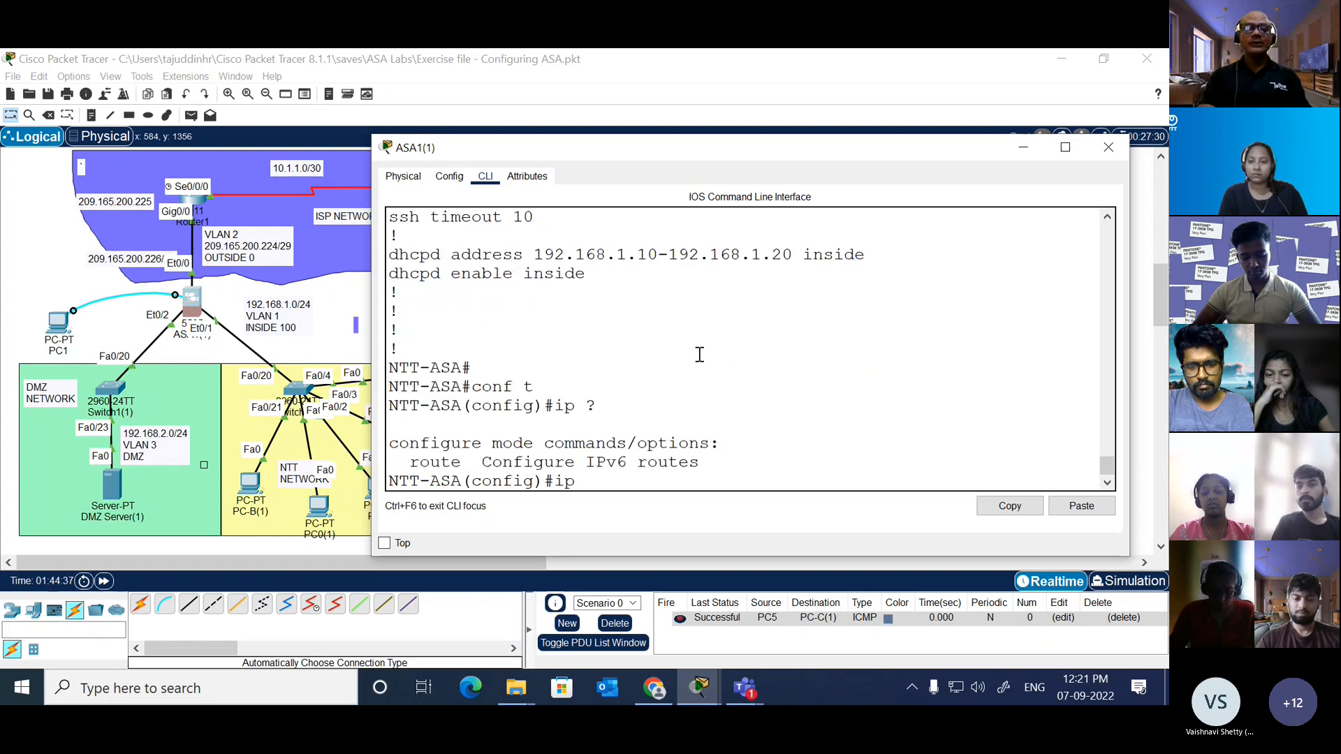
key("BackSpace")
key("BackSpace")
key("BackSpace")
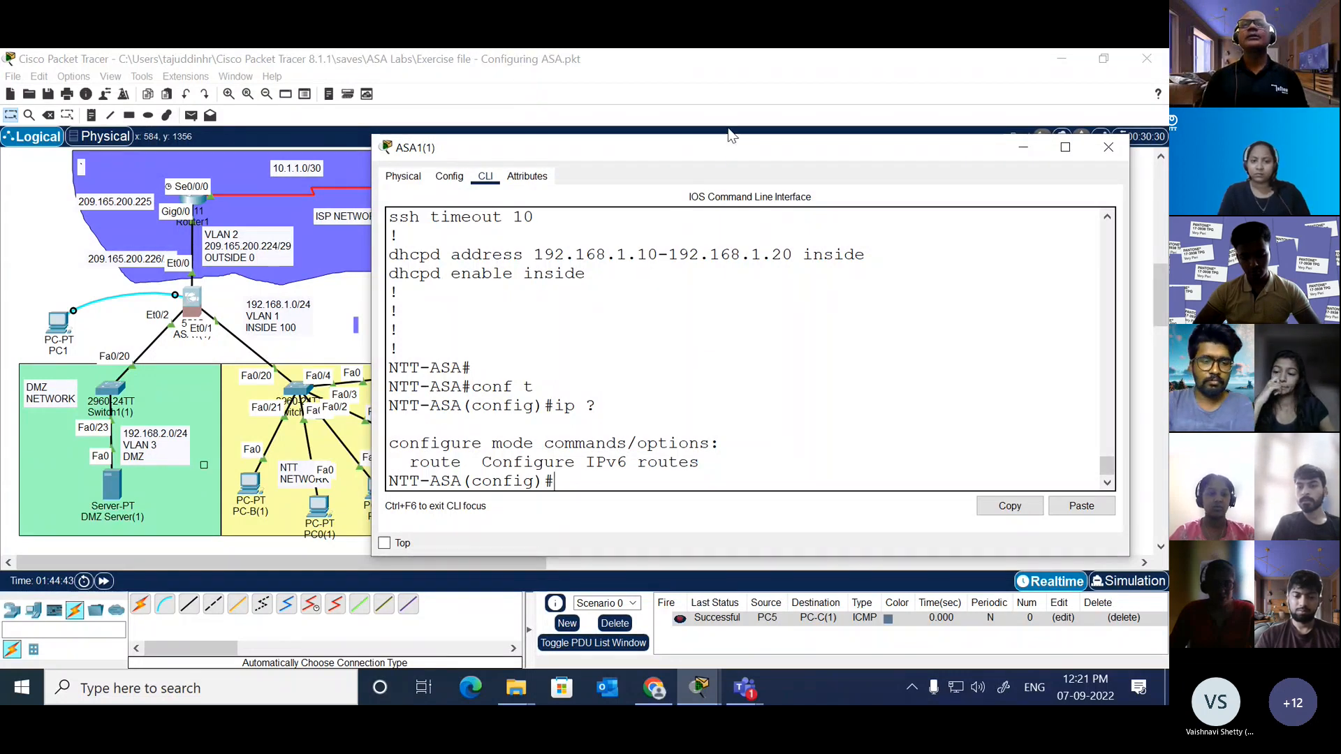
Step: Open Router1's command line from the topology and enter its global configuration mode
left_click(746, 87)
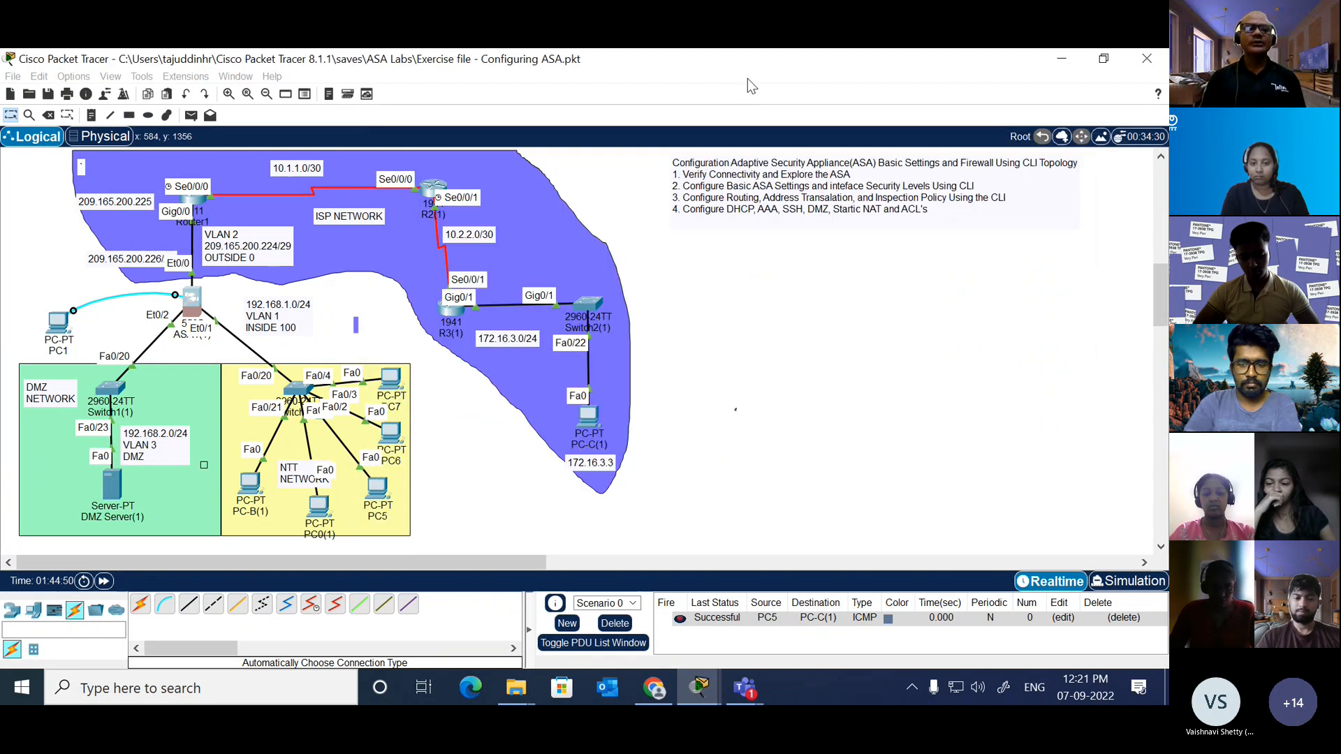
left_click(193, 204)
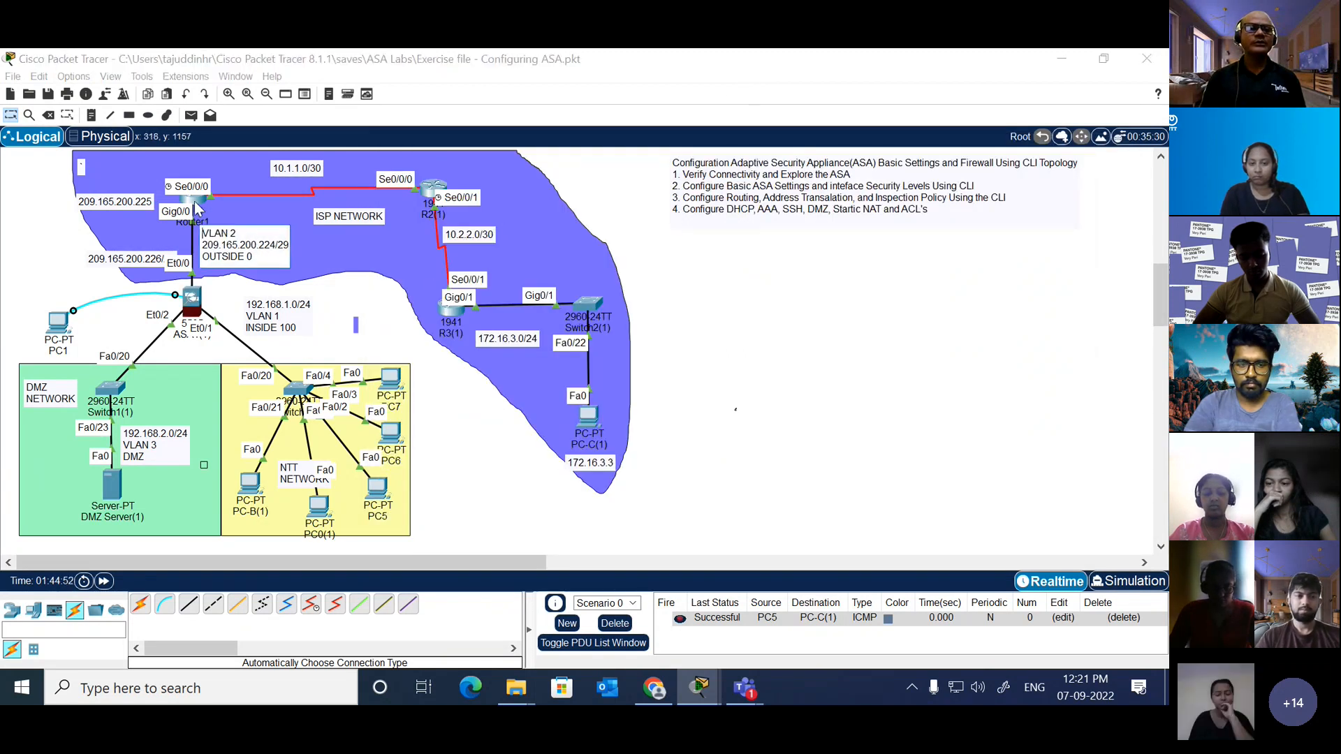
key("Return")
key("Return")
key("Return")
type("en")
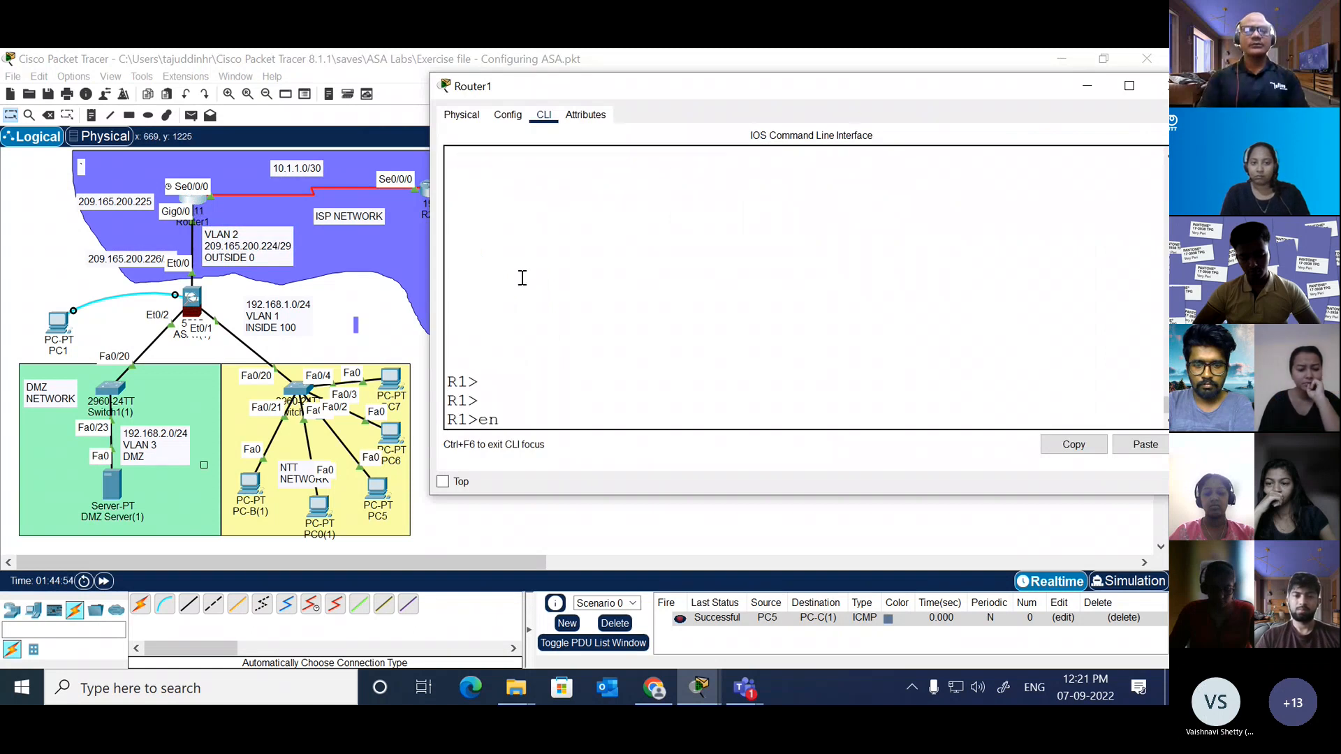
key("Tab")
key("Return")
key("Return")
type("conf t")
key("Return")
Step: Check Router1 for an ip http command by listing all ip configuration options, and clear the line
type("ip")
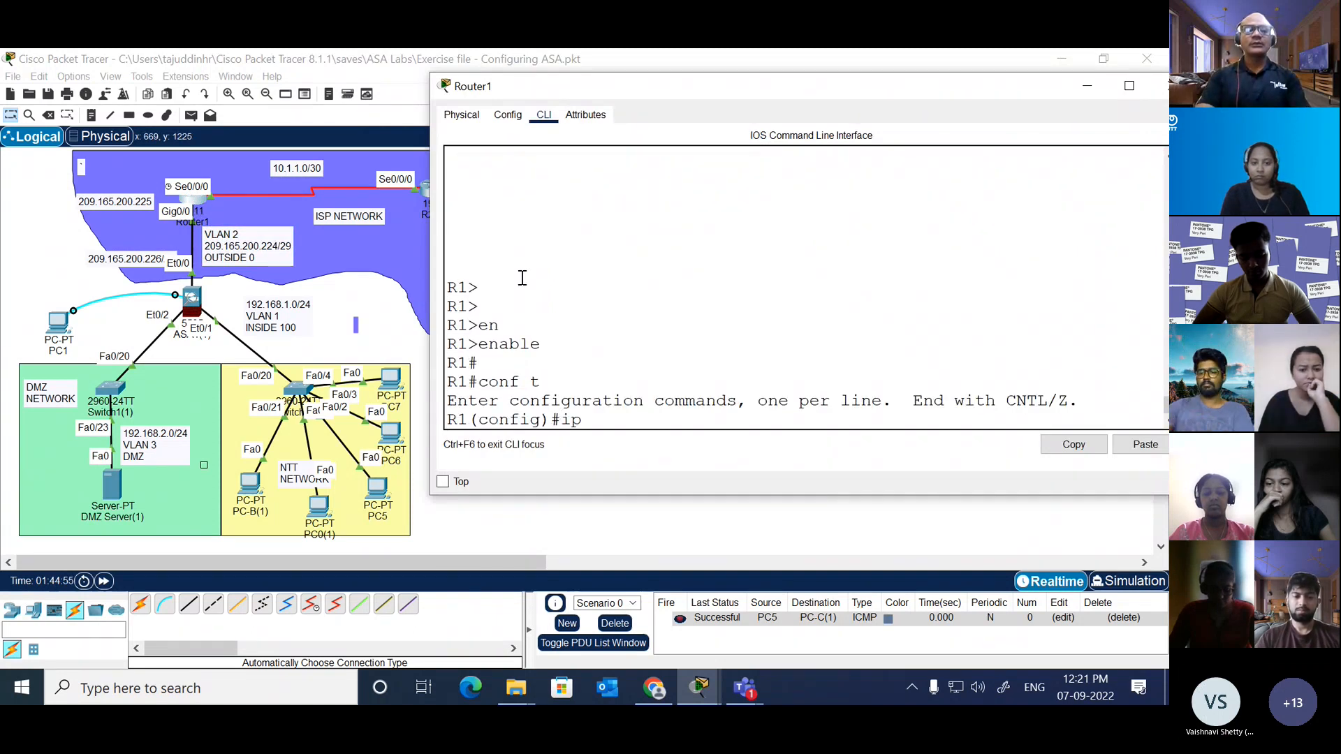
type(" htt")
key("Tab")
key("BackSpace")
key("BackSpace")
key("BackSpace")
key("BackSpace")
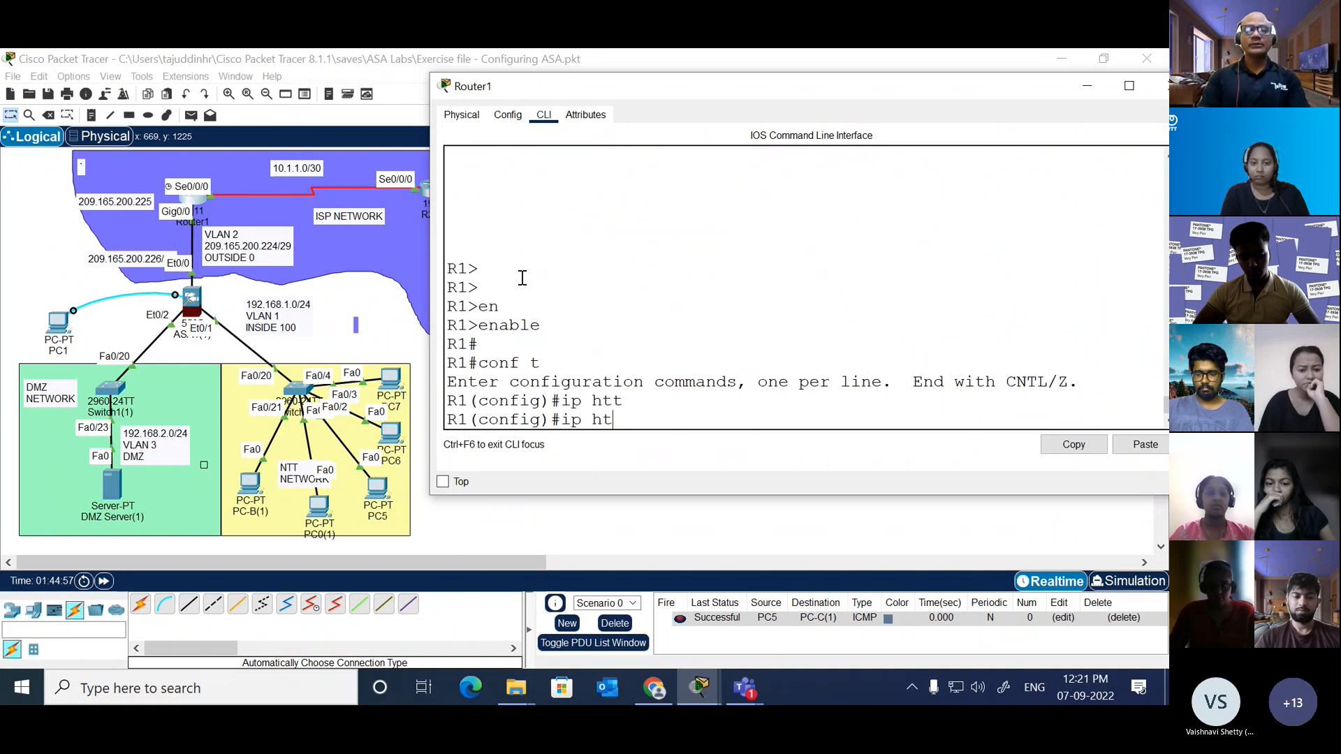
type("?")
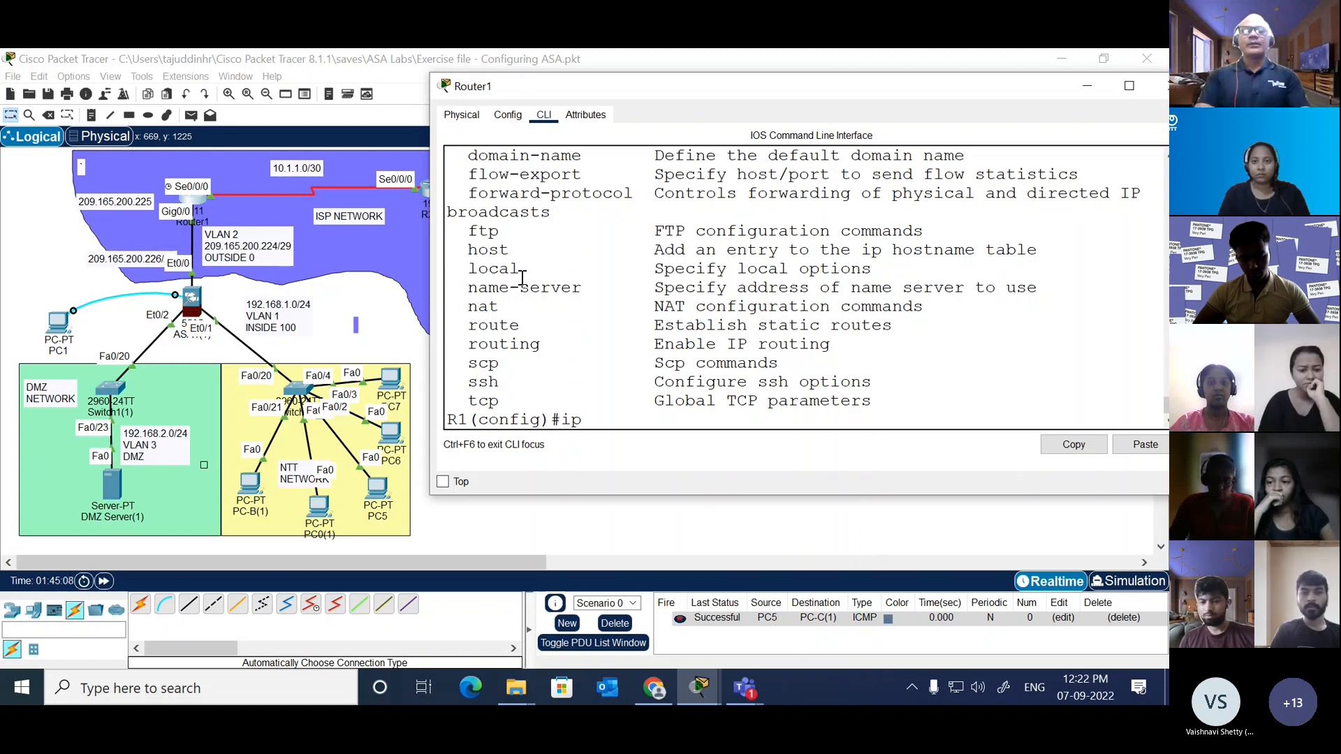
type("htt")
key("BackSpace")
key("BackSpace")
key("BackSpace")
key("BackSpace")
key("BackSpace")
key("BackSpace")
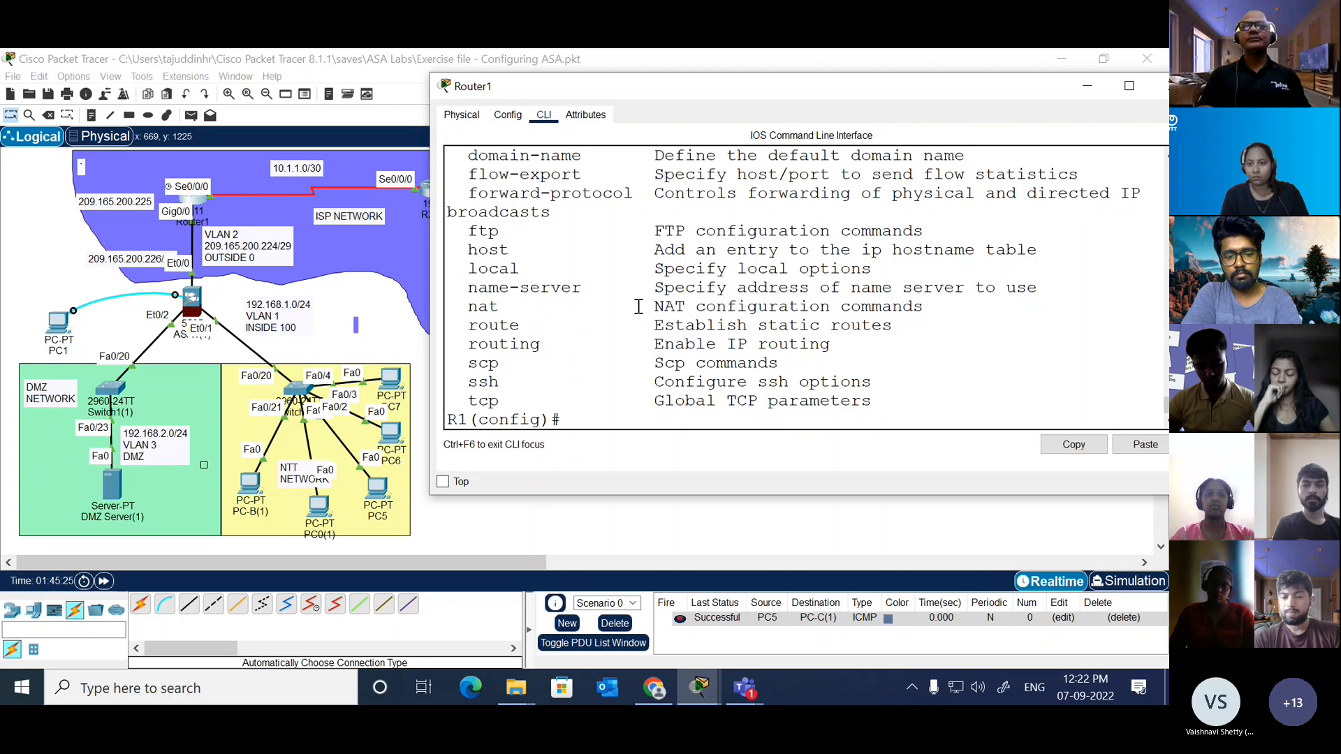
Step: Try to complete the ip domain command on Router1, and clear the unfinished line
type("ip do")
key("Tab")
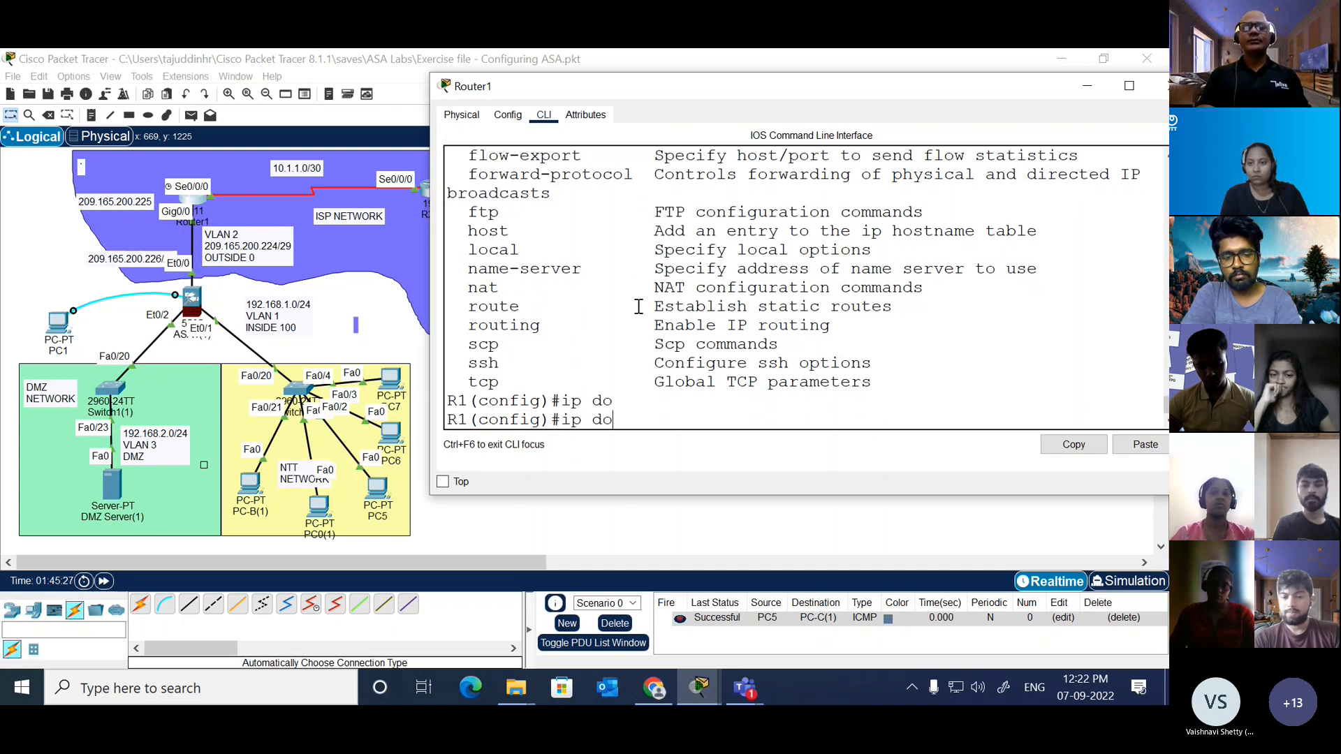
type("om")
key("Tab")
key("BackSpace")
key("BackSpace")
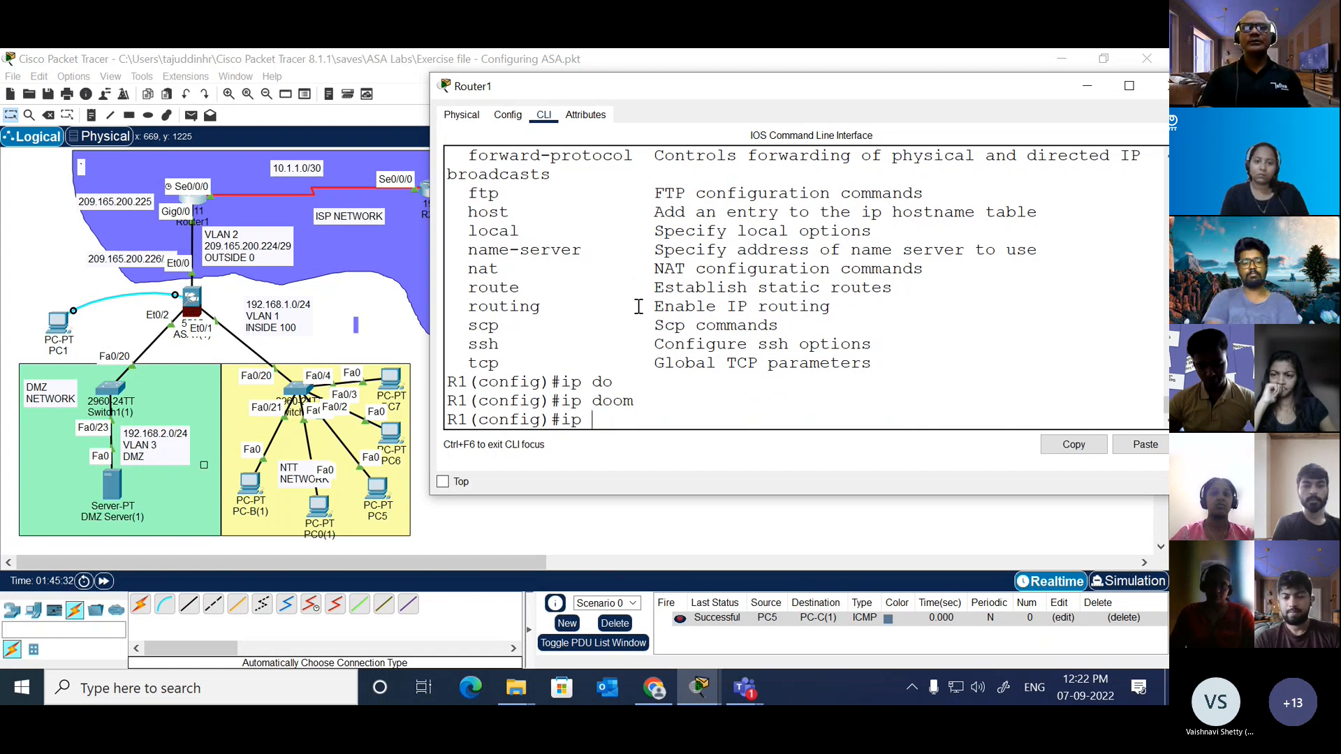
type("do")
key("Tab")
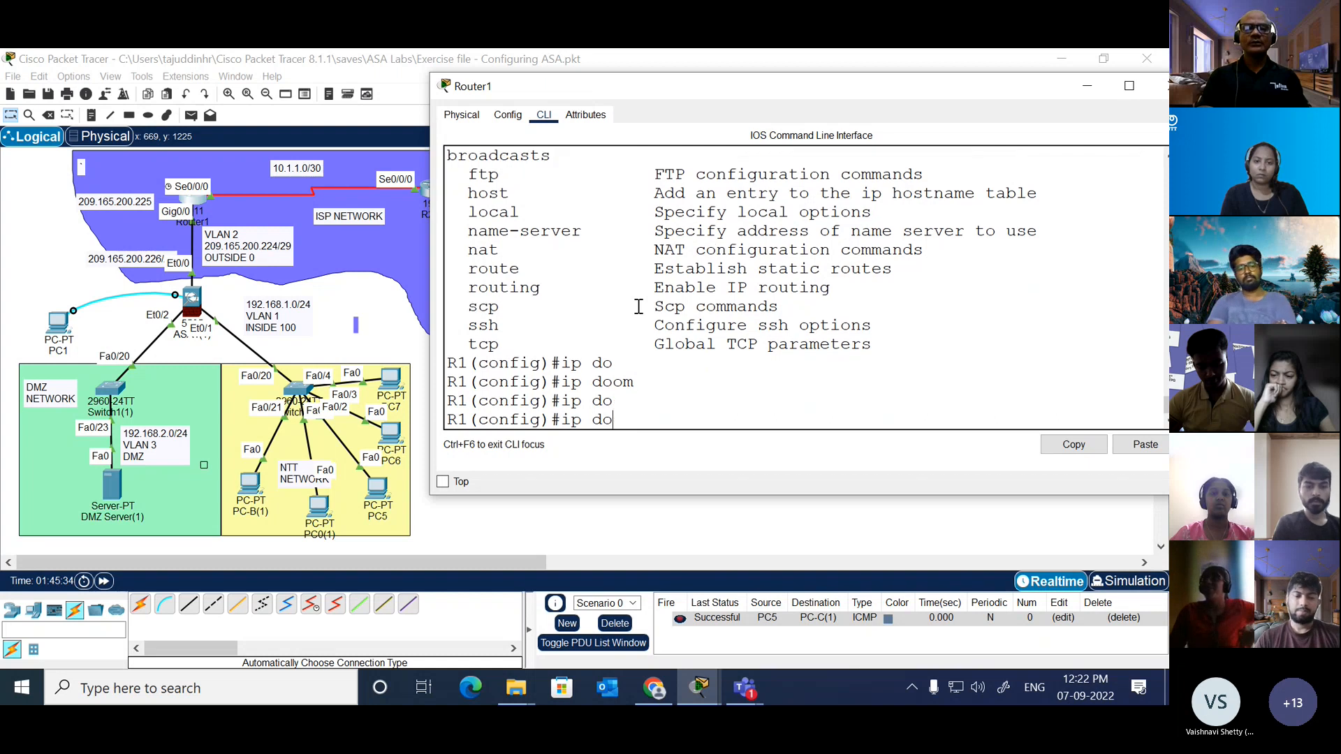
key("BackSpace")
key("BackSpace")
key("BackSpace")
key("BackSpace")
key("BackSpace")
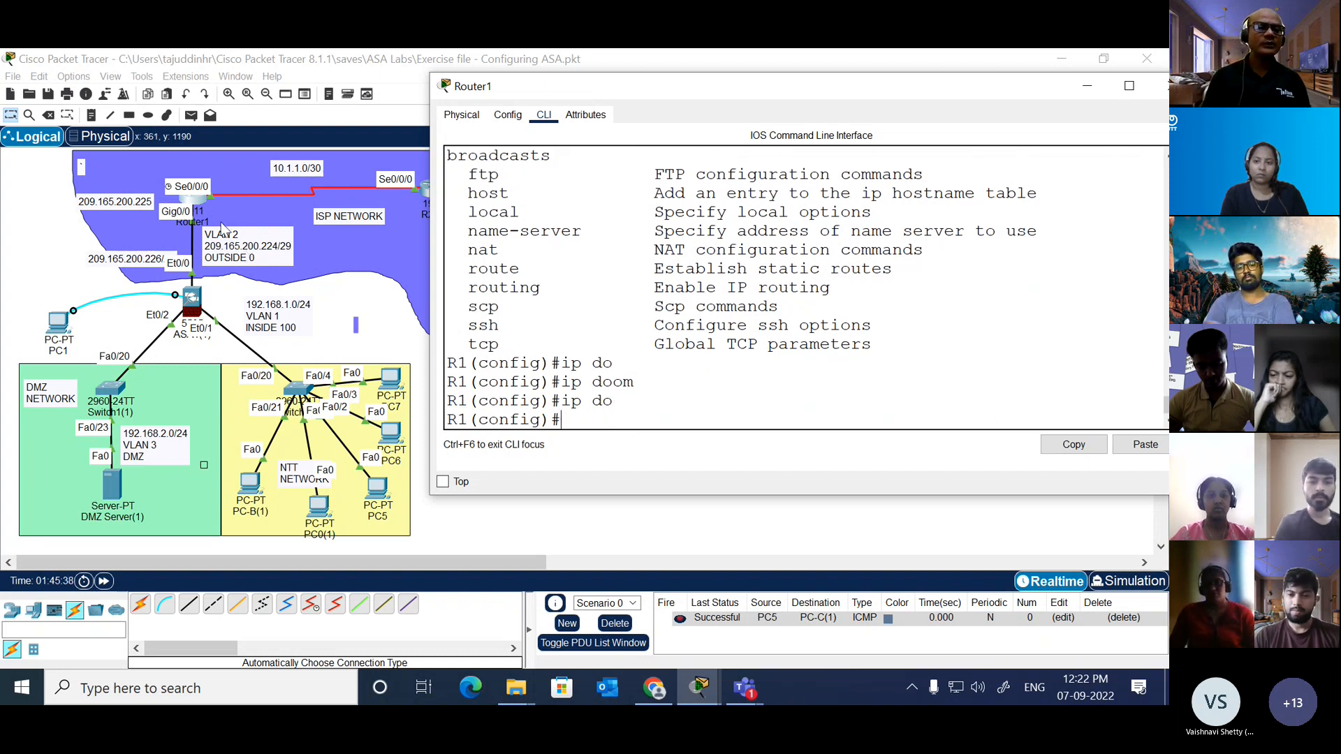
Step: Move the Router1 icon slightly higher in the topology and reopen its command line
left_click(203, 199)
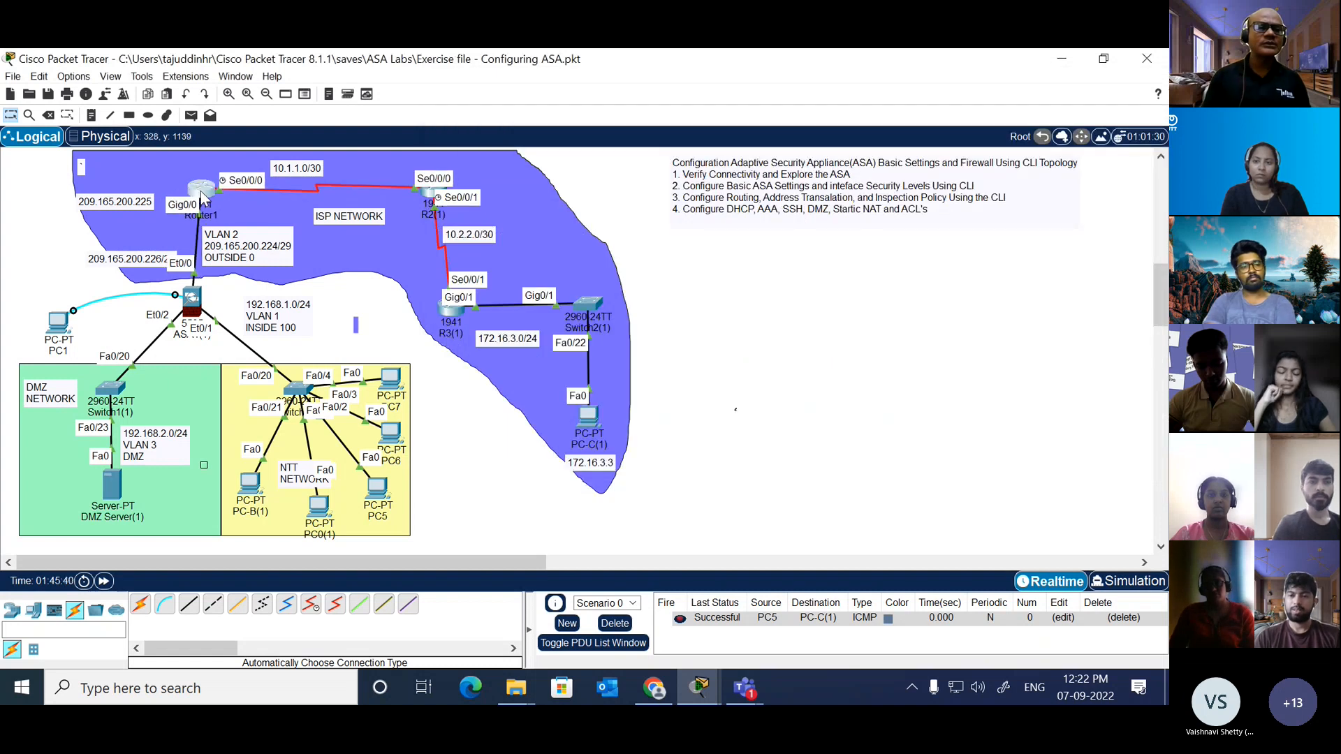
left_click_drag(201, 192, 190, 190)
left_click(190, 189)
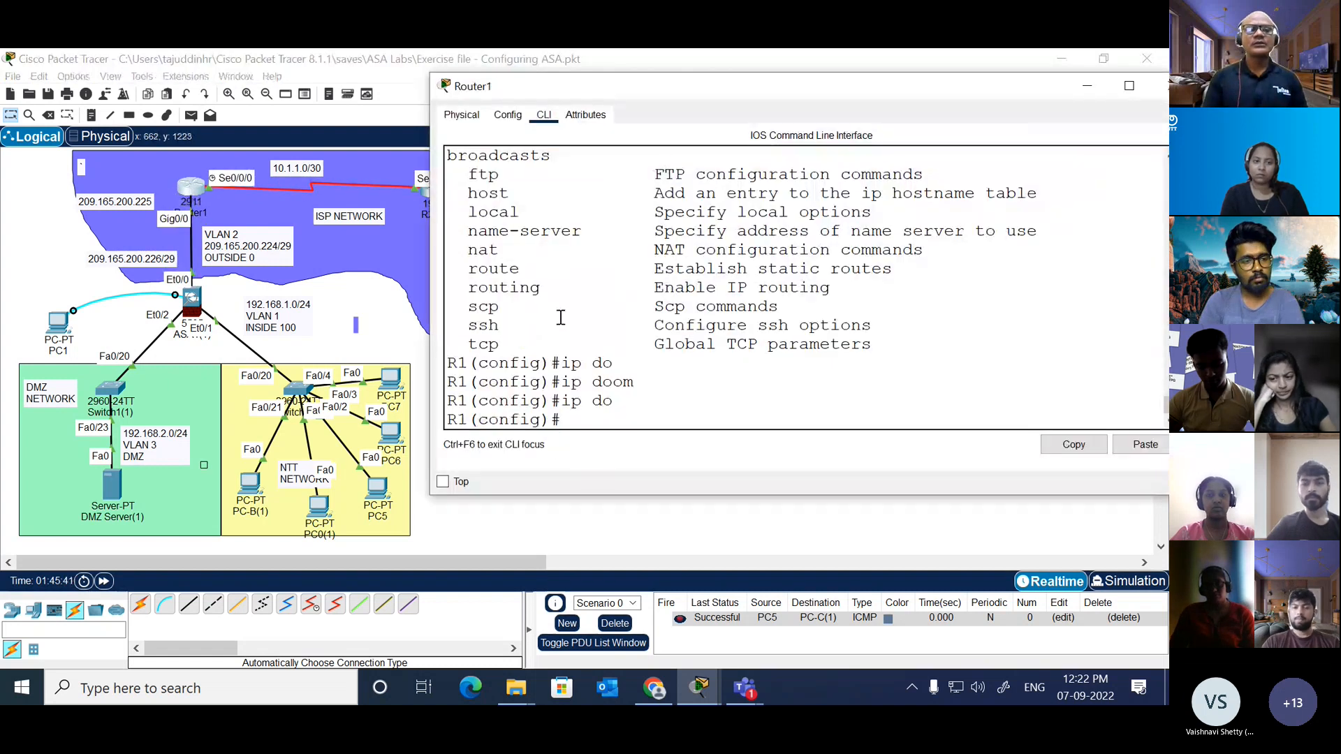
Step: Leave Router1's global configuration mode and display its software version information with show version
key("Return")
key("Return")
key("Return")
type("end")
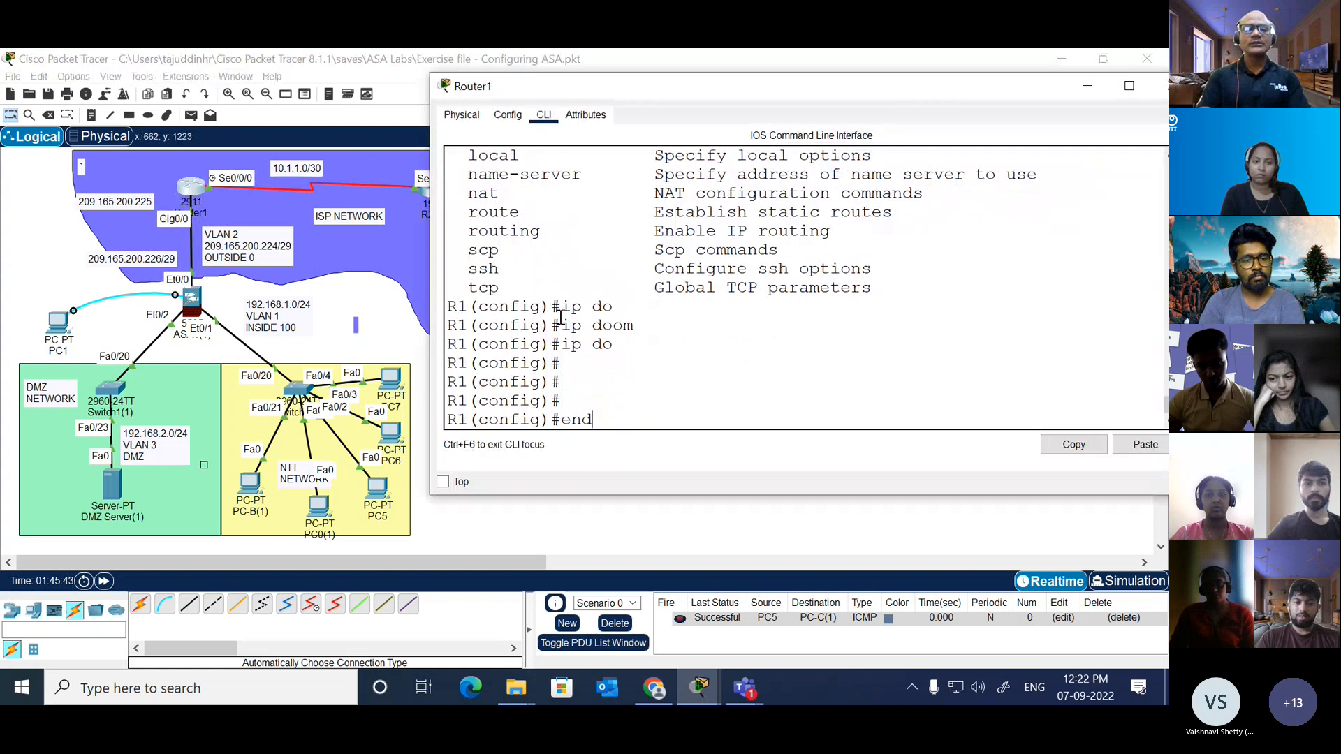
key("Return")
type("sh")
key("Tab")
type("ver")
key("Tab")
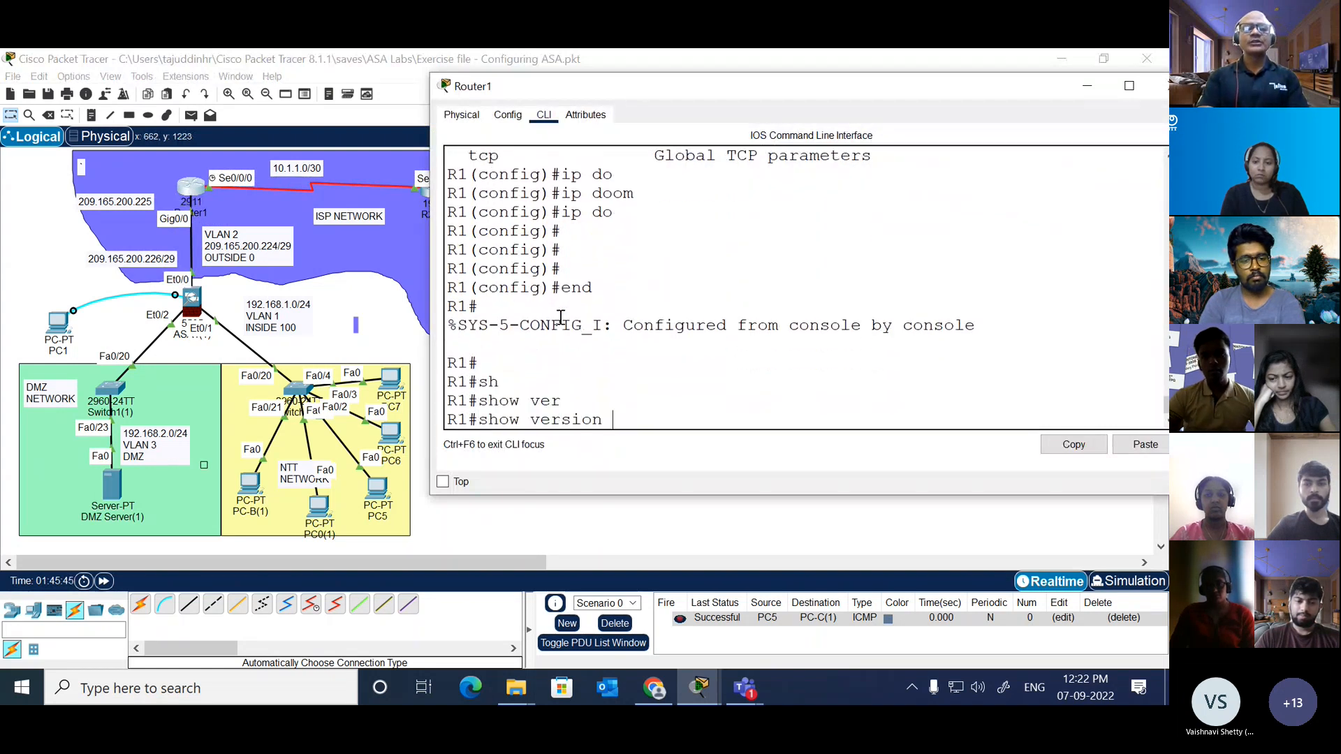
key("Return")
Step: Page through the full version output and examine the IOS software line at its beginning, highlighting the C2900 platform name
key("space")
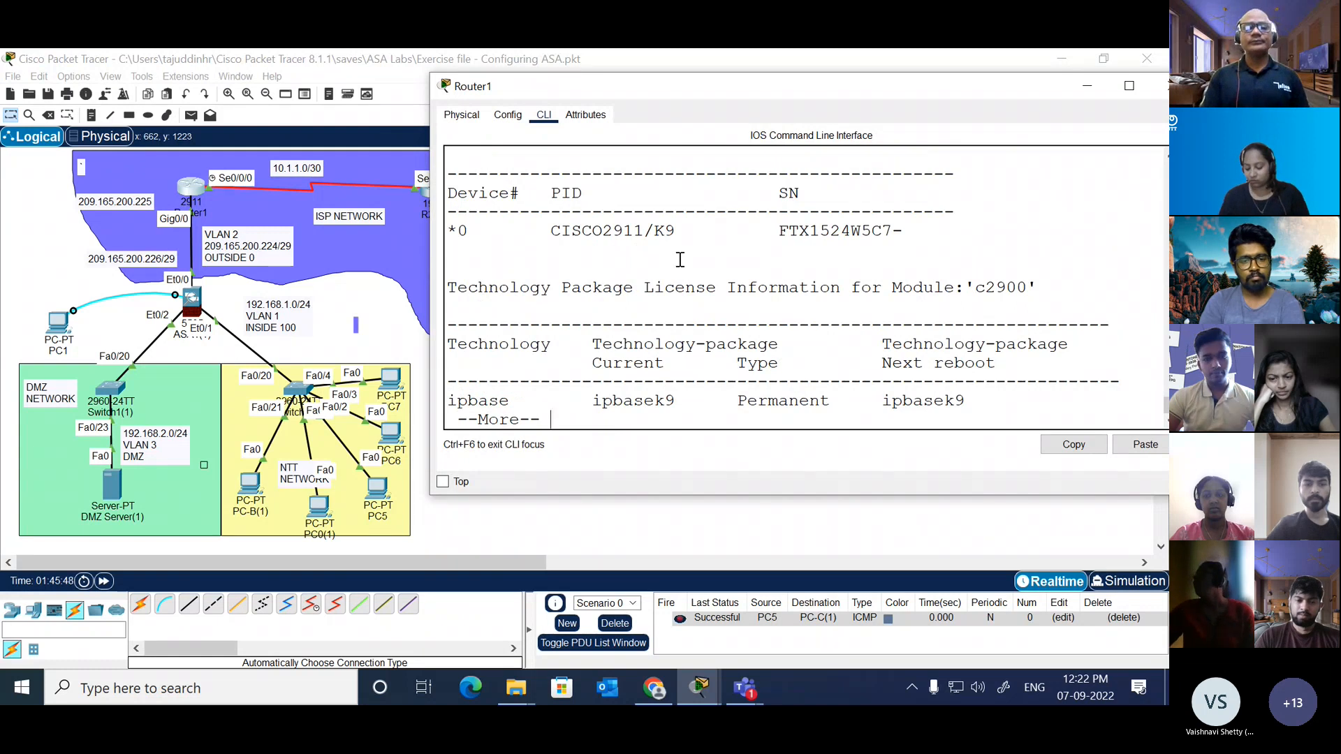
key("space")
scroll(680, 259, "up", 10)
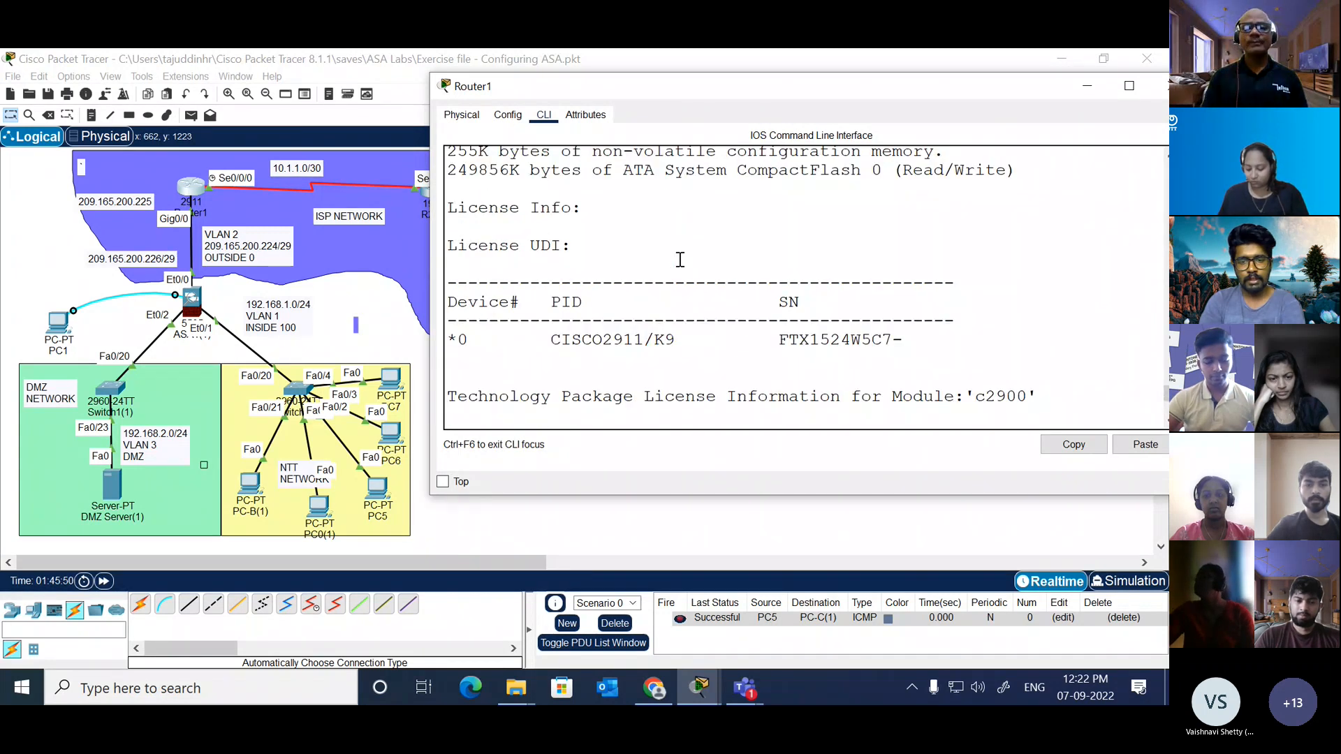
scroll(679, 259, "up", 8)
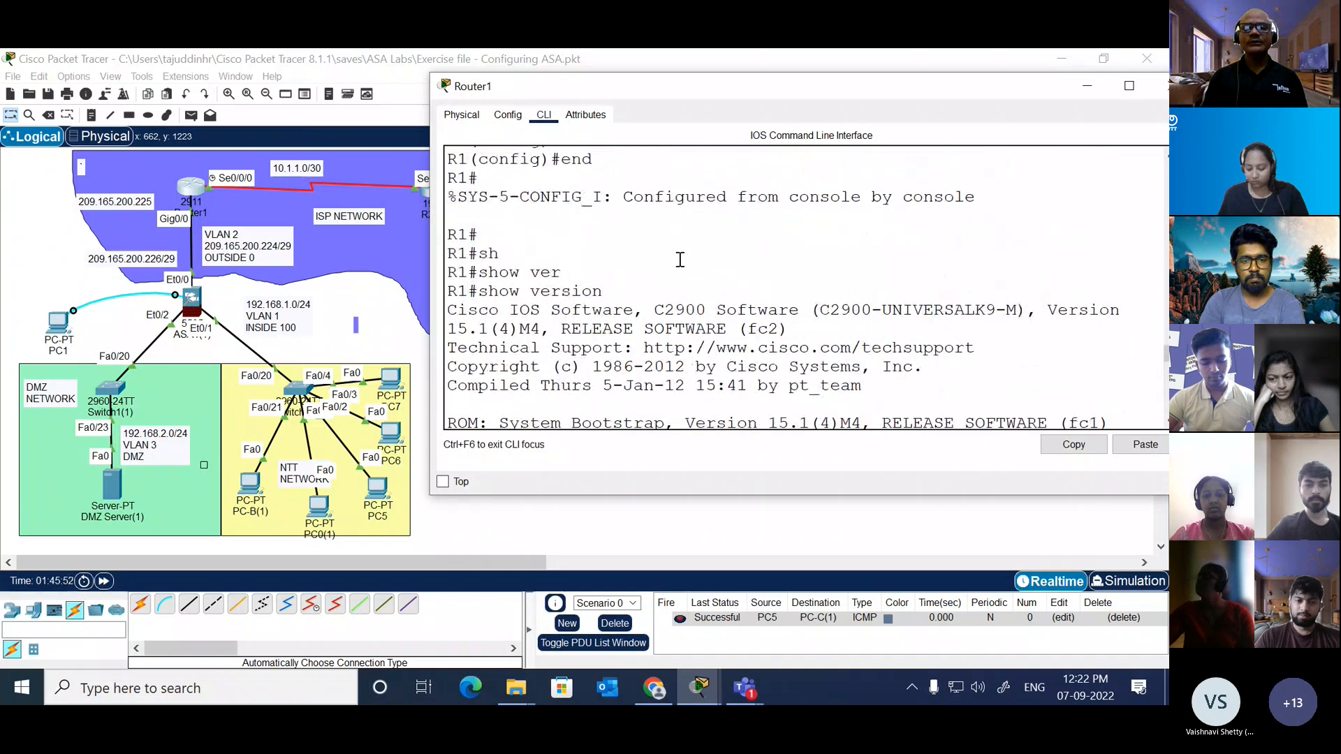
left_click_drag(652, 312, 707, 312)
left_click(642, 290)
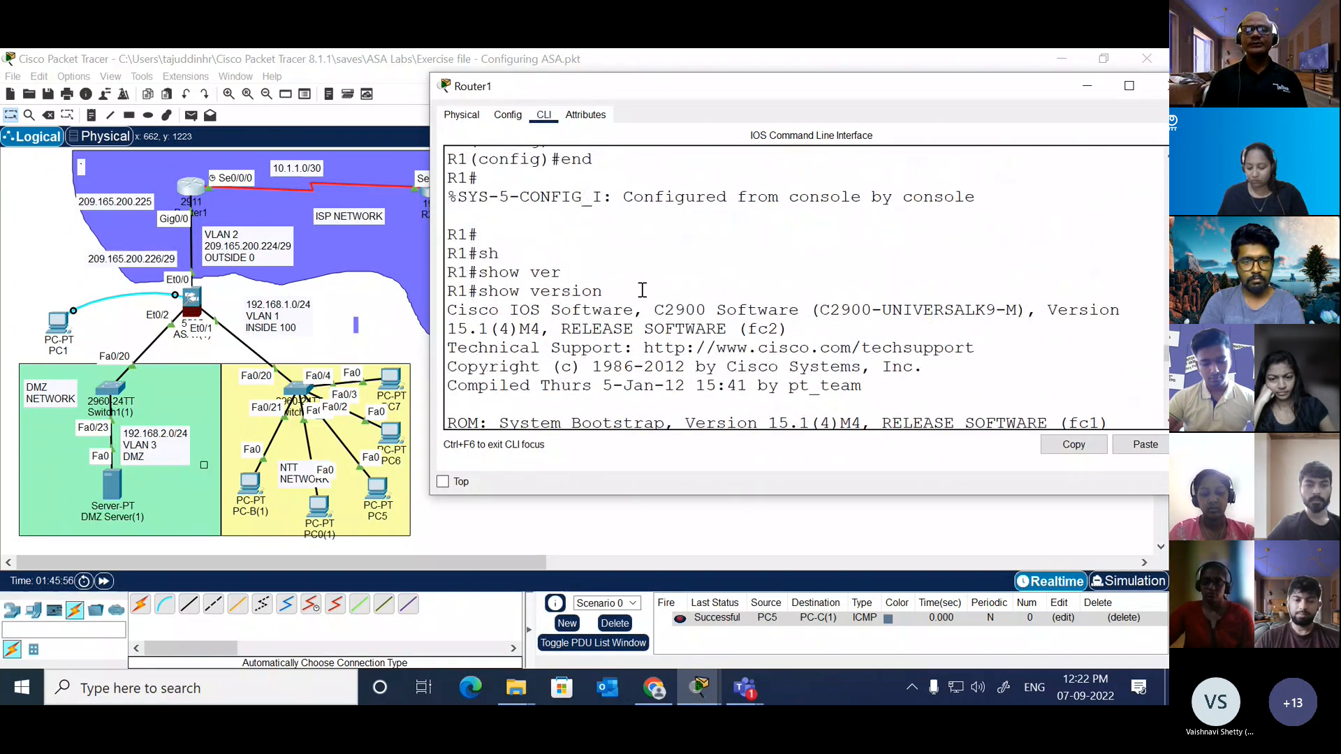
Step: Return to Router1's privileged prompt and enter global configuration mode with conf t
key("Return")
key("Return")
type("conf")
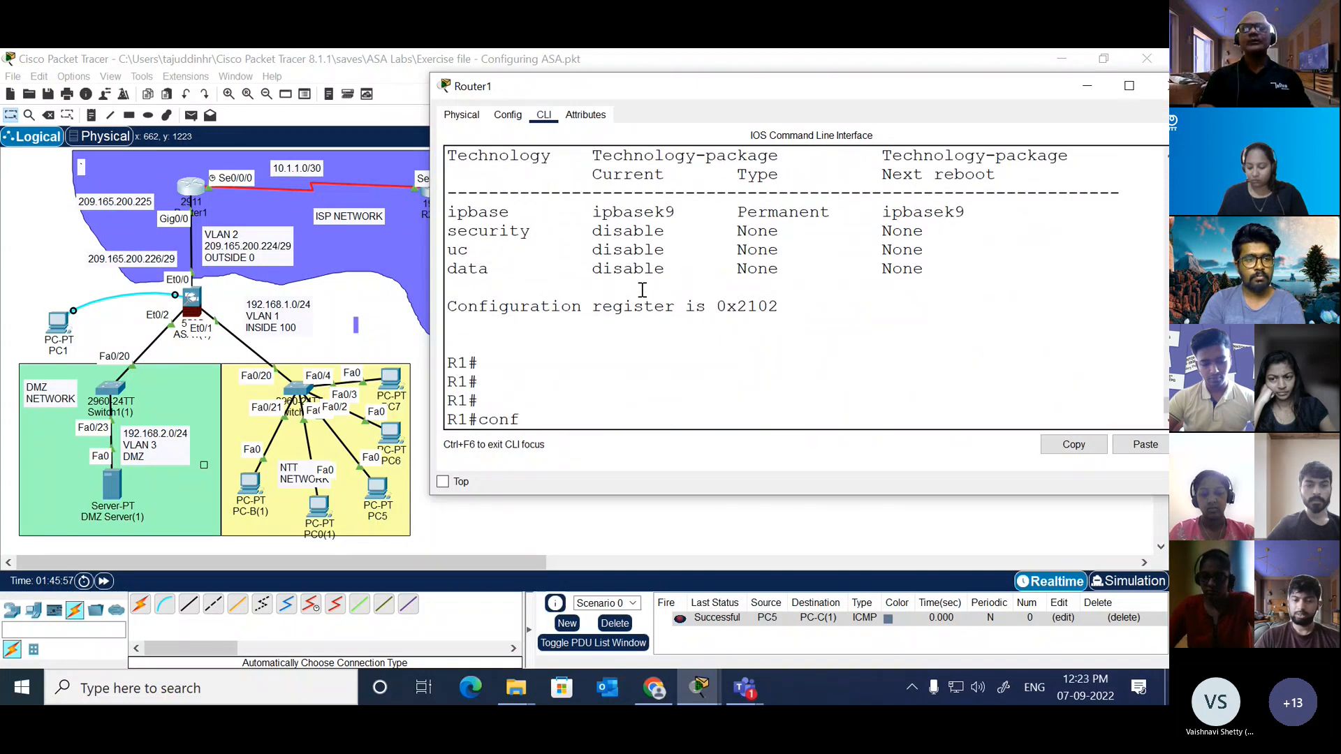
key("BackSpace")
key("BackSpace")
key("BackSpace")
key("BackSpace")
key("BackSpace")
key("BackSpace")
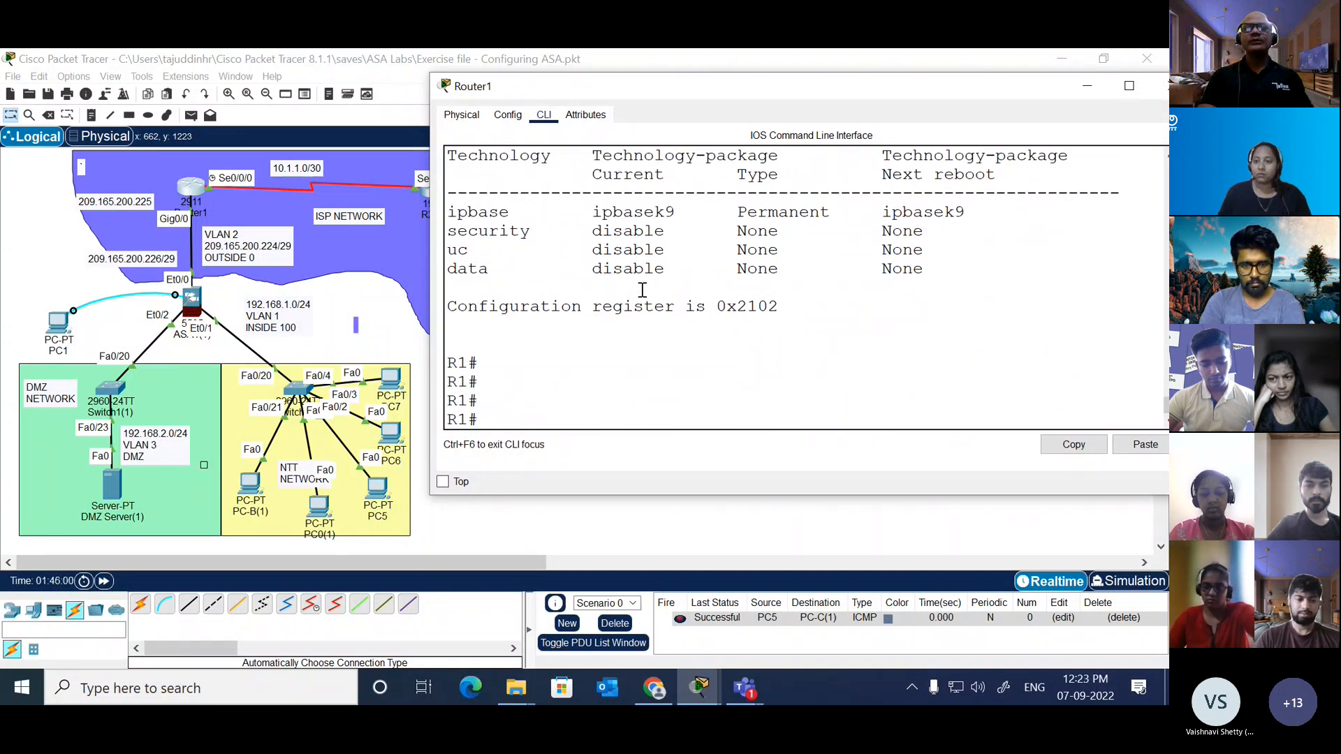
type("conf t")
key("Return")
Step: Check the ip domain-name syntax and set Router1's default domain name to cisco.com
type("ip dom")
key("Tab")
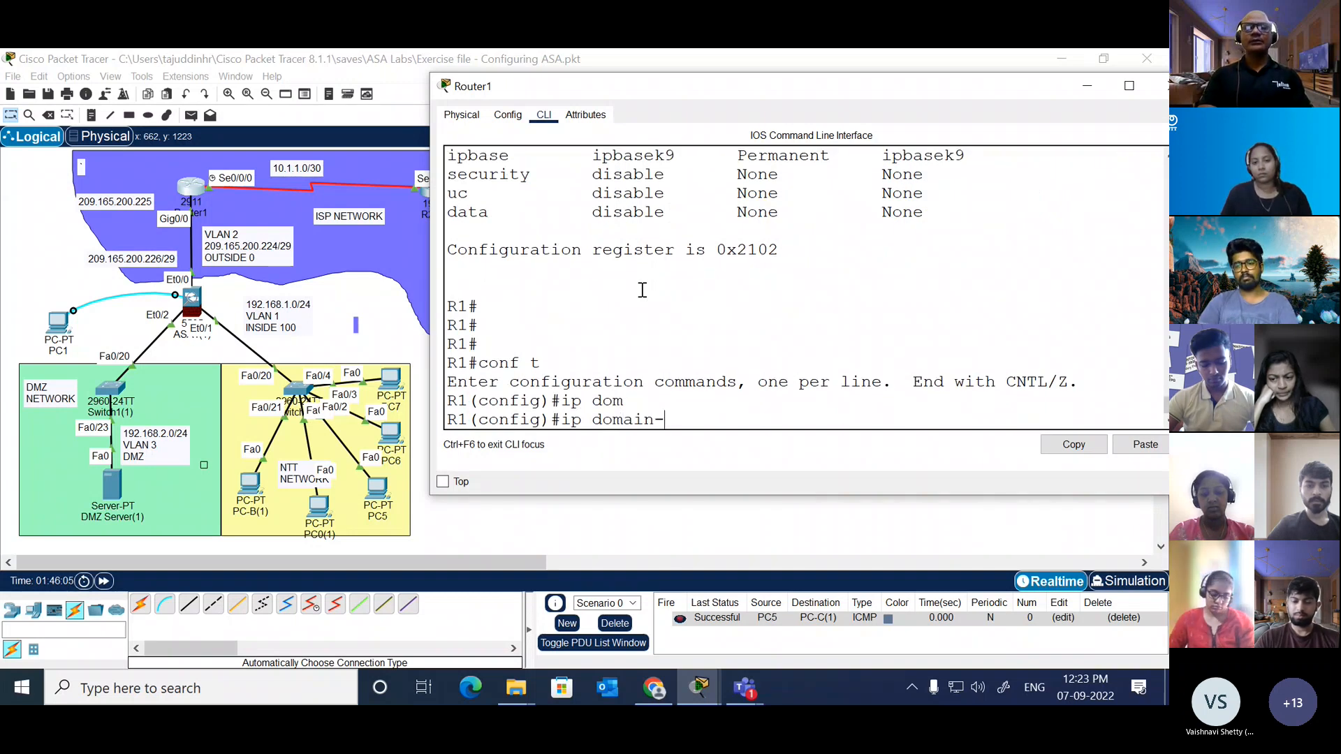
type("n")
key("Tab")
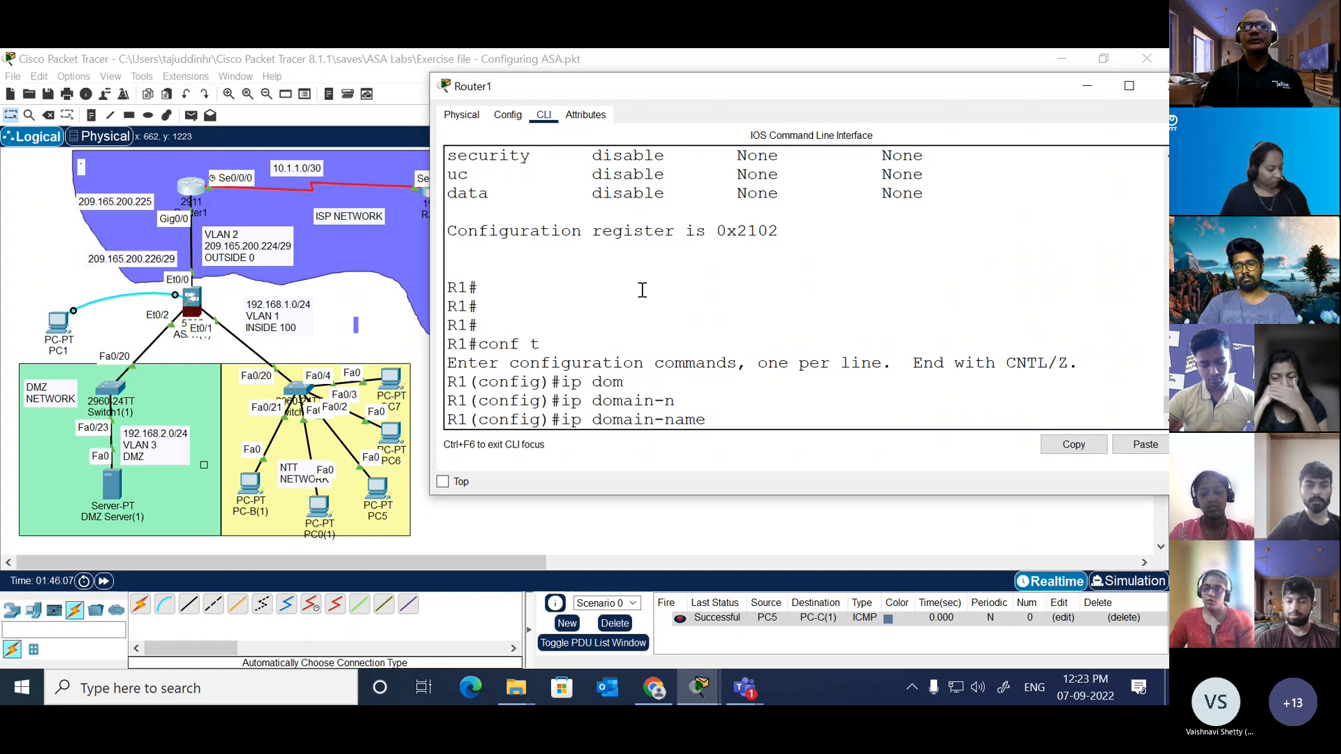
type("?")
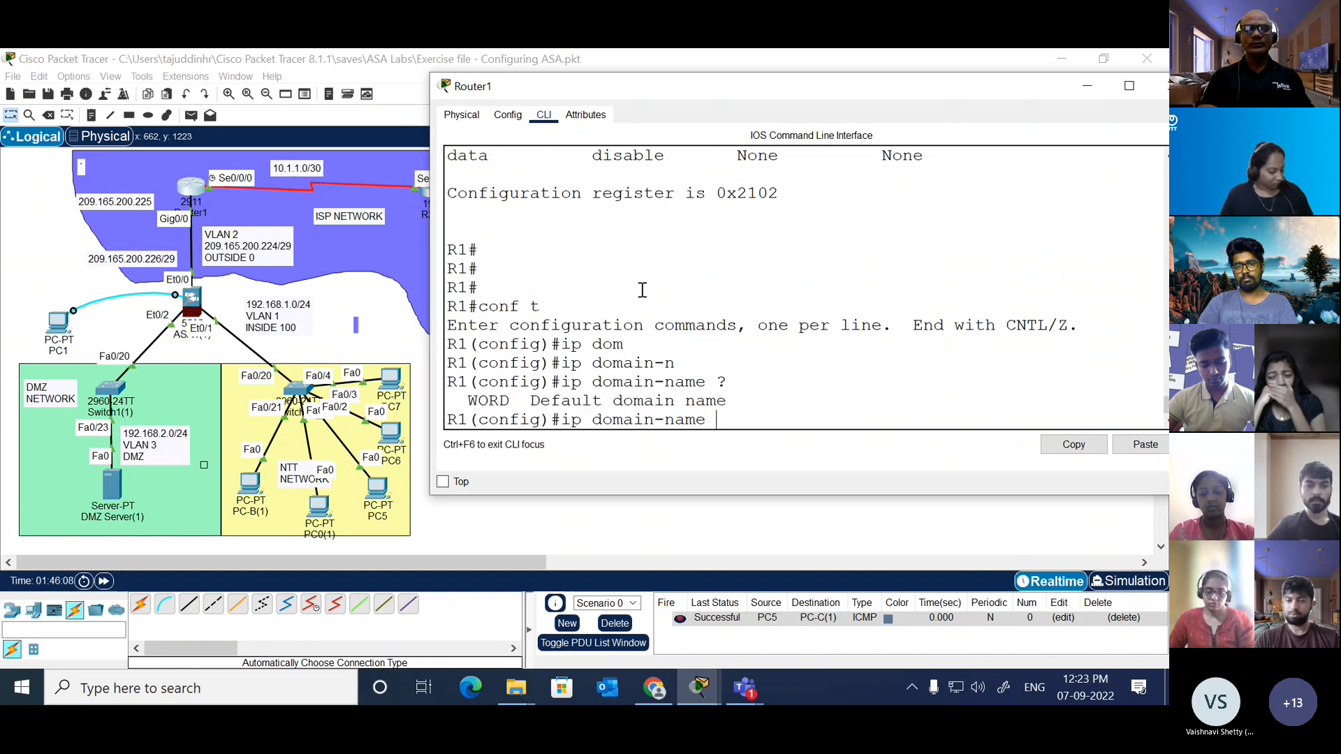
type("cisco.com")
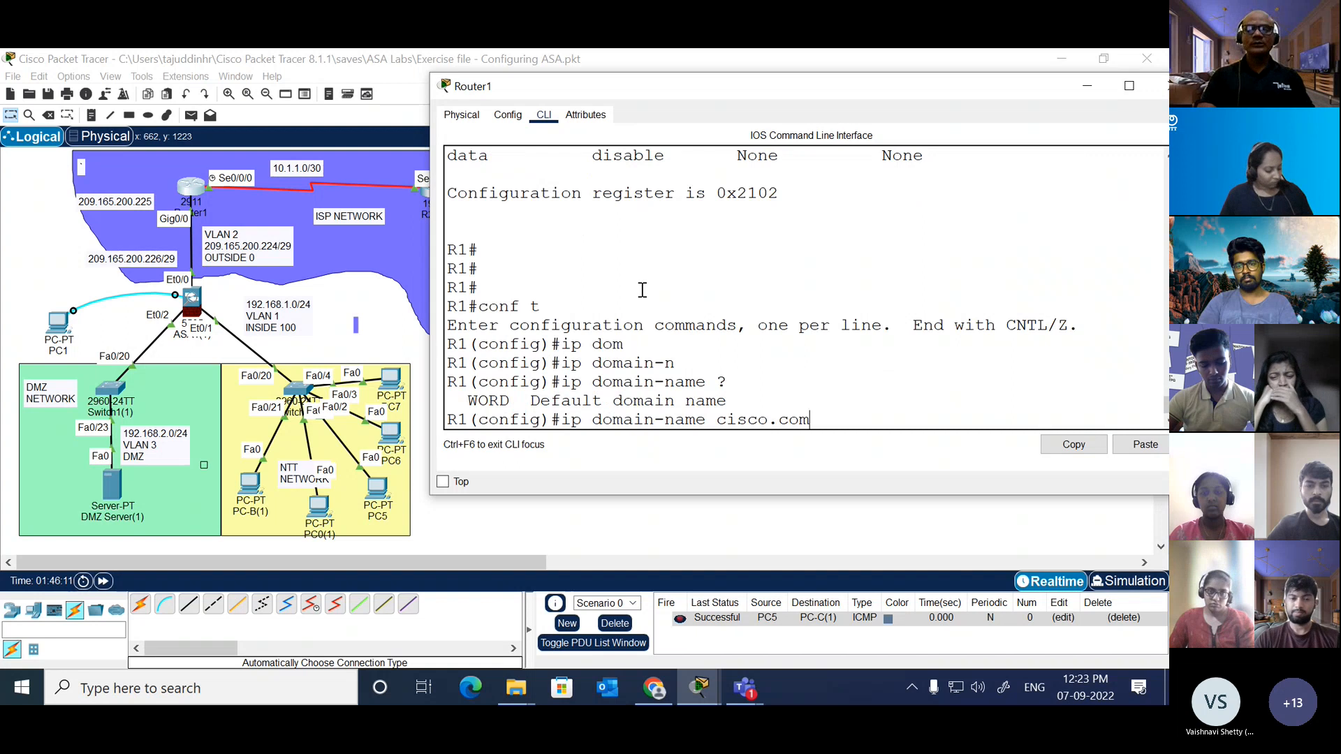
key("Return")
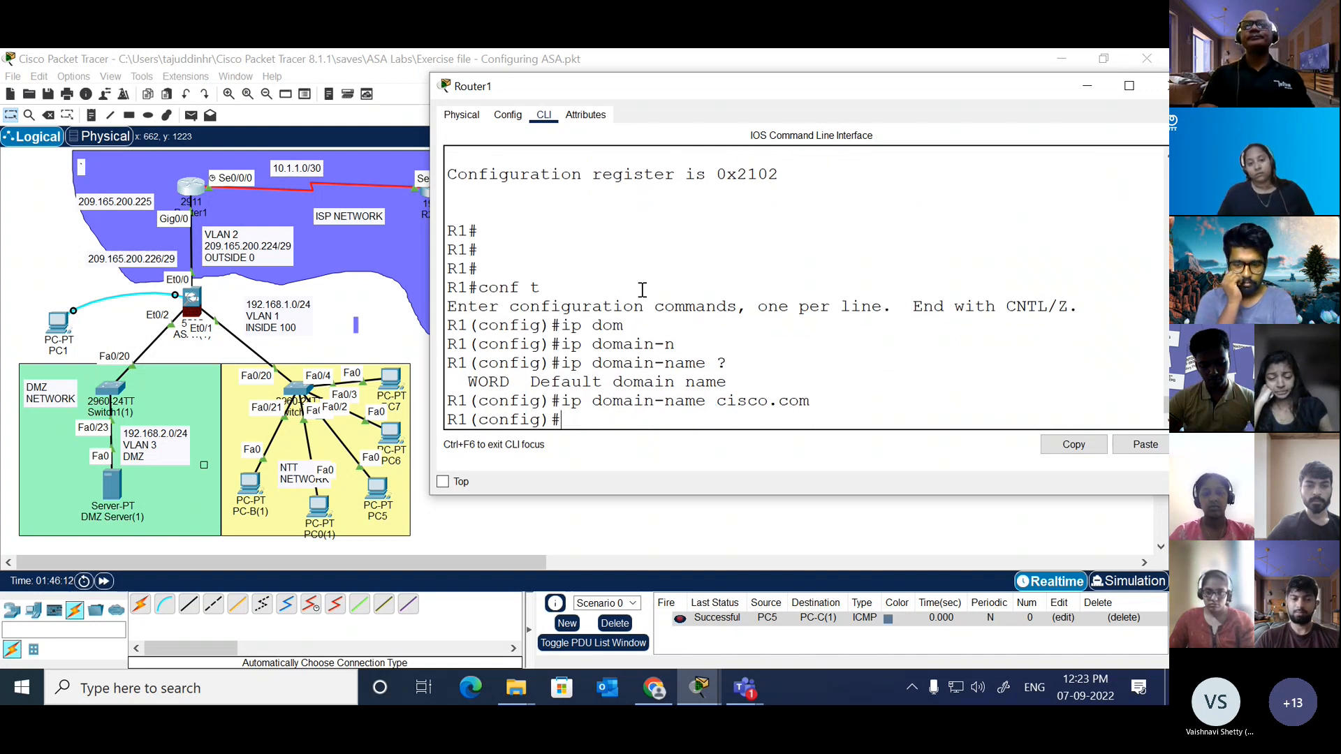
Step: Begin a crypto key generate command in Router1's global configuration, correcting the mistyped keyword
type("cy")
key("Tab")
type("r")
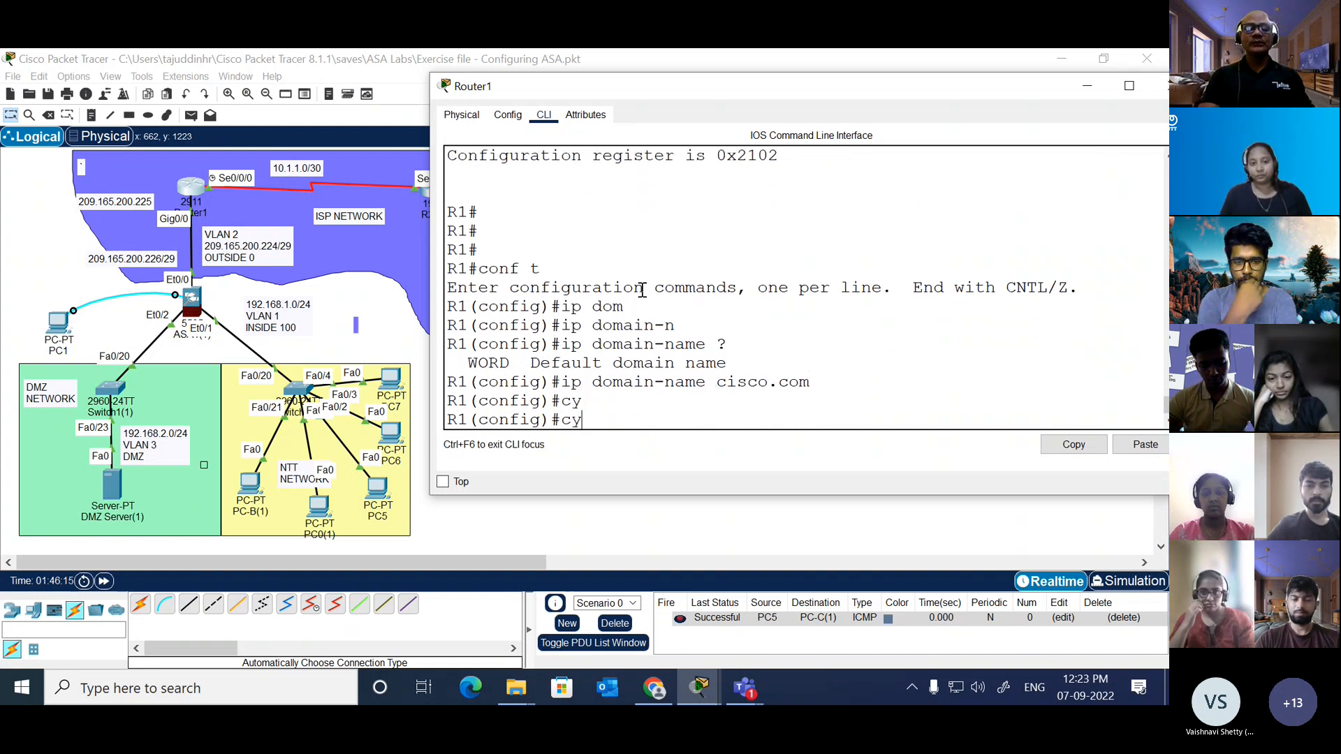
key("Tab")
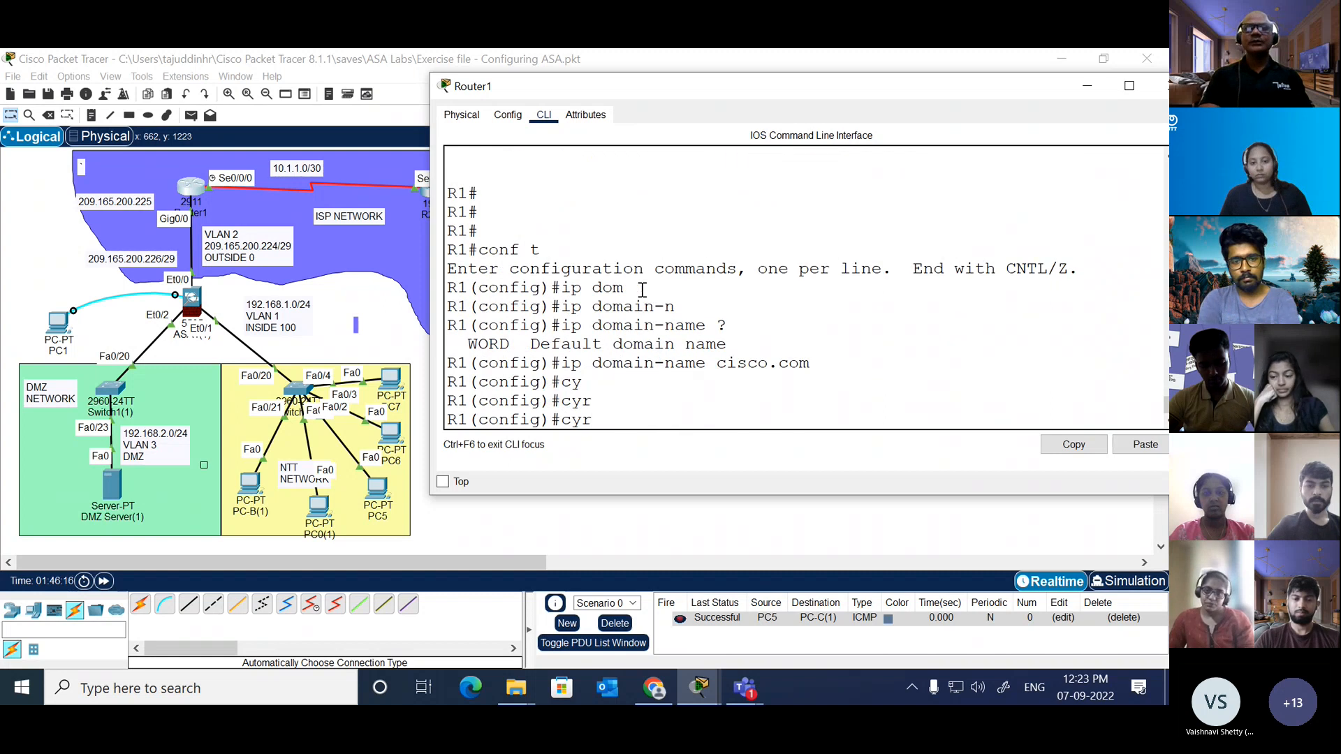
key("BackSpace")
type("r")
key("Tab")
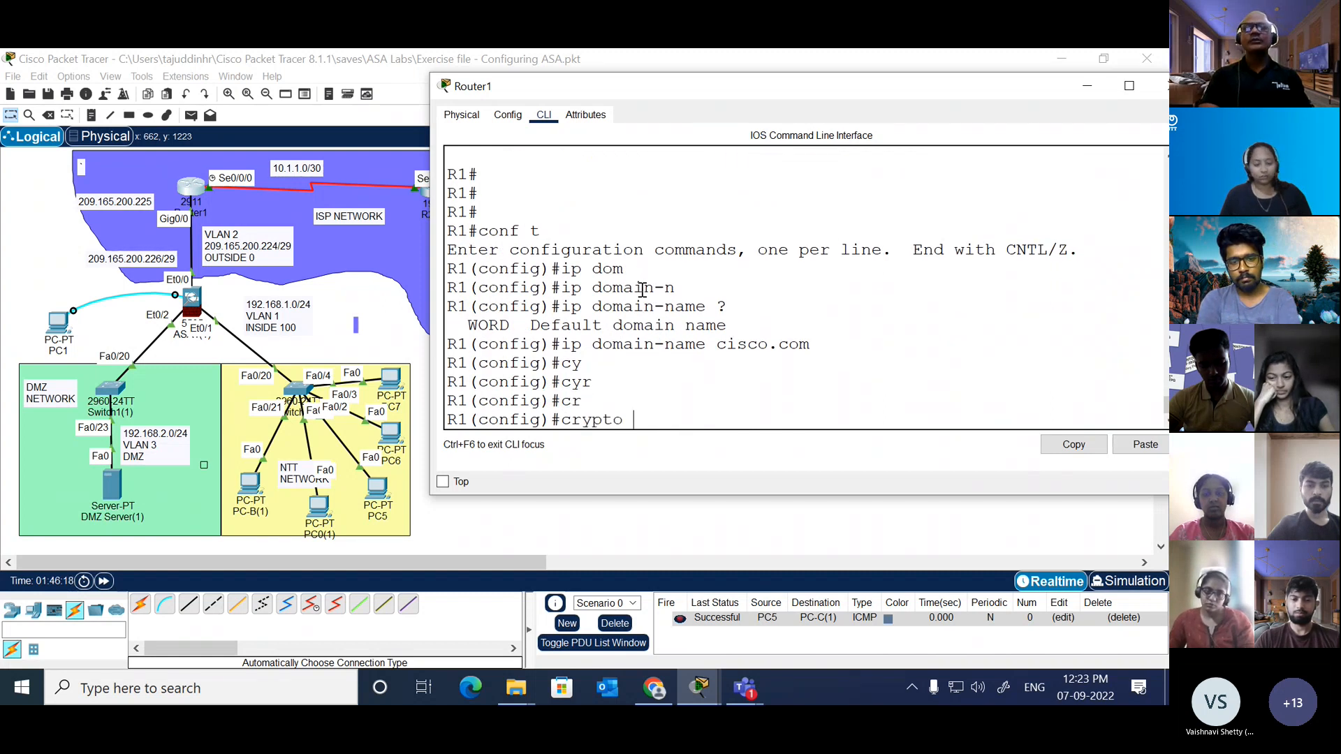
type("ke")
key("Tab")
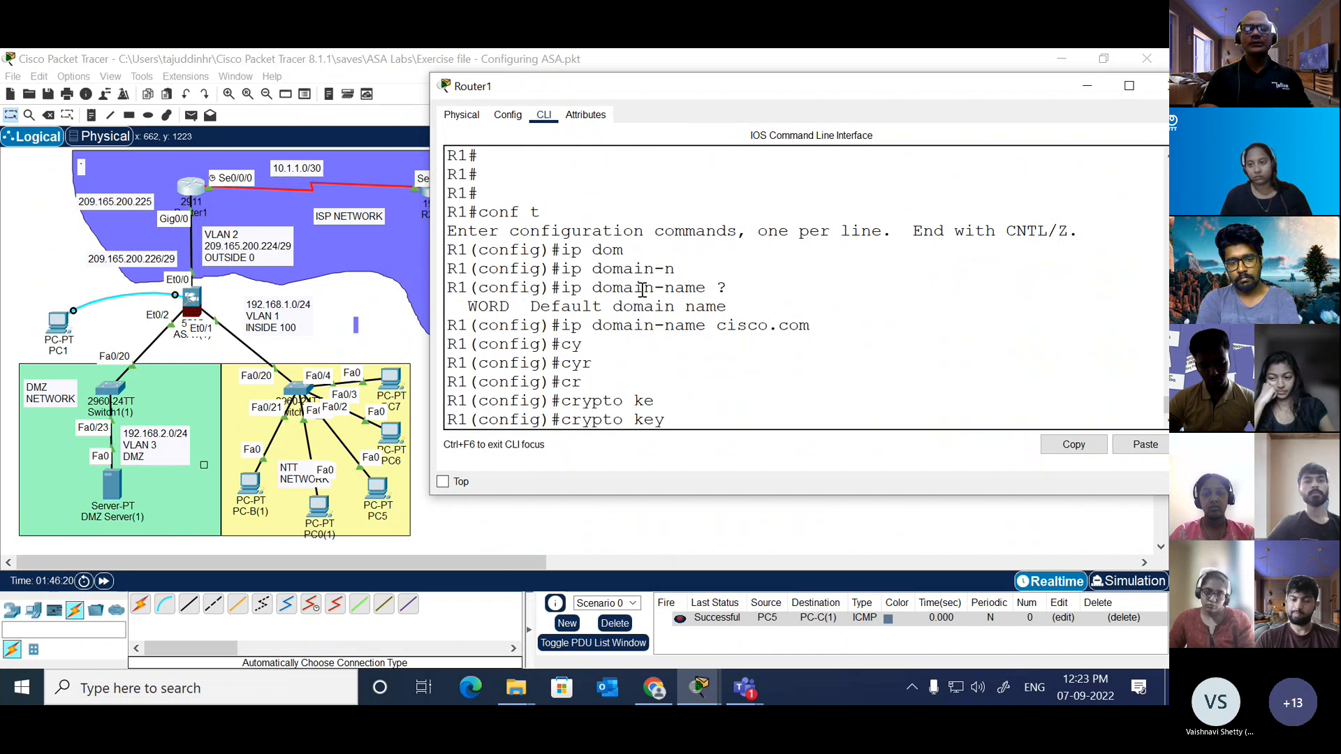
type("gen")
key("Tab")
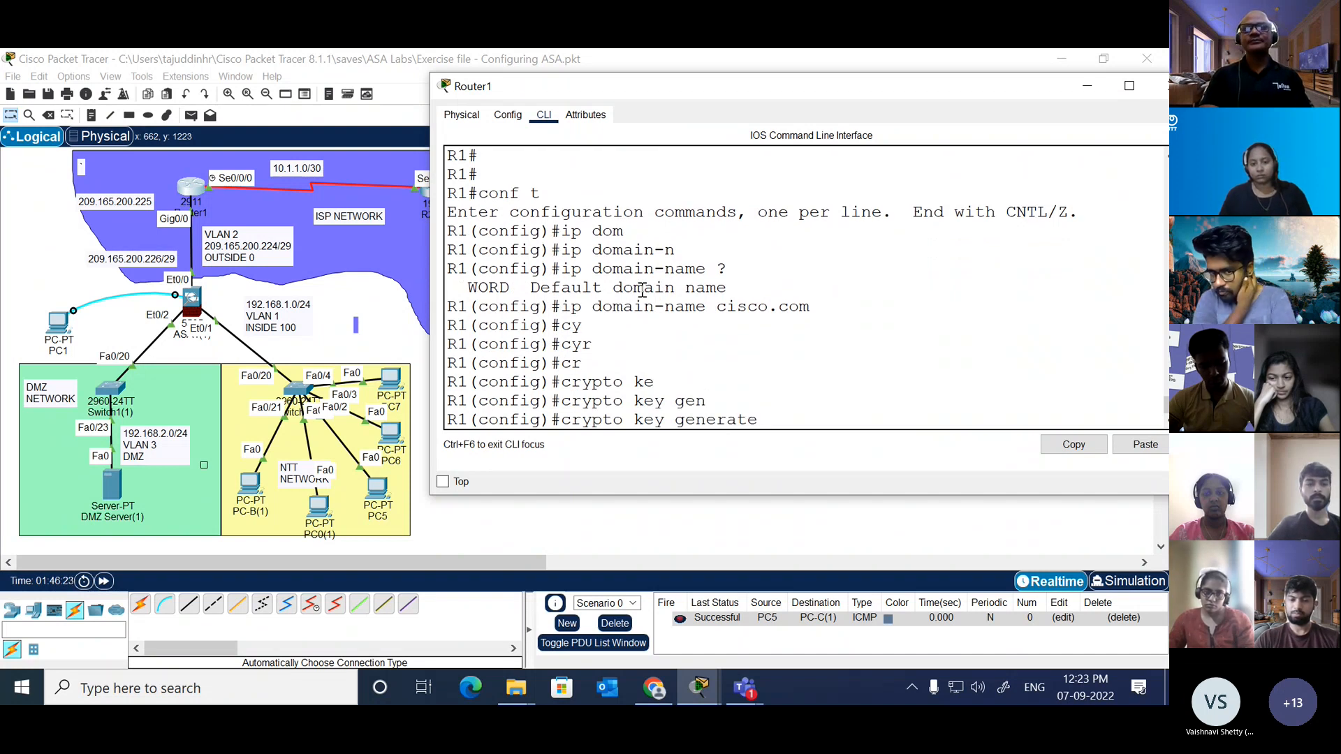
Step: List the available key types for crypto key generate, choose rsa, and list its further options
type("r")
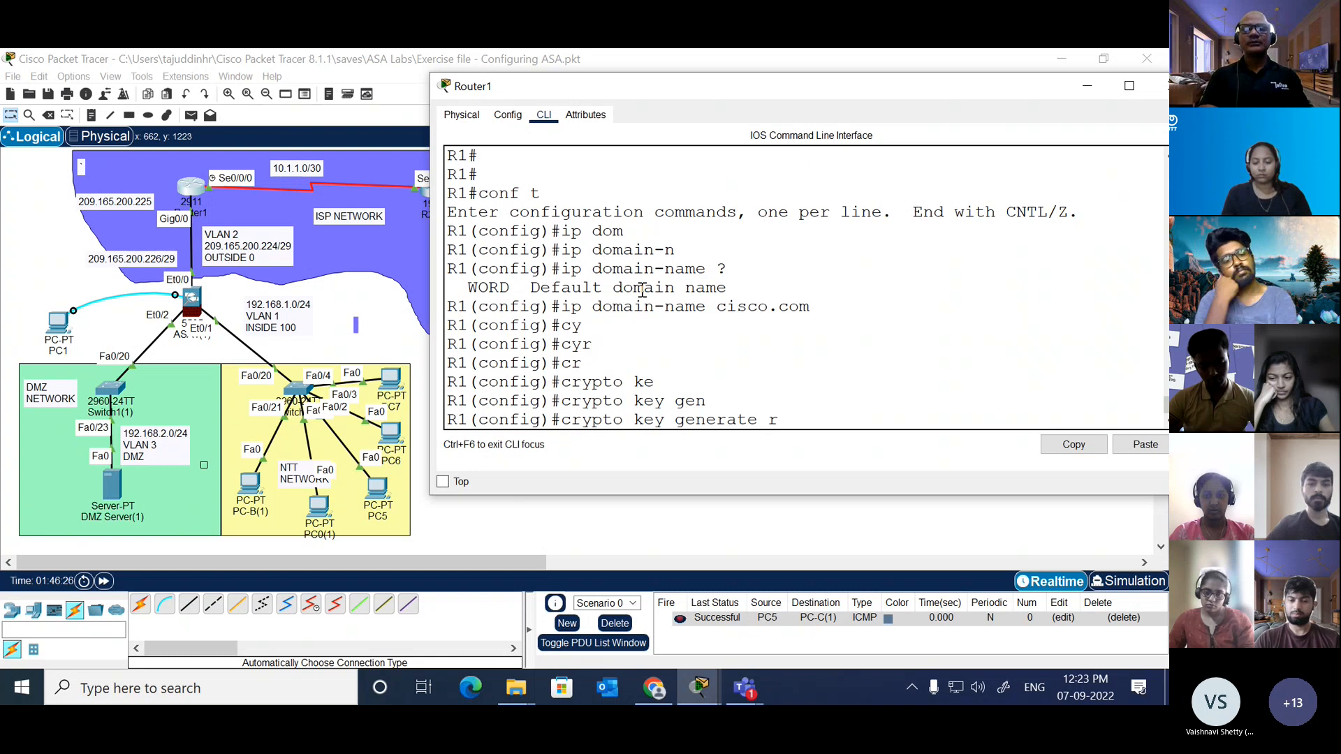
type("rs")
key("Tab")
key("BackSpace")
key("BackSpace")
key("BackSpace")
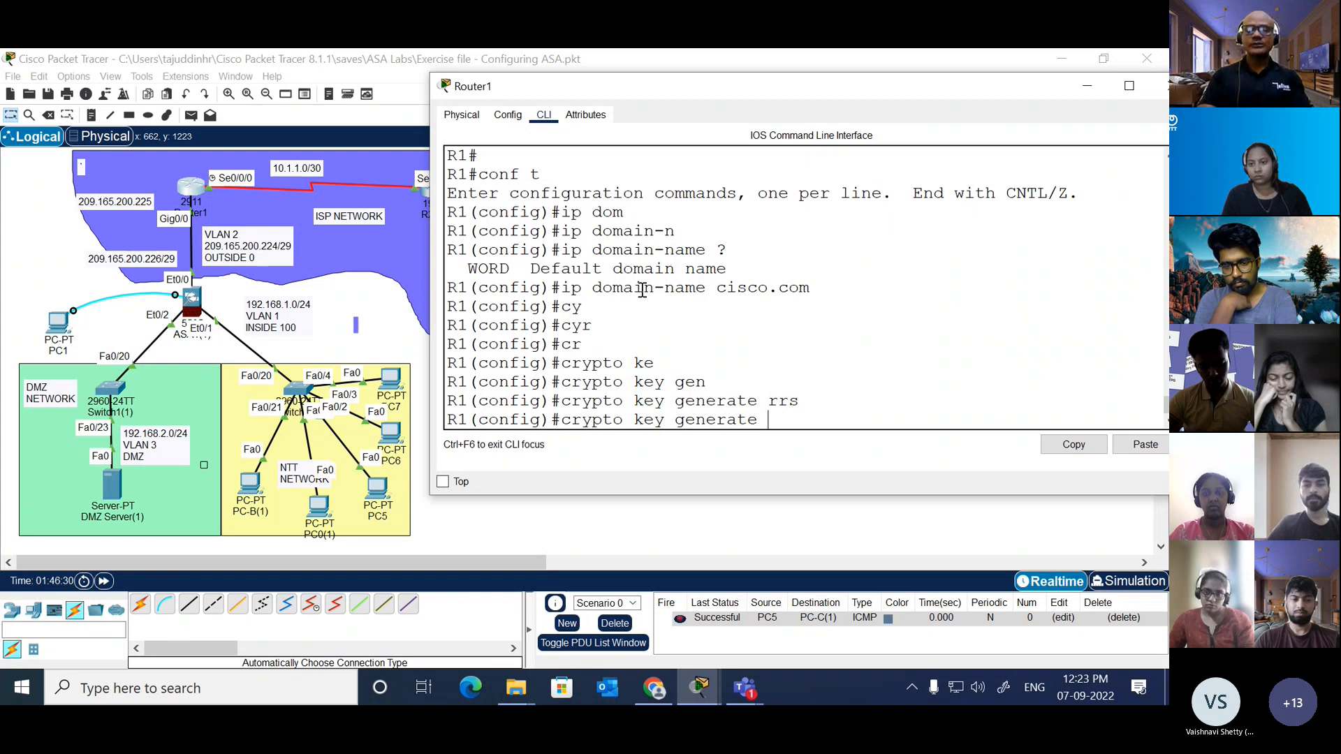
type("?")
type("rsa")
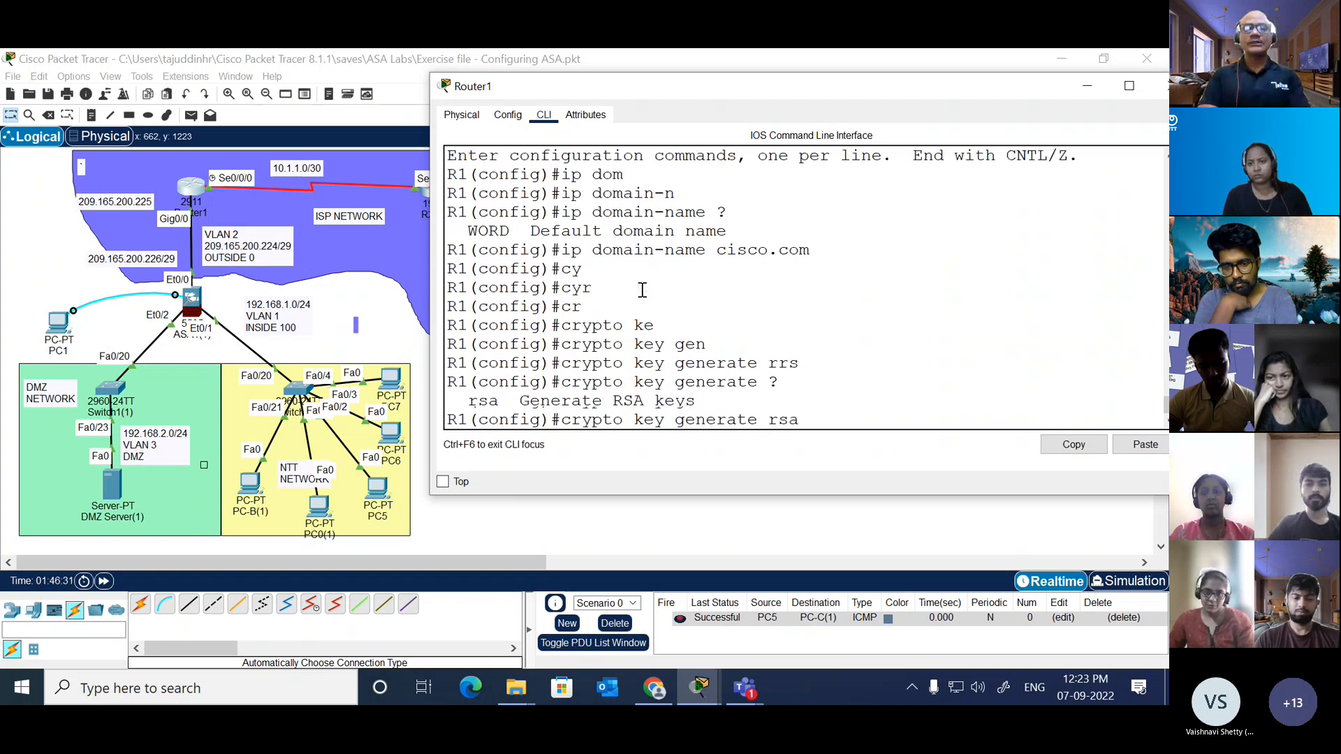
key("BackSpace")
key("Tab")
type("?")
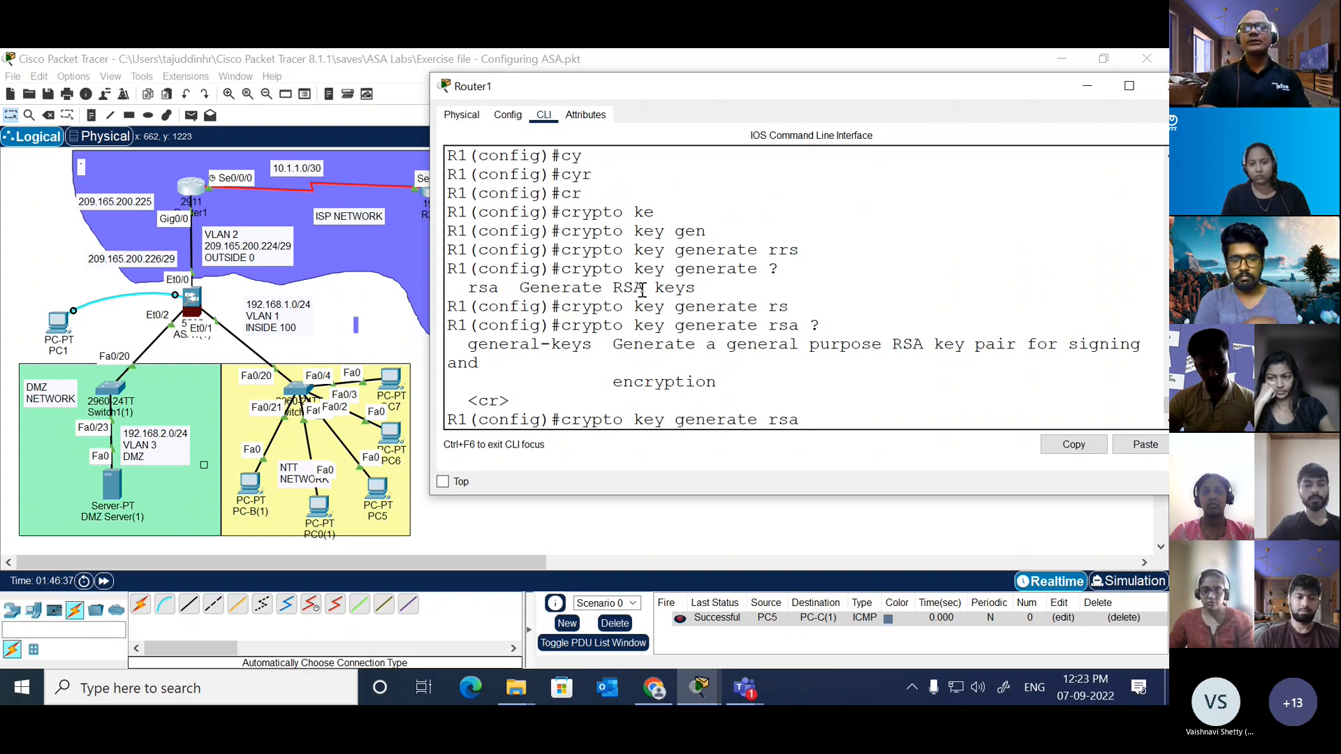
type("gen")
Step: Complete the command with general-keys and a modulus of 1024, and generate Router1's RSA key pair
key("Tab")
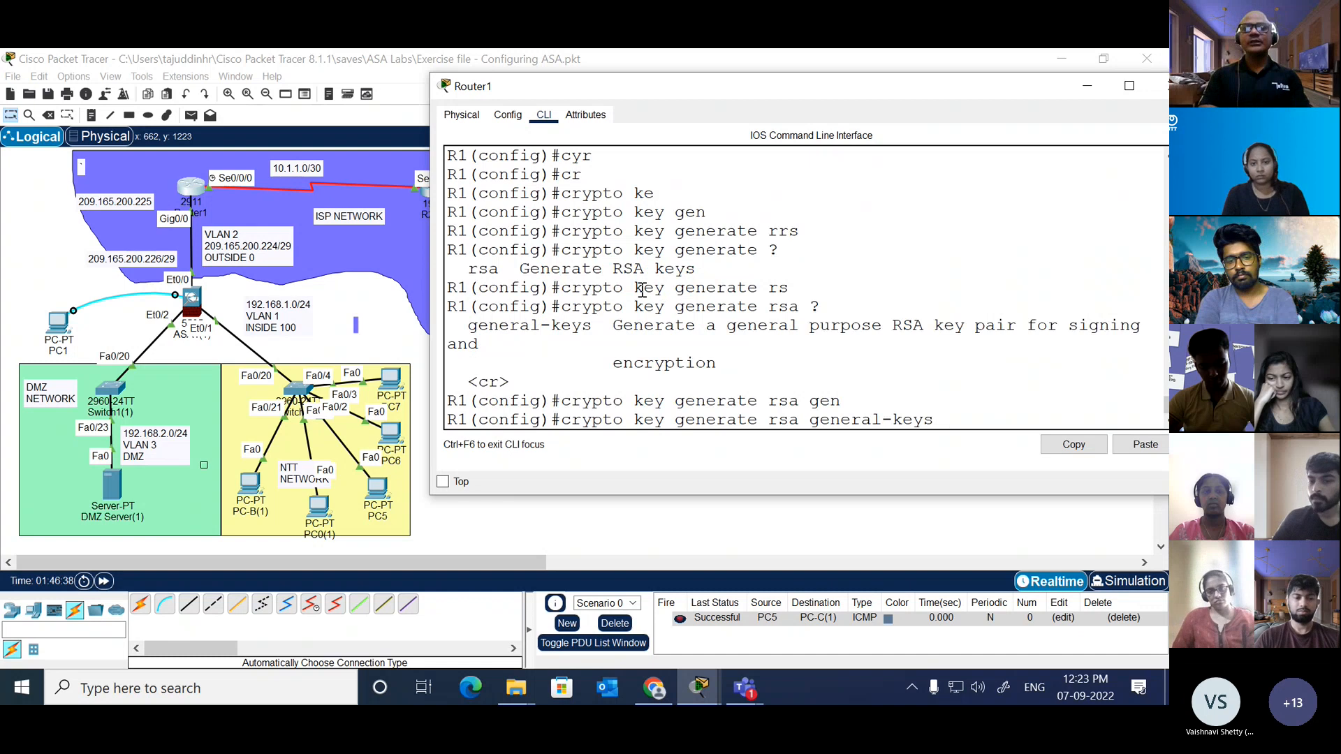
type("?")
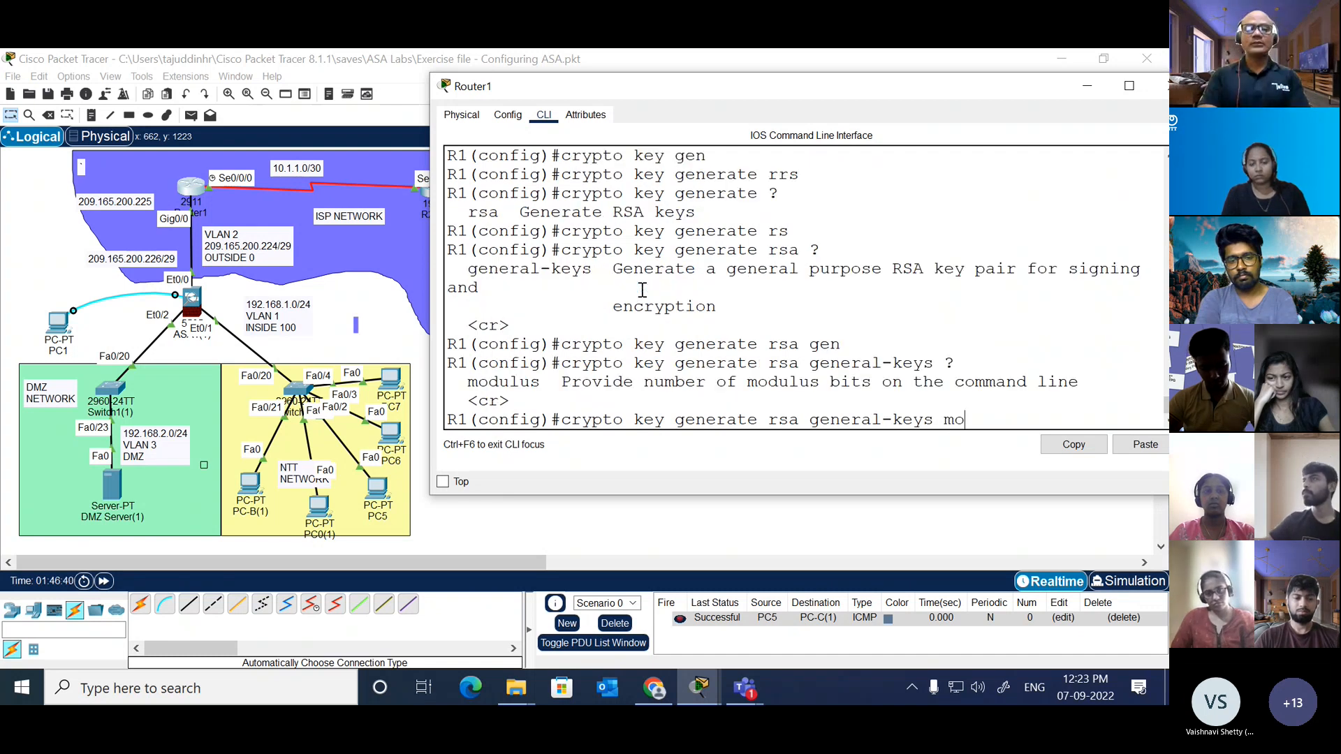
type("mod")
key("Tab")
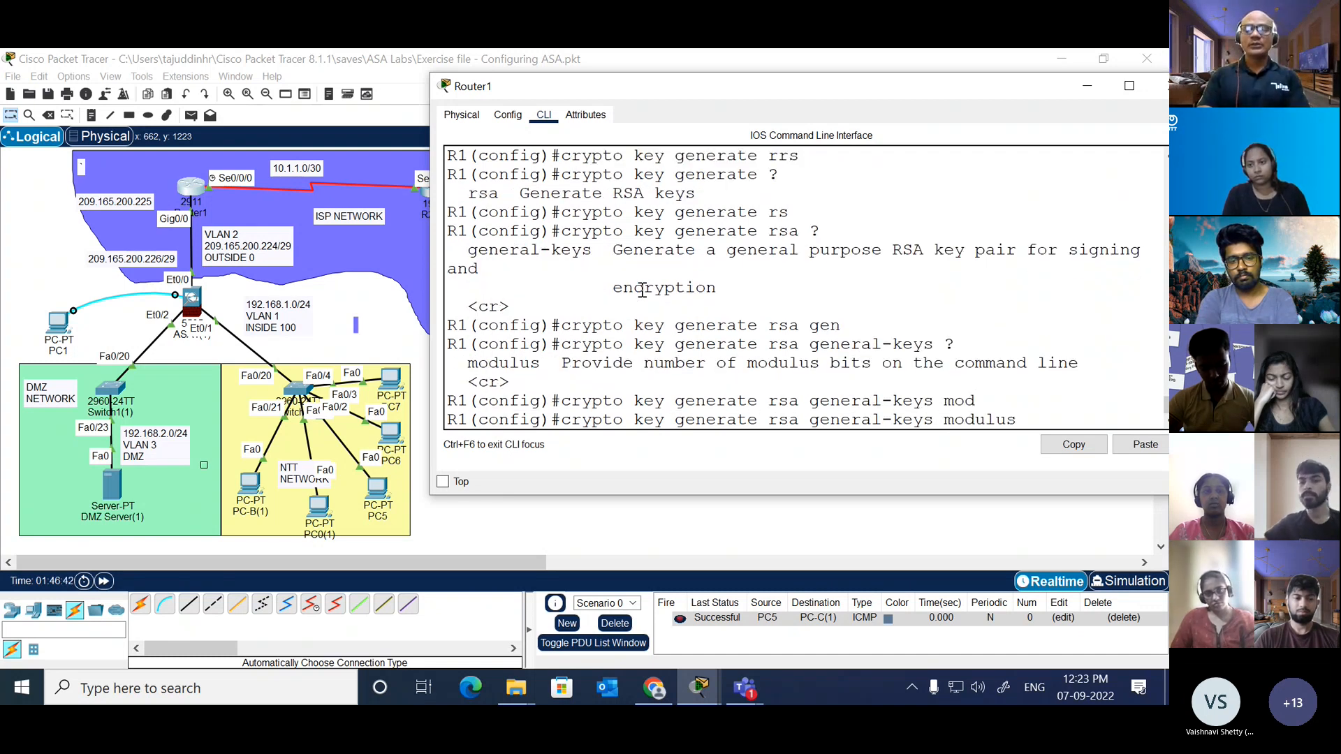
type("?")
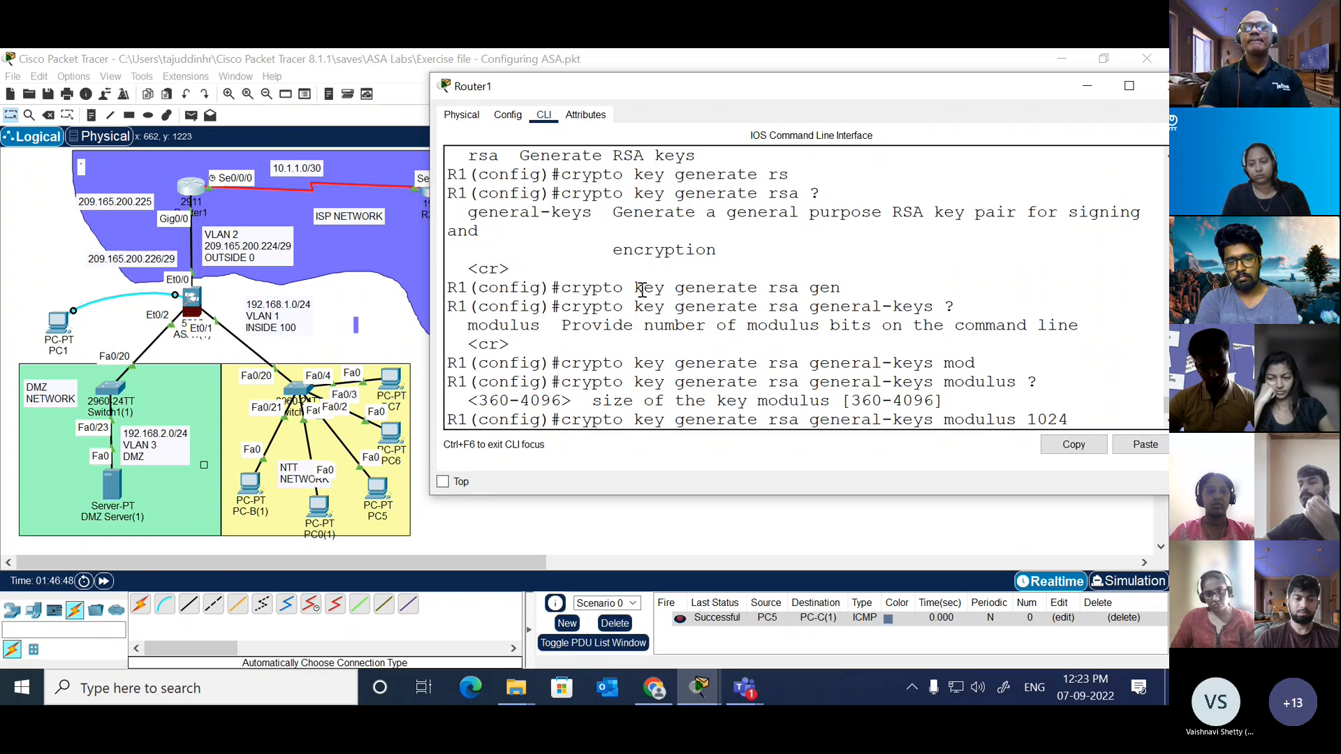
key("Return")
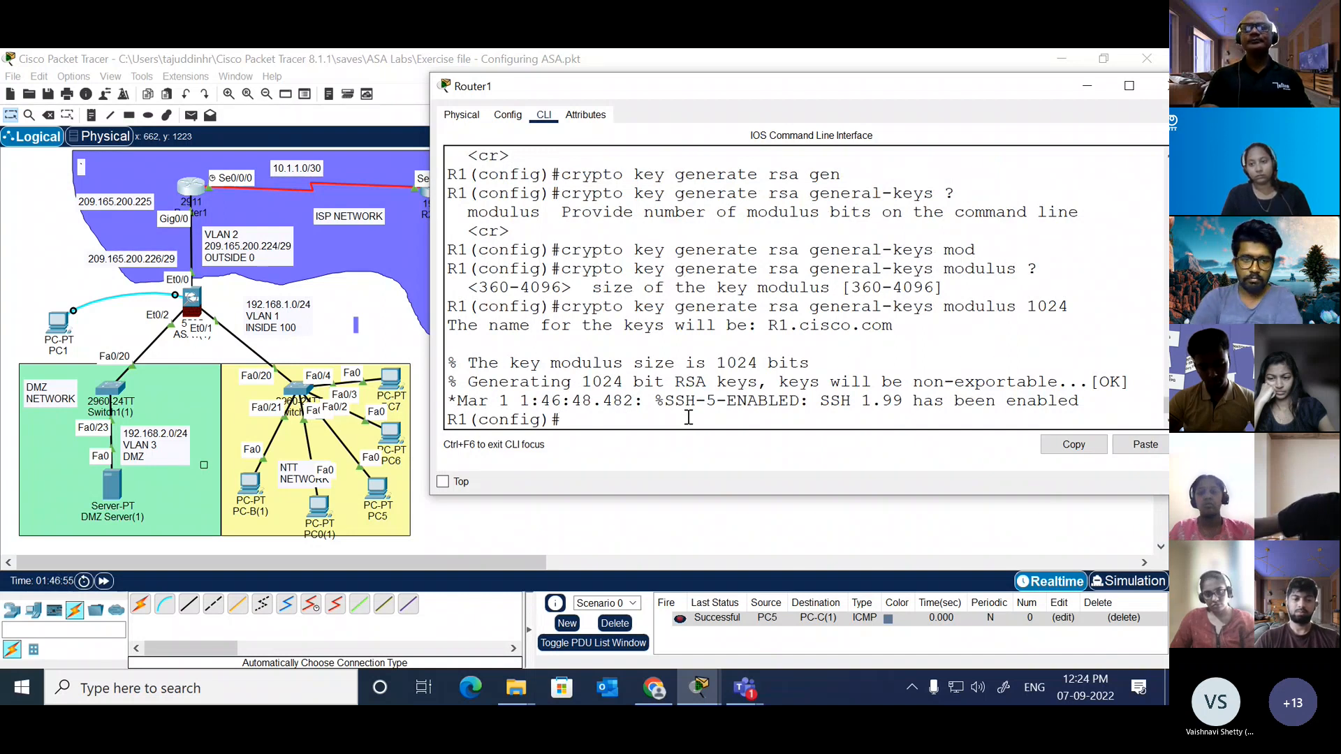
Step: Begin a username admin command with the algorithm-type keyword in Router1's global configuration
type("ser")
key("Tab")
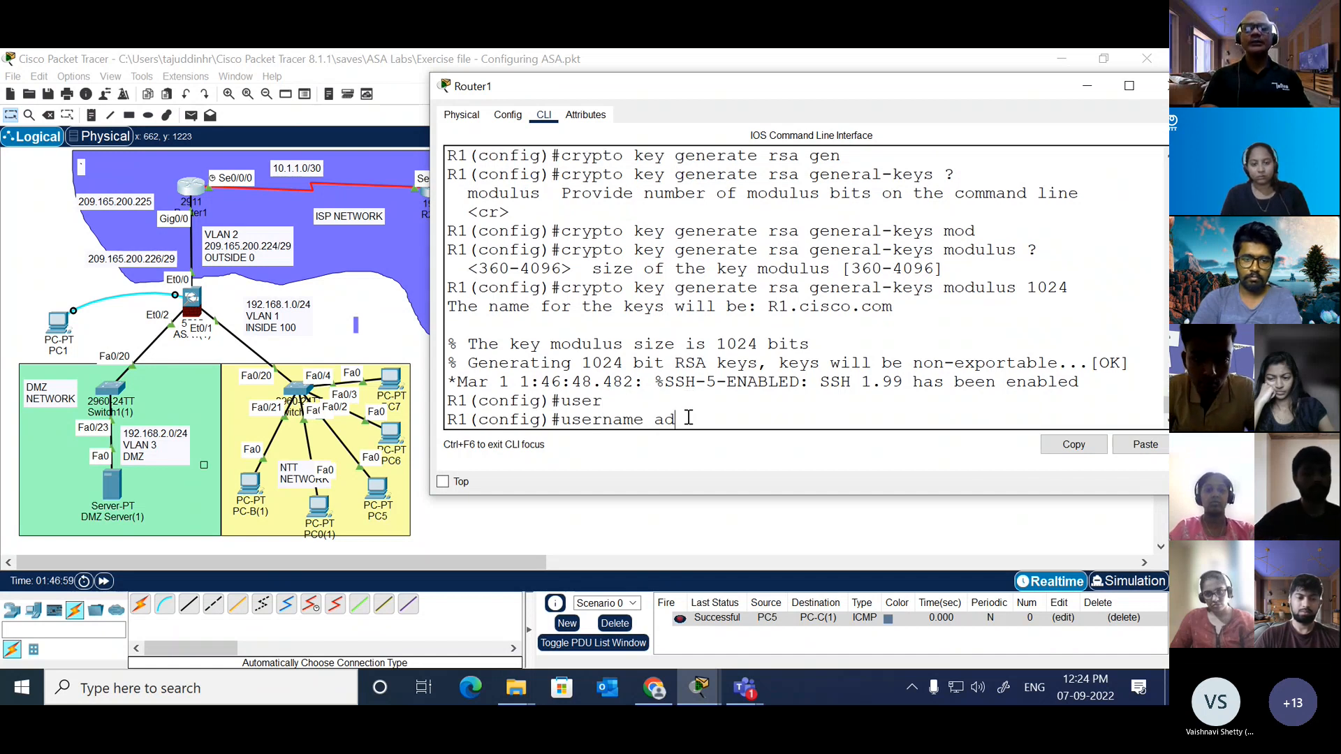
type("ad")
key("Tab")
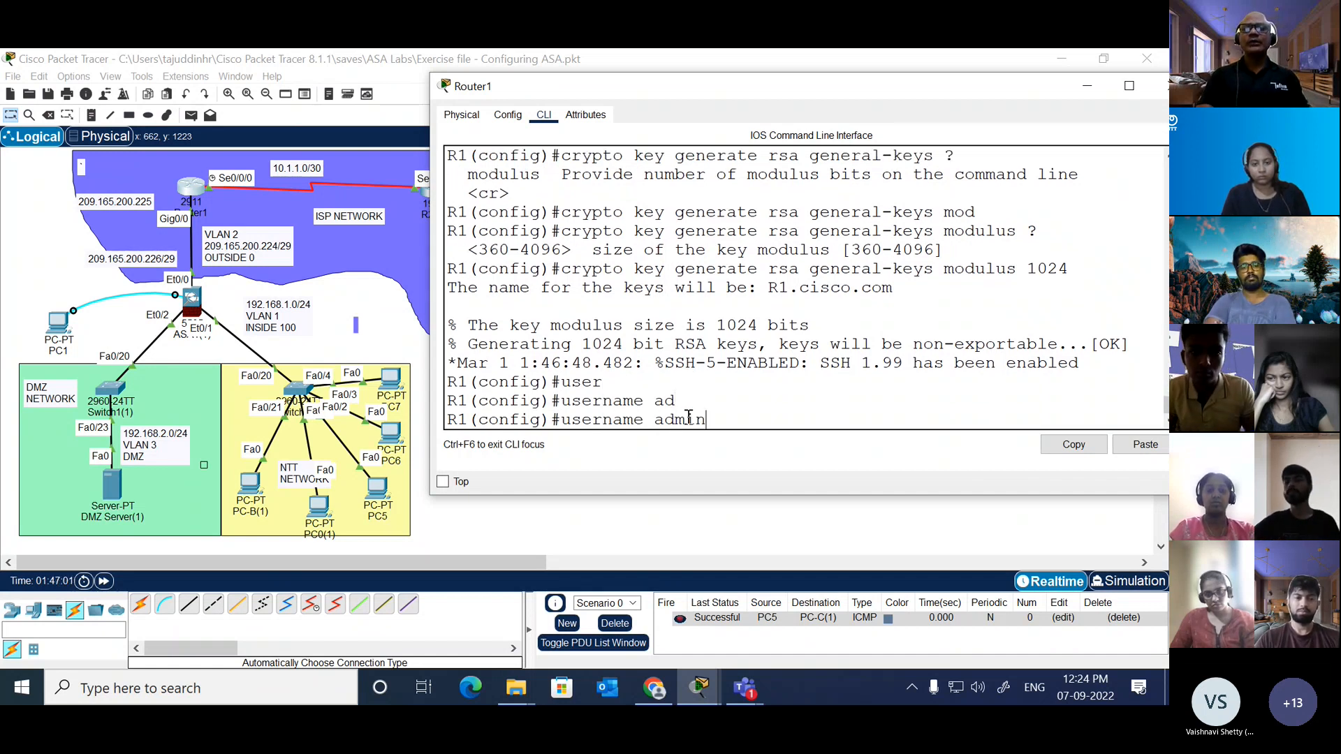
type("min al")
key("Tab")
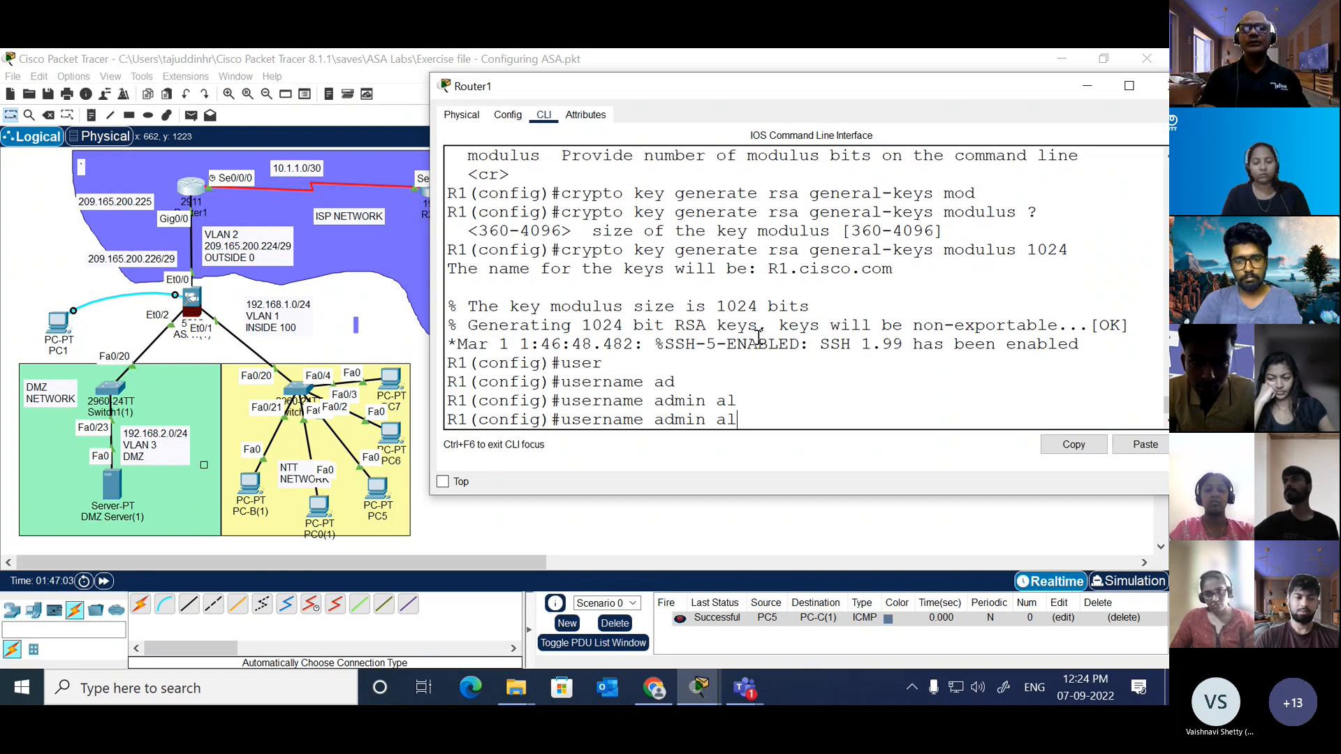
type("g")
key("Tab")
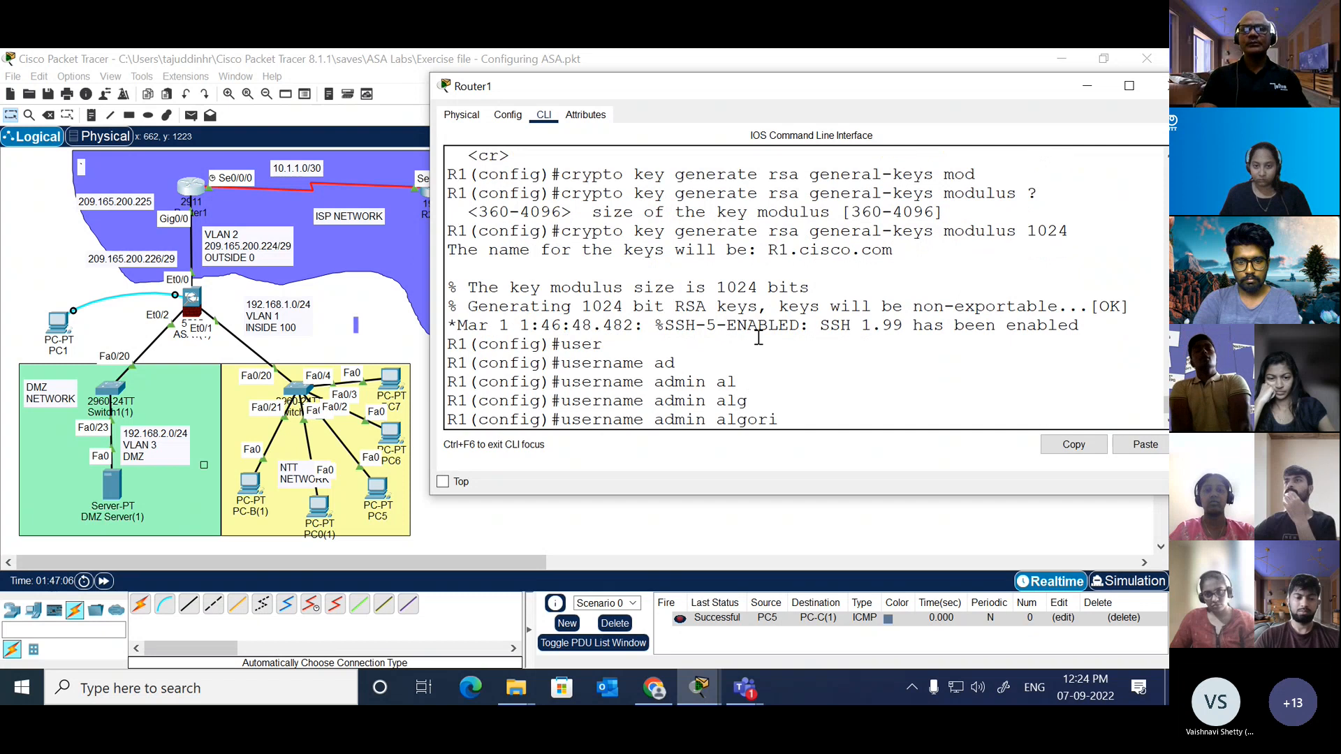
type("orithm")
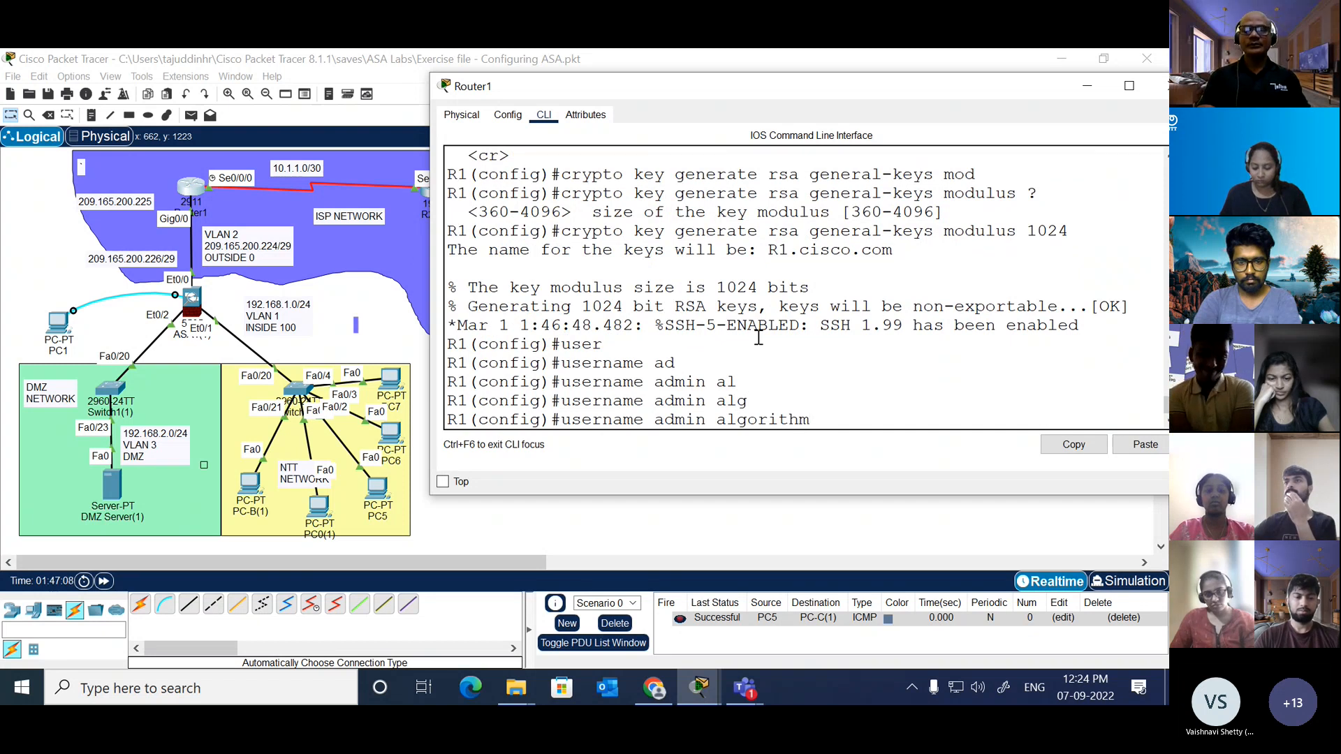
type("-ty")
key("Tab")
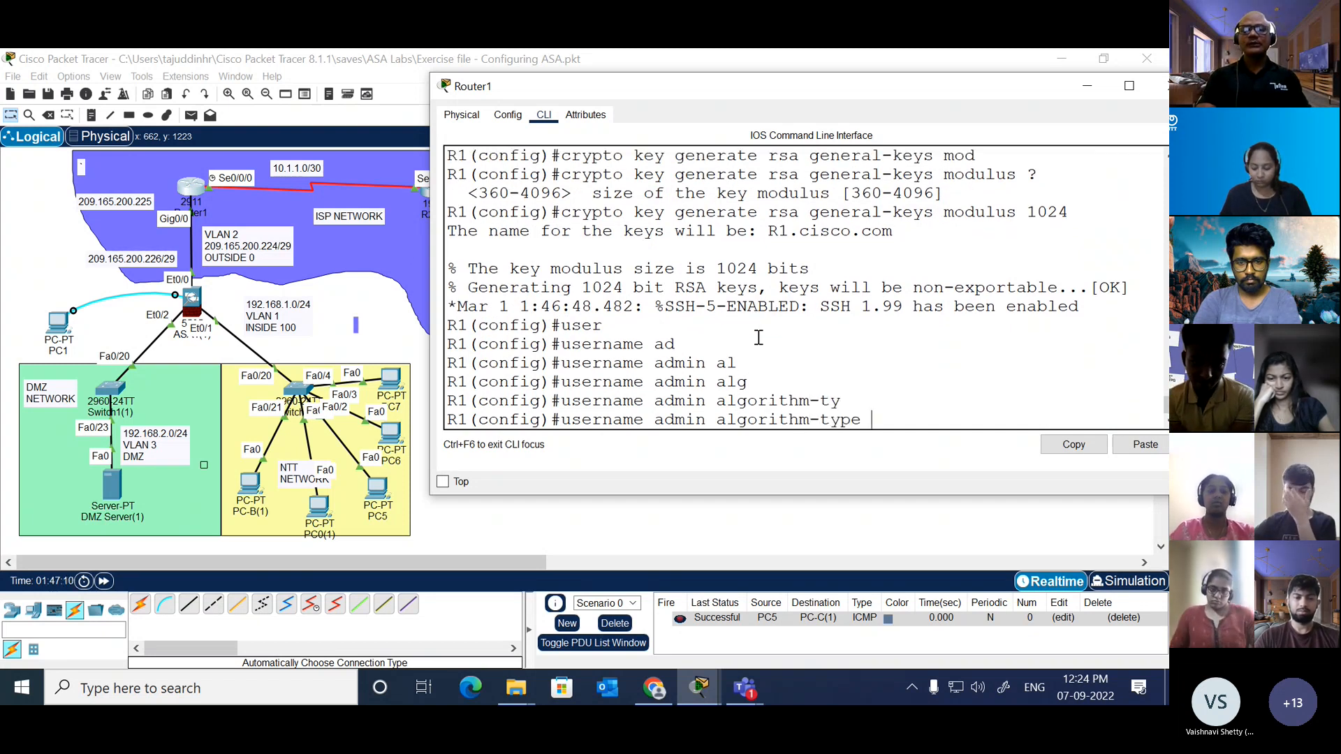
Step: Try to create the local user admin with the scrypt algorithm type and a secret password
type("s")
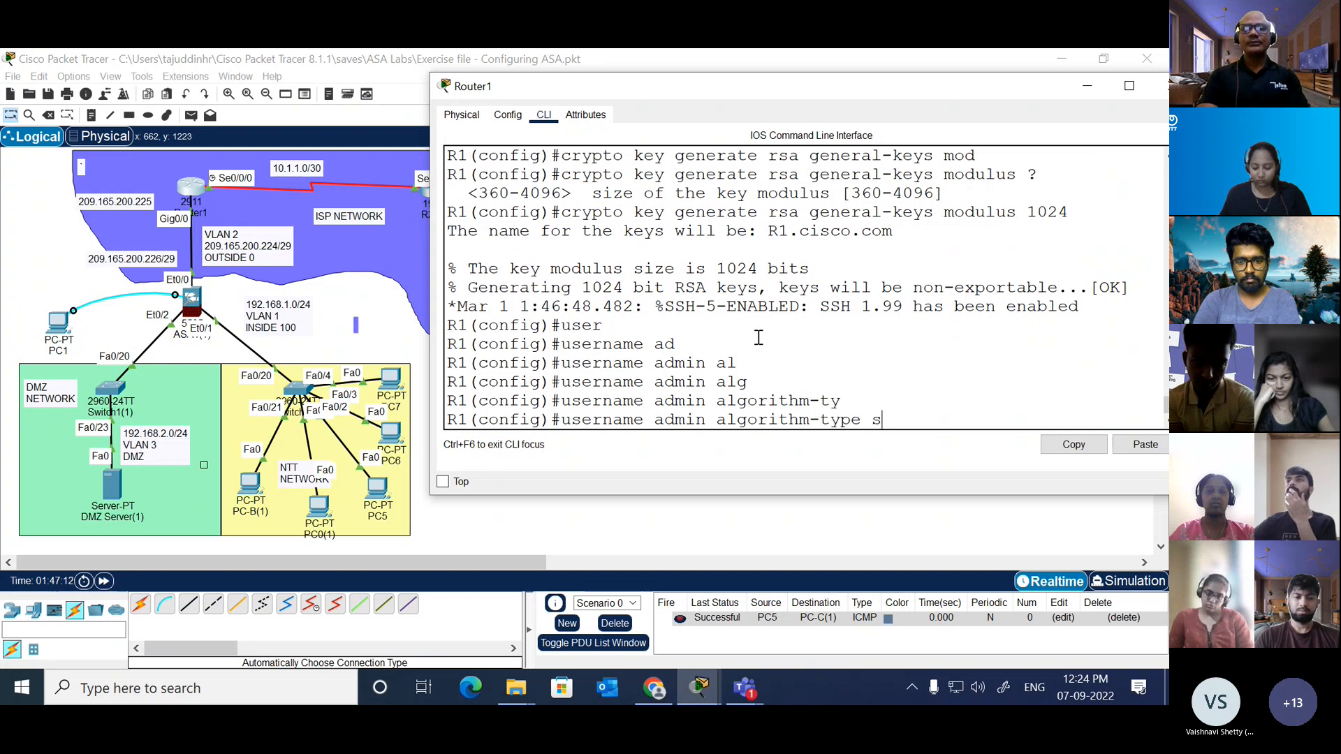
type("crp")
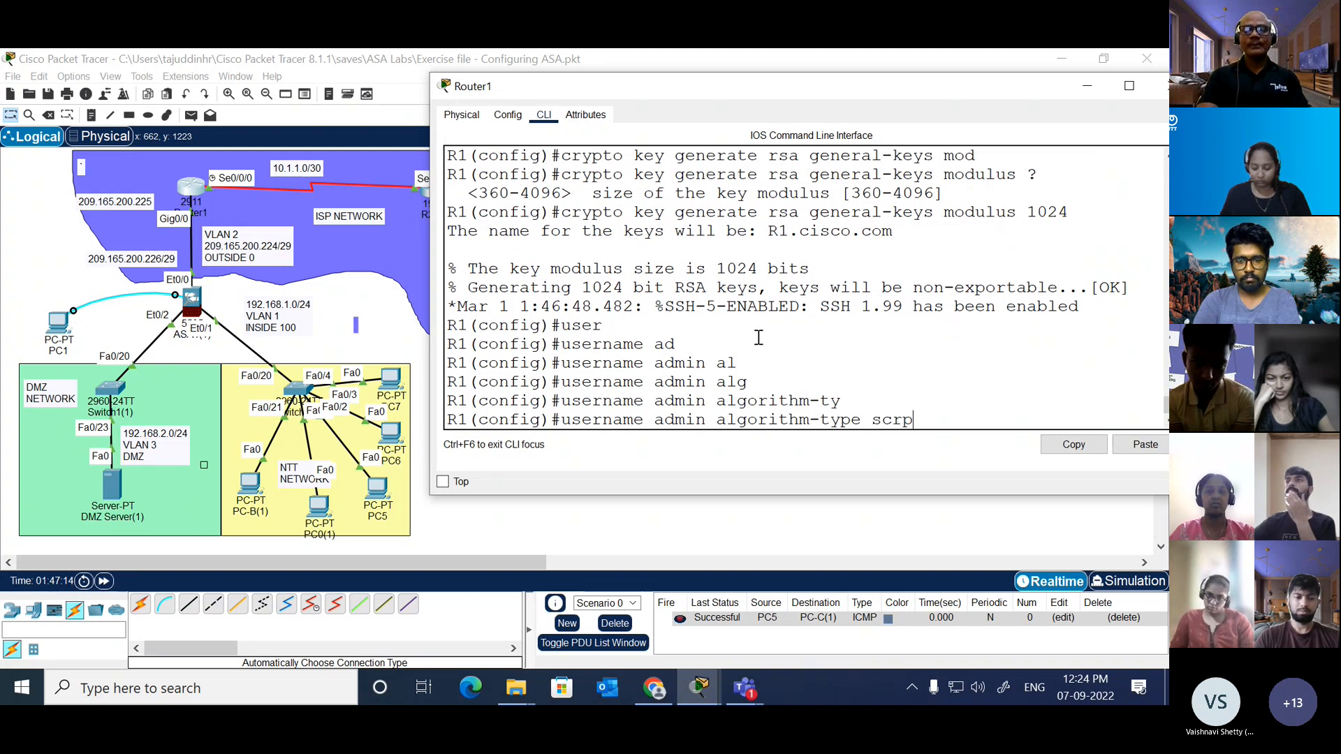
key("BackSpace")
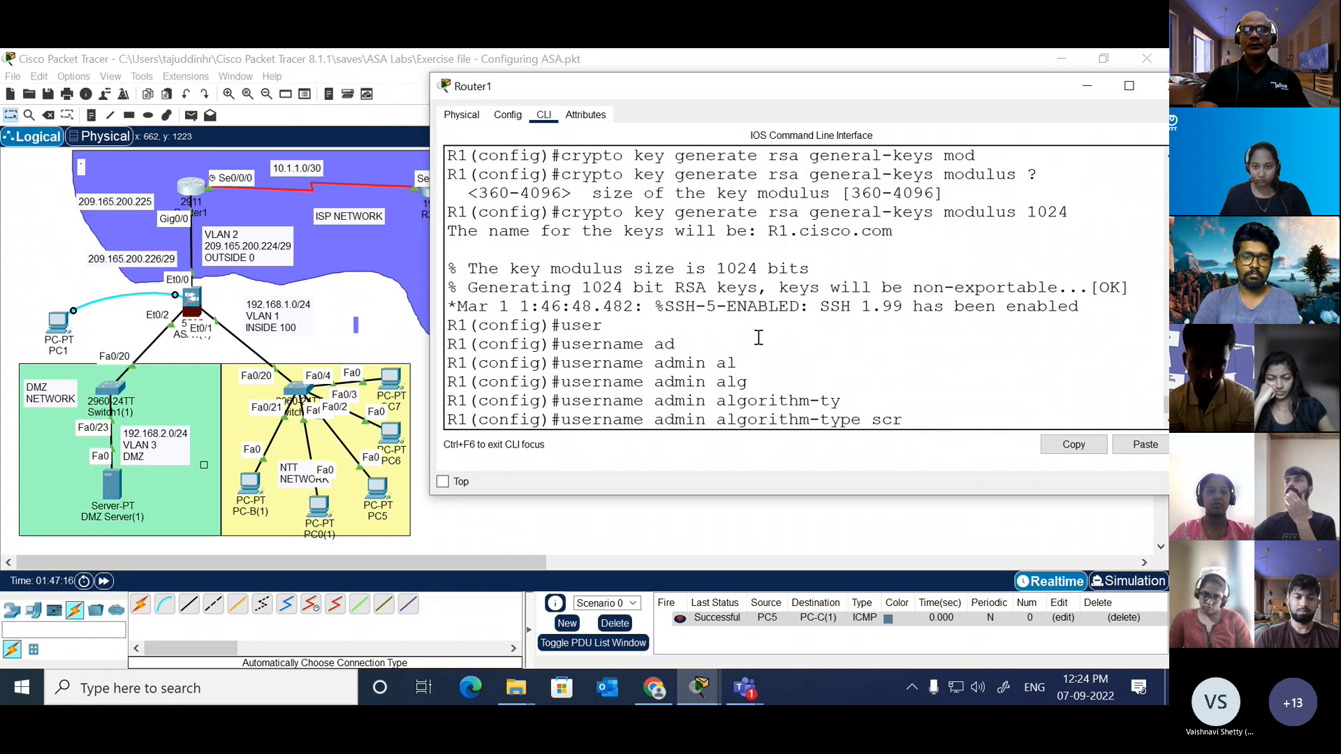
type("ypt")
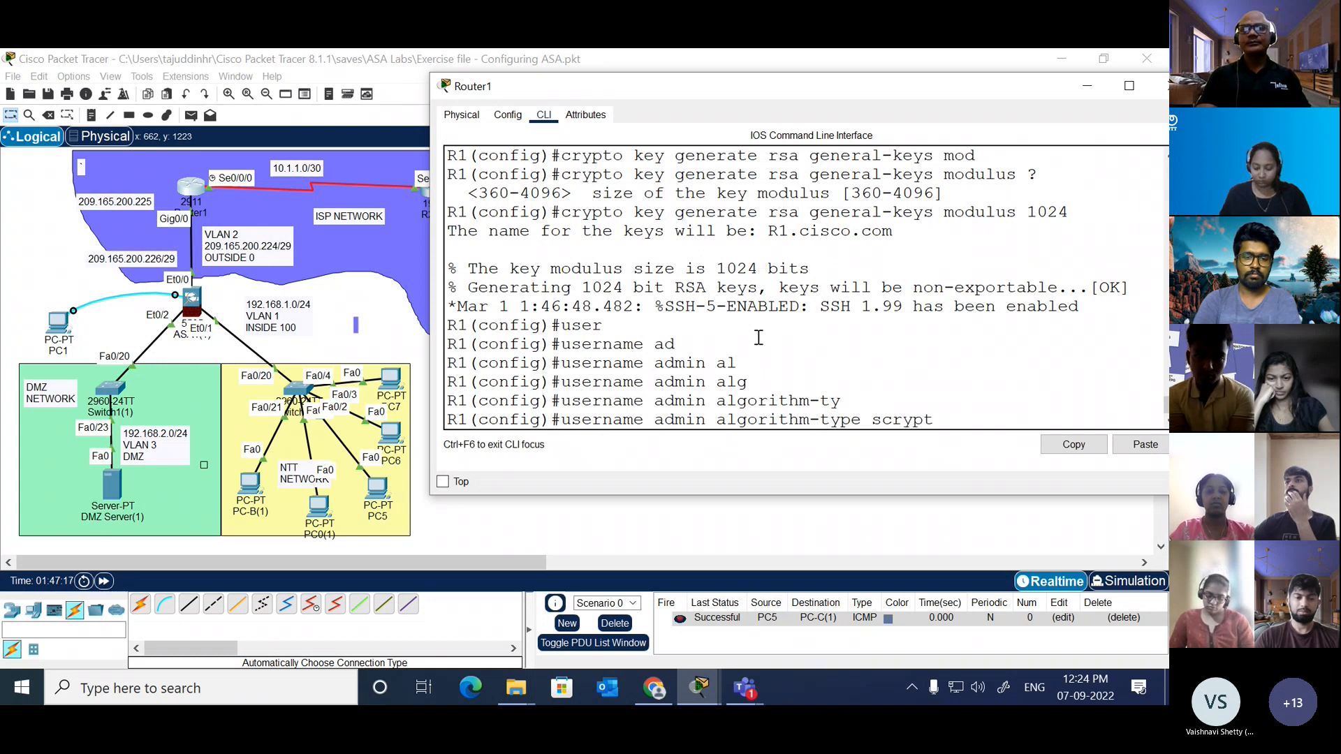
type(" sec")
key("Tab")
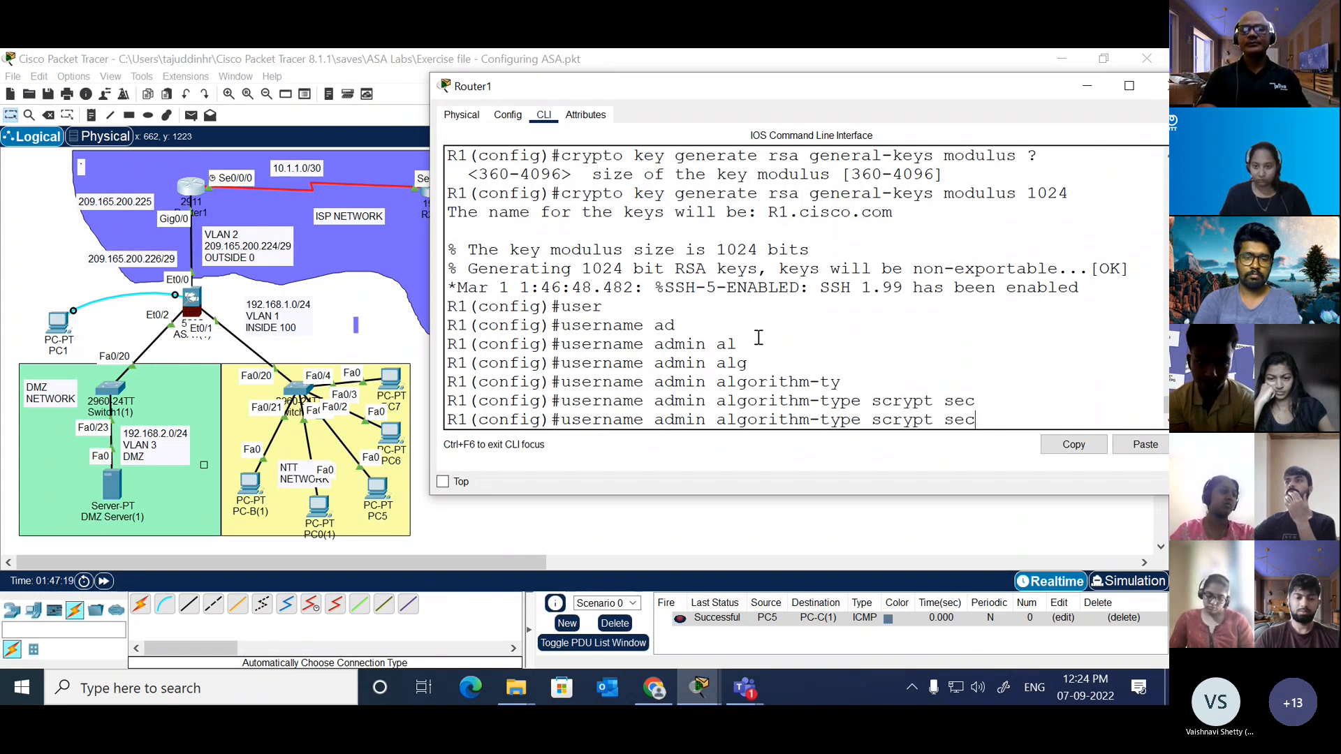
type("ret admin")
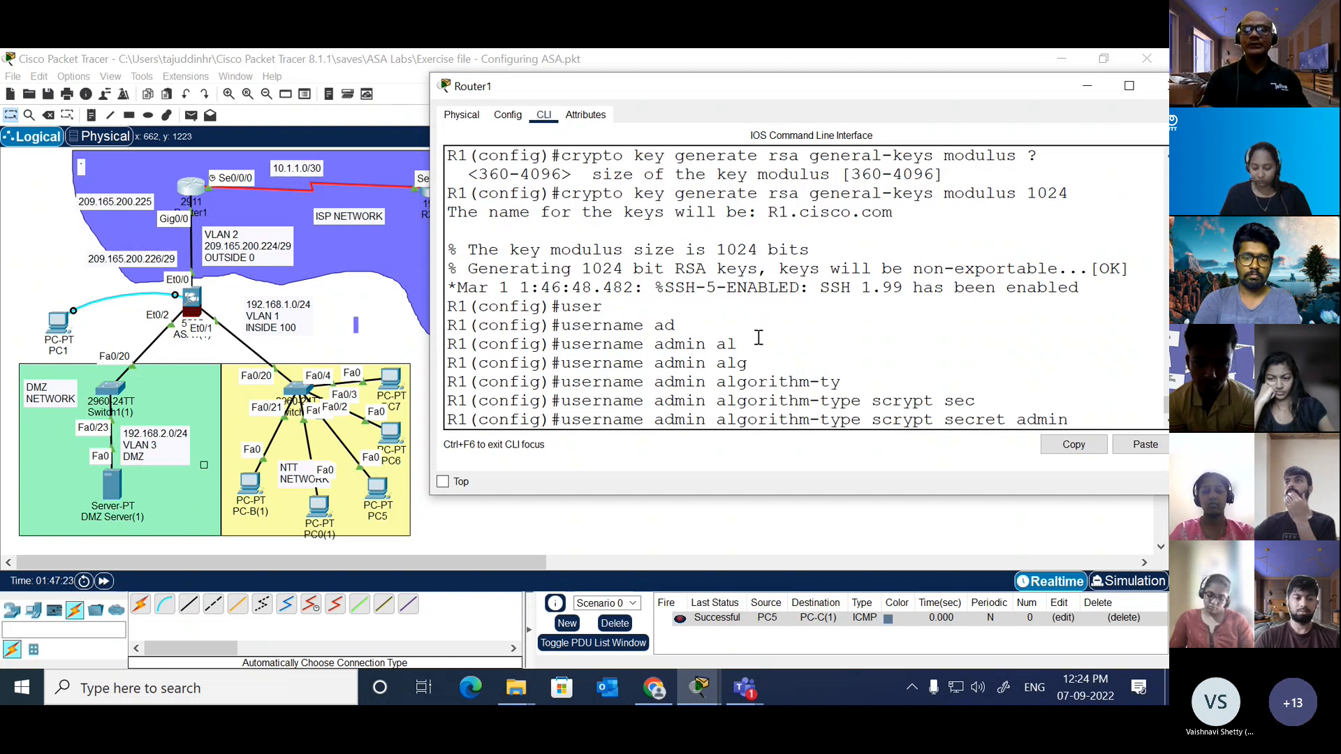
key("Return")
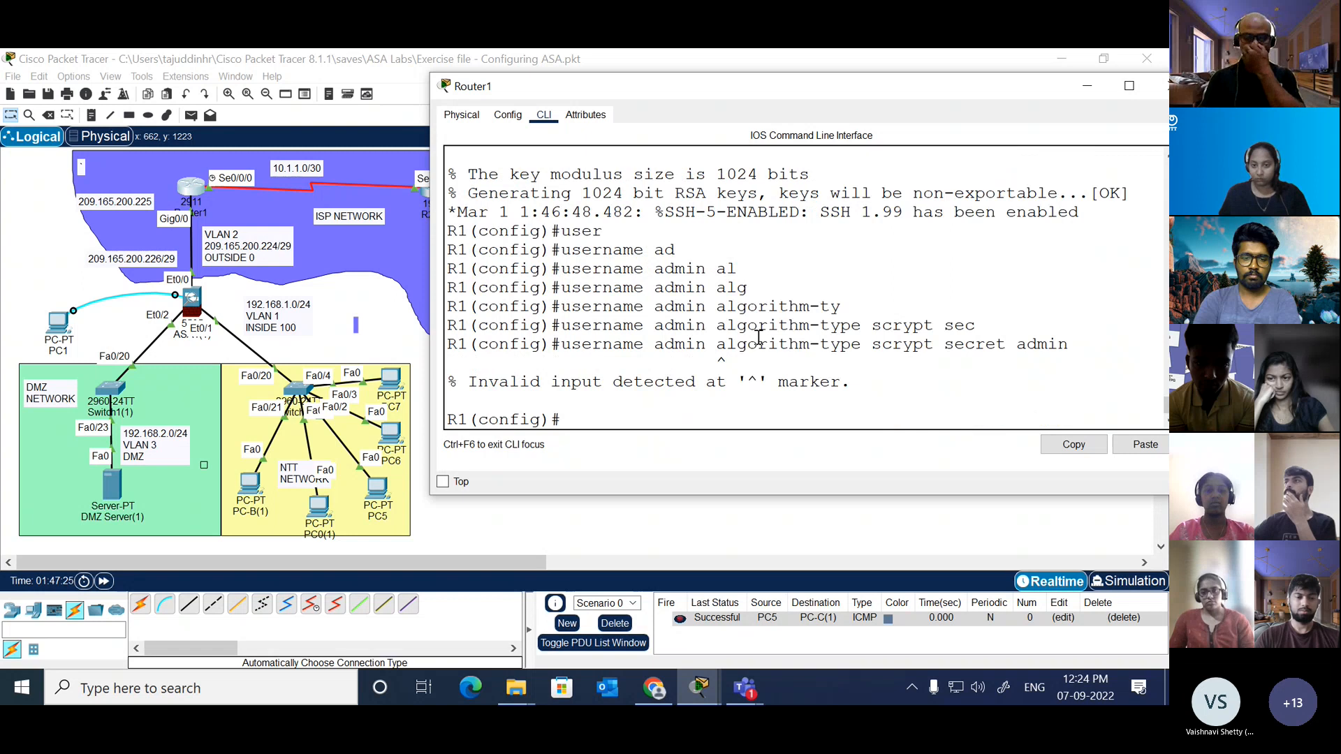
Step: Check the username command's syntax and list the options available for the user admin
key("Up")
key("BackSpace")
key("BackSpace")
key("BackSpace")
key("BackSpace")
key("BackSpace")
key("BackSpace")
key("BackSpace")
key("BackSpace")
key("BackSpace")
key("BackSpace")
key("BackSpace")
key("BackSpace")
key("BackSpace")
key("BackSpace")
key("BackSpace")
key("BackSpace")
key("BackSpace")
key("BackSpace")
key("BackSpace")
key("BackSpace")
key("BackSpace")
key("BackSpace")
key("BackSpace")
key("BackSpace")
key("BackSpace")
key("BackSpace")
key("BackSpace")
key("BackSpace")
key("BackSpace")
key("BackSpace")
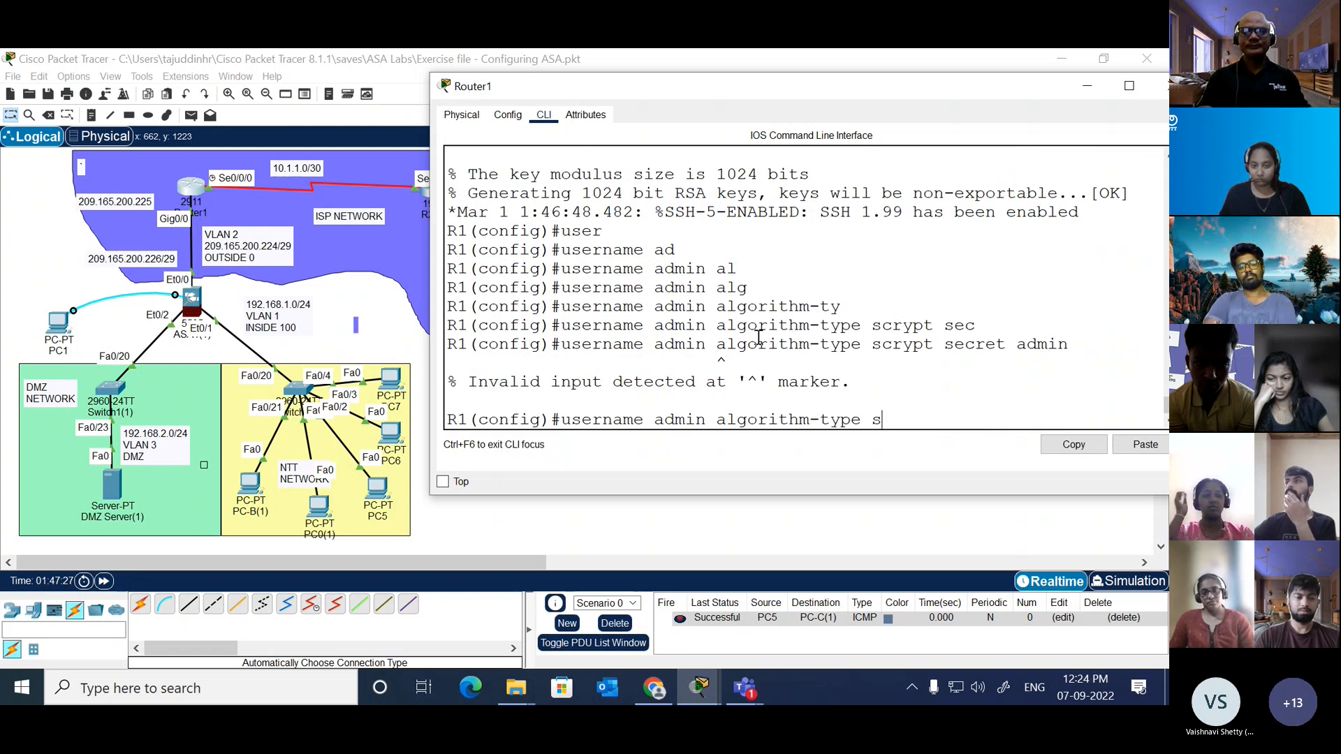
type("?")
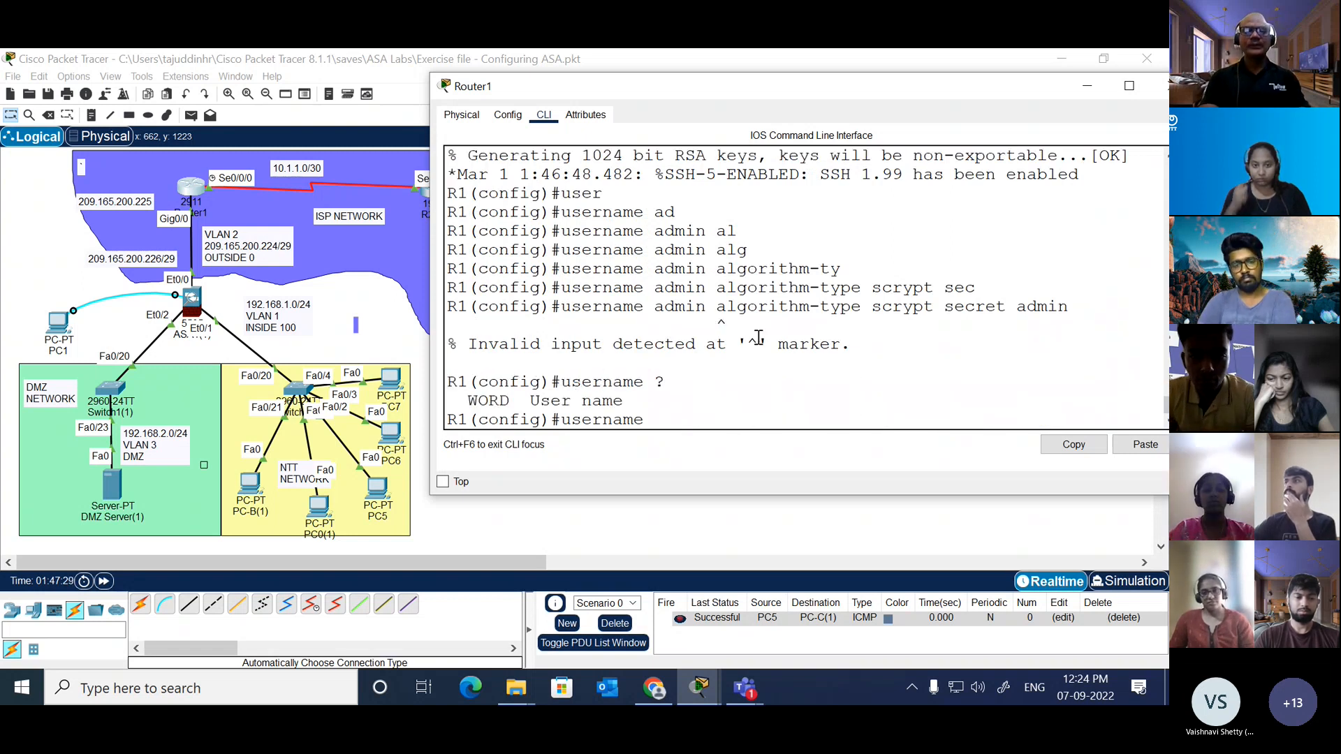
type("admin")
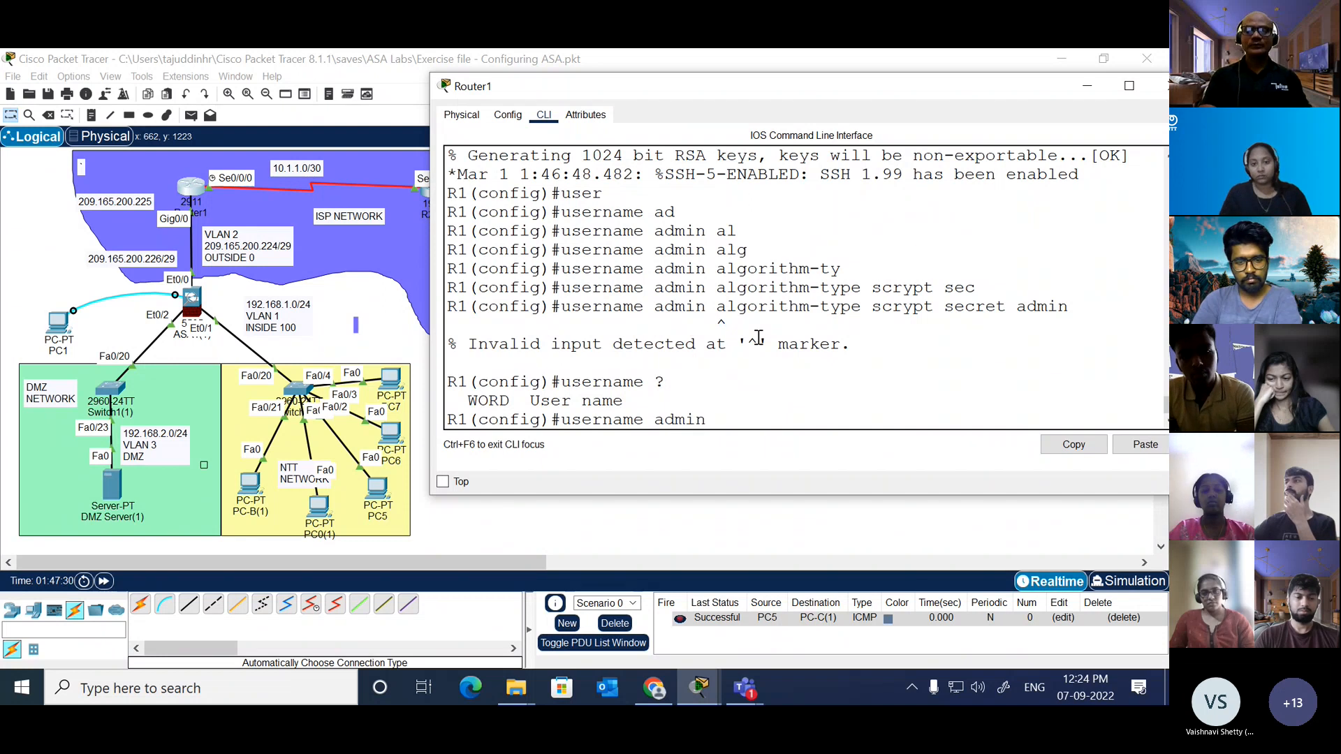
type(" ?")
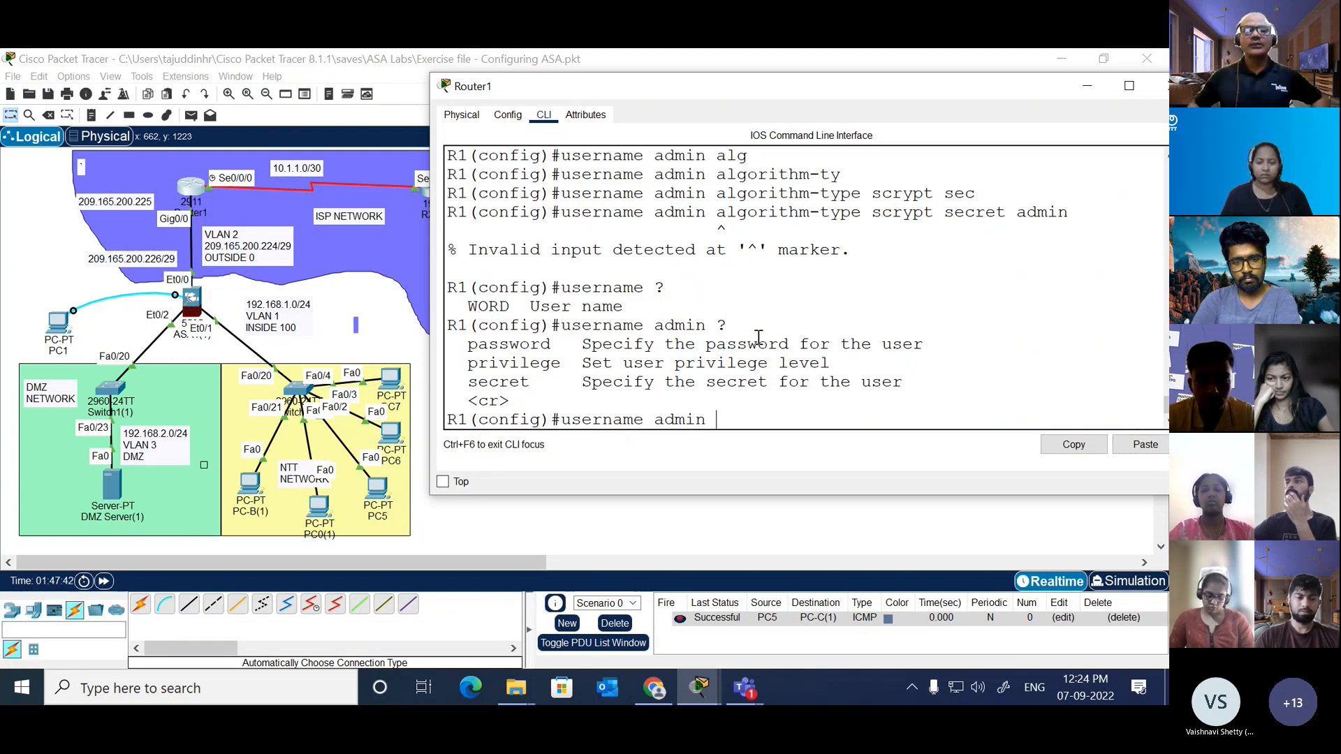
key("BackSpace")
key("BackSpace")
key("BackSpace")
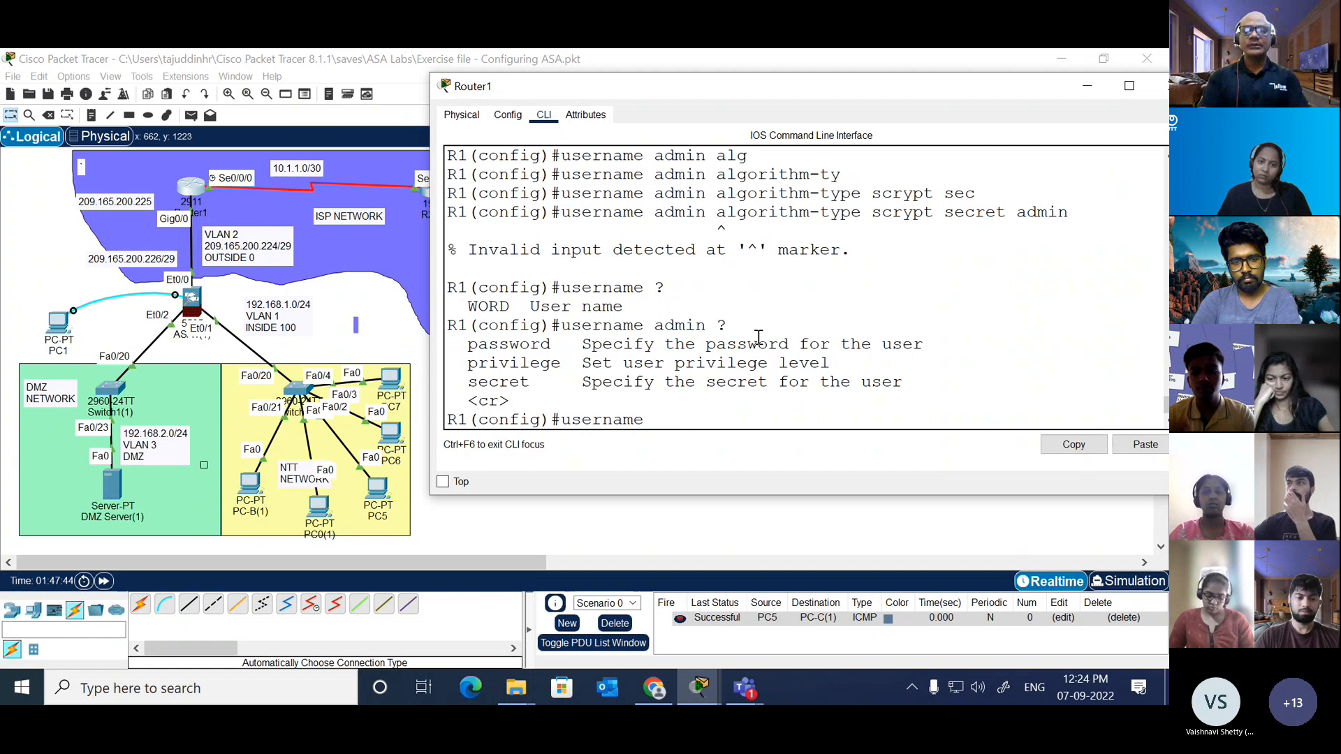
key("Return")
type("'")
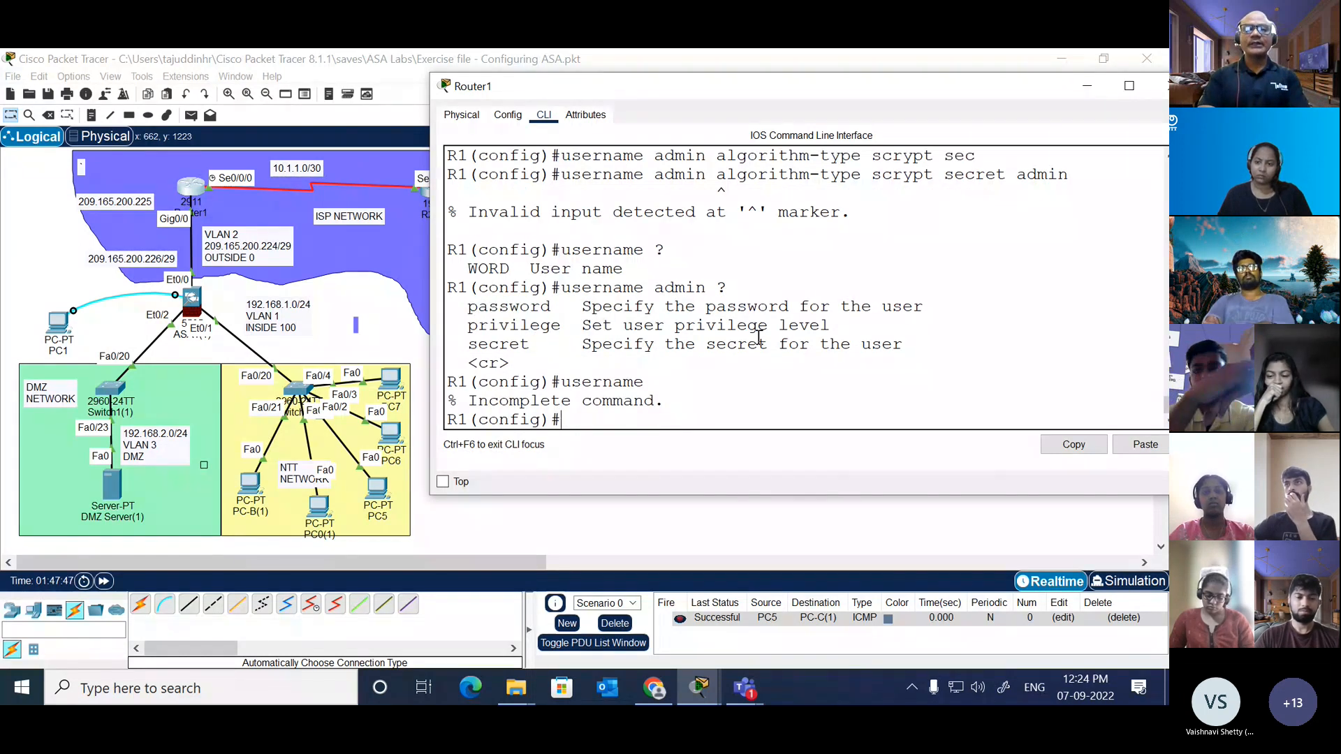
type("user")
Step: Begin the username command again for the user admin and list its options
key("Tab")
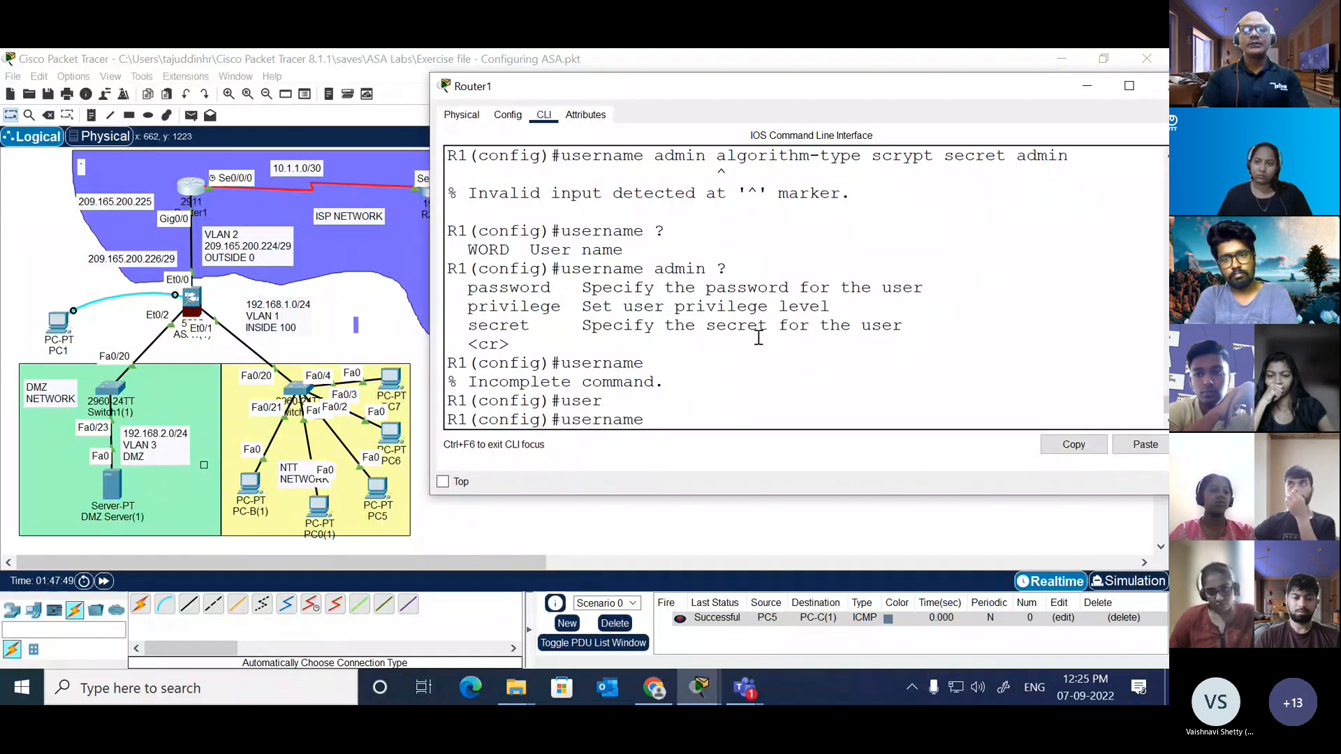
type("?")
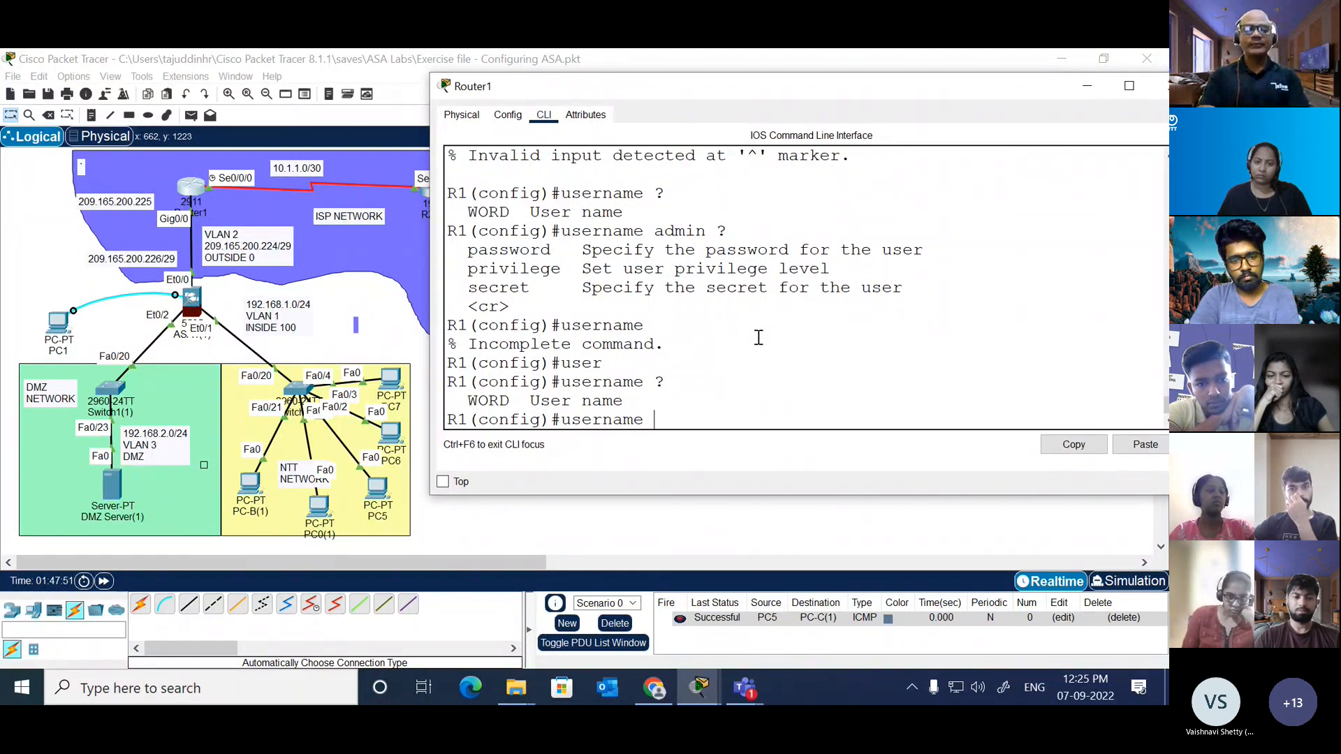
type("admin")
type("?")
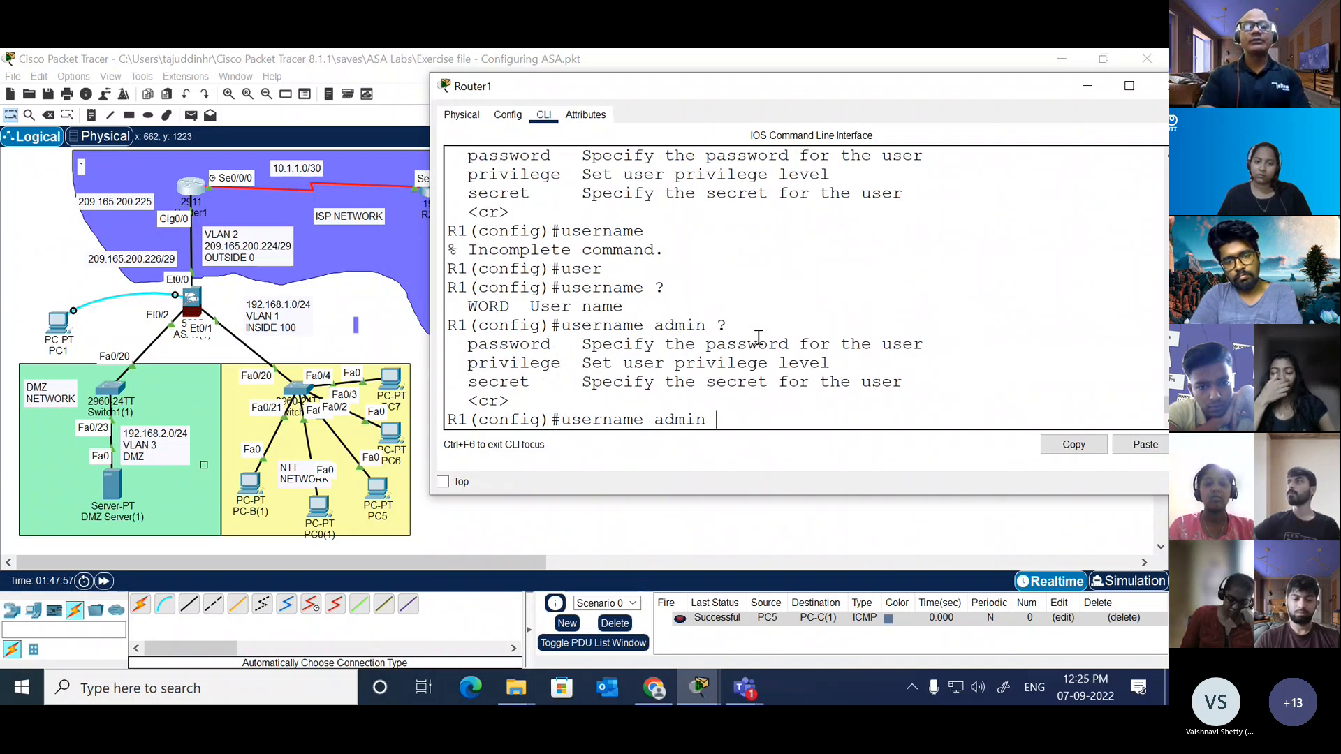
Step: Try the password option for admin, listing its forms, entering the account password, and removing it to list the forms again
type("pass")
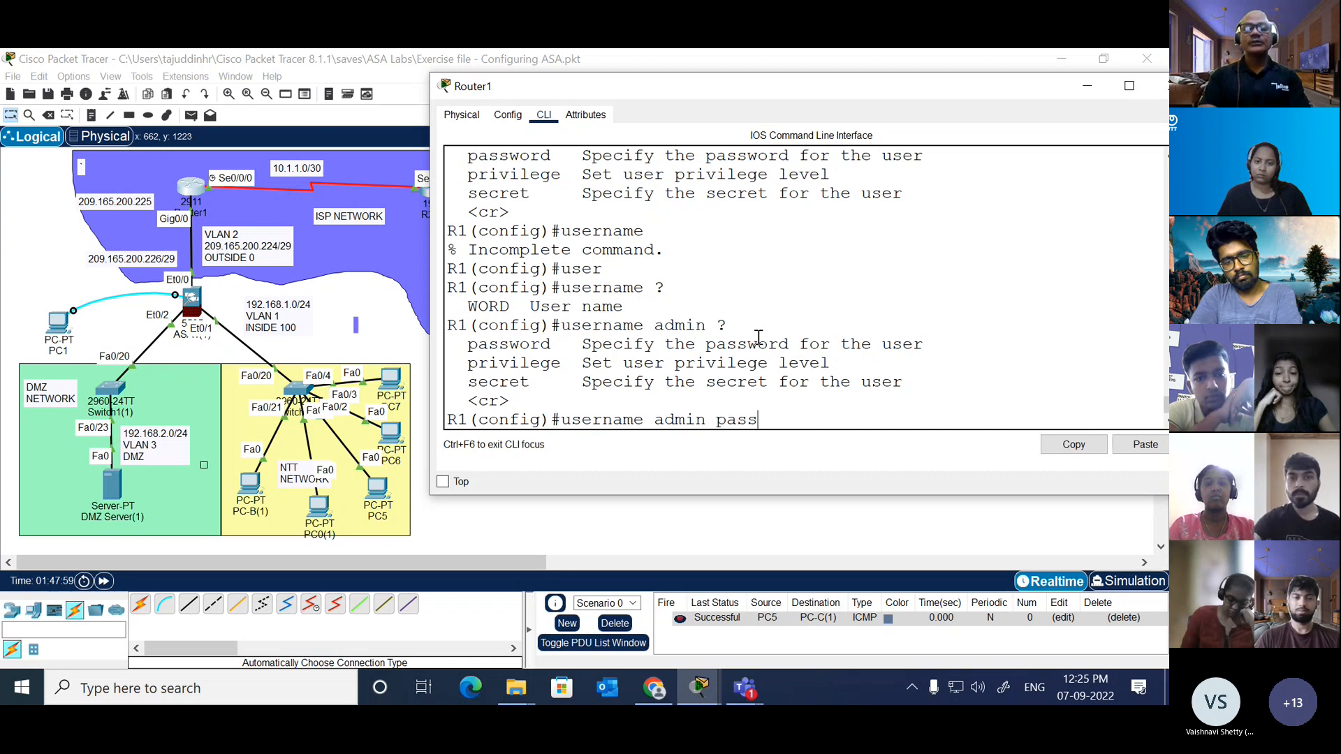
key("Tab")
type("?")
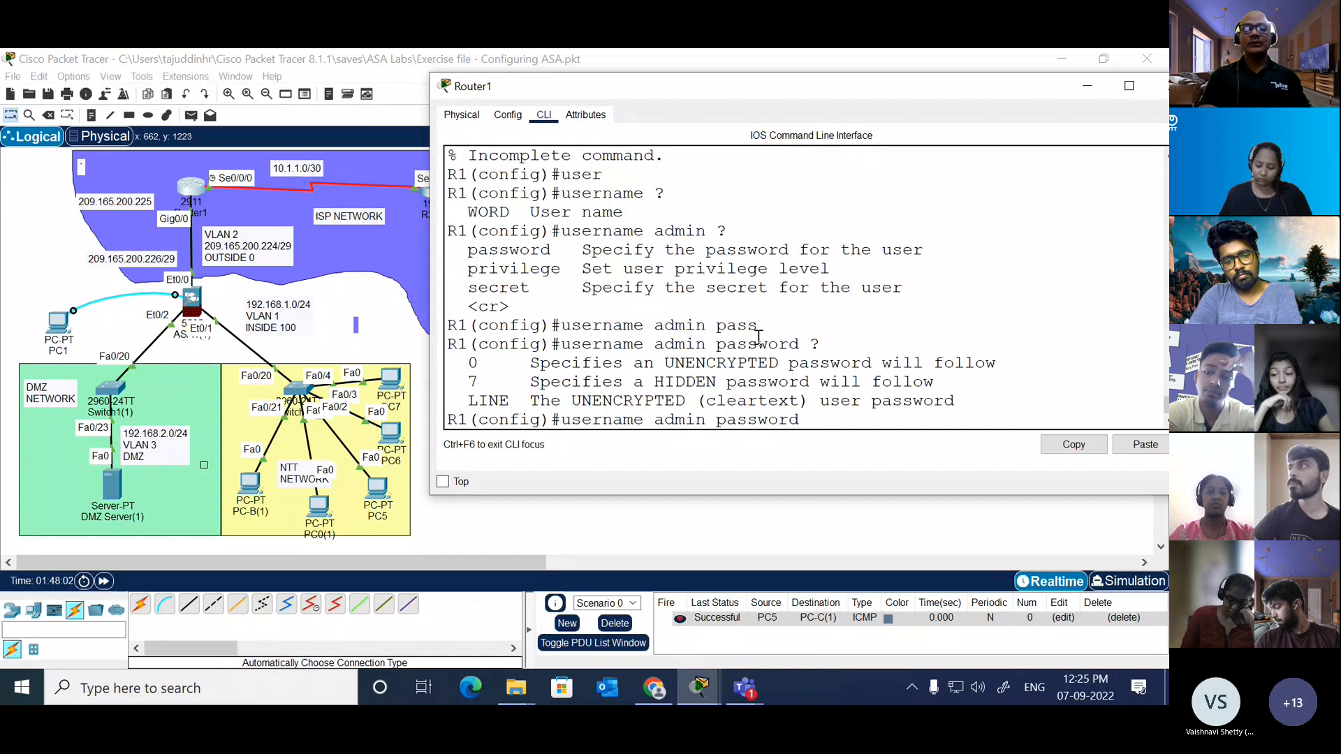
type("cis")
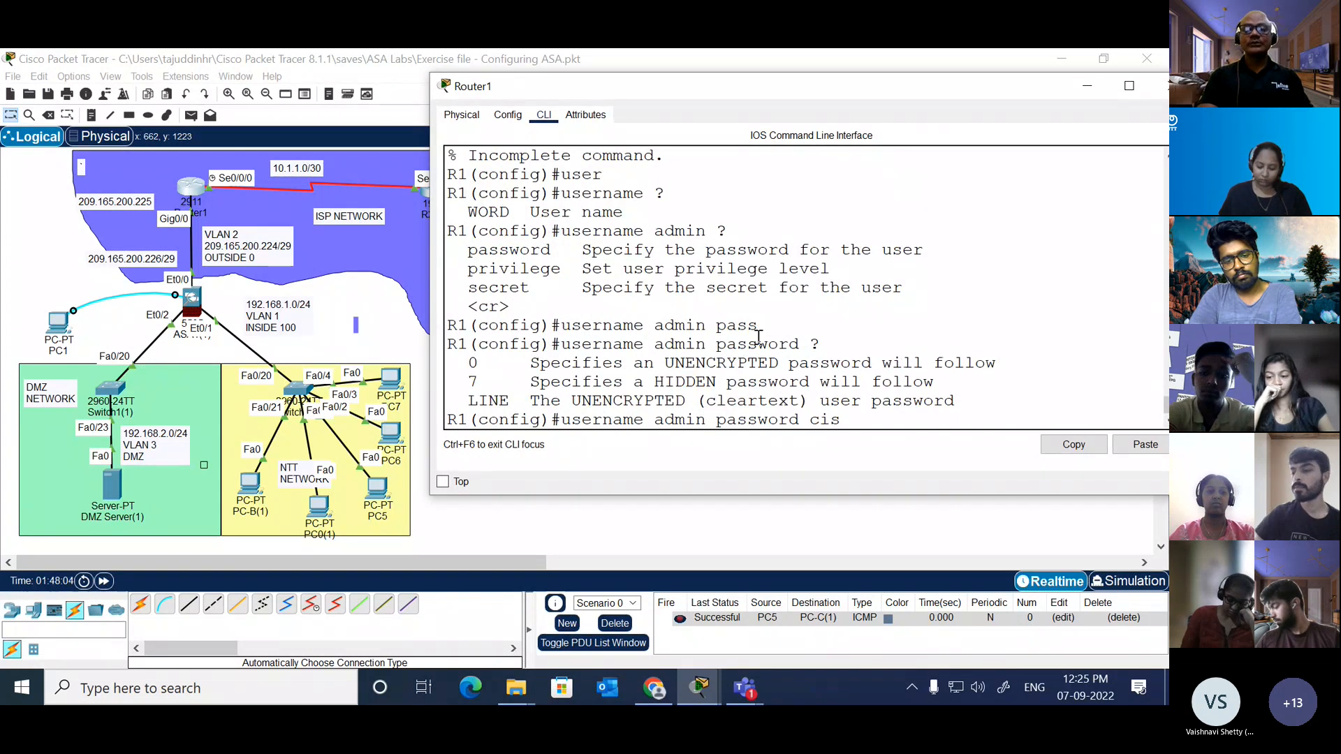
type("co ")
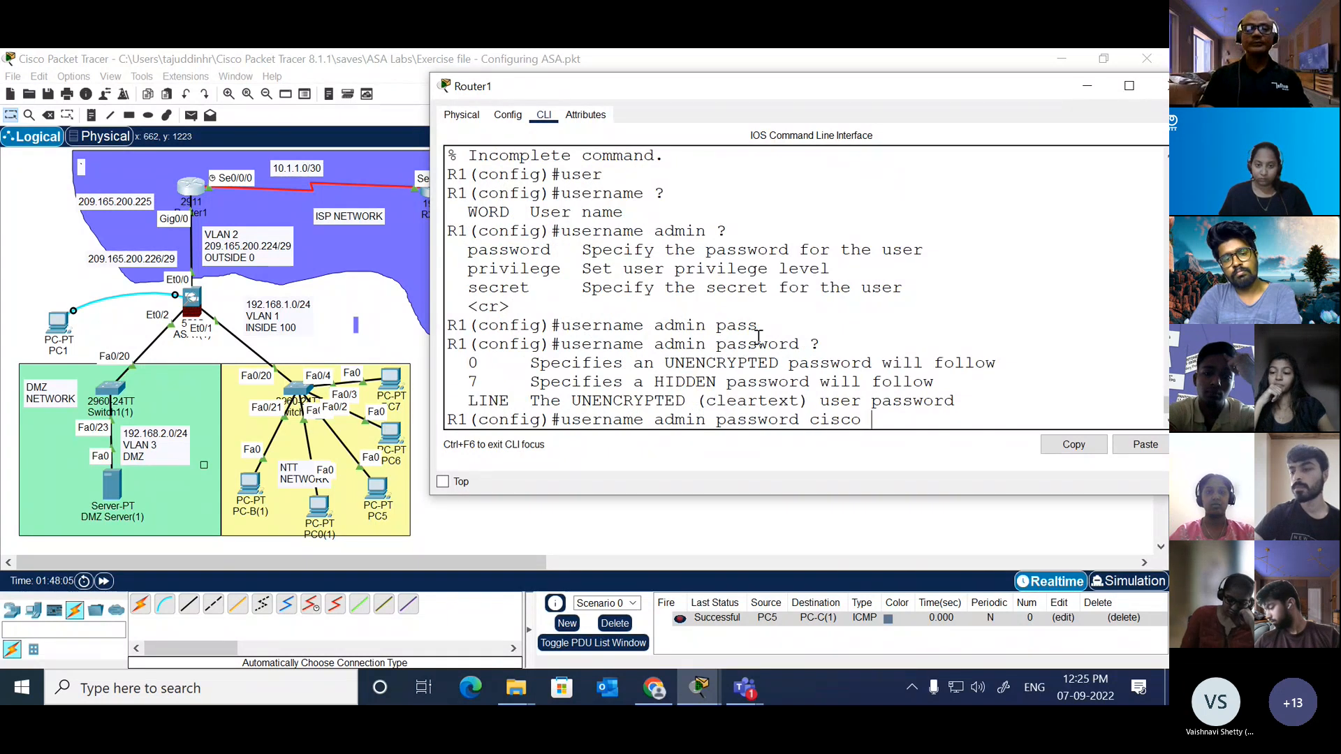
type("?")
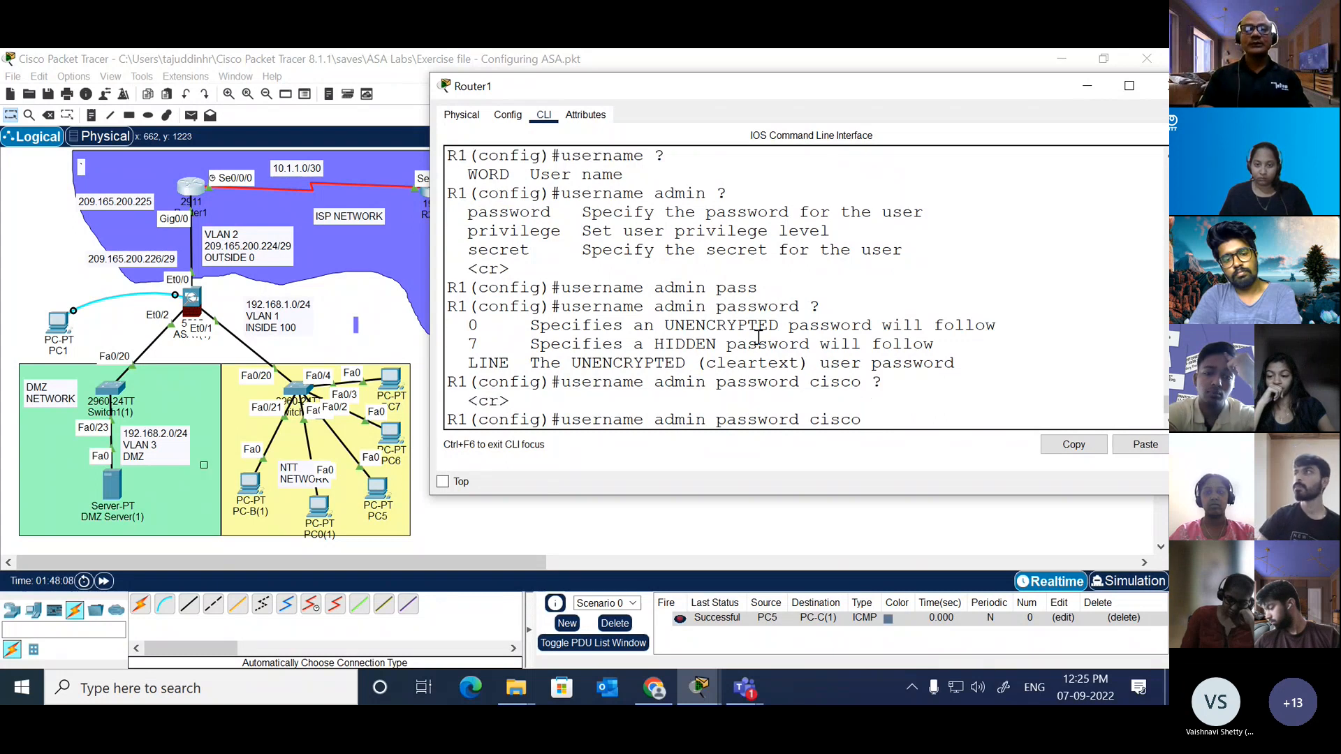
key("BackSpace")
key("BackSpace")
key("BackSpace")
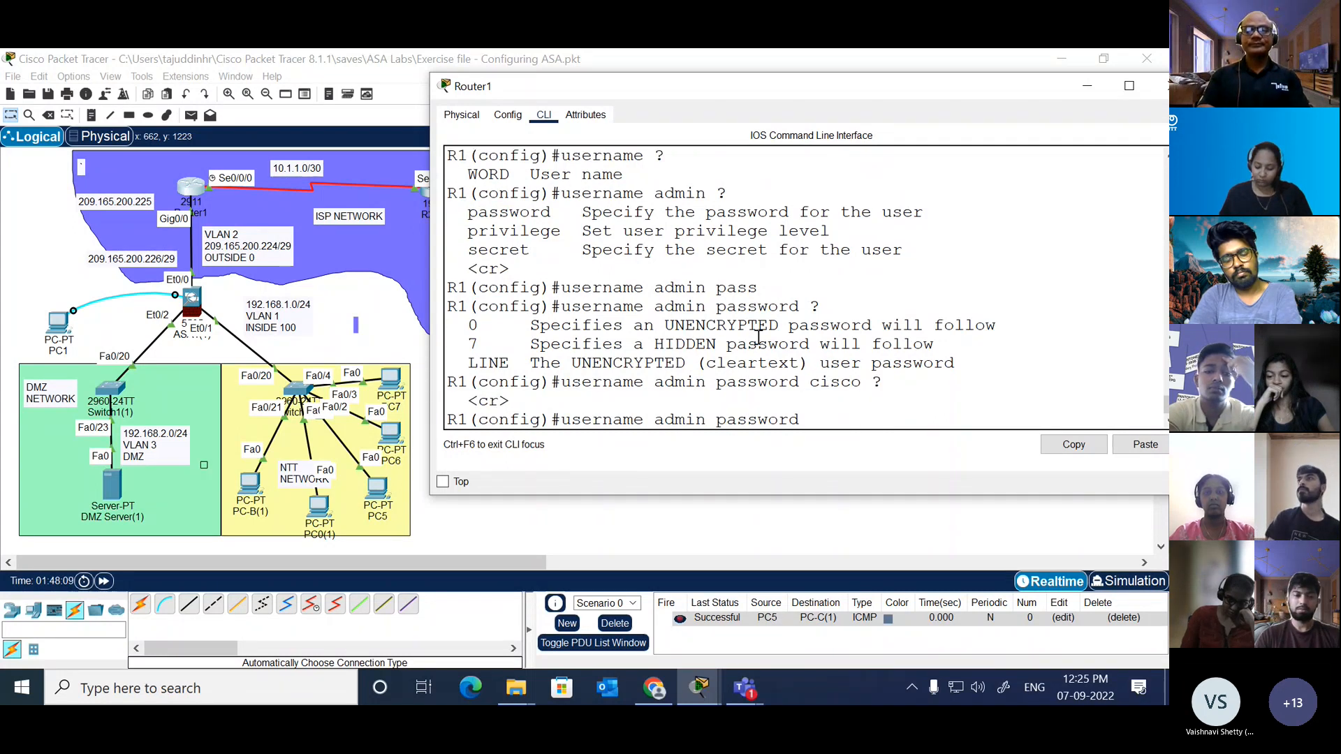
type("?")
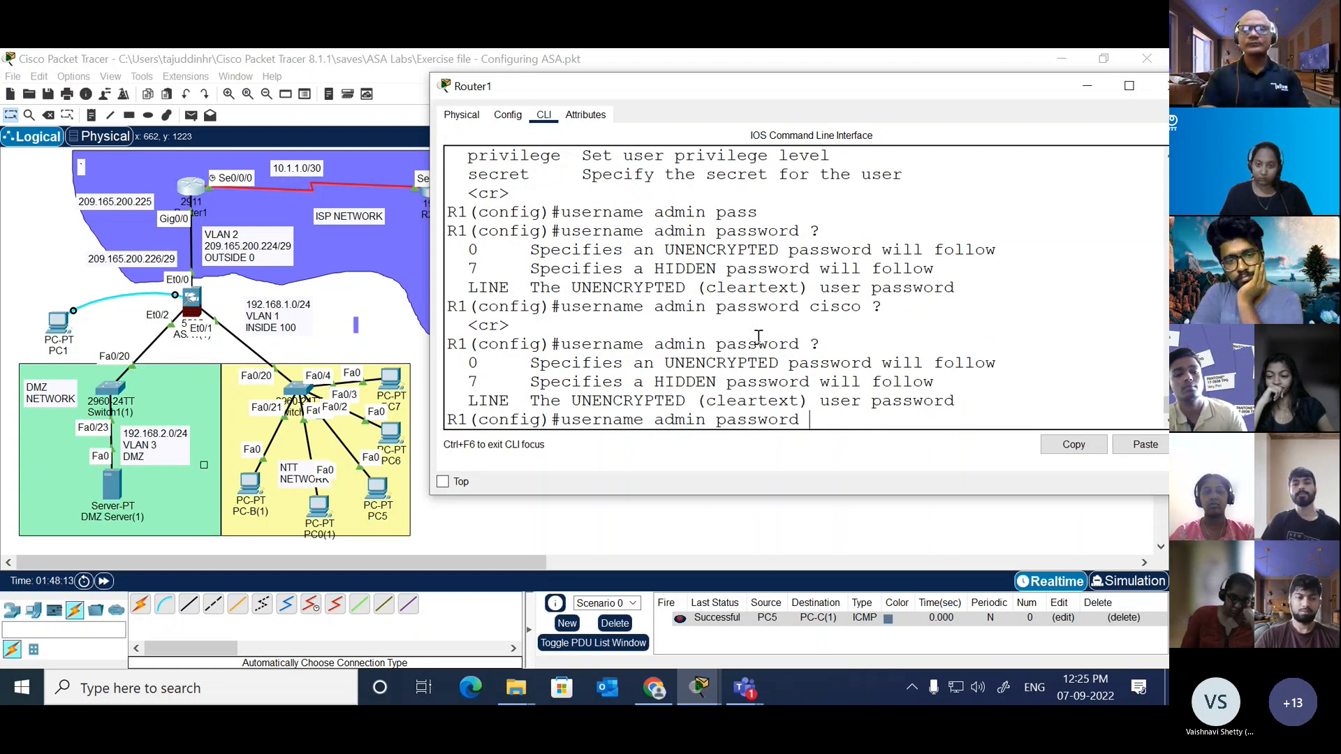
Step: Replace the password option with privilege level 15 for the user admin and list the options that follow
key("BackSpace")
key("BackSpace")
key("BackSpace")
key("BackSpace")
key("BackSpace")
key("BackSpace")
key("BackSpace")
key("BackSpace")
key("BackSpace")
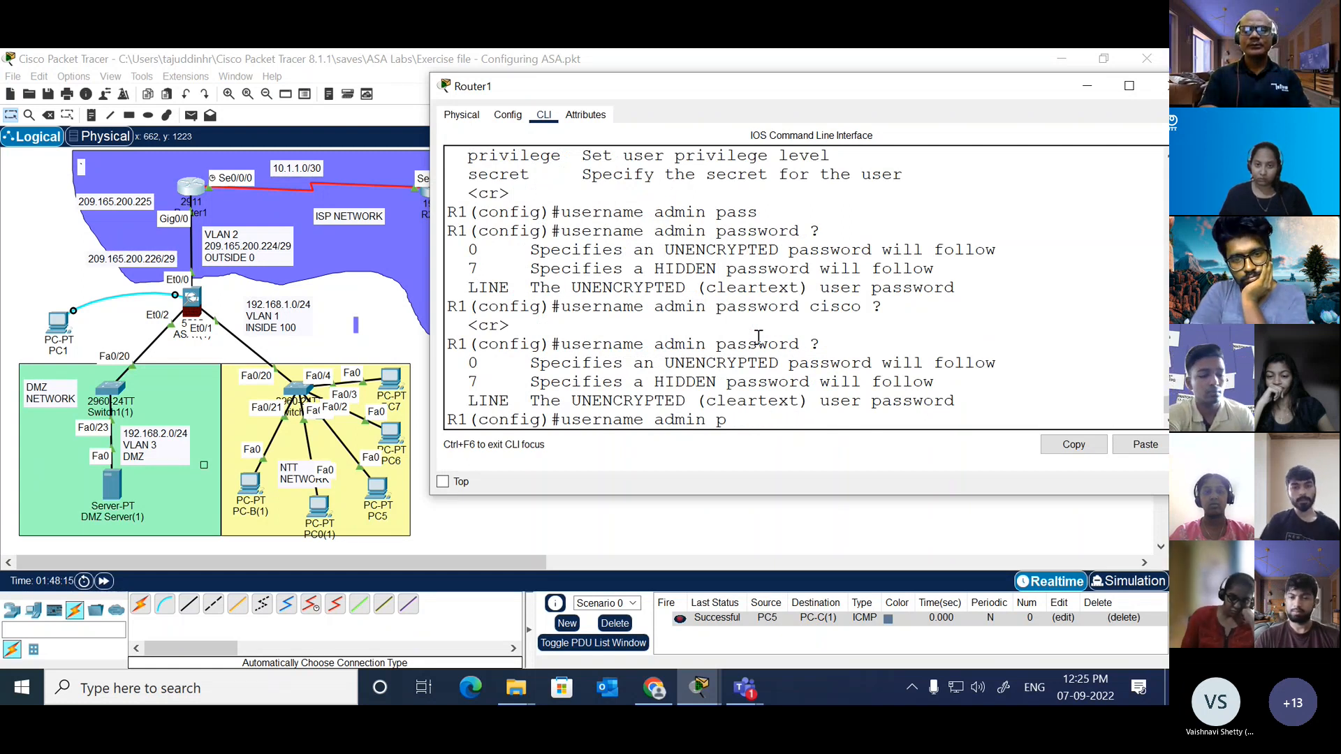
type("?pri")
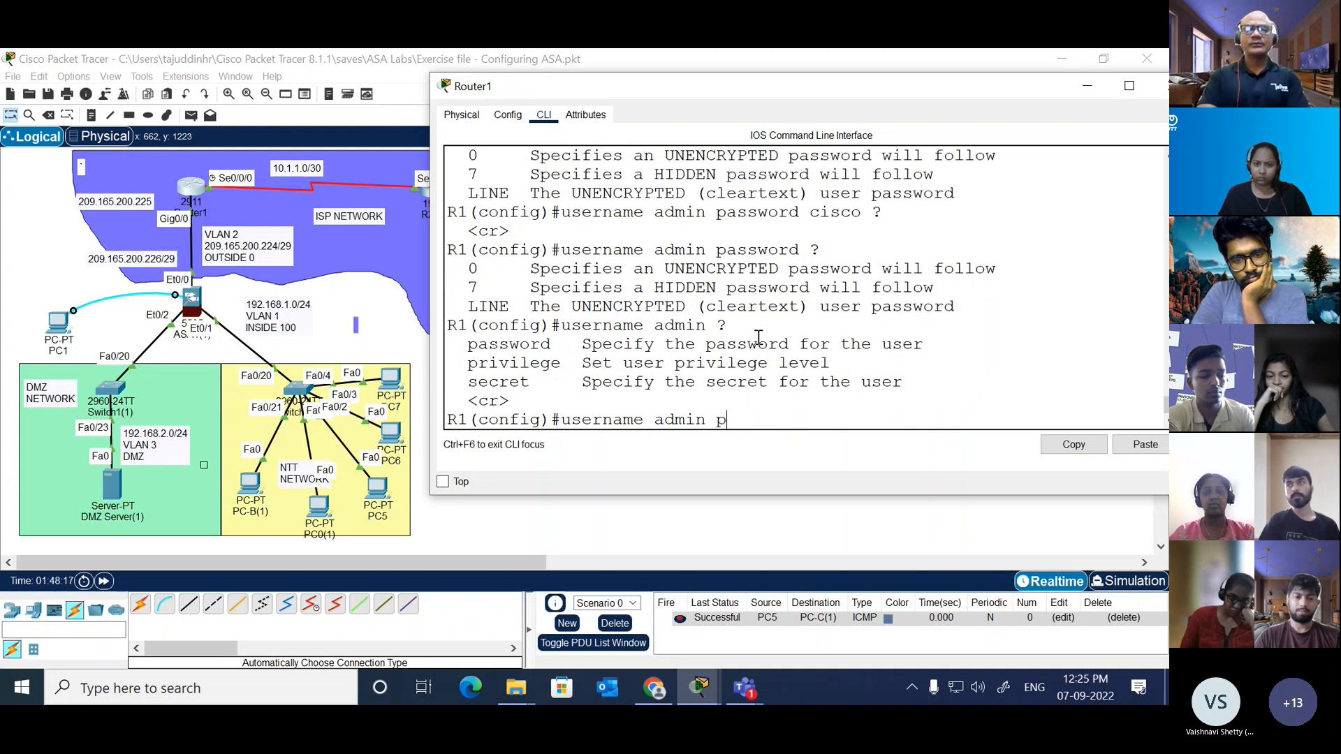
key("Tab")
type("?")
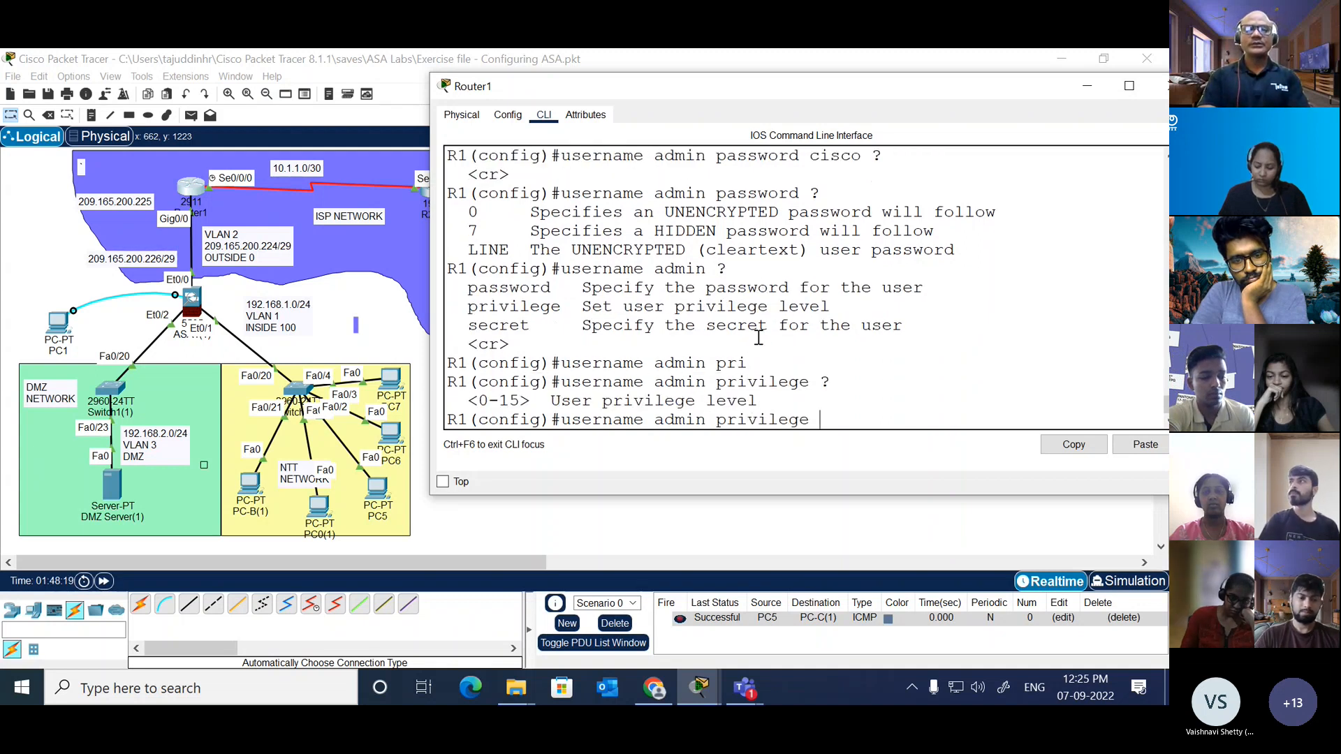
type("15 ")
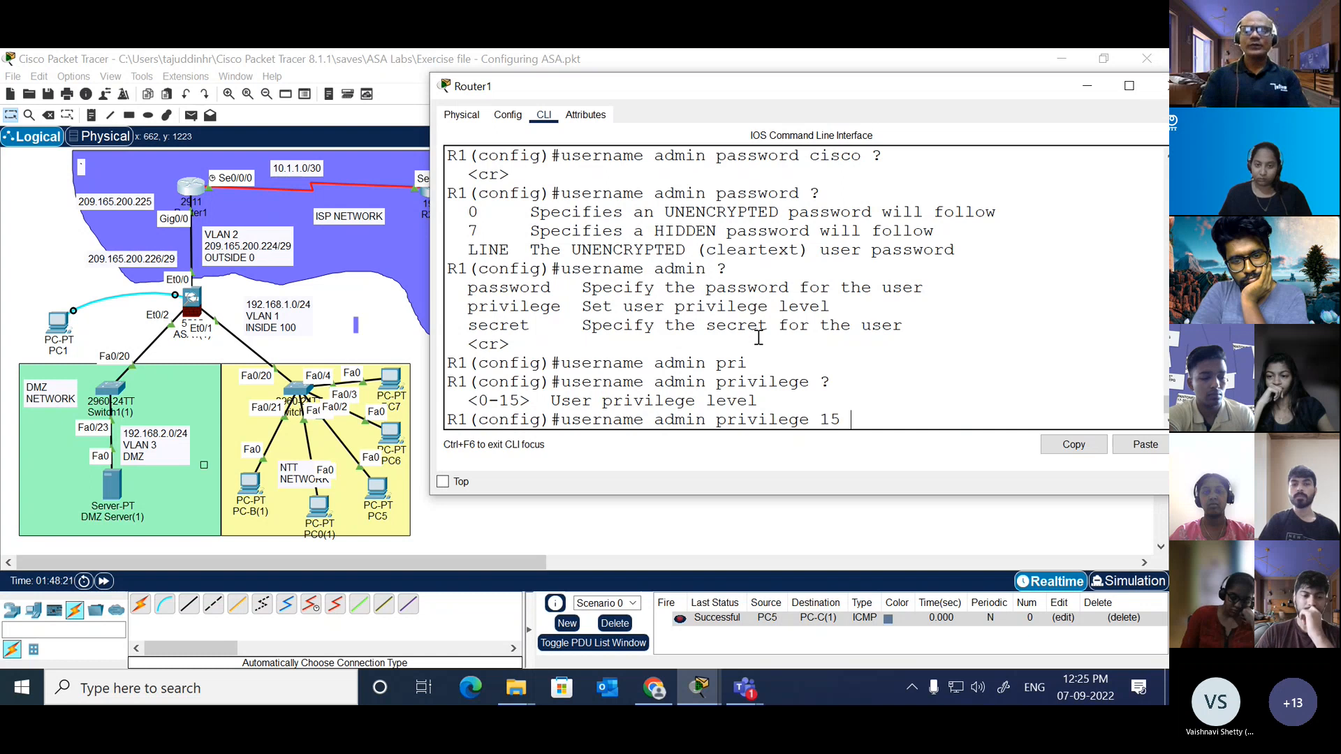
type("?pass")
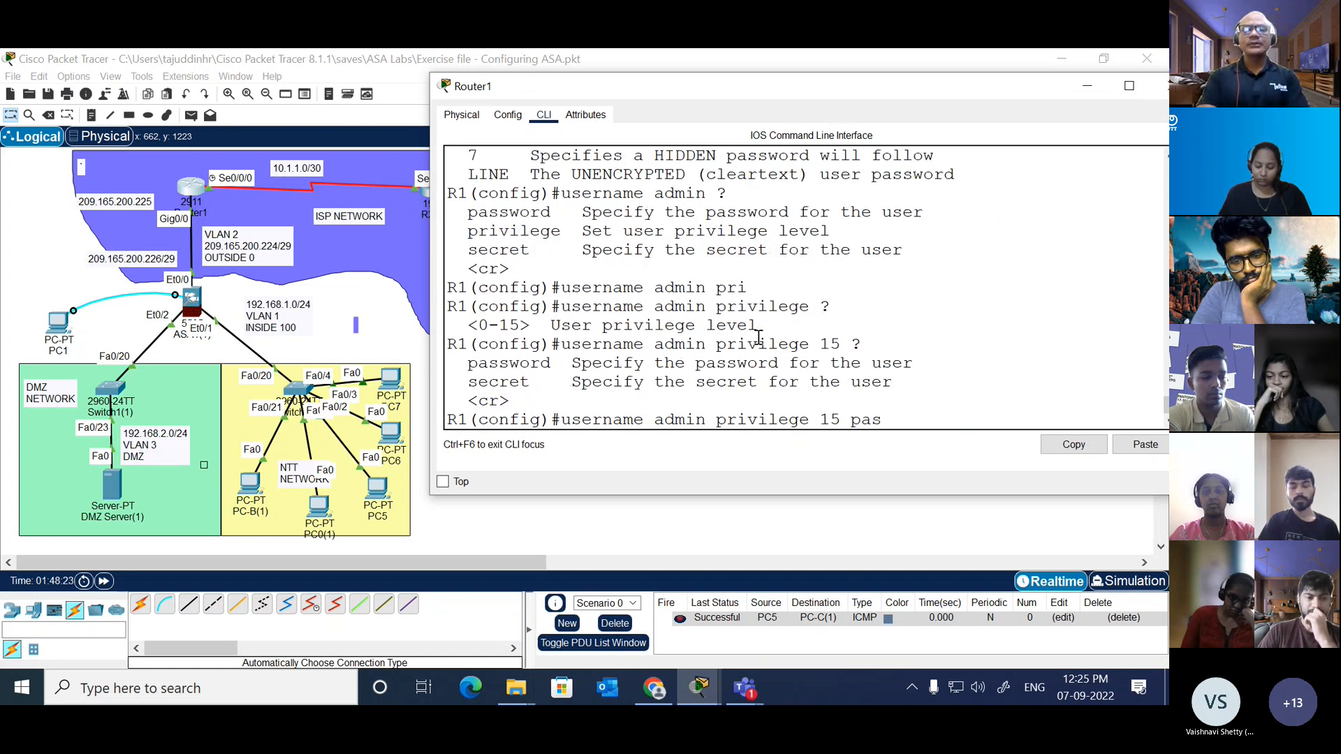
Step: Add the password option to the privilege 15 command for admin, list its forms, enter the account password and apply the command
key("Tab")
type("?")
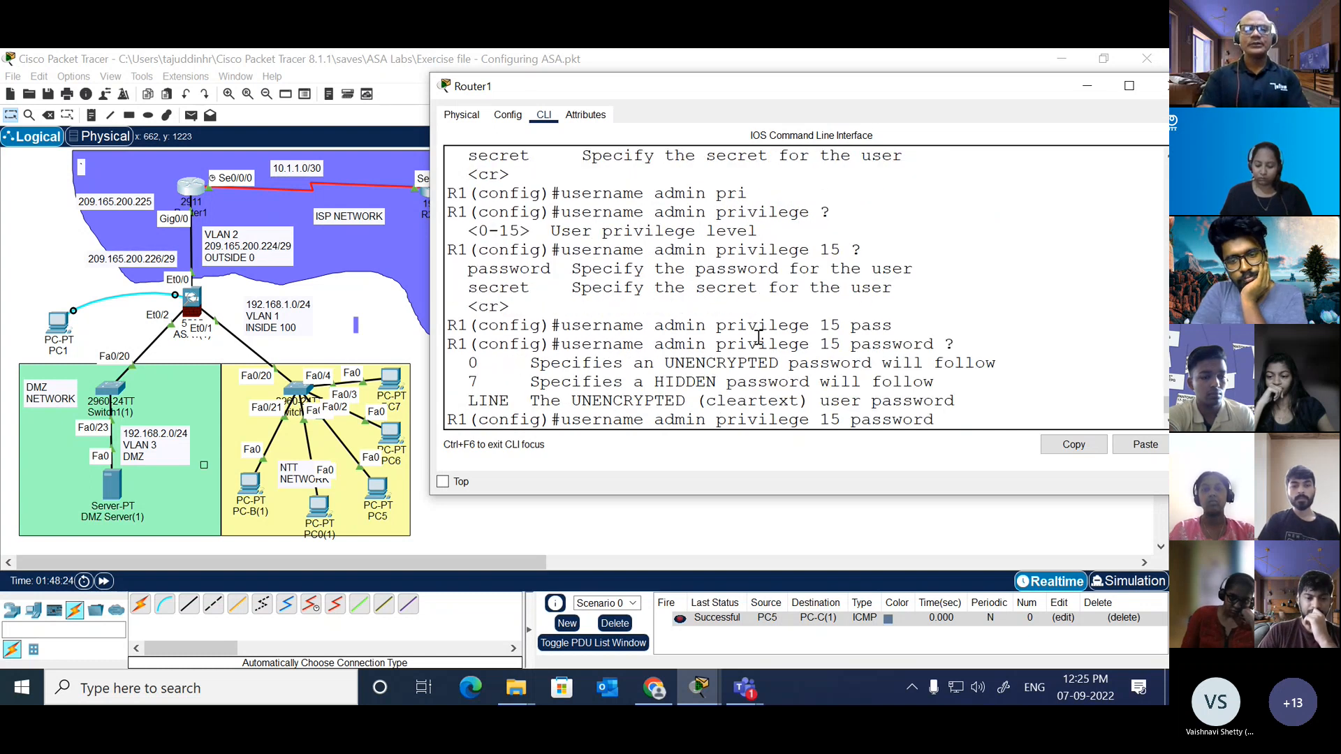
type("cisco")
key("Return")
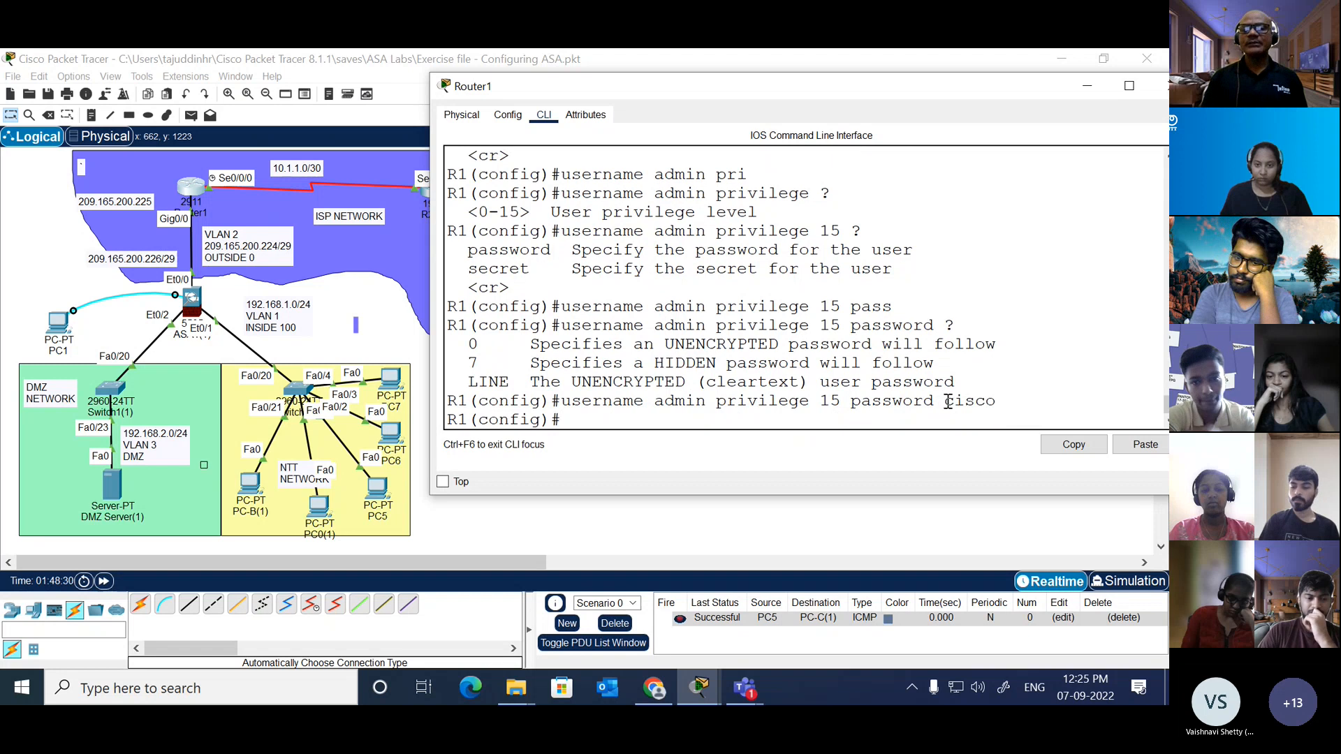
Step: Highlight the password and the username admin in the applied command, and add blank prompt lines below it
left_click_drag(947, 403, 997, 403)
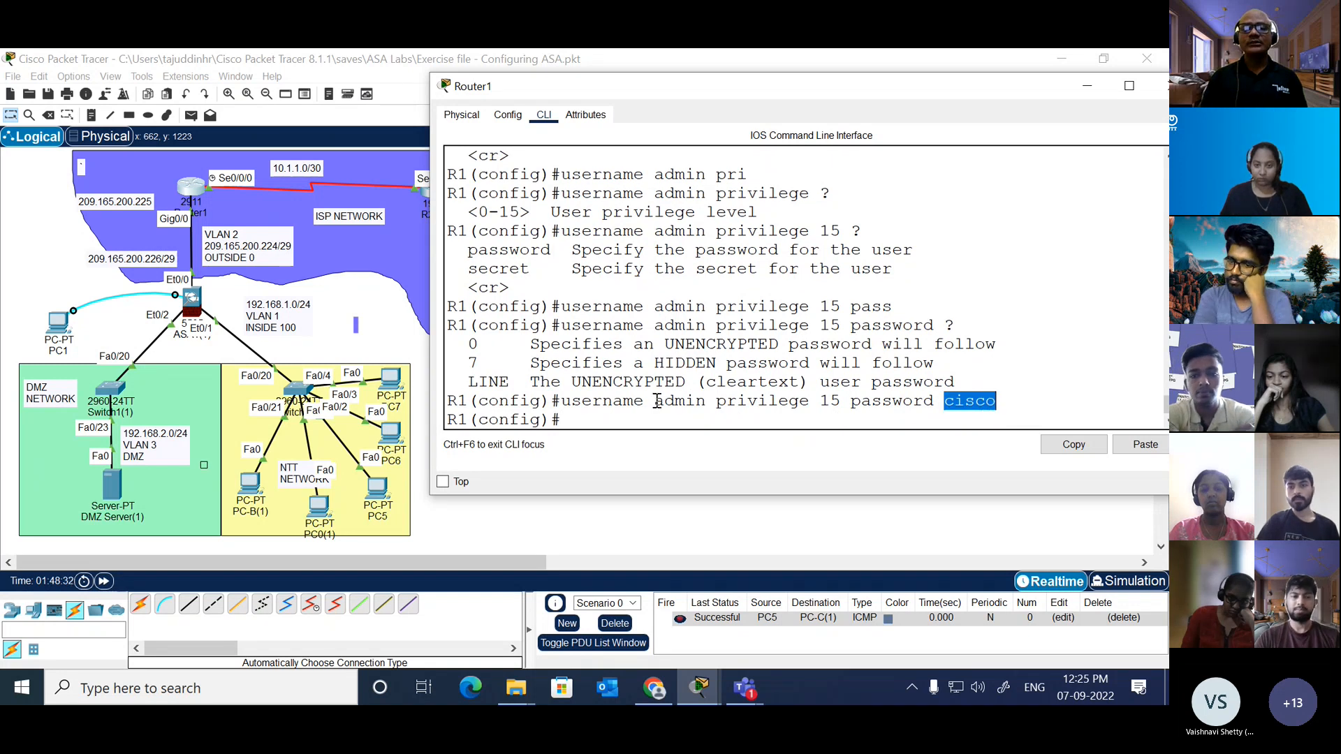
left_click_drag(657, 401, 707, 404)
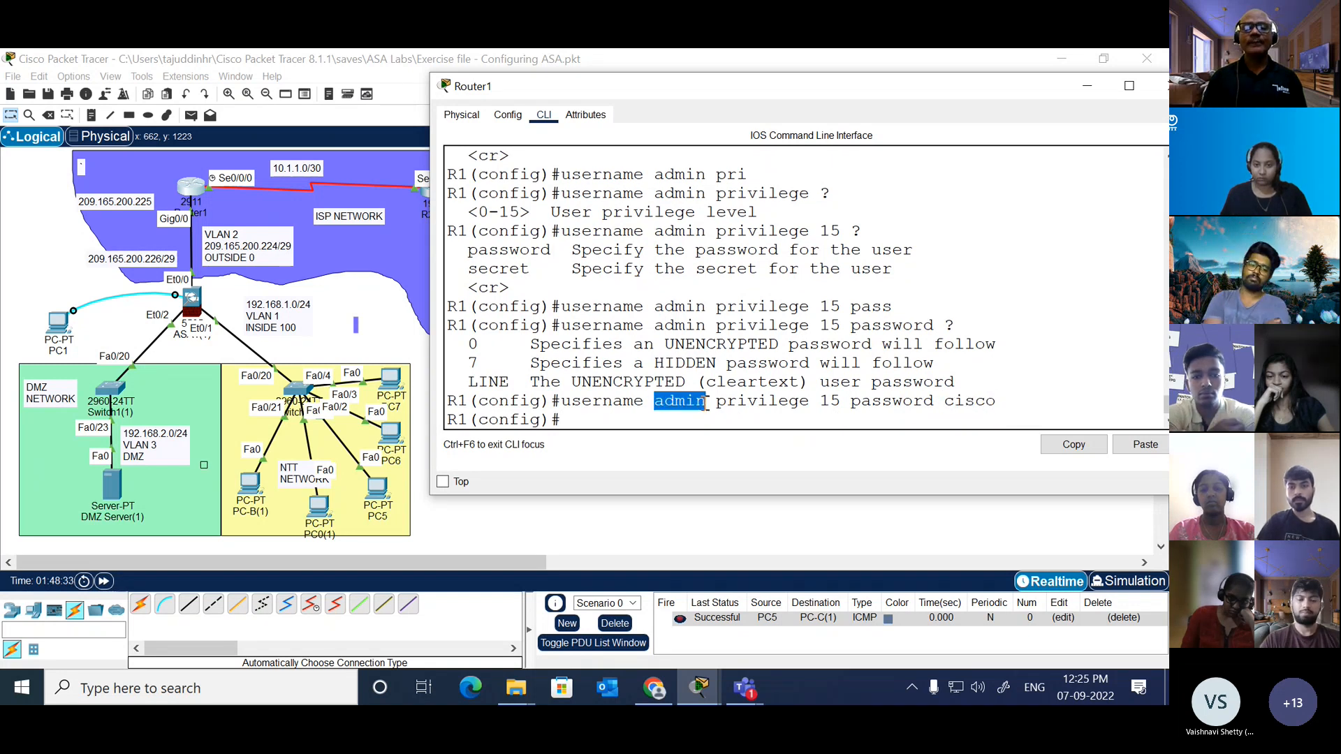
left_click(635, 418)
key("Return")
key("Return")
key("Return")
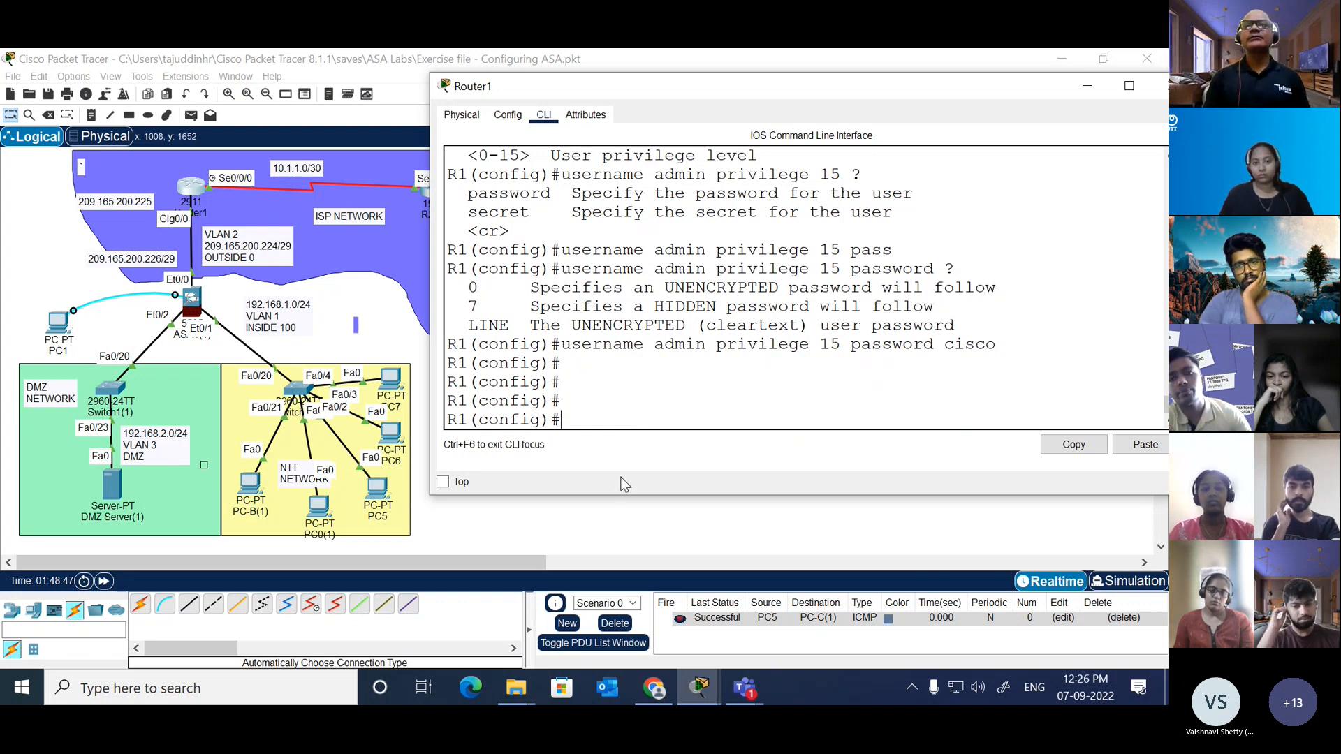
left_click(619, 401)
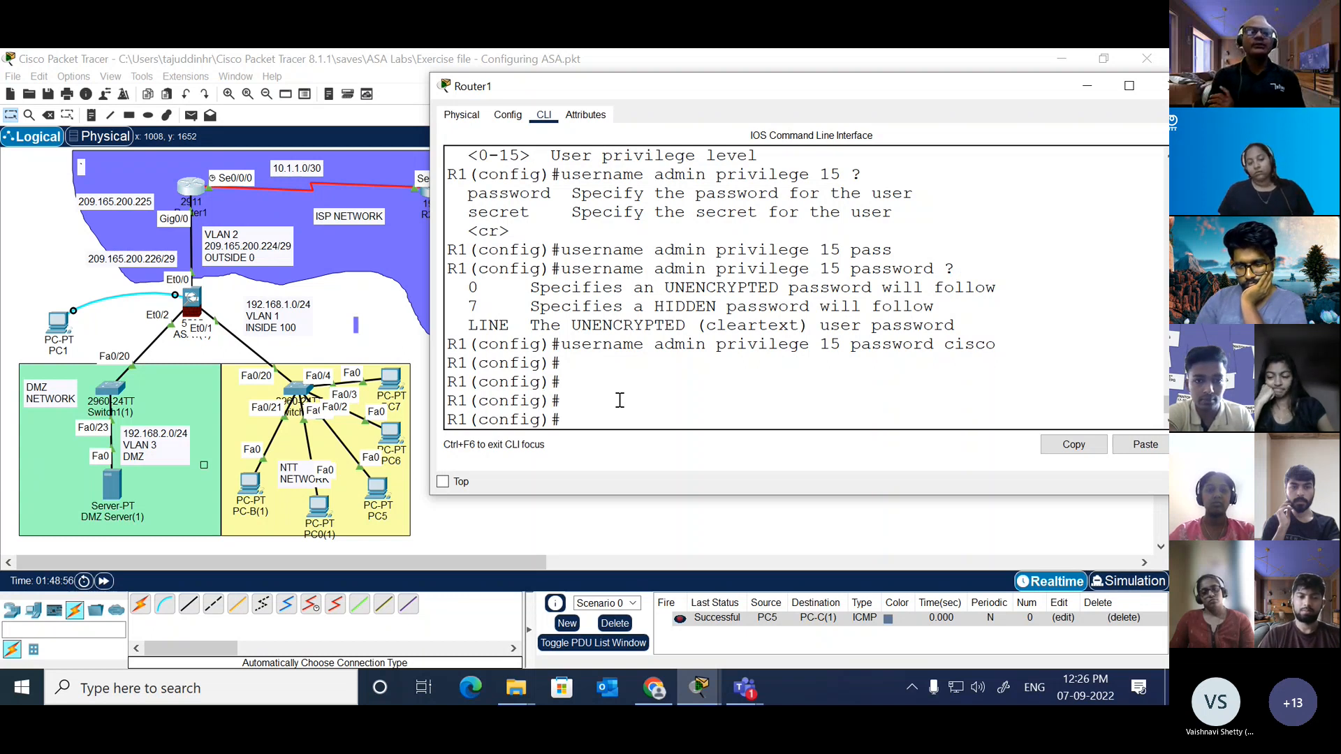
Step: Open PC-C(1), look through its physical, configuration and desktop options, and launch the Telnet / SSH Client
left_click(387, 311)
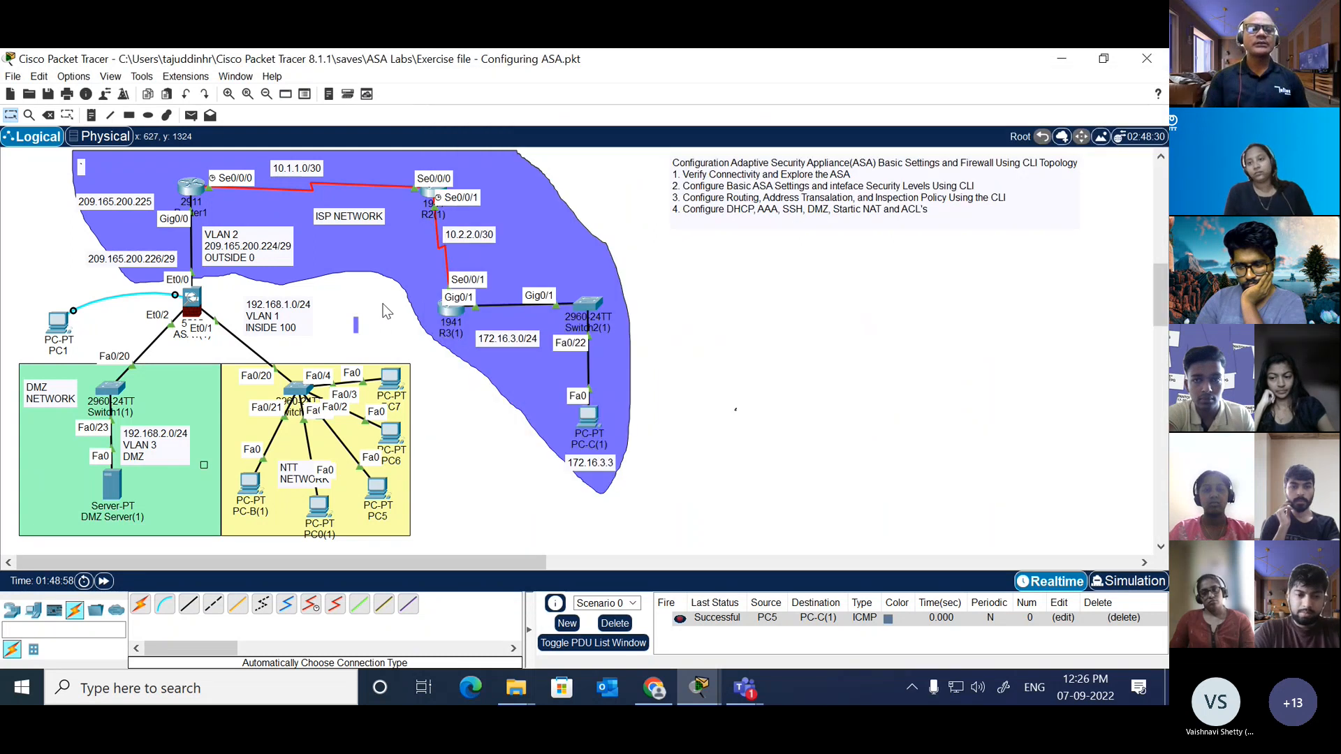
left_click(602, 421)
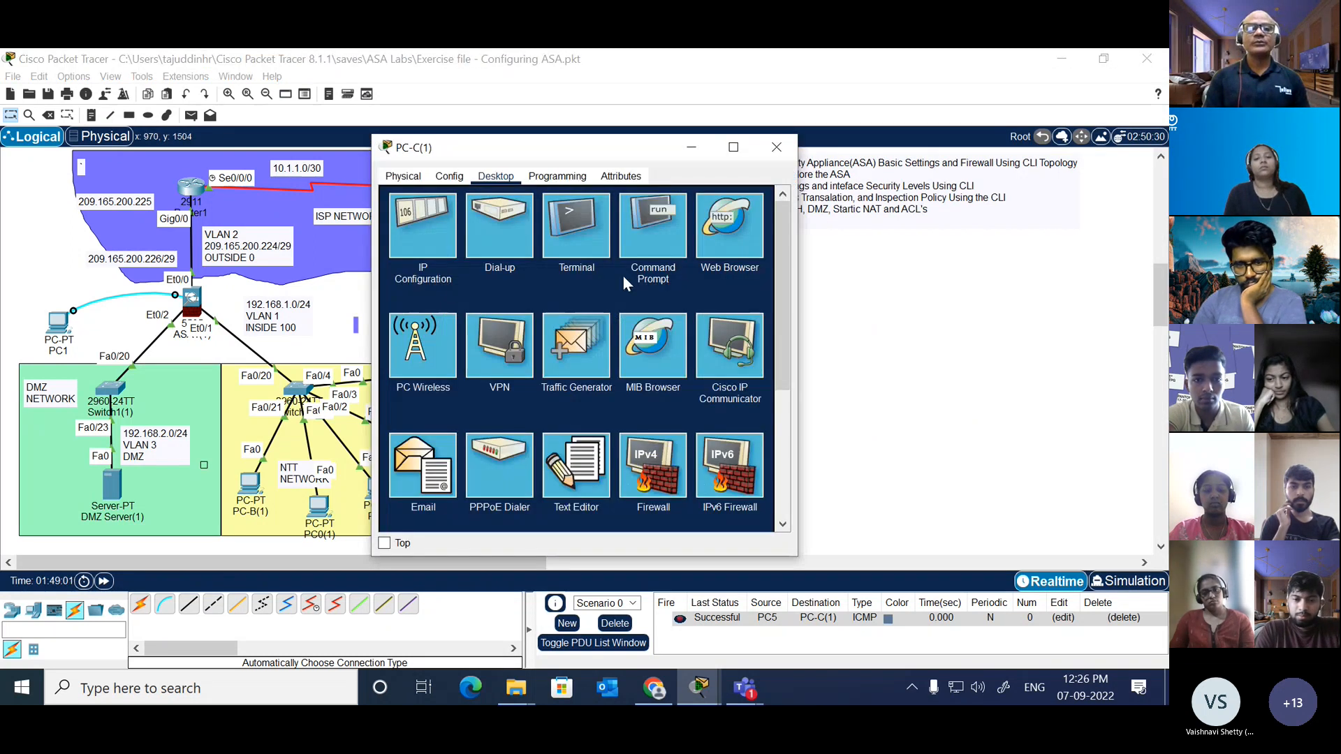
scroll(623, 275, "down", 4)
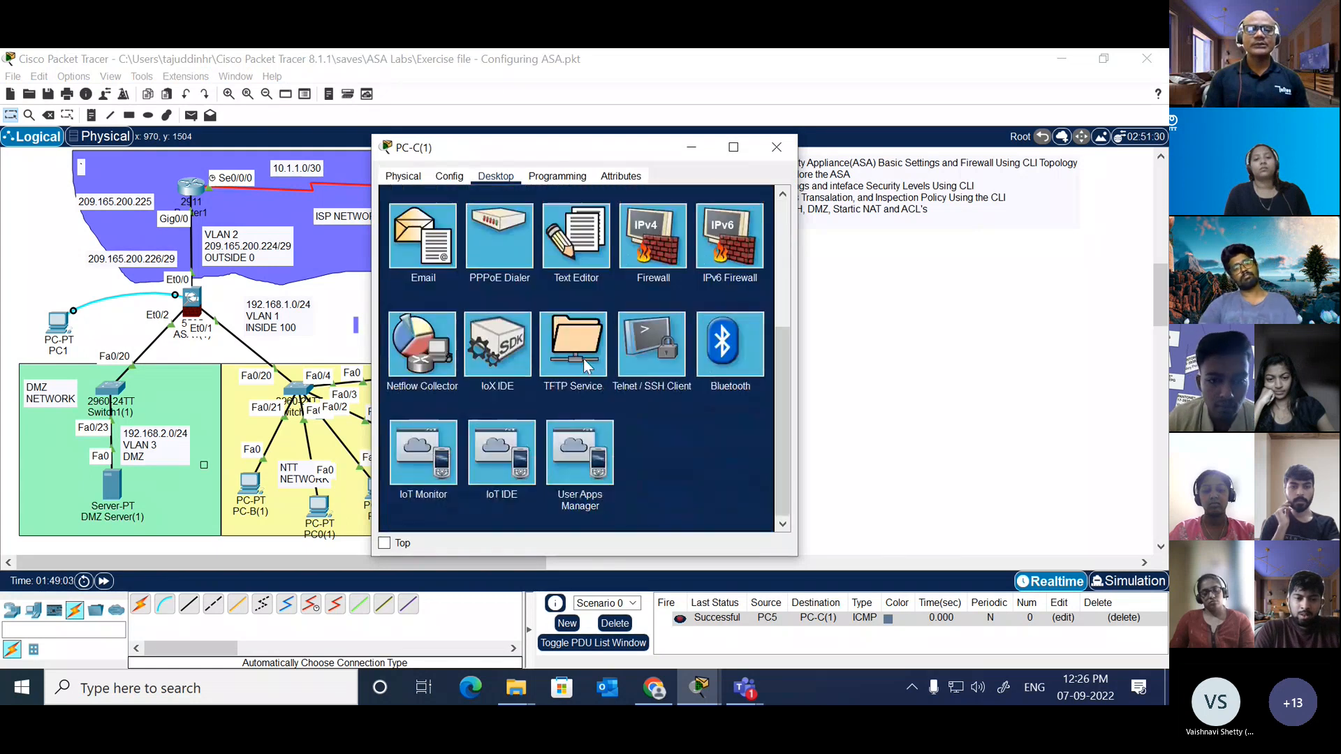
scroll(584, 358, "up", 4)
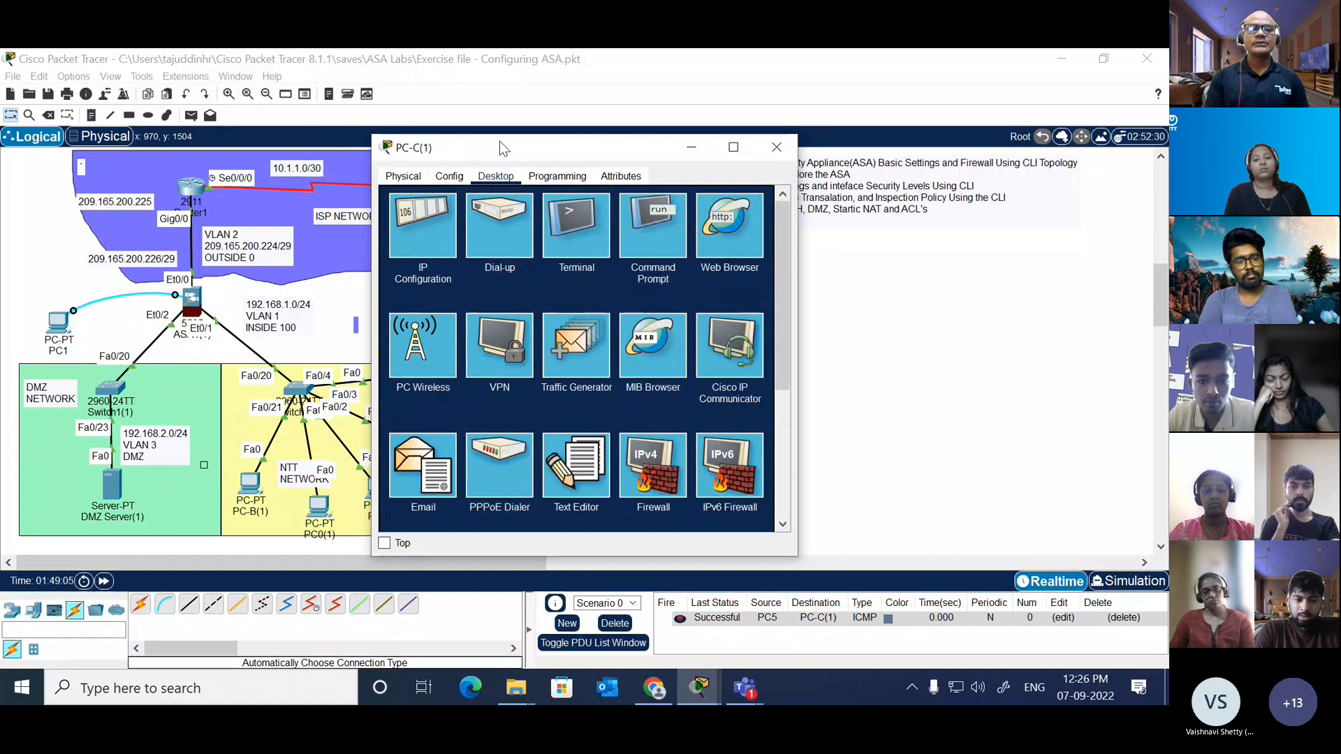
left_click(403, 176)
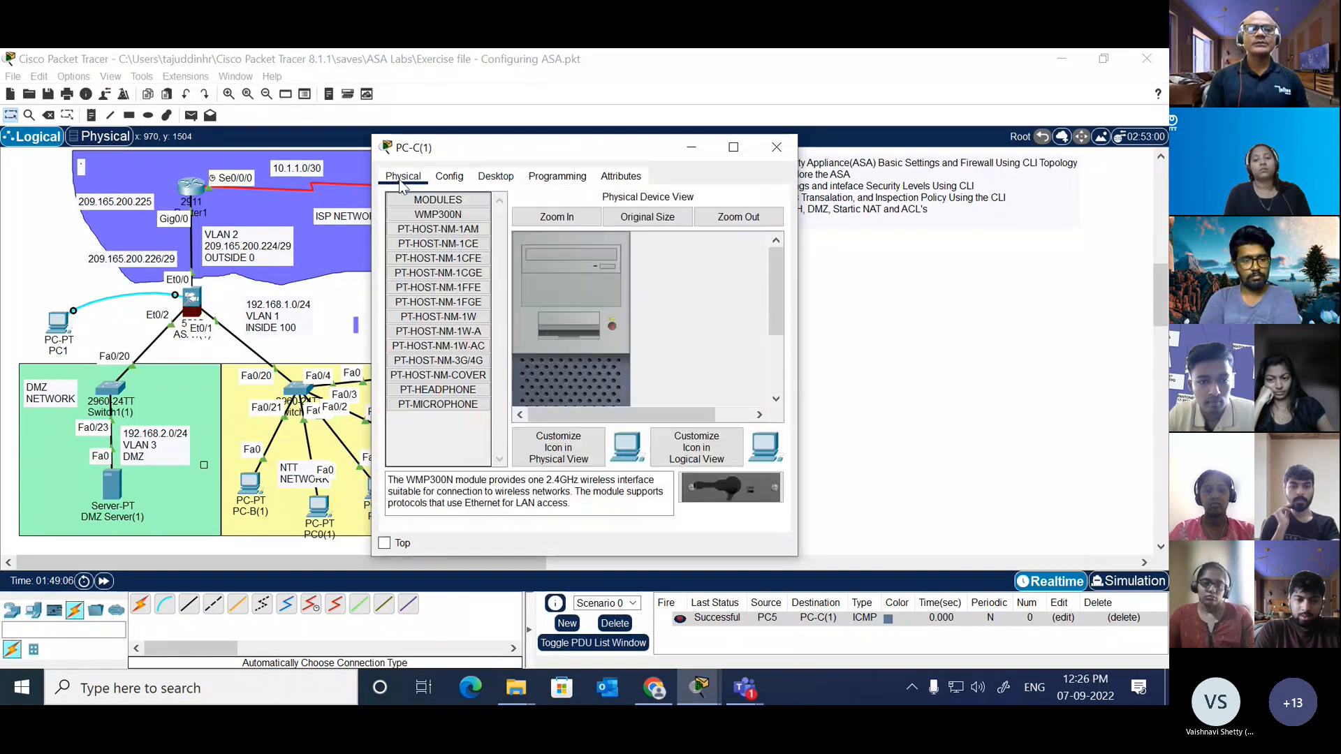
left_click(465, 179)
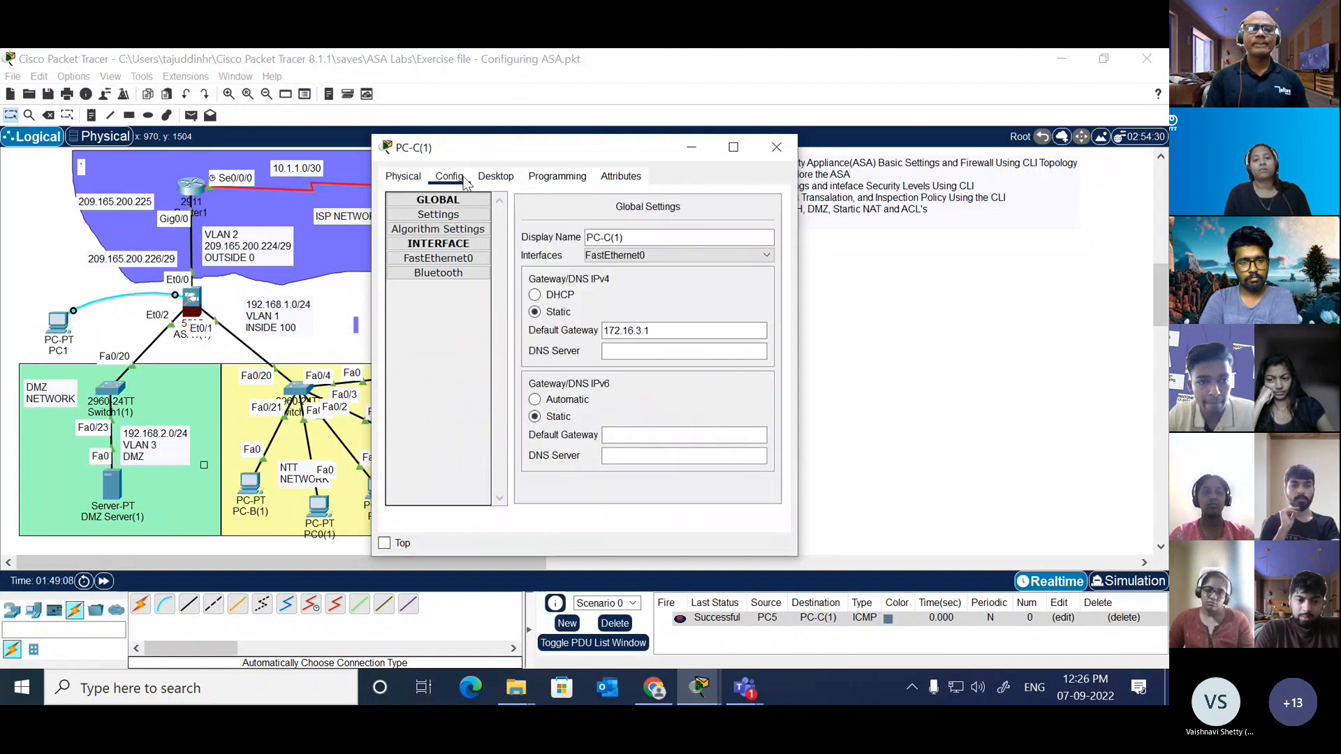
left_click(509, 179)
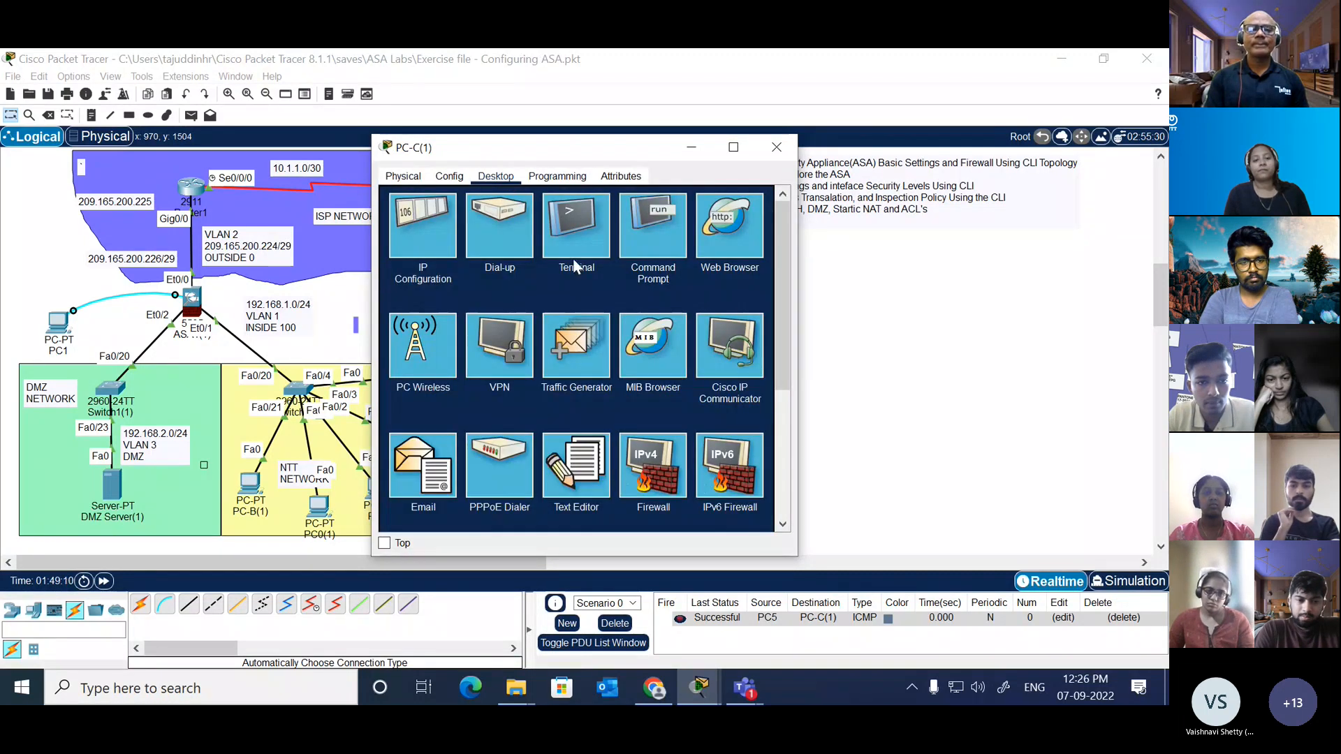
scroll(576, 321, "down", 1)
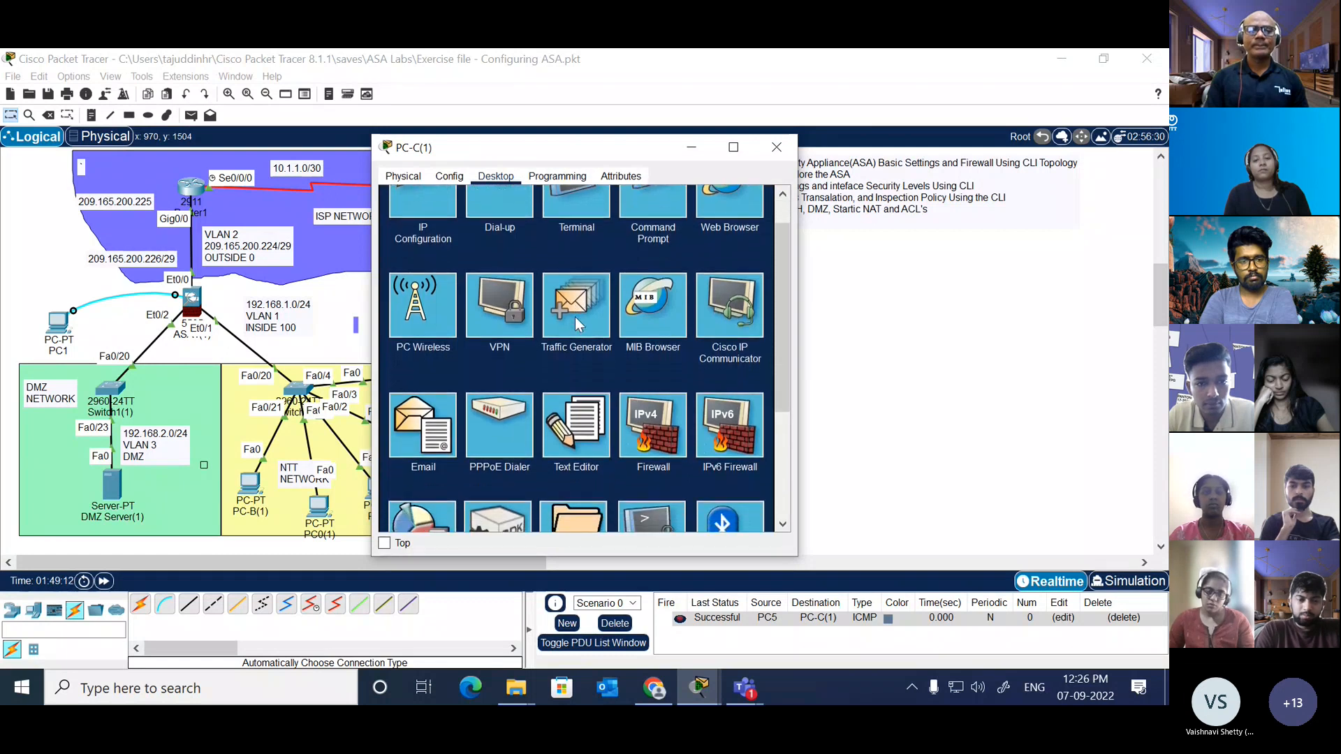
scroll(576, 317, "down", 3)
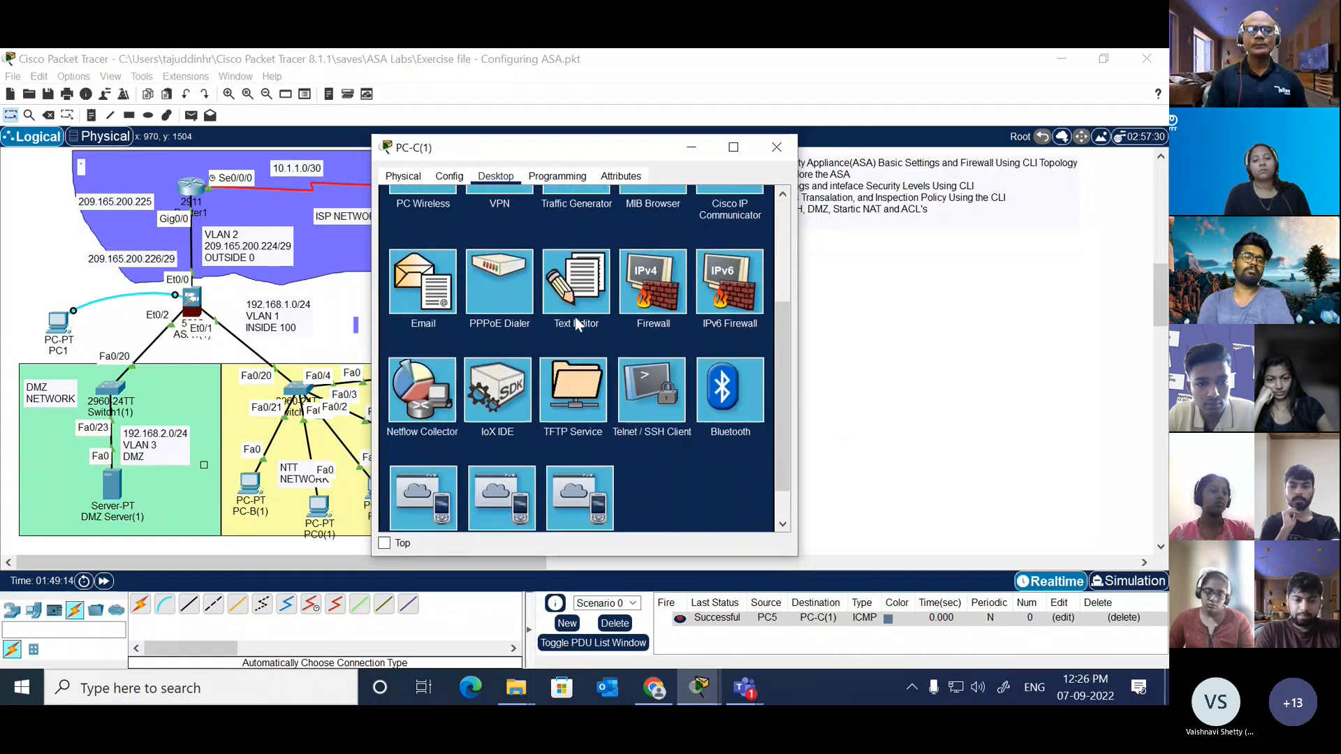
scroll(575, 317, "down", 2)
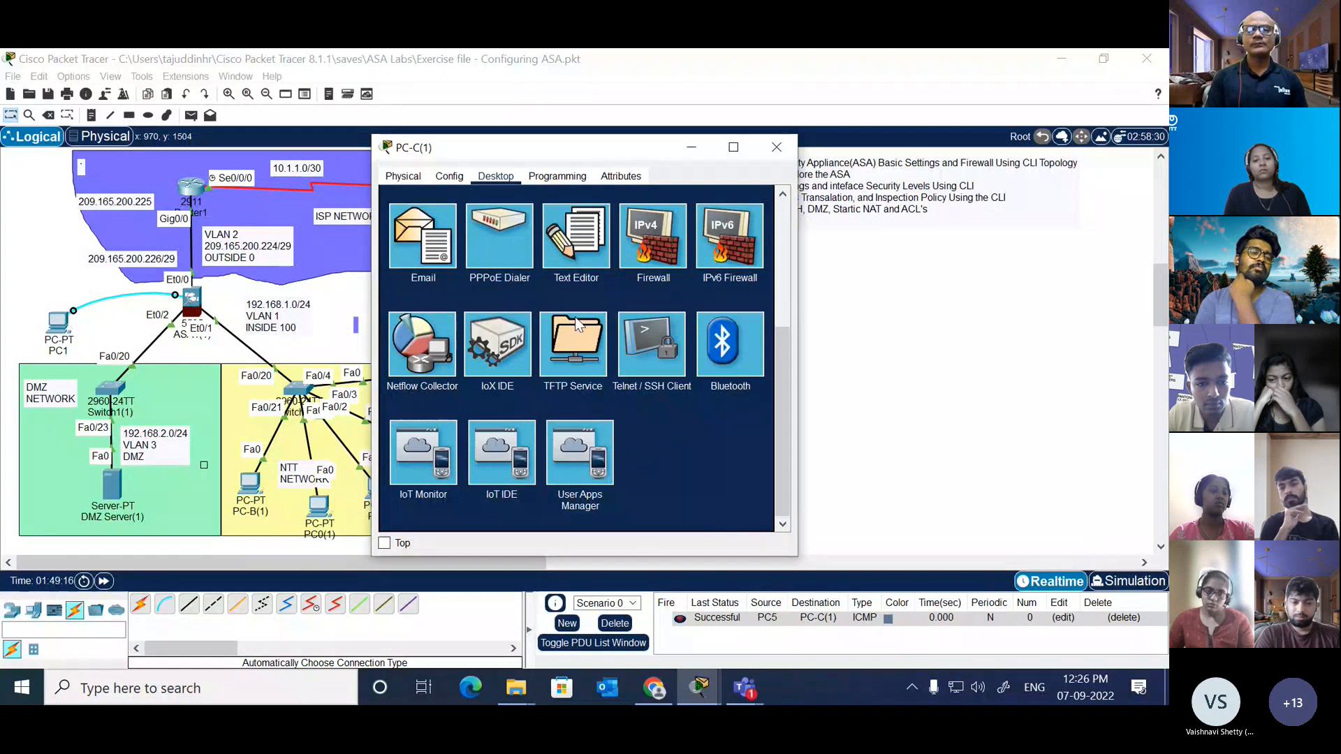
left_click(645, 343)
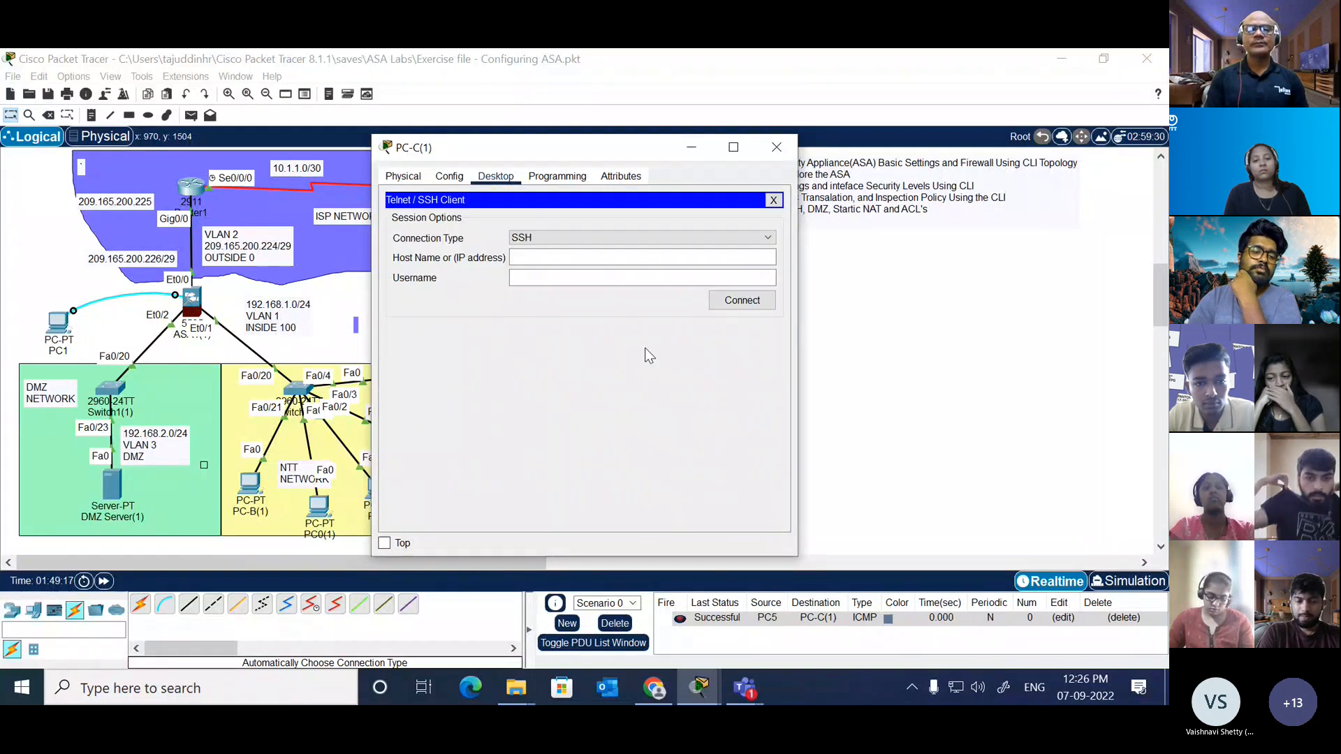
Step: Start an SSH connection from PC-C(1) to host 10.1.1.1 with the username admin
left_click(590, 258)
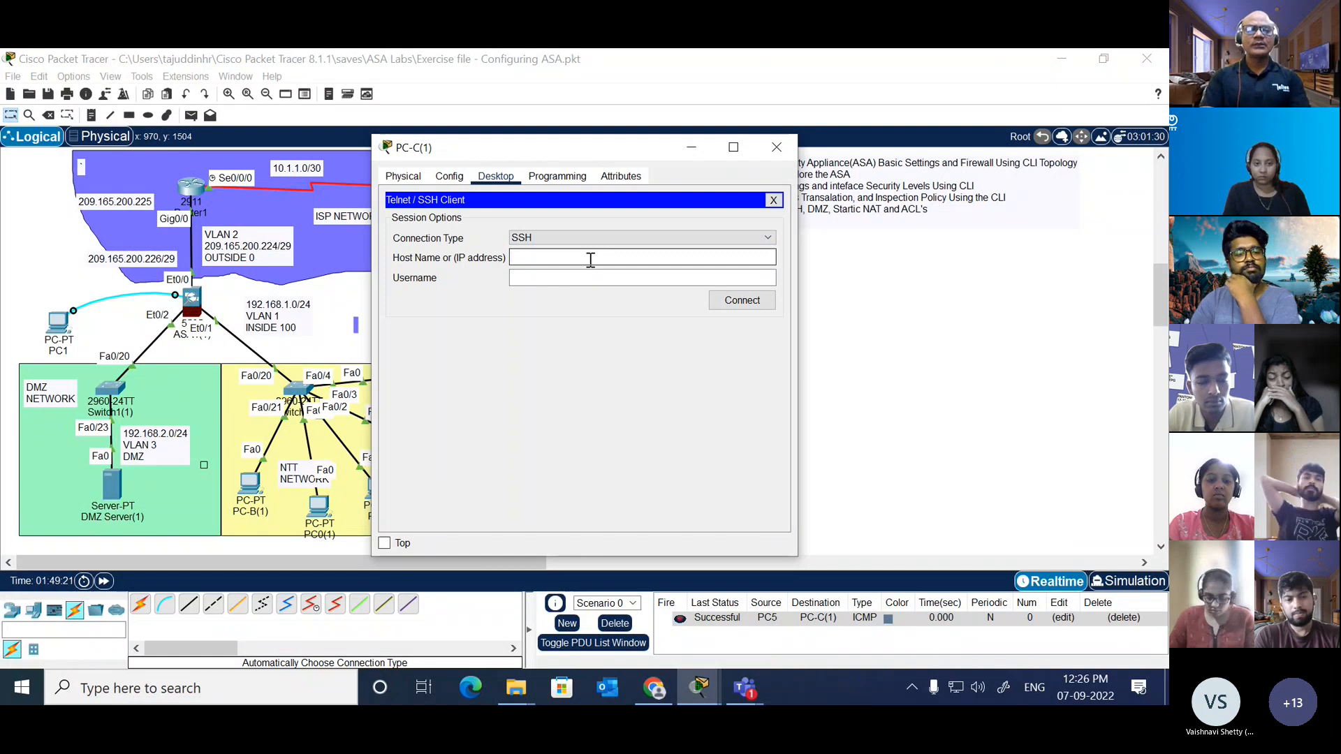
type("10.1.1.1")
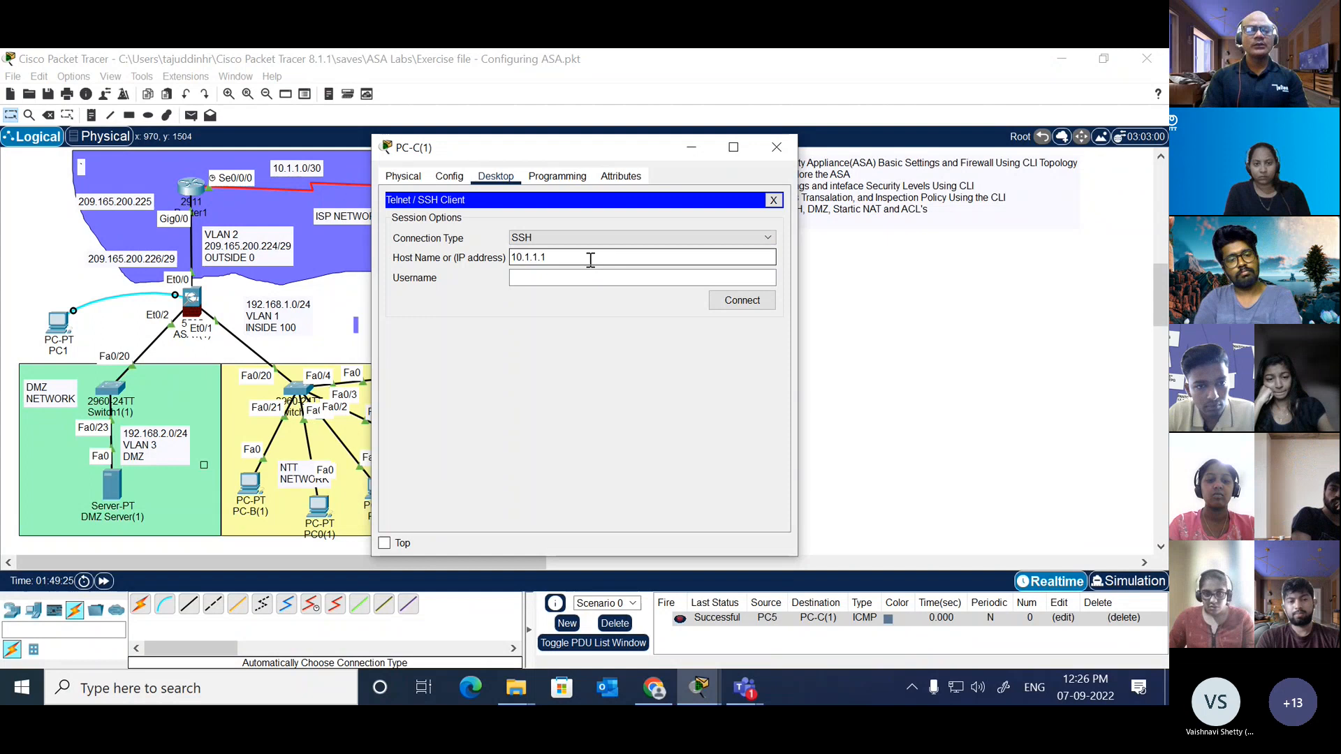
key("Tab")
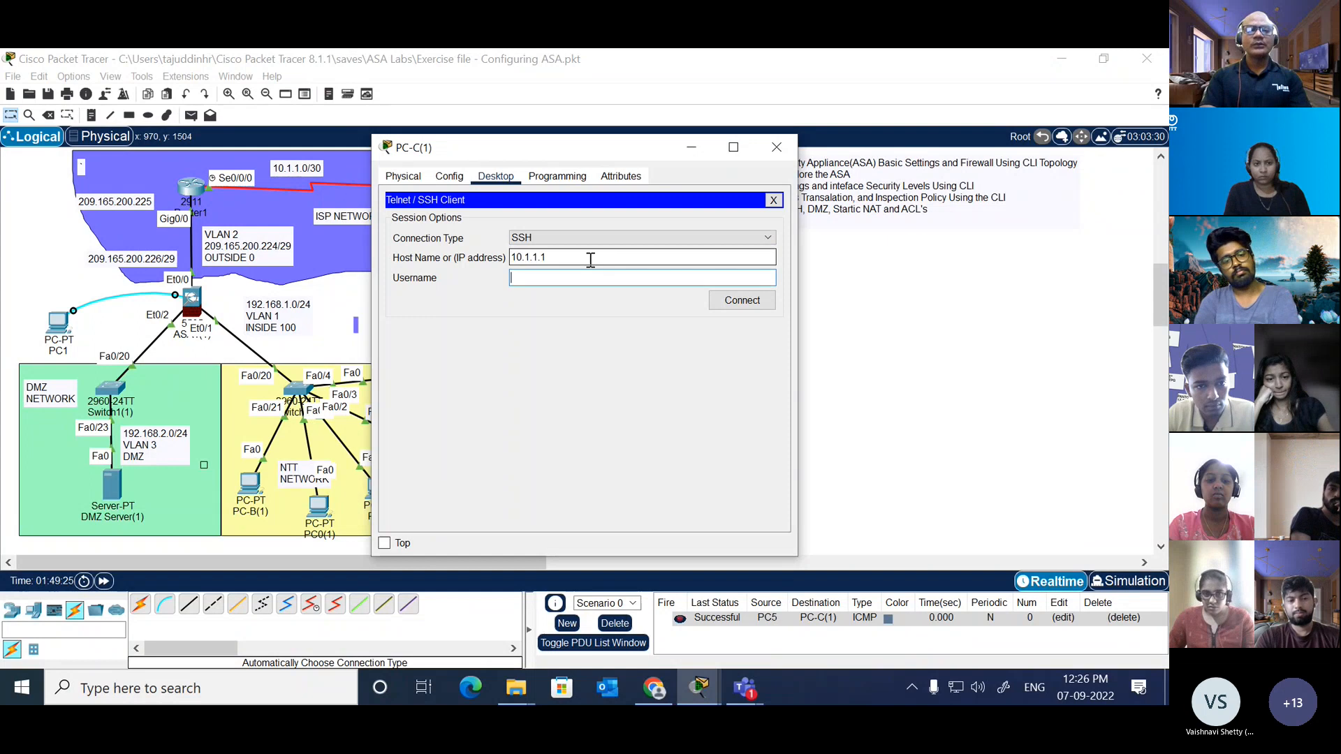
type("admin")
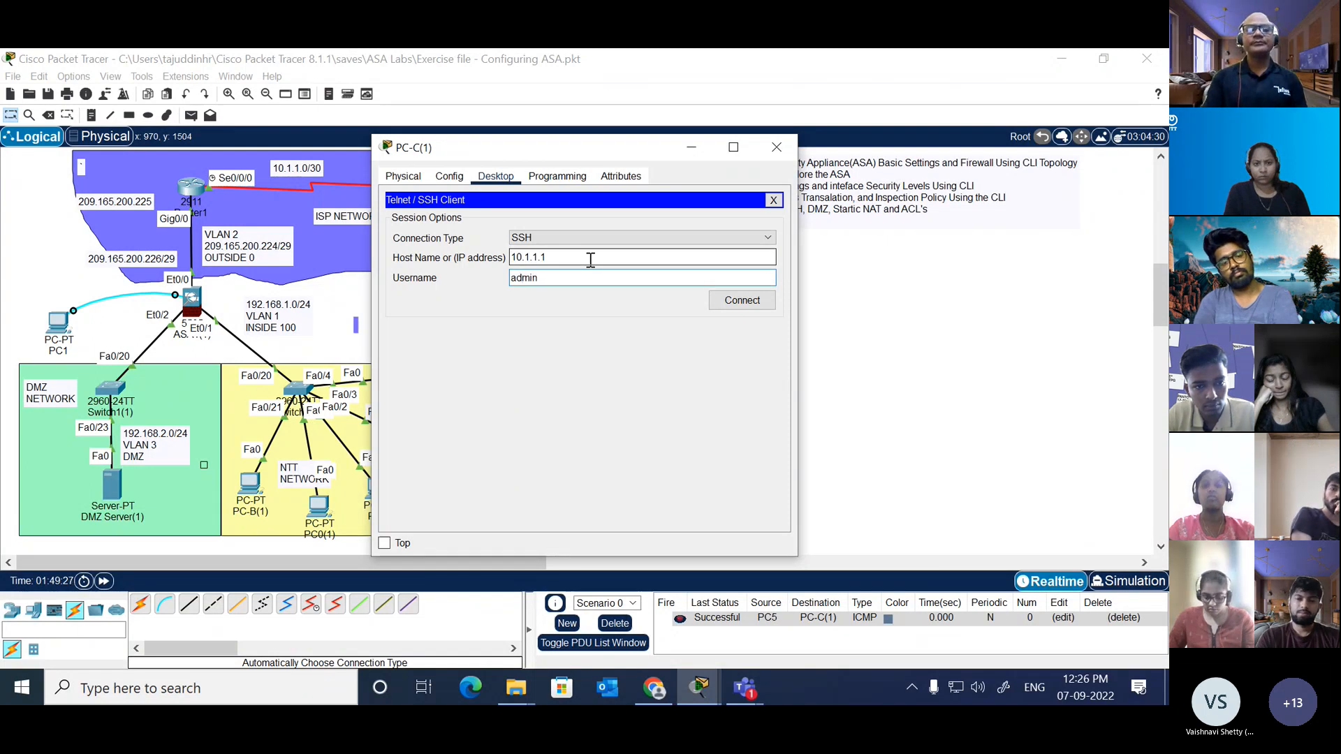
left_click(735, 307)
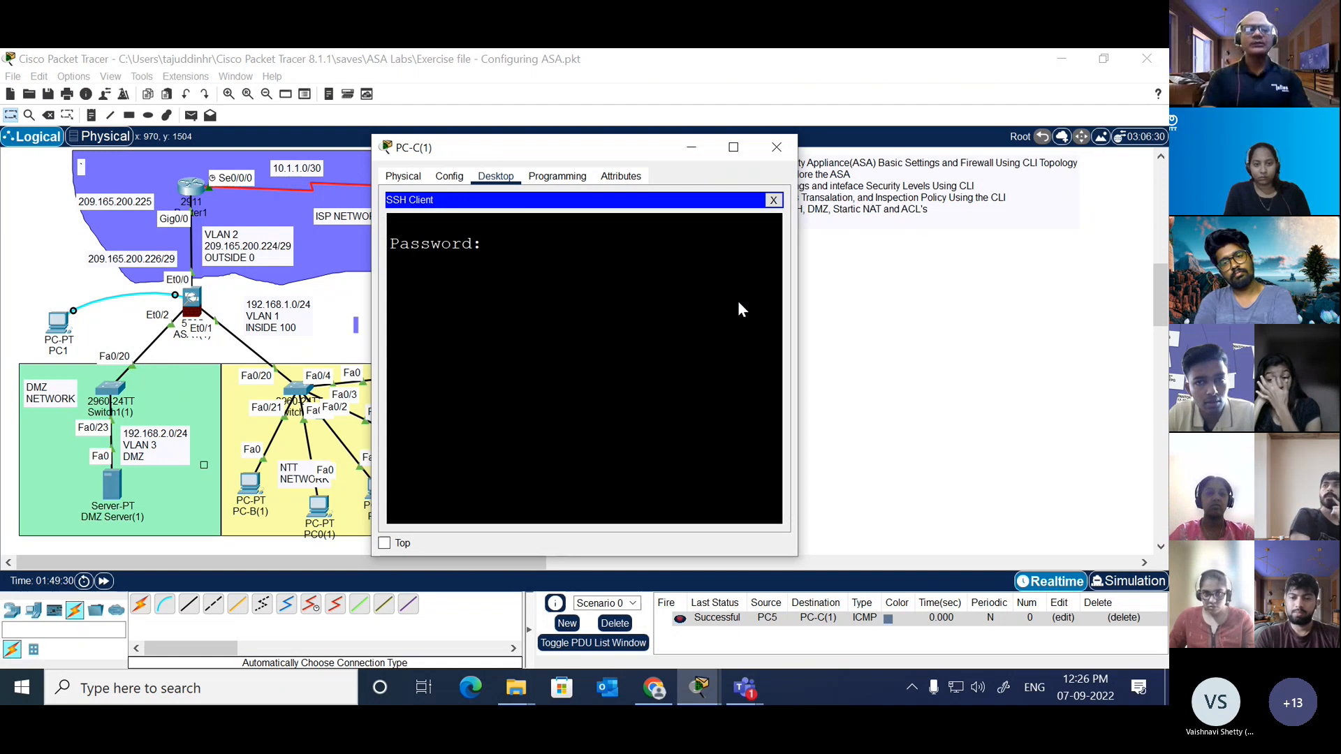
Step: Try to log in at the SSH password prompt, reestablish the session with the previous options, and retry the account password
key("Return")
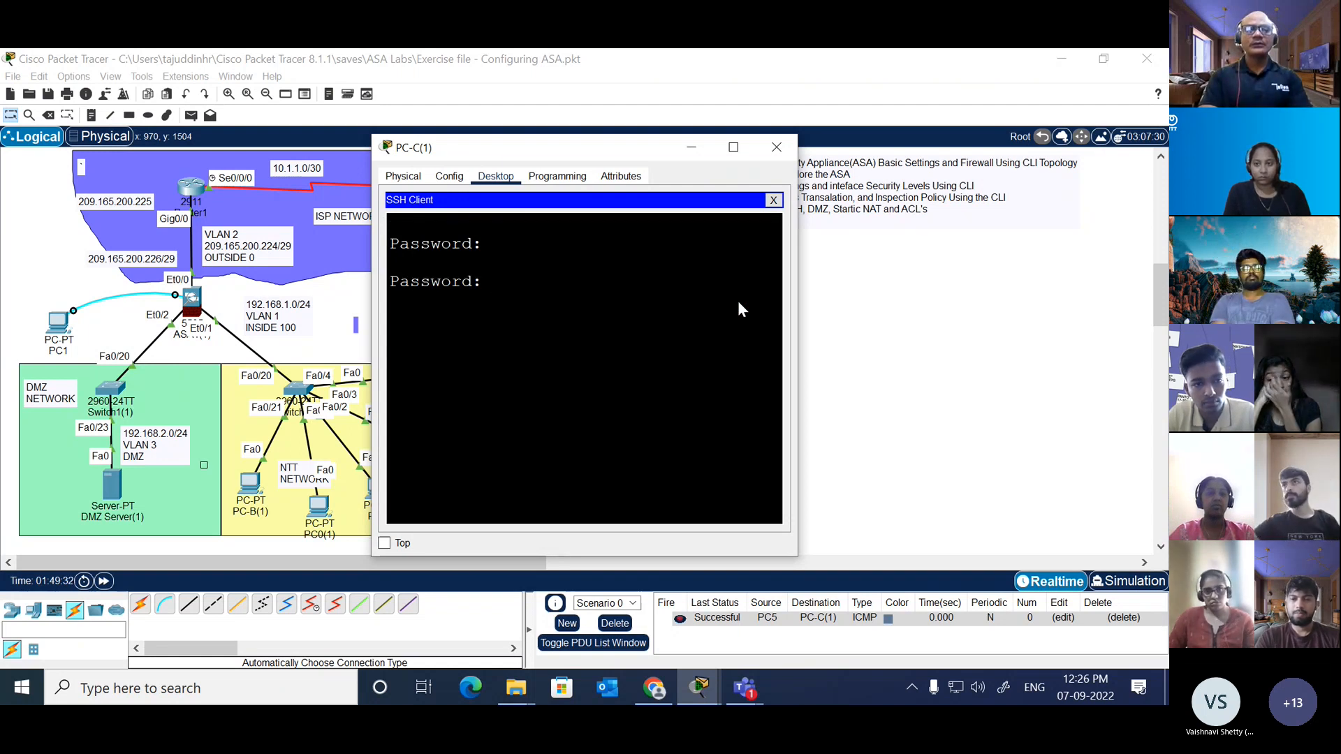
key("Return")
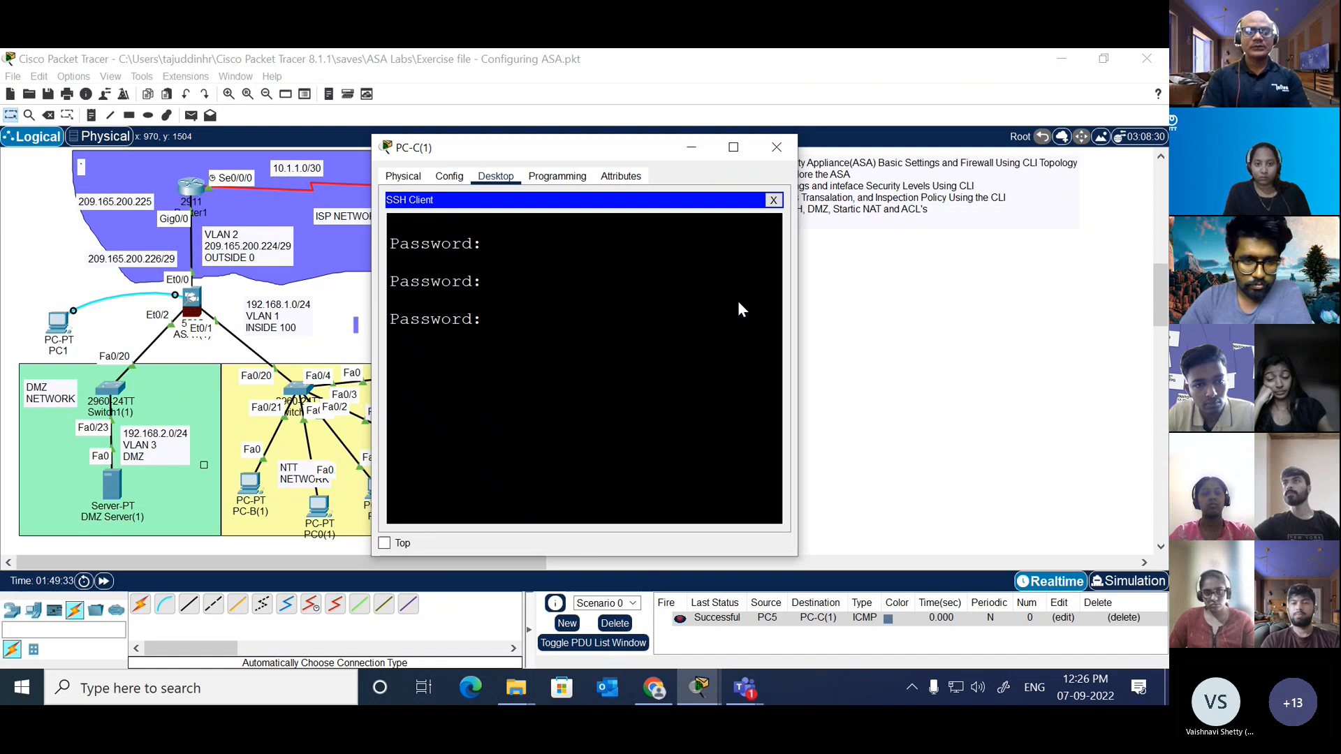
key("Return")
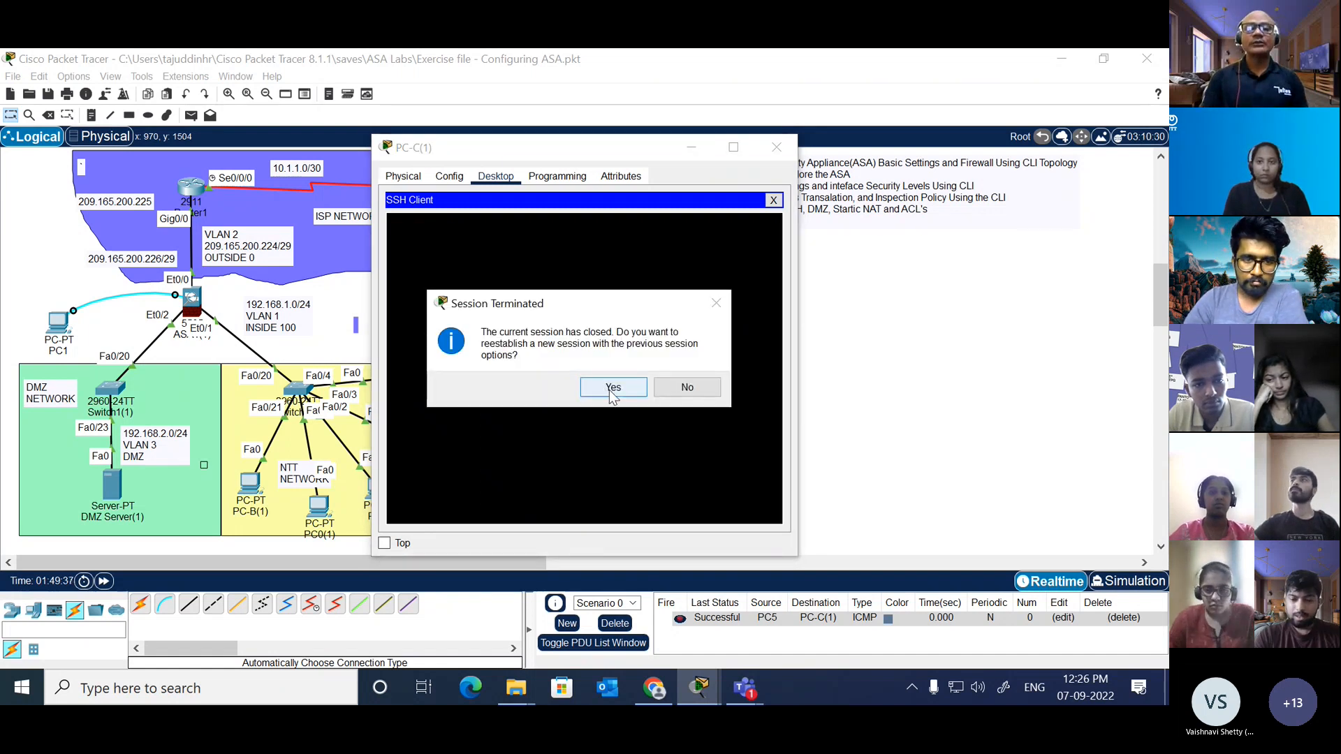
left_click(612, 393)
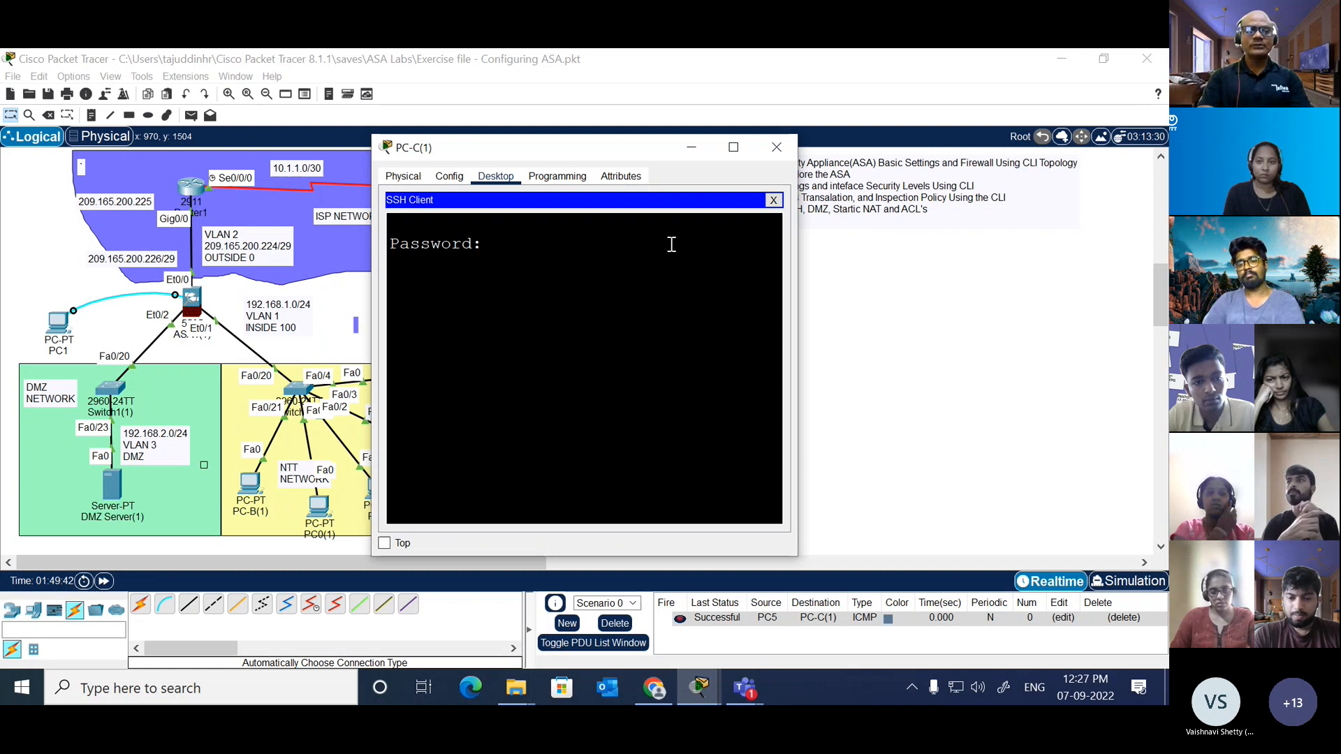
key("Return")
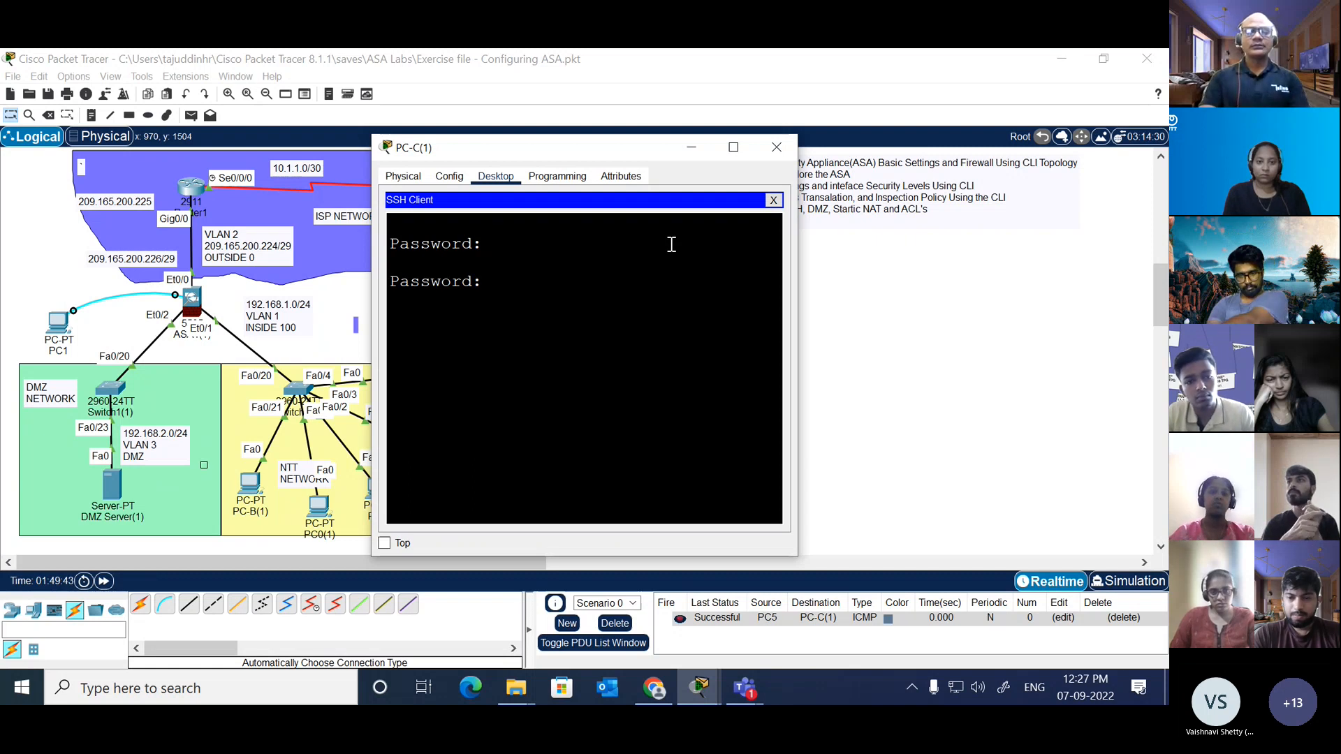
key("Return")
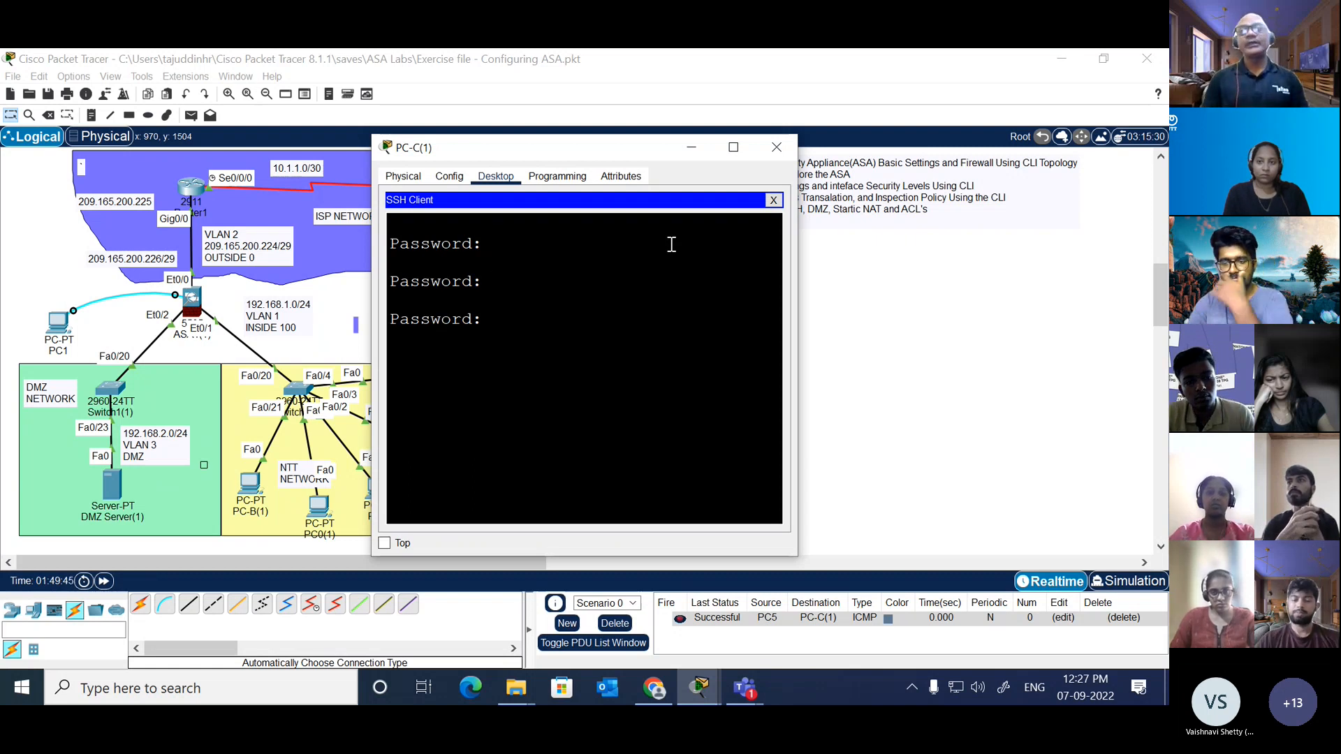
Step: Terminate the SSH session and close the PC-C(1) window
left_click(773, 200)
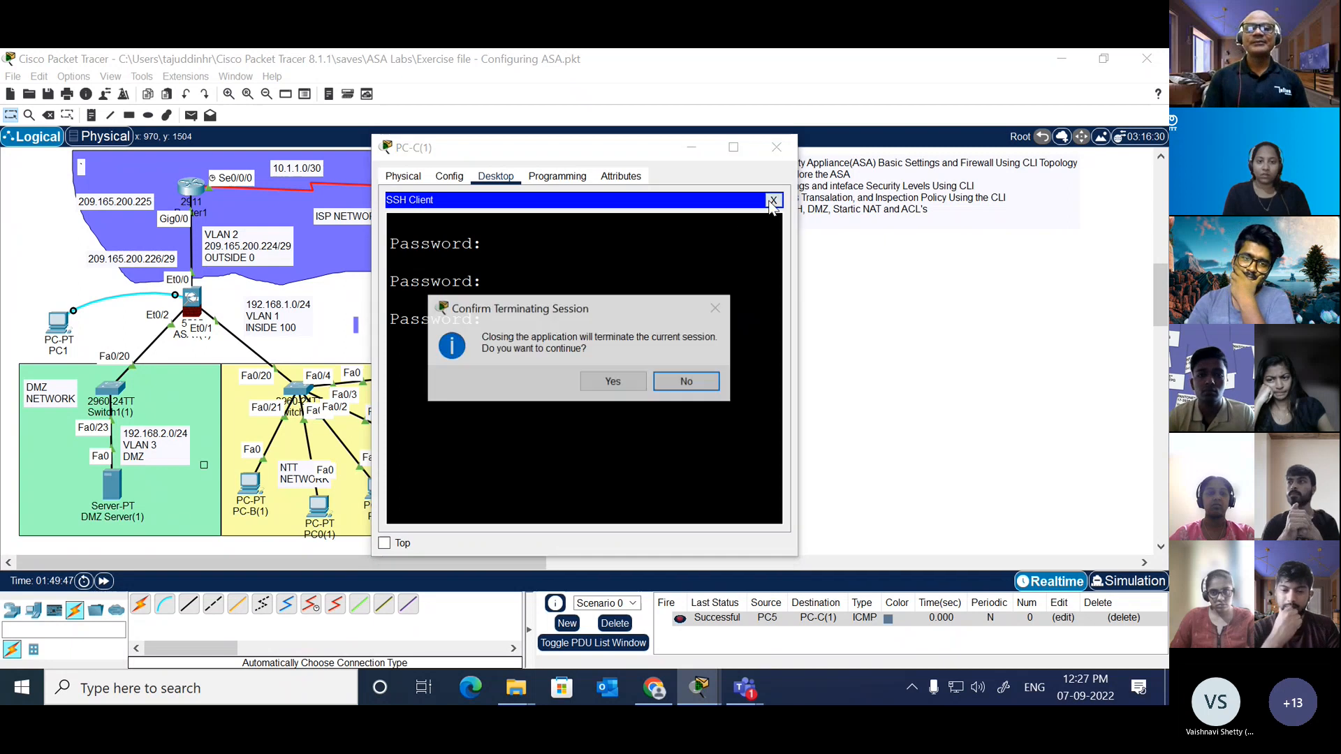
left_click(630, 386)
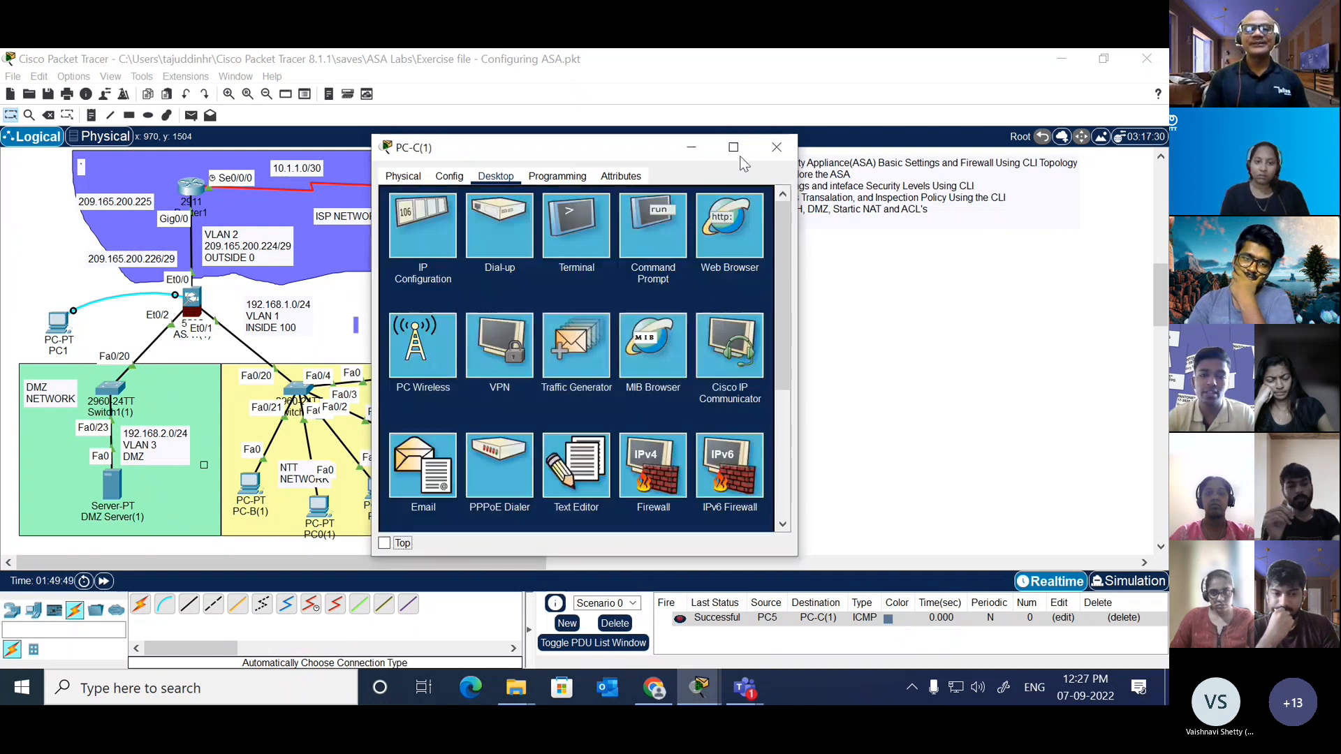
left_click(778, 147)
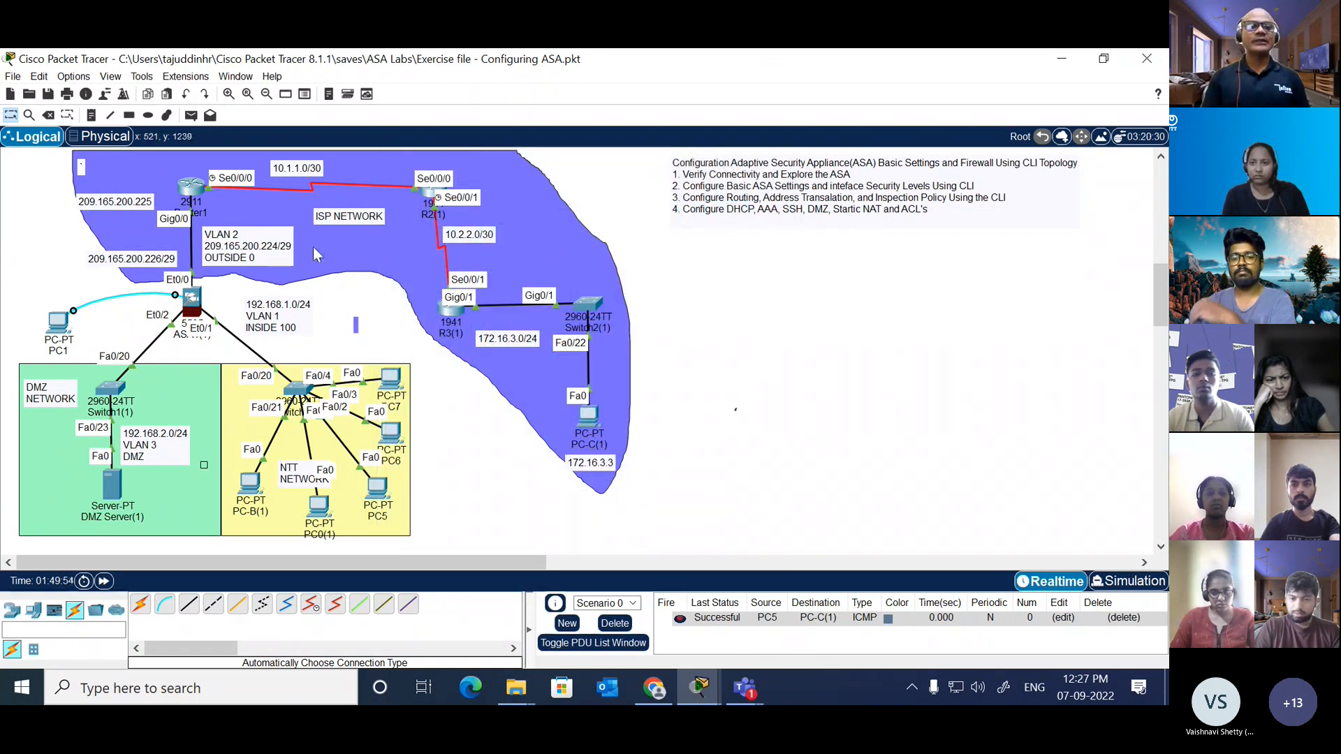
Step: Open the Router1 command line and enter configuration mode for line console 0
left_click(190, 186)
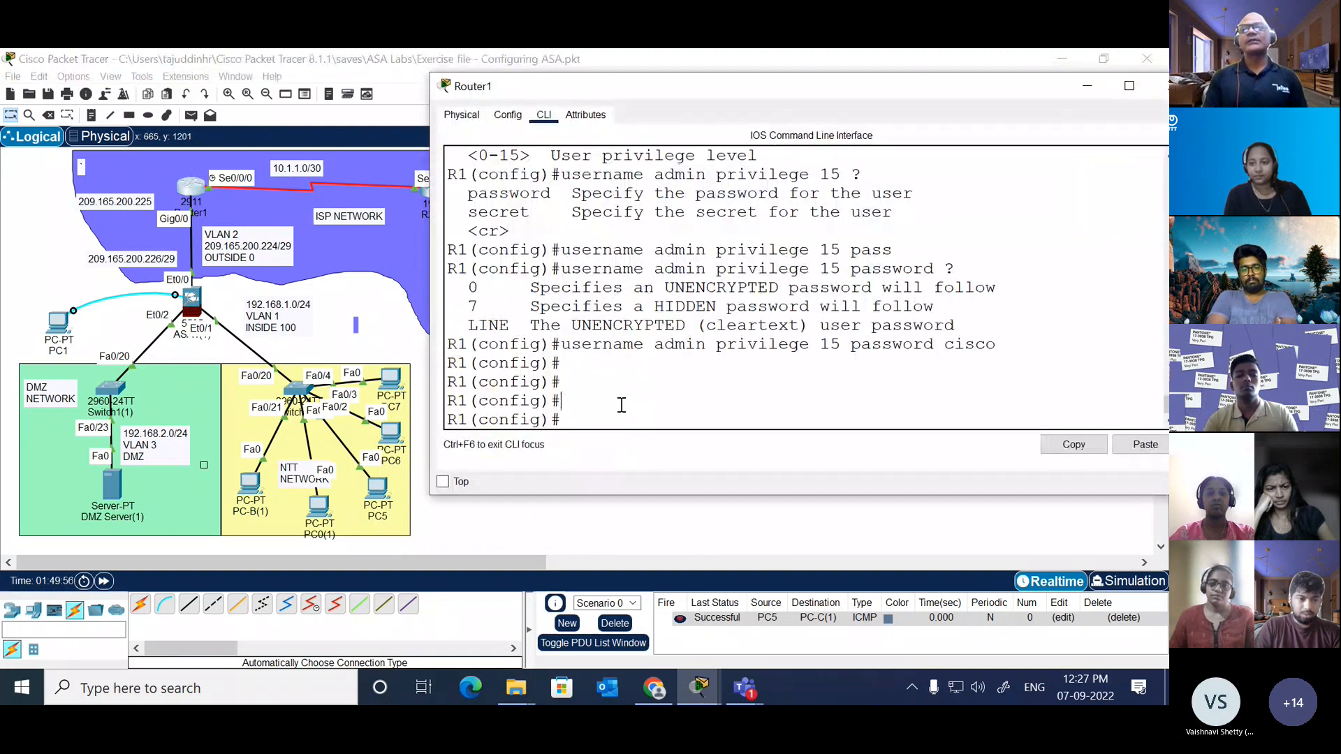
left_click(621, 405)
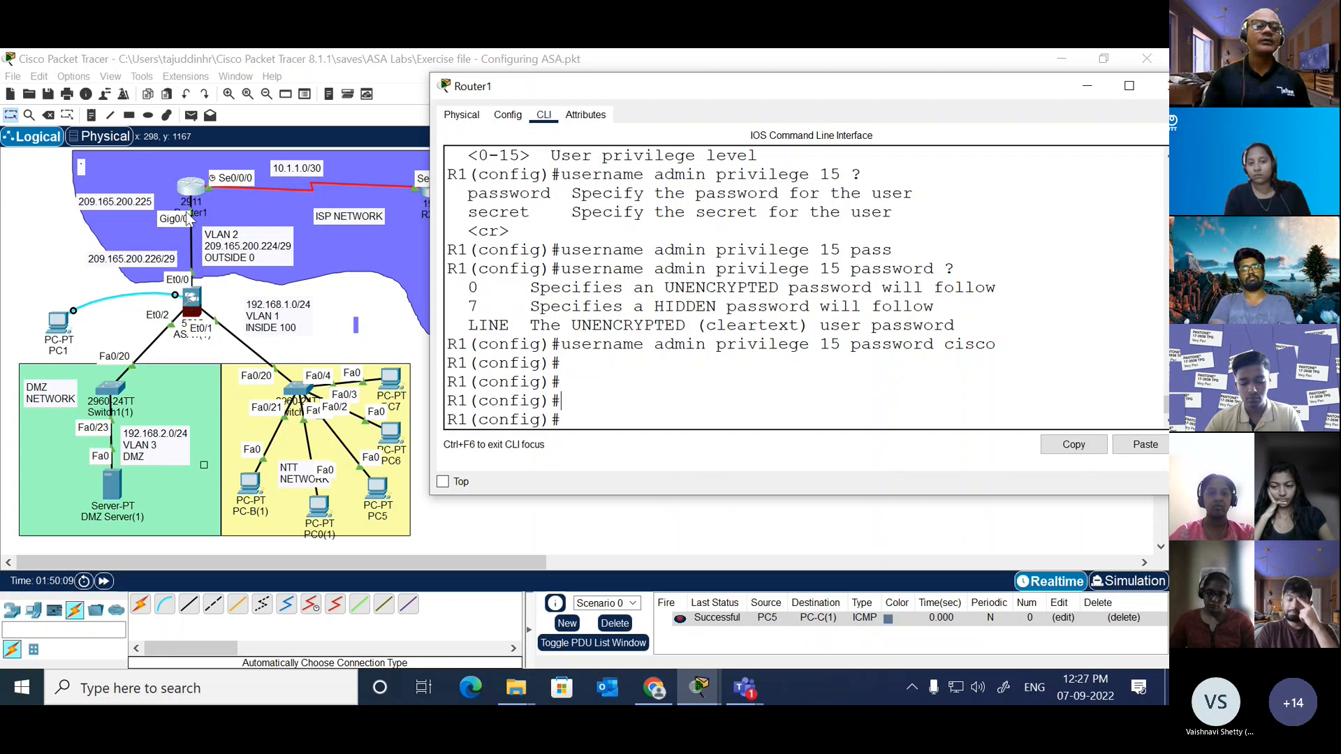
type("li")
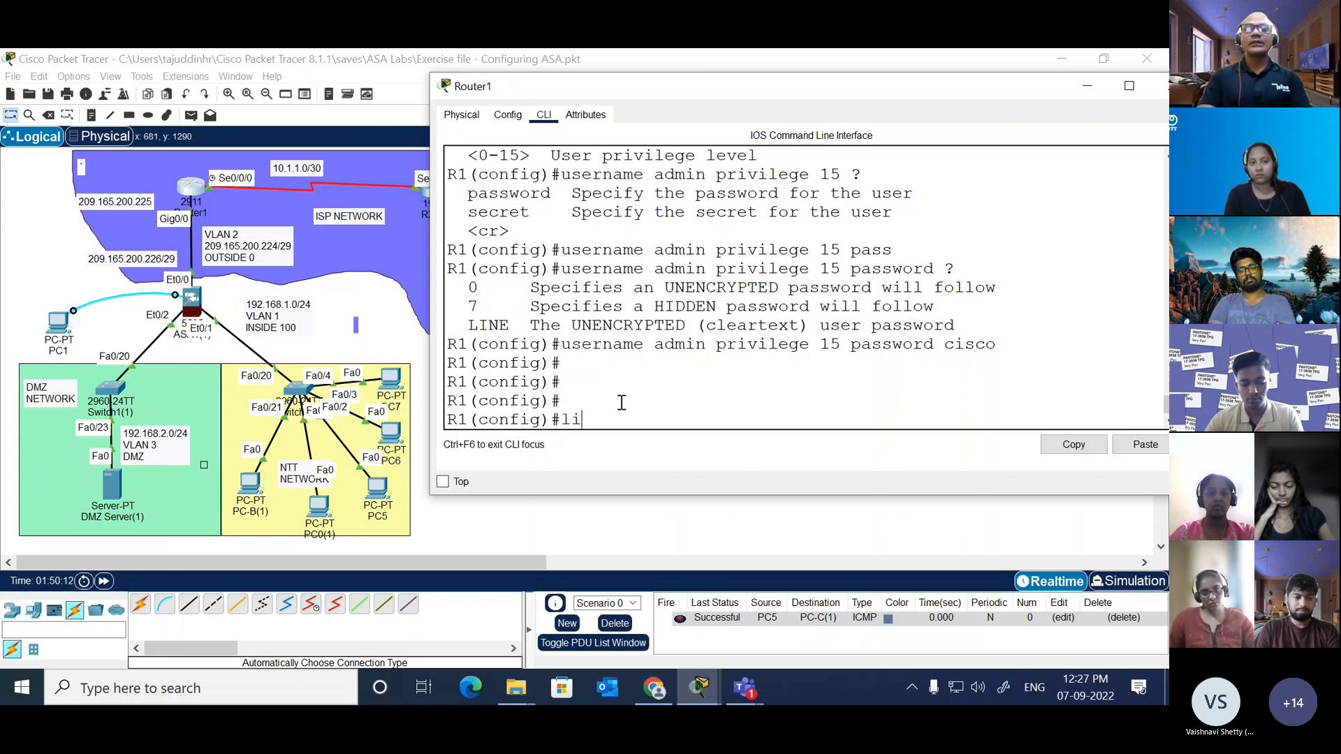
key("Tab")
key("Tab")
type("ne")
key("Tab")
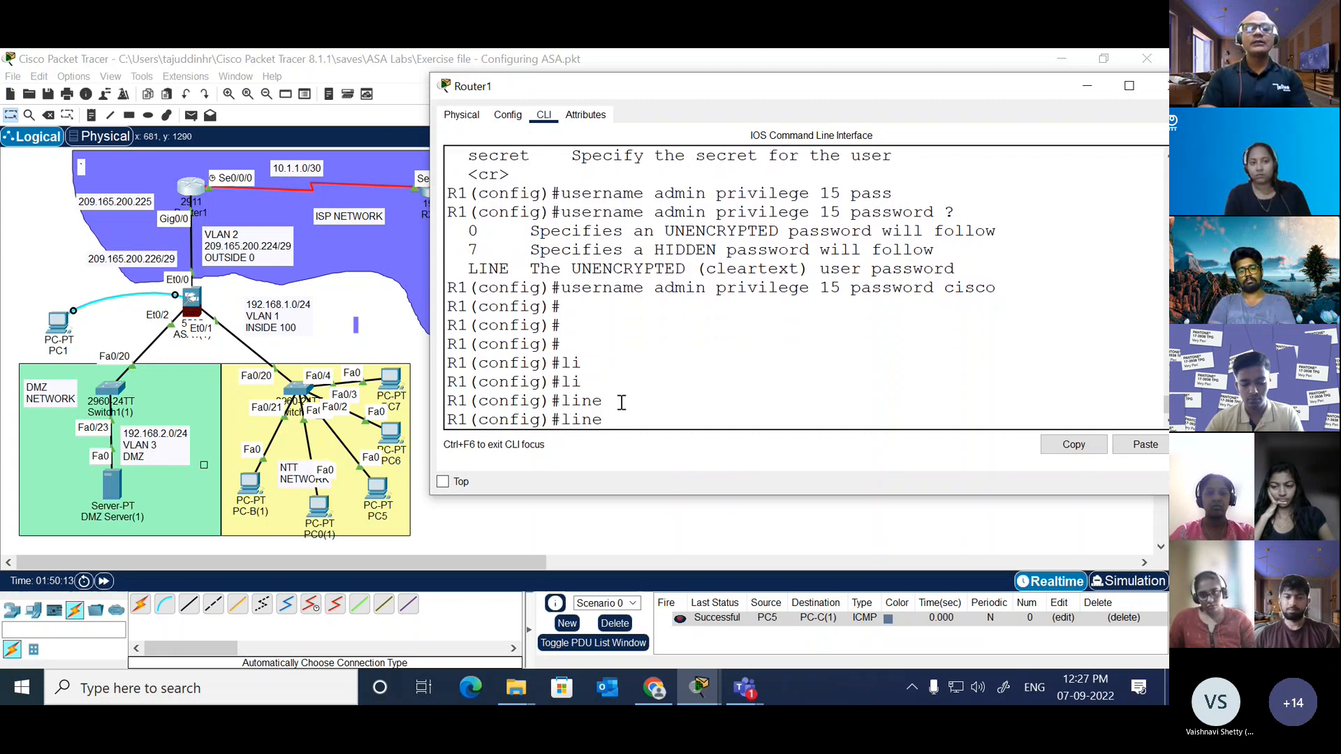
type("cons")
key("Tab")
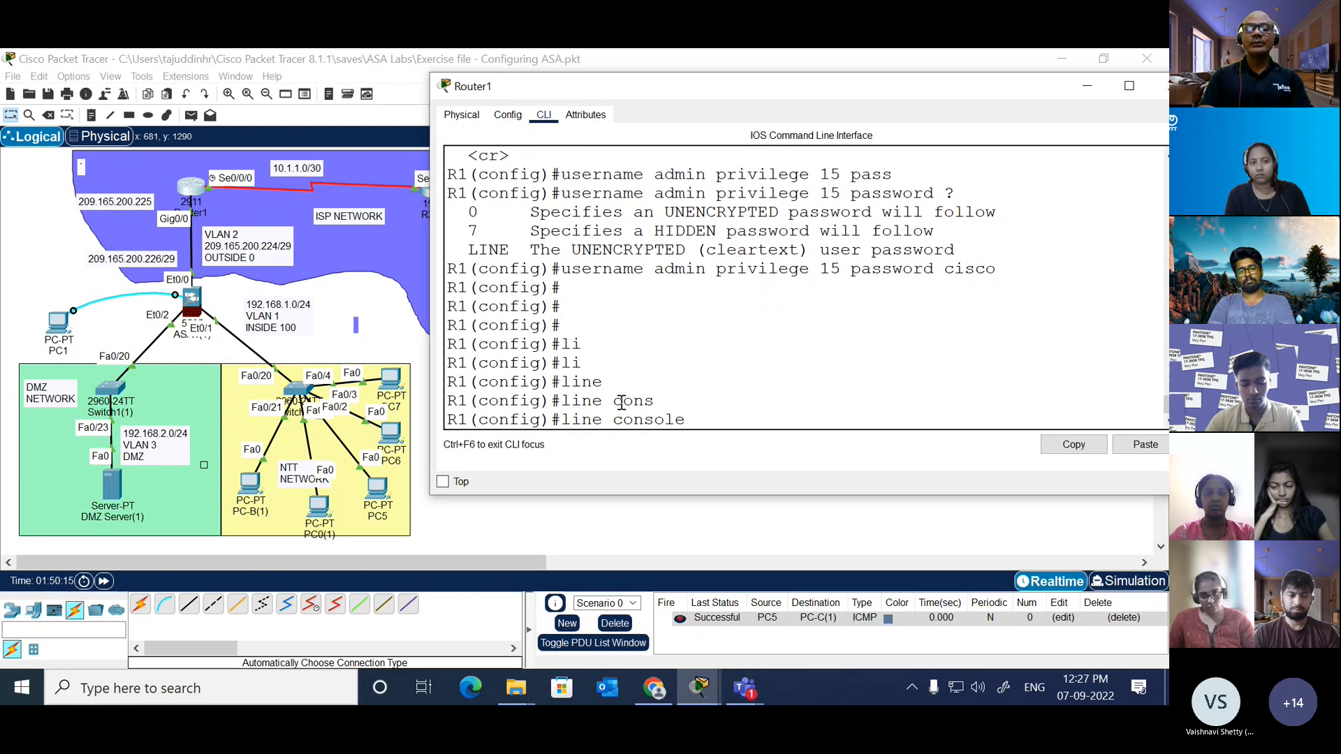
key("Return")
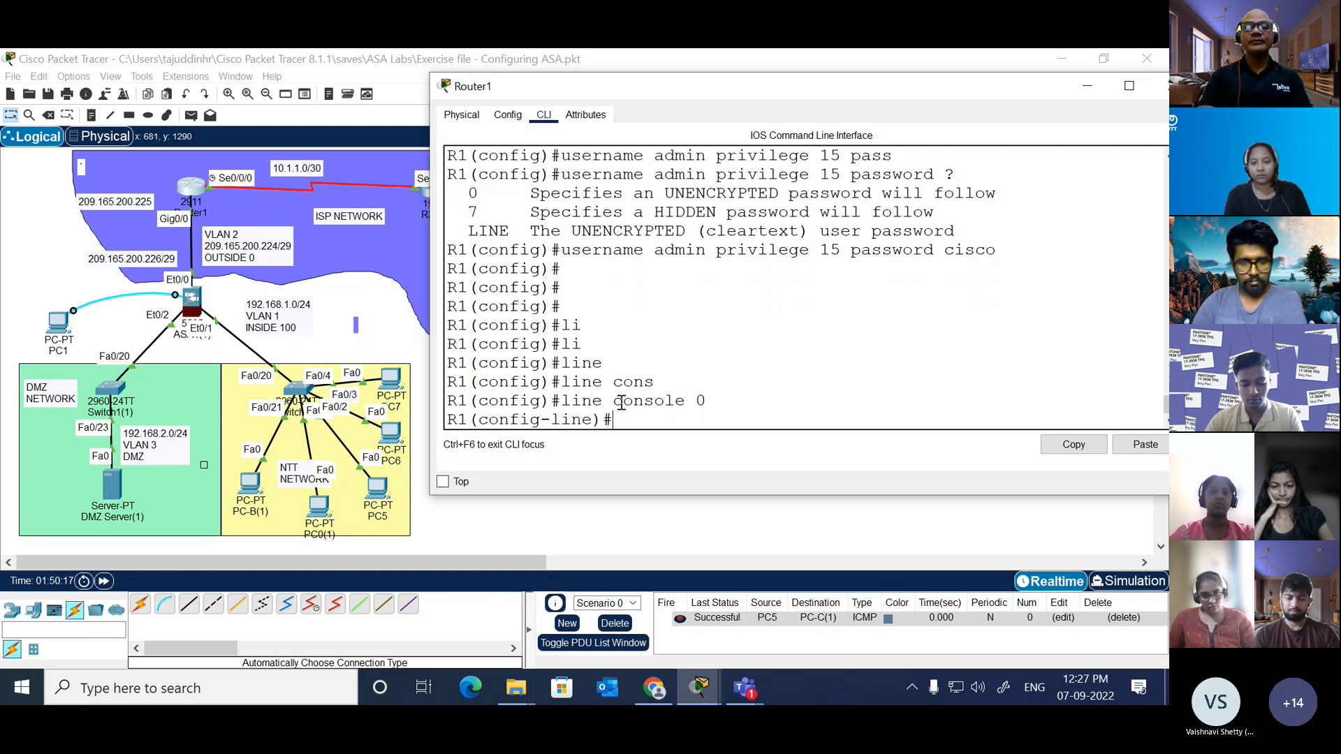
Step: Set the console line to authenticate against the local user database with login local
type("log")
key("Tab")
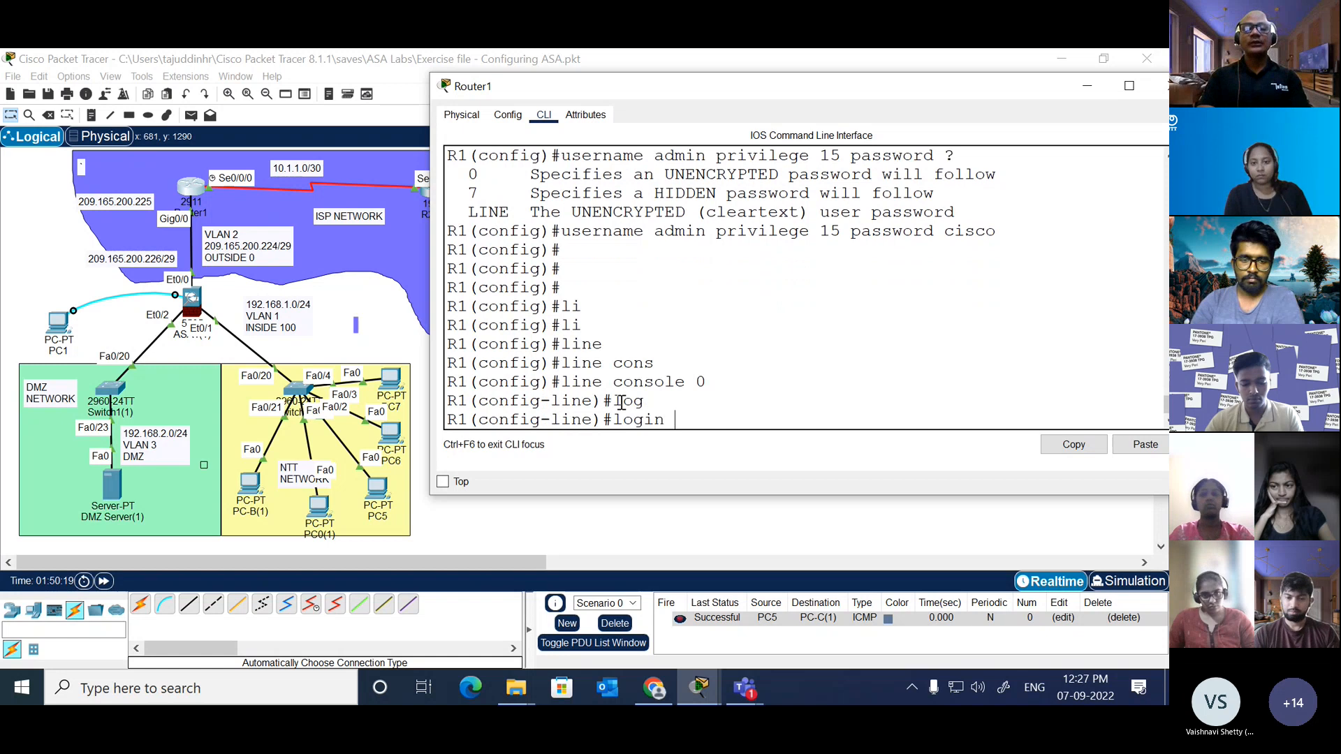
type("in local")
key("Return")
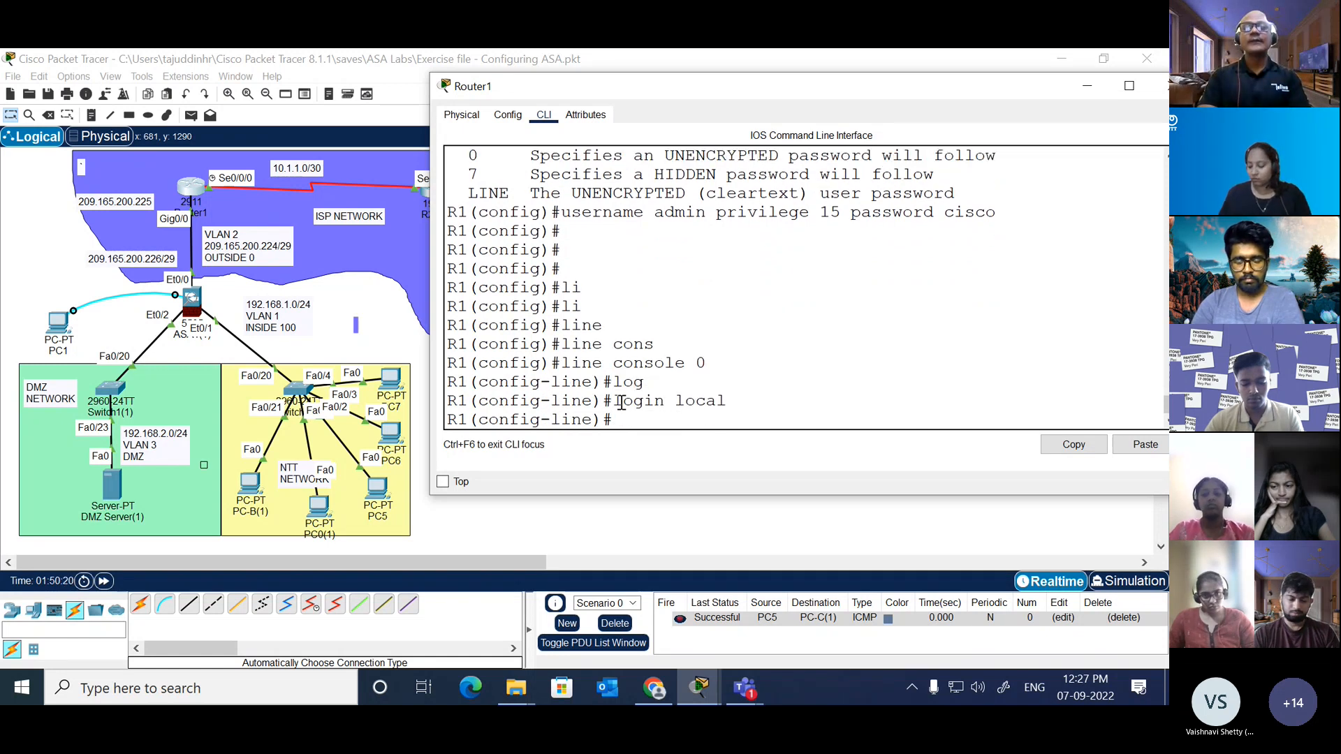
Step: Look up the exec-timeout arguments and set the console line's timeout to 2 minutes 0 seconds
type("exe")
key("Tab")
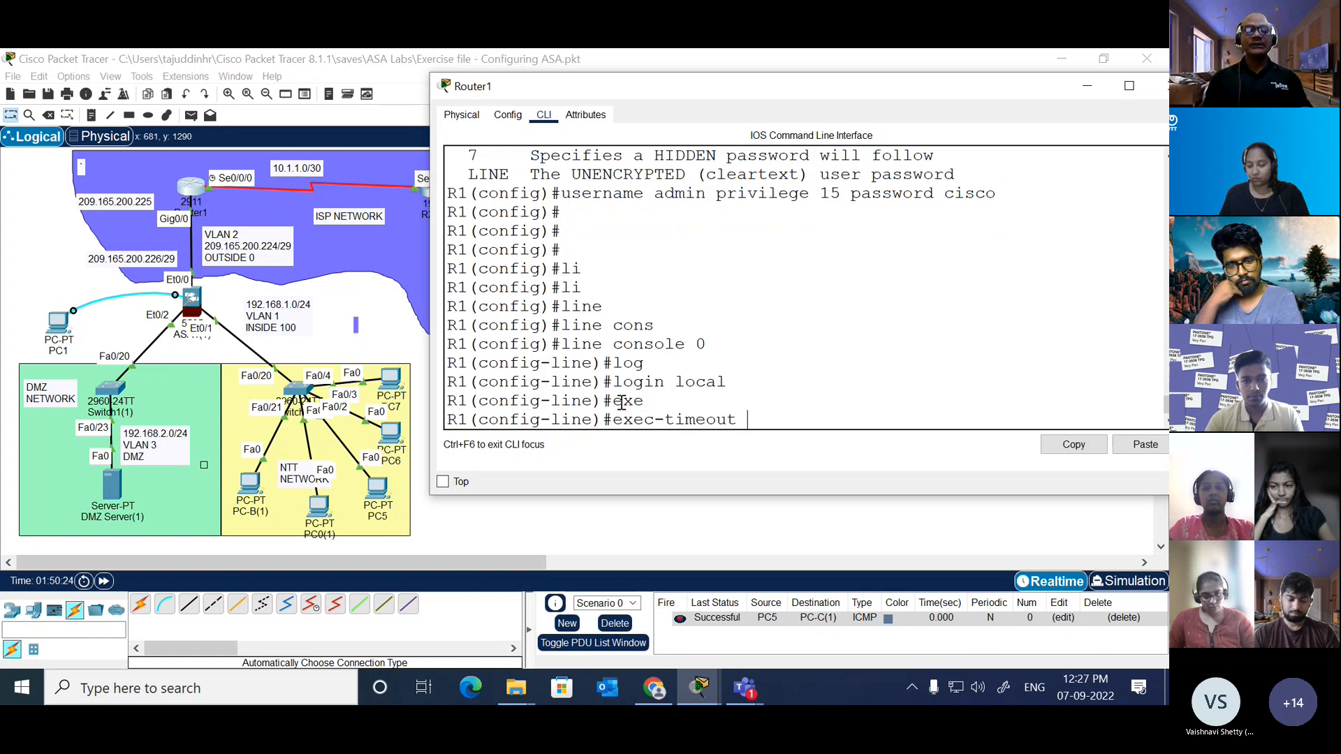
type("?")
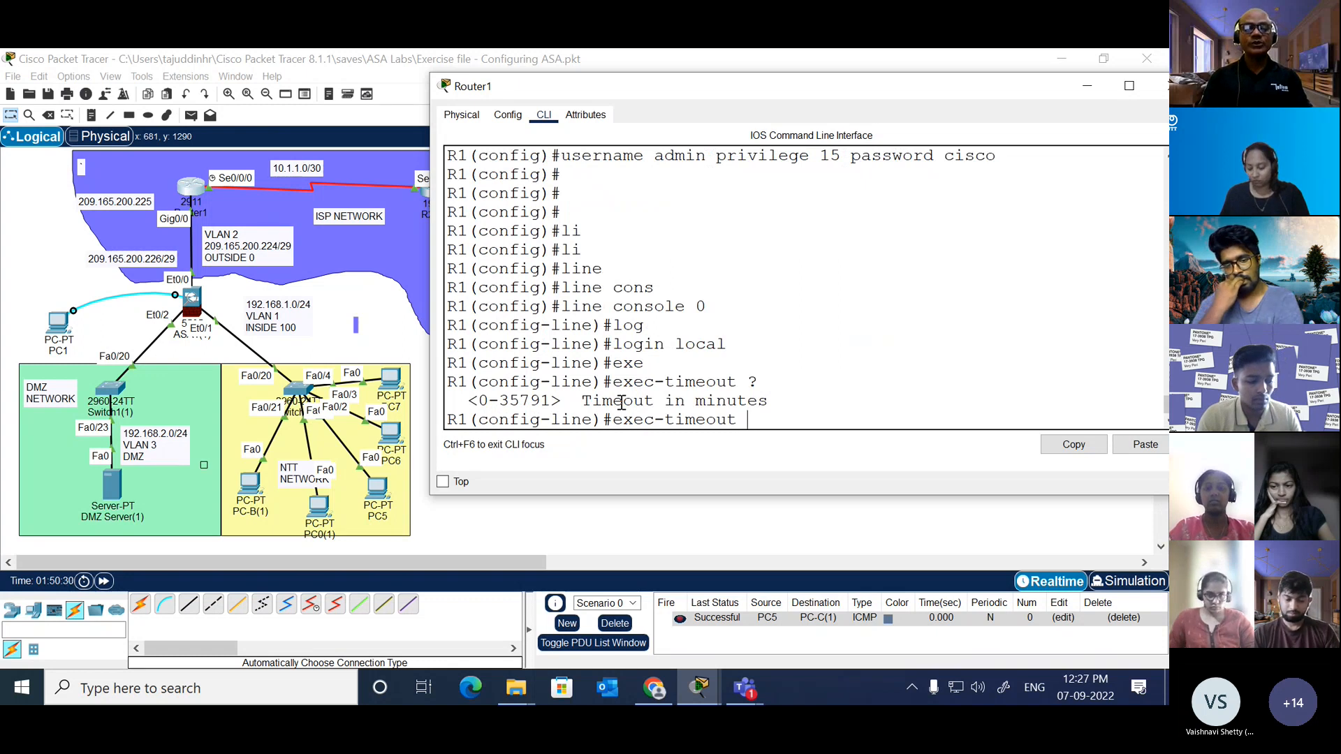
type("2 ?")
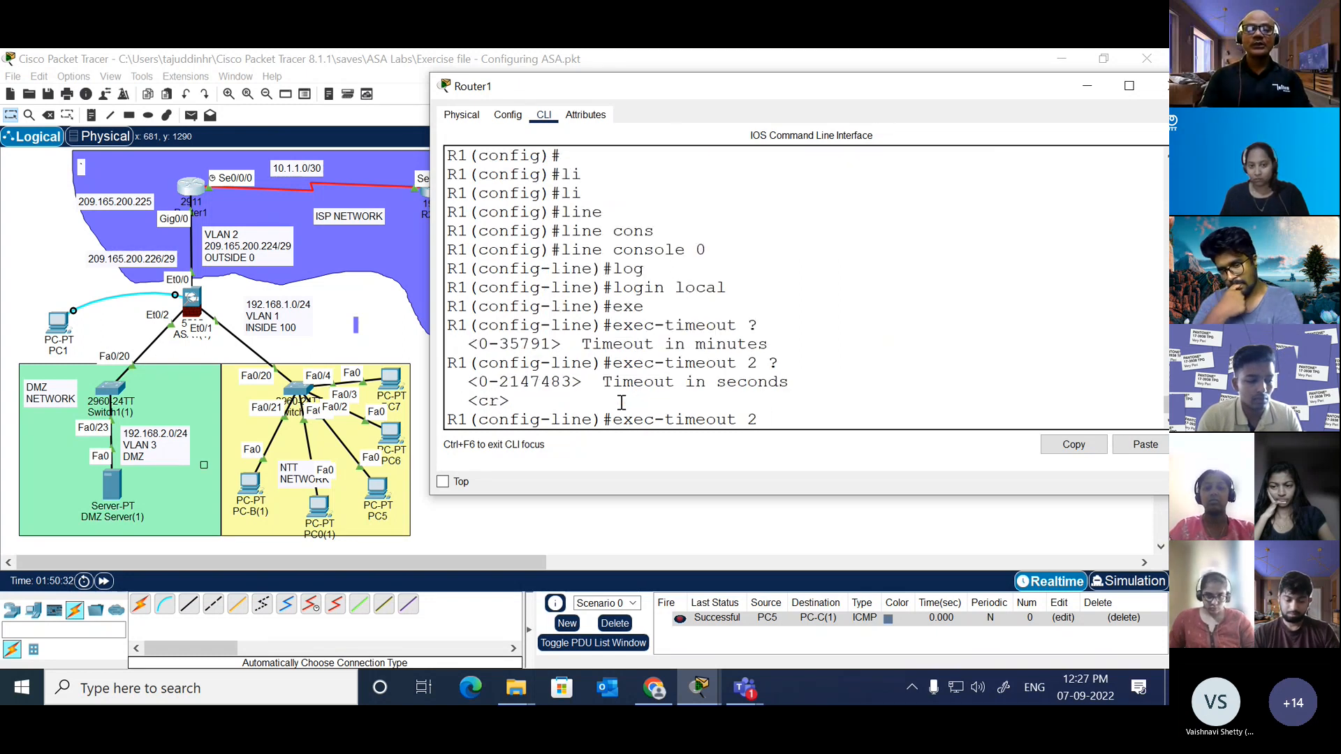
key("Return")
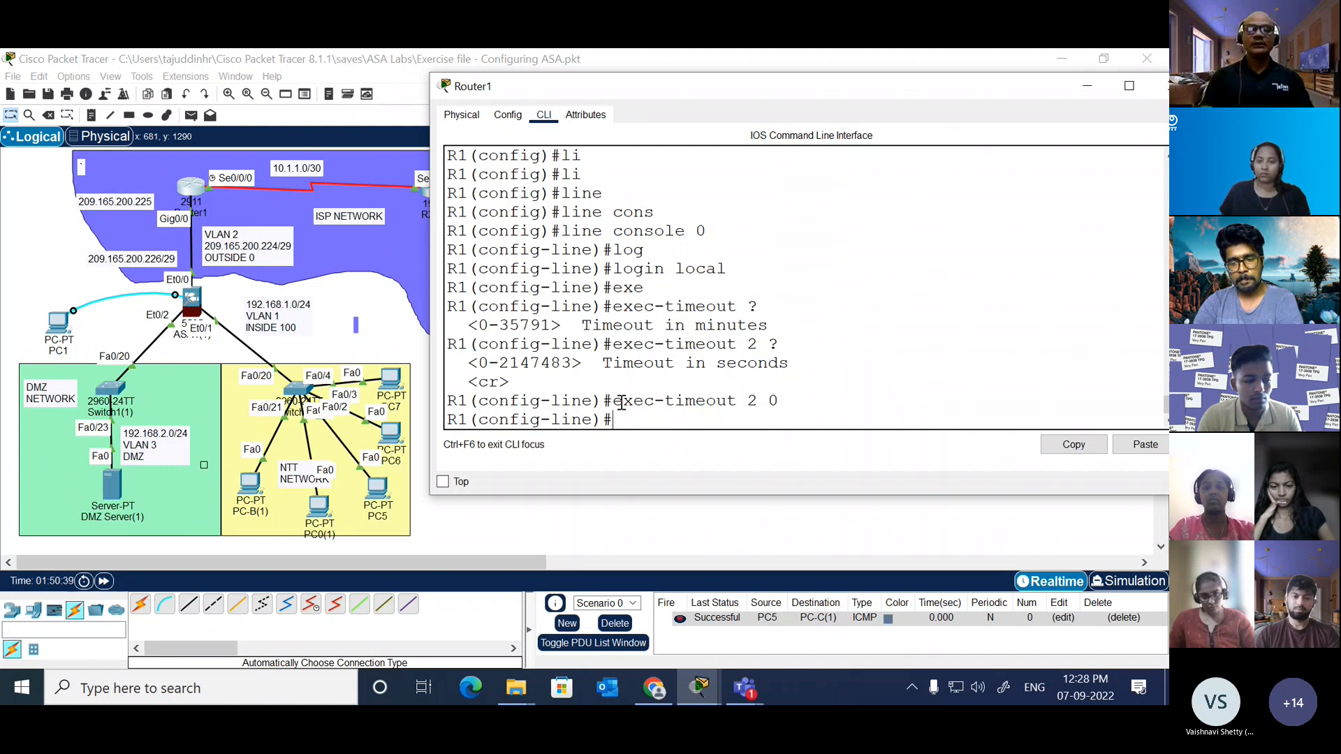
Step: Apply the plain login command and logging synchronous to the console line
type("login")
key("Return")
type("lo")
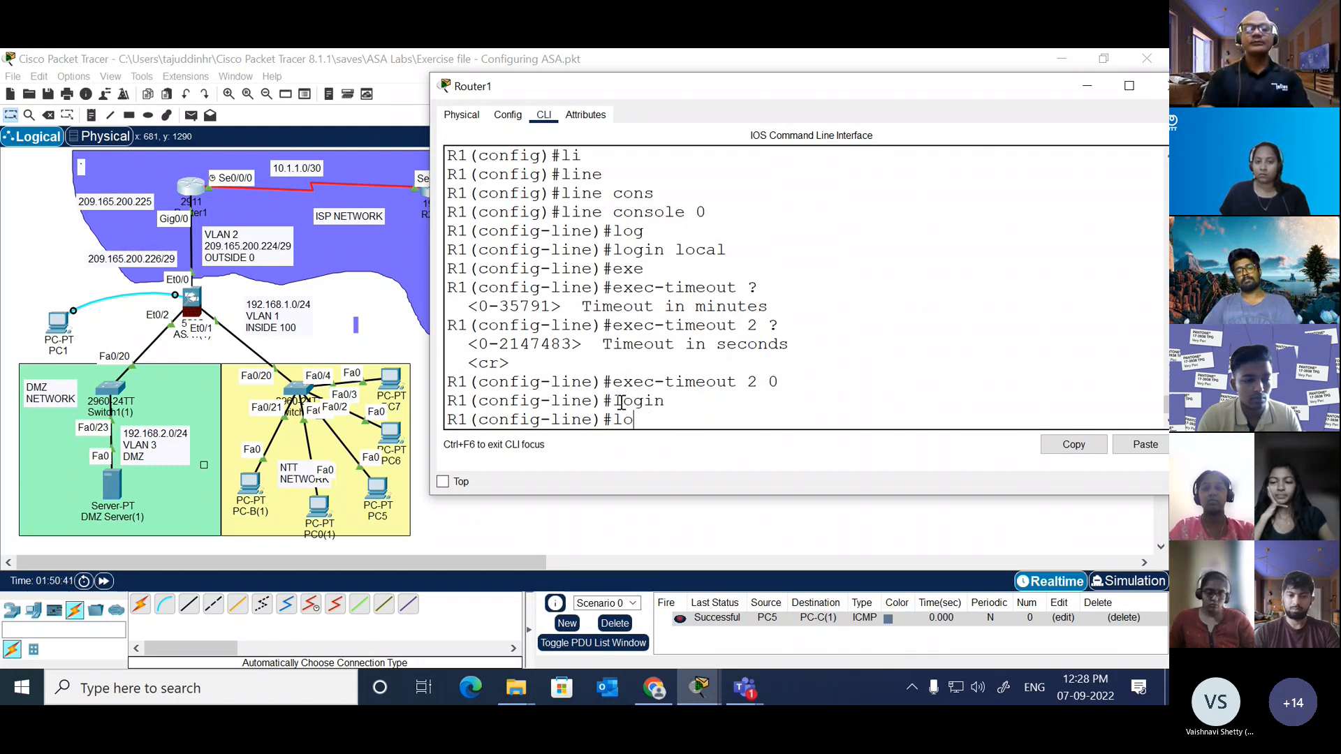
type("ggi")
key("Tab")
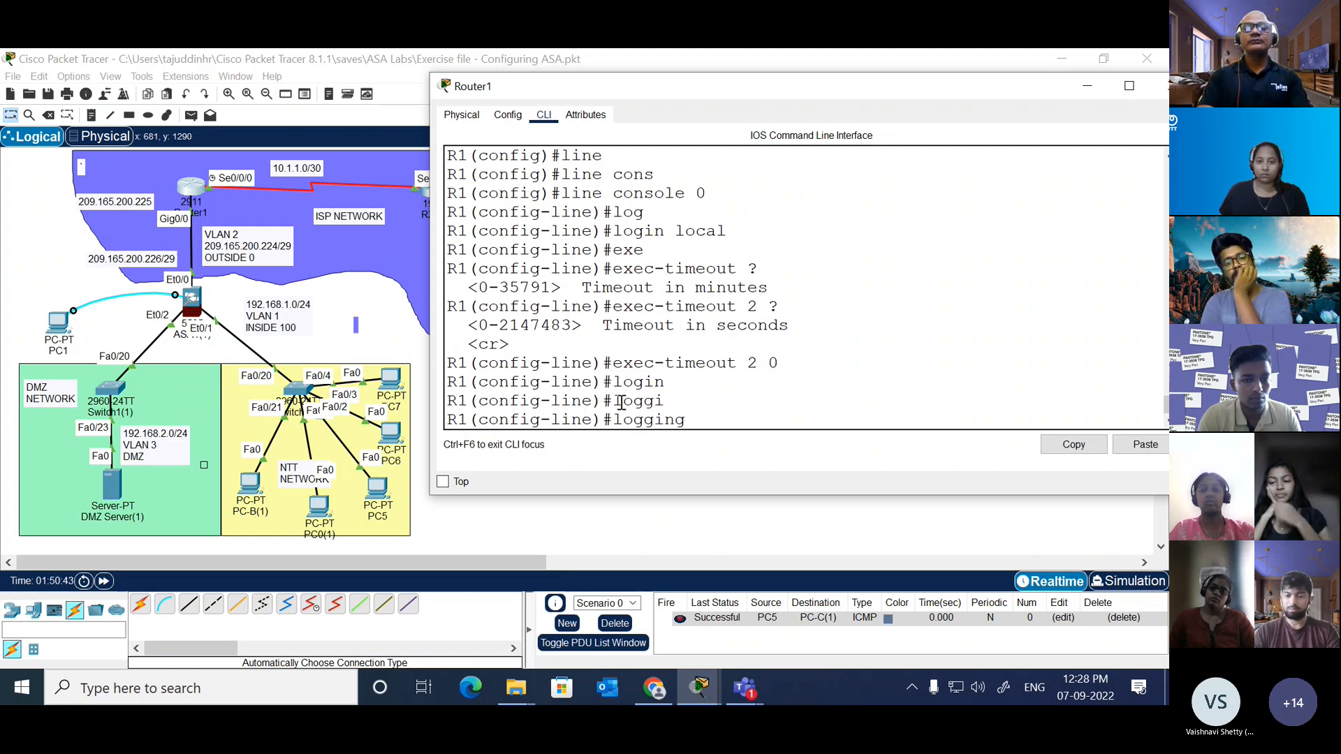
type("sy")
key("Tab")
key("Return")
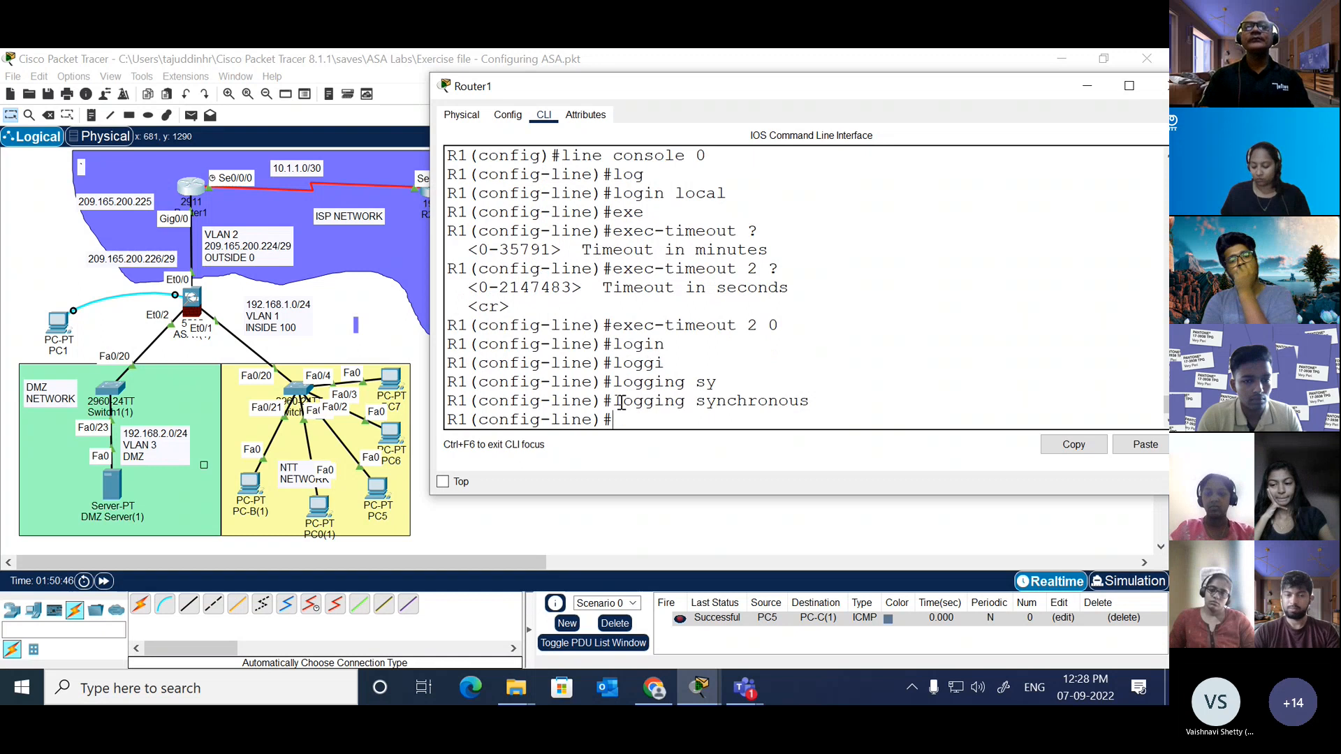
Step: Review the console line commands entered so far and exit to global configuration mode
key("Return")
key("Return")
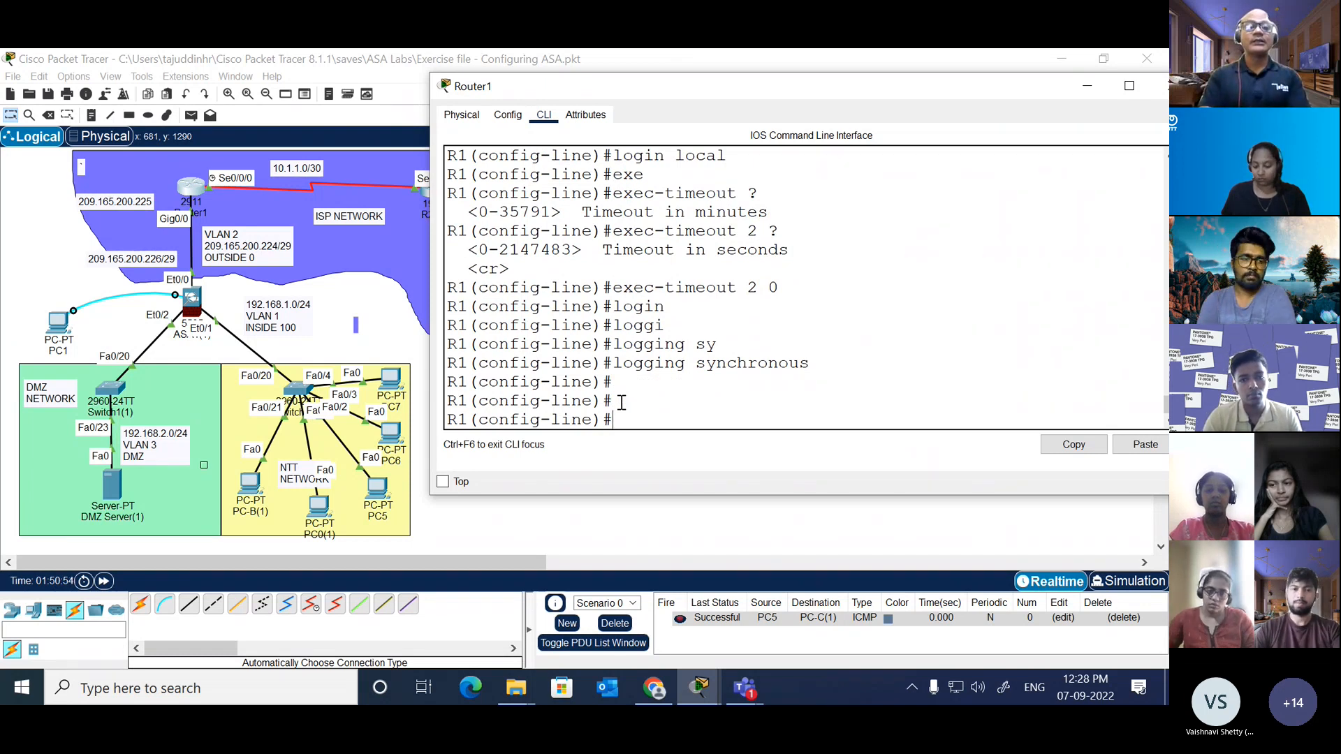
scroll(707, 268, "up", 1)
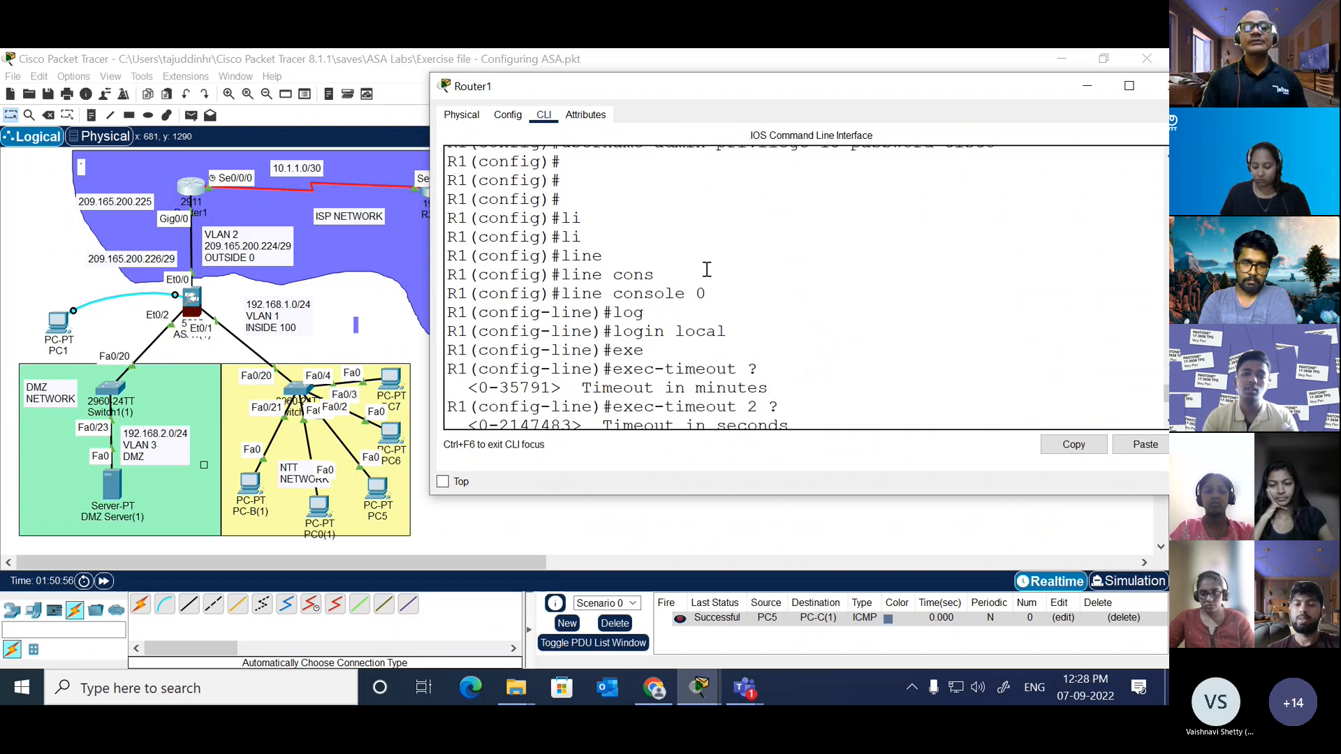
left_click_drag(561, 293, 709, 296)
left_click(700, 348)
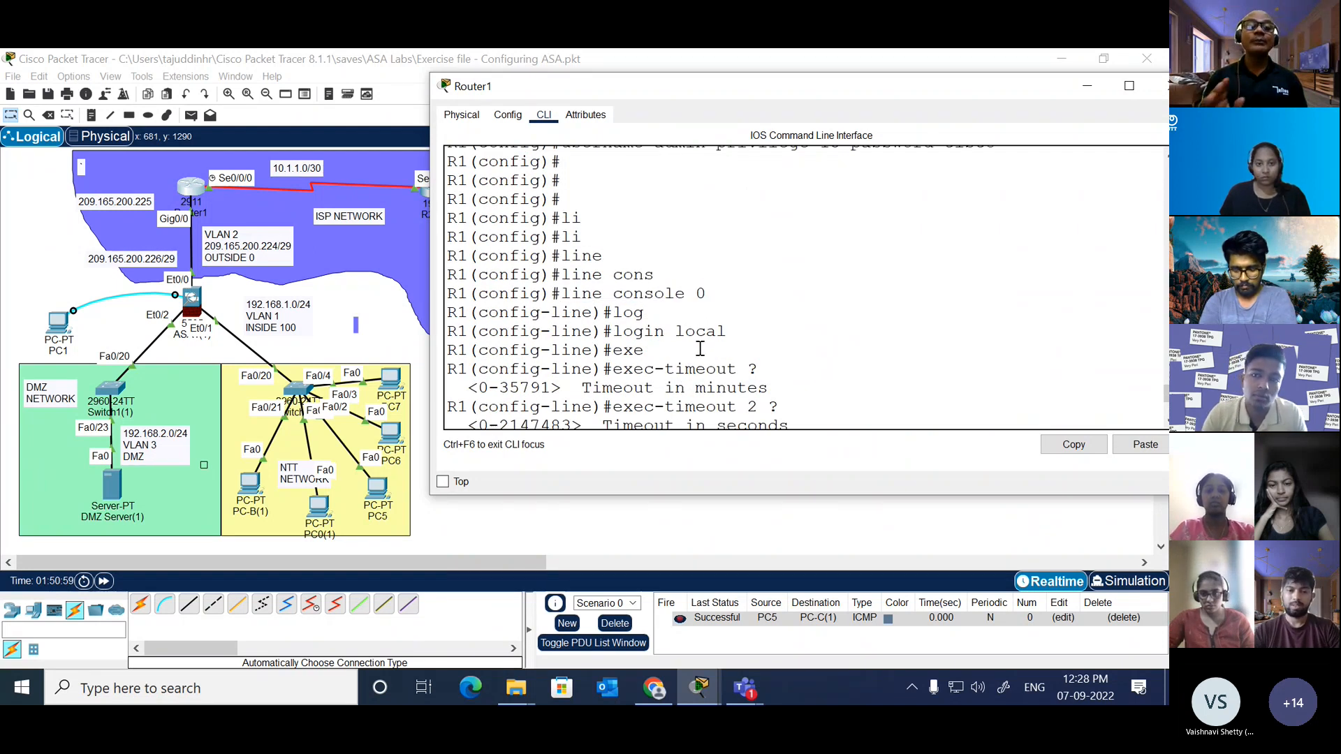
key("Return")
key("Return")
key("Return")
key("Return")
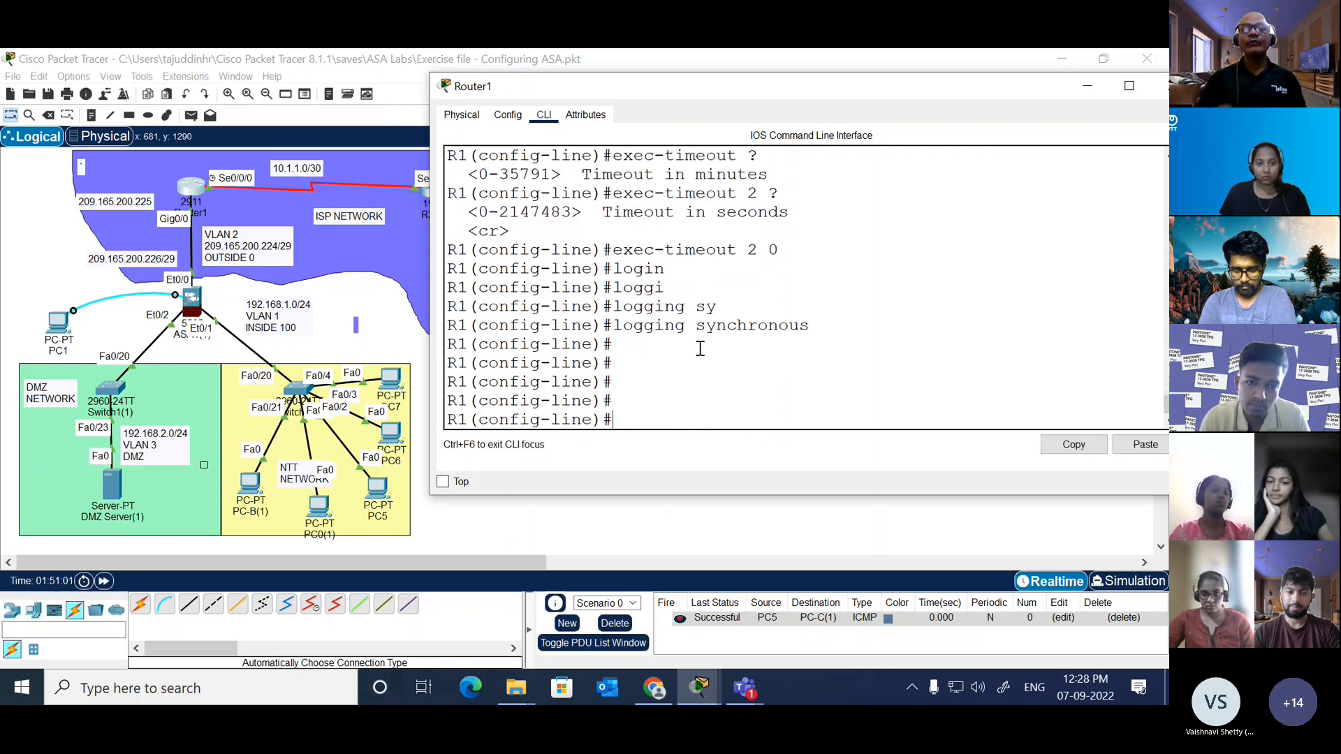
type("exit")
key("Return")
key("Return")
key("Return")
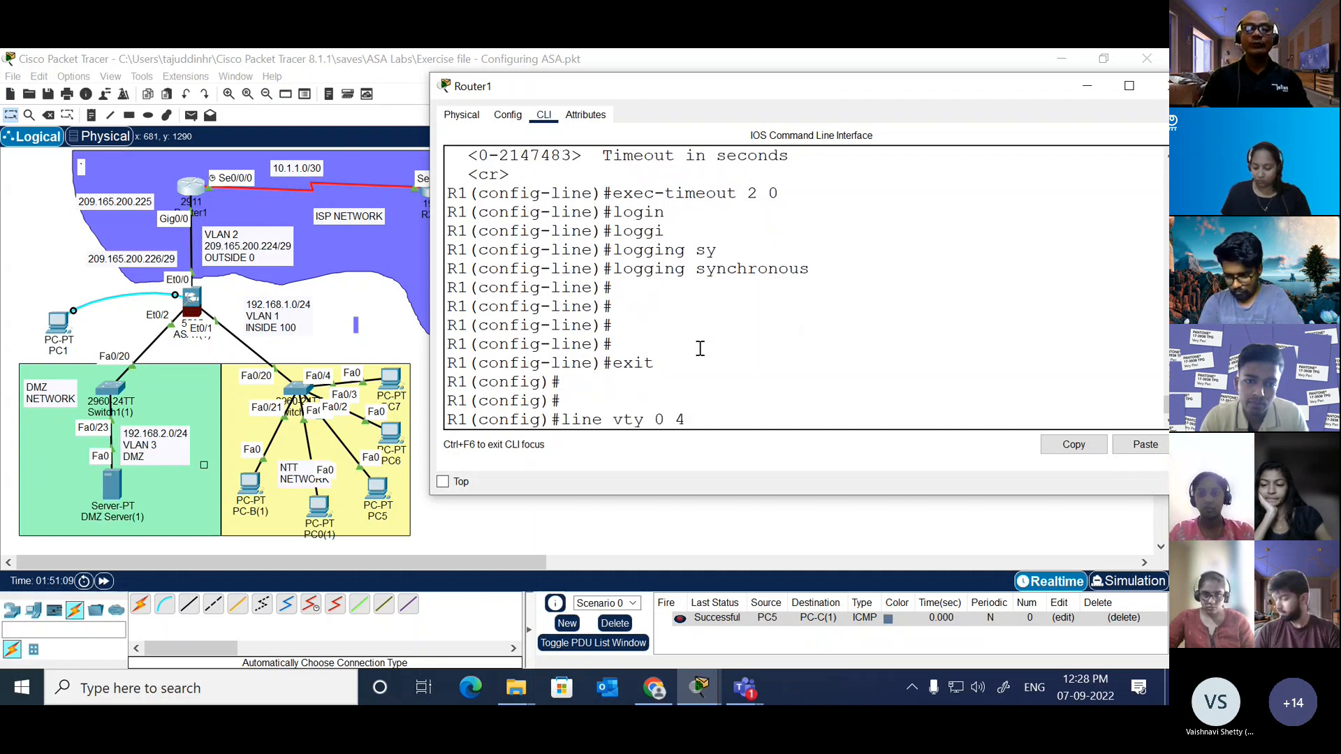
Step: Look up the VTY line number ranges, enter configuration for line vty 0 4, and set login local on it
type("line vty ?")
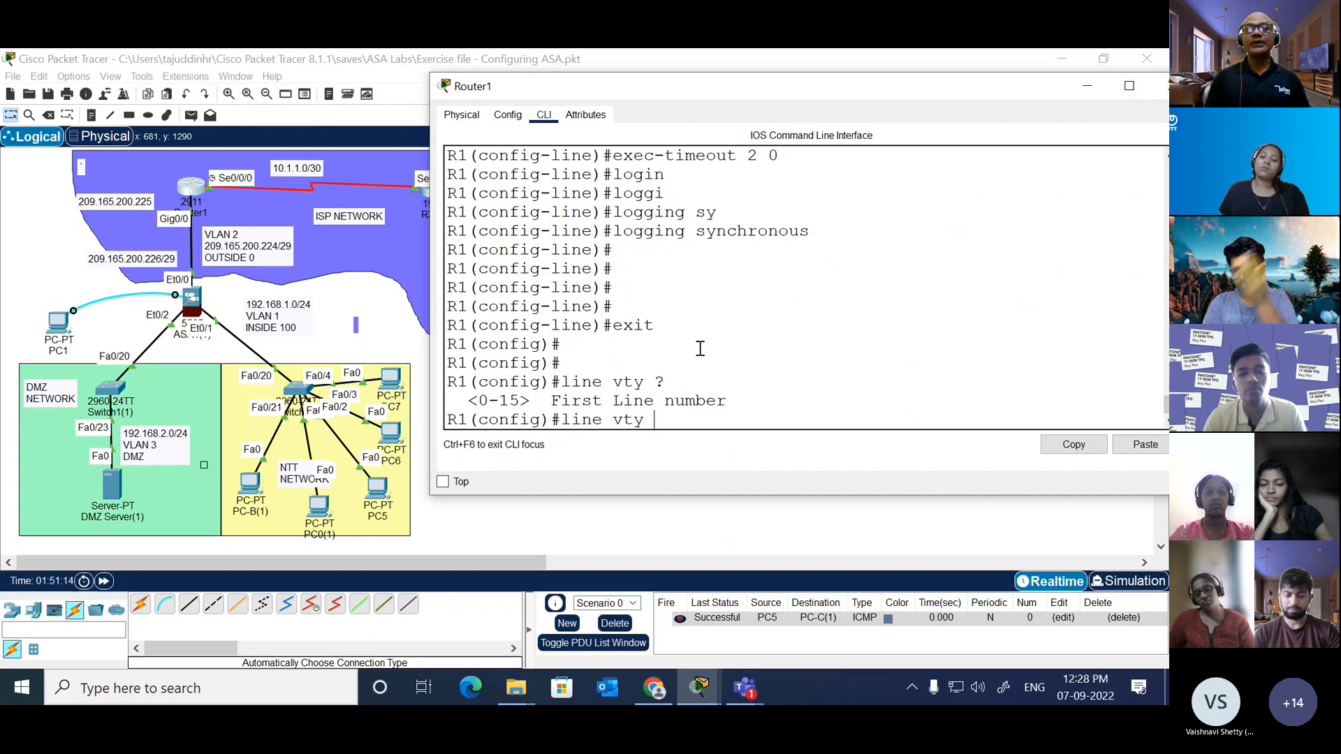
type("0")
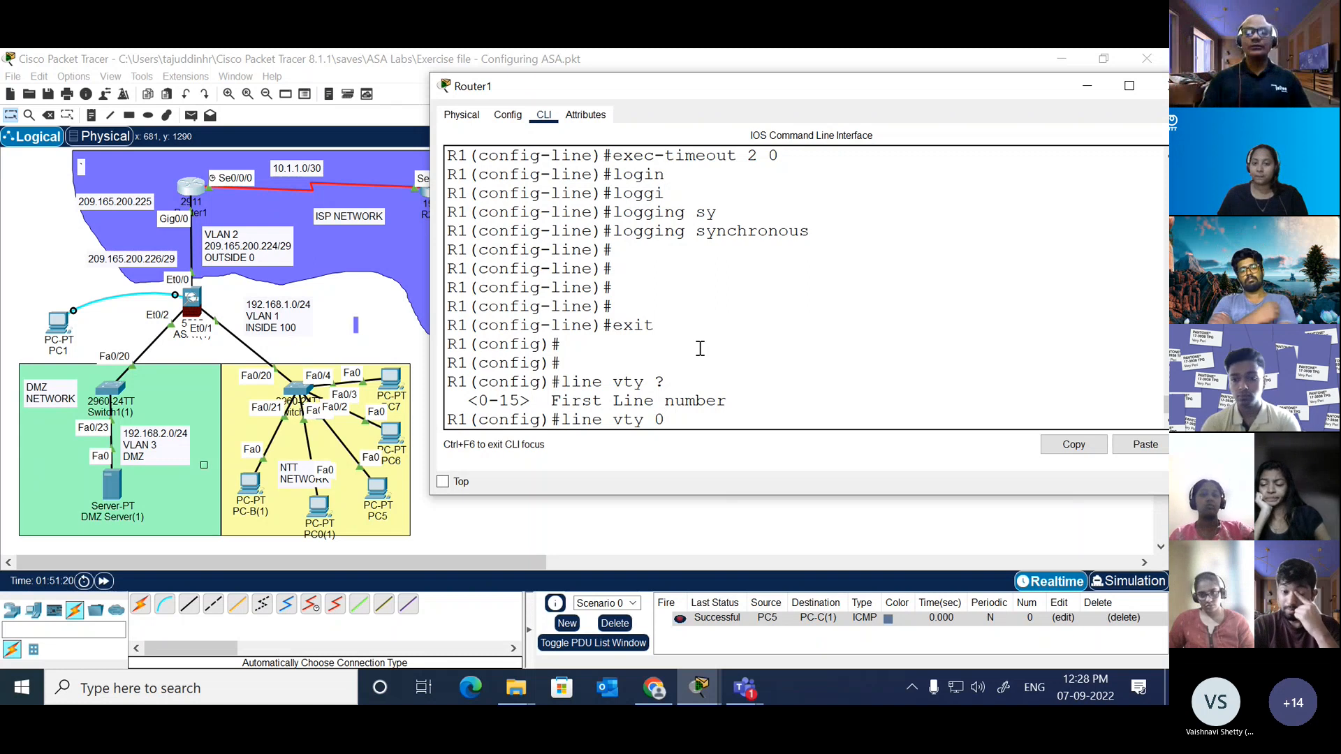
type(" ?")
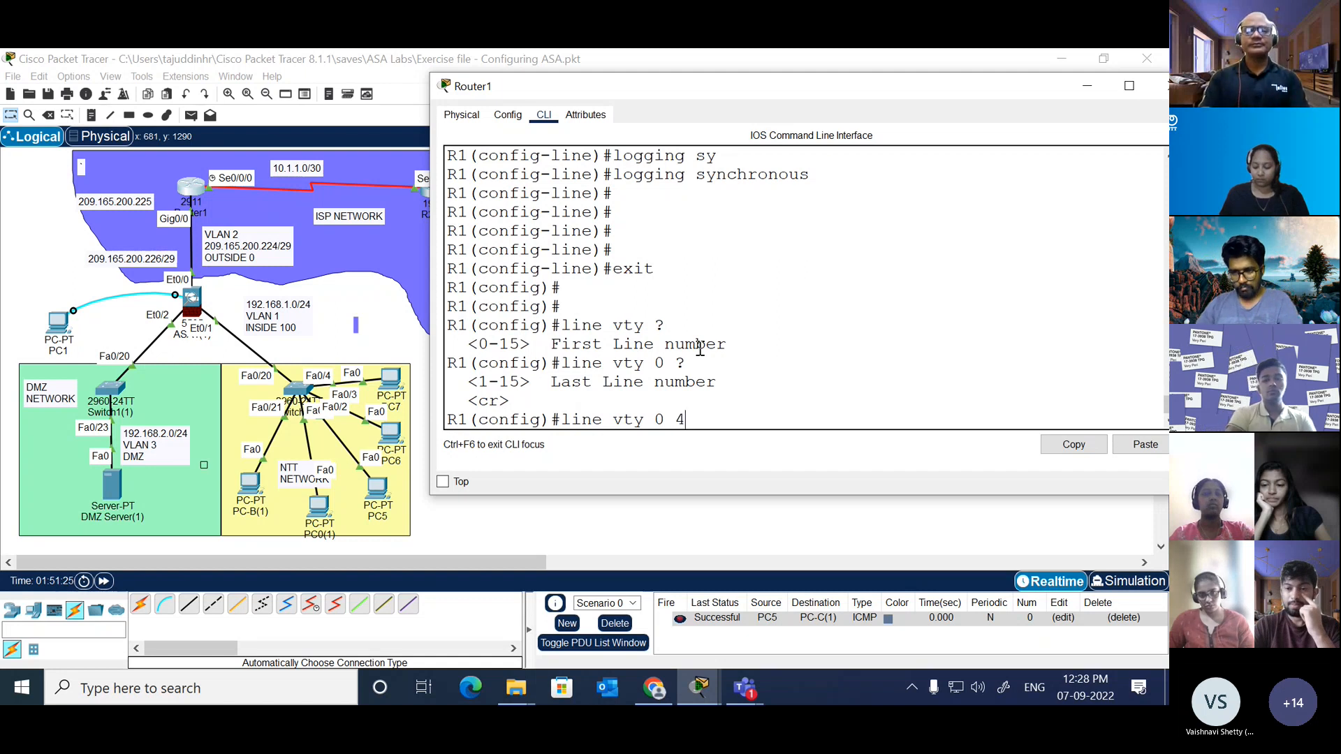
type("4")
key("Return")
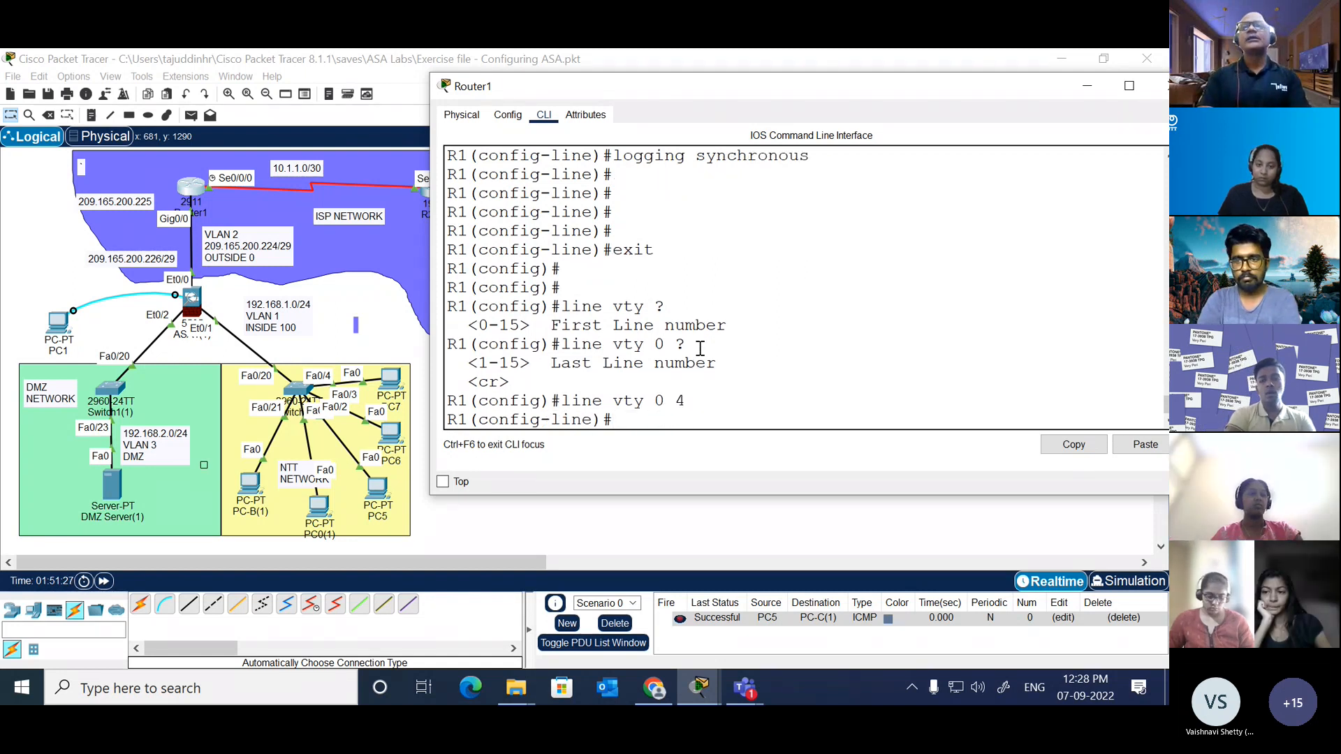
type("login local")
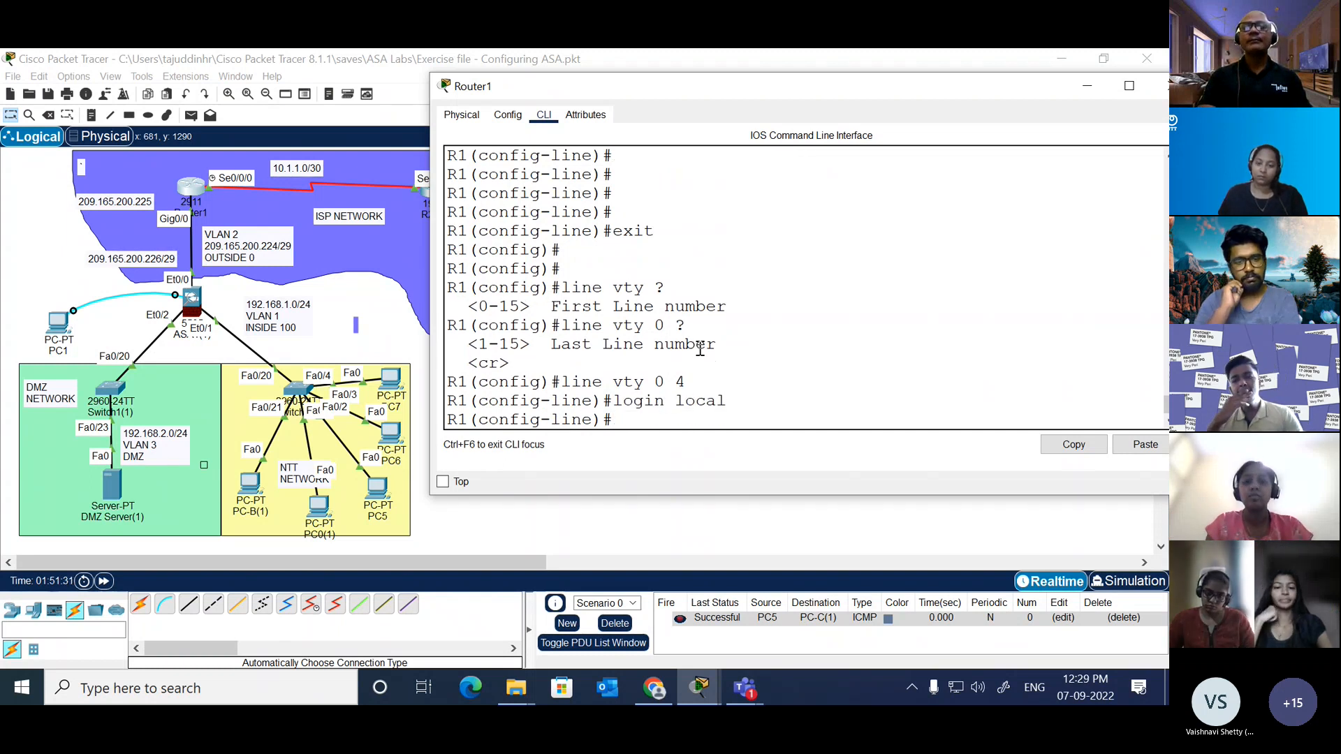
key("Return")
Step: List the transport input protocols and restrict the VTY lines to ssh
type("tr")
key("Tab")
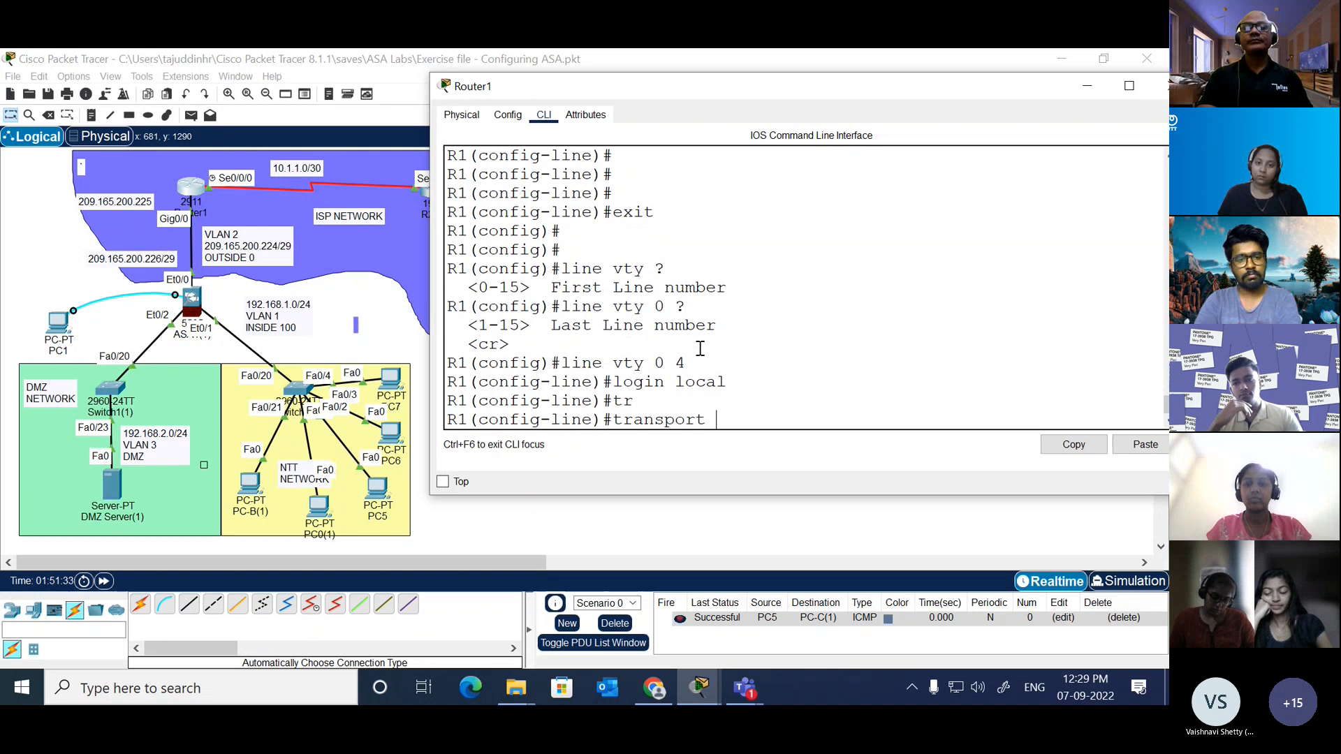
type("in")
key("Tab")
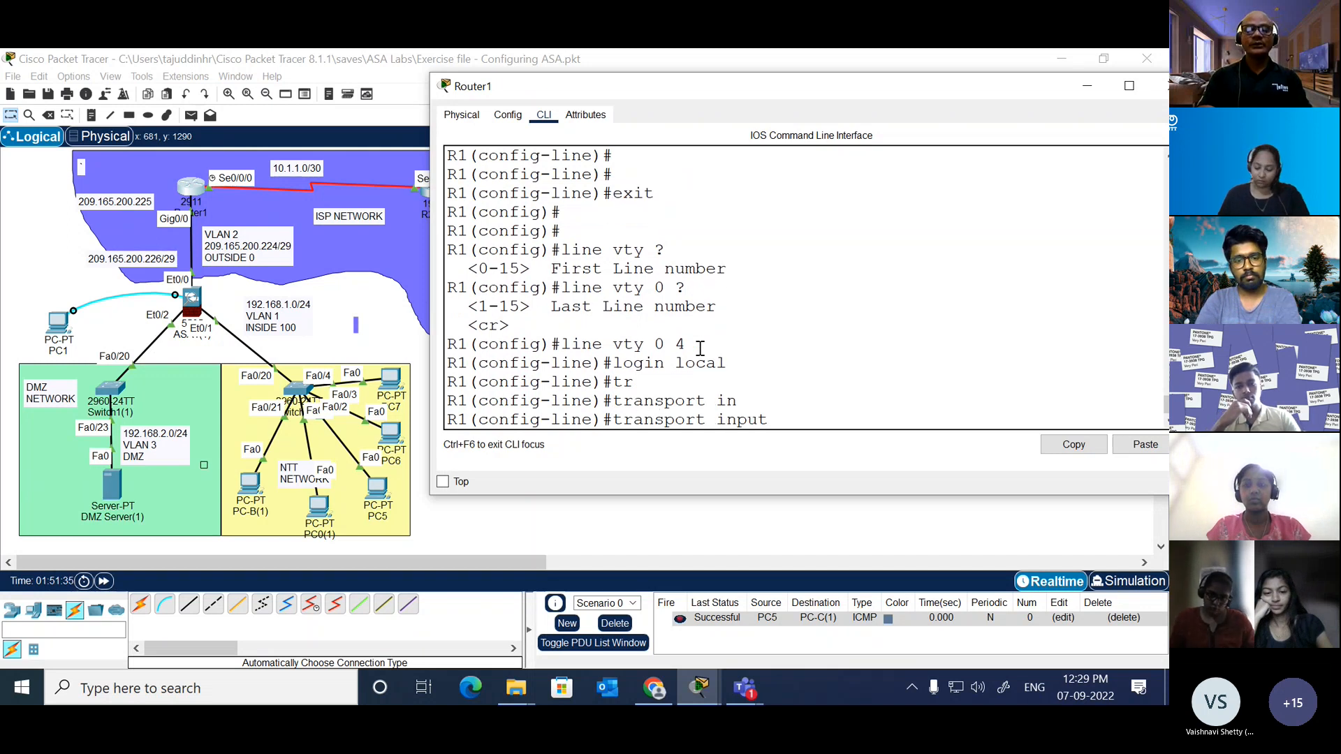
type("?")
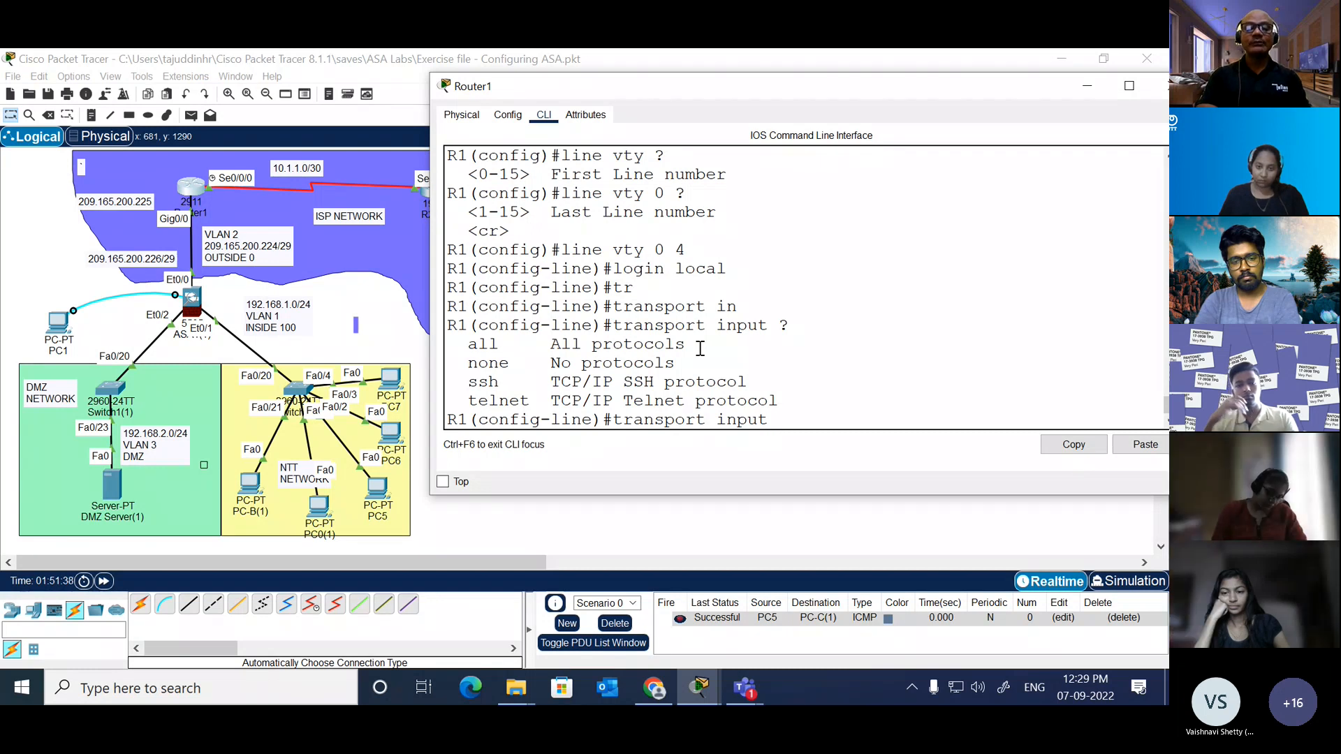
type("sh")
key("Tab")
key("BackSpace")
type("ss")
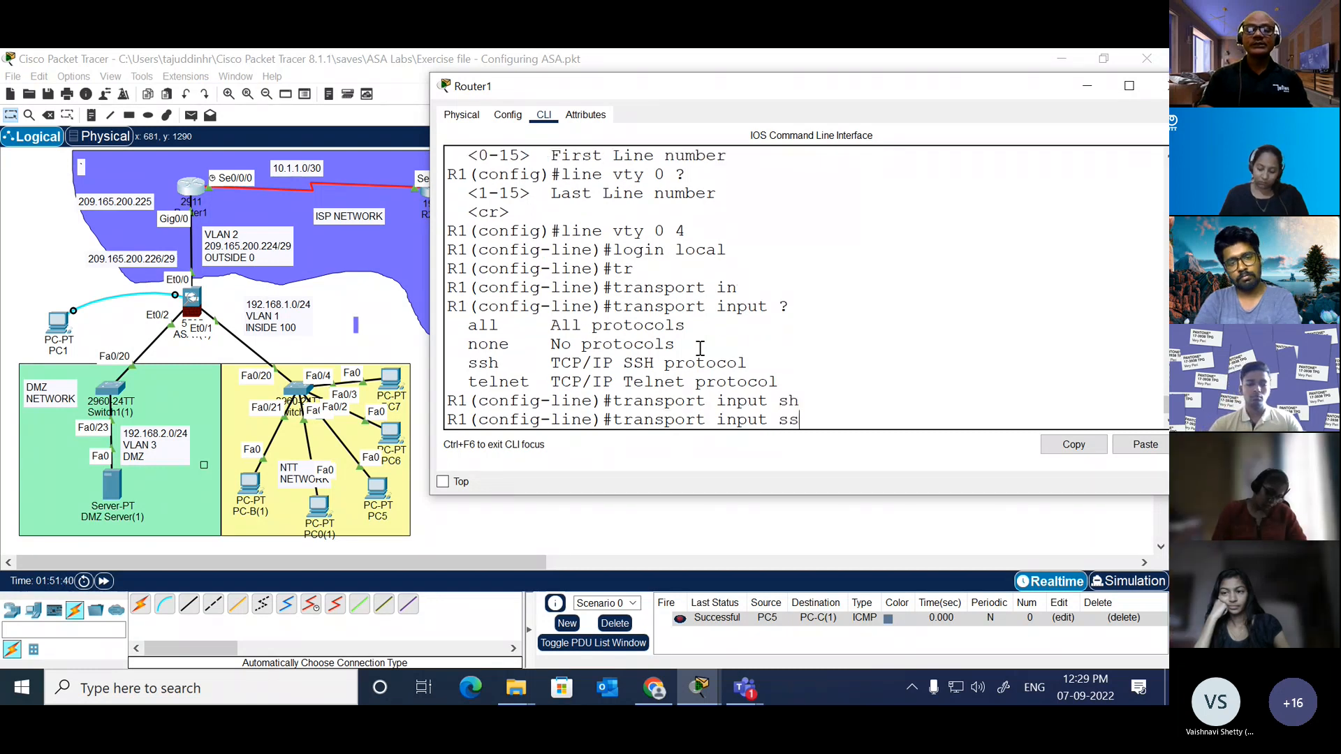
type("h")
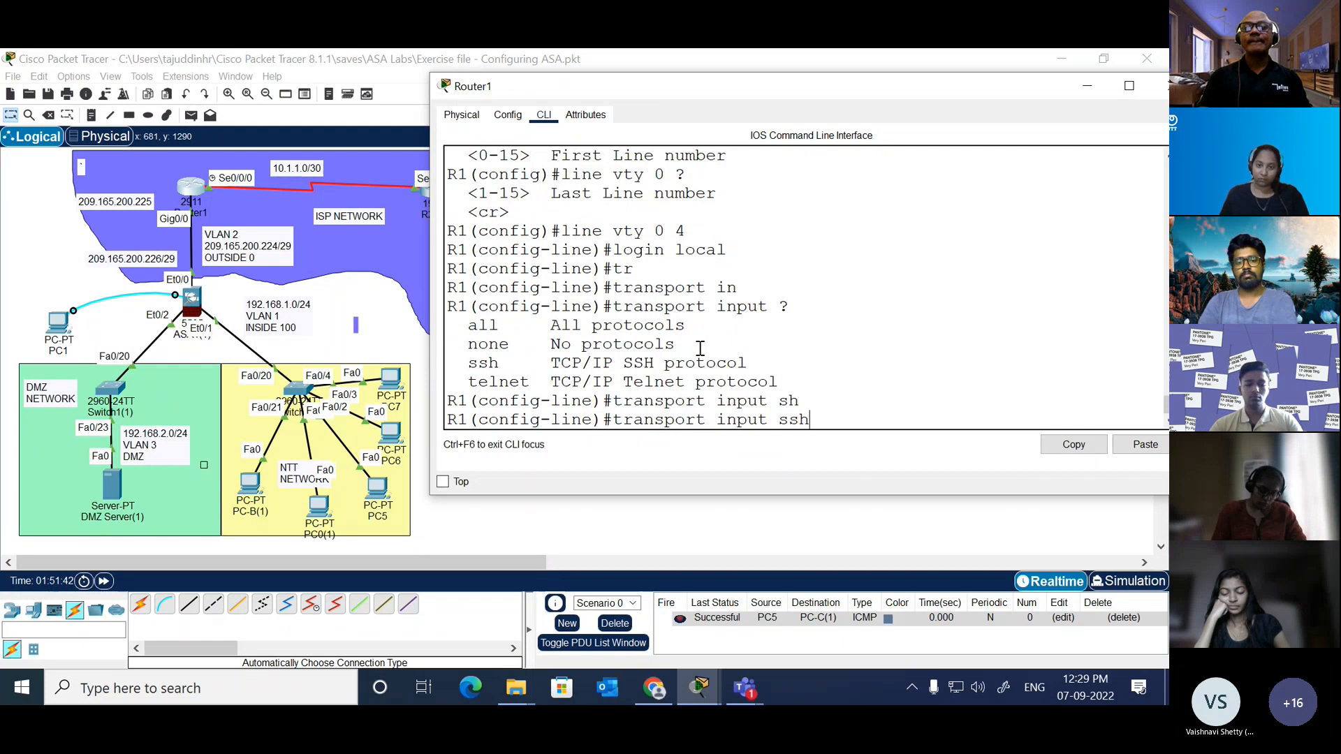
key("Return")
Step: Set the exec-timeout of the VTY lines to 2 minutes 0 seconds
type("ex")
key("Tab")
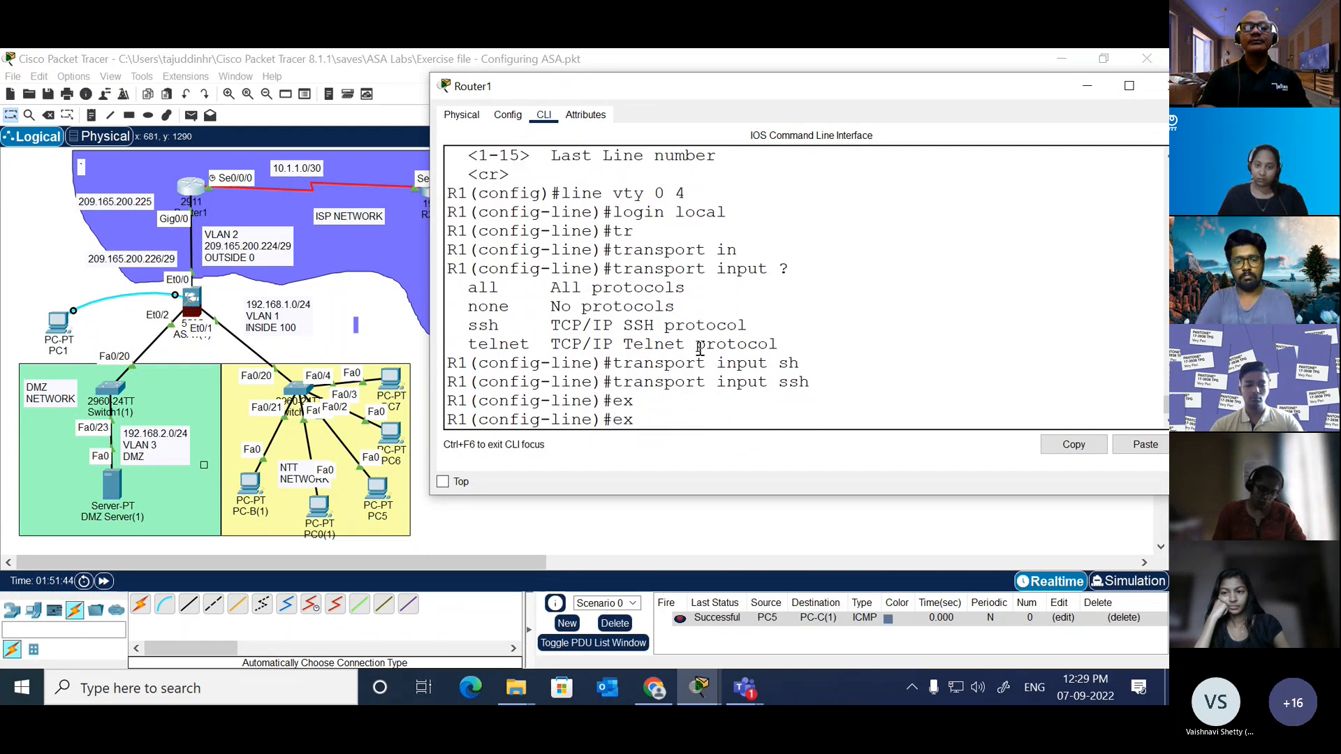
type("e")
key("Tab")
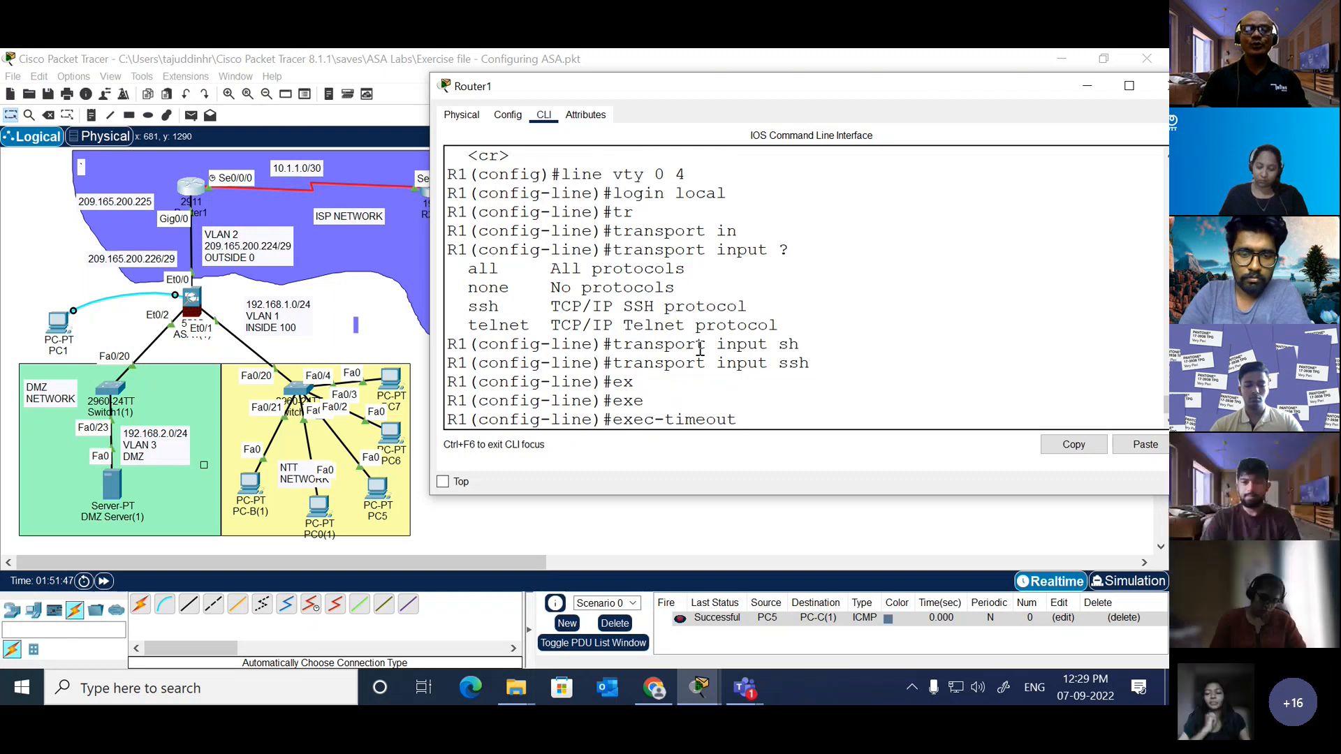
type("2 0")
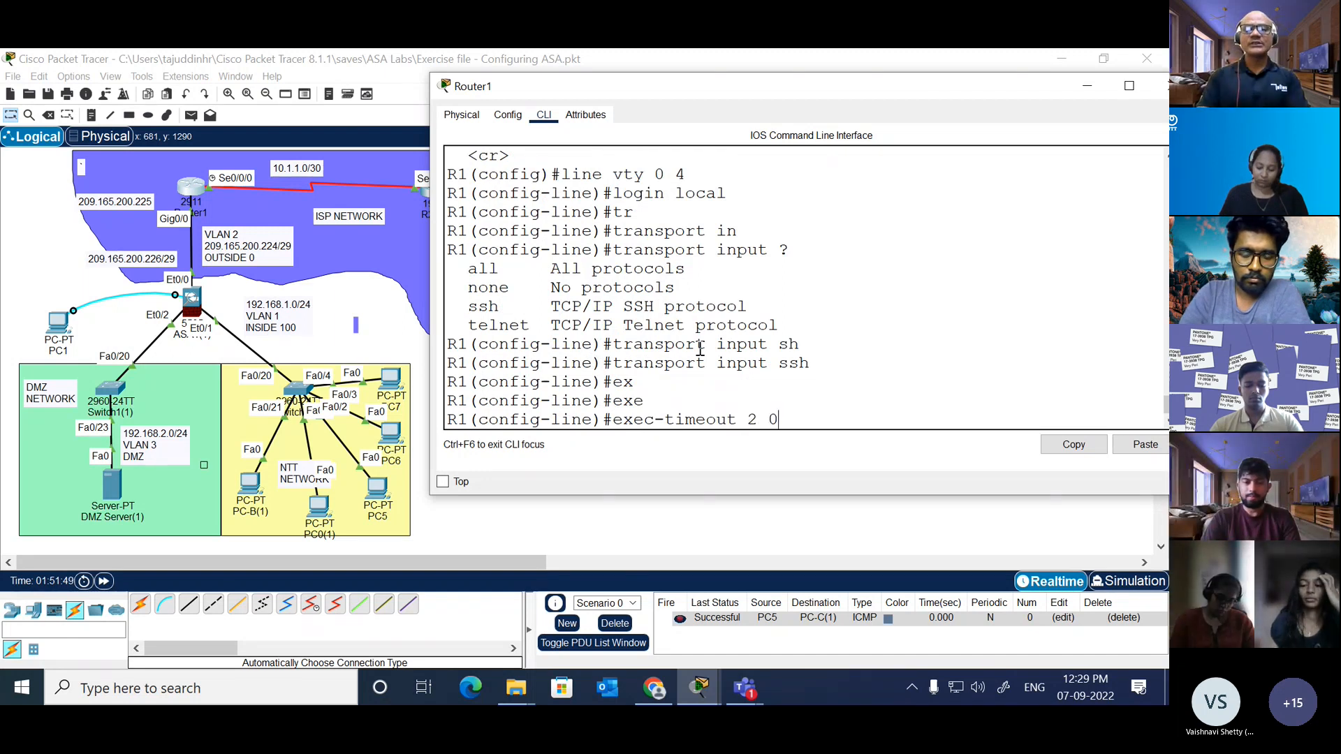
key("Return")
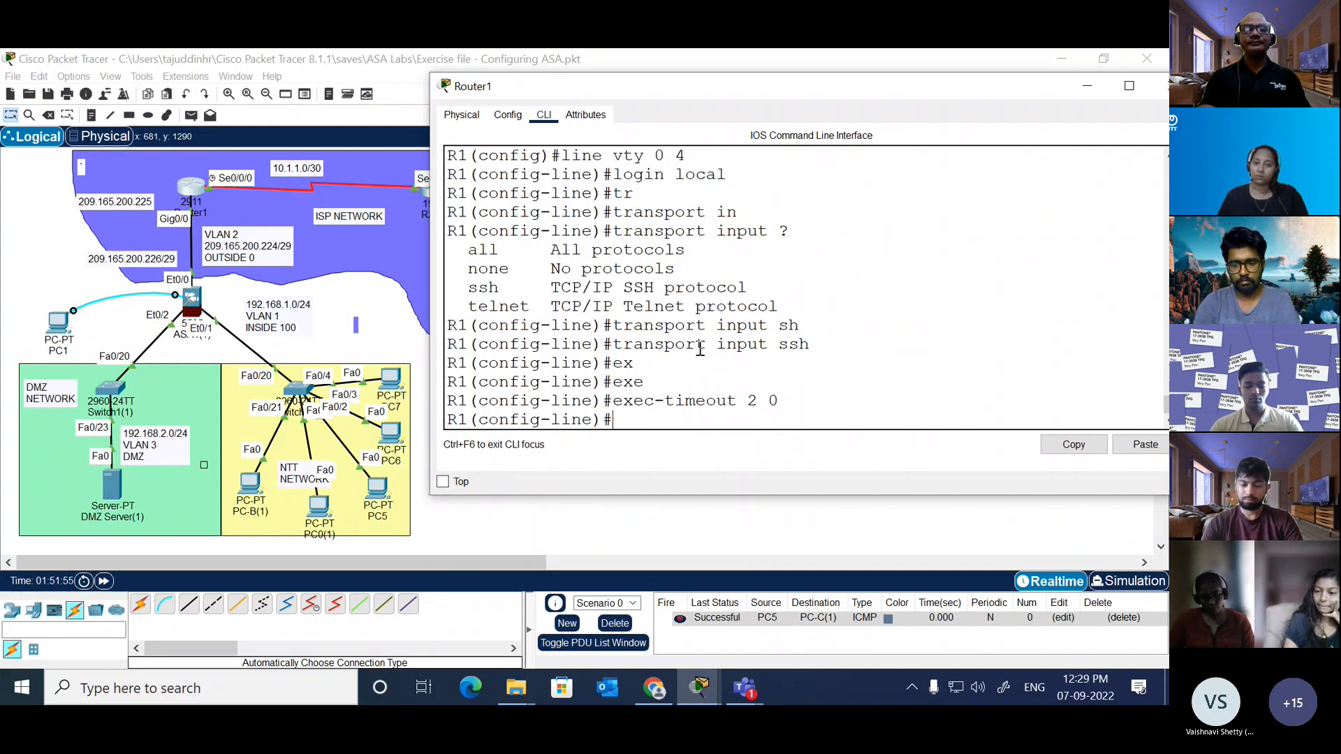
Step: Exit VTY line configuration on Router1 and list the options of the enable command in global configuration mode
type("exit")
key("Return")
key("Return")
type("en")
key("Return")
type("en")
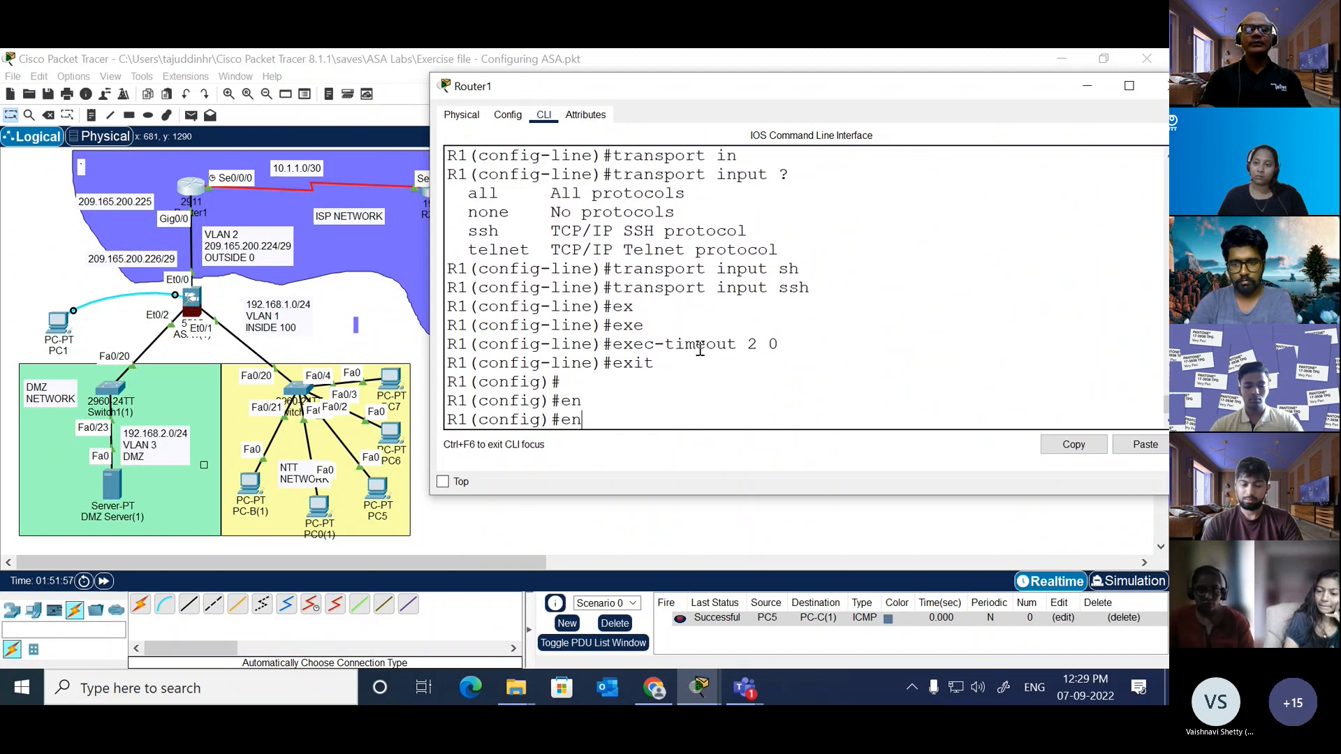
type("able a")
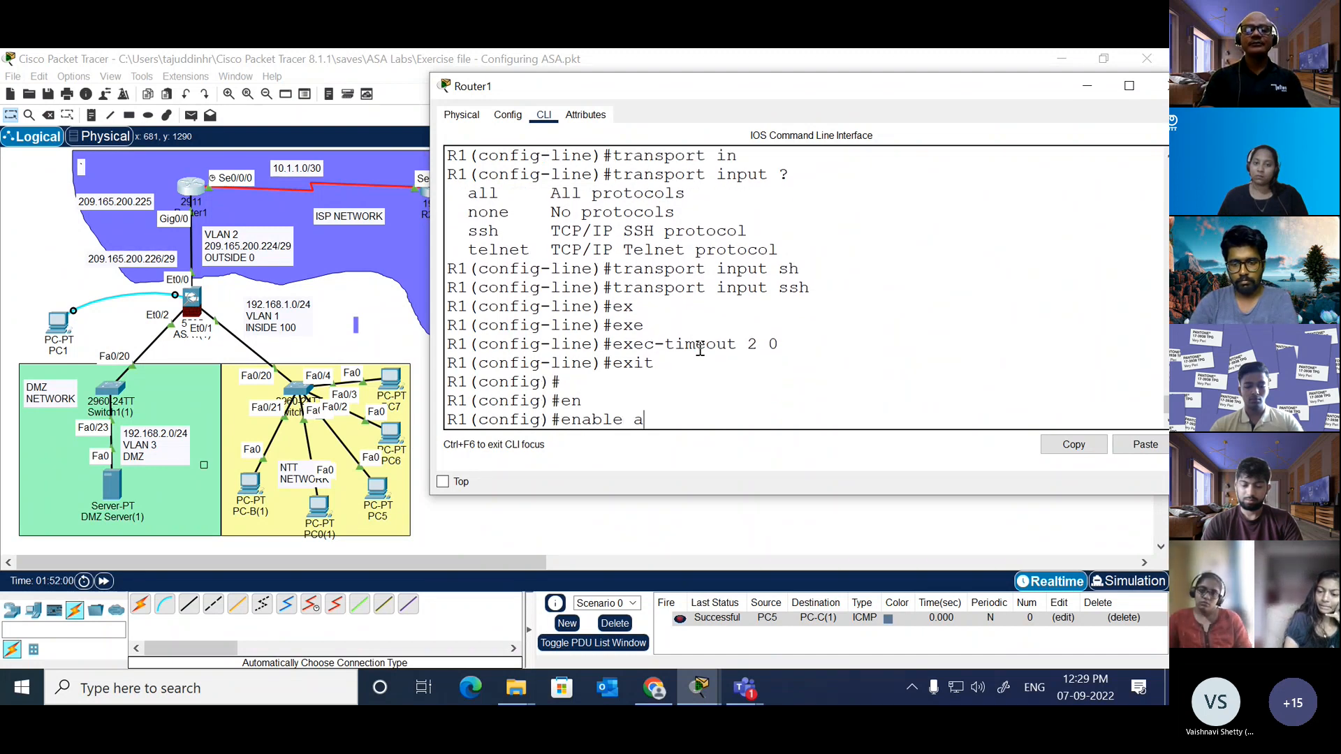
key("BackSpace")
type("?")
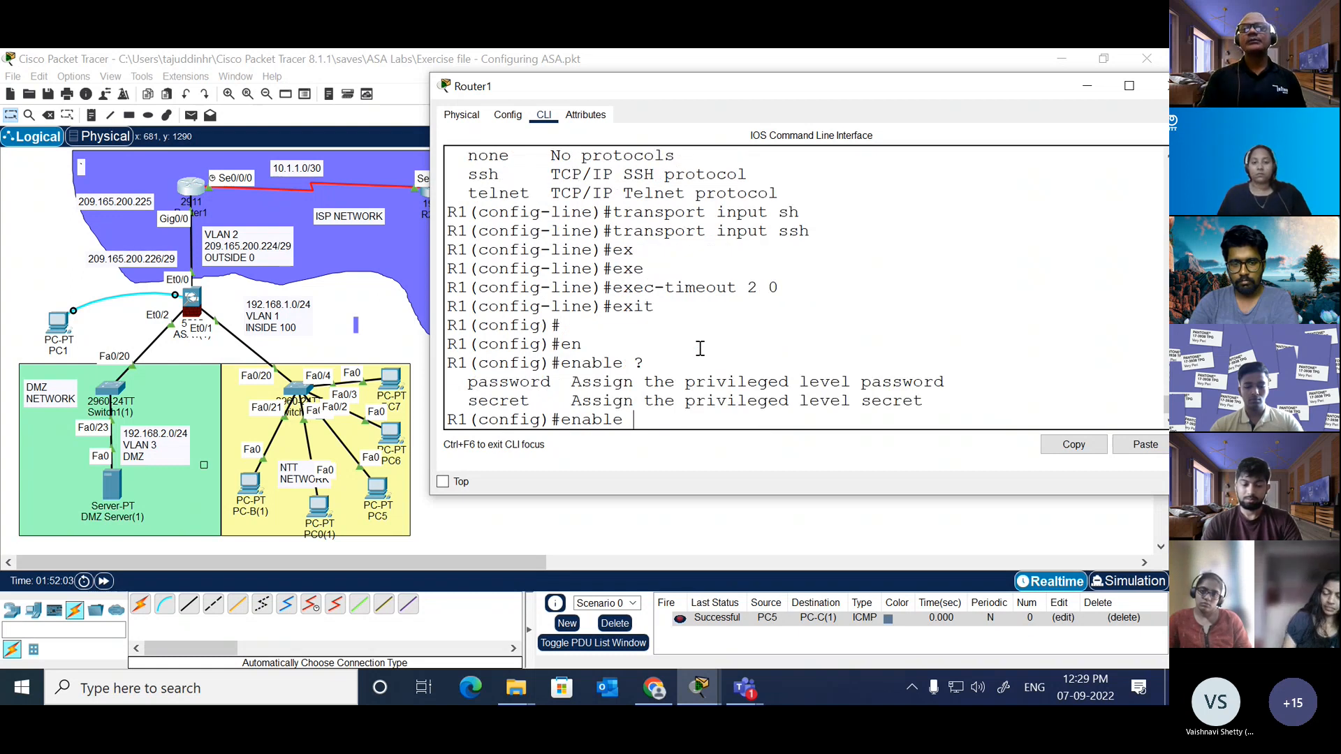
key("BackSpace")
key("BackSpace")
key("BackSpace")
key("BackSpace")
key("BackSpace")
key("BackSpace")
key("BackSpace")
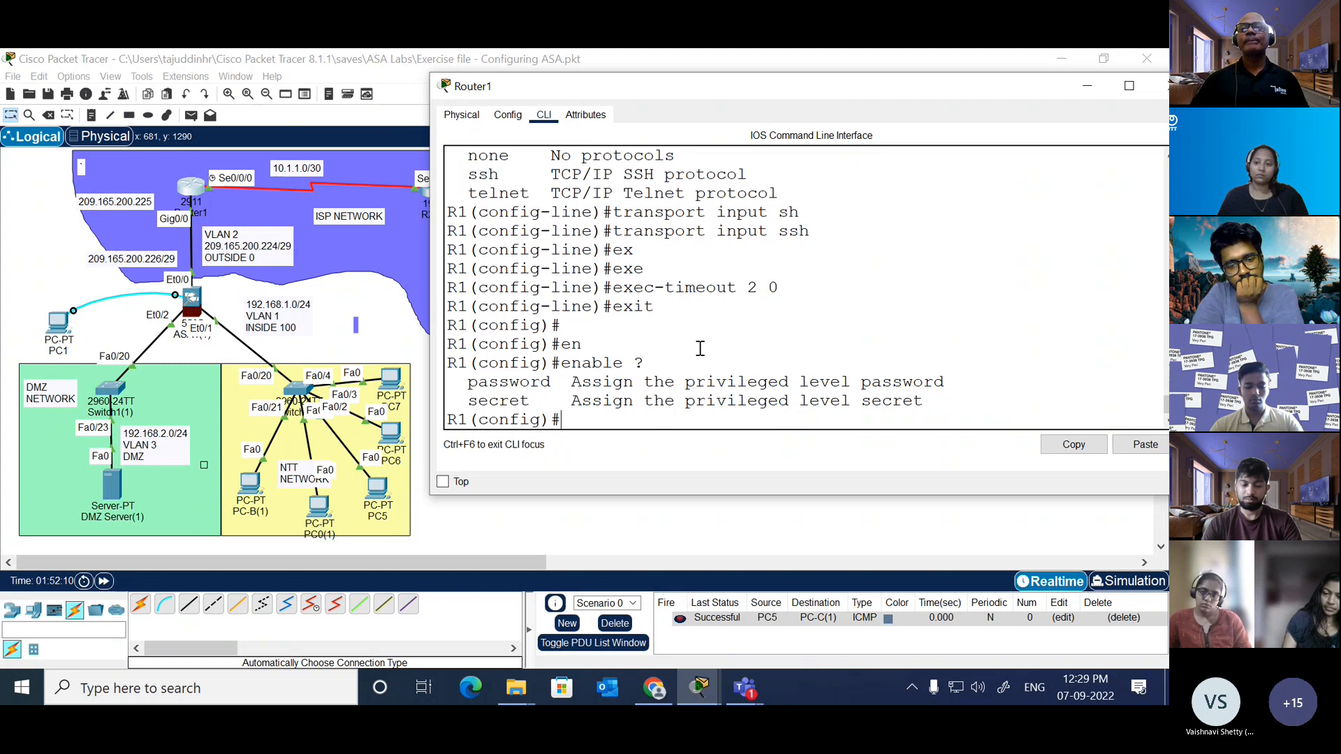
Step: Open the Telnet / SSH Client on PC-C(1) to start an SSH connection
left_click(405, 346)
left_click(586, 416)
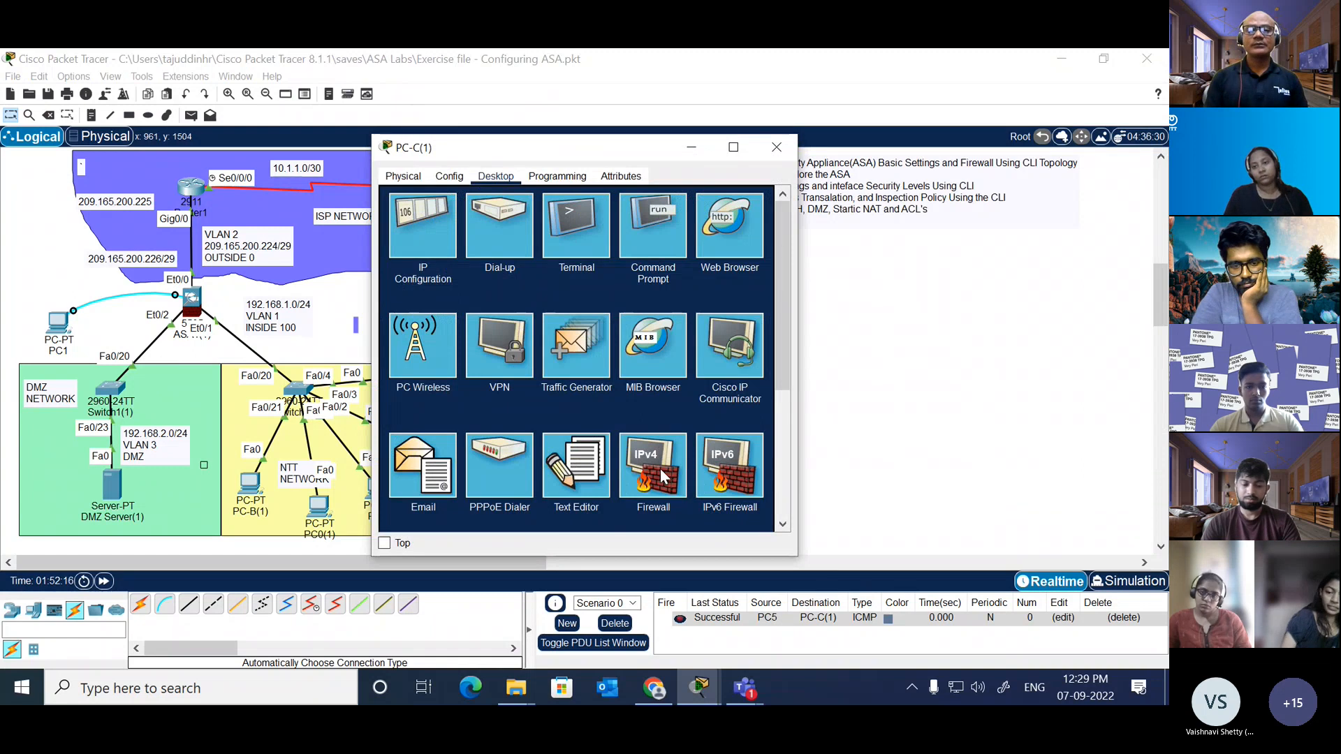
scroll(660, 470, "down", 2)
scroll(660, 468, "down", 1)
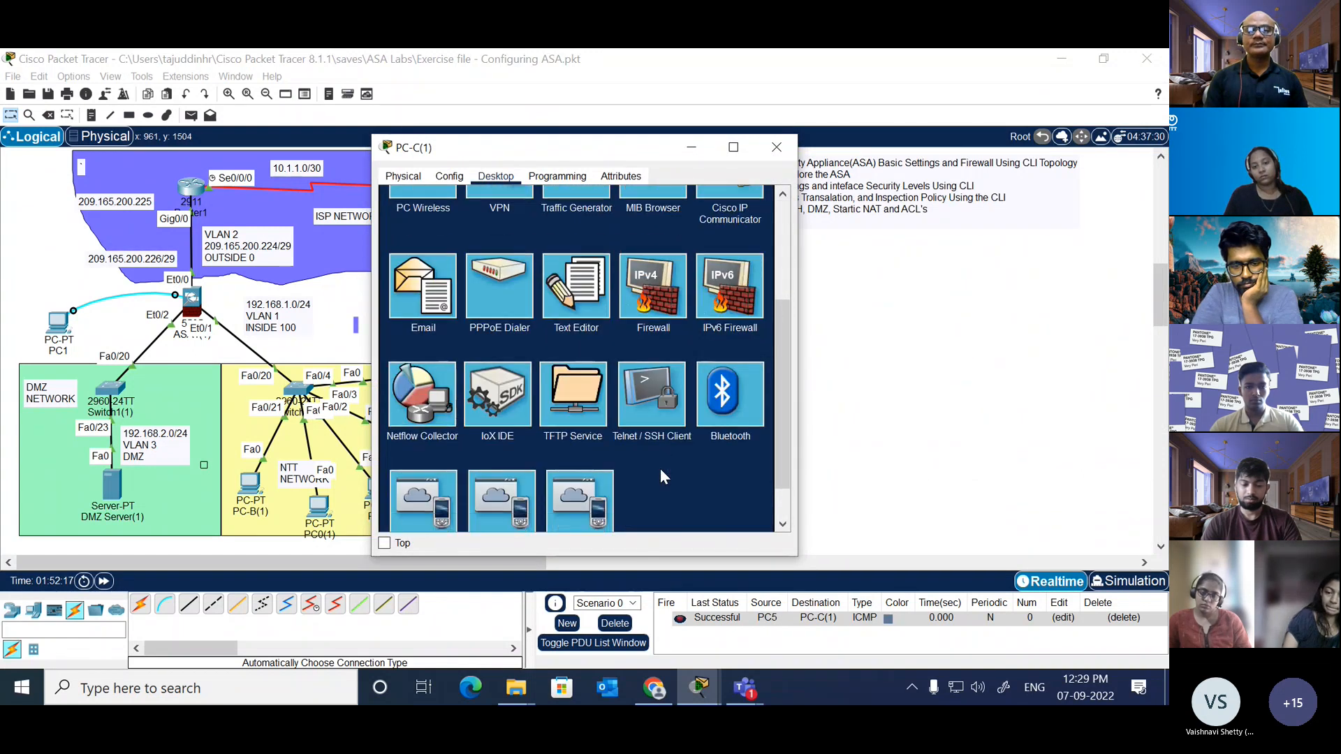
left_click(660, 468)
left_click(578, 259)
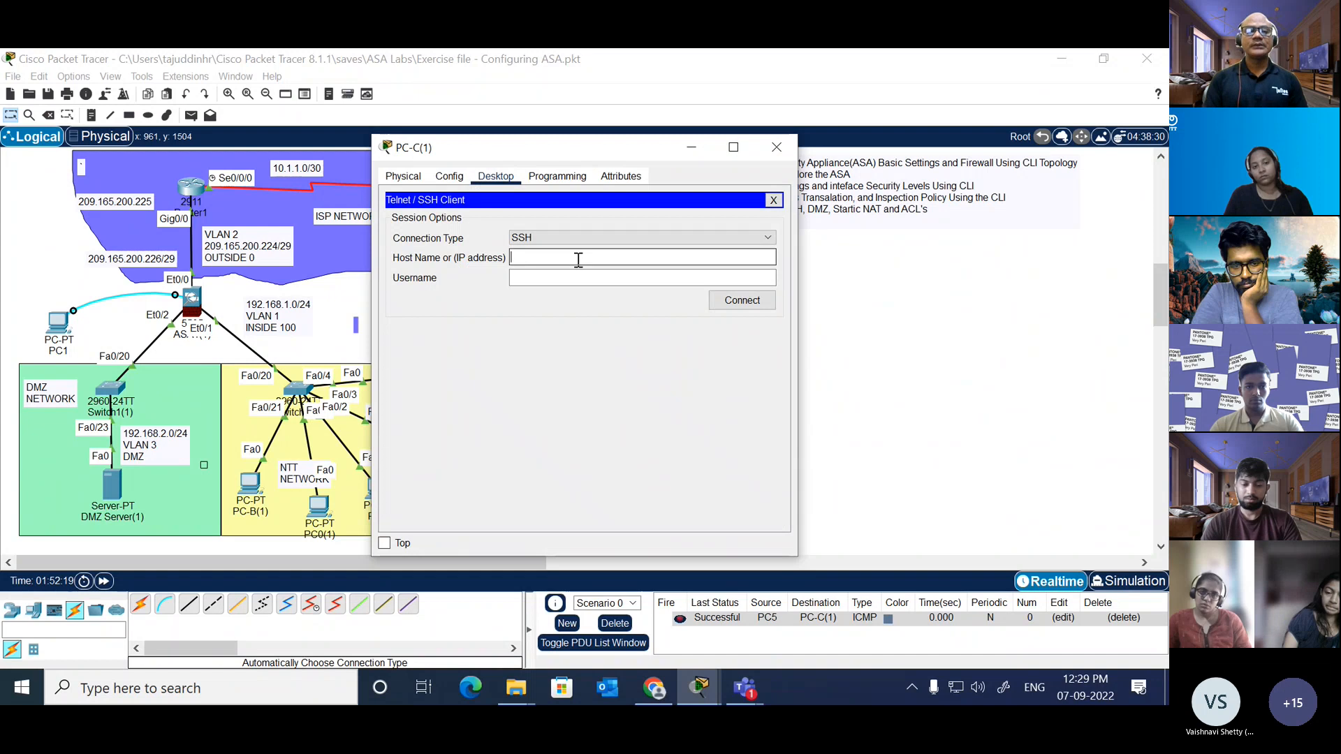
Step: Connect over SSH to host 10.1.1.1 as admin and log in with the account password
type("10.1.1.1")
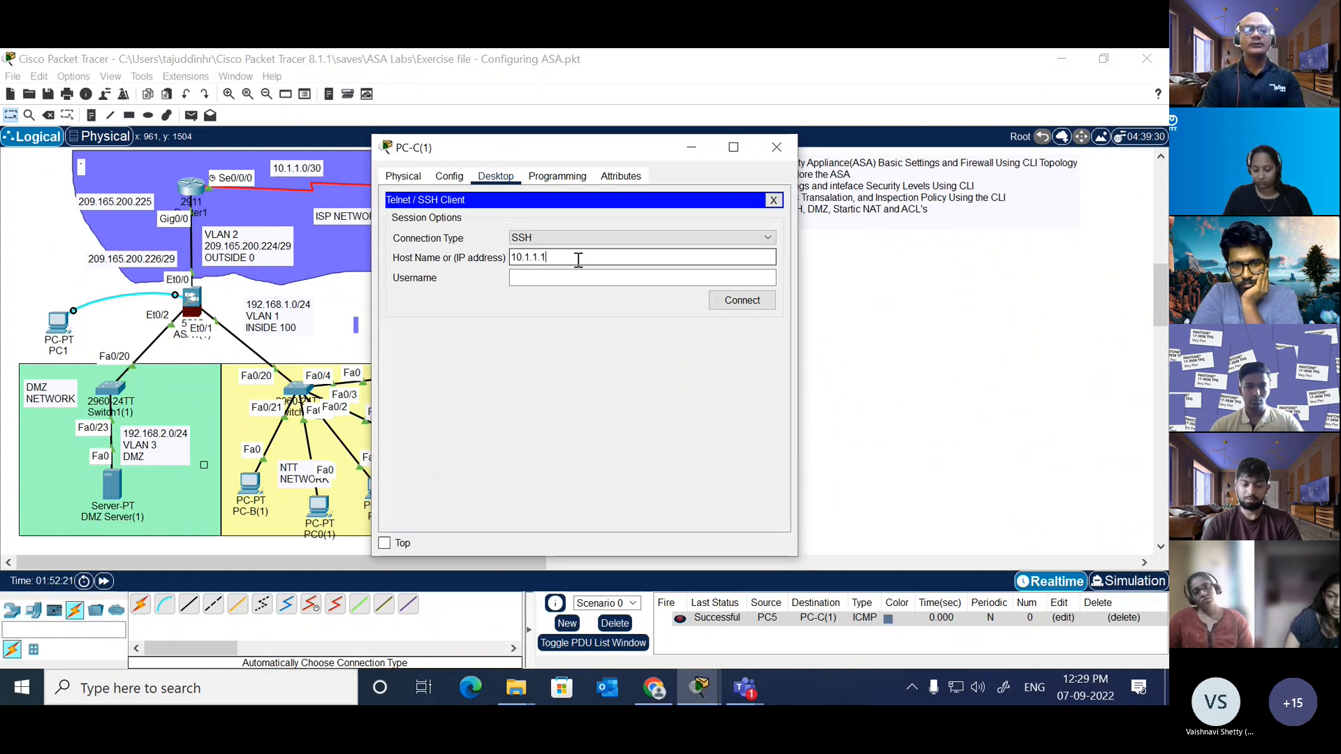
key("Tab")
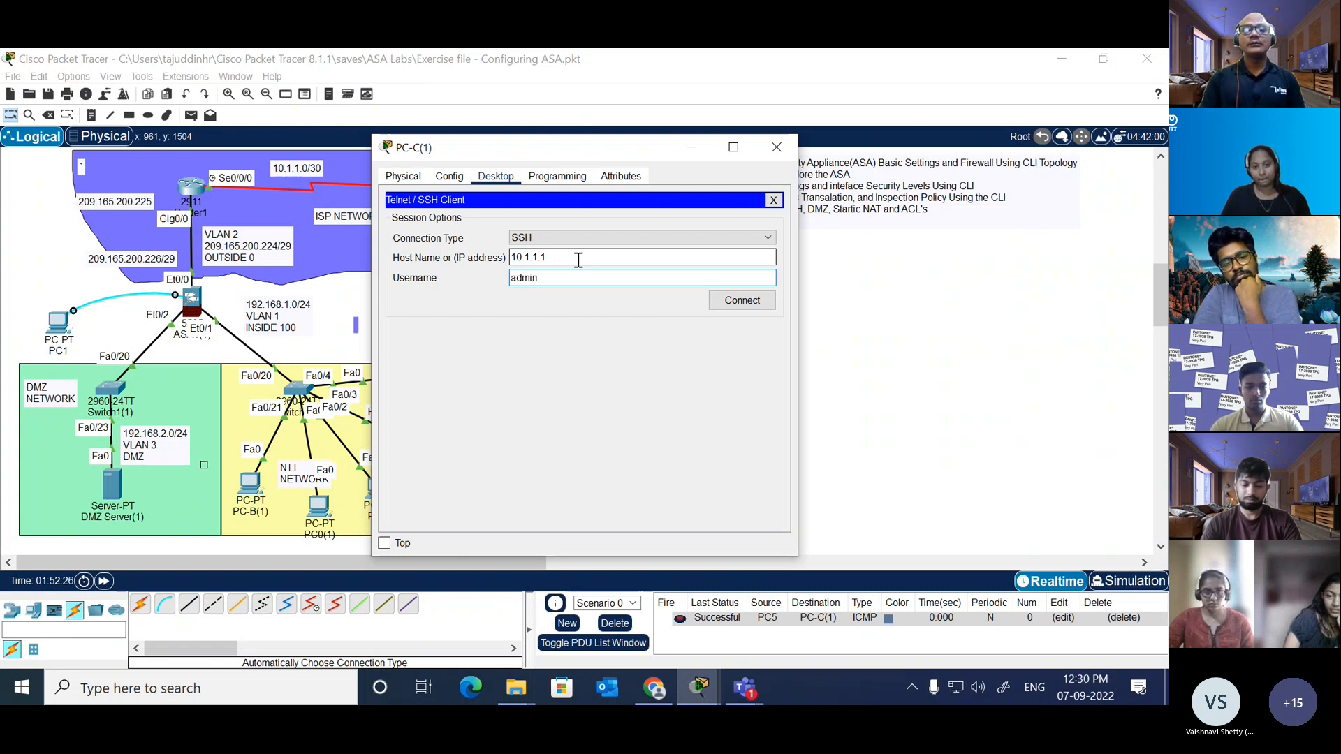
type("admin")
left_click(740, 300)
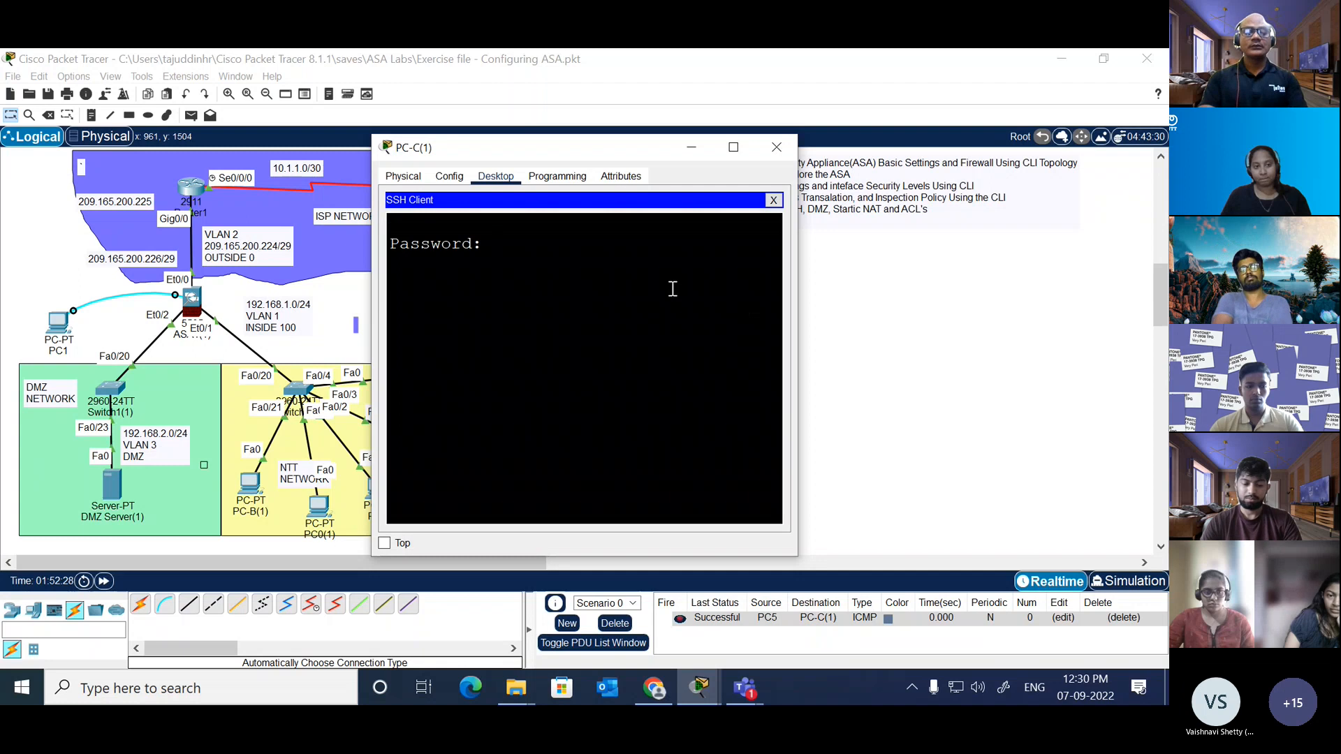
key("Return")
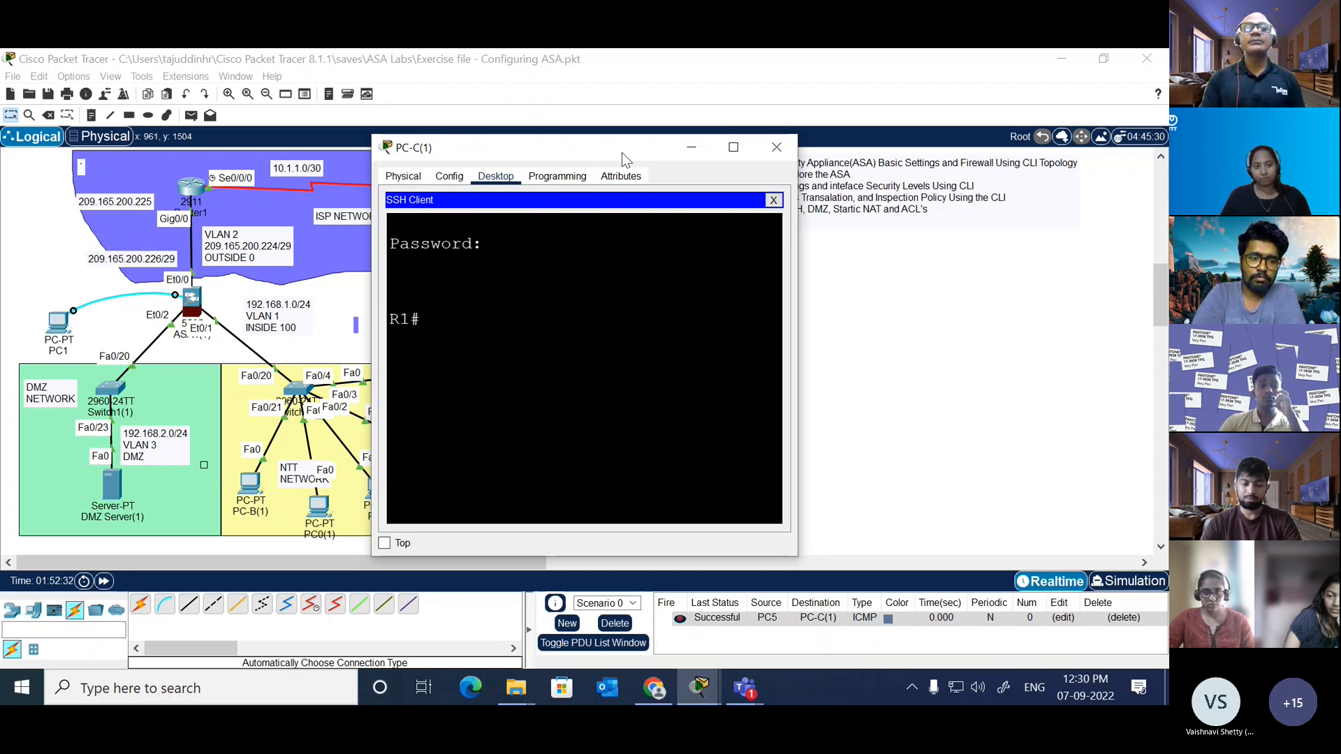
Step: Show the brief IP interface list of R1 in the SSH session and widen the PC-C(1) window to read it
left_click_drag(622, 152, 742, 74)
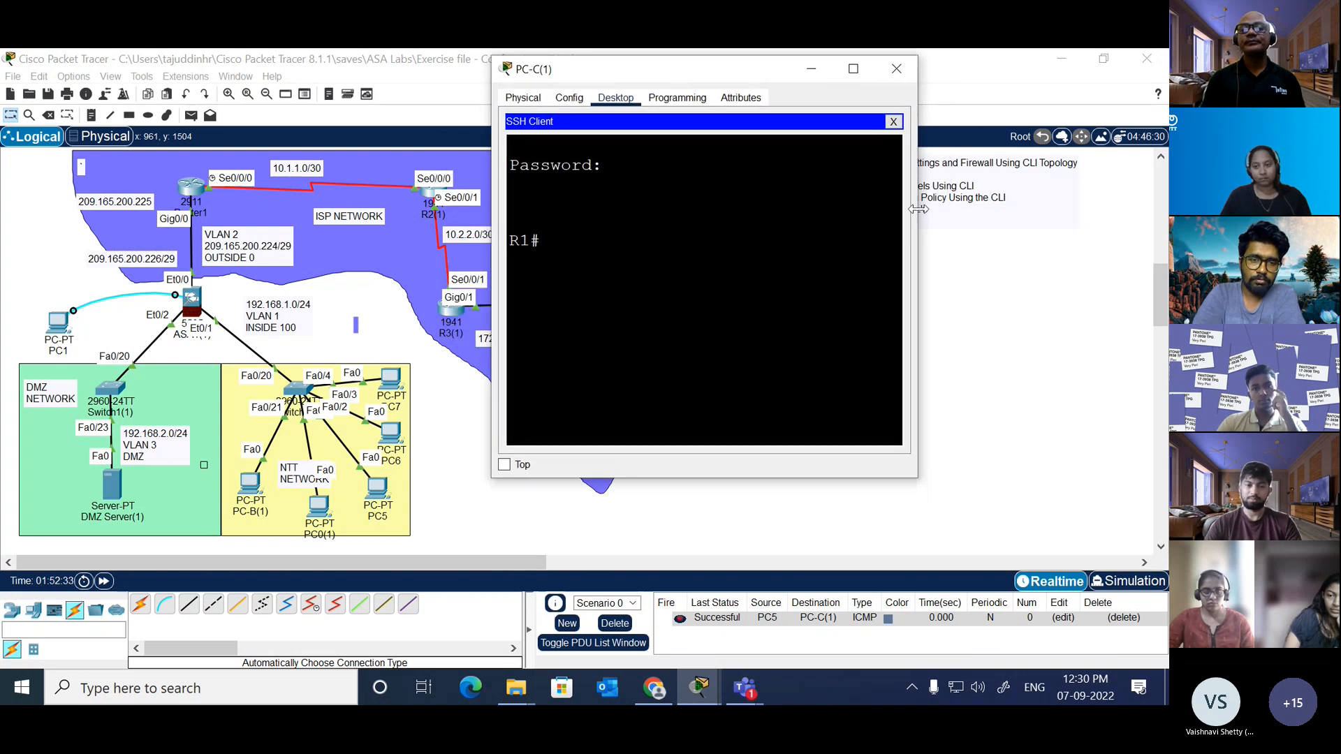
left_click_drag(918, 209, 1156, 203)
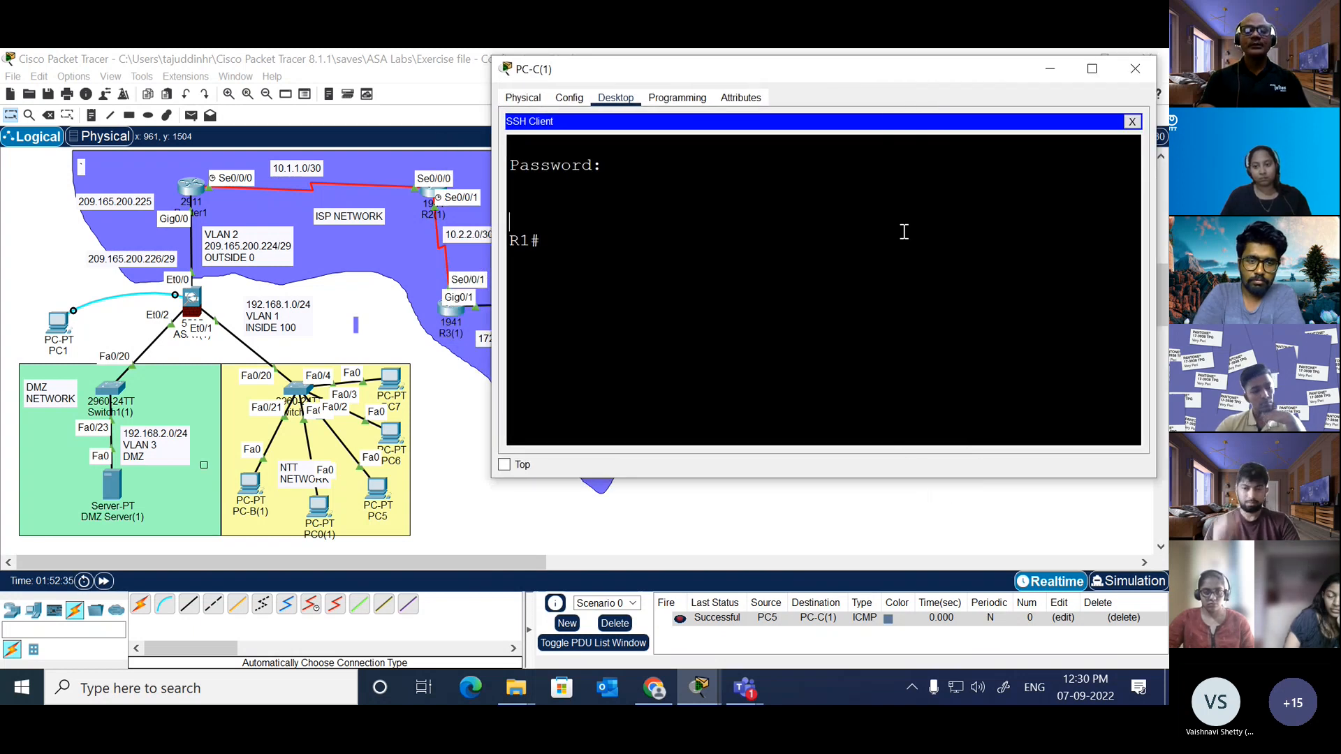
type("sh ip int b")
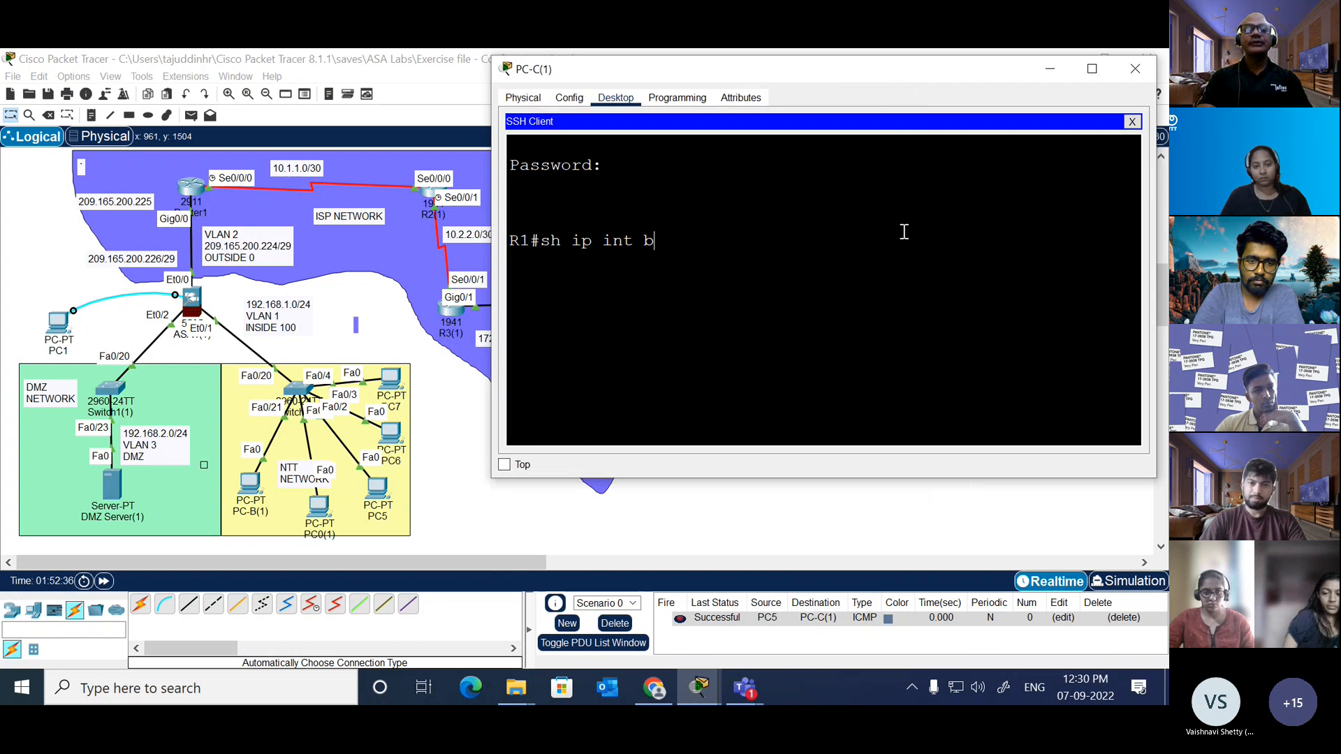
type("ri")
key("Tab")
key("Return")
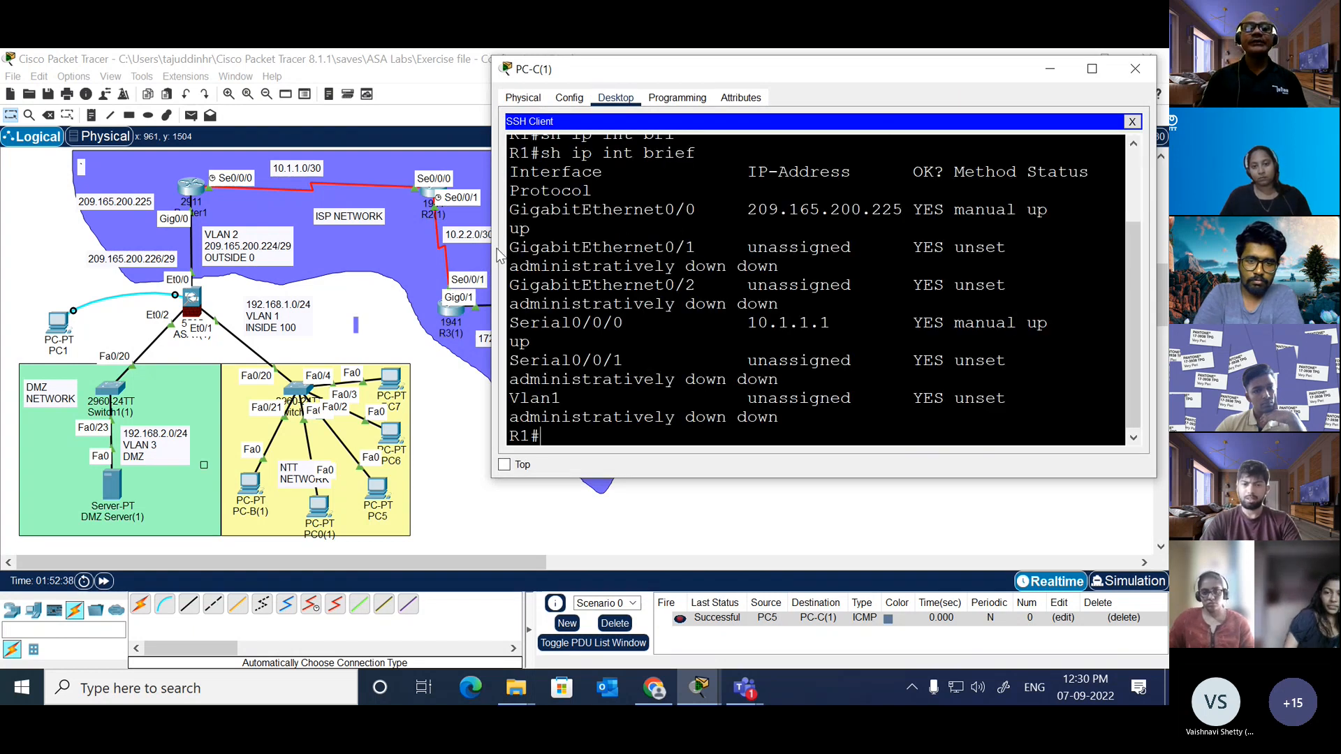
left_click_drag(499, 255, 342, 255)
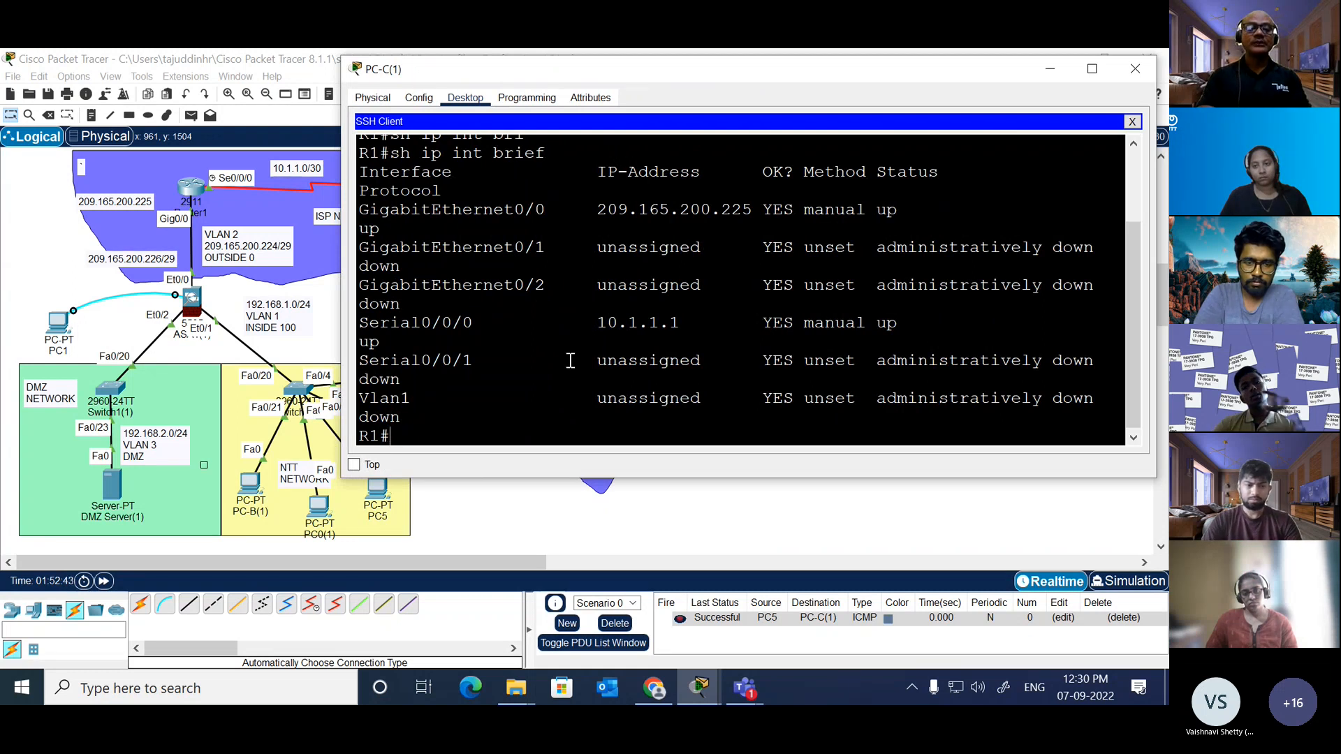
Step: Terminate the SSH session to R1 and close the PC-C(1) window
type("ping")
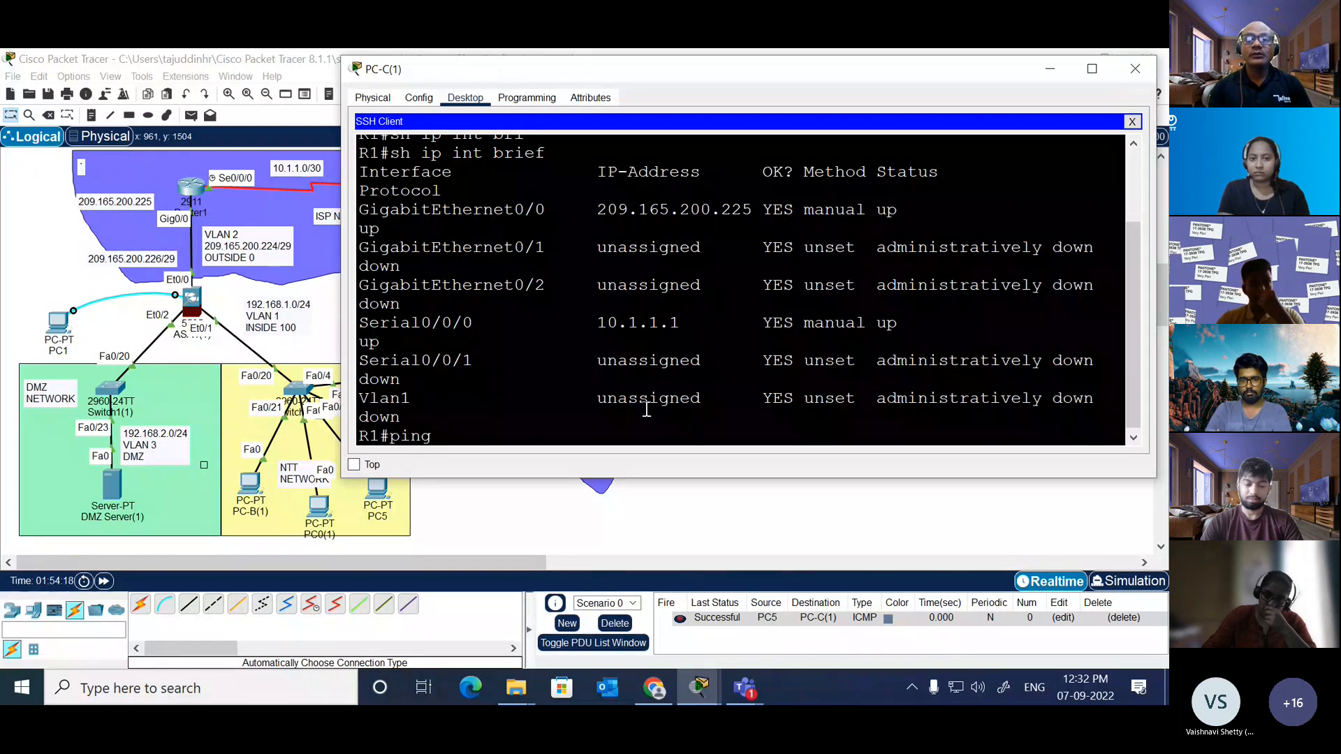
left_click(1132, 121)
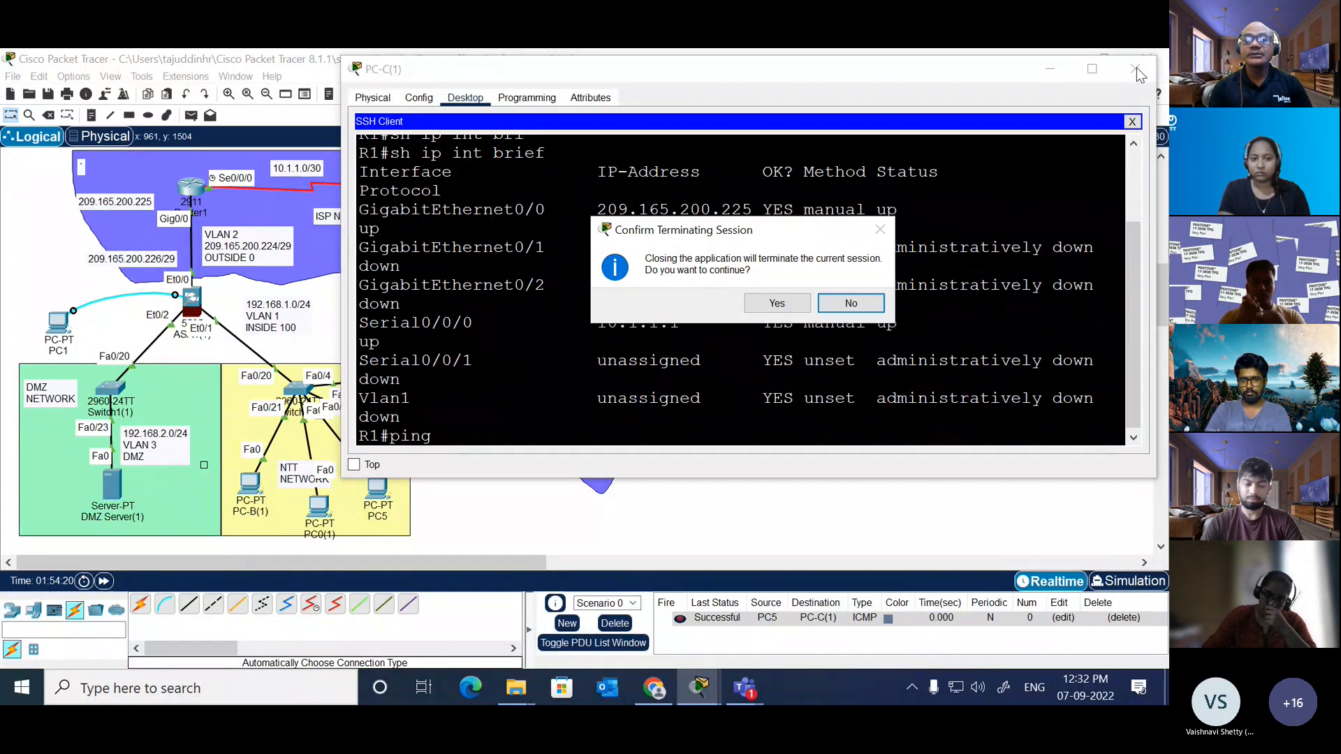
left_click(791, 308)
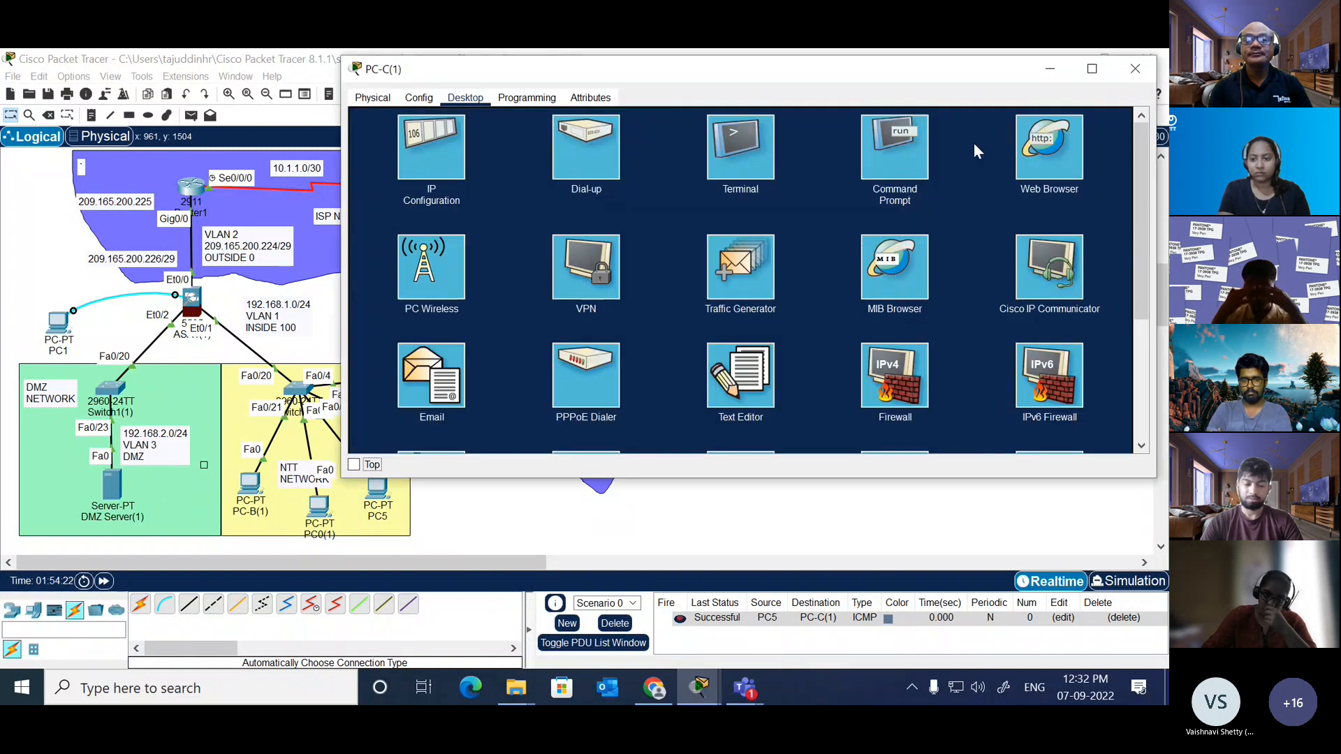
left_click(1135, 69)
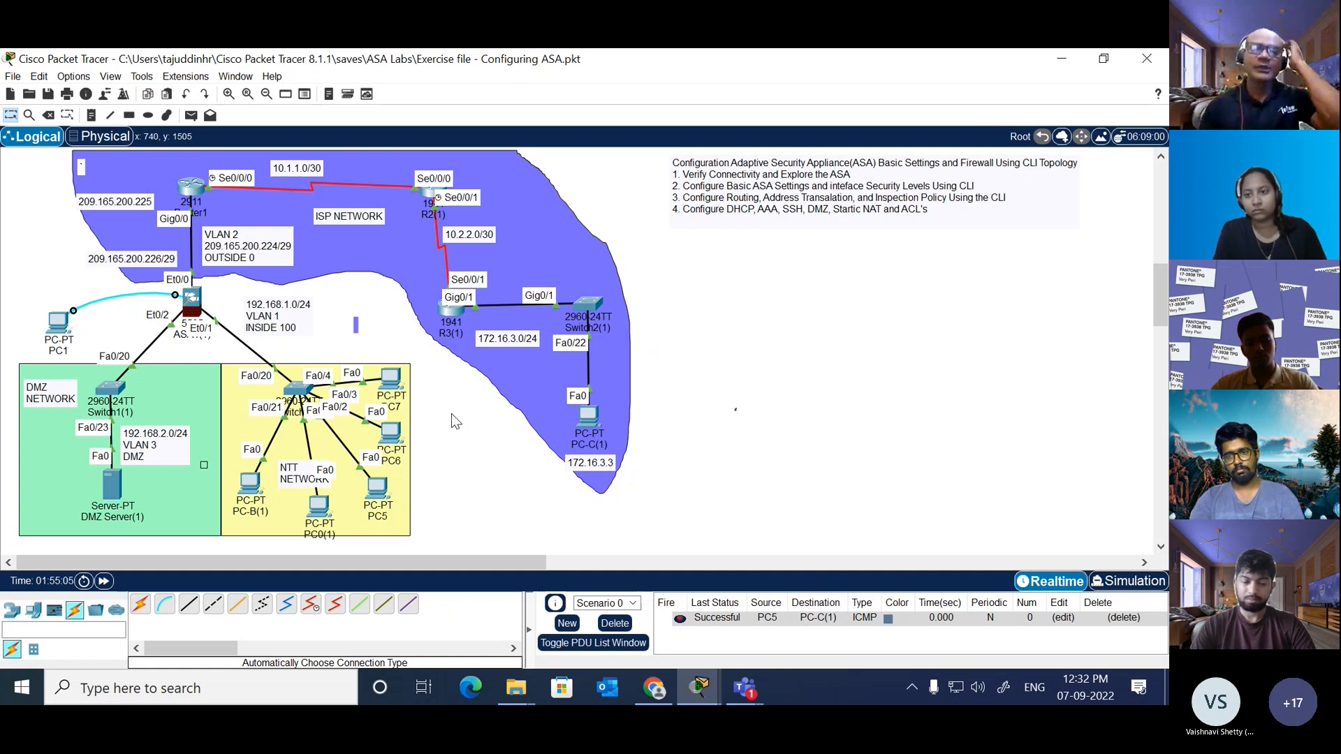
Step: Open the CLI of ASA1(1) and enter privileged mode with the enable password
left_click(191, 301)
key("Return")
key("Return")
key("Return")
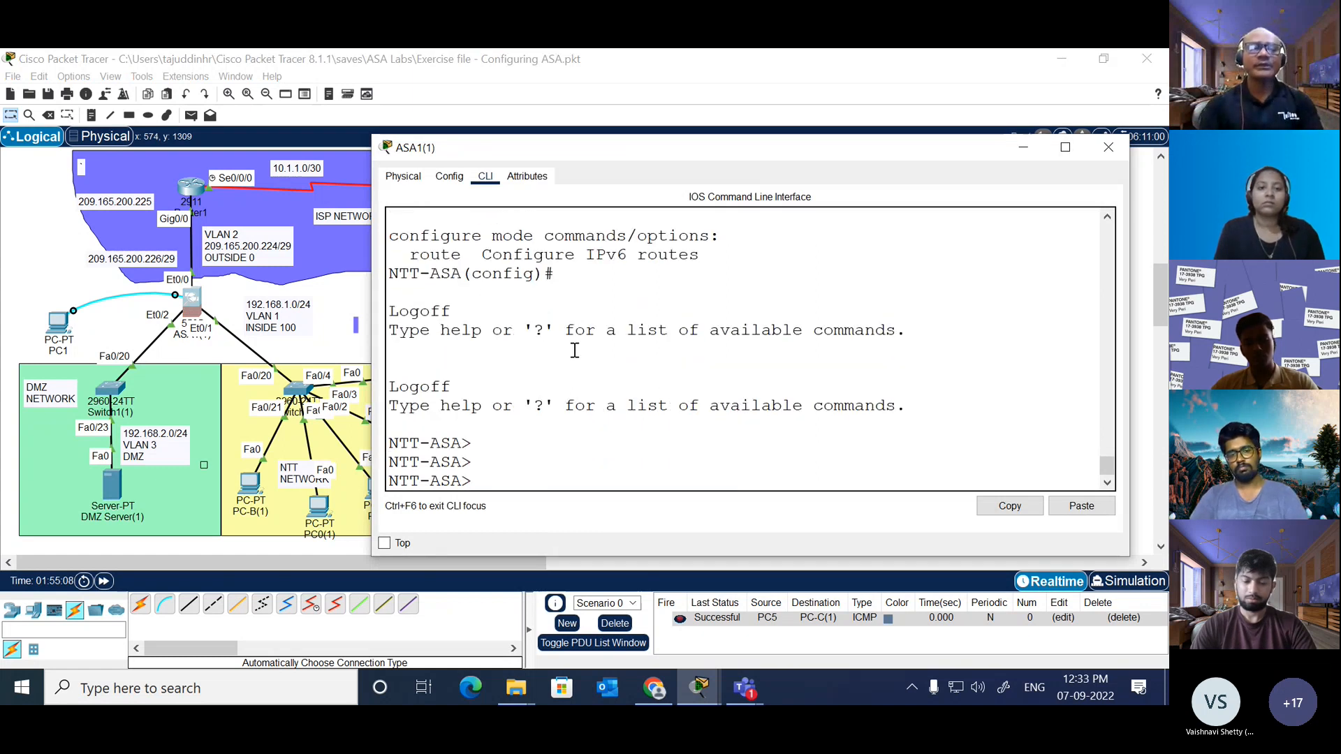
type("en")
key("Tab")
key("Return")
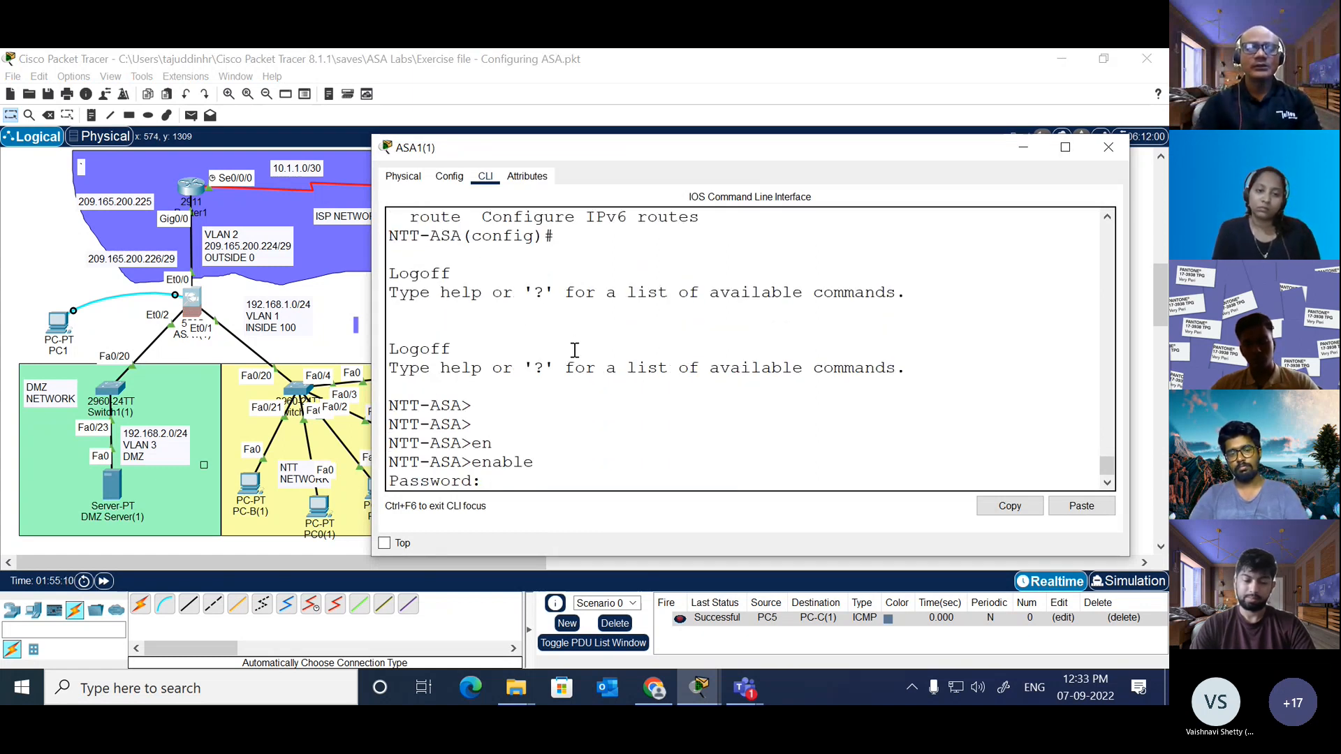
key("Return")
key("Return")
key("Return")
key("Return")
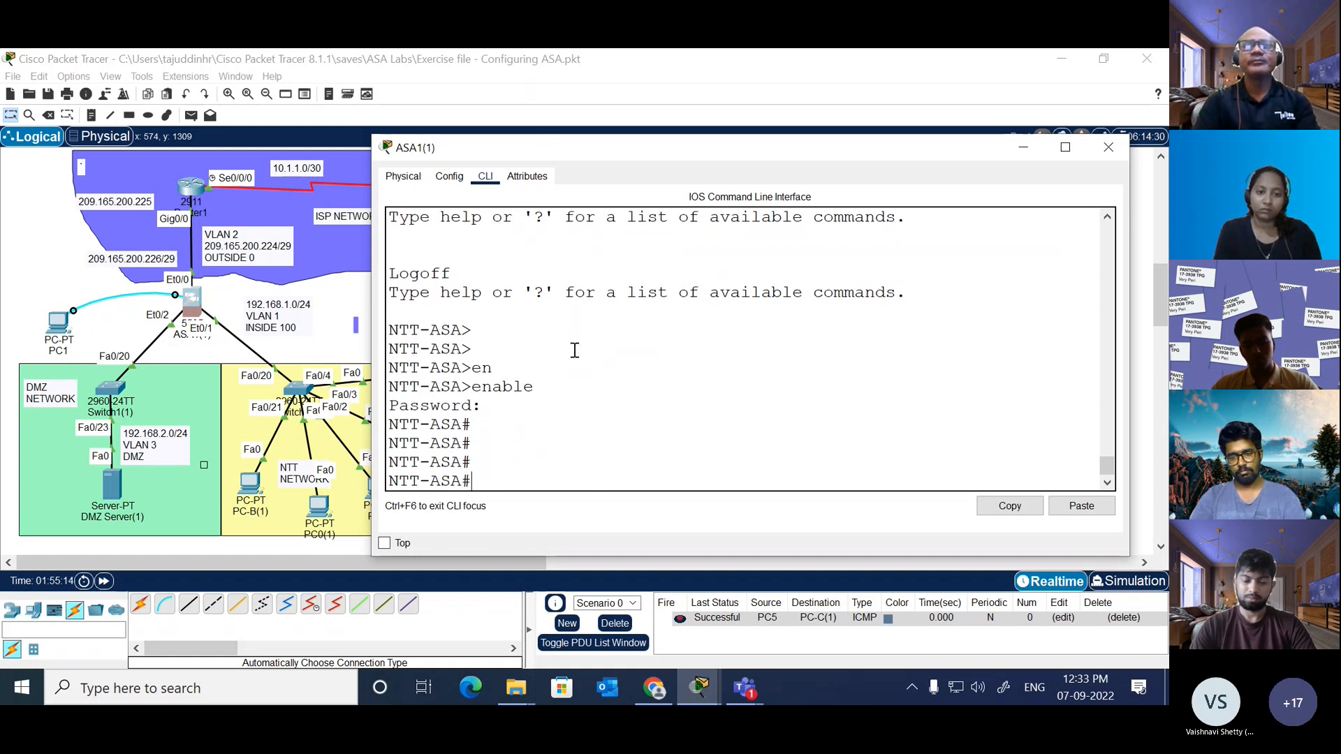
Step: Show the file system of the ASA and examine its flags and free space
type("sh")
key("Tab")
type("file")
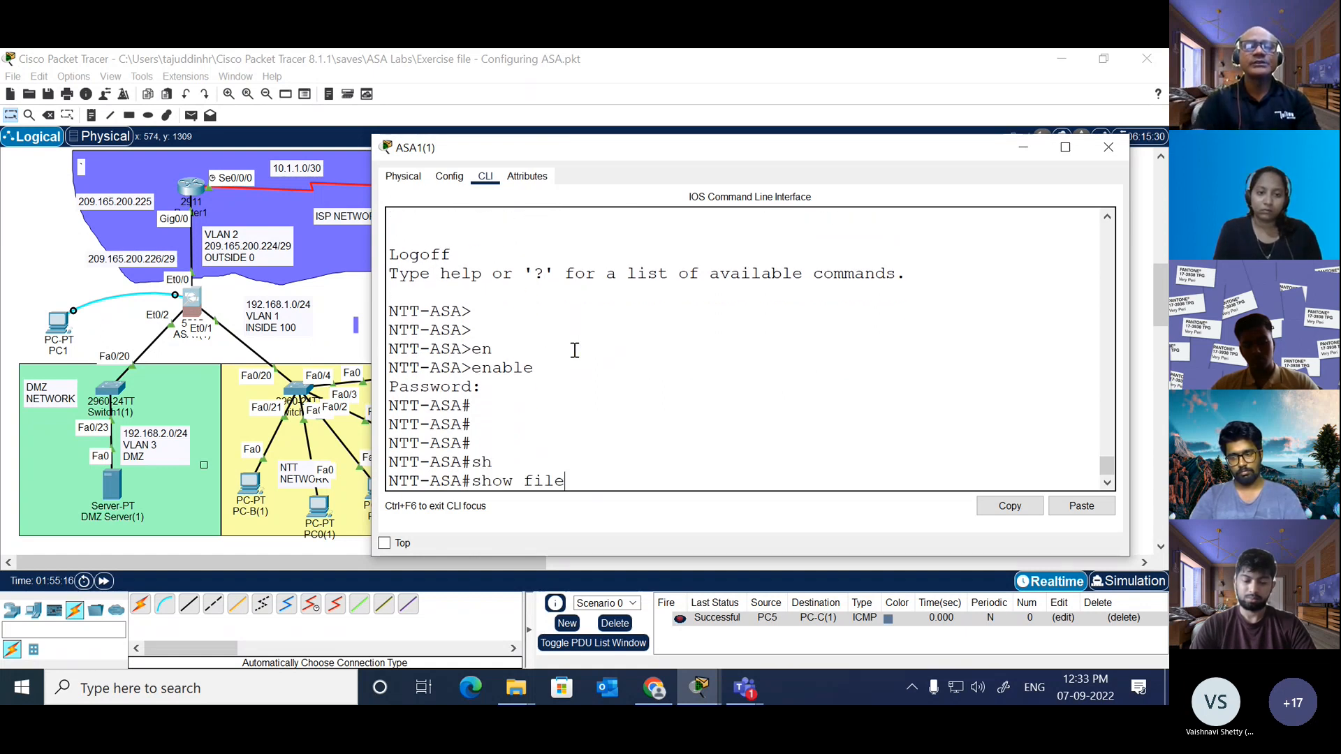
type(" sys")
key("Tab")
key("Return")
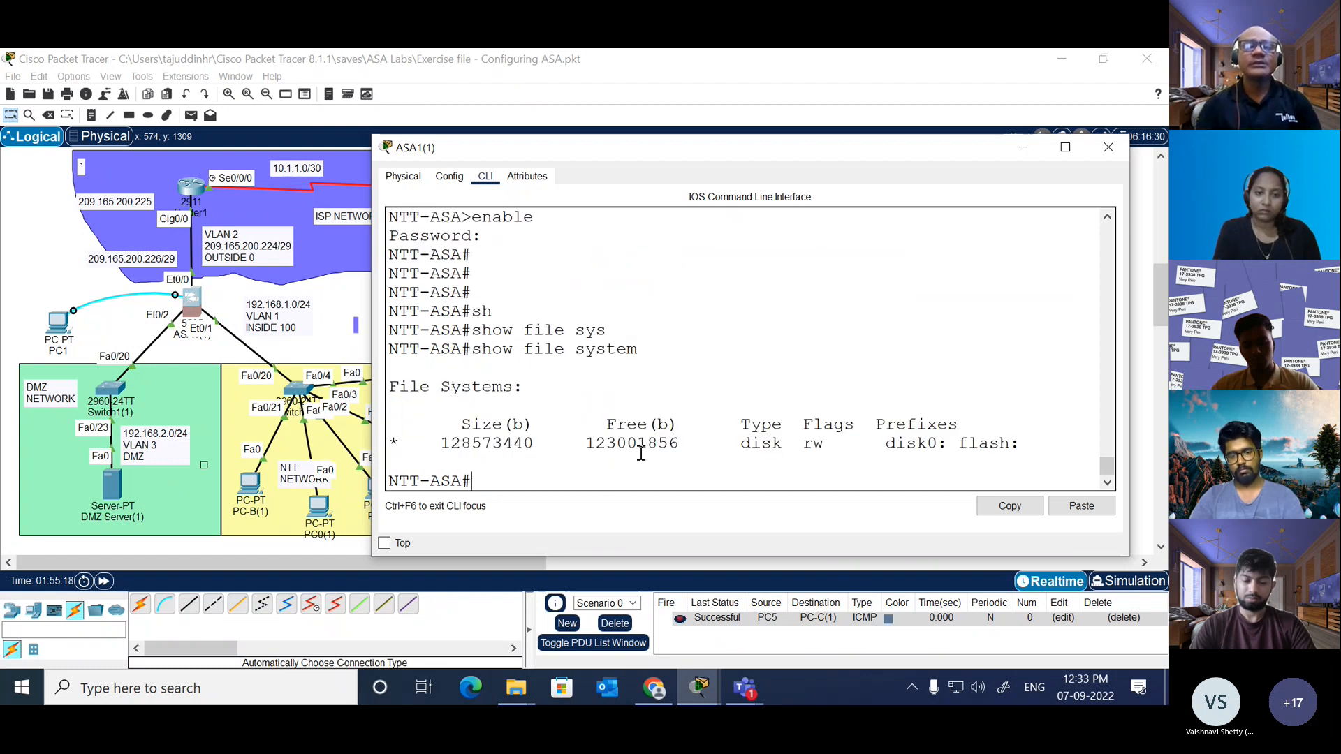
left_click_drag(1035, 442, 805, 447)
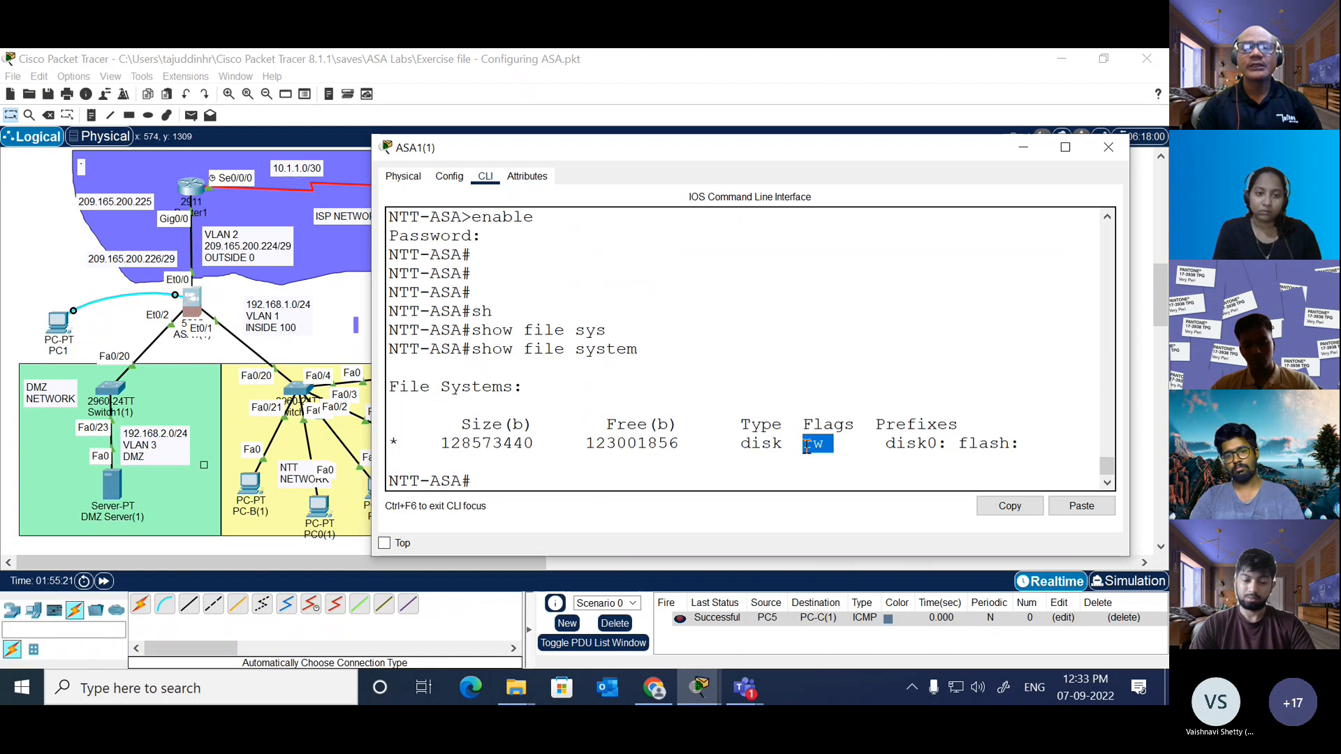
double_click(719, 449)
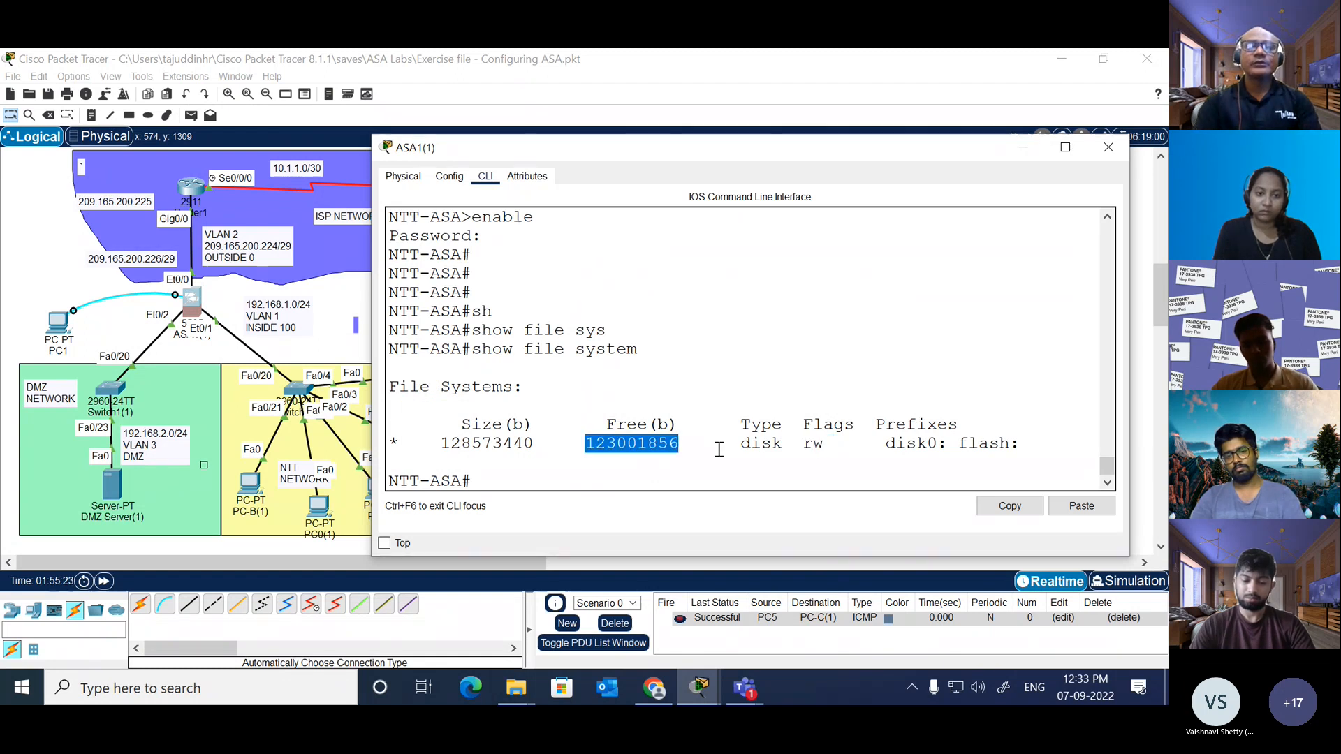
Step: List the ASA's flash contents and copy the image file name asa842-k8.bin
type("show fl")
key("Tab")
key("Return")
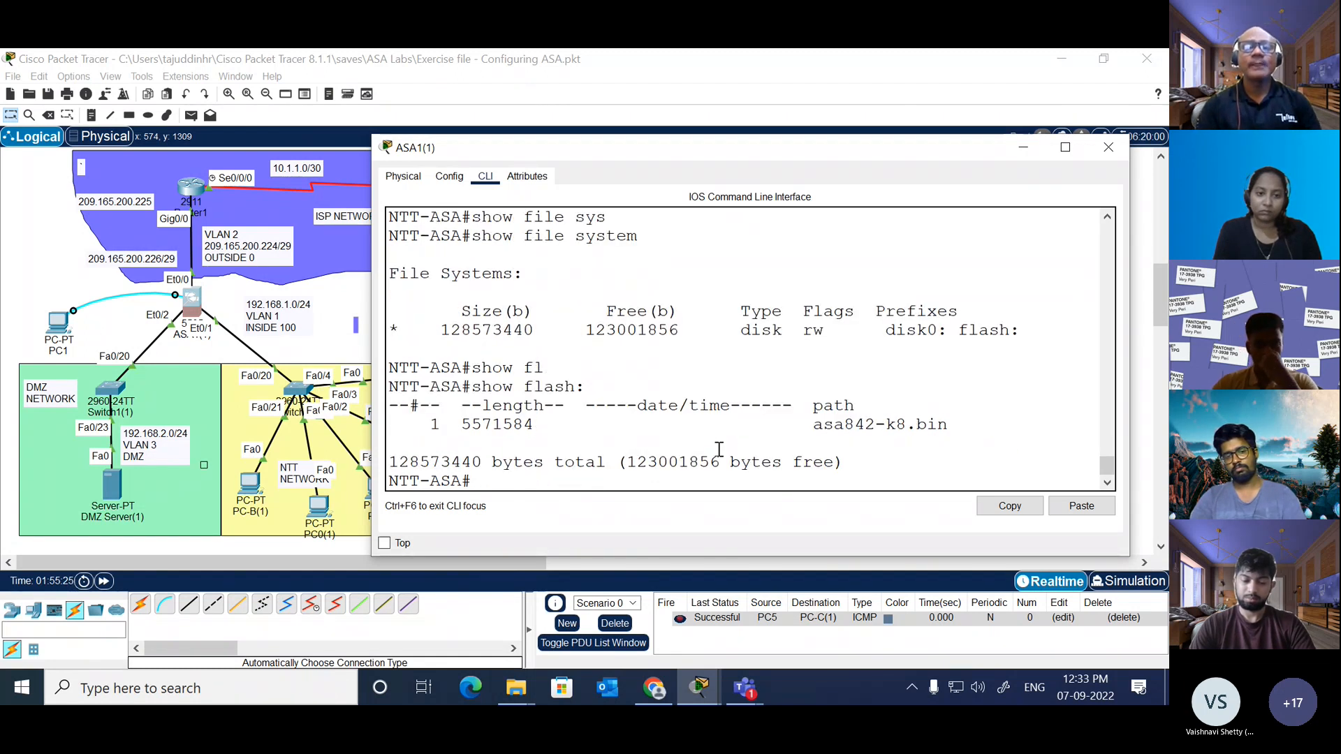
mouse_move(950, 425)
left_mouse_down()
mouse_move(814, 428)
mouse_move(946, 426)
left_mouse_up()
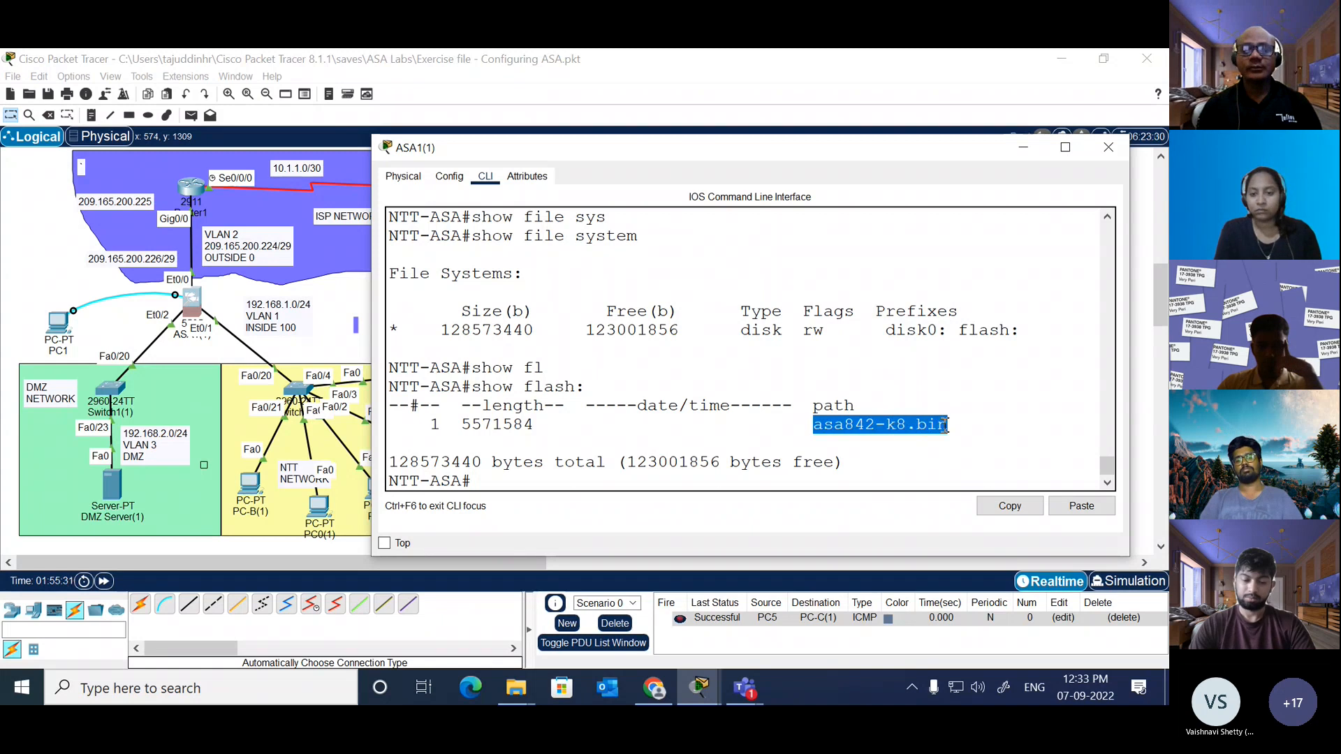
left_click(1010, 506)
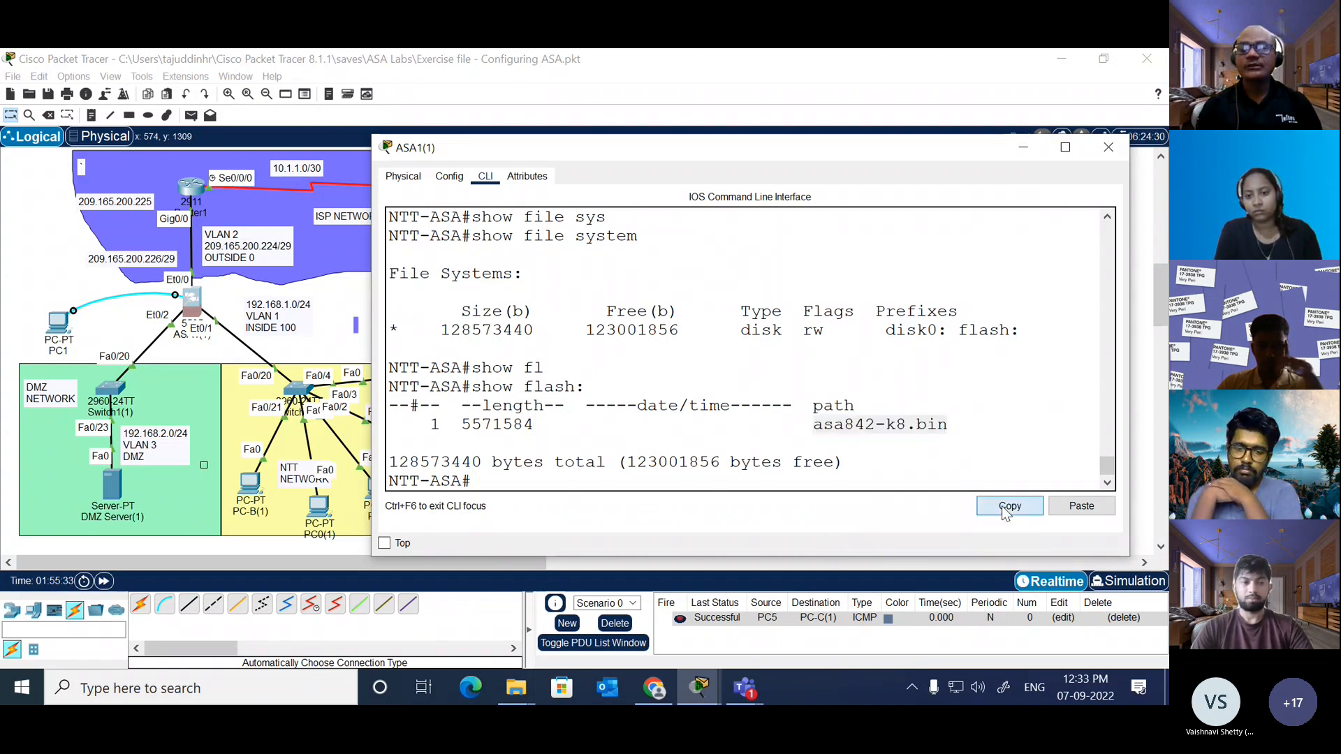
Step: Switch to Chrome, open Google and search for "what is this file asa842-k8.bin"
left_click(654, 688)
left_click(374, 507)
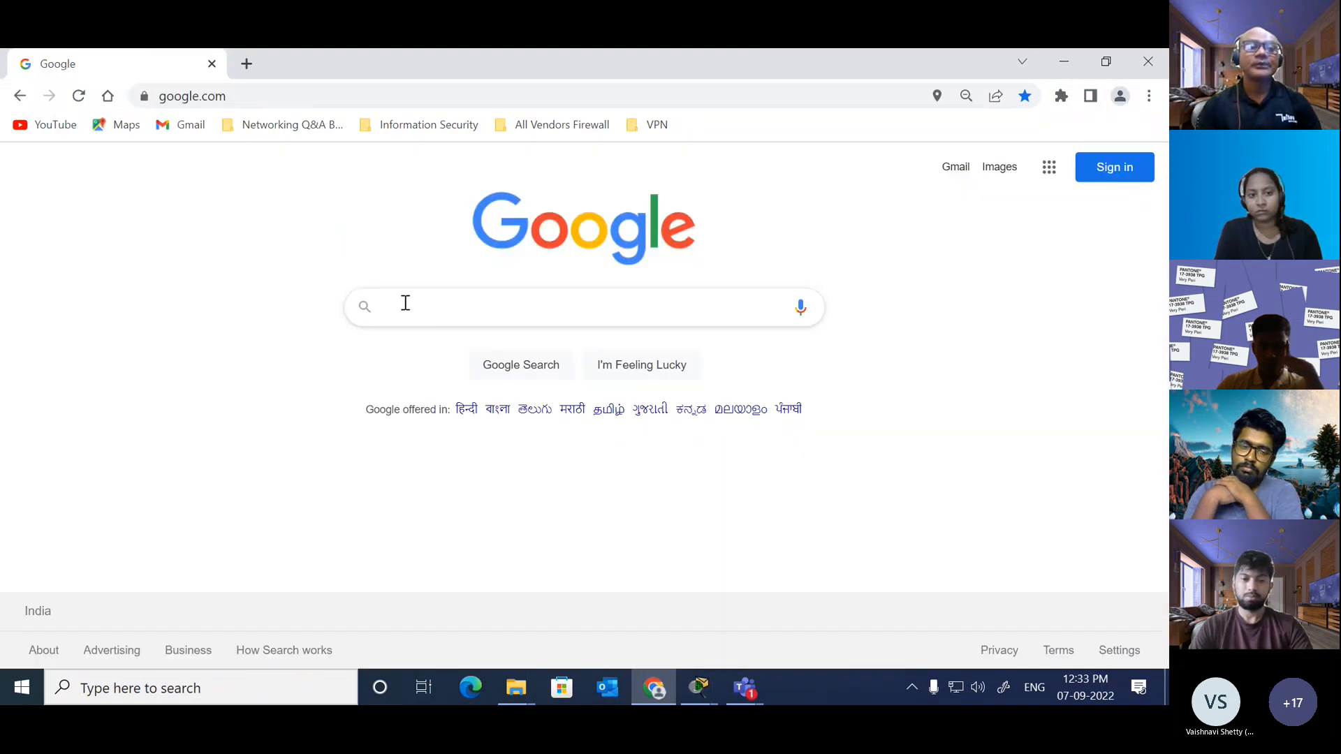
left_click(405, 303)
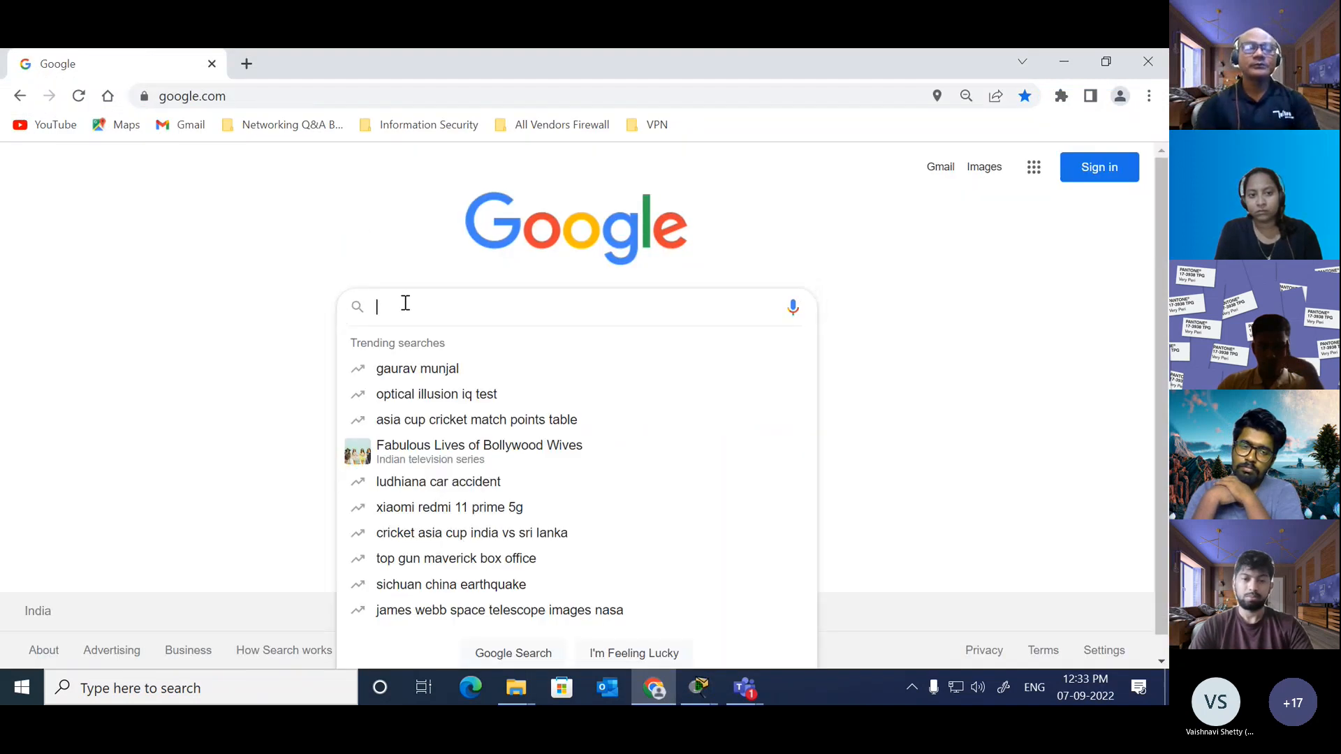
type("what is th")
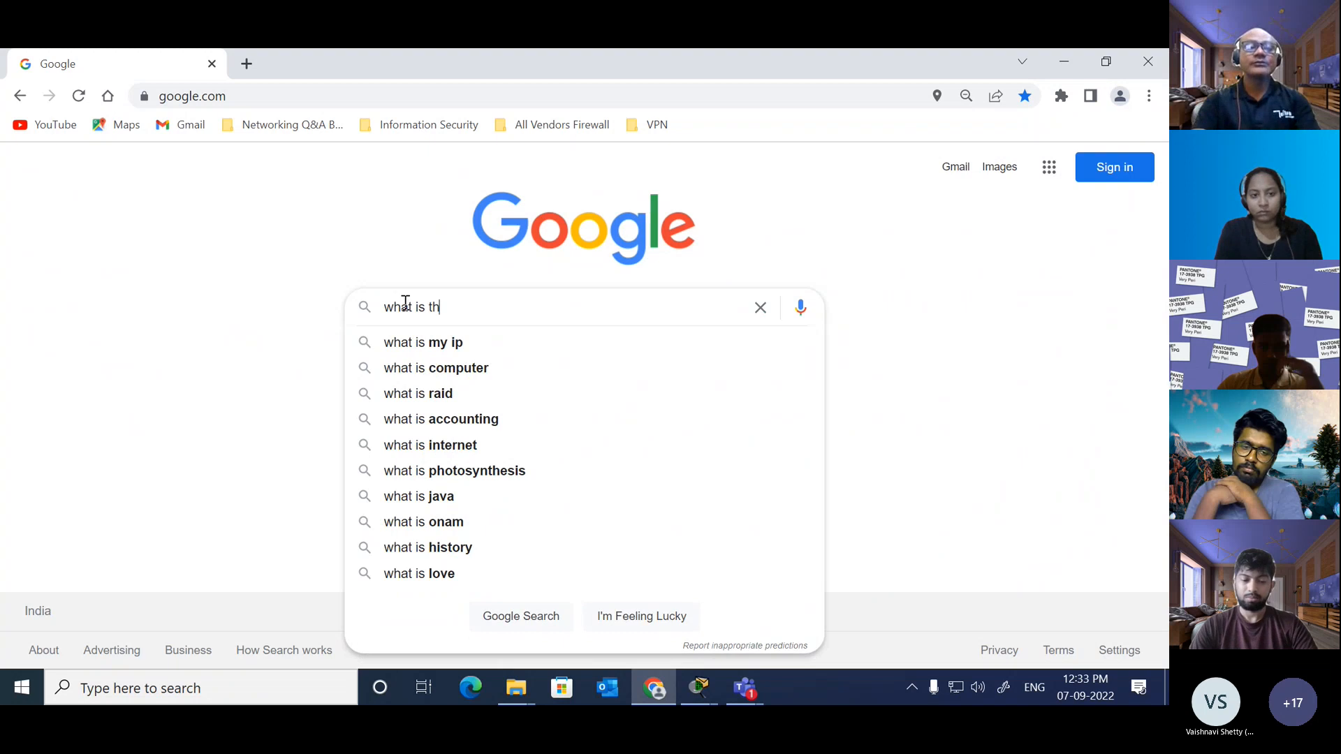
type("is")
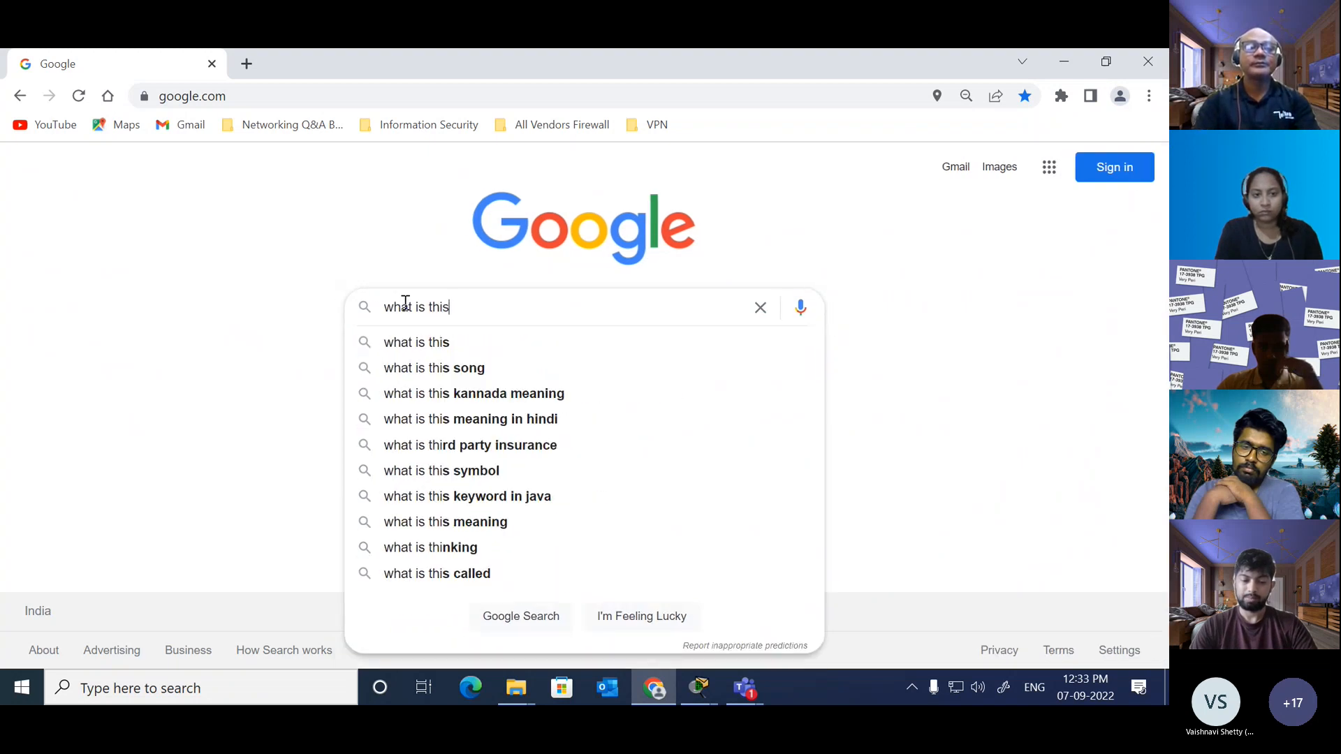
type(" file")
key("ctrl+v")
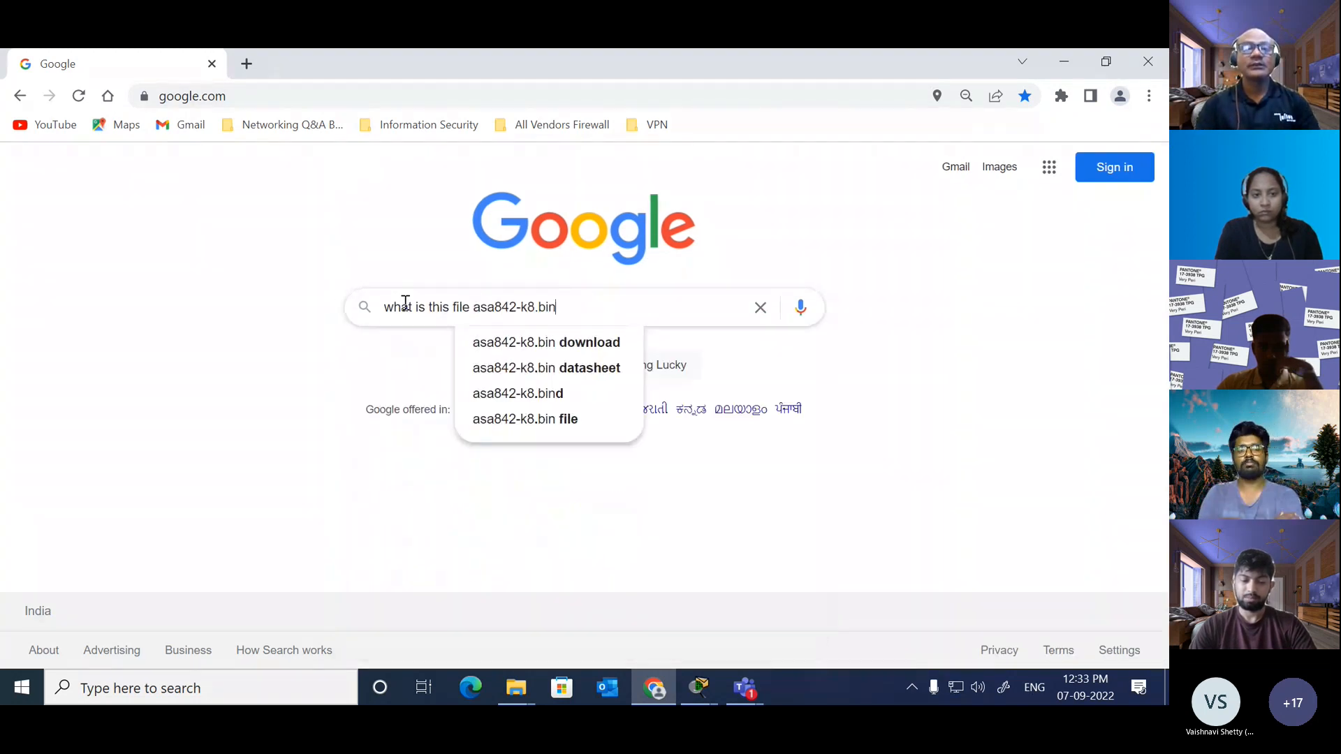
key("Return")
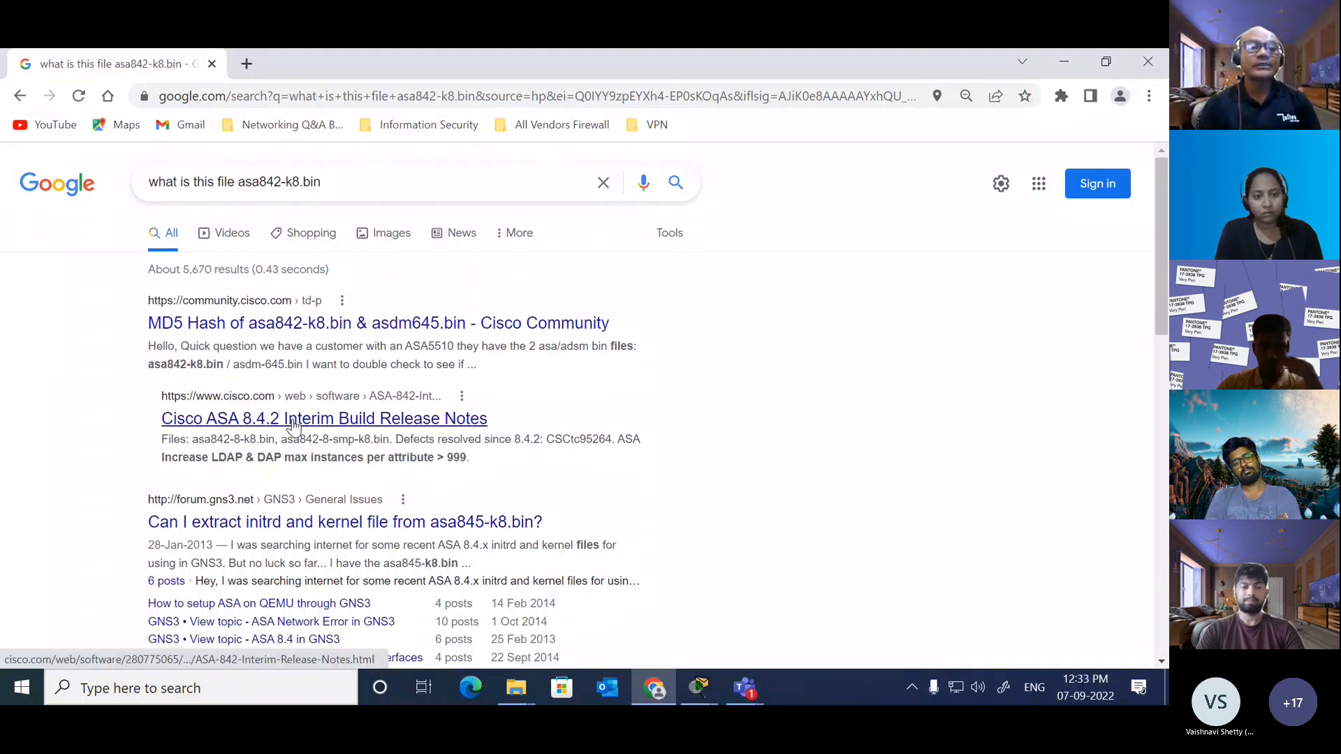
Step: Open the Cisco Community result on the MD5 hash of asa842-k8.bin and asdm645.bin in a new tab and read the question
middle_click(340, 326)
left_click(346, 62)
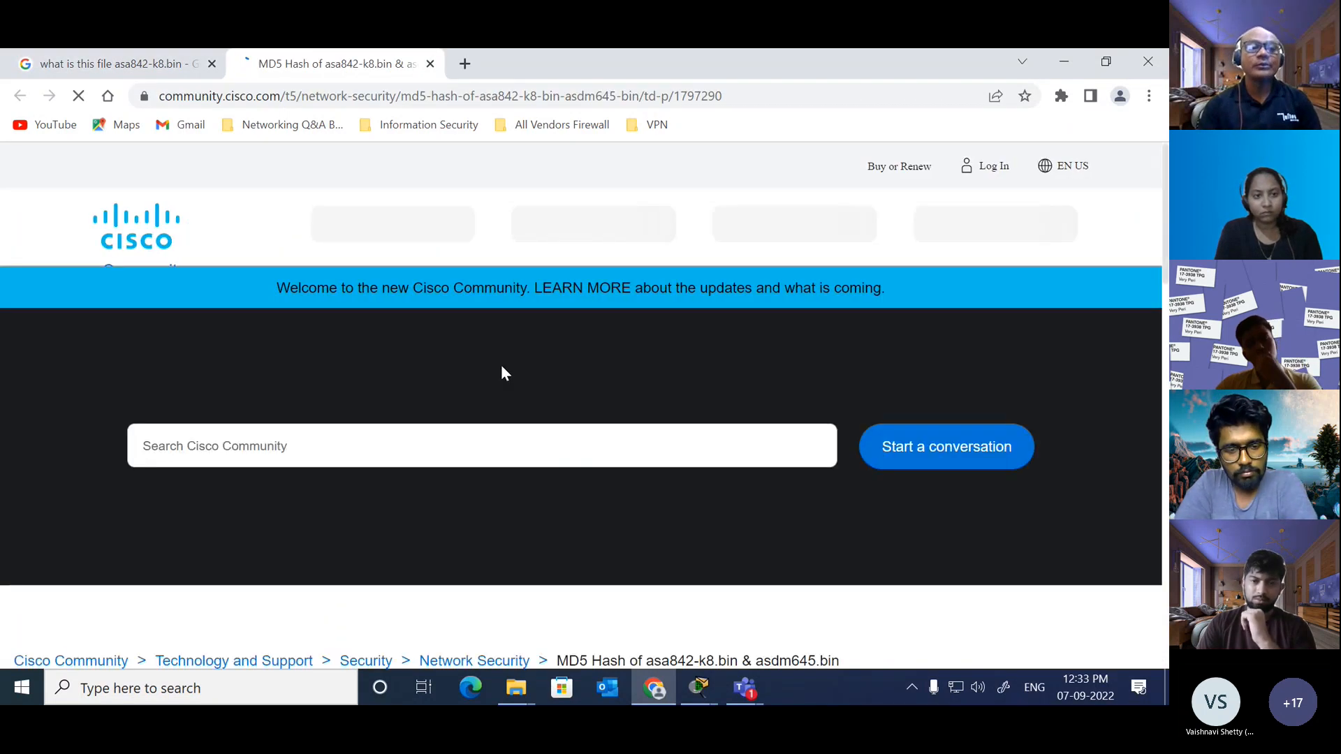
scroll(557, 496, "down", 5)
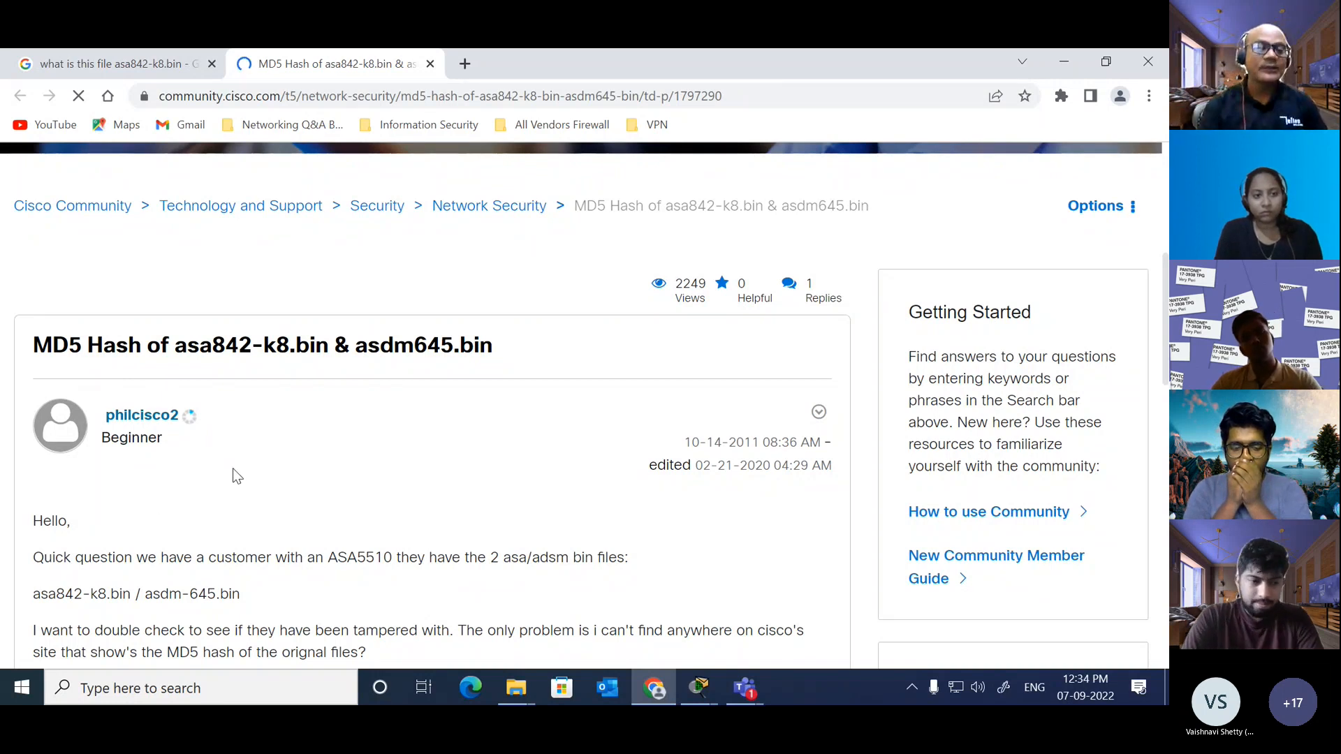
scroll(232, 468, "down", 4)
scroll(236, 475, "down", 1)
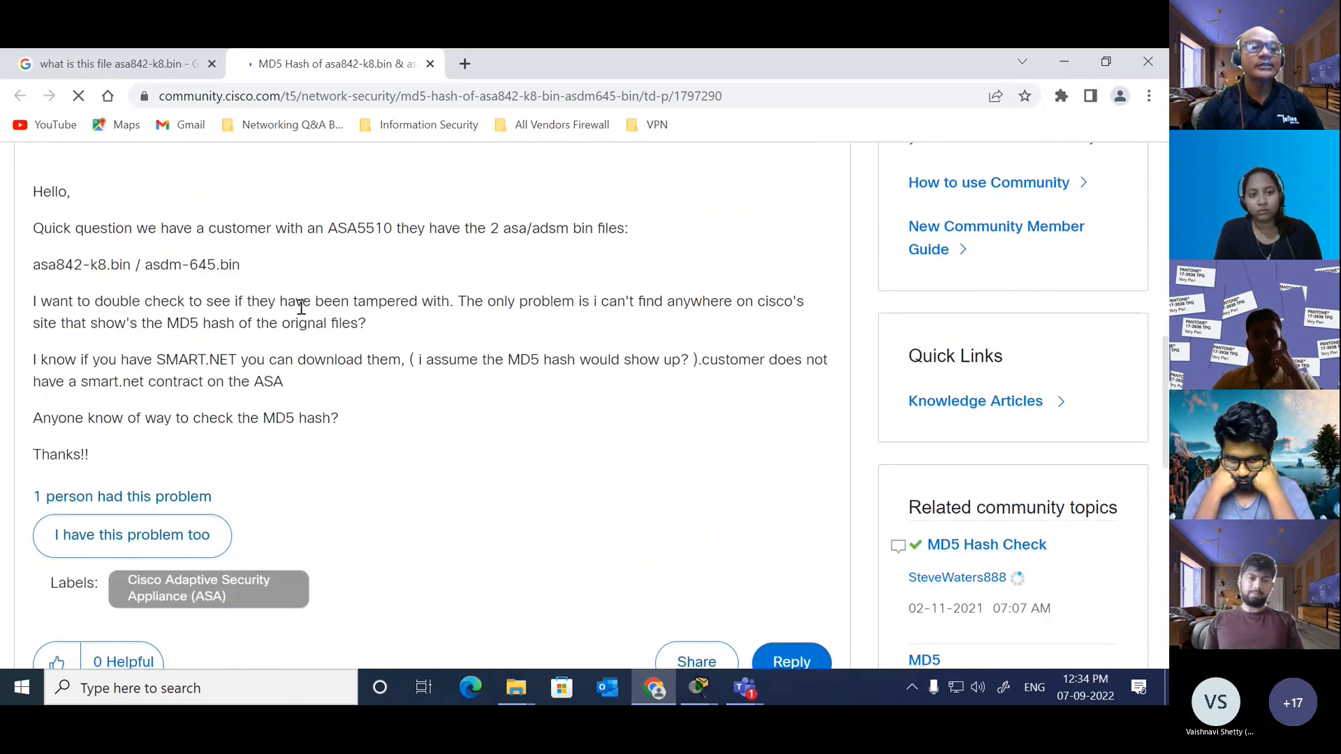
scroll(374, 410, "down", 3)
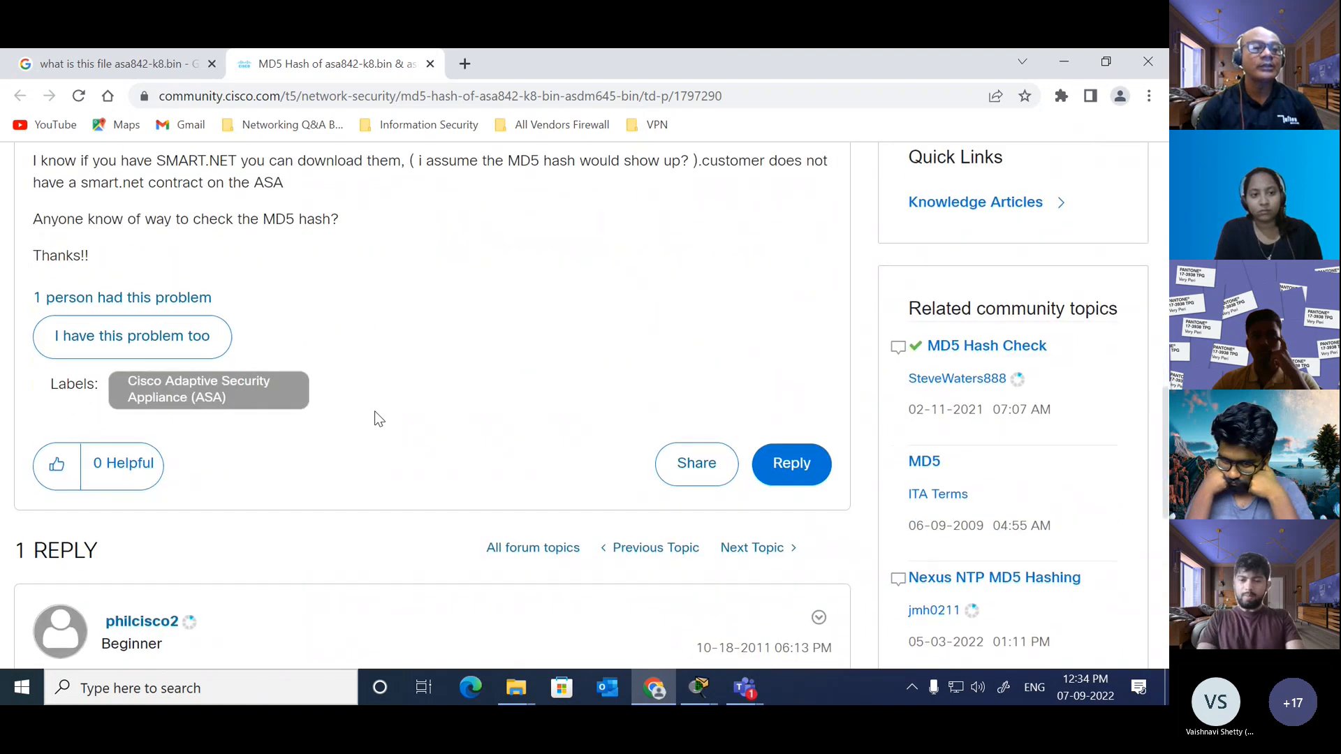
scroll(375, 410, "up", 3)
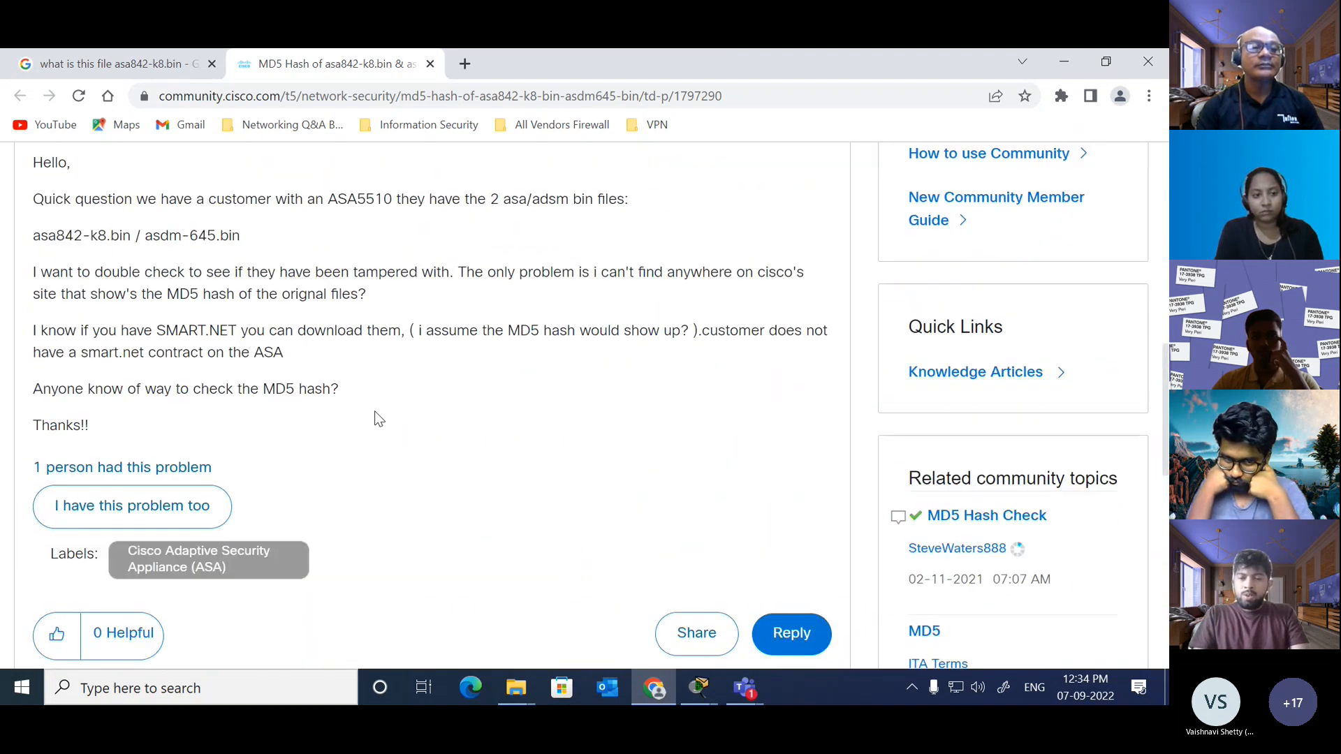
scroll(374, 418, "up", 2)
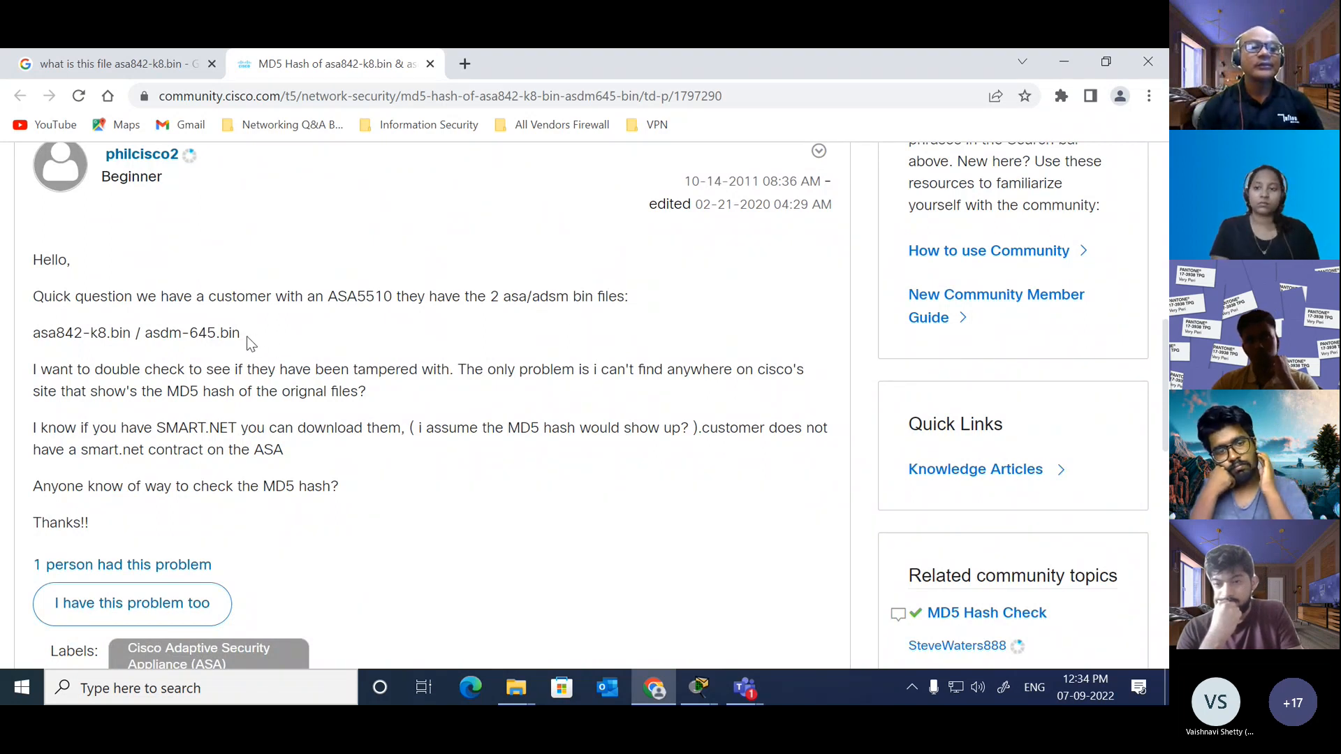
left_click_drag(246, 336, 31, 335)
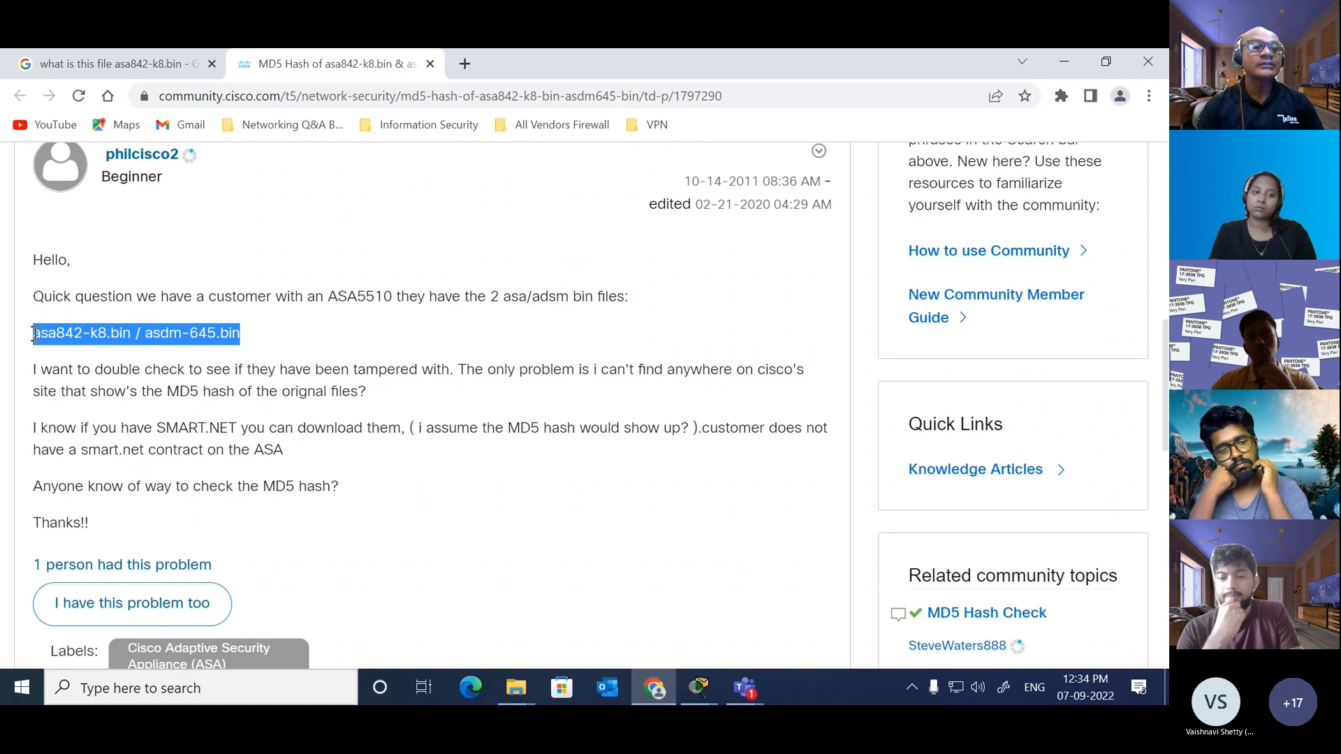
scroll(168, 248, "up", 1)
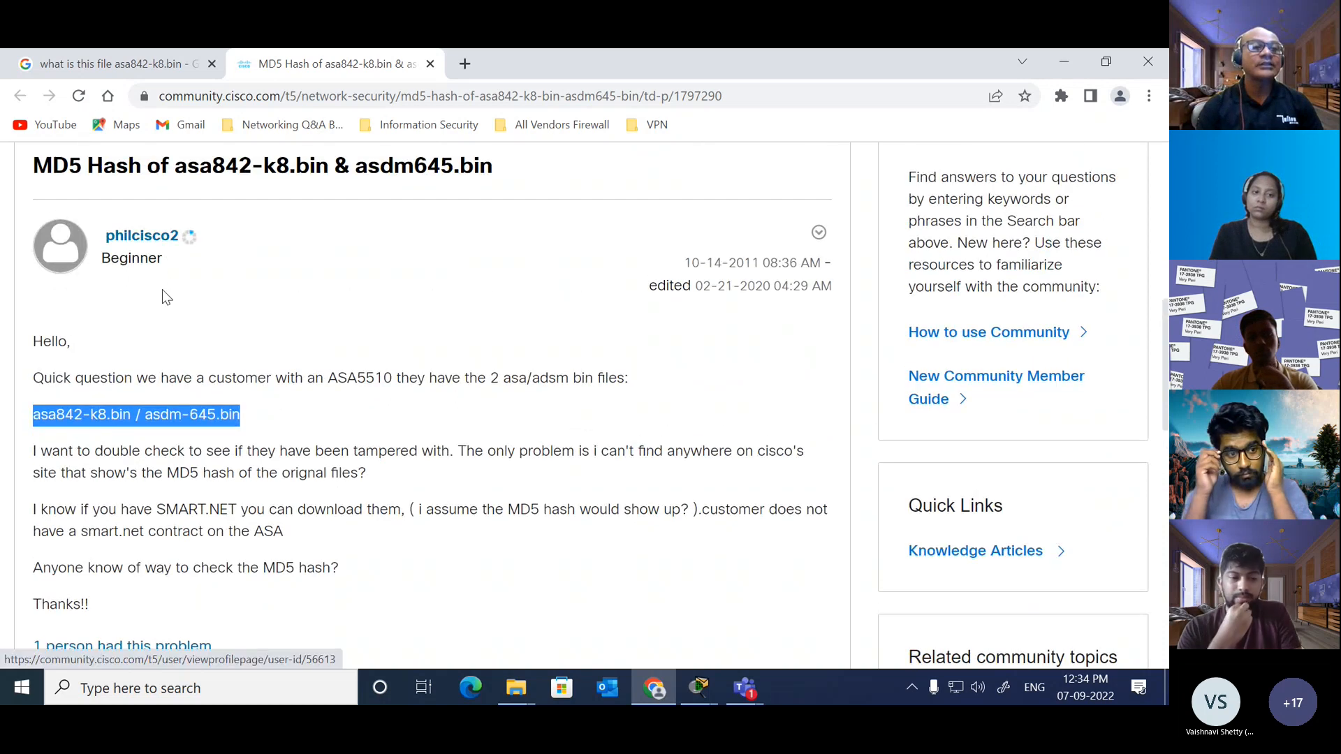
left_click(287, 417)
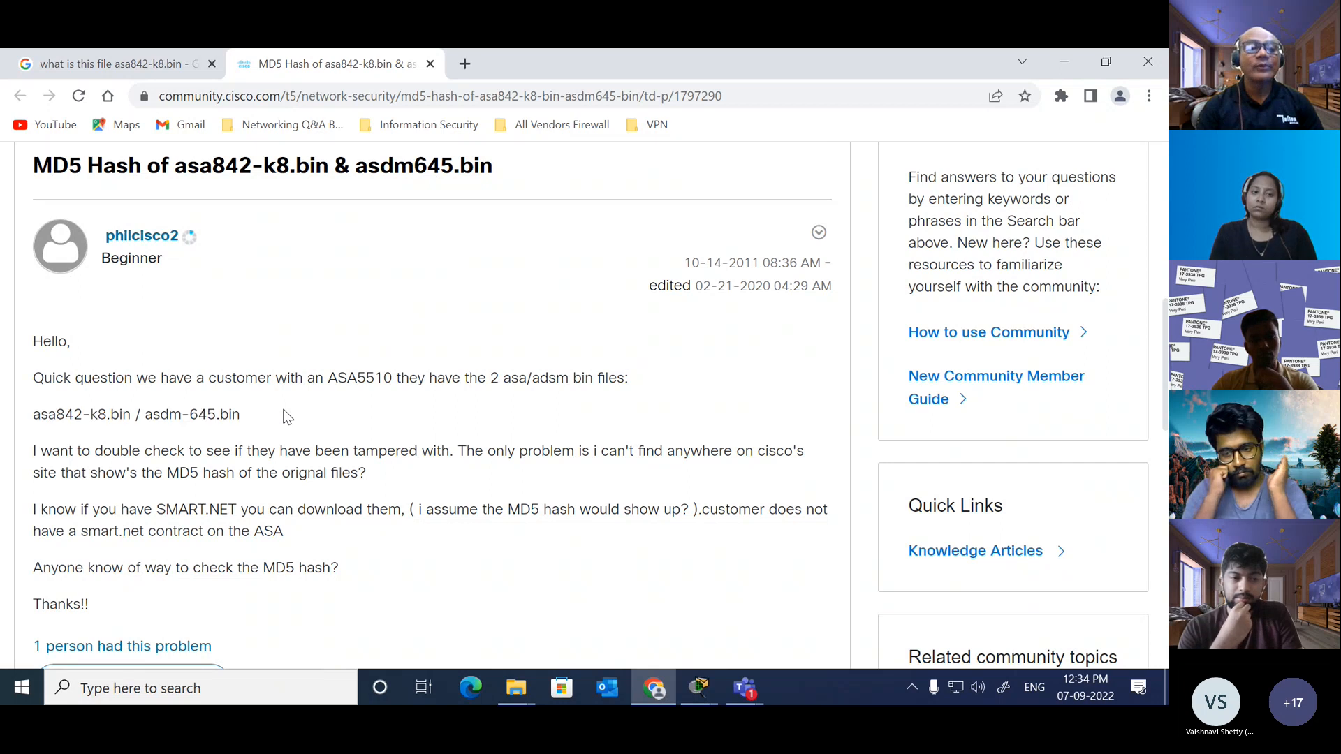
scroll(287, 417, "down", 3)
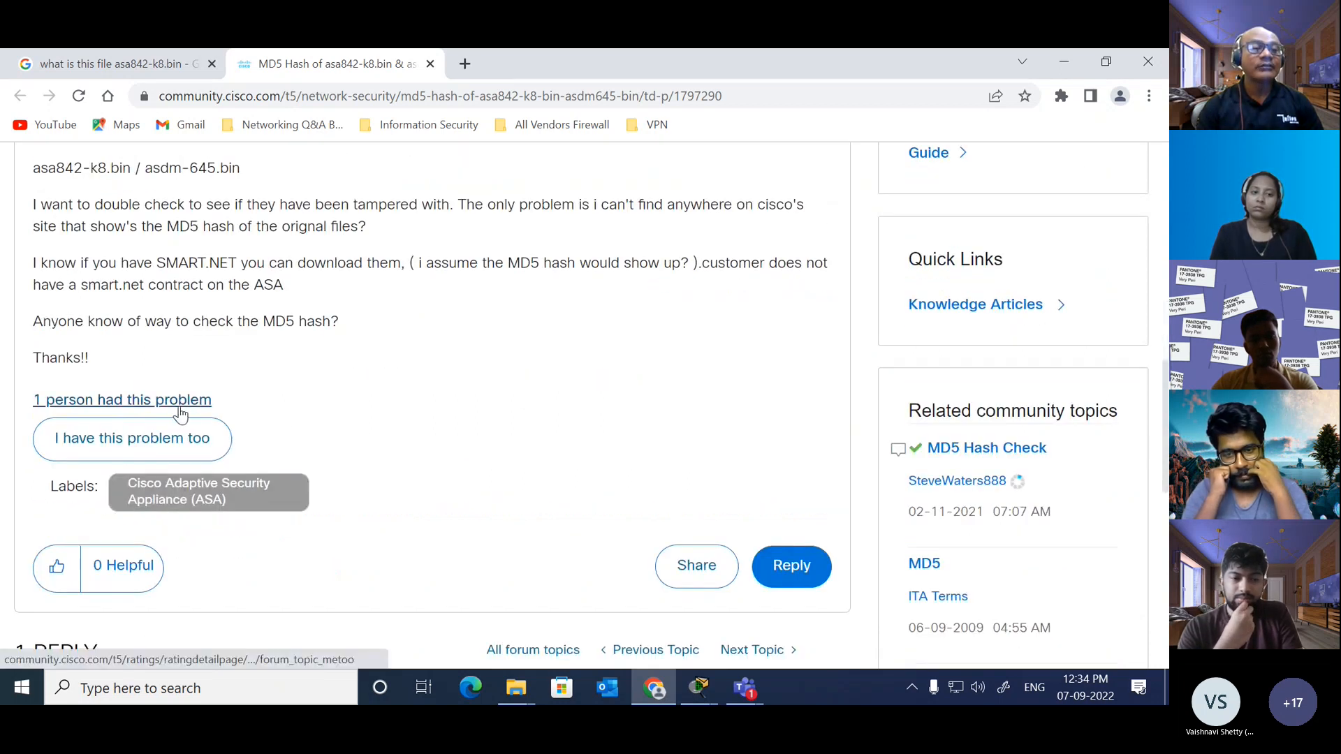
Step: Open the list of people who had this problem and highlight the file name asa842-k8.bin in the quoted question
left_click(156, 411)
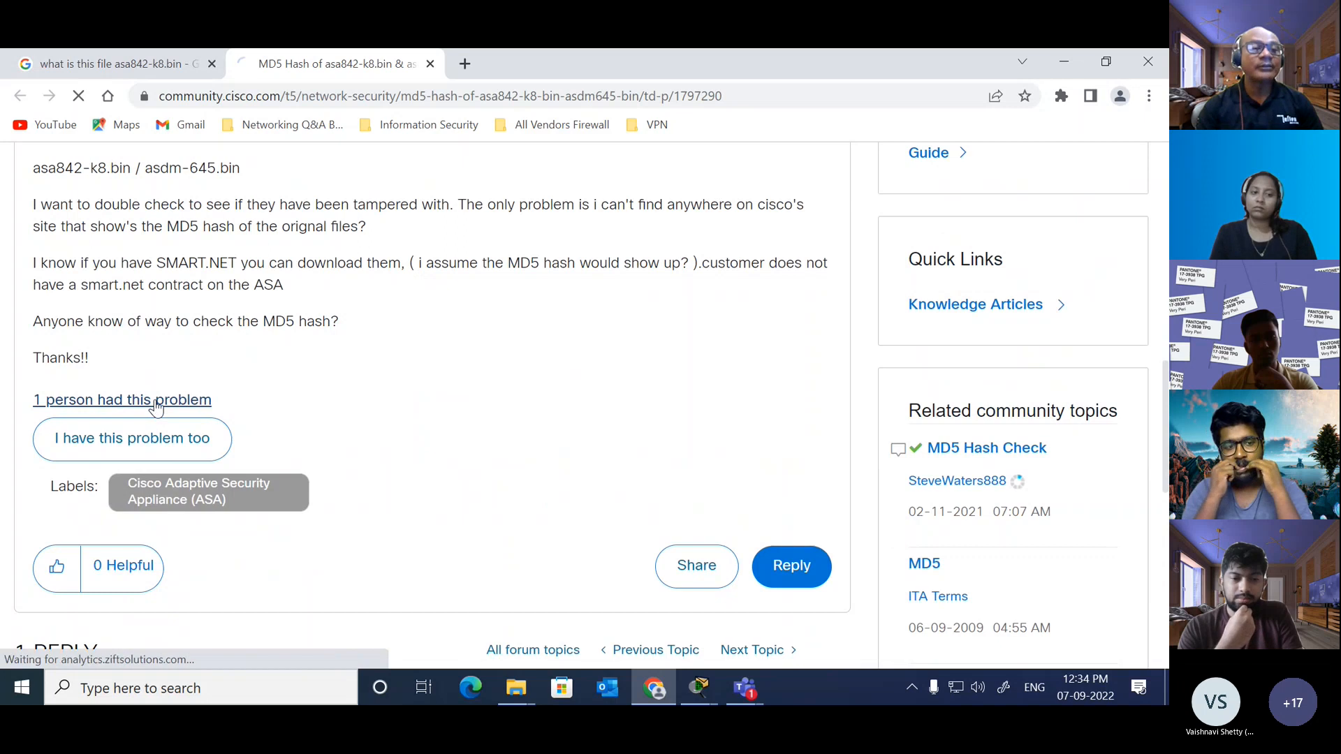
scroll(427, 419, "down", 5)
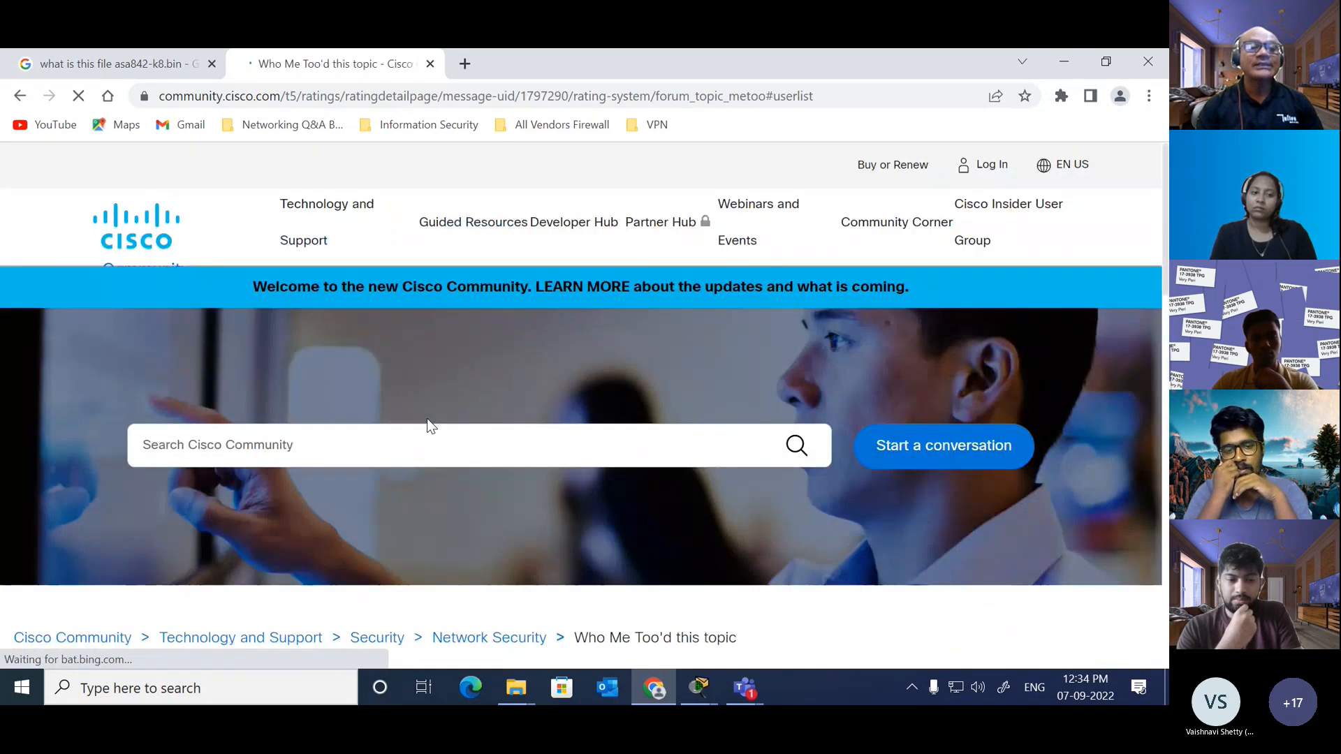
scroll(427, 421, "down", 5)
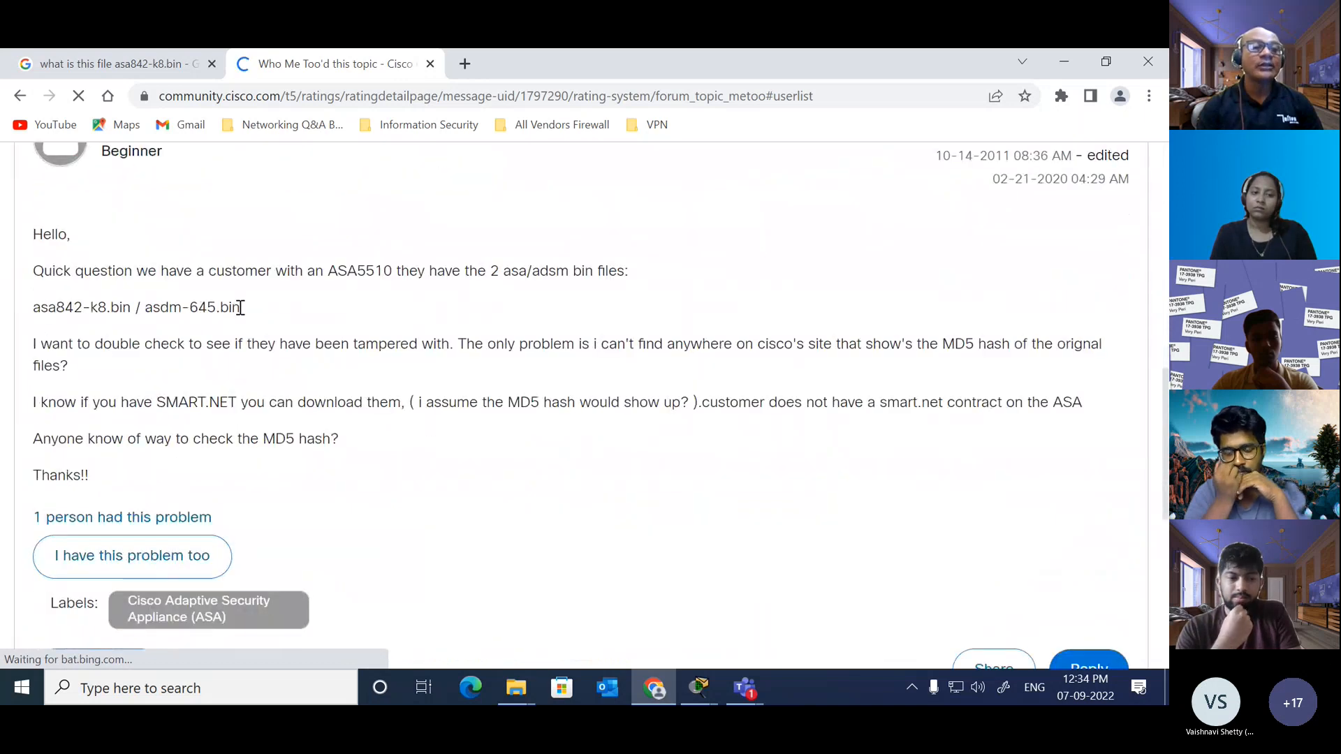
left_click_drag(243, 308, 82, 308)
left_click(40, 309)
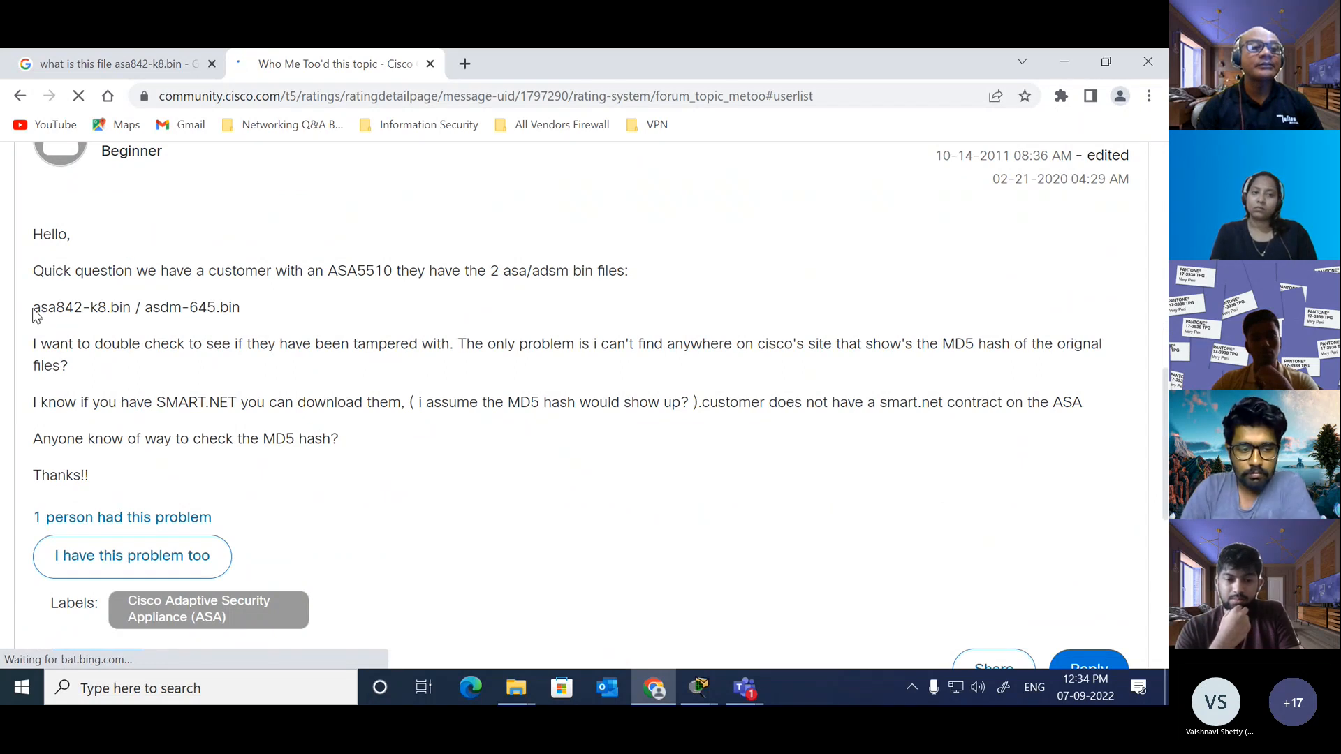
left_click_drag(34, 309, 136, 308)
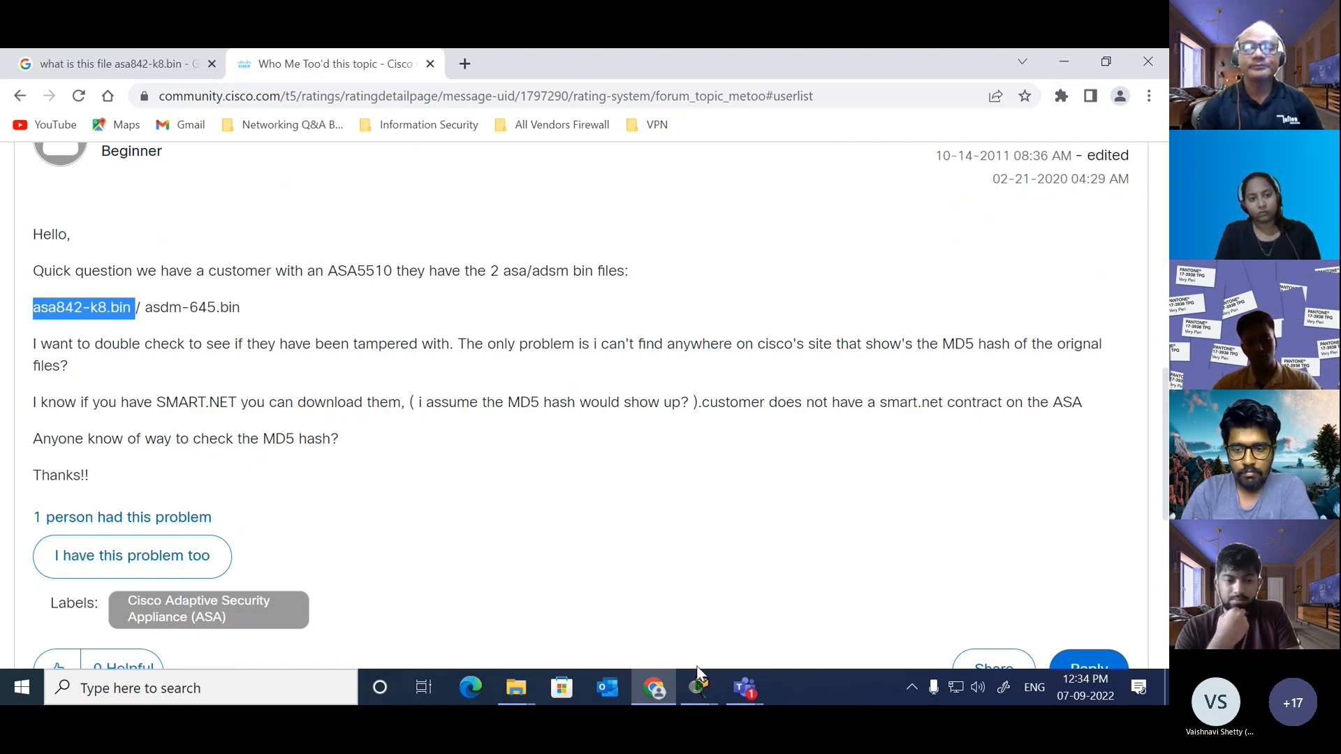
Step: Switch to Packet Tracer, review the flash listing in the CLI of ASA1(1), and return to the topology
left_click(699, 686)
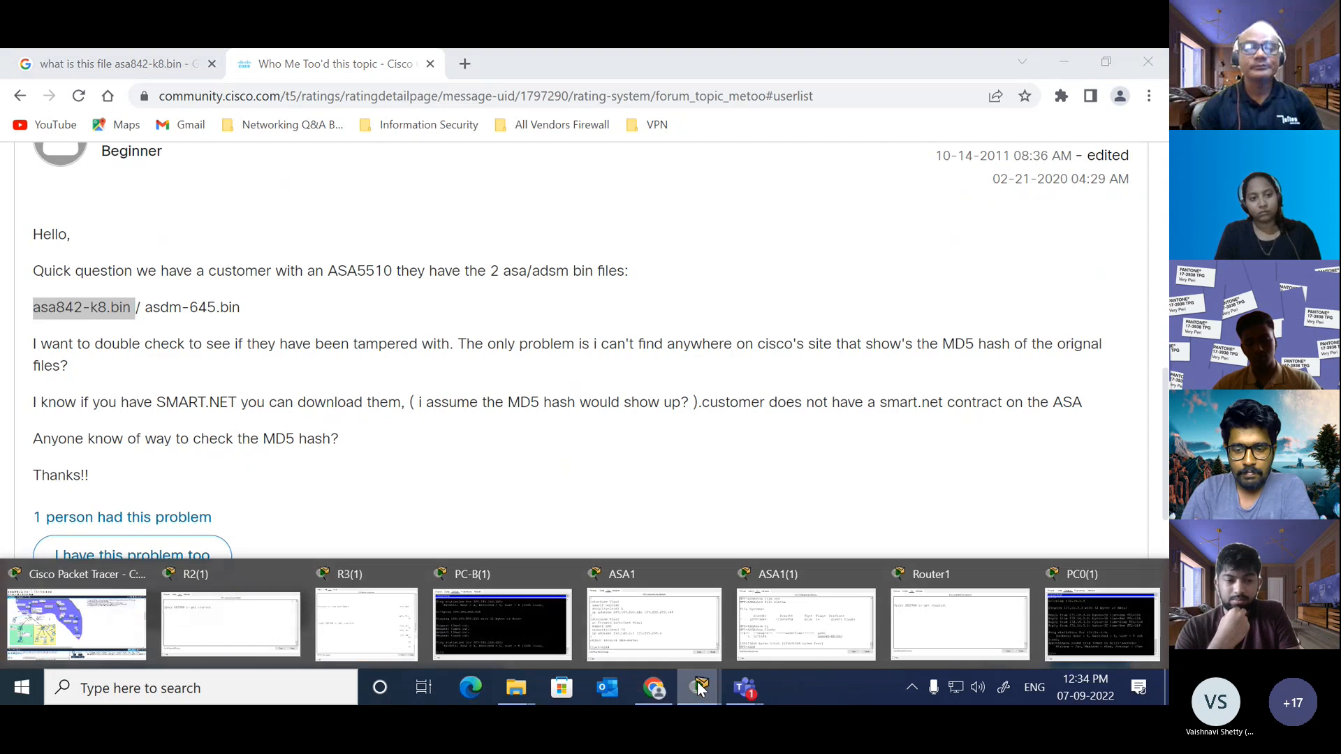
left_click(71, 628)
left_click(192, 304)
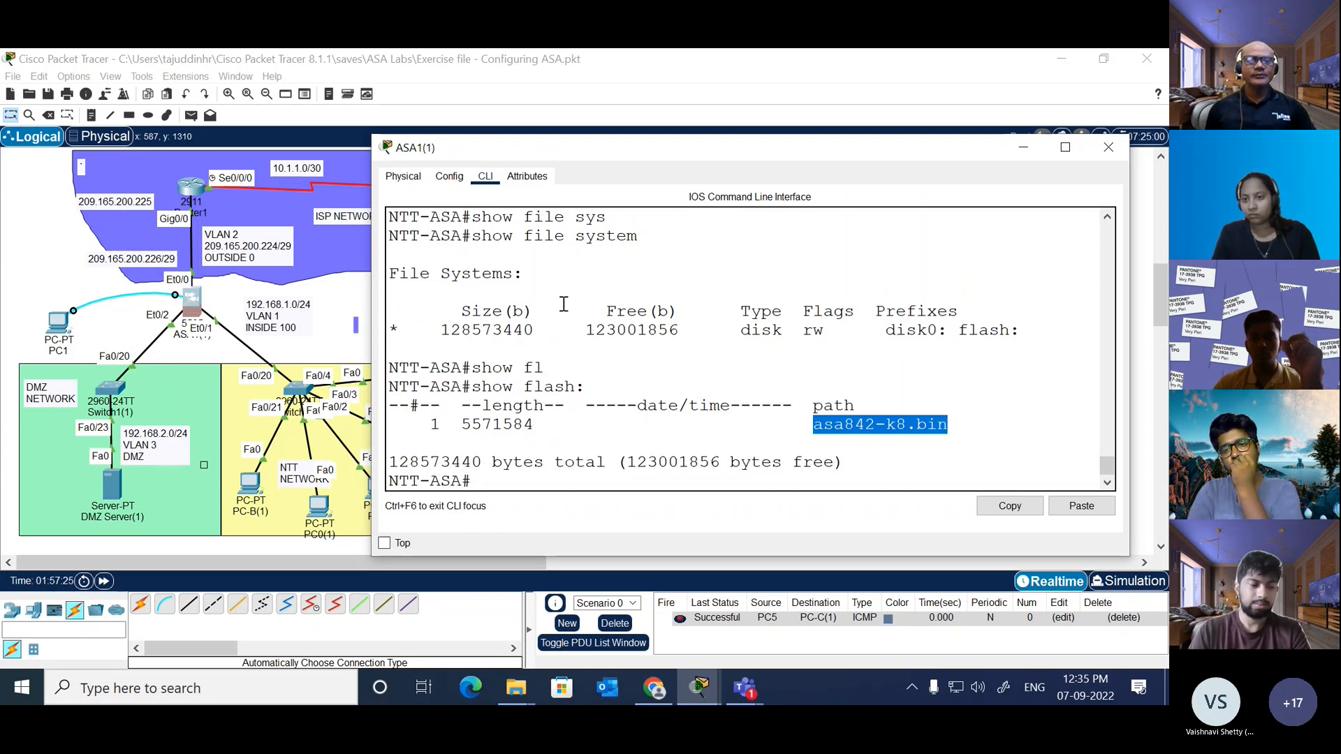
left_click(354, 312)
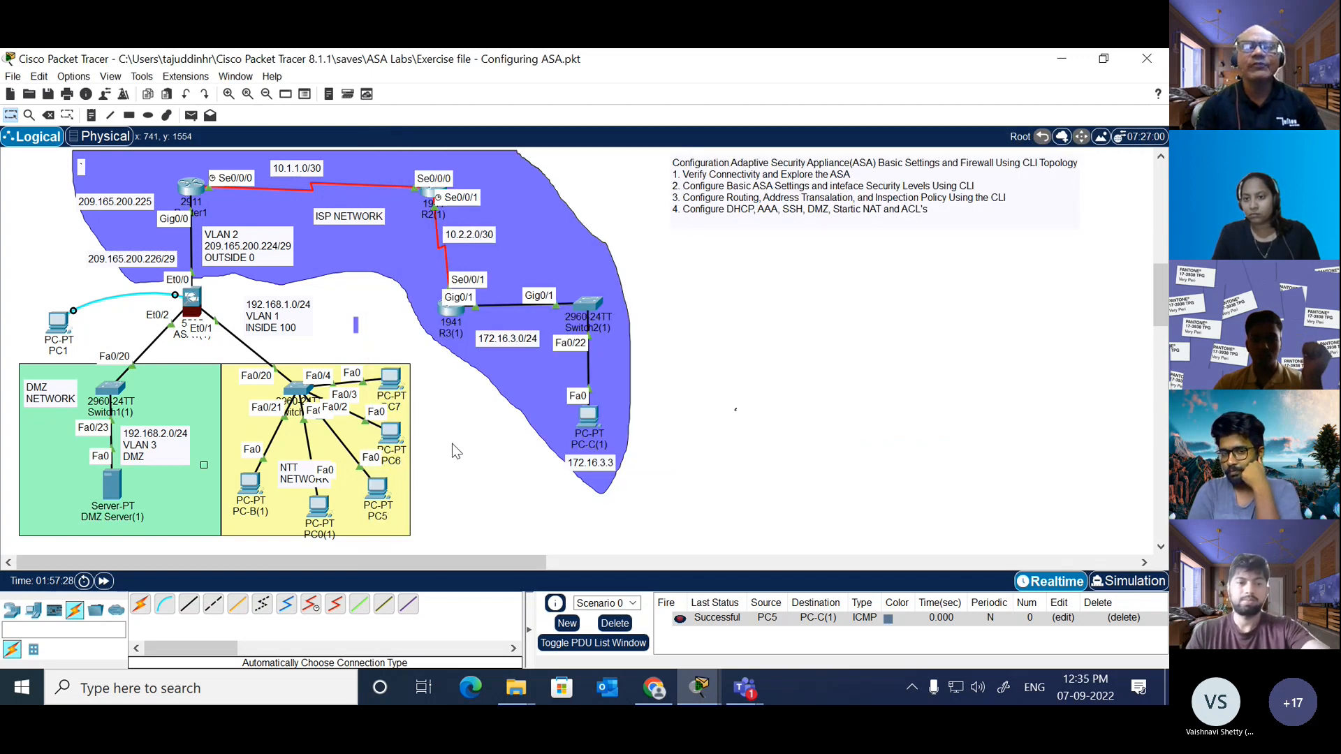
Step: Examine the configuration notes beside the reference topology, covering interfaces, NAT, ACL, SSH, DHCP and ICMP inspection
scroll(704, 429, "up", 5)
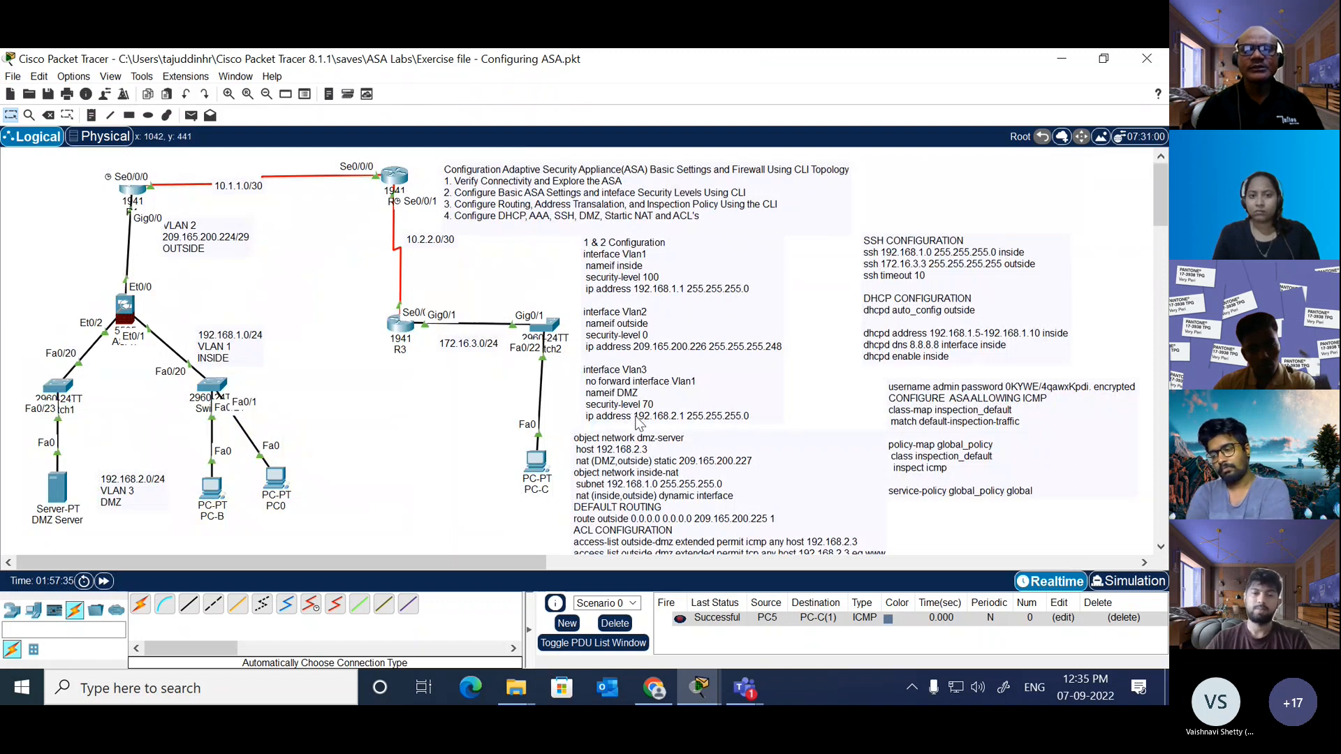
scroll(636, 419, "down", 3)
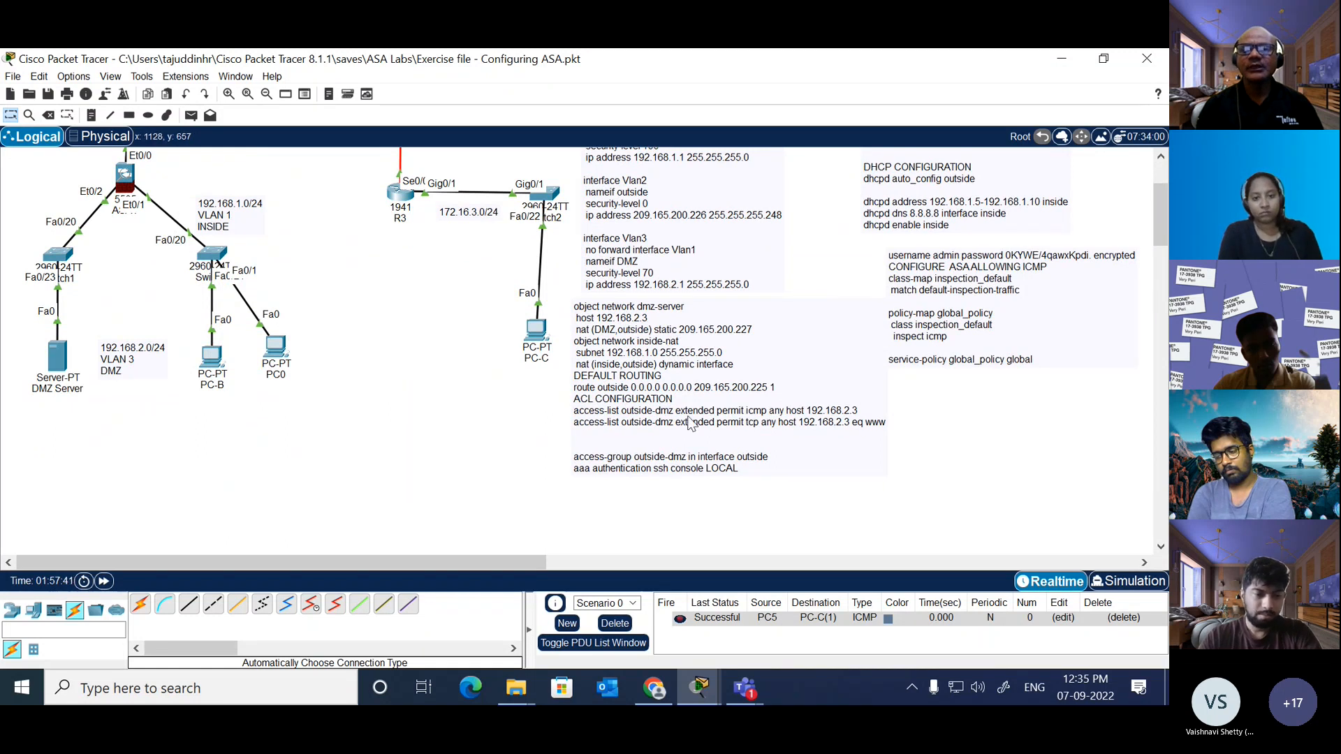
scroll(968, 426, "up", 3)
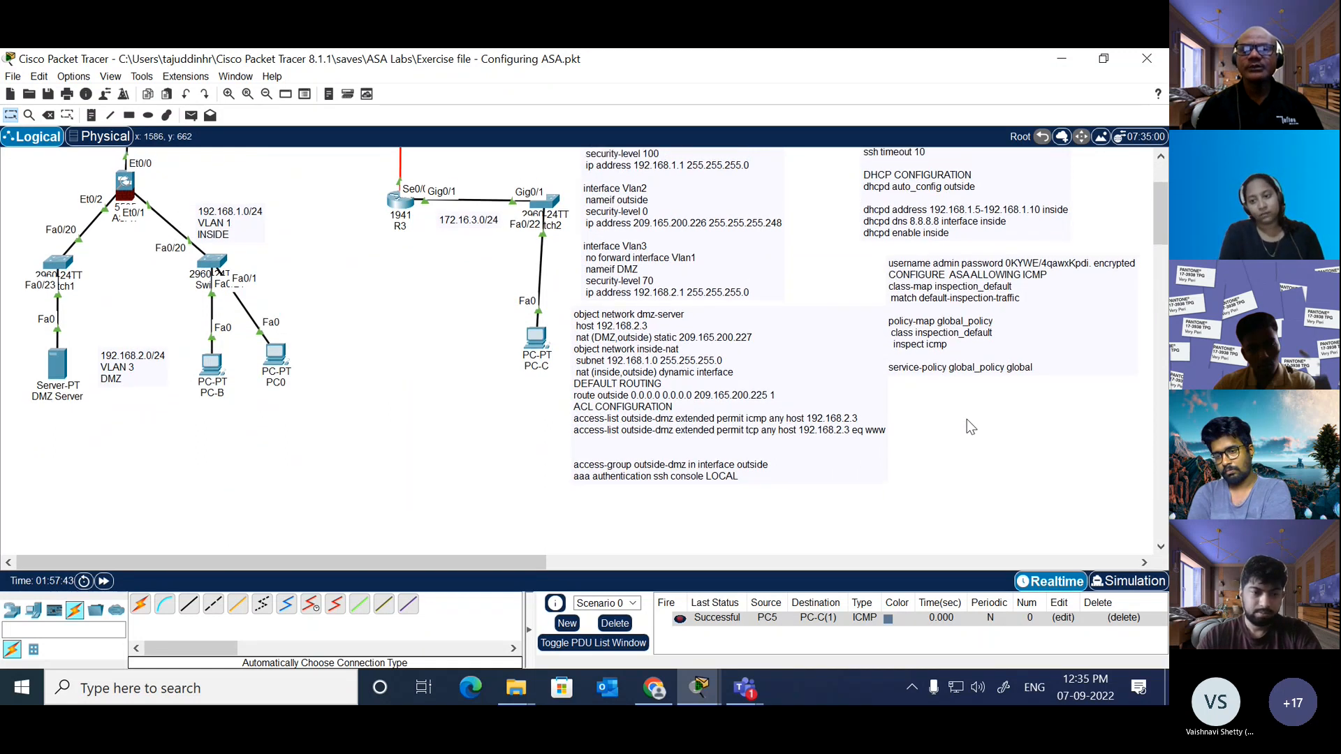
scroll(968, 424, "up", 1)
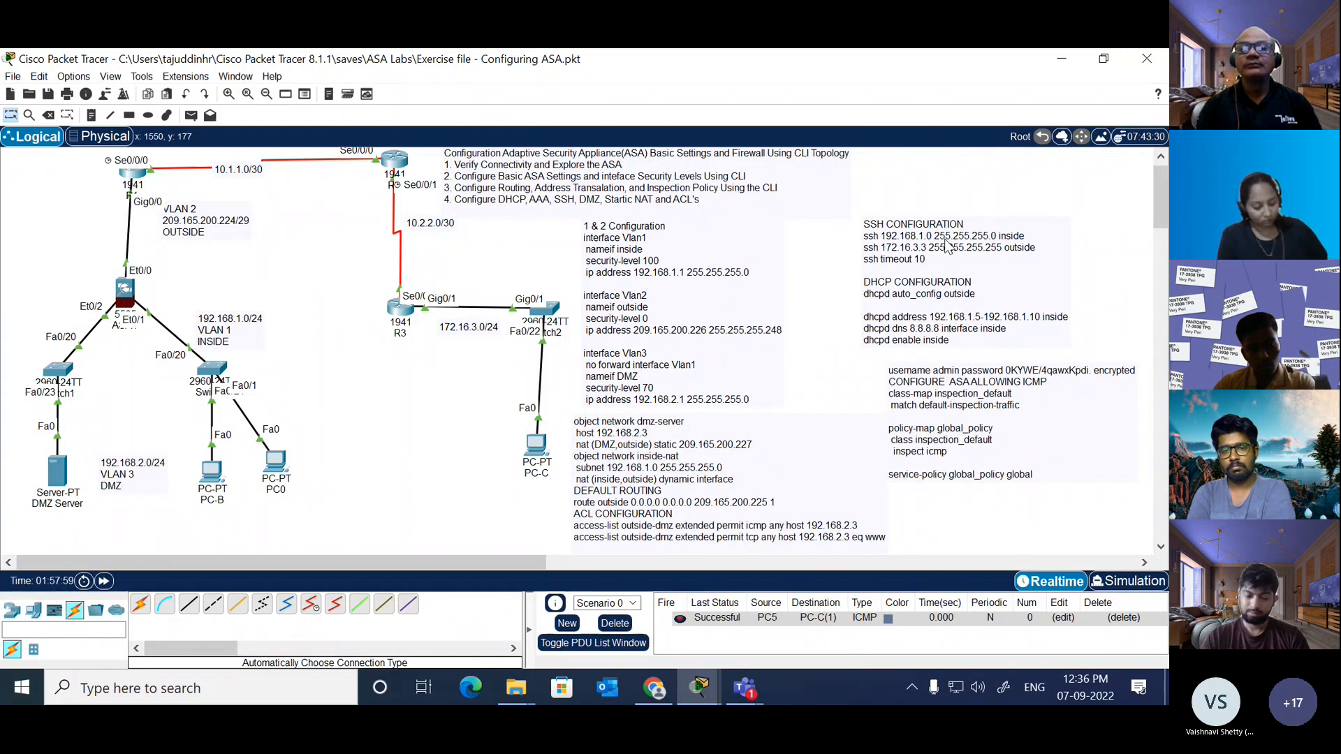
double_click(914, 246)
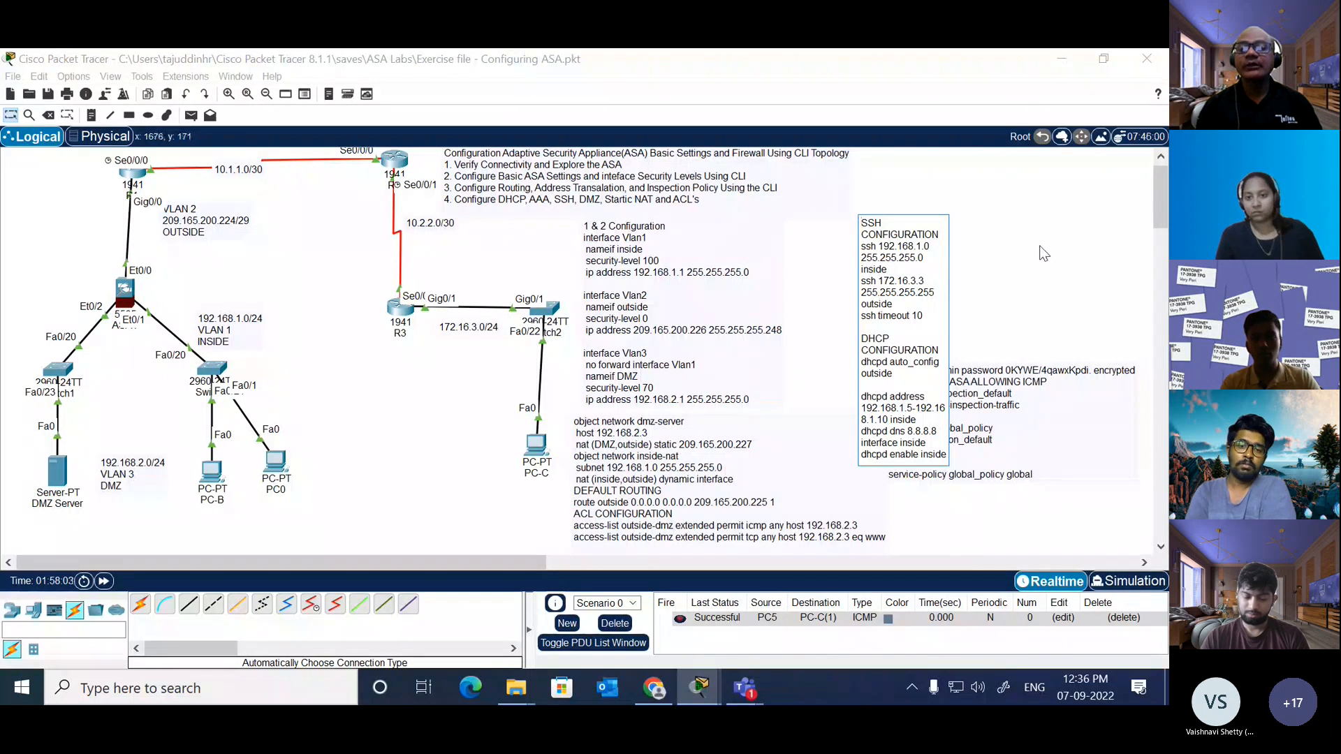
left_click(1020, 207)
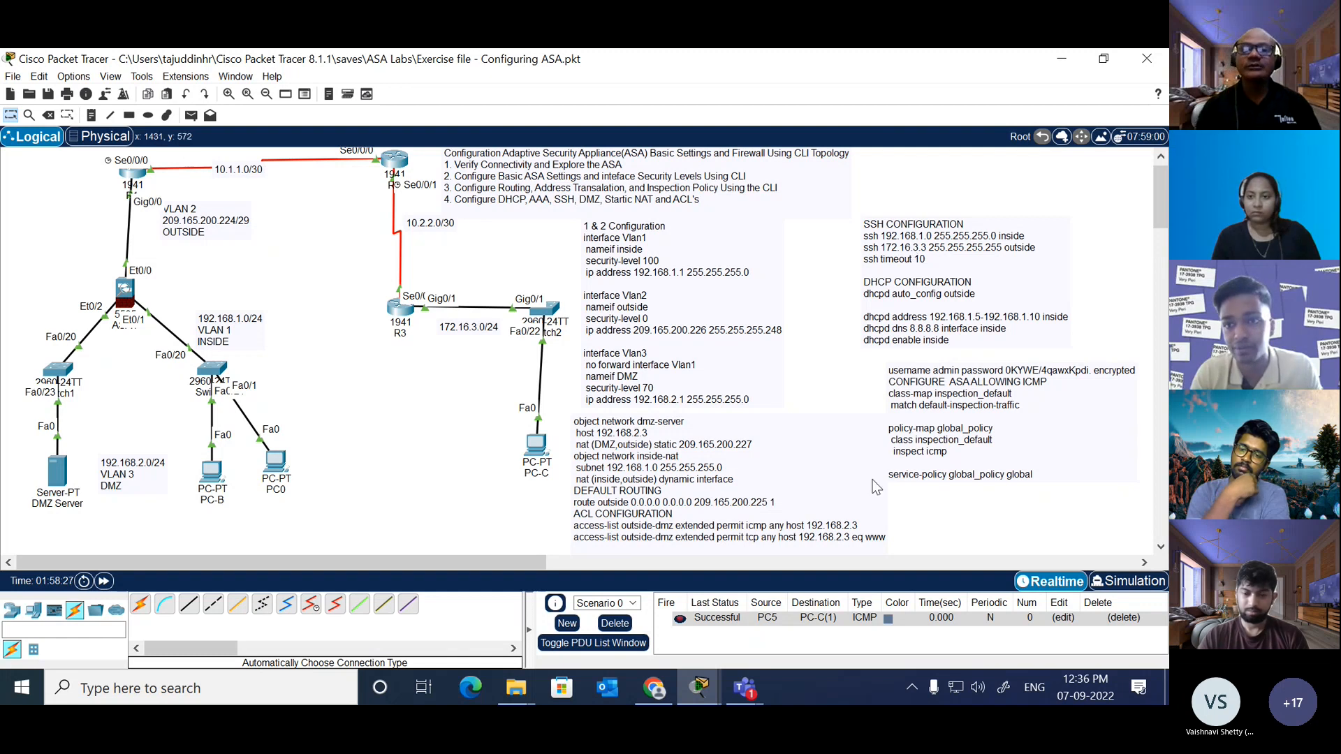
Step: Check the Teams meeting window, then switch back to Packet Tracer and show the exercise topology with the ISP, DMZ and NTT networks
left_click(742, 699)
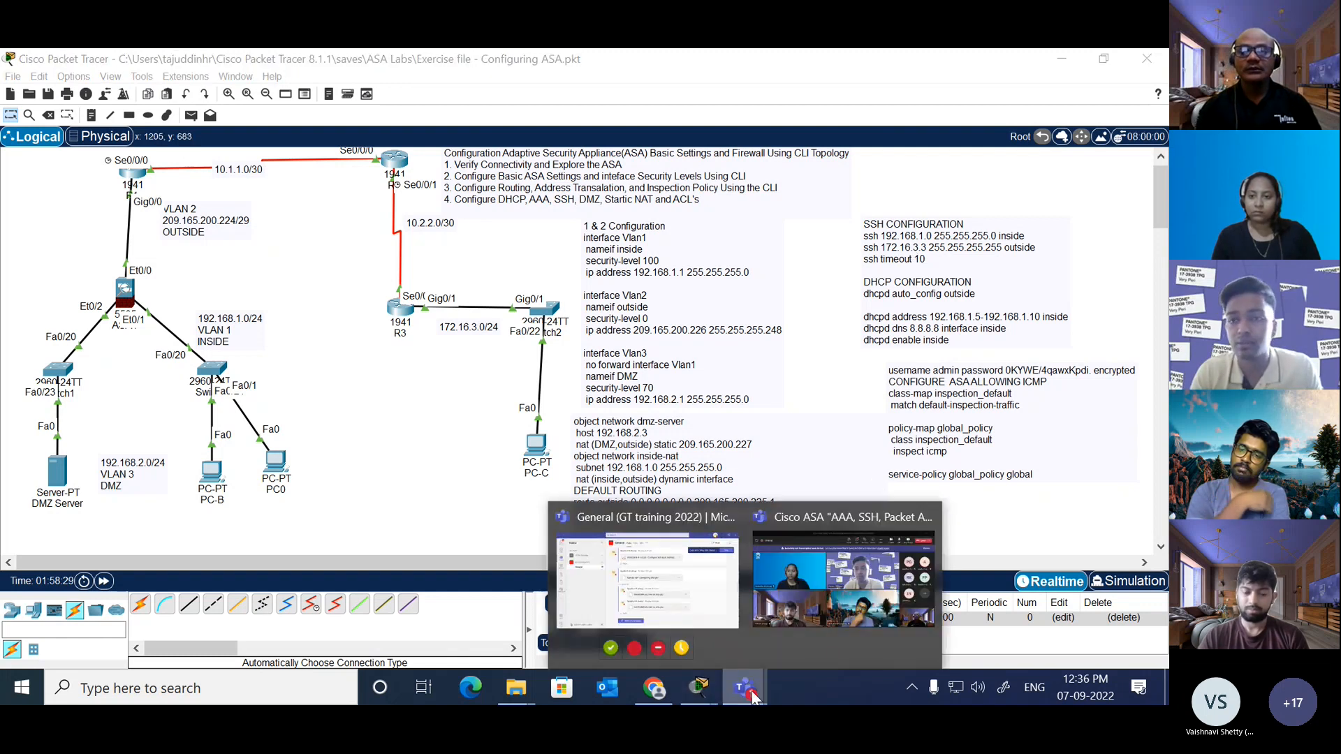
left_click(836, 610)
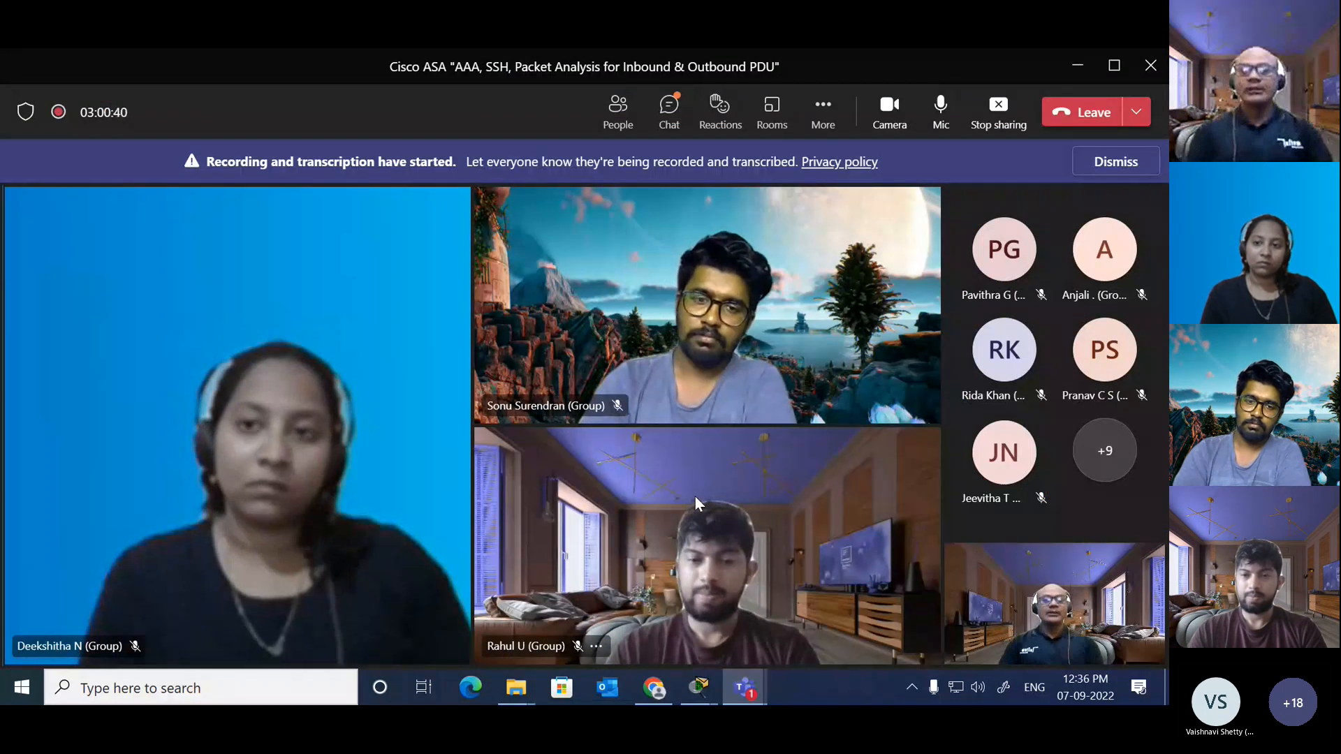
mouse_move(699, 686)
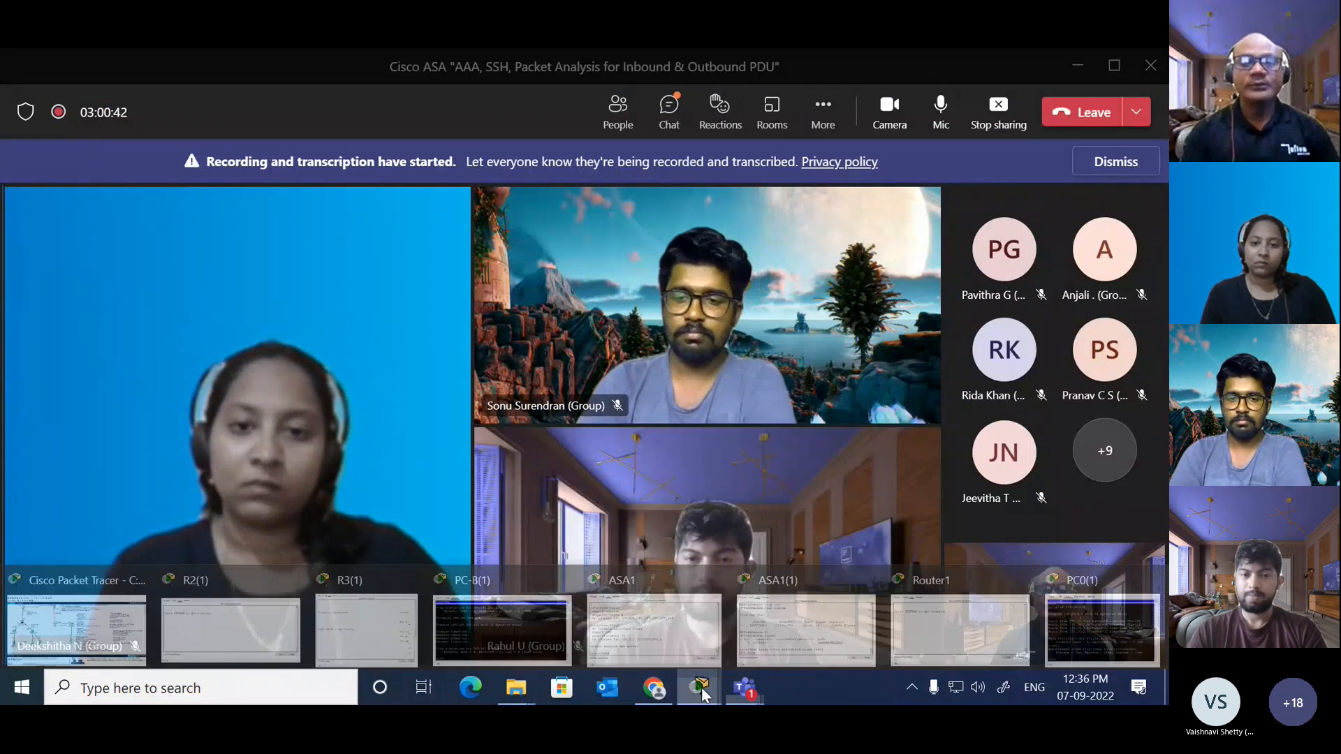
left_click(108, 632)
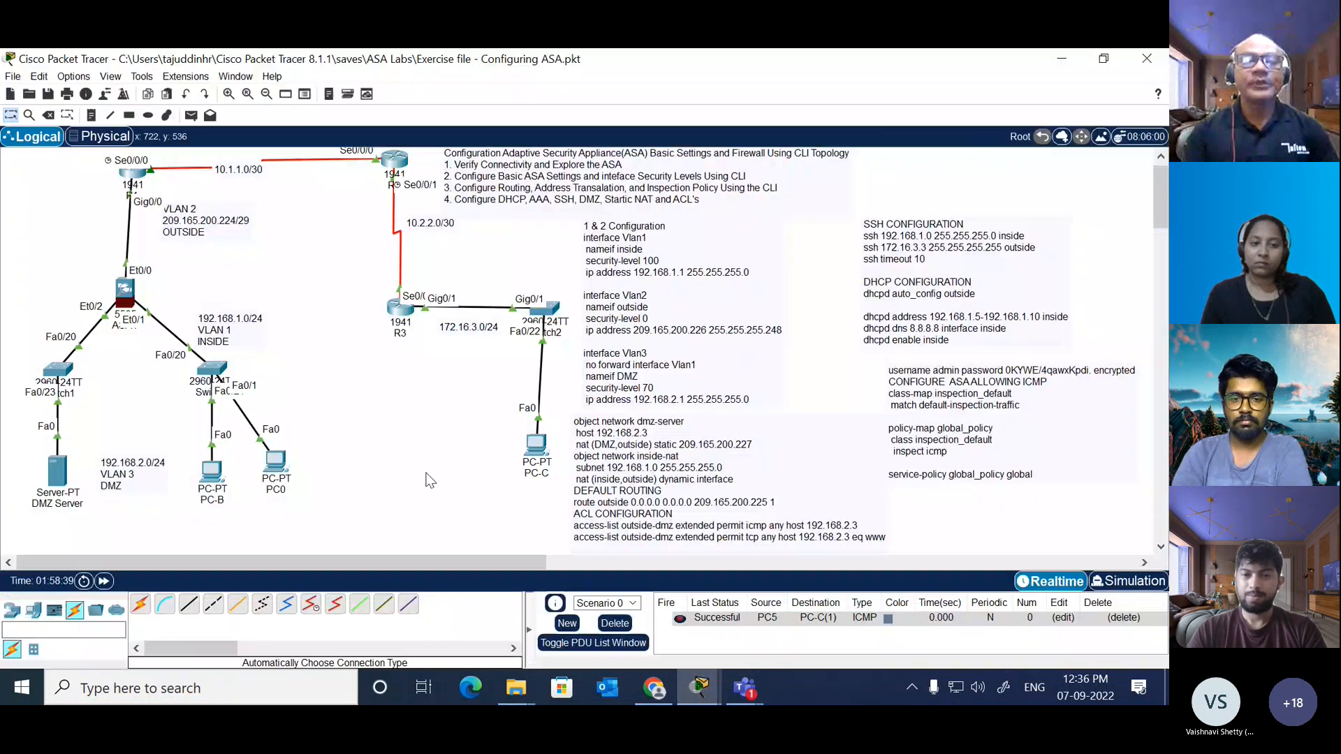
scroll(408, 437, "down", 10)
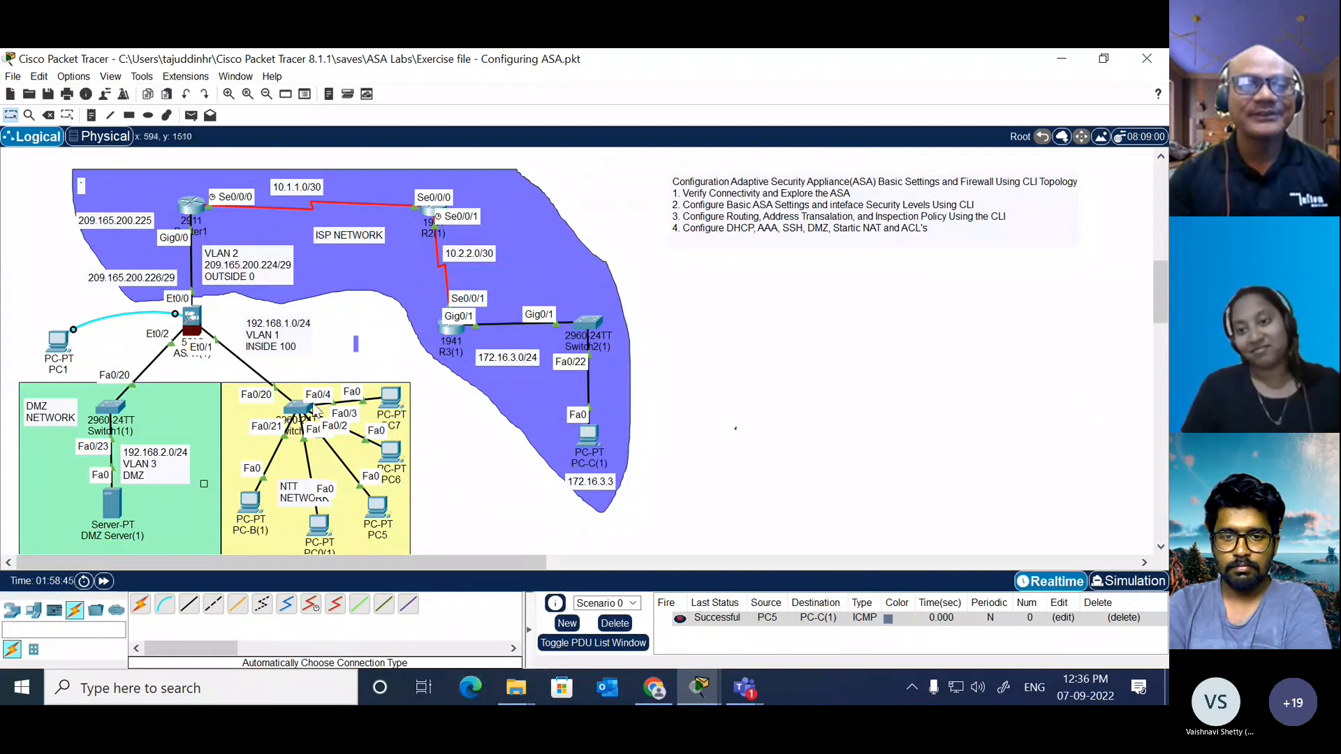
Step: Close the open device windows for PC-B(1), ASA1, ASA1(1), R3(1), Router1, PC0(1) and R2(1), keeping only the main topology window open
mouse_move(700, 689)
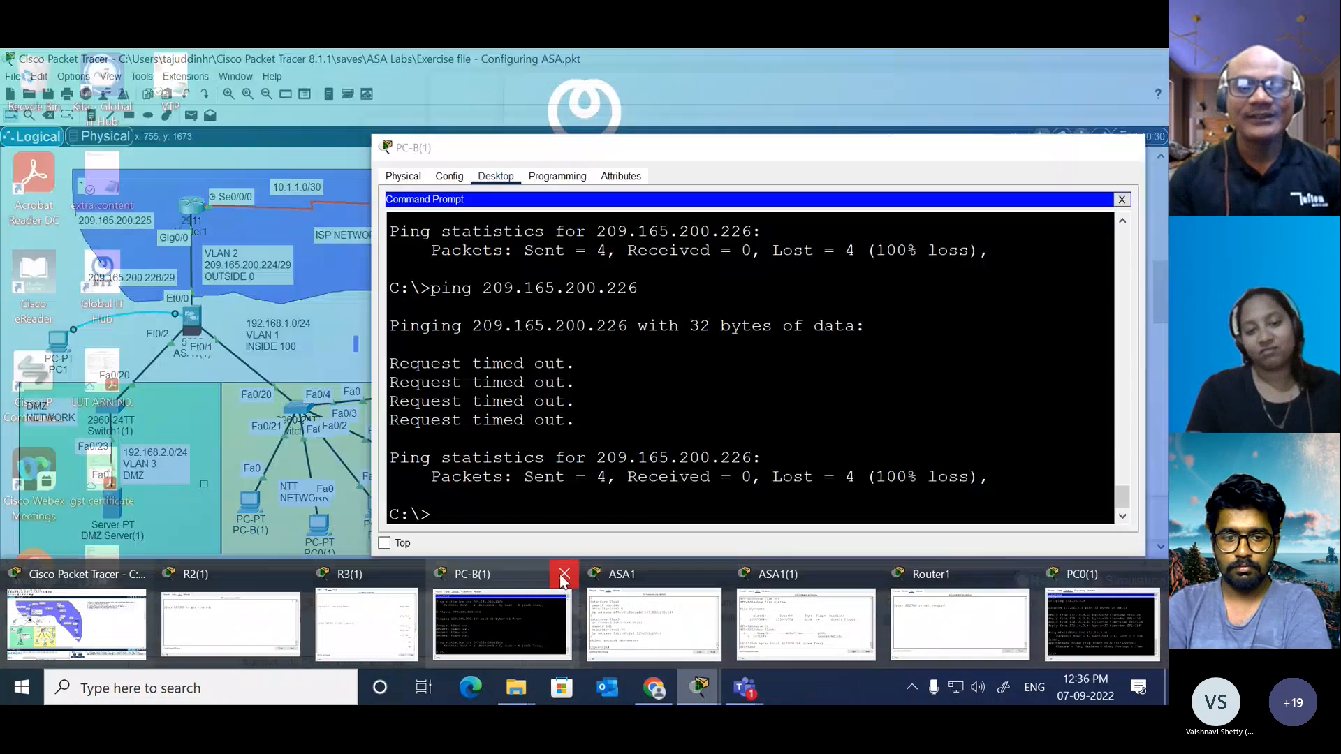
left_click(562, 577)
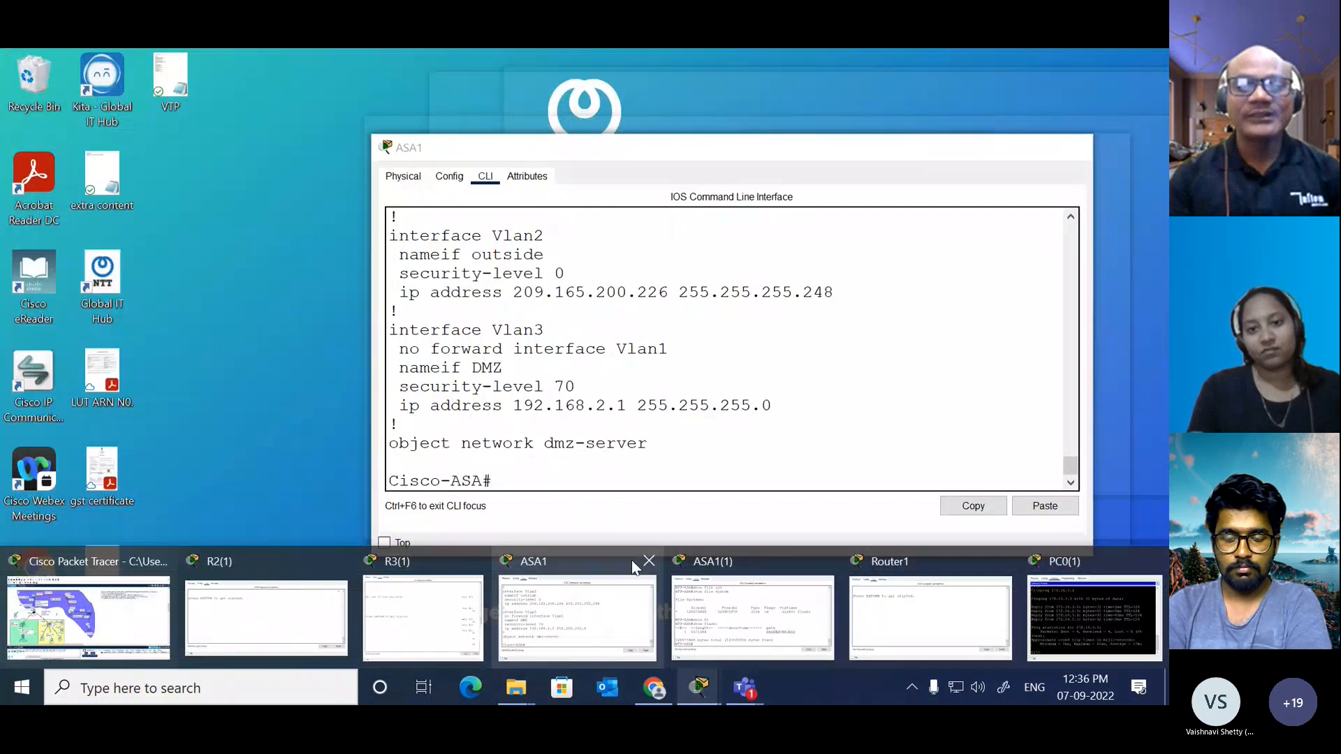
left_click(643, 558)
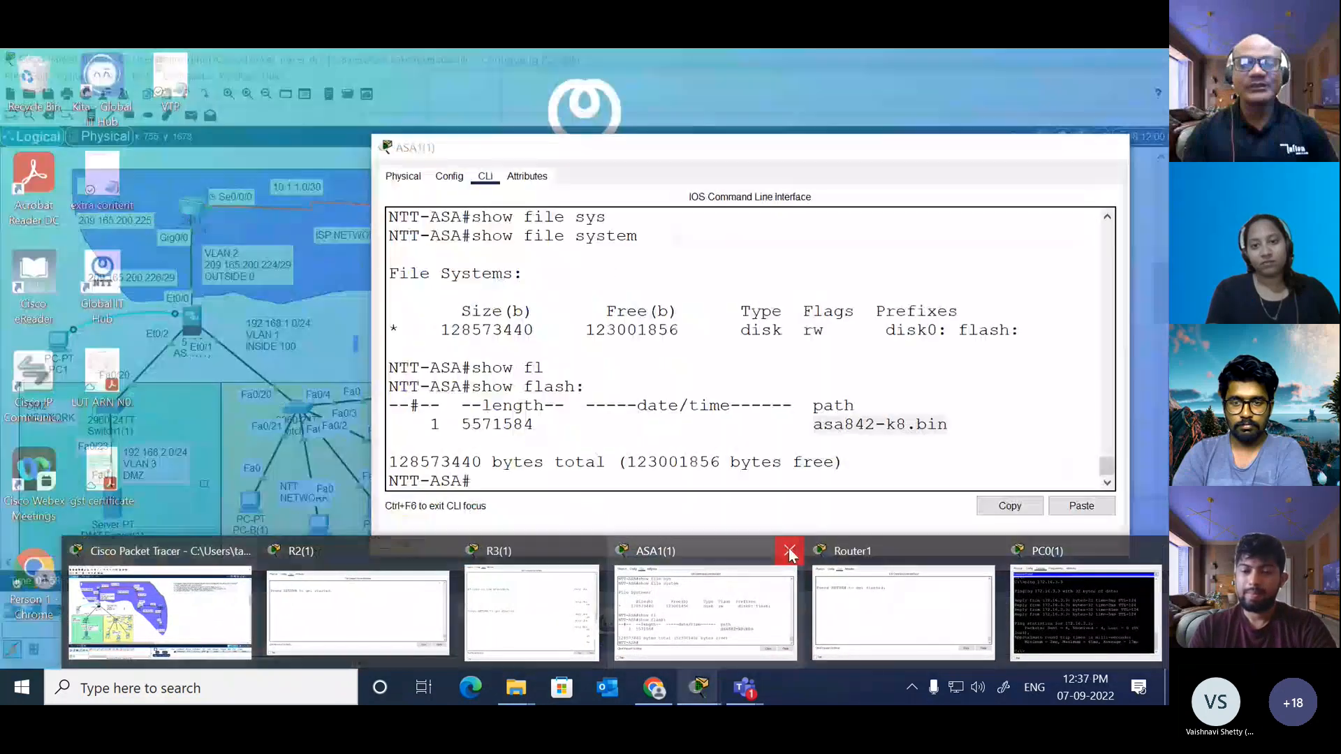
left_click(789, 551)
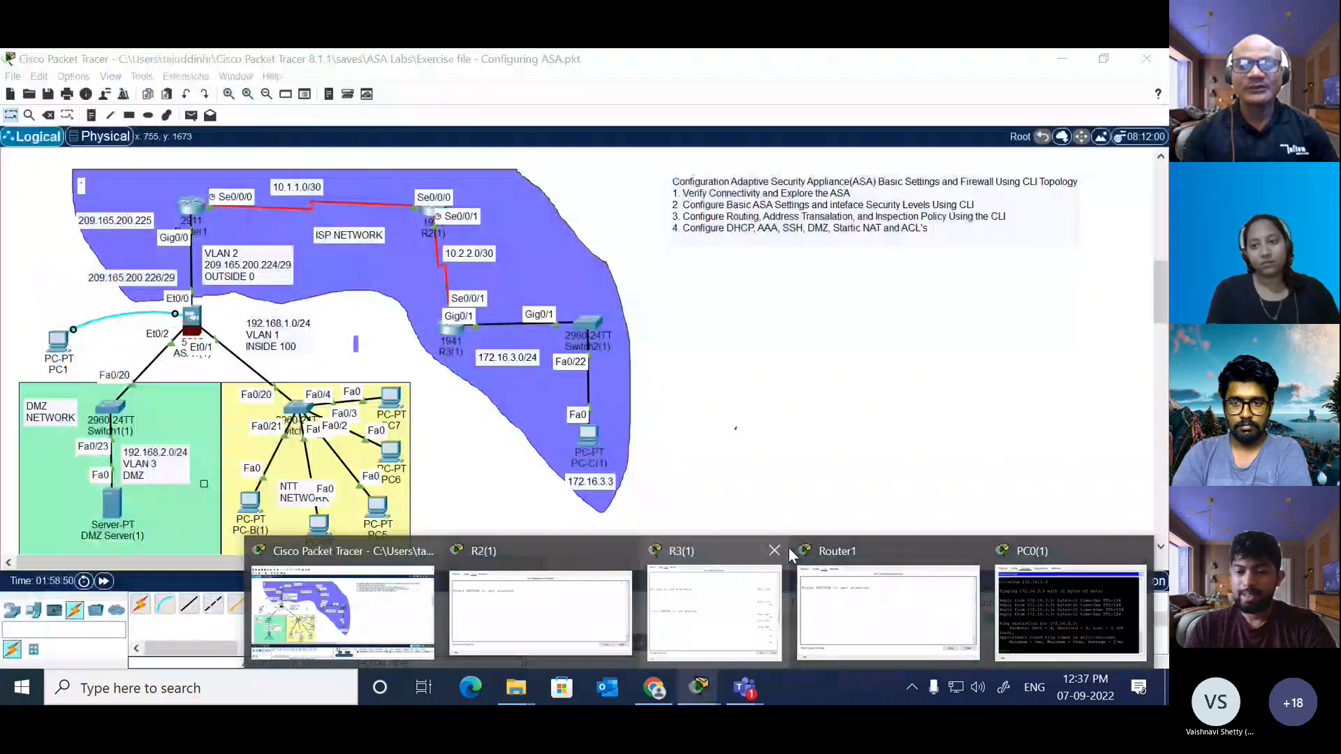
left_click(774, 550)
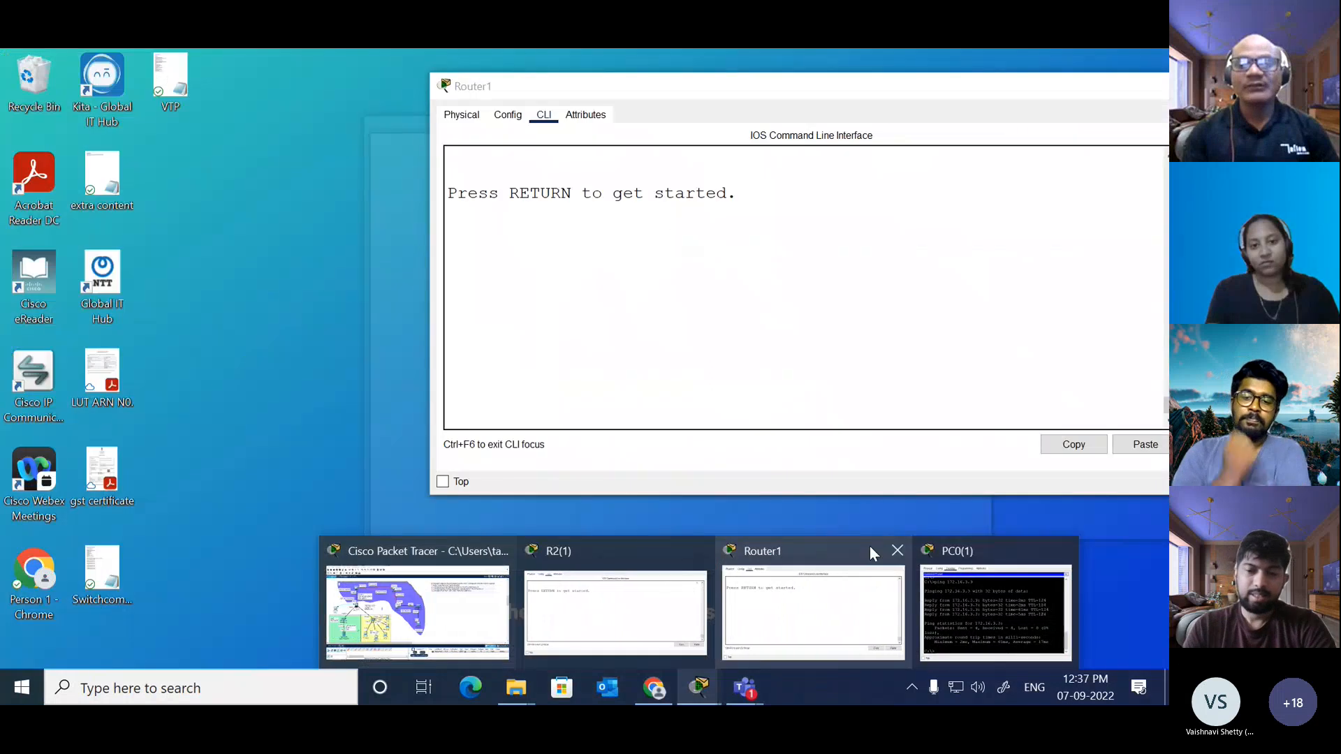
left_click(894, 552)
left_click(966, 550)
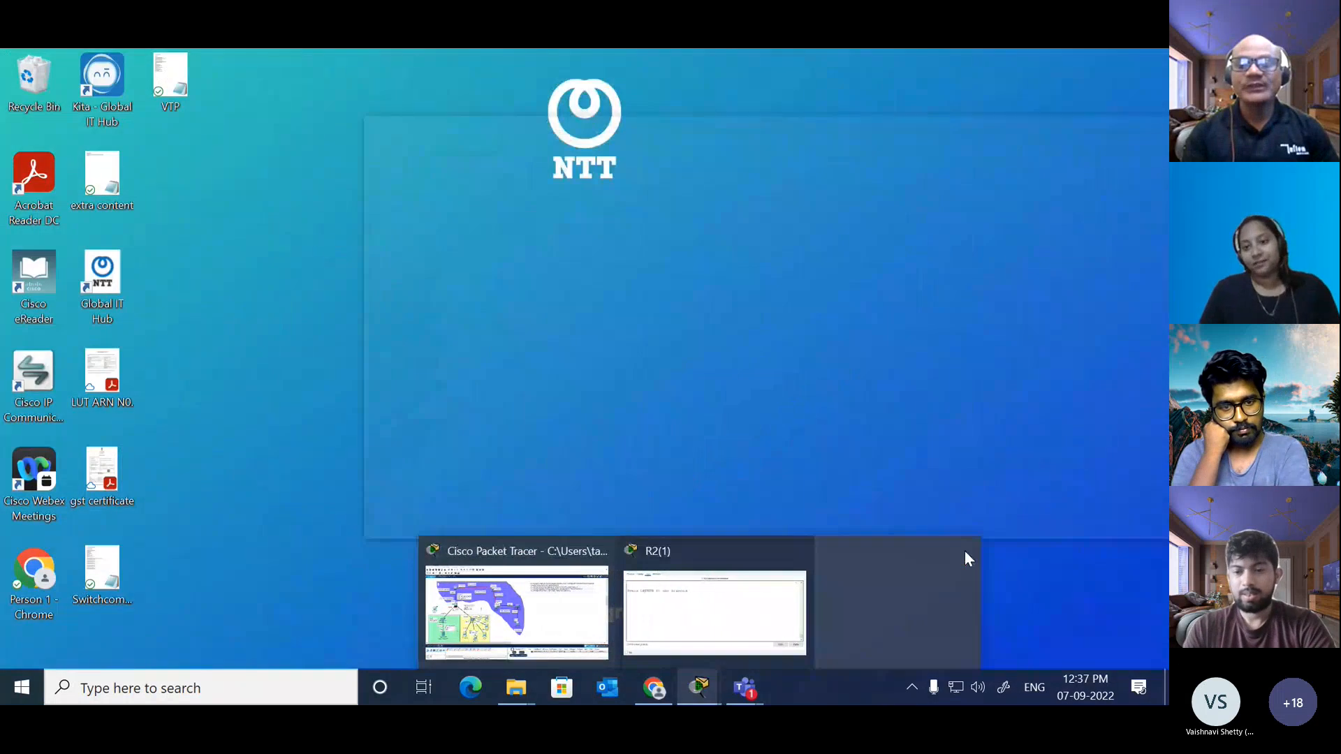
left_click(883, 554)
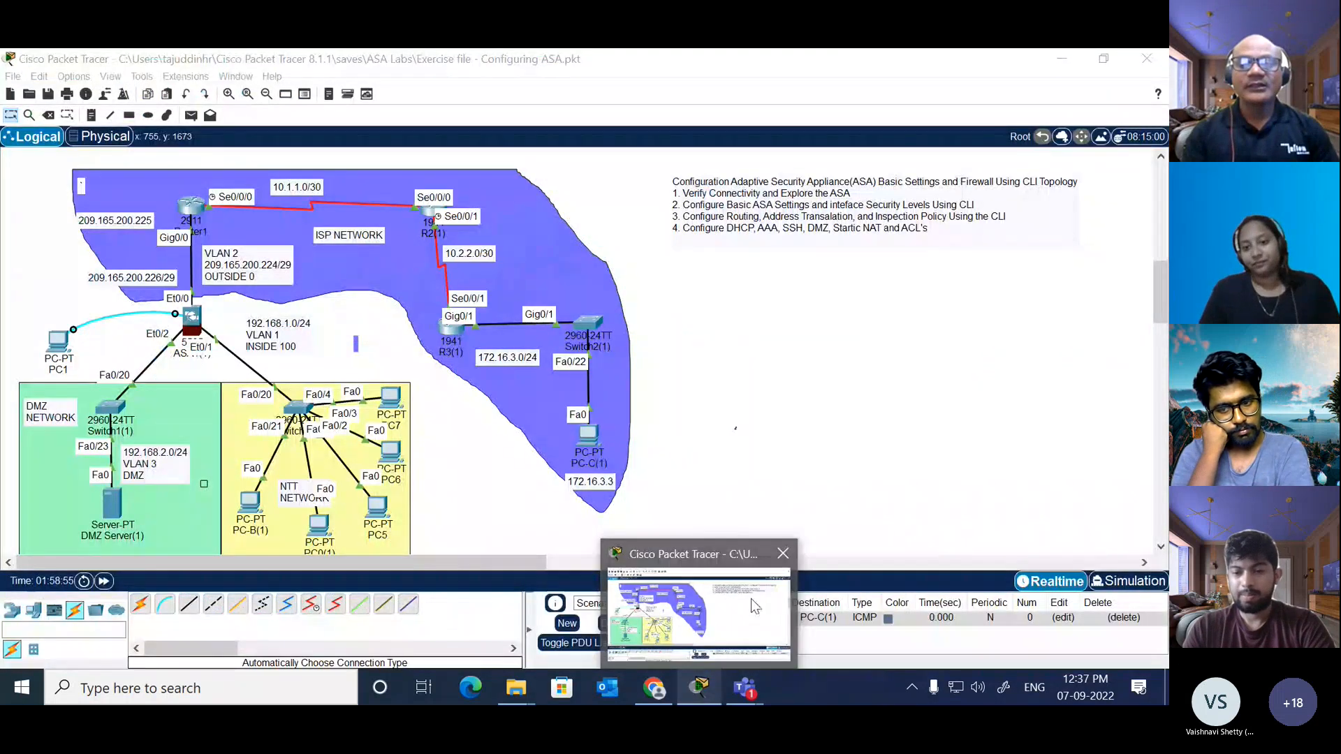
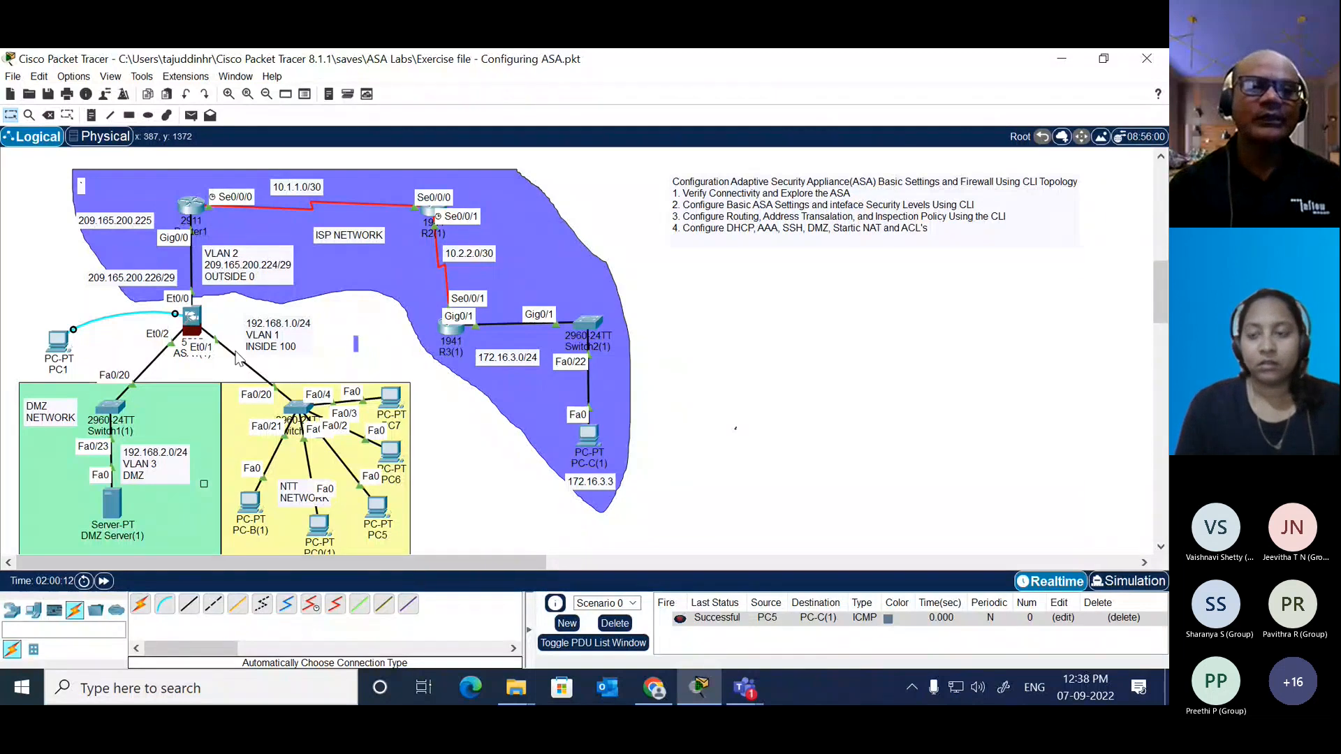
Step: Open the CLI of ASA1(1), widen its window and place it beside the topology
left_click(192, 319)
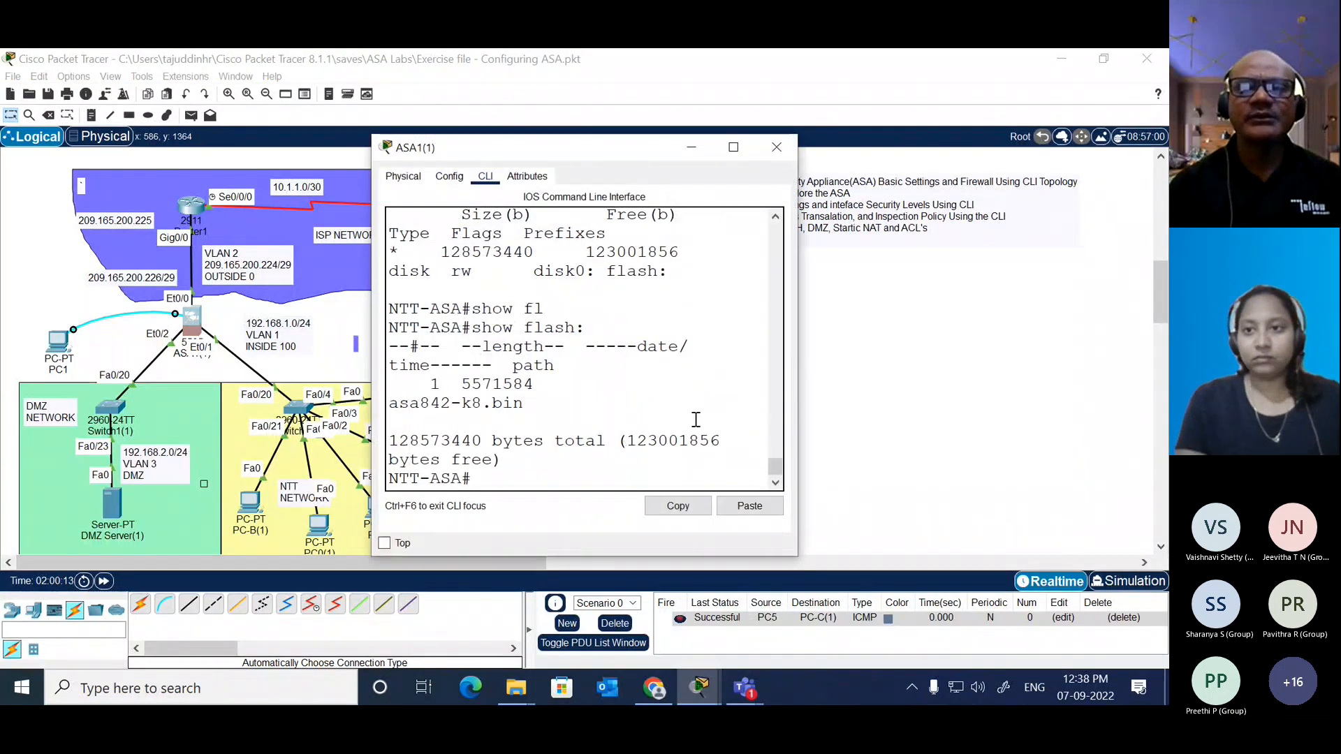
left_click_drag(800, 384, 1131, 306)
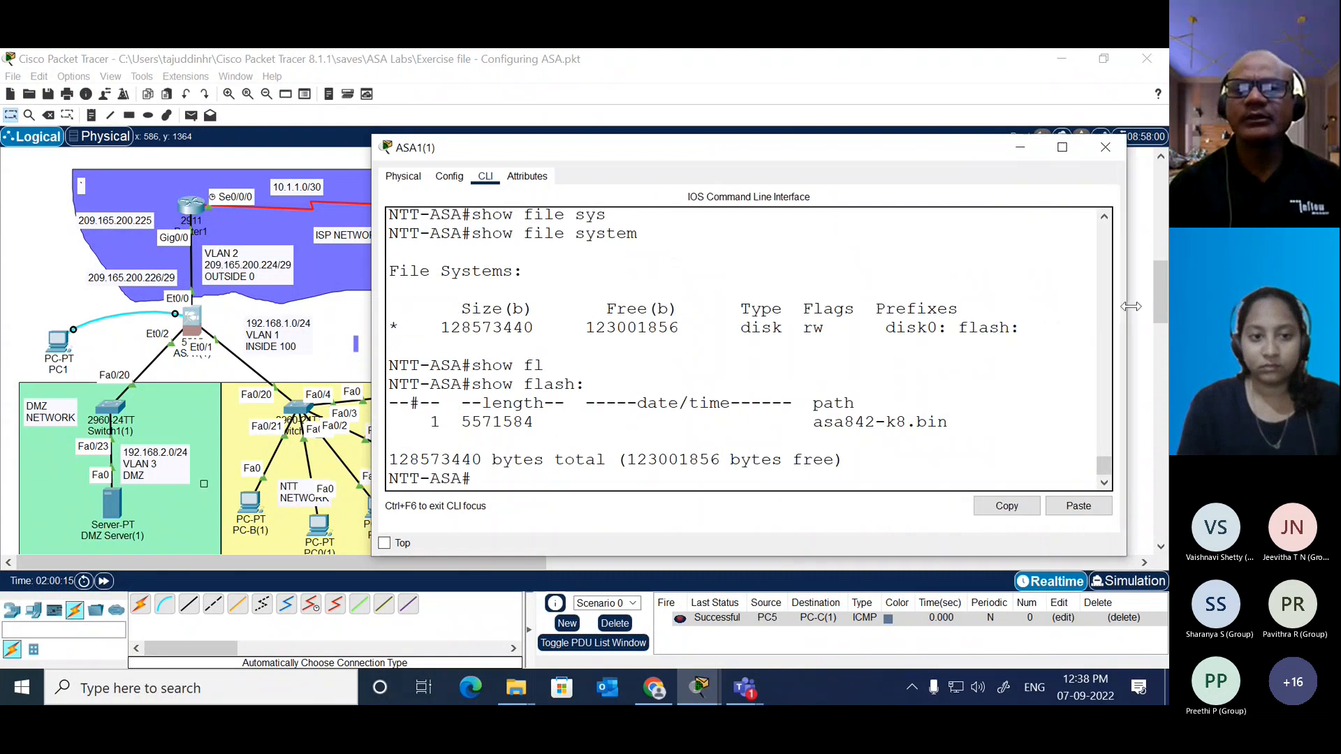
left_click_drag(803, 146, 848, 61)
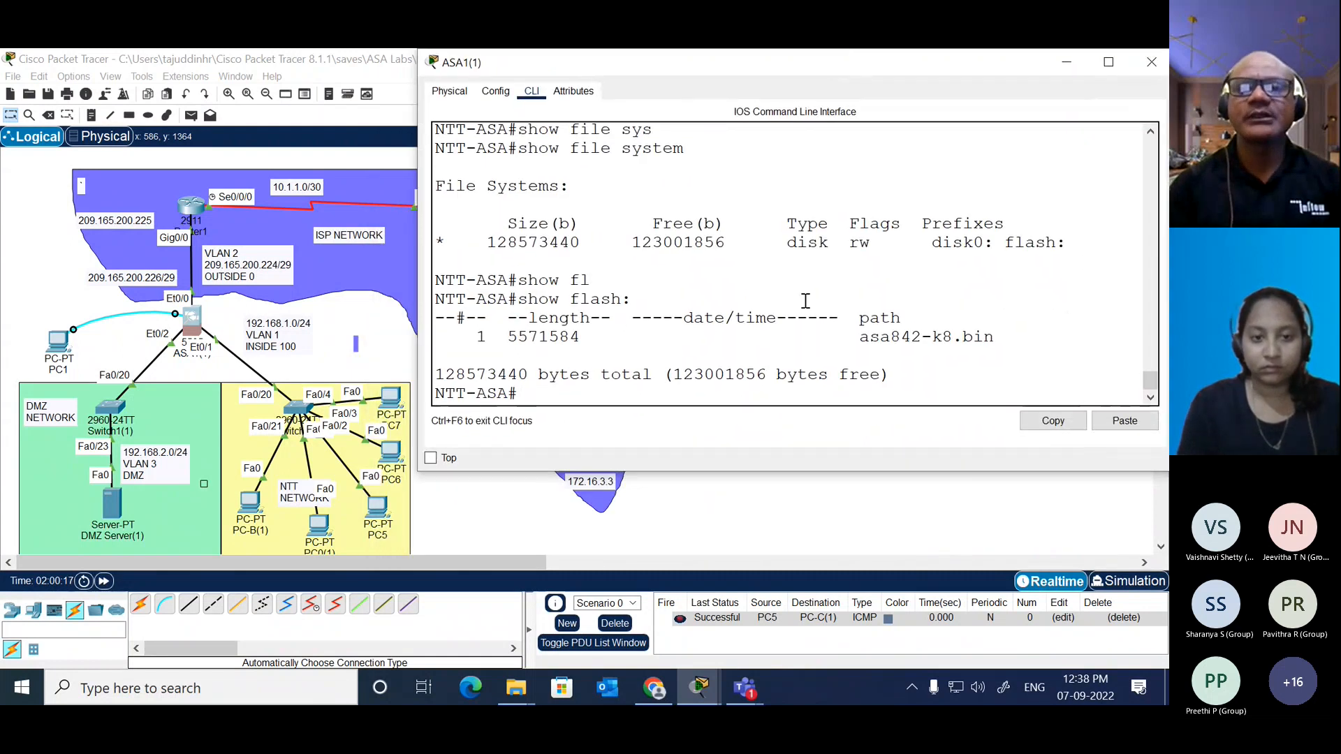
Step: Run show running-config object on ASA1(1) and highlight the inside-net object with its subnet and NAT lines
key("Return")
key("Return")
type("sh")
key("Tab")
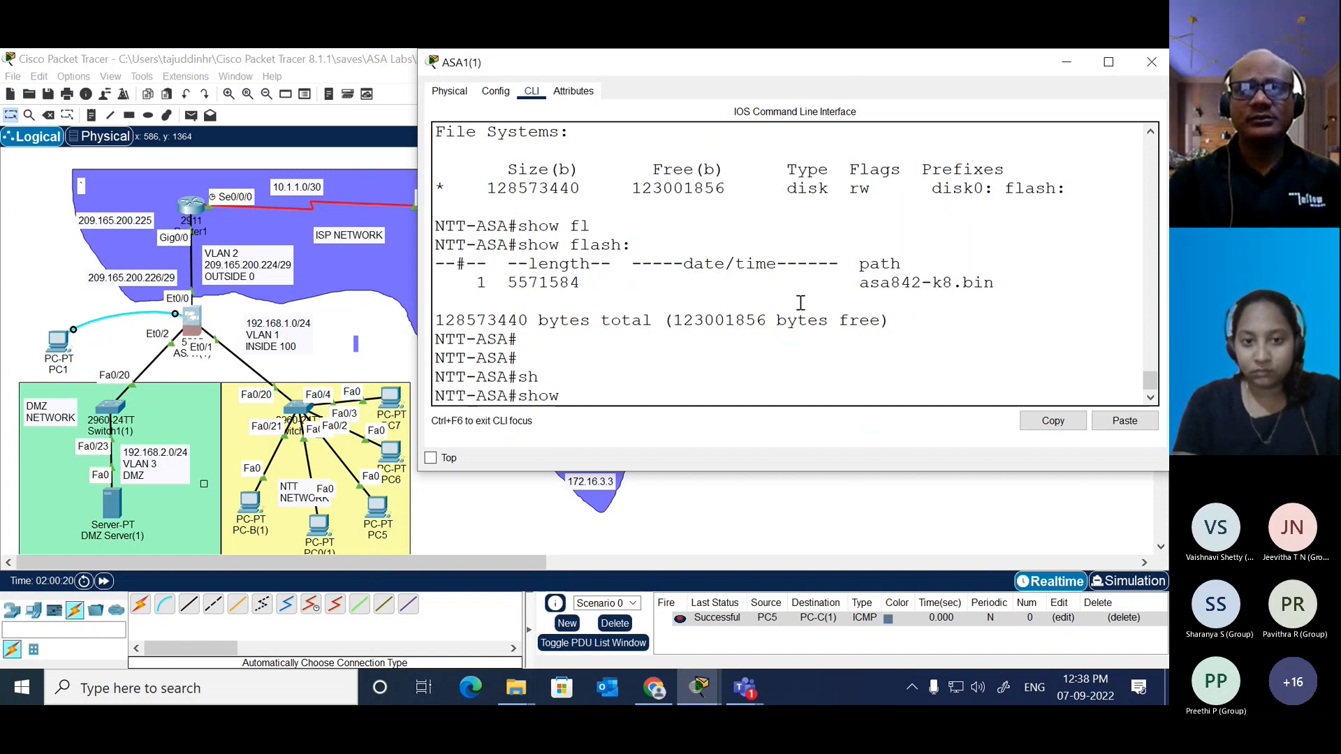
type("ru")
key("Tab")
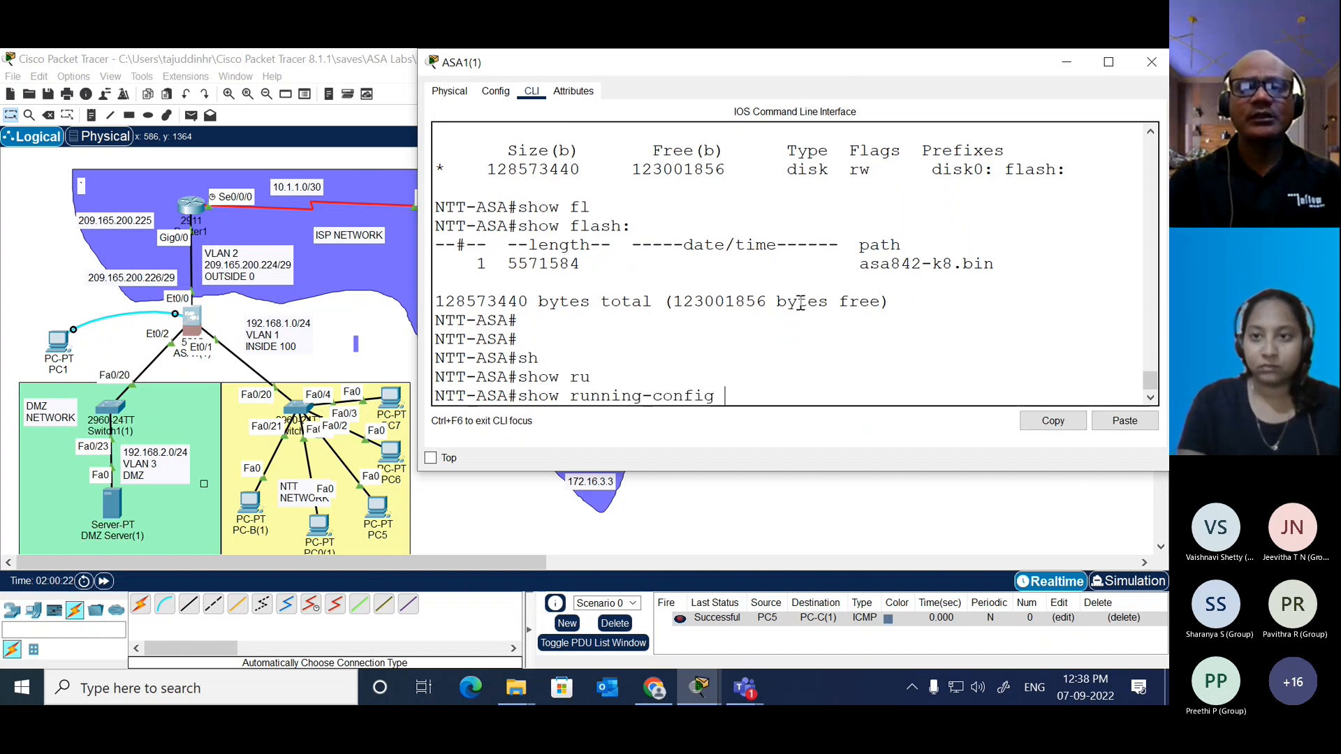
type("obj")
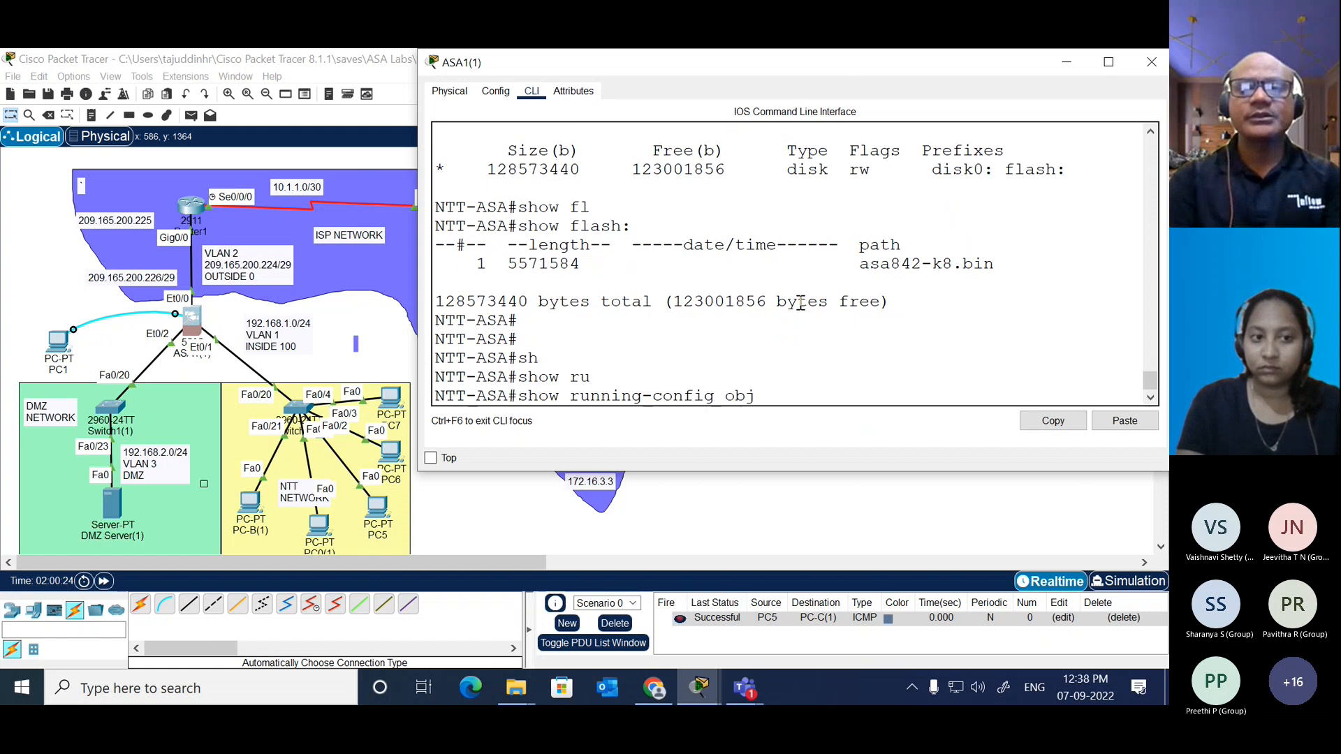
key("Tab")
key("Return")
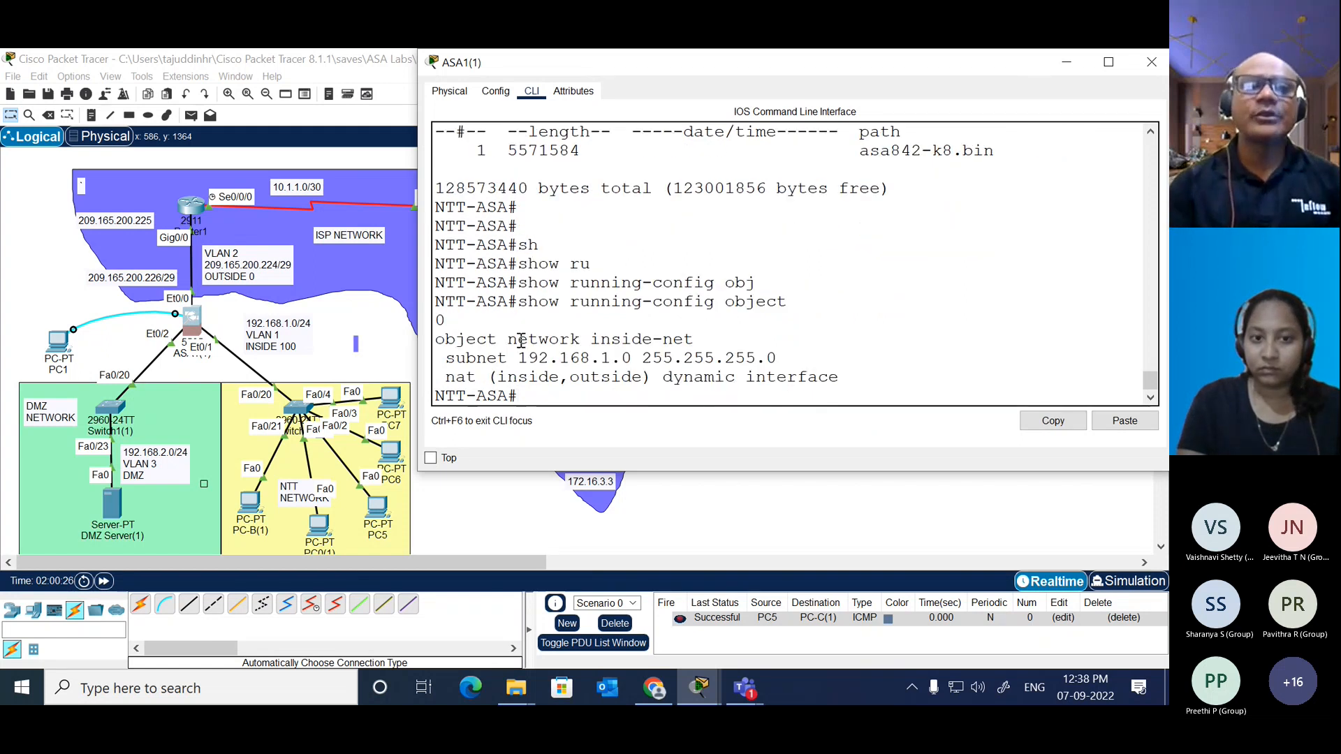
left_click_drag(436, 338, 860, 381)
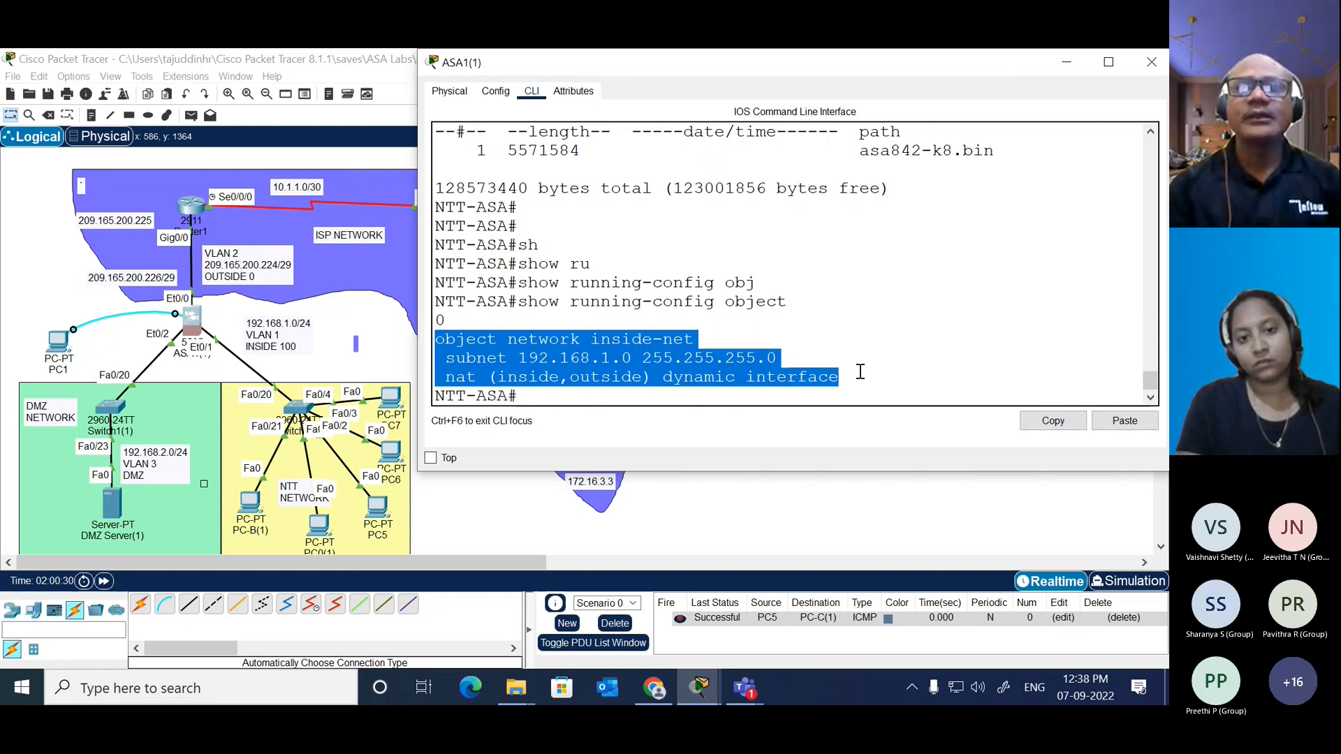
left_click(860, 371)
key("Return")
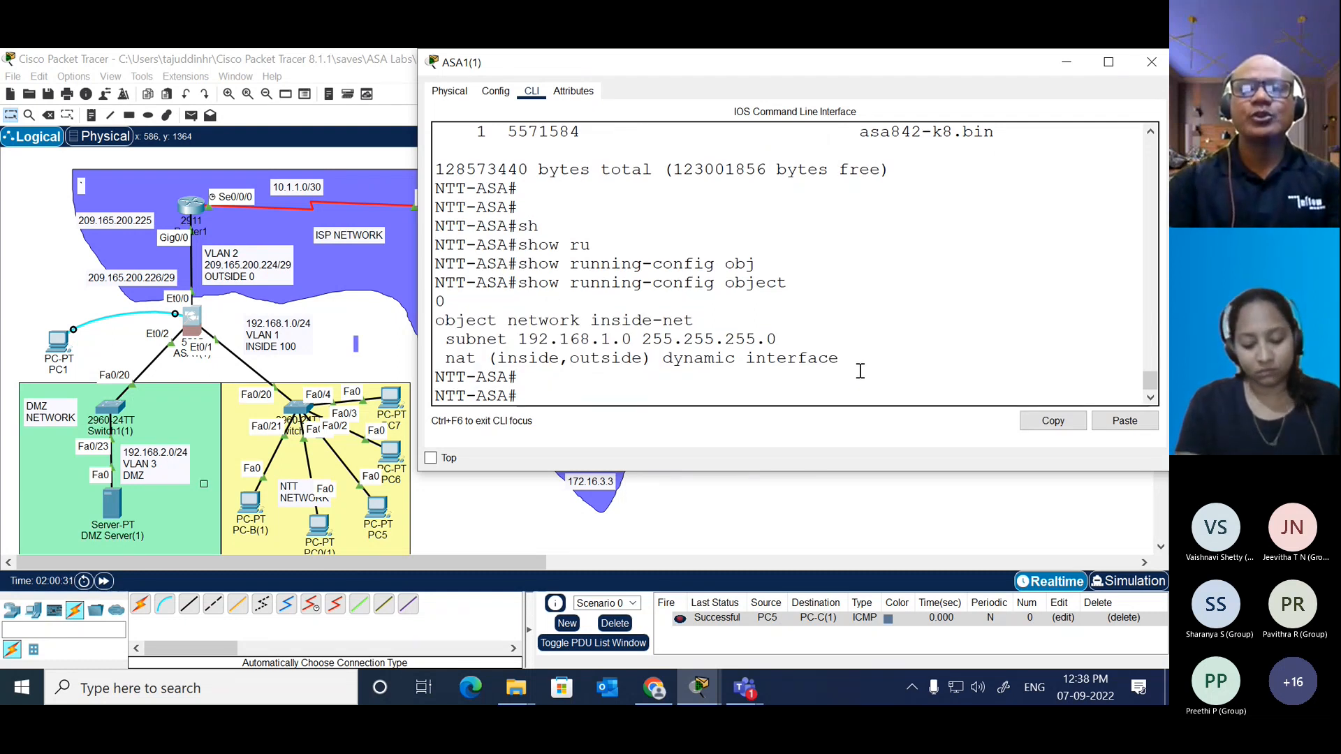
Step: Check the NAT translation table of ASA1(1) with show xlate
type("show")
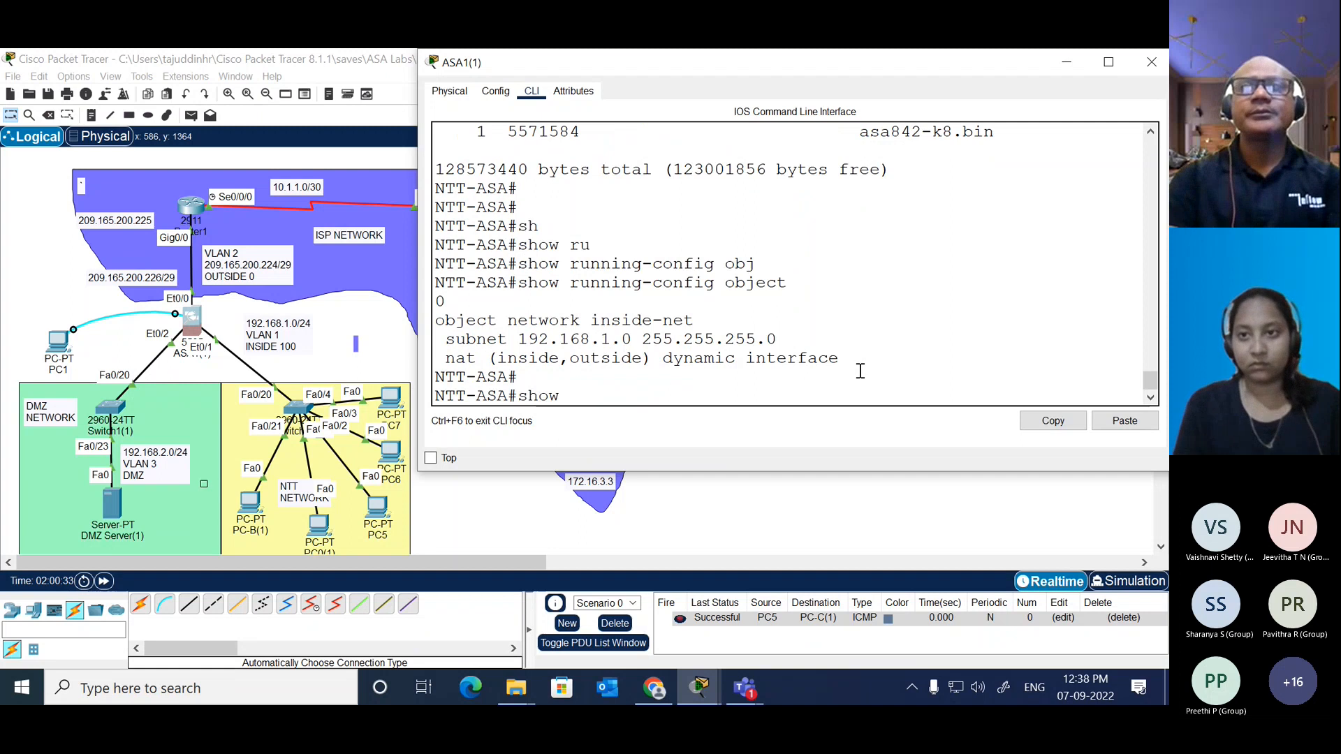
type(" ins")
key("Tab")
key("BackSpace")
key("BackSpace")
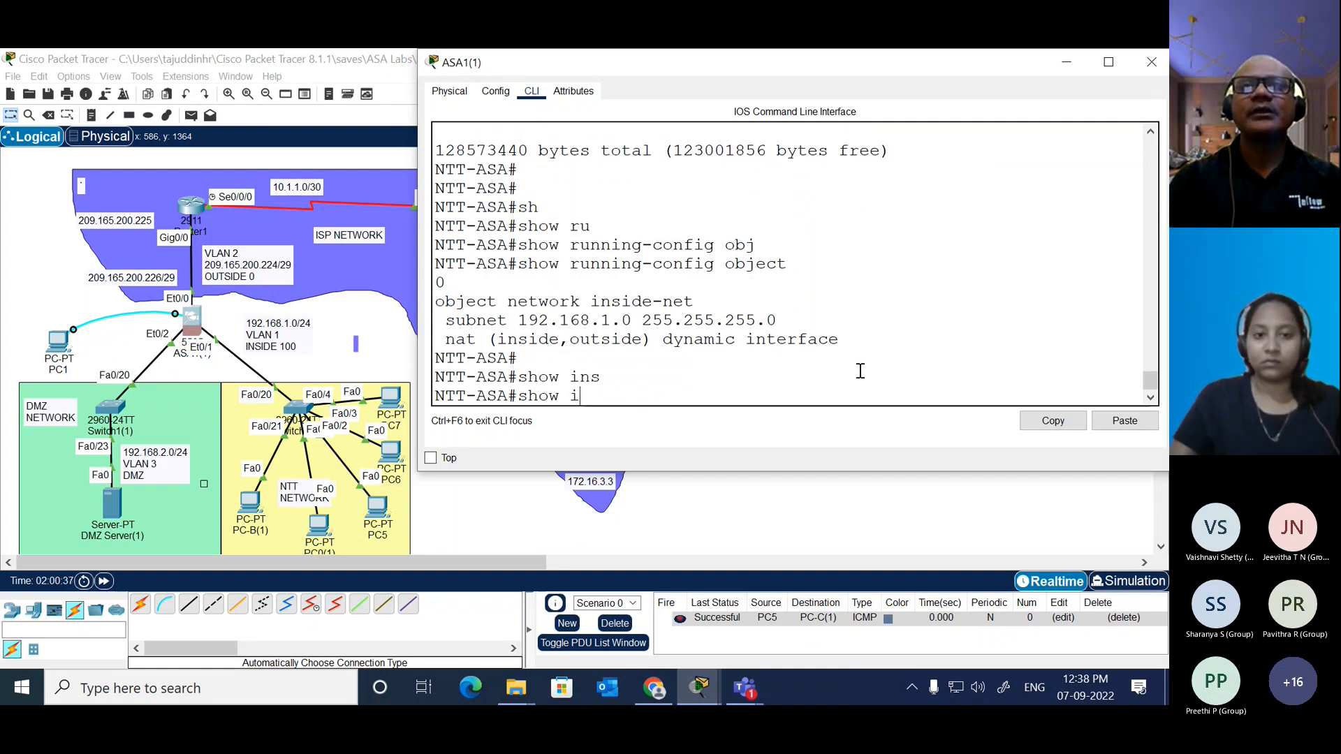
key("BackSpace")
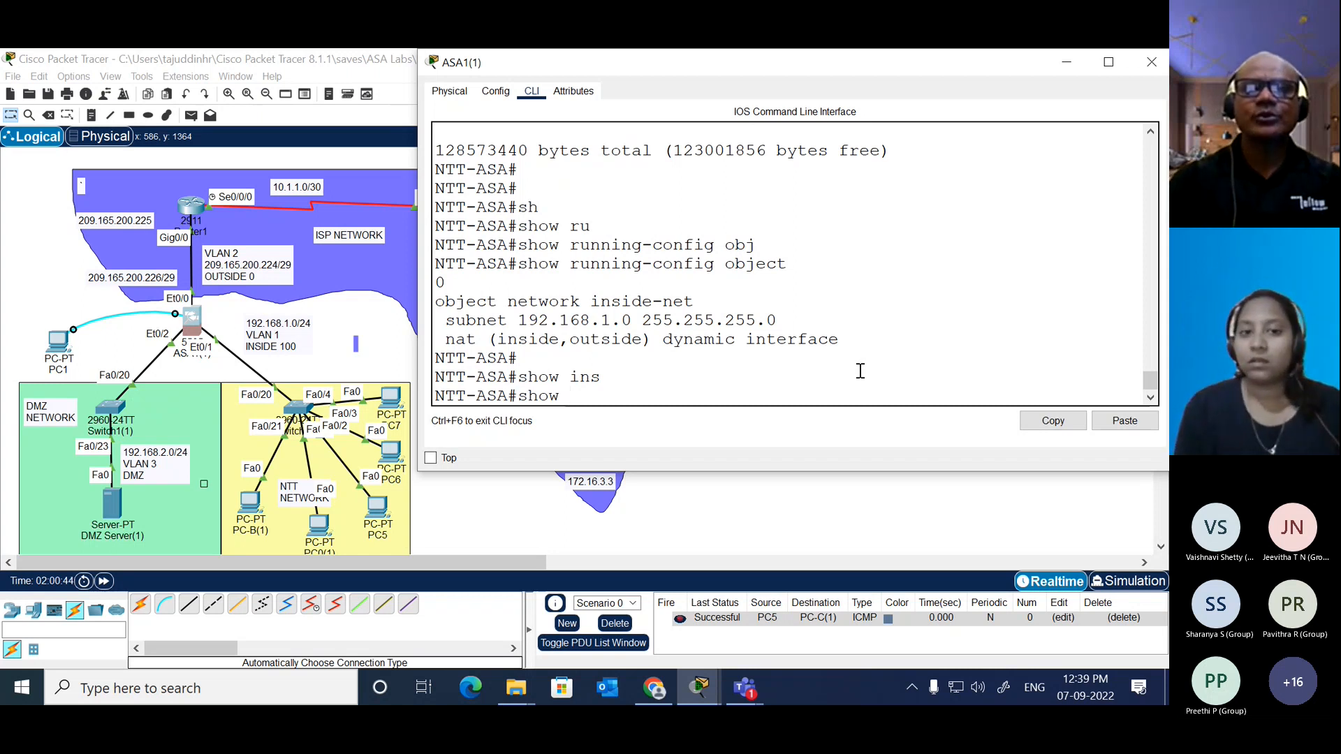
type("l")
key("Tab")
key("Return")
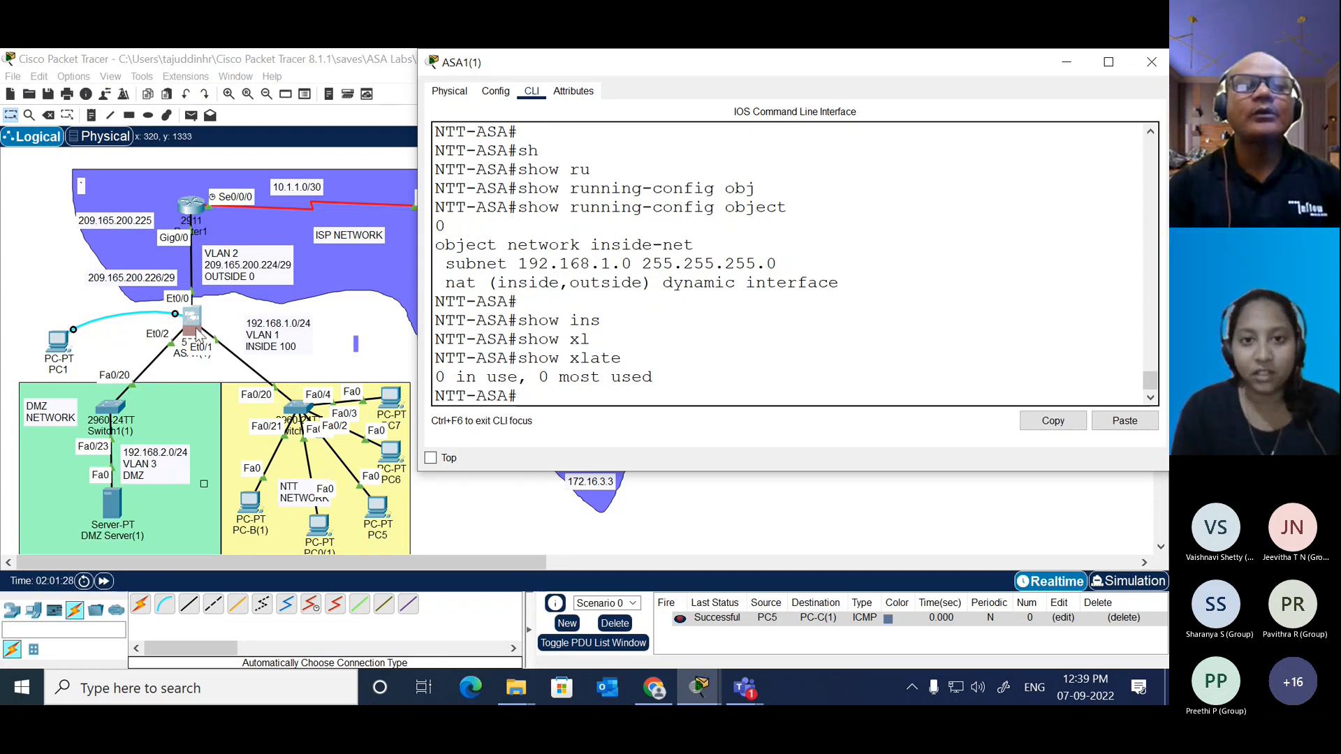
Step: List the VLANs and their assigned ports on ASA1(1) with show switch vlan
type("sh")
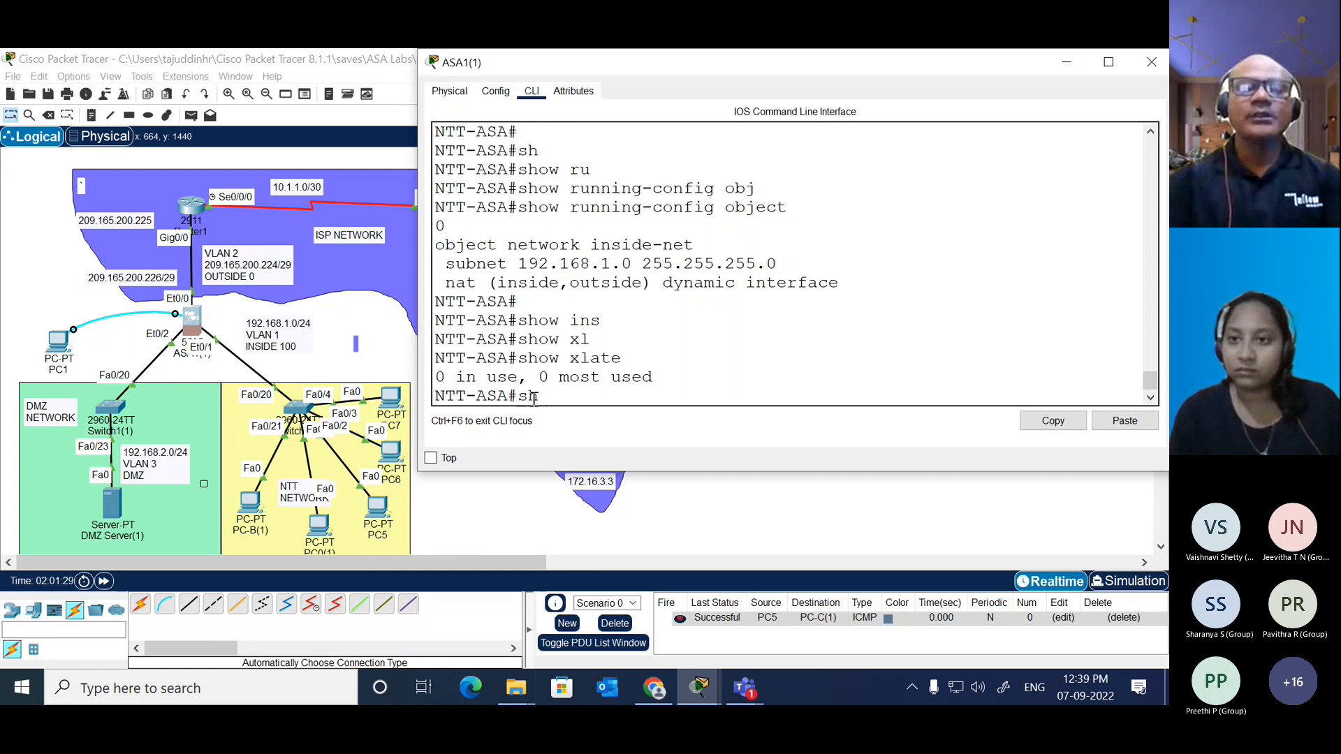
key("Tab")
type("switch bla")
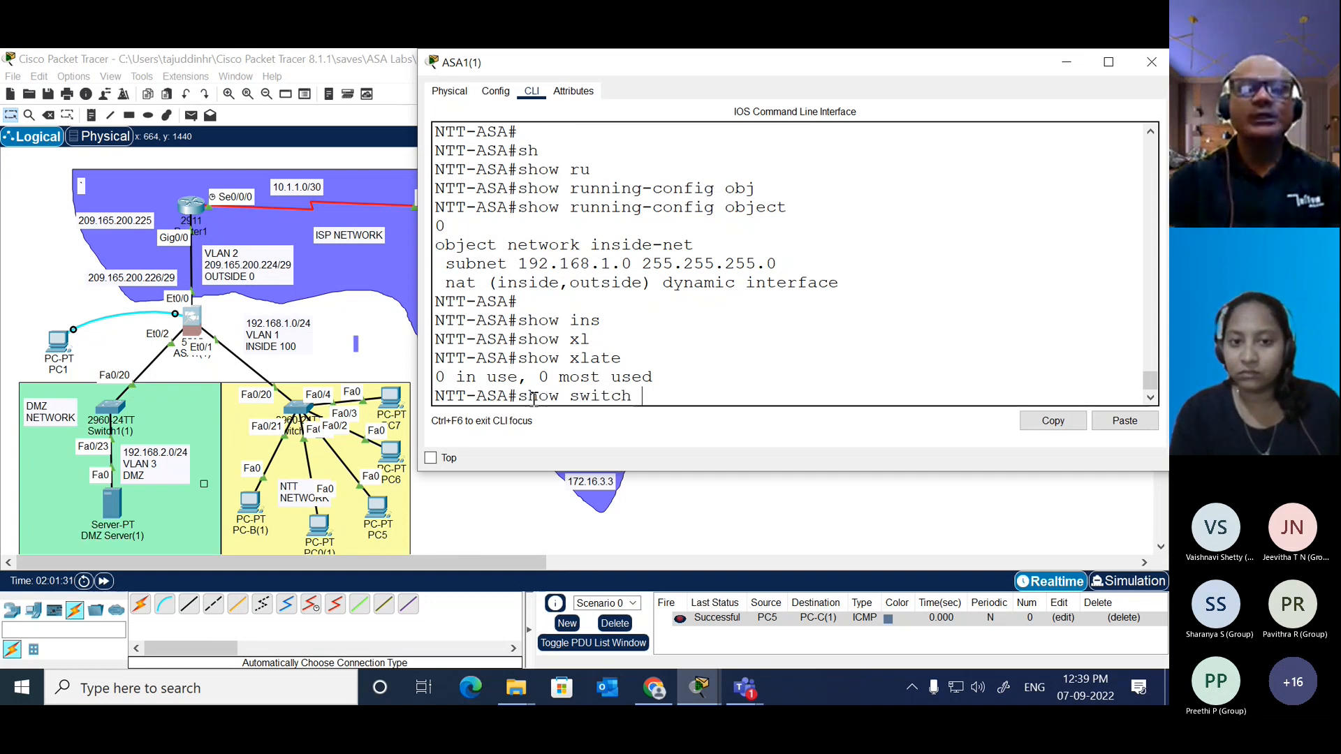
key("BackSpace")
key("BackSpace")
type("vlan")
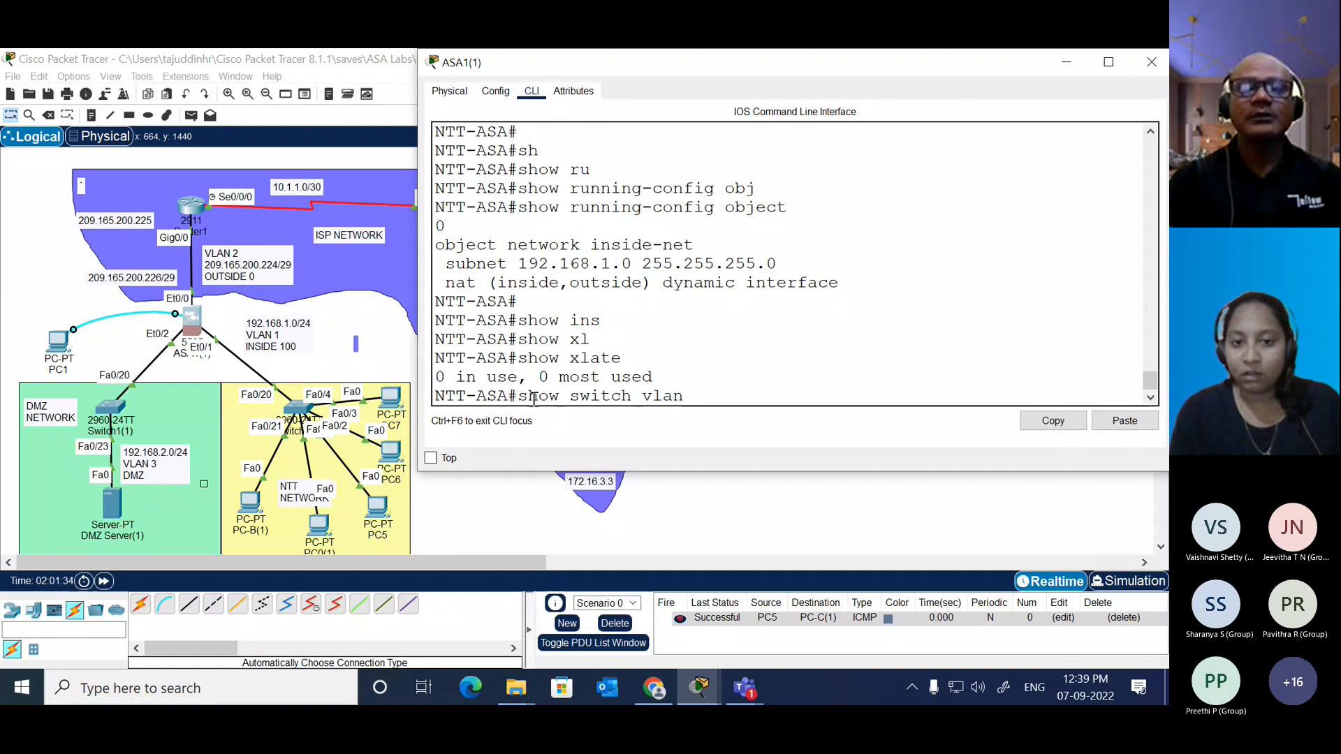
key("Return")
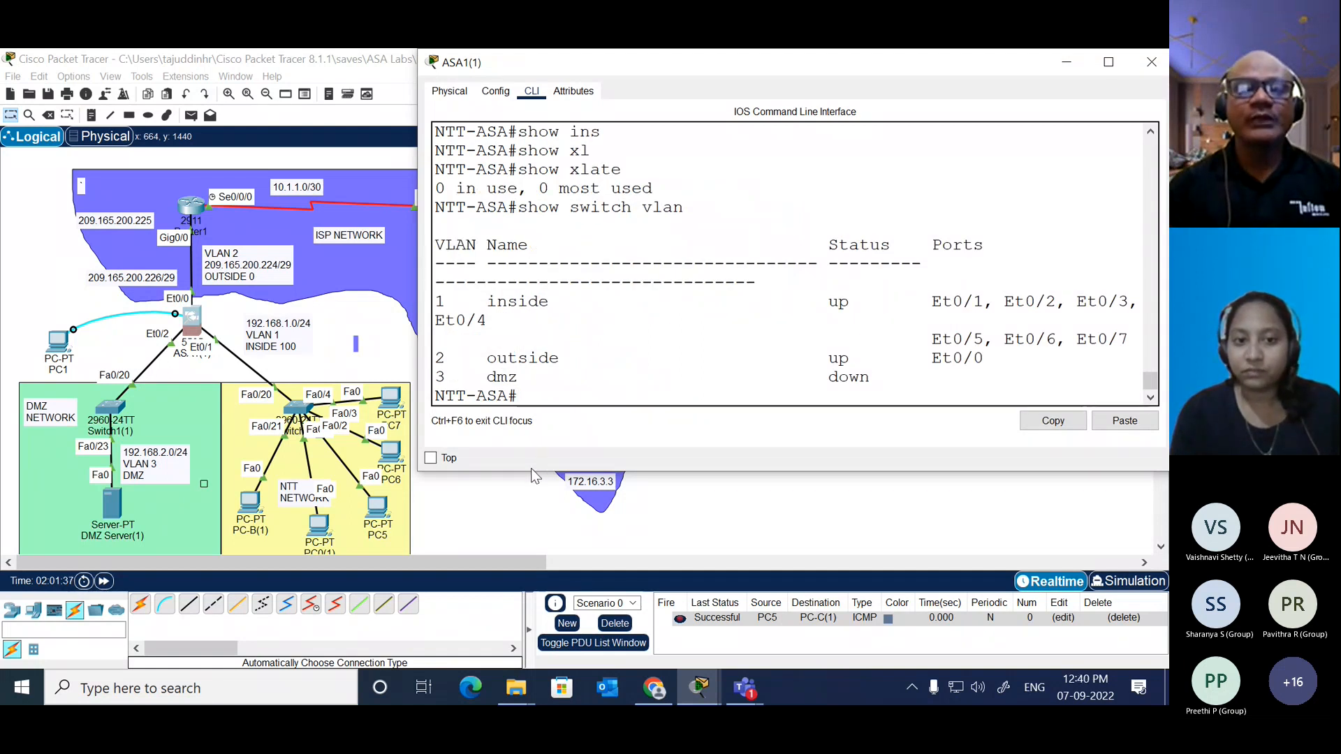
Step: Enlarge the ASA1(1) CLI window and highlight the inside, outside and dmz rows of the VLAN table
left_click_drag(524, 472, 524, 667)
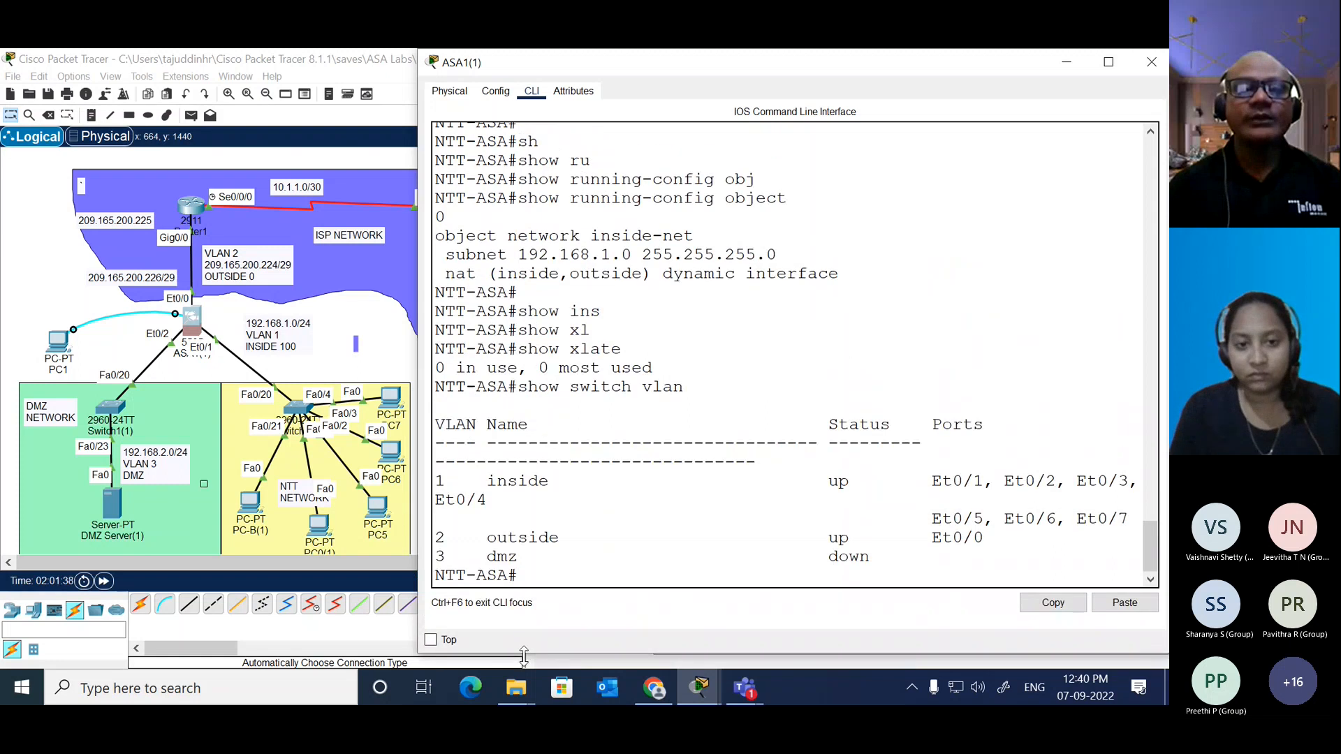
left_click_drag(644, 65, 608, 65)
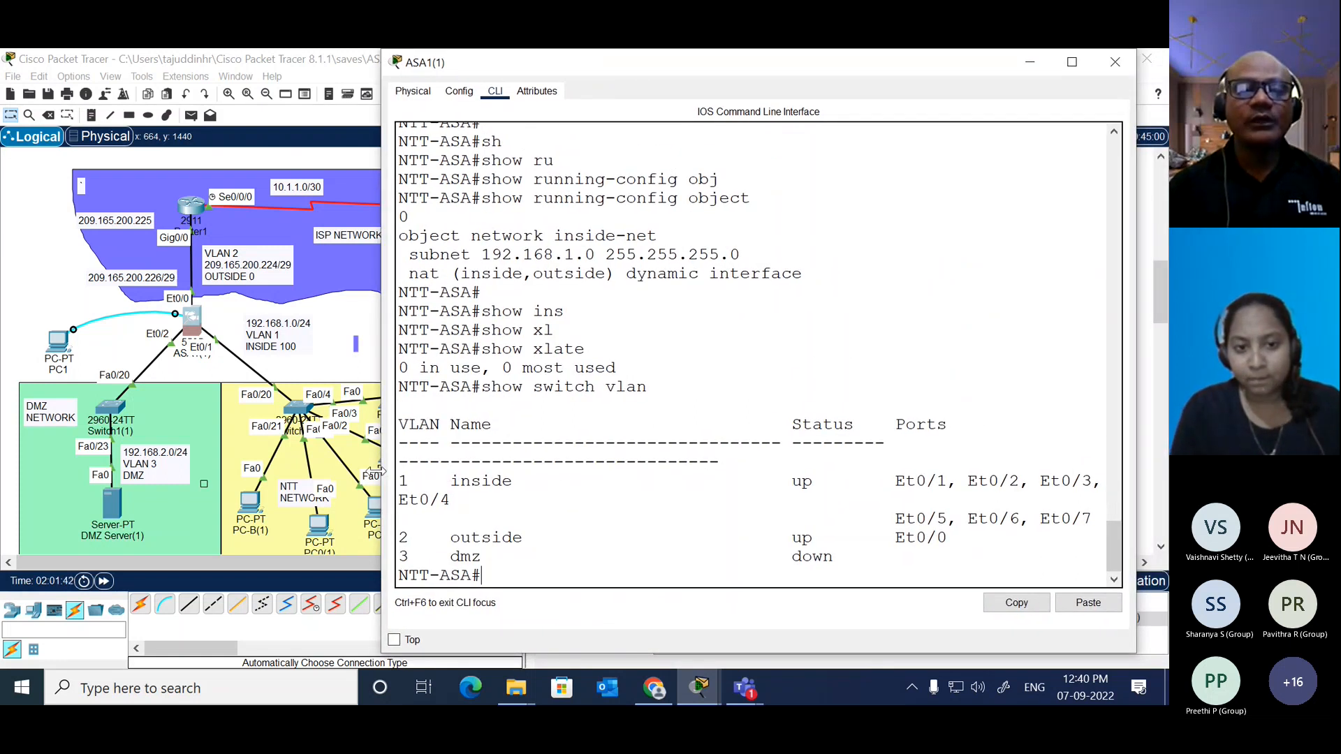
left_click_drag(383, 477, 190, 431)
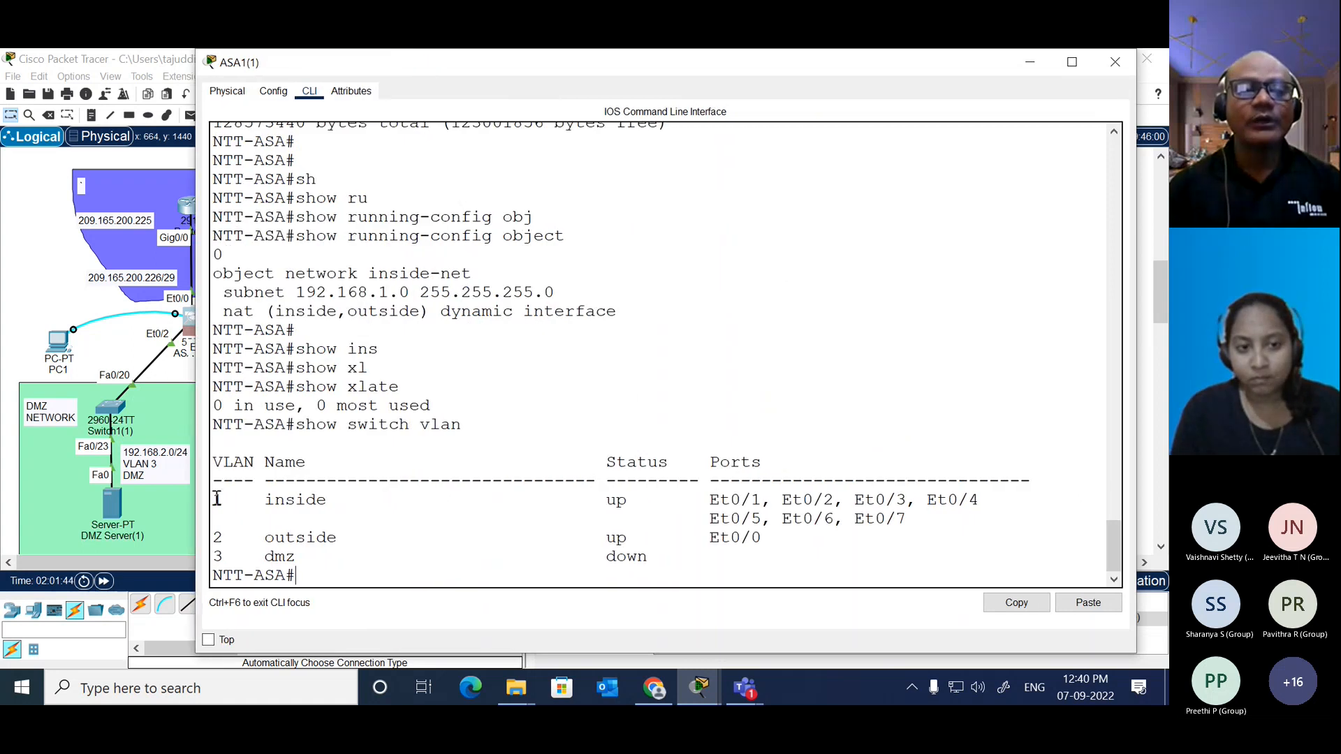
left_click_drag(217, 498, 909, 521)
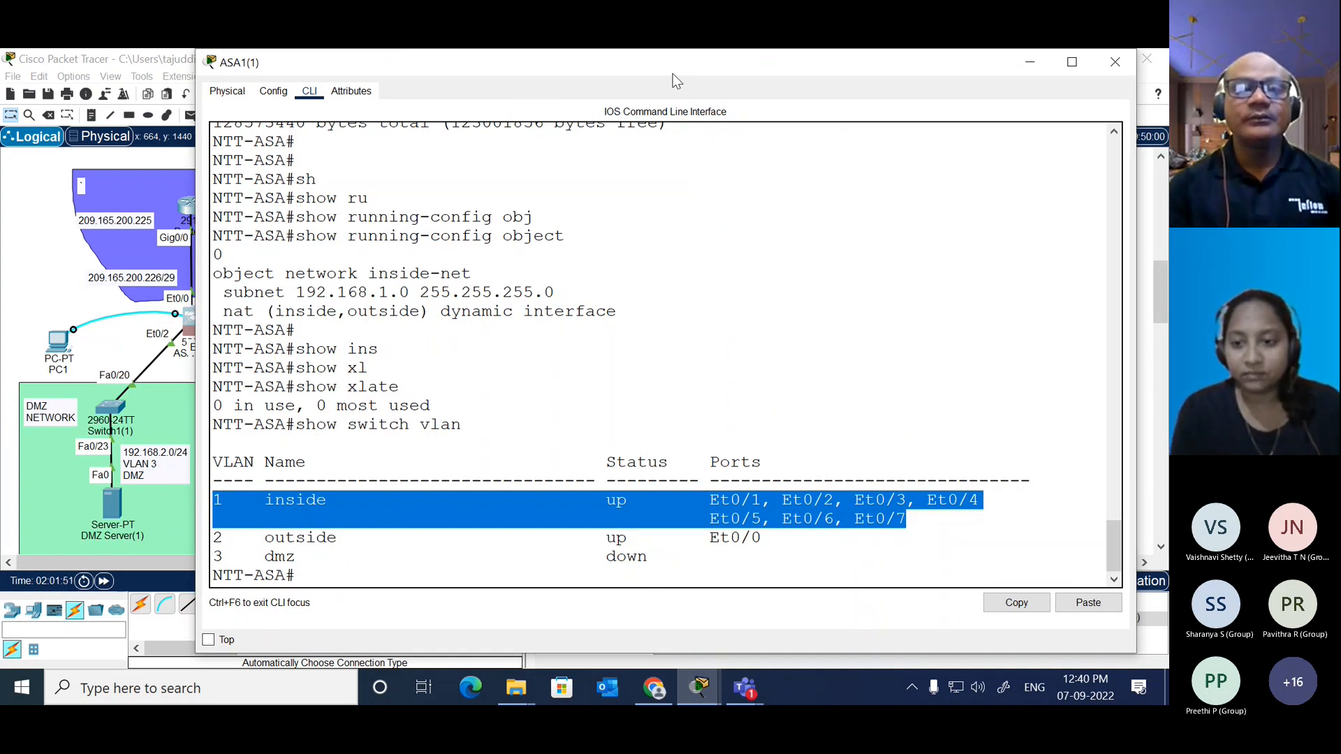
left_click_drag(672, 74, 723, 74)
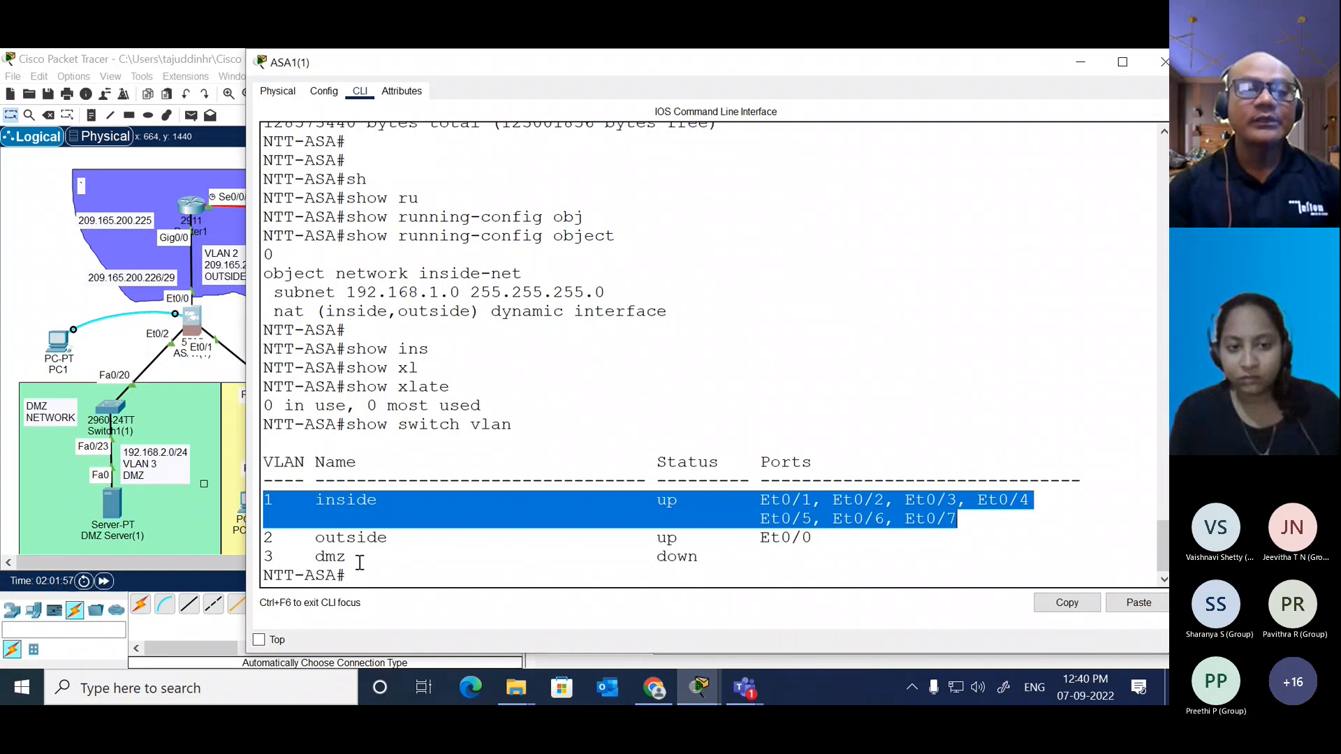
left_click_drag(355, 557, 259, 562)
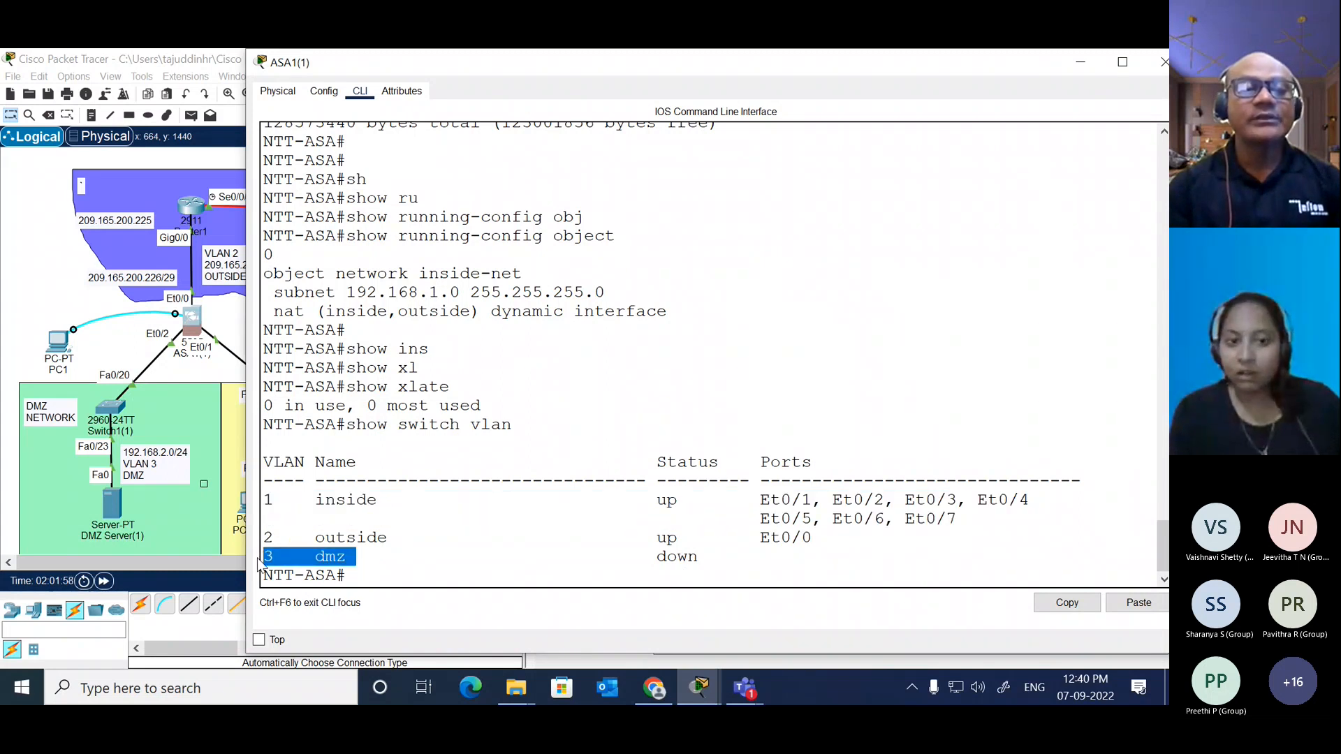
left_click(358, 500)
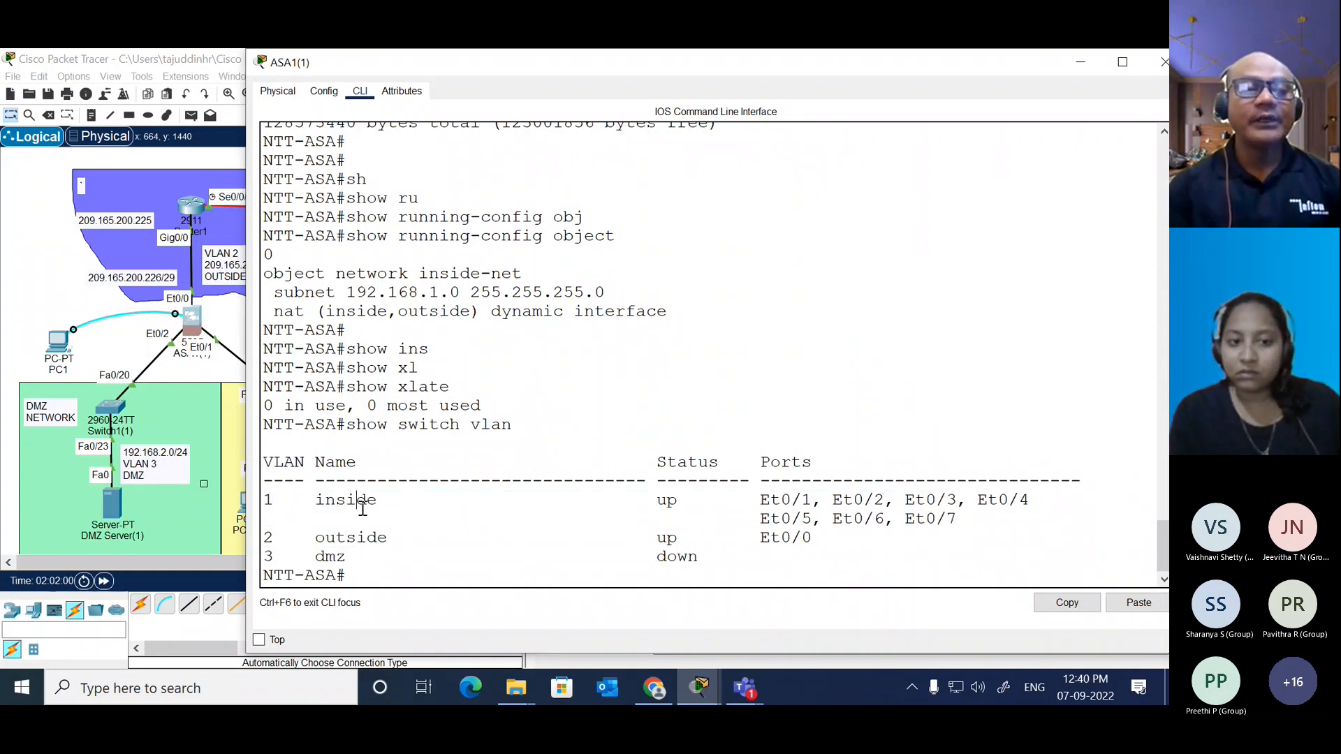
left_click_drag(266, 500, 413, 536)
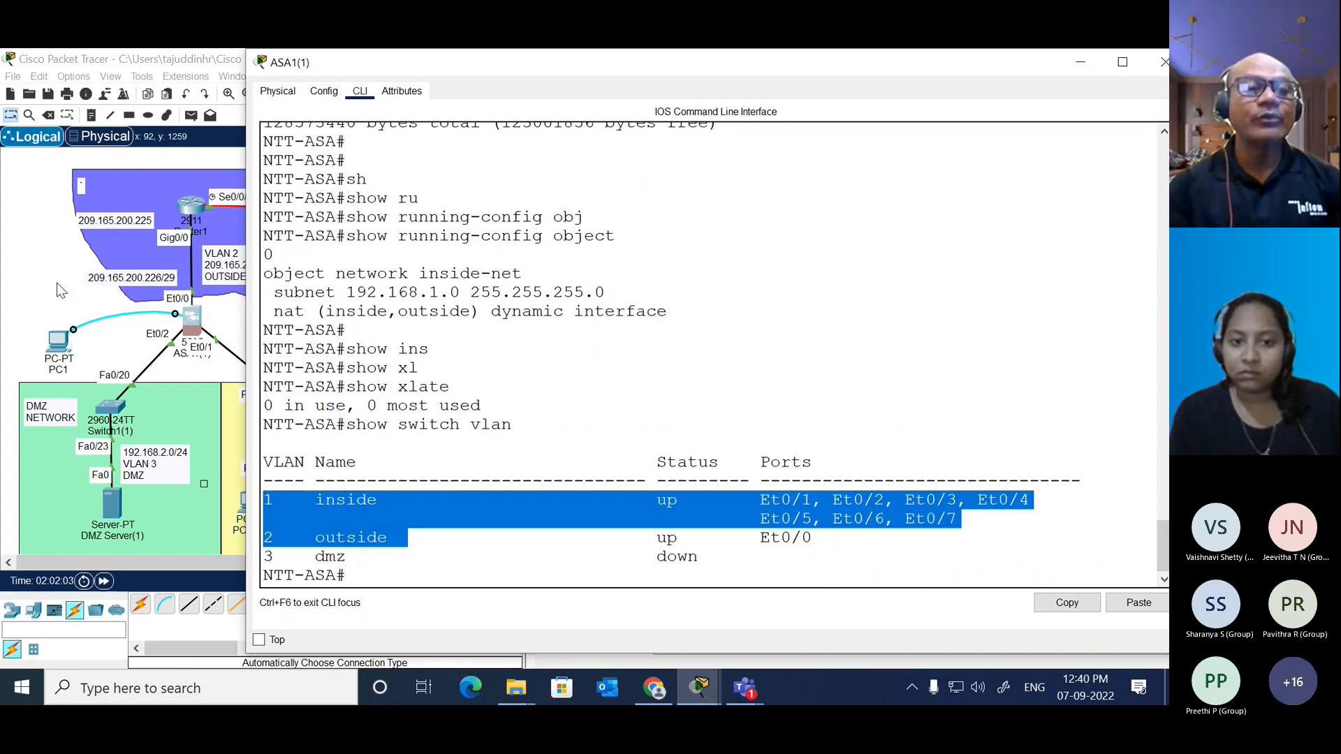
Step: Return to the topology and add an ASA 5505 security appliance in the empty area below the exercise notes
left_click(203, 491)
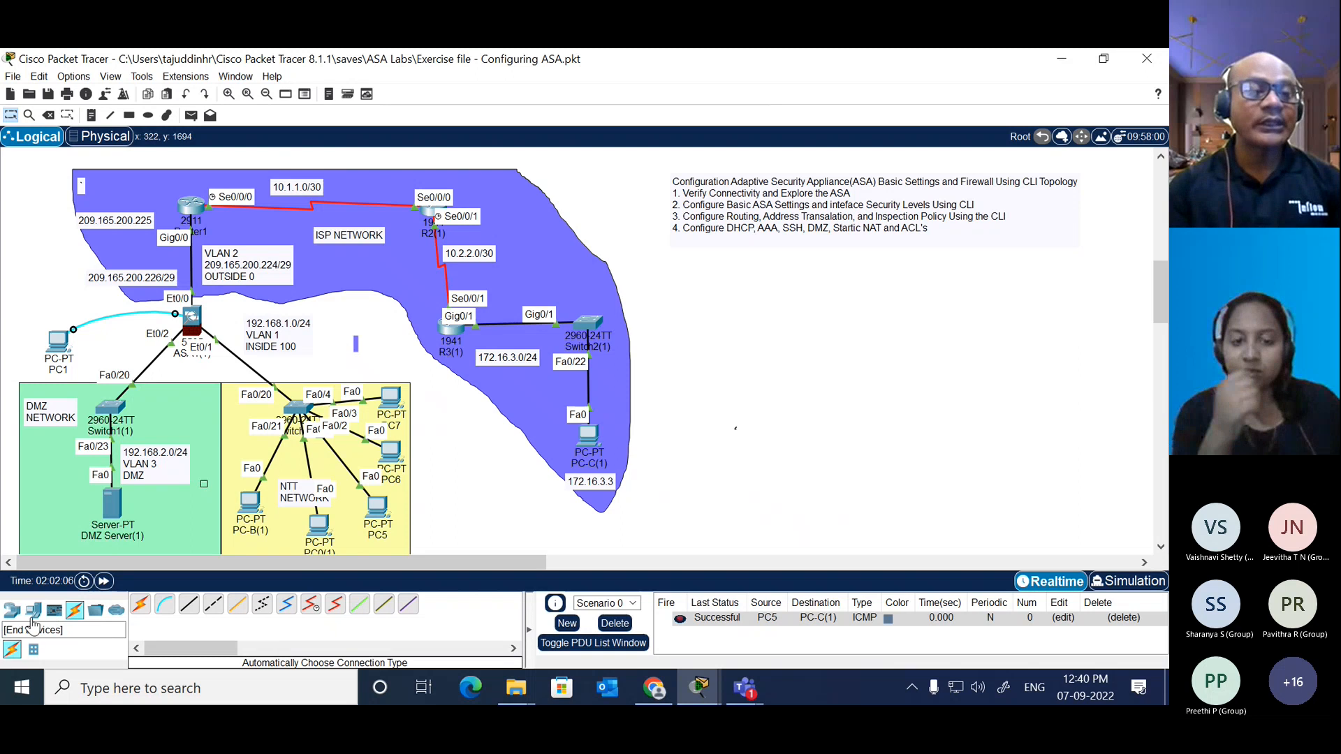
left_click(12, 609)
left_click(95, 650)
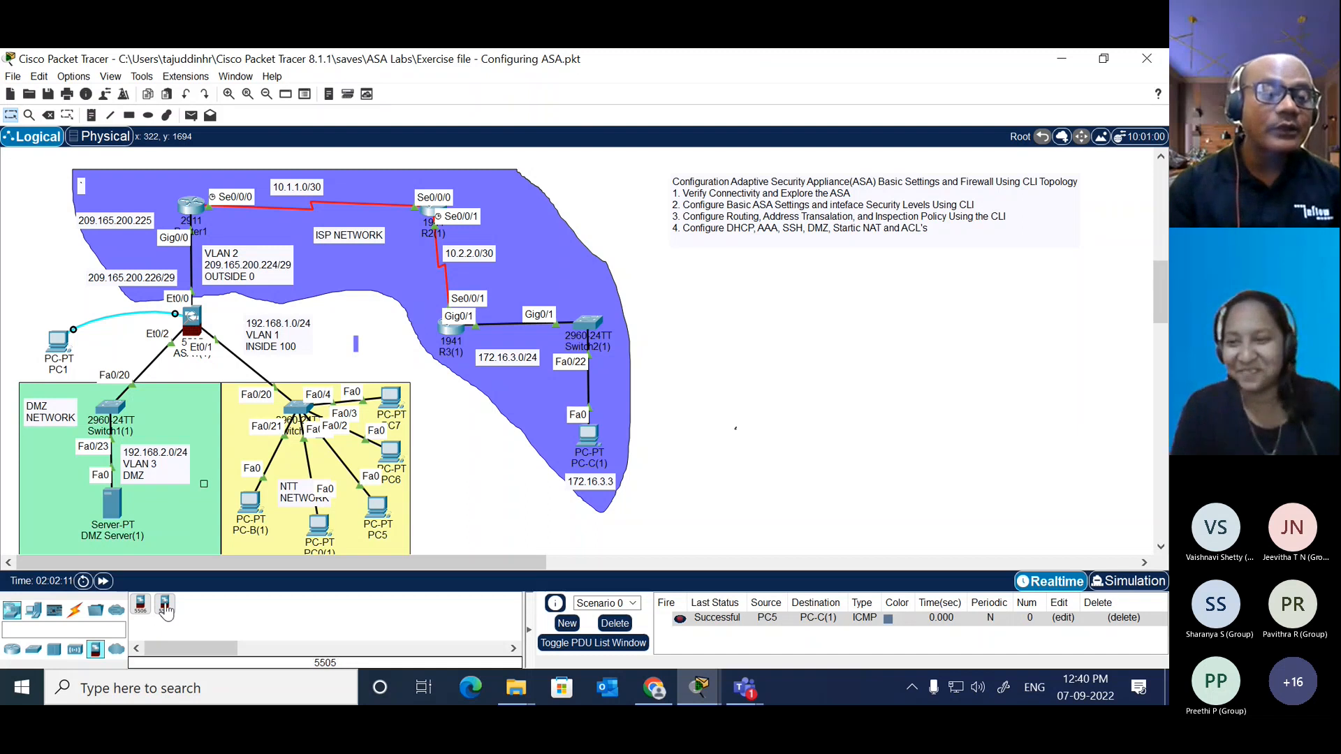
left_click(166, 605)
left_click(730, 335)
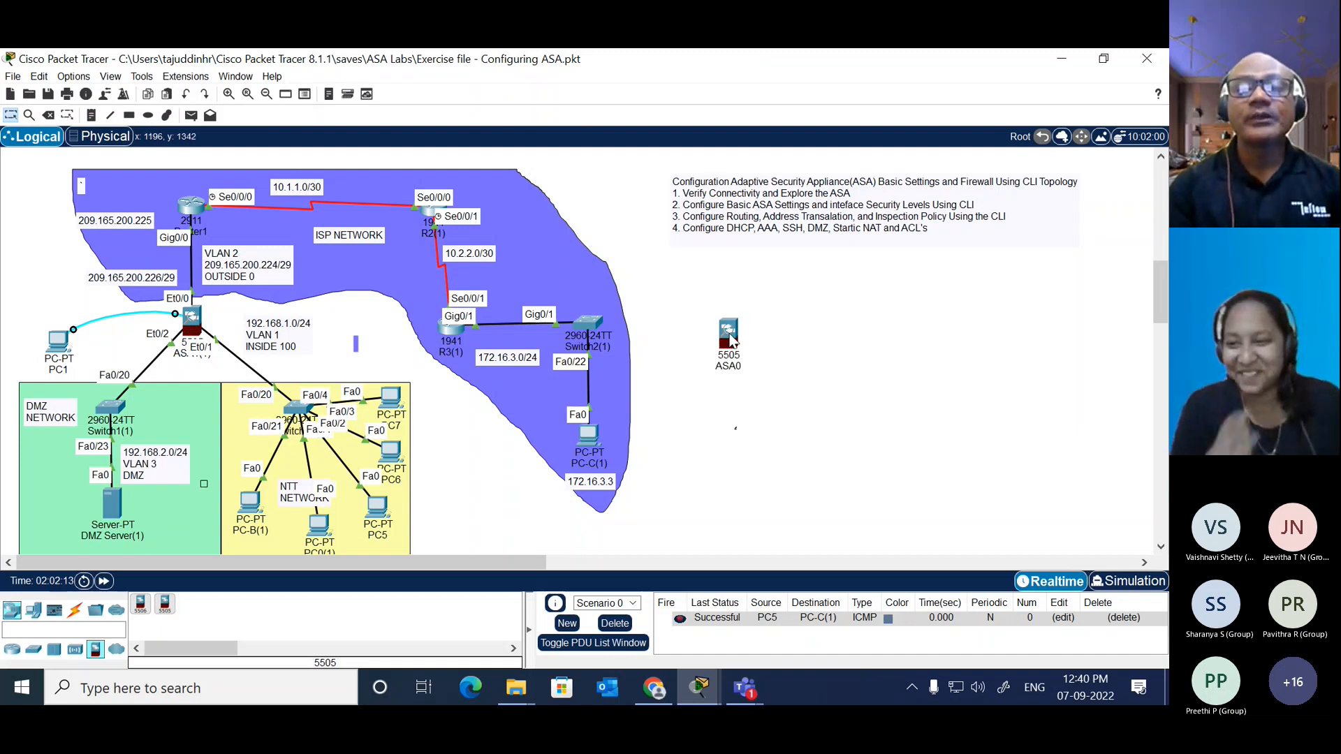
Step: Open the CLI of the new ASA 5505, then widen and reposition its window while it boots
left_click(728, 334)
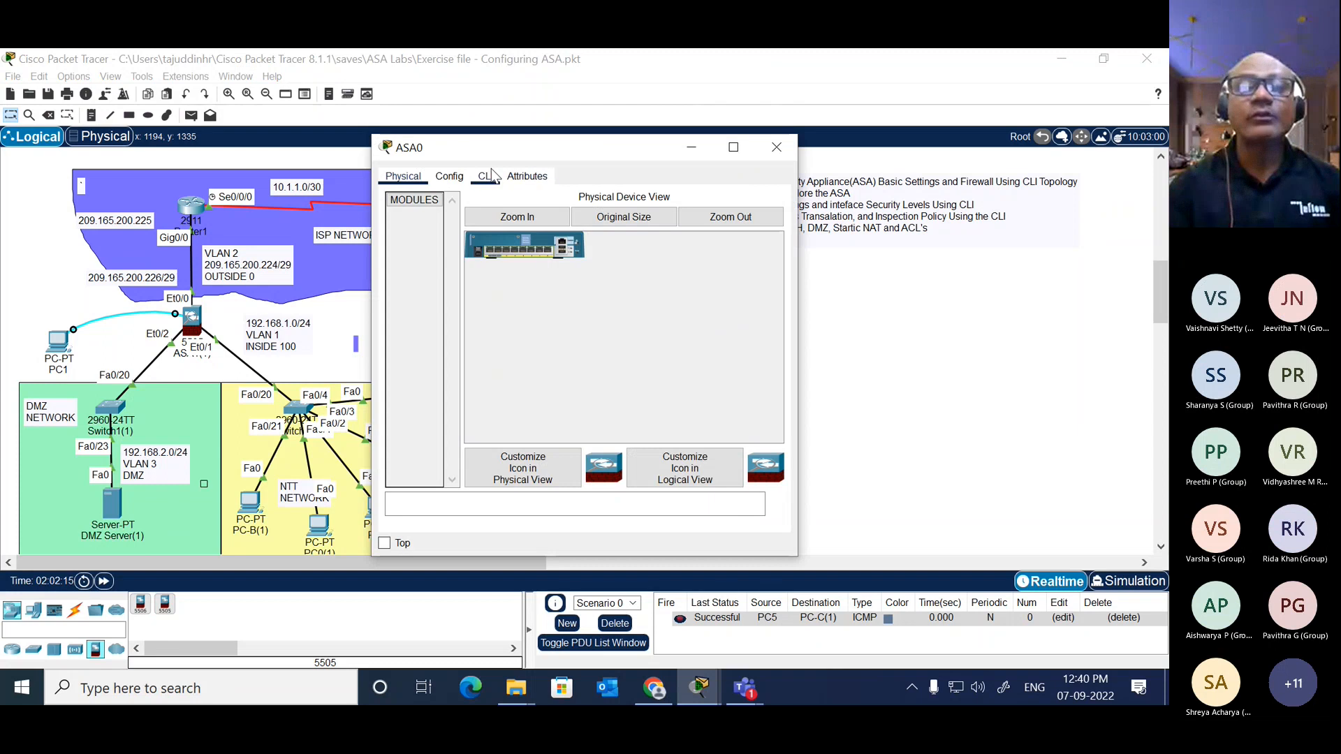
left_click(487, 176)
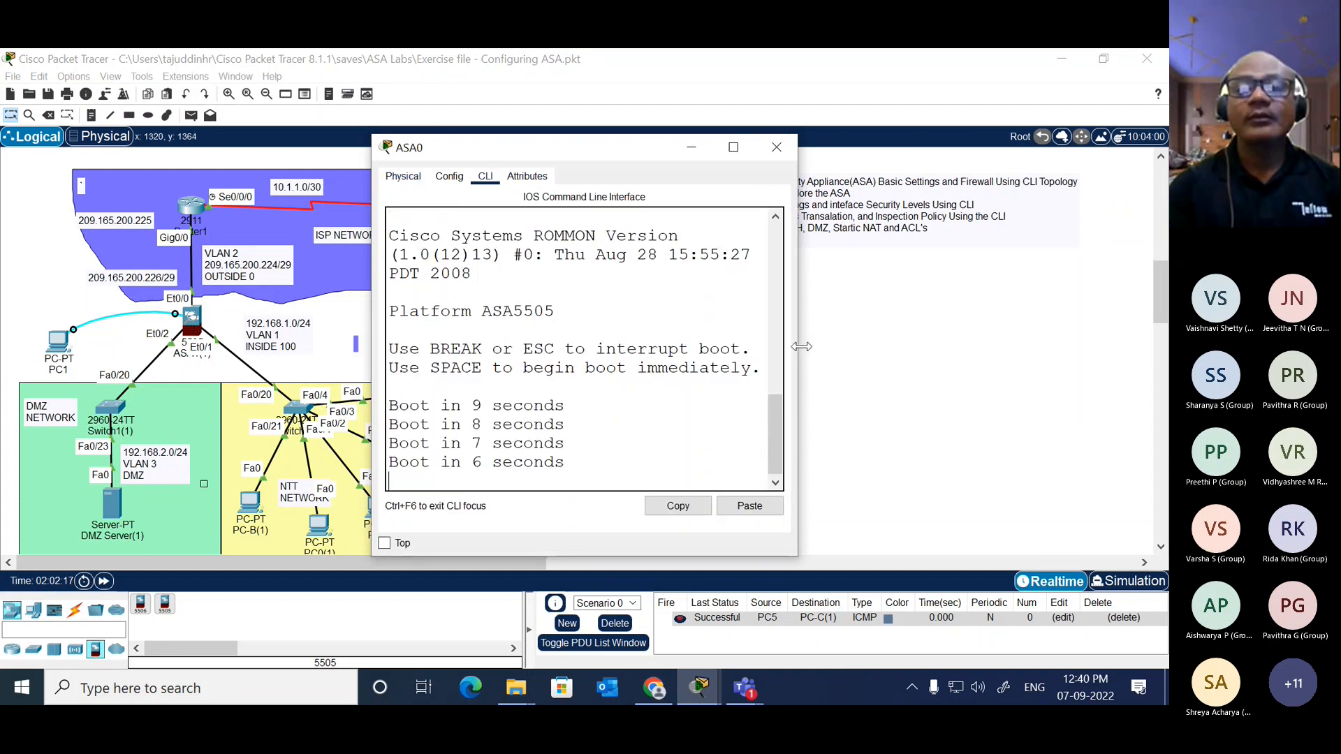
left_click_drag(801, 347, 1153, 347)
left_click_drag(827, 149, 782, 64)
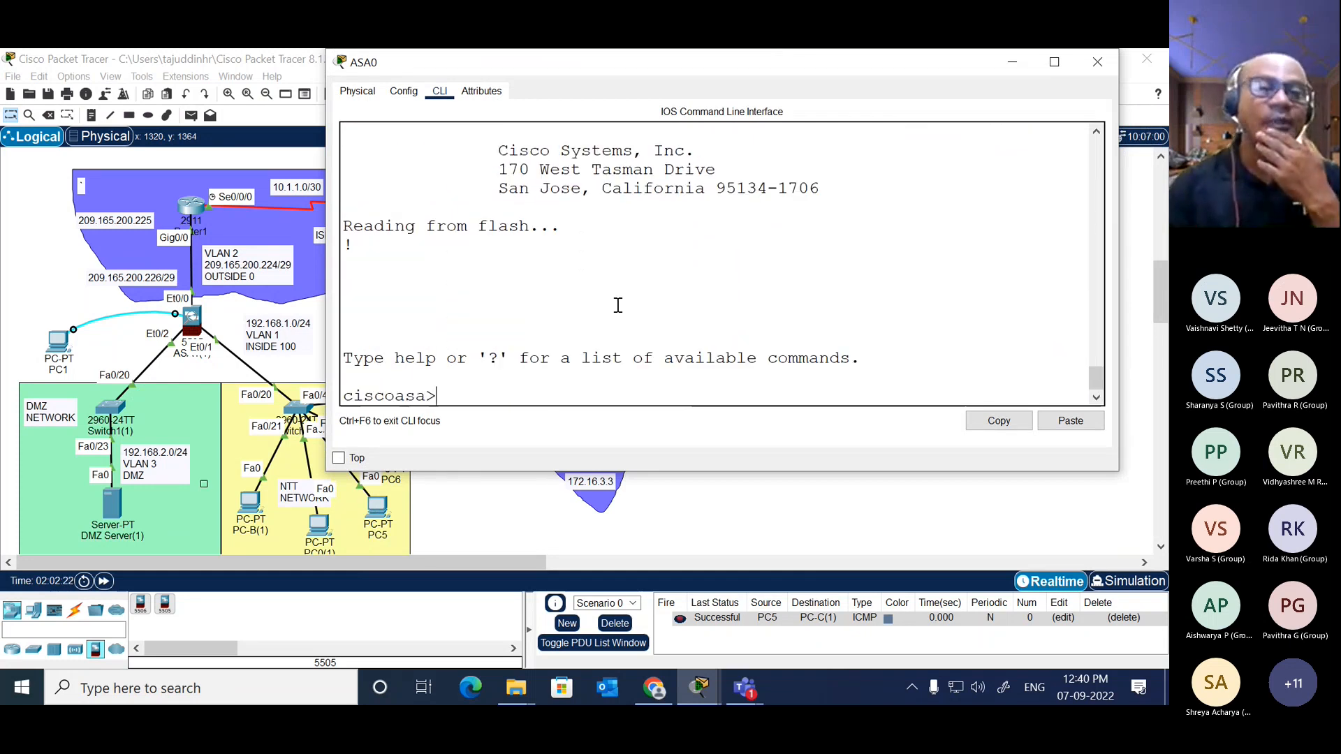
Step: Enter privileged mode on the new ASA 5505 with enable, leaving the password blank
type("en")
key("Tab")
key("Return")
key("Return")
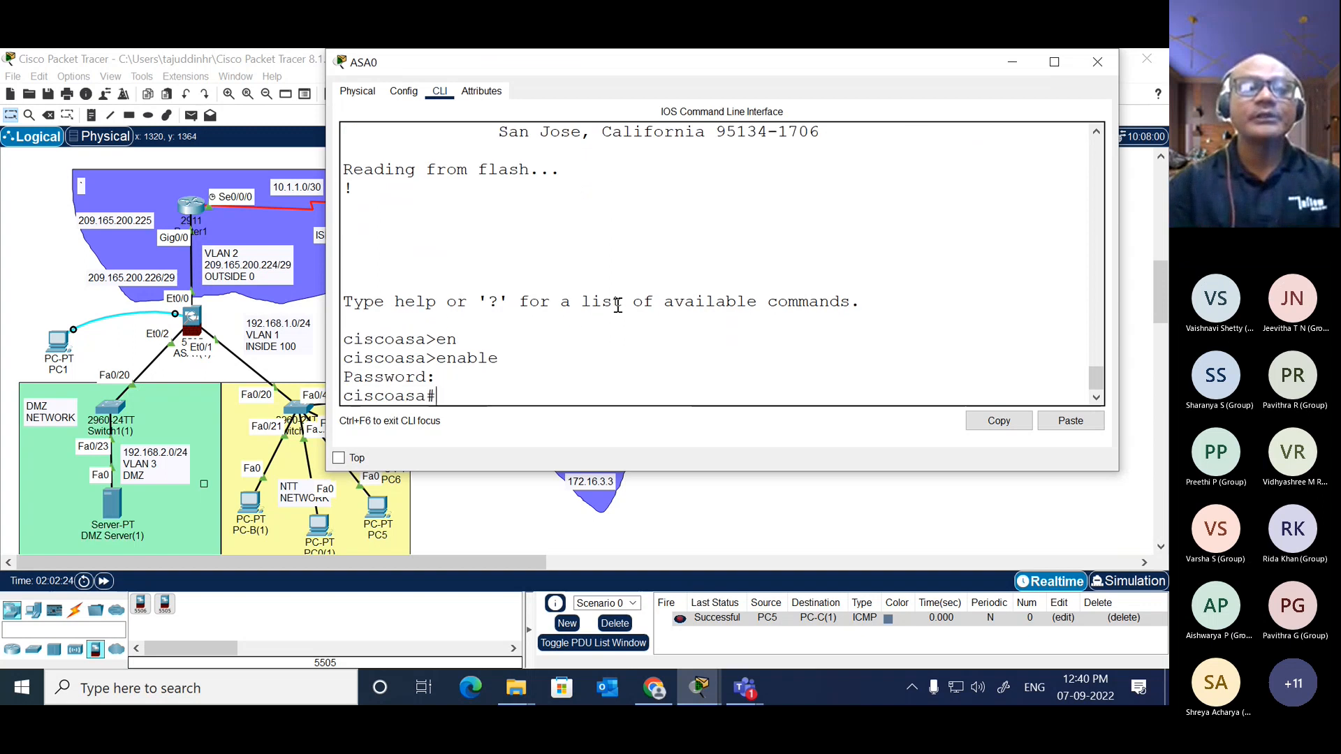
Step: List the default VLANs of the new ASA 5505 with show switch vlan and widen the window to fit the table
type("sh")
key("Tab")
type("sw")
key("Tab")
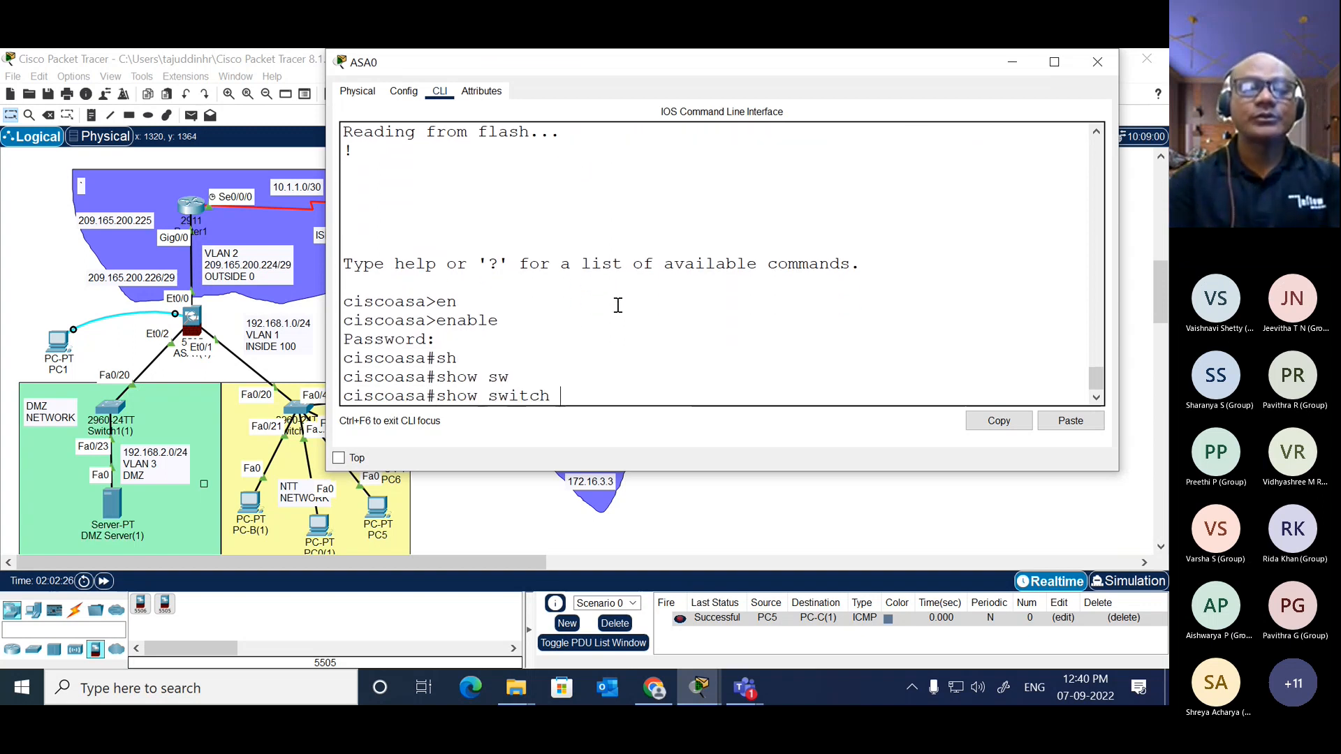
type("vlan")
key("Return")
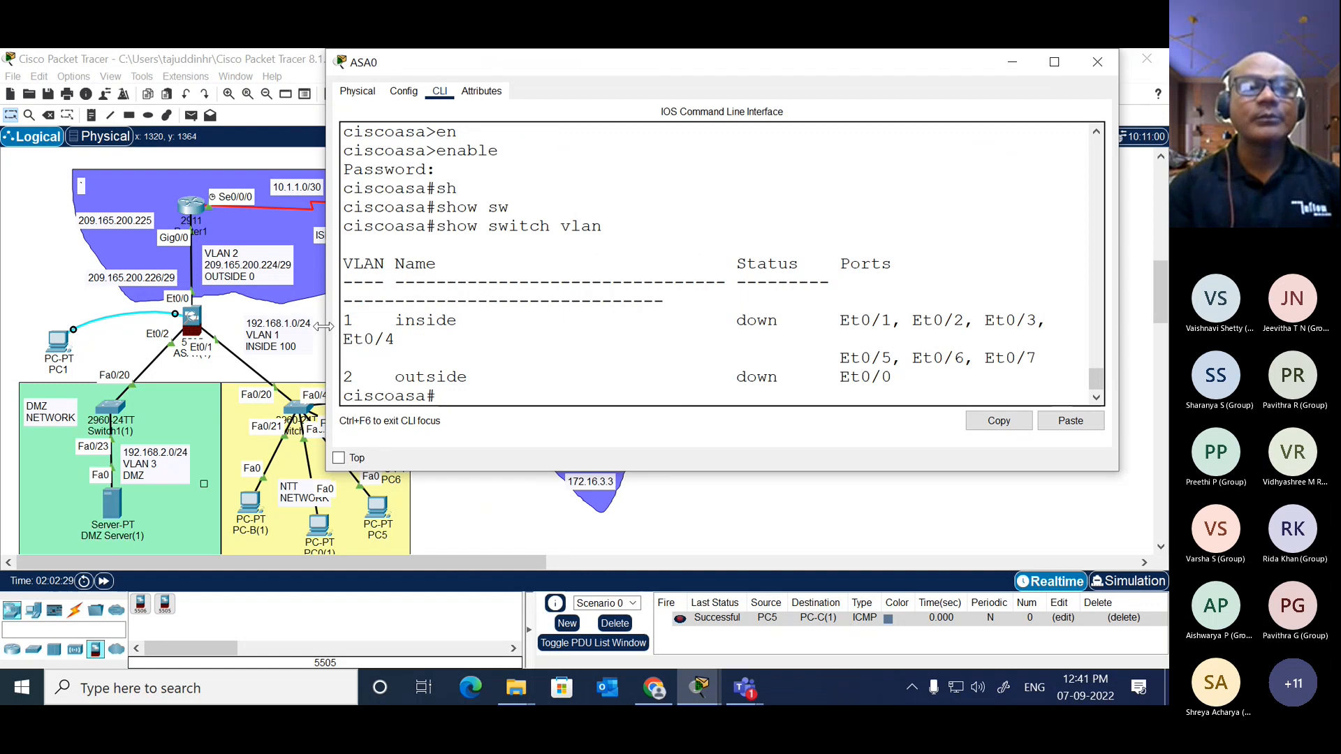
left_click_drag(327, 333, 165, 301)
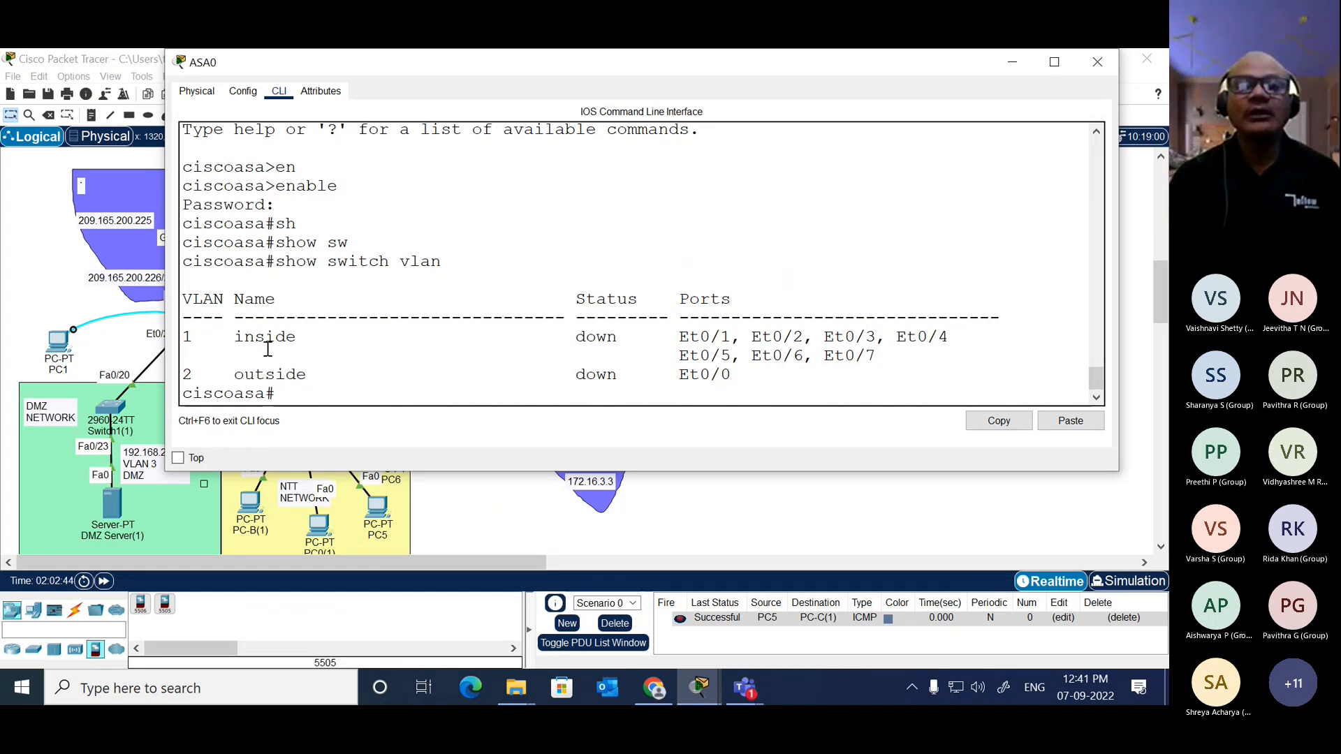
Step: Return to the topology and add an ASA 5506-X security appliance beside the new ASA 5505
left_click(377, 504)
left_click(881, 326)
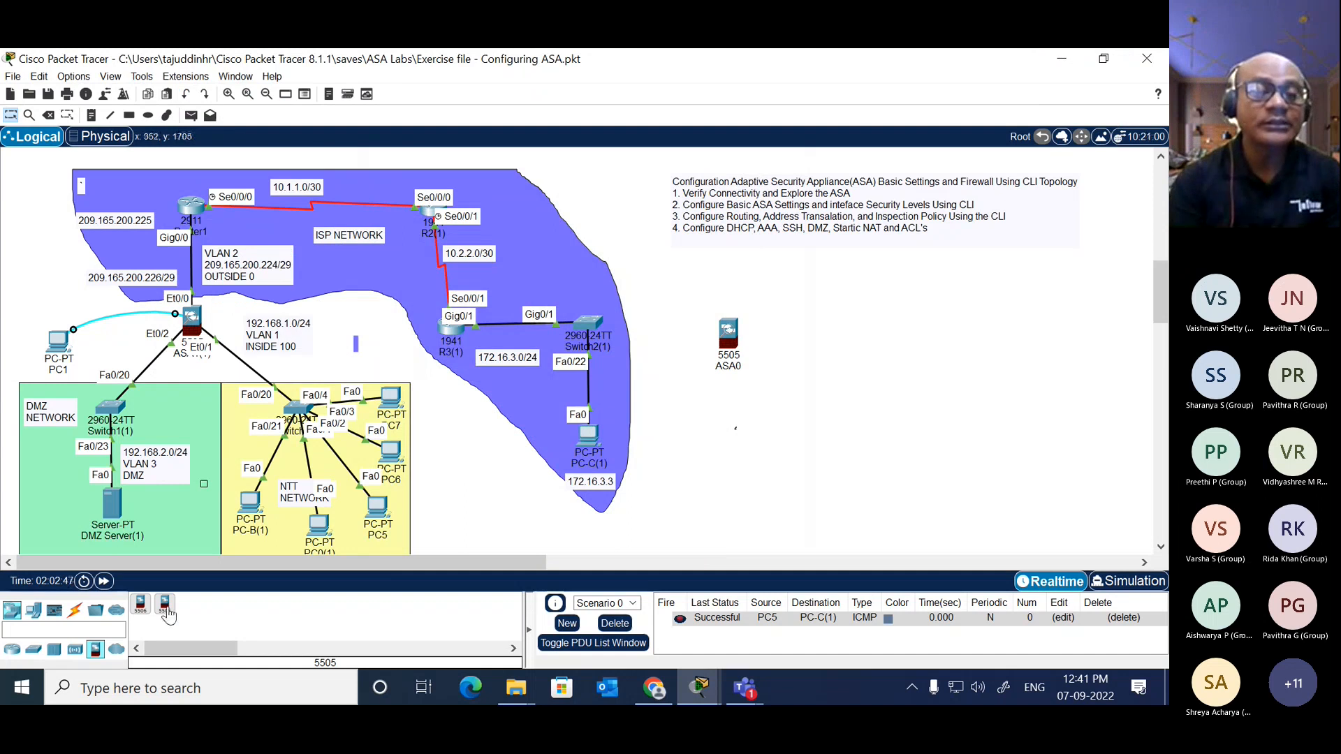
left_click_drag(168, 613, 865, 337)
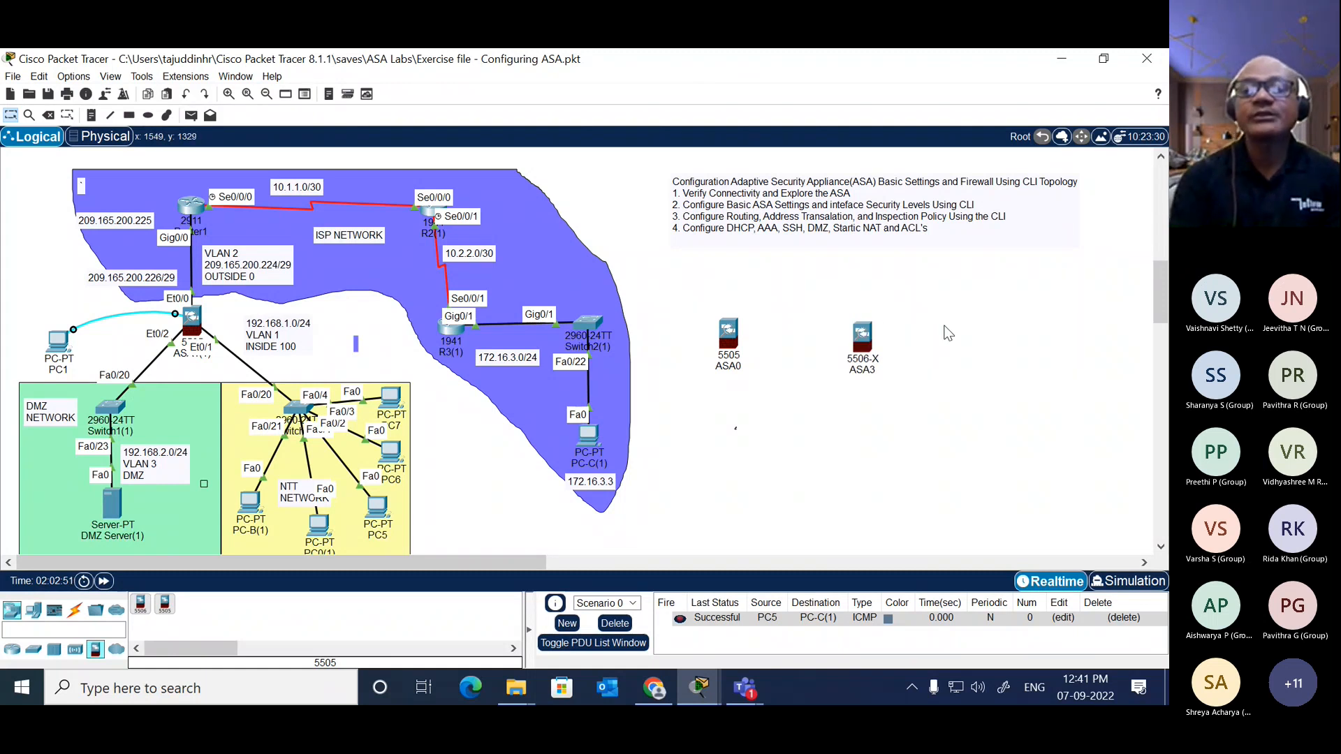
Step: Open the CLI of the new ASA 5506-X and widen its window while it boots
left_click(862, 335)
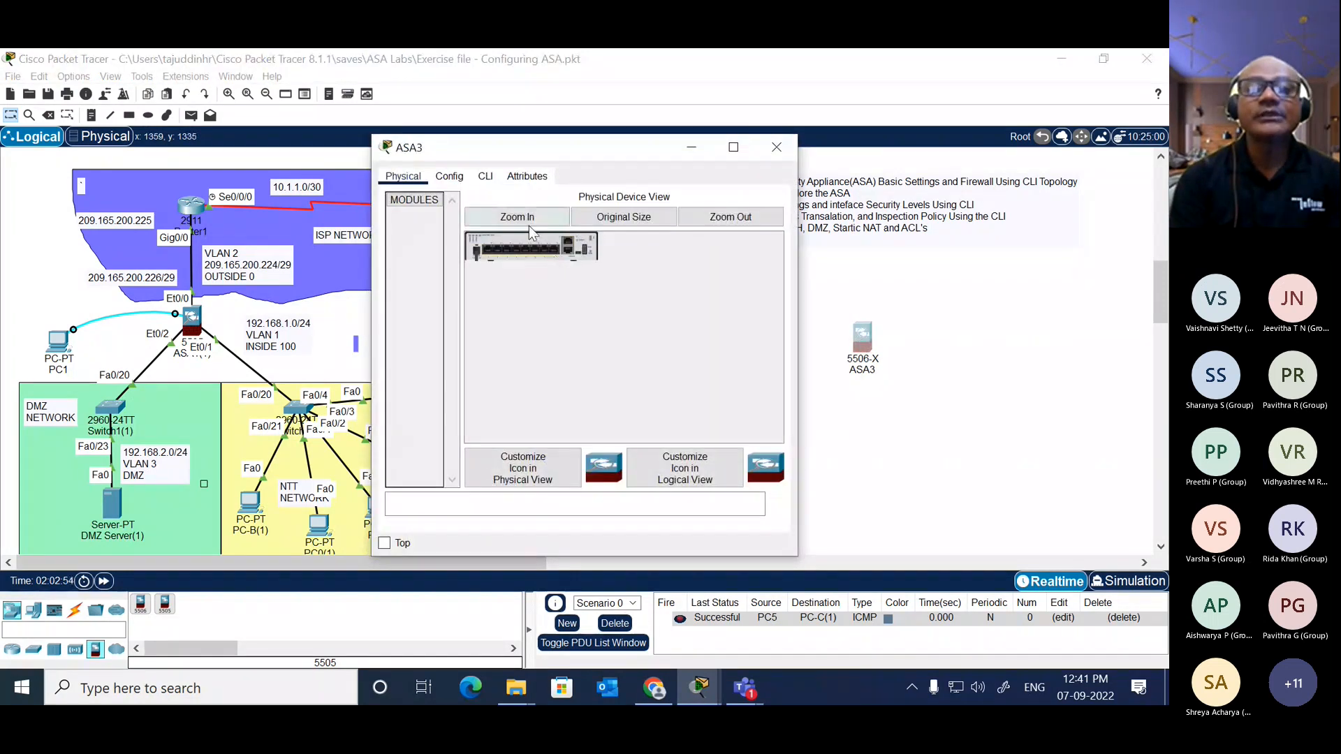
left_click(485, 176)
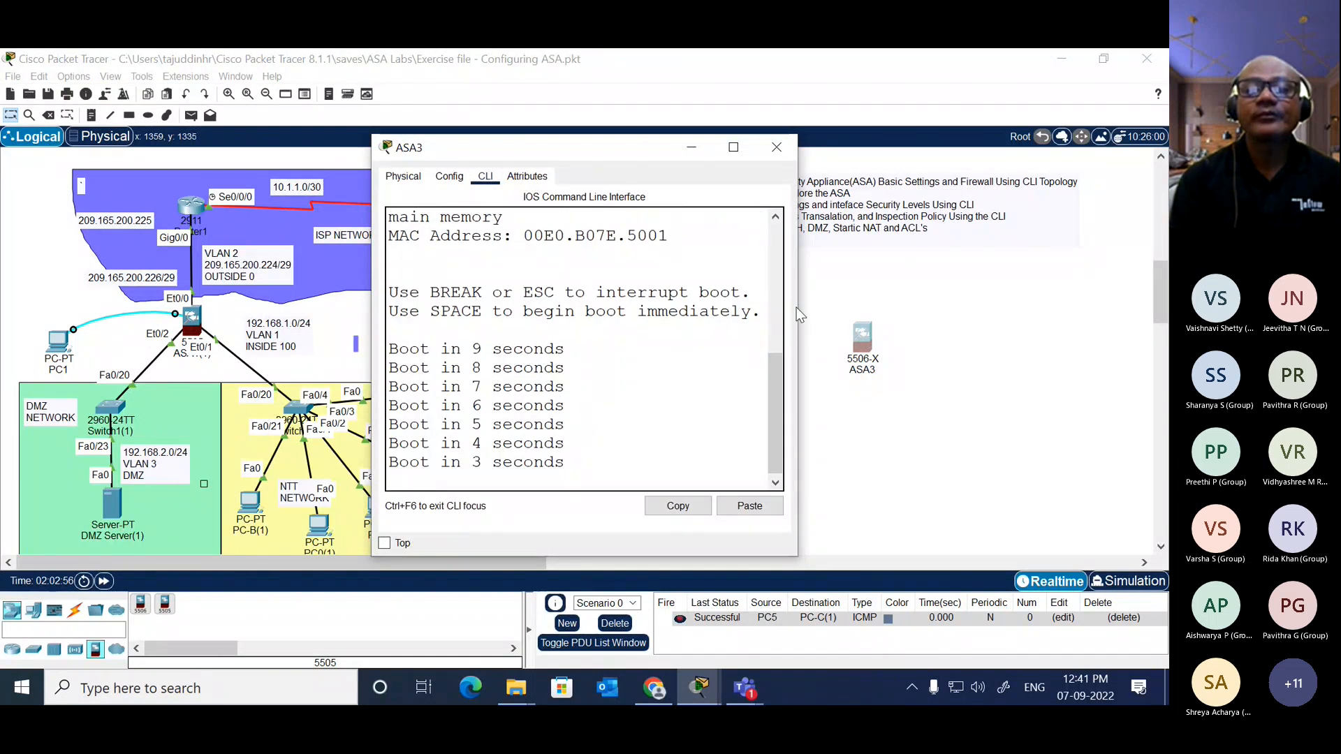
left_click_drag(797, 316, 1117, 256)
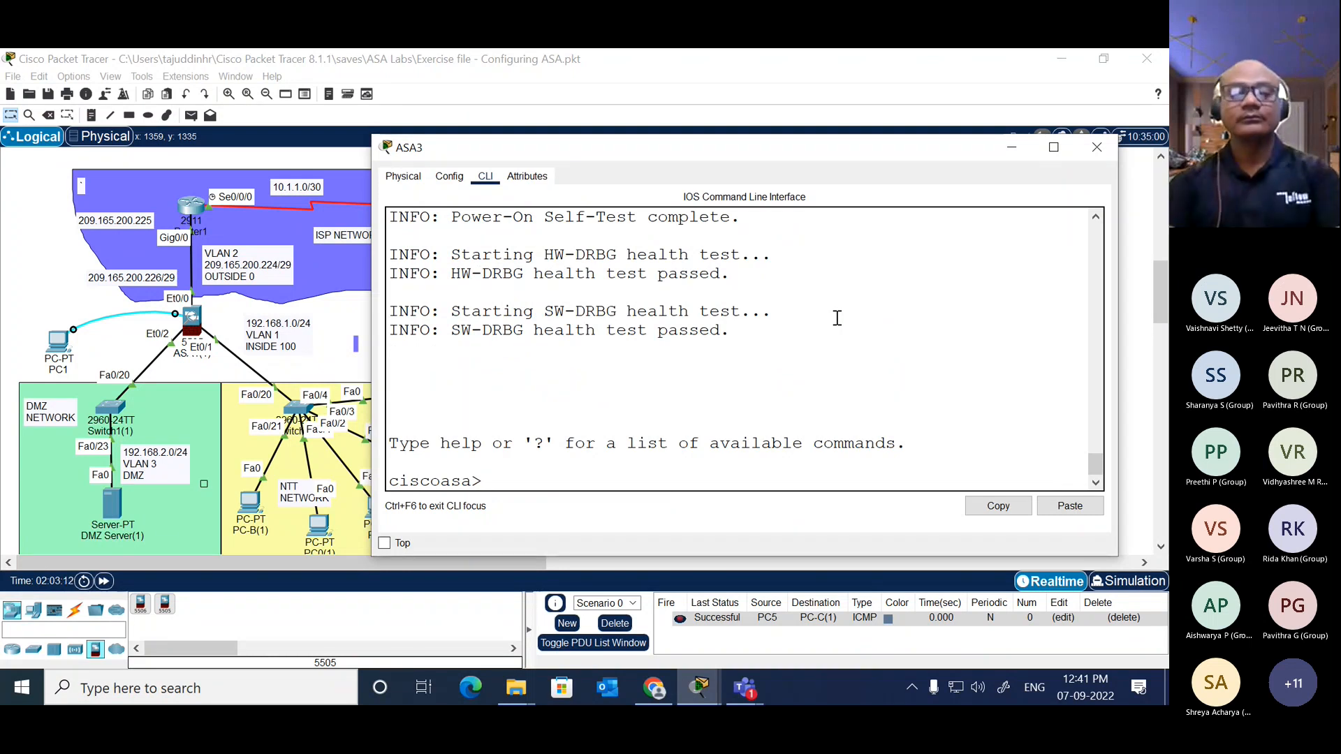
Step: Enter privileged mode on the ASA 5506-X with en, leaving the password blank
type("en")
key("Return")
key("Return")
Step: List the default VLANs of the ASA 5506-X with show switch vlan and widen the window to fit the table
type("show")
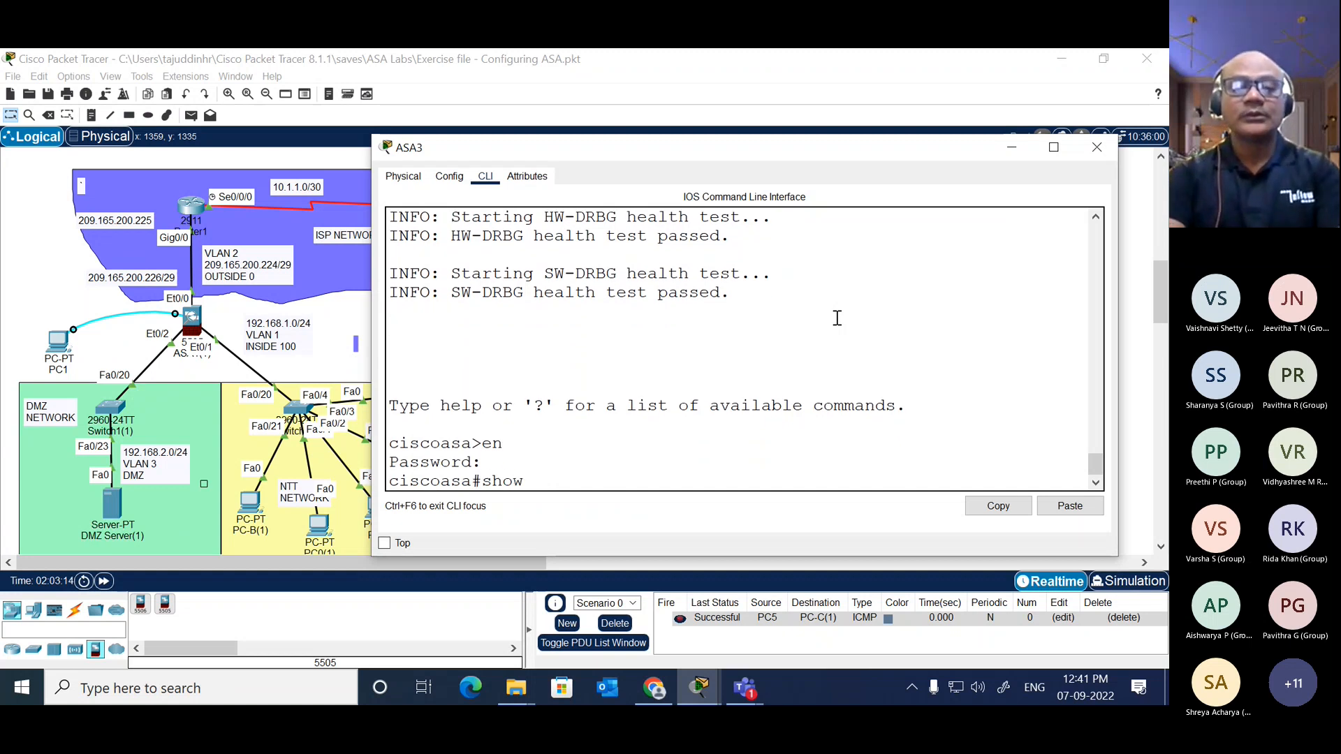
type(" sw")
key("Tab")
type("vlan")
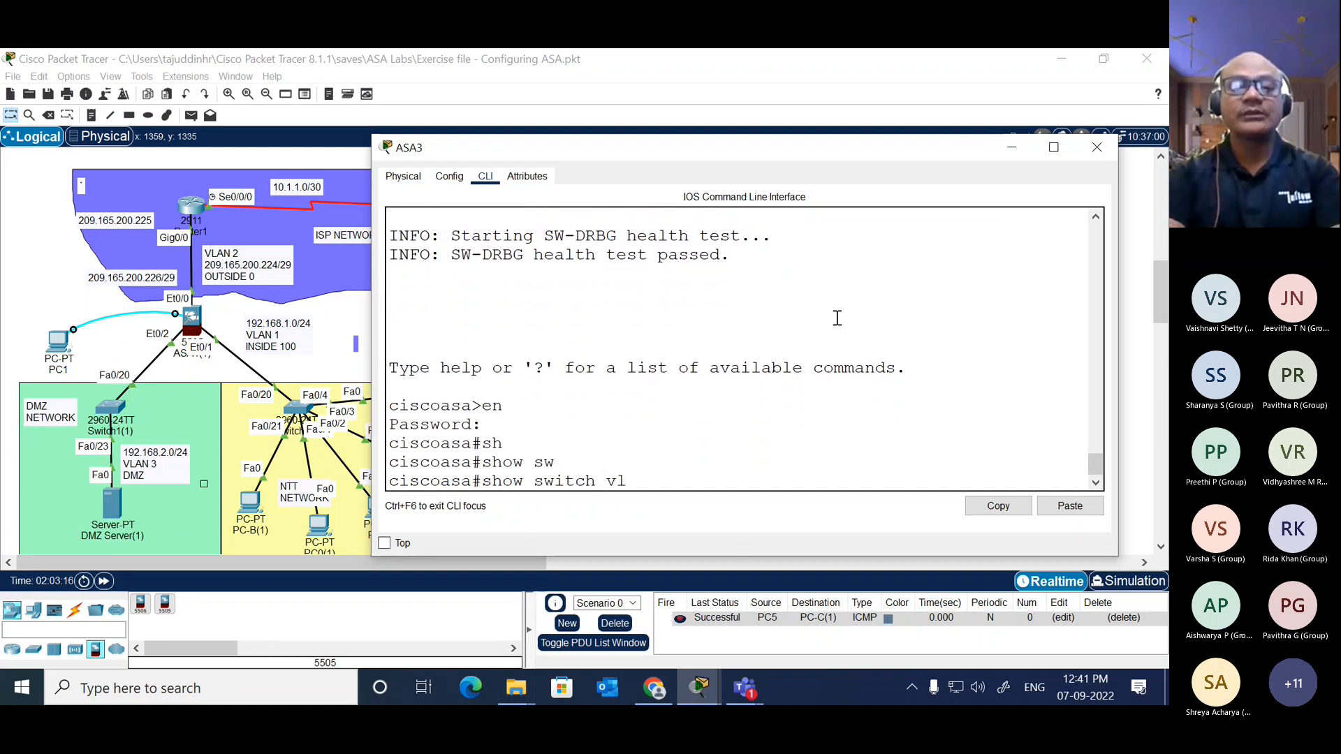
key("Return")
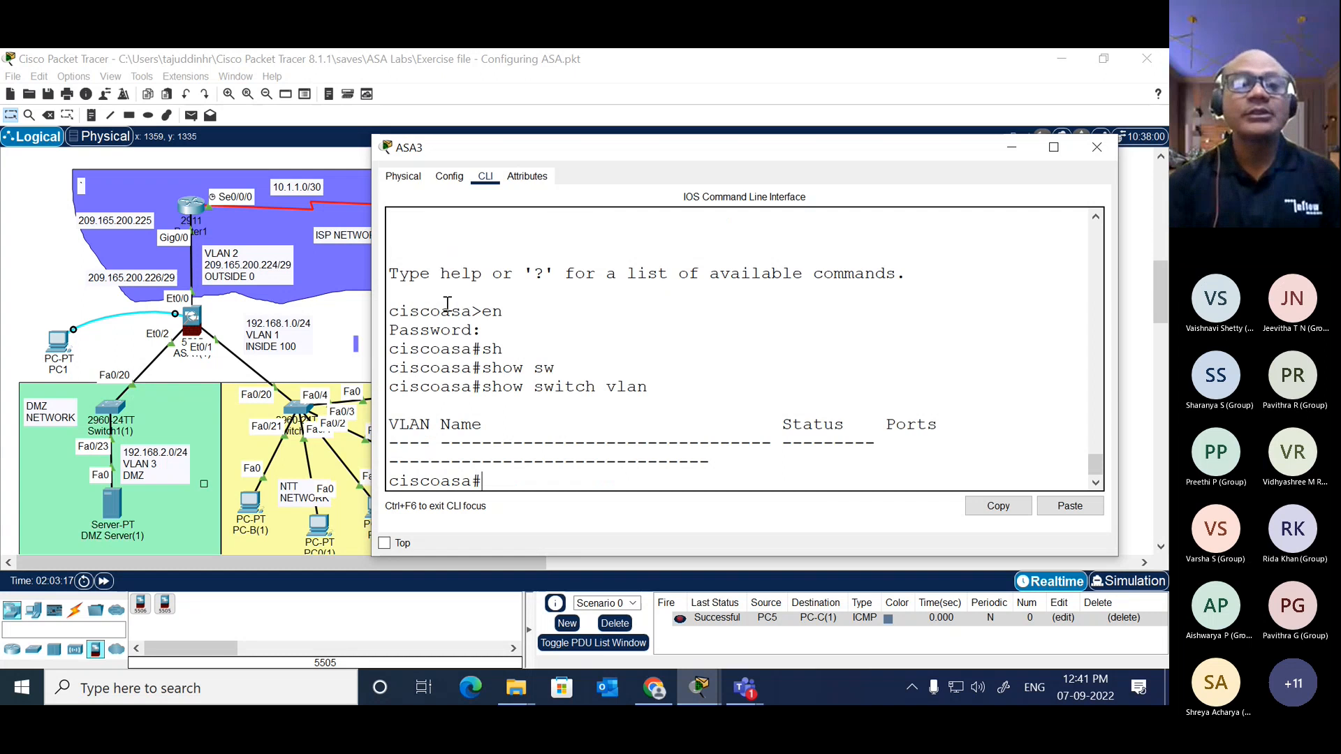
left_click_drag(362, 349, 192, 350)
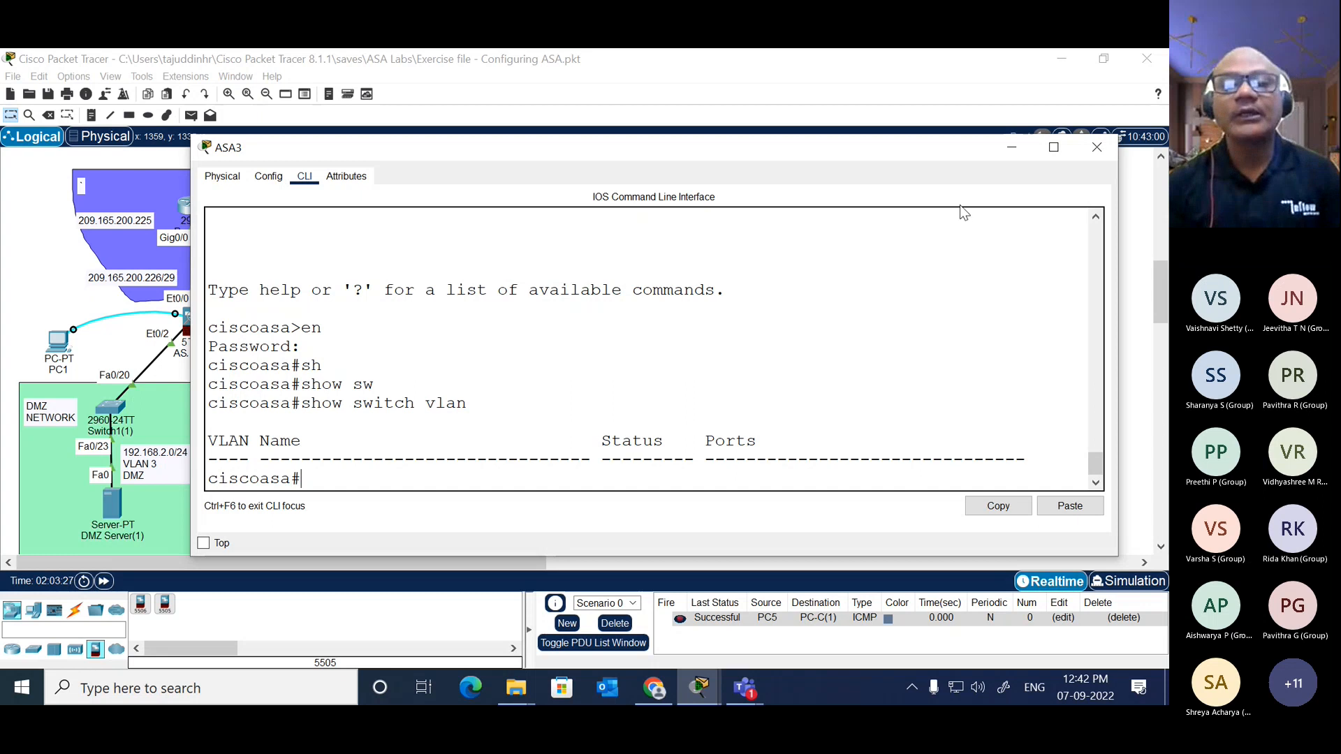
Step: Close the ASA 5506-X window, reopen the CLI of NTT-ASA and examine Et0/1 and Et0/2 in its VLAN port list
left_click(1094, 152)
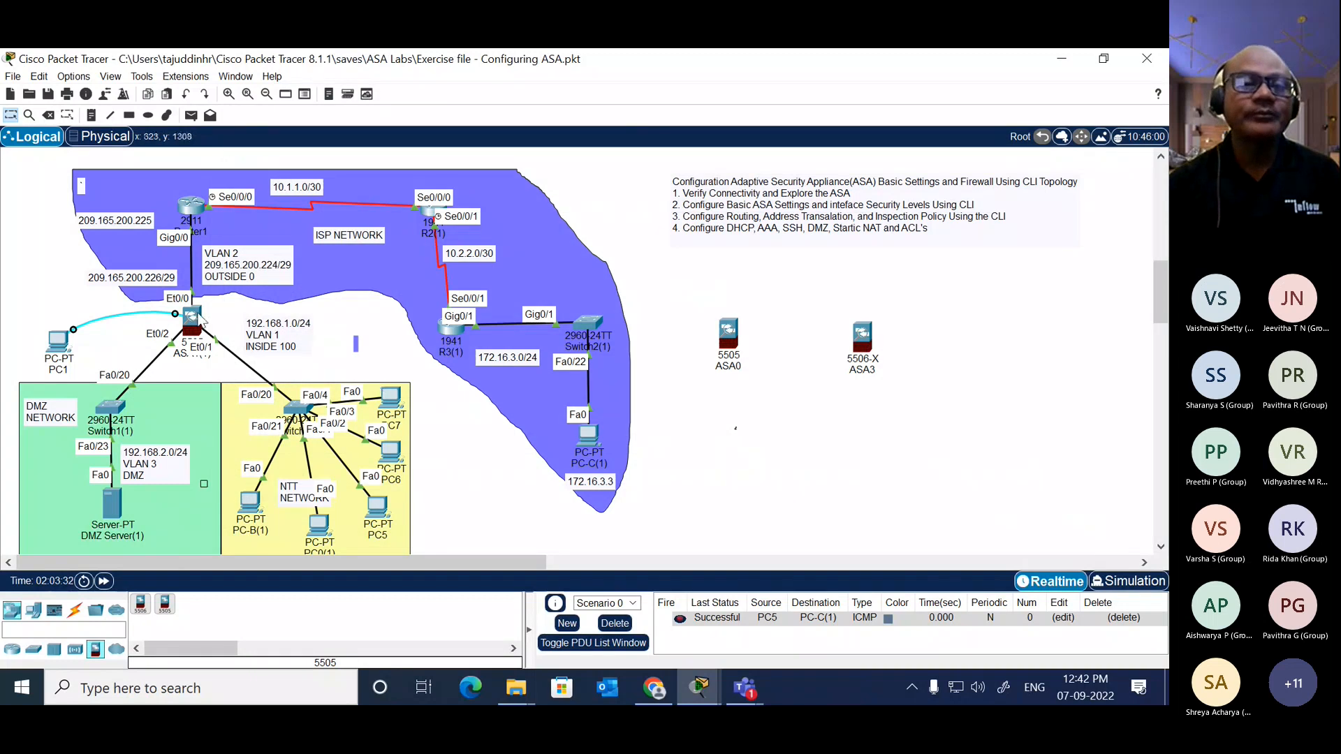
left_click(196, 318)
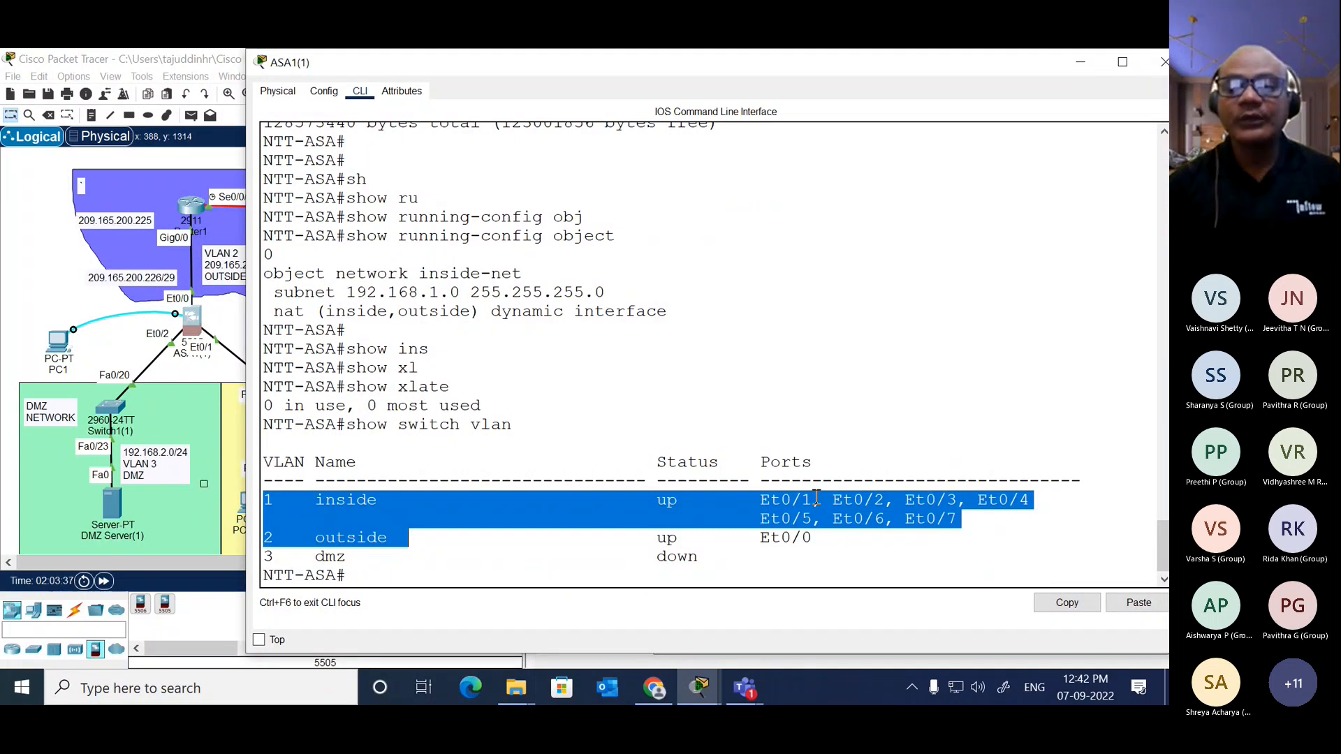
left_click_drag(816, 498, 764, 496)
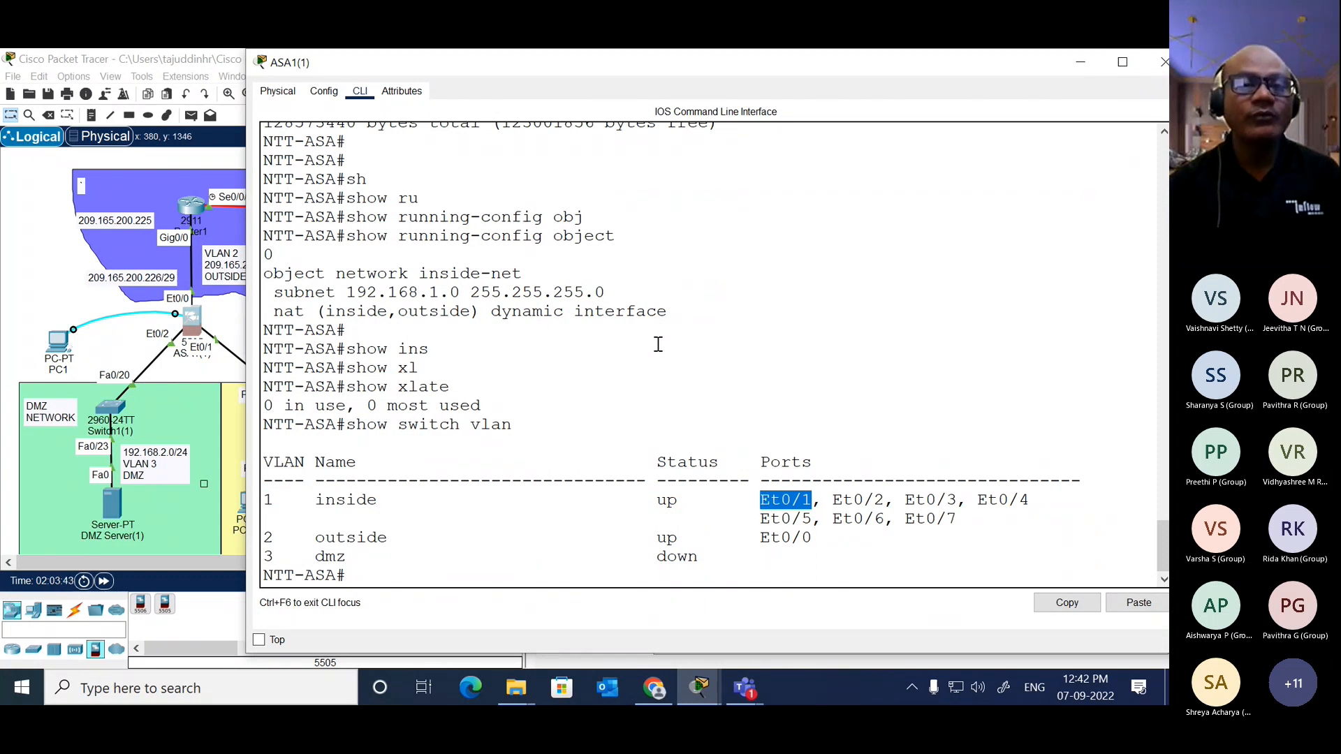
mouse_move(637, 61)
left_mouse_down()
mouse_move(740, 72)
mouse_move(642, 65)
left_mouse_up()
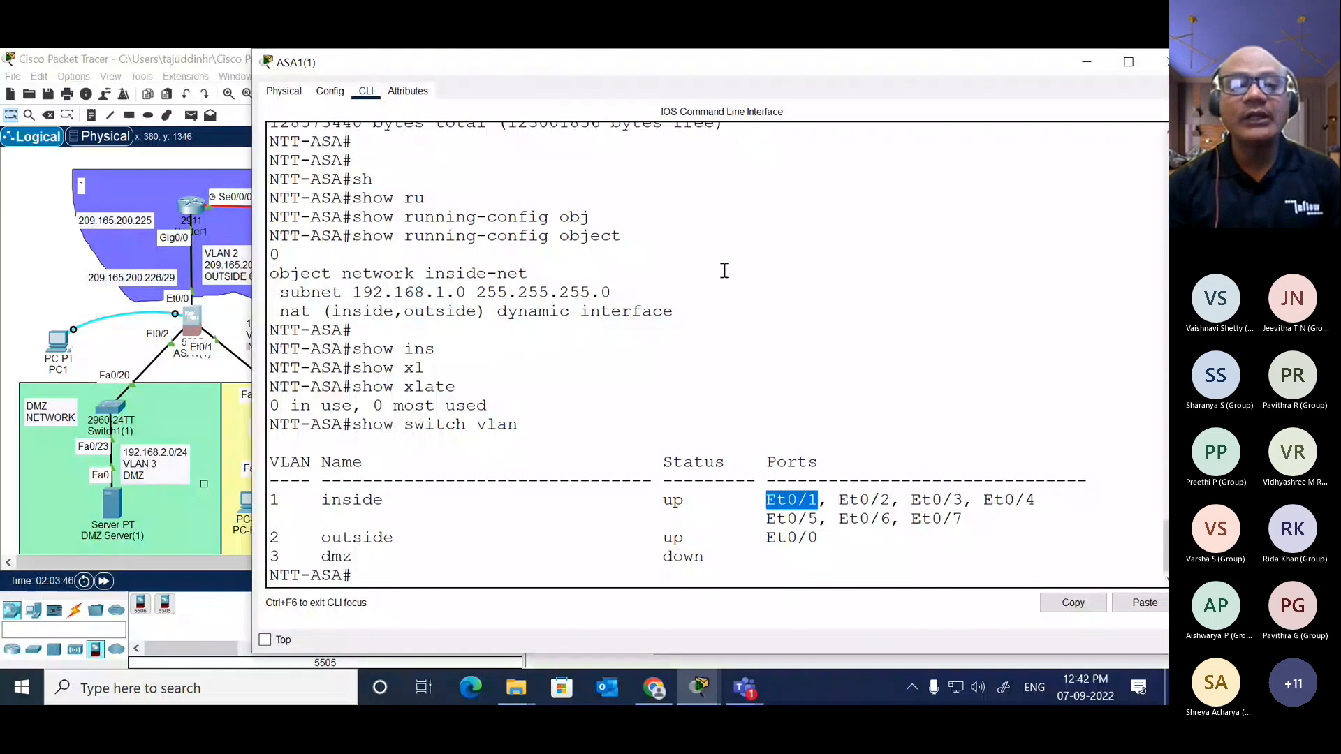
left_click_drag(840, 499, 892, 499)
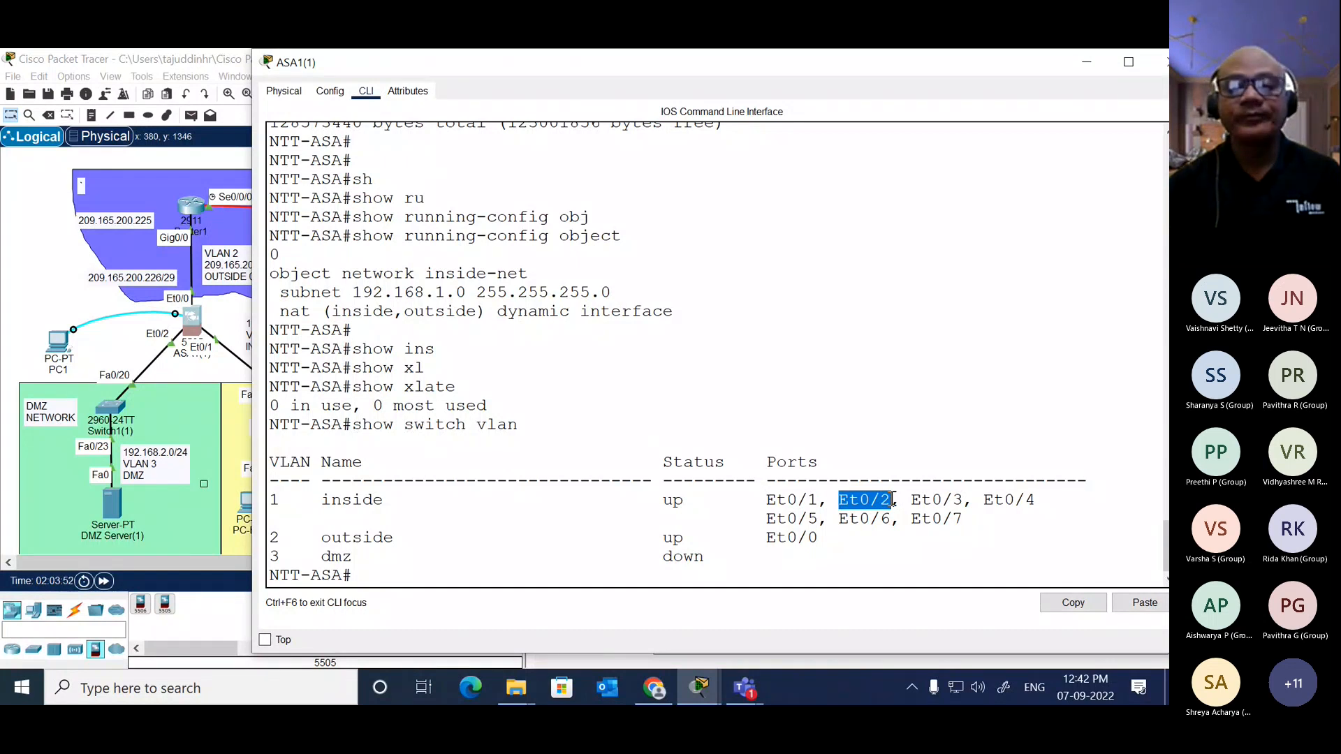
left_click(676, 431)
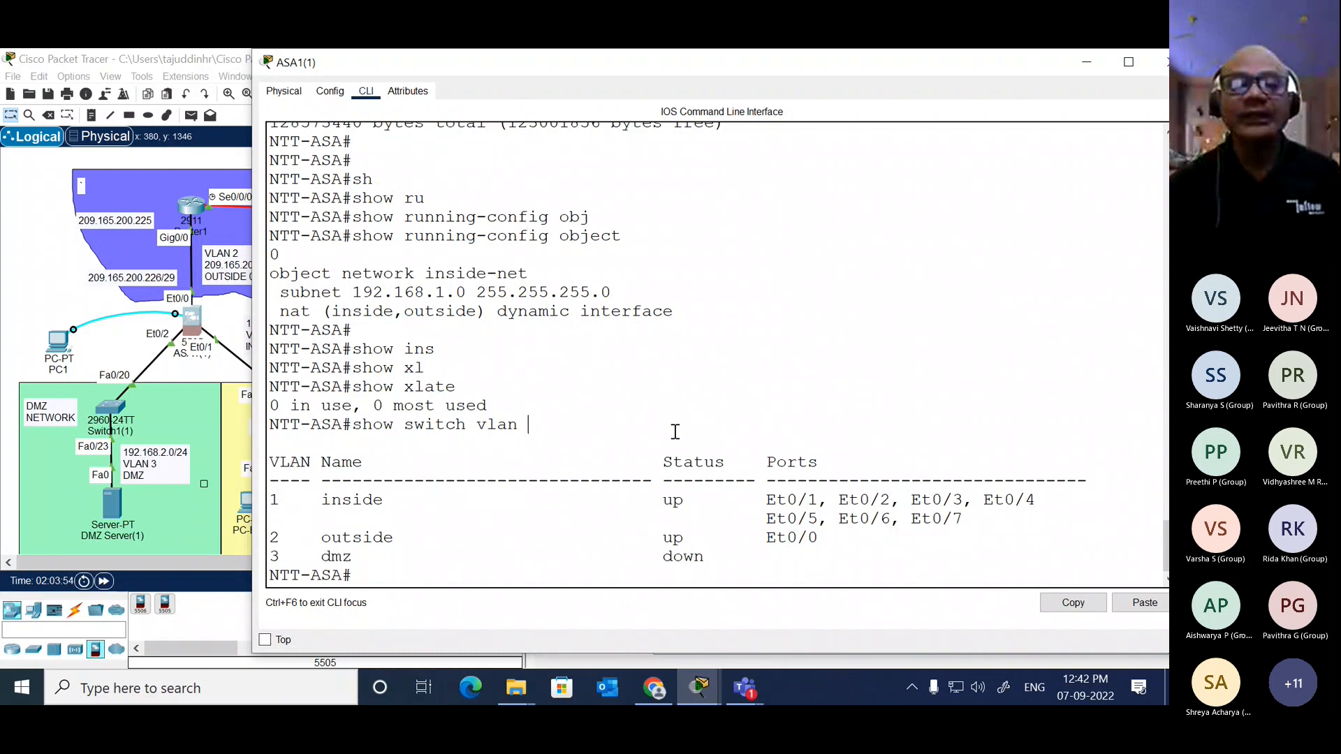
Step: Enter global configuration mode on NTT-ASA and open interface ethernet 0/2 for configuration
key("Return")
key("Return")
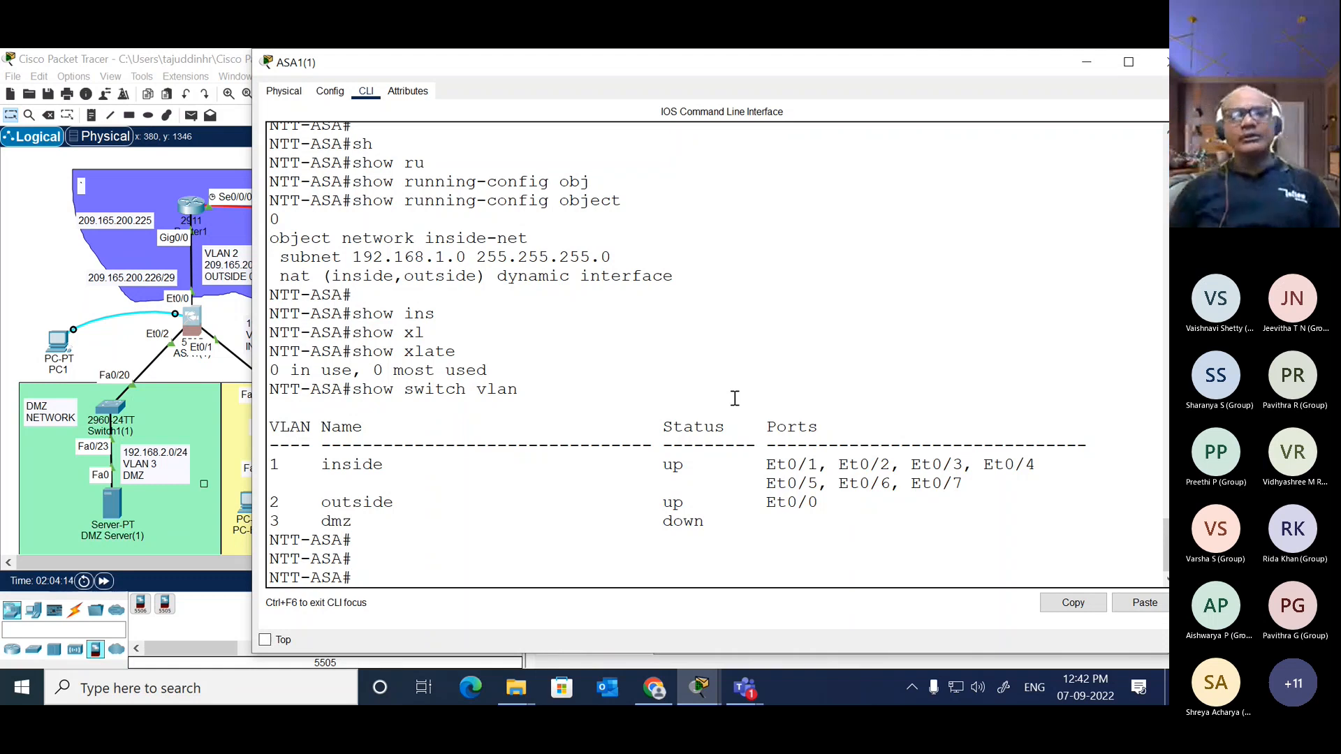
type("conf t")
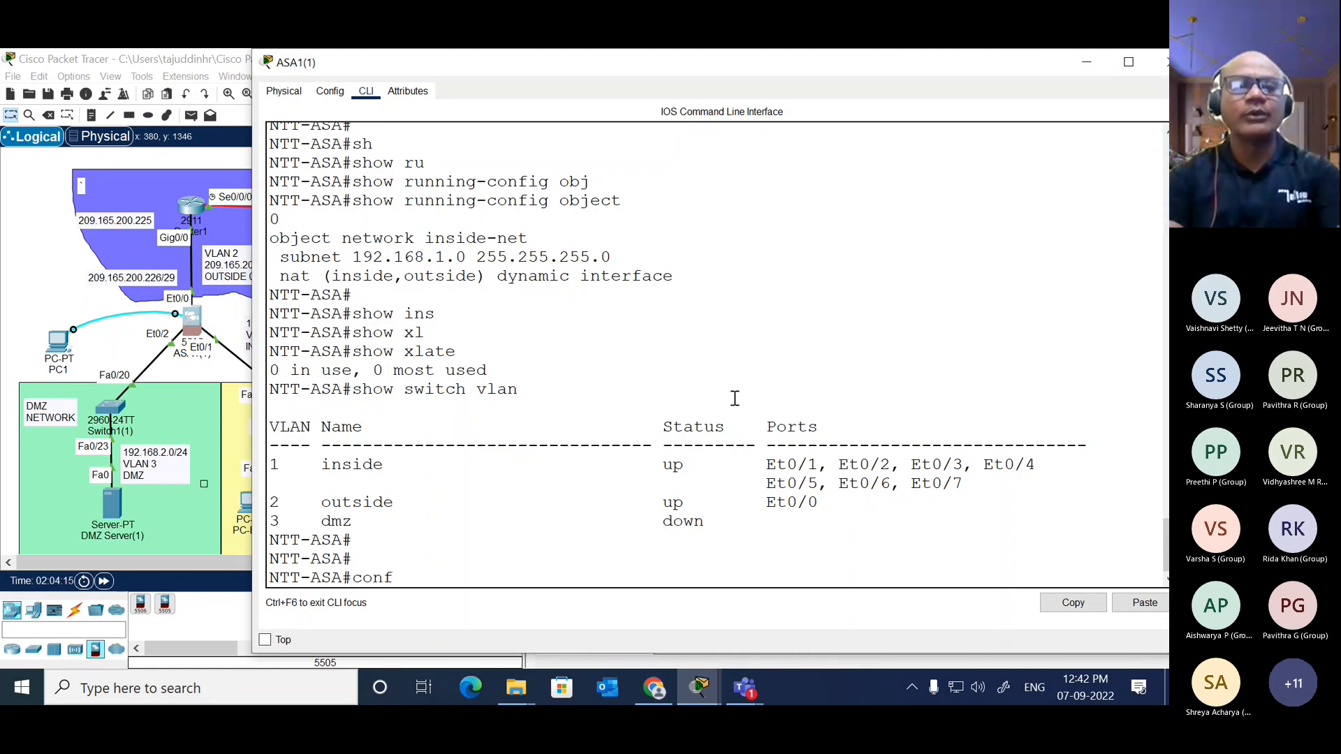
key("Return")
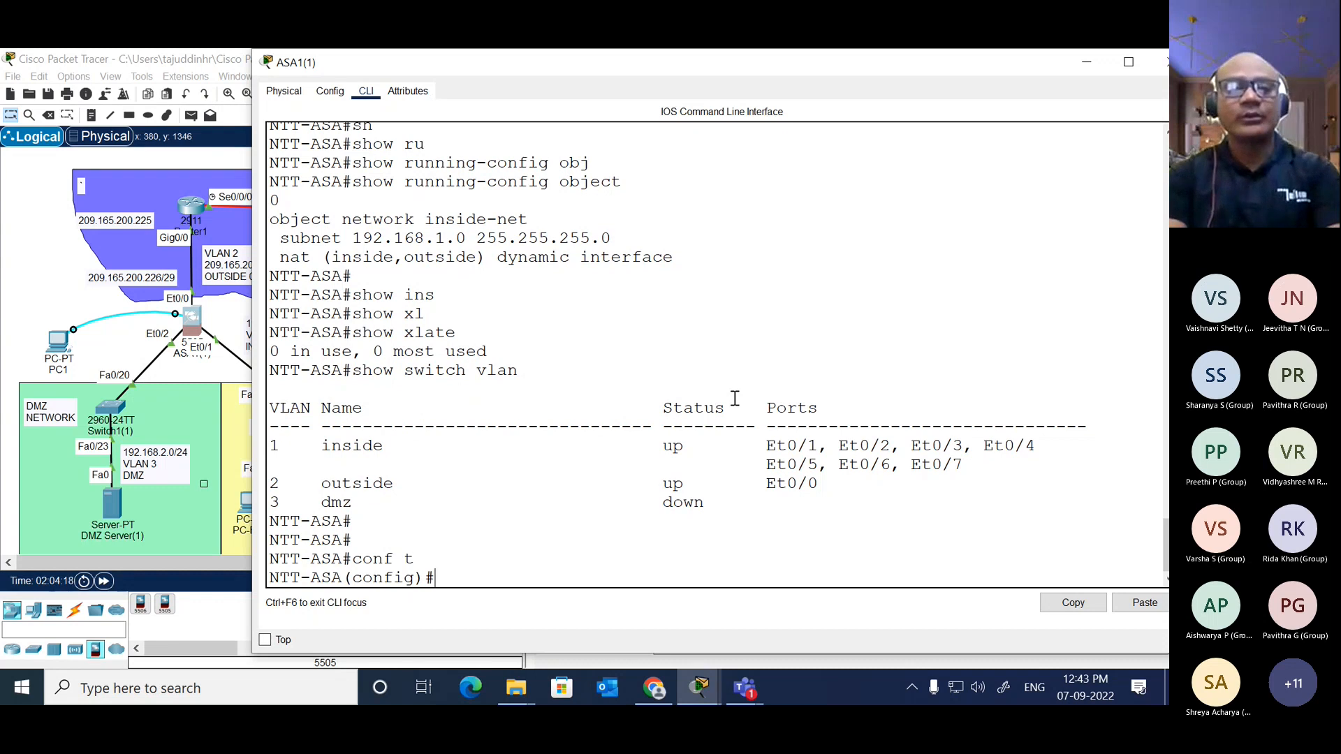
type("int")
key("Tab")
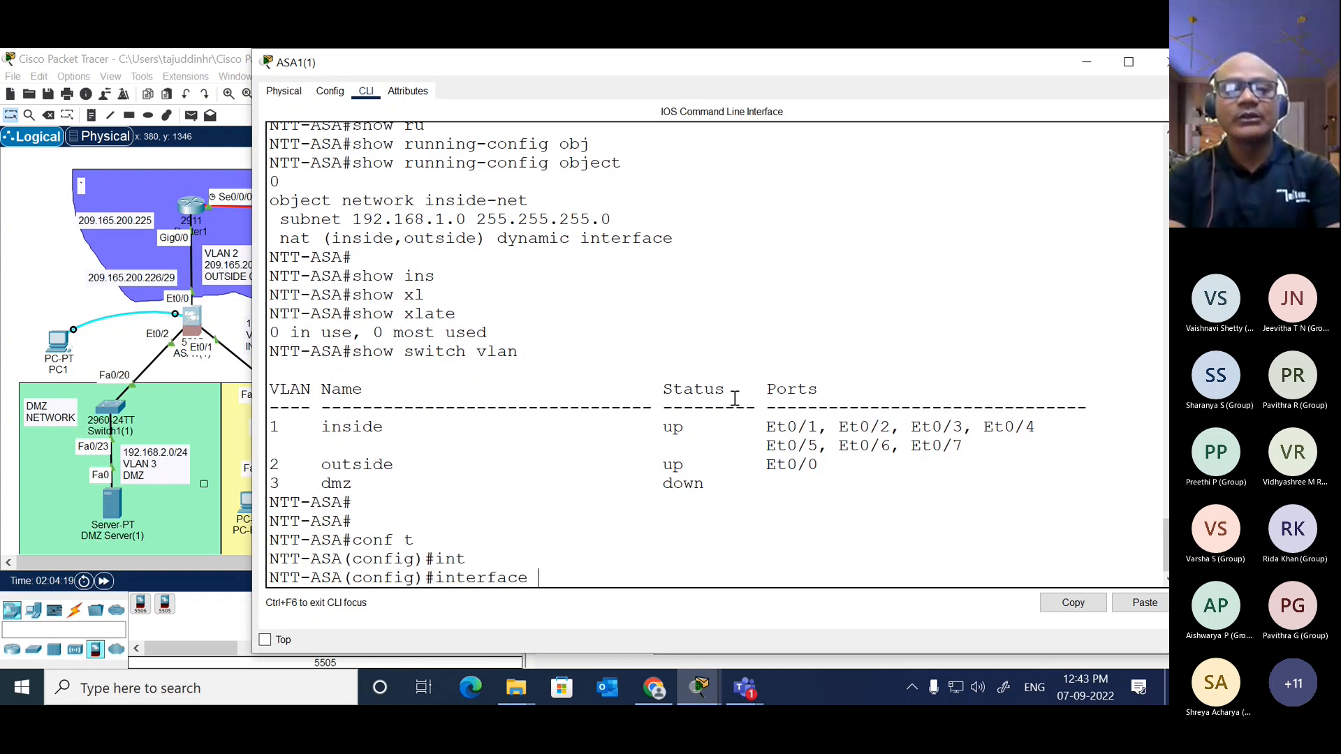
type("e")
key("Tab")
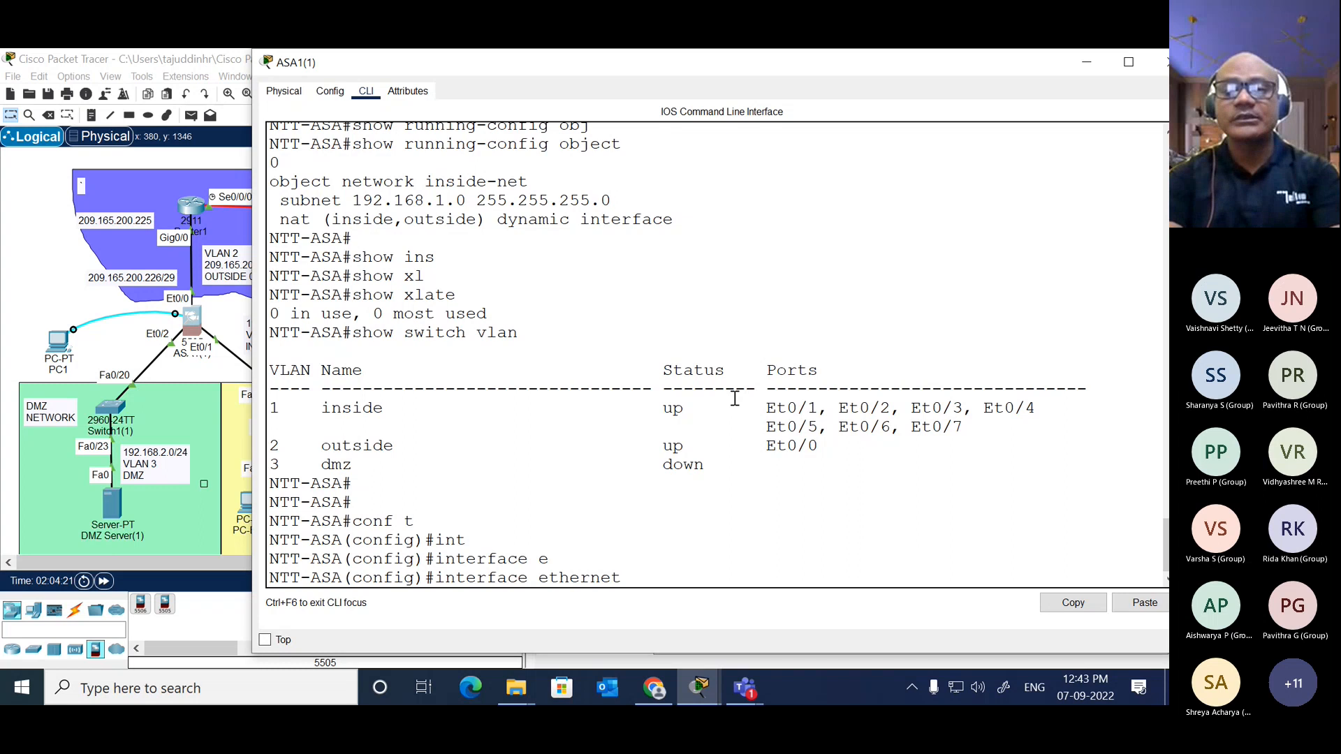
type("0/2")
key("Return")
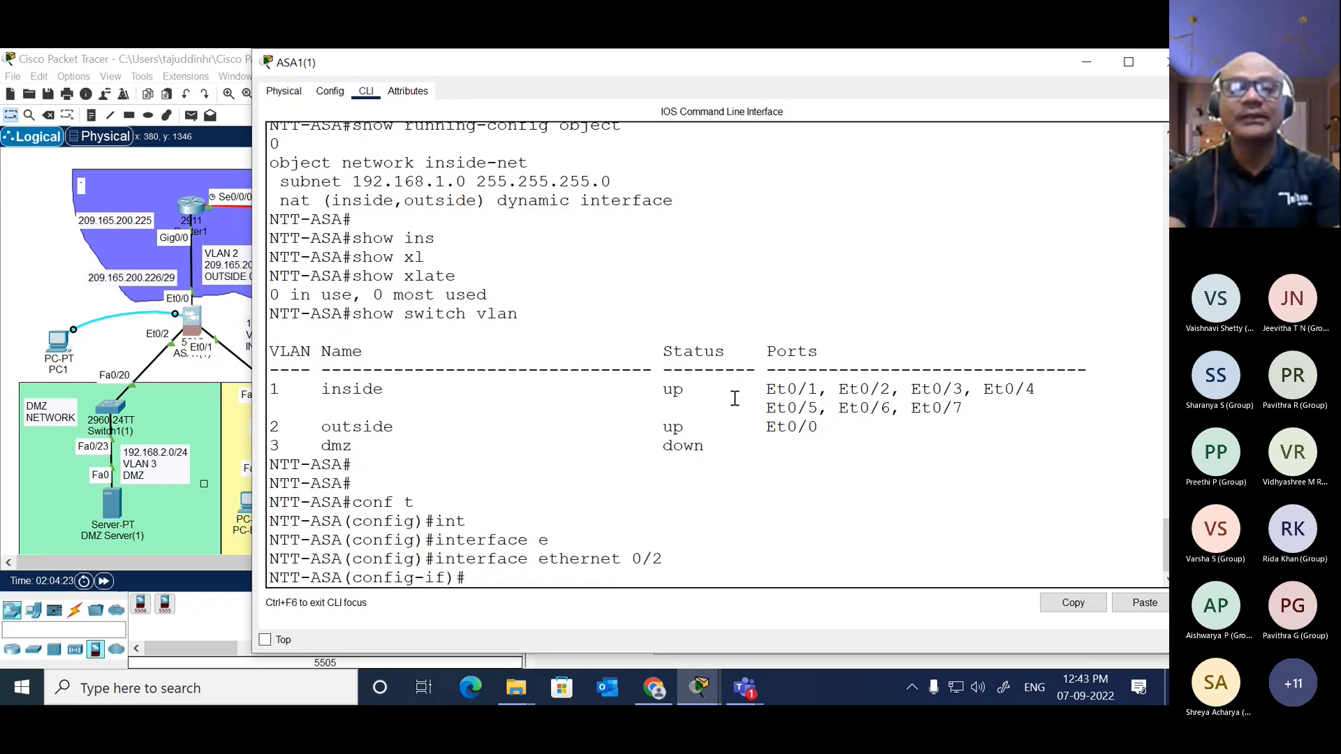
Step: Set interface ethernet 0/2 to access mode with switchport mode access
type("sw")
key("Tab")
type("mod")
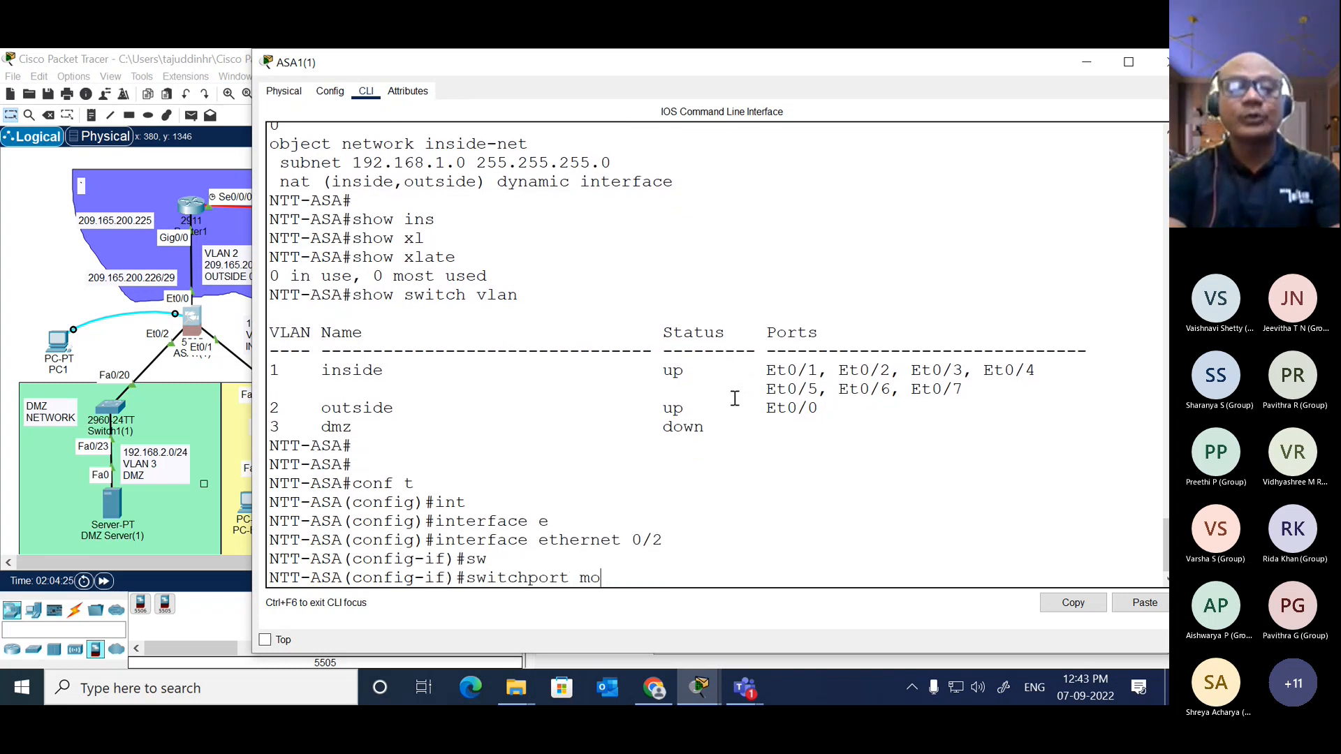
key("Tab")
type("acc")
key("Tab")
key("Return")
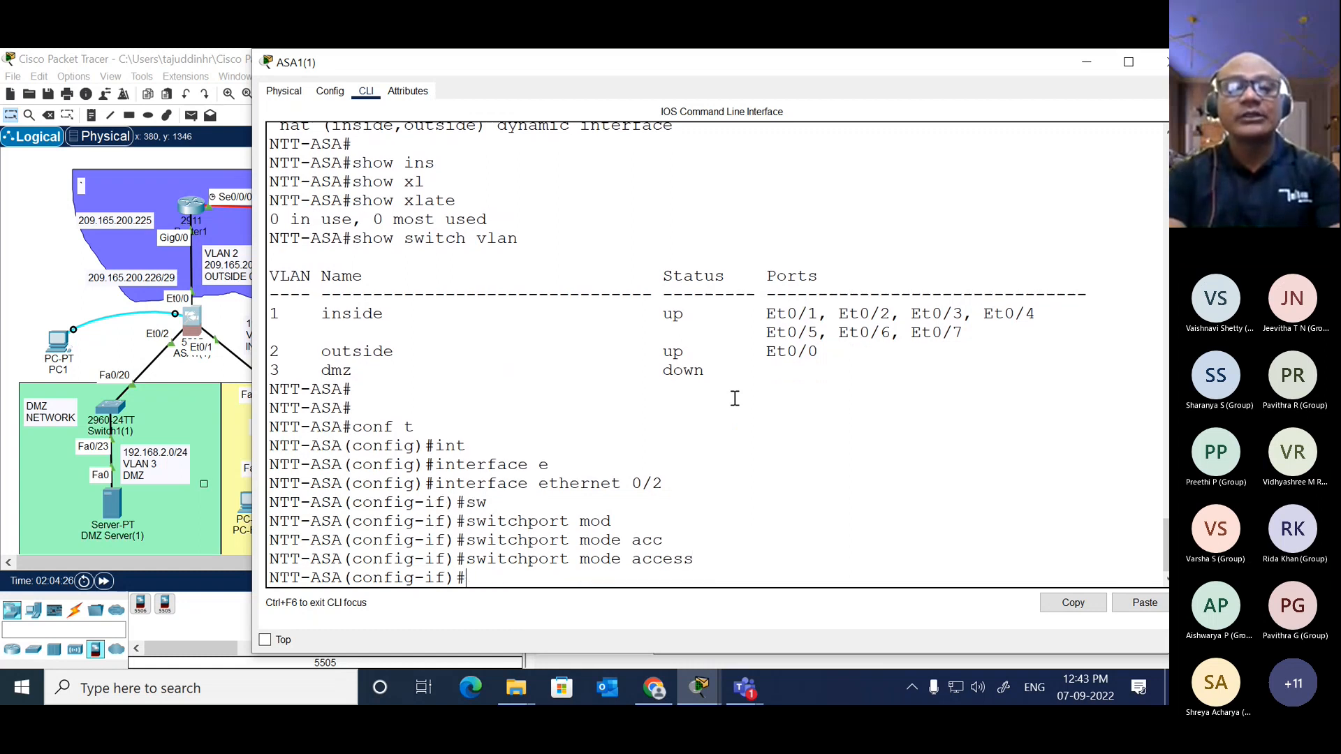
Step: Assign interface ethernet 0/2 to the DMZ VLAN with switchport access vlan 3
type("sw")
key("Tab")
type("acc")
key("Tab")
type("vl")
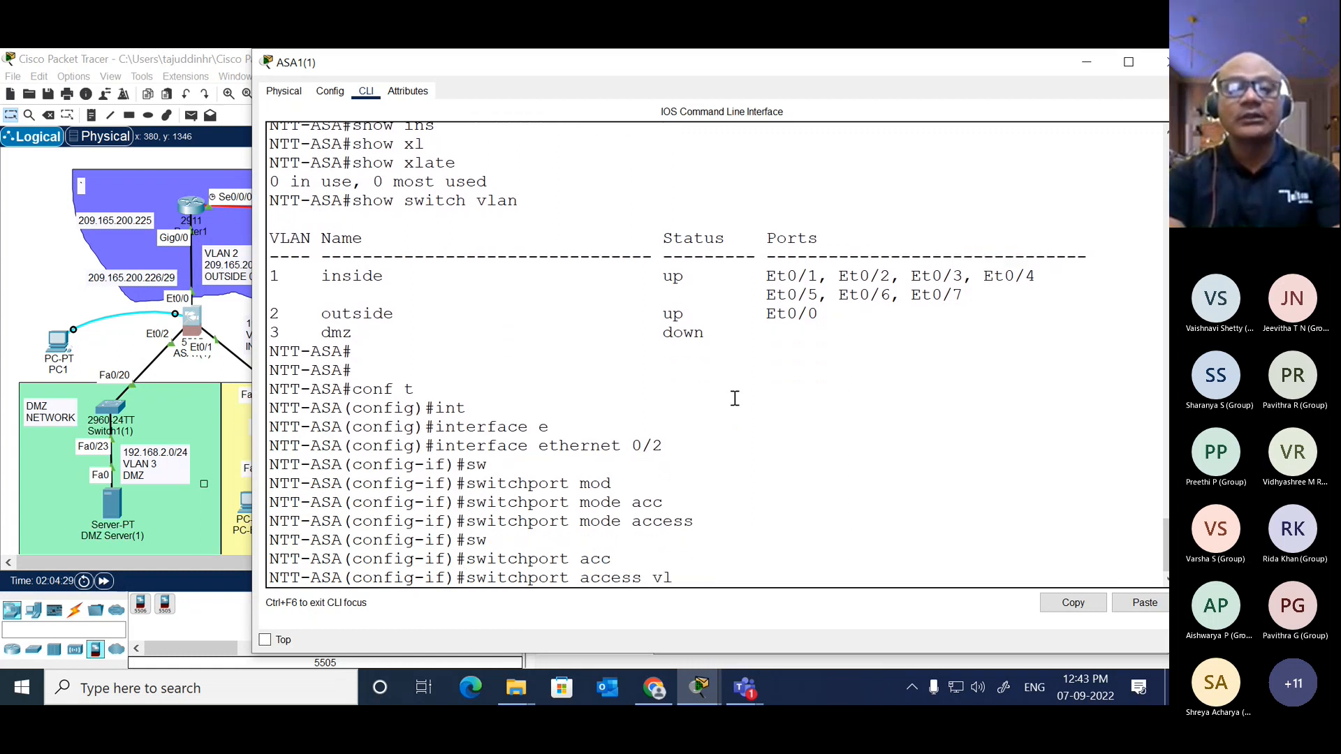
key("Tab")
type("3")
key("Return")
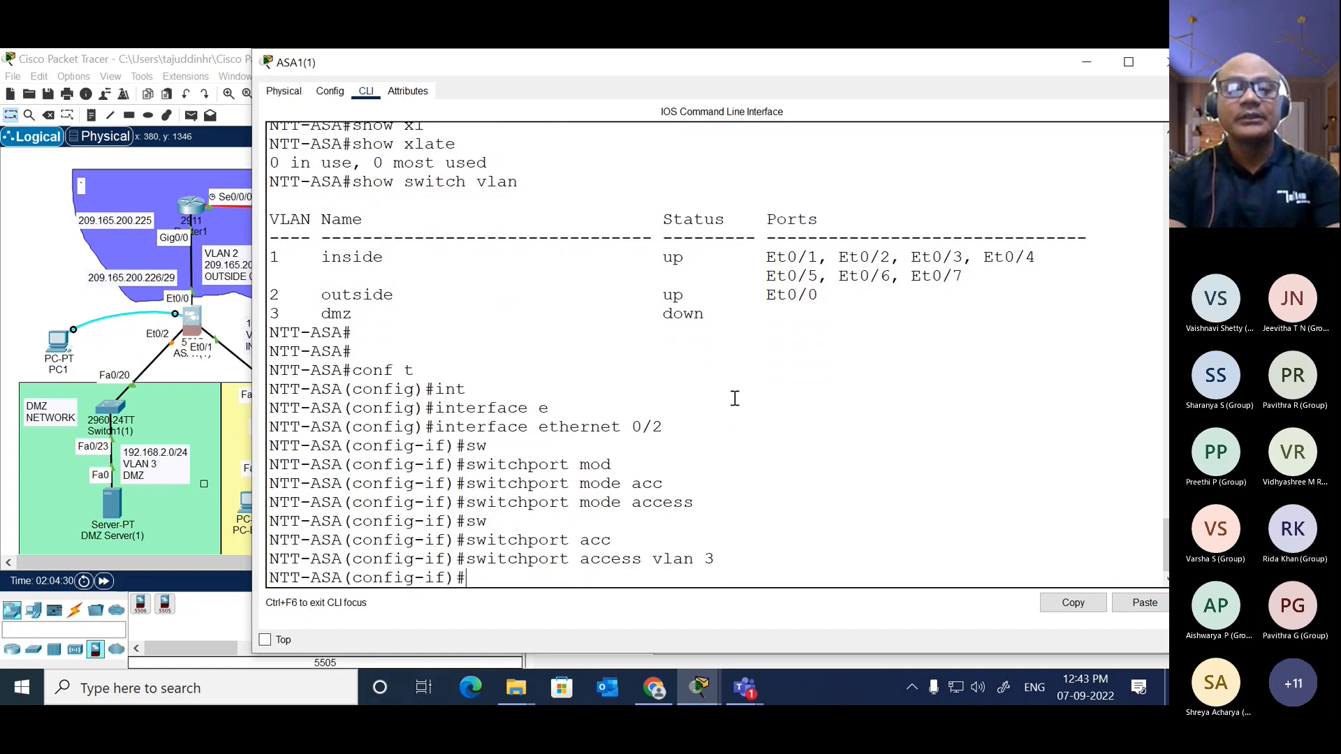
key("Return")
key("Return")
Step: Leave configuration mode with end and list the VLAN port assignments of NTT-ASA with show switch vlan
type("end")
key("Return")
key("Return")
type("sh")
key("Tab")
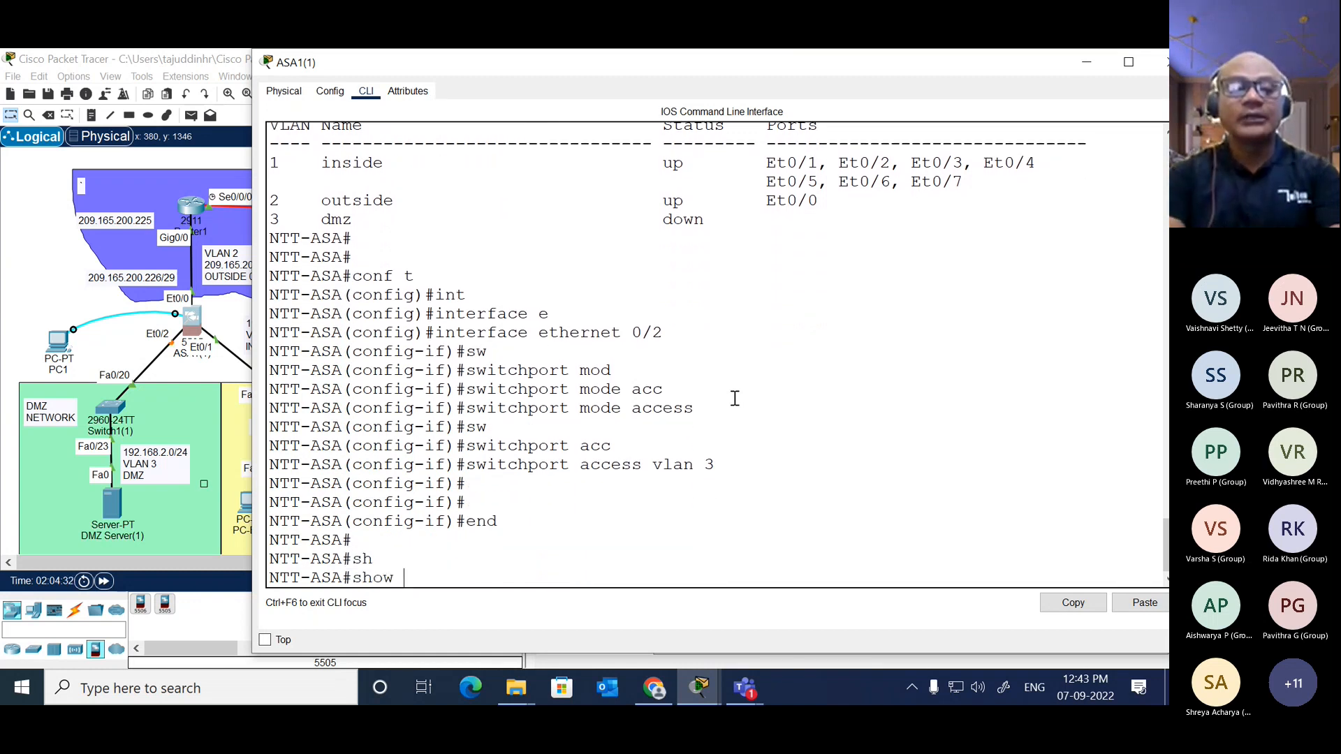
type("sw")
key("Tab")
type("vlan")
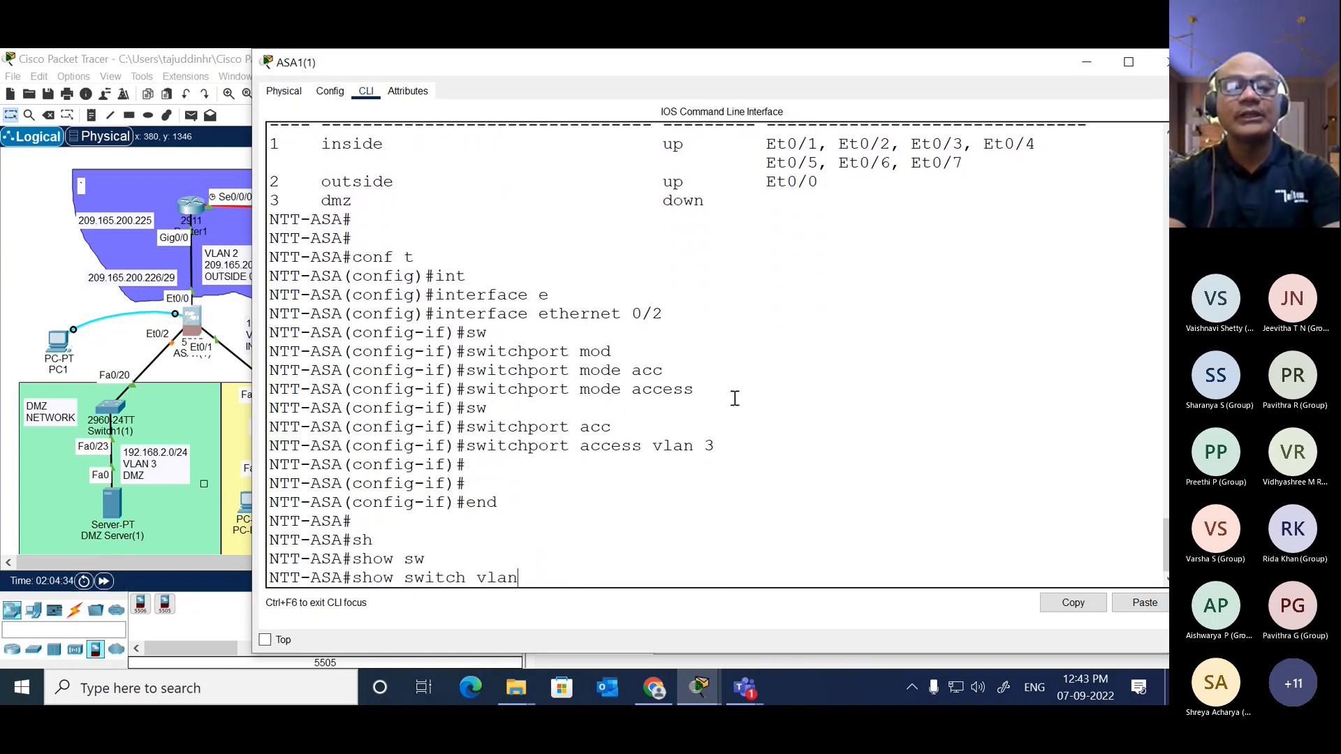
key("Return")
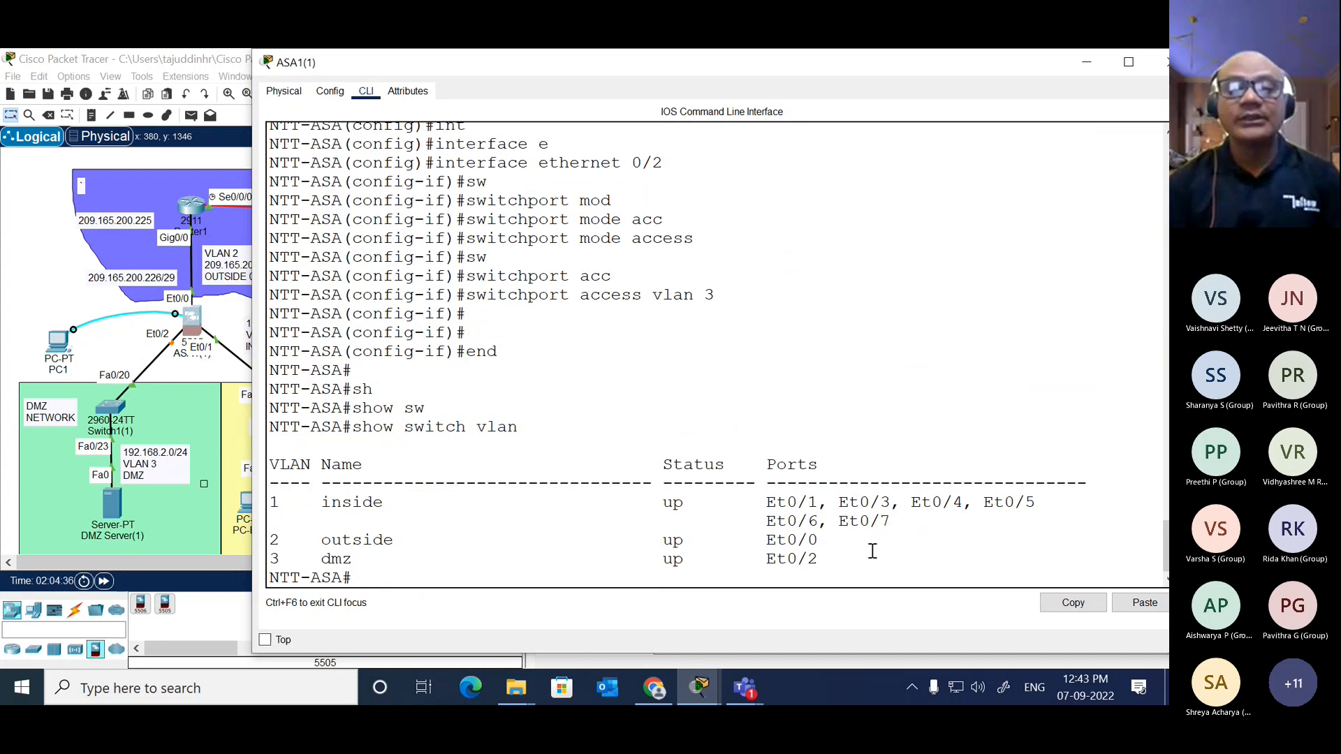
Step: Examine the dmz row and the ports assigned to the inside VLAN in the listing, including Et0/3
left_click_drag(831, 557, 261, 563)
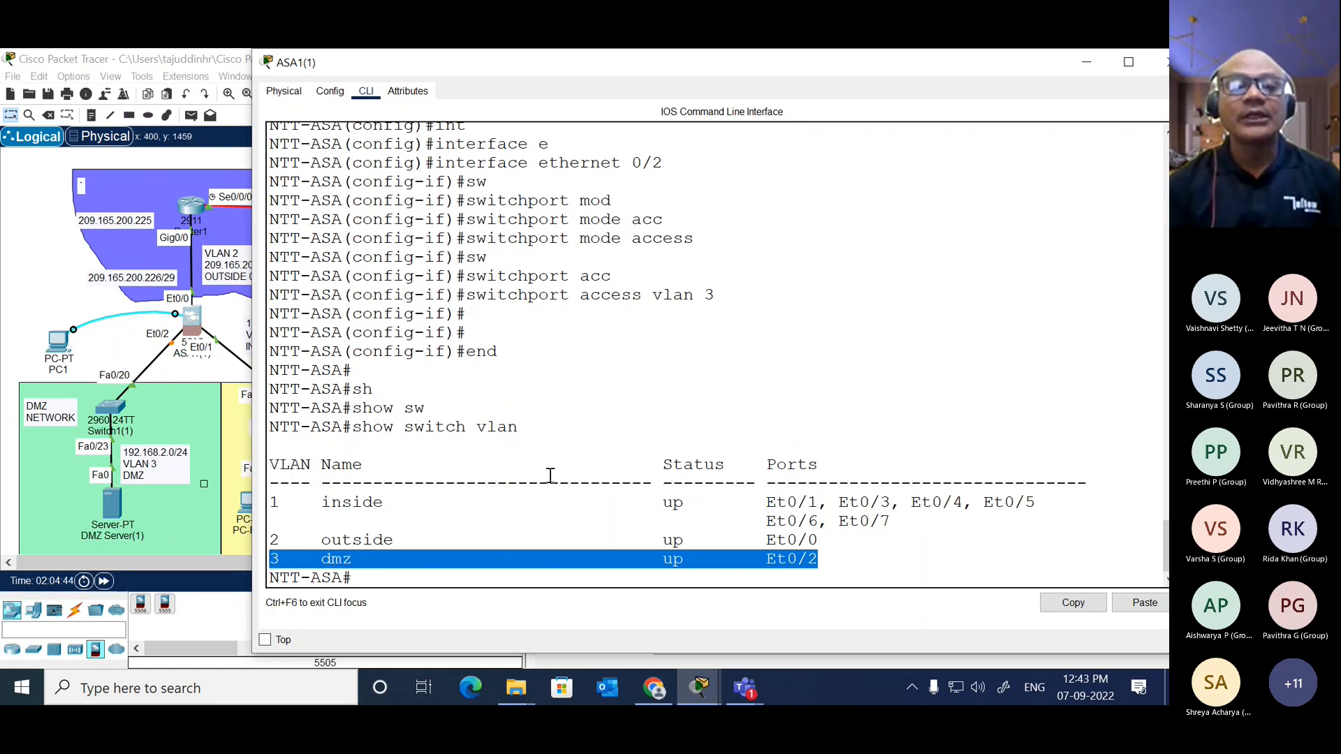
left_click(782, 509)
left_click_drag(766, 503, 890, 520)
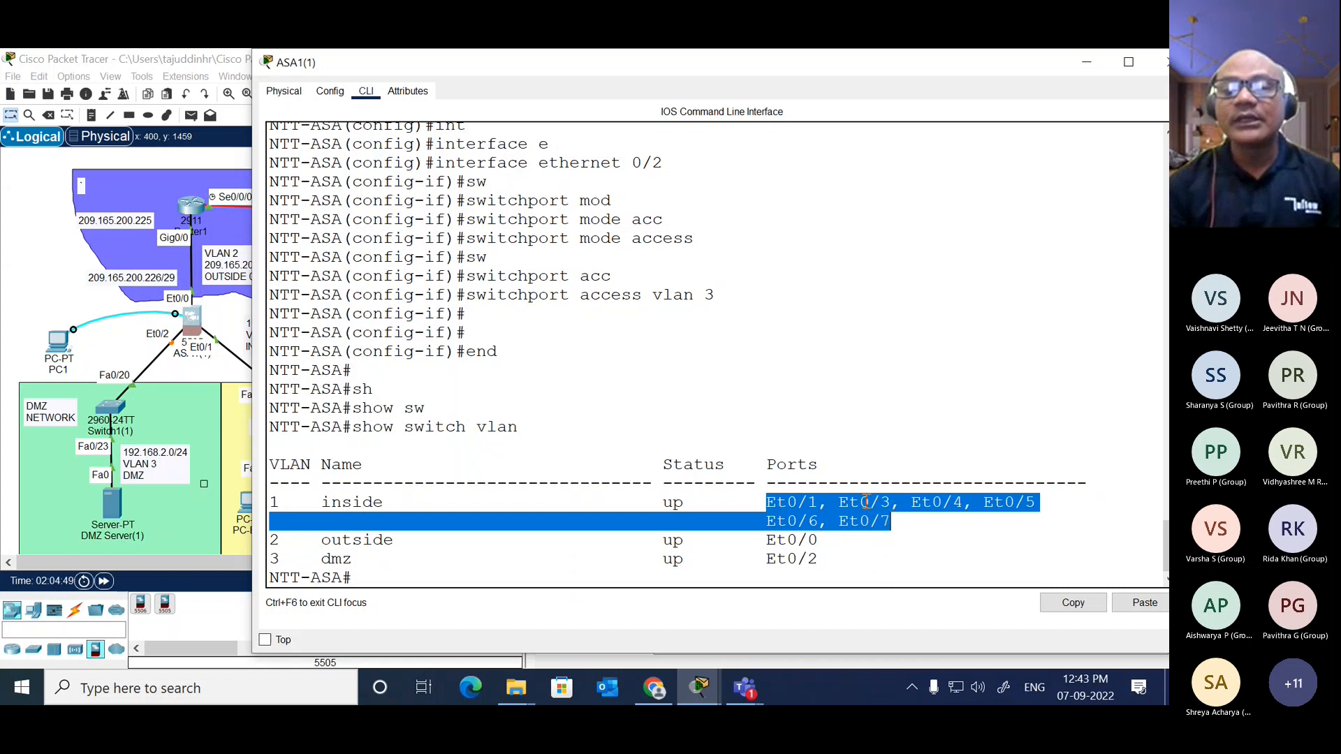
left_click(843, 503)
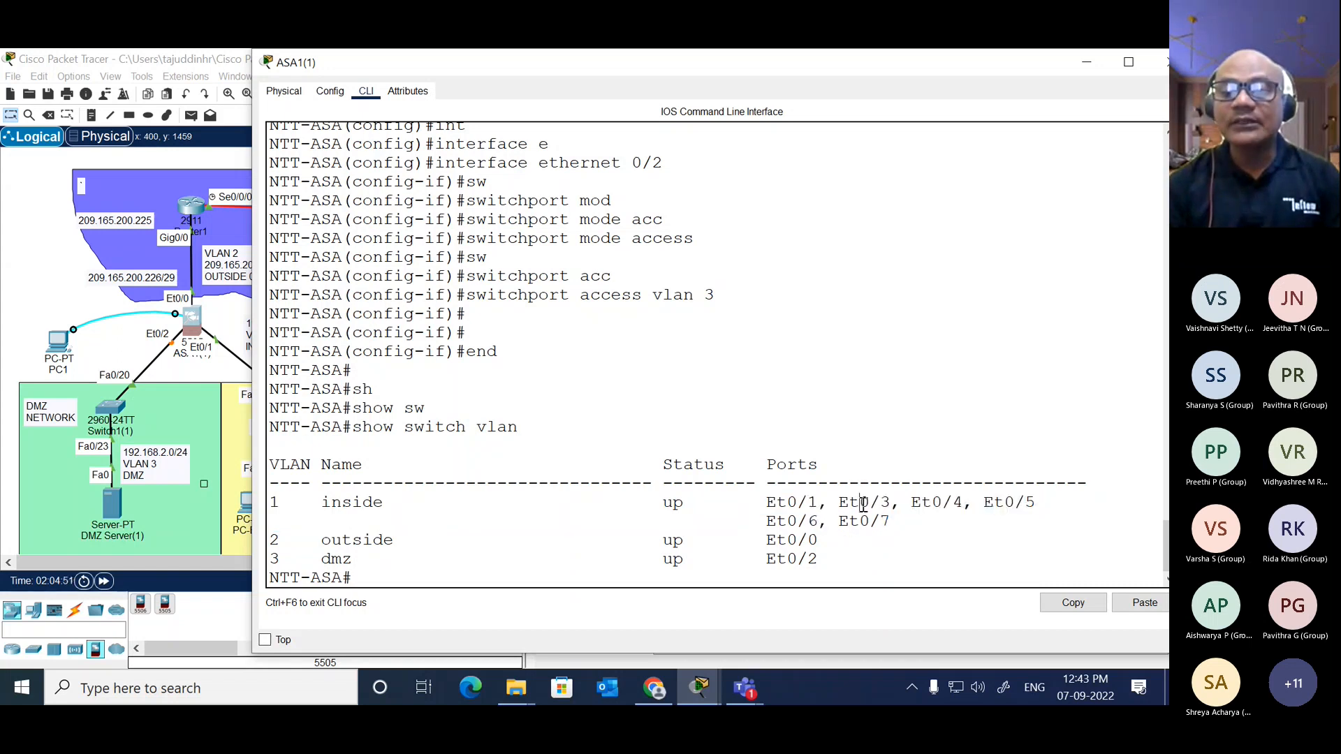
left_click_drag(840, 504, 879, 504)
Step: Check the ASA's links in the topology, then reopen its CLI and shift the window to uncover more of the diagram
left_click(223, 328)
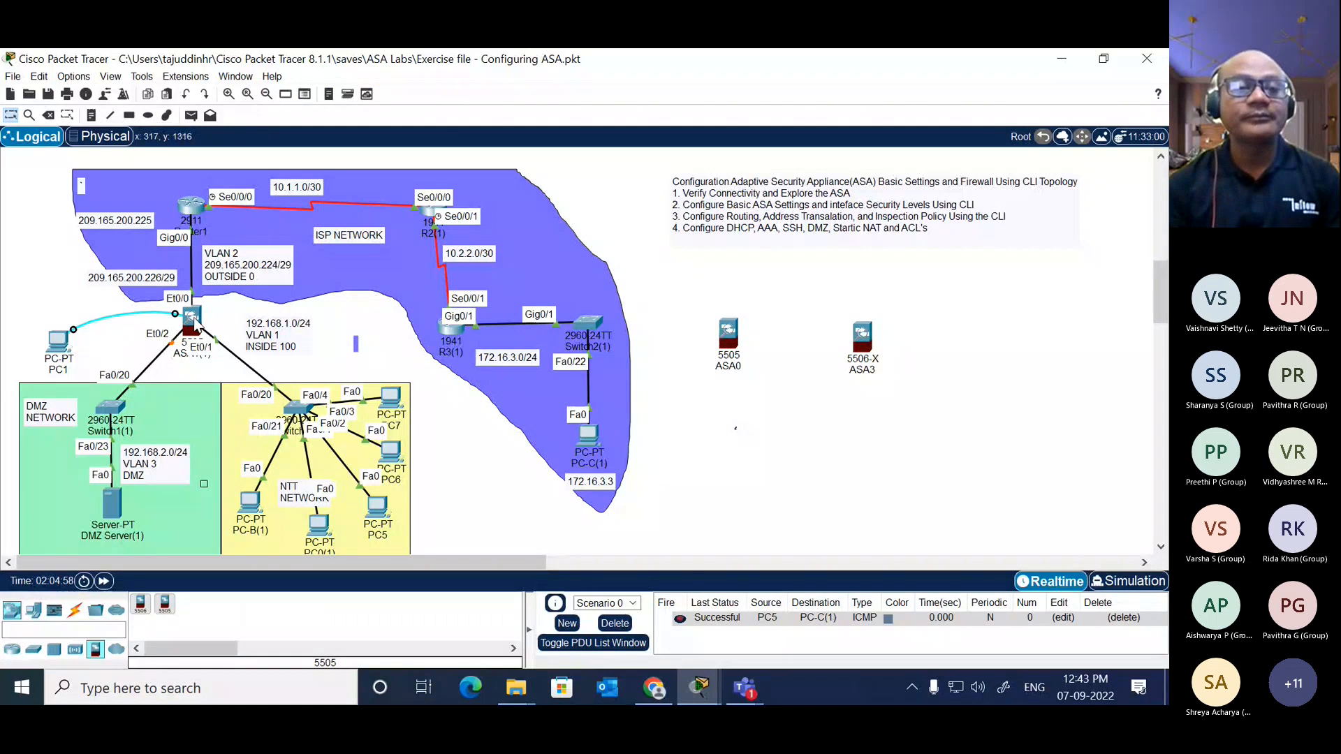
left_click(195, 324)
left_click(634, 509)
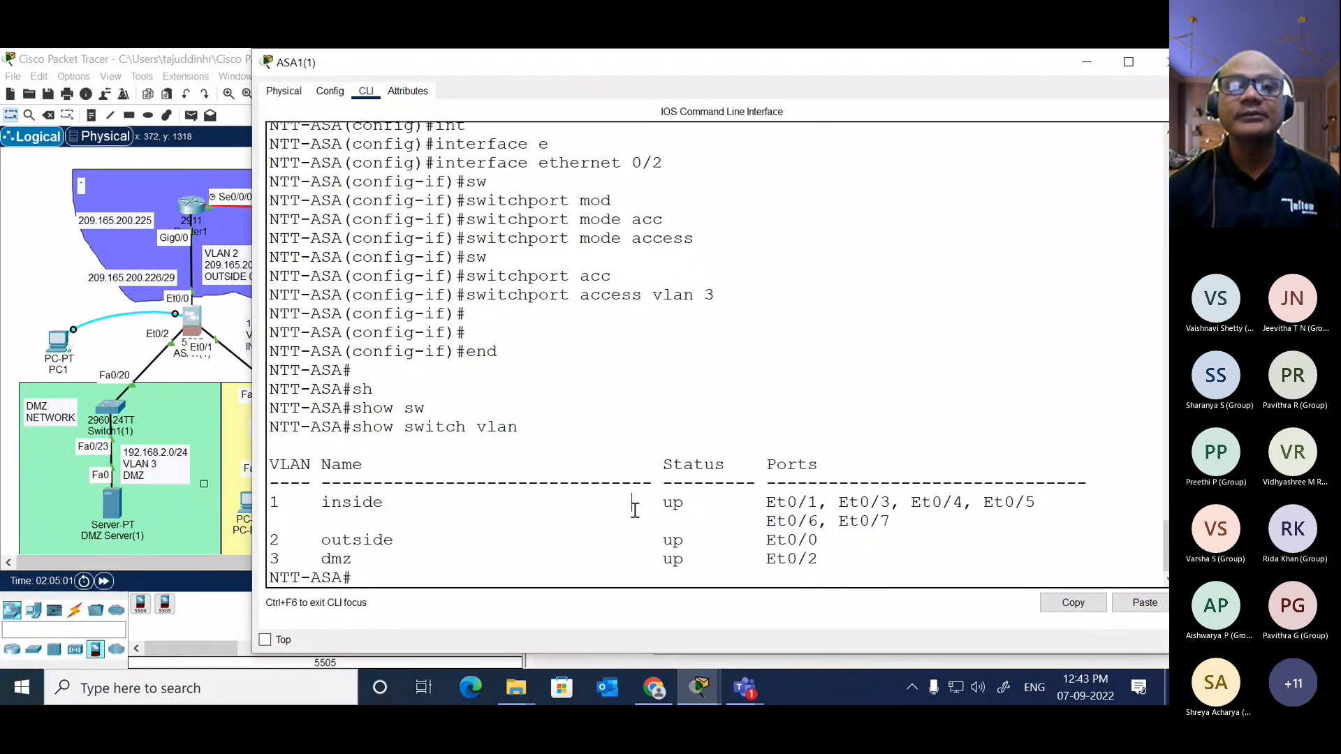
left_click_drag(624, 70, 655, 70)
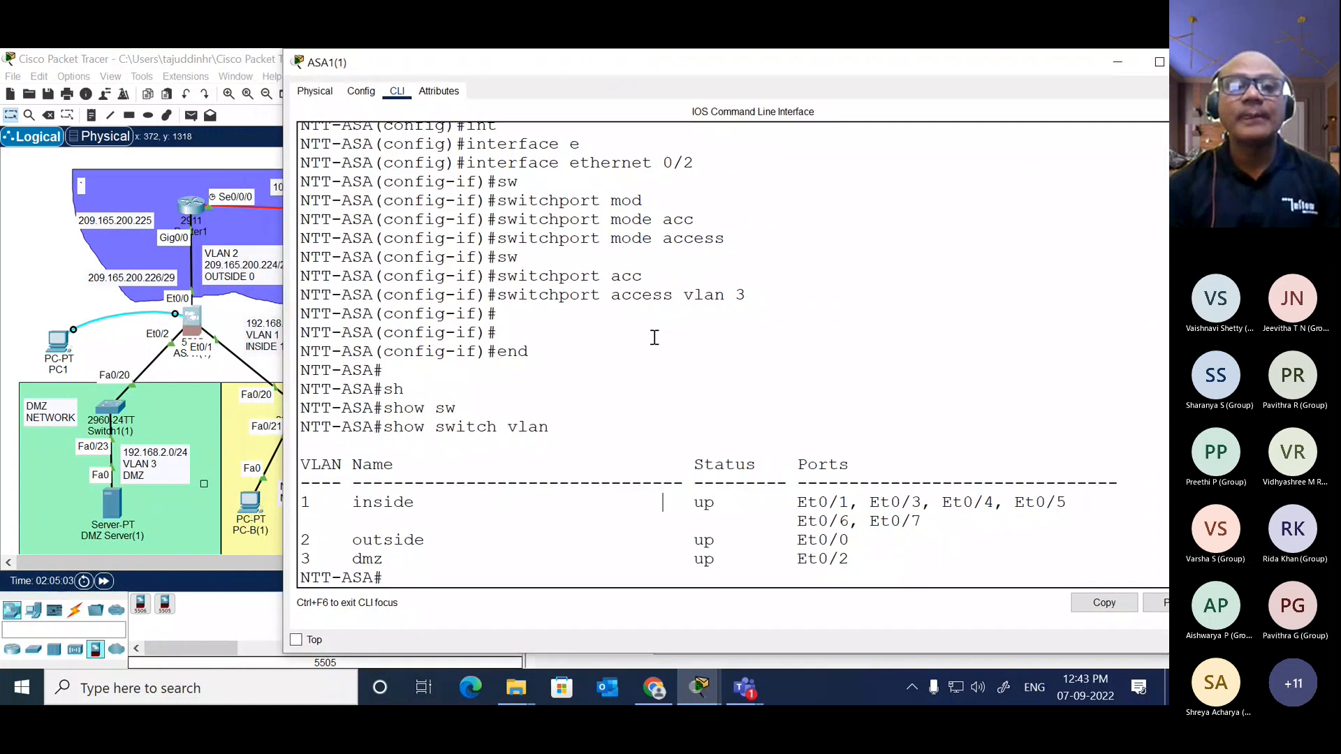
Step: Switch to the Microsoft Teams meeting window to view the participants
left_click(746, 691)
left_click(838, 572)
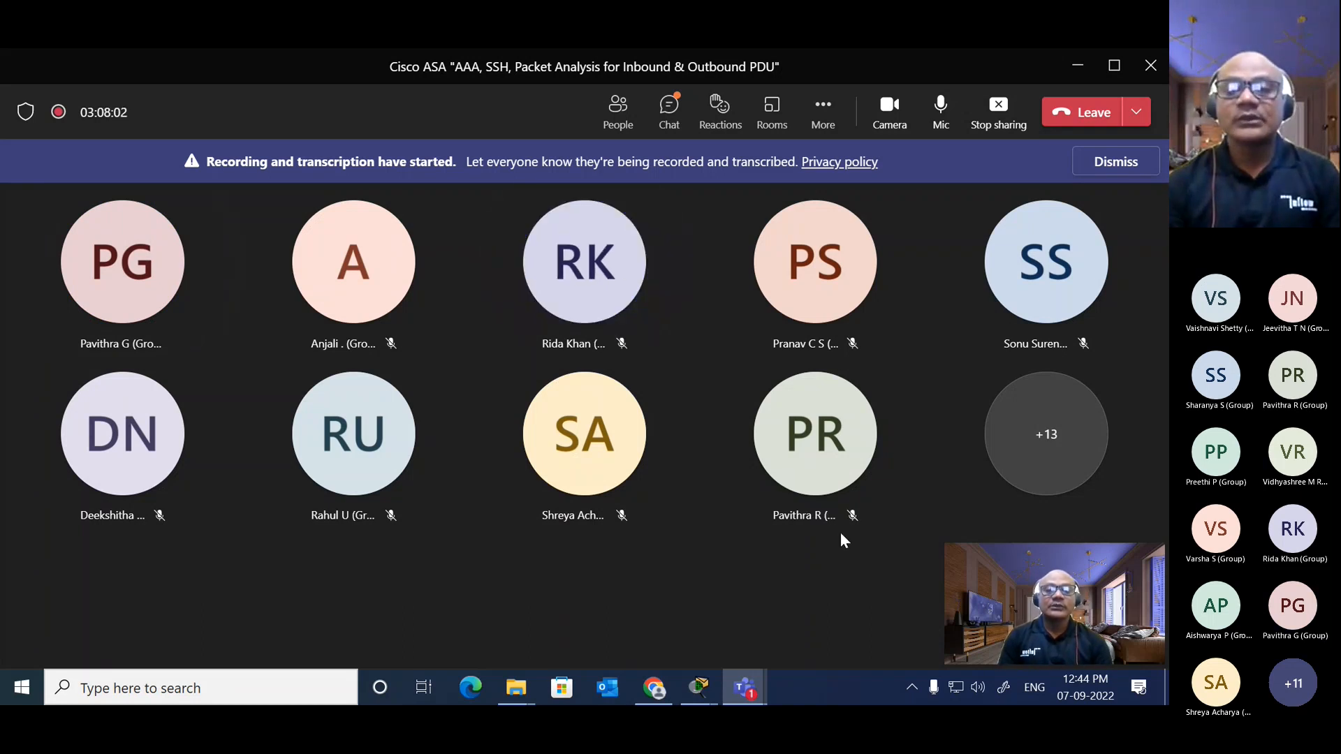
Step: View the meeting's full participant list, close it, and switch back to Cisco Packet Tracer
left_click(1039, 433)
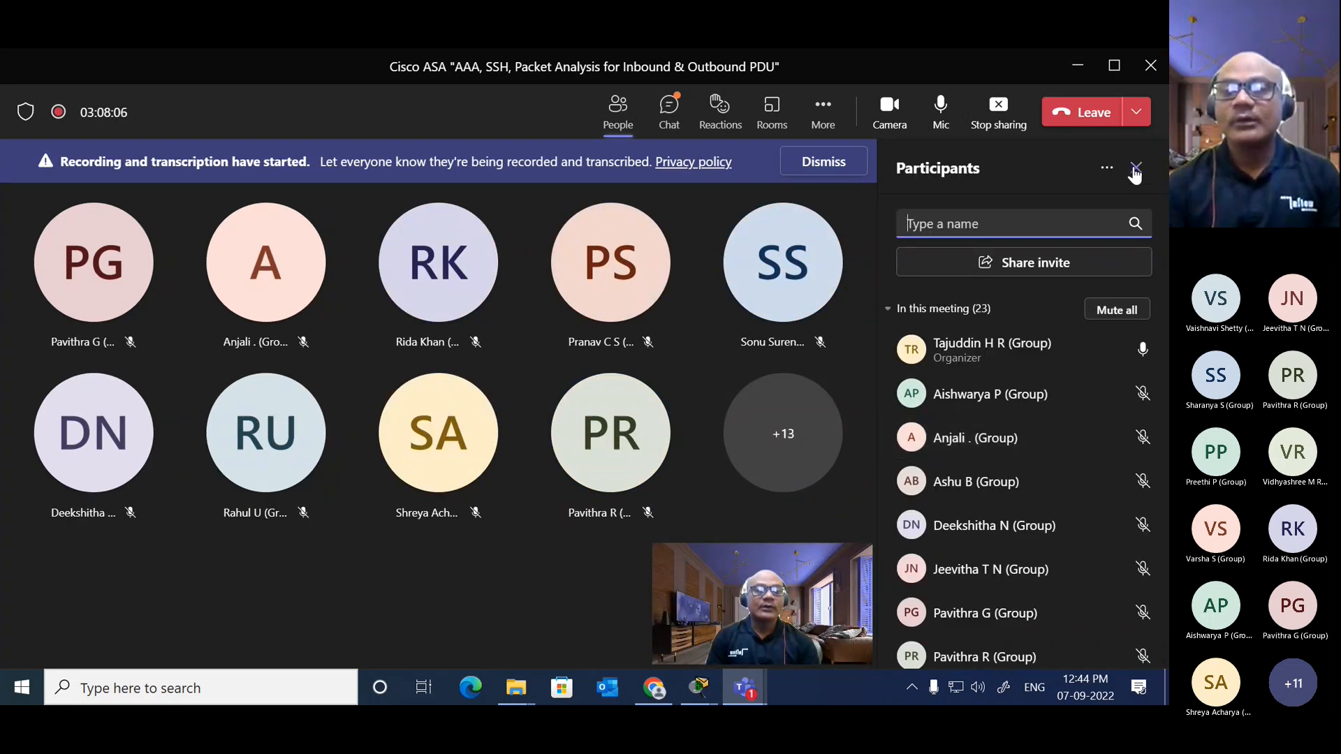
left_click(1135, 170)
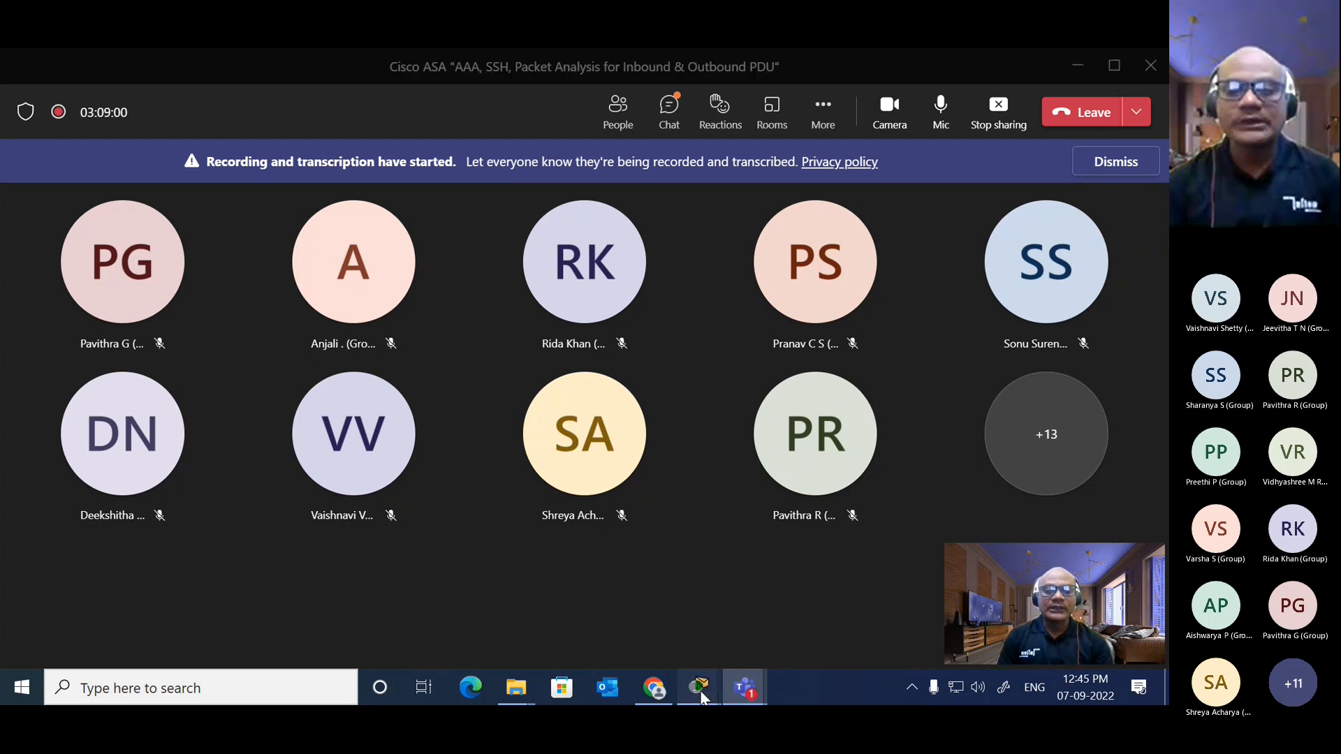
mouse_move(700, 688)
left_click(487, 622)
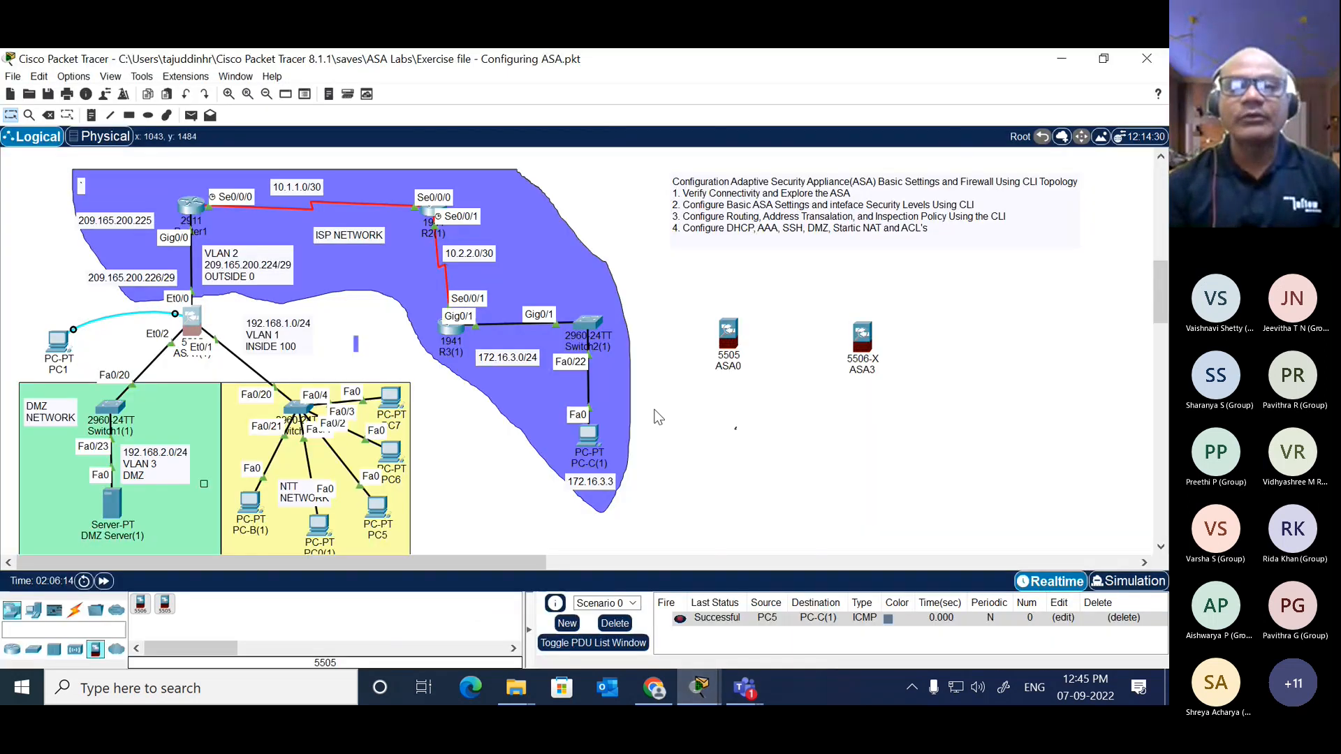
Step: Delete the two standalone firewalls, the 5505 ASA0 and the 5506-X ASA3, from the logical workspace
left_click_drag(692, 291, 913, 387)
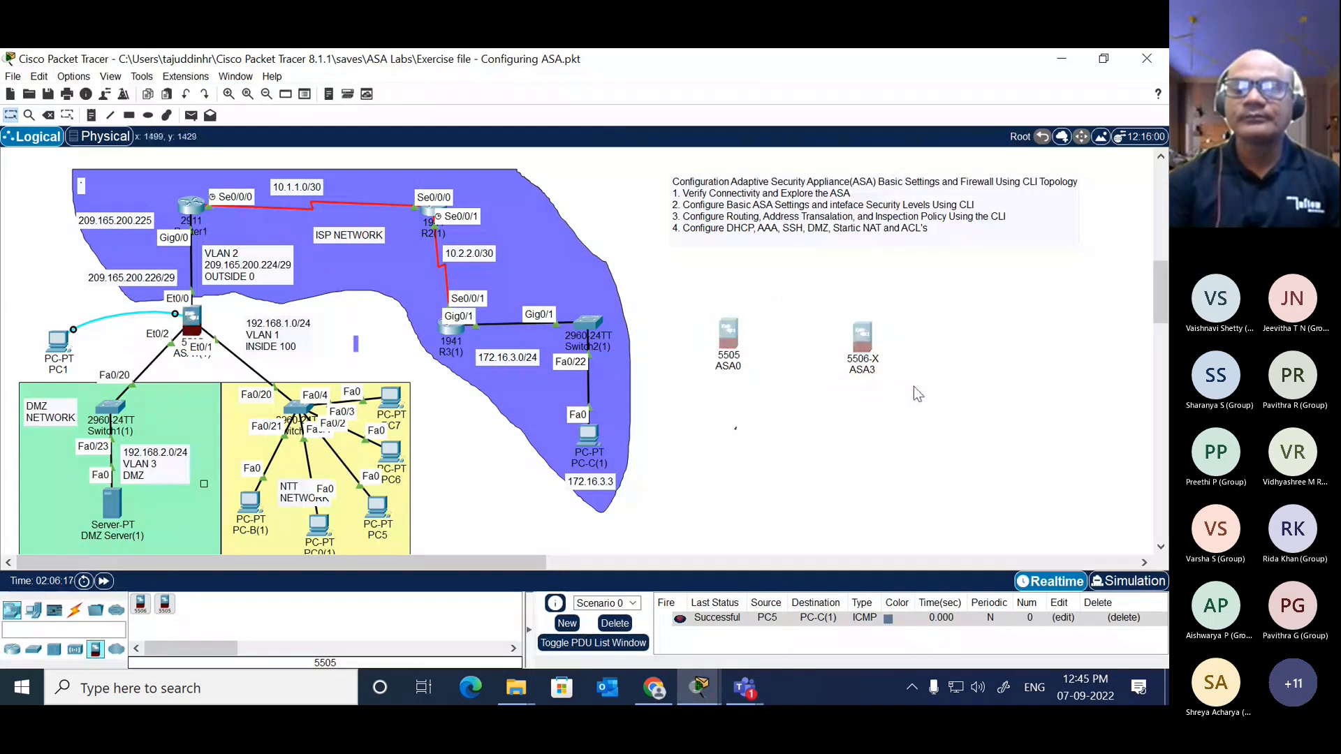
key("Delete")
left_click(585, 393)
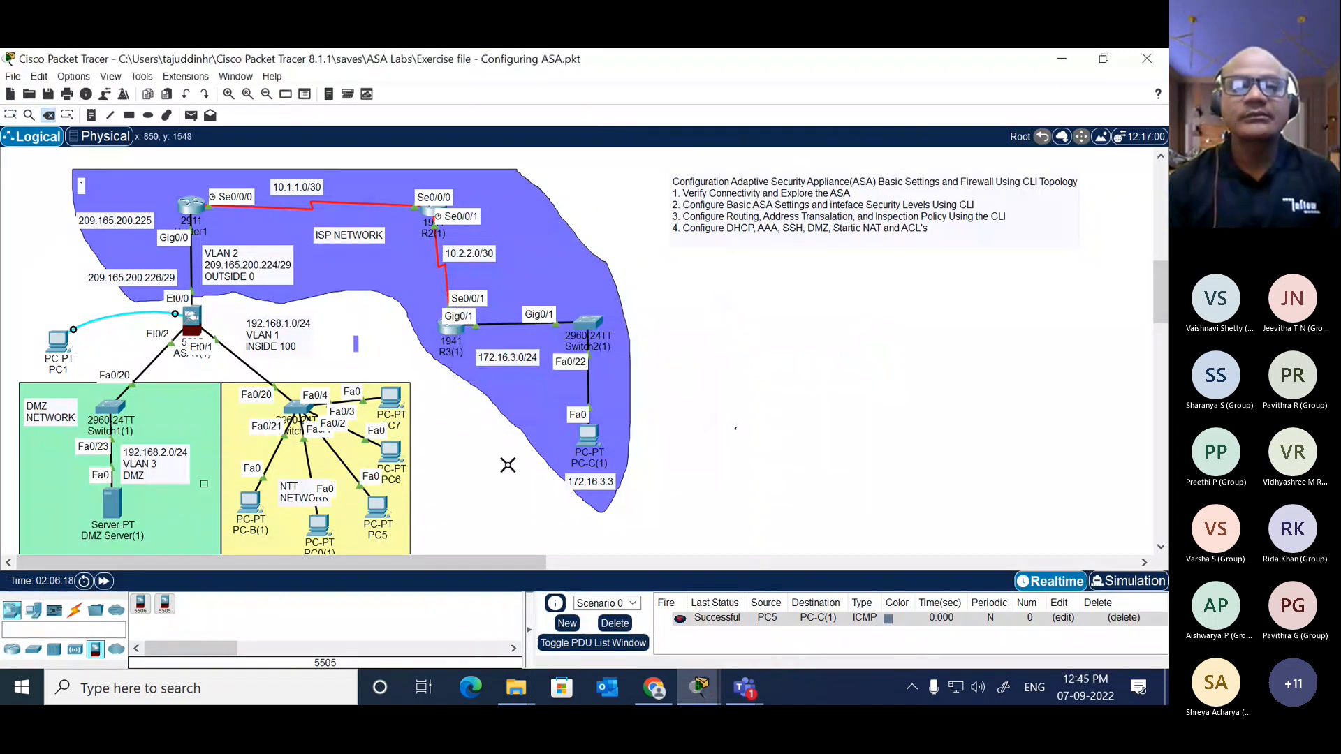
key("Escape")
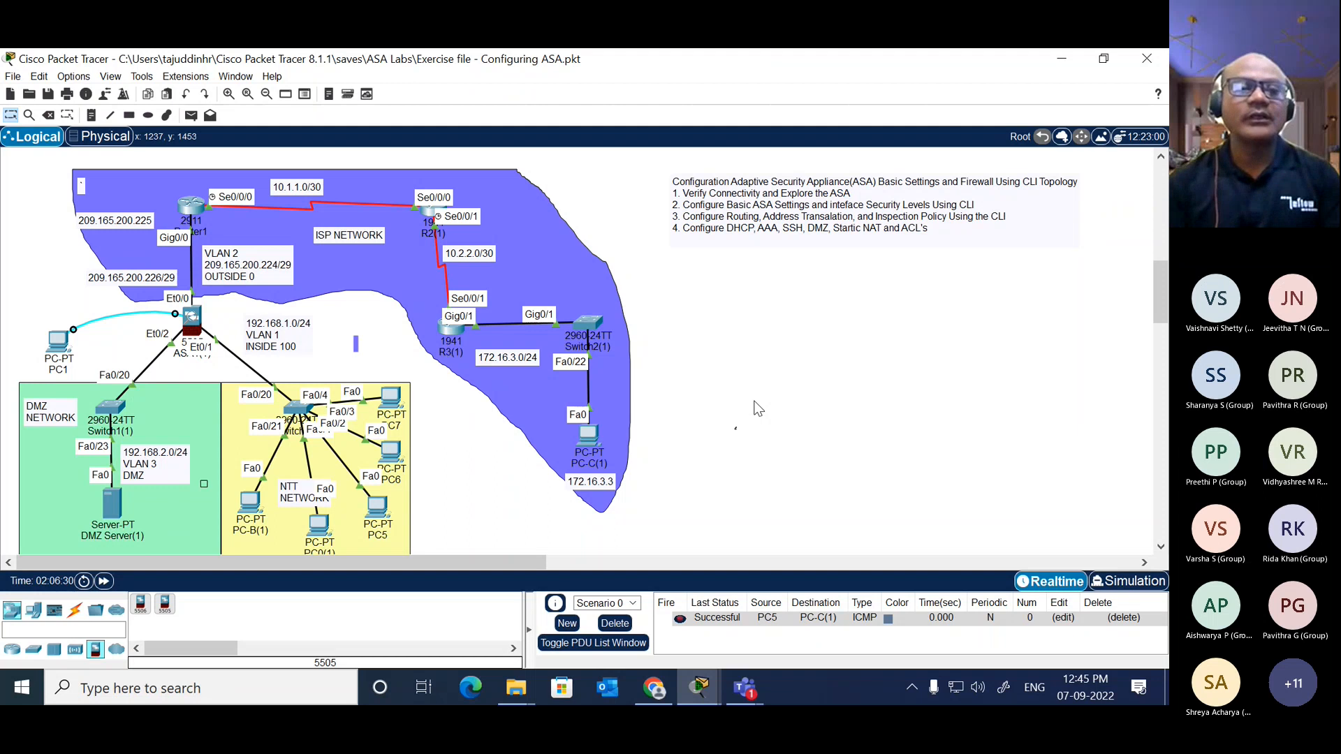
Step: Open the command prompt of PC0(1), widen its window and ping 200.165.200.226
left_click(320, 526)
left_click(652, 239)
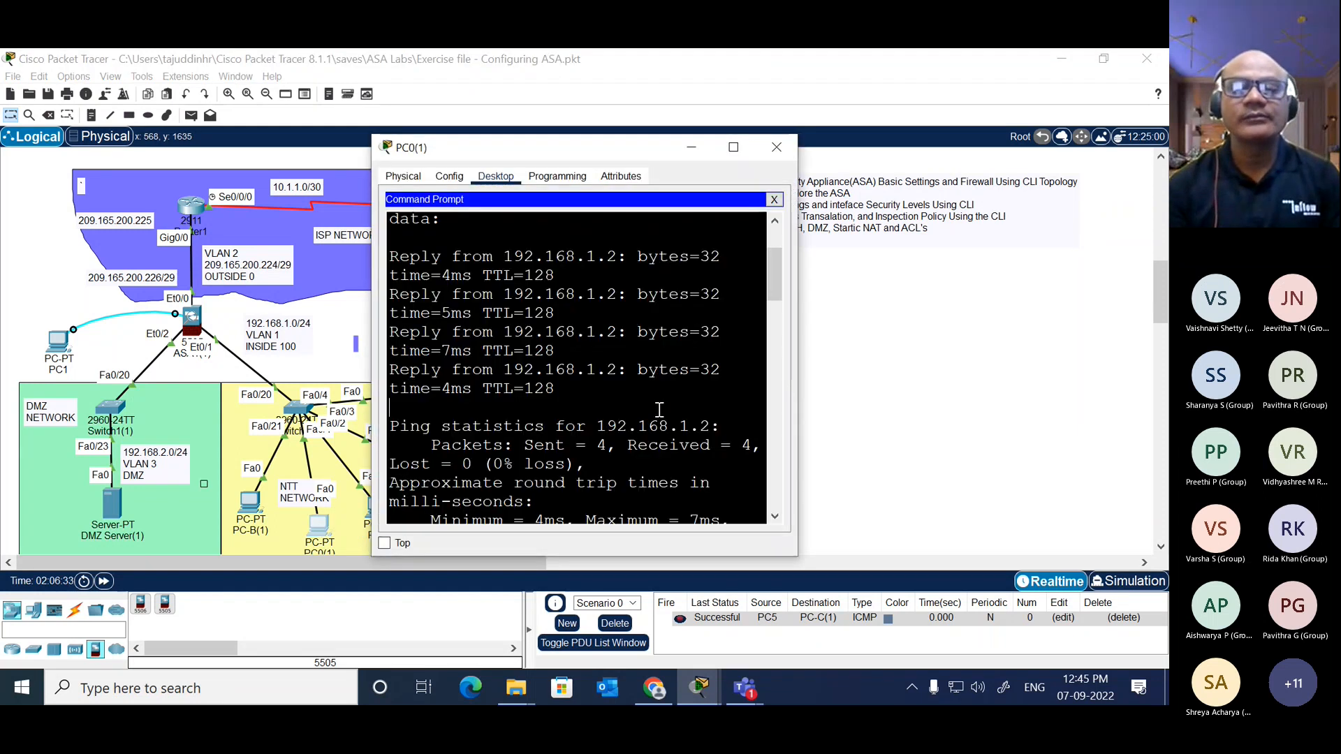
key("Return")
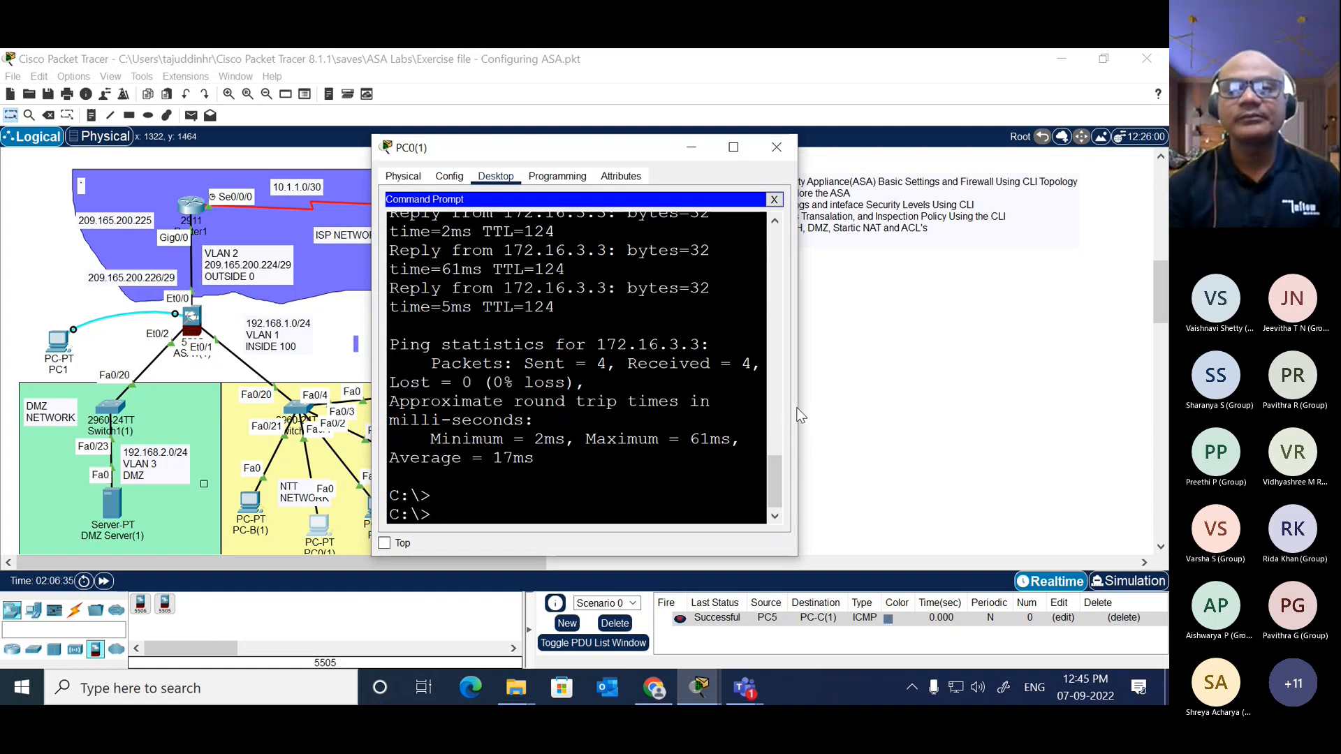
left_click_drag(798, 415, 1077, 416)
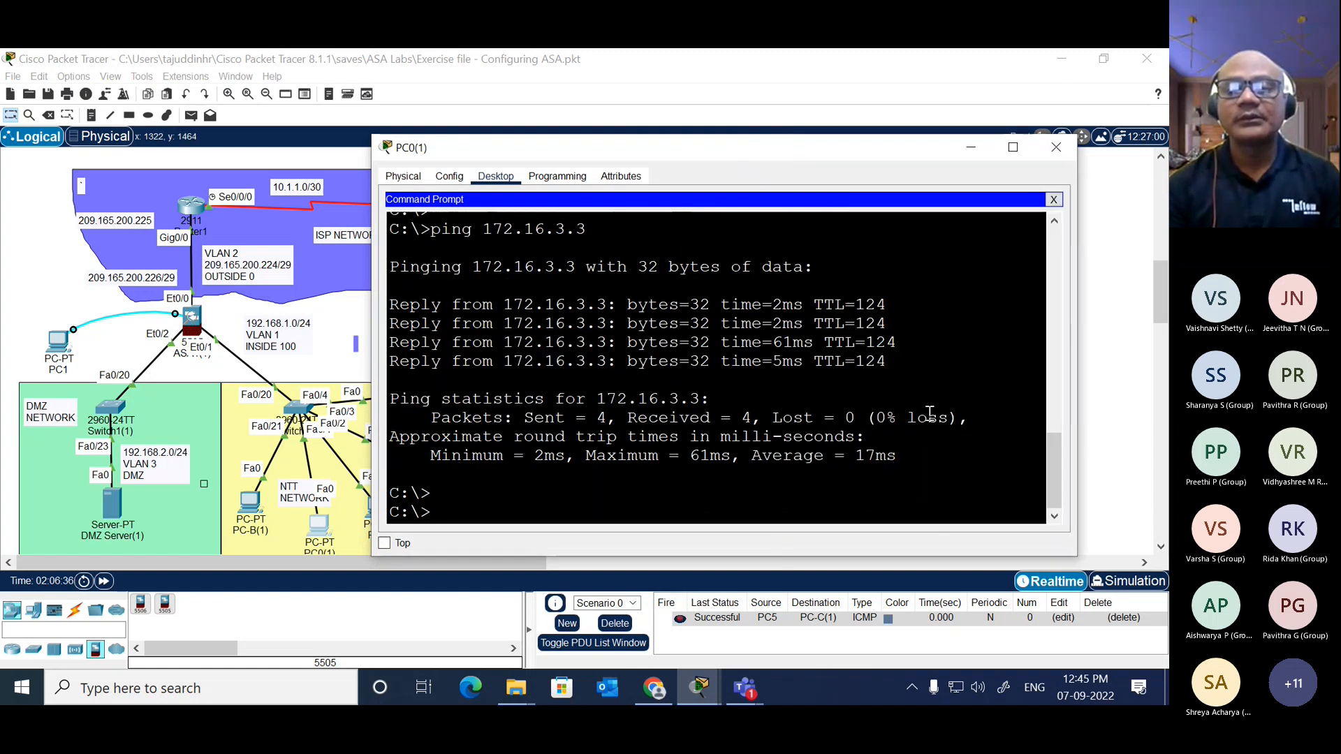
key("Return")
type("ping 200.165.200.226")
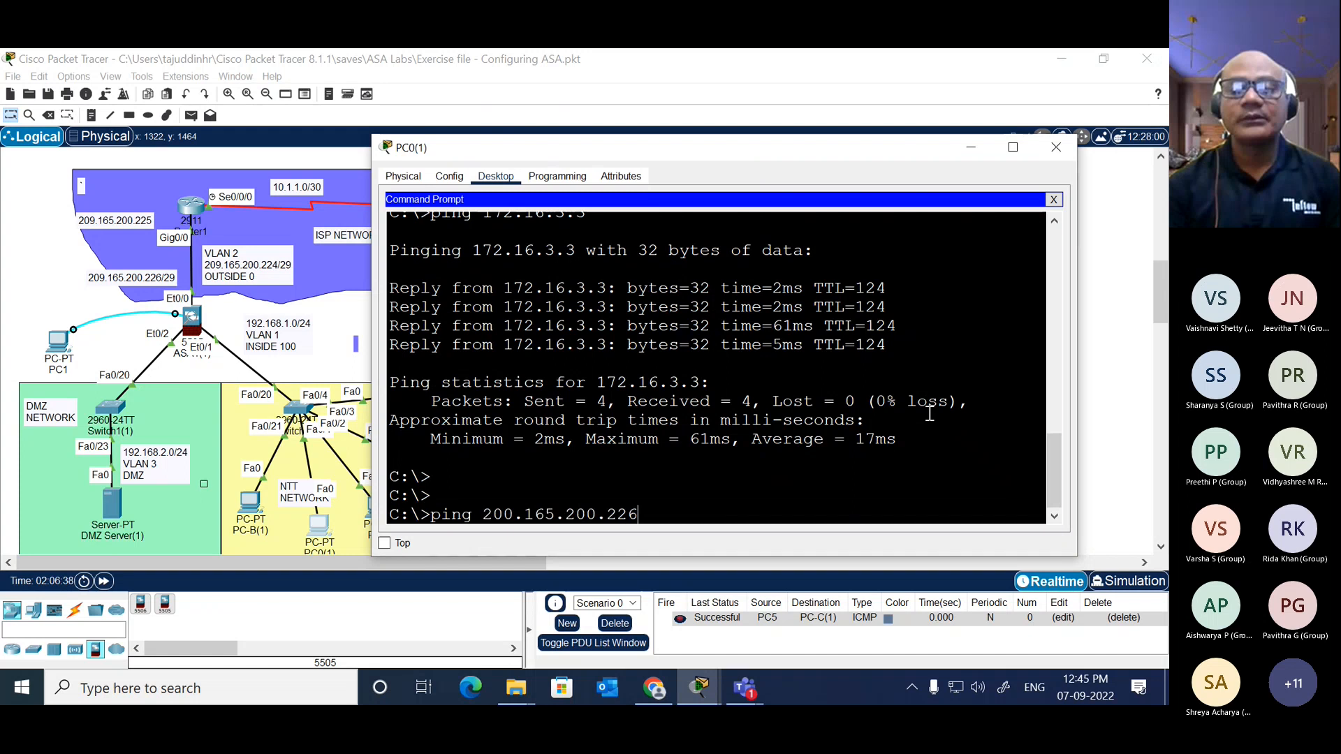
key("Return")
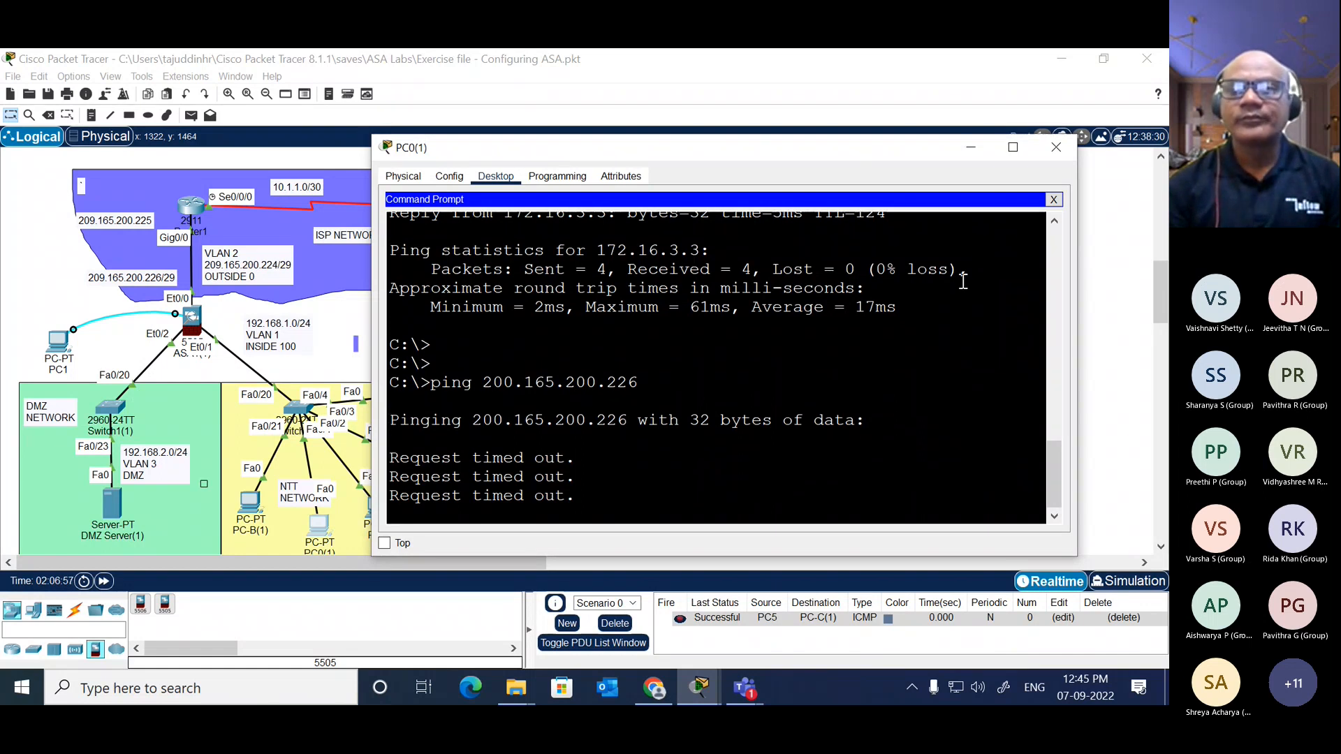
Step: Check the IP configuration of PC0(1), then close the PC's window
left_click(1055, 200)
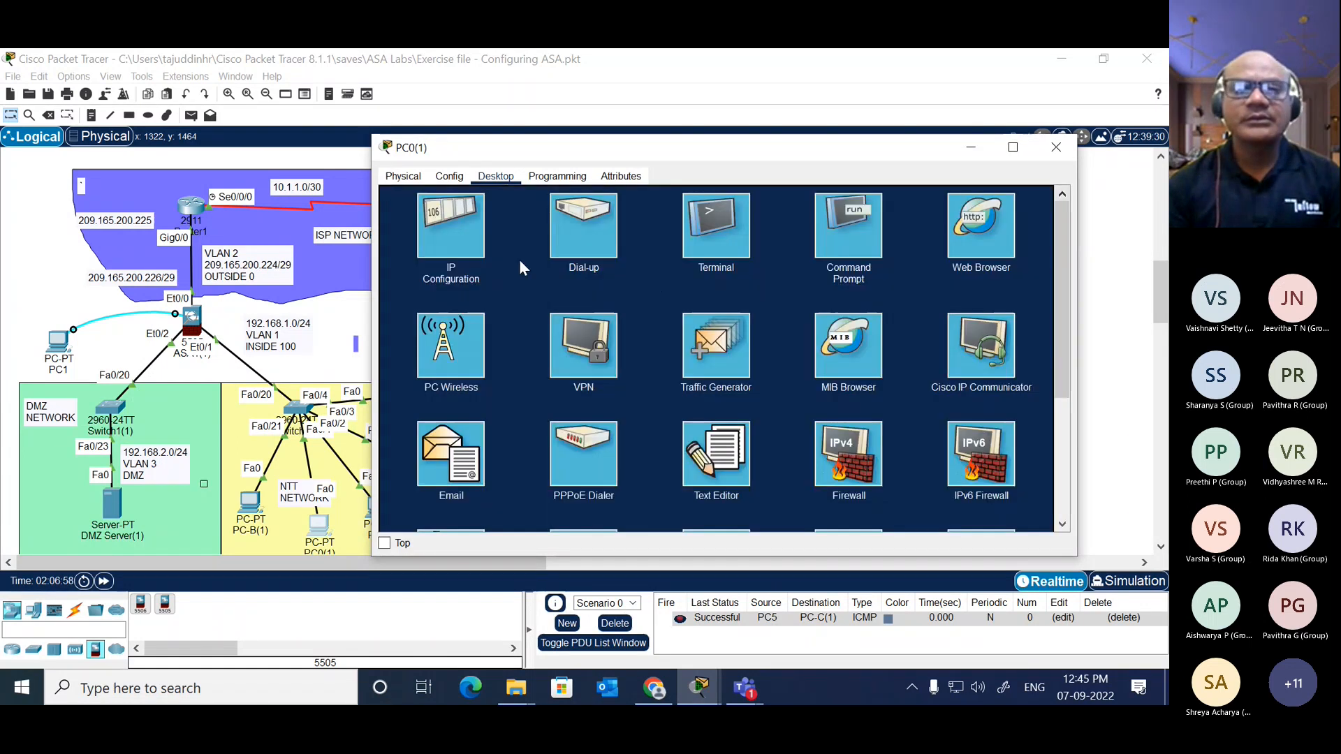
left_click(518, 258)
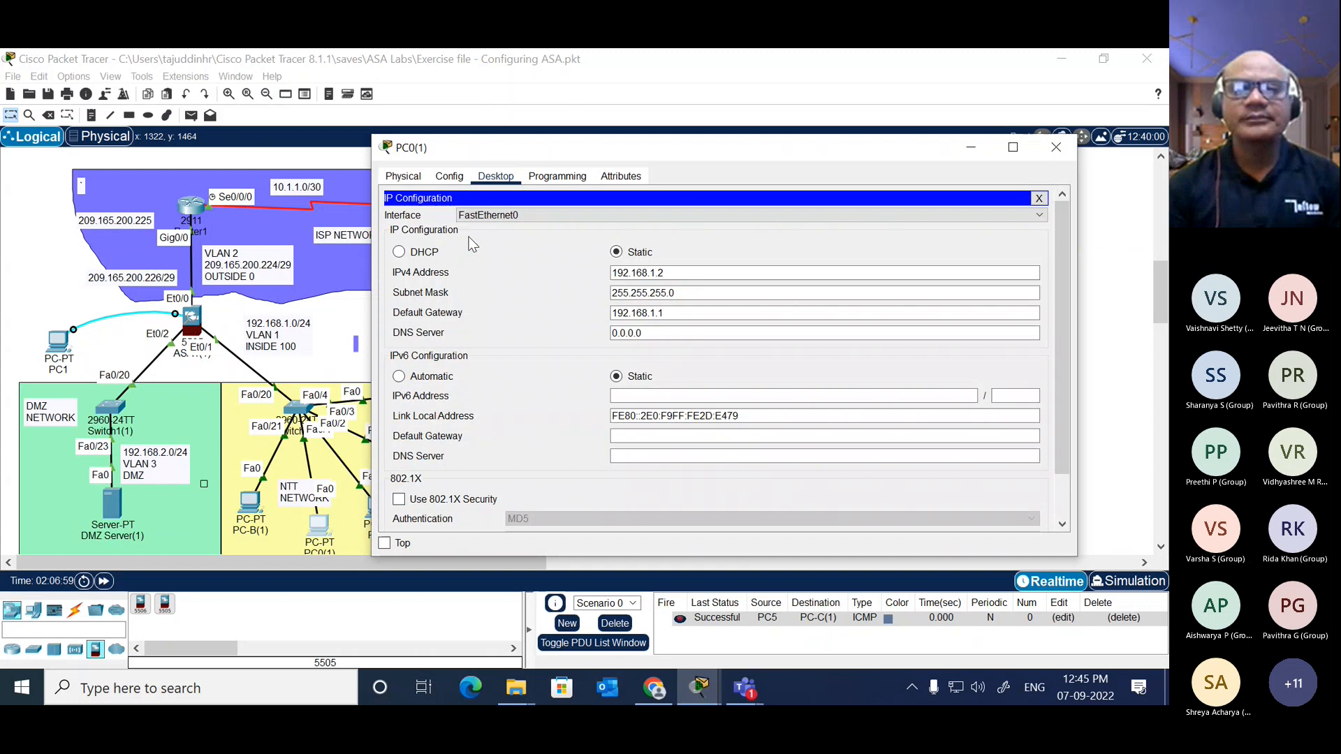
left_click(1039, 199)
left_click(1054, 148)
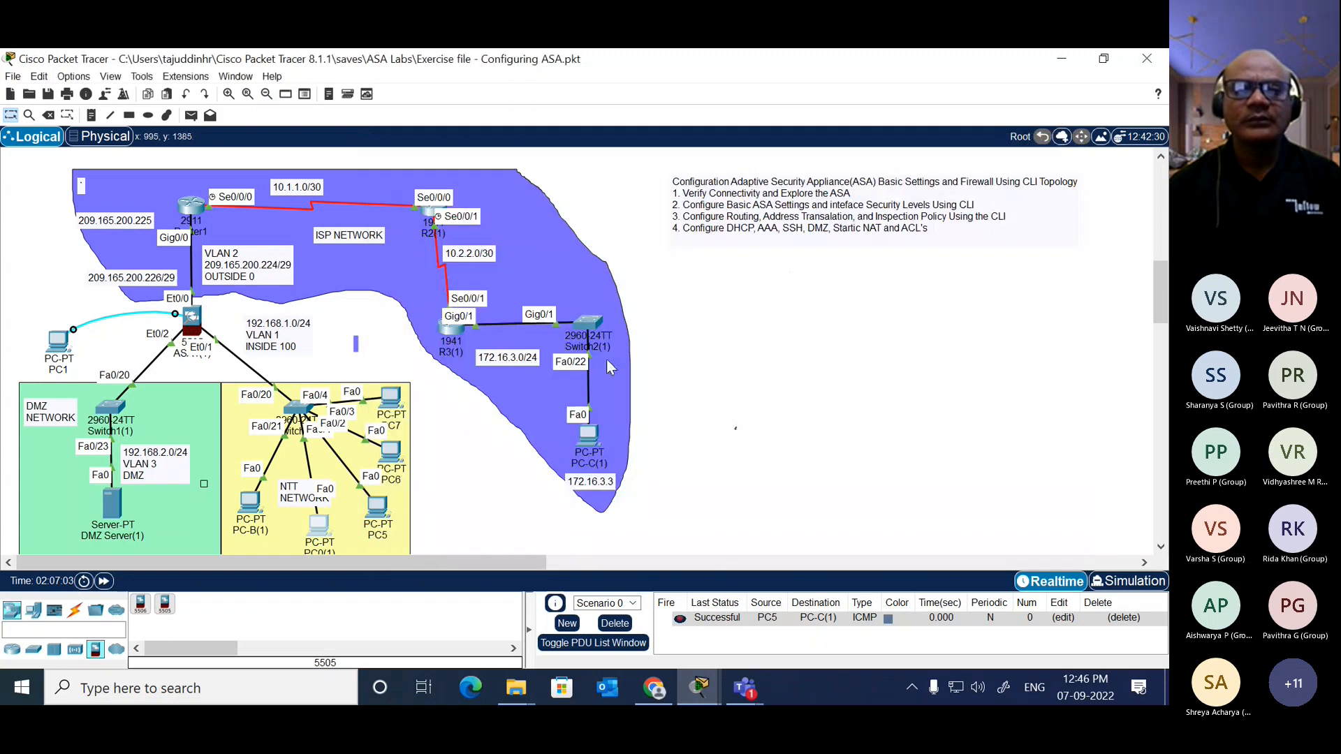
Step: Send a simple PDU from PC0(1) to Router1 in the ISP network
left_click(190, 116)
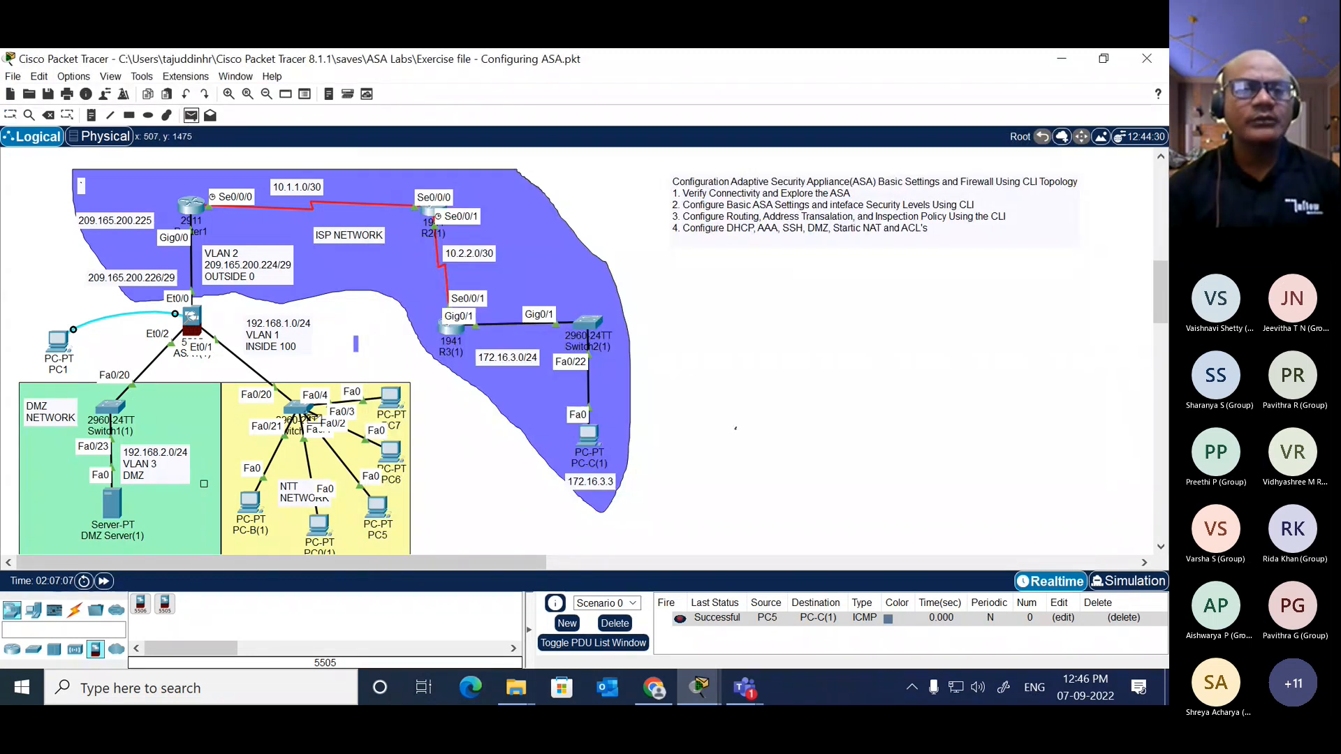
left_click(321, 528)
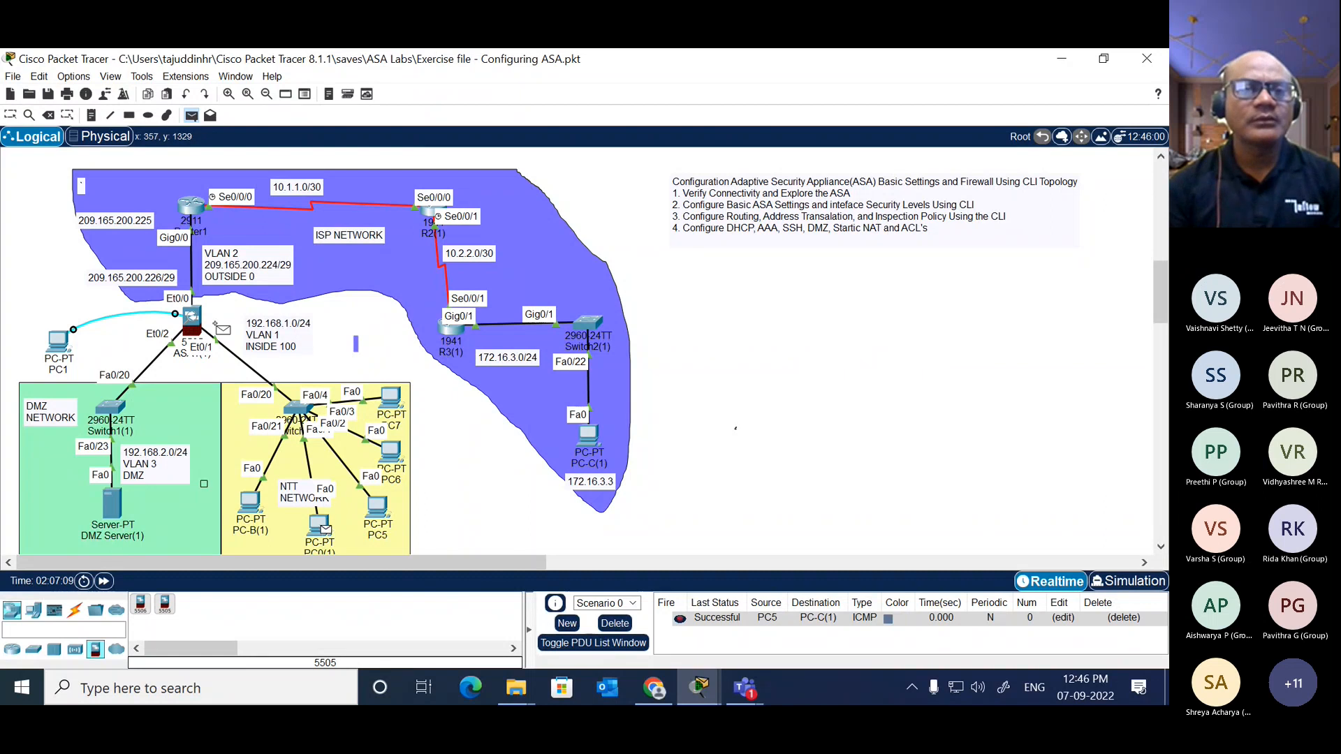
left_click(192, 205)
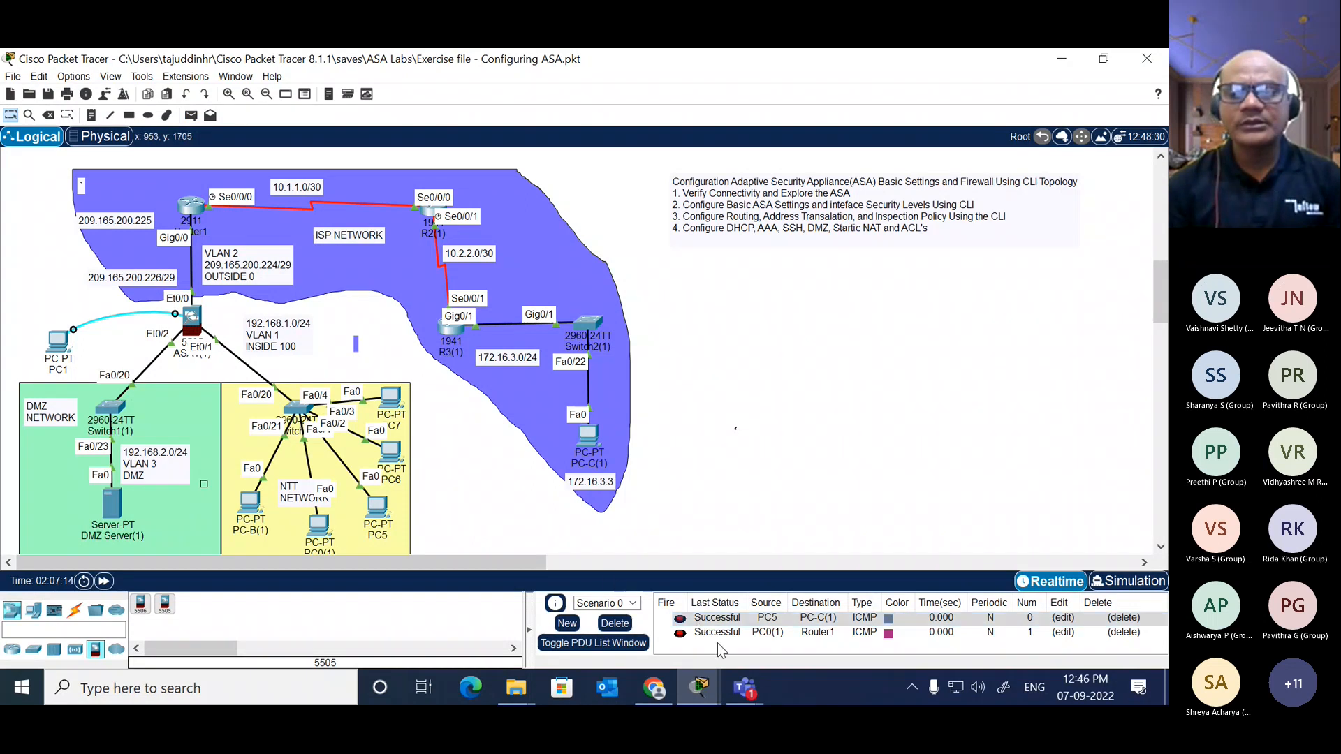
Step: Reopen the command prompt of PC0(1), check the outside addressing in the topology and repeat the ping to 200.165.200.226
left_click(319, 527)
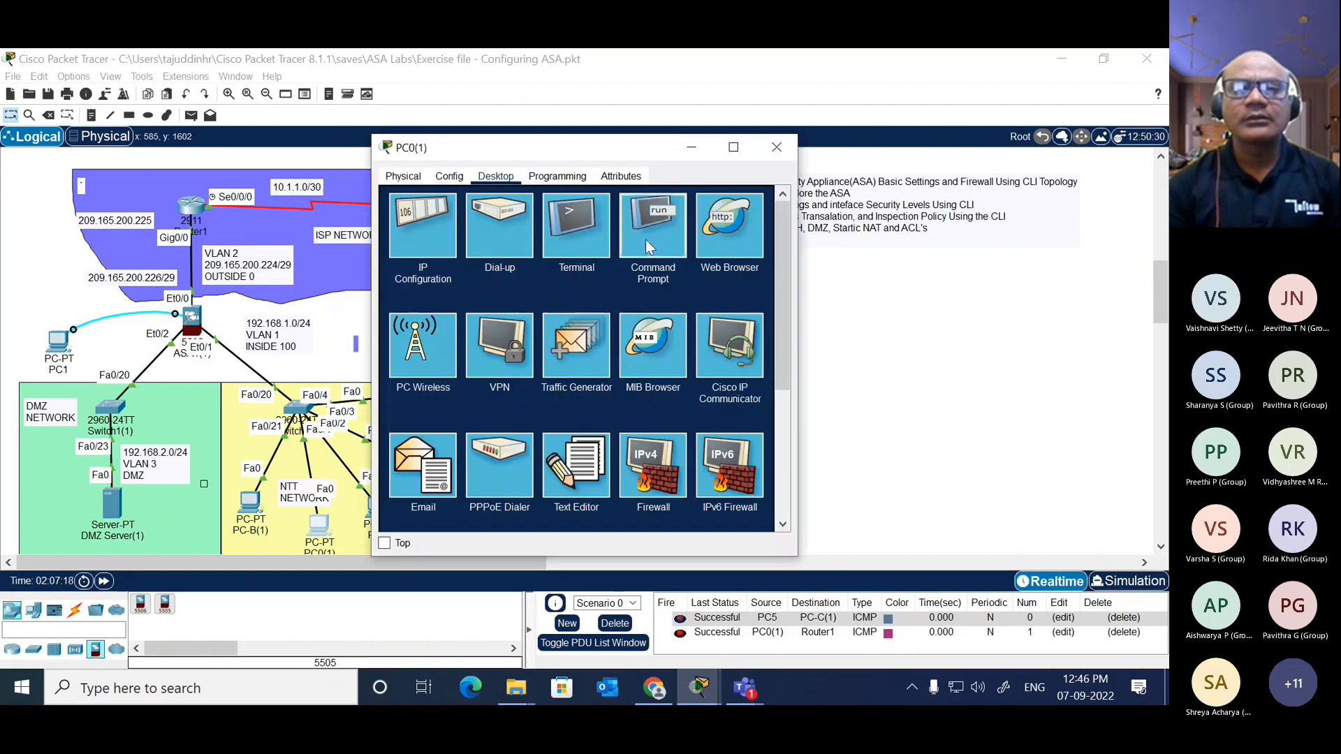
left_click(646, 239)
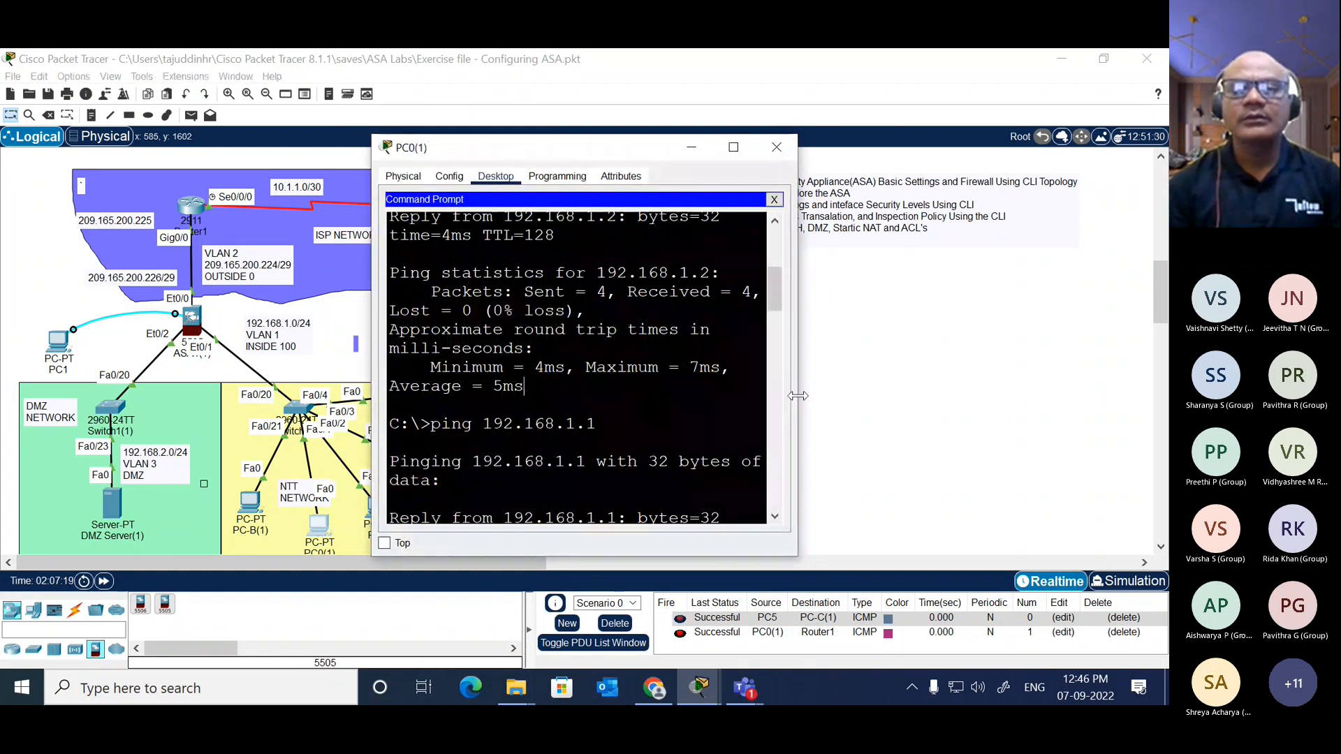
left_click_drag(797, 396, 1079, 396)
scroll(951, 350, "down", 5)
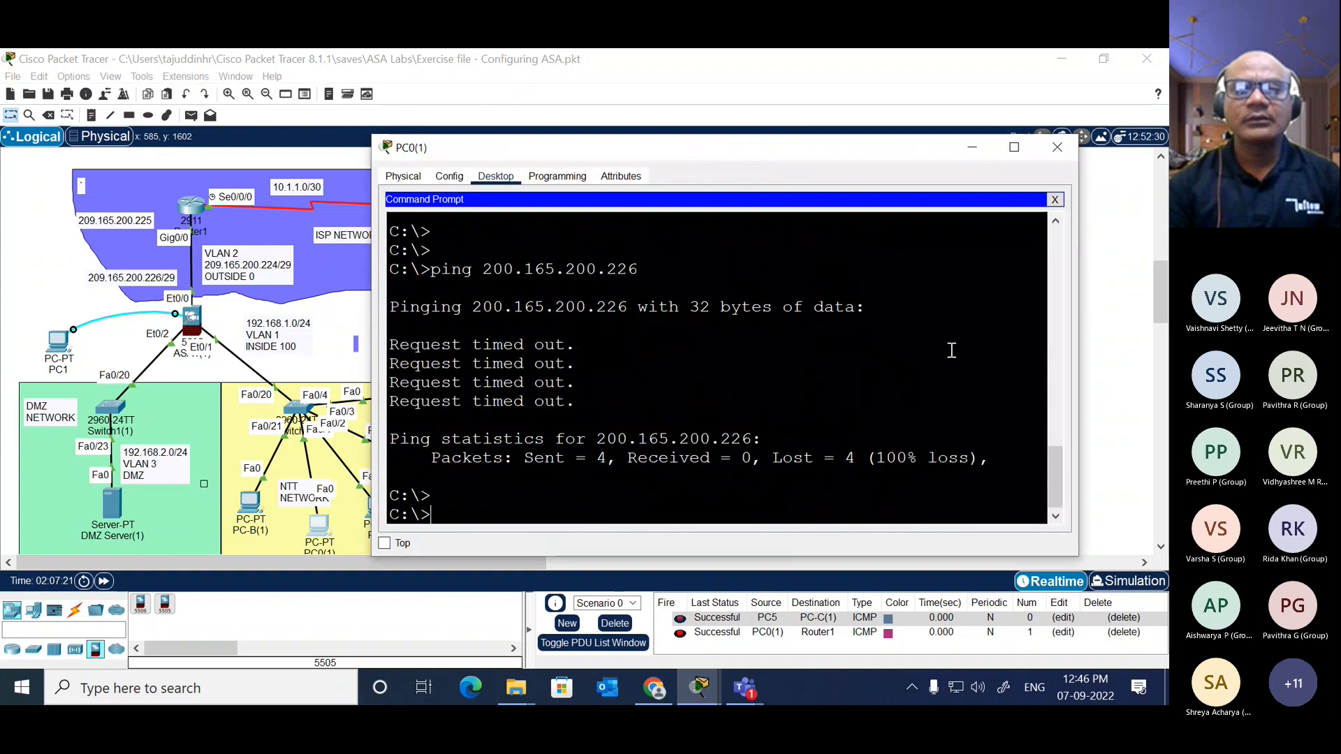
key("Return")
key("Return")
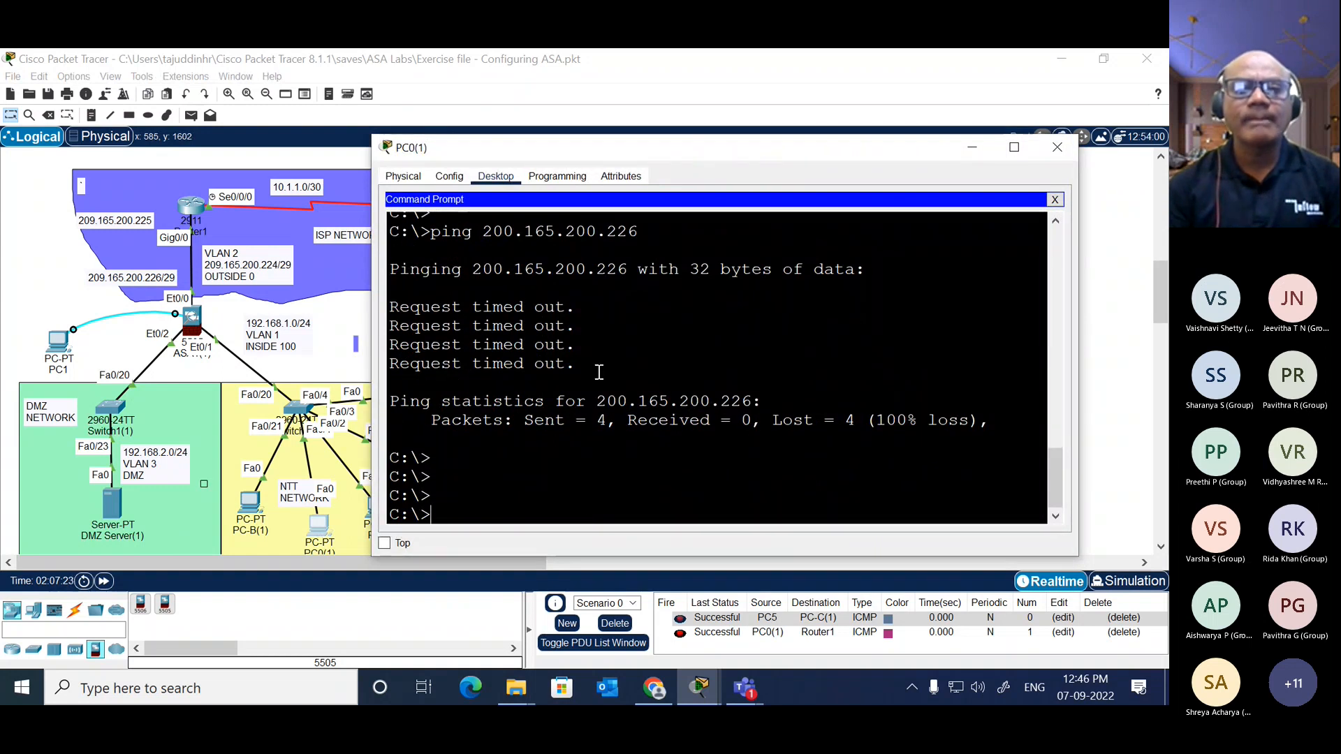
left_click(338, 320)
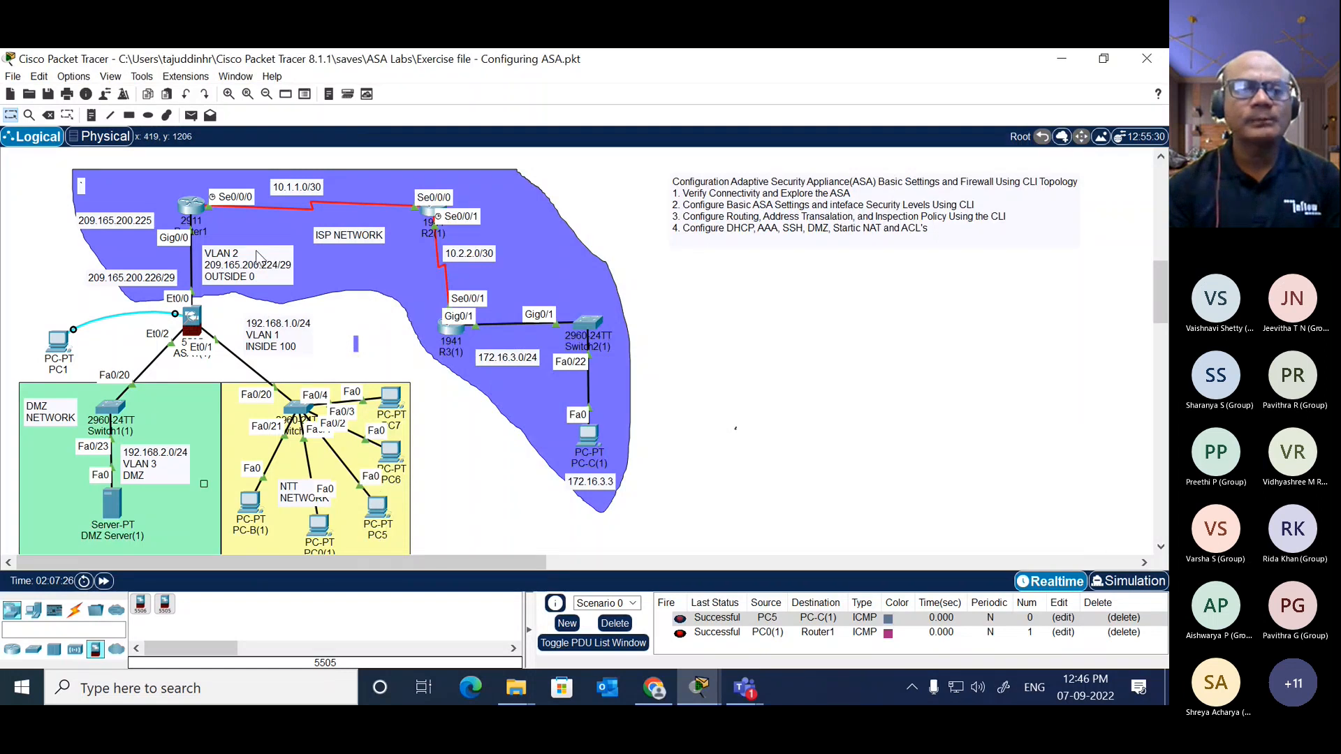
left_click(317, 522)
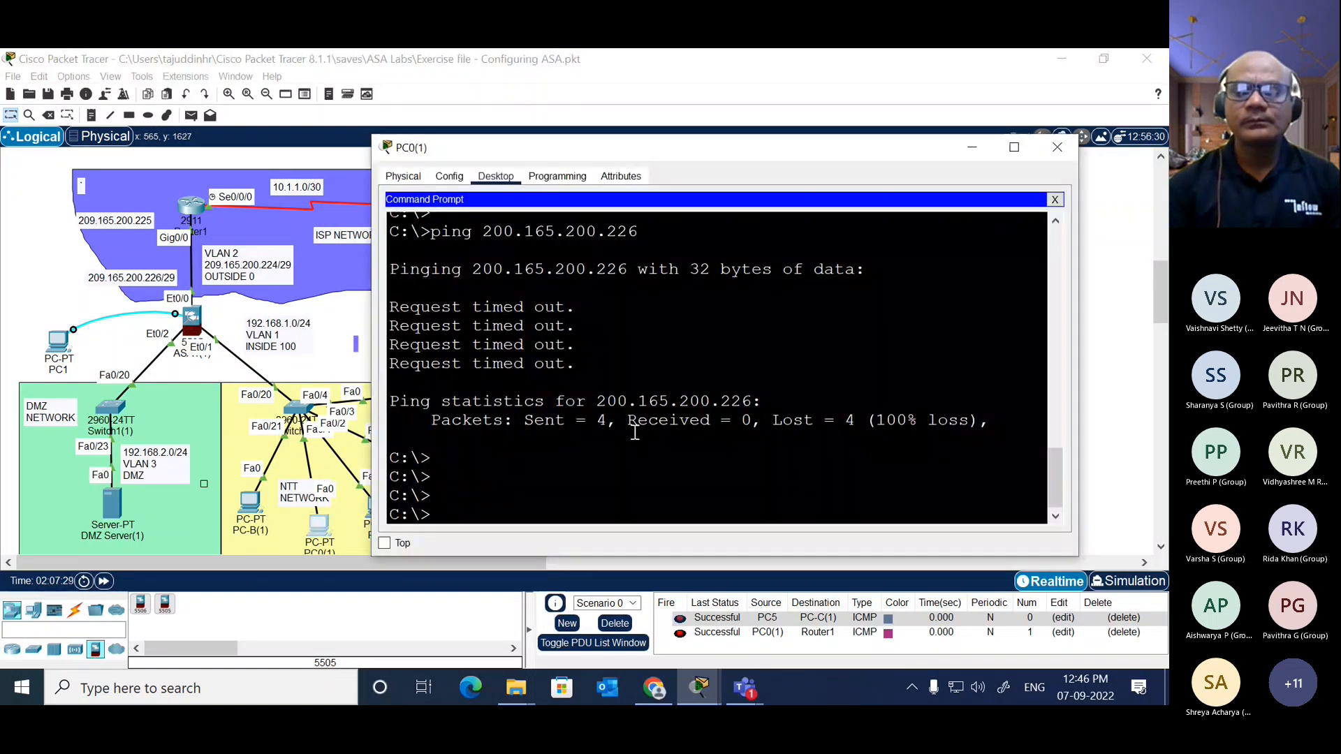
key("Up")
key("Return")
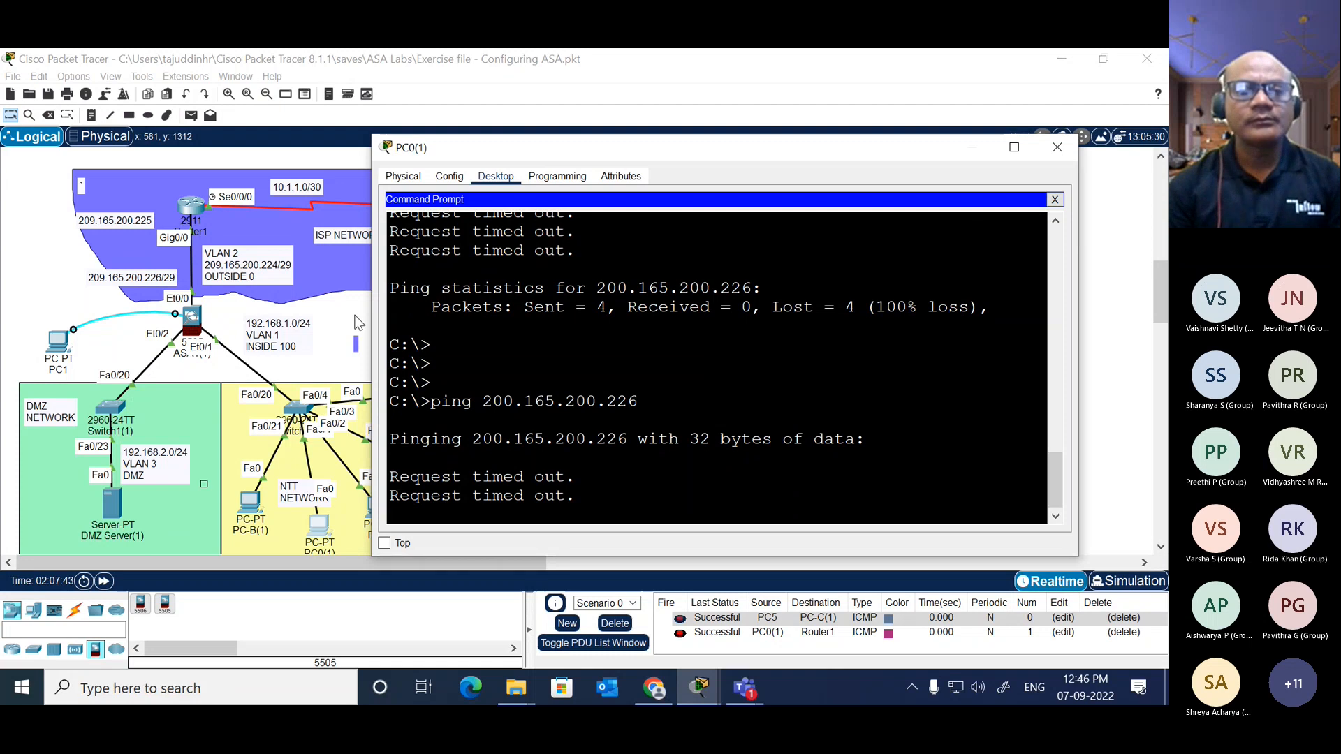
Step: Open the CLI of ASA1(1) to review its VLAN listing, then return to the topology
left_click(202, 336)
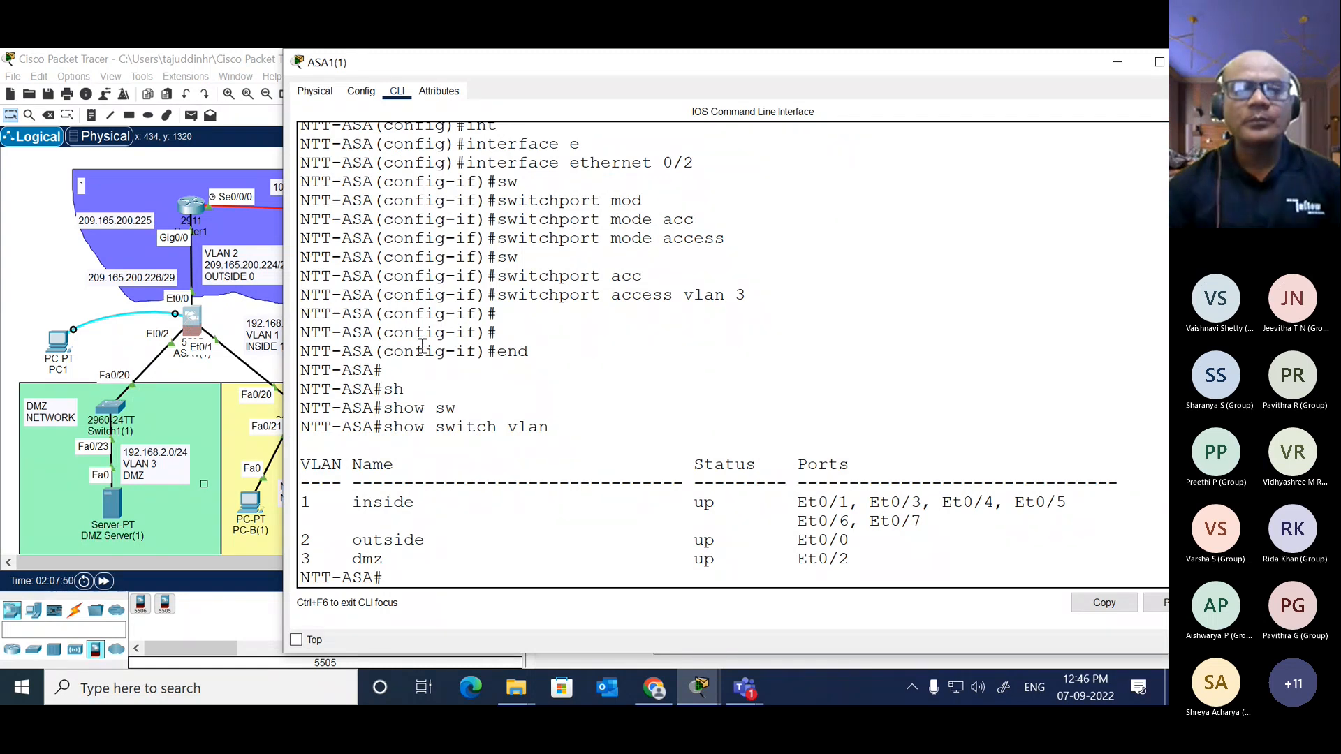
left_click(196, 321)
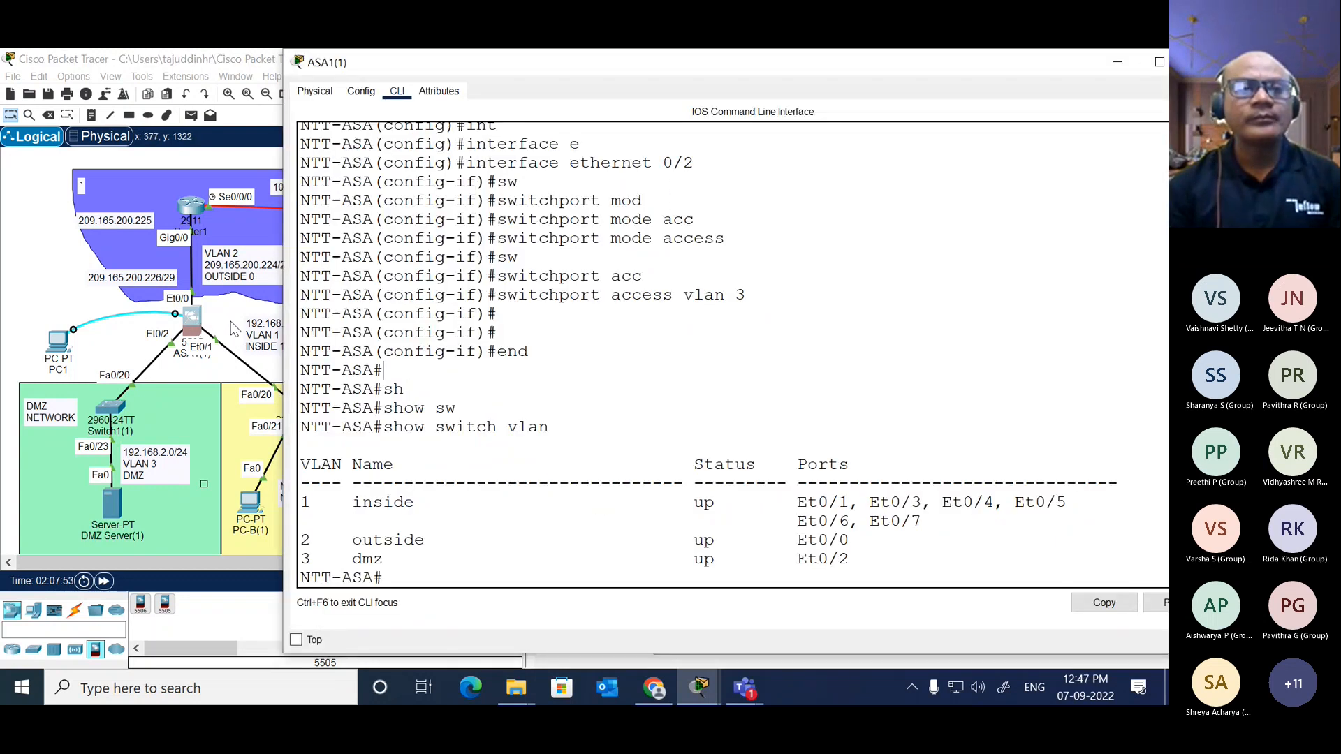
left_click(241, 337)
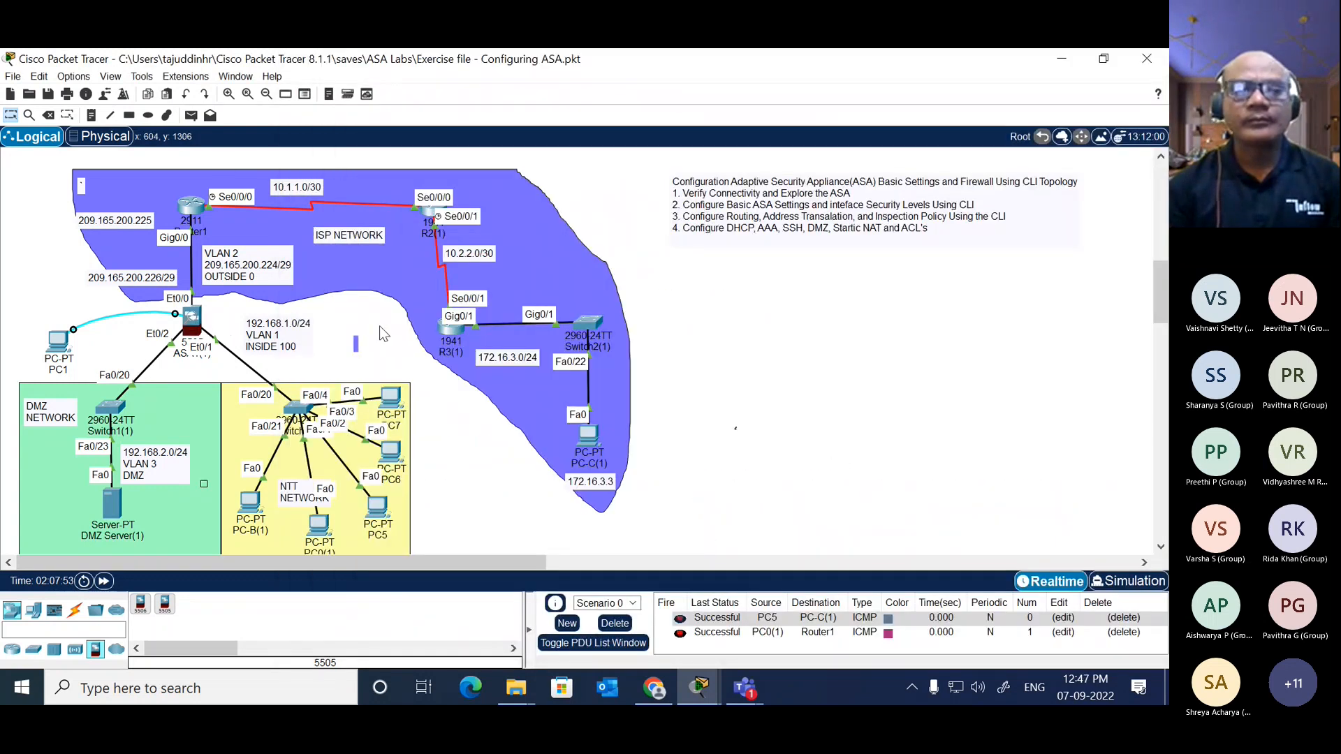
Step: Clear the PDU entries of Scenario 0 and send a new simple PDU from PC0(1) to Router1
left_click(615, 623)
left_click(190, 116)
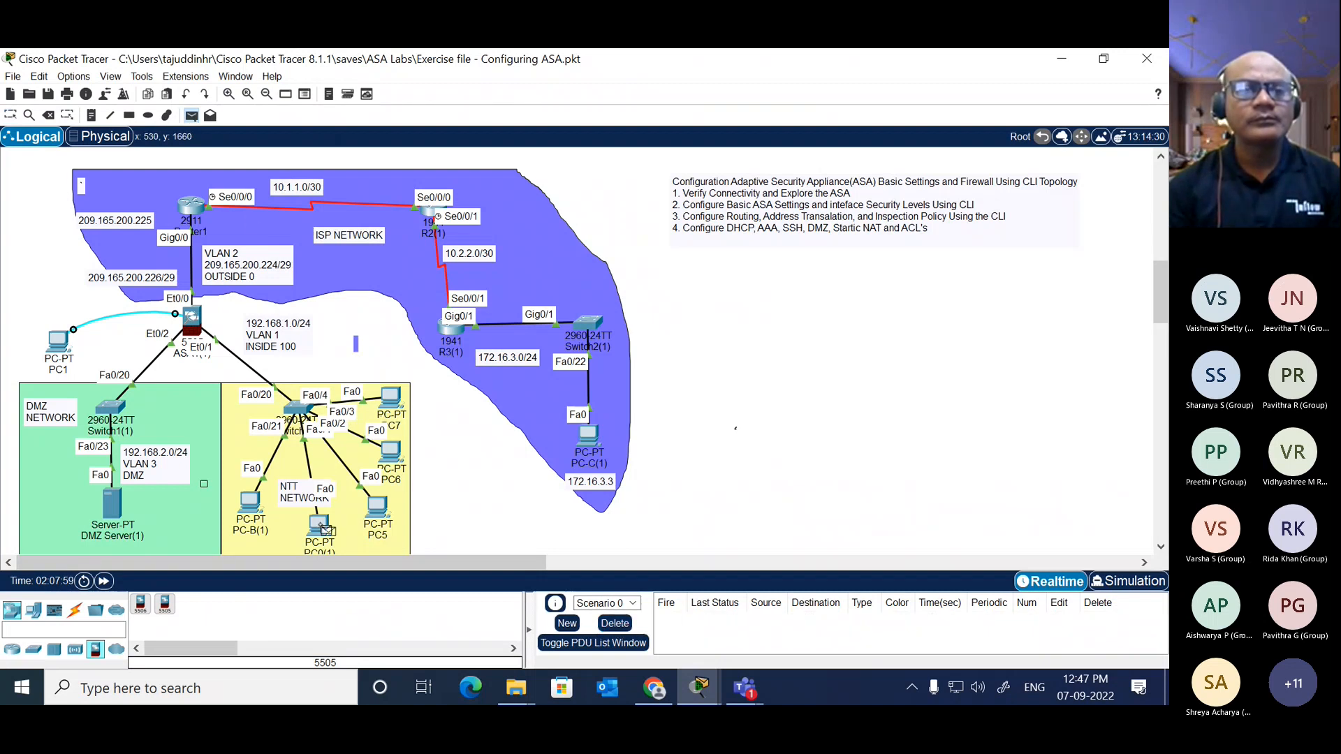
left_click(193, 208)
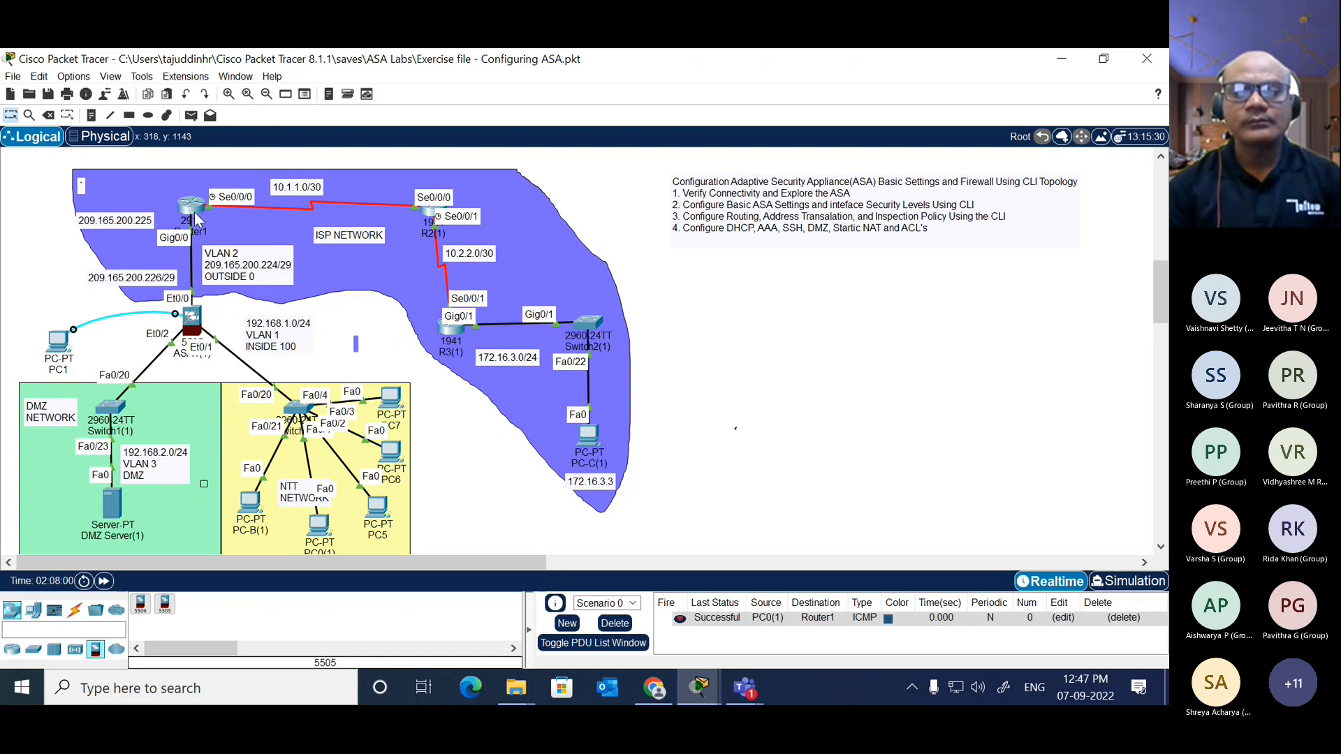
Step: Send a simple PDU from PC0(1) to the firewall ASA1(1)
left_click(191, 115)
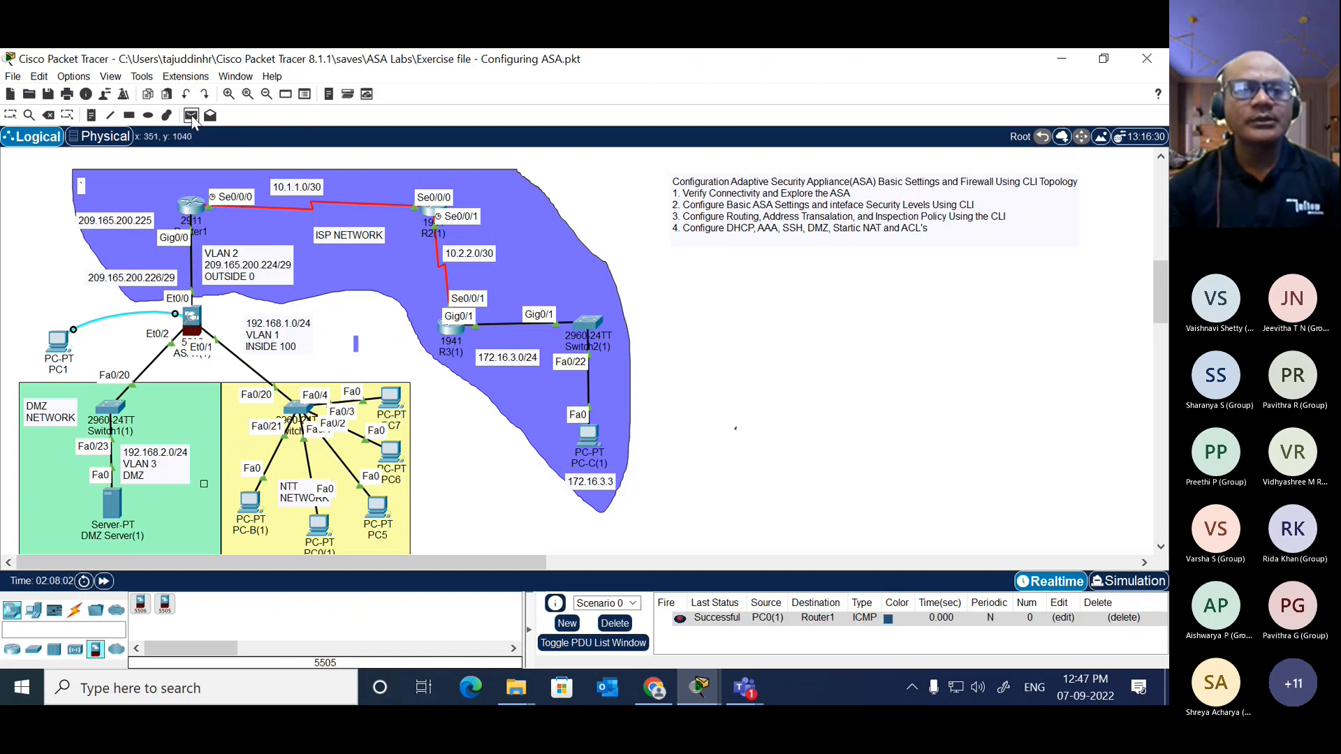
left_click(320, 526)
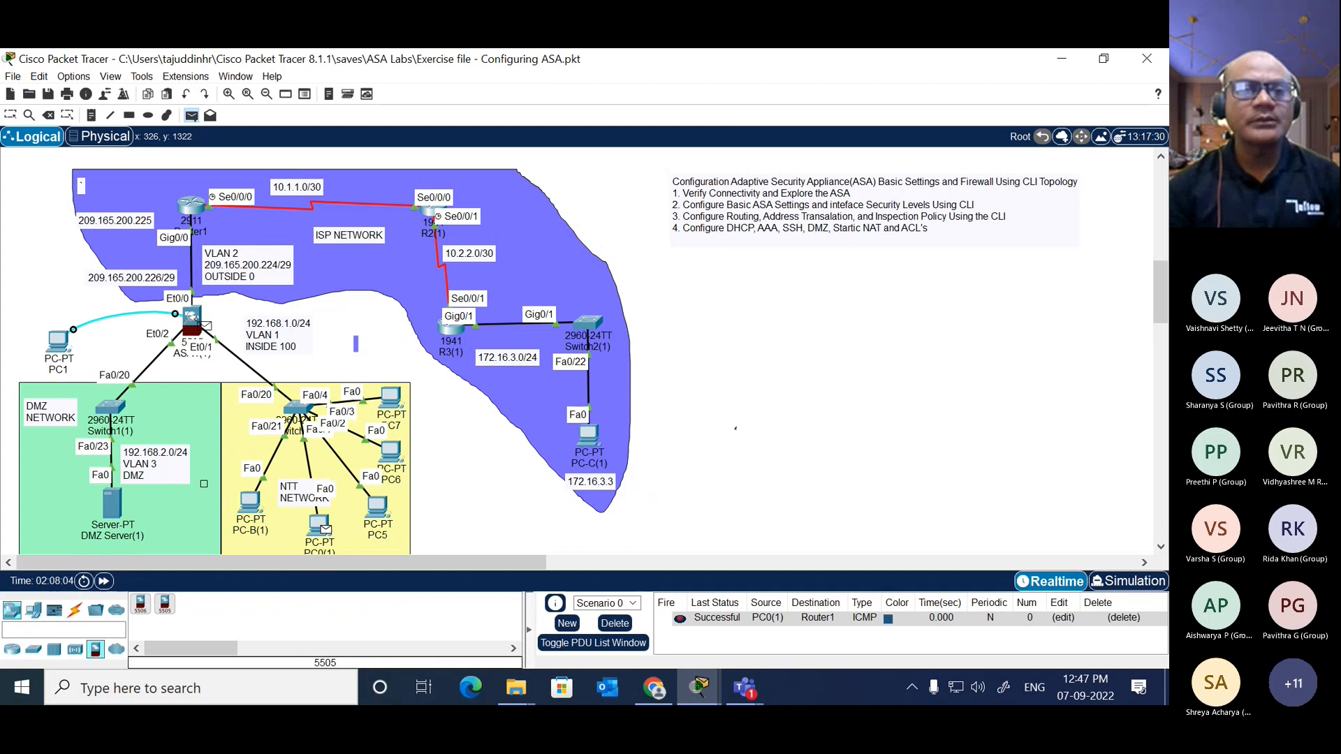
left_click(198, 321)
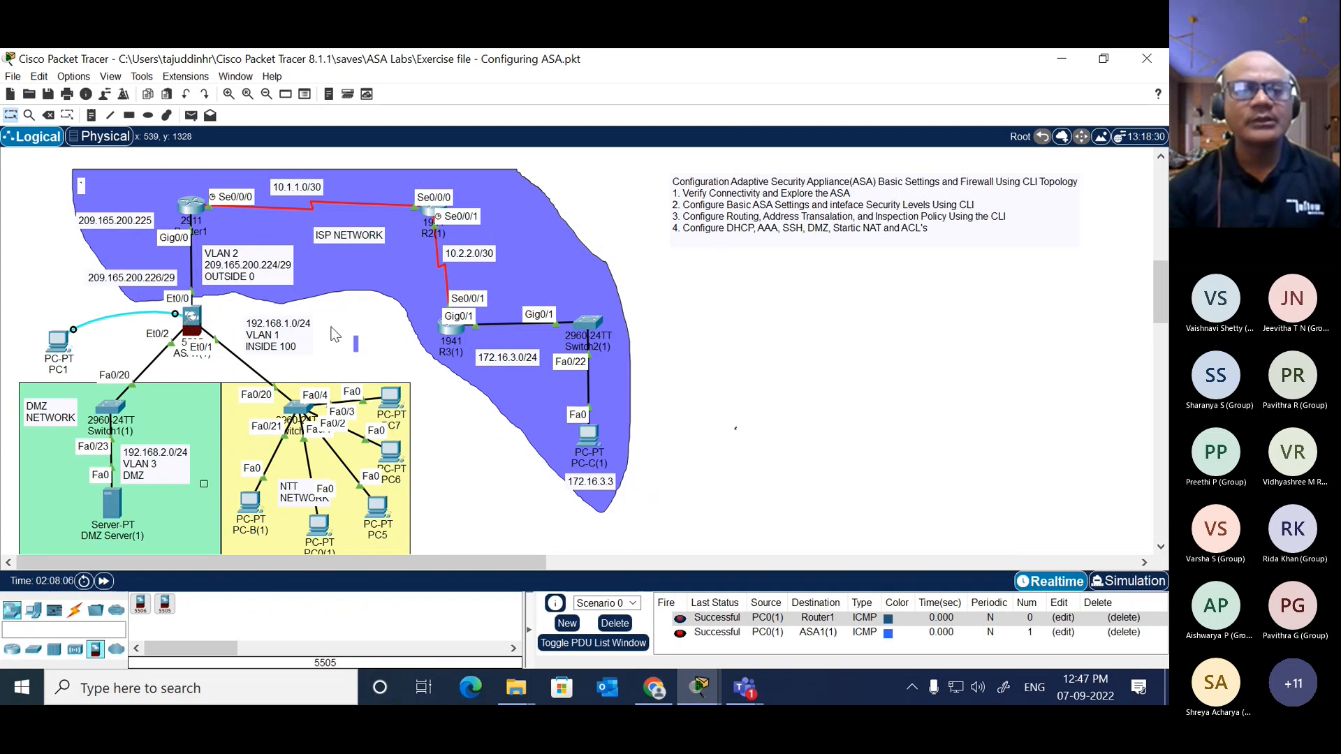
Step: Ping the ASA's outside address 209.165.200.226 from the command prompt of PC-B(1), then return to the topology
left_click(250, 504)
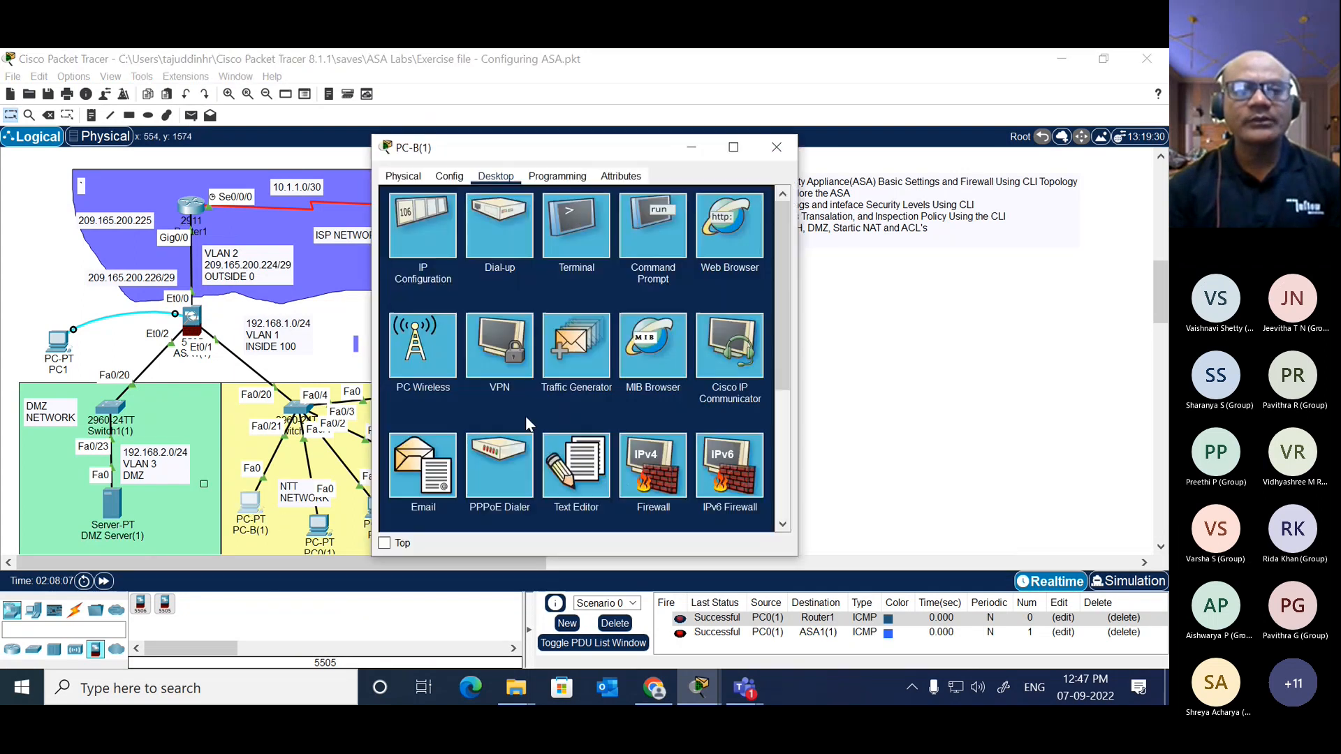
left_click(644, 246)
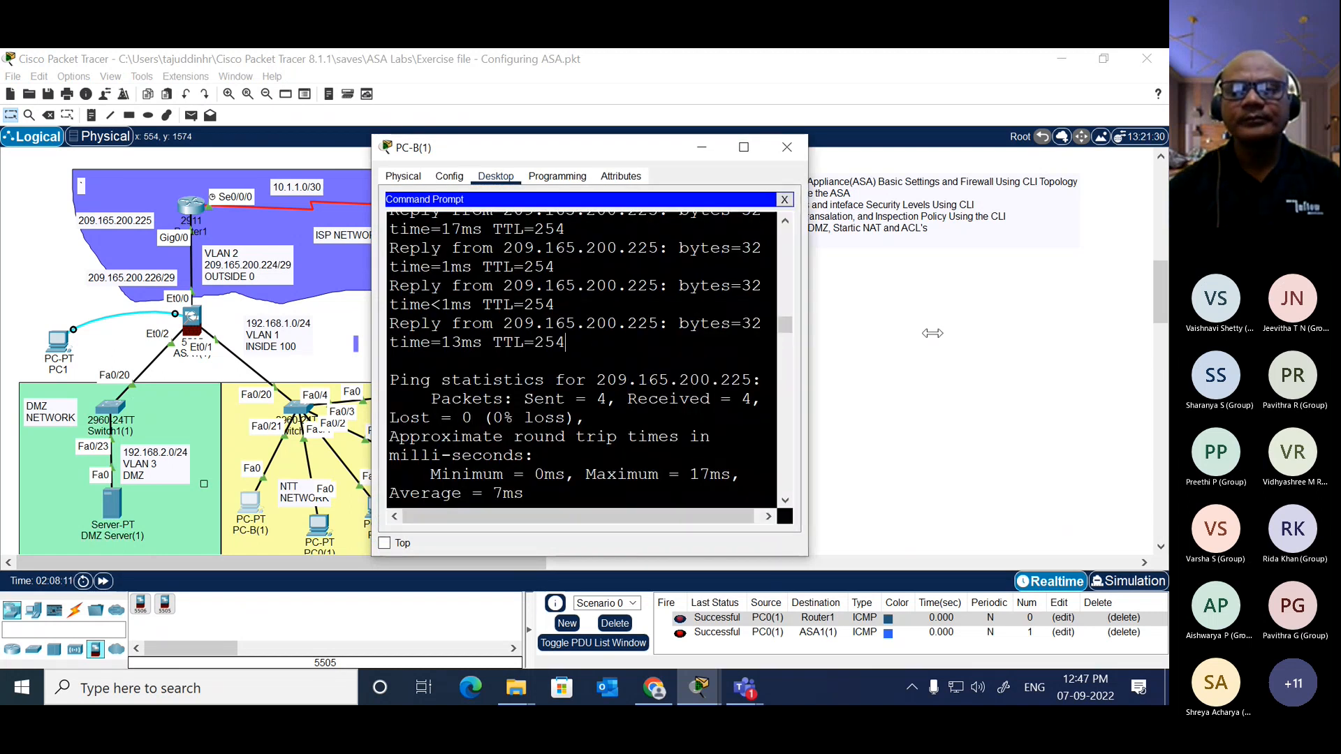
left_click_drag(798, 360, 1157, 328)
key("Return")
key("Return")
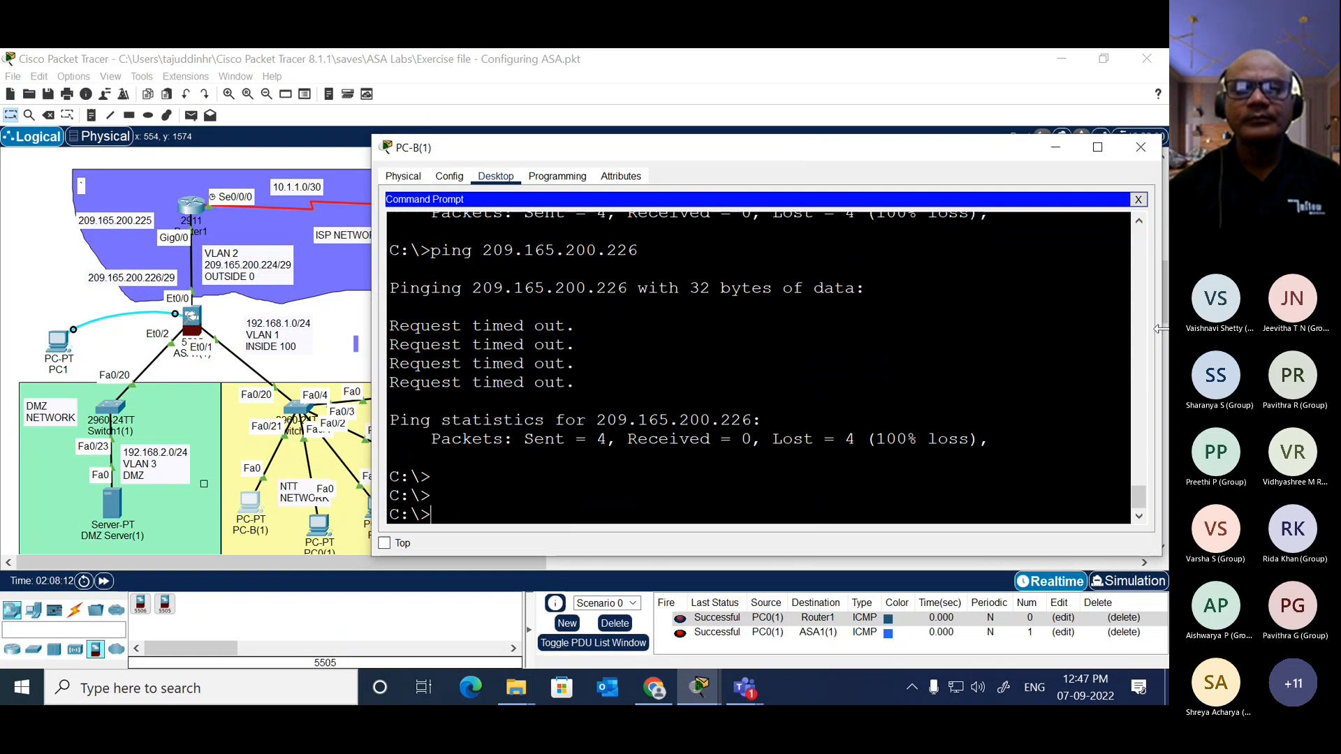
key("Up")
key("Return")
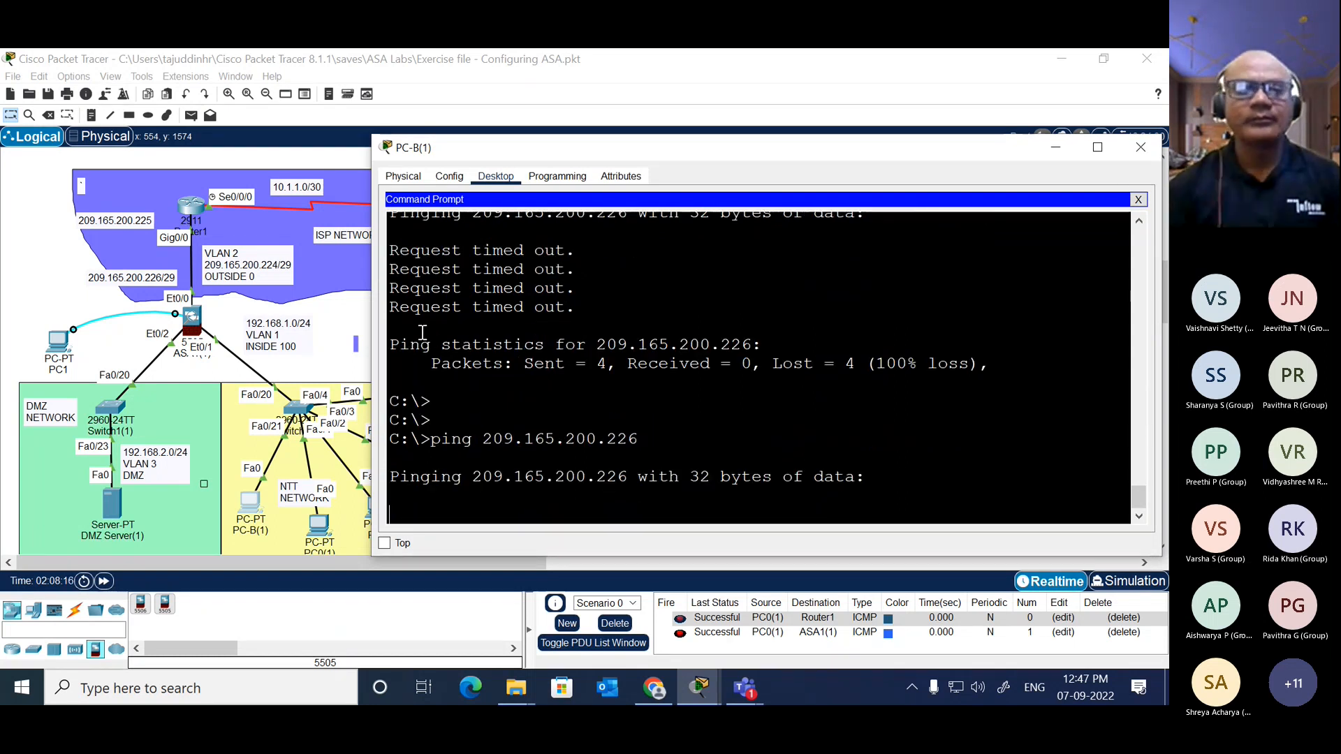
left_click(349, 321)
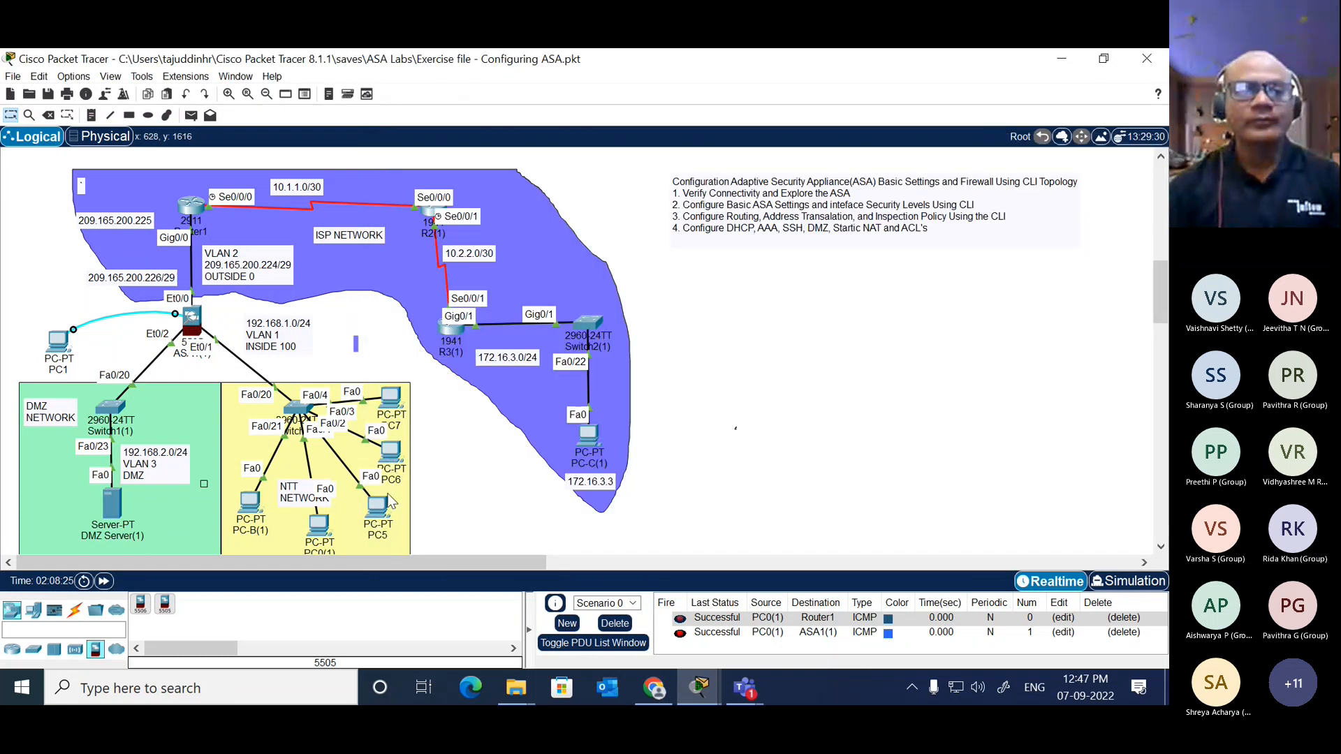
Step: Ping 10.1.1.1 from the command prompt of PC6 and widen its window to read the replies
left_click(389, 454)
left_click(649, 222)
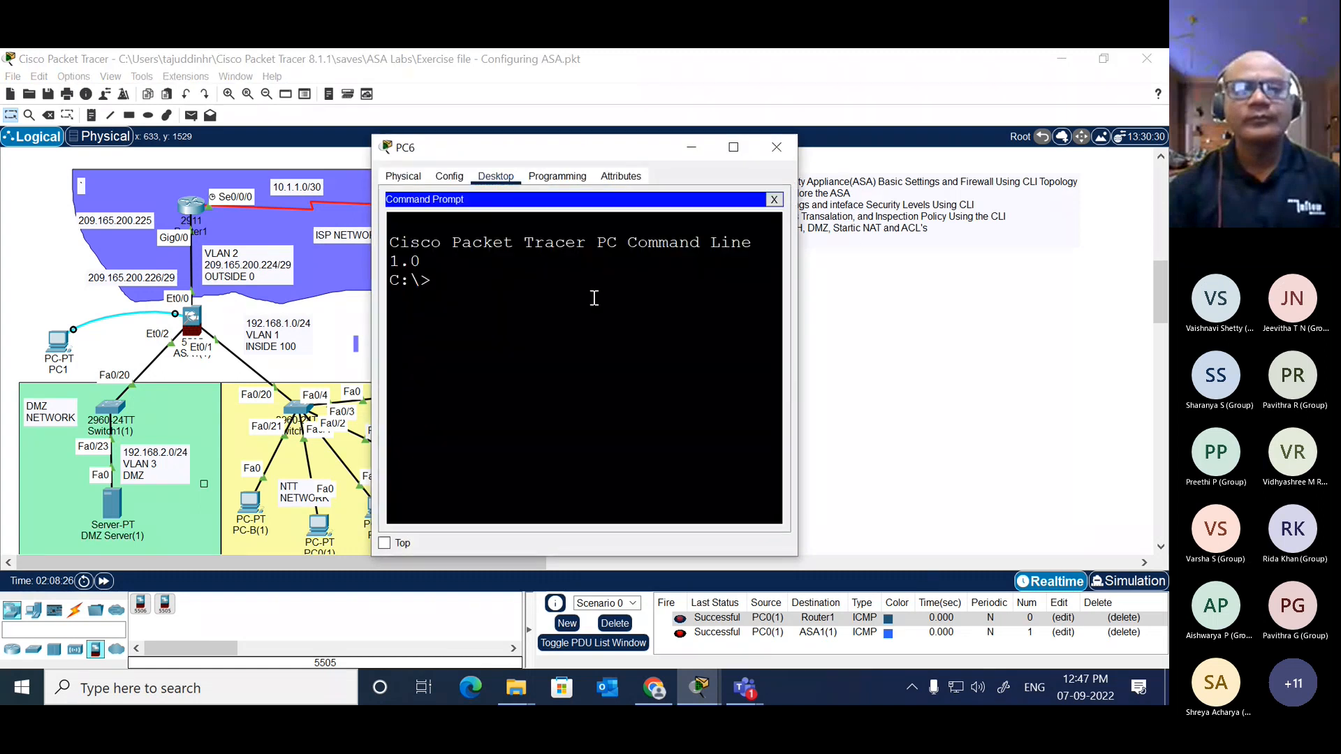
type("ping ")
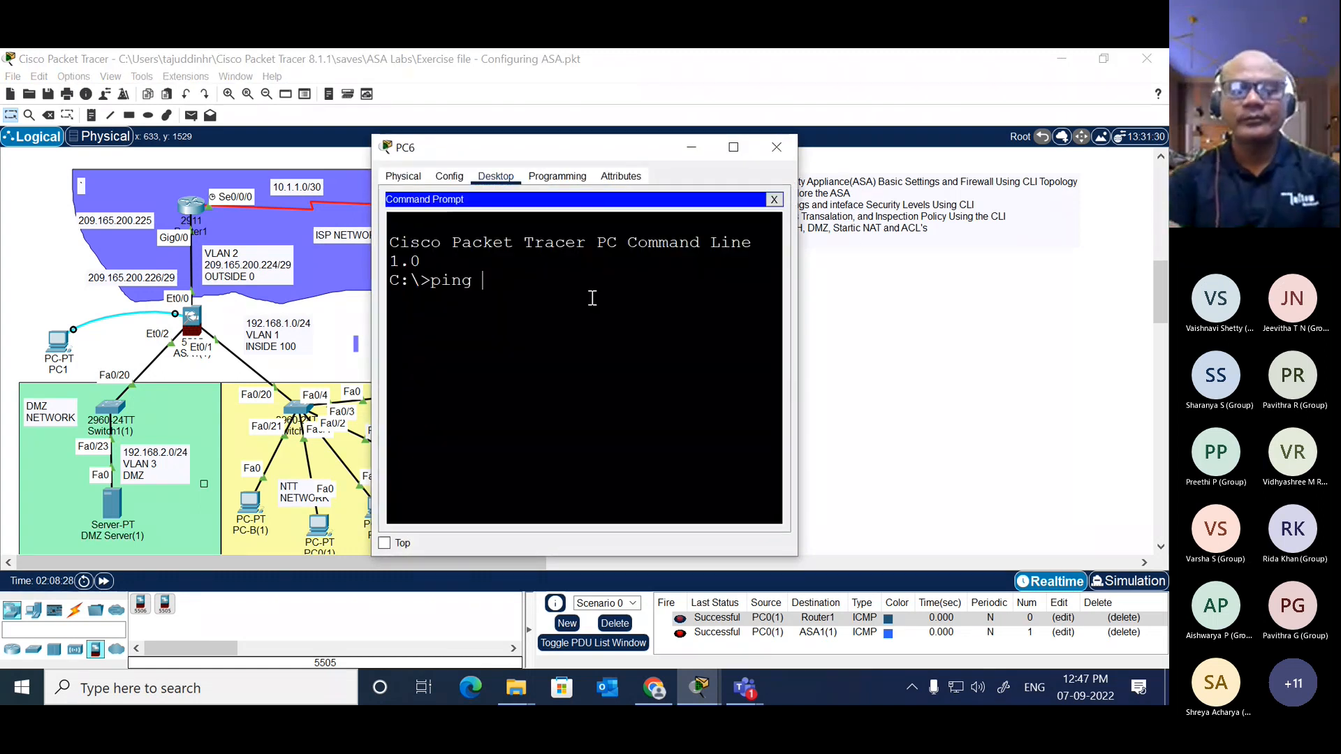
type("10.1..1")
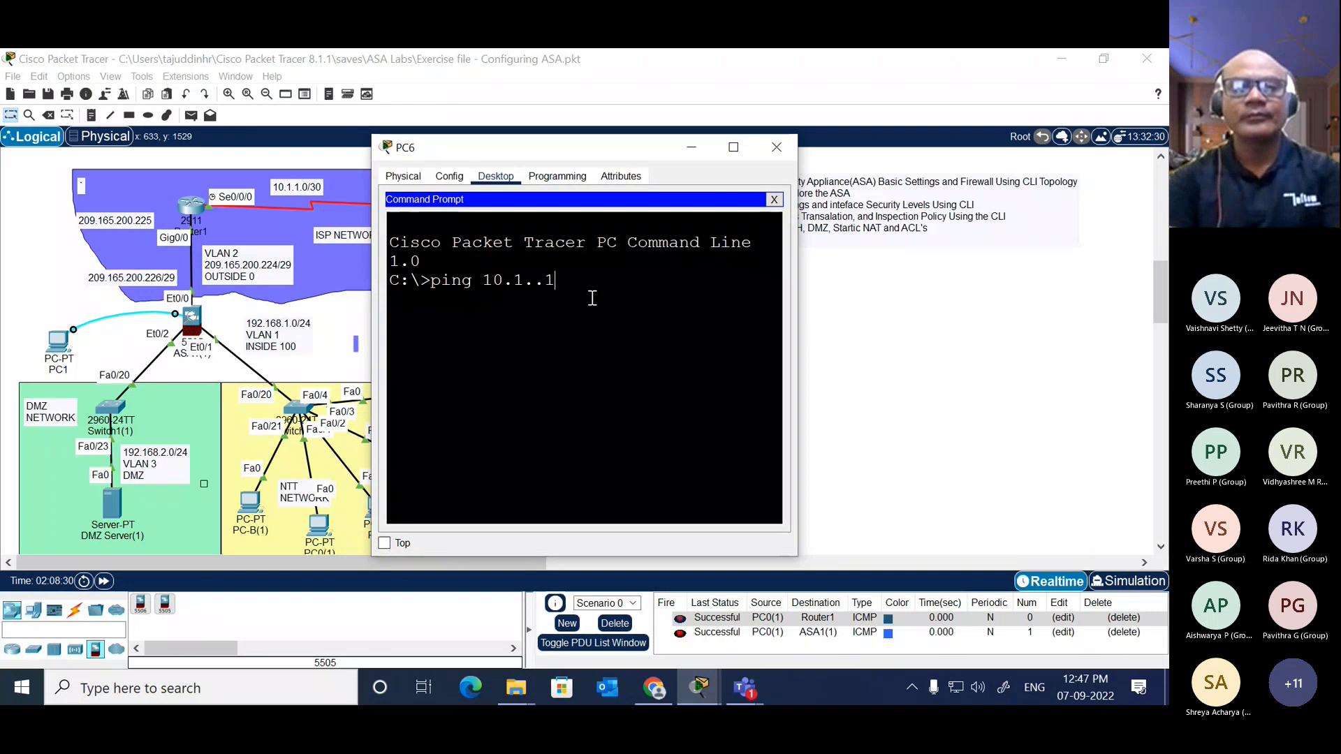
key("BackSpace")
key("BackSpace")
type("1.1.1")
key("Return")
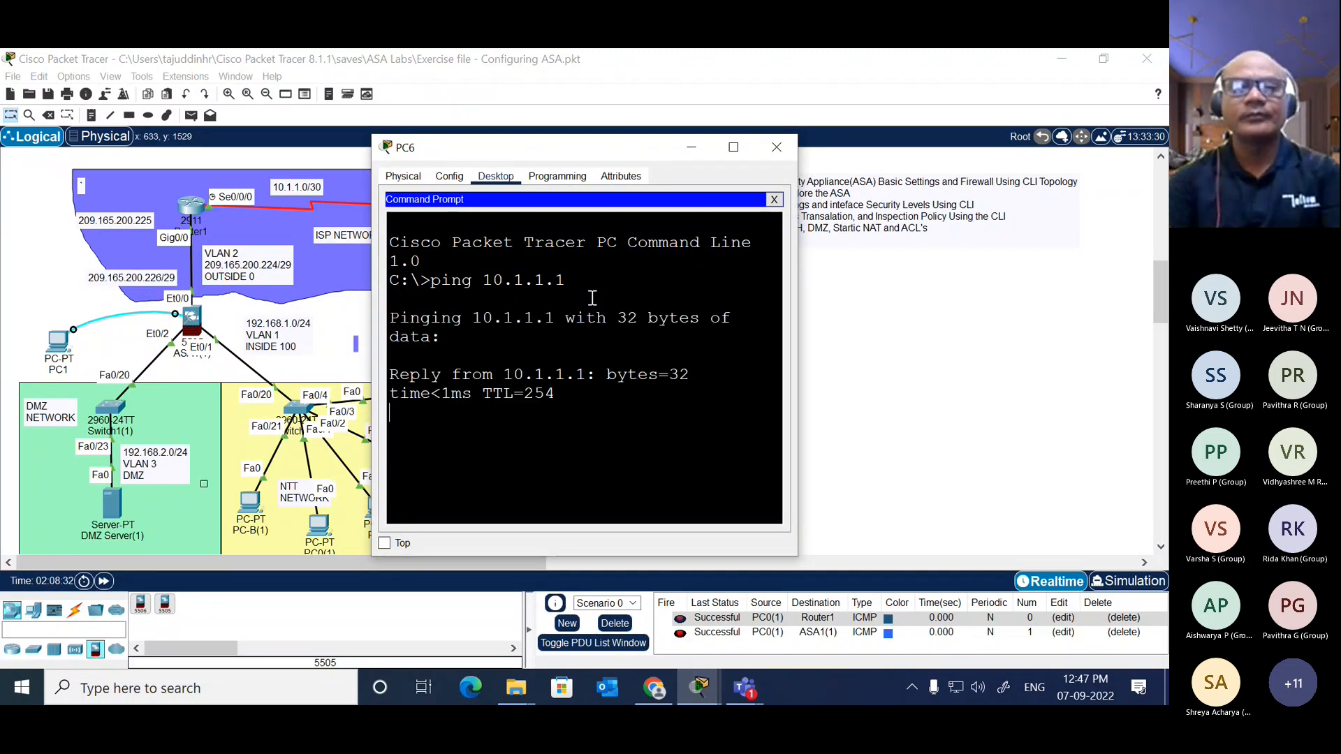
left_click_drag(798, 353, 1075, 294)
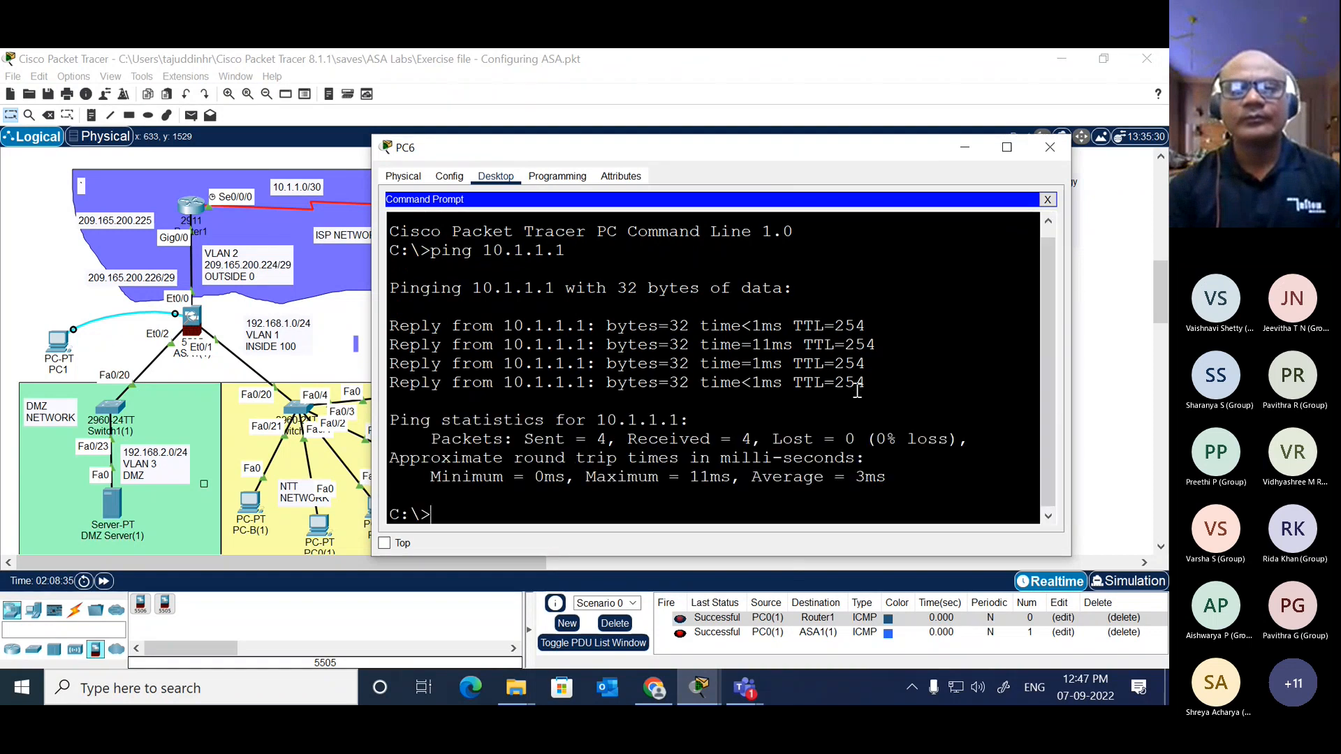
Step: Ping the ASA's outside address 209.165.200.226 from PC6 and close the PC's window
type("ping 1")
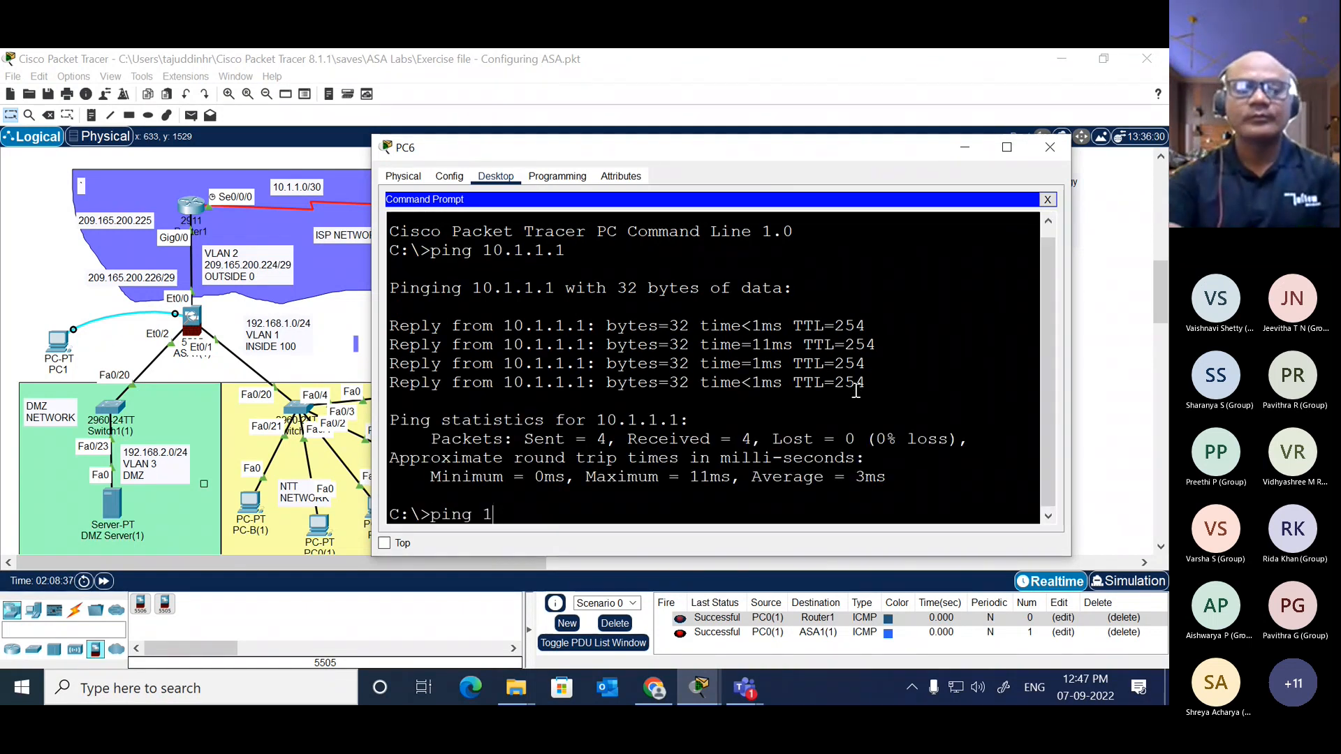
type("0.209.")
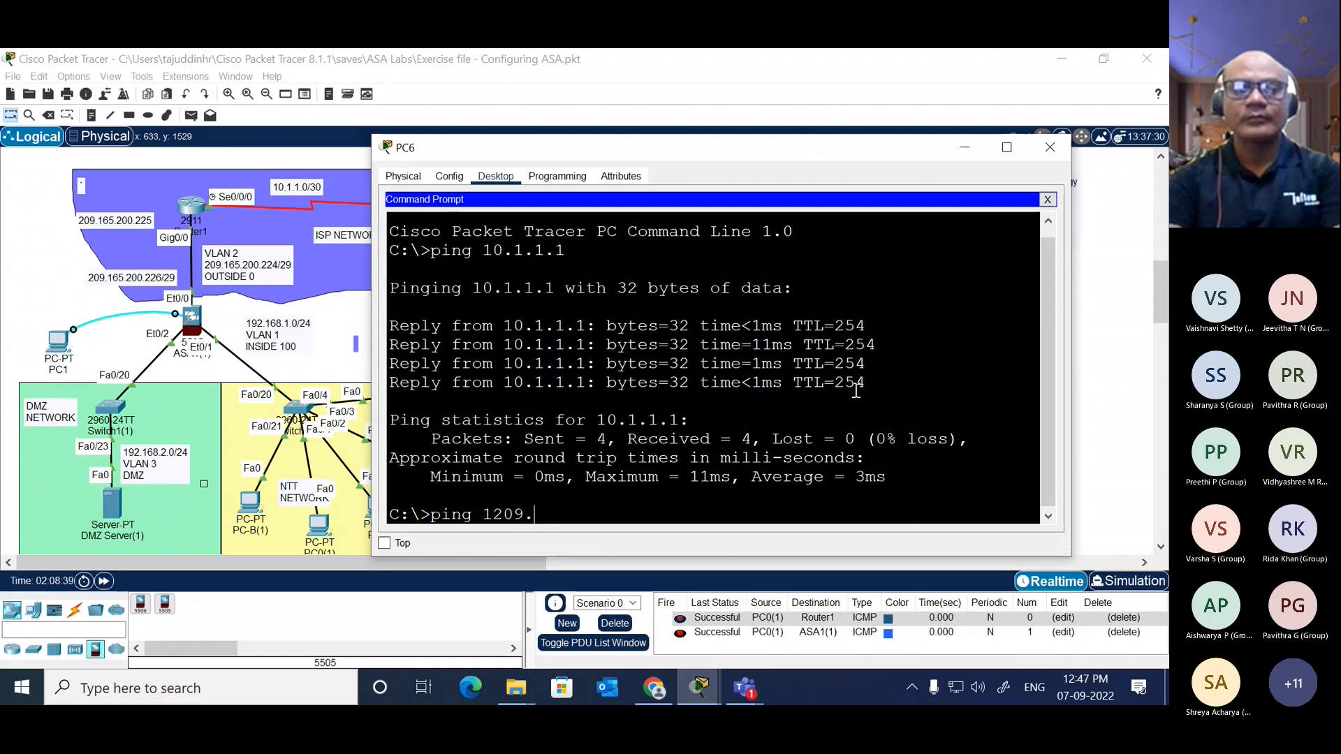
key("BackSpace")
key("BackSpace")
key("BackSpace")
key("BackSpace")
type("209")
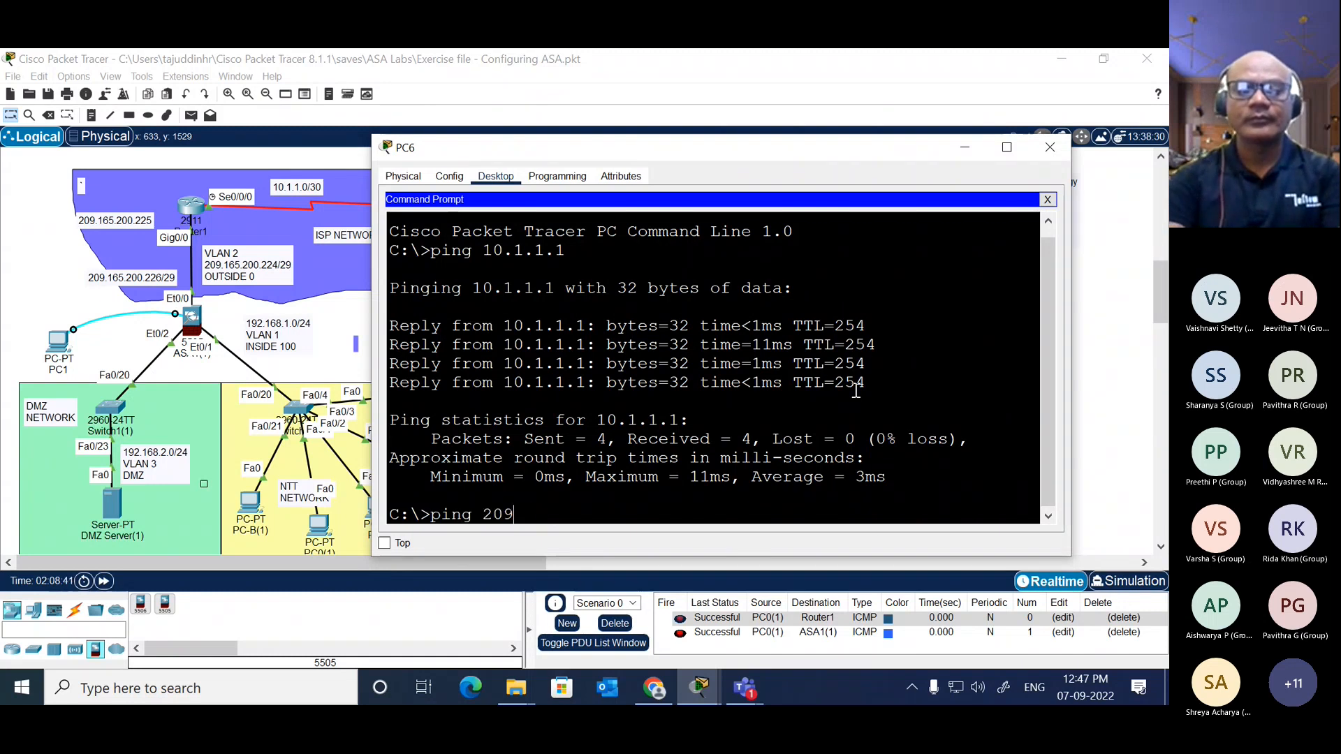
type(".")
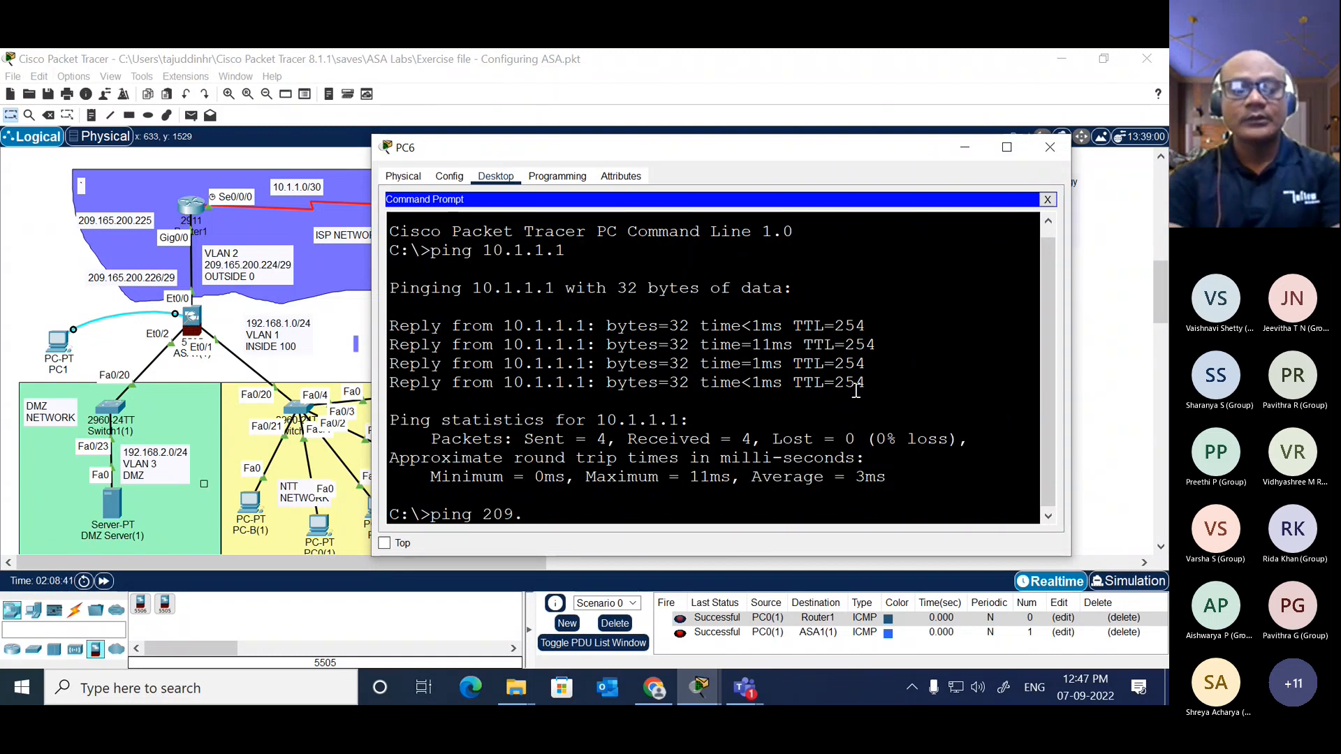
type("165.200.")
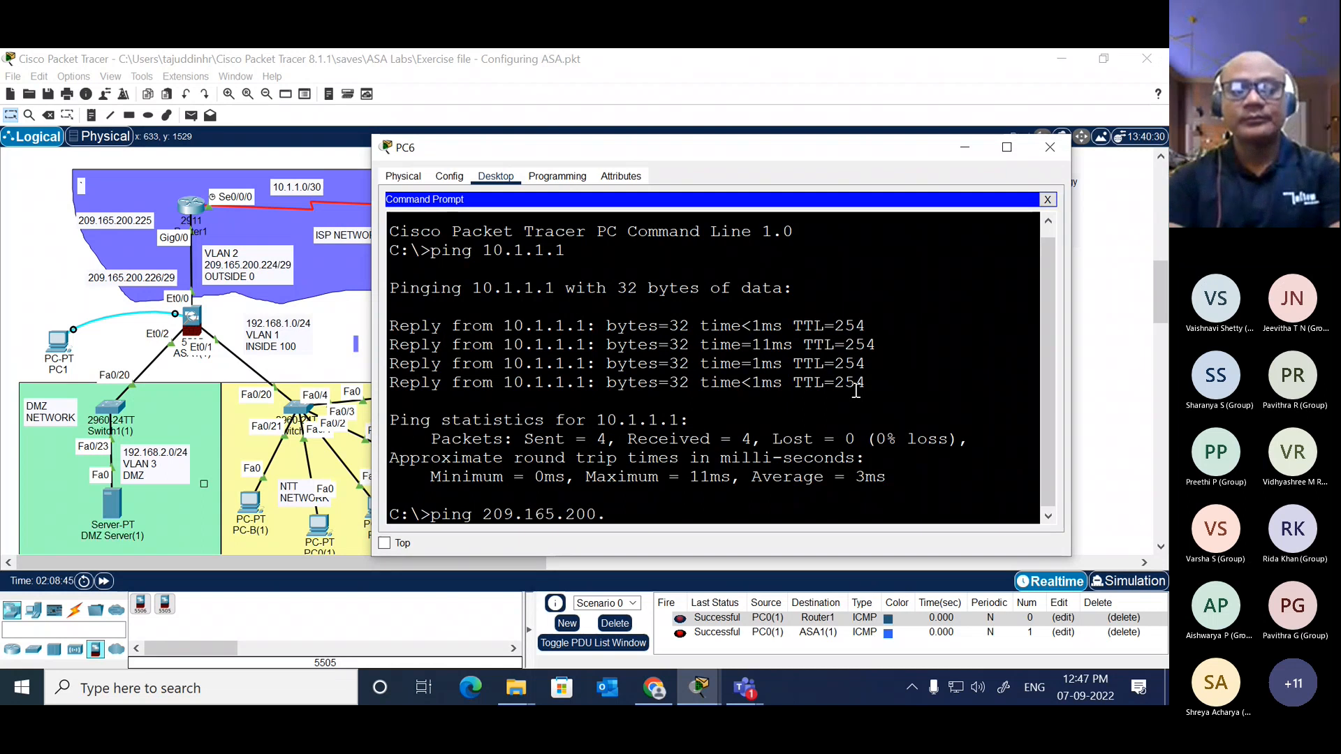
type("226")
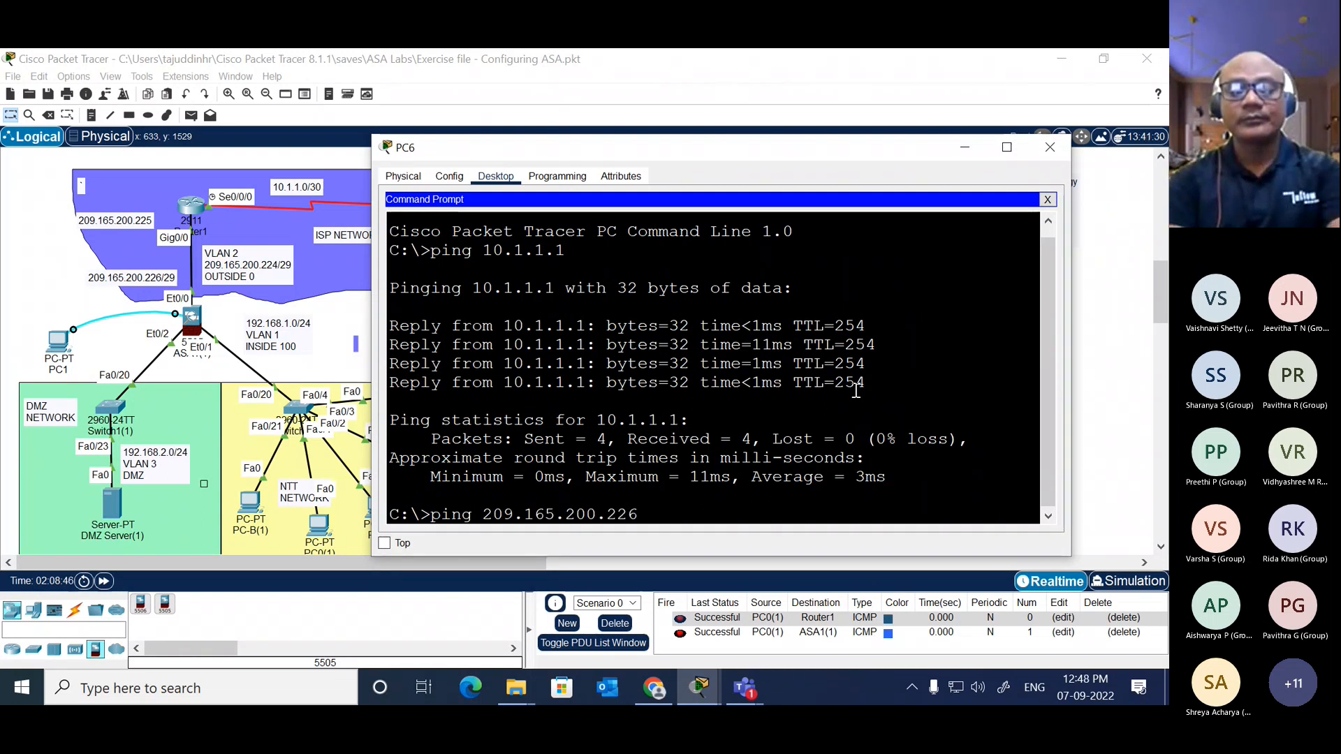
key("Return")
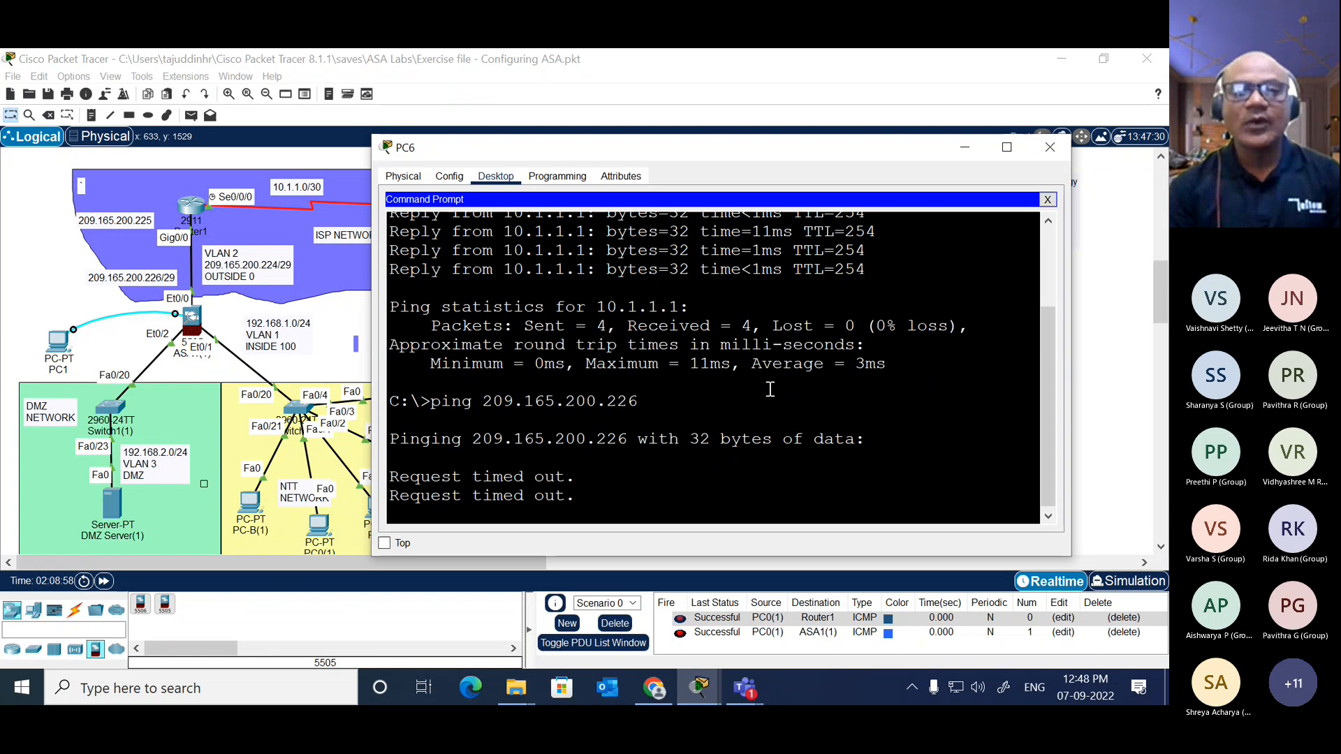
left_click(1050, 148)
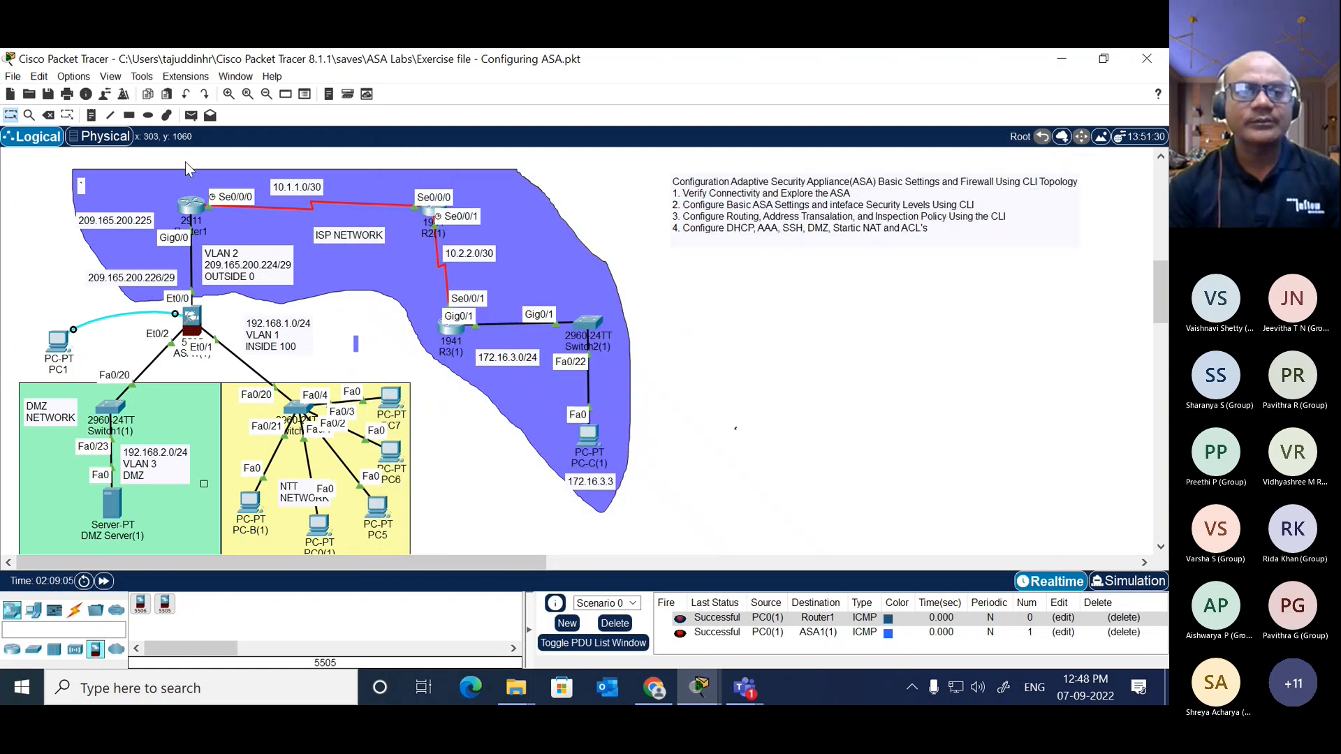
Step: Clear the PDU entries of Scenario 0 and send a simple PDU from PC6 to Router1
left_click(191, 116)
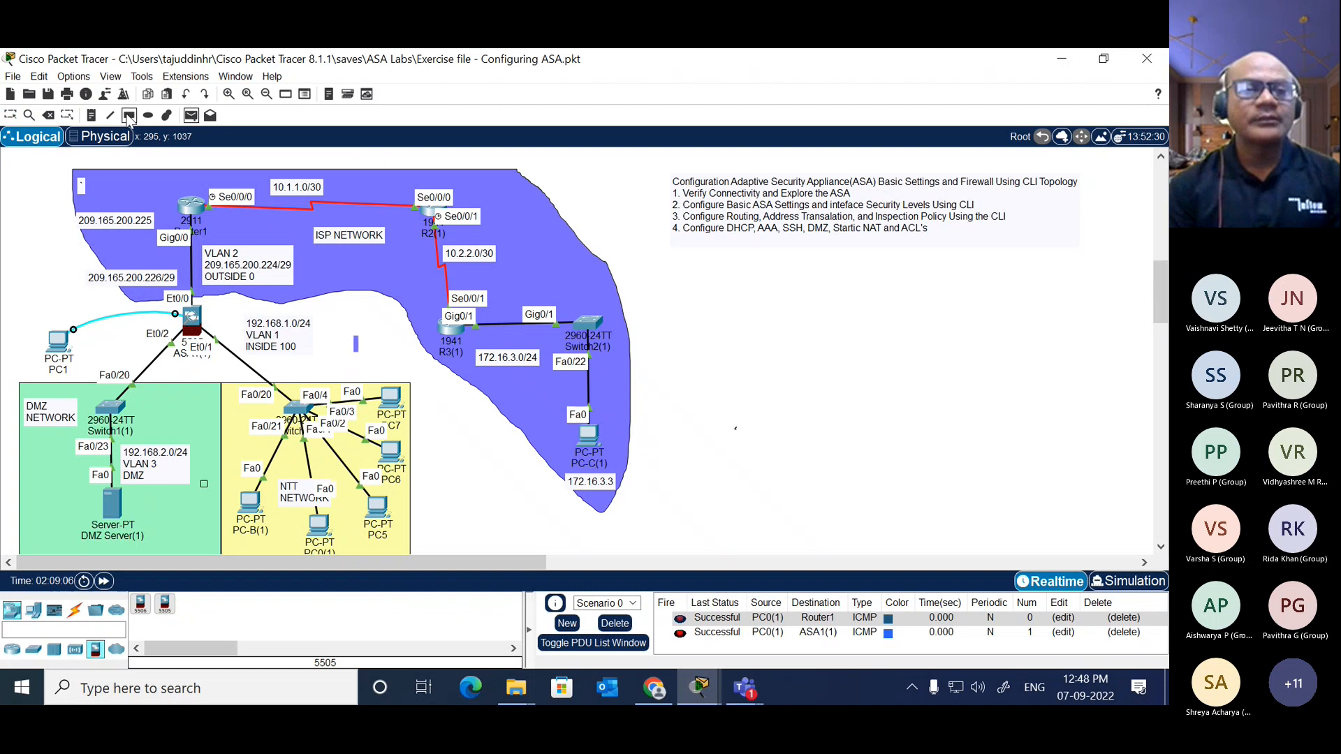
left_click(615, 623)
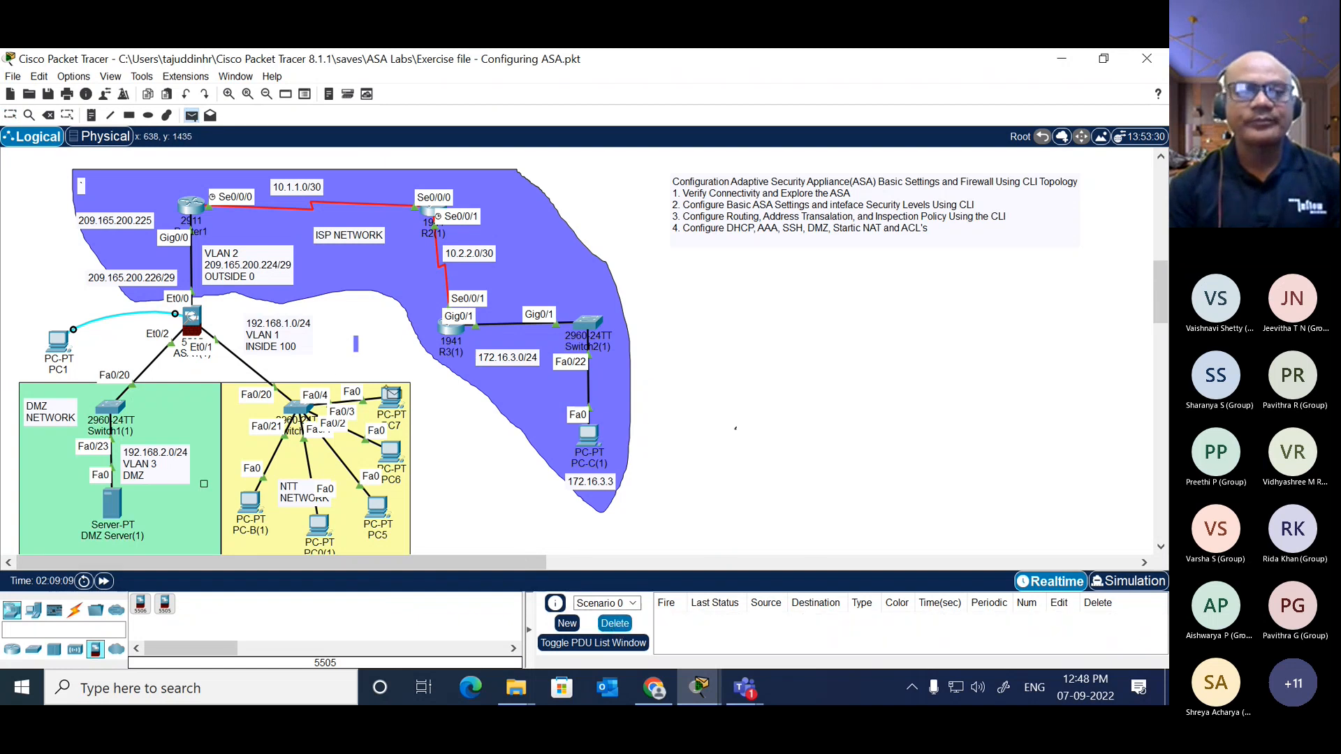
left_click(391, 456)
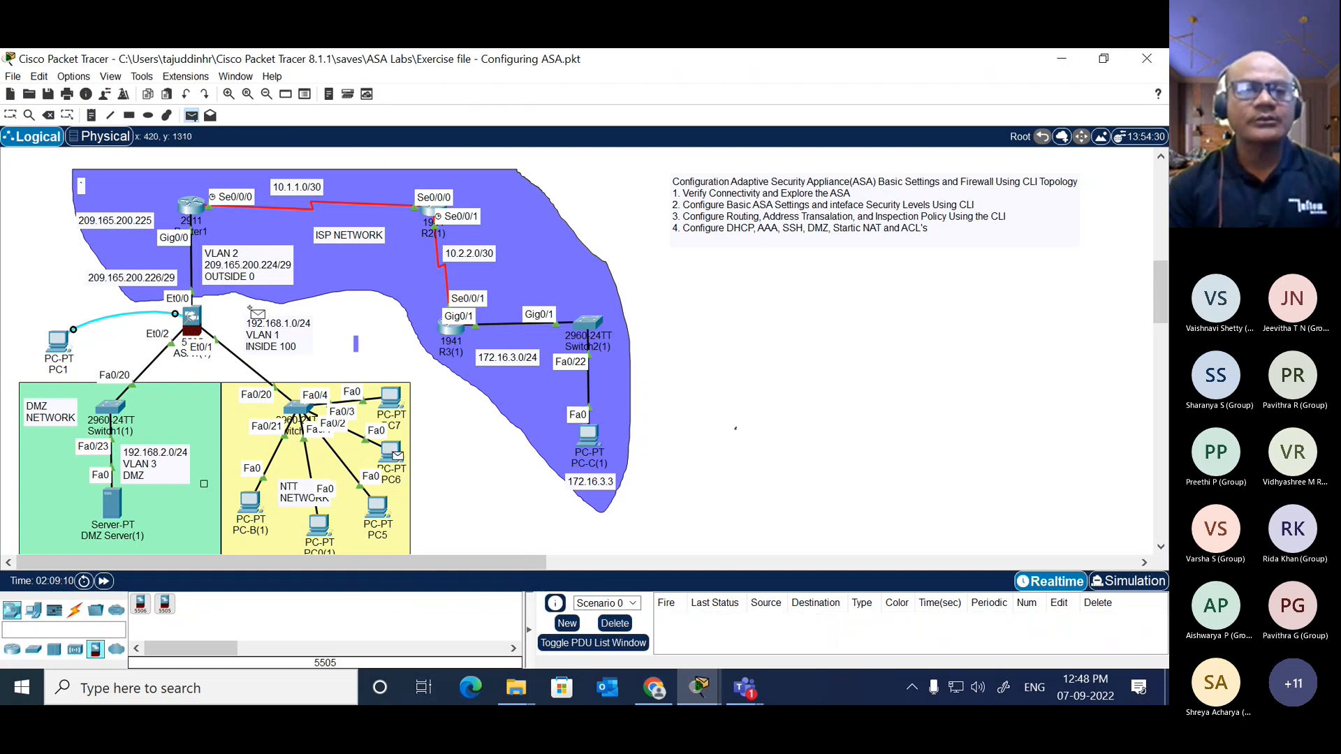
left_click(192, 207)
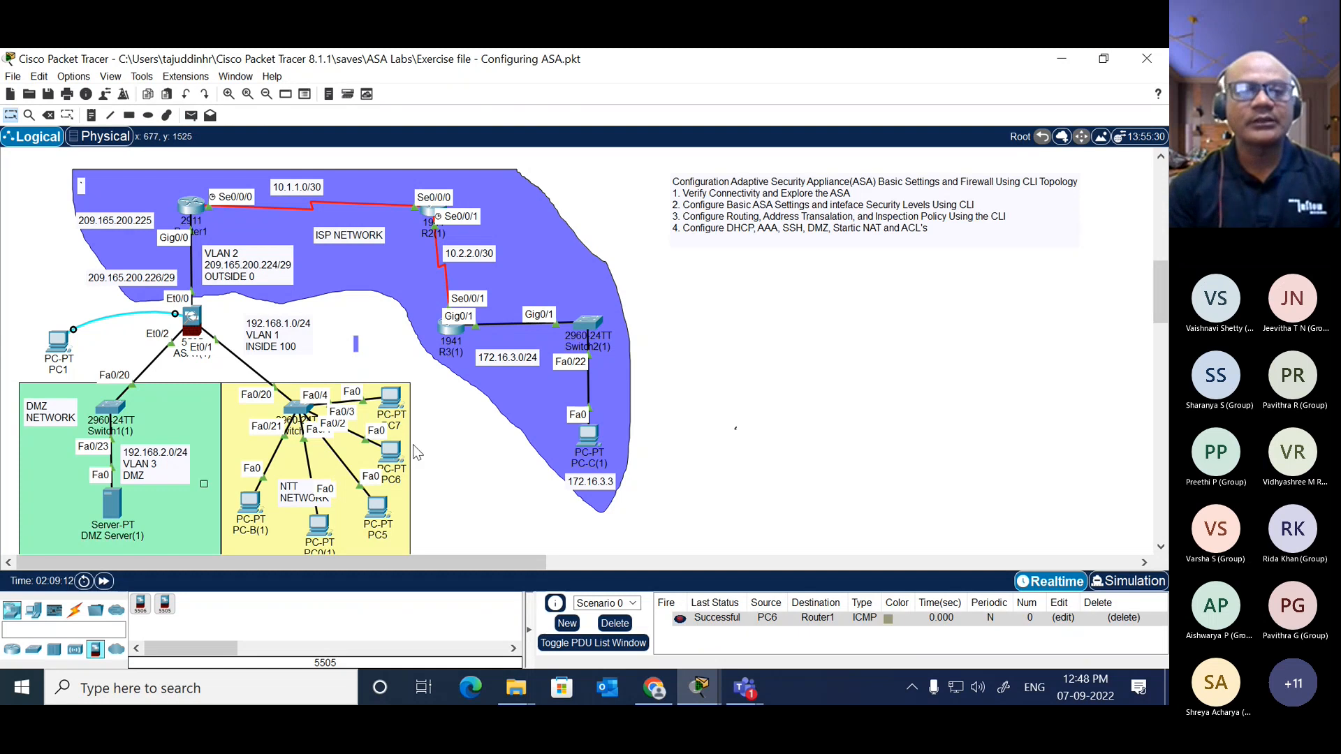
Step: Send a simple PDU from PC7 to PC-C(1) in the 172.16.3.0/24 network
left_click(190, 115)
left_click(396, 402)
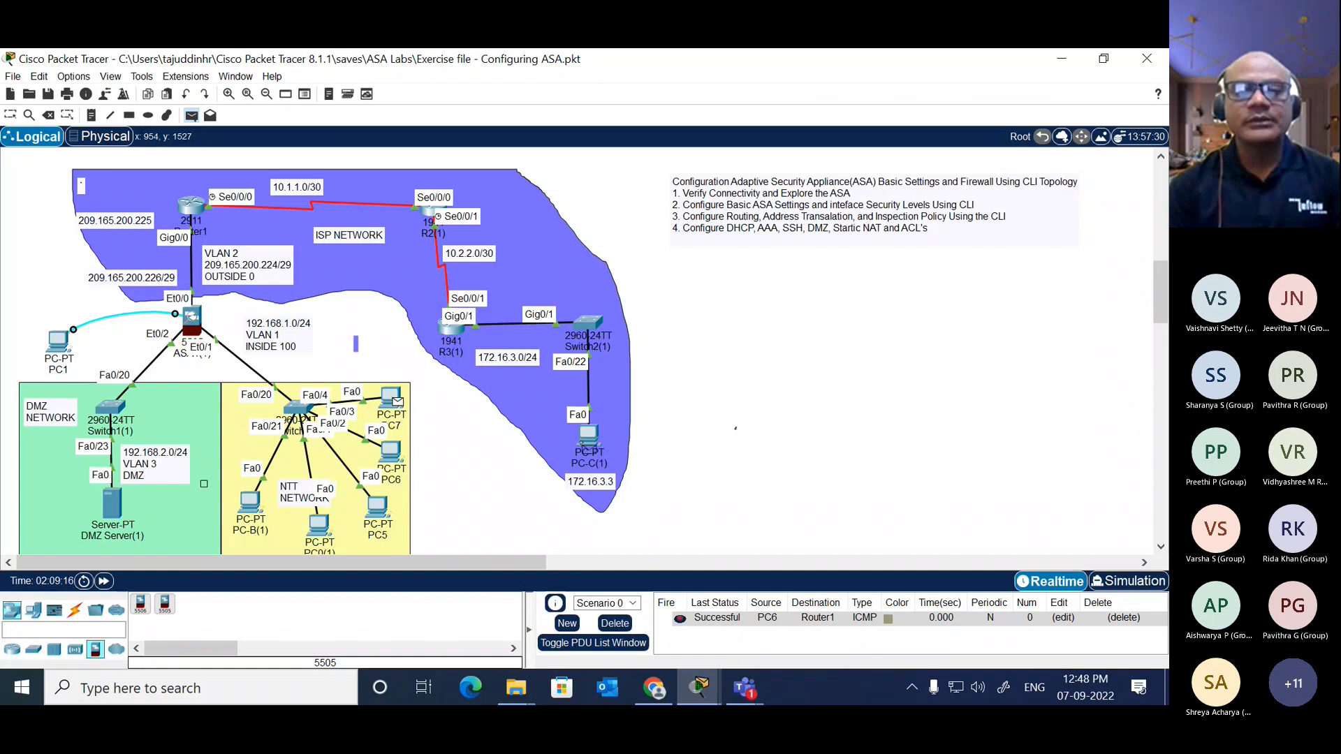
left_click(590, 437)
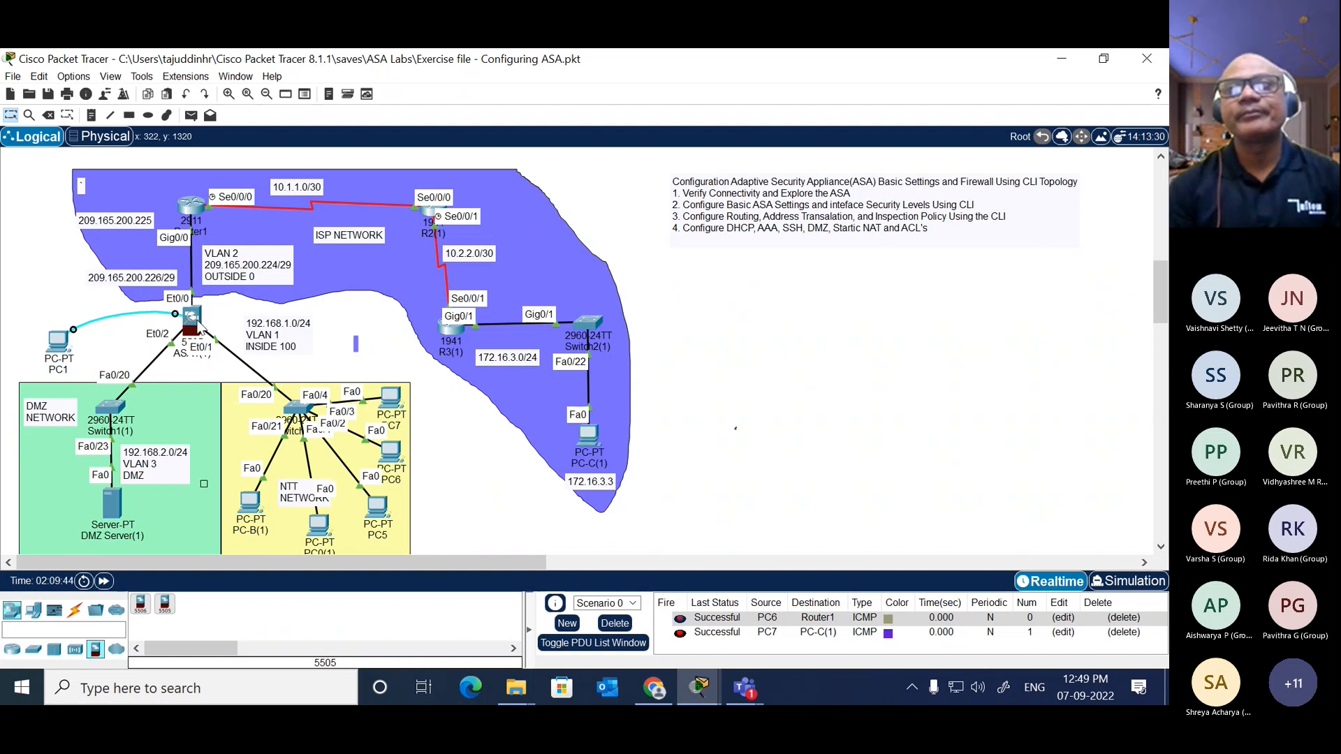
Step: Try the commands "ssh -l admin" and "ssh -l admin ?" in the command prompt of PC0(1)
mouse_move(200, 326)
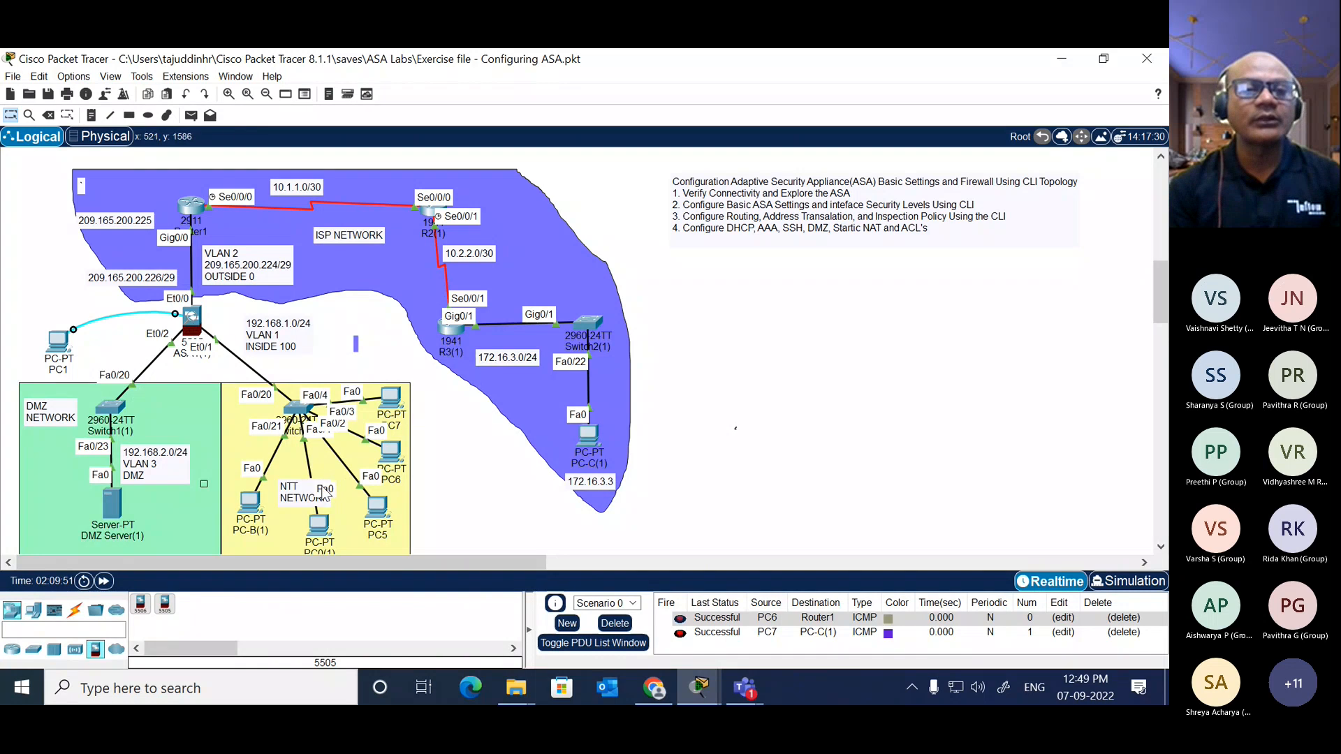
left_click(320, 525)
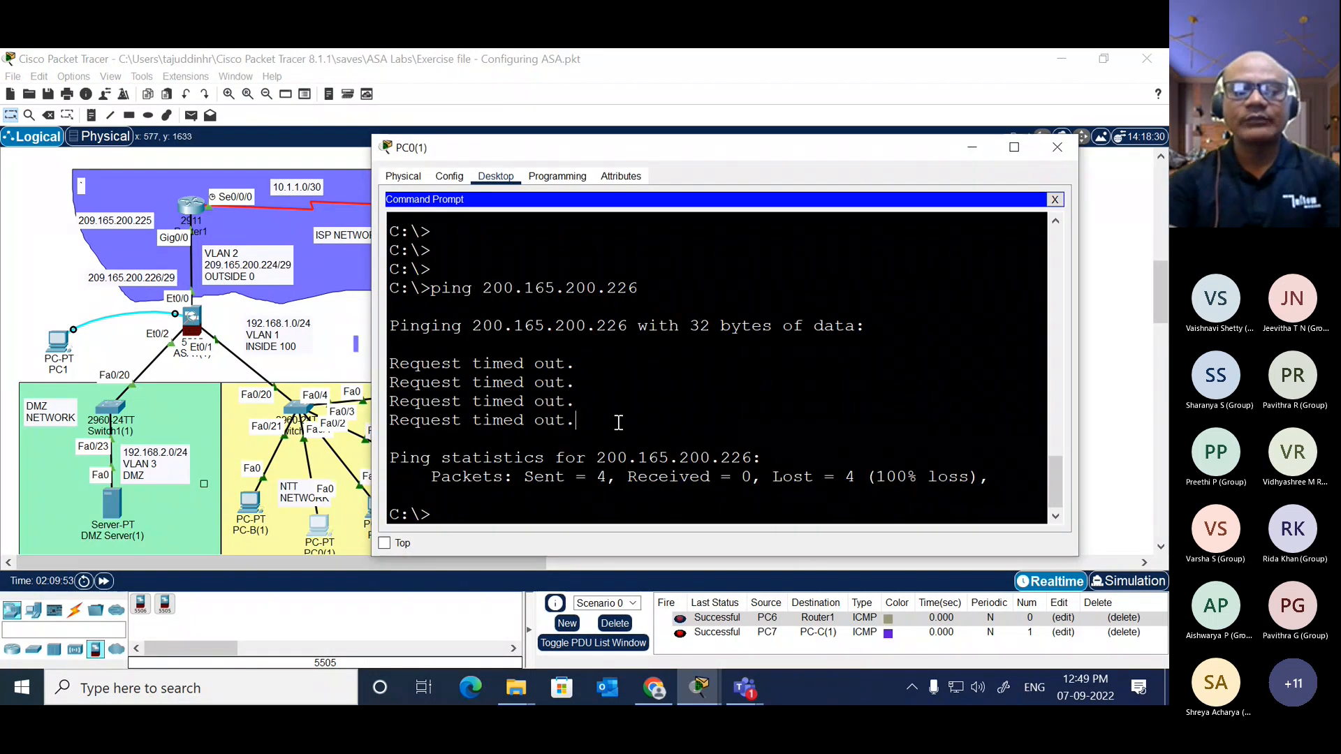
type("sh")
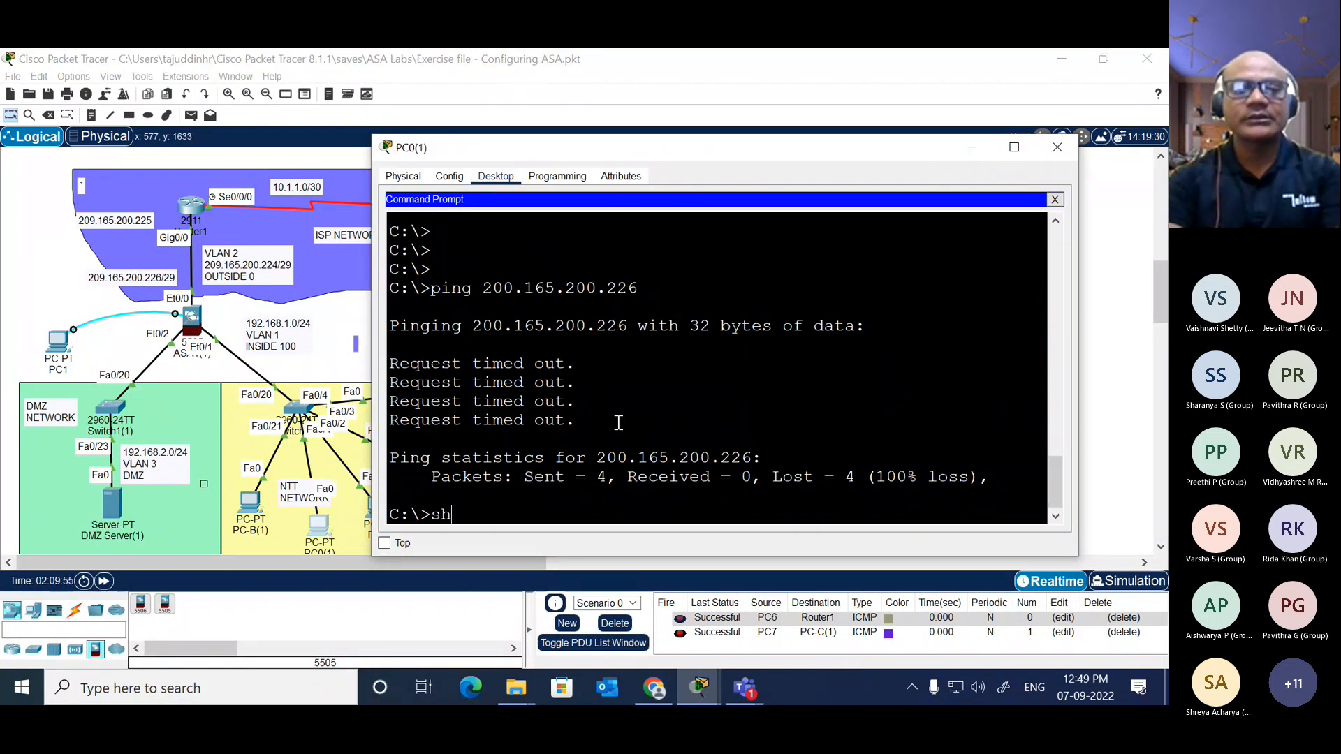
key("BackSpace")
type("s")
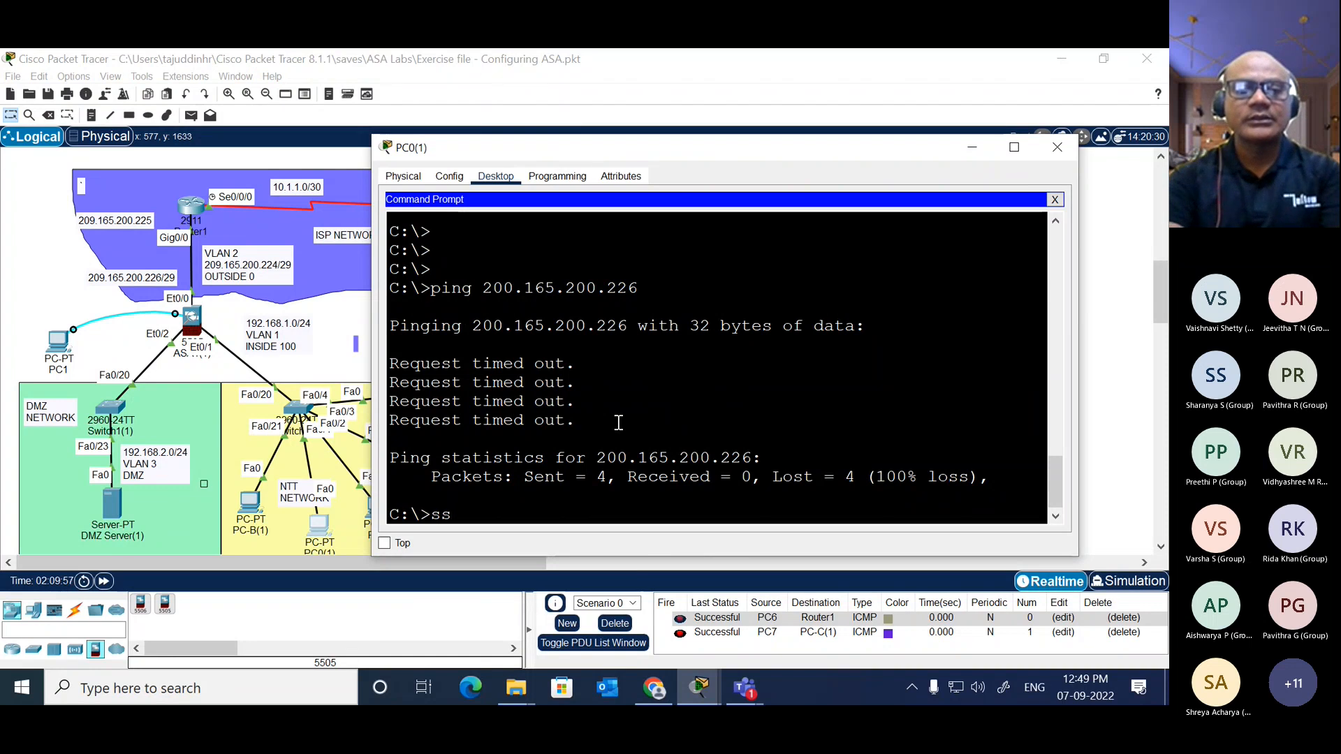
type("h -")
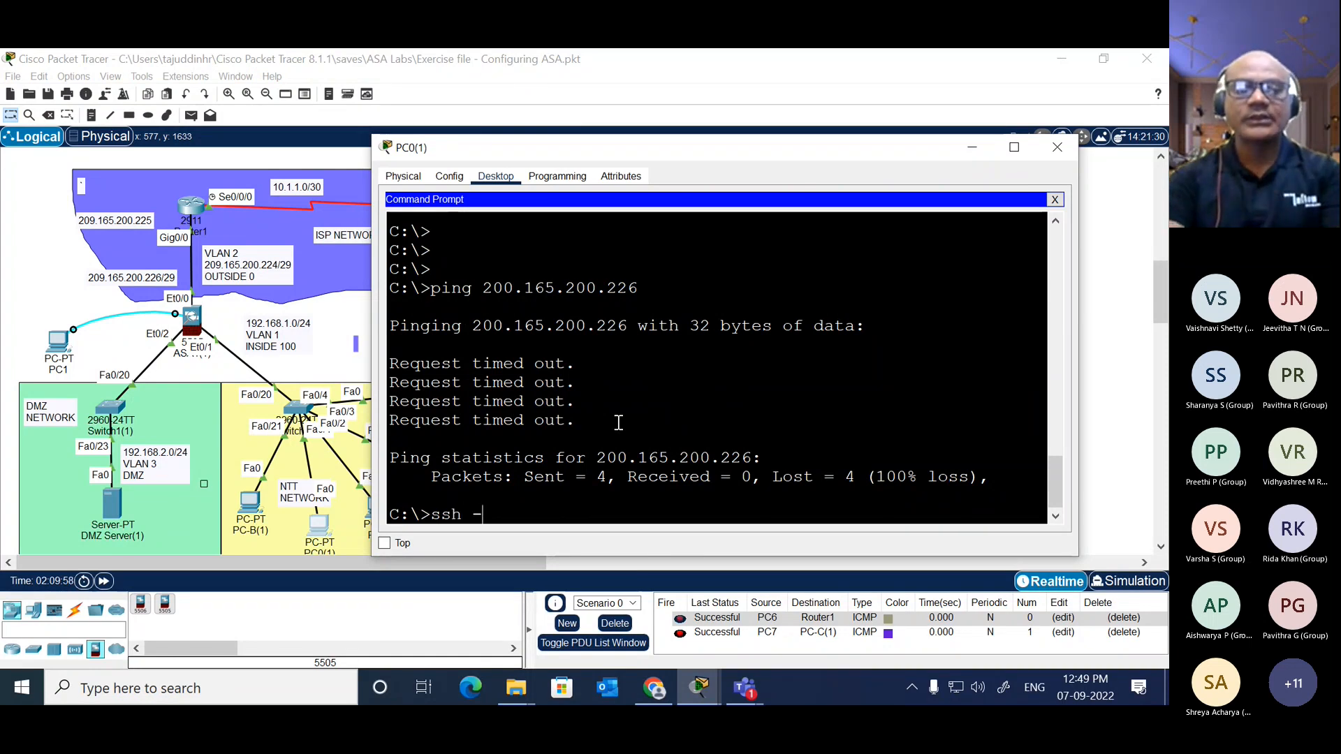
type("l admin")
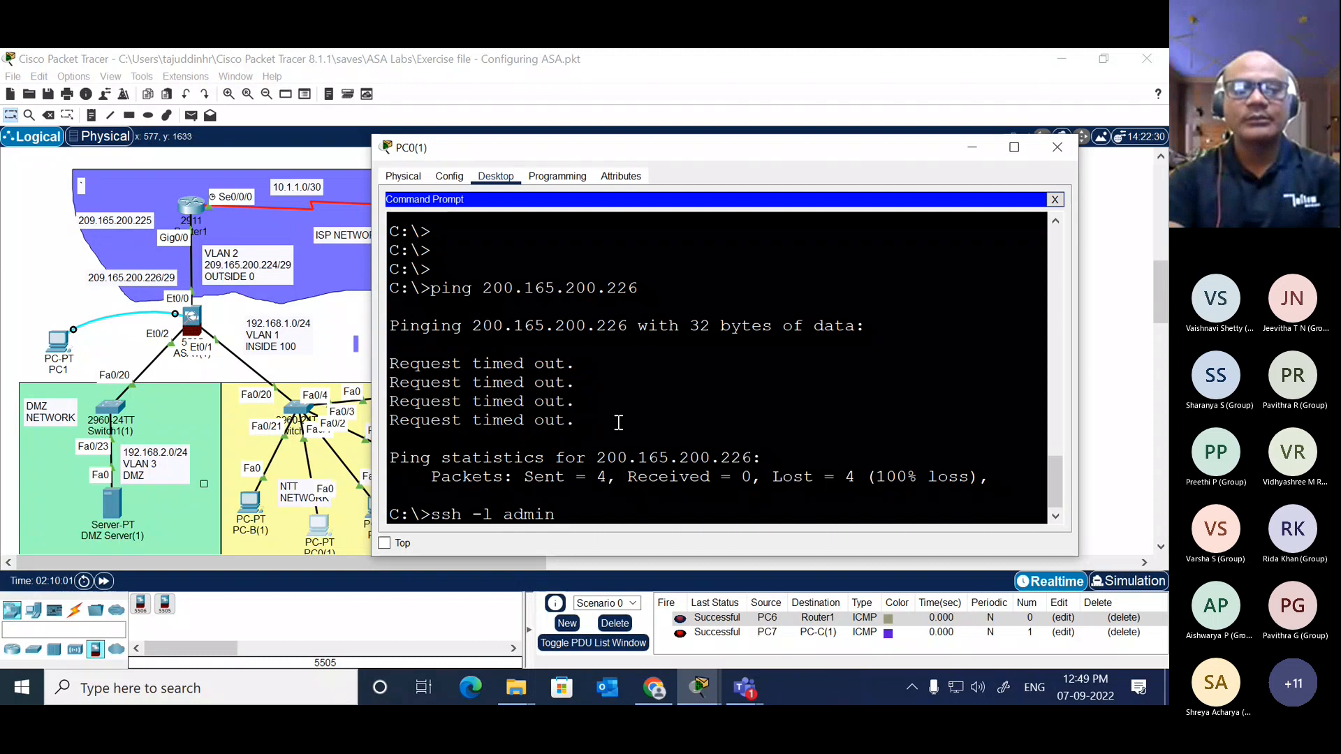
key("Return")
key("Up")
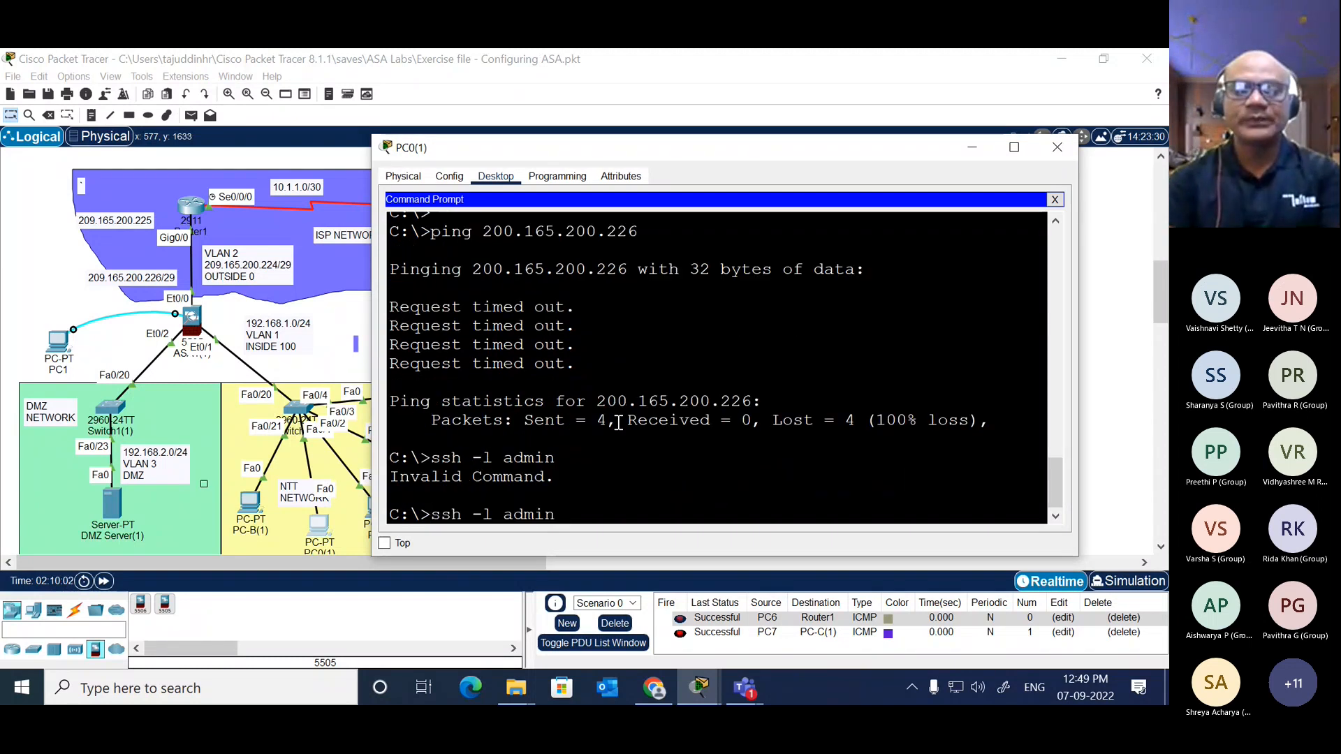
type("?")
key("Return")
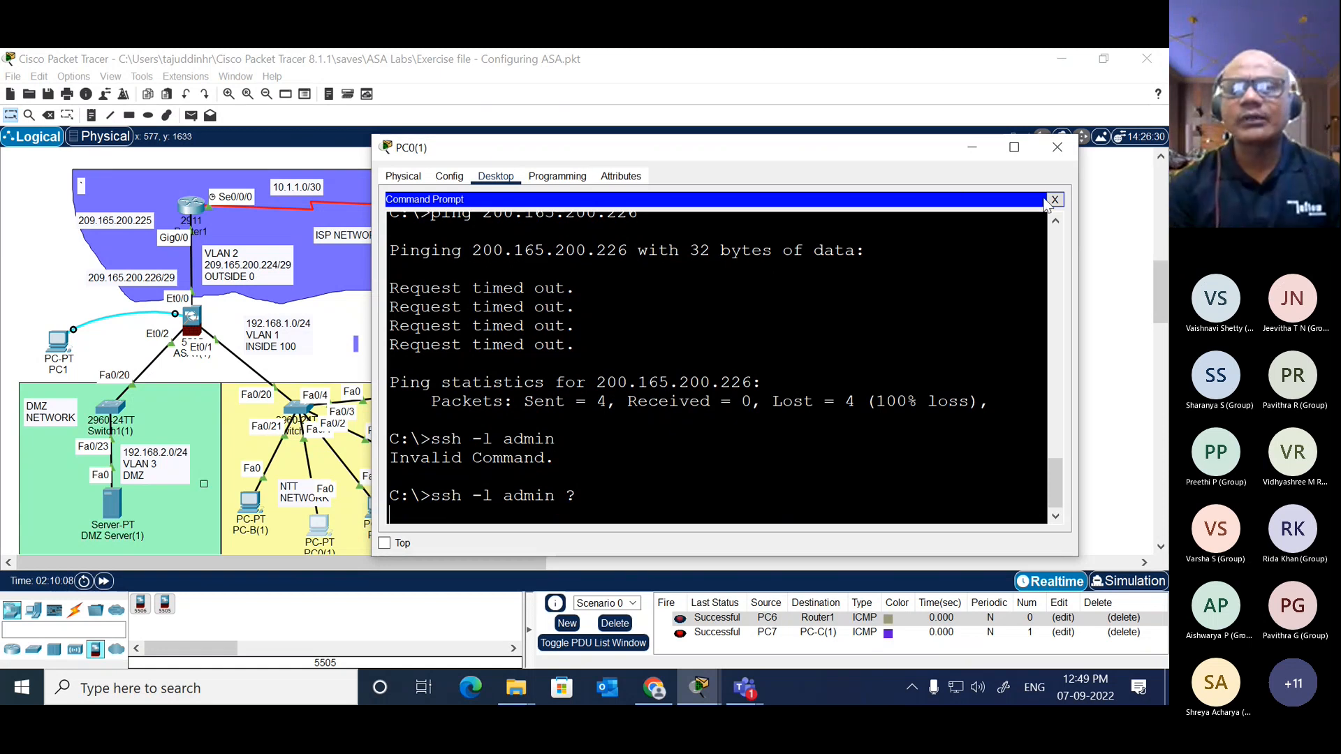
Step: Leave PC0(1)'s command prompt, look at the session options of its Telnet / SSH Client and close the client
left_click(1055, 201)
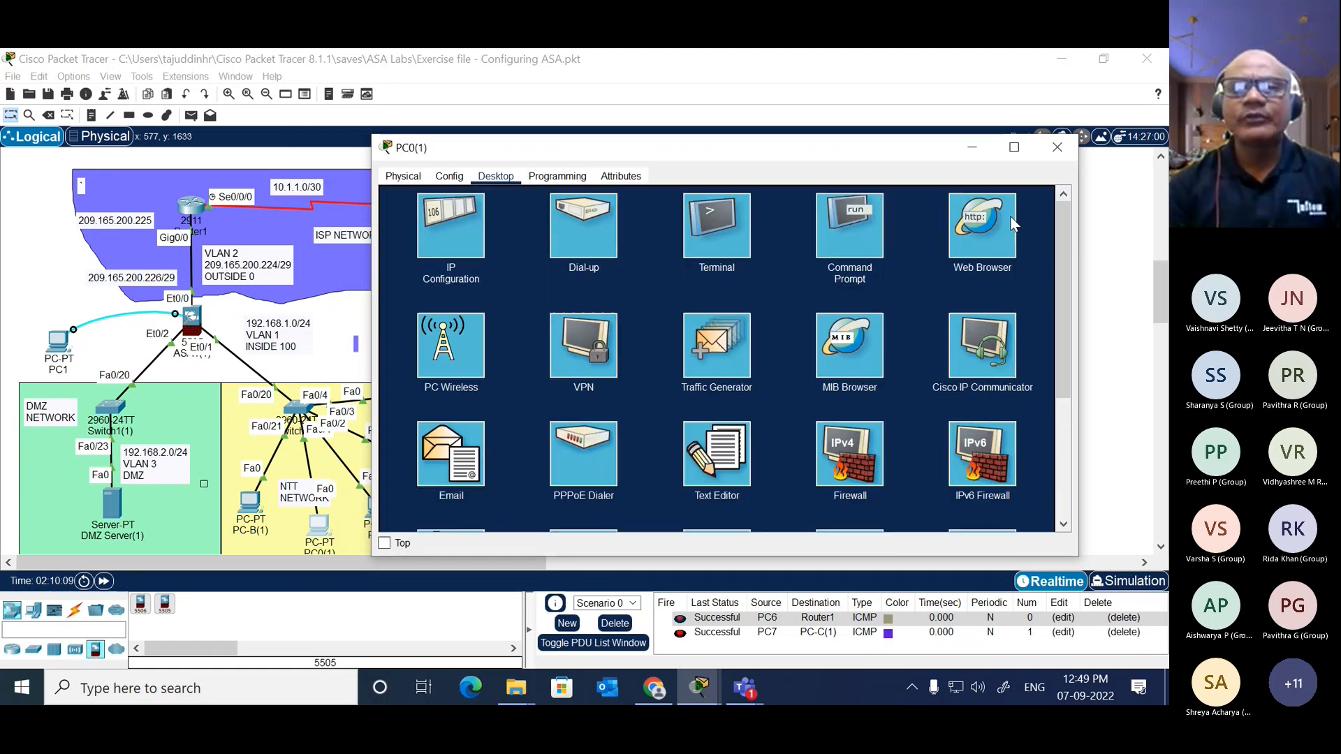
scroll(832, 346, "down", 2)
scroll(831, 346, "down", 1)
left_click(843, 359)
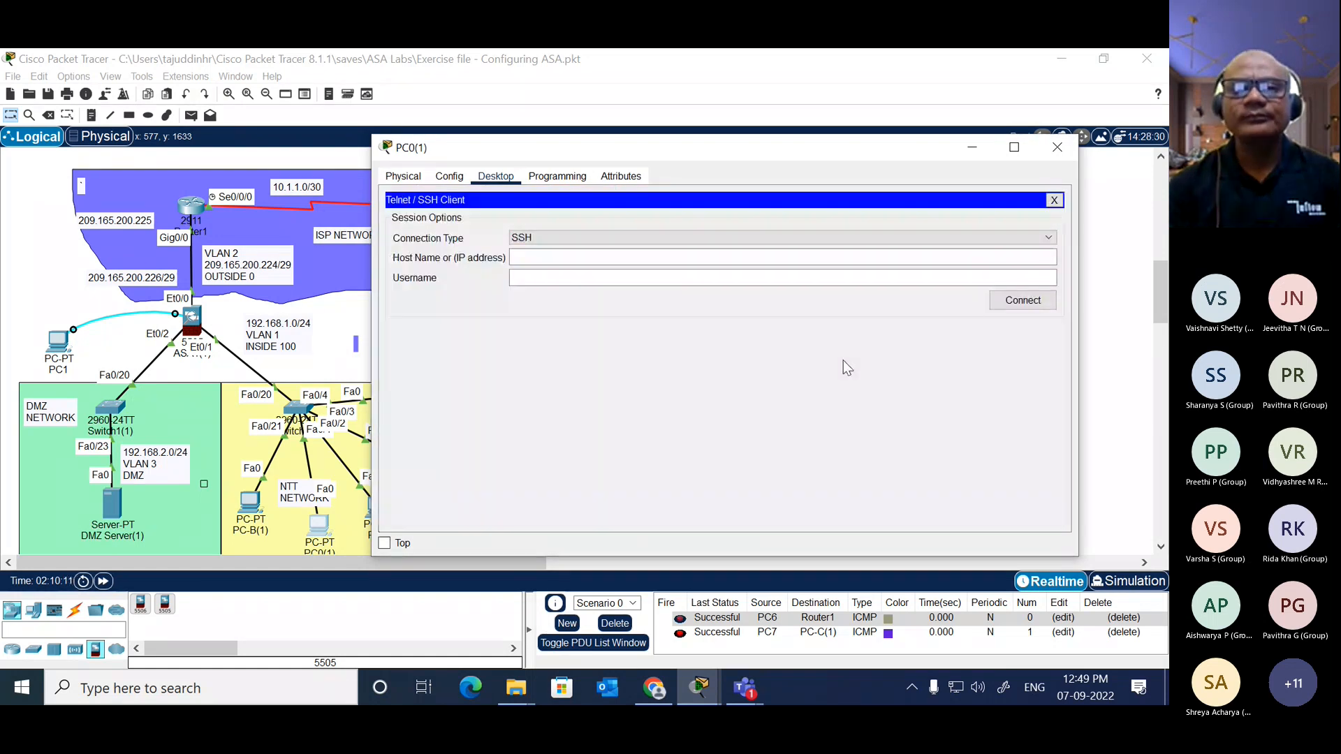
left_click(1054, 201)
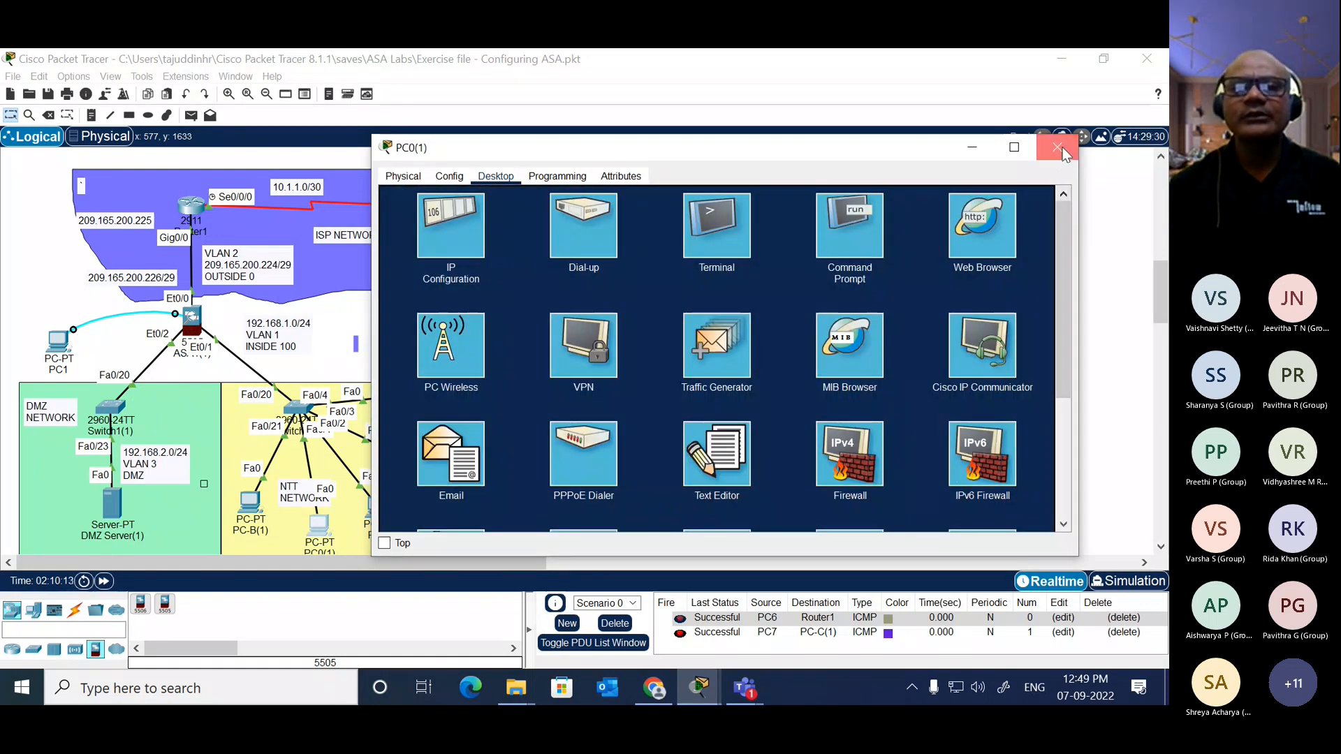
Step: Close the PC0(1) window, open the CLI of ASA1(1) and try the command "wrie" at the user prompt
left_click(1057, 147)
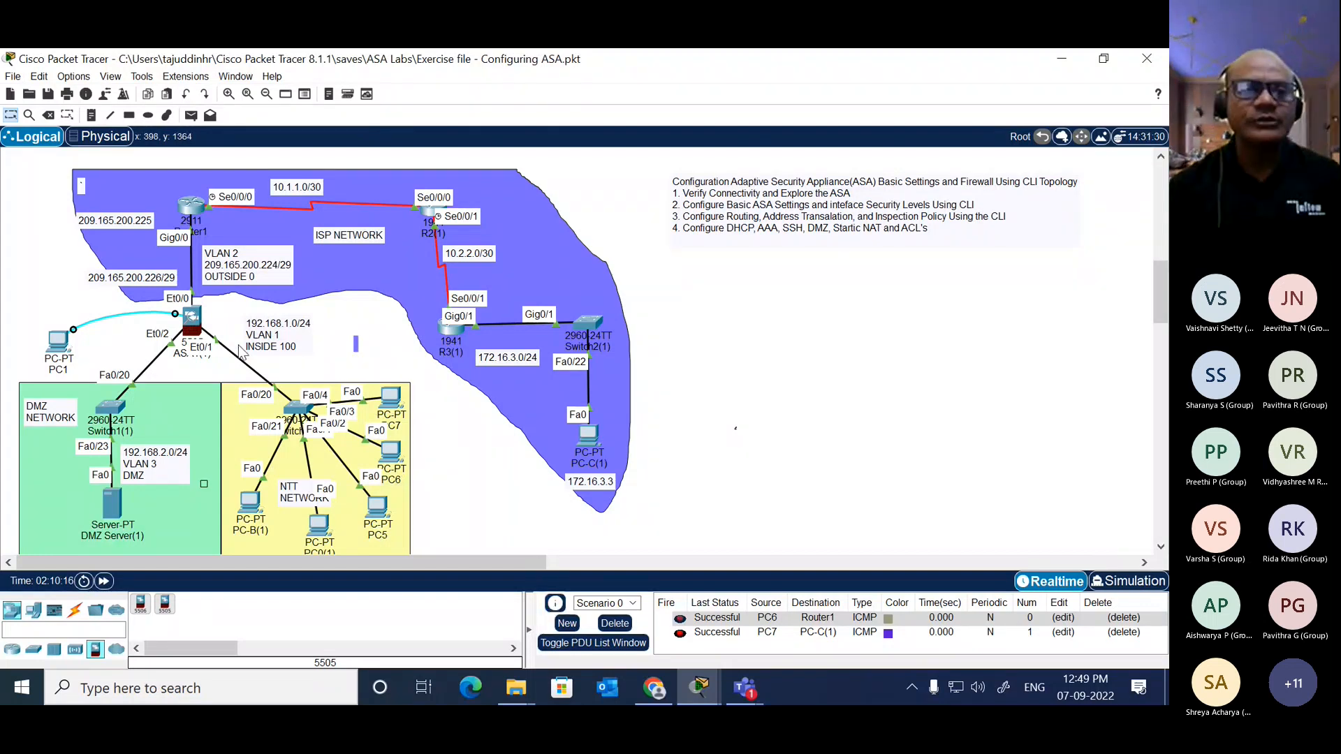
left_click(192, 321)
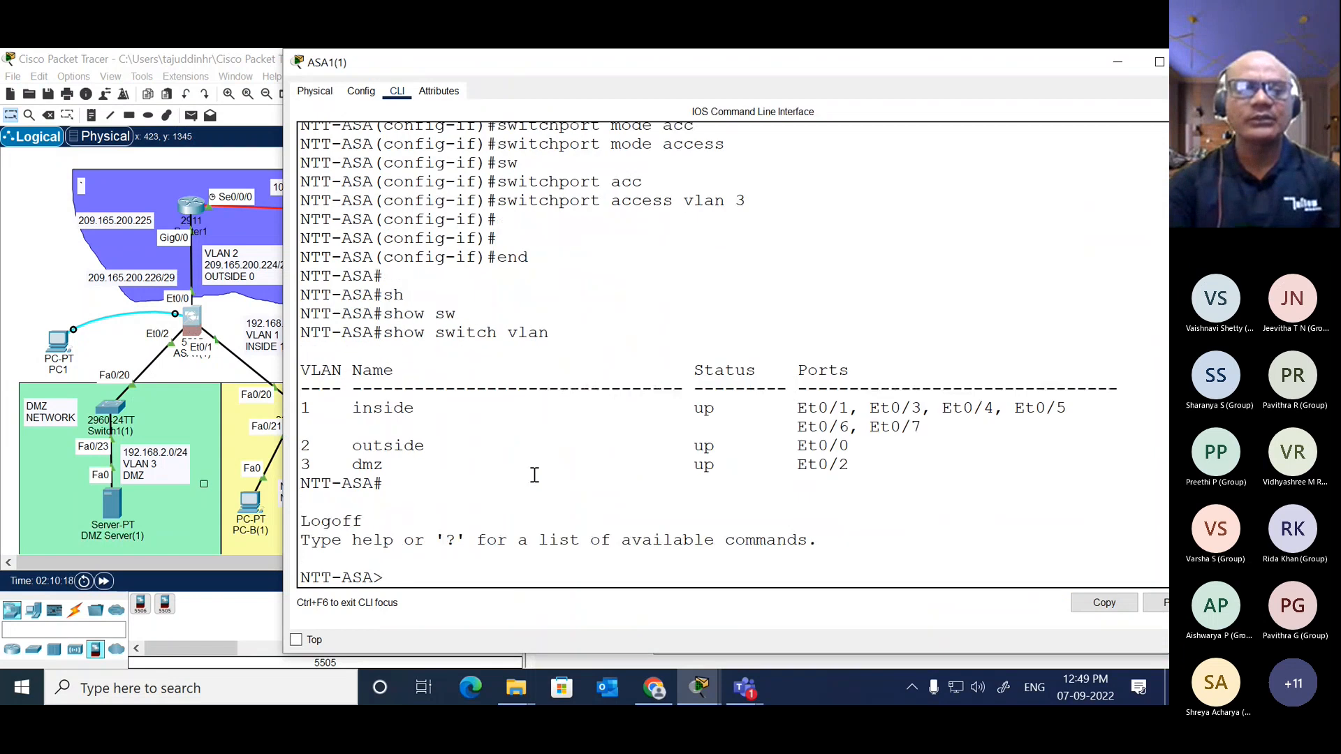
key("Return")
type("wrie")
key("Return")
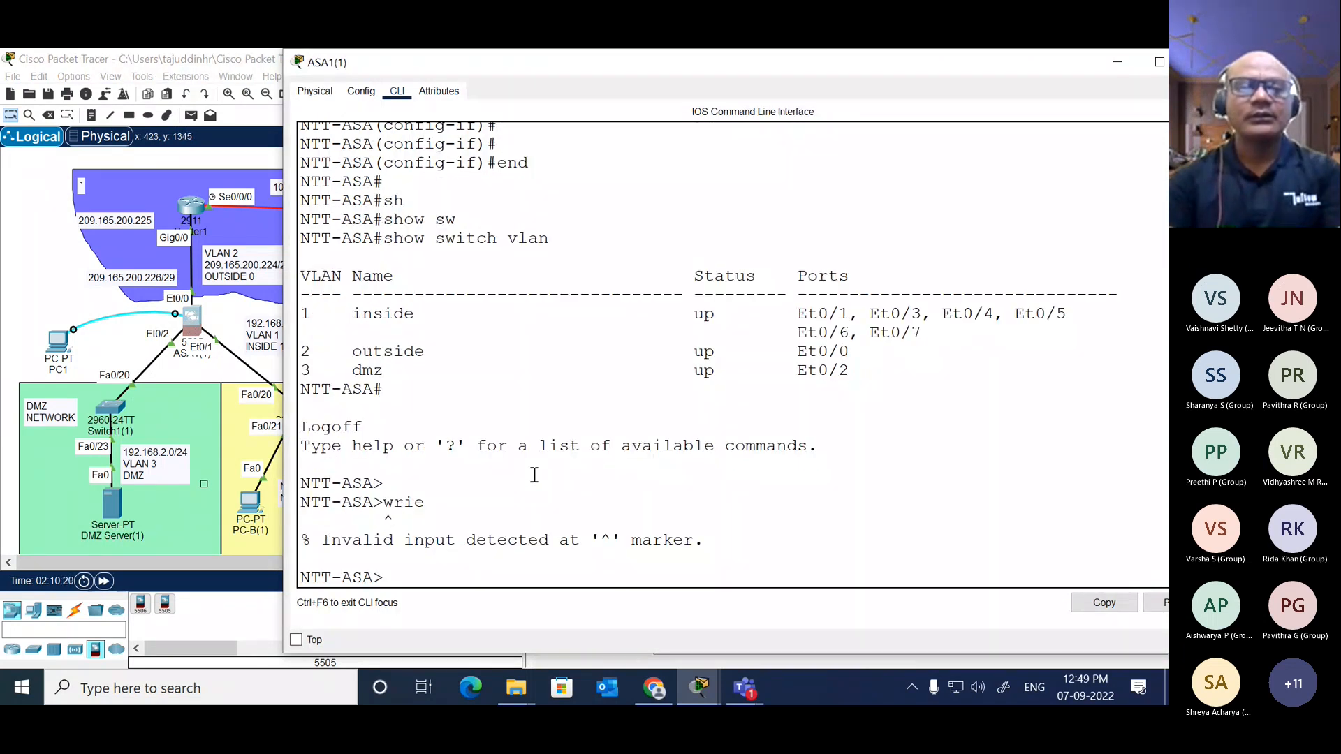
Step: Enter privileged EXEC mode on the ASA with the enable command and the enable password
type("en")
key("Tab")
key("Return")
key("Return")
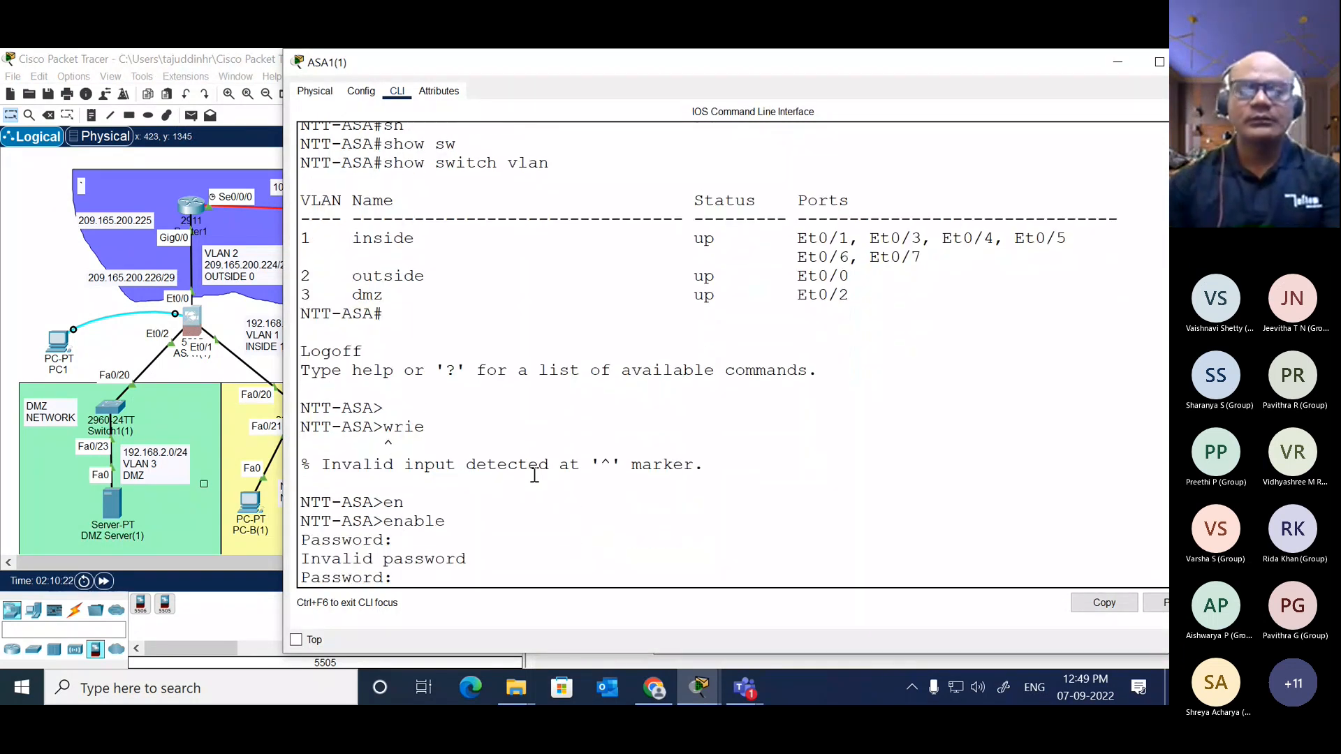
key("Return")
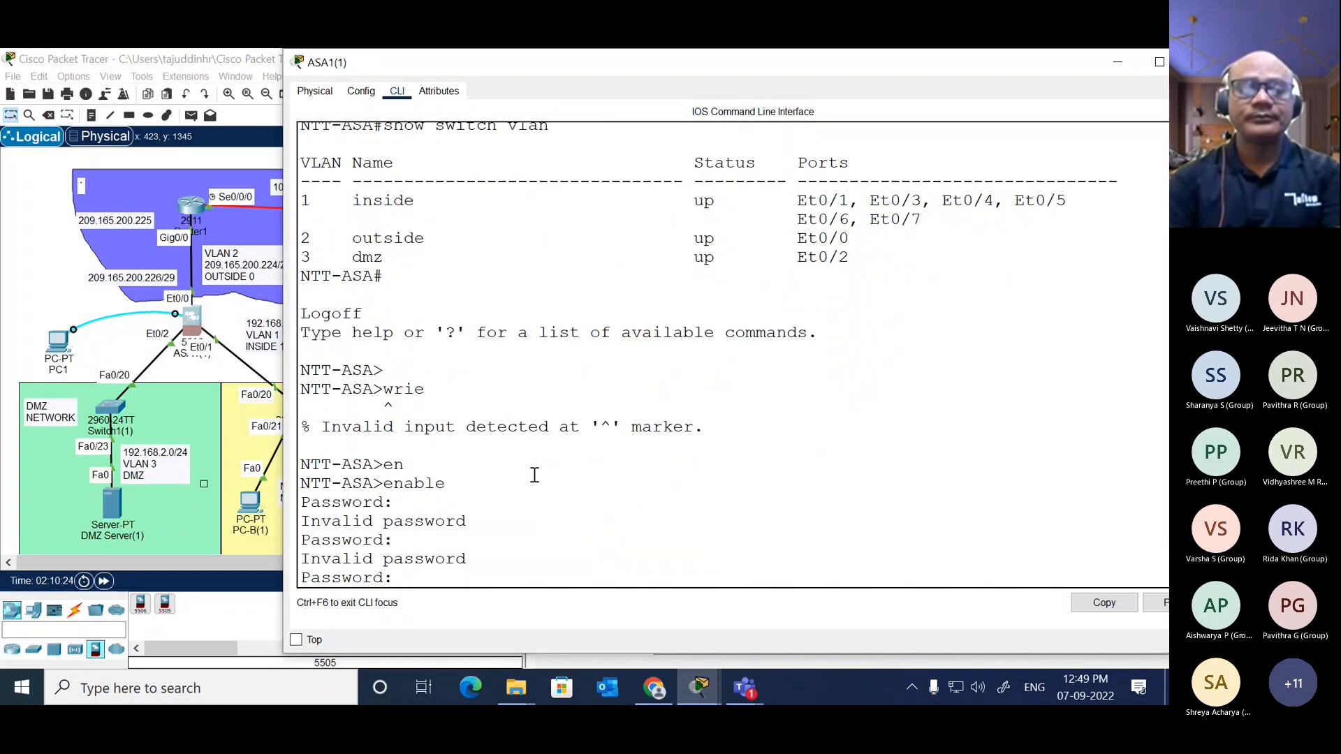
key("Return")
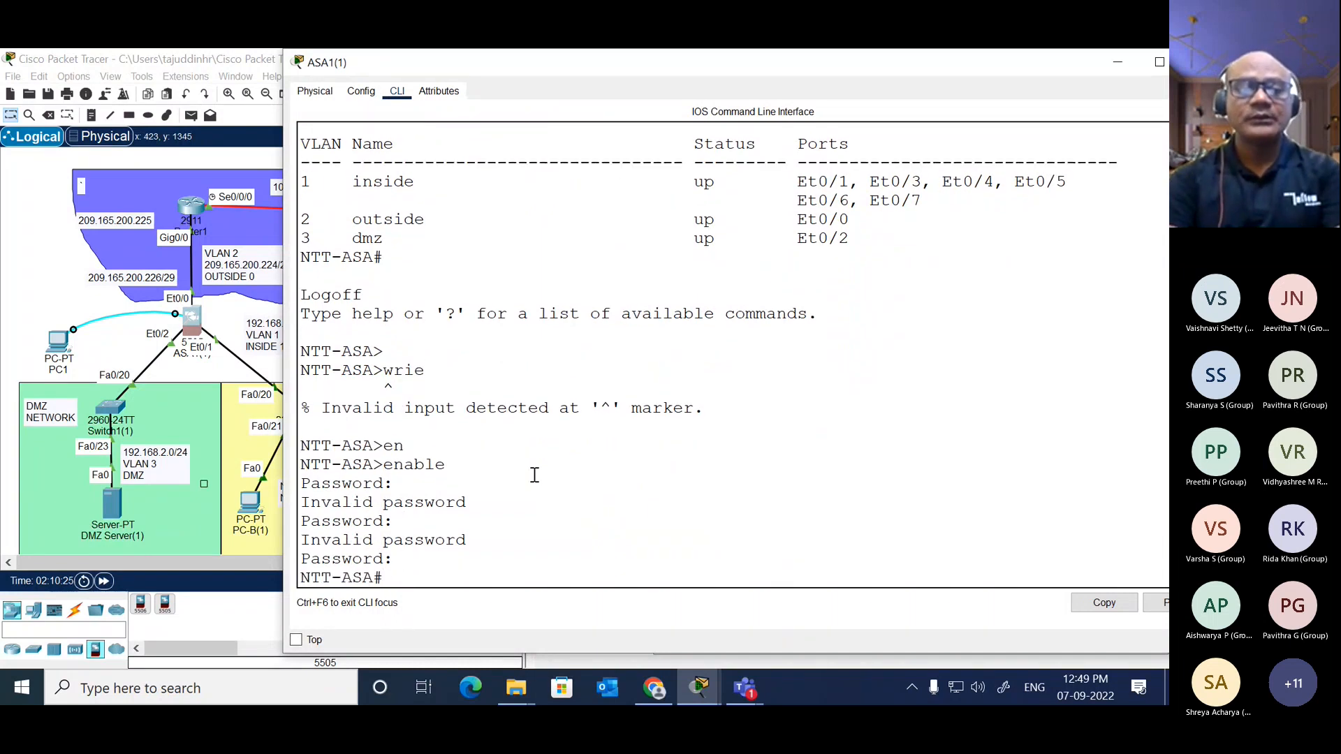
key("Return")
key("Return")
key("Return")
Step: Save the ASA's running configuration with "write mem"
type("wri")
key("Tab")
type("mem")
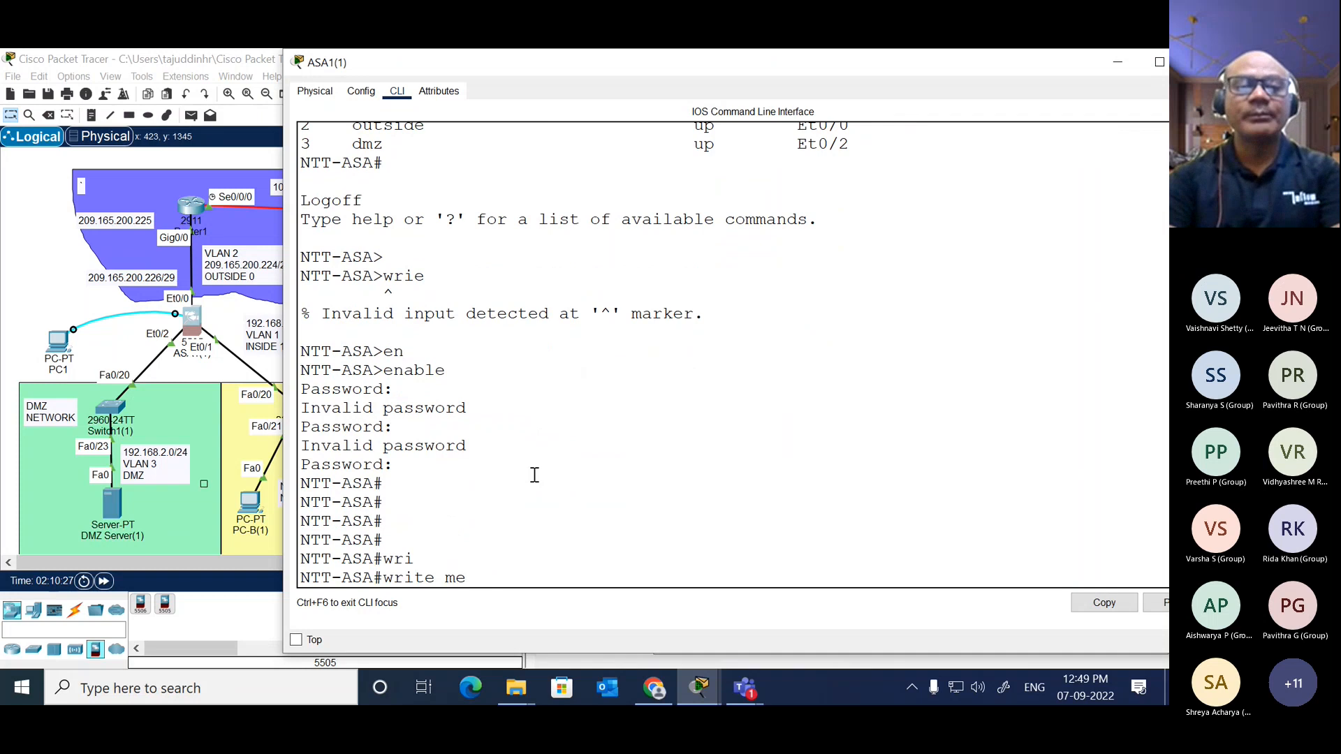
key("Return")
key("Return")
key("Return")
key("Return")
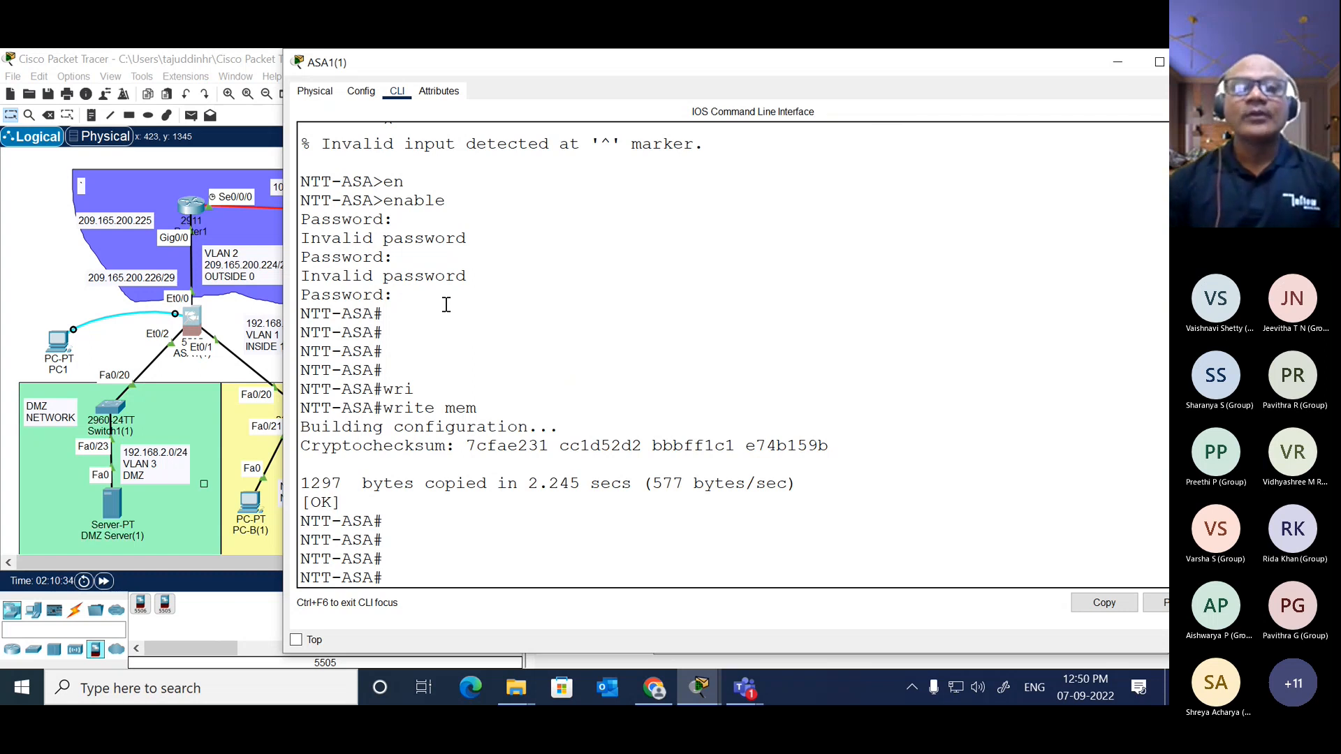
Step: Enter global configuration mode on the ASA with "conf t"
left_click(496, 558)
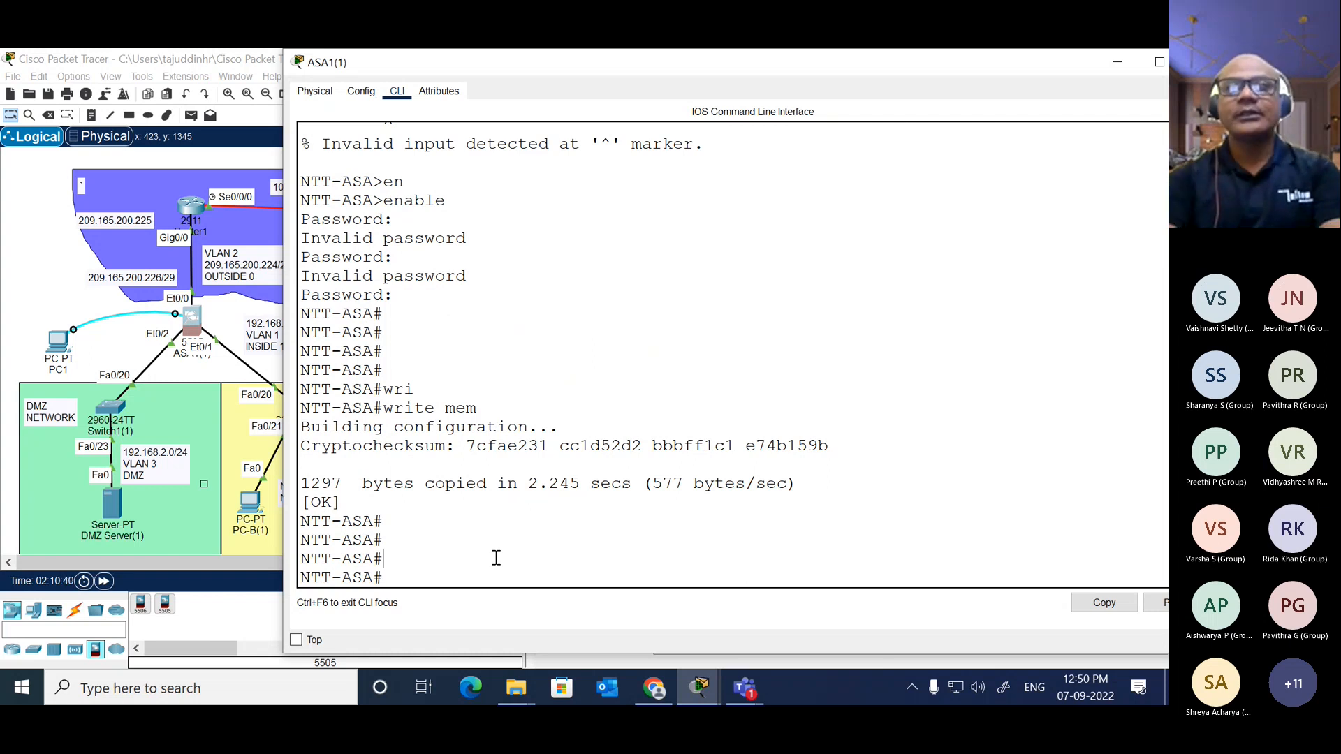
type("conf t")
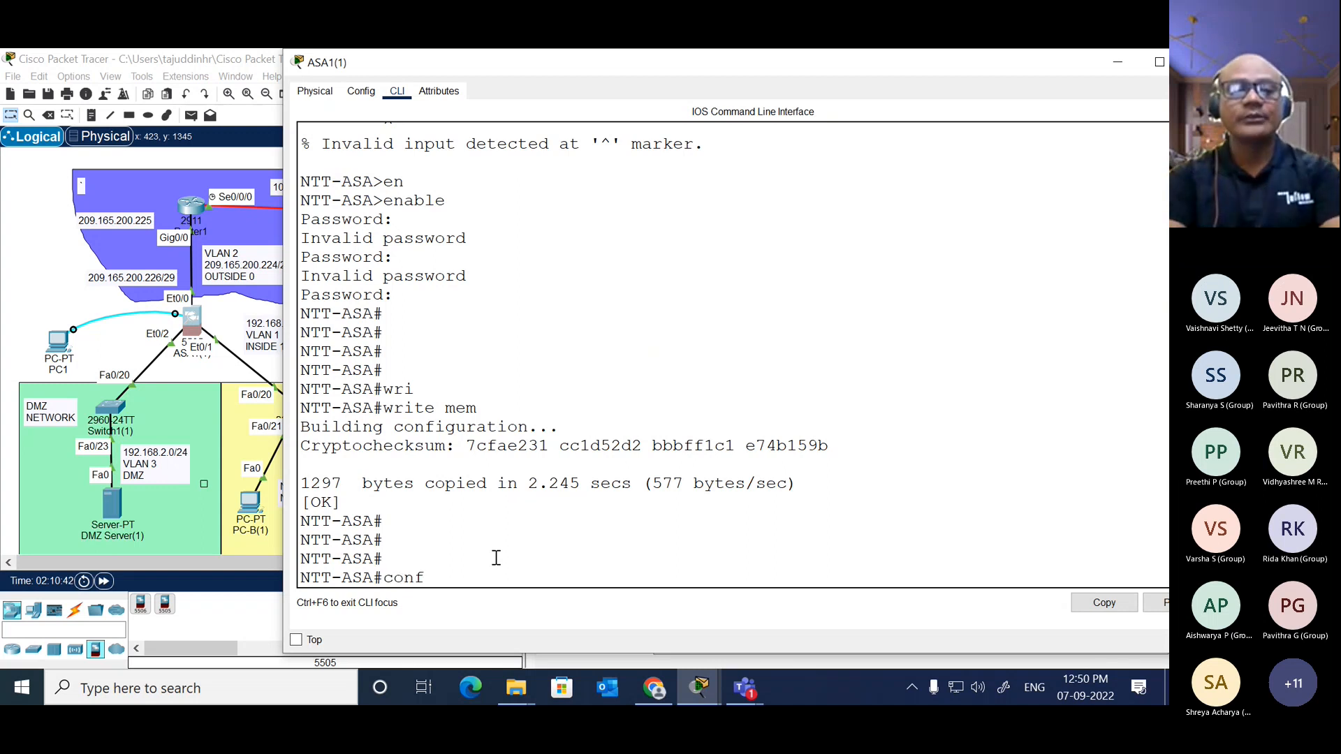
key("Return")
Step: Create the local user admin with the username command, checking the password option's help and entering the account password
type("uer")
key("Tab")
key("BackSpace")
key("BackSpace")
key("BackSpace")
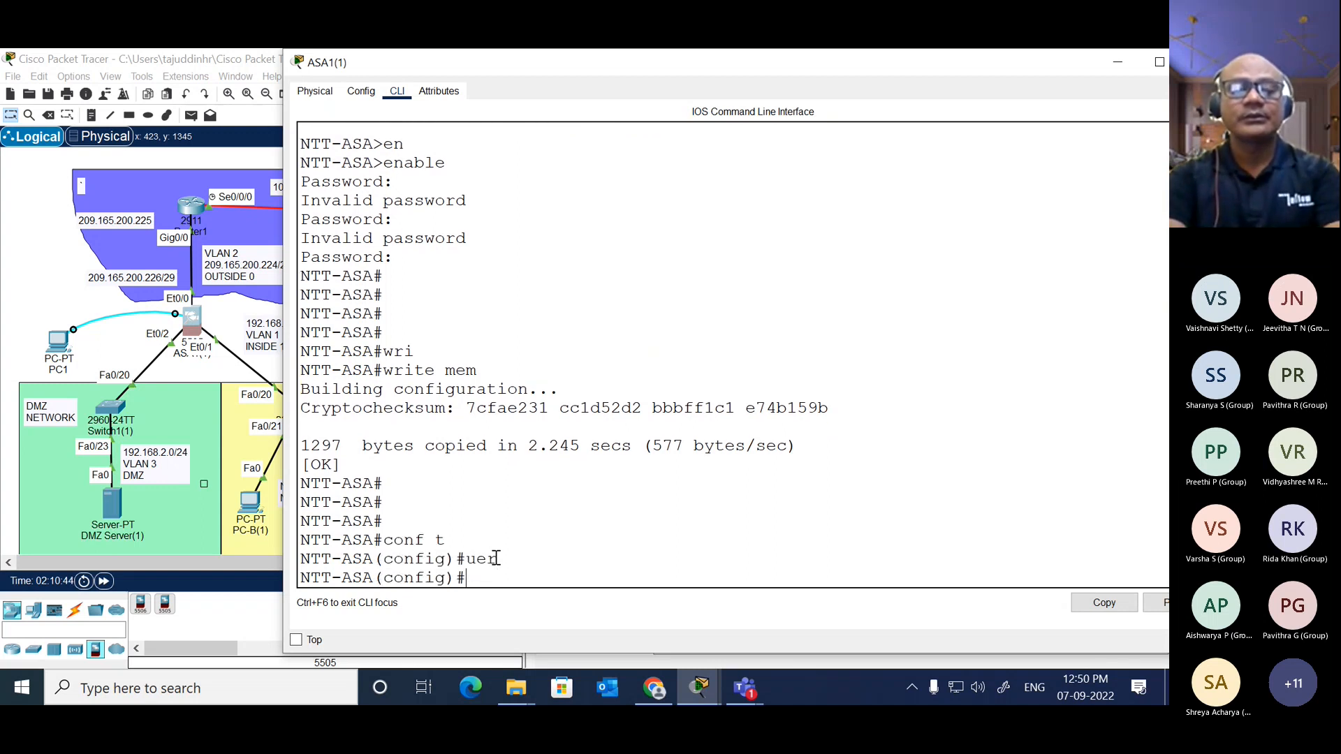
type("user")
key("Tab")
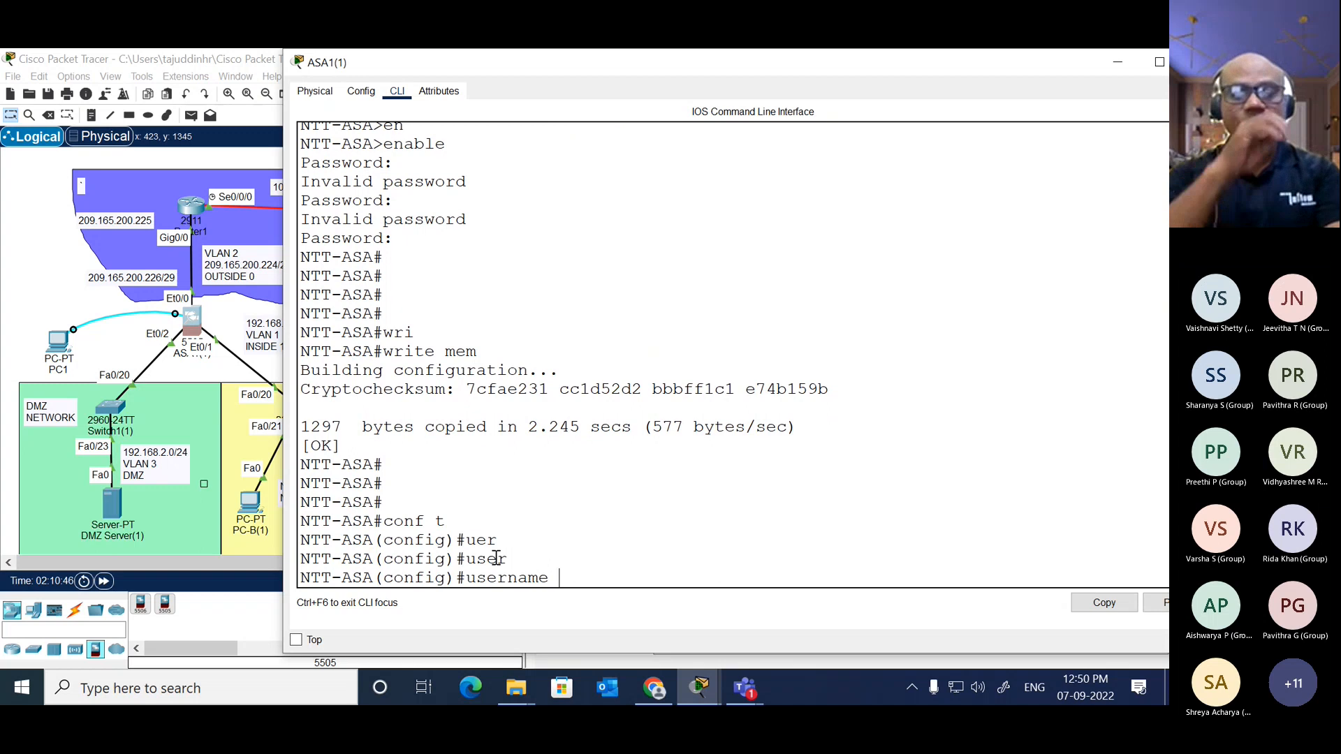
type("admin pa")
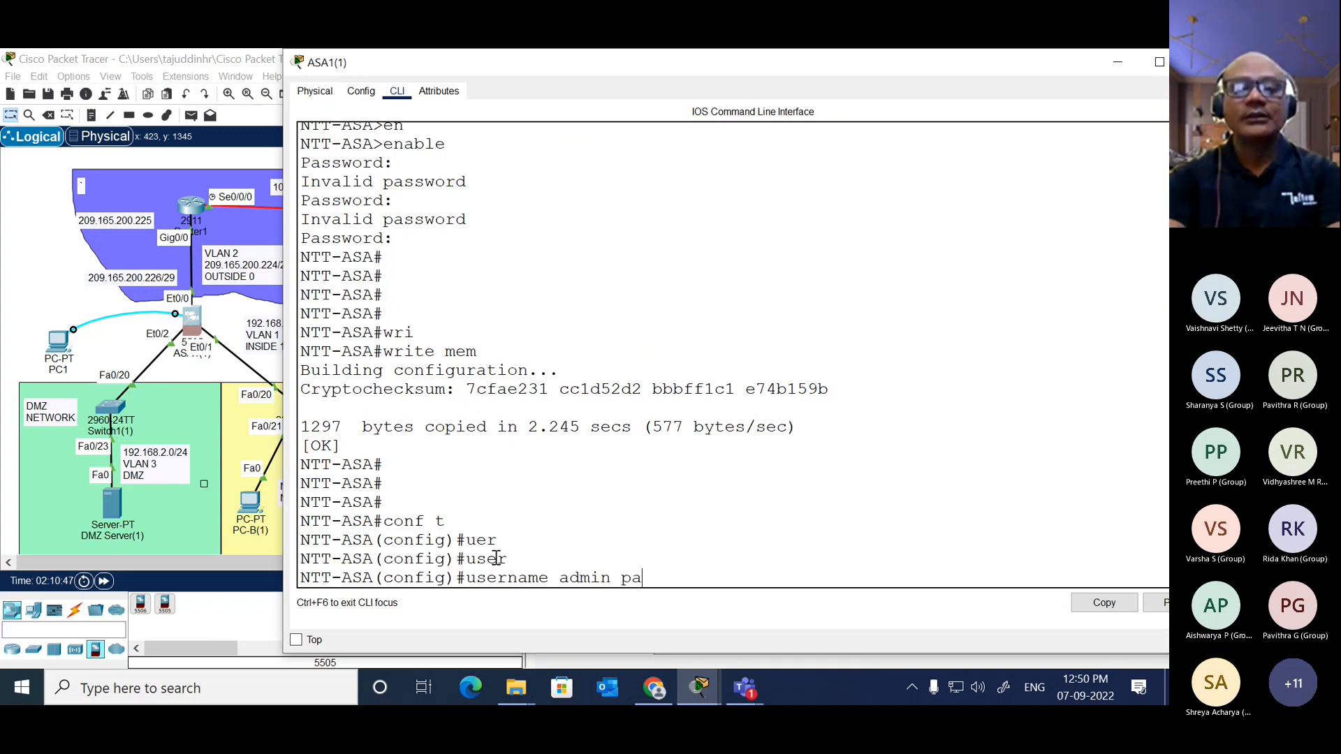
type("ss")
key("Tab")
type("?")
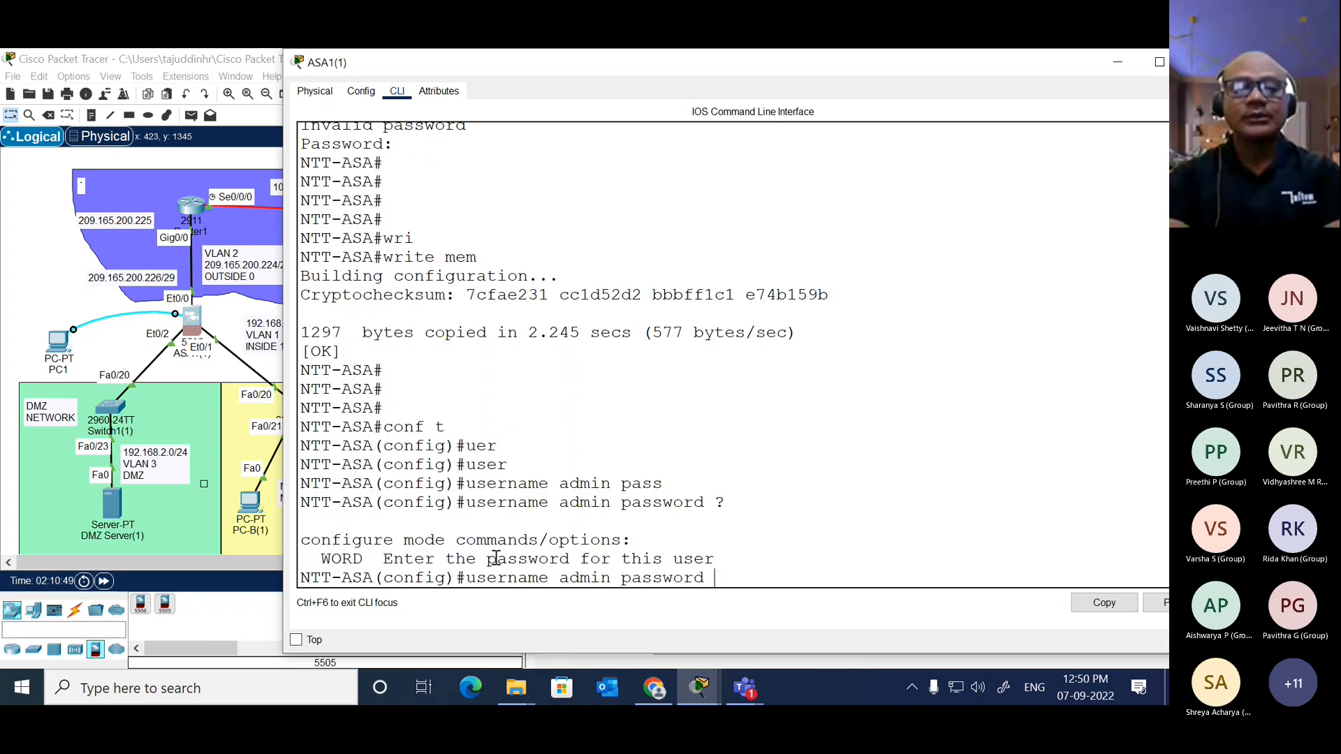
type("cisco")
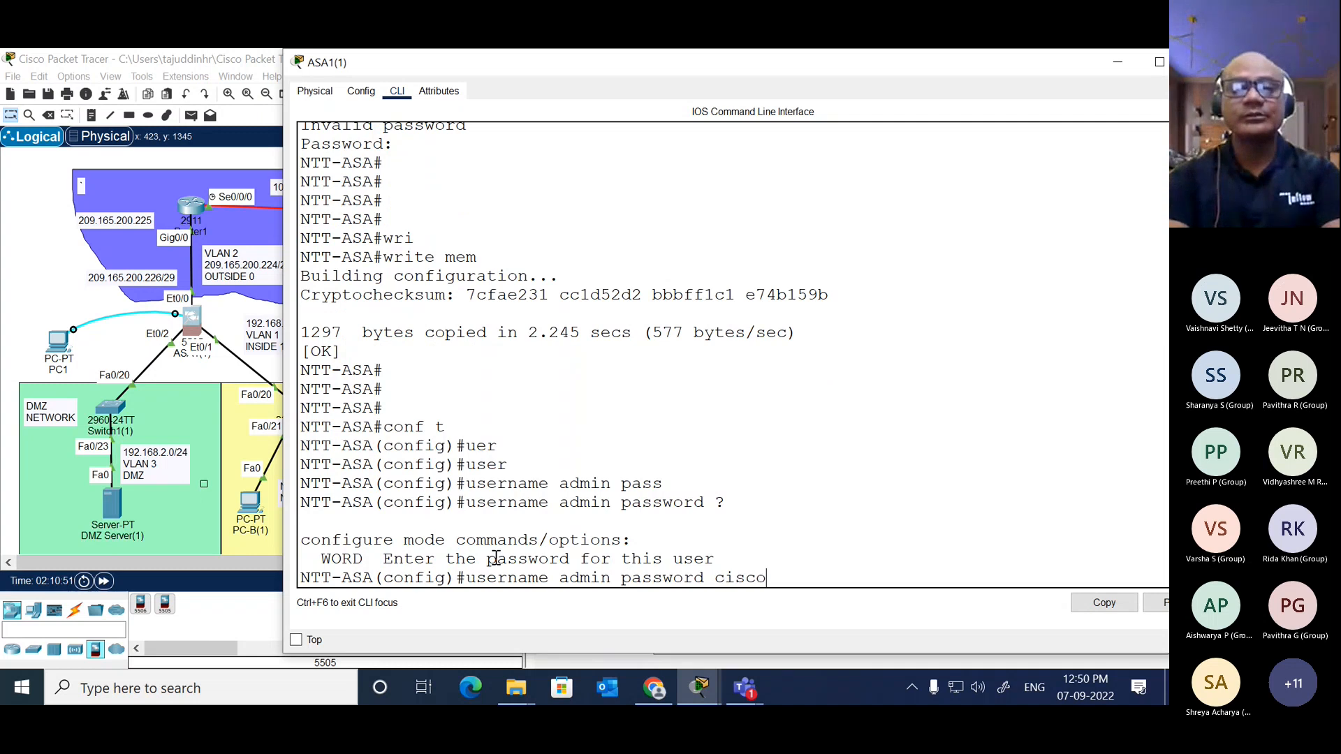
key("Return")
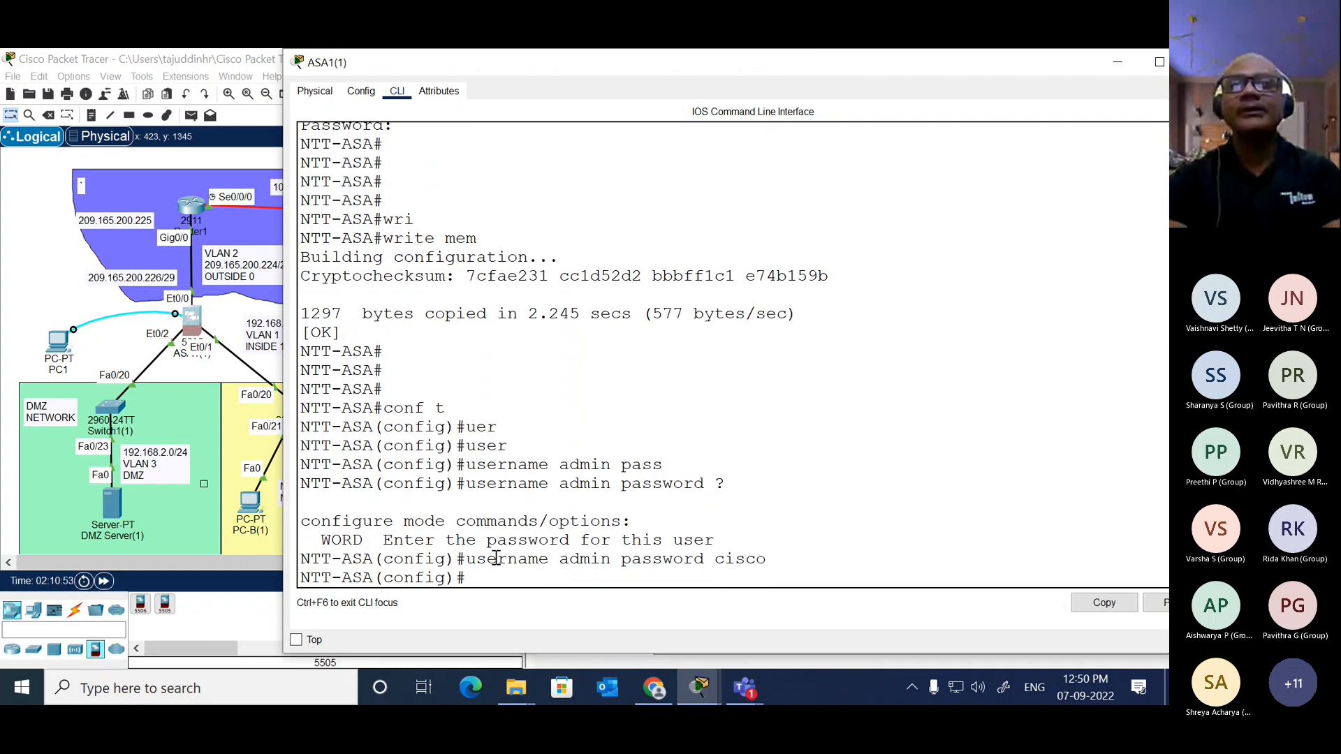
Step: Start an "aaa" command in global configuration mode and list its available options
type("aa")
key("Tab")
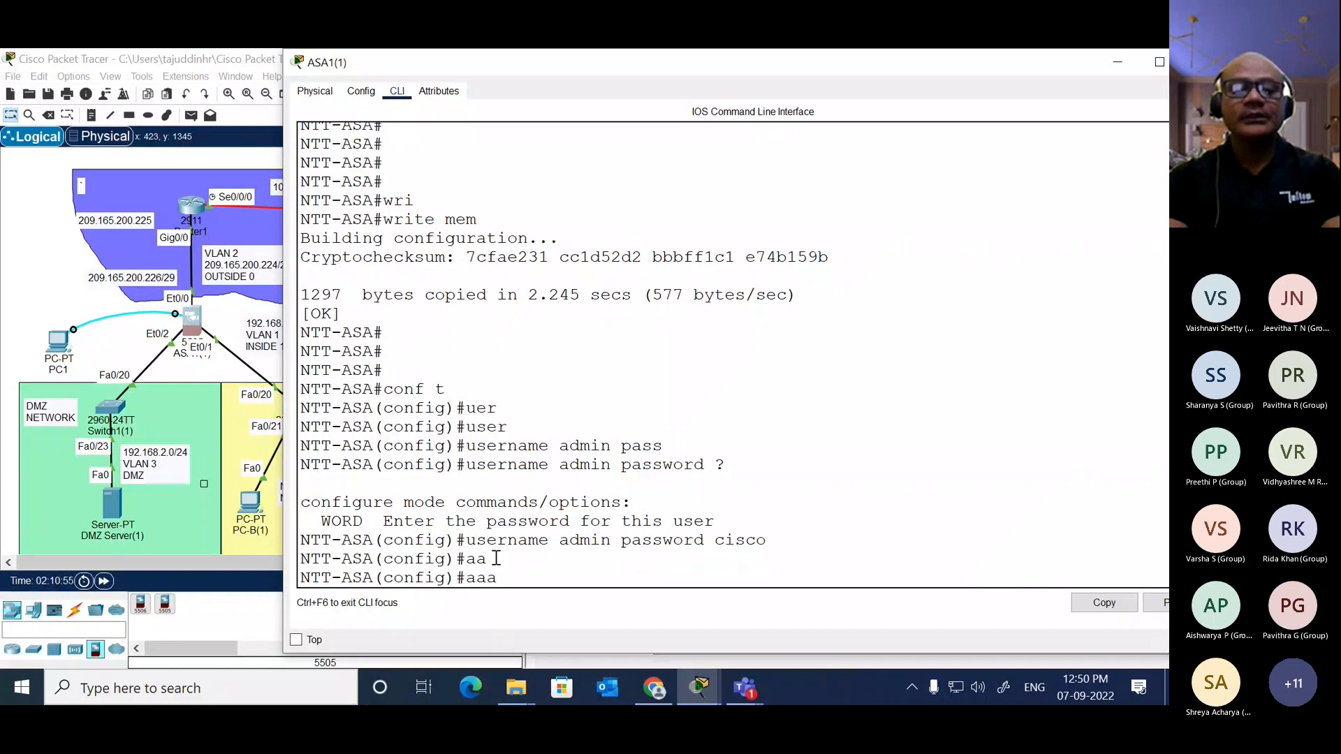
type("th")
key("Tab")
key("BackSpace")
key("BackSpace")
type("au")
key("Tab")
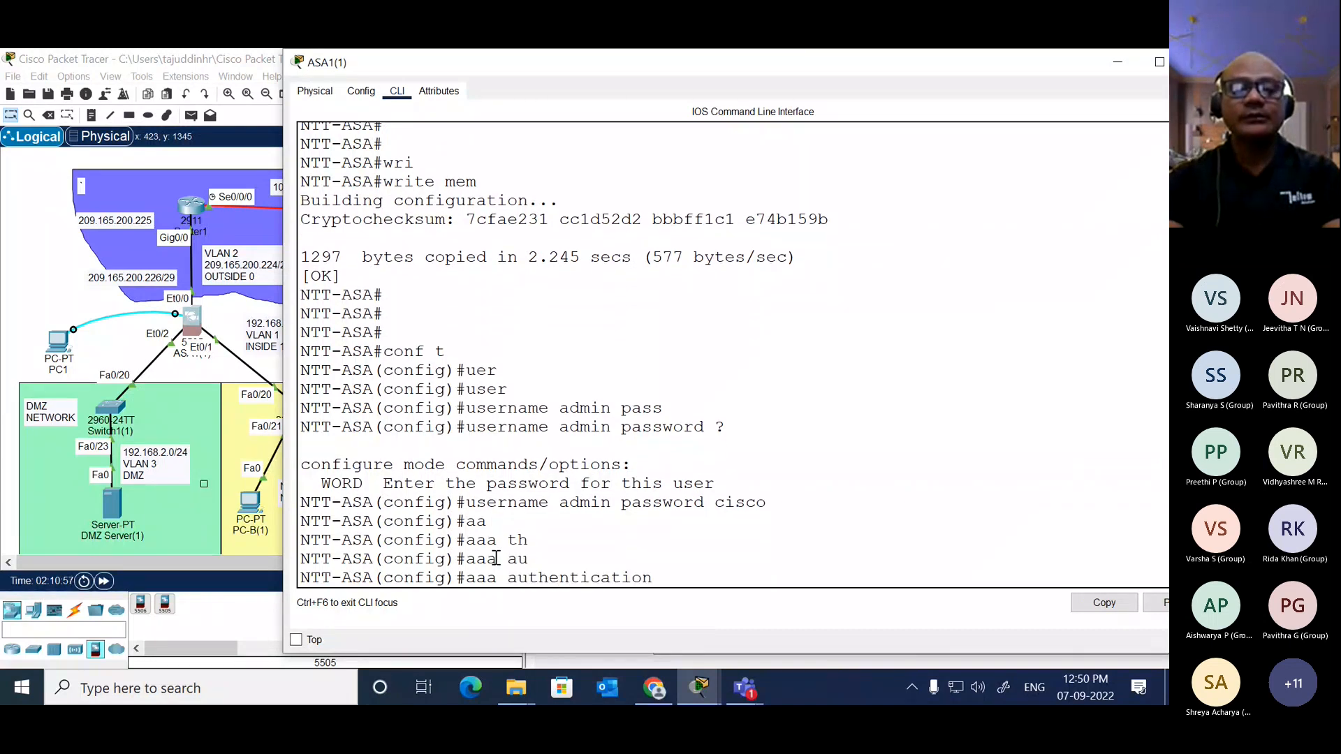
key("BackSpace")
key("BackSpace")
key("BackSpace")
key("BackSpace")
key("BackSpace")
key("BackSpace")
key("BackSpace")
key("BackSpace")
key("BackSpace")
key("BackSpace")
key("BackSpace")
key("BackSpace")
key("BackSpace")
key("BackSpace")
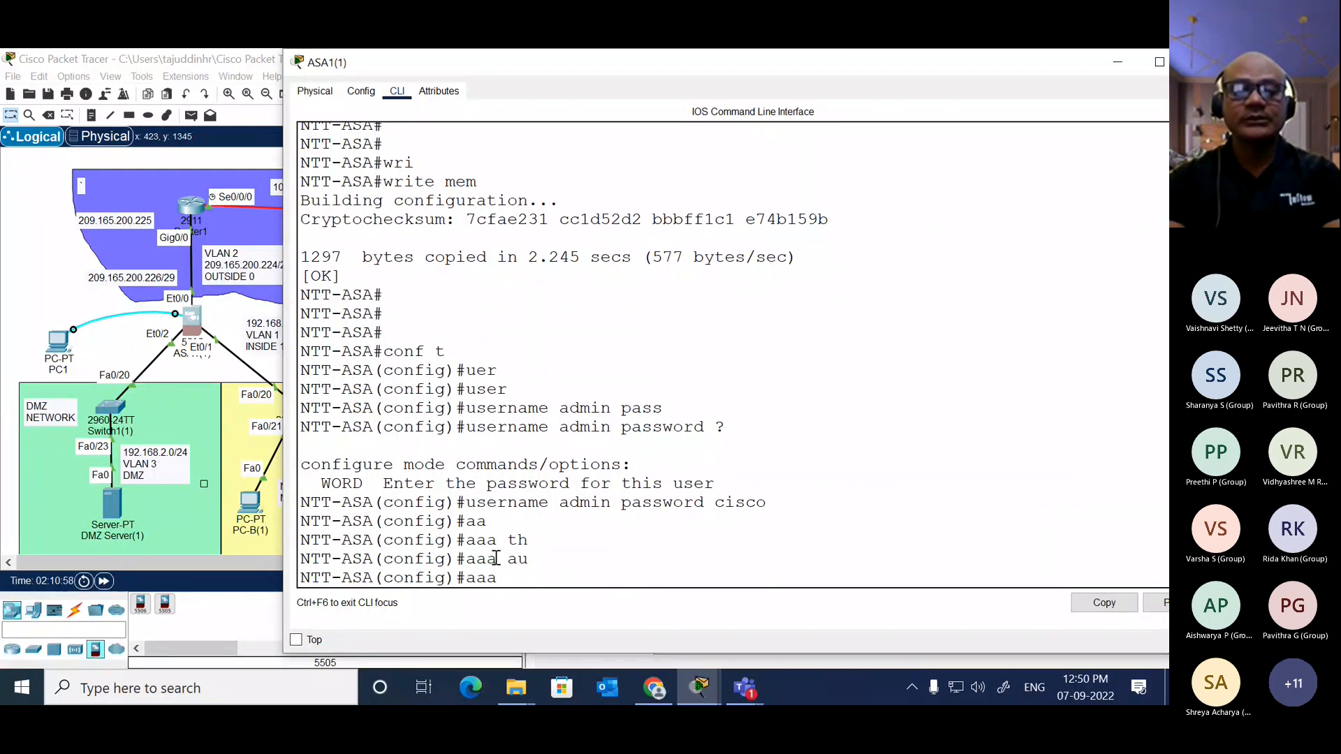
type("?")
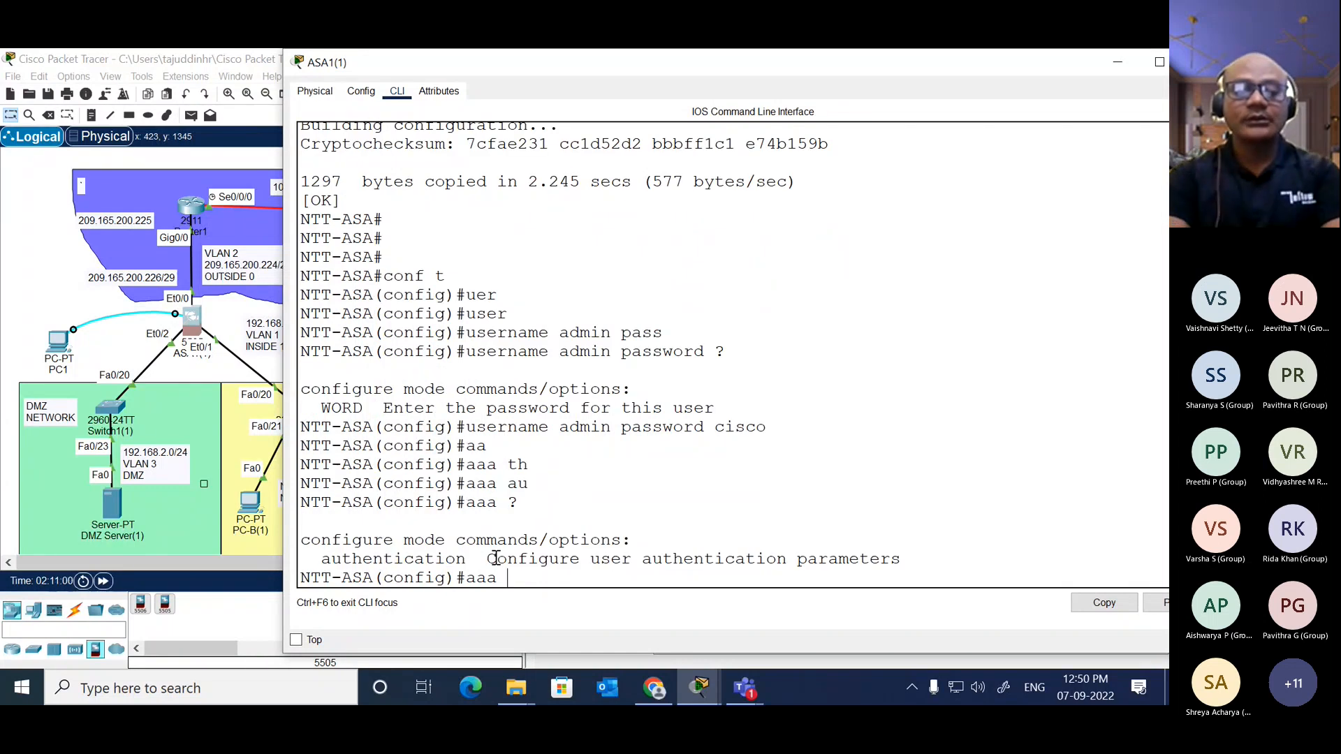
type("auth")
Step: Extend the command to "aaa authentication ssh", listing the options available after authentication and after ssh
key("Tab")
type("?")
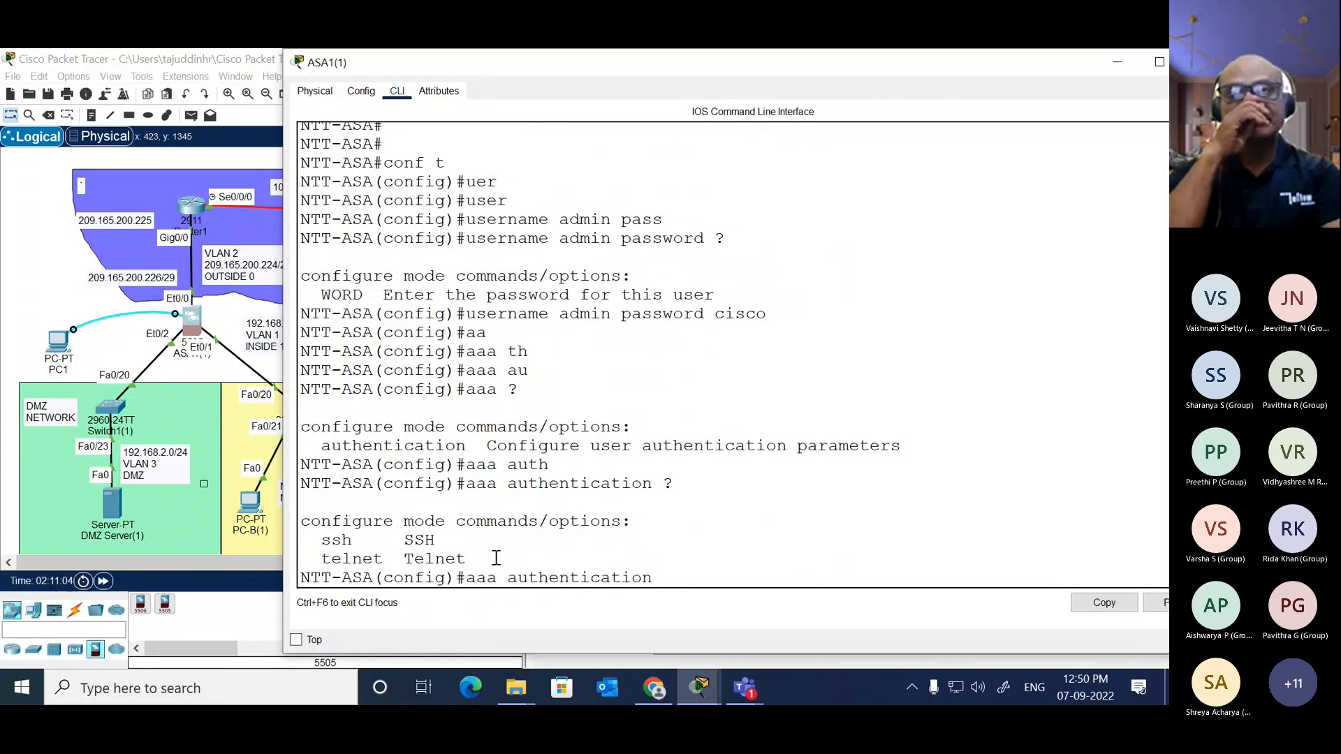
type("sh")
key("Tab")
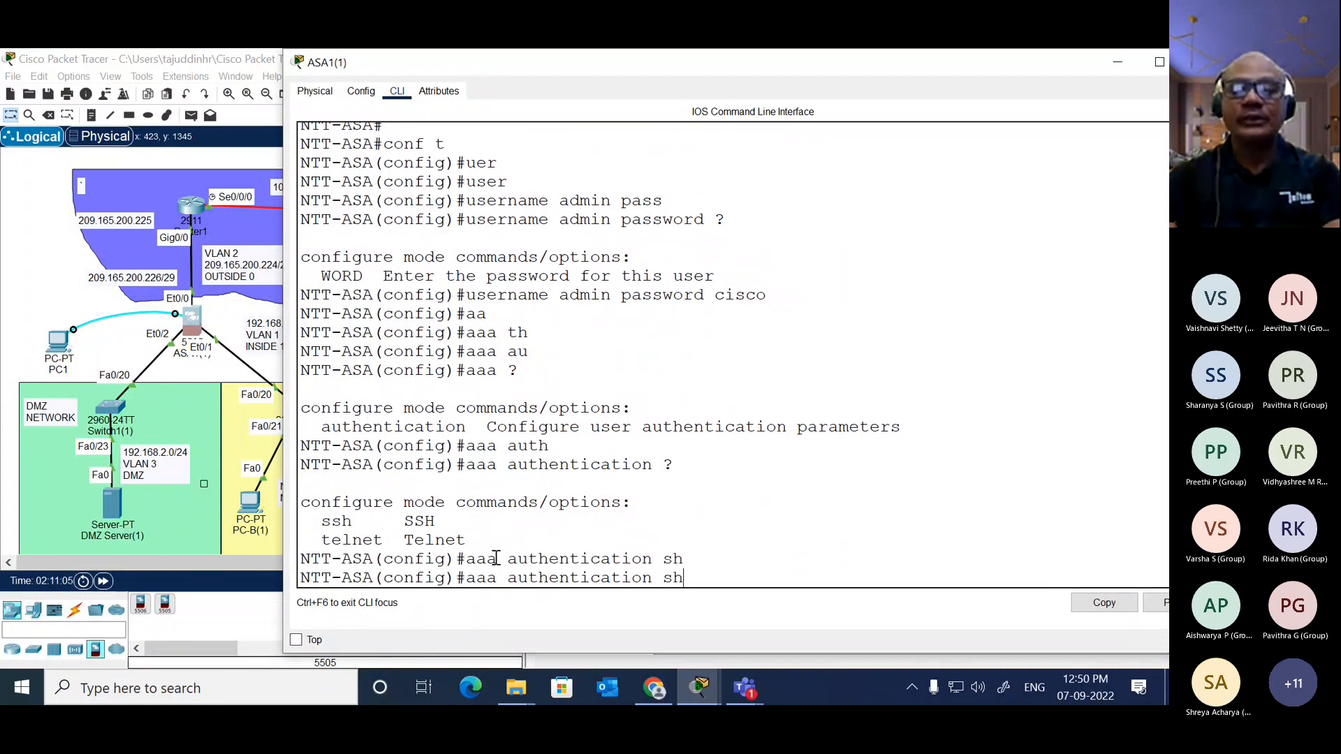
type("h")
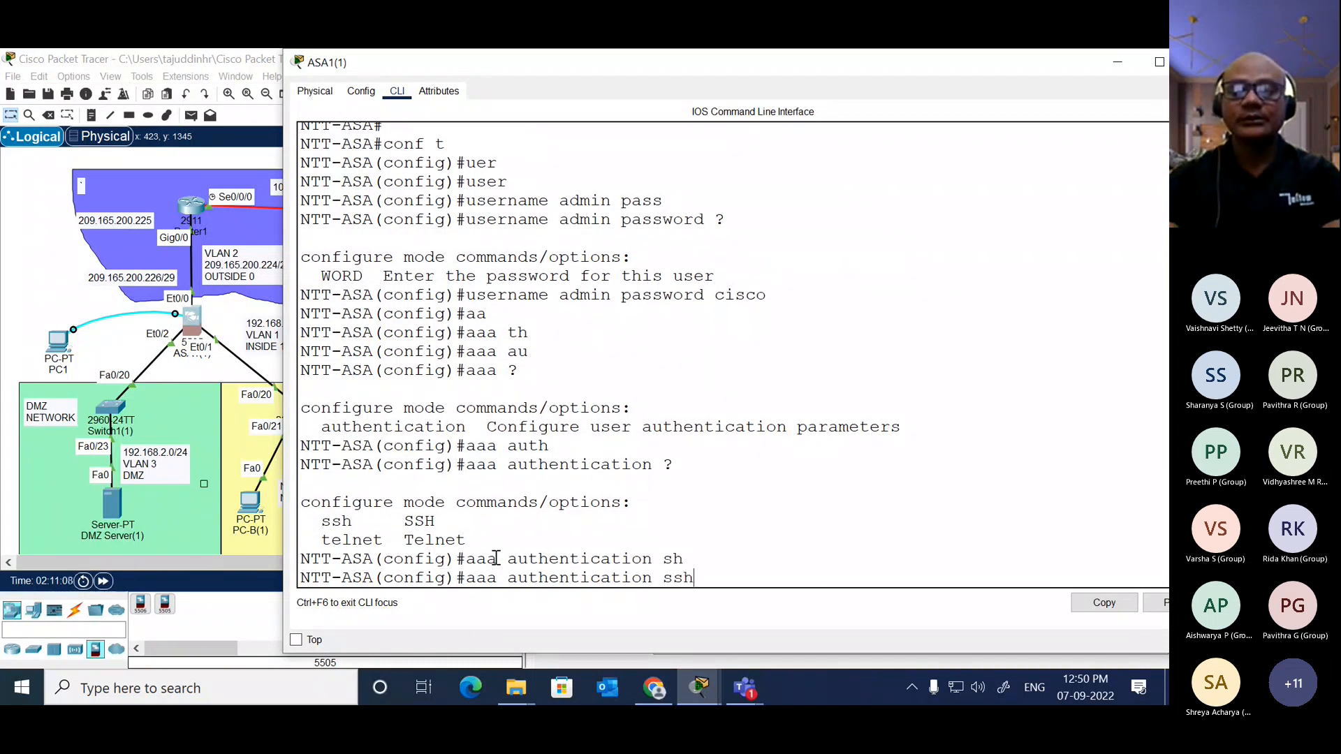
type(" ?")
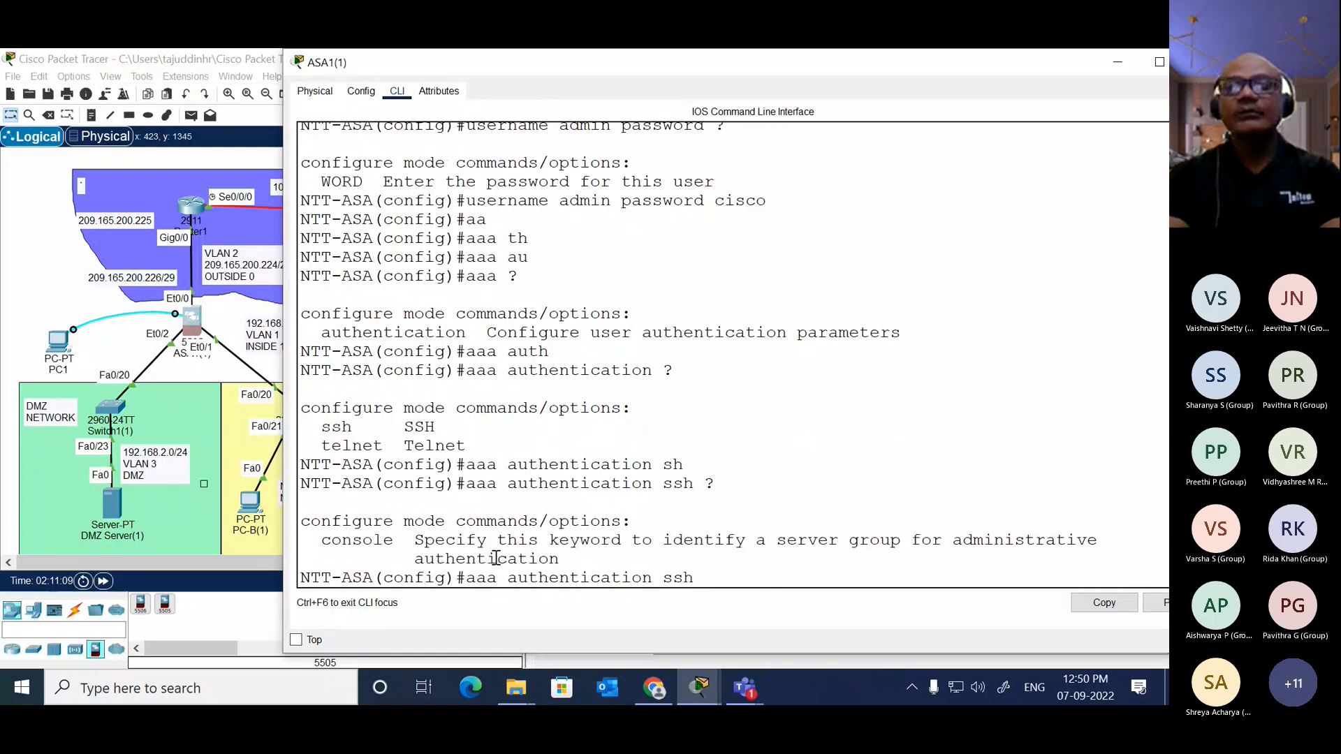
type("con")
Step: Complete and run "aaa authentication ssh console LOCAL", checking the options after console, so SSH logins use the local user database
key("Tab")
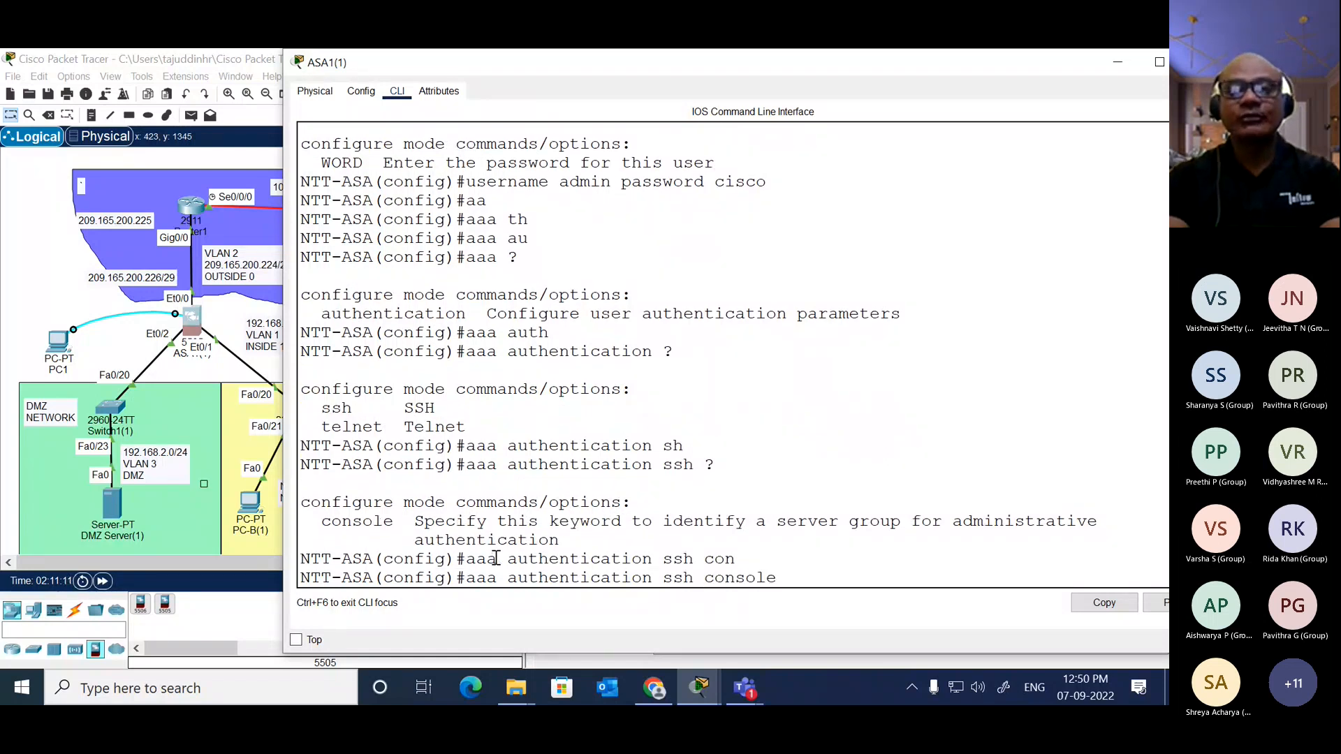
type("?")
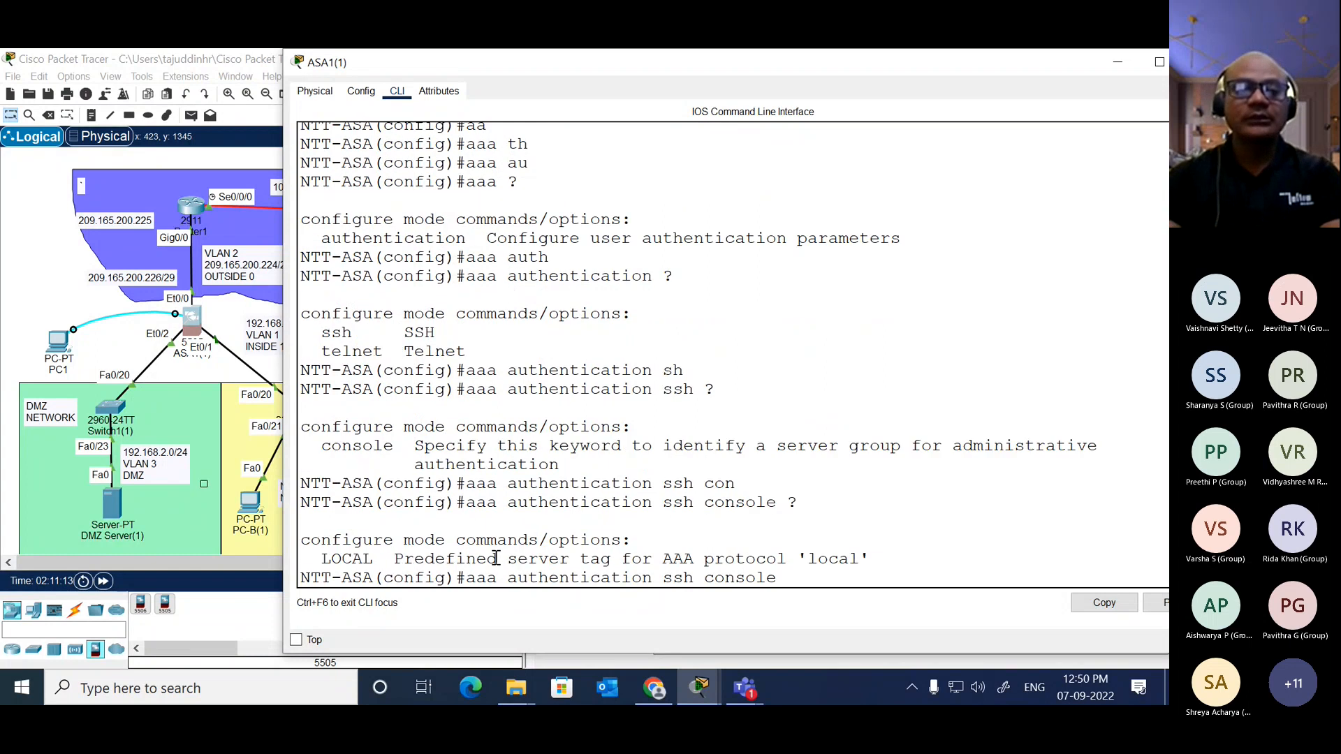
type("loc")
key("Tab")
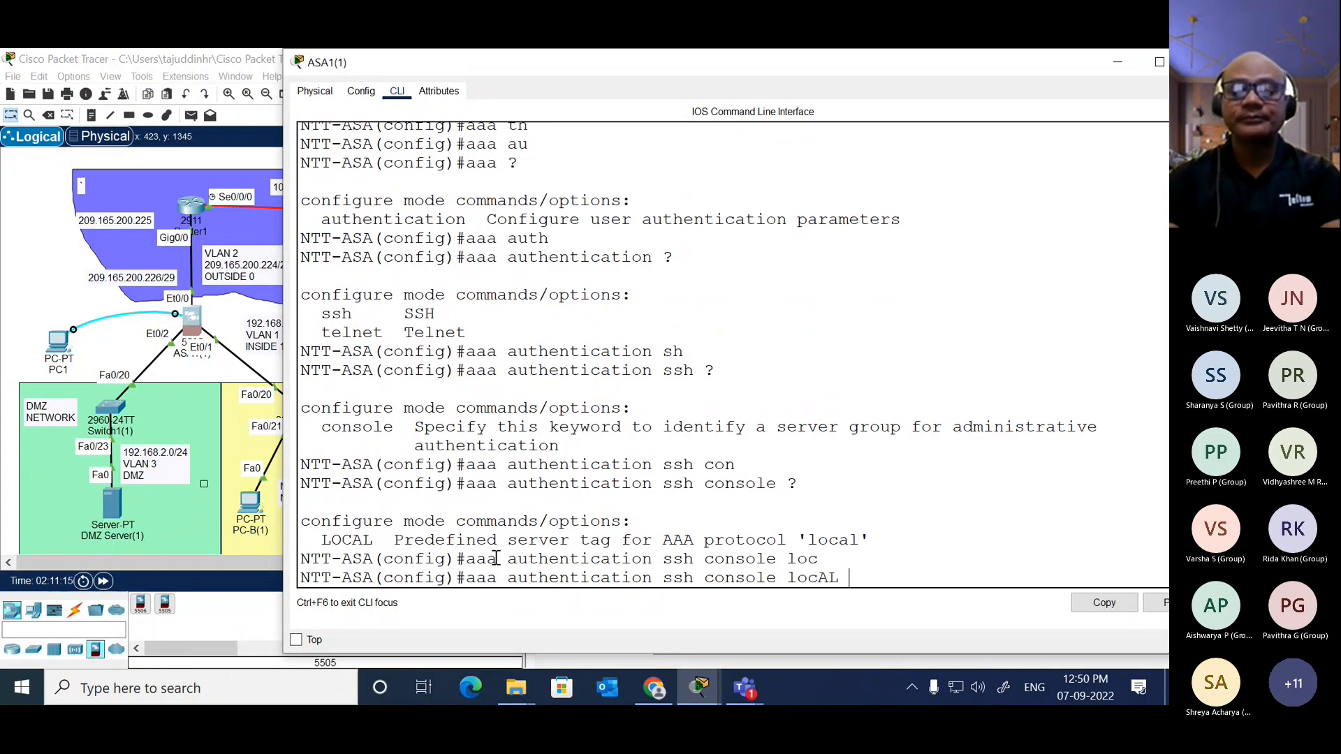
key("Return")
key("Return")
key("Return")
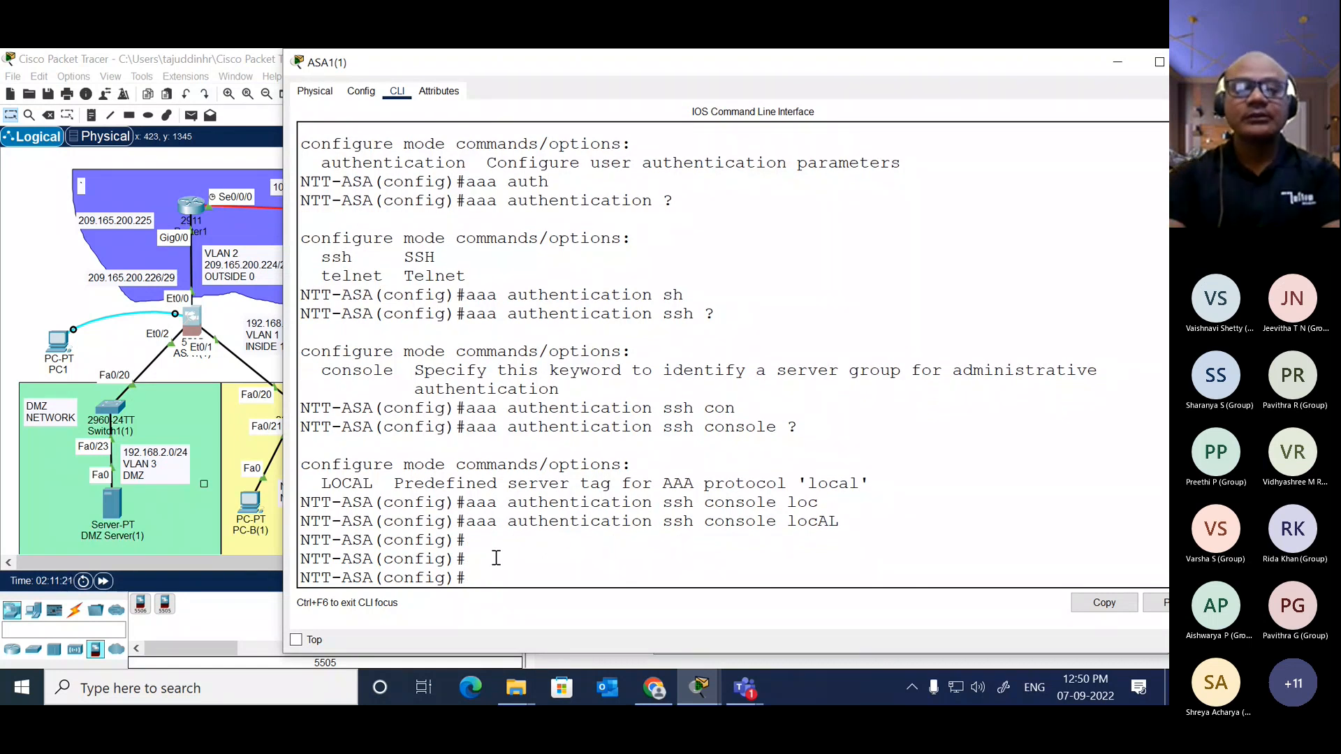
Step: Run "crypto key generate rsa modulus 1024" in global configuration mode to generate the ASA's RSA keys
type("cry")
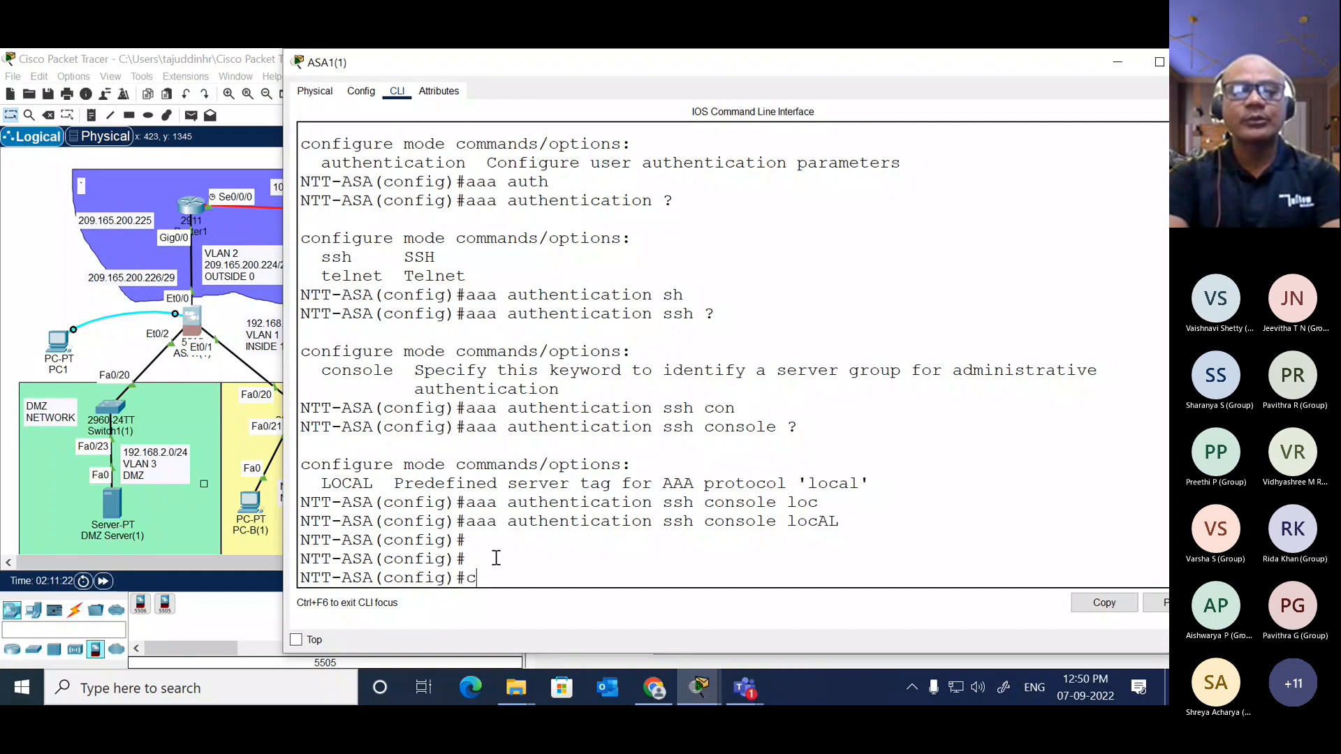
key("Tab")
type("ke")
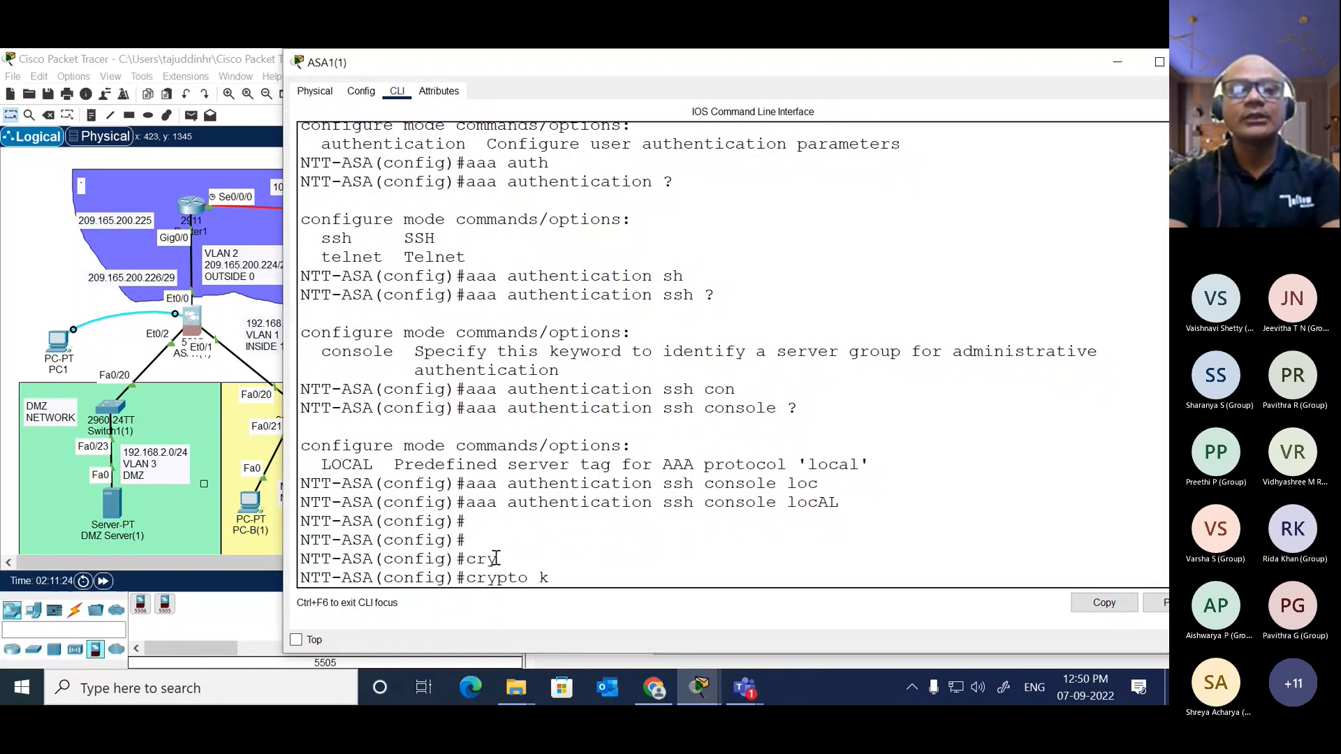
key("Tab")
type("gen")
key("Tab")
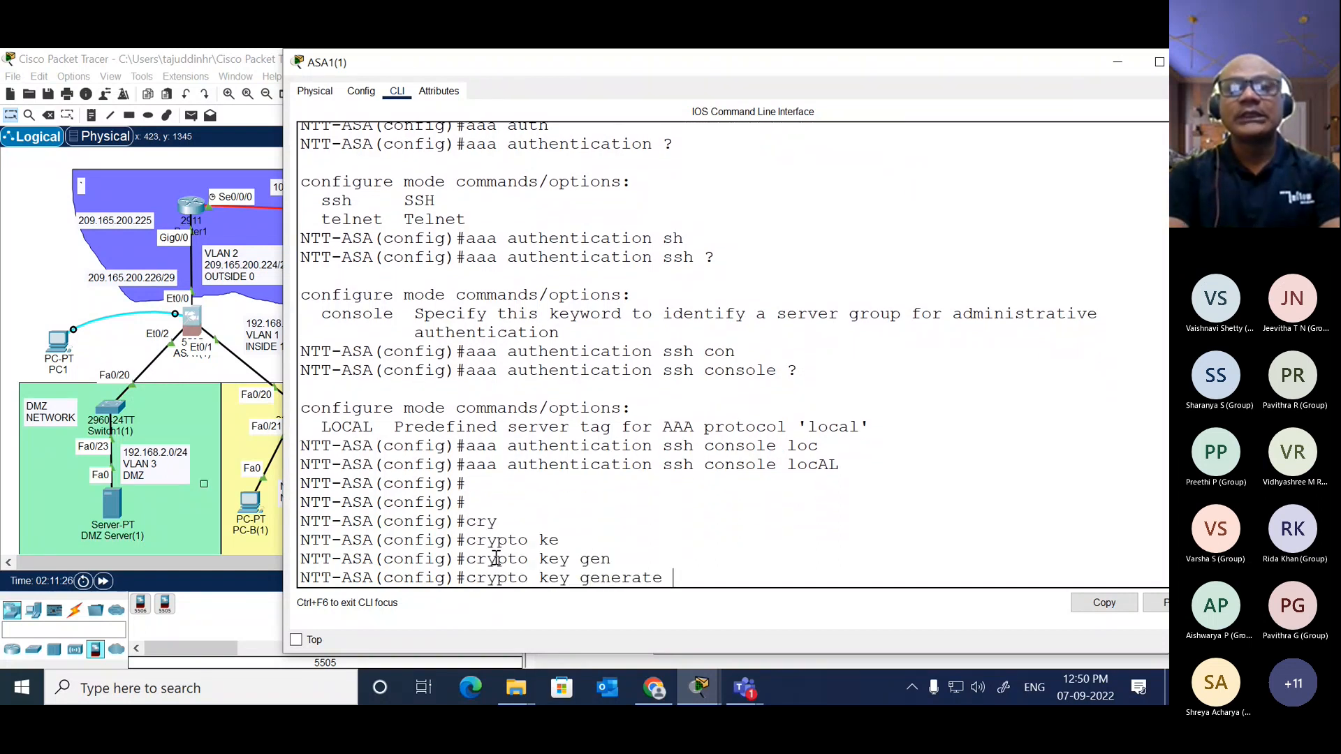
type("rs")
key("Tab")
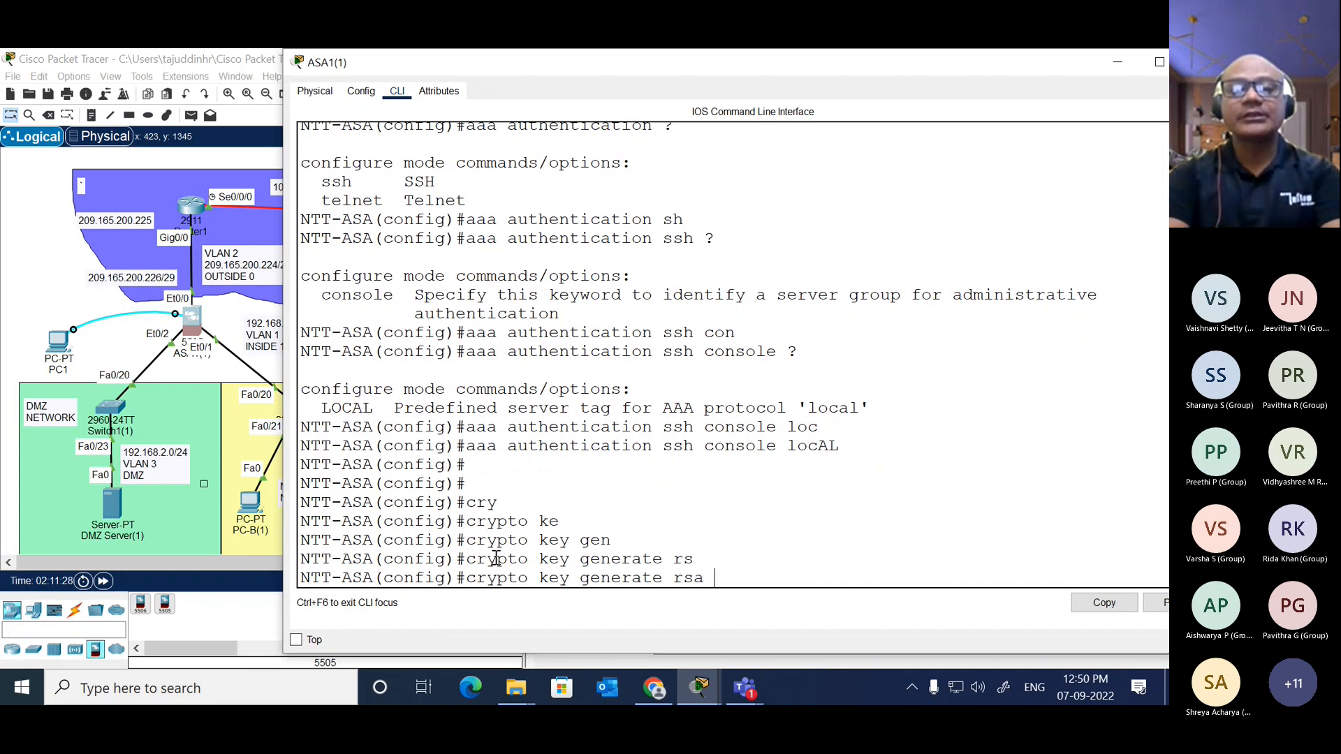
type("mo")
key("Tab")
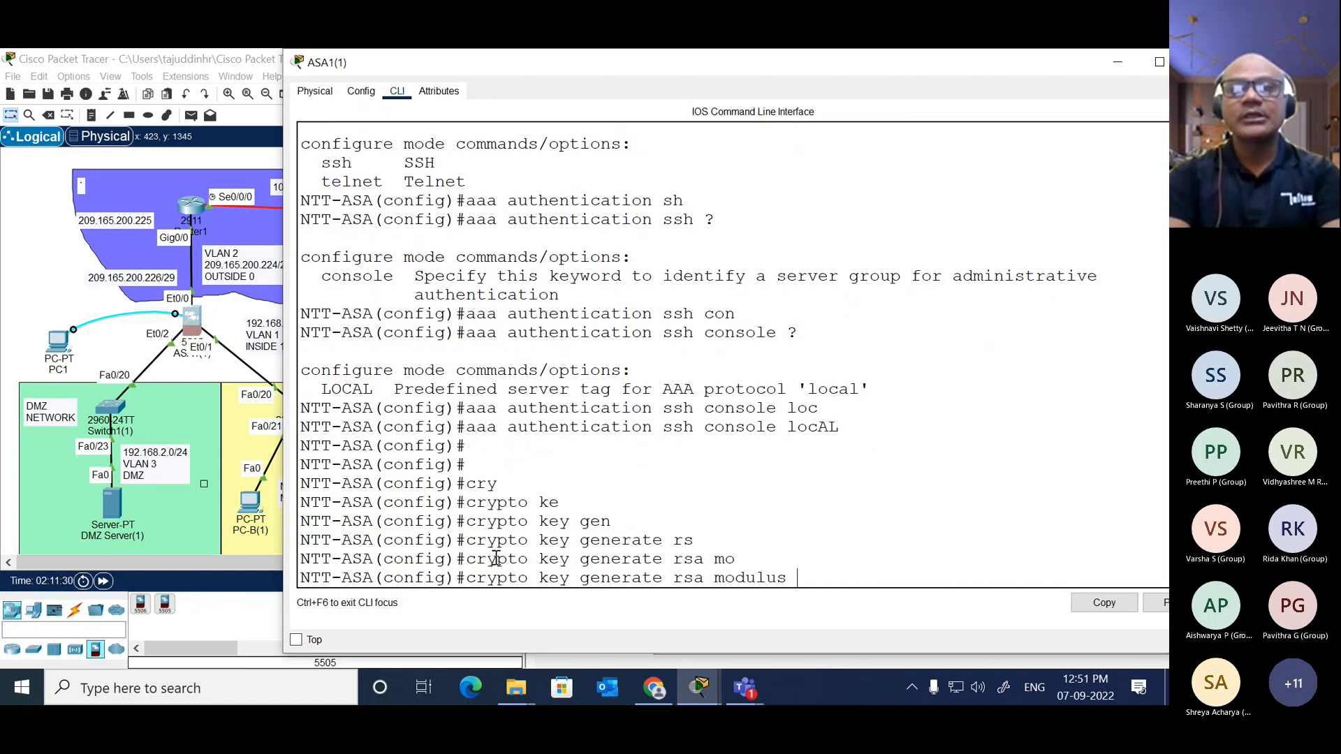
type("1024")
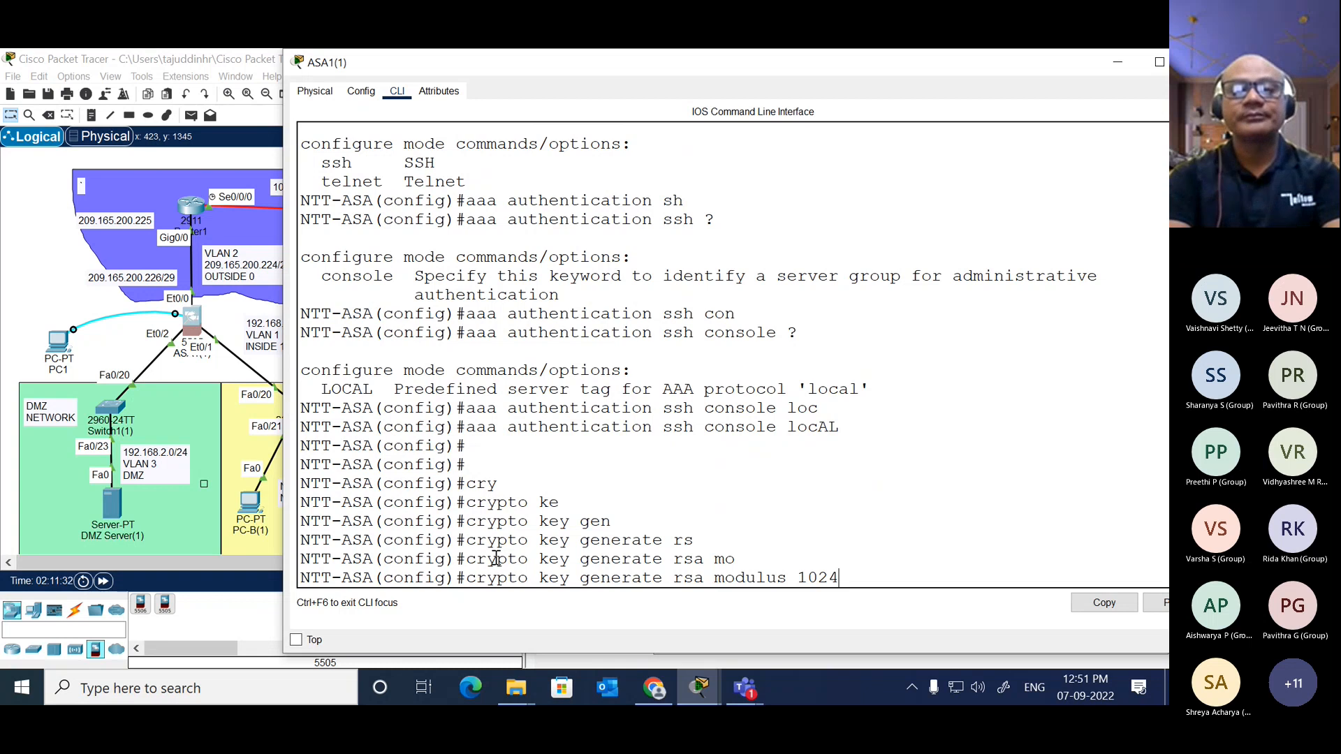
key("Return")
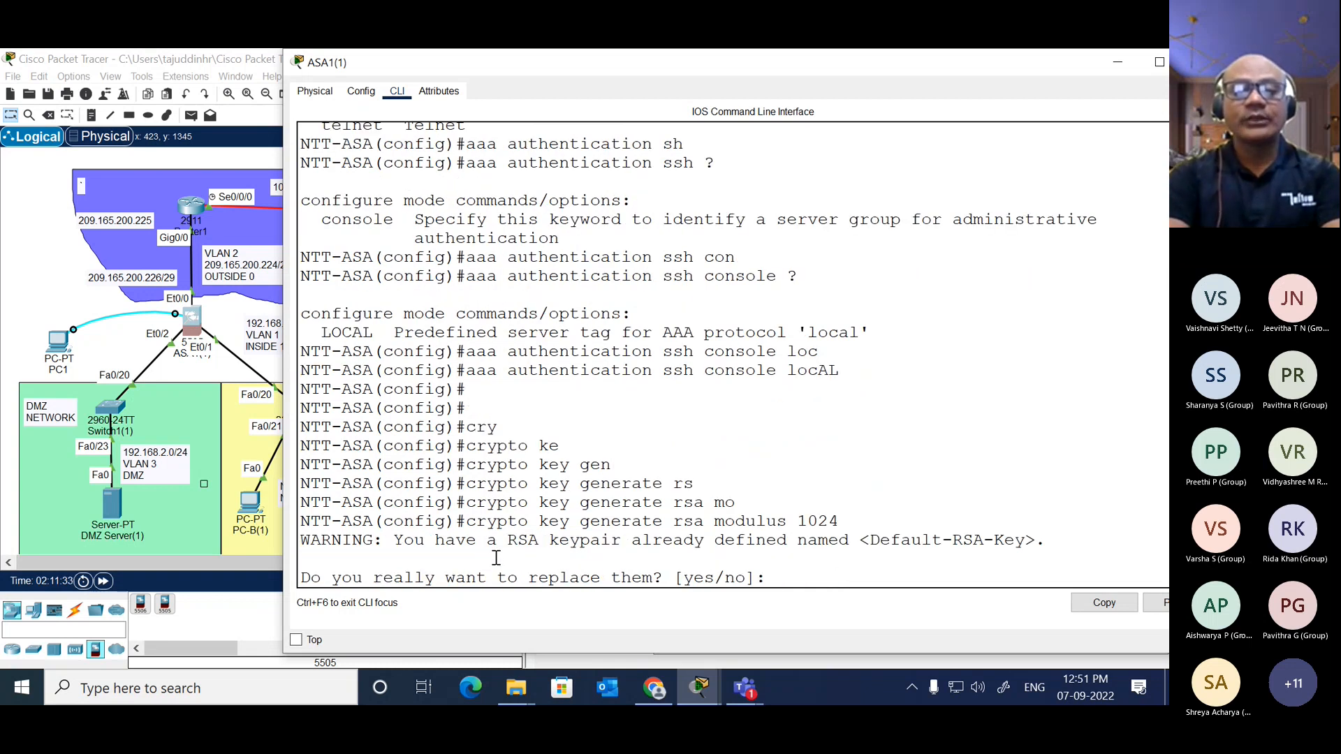
Step: Answer yes to replacing the existing default RSA keypair
type("yes")
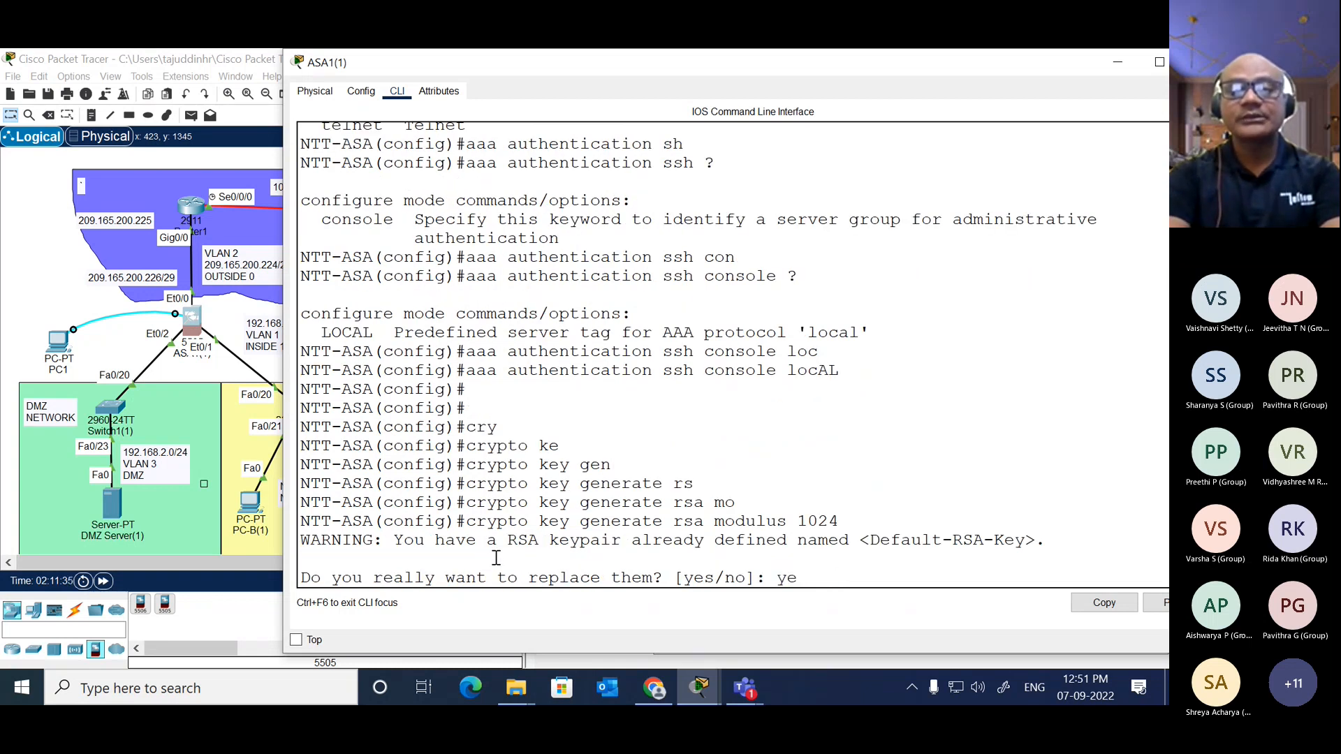
key("Return")
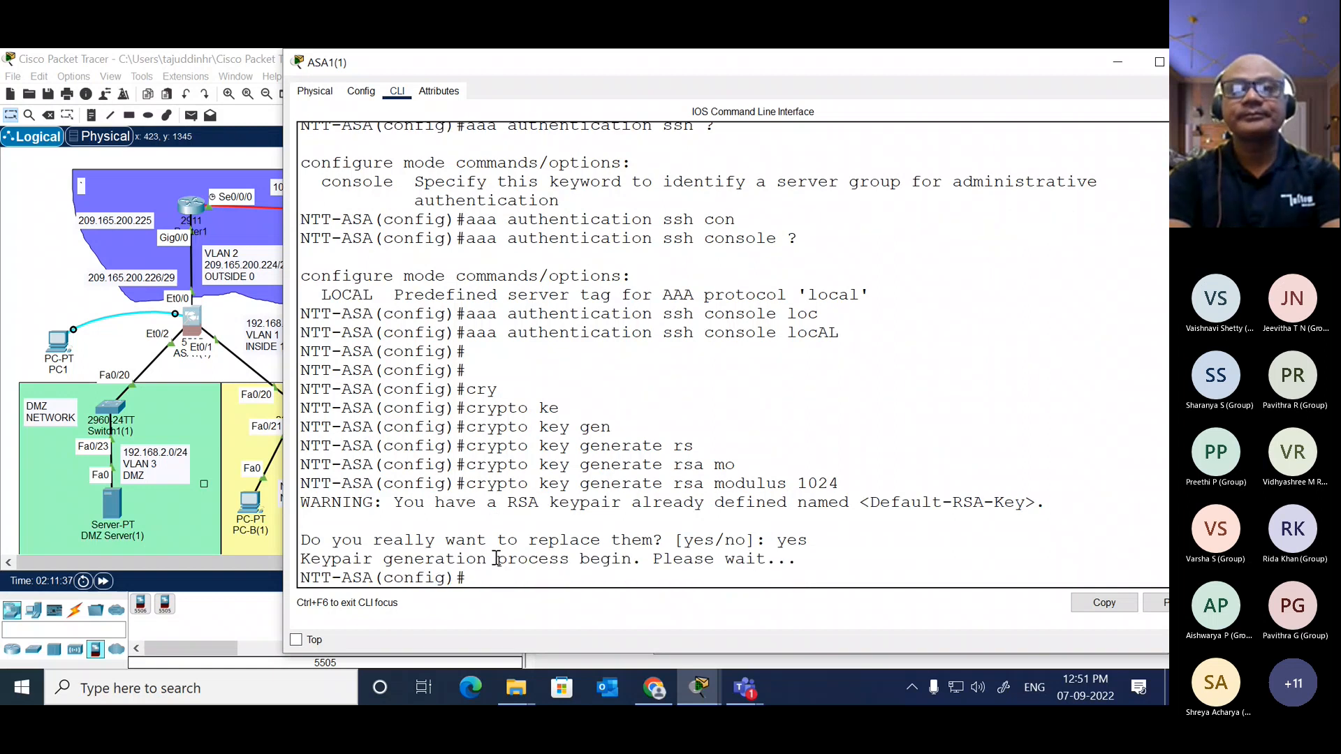
key("Return")
key("Return")
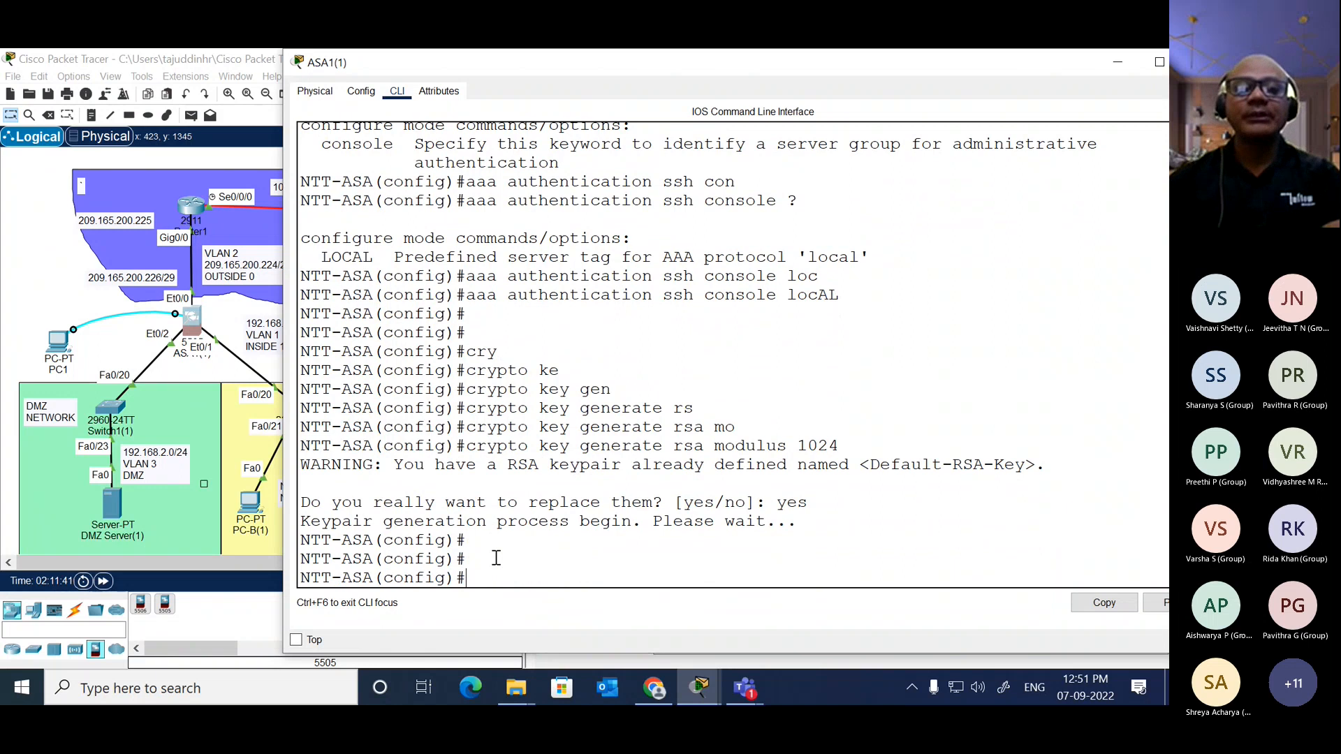
Step: Save the ASA's running configuration with "wri mem"
type("wir")
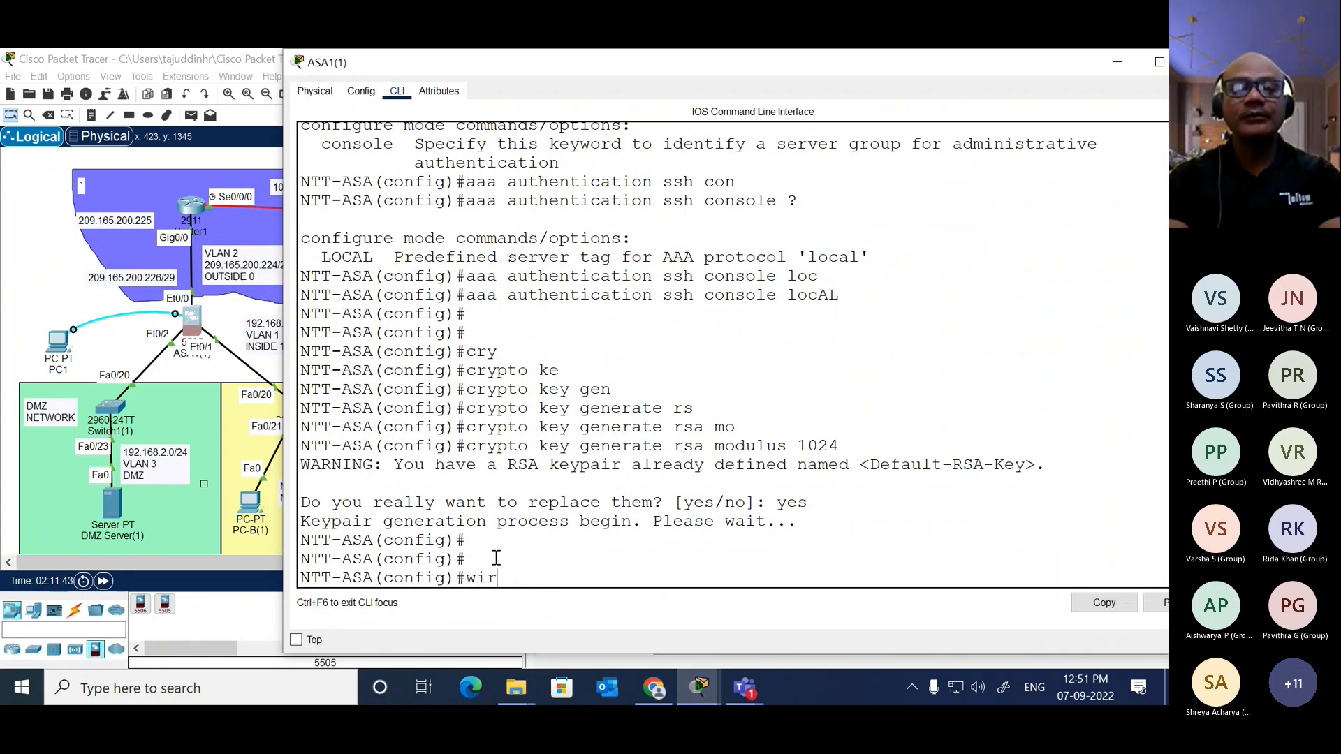
key("BackSpace")
key("BackSpace")
type("ri meme")
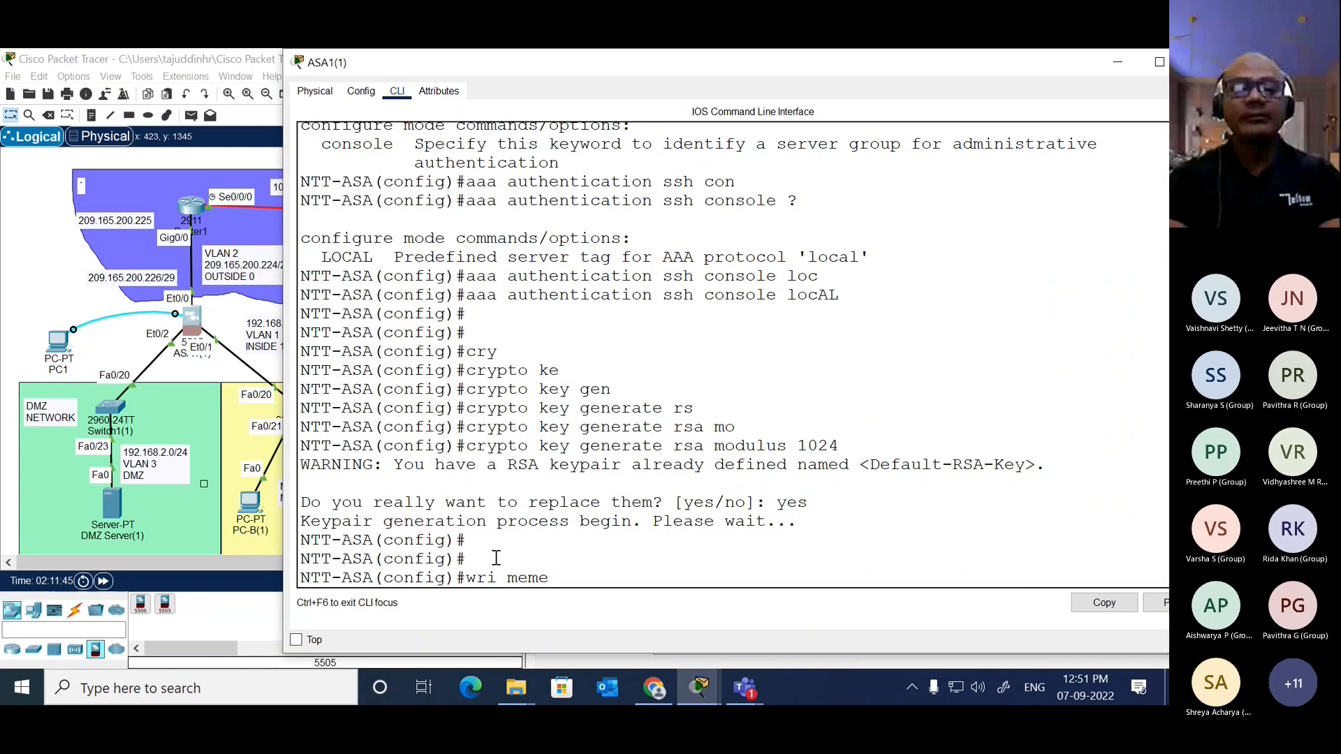
key("Return")
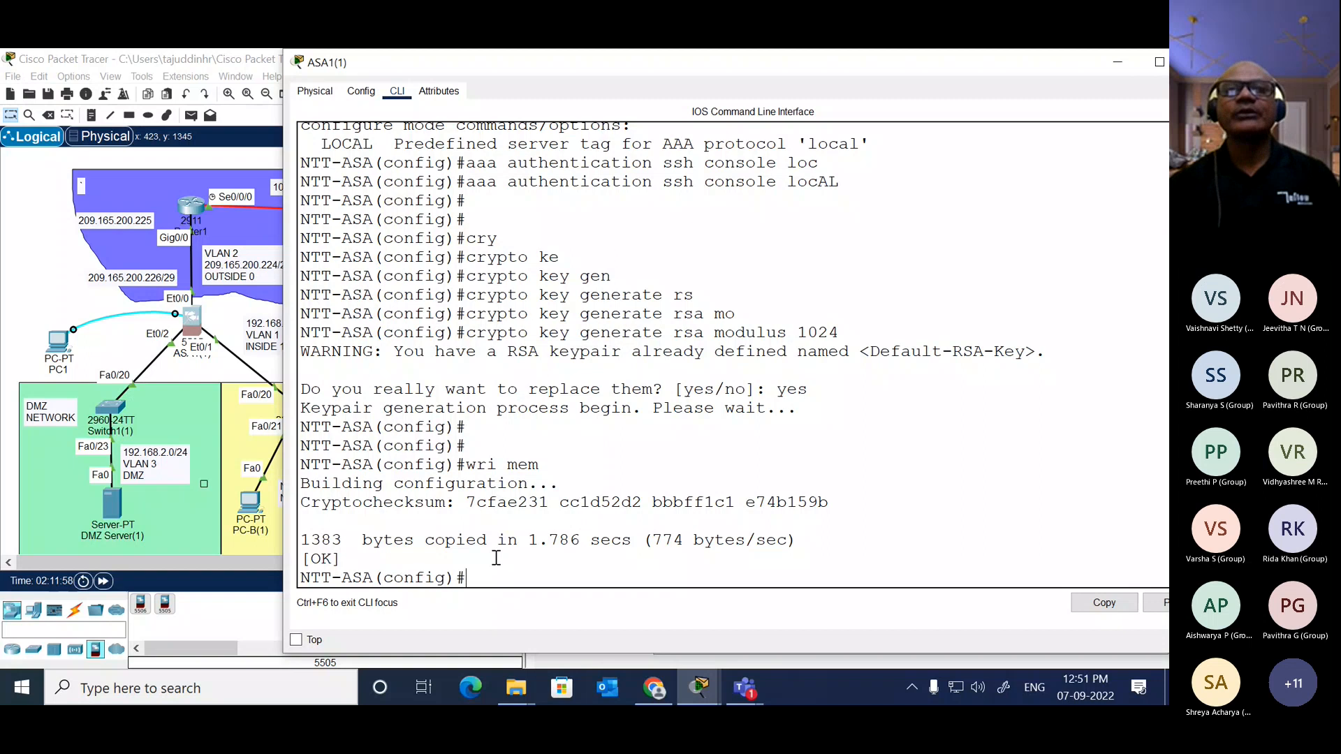
Step: Allow SSH from the inside network with "ssh 192.168.1.0 255.255.255.0 inside"
type("sh")
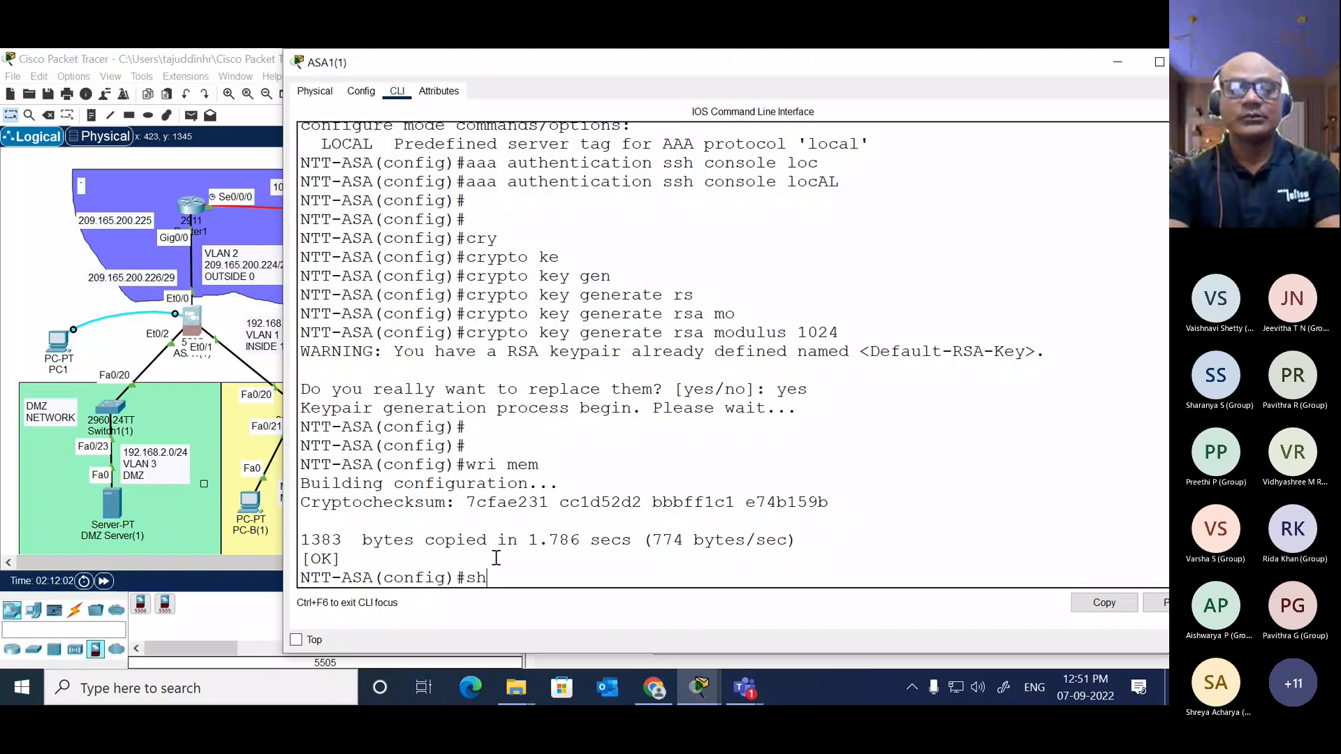
key("BackSpace")
type("sh 192.168.")
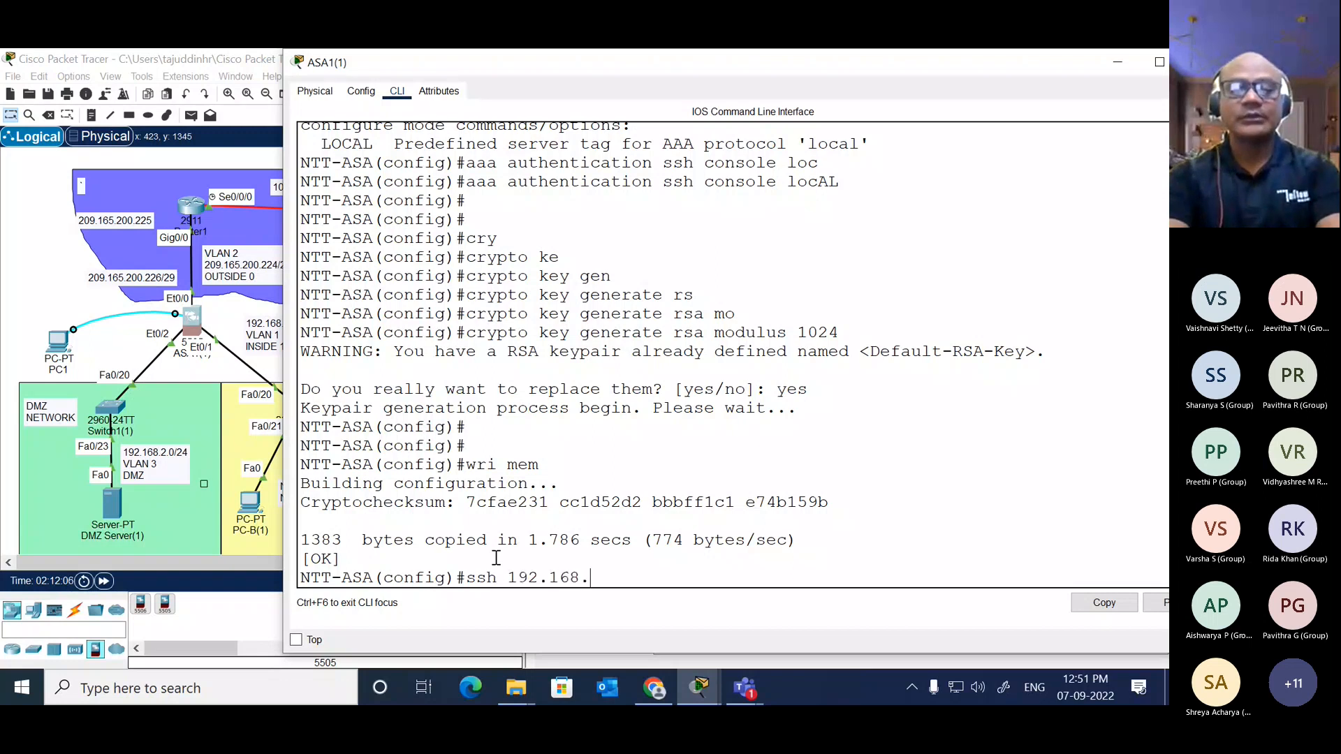
type("1.")
type("0 ")
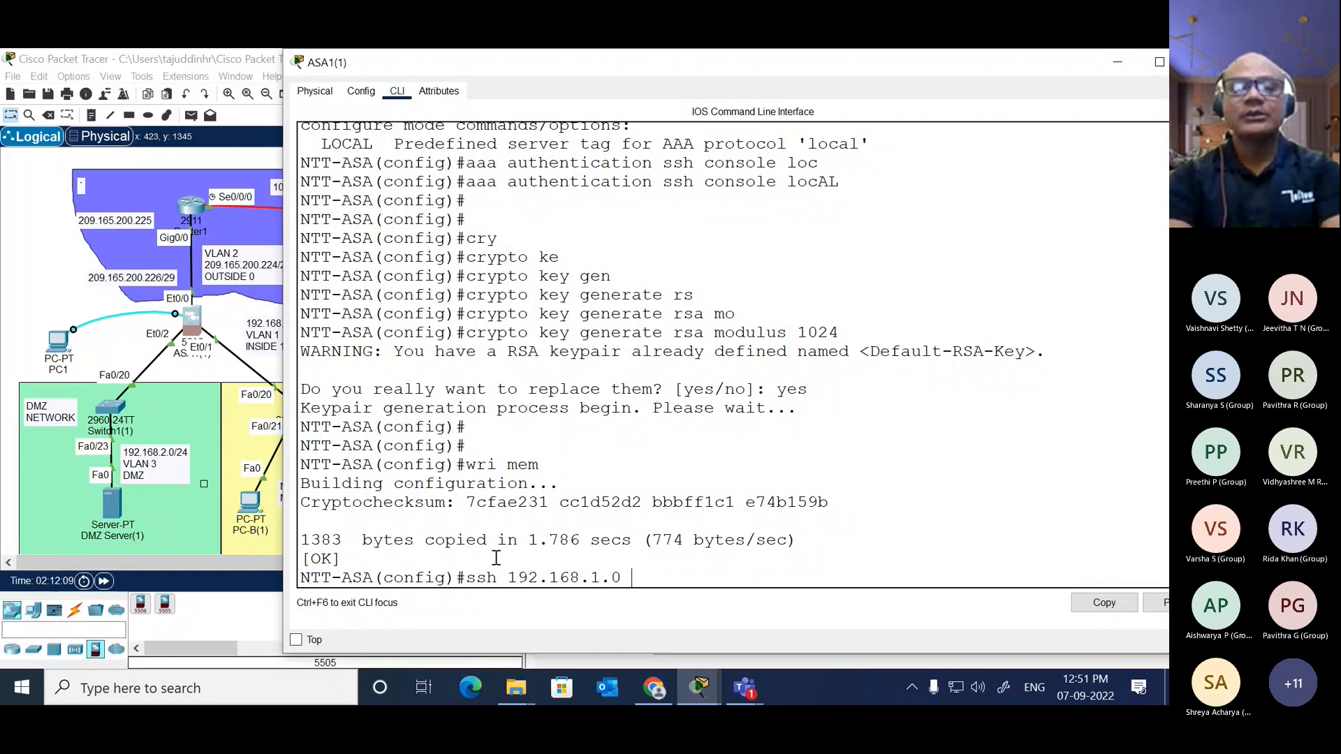
type("255.255.255")
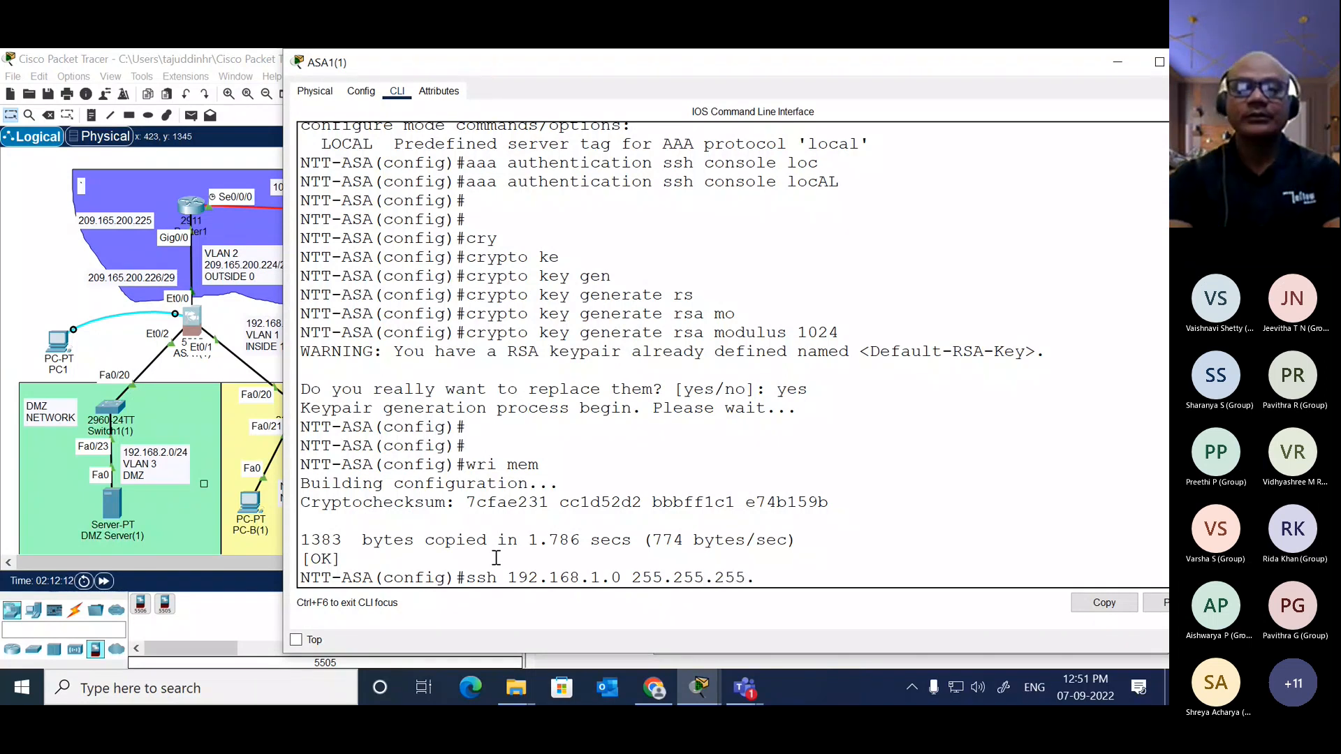
type(".0 ")
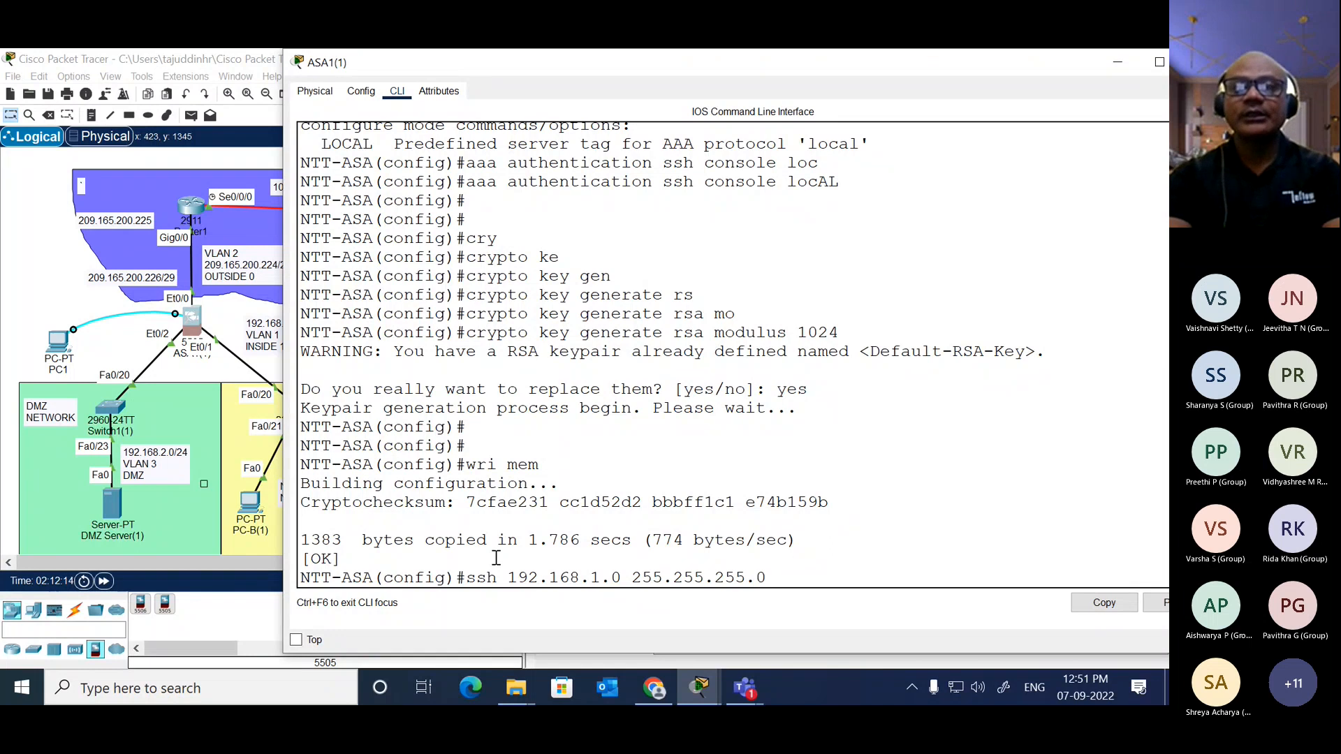
type("ins")
key("Tab")
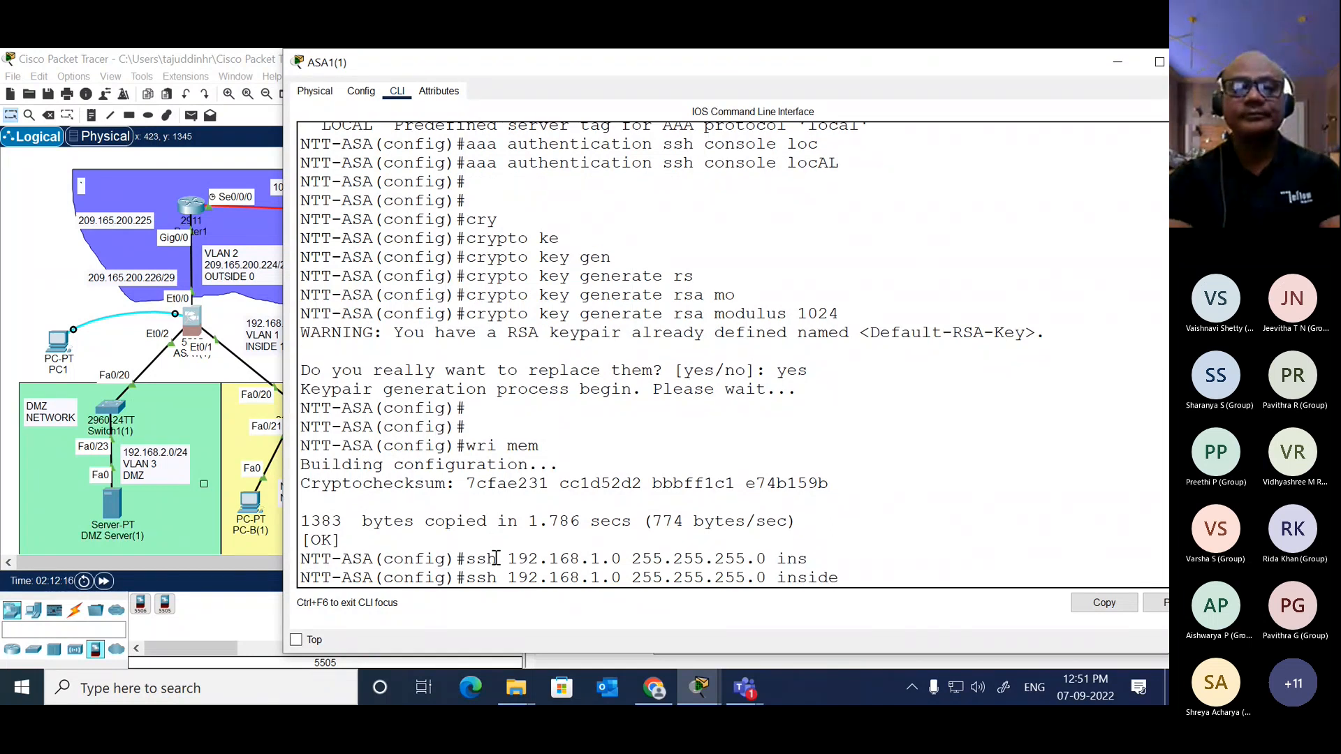
key("Return")
Step: Allow SSH from the remote outside network with "ssh 172.16.3.0 255.255.255.0 outside"
type("sh")
key("BackSpace")
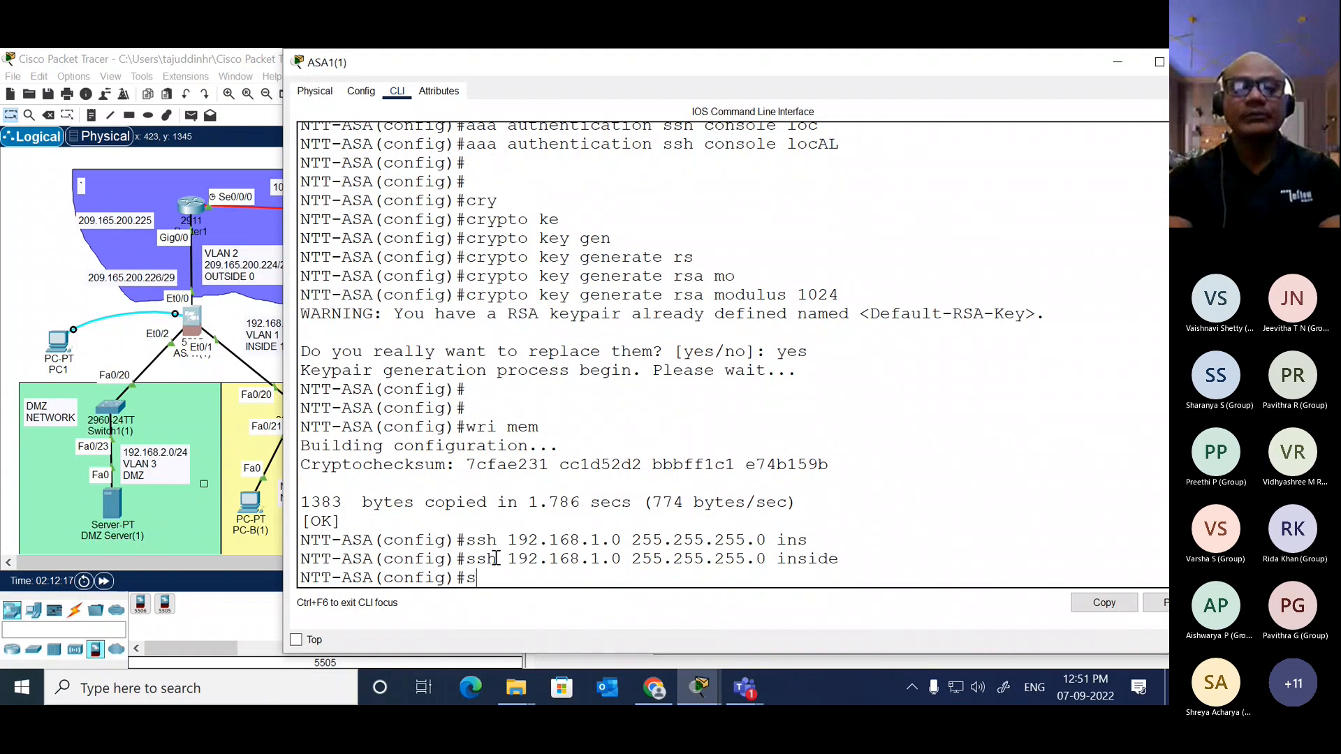
type("sh")
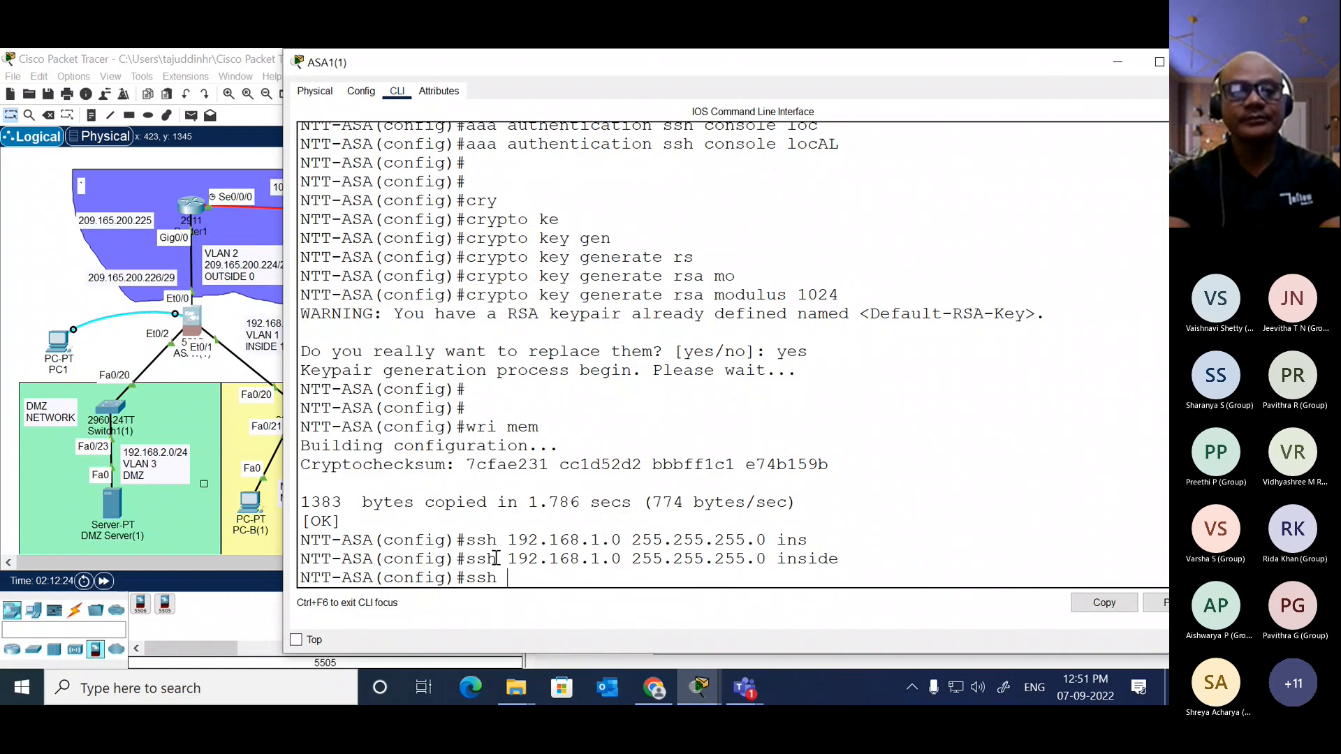
type("172")
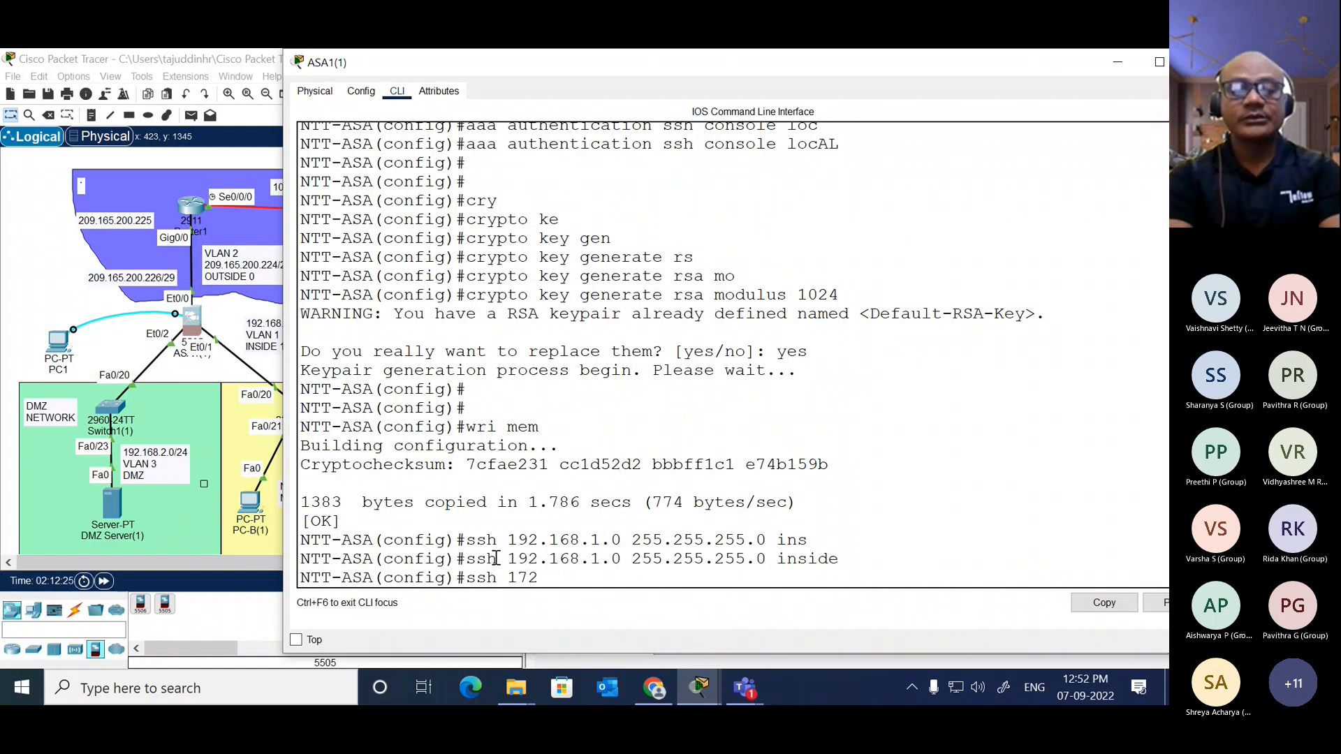
type(".16")
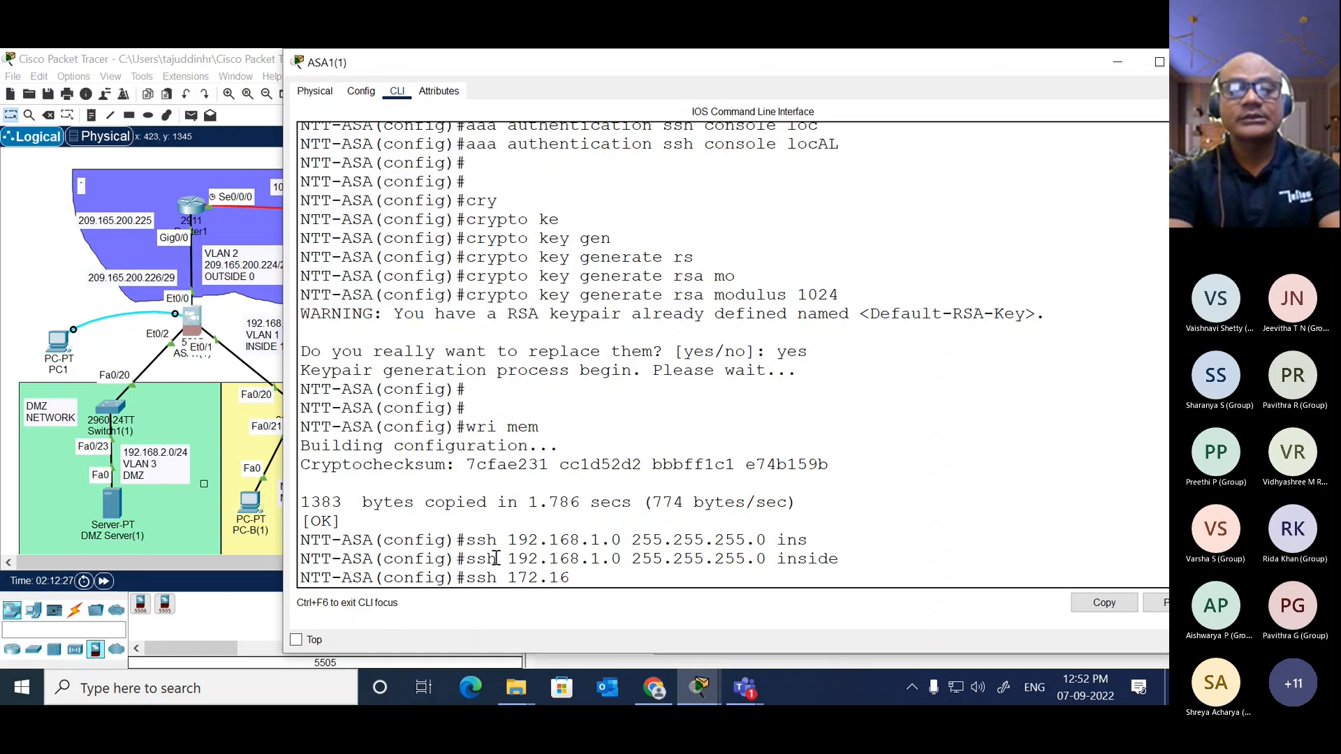
type(".")
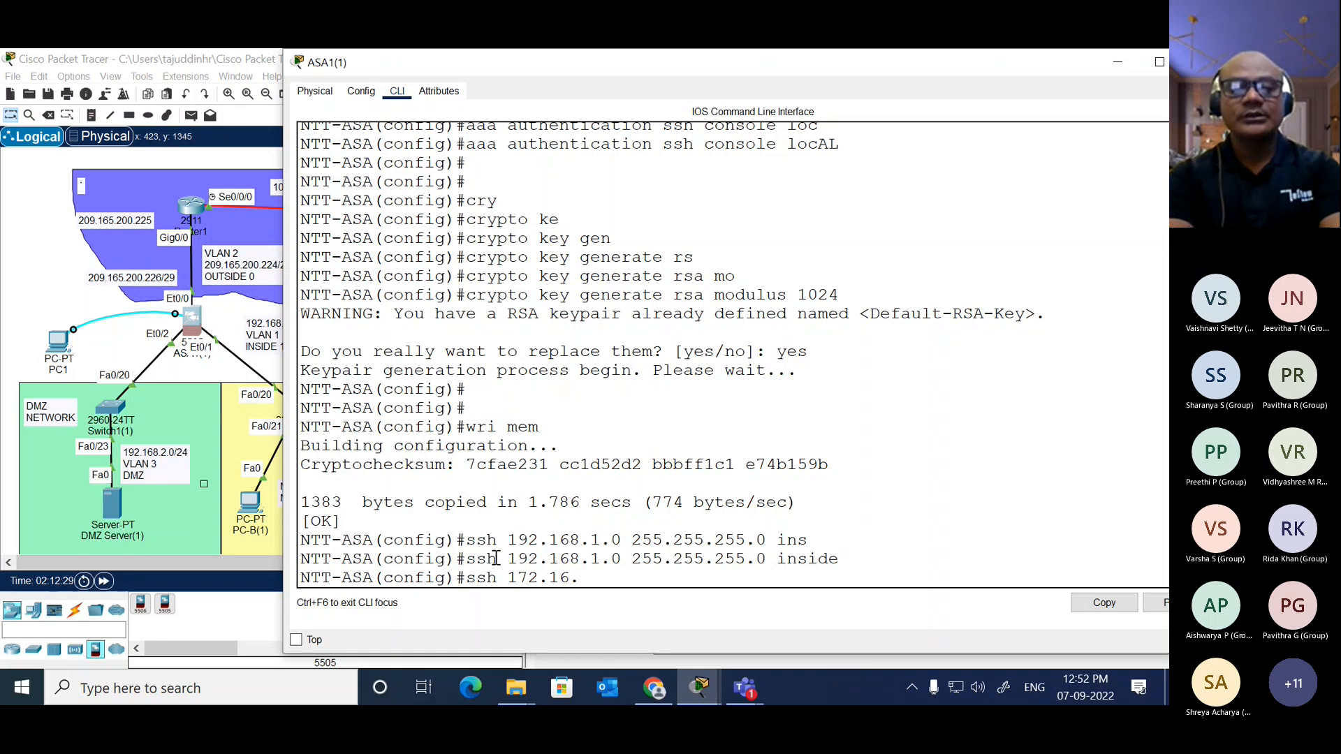
type("3.0")
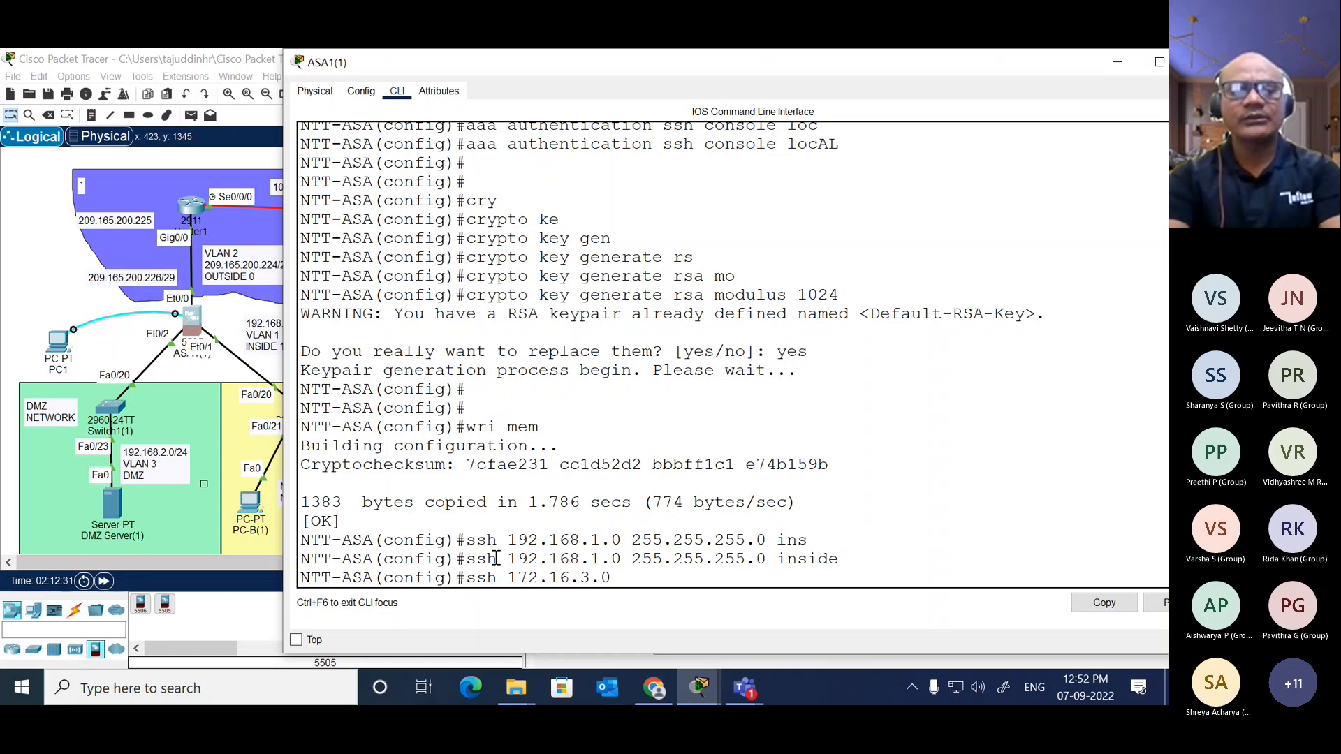
type(" 255.255.25")
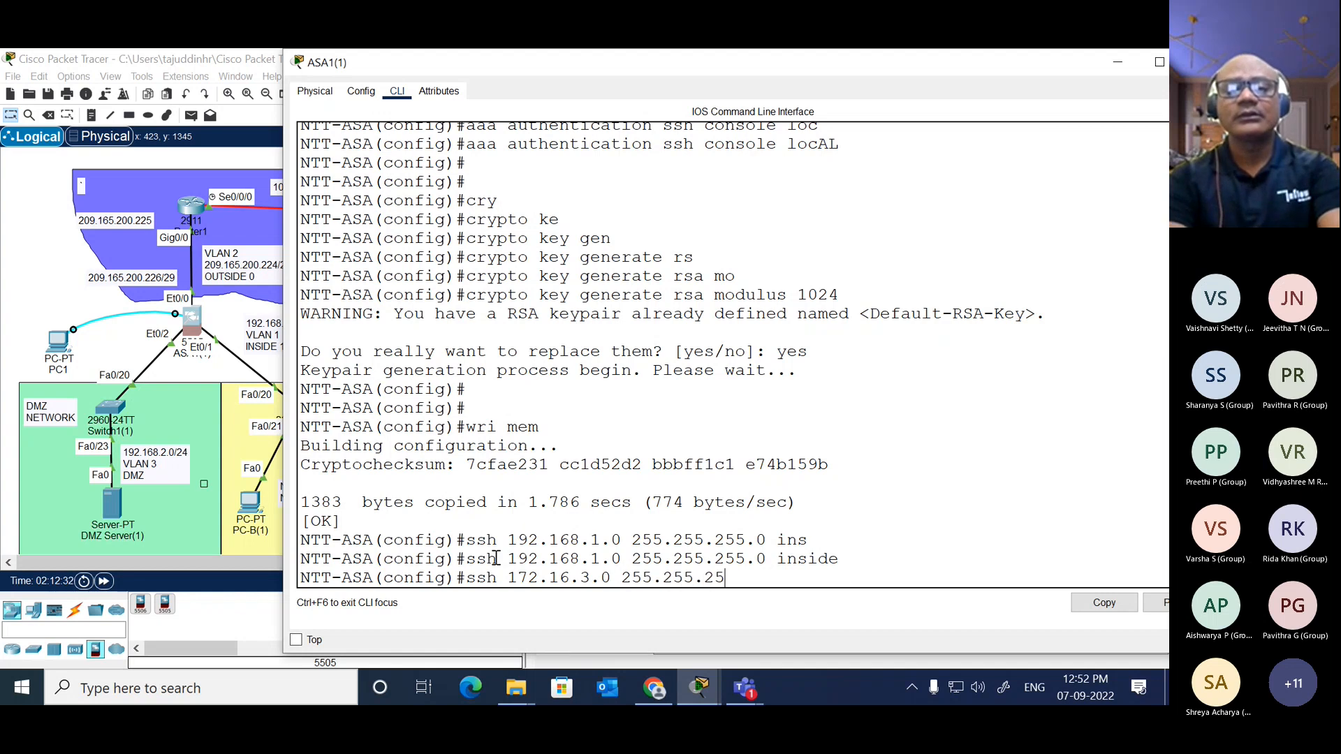
type("5.0 ou")
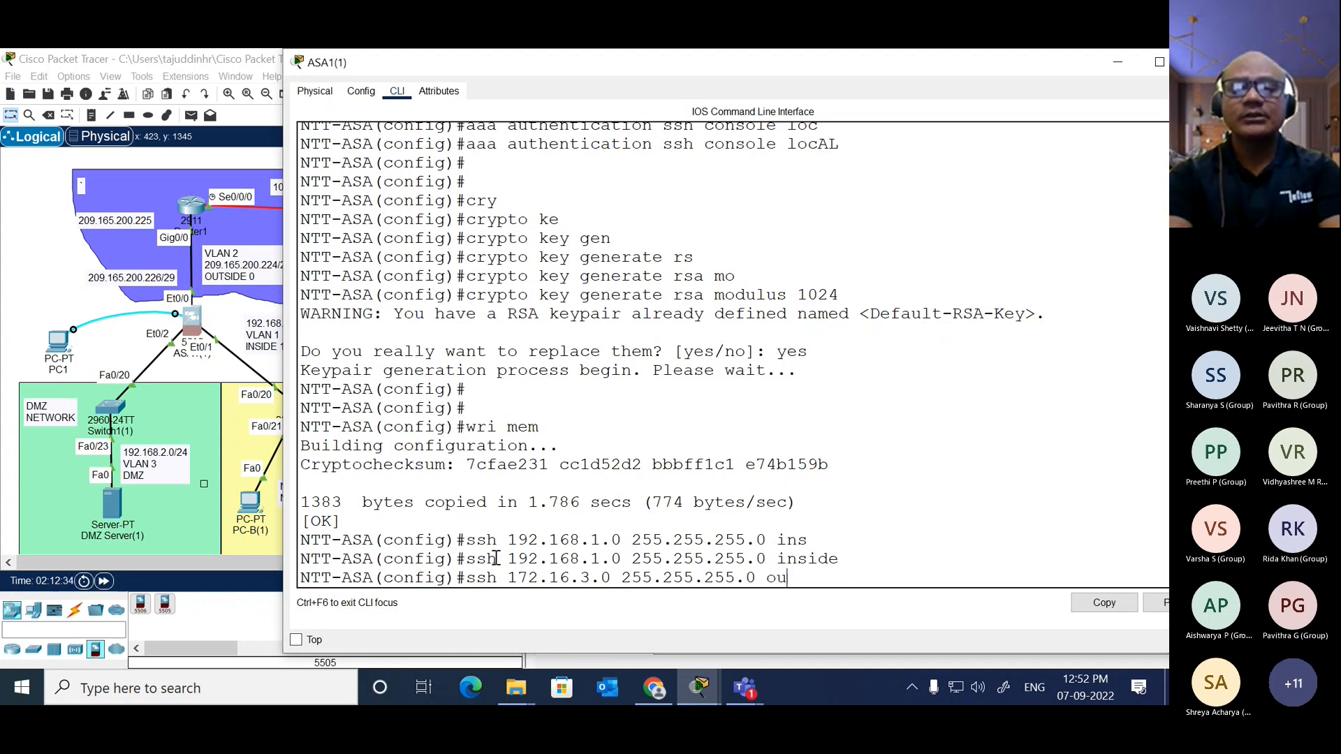
key("Tab")
key("Return")
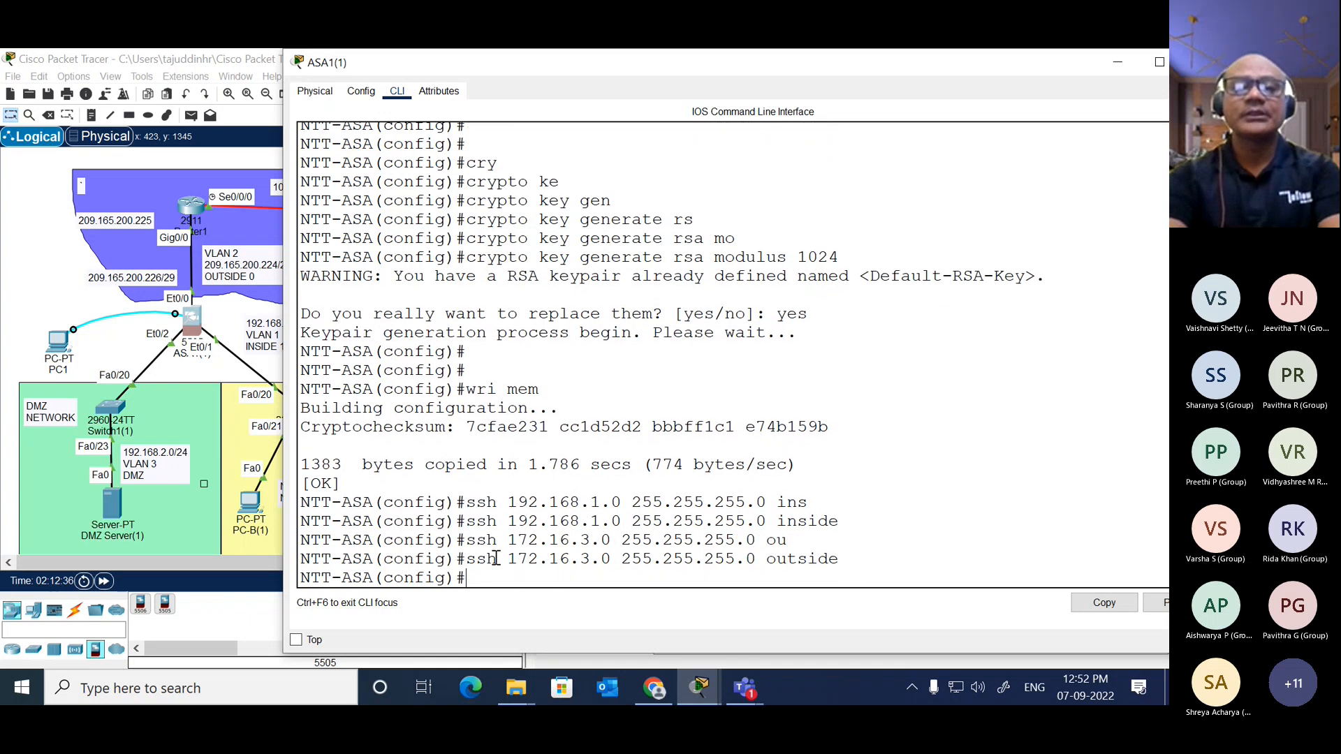
Step: Set the SSH idle timeout to 10 minutes with "ssh timeout 10", checking the allowed range in the command help
type("sh")
key("Return")
type("ss")
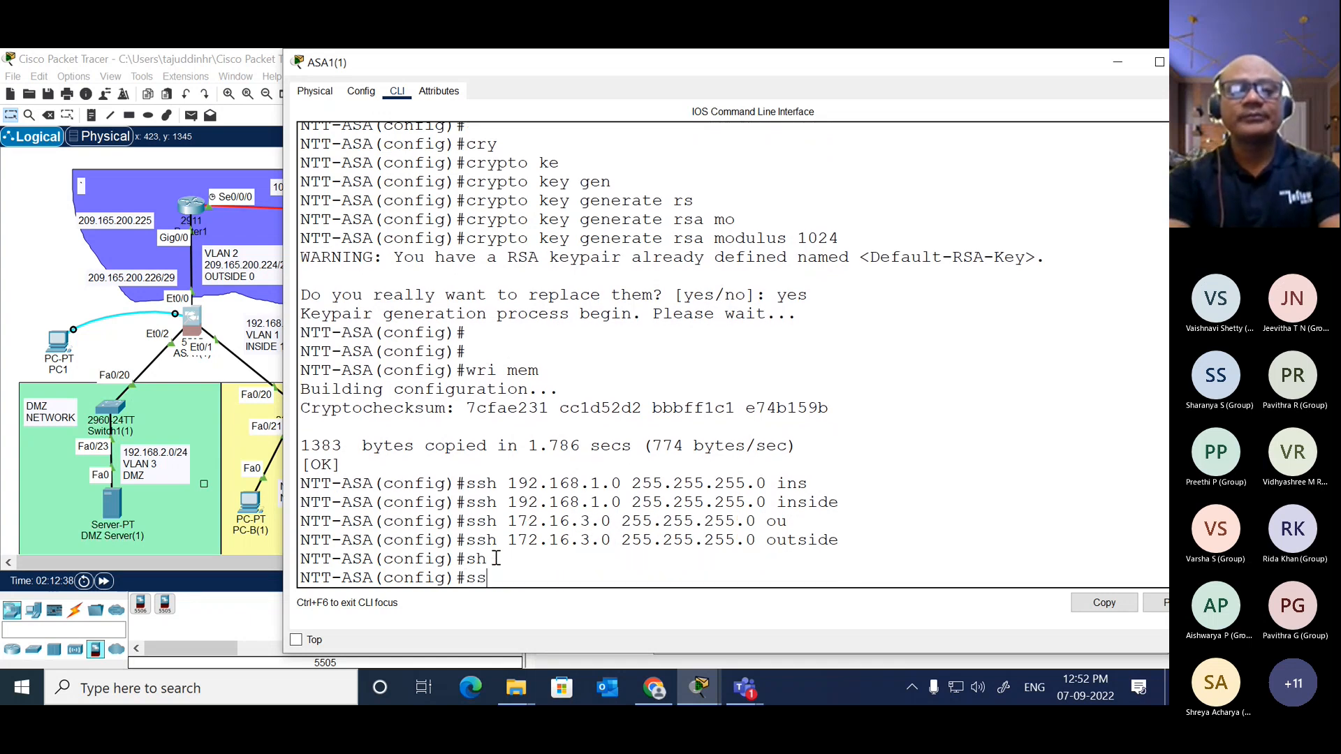
key("Return")
type("ssh ti")
key("Tab")
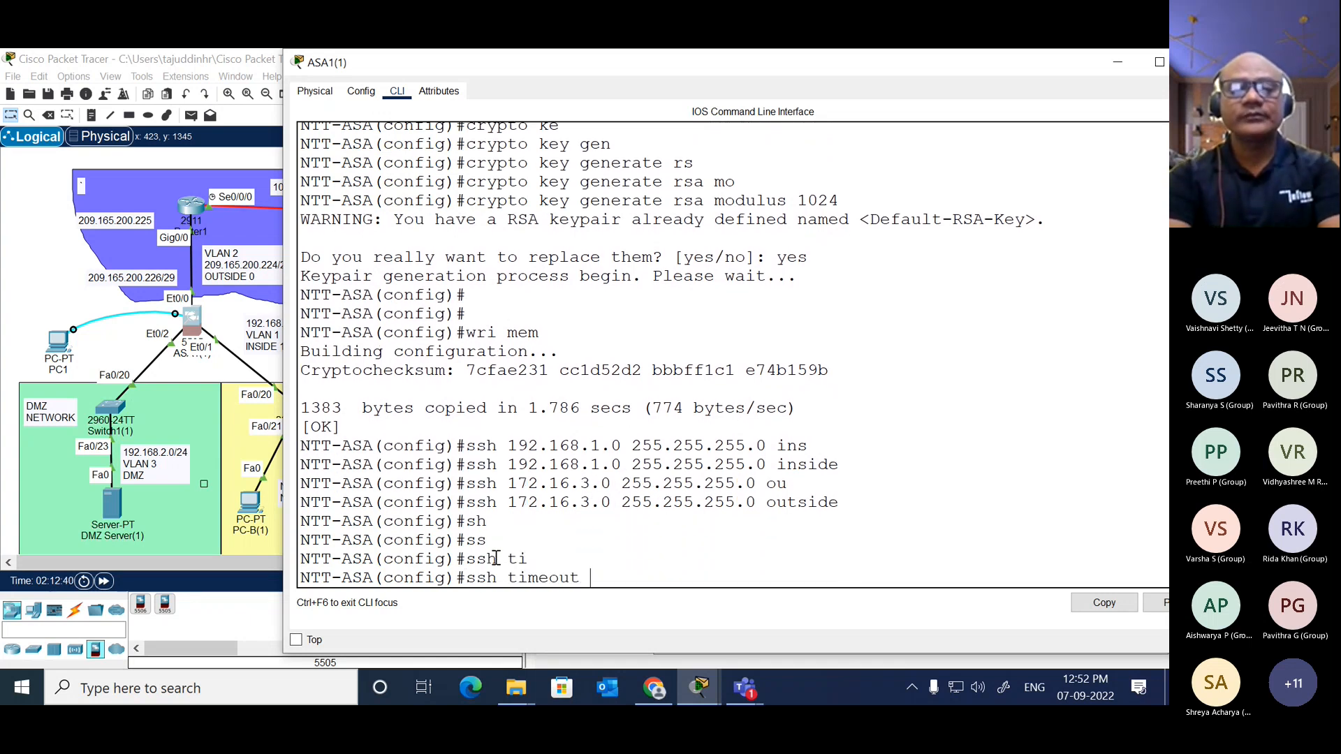
type("?")
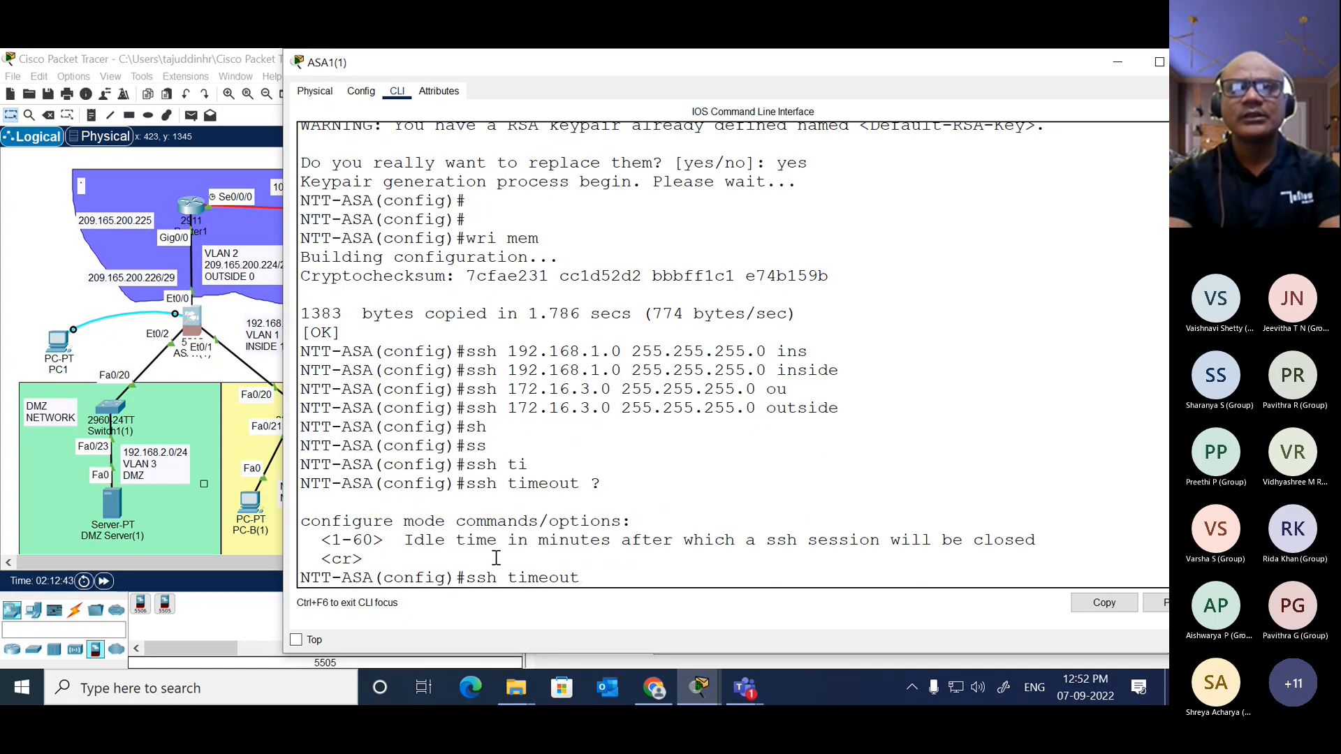
type("10")
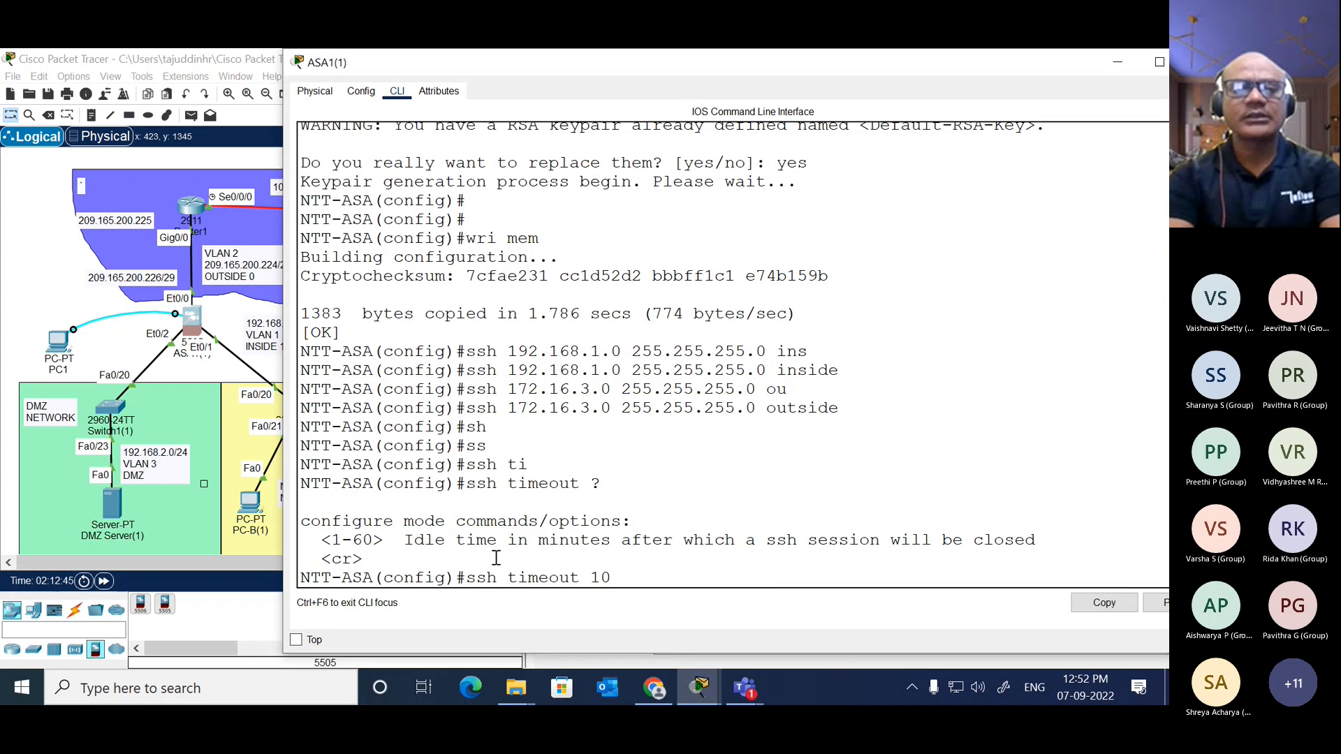
key("Return")
key("Return")
key("Return")
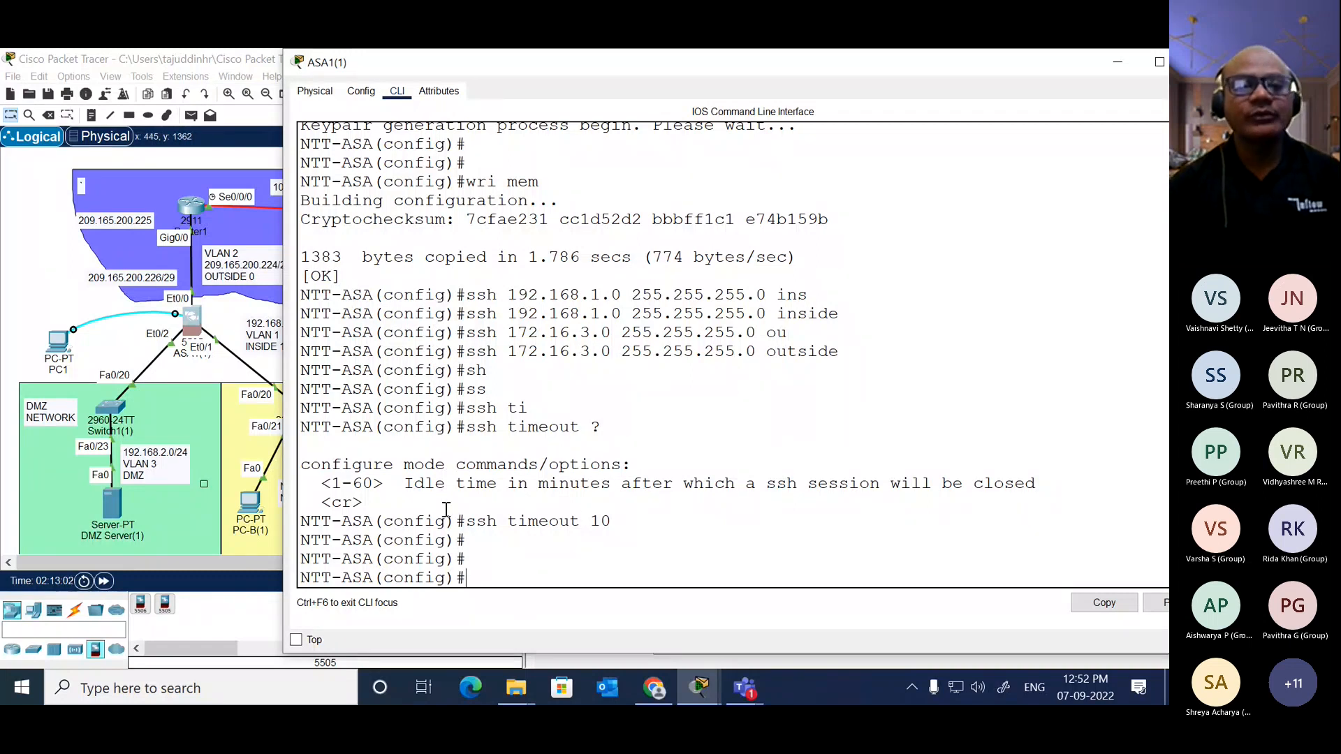
Step: Open the Telnet / SSH Client on PC-C(1) and reposition its window
left_click(53, 262)
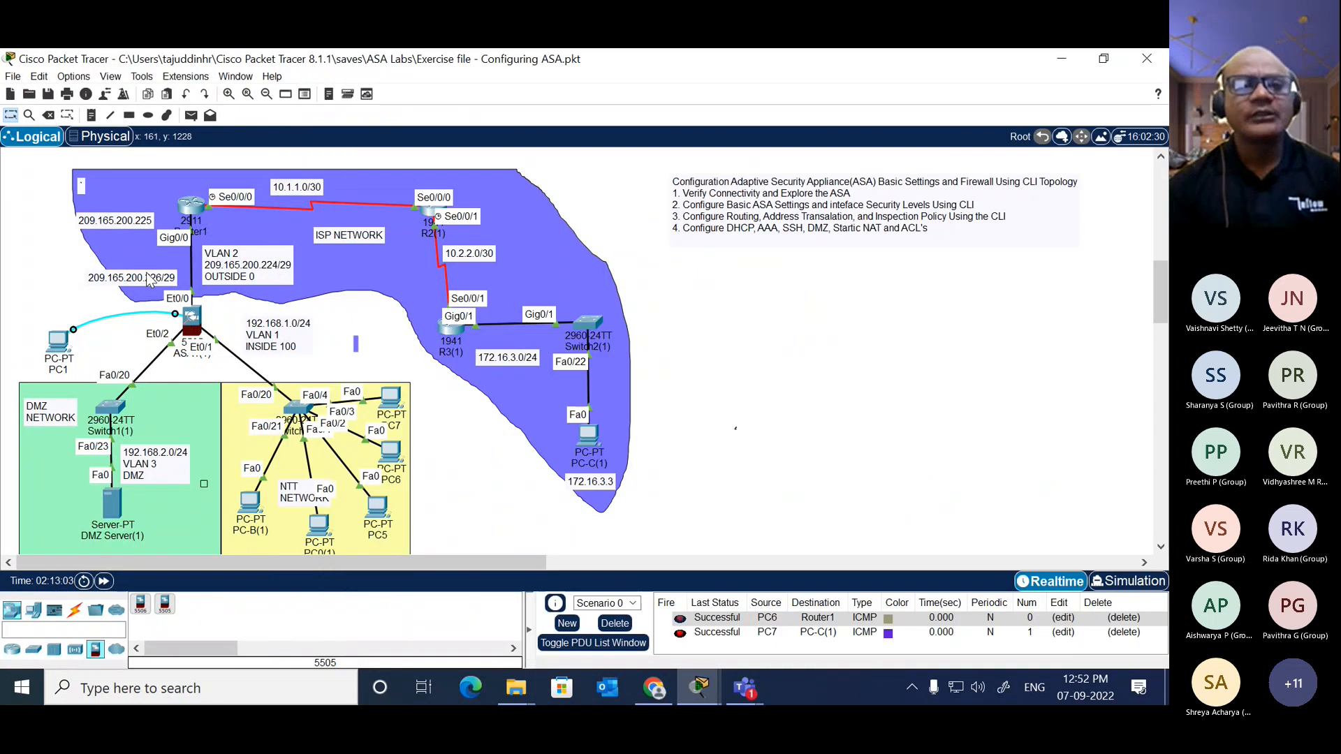
left_click(590, 426)
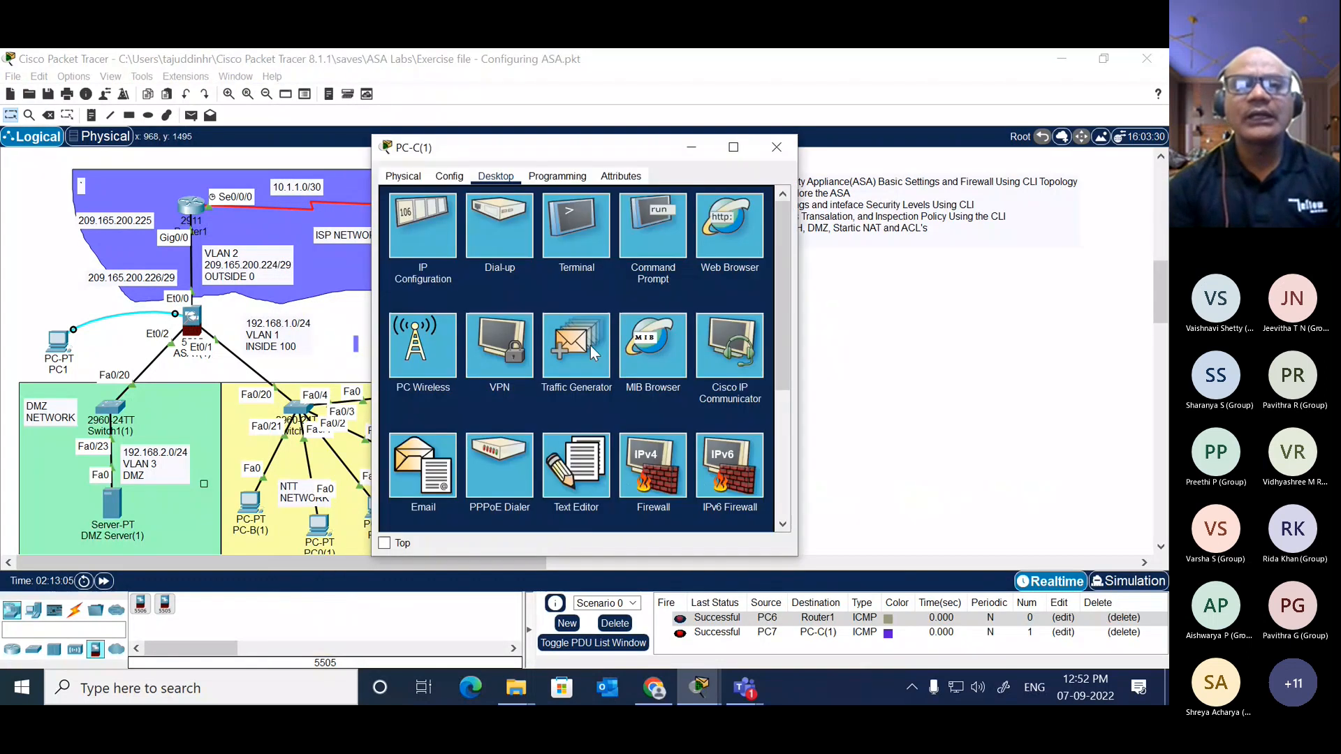
scroll(650, 368, "down", 1)
scroll(651, 367, "down", 1)
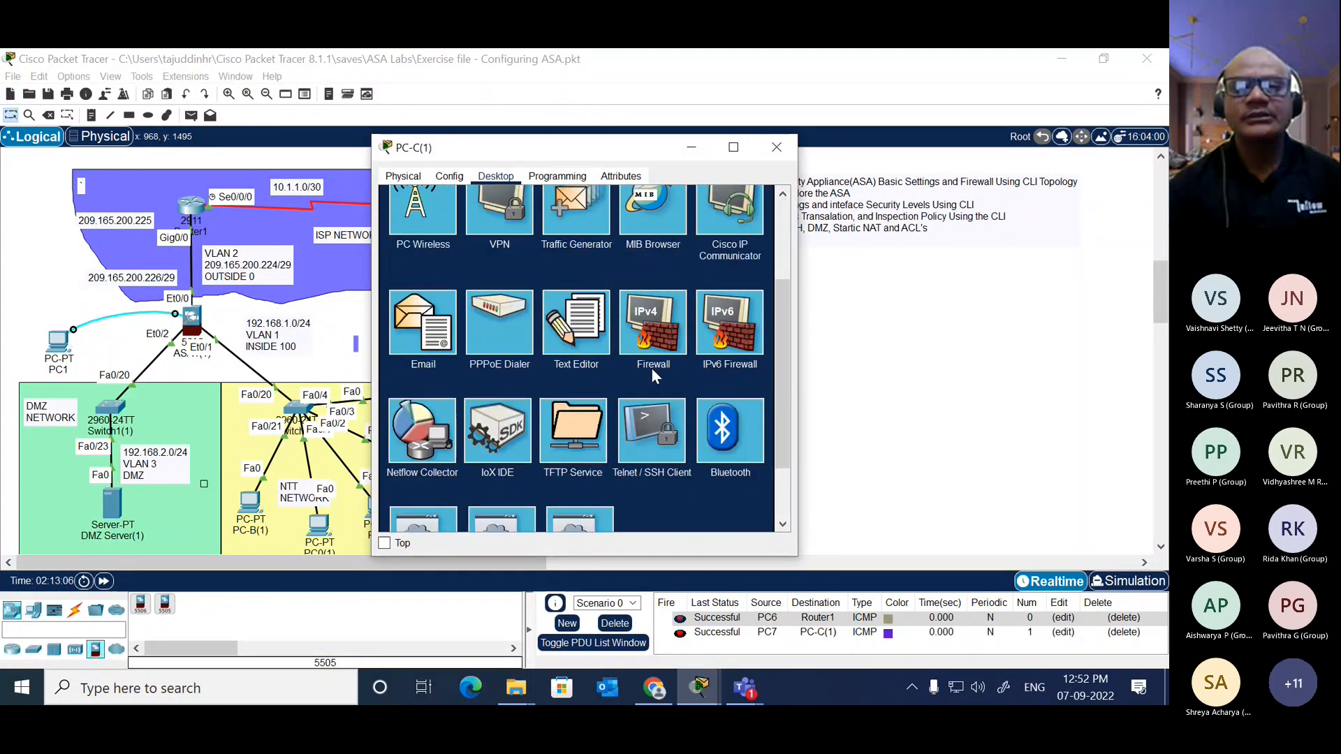
left_click(672, 454)
left_click_drag(652, 149, 727, 147)
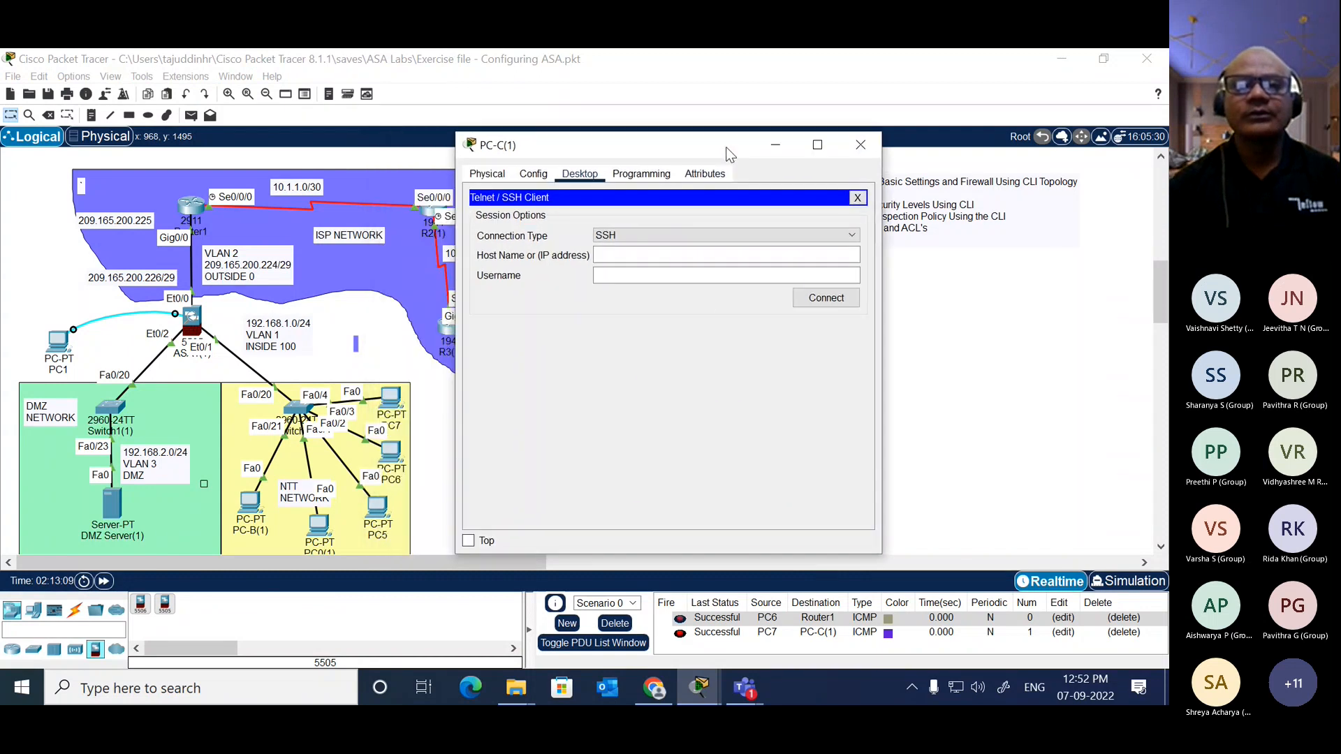
Step: Try to open an SSH session from PC-C(1) to 192.168.1.1 as admin, and decline re-establishing the session
left_click(653, 254)
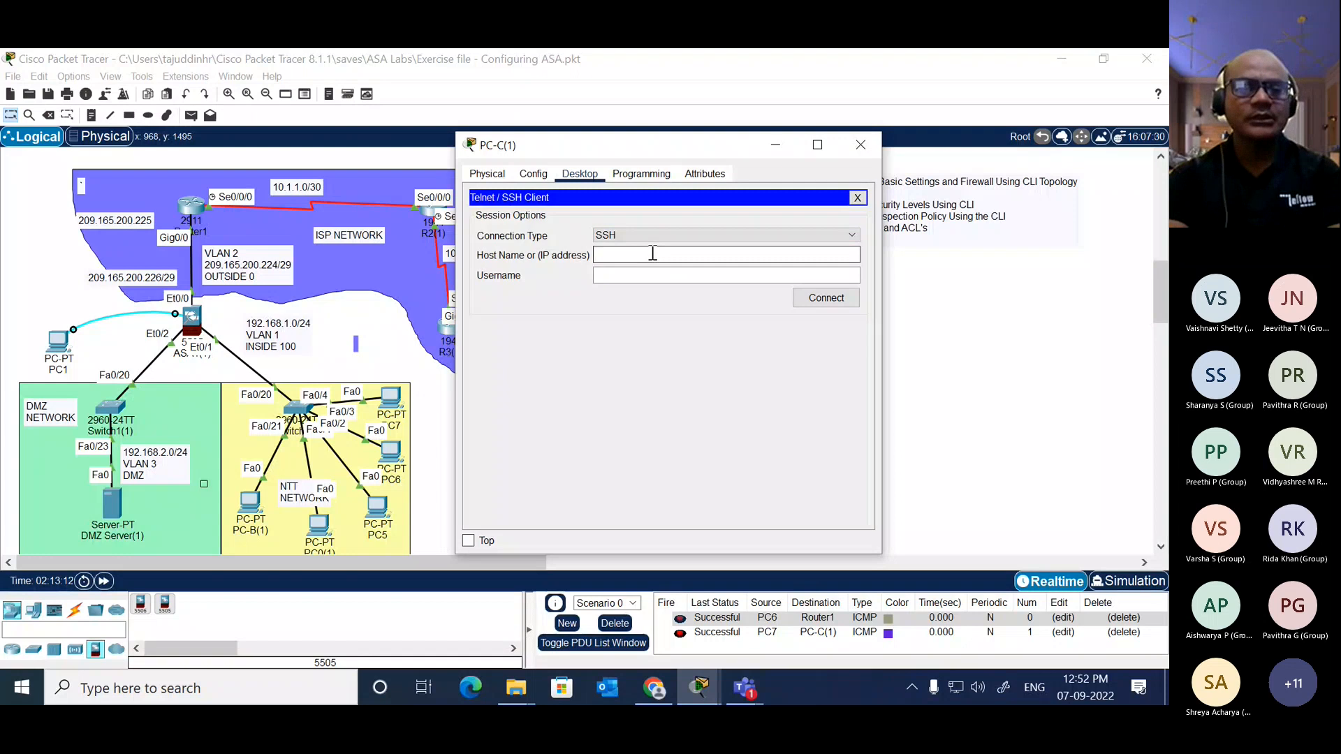
type("192.16")
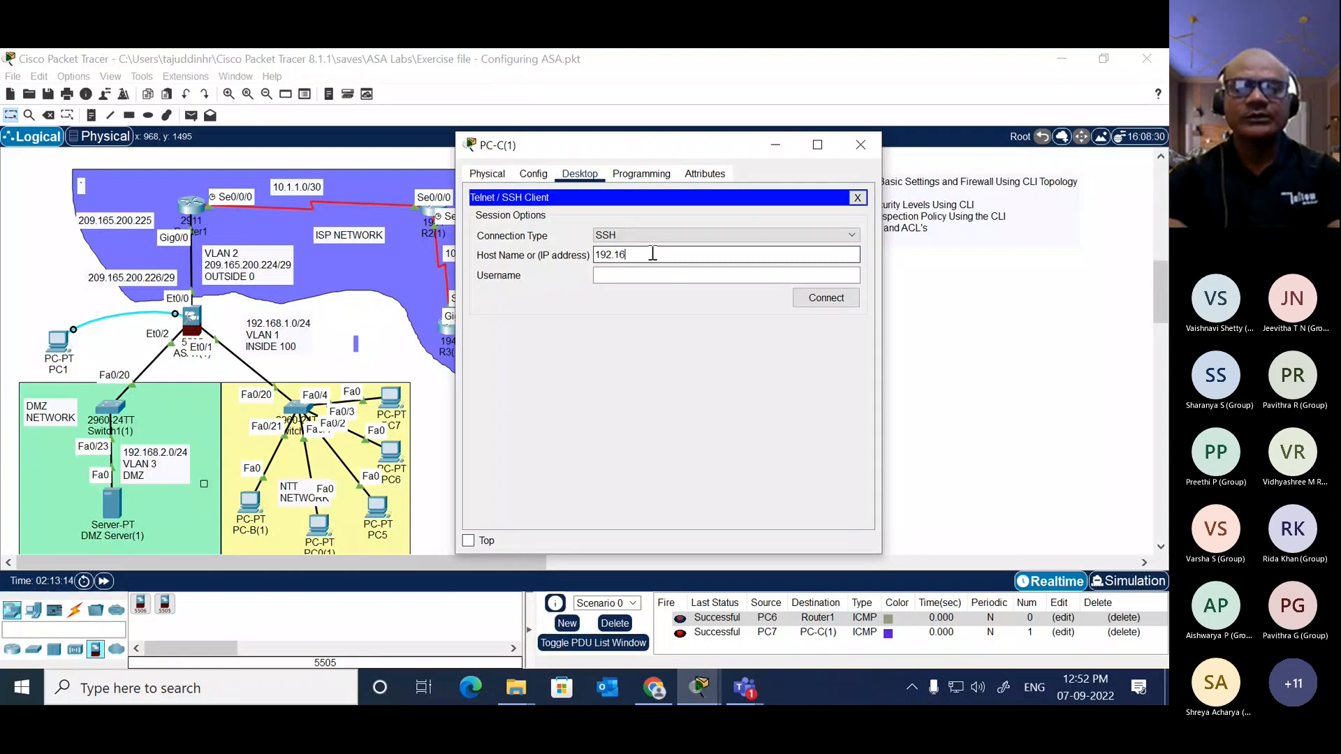
type("8.1.1")
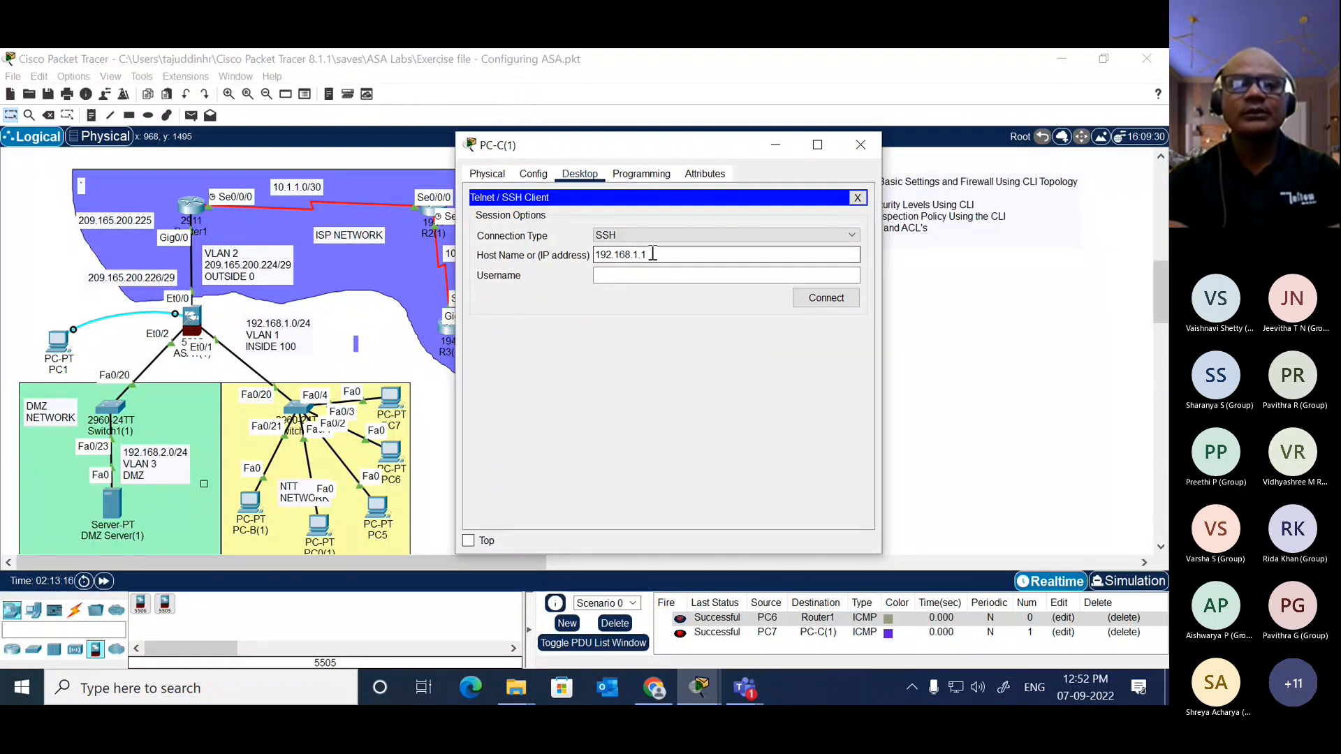
key("Tab")
type("admin")
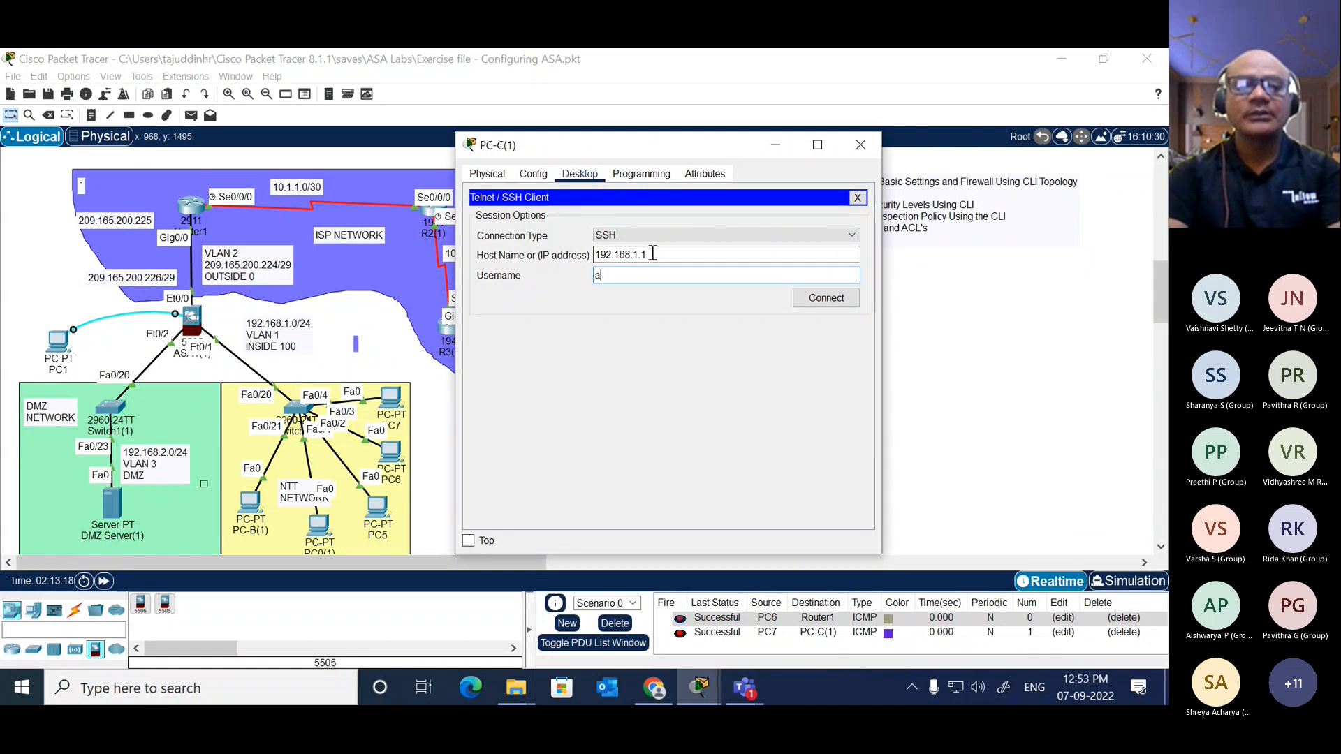
left_click(832, 300)
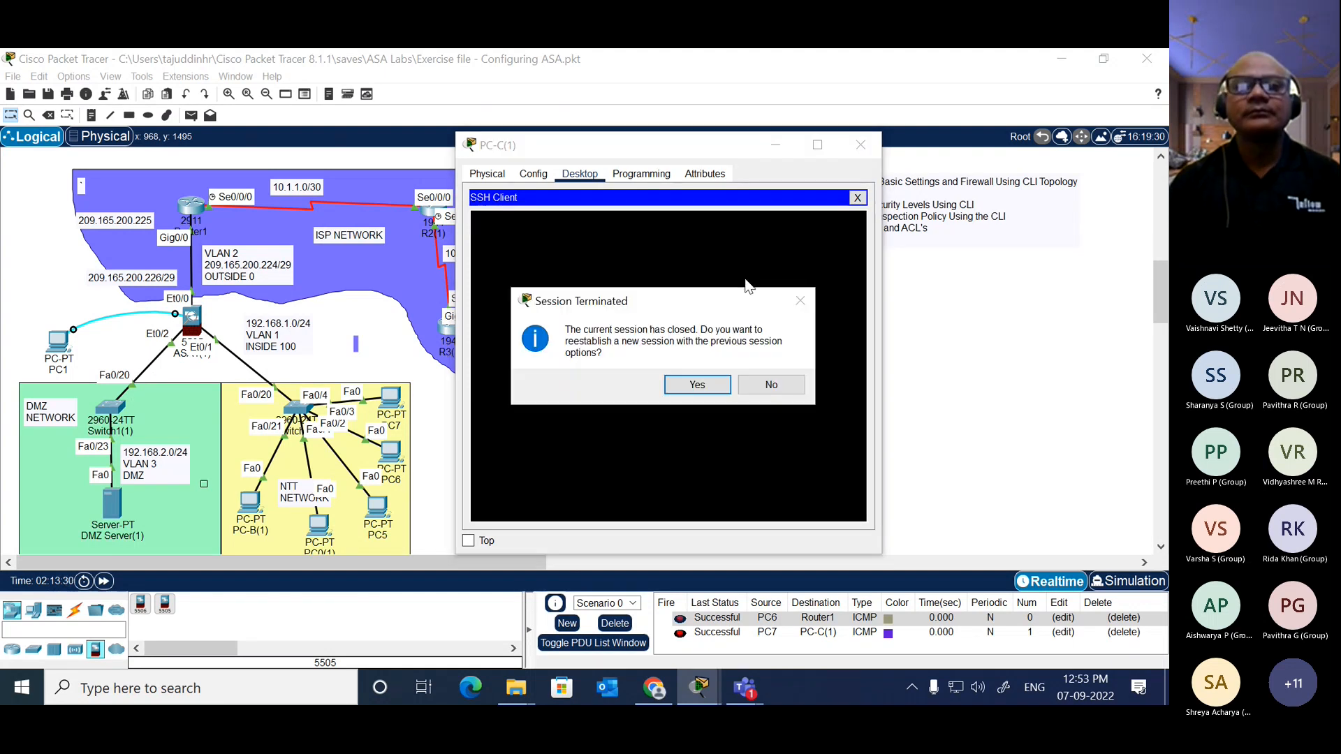
left_click(783, 392)
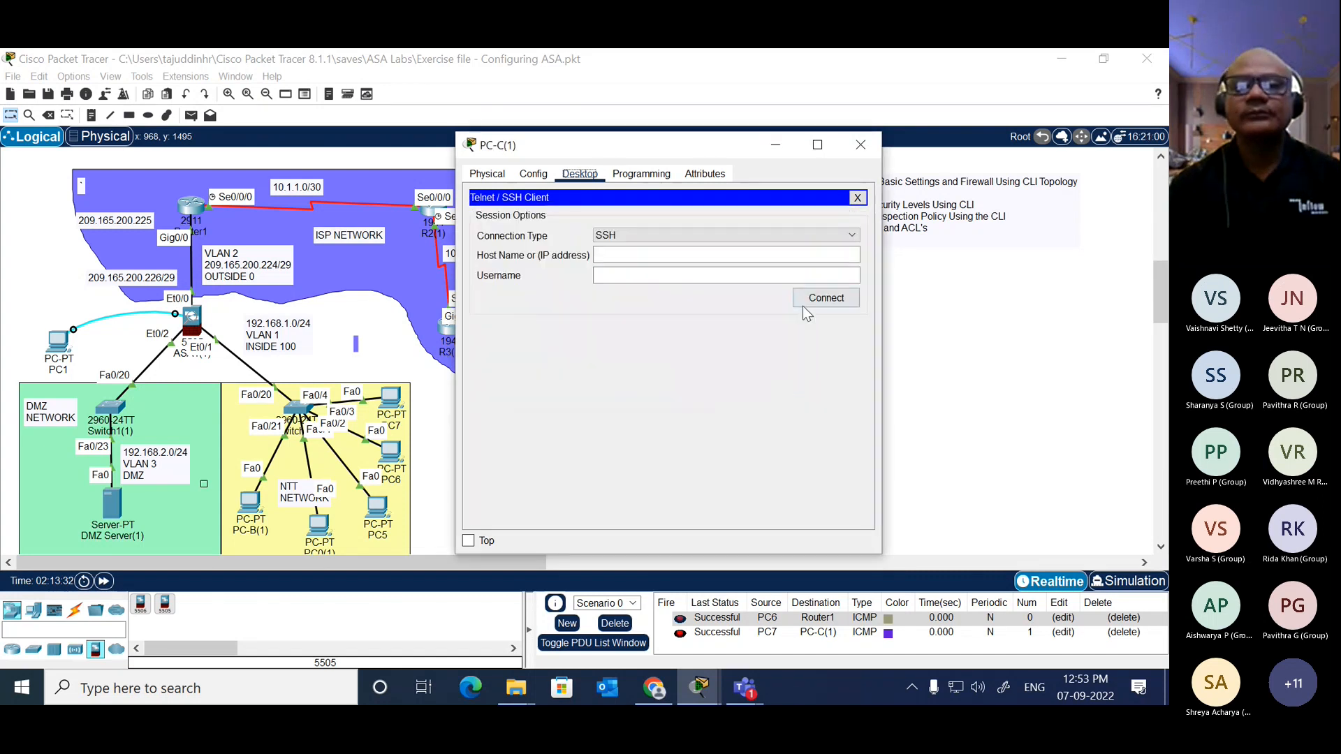
left_click(776, 256)
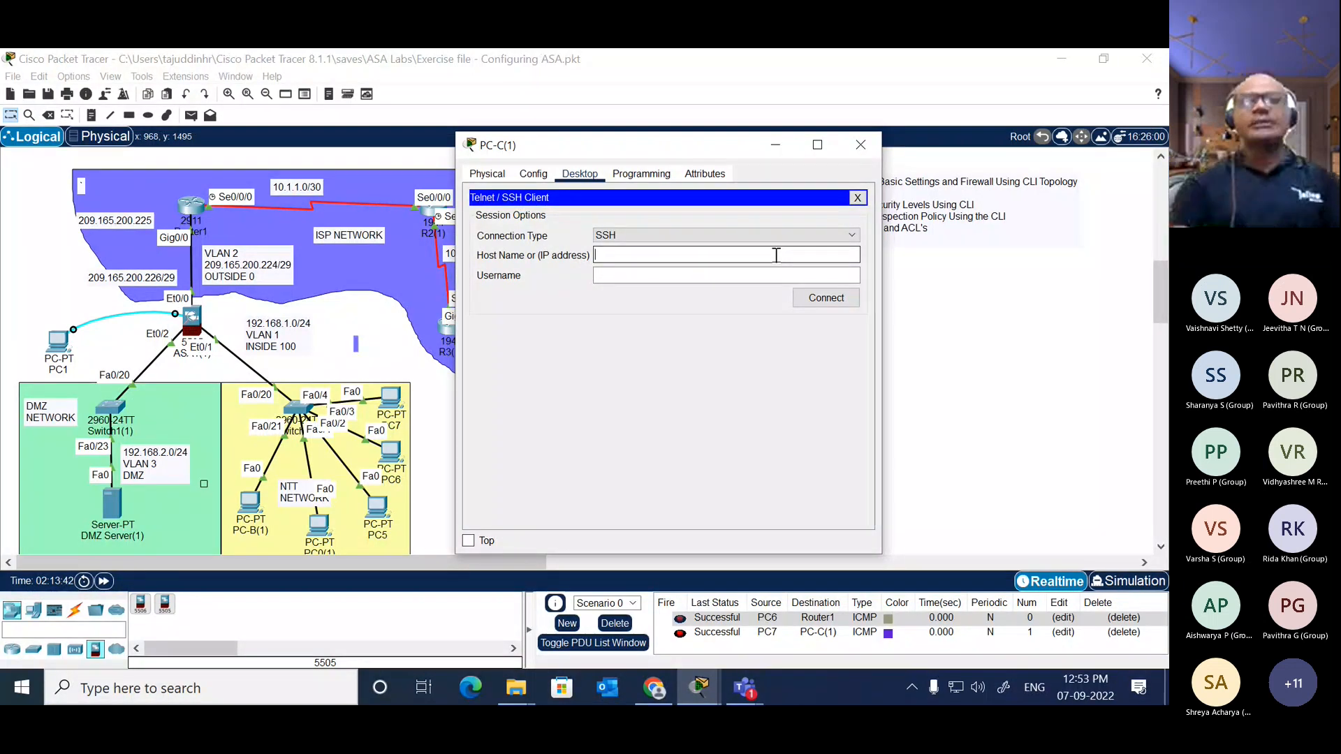
Step: Add a text note "USA" to the topology and place it beside PC-C(1)
left_click(961, 364)
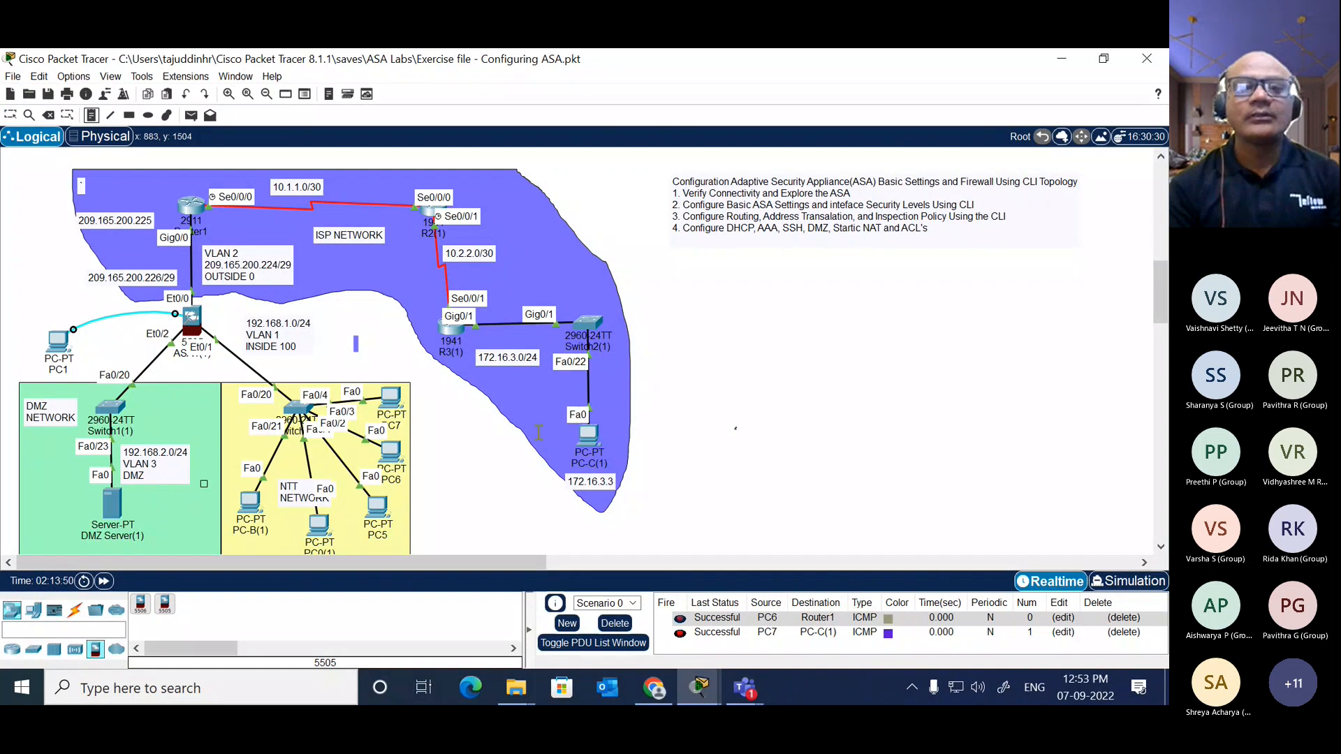
left_click(522, 412)
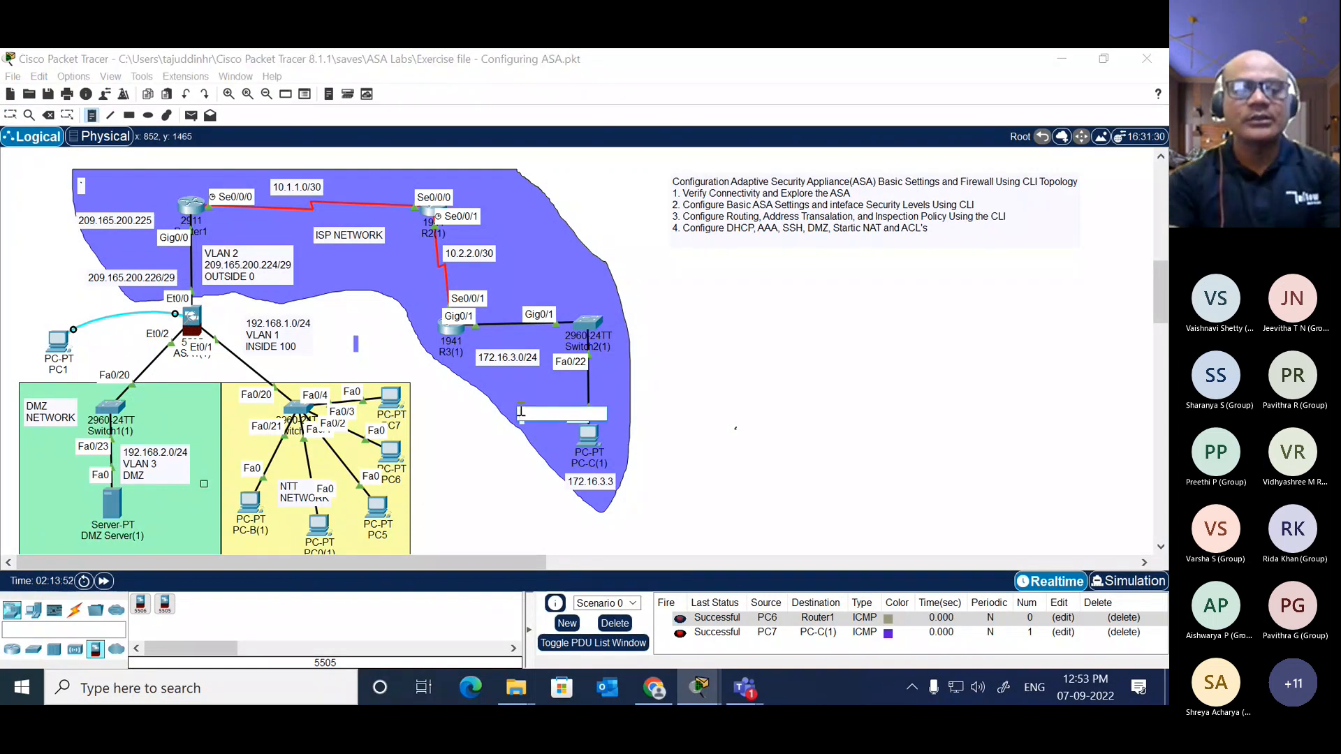
type("USA")
left_click(534, 423)
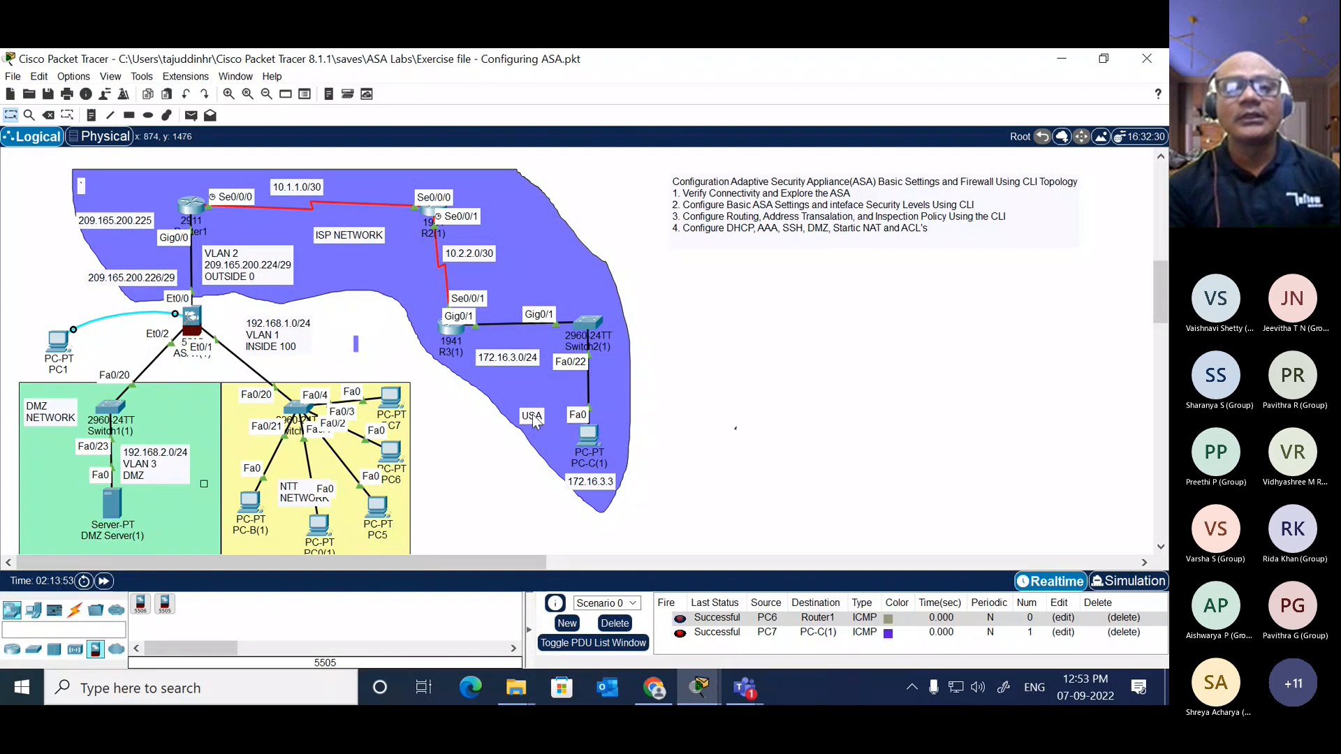
left_click_drag(534, 421, 547, 448)
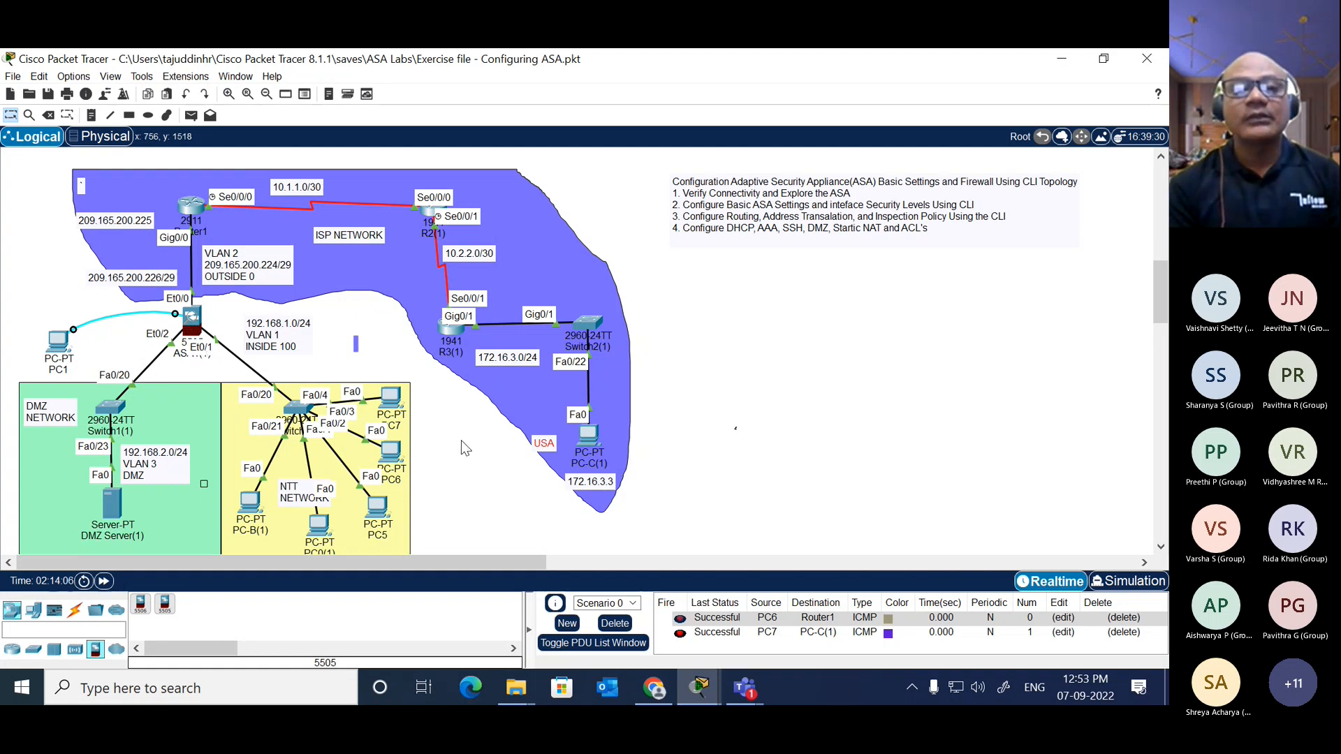
Step: Return to PC-C(1)'s SSH client and set the host to the ASA's outside address 209.165.200.226
left_click(191, 318)
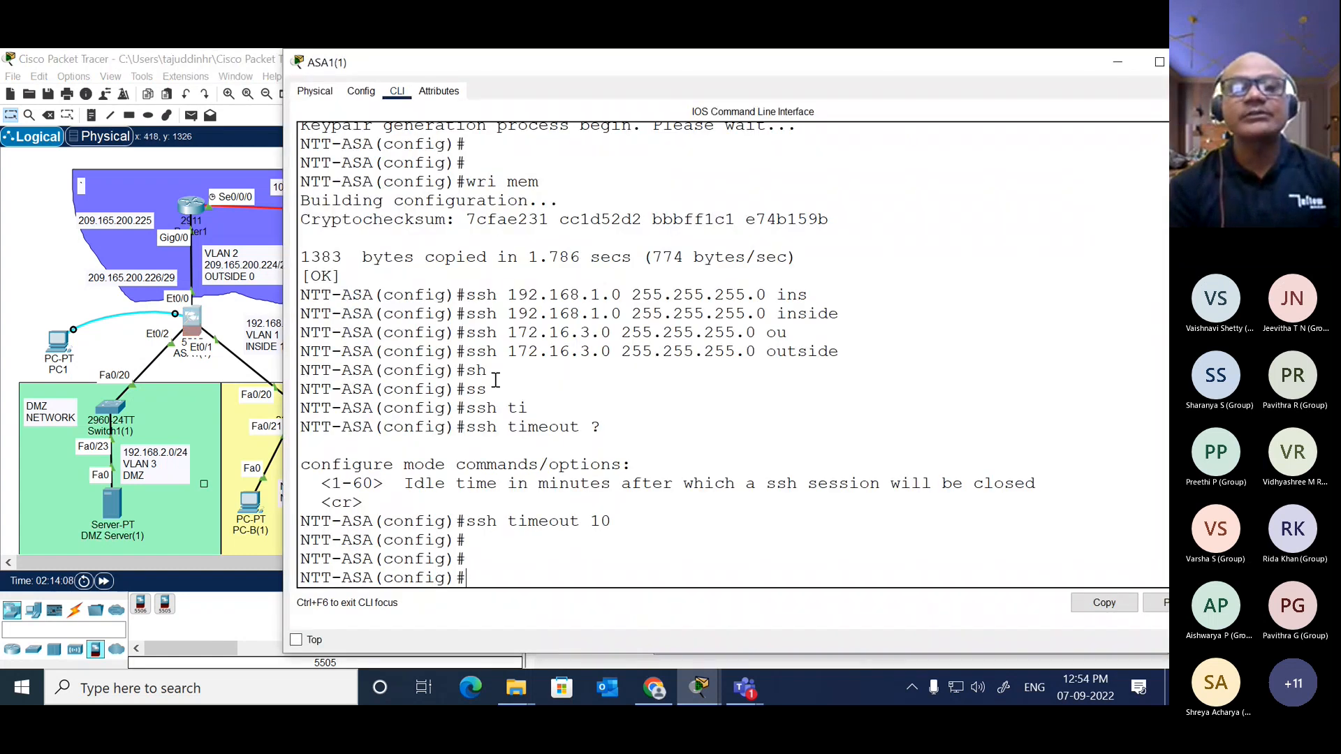
left_click(232, 314)
left_click(588, 436)
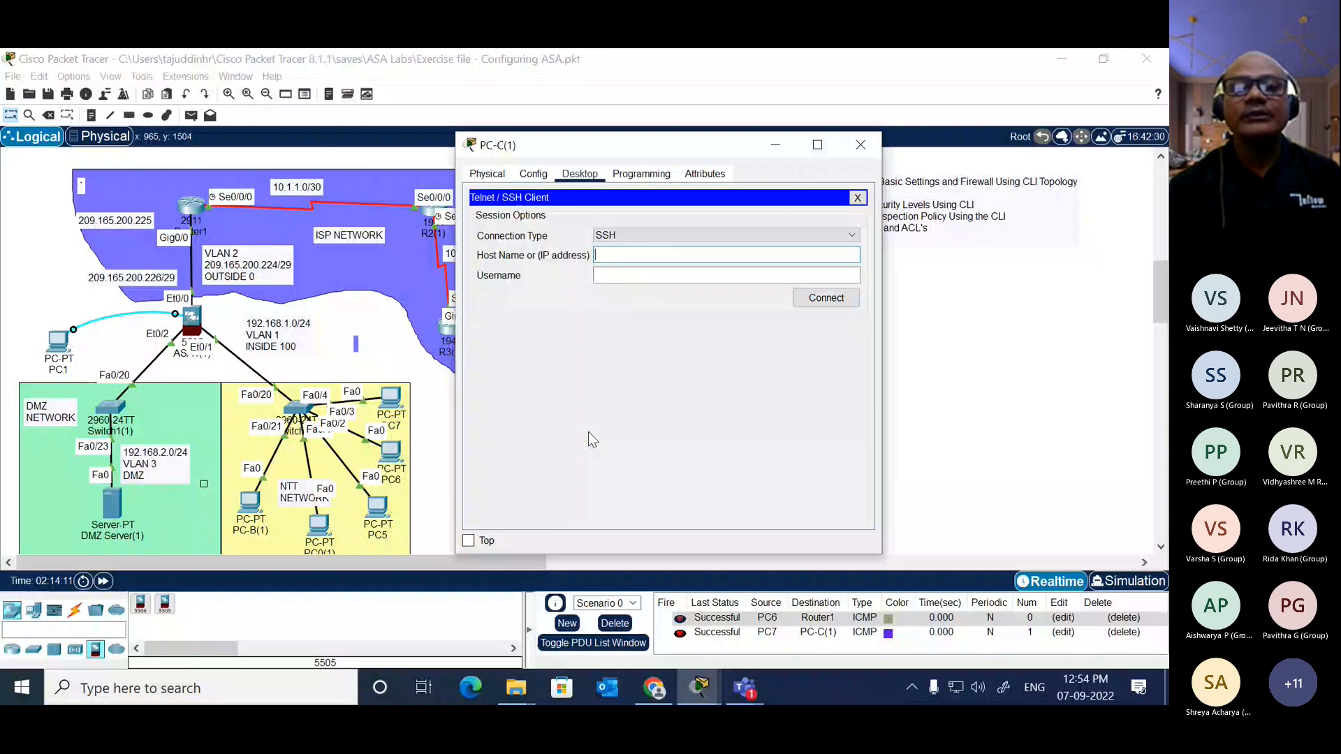
left_click(646, 255)
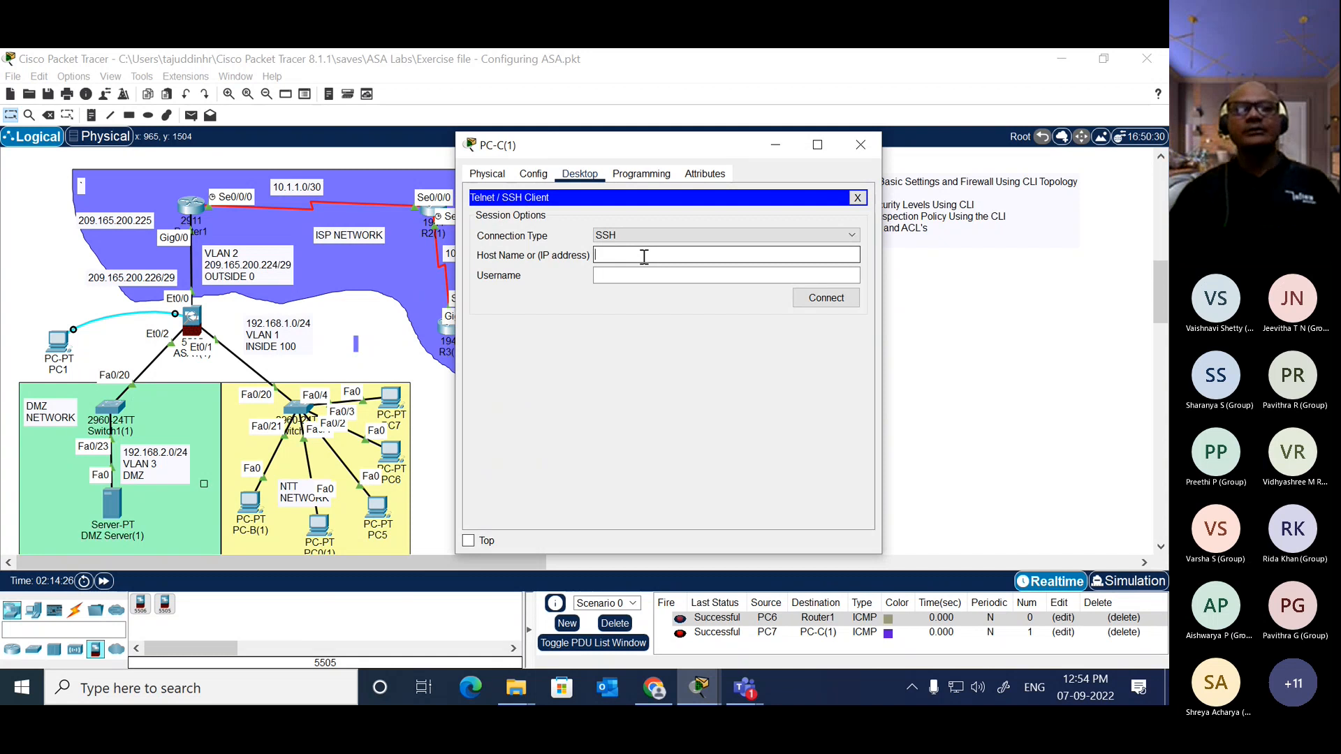
type("209.")
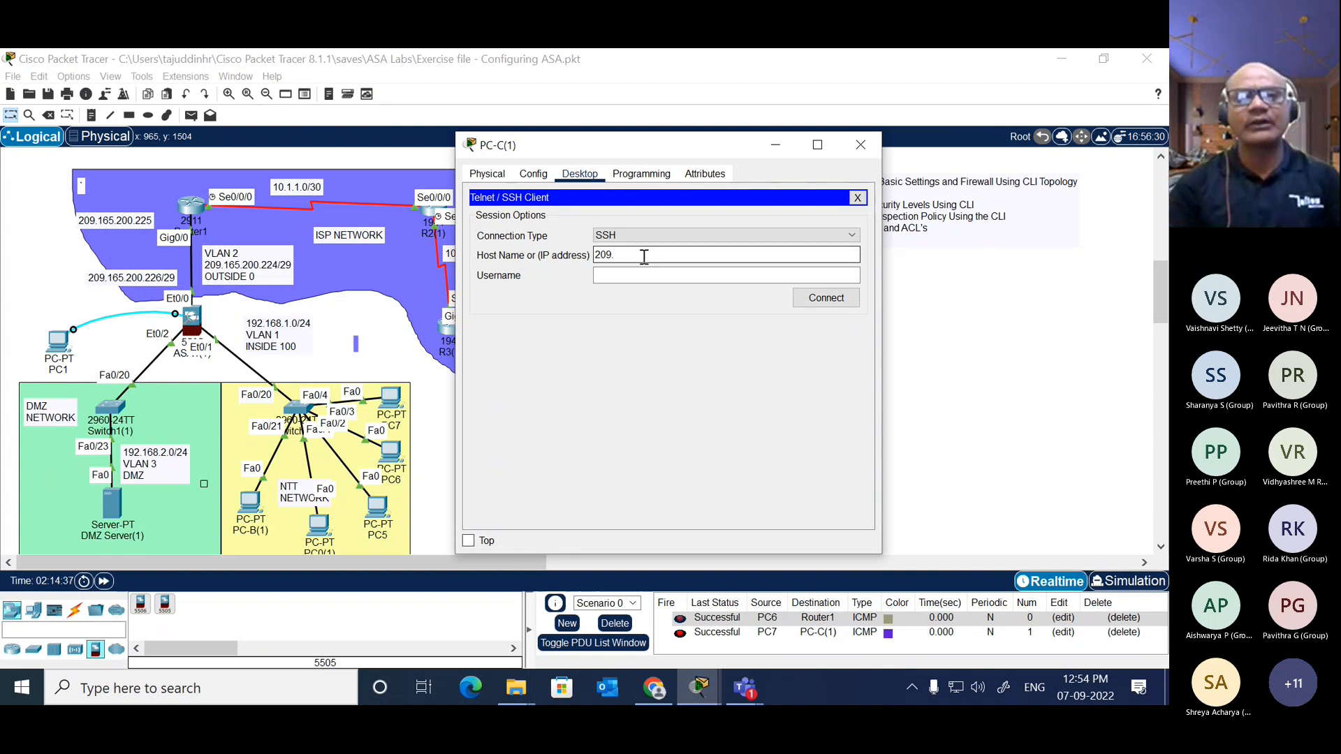
type("165")
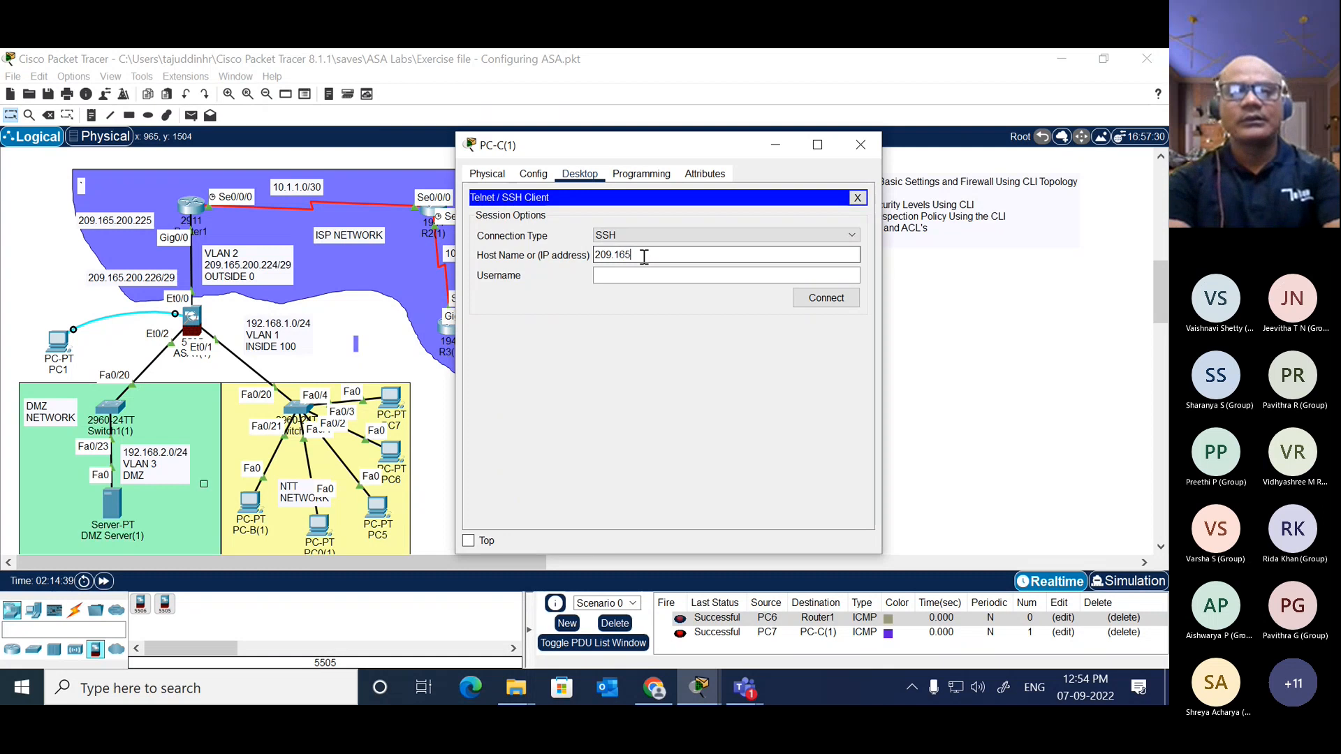
type(".200")
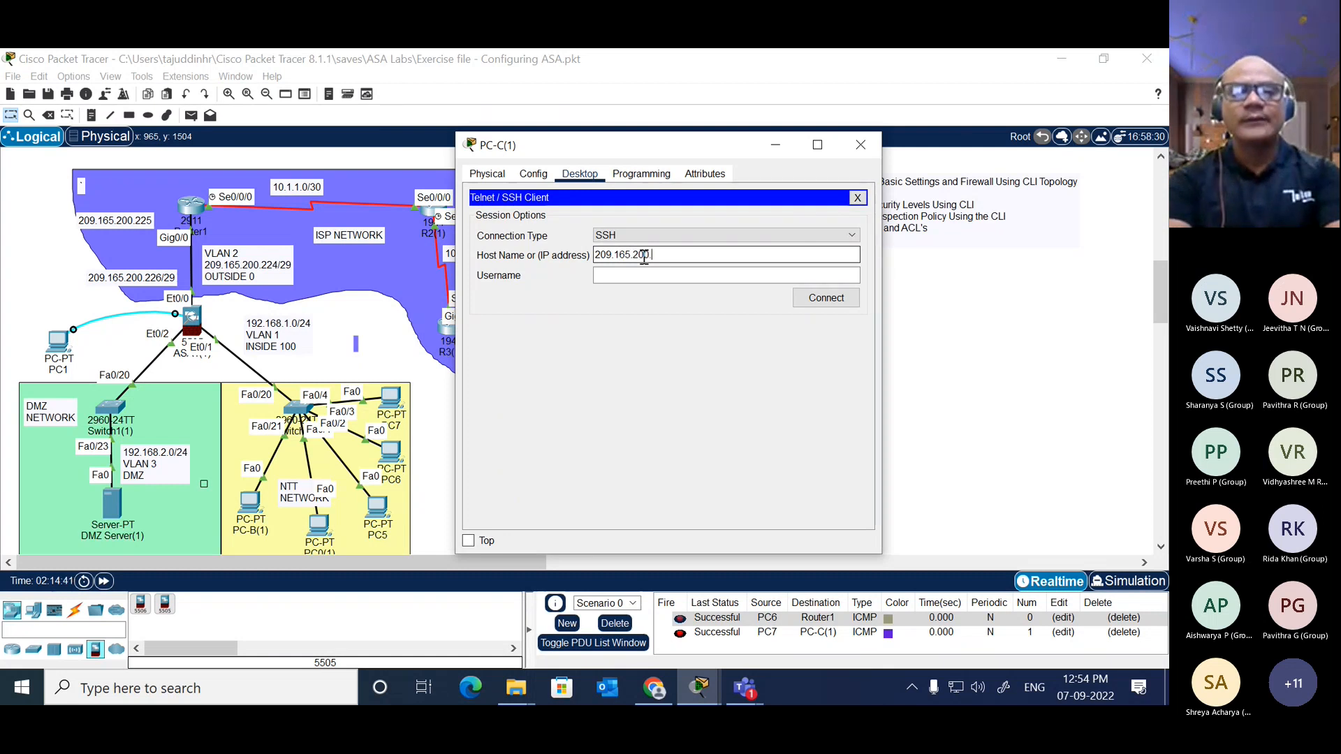
type(".22")
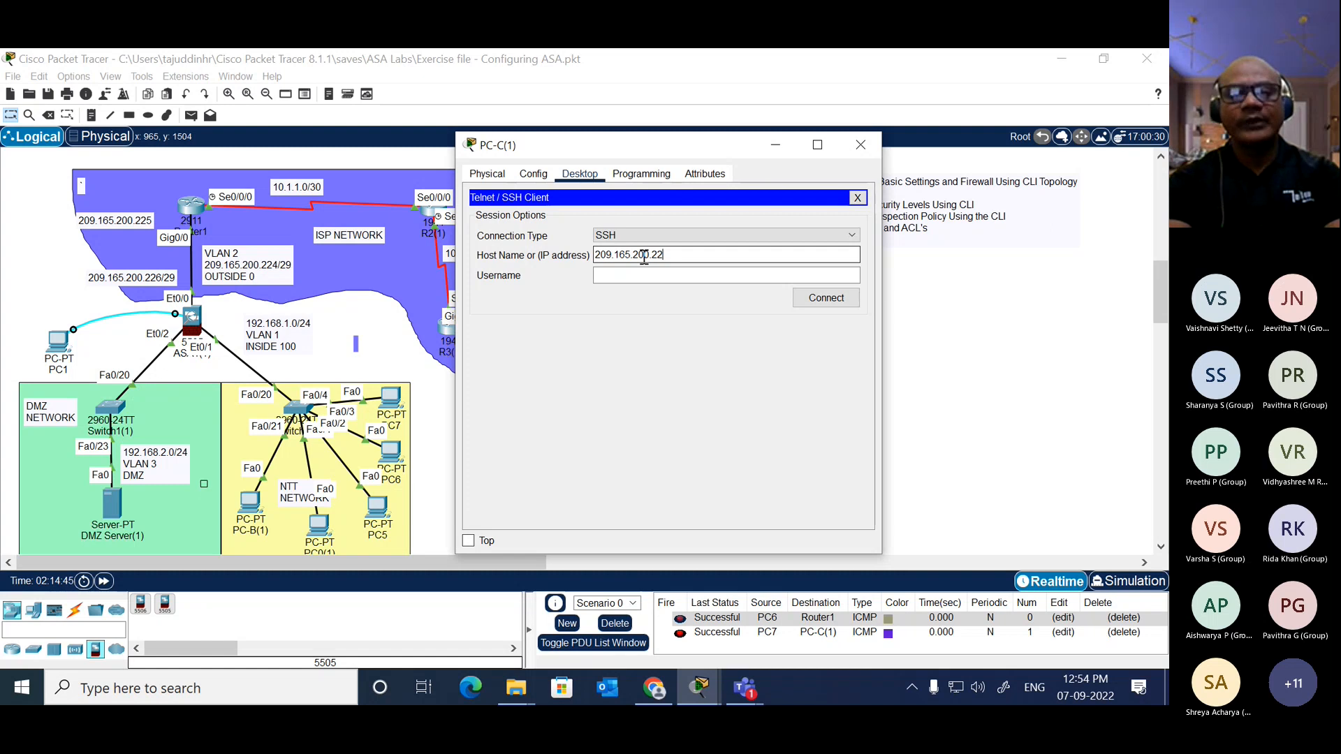
type("6")
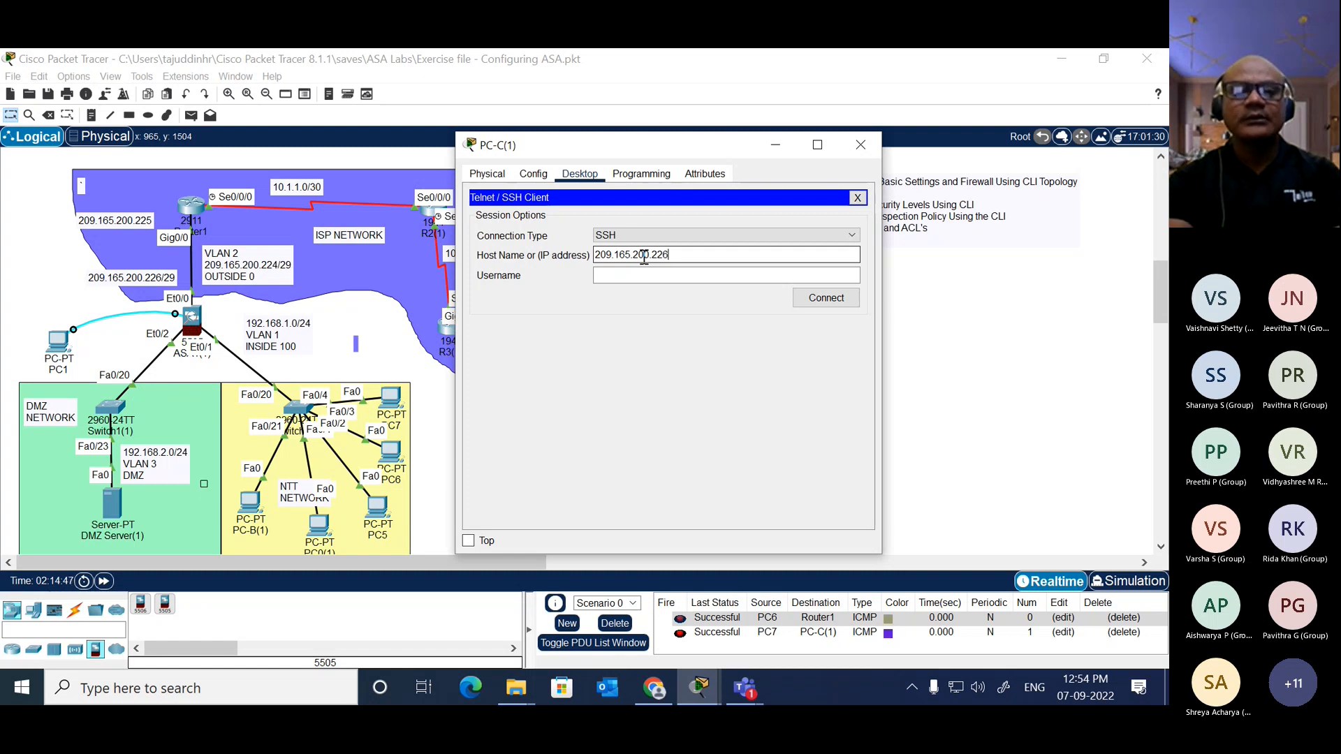
Step: Connect over SSH with the username admin and log in with the account password
key("Tab")
type("admin")
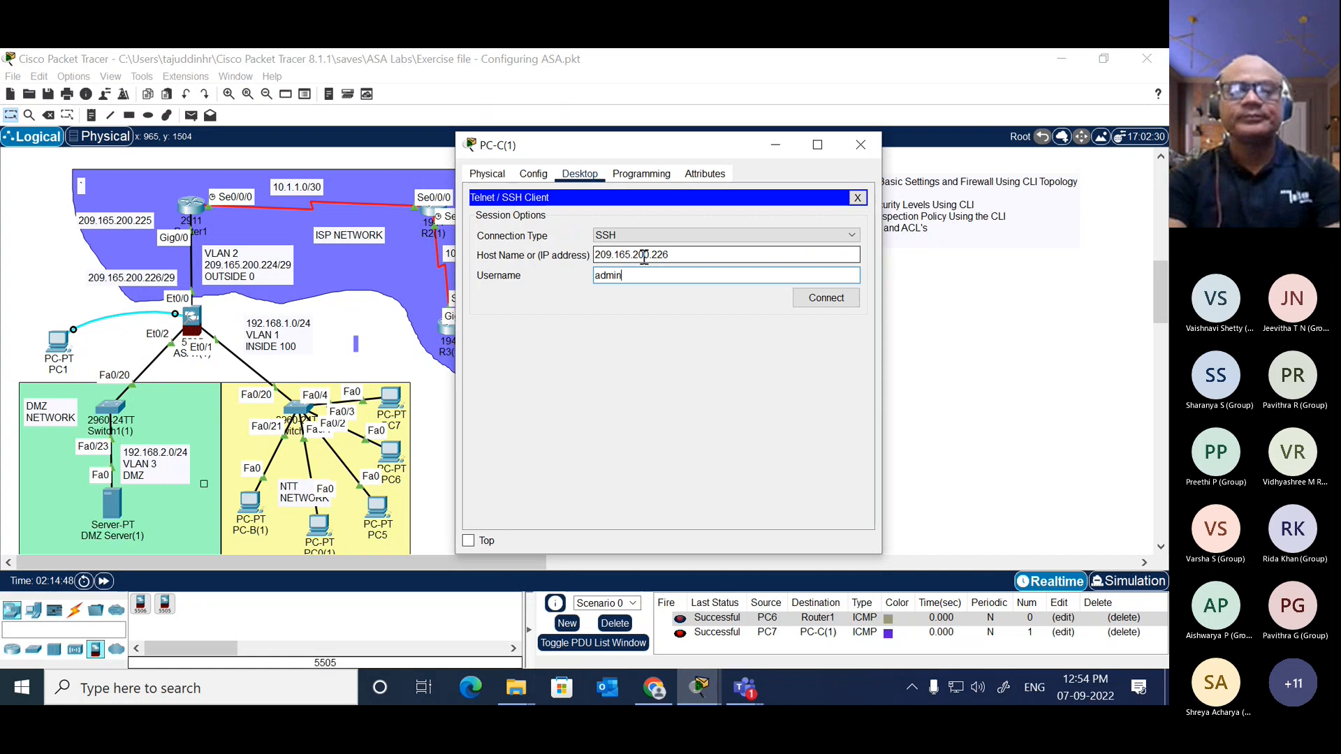
left_click(827, 299)
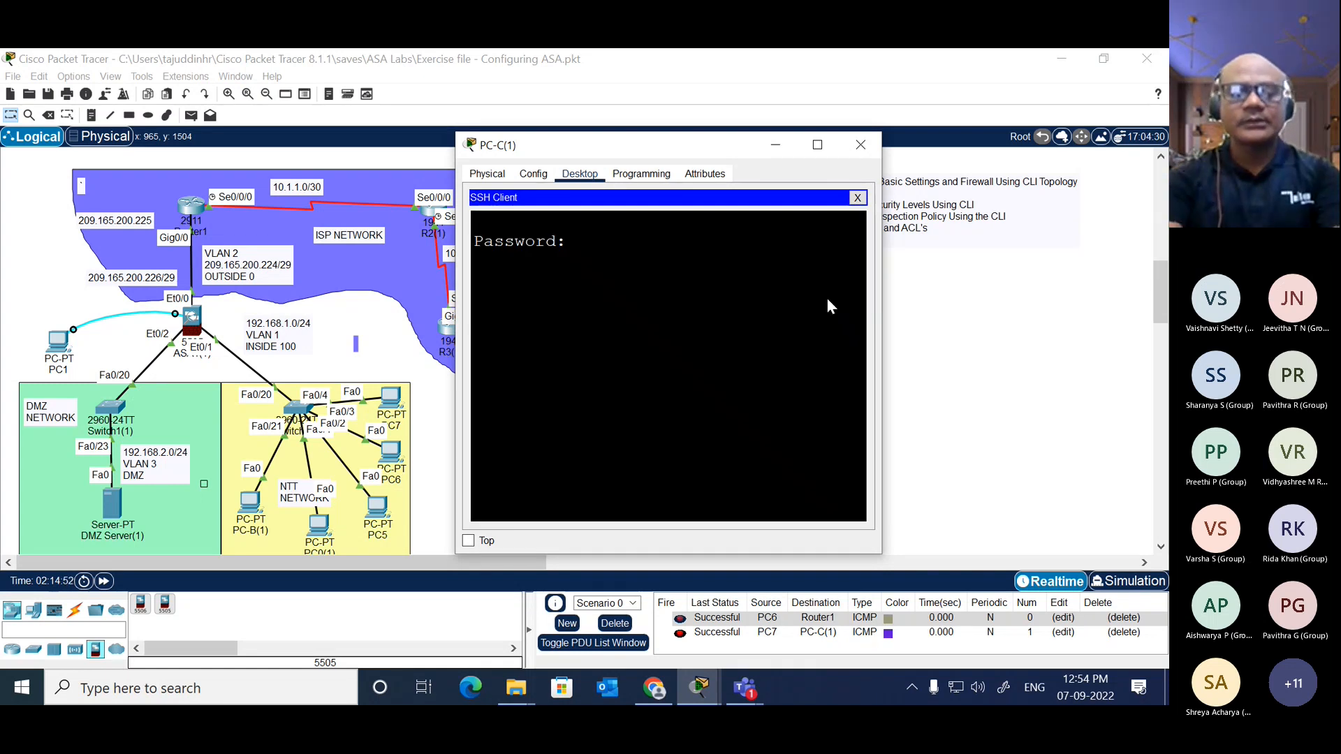
key("Return")
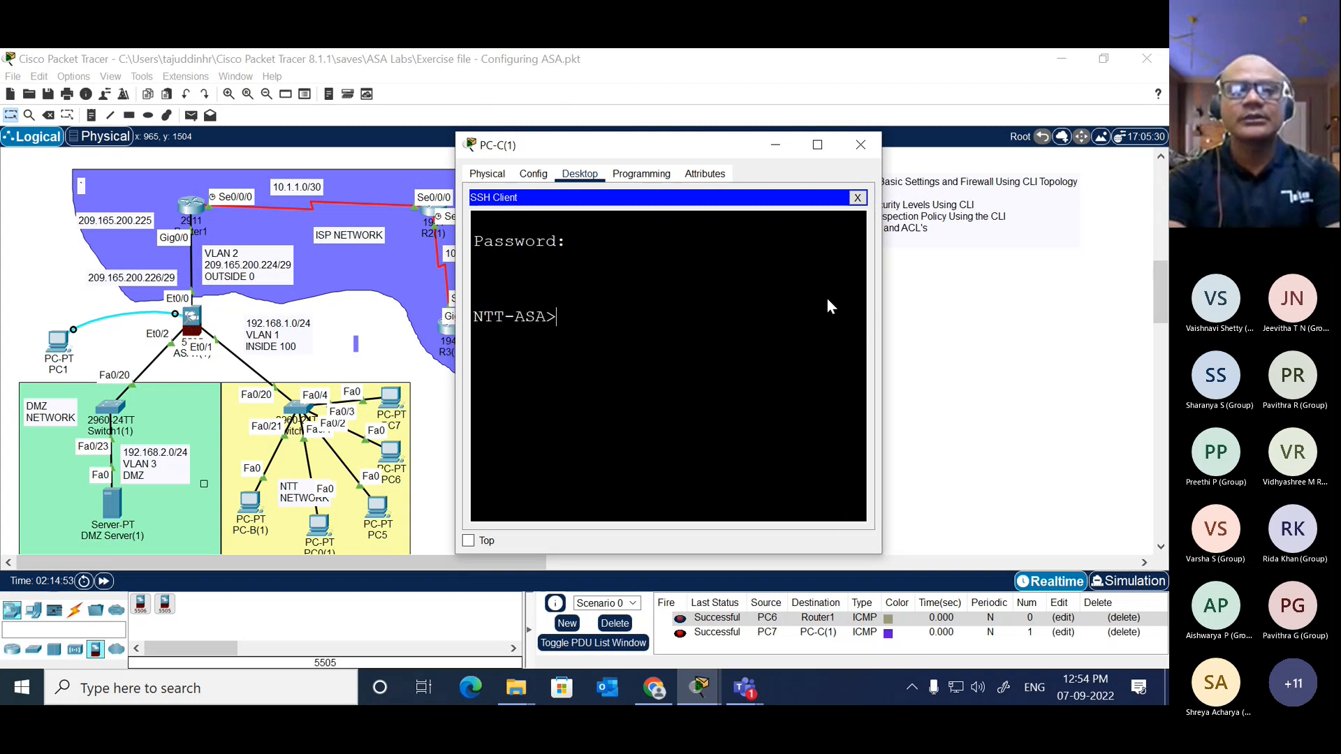
Step: Enter privileged EXEC mode on the ASA with "enable", supplying the enable password
type("en")
key("Tab")
key("Return")
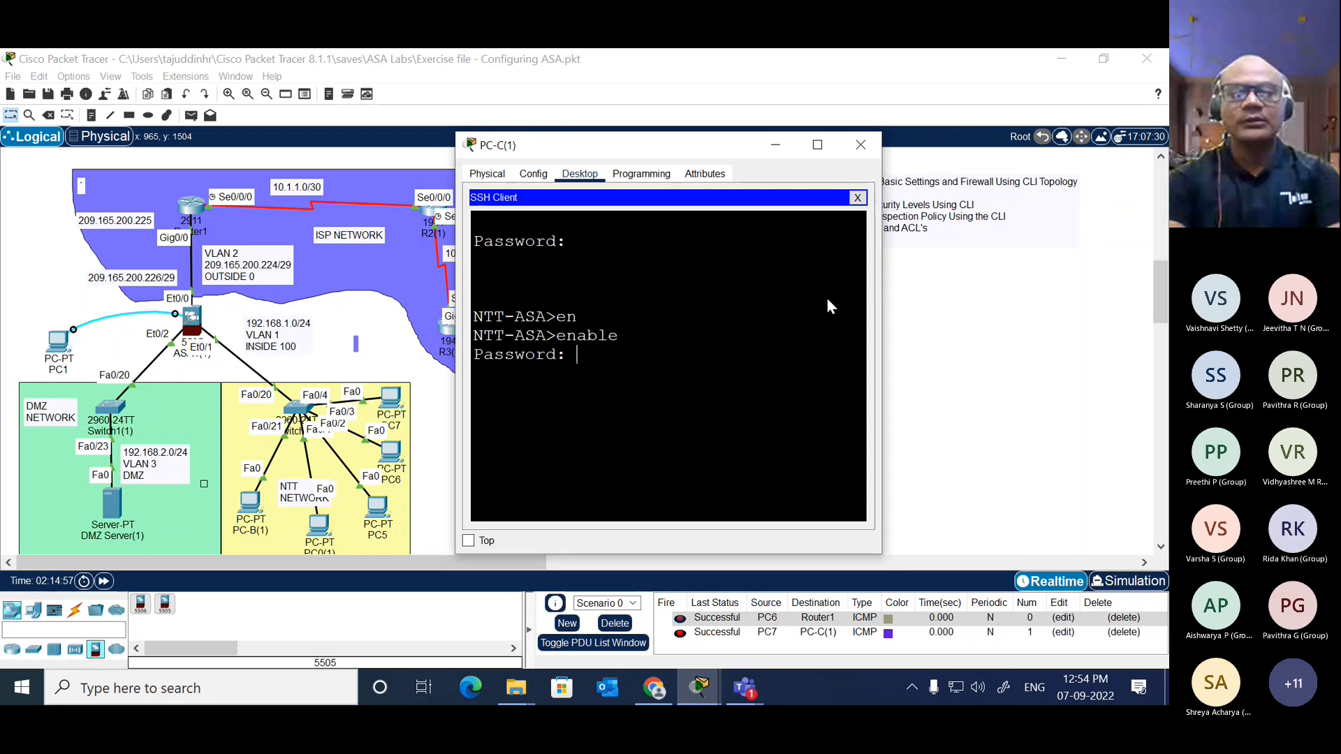
key("Return")
key("Return")
key("Return")
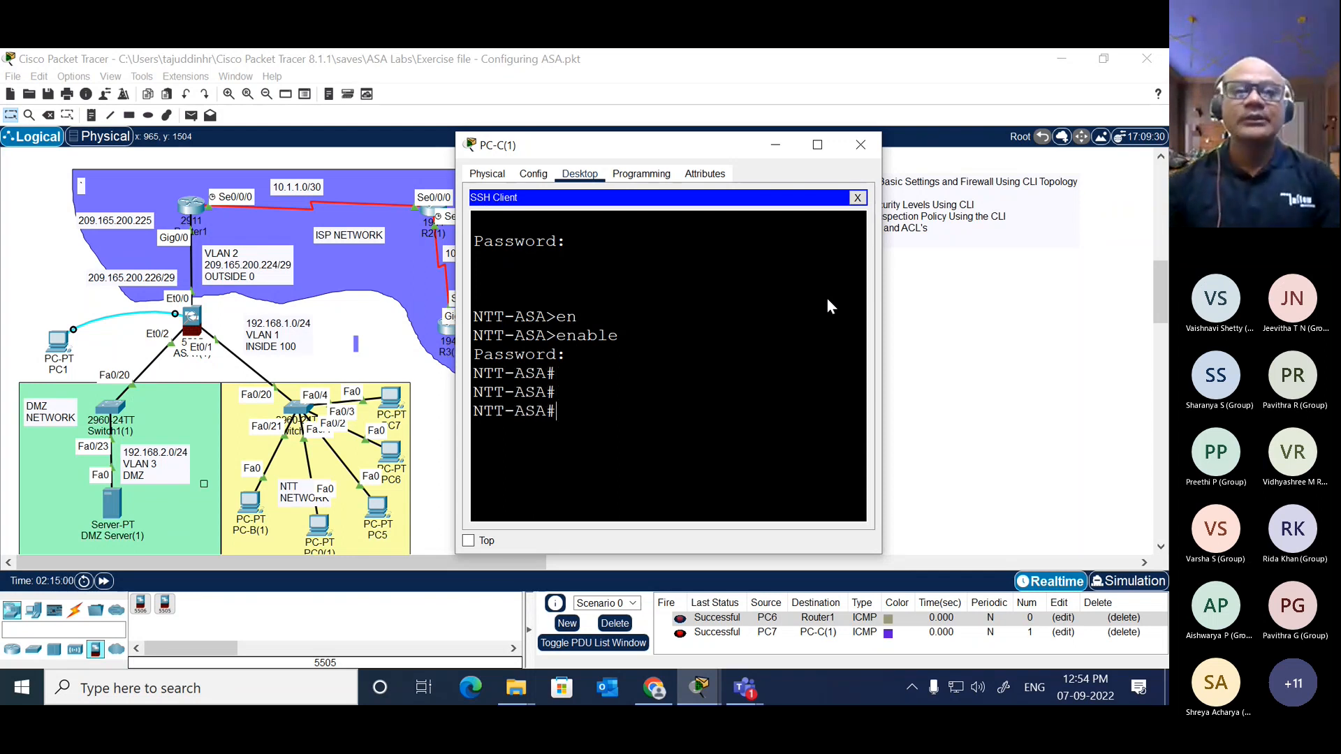
Step: Widen the SSH client window, display the ASA's running configuration with "sh ru" and page through to its end
left_click_drag(742, 162, 739, 103)
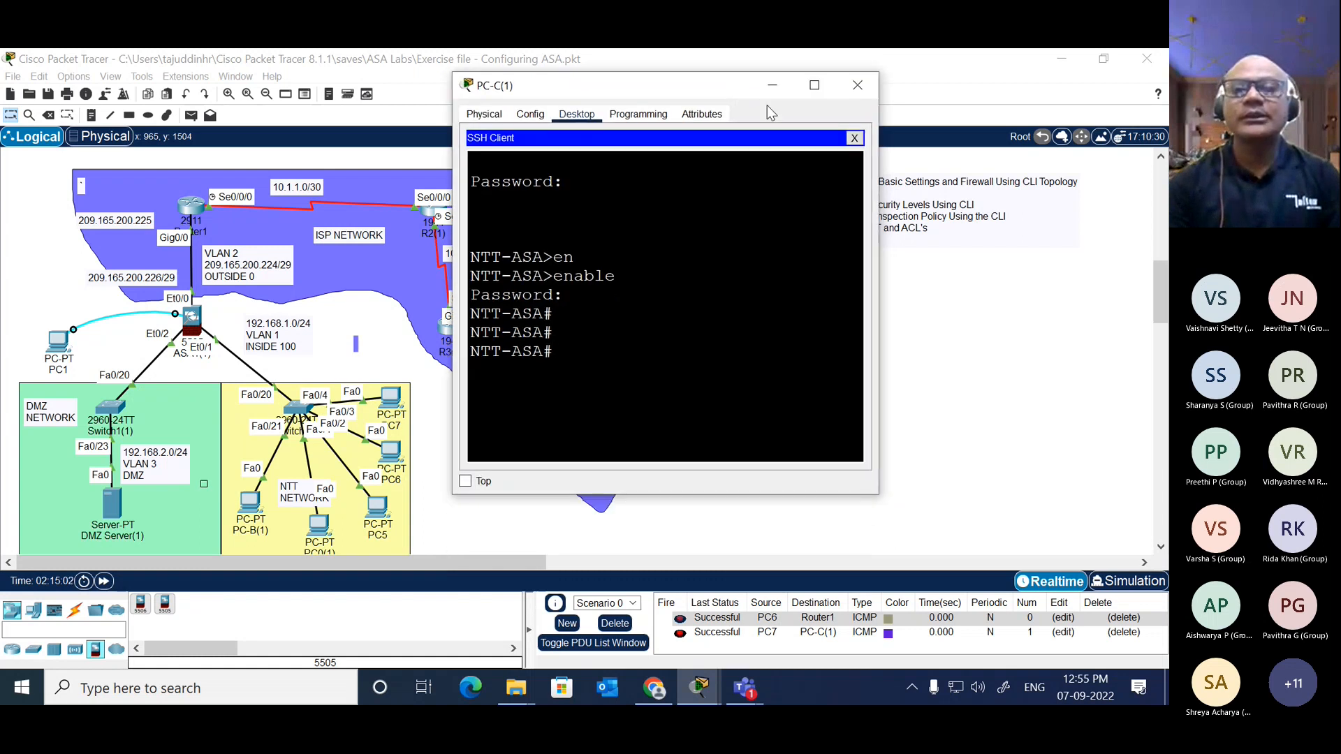
left_click_drag(878, 218, 1163, 202)
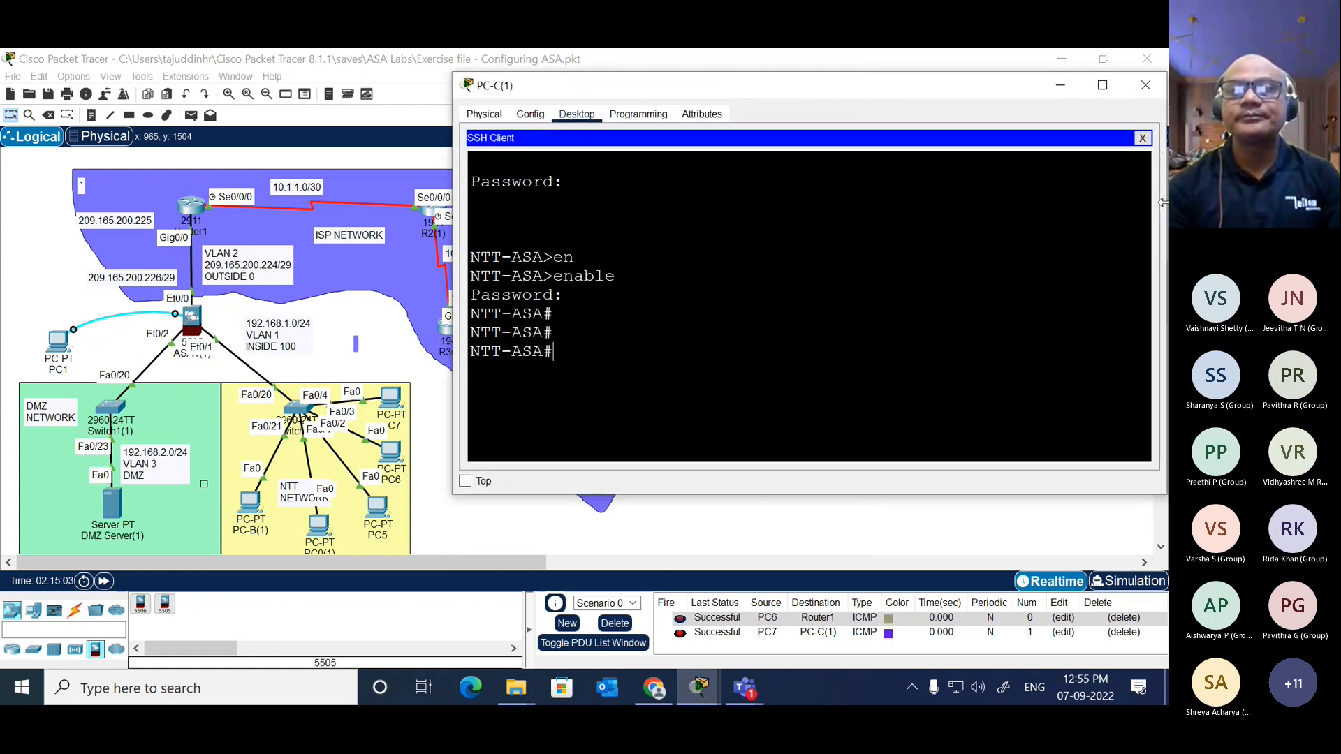
left_click(801, 245)
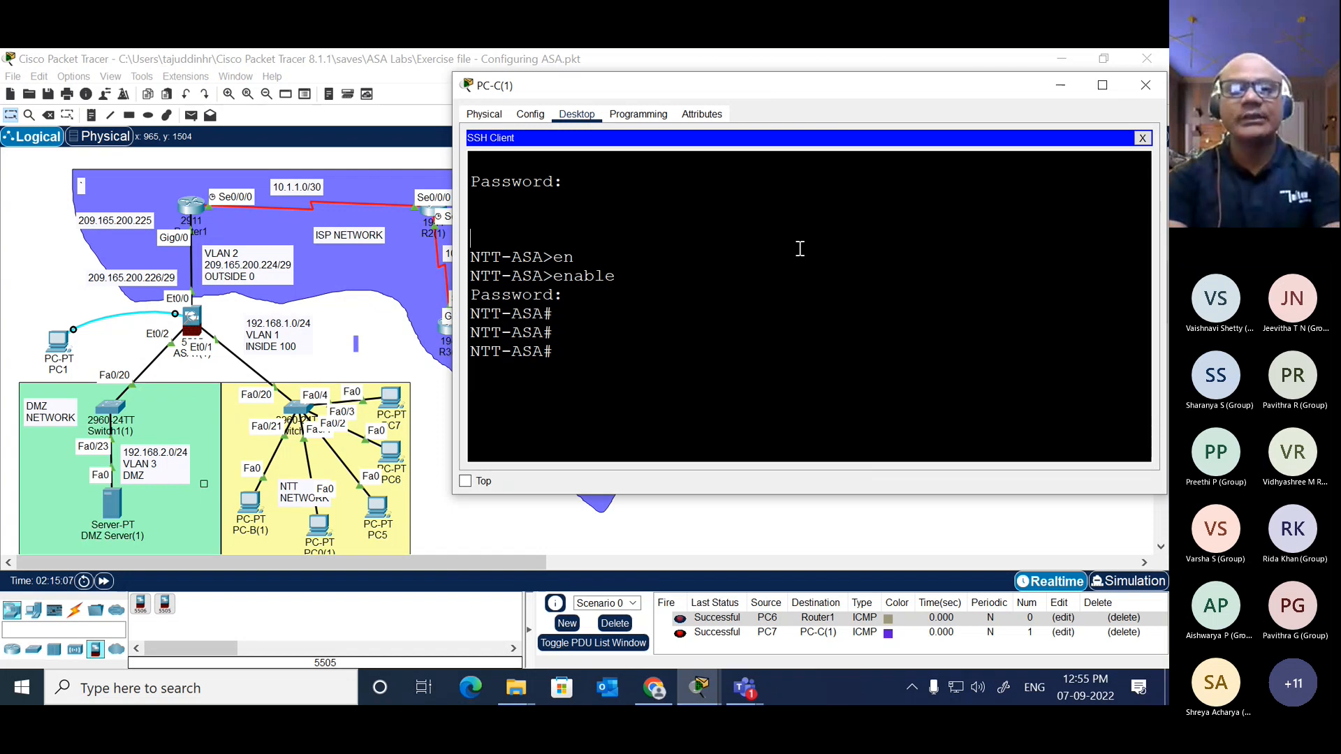
type("sh ru")
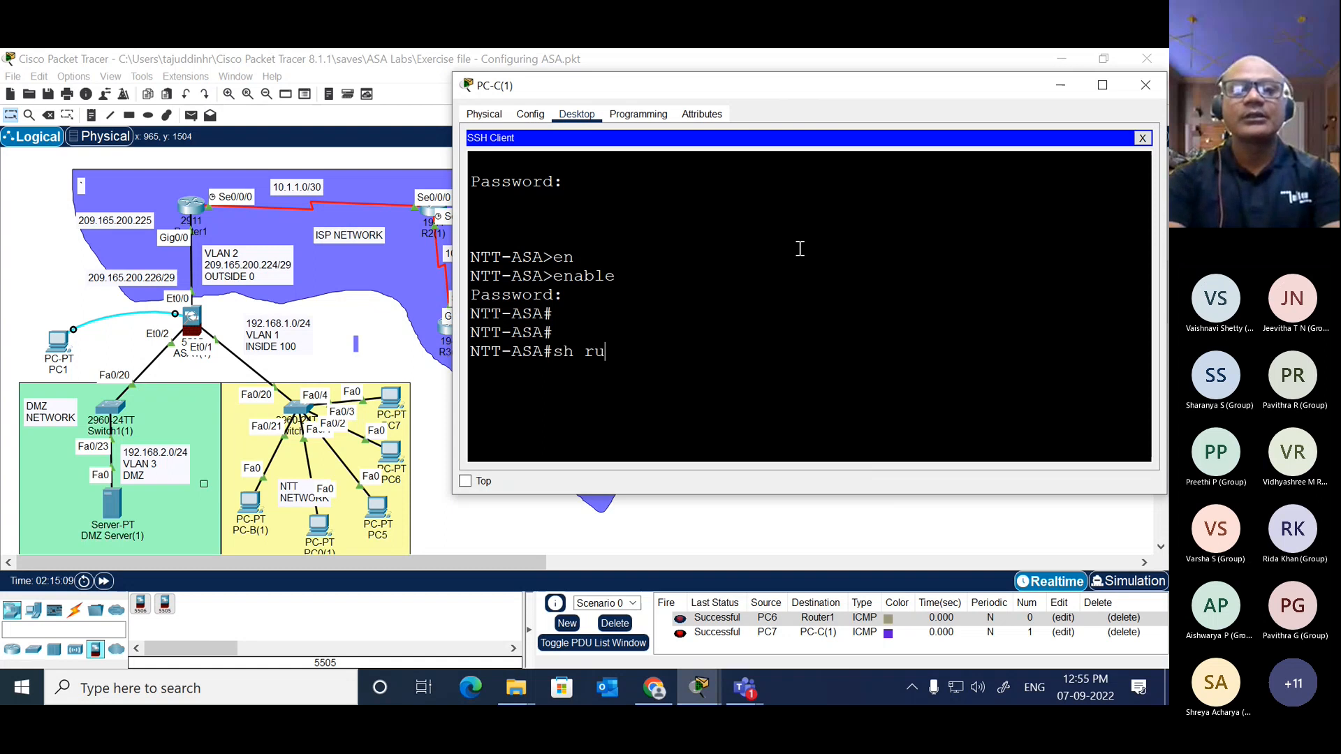
key("Return")
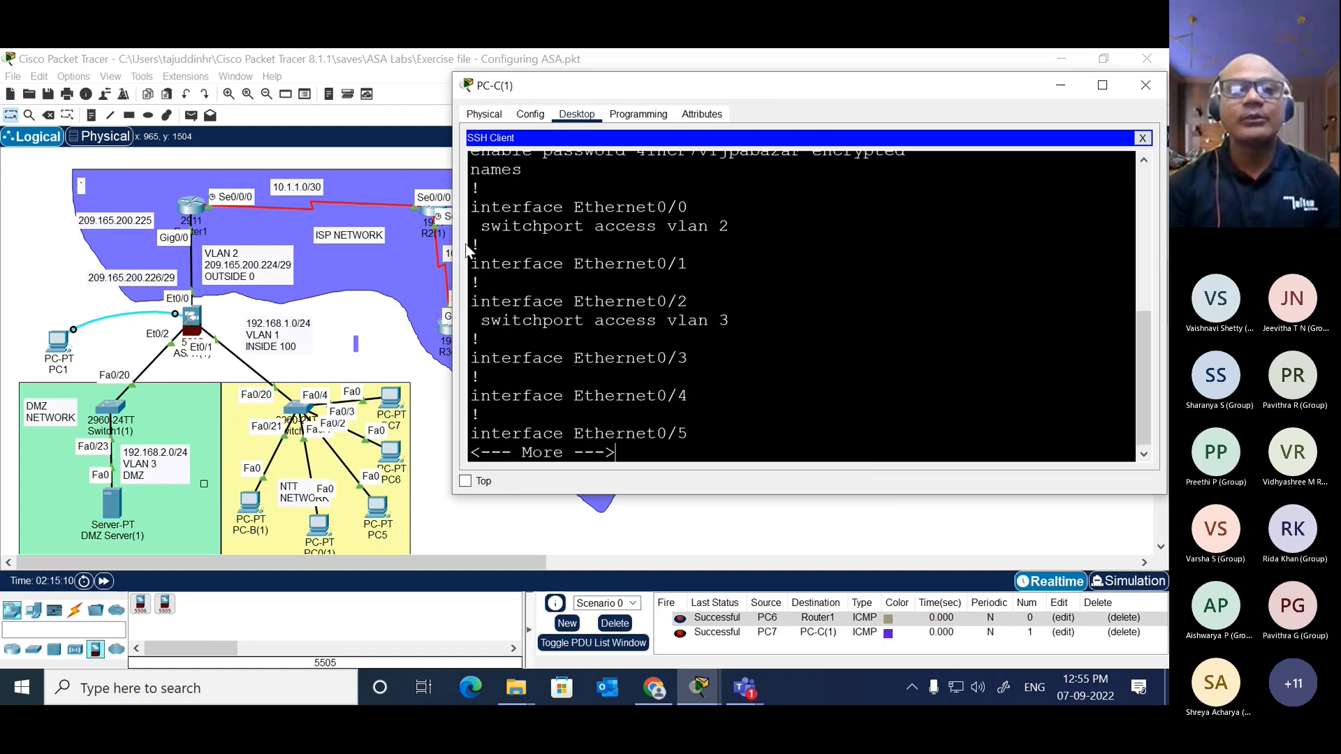
left_click_drag(452, 259, 328, 257)
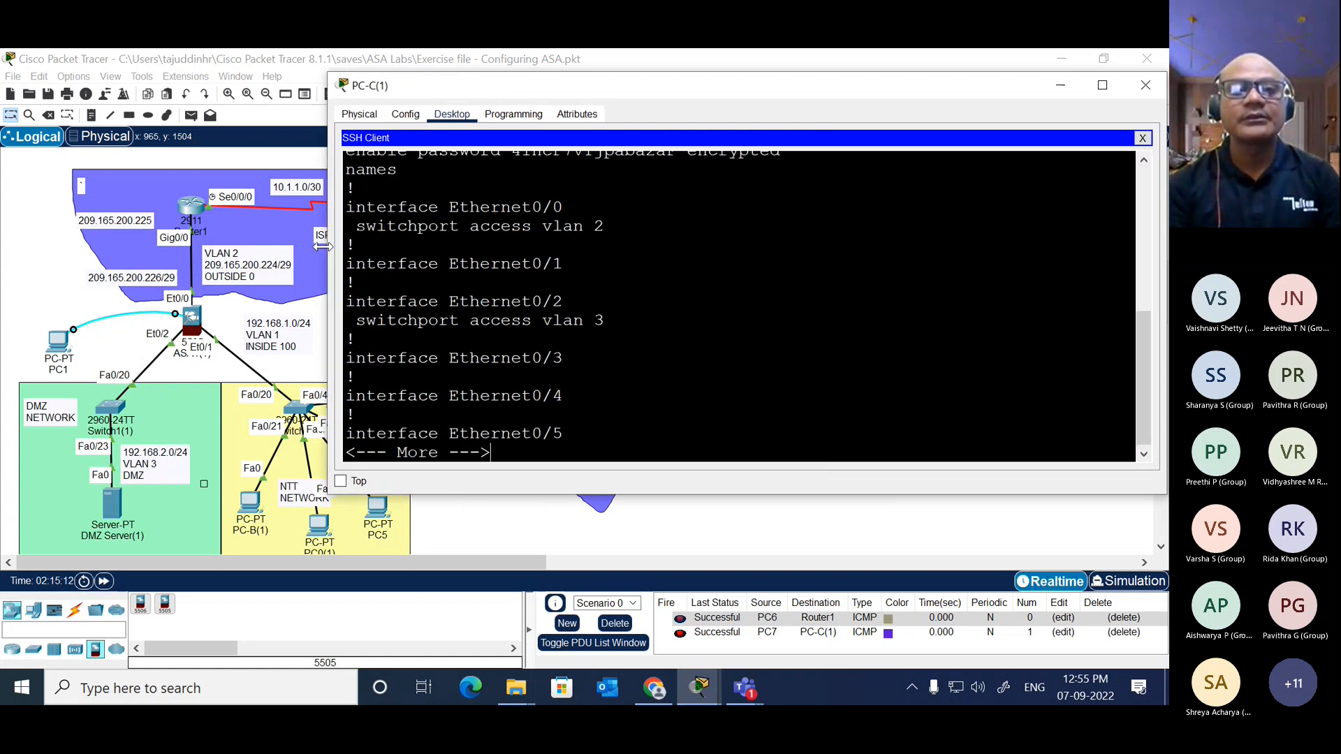
key("space")
key("space")
key("space")
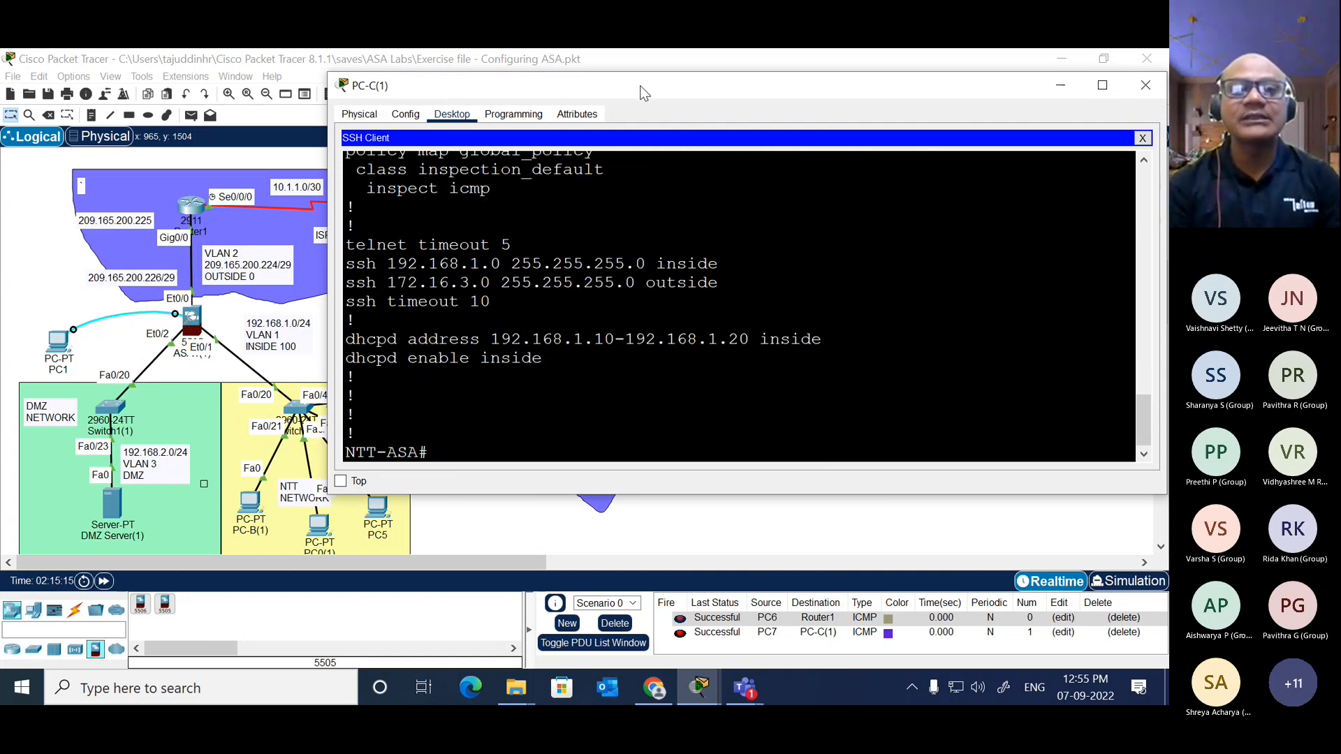
Step: Reposition PC-C(1)'s window and display the ASA's VLAN and port assignments with "show switch vlan"
left_click_drag(641, 91, 914, 155)
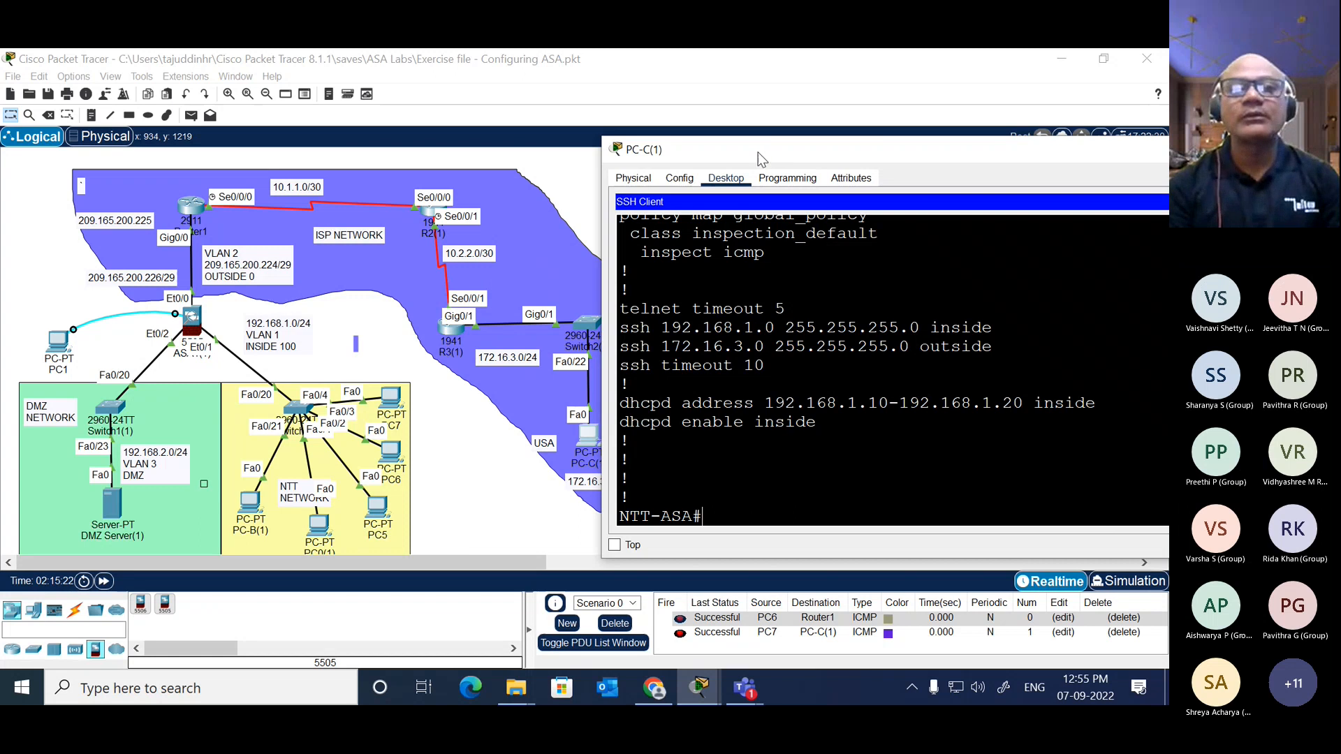
left_click_drag(757, 152, 530, 68)
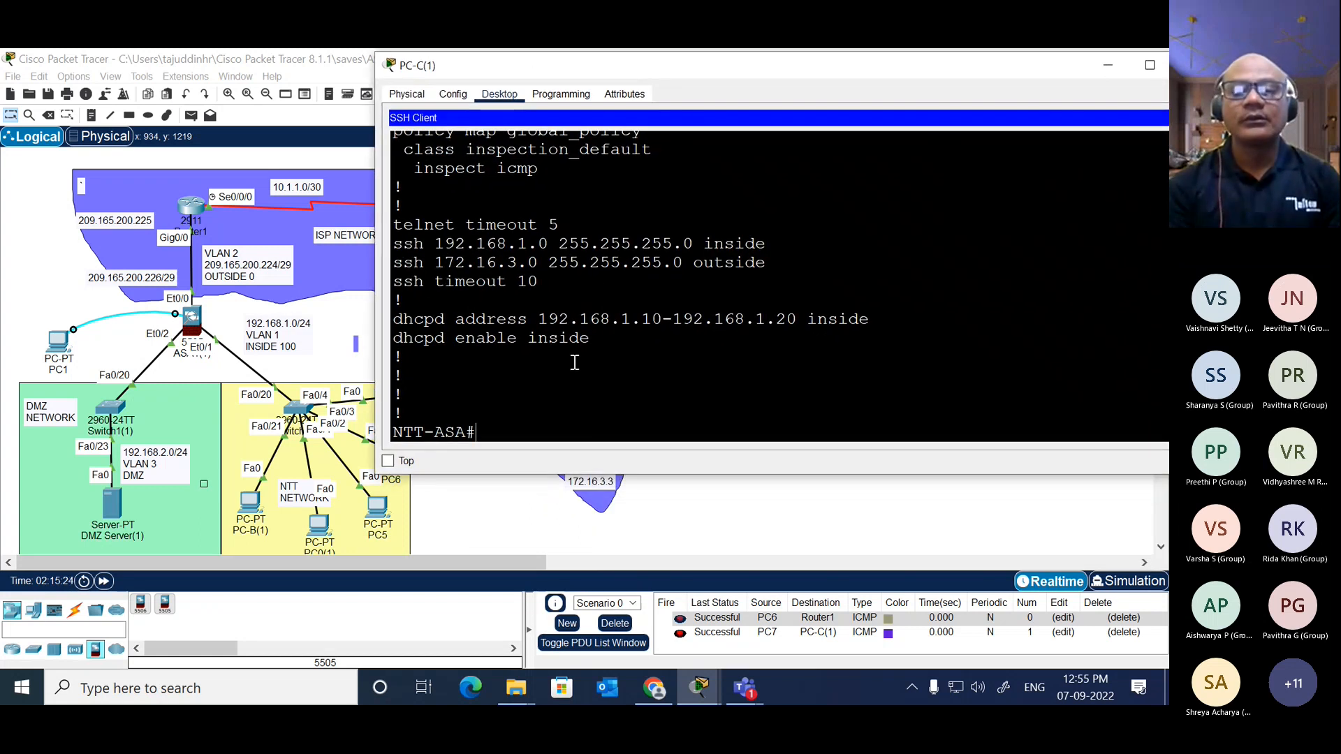
key("Return")
key("Return")
key("Return")
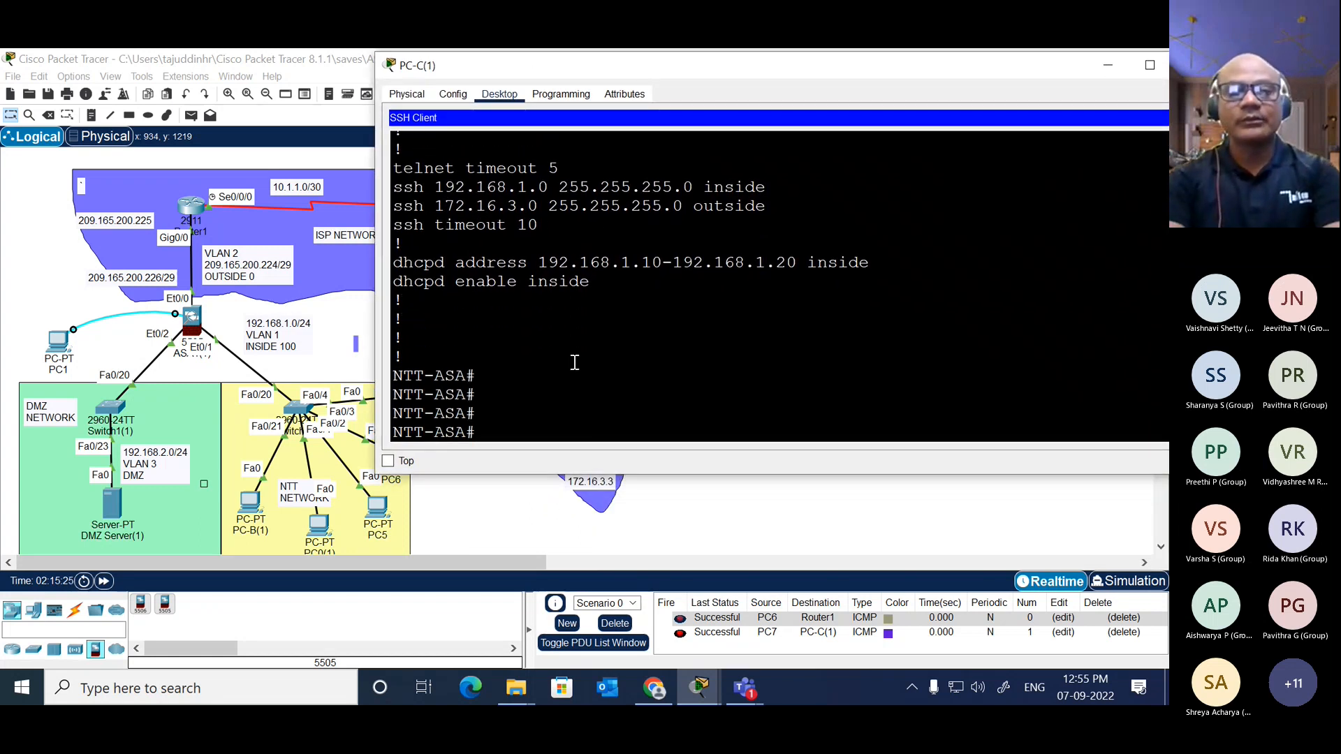
type("sh")
key("Tab")
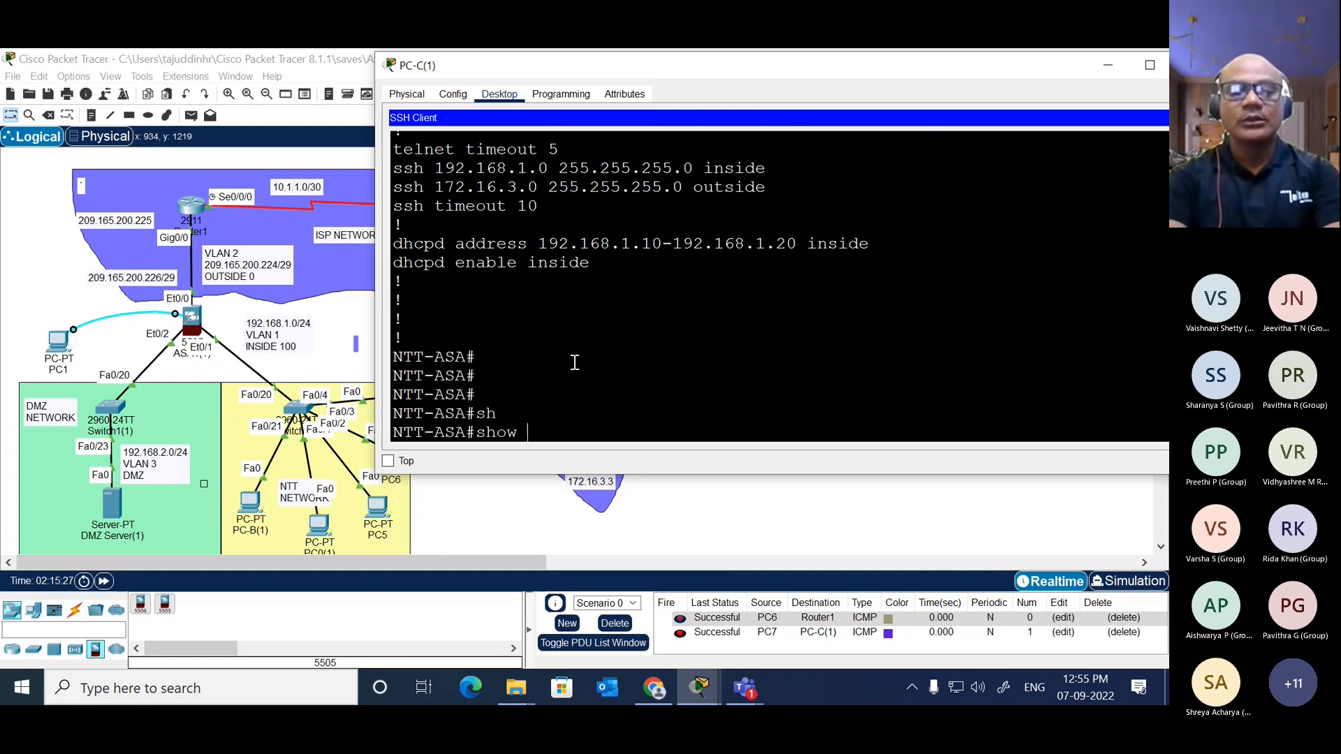
type("switch ")
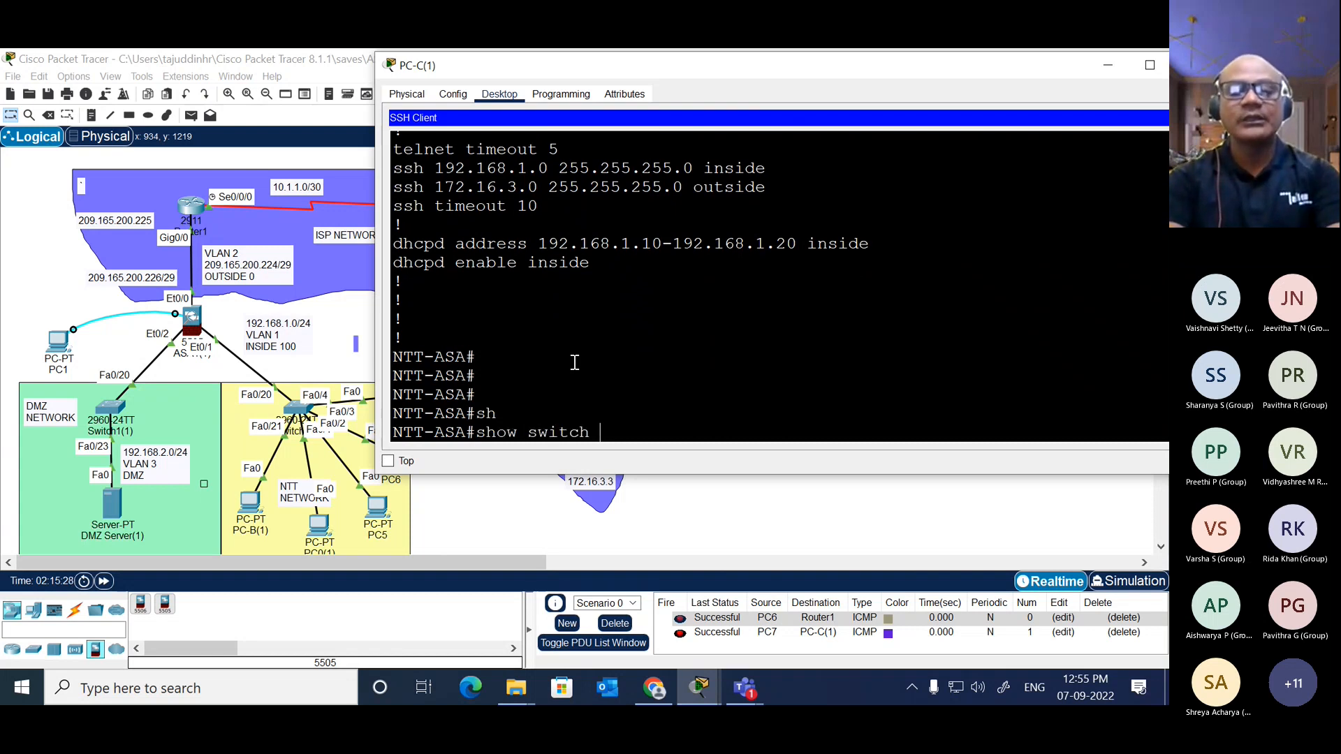
type("vlan")
key("Return")
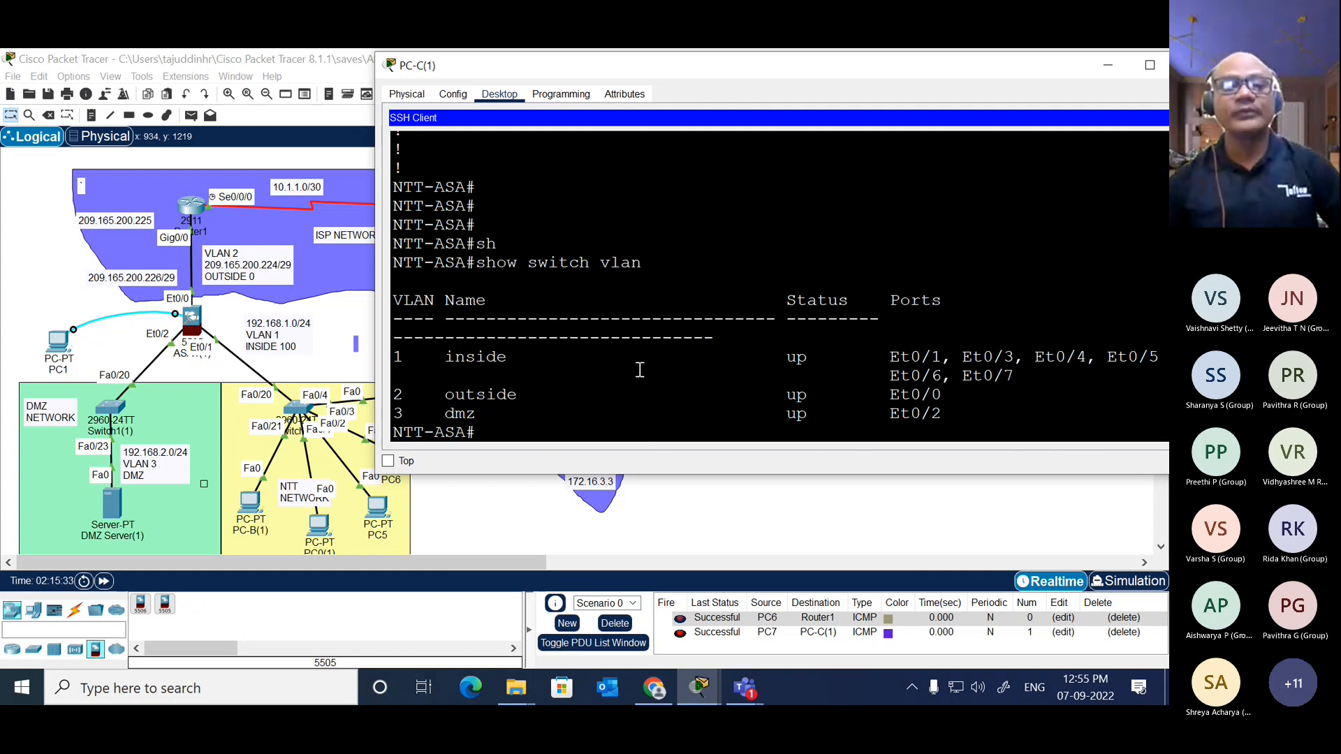
Step: Save the ASA's running configuration over the SSH session with "wri mem"
type("wi")
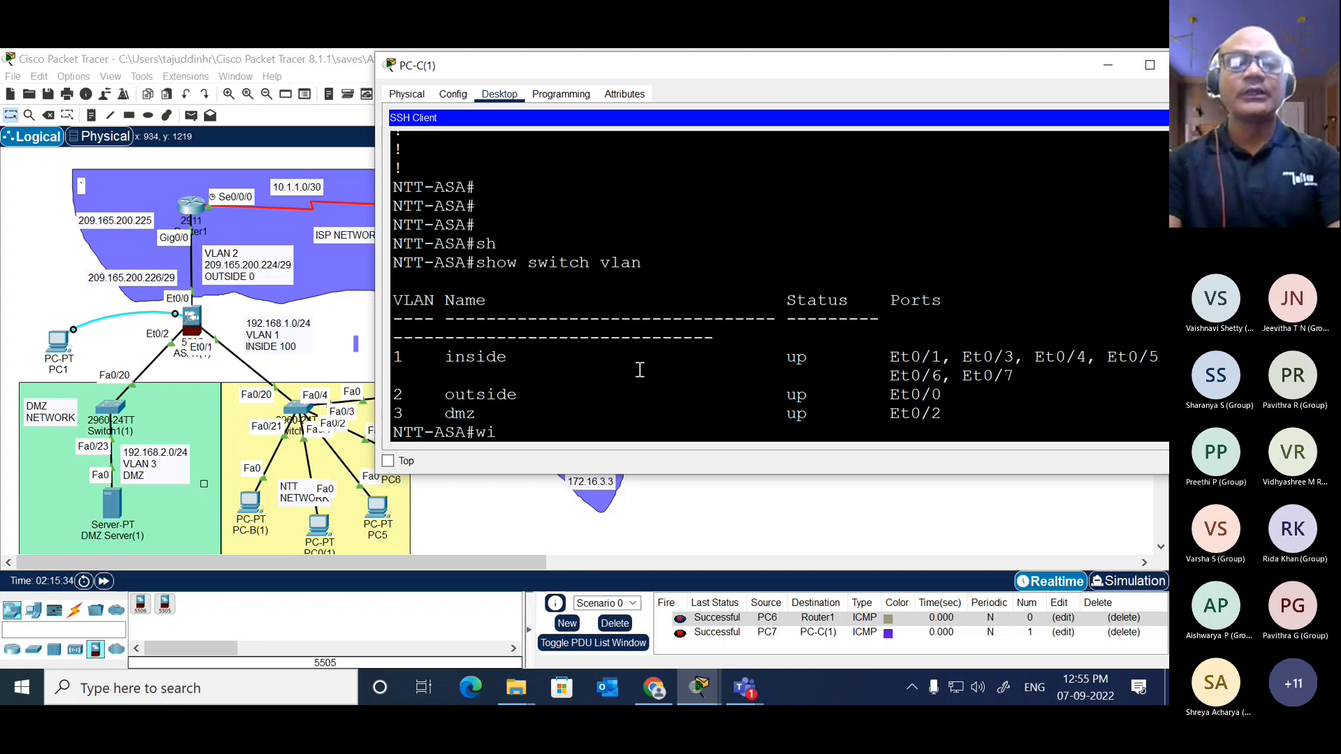
type("r")
key("Return")
type("wri")
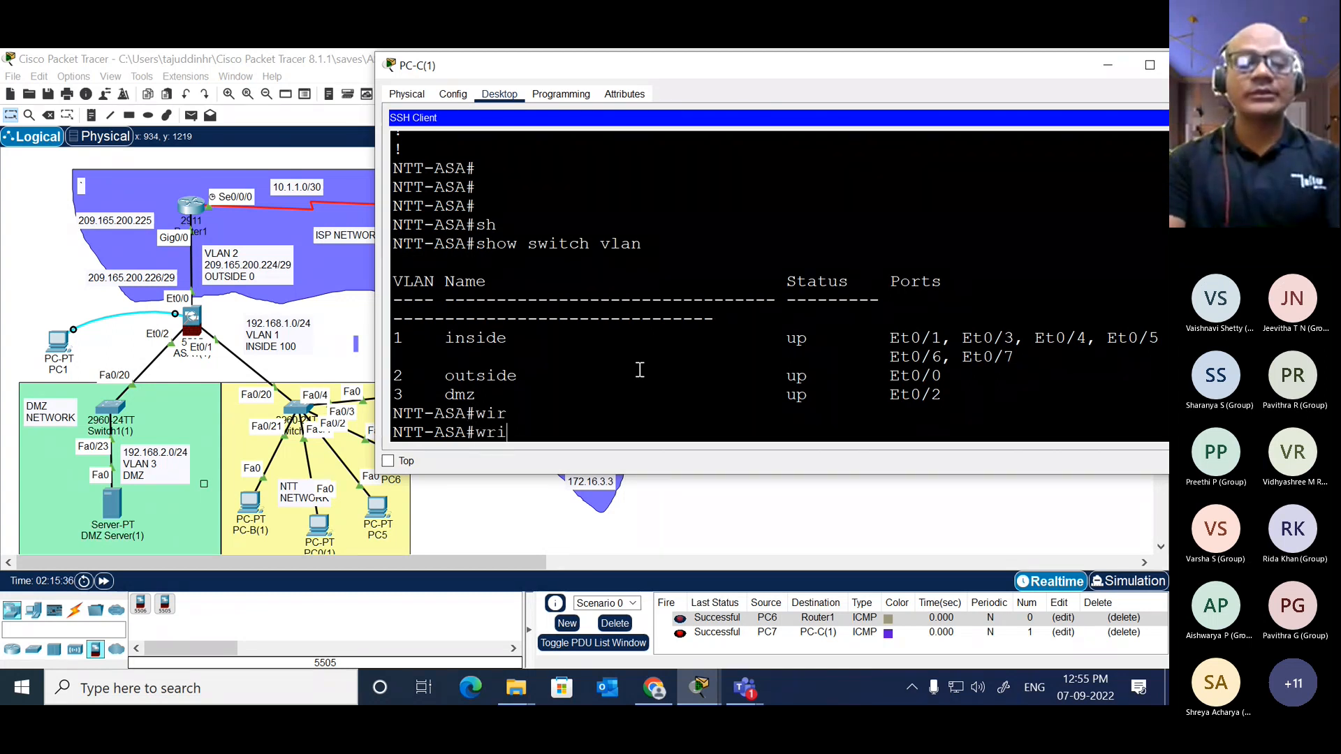
type(" me")
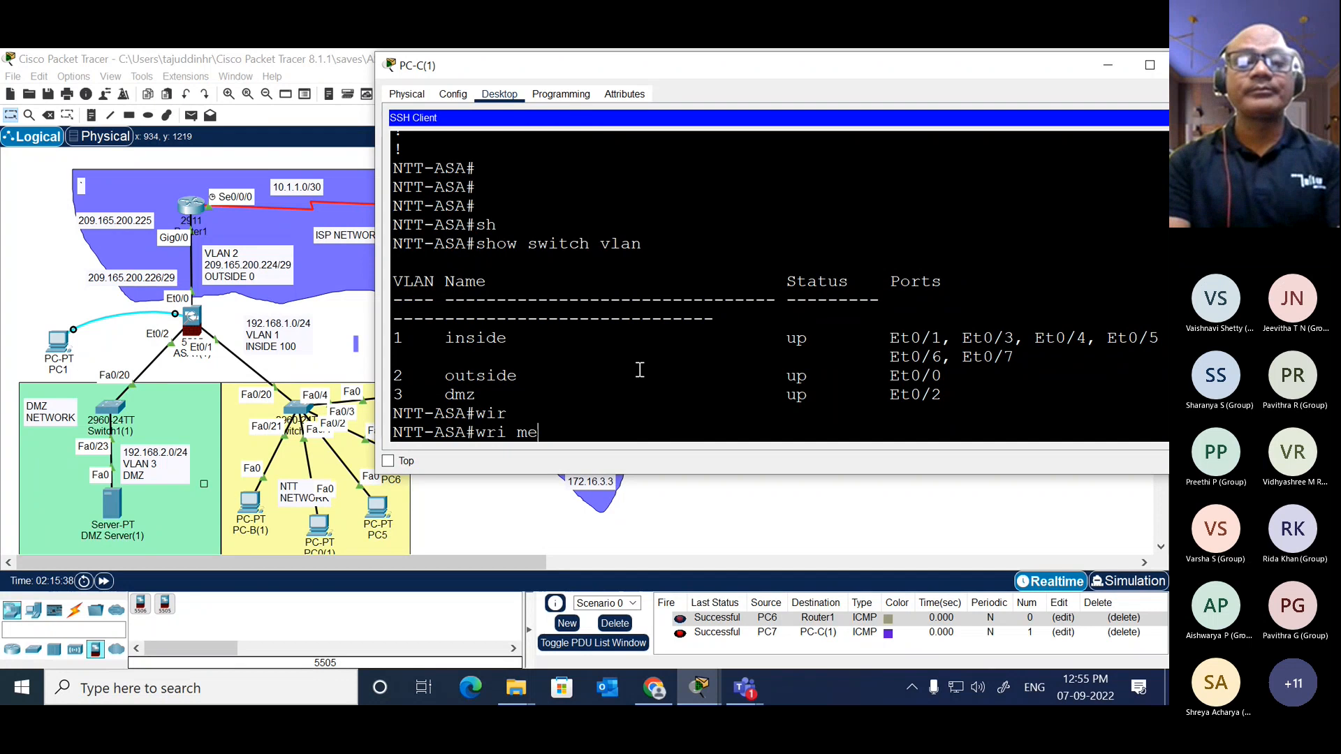
type("m")
key("Return")
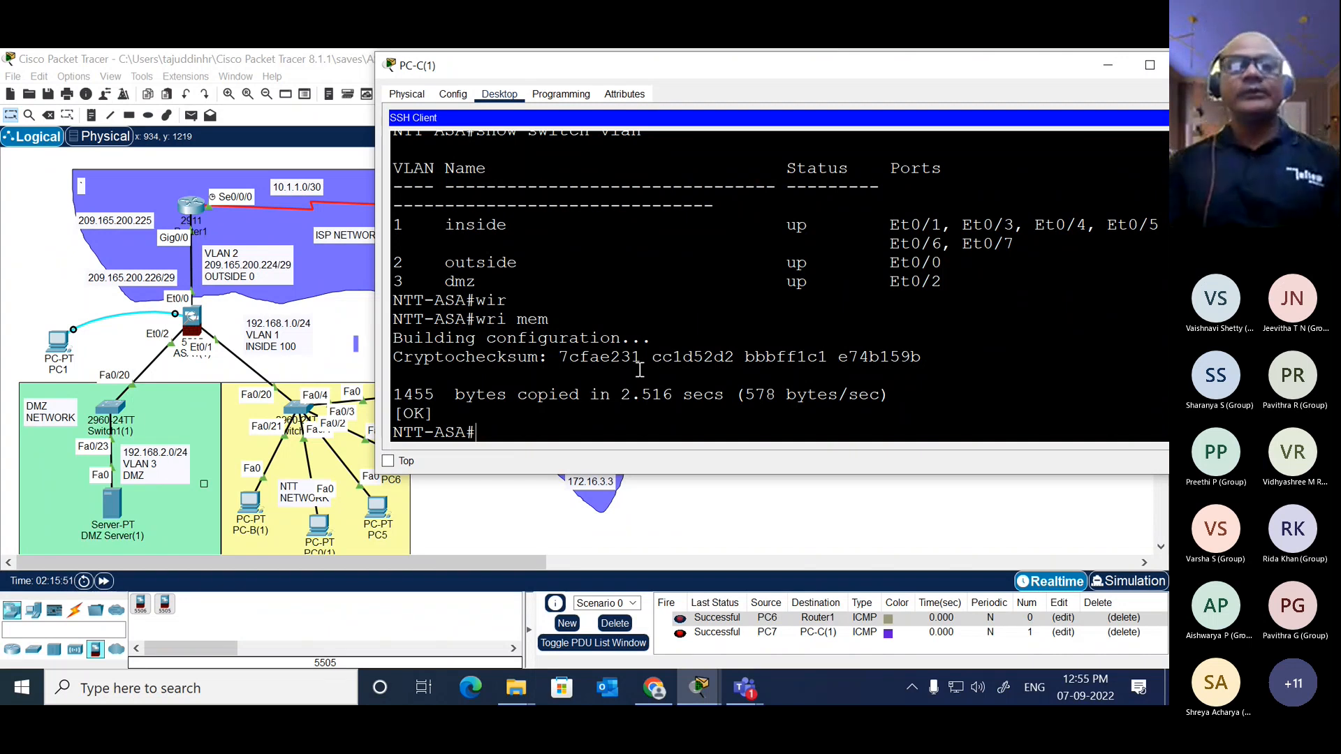
Step: End the SSH session with "exit", decline re-establishing it, and close PC-C(1)'s Telnet / SSH client
left_click_drag(825, 65, 770, 48)
left_click_drag(959, 65, 835, 117)
scroll(804, 348, "down", 5)
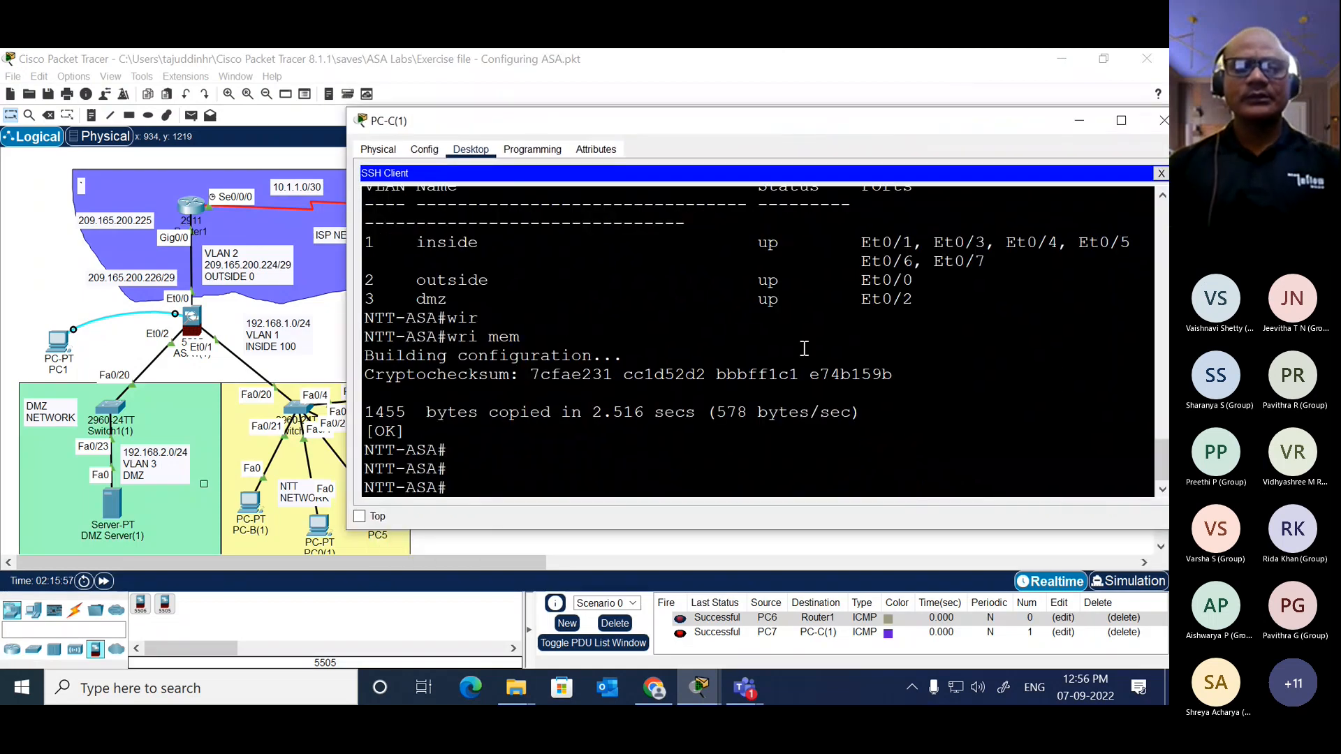
type("exit")
key("Return")
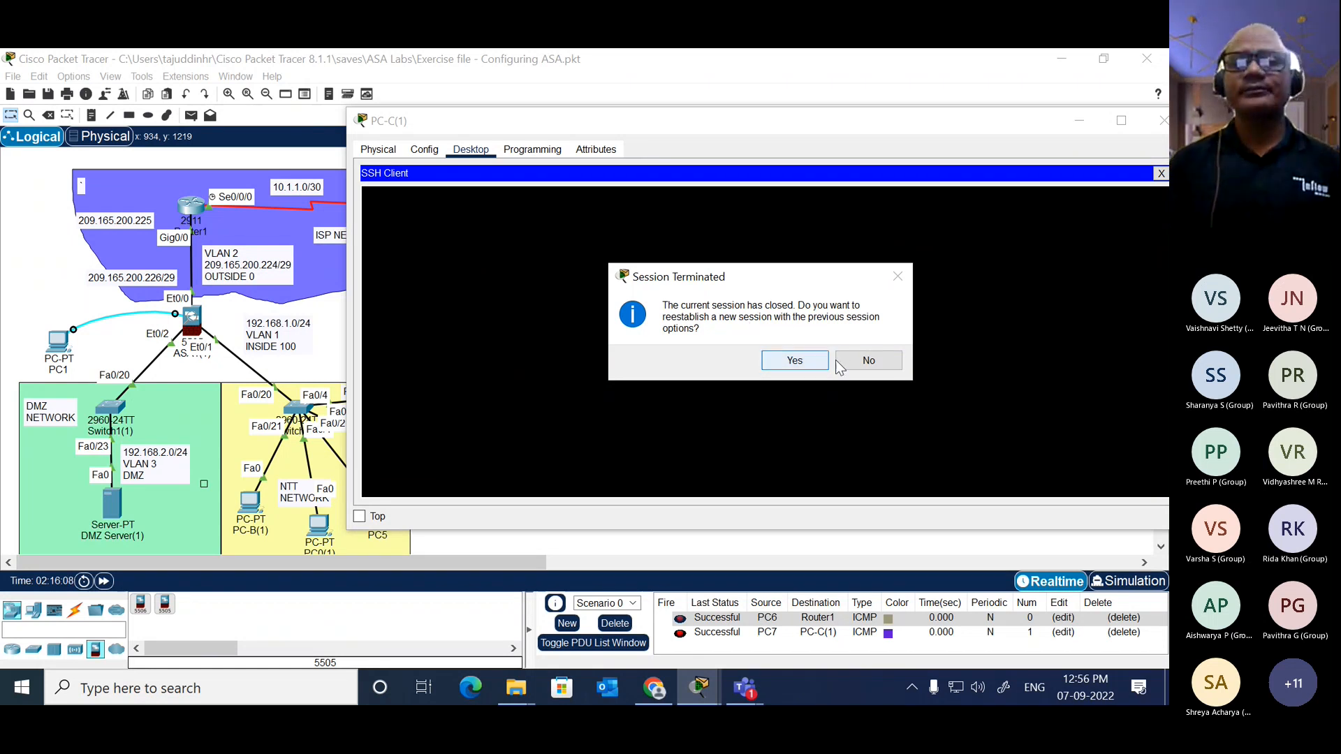
left_click(867, 360)
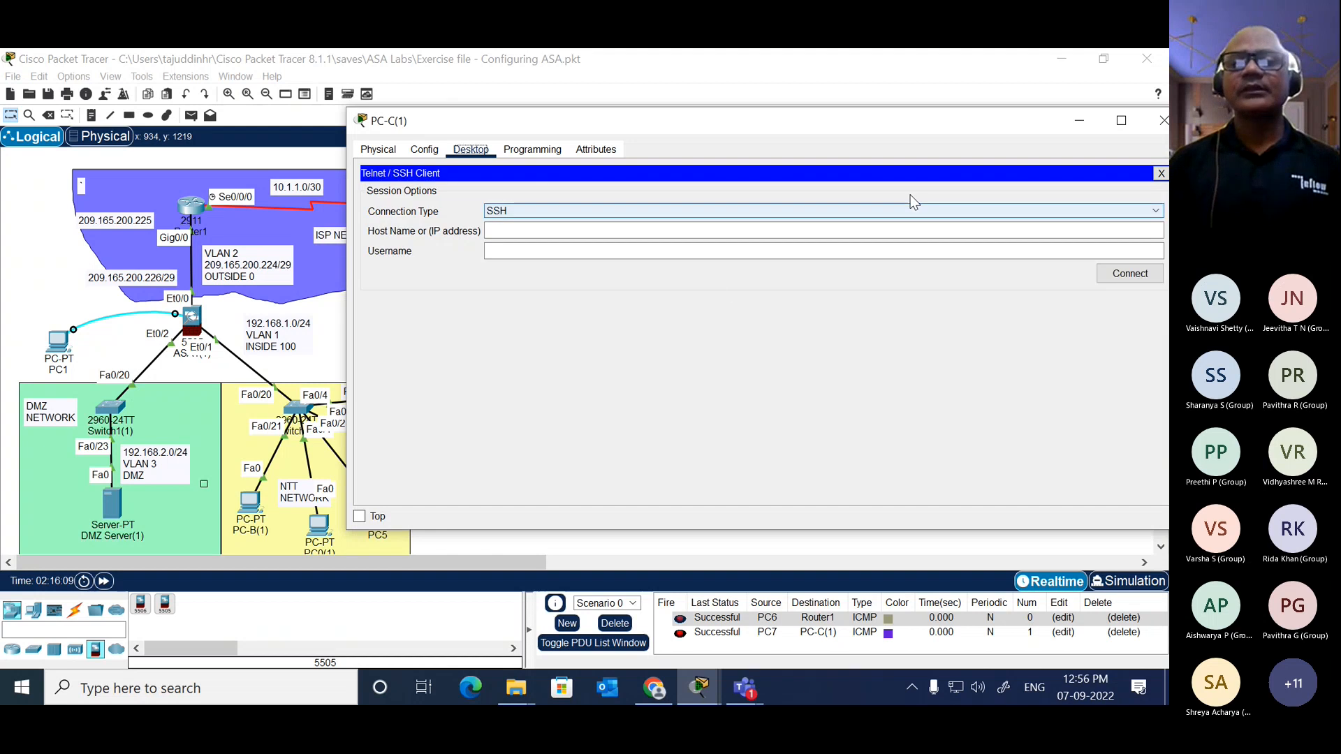
left_click(1160, 174)
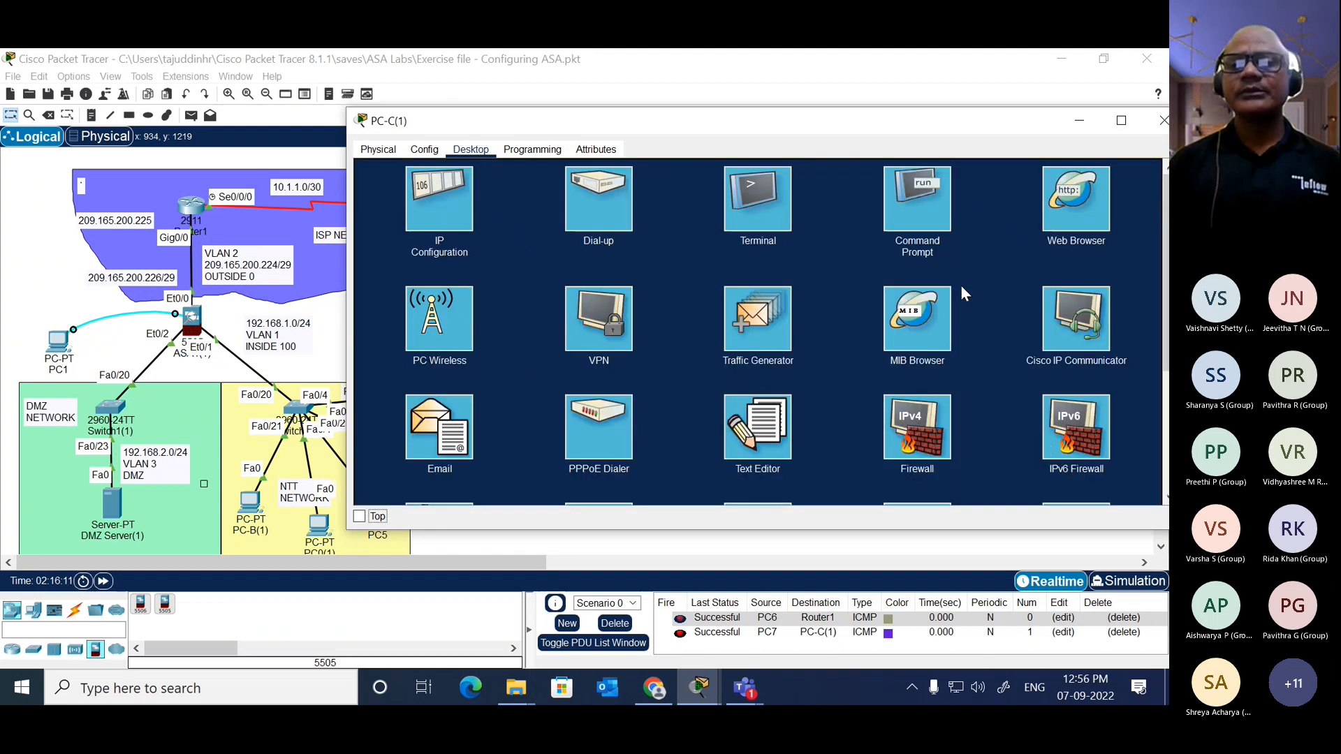
Step: Open PC-C(1)'s command prompt and try to start an SSH session with "ssh admin"
left_click(919, 205)
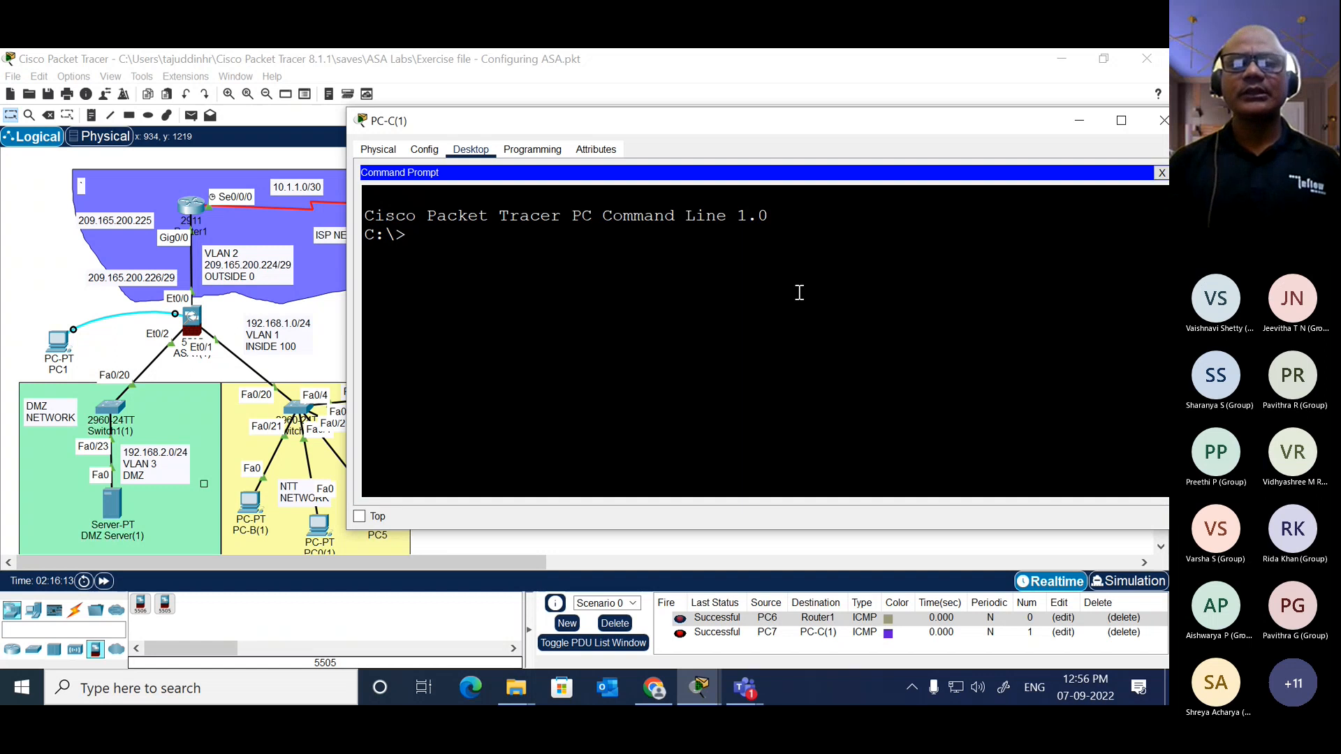
type("ssh")
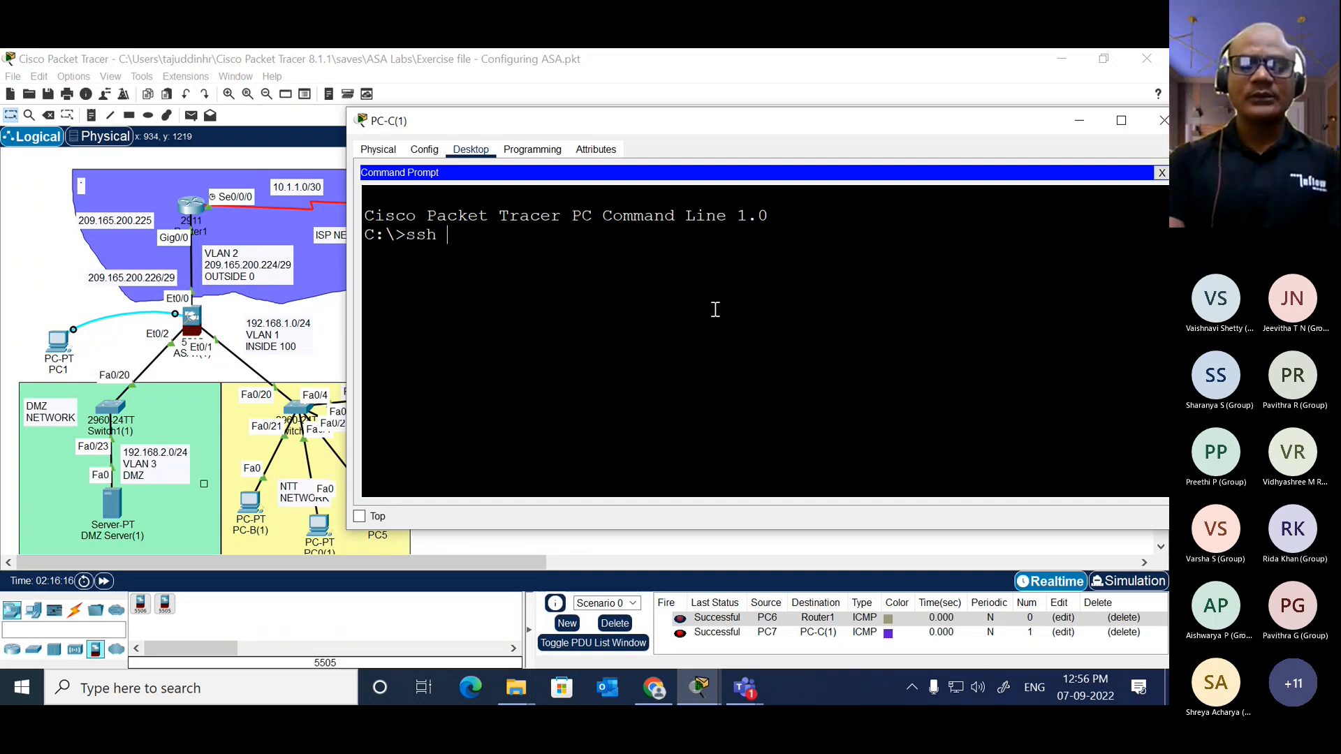
type(" admin")
key("BackSpace")
key("BackSpace")
key("BackSpace")
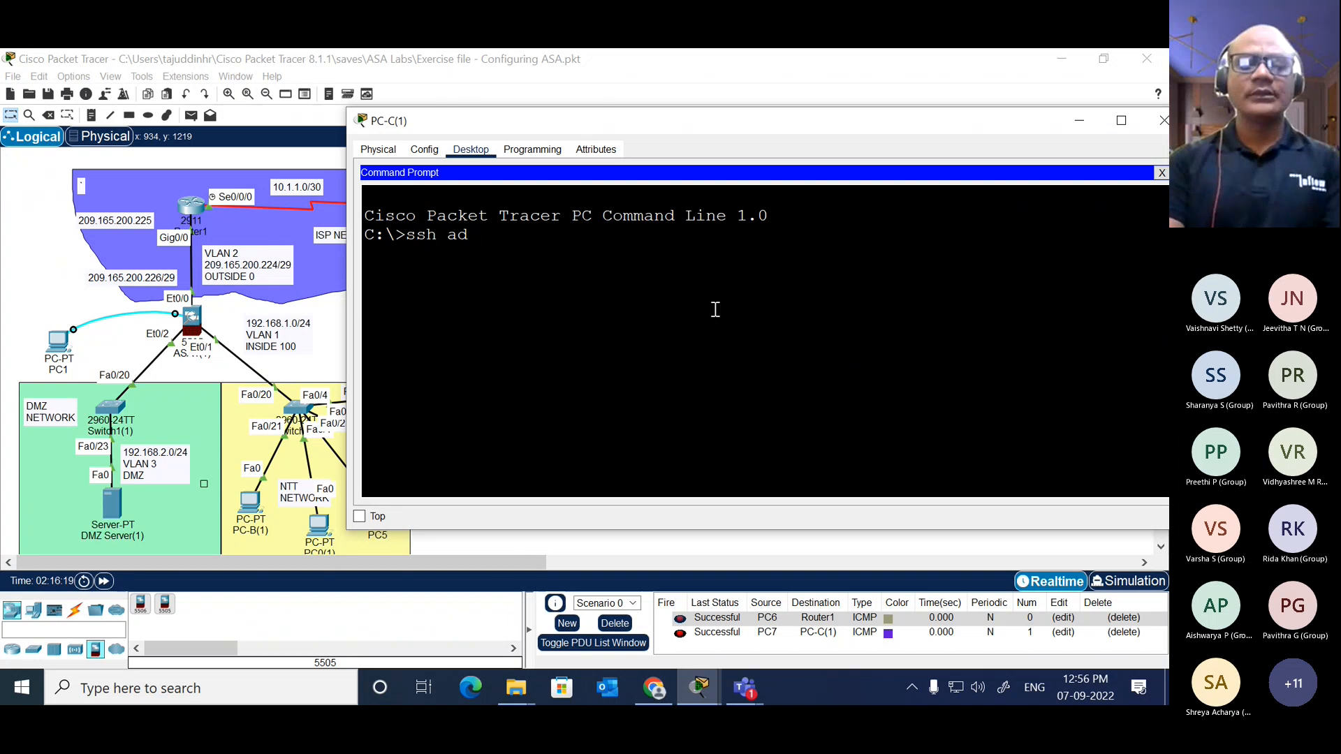
type("min")
key("Return")
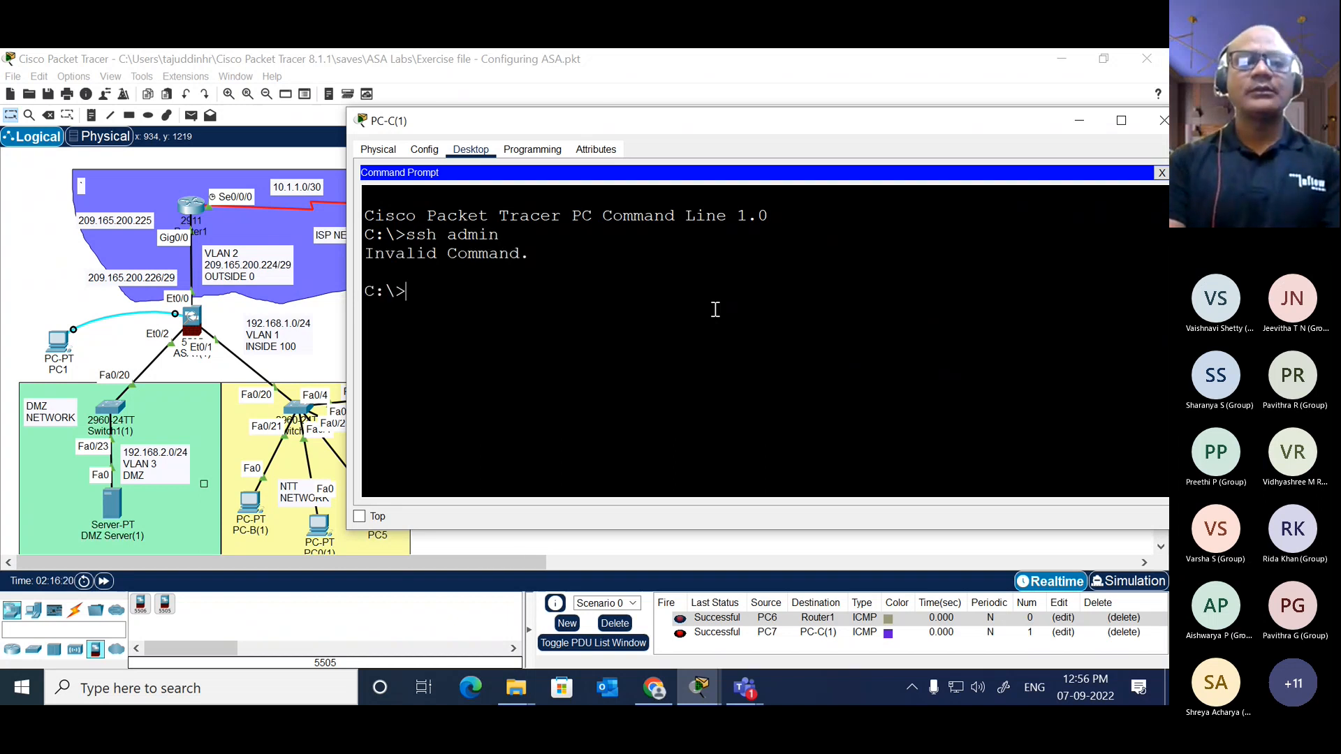
Step: Try starting the SSH session with the login option, using "ssh -l admin"
type("ssh")
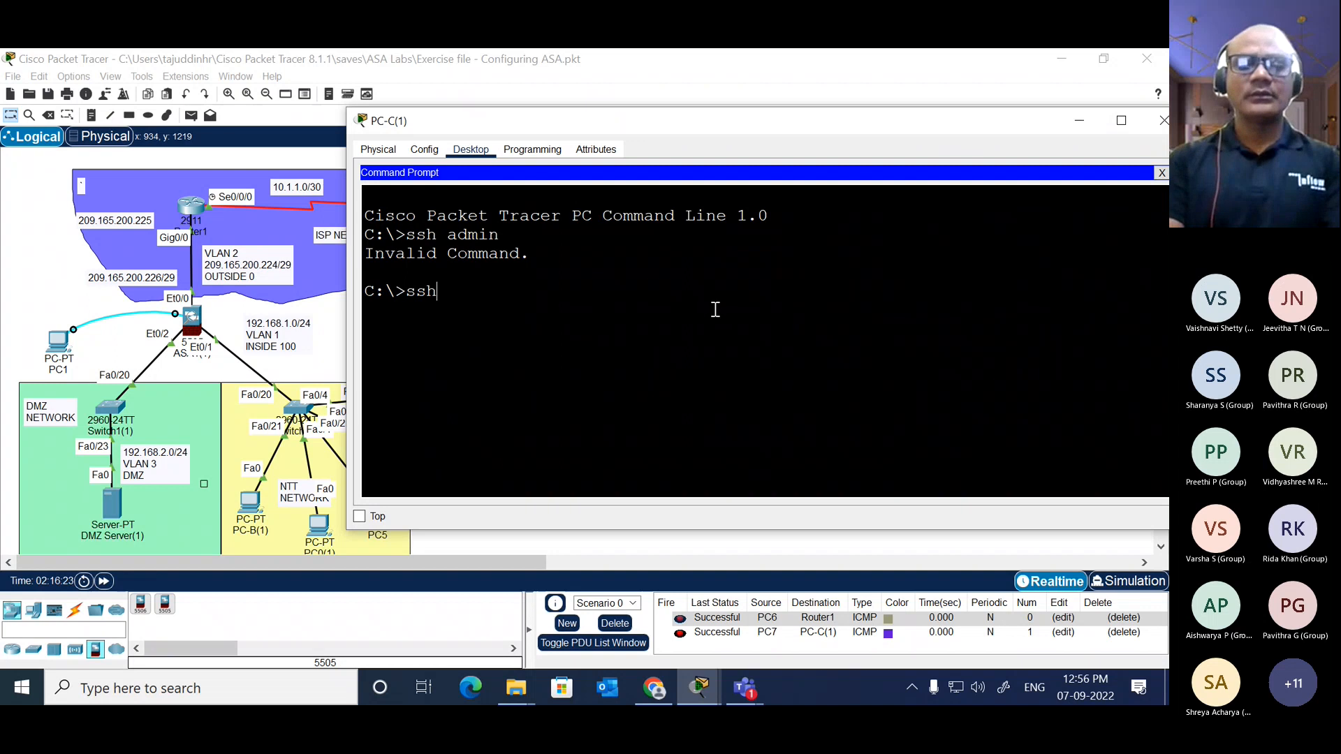
type(" -l admin")
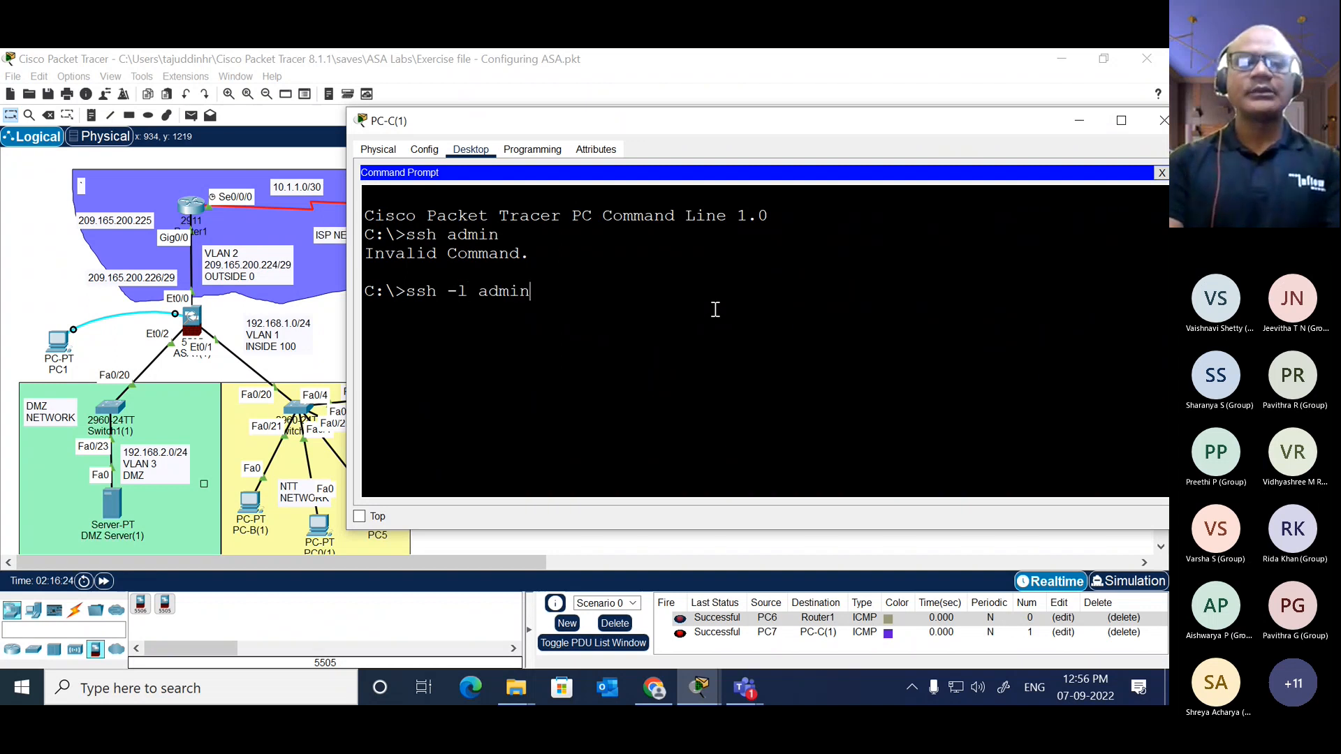
key("Return")
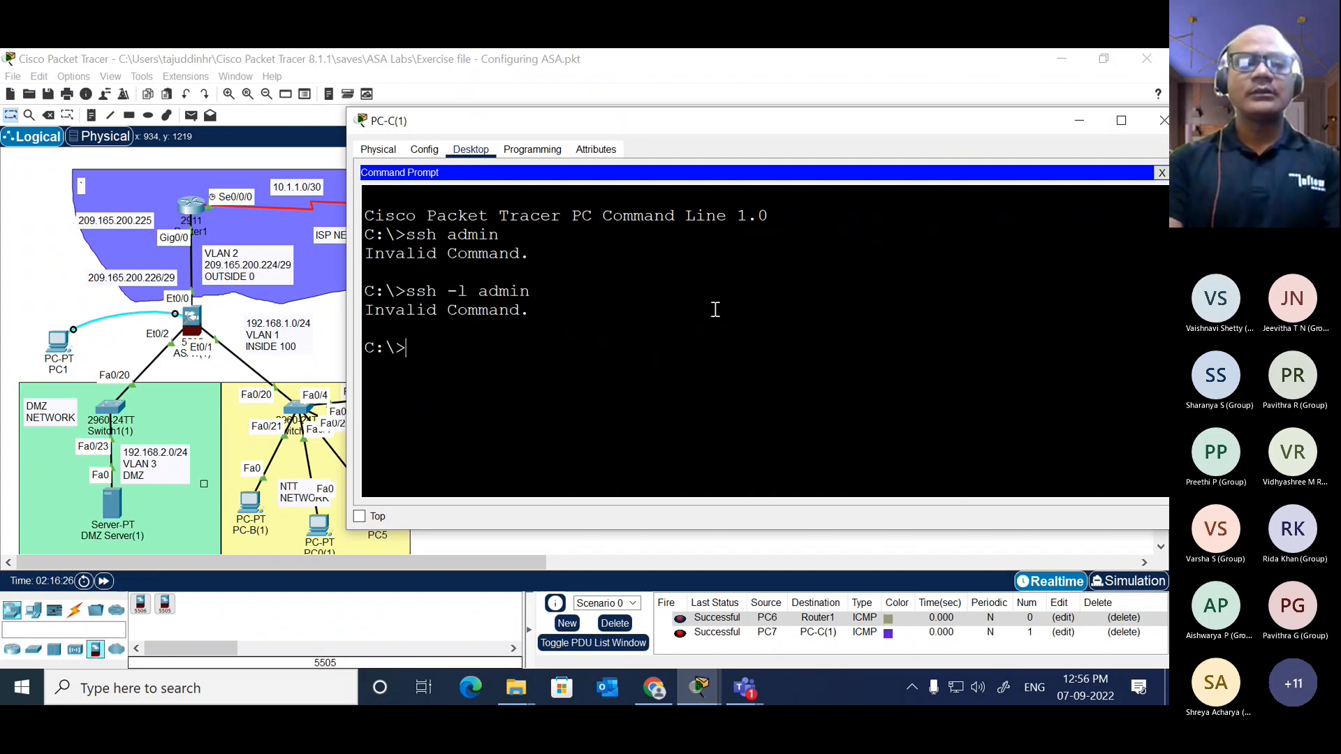
Step: Recall the "ssh -l admin" command and try running it with the account password appended
key("Up")
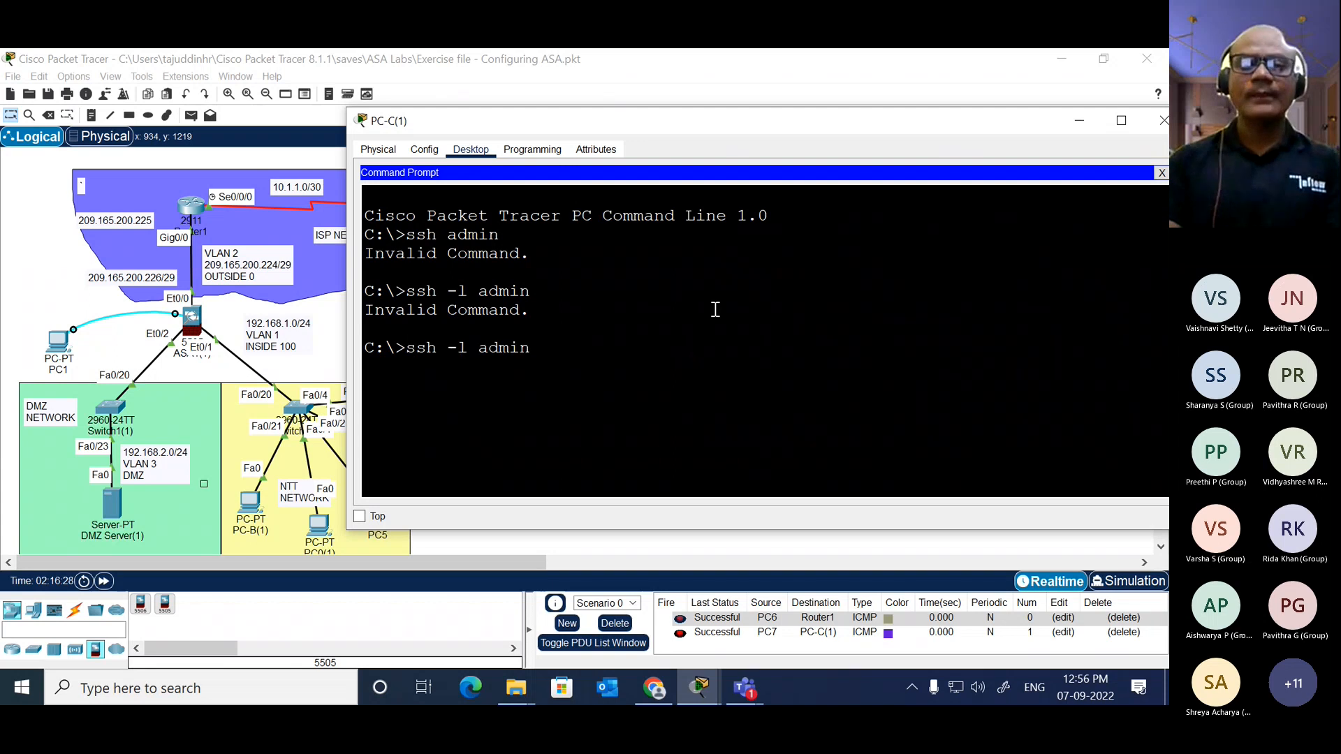
type("pass")
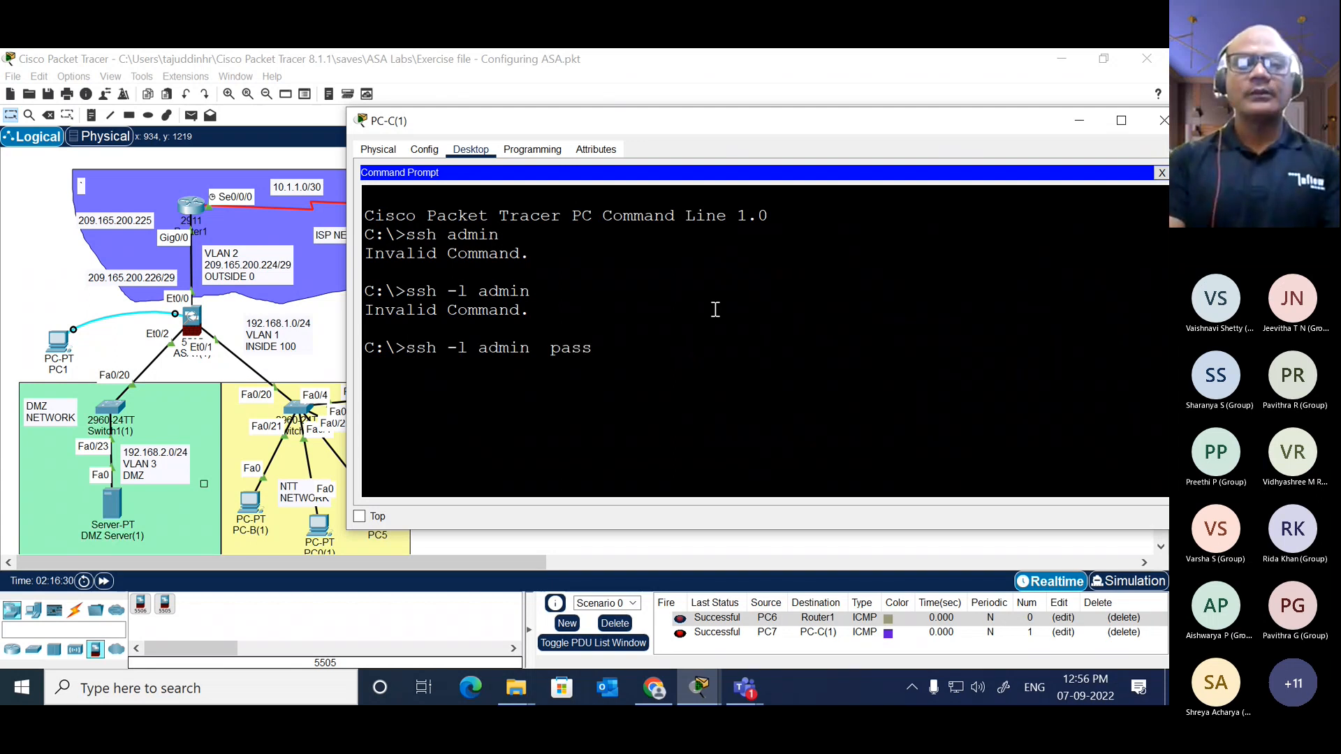
type("word")
key("BackSpace")
key("BackSpace")
key("BackSpace")
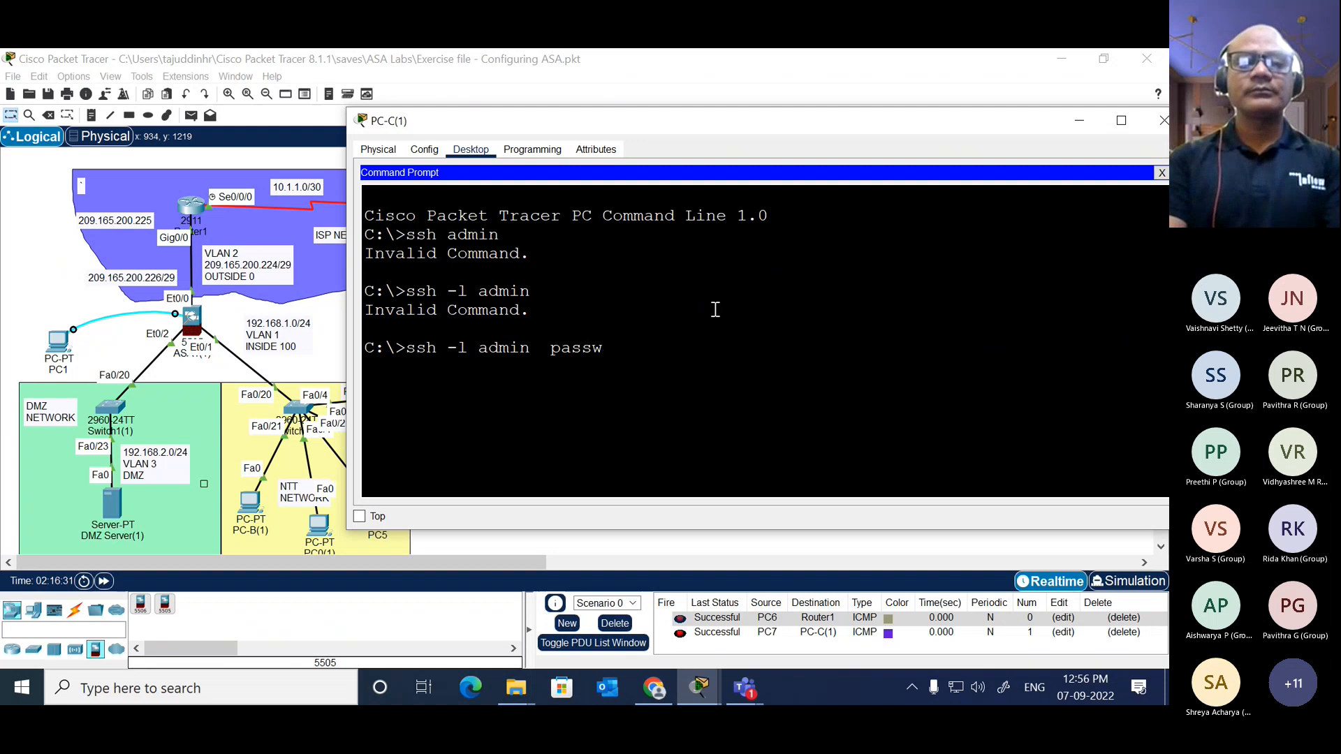
key("BackSpace")
key("BackSpace")
key("BackSpace")
key("BackSpace")
key("BackSpace")
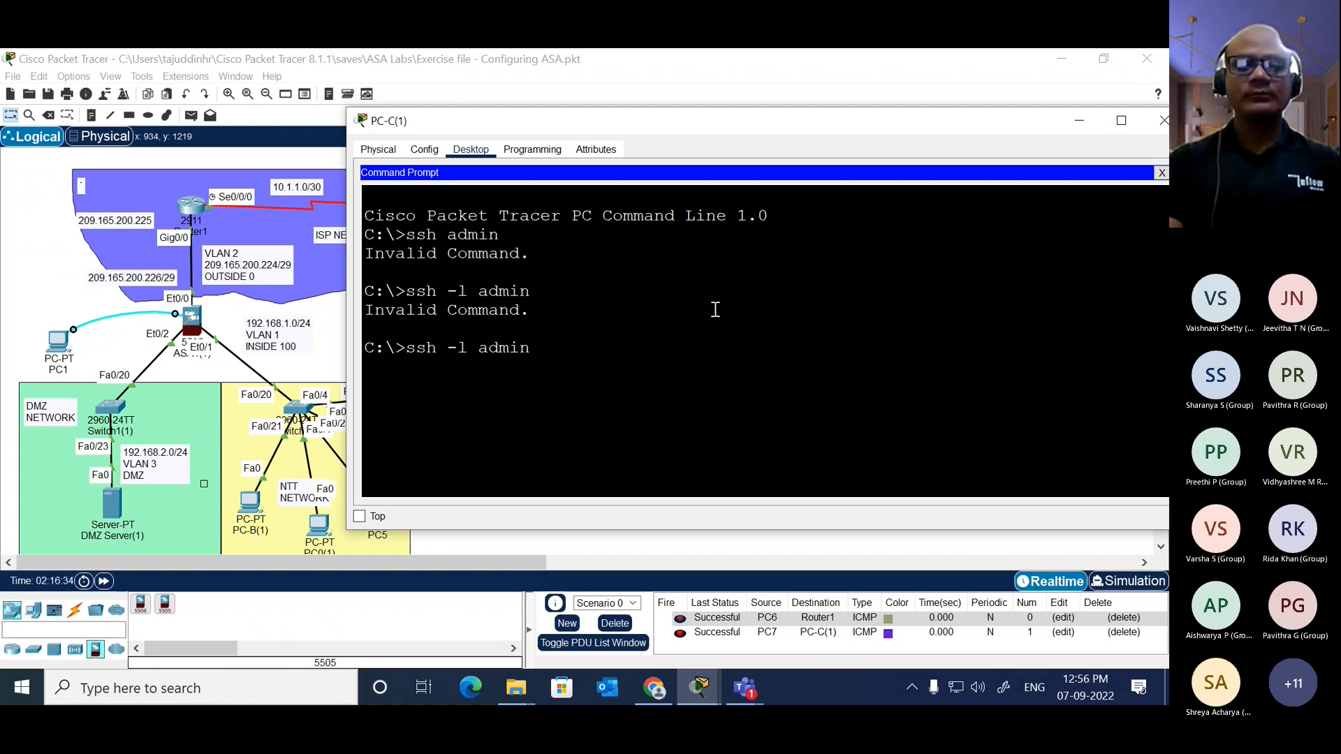
type("cisco")
key("Return")
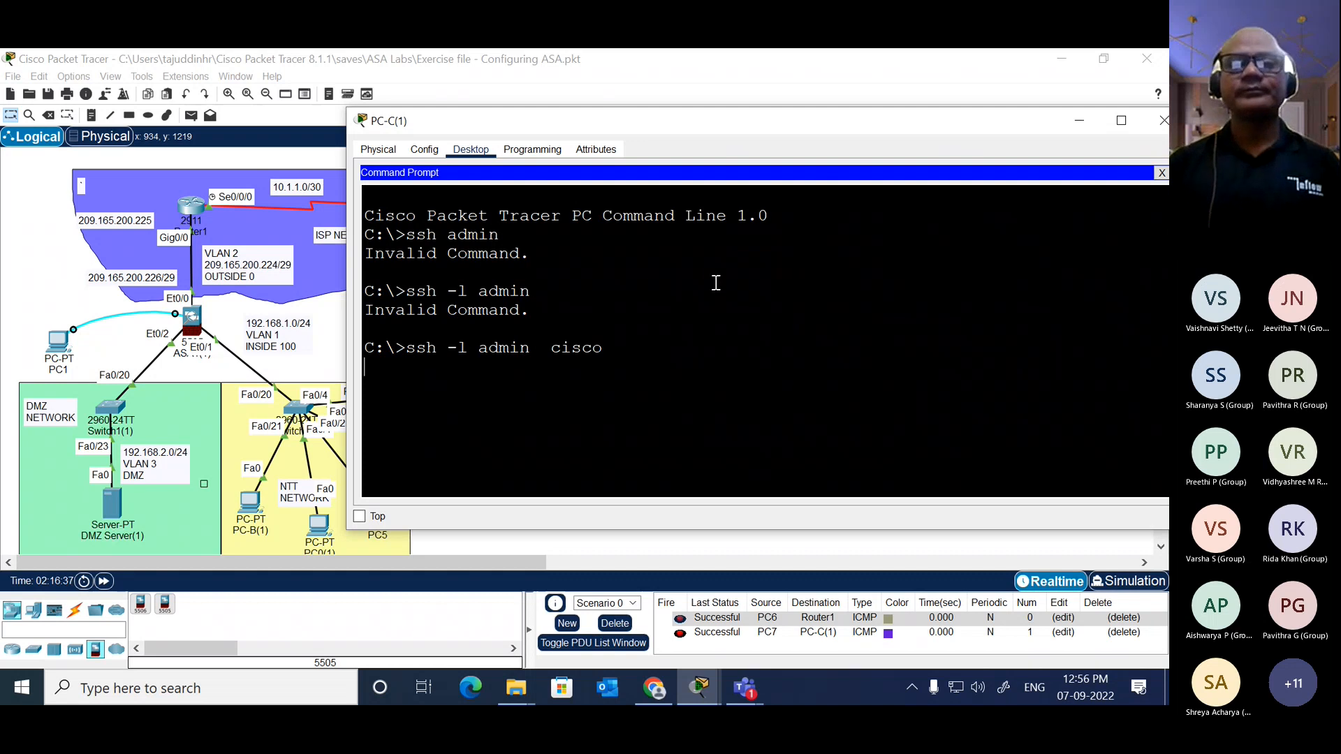
Step: Close PC-C(1)'s command prompt and reopen its Telnet / SSH client
left_click_drag(752, 119, 676, 128)
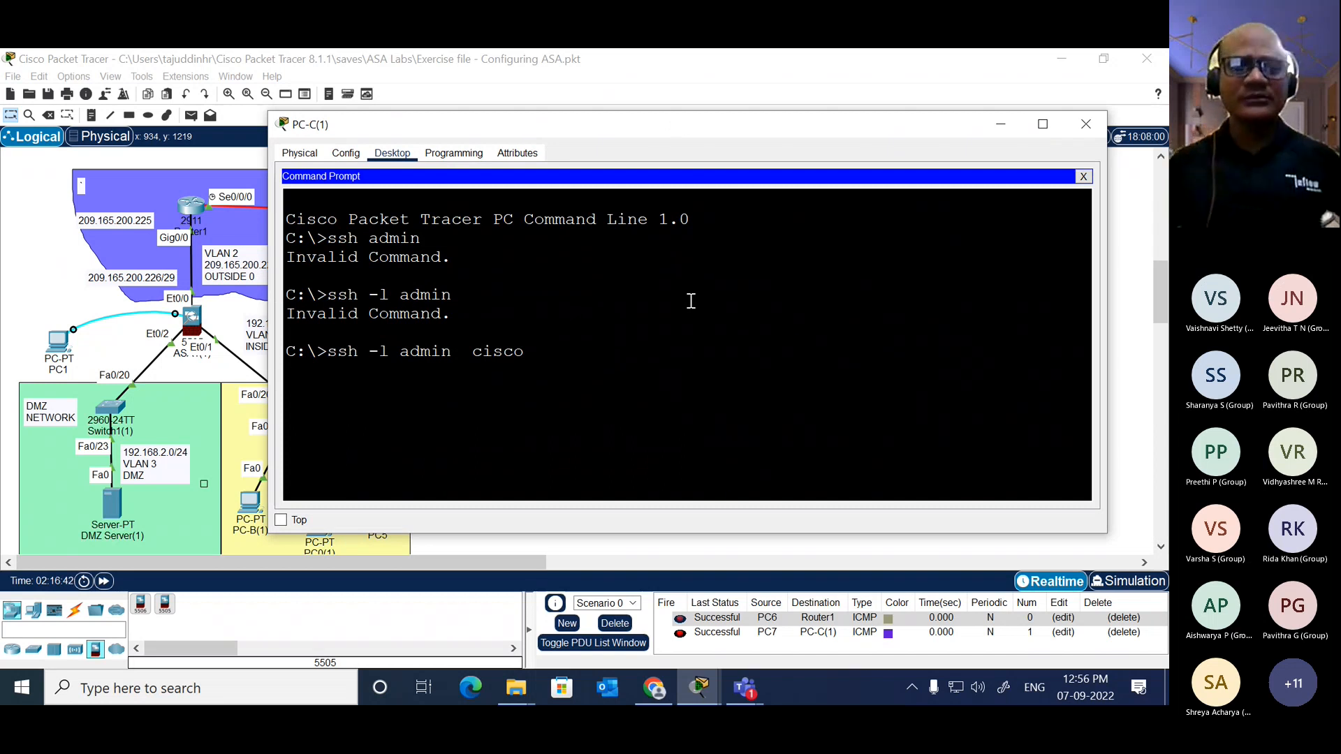
left_click(1083, 178)
scroll(903, 303, "down", 3)
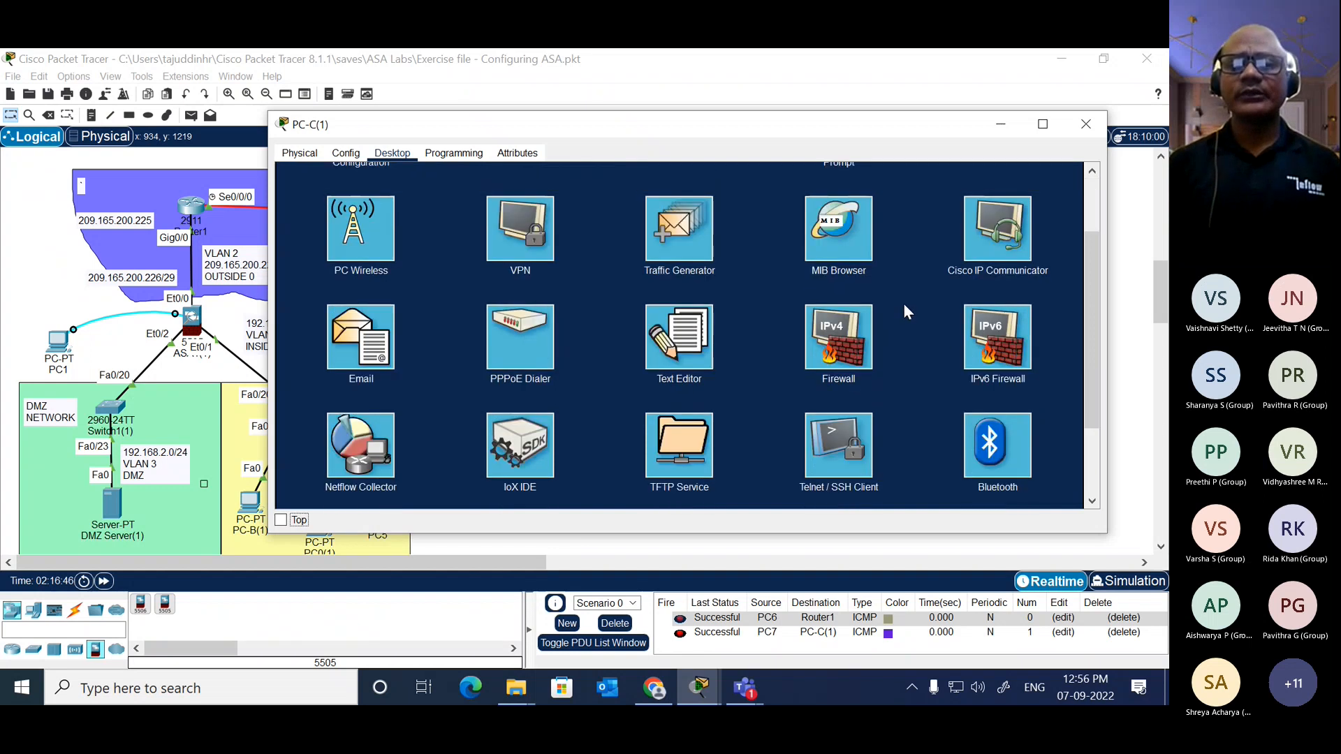
left_click(841, 339)
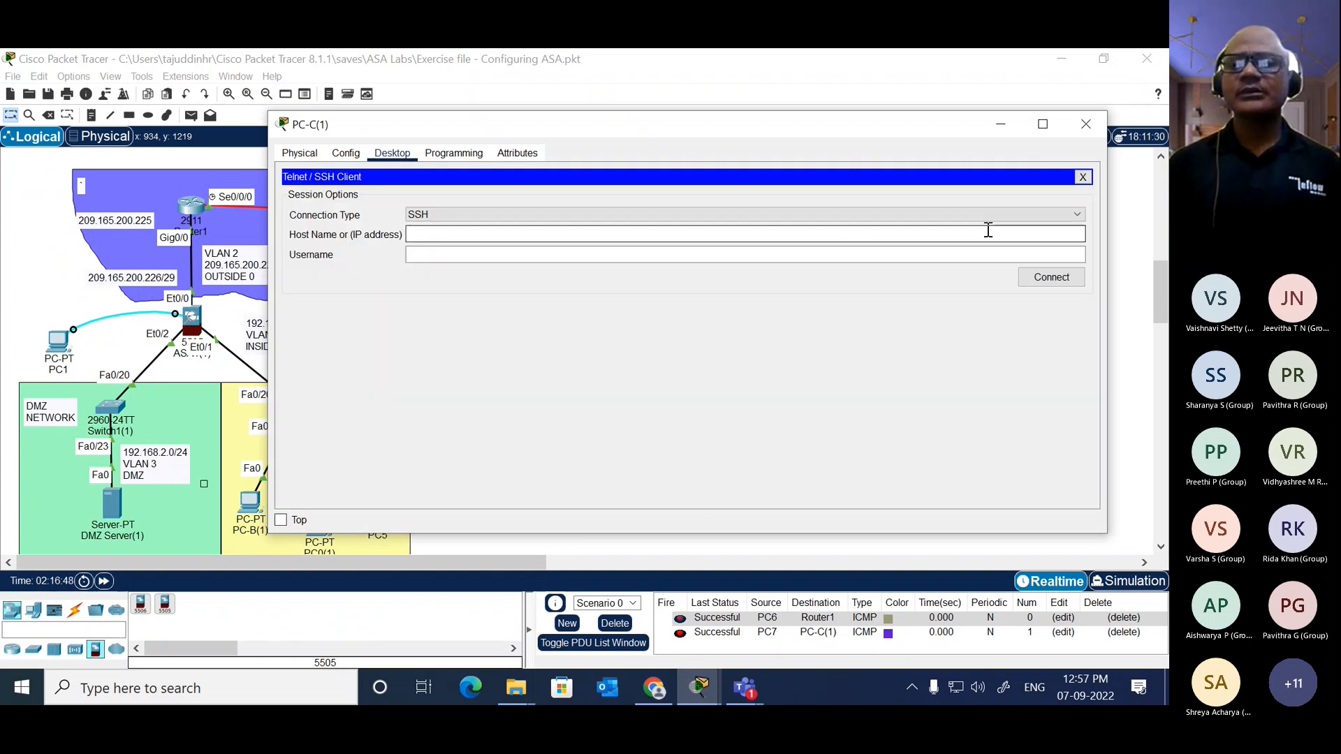
left_click(1083, 177)
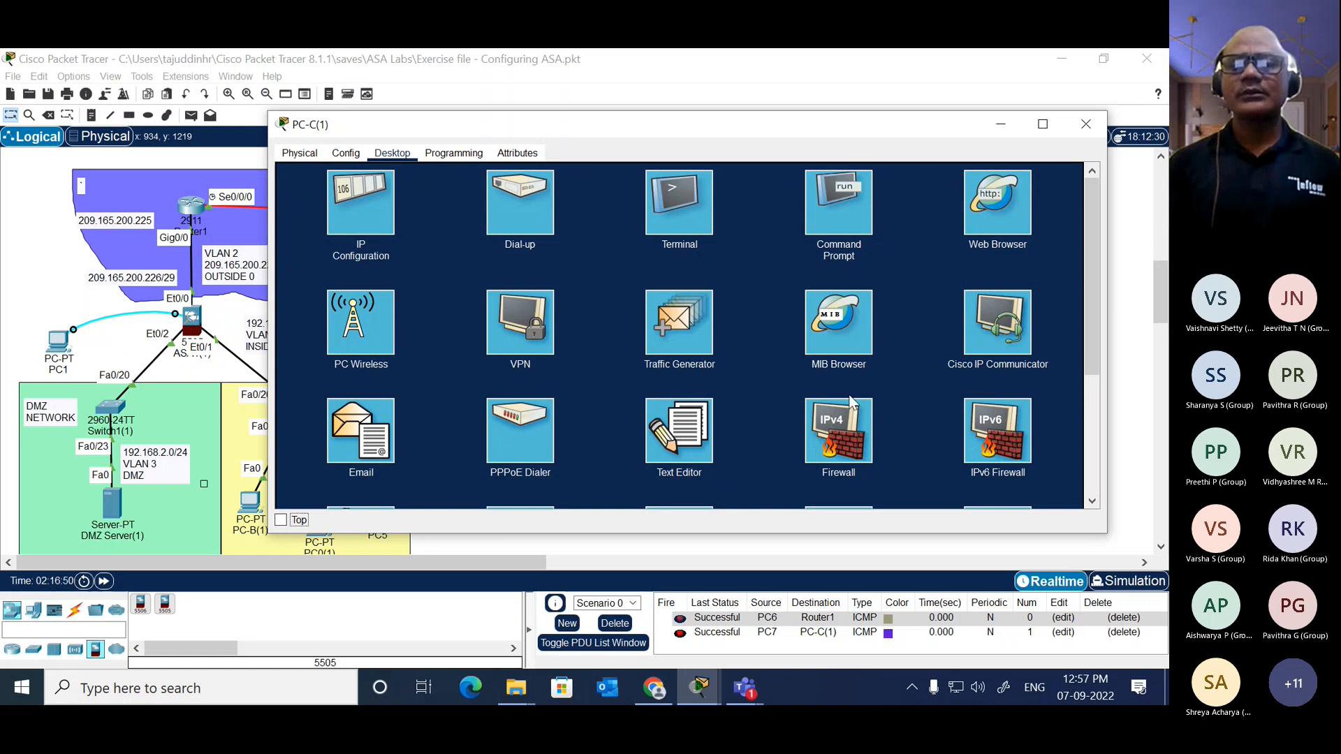
scroll(858, 343, "down", 3)
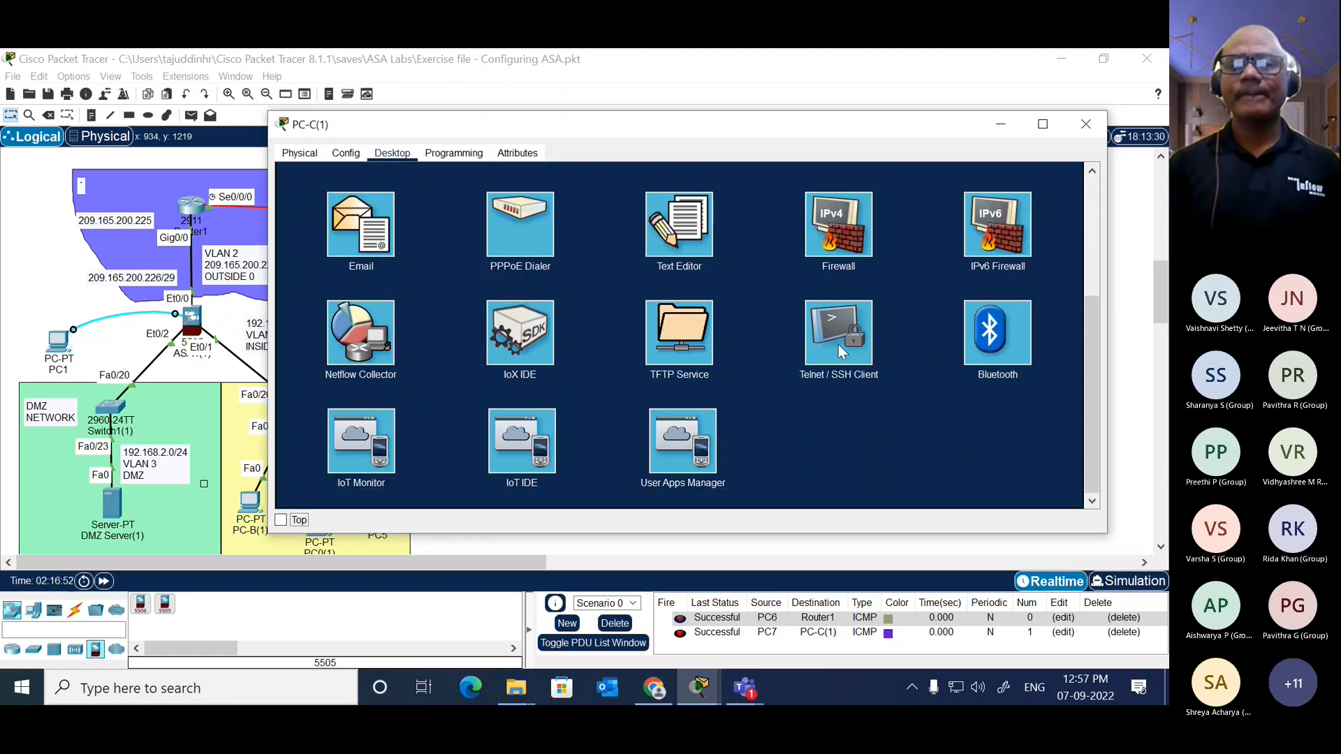
left_click(838, 345)
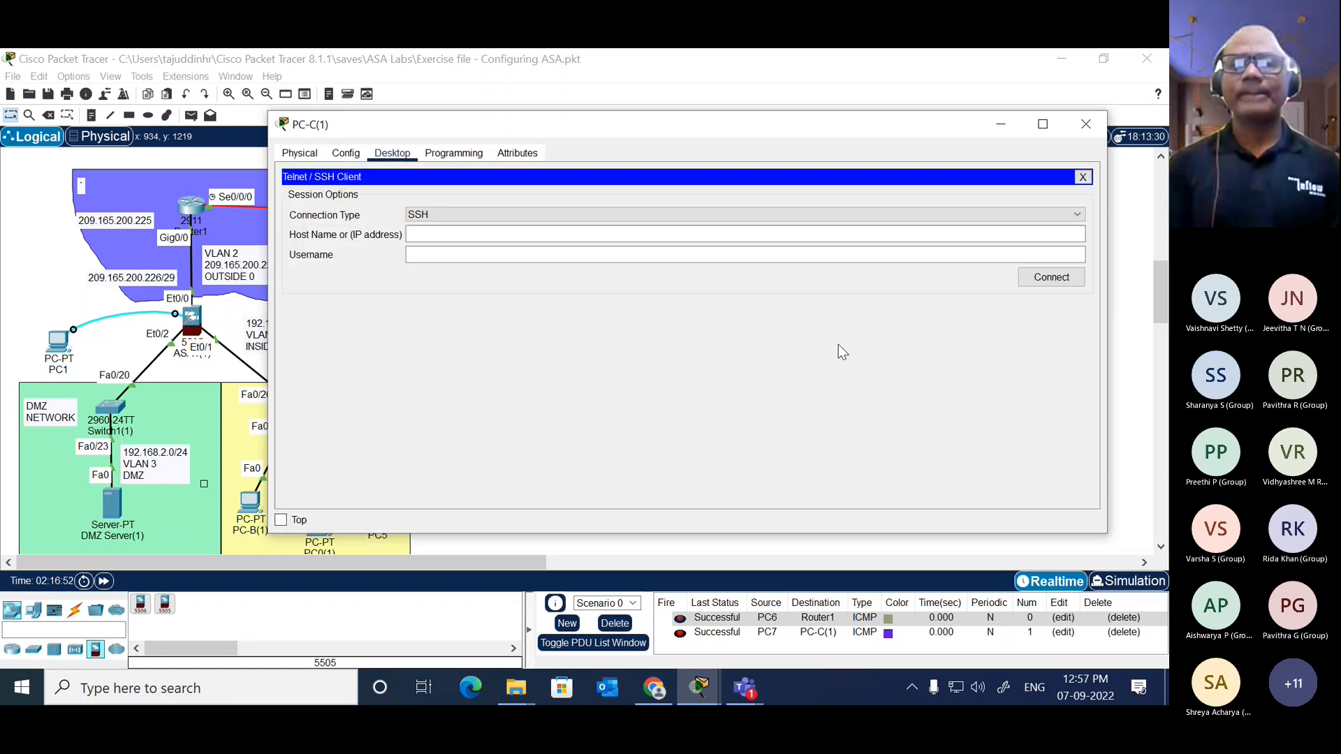
Step: Keep SSH as the connection type and set the host address to 209.165.200.226
left_click(988, 214)
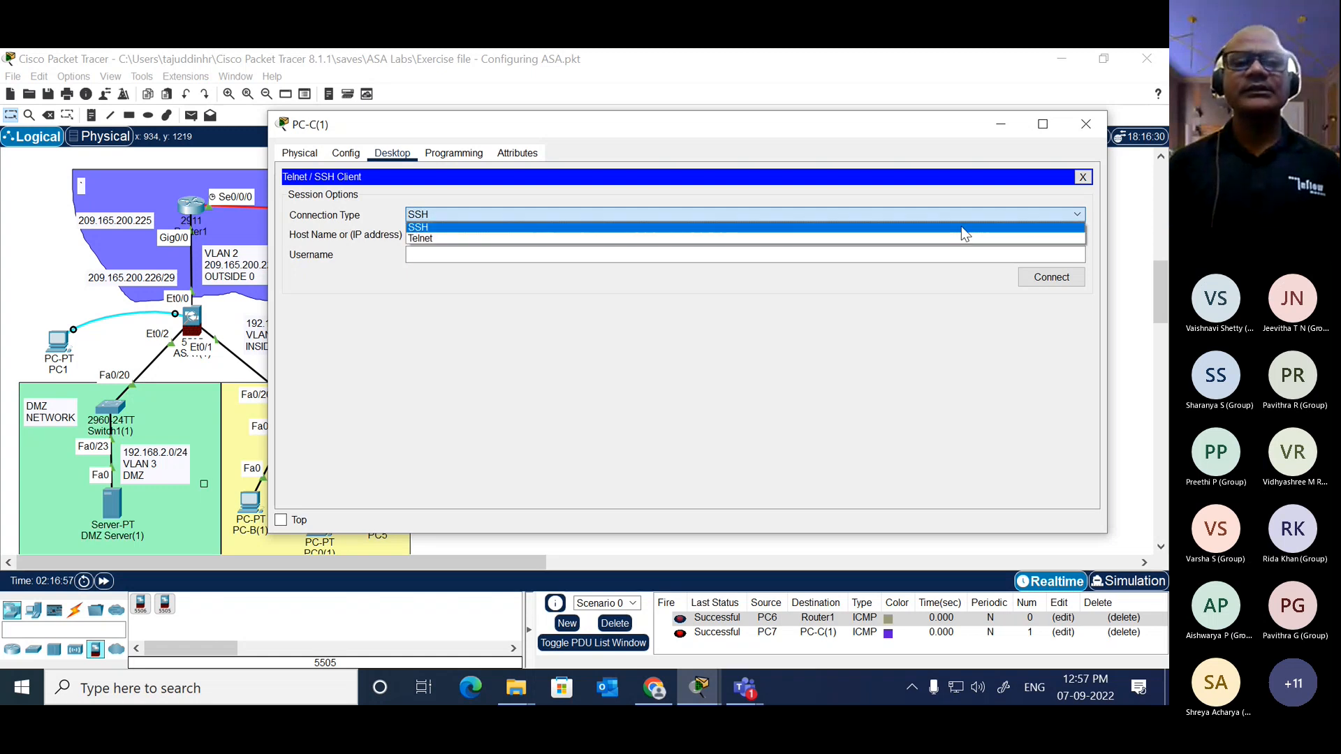
left_click(963, 228)
left_click(949, 239)
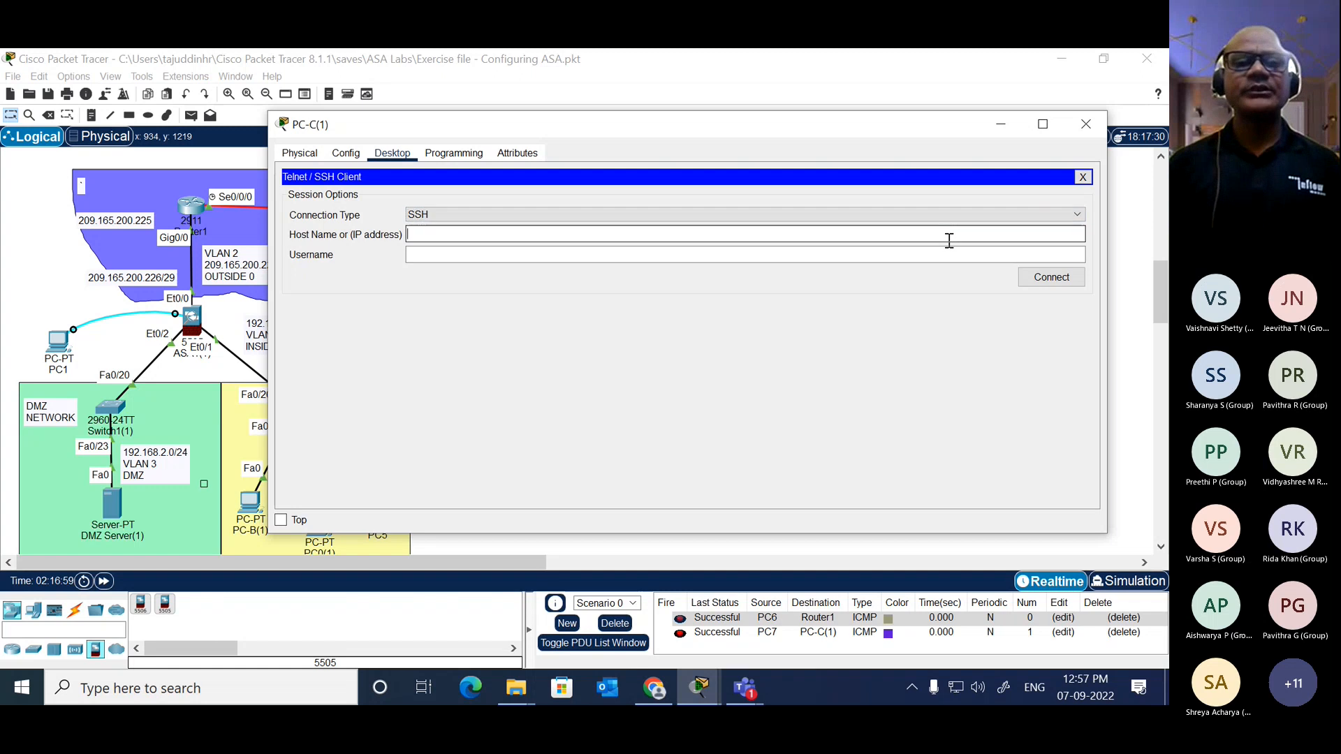
type("209")
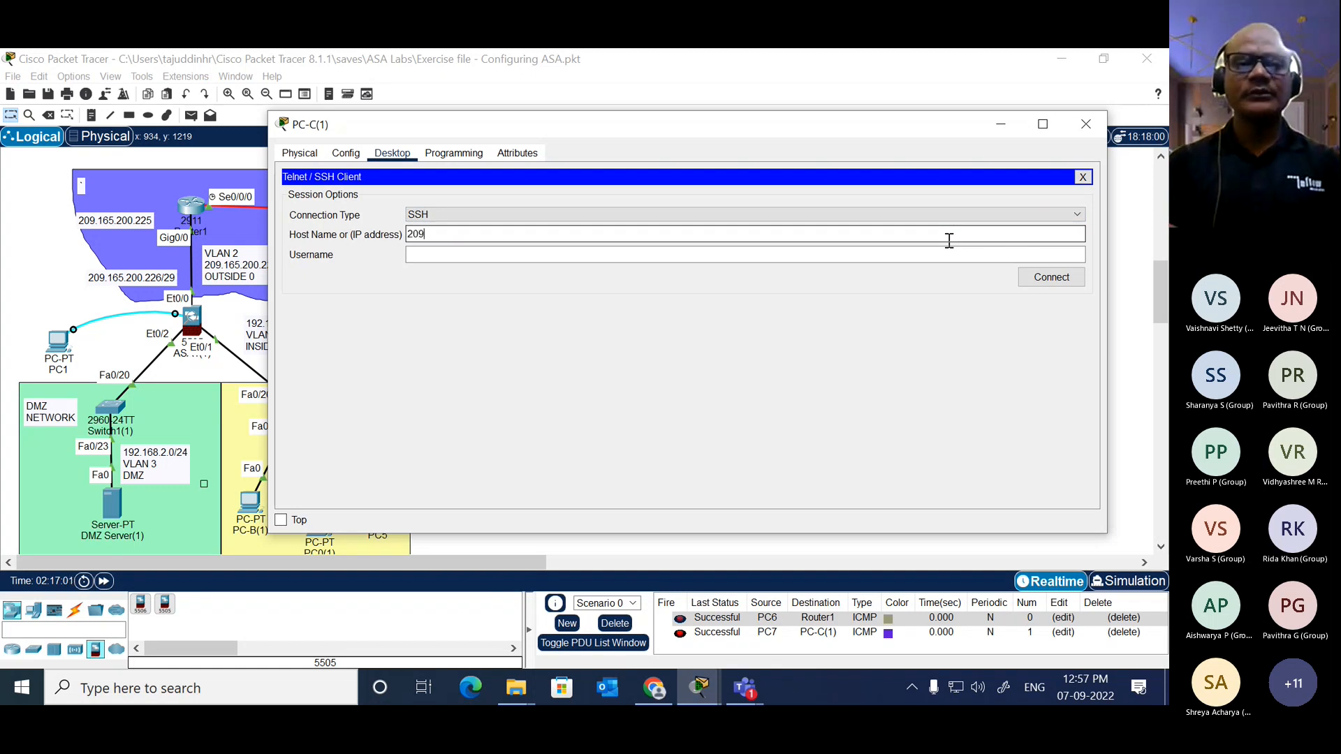
type(".165.200.")
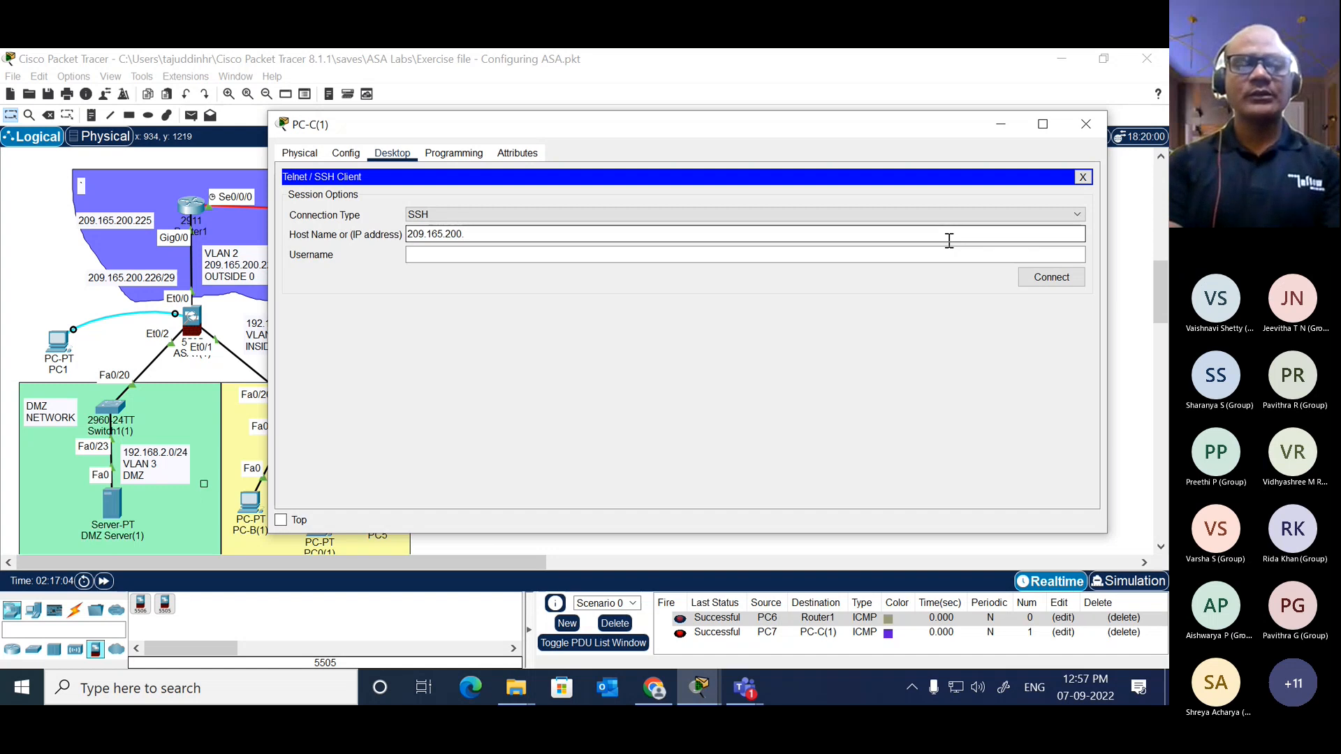
type("226")
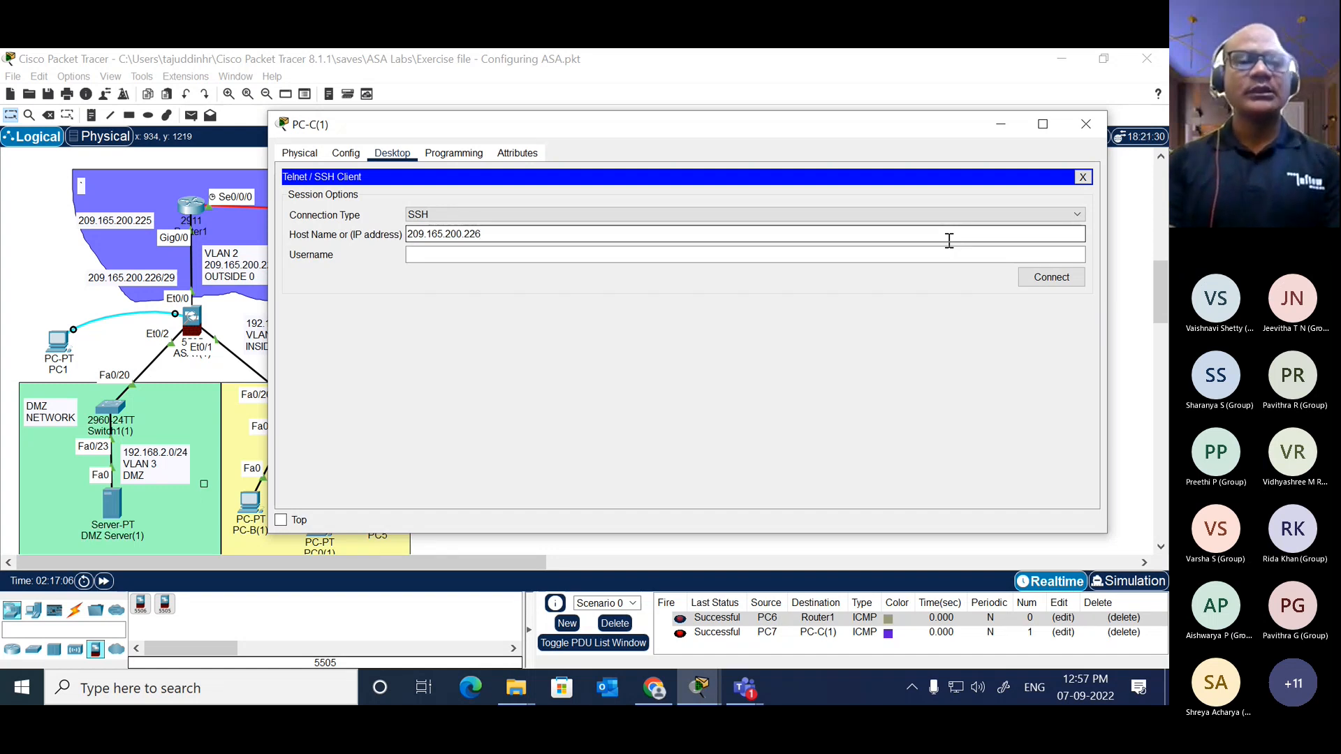
Step: Connect with the username admin and log in to the ASA with the account password
key("Tab")
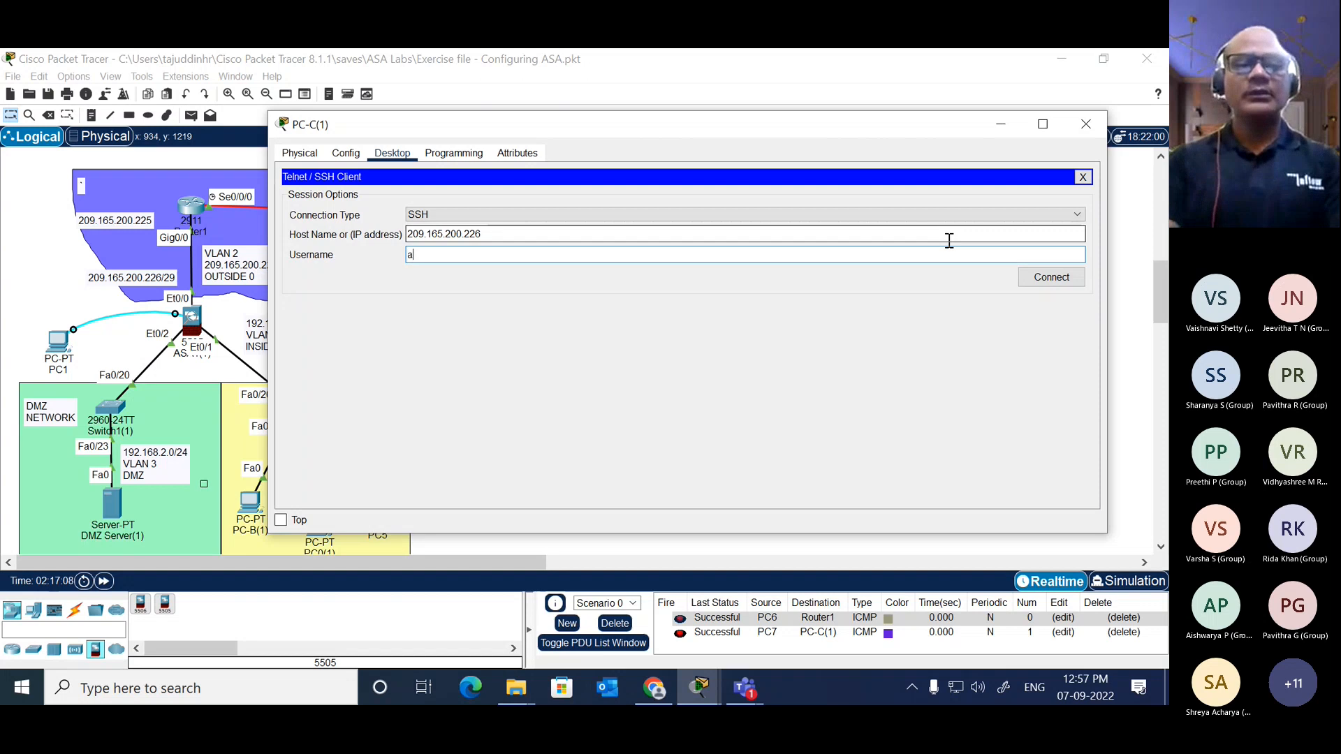
type("admin")
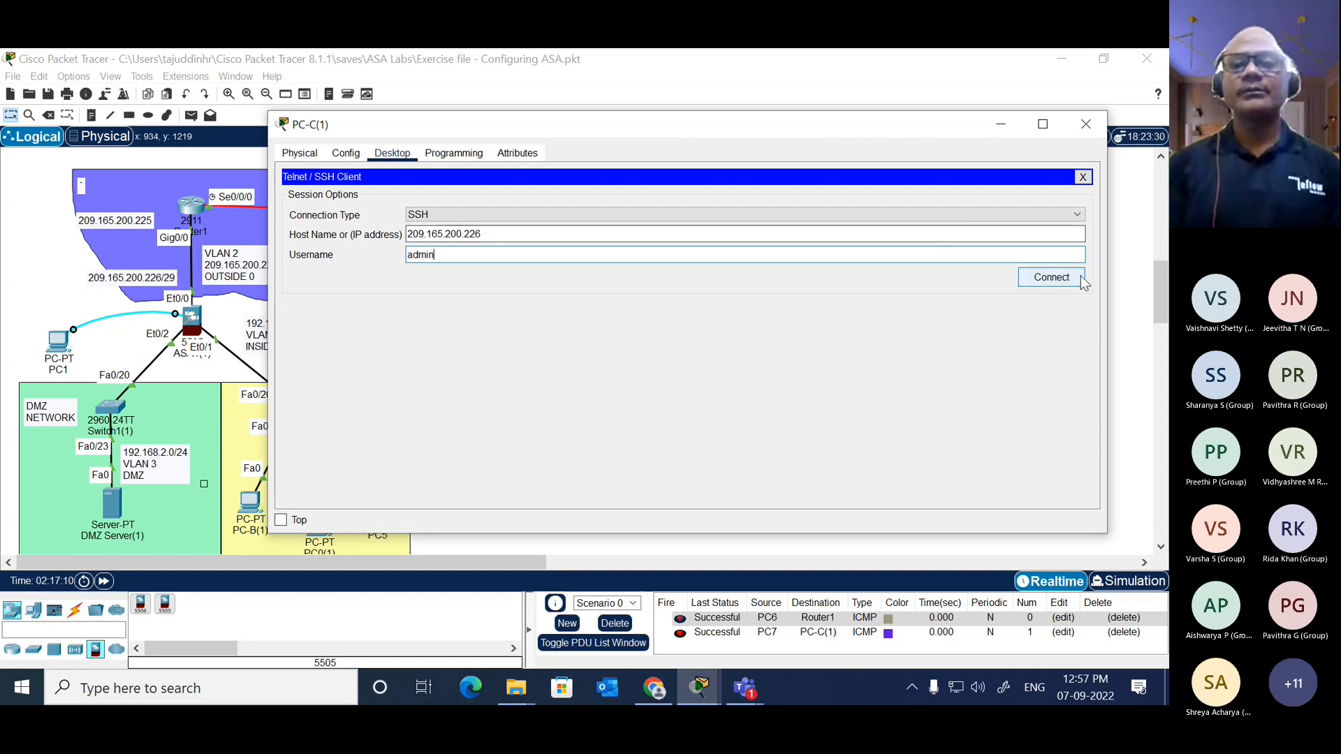
left_click(1052, 278)
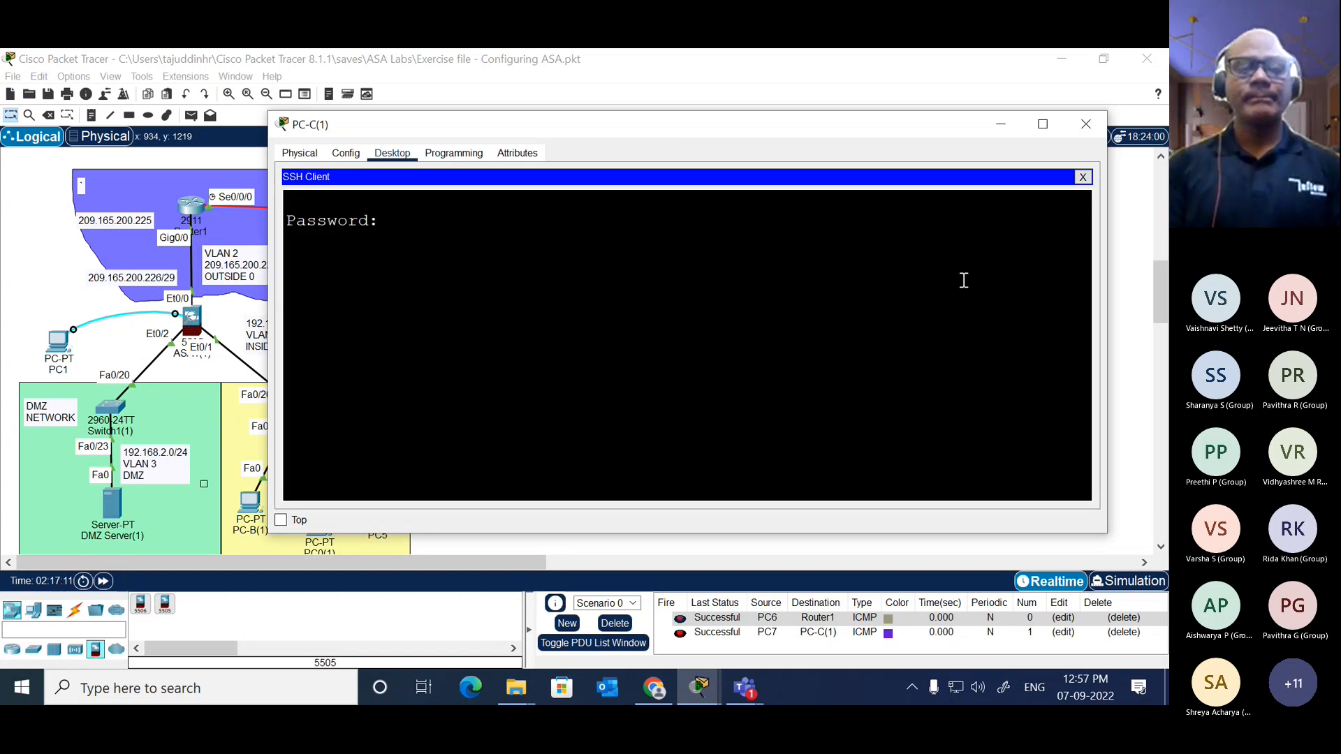
key("Return")
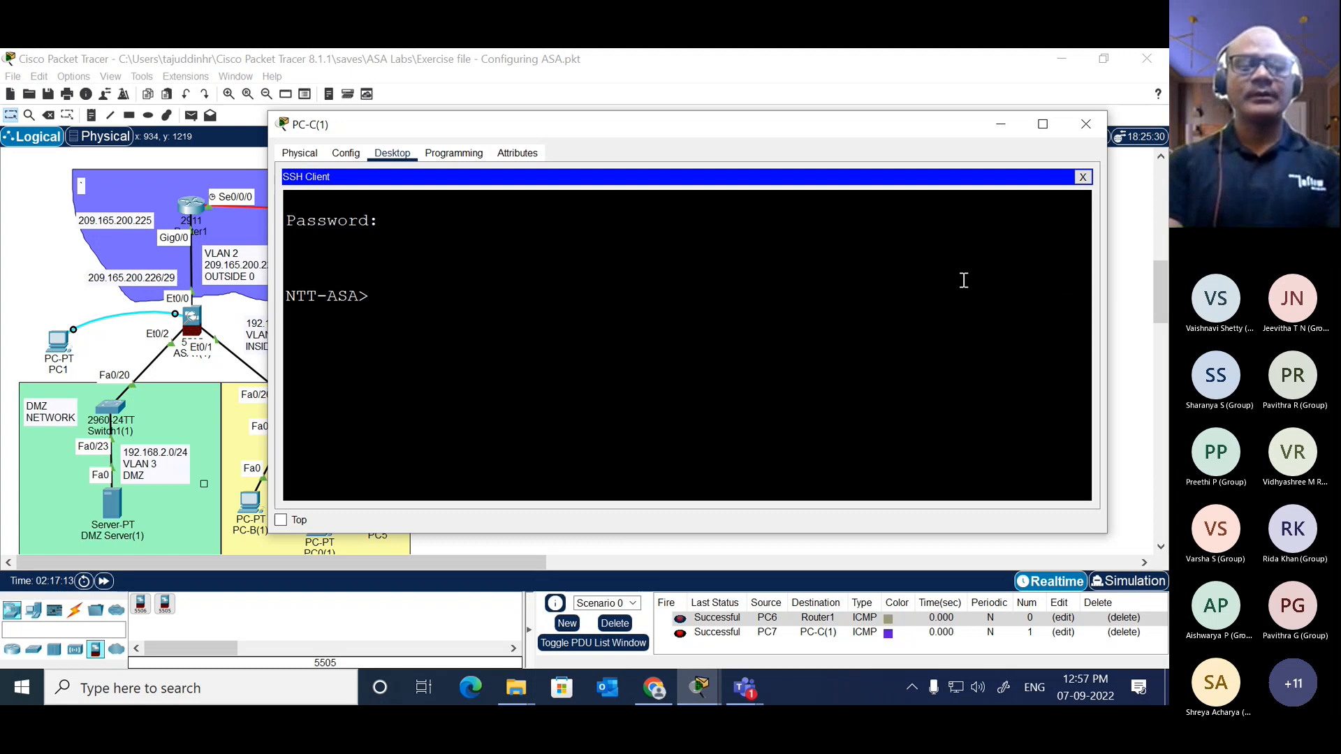
Step: Enter privileged mode on the ASA with "en" and the enable password
type("en")
key("Return")
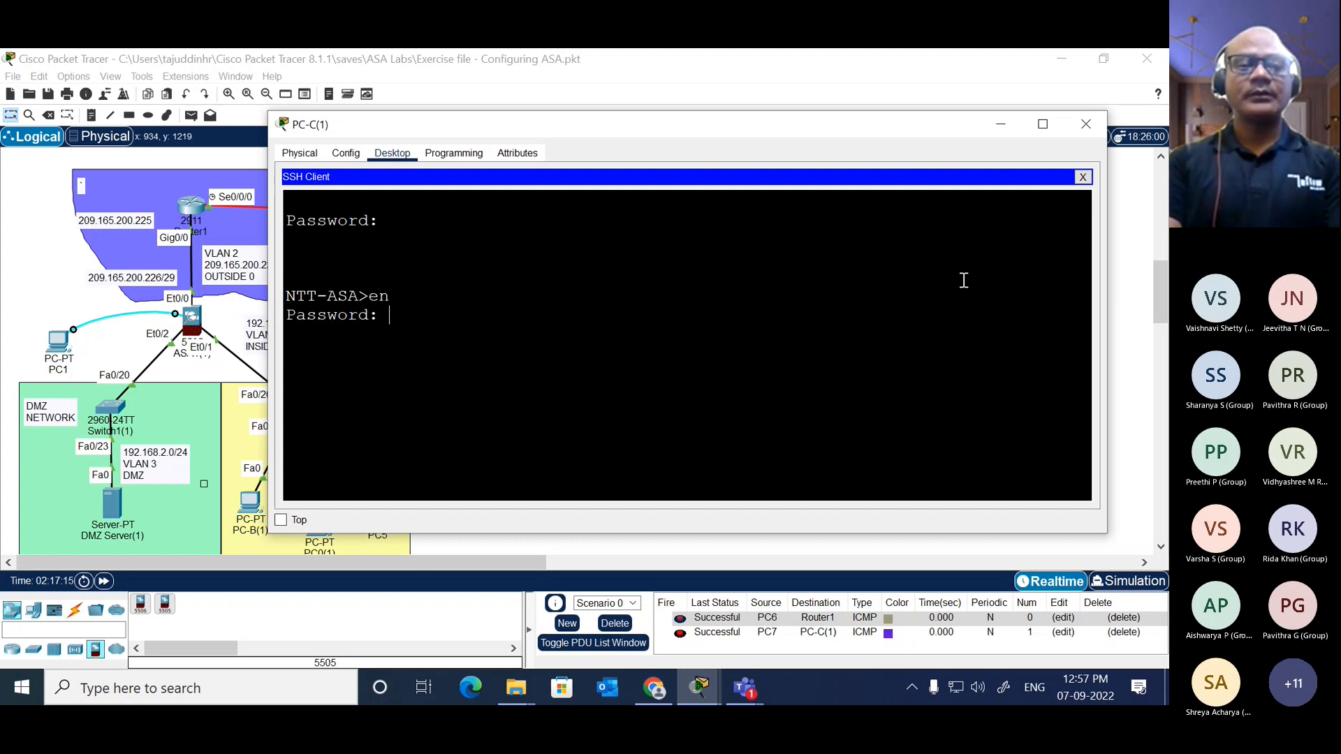
key("Return")
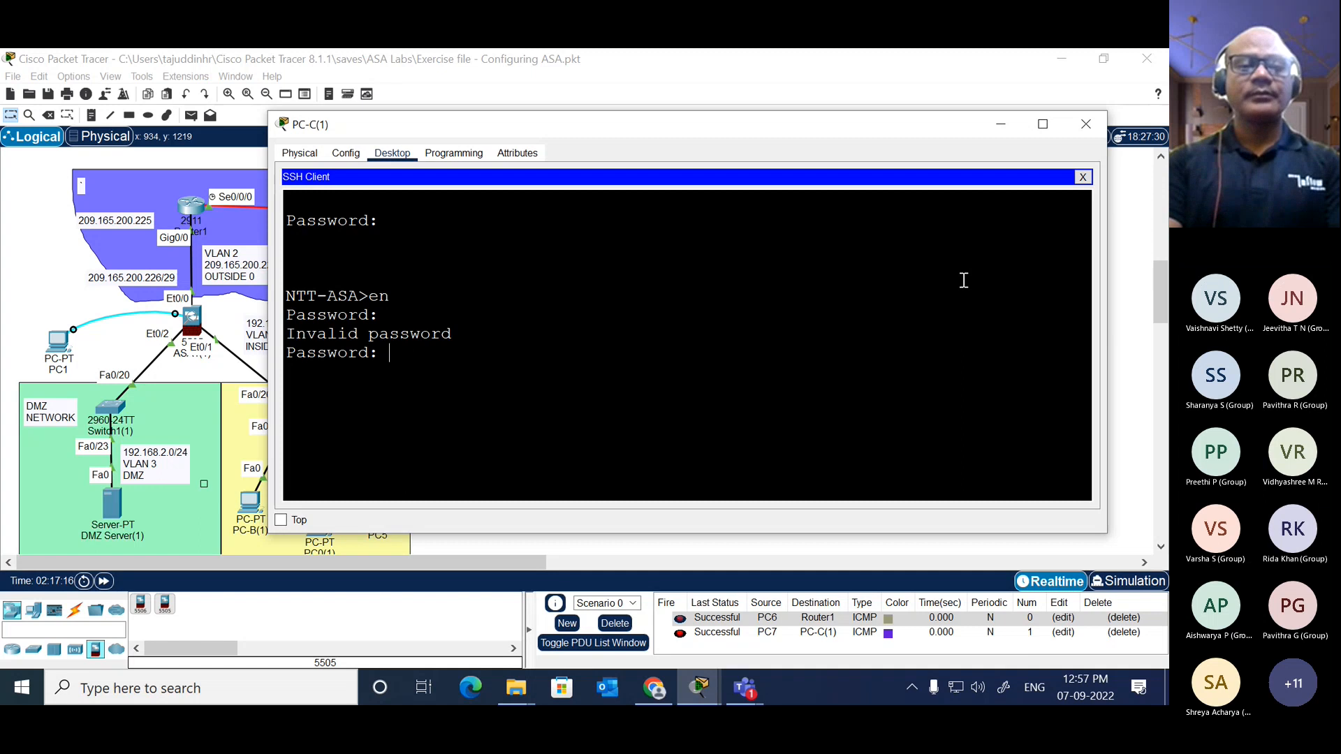
key("Return")
key("Return")
key("Return")
key("Return")
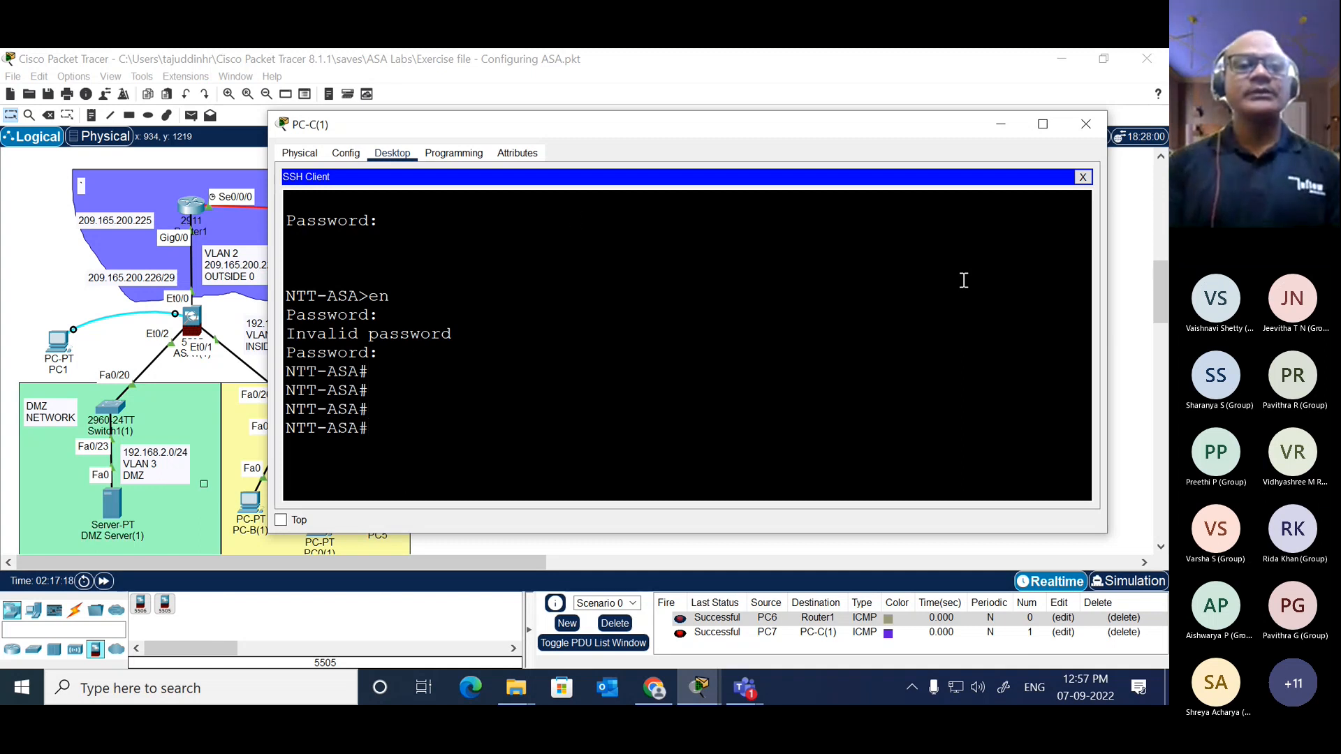
Step: End the SSH session and close PC-C(1)'s window to return to the network topology
left_click(42, 213)
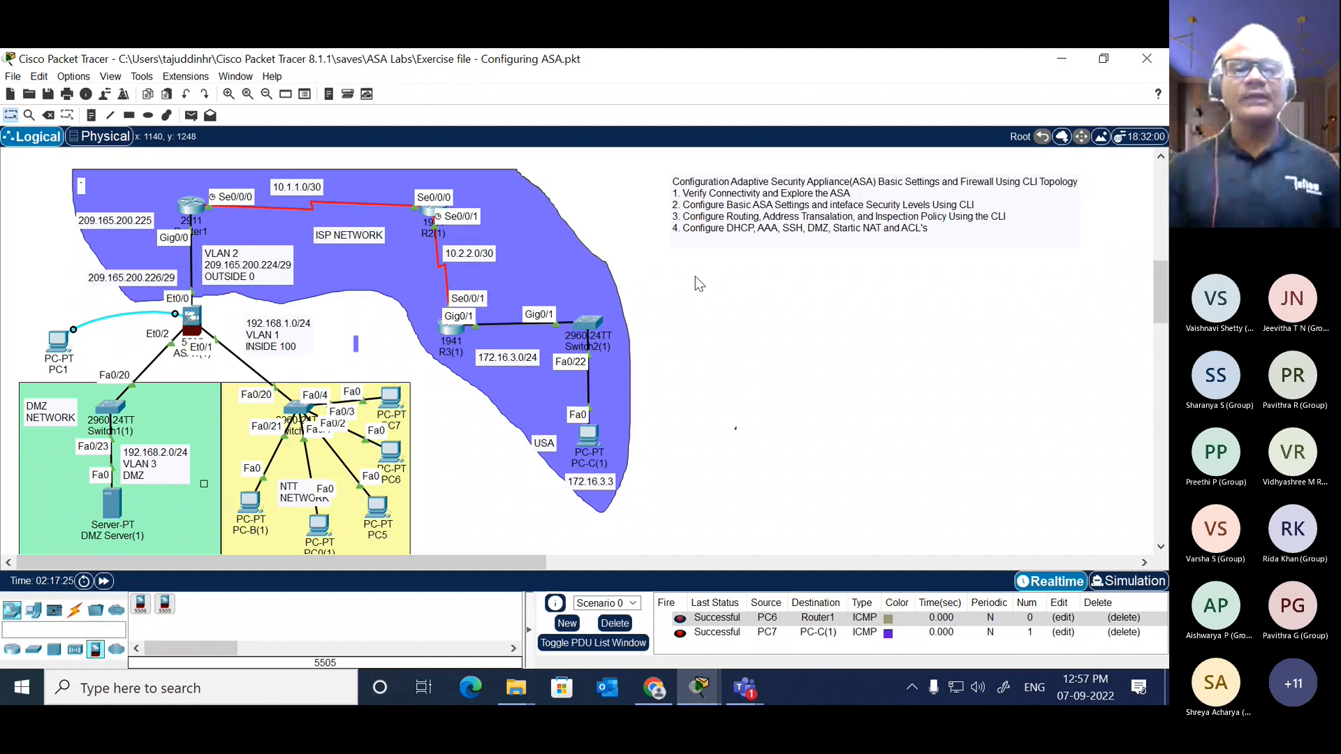
key("alt+Tab")
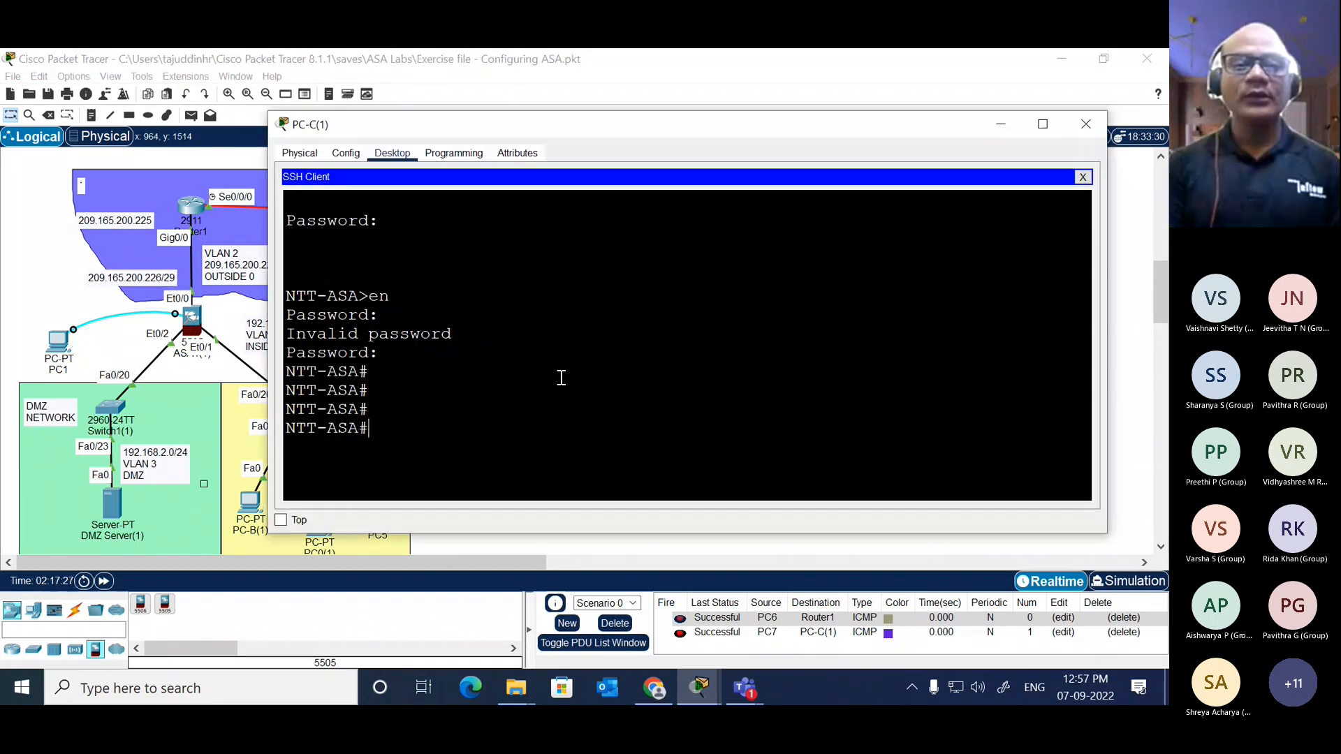
key("alt+Tab")
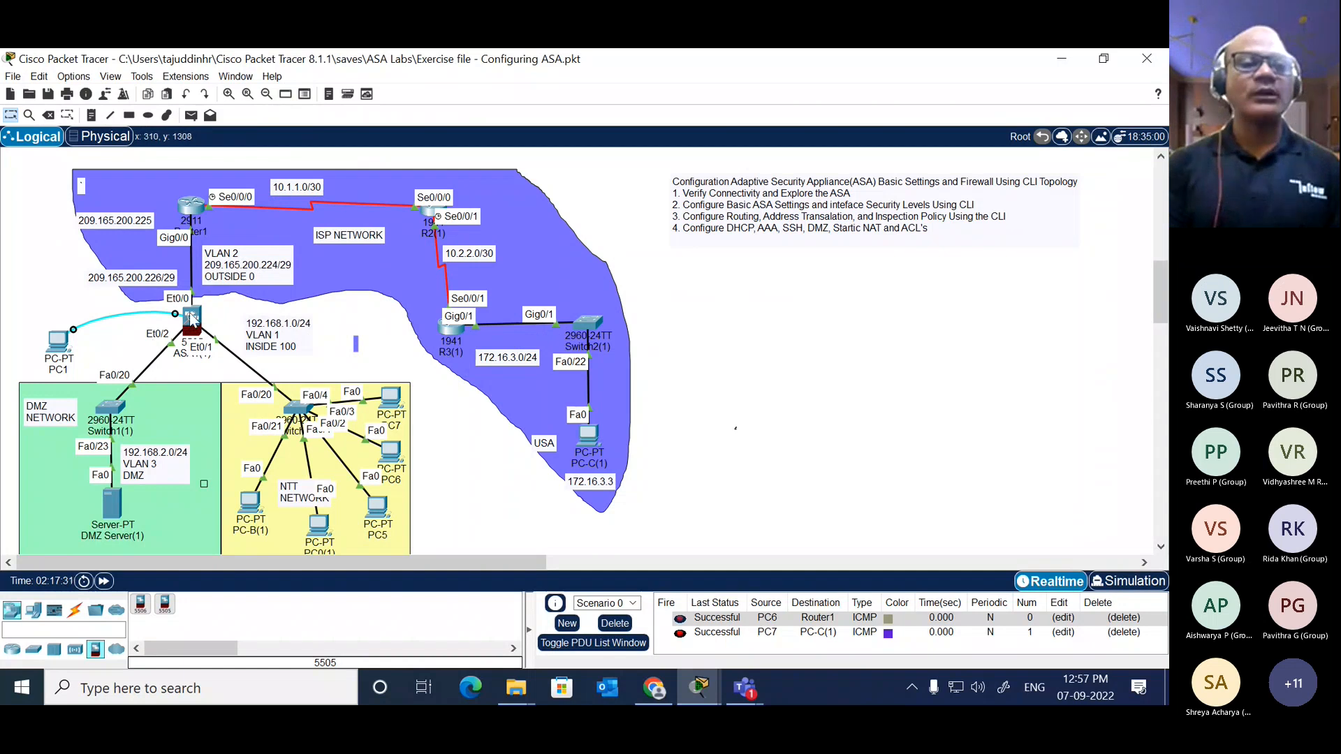
mouse_move(192, 318)
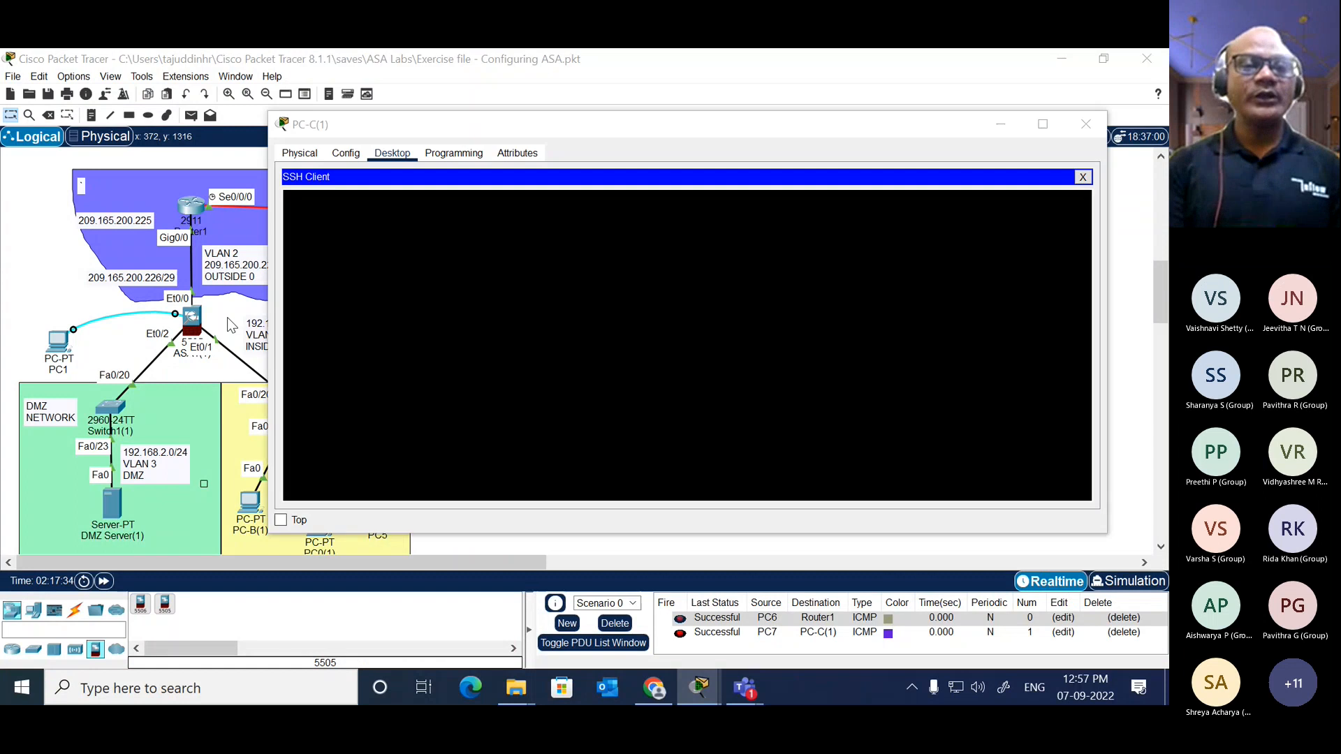
left_click(790, 363)
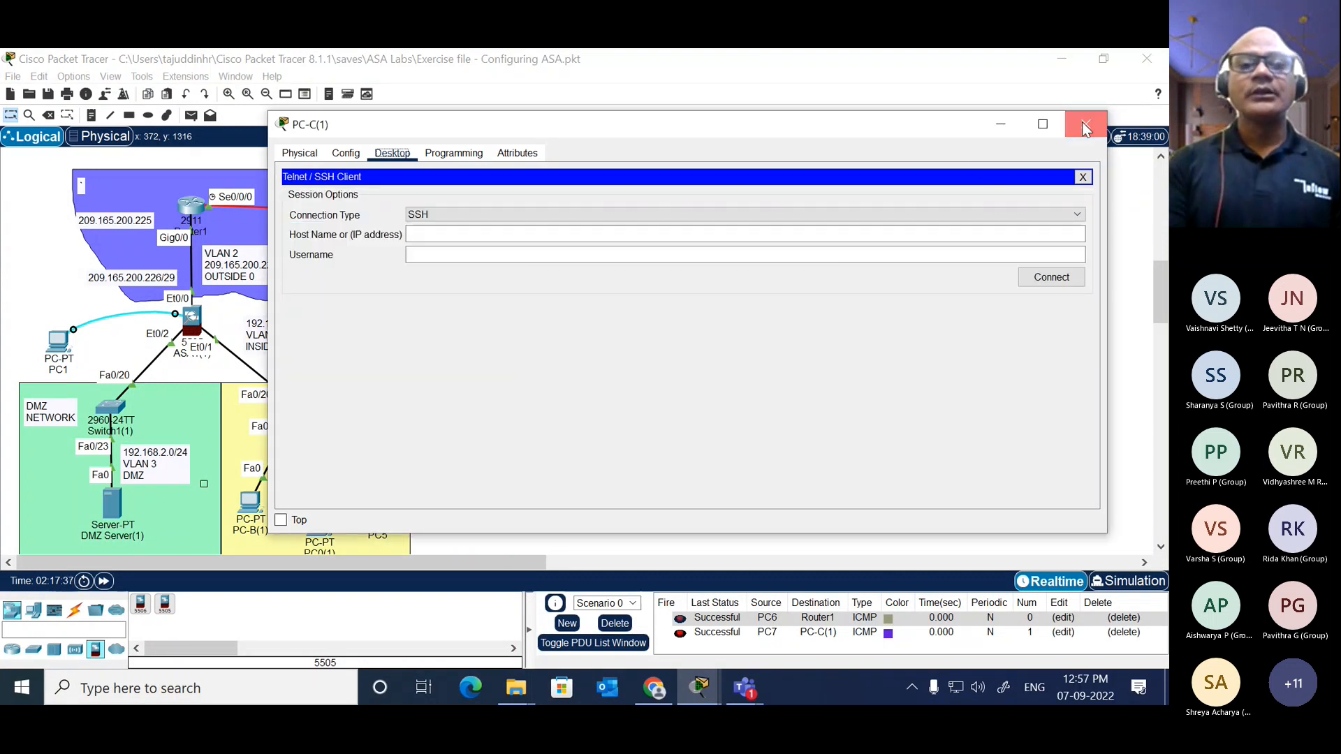
left_click(1085, 124)
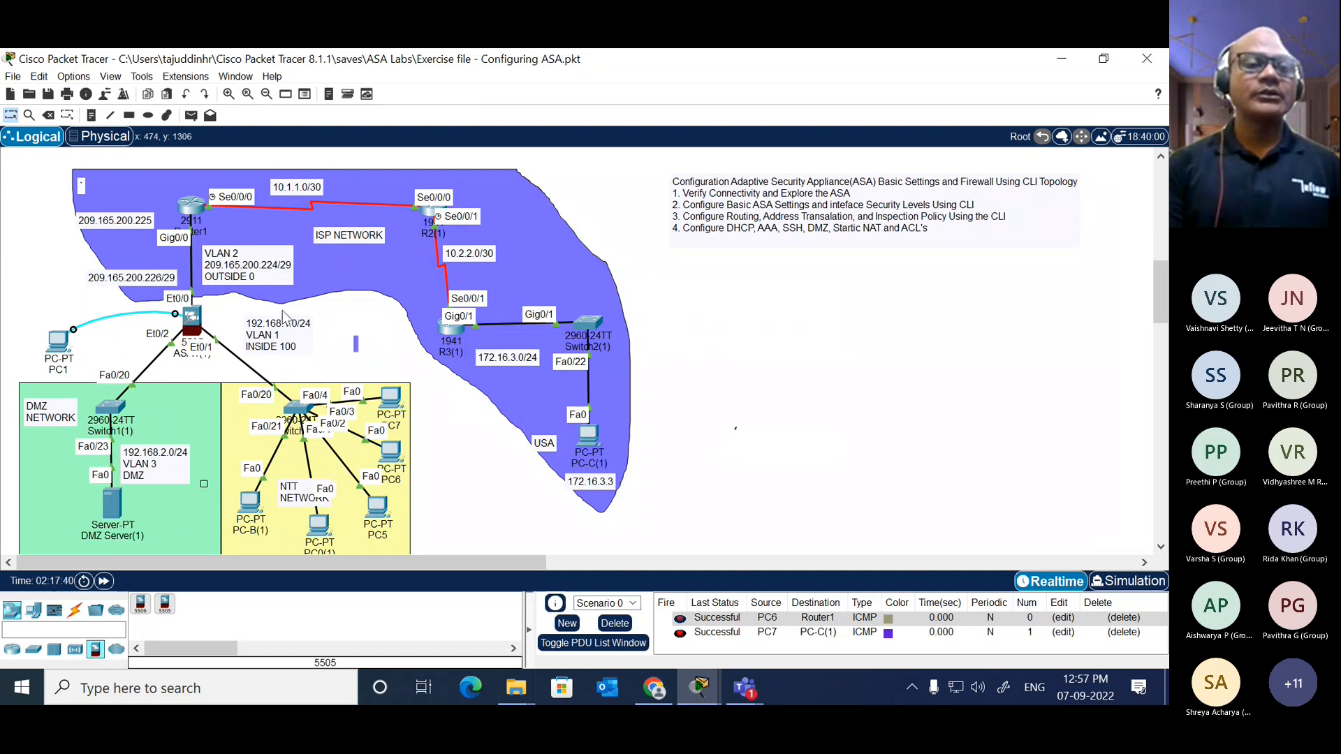
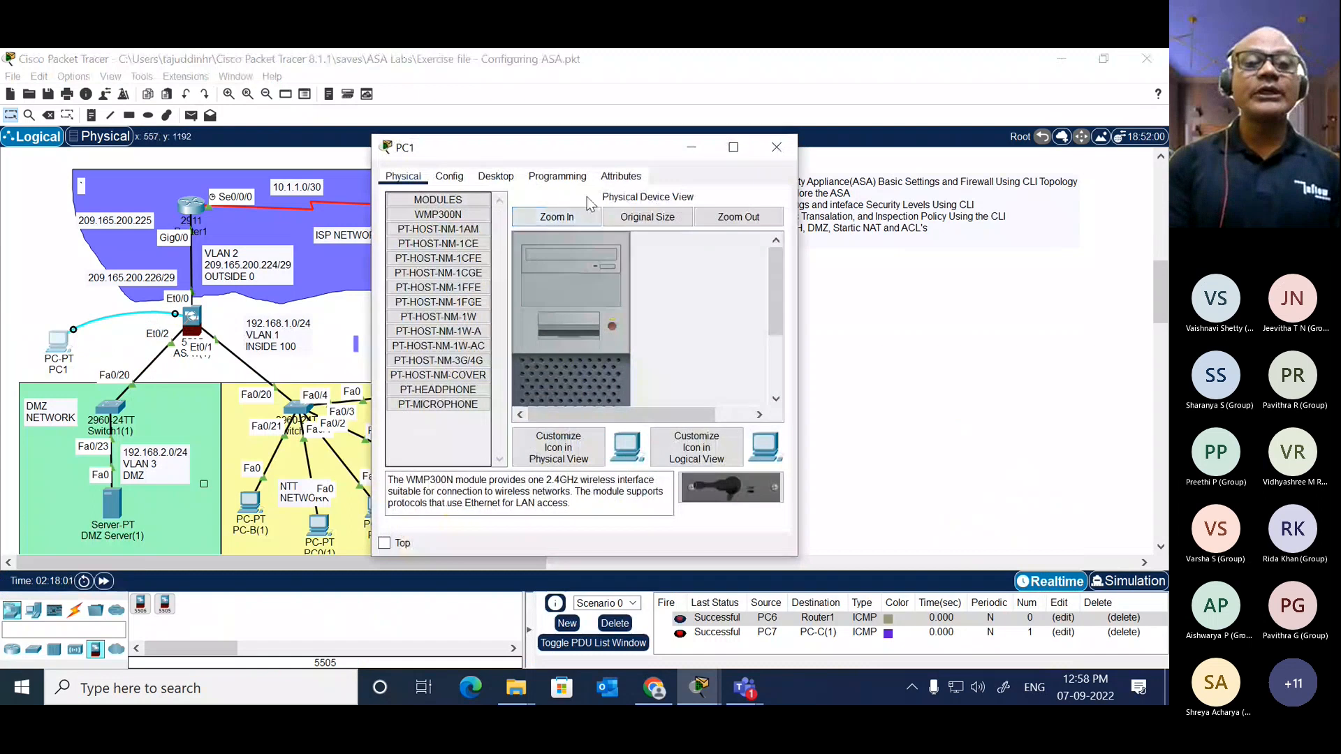
left_click(497, 179)
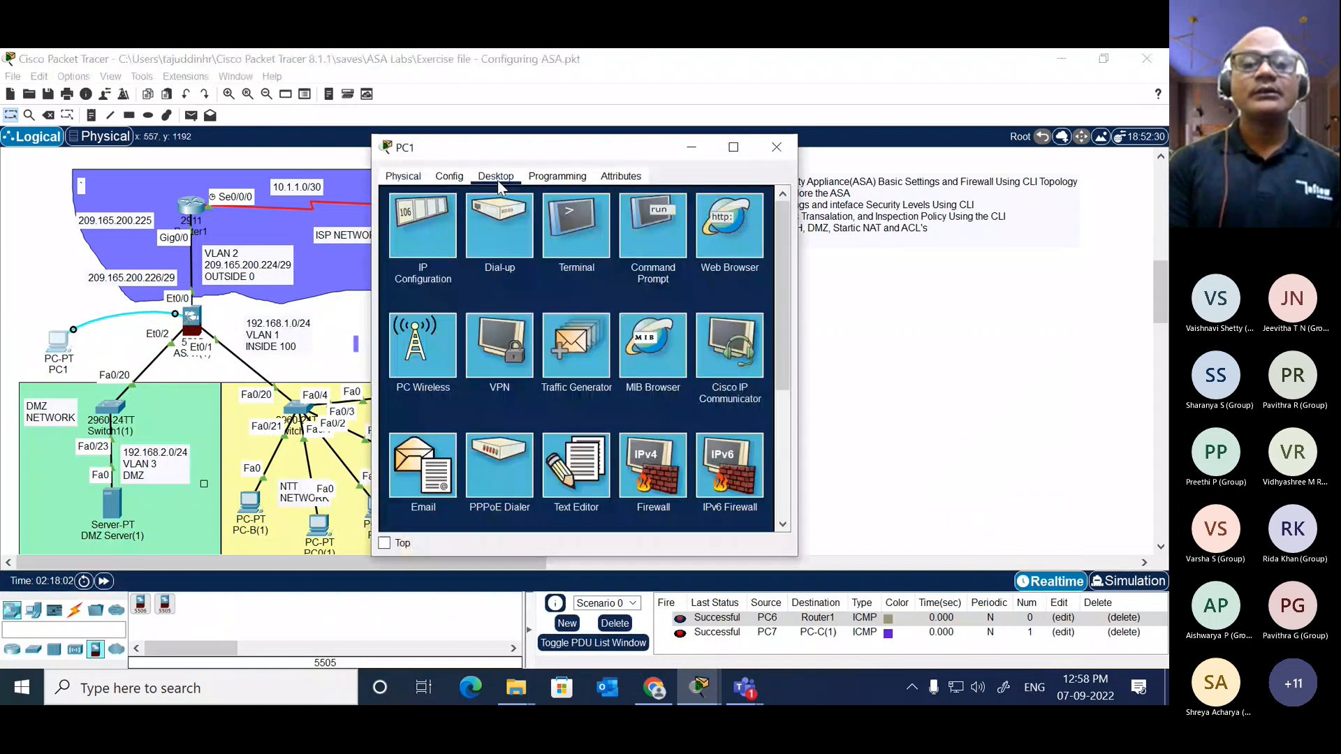
left_click(653, 230)
type("en")
key("Return")
key("Return")
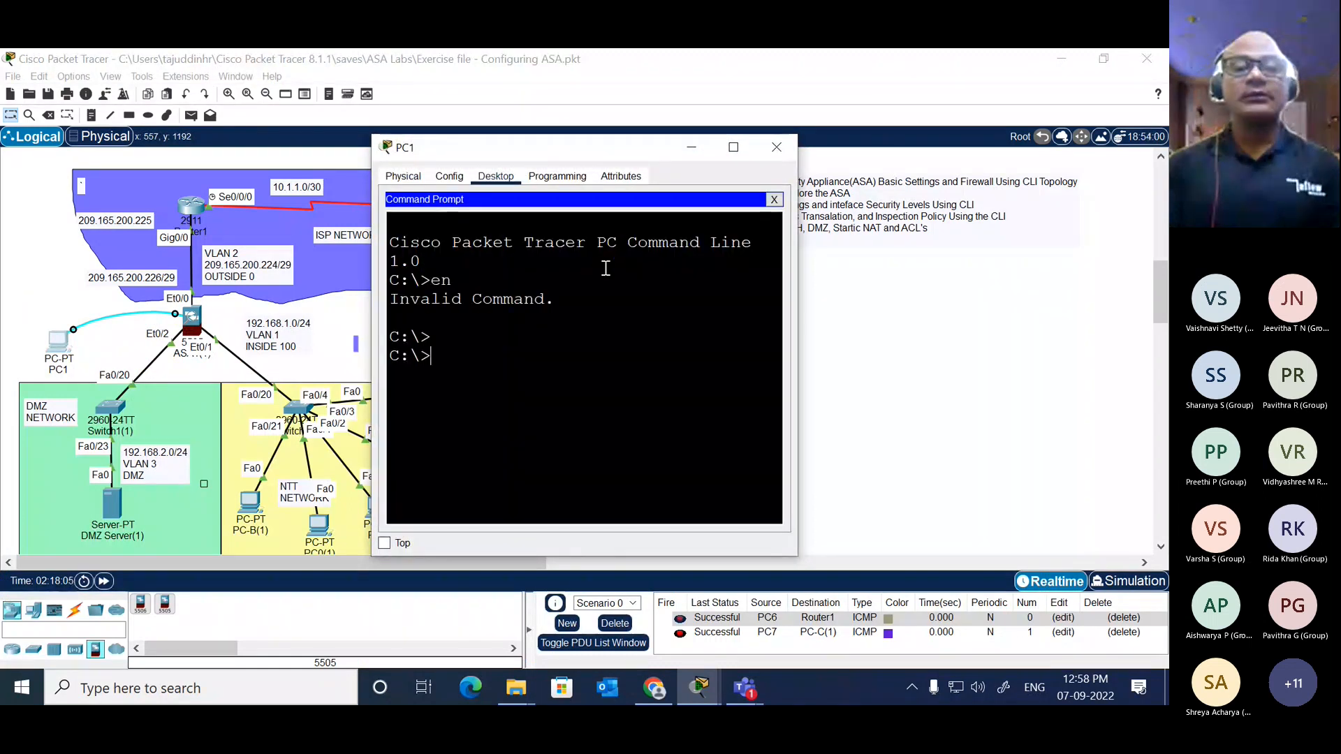
left_click(774, 200)
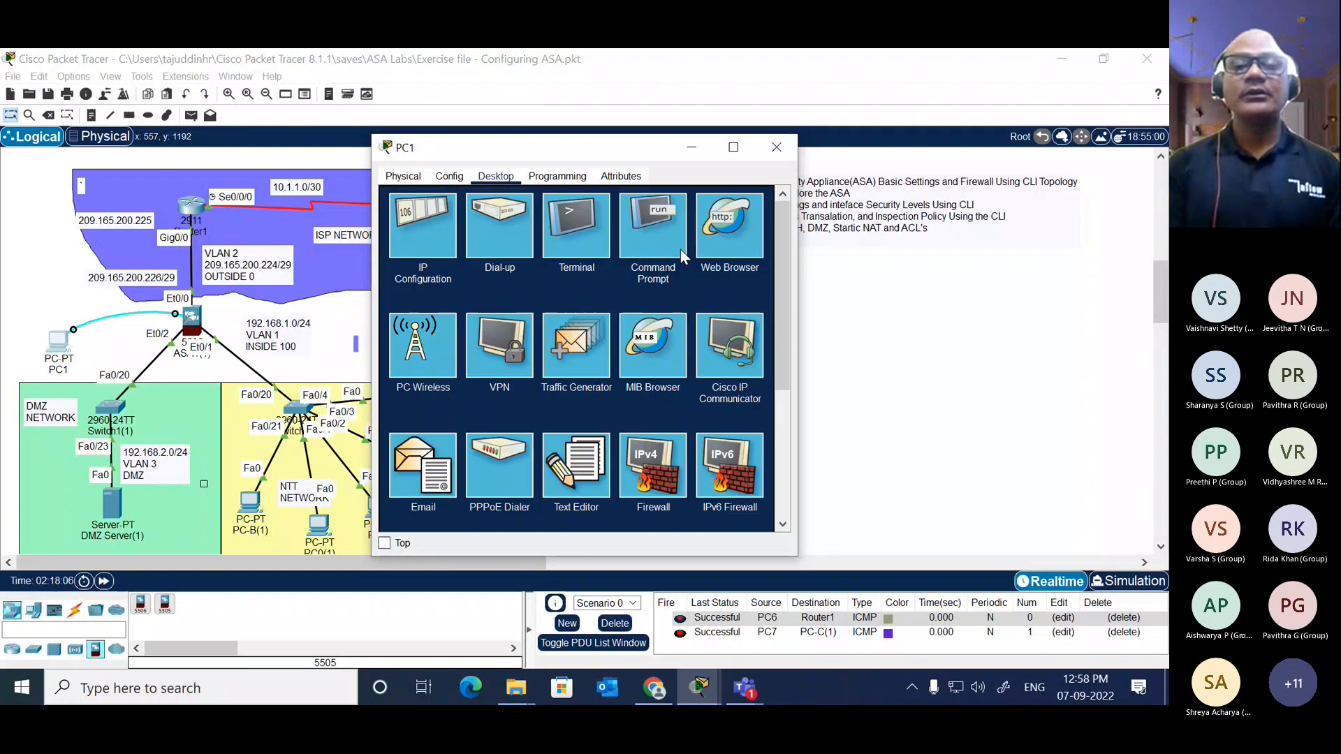
Step: Start a terminal session from PC1 to the ASA with the default connection settings and widen its window
left_click(571, 248)
left_click(742, 331)
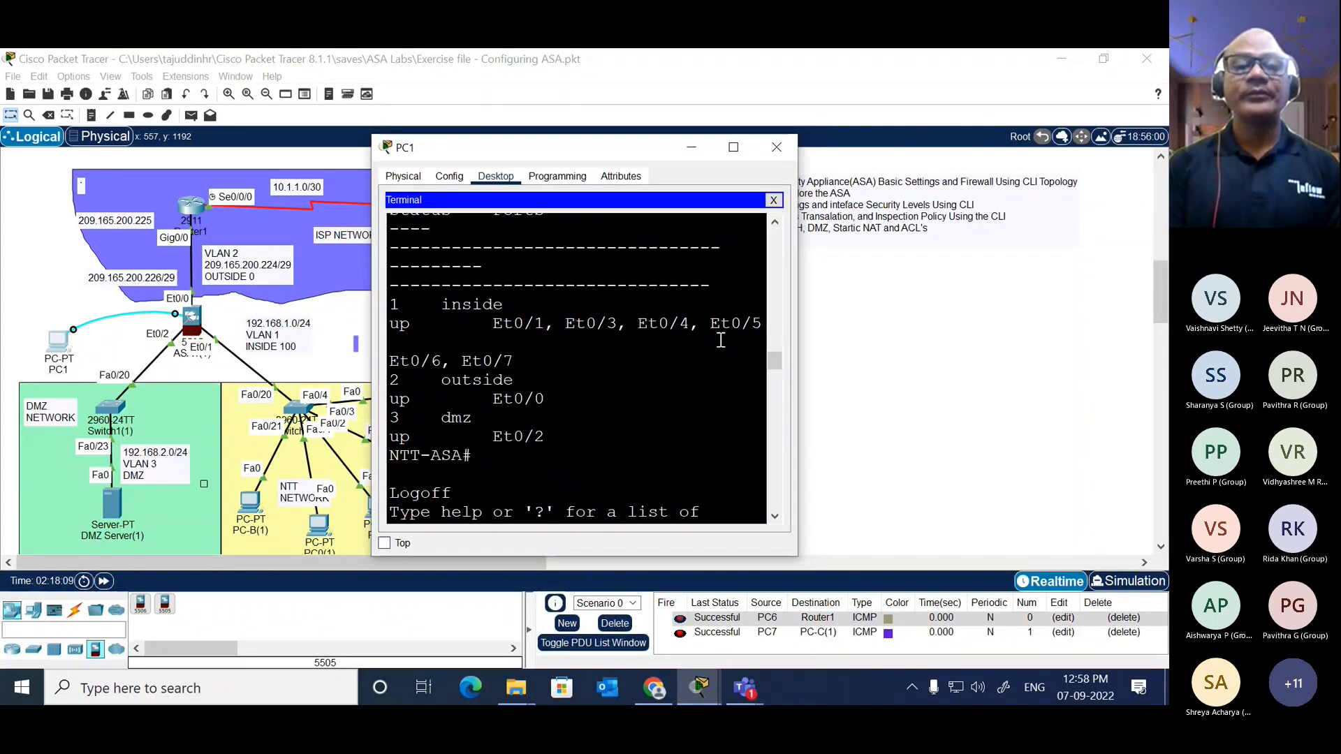
left_click_drag(797, 342, 1163, 264)
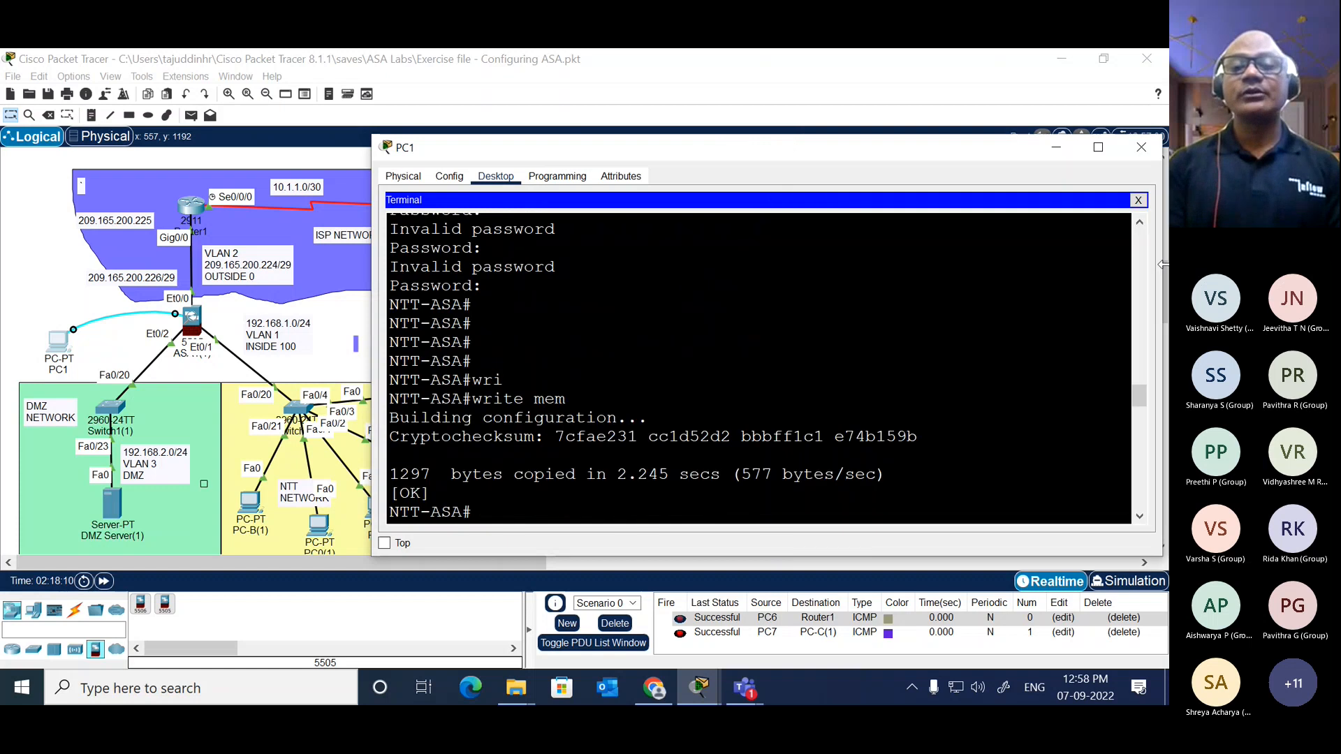
key("Return")
key("Return")
Step: Enter privileged mode on the ASA with the enable command and the enable password
type("en")
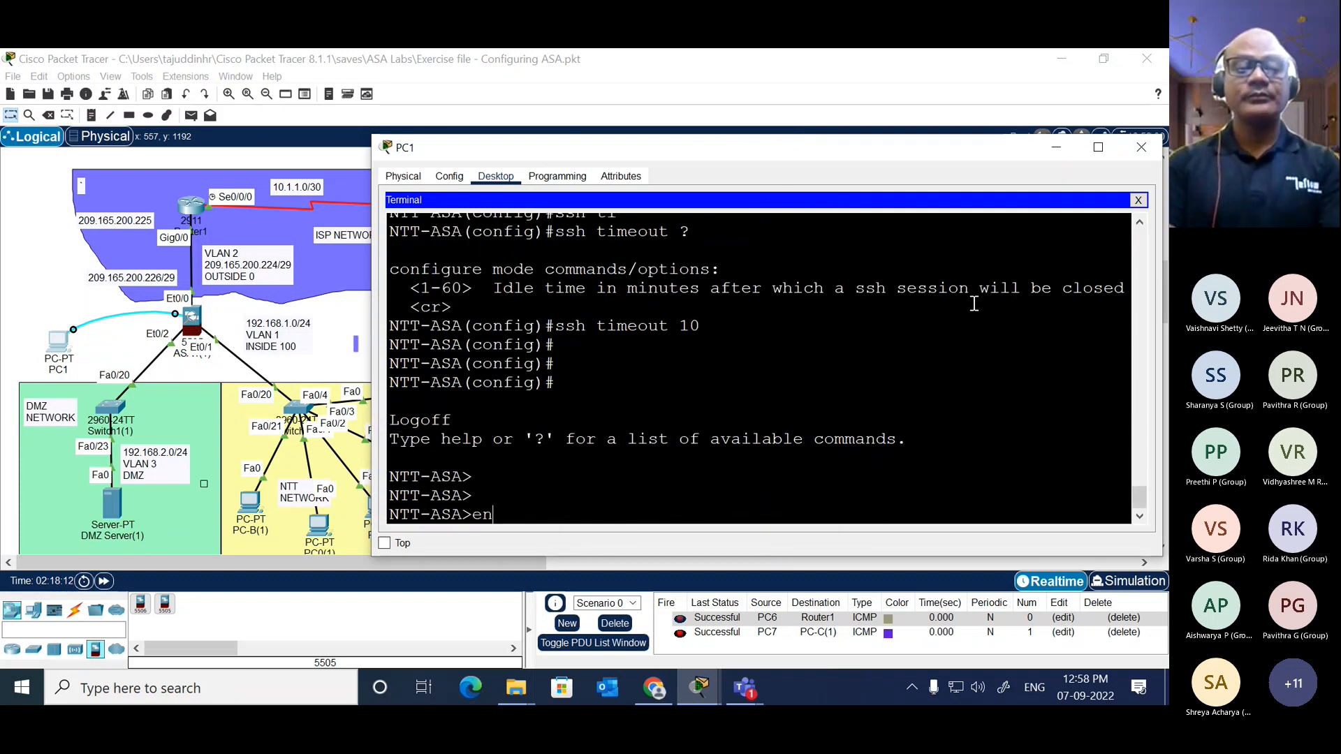
key("Tab")
key("Return")
key("Return")
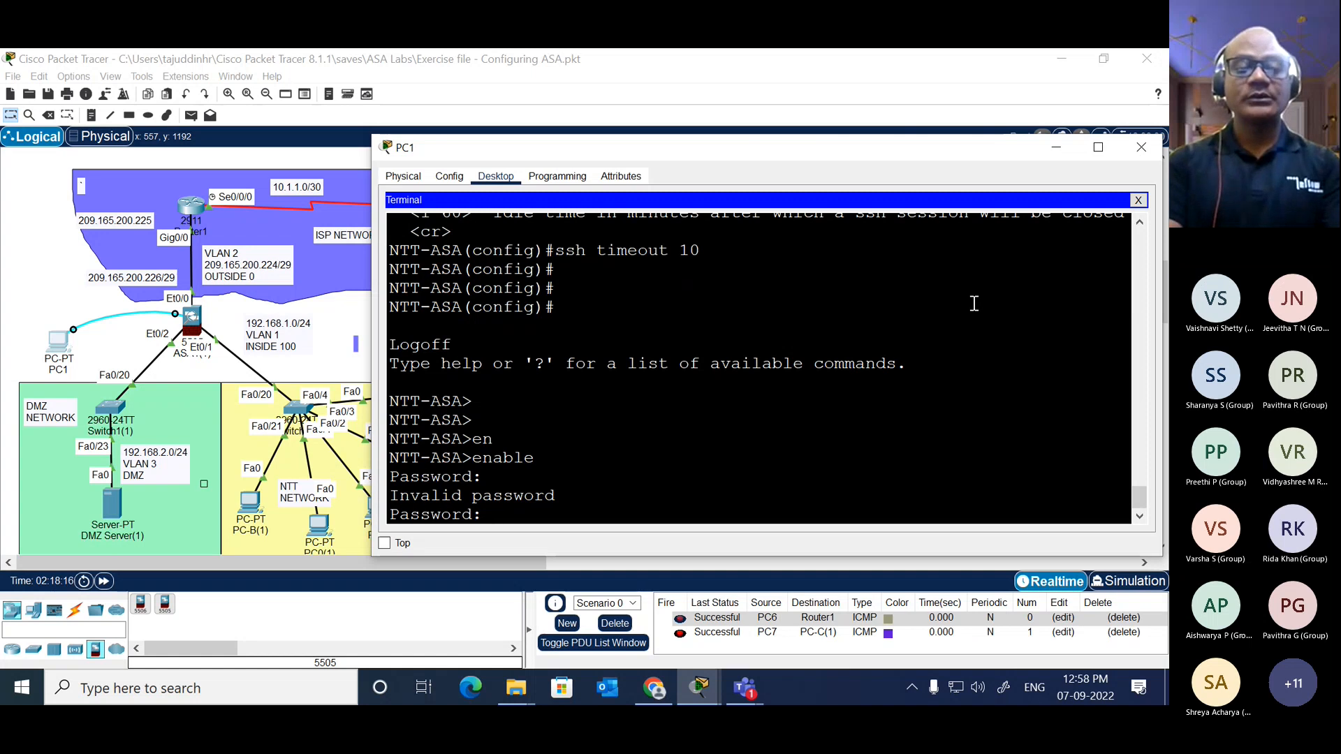
key("Return")
key("Return")
key("Return")
Step: Run "show running-config n" on the ASA to list its NAT configuration
type("sh")
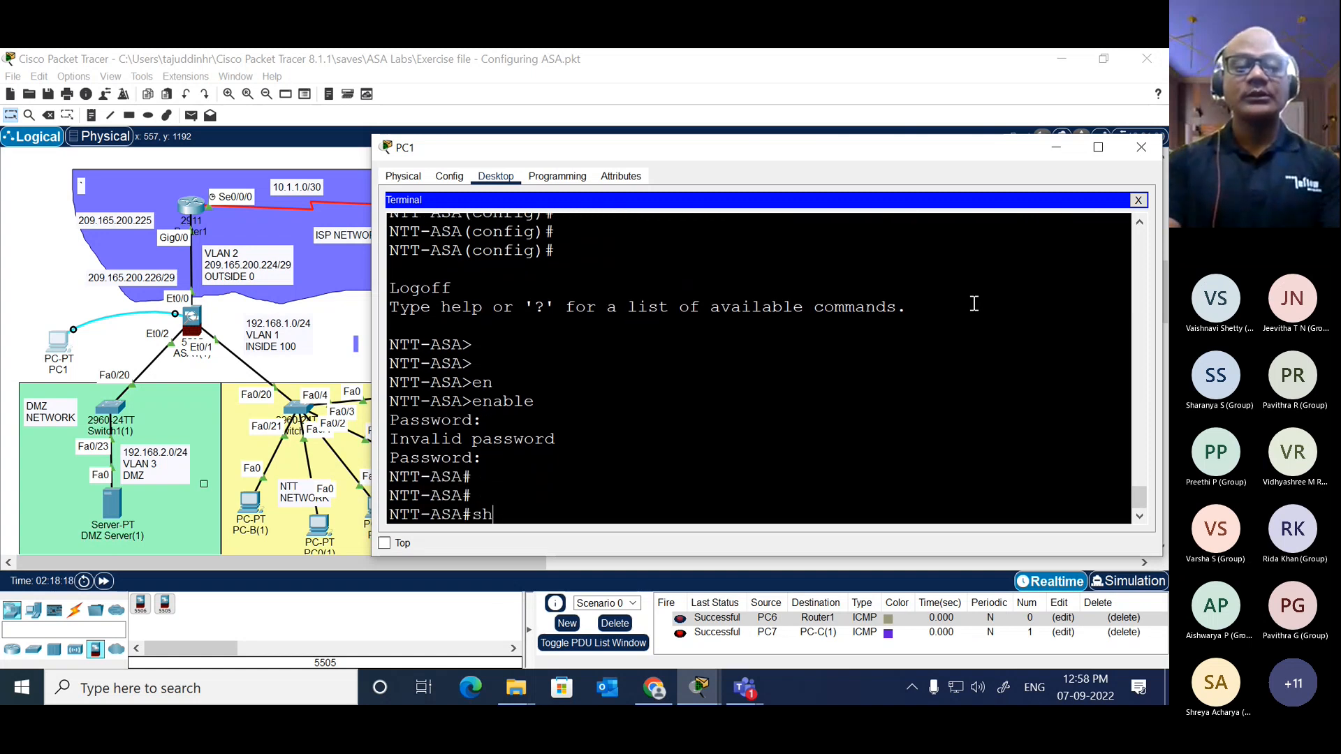
key("Tab")
type("ru")
key("Tab")
type("n")
key("Return")
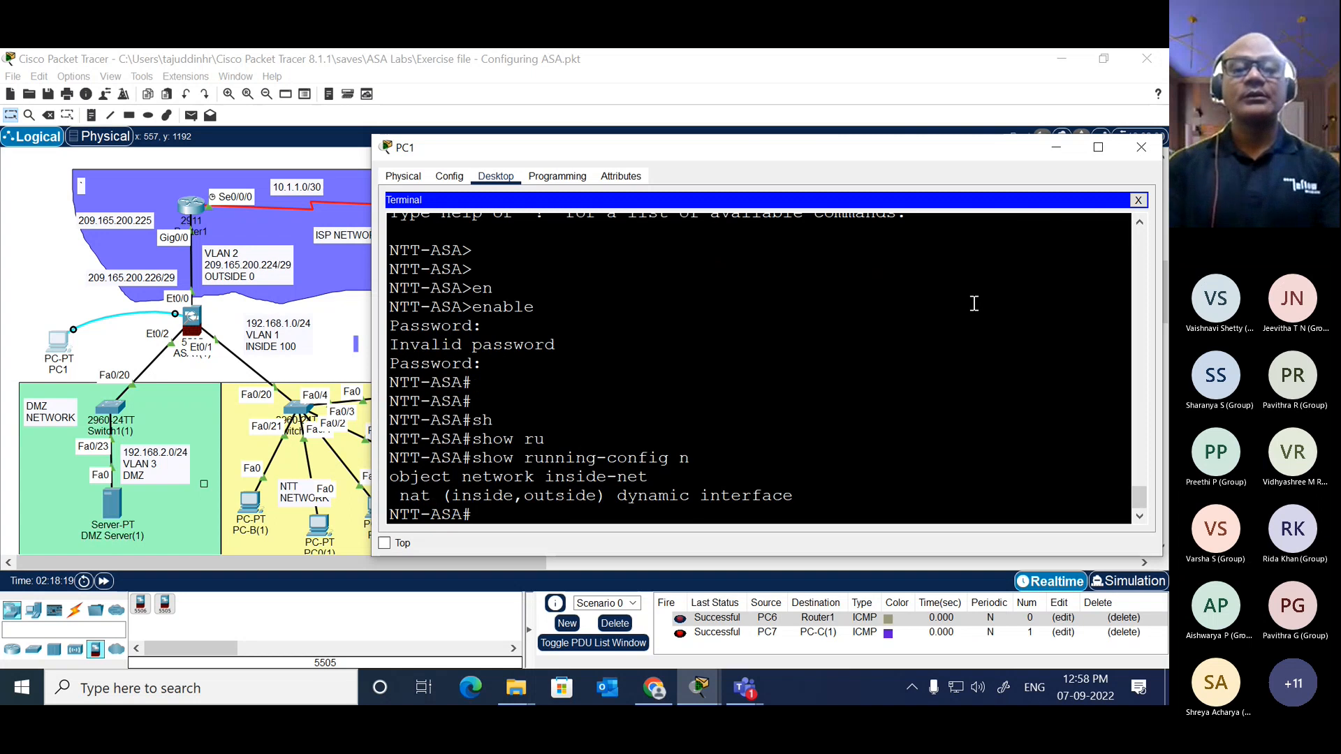
Step: Display the ASA's full running configuration and examine the closing telnet, SSH and DHCP settings
key("Up")
key("BackSpace")
key("Return")
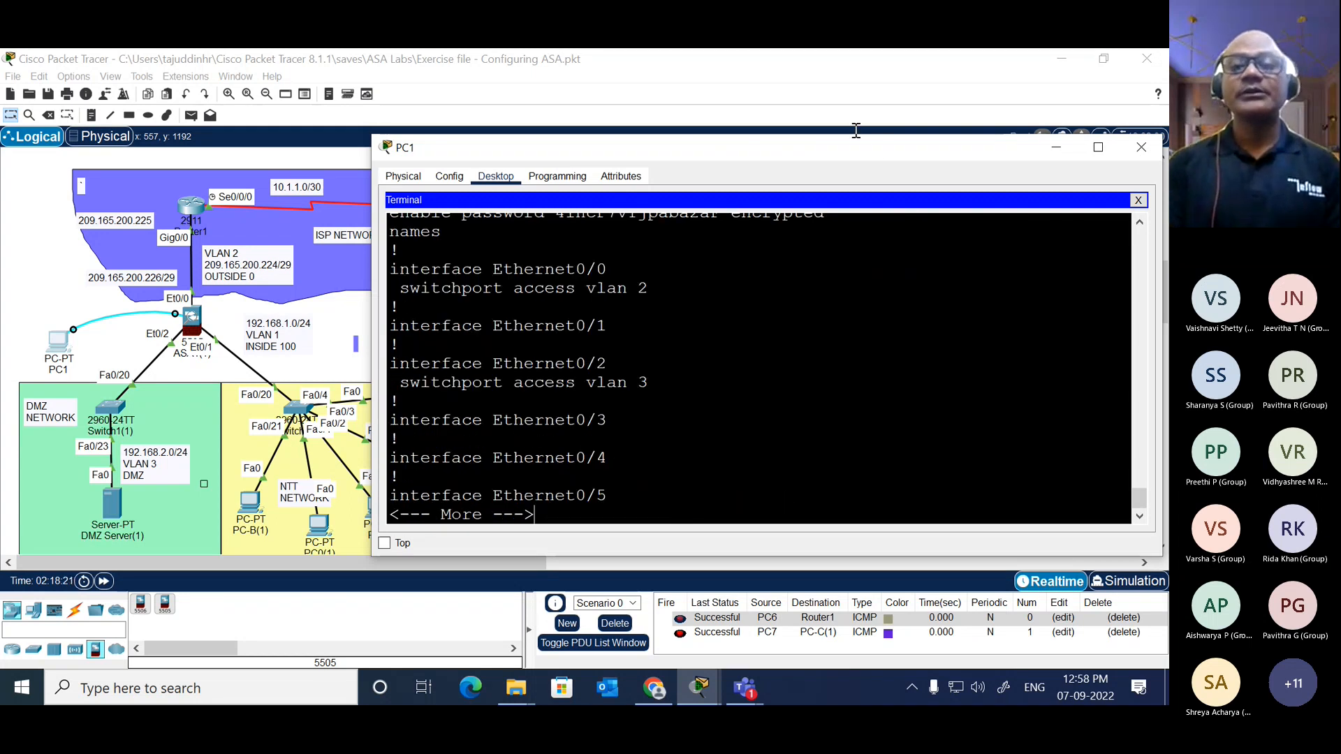
left_click_drag(859, 163, 848, 117)
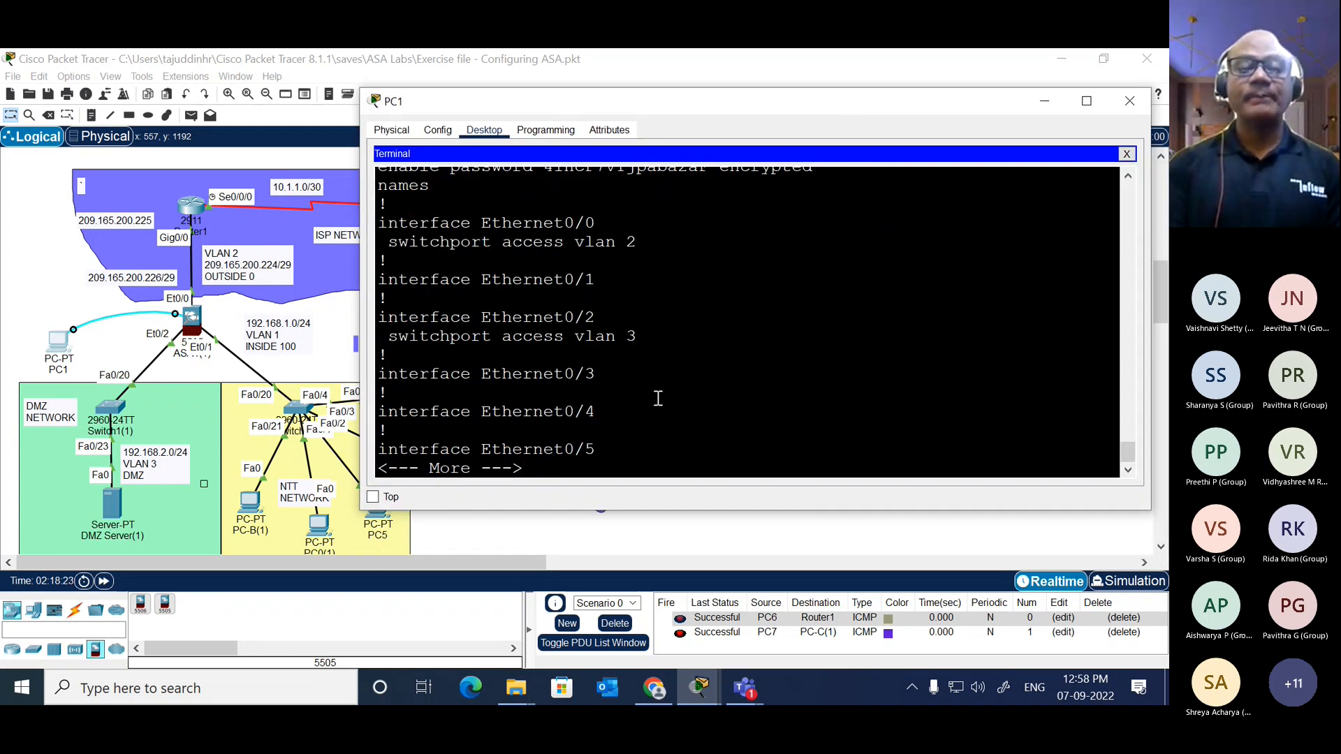
key("space")
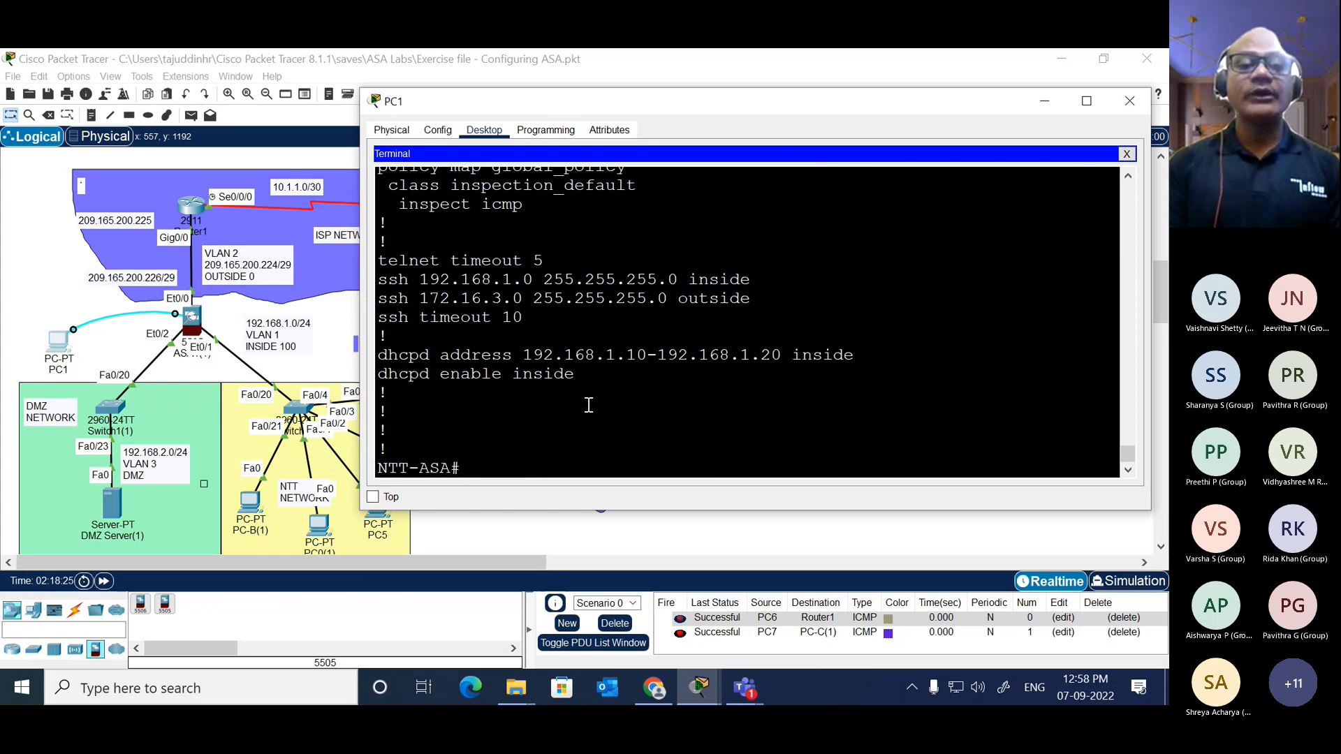
left_click_drag(569, 377, 383, 241)
left_click(329, 305)
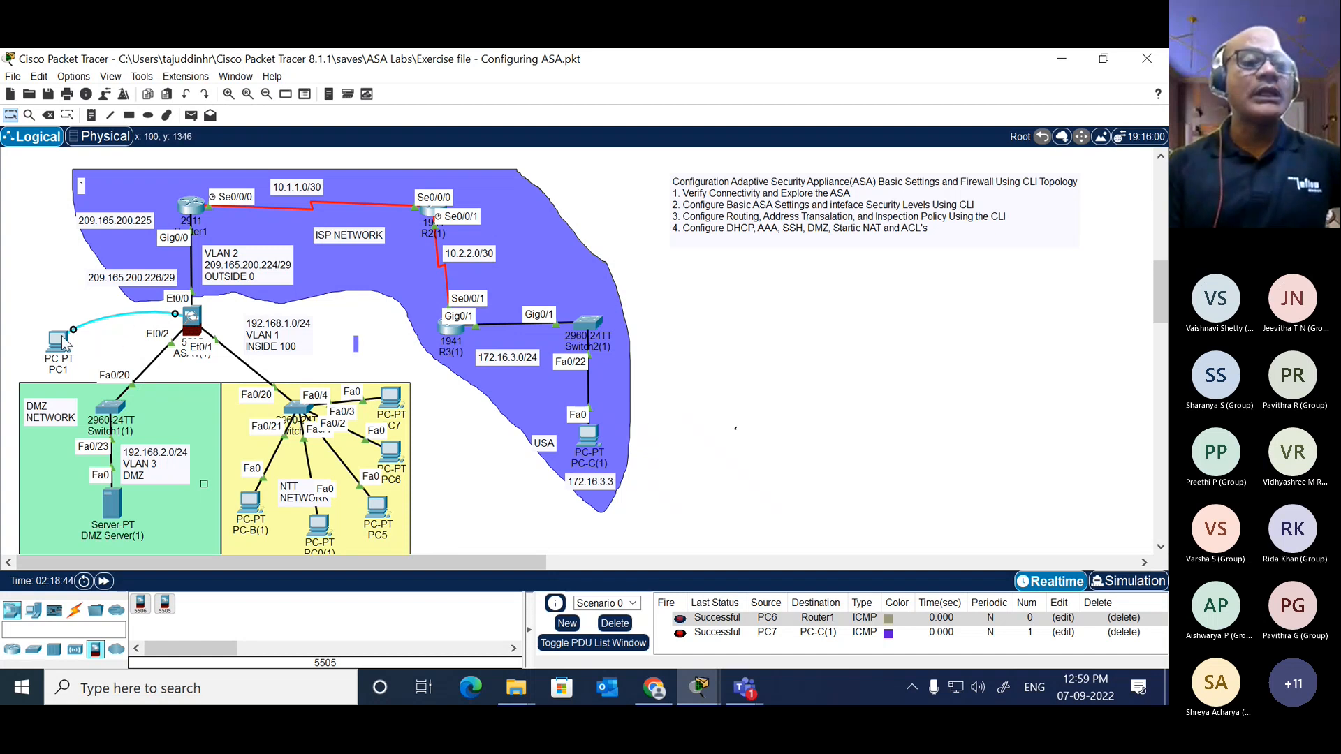
Step: Delete PC1 from the topology and leave delete mode
mouse_move(62, 338)
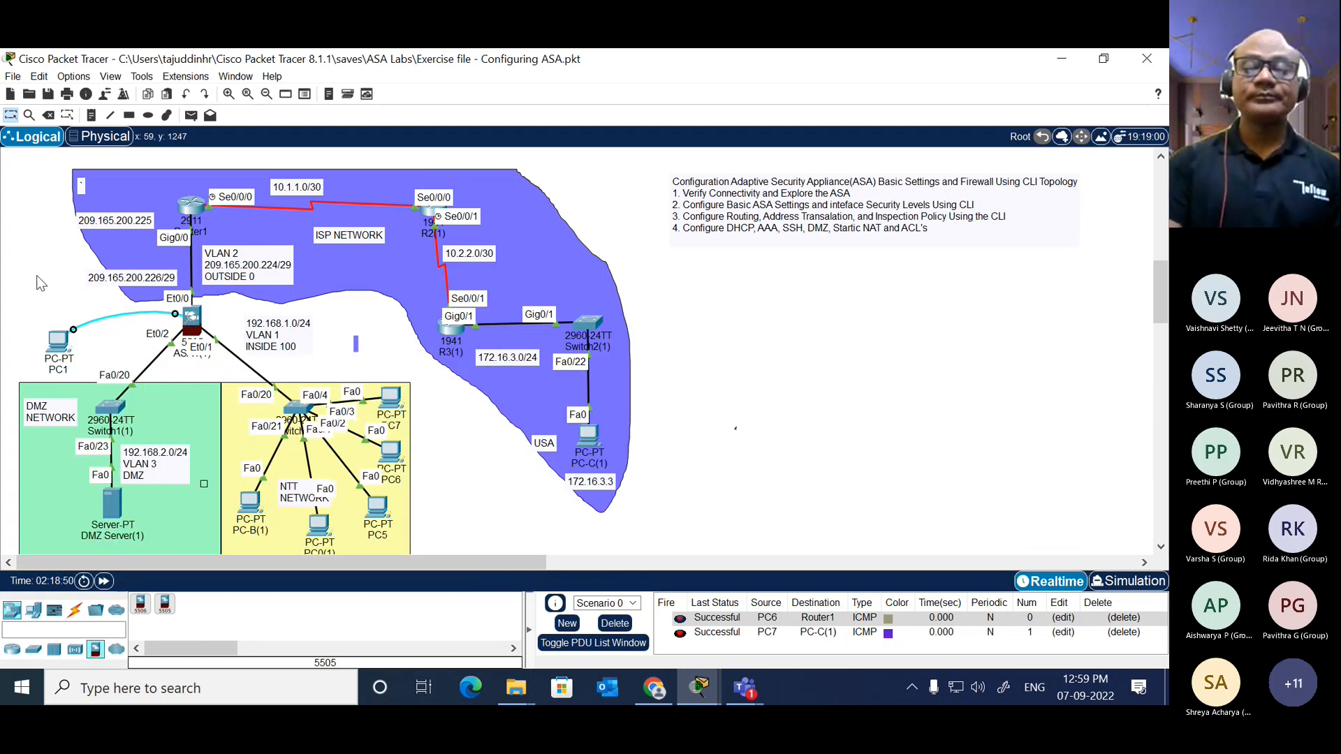
key("Delete")
left_click(59, 341)
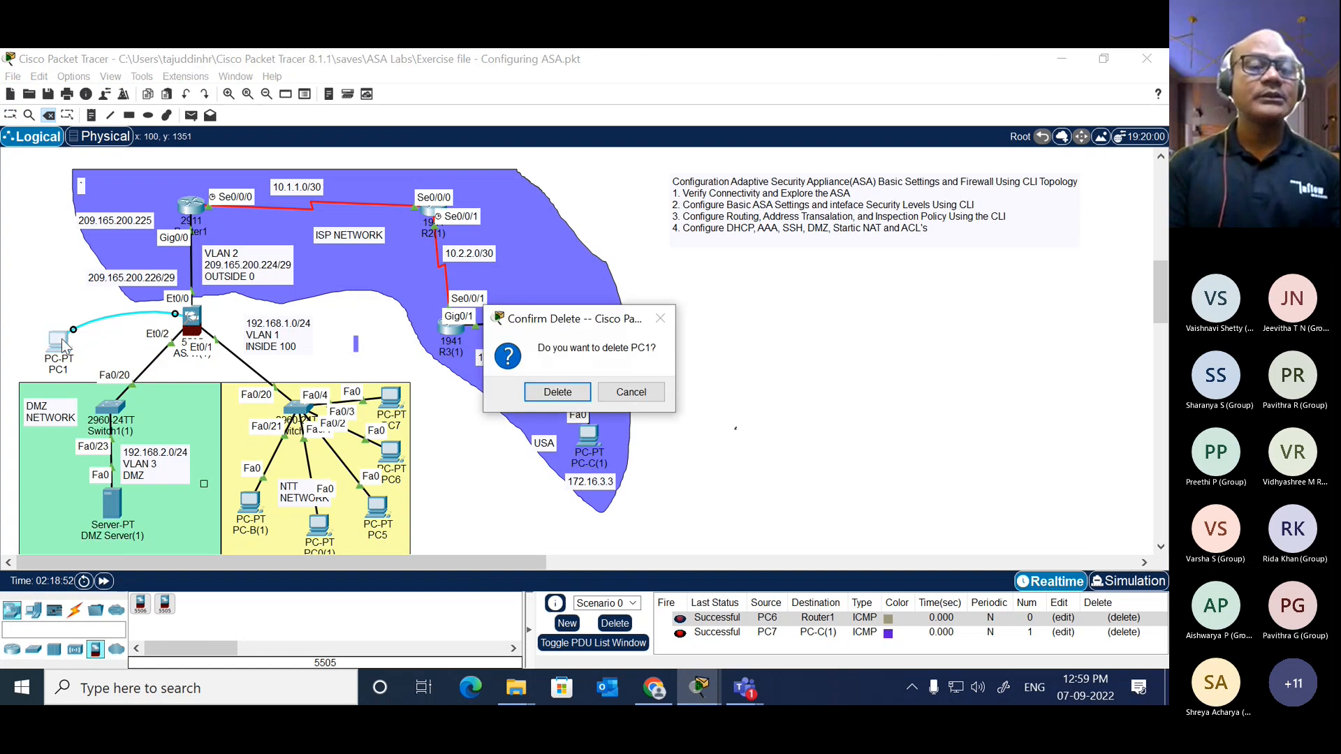
left_click(555, 392)
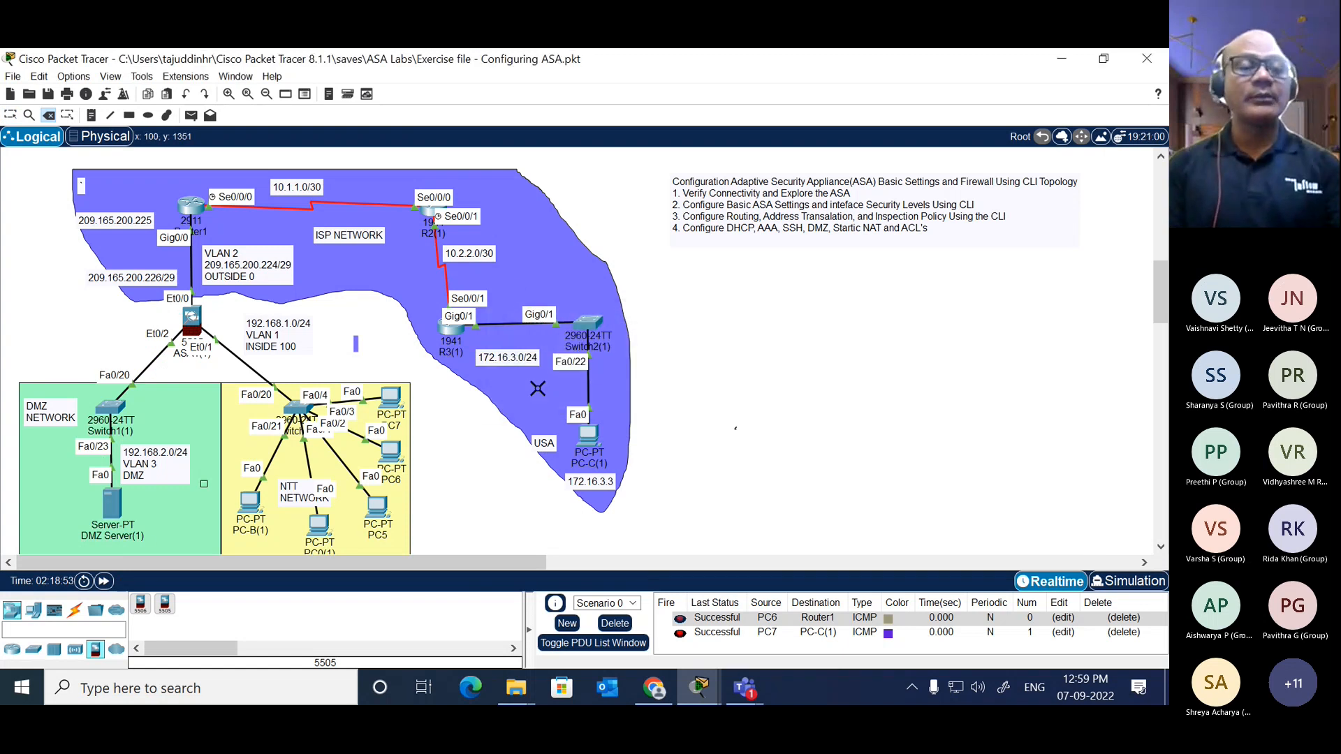
key("Escape")
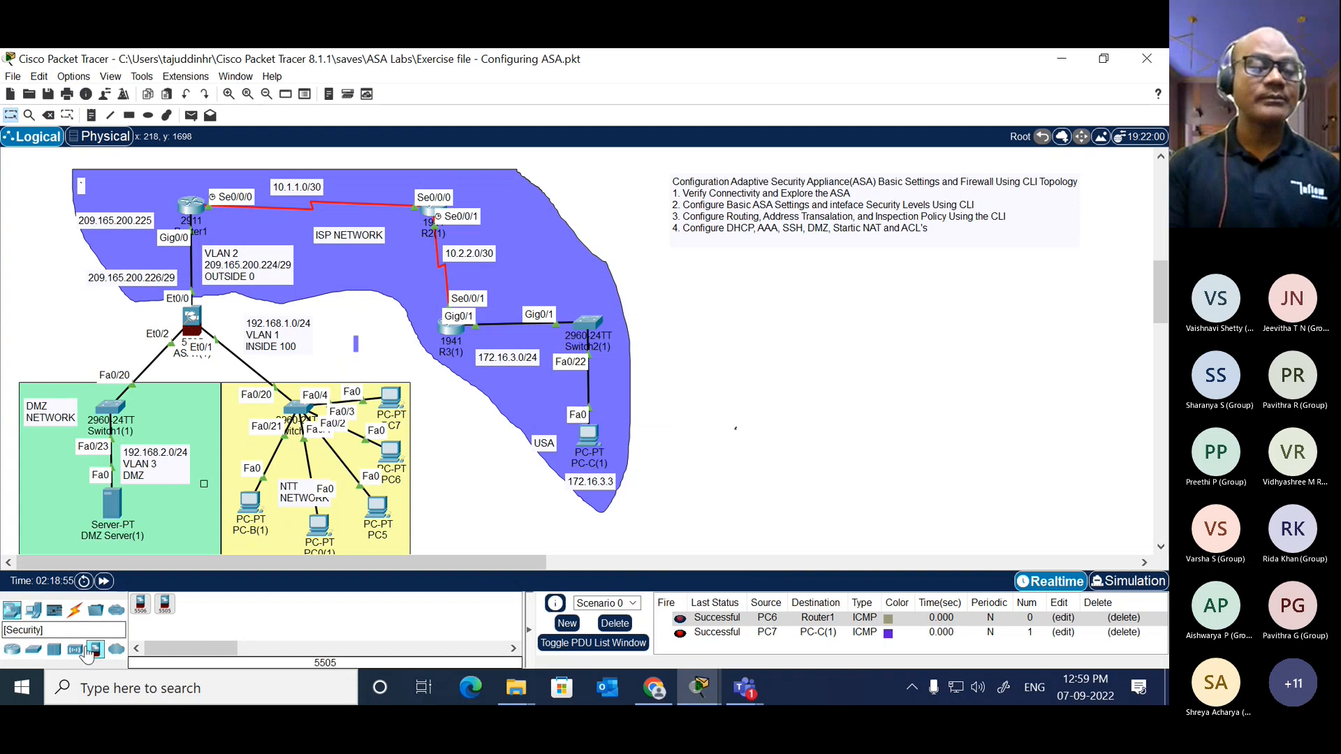
Step: Place a Laptop-PT to the left of the ASA, above the DMZ network
left_click(33, 609)
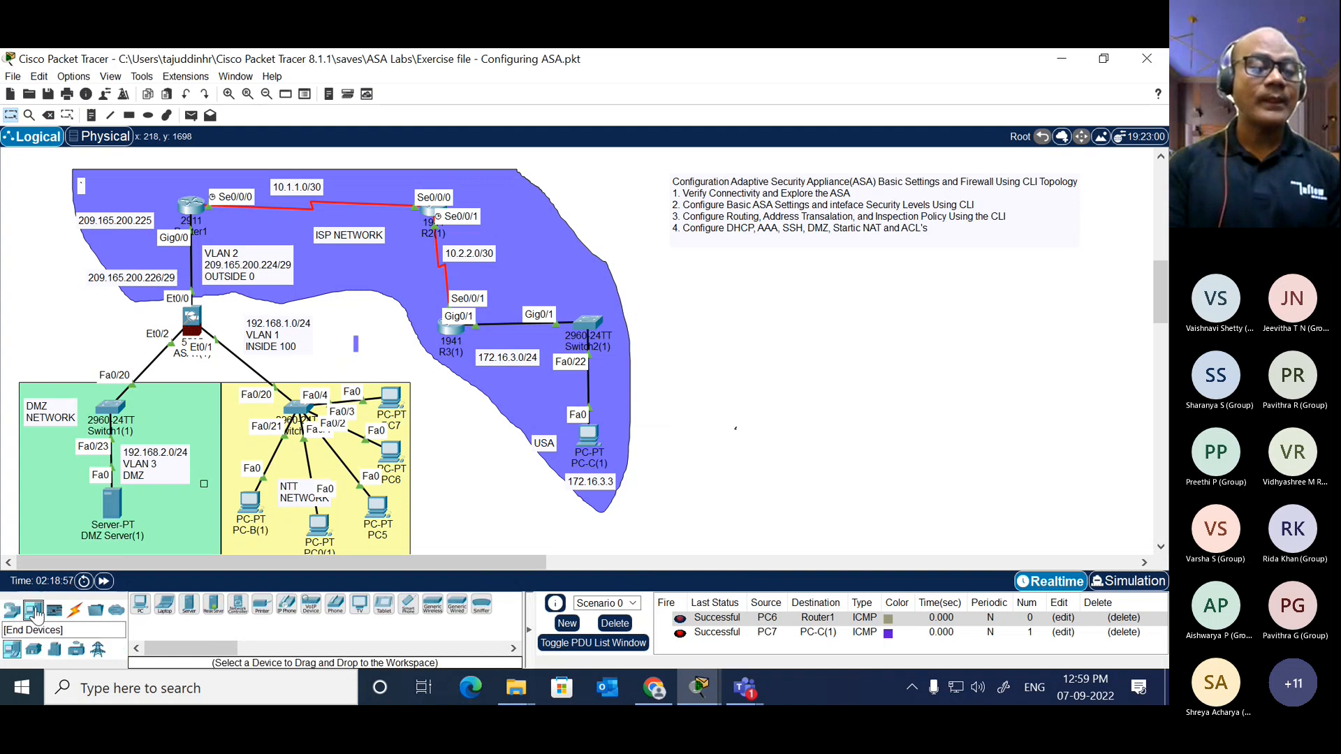
left_click(165, 604)
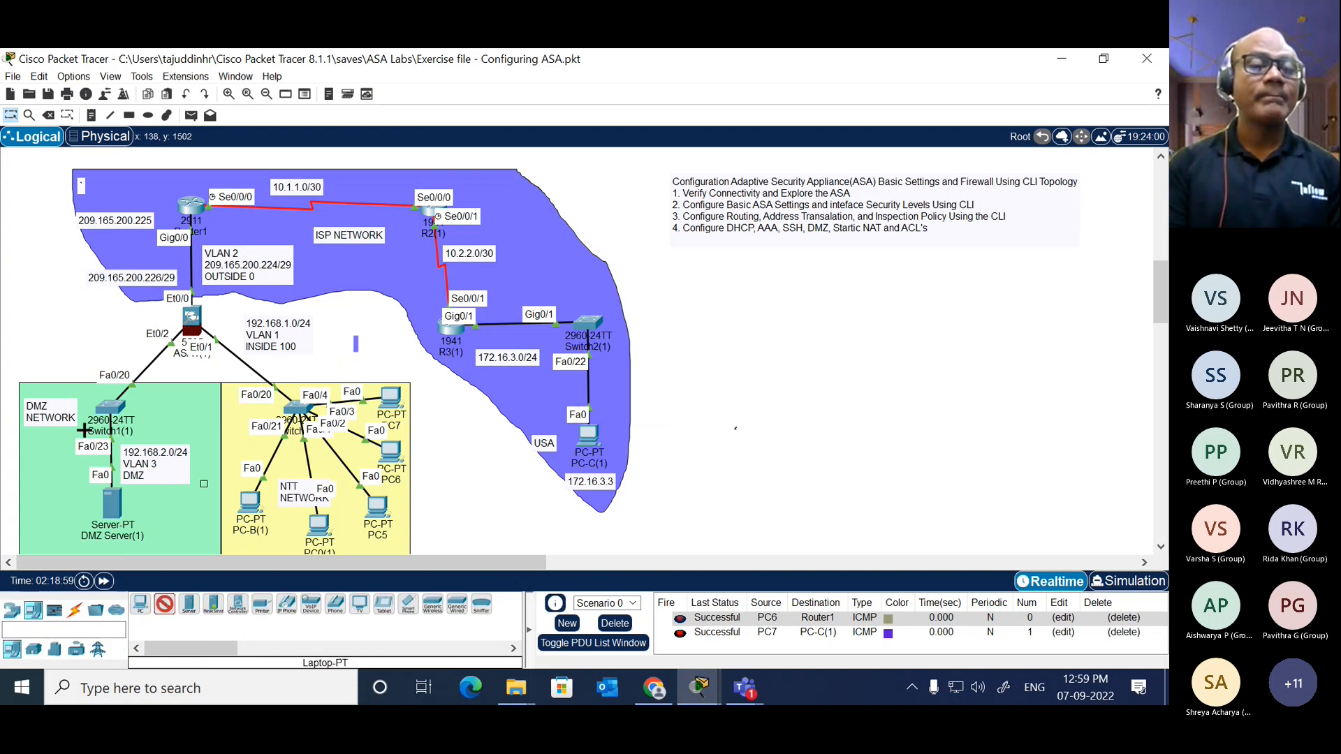
left_click(50, 333)
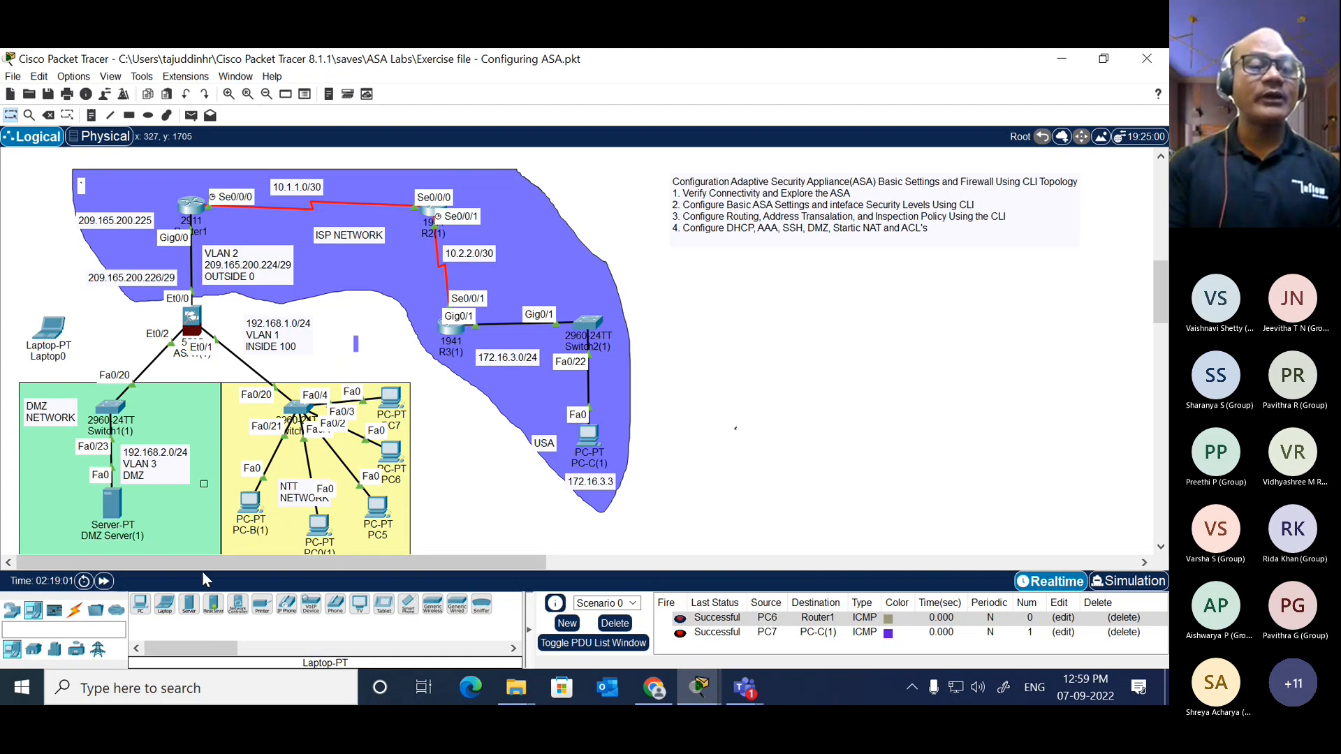
Step: Connect the laptop's RS 232 port to the ASA's Console port with a console cable
left_click(74, 609)
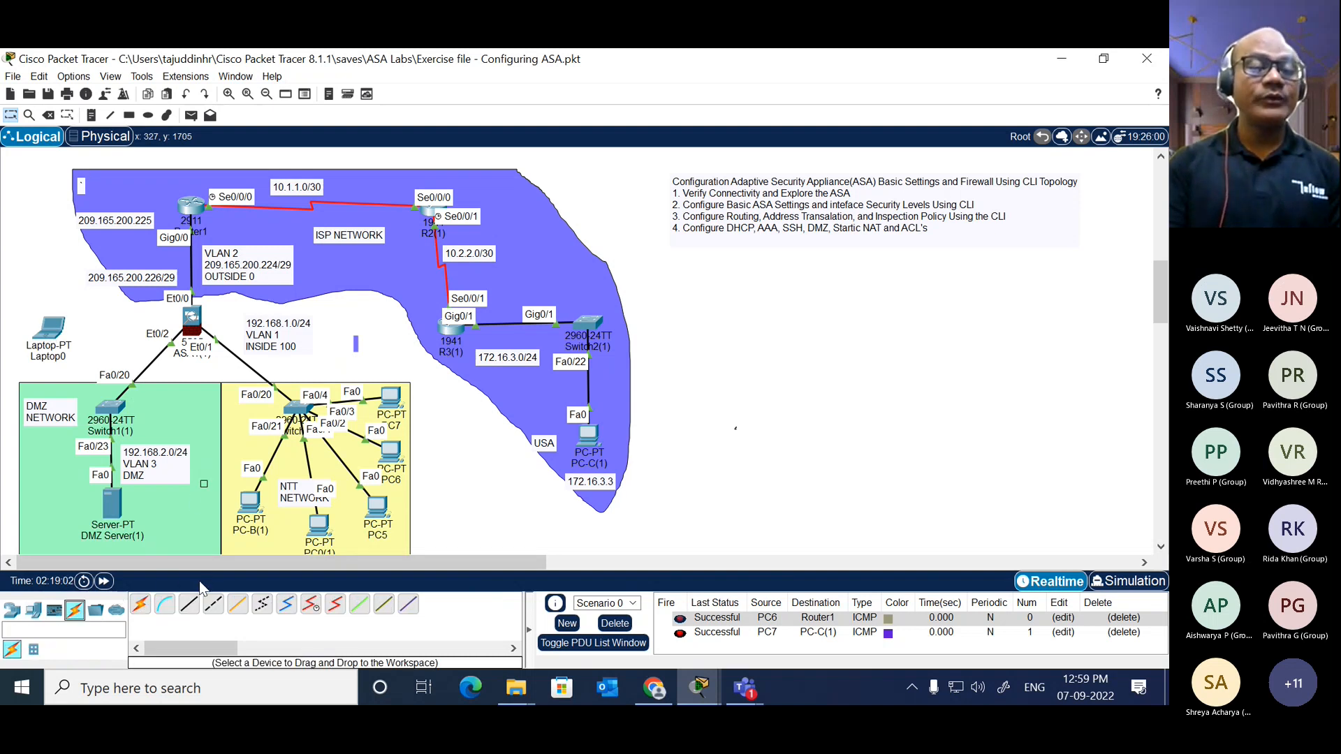
left_click(165, 605)
left_click(60, 335)
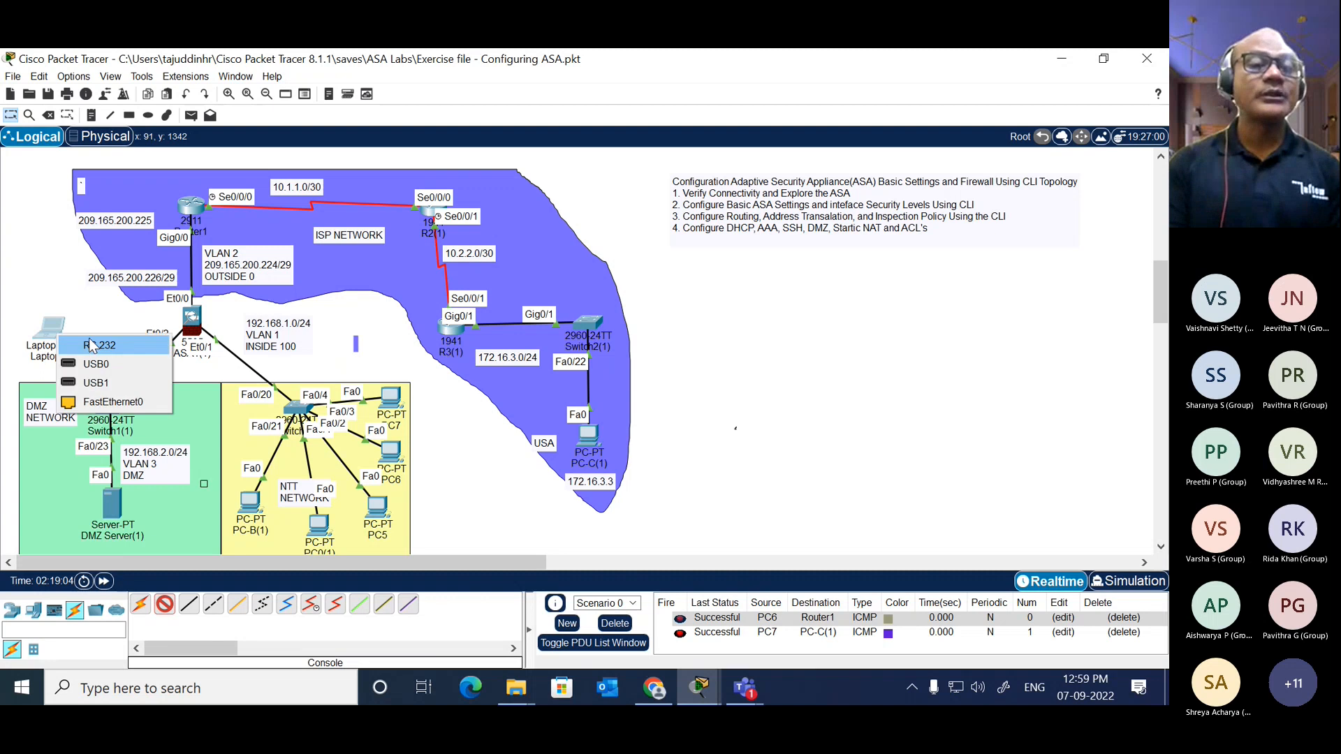
left_click(128, 342)
left_click(196, 327)
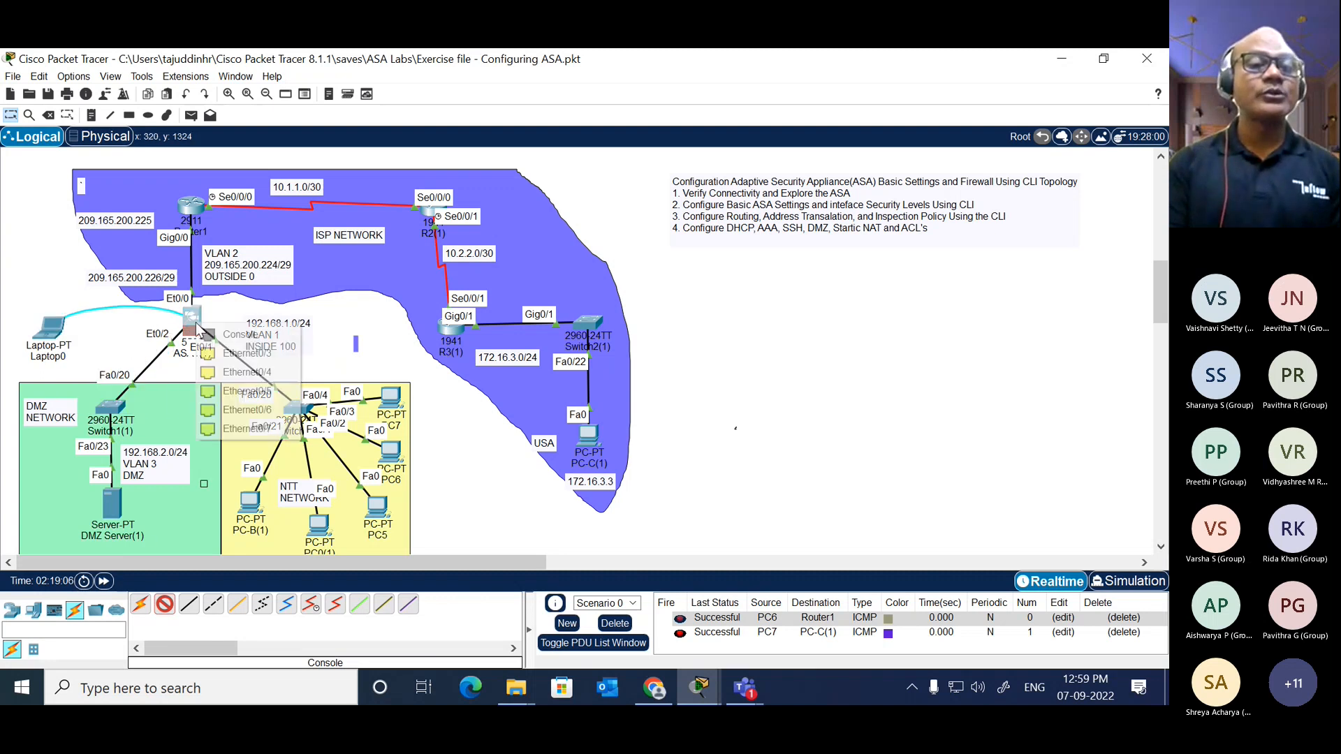
left_click(253, 339)
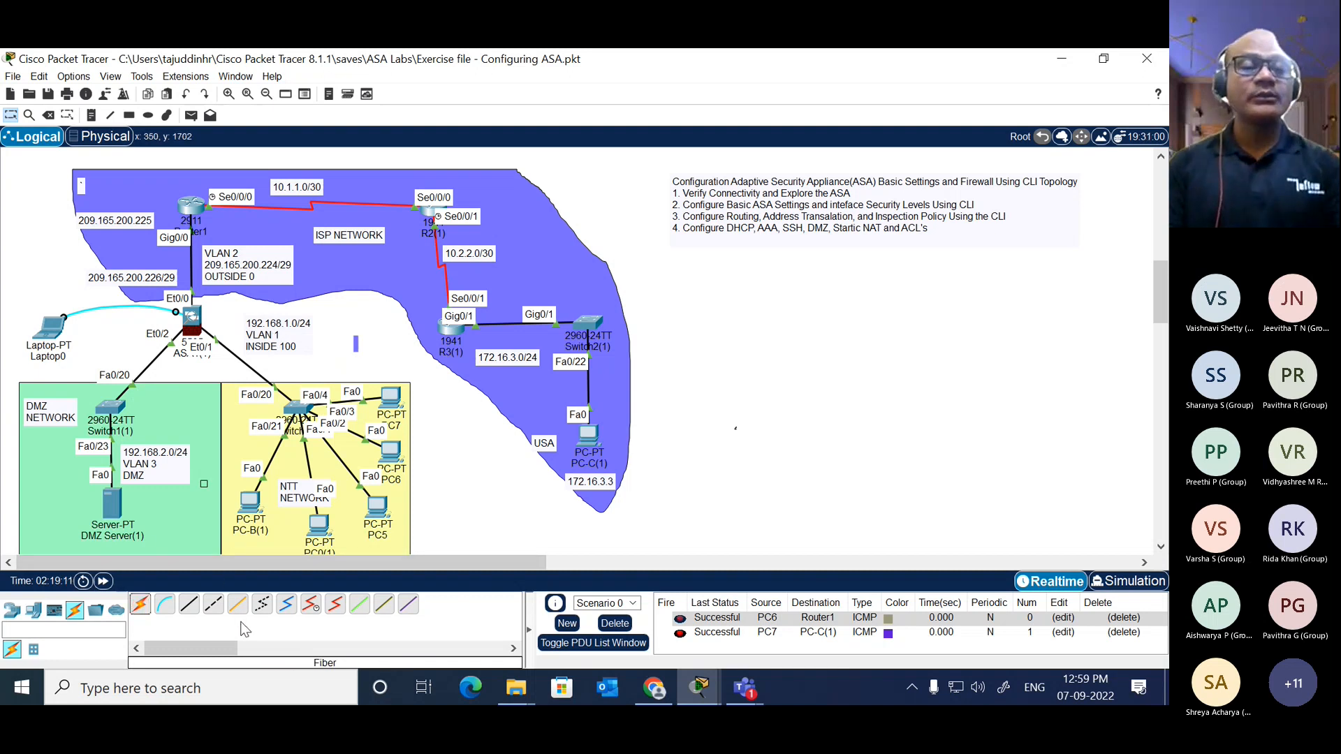
Step: Connect router R3's Console port to the RS 232 port of PC-C(1) with a console cable
left_click(187, 605)
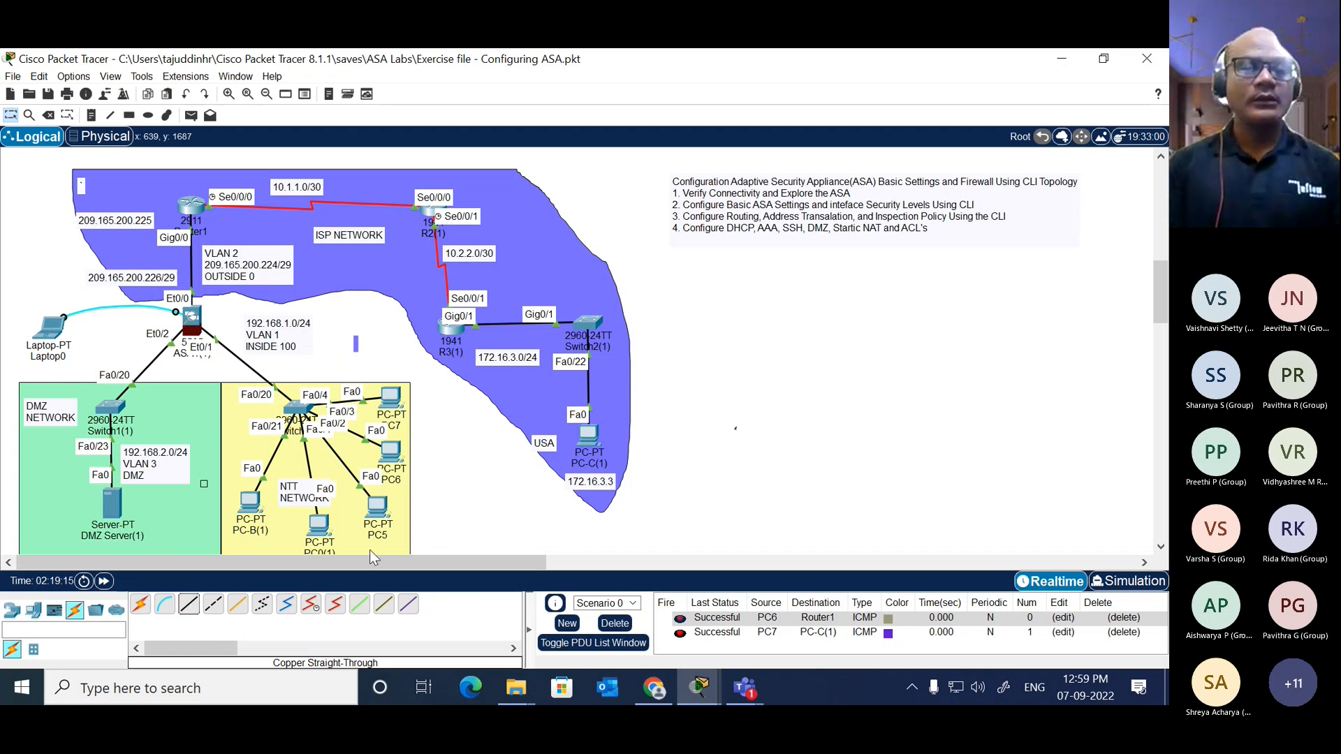
left_click(164, 605)
left_click(454, 333)
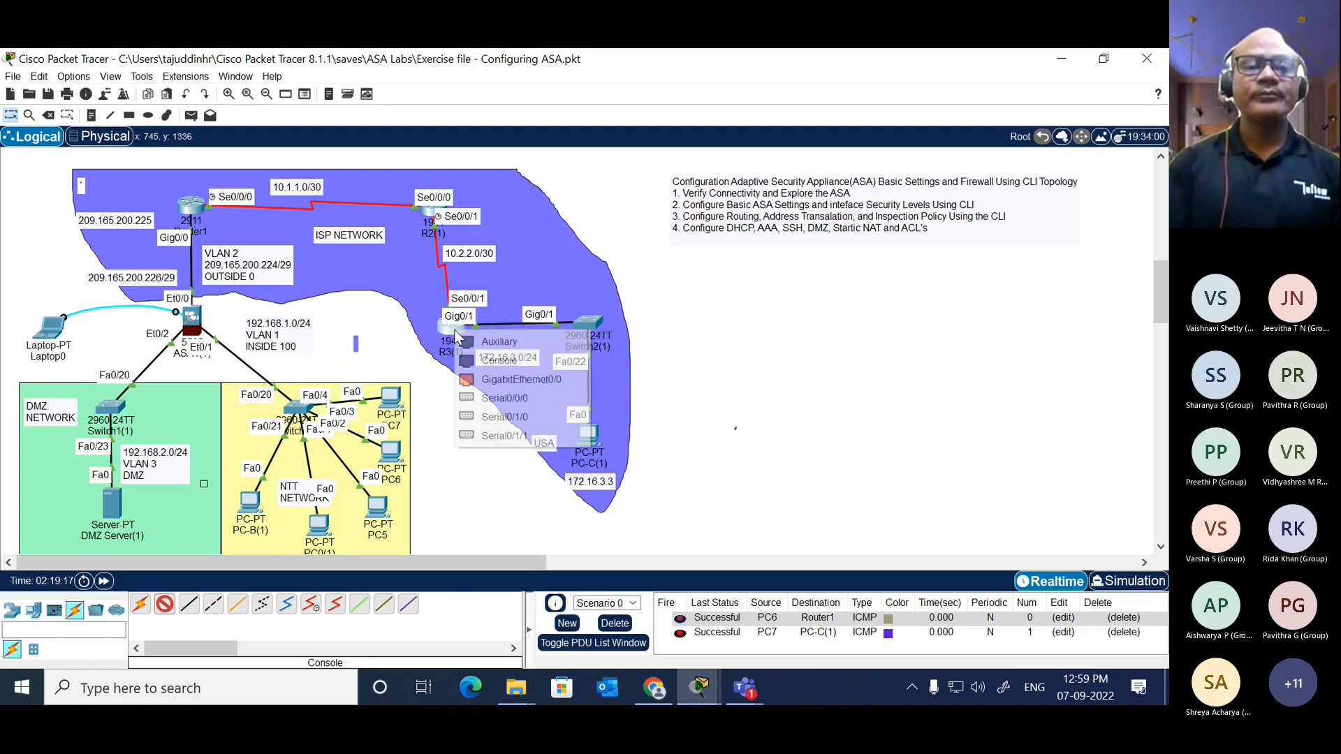
left_click(455, 335)
left_click(458, 340)
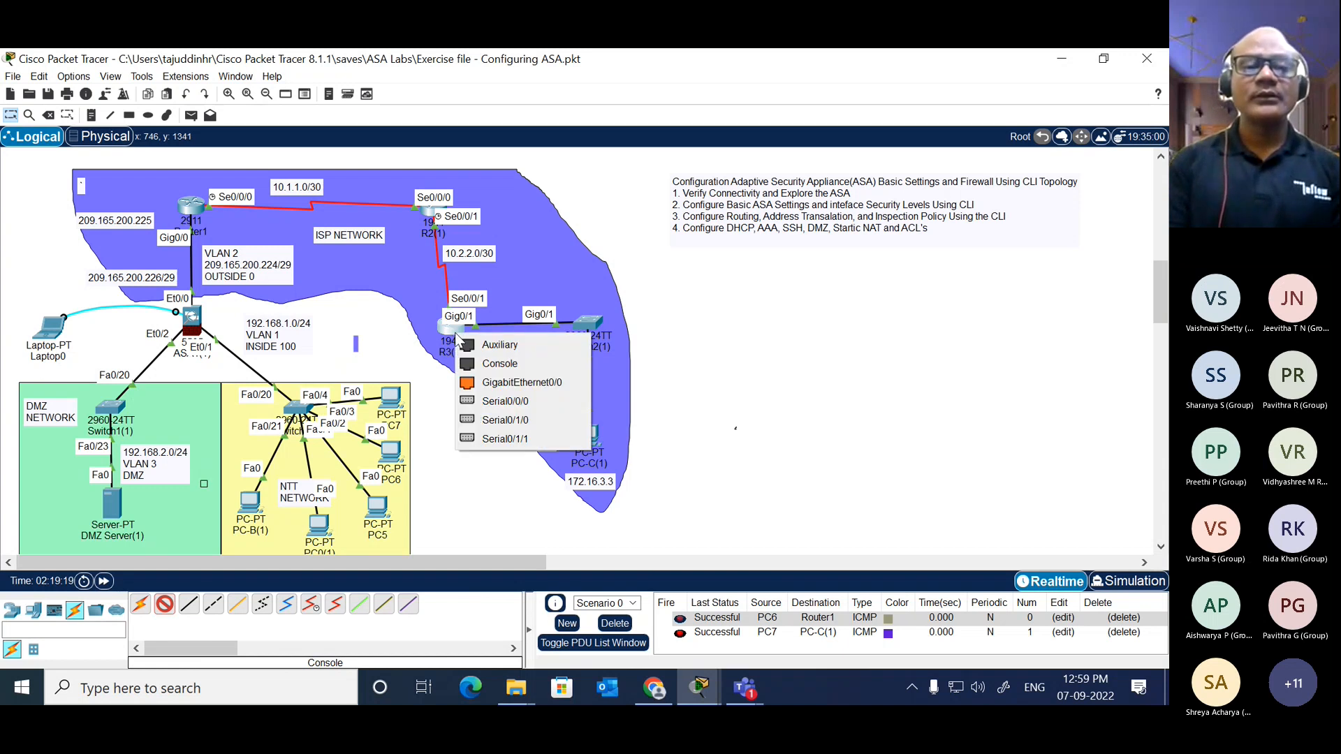
left_click(521, 364)
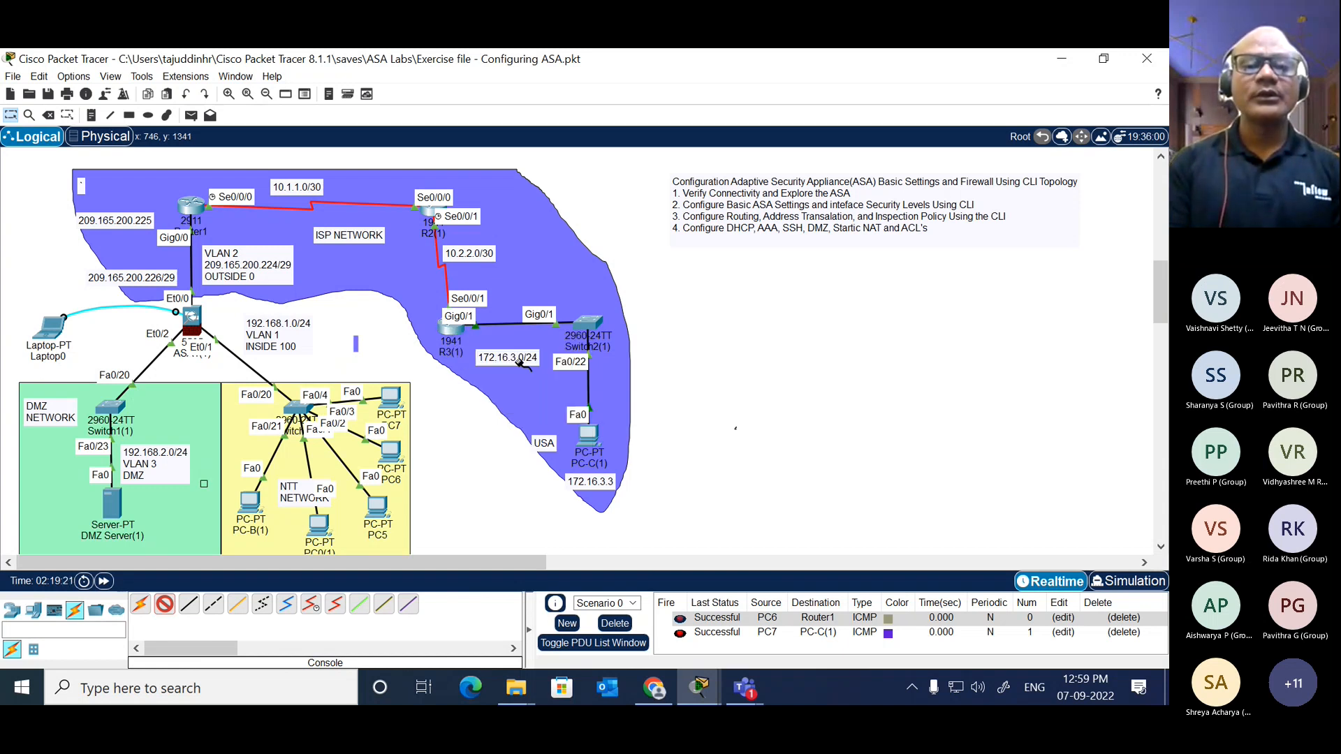
left_click(593, 438)
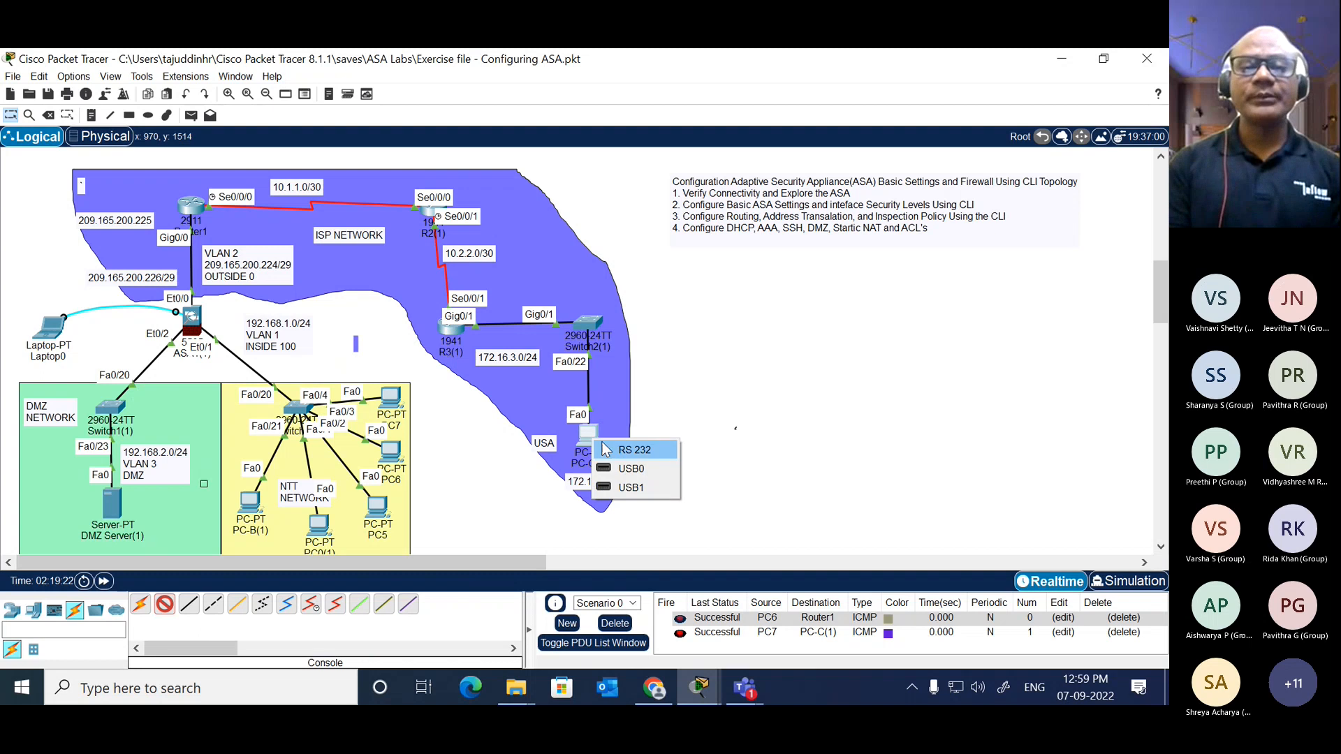
left_click(641, 453)
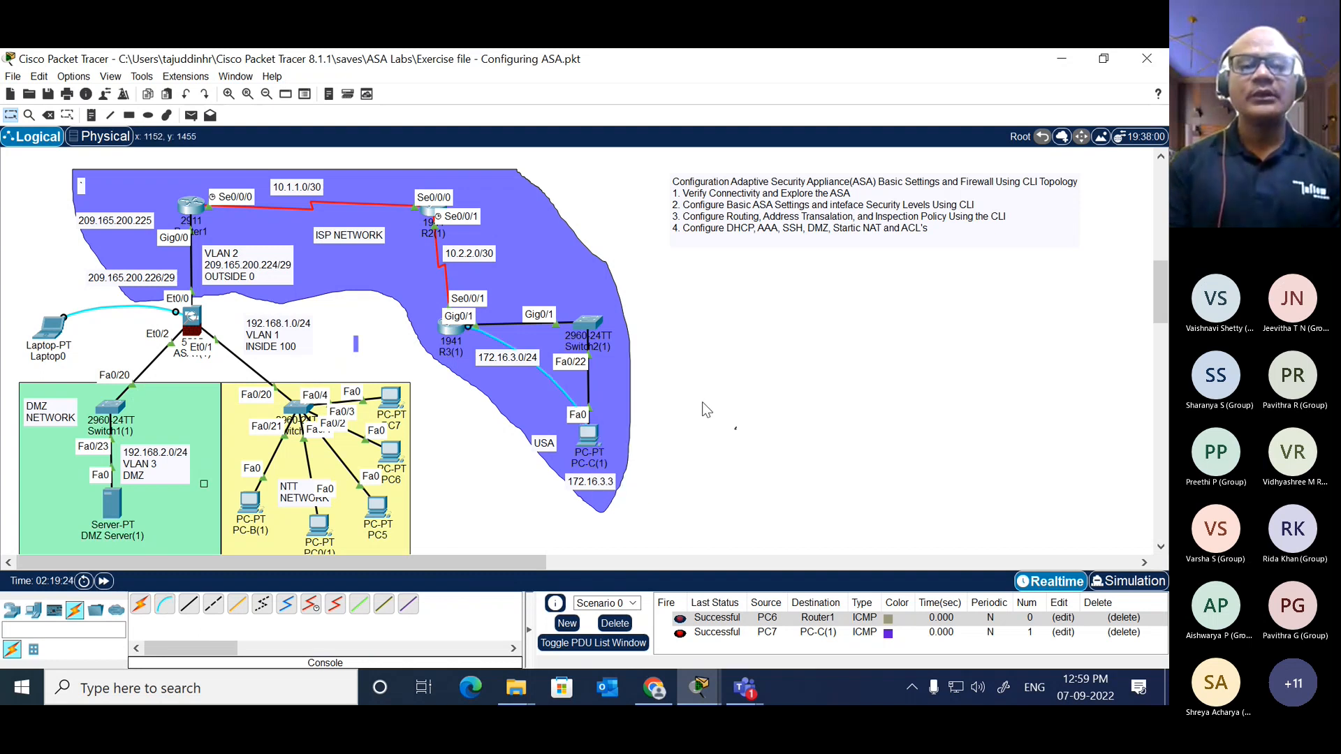
Step: Start a terminal session from PC-C(1) to router R3 with the default connection settings and widen its window
left_click(590, 434)
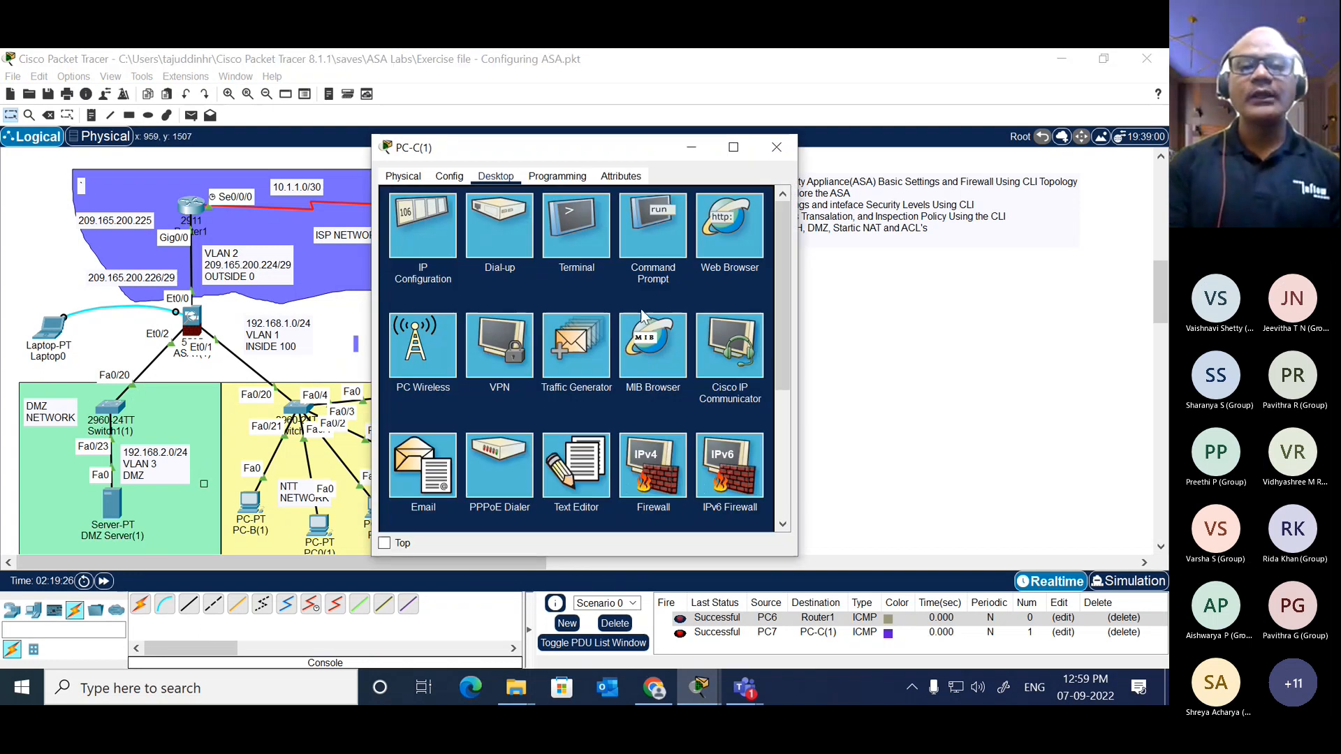
left_click(568, 225)
left_click(726, 338)
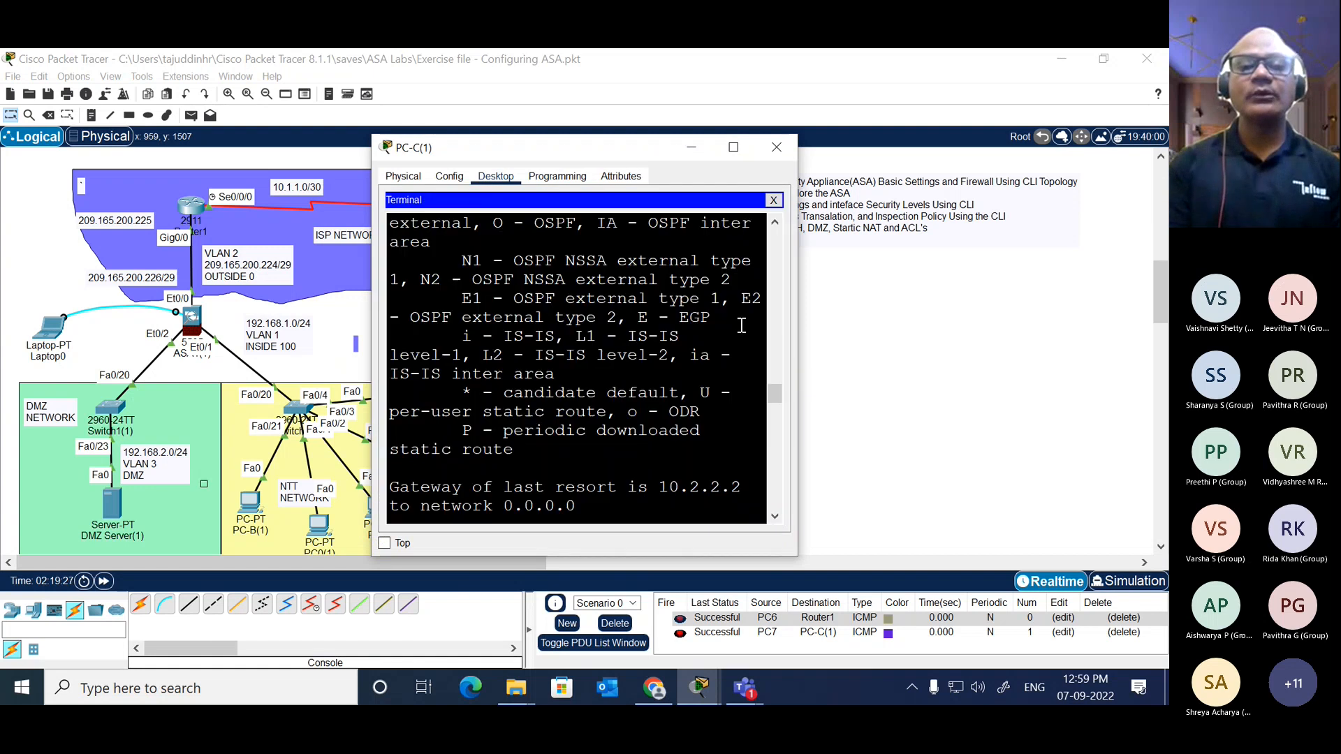
key("Return")
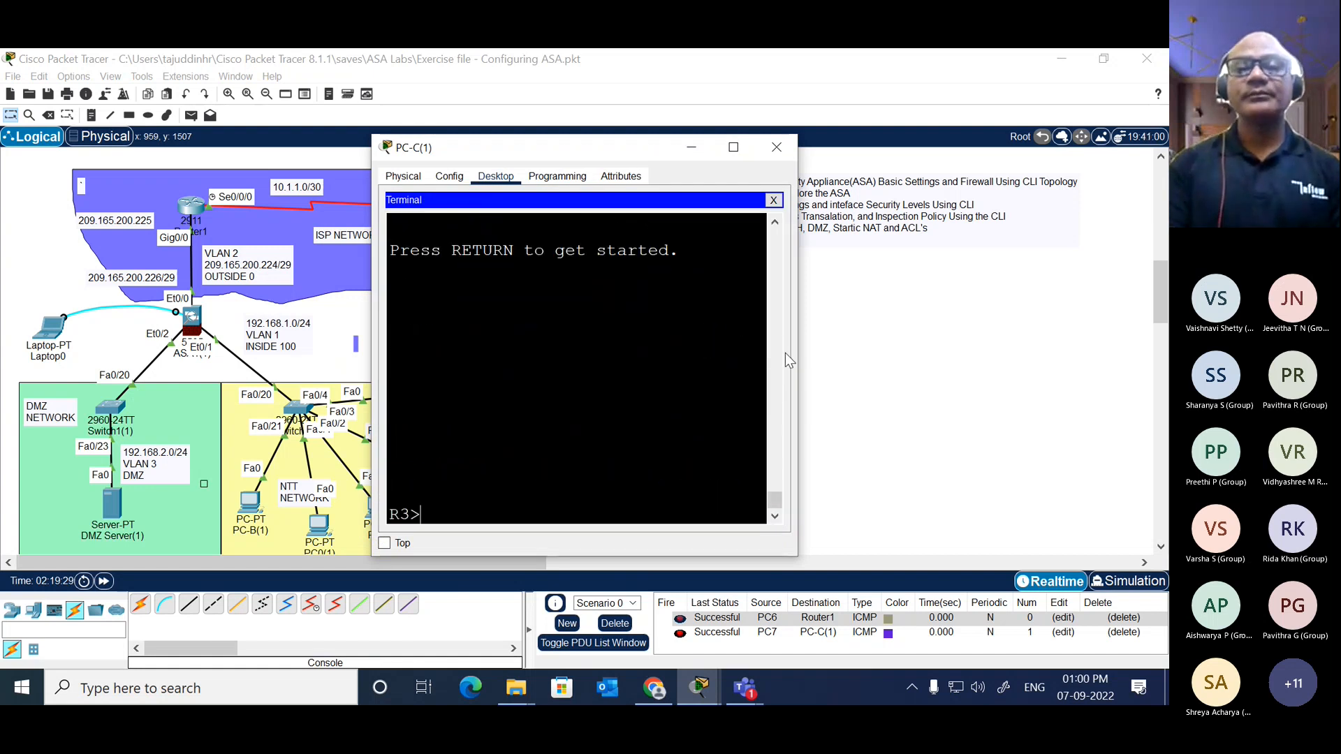
left_click_drag(802, 355, 1098, 355)
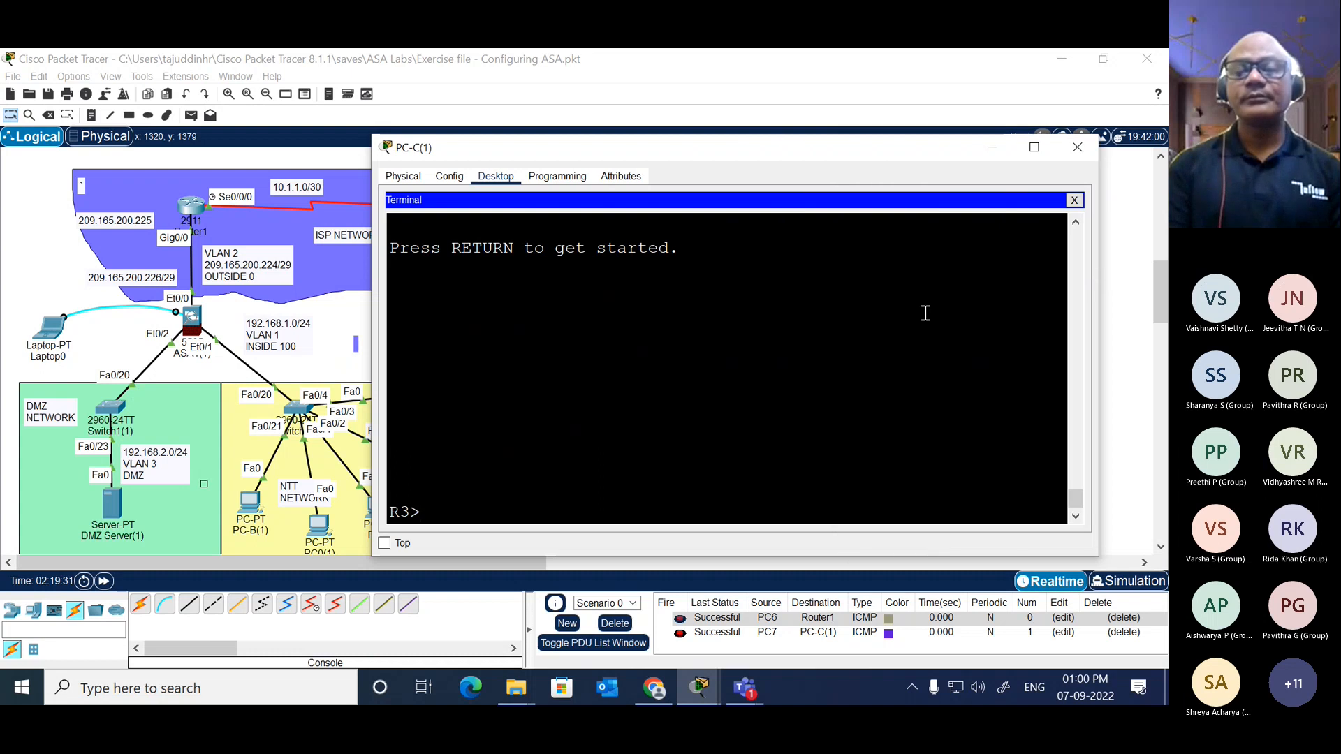
Step: Enter privileged mode on router R3 with the enable command
key("Return")
key("Return")
type("en")
key("Tab")
key("Return")
key("Return")
key("Return")
key("Return")
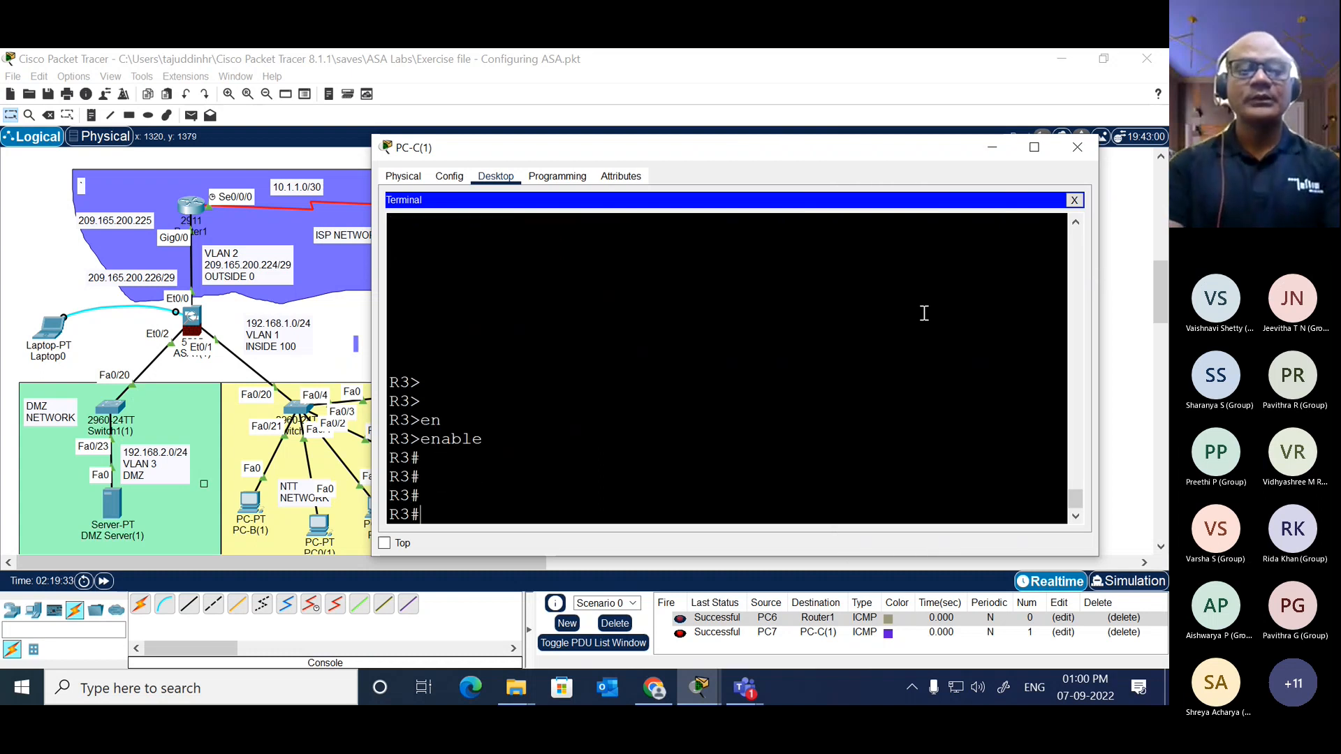
Step: Show router R3's IP routing table and examine its static default route entry
type("sh")
key("Tab")
type("ip in")
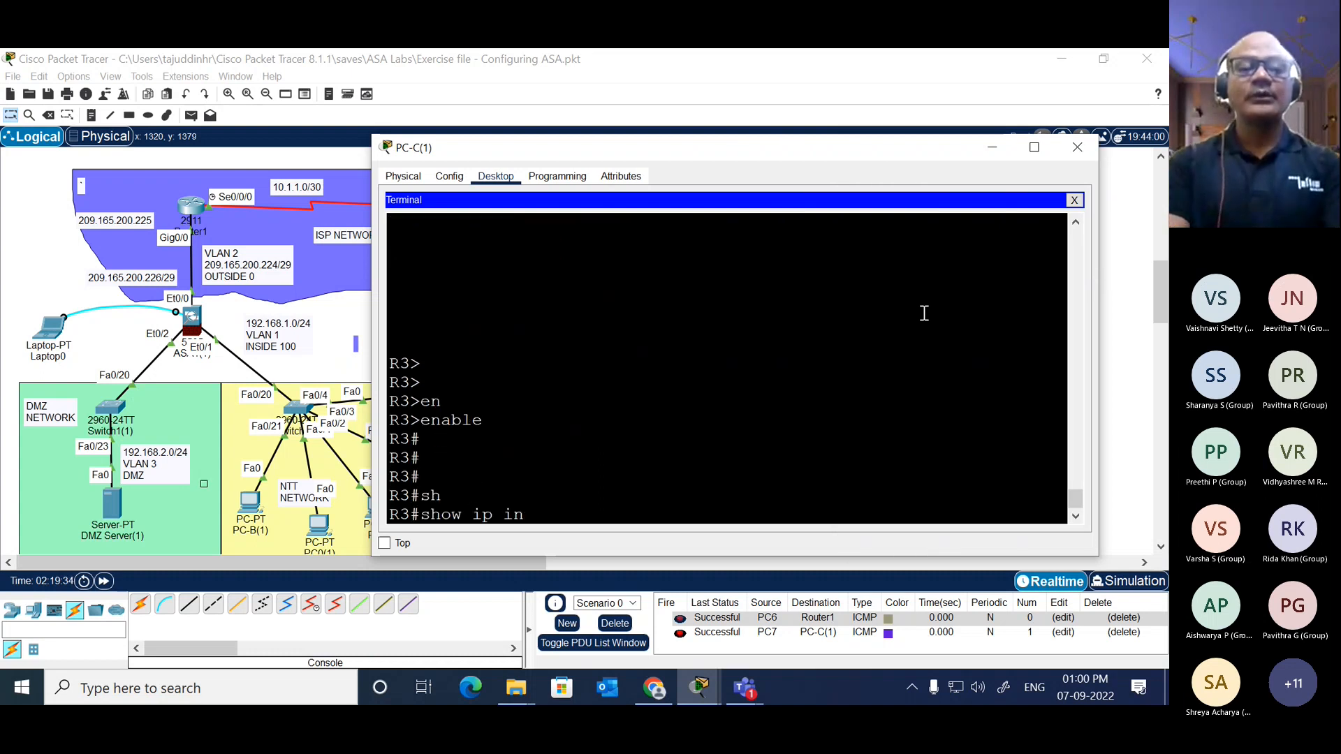
key("BackSpace")
key("BackSpace")
type("rou")
key("Tab")
key("Return")
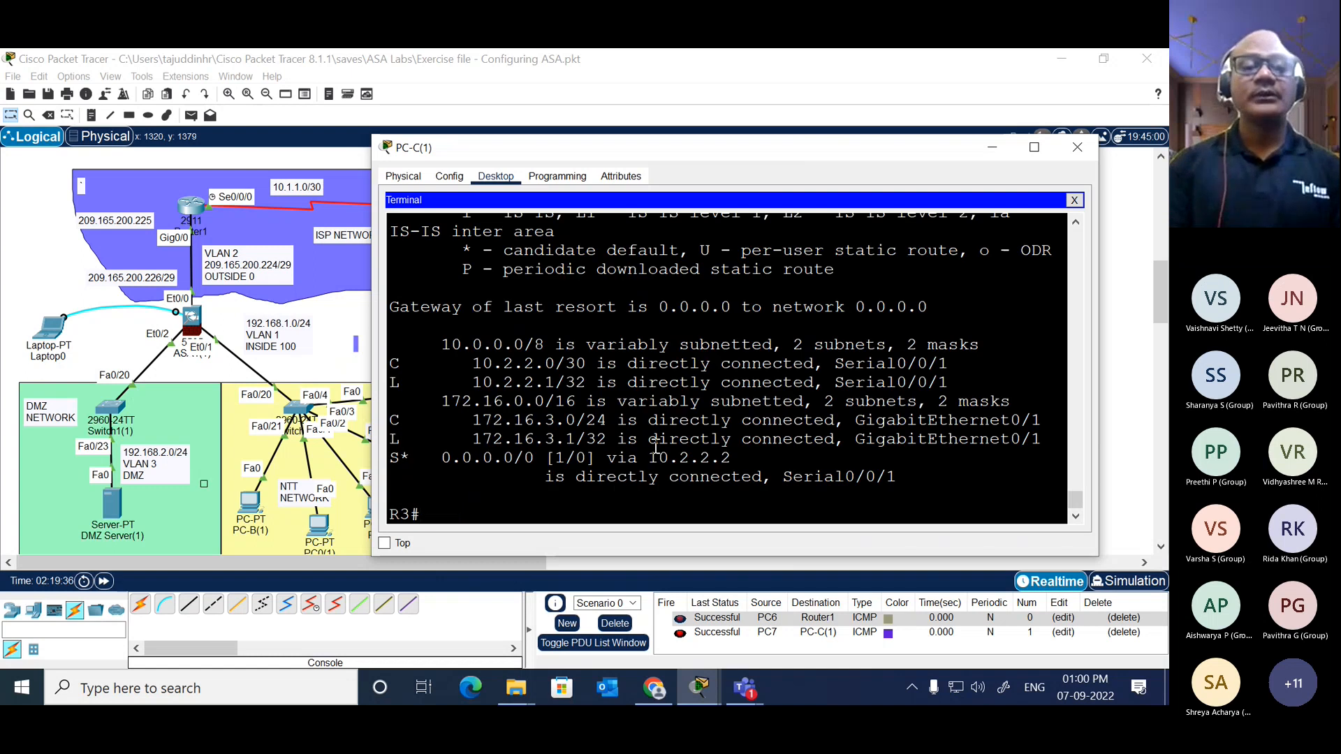
left_click_drag(894, 477, 419, 458)
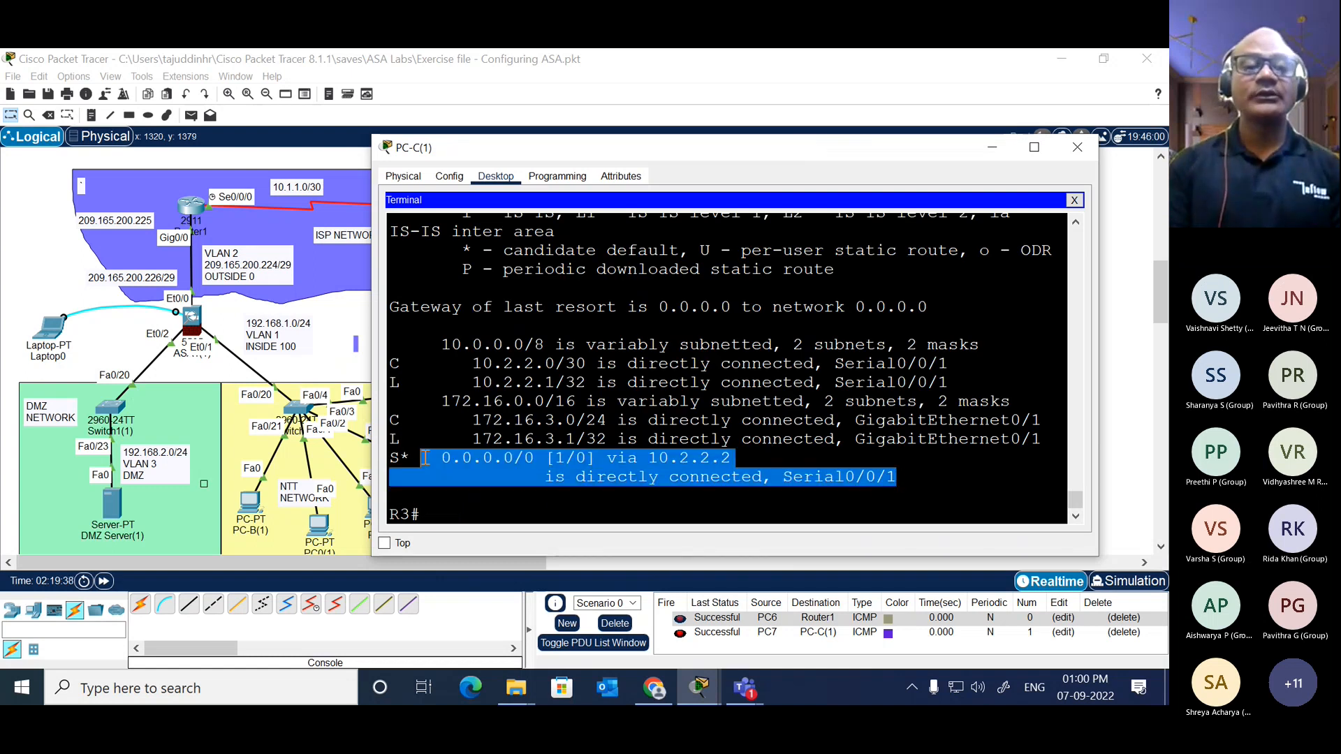
left_click(344, 326)
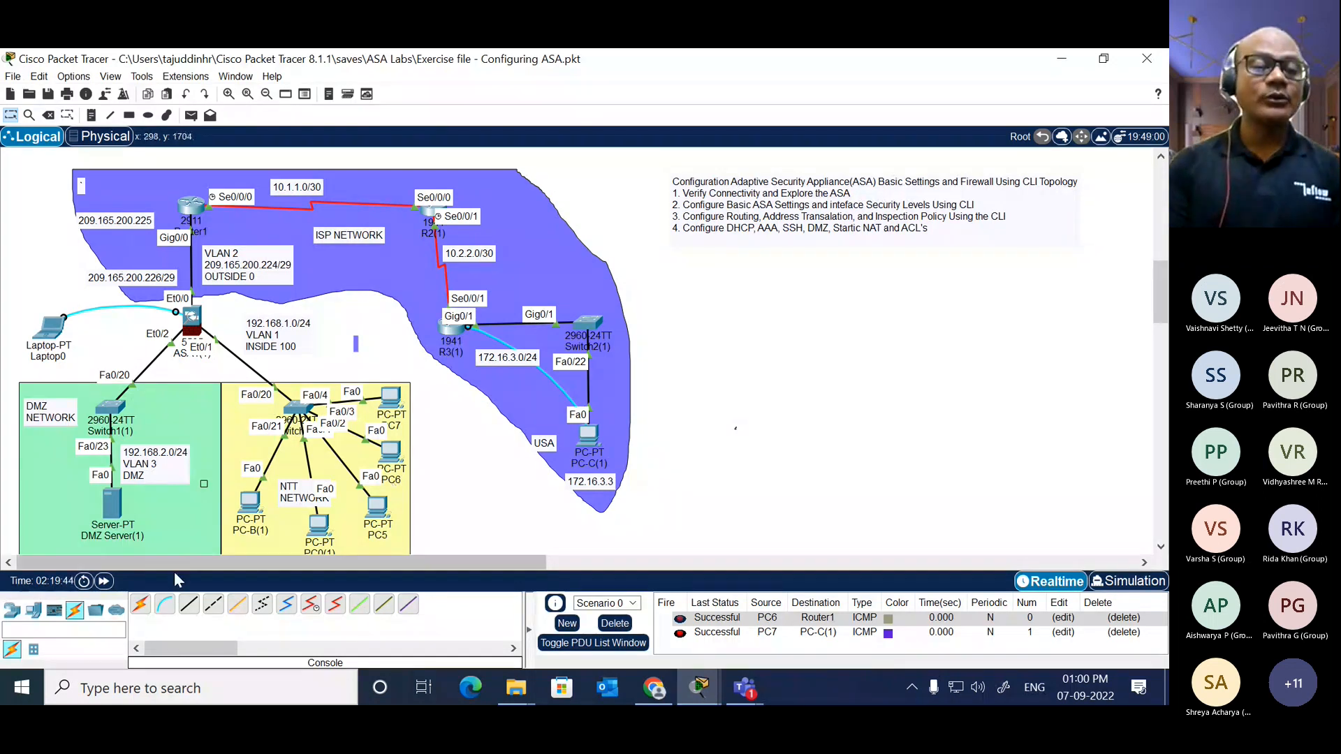
left_click(167, 603)
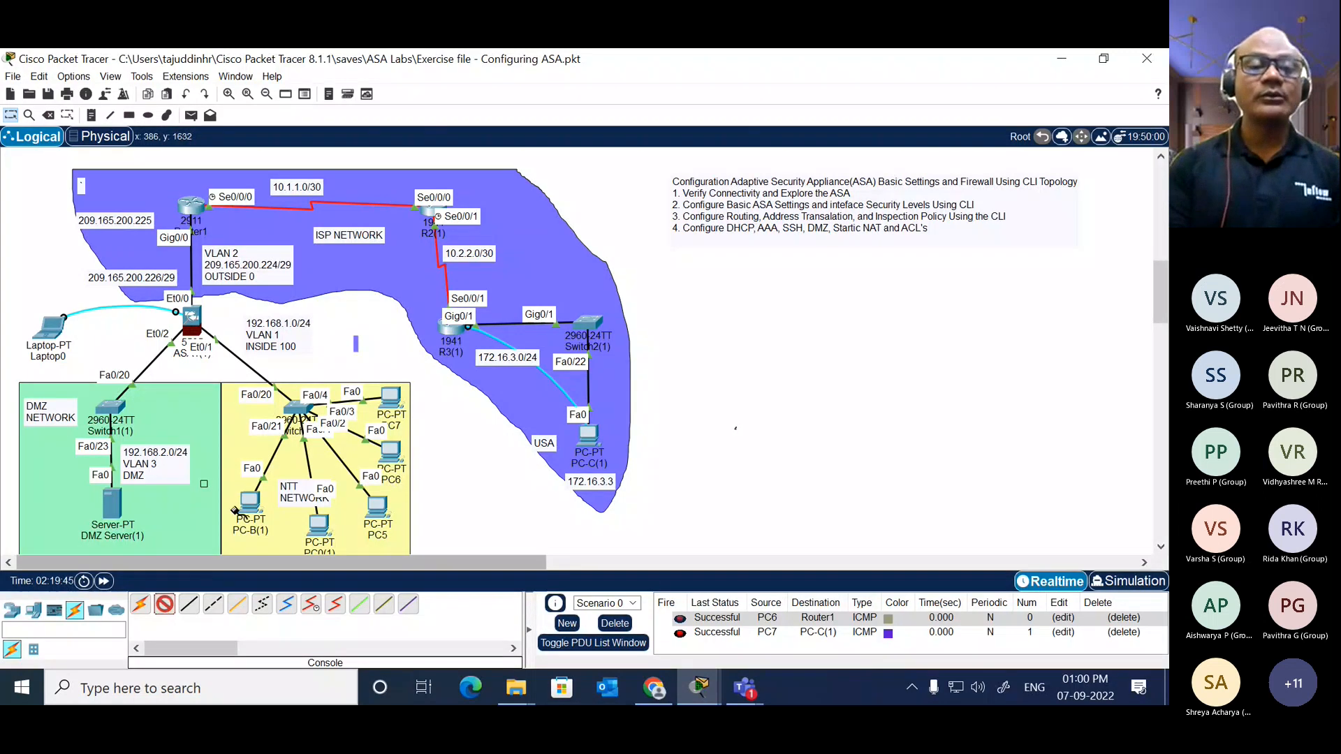
left_click(453, 328)
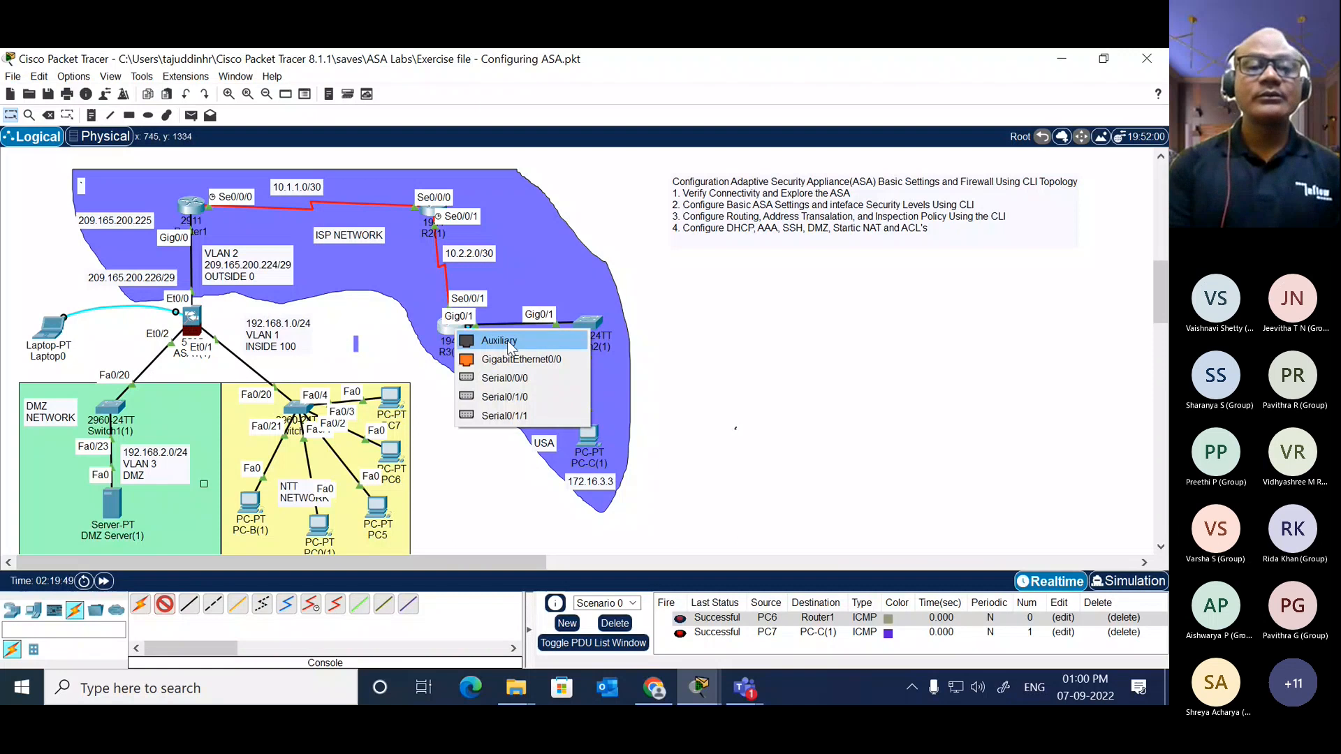
left_click(715, 266)
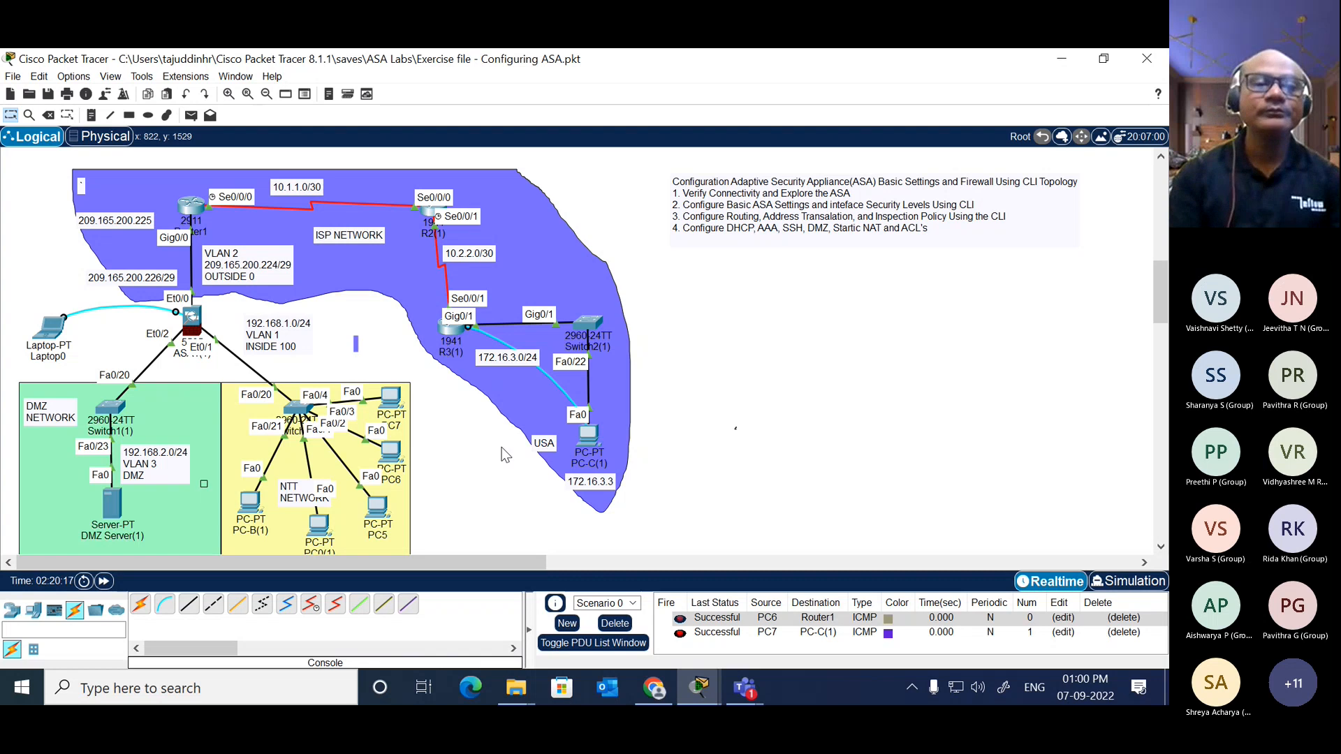
Step: Start a terminal session from Laptop0 to the ASA with the default connection settings and widen its window
left_click(50, 326)
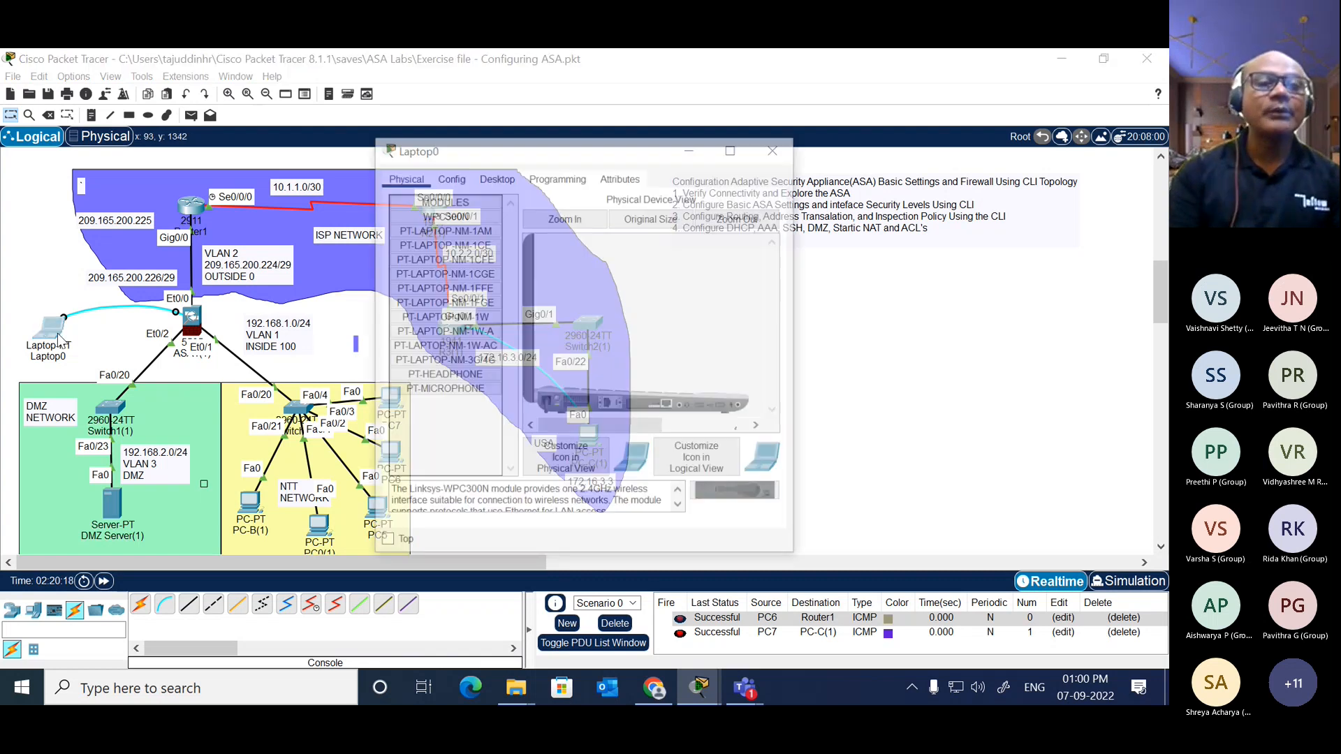
left_click(495, 177)
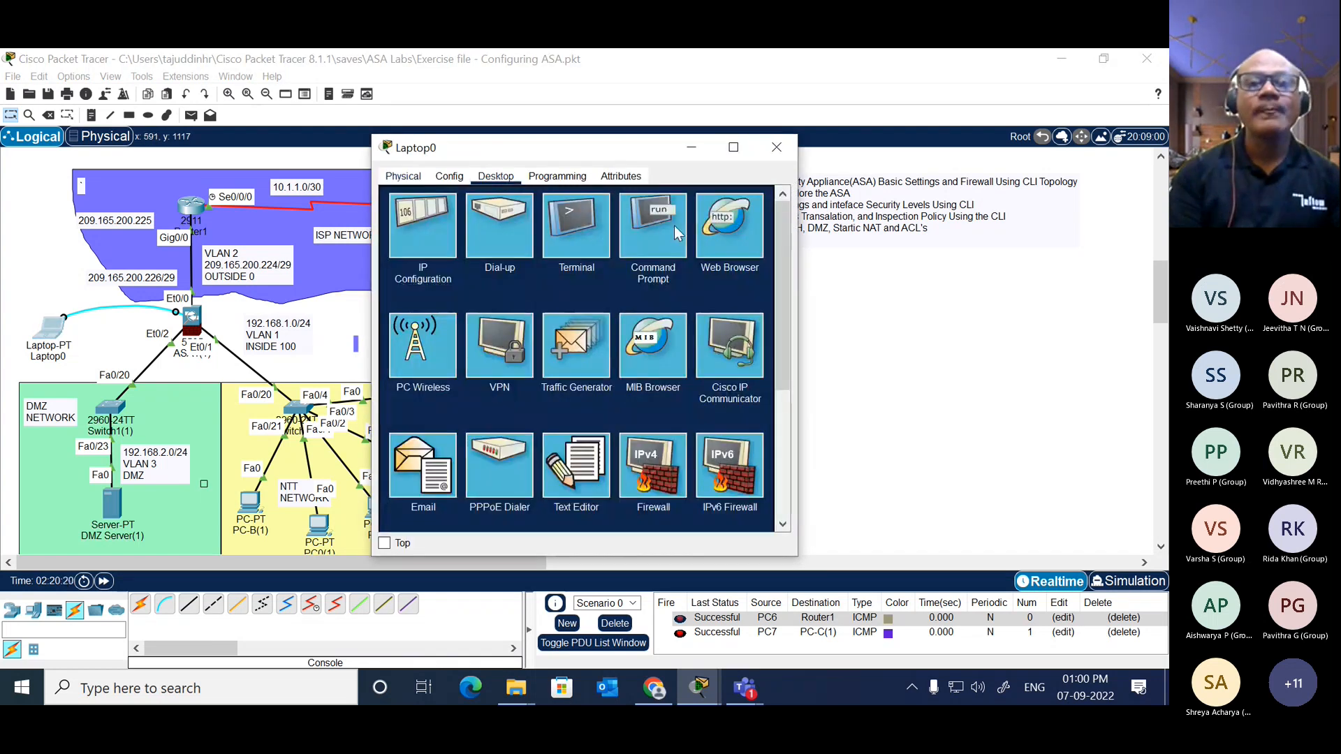
left_click(580, 232)
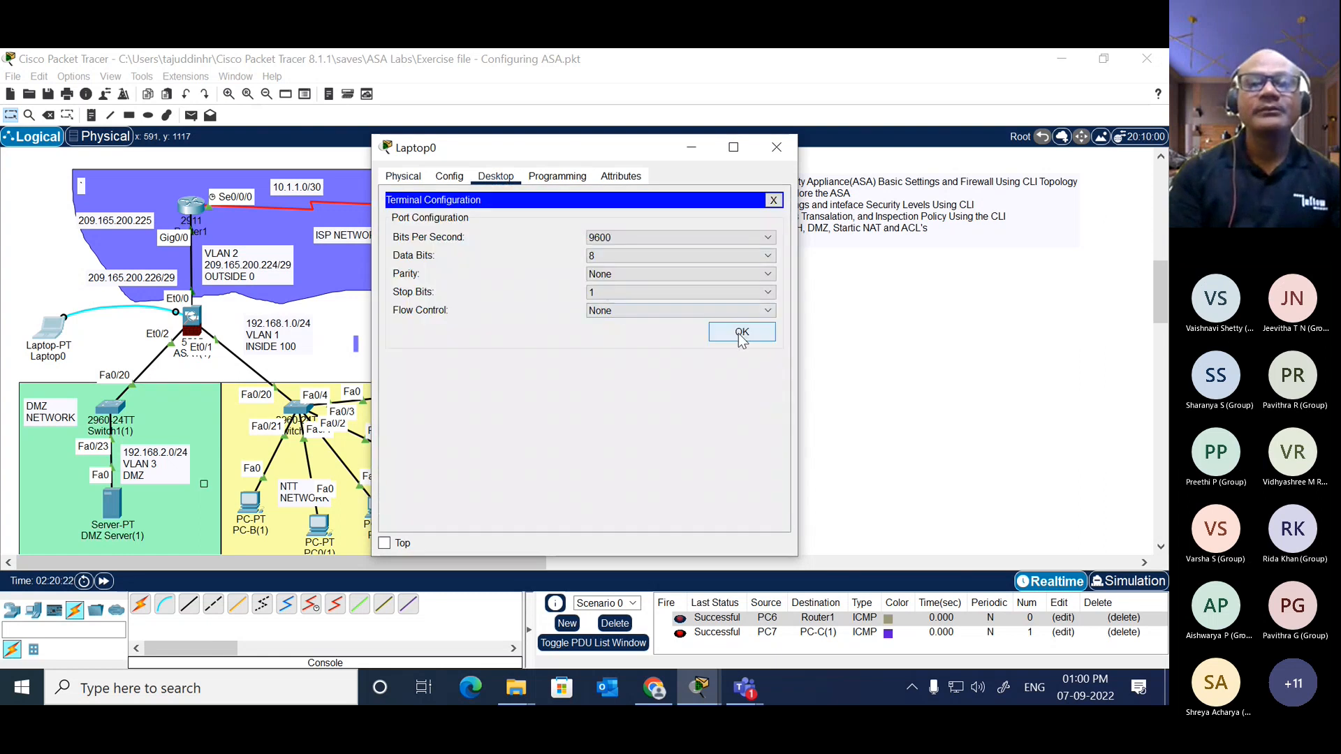
left_click(739, 332)
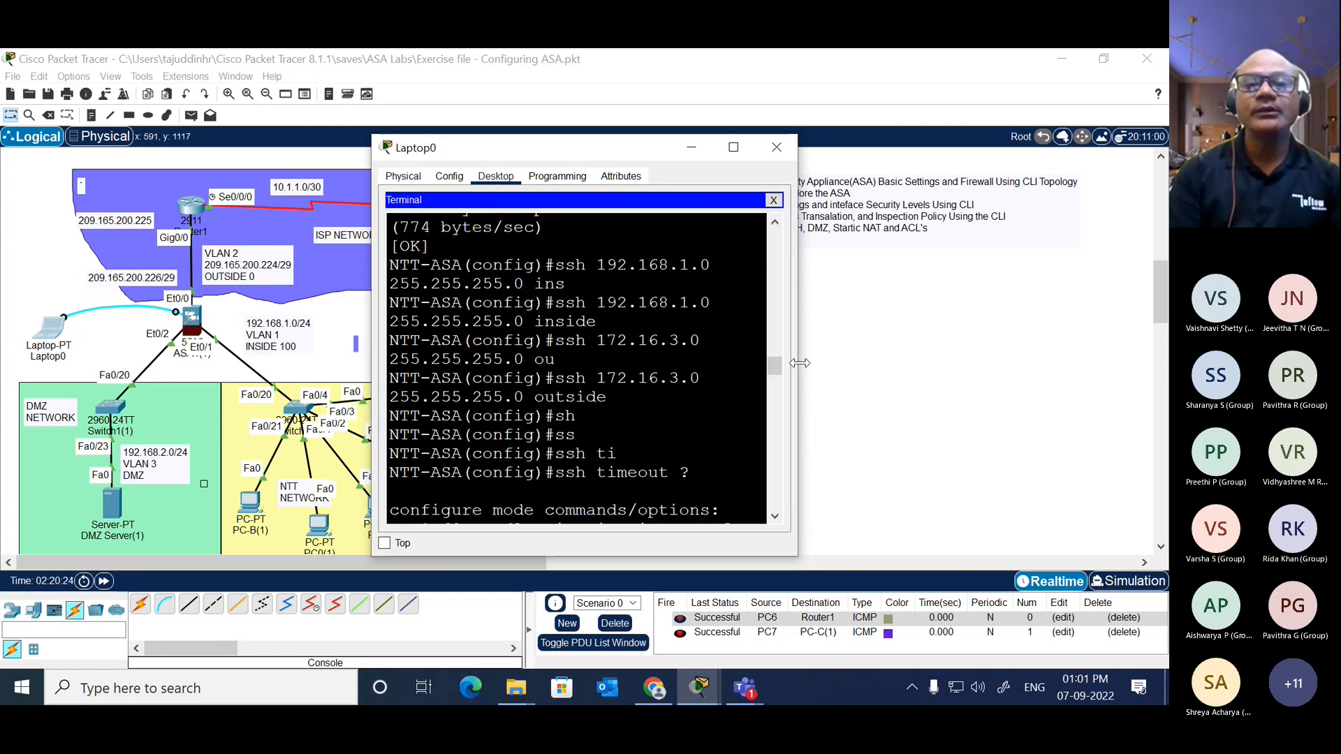
left_click_drag(800, 363, 1128, 360)
left_click(991, 331)
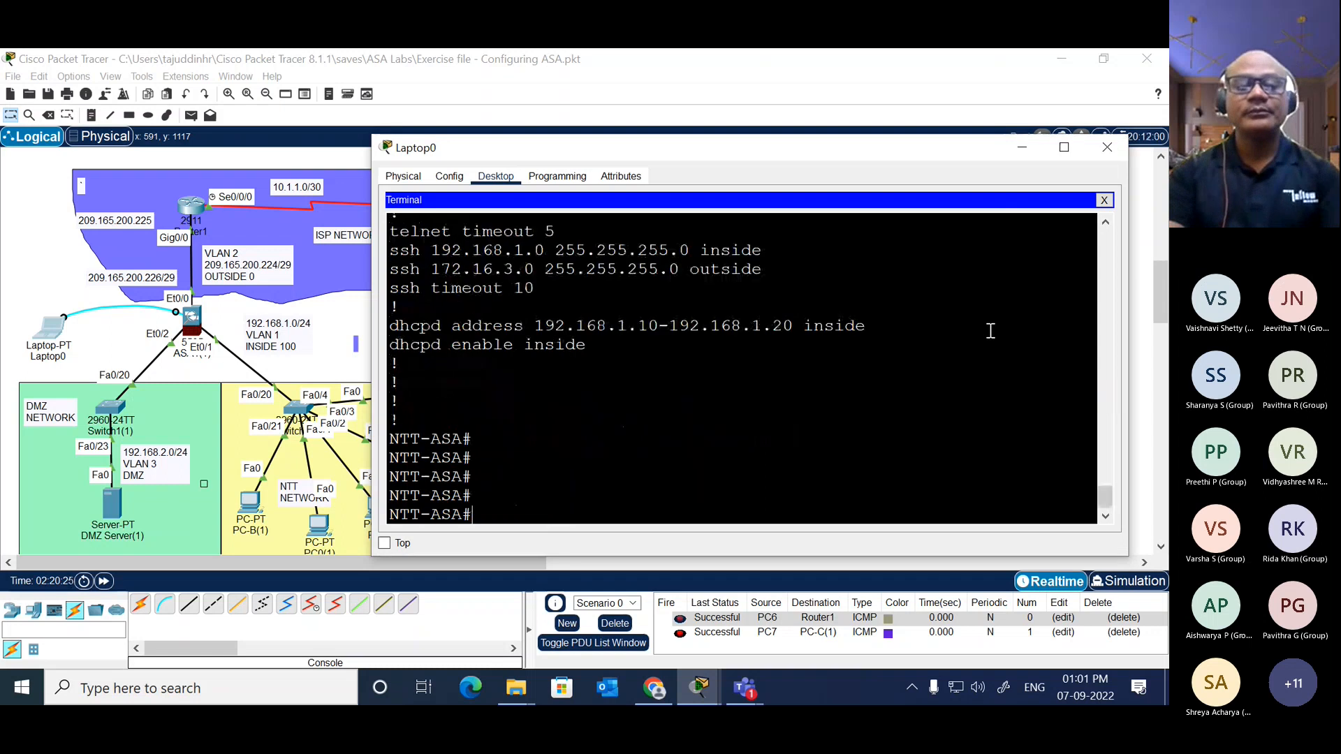
Step: Show the ASA's version information and examine its hardware model and RAM details
type("sh")
key("Tab")
type("ver")
key("Return")
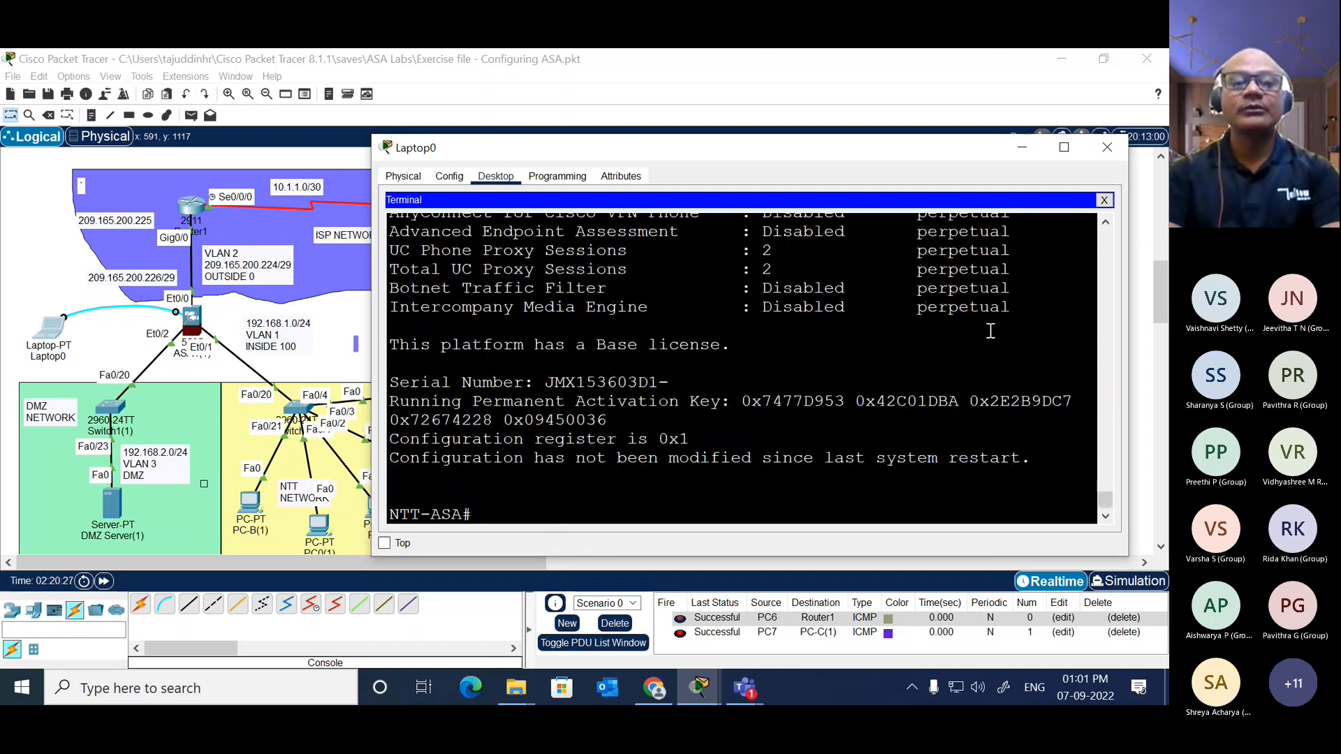
scroll(923, 317, "up", 15)
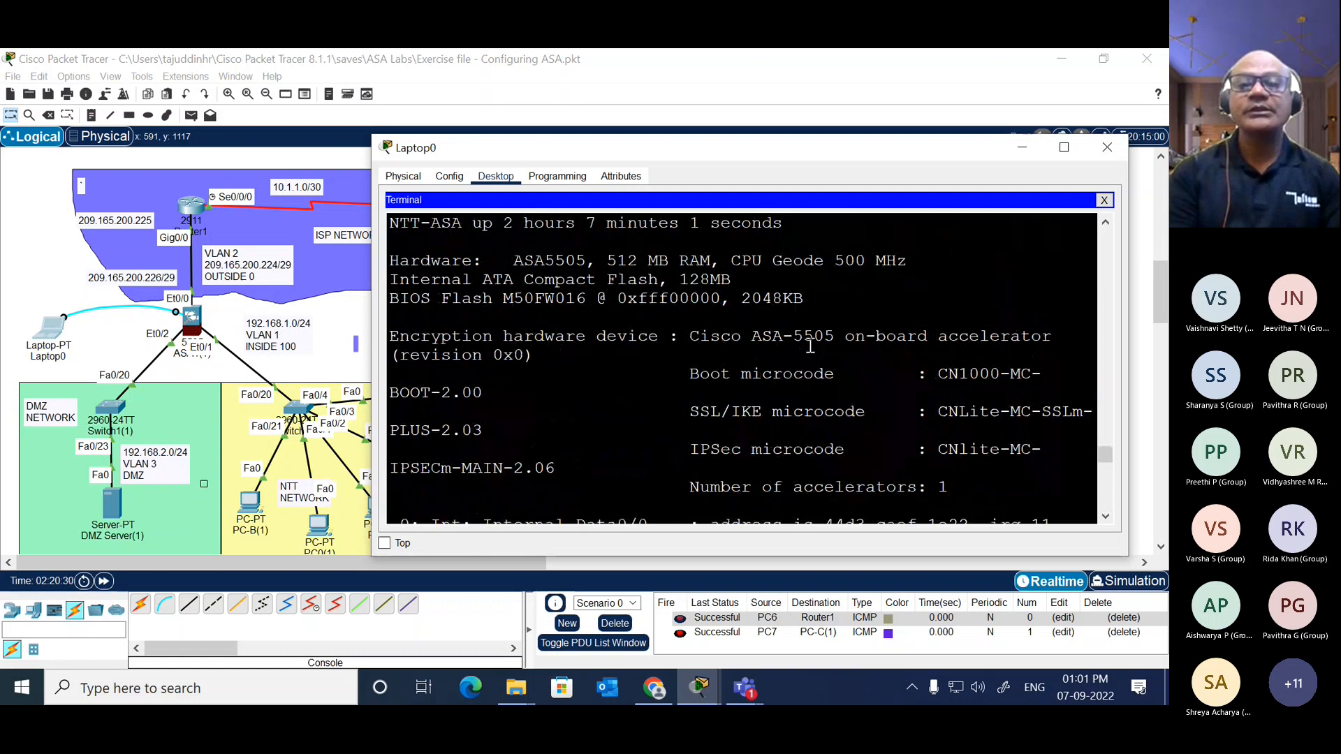
left_click_drag(690, 336, 837, 336)
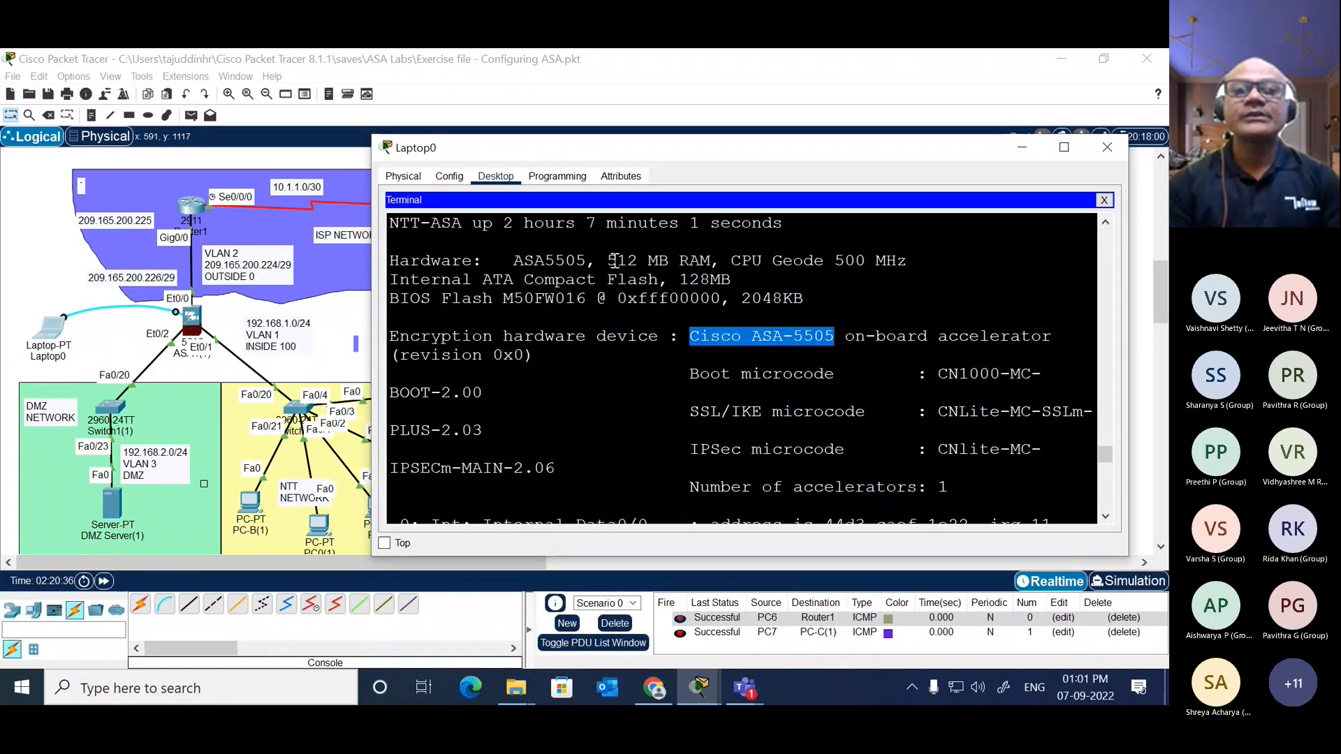
left_click_drag(607, 261, 713, 261)
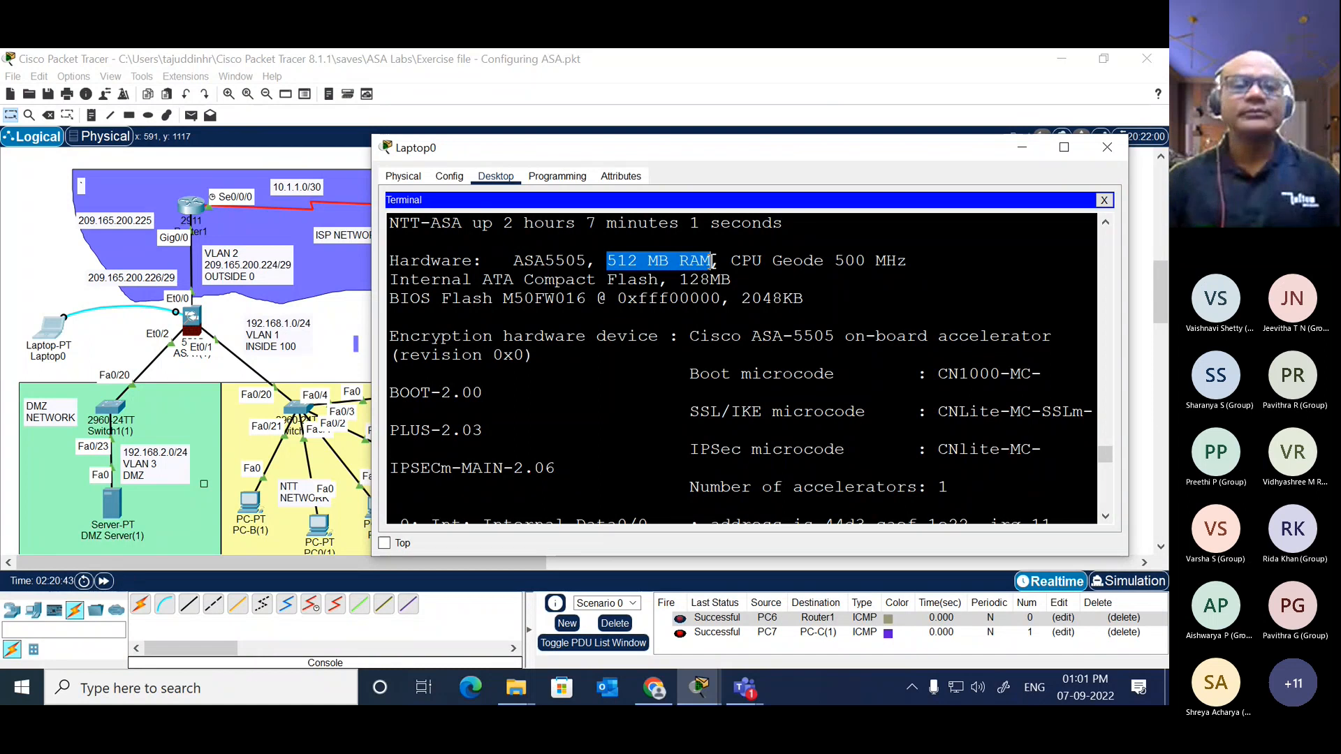
left_click(359, 306)
Step: Delete Scenario 0 to clear its list of PDU tests below the topology
scroll(761, 325, "down", 5)
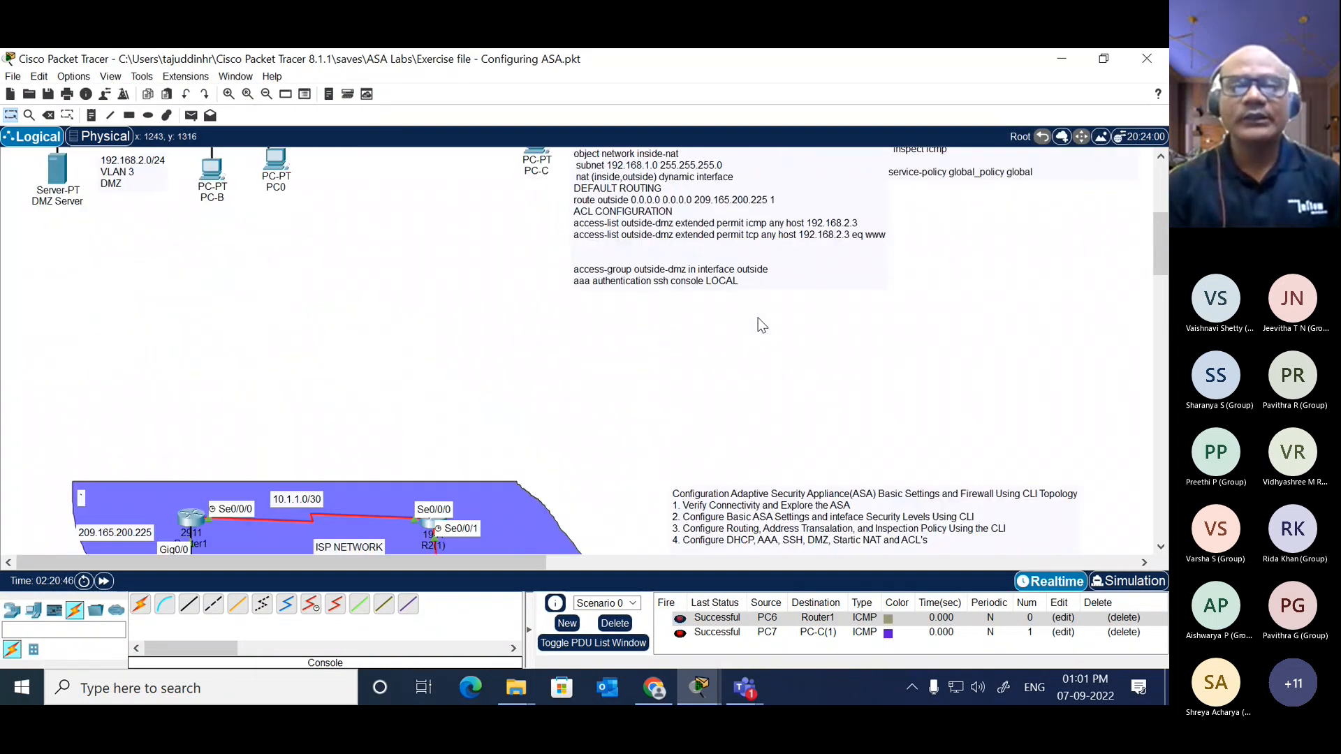
scroll(762, 324, "up", 5)
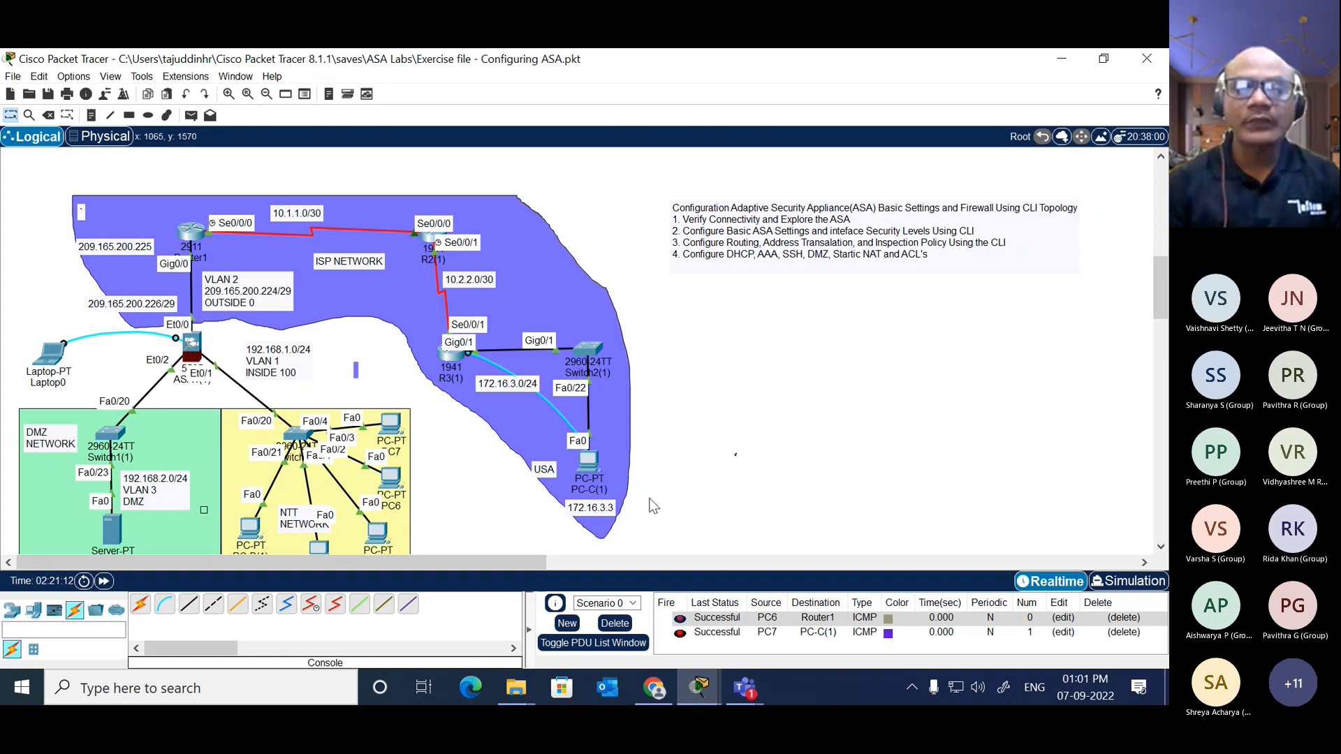
left_click(614, 623)
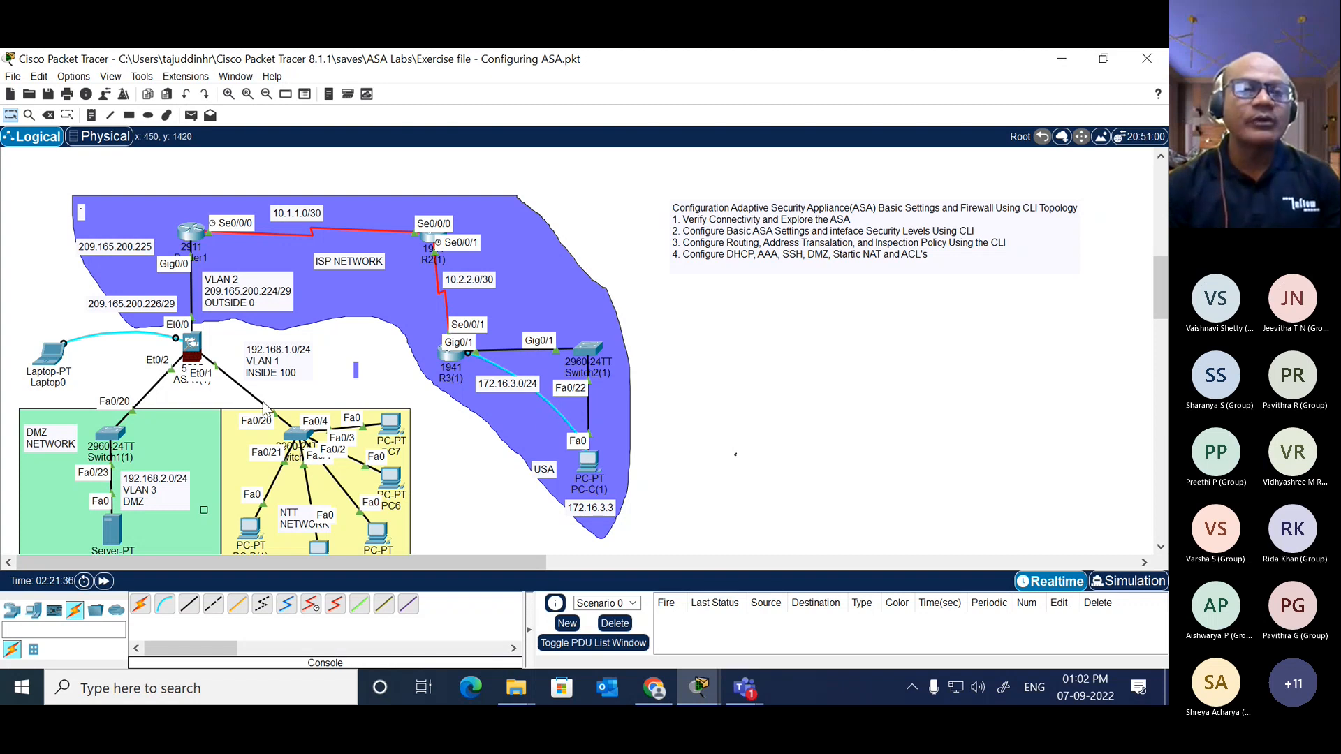
mouse_move(197, 358)
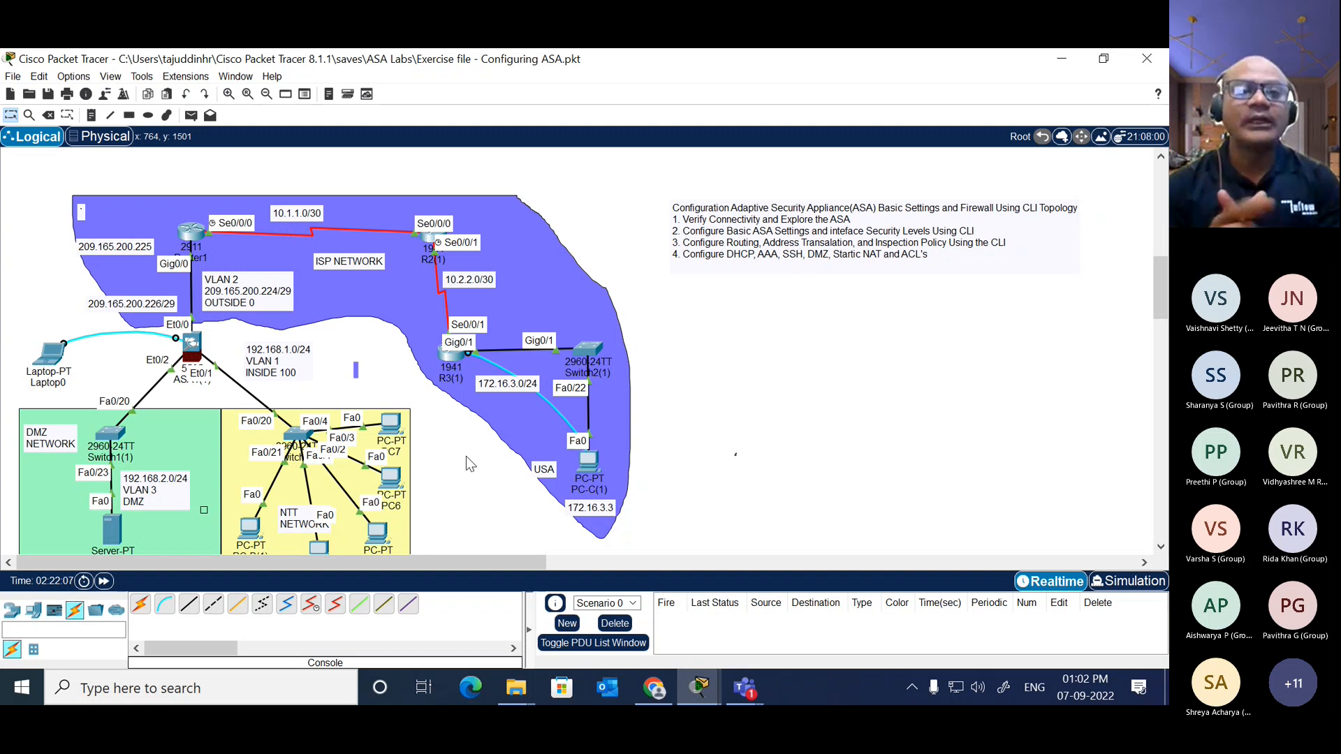
left_click(451, 352)
left_click(918, 277)
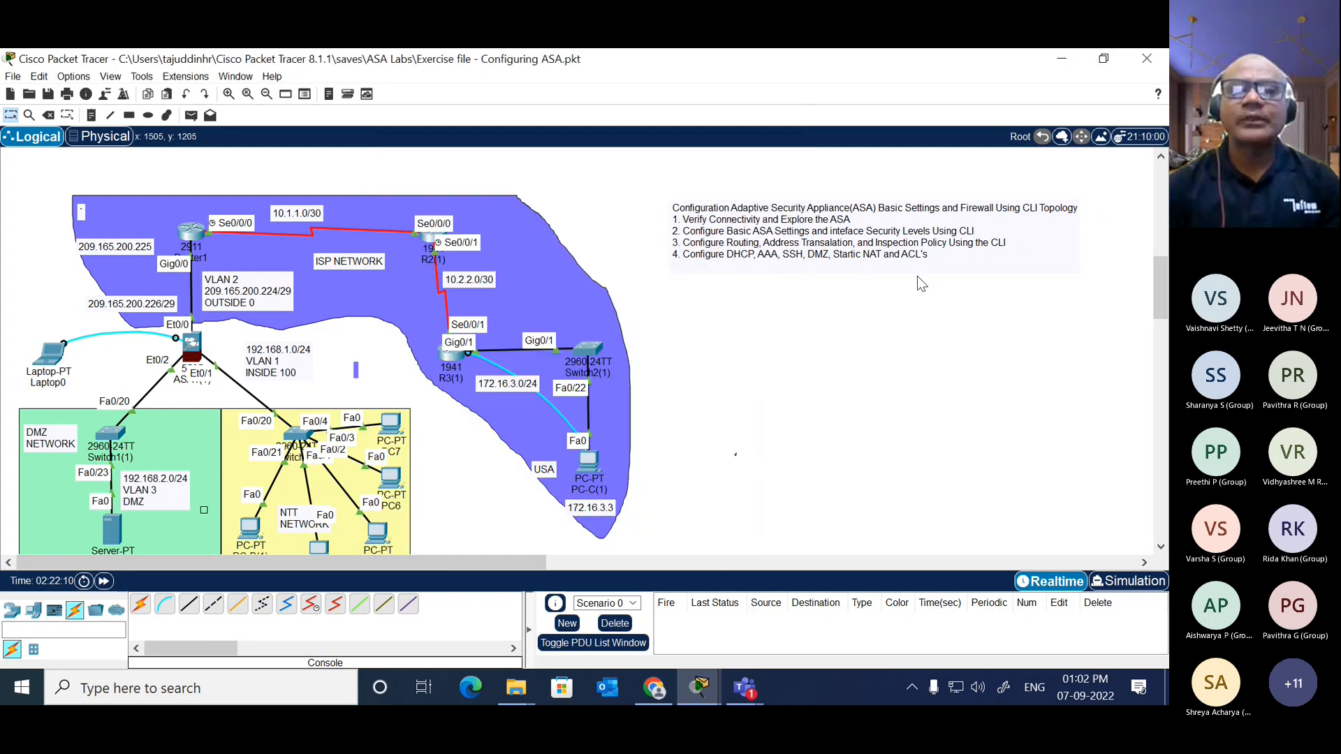
left_click(591, 467)
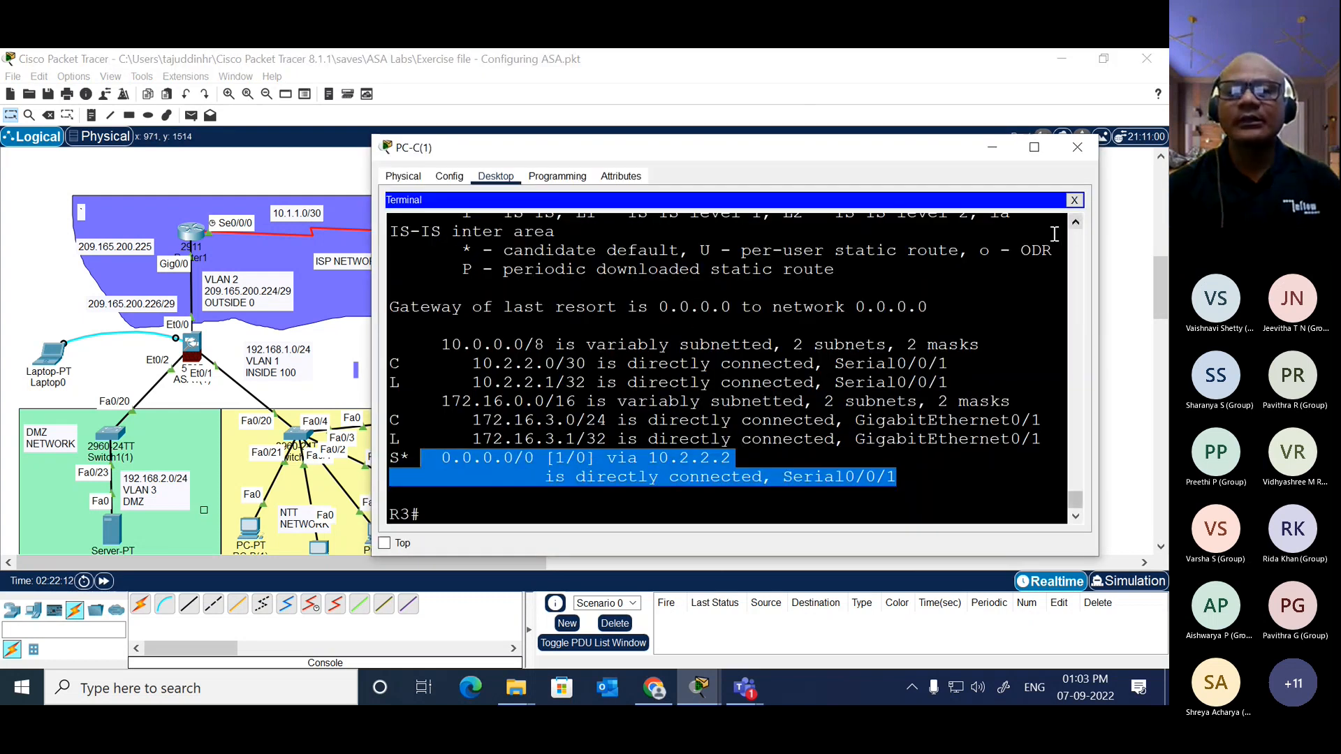
left_click(697, 319)
key("Return")
key("Return")
key("Return")
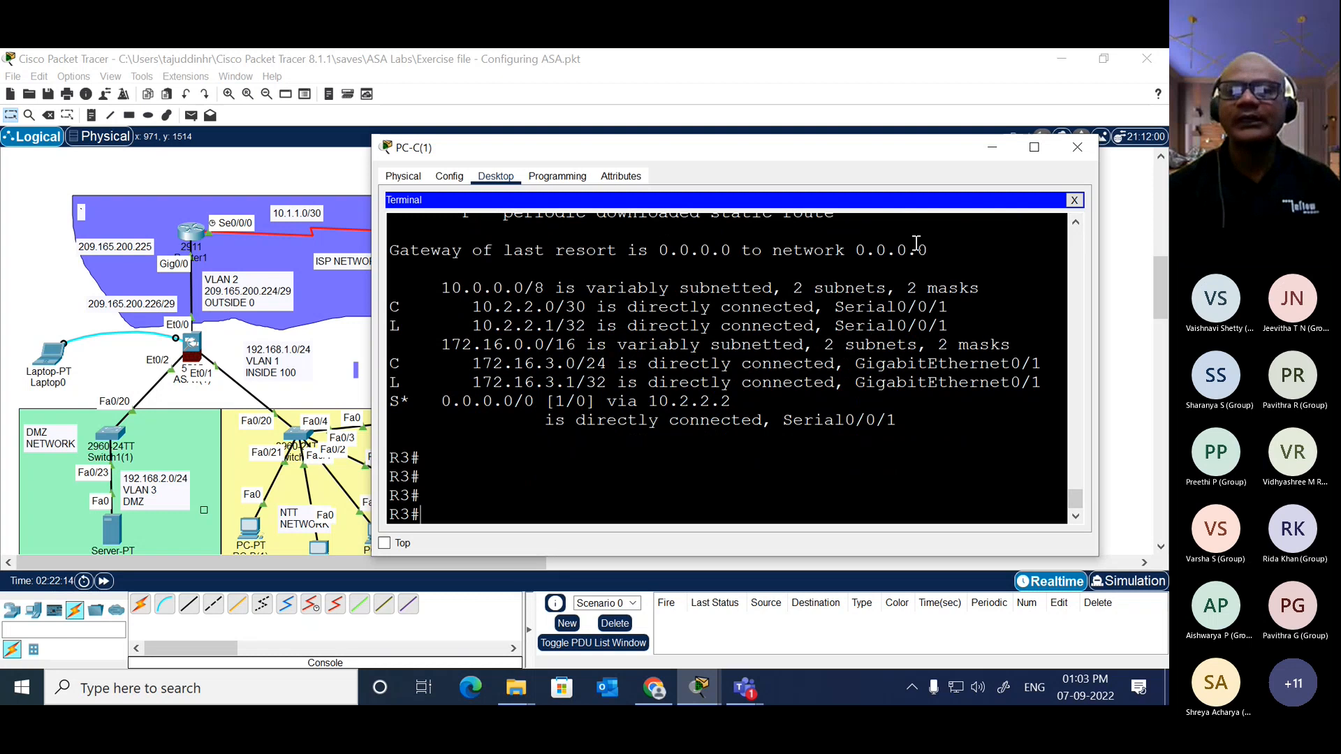
left_click(1076, 148)
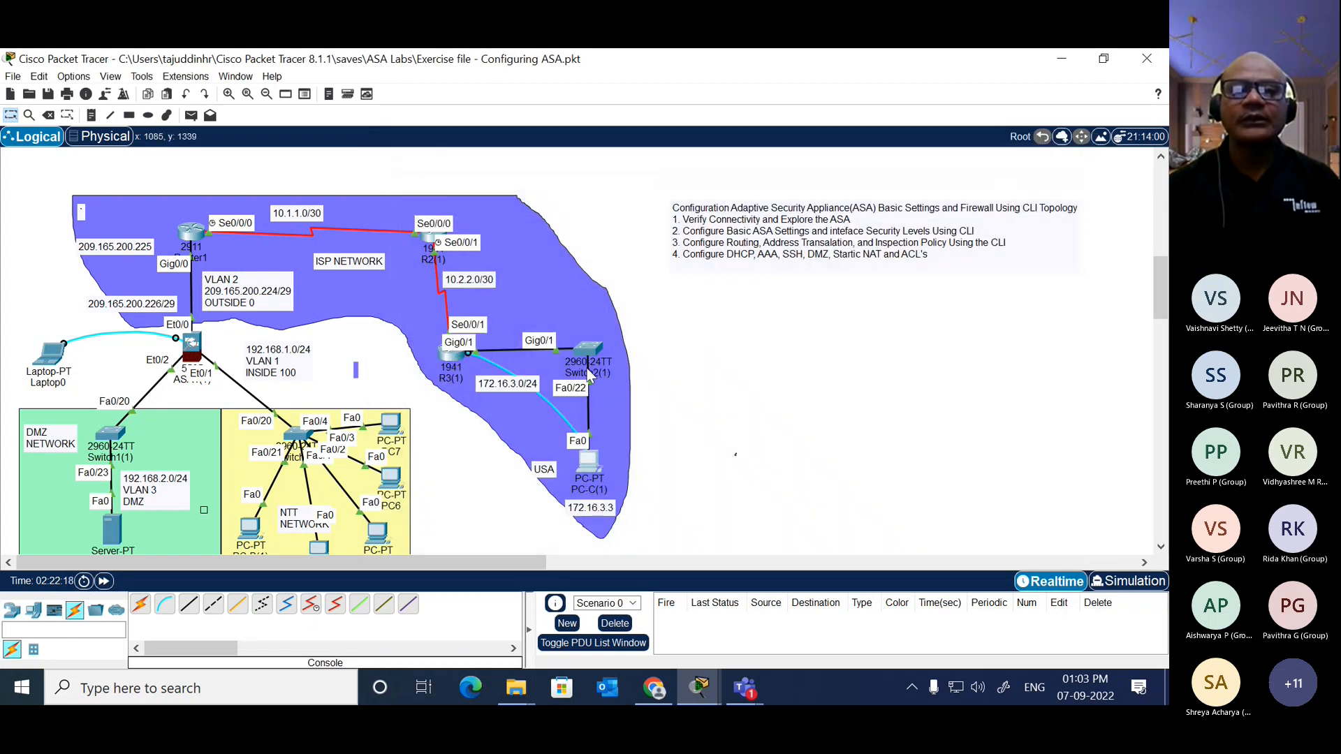
Step: Open router R3's command line in a widened window and enter global configuration mode with conf t
left_click(455, 355)
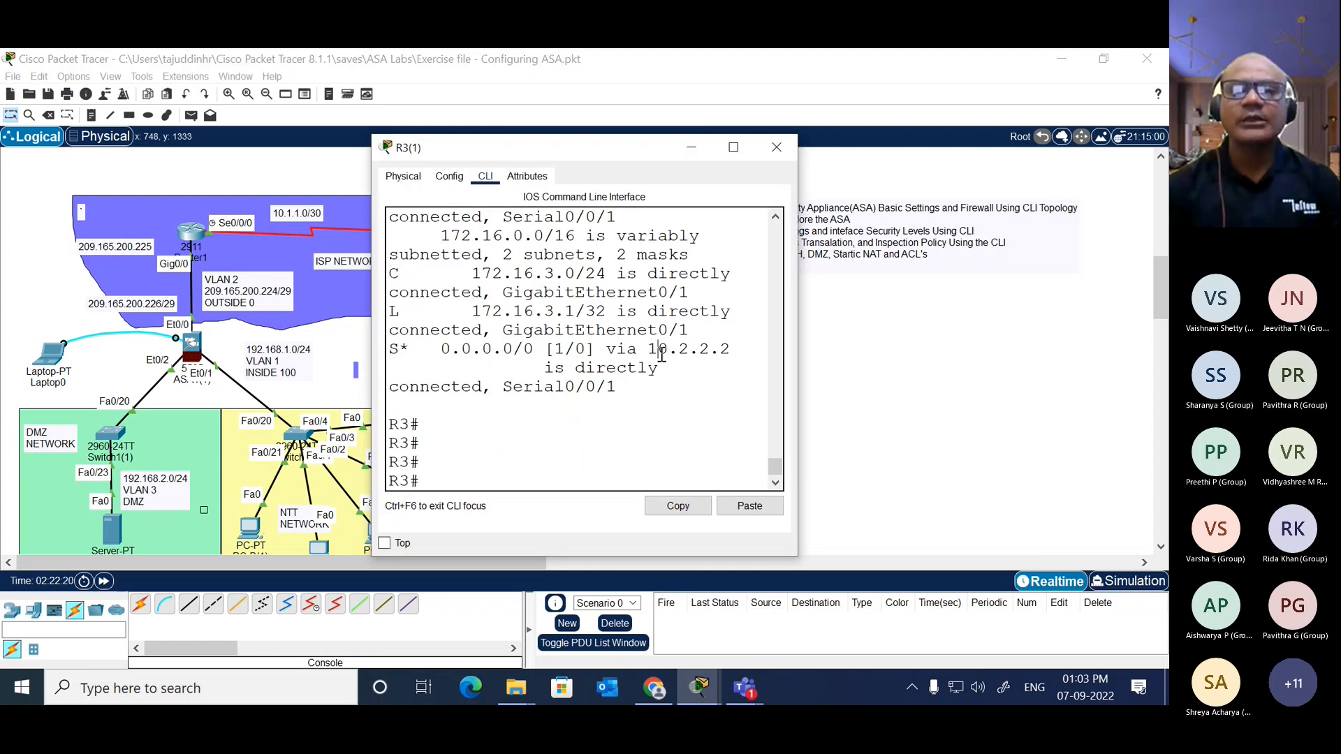
left_click_drag(802, 358, 1164, 356)
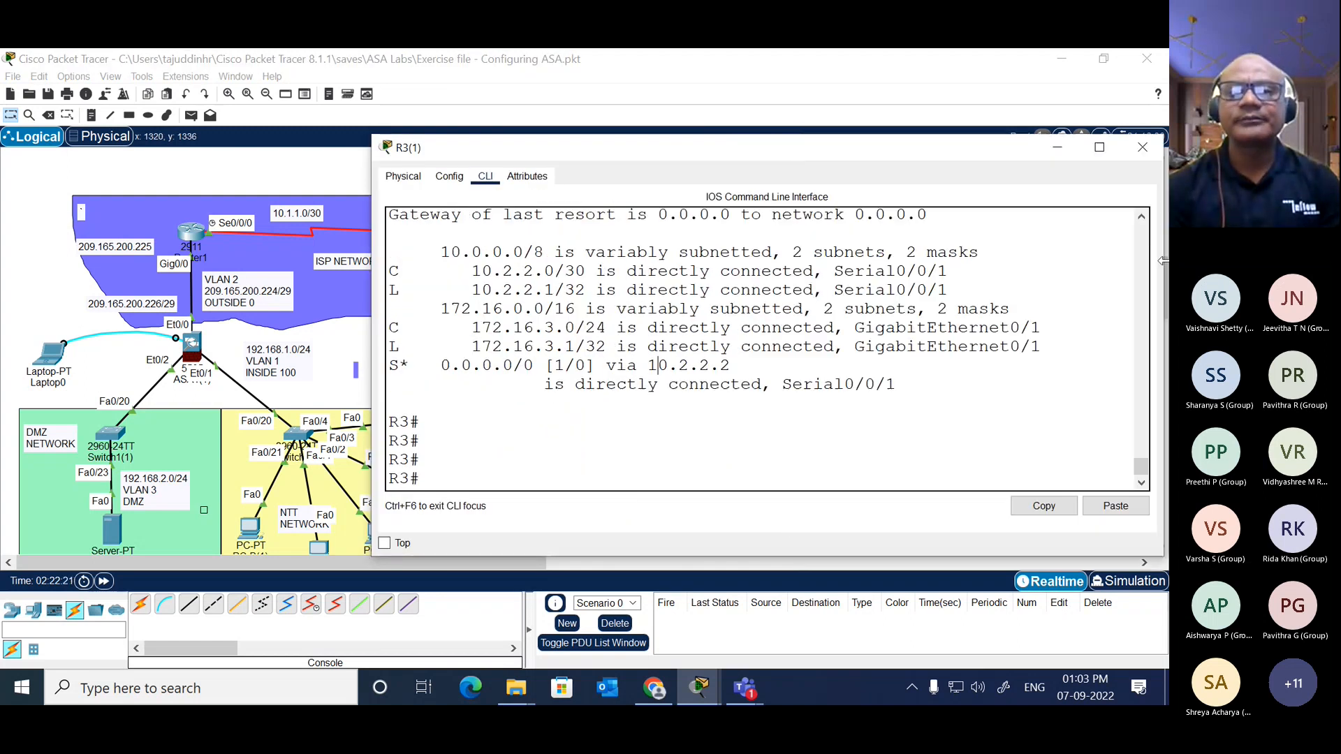
key("Return")
type("conf t")
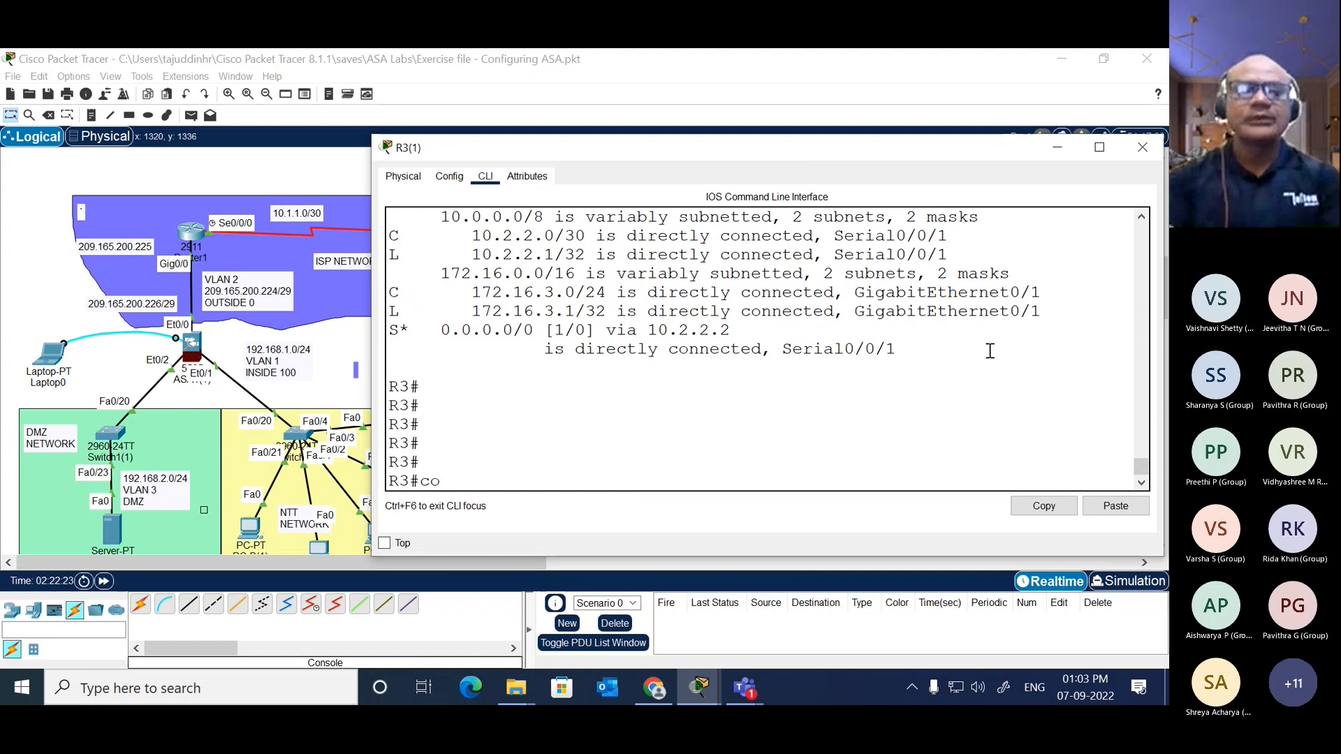
key("Return")
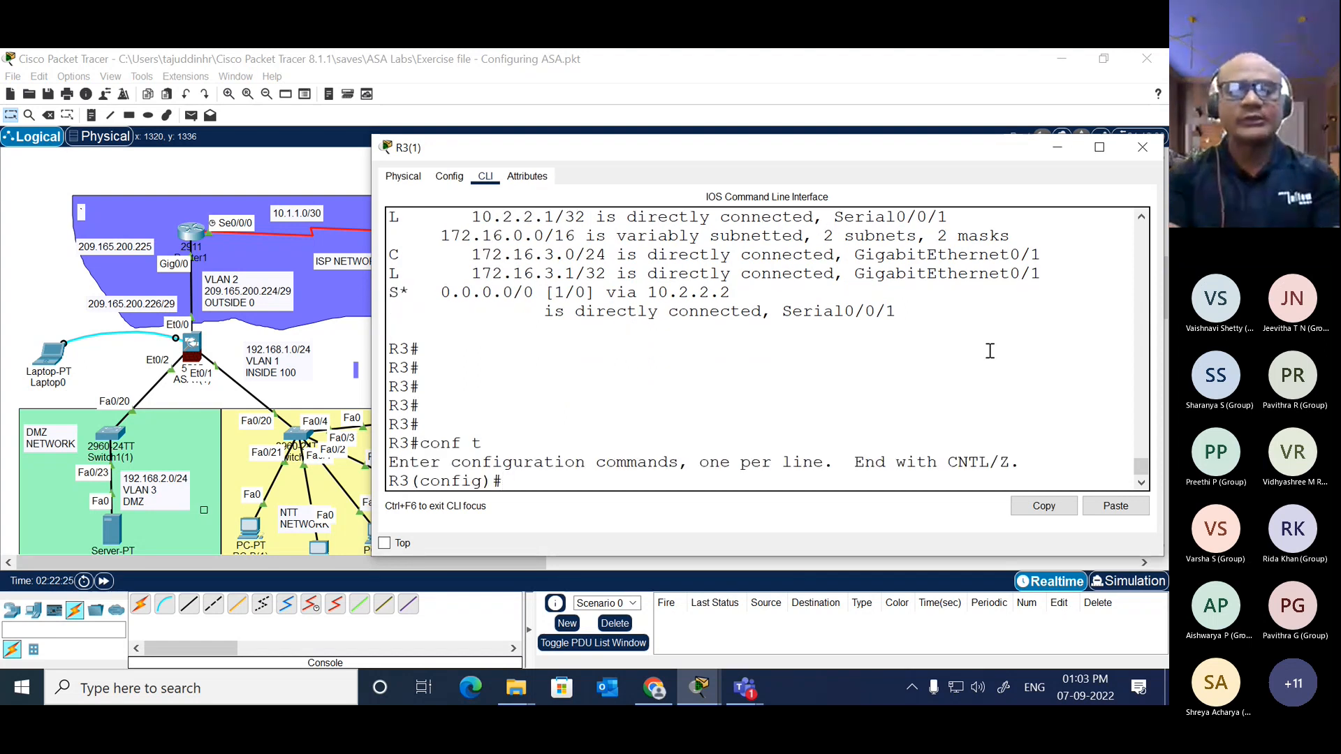
Step: Enter line vty 0 4 on R3, list the available line commands, and return to global configuration mode
type("li")
key("Tab")
type("ne")
key("Tab")
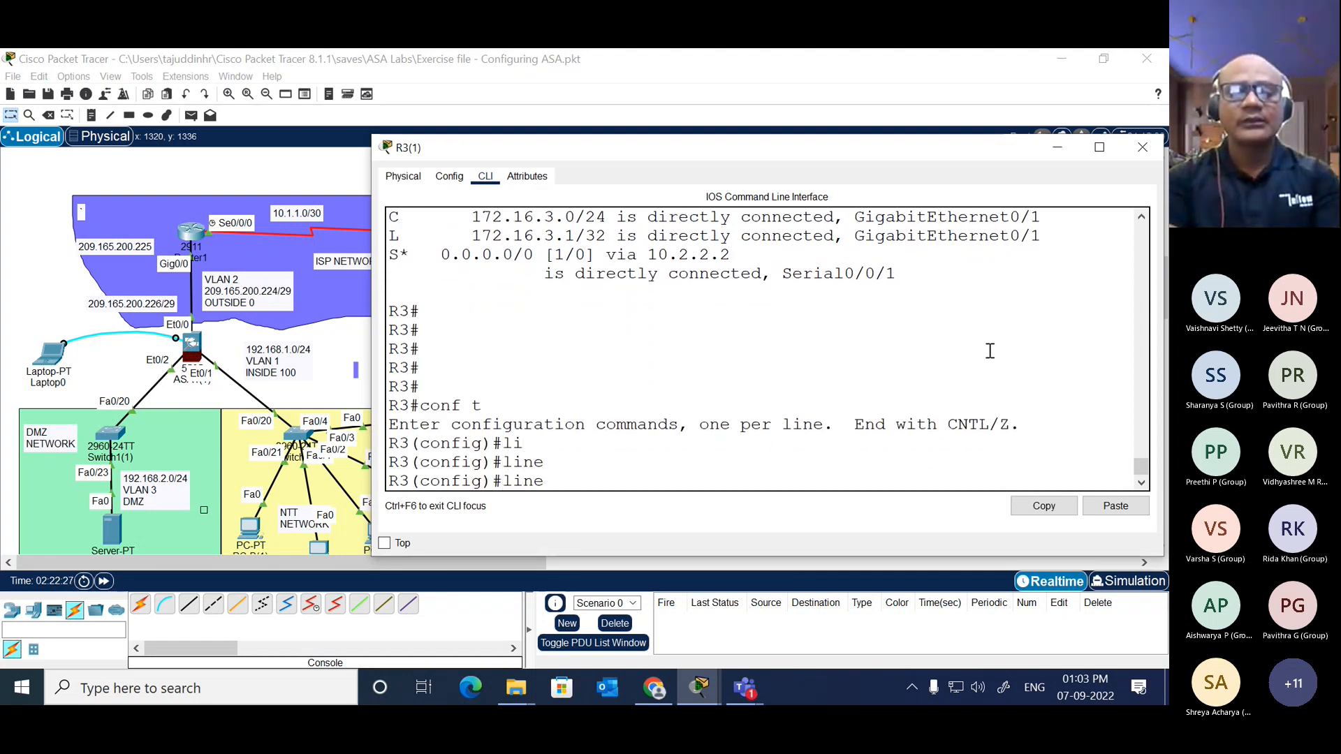
type("vty 0 4")
key("Return")
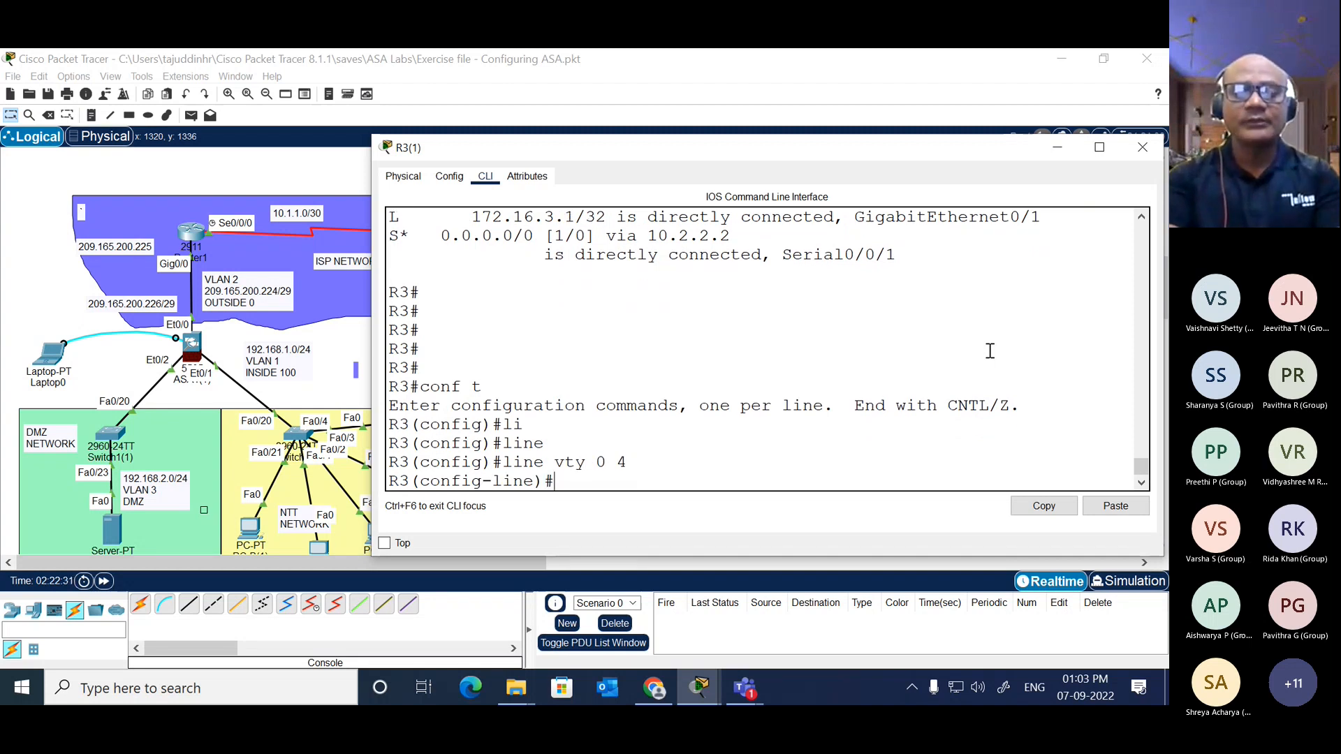
type("?")
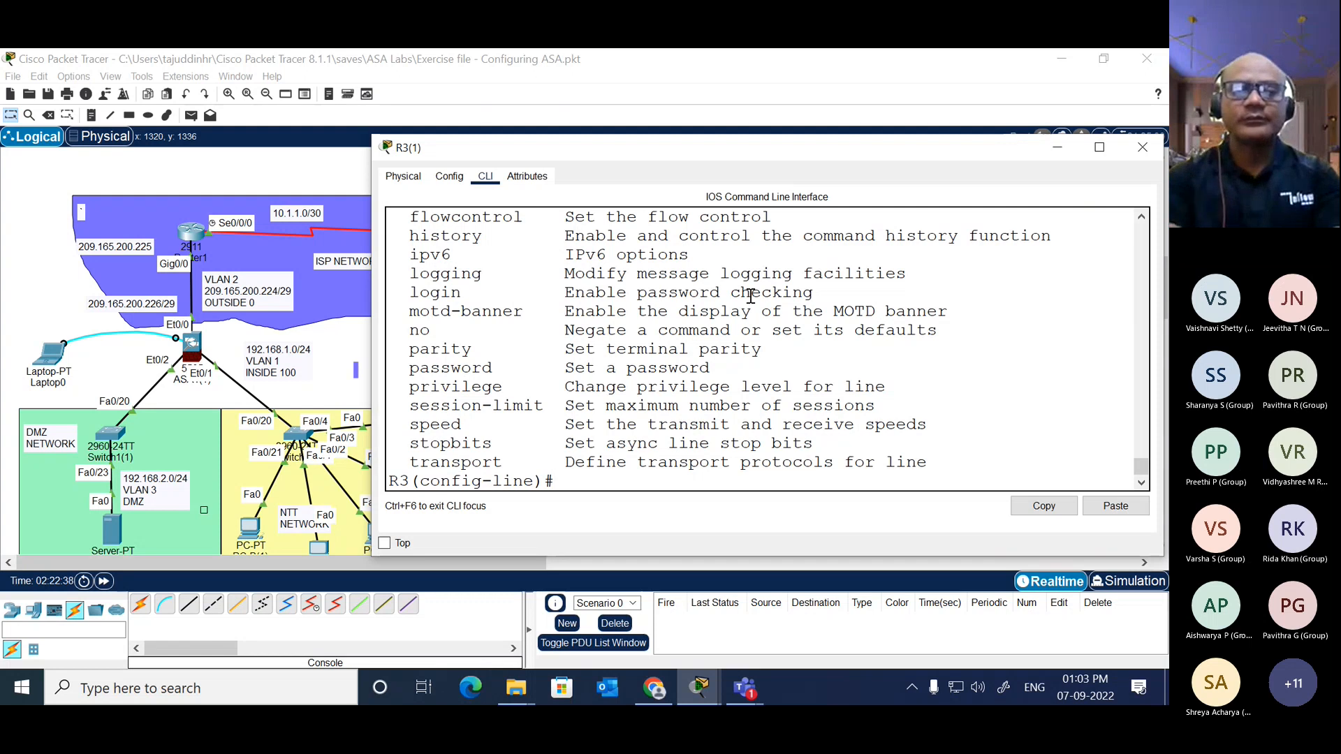
type("exit")
key("Return")
key("Return")
Step: Create the local user admin on R3 with privilege level 15 and an account password, checking the username command's available options
type("user")
key("Tab")
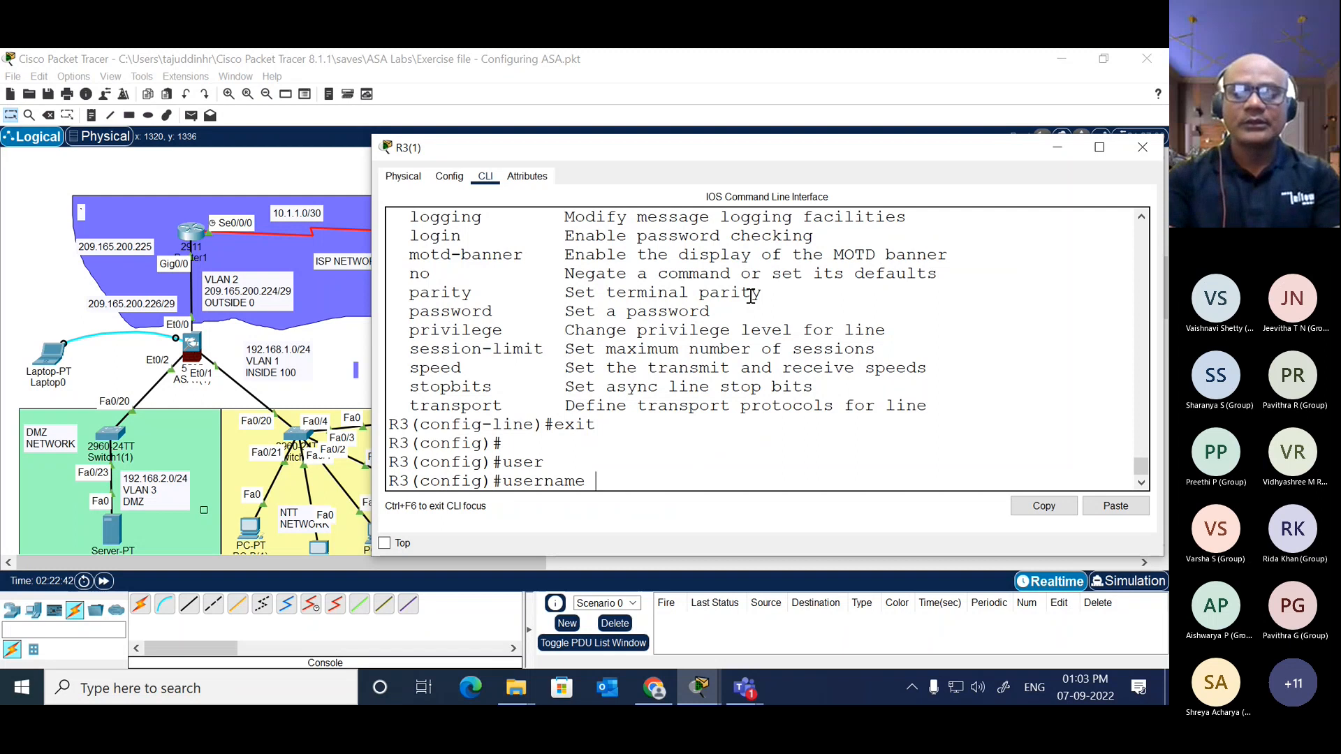
type("?")
type("admin")
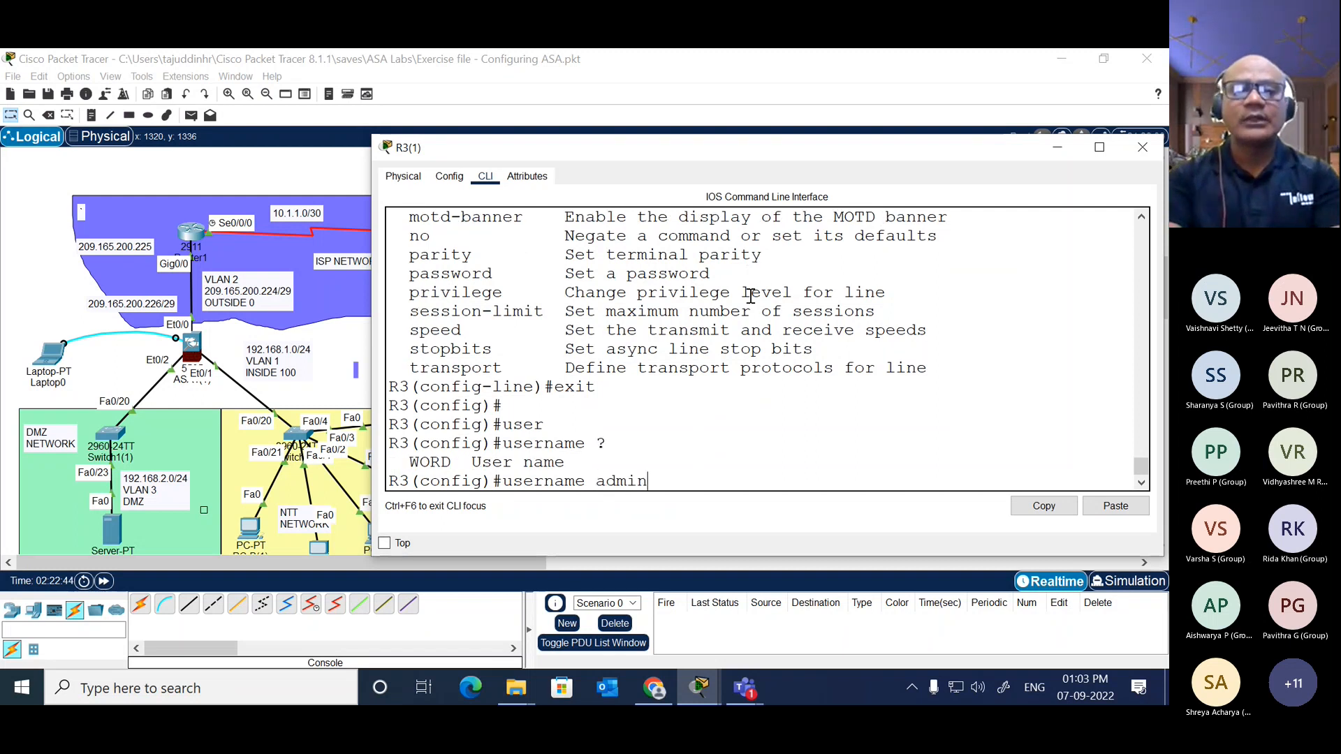
type(" ?")
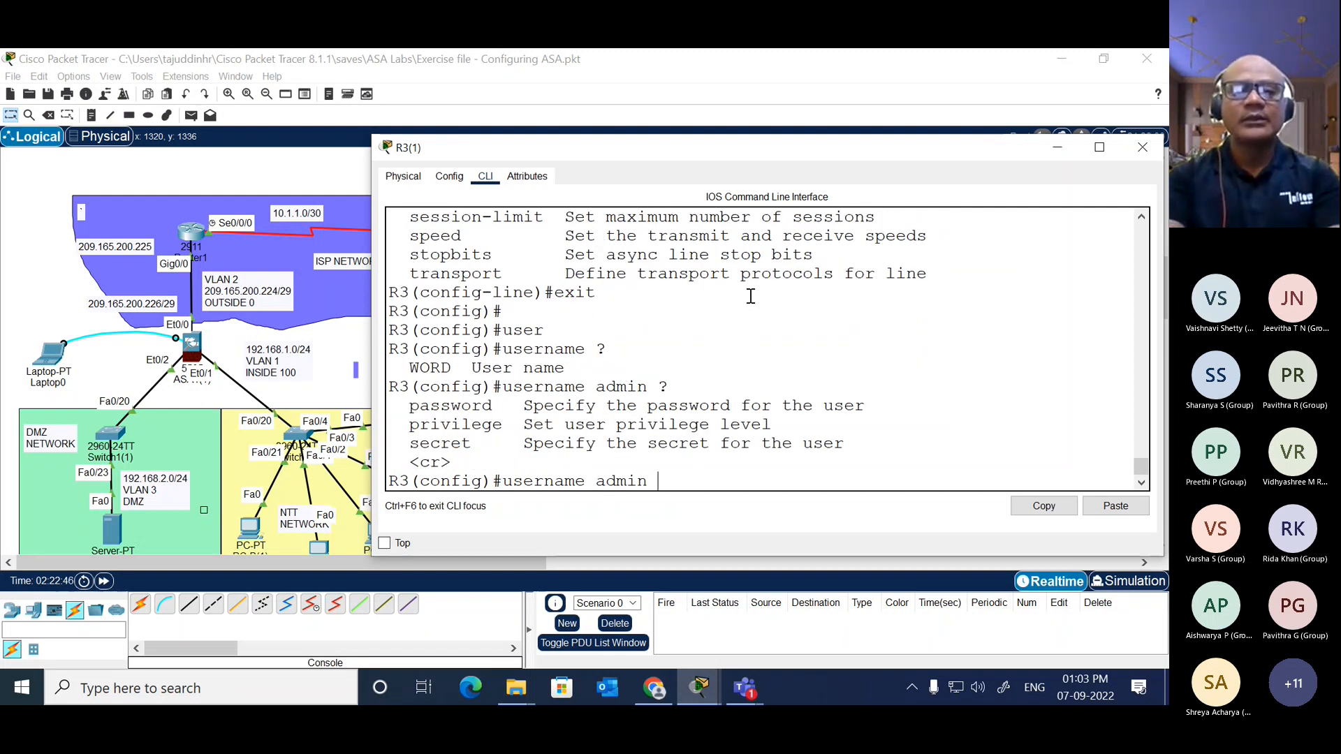
type("pri")
key("Tab")
type("?")
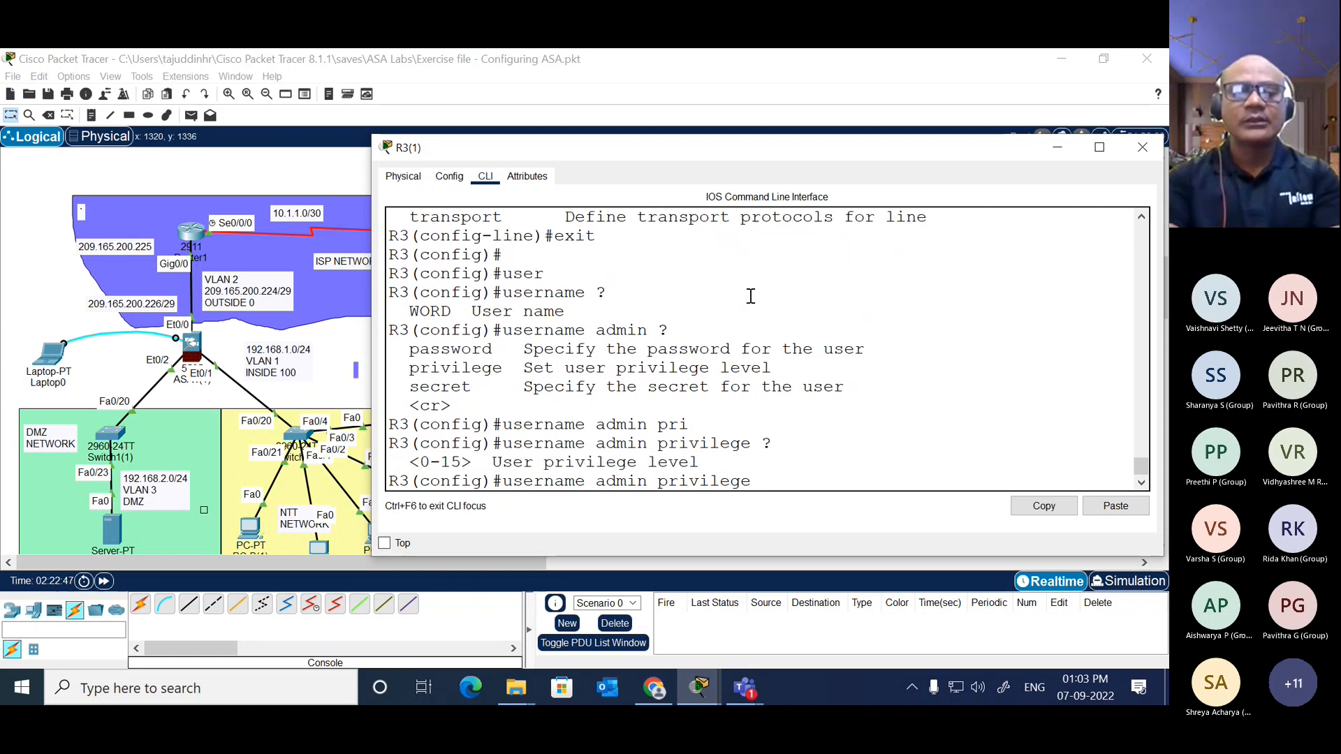
type("15 ?")
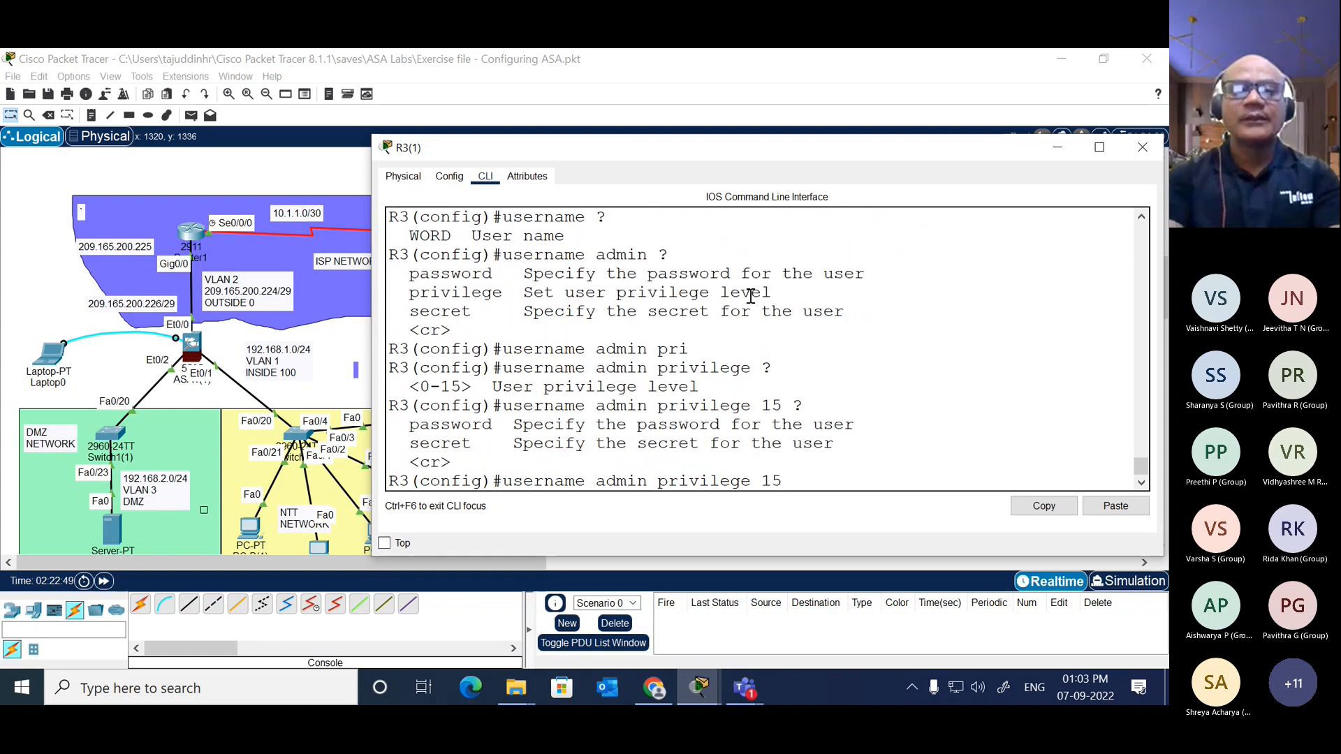
type("pass")
key("Tab")
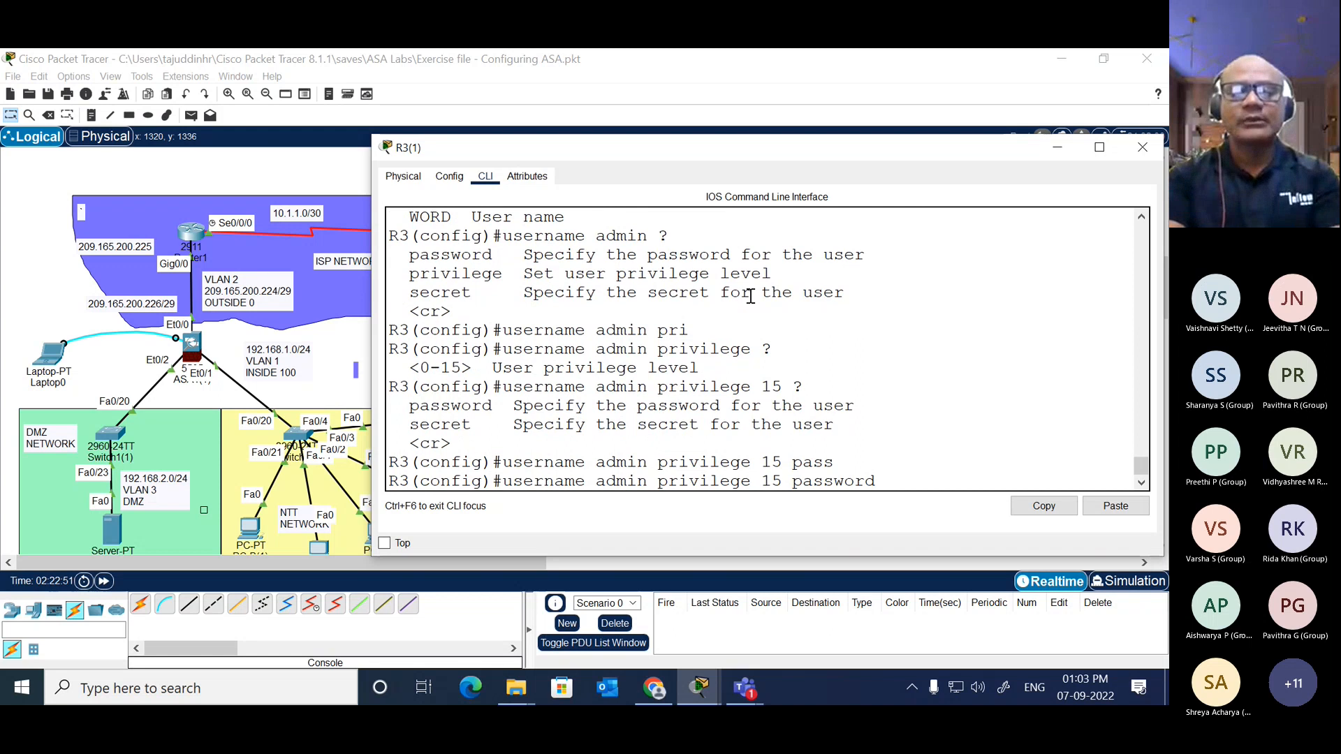
type("cisco")
key("Return")
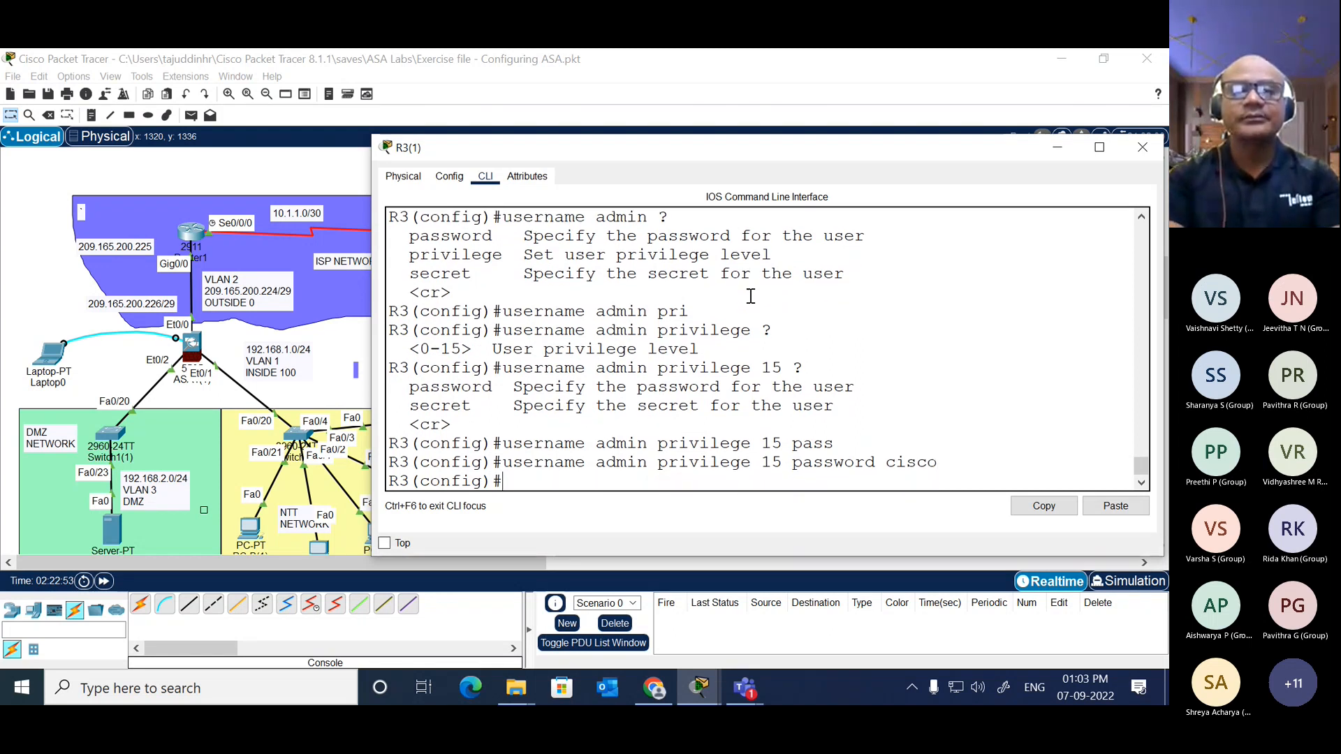
Step: Set login local on R3's line vty 0 4 and end configuration mode
type("lin")
key("Tab")
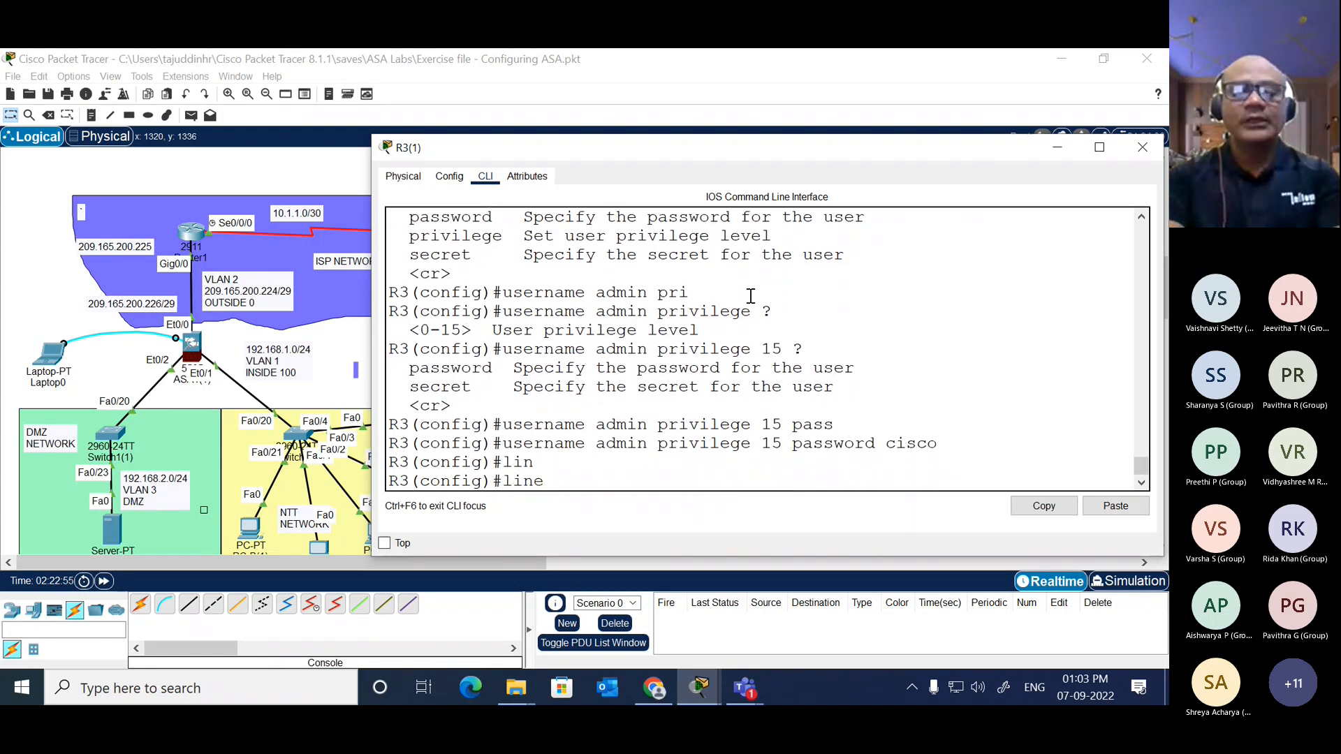
type("vty 0 4")
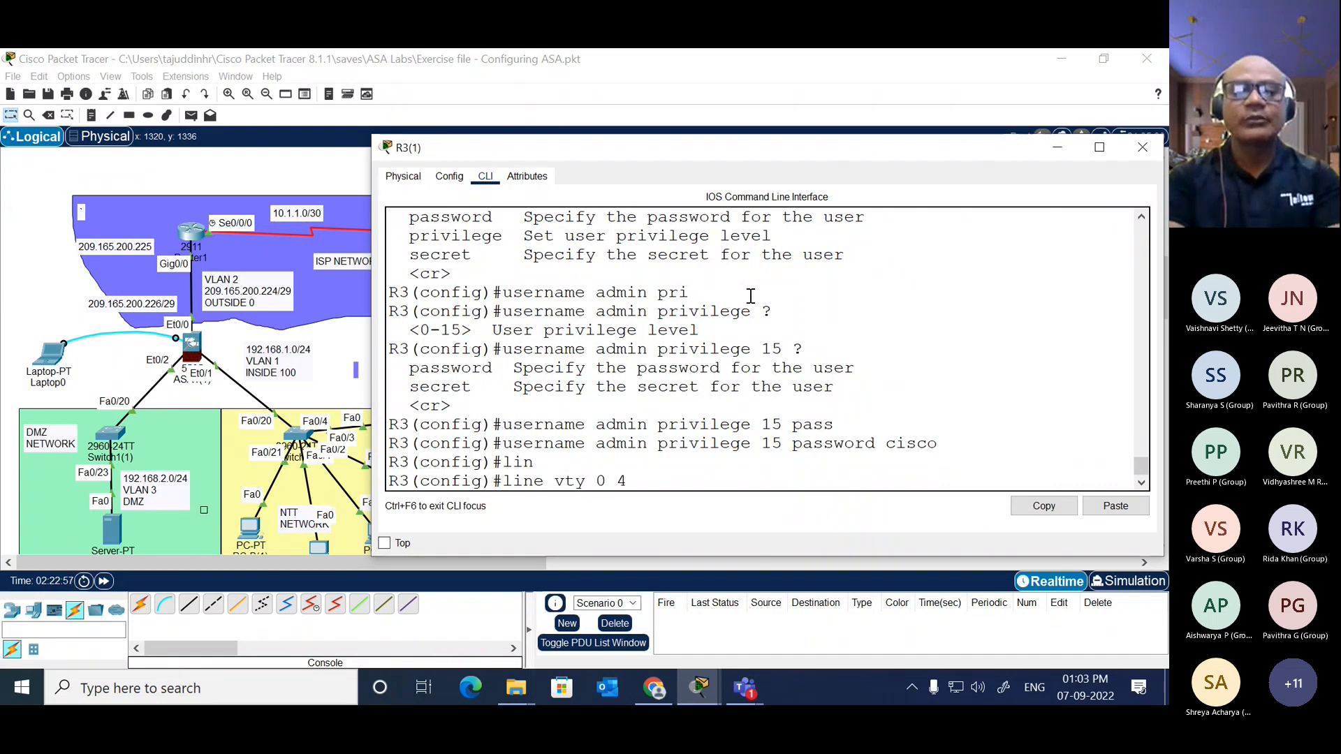
key("Return")
type("log")
key("Tab")
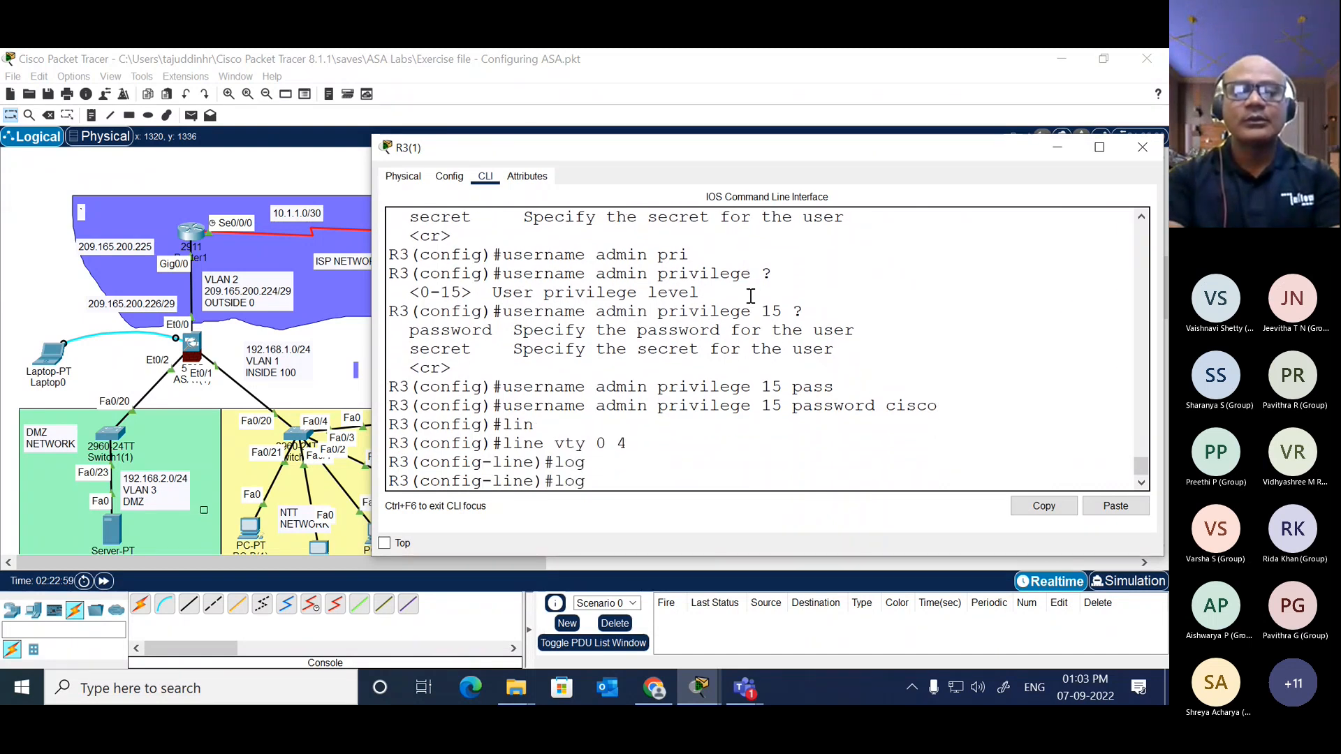
type("in lo")
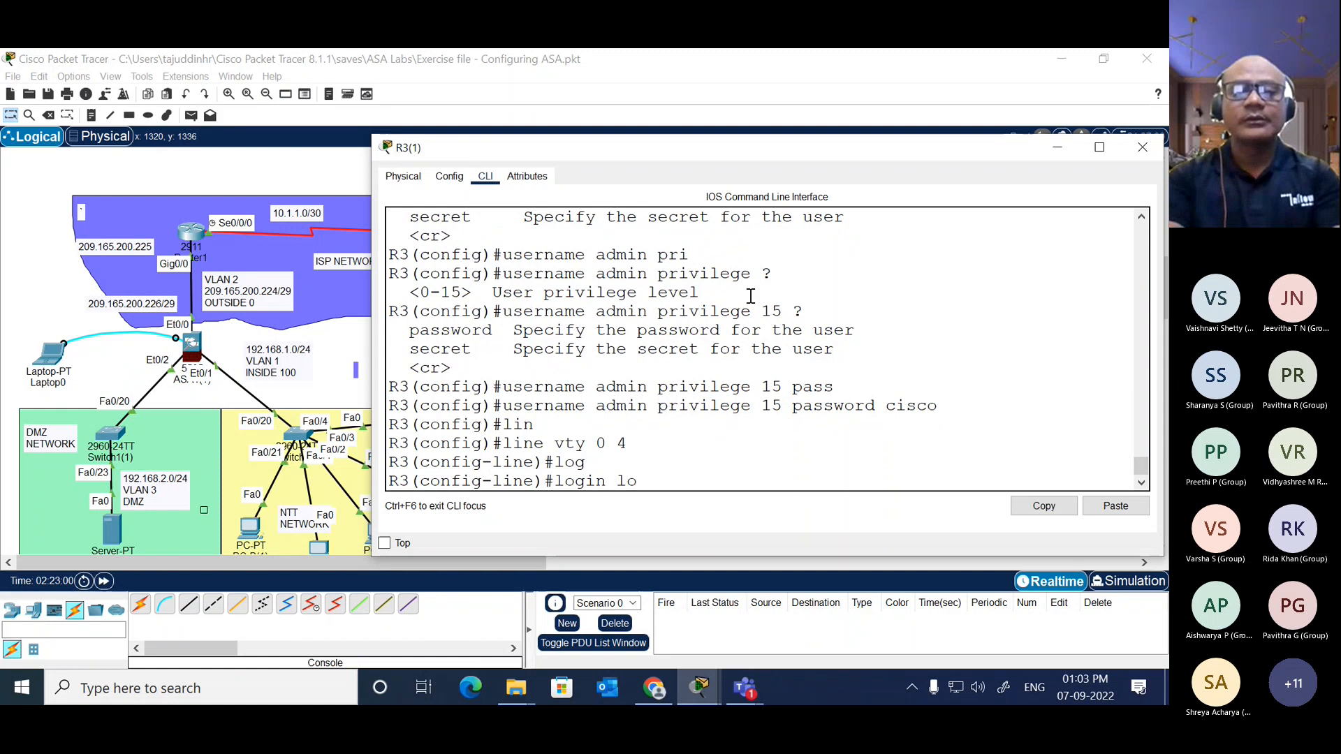
type("cal")
key("Return")
key("Return")
type("end")
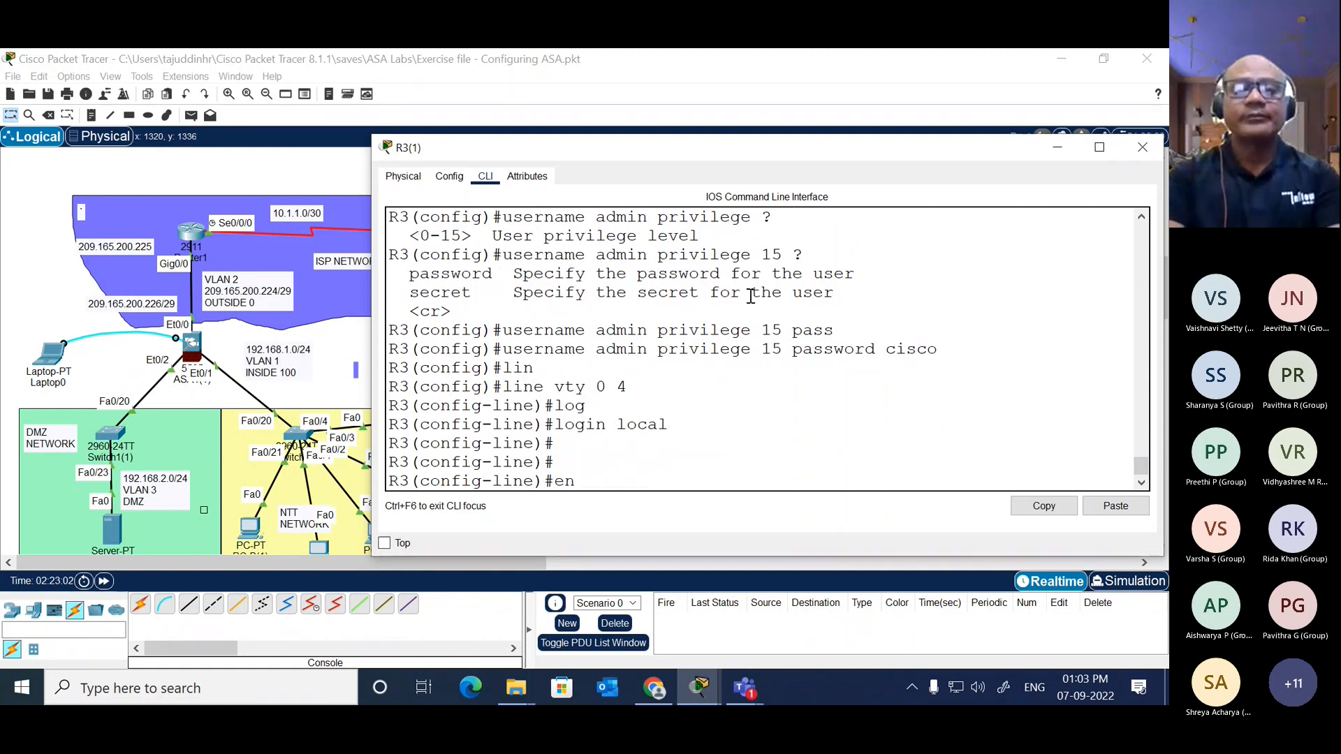
key("Return")
Step: Open a command prompt on PC-C(1) and start a Telnet session to R3 at 172.16.3.1
left_click(299, 166)
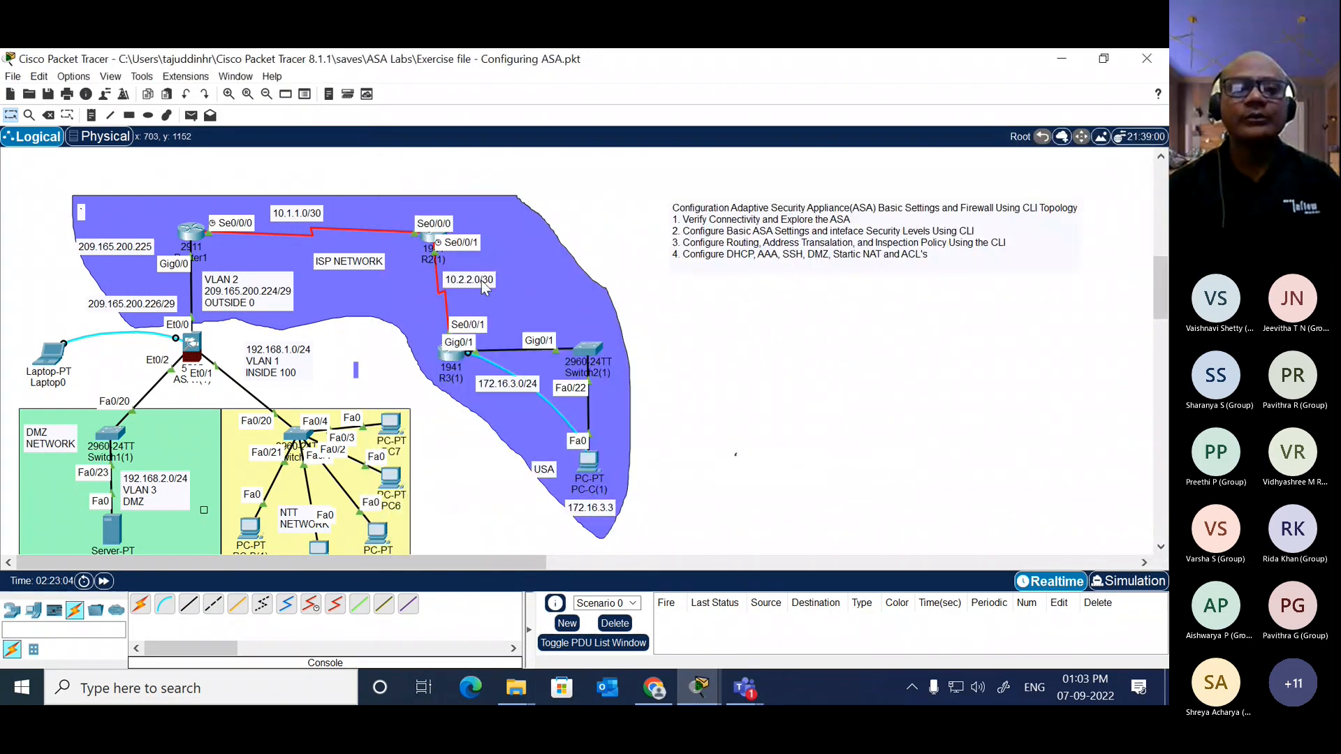
left_click(589, 461)
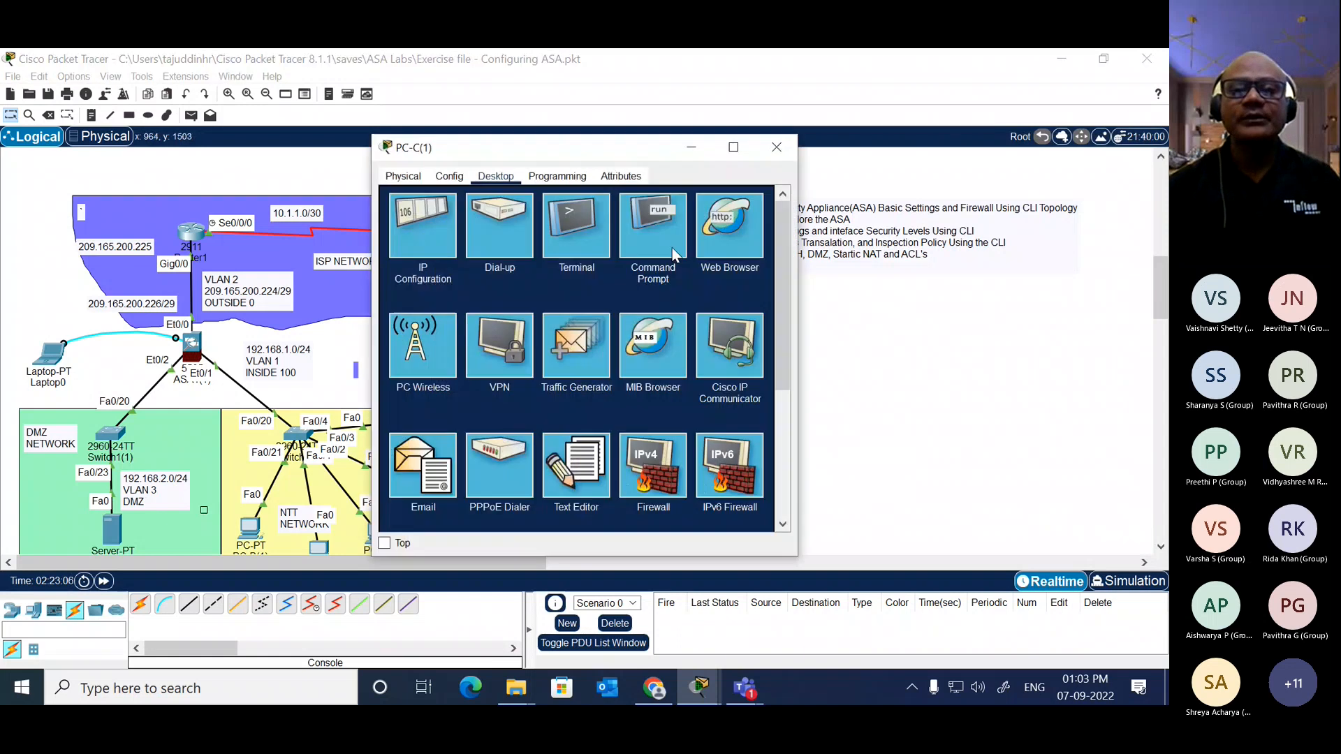
left_click(652, 238)
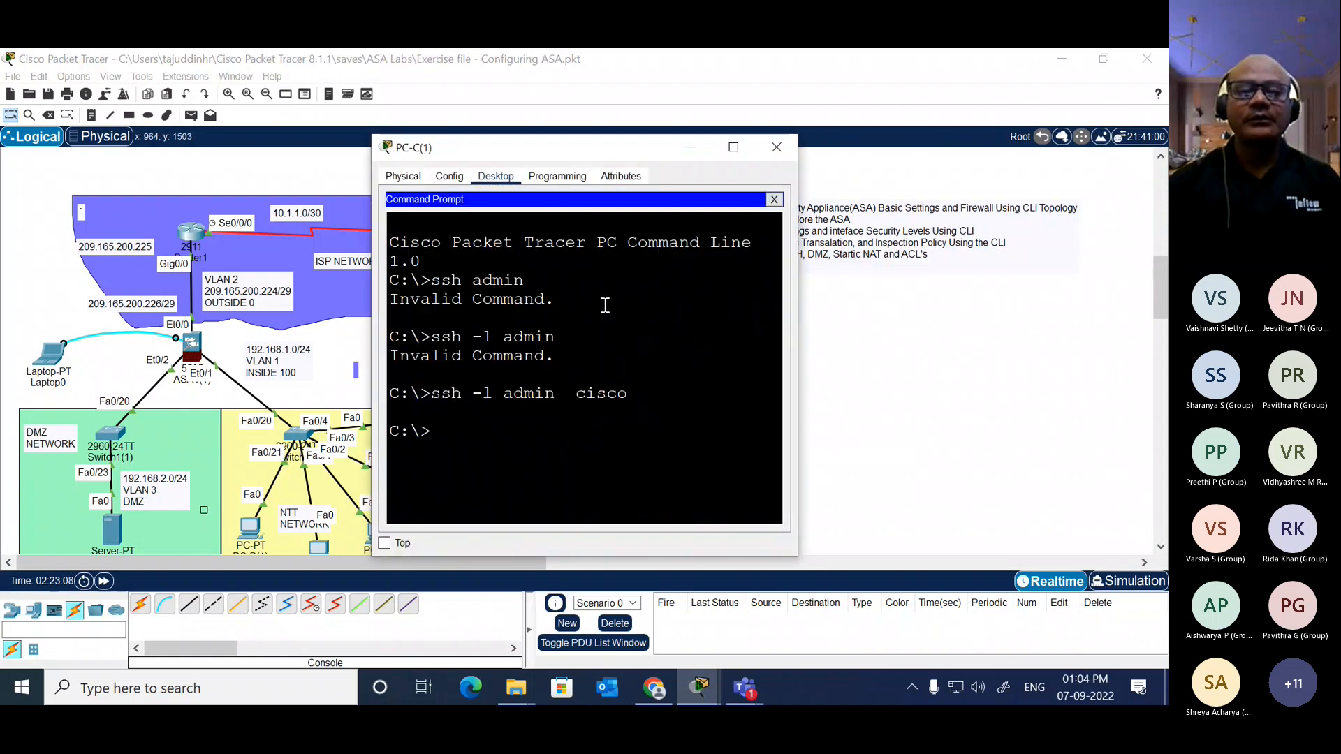
type("telnet")
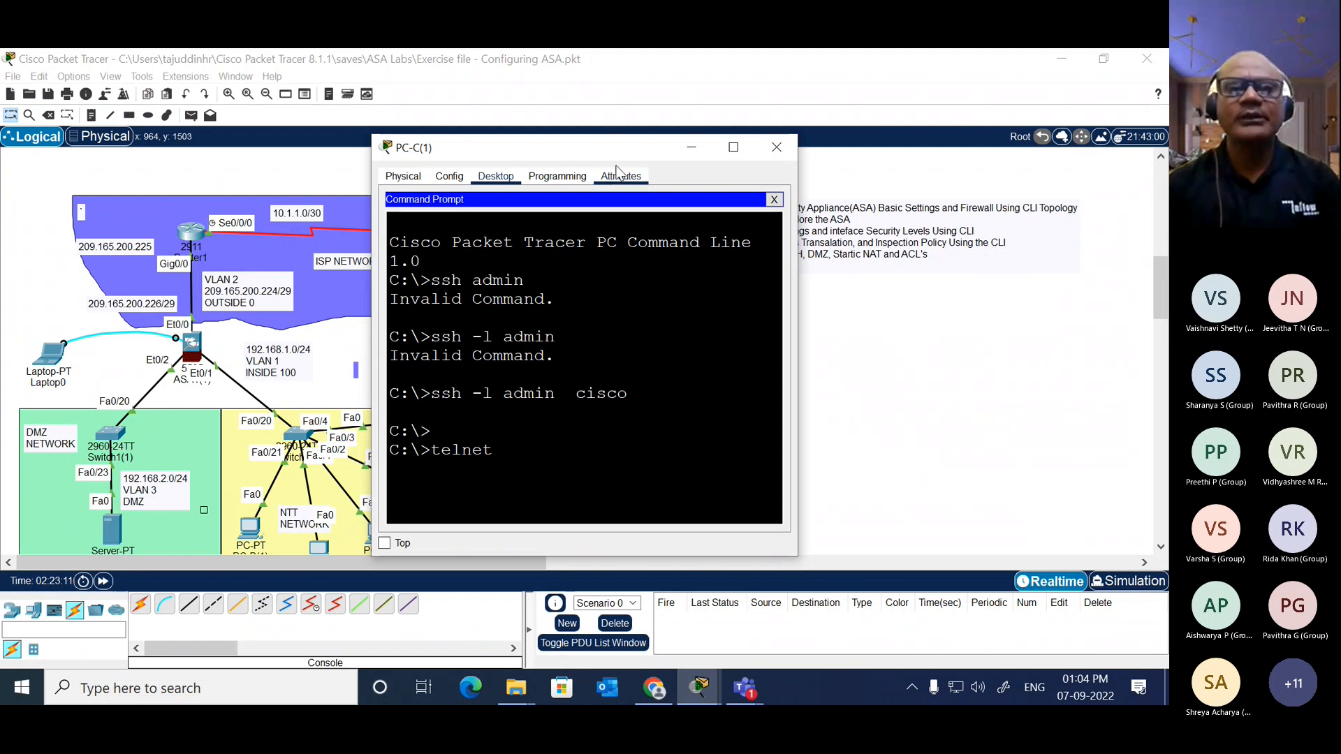
left_click_drag(614, 145, 853, 146)
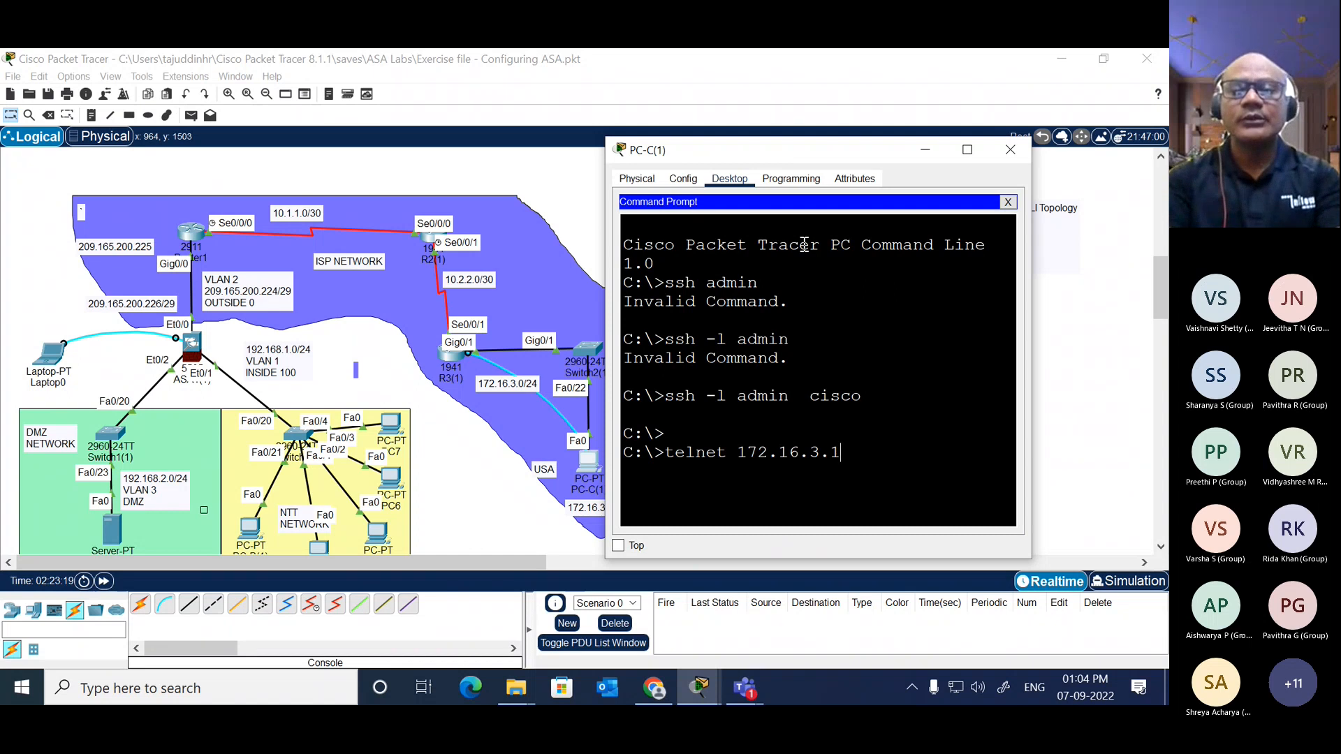
key("Return")
Step: Log in to R3 over Telnet as admin, entering the account password
type("adm")
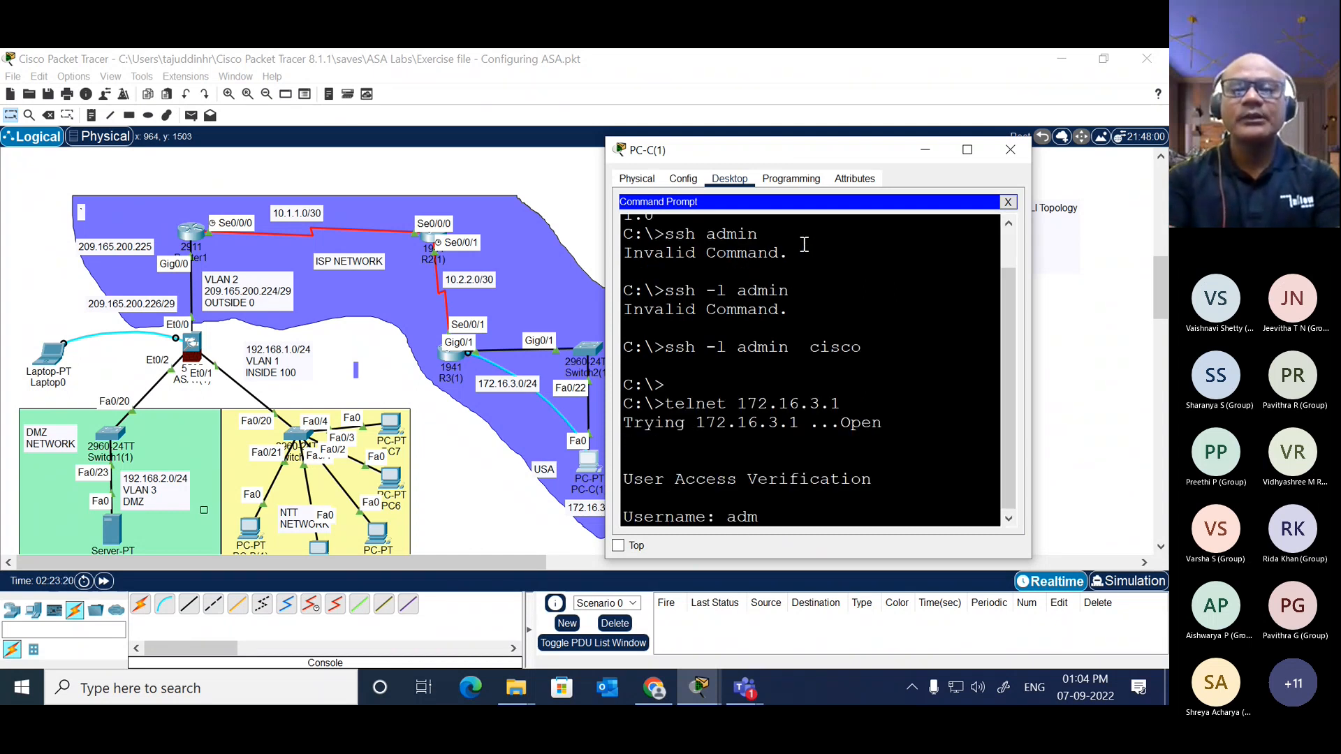
type("in")
key("Return")
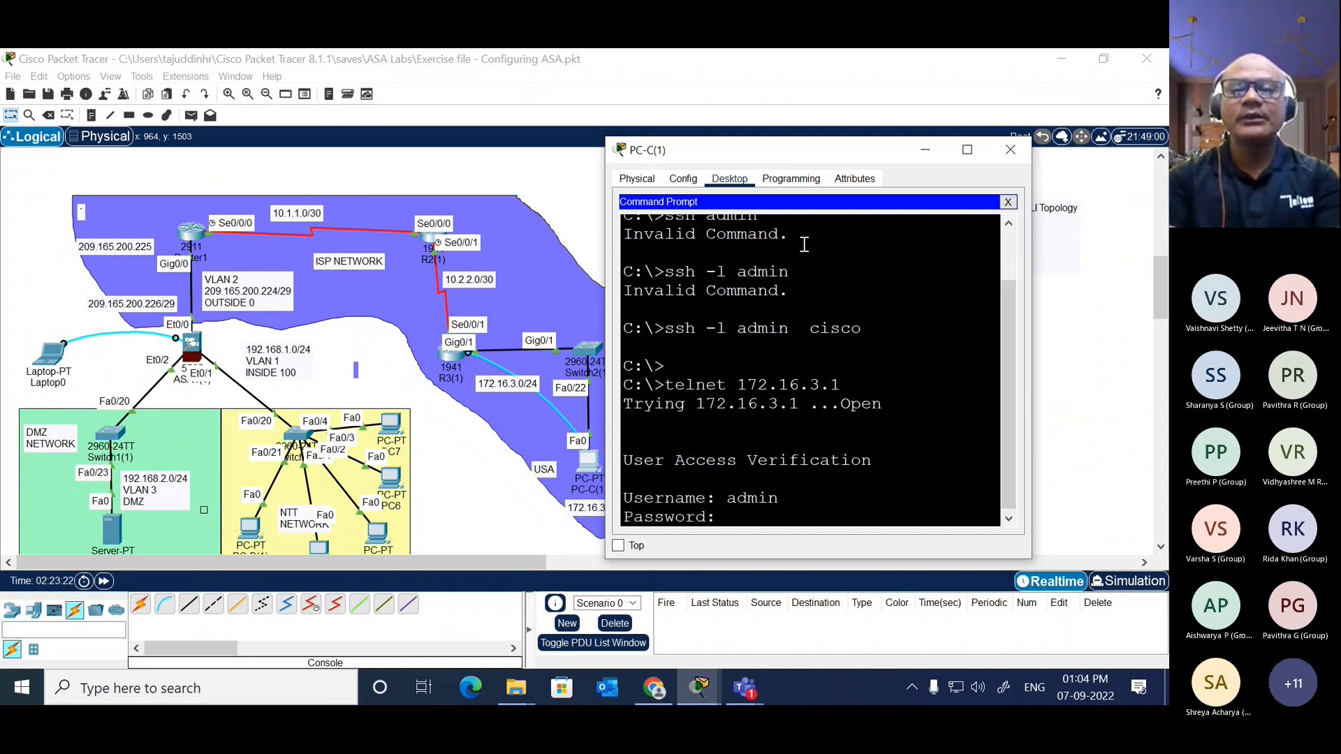
key("Return")
Step: Show R3's IP routing table in the Telnet session and widen the PC window to examine the routes
key("Return")
key("Return")
type("sh")
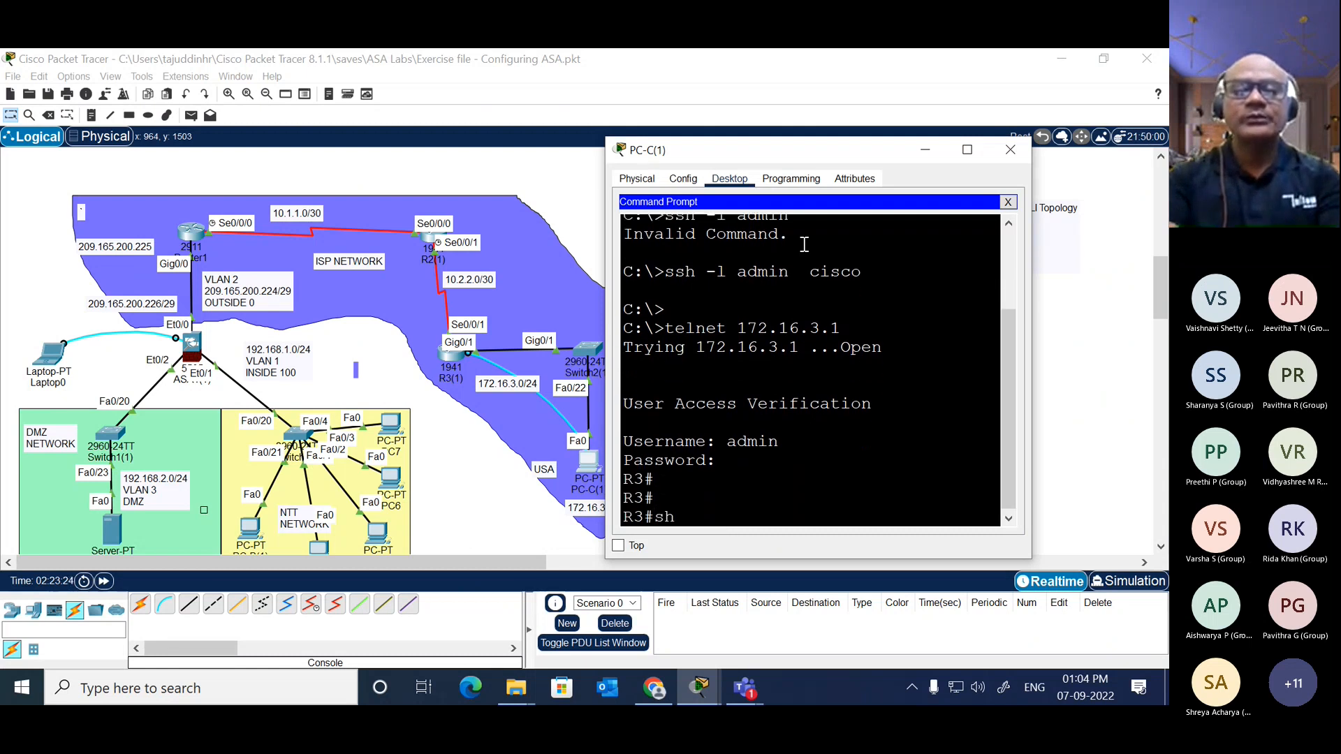
key("Tab")
type("ip route")
key("Return")
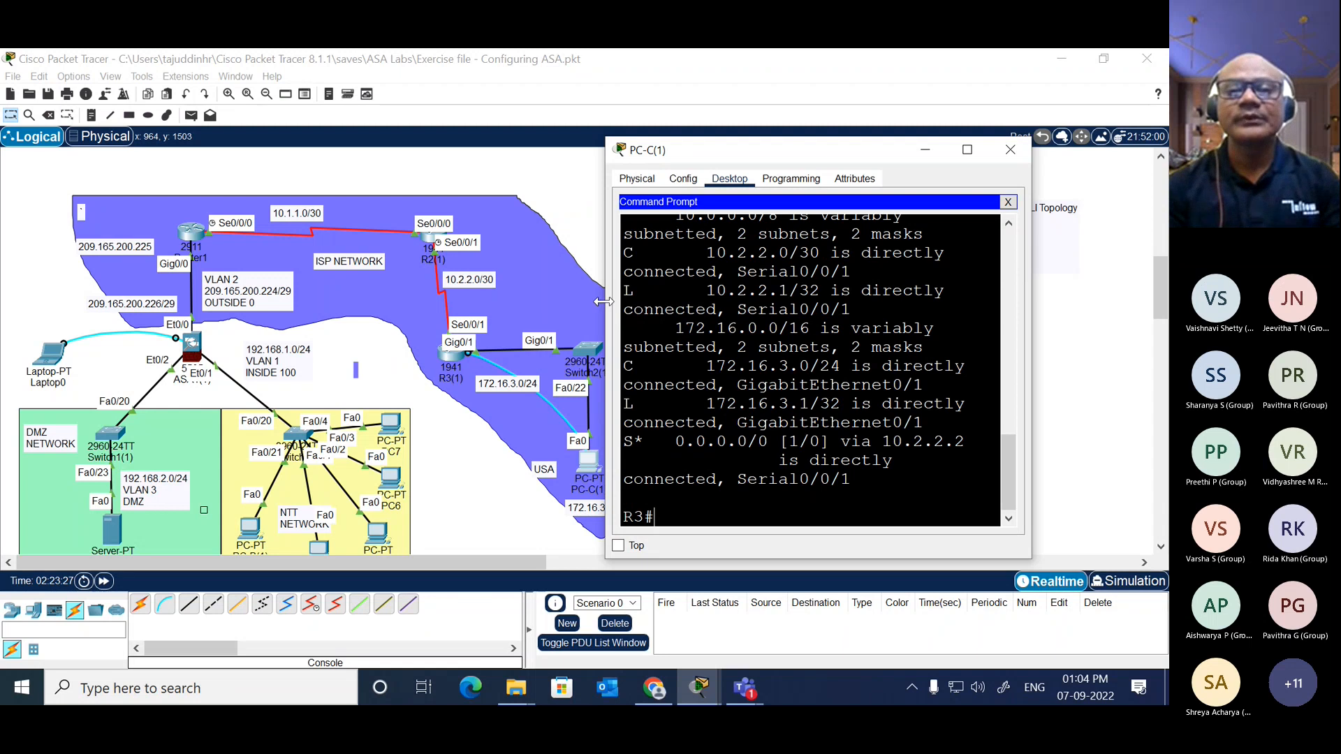
left_click_drag(604, 302, 326, 271)
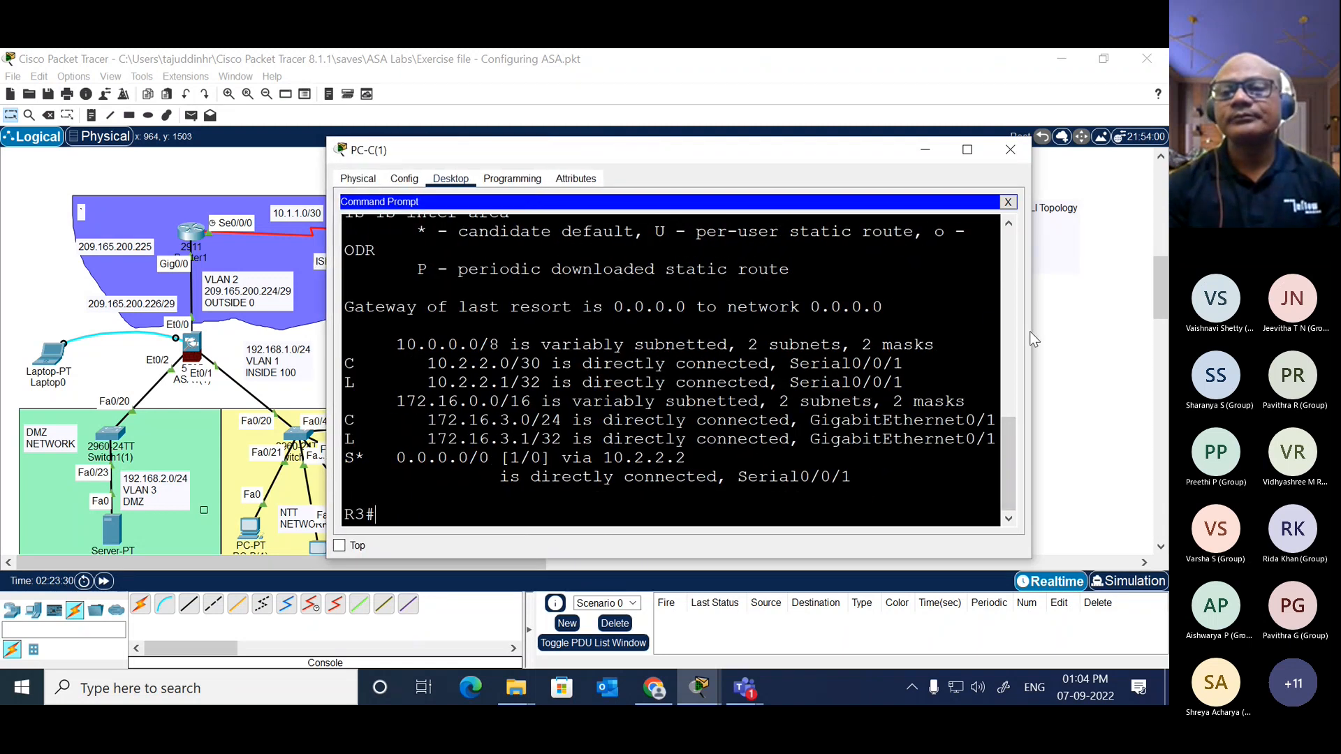
left_click_drag(1032, 338, 1126, 340)
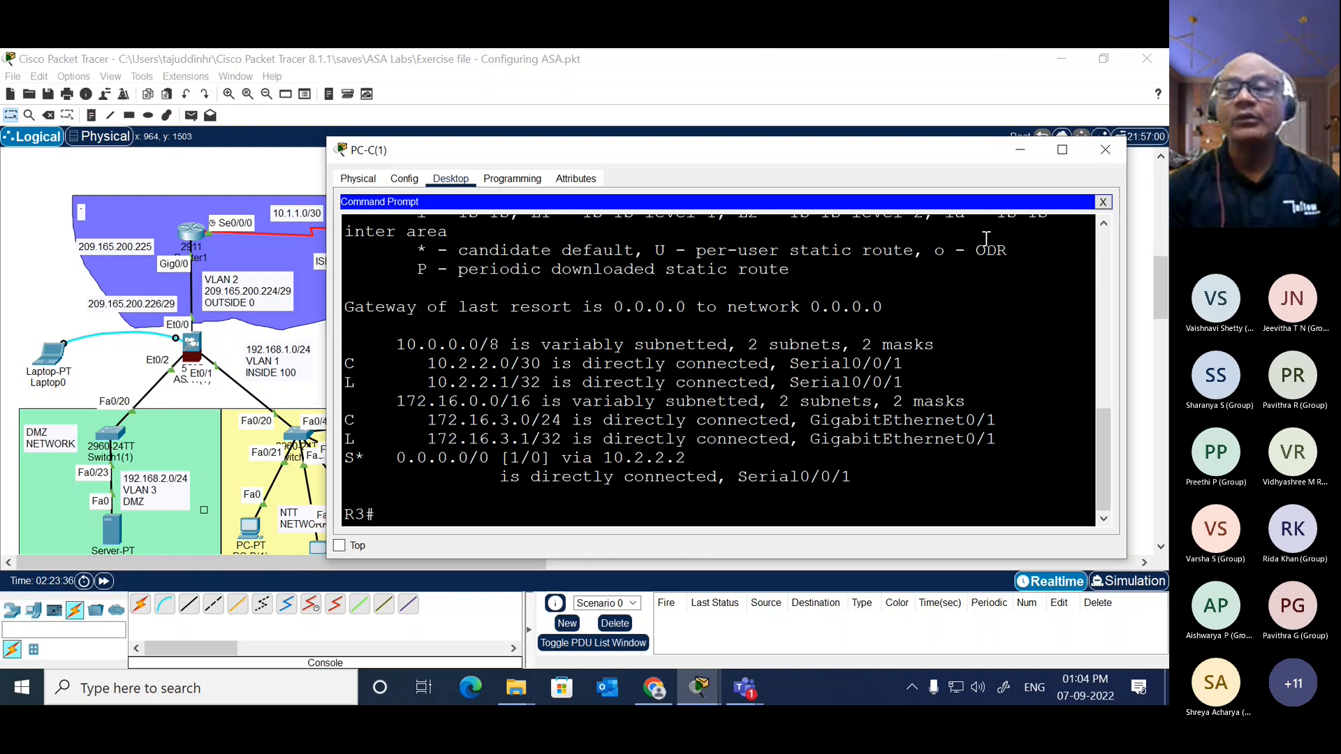
Step: Open PC-C(1)'s console terminal session to R3 instead, show the IP routing table there, and close the PC window
left_click(1103, 202)
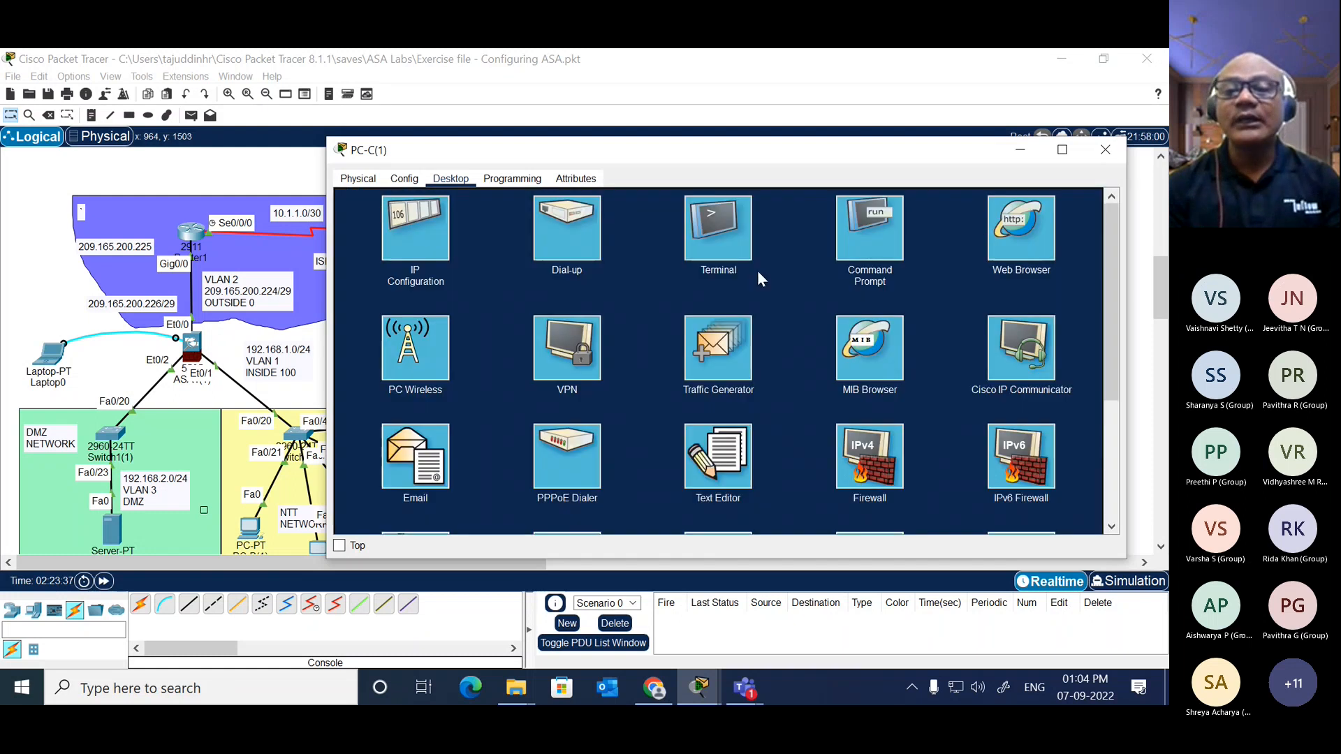
left_click(720, 236)
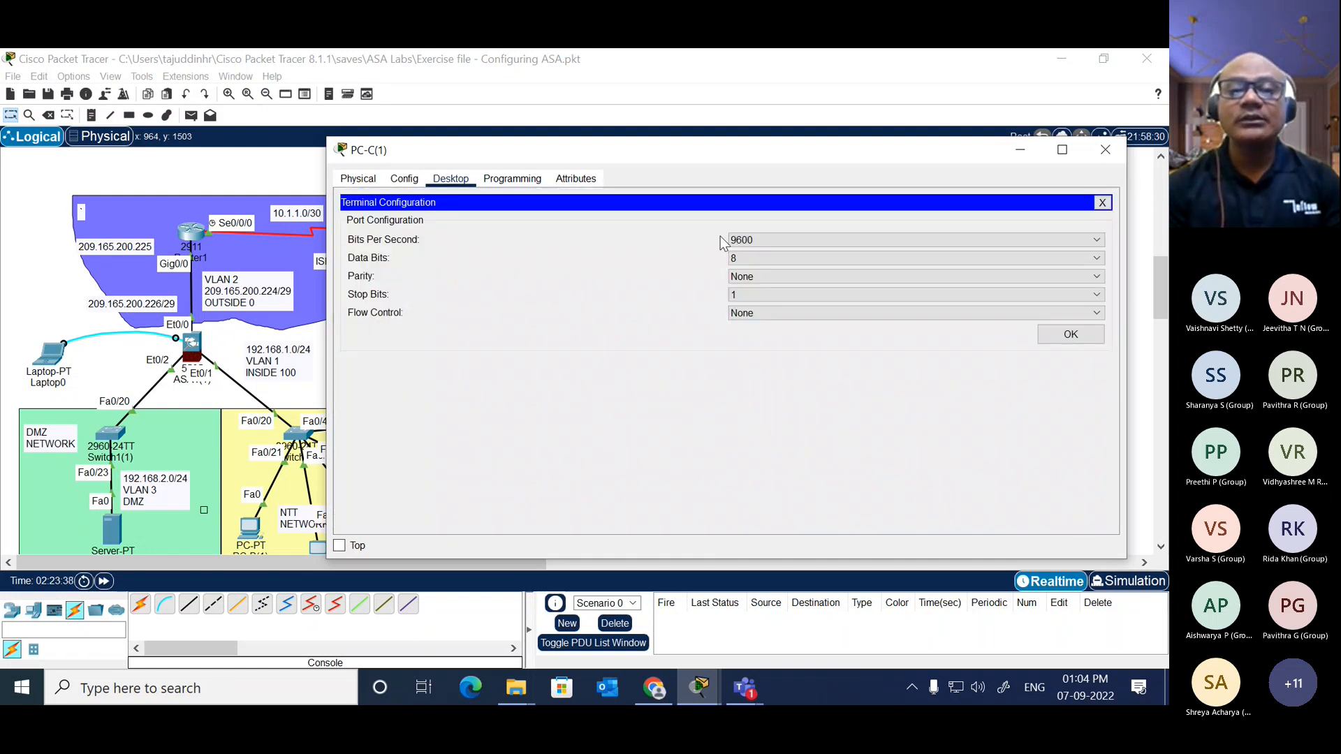
left_click(1054, 336)
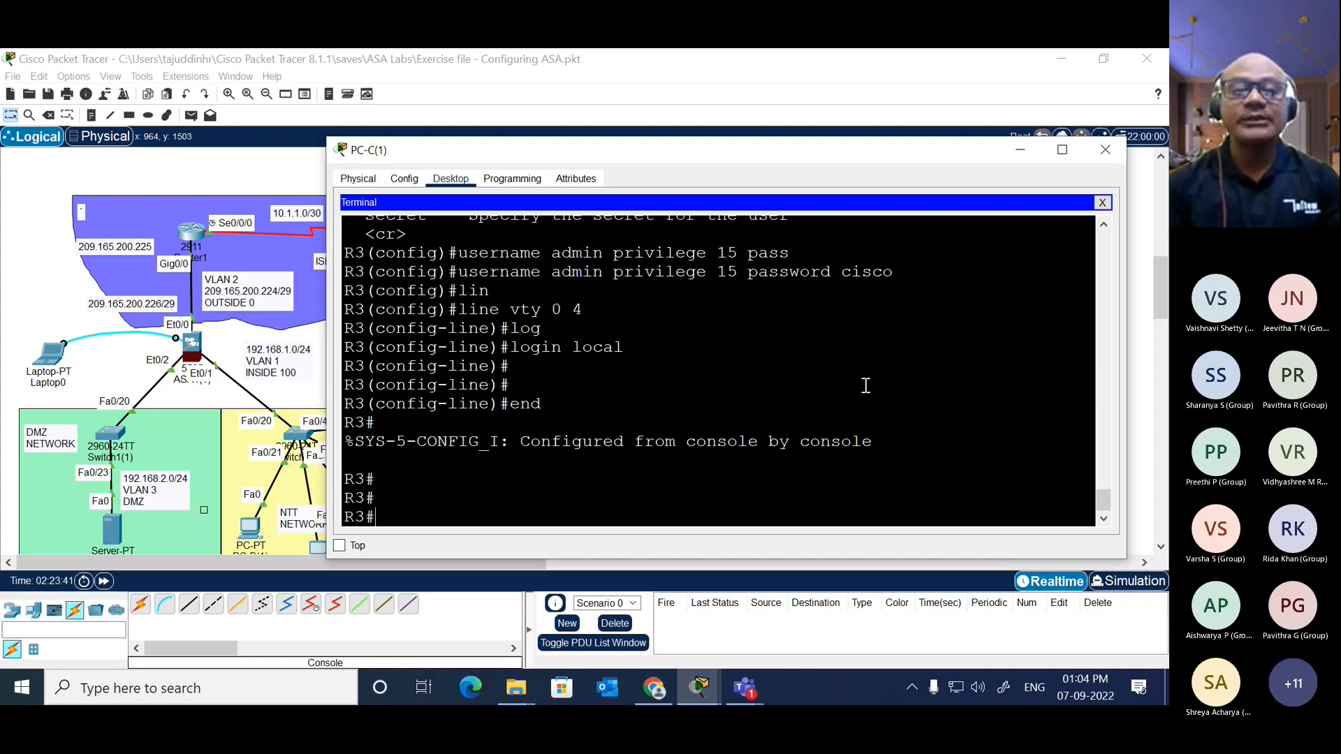
type("sh")
key("Tab")
type("ip ro")
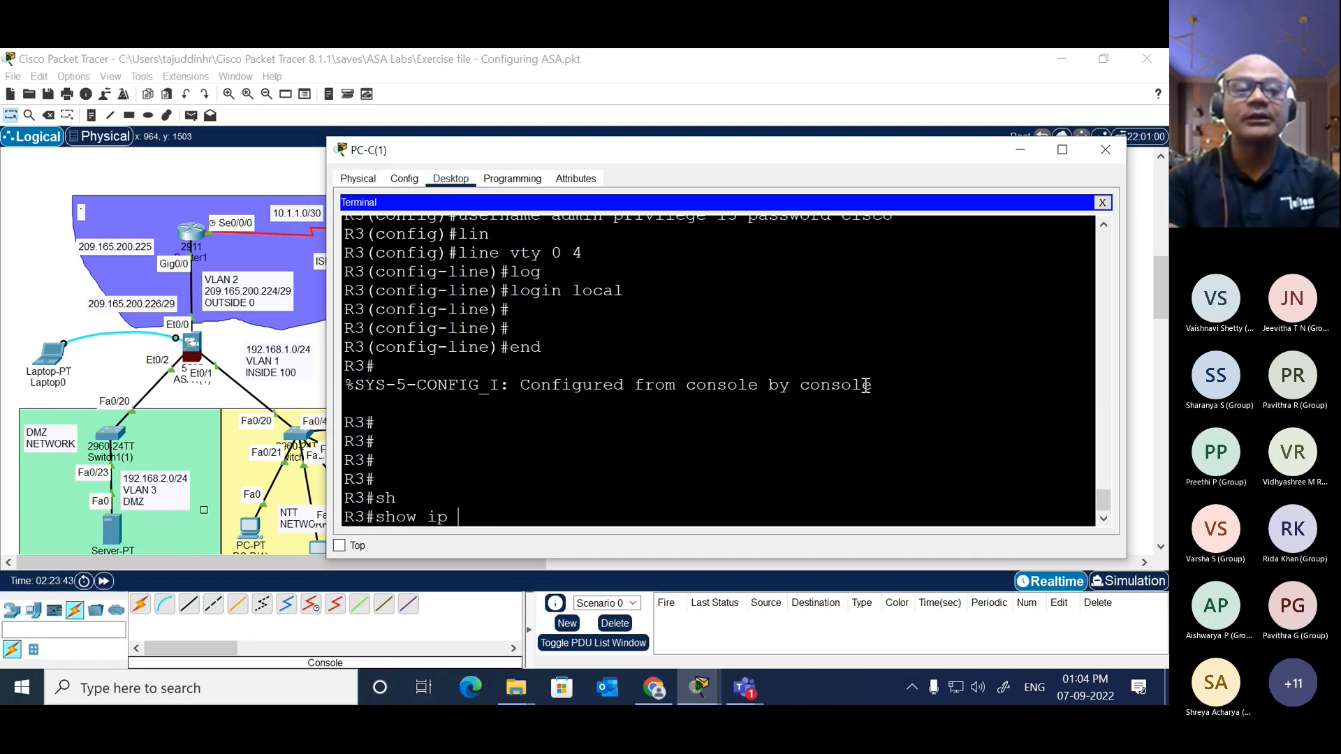
key("Tab")
key("Return")
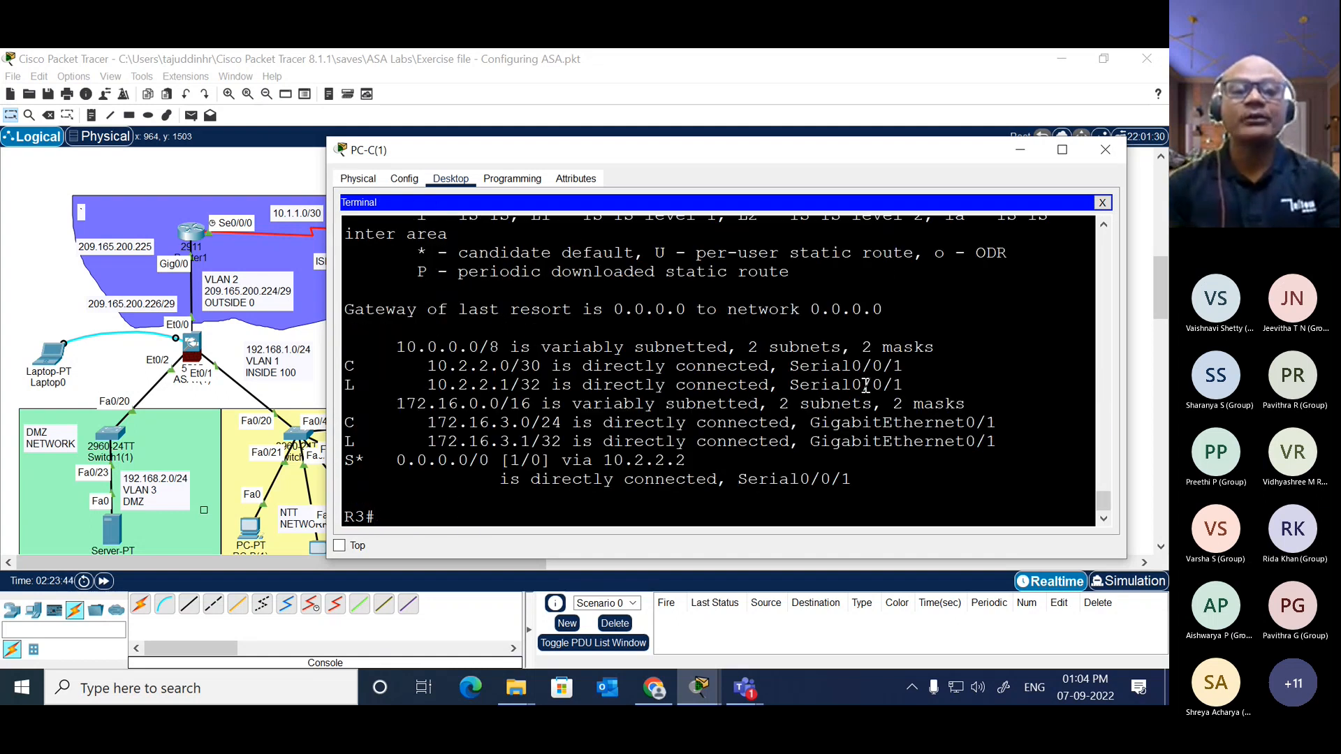
left_click(1102, 202)
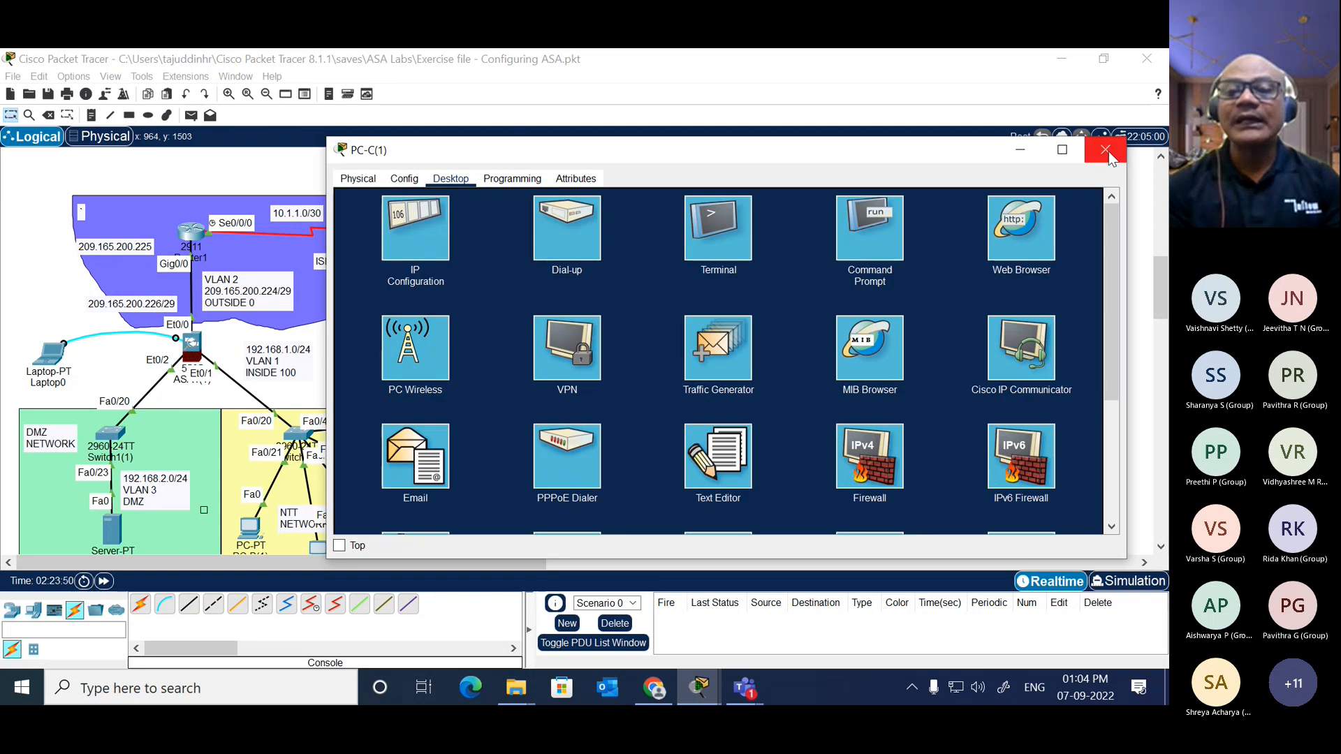
left_click(1105, 149)
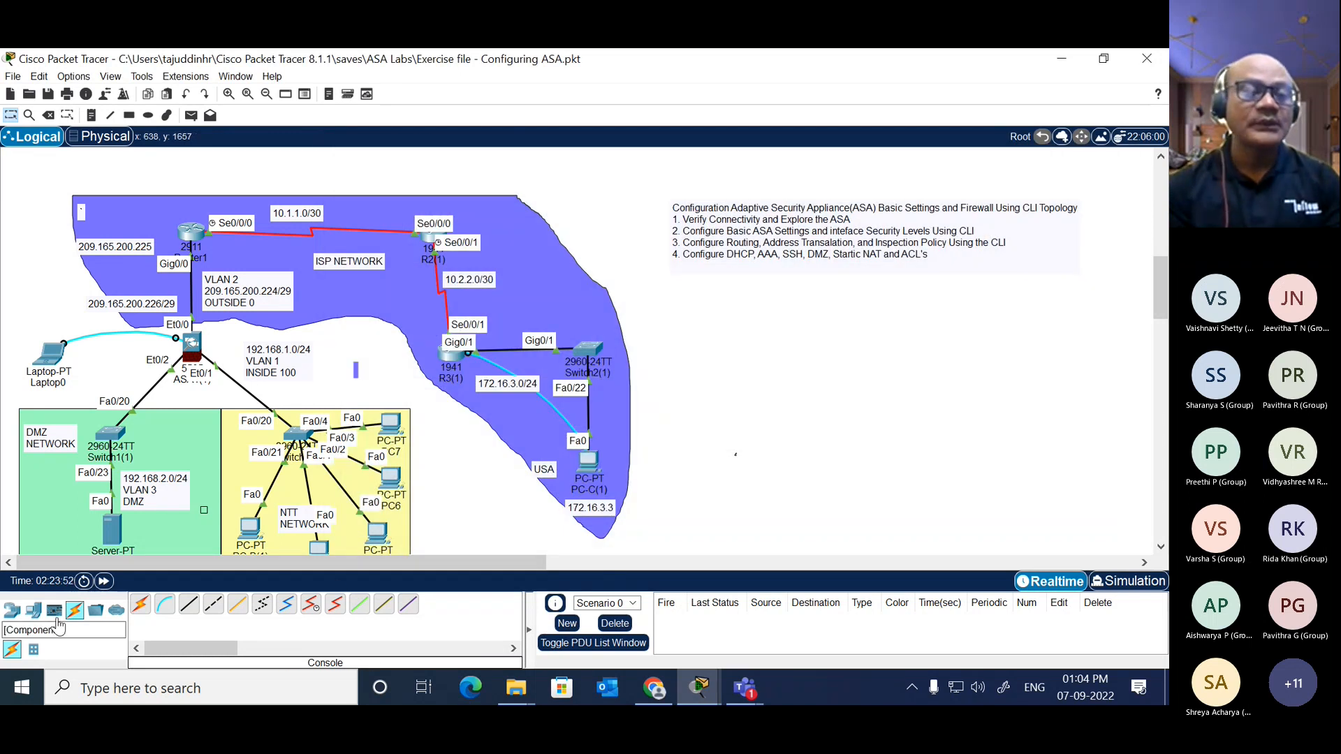
Step: Add a laptop below R3 in the USA network and connect it to Switch2 using the automatic connection type
left_click(33, 611)
left_click(164, 604)
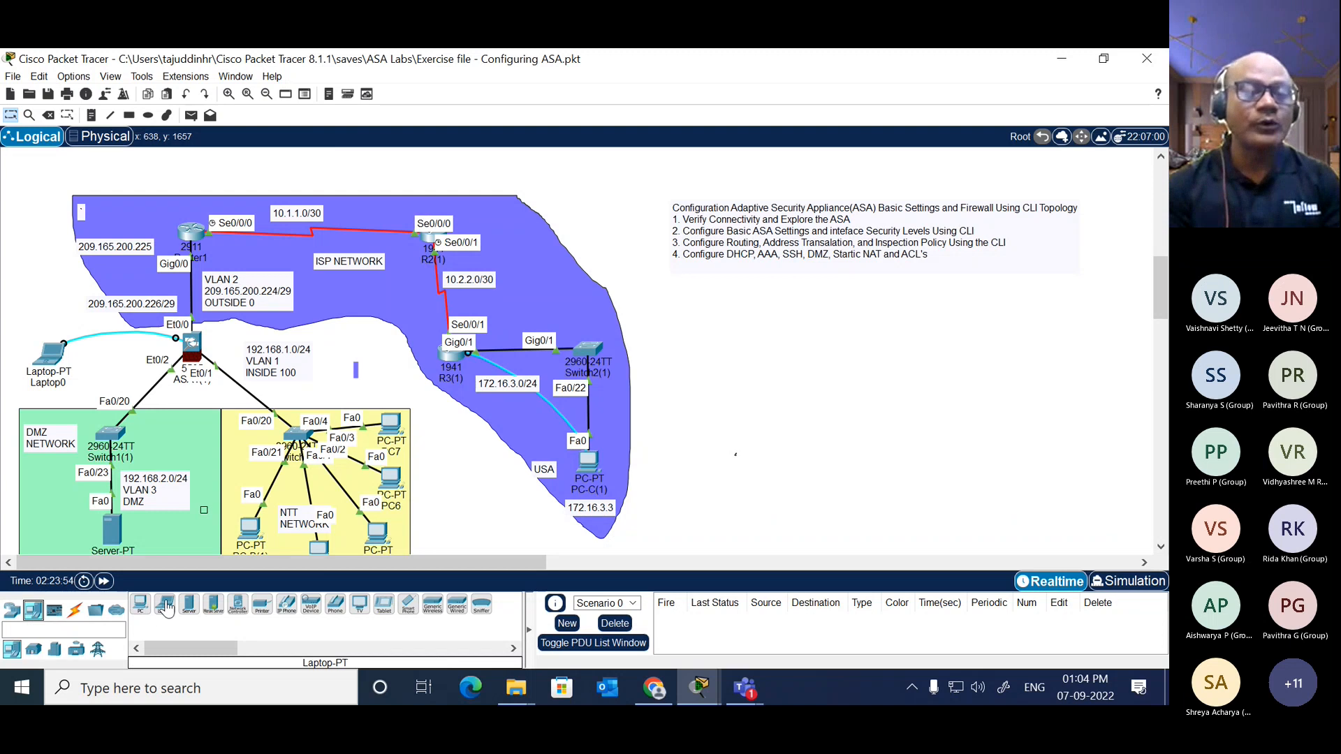
left_click(503, 440)
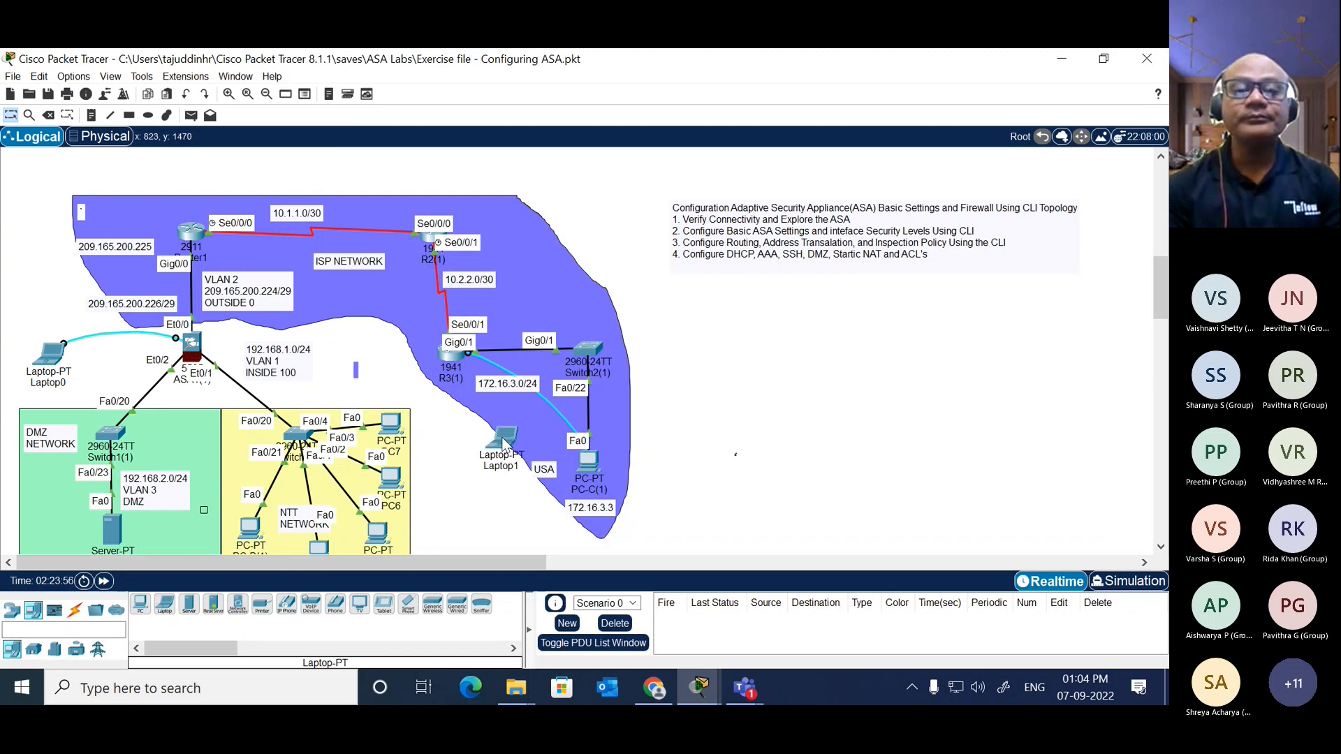
left_click(74, 610)
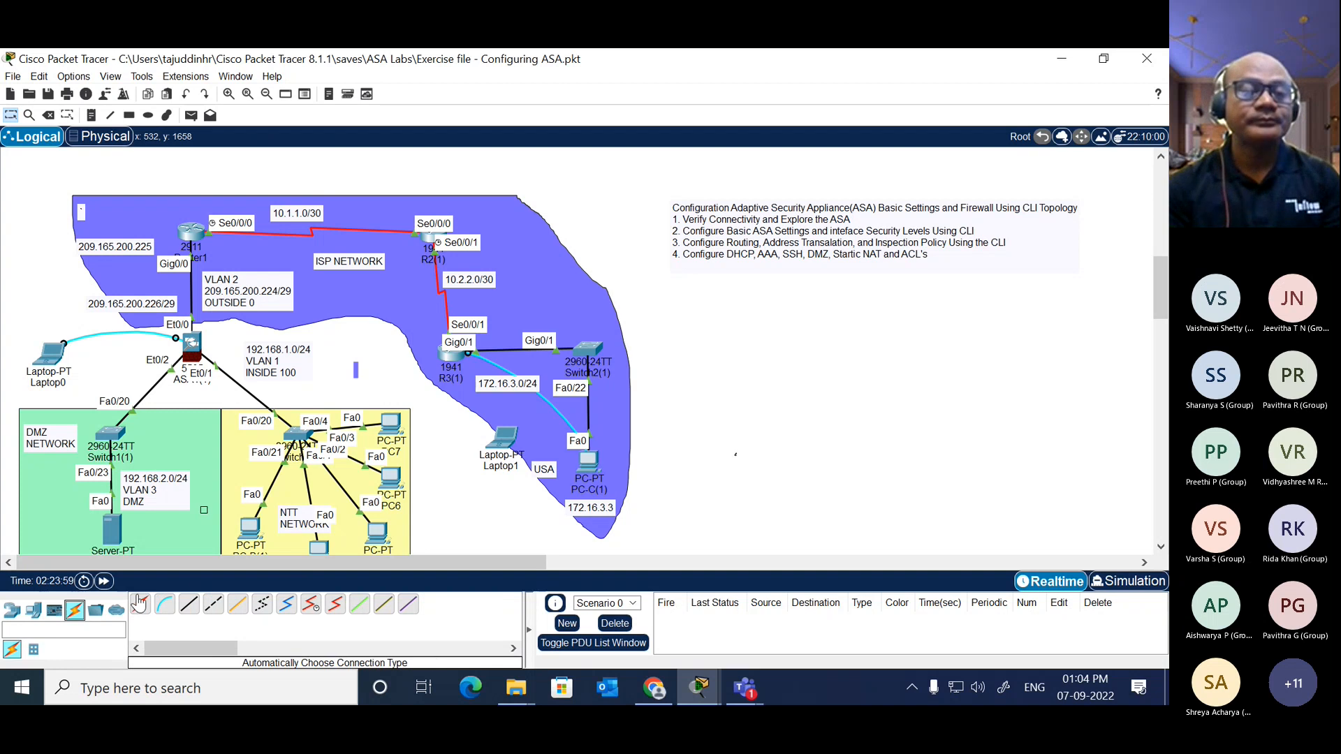
left_click(139, 603)
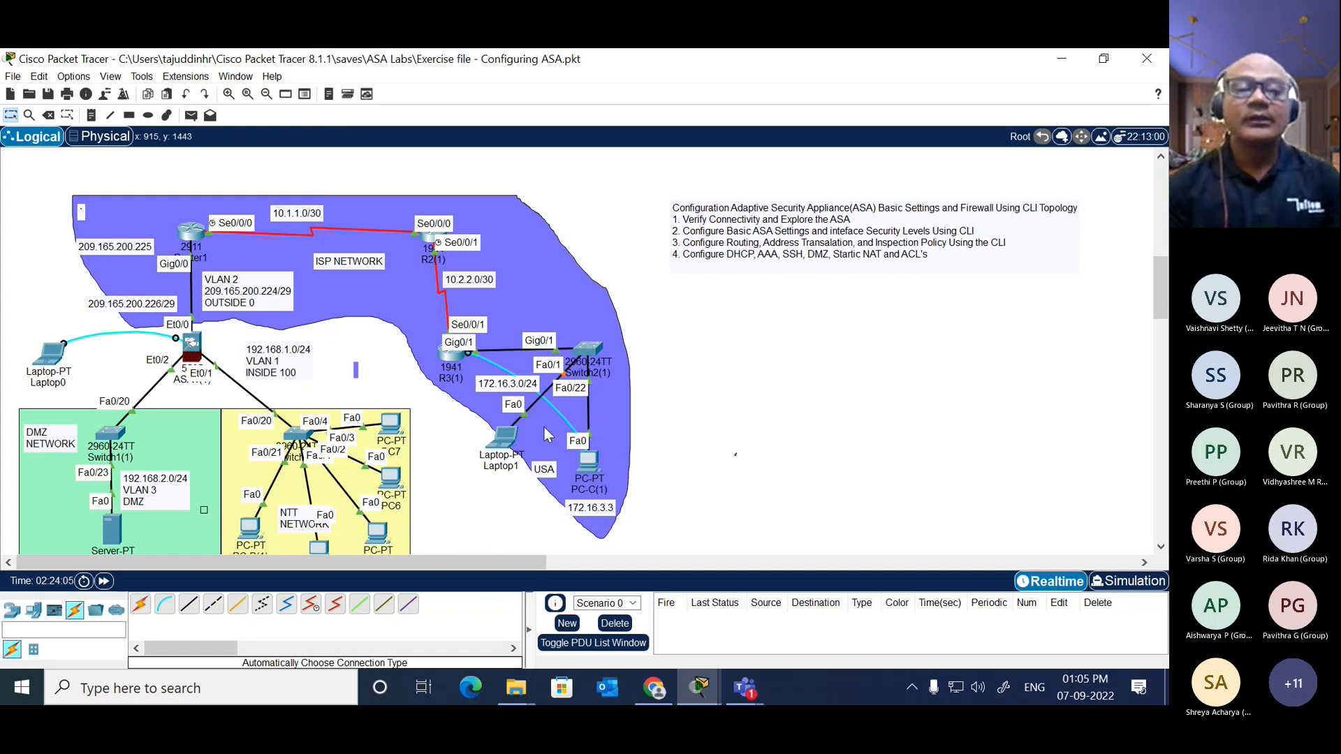
Step: Open Laptop1's IP configuration and set its static IPv4 address to 172.16.3.5
left_click(504, 440)
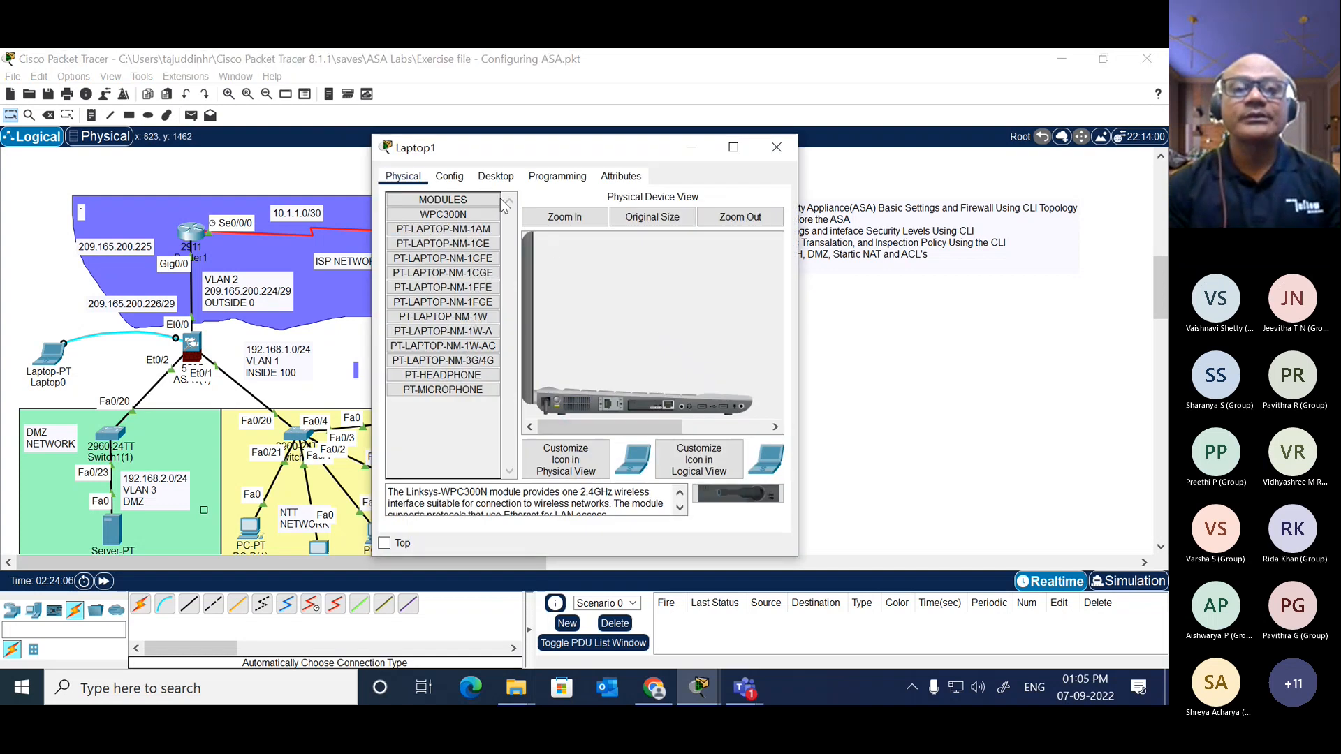
left_click(495, 179)
left_click(443, 206)
left_click(547, 273)
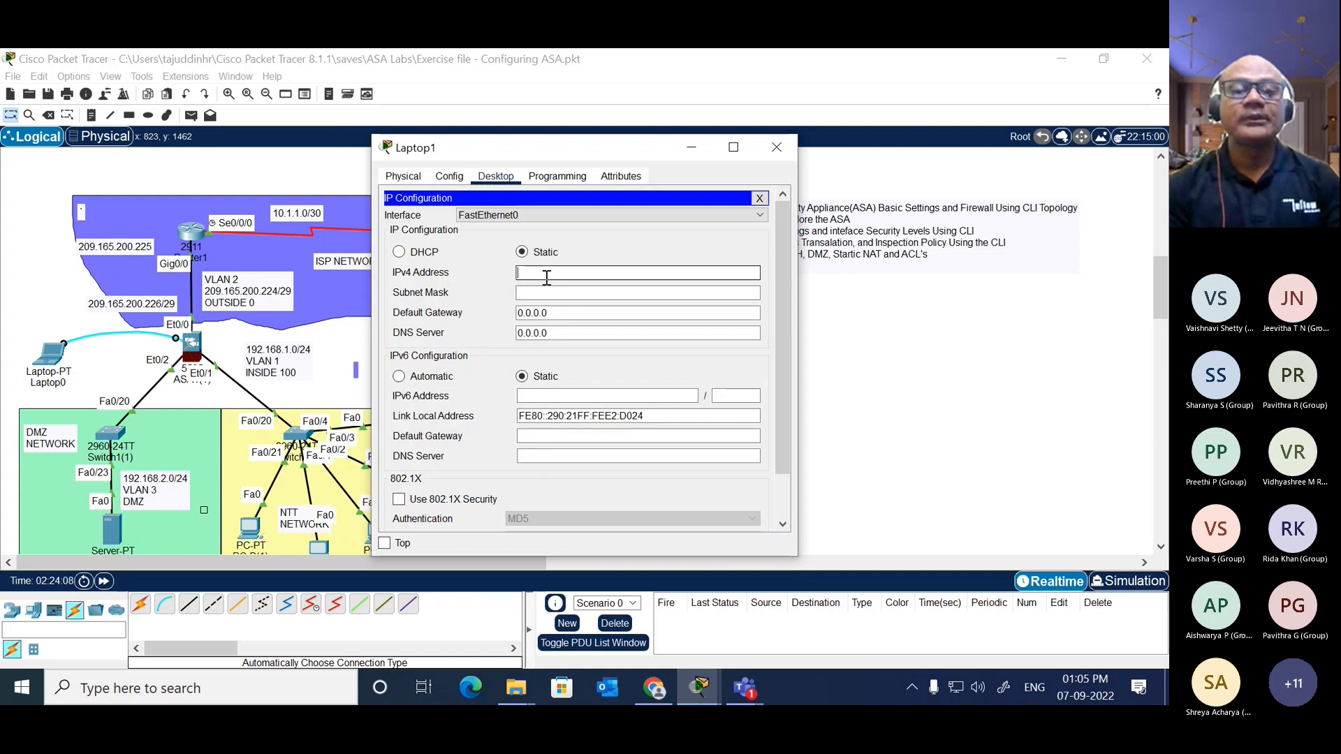
type("1")
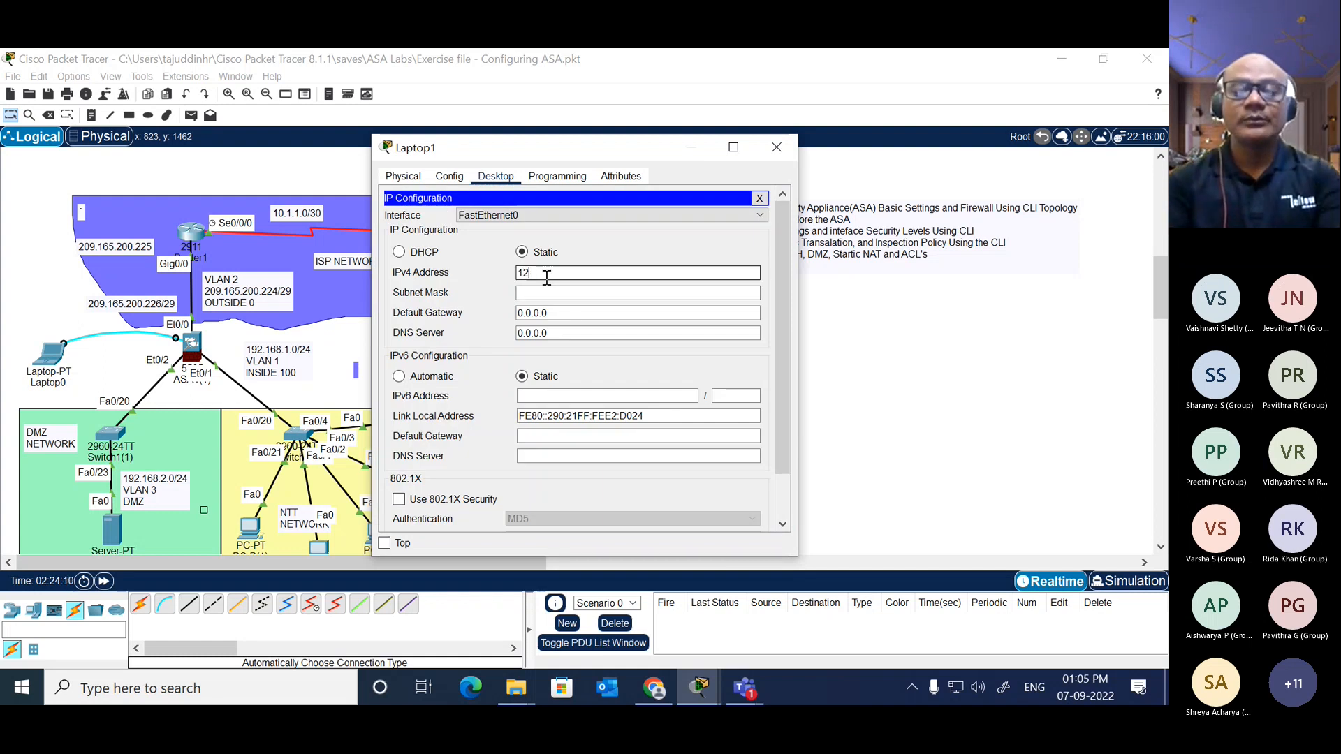
type("72.16")
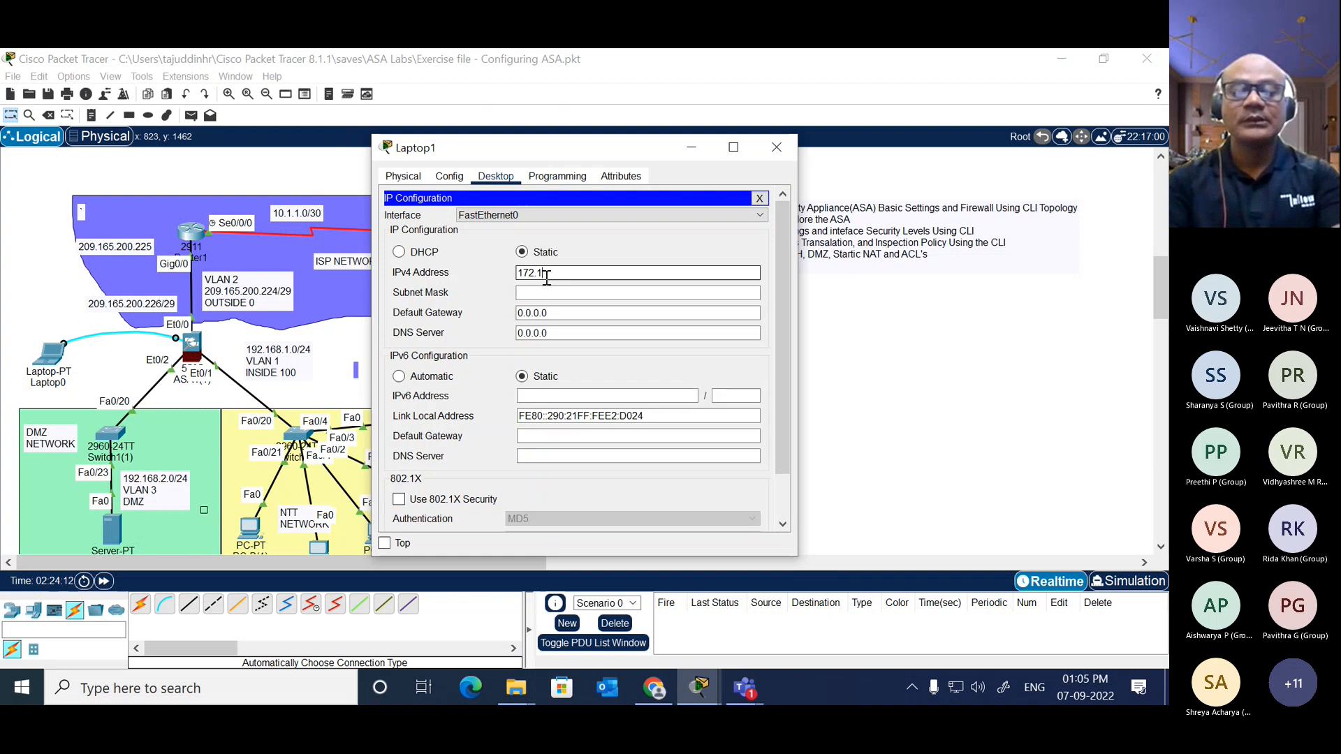
type(".3.5")
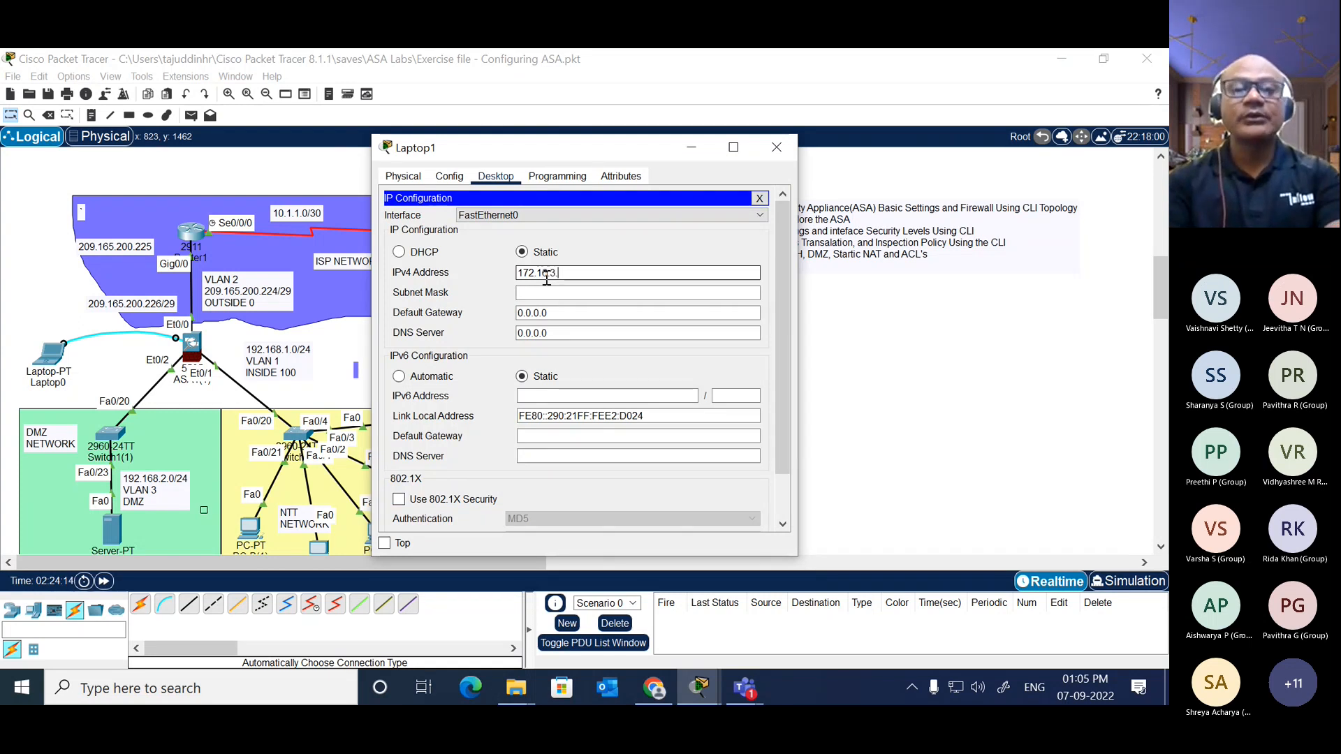
Step: Accept the 255.255.0.0 subnet mask for Laptop1, set its default gateway to 172.16.3.1, and close the IP configuration
key("Tab")
key("Tab")
type("1")
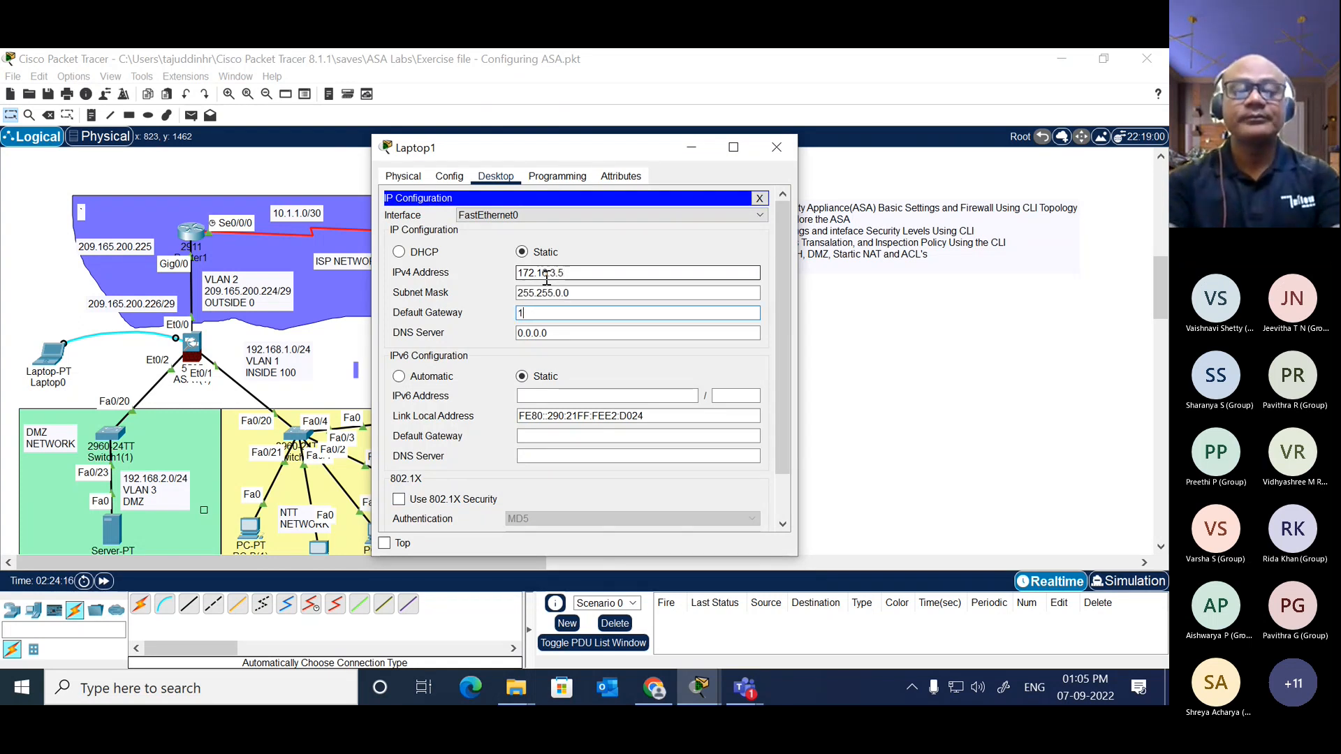
type("72.1")
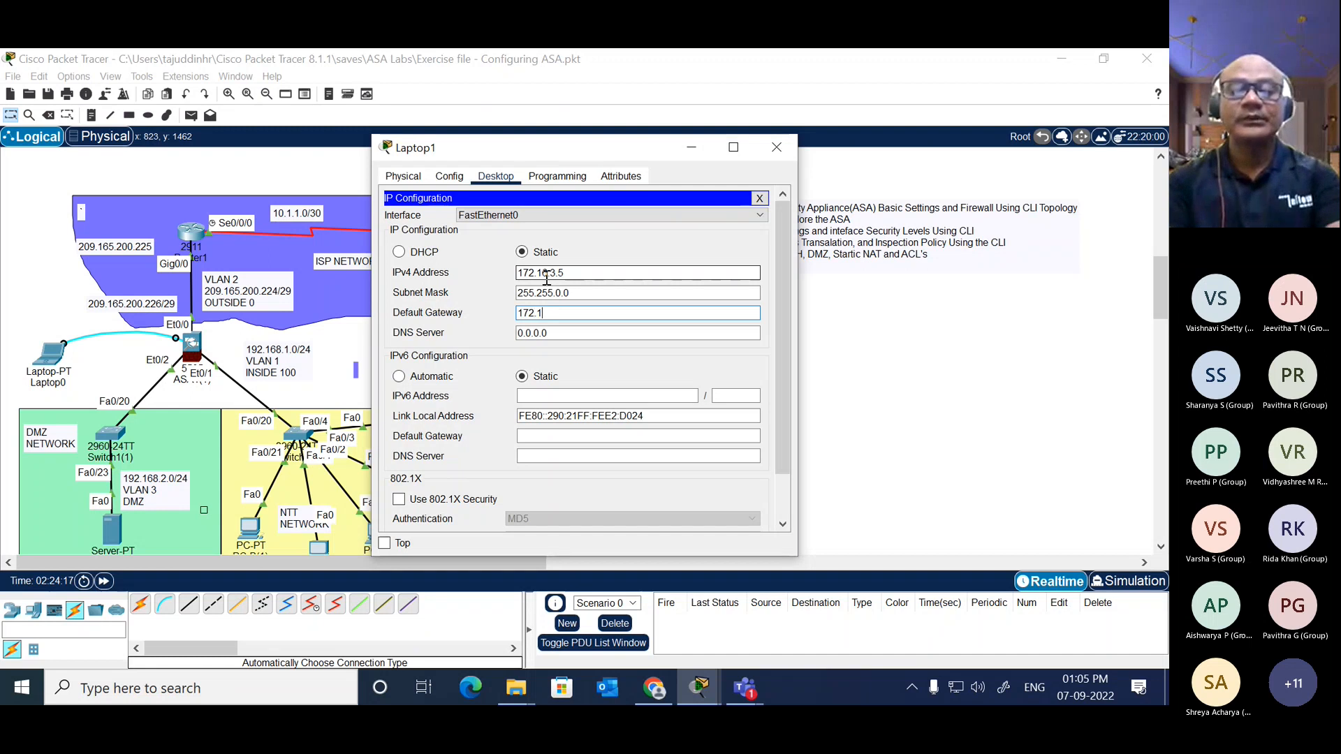
type("6.")
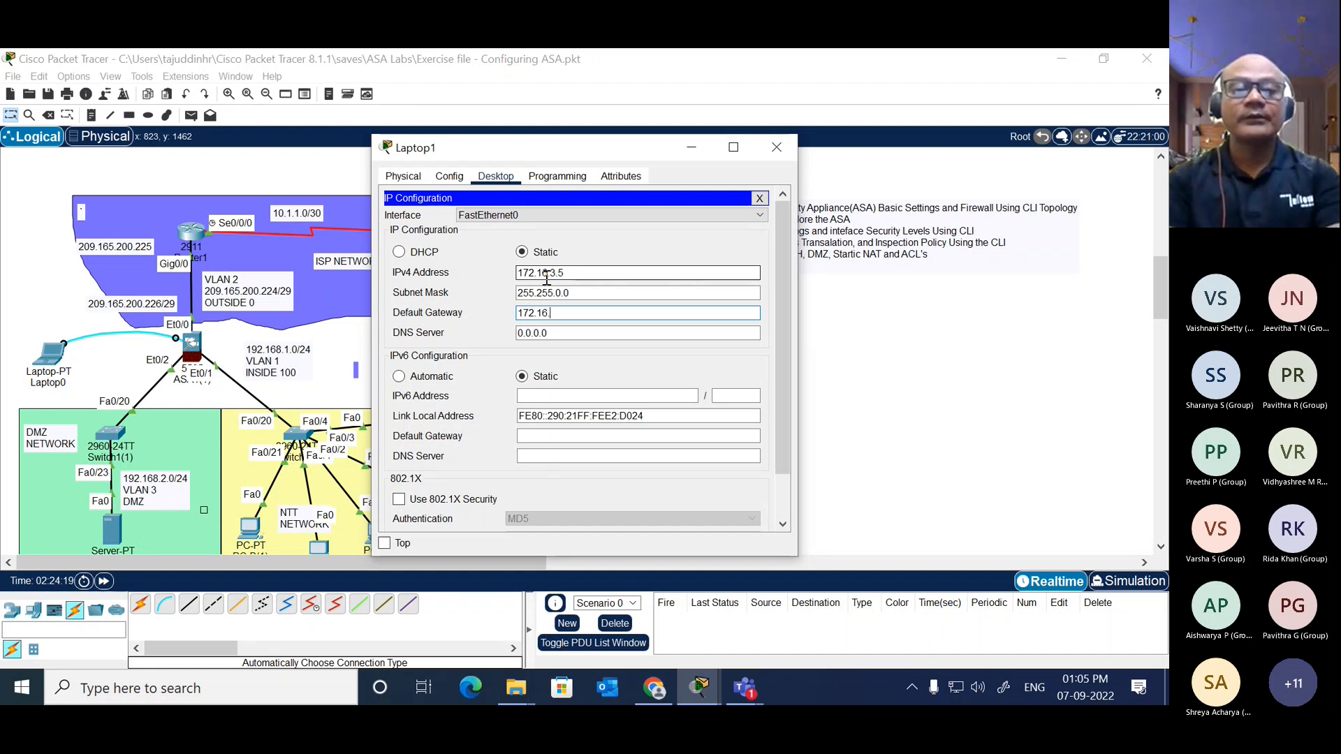
type("3.1")
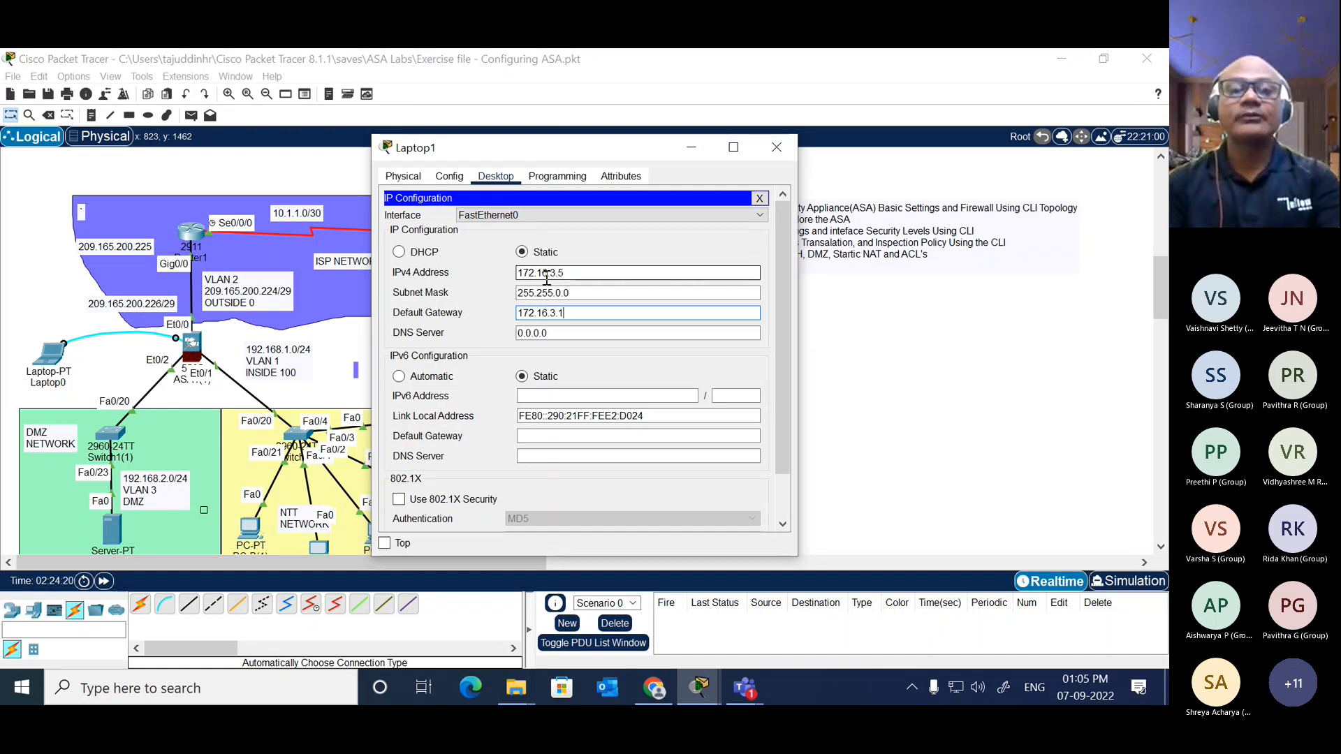
left_click(759, 199)
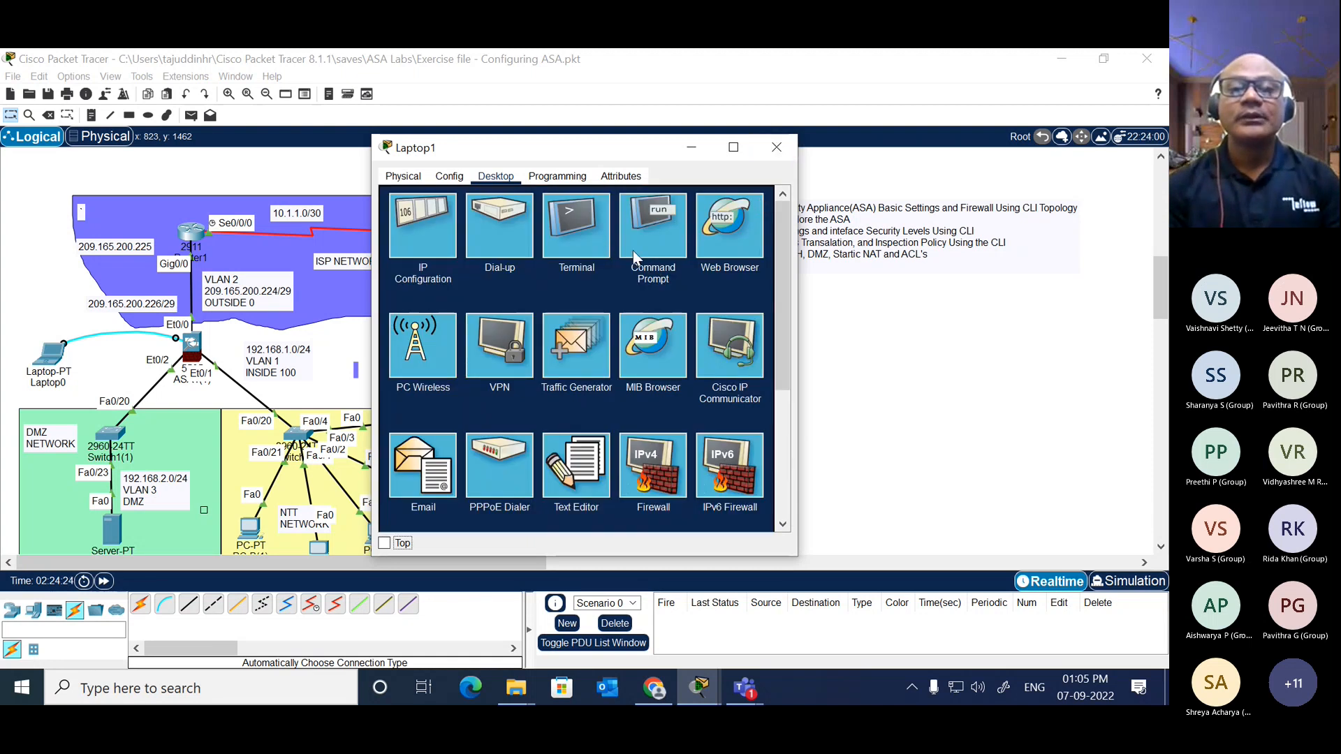
Step: Open Laptop1's console terminal with the default port settings, enlarge and reposition the window to examine it, and close the terminal
left_click(578, 232)
left_click(732, 326)
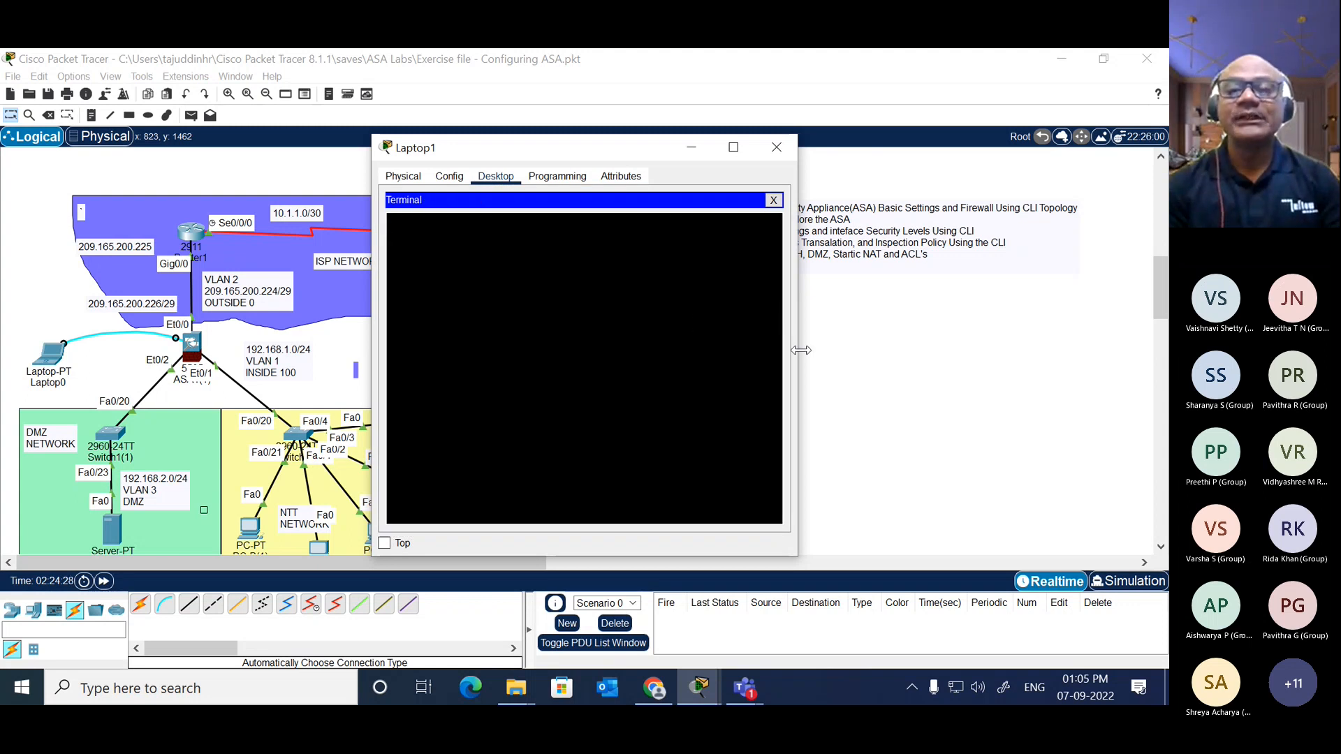
left_click_drag(797, 349, 1080, 349)
left_click_drag(796, 155, 912, 148)
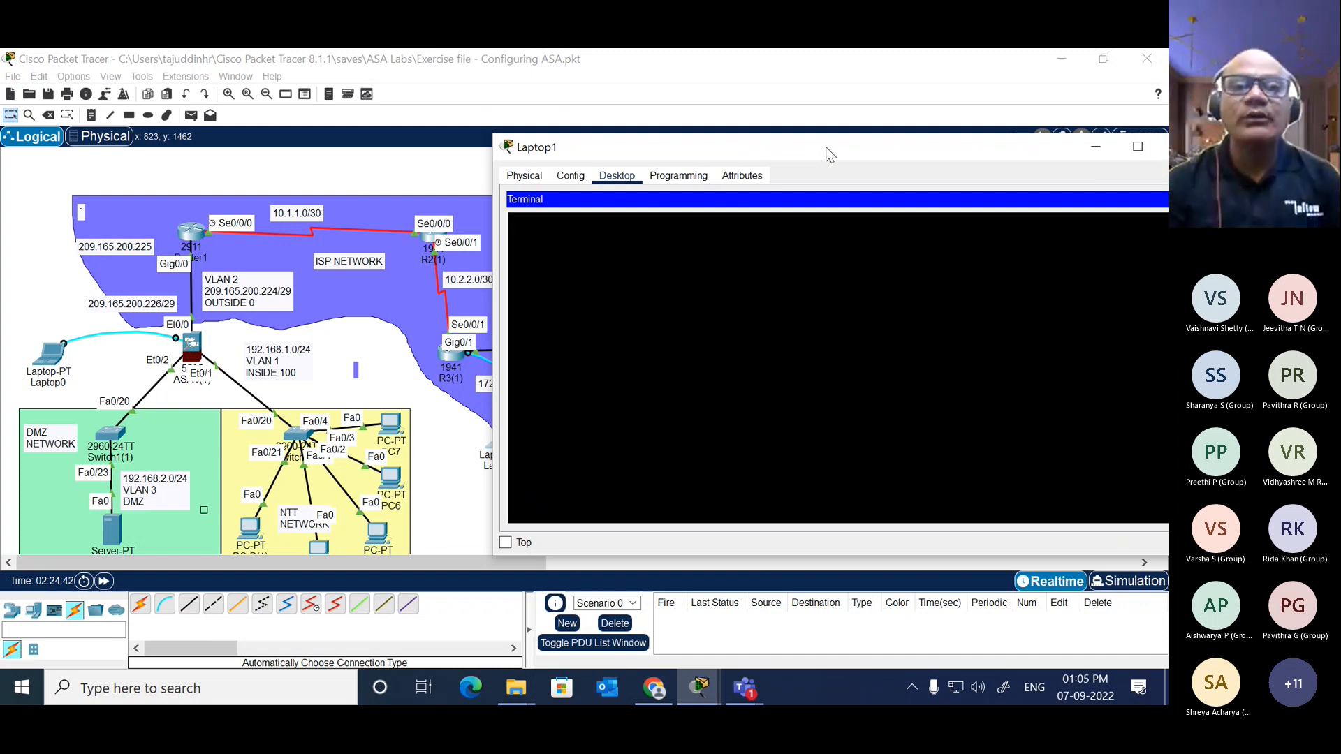
left_click_drag(839, 144, 694, 128)
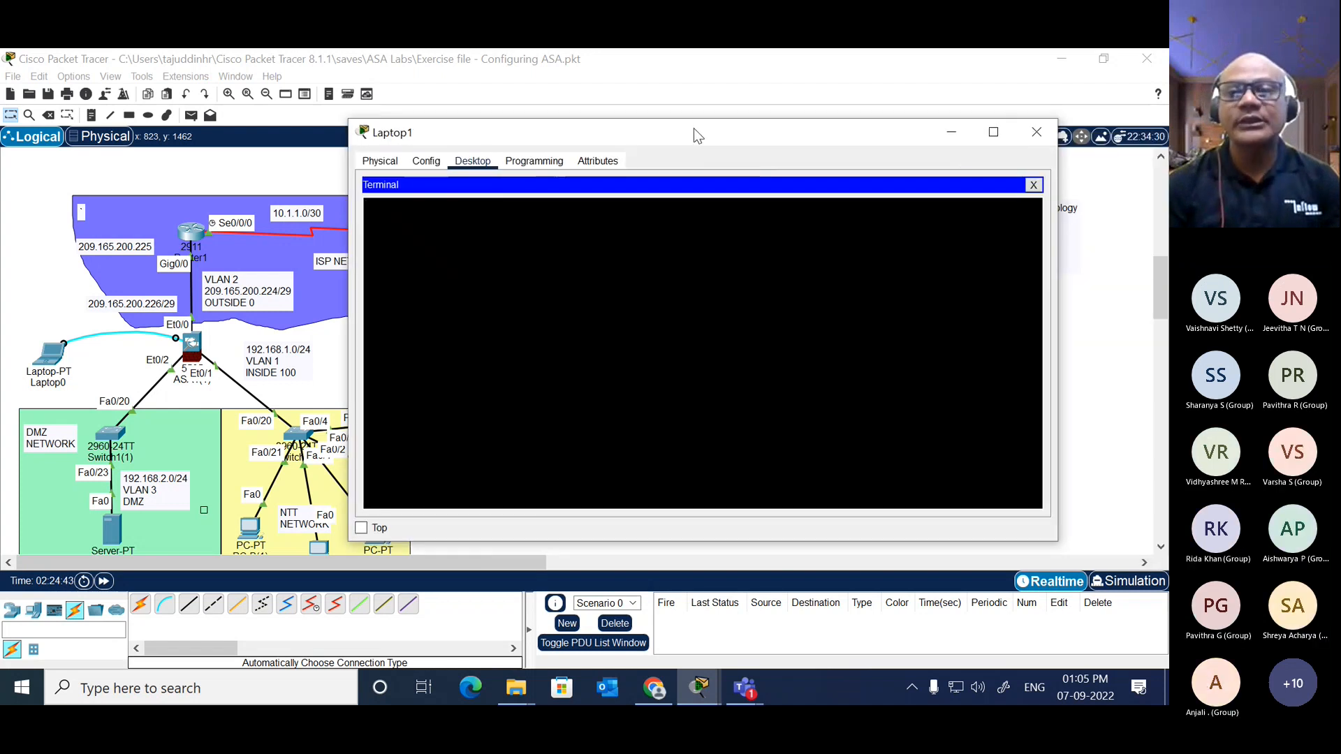
left_click(1033, 186)
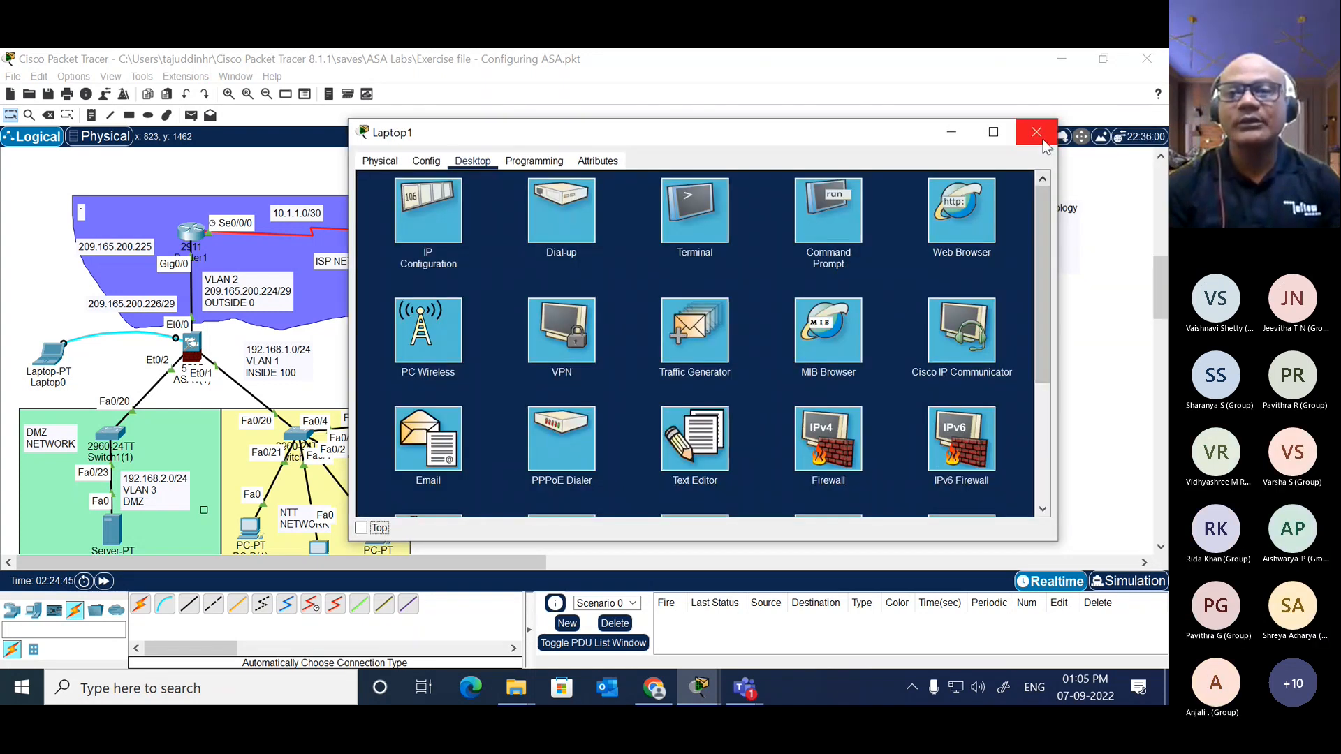
Step: Open Laptop1's command prompt and start a Telnet session to R3 at 172.16.3.1
left_click(825, 206)
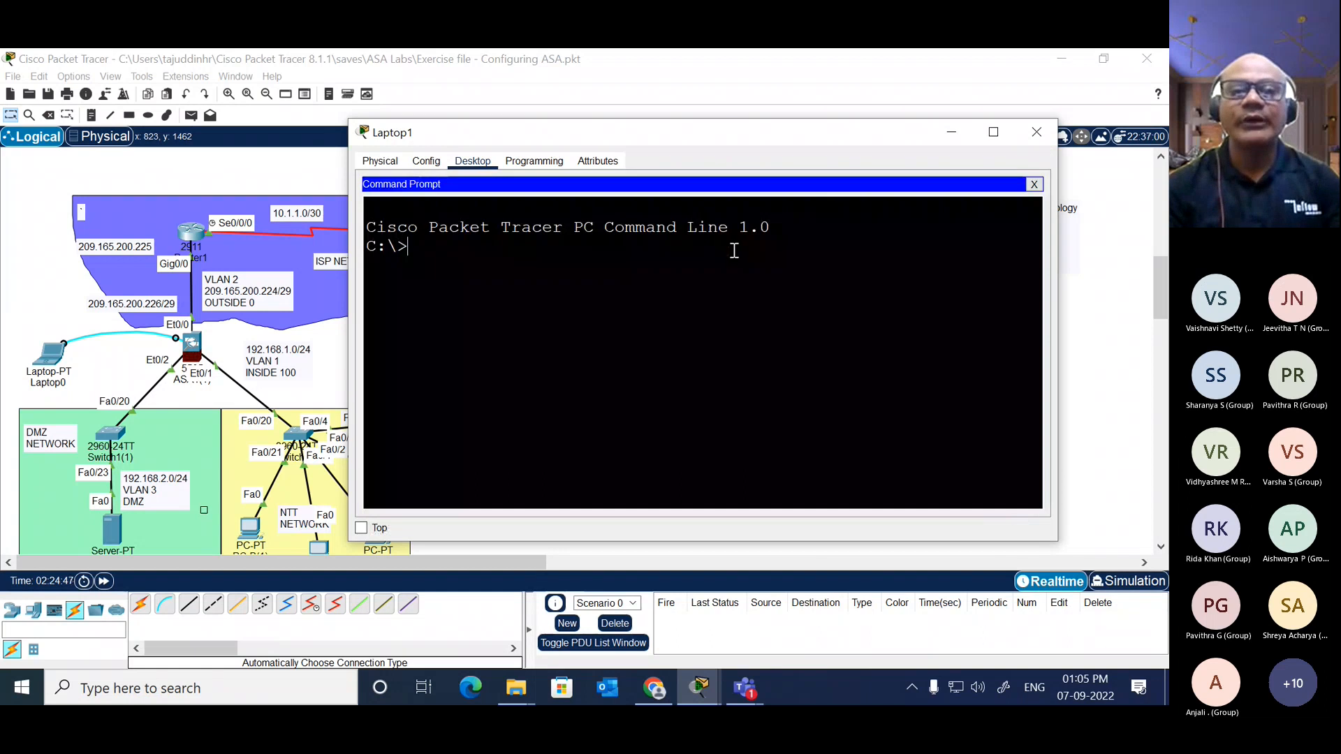
type("tel")
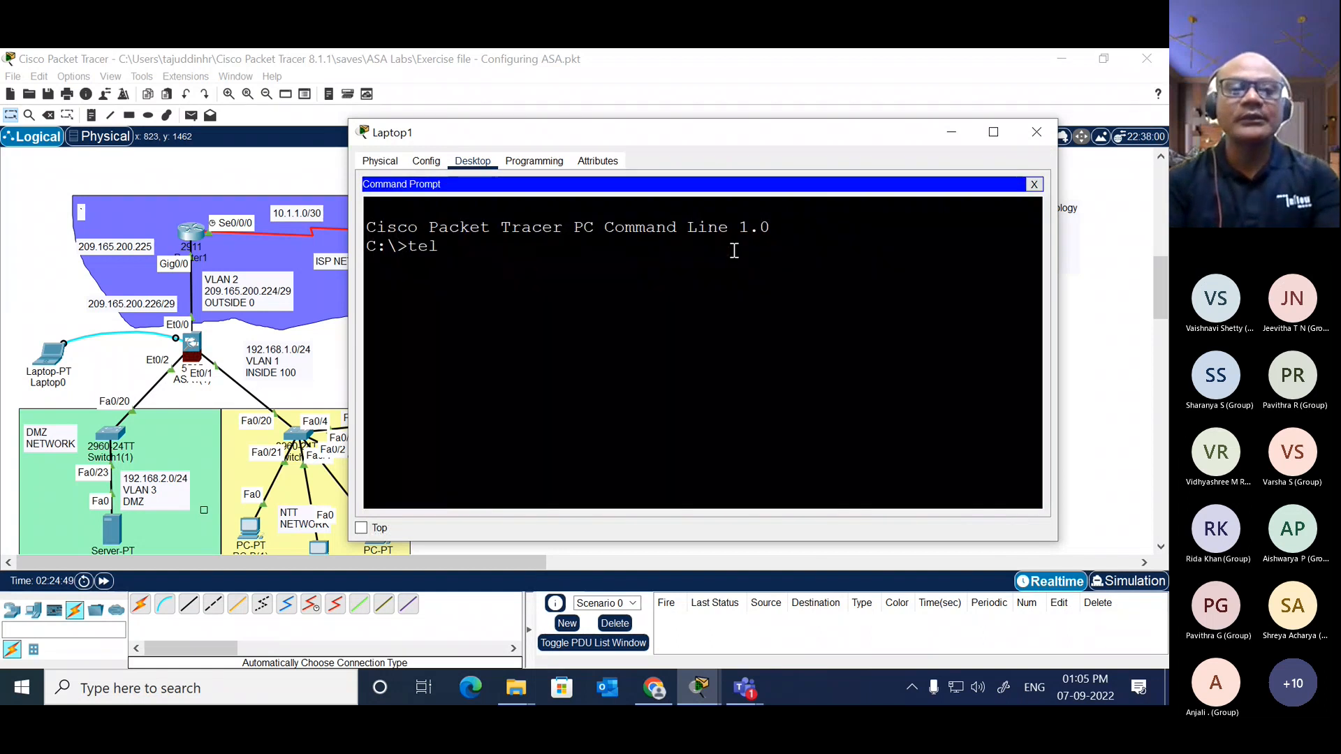
type("net")
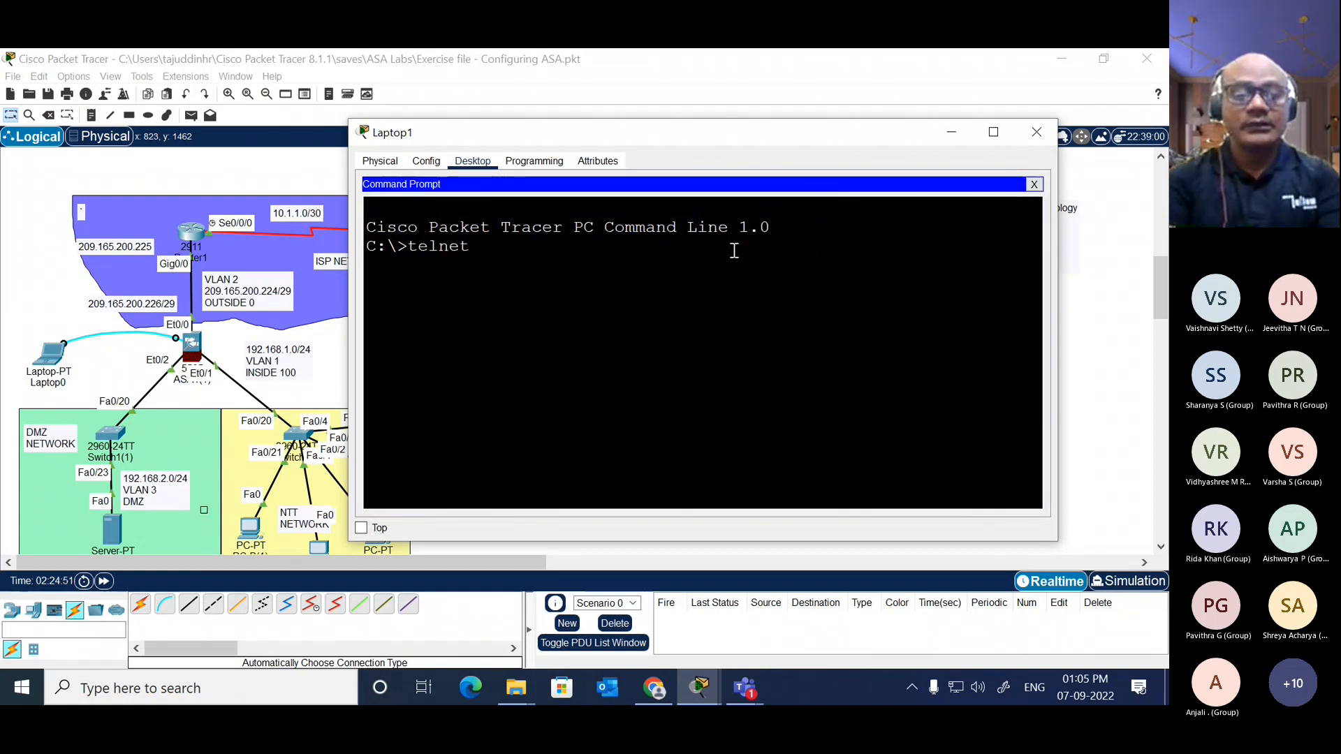
type(" 172.1")
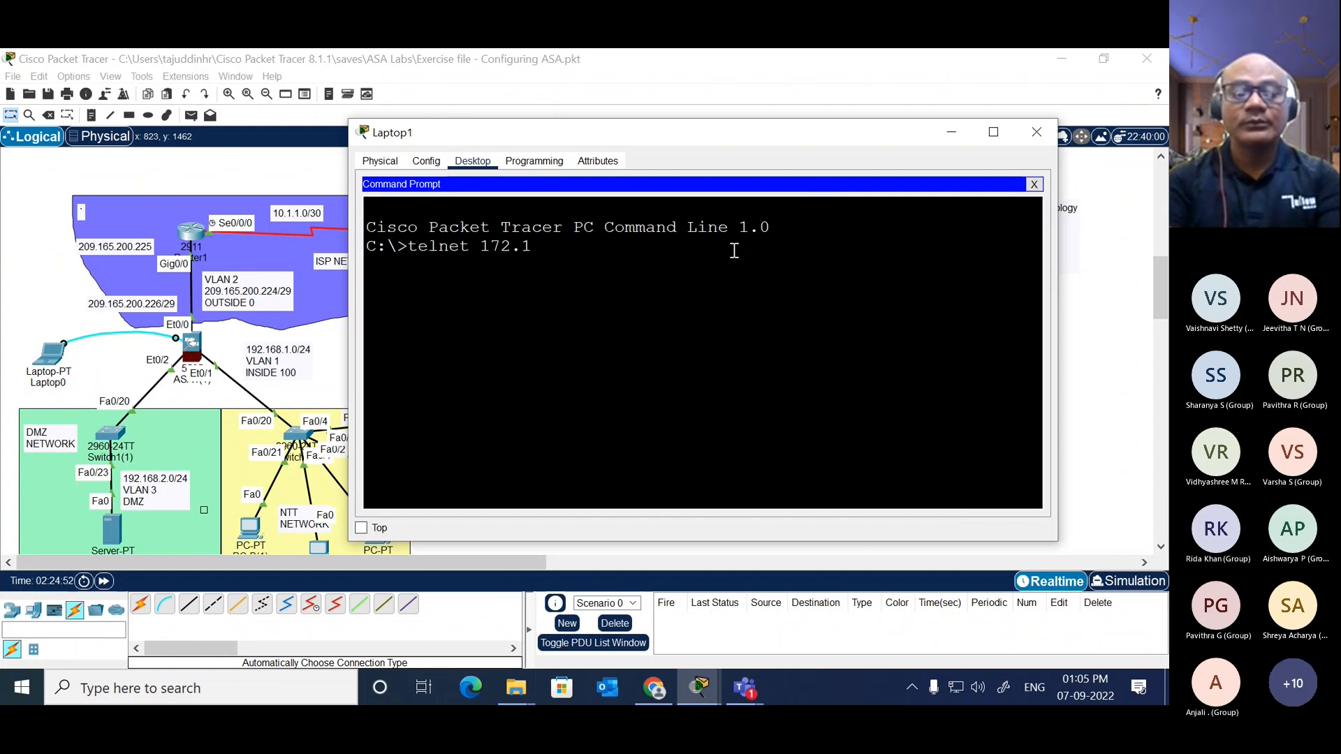
type("6.3.1")
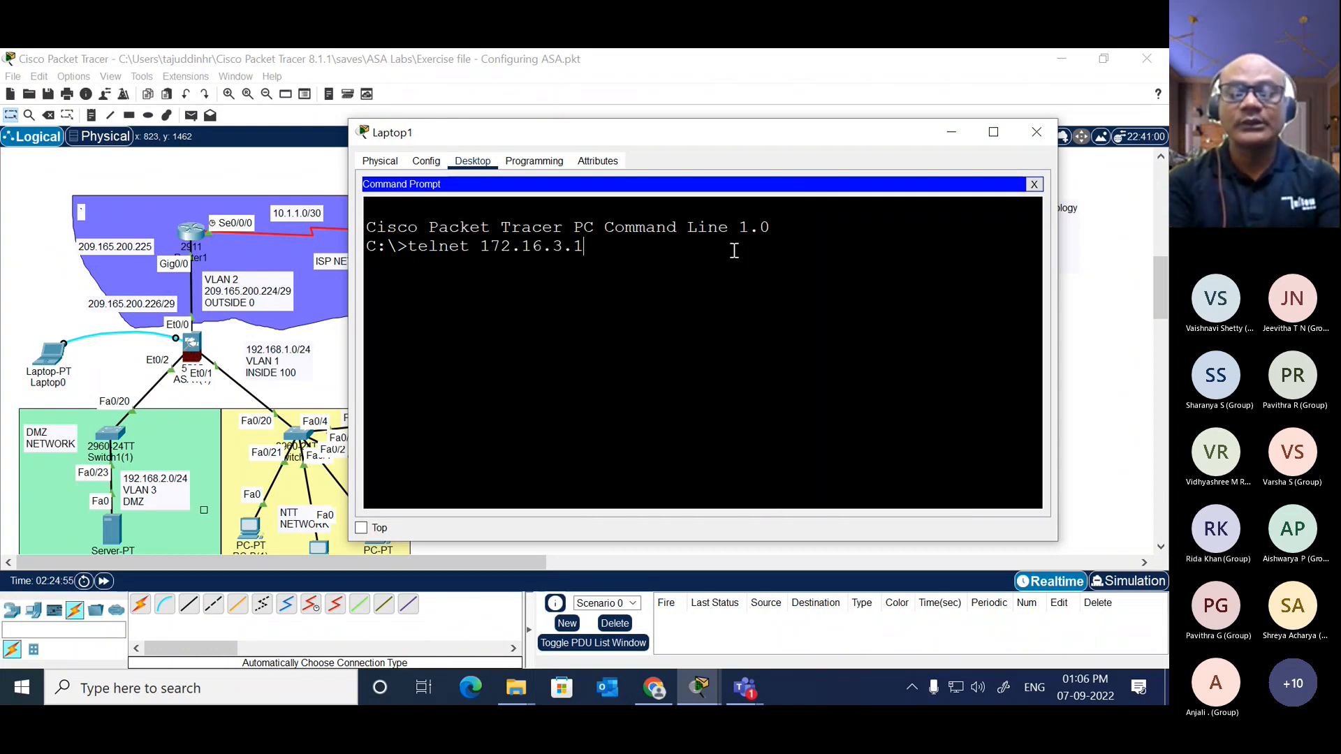
key("Return")
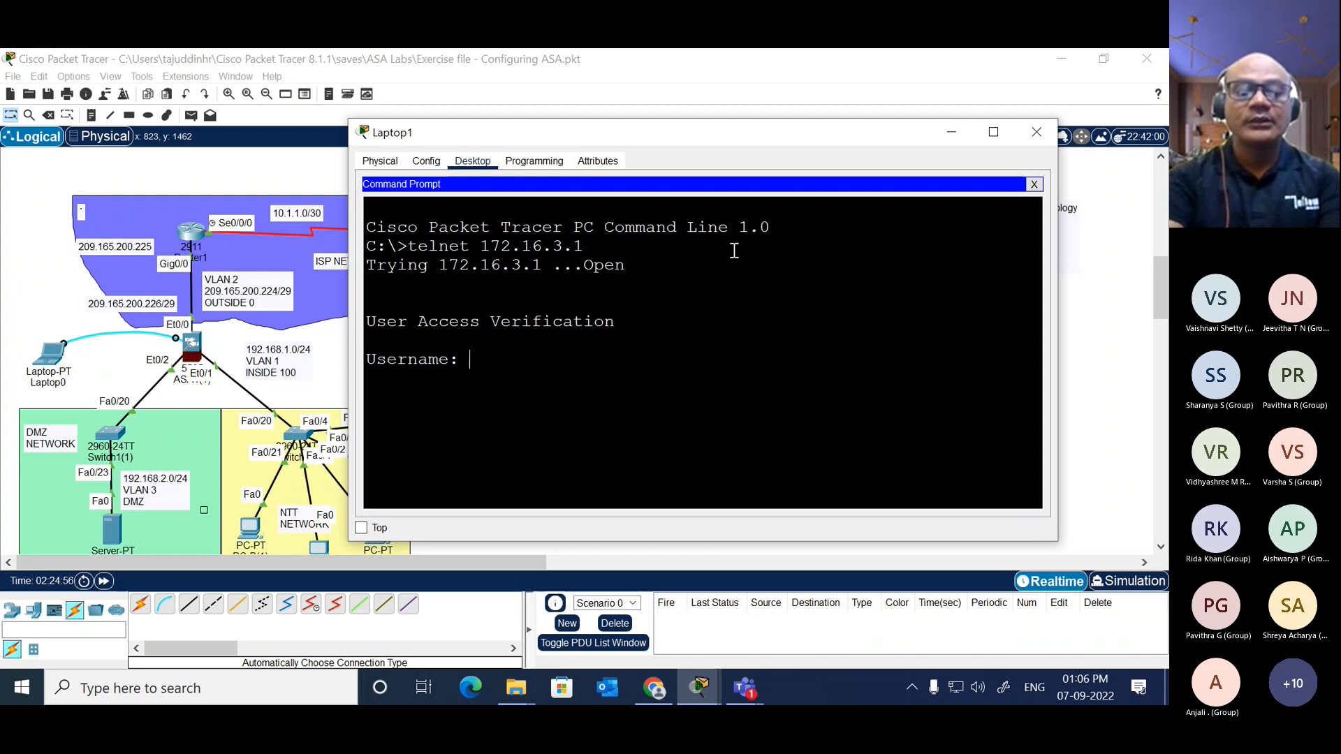
Step: Try to log in to R3 over Telnet as admin with the account password
type("admin")
key("Return")
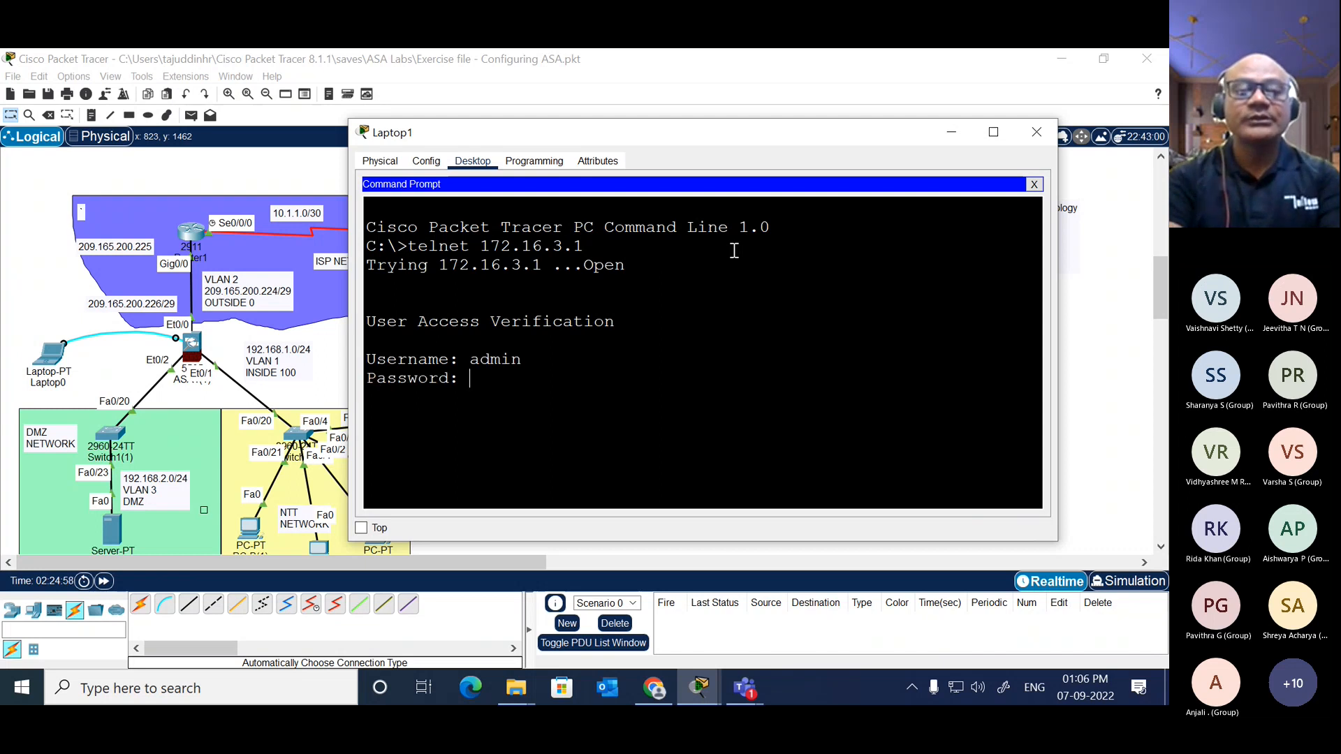
key("Return")
key("Return")
key("Return")
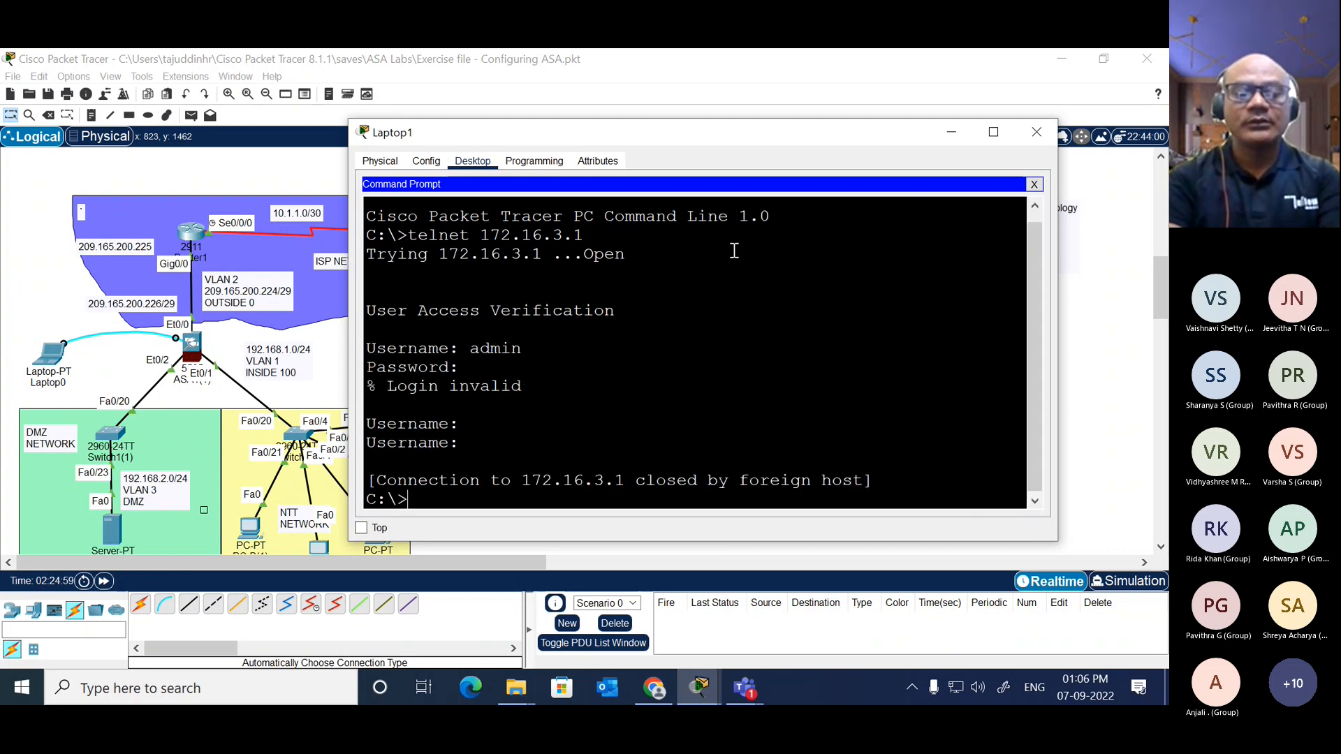
Step: Reconnect to 172.16.3.1 over Telnet and log in as admin, entering the account password
key("Up")
key("Return")
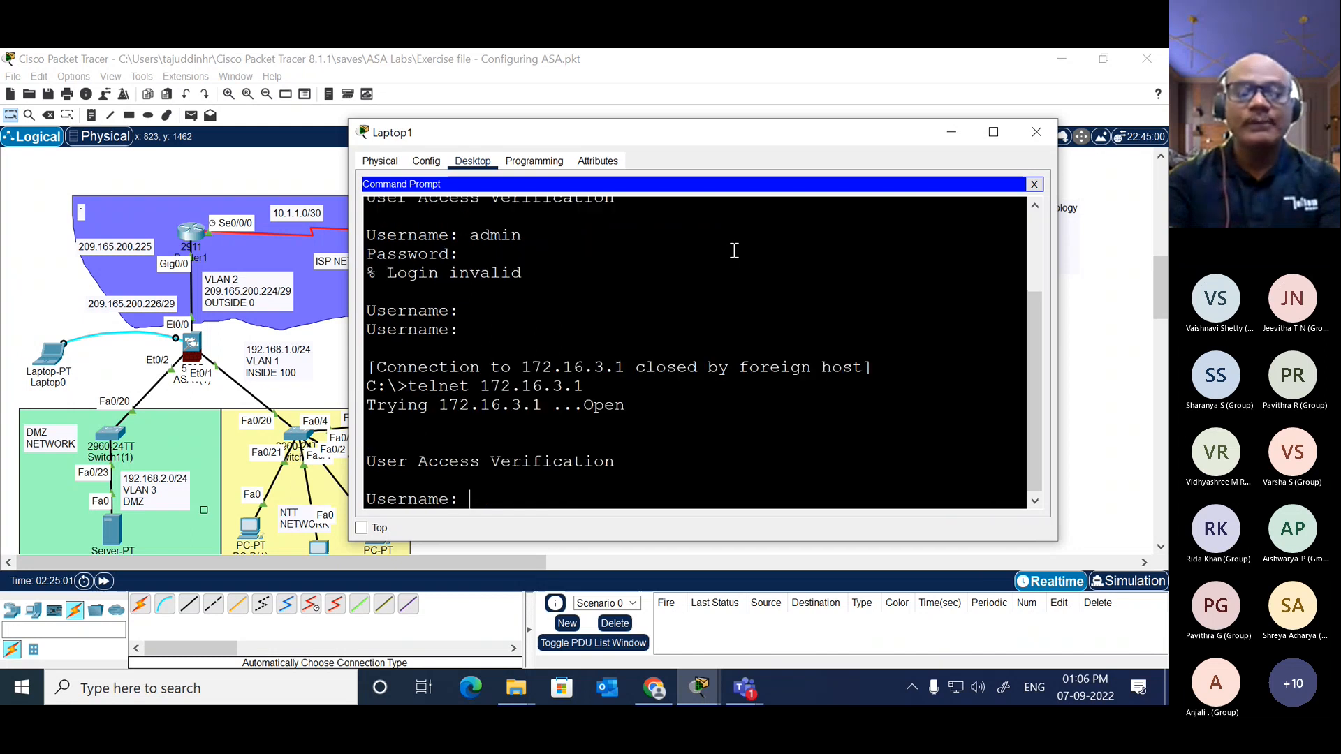
type("admin")
key("Return")
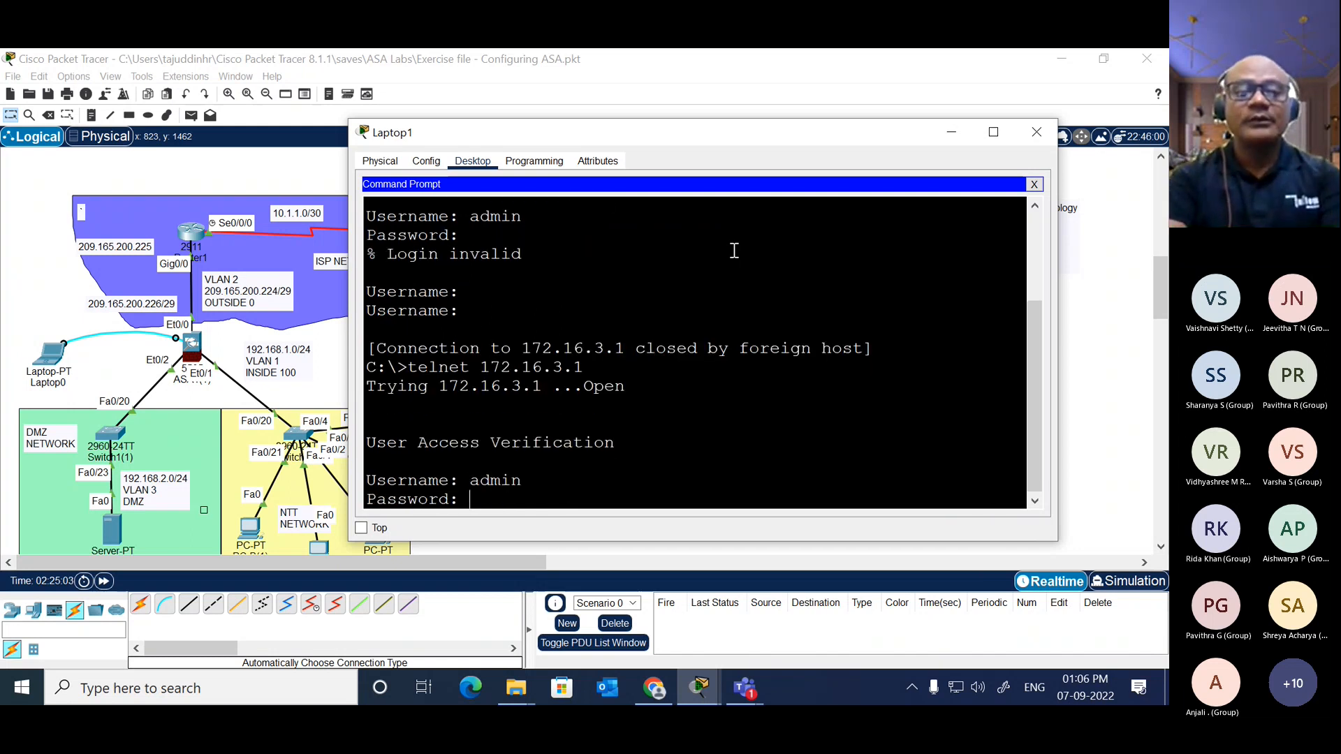
key("Return")
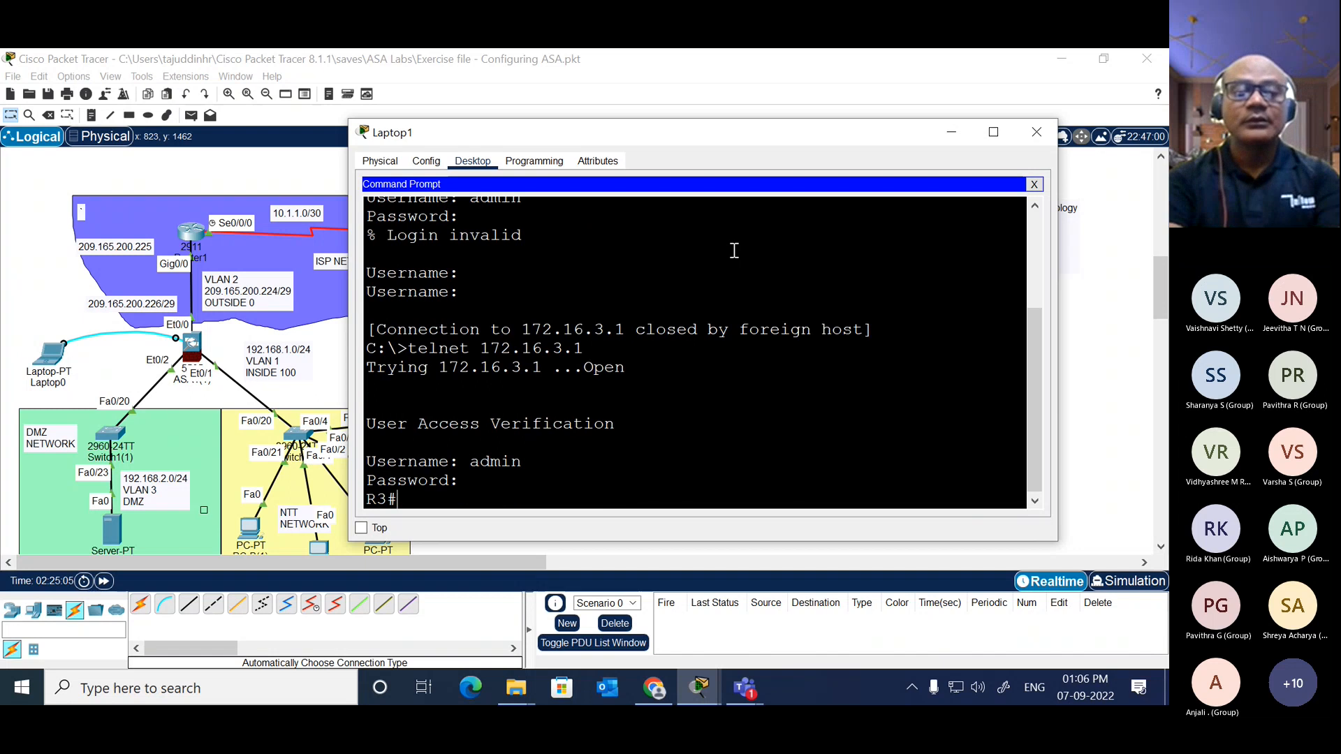
Step: Show R3's brief IP interface summary in Laptop1's Telnet session and widen the window to examine it
key("Return")
type("sh")
key("Tab")
type("ip in")
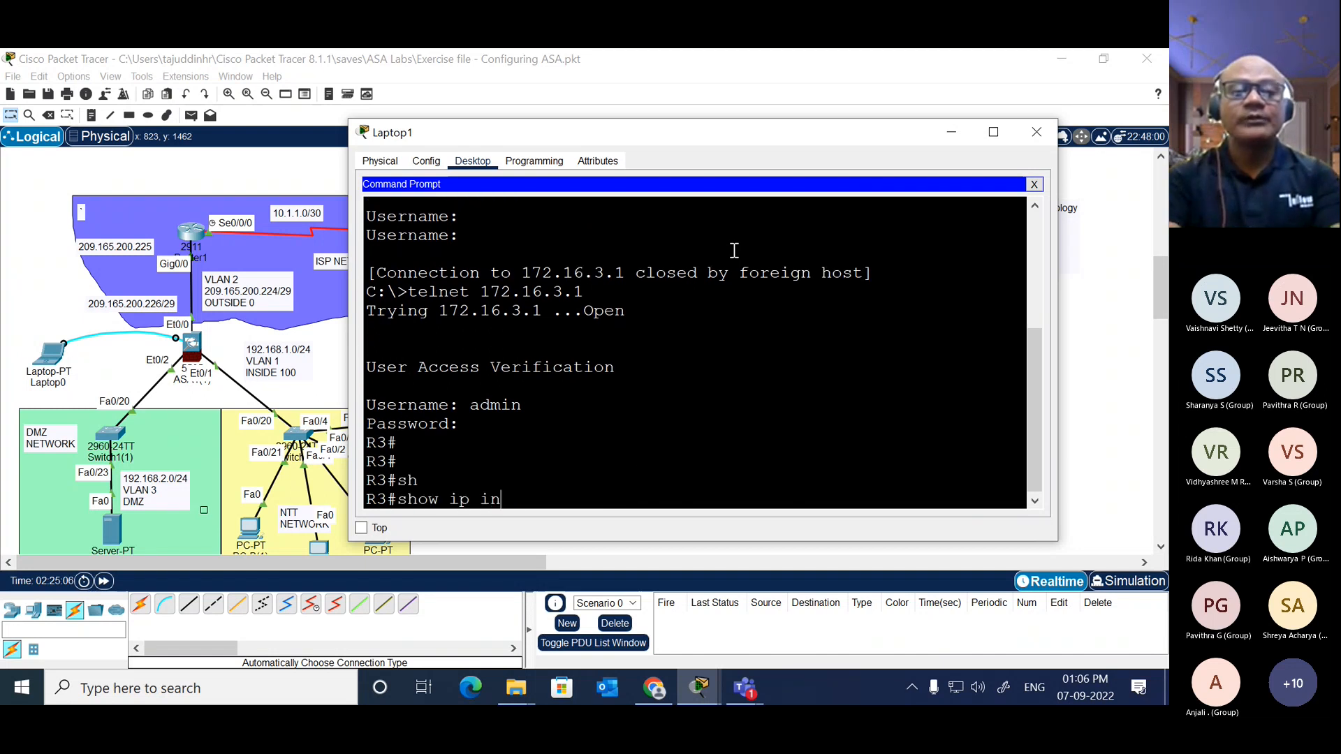
type("t br")
key("Return")
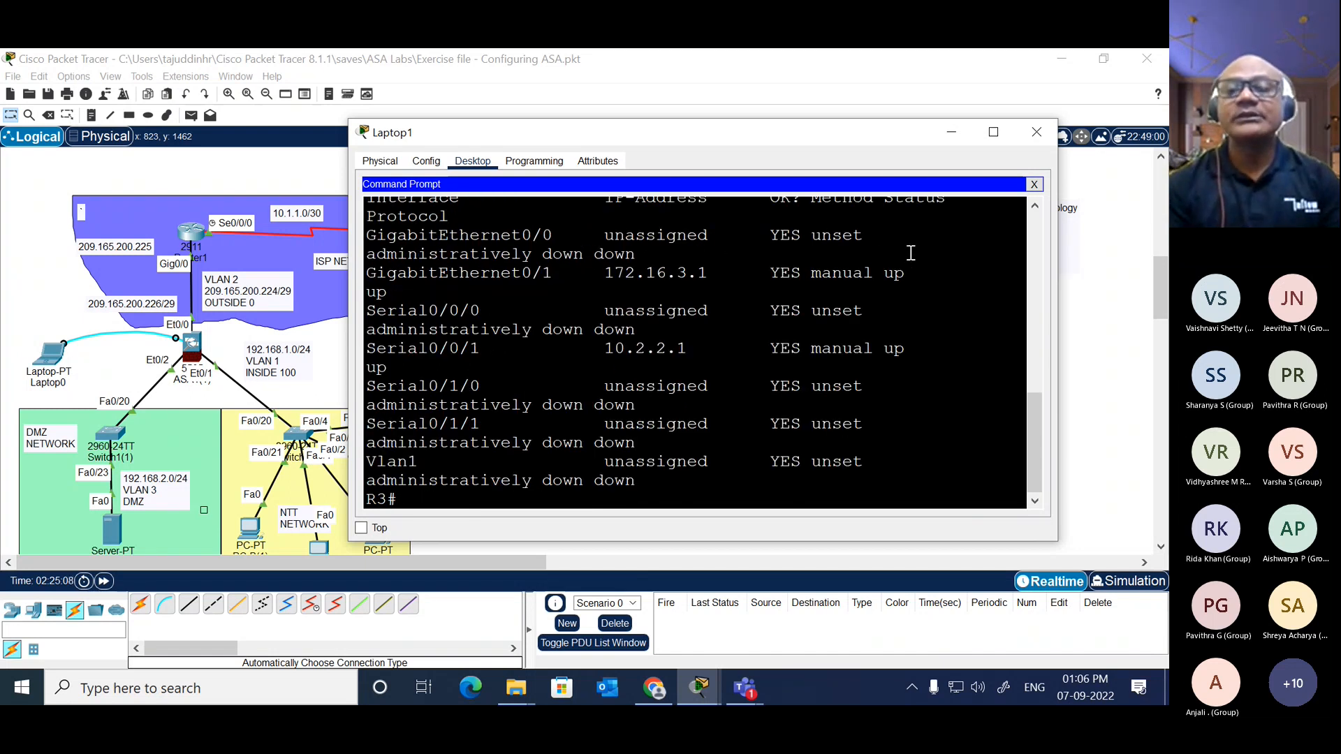
left_click_drag(1058, 339, 1161, 328)
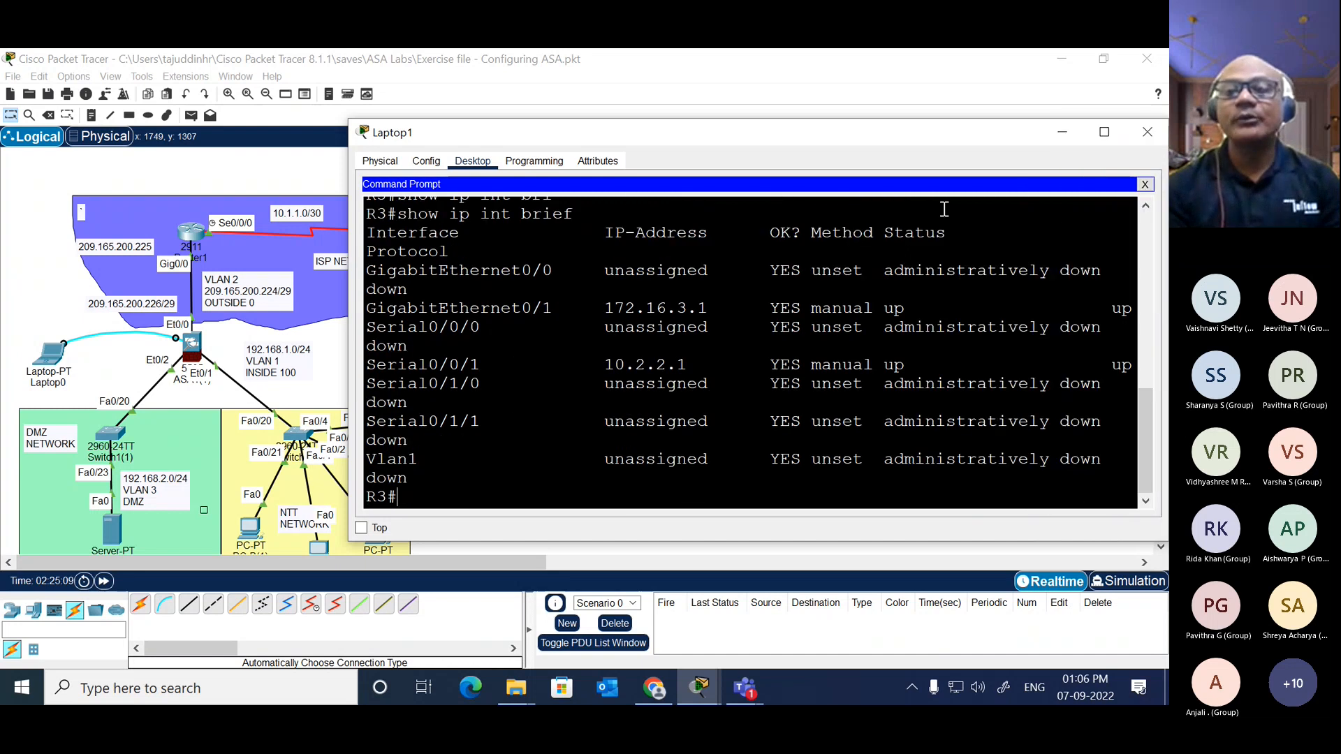
Step: Close Laptop1's window and move the laptop above Switch2 in the USA network
left_click_drag(1019, 132, 782, 514)
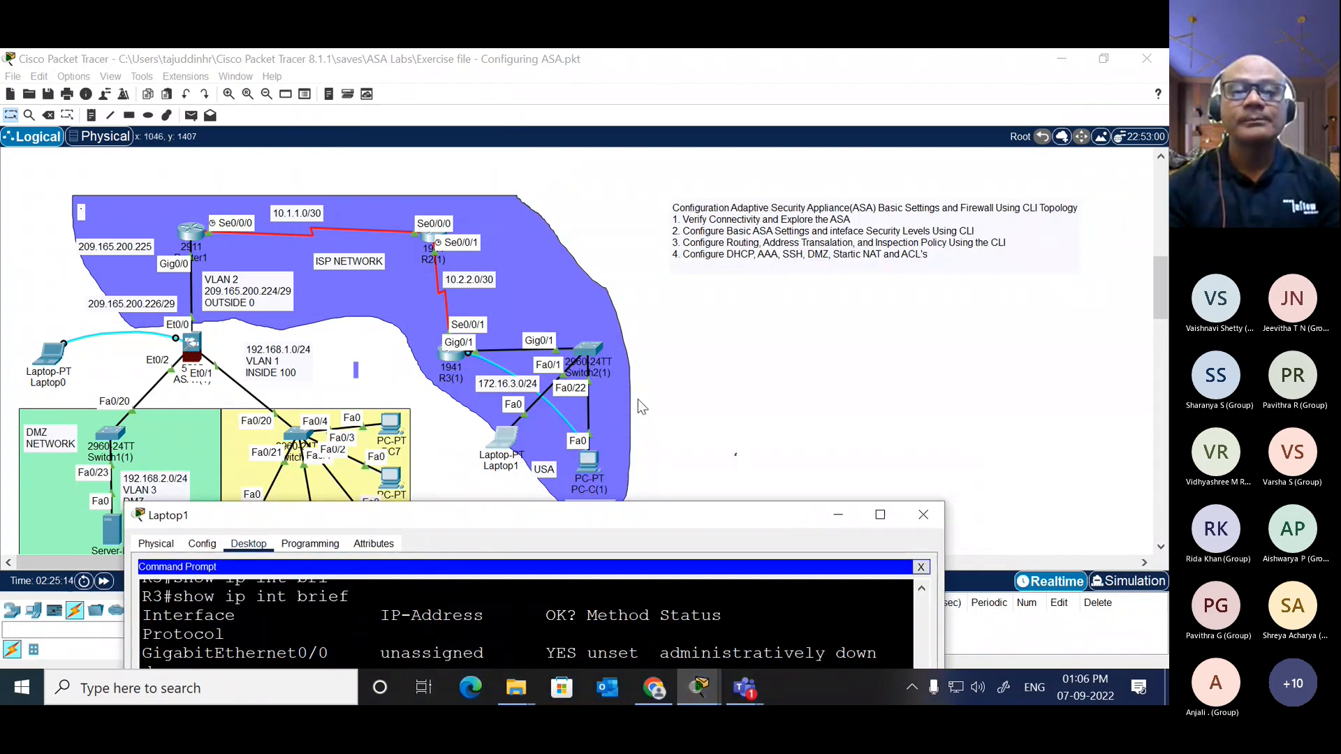
left_click(923, 515)
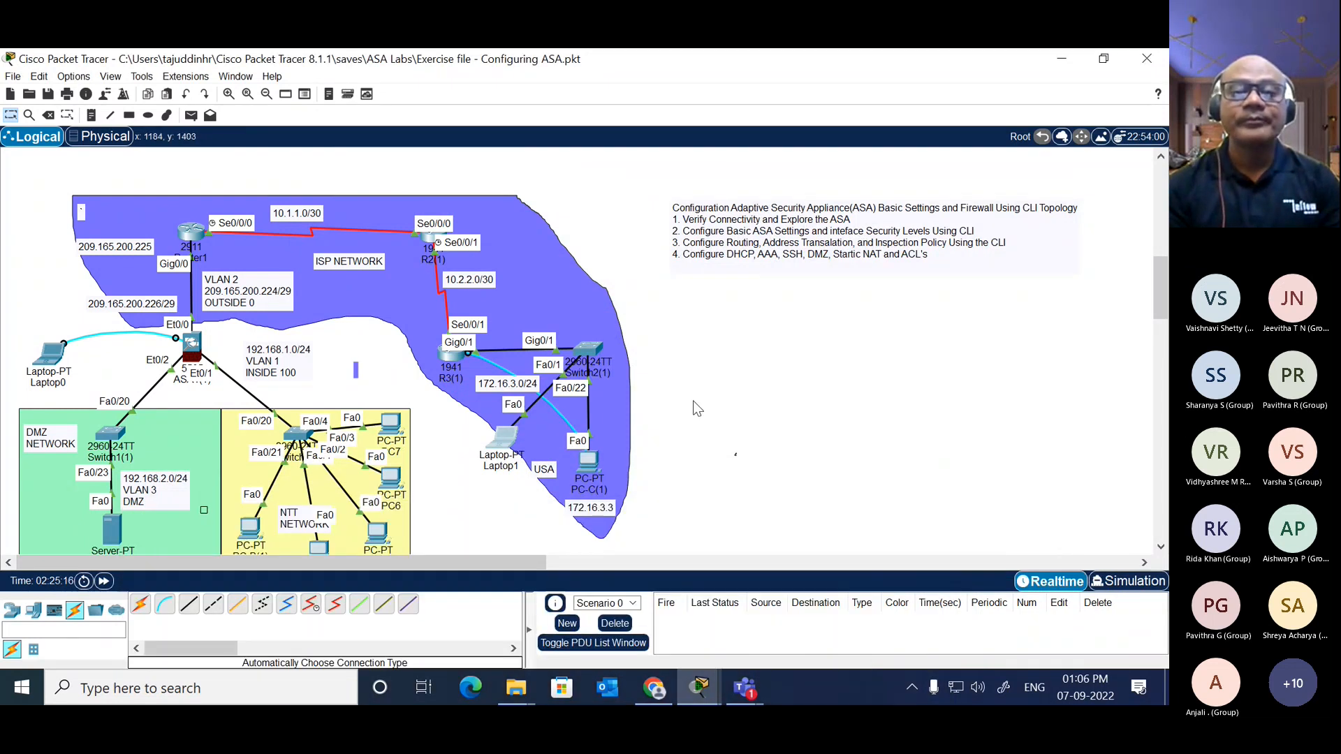
left_click_drag(506, 442, 559, 259)
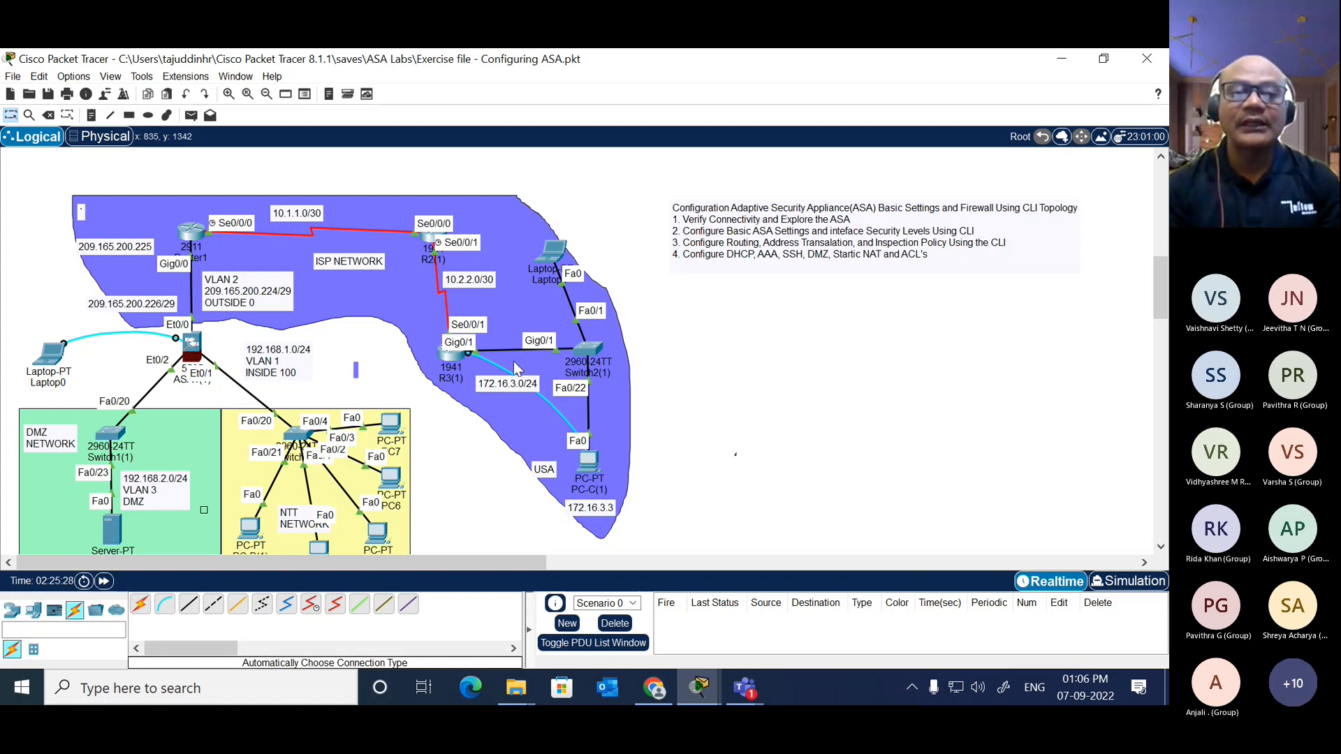
Step: Open PC-C(1)'s console terminal to R3 with the default port settings and widen the window to view the session
left_click(585, 464)
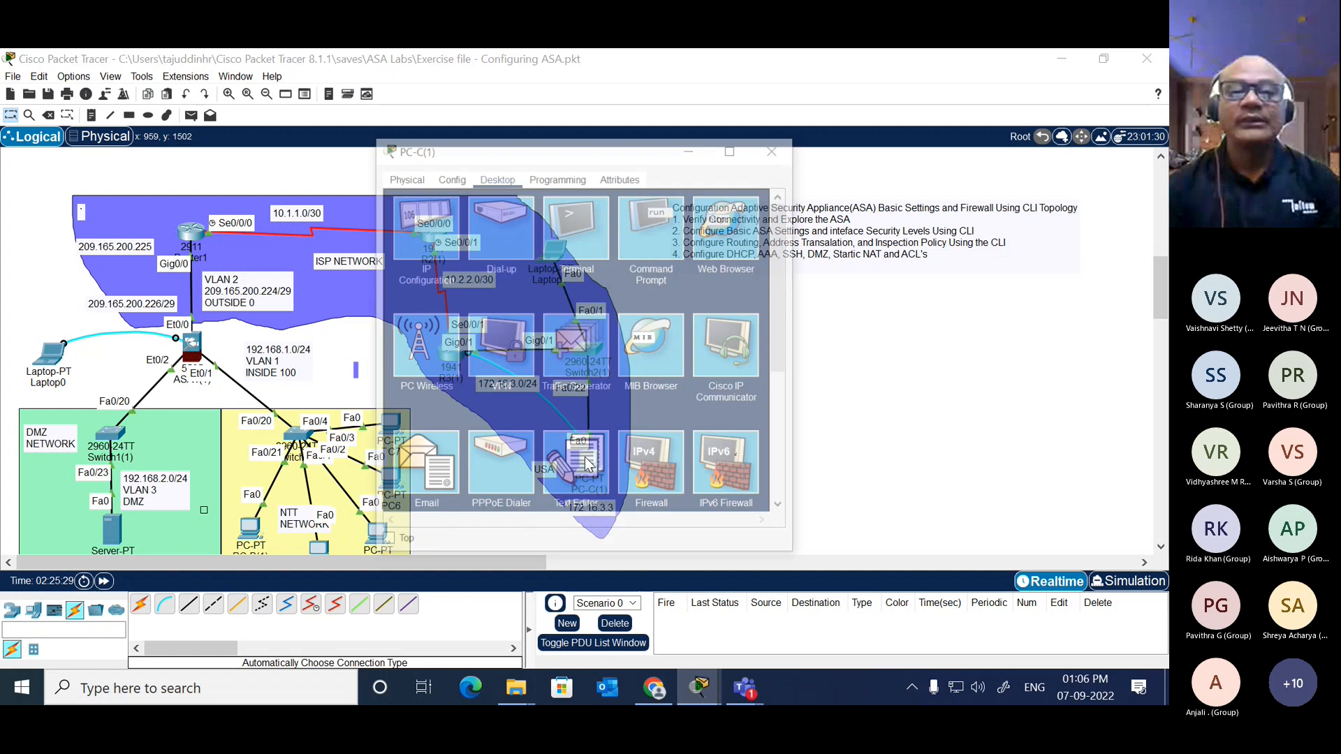
left_click(579, 234)
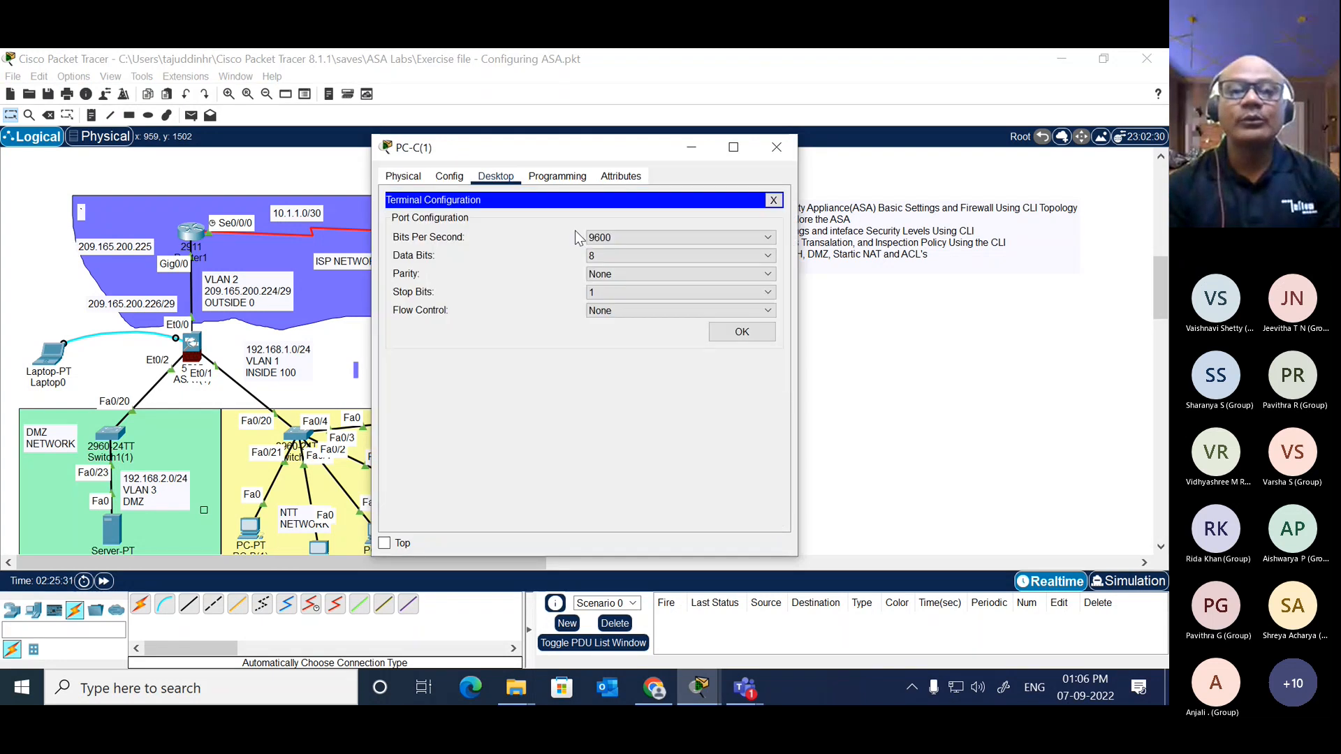
left_click(733, 332)
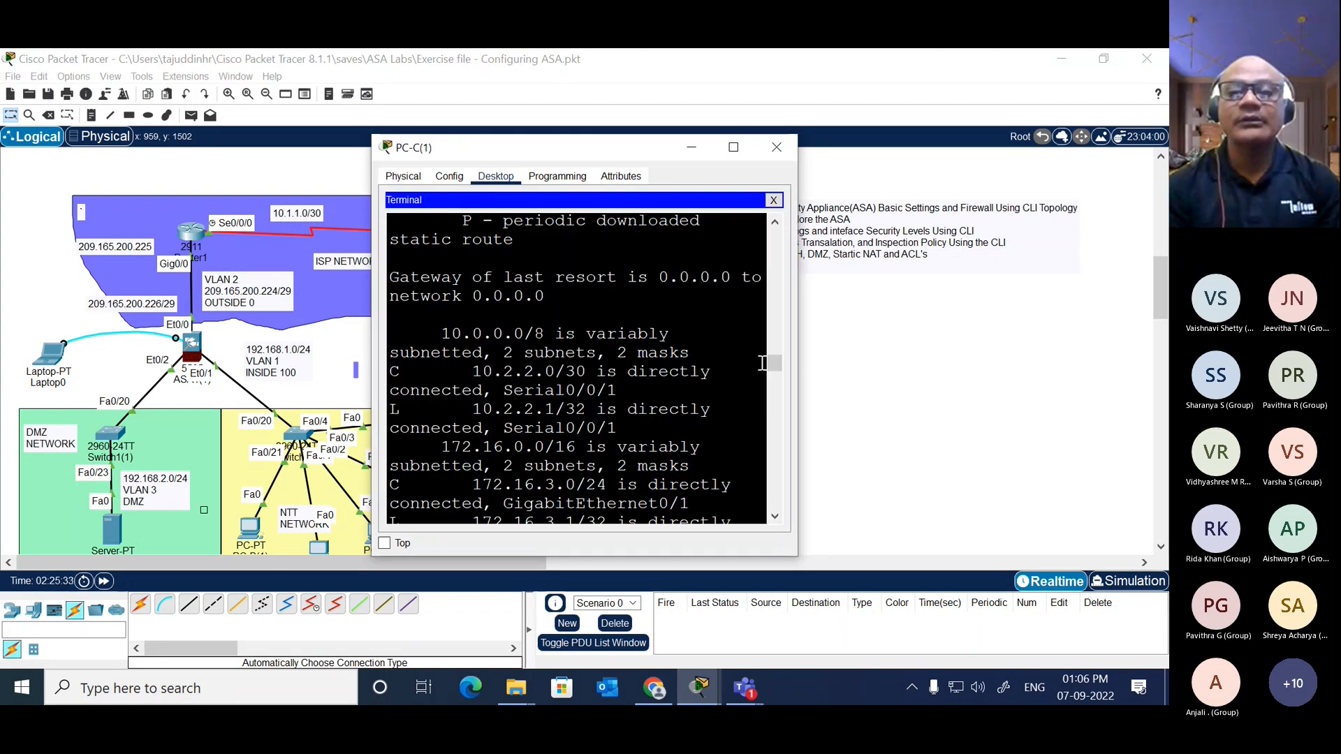
left_click_drag(798, 366, 1035, 371)
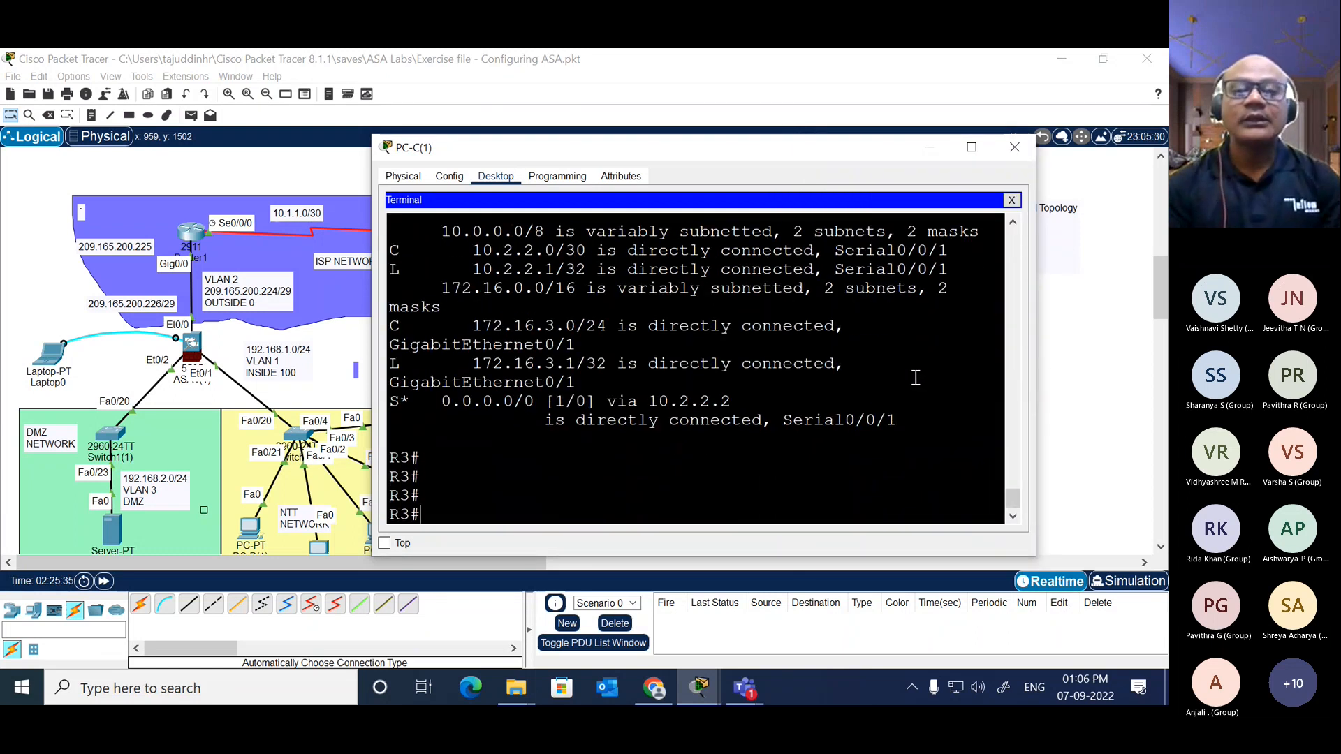
Step: Leave PC-C(1)'s console terminal and show R3's version information through to the end in its Command Prompt session
left_click(1011, 200)
left_click(824, 231)
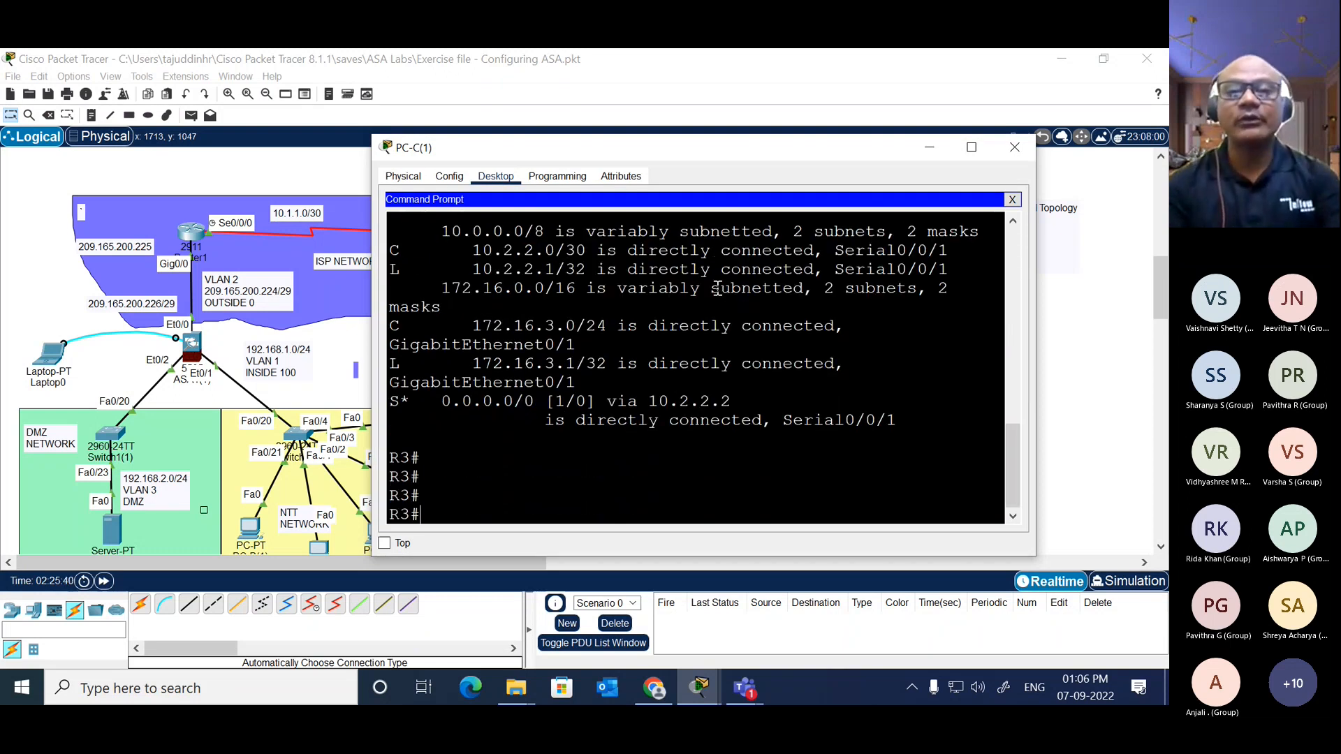
key("Return")
key("Return")
key("Return")
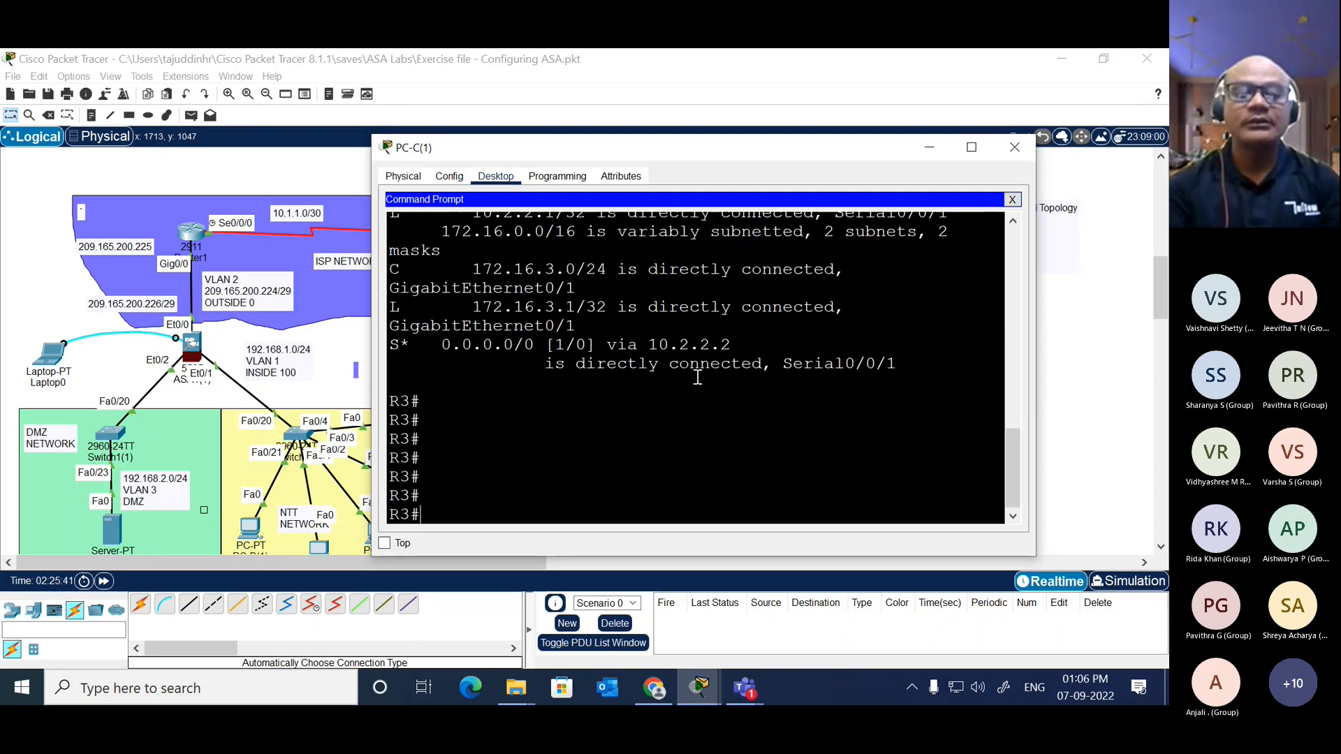
type("sh")
key("Tab")
type("ver")
key("Return")
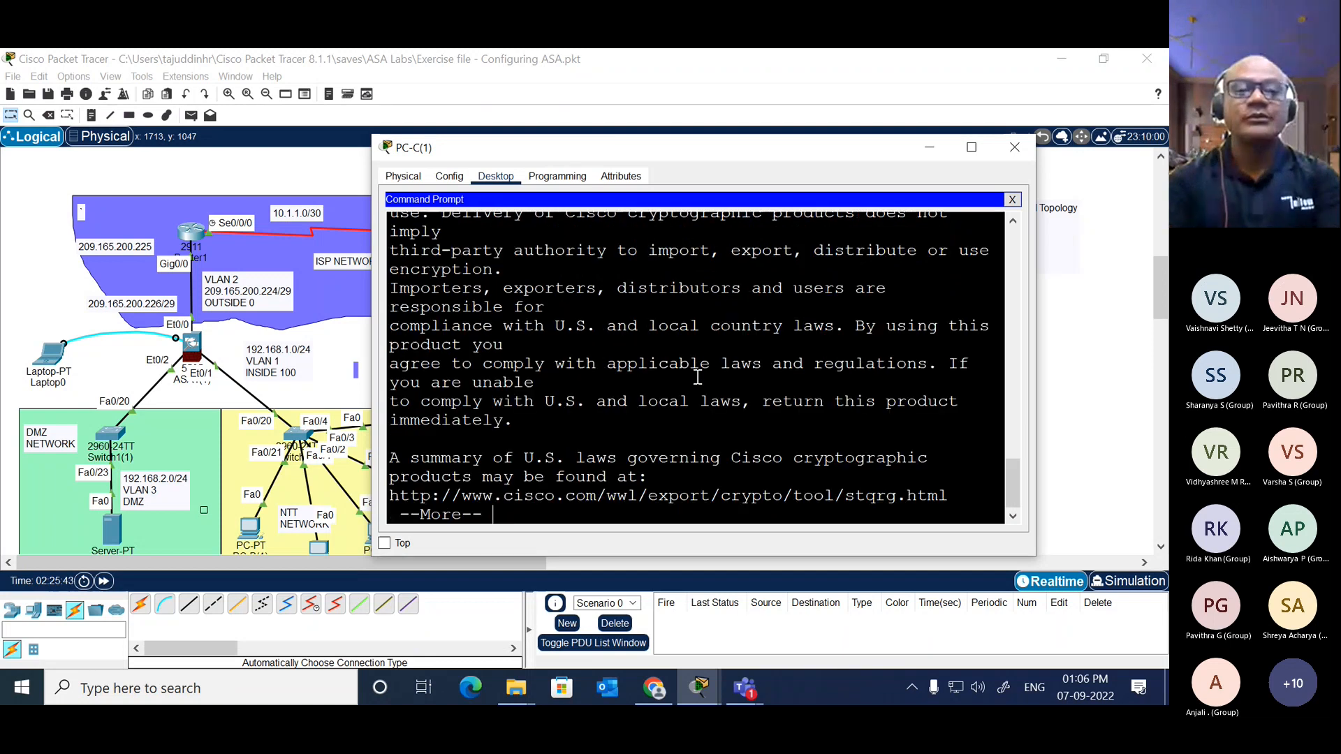
key("space")
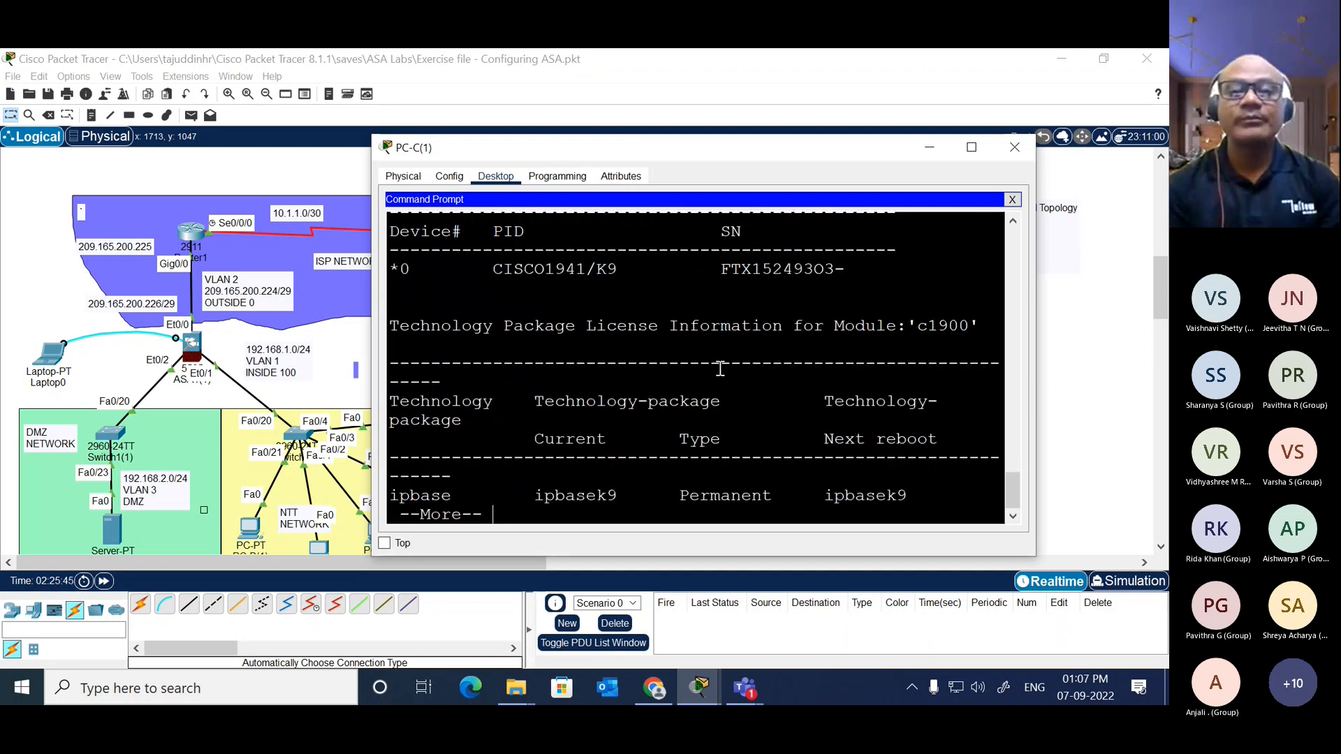
key("space")
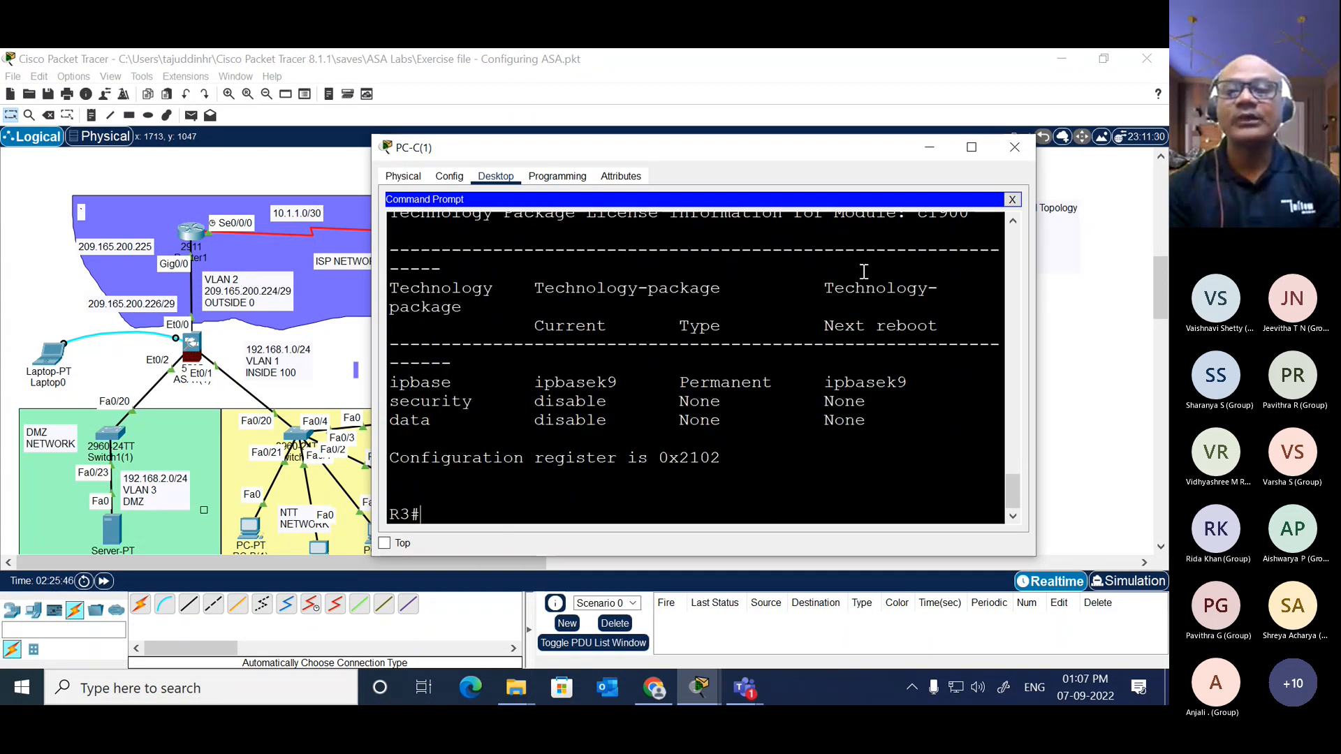
Step: Close and reopen PC-C(1)'s window and open its Telnet/SSH client
left_click(1014, 146)
left_click(593, 465)
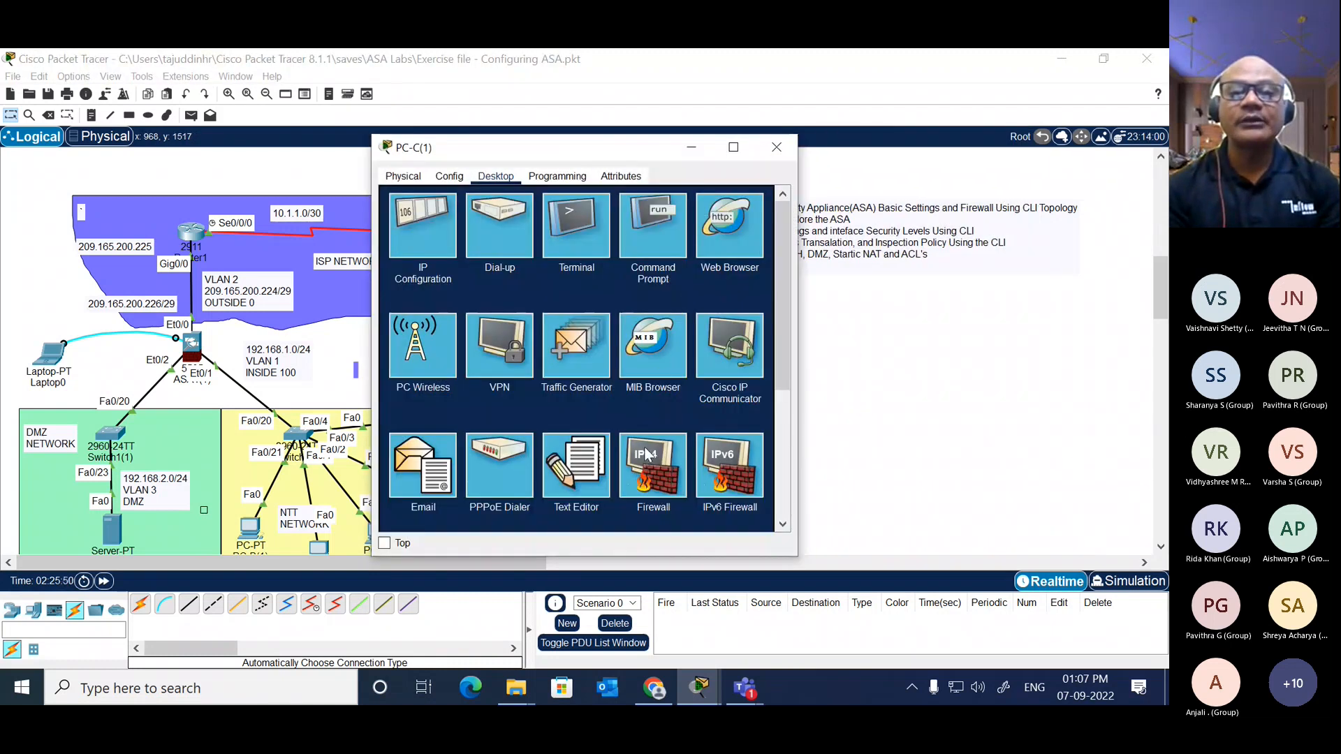
scroll(614, 456, "down", 3)
left_click(656, 345)
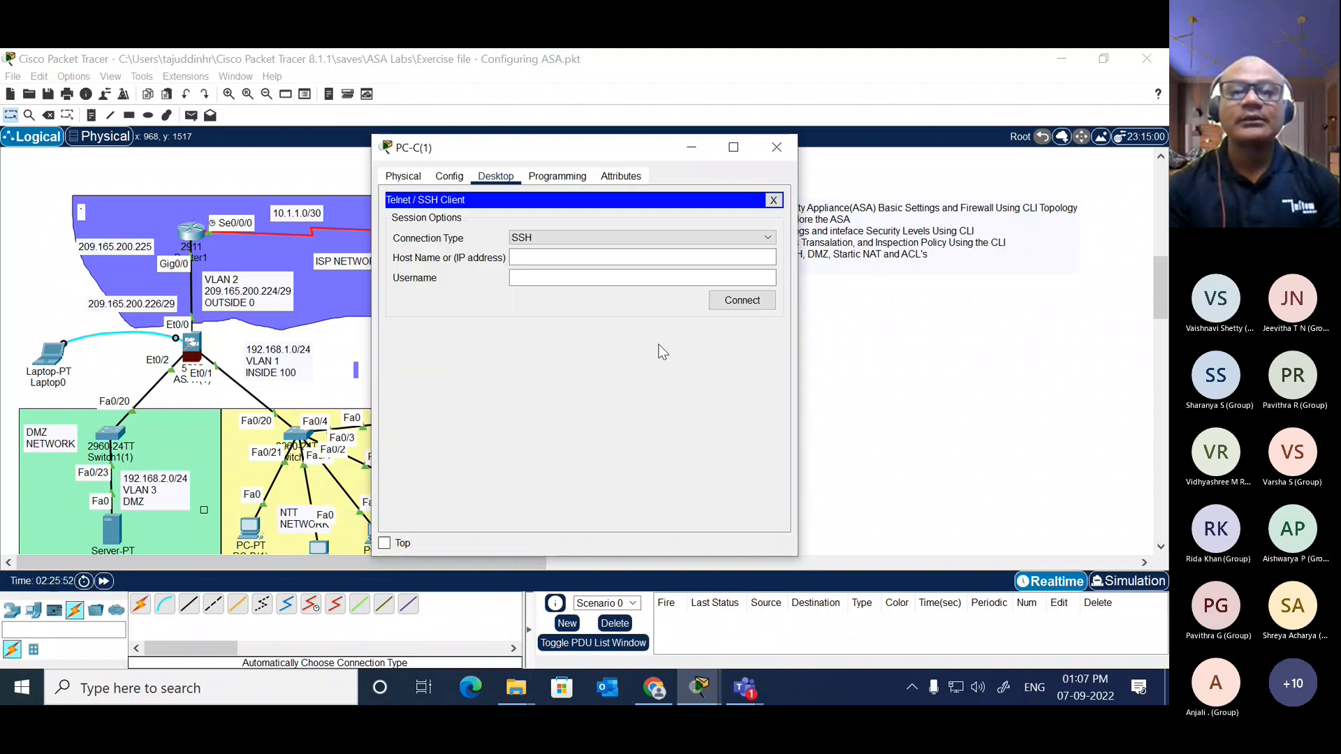
Step: Connect from PC-C(1) to 209.165.200.226 over SSH as admin, entering the account password
left_click(651, 257)
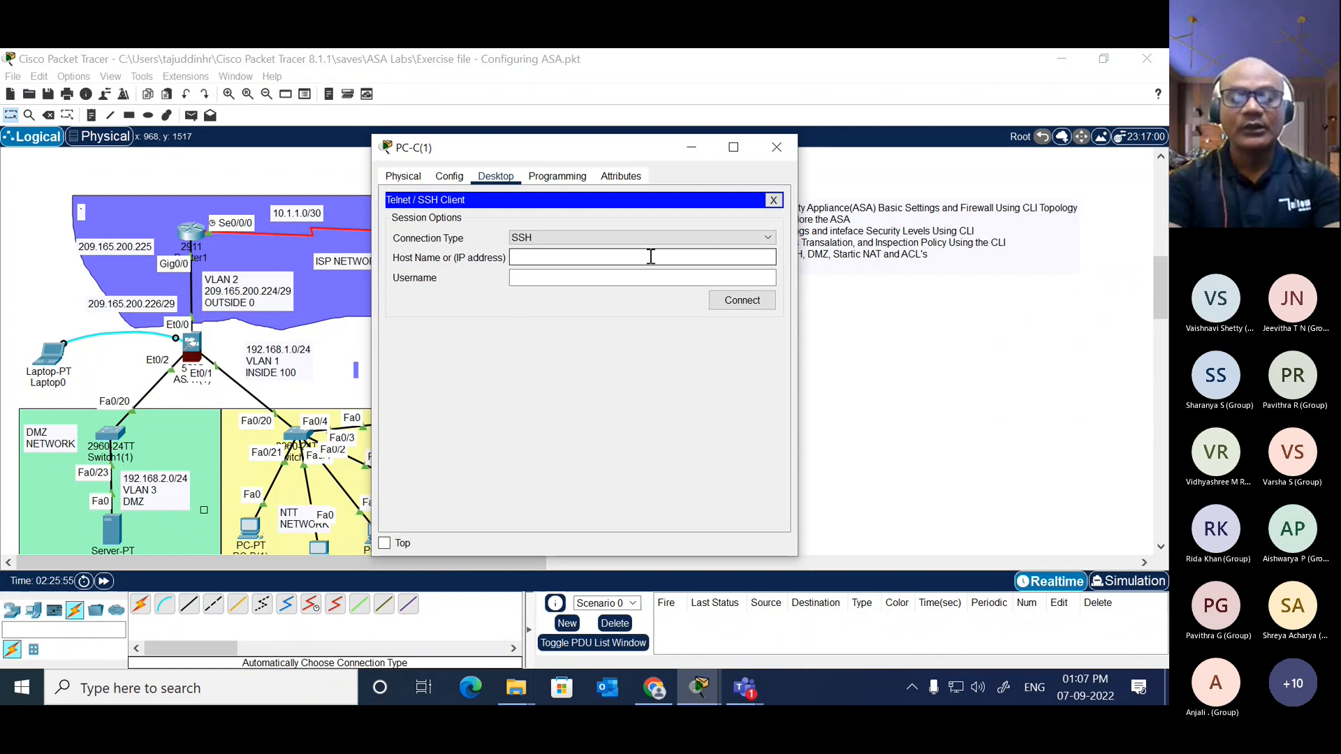
type("209.1")
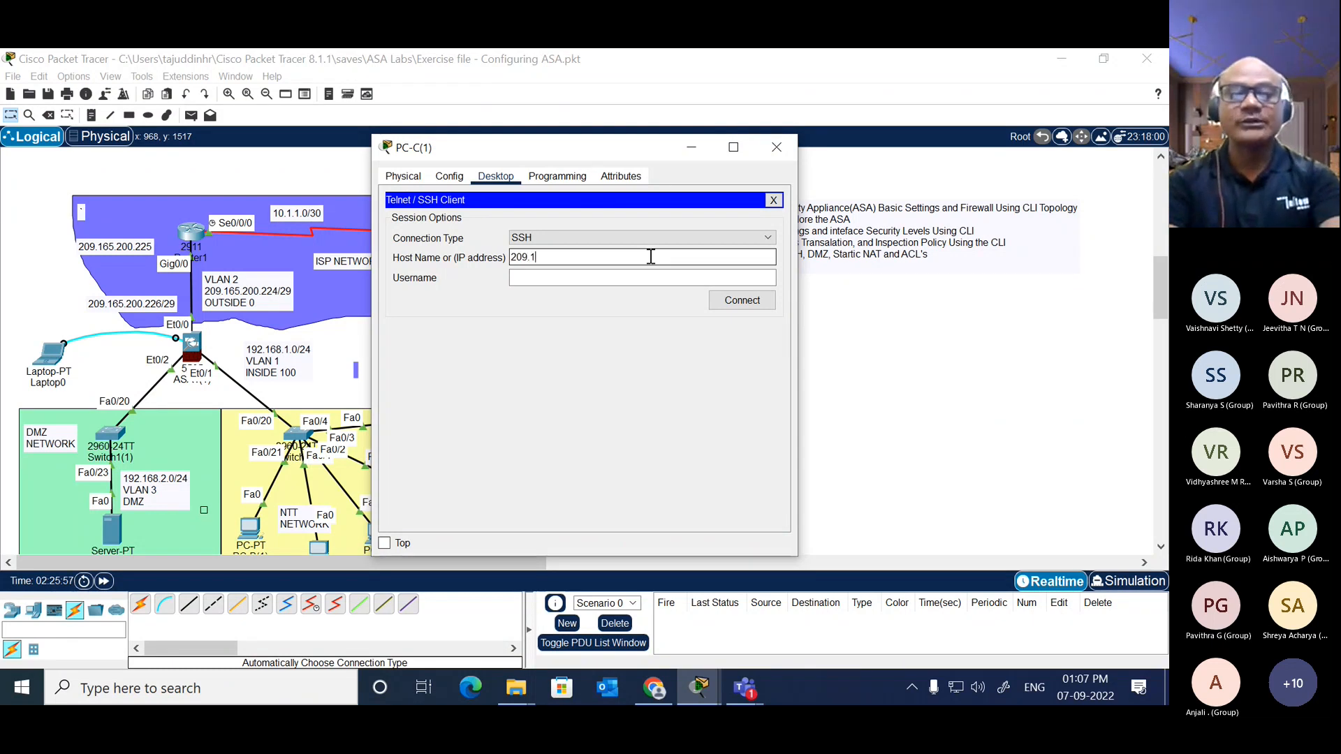
type("65.200.2")
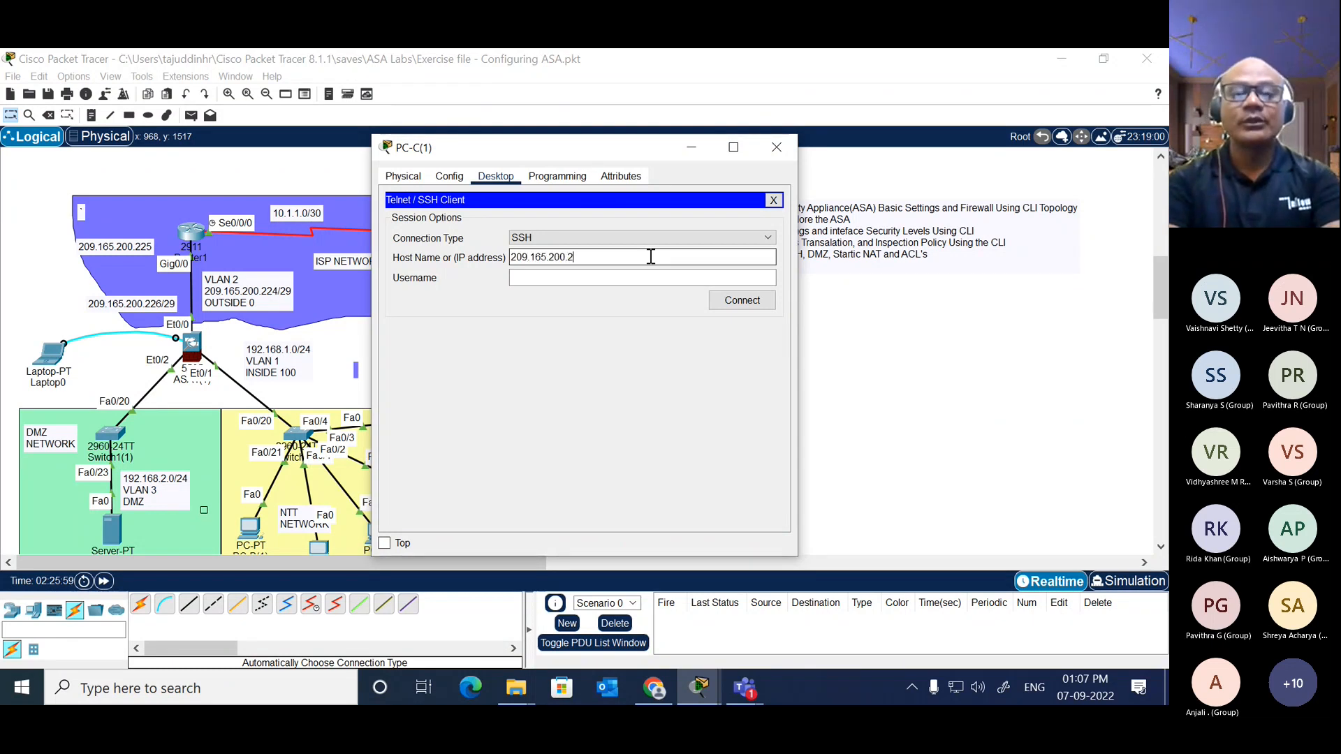
type("26")
key("Tab")
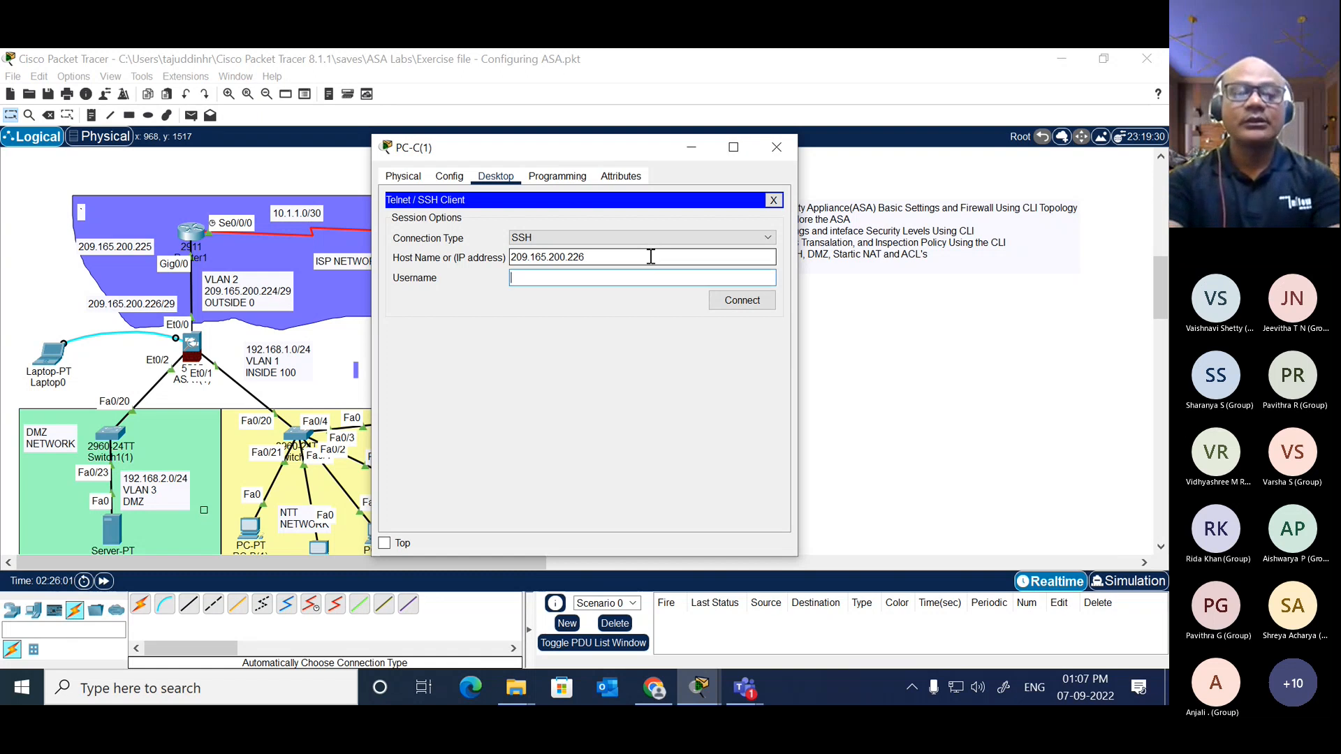
type("admin")
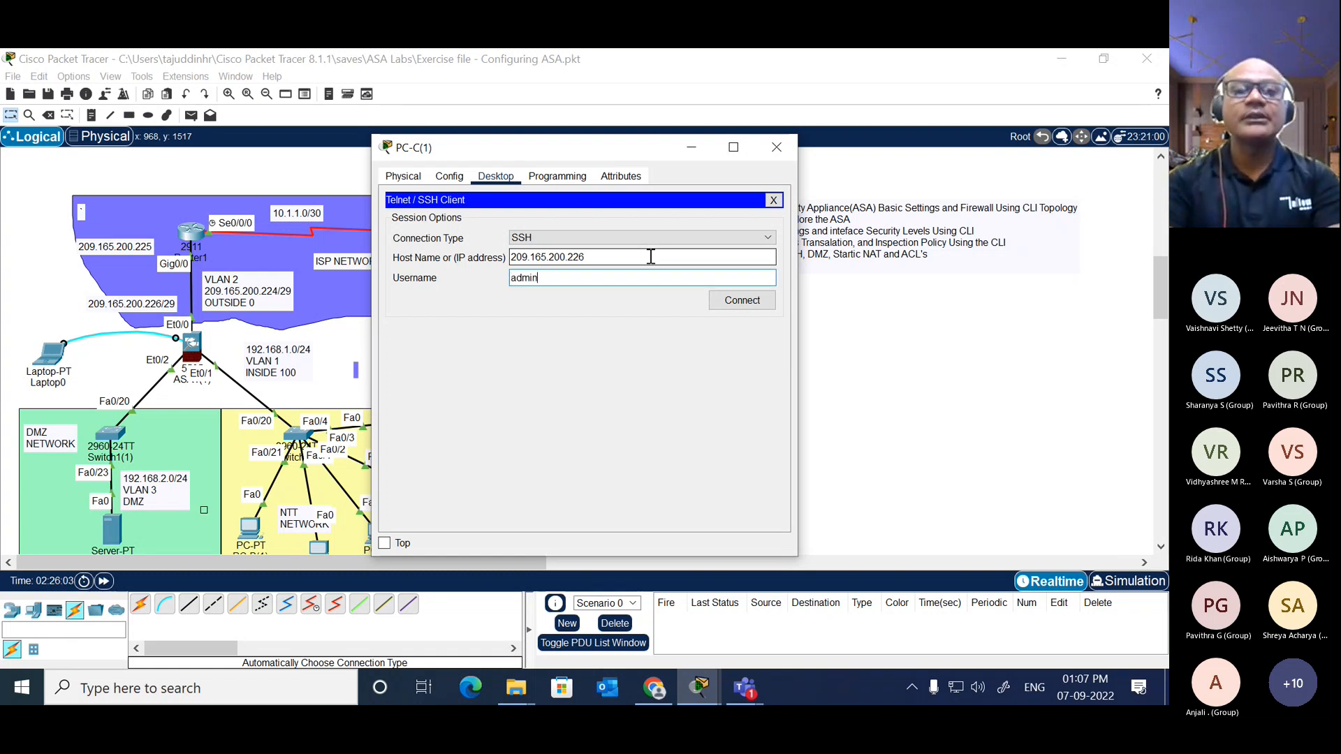
left_click(753, 310)
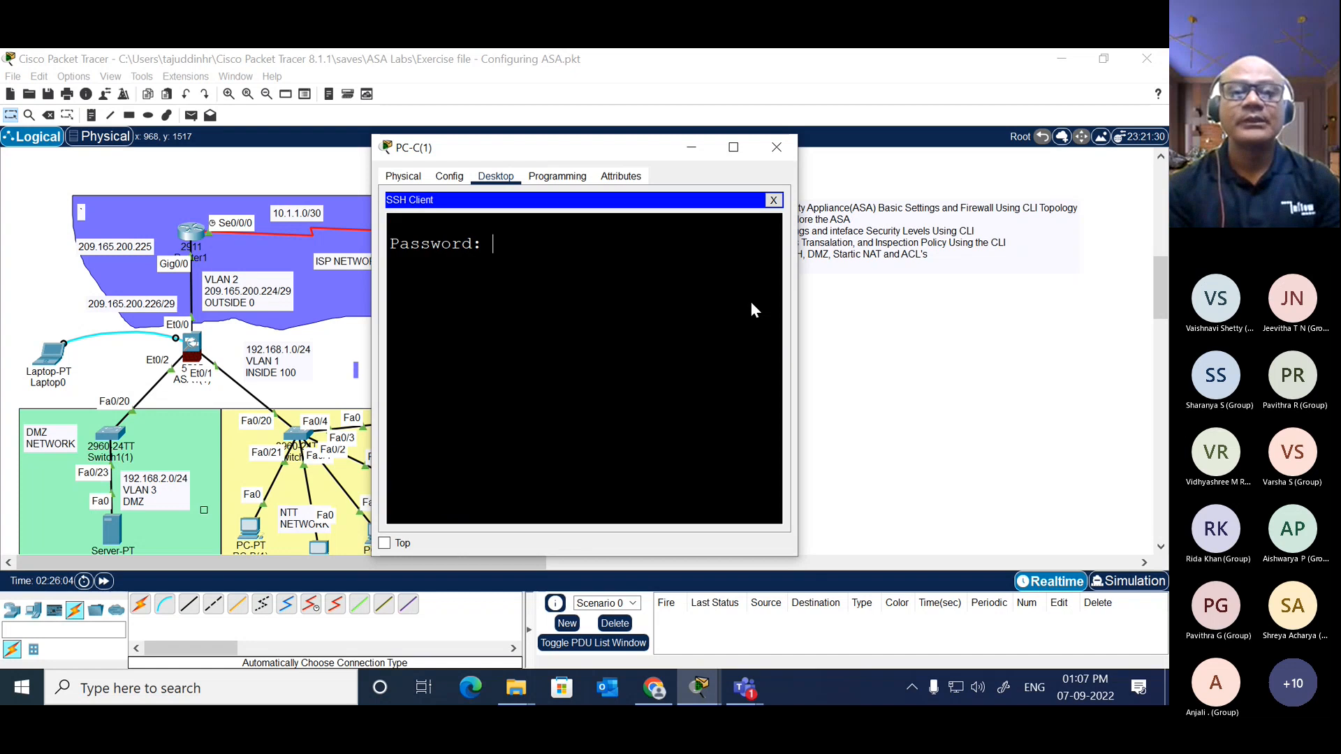
key("Return")
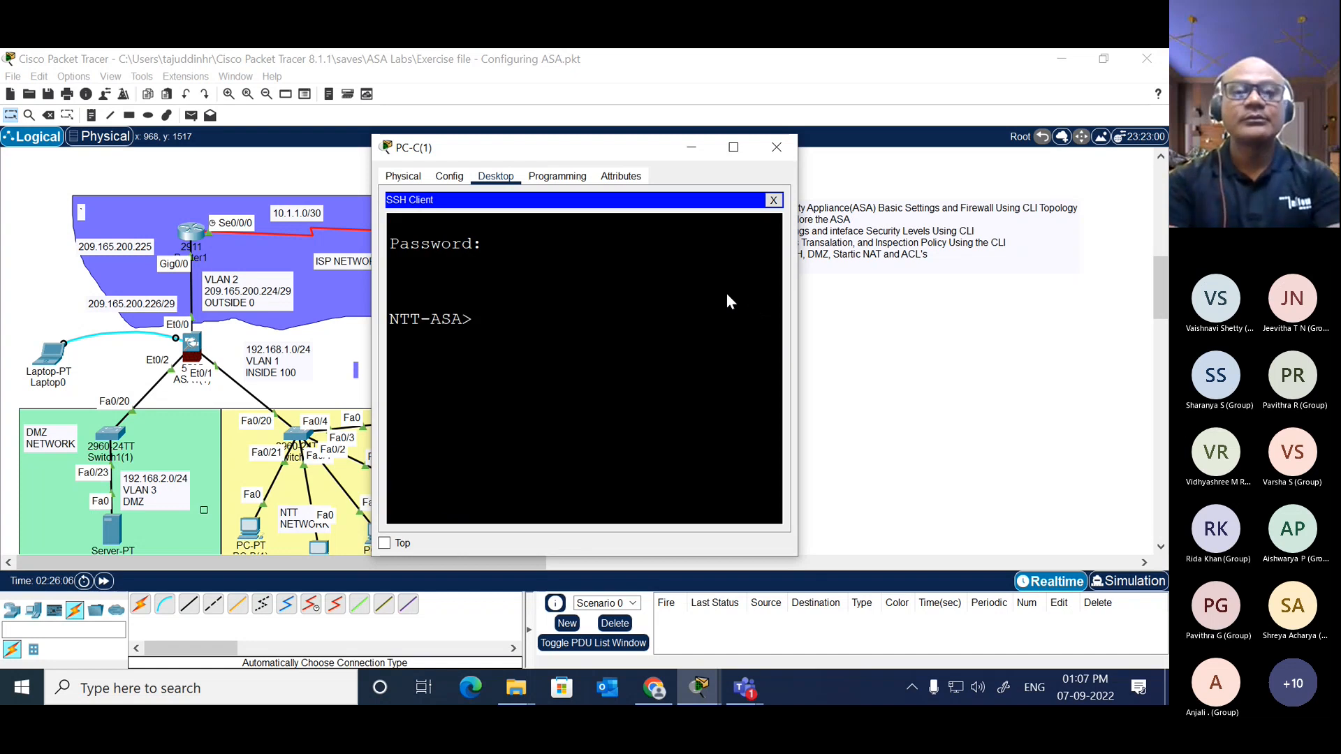
Step: Enter privileged mode on NTT-ASA in the SSH session, supplying the enable password
type("en")
key("Tab")
key("Return")
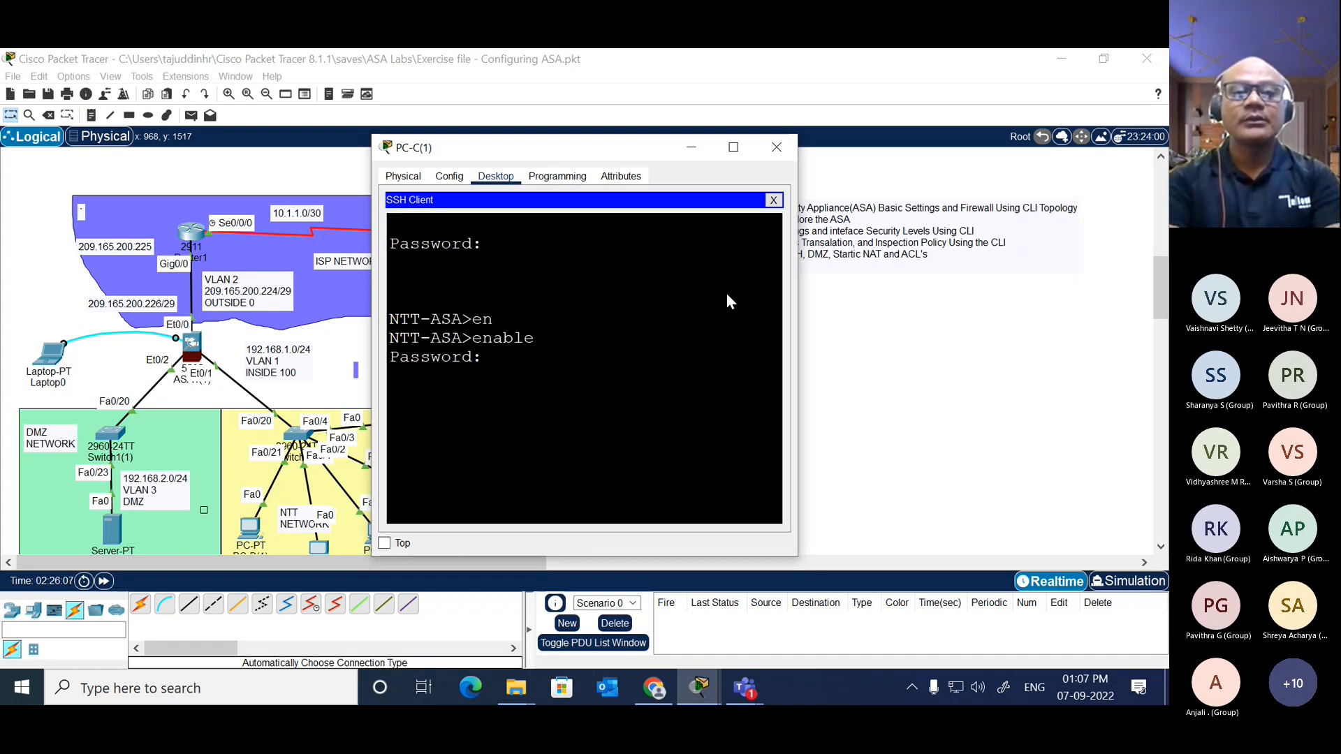
key("Return")
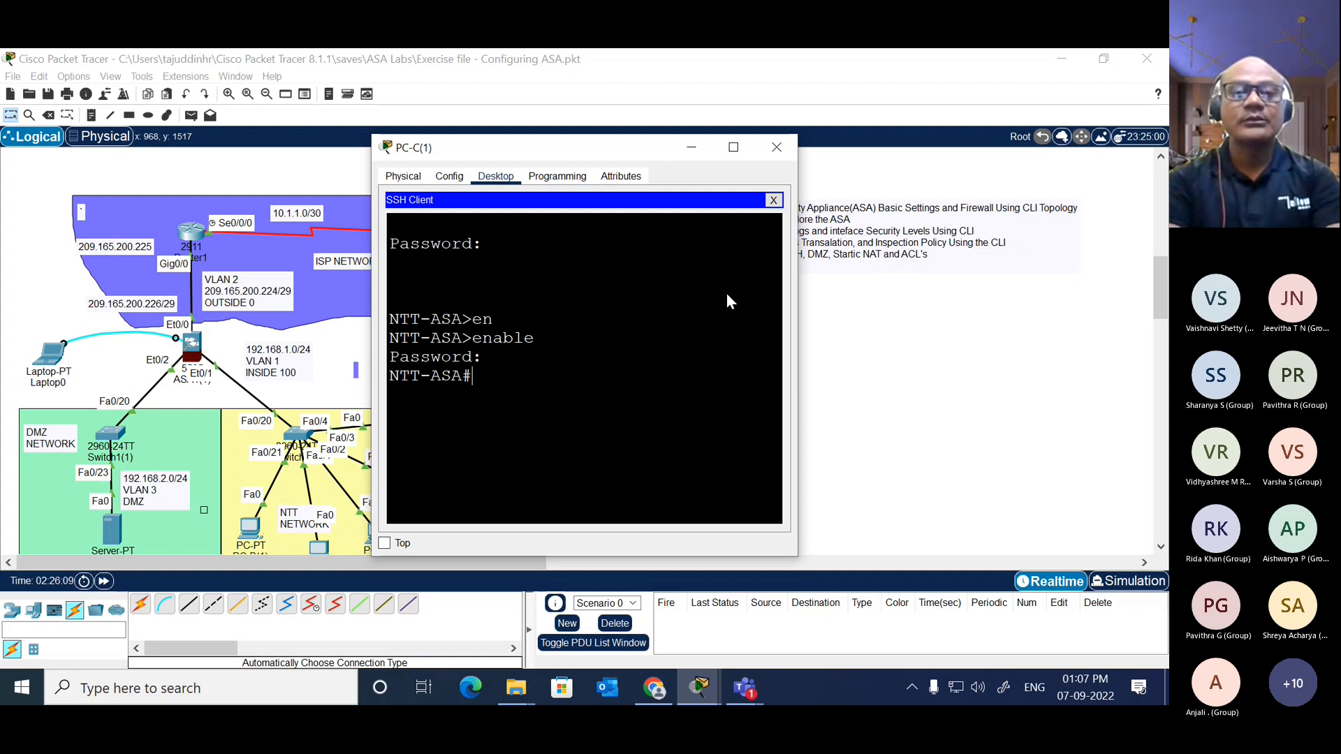
Step: Show NTT-ASA's version information in the widened SSH session and close PC-C(1)'s window after examining it
type("shq")
key("BackSpace")
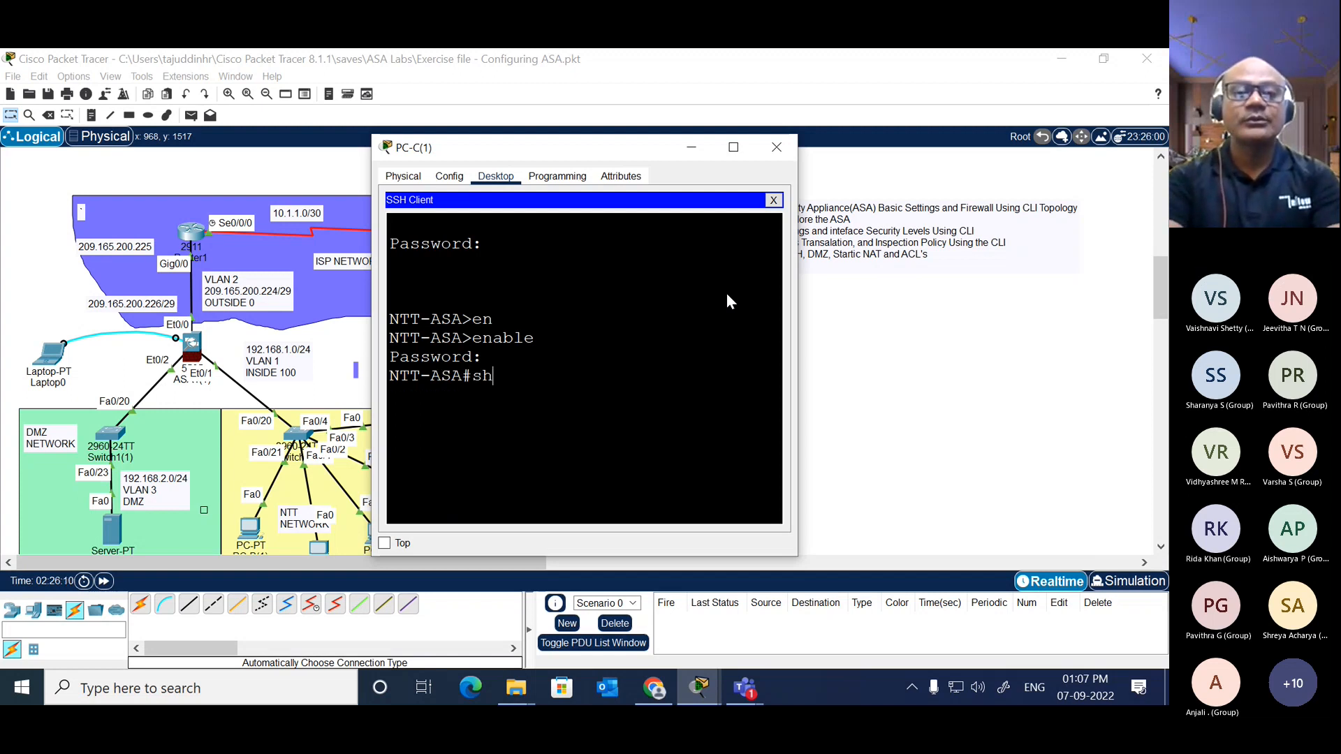
type("ver")
key("Tab")
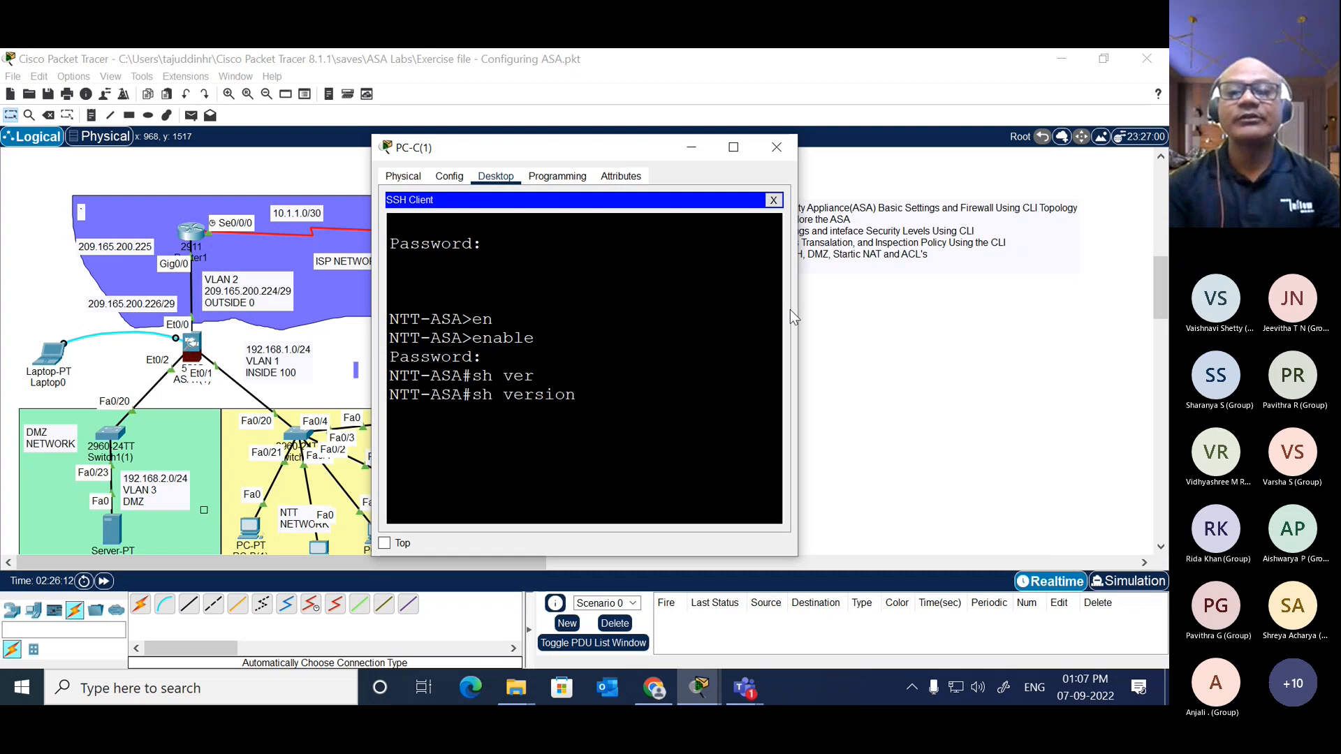
left_click_drag(797, 311, 1122, 311)
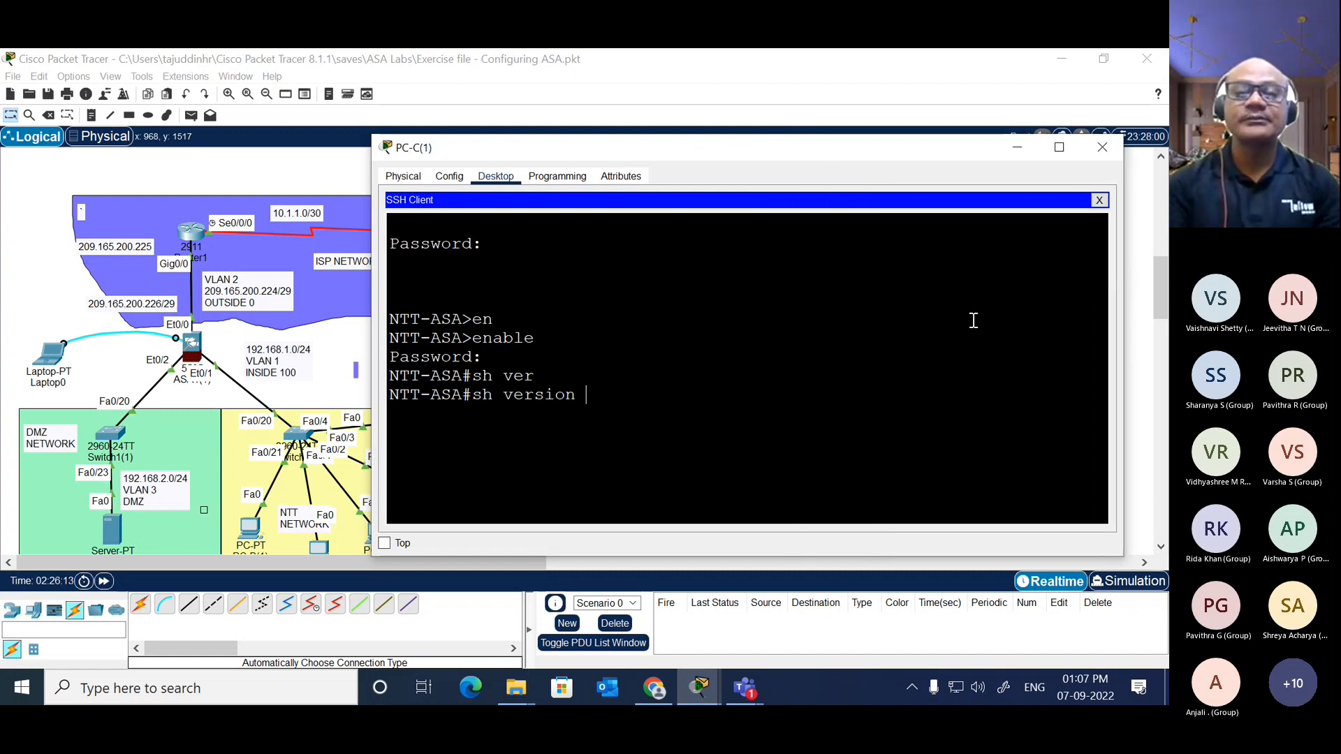
key("Return")
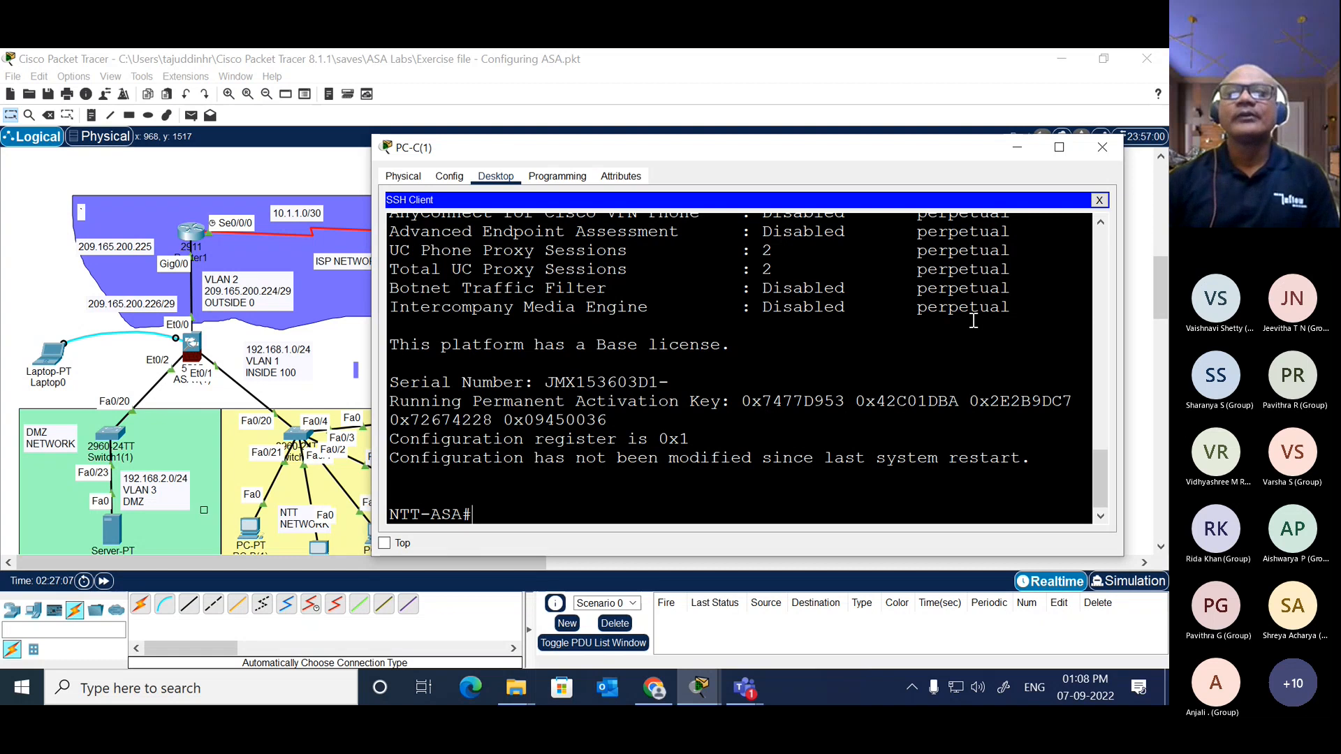
left_click(1102, 147)
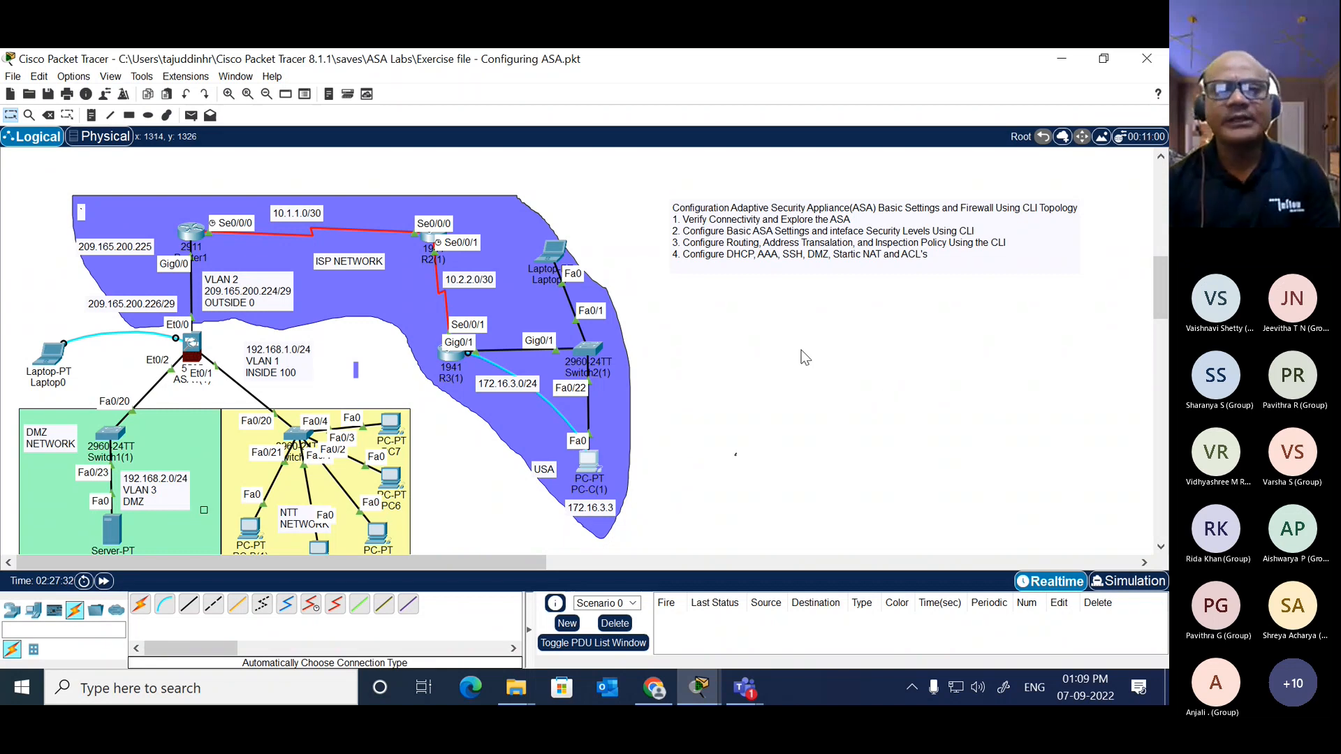
scroll(805, 356, "down", 3)
scroll(804, 357, "up", 3)
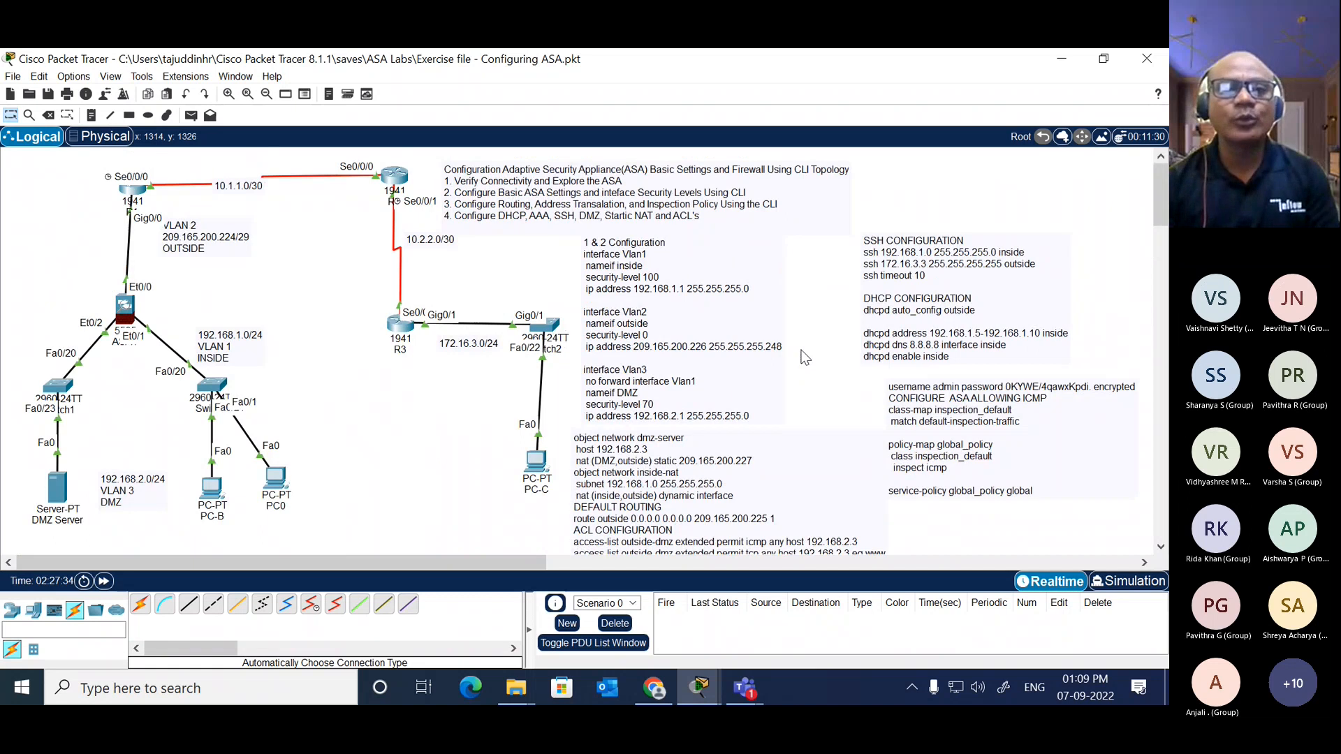
scroll(805, 356, "down", 9)
scroll(805, 356, "up", 9)
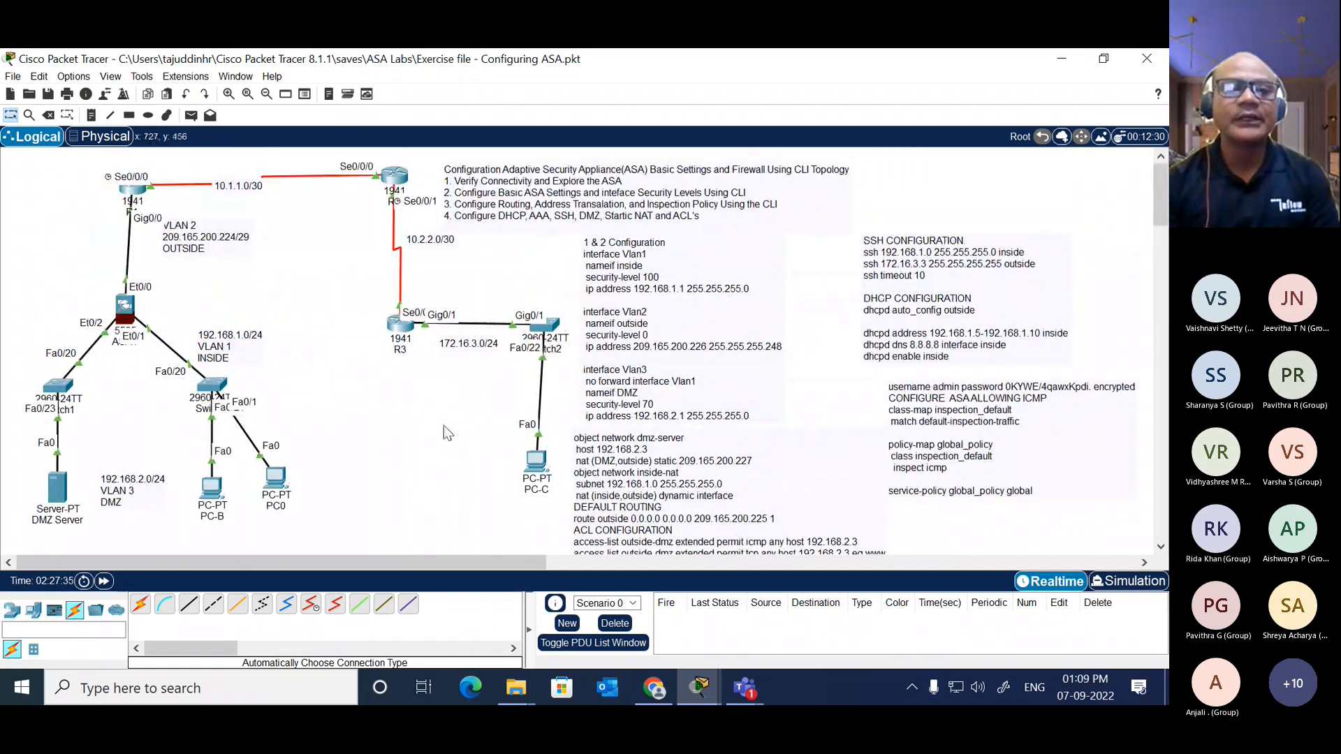
scroll(420, 437, "down", 9)
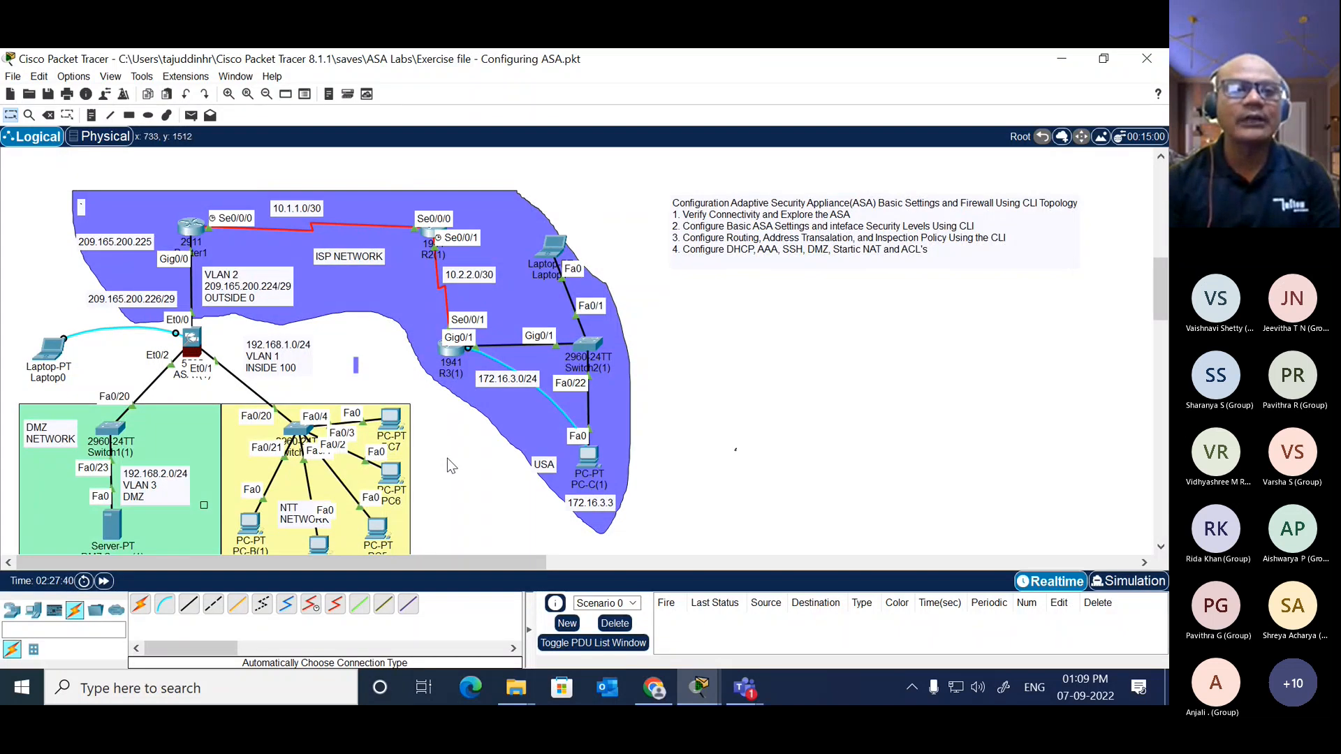
Step: Ping 172.16.3.1 from DMZ Server(1)'s command prompt, widen the window to examine the replies, and close it
scroll(447, 458, "down", 1)
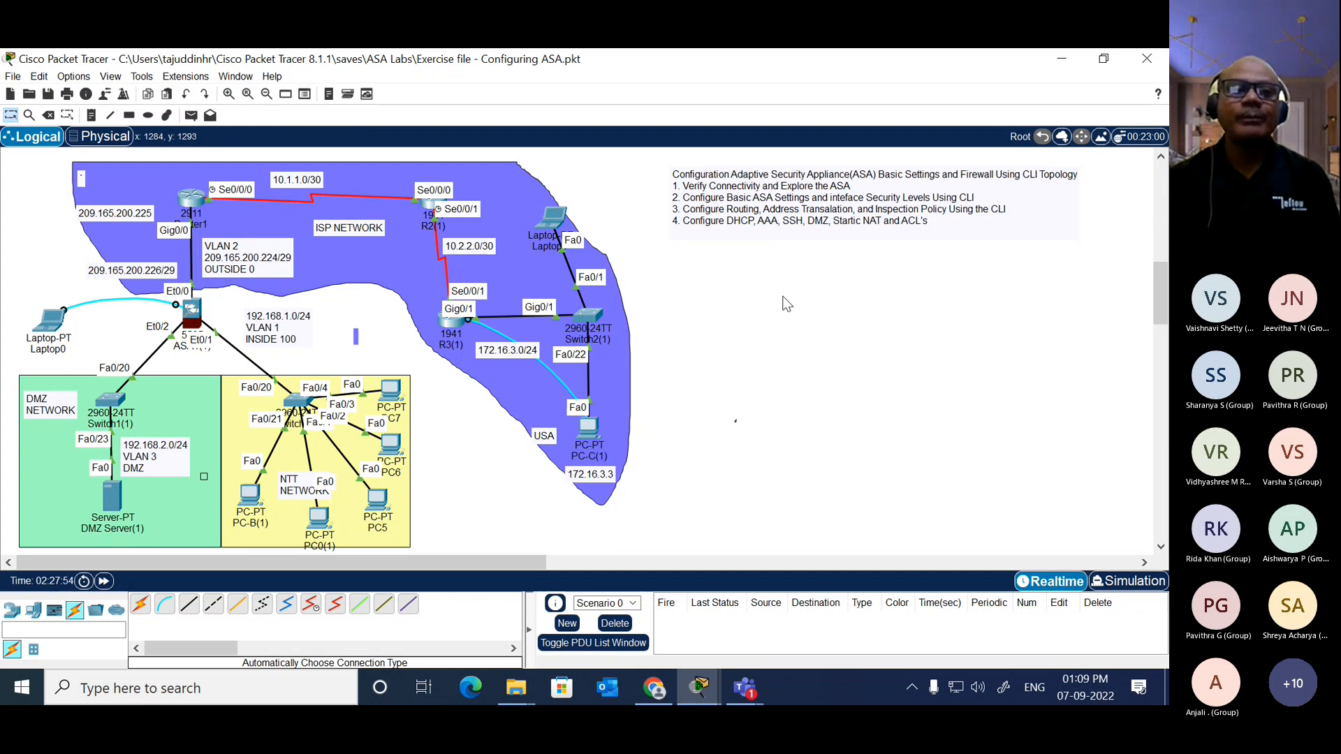
left_click(114, 500)
left_click(580, 255)
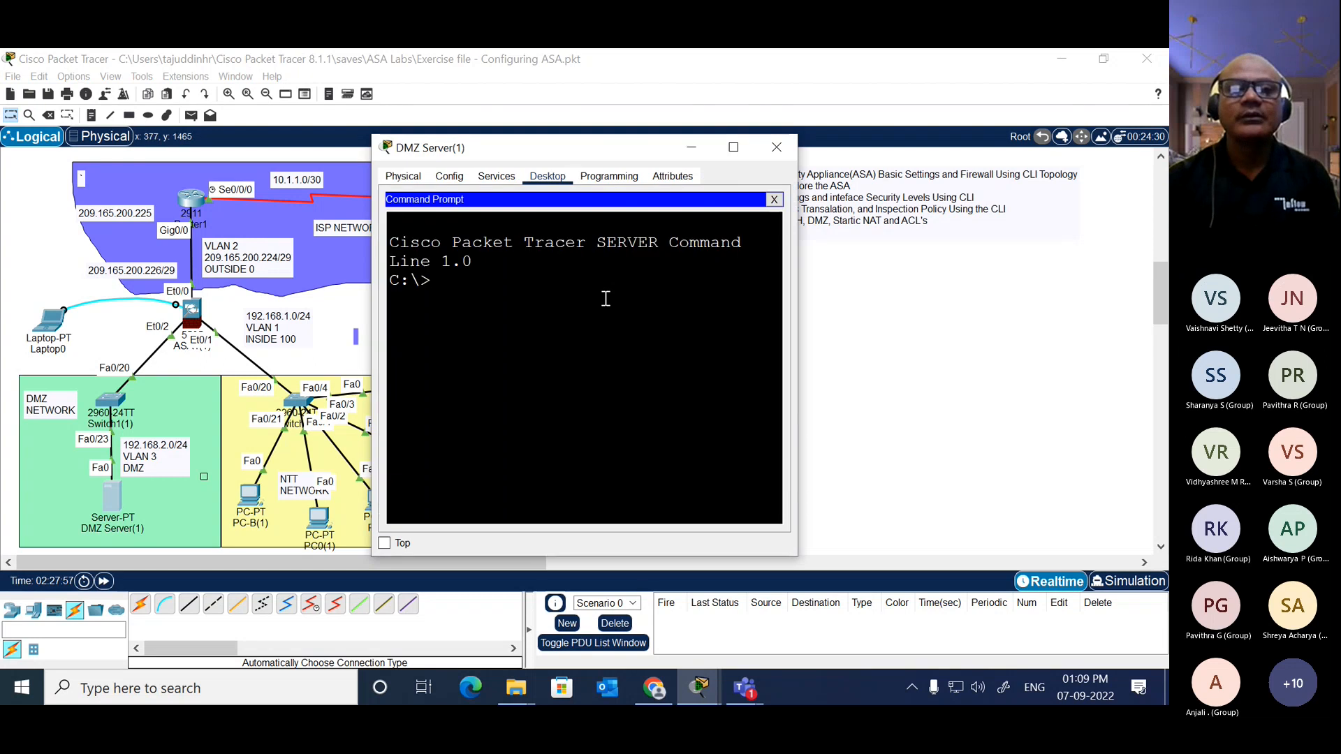
type("ping")
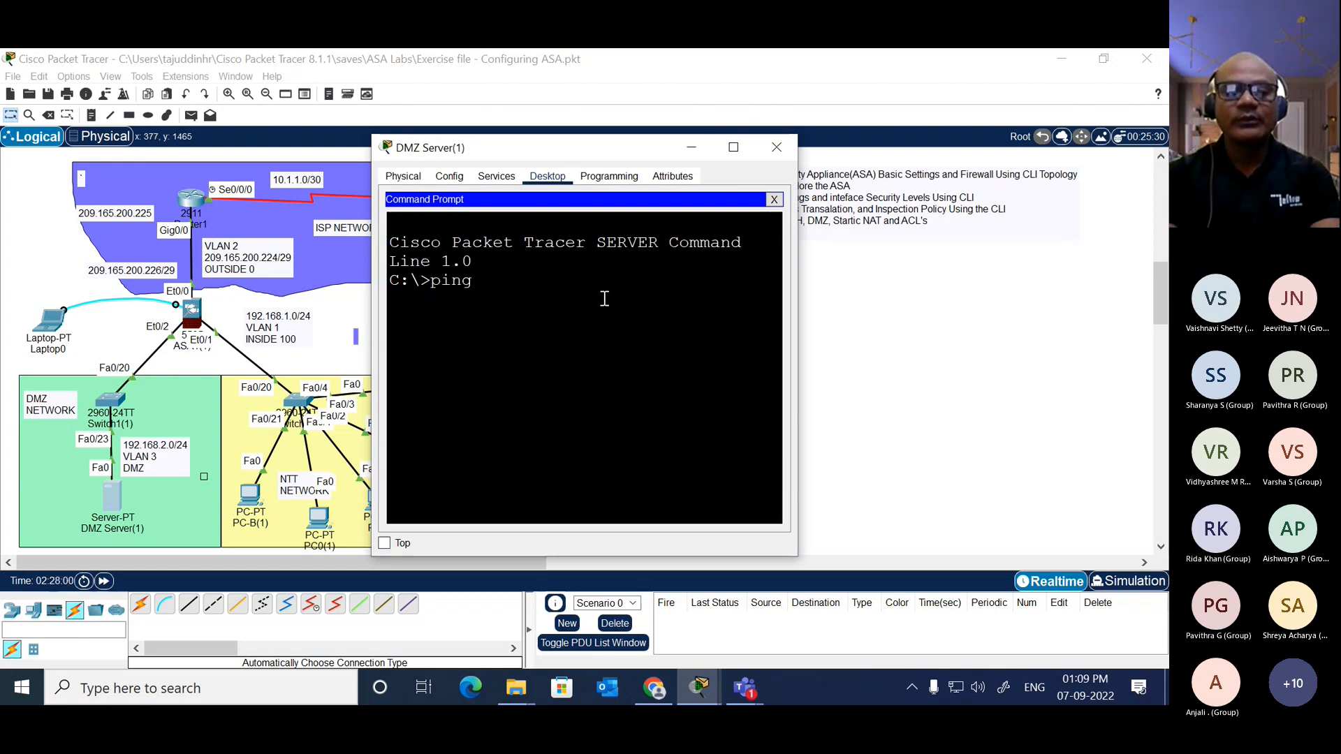
type(" 172.16.")
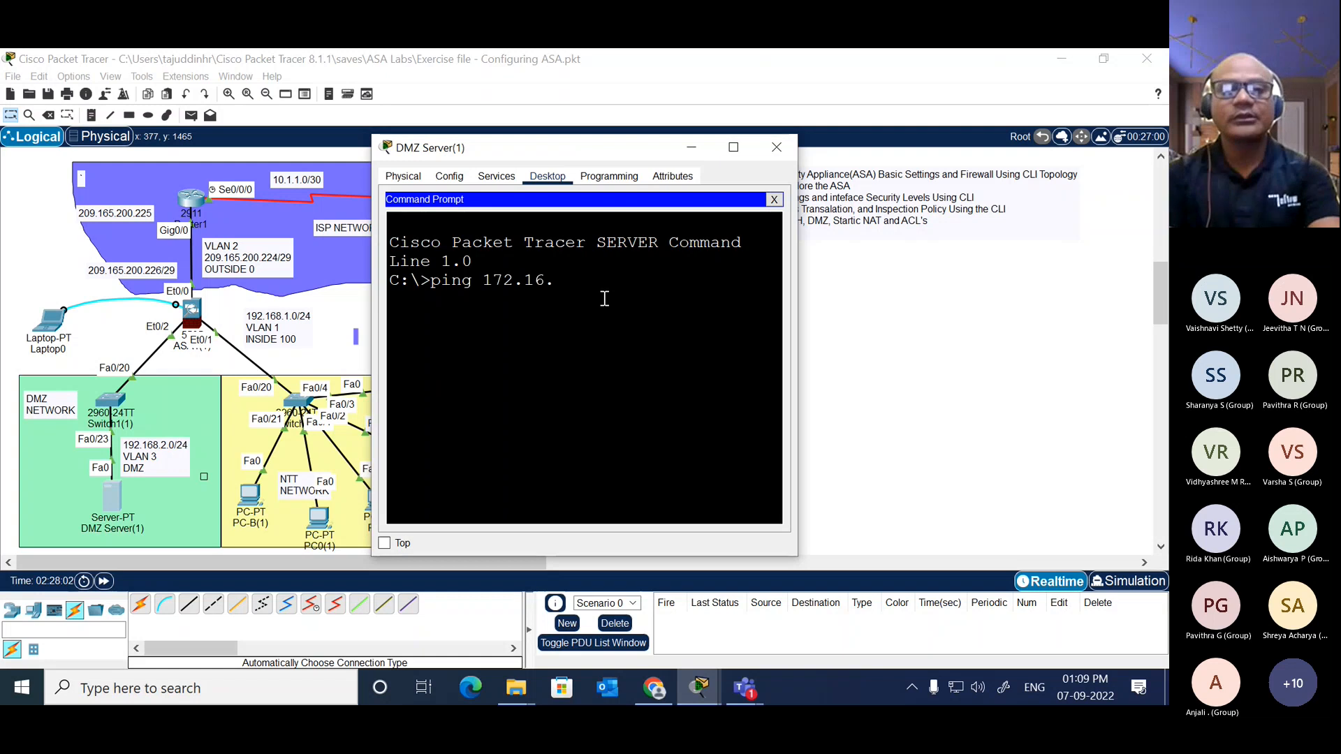
type("3.1")
key("Return")
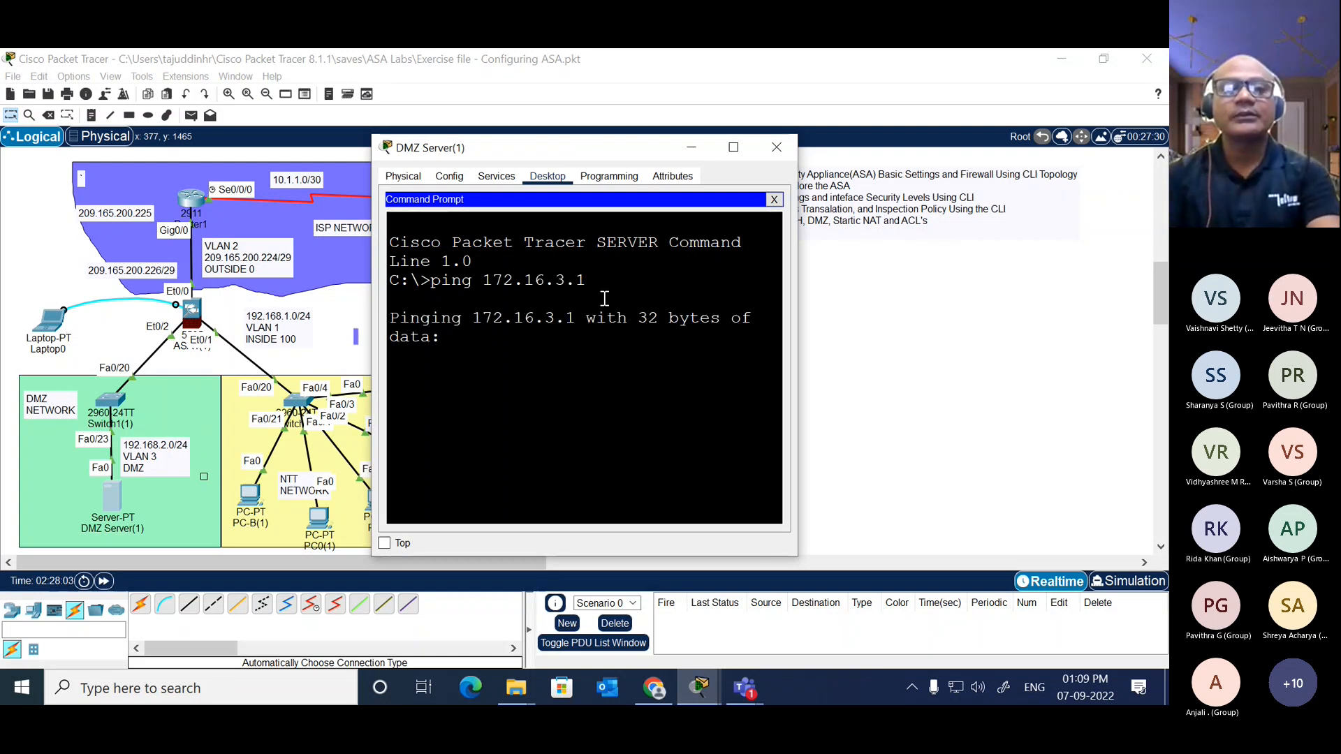
left_click_drag(798, 328, 1043, 323)
mouse_move(789, 149)
left_mouse_down()
mouse_move(684, 158)
mouse_move(771, 139)
left_mouse_up()
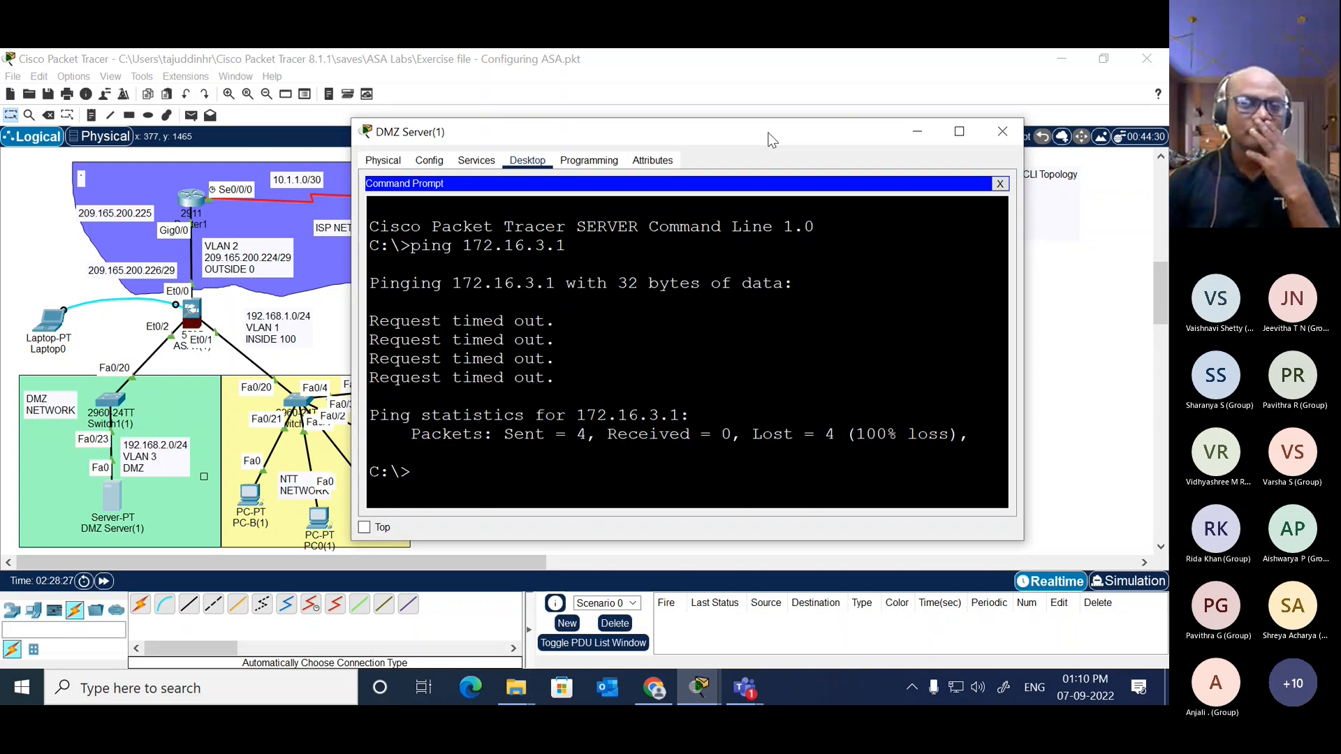
left_click(1002, 131)
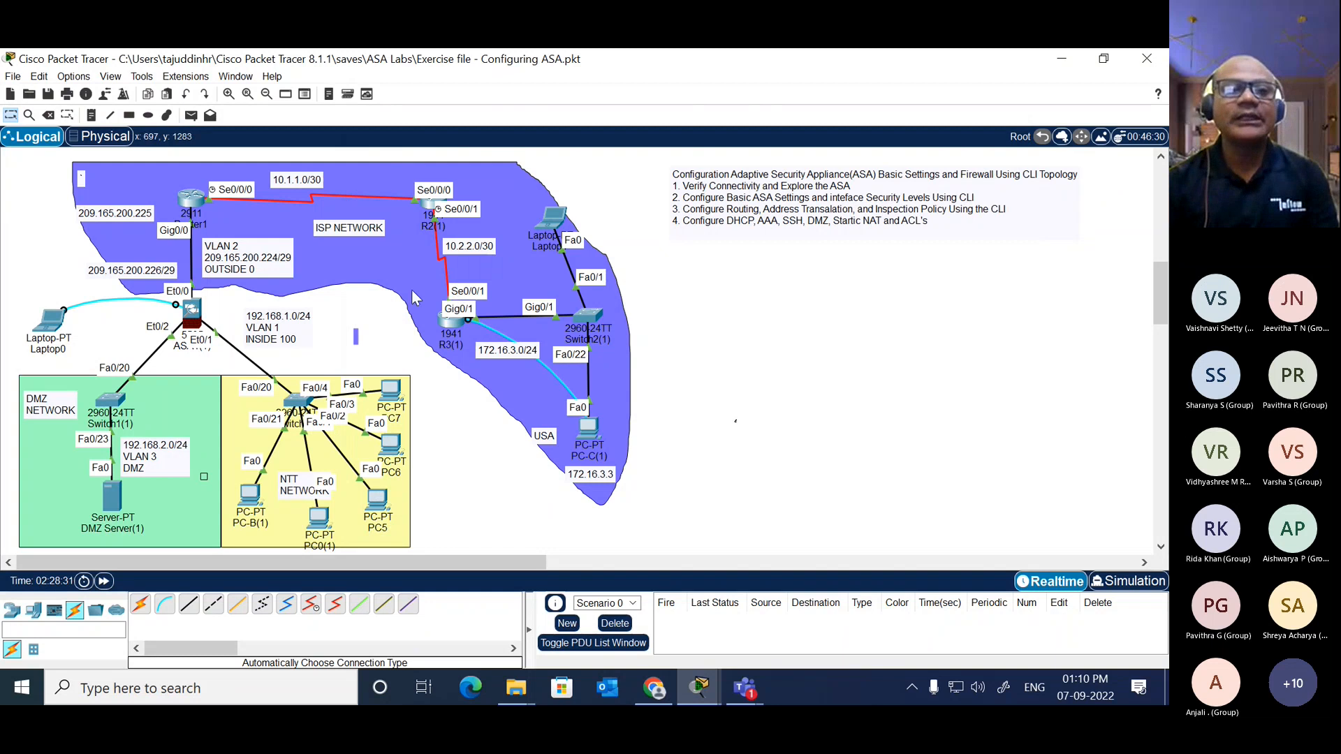
Step: Open ASA1(1)'s command line and enter privileged mode, supplying the enable password
left_click(195, 319)
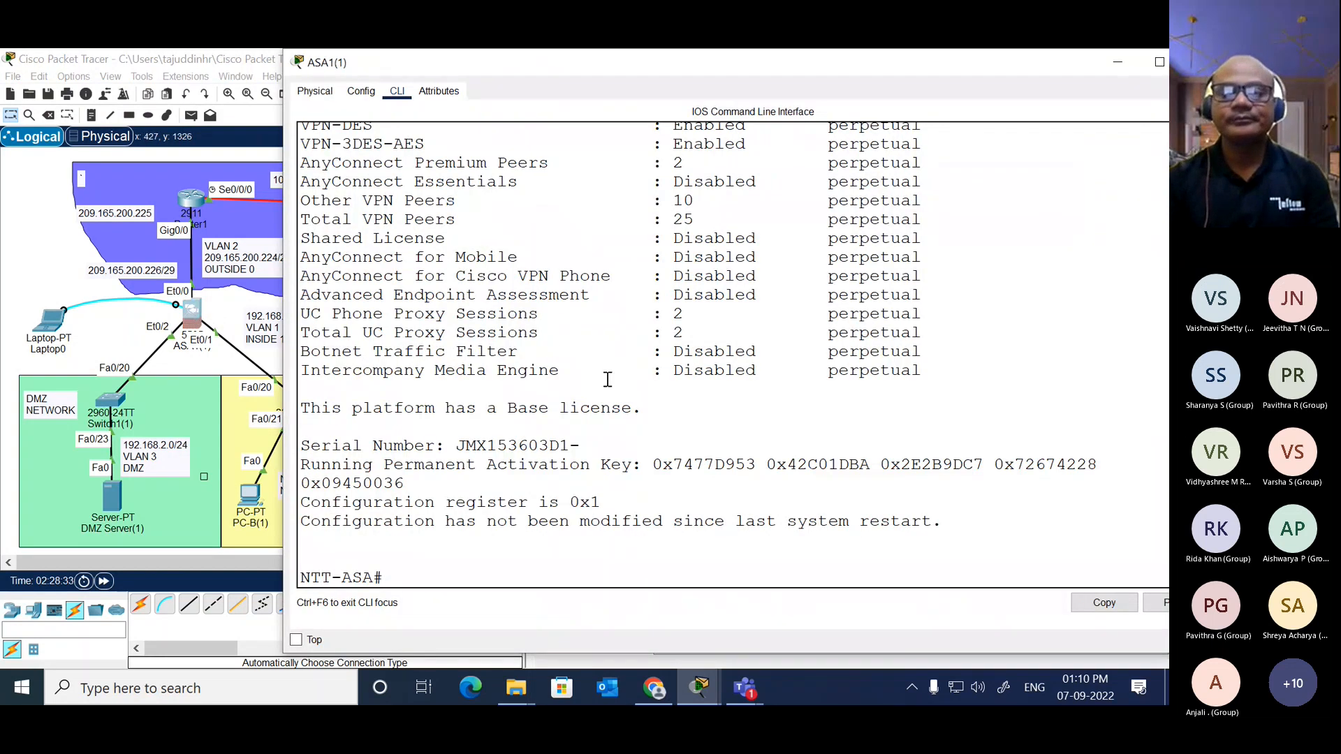
key("Return")
key("Return")
key("Return")
key("Return")
type("en")
key("Return")
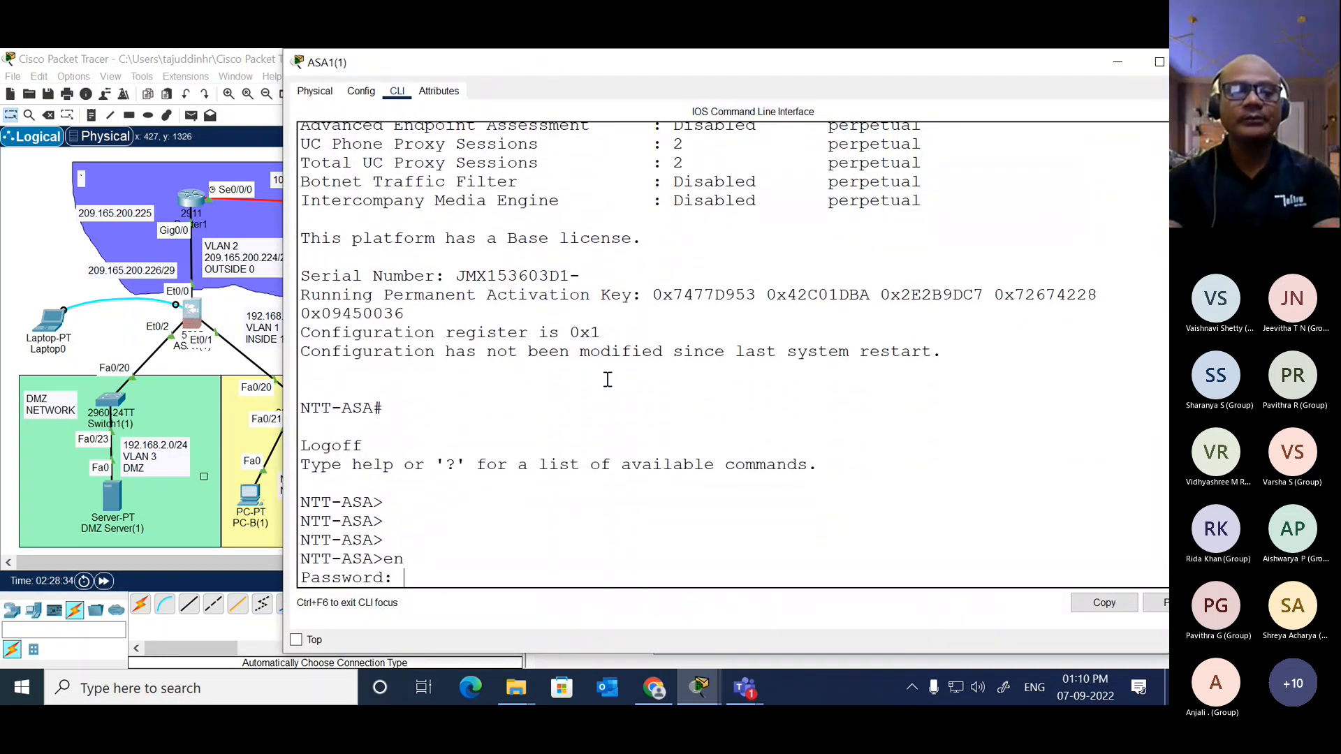
key("Return")
key("Return")
key("Return")
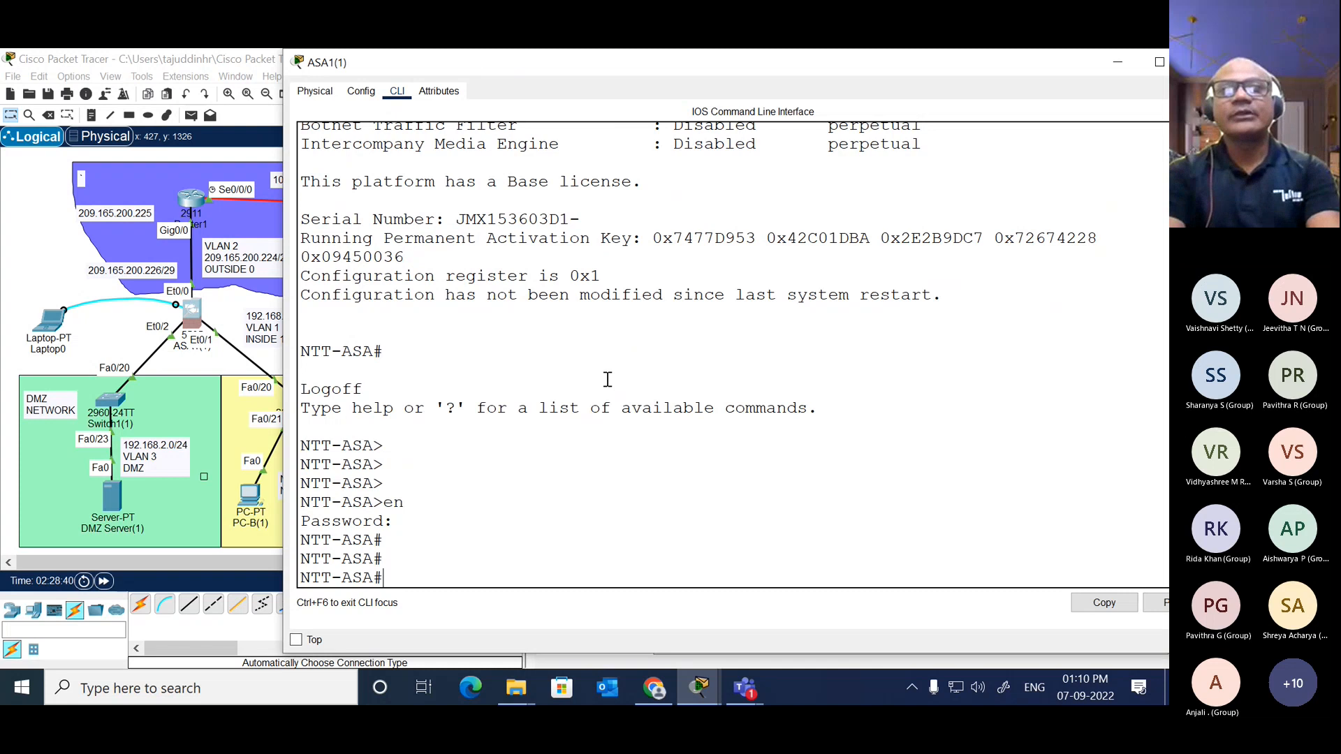
Step: Enter global configuration mode on NTT-ASA
type("con ft")
key("Return")
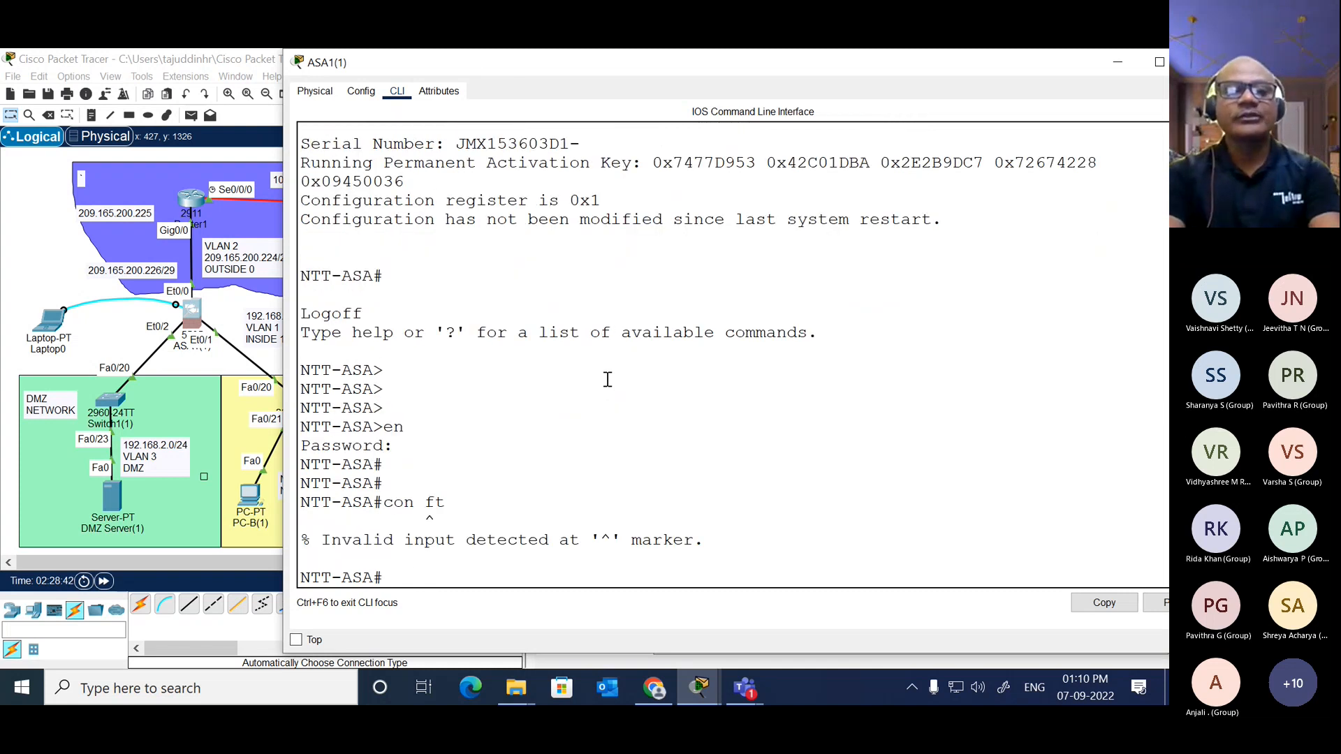
type("conf t")
key("Return")
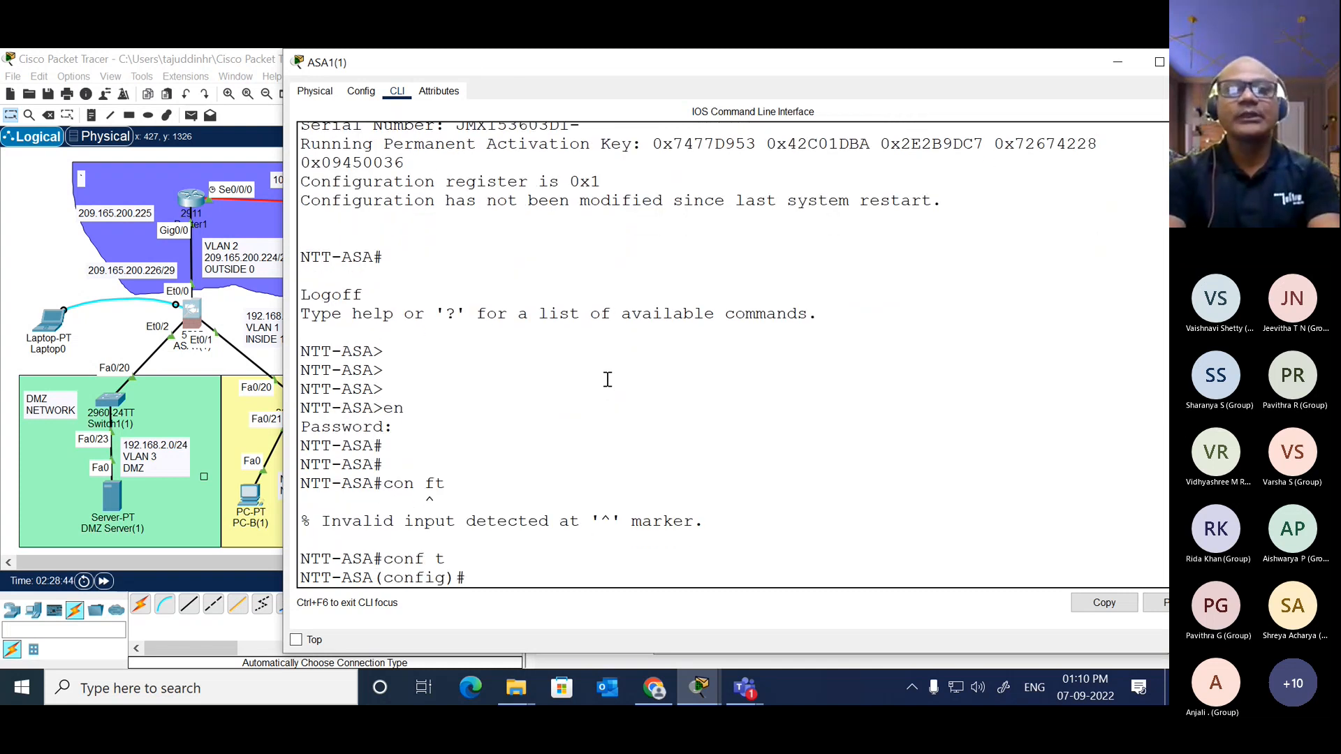
type("object net")
key("Tab")
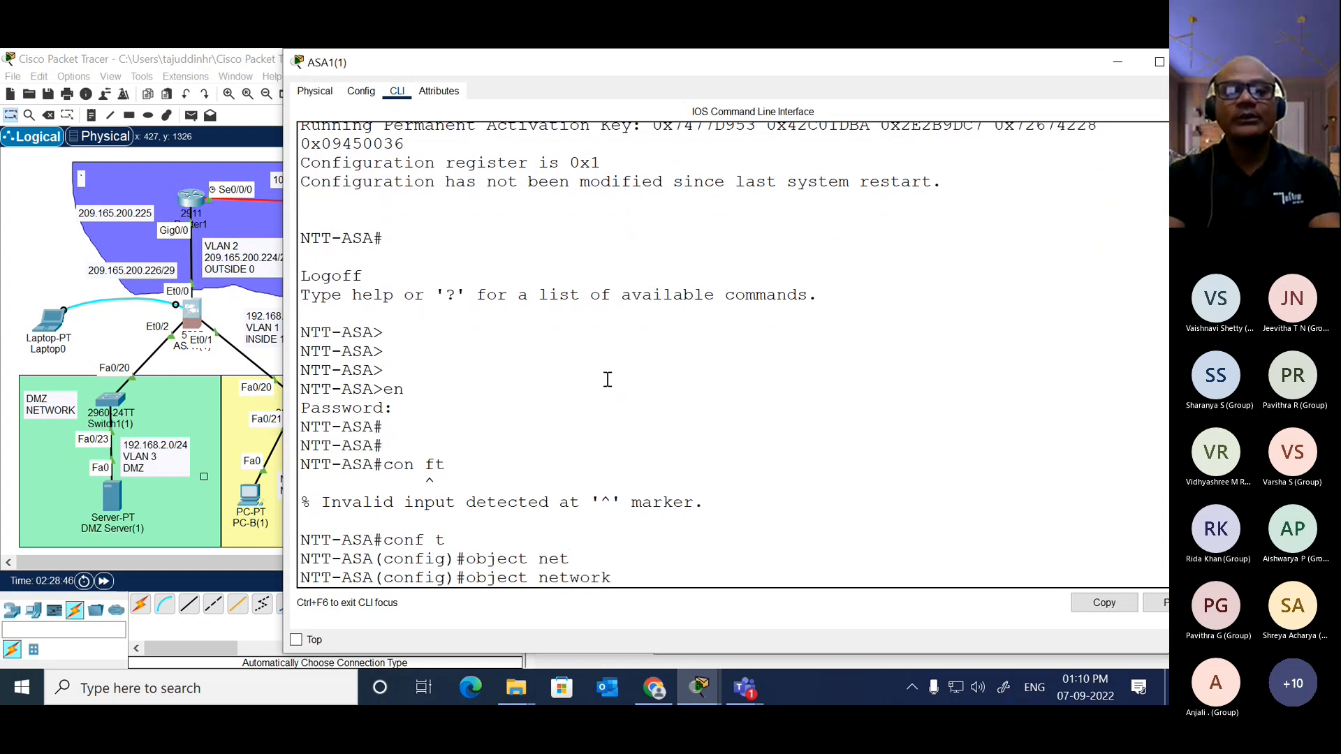
type("dm")
key("Tab")
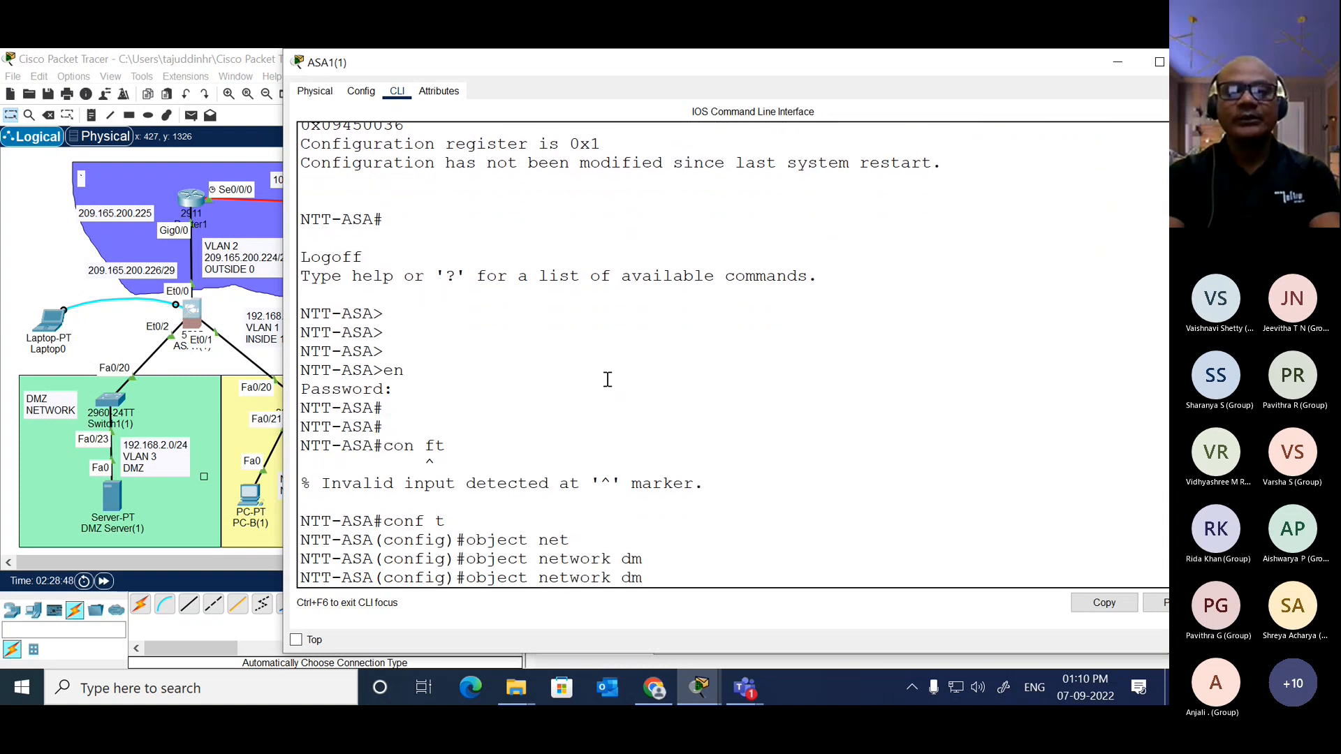
key("BackSpace")
key("BackSpace")
key("BackSpace")
key("BackSpace")
key("BackSpace")
key("BackSpace")
key("BackSpace")
key("BackSpace")
key("BackSpace")
key("BackSpace")
key("BackSpace")
key("BackSpace")
key("BackSpace")
key("BackSpace")
key("BackSpace")
key("BackSpace")
key("BackSpace")
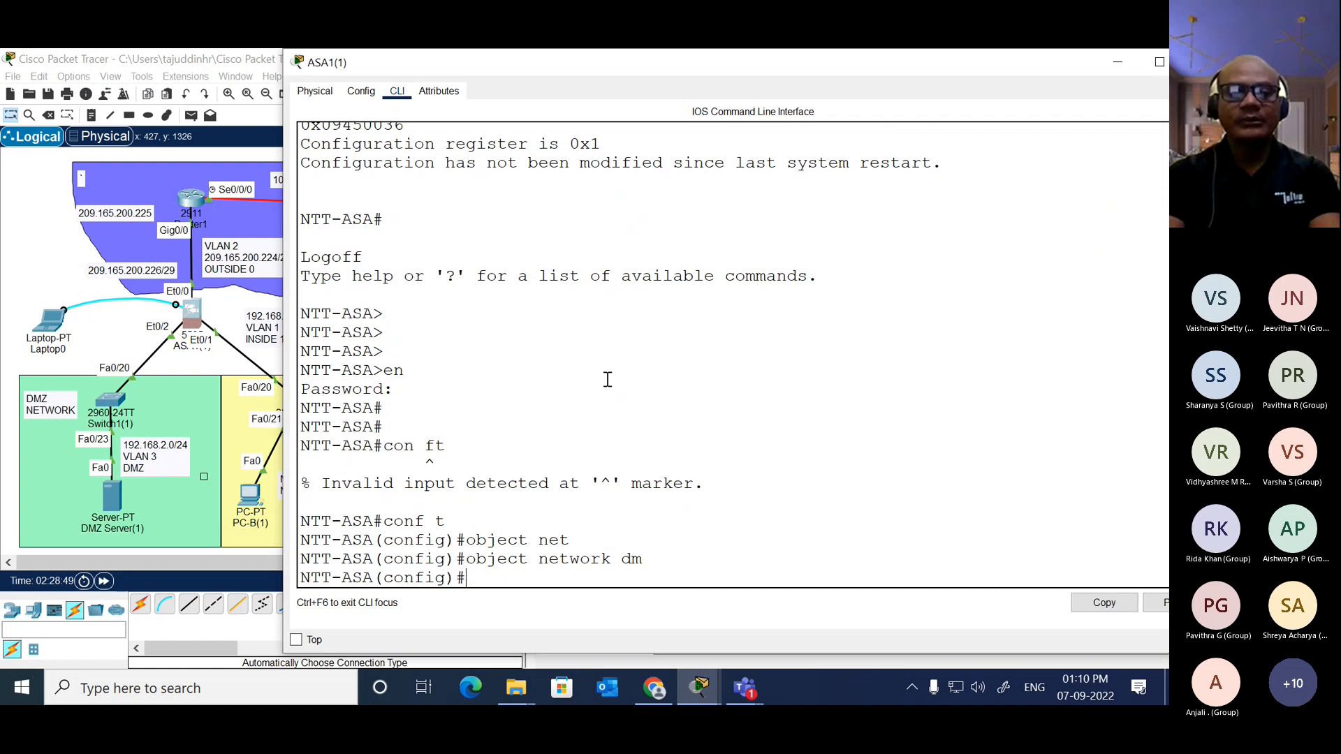
Step: Display NTT-ASA's full running configuration and examine the VLAN interfaces, network object, NAT and access-list entries
type("sh run")
key("Return")
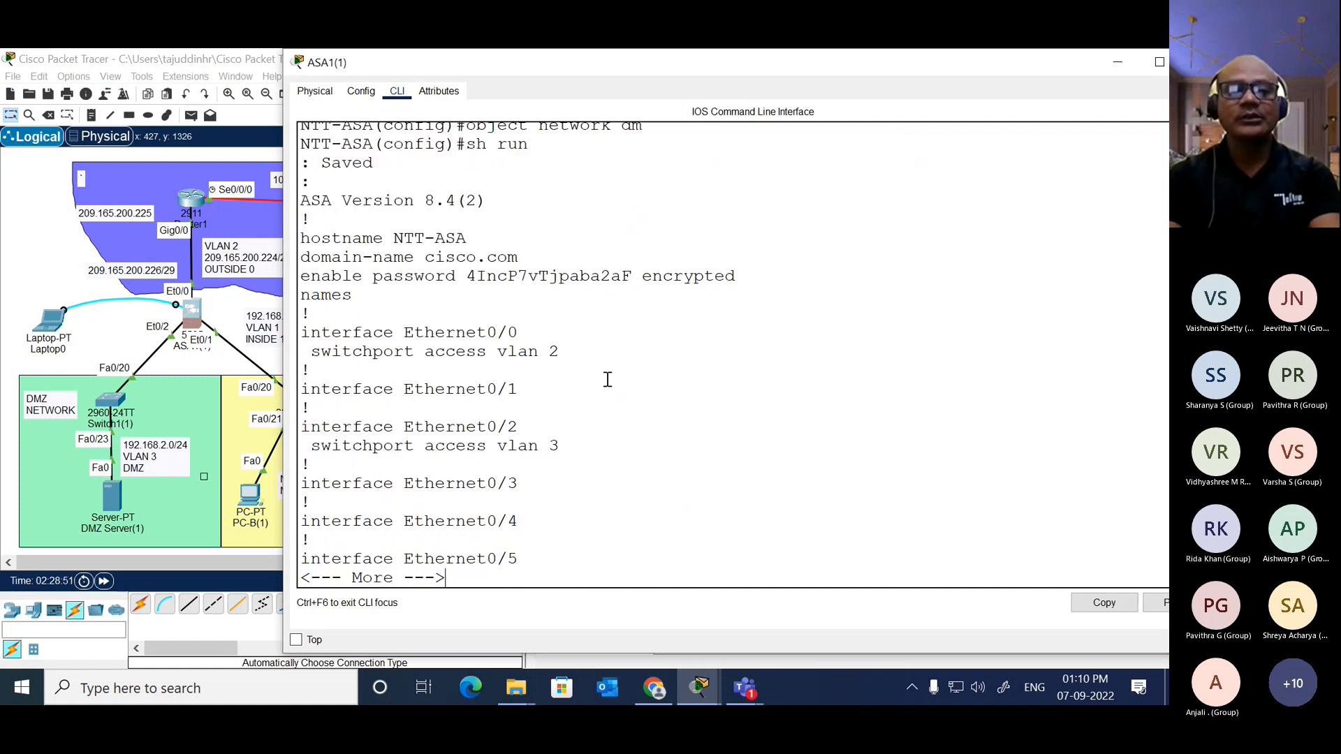
key("space")
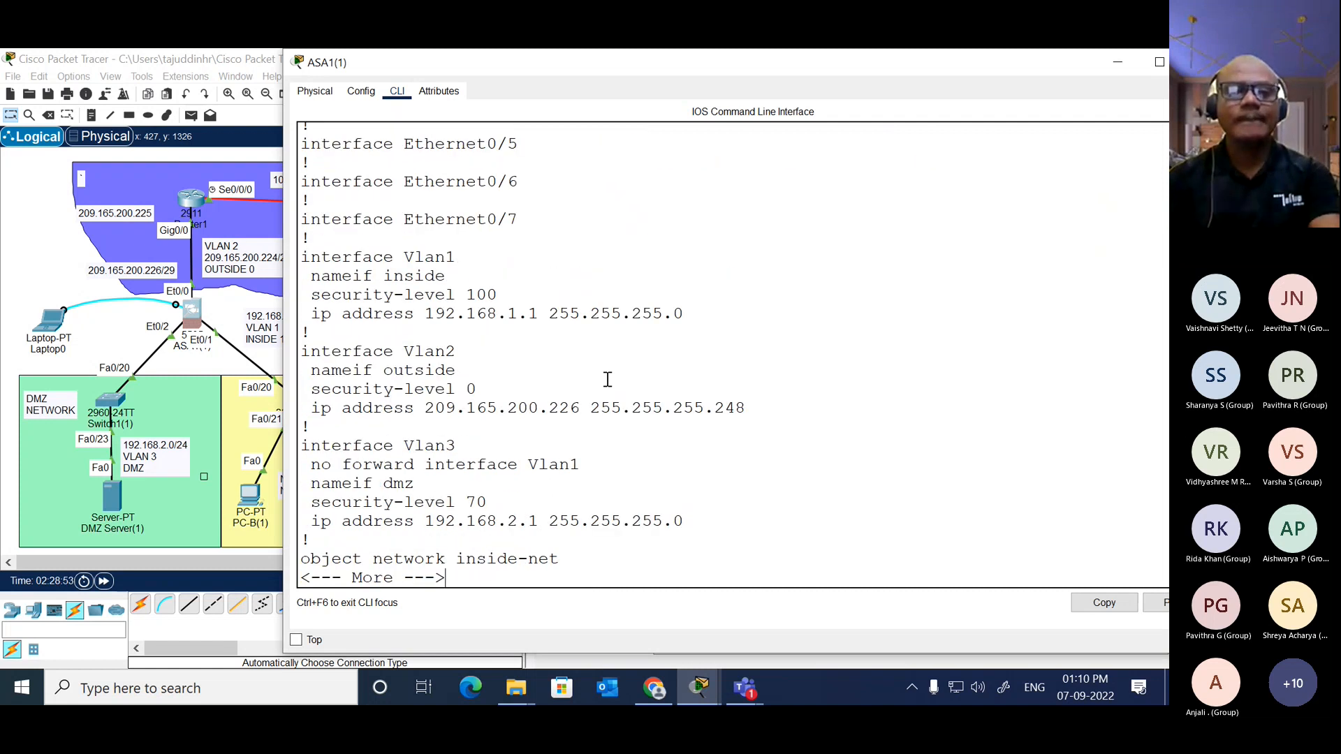
key("space")
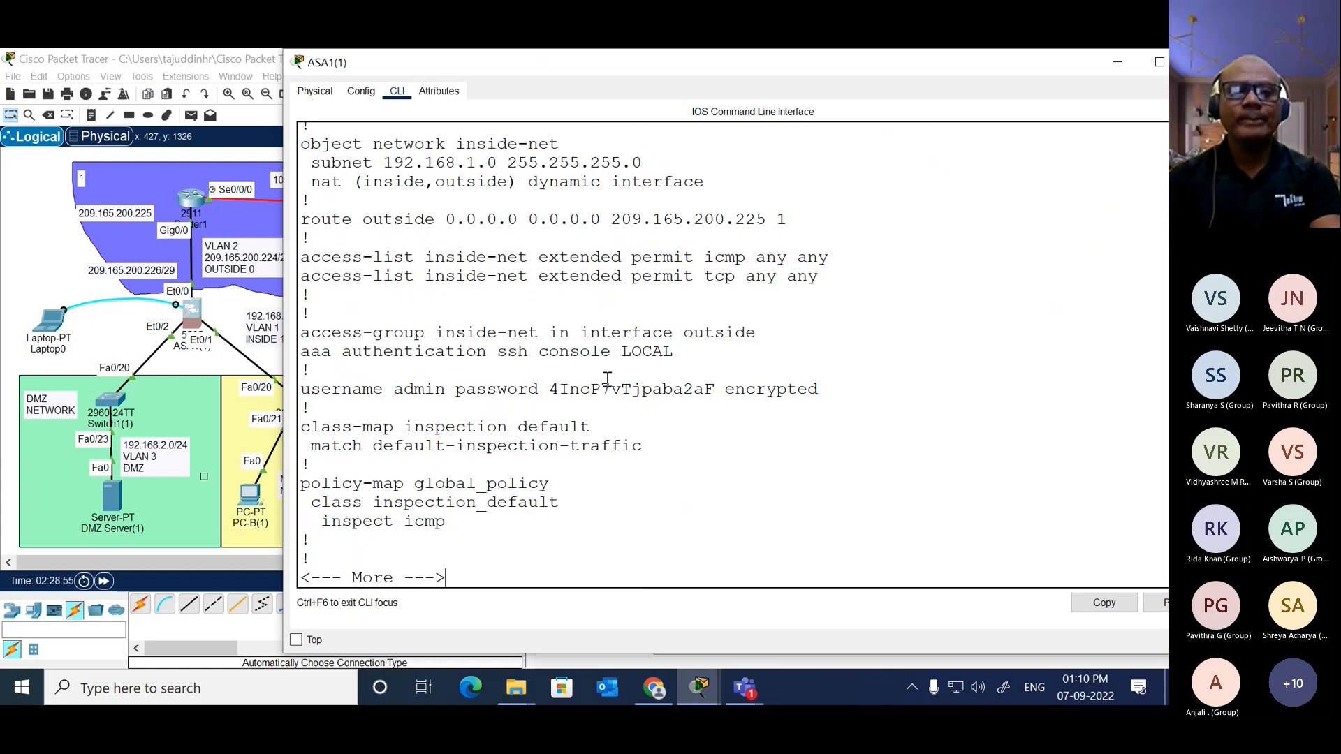
key("space")
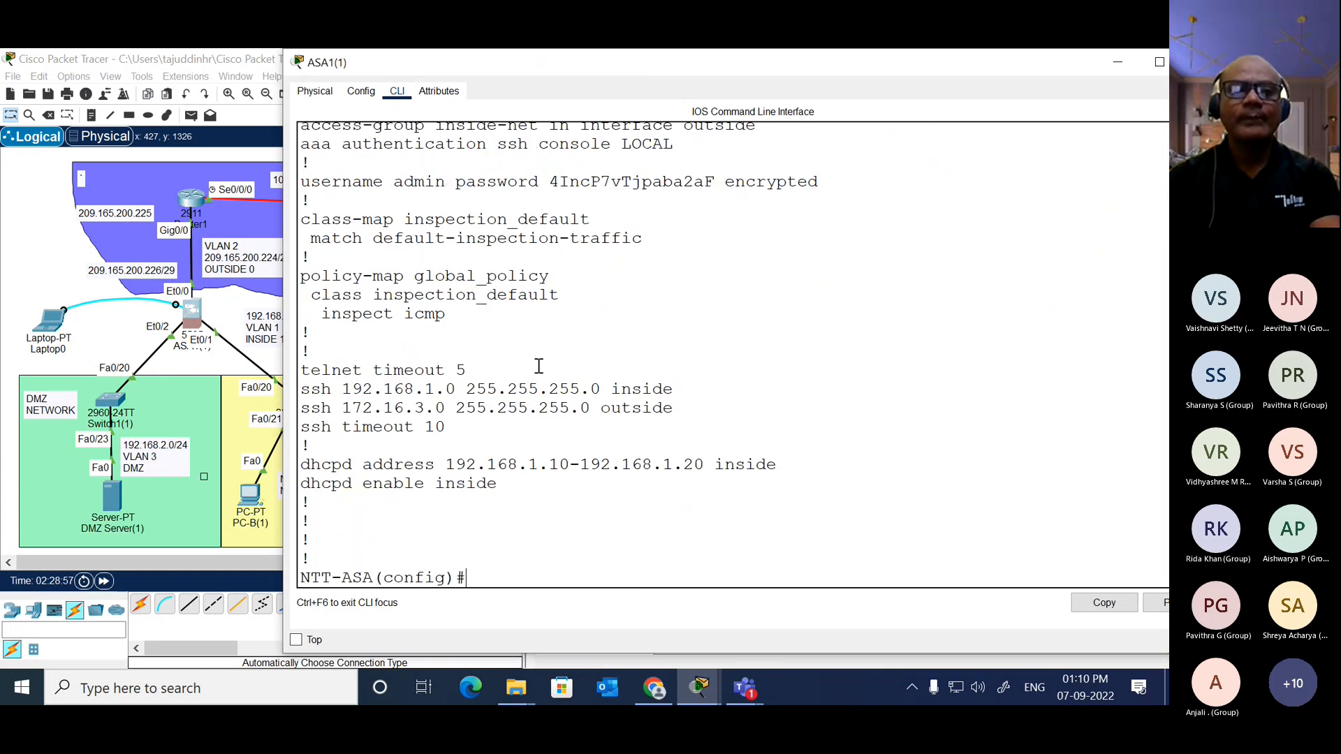
scroll(535, 367, "up", 7)
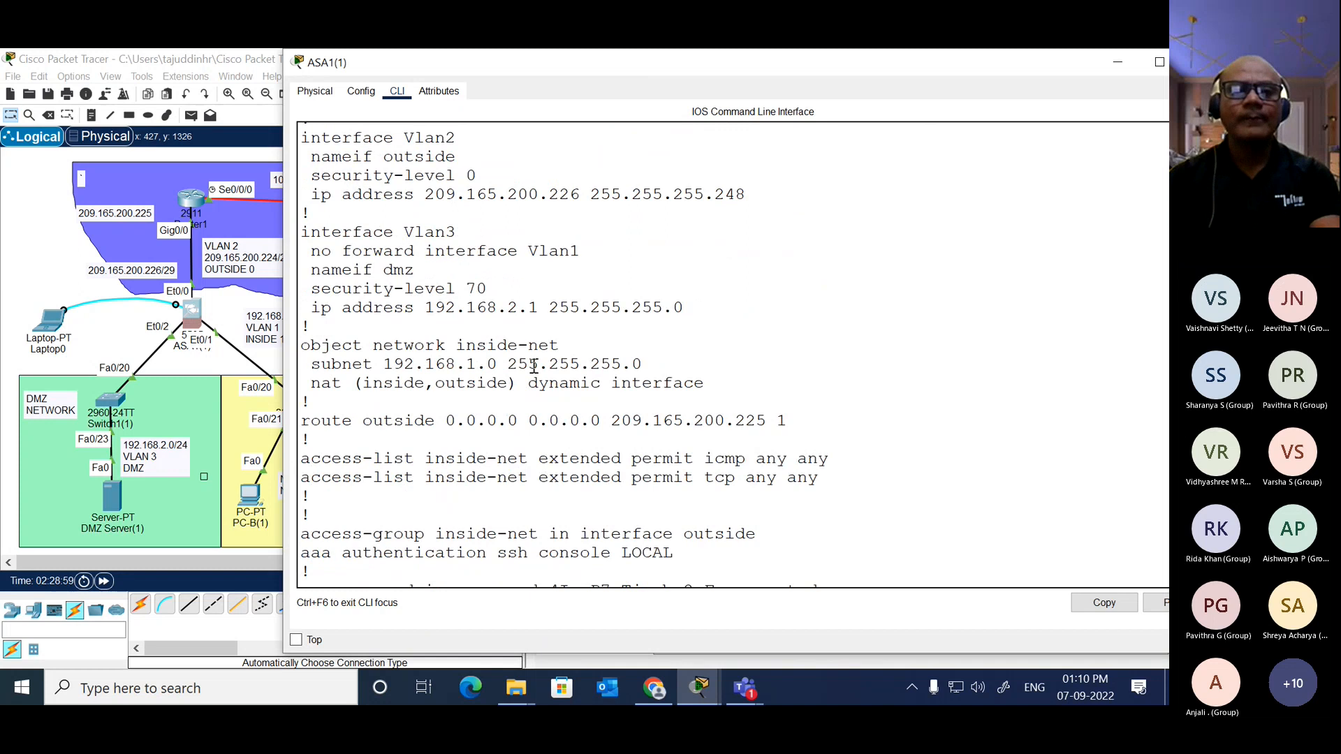
scroll(535, 367, "up", 1)
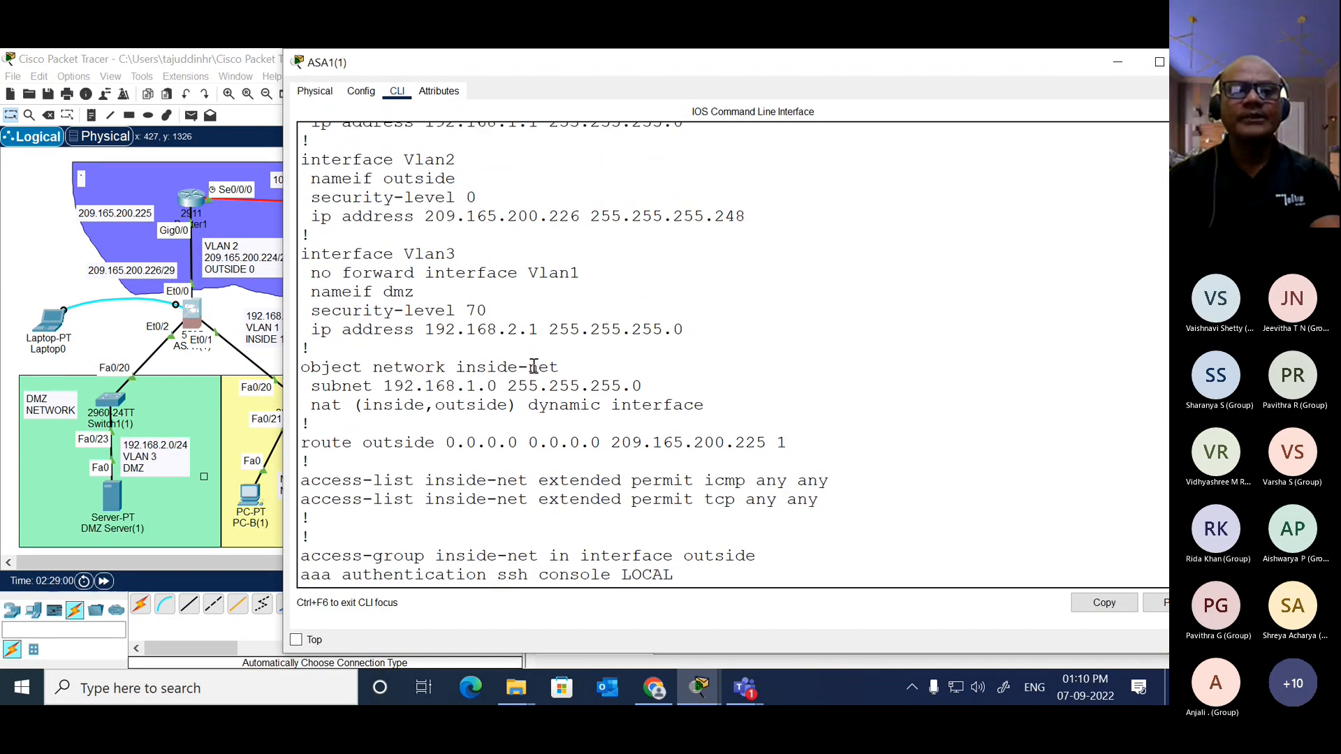
scroll(534, 366, "down", 8)
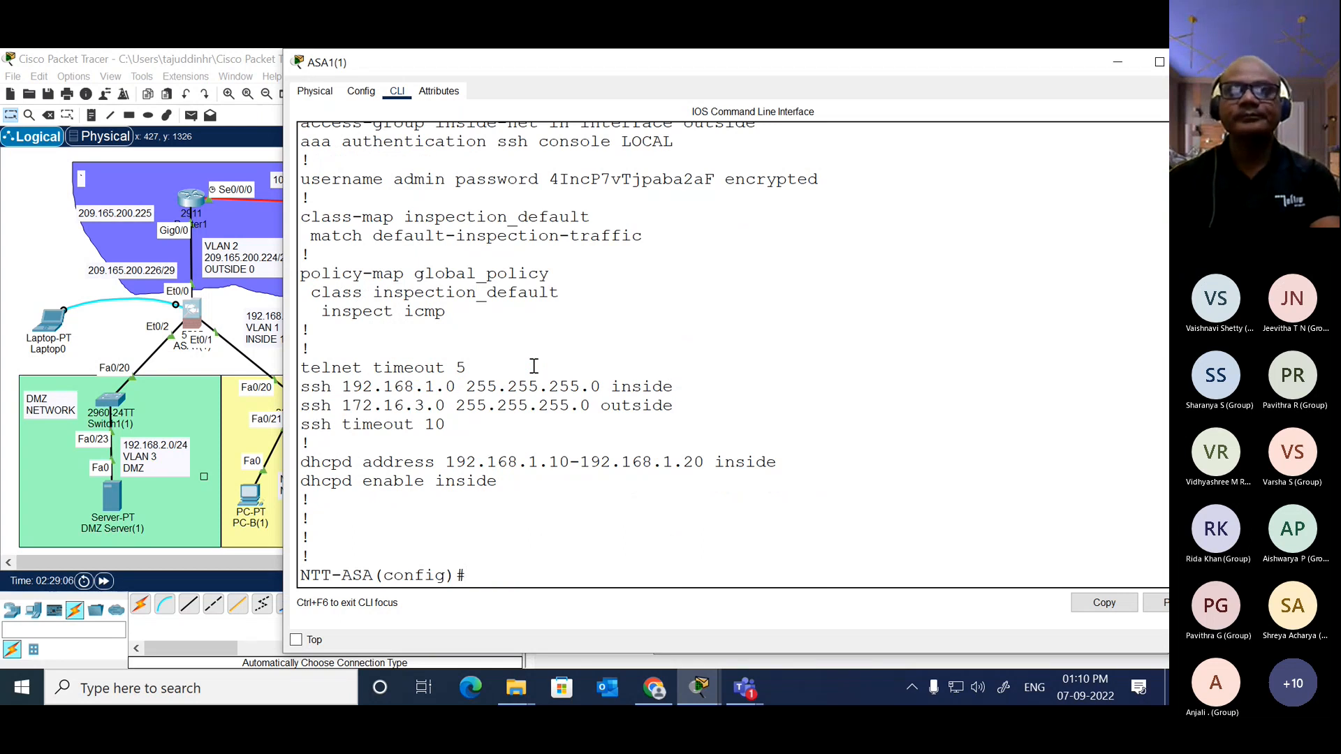
Step: Create a network object named dmz on NTT-ASA
type("obje")
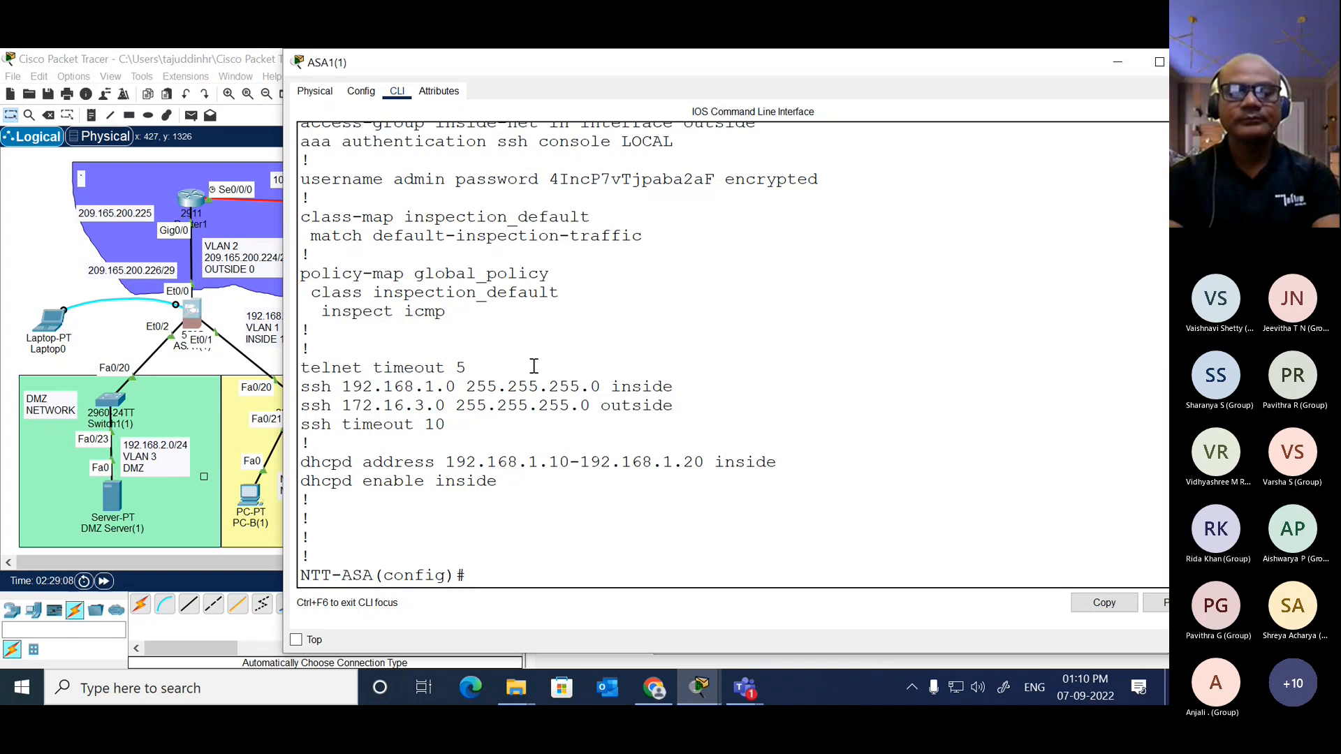
type("ct net")
key("Tab")
type("d")
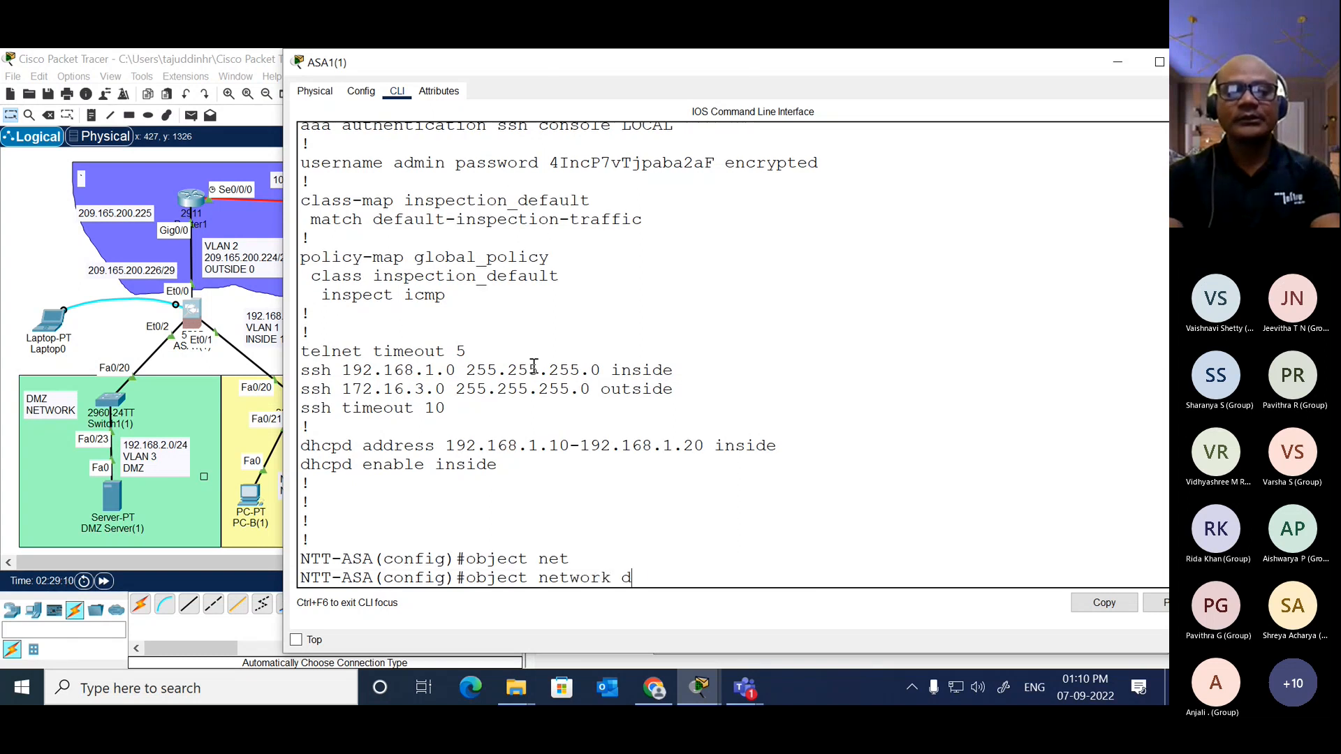
type("mz")
key("Return")
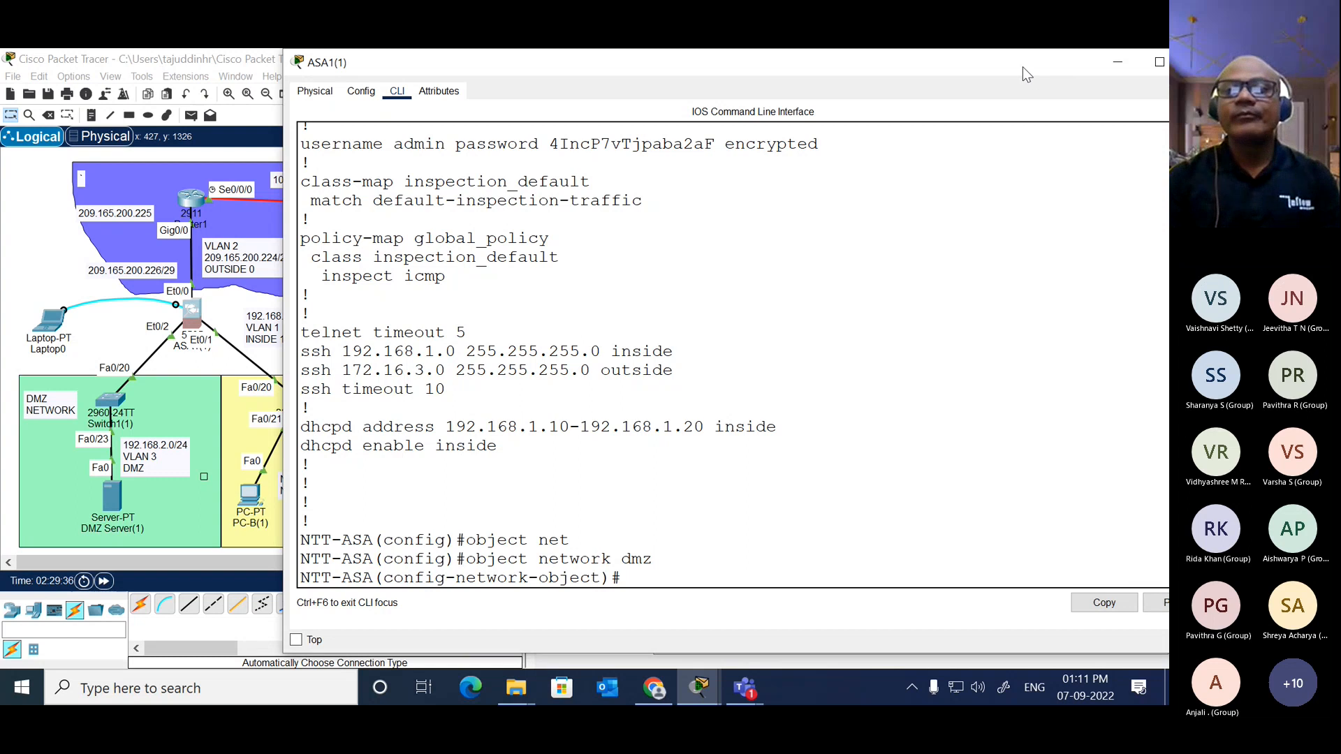
Step: Arrange ASA1(1)'s window beside the topology and move the NTT NETWORK label slightly towards PC-B(1)
left_click_drag(1023, 66, 1168, 74)
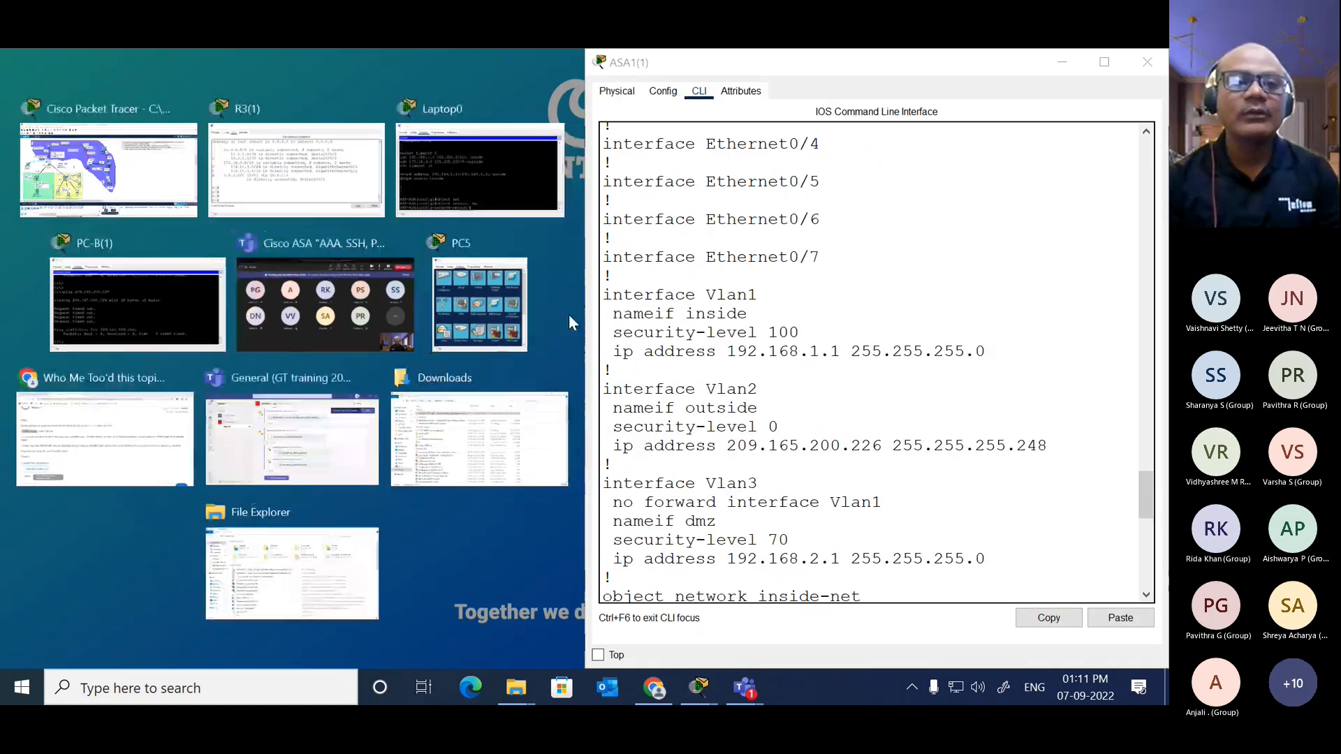
left_click(115, 210)
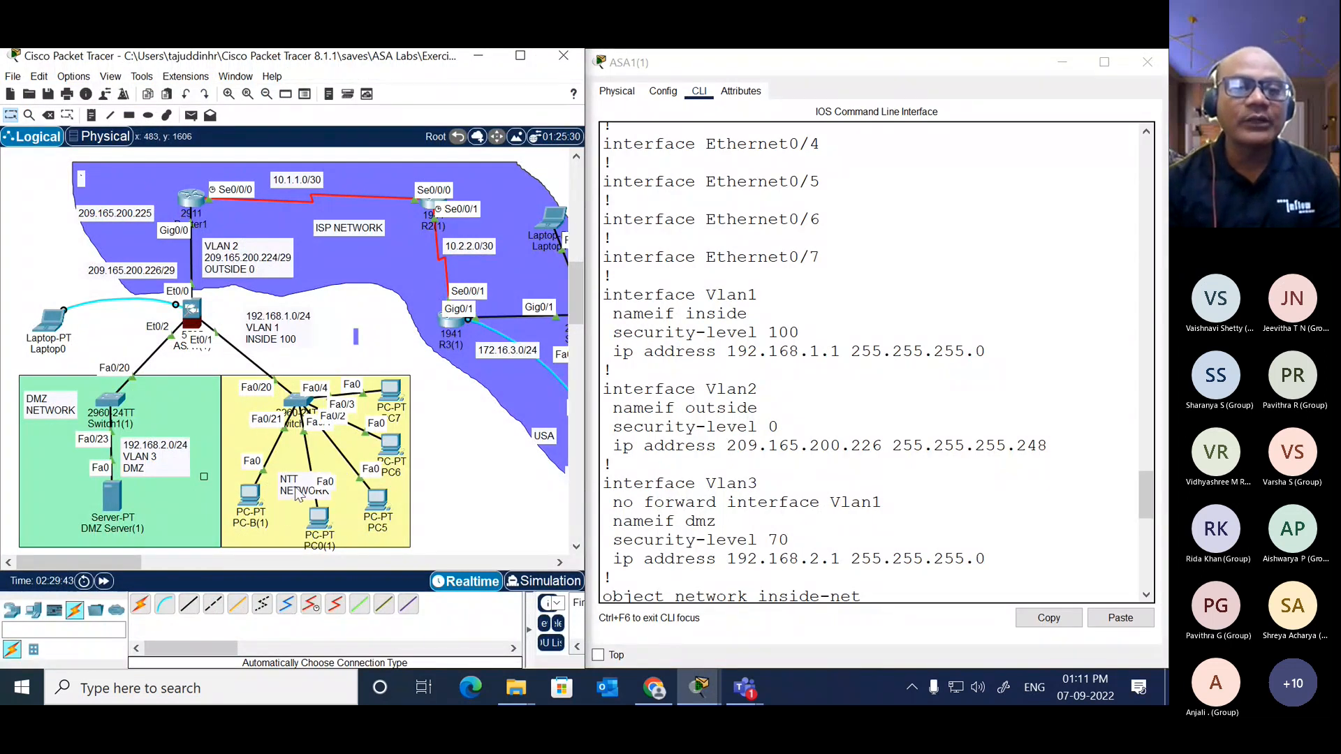
left_click_drag(295, 488, 287, 491)
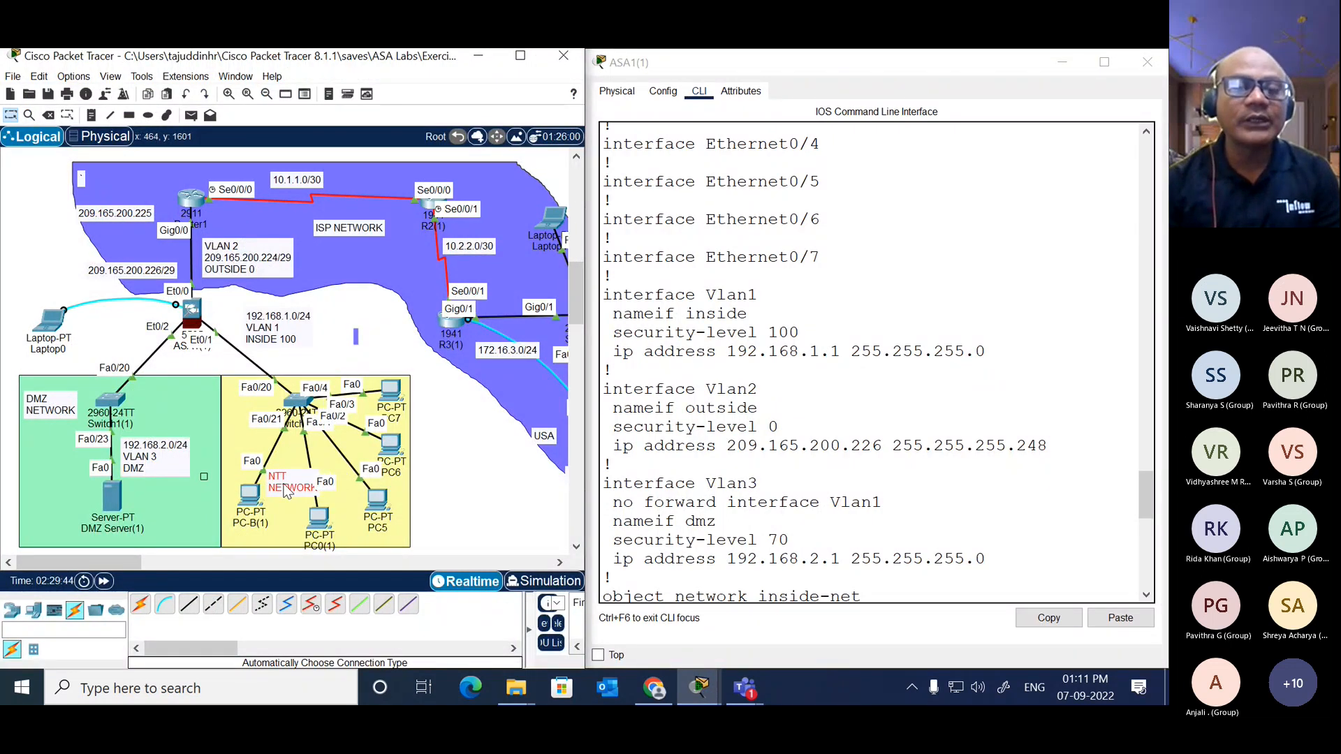
left_click(354, 342)
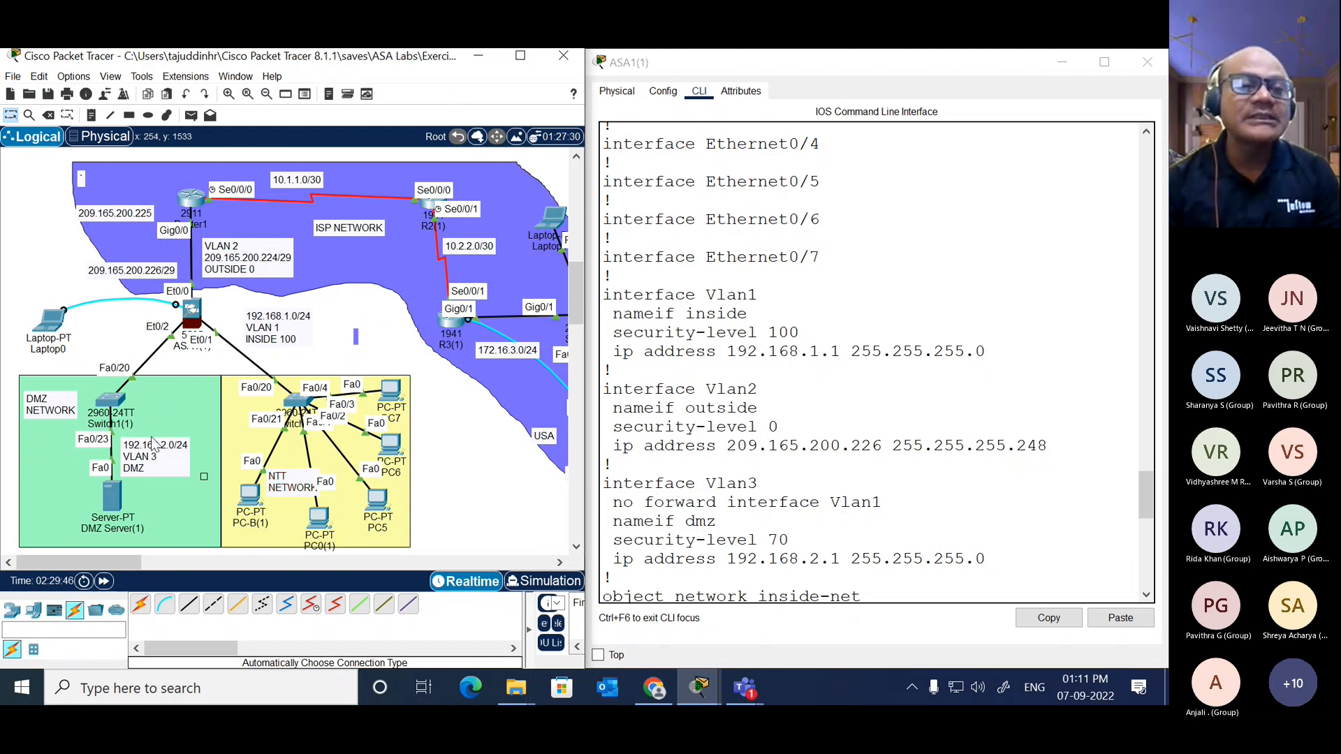
Step: Add "securiy 70" after DMZ in the 192.168.2.0/24 VLAN 3 label and move the label slightly away from the server link
double_click(155, 465)
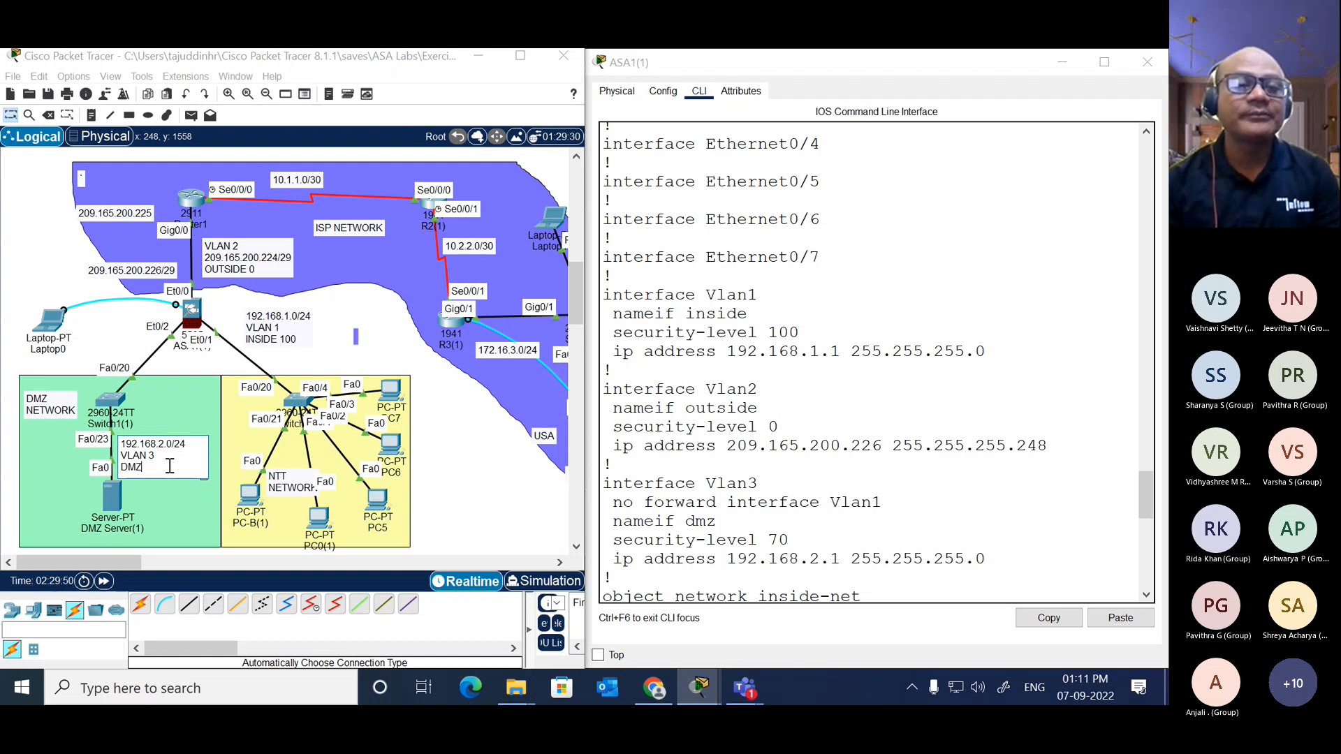
type("security 70")
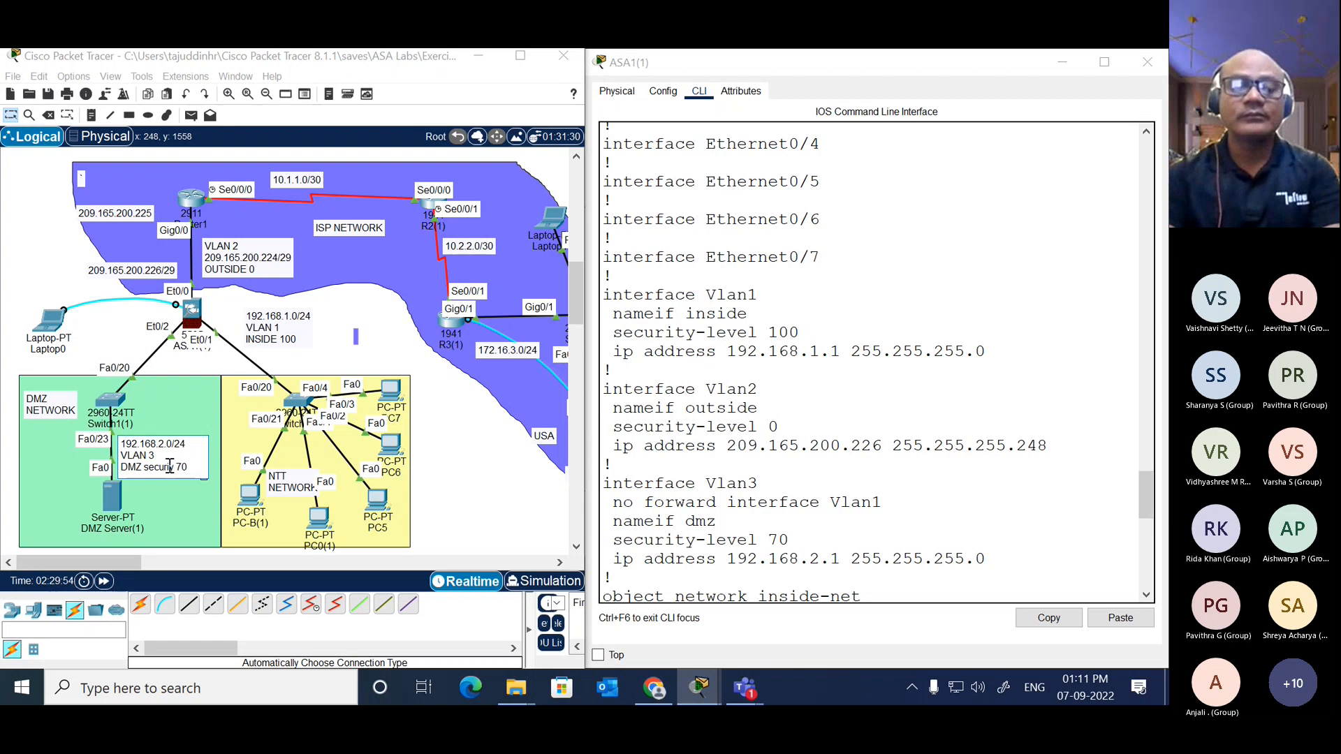
key("Escape")
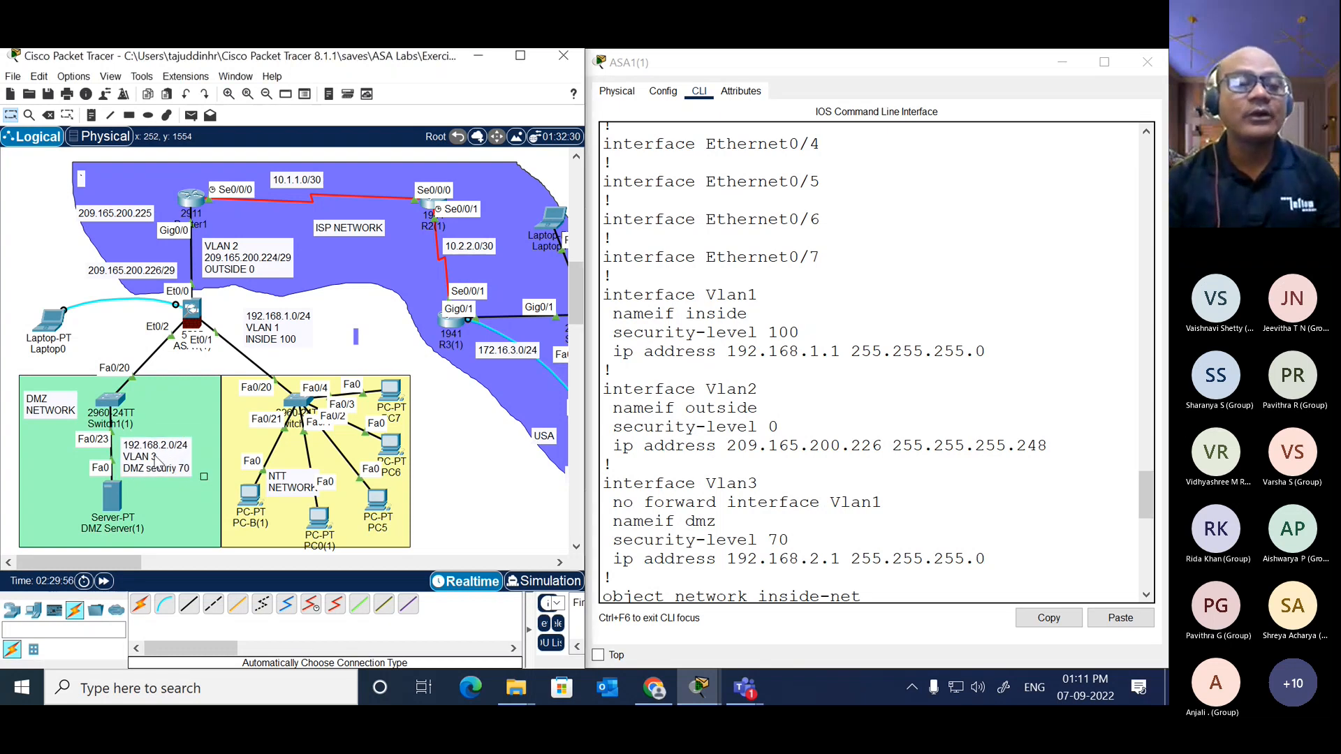
left_click_drag(155, 457, 169, 451)
left_click(105, 317)
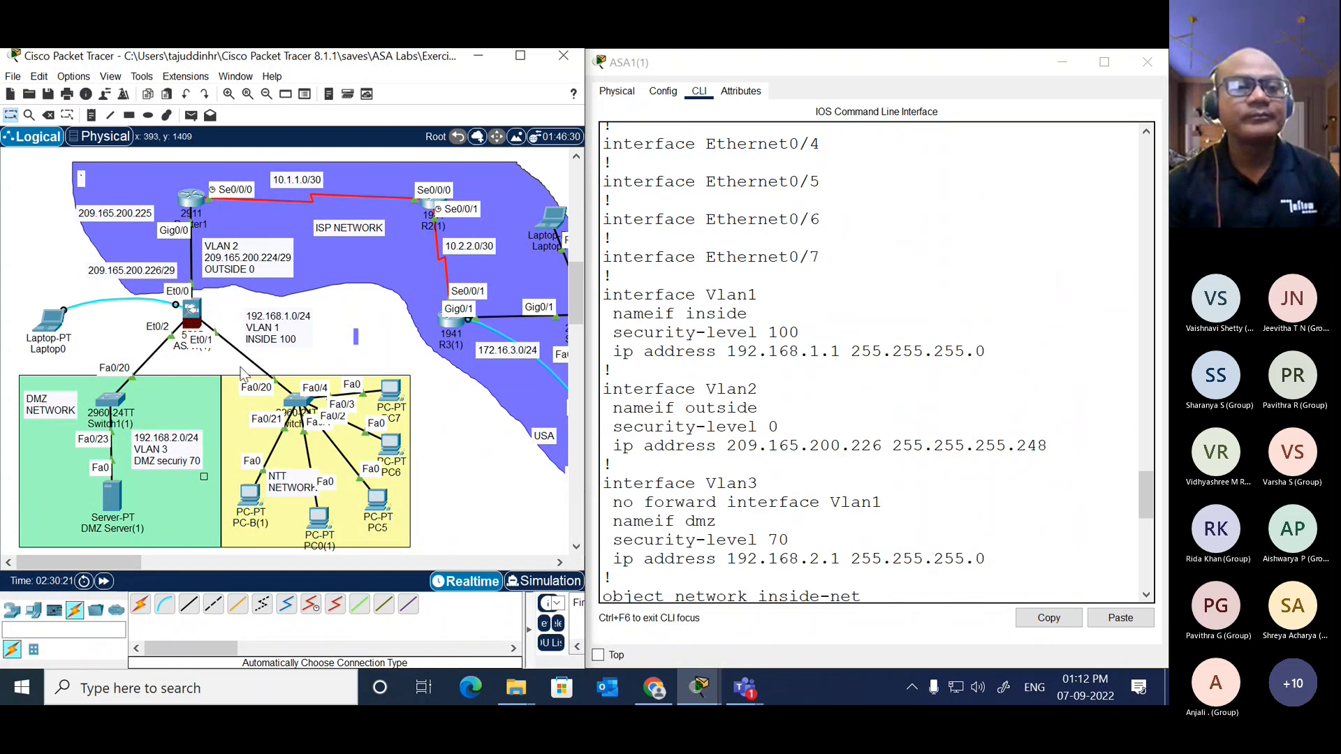
Step: Return to ASA1(1)'s command line, enlarge its window, and assign host 192.168.2.3 to the dmz network object
left_click(198, 315)
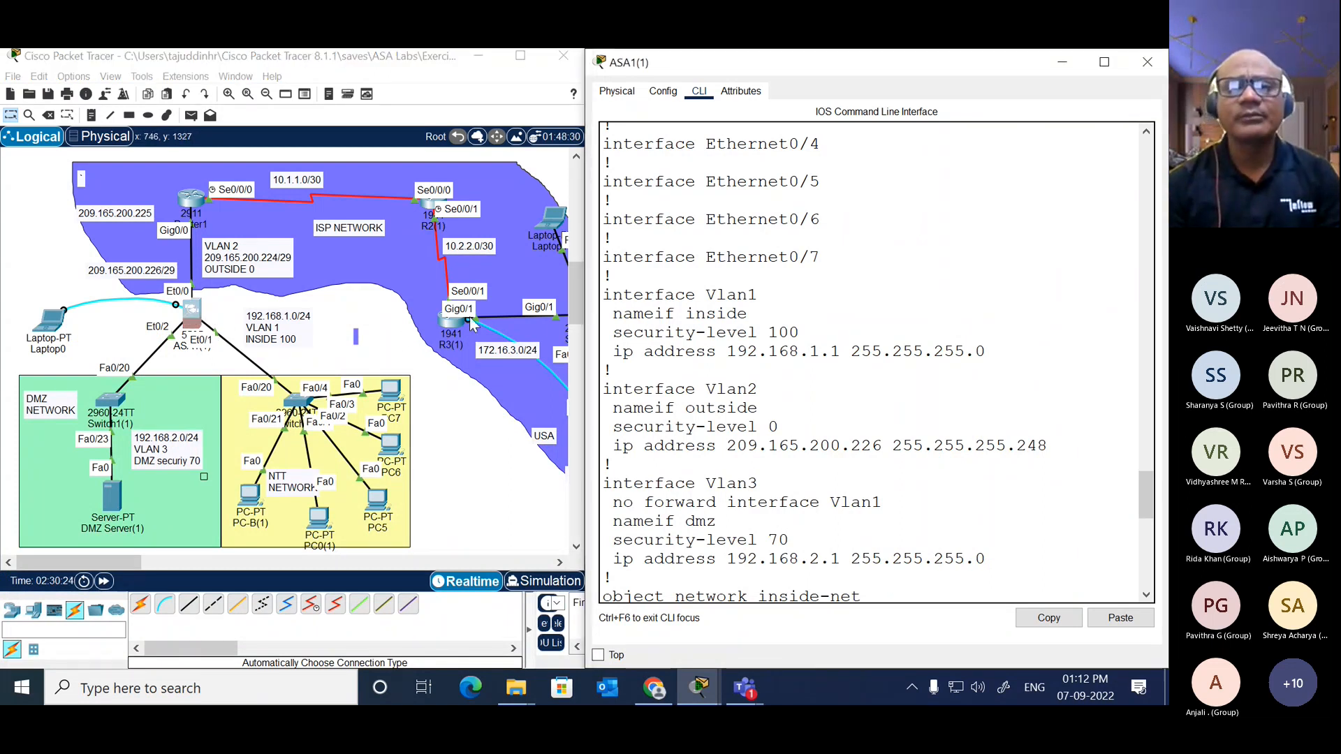
left_click(782, 344)
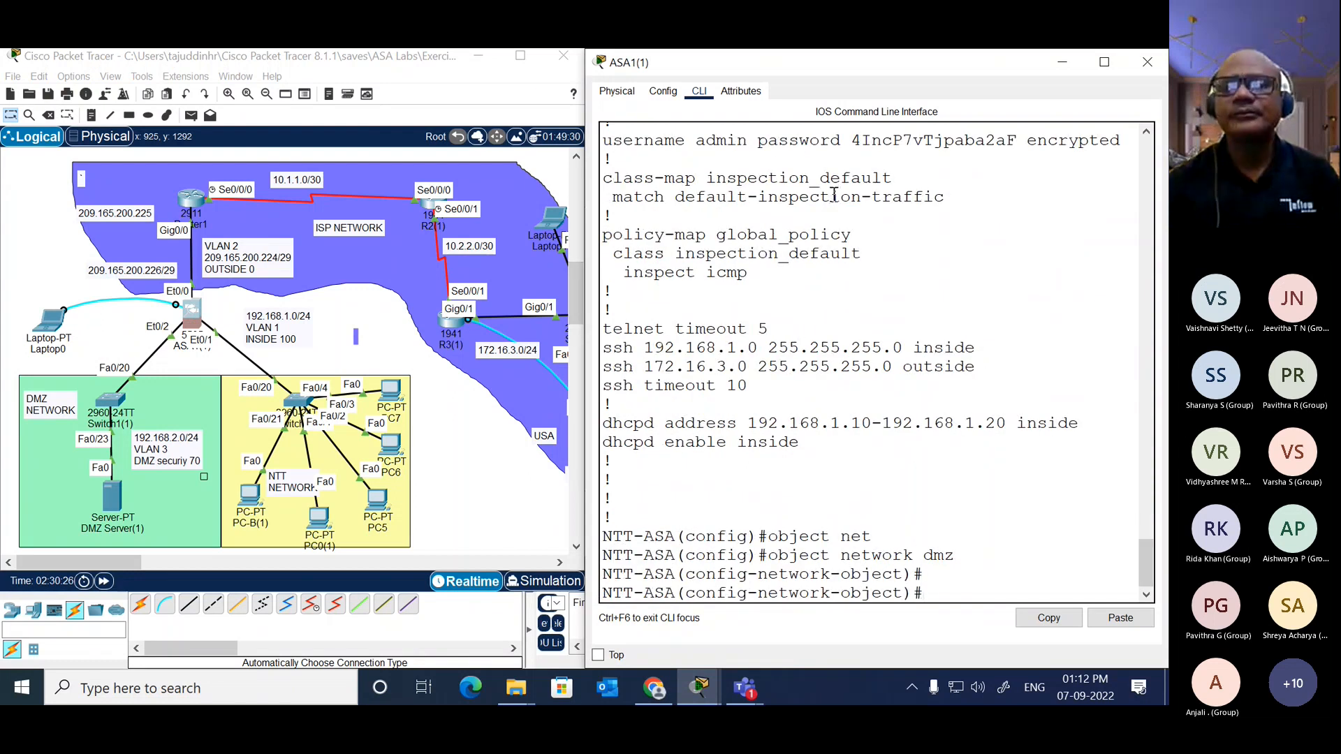
left_click_drag(966, 76, 911, 67)
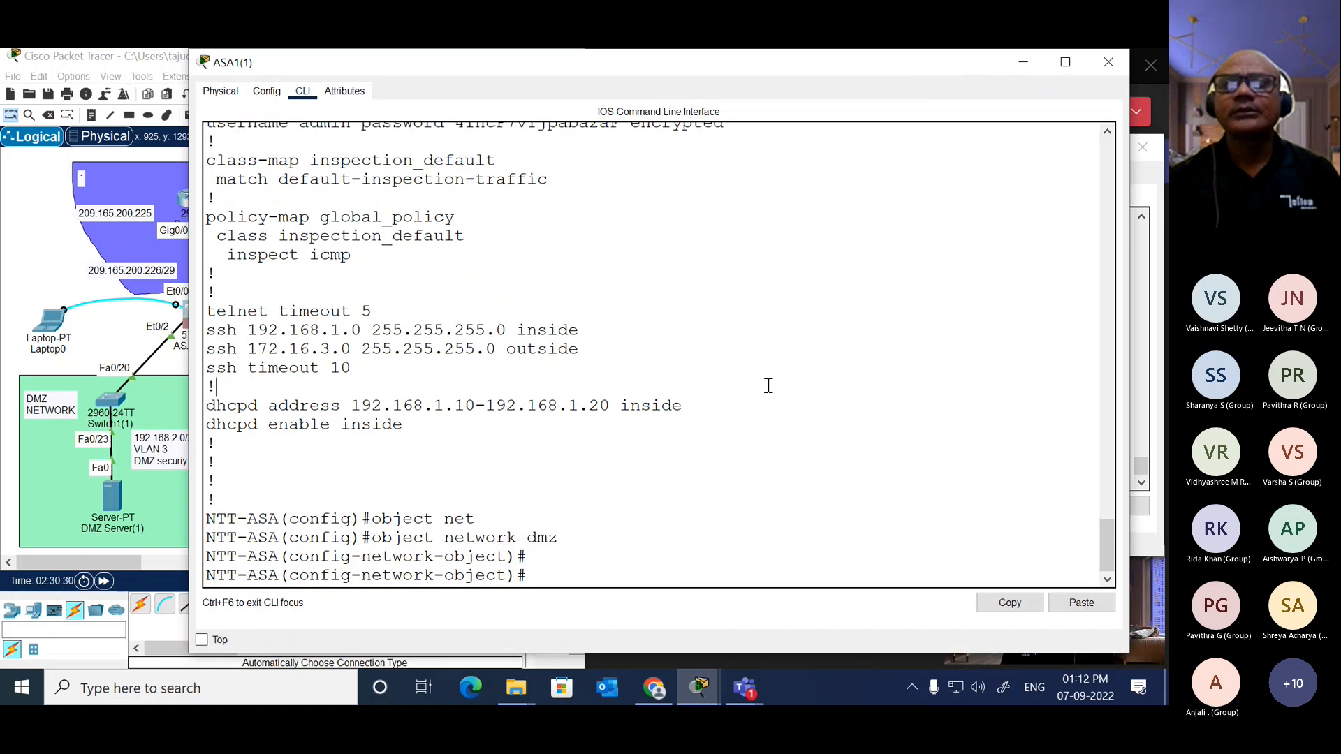
left_click(768, 386)
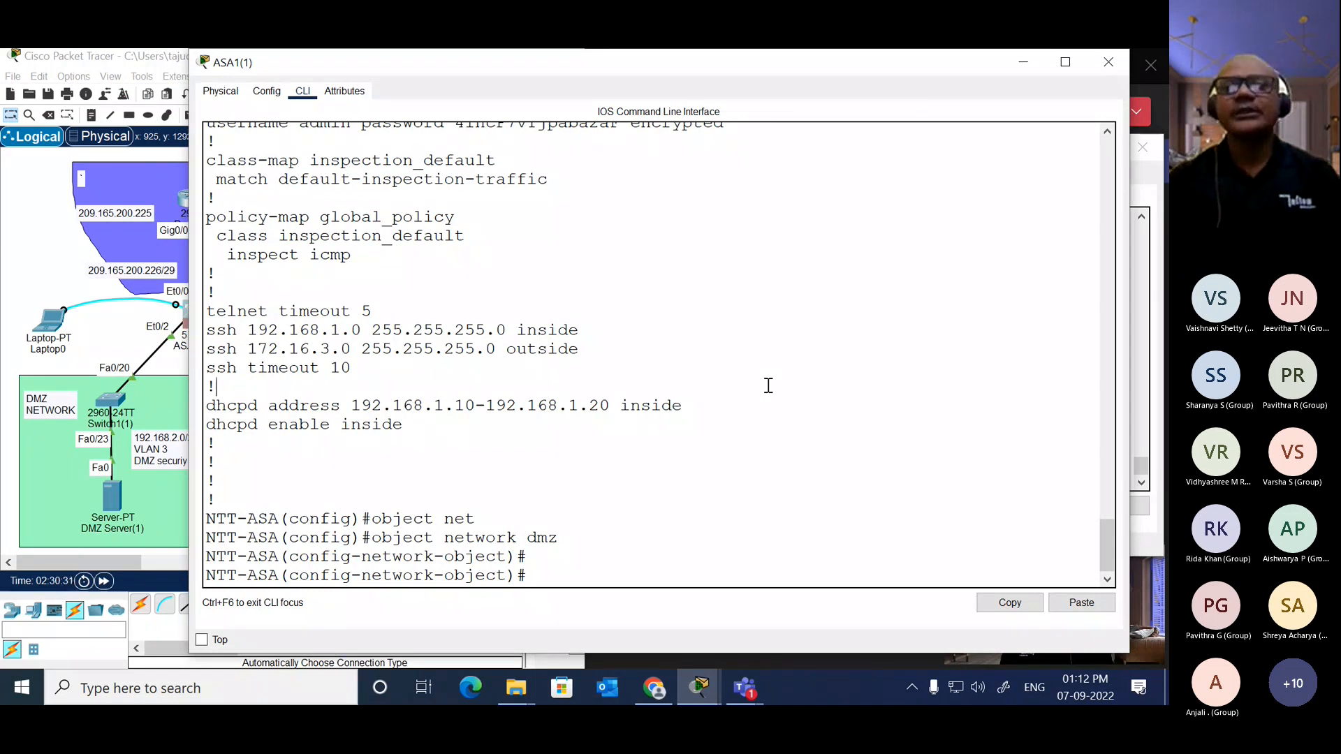
type("hos")
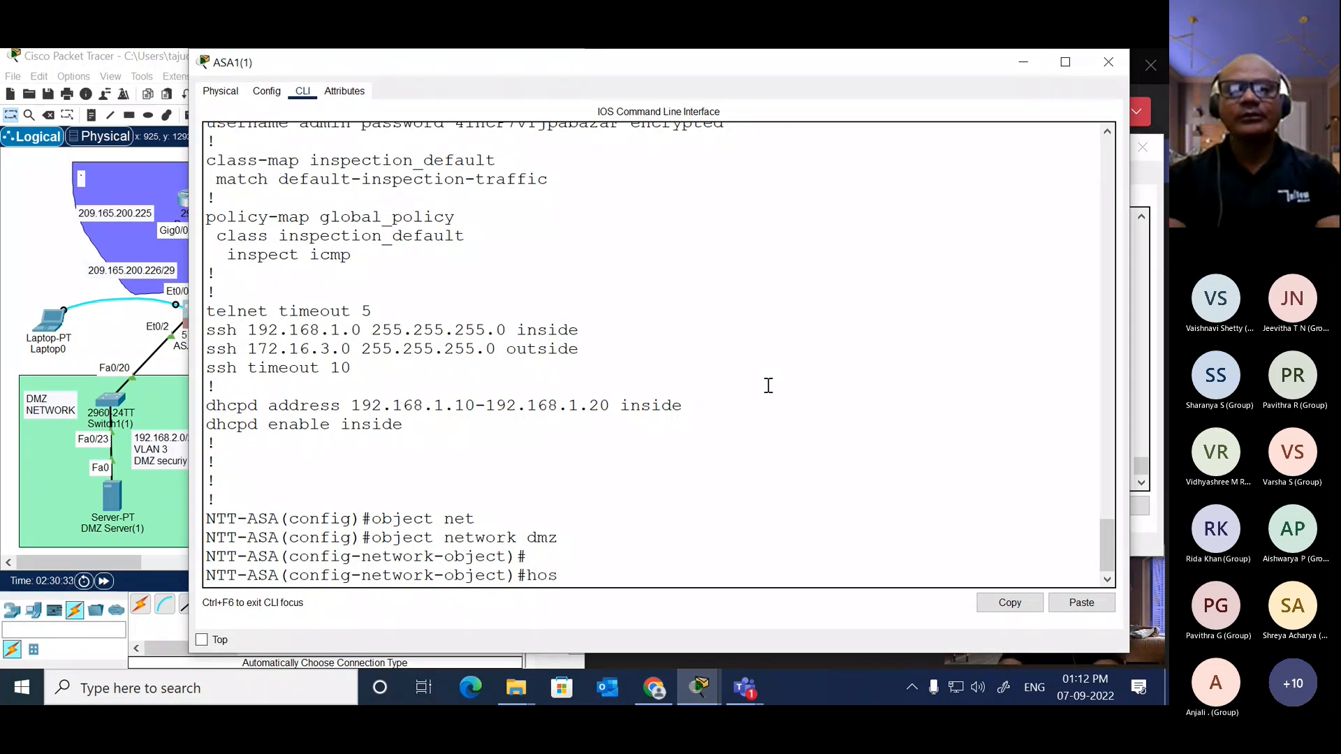
key("Tab")
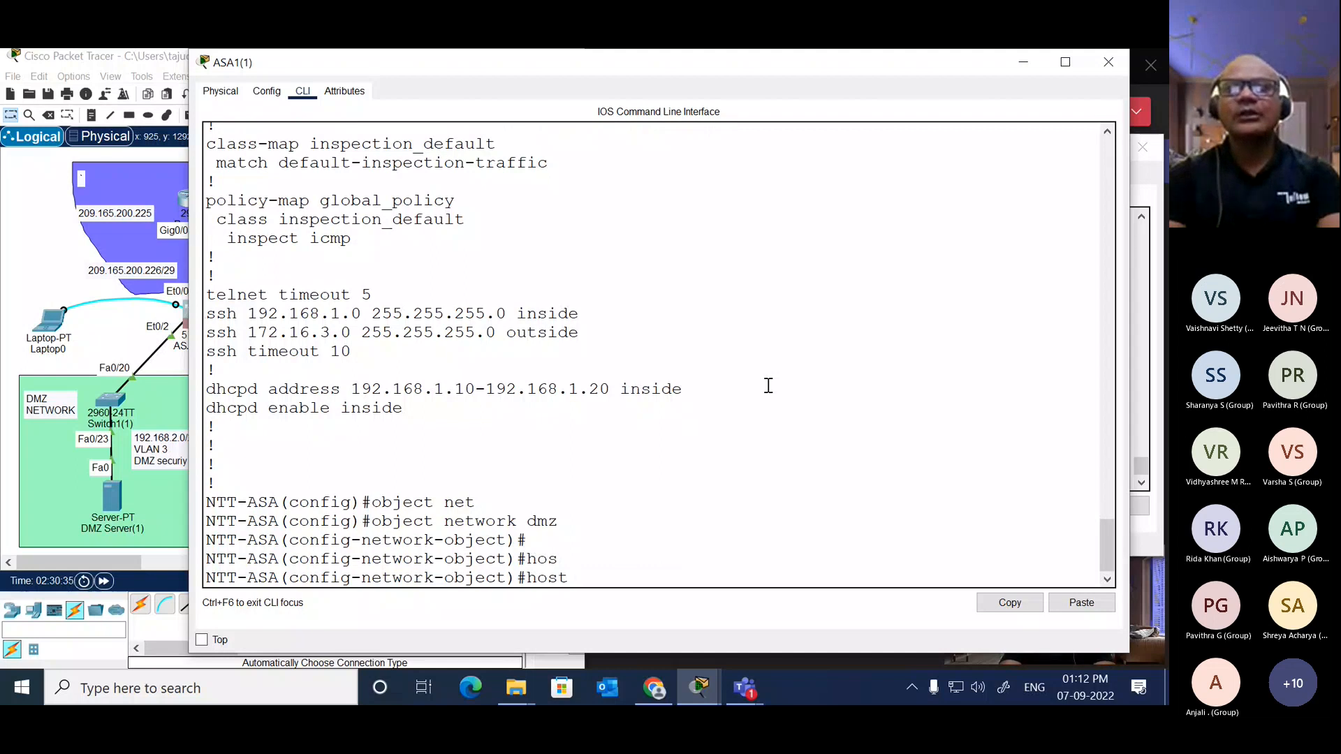
type("192.1")
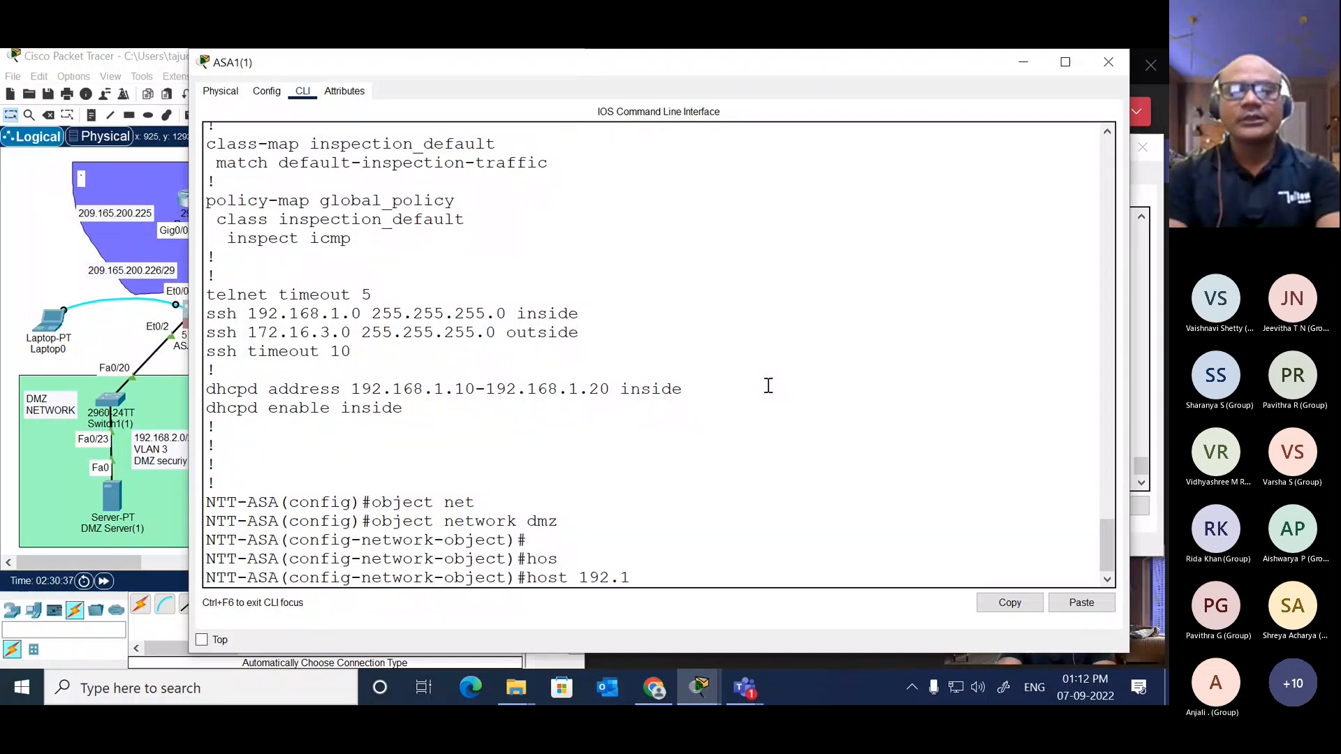
type("68.2.3")
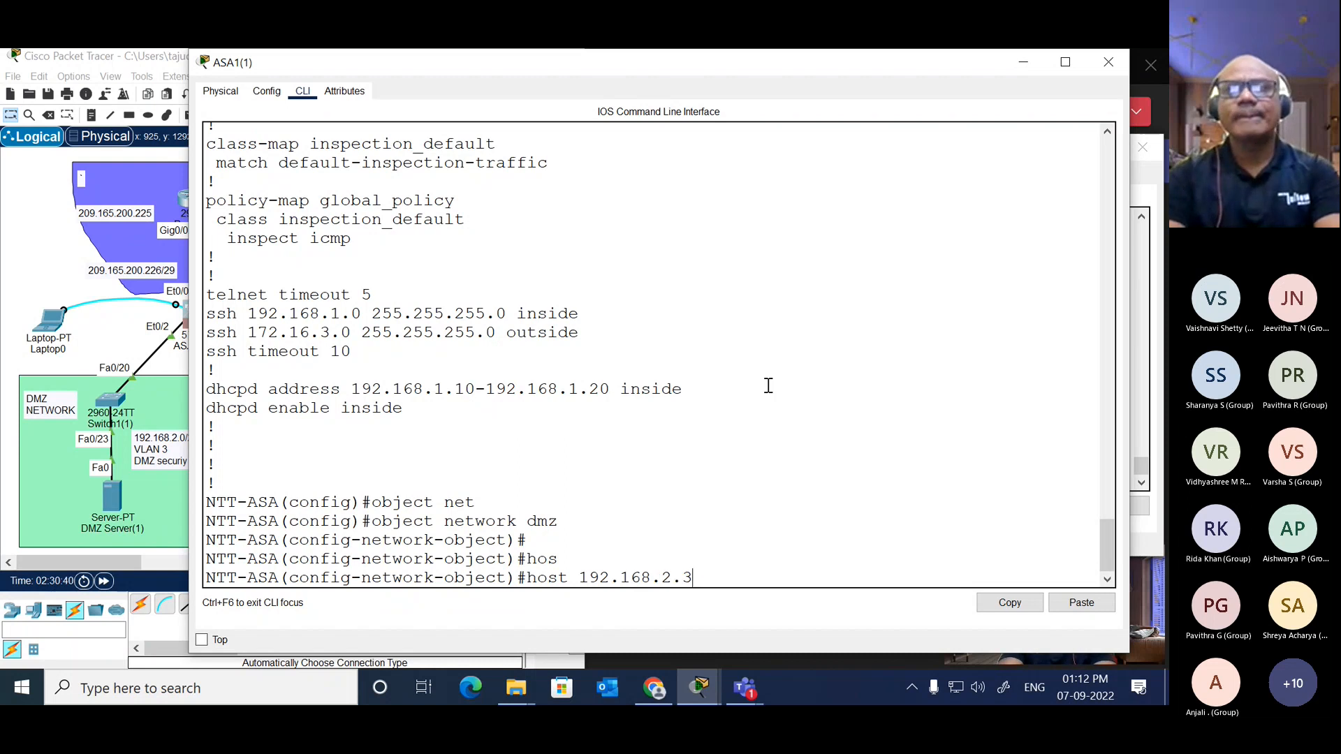
key("Return")
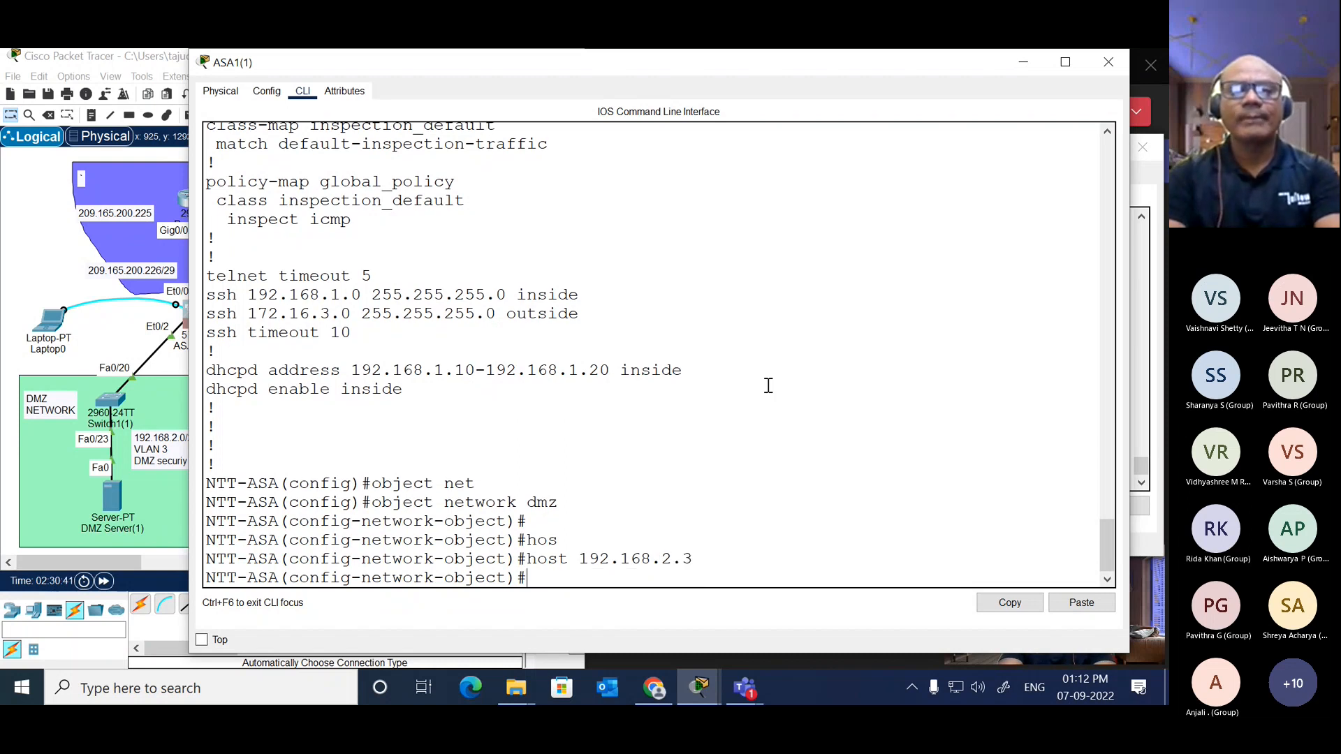
Step: Begin a NAT rule for the dmz network object with the interface pair (inside,outside)
type("na")
key("Tab")
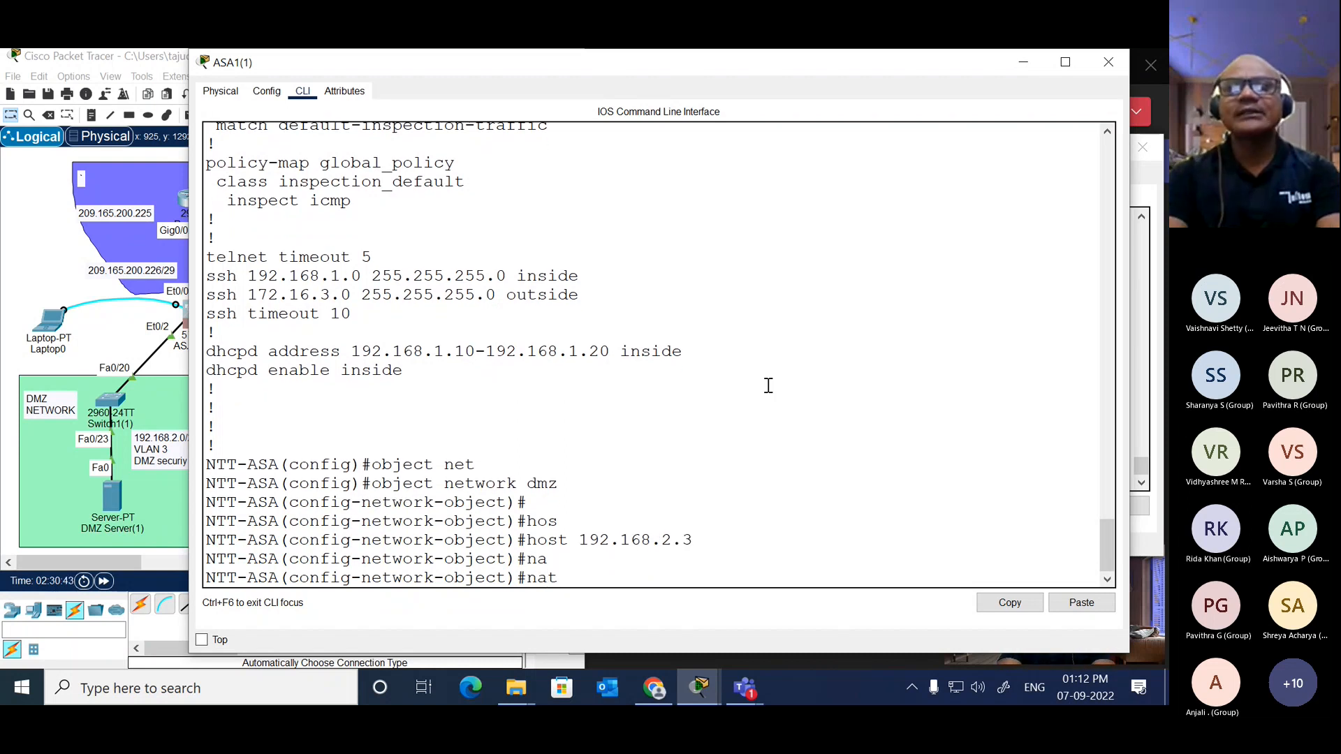
type("(dmz")
key("BackSpace")
key("BackSpace")
key("BackSpace")
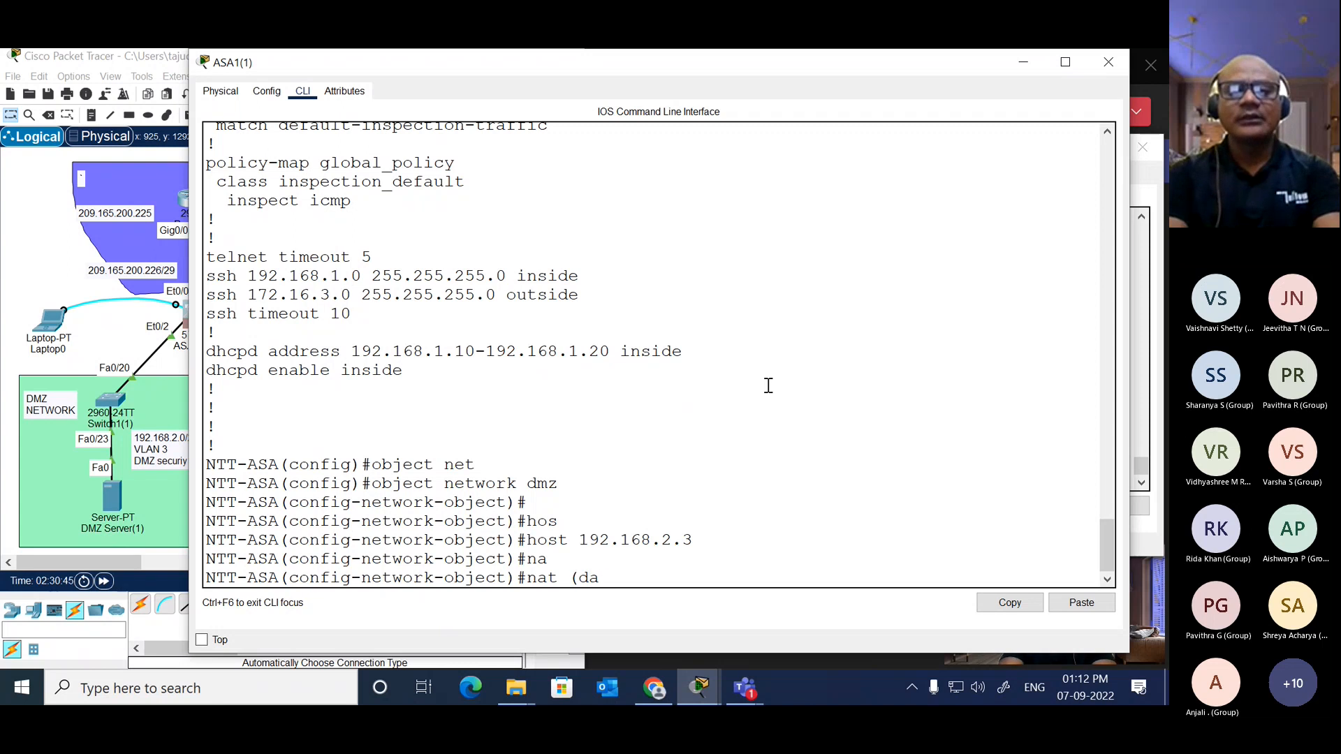
type("ins")
key("Tab")
type(",")
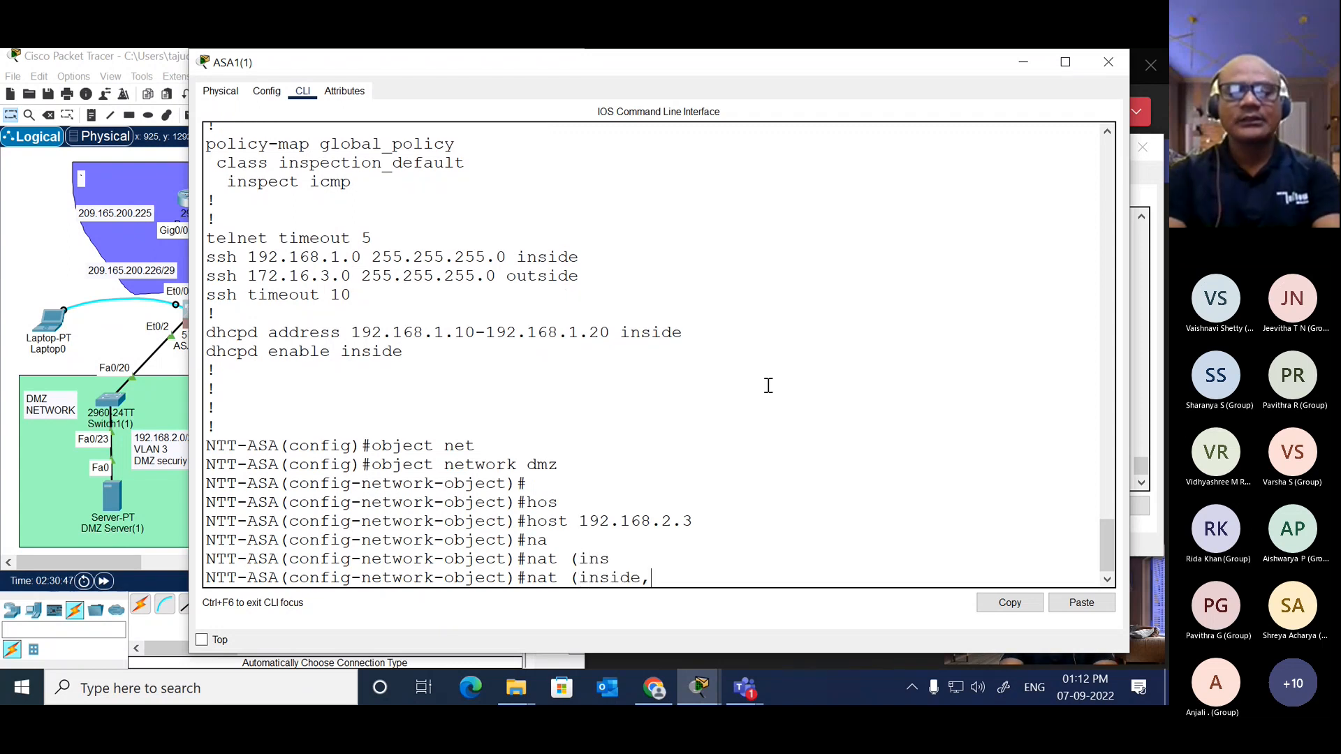
type("outside")
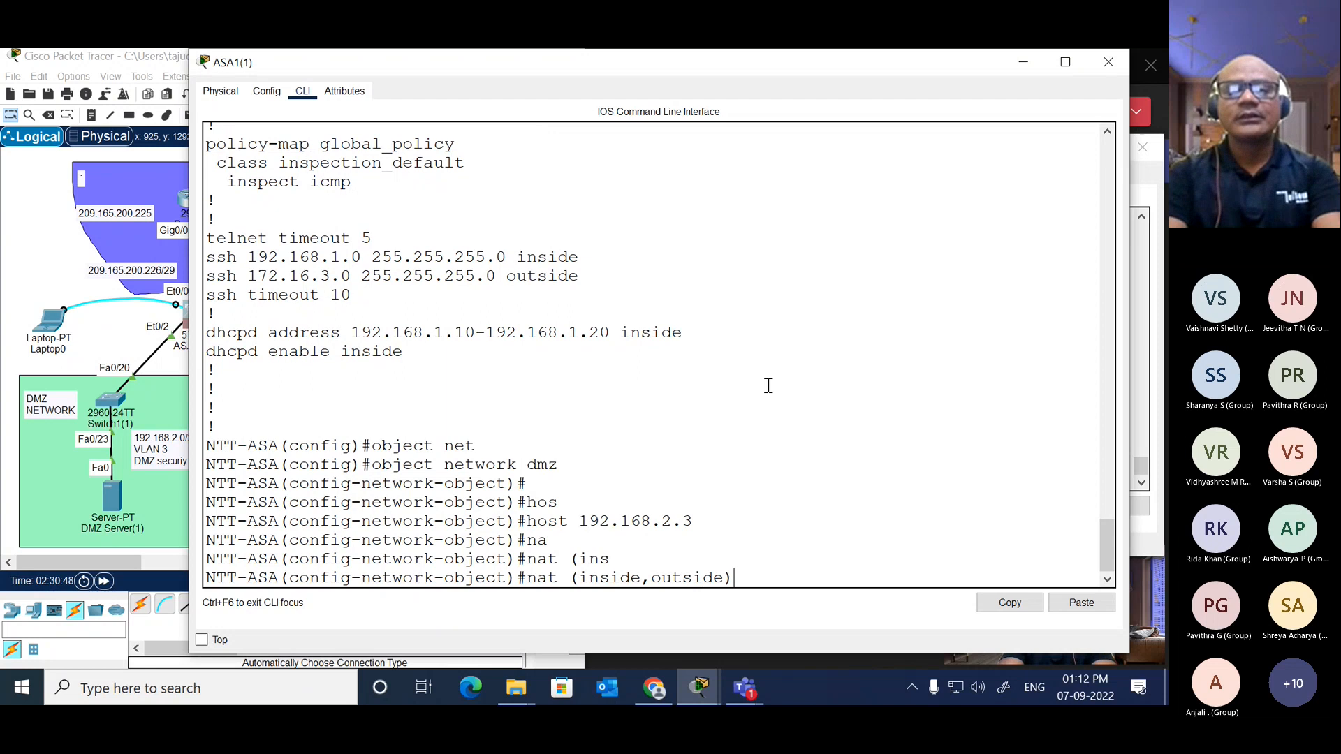
type(")")
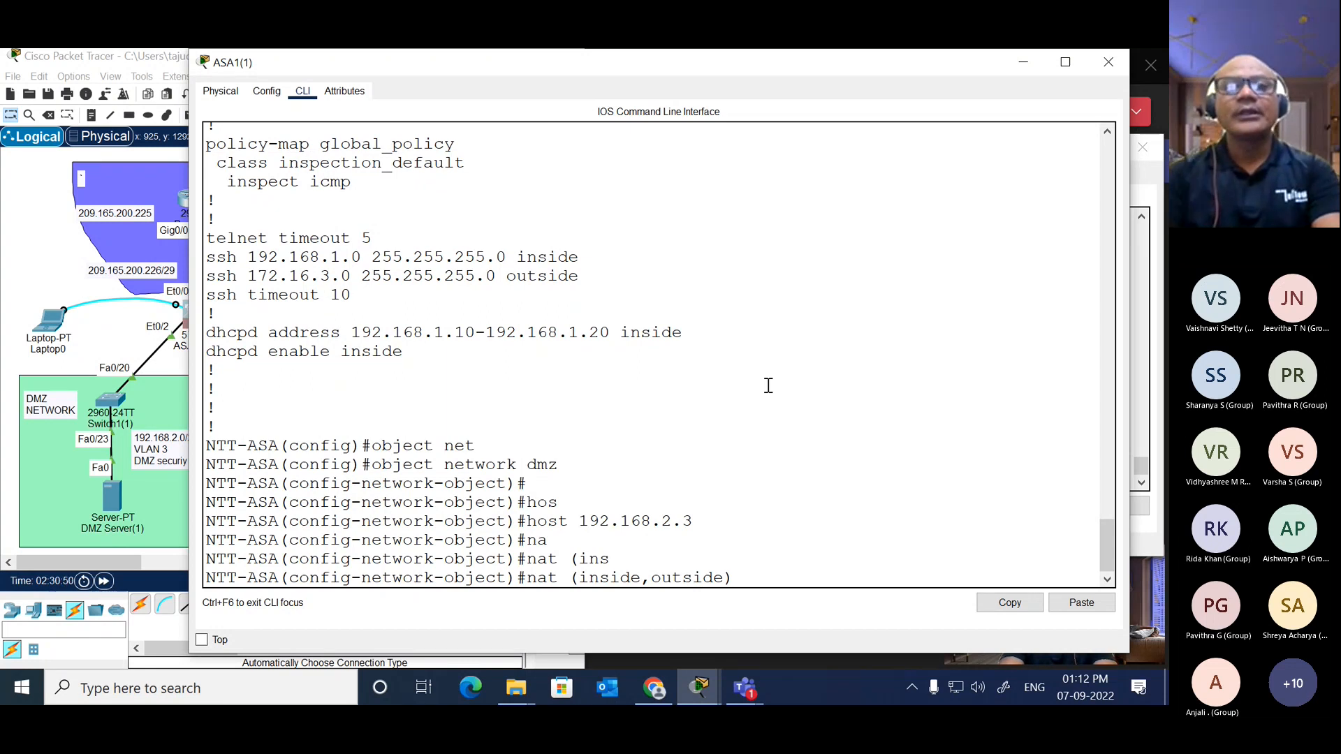
Step: Move ASA1(1)'s window slightly off the topology, list the available NAT types, and choose static for the rule
left_click_drag(941, 69, 989, 55)
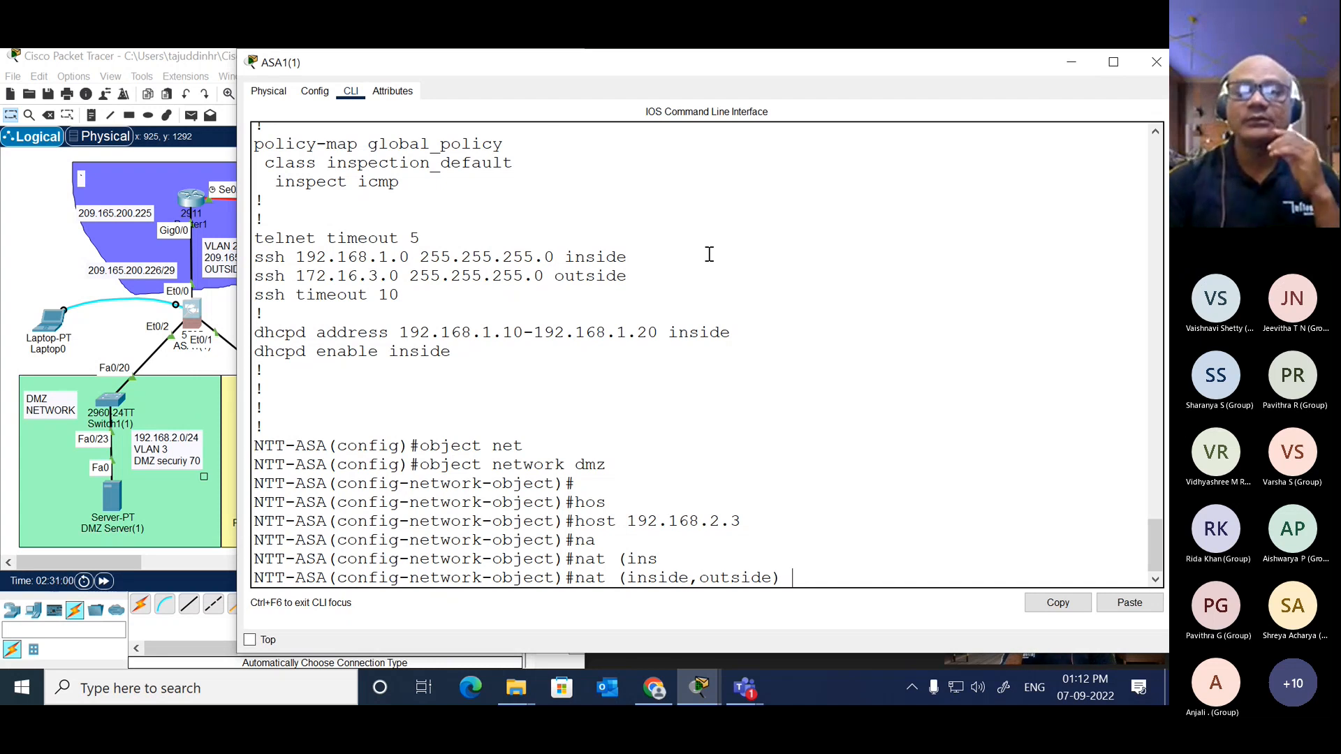
type("?")
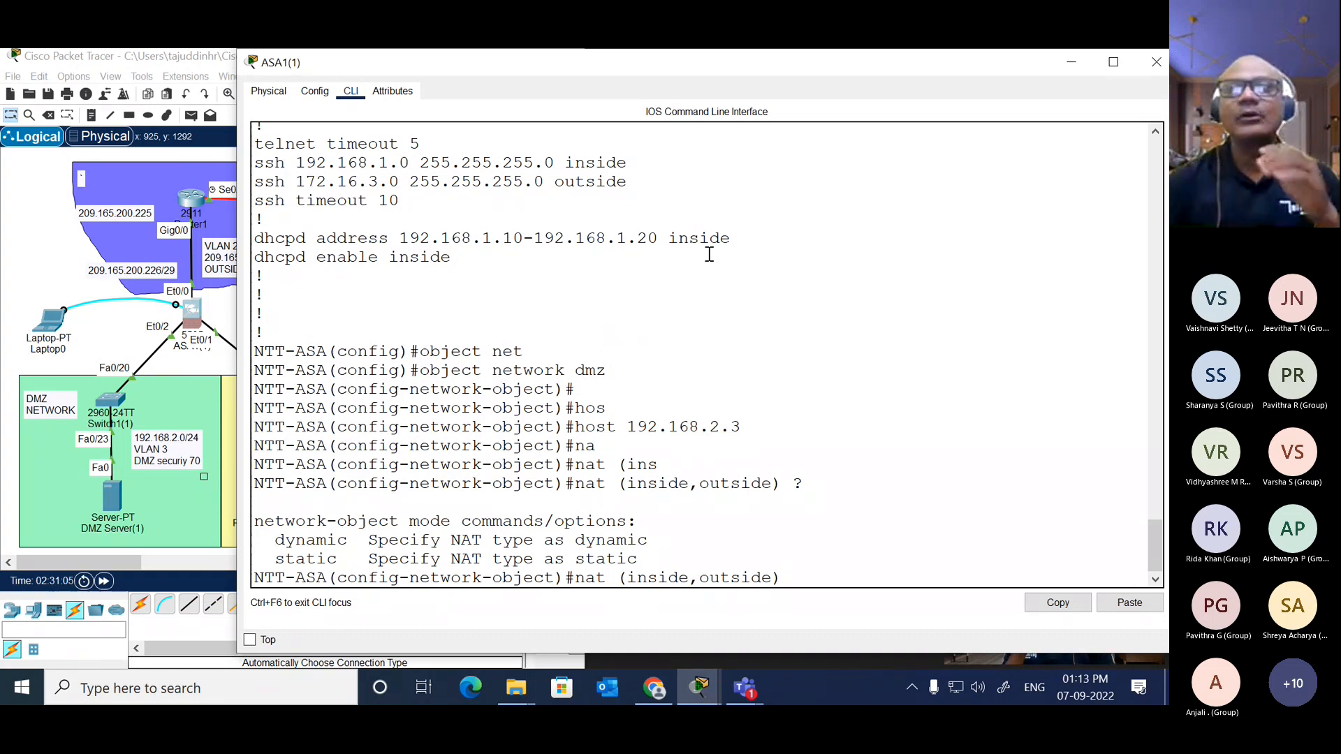
type("st")
key("Tab")
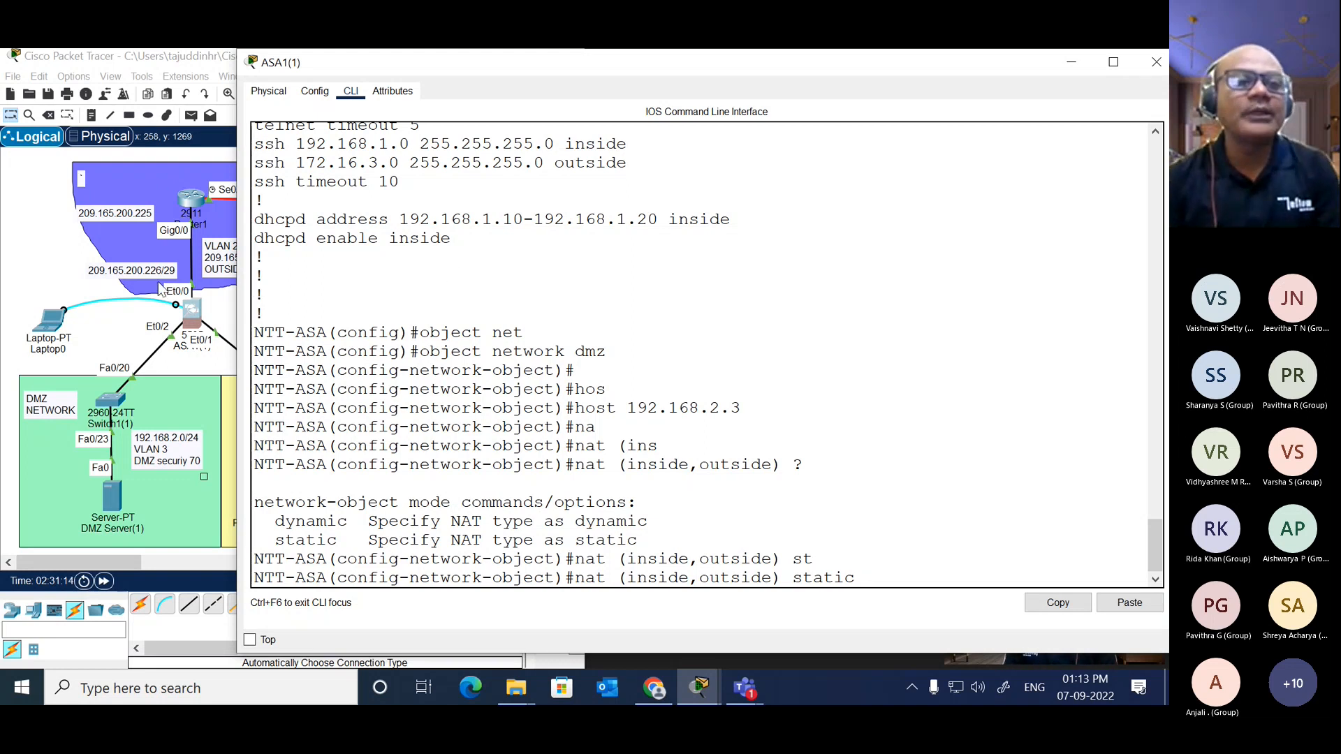
Step: Check the outside network addressing in the topology, and try to submit the static NAT rule without a mapped address
left_click(227, 309)
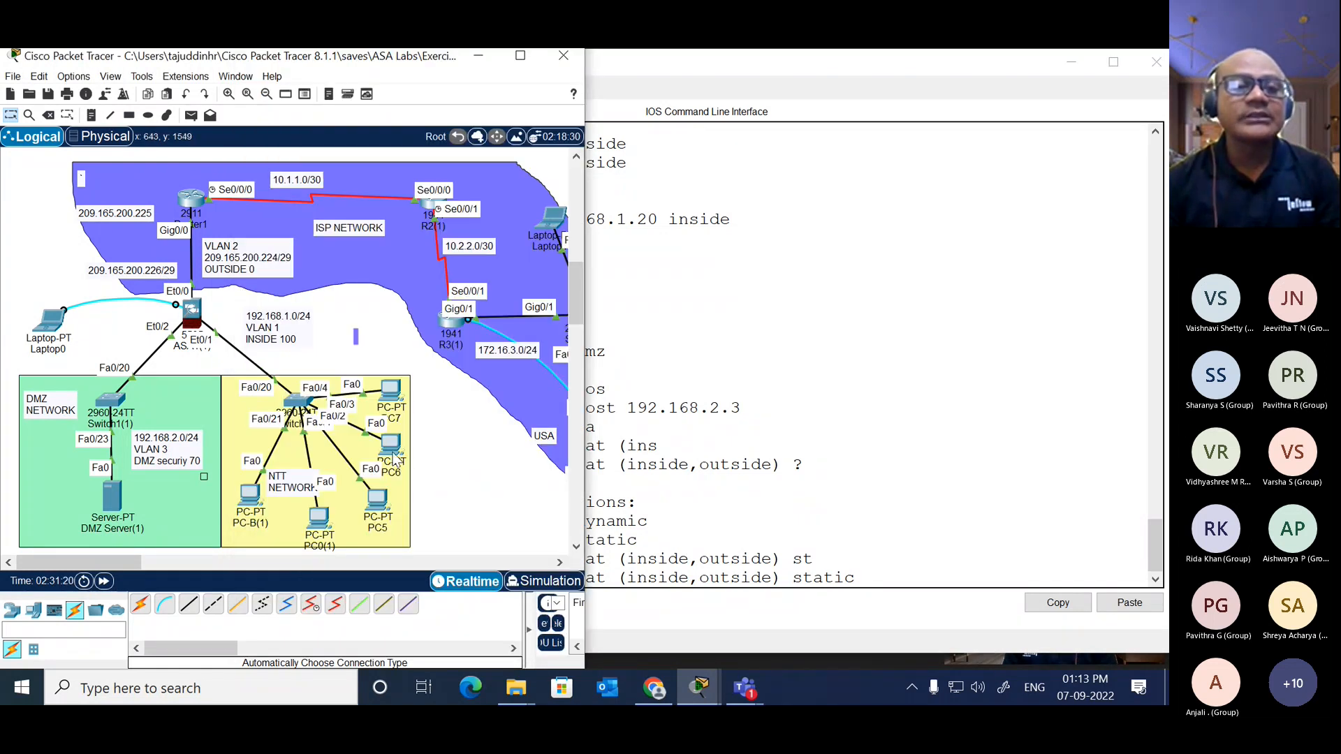
left_click(157, 273)
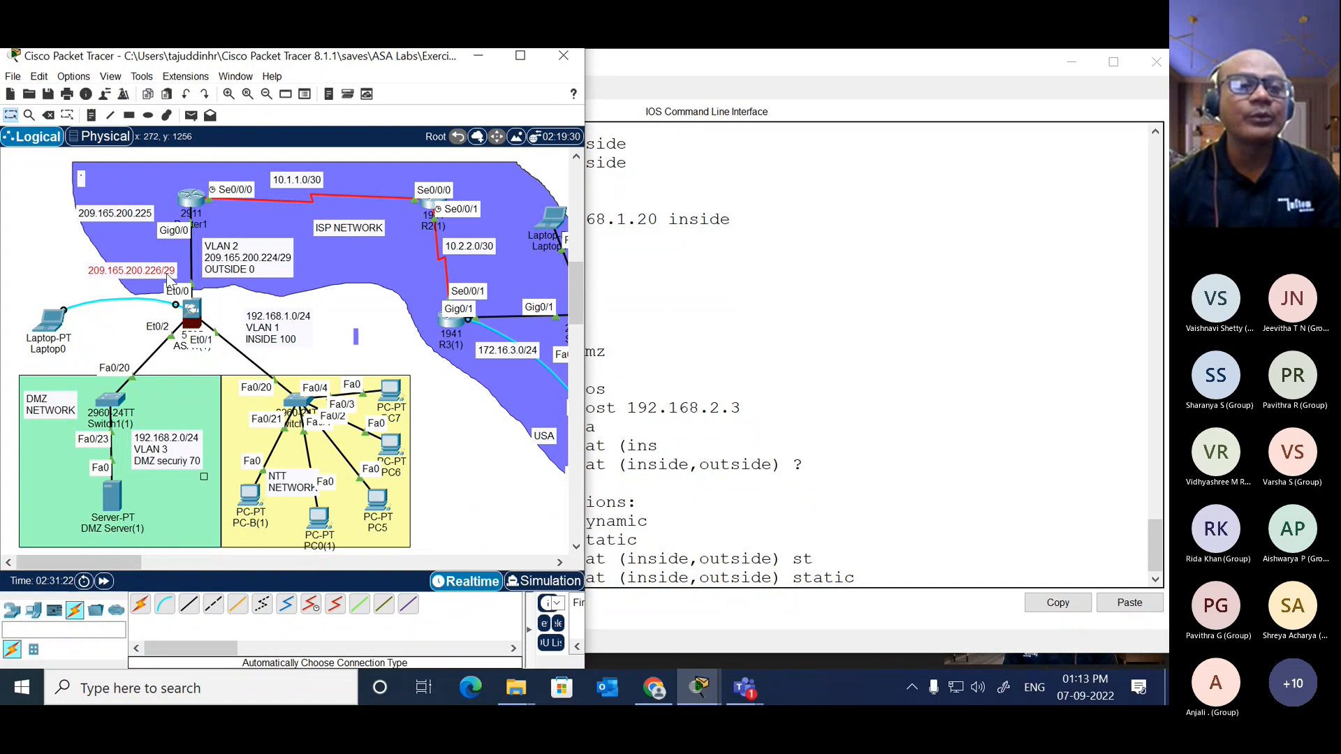
left_click(258, 212)
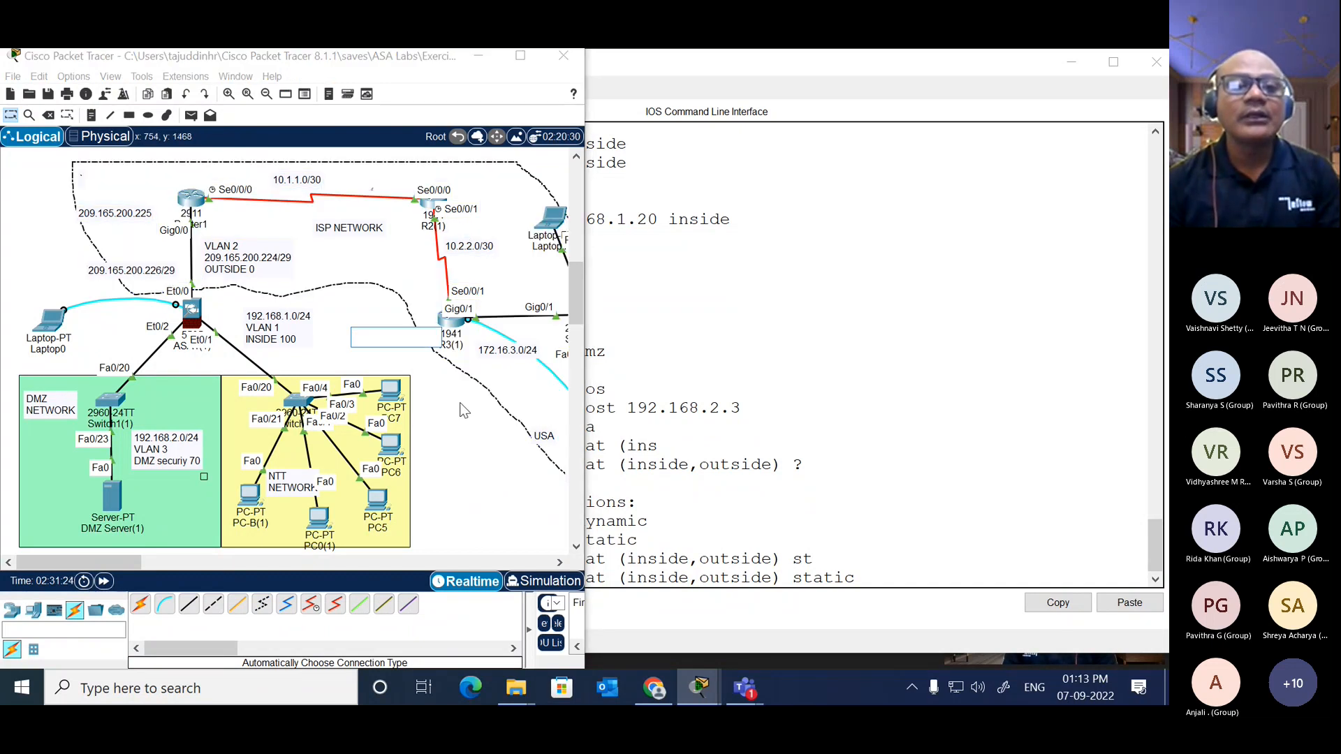
left_click(460, 404)
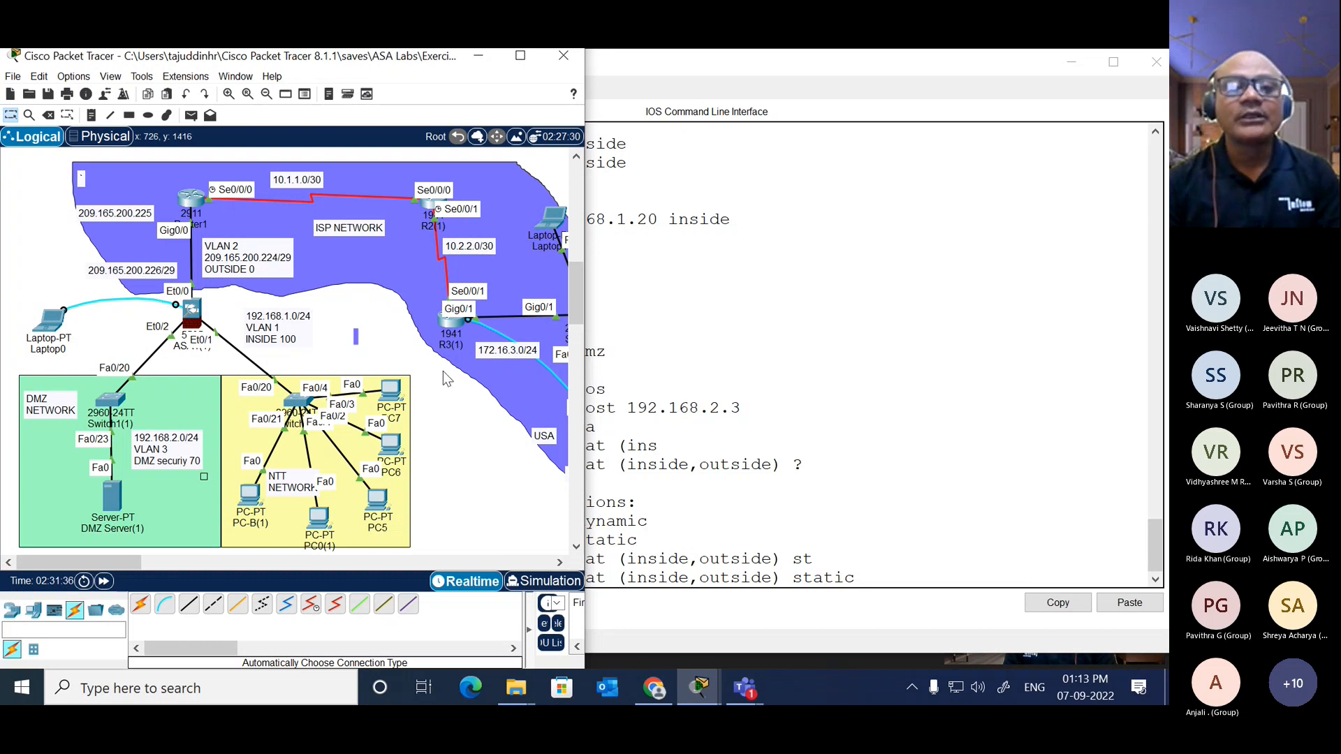
left_click(794, 456)
key("Return")
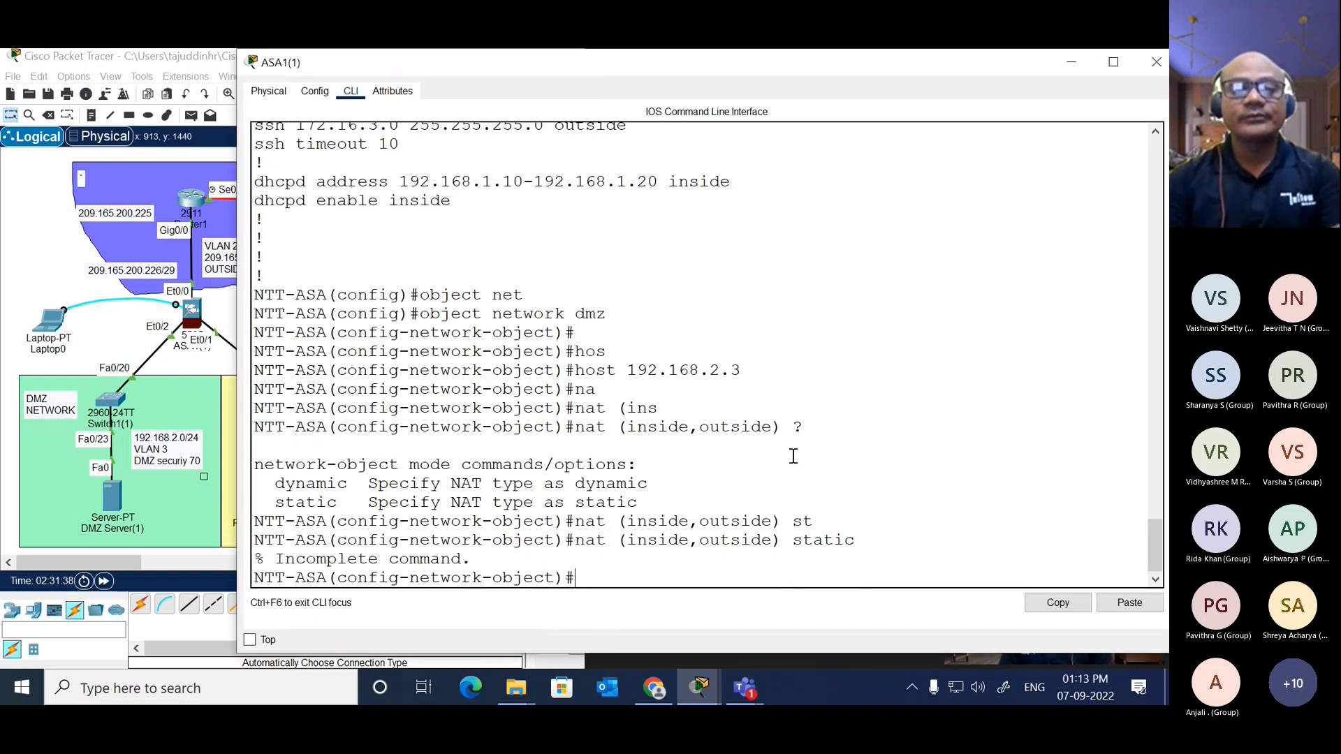
Step: Apply static NAT (inside,outside) to the dmz object with mapped address 209.165.200.227
key("Up")
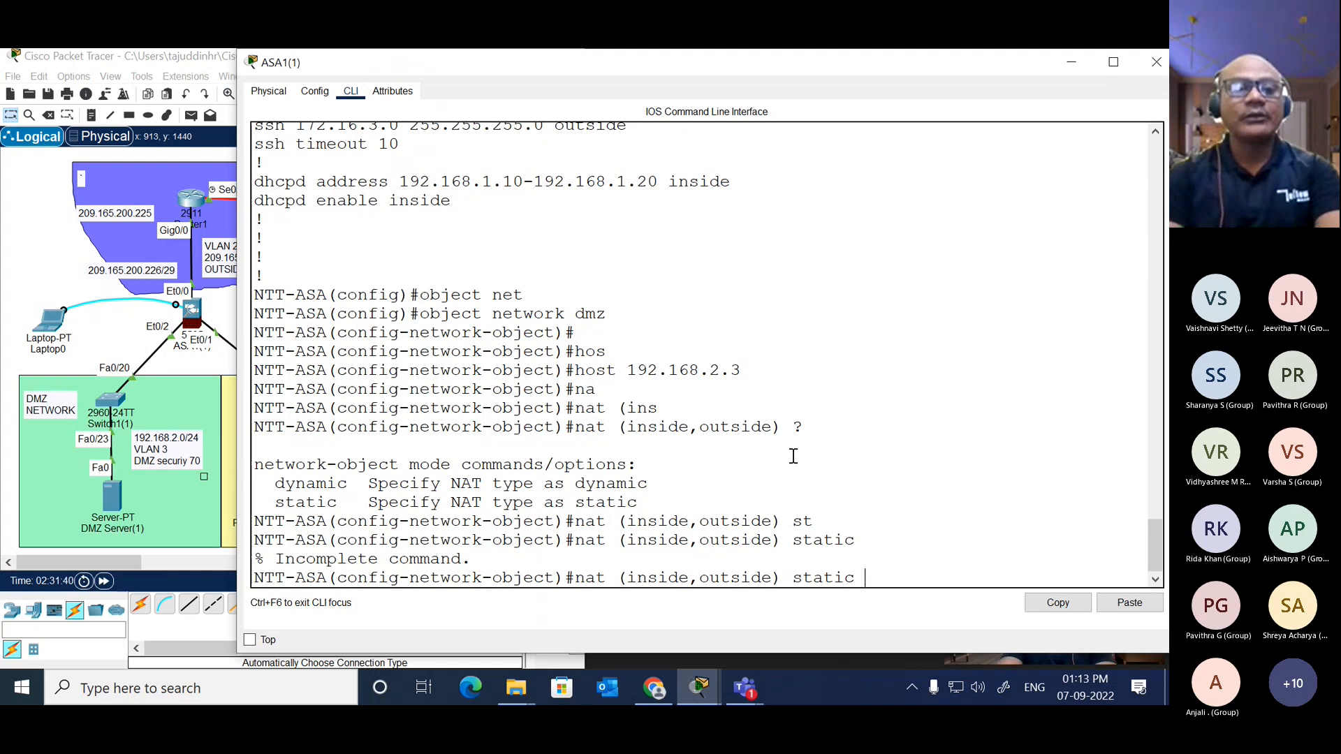
type("209")
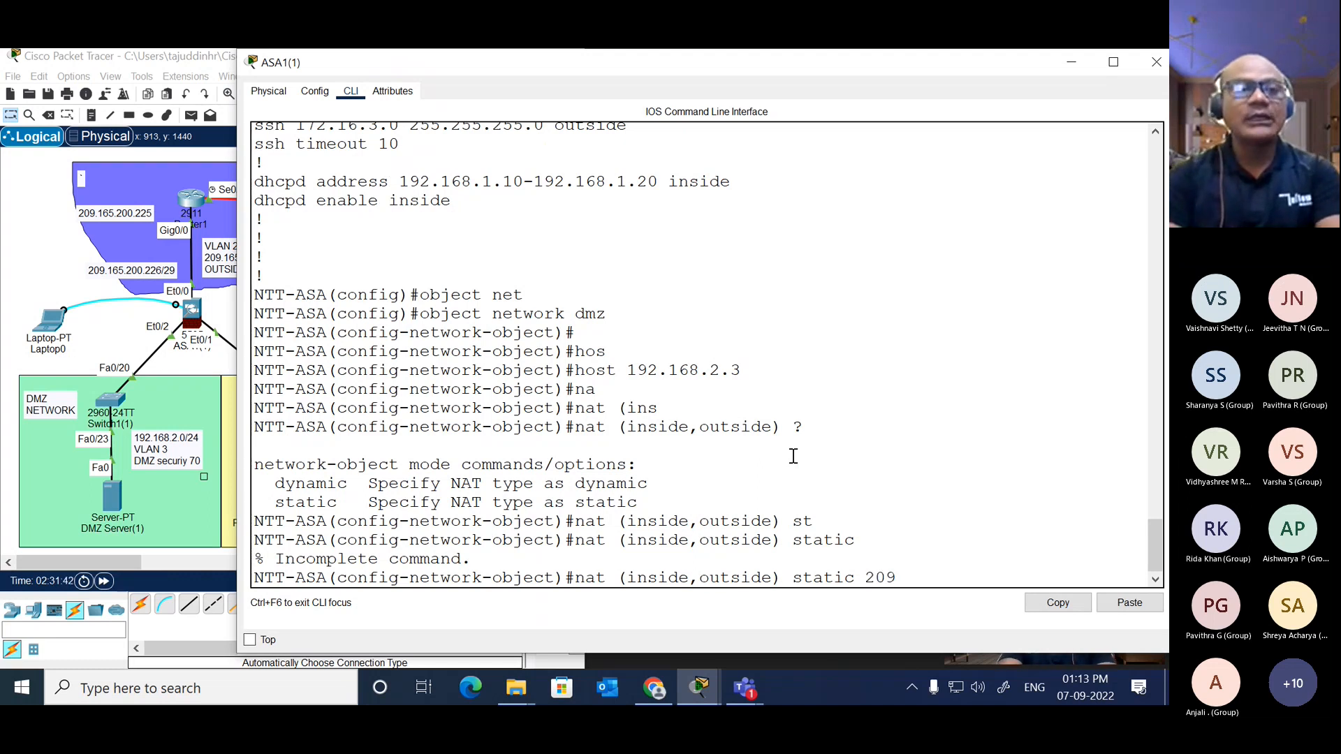
type(".165")
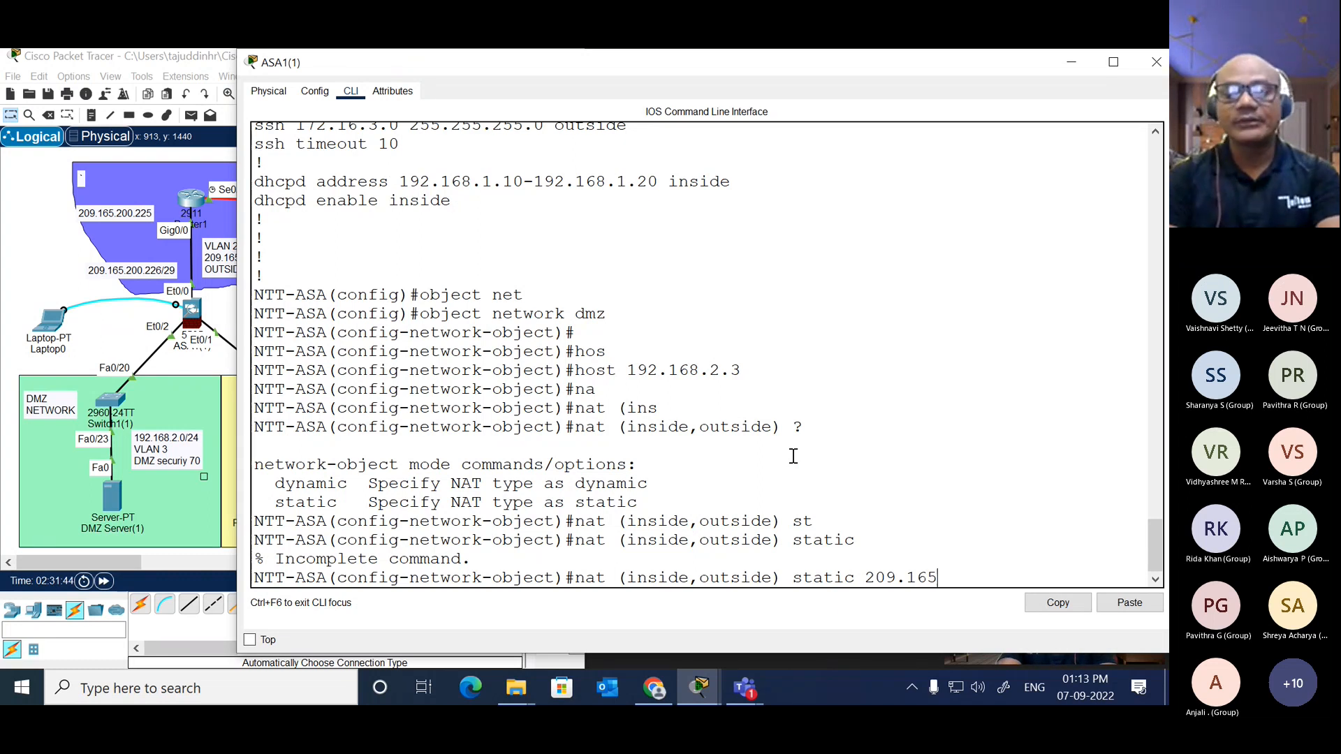
type(".200.22")
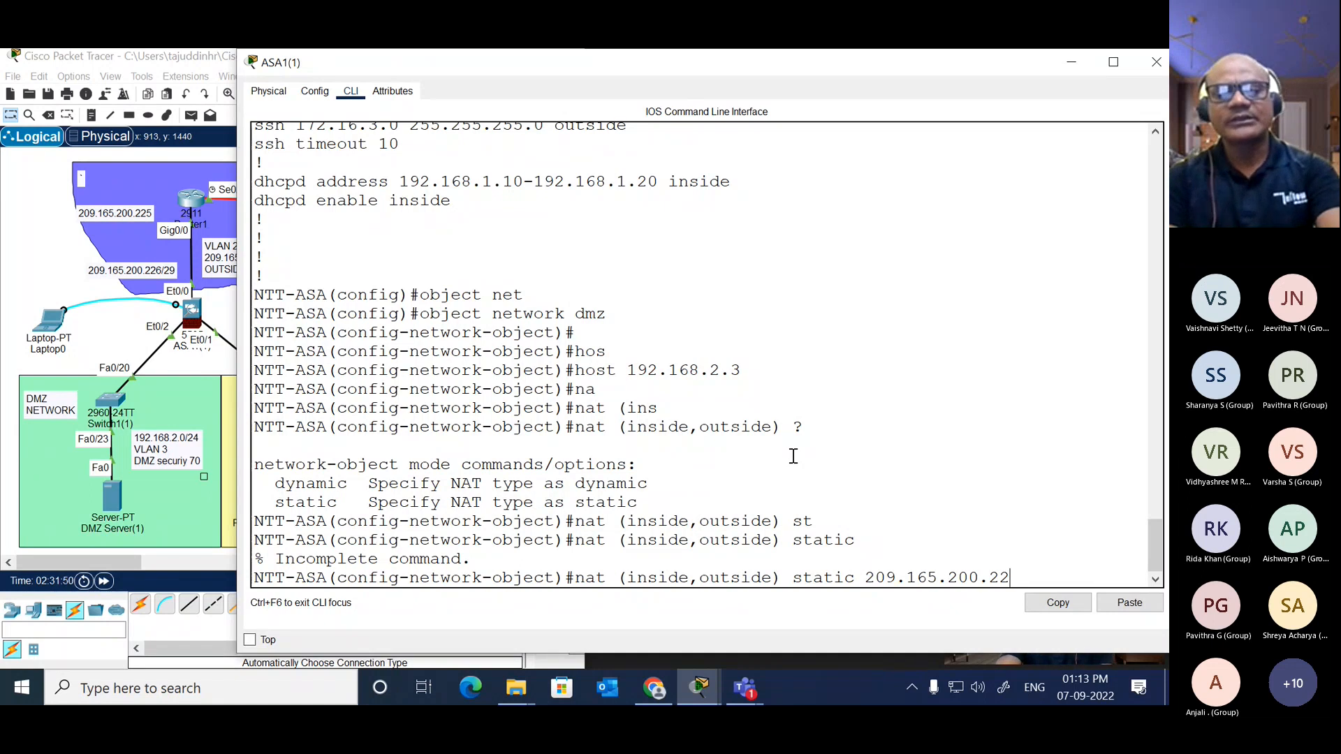
type("7")
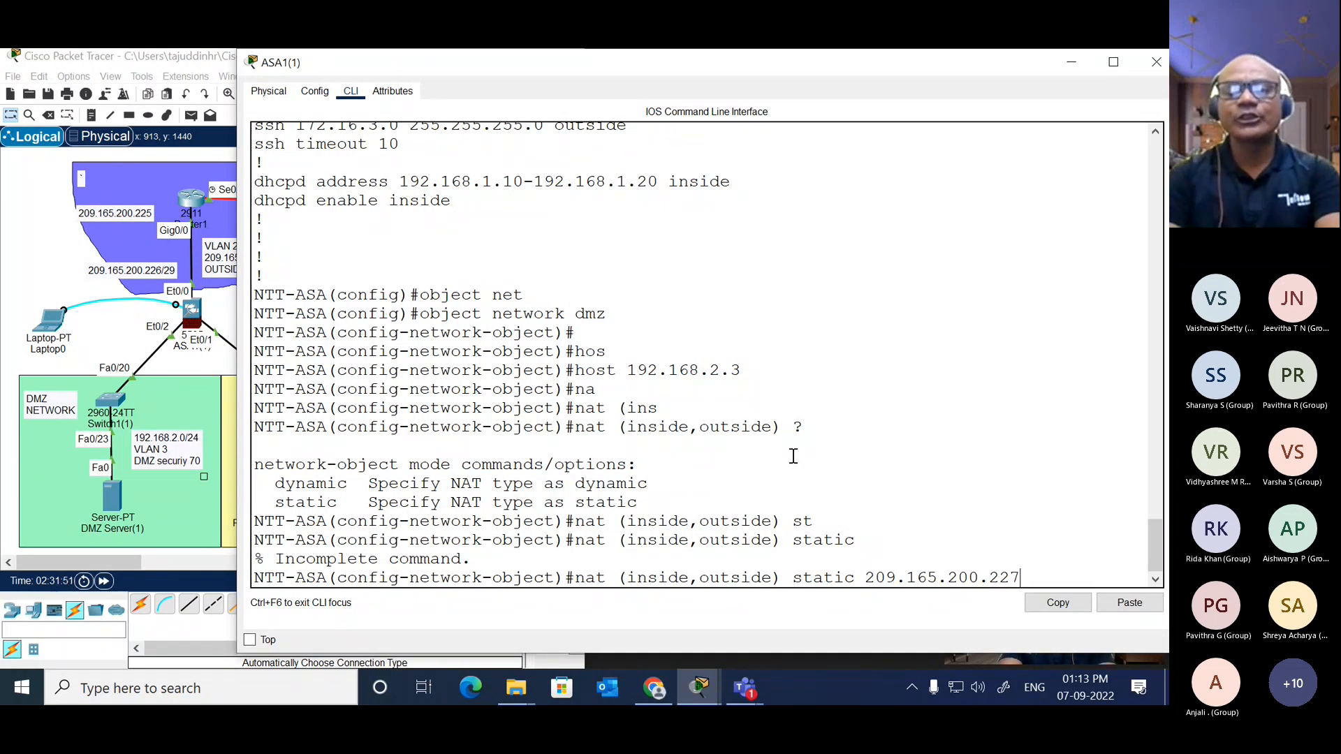
key("Return")
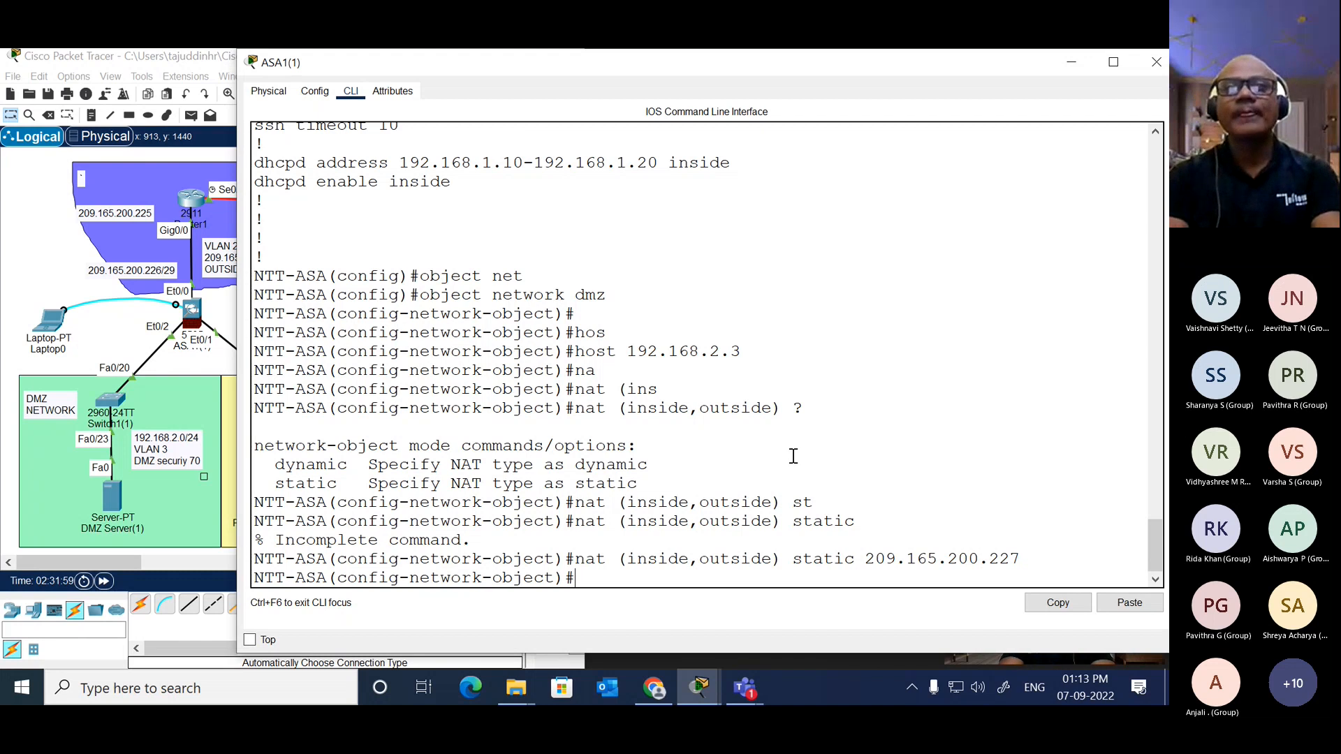
Step: Exit the network object's configuration and re-enter global configuration mode on NTT-ASA
type("exit")
key("Return")
key("Return")
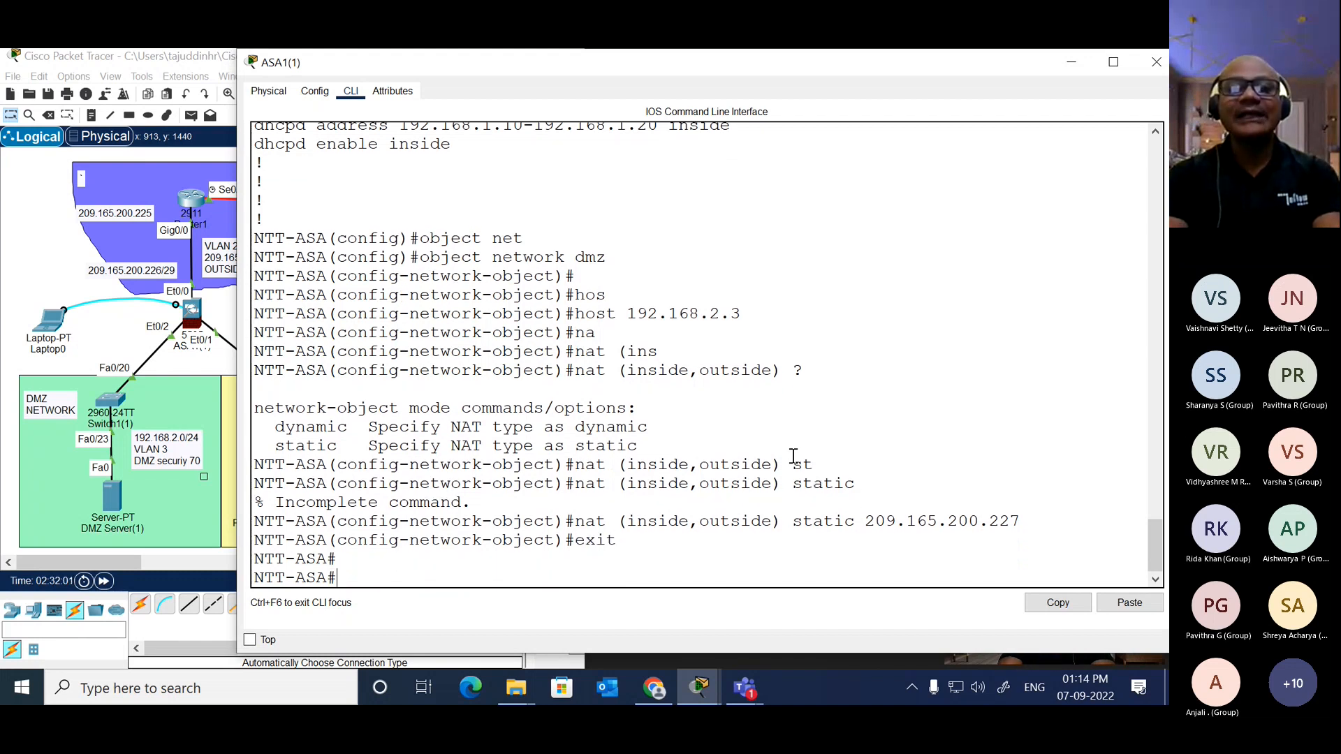
type("conf t")
key("Return")
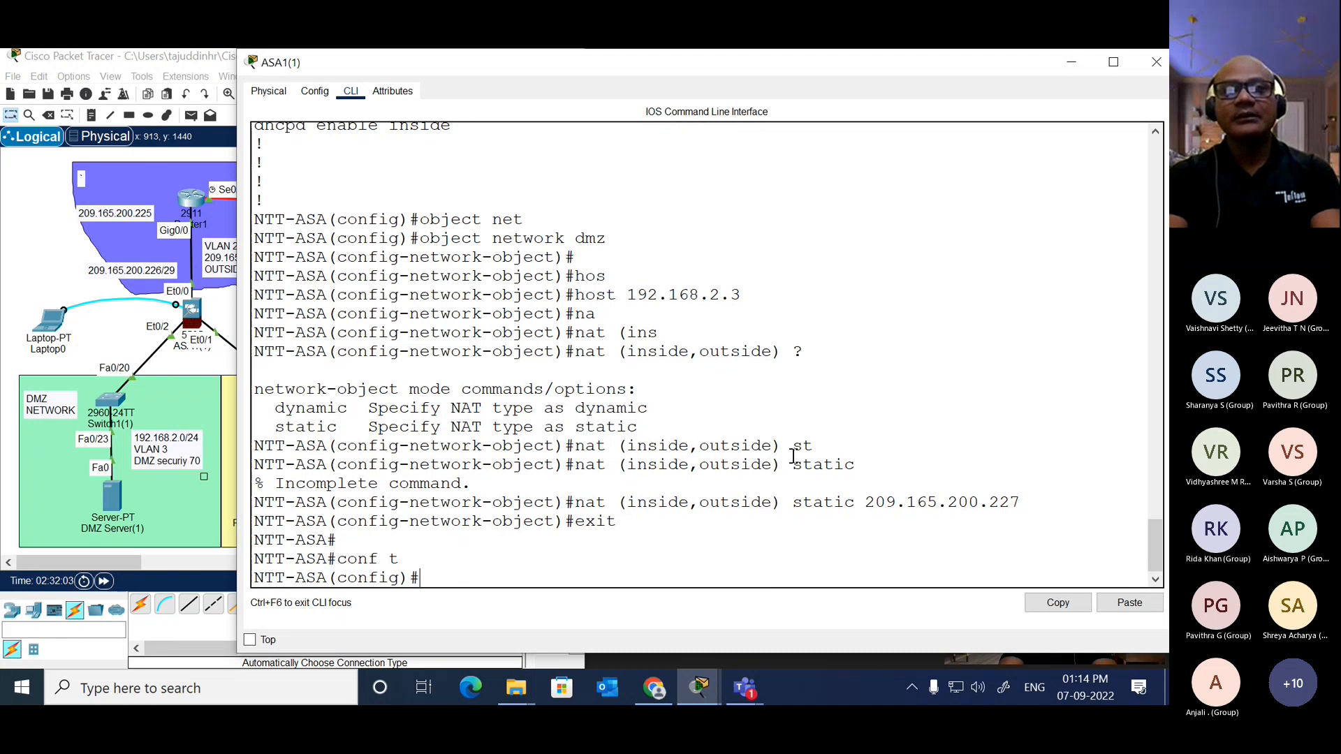
Step: Start an access-list entry named dmz on NTT-ASA
type("acces")
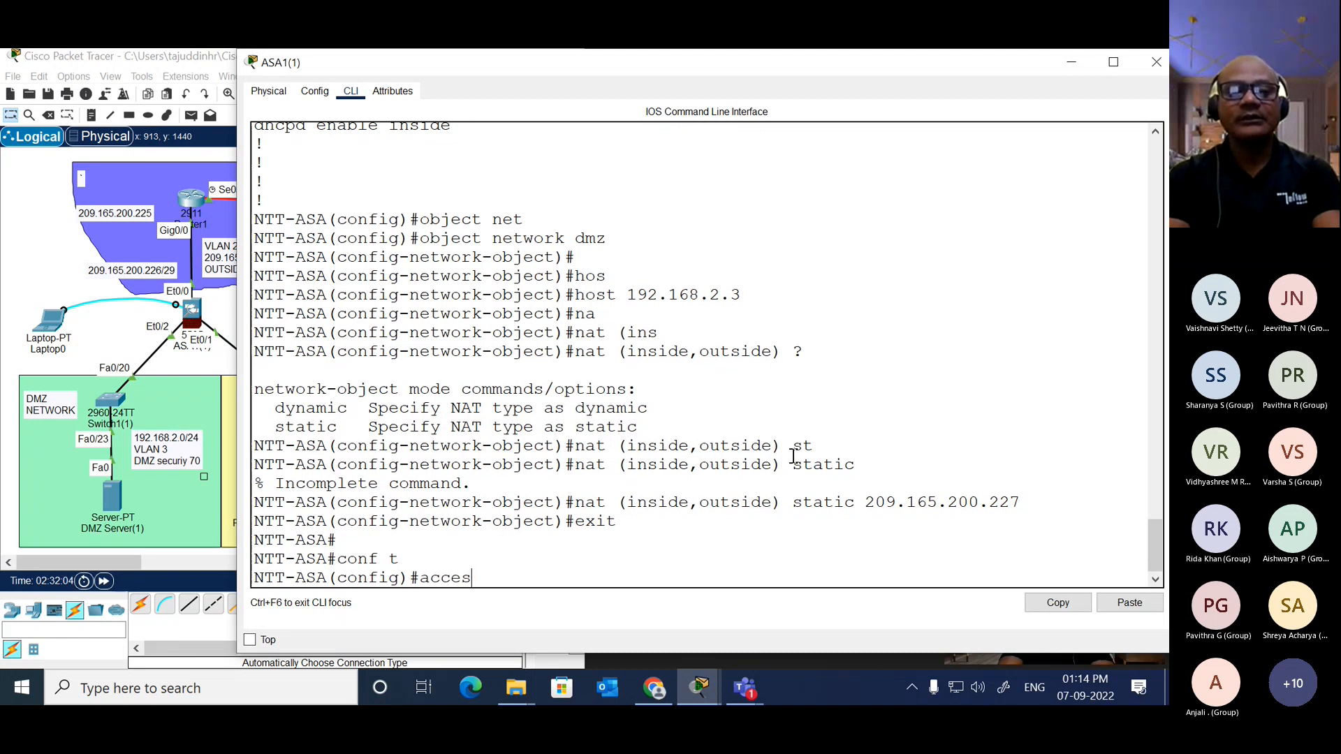
type("s-list ")
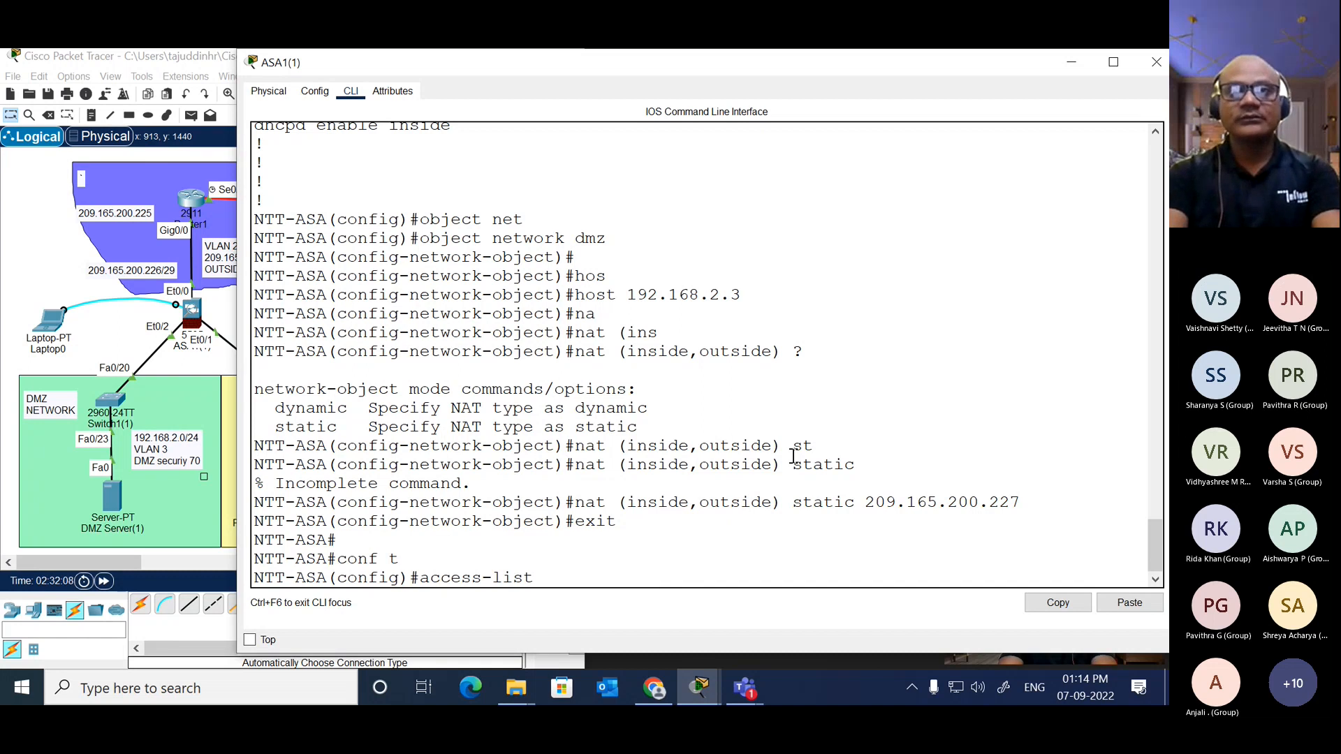
type("ou")
key("Tab")
key("BackSpace")
key("BackSpace")
type("dm")
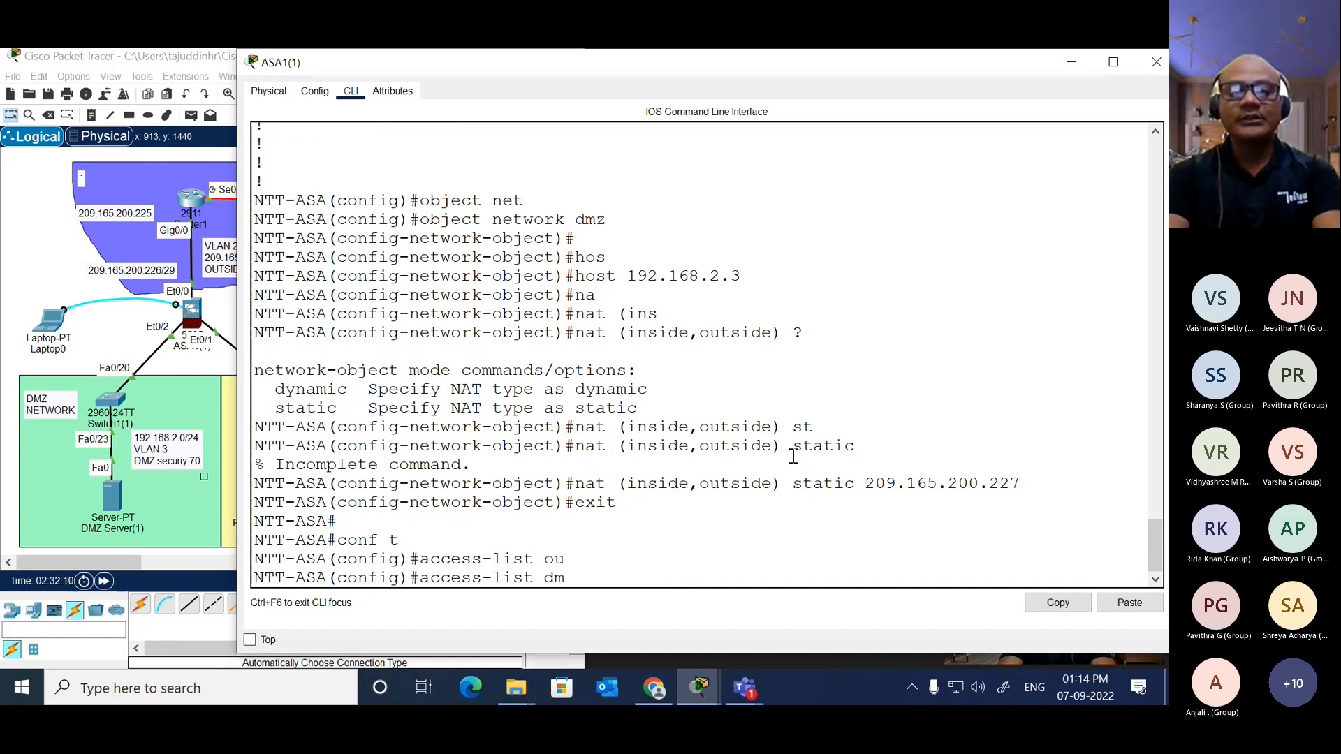
key("Tab")
type("z")
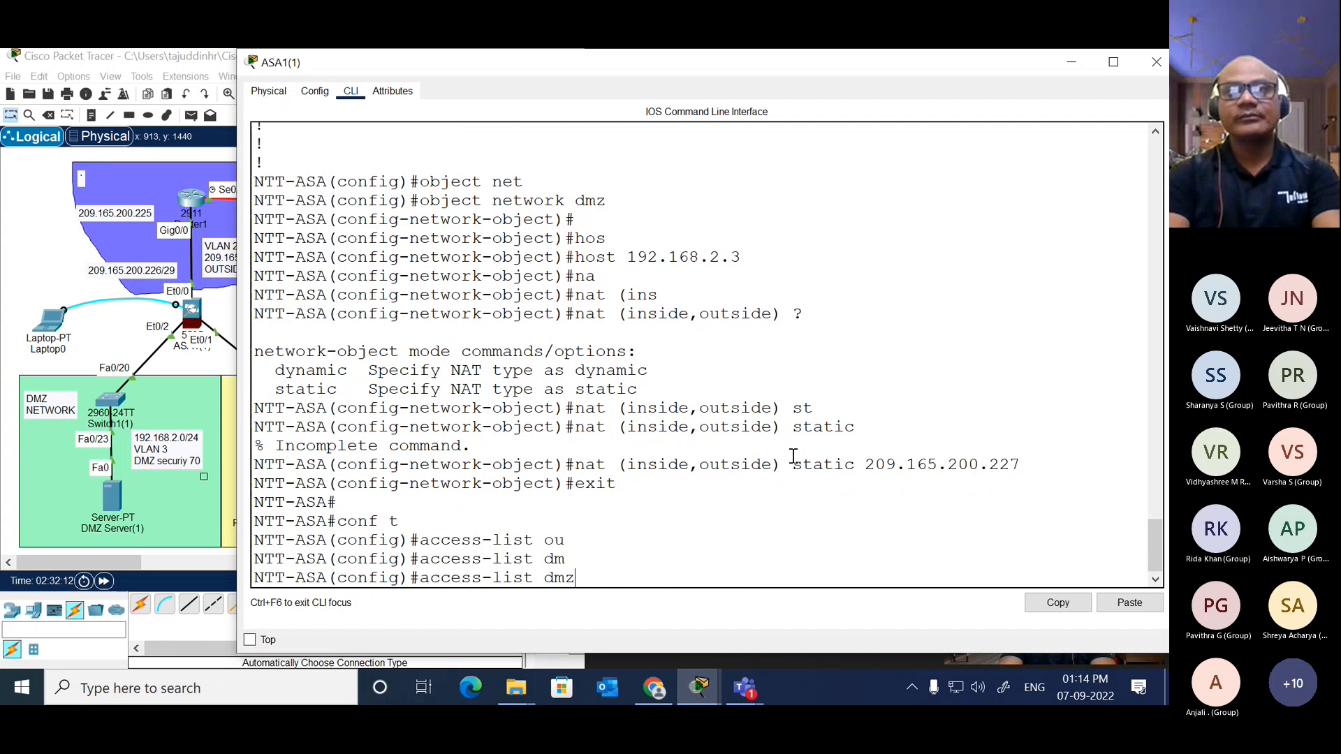
type(" per")
Step: Complete the dmz access-list entry to permit ip from any source to host 192.168.2.3
key("Tab")
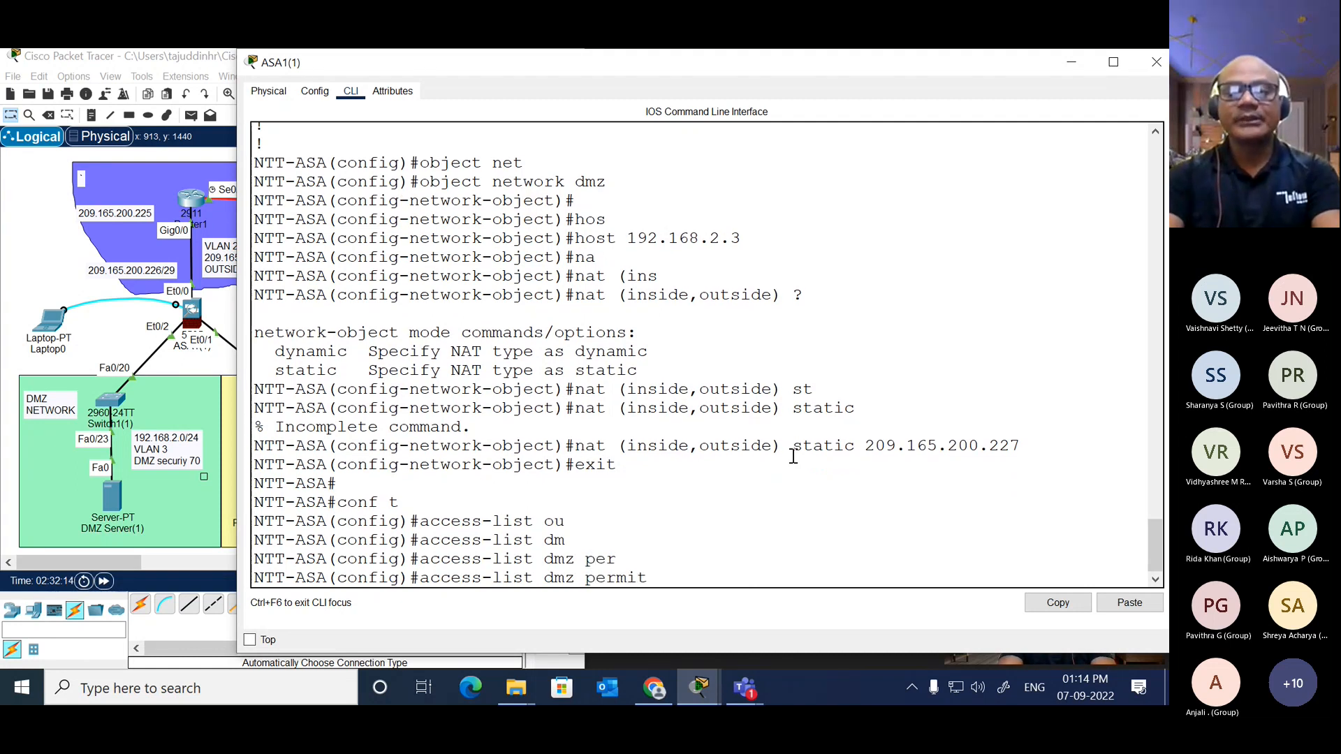
type("ip an")
key("Tab")
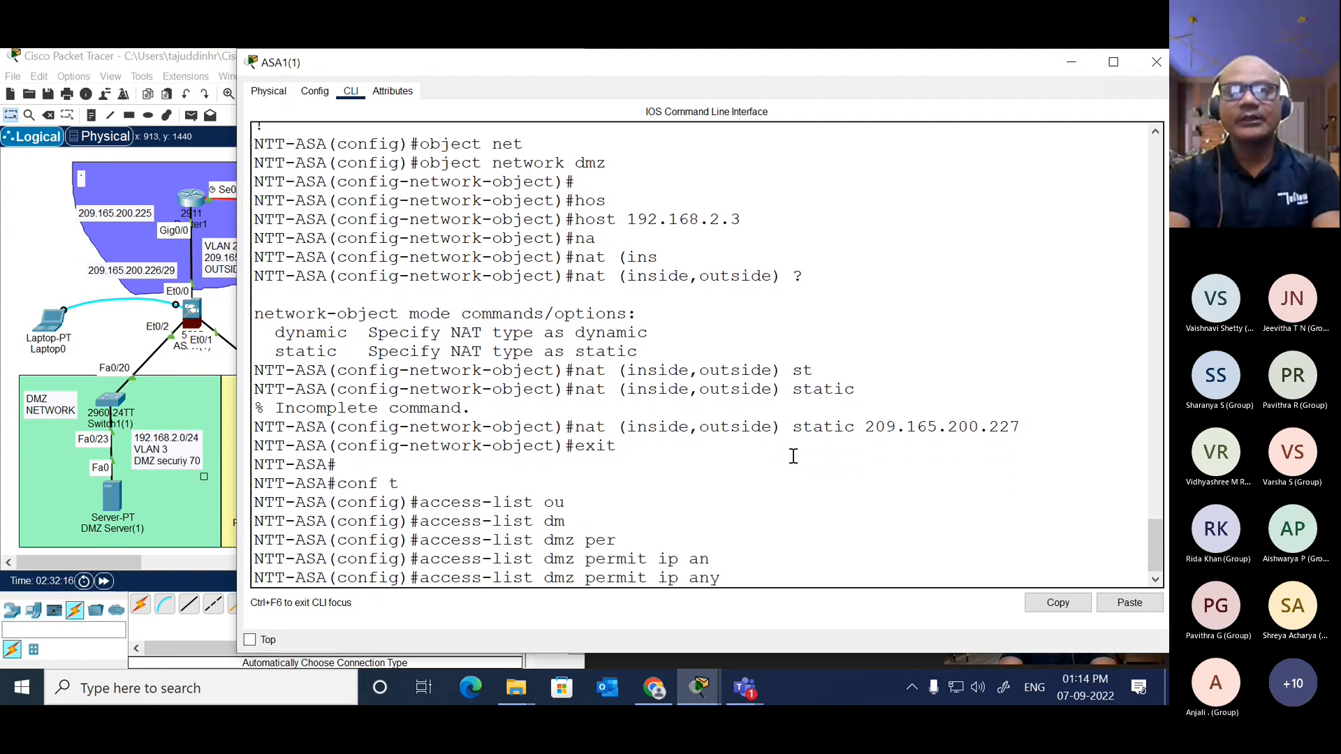
type("hos")
key("Tab")
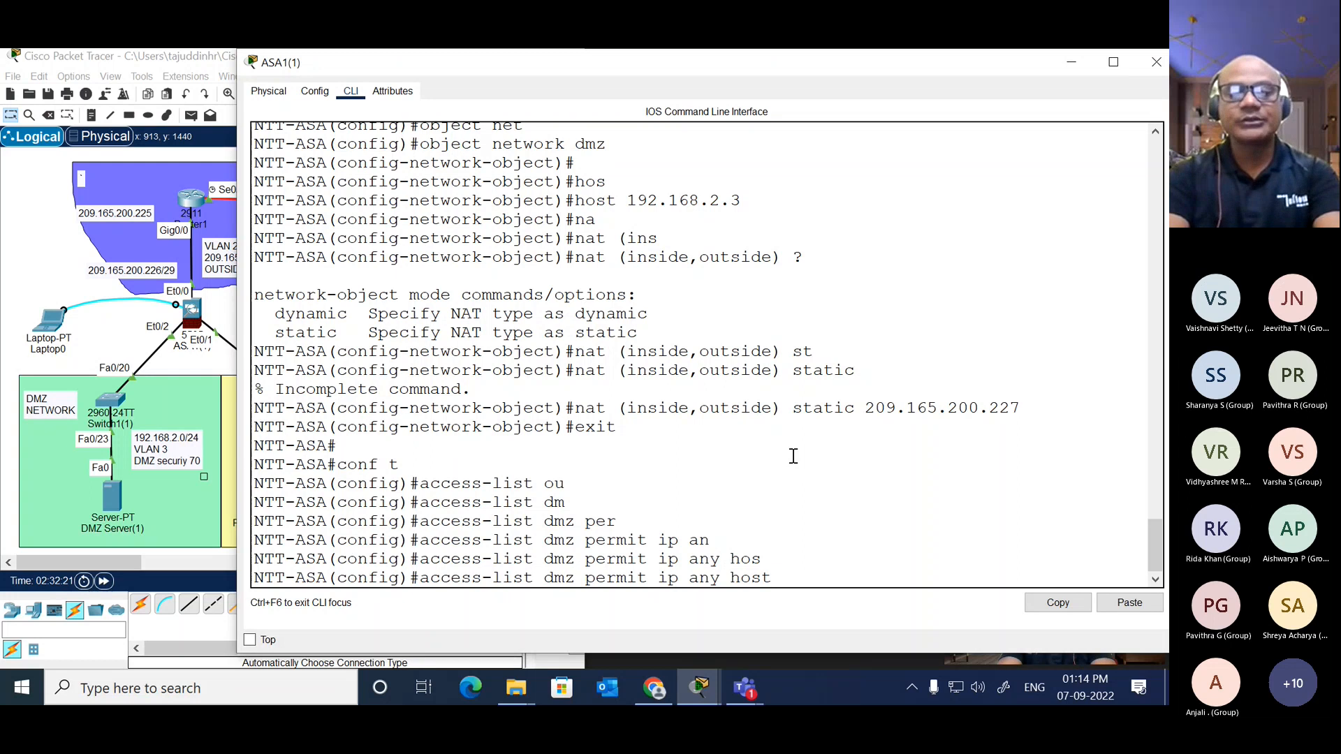
type("192.168.")
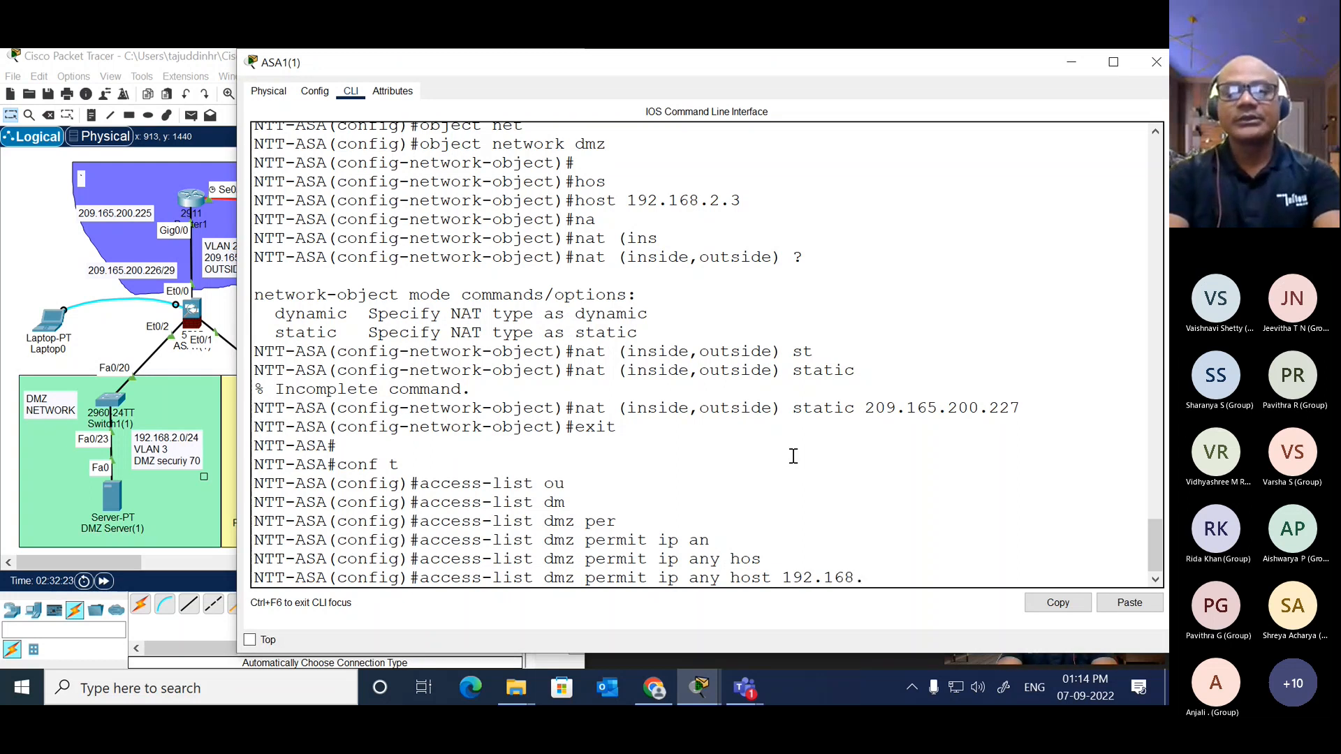
type("2.3")
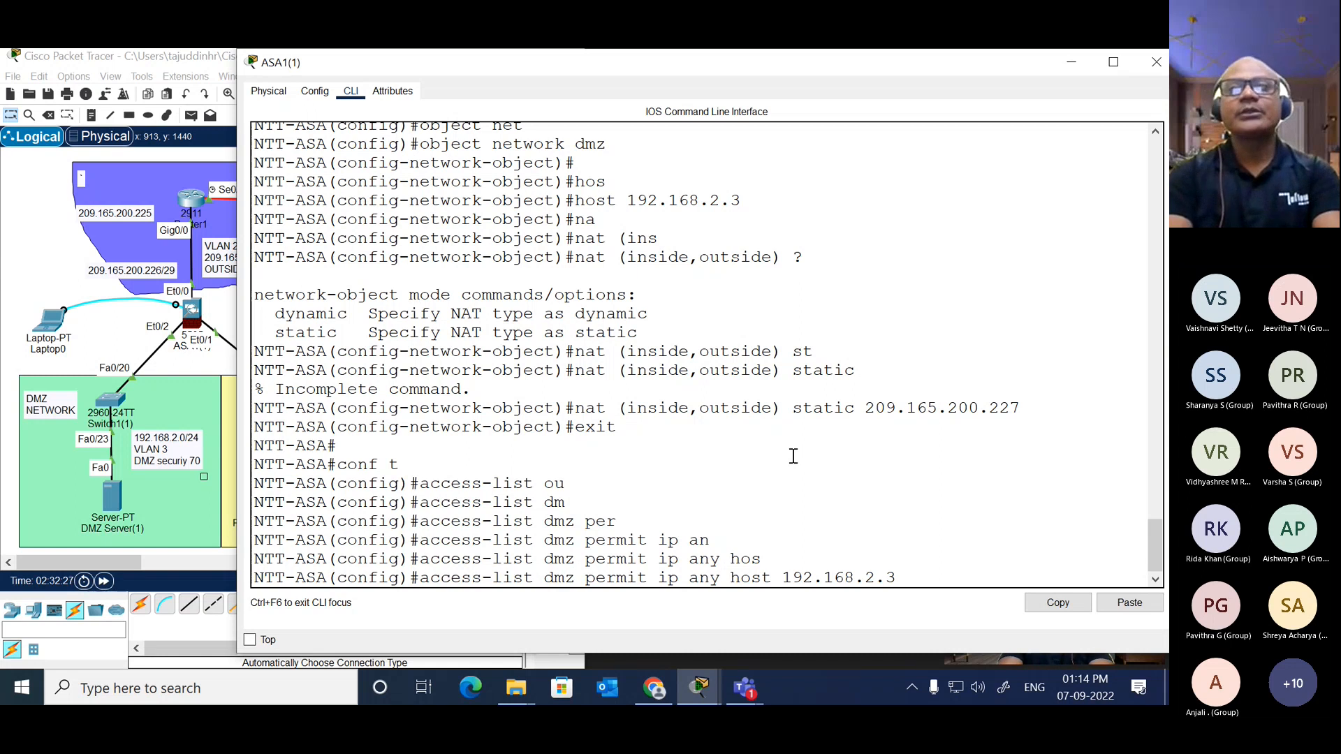
key("Return")
Step: Start an access-group command for the dmz access list on NTT-ASA and list its available direction options
type("access-g")
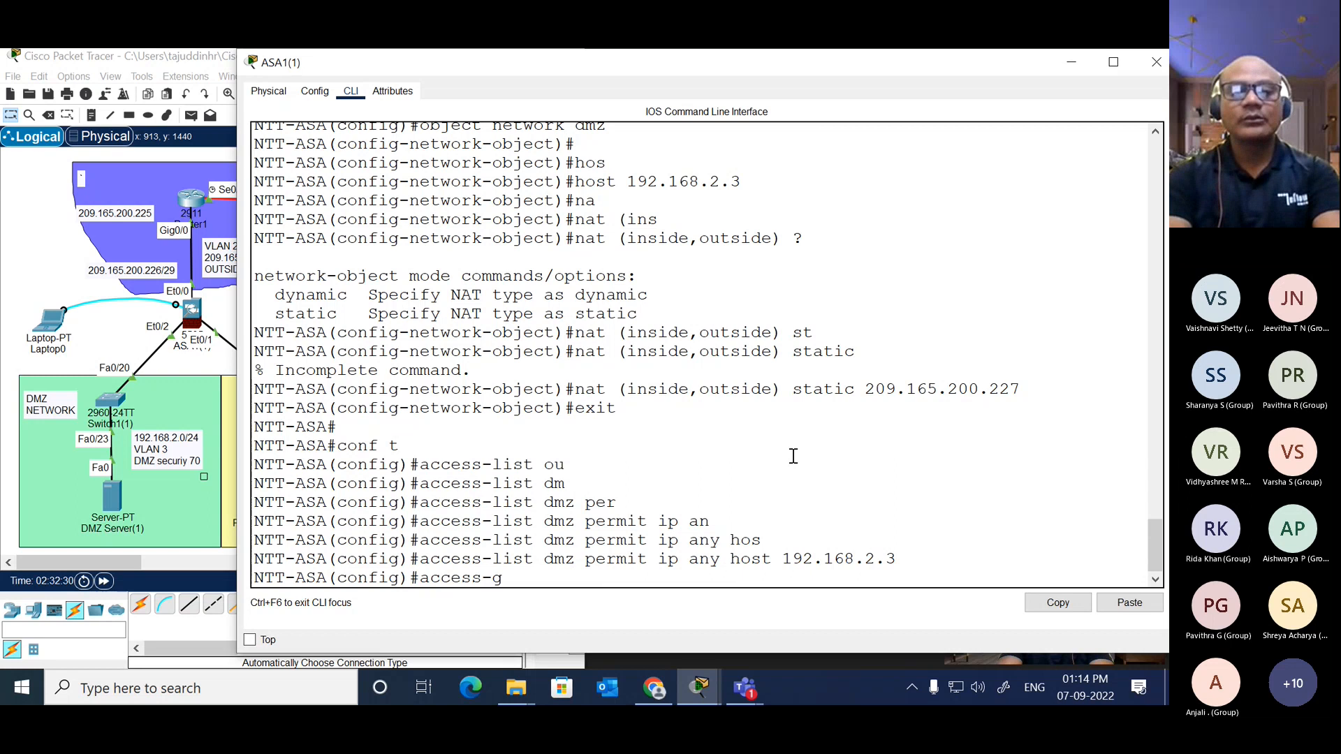
key("Tab")
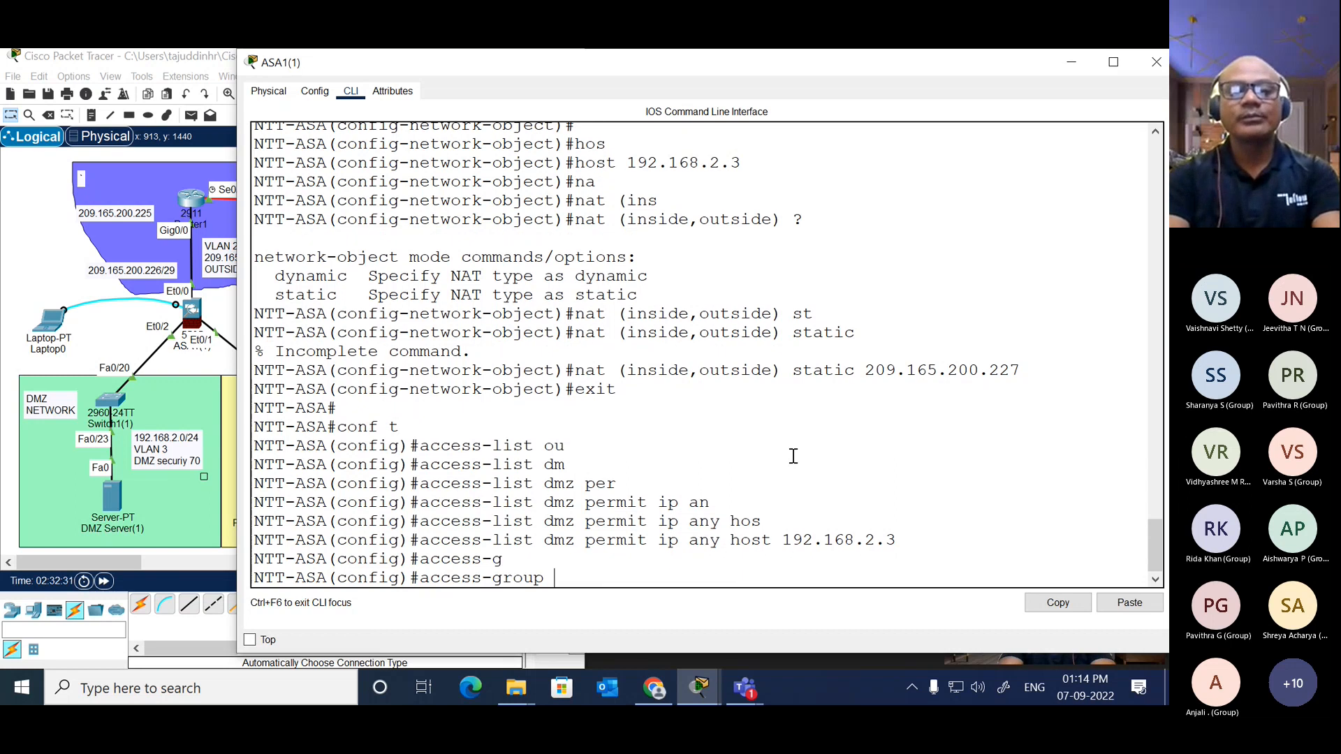
type("d")
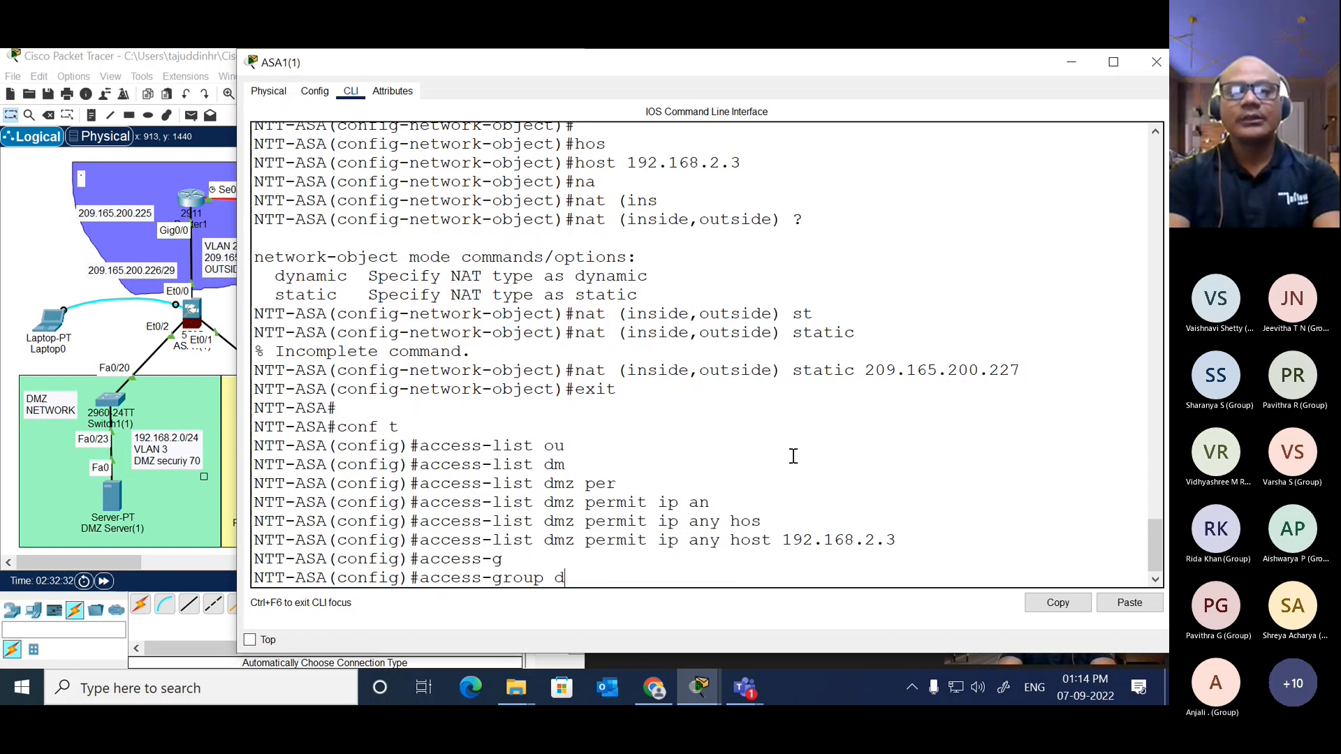
type("mz")
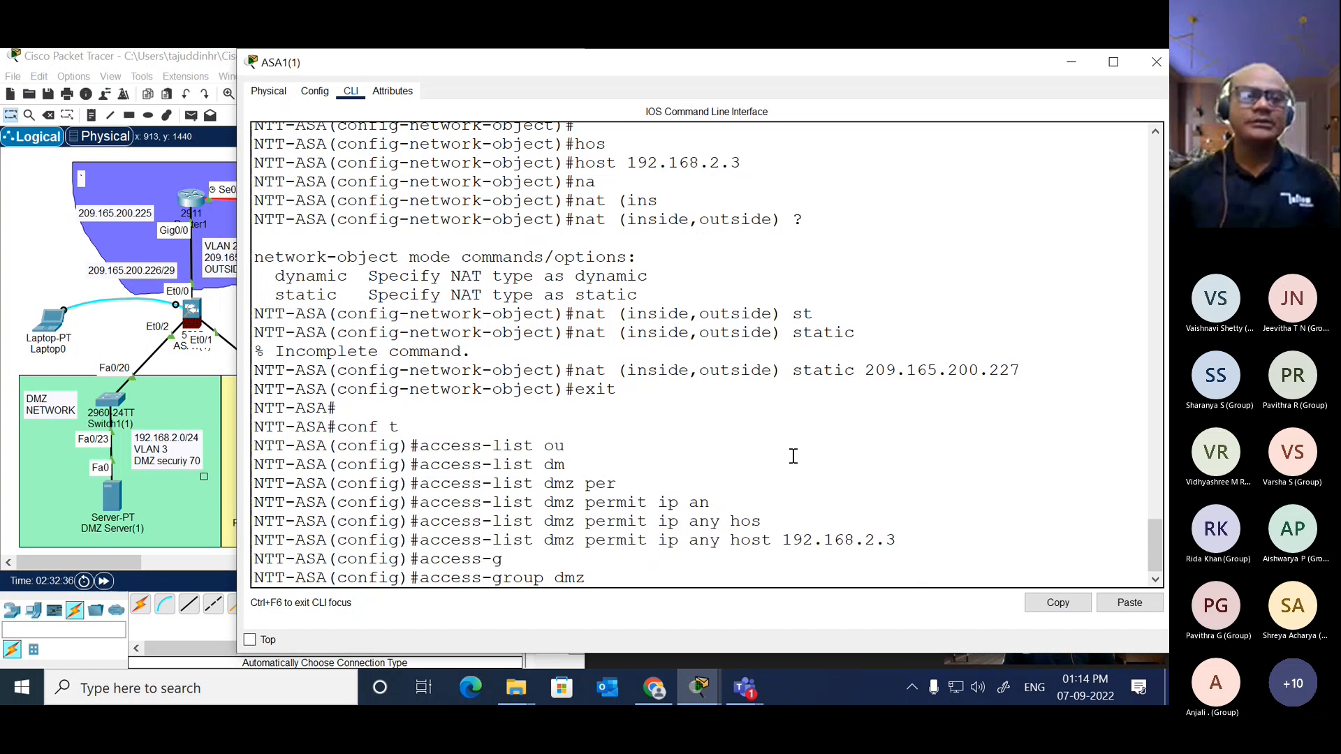
type(" i")
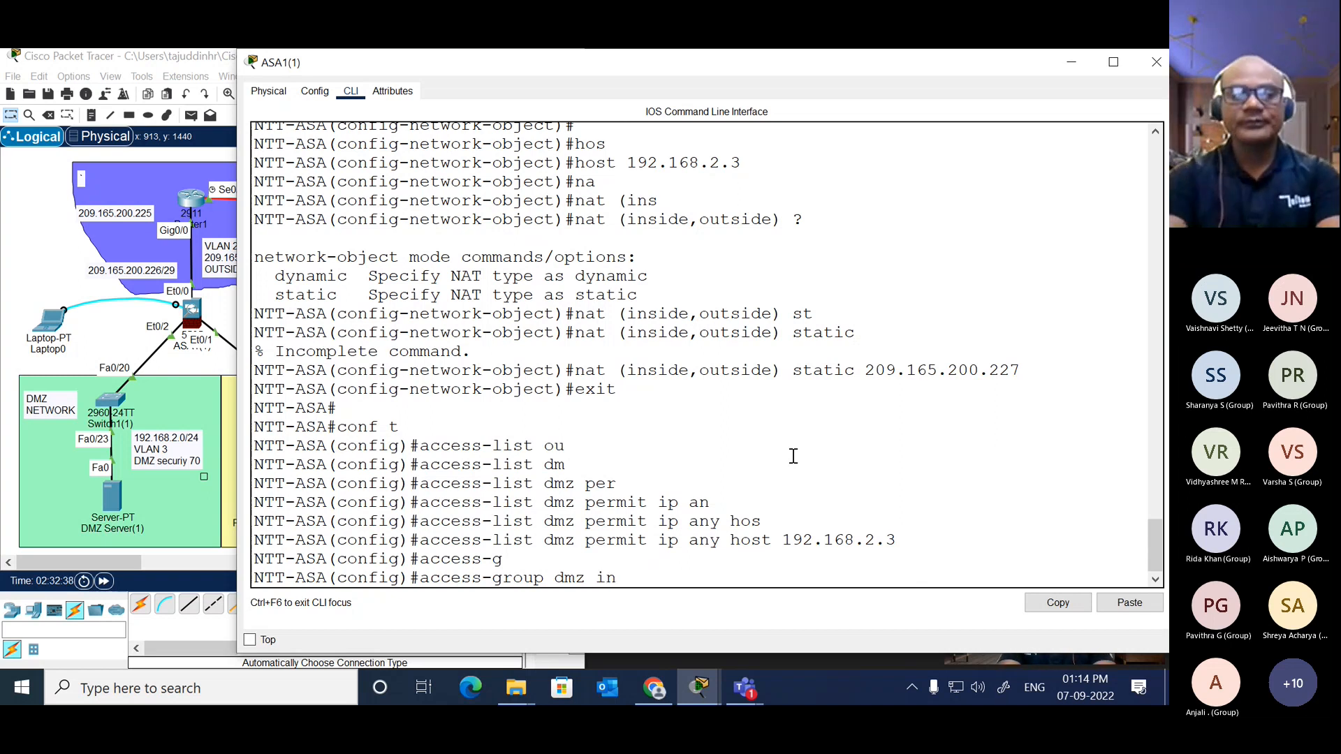
key("BackSpace")
type("?")
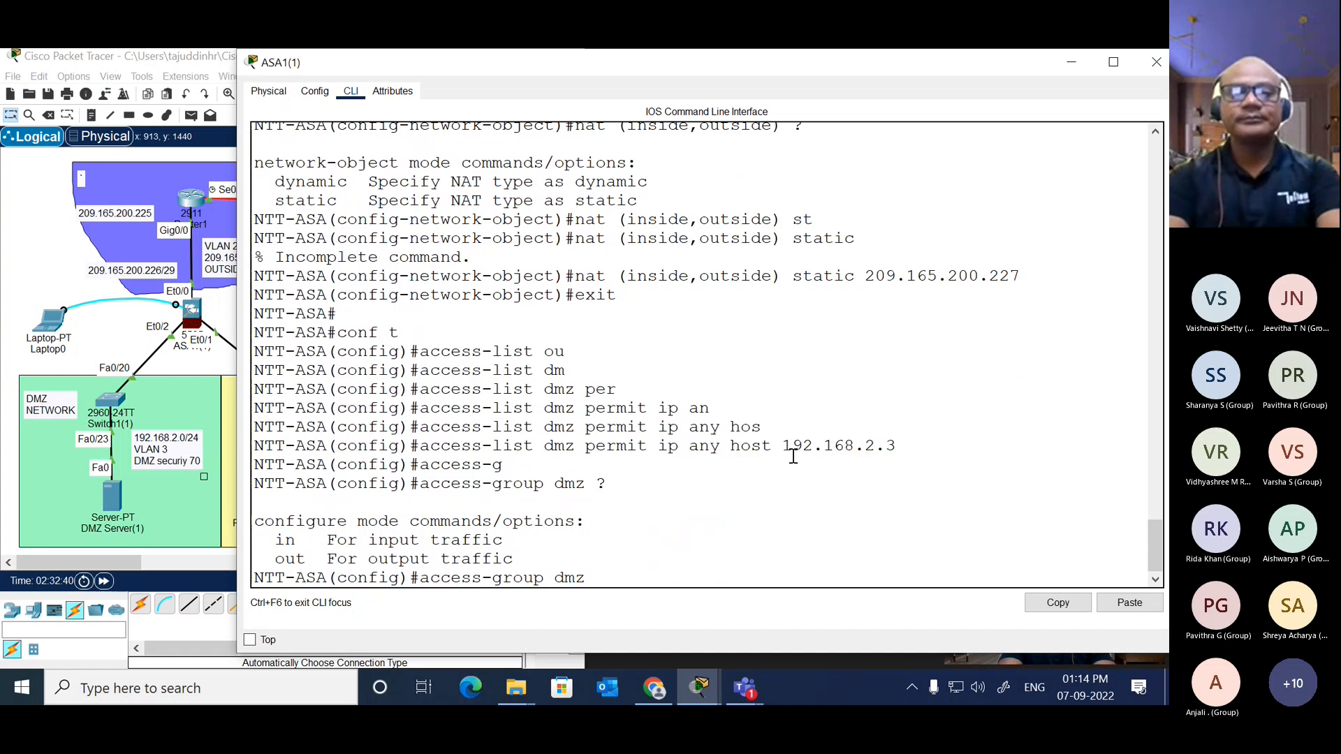
type("in")
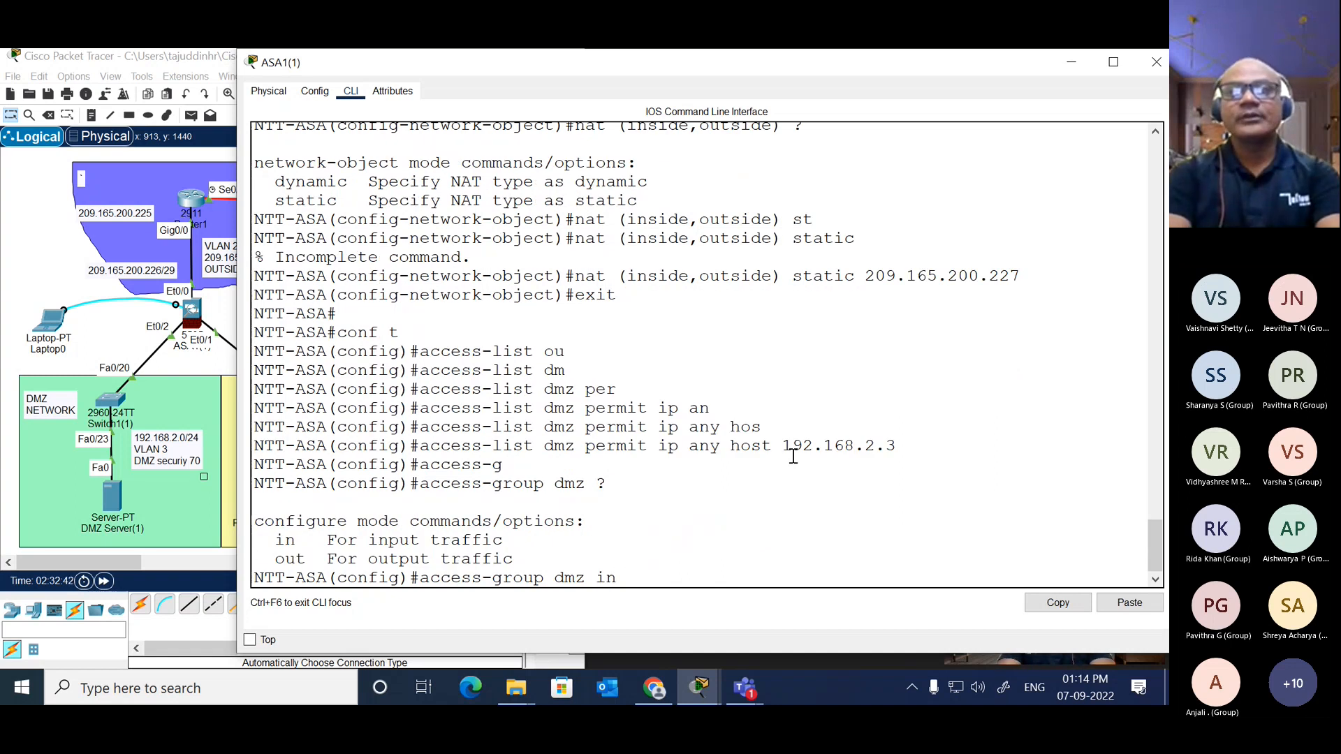
type(" int")
Step: Complete the access-group command to apply the dmz access list in the in direction on interface outside
key("Tab")
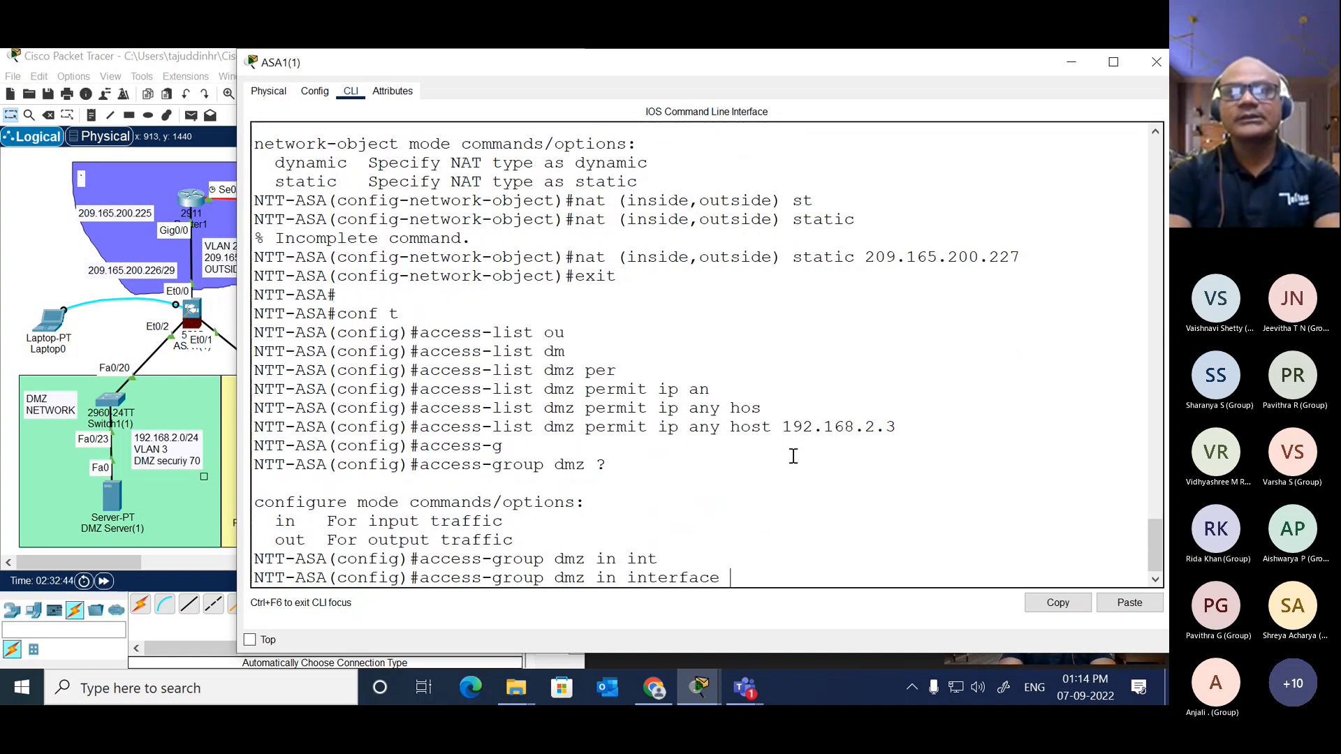
type("ou")
key("Tab")
key("Return")
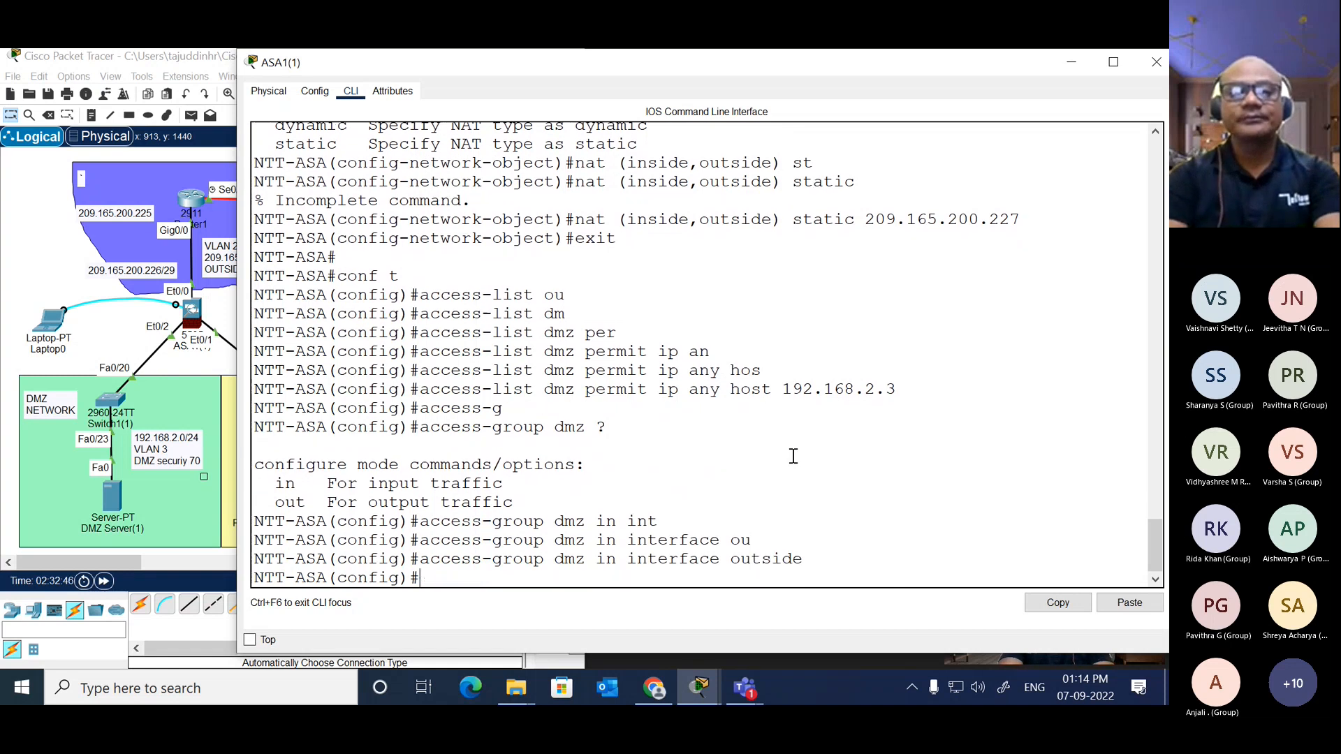
key("Return")
key("Return")
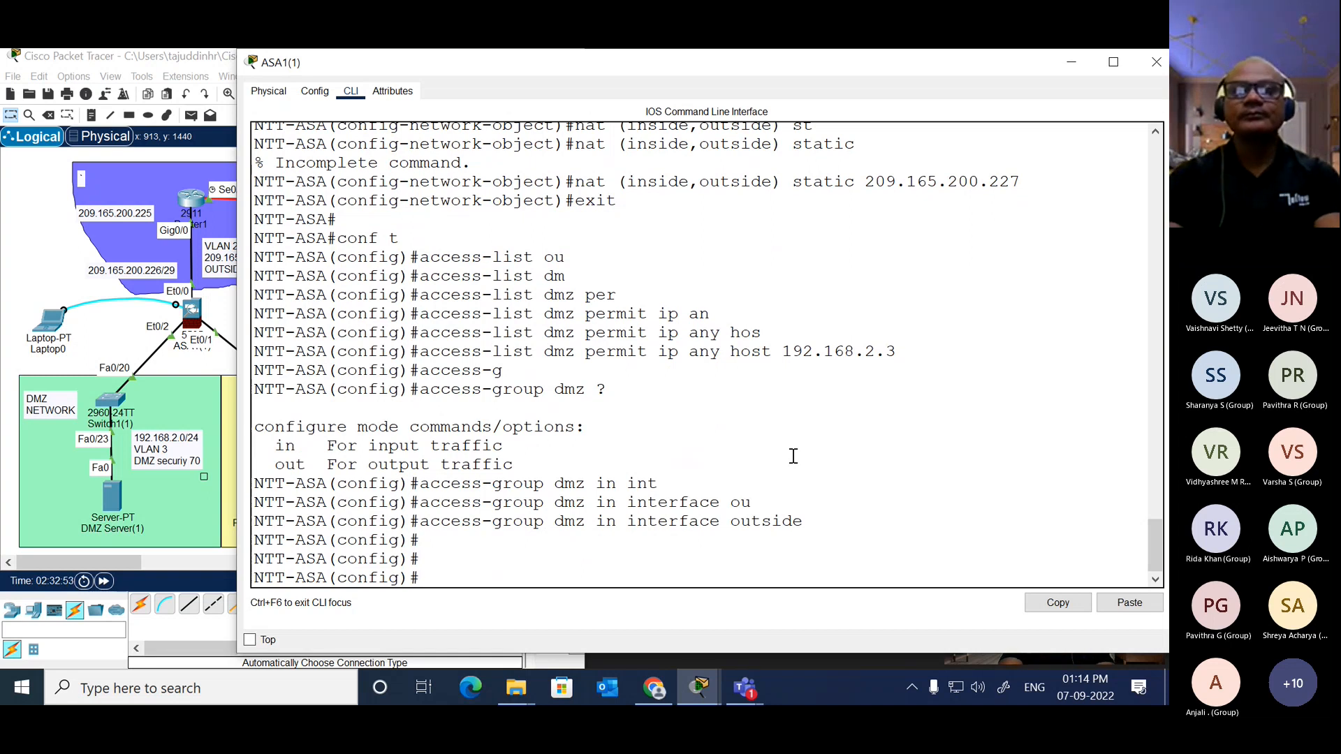
key("Return")
key("Return")
key("Return")
key("Return")
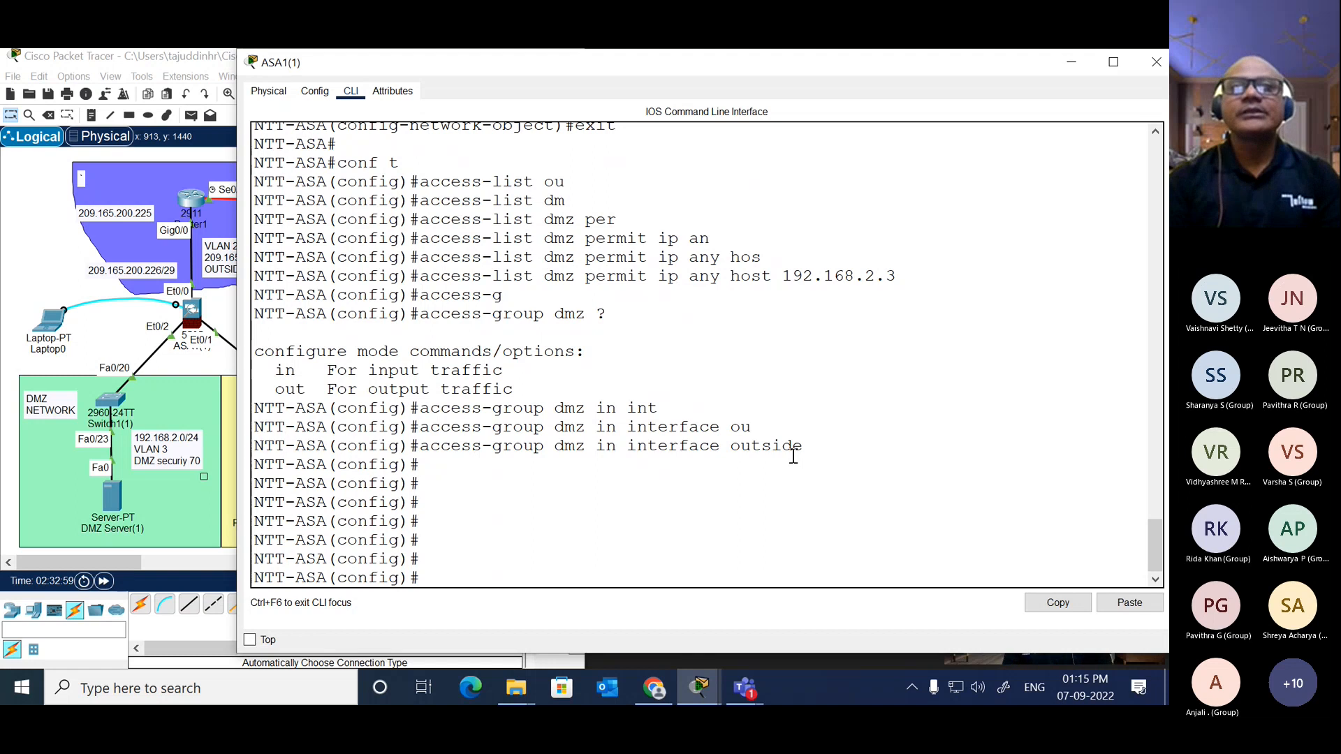
Step: Bring the logical network topology in front of the ASA command-line window
left_click(58, 245)
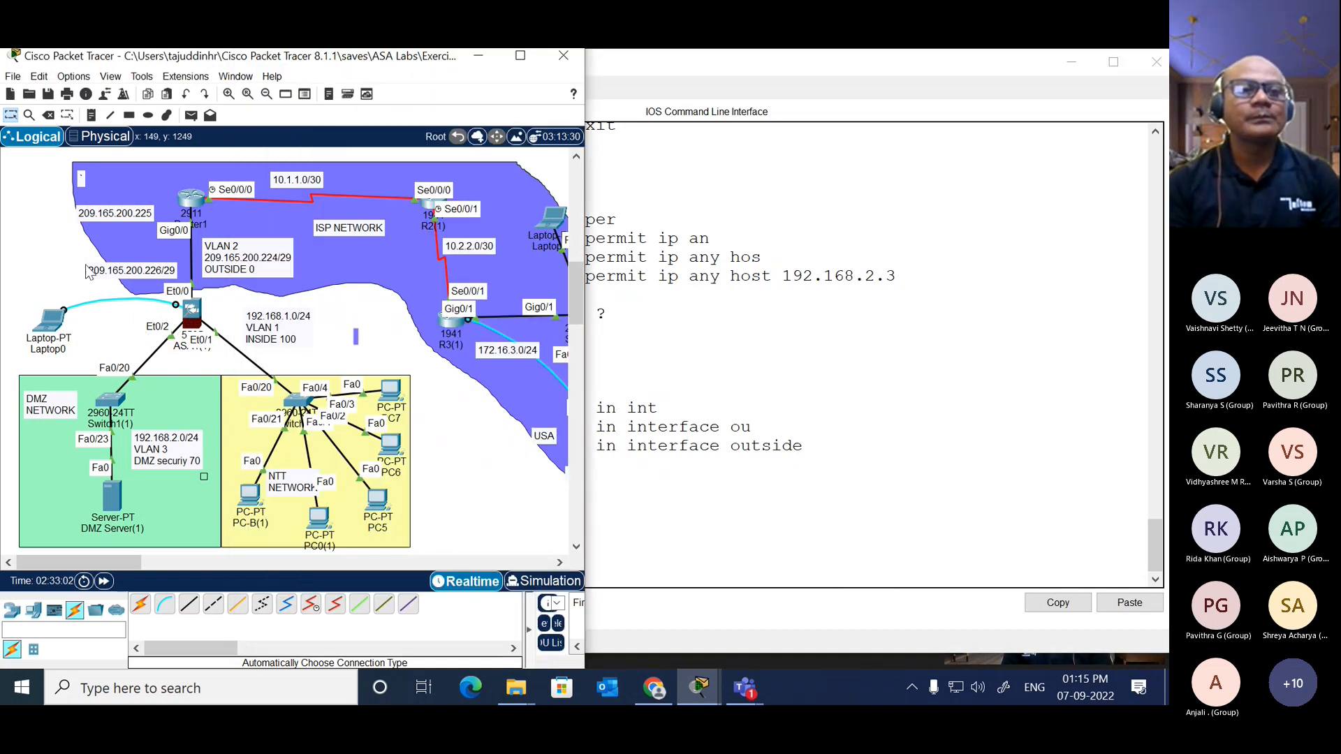
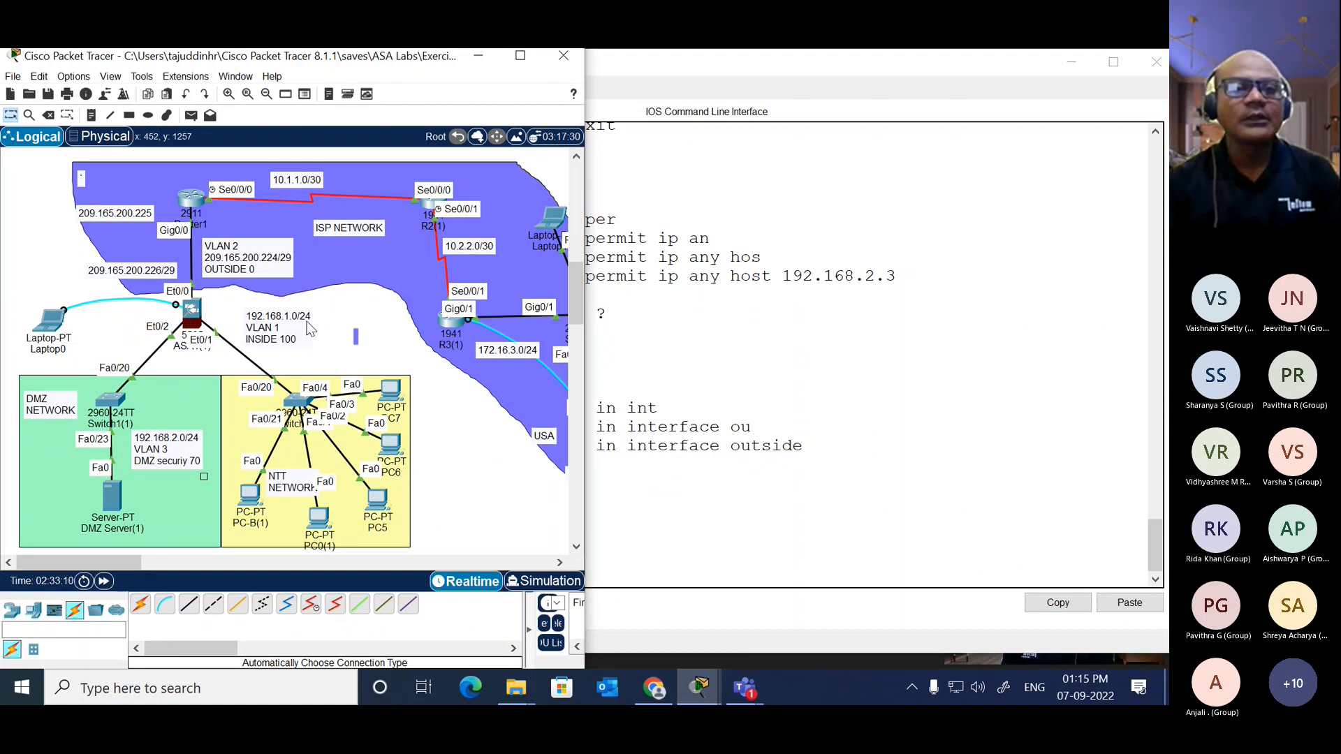
Step: Open router R2's command line in a wider window and enter privileged EXEC mode
left_click(424, 203)
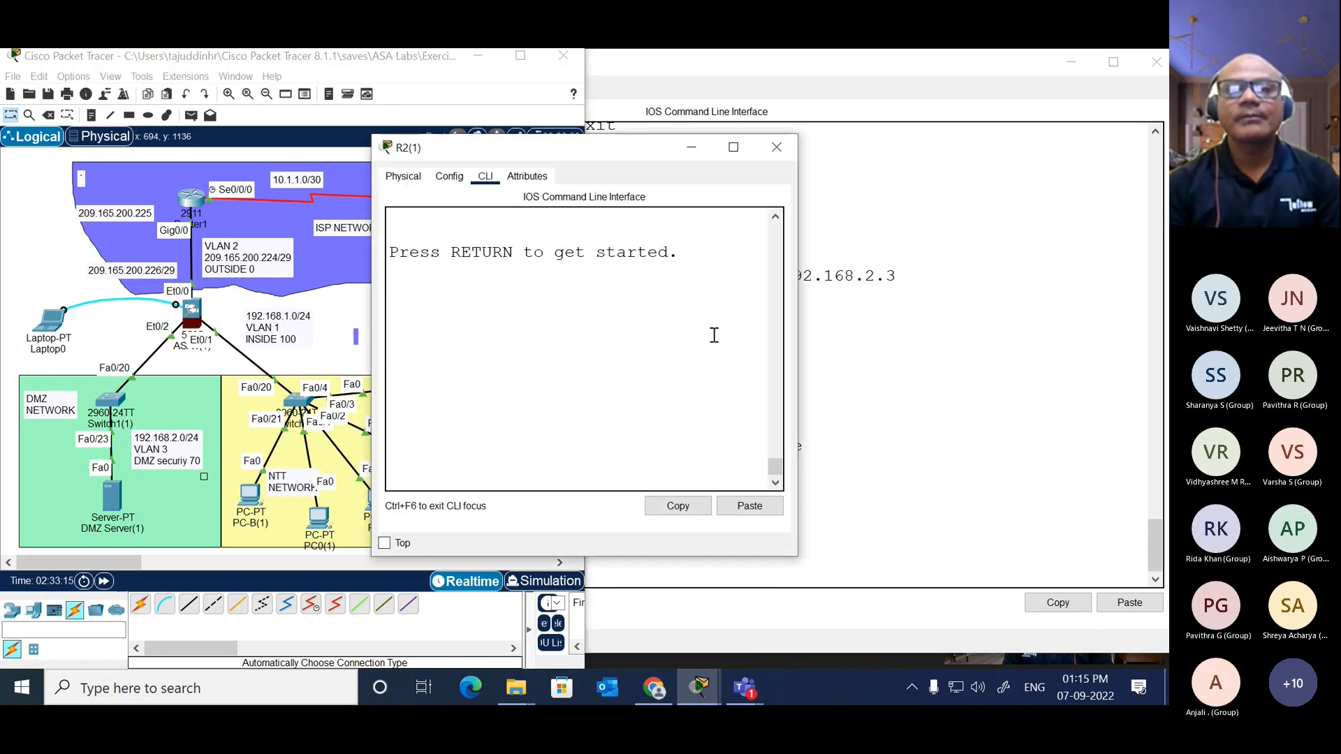
left_click_drag(801, 342, 1116, 342)
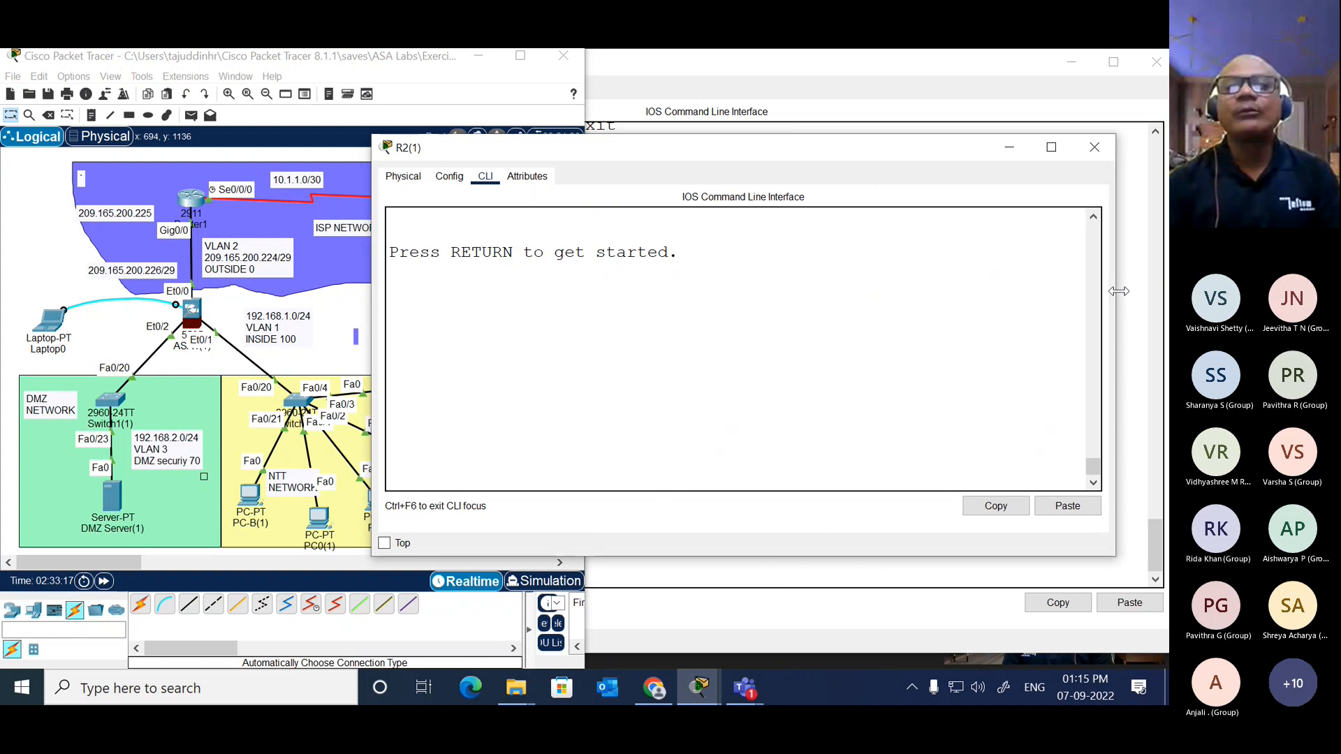
left_click_drag(950, 153, 966, 135)
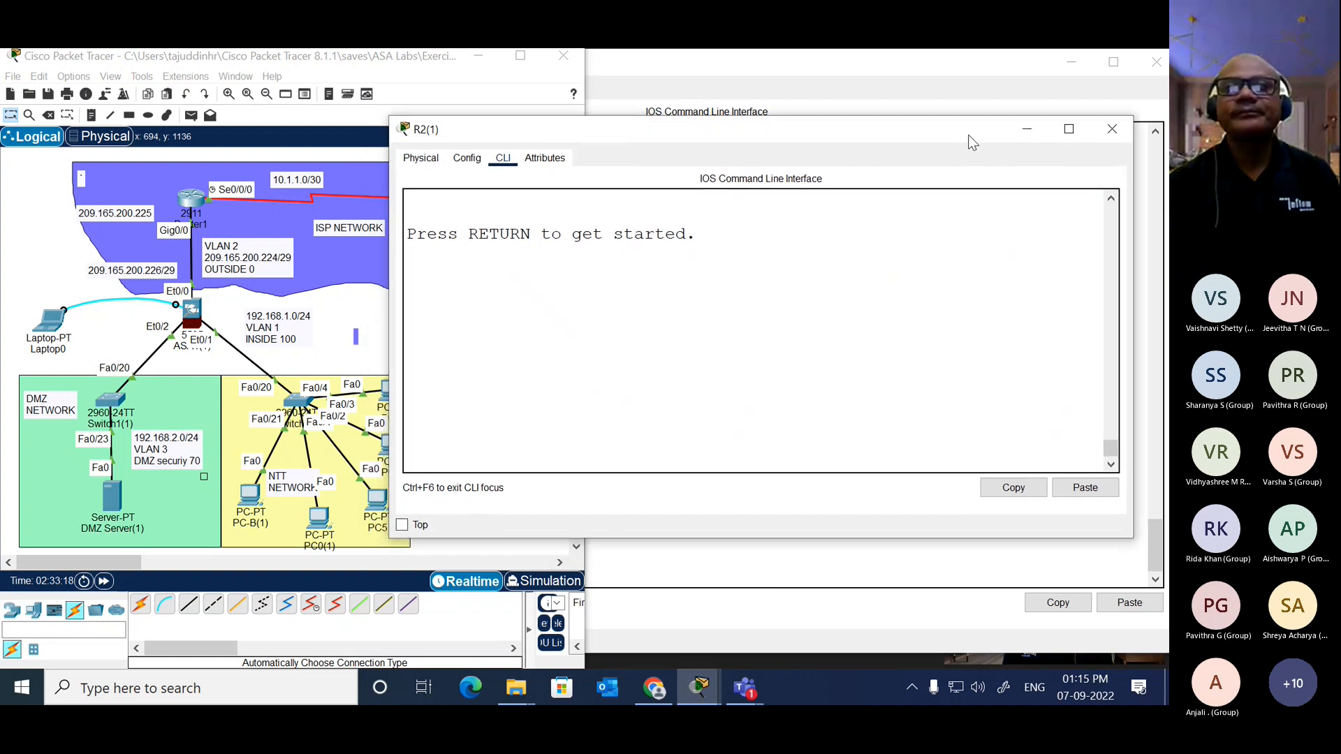
left_click(854, 300)
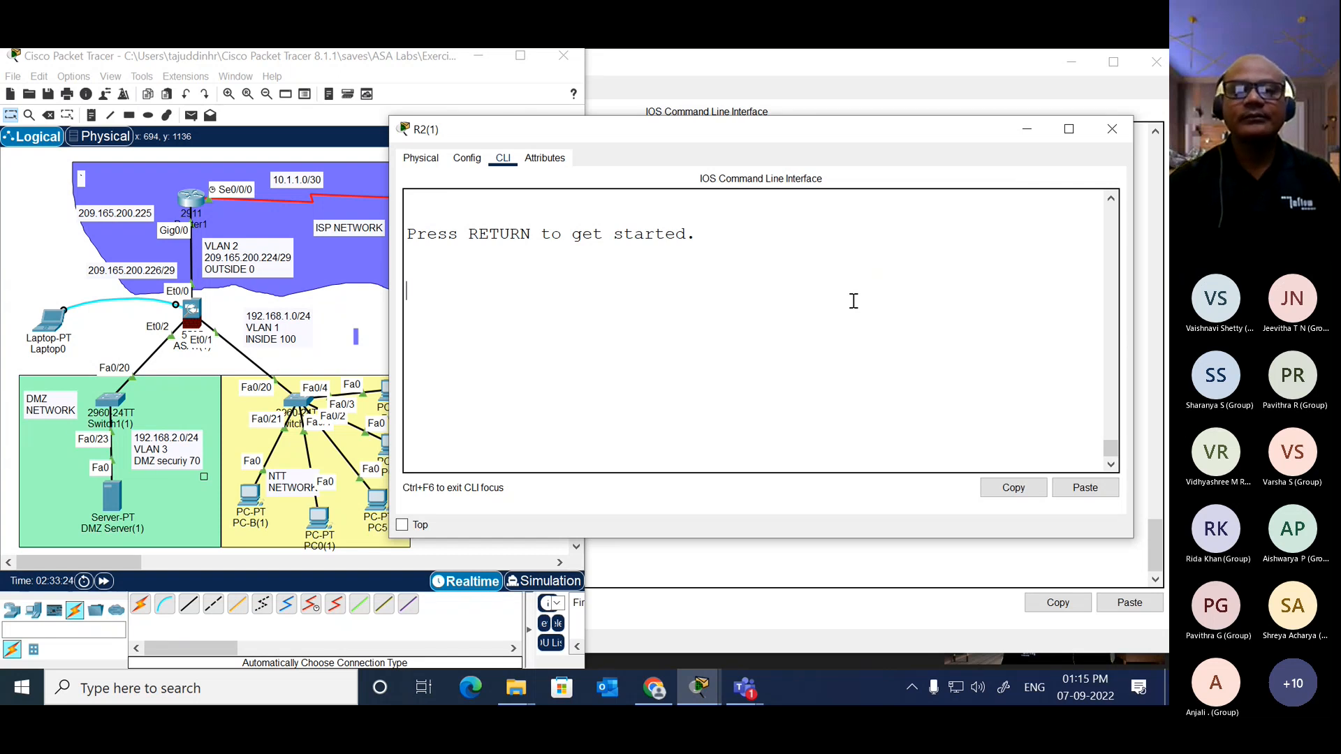
key("Return")
type("en")
key("Tab")
key("Return")
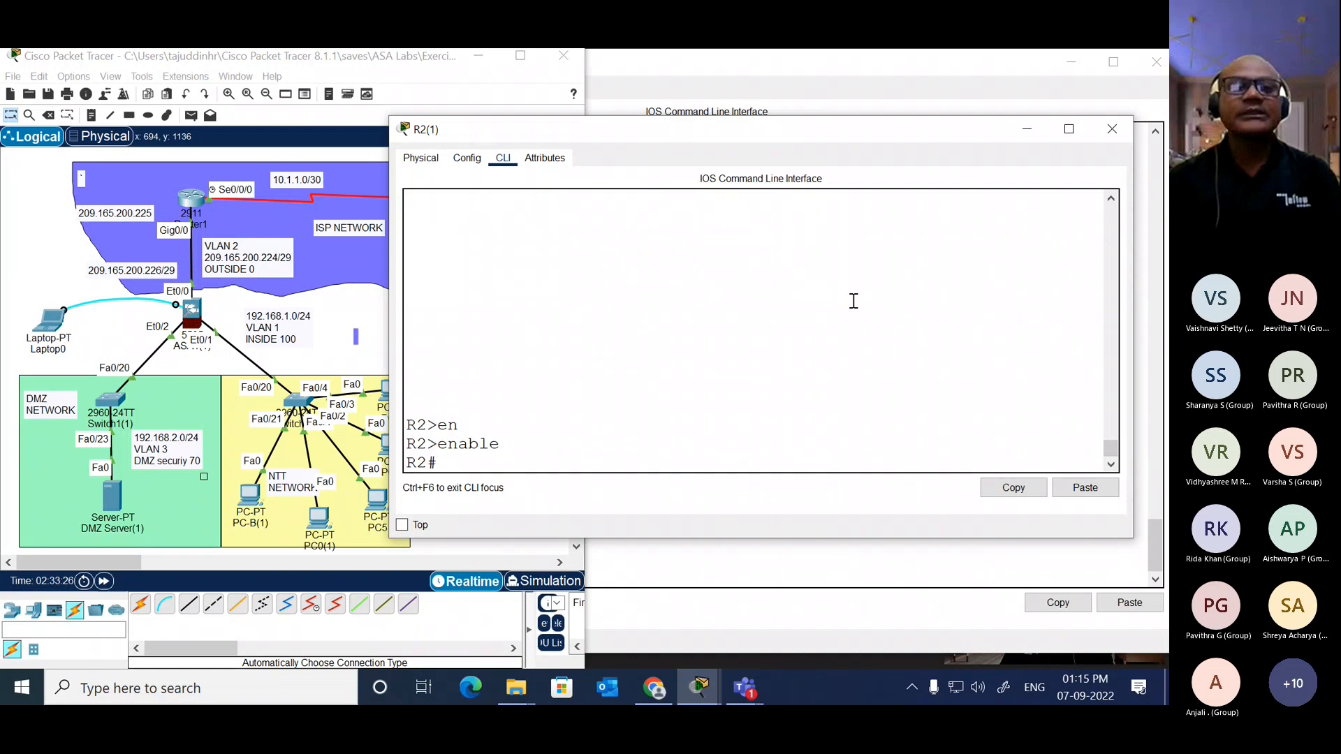
Step: Check the DMZ server's address details in the topology and minimize R2's window
left_click(368, 346)
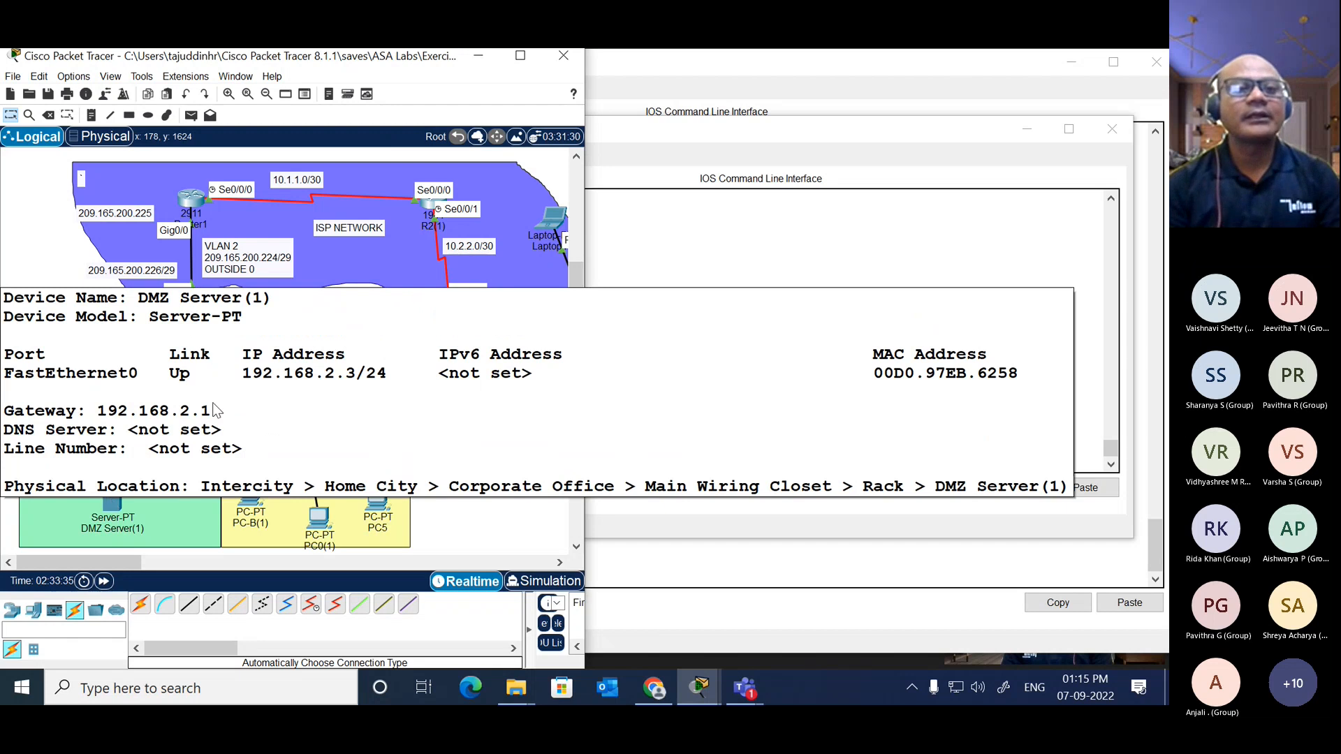
left_click(432, 203)
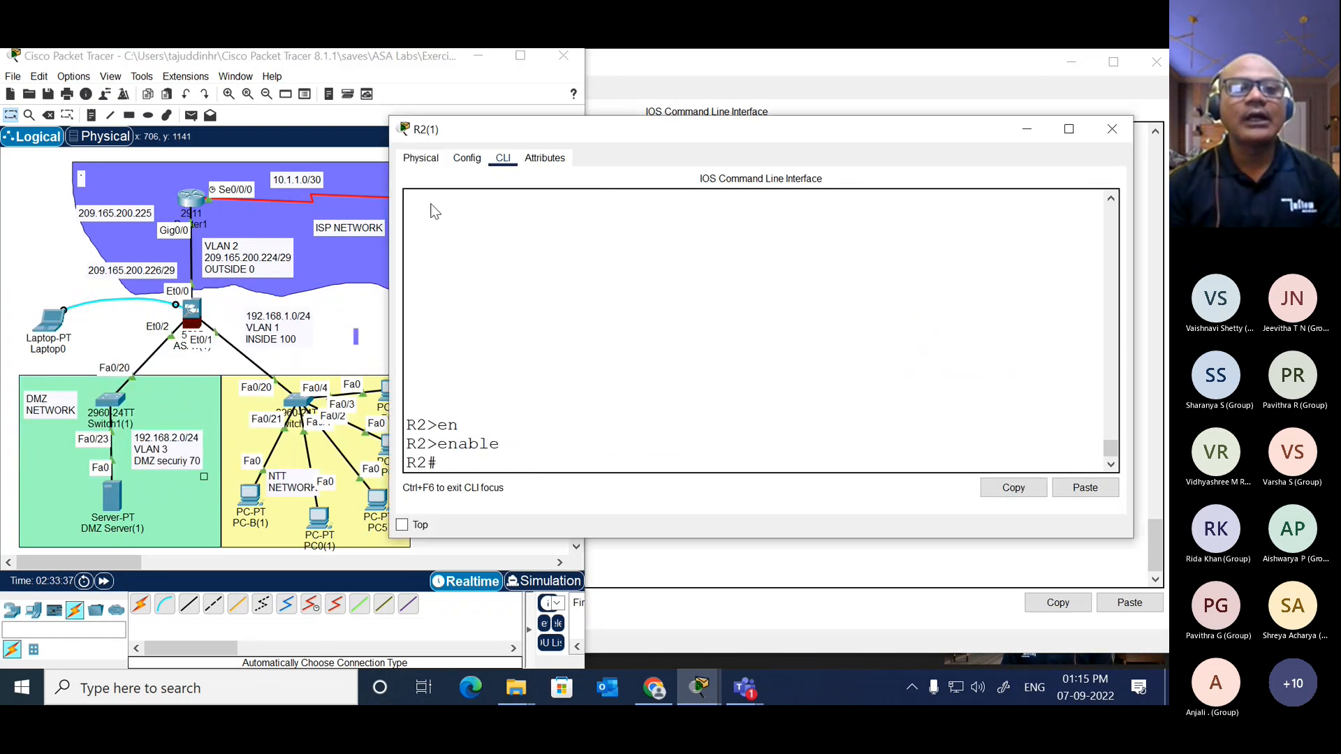
left_click(1031, 129)
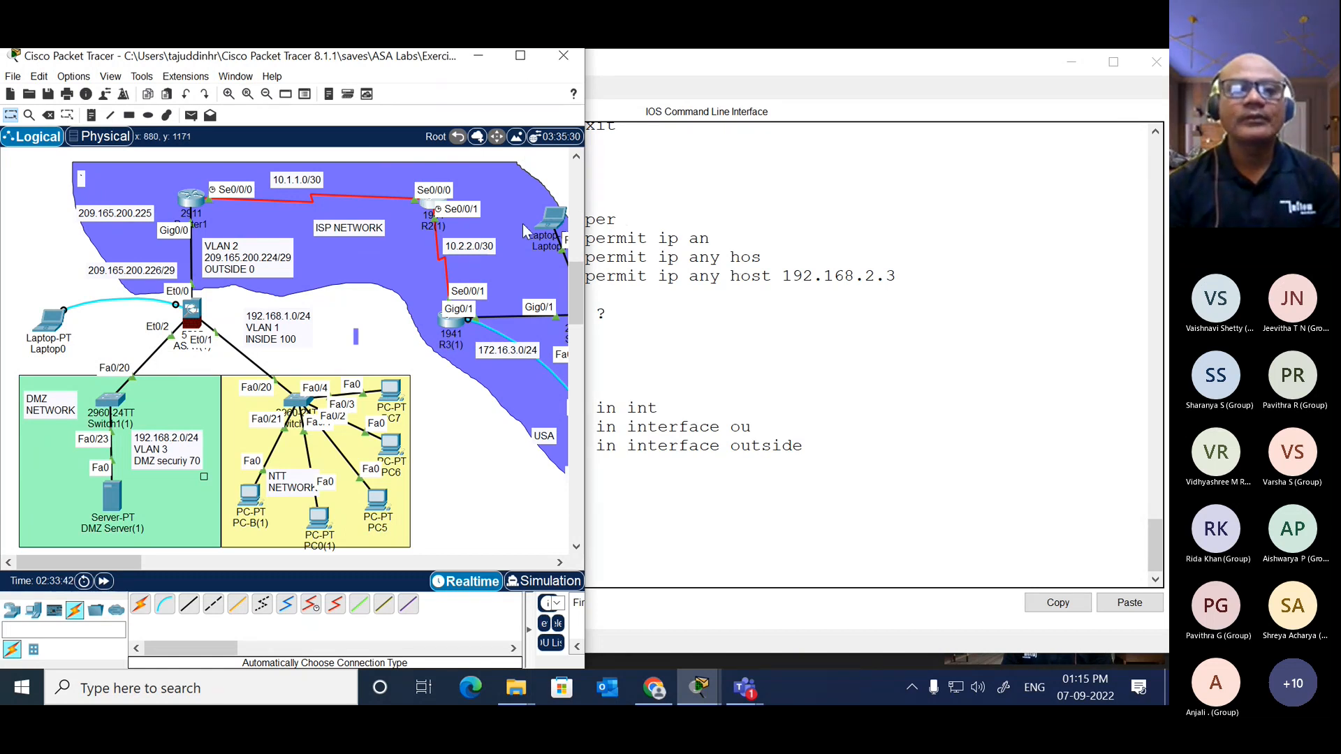
Step: Reopen R2's command line in a wider window and enter global configuration mode
left_click(429, 209)
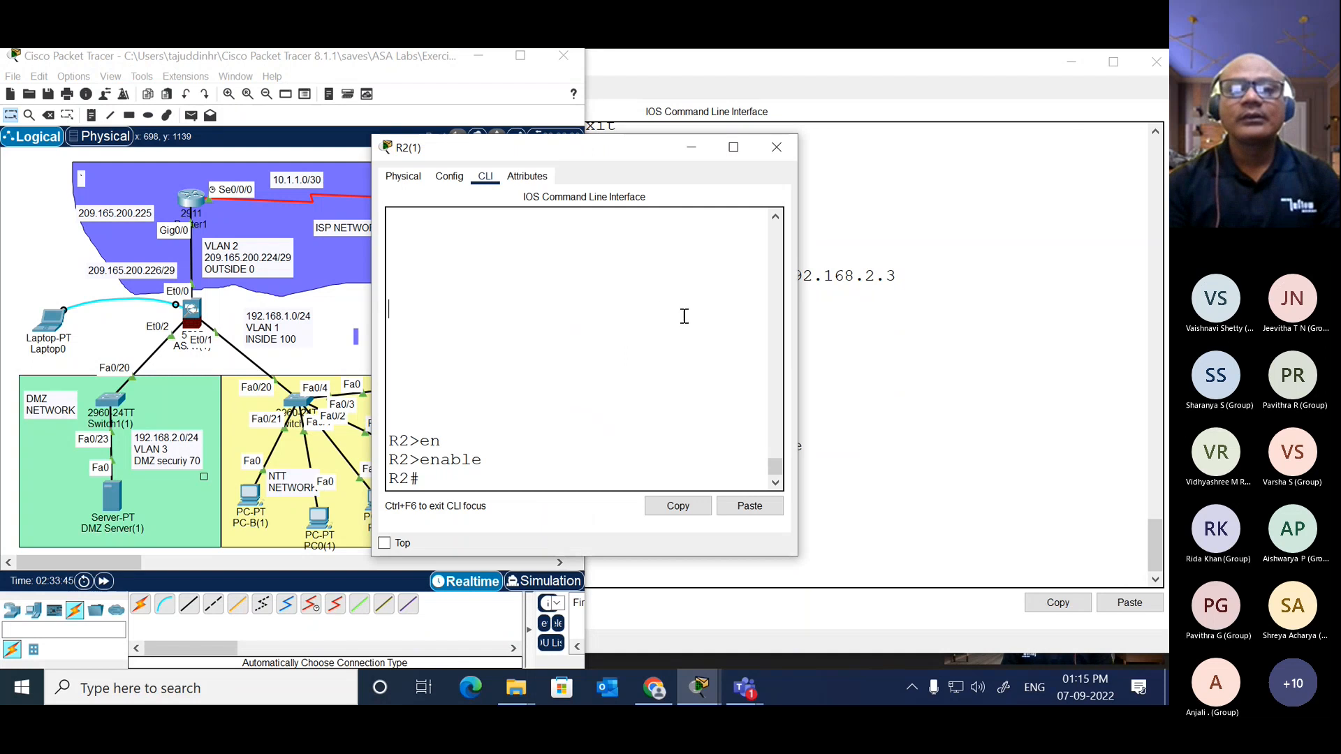
left_click_drag(797, 330, 1058, 290)
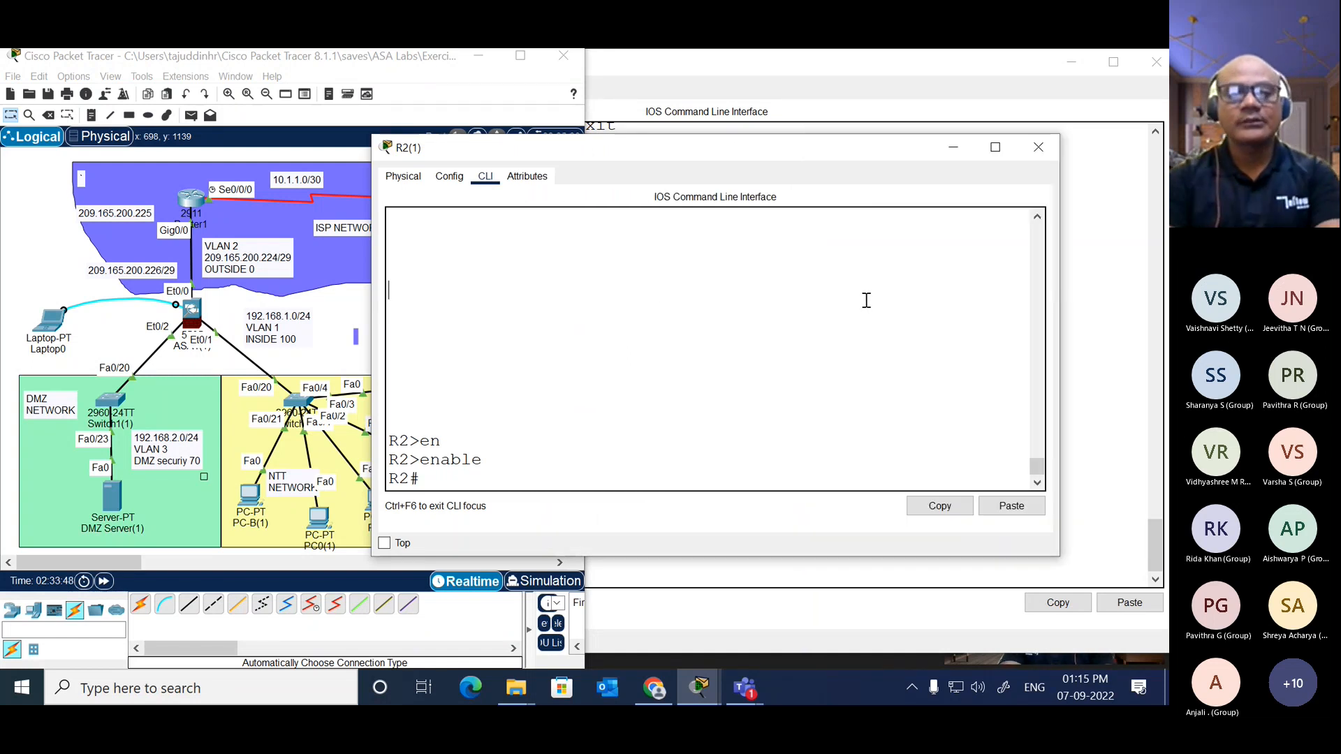
type("con f")
key("BackSpace")
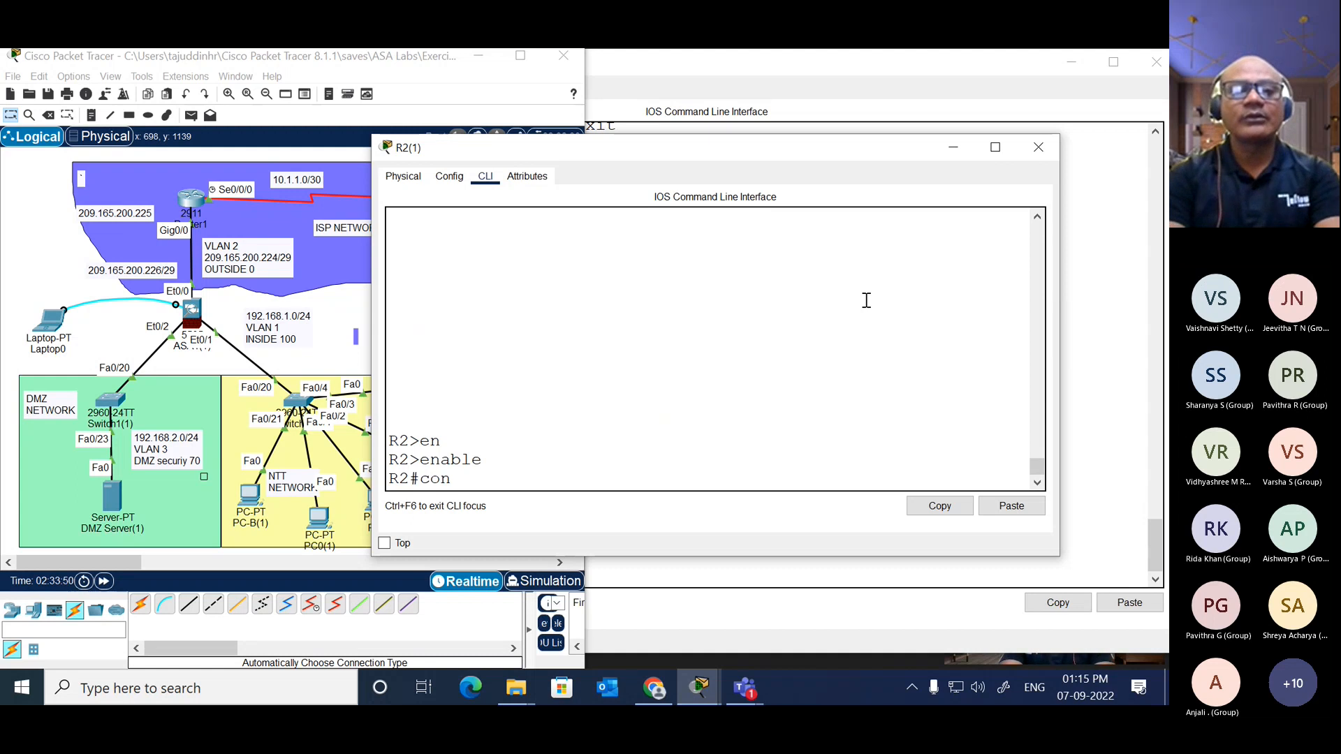
type("conf t")
key("Return")
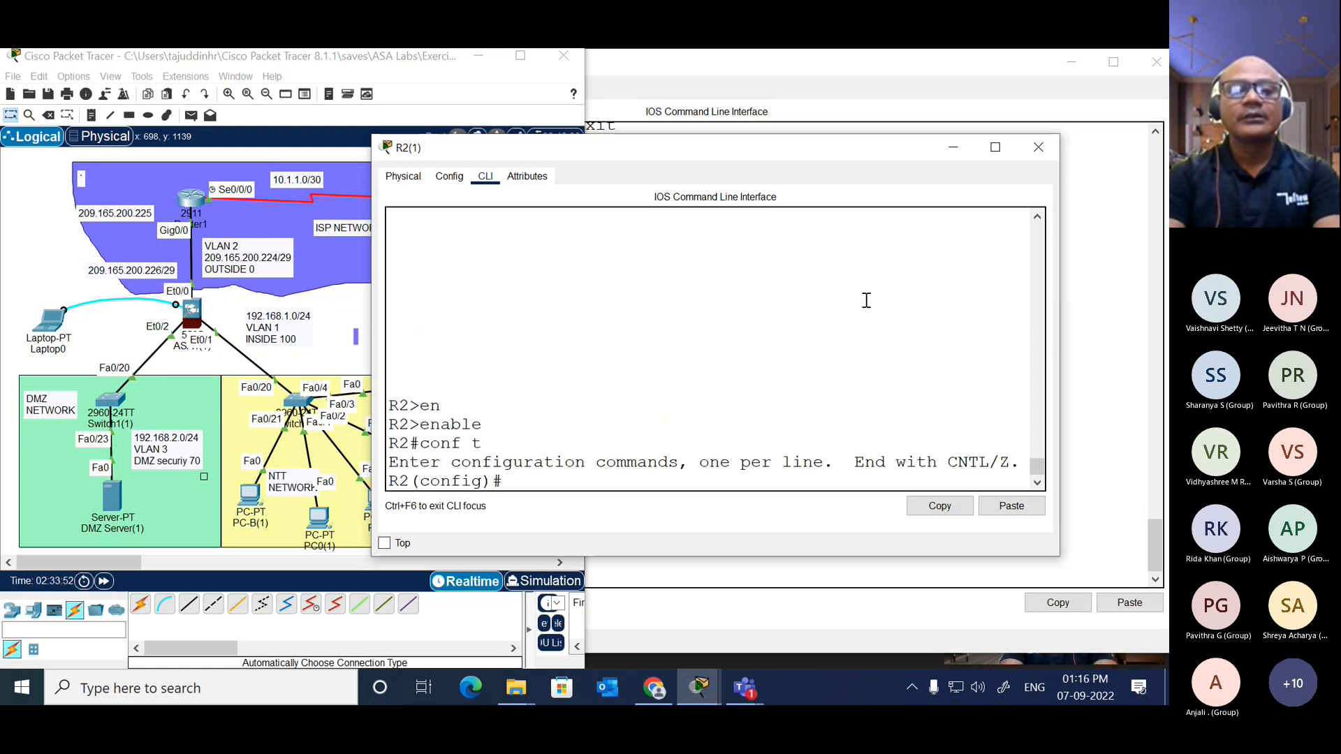
Step: Create the interface loopback 1 on R2 and enter its interface configuration
type("int")
key("Tab")
type("lo")
key("Tab")
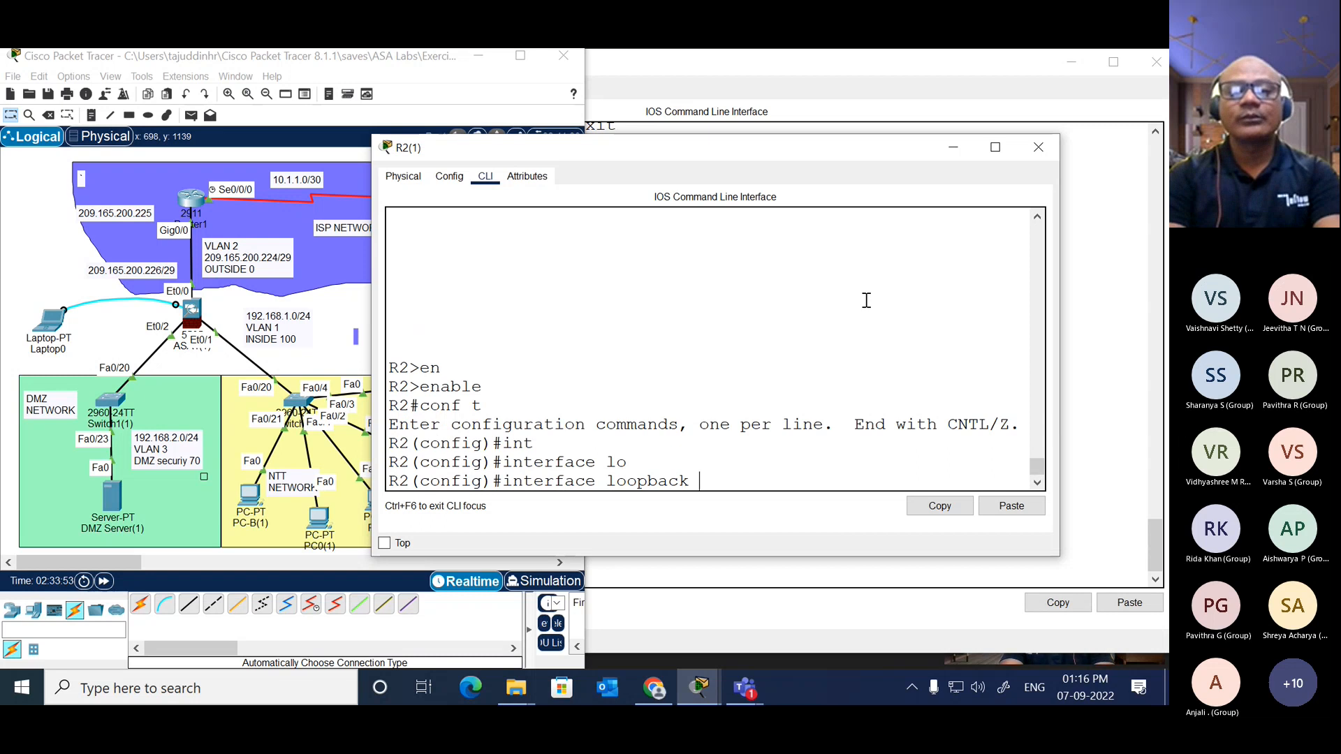
type("1")
key("Return")
key("Return")
Step: Assign IP address 192.168.20.1 with mask 255.255.255.0 to R2's loopback 1 and return to privileged EXEC mode
type("ipa dd")
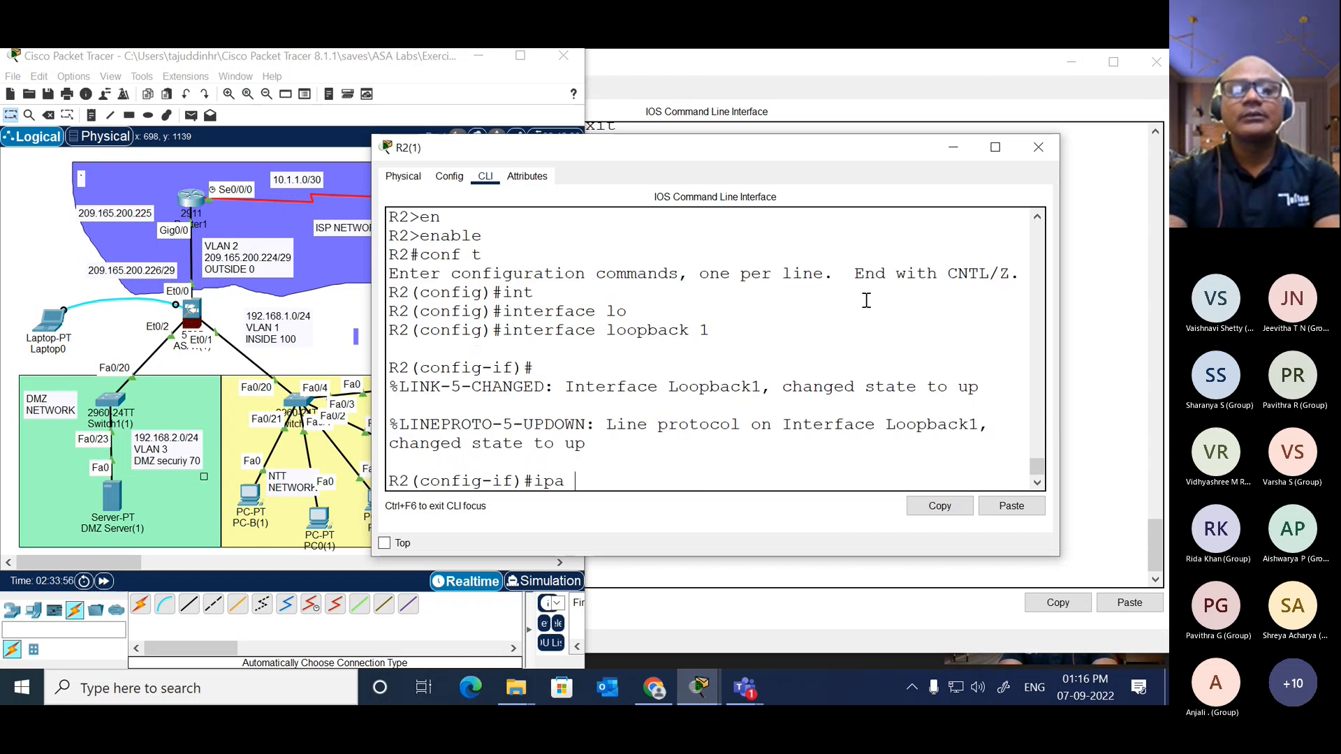
key("BackSpace")
key("BackSpace")
key("BackSpace")
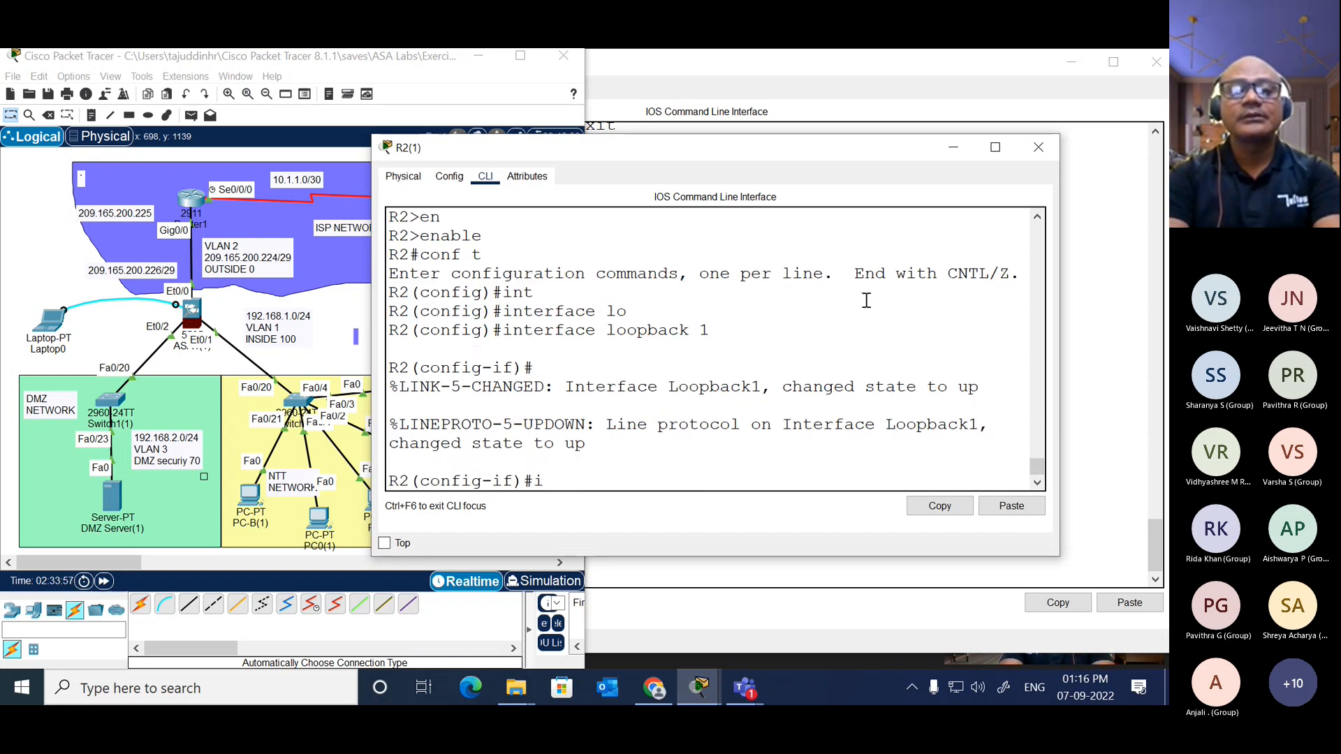
type("ip add")
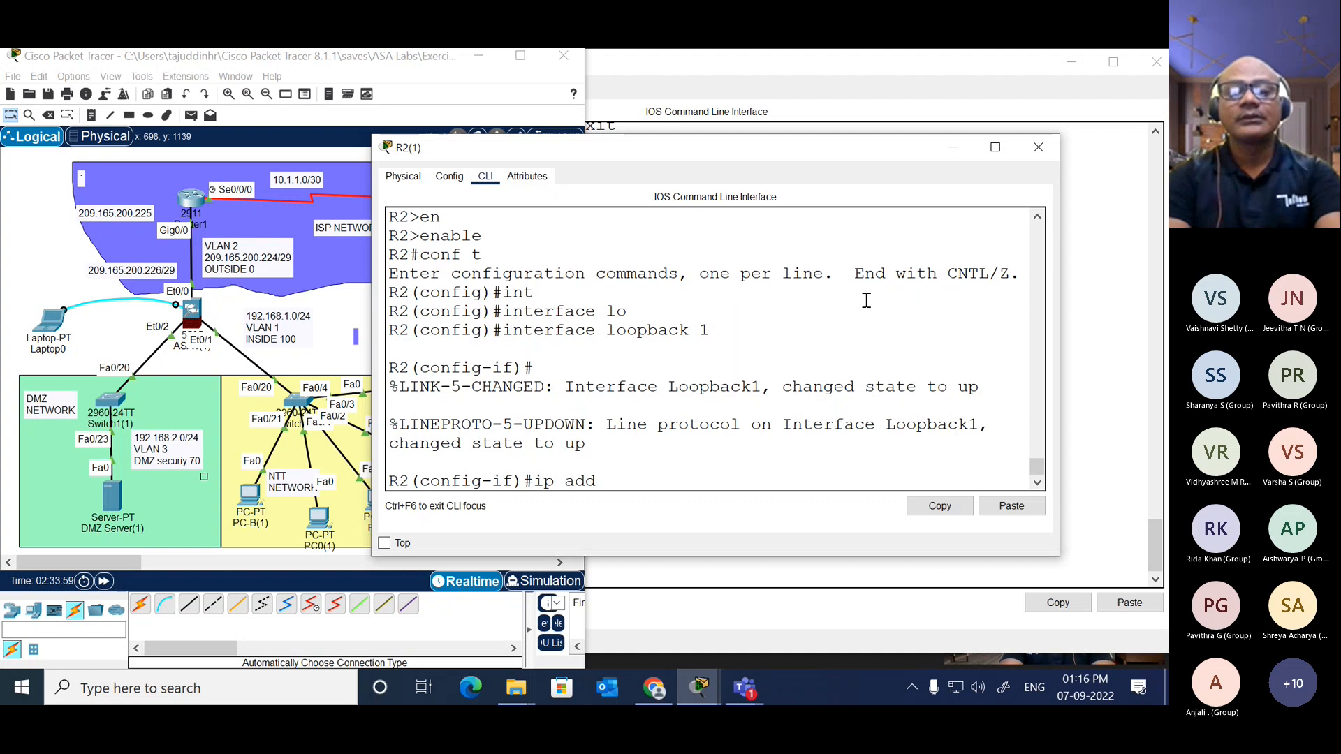
type(" 192")
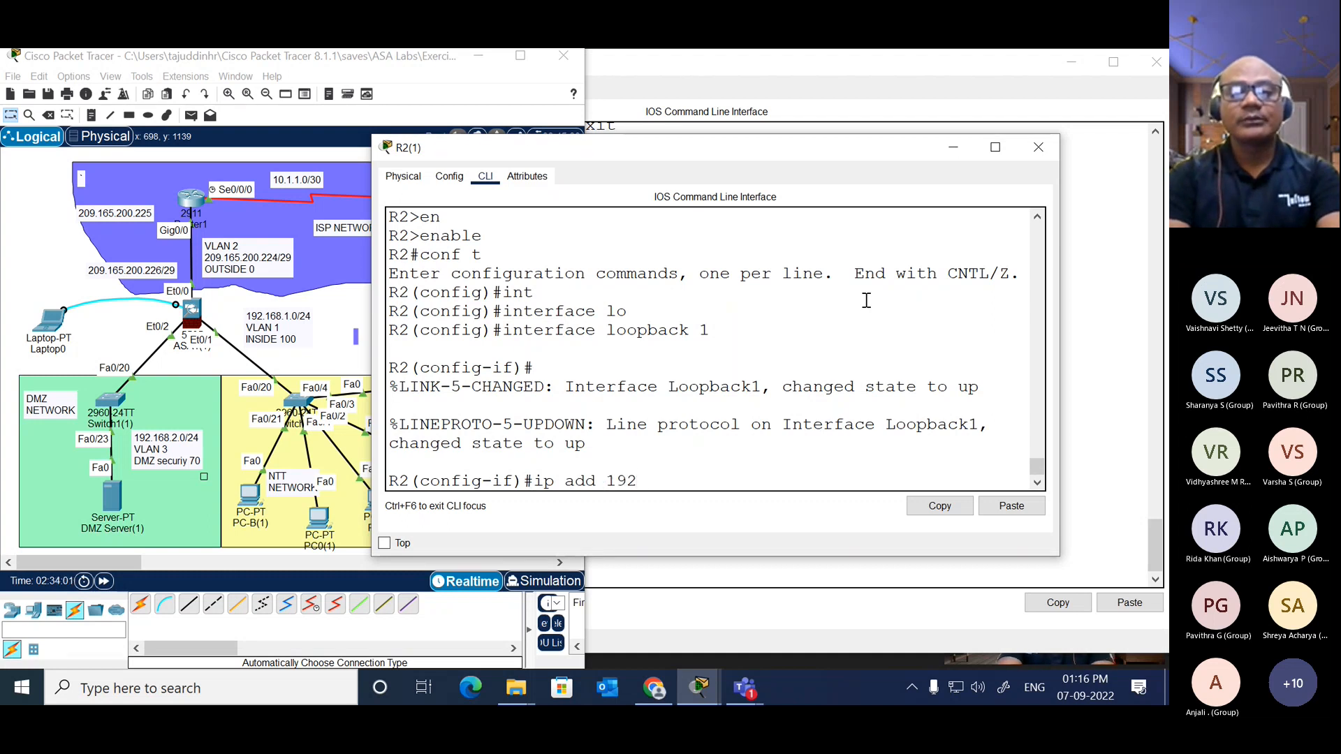
type(".168.")
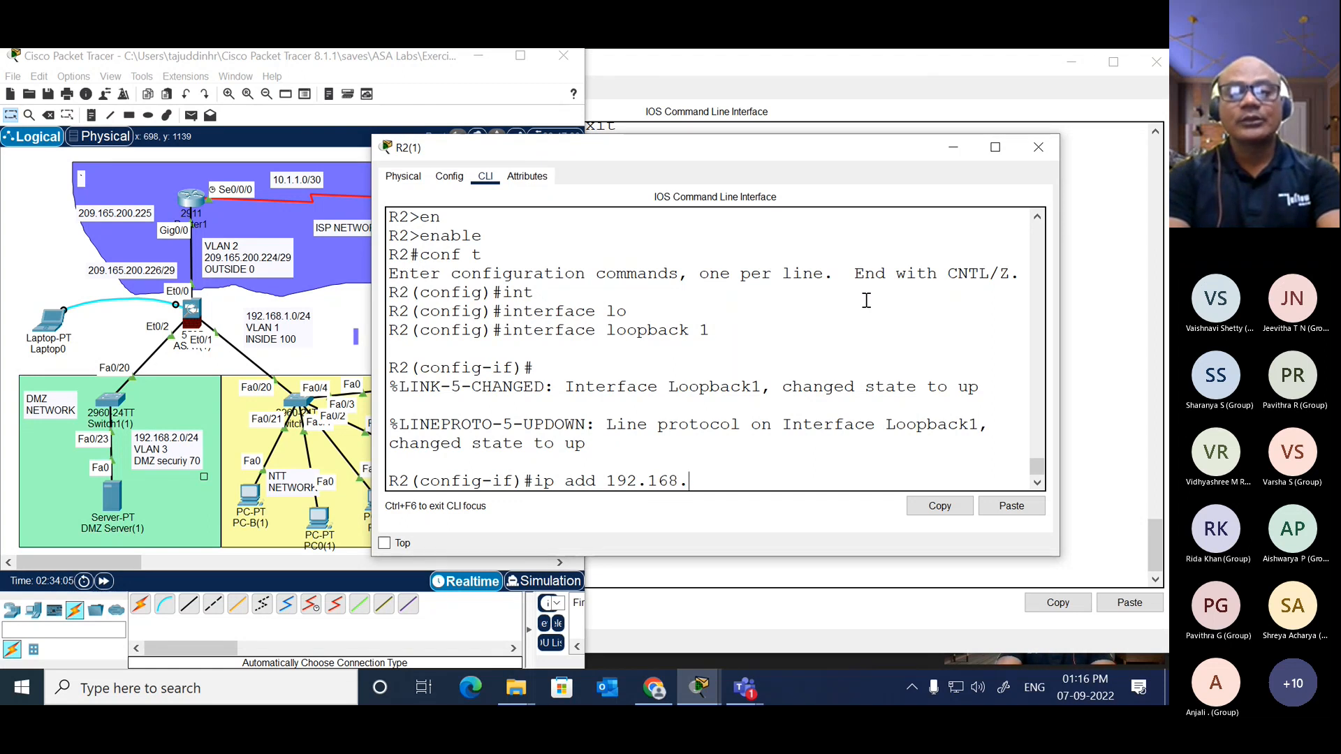
type("20.1  ")
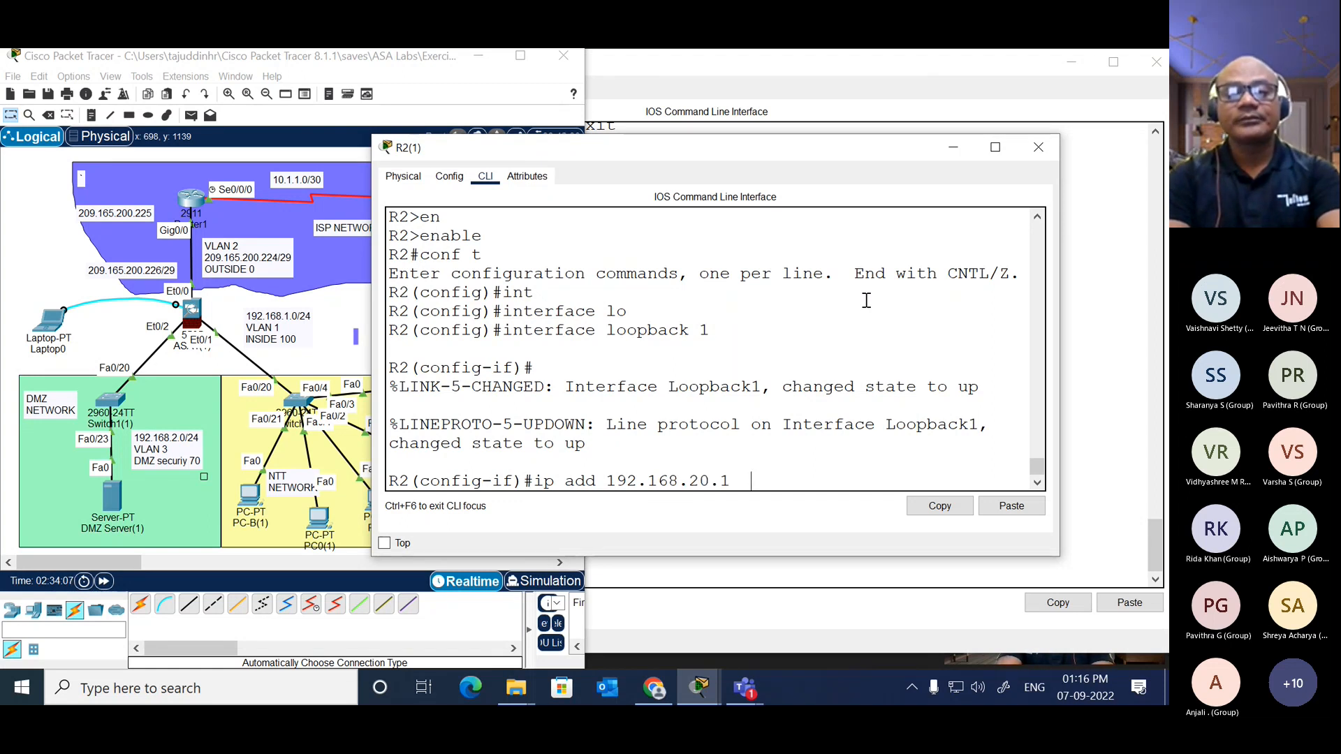
type("255.255.255.")
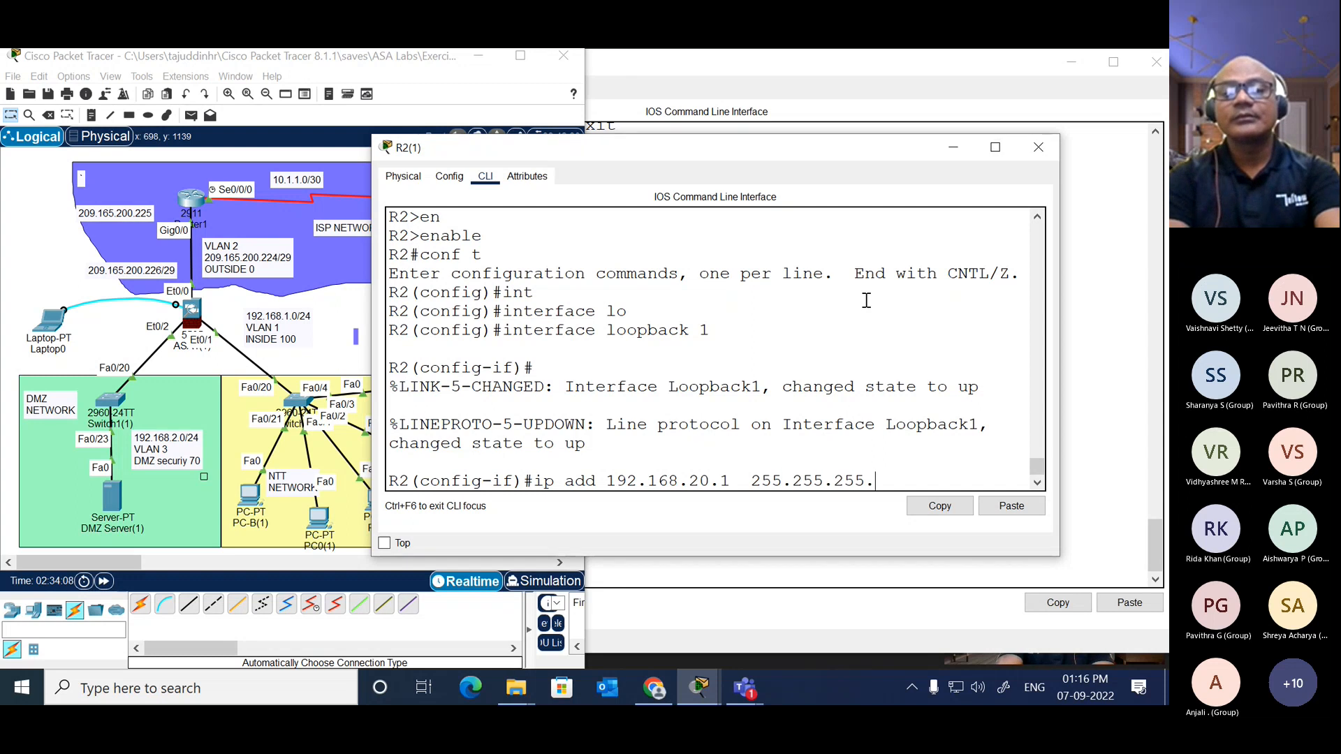
type("0")
key("Return")
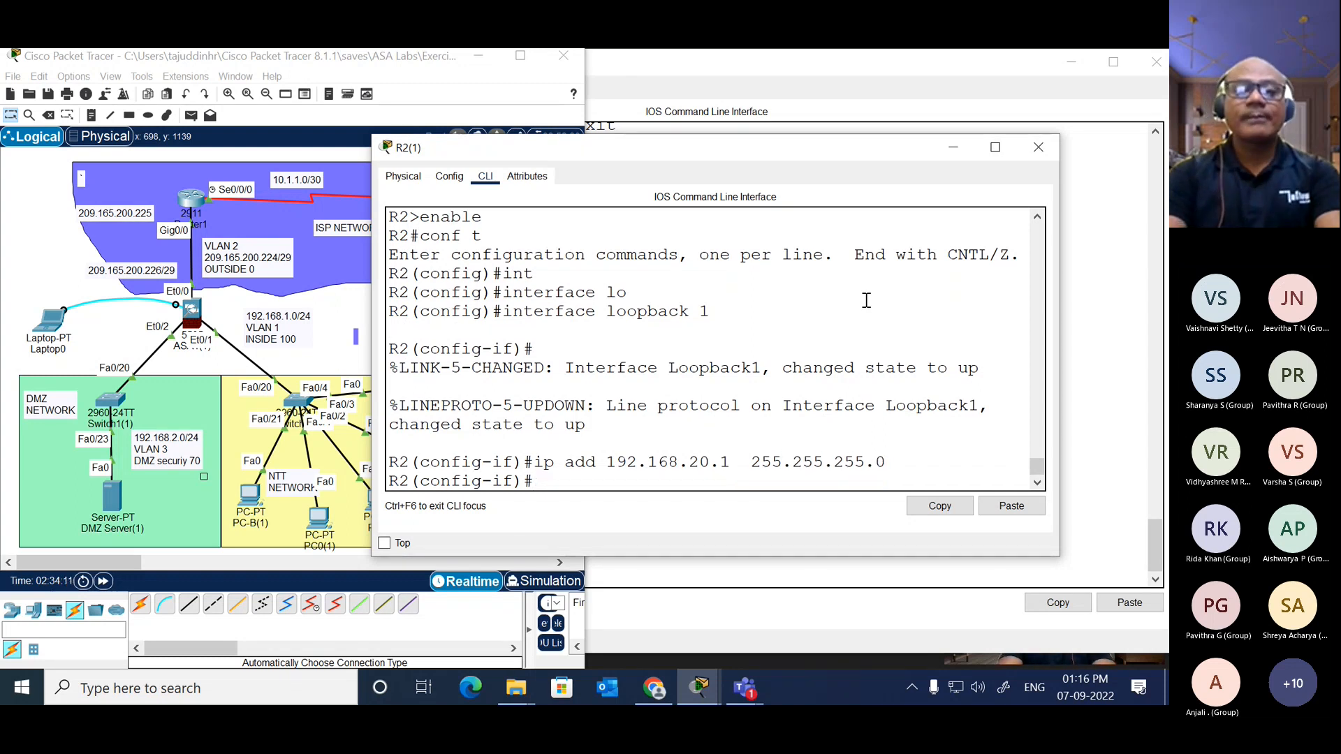
type("end")
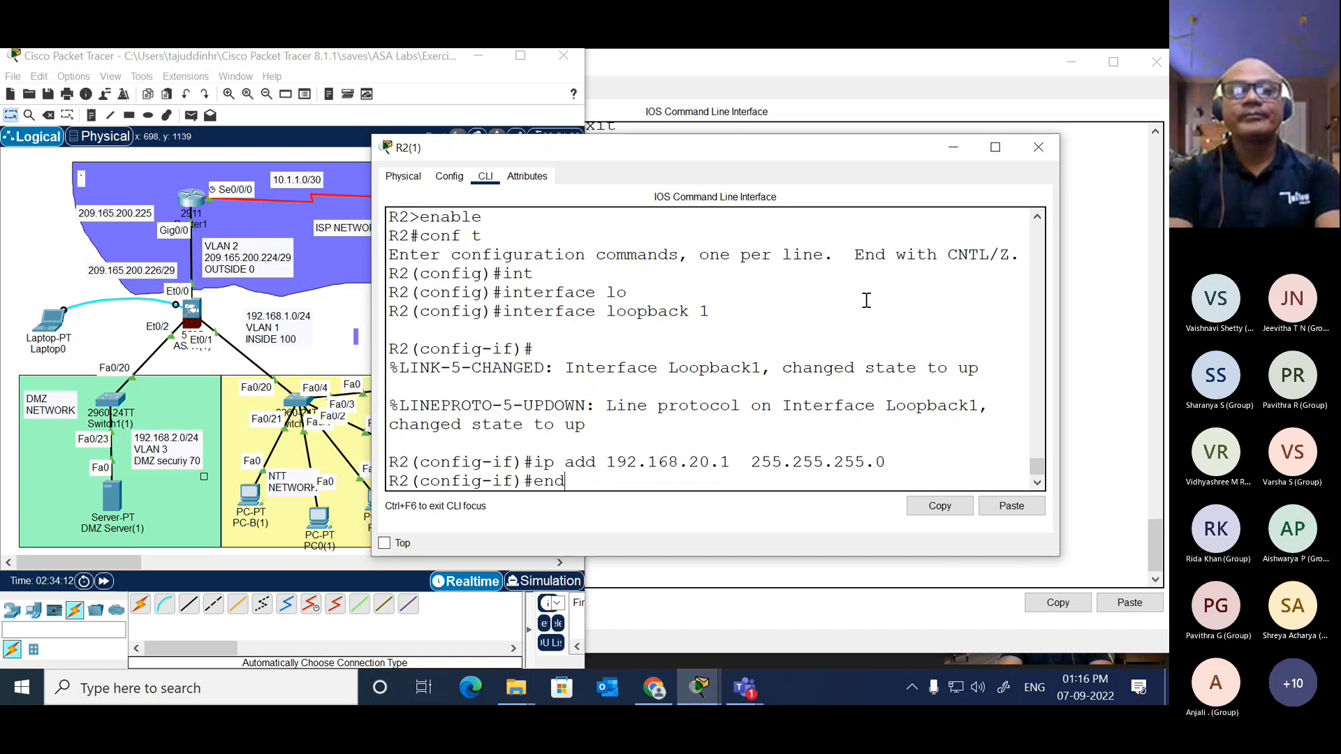
key("Return")
key("Return")
Step: Ping 209.165.200.227 from R2 twice to test outside access to the DMZ server
type("ping 20")
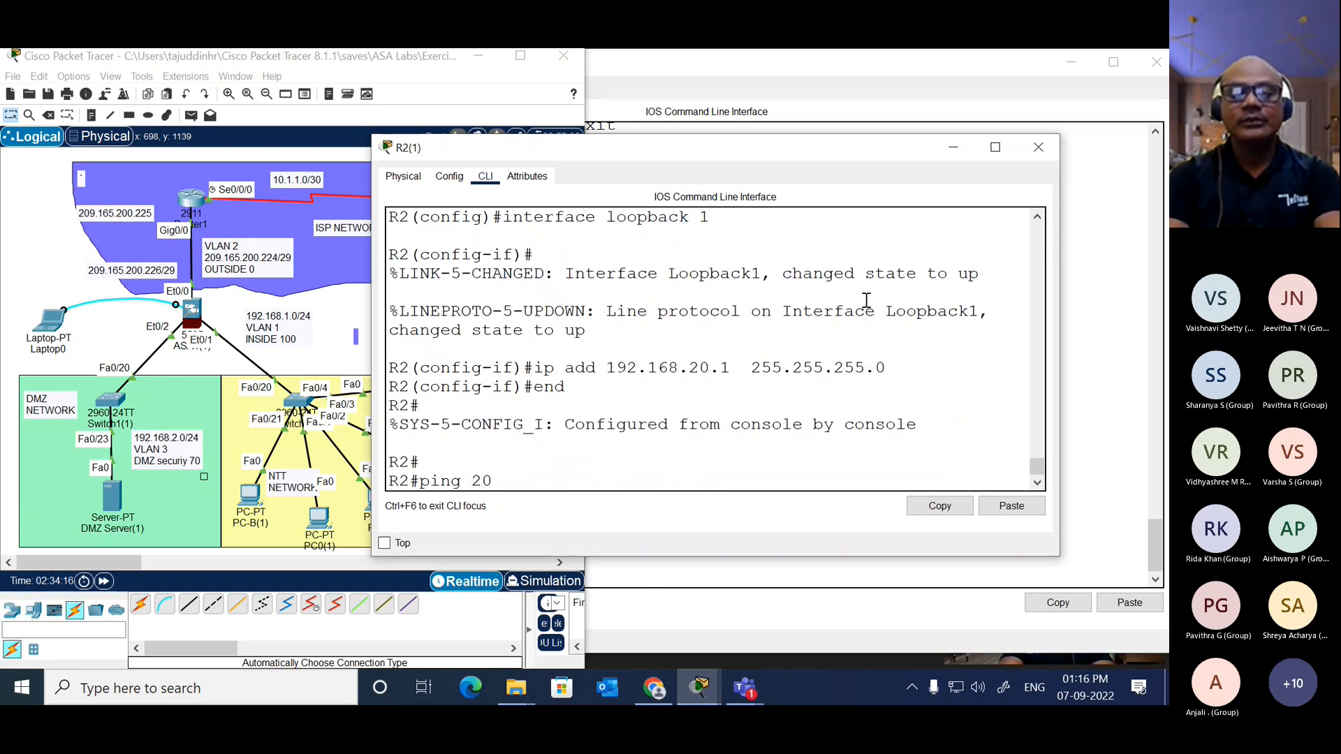
type("9.16")
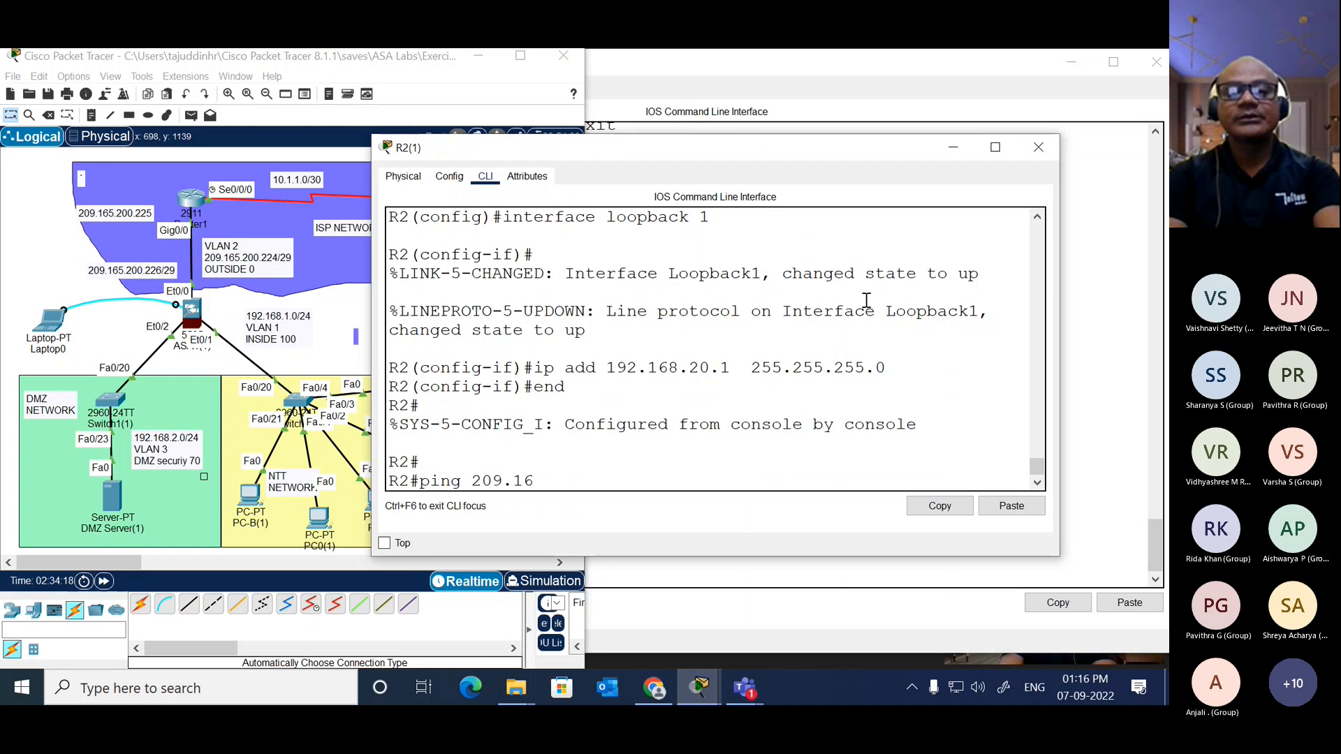
type("5.200.")
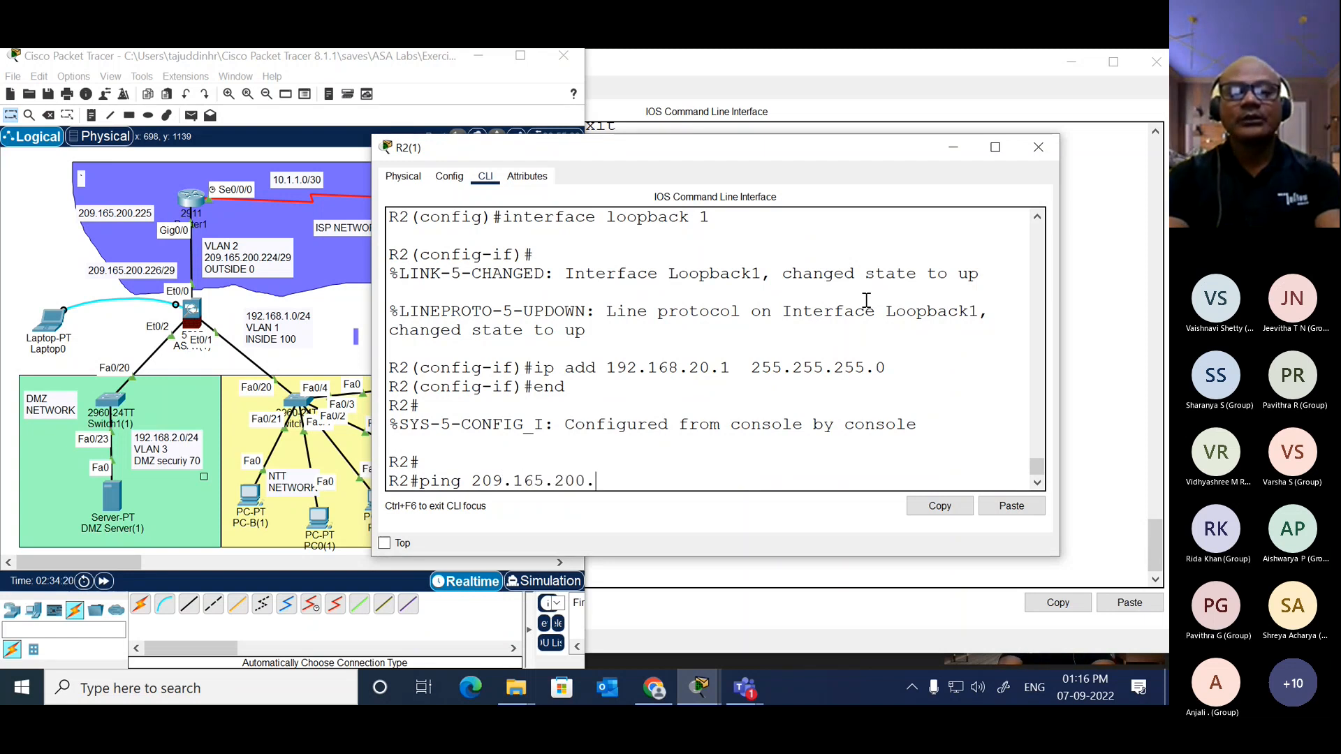
type("227")
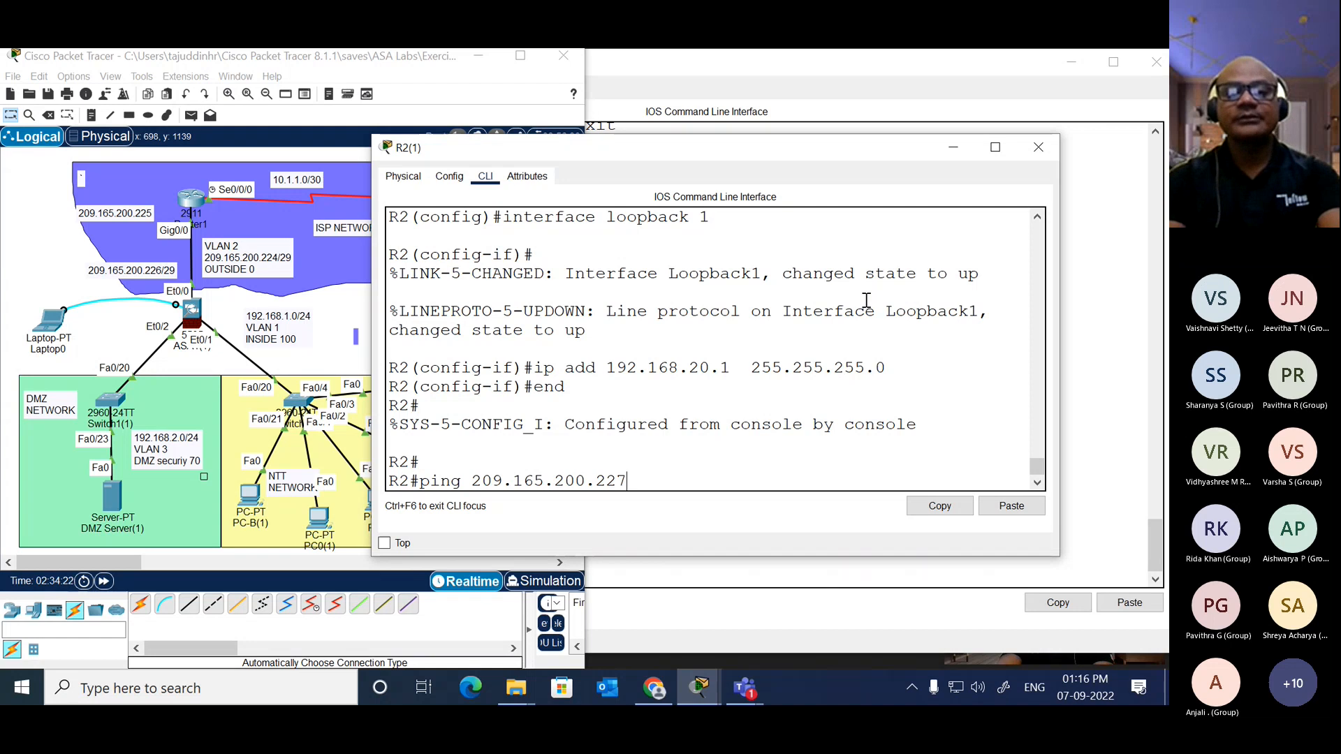
key("Return")
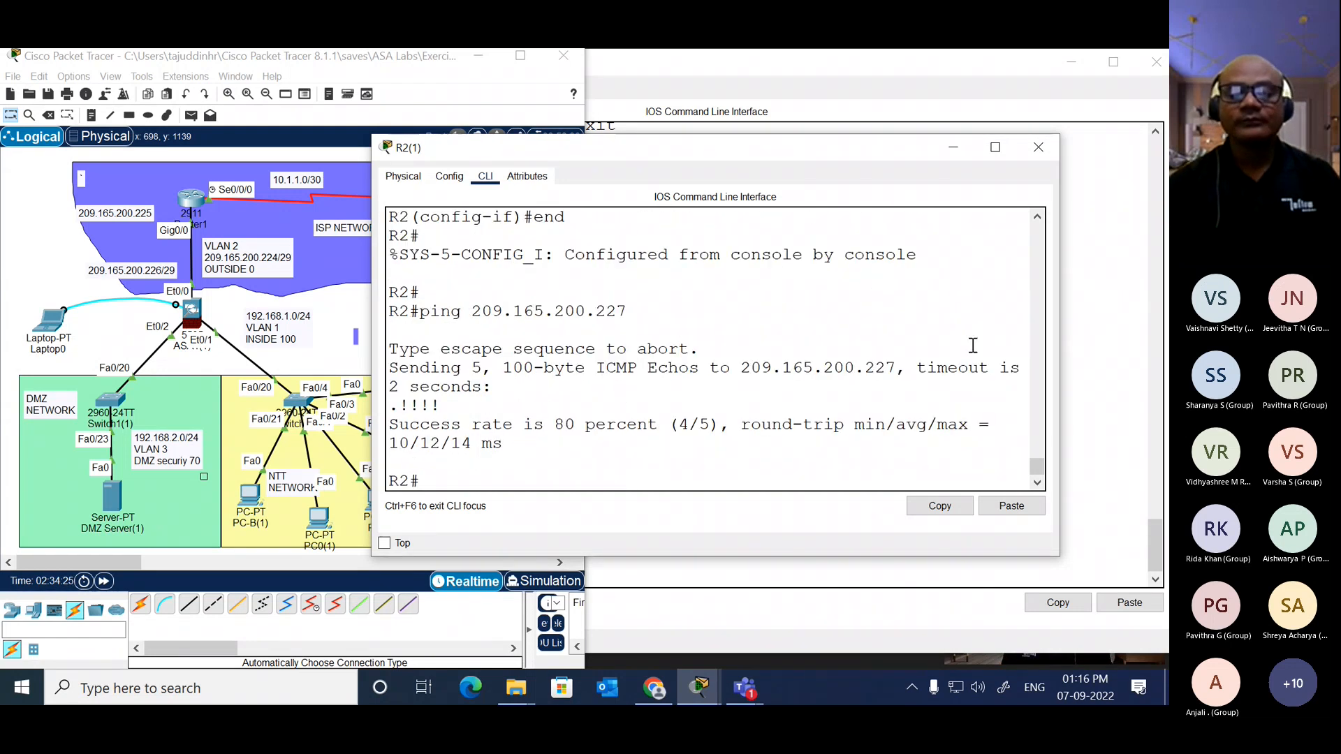
key("Up")
key("Return")
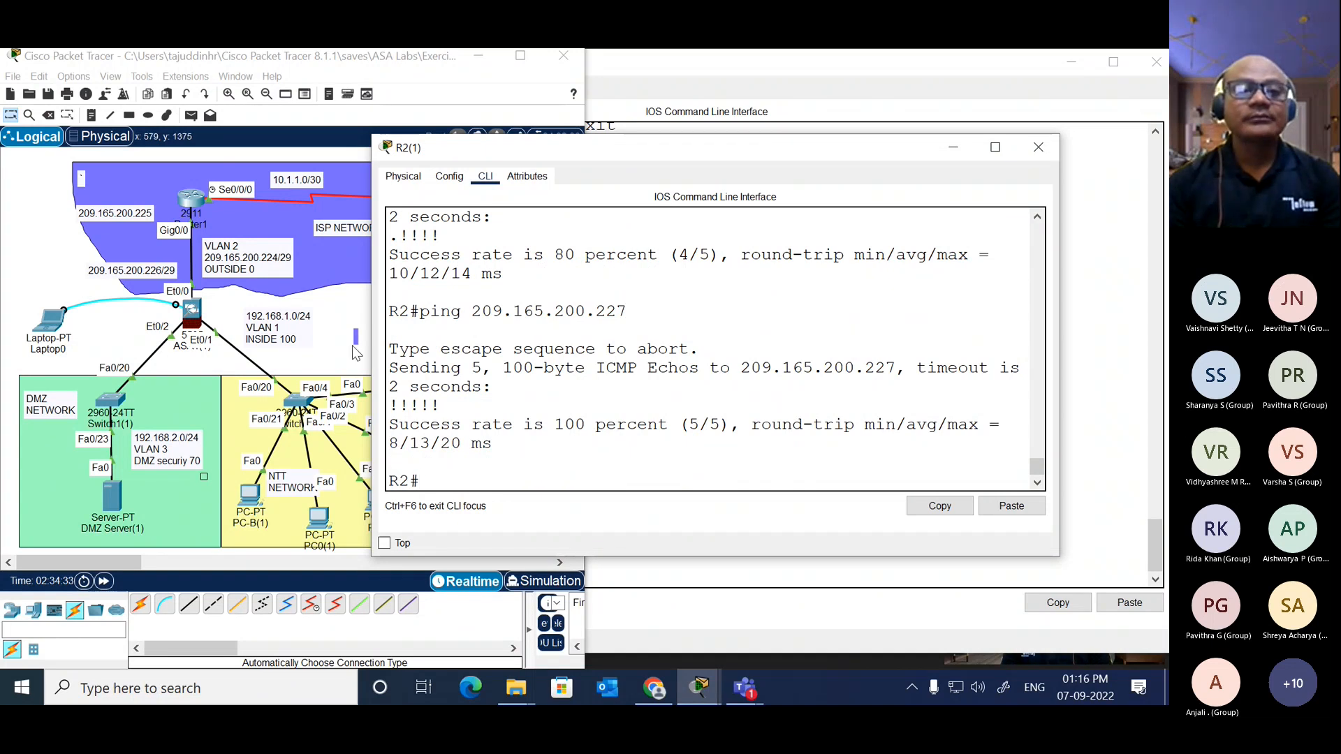
Step: Open the web browser on PC5 in the NTT network, ready for a URL
left_click(349, 308)
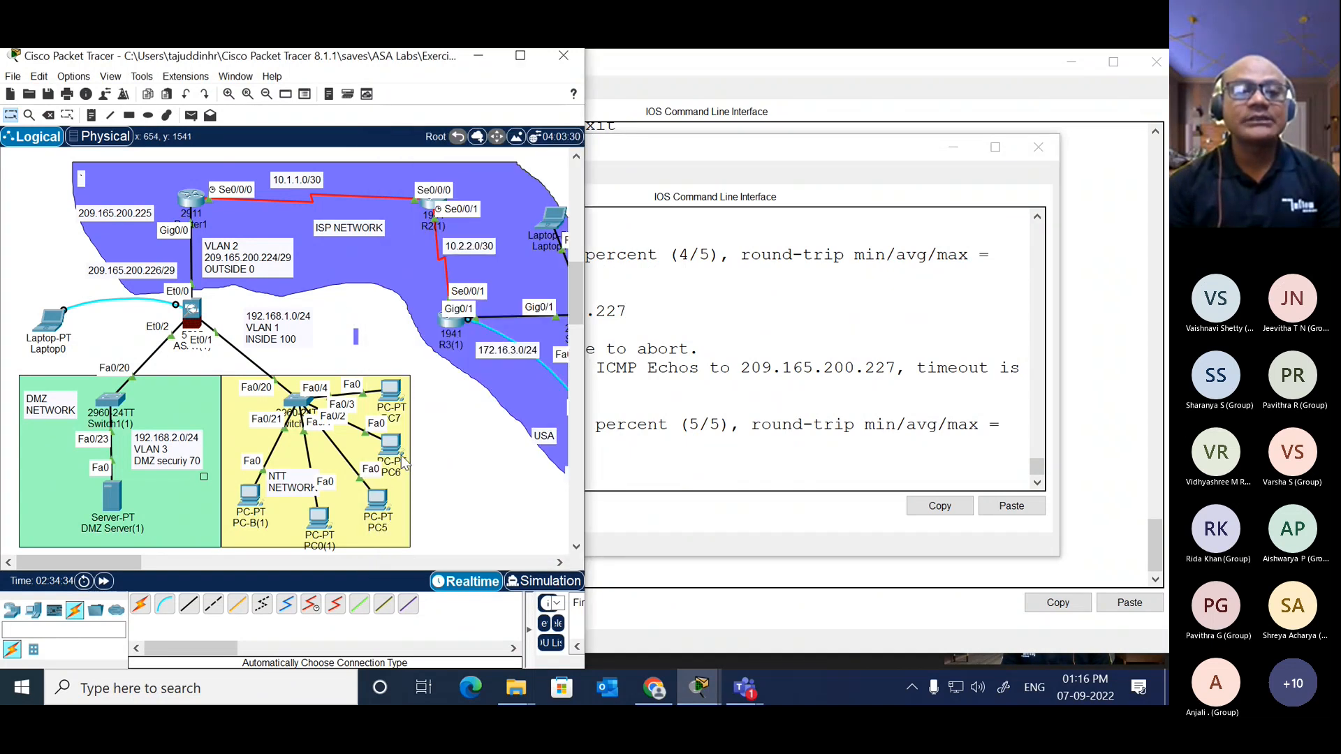
left_click(378, 508)
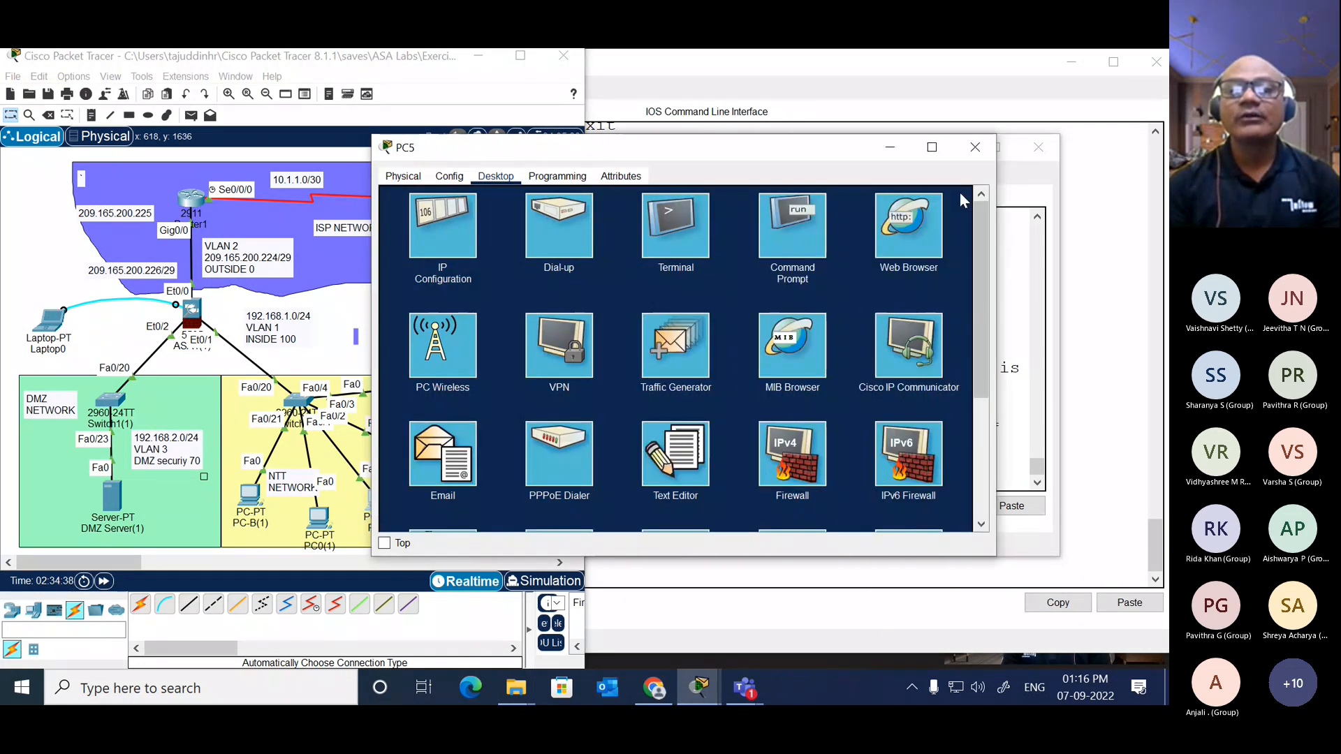
left_click(908, 225)
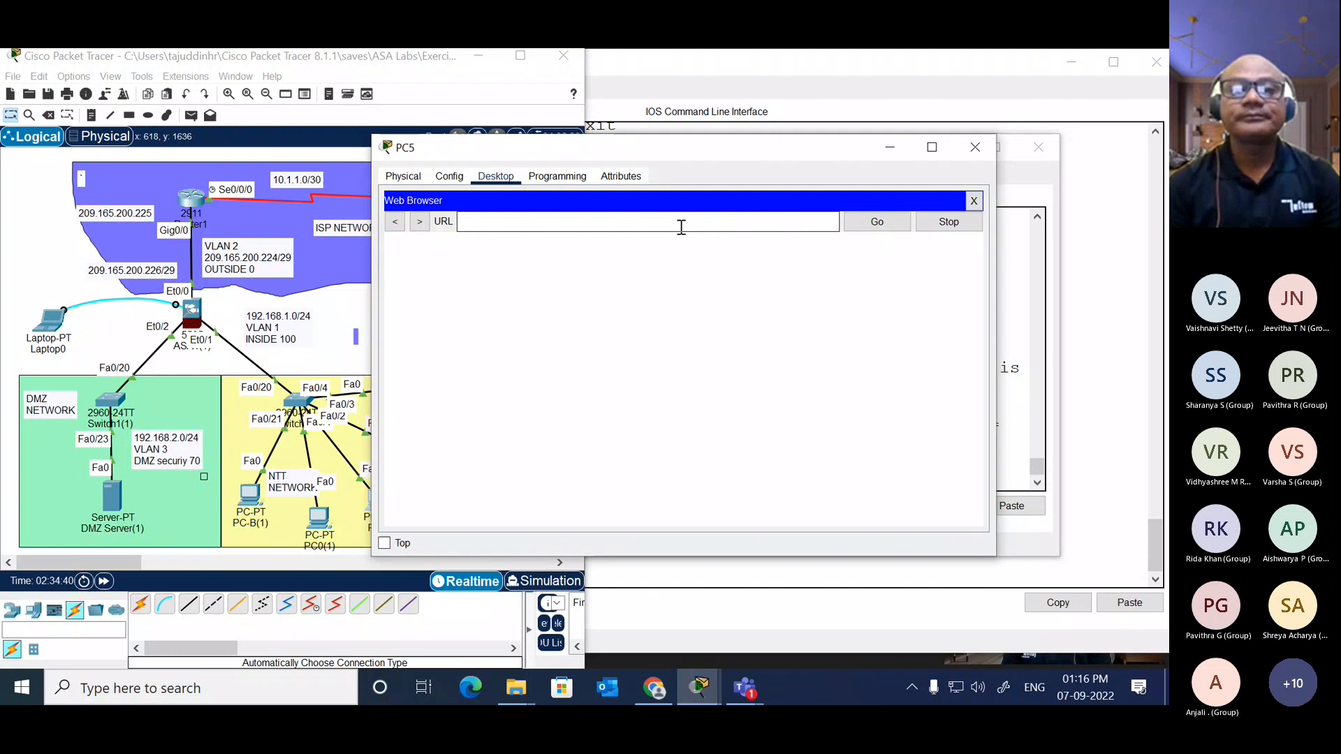
left_click(681, 227)
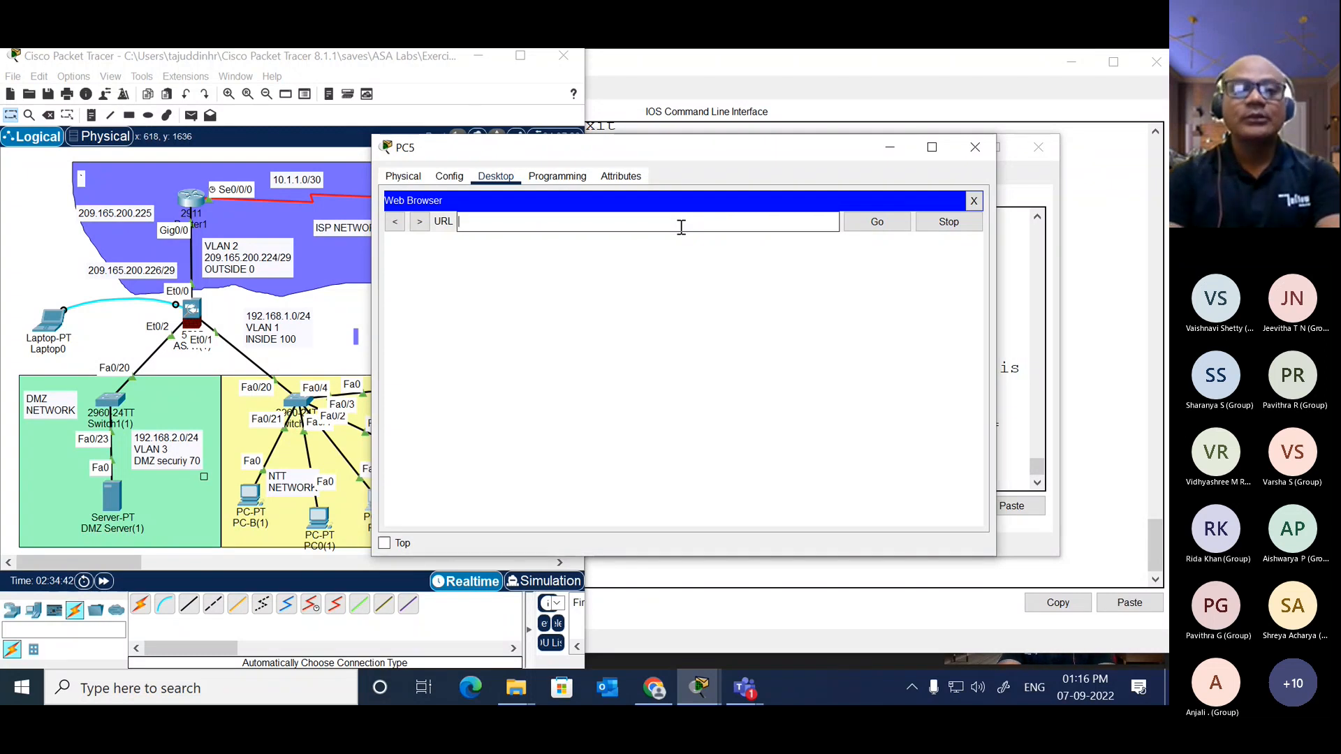
type("20")
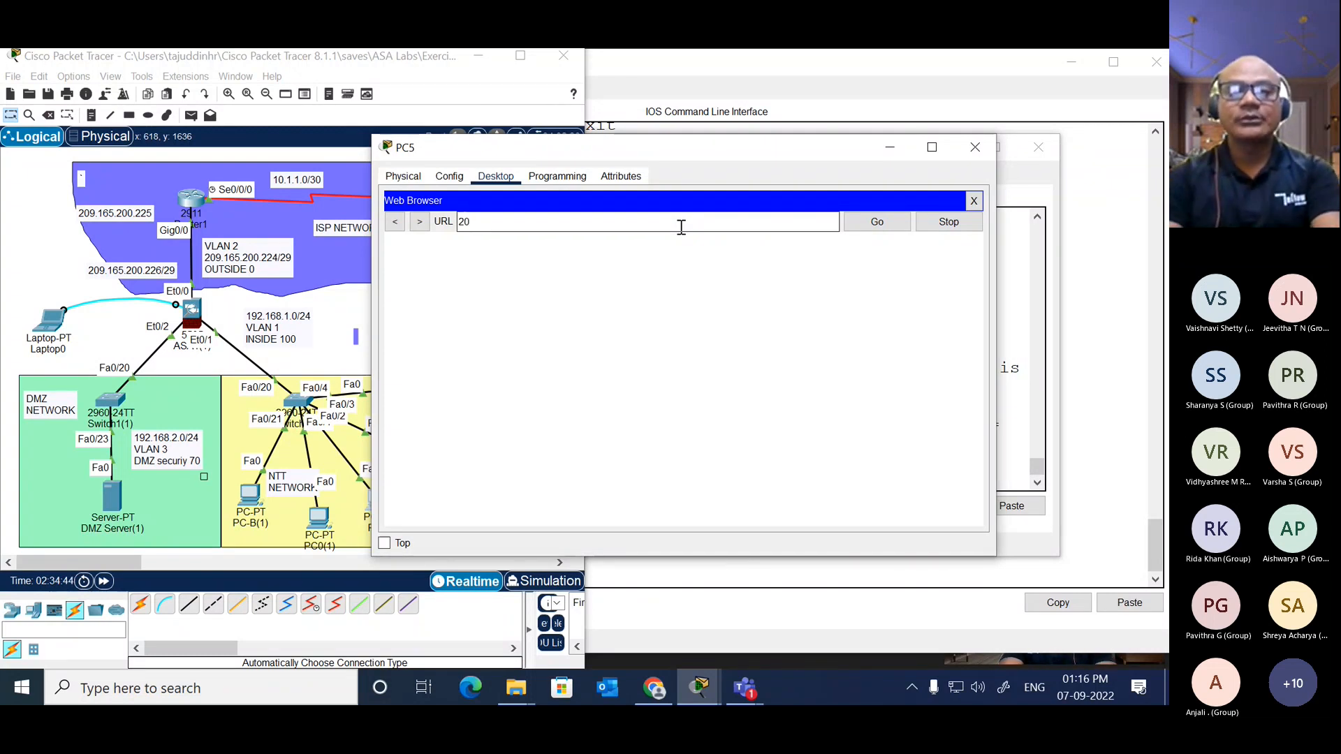
type("9")
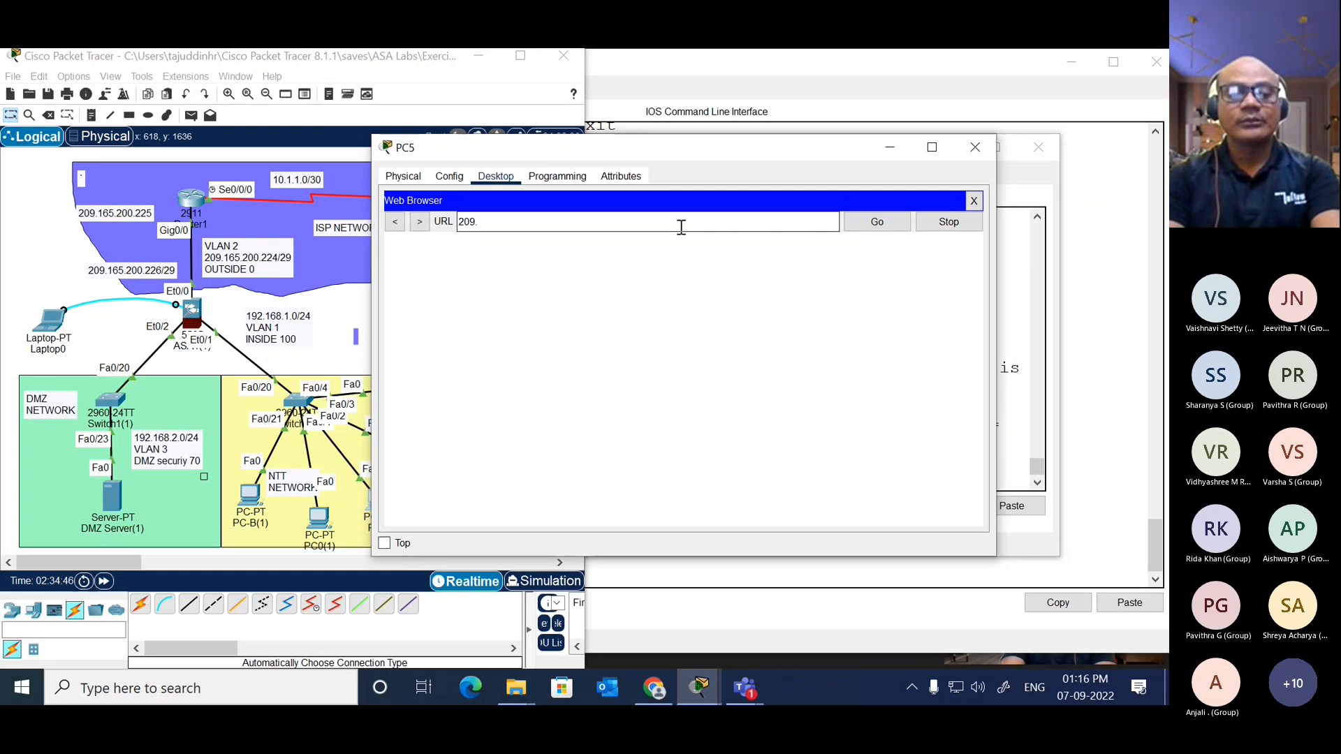
type(".16")
key("BackSpace")
key("BackSpace")
key("BackSpace")
key("BackSpace")
key("BackSpace")
key("BackSpace")
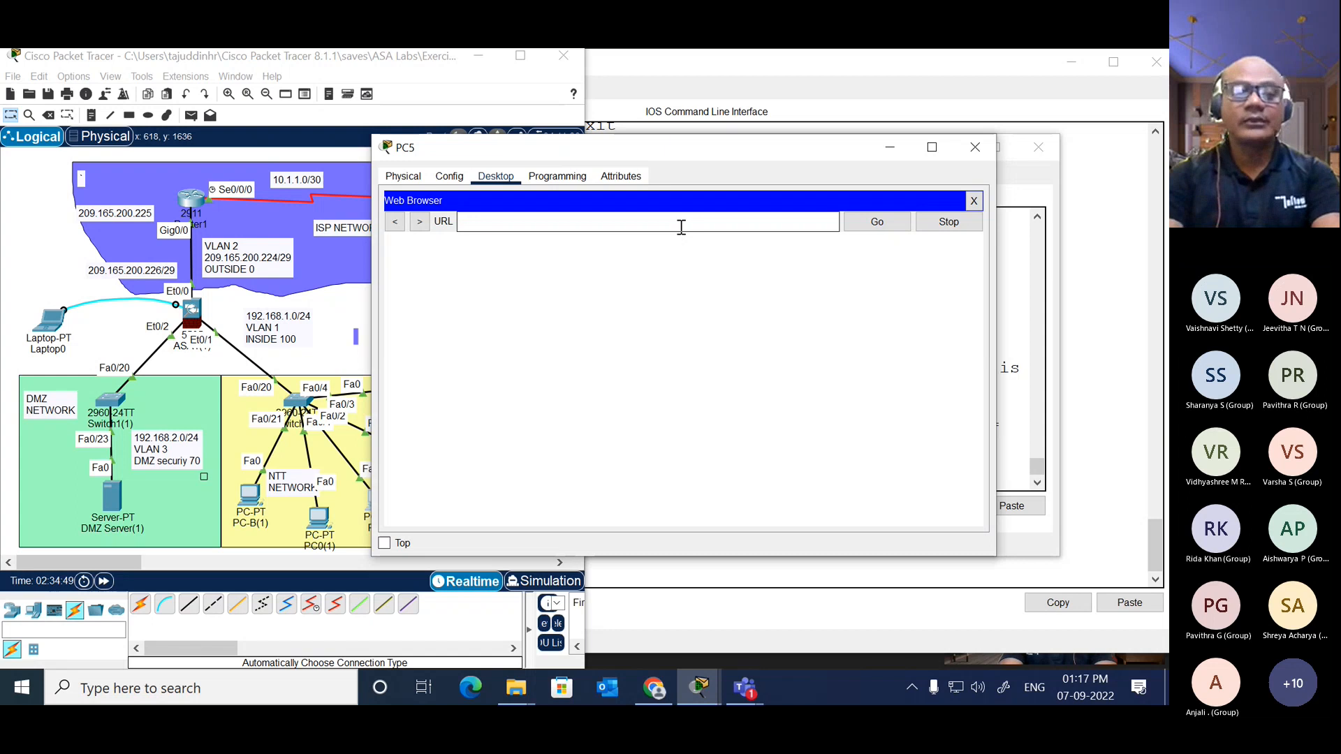
type("192.168.2.3")
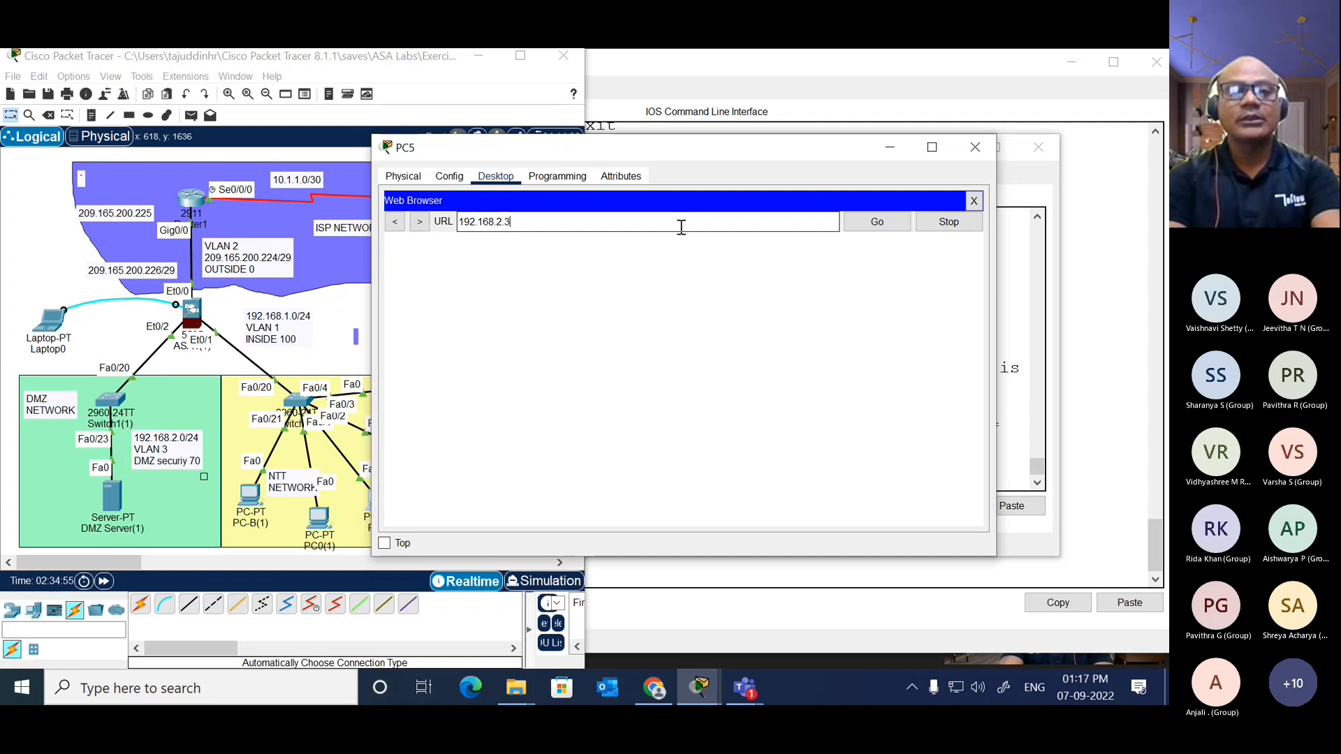
key("Return")
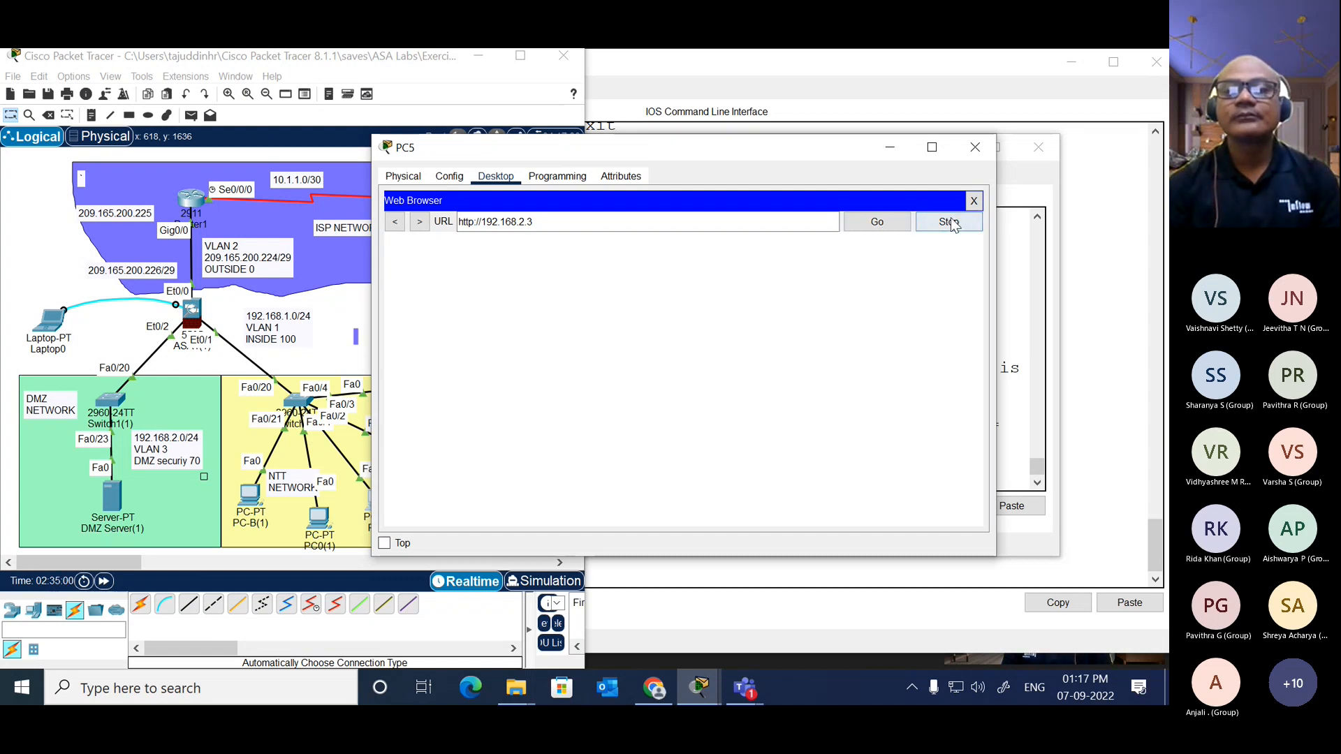
left_click(975, 201)
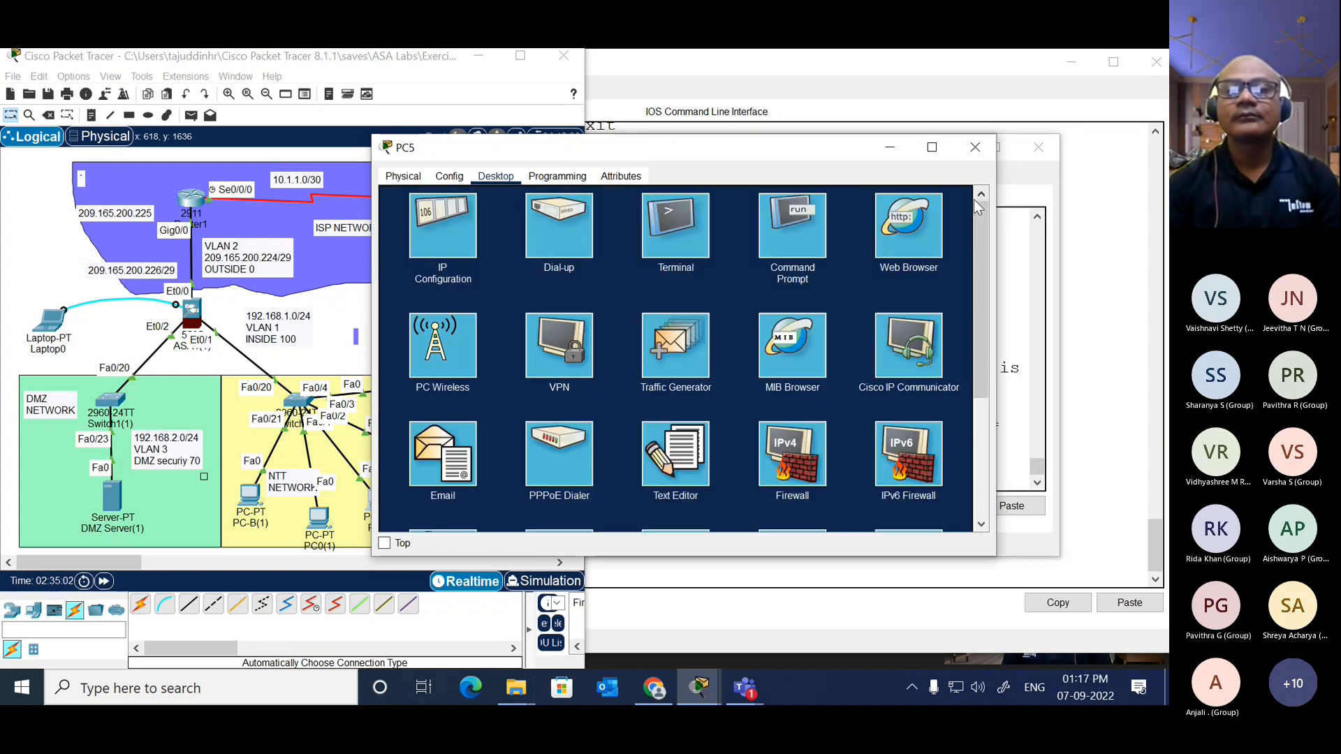
left_click(975, 148)
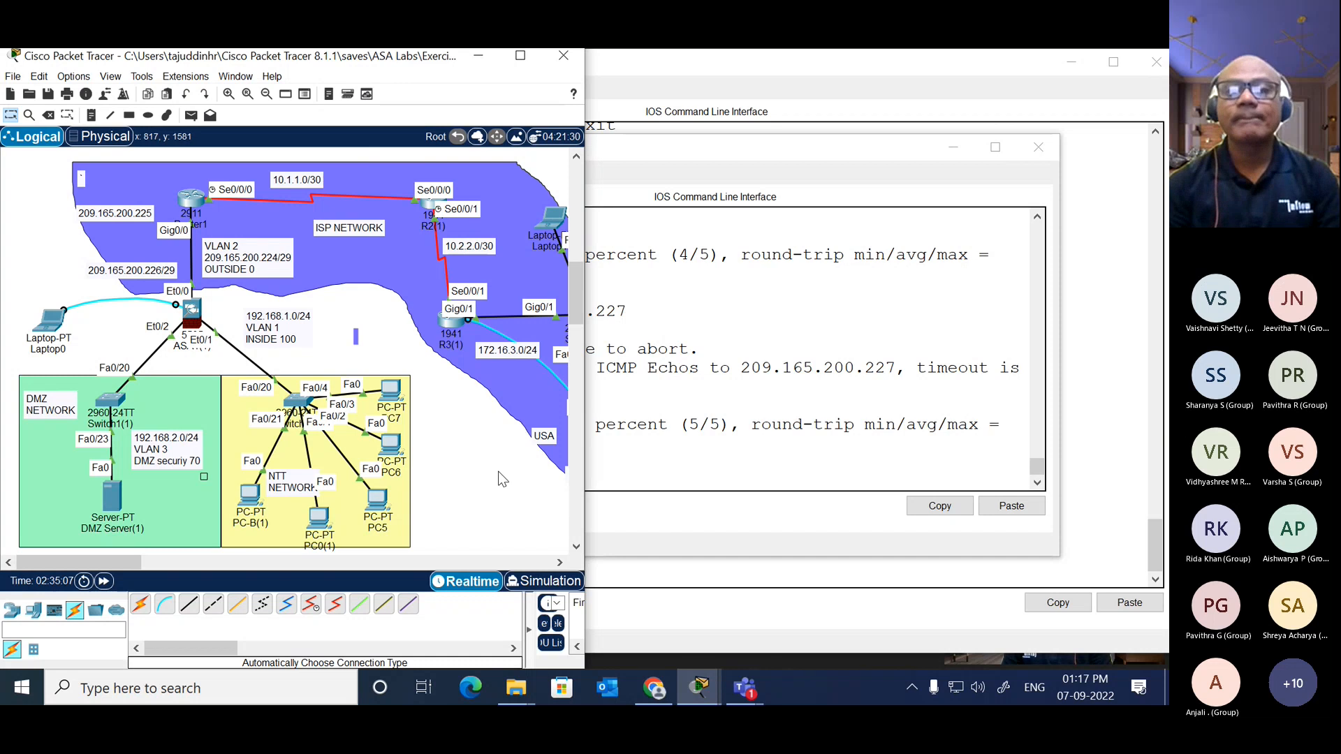
left_click(1038, 147)
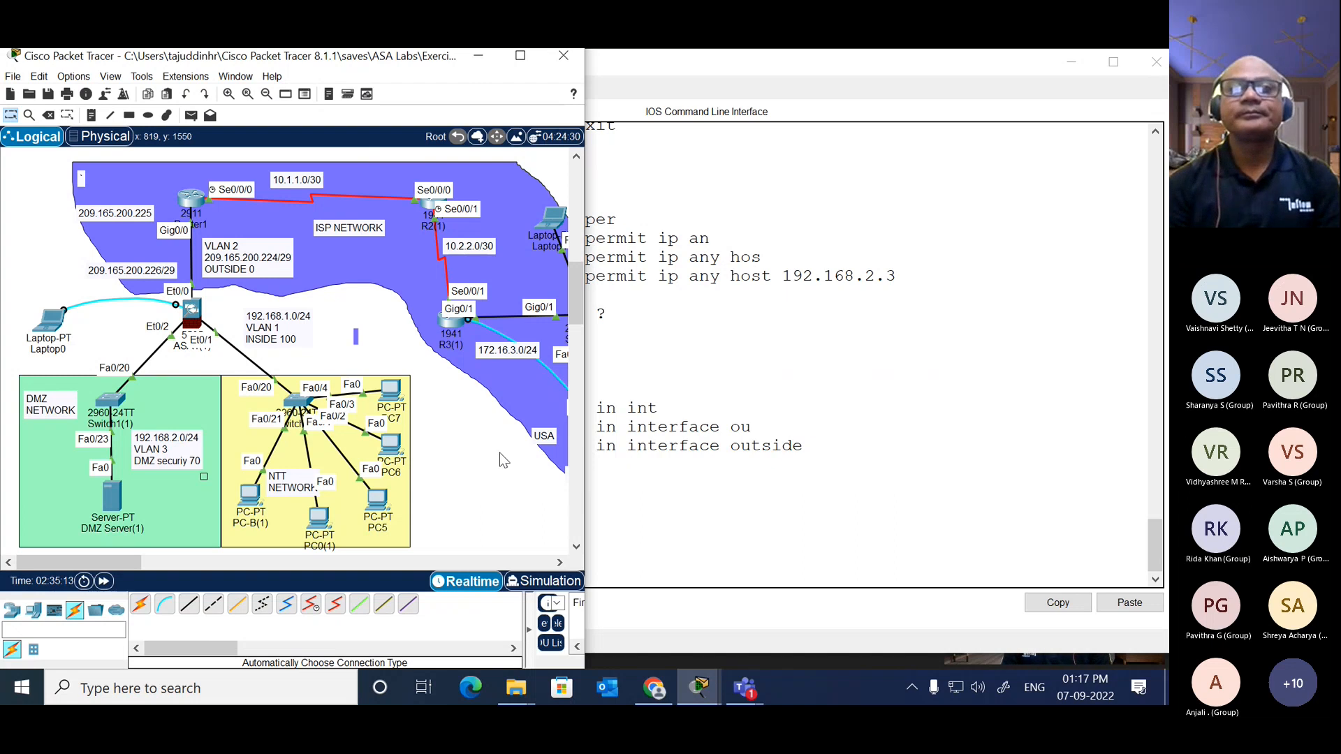
Step: Display the NAT policies on NTT-ASA with show nat and highlight both policy entries for review
left_click(191, 312)
key("Return")
key("Return")
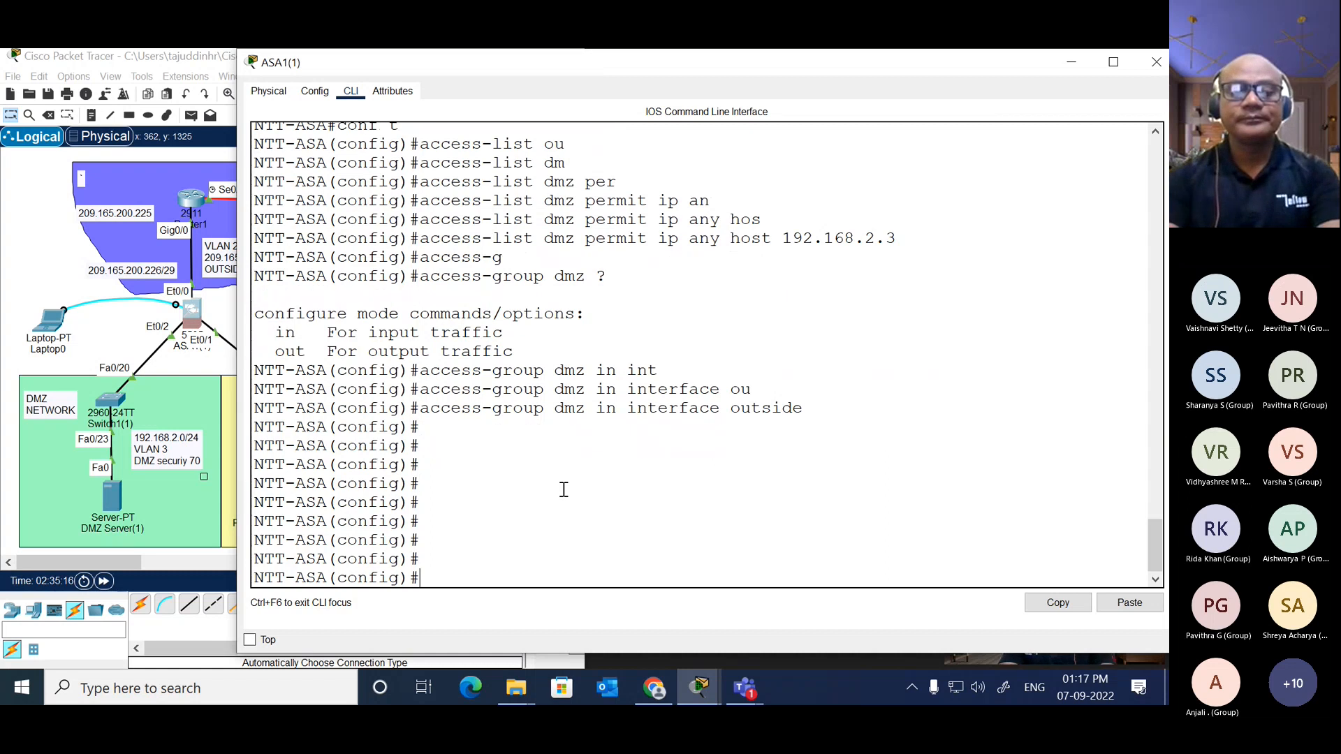
type("show nat")
key("Return")
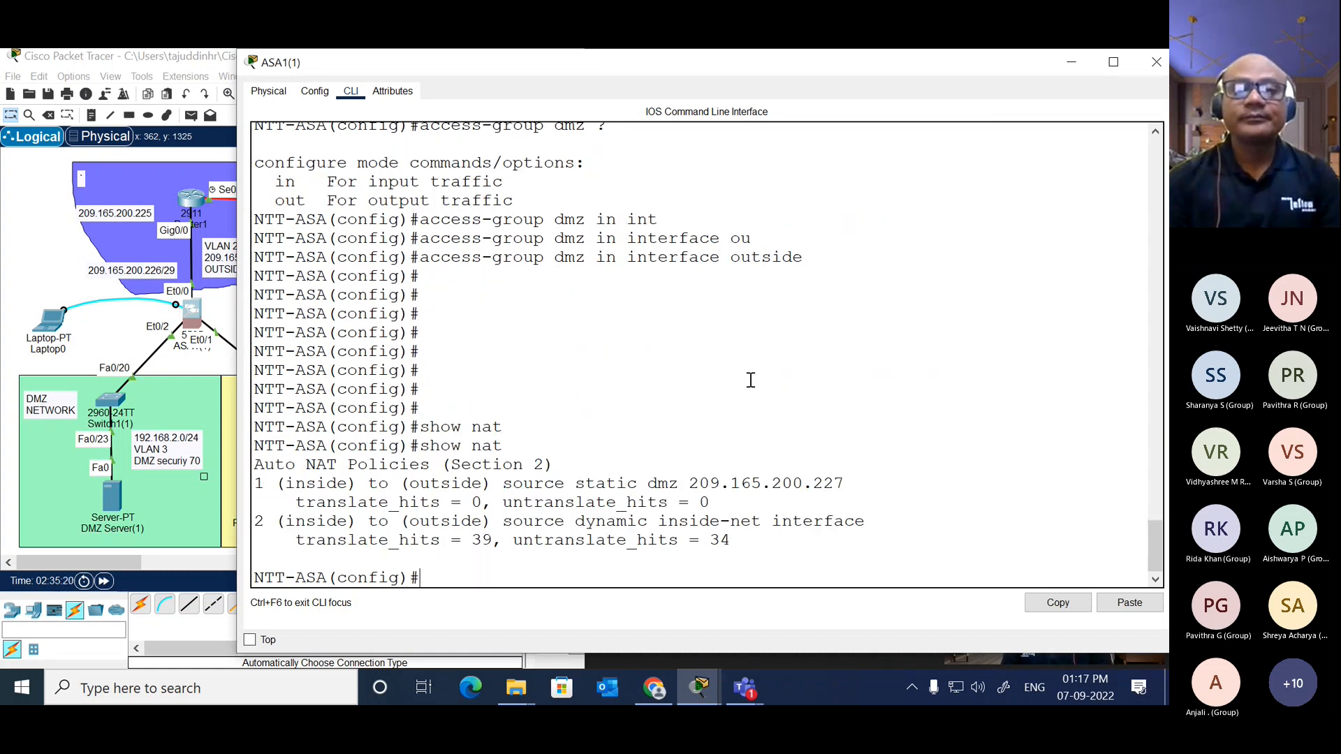
double_click(970, 68)
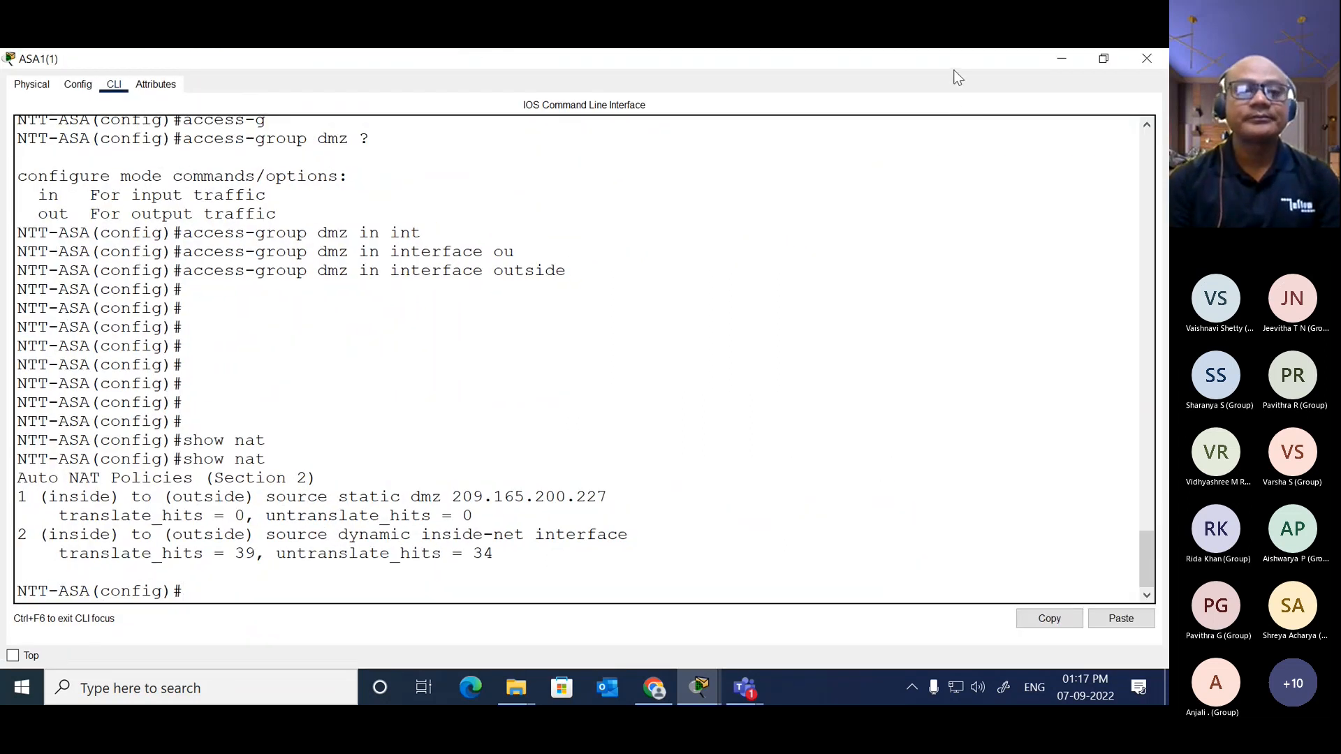
left_click_drag(495, 557, 19, 496)
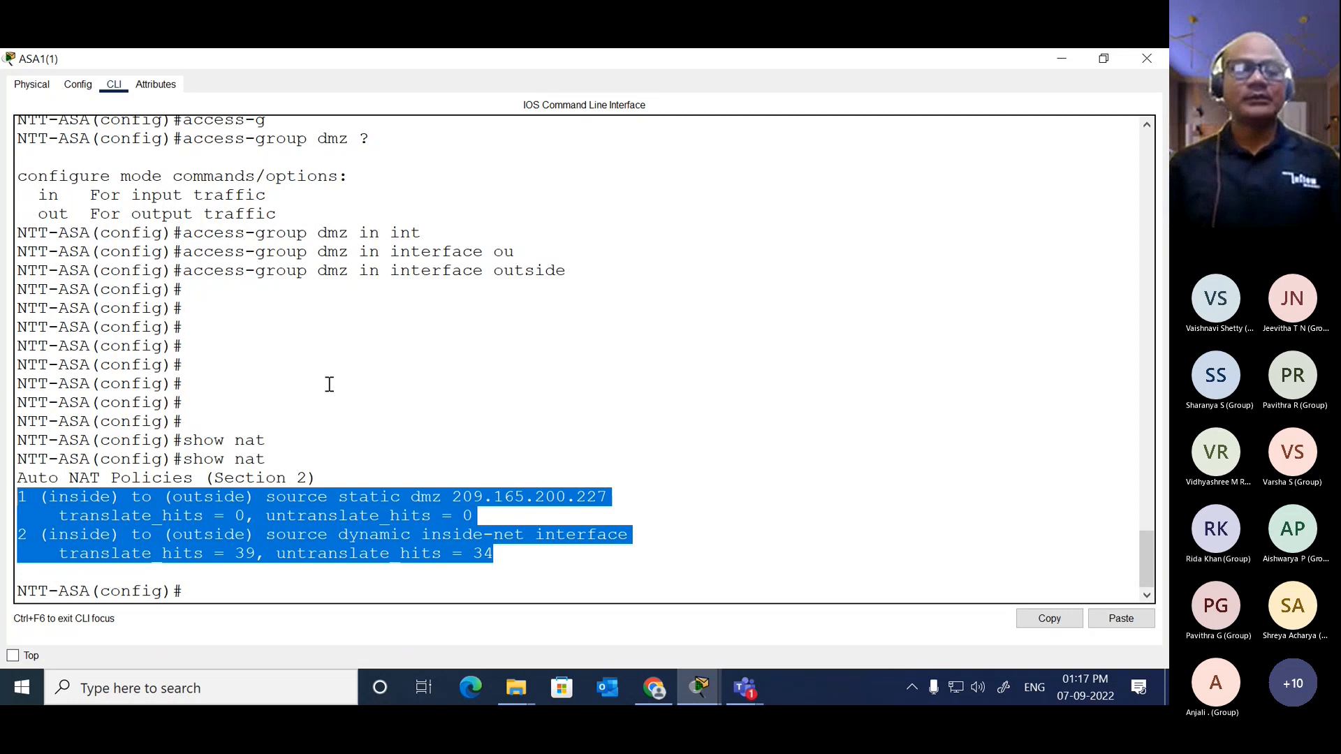
key("Return")
key("Return")
key("Return")
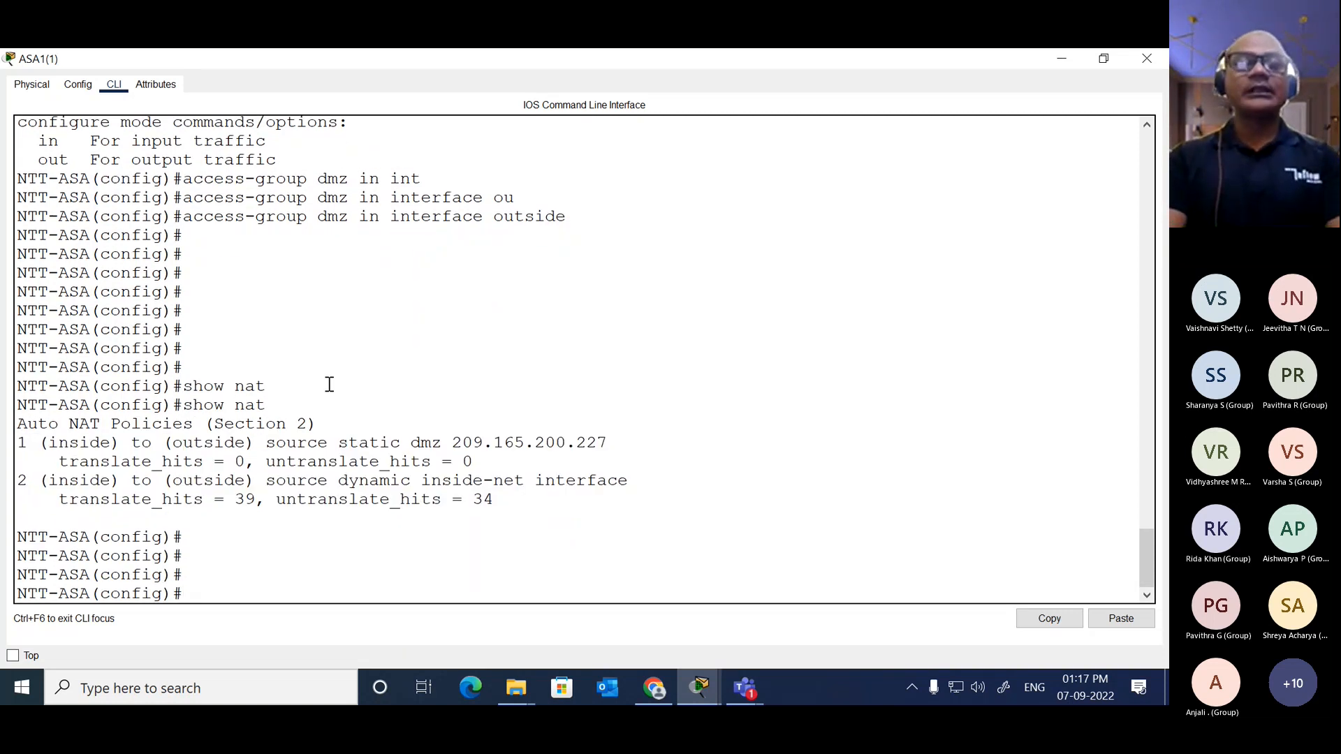
type("cleat")
key("Tab")
key("BackSpace")
key("BackSpace")
key("BackSpace")
key("BackSpace")
key("BackSpace")
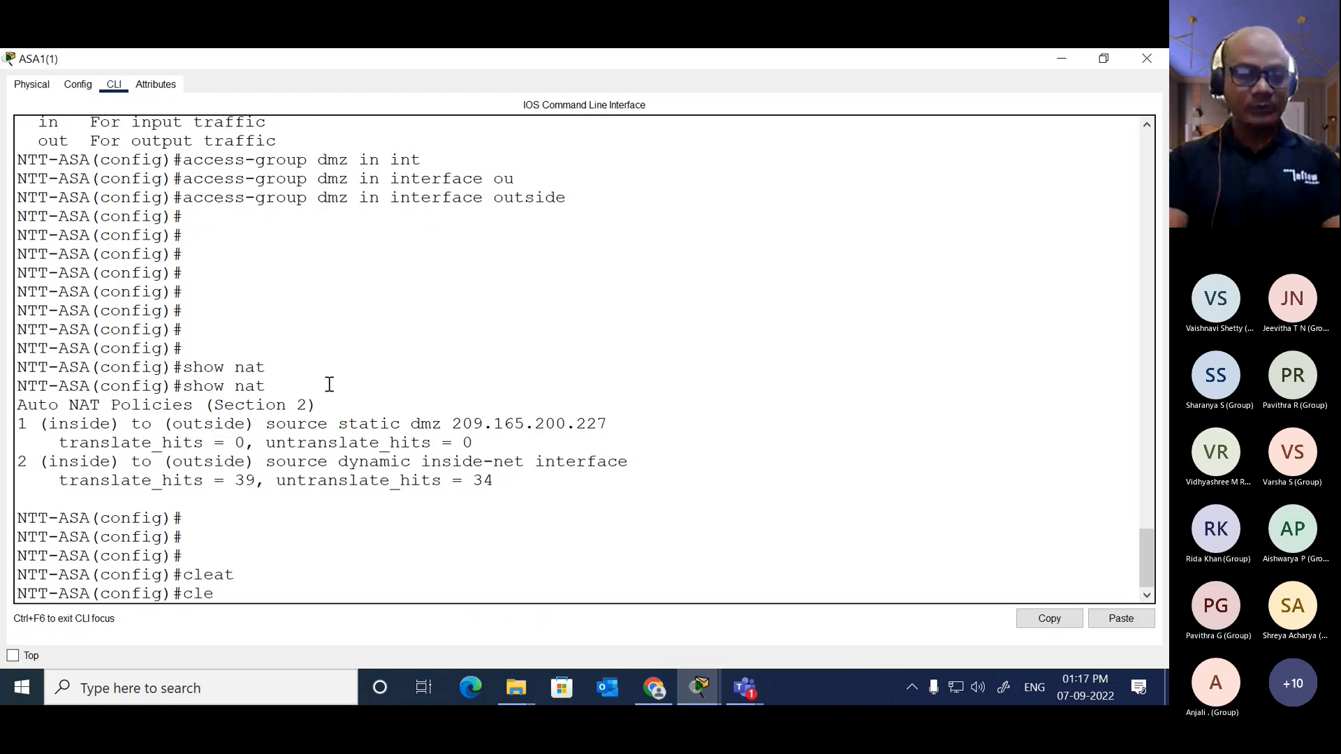
Step: Return NTT-ASA to privileged EXEC mode and reset its NAT statistics with clear nat counters
type("end")
key("Return")
key("Return")
type("clear")
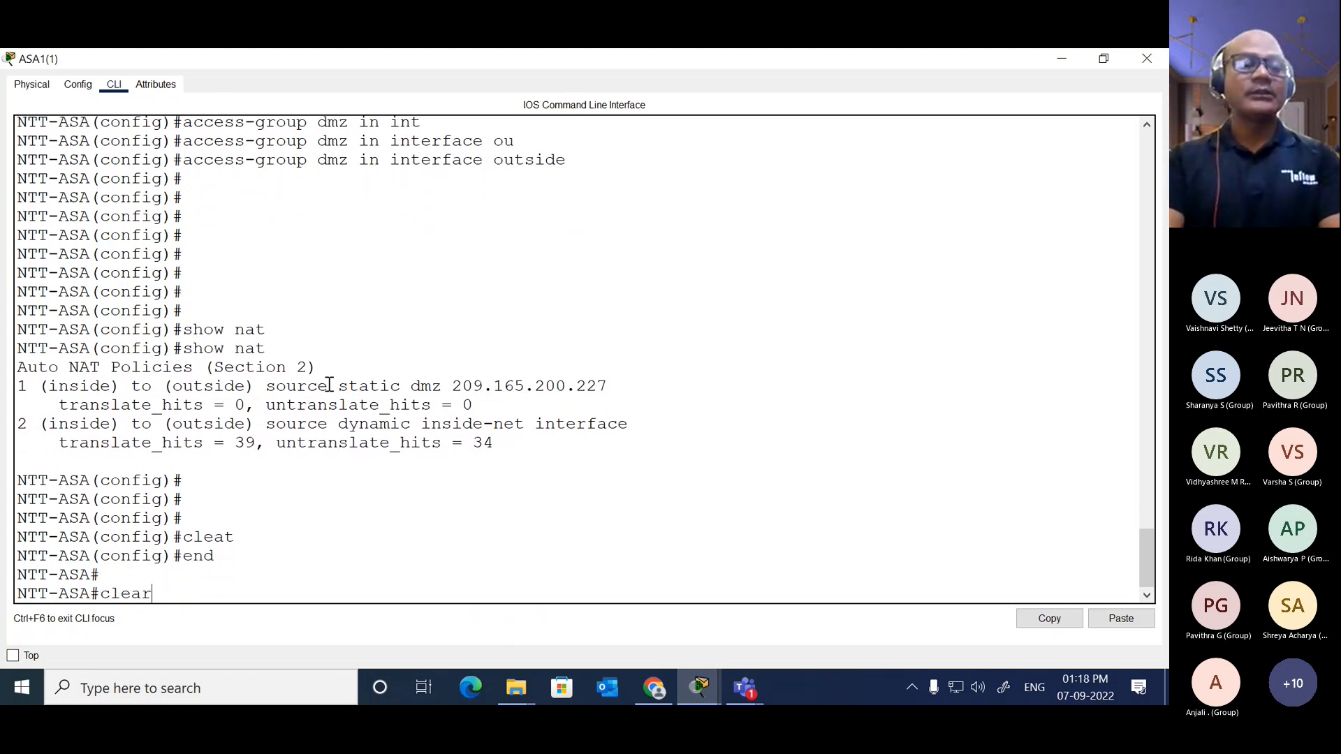
key("Tab")
type("nat")
key("Tab")
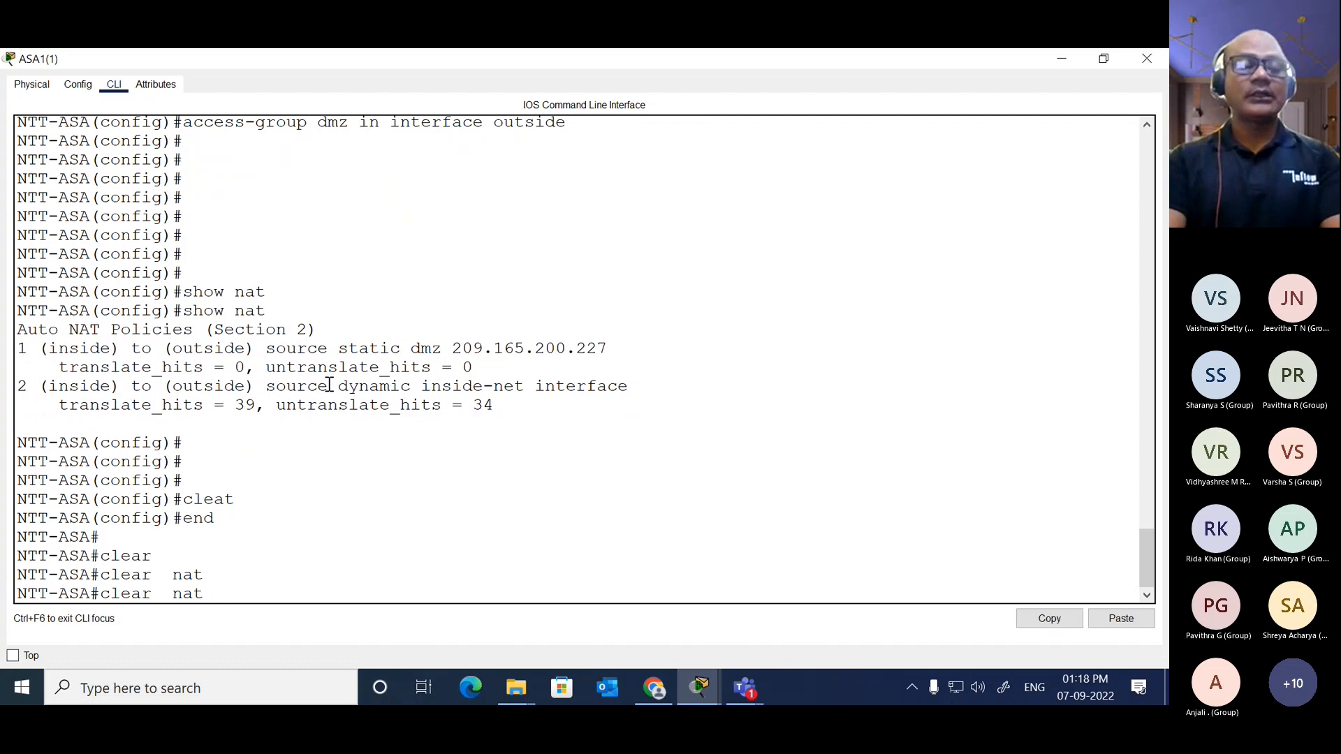
type("?cou")
key("Tab")
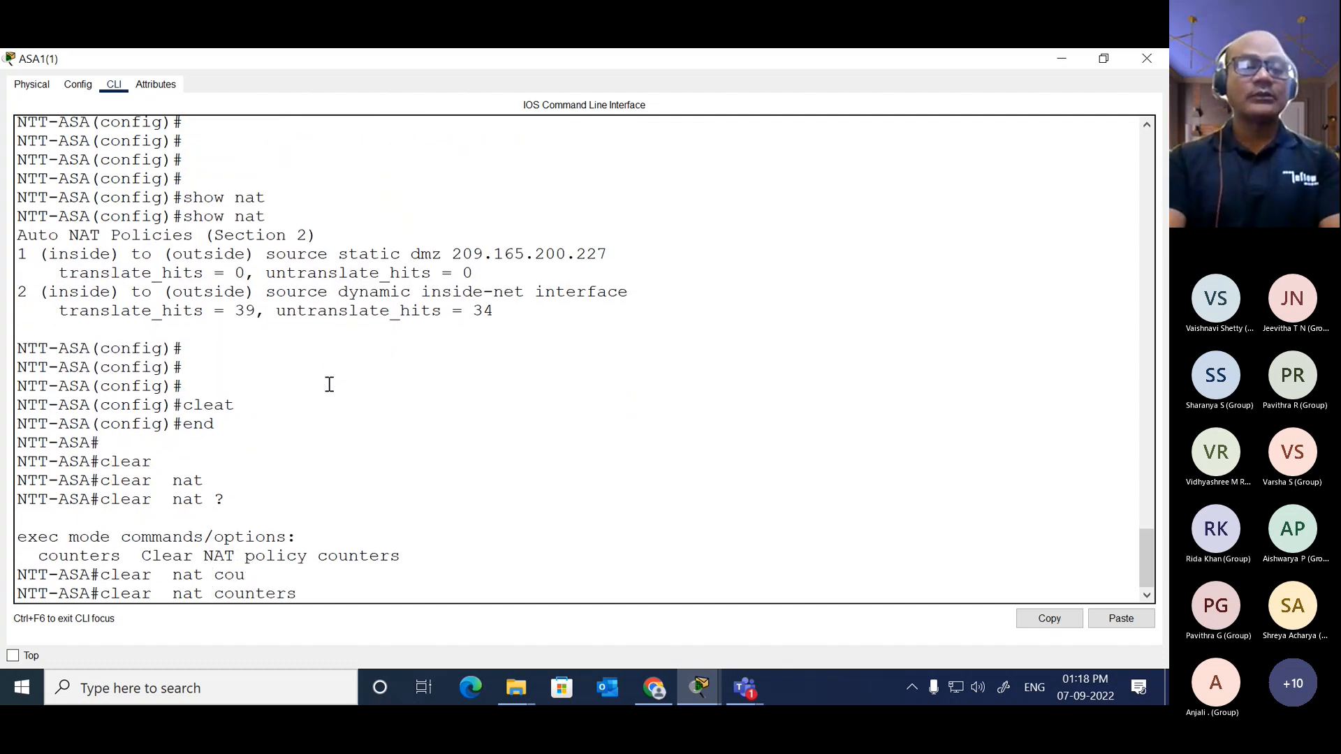
key("Return")
key("Return")
key("Return")
key("Return")
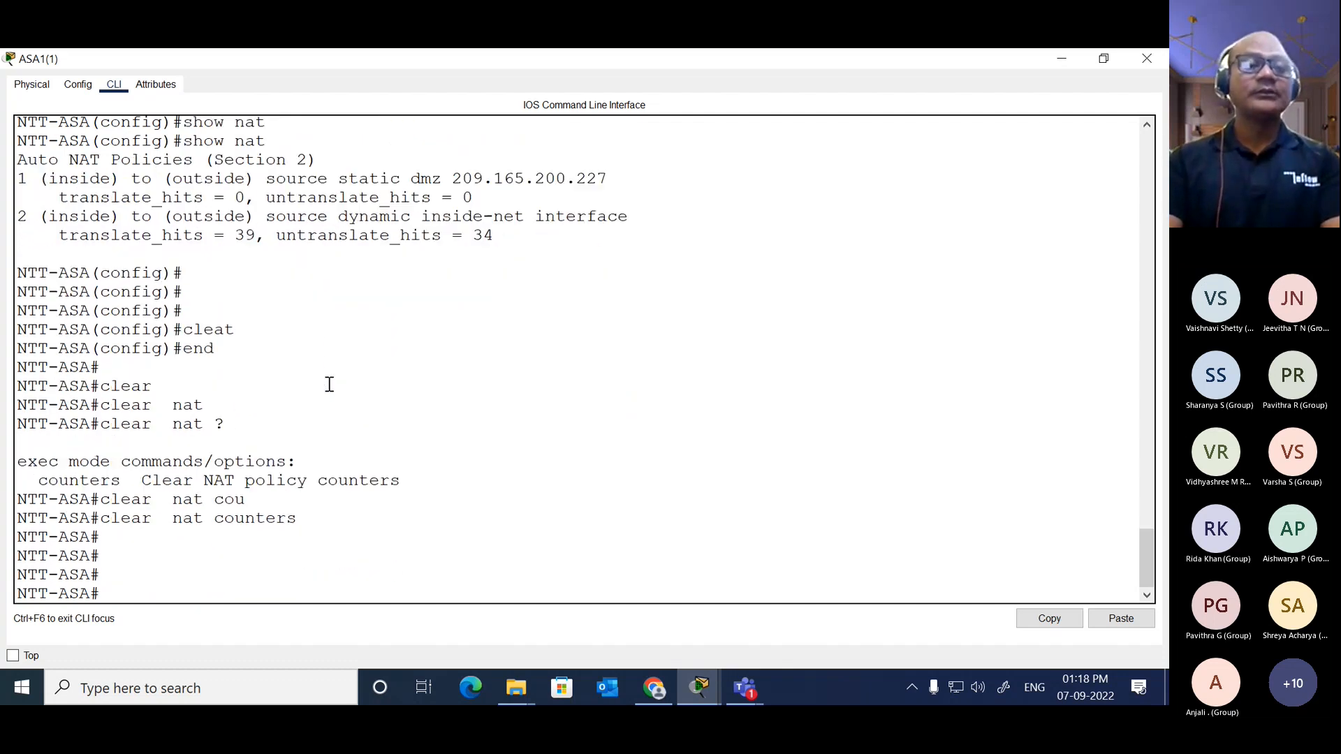
Step: Run show nat again on NTT-ASA to check the cleared counters, and close its window
type("sh")
key("Tab")
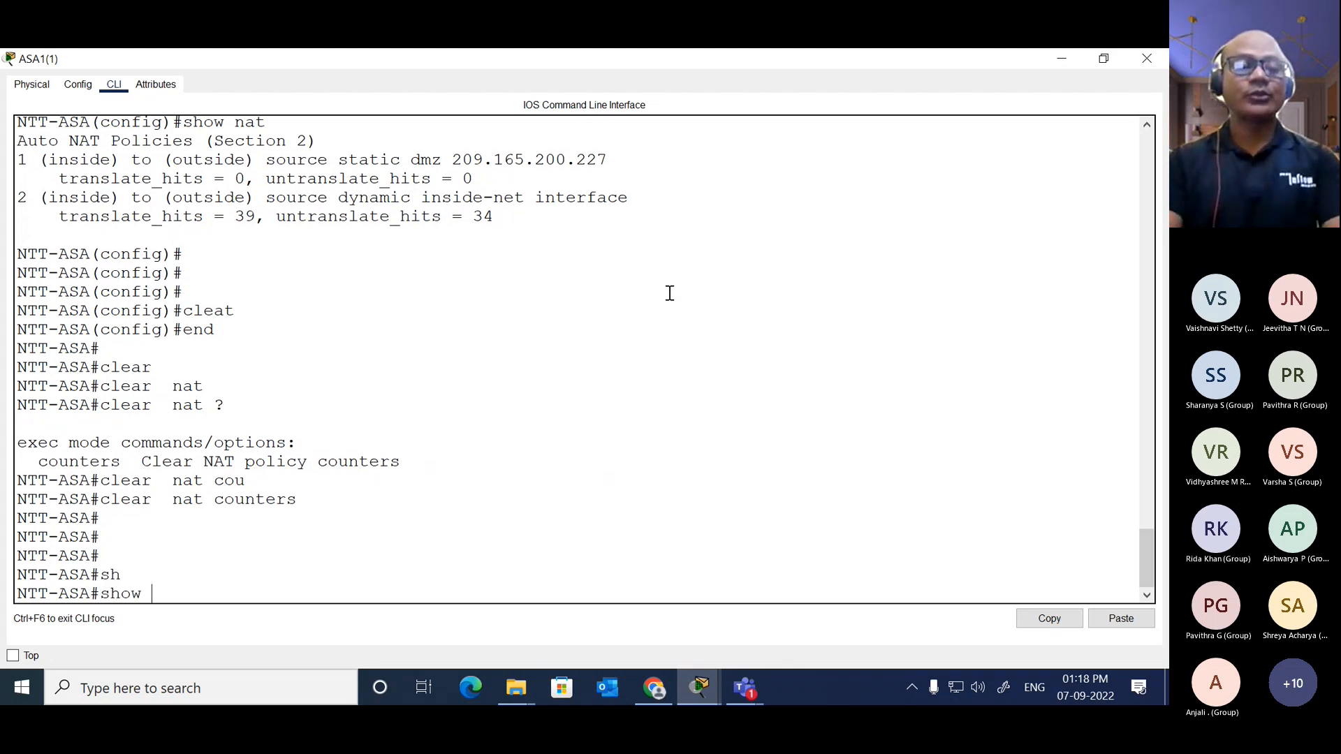
type("nat")
key("Tab")
key("Return")
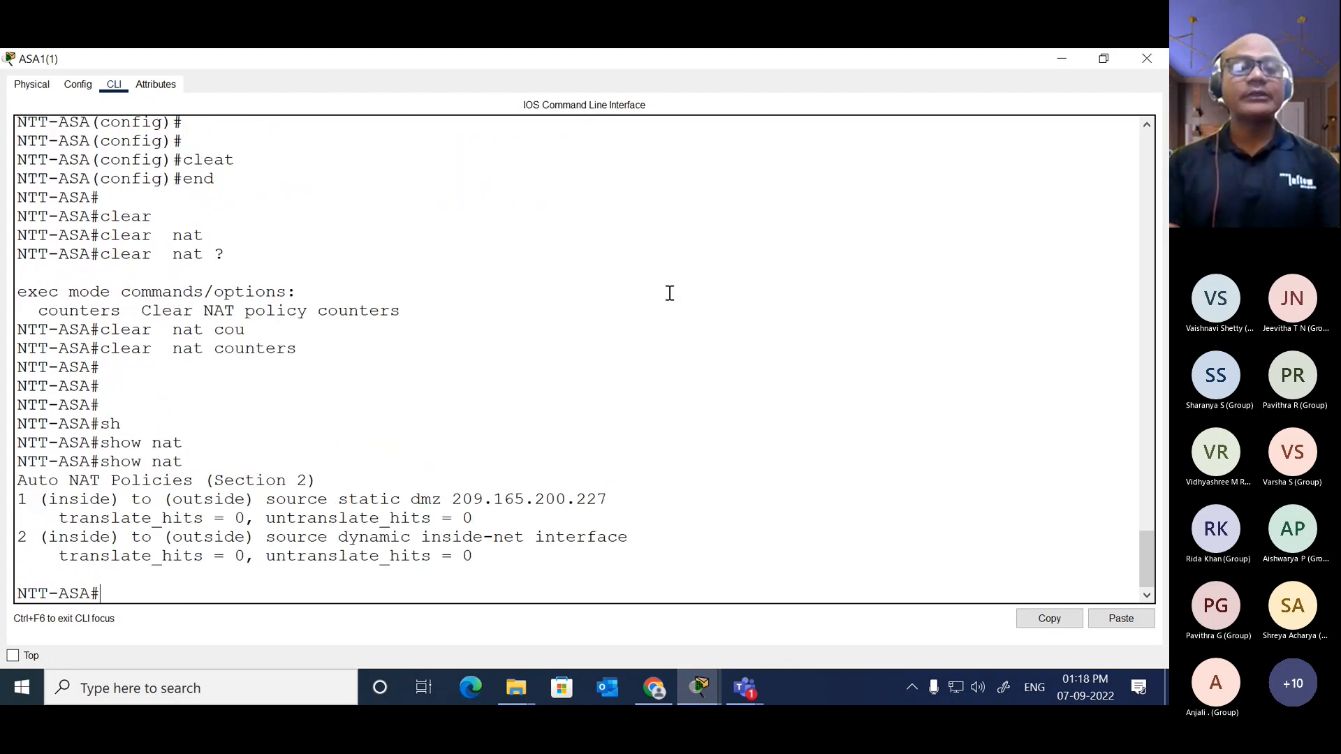
left_click(1145, 62)
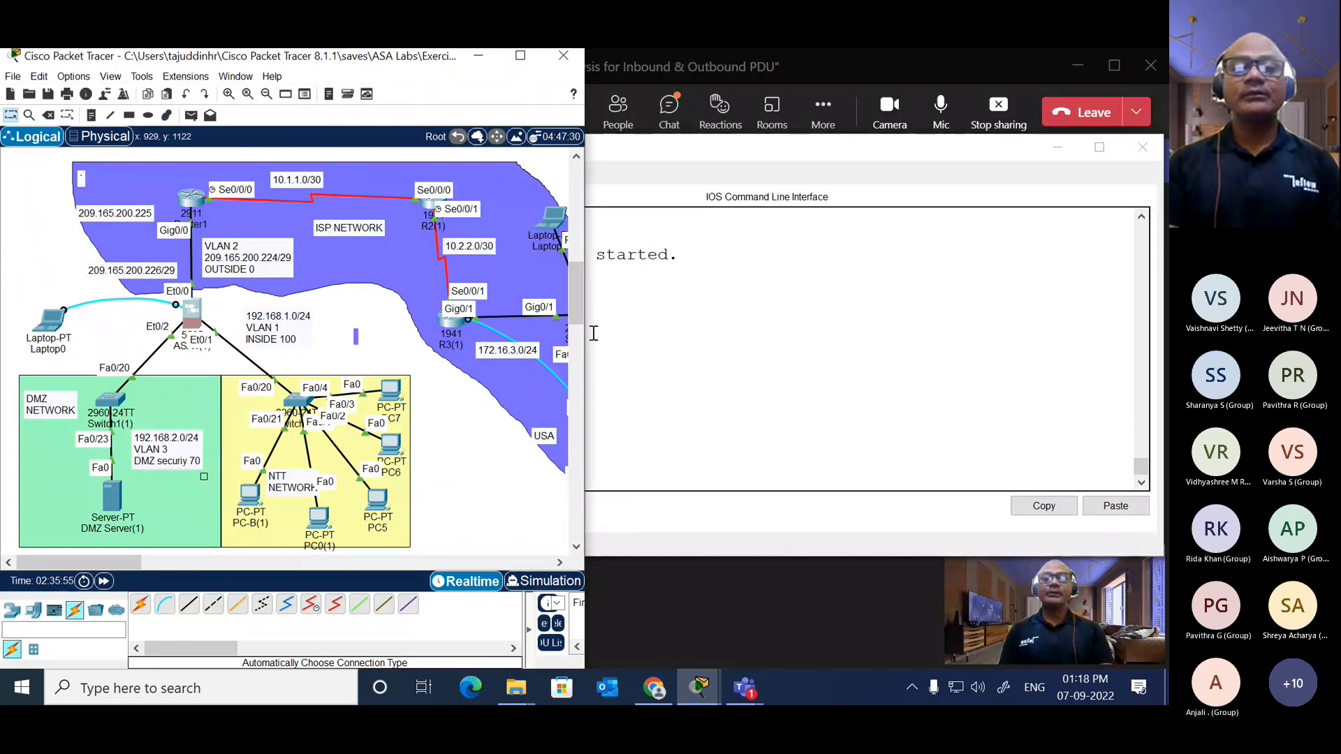
Step: Widen the topology window and ping 192.168.2.3 from PC-C(1)'s command prompt
left_click_drag(593, 332, 1162, 320)
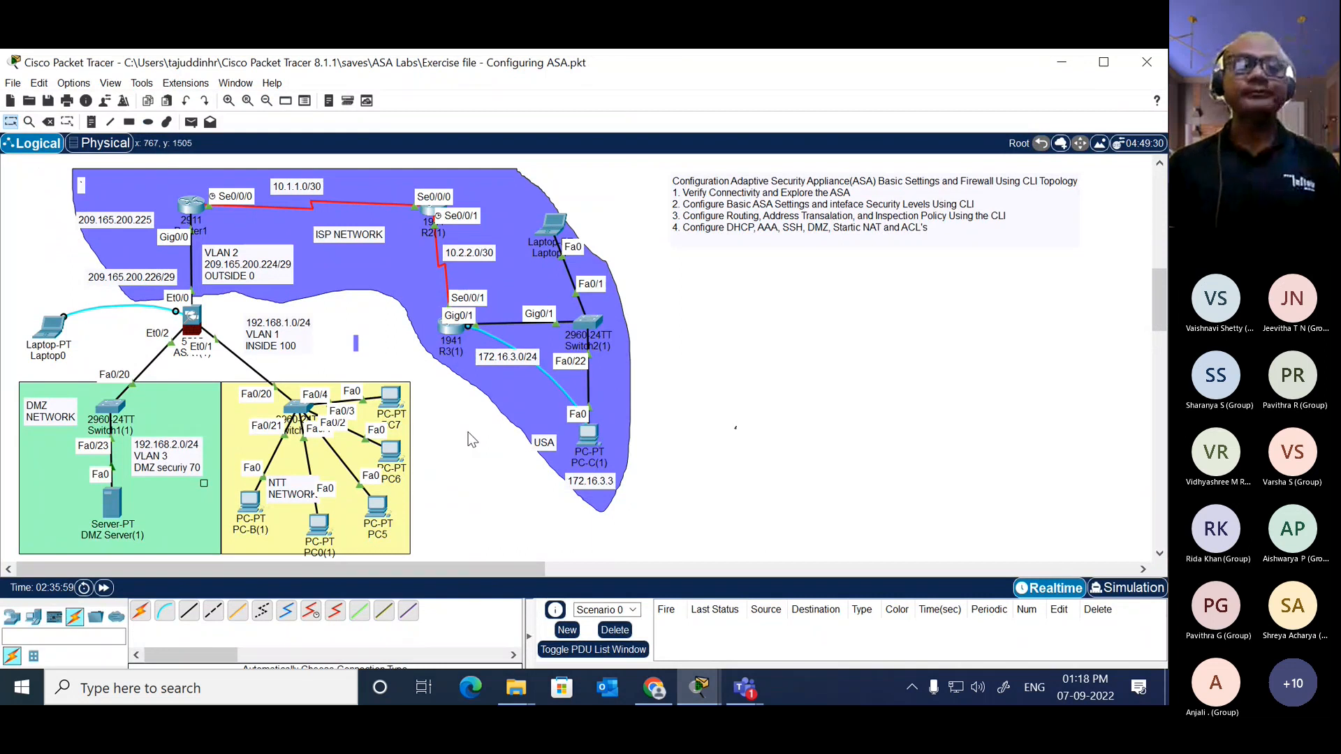
left_click(588, 435)
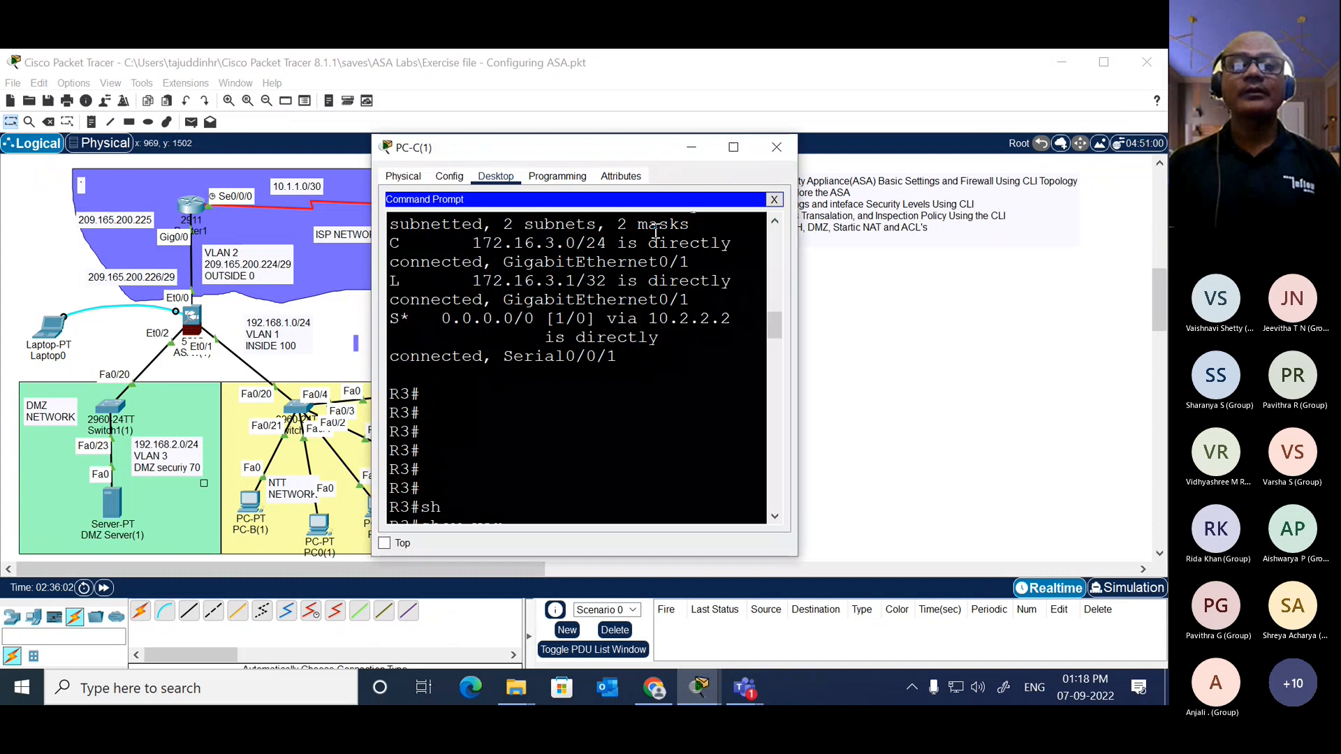
left_click(643, 402)
key("Return")
key("Return")
key("Return")
key("Return")
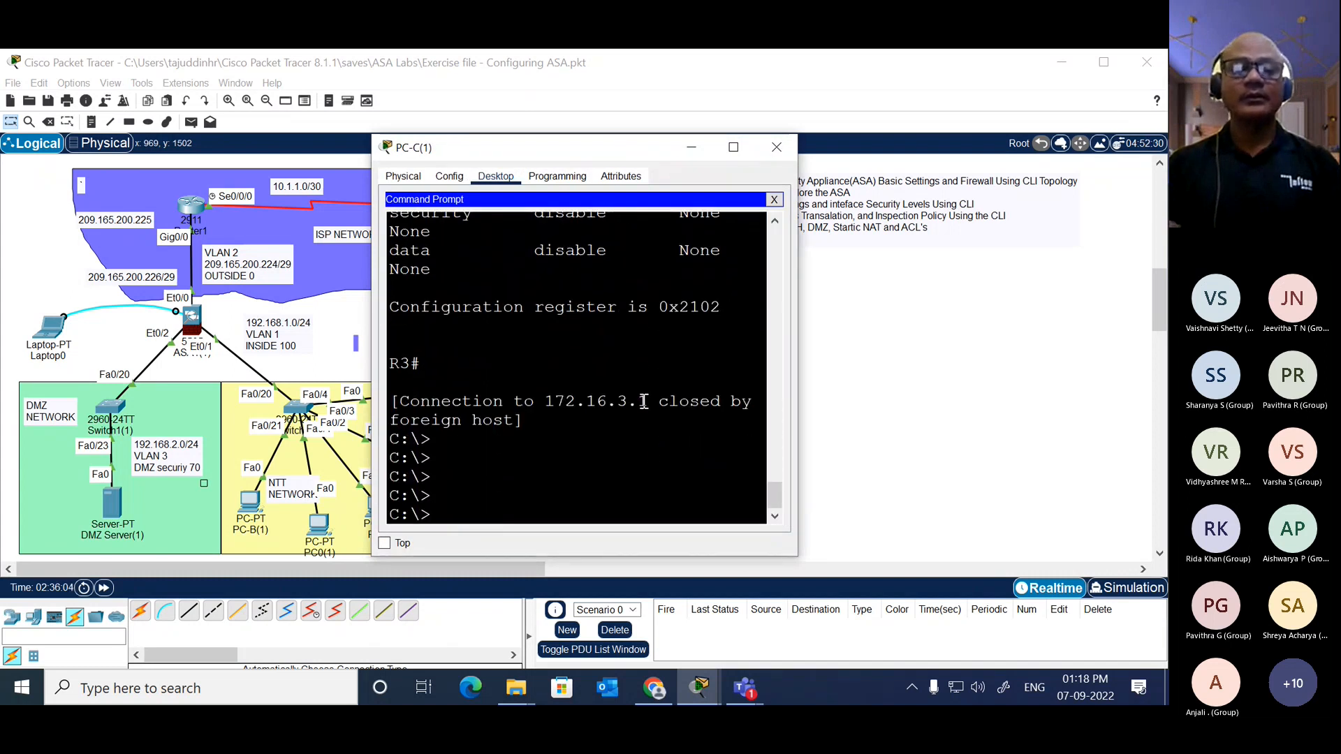
type("ping 192.168.")
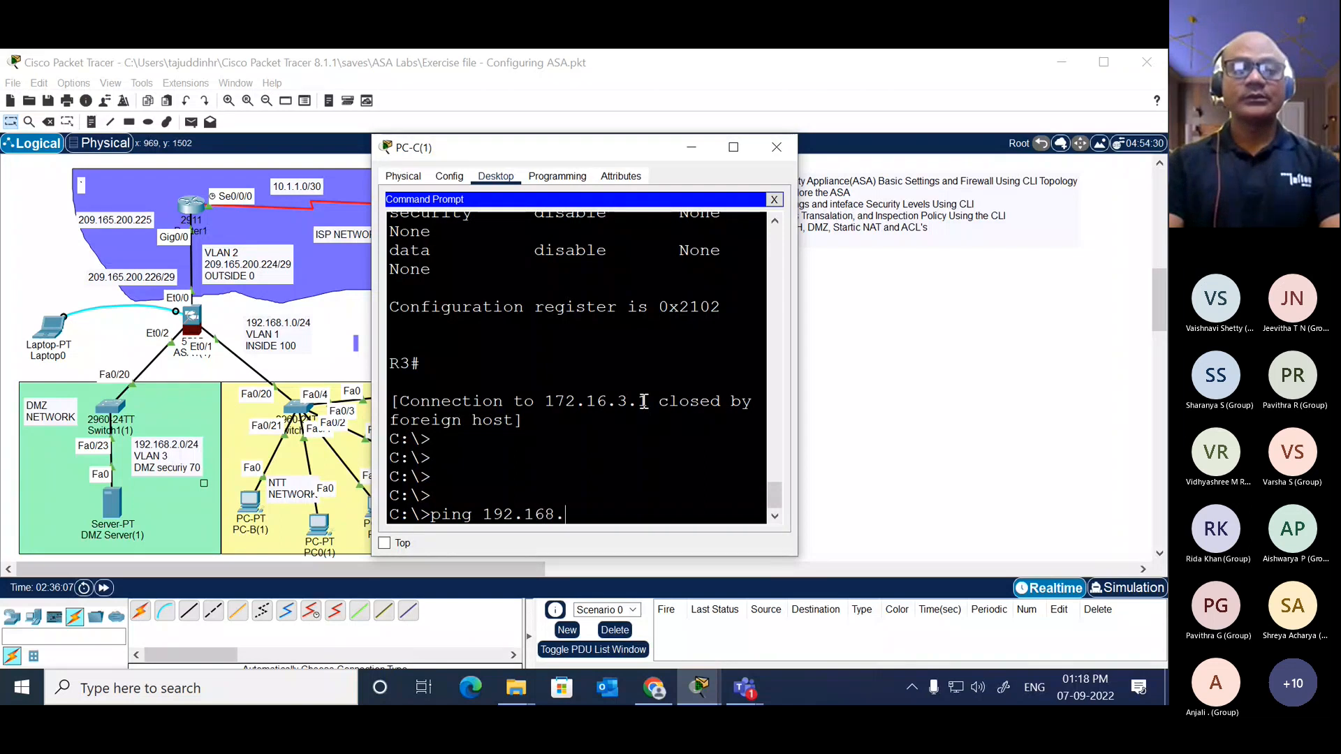
type("2.")
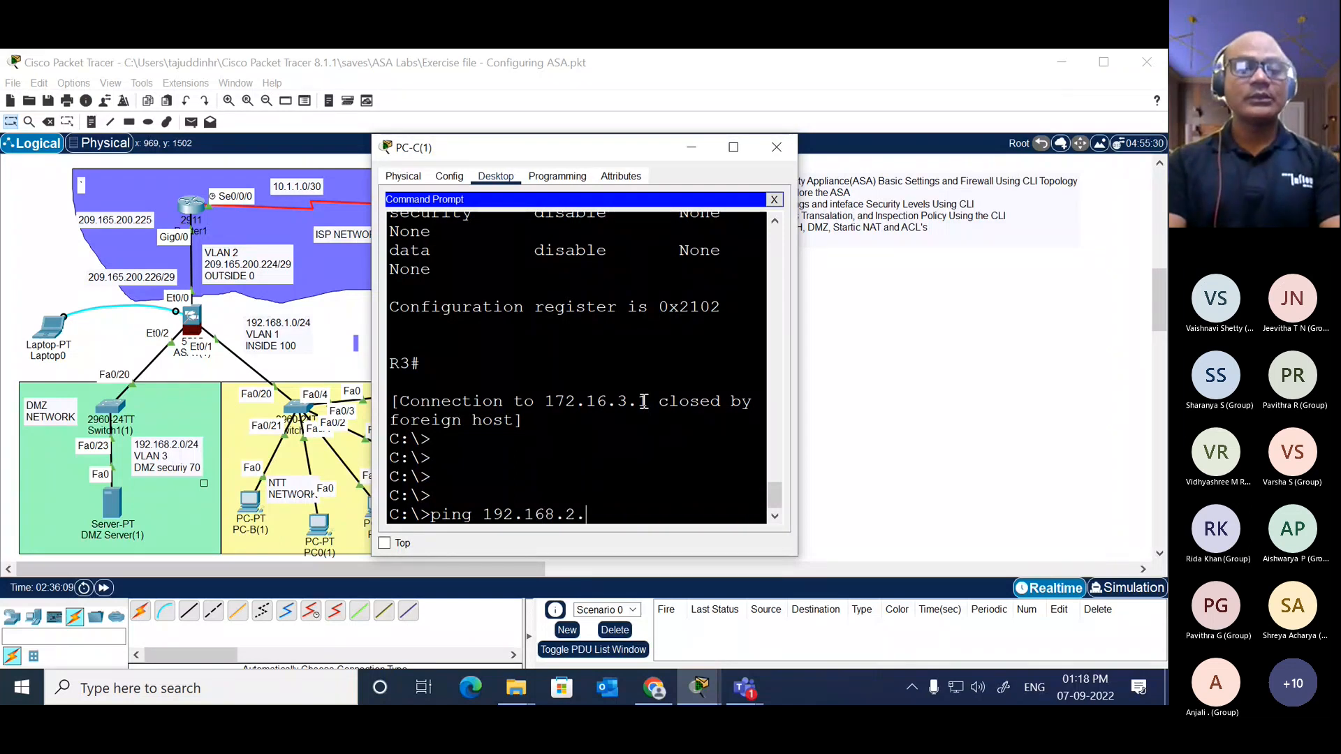
type("3")
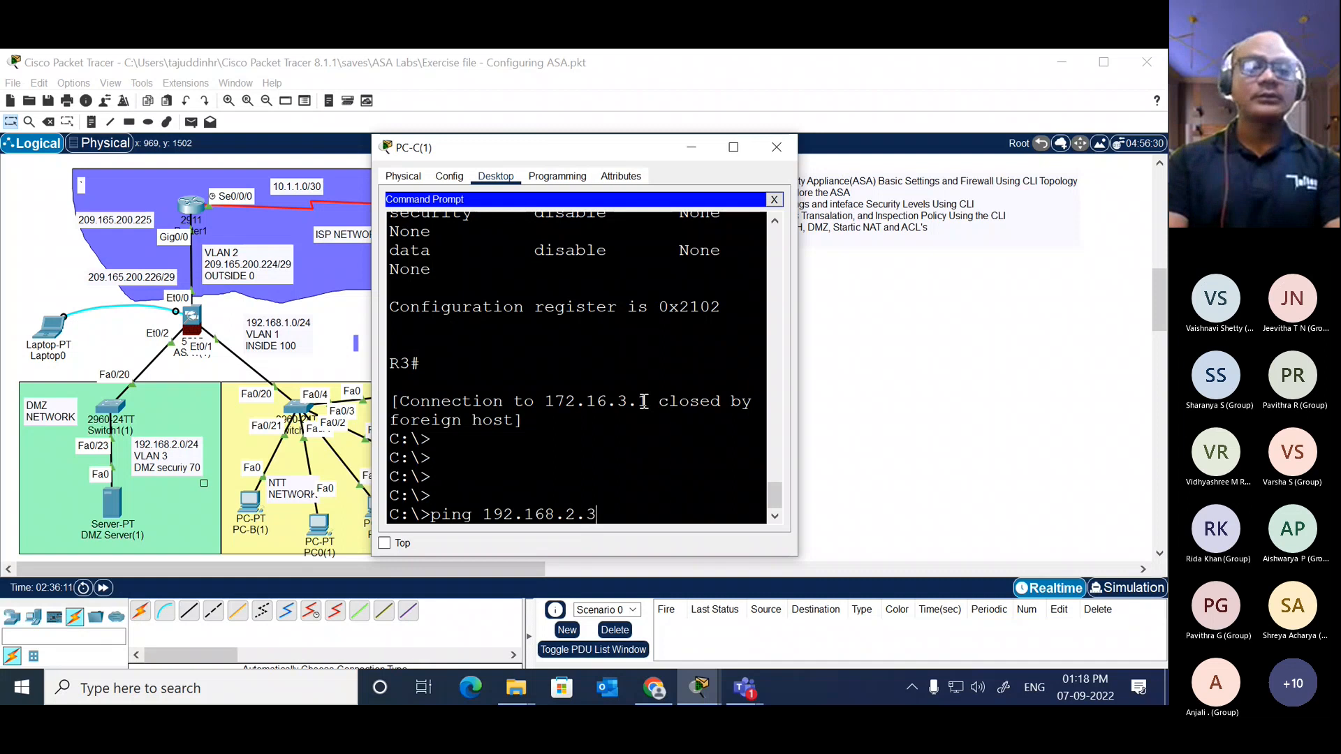
key("Return")
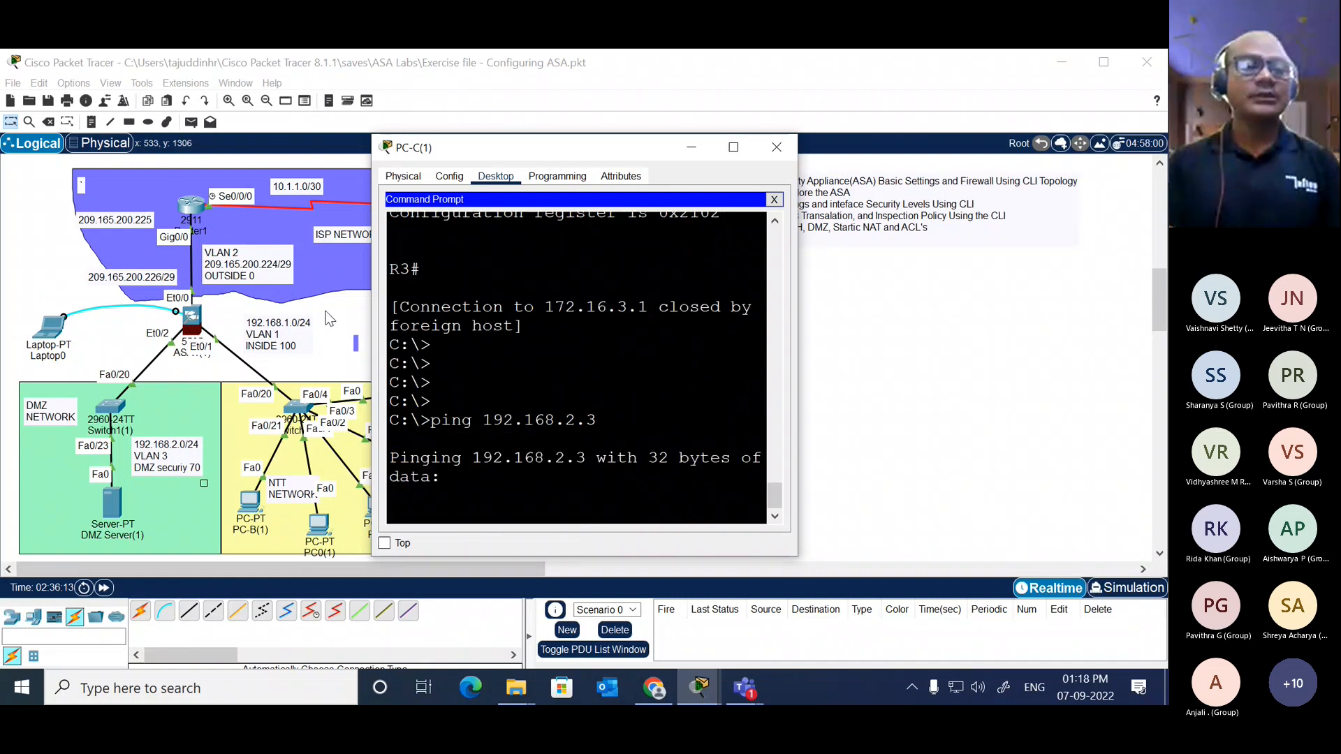
Step: Check the IP configuration of DMZ Server(1) and close its window
left_click(110, 508)
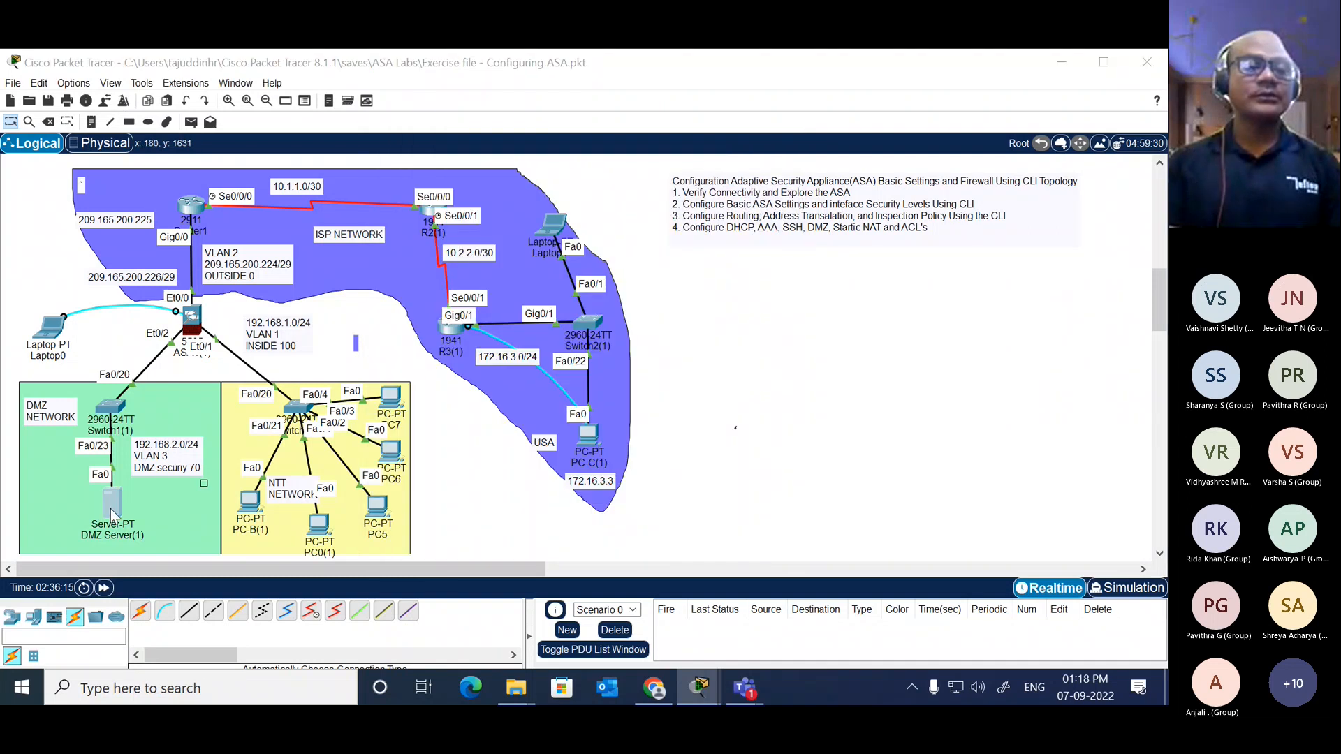
left_click(414, 226)
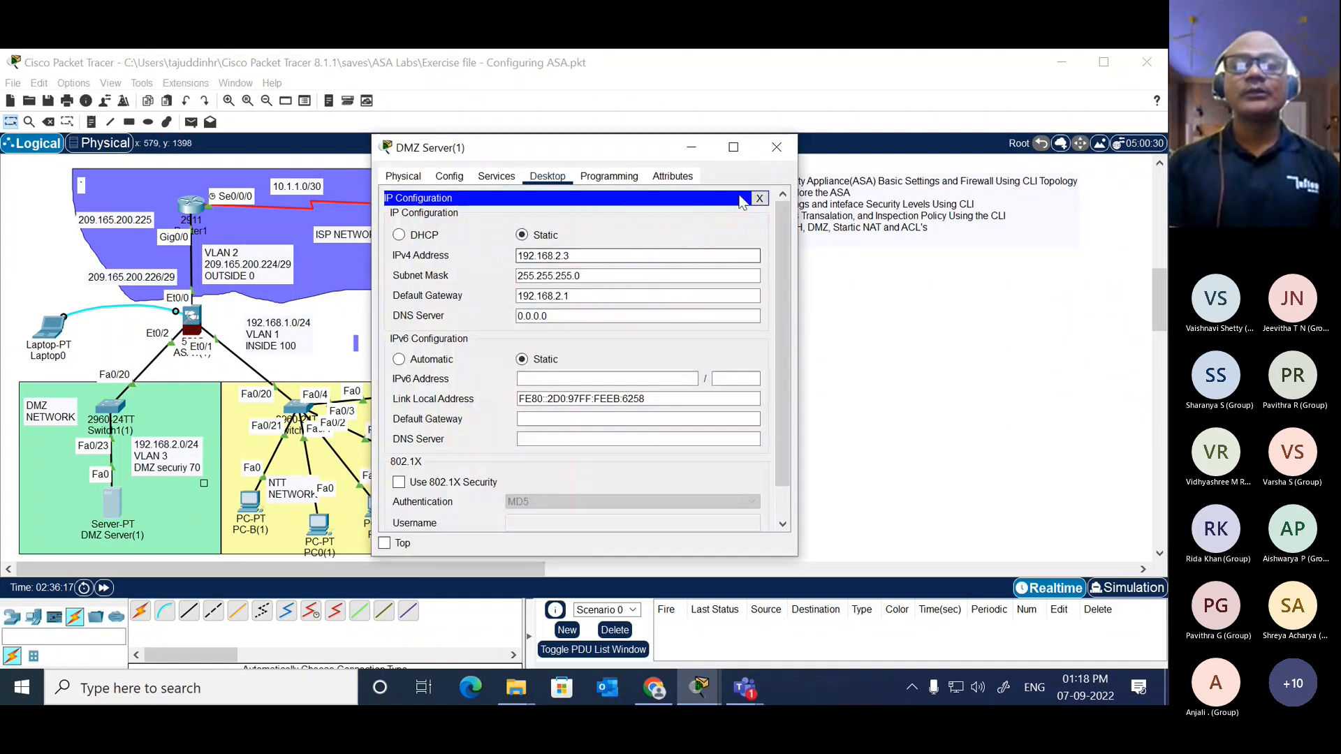
left_click(781, 193)
left_click(776, 147)
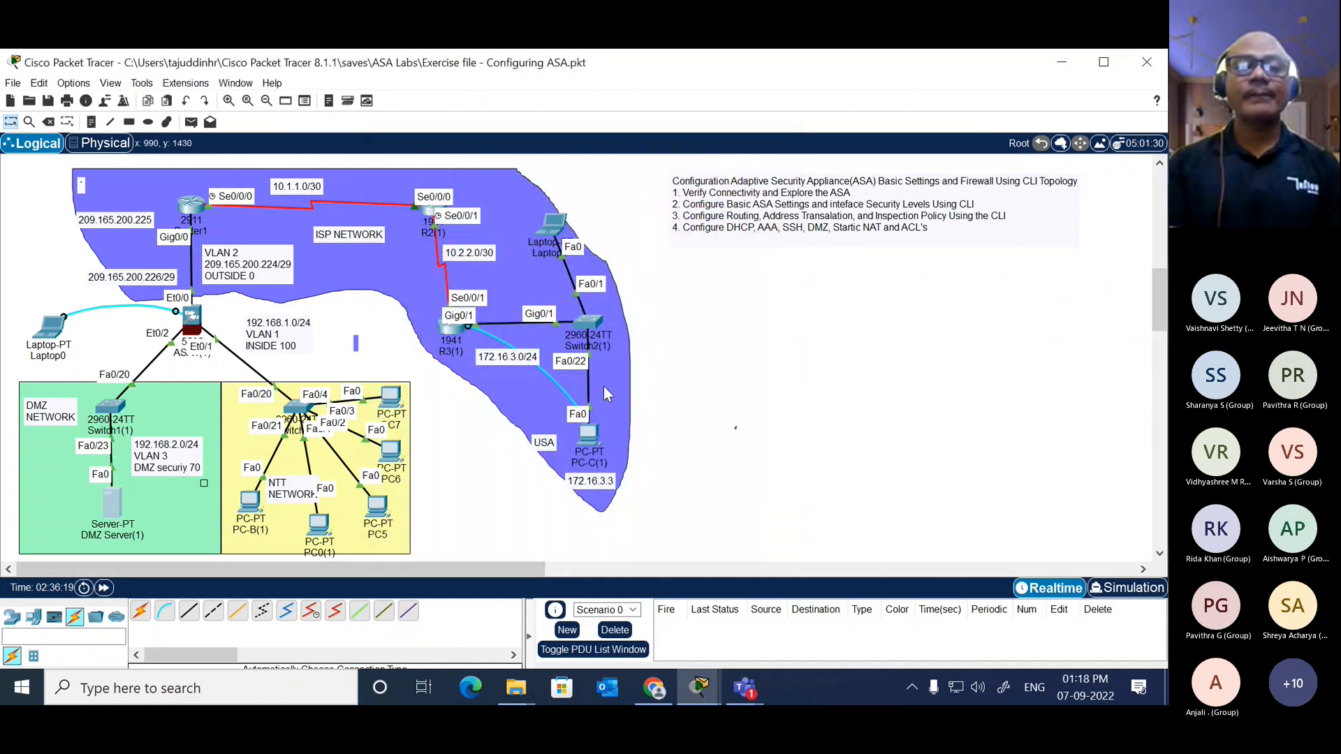
Step: Reopen PC-C(1)'s command prompt, widen its window to read the ping replies, and return to the topology
left_click(590, 434)
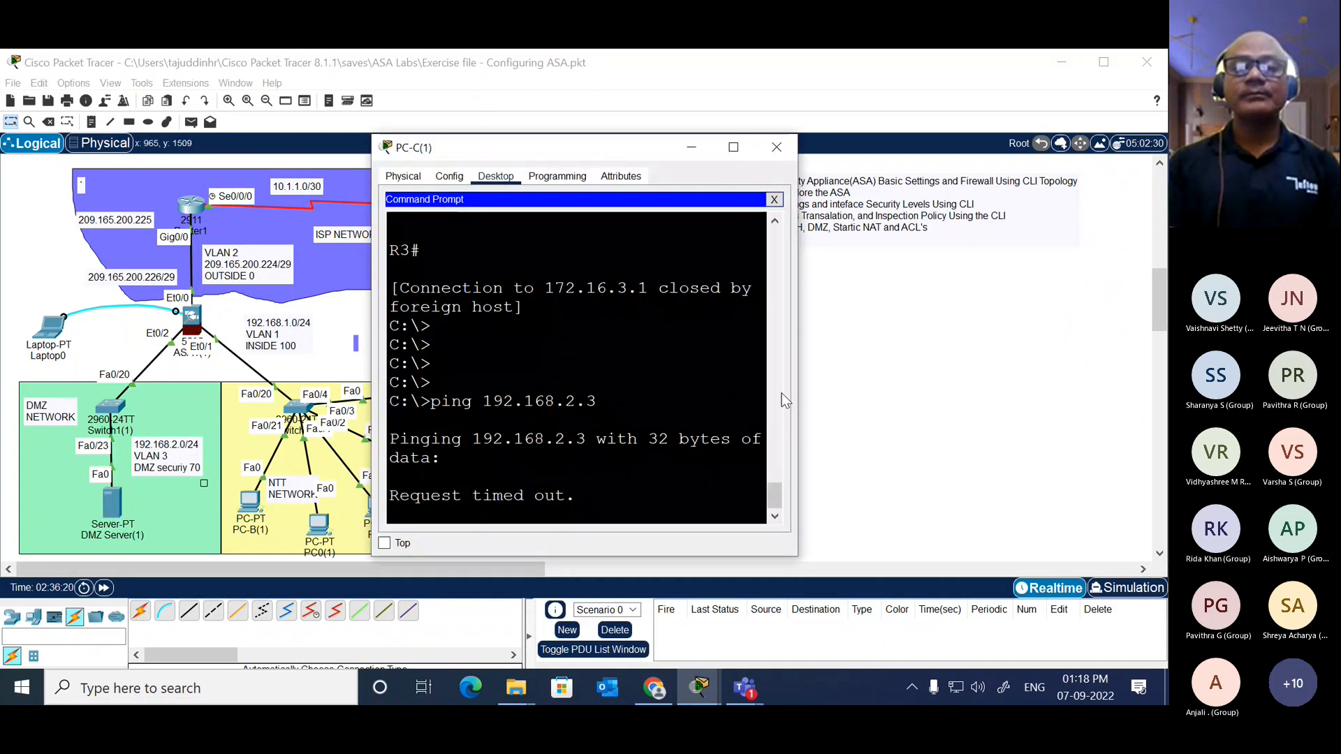
left_click_drag(797, 389, 1043, 340)
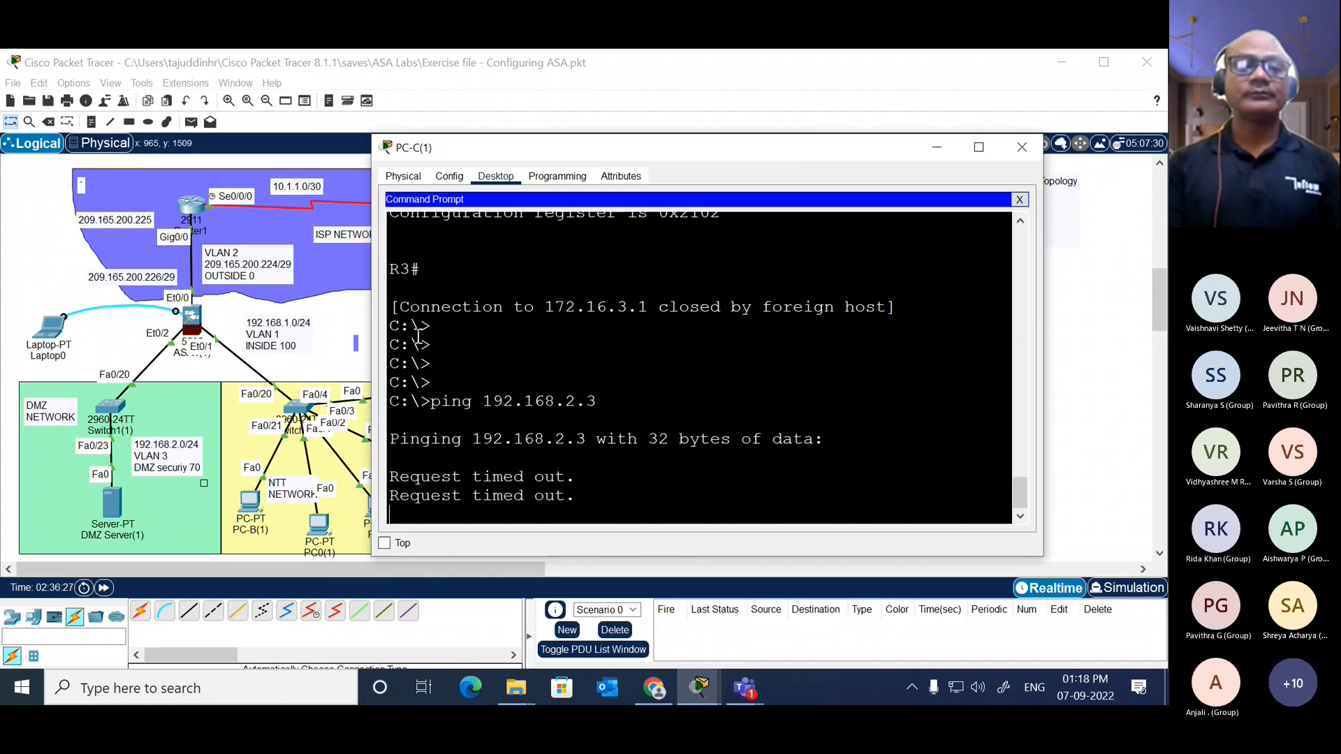
left_click(352, 316)
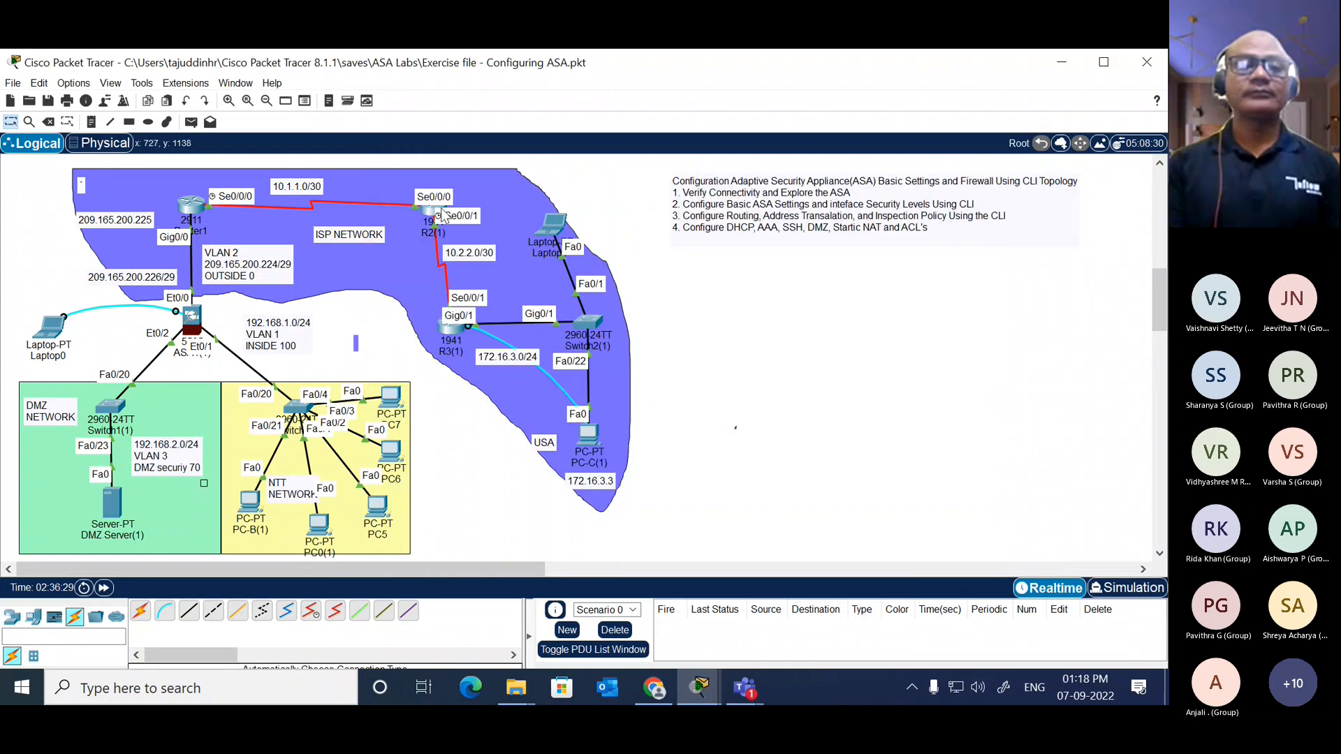
Step: Repeat the ping to 209.165.200.227 from R2 and return to the topology
left_click(434, 217)
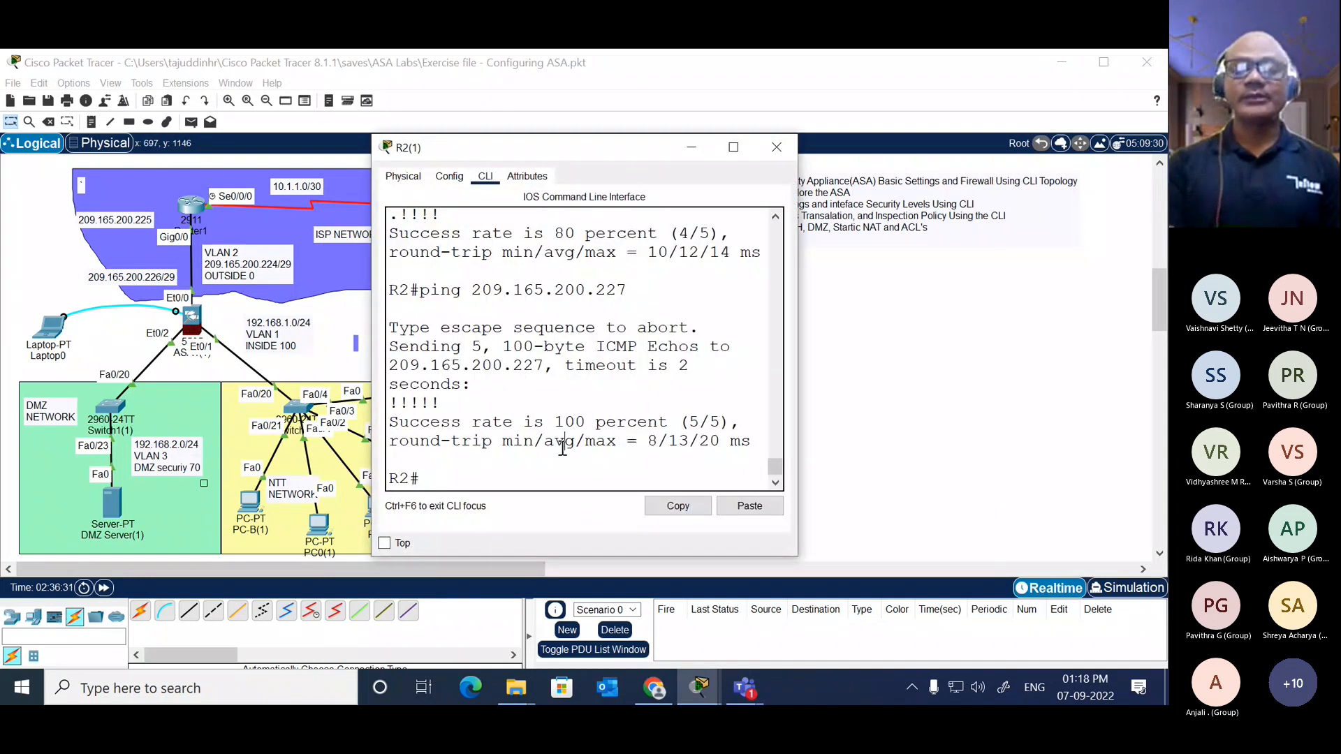
key("Return")
key("Return")
key("Up")
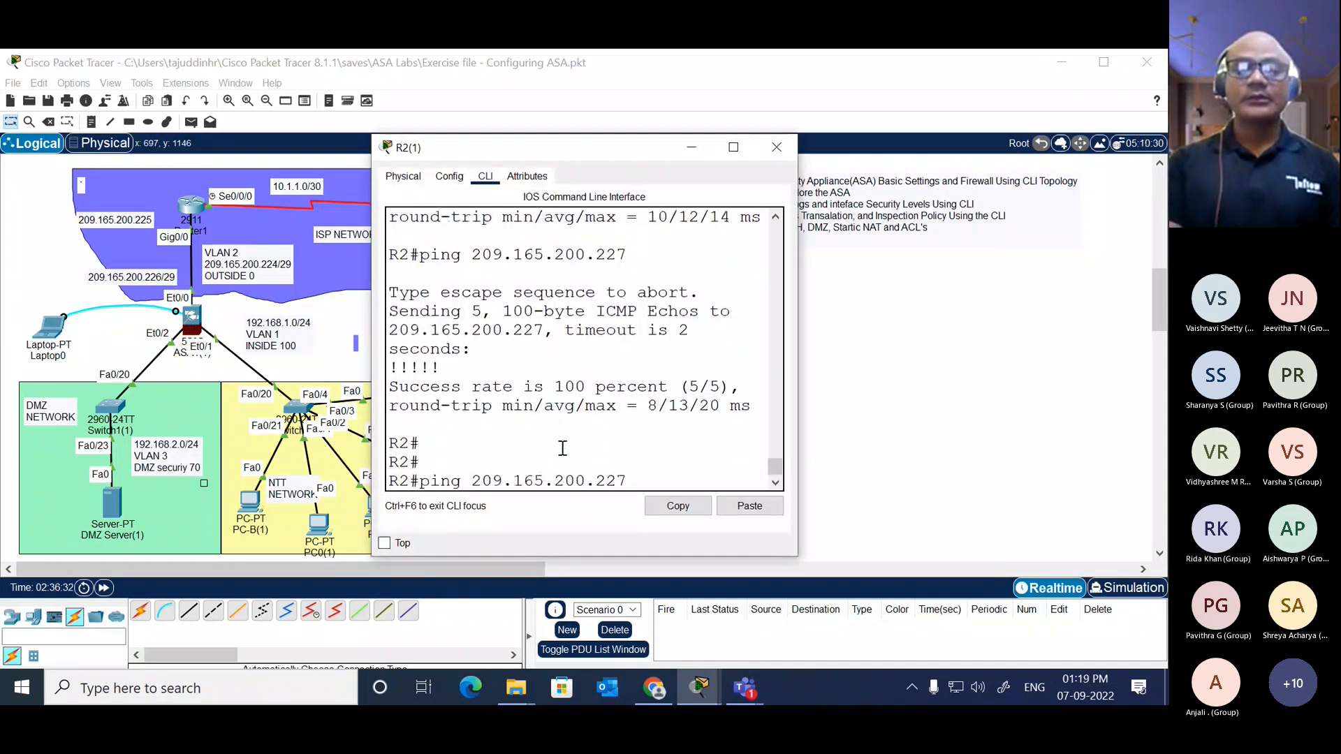
key("Return")
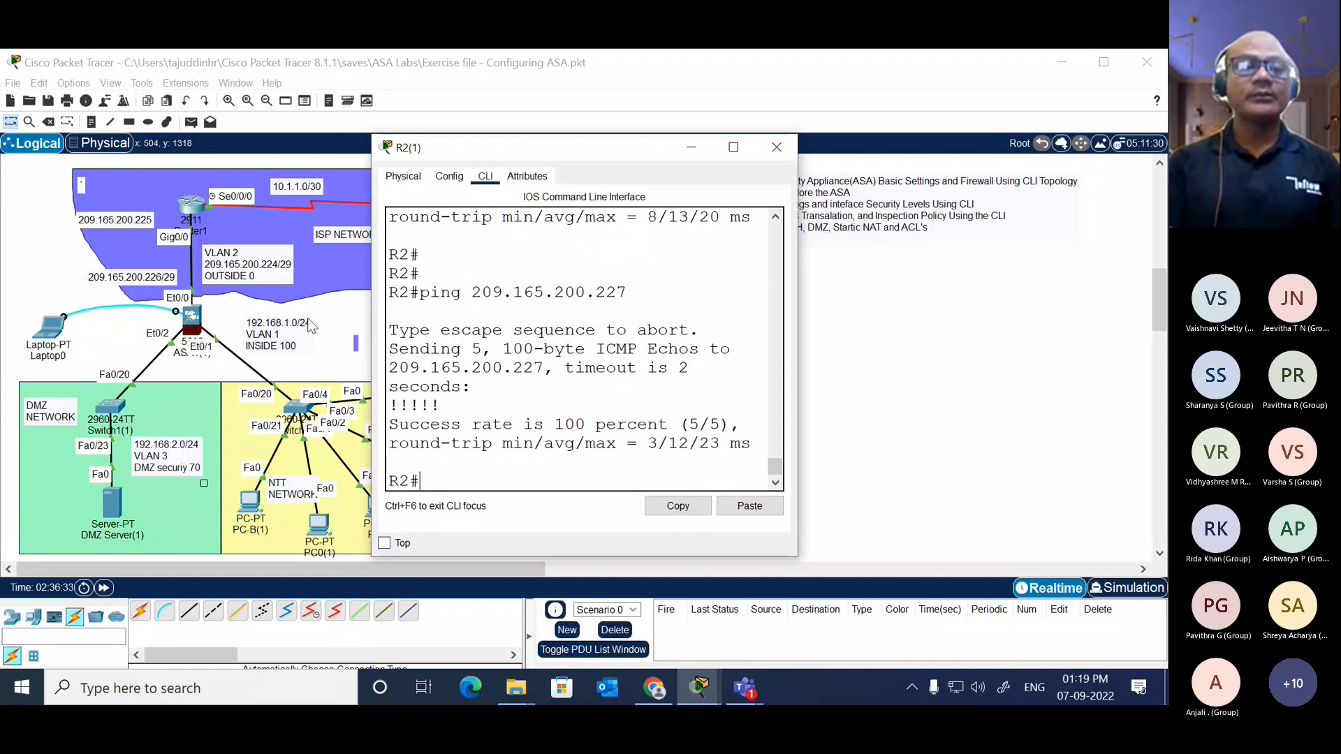
left_click(340, 304)
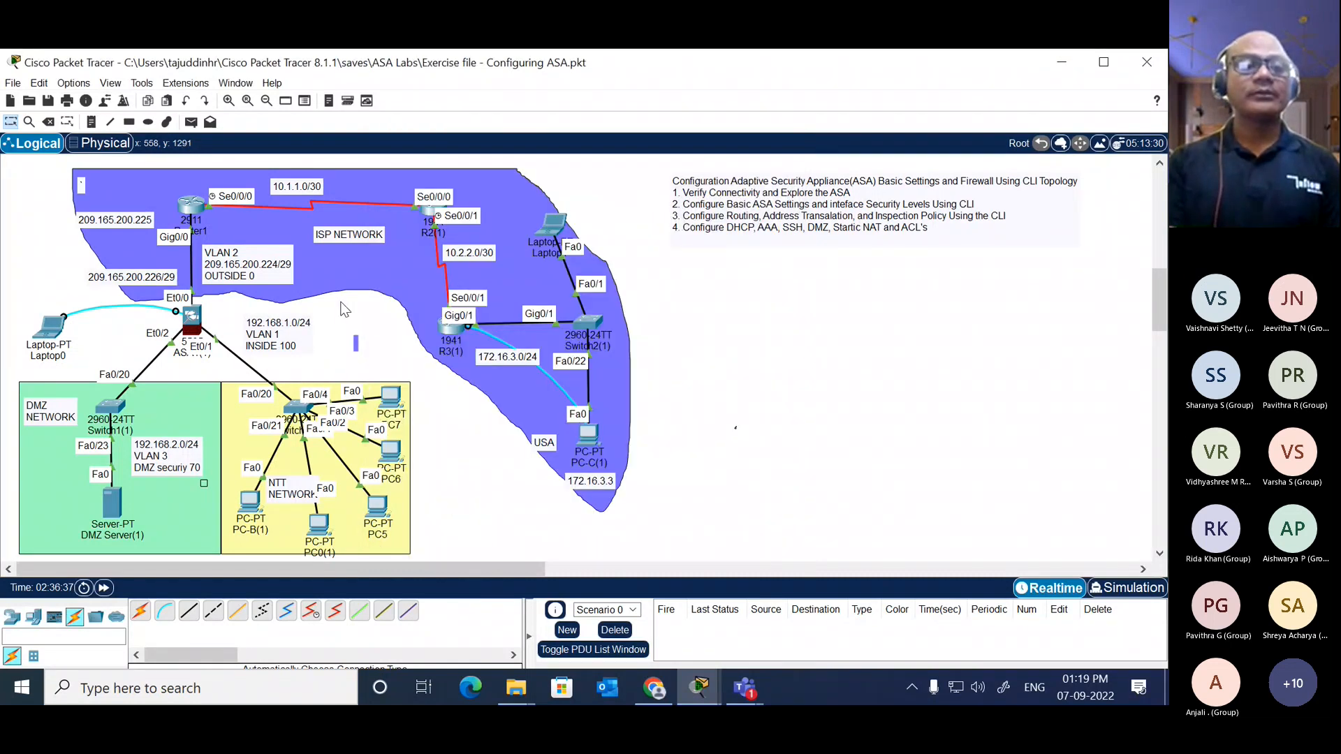
Step: Ping 209.165.200.227 from PC-C(1)'s command prompt and widen its window to read the replies
left_click(573, 428)
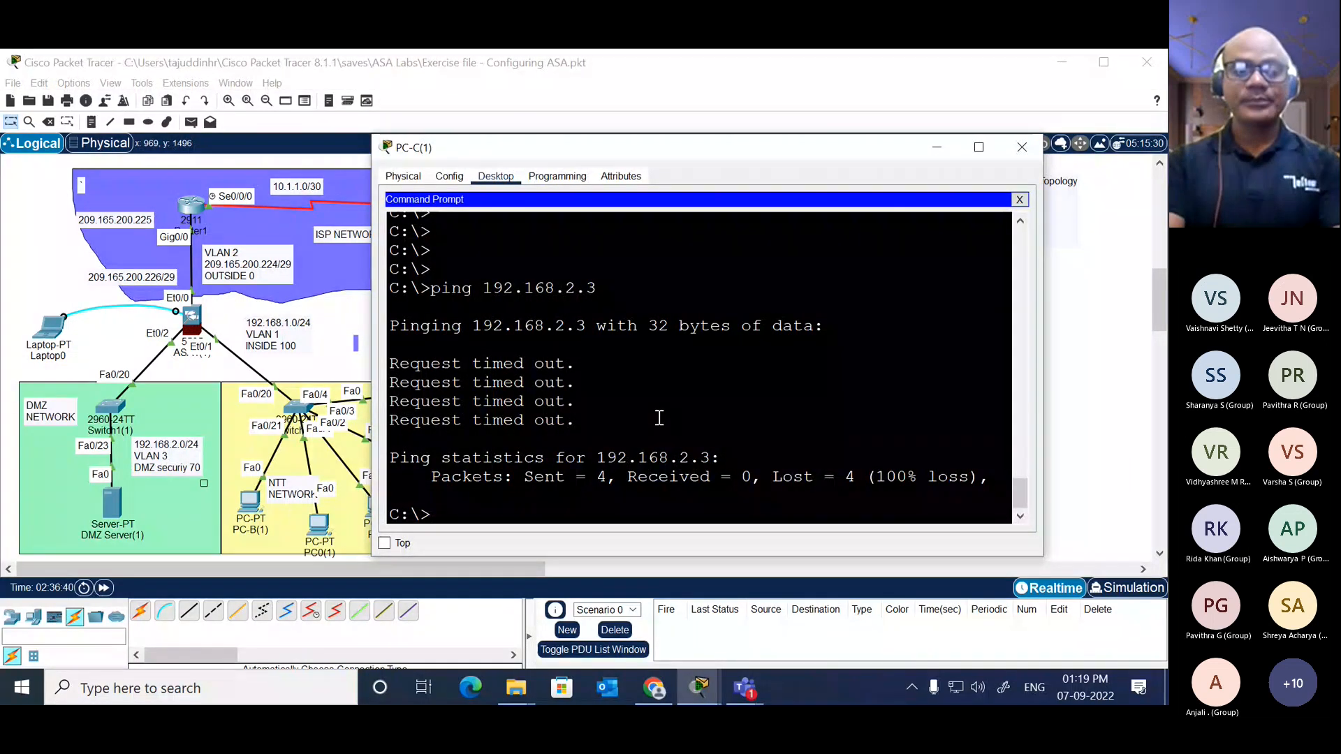
type("ping 209.")
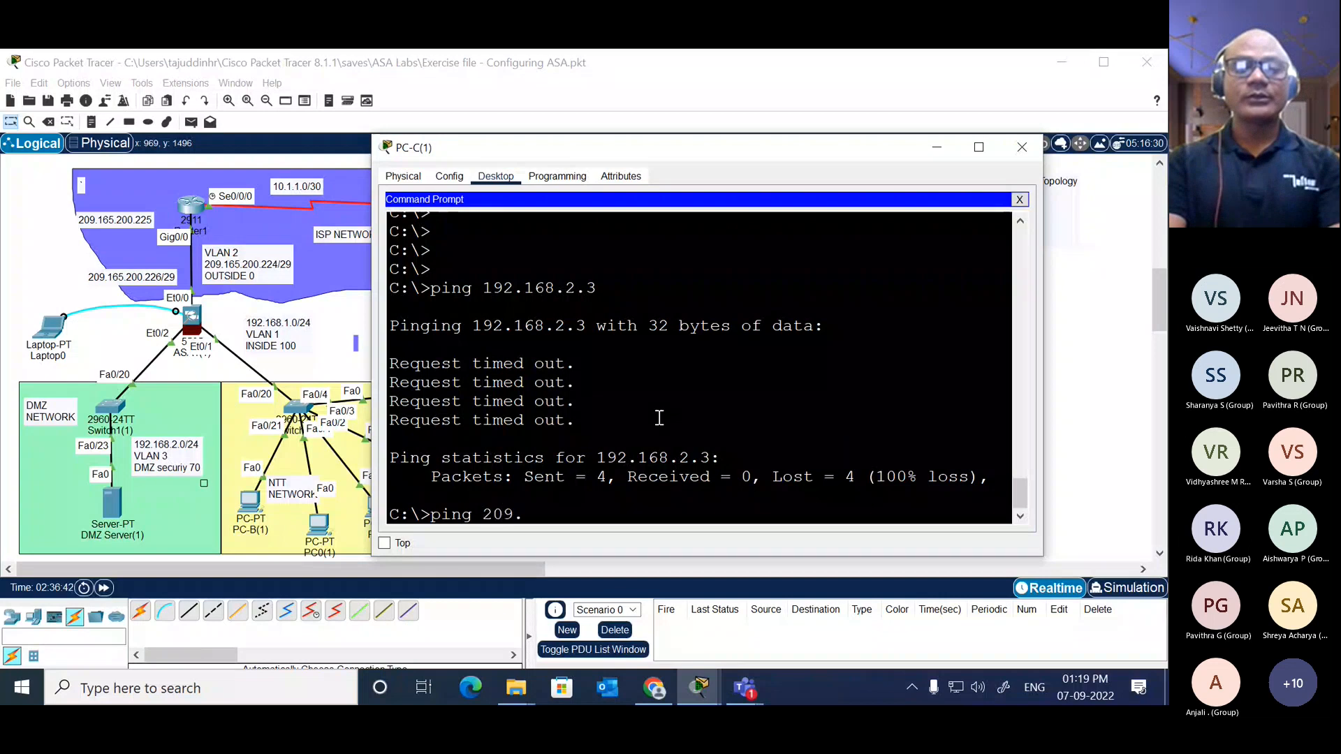
type("165.200.22")
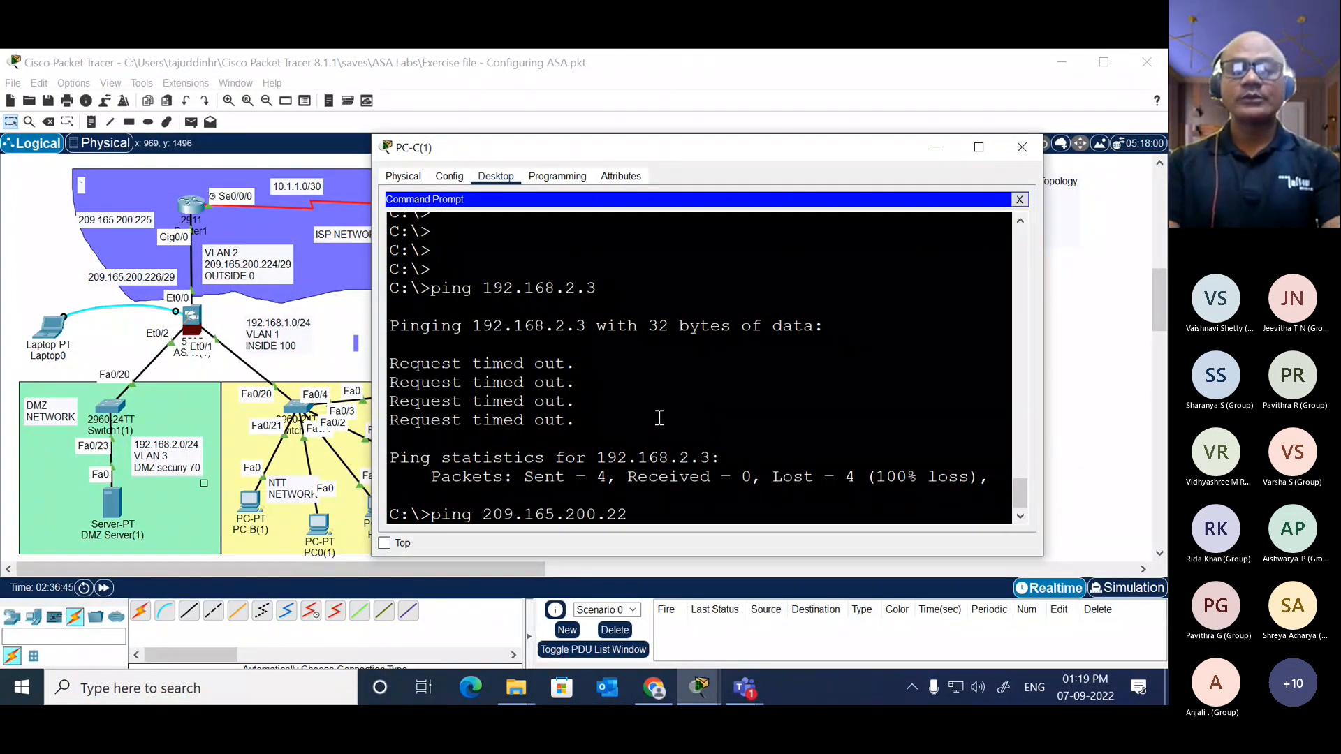
type("7")
key("Return")
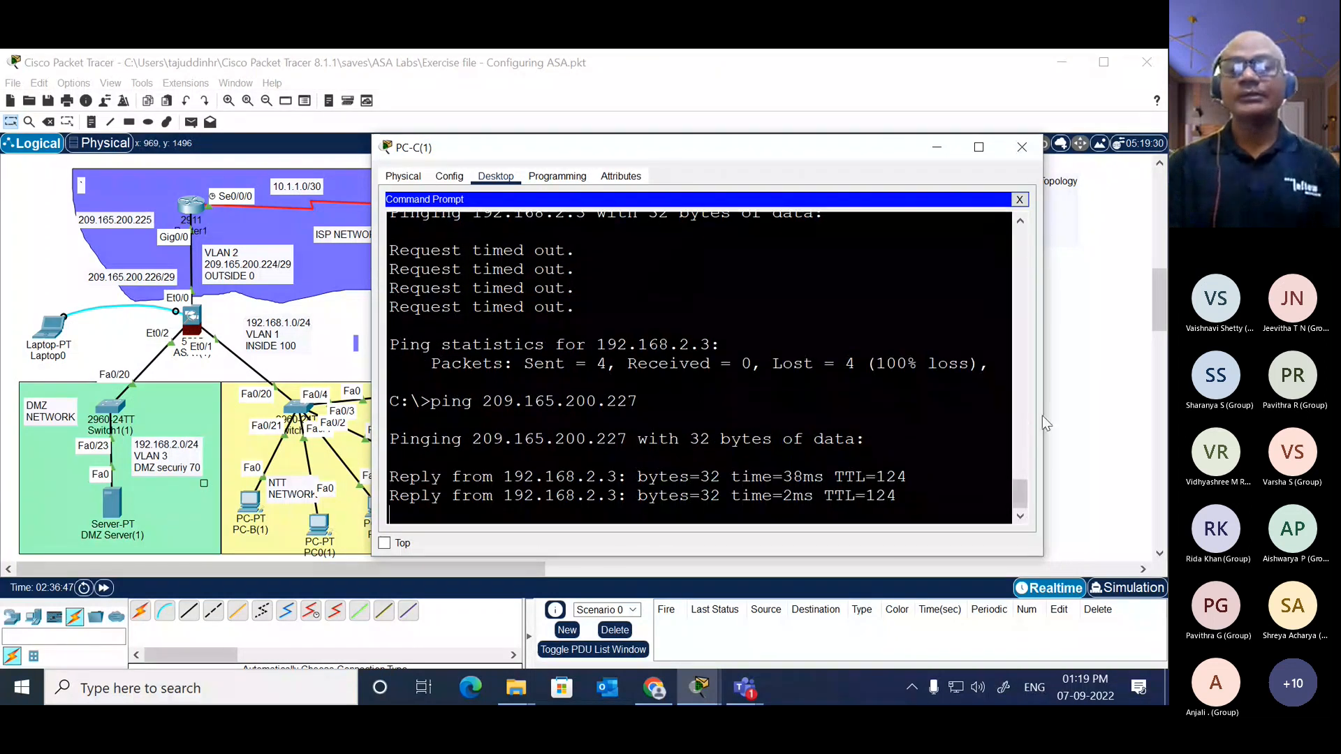
left_click_drag(1042, 416, 1130, 373)
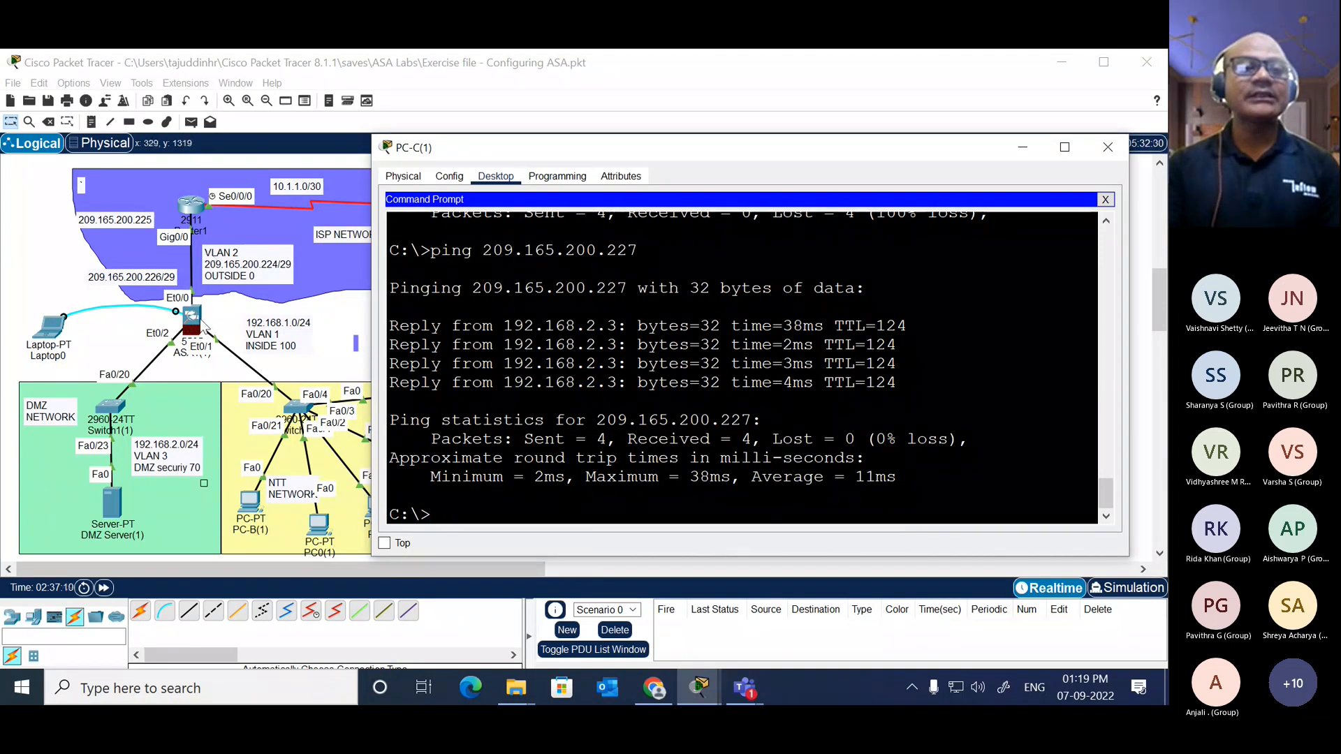
Step: Rerun show nat in the ASA1(1) CLI, examine the static dmz 209.165.200.227 entry, and return to the topology
left_click(199, 323)
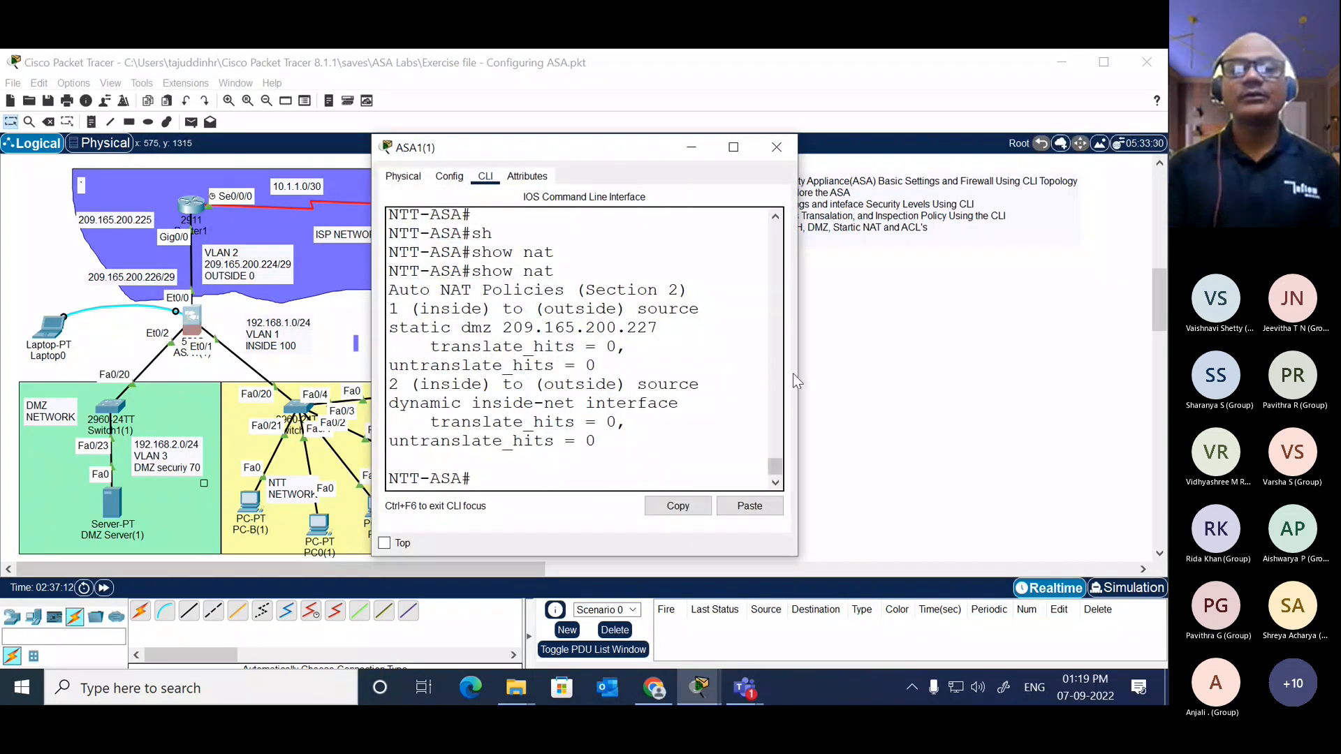
left_click_drag(797, 377, 1146, 346)
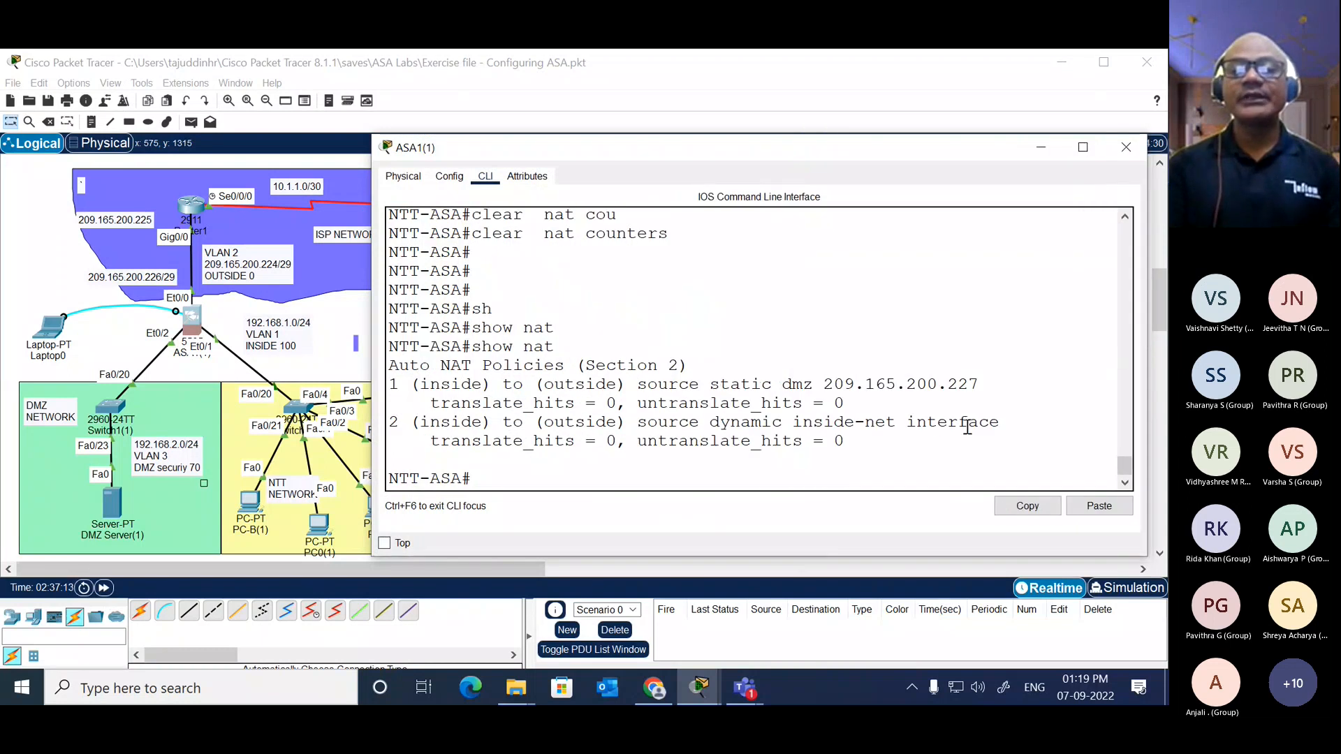
left_click_drag(844, 440, 389, 384)
left_click(504, 434)
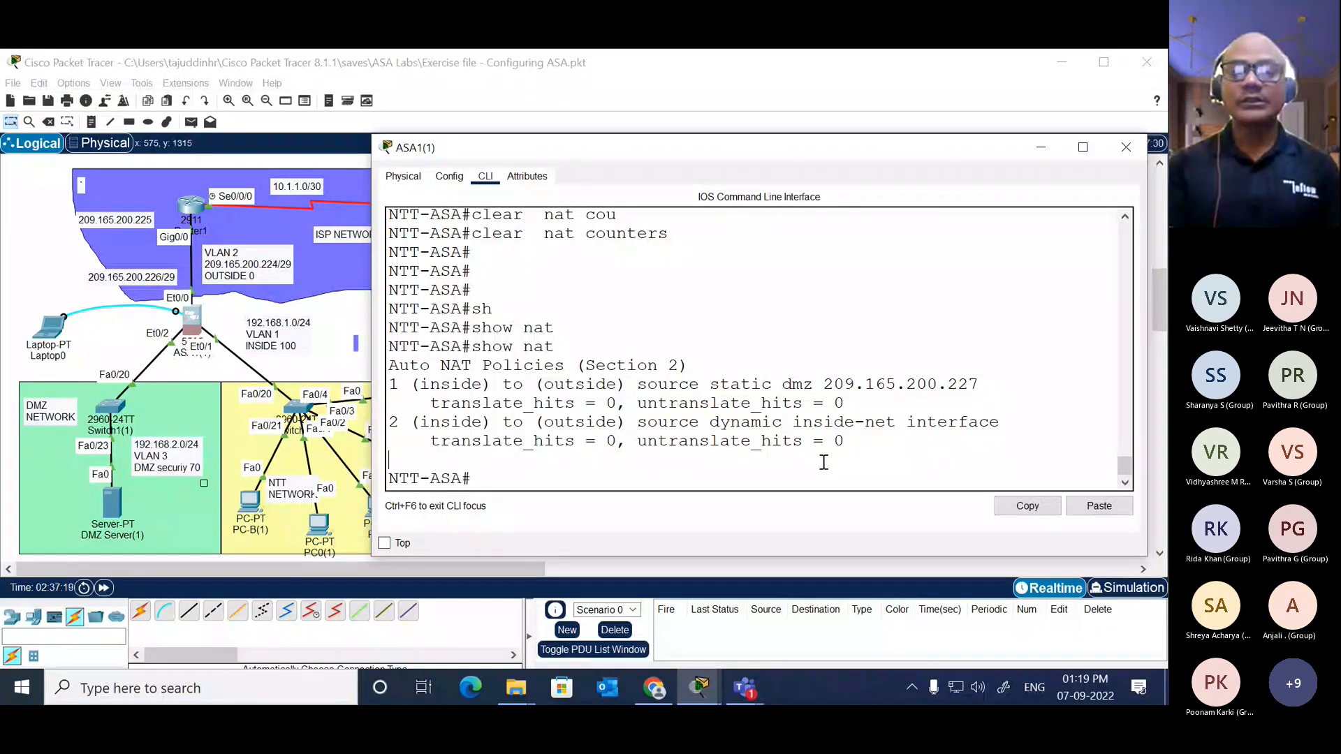
key("Up")
key("Return")
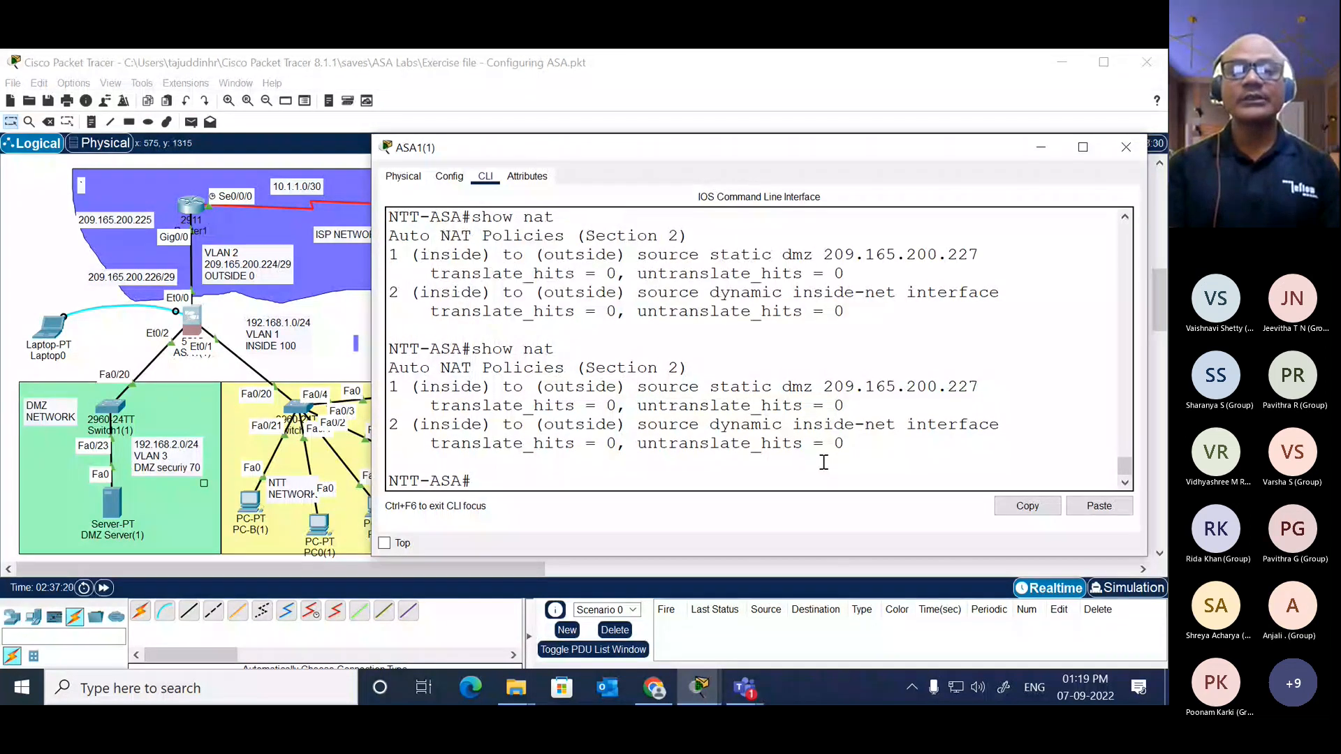
key("Up")
key("Down")
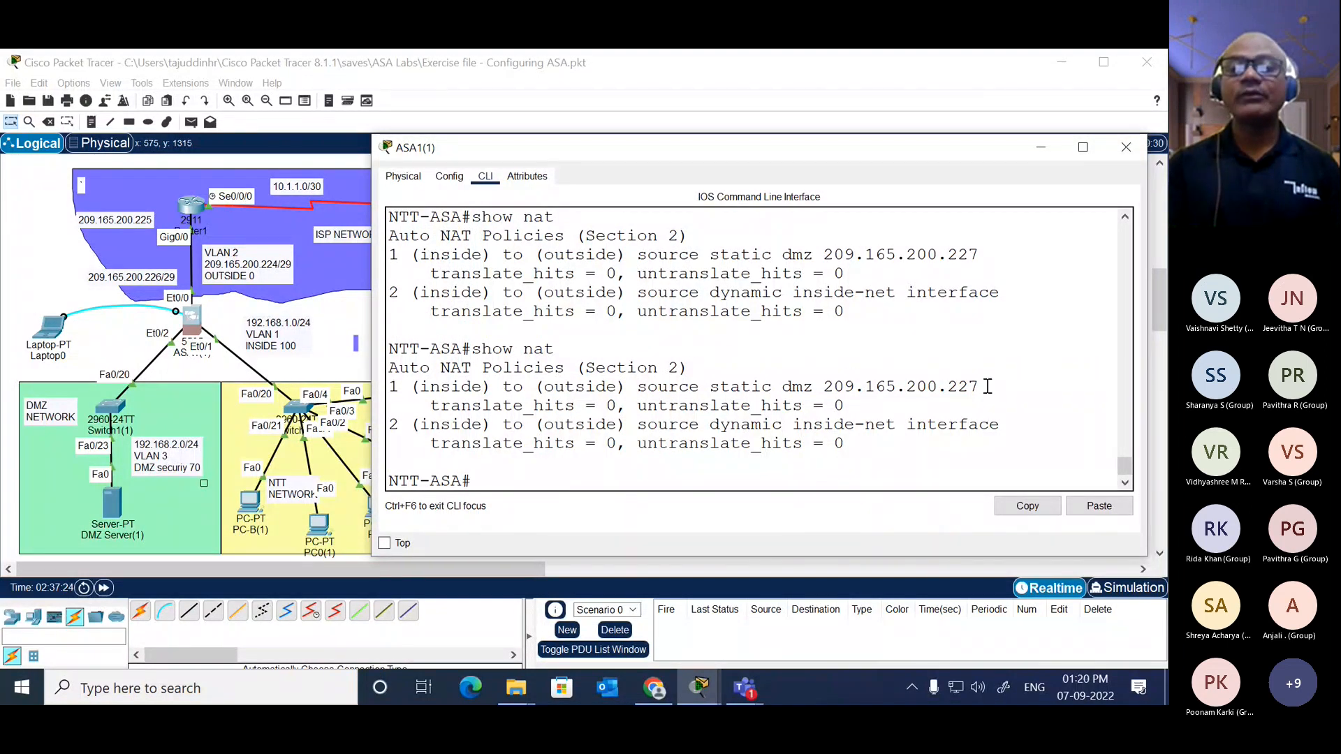
left_click_drag(988, 386, 824, 388)
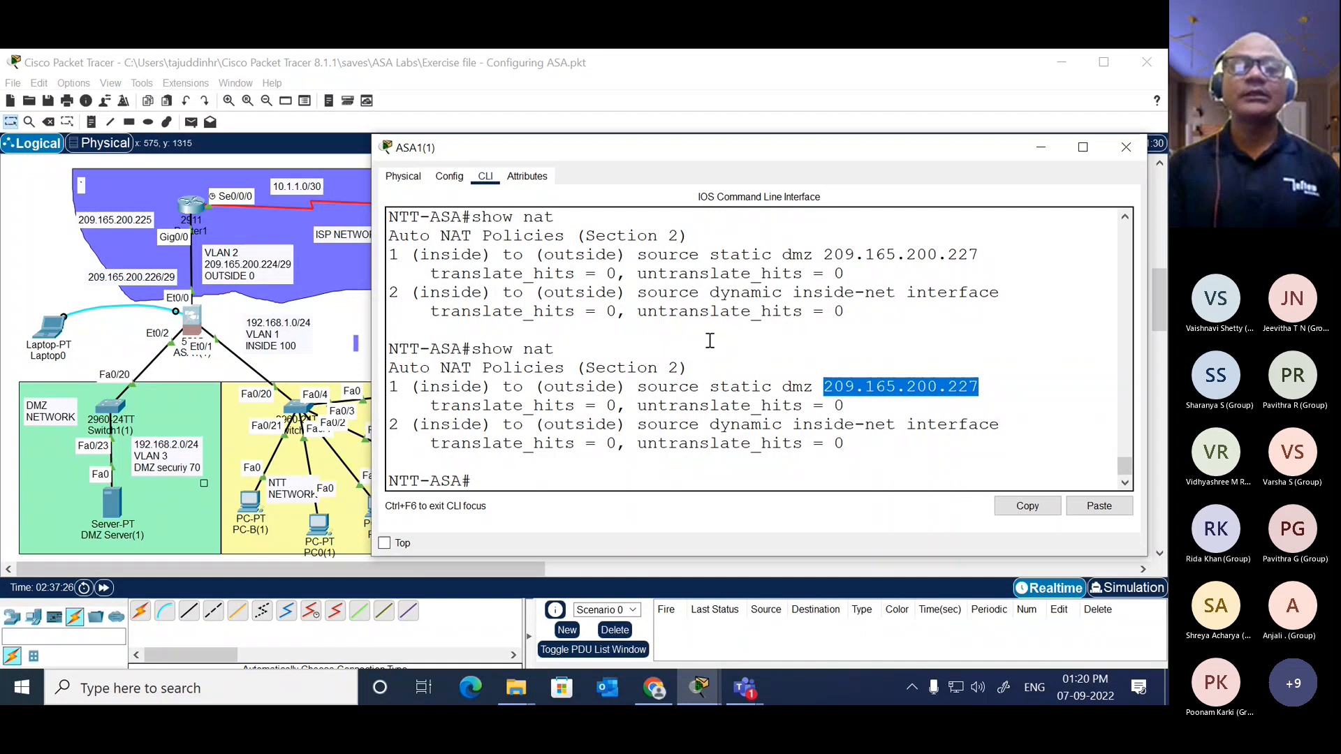
left_click(352, 328)
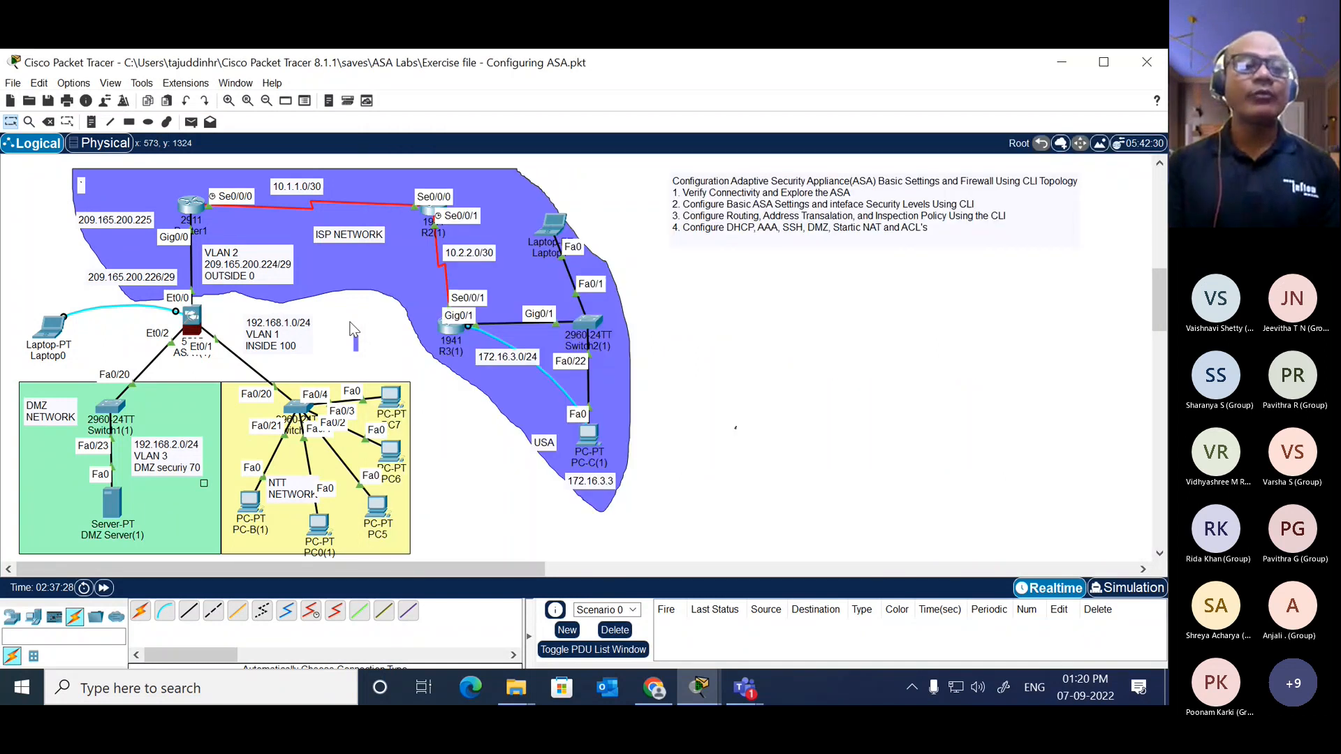
Step: Open the command prompt of DMZ Server(1) and widen its window
left_click(114, 503)
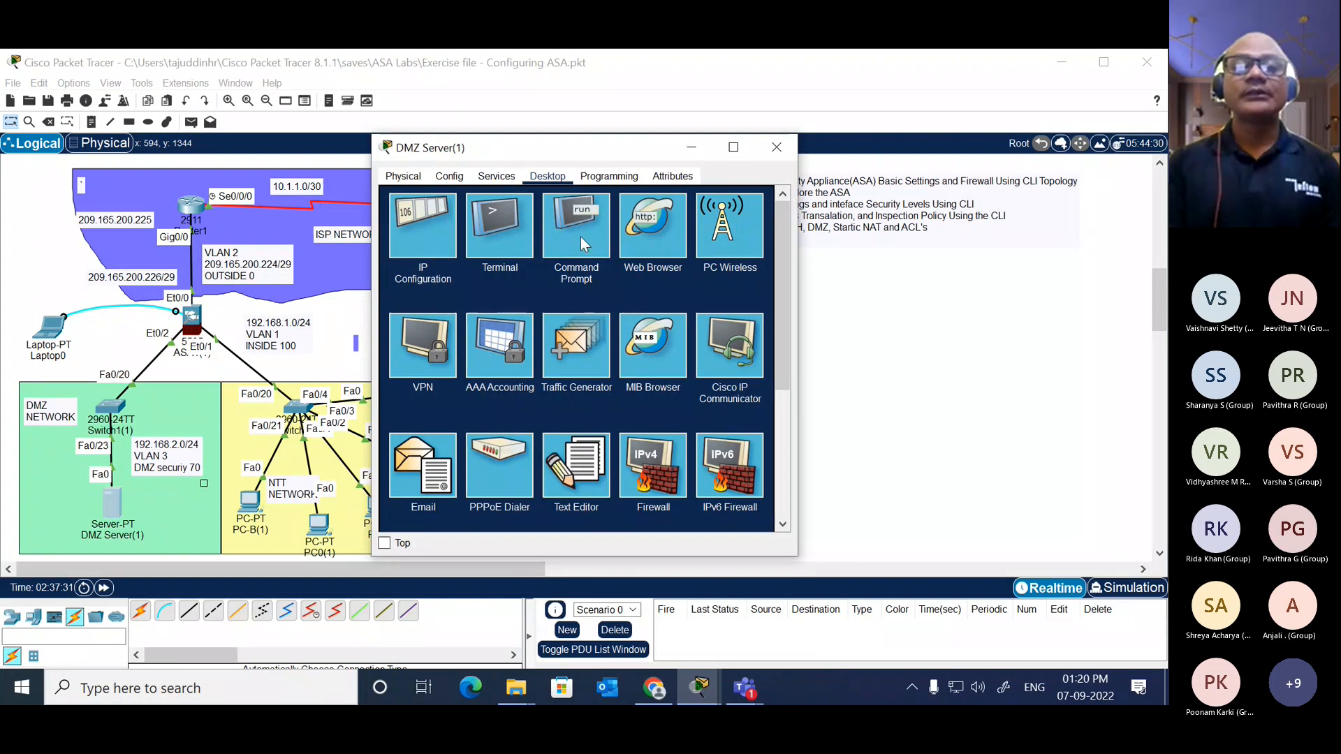
left_click(580, 236)
key("Return")
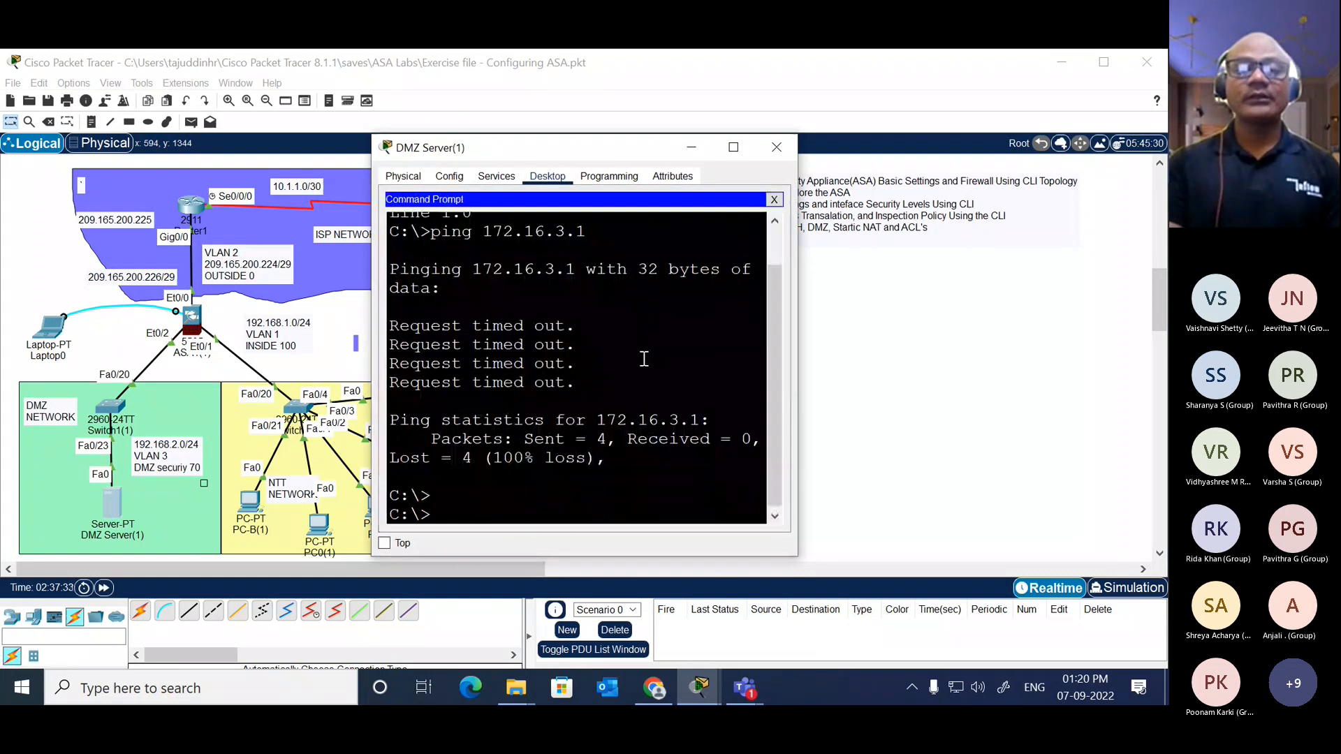
key("Return")
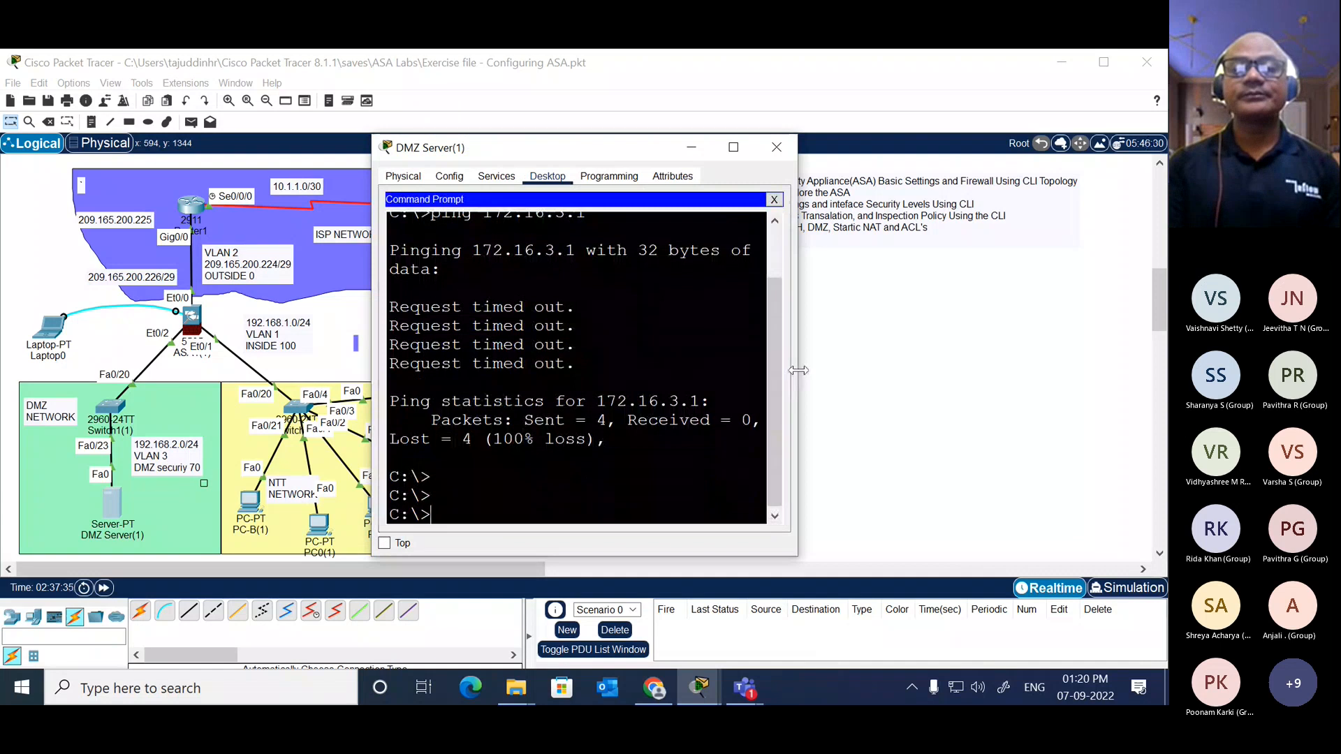
left_click_drag(798, 370, 1095, 370)
key("Return")
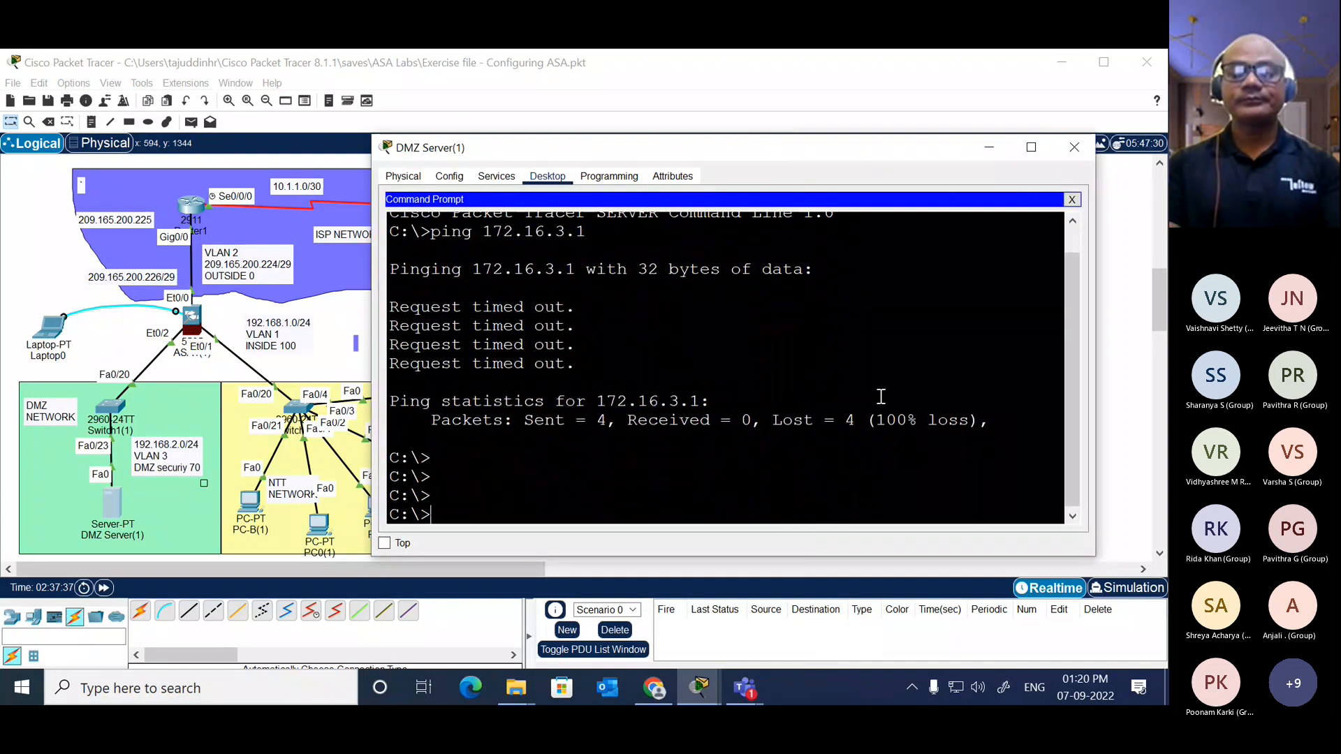
Step: Recall the ping command on DMZ Server(1) and replace its target address with the beginning 192.168
key("Up")
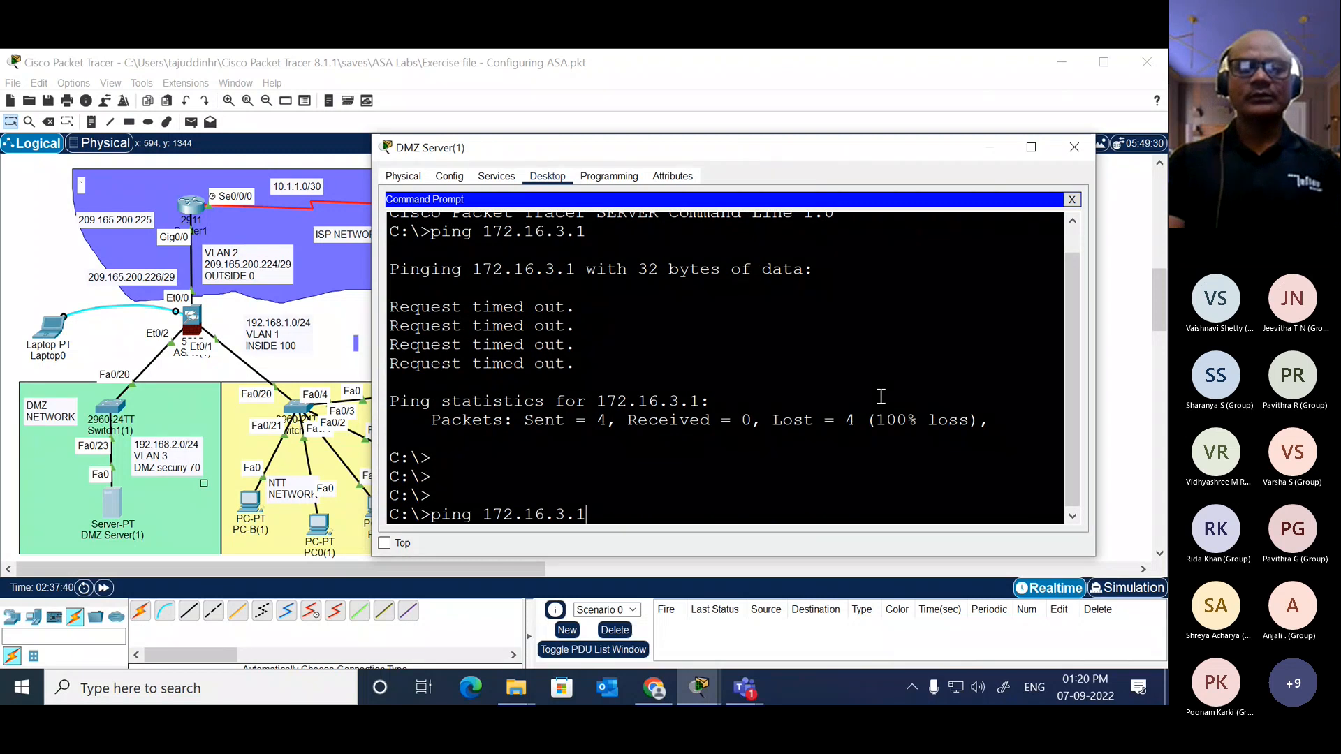
key("BackSpace")
key("BackSpace")
key("BackSpace")
key("BackSpace")
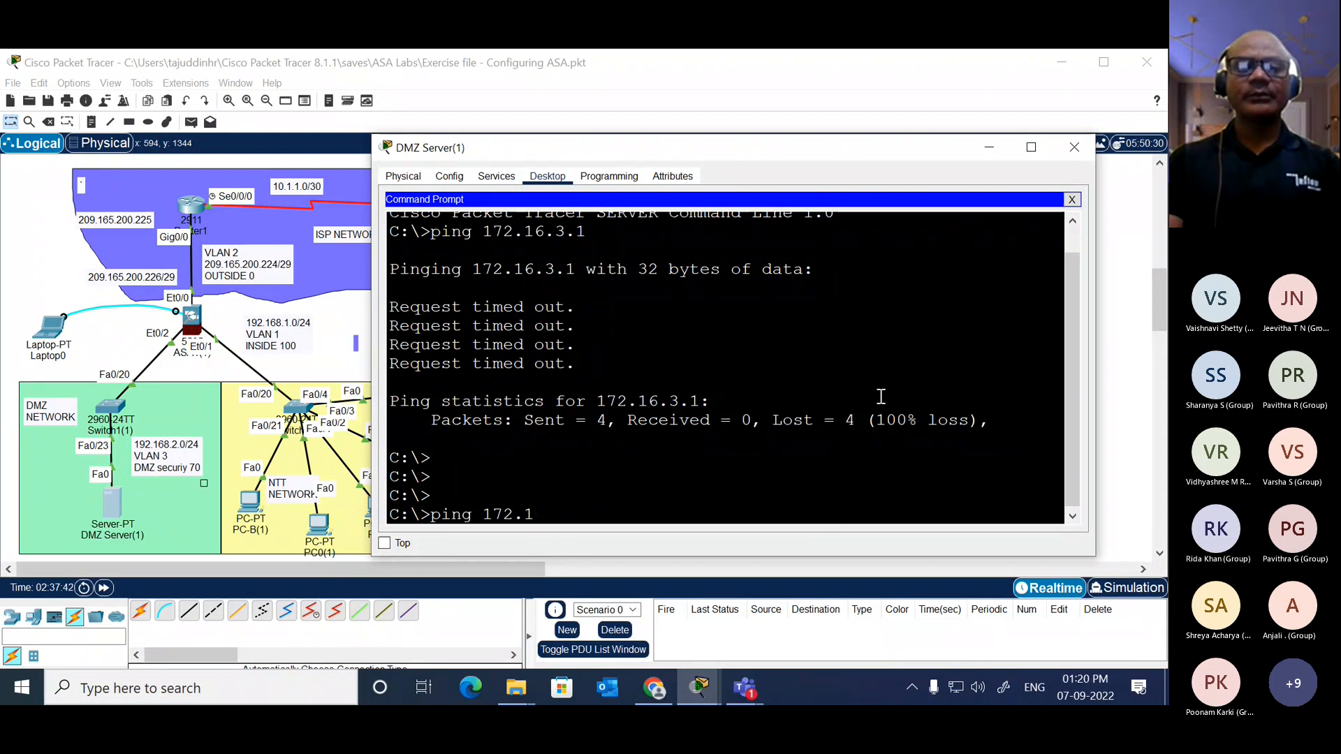
key("BackSpace")
key("BackSpace")
type("92.168.")
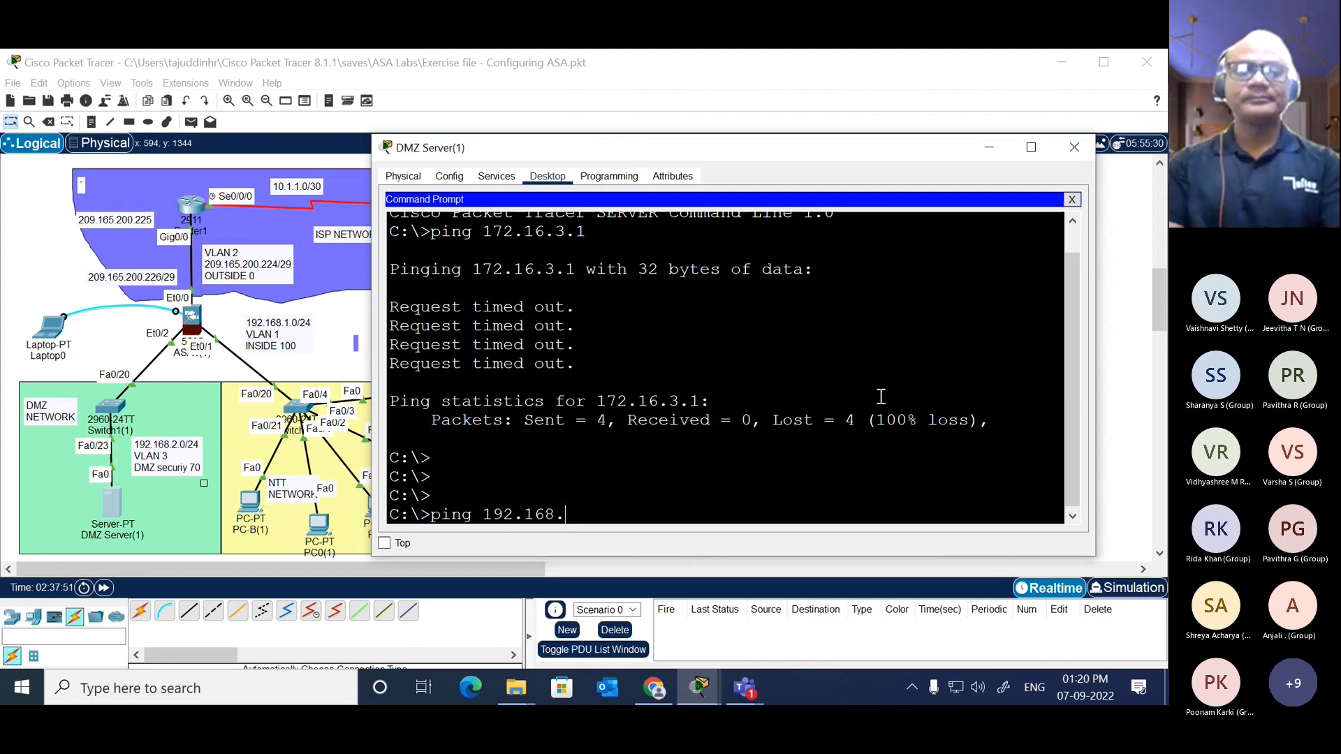
Step: List R2(1)'s interface addresses with sh ip int br to find its loopback address
left_click(333, 312)
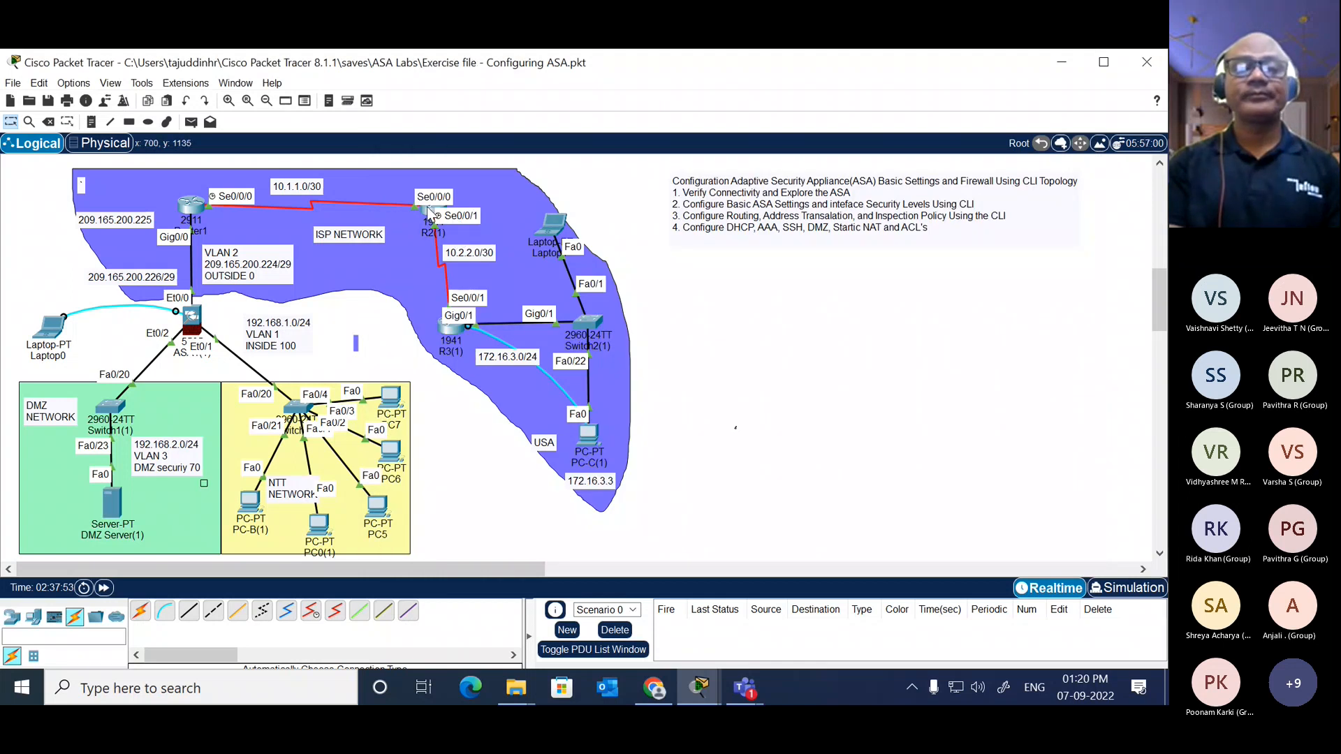
left_click(431, 210)
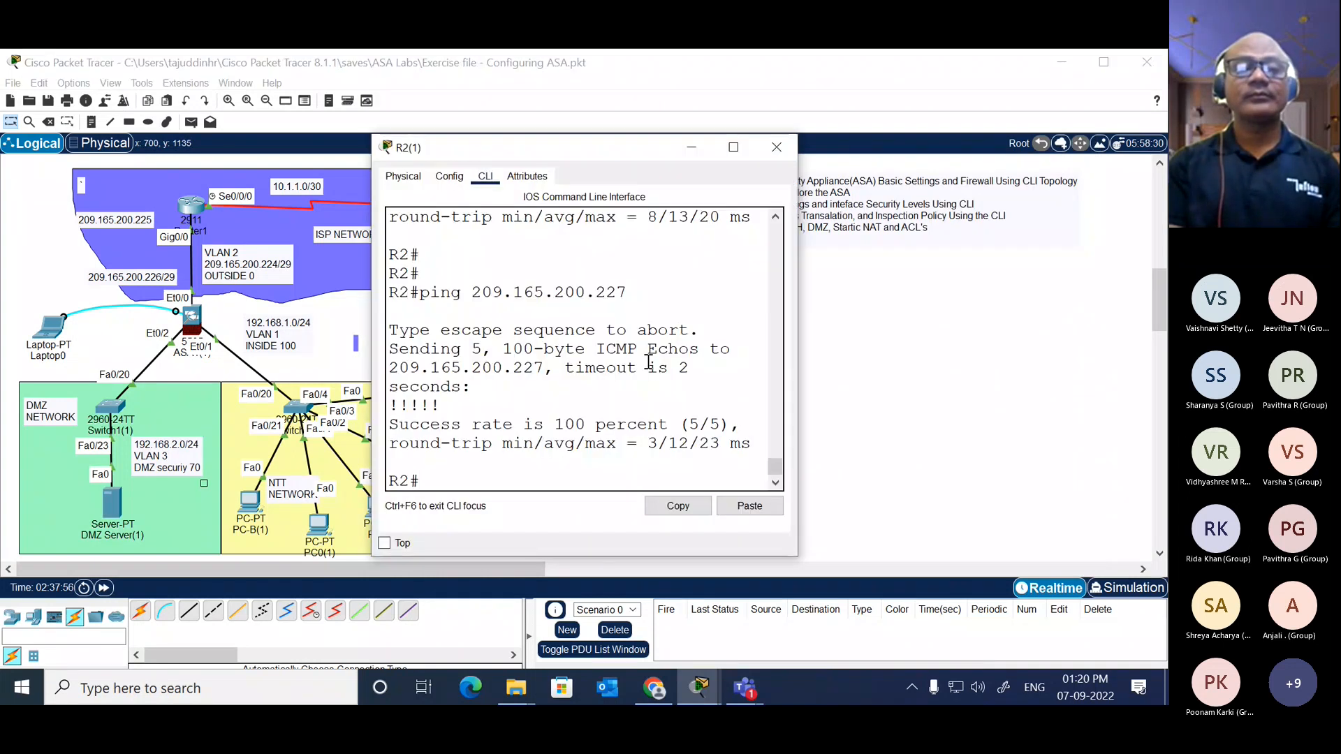
type("sh ip int bri")
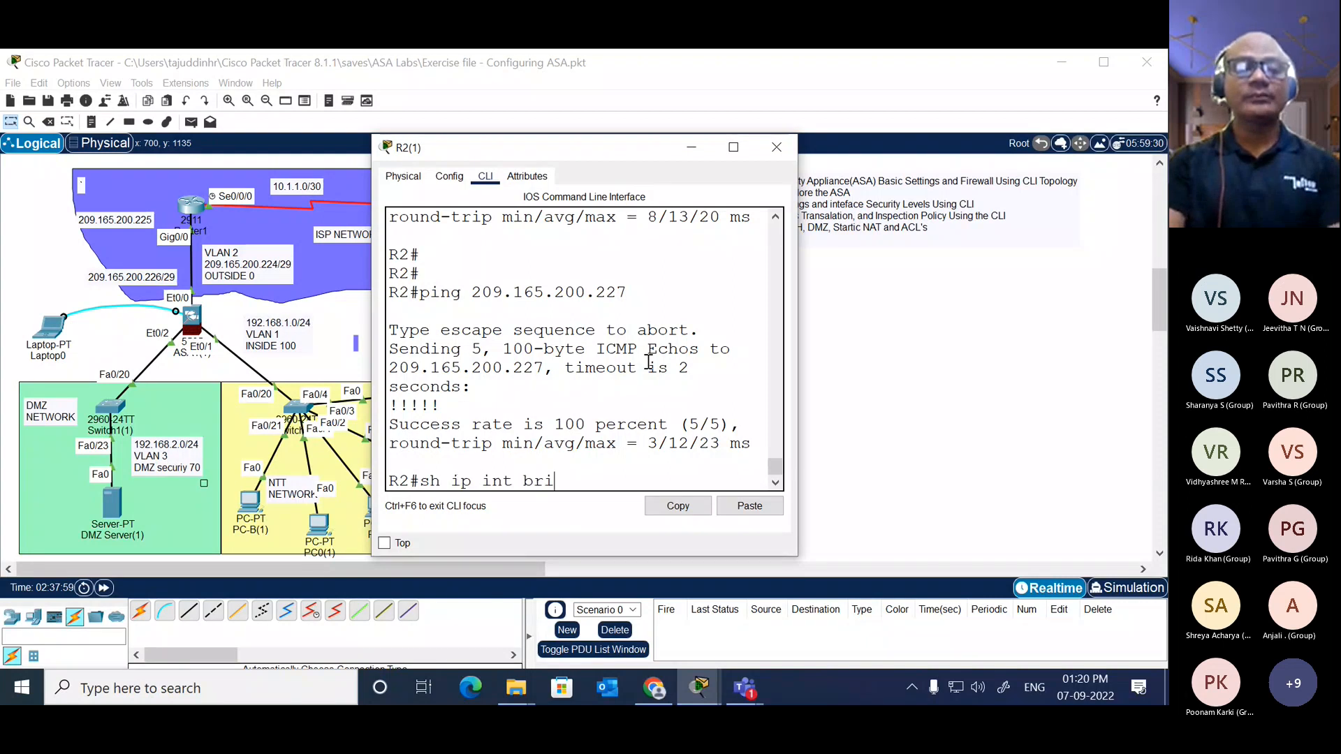
key("Return")
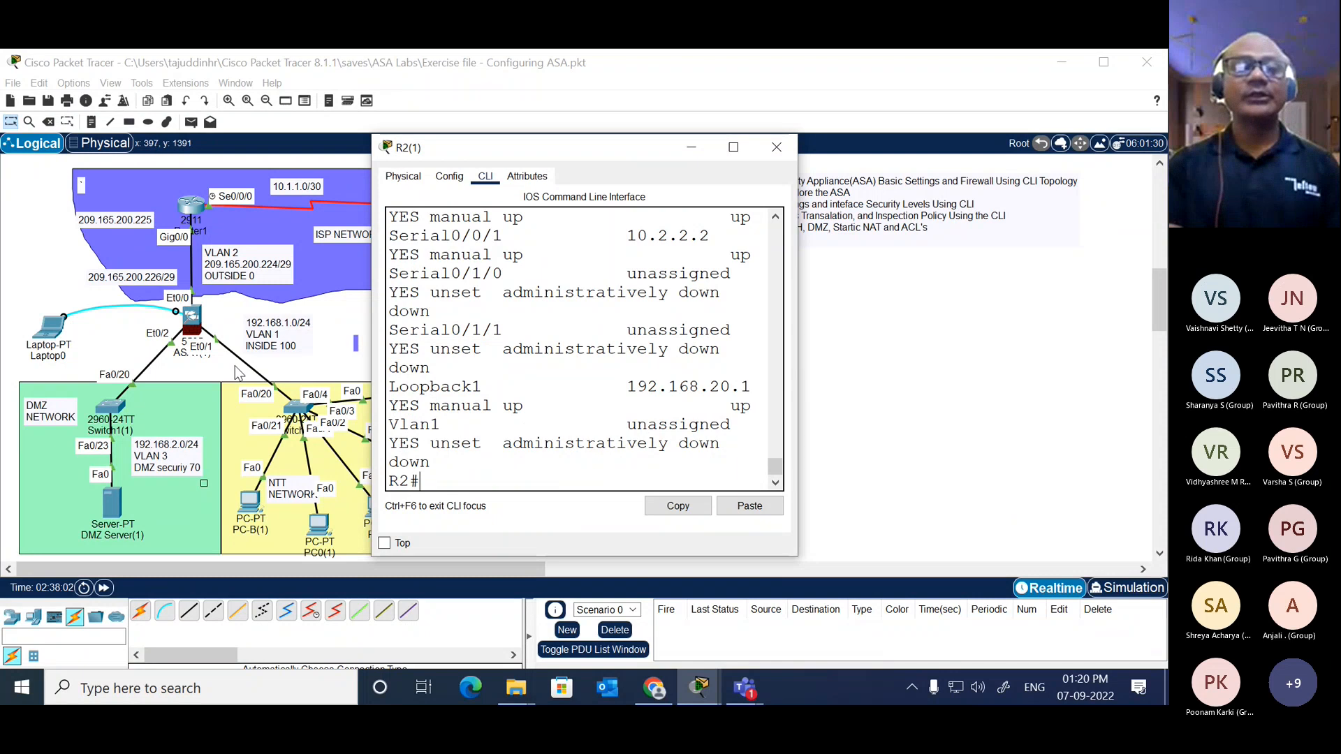
Step: Complete the ping to 192.168.20.1 from DMZ Server(1), widen its window to read the replies, and return to the topology notes
left_click(111, 503)
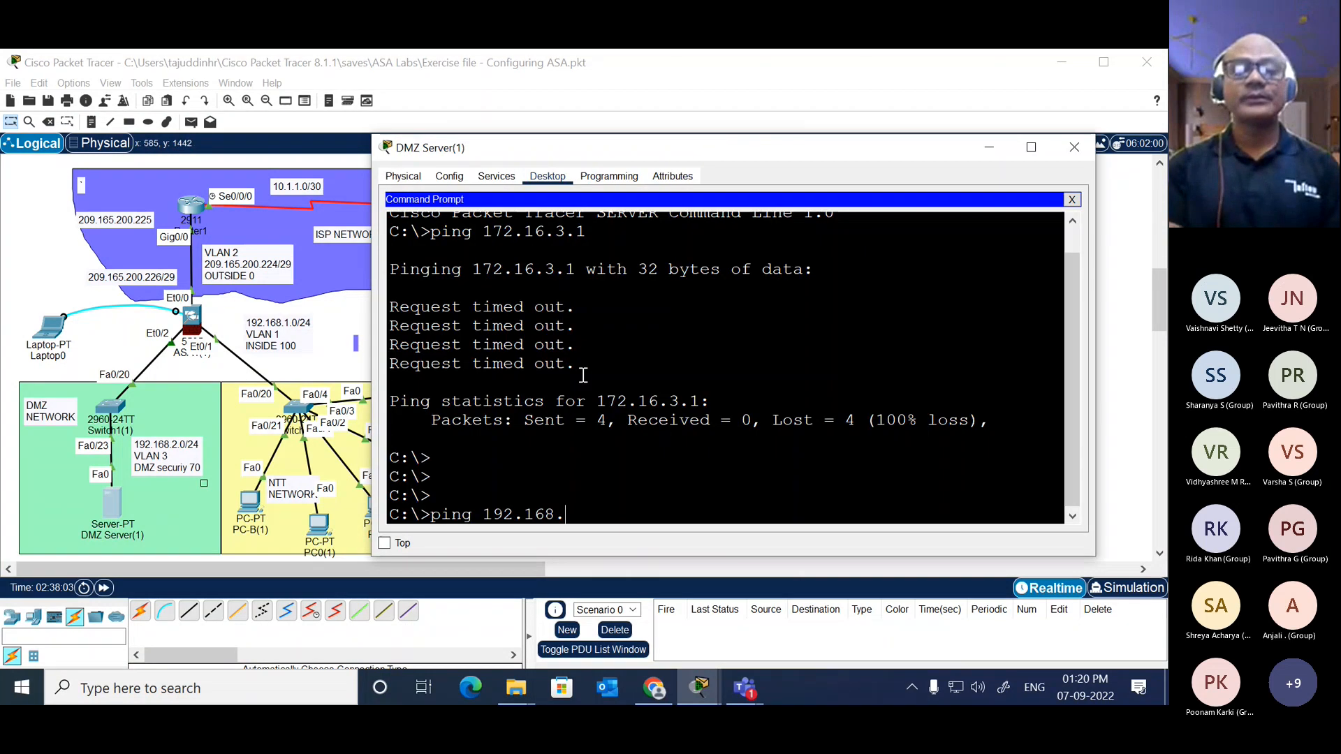
type("20.1")
key("Return")
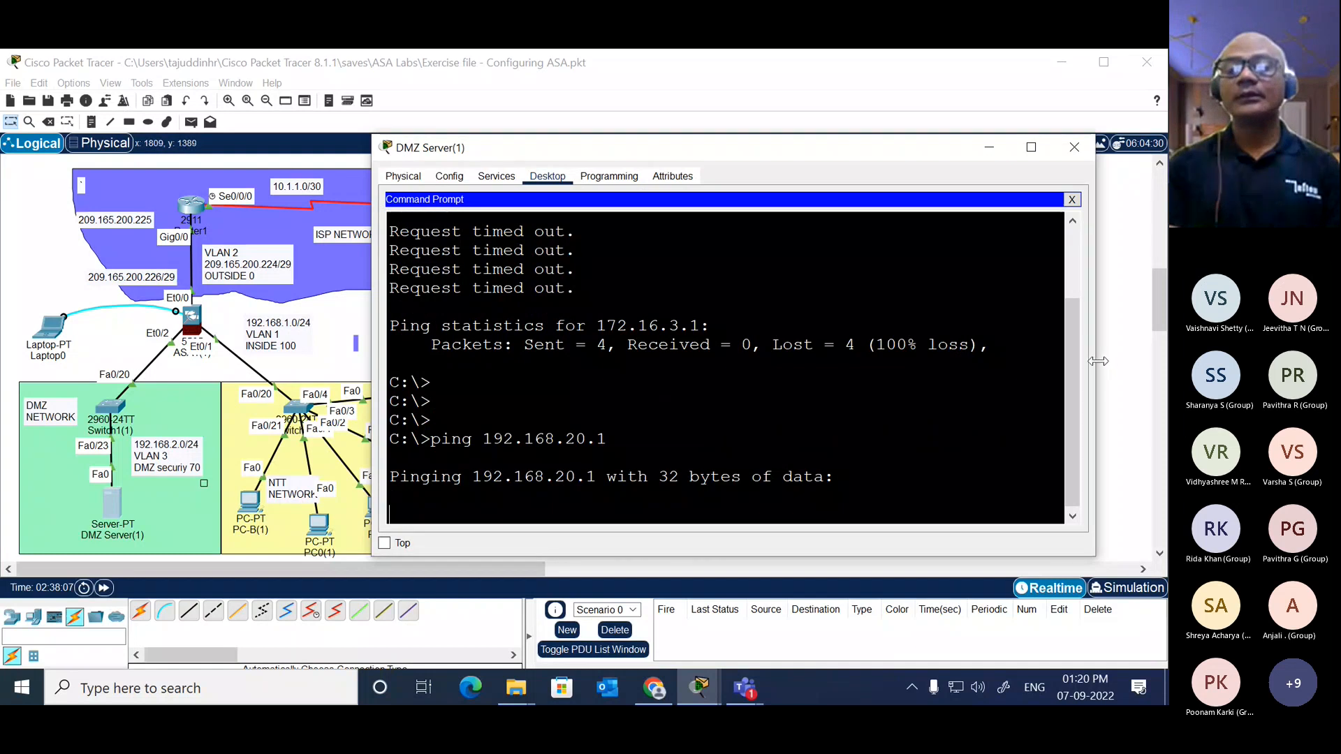
left_click_drag(1098, 360, 1158, 360)
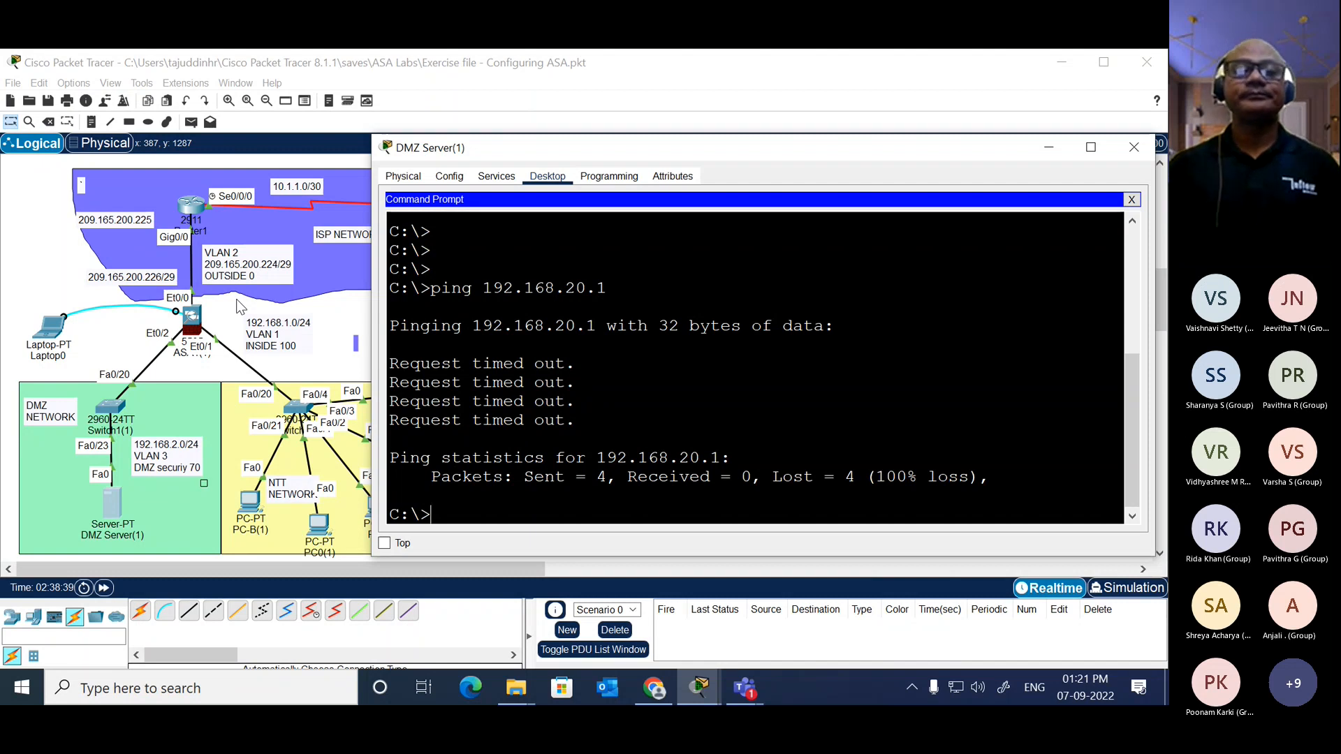
left_click(347, 316)
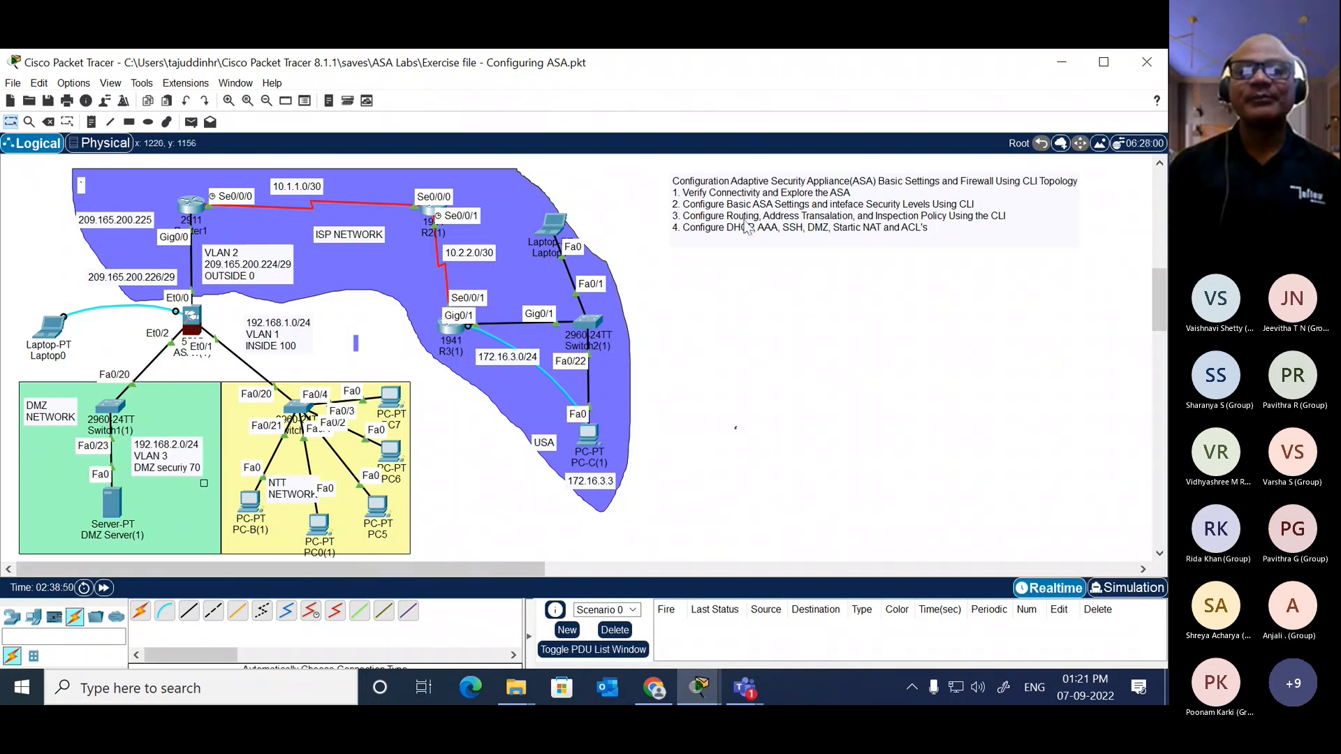
mouse_move(645, 170)
left_mouse_down()
mouse_move(1048, 290)
mouse_move(1098, 241)
left_mouse_up()
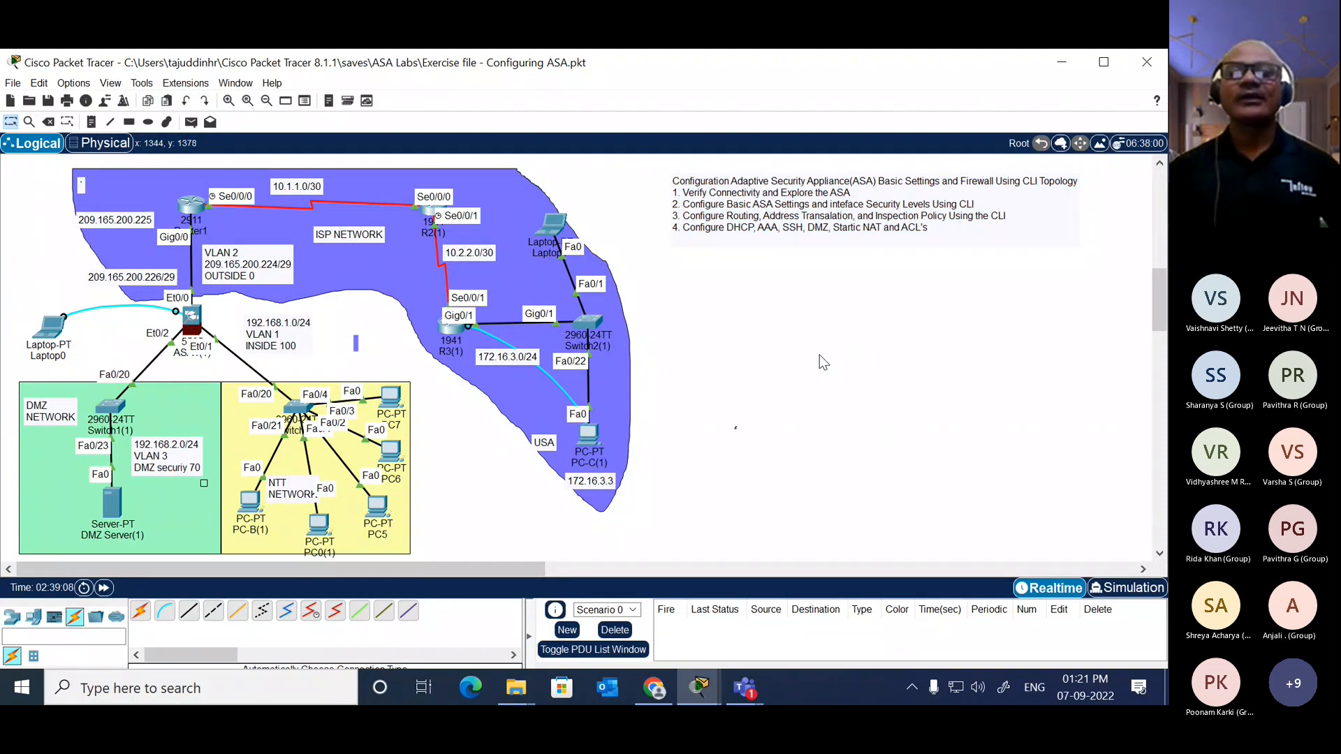
Step: Switch to the Microsoft Teams meeting and open its additional meeting actions
left_click(746, 696)
left_click(859, 580)
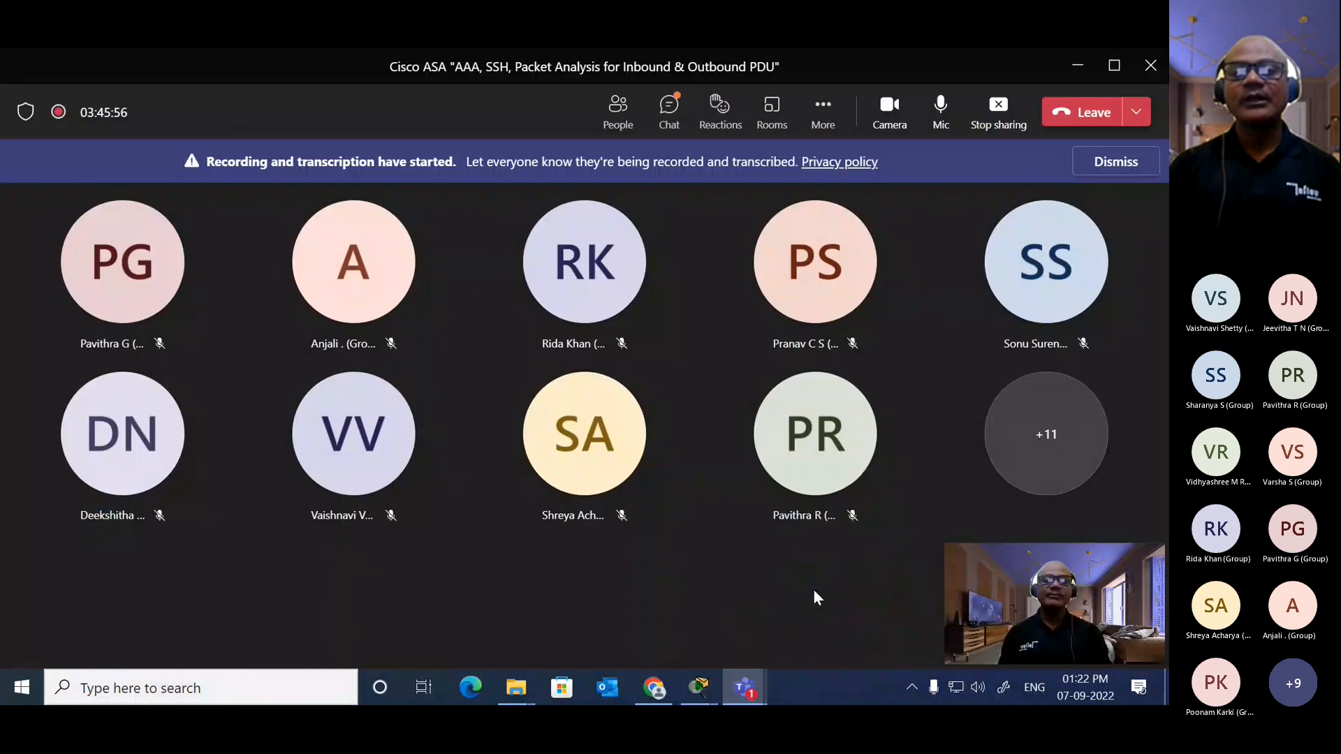
left_click(823, 112)
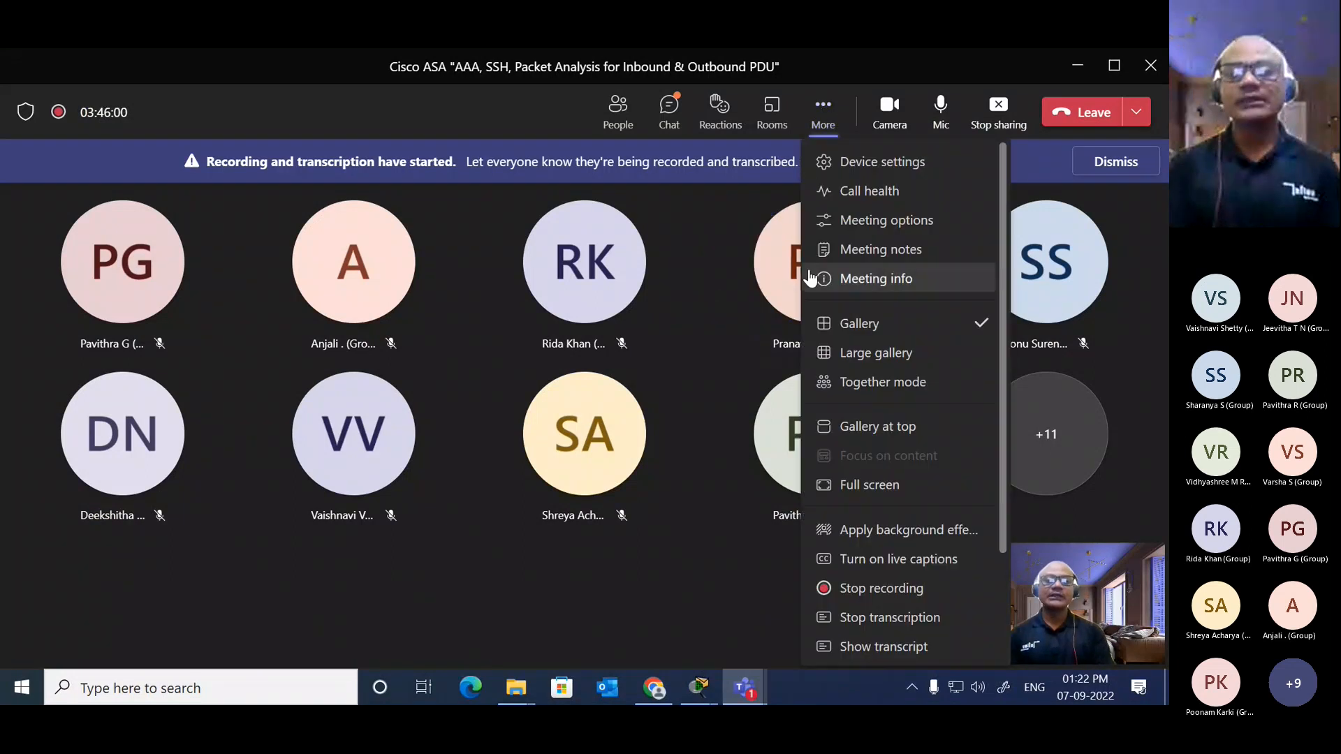
left_click(791, 428)
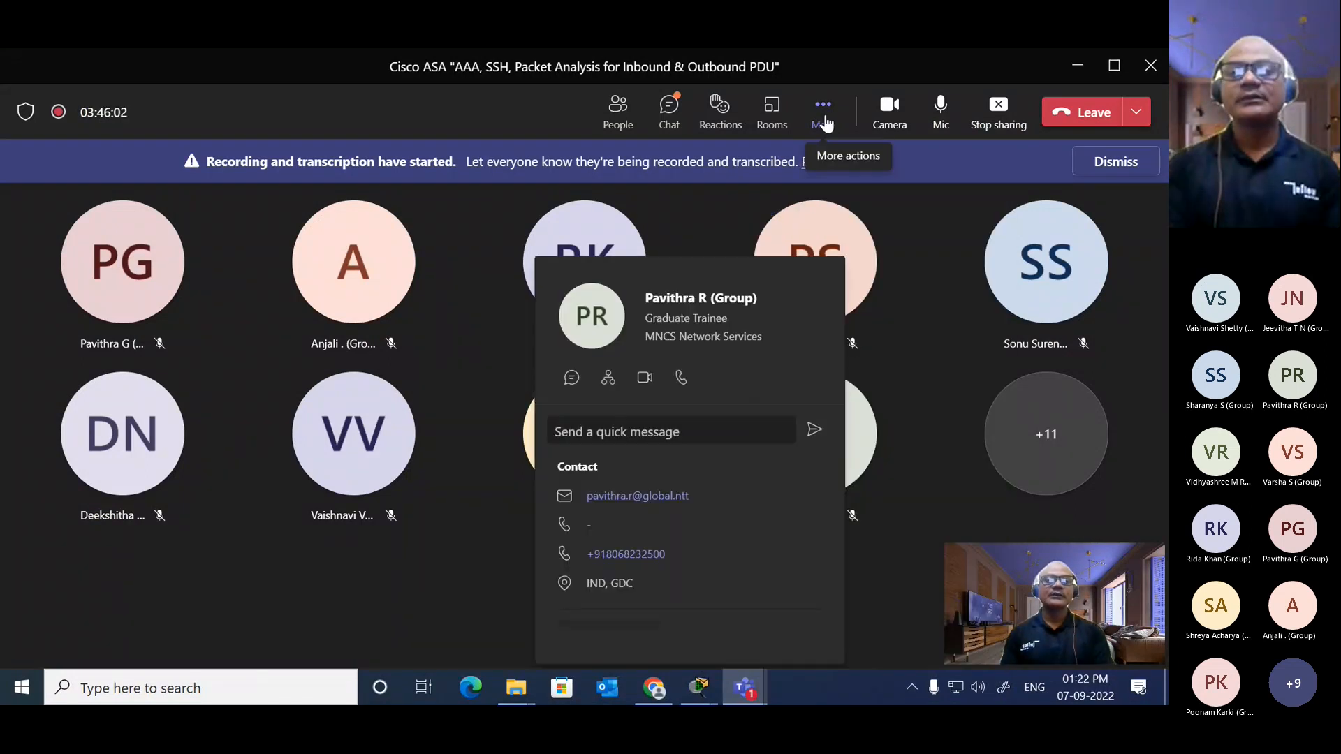
left_click(822, 114)
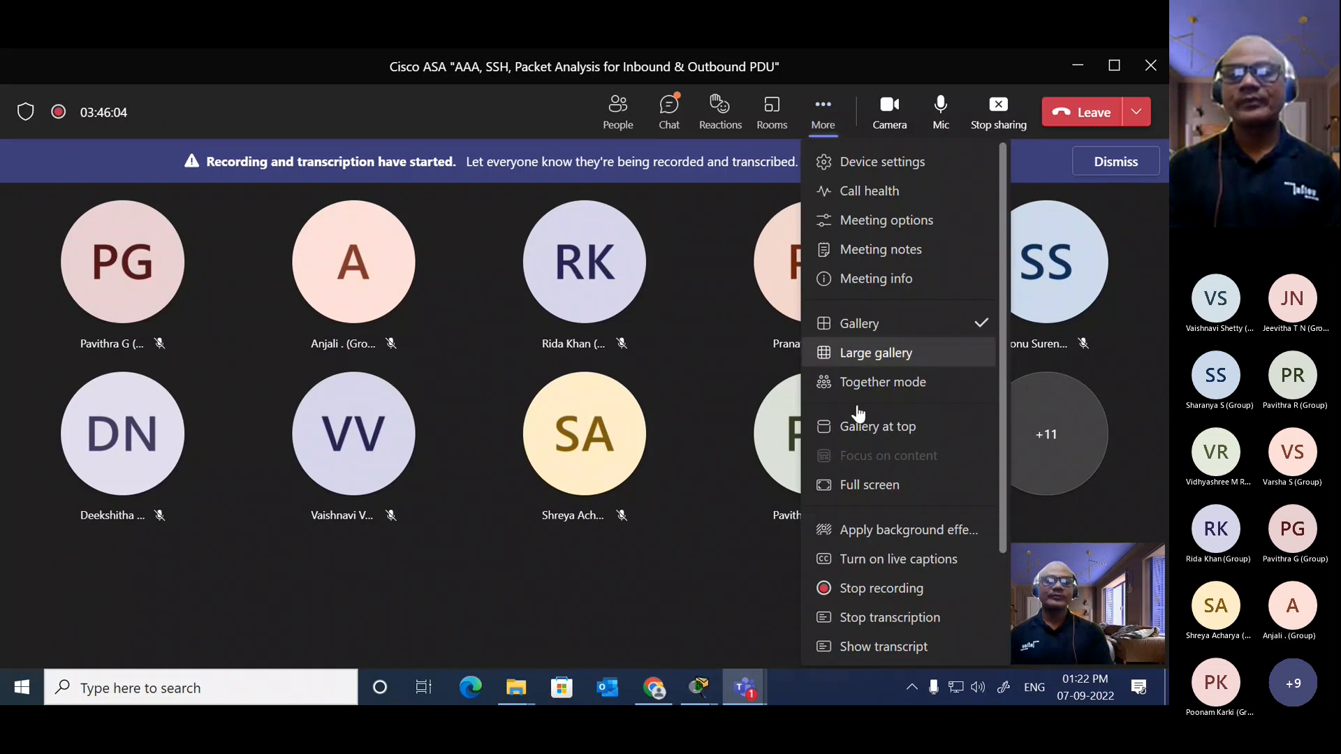